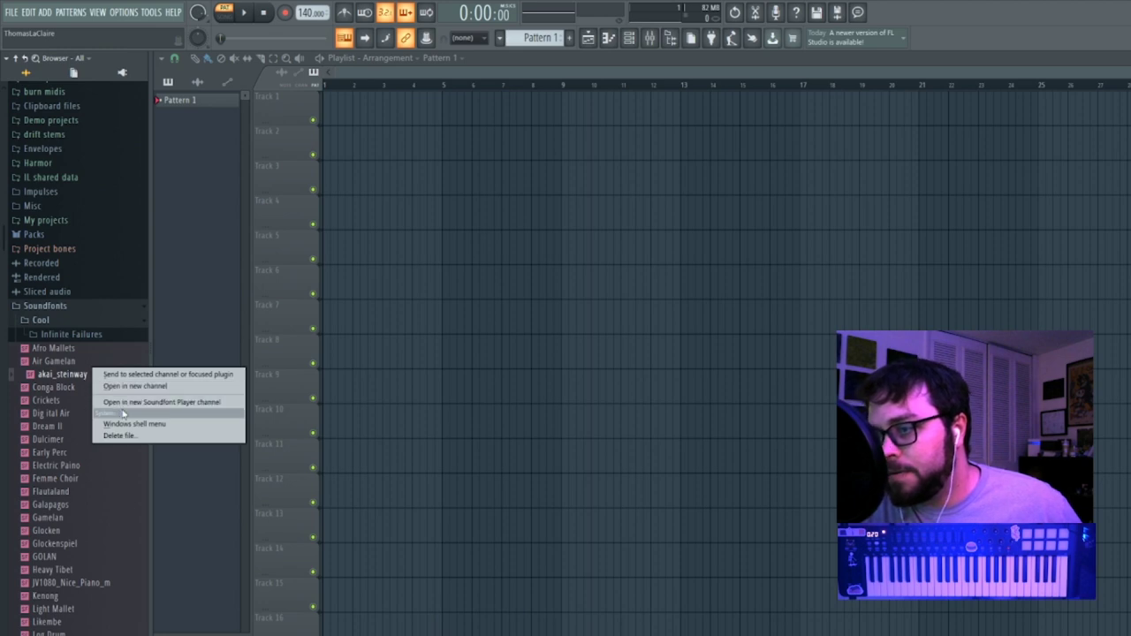
Reposition the akai_steinway SoundFont window, route the channel to mixer track 2 and show that mixer track.
drag(338, 117, 813, 174)
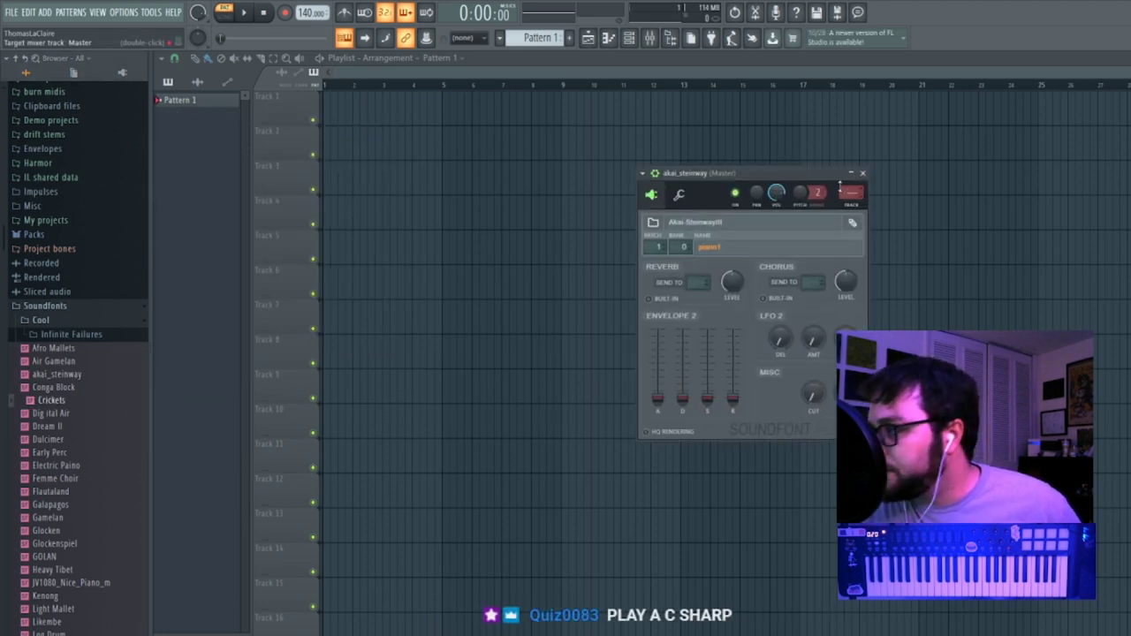
click(848, 193)
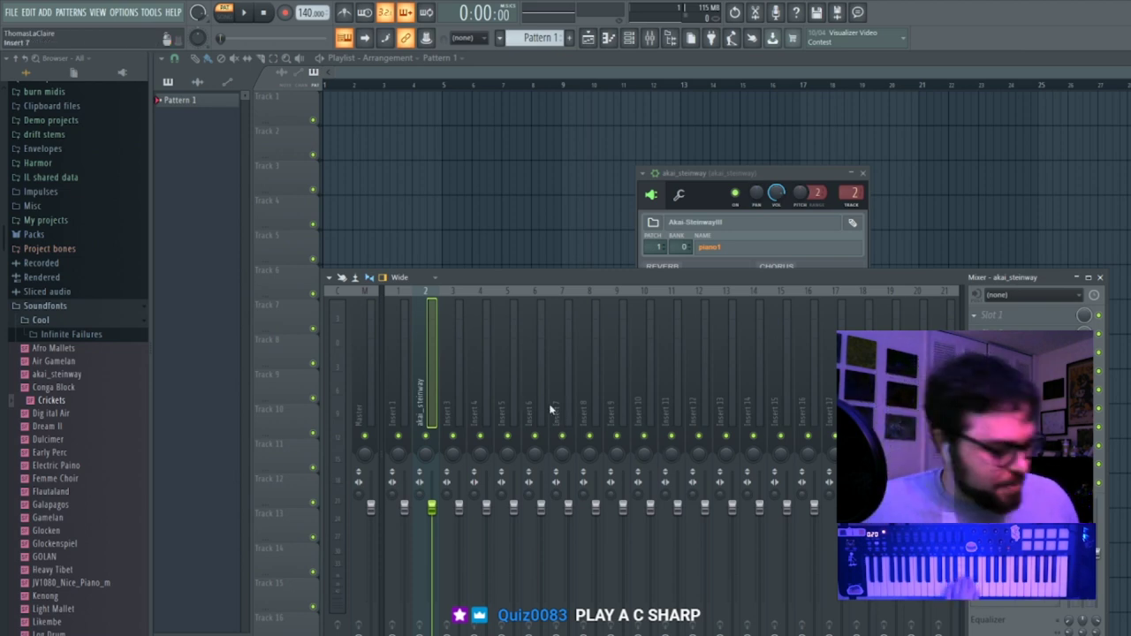
click(650, 257)
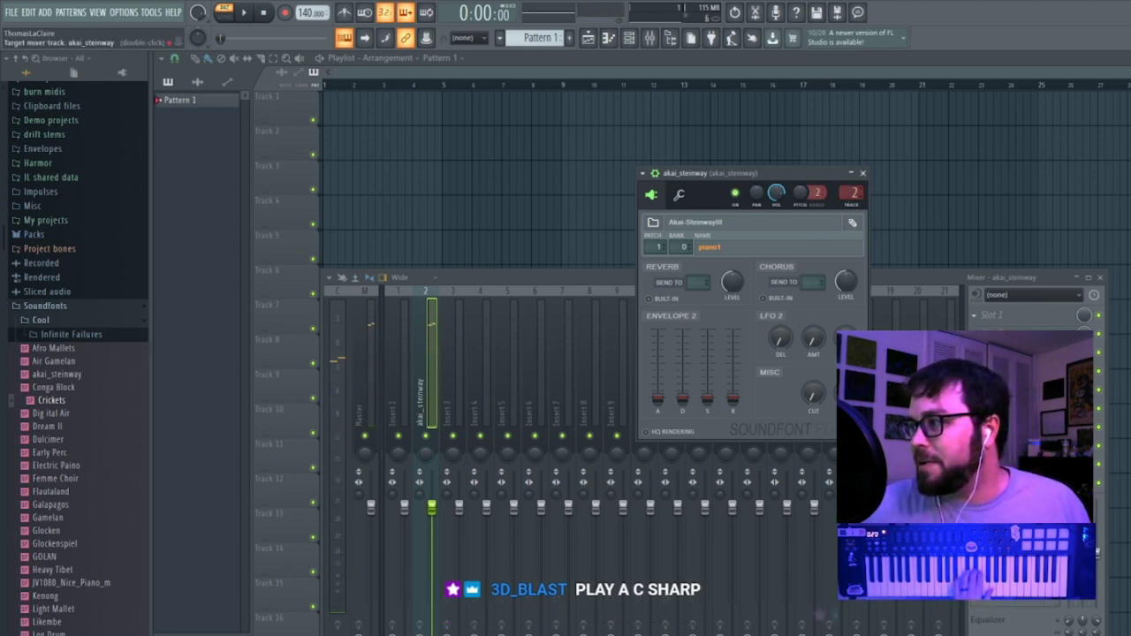
double_click(851, 193)
Add Fruity Reeverb 2 to the second effect slot of the akai_steinway mixer track and adjust the piano's channel volume.
click(974, 334)
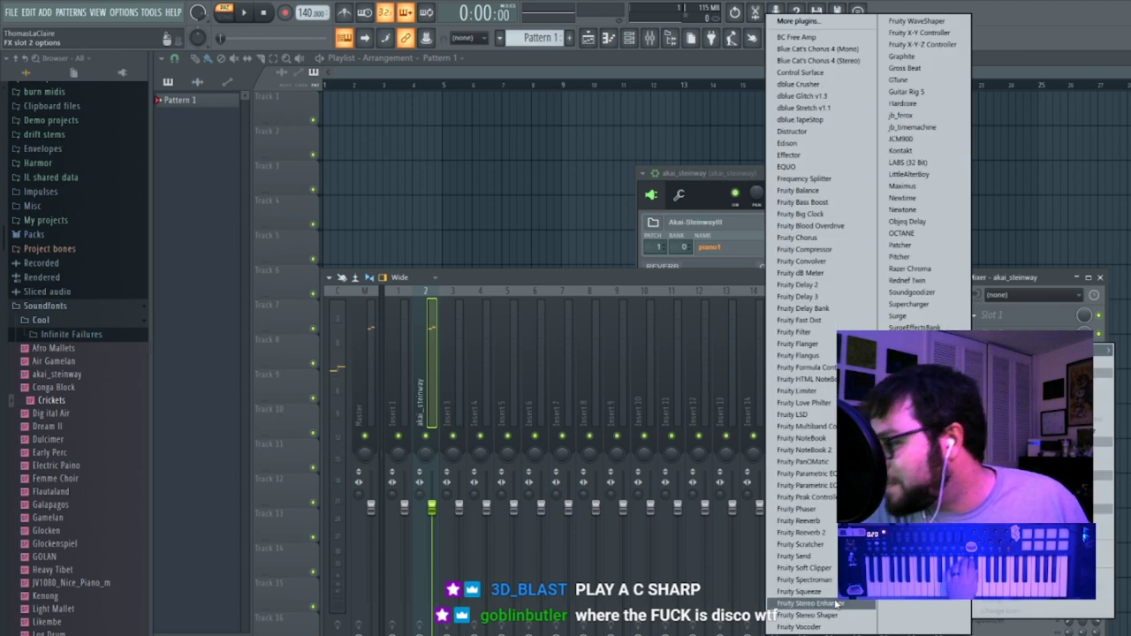
click(838, 532)
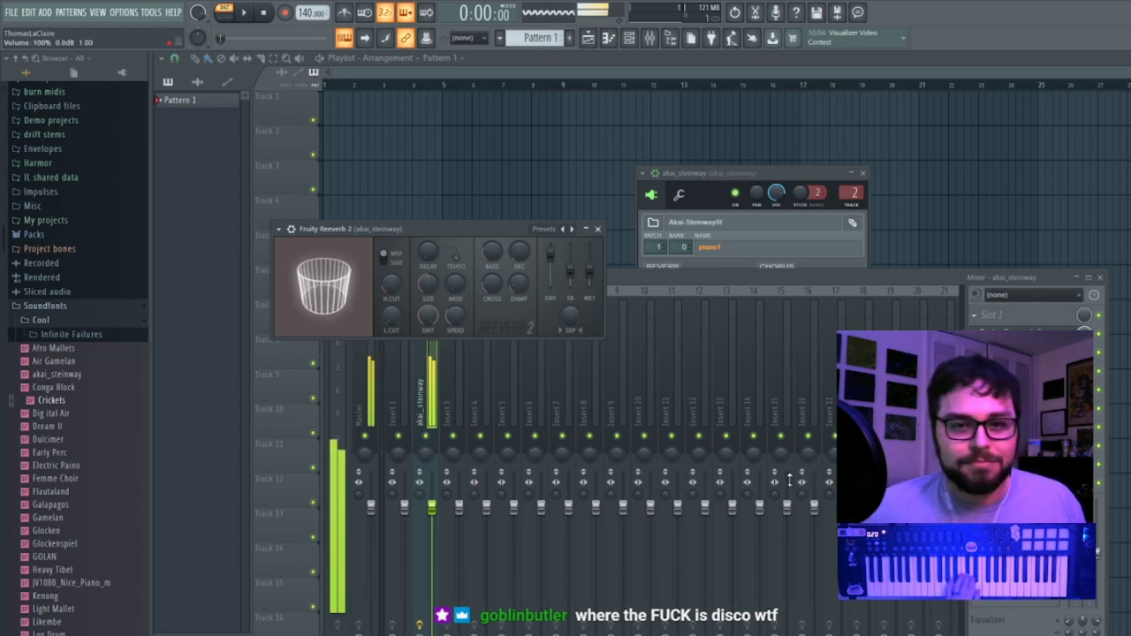
drag(777, 194, 778, 217)
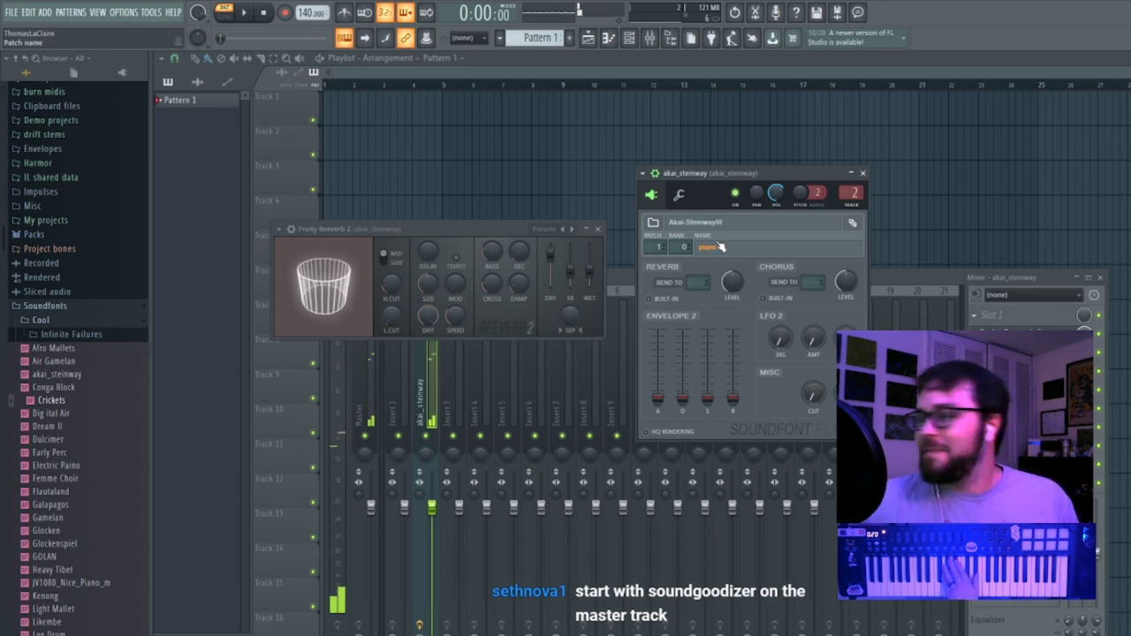
Load the Cathedral preset into Fruity Reeverb 2 on the piano's mixer track.
click(1012, 333)
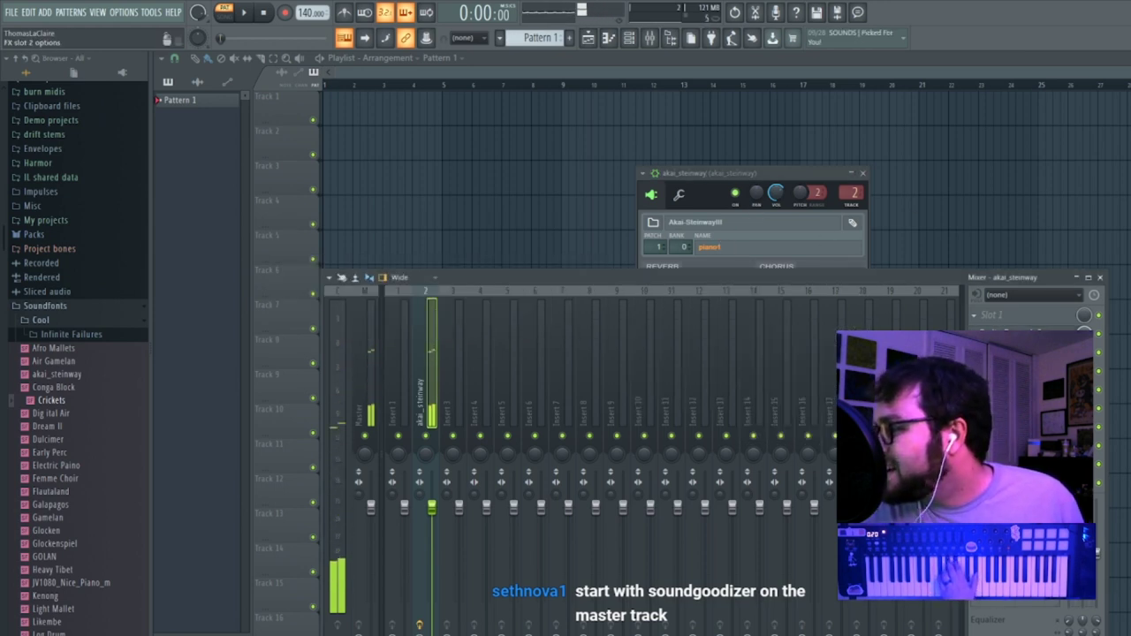
click(975, 334)
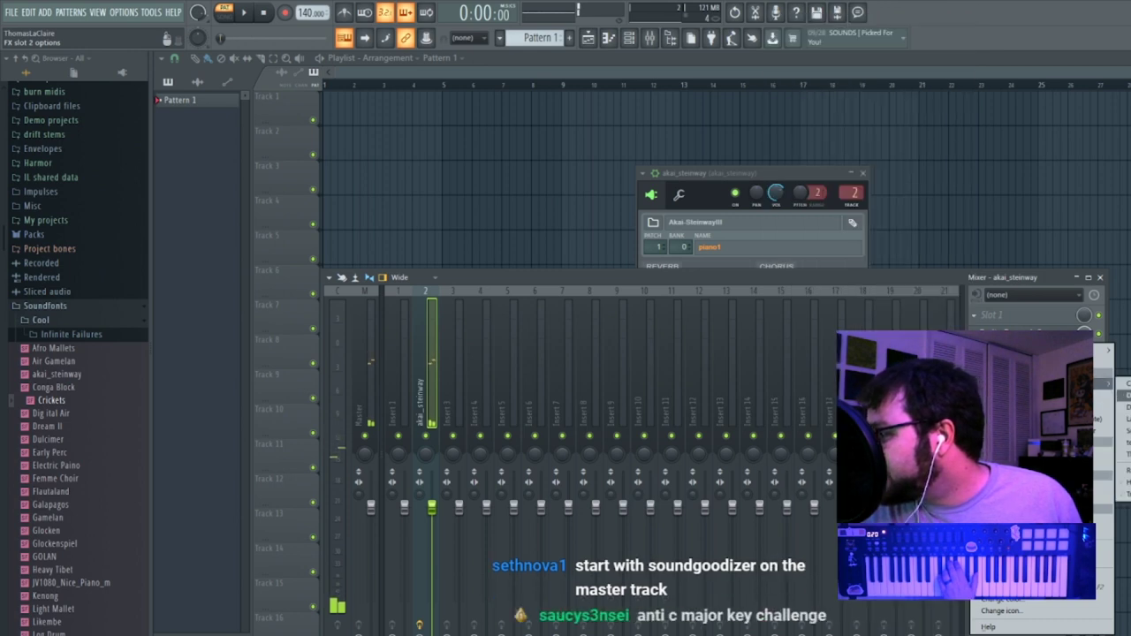
click(1122, 391)
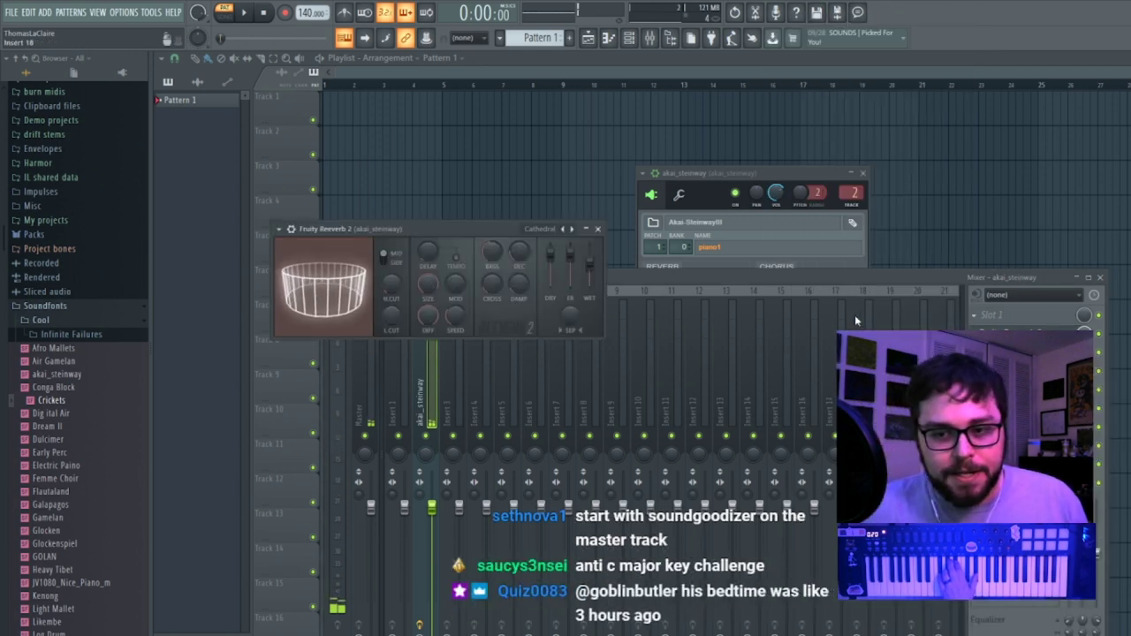
Close the open plugin and mixer windows and place a Pattern 1 clip at bar 1 of Track 1.
click(809, 174)
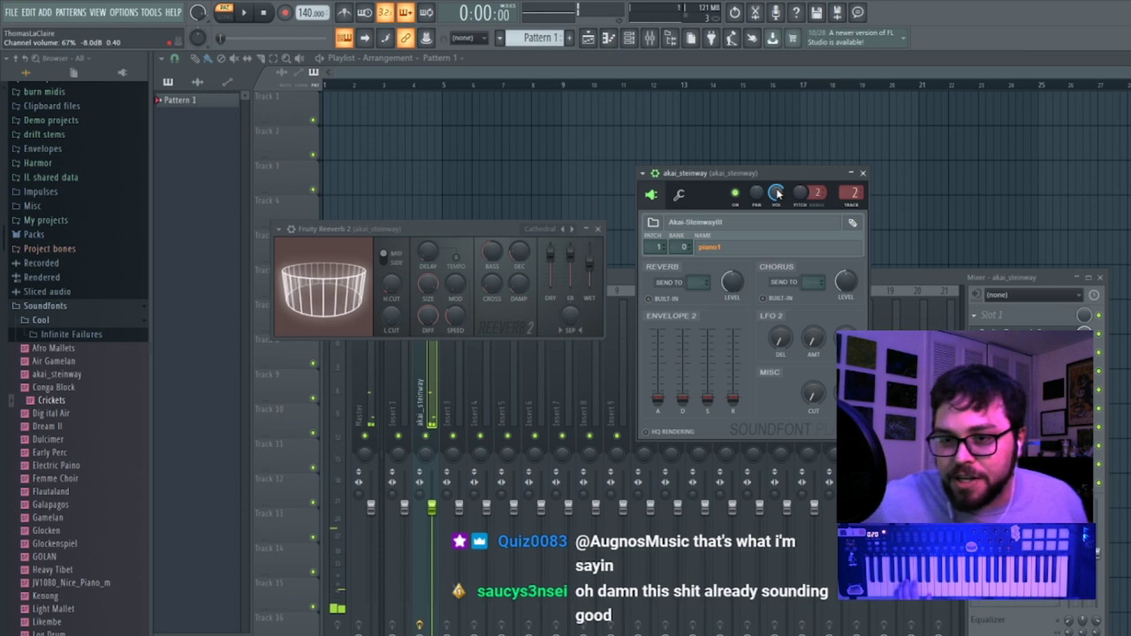
key(F12)
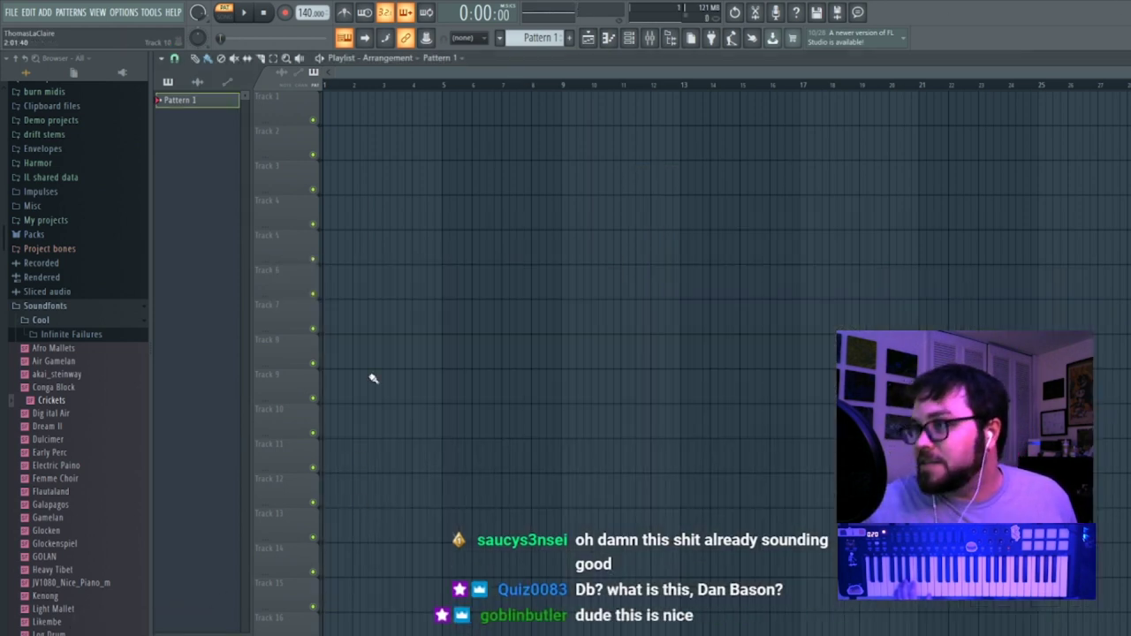
drag(397, 111, 262, 86)
Set the project tempo to 78 BPM with the tempo tapper.
right_click(306, 10)
click(431, 17)
click(610, 310)
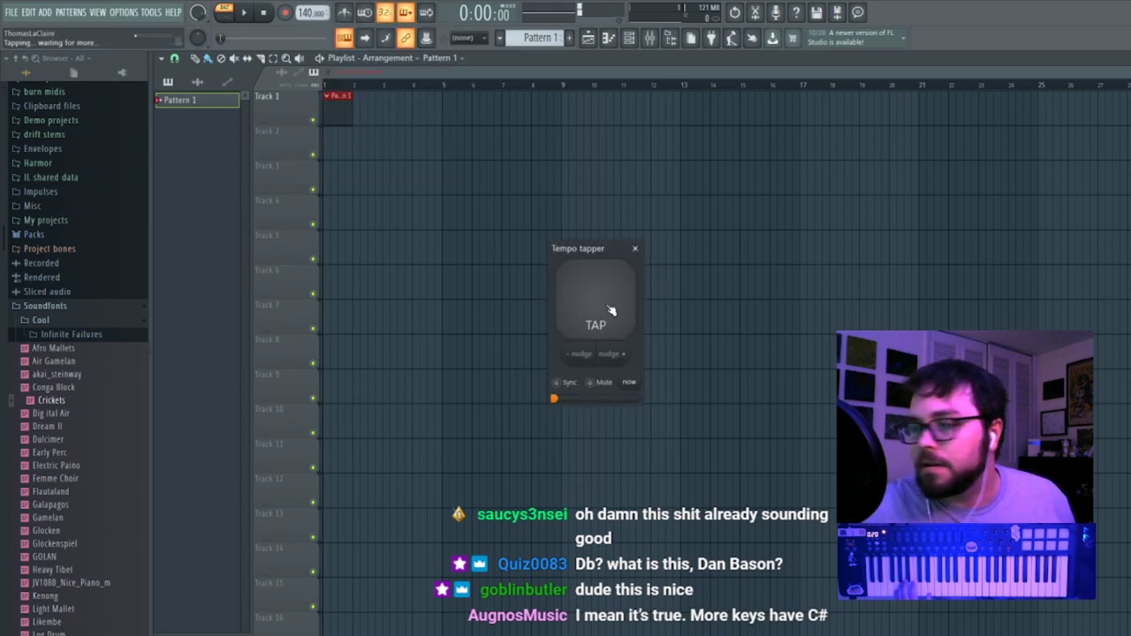
click(611, 311)
click(612, 310)
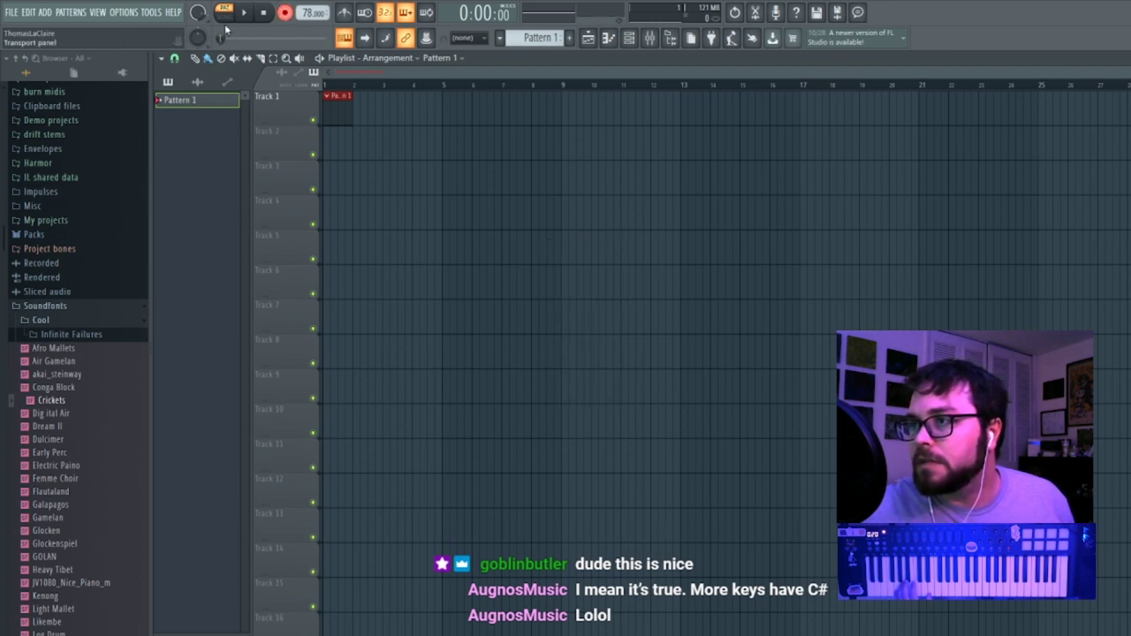
Record a piano take from the start of the song and undo the recorded notes.
click(249, 15)
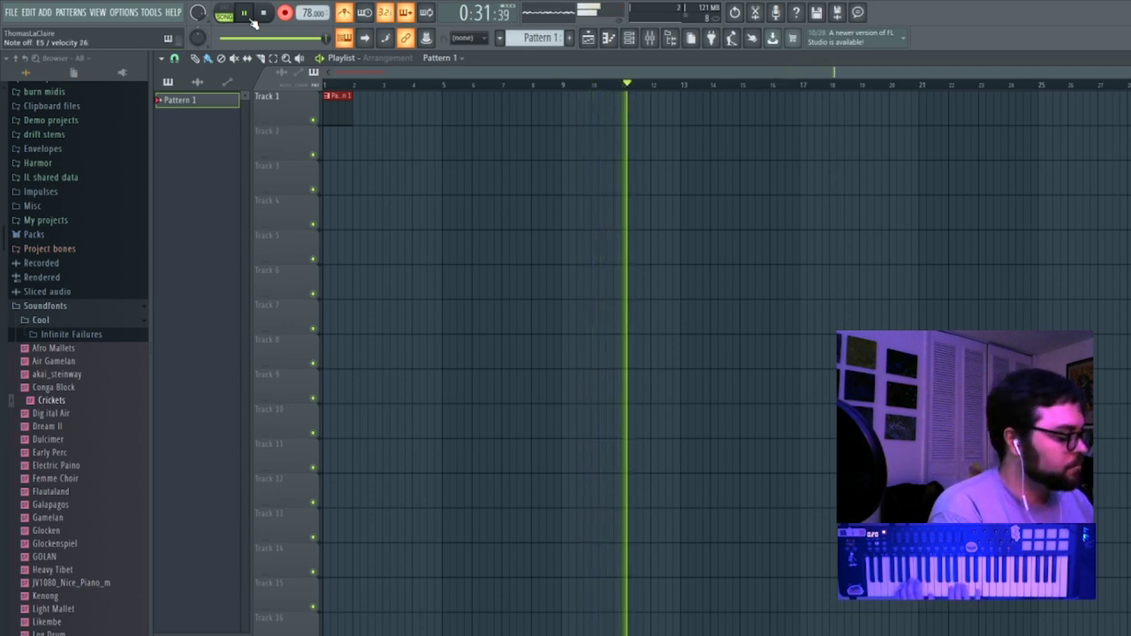
key(space)
key(ctrl+z)
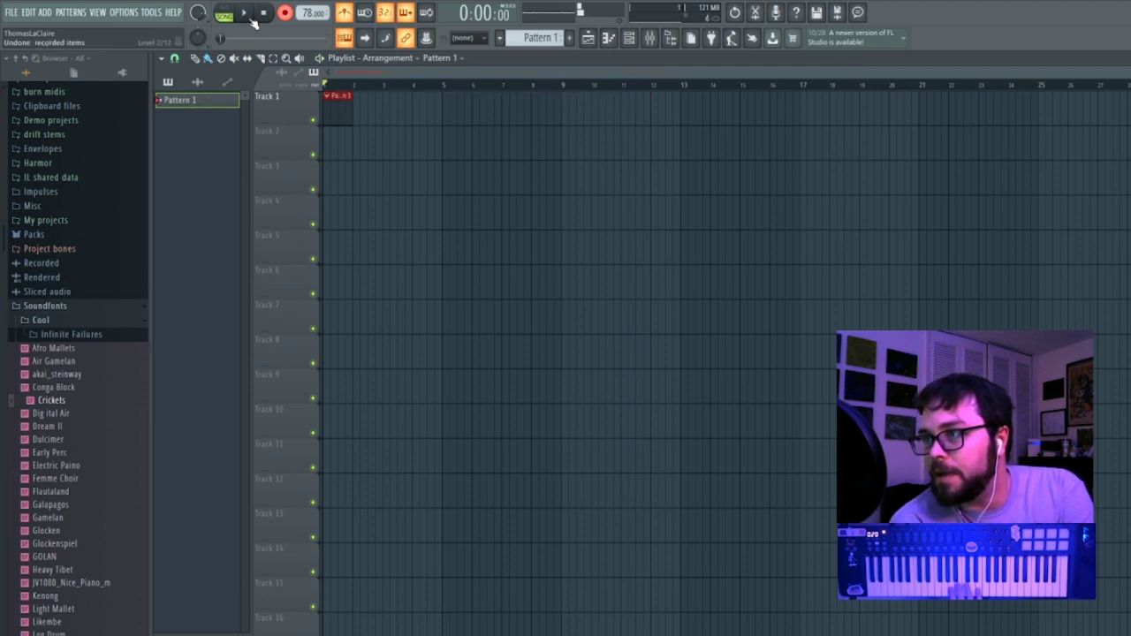
Record a new piano take into Pattern 1 from bar 1, playing an arpeggiated figure on the MIDI keyboard.
key(space)
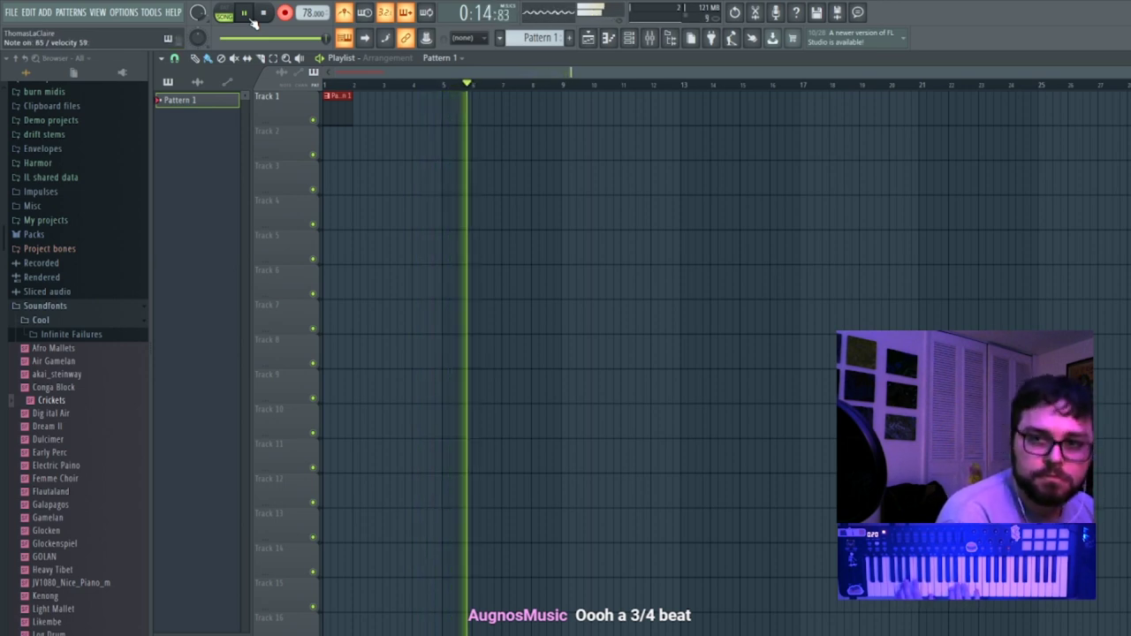
key(space)
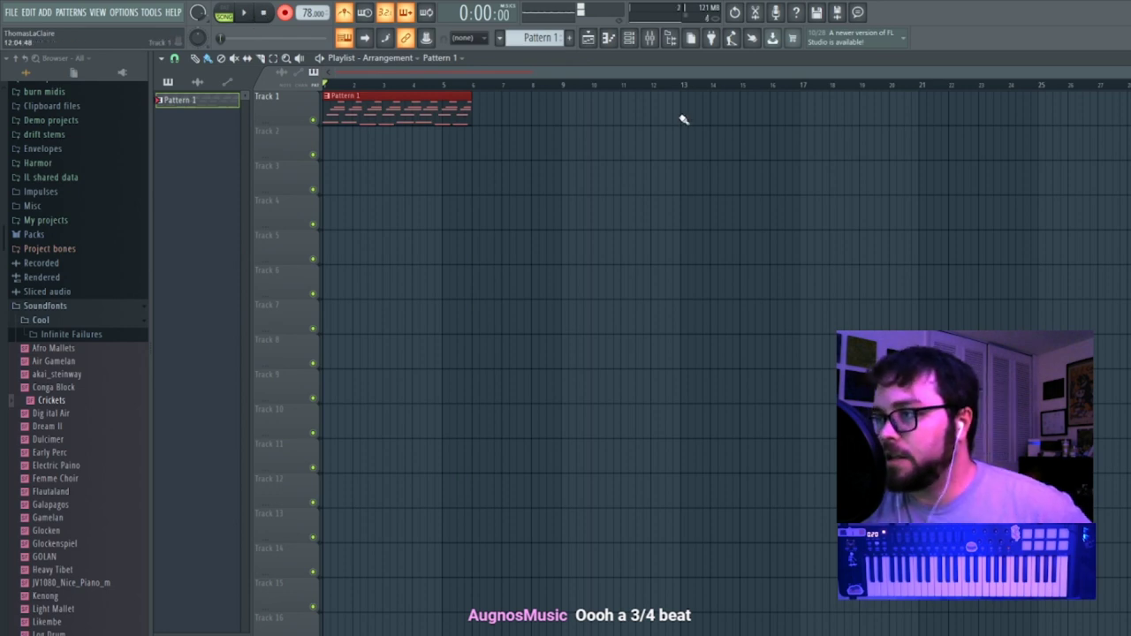
Quantize the recorded piano notes of Pattern 1 in the piano roll, using the Default template and Quantize end time.
double_click(391, 101)
scroll(331, 86, left, 1)
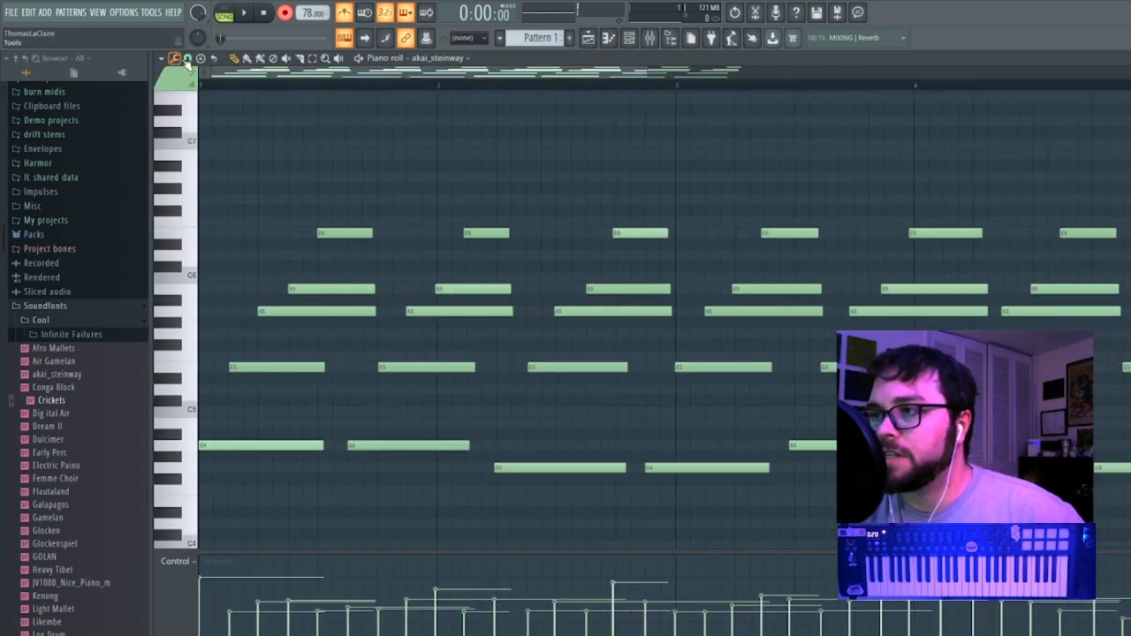
click(174, 58)
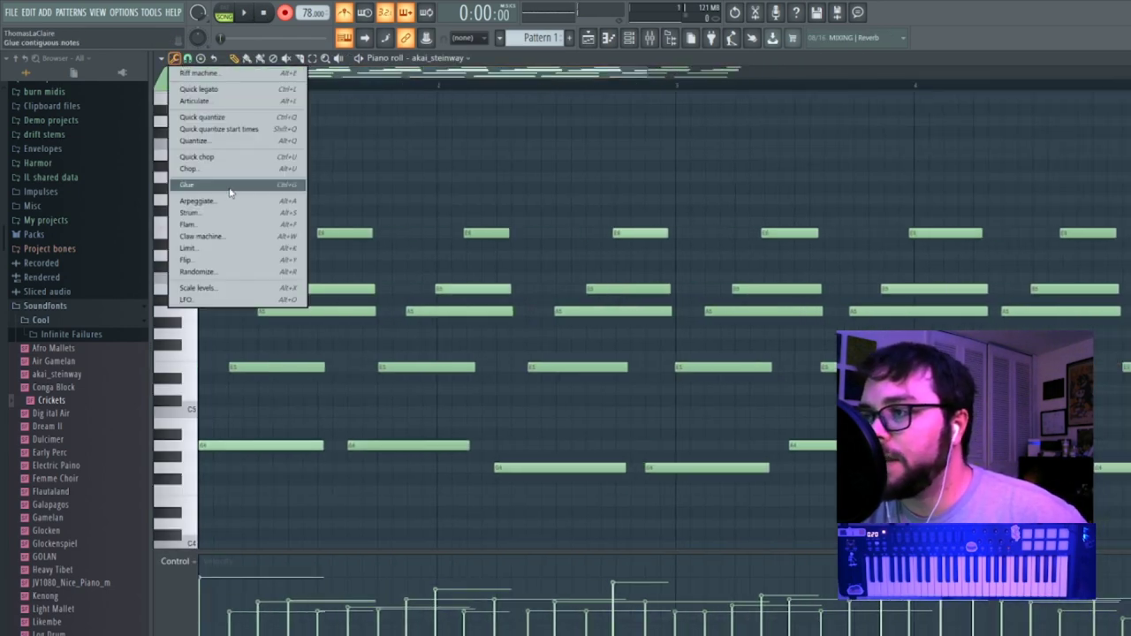
click(222, 141)
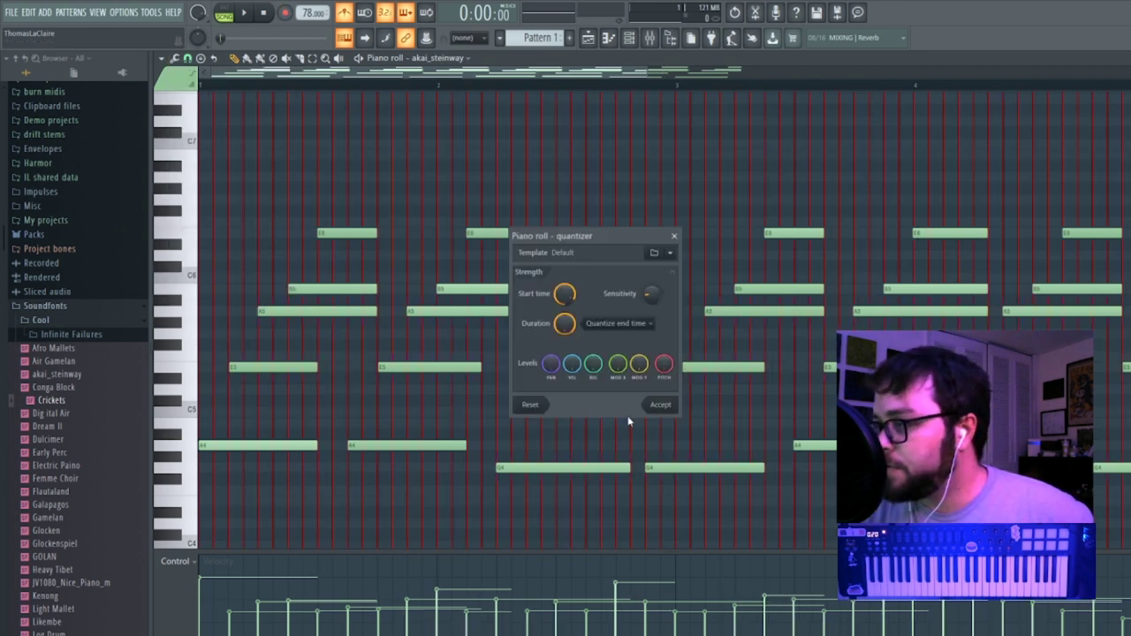
click(659, 405)
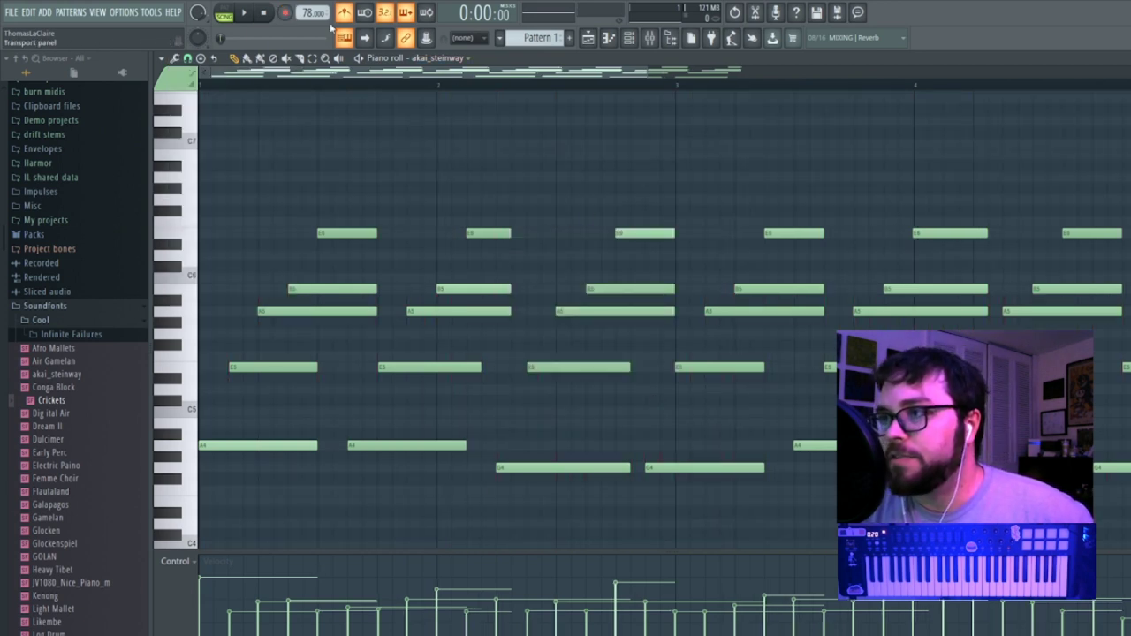
Set the project's time signature numerator to 3 with denominator 4.
click(123, 12)
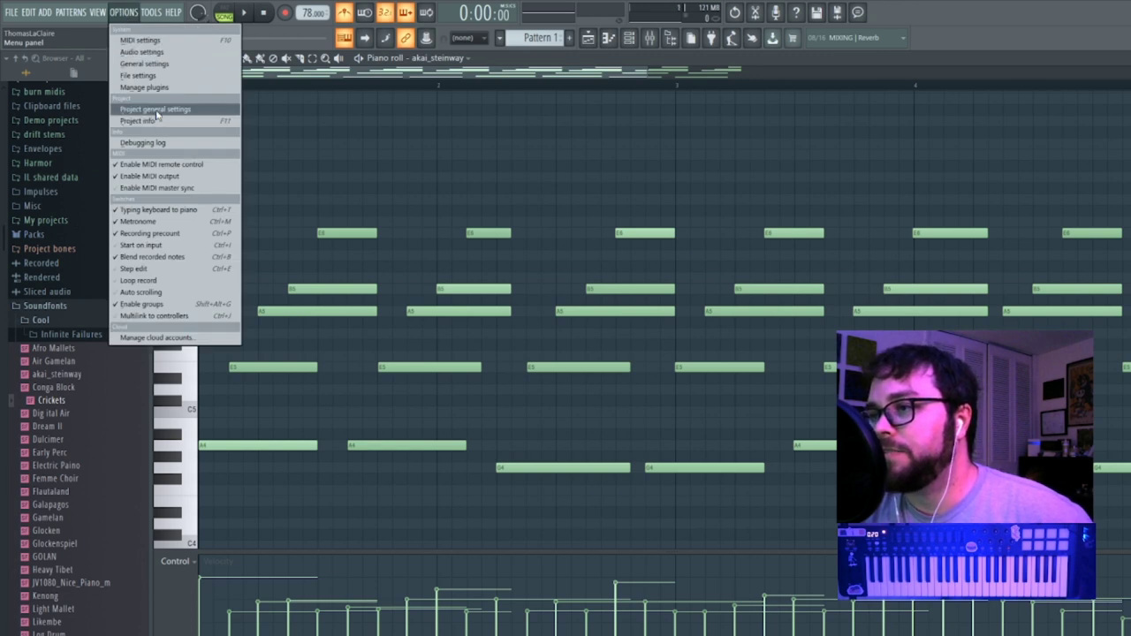
click(157, 111)
click(474, 204)
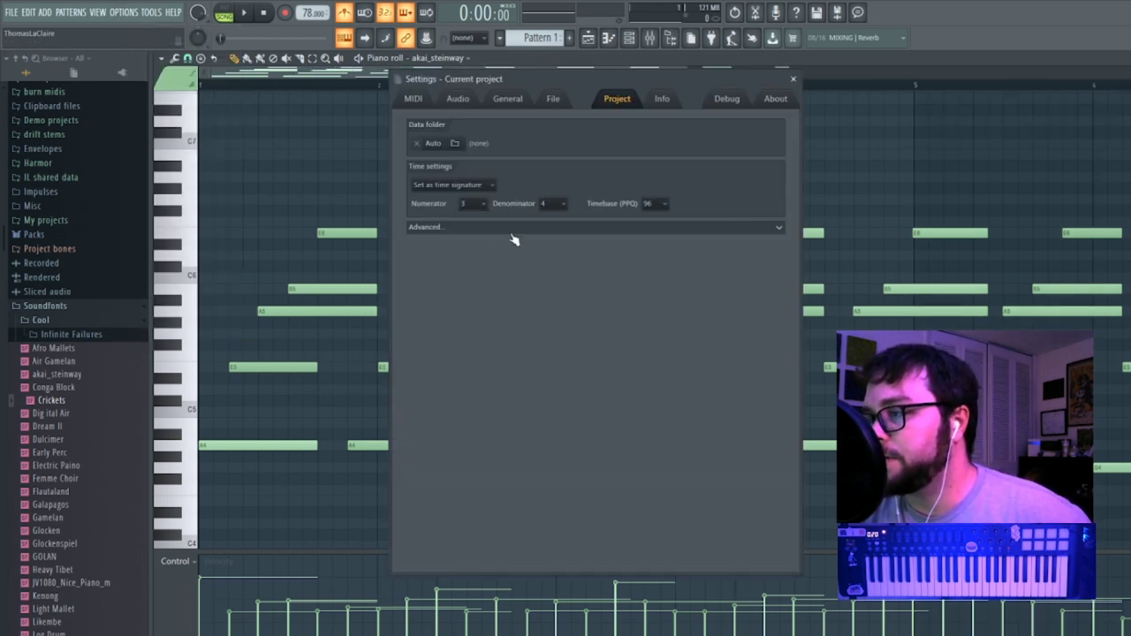
click(794, 80)
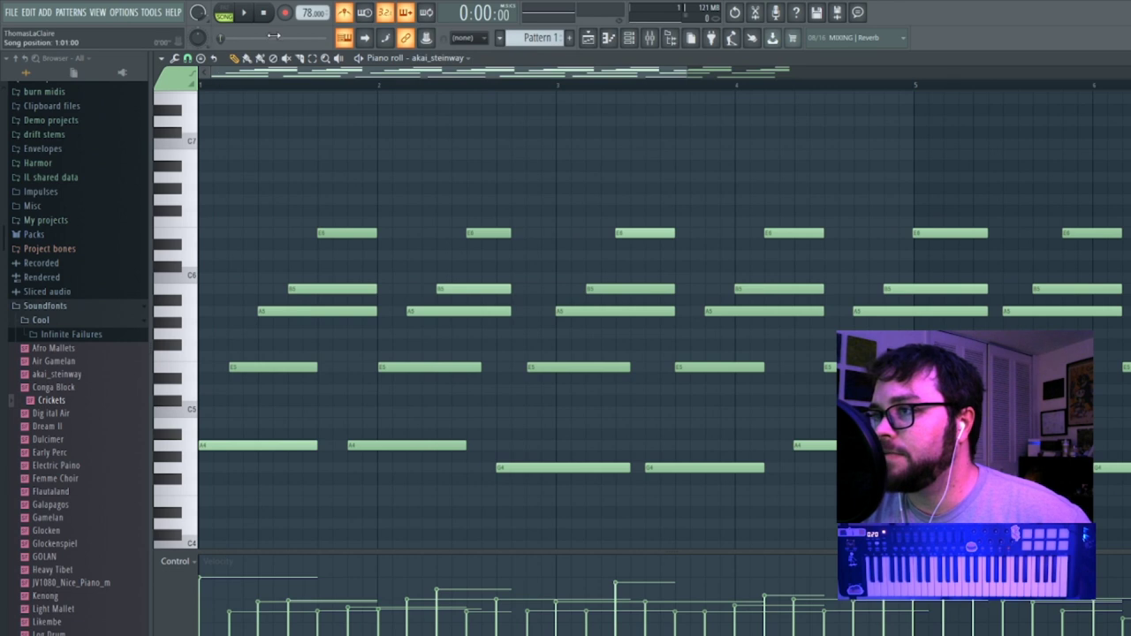
Play back the quantized piano pattern and check how its notes and length line up with the bars.
key(space)
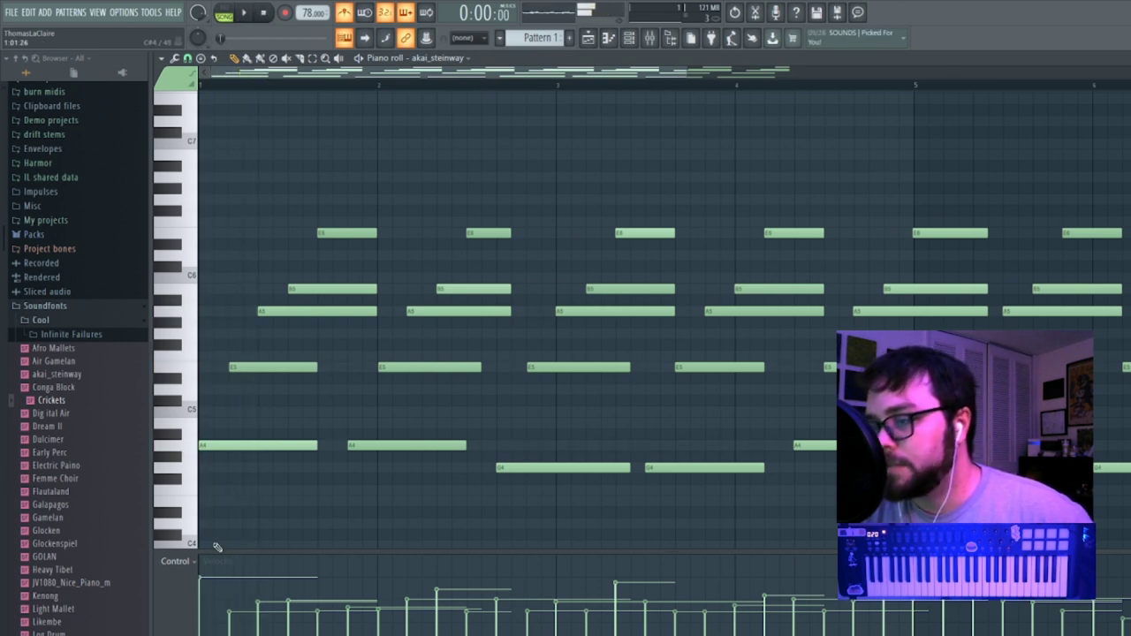
key(space)
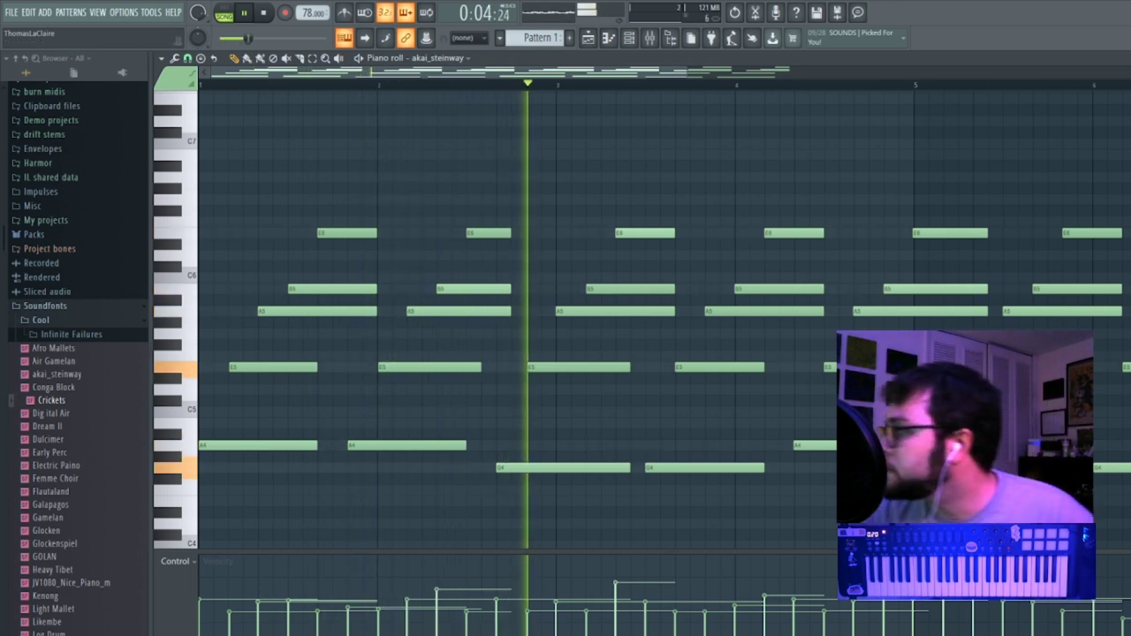
click(1123, 58)
click(998, 75)
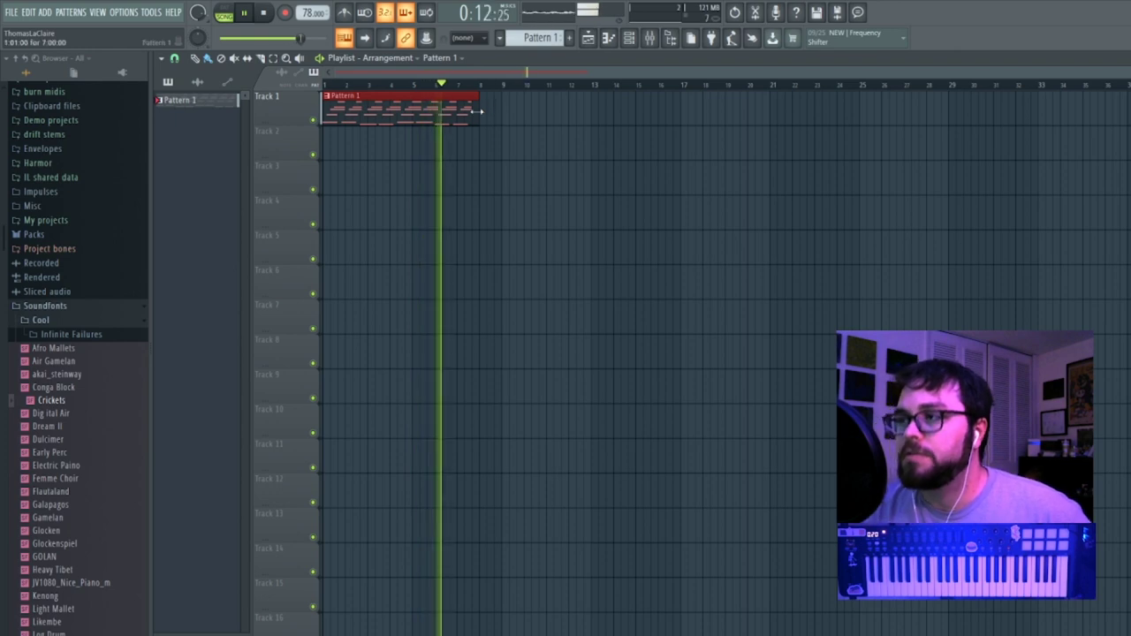
key(F7)
drag(773, 78, 333, 91)
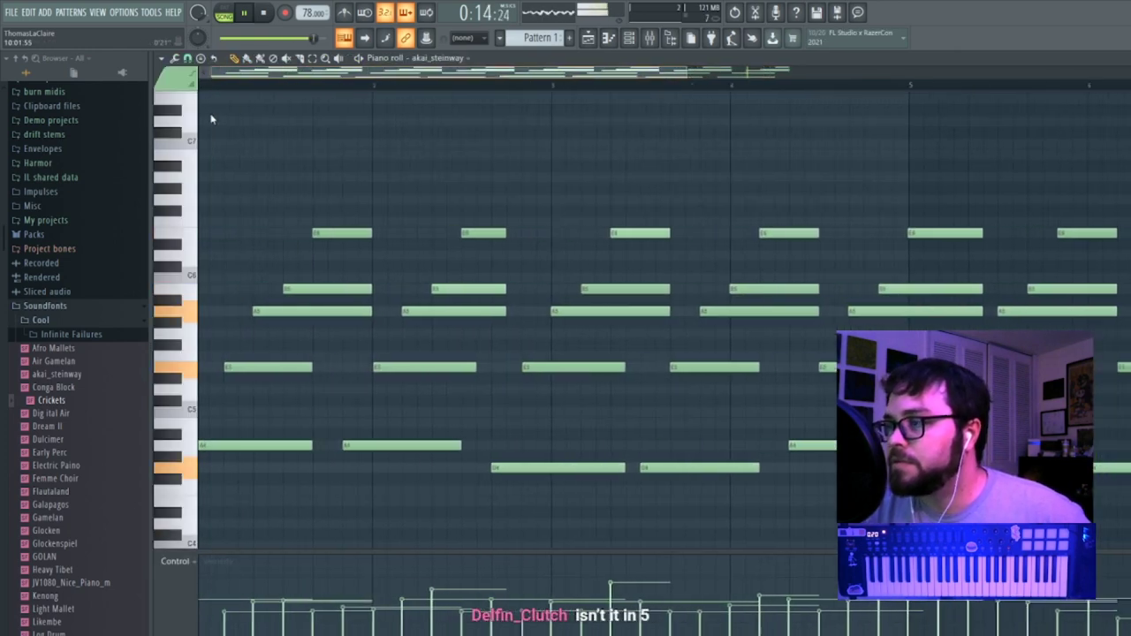
key(space)
key(space)
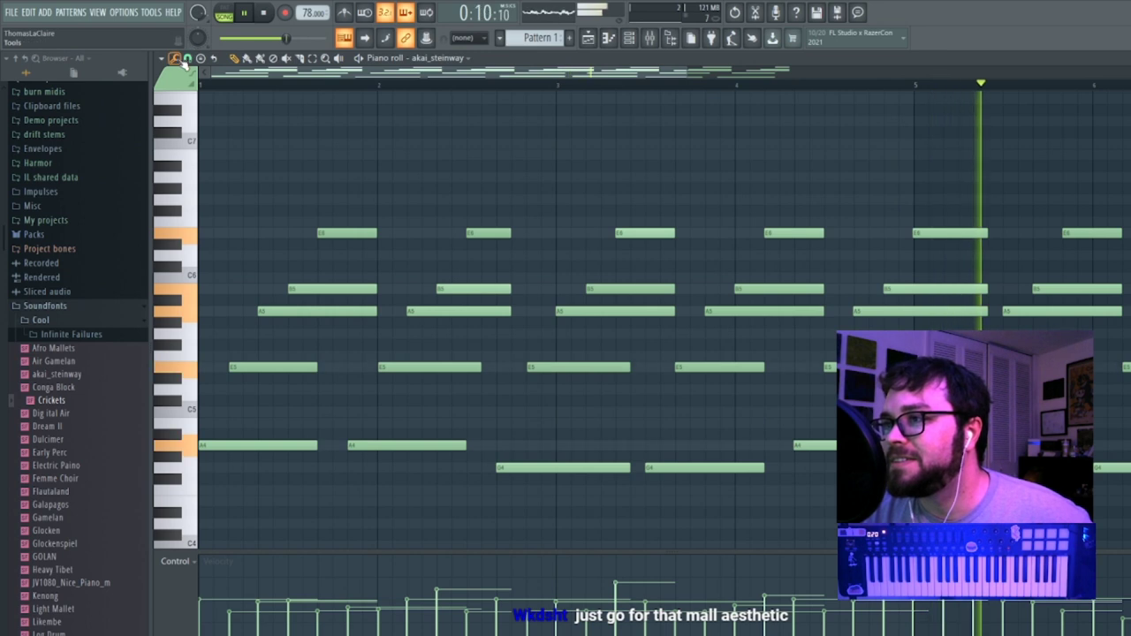
click(1126, 59)
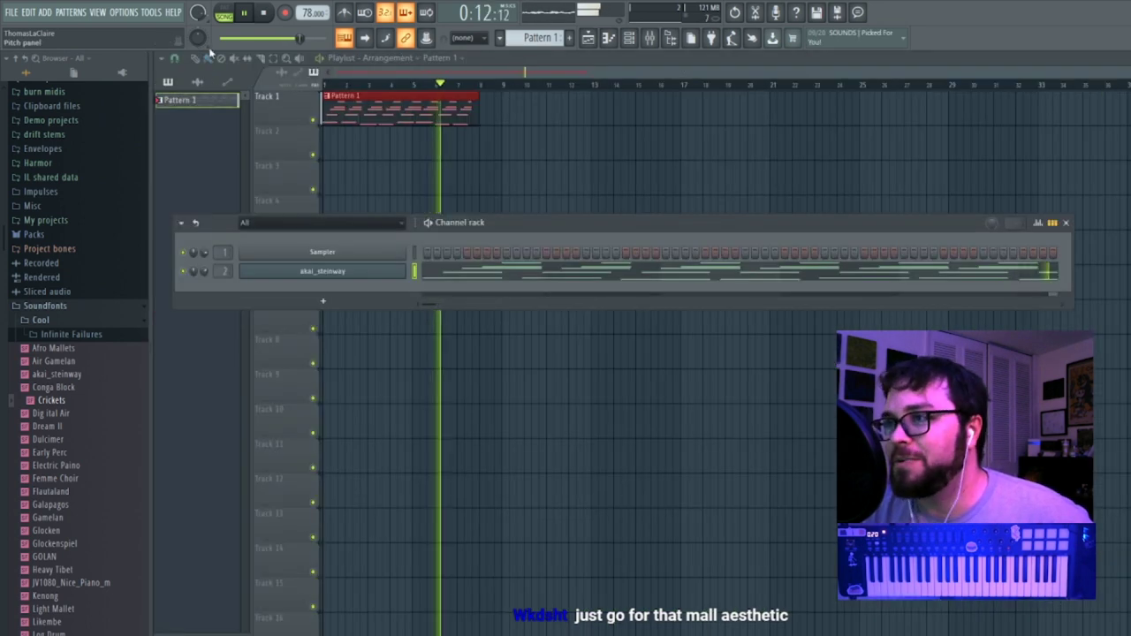
Set the project's time signature numerator to 5, keeping denominator 4, and close the project settings.
click(124, 11)
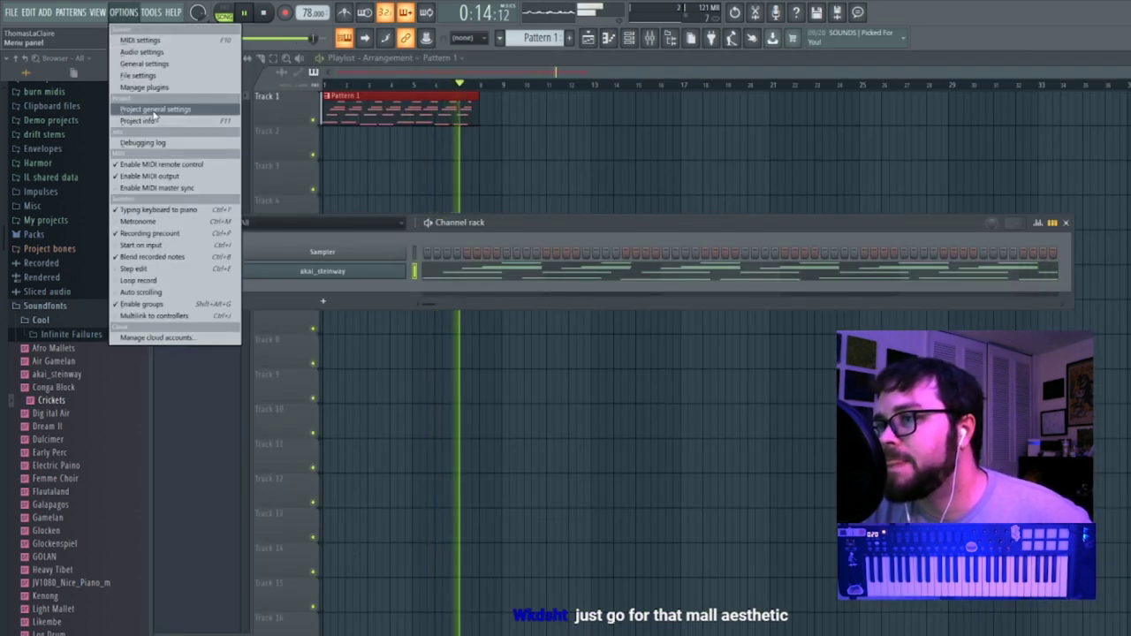
click(172, 121)
click(616, 99)
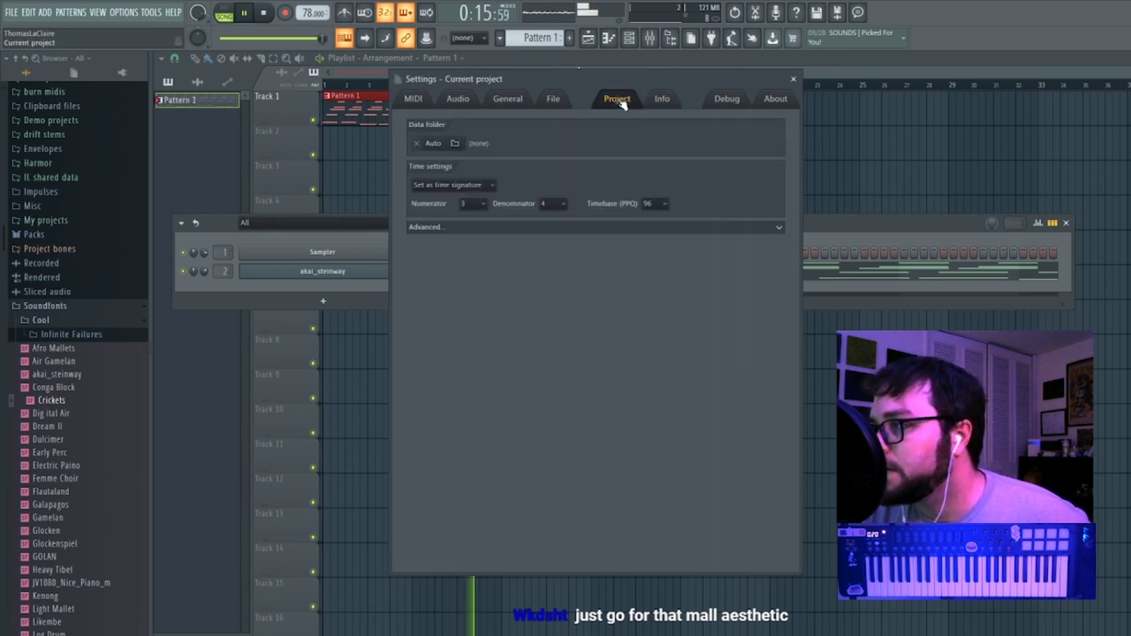
click(479, 207)
click(468, 282)
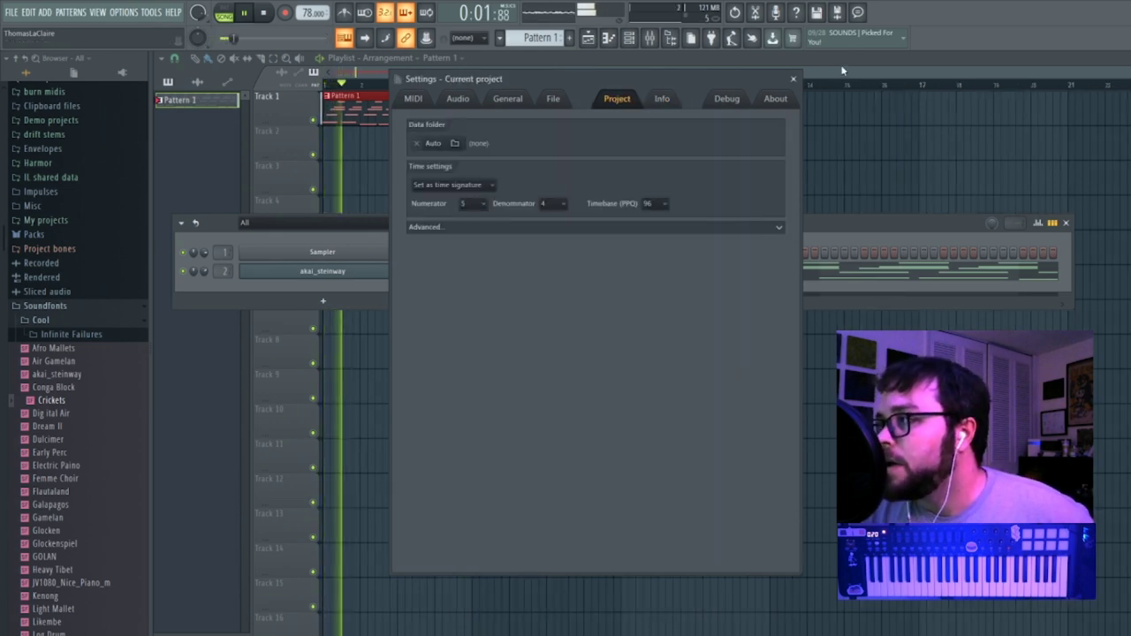
click(842, 70)
click(793, 79)
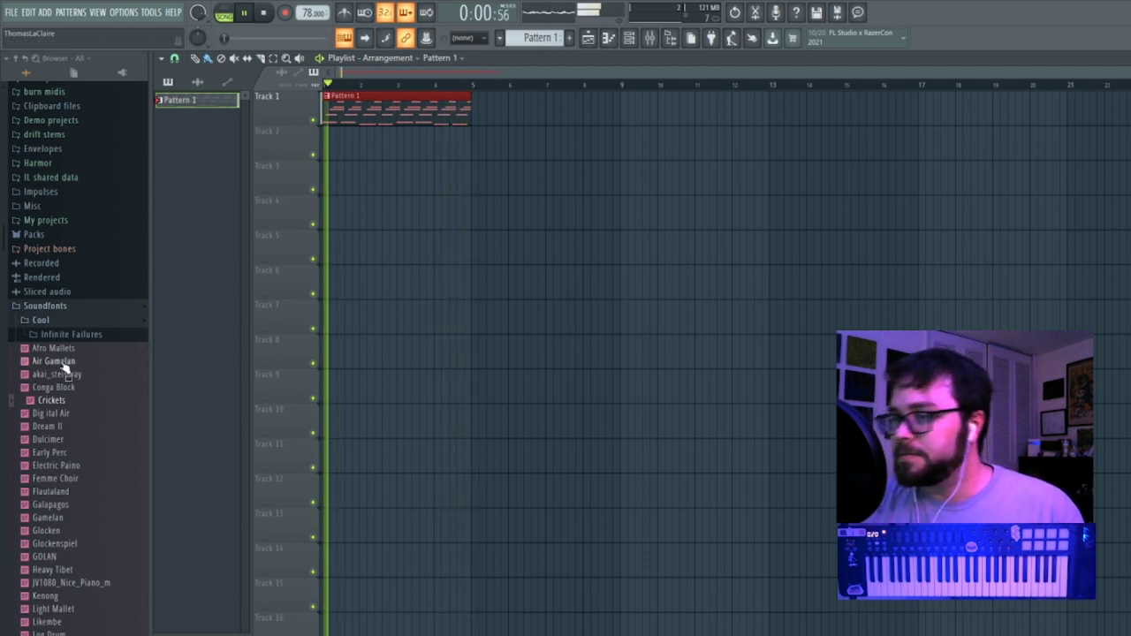
Collapse the Soundfonts folder and list the generator presets among the plugin presets.
click(74, 311)
click(83, 141)
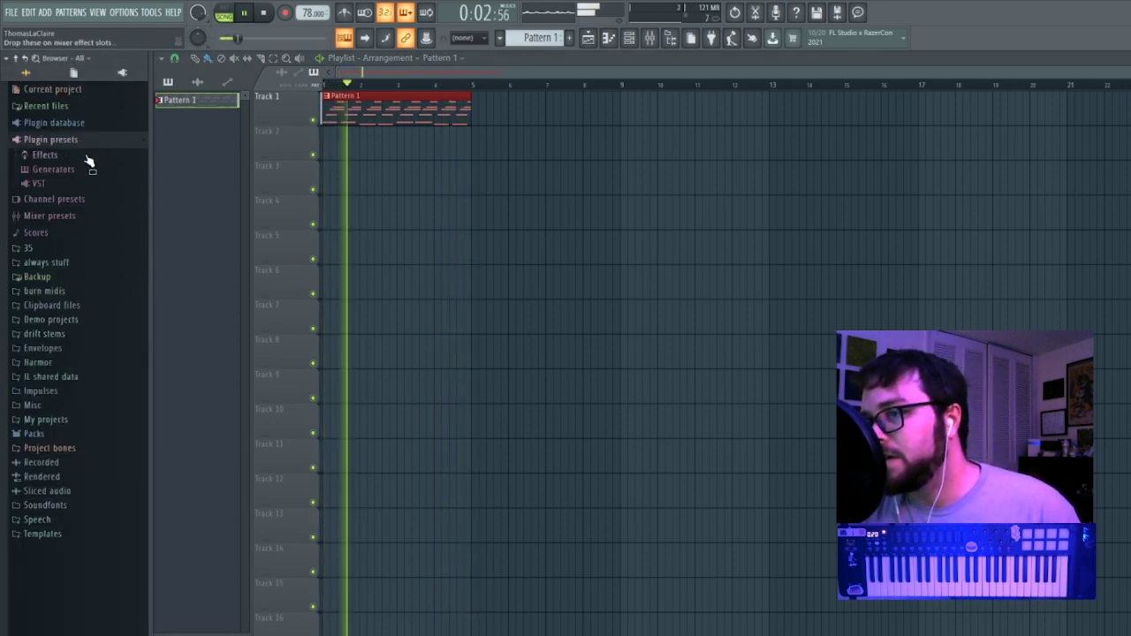
click(83, 170)
scroll(101, 395, down, 6)
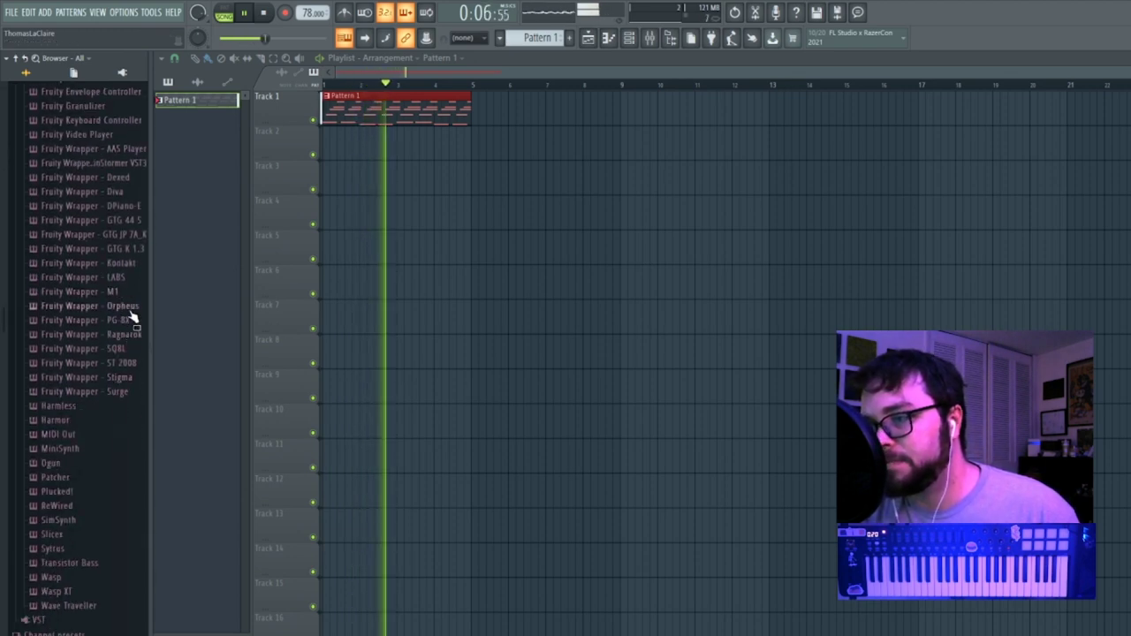
Examine the akai_steinway notes of Pattern 1 in the piano roll during playback.
double_click(421, 115)
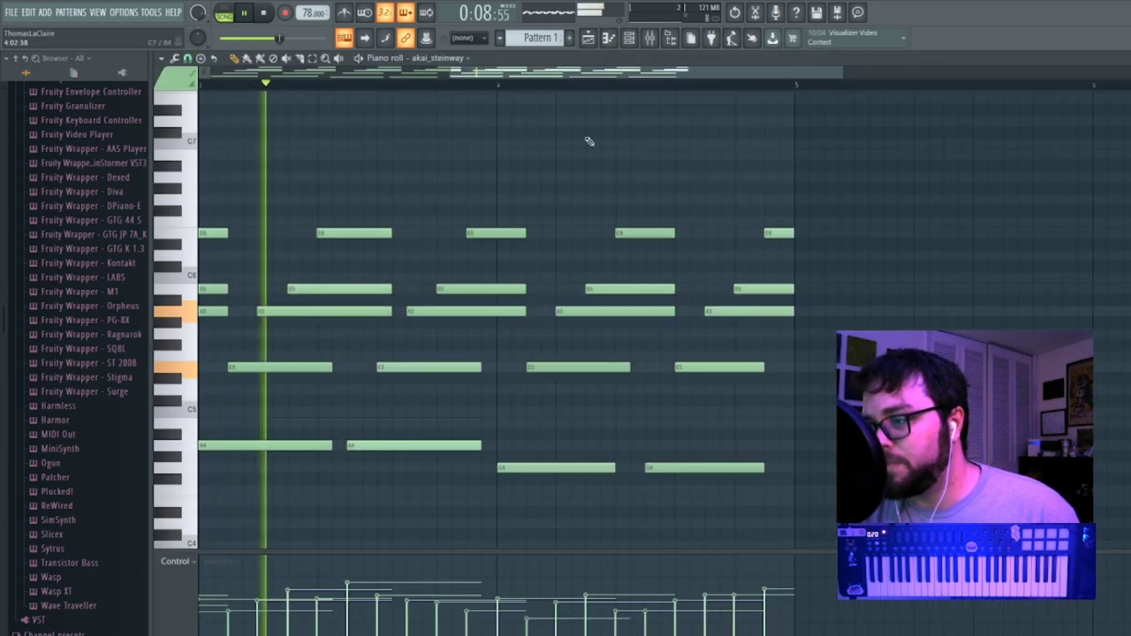
drag(560, 74, 272, 84)
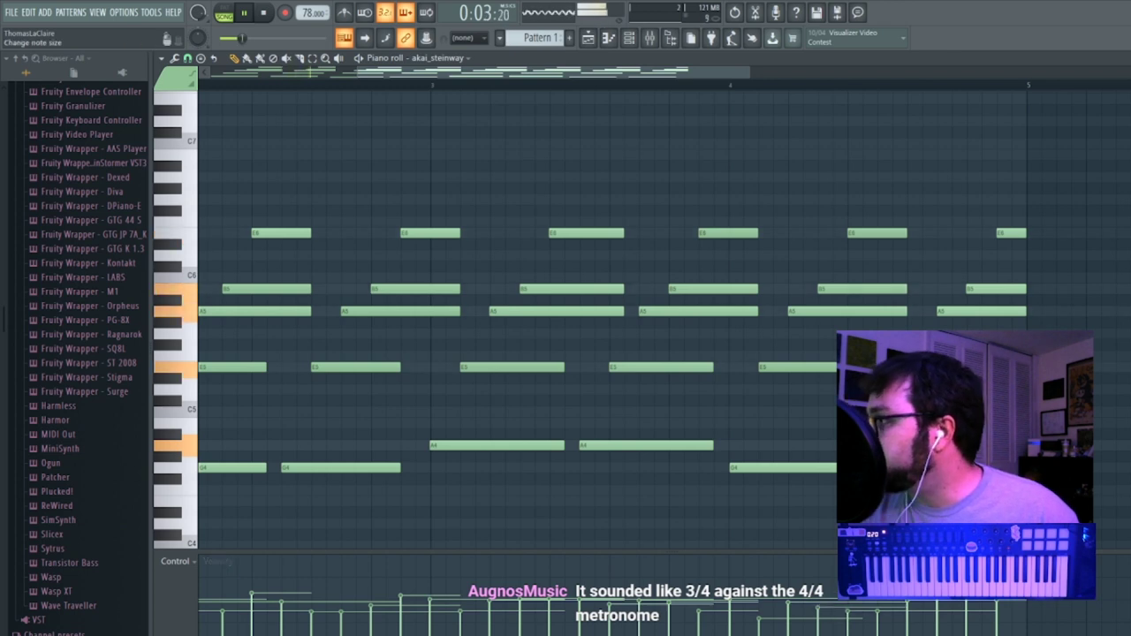
key(F7)
key(F6)
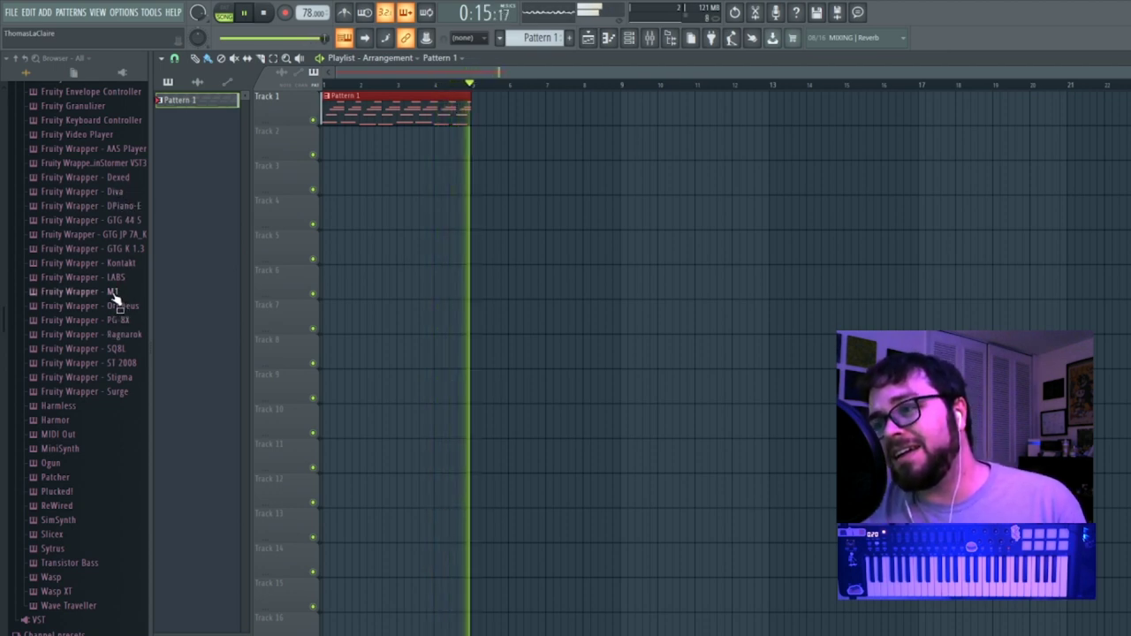
Load the Surge preset Ambient Guitaer in a new channel and close its plugin window.
click(128, 378)
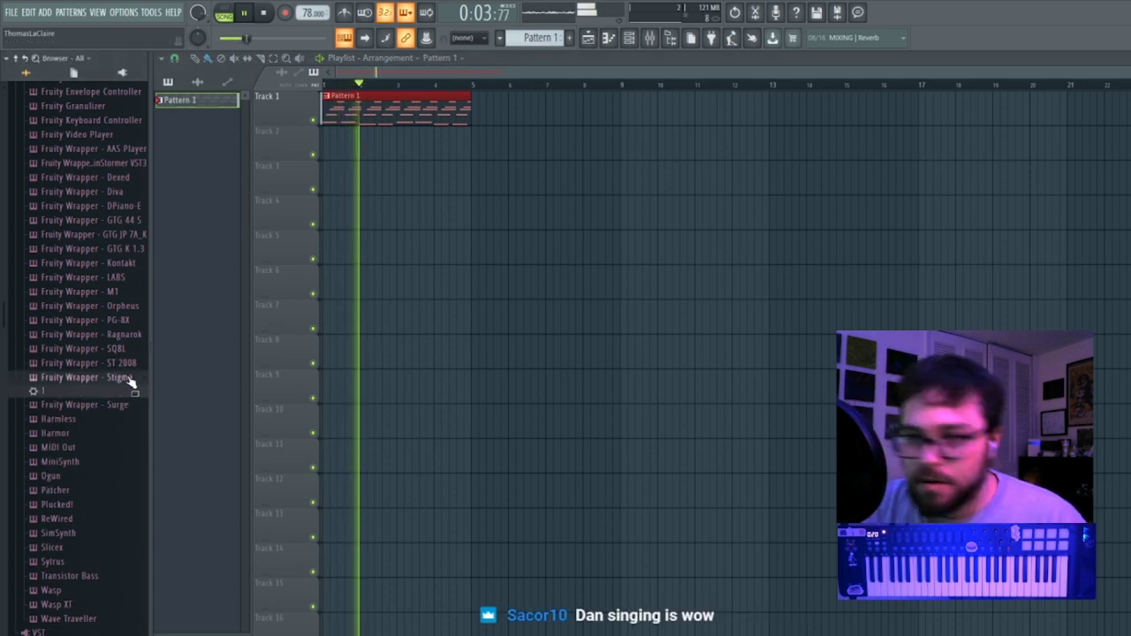
click(125, 402)
scroll(94, 429, down, 3)
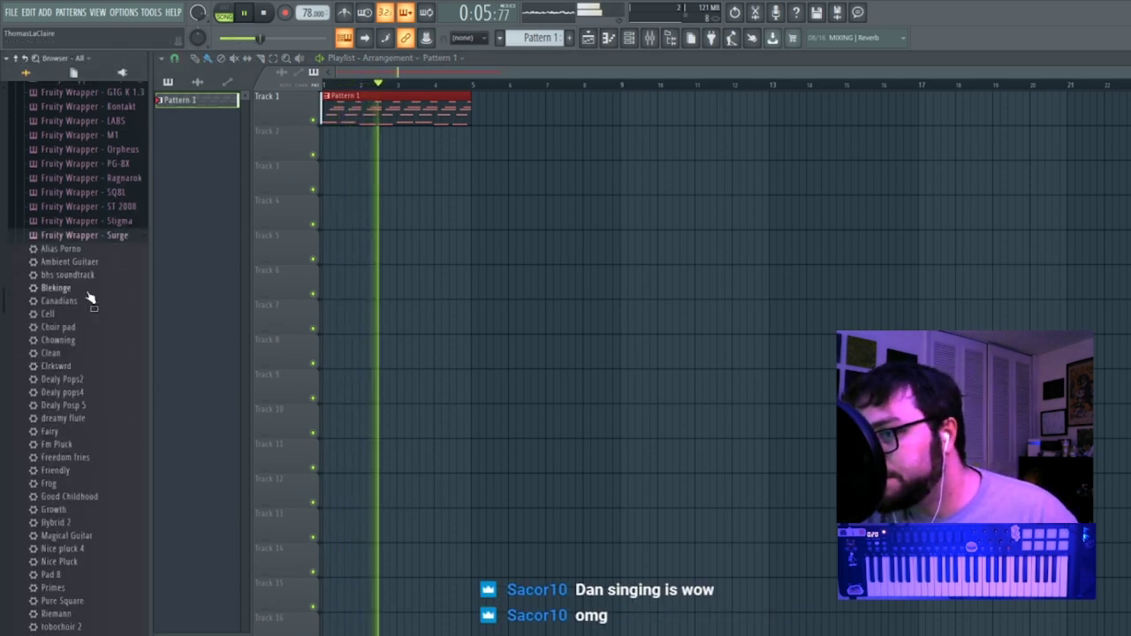
right_click(104, 258)
click(127, 275)
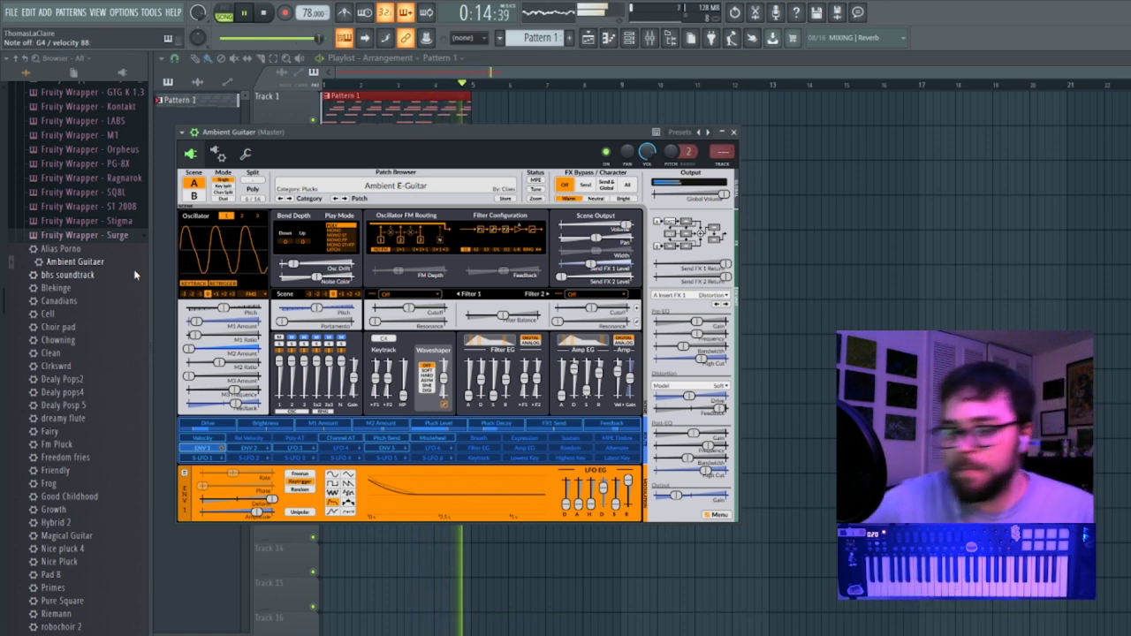
click(733, 132)
double_click(424, 106)
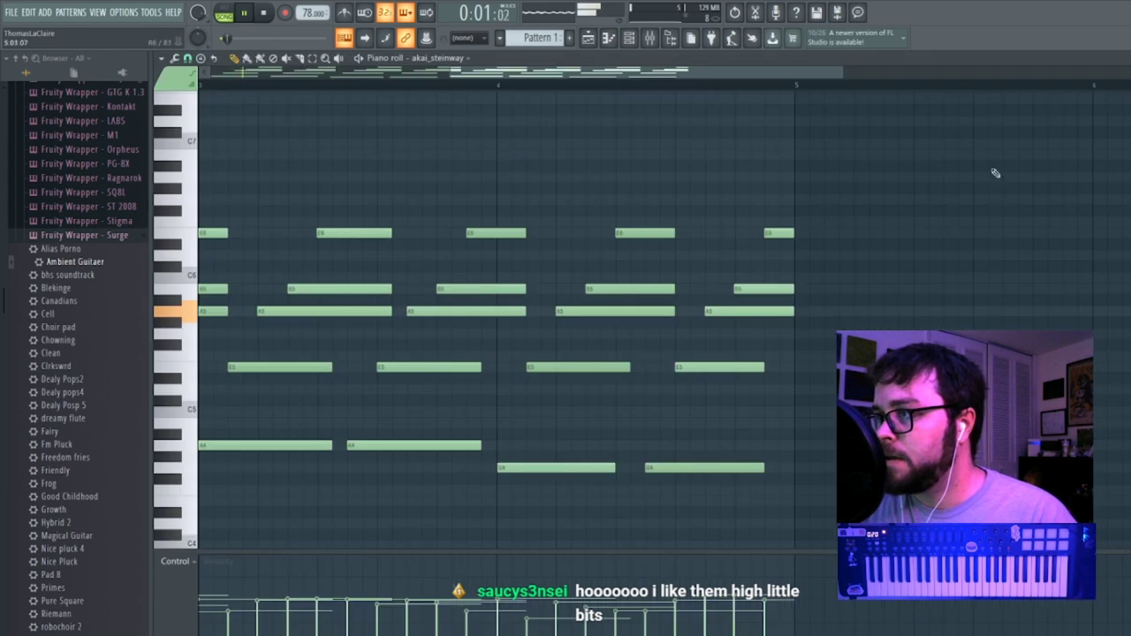
click(1124, 58)
key(F6)
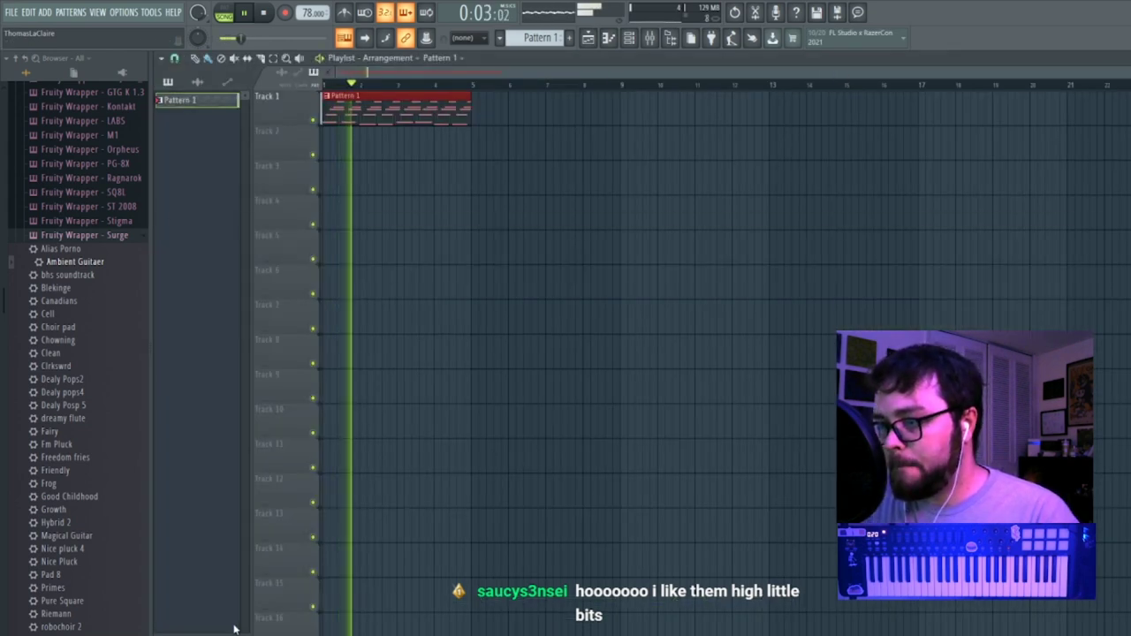
Create Pattern 2, place it at bar 1 on Track 2 and set the playlist snap to 1/6 beat.
key(F4)
key(Return)
drag(475, 155, 324, 155)
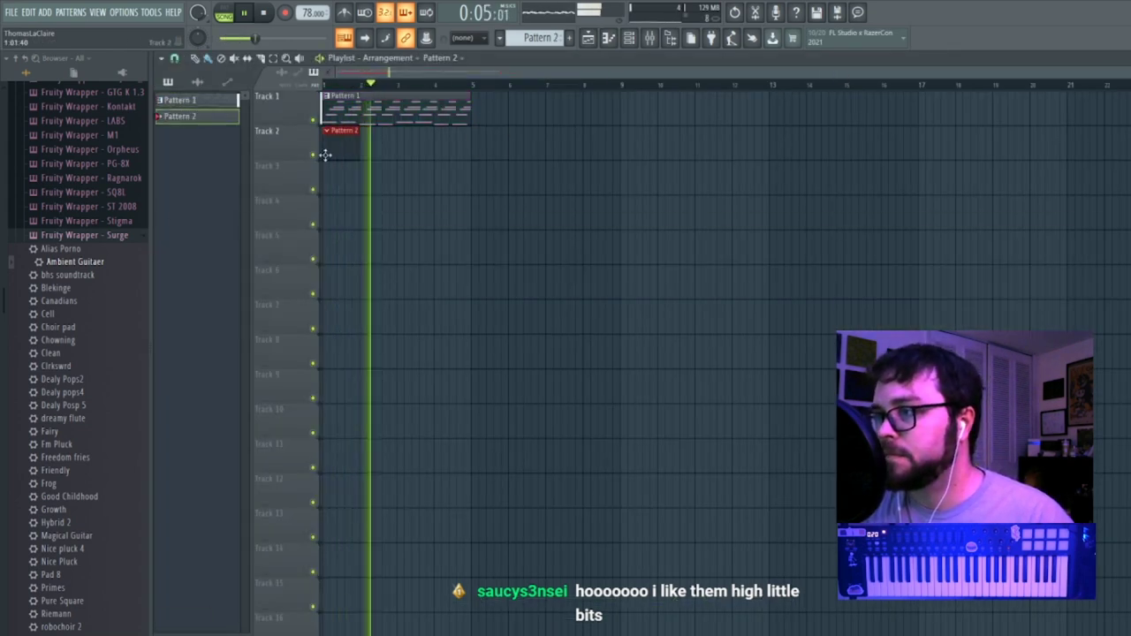
click(175, 59)
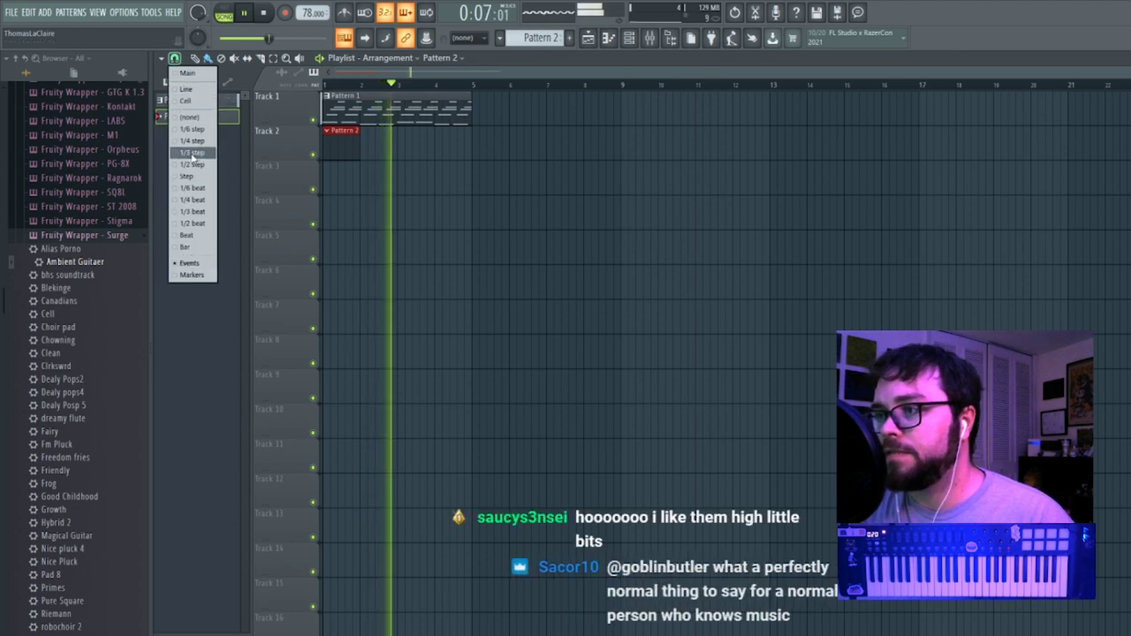
click(191, 189)
Copy the akai_steinway notes from Pattern 1 and paste them into the Ambient Guitaer channel in Pattern 2.
key(space)
double_click(386, 113)
key(Escape)
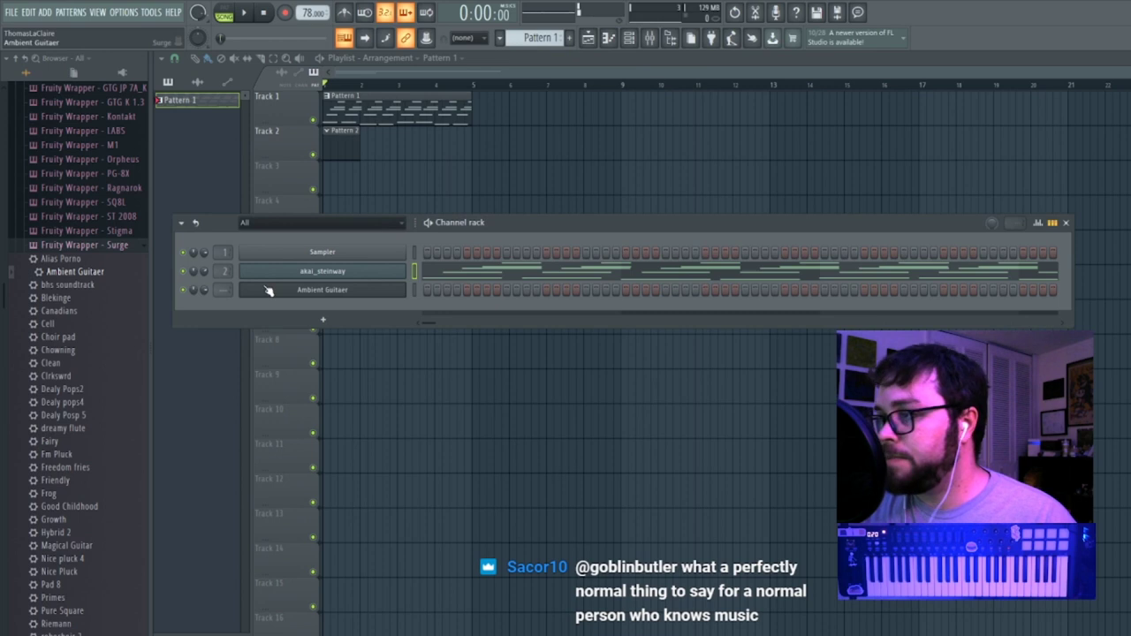
right_click(337, 281)
click(542, 284)
click(337, 146)
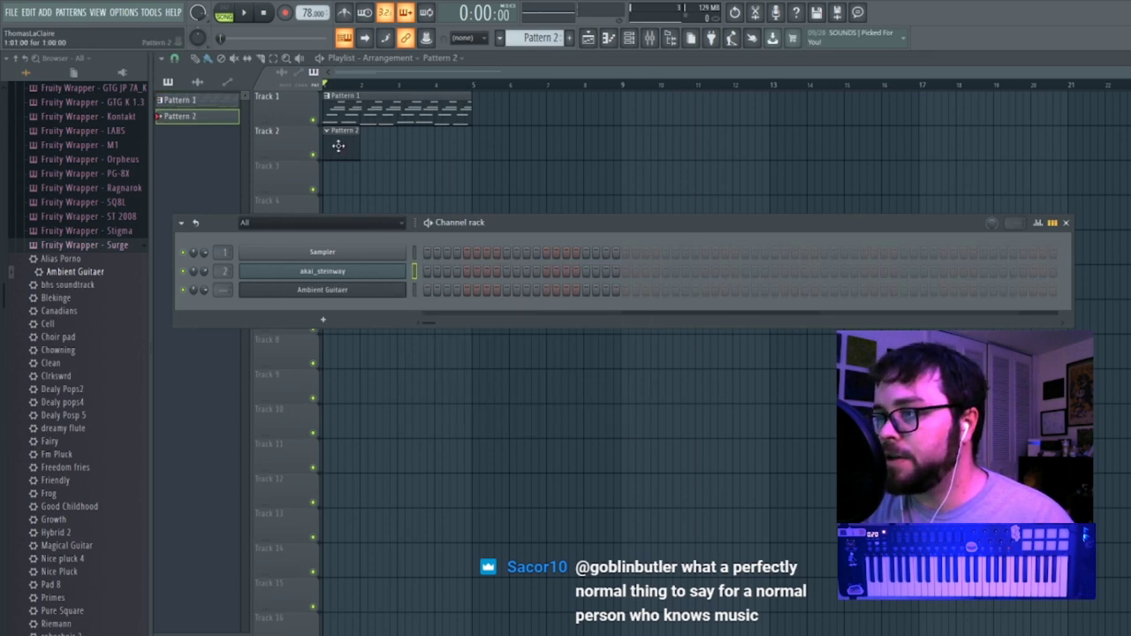
right_click(398, 299)
click(592, 312)
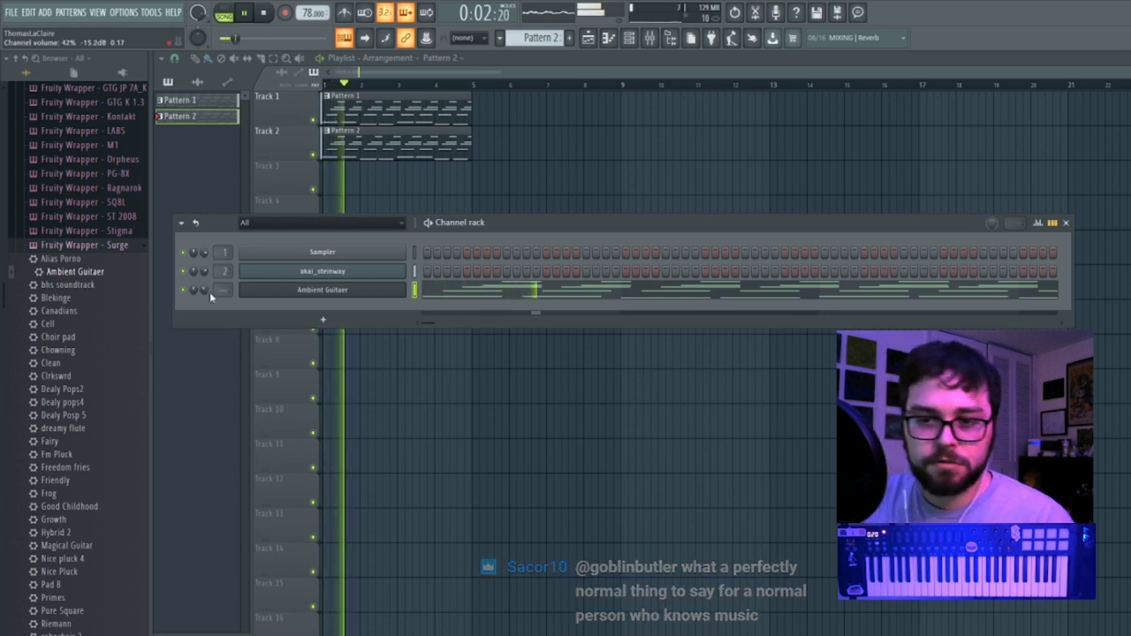
Transpose all Ambient Guitaer notes in Pattern 2 up one octave and return to the playlist.
click(562, 281)
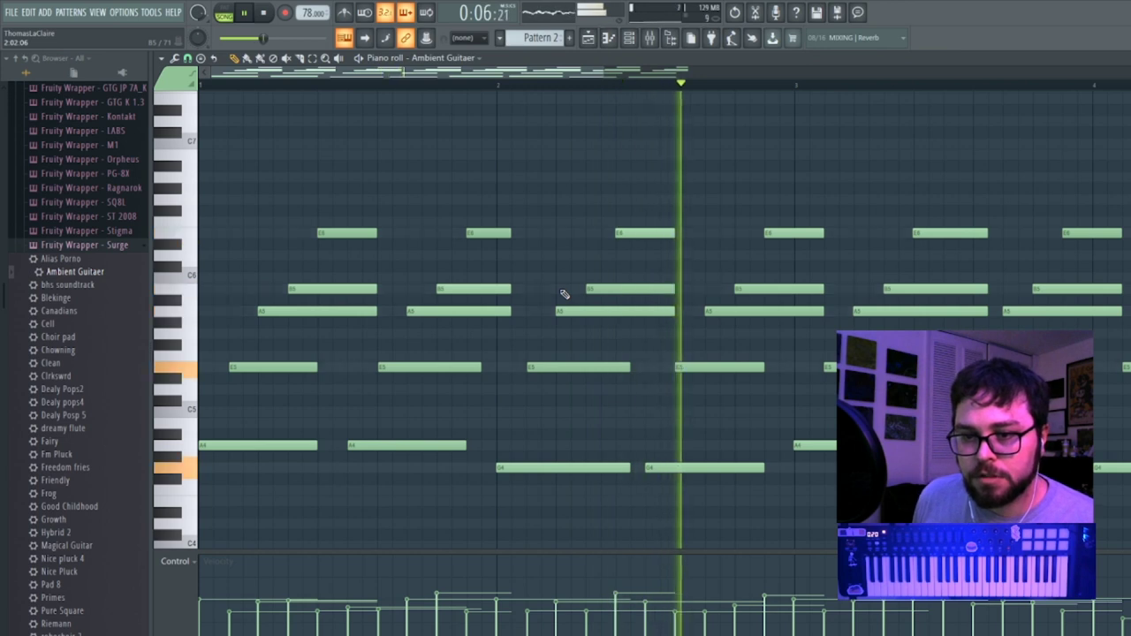
key(ctrl+Up)
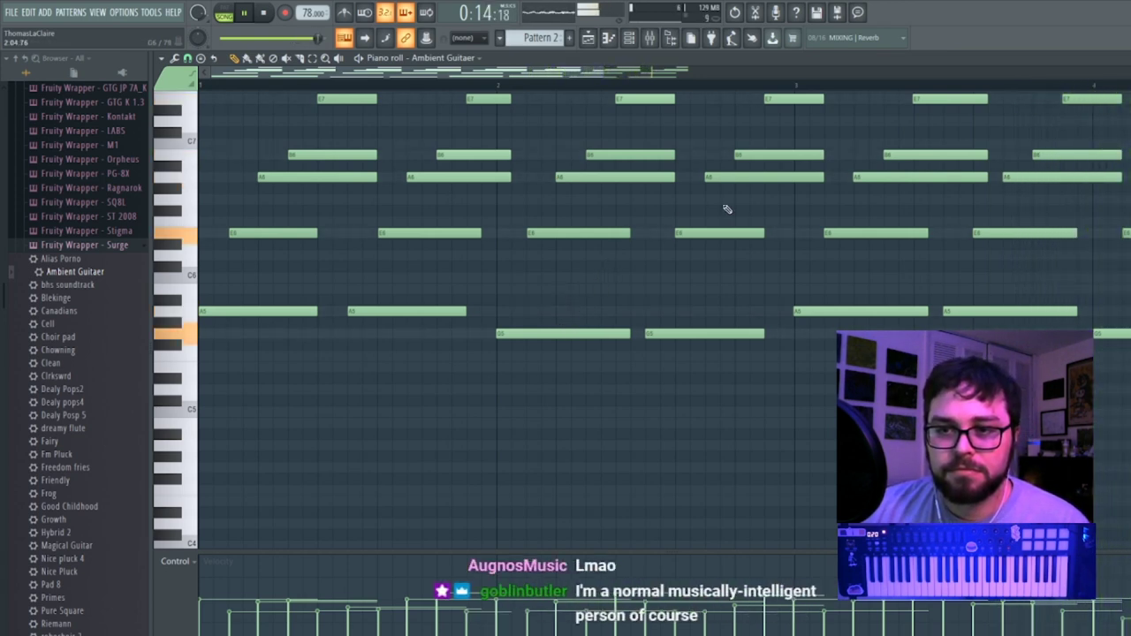
click(1121, 58)
click(822, 74)
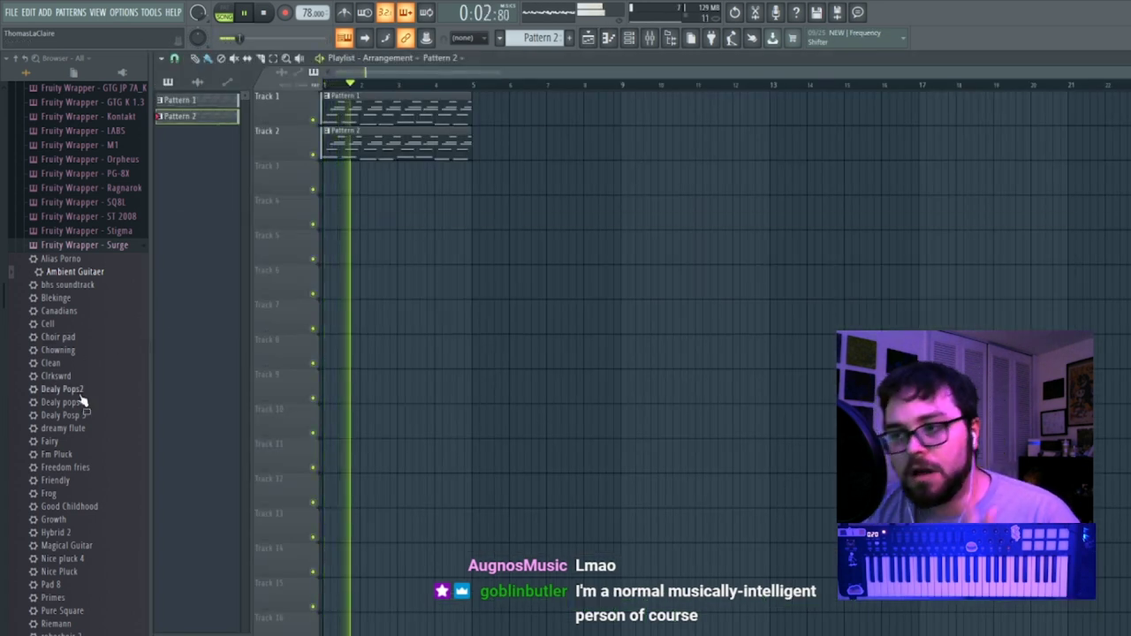
Collapse the Surge presets and adjust the Ambient Guitaer channel's volume in the channel rack.
click(121, 245)
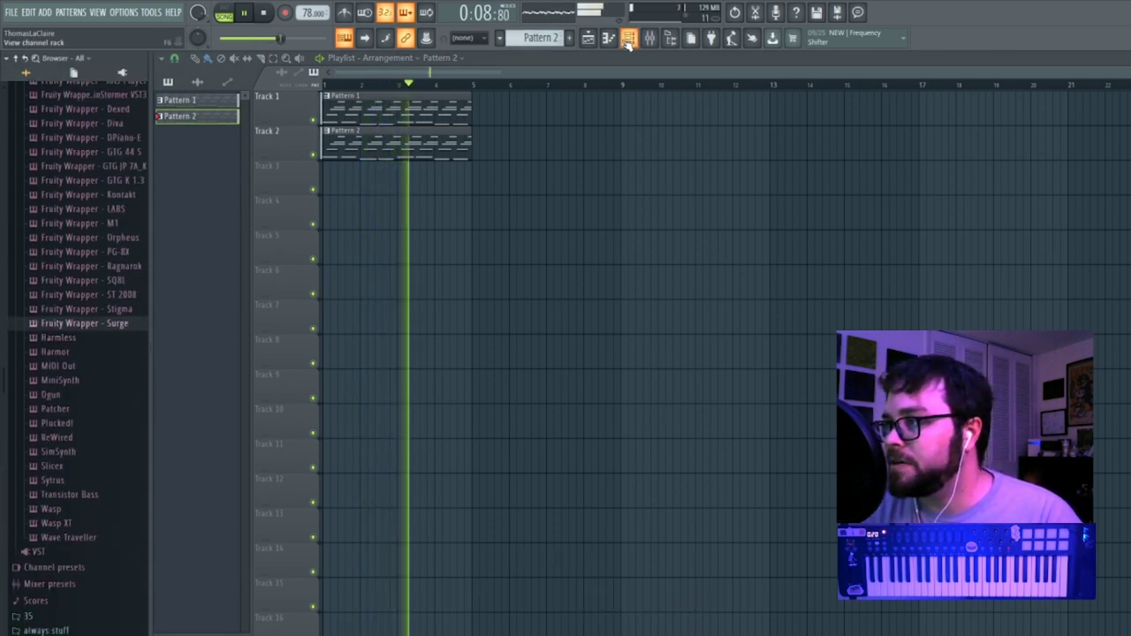
key(F6)
drag(204, 291, 204, 290)
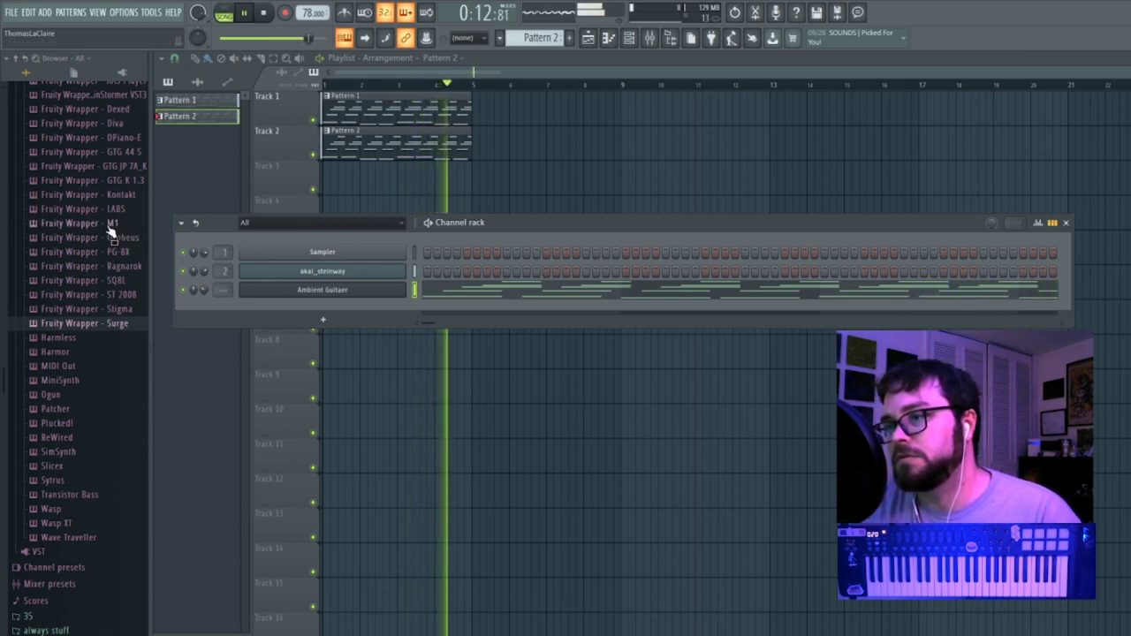
Load the PG-8X preset Beat Bass in a new channel and close its plugin window.
scroll(121, 152, up, 3)
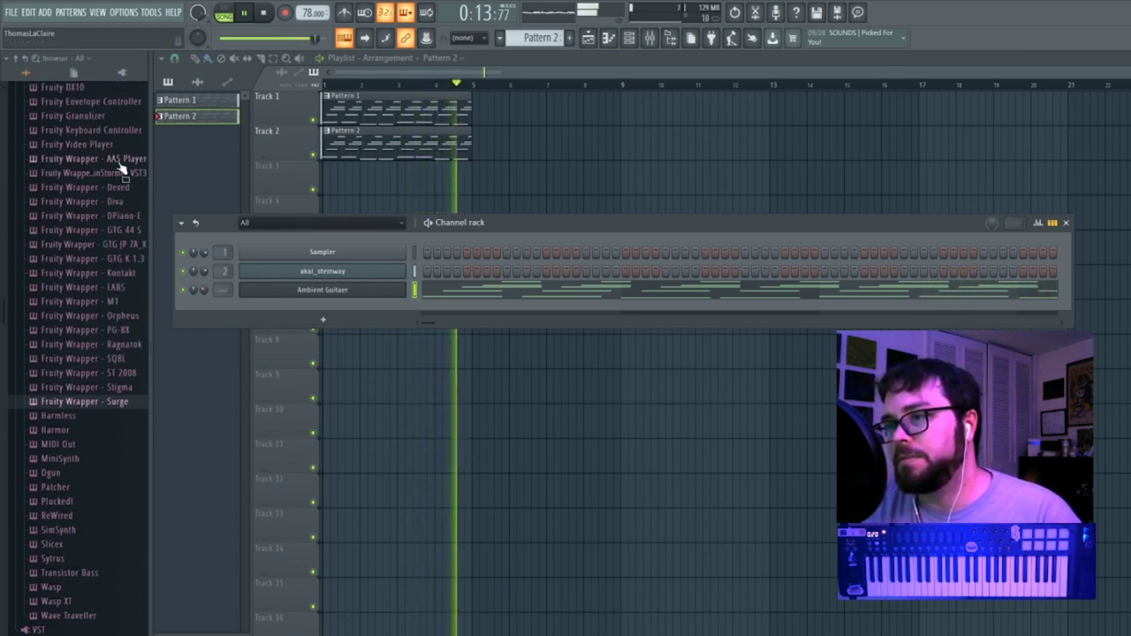
click(124, 365)
click(121, 358)
click(124, 329)
right_click(72, 369)
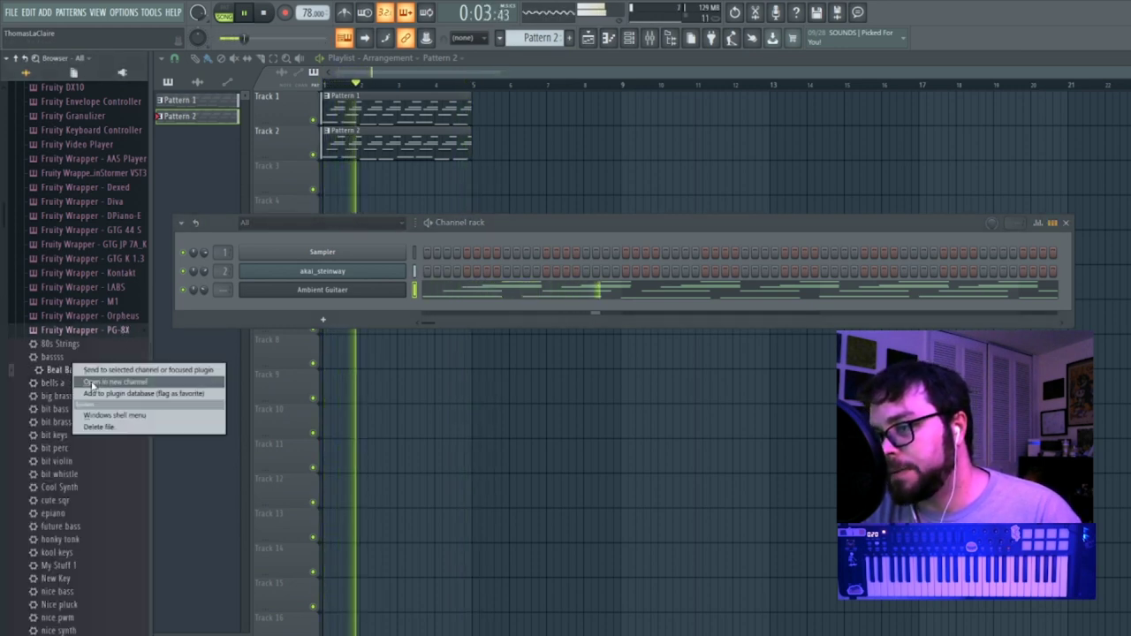
click(93, 384)
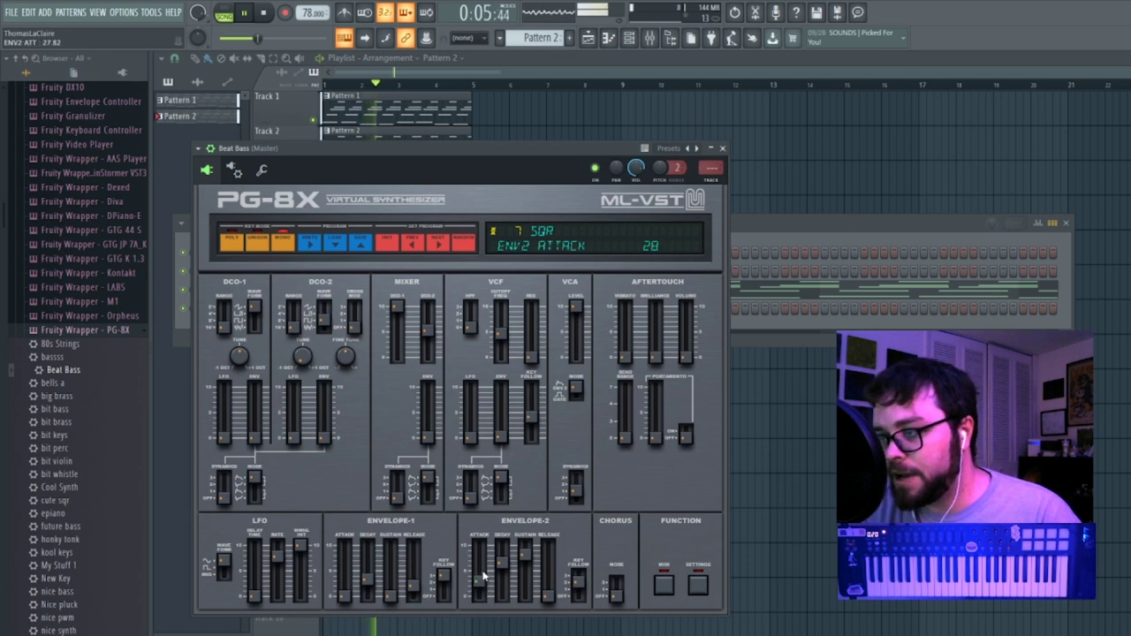
click(725, 151)
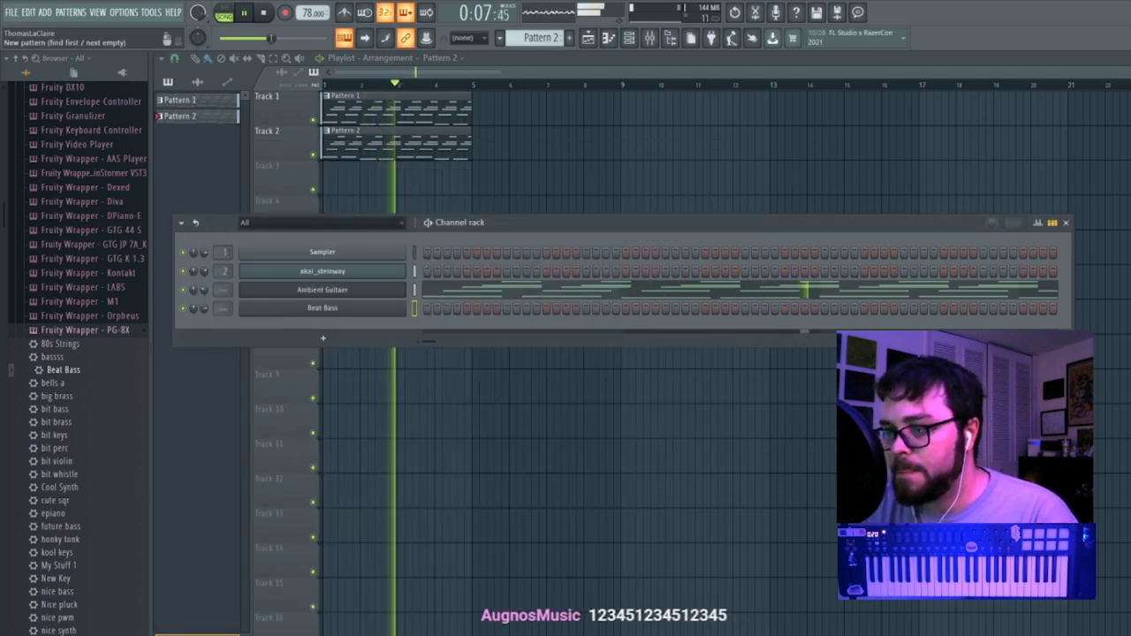
Create Pattern 3, place it at bar 1 on Track 3 and show the channel rack.
click(569, 38)
click(348, 179)
key(F6)
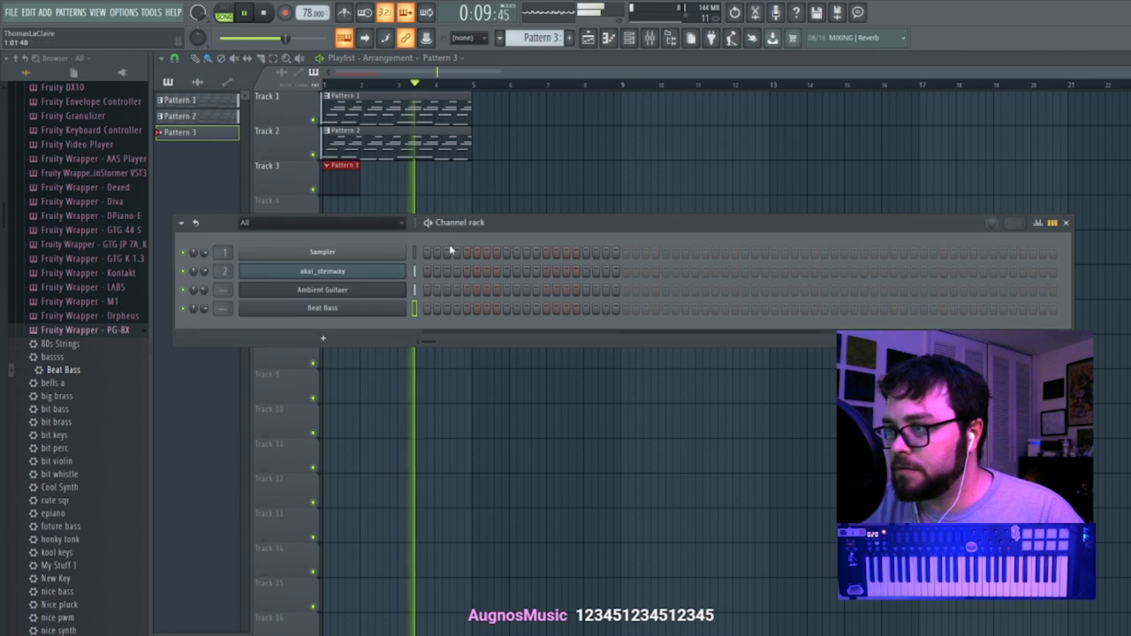
right_click(386, 315)
click(407, 309)
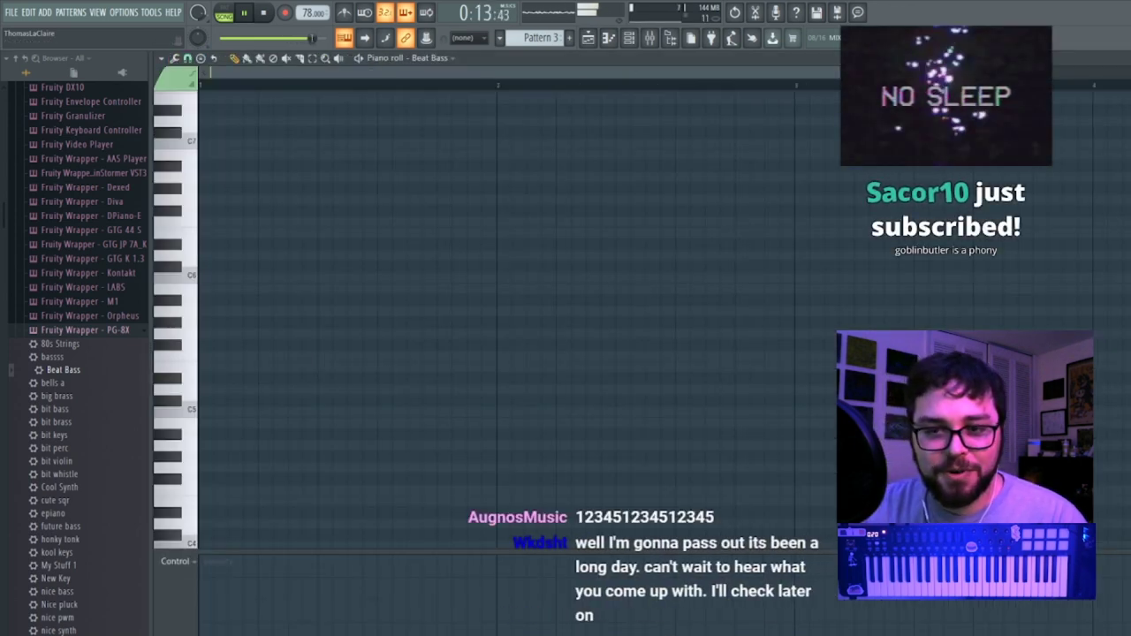
key(space)
key(space)
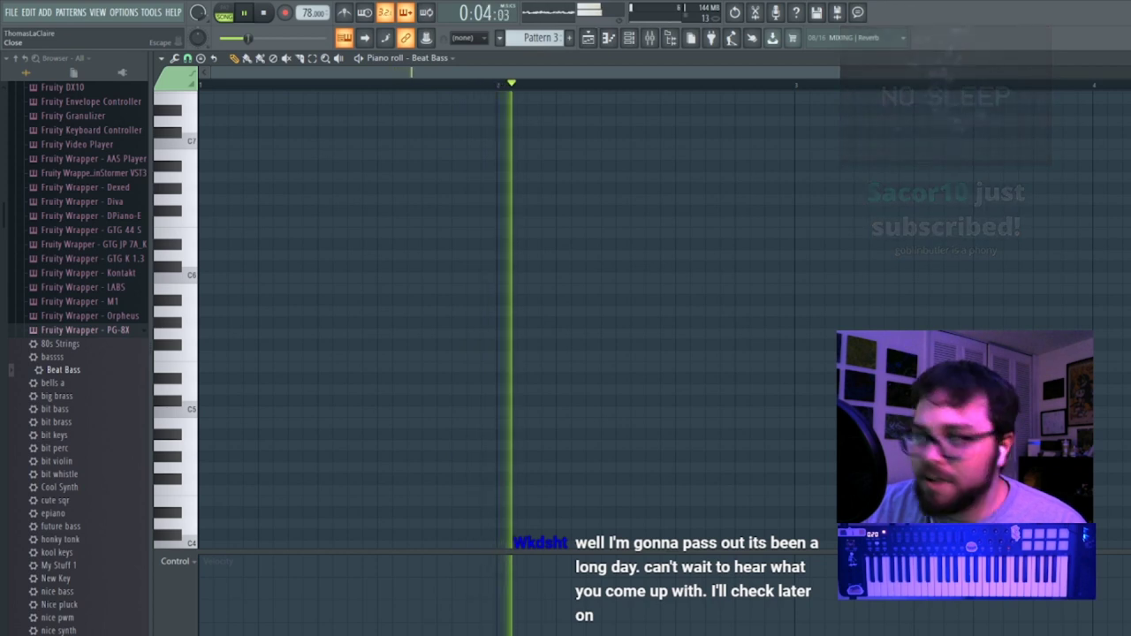
key(Escape)
right_click(382, 313)
click(496, 320)
In Pattern 3's Beat Bass piano roll, draw a one-bar A5 note in bar 1 and a one-bar G5 note in bar 2.
right_click(383, 311)
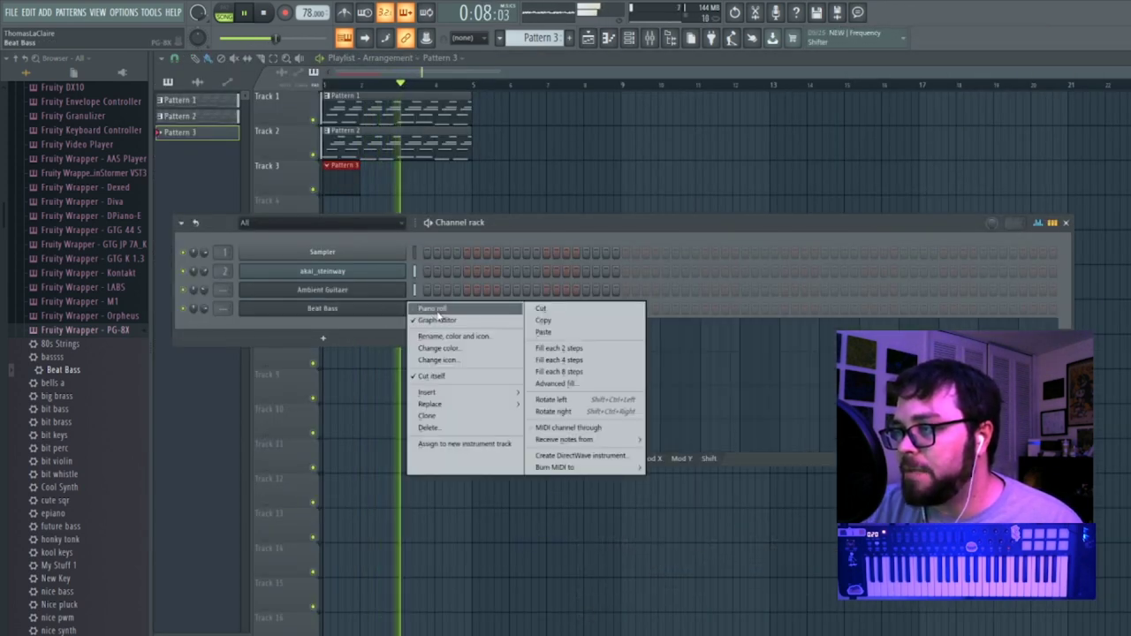
click(434, 309)
key(space)
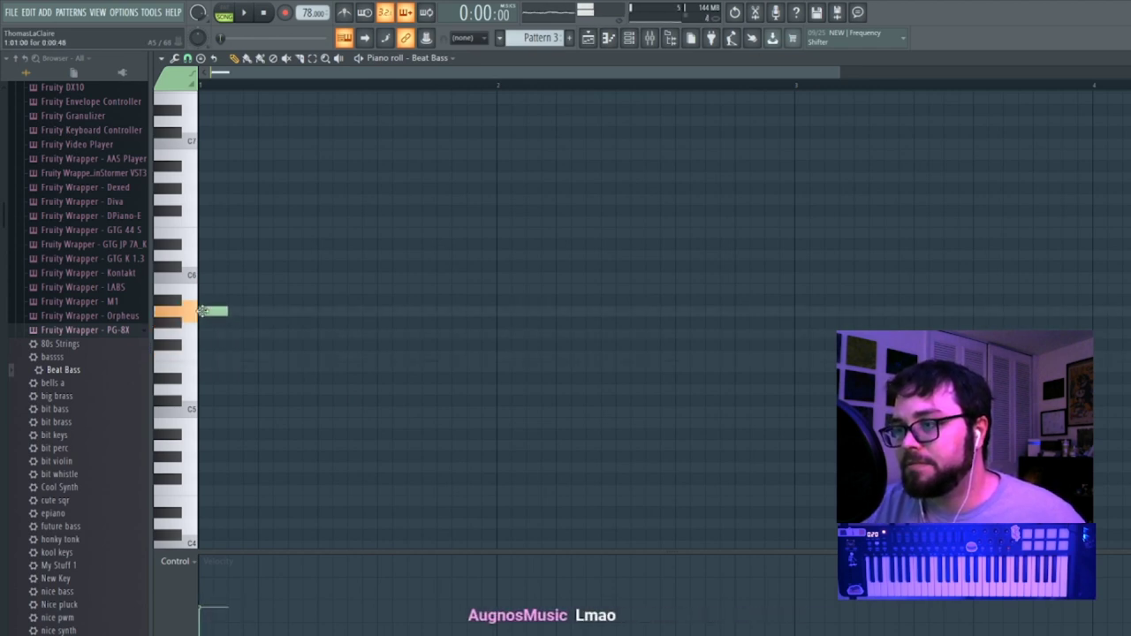
click(499, 335)
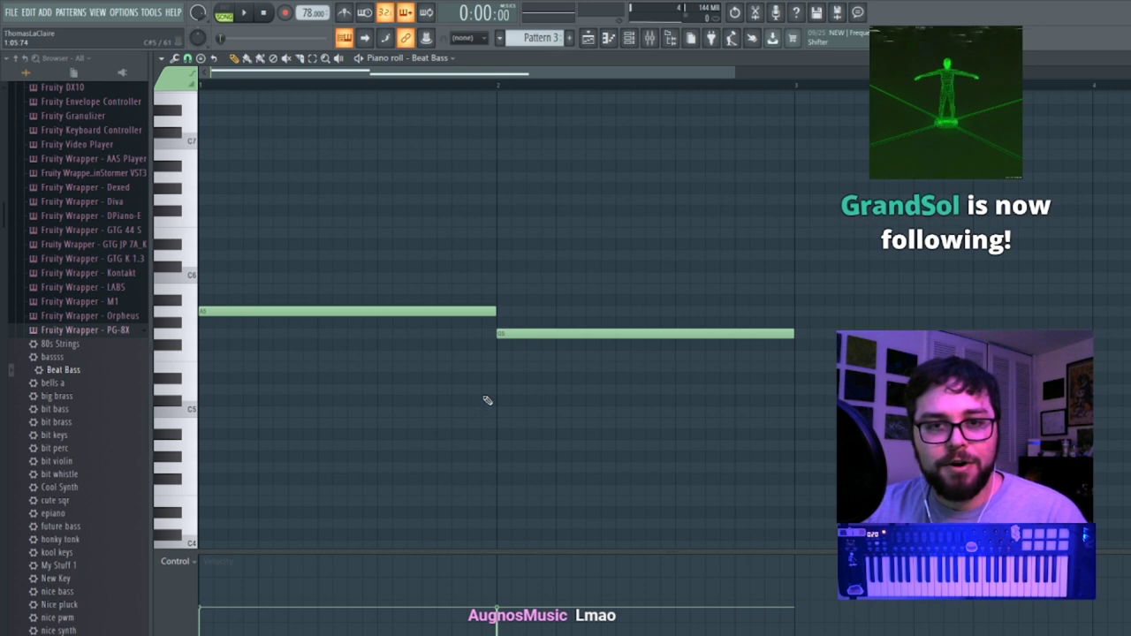
key(space)
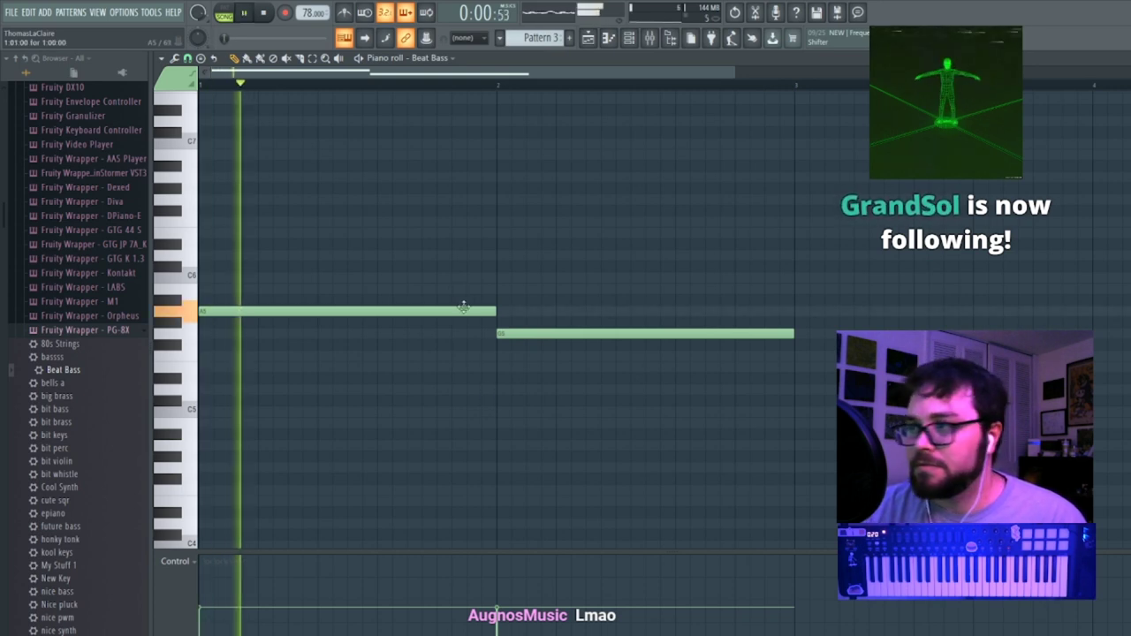
Lower both bass notes one octave to A4 and G4, and add one-bar F4 and G4 notes in bars 3 and 4.
scroll(427, 227, up, 3)
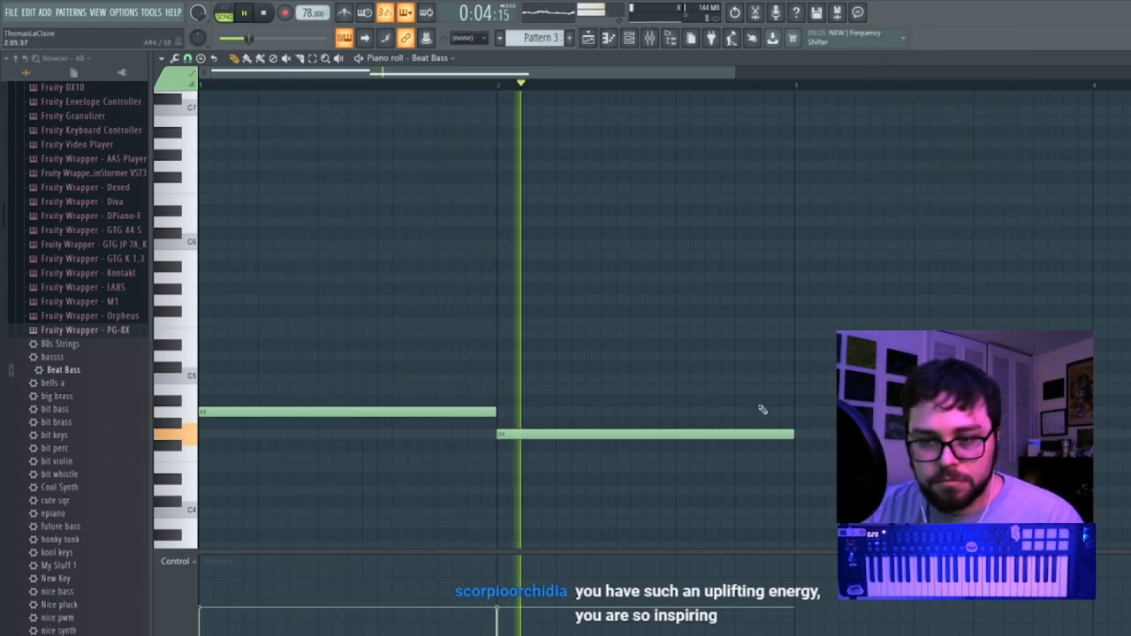
click(802, 458)
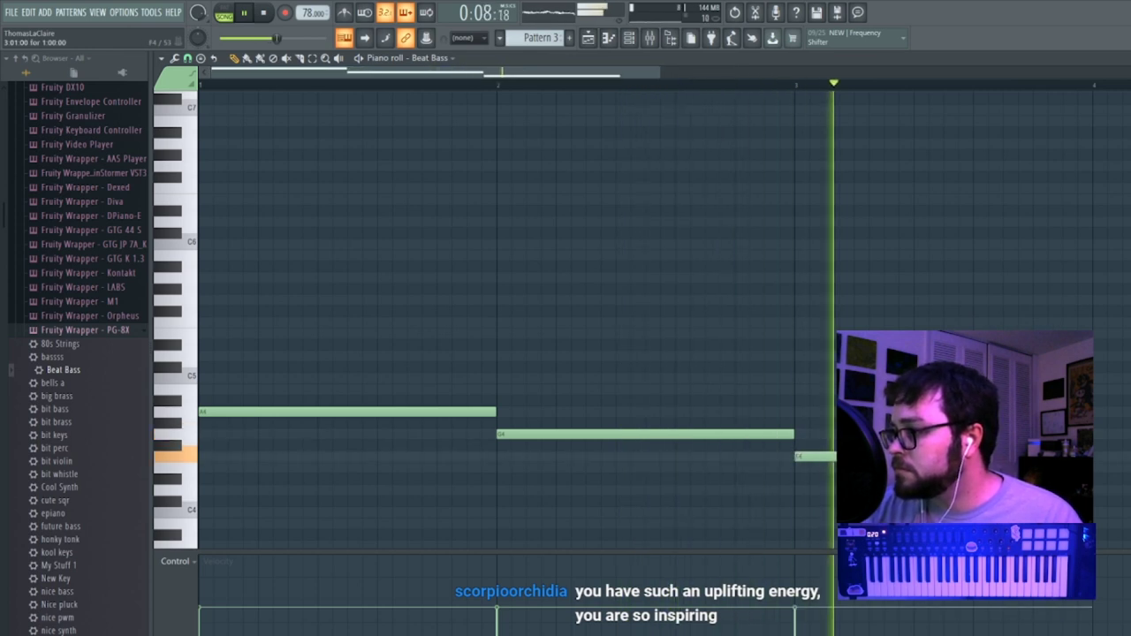
drag(633, 76, 810, 80)
click(712, 433)
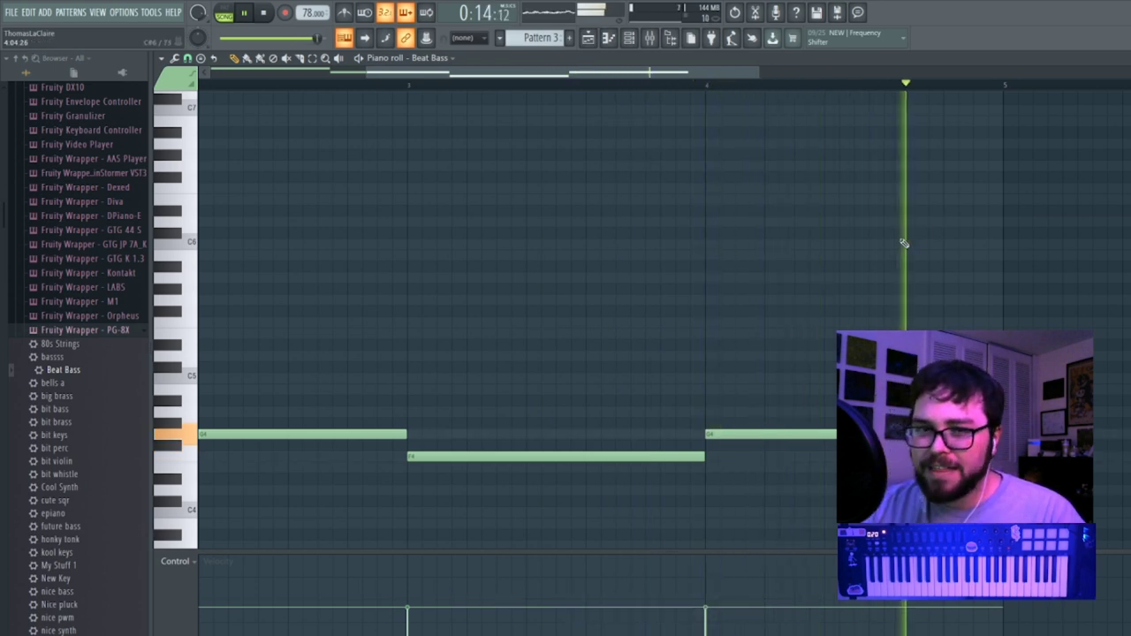
key(F7)
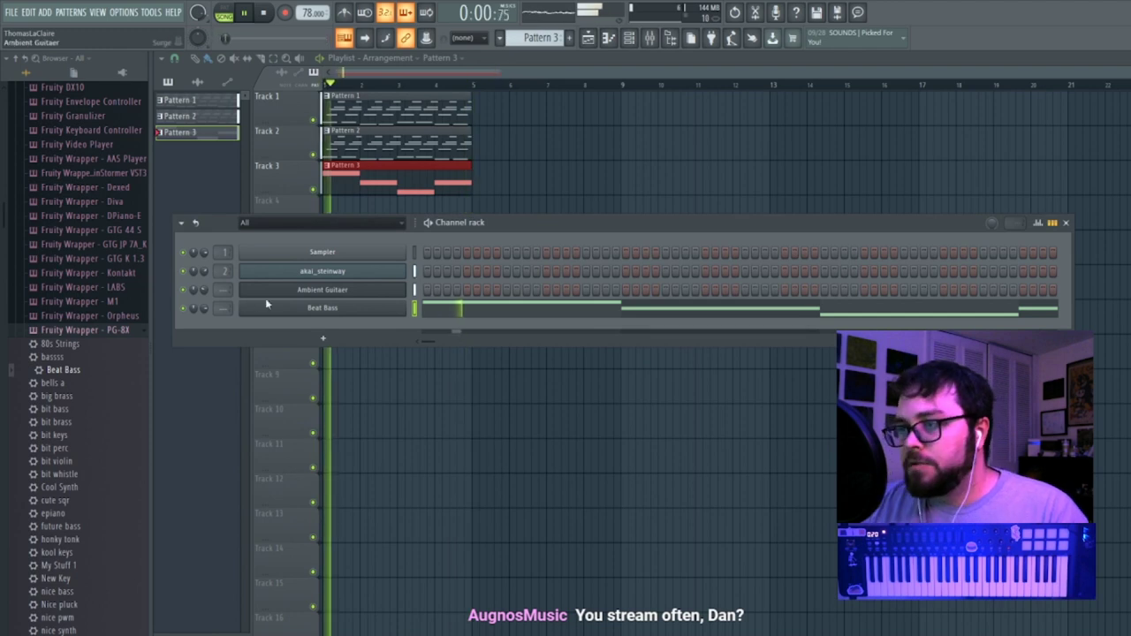
Route Ambient Guitaer to mixer track 3, insert Fruity Delay 3 in effect slot 3 and adjust its offset and mix level.
click(324, 290)
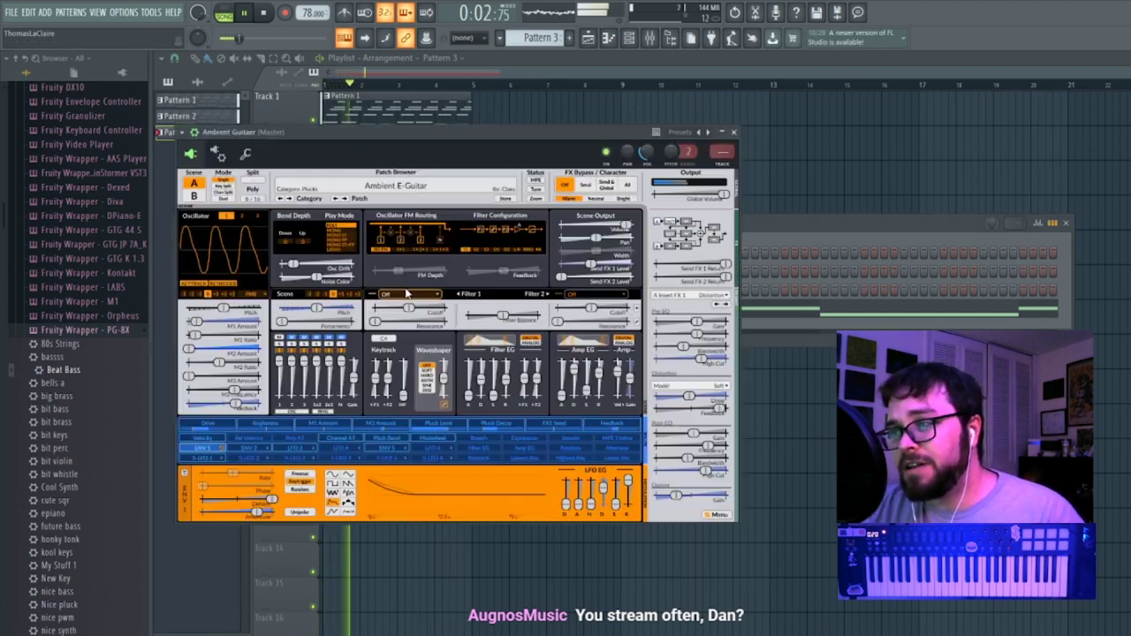
key(F9)
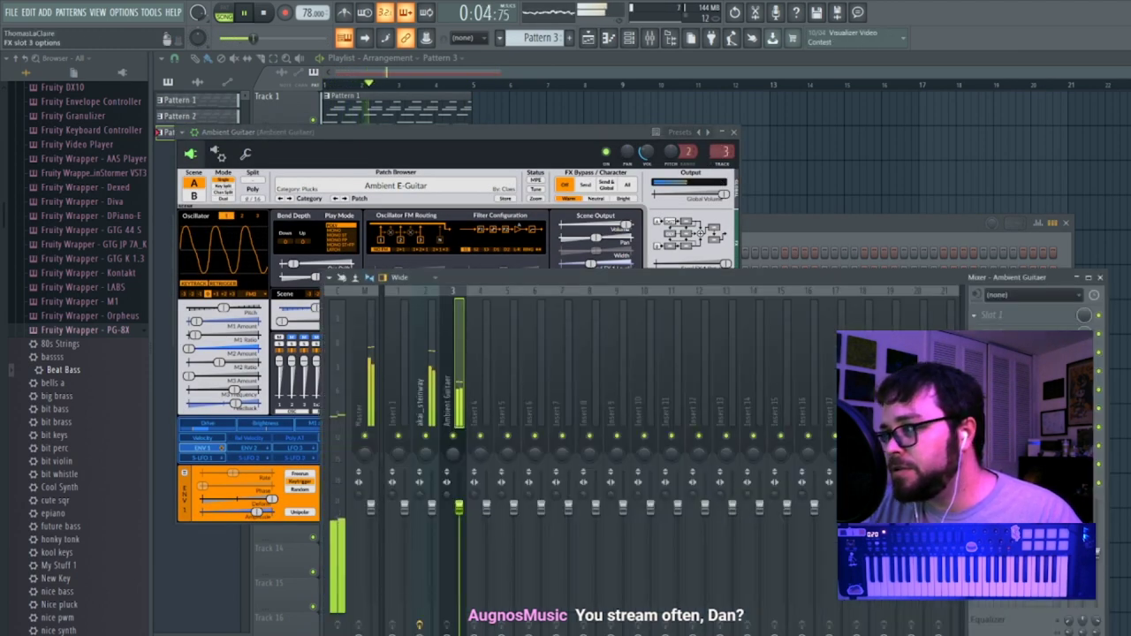
click(974, 353)
click(813, 299)
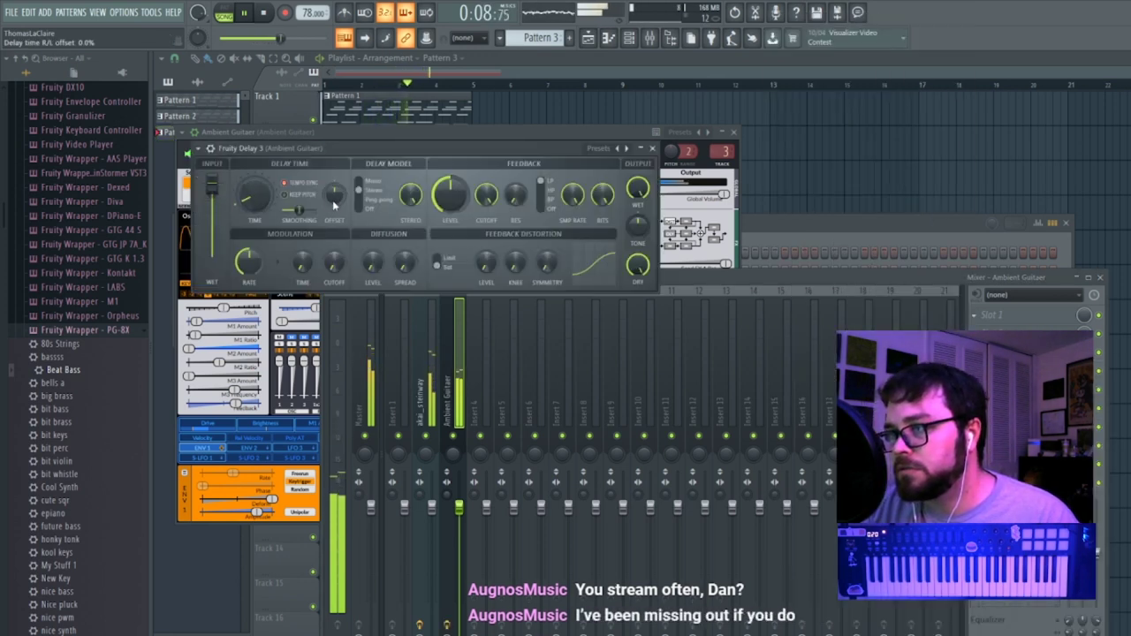
drag(334, 195, 334, 212)
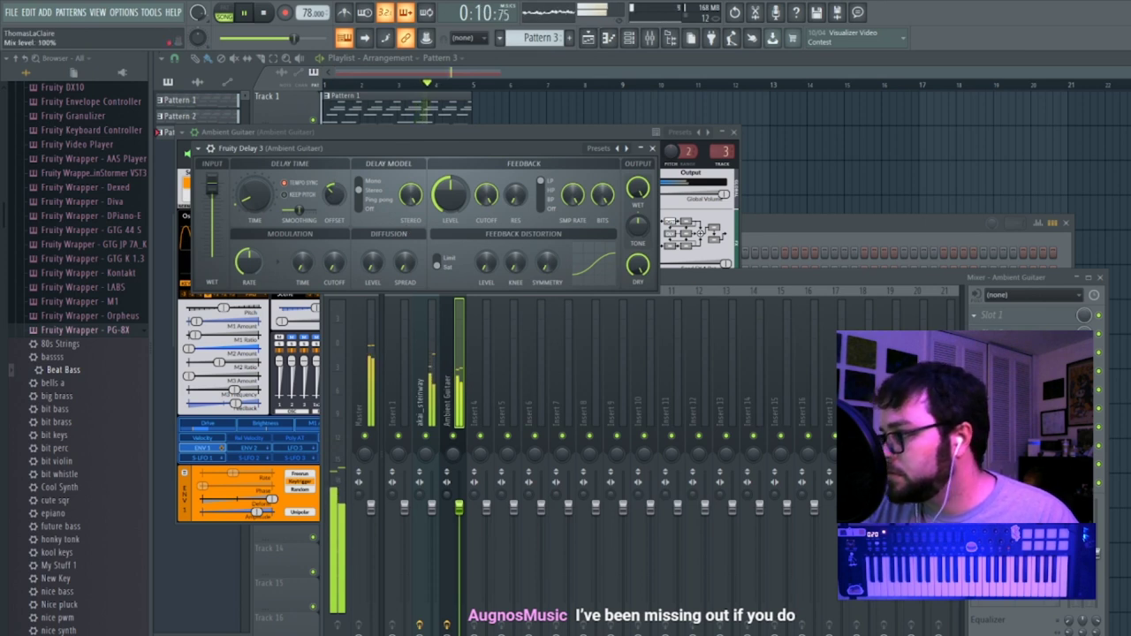
drag(1084, 353, 1084, 373)
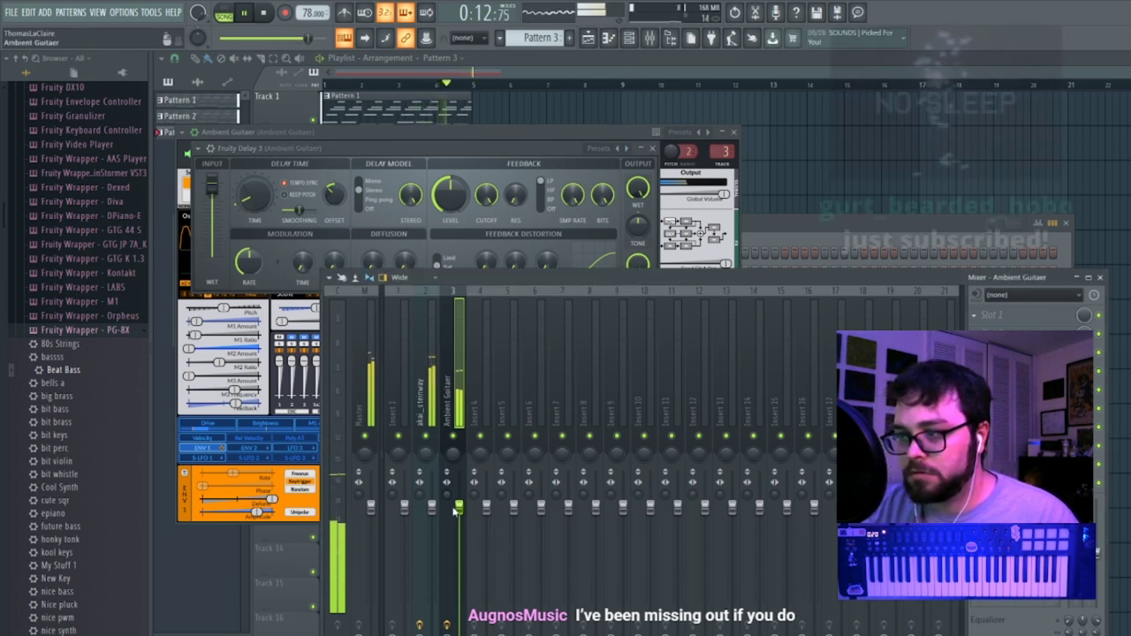
Lower the Ambient Guitaer mixer fader while fine-tuning its delay against the other tracks.
drag(459, 507, 459, 523)
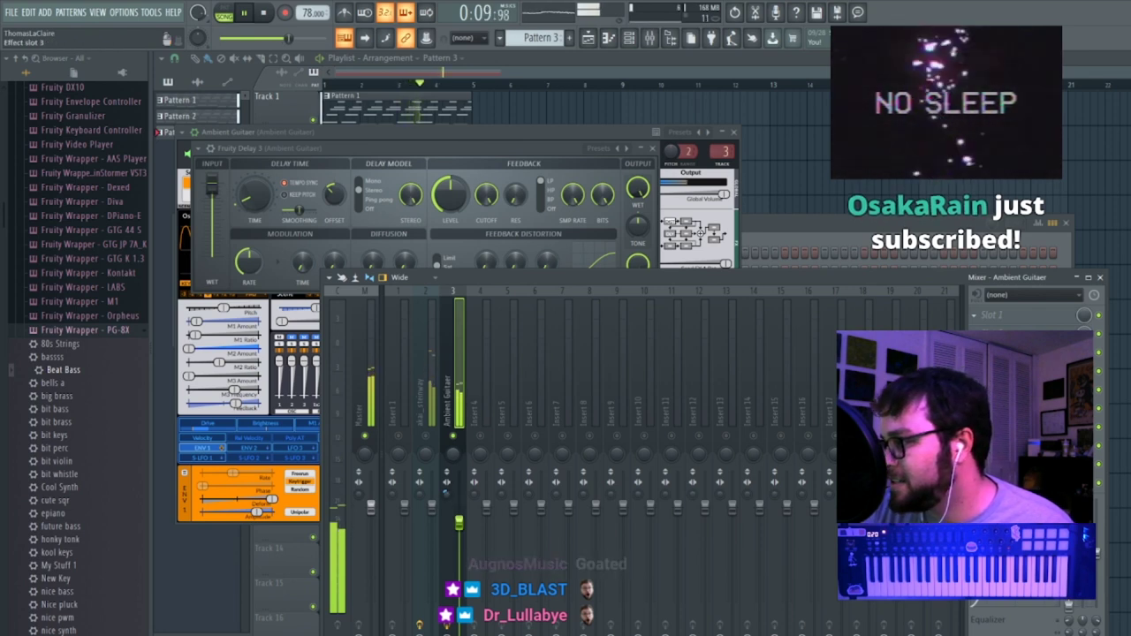
click(377, 205)
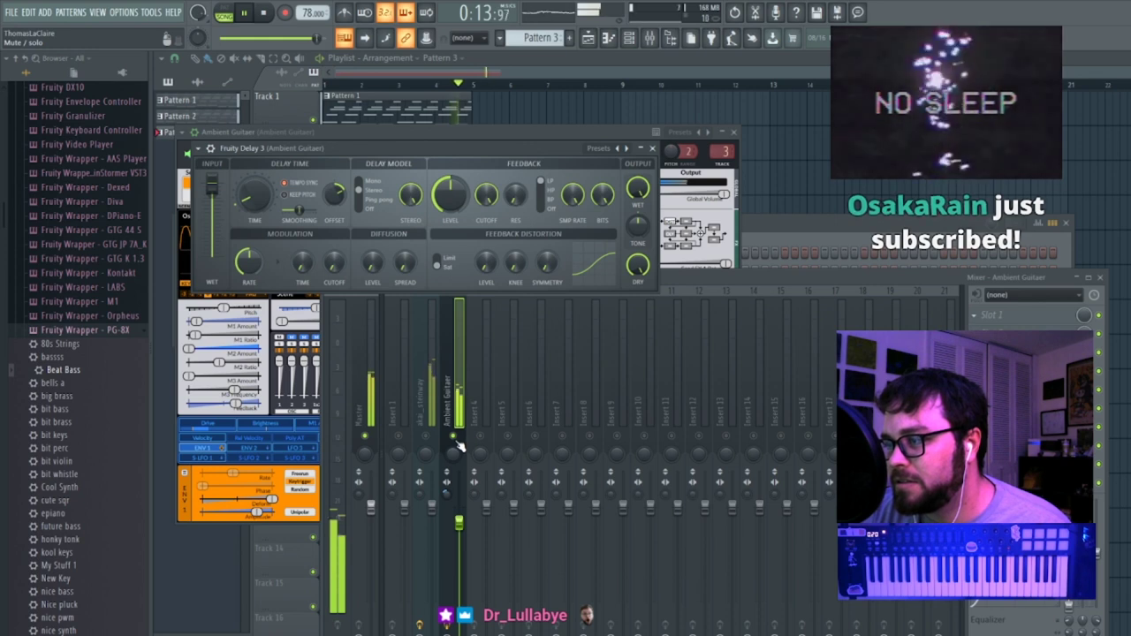
drag(459, 523, 459, 528)
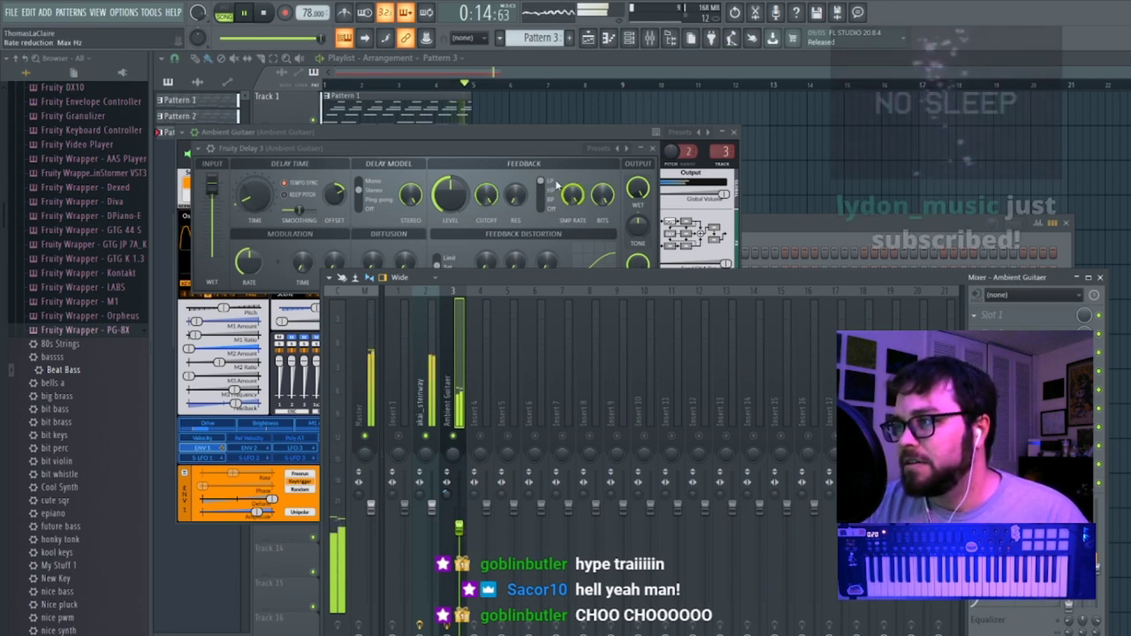
Route Beat Bass to mixer track 4, solo and unsolo it, and select the akai_steinway mixer track.
key(F6)
click(330, 312)
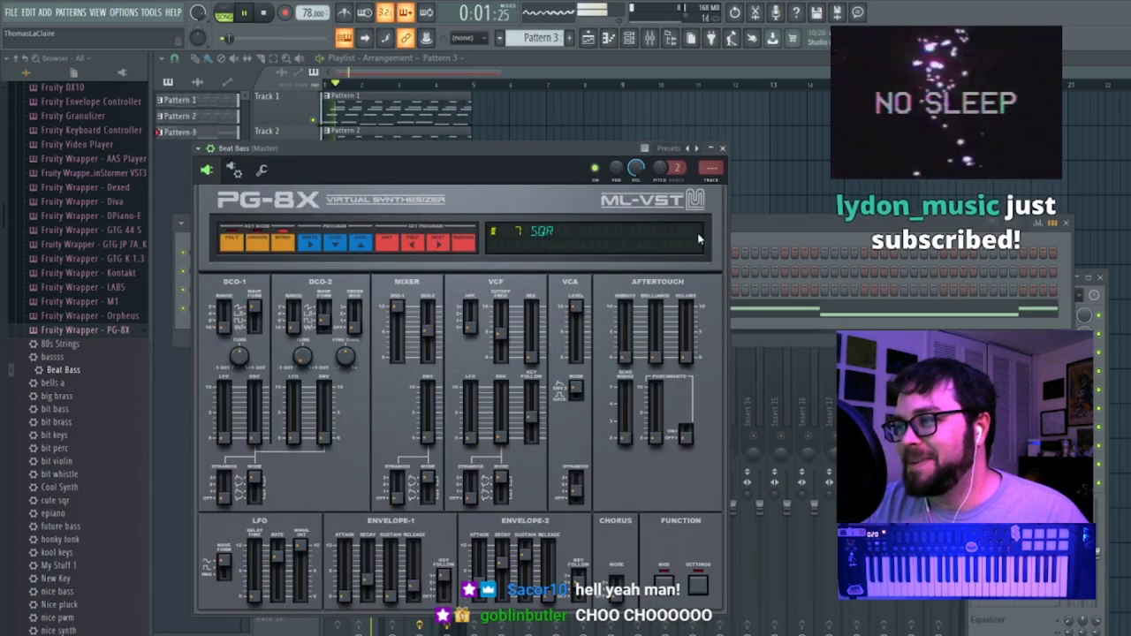
click(713, 175)
right_click(483, 438)
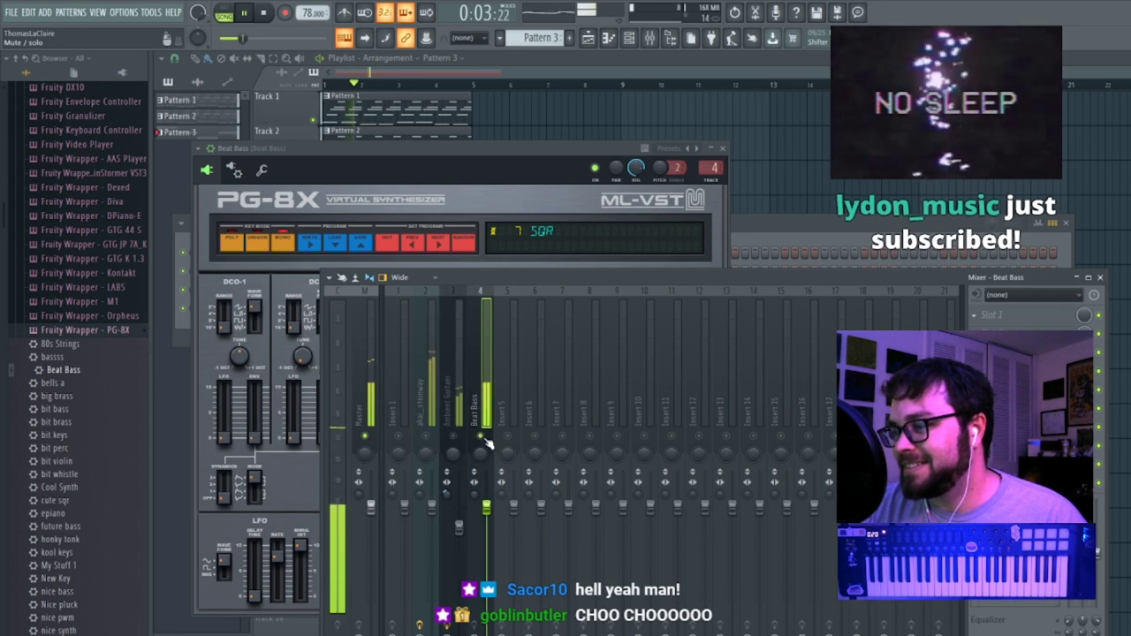
right_click(483, 439)
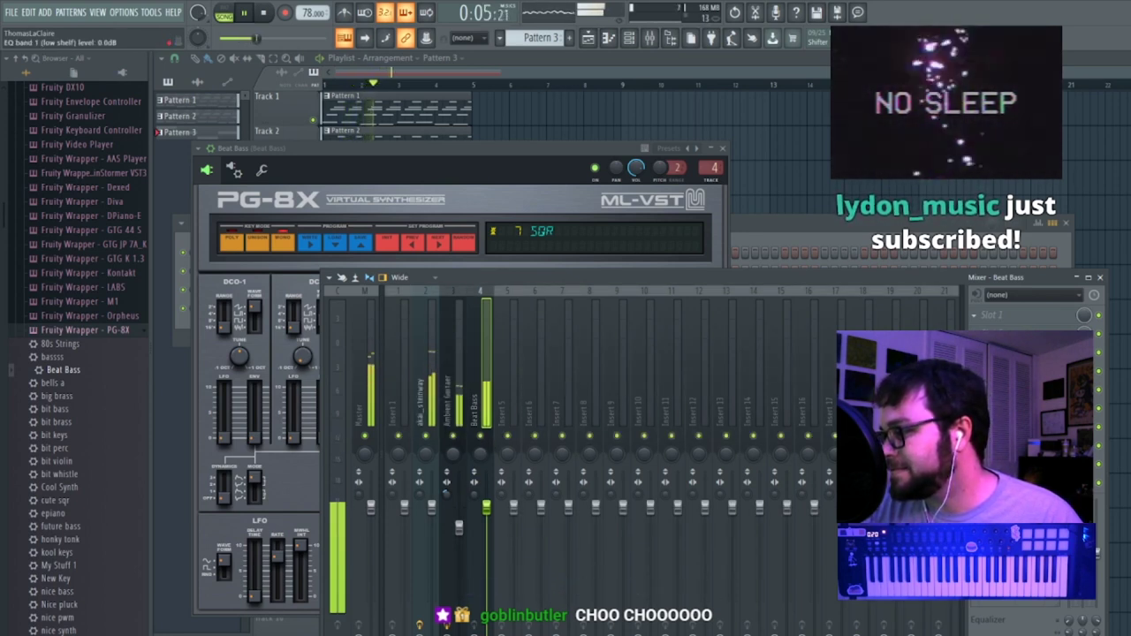
click(421, 415)
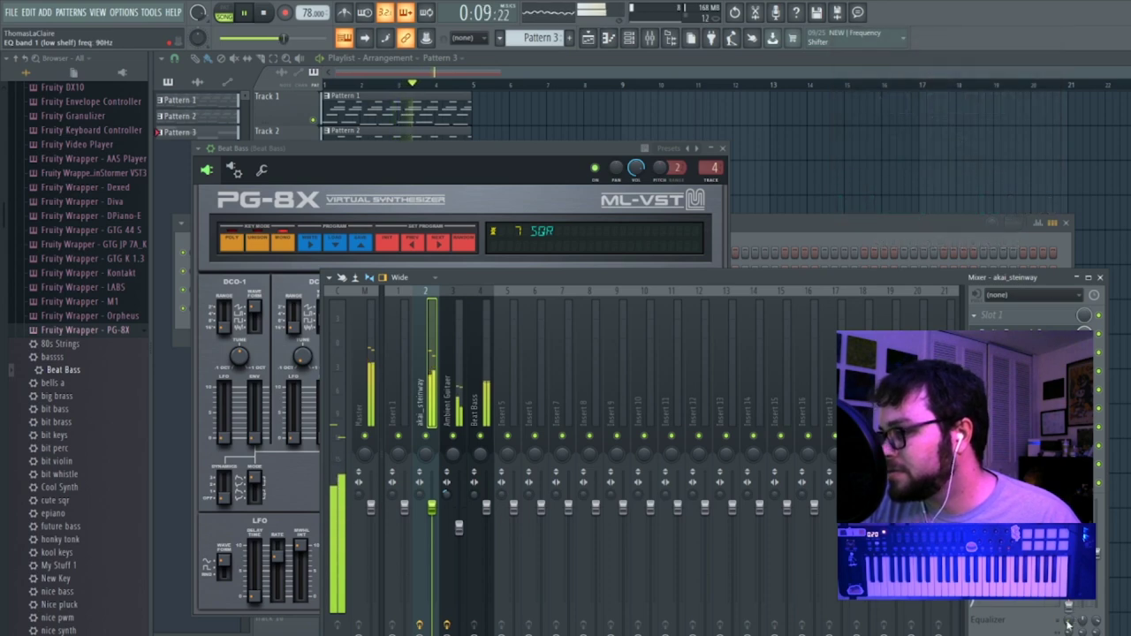
Select the clips on Tracks 1 to 3 in the playlist and duplicate them three times to fill 16 bars.
click(552, 60)
click(274, 59)
drag(327, 97, 630, 260)
key(ctrl+b)
key(ctrl+b)
key(ctrl+b)
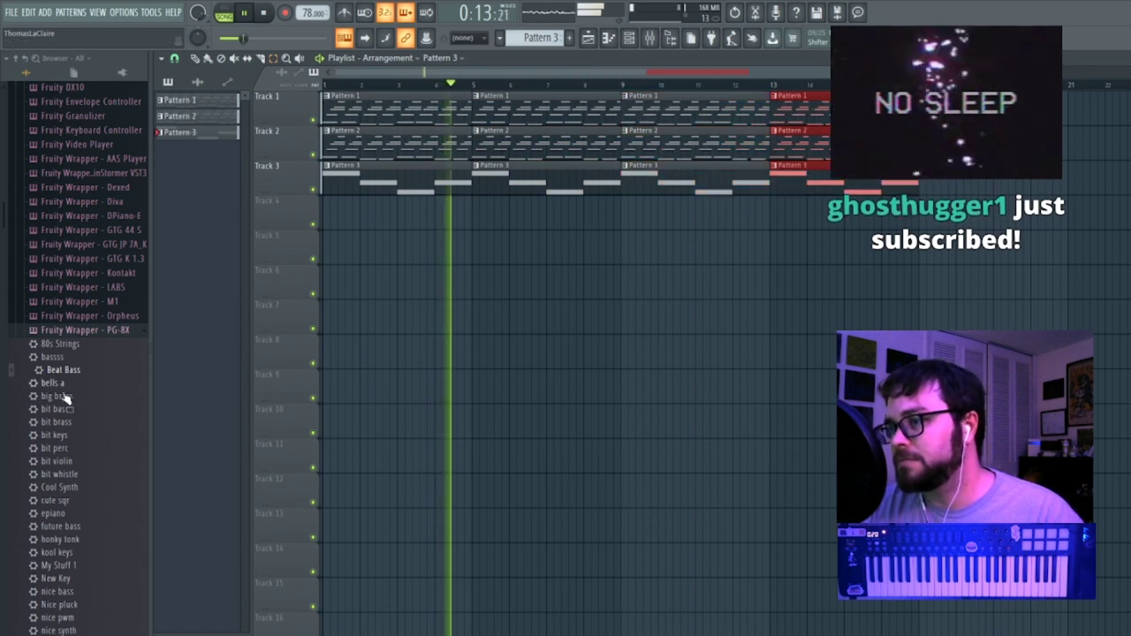
Restart playback, set Beat Bass's VCF frequency to 39 and DCO-2 mix to 51, and return to the playlist.
click(629, 37)
key(space)
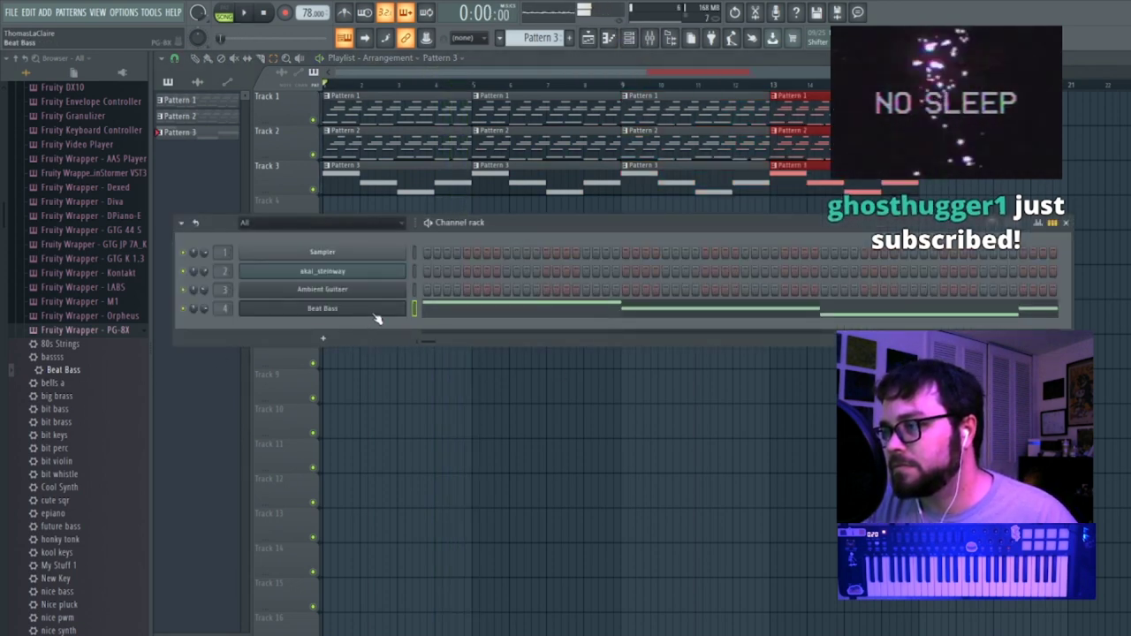
click(380, 311)
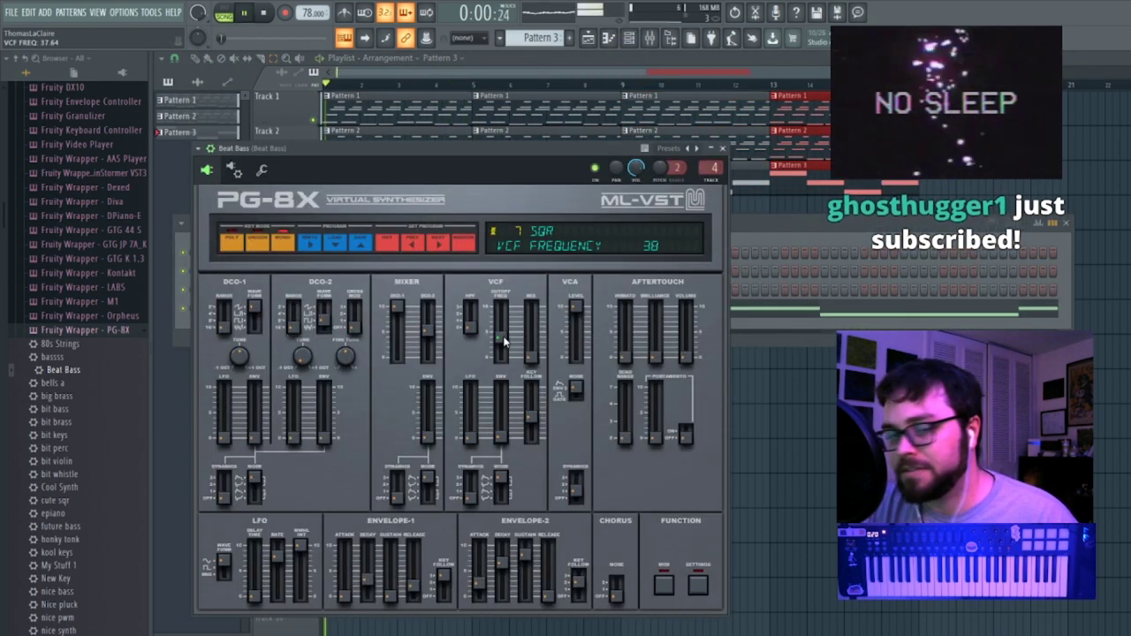
drag(505, 347, 505, 345)
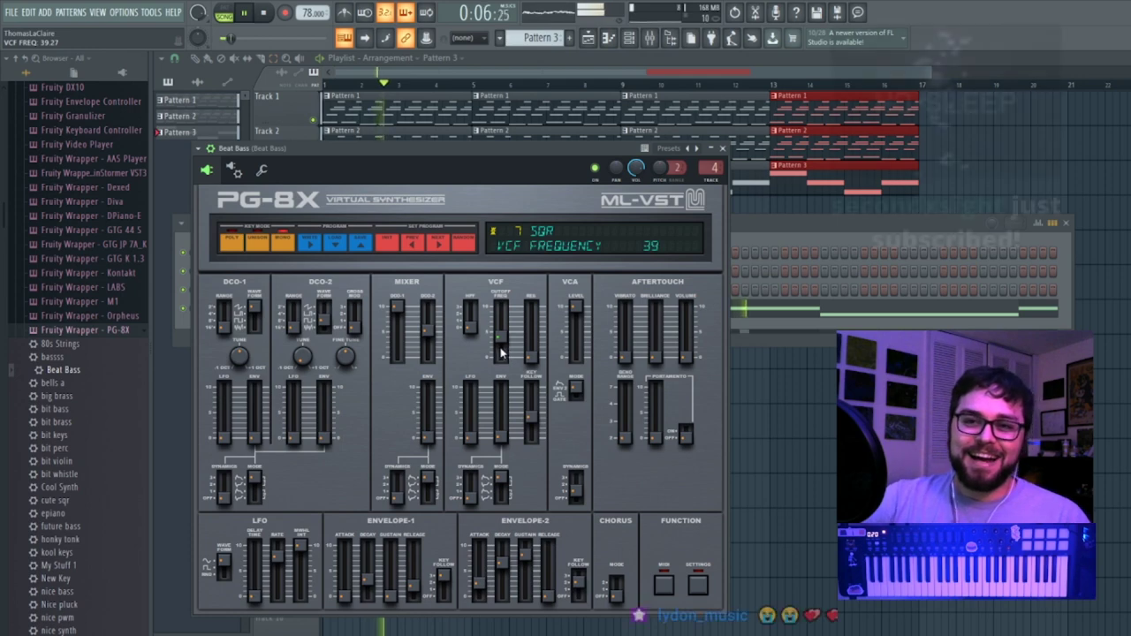
drag(430, 362, 427, 345)
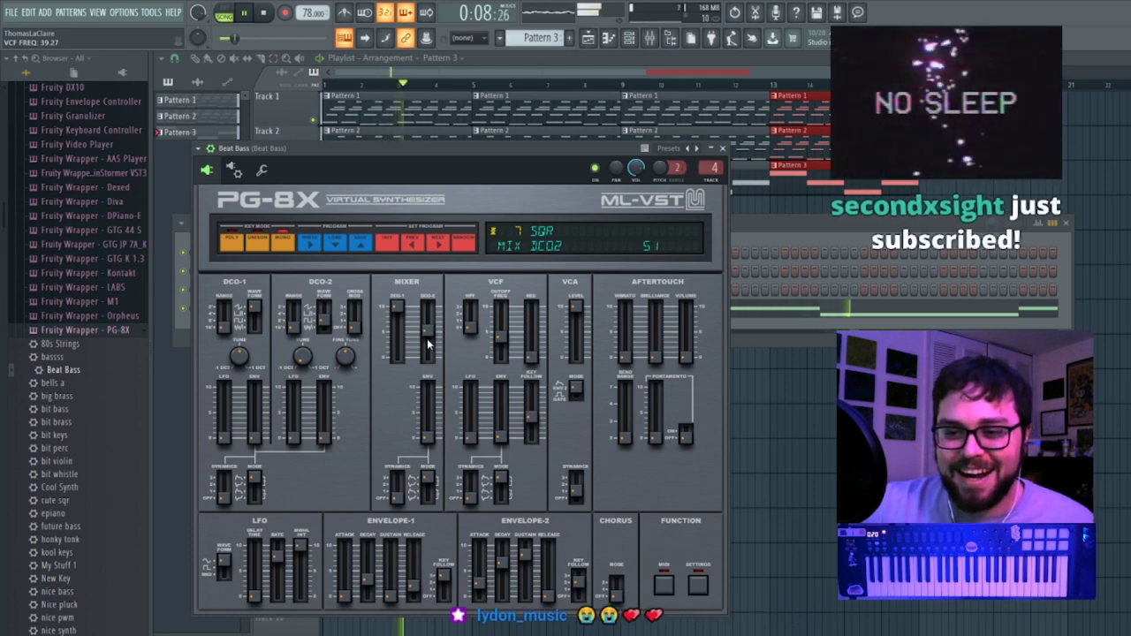
click(583, 76)
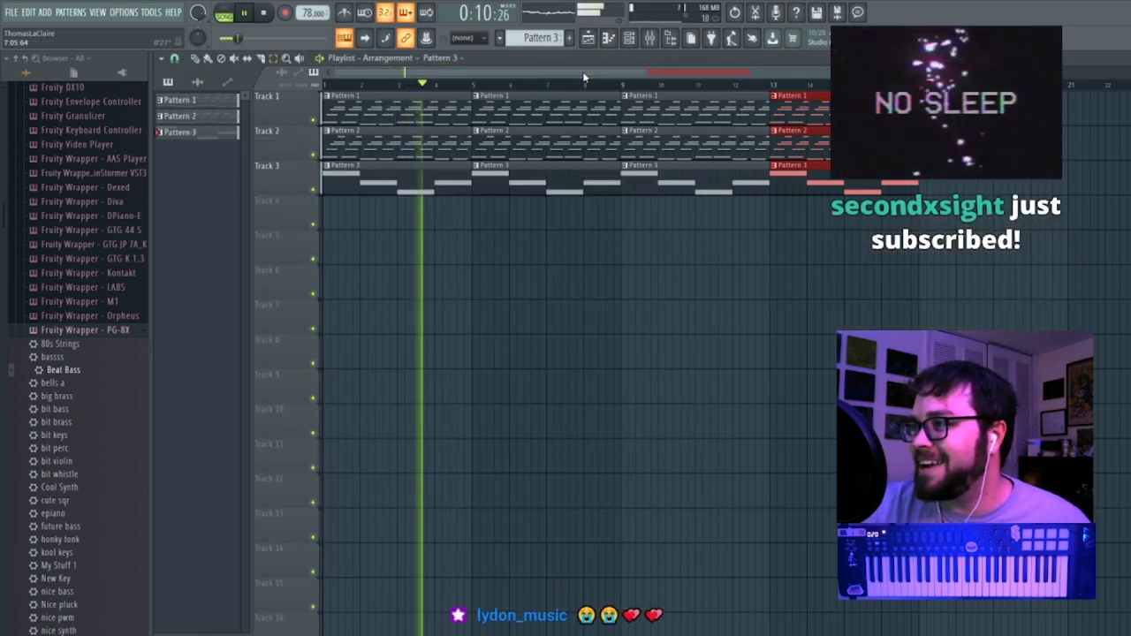
Look through the M1 presets in the browser, check the extended arrangement in the playlist and stop playback.
click(113, 330)
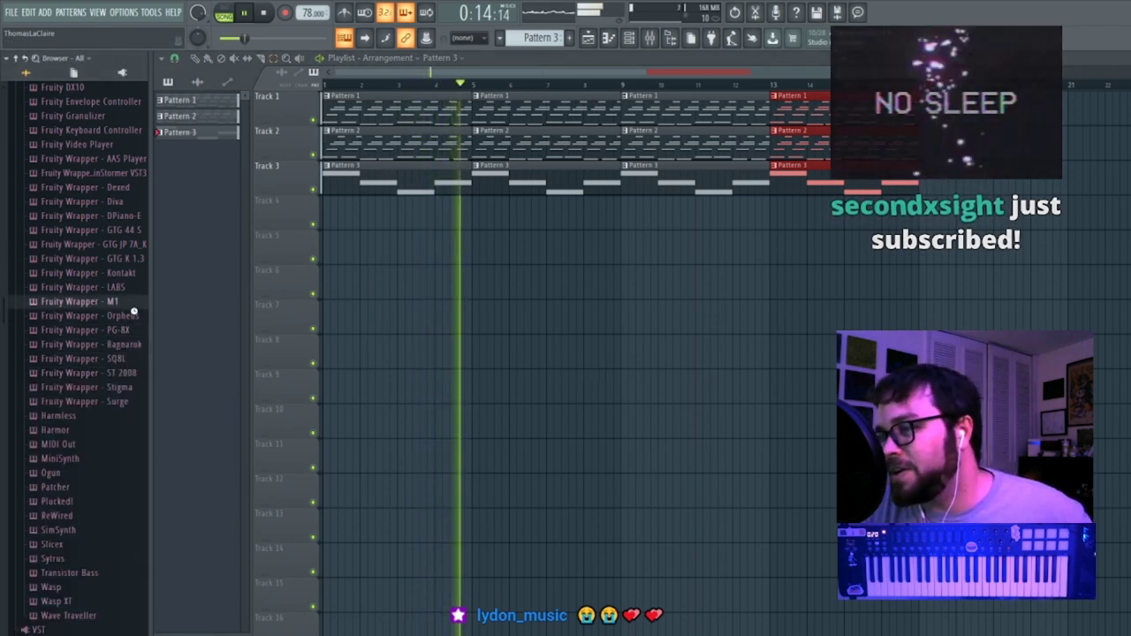
click(127, 305)
scroll(89, 407, down, 4)
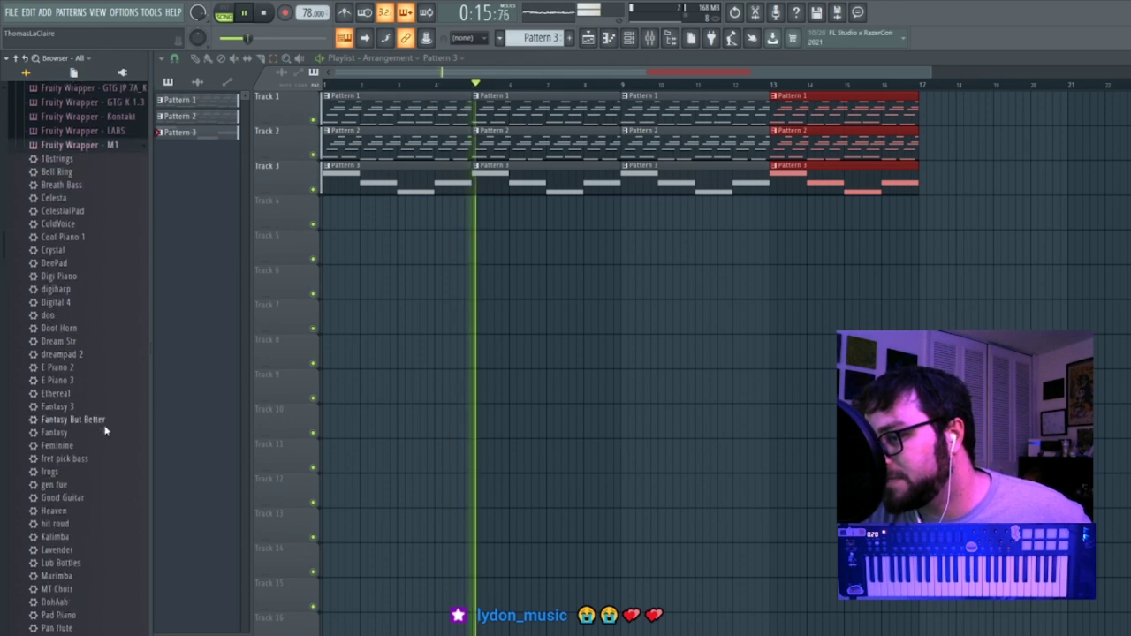
click(123, 145)
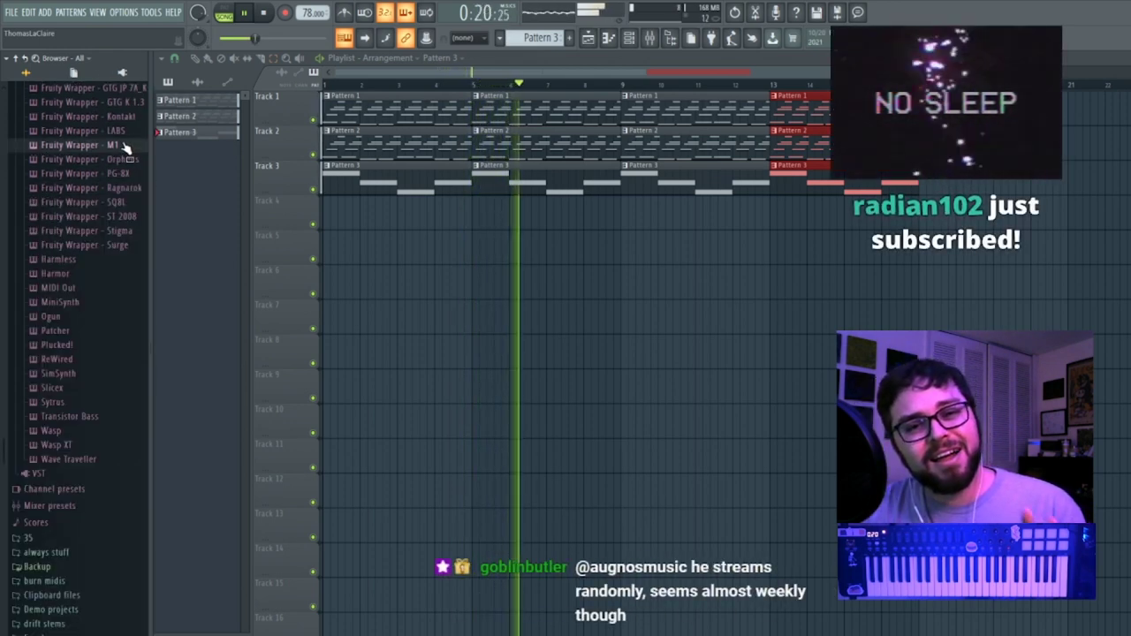
click(625, 71)
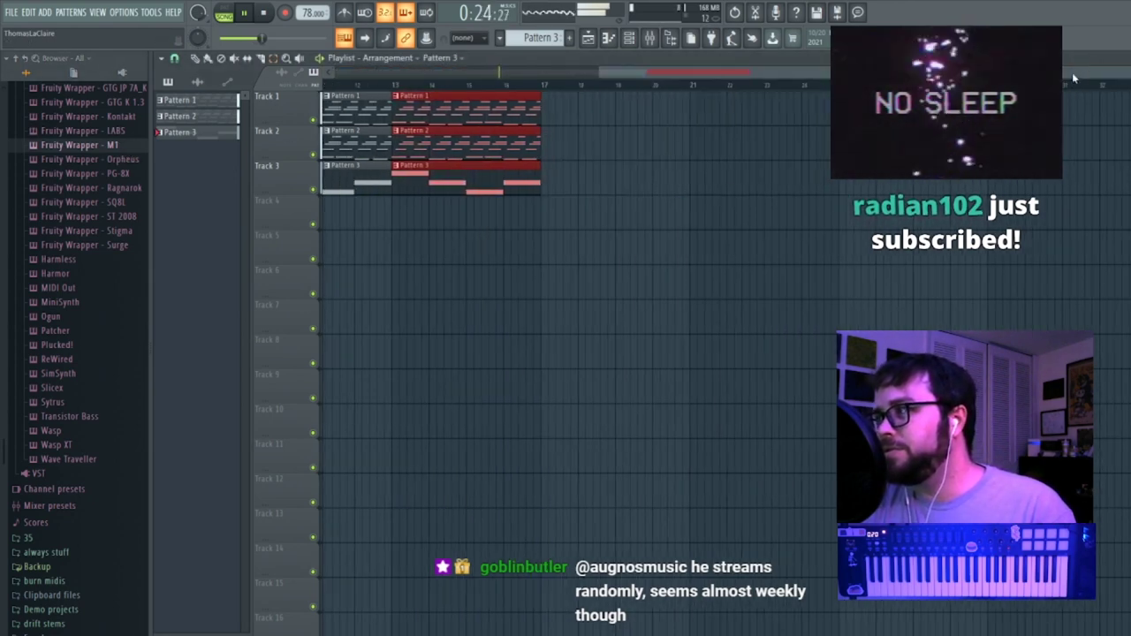
drag(1073, 78, 709, 85)
drag(864, 73, 1115, 74)
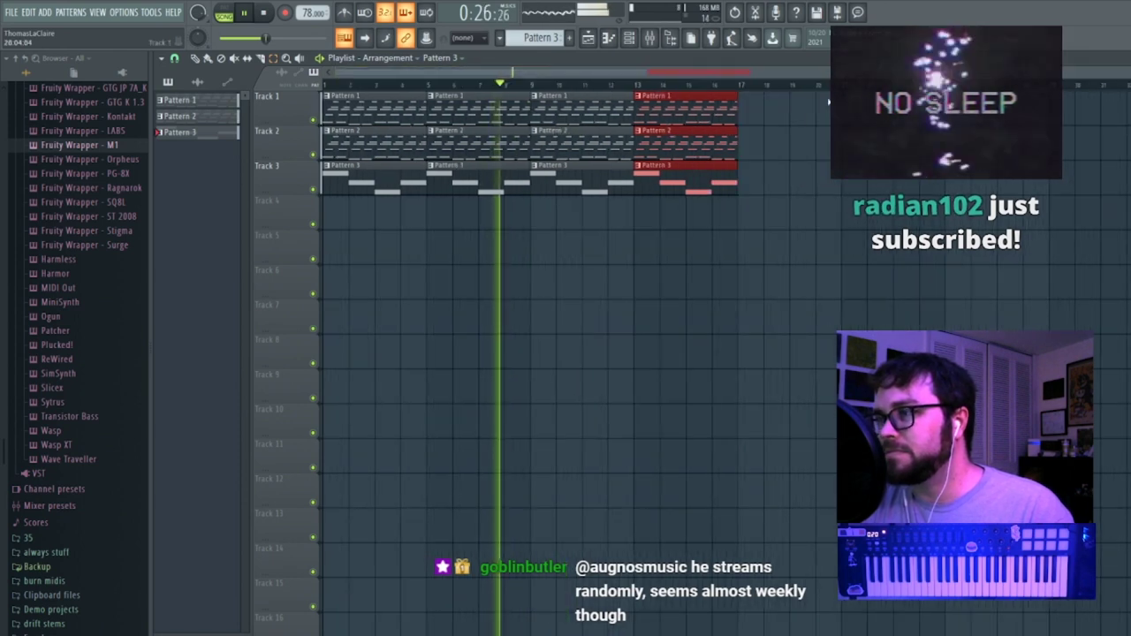
key(space)
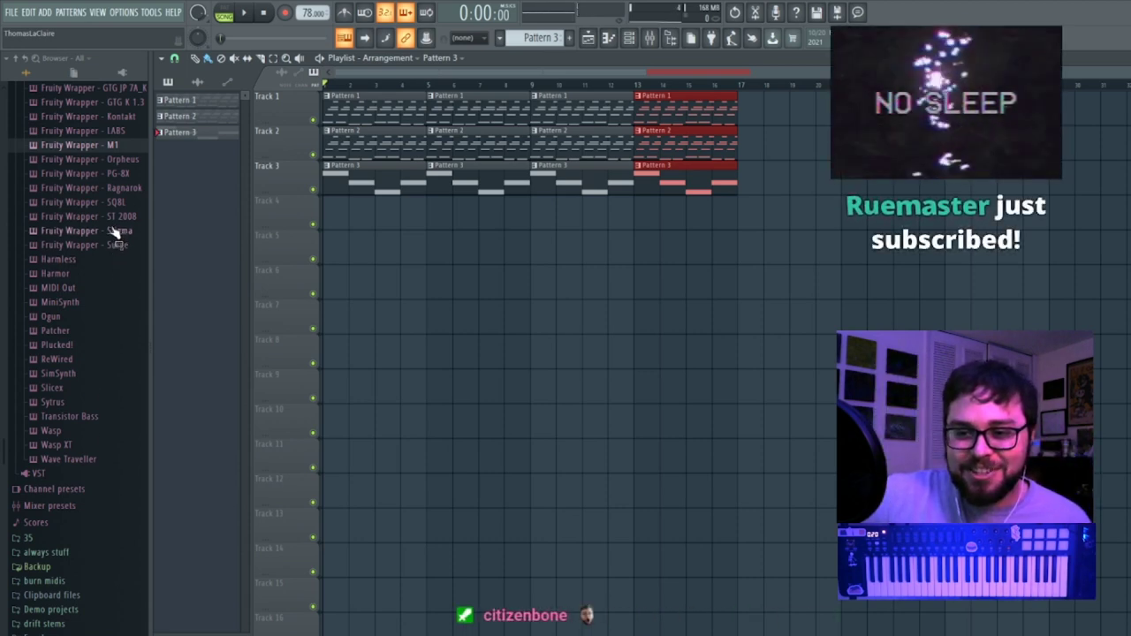
Open the M1 preset digiharp in a new channel.
click(126, 174)
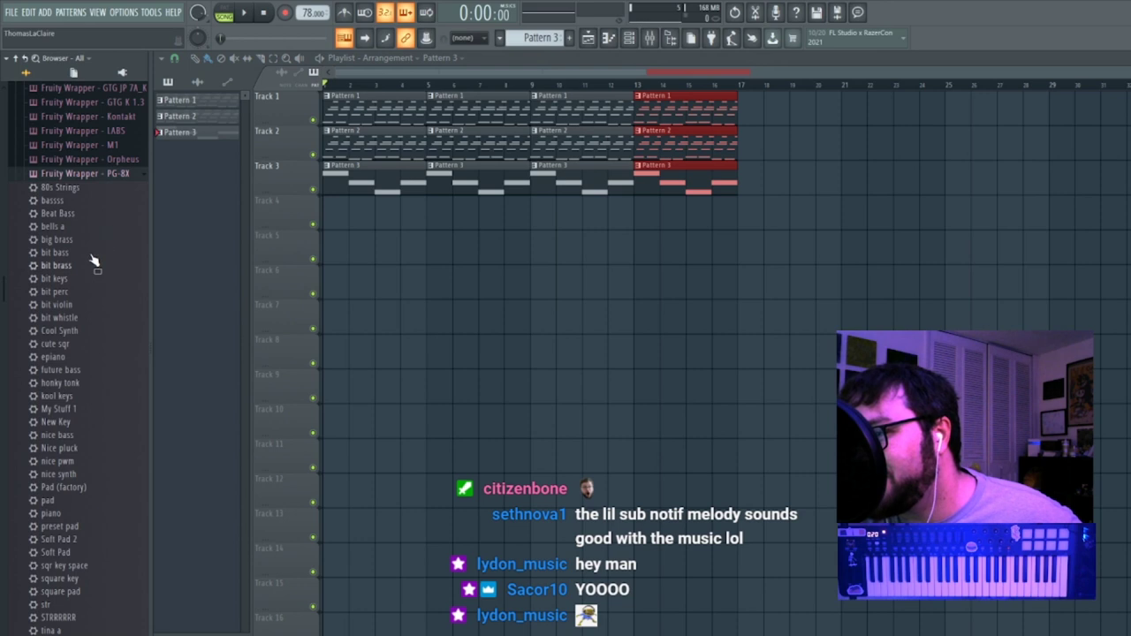
click(118, 177)
click(121, 148)
scroll(86, 301, down, 2)
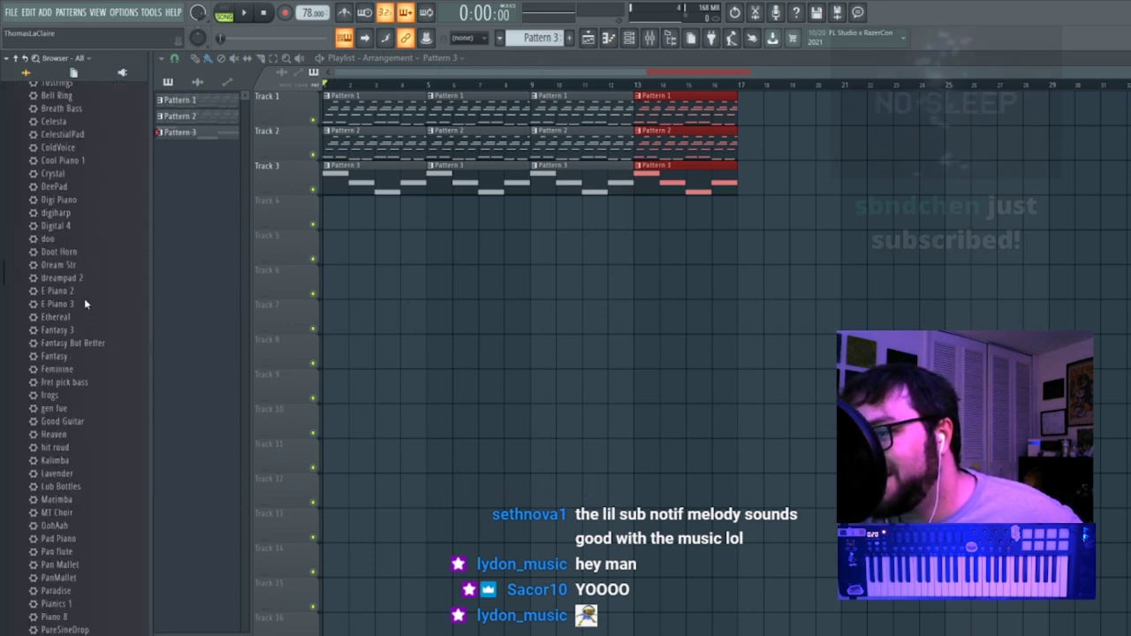
right_click(74, 212)
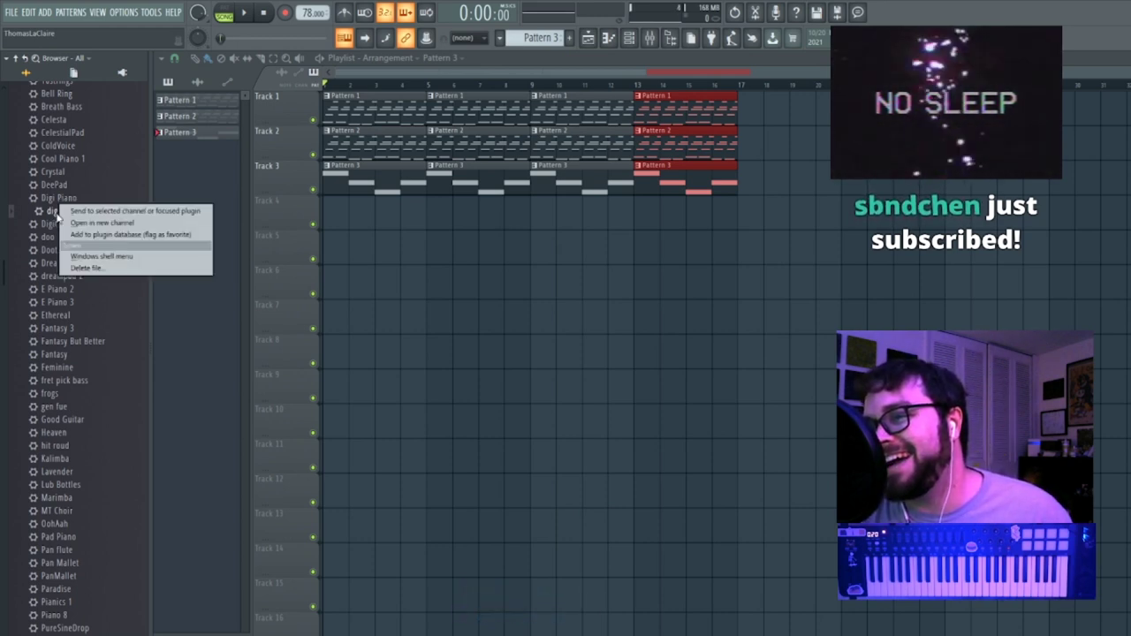
click(119, 223)
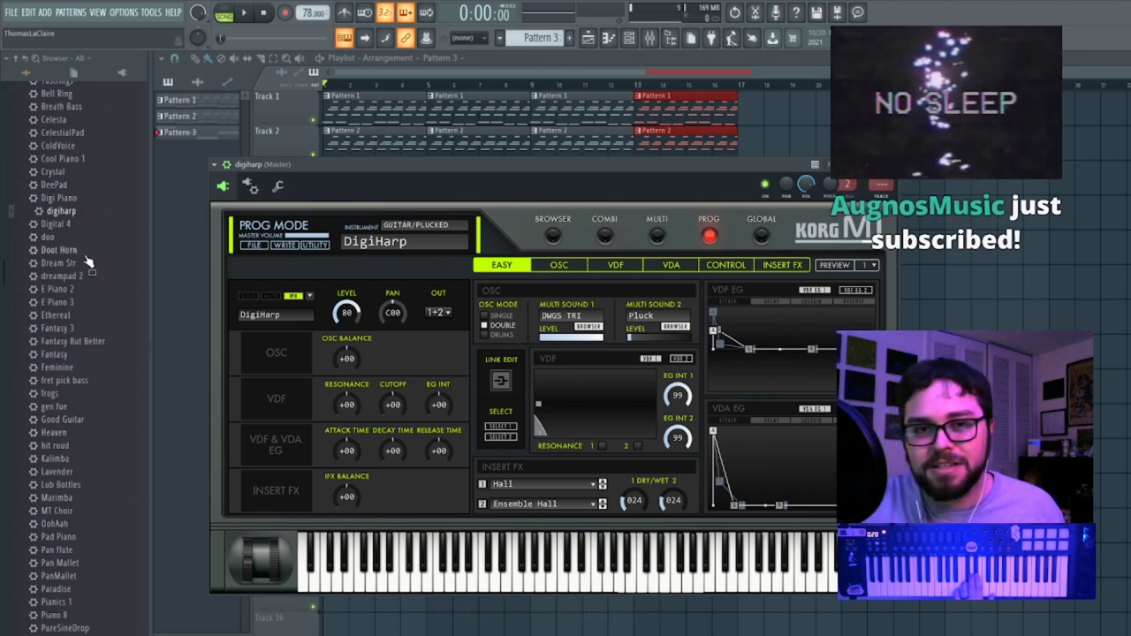
Filter the Korg M1 sounds by Bell/Mallet, audition WindBells and load BottleBell.
click(554, 234)
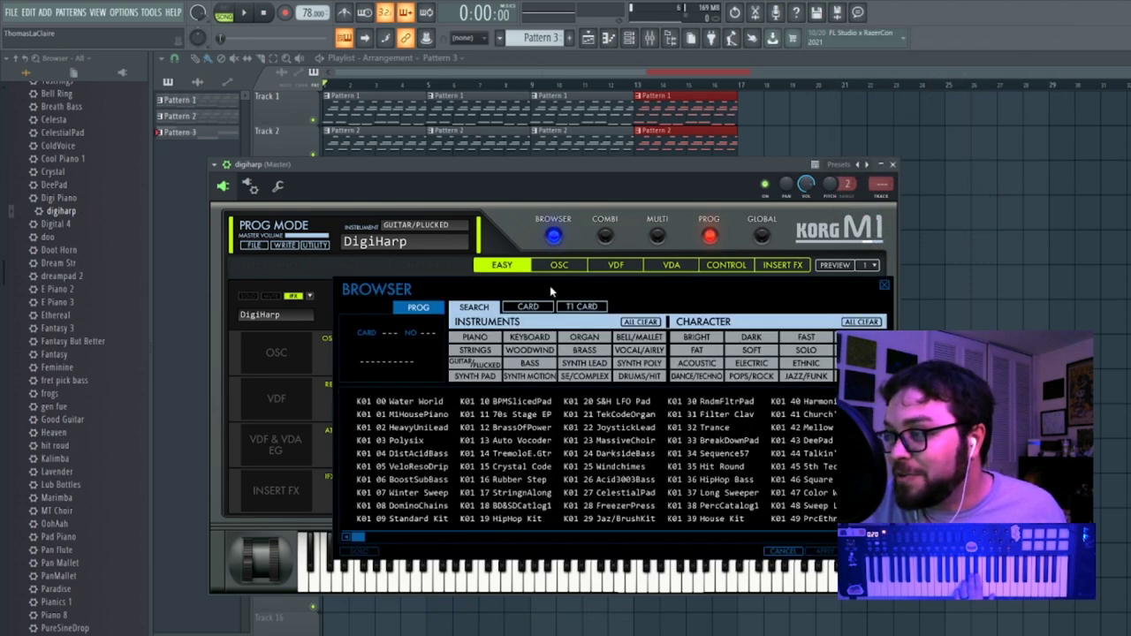
click(638, 338)
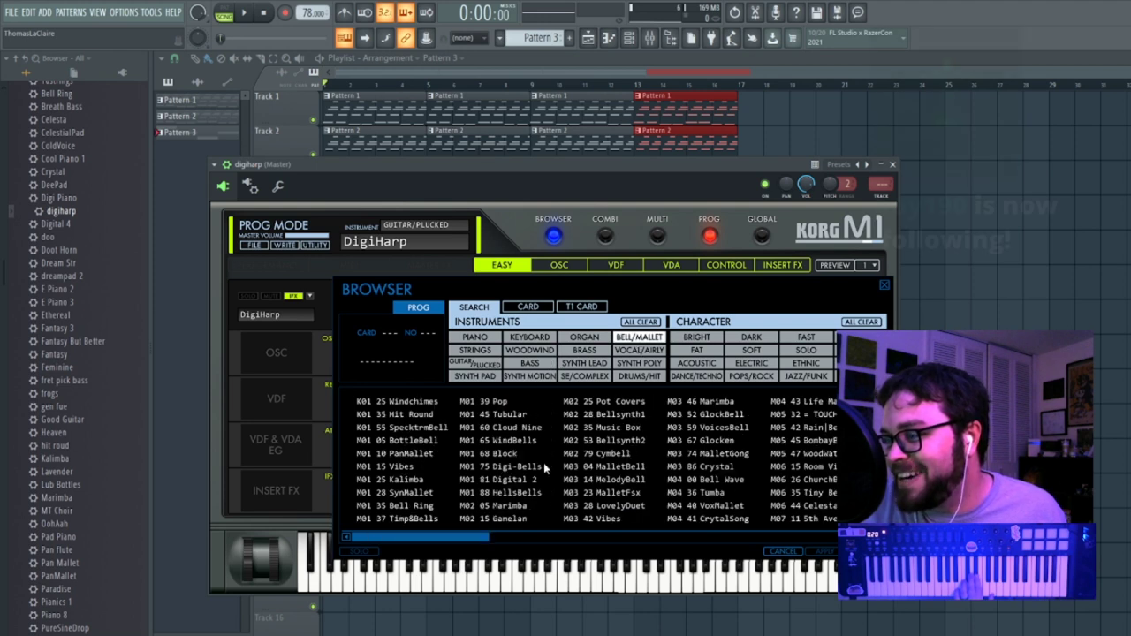
click(516, 441)
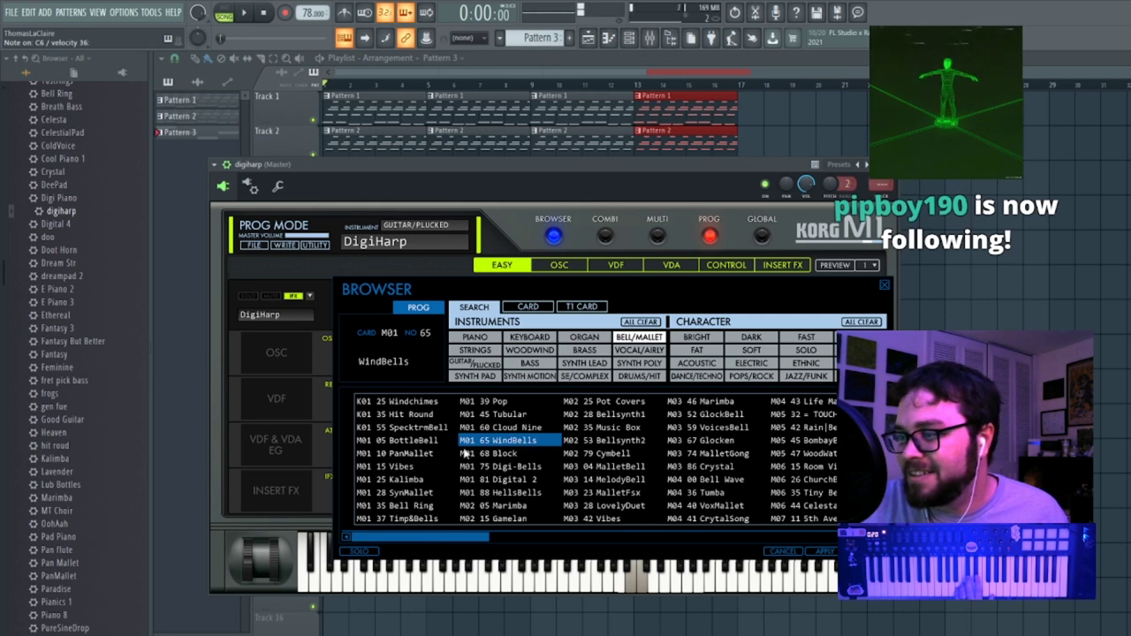
click(432, 441)
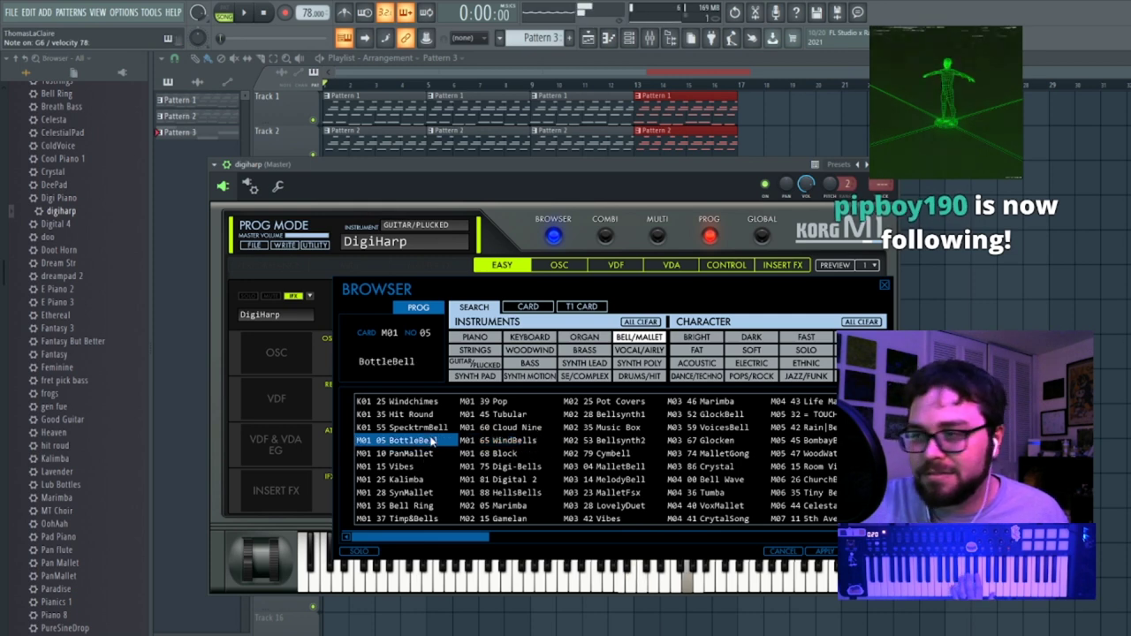
click(865, 551)
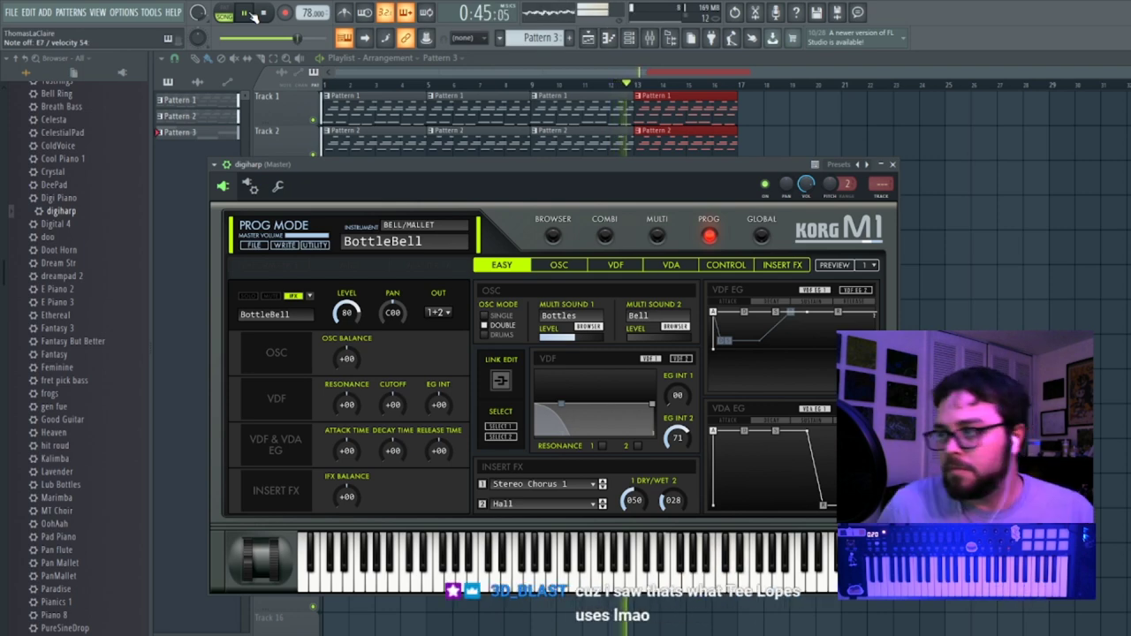
Audition Piano 8' from the M1's Piano sounds, and Music Box and Bellsynth2 from its Bell/Mallet sounds.
click(553, 236)
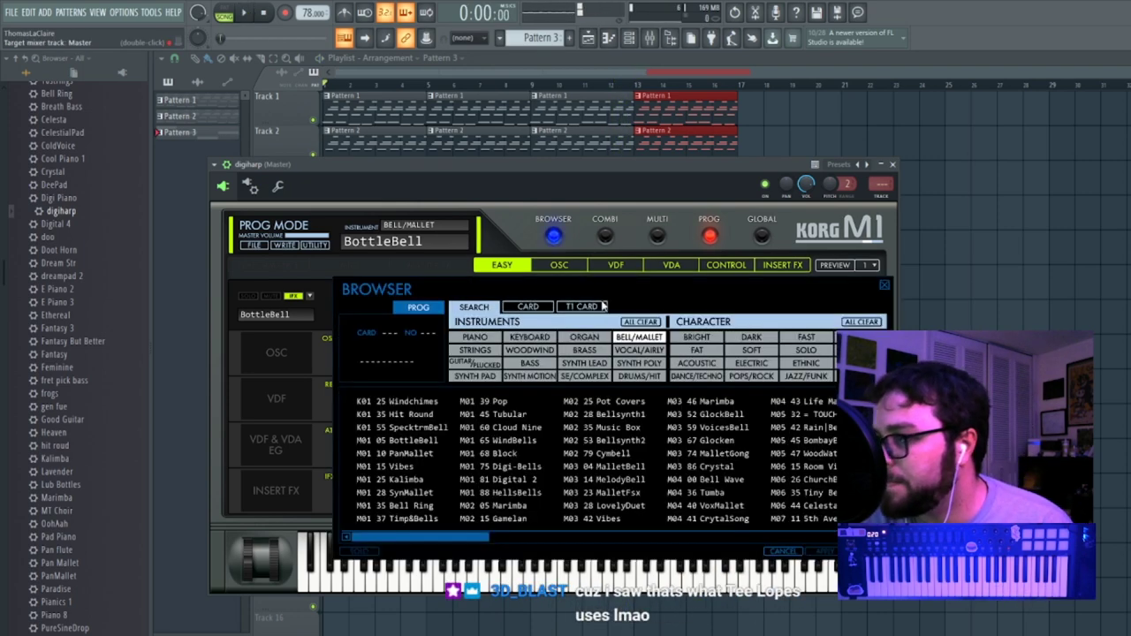
click(475, 339)
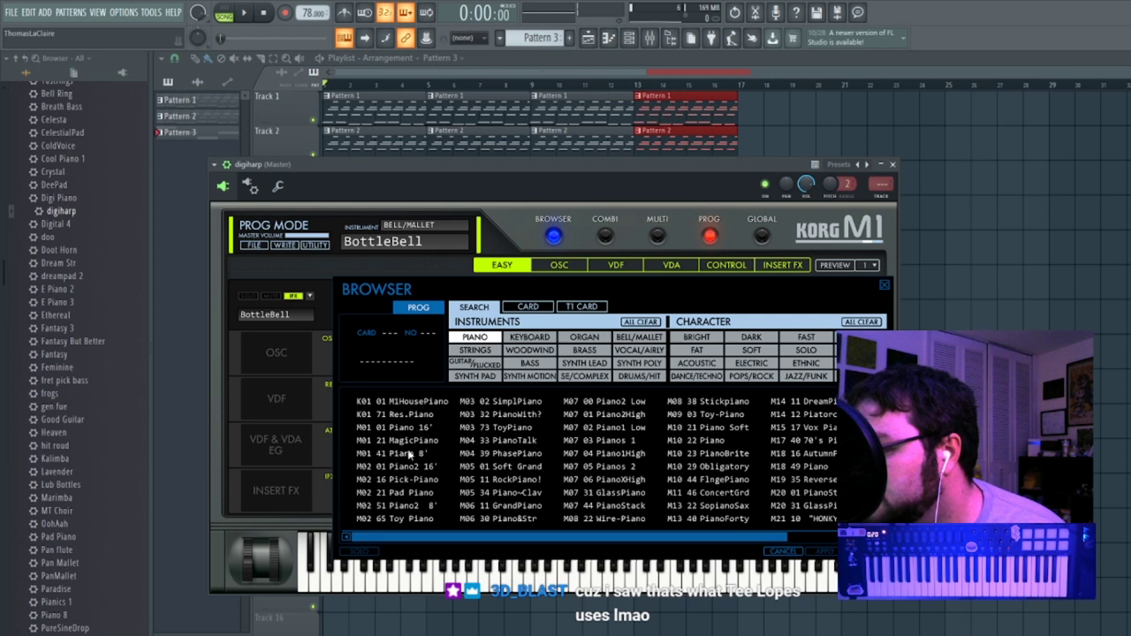
click(403, 453)
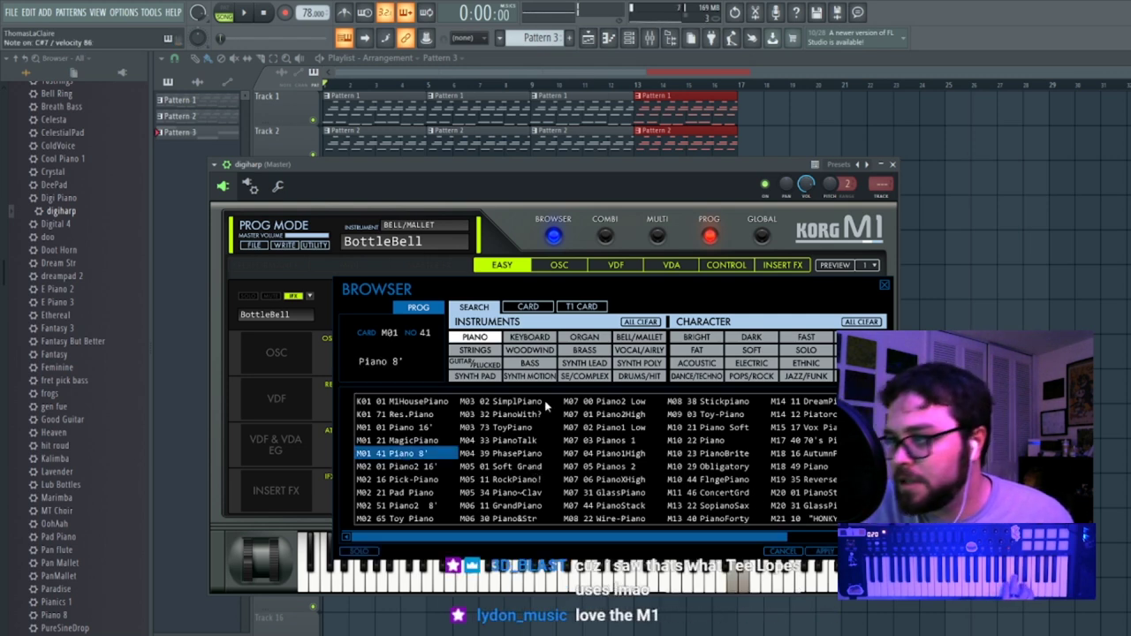
click(638, 337)
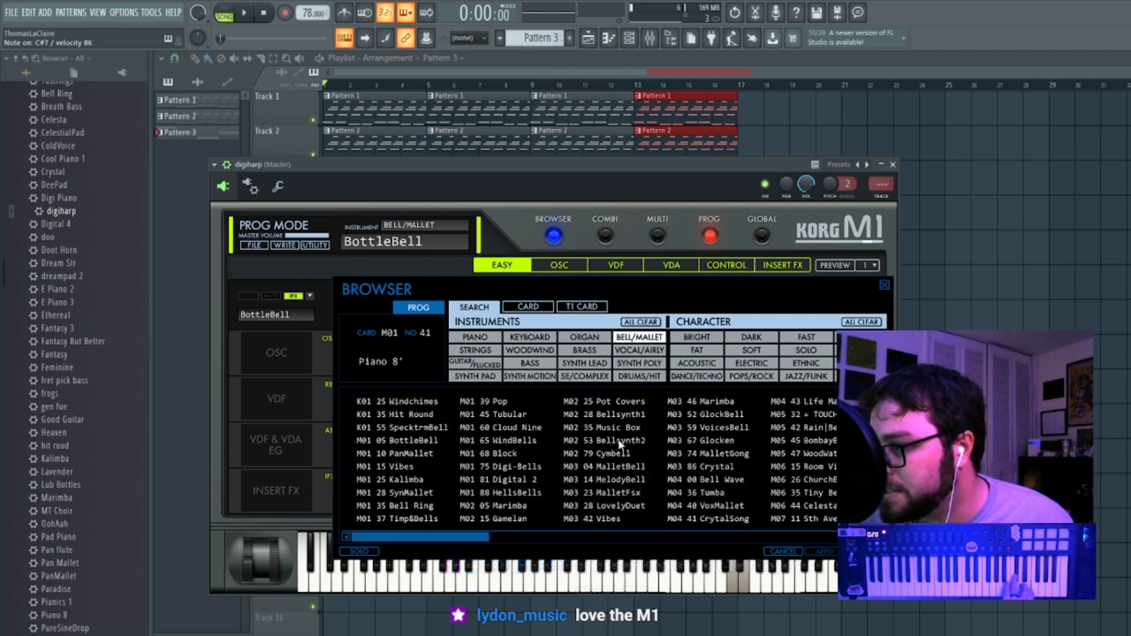
click(619, 441)
click(620, 428)
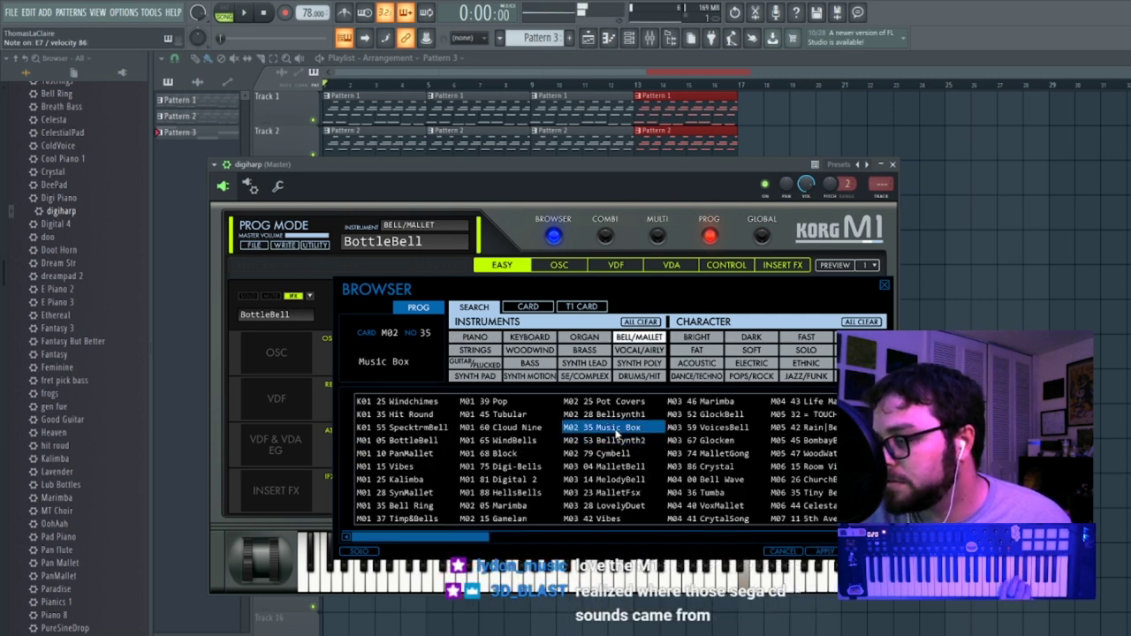
click(618, 441)
Play the arrangement with Bellsynth2 selected, stop playback, close the M1 window and collapse its preset folder in the browser.
click(247, 12)
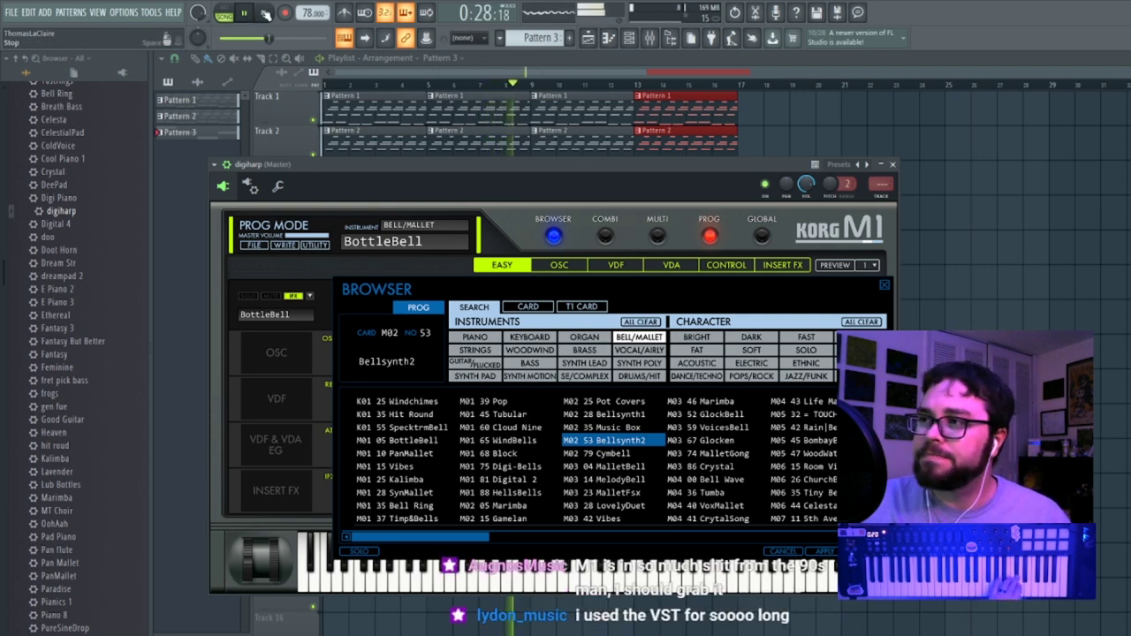
click(267, 15)
click(401, 78)
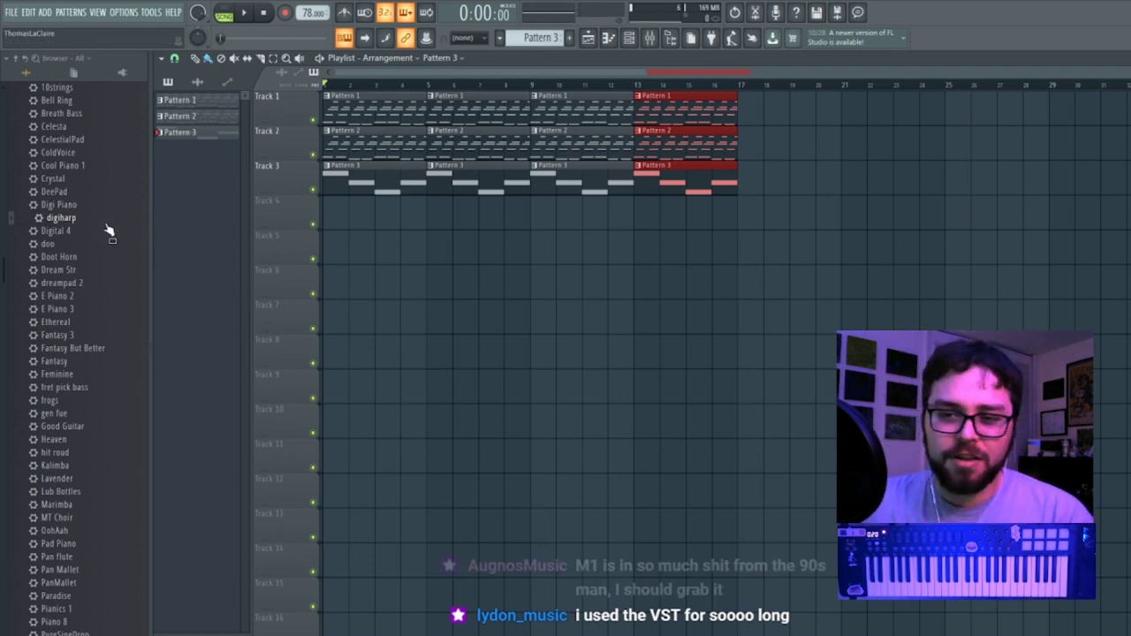
scroll(108, 231, up, 5)
click(120, 309)
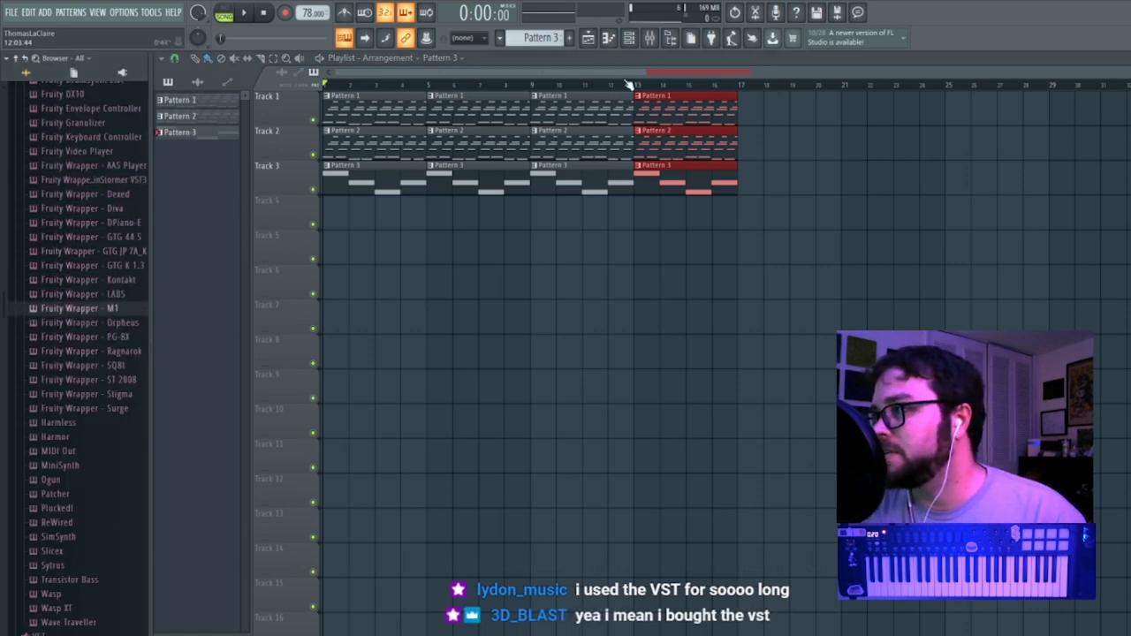
Set the audio input of mixer Insert 1 to In 1 and reposition the mixer window.
click(650, 44)
click(402, 367)
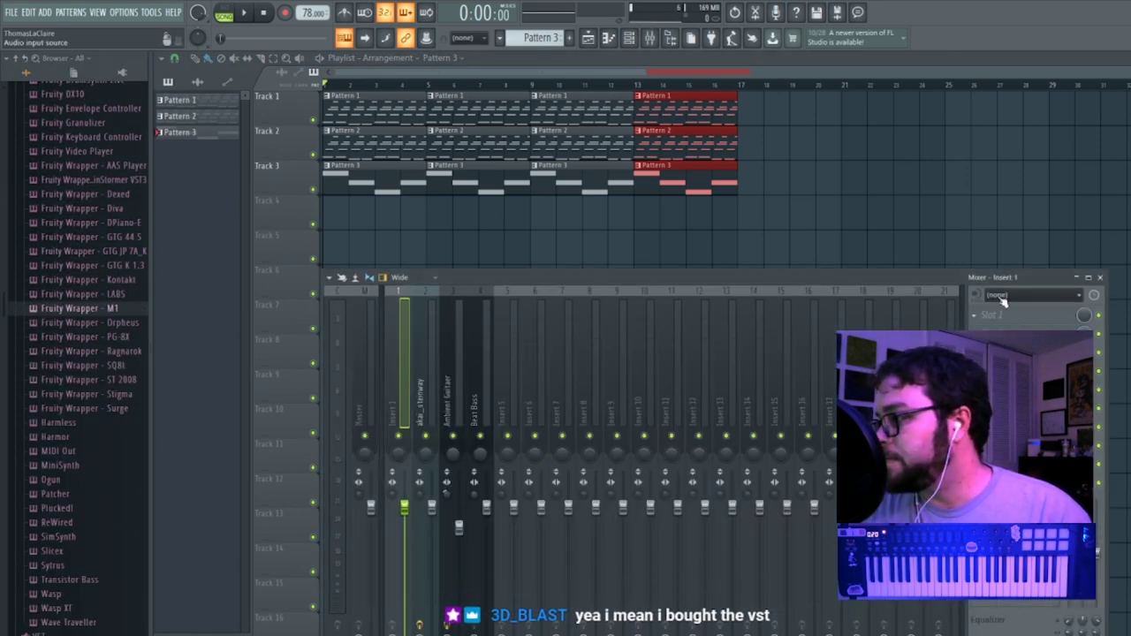
click(1002, 296)
click(1008, 318)
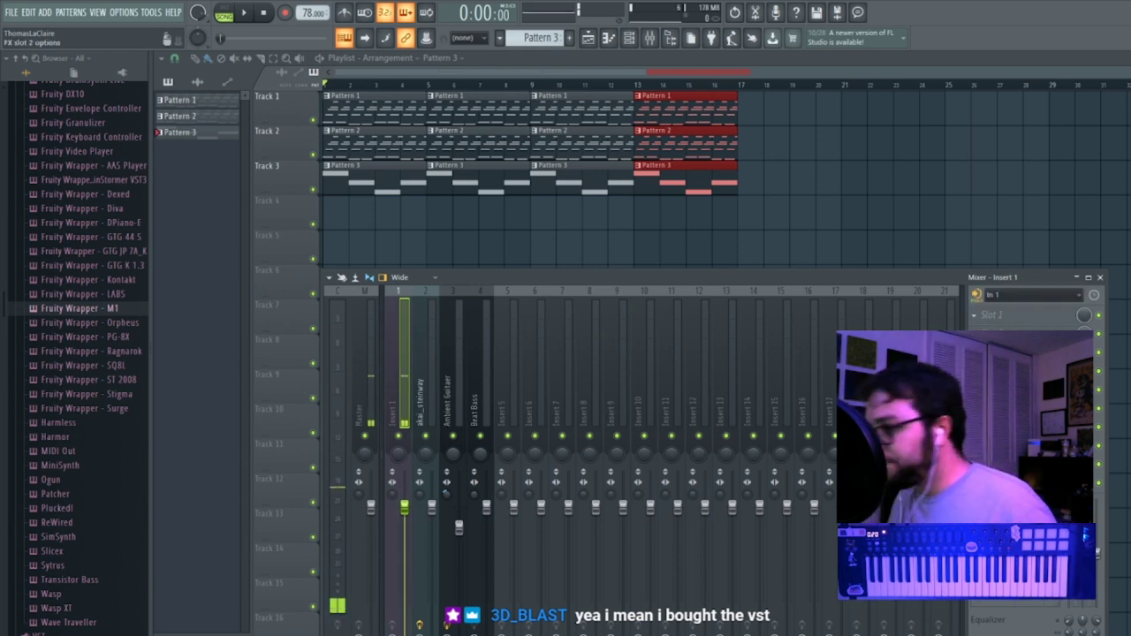
drag(497, 277, 563, 199)
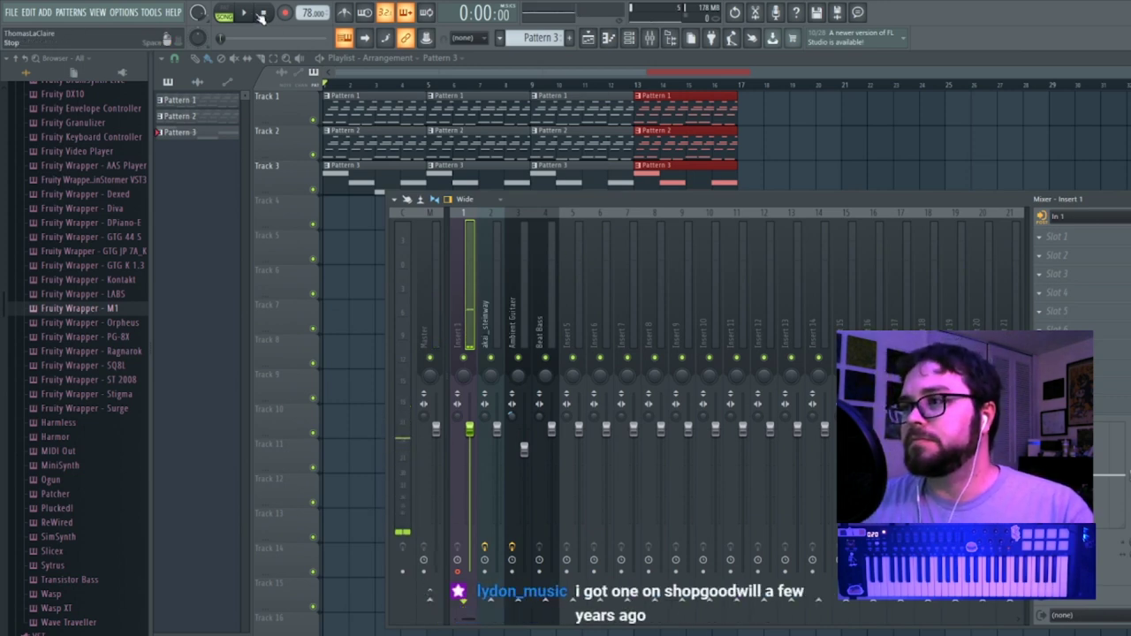
Duplicate all pattern clips on Tracks 1 to 3 directly behind the existing 16 bars and clear the selection.
click(424, 43)
drag(866, 232, 283, 97)
key(ctrl+b)
ctrl+click(651, 310)
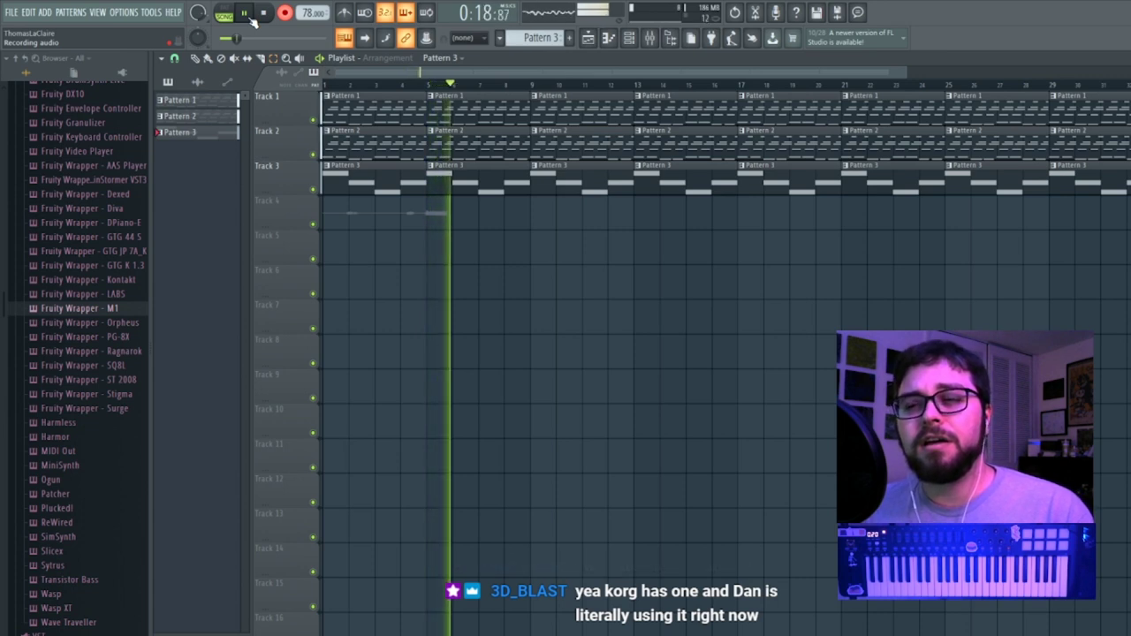
Discard the running audio take on Track 4, and try a second take starting around bar 4.
key(space)
key(ctrl+z)
key(Return)
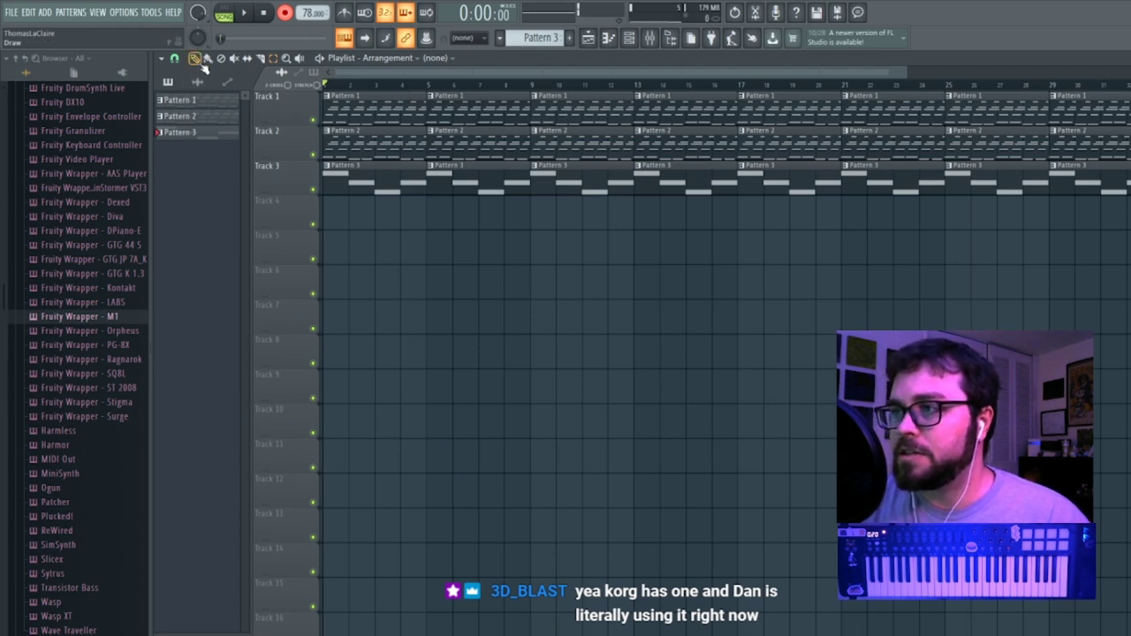
click(251, 14)
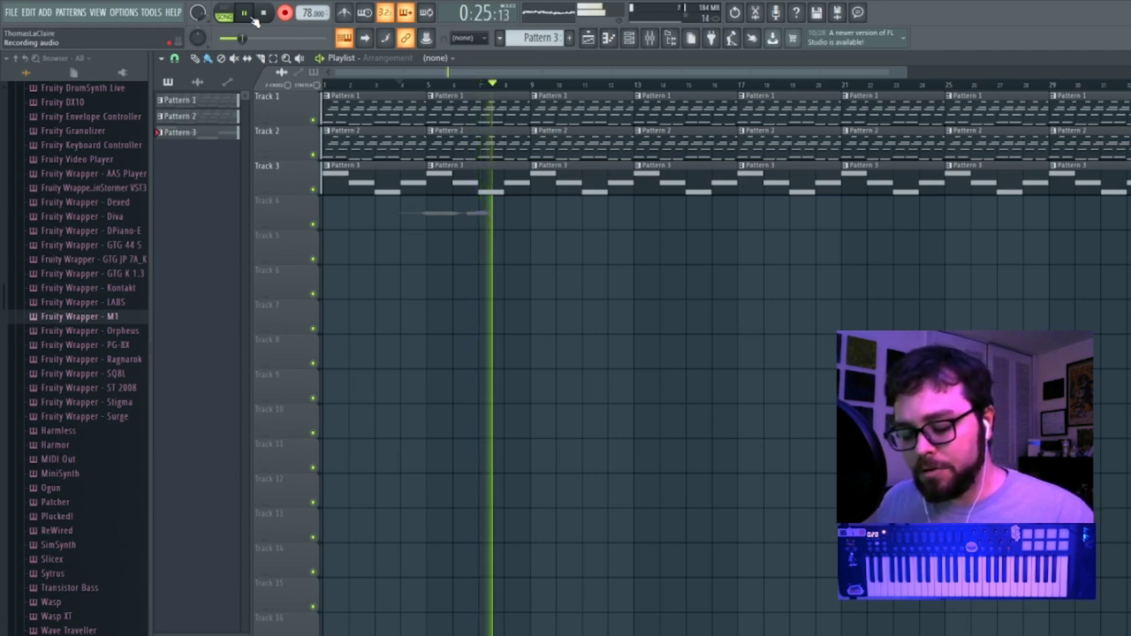
key(space)
key(ctrl+z)
Try two more audio takes on Track 4 from around bar 4, undoing each one.
key(space)
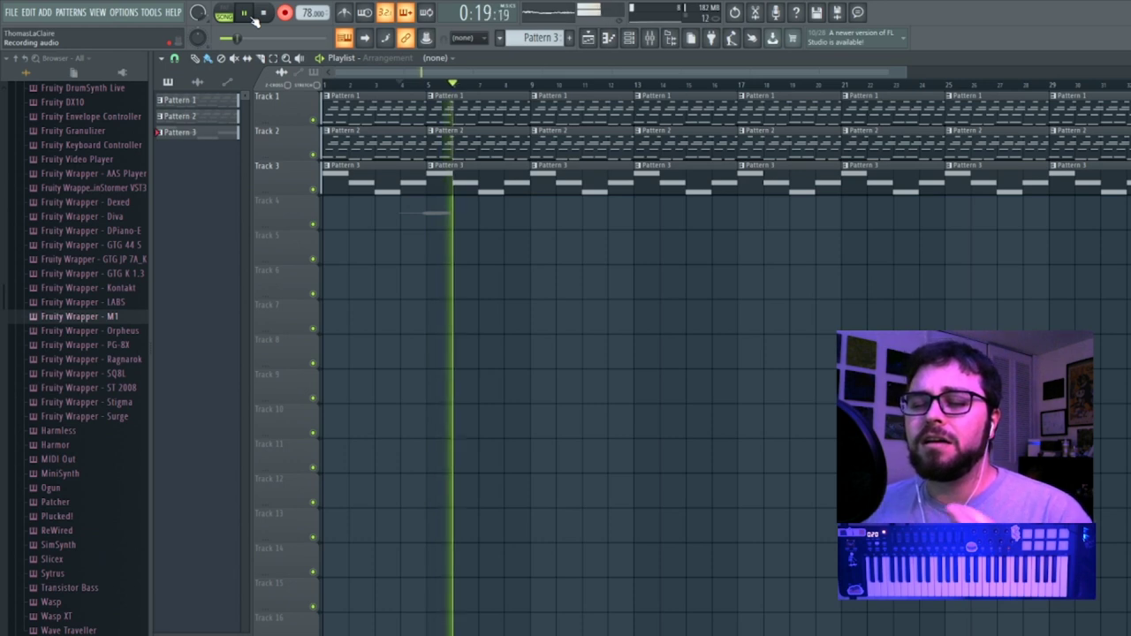
key(space)
key(ctrl+z)
key(Return)
click(251, 20)
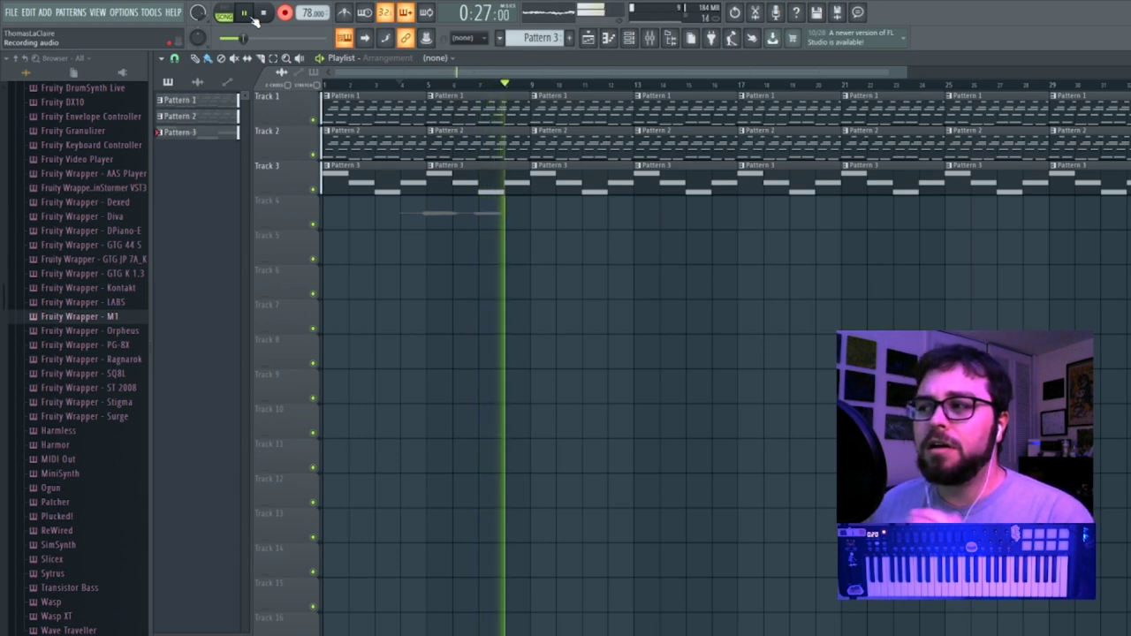
click(254, 16)
key(ctrl+z)
key(Return)
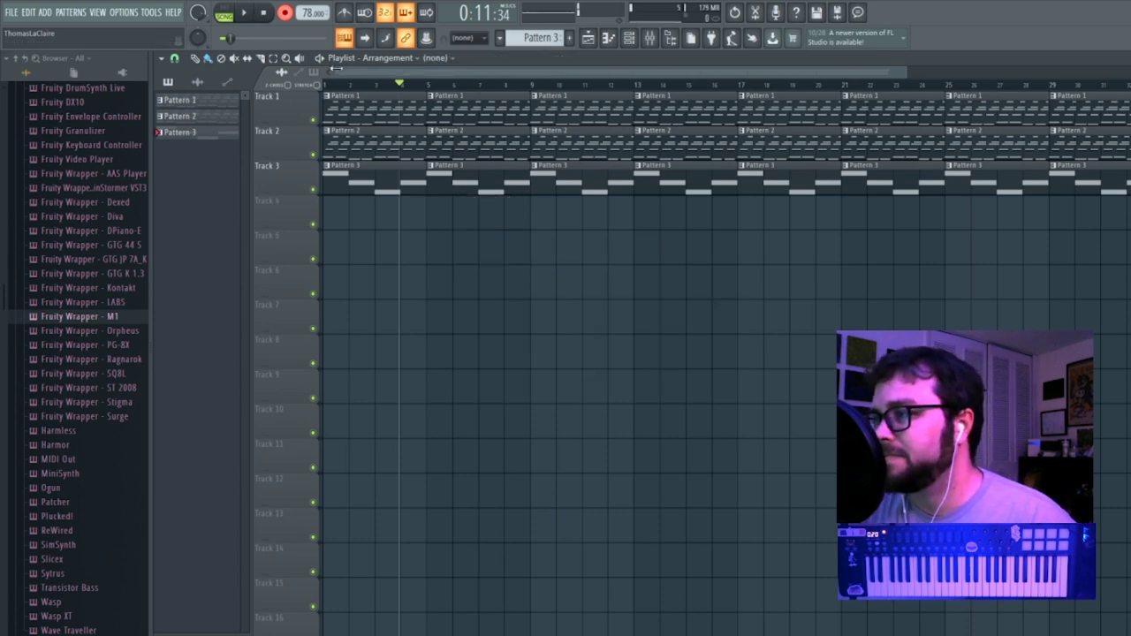
Raise Pattern 3's third-bar bass note to A4 and record an audio take on Track 4 from about bar 4 to bar 13.
double_click(452, 183)
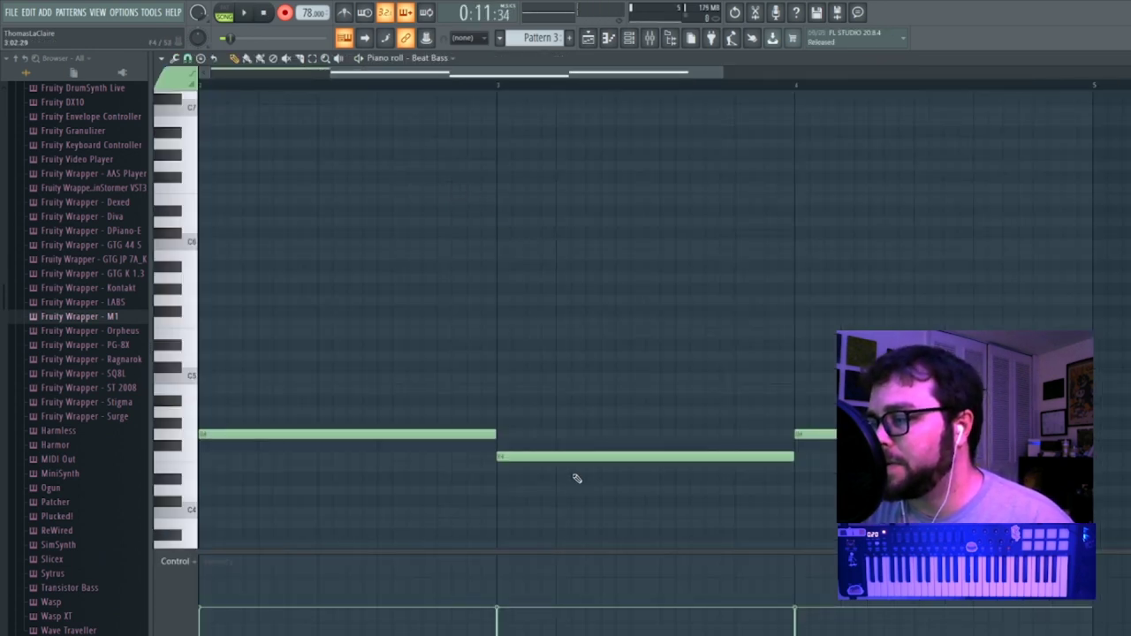
drag(569, 459, 569, 411)
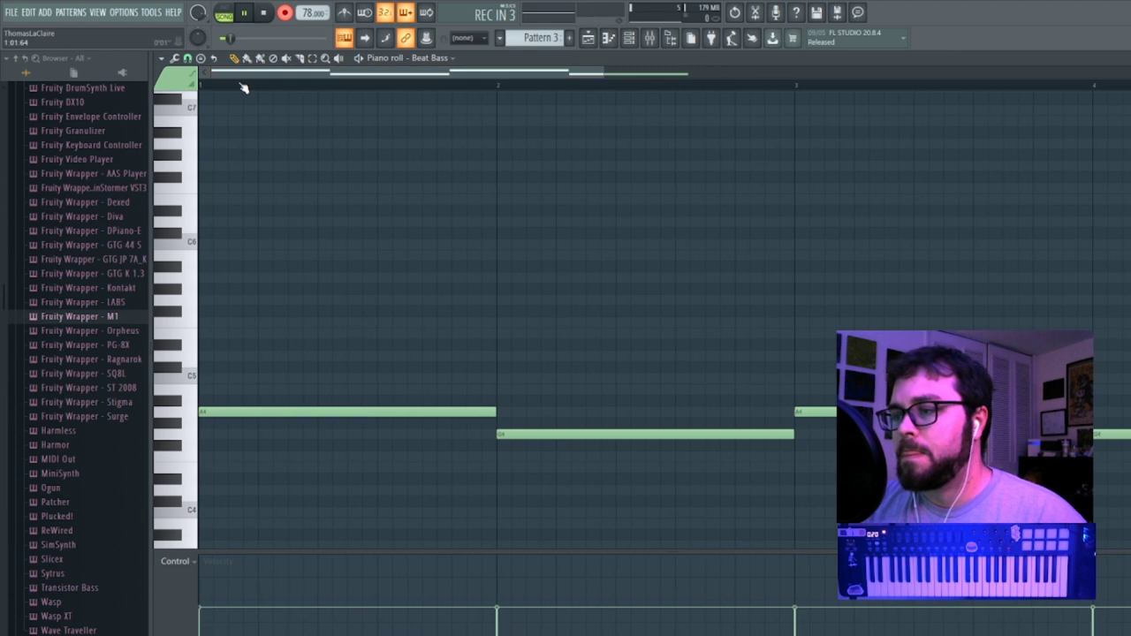
key(Escape)
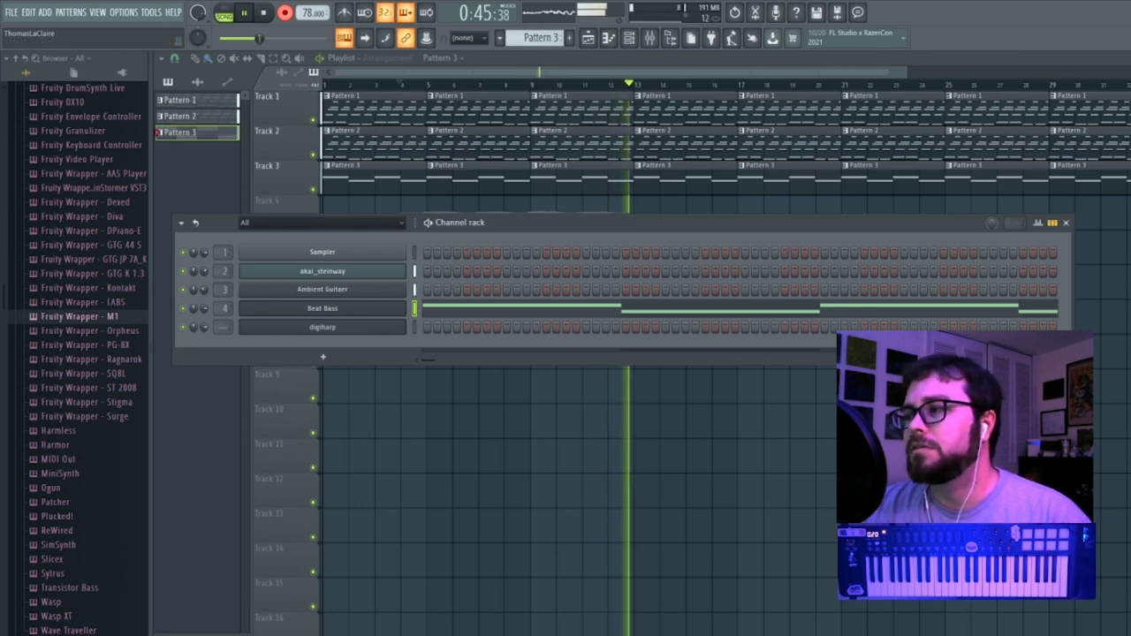
key(space)
key(F6)
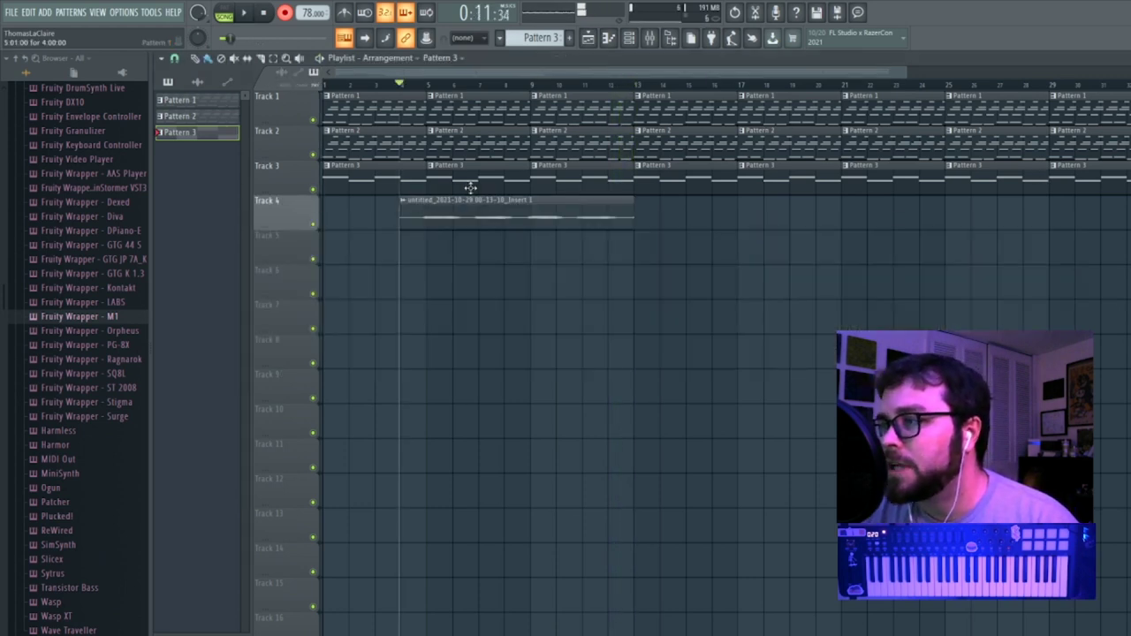
Move Pattern 3's third-bar bass note back down to F4 and restart playback with recording off.
key(F7)
drag(586, 403, 587, 458)
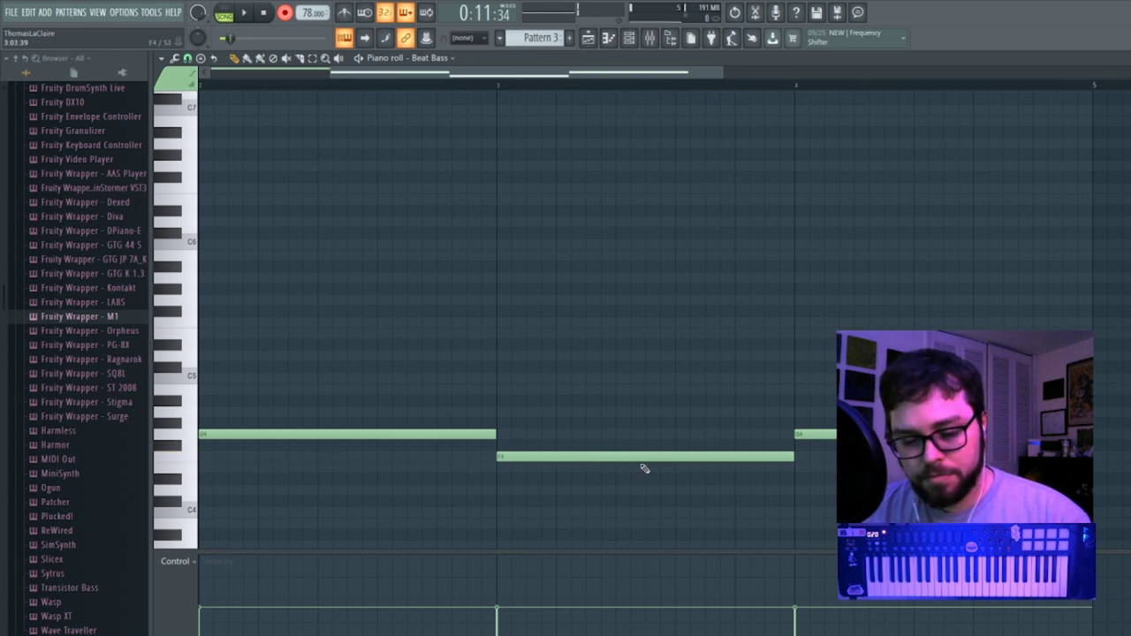
key(space)
click(267, 13)
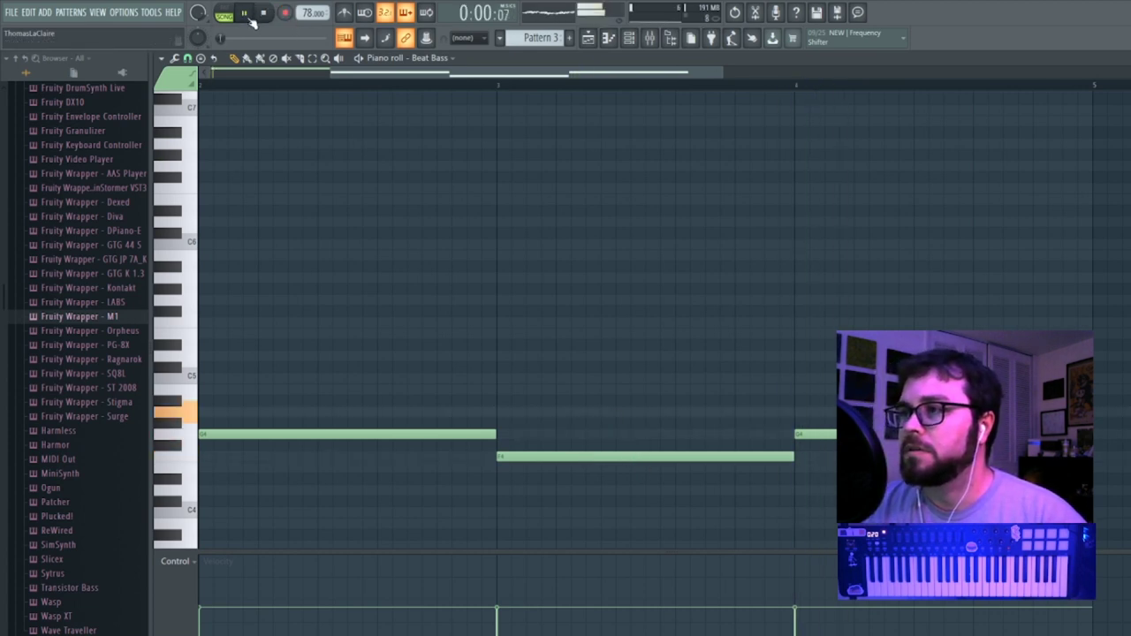
Play the playlist from just before bar 5 to review the recorded clip on Track 4, and inspect its audio clip settings.
key(F7)
key(F6)
click(423, 86)
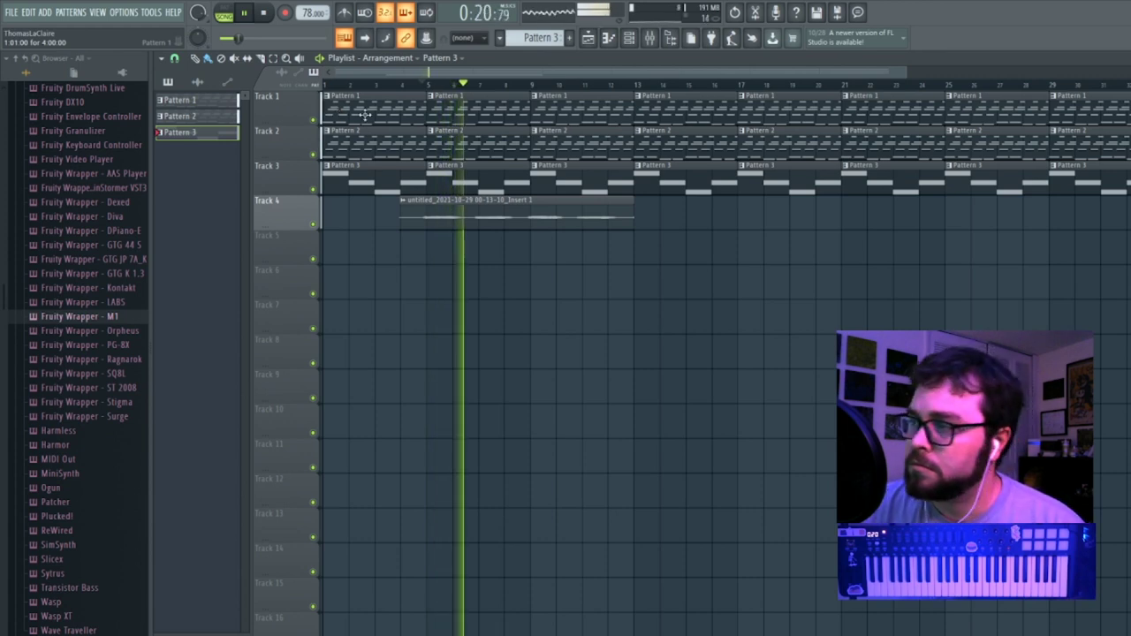
double_click(513, 219)
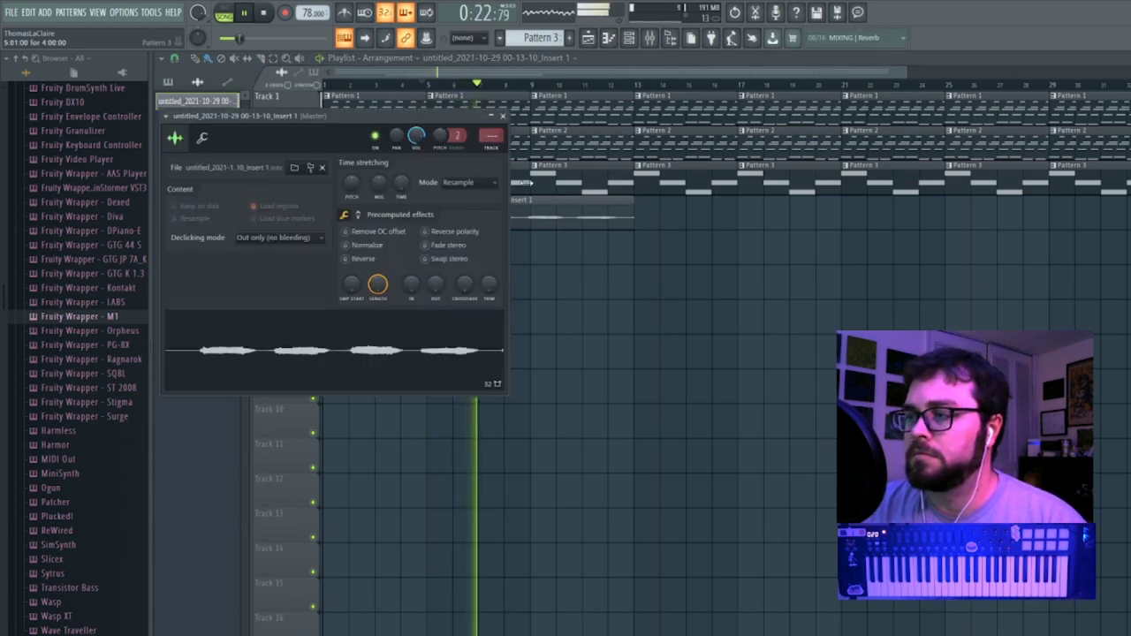
click(704, 77)
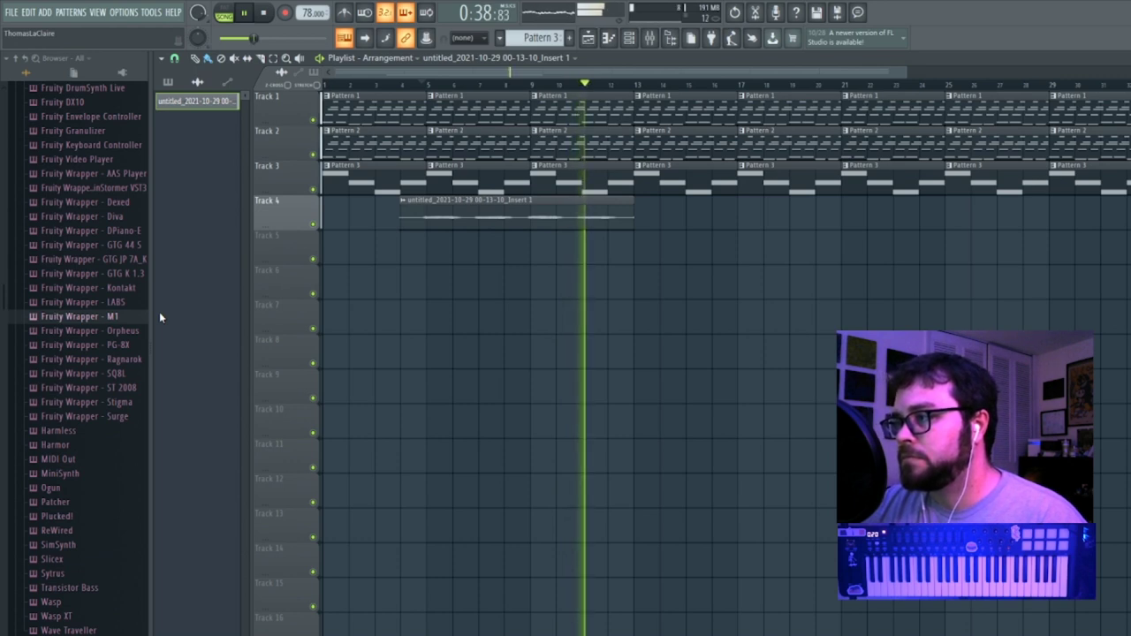
Delete all pattern clips on Tracks 1 to 3 from bar 13 onward.
mouse_move(643, 181)
mouse_down()
mouse_move(1022, 194)
mouse_move(1055, 106)
mouse_move(689, 145)
mouse_move(1060, 155)
mouse_up()
click(662, 205)
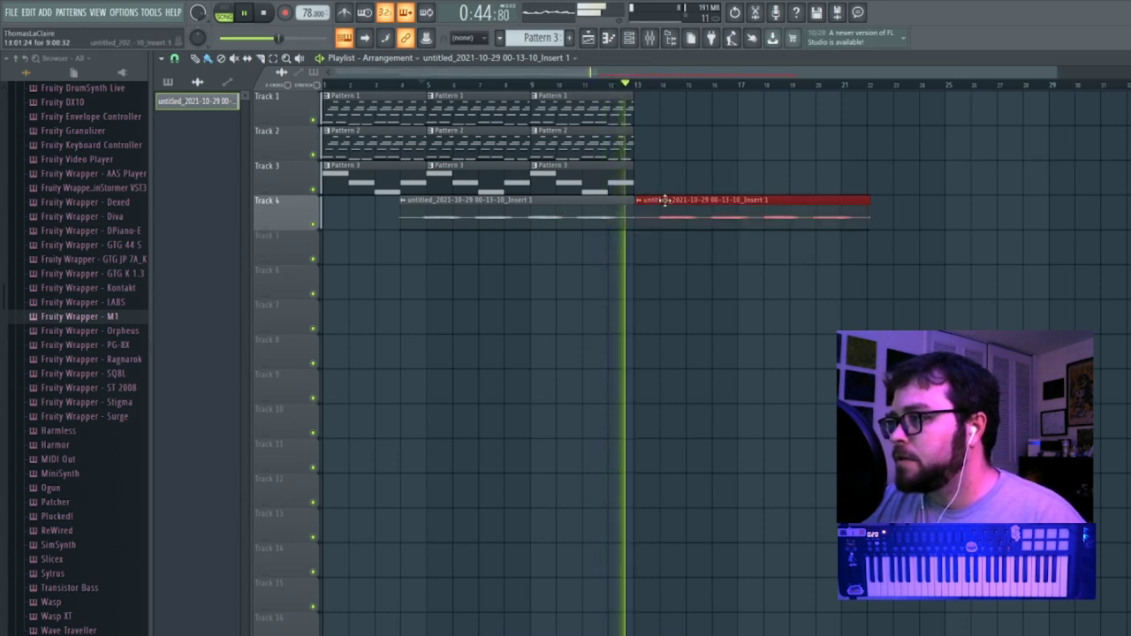
click(624, 179)
key(space)
drag(643, 180, 816, 183)
right_click(816, 183)
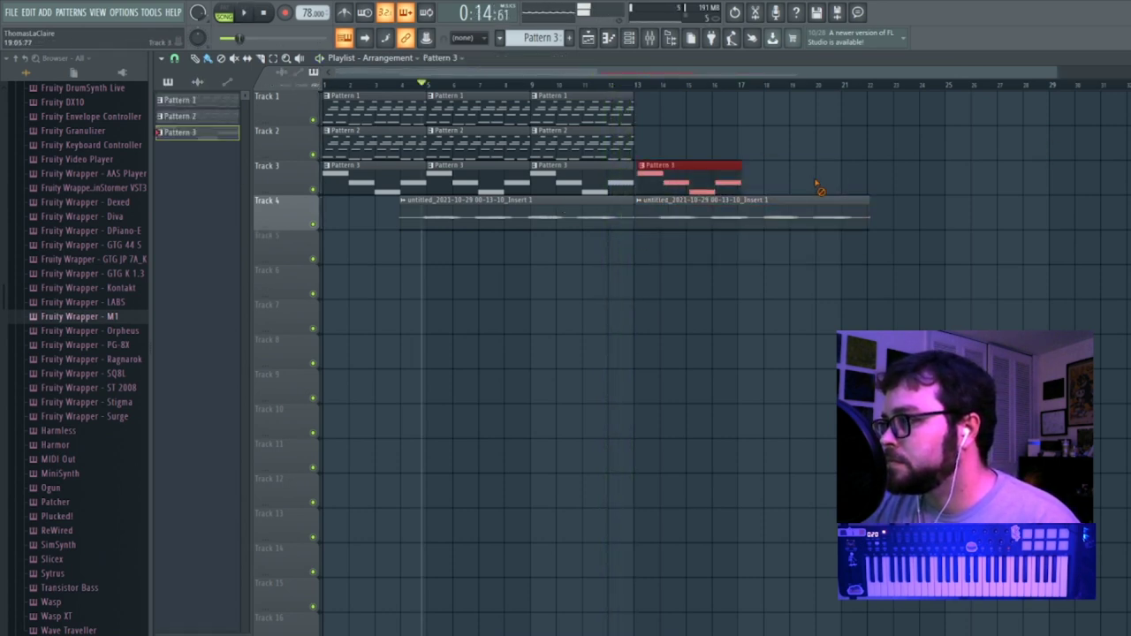
right_click(664, 206)
Set the playlist snap to Line and place a second copy of the recorded audio clip at bar 13 on Track 4.
click(174, 58)
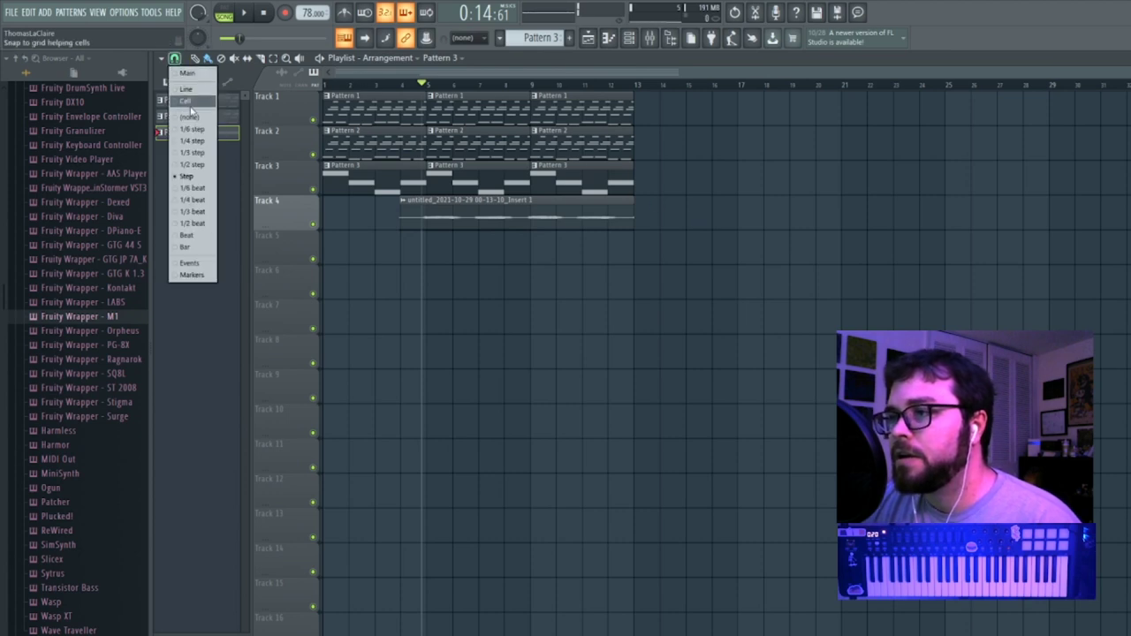
click(195, 90)
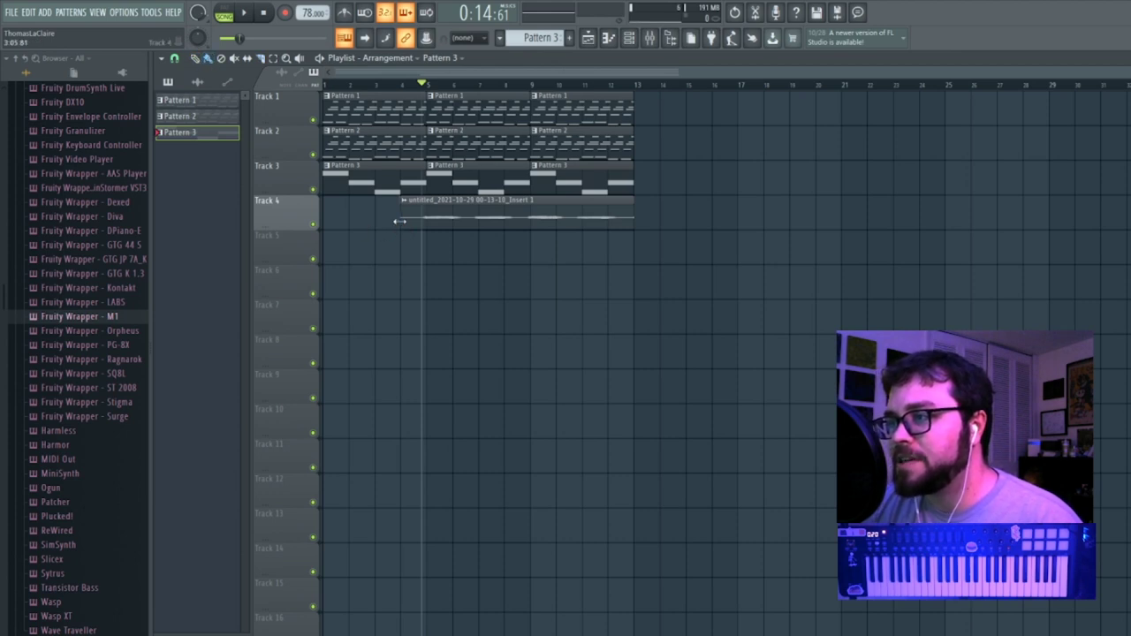
click(468, 209)
drag(641, 248, 676, 202)
Place two more clips each of Pattern 1, Pattern 2 and Pattern 3 on their tracks, from bar 13 to bar 21.
click(594, 114)
drag(642, 111, 810, 120)
click(613, 143)
drag(643, 144, 771, 144)
click(596, 174)
drag(651, 182, 793, 184)
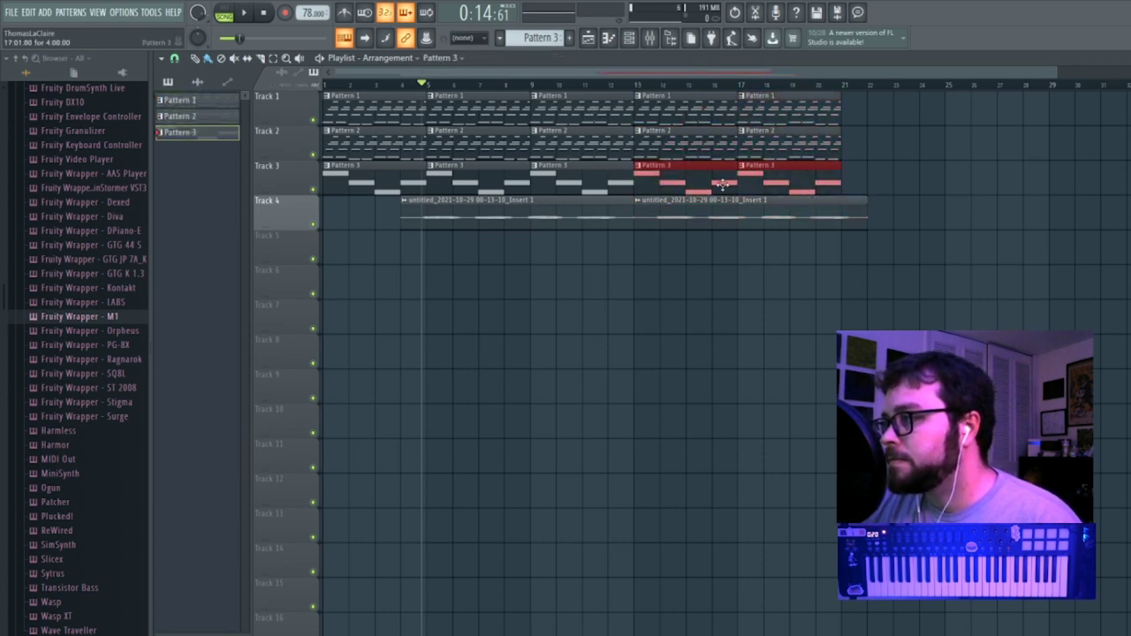
Play back the rebuilt arrangement from just before bar 5, restarting it once.
key(space)
key(space)
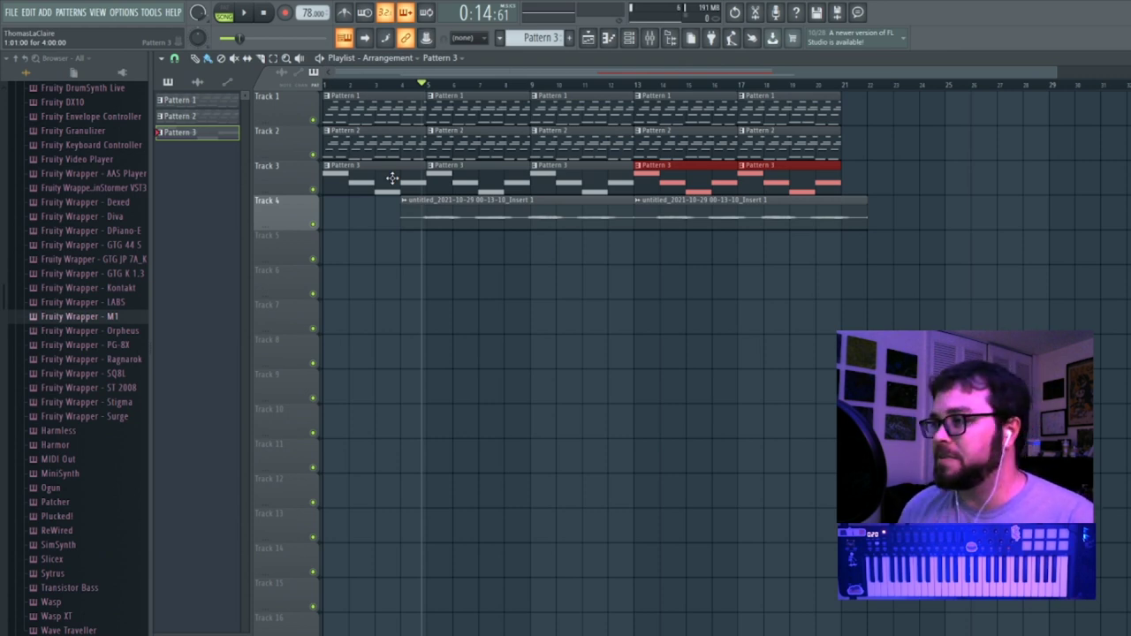
key(space)
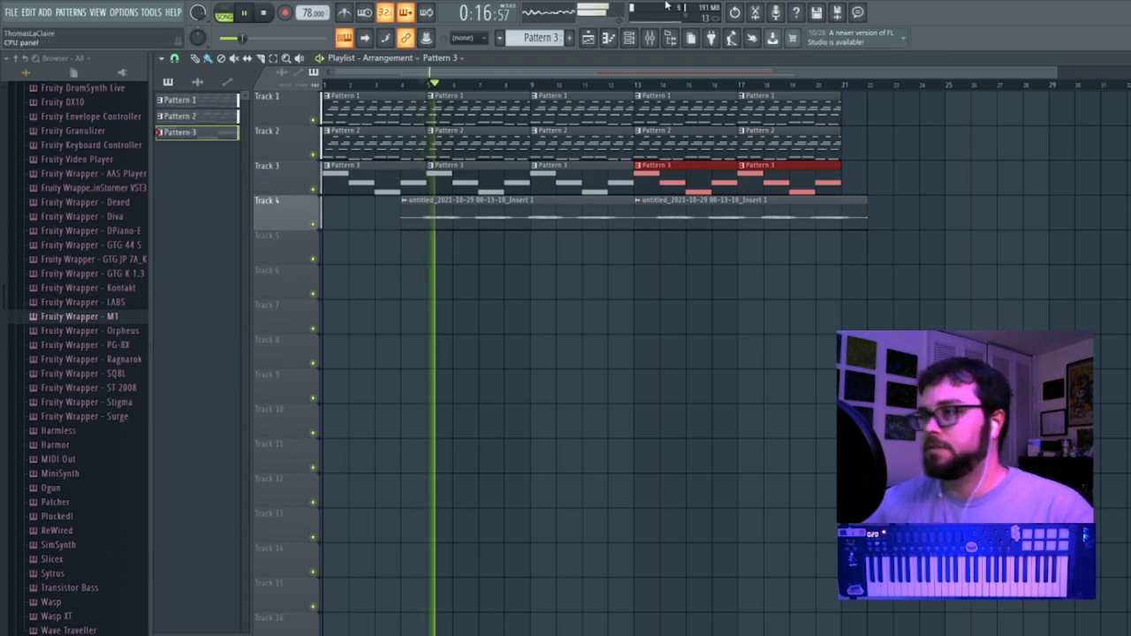
Route the recorded audio clip's channel to mixer track 5.
double_click(598, 223)
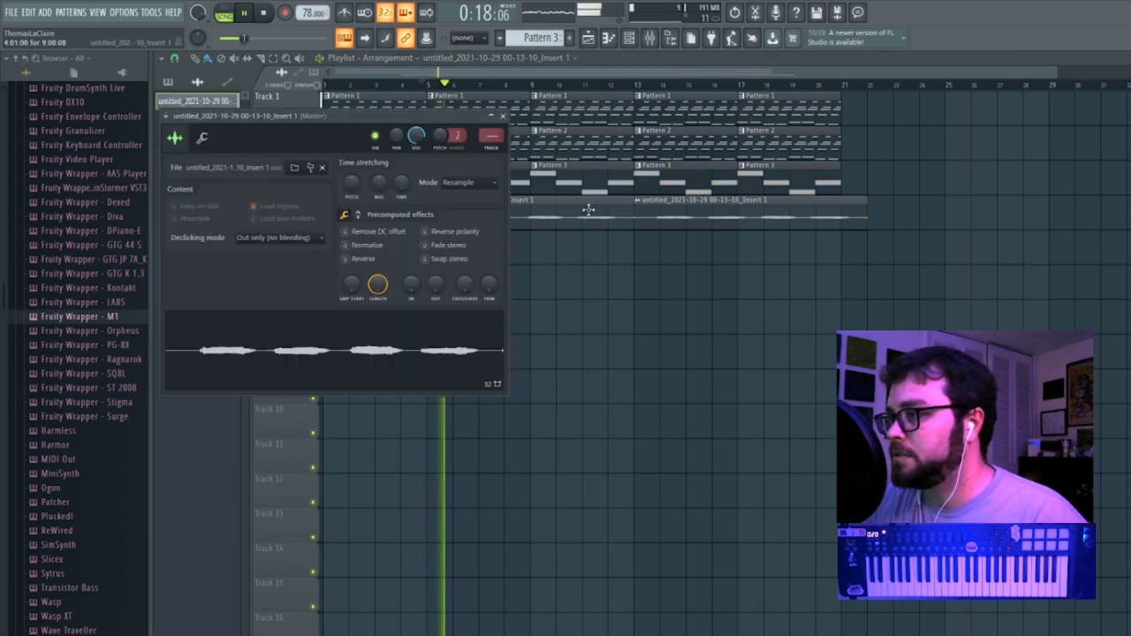
click(498, 141)
click(1041, 258)
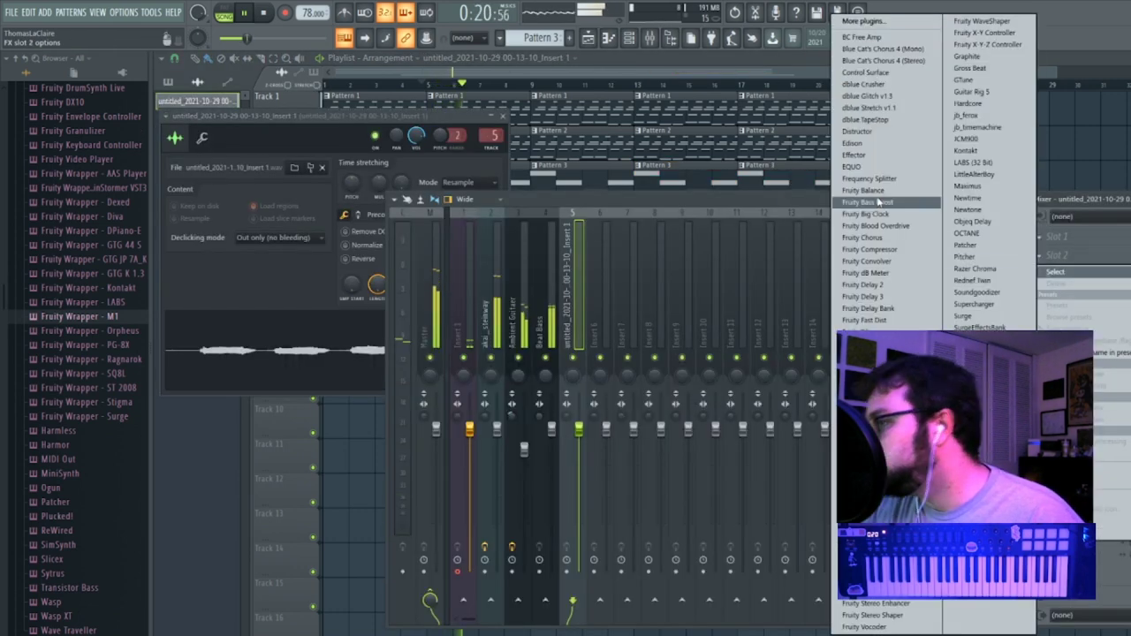
click(572, 252)
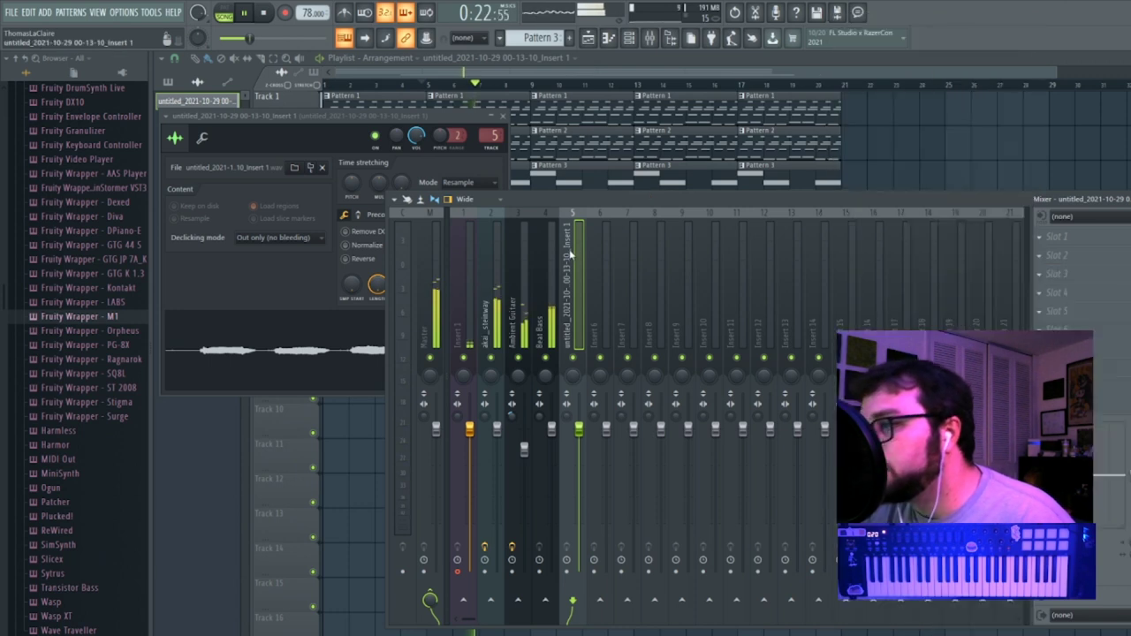
Rename mixer track 5 as vox and load the "live vox fx" mixer track state onto it.
right_click(572, 253)
click(633, 226)
text(vox)
key(Return)
right_click(573, 265)
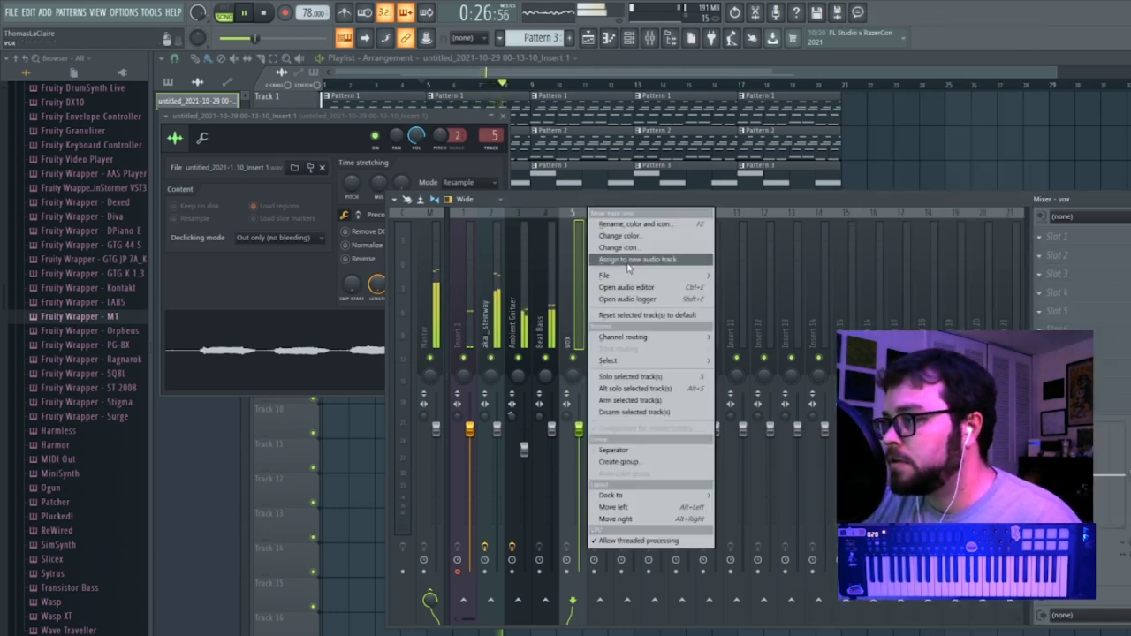
mouse_move(619, 276)
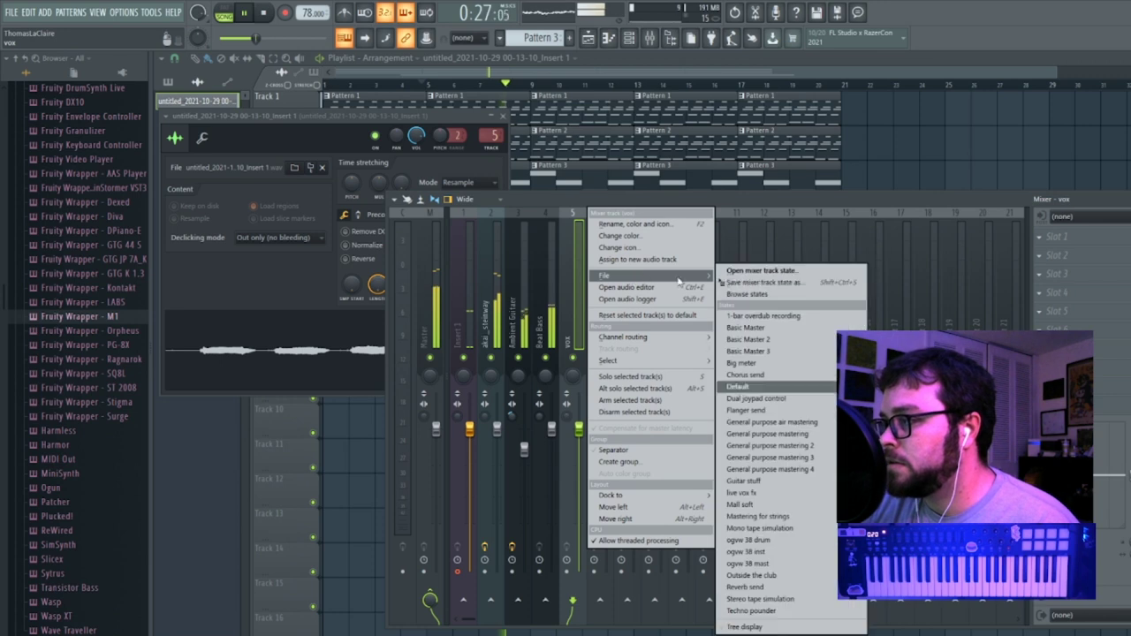
click(777, 494)
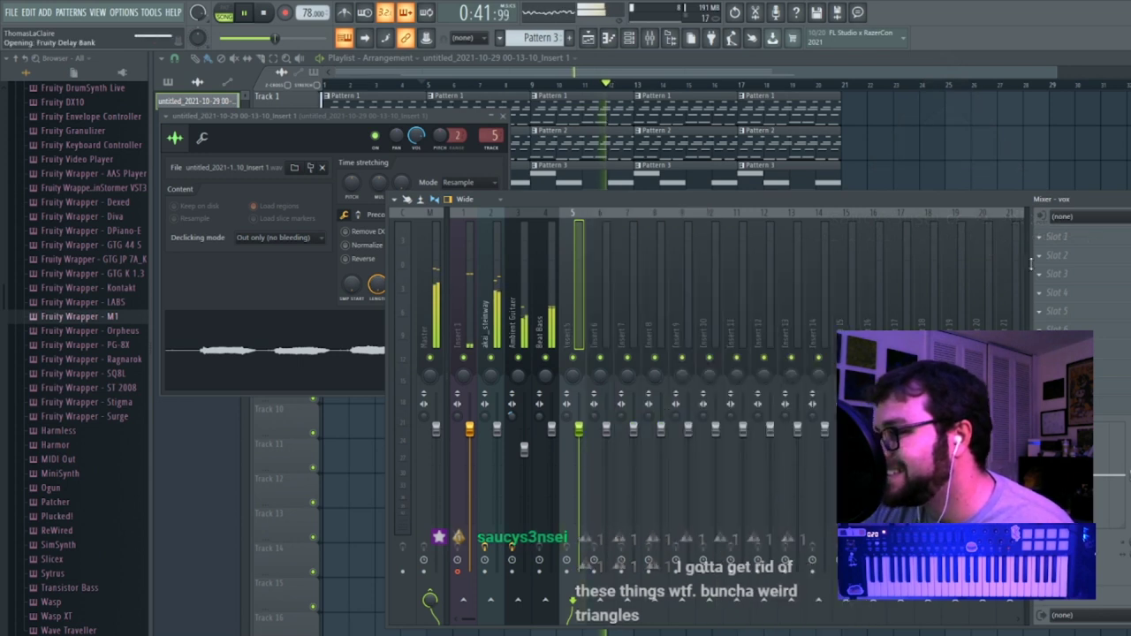
Replace the Fruity dB meter in slot 1 of the vox track with LittleAlterBoy and stop playback.
click(1043, 241)
mouse_move(1055, 254)
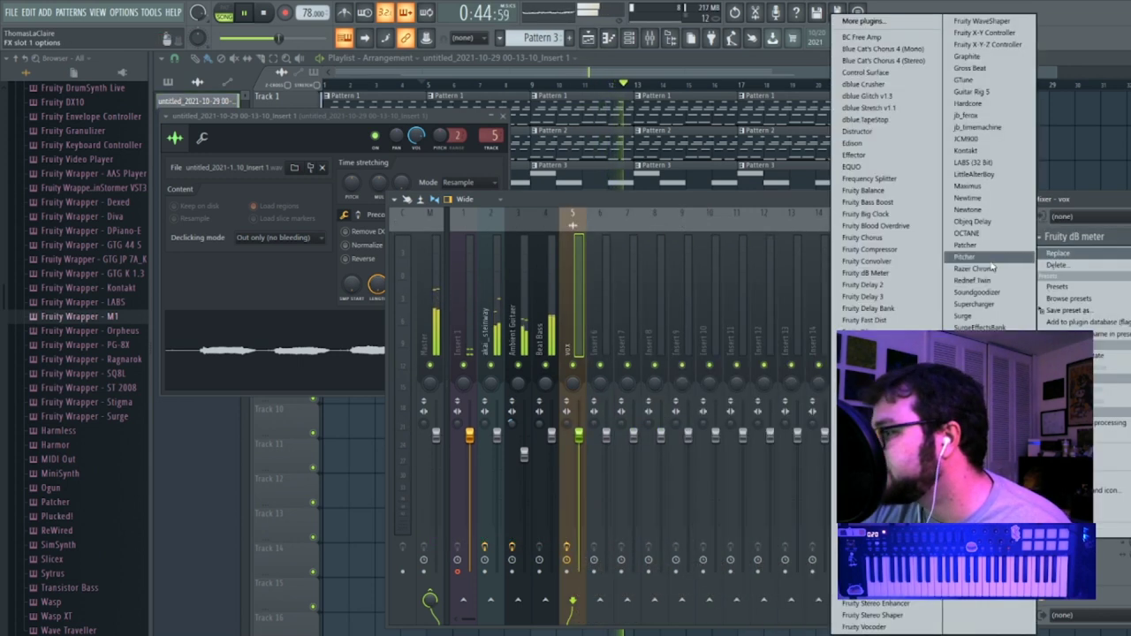
click(974, 174)
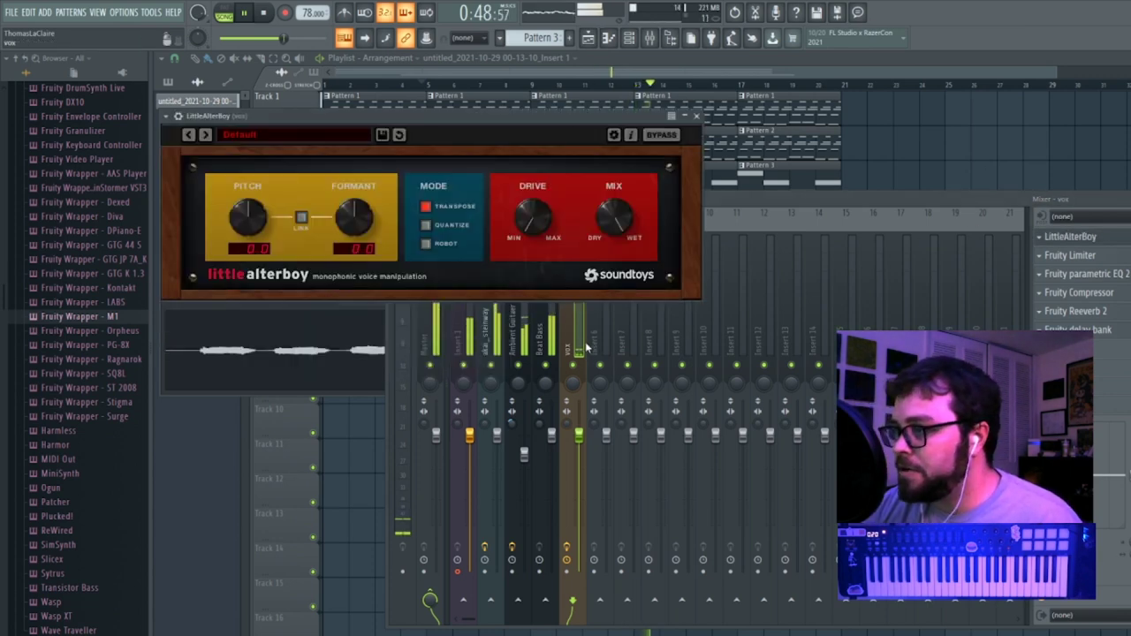
click(569, 340)
click(265, 15)
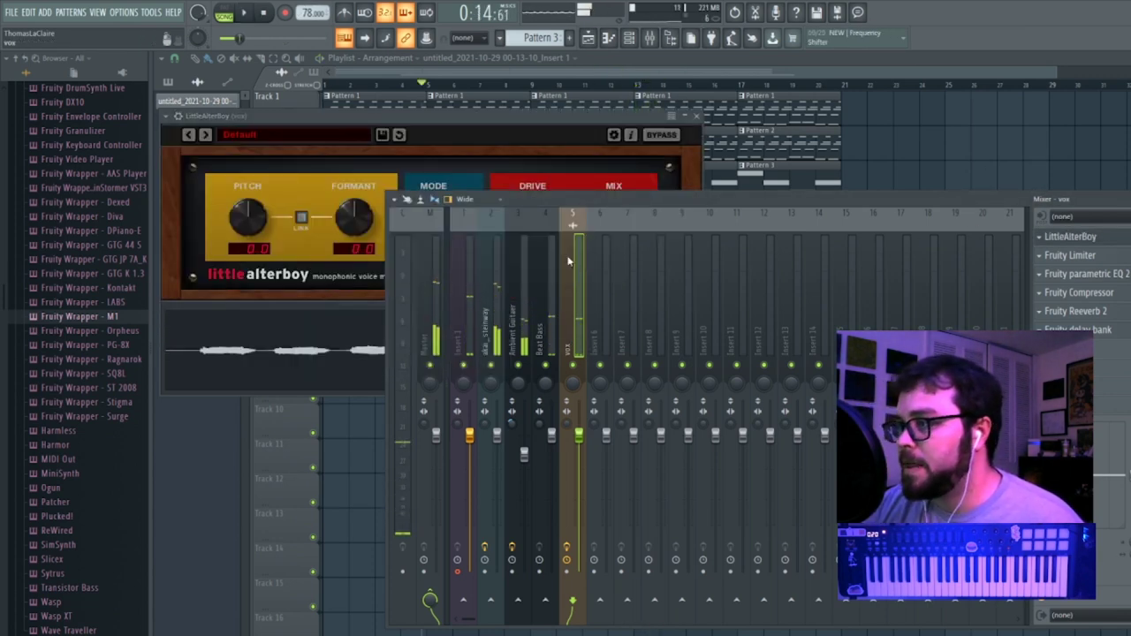
right_click(585, 210)
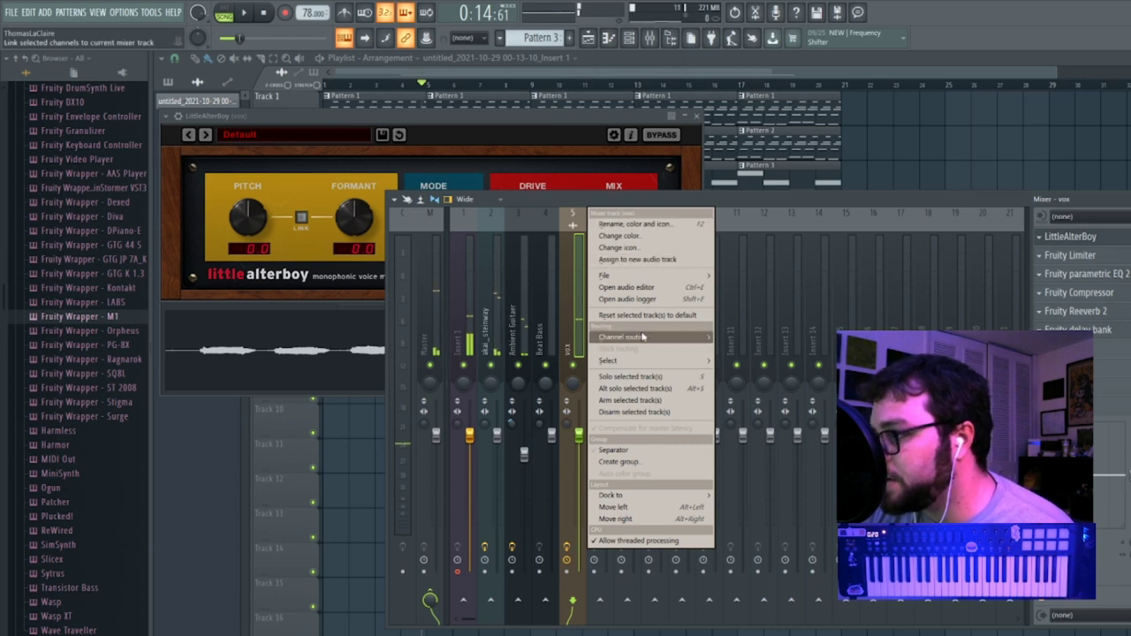
mouse_move(658, 343)
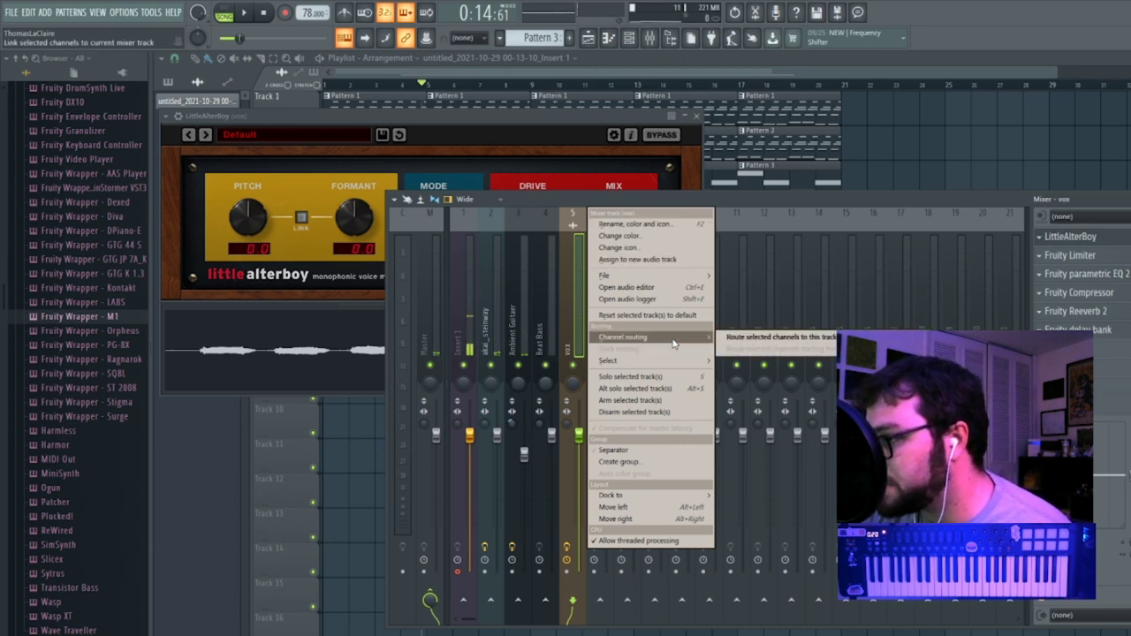
mouse_move(663, 280)
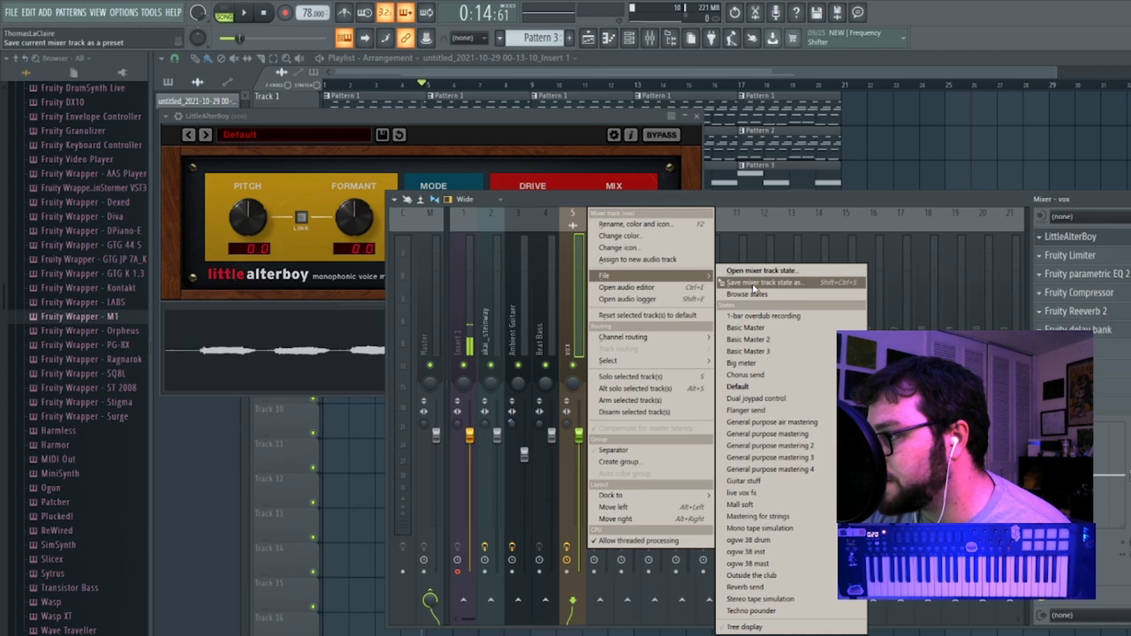
click(752, 279)
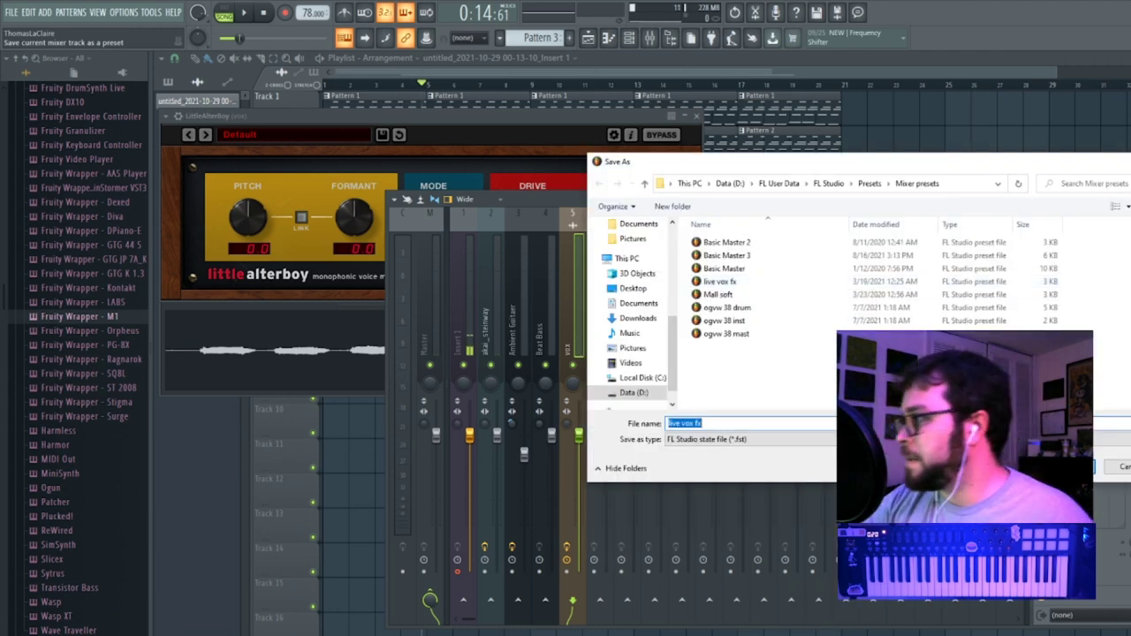
click(1130, 162)
Replace the delay bank in slot 6 of the vox track with Fruity Delay 3.
click(1039, 330)
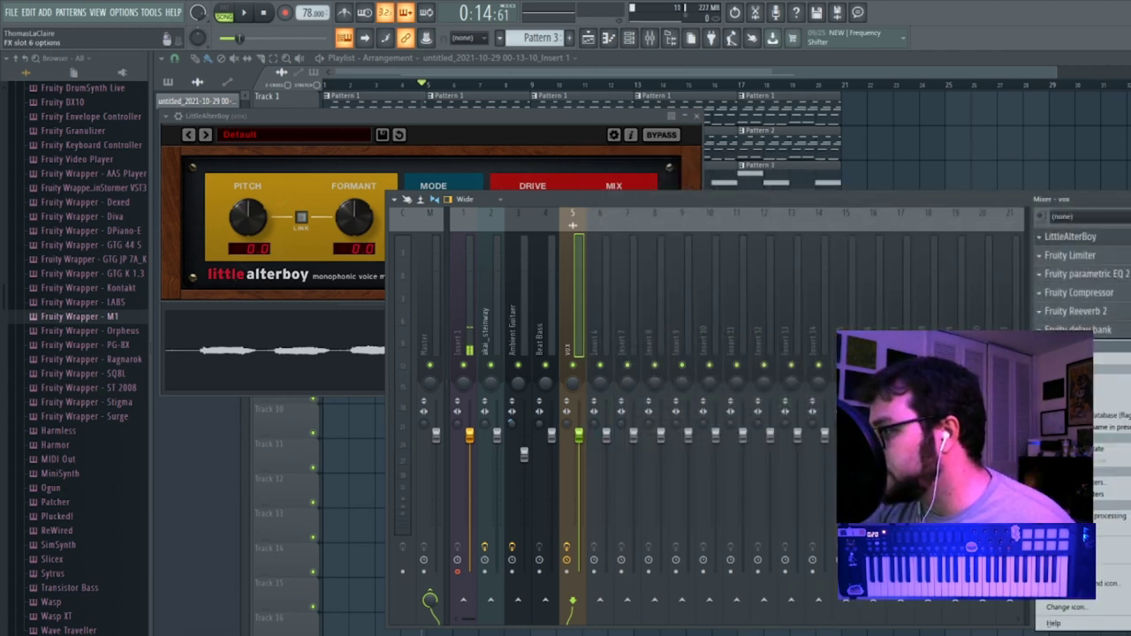
mouse_move(1053, 358)
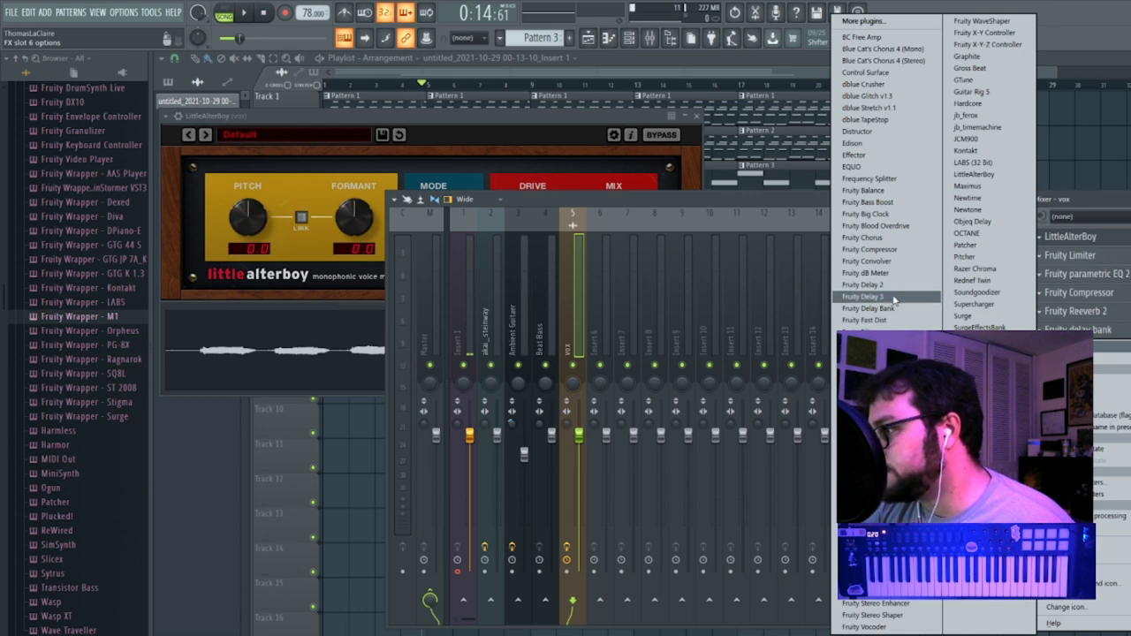
click(892, 298)
click(766, 203)
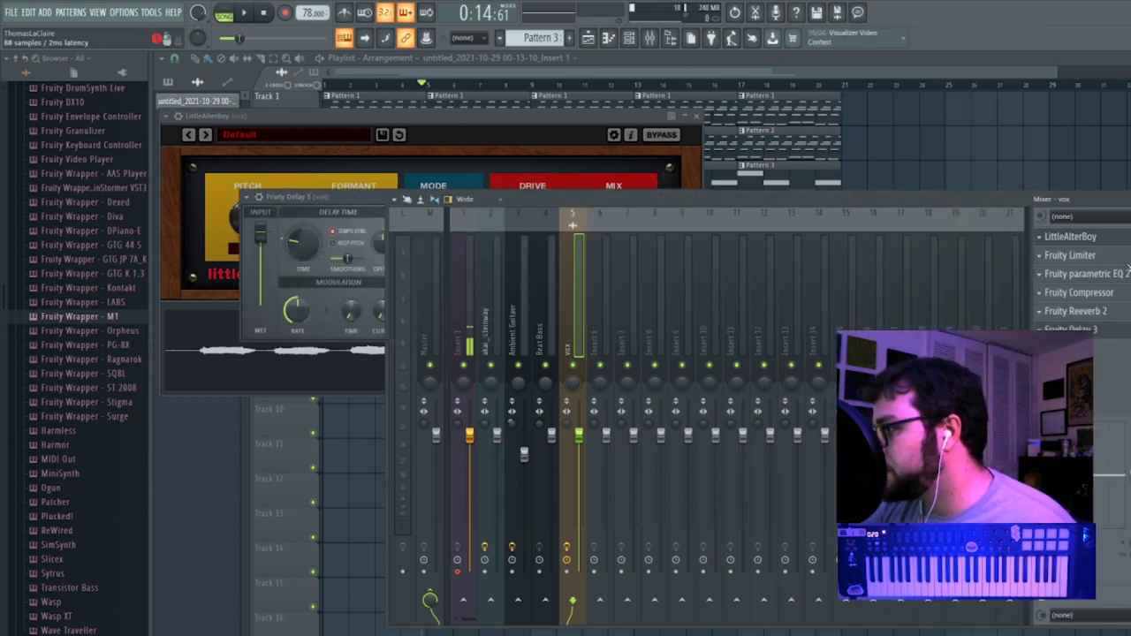
Save the vox mixer track state as a preset named "vox" in the Mixer presets folder.
right_click(569, 324)
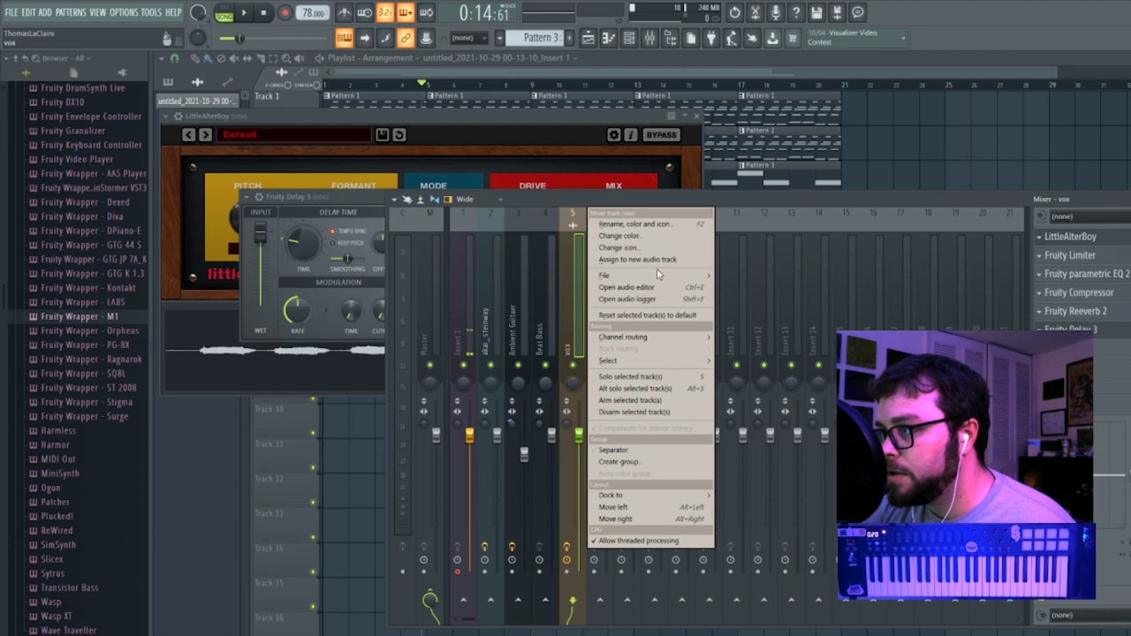
mouse_move(657, 273)
click(764, 288)
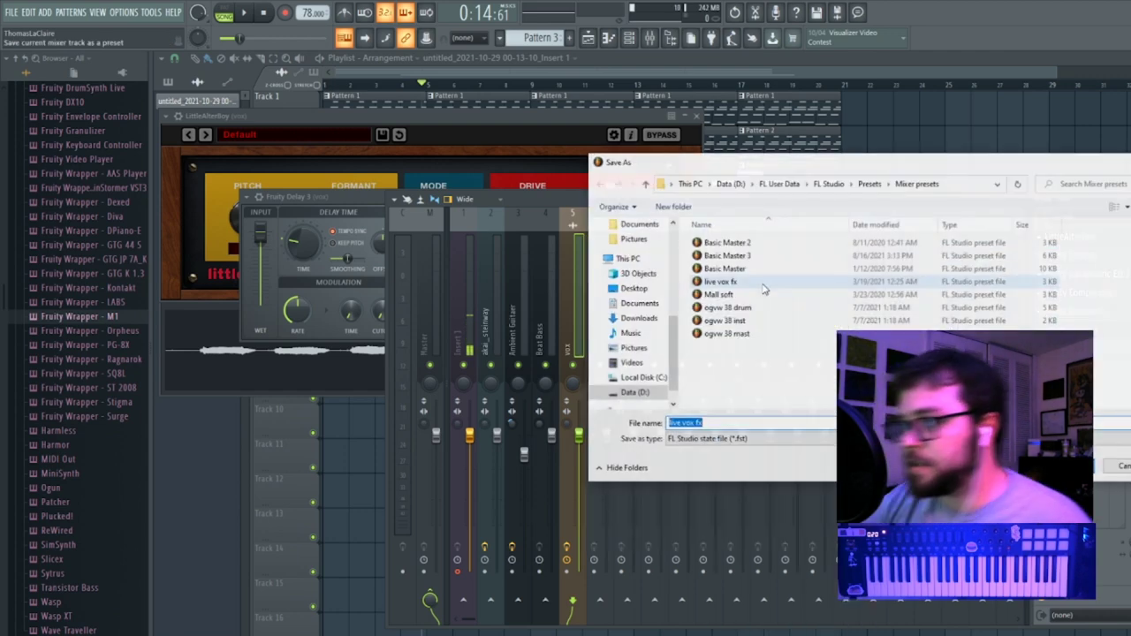
text(vox)
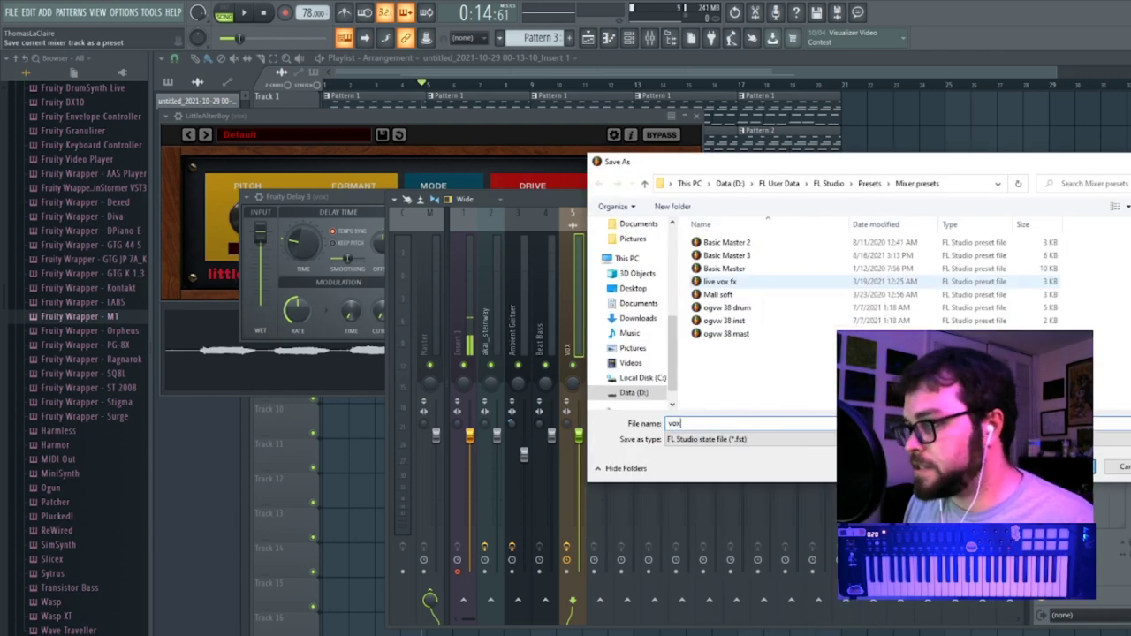
key(Return)
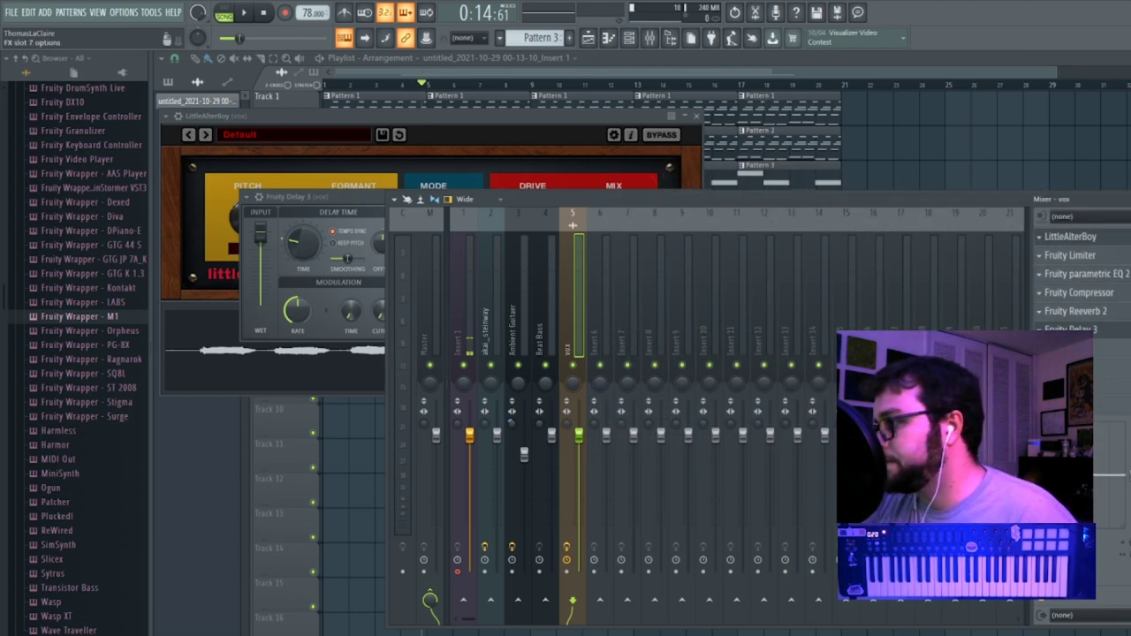
During playback, switch LittleAlterBoy to Quantize mode and set the vox track's Fruity Compressor gain to 7.9 dB.
key(space)
click(1074, 237)
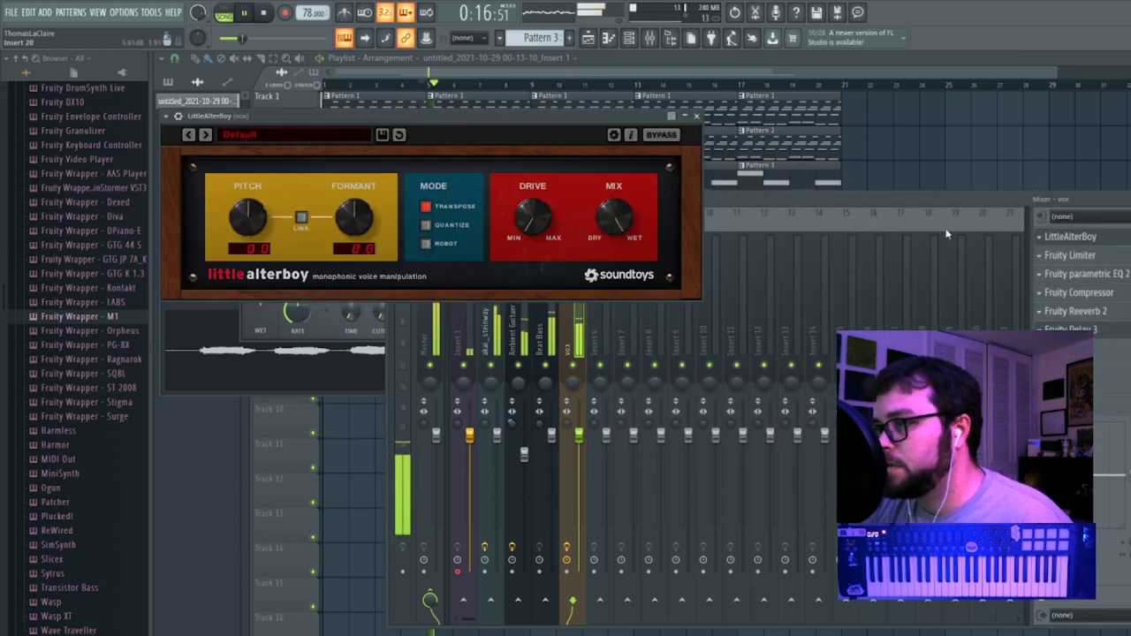
click(425, 226)
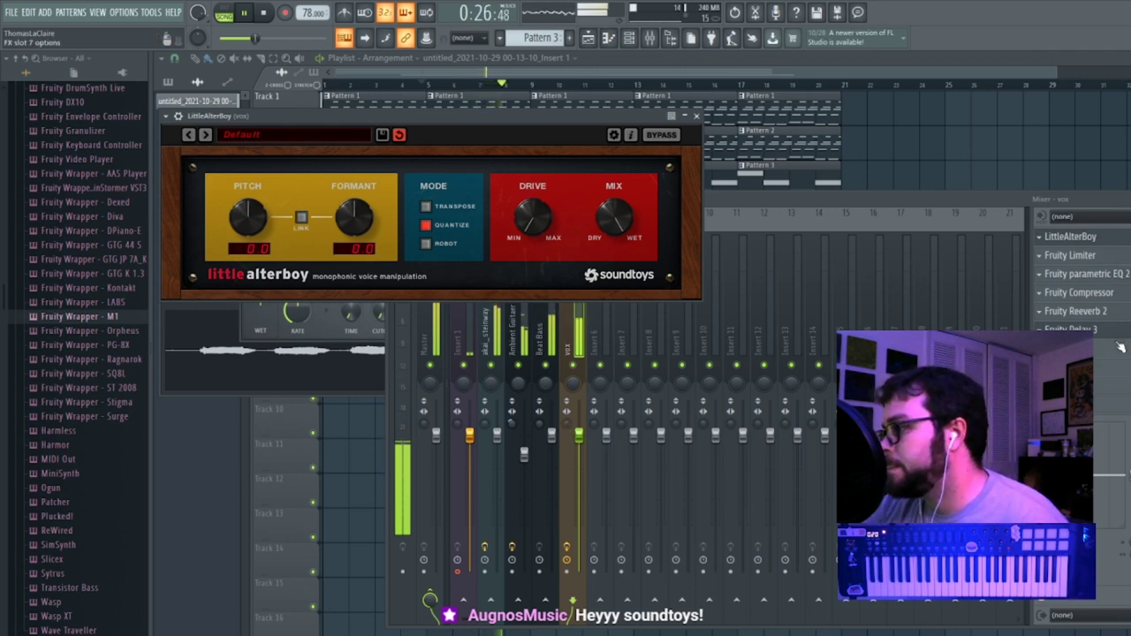
click(1120, 299)
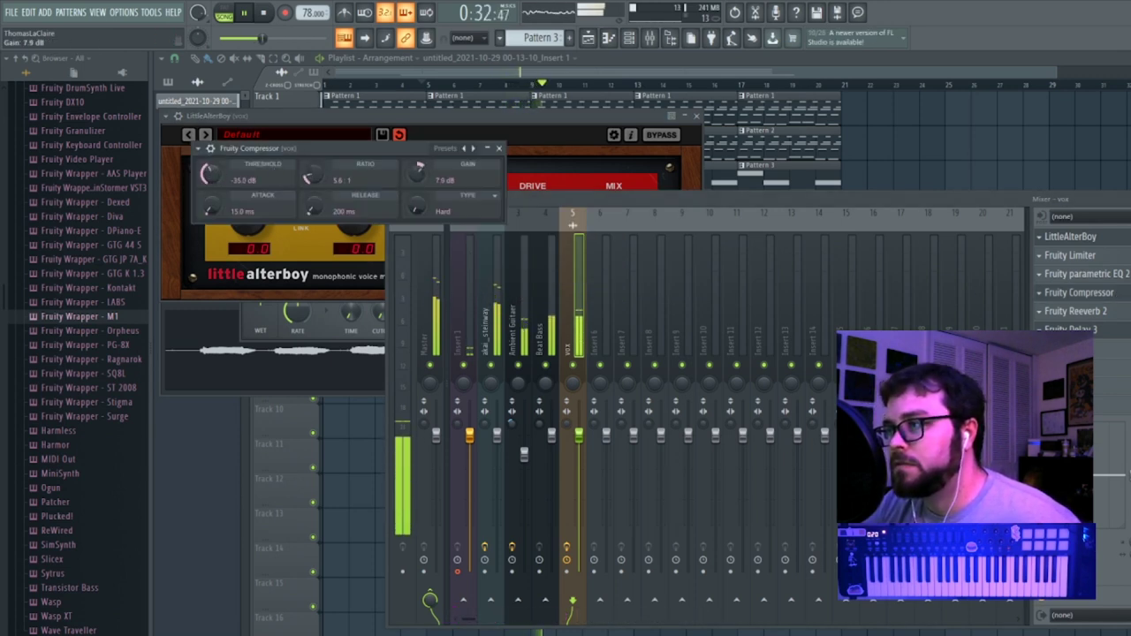
Normalize the recorded audio clip on Track 4 through its precomputed effects.
click(628, 74)
double_click(560, 220)
click(346, 246)
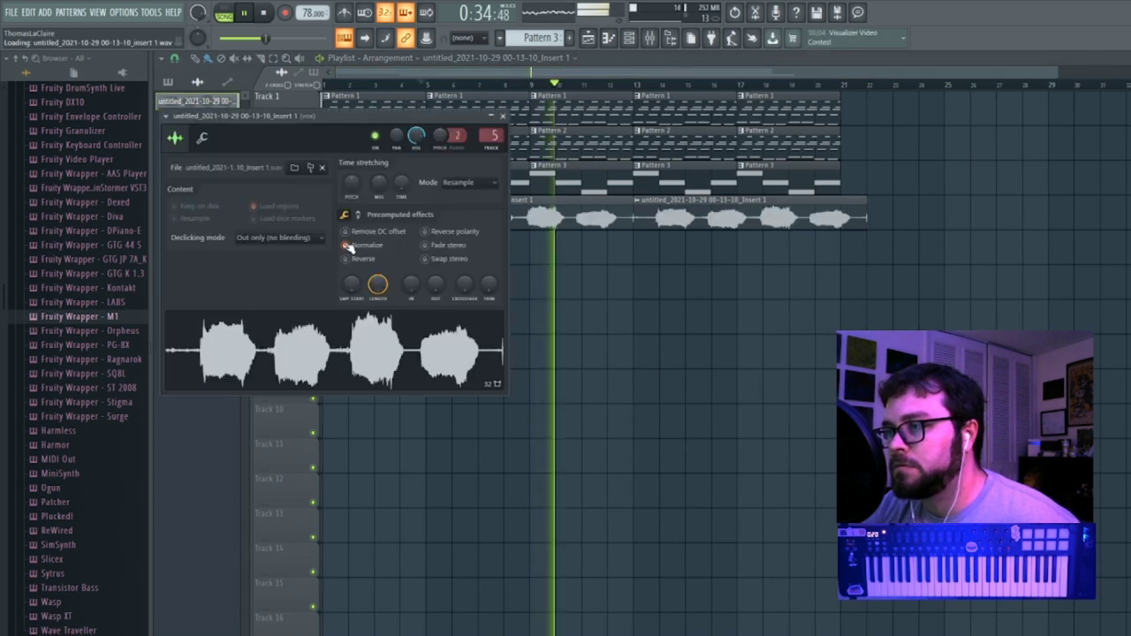
click(502, 116)
Set the vox track's Fruity Compressor to a -43.2 dB threshold and 11.1 dB gain, and open its Fruity Reeverb 2.
click(649, 39)
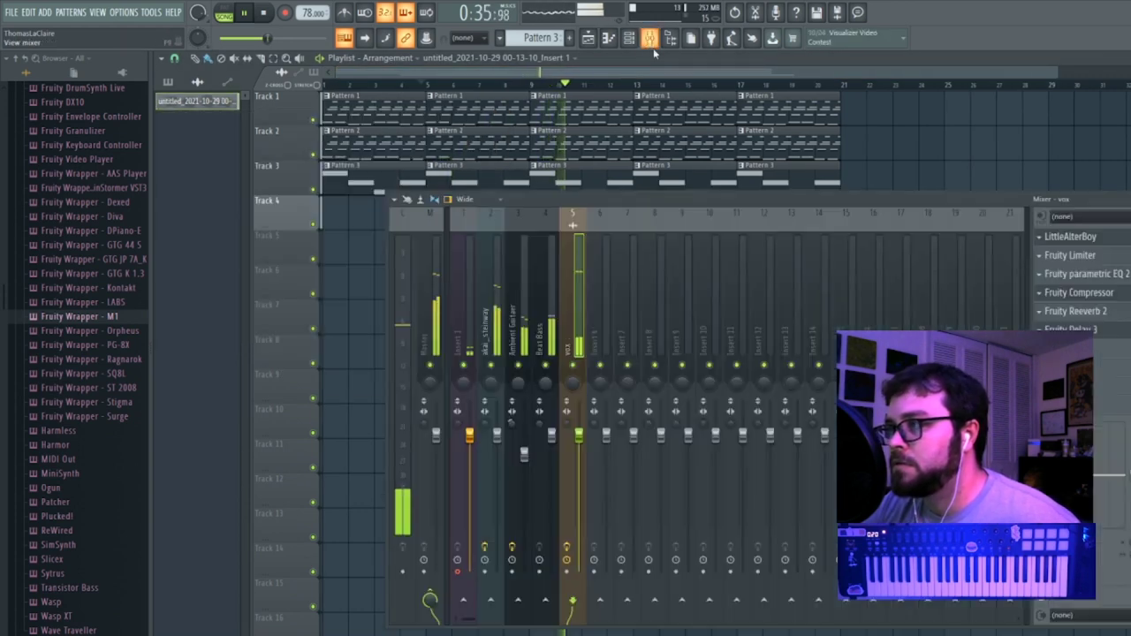
click(1092, 298)
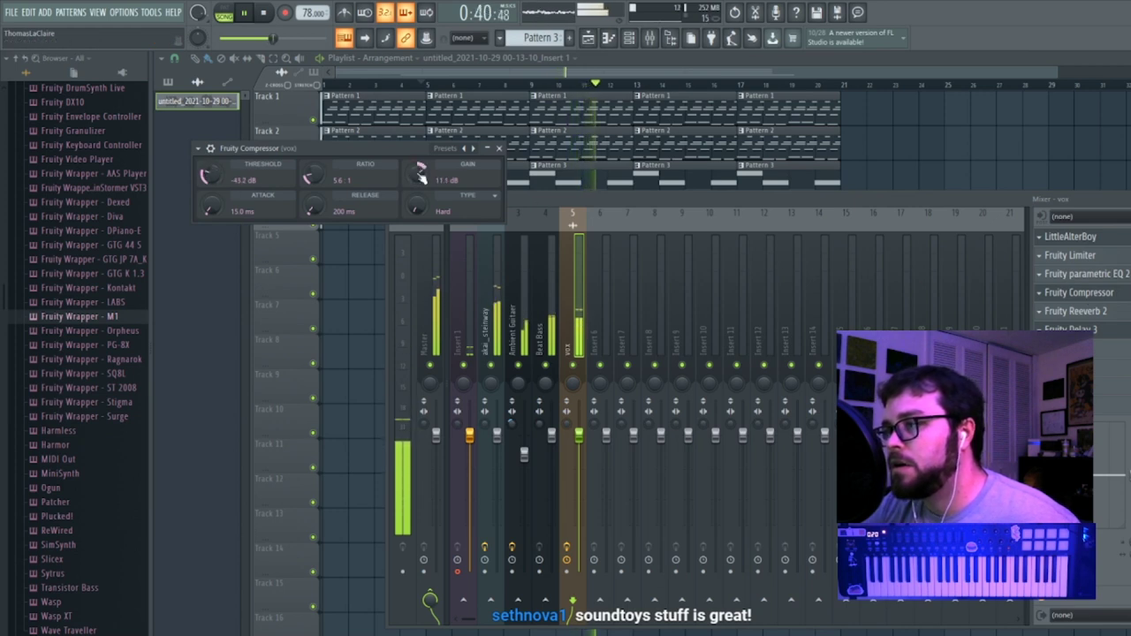
click(1130, 312)
click(1118, 314)
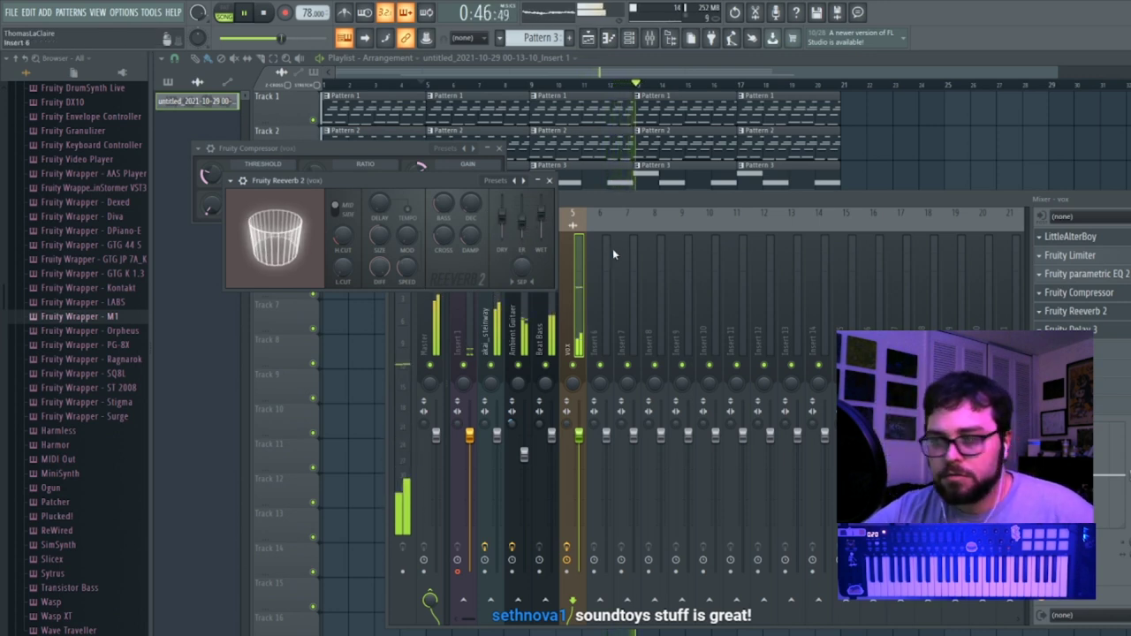
Move the second recorded audio clip on Track 4 one bar earlier to start at bar 12.
click(632, 59)
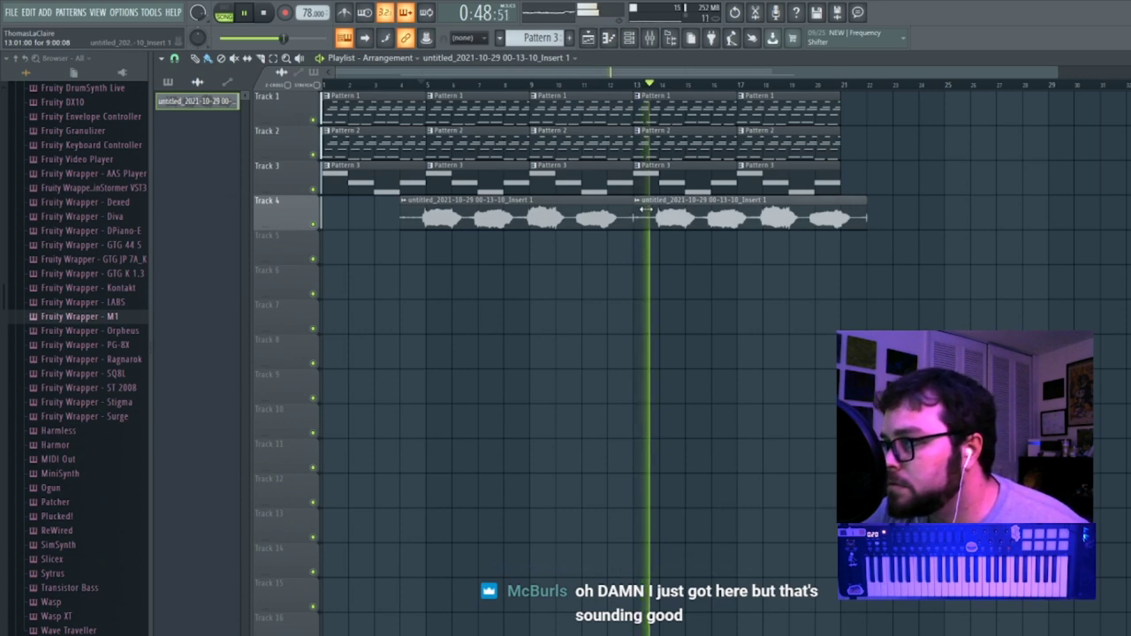
drag(661, 215, 648, 214)
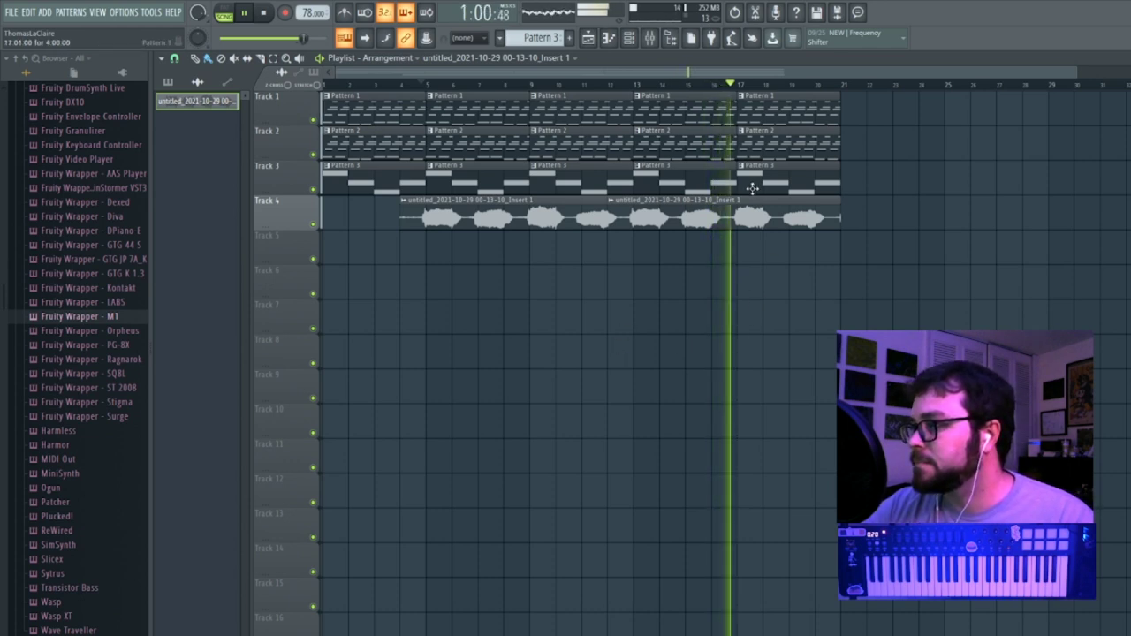
In the vox track's Fruity Limiter, turn the noise gate gain down to minimum and set its threshold to -27.5 dB.
click(649, 39)
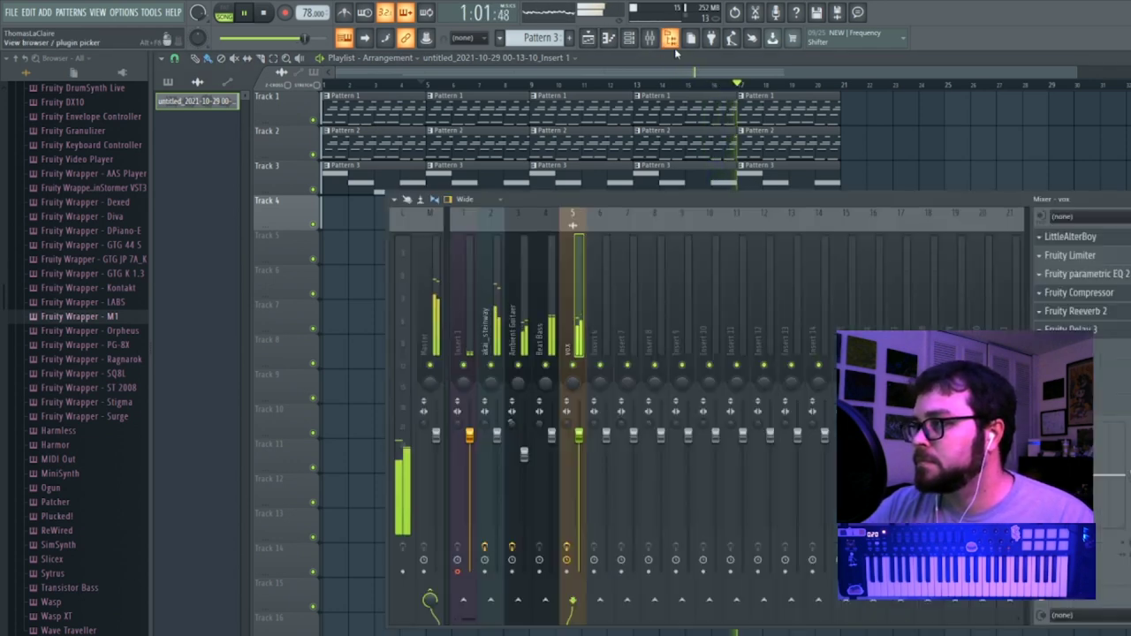
click(1095, 258)
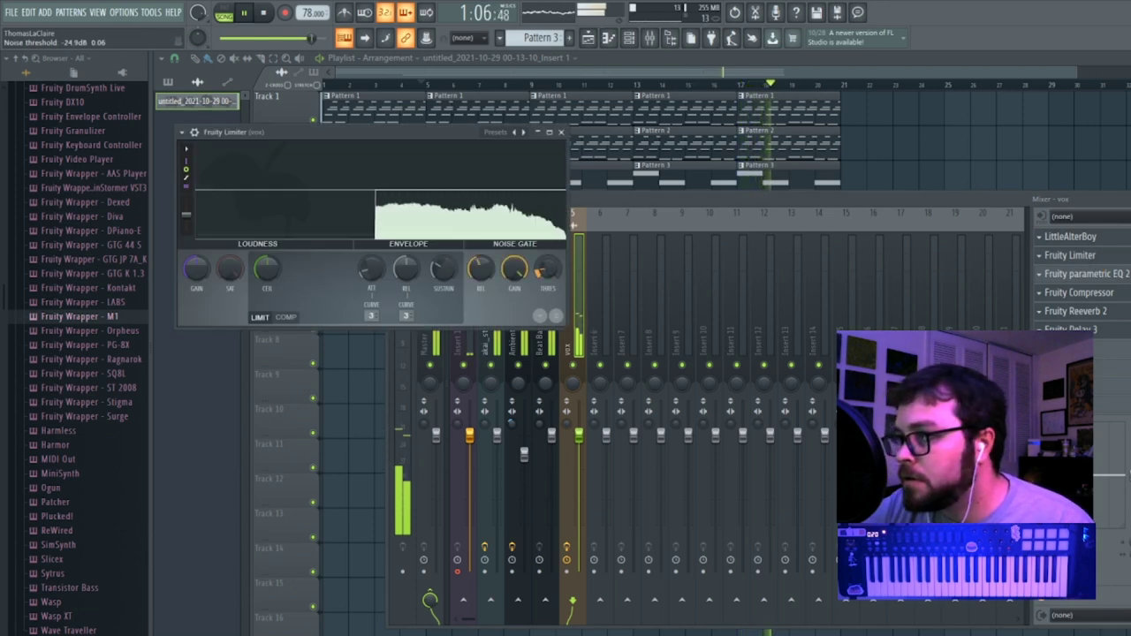
drag(514, 269, 514, 318)
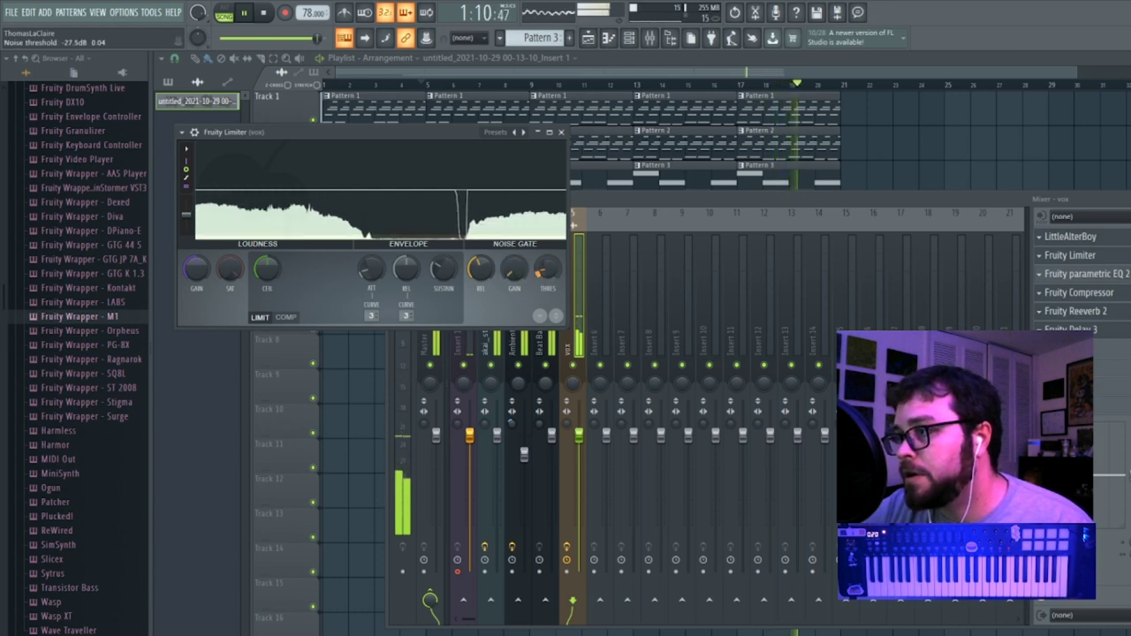
Arm recording and record a harmony vocal take onto Track 5 with the playhead at bar 12.
click(643, 59)
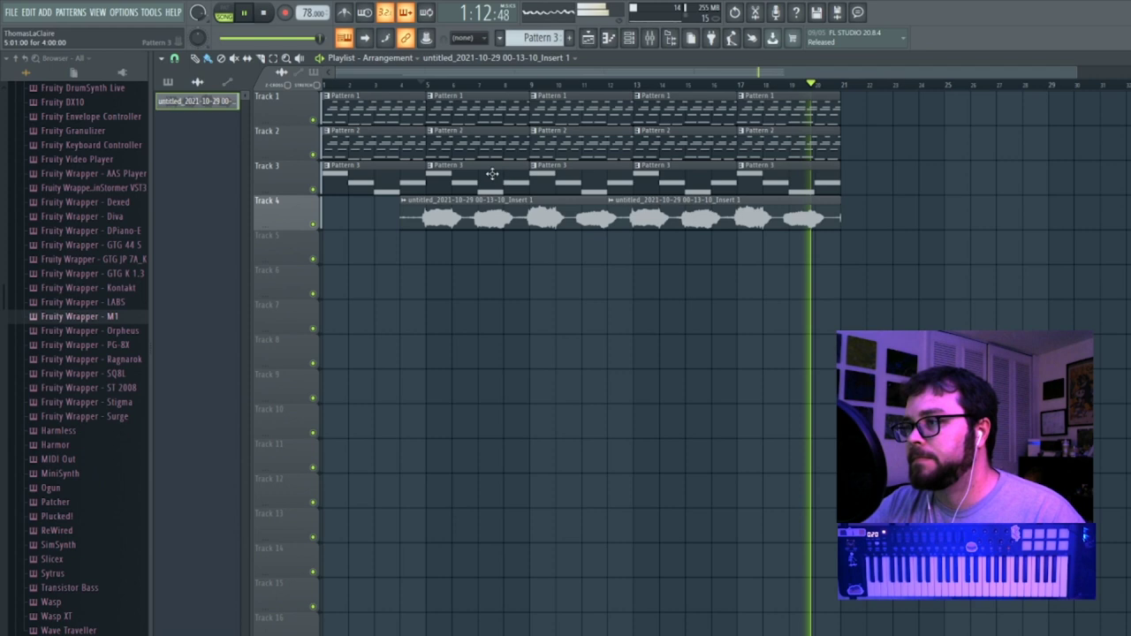
key(space)
click(628, 87)
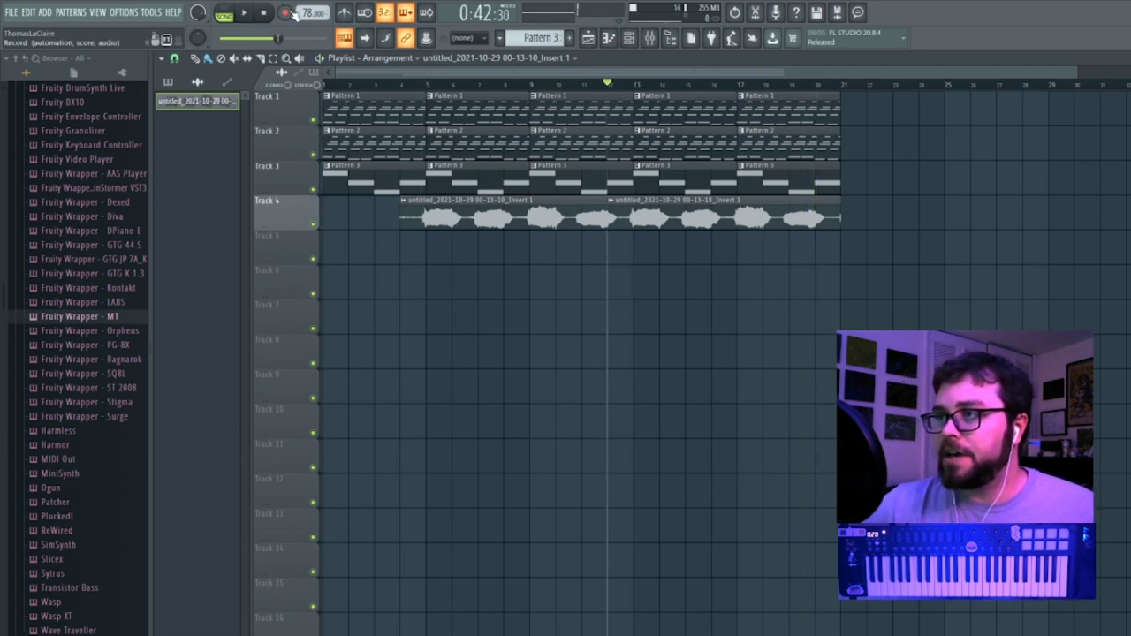
click(653, 41)
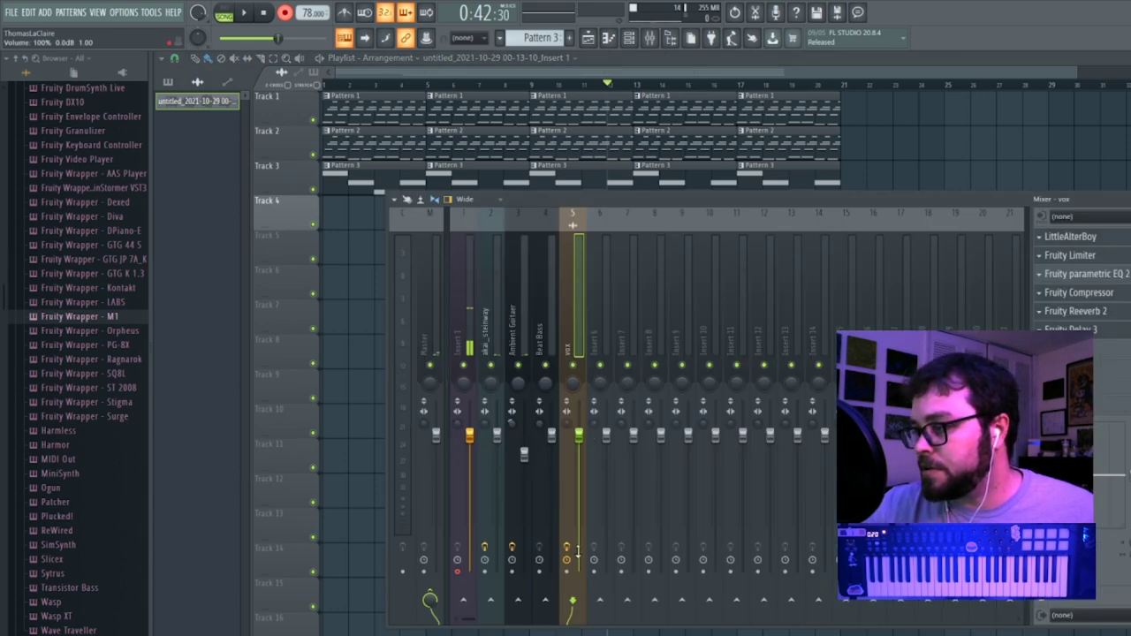
click(251, 15)
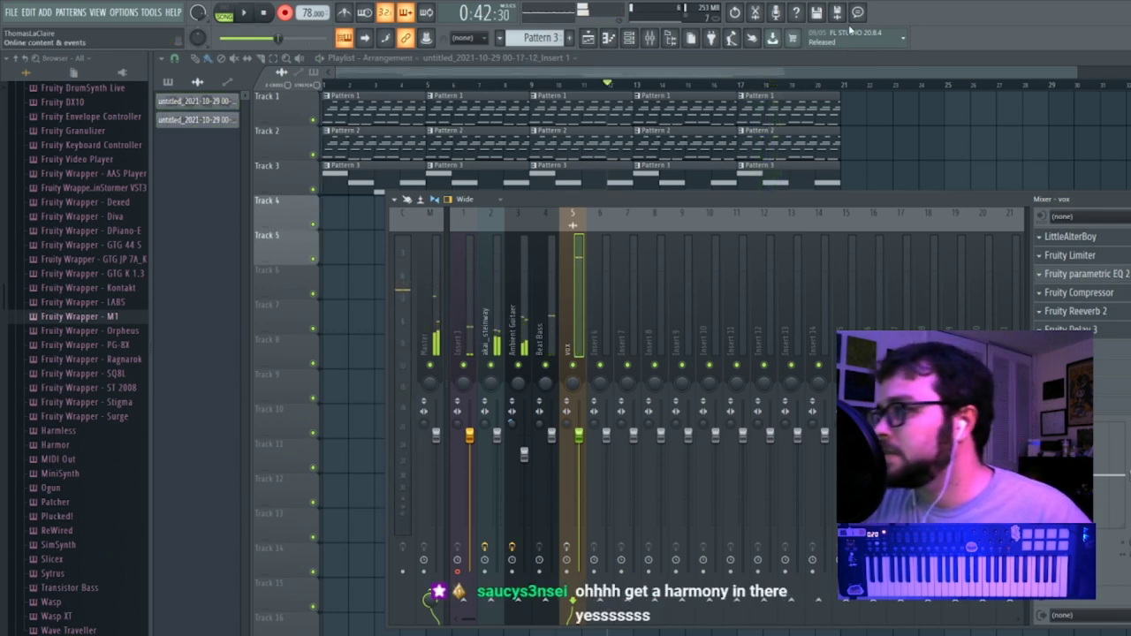
key(F9)
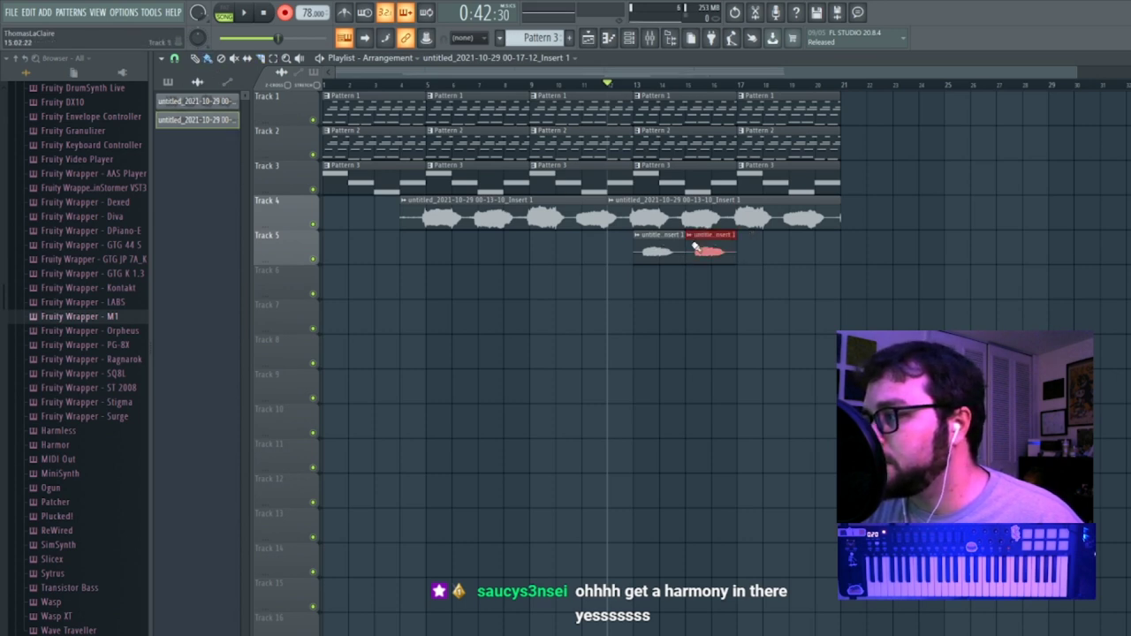
Play back the recorded Track 5 clips from bar 13 and undo that harmony take.
click(740, 84)
key(space)
click(636, 83)
click(286, 14)
key(space)
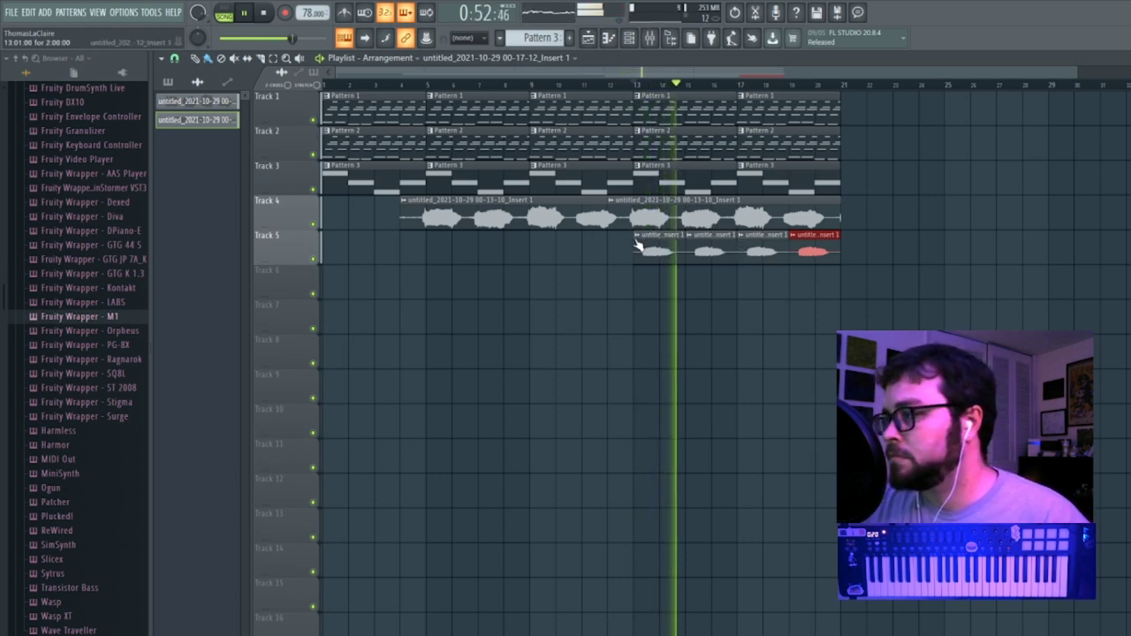
key(space)
key(ctrl+z)
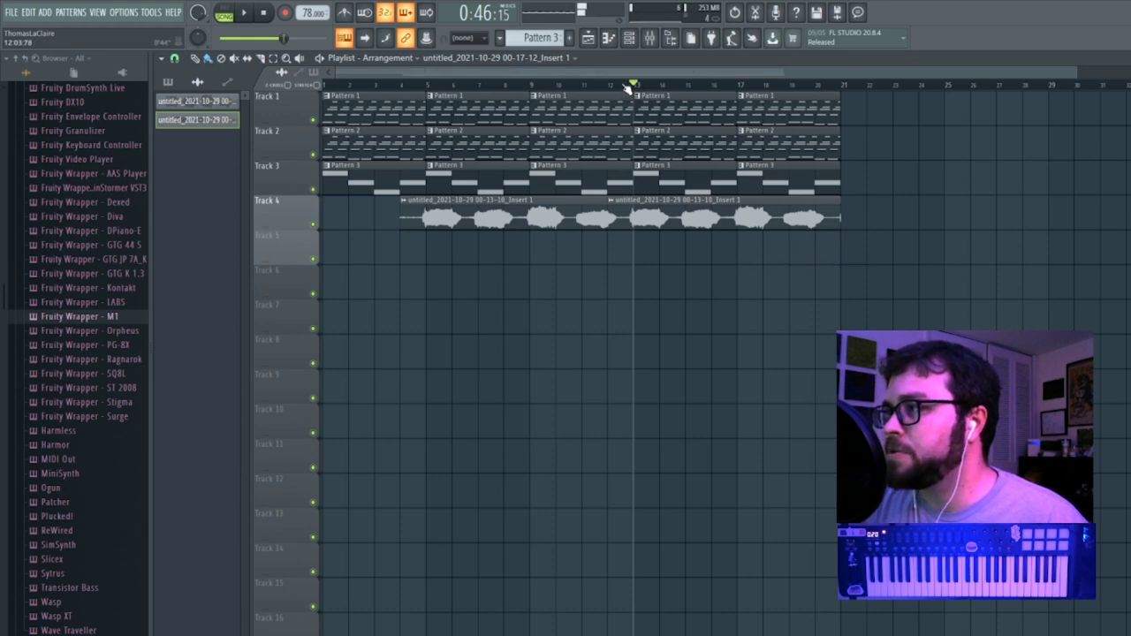
Record a new harmony vocal take on Track 5 from bar 12 to bar 21 and normalize its clip.
click(250, 16)
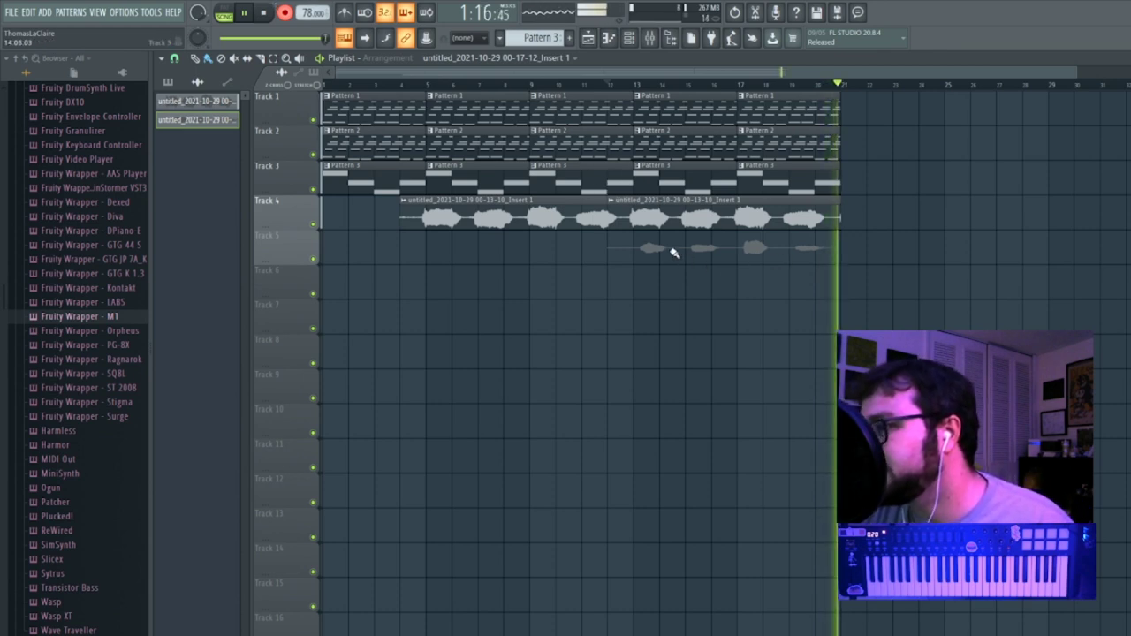
key(space)
right_click(611, 241)
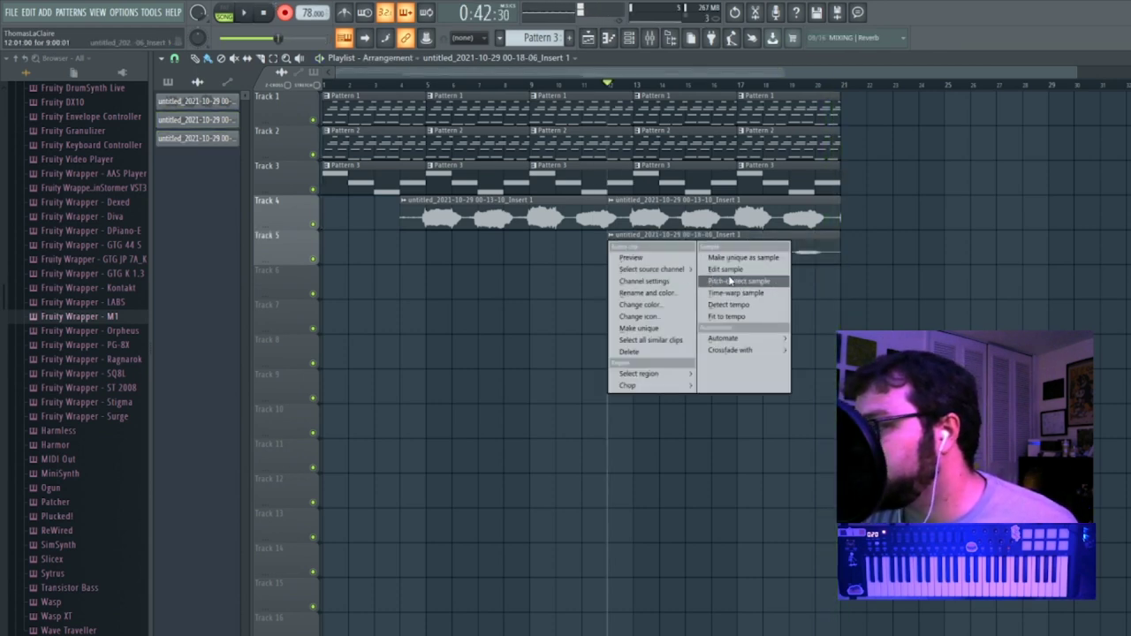
click(644, 281)
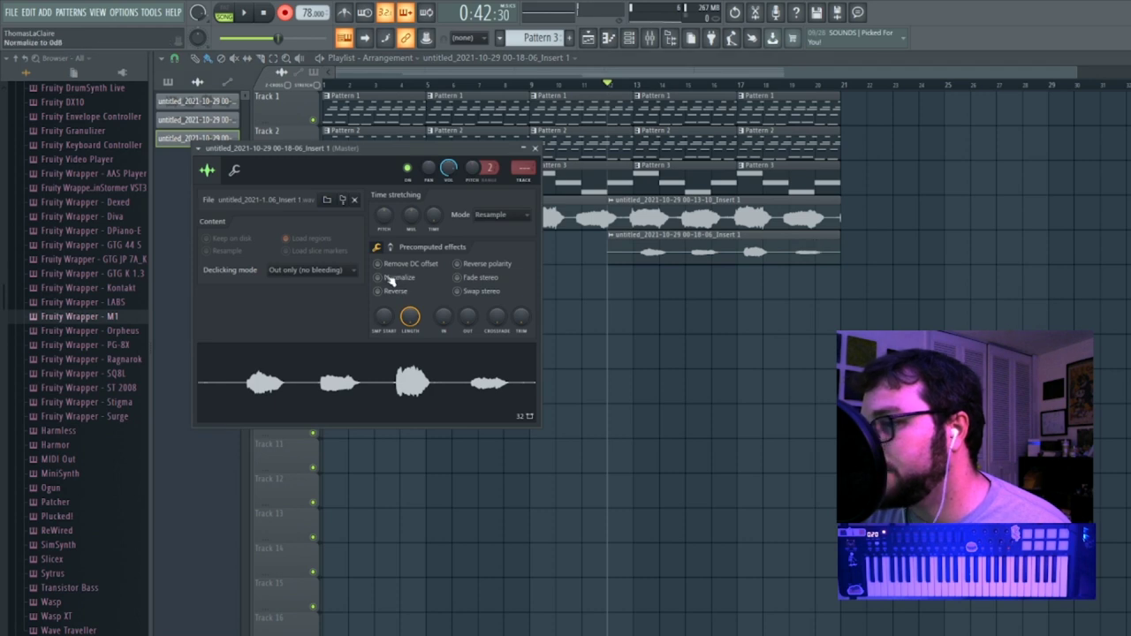
click(378, 277)
Route the harmony clip to mixer track 6 and copy the vox track's mixer state onto that track.
click(526, 181)
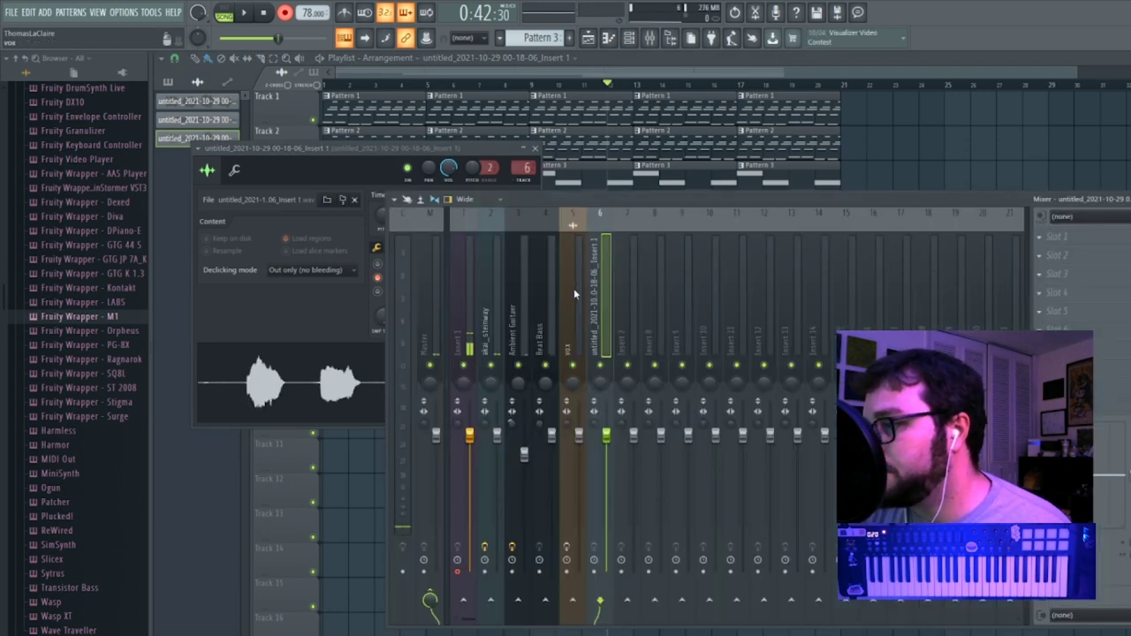
right_click(573, 288)
mouse_move(665, 278)
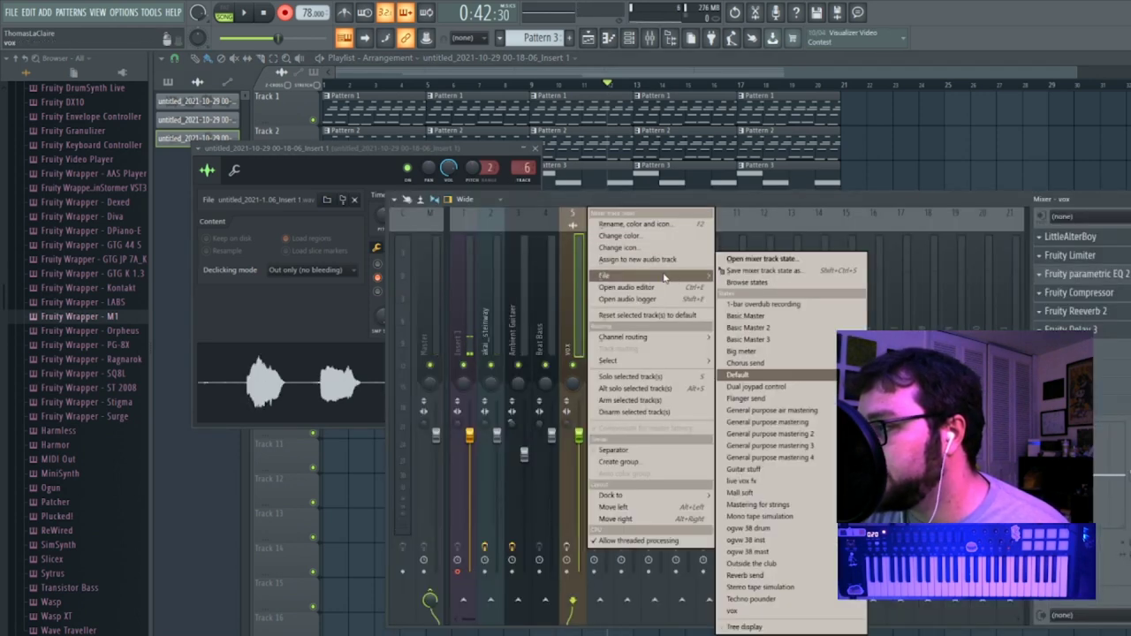
drag(734, 271, 601, 307)
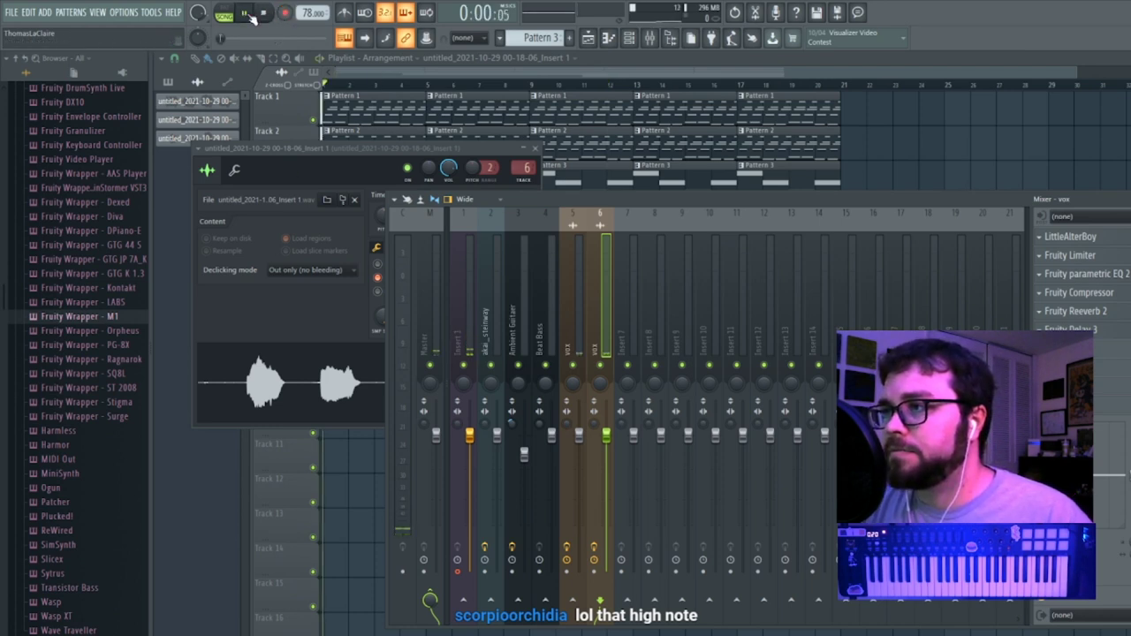
While playing from bar 13, set the noise gate threshold in the harmony track's Fruity Limiter to -33.3 dB.
click(607, 83)
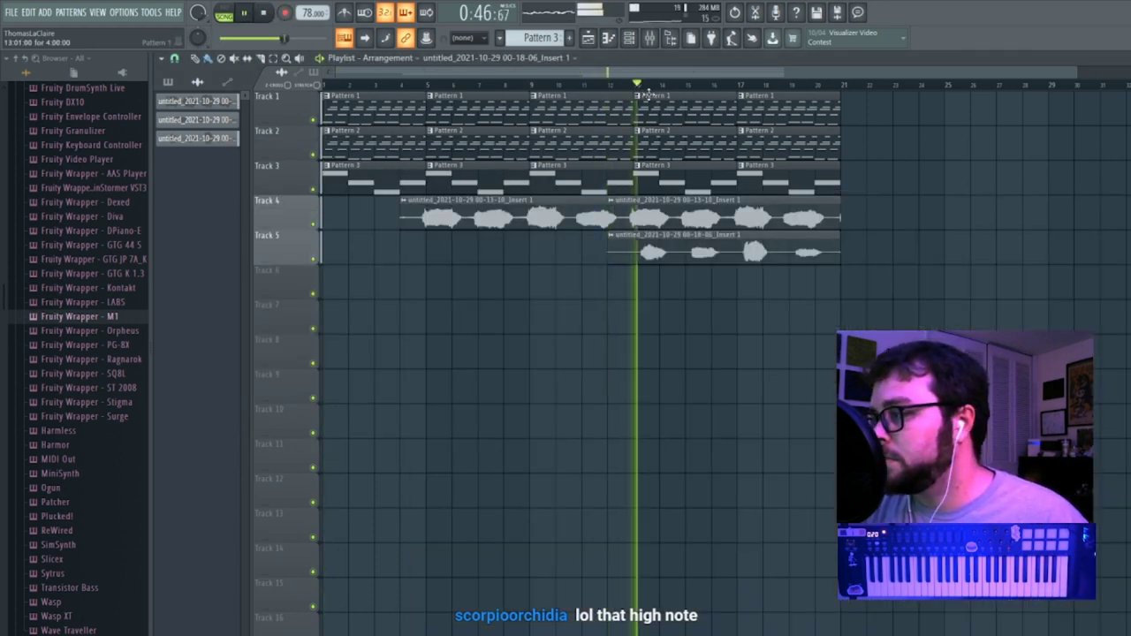
double_click(698, 254)
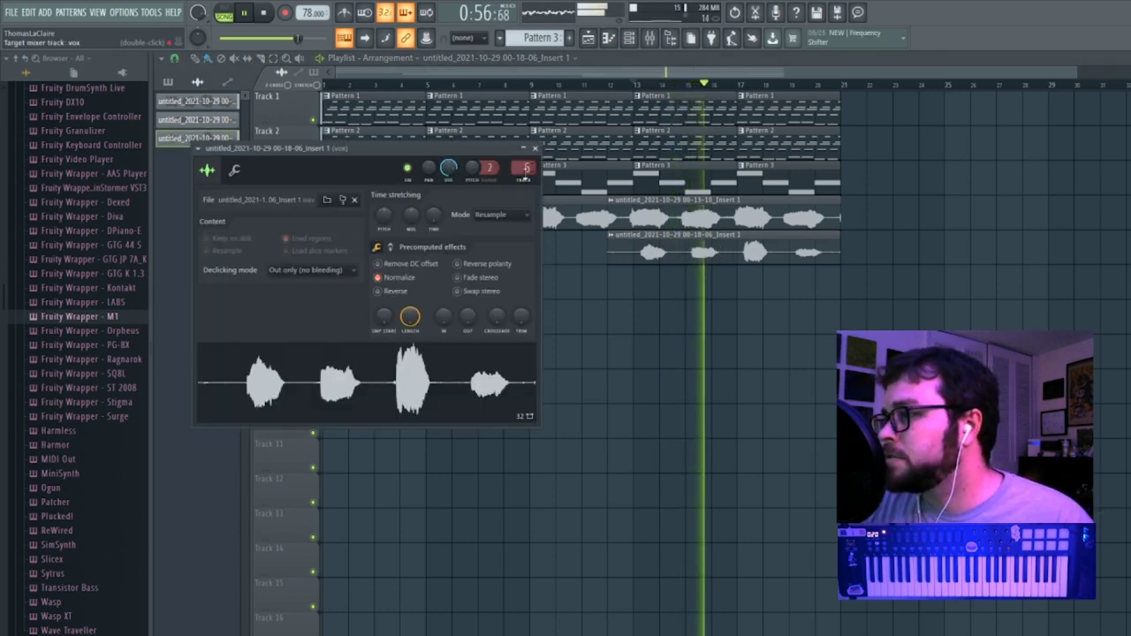
double_click(525, 170)
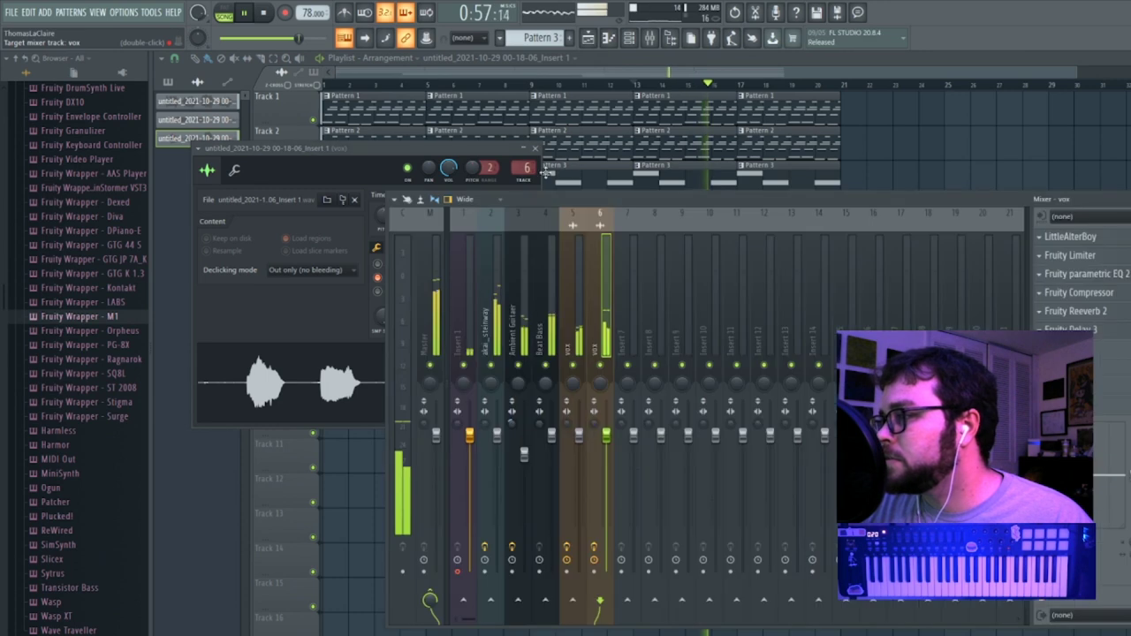
click(1089, 257)
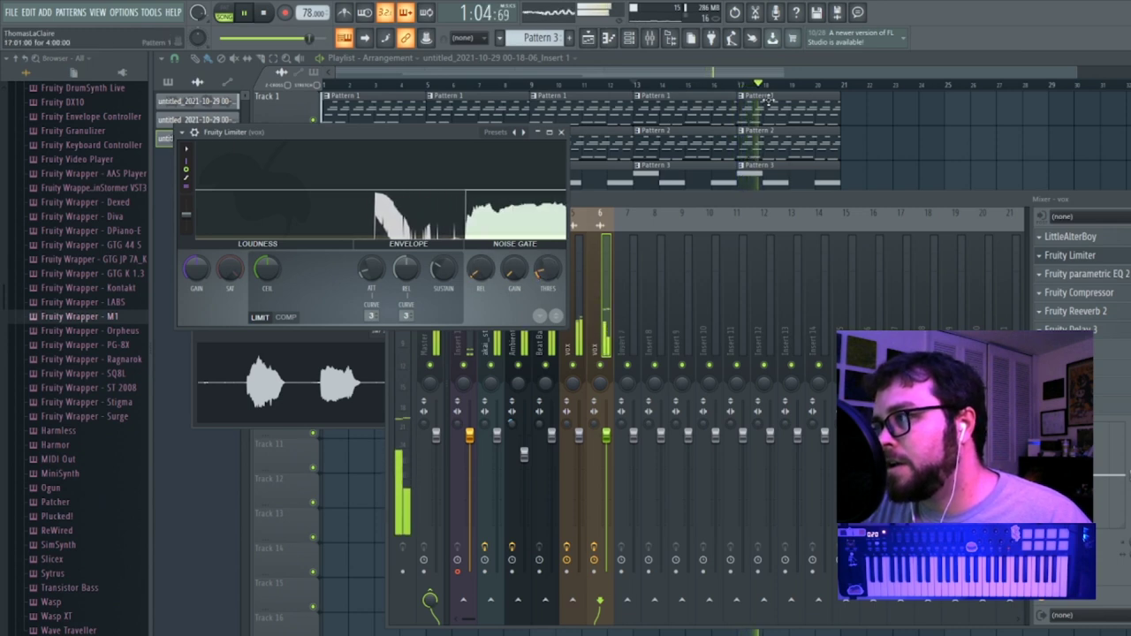
click(798, 76)
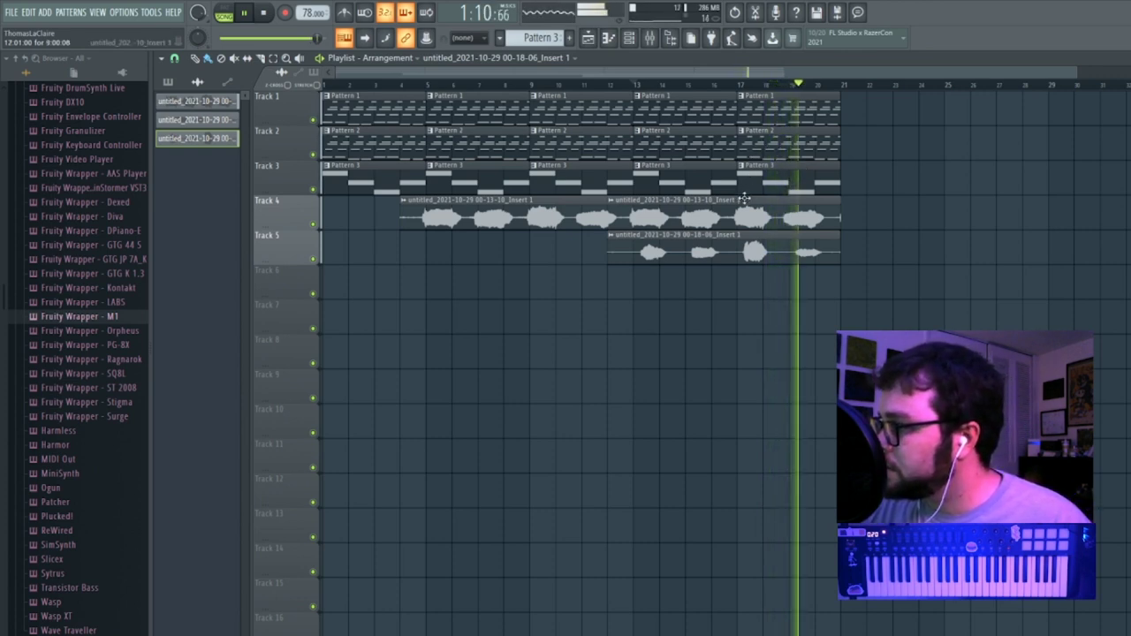
double_click(796, 240)
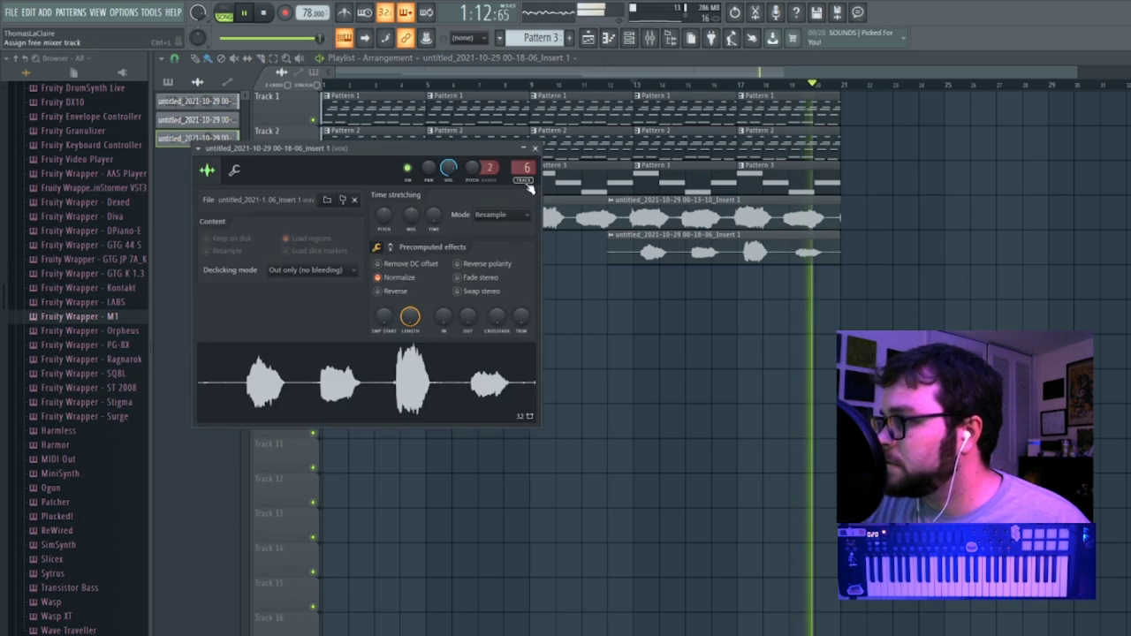
key(F9)
click(1080, 255)
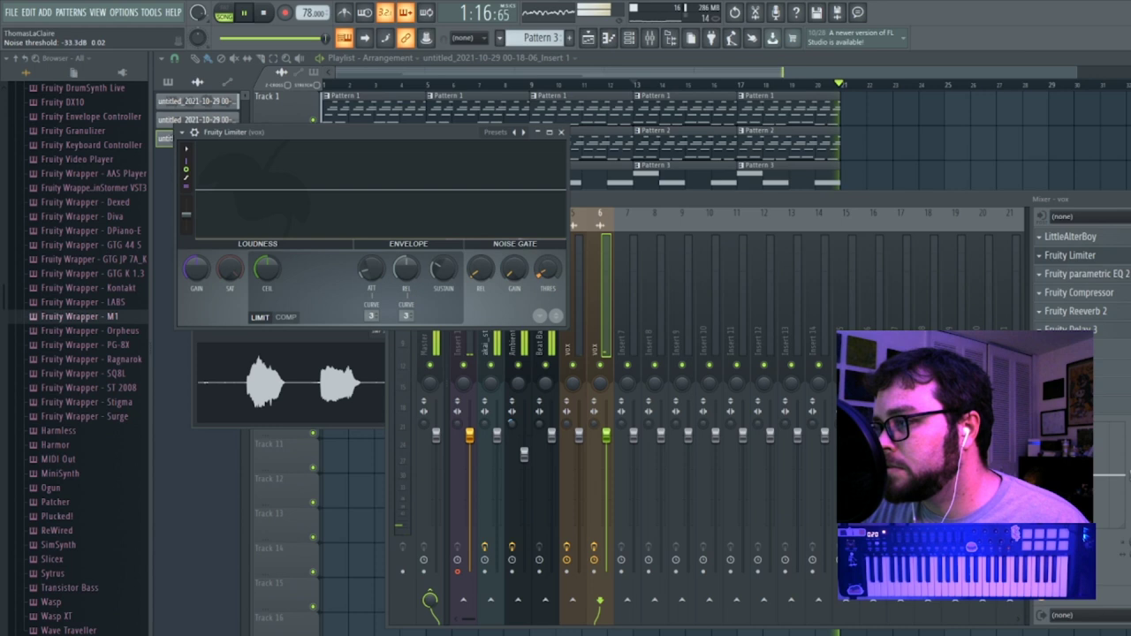
Trim the tail of the second Track 4 vocal clip to just before bar 21 and play from bar 13.
click(615, 73)
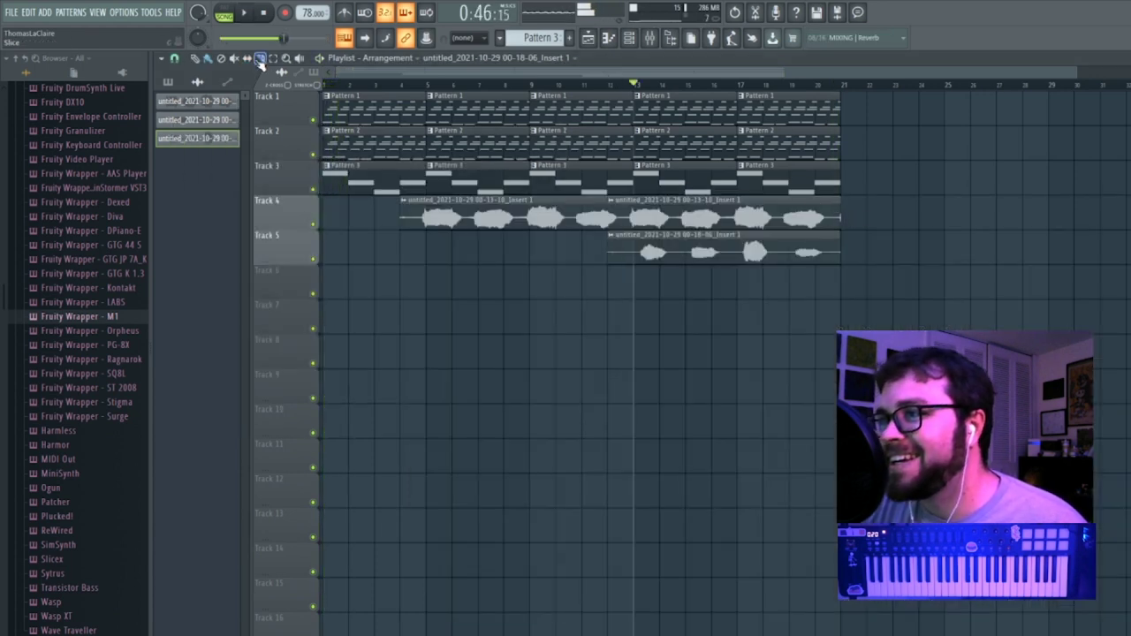
click(175, 60)
click(196, 118)
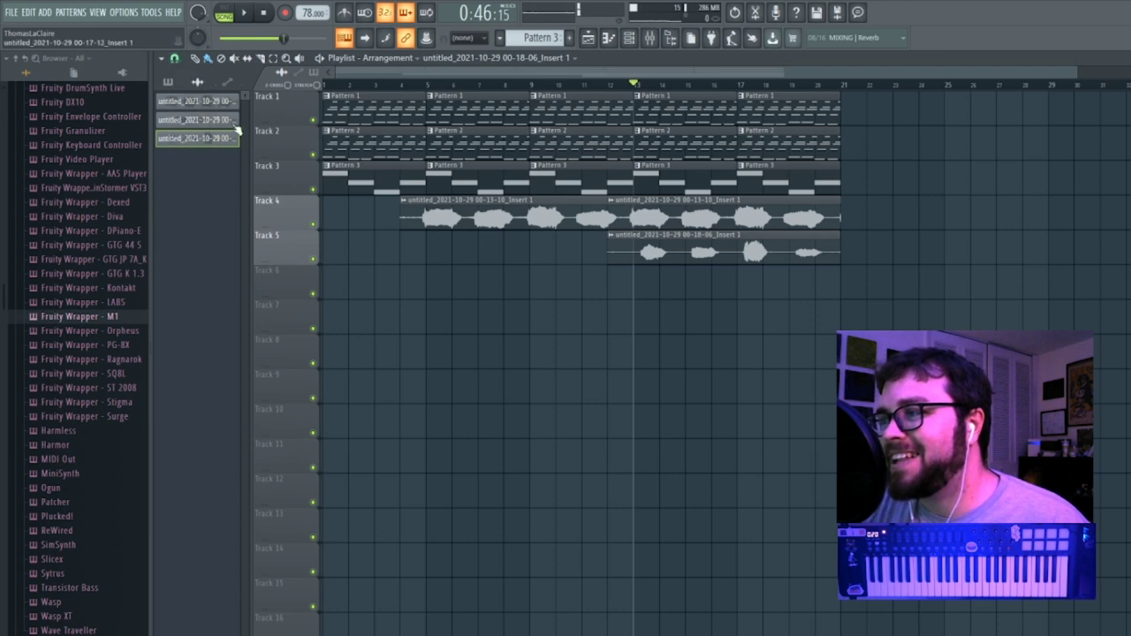
key(space)
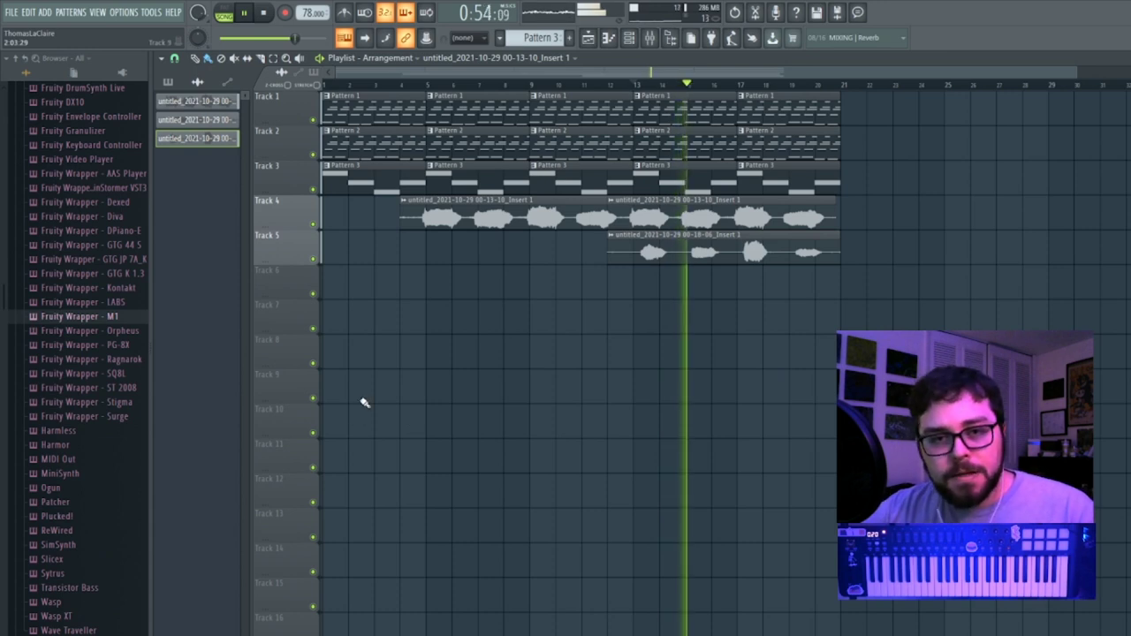
Stop playback, expand the samples folder of the jazz hits pack, and audition bop kick - snares on - 7 and 8.
click(115, 318)
click(116, 318)
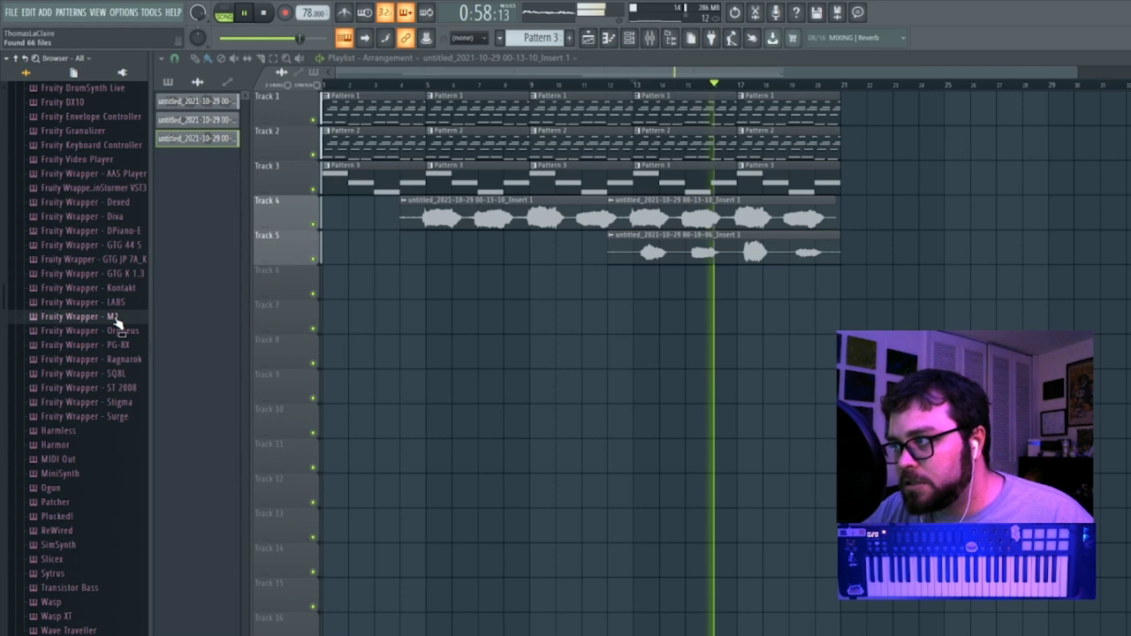
scroll(63, 373, down, 3)
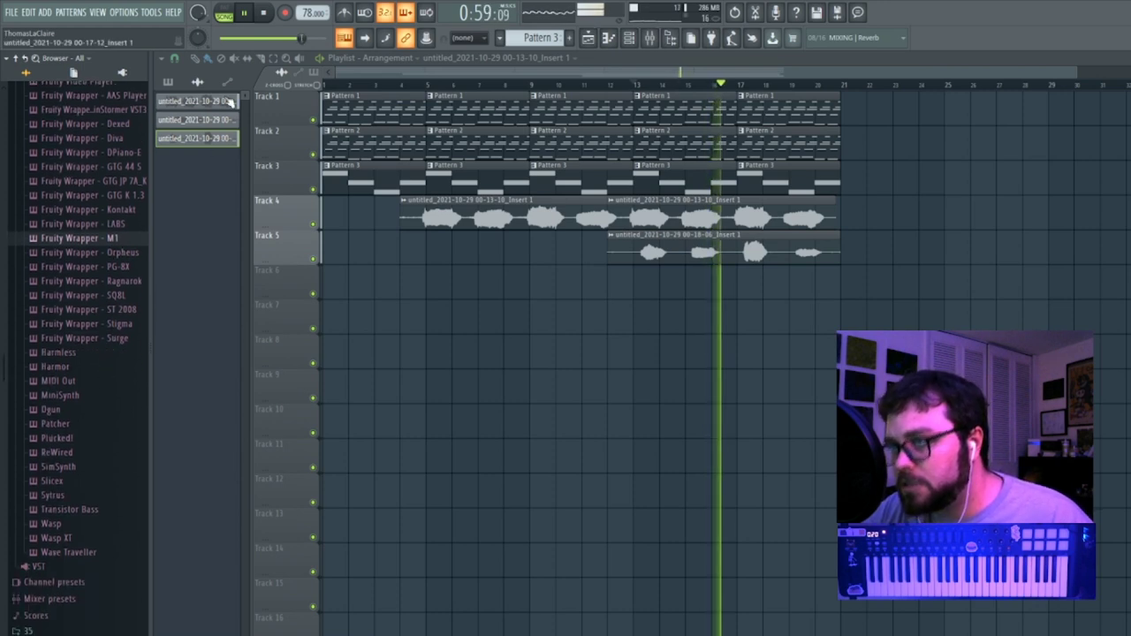
click(268, 17)
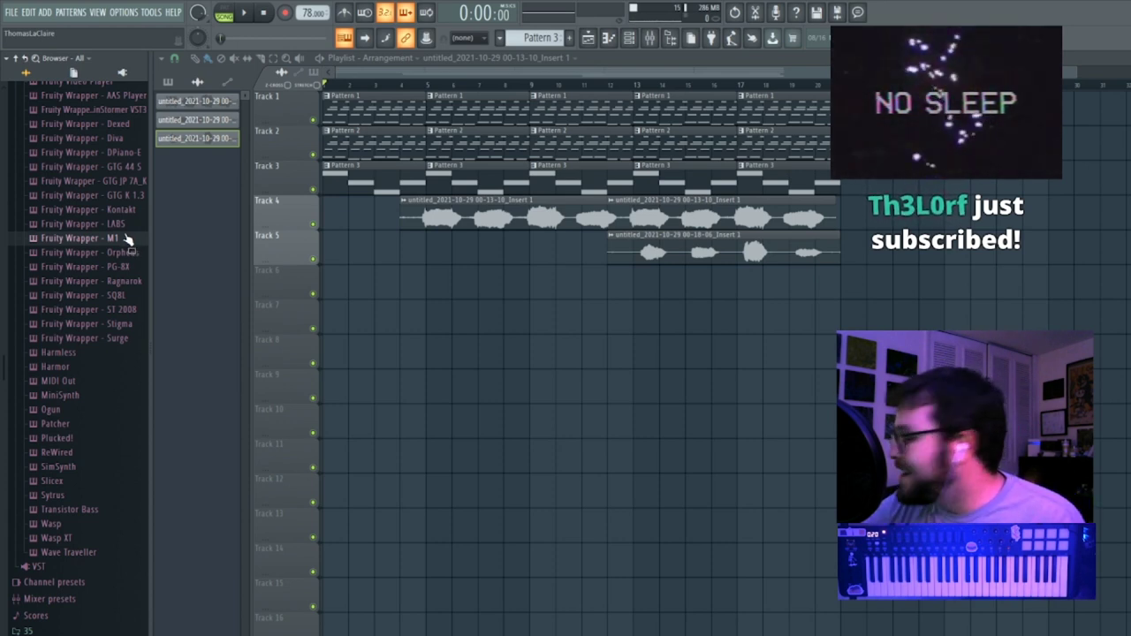
scroll(88, 504, down, 5)
click(40, 537)
scroll(88, 494, down, 7)
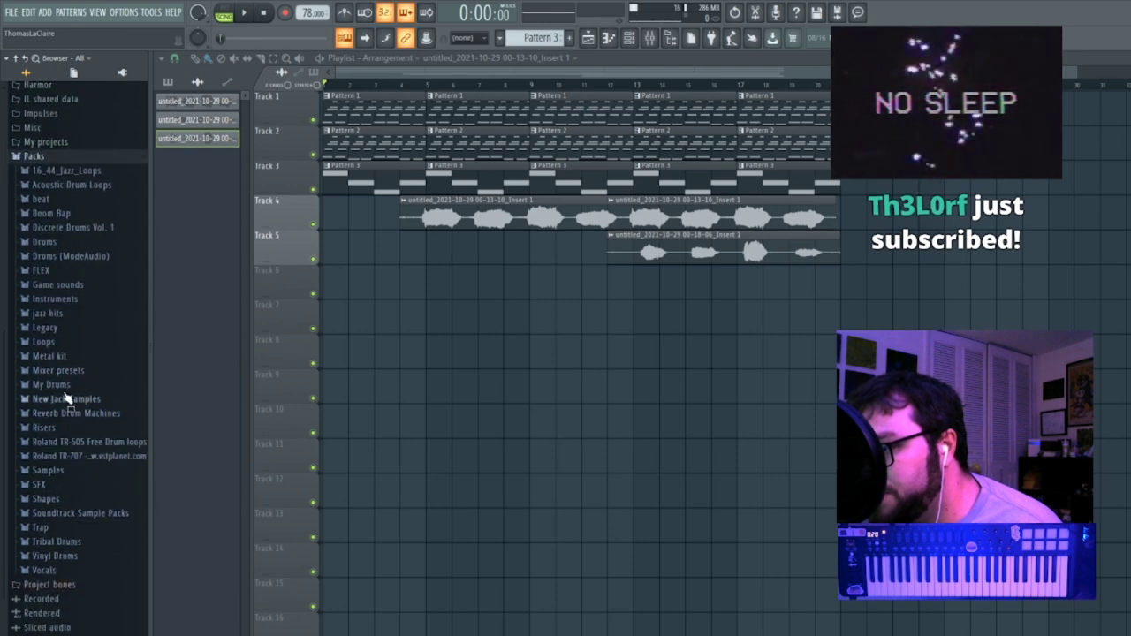
click(70, 317)
click(74, 328)
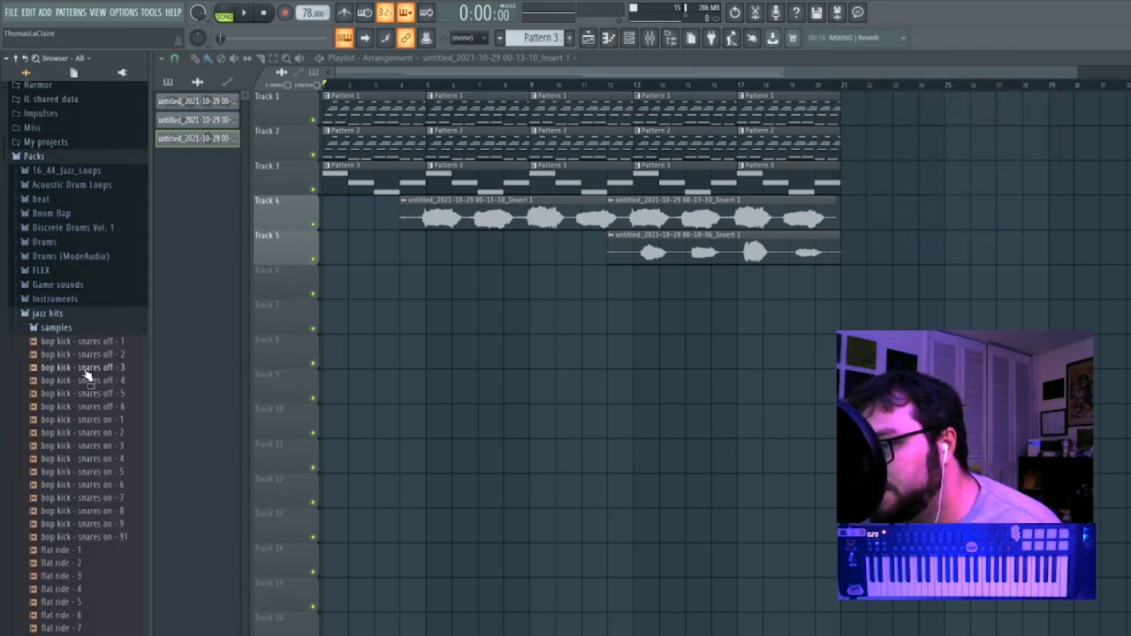
click(105, 499)
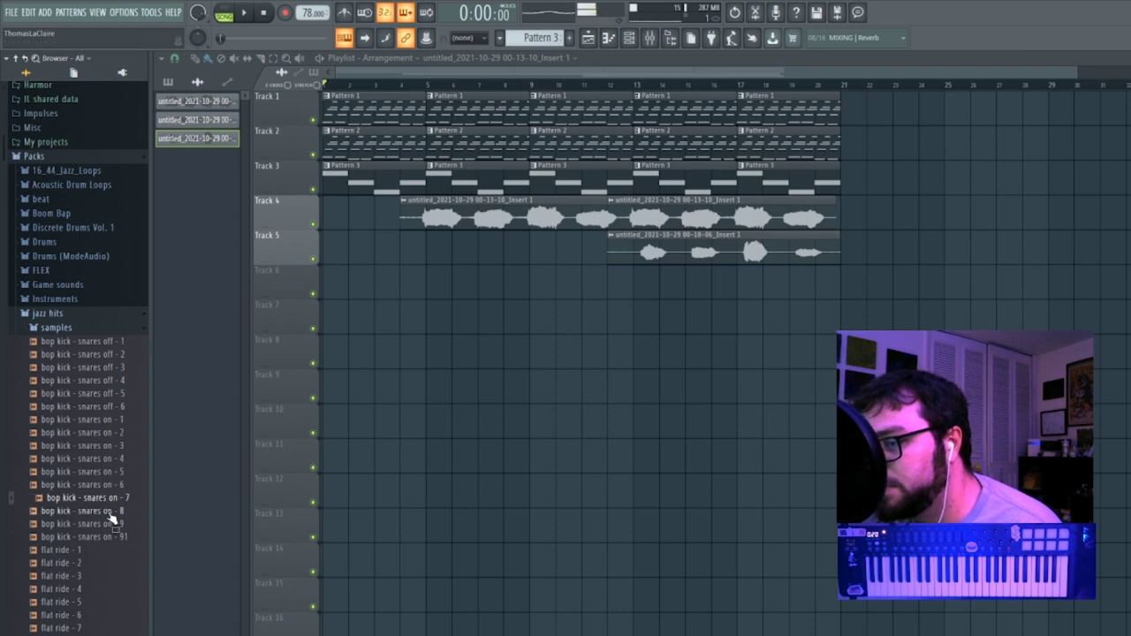
click(110, 513)
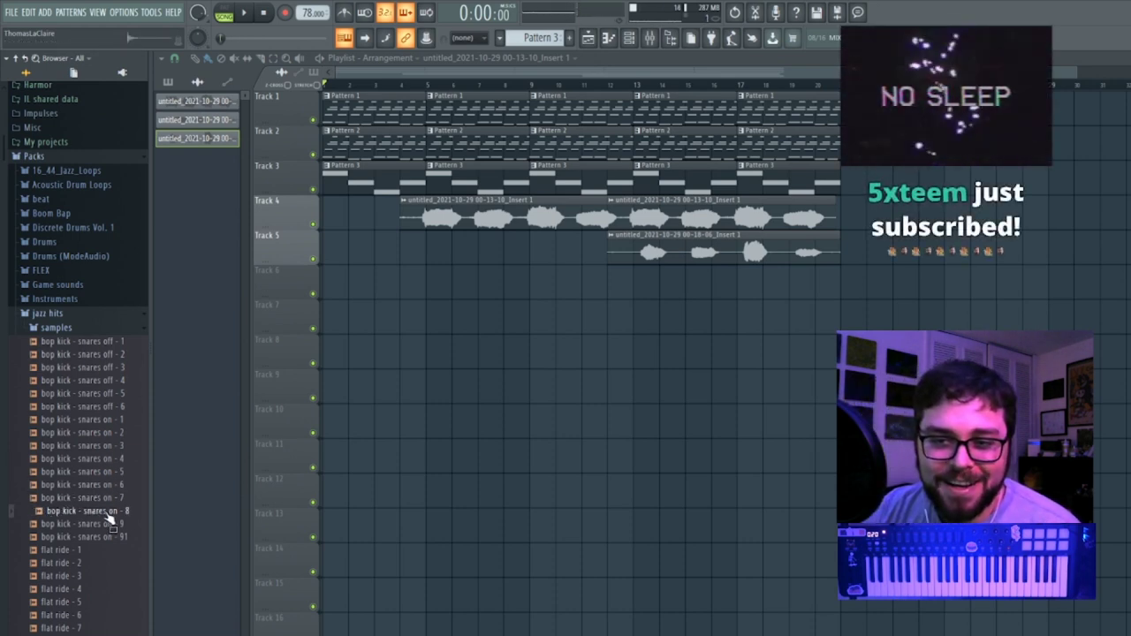
Open bop kick - snares on - 8 in a new channel, shorten the sample length and set its fade out to 78%.
right_click(110, 527)
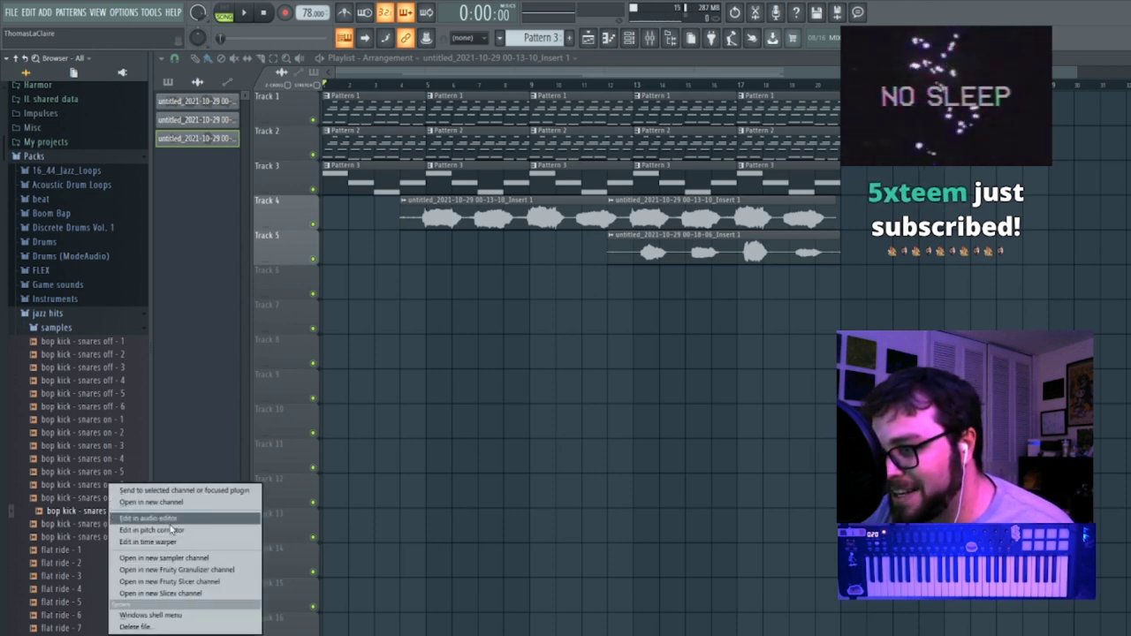
click(183, 510)
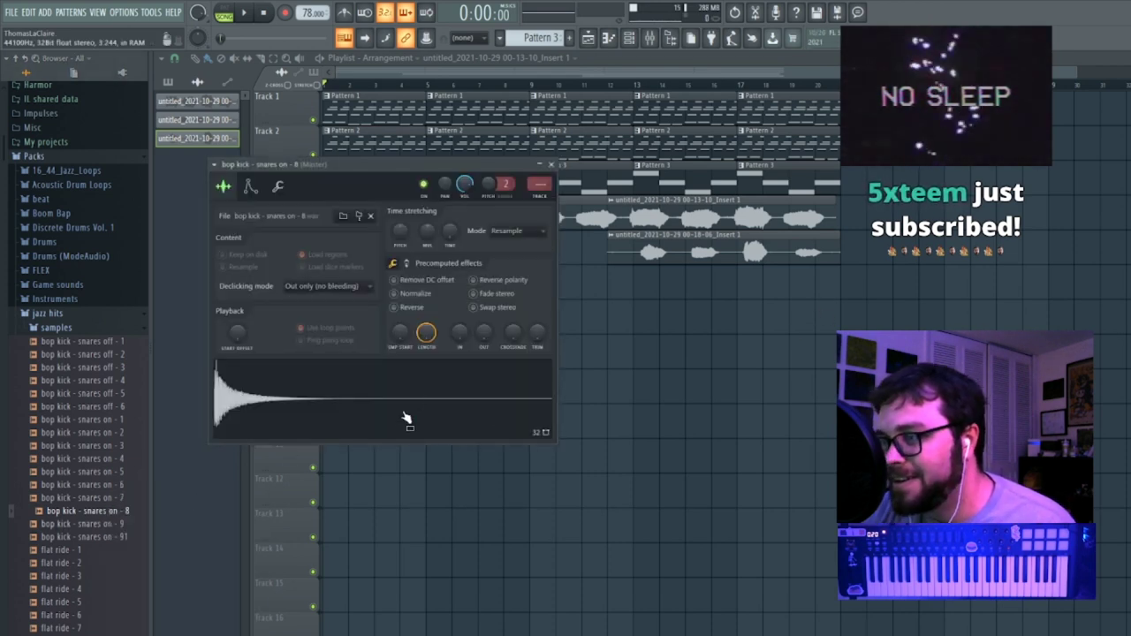
drag(437, 339, 437, 361)
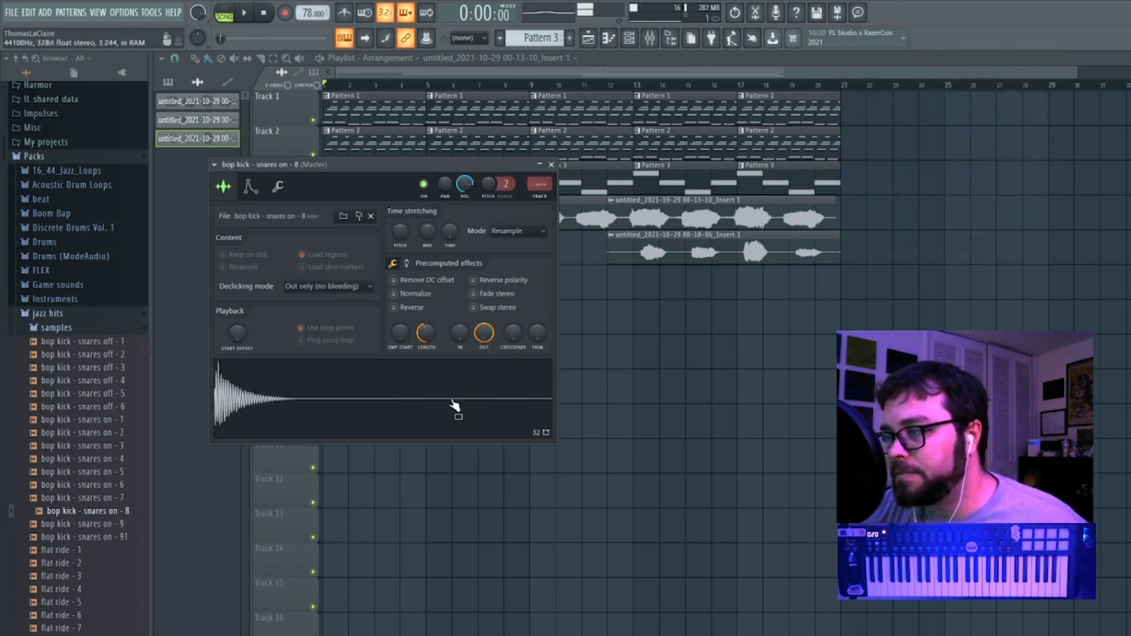
drag(477, 351, 467, 371)
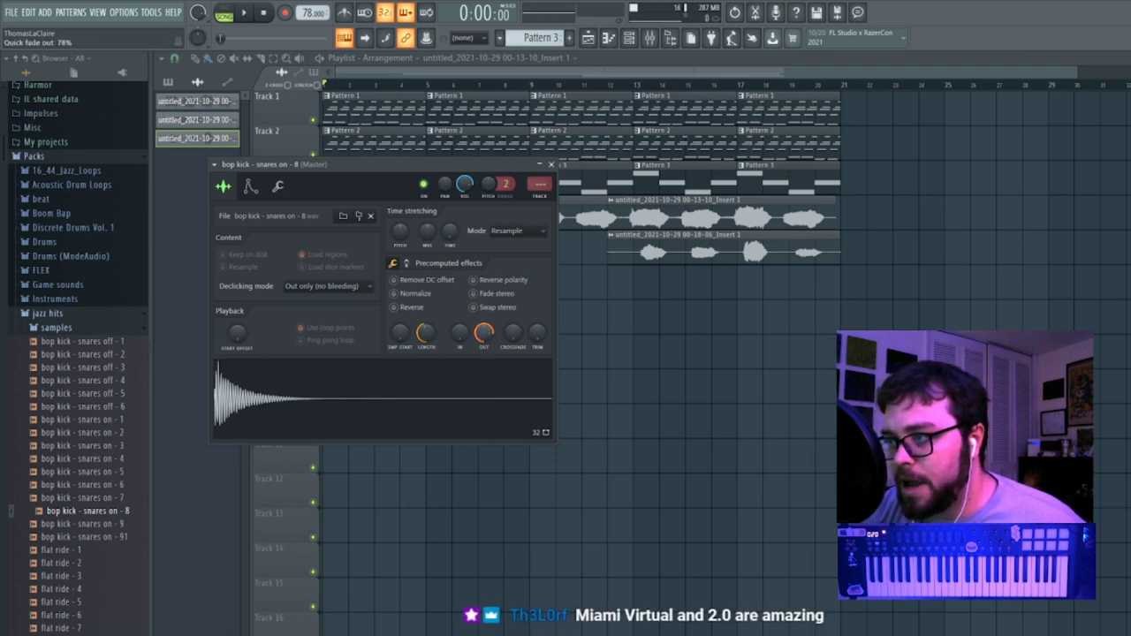
Show the pattern list and create a new empty Pattern 4.
click(175, 81)
click(569, 37)
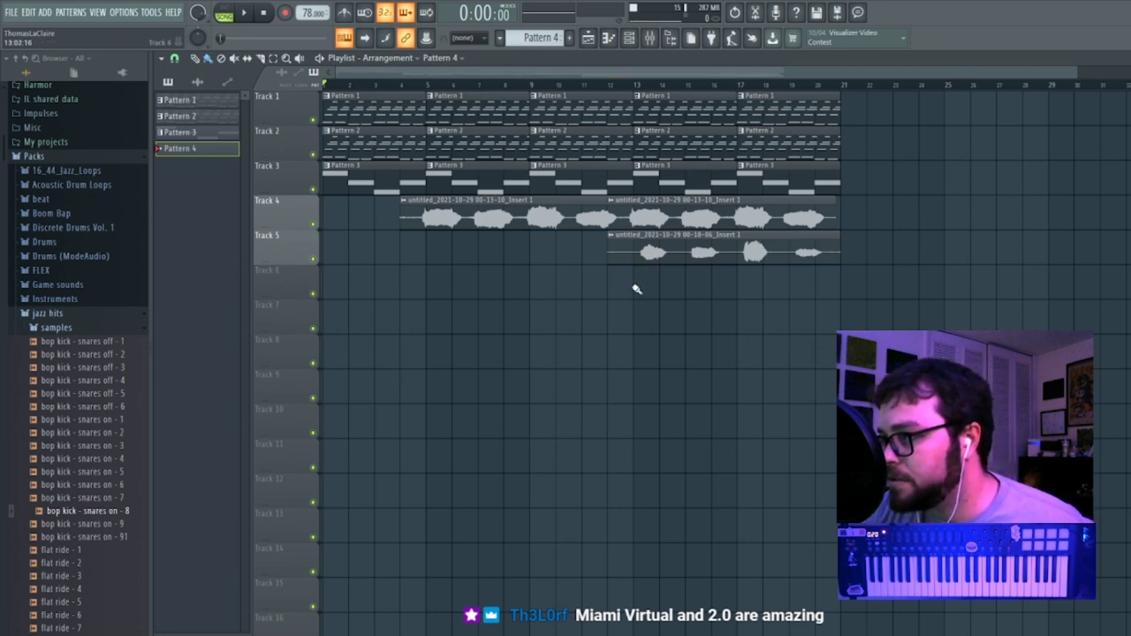
Set the playlist snap to Line and paint Pattern 4 clips on Track 6 from bar 13 to bar 21.
click(174, 58)
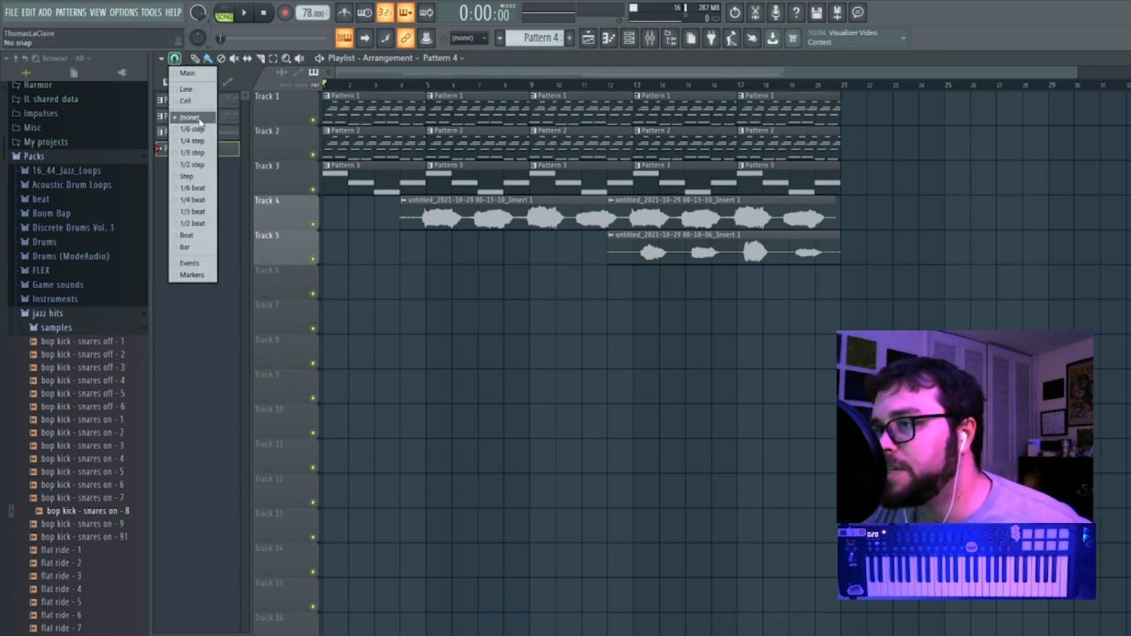
click(194, 177)
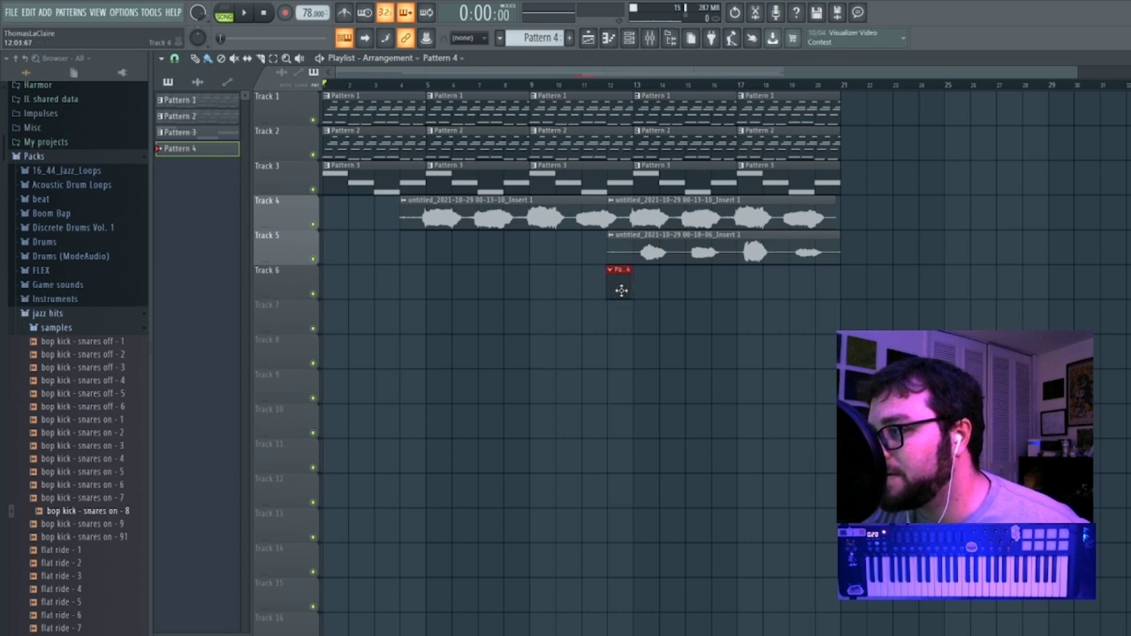
click(174, 57)
click(190, 90)
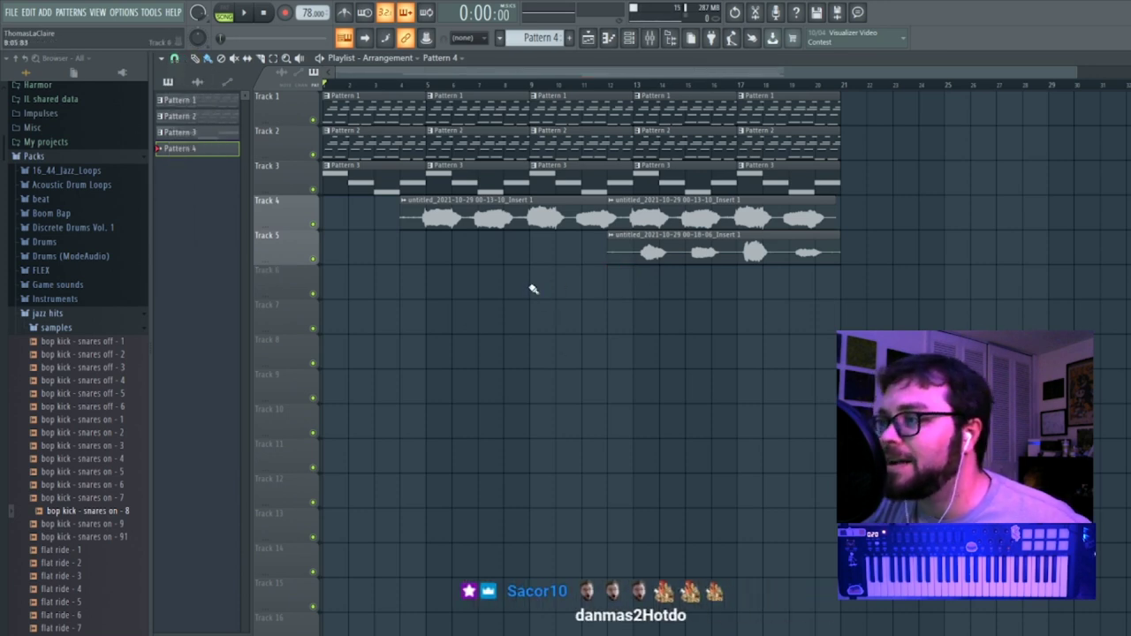
mouse_move(638, 303)
mouse_down()
mouse_move(825, 294)
mouse_move(665, 280)
mouse_move(818, 285)
mouse_up()
Fill every 2 steps of the bop kick - snares on - 8 channel in Pattern 4 and lower alternate hits' velocities to about 60%.
key(F6)
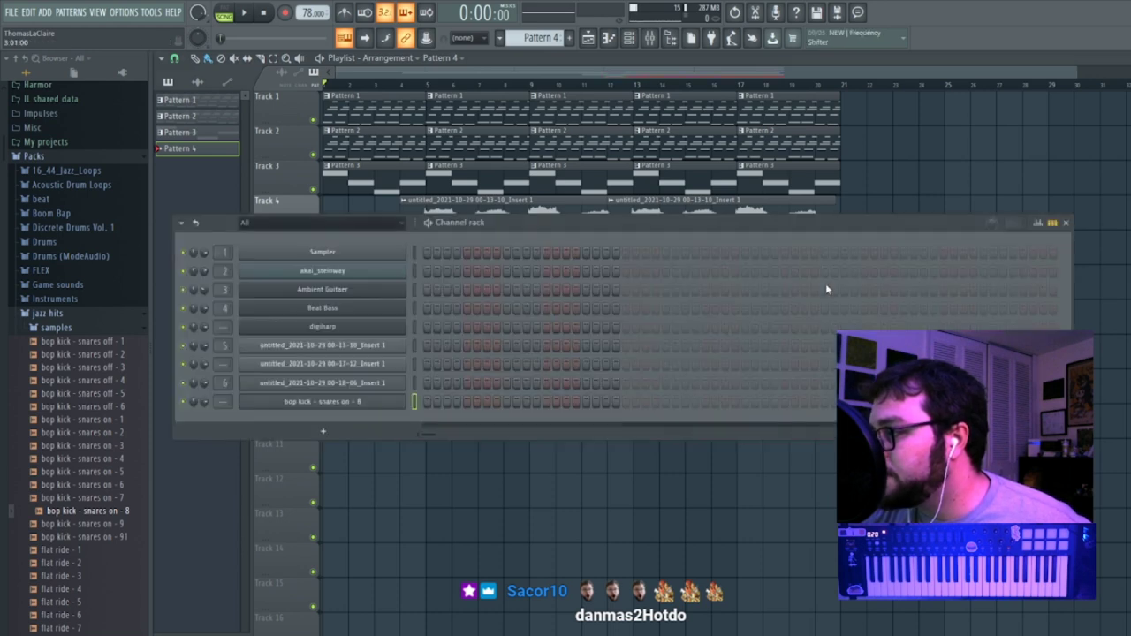
right_click(381, 408)
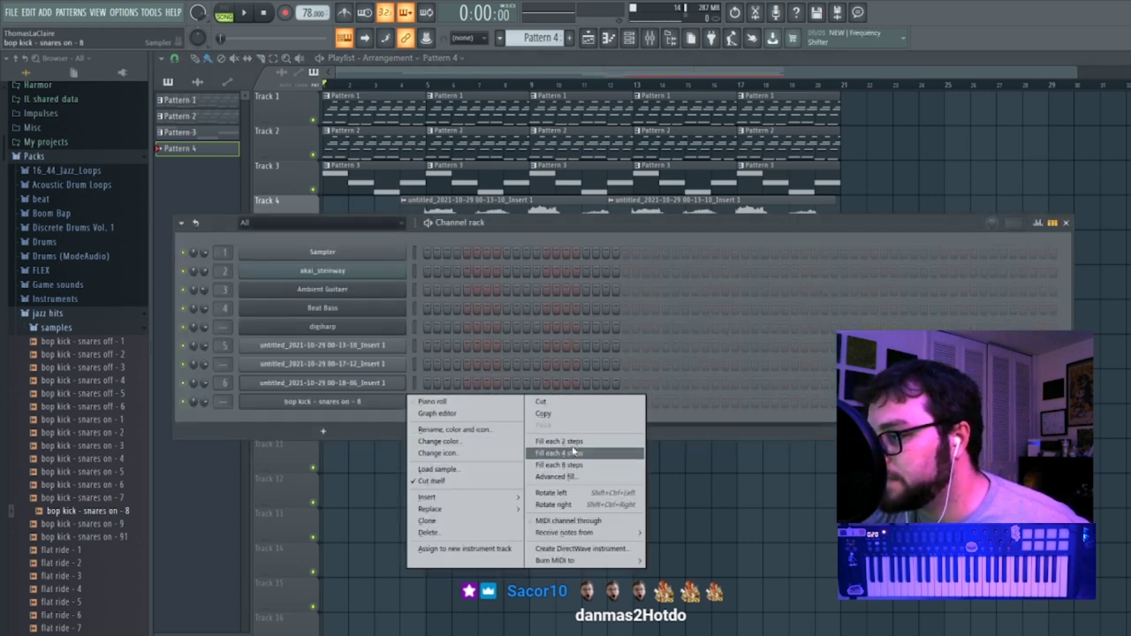
click(558, 440)
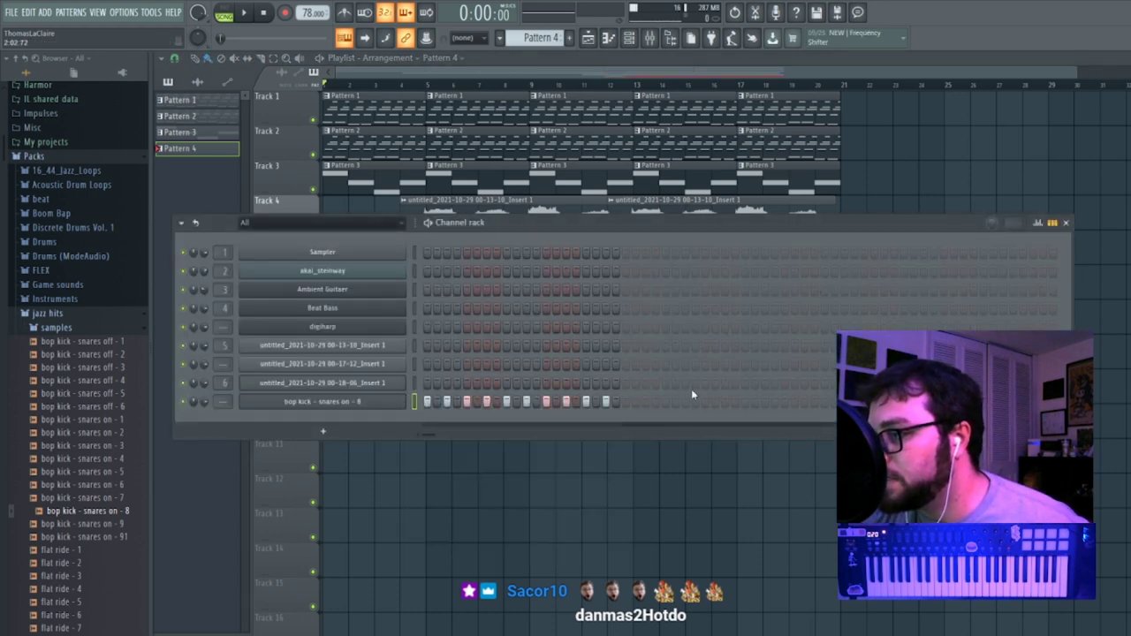
click(1038, 223)
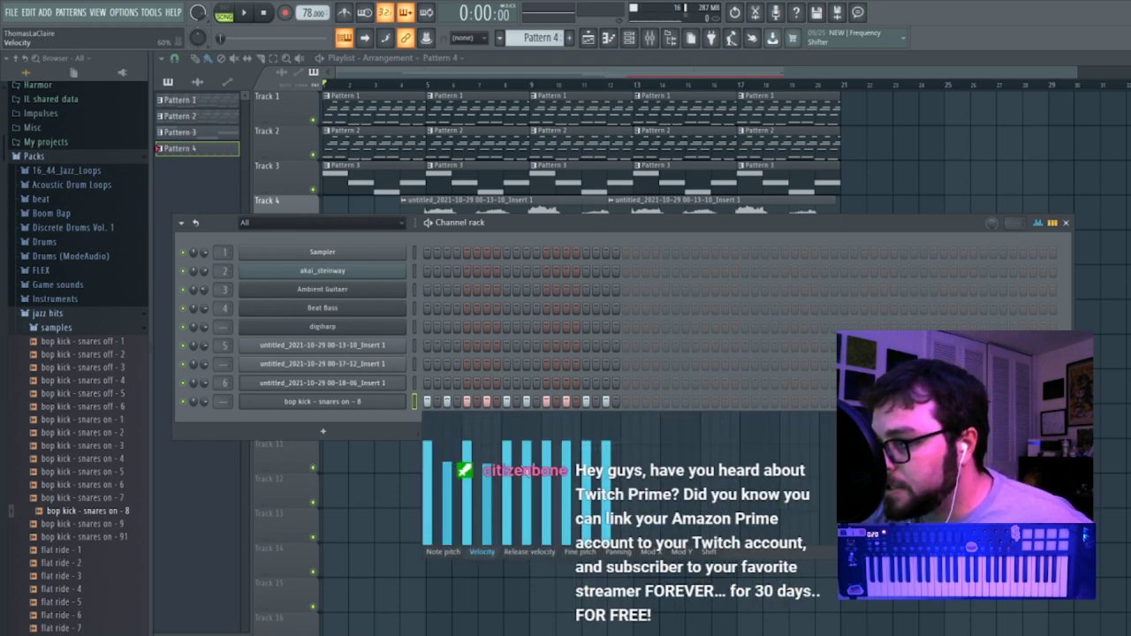
click(1034, 224)
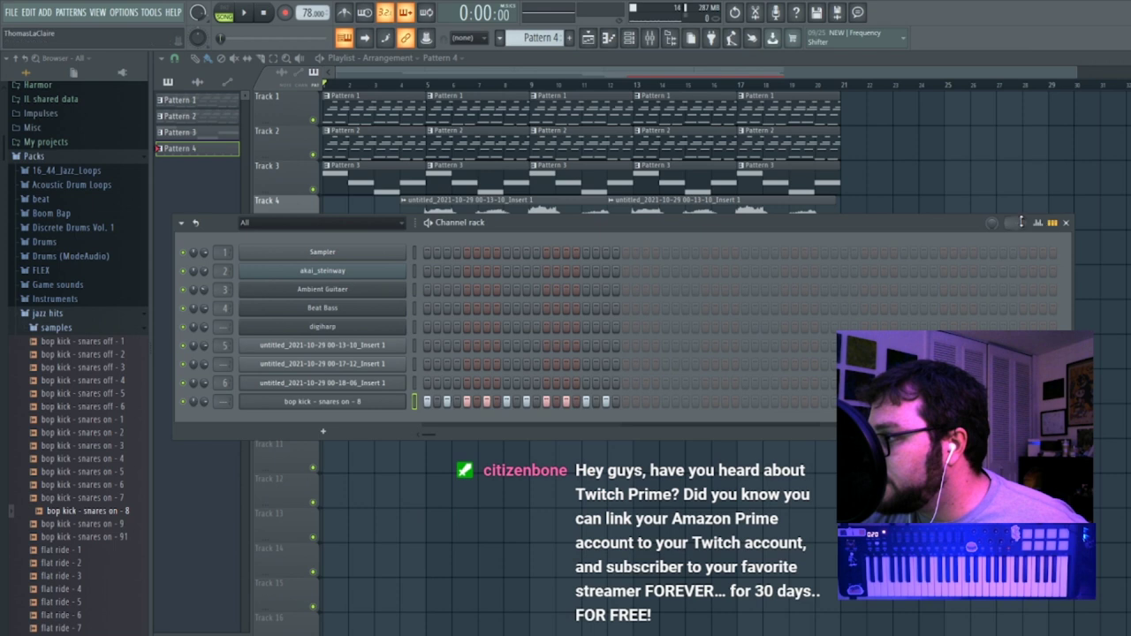
Route the bop kick channel to mixer track 7, add Fruity Balance there, and create an automation clip for its volume.
click(344, 403)
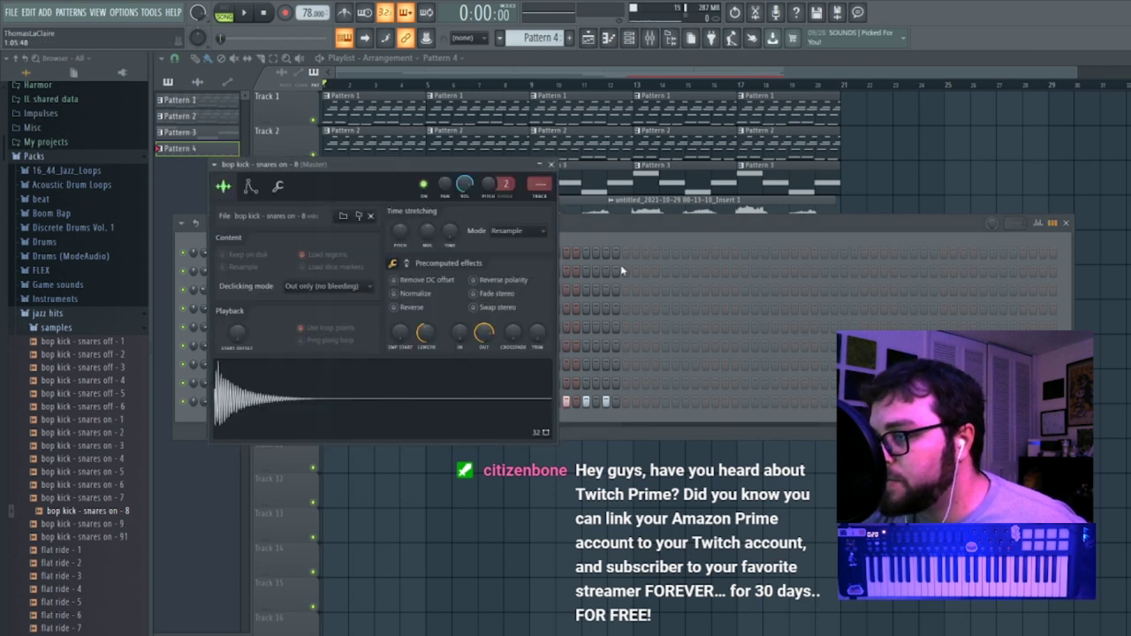
click(547, 200)
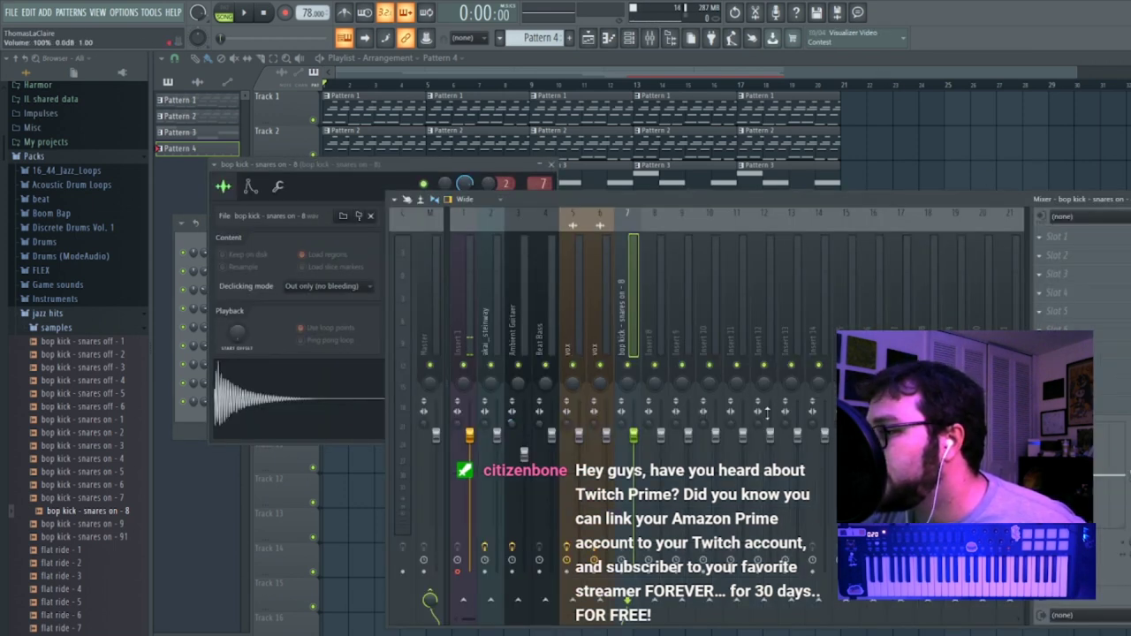
click(1048, 246)
click(883, 203)
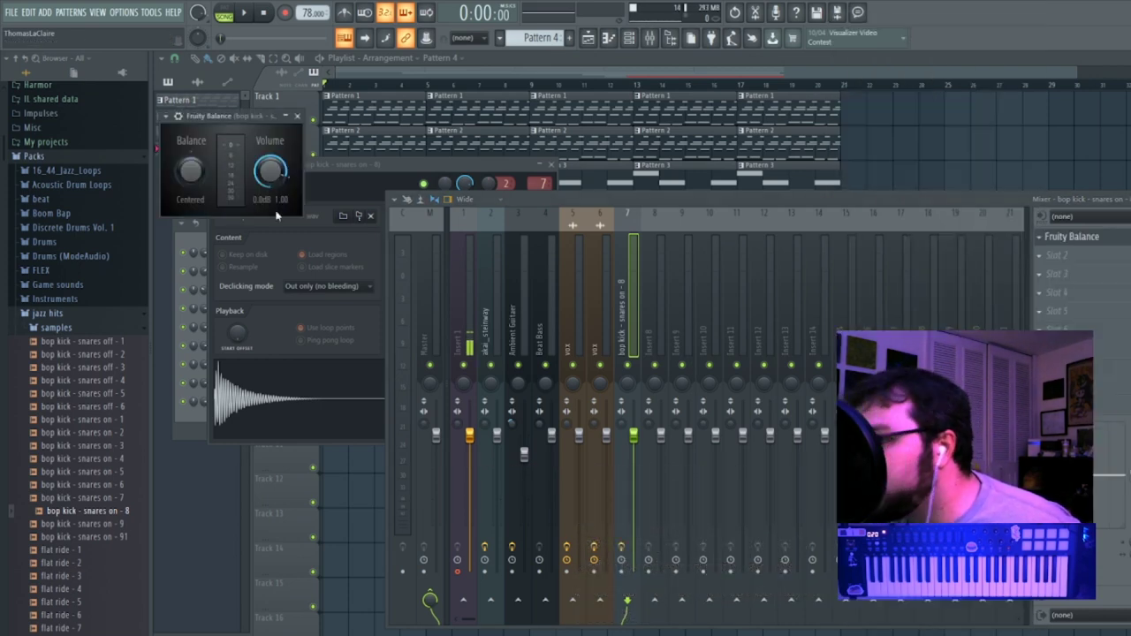
right_click(270, 173)
click(305, 266)
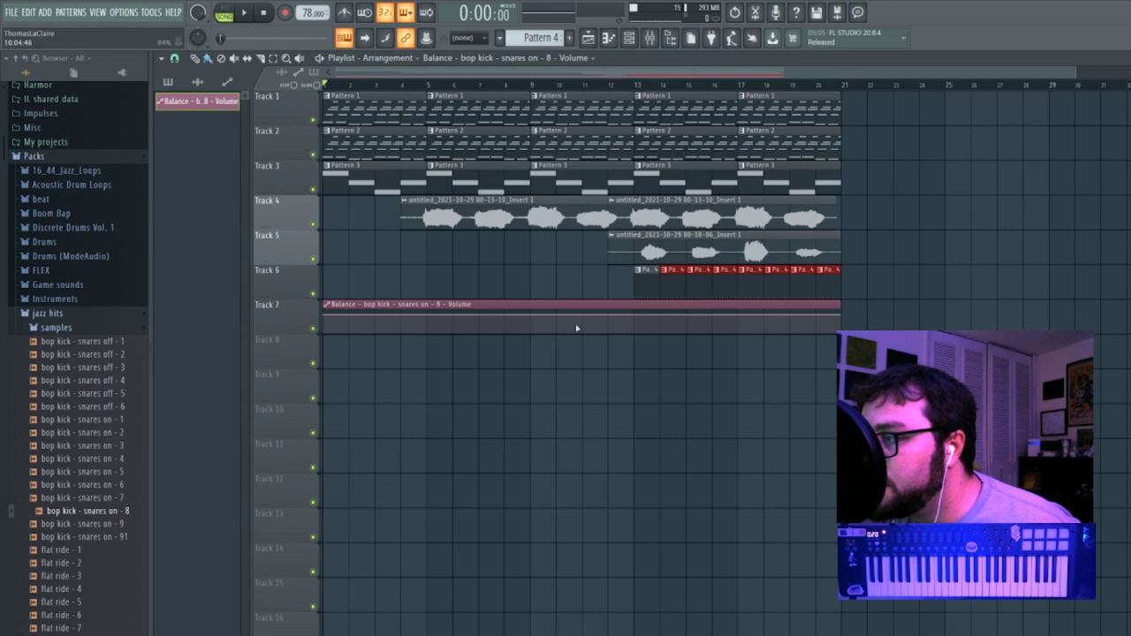
Shape the kick volume automation on Track 7 into a rising ramp from bar 13 to bar 21 and play from bar 13.
drag(325, 316, 679, 293)
drag(1129, 308, 860, 307)
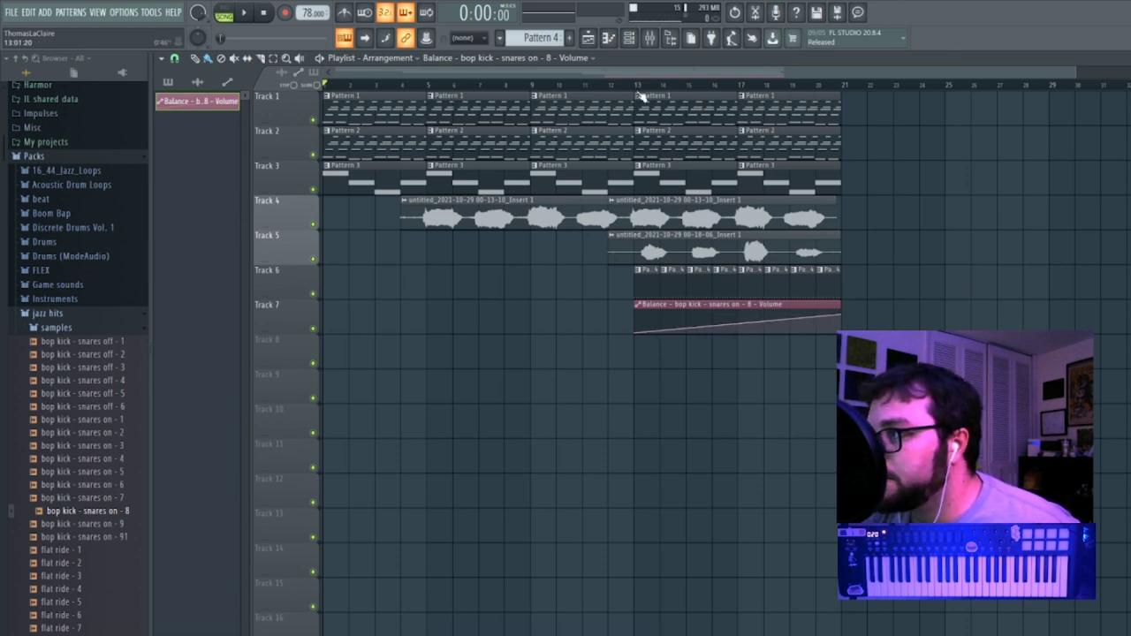
key(space)
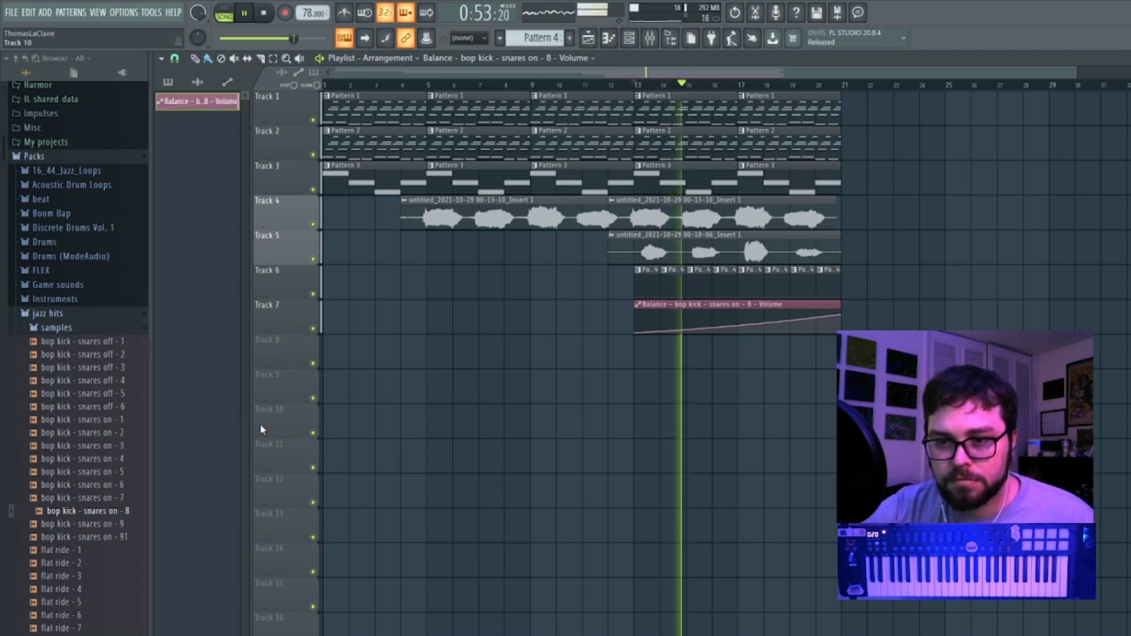
Raise the noise gate threshold slightly in the Fruity Limiter on vox mixer track 5 during playback, and stop playback.
click(652, 39)
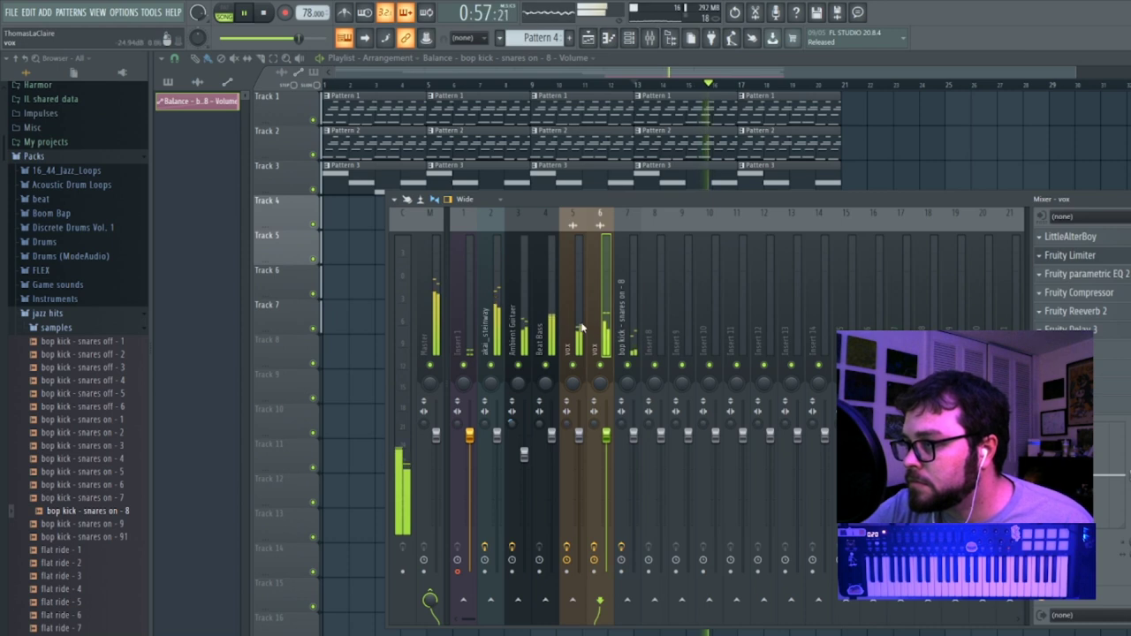
click(1125, 255)
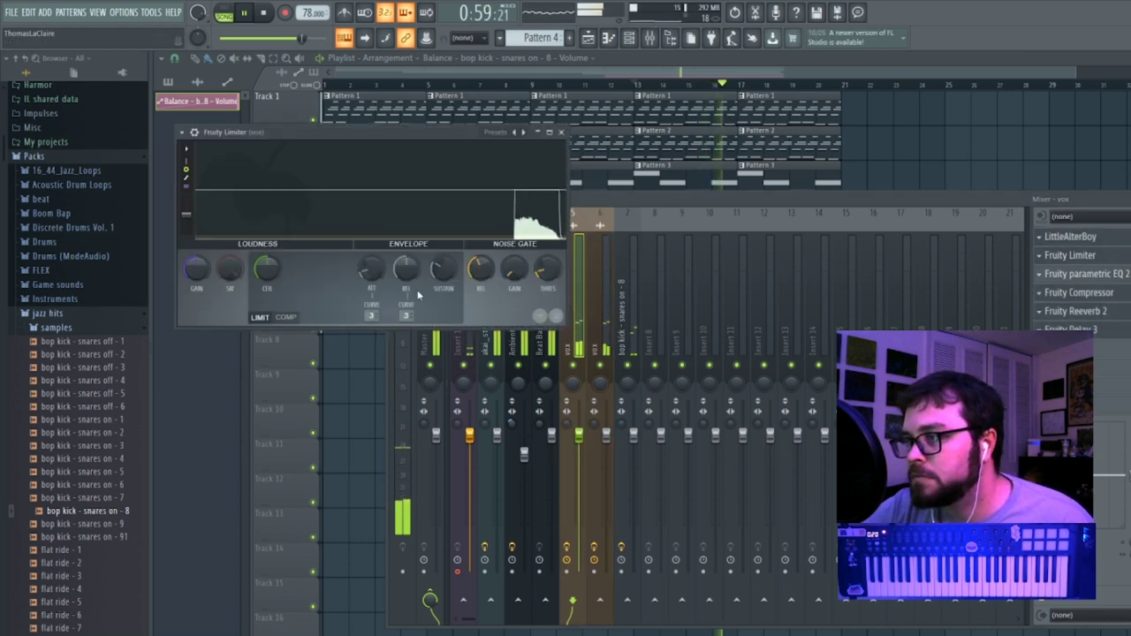
drag(547, 269, 547, 262)
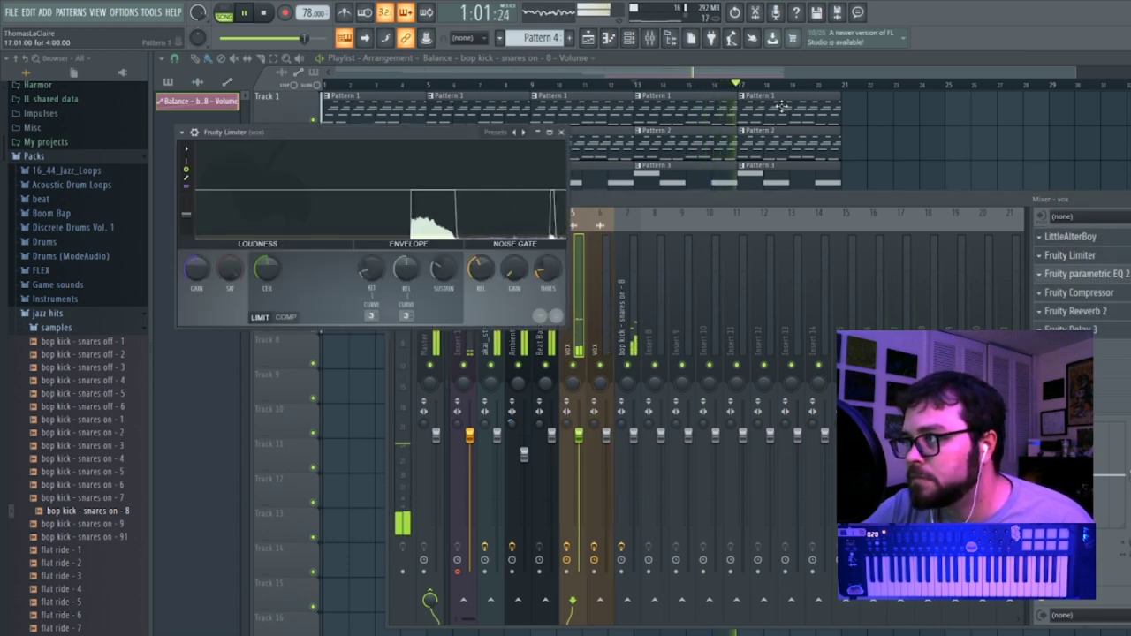
click(808, 74)
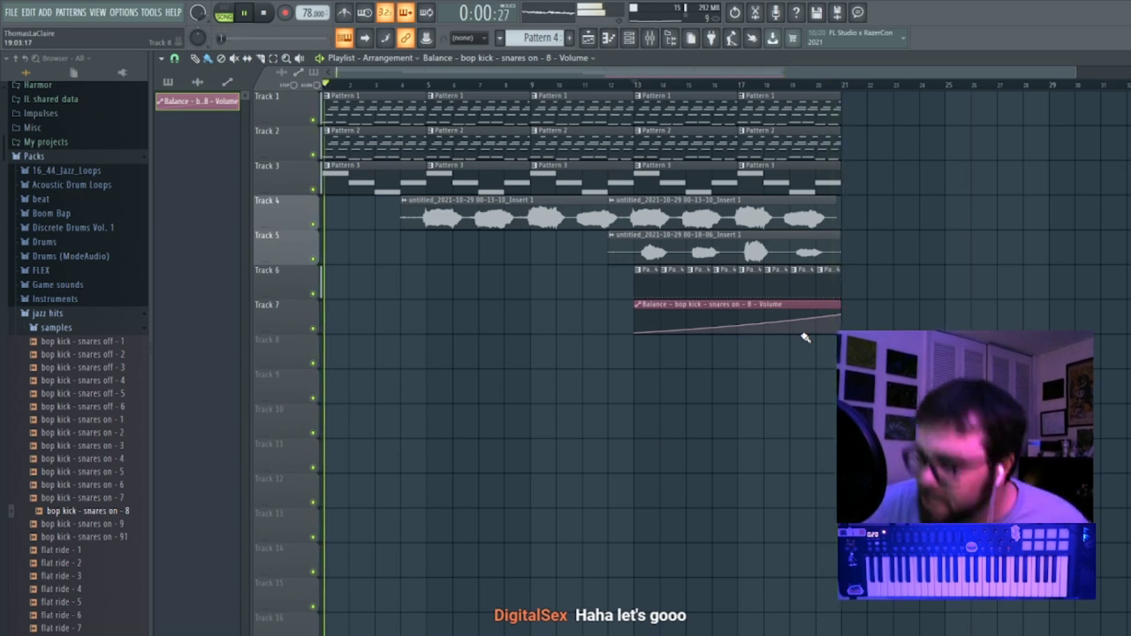
key(space)
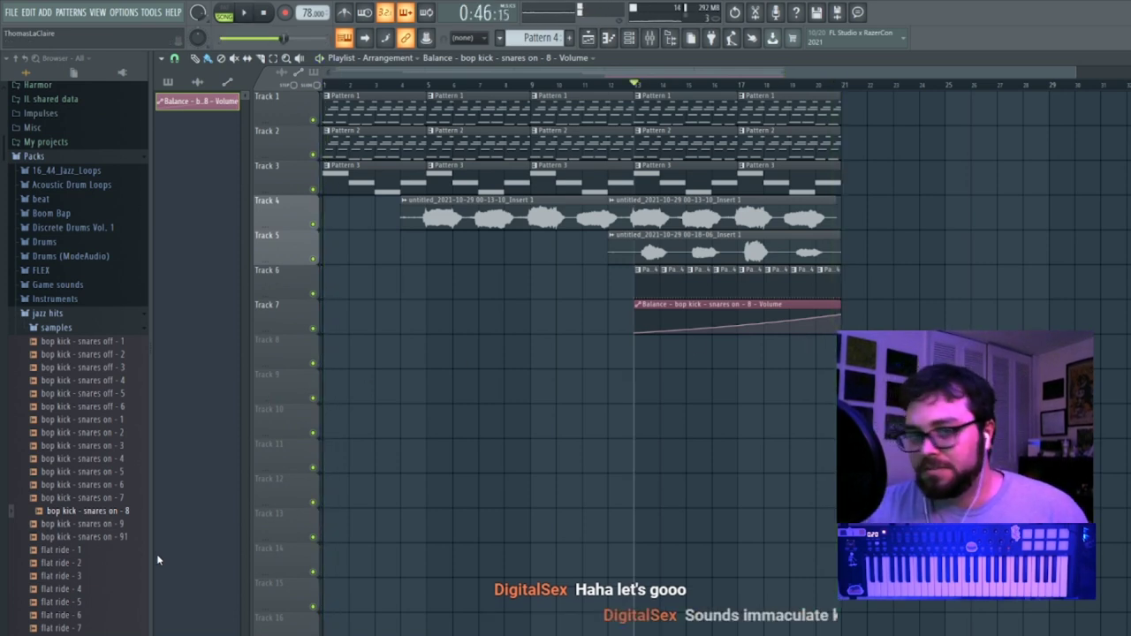
Audition jazz hits samples including floor tom - snares off - 3 and hihat - closed side - 5.
click(96, 380)
scroll(95, 433, down, 5)
click(82, 263)
click(93, 302)
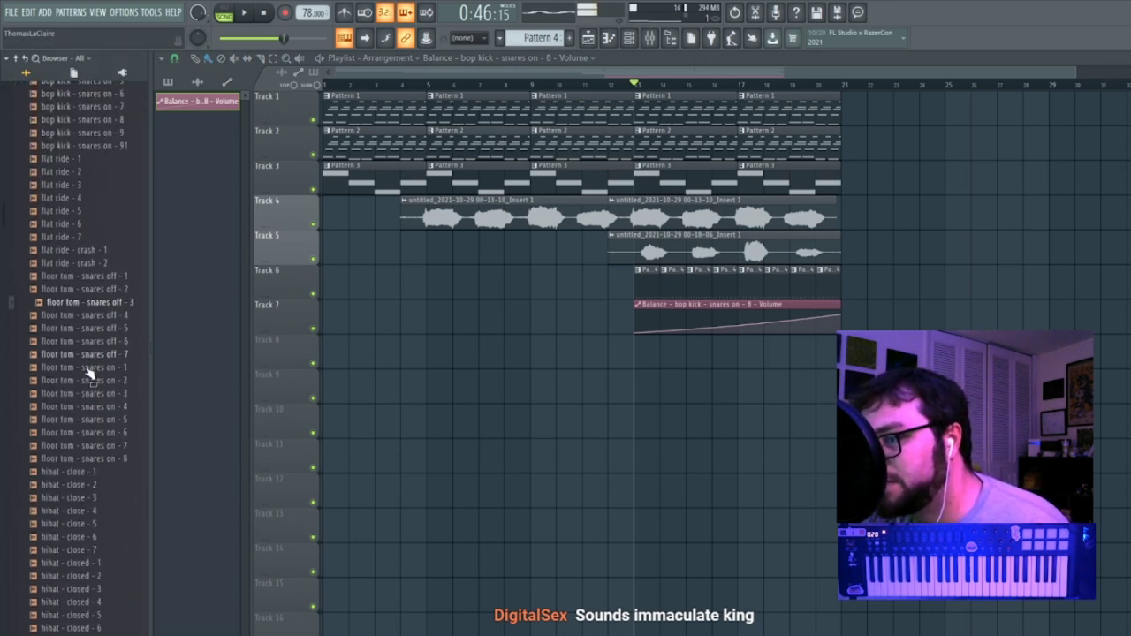
scroll(86, 460, down, 6)
click(87, 486)
scroll(93, 420, down, 8)
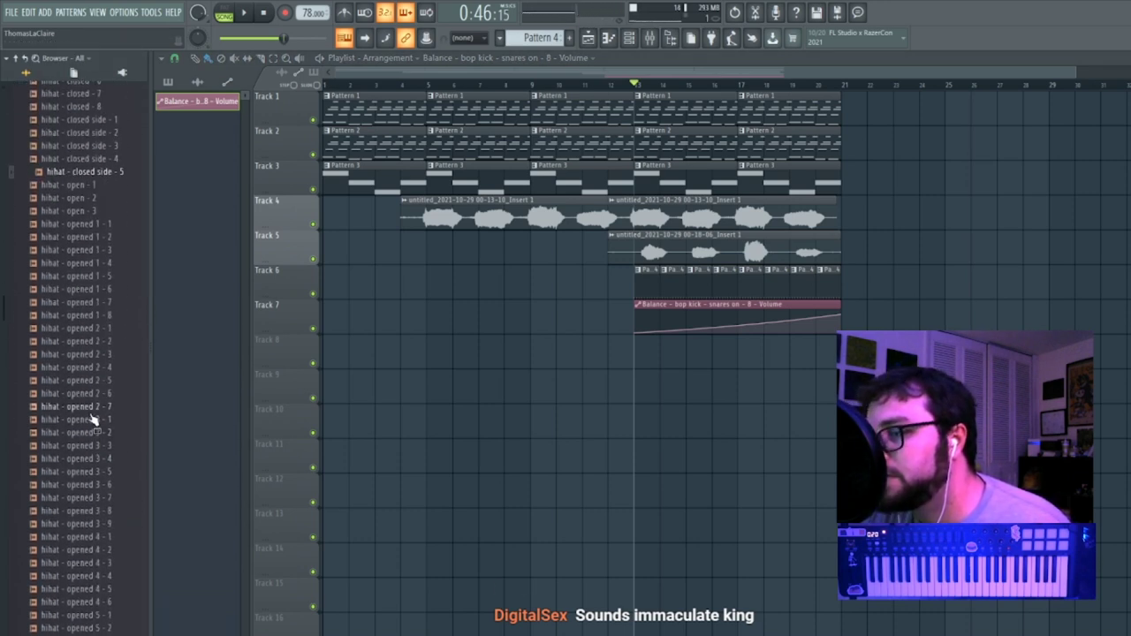
Compare closed hi-hat samples, including hihat - closed side - 4, hihat - closed - 3 and hihat - closed - 8.
click(110, 163)
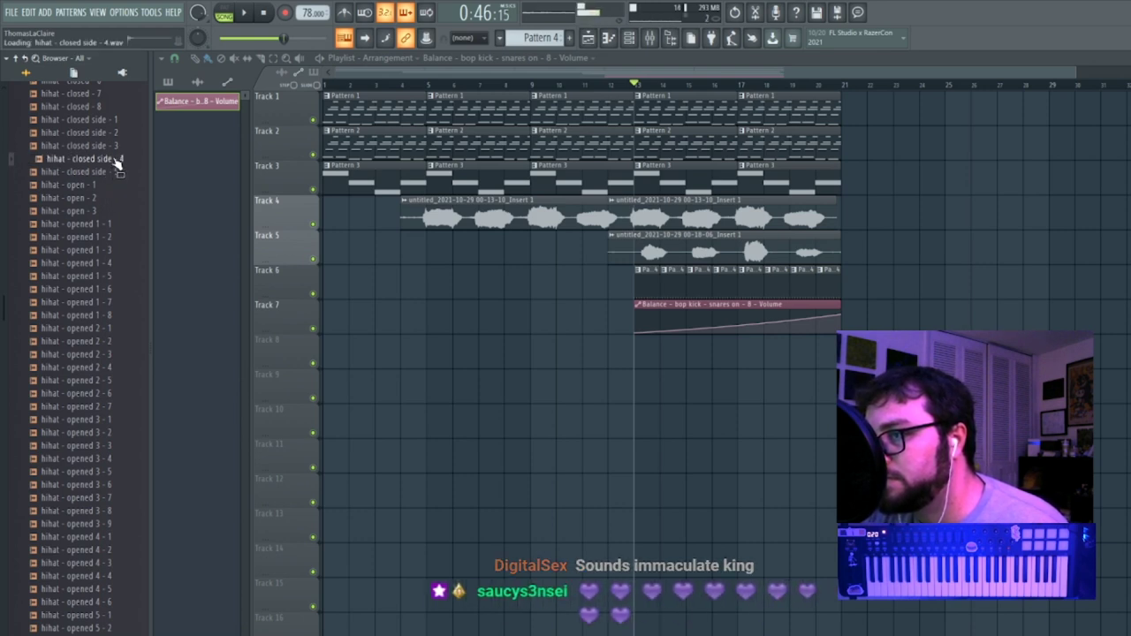
click(109, 120)
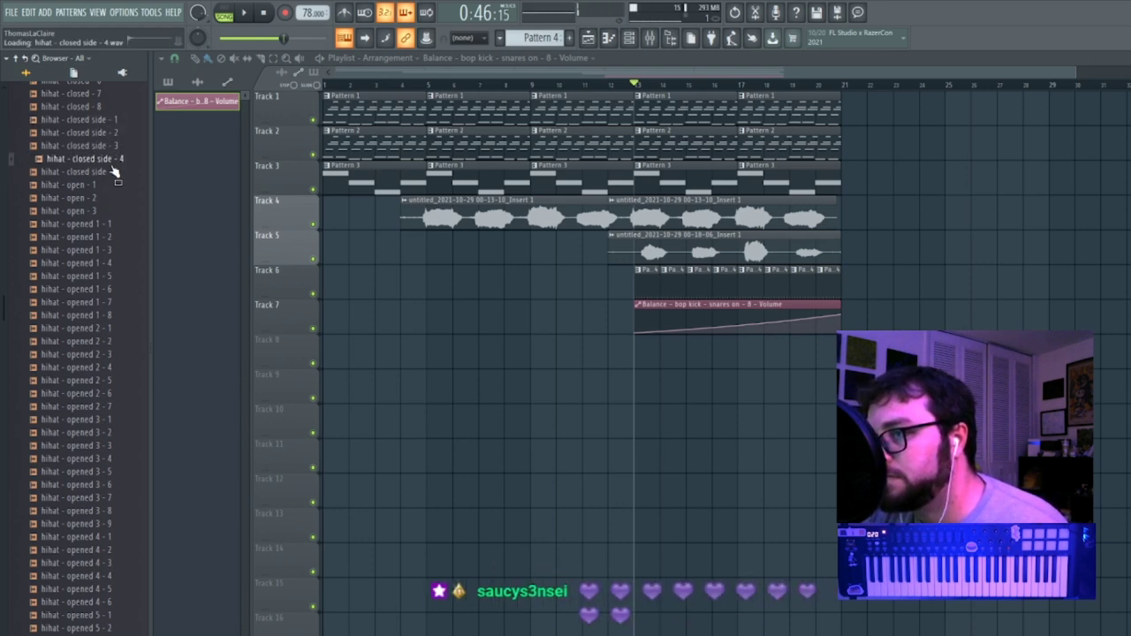
click(113, 161)
scroll(108, 142, up, 1)
click(104, 126)
click(99, 114)
scroll(92, 203, up, 5)
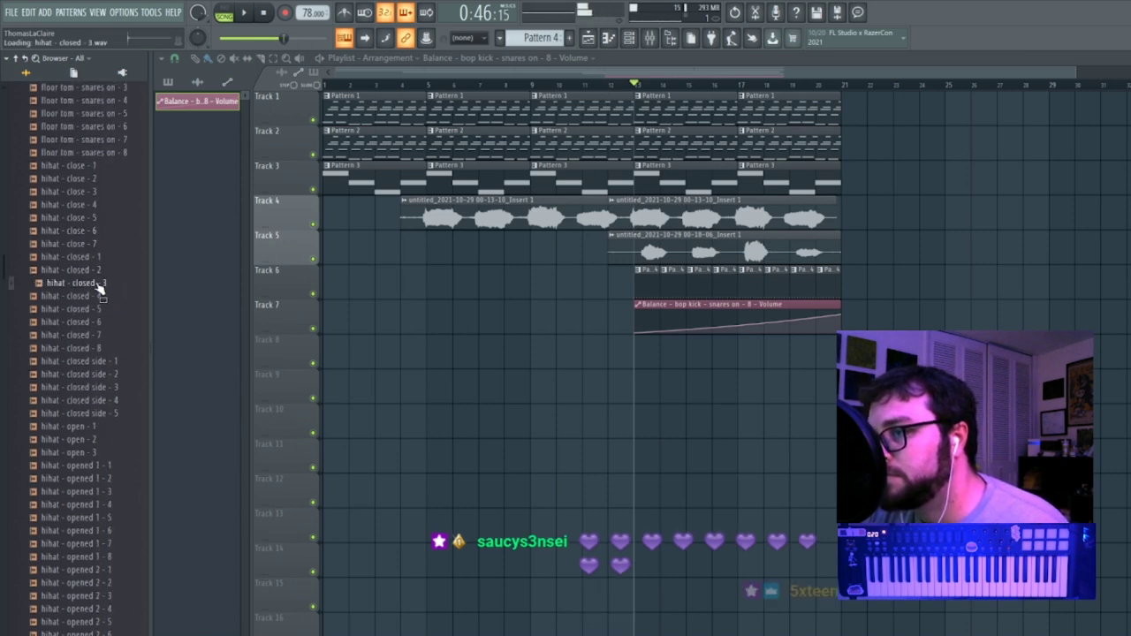
click(97, 349)
Audition stickshot - snares on - 6 and xstick - snares on - 3, and open the xstick sample in a new channel.
scroll(93, 442, down, 15)
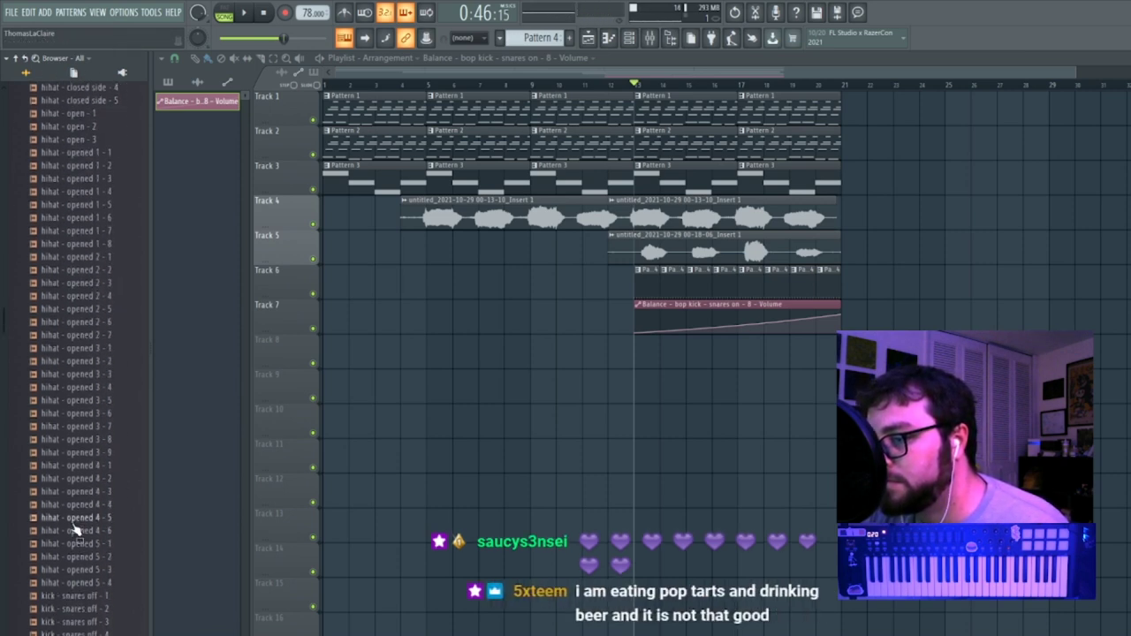
click(100, 534)
scroll(101, 531, down, 8)
click(104, 505)
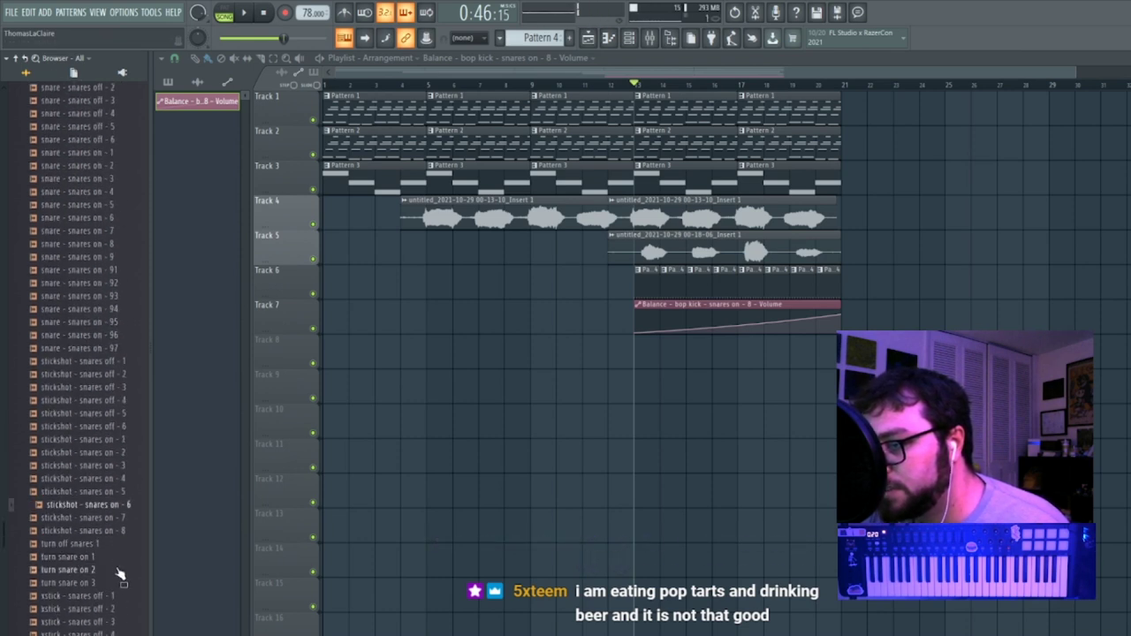
scroll(98, 521, down, 4)
click(88, 557)
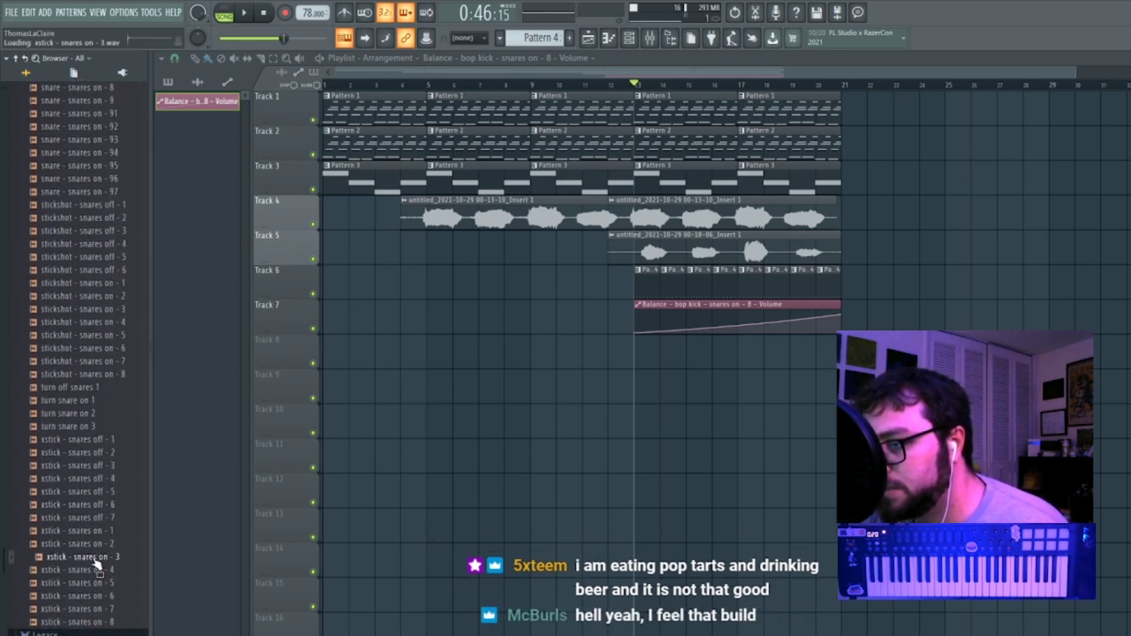
right_click(99, 566)
click(133, 510)
Find hihat - closed - 6 in the jazz hits samples, audition it, and open it in a new channel.
scroll(104, 432, up, 20)
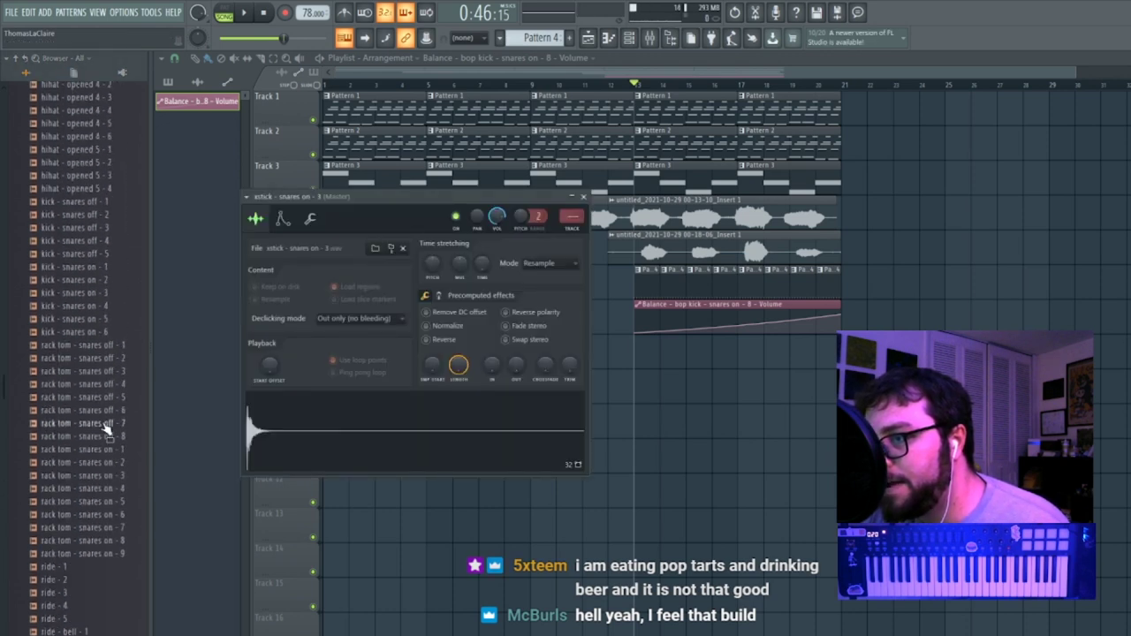
scroll(113, 250, up, 15)
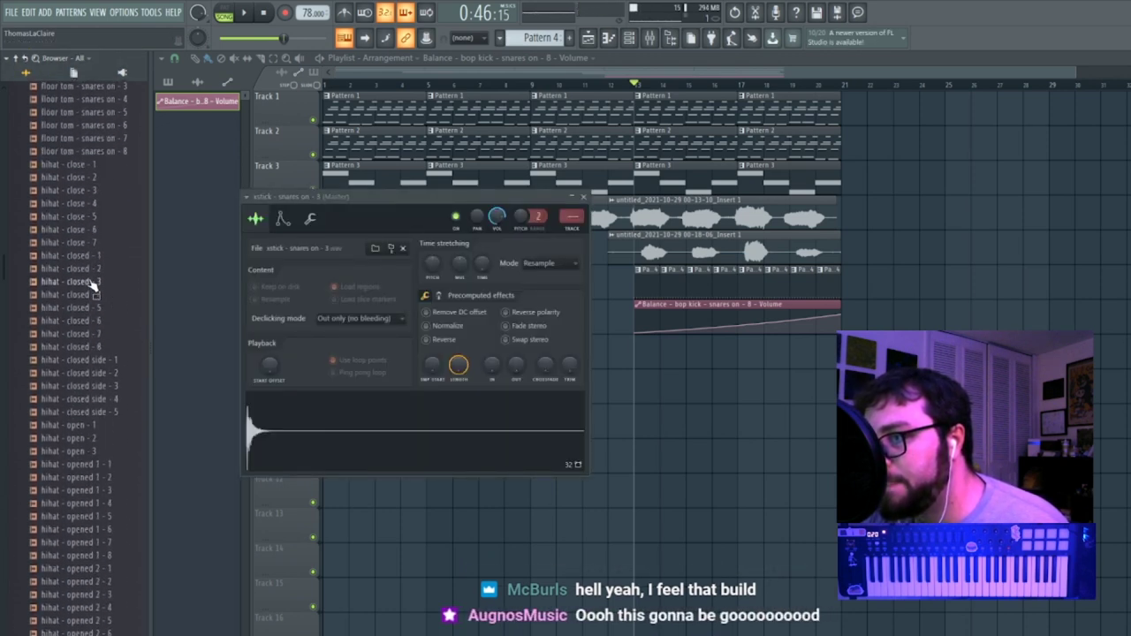
click(88, 321)
right_click(93, 323)
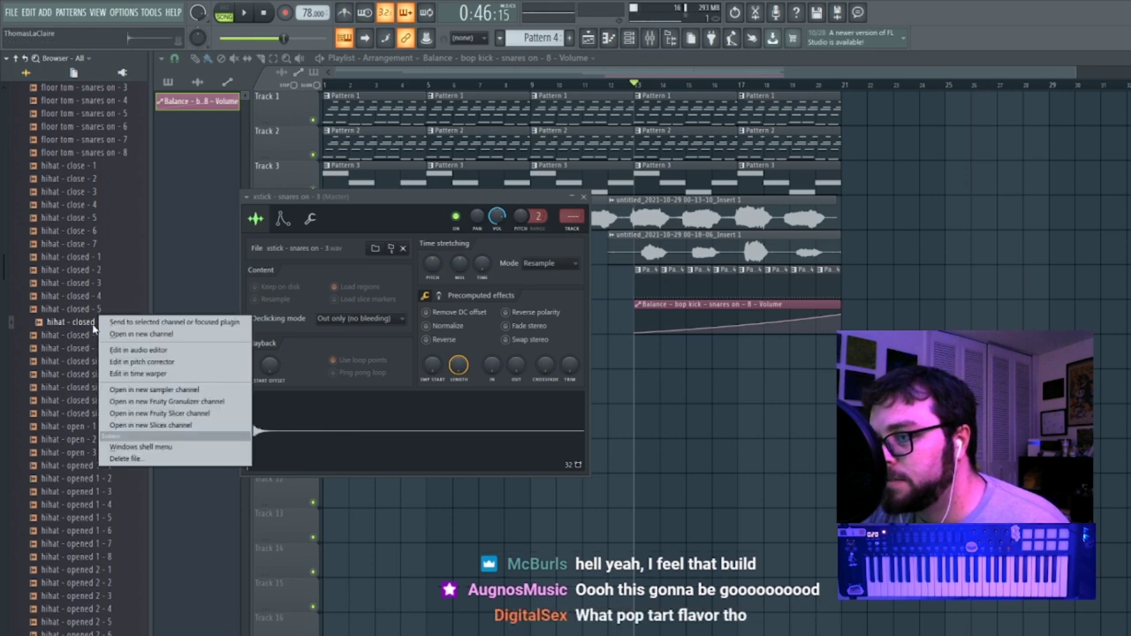
click(133, 413)
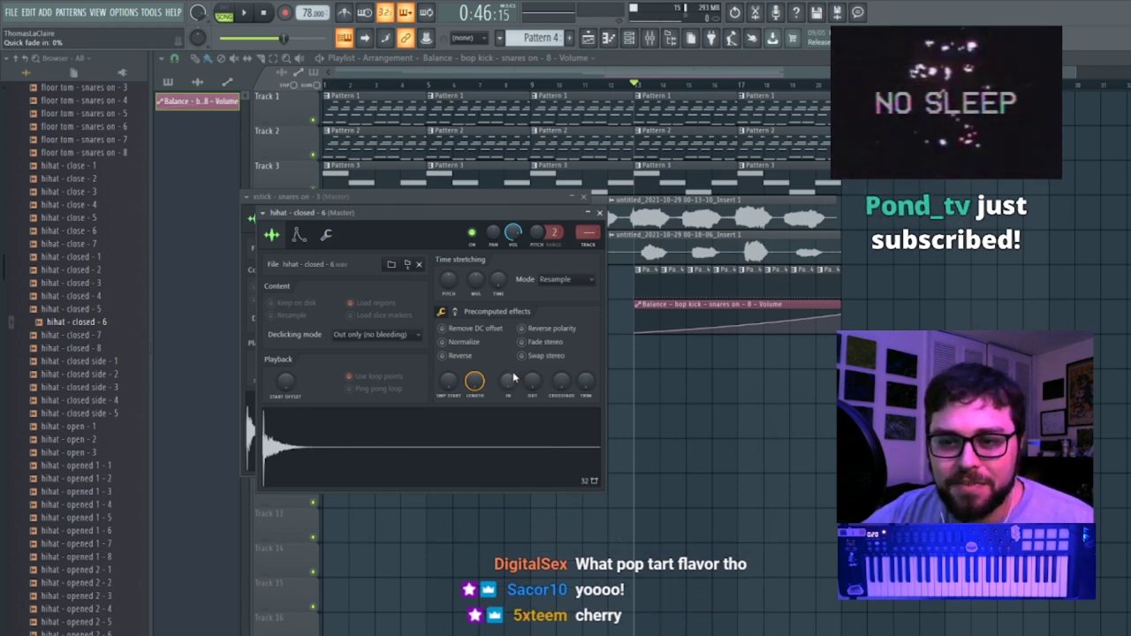
Close the sampler windows, show the pattern list and create a new empty Pattern 5.
click(559, 64)
click(596, 76)
click(198, 82)
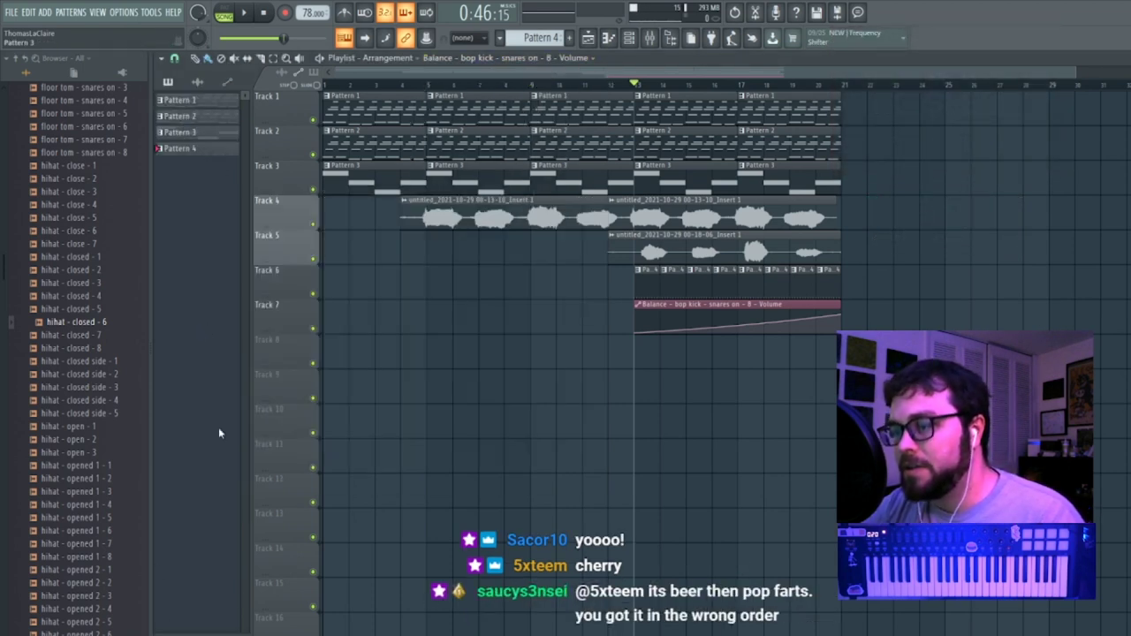
click(197, 634)
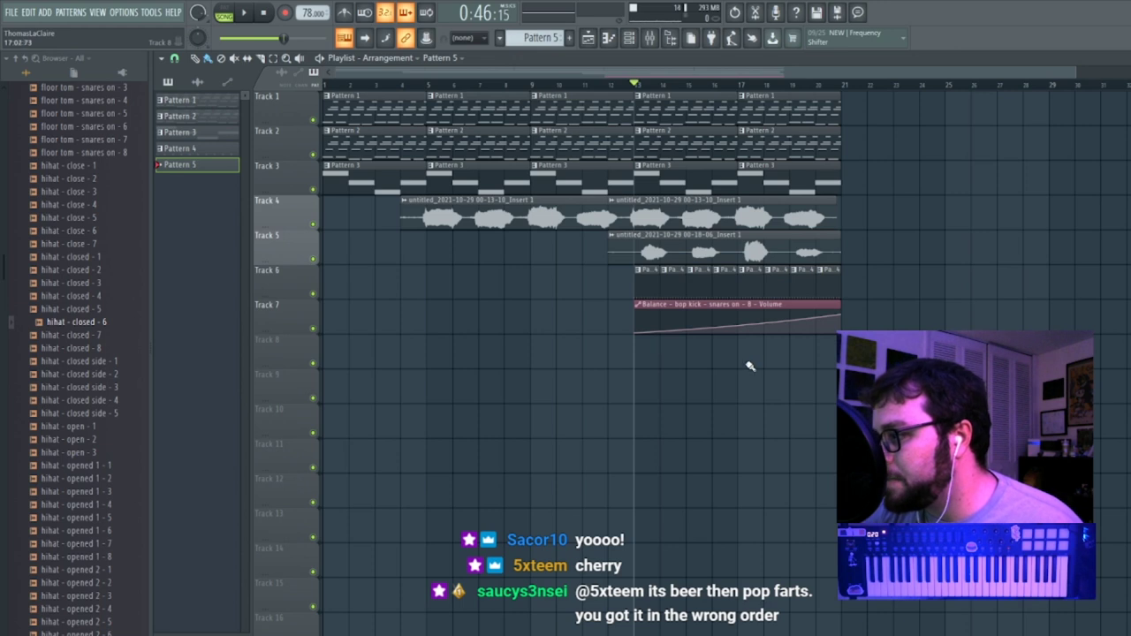
Program Pattern 5 with an xstick hit on the first step of each of five beats and a closed hi-hat on each third step.
key(F6)
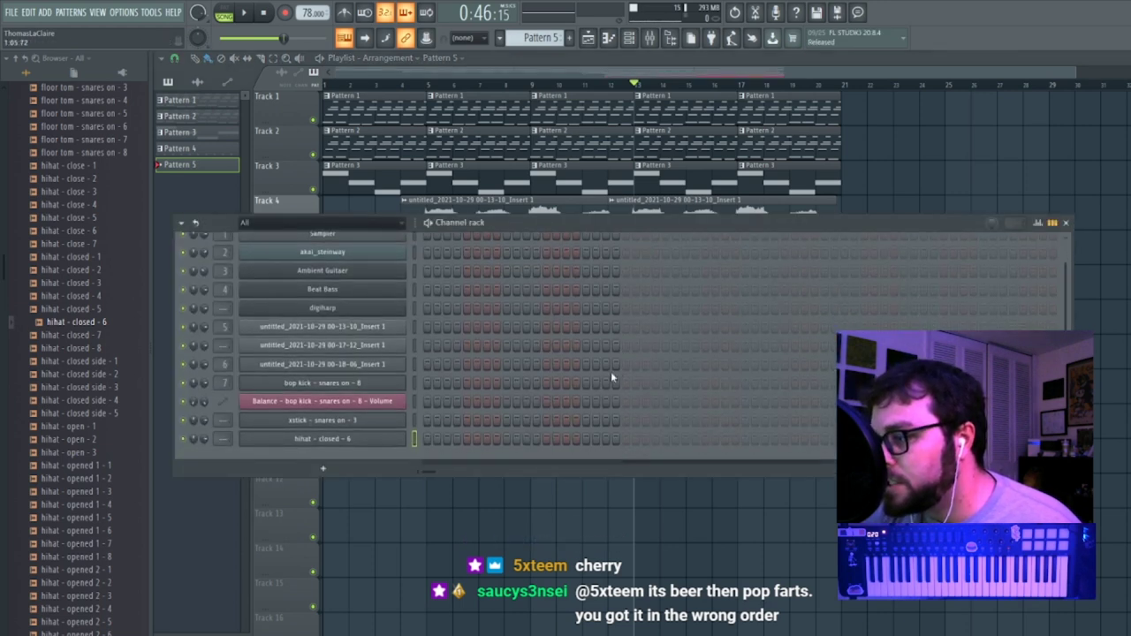
click(428, 420)
click(447, 439)
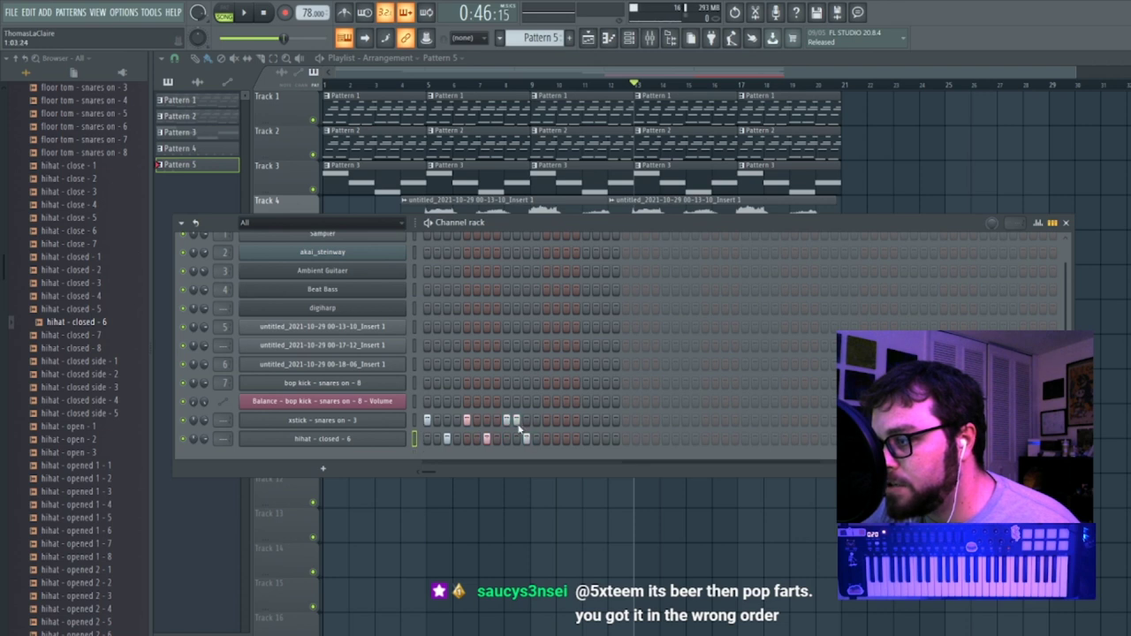
click(565, 439)
click(595, 421)
click(605, 439)
click(586, 421)
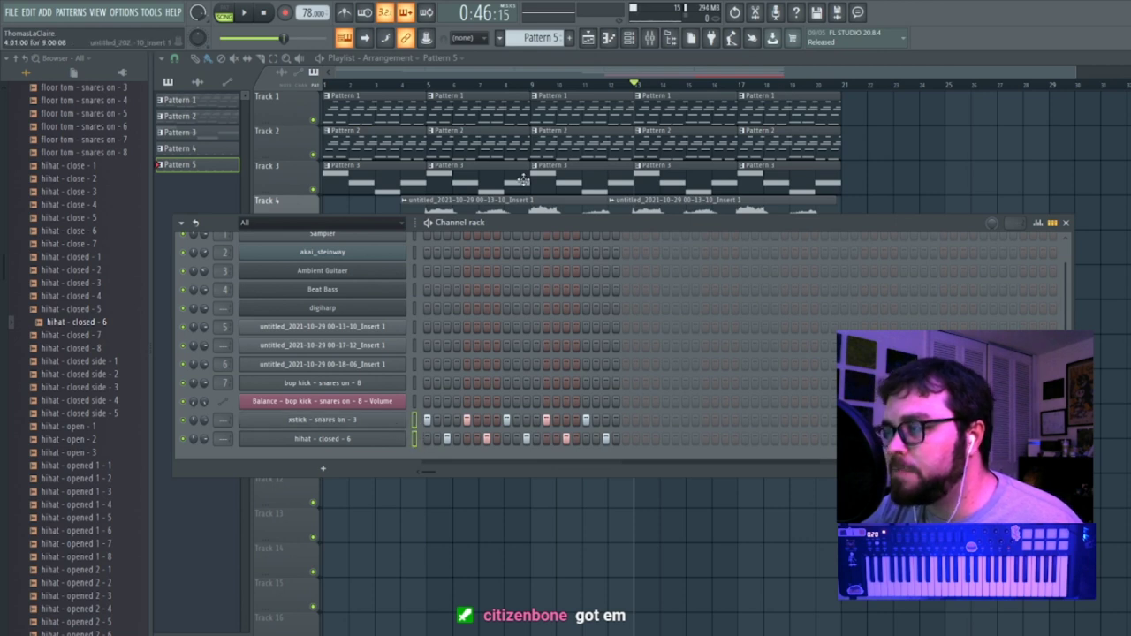
Route the xstick and closed hi-hat channels to mixer insert 8.
click(650, 38)
click(652, 342)
right_click(651, 342)
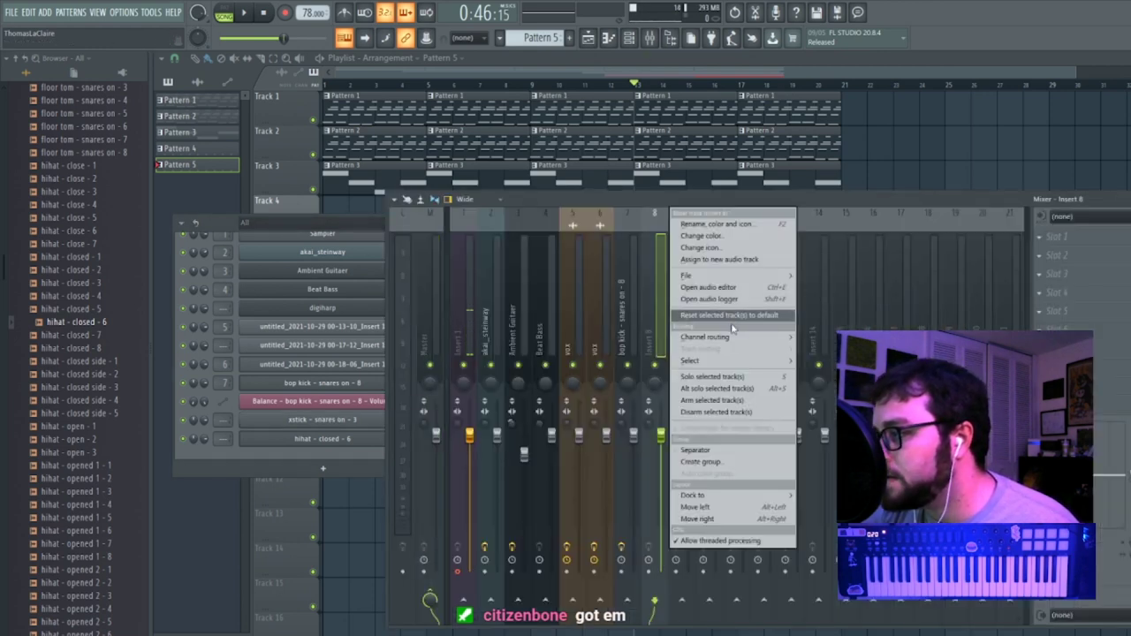
mouse_move(753, 336)
click(820, 337)
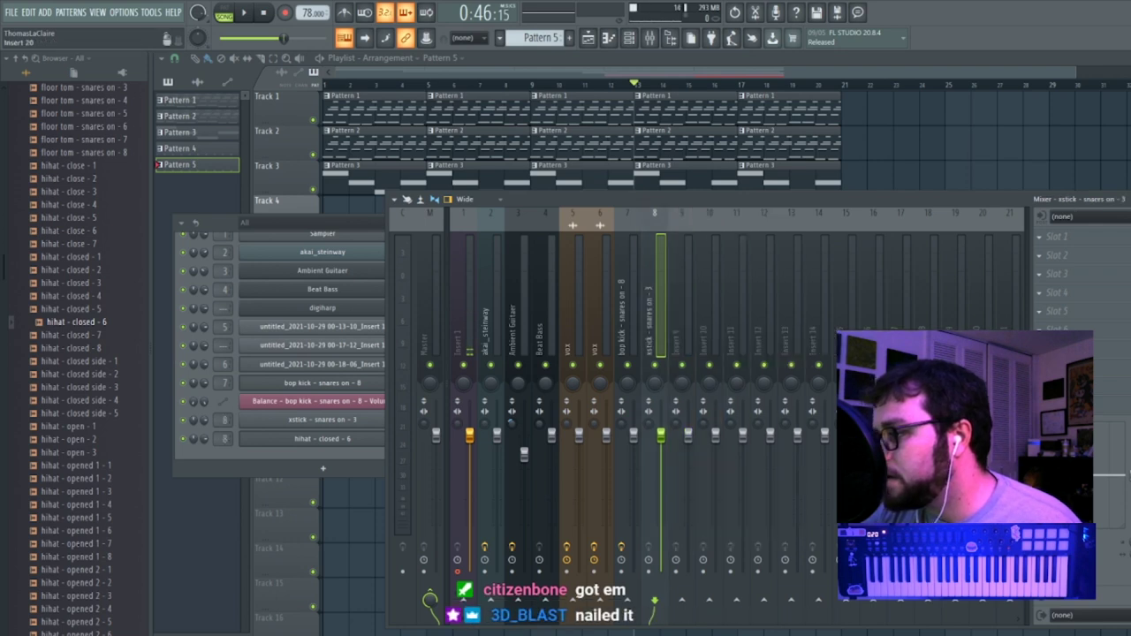
Load Fruity Balance on the xstick mixer track and create an automation clip for its volume.
click(1056, 263)
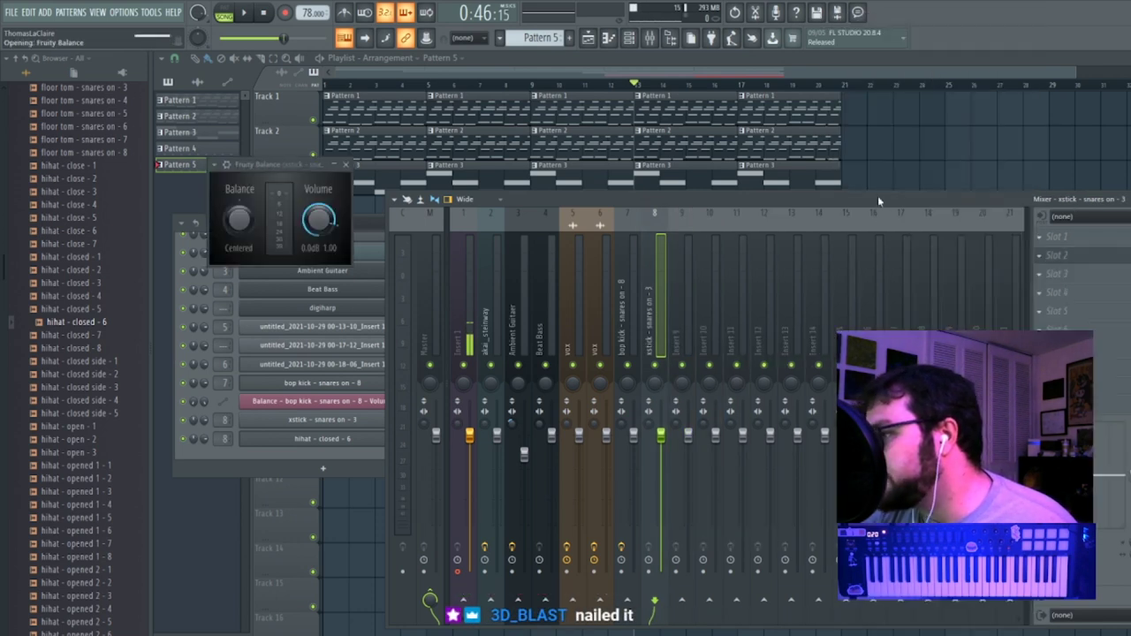
click(879, 197)
right_click(323, 221)
click(370, 311)
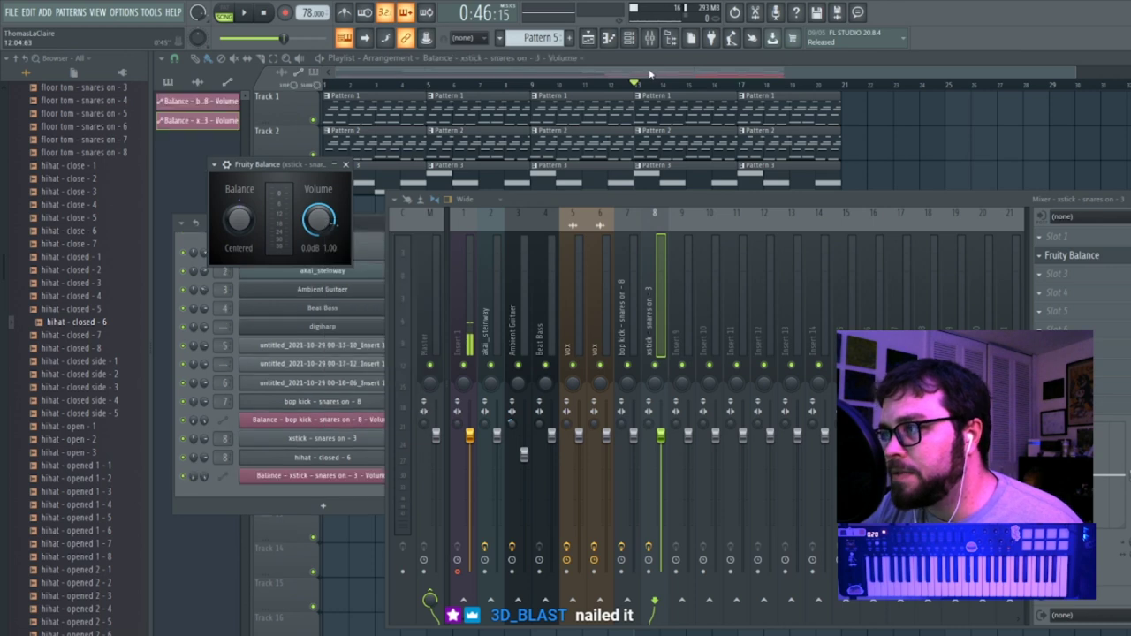
Place Pattern 5 on Track 8 over bars 17 to 21 and shape the xstick volume automation to rise from its minimum at bar 13 to bar 21.
drag(625, 377, 937, 376)
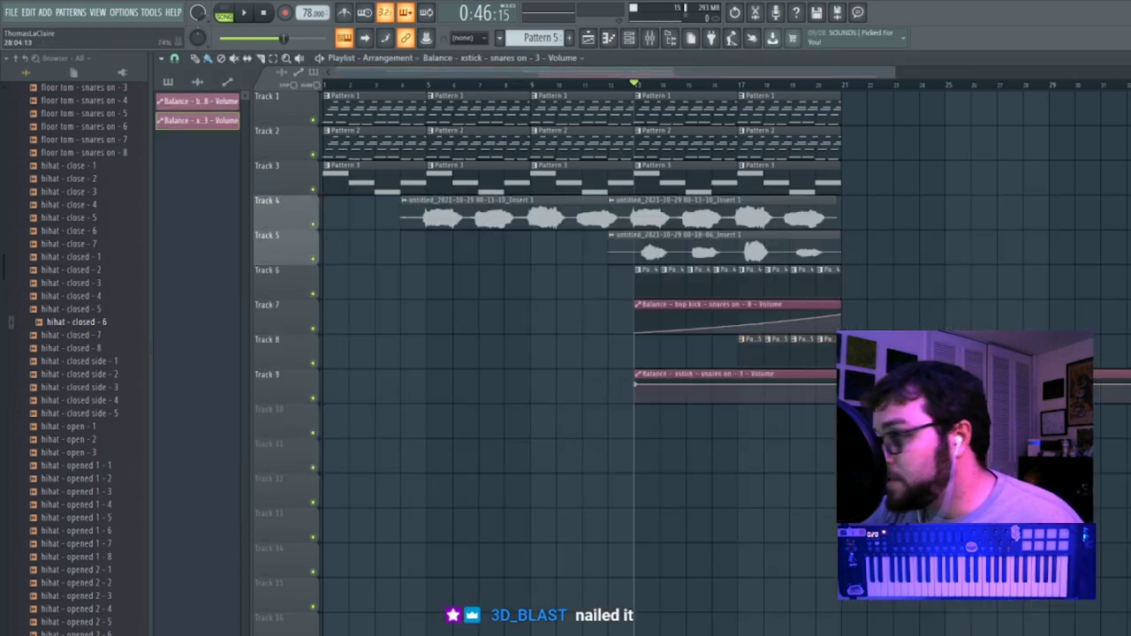
drag(636, 386, 659, 447)
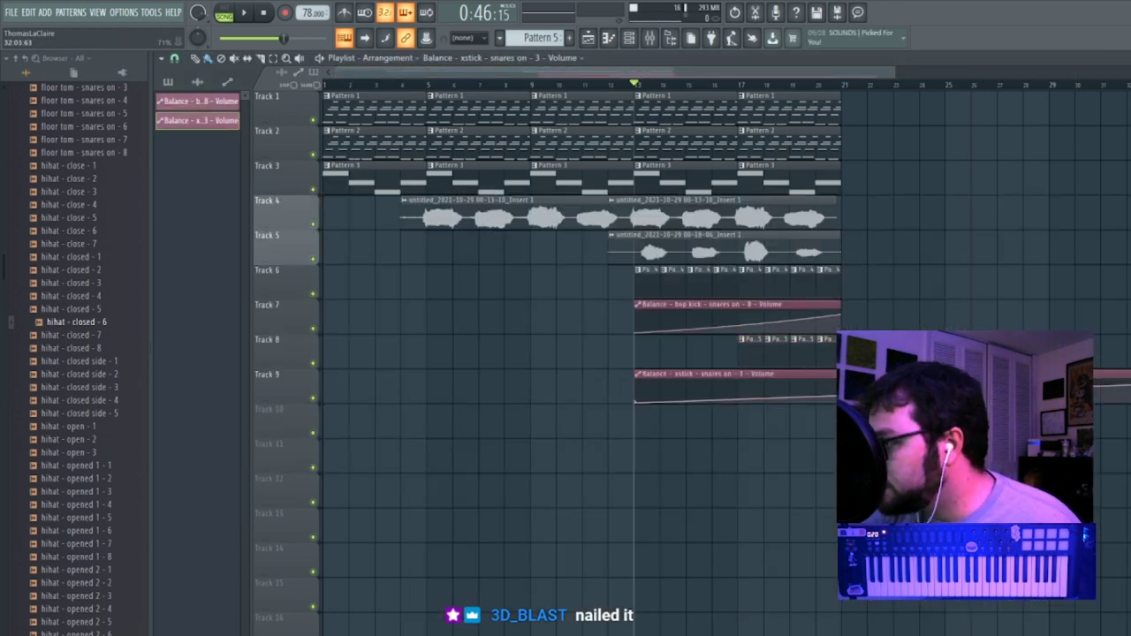
right_click(1130, 385)
click(1127, 583)
right_click(840, 384)
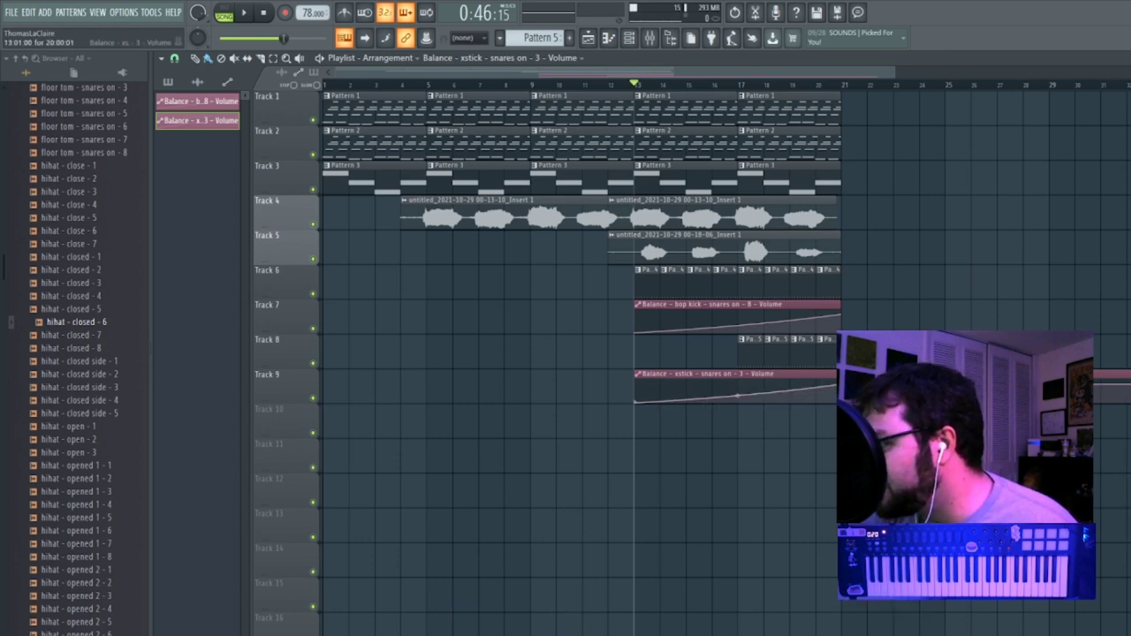
Play back the build and move the xstick volume automation clip on Track 9 to start at bar 17.
key(space)
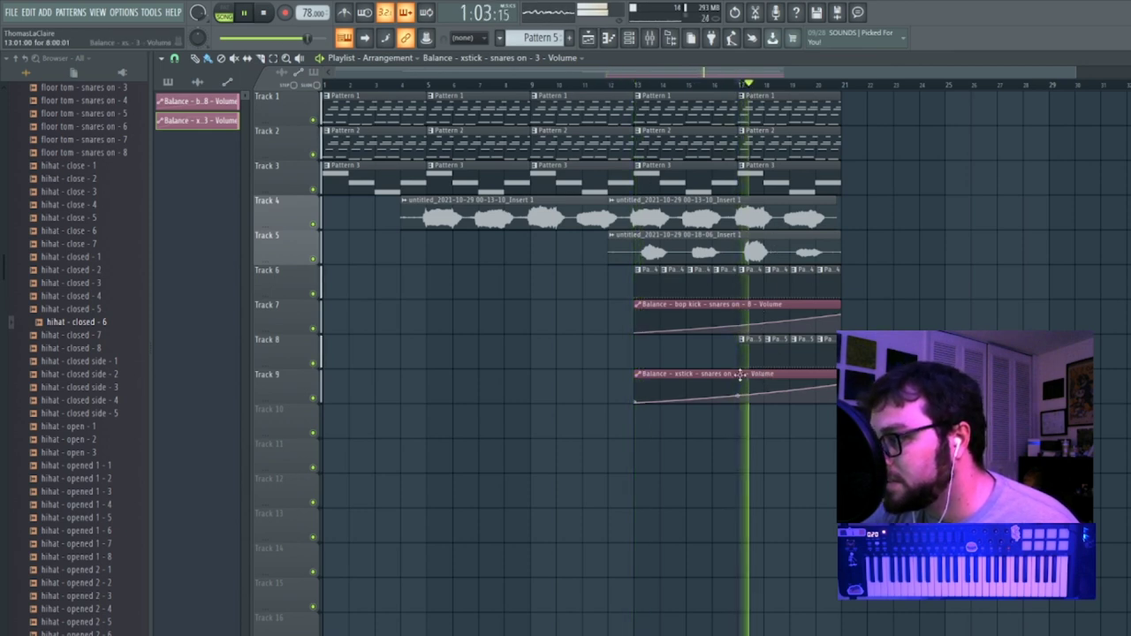
drag(740, 375, 843, 375)
key(space)
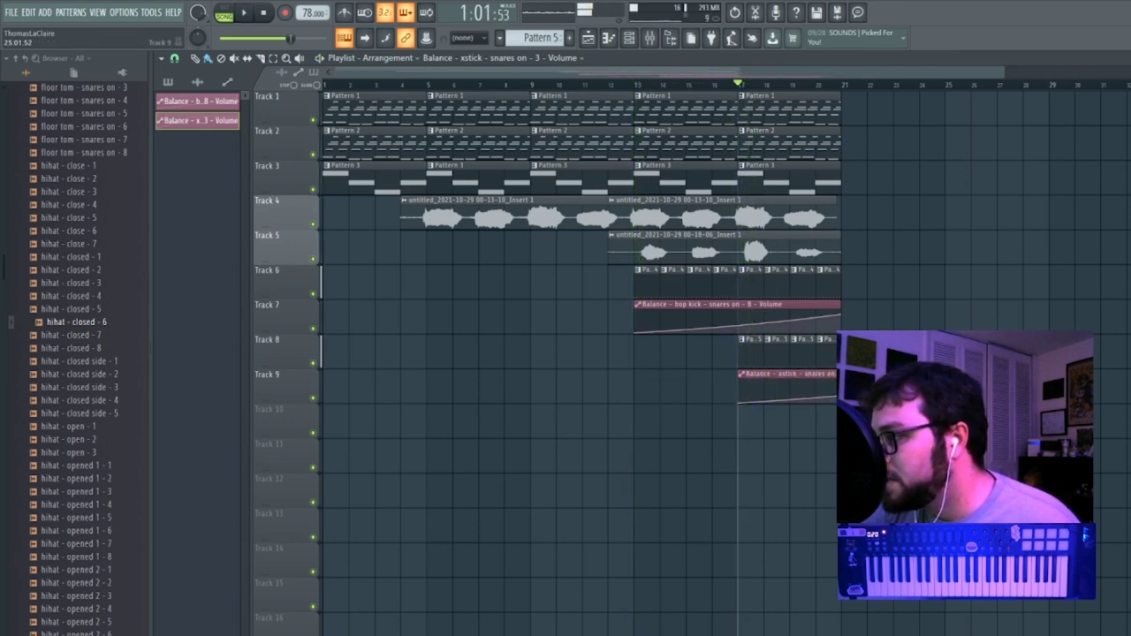
Fill every second step of the xstick and closed hi-hat channels in Pattern 5 and play the result.
double_click(831, 359)
click(1128, 59)
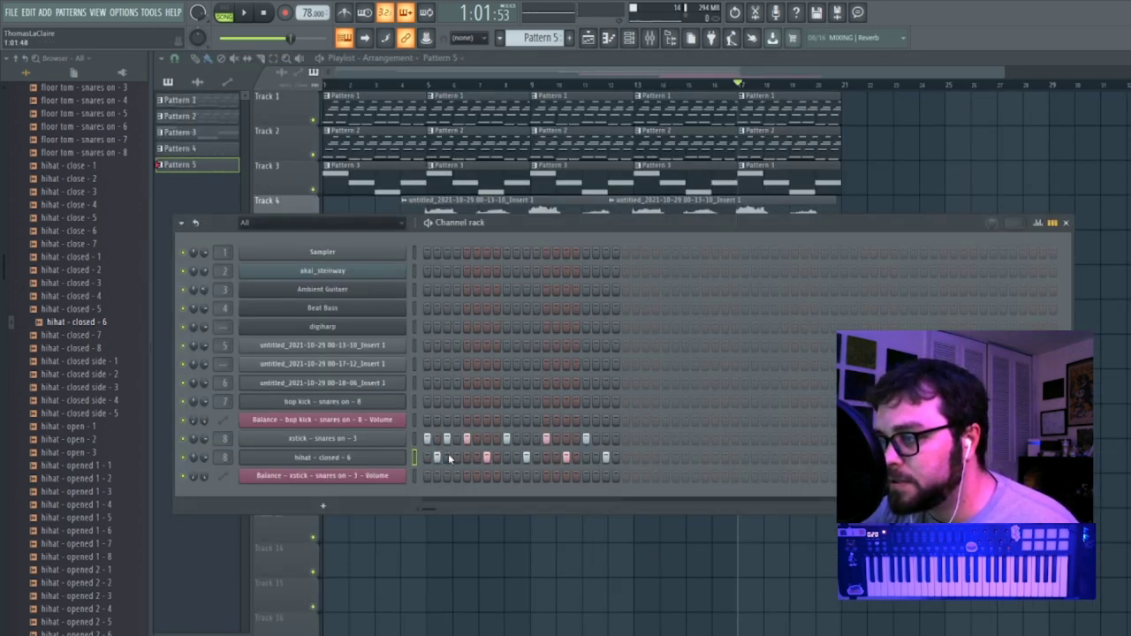
right_click(408, 440)
click(574, 475)
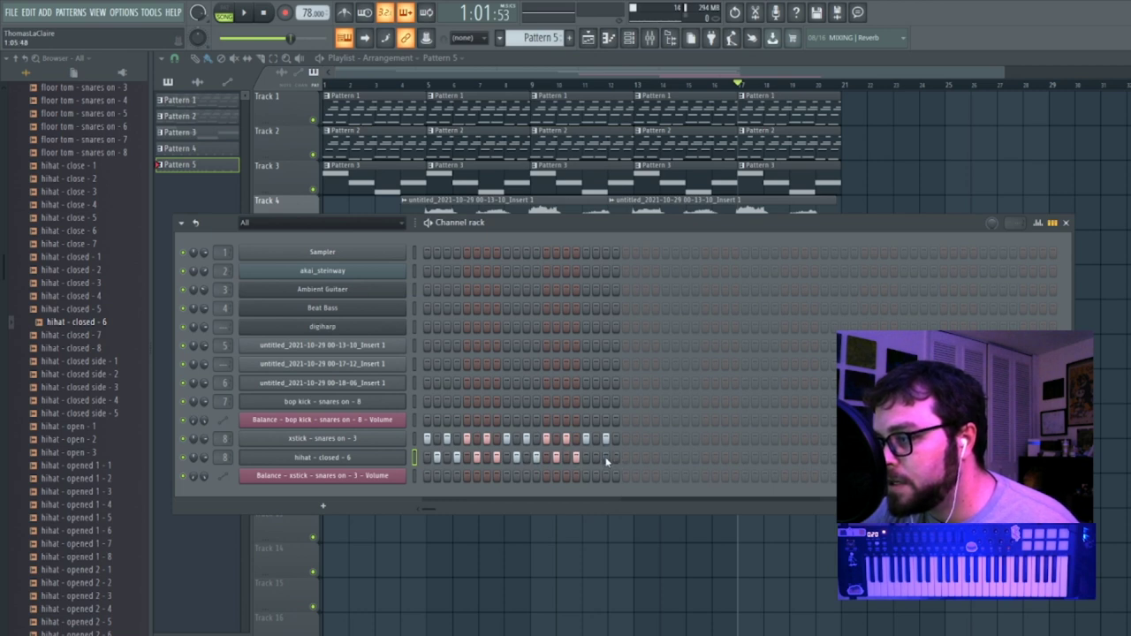
right_click(411, 459)
click(546, 497)
key(space)
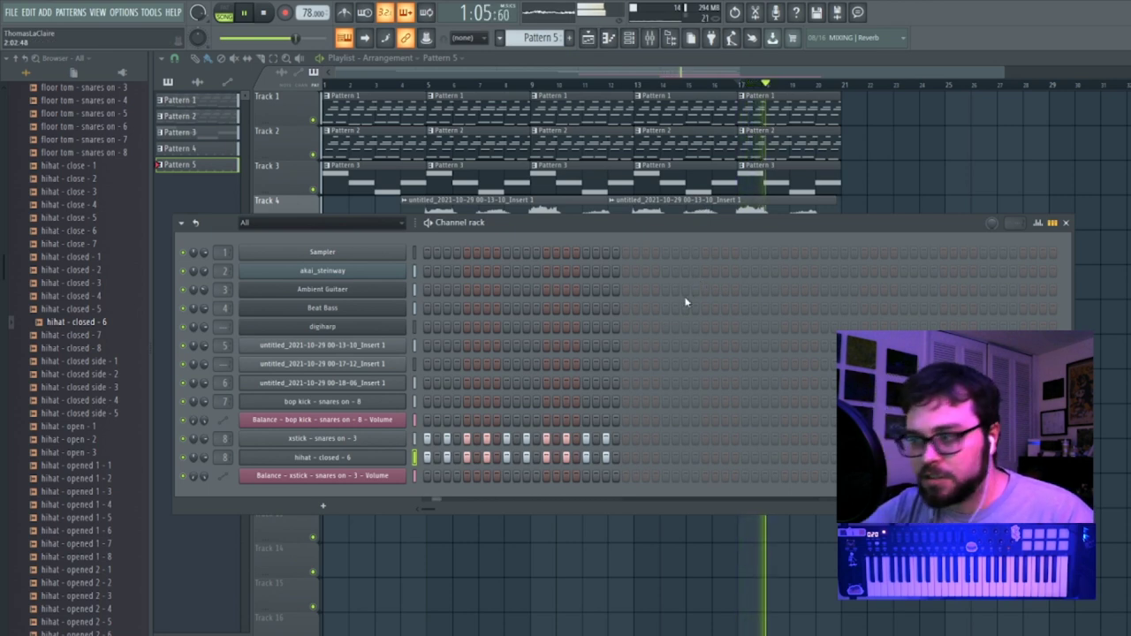
Adjust the xstick volume automation so its ramp ends at bar 21, and return the playhead to bar 17.
click(864, 73)
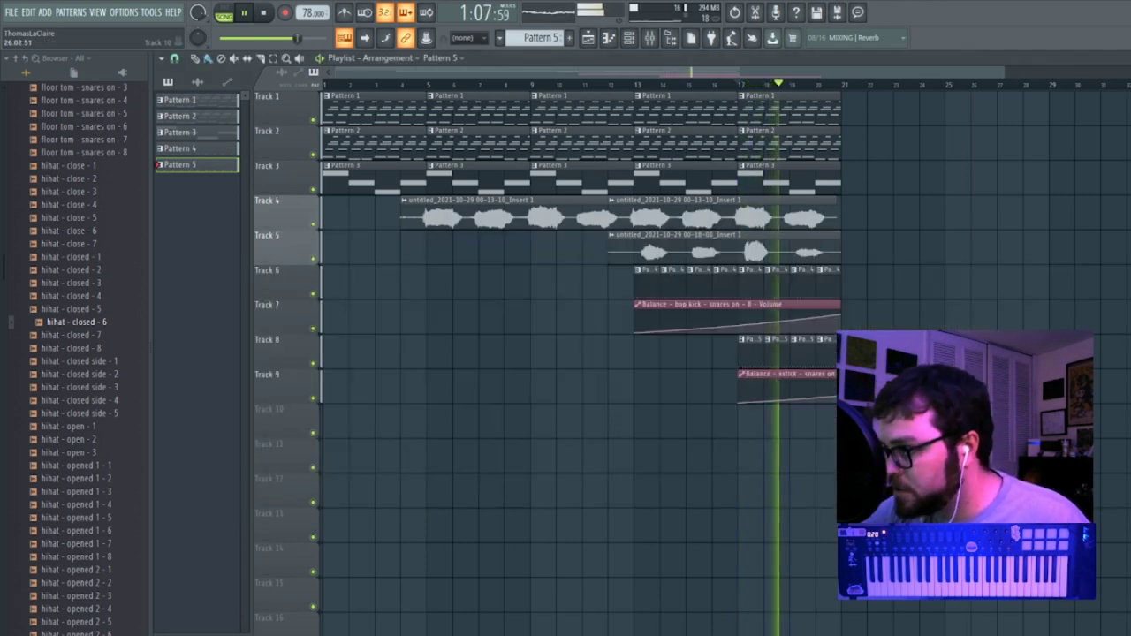
mouse_move(942, 387)
mouse_down()
mouse_move(916, 387)
mouse_move(942, 387)
mouse_up()
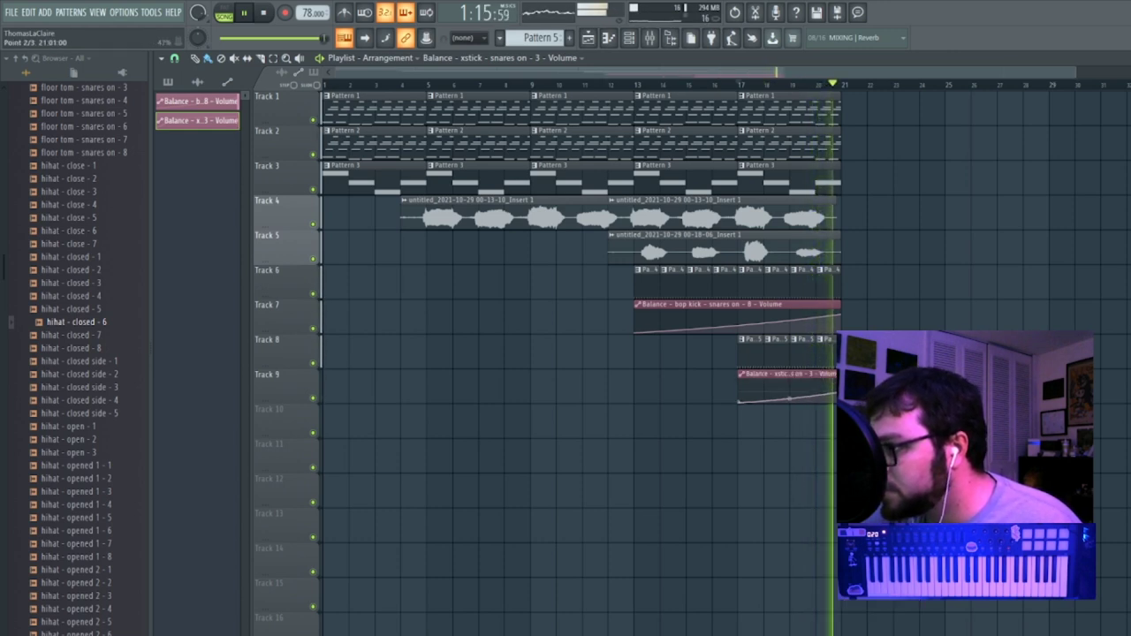
key(space)
click(737, 83)
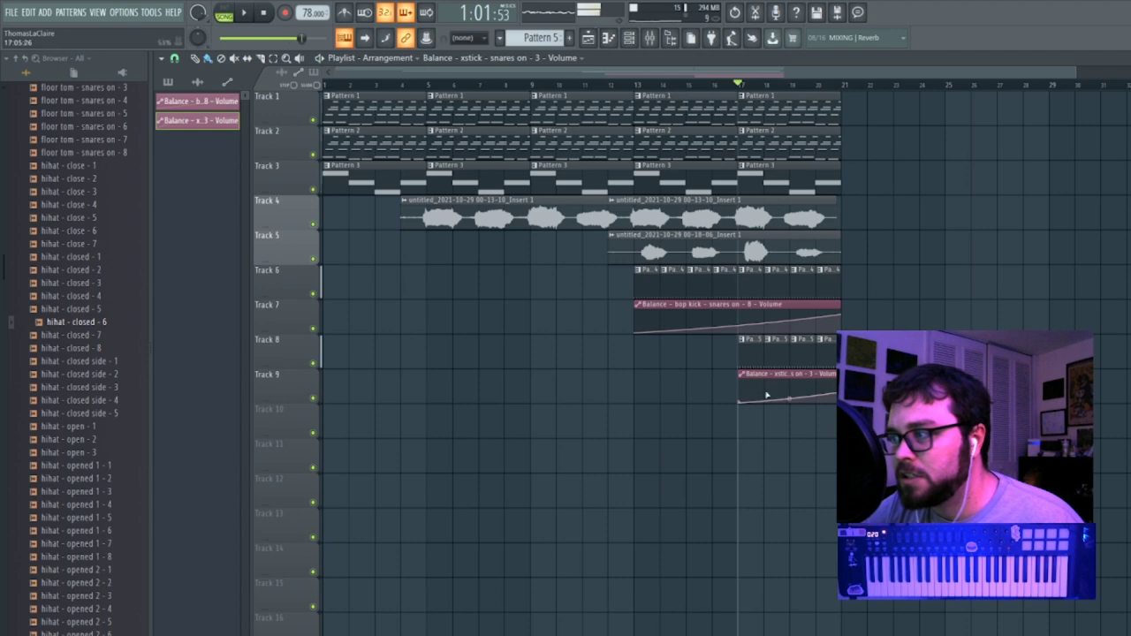
Review Pattern 5's steps and play the arrangement from bar 17 to check the drum build.
double_click(801, 349)
key(Escape)
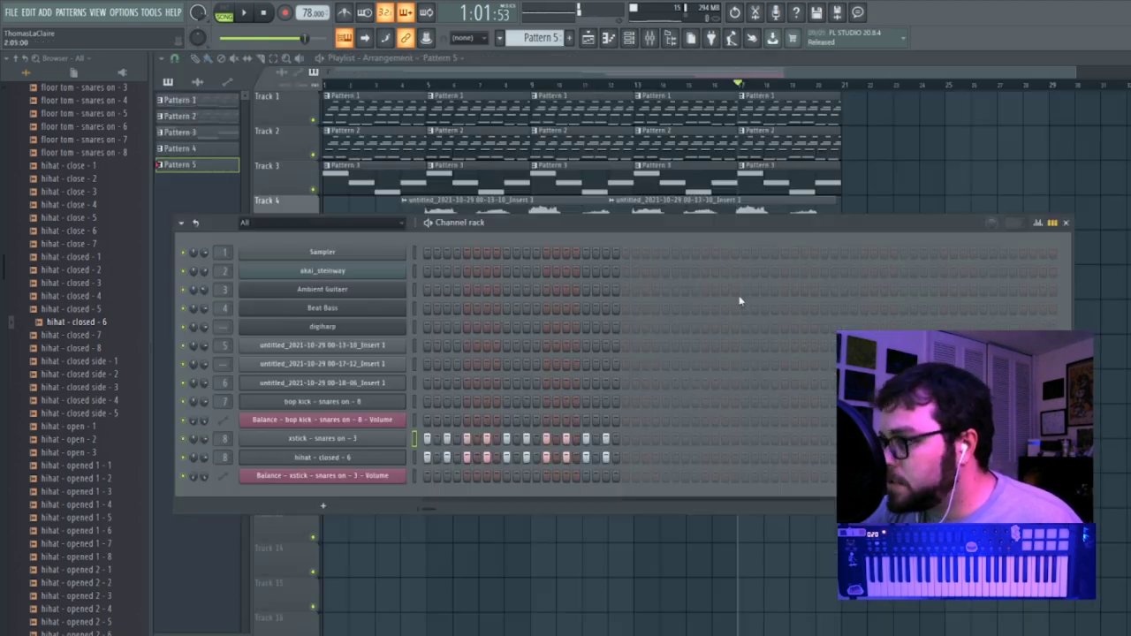
key(space)
key(F6)
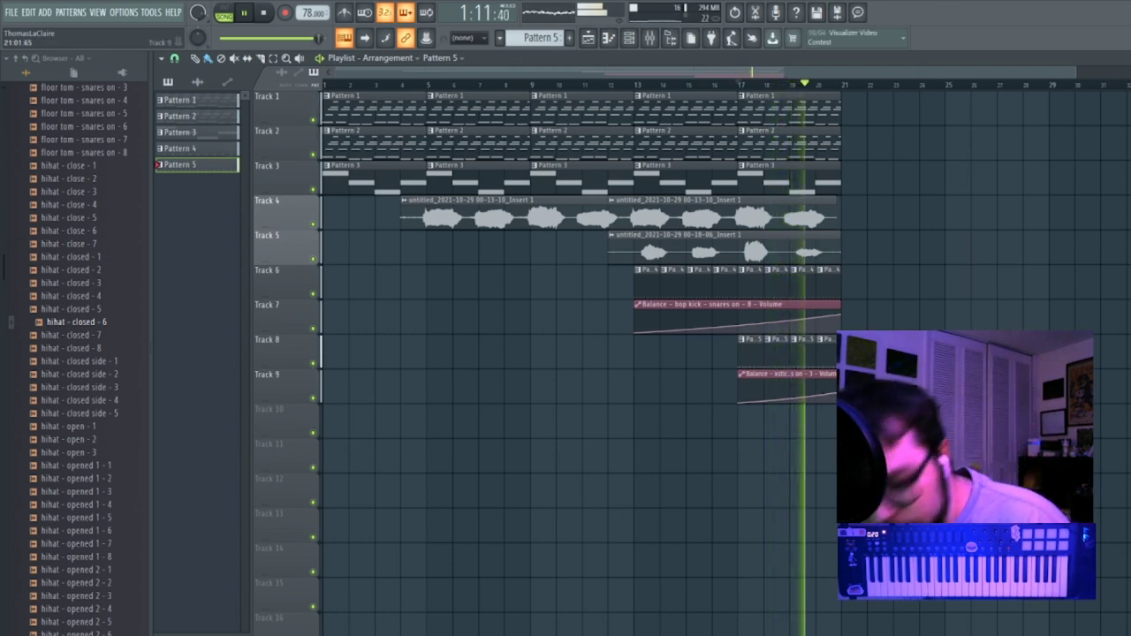
click(834, 108)
click(873, 108)
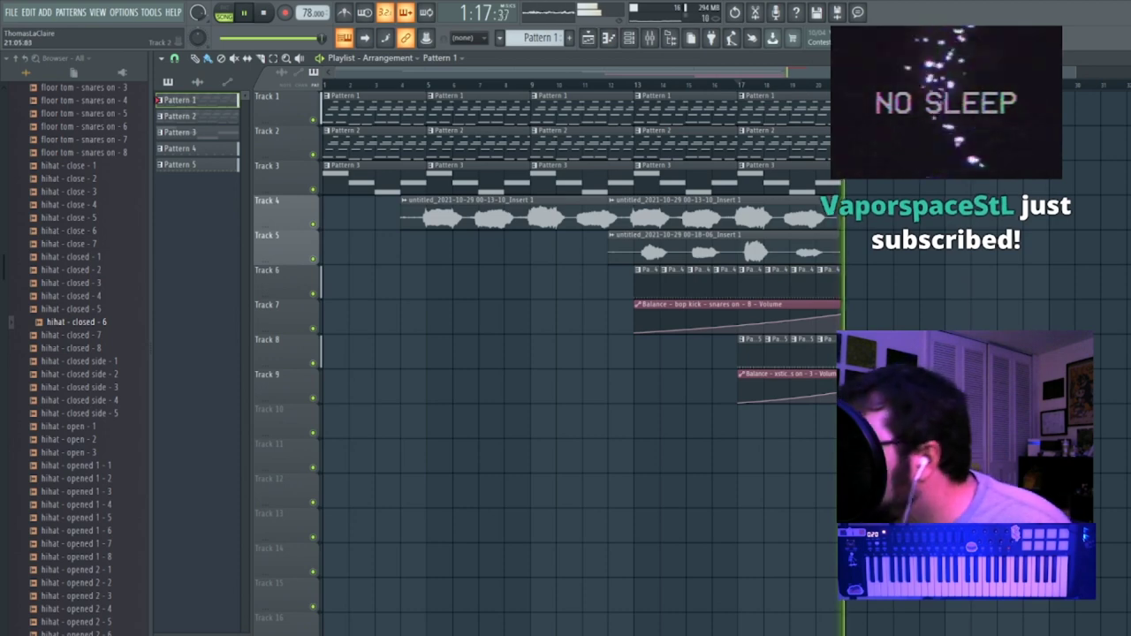
key(space)
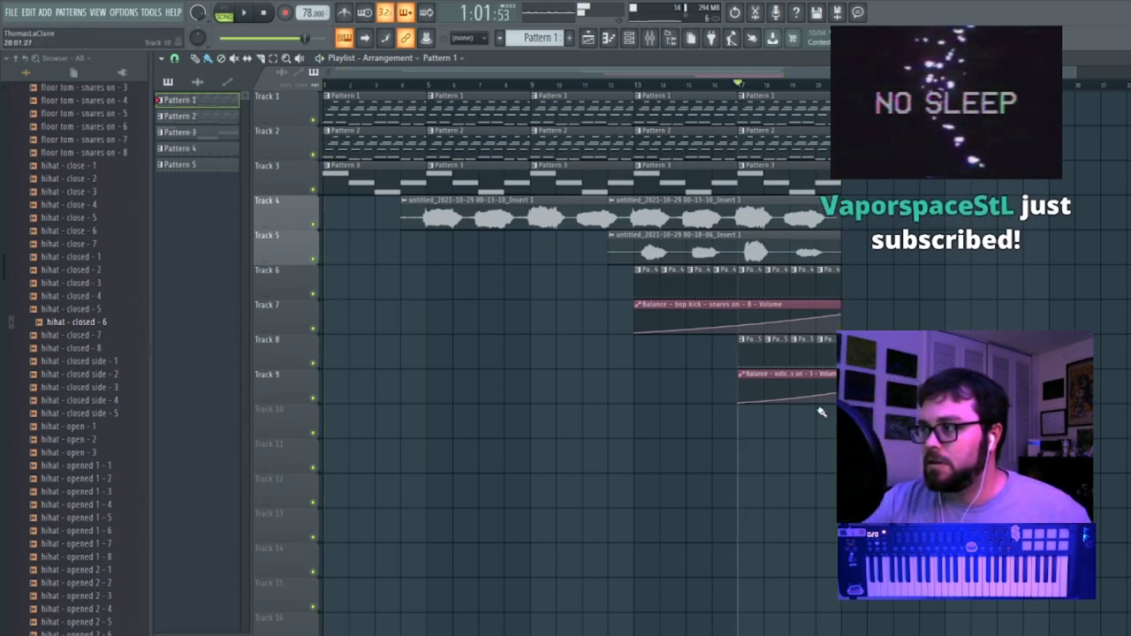
Find FLS_Crash 07c in the Legacy drum kits under Drum Kit 07 and add it to Track 10 at bar 21.
scroll(86, 413, up, 10)
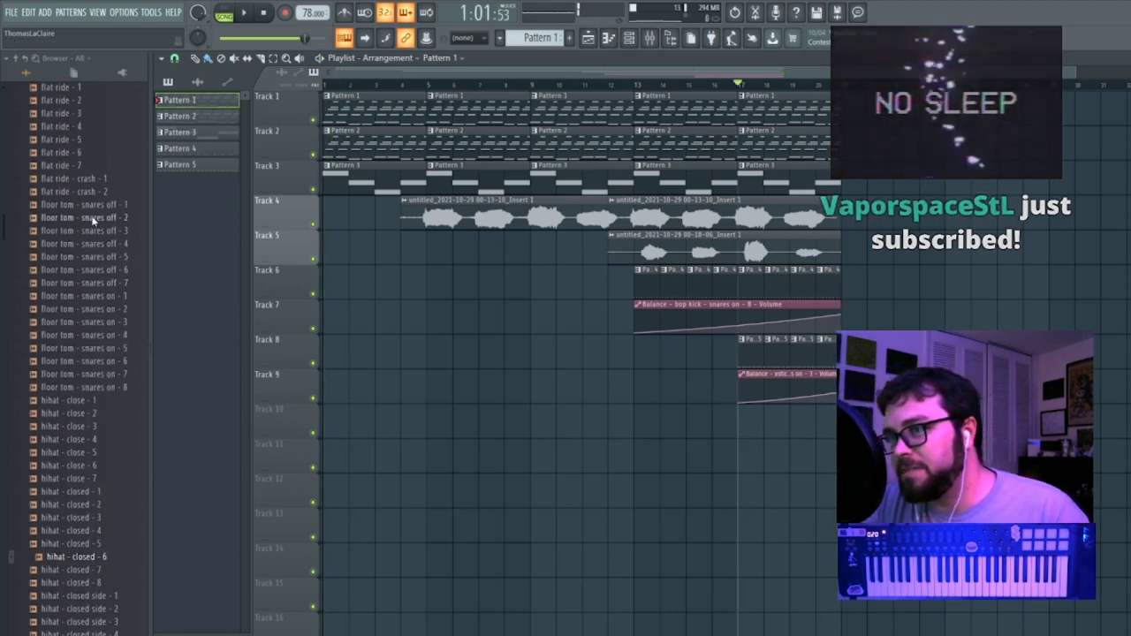
click(76, 321)
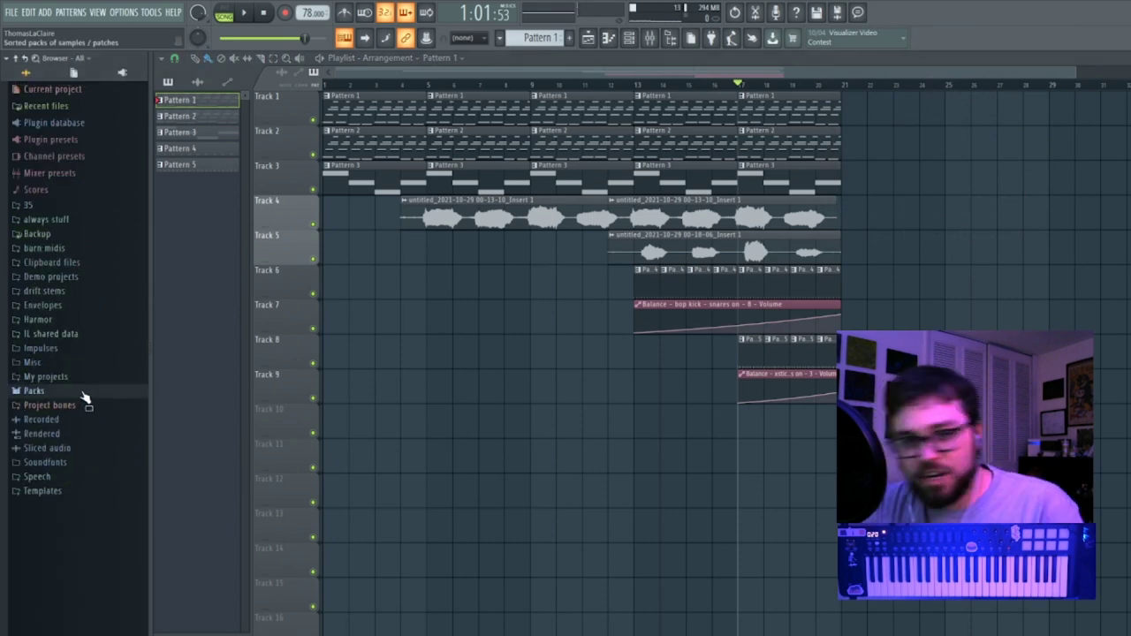
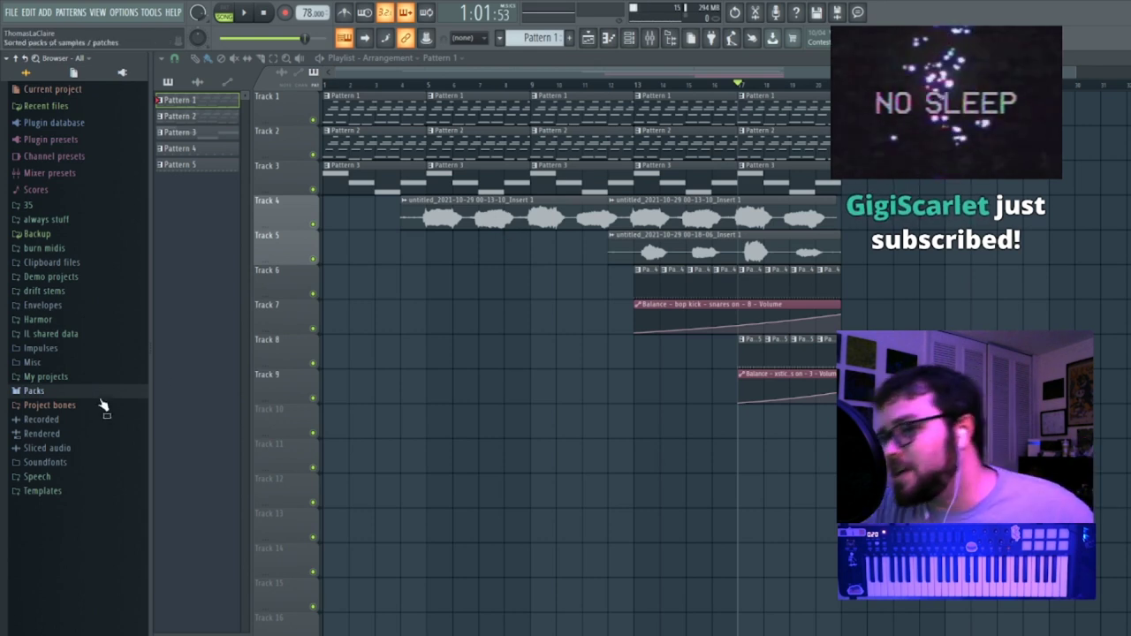
click(36, 390)
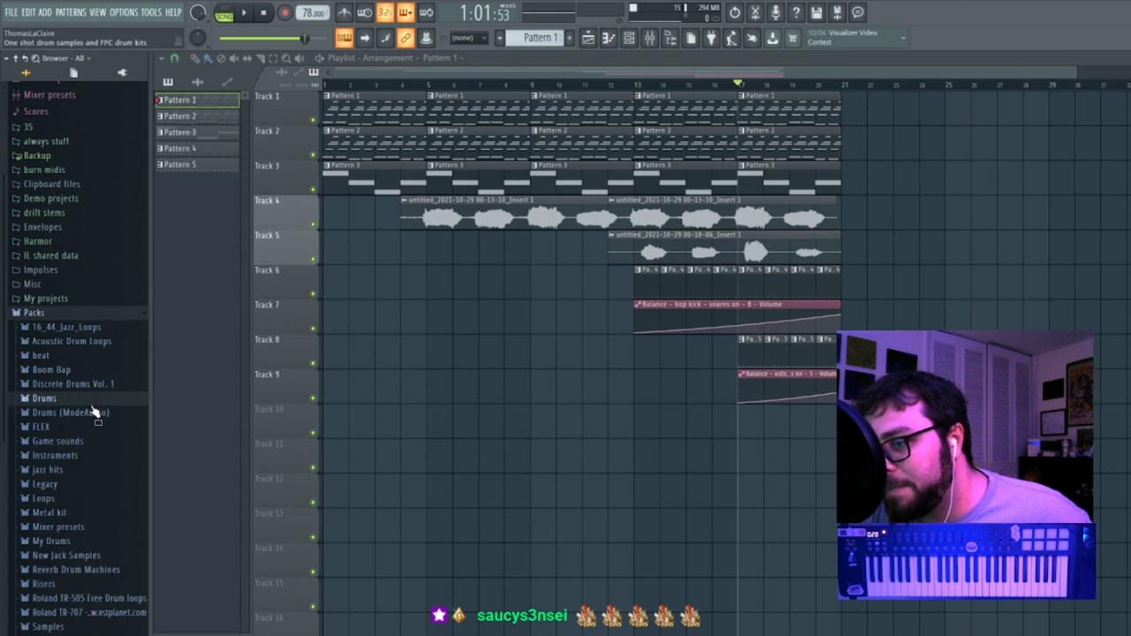
scroll(93, 409, down, 4)
click(82, 331)
scroll(86, 335, down, 2)
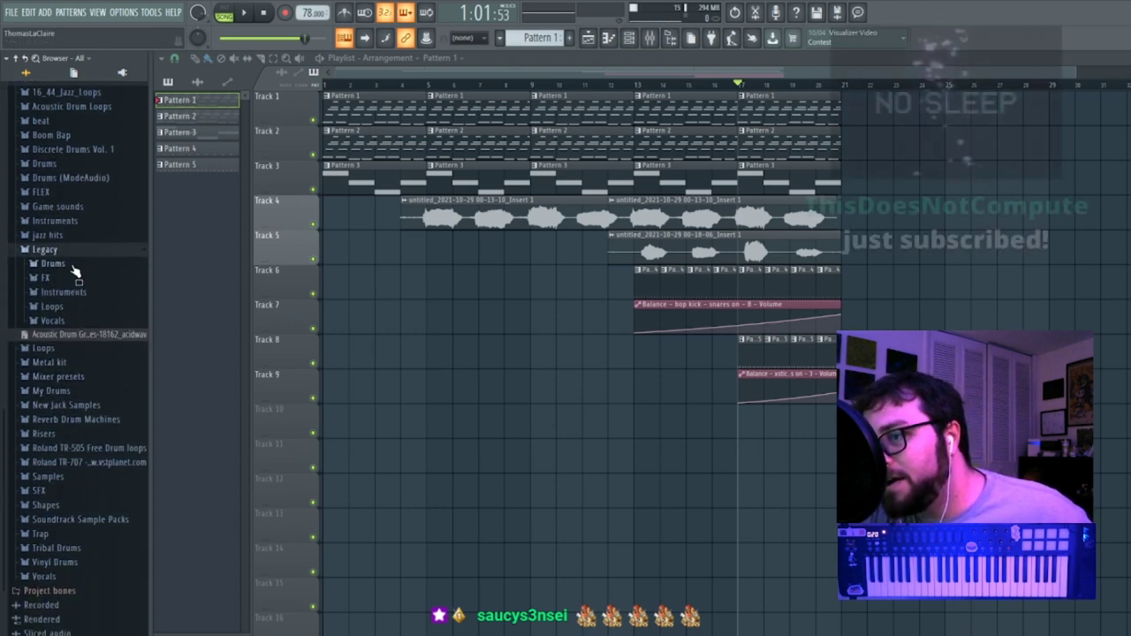
drag(75, 272, 88, 353)
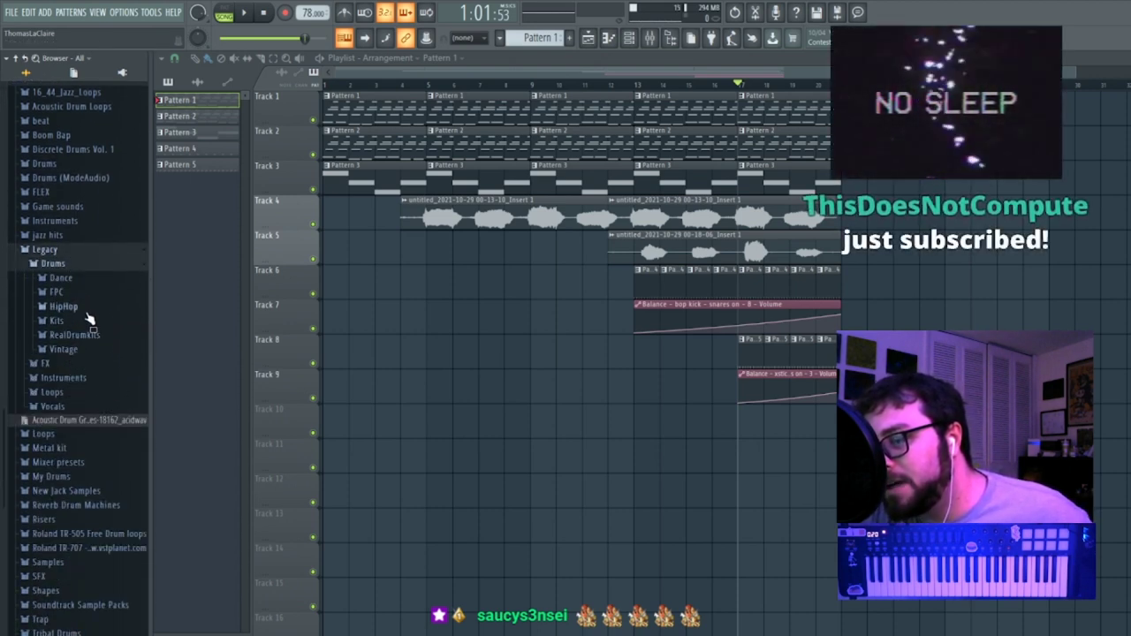
drag(69, 327, 110, 391)
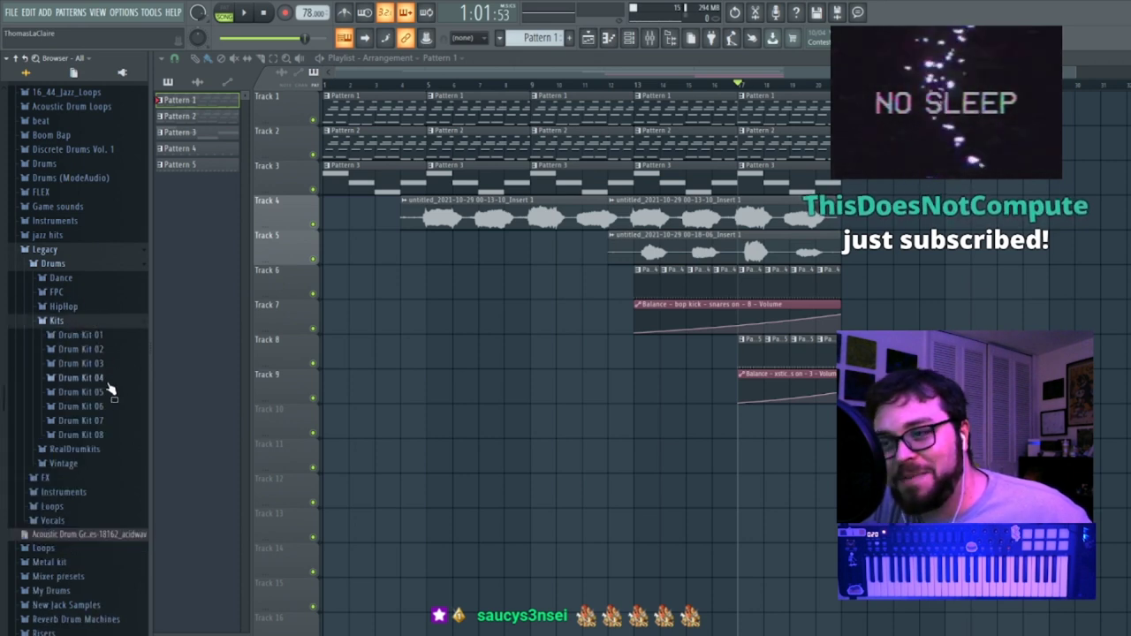
drag(98, 429, 850, 422)
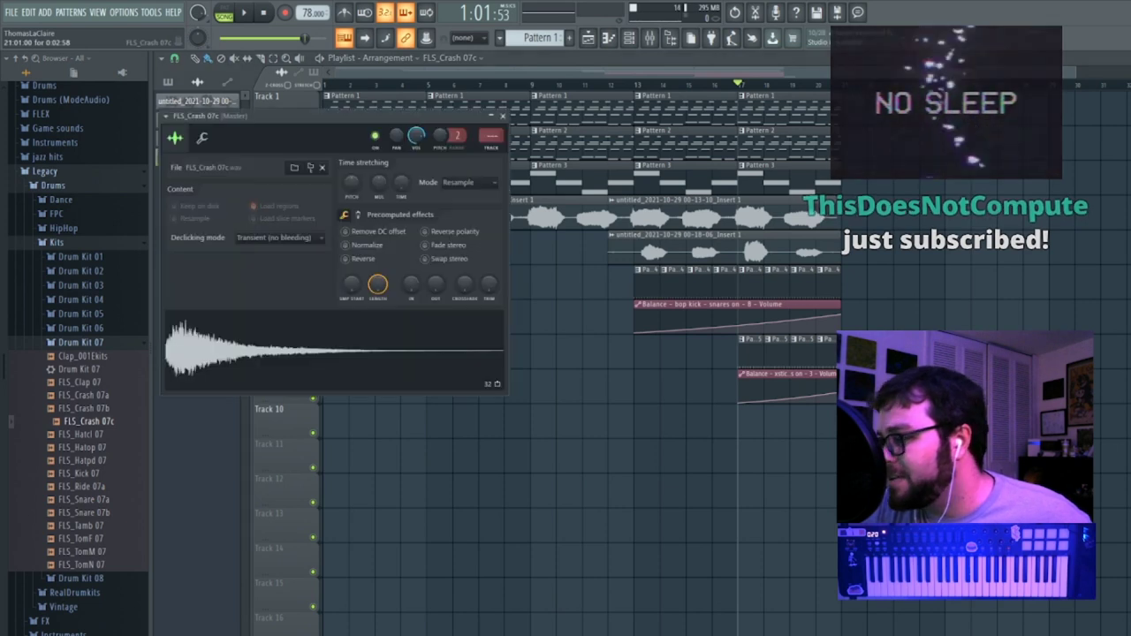
Reverse the FLS_Crash 07c sample and time-stretch it to 3 bars.
click(346, 258)
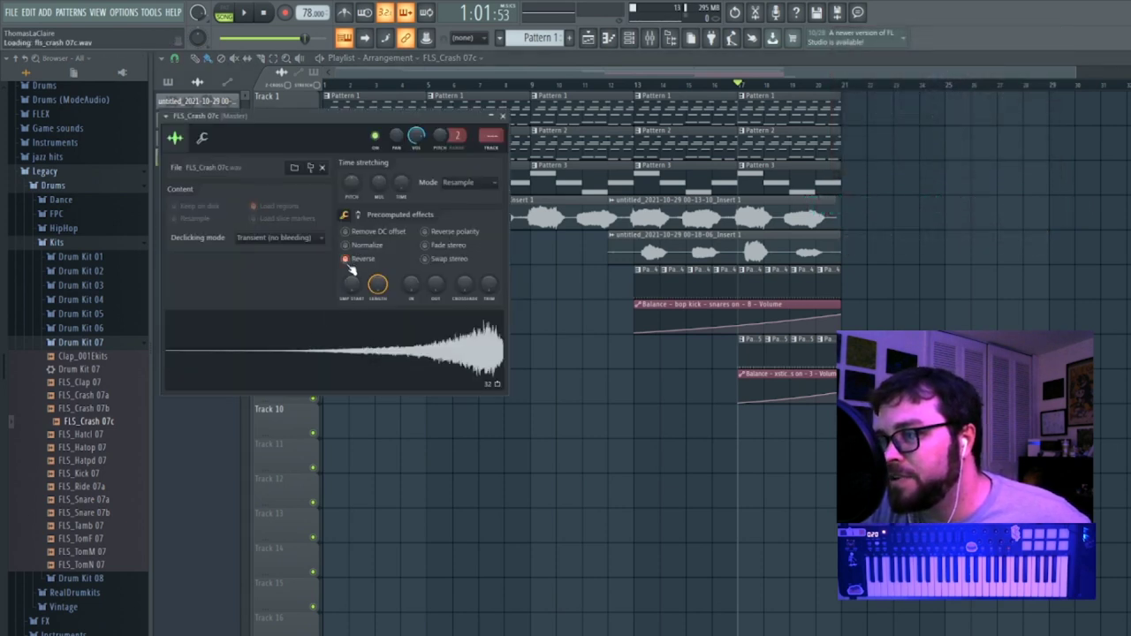
right_click(404, 194)
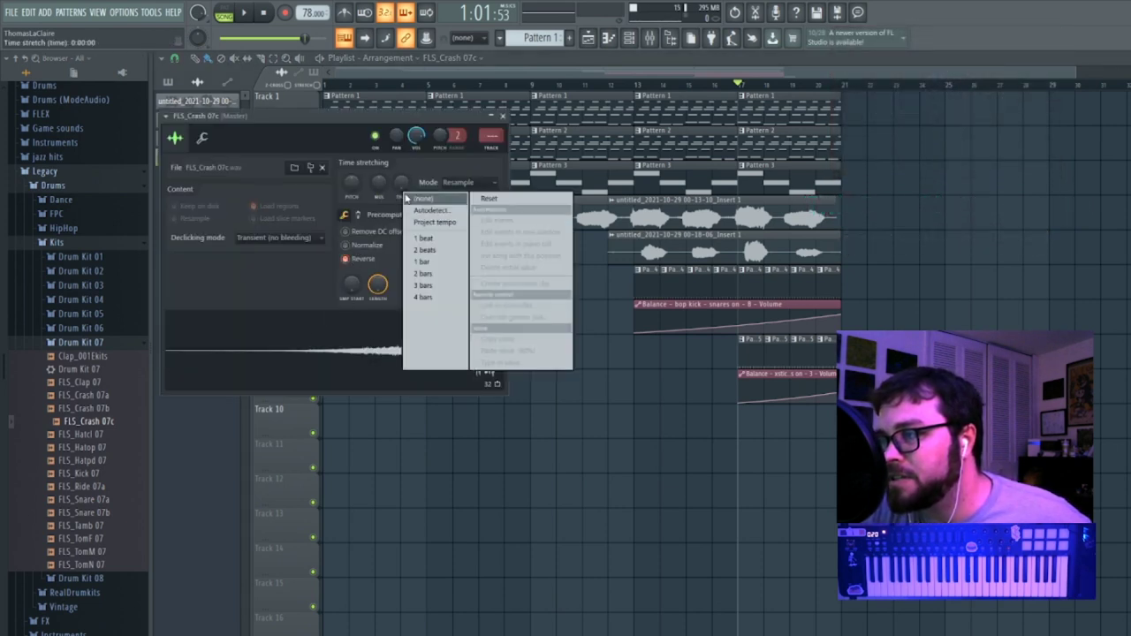
click(424, 285)
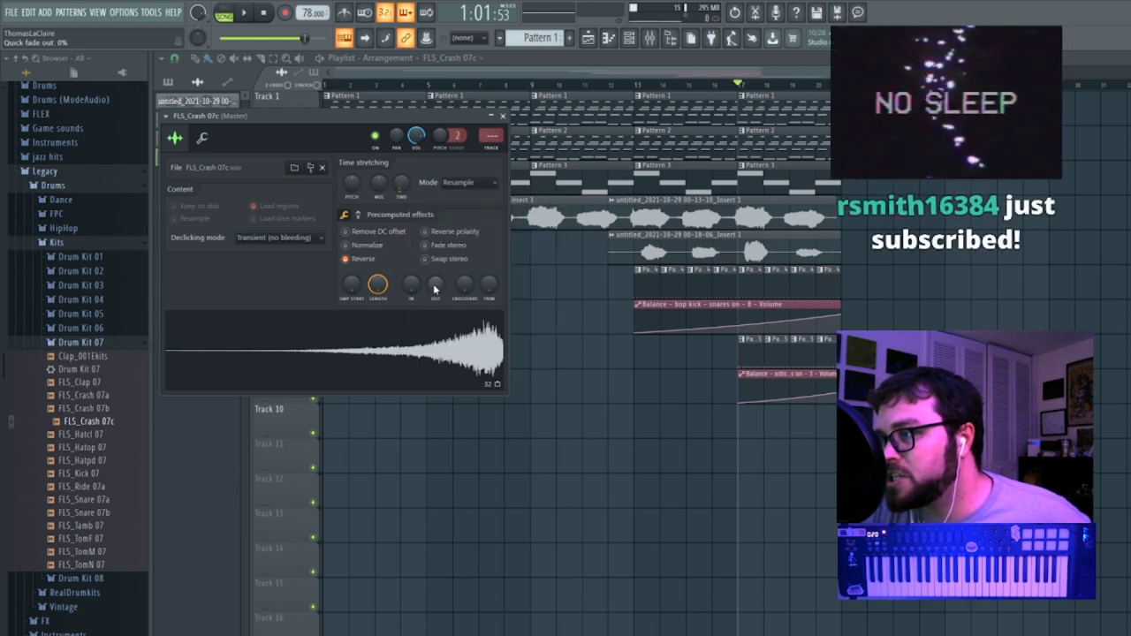
Place the reversed crash on Track 10 from bar 18 to 21 and lower its channel volume to about 27%.
click(870, 417)
double_click(809, 421)
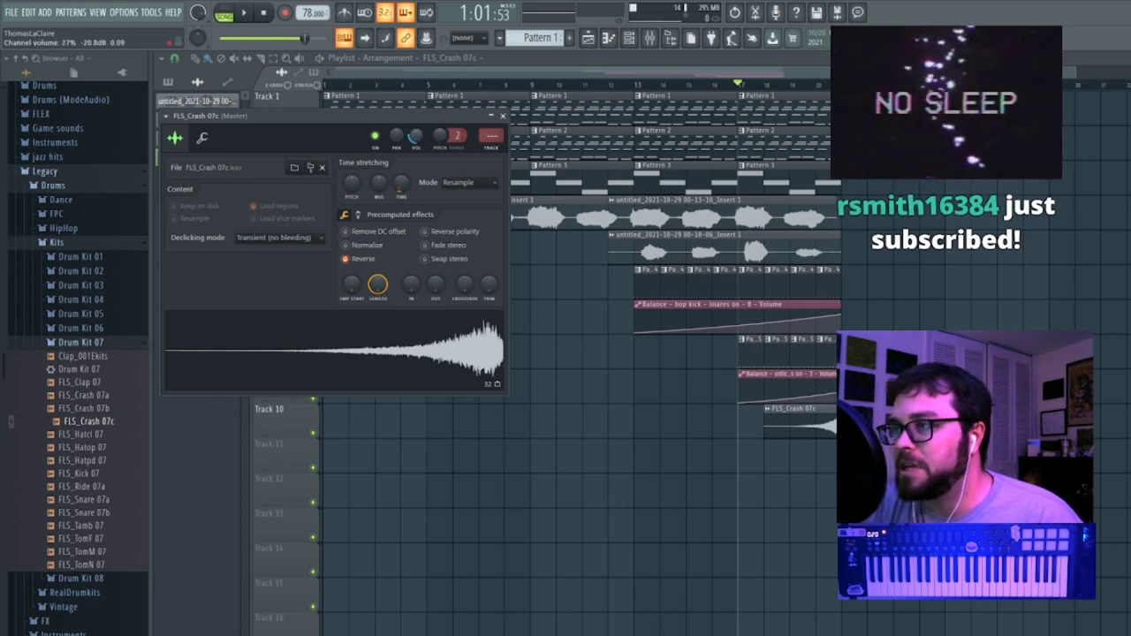
click(494, 150)
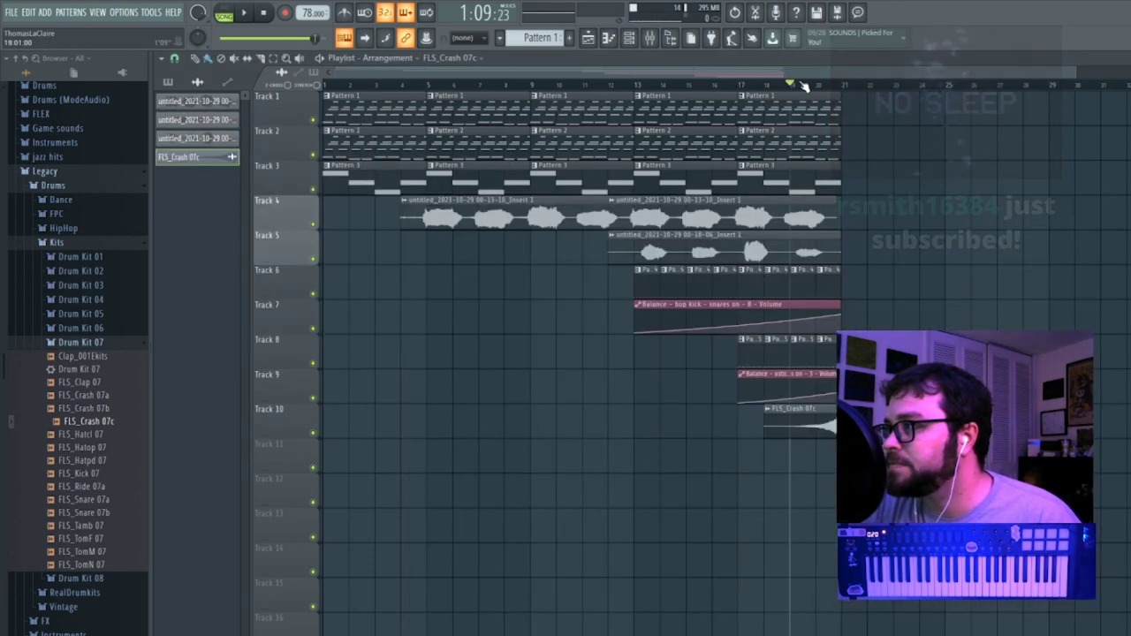
Play the ending, try a 2-beat time stretch on the reversed FLS_Crash 07c sample, and set its stretch to 1 bar.
key(space)
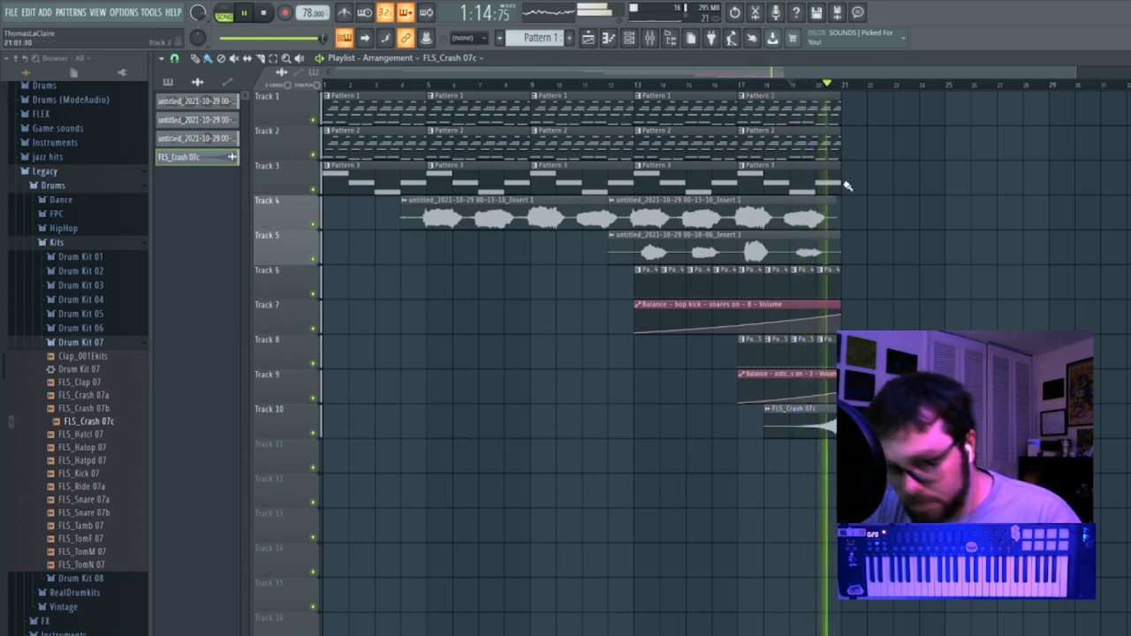
key(space)
double_click(806, 425)
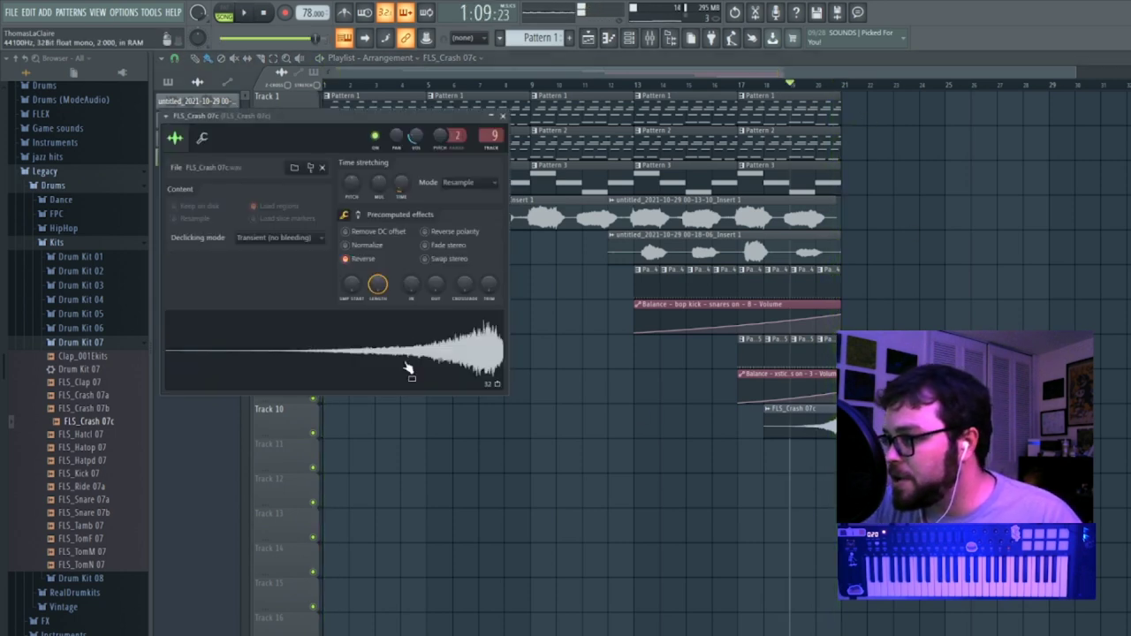
right_click(403, 189)
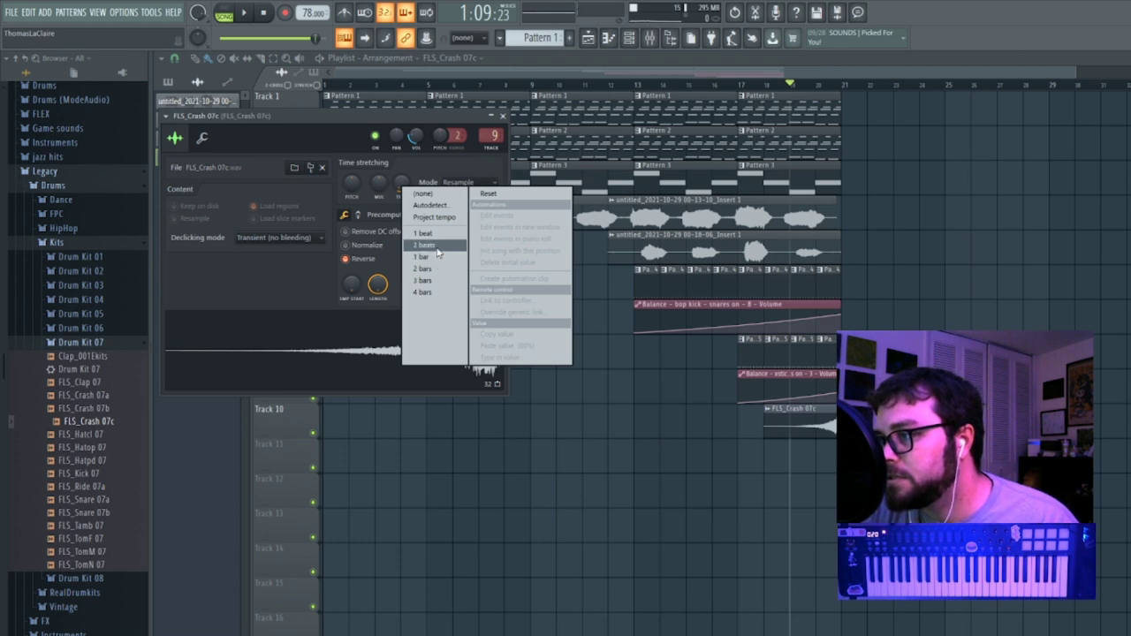
click(435, 246)
right_click(403, 189)
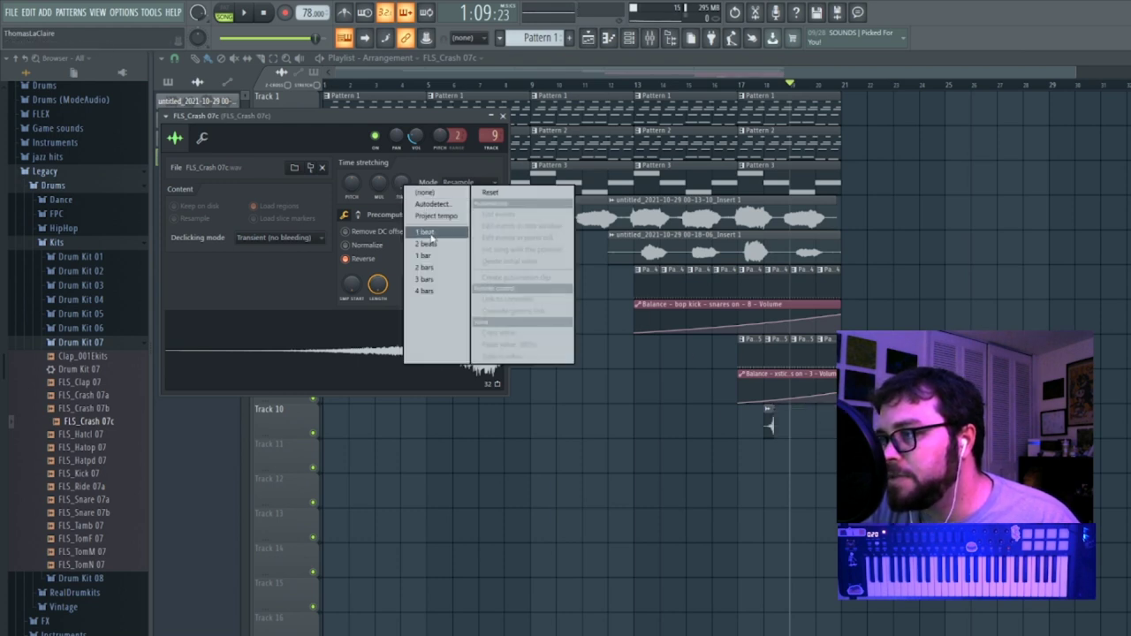
click(431, 255)
Move the shortened reversed crash on Track 10 to bar 20 and play the ending to check it.
drag(773, 422, 822, 414)
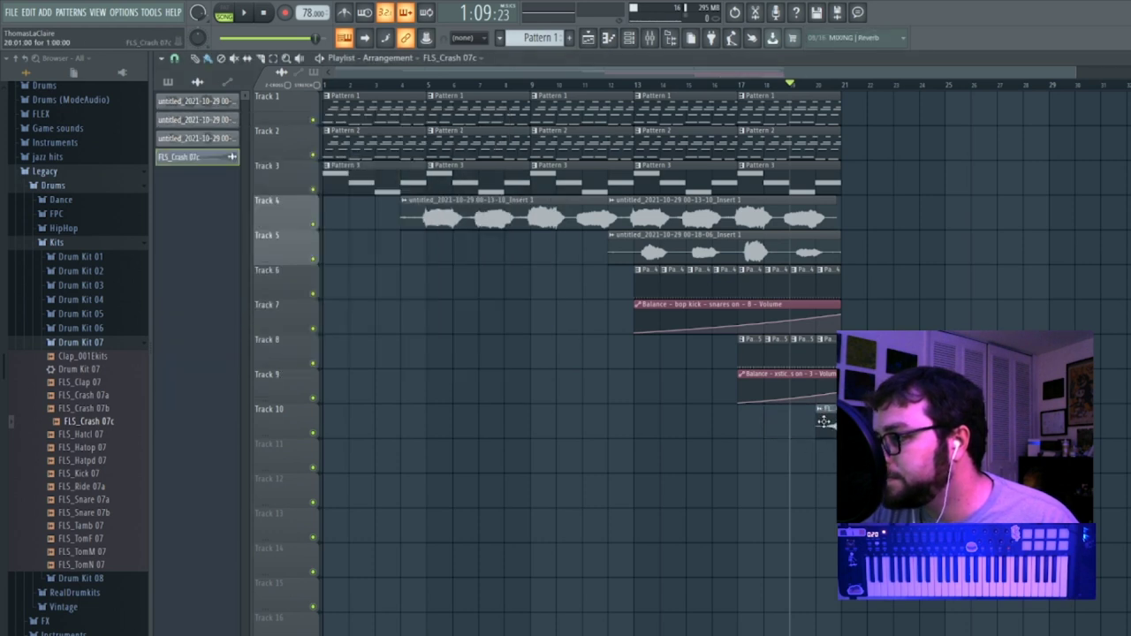
key(space)
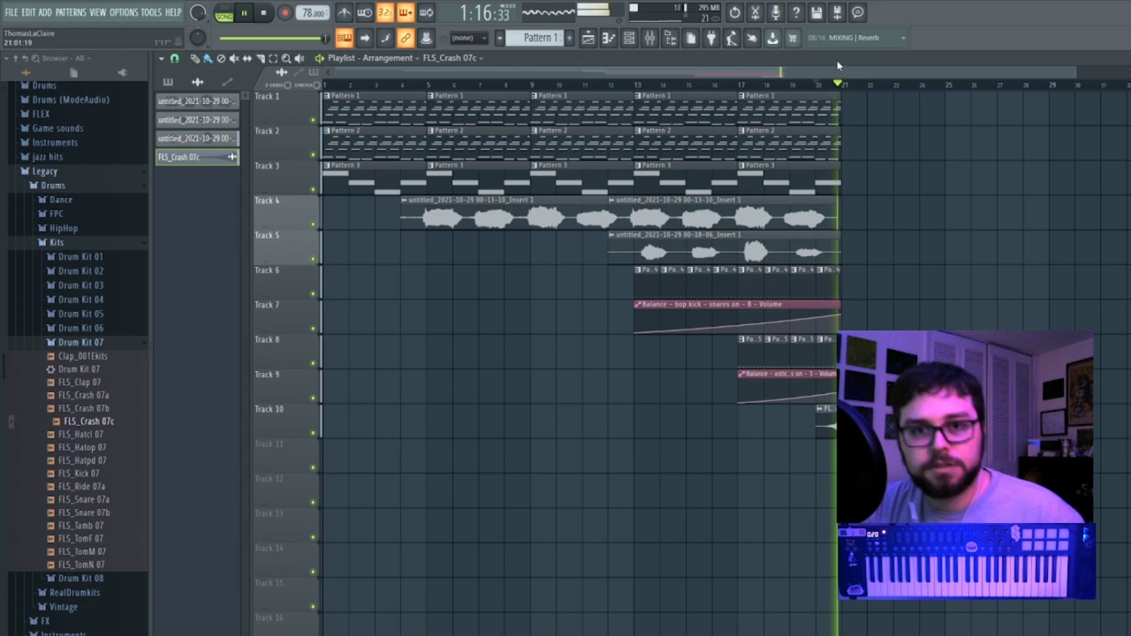
key(space)
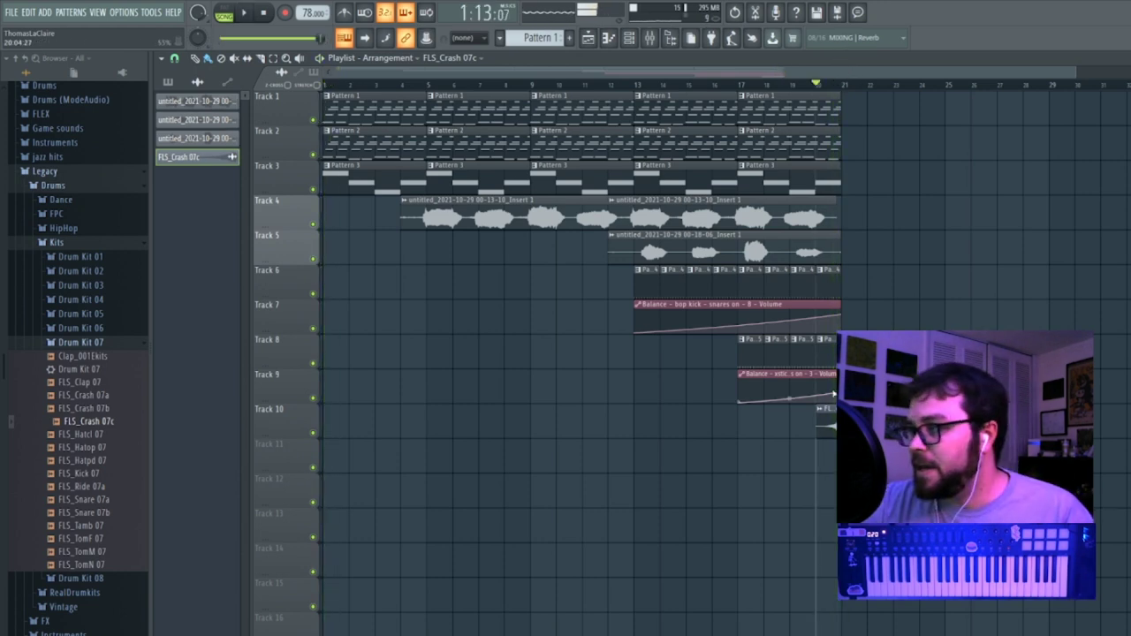
Select all playlist clips and sync the time stretching of both vocal recordings to the project tempo.
key(ctrl+a)
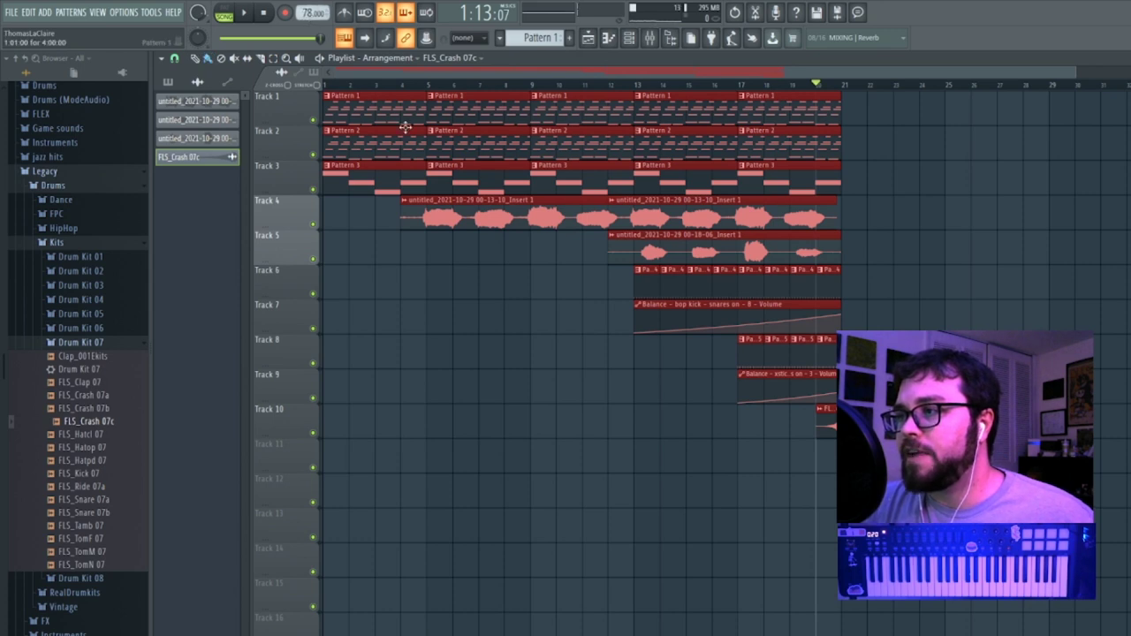
double_click(462, 217)
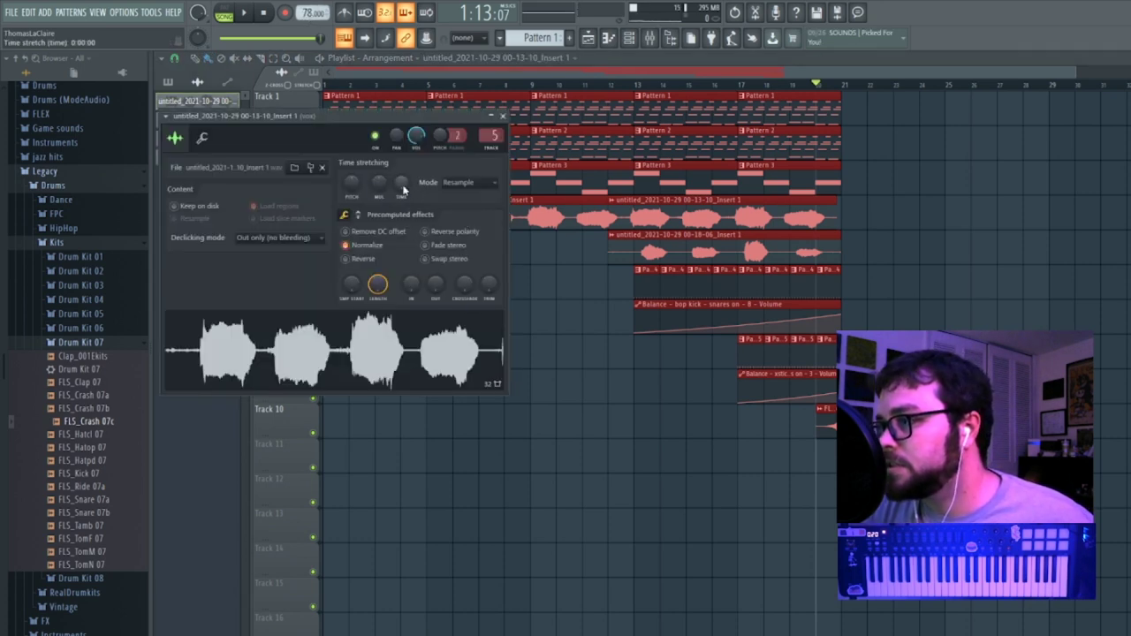
right_click(403, 190)
click(445, 207)
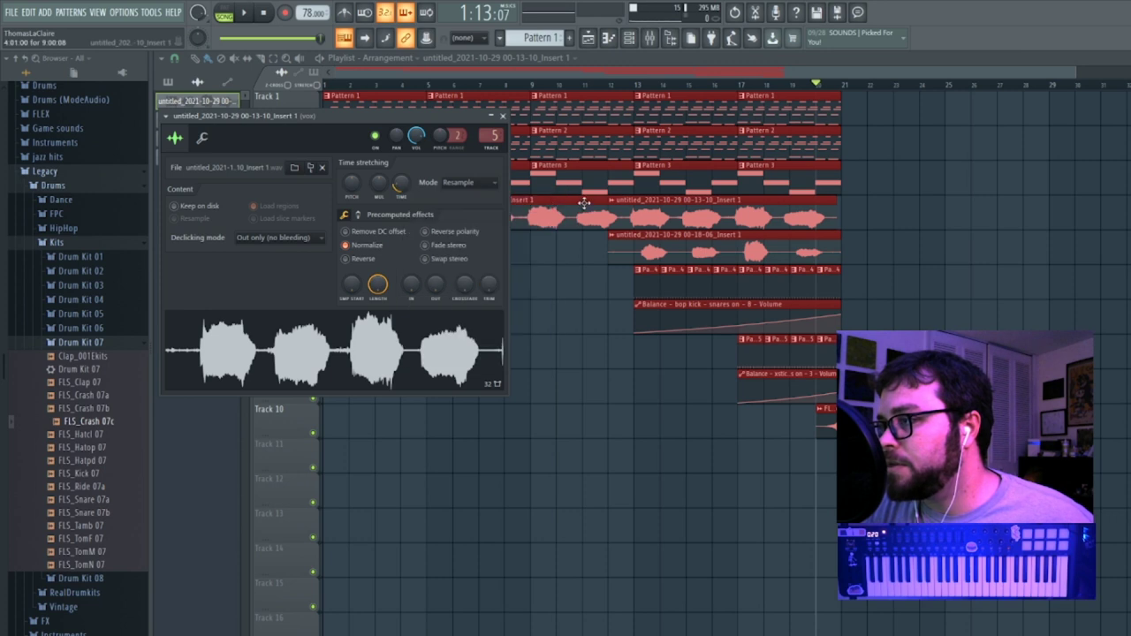
click(676, 259)
double_click(649, 246)
right_click(440, 216)
click(474, 254)
click(534, 148)
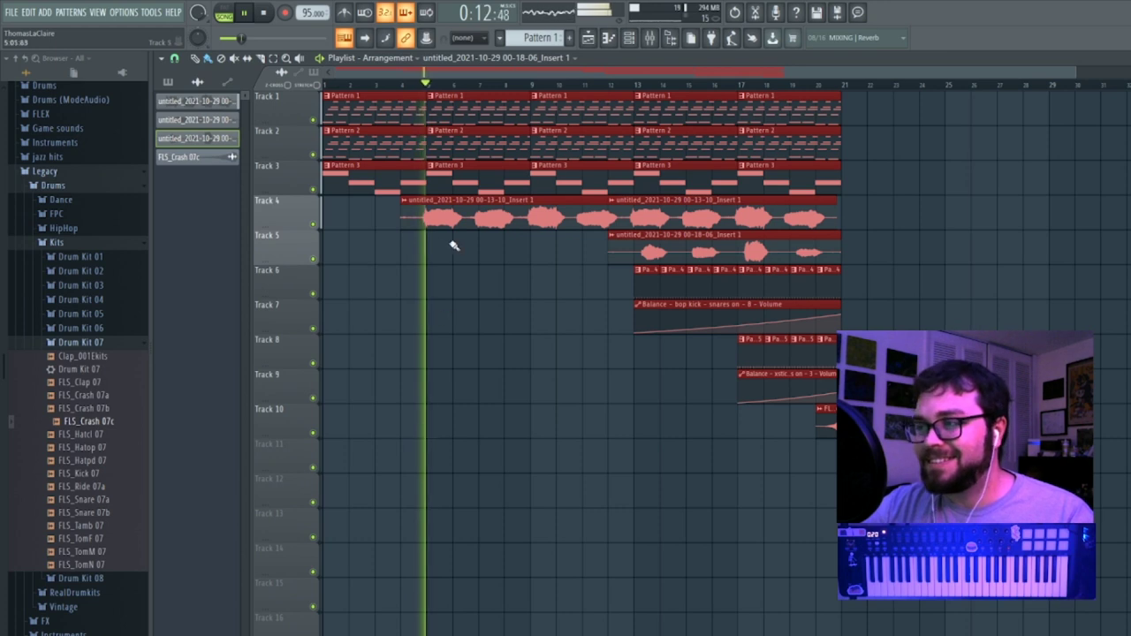
Set the time-stretching mode of both vocal recordings to Stretch and replay from bar 5.
double_click(466, 214)
click(468, 182)
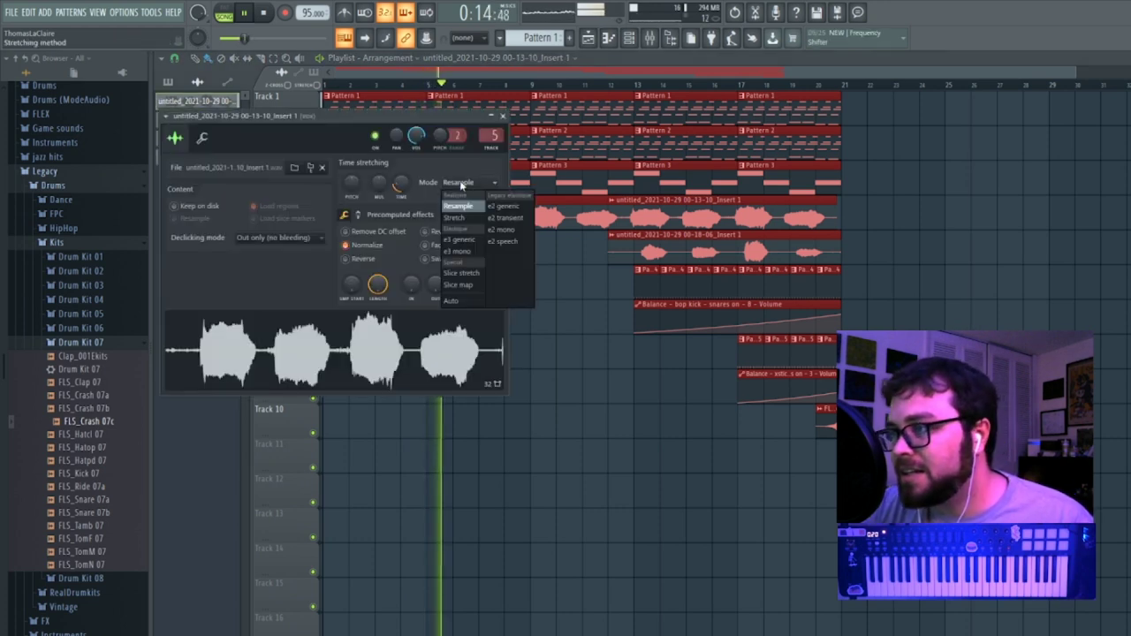
click(464, 222)
double_click(671, 251)
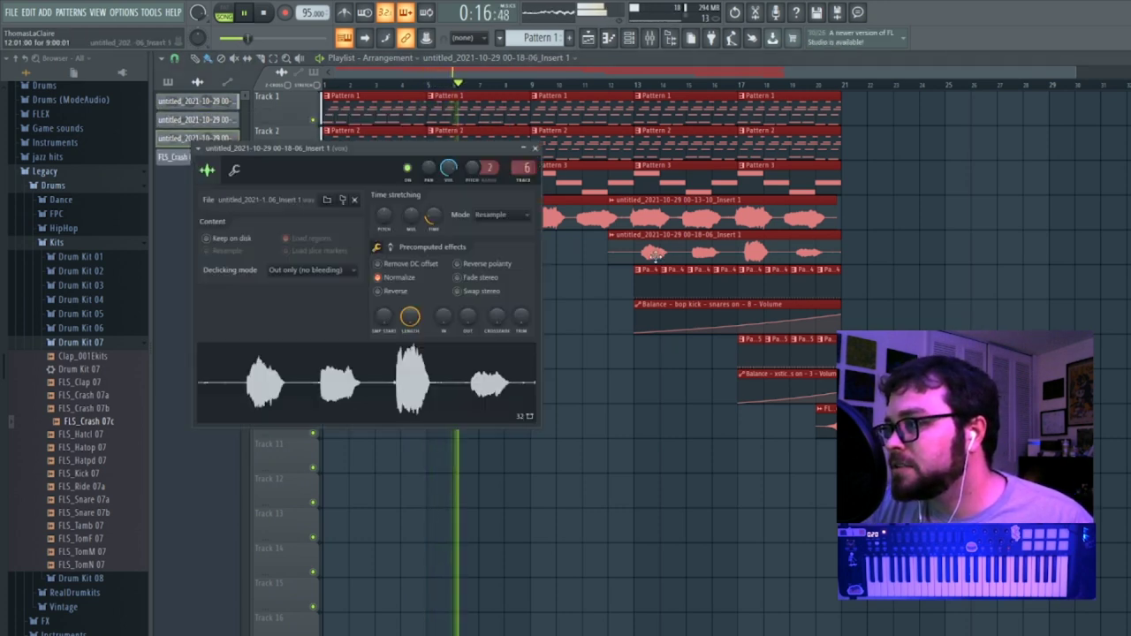
click(499, 214)
click(494, 253)
drag(468, 84, 423, 84)
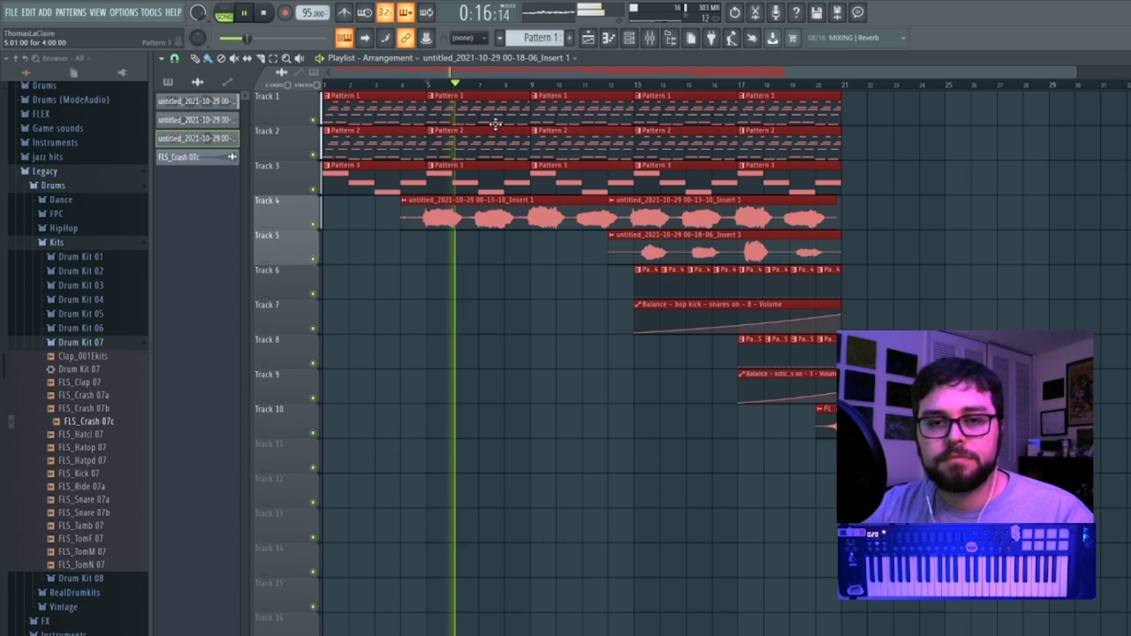
Try an 83 BPM tempo and the Track 5 vocal clip at bar 4, and move the clip back to bar 12.
key(space)
click(252, 16)
click(1018, 237)
right_click(1019, 239)
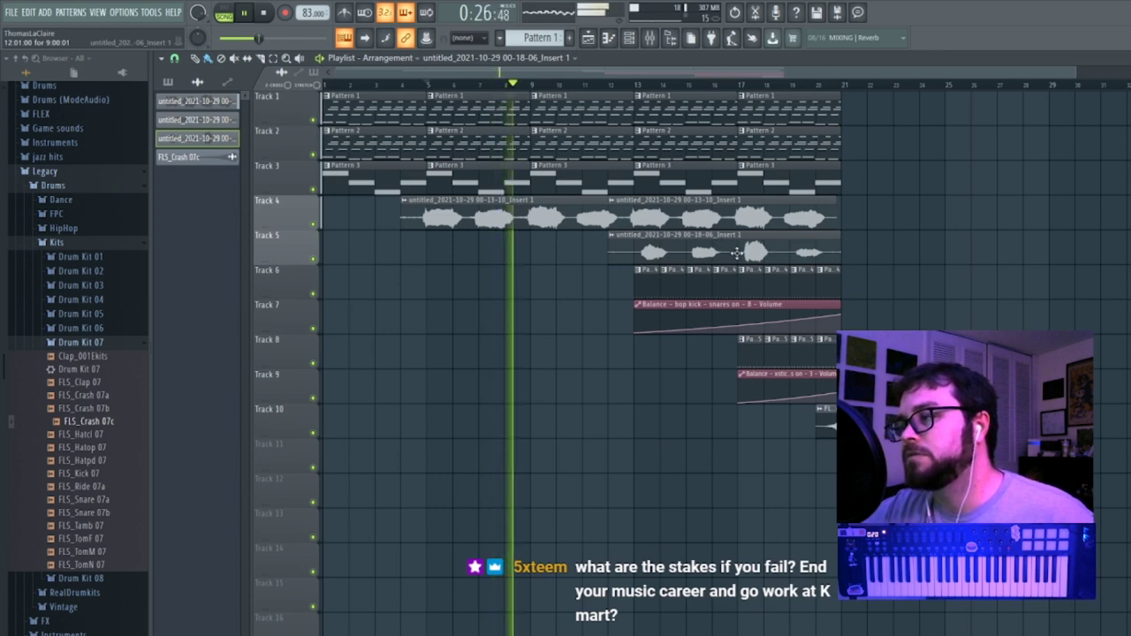
drag(712, 251, 450, 254)
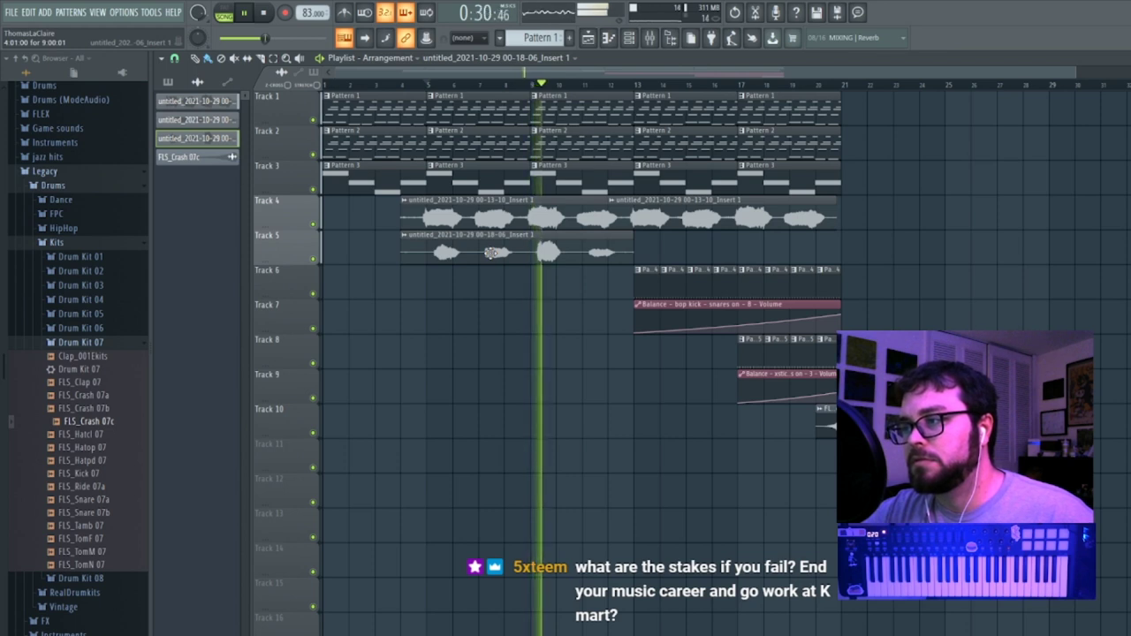
drag(493, 254, 703, 251)
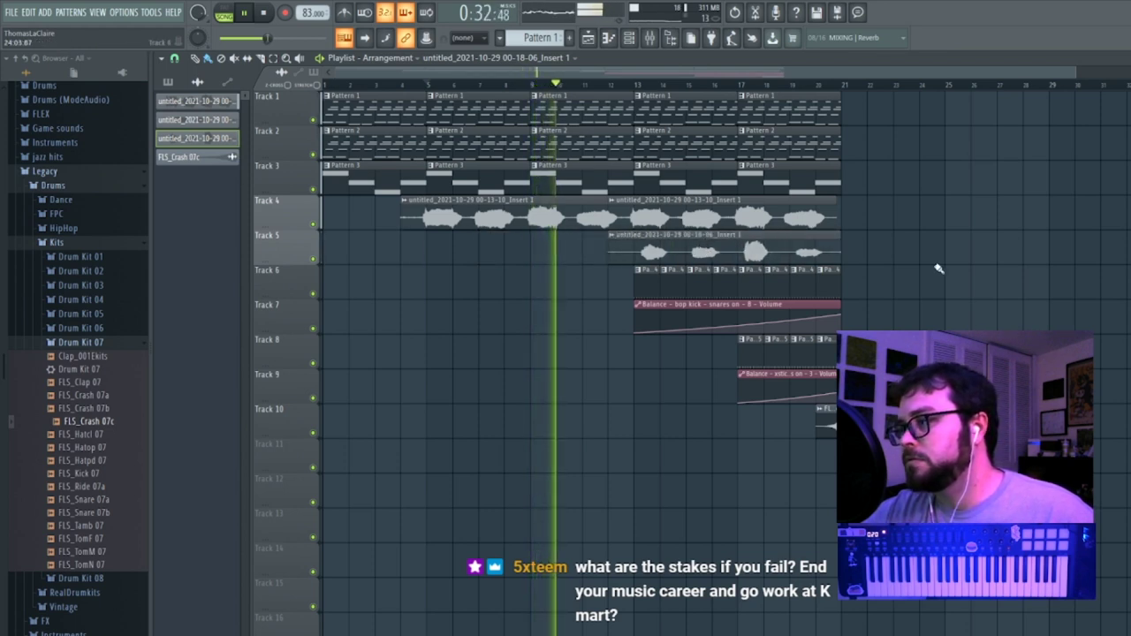
Delete the first three Pattern 2 clips on Track 2, clearing bars 1 to 12, and replay from bar 5.
right_click(574, 151)
right_click(482, 152)
right_click(402, 154)
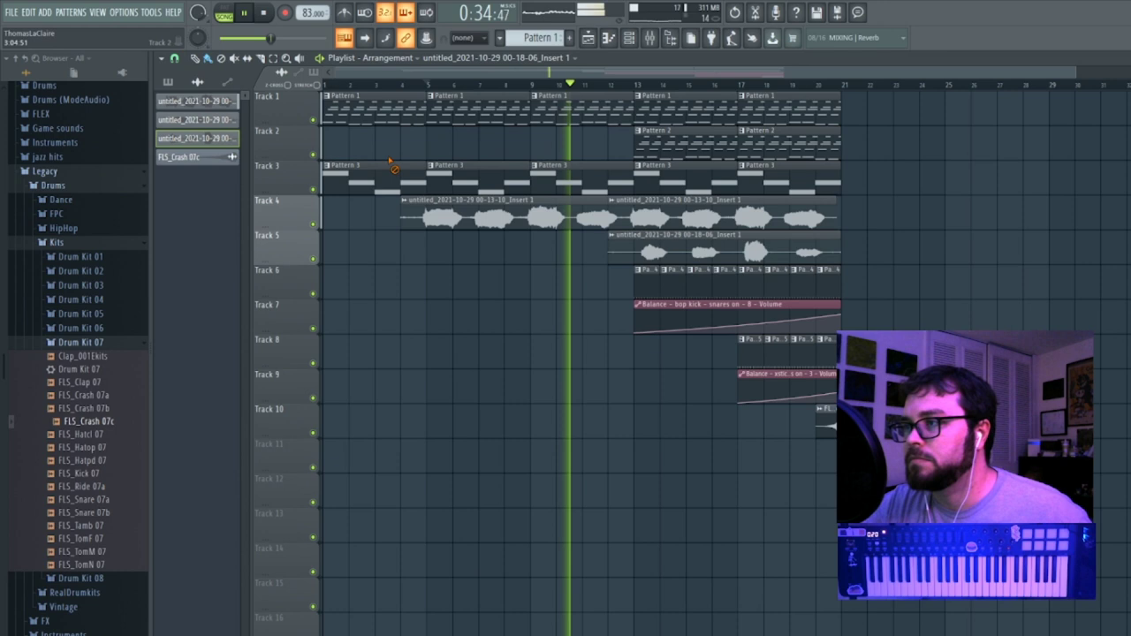
click(428, 85)
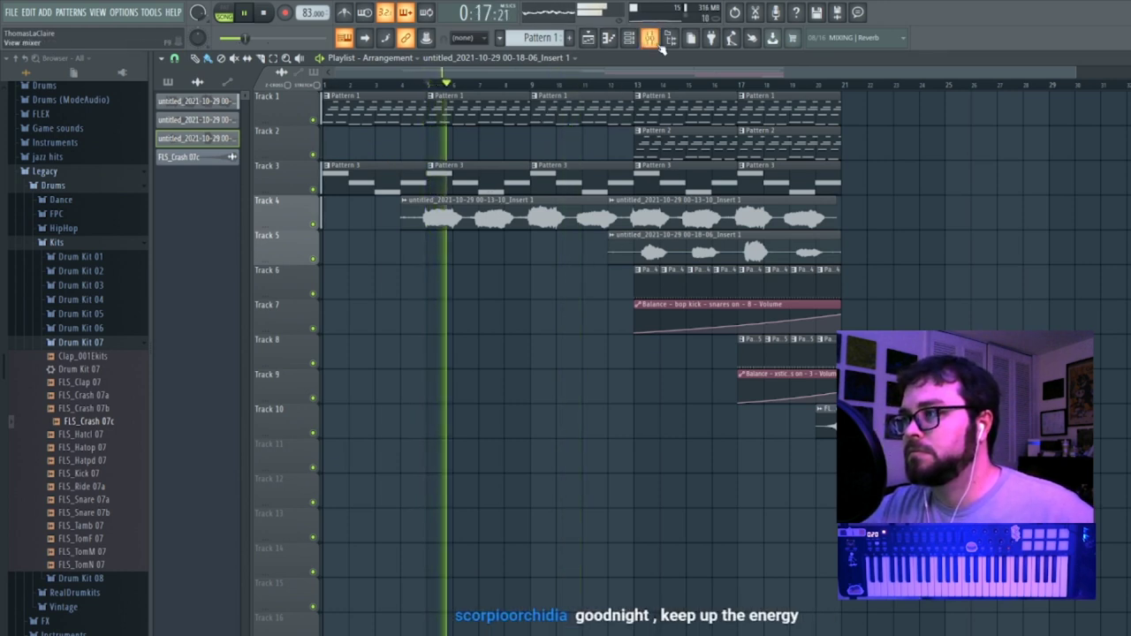
Lower the akai_steinway mixer track's volume and set the tempo to 78 BPM.
key(F9)
drag(504, 446, 503, 466)
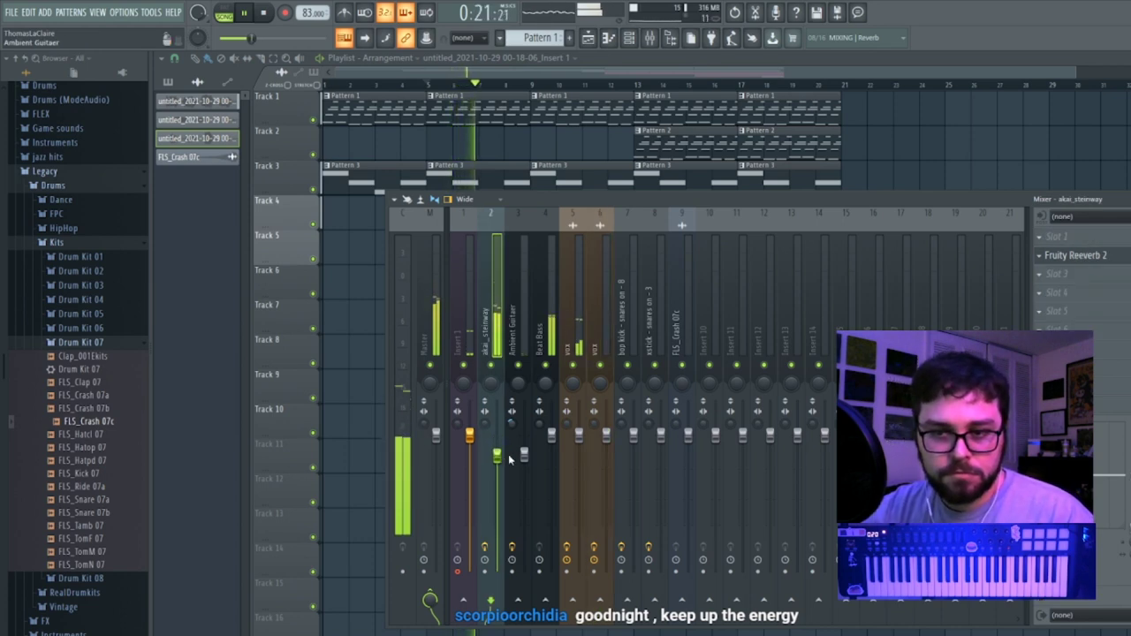
key(space)
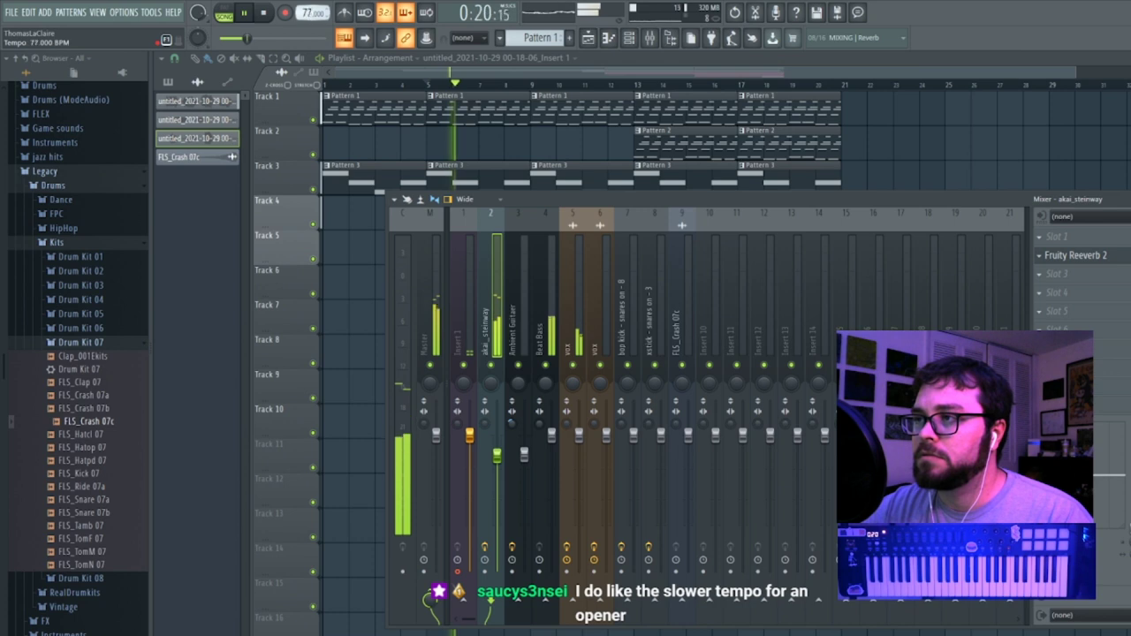
key(F9)
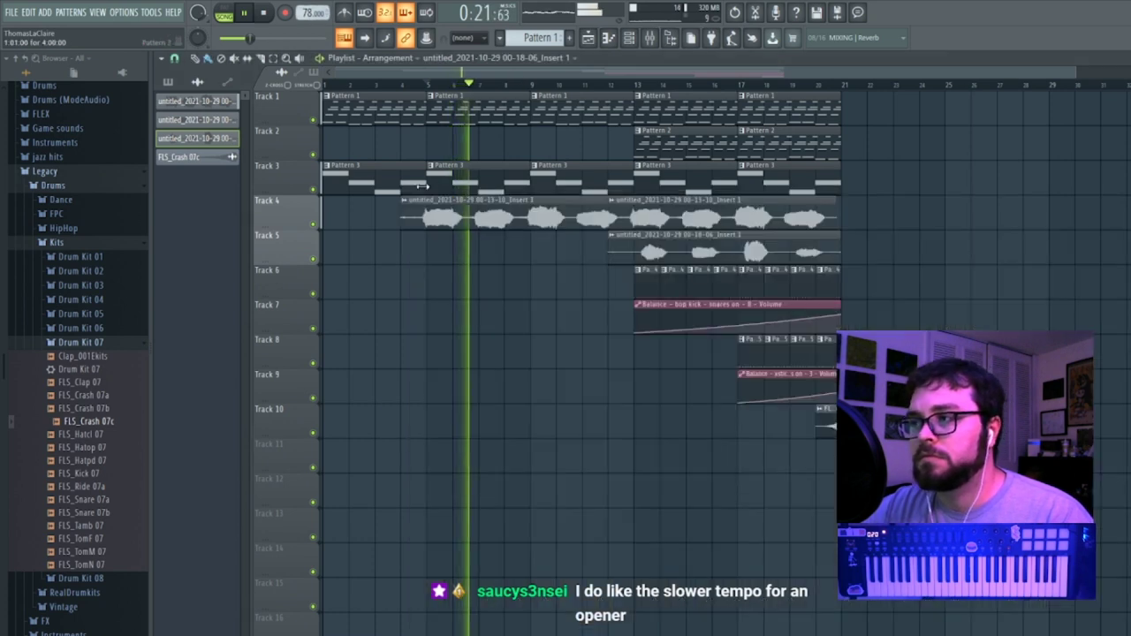
Delete the first Pattern 3 clip on Track 3 and replay the arrangement from bar 4.
click(429, 87)
click(418, 86)
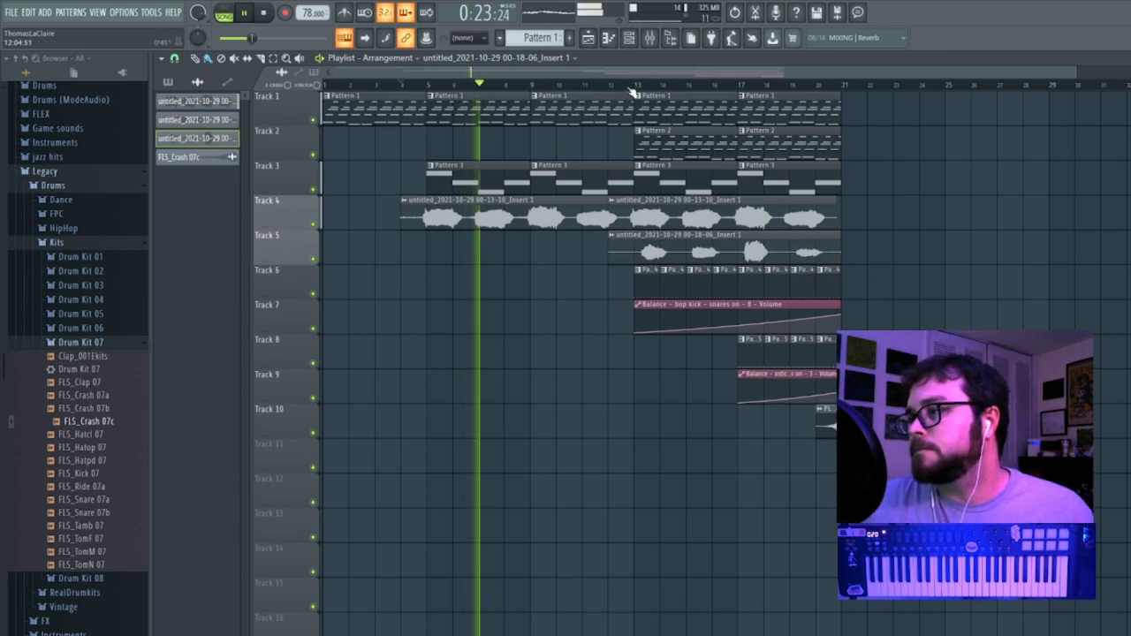
Collapse the Legacy folder under Packs in the sample browser.
scroll(70, 417, down, 1)
scroll(70, 417, down, 4)
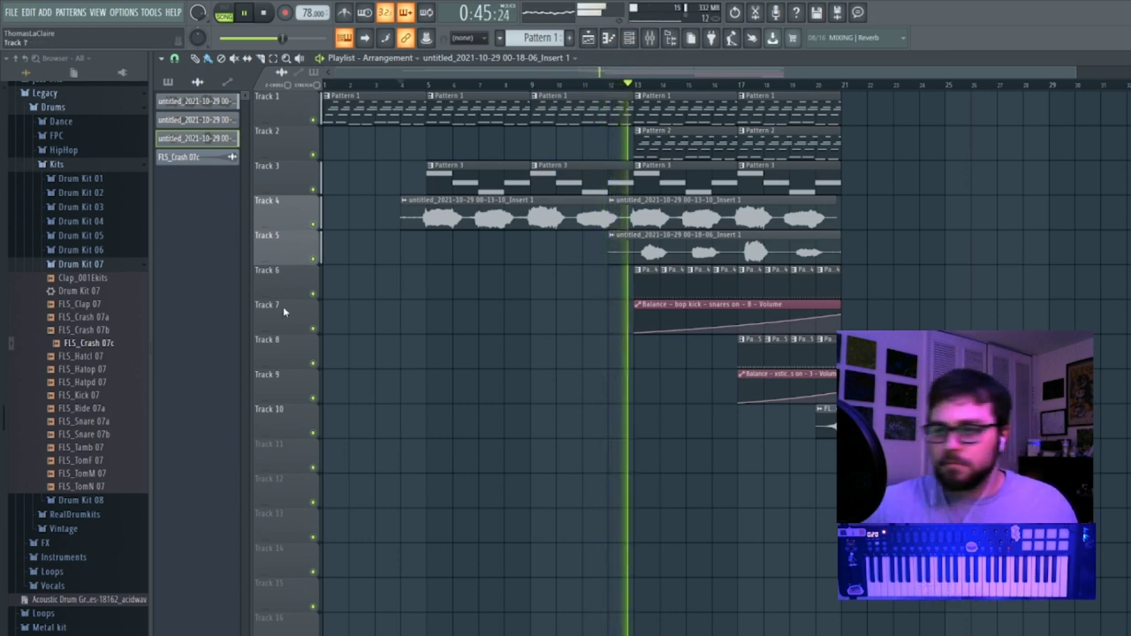
click(104, 99)
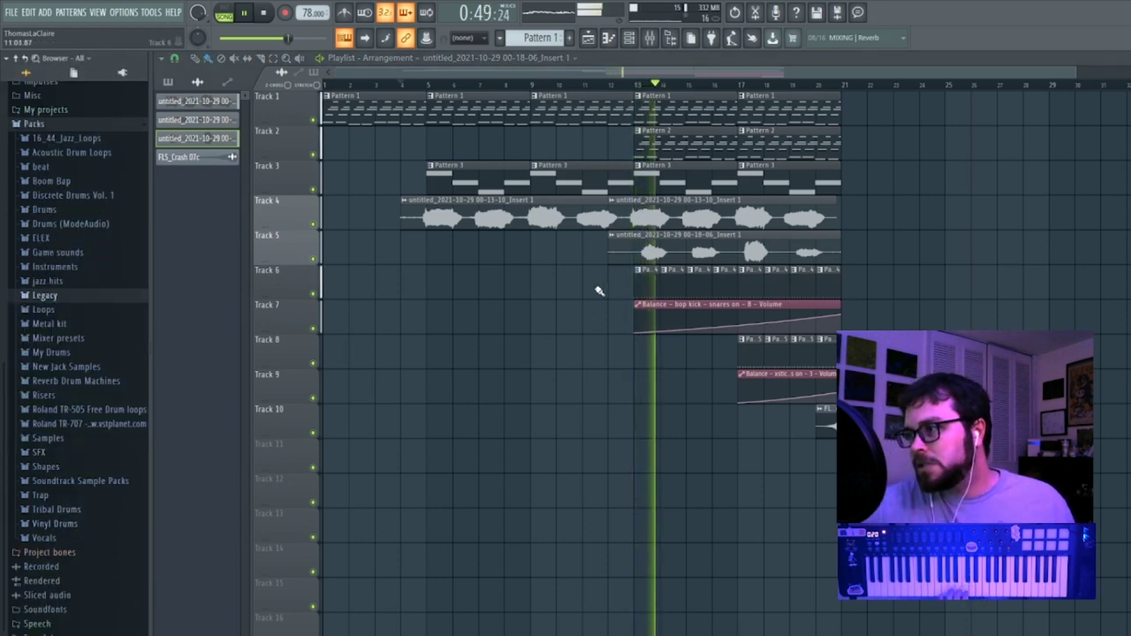
Inspect the levels and effects of both vox mixer tracks, and collapse the Packs folder in the browser.
click(651, 39)
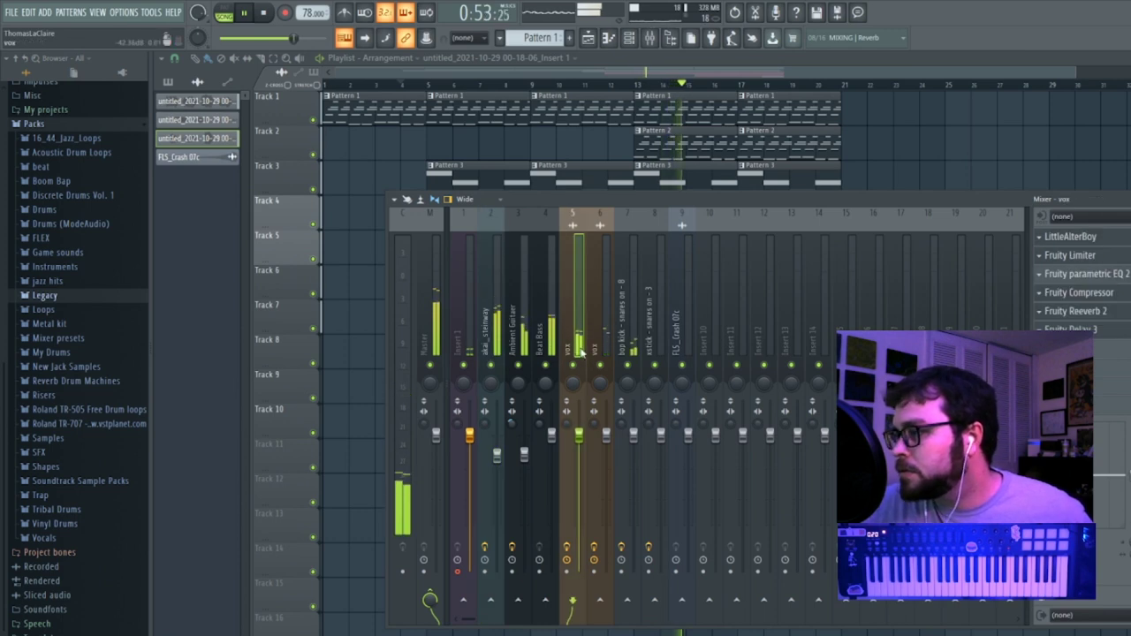
click(602, 340)
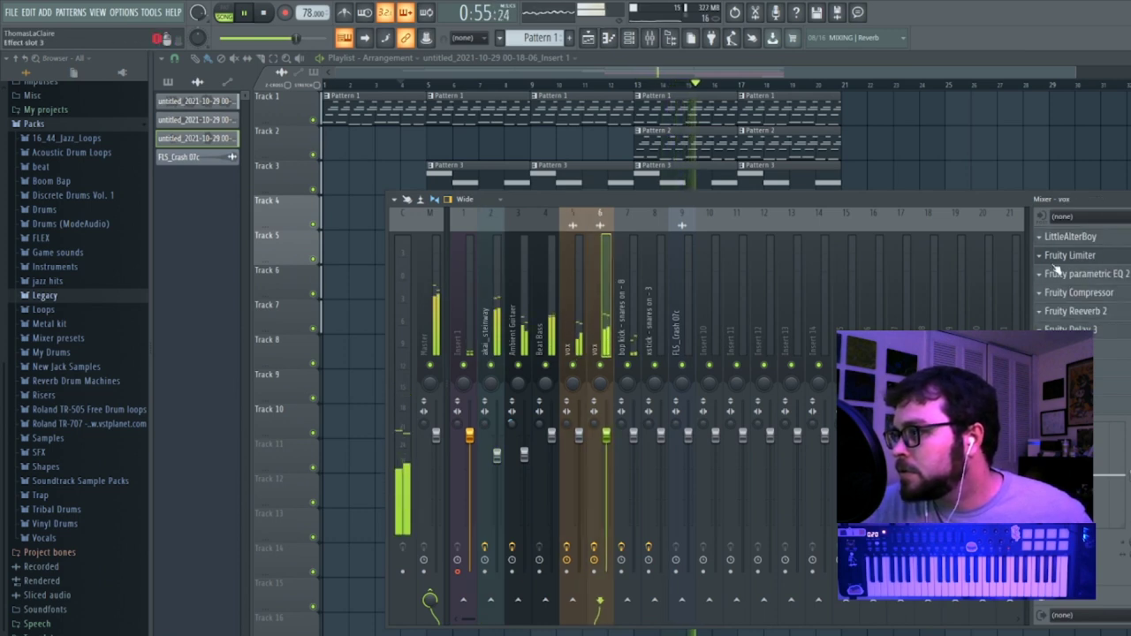
click(847, 73)
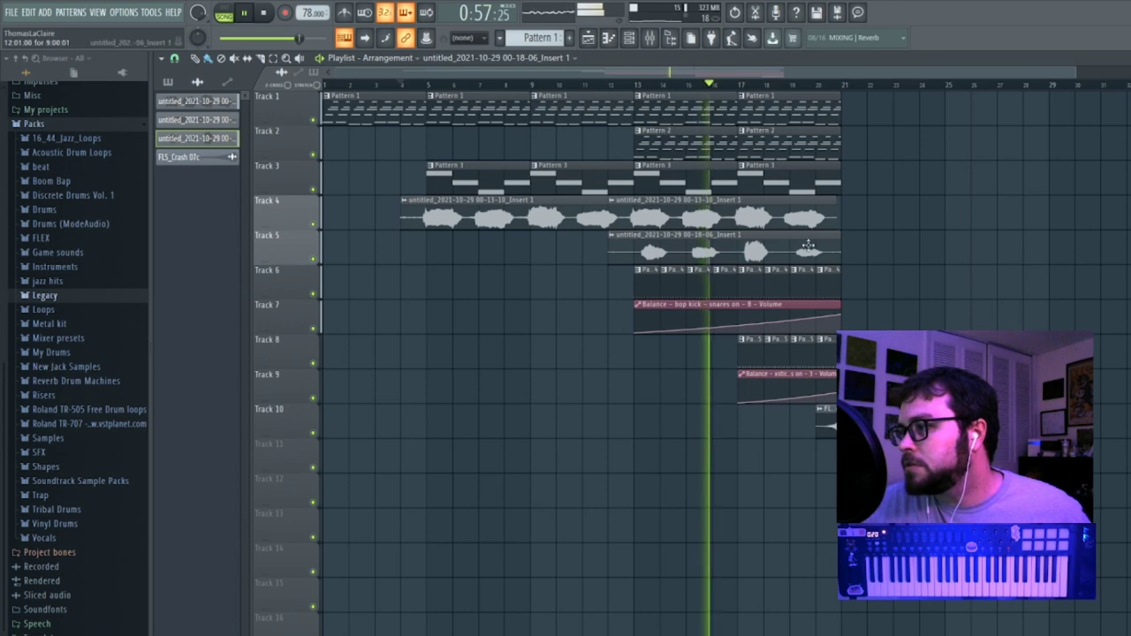
click(107, 129)
click(82, 140)
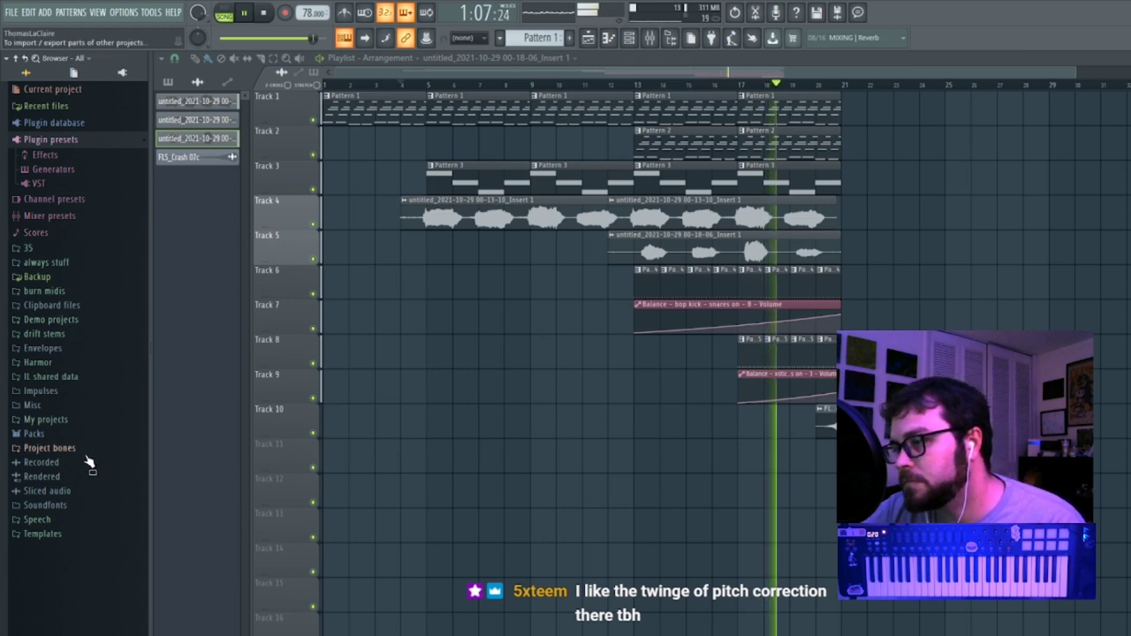
Bend the volume automation curves on Tracks 7 and 9 to rise slowly and steepen near bar 21, and replay.
drag(738, 326, 737, 330)
right_click(816, 323)
right_click(816, 397)
drag(841, 393, 840, 389)
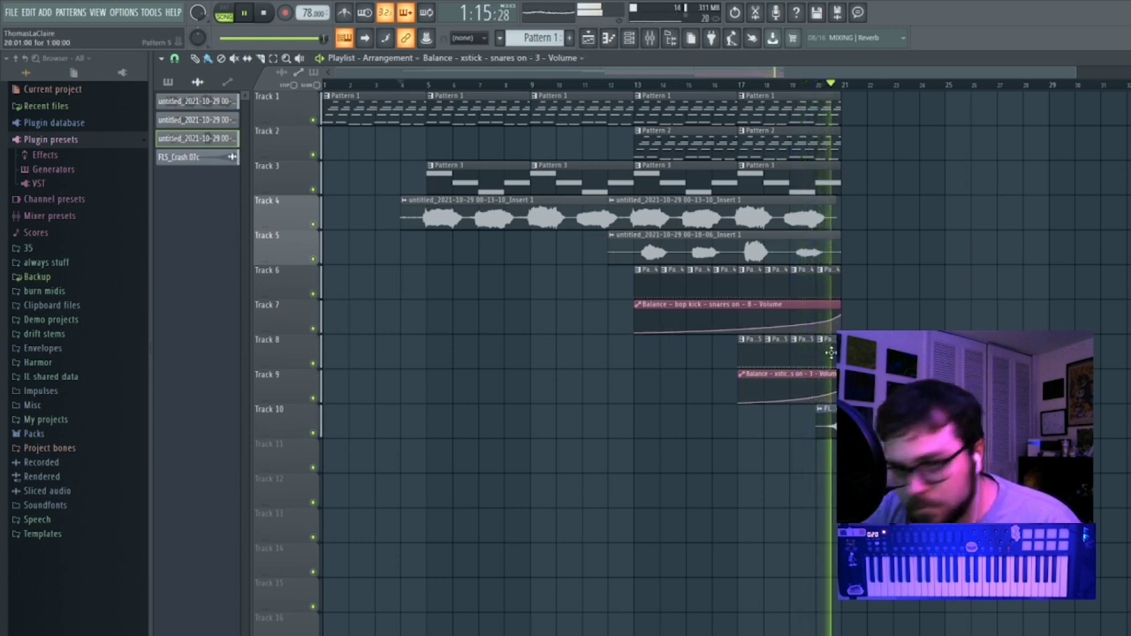
key(space)
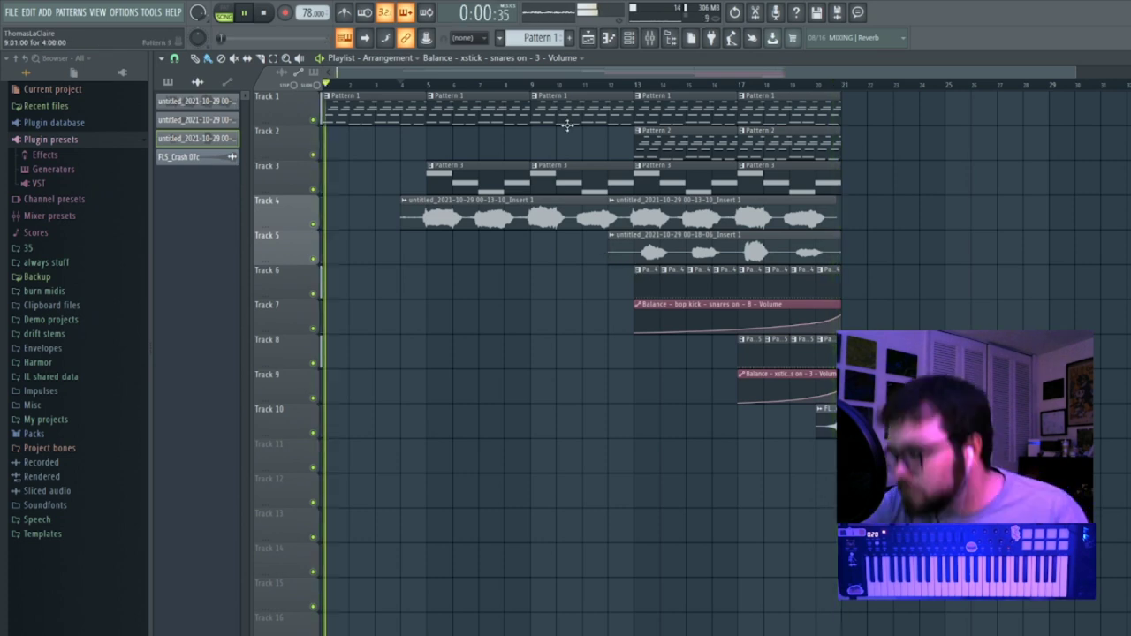
Lower the xstick mixer track's volume to about -3.8 dB and play from bar 17 to check the build.
click(651, 43)
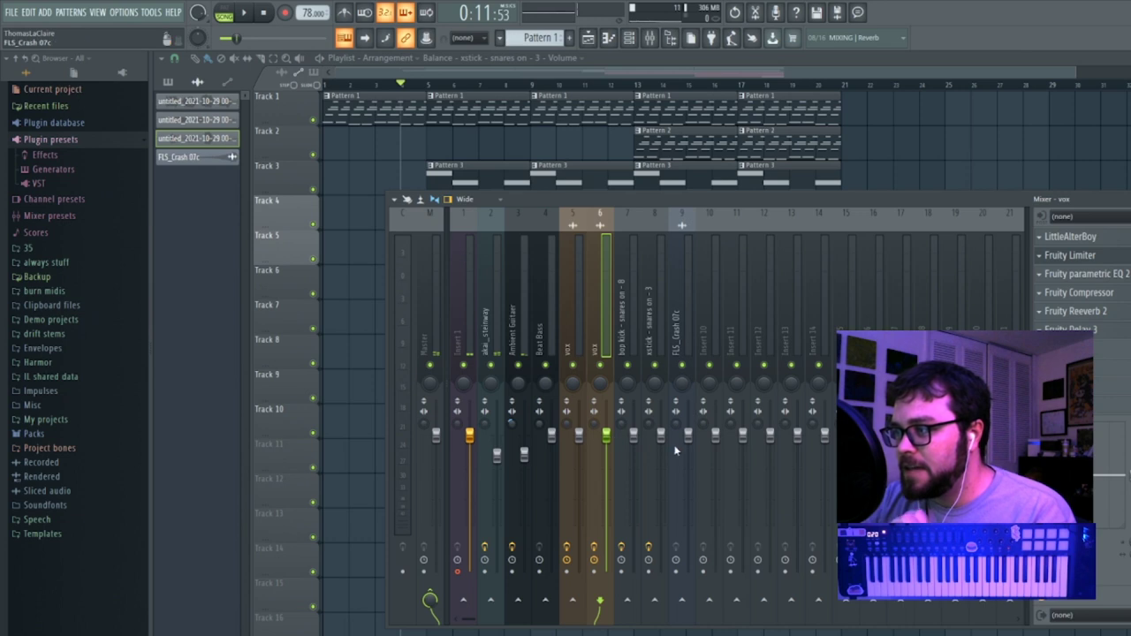
drag(668, 441, 667, 459)
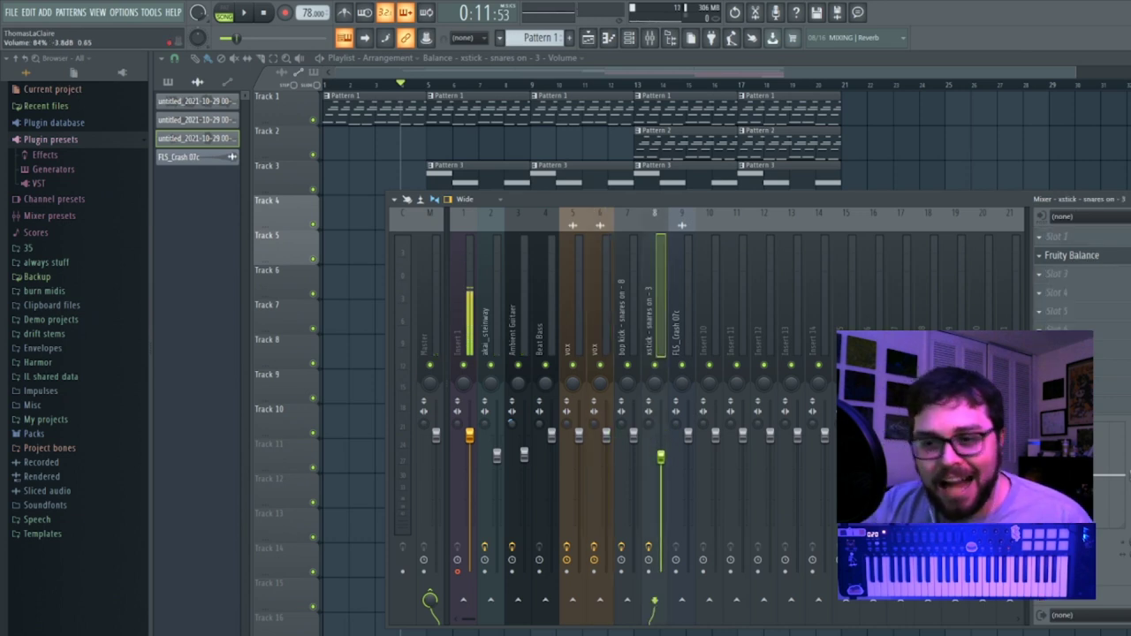
click(720, 74)
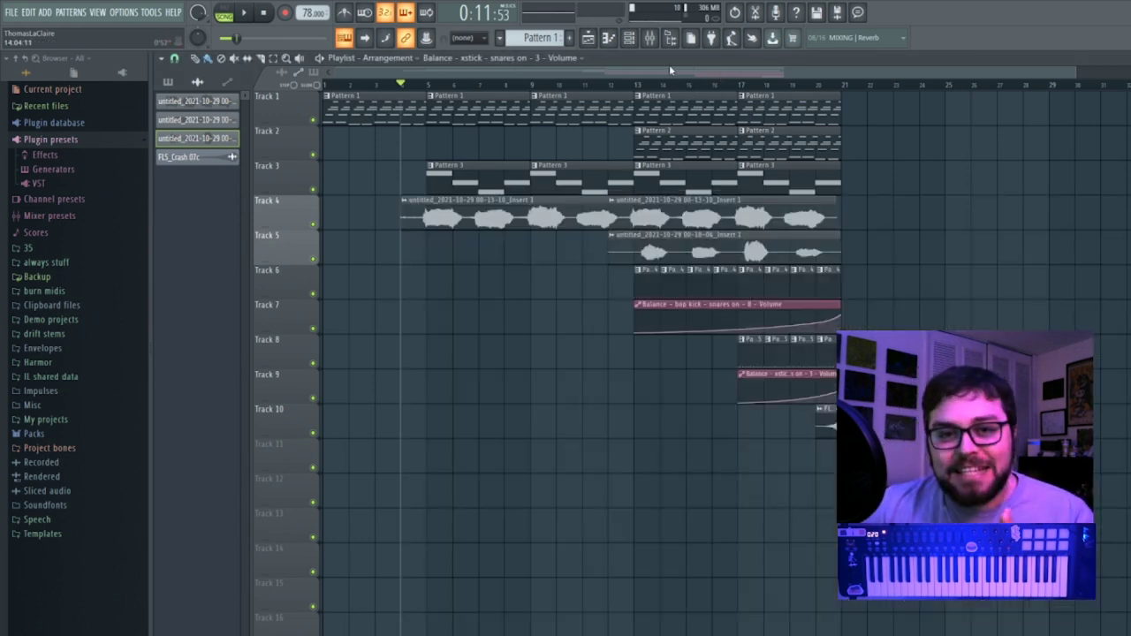
key(space)
click(739, 83)
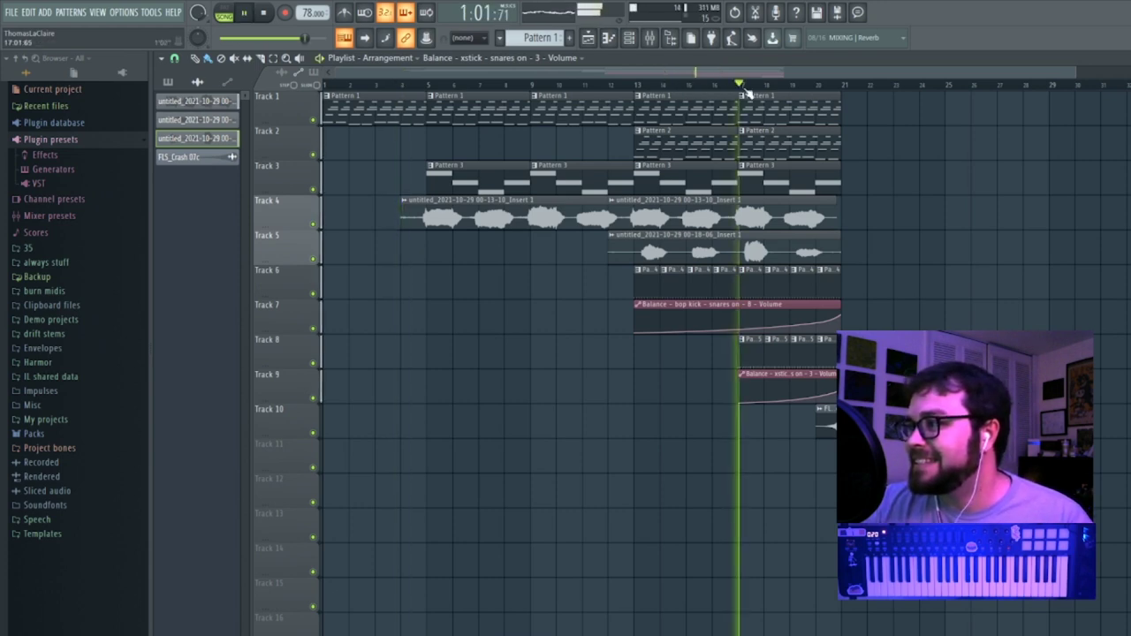
Lower the xstick mixer track's volume further, pan it about 26% left, and replay from bar 20.
click(817, 84)
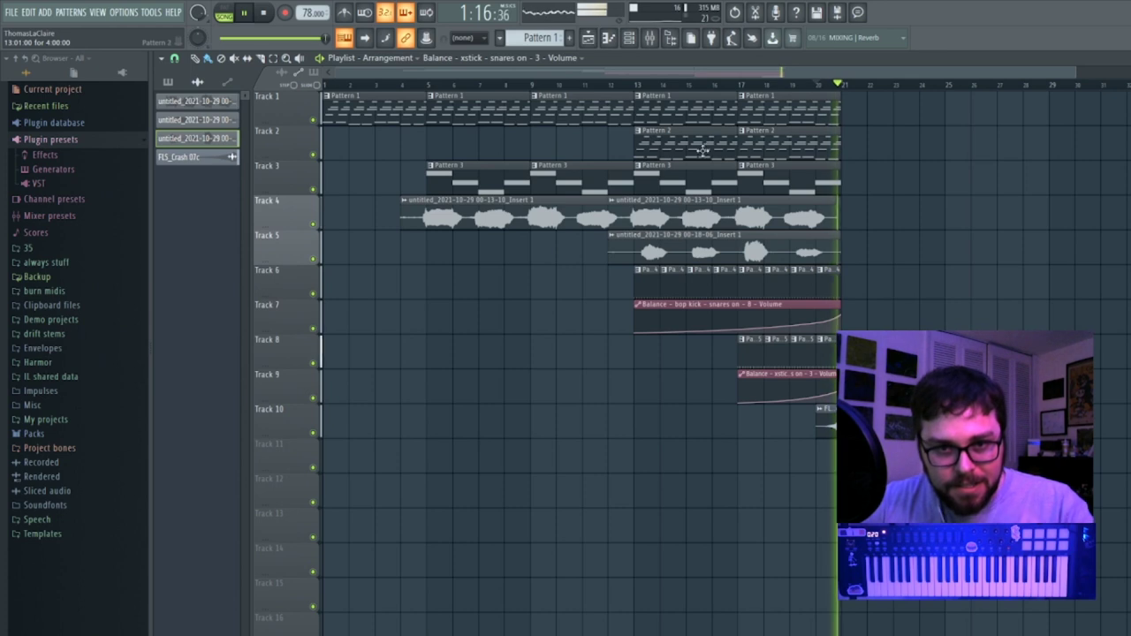
key(space)
key(F9)
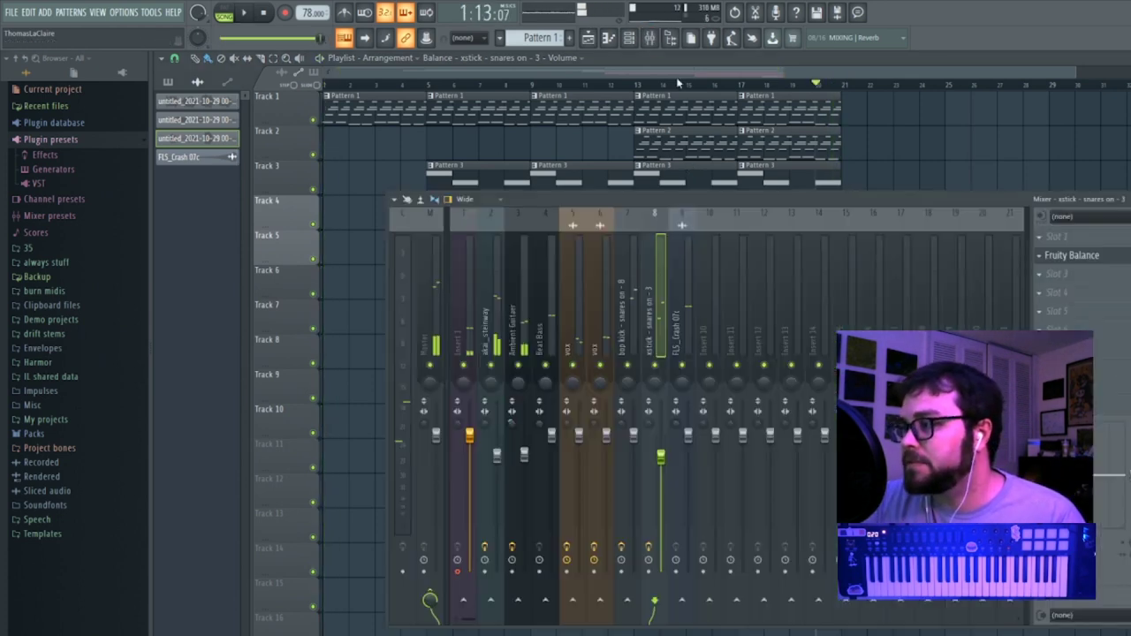
key(space)
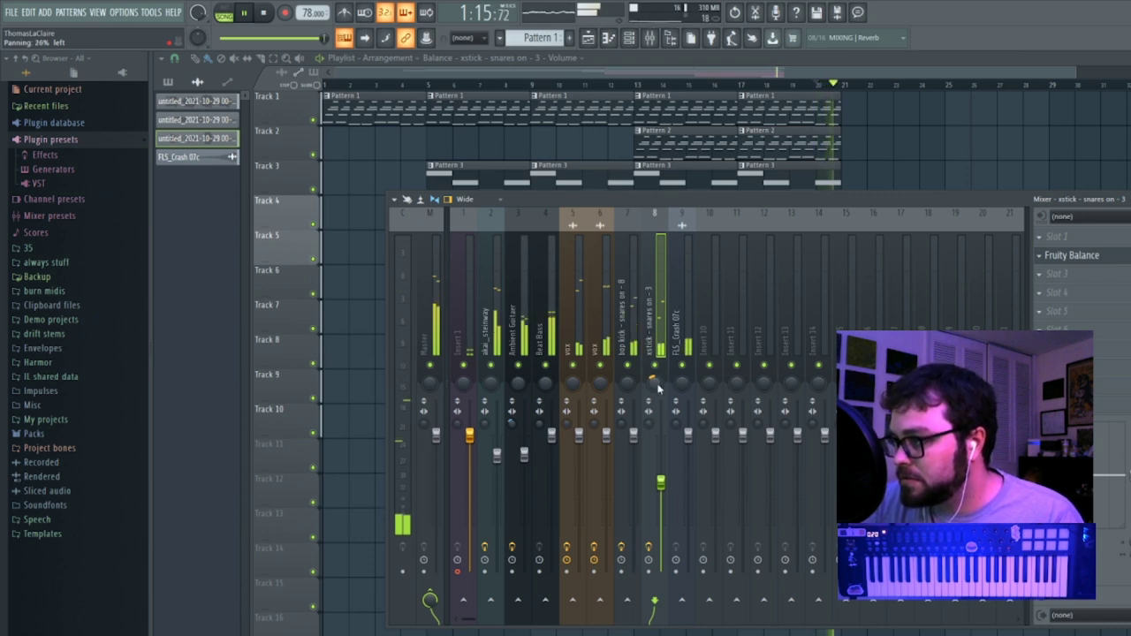
Raise the bop kick mixer track's volume to about 1.3 dB and replay the build.
click(633, 403)
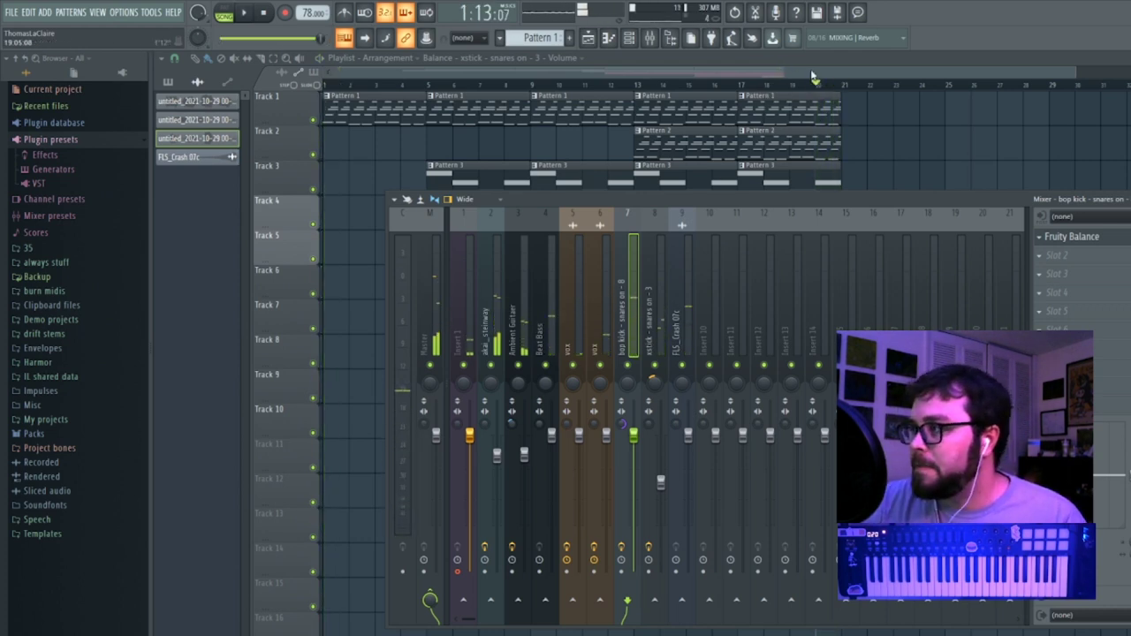
key(F9)
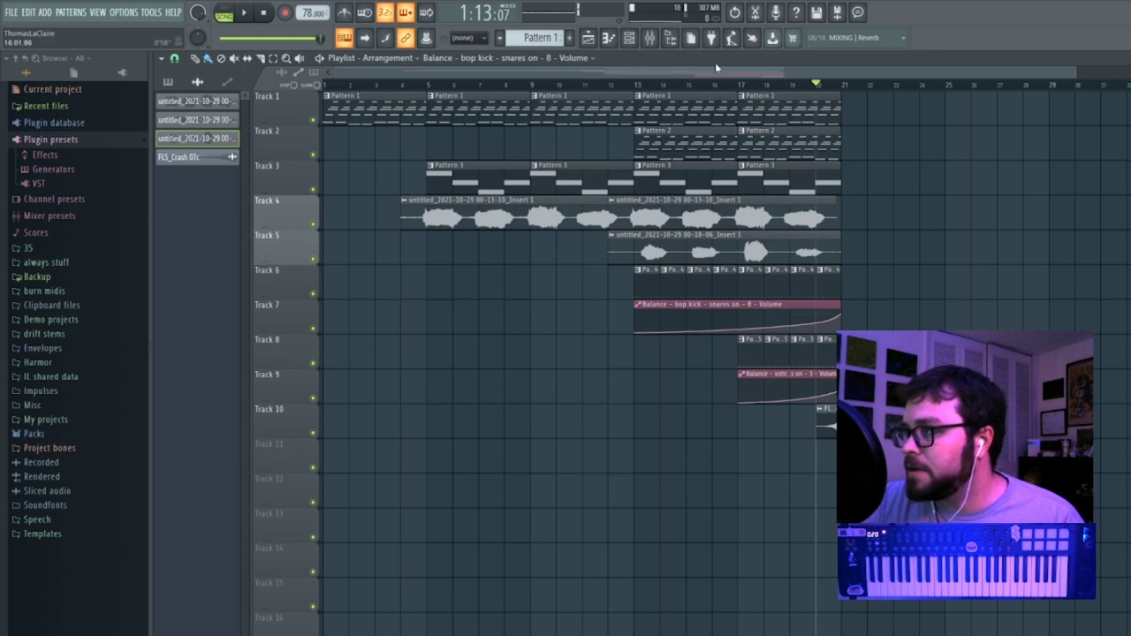
click(654, 39)
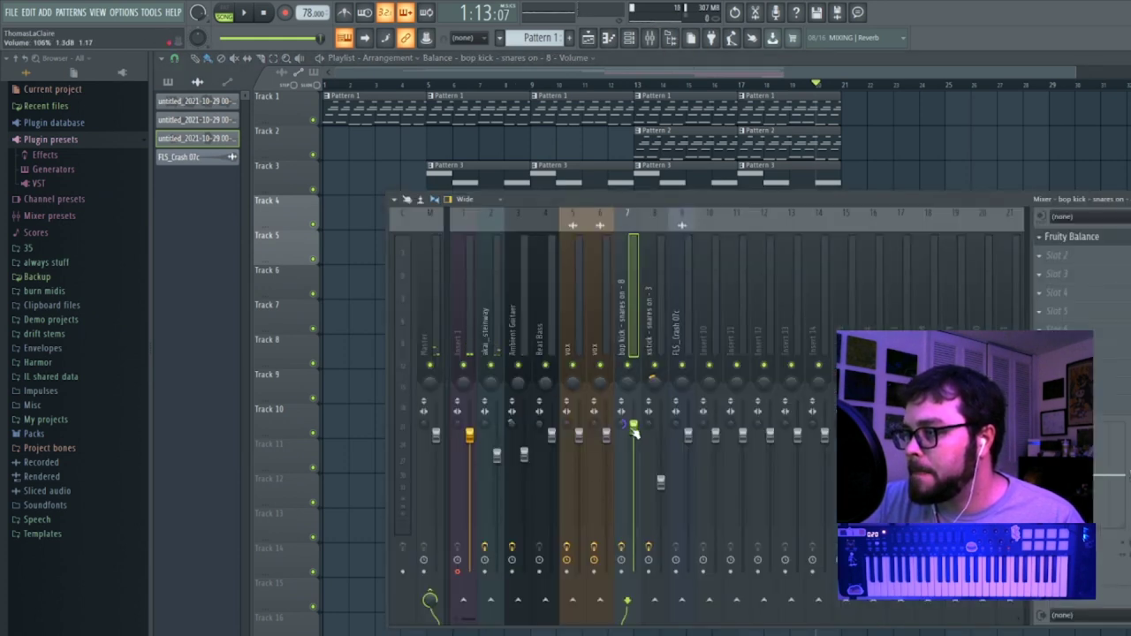
key(space)
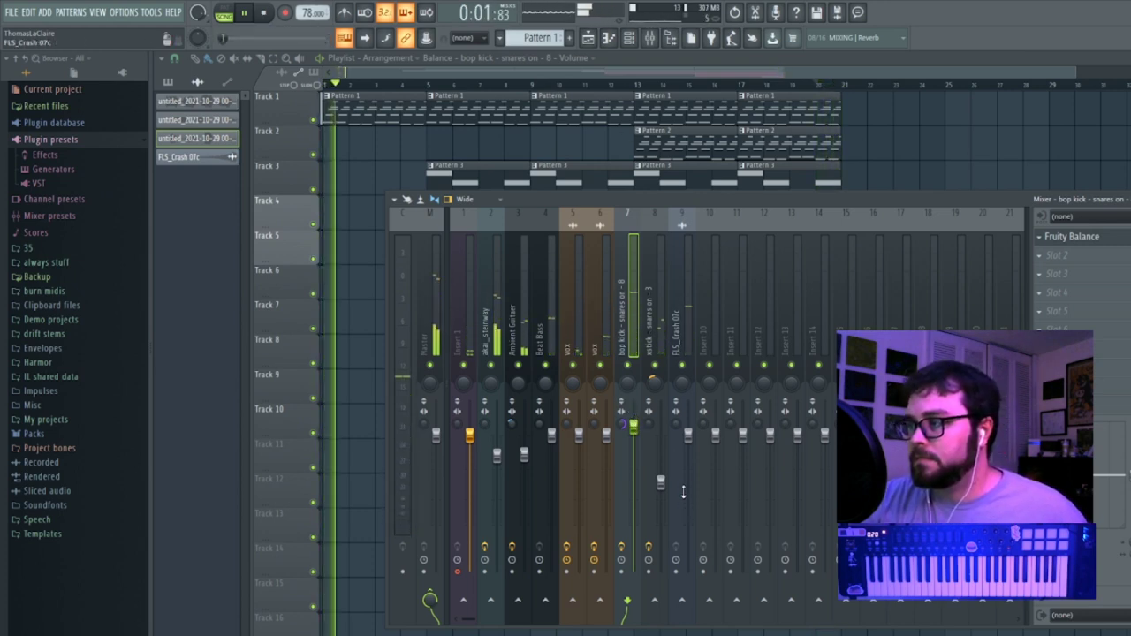
Lower the FLS_Crash 07c mixer track's volume and add Fruity Stereo Enhancer to it.
click(690, 457)
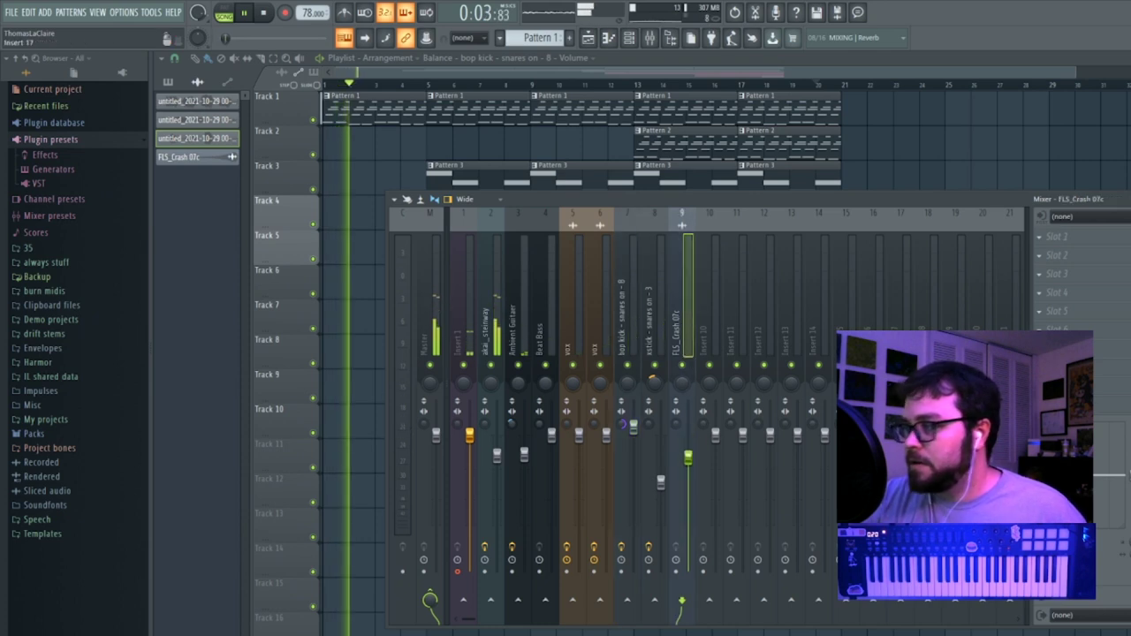
key(space)
click(1054, 329)
click(871, 603)
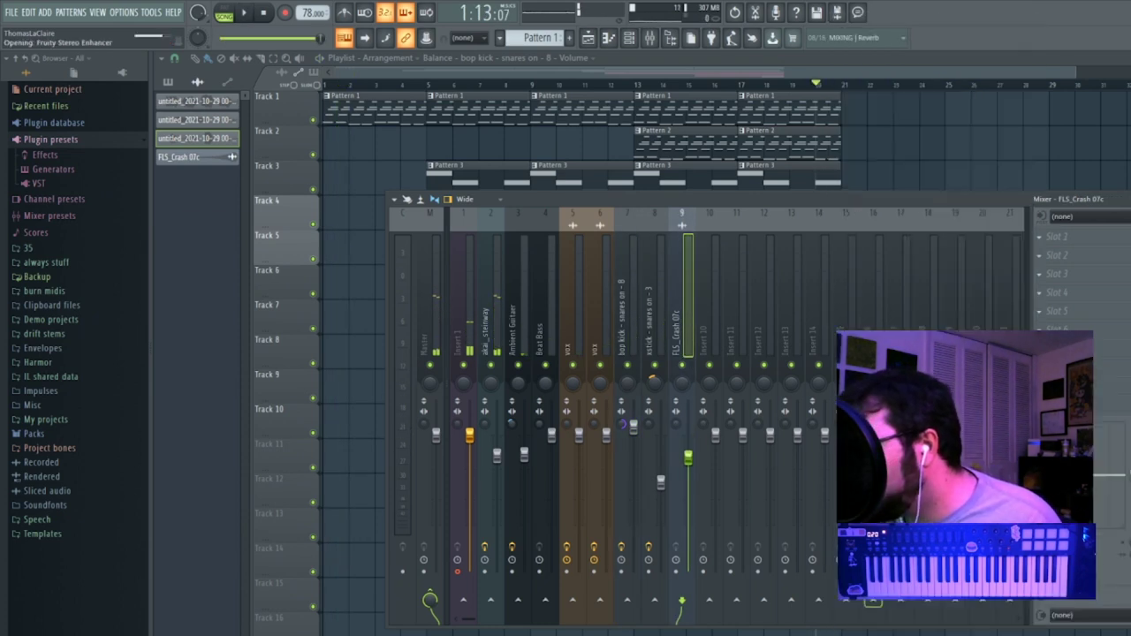
key(space)
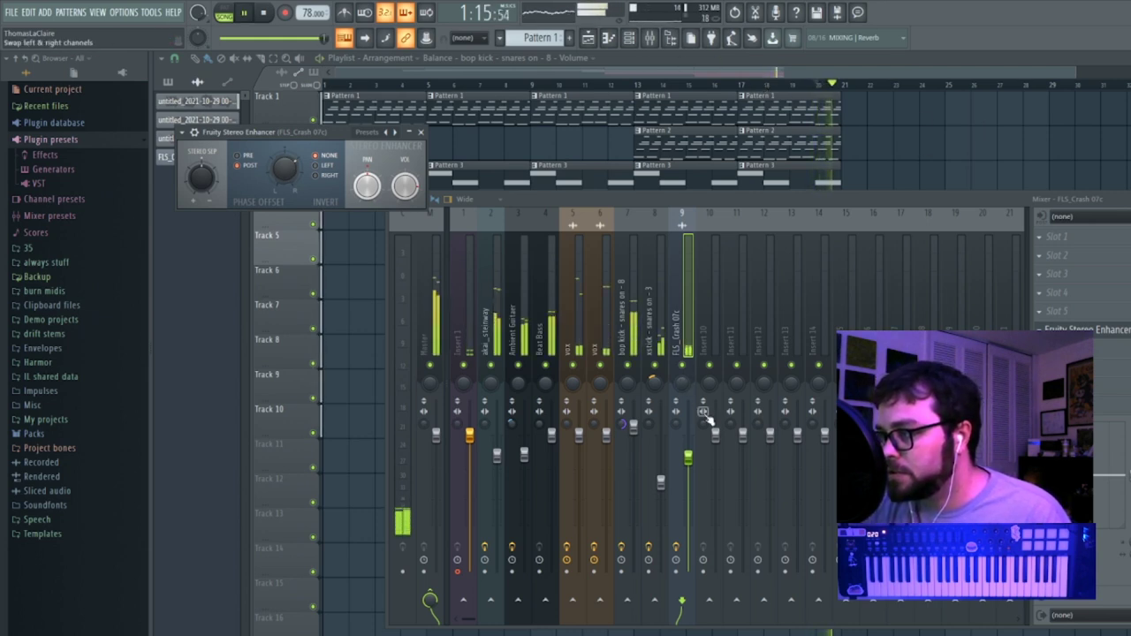
drag(689, 459, 689, 466)
key(space)
click(785, 68)
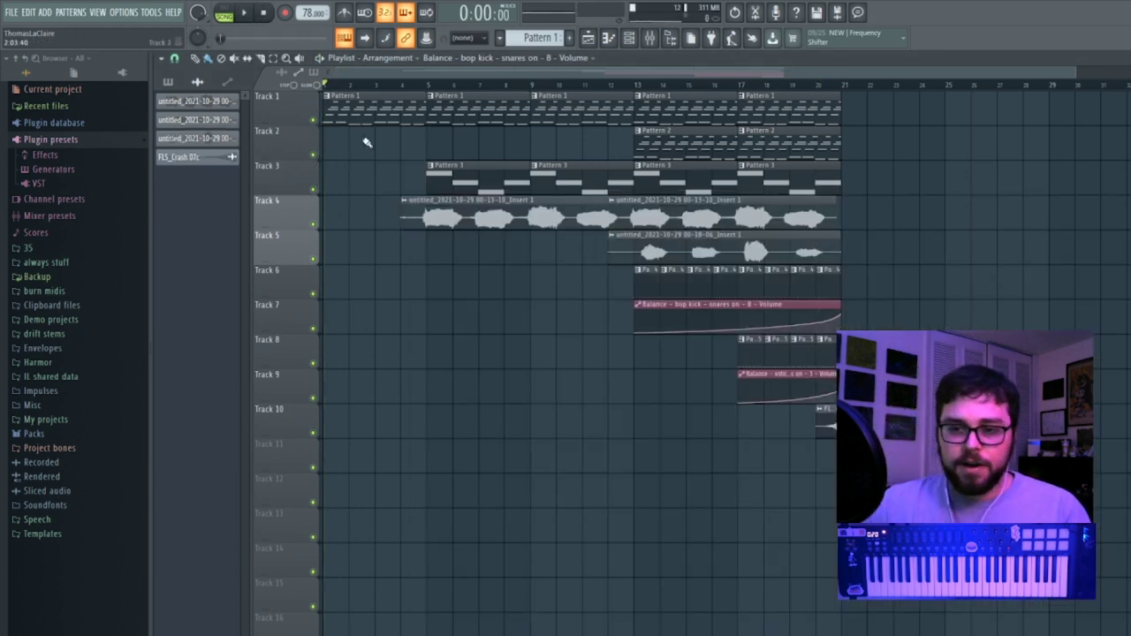
Play the arrangement from bar 13 and raise the Ambient Guitar mixer track's volume slightly.
key(space)
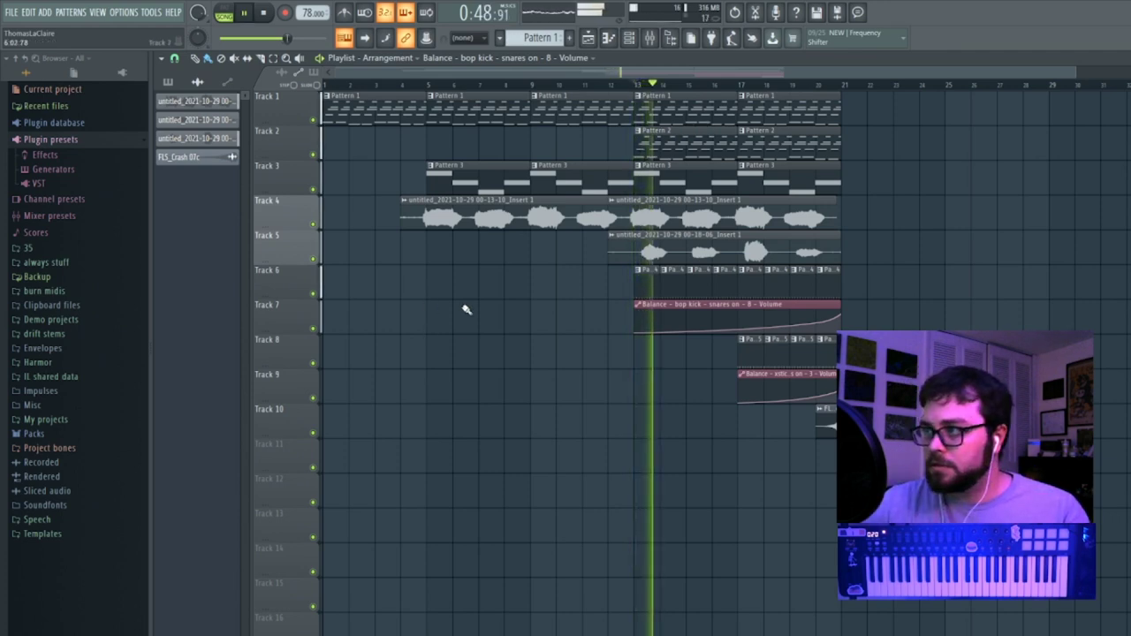
key(F9)
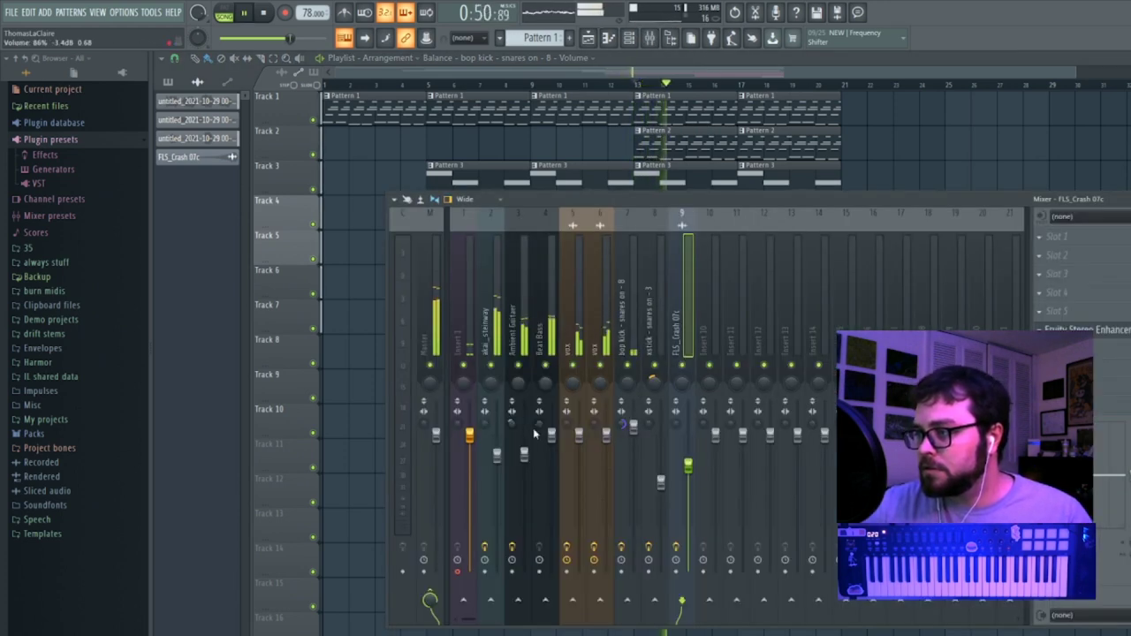
drag(524, 453, 525, 451)
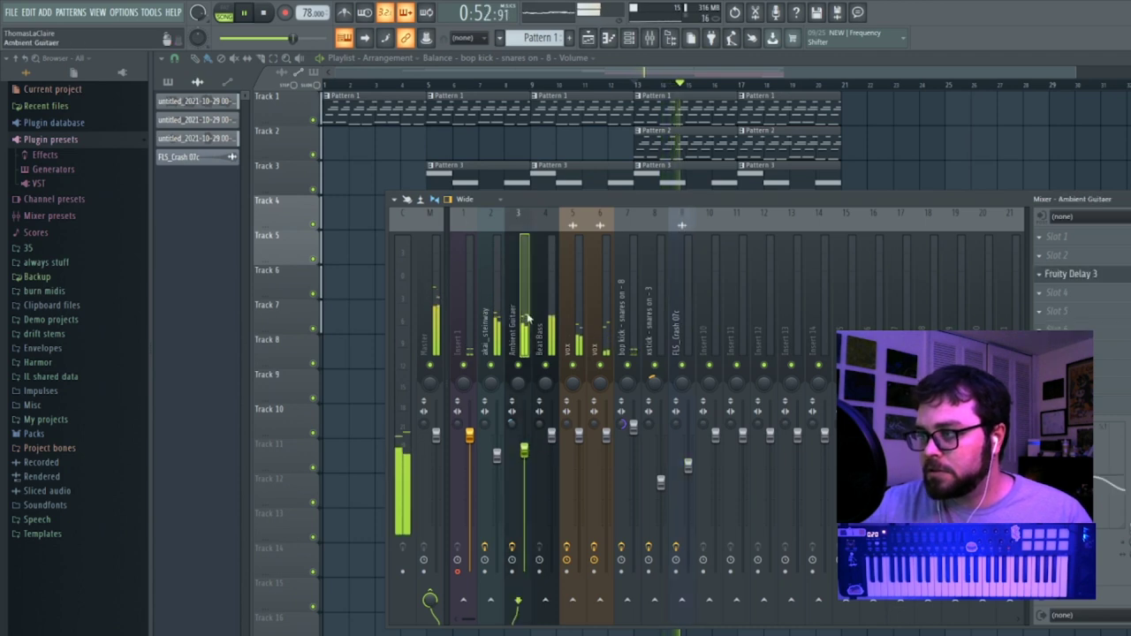
key(space)
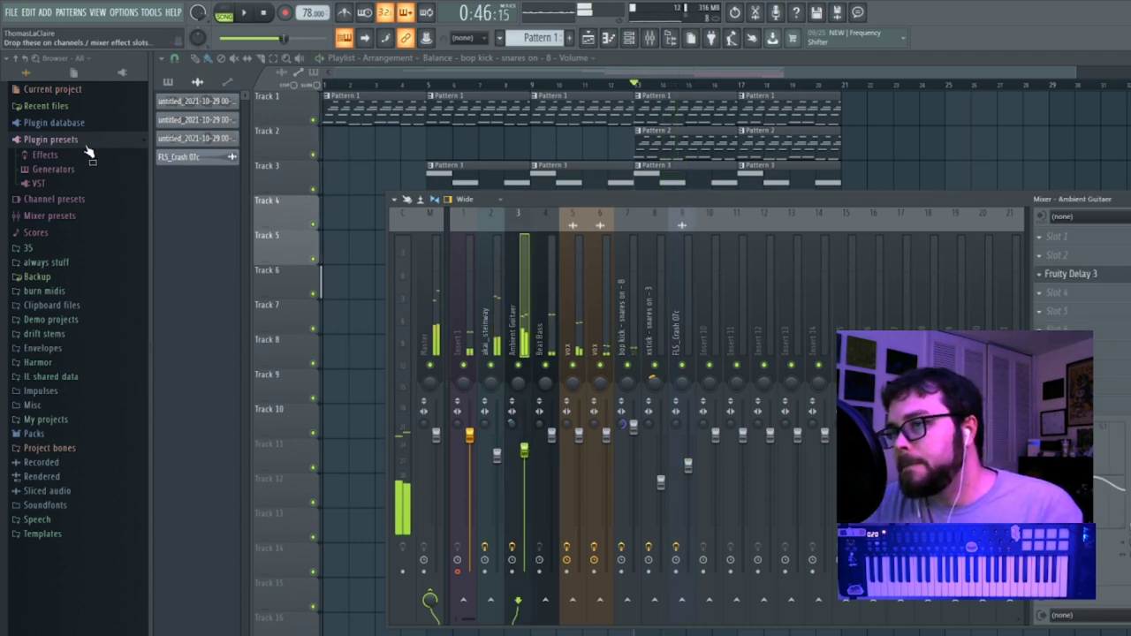
Load the Brassy preset of the SQ8L synth from the generator presets as a new channel.
click(55, 169)
scroll(112, 265, down, 3)
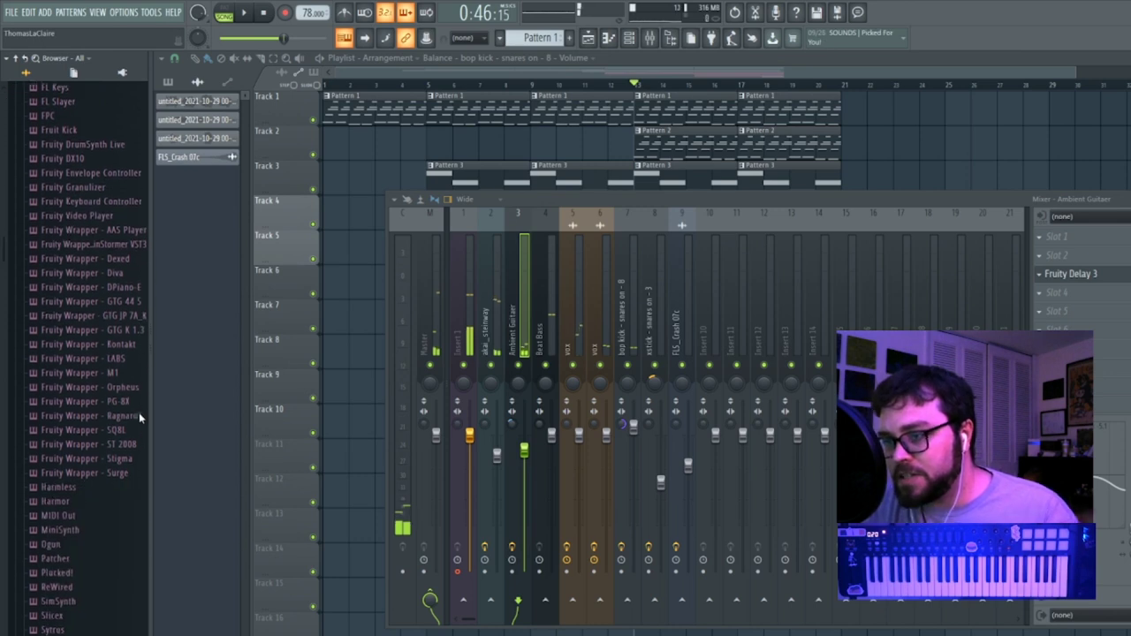
click(113, 369)
scroll(103, 424, down, 2)
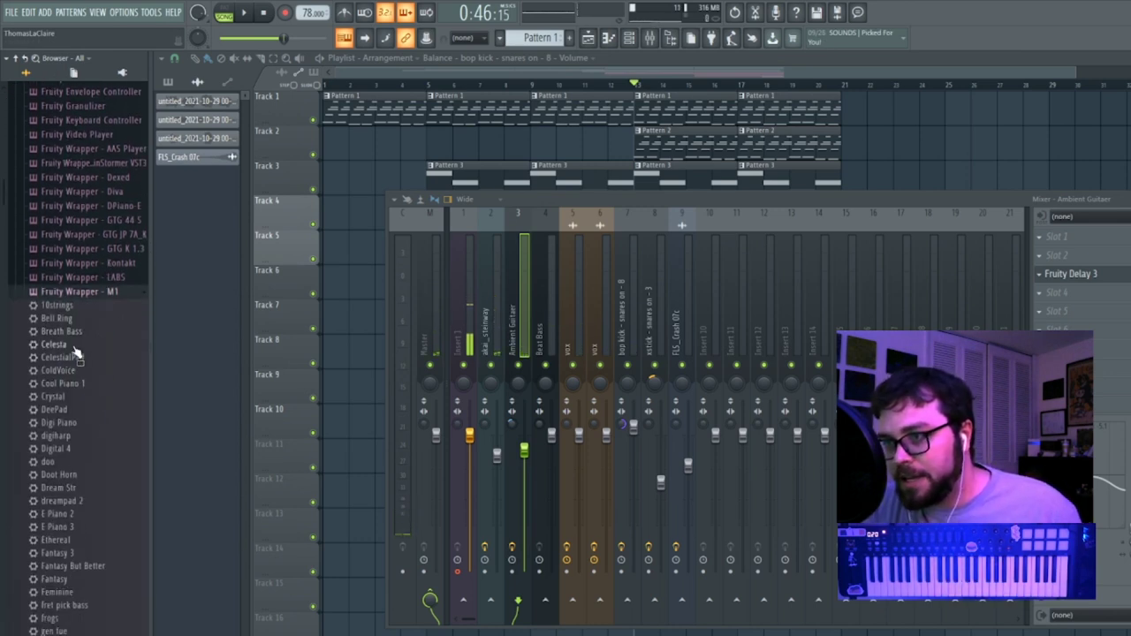
click(101, 293)
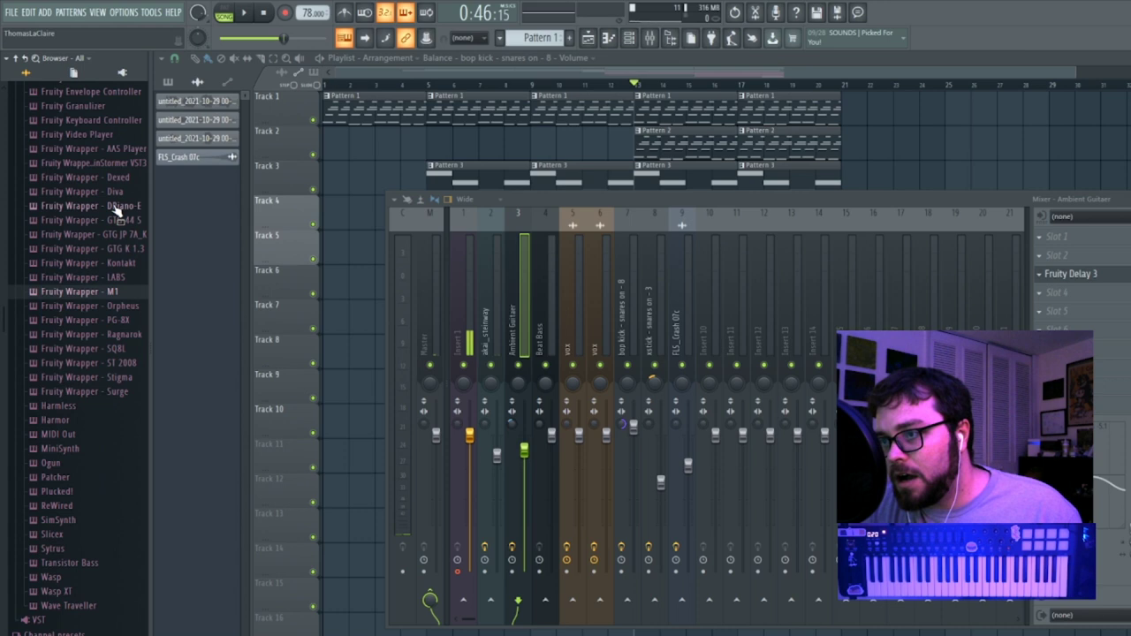
click(126, 350)
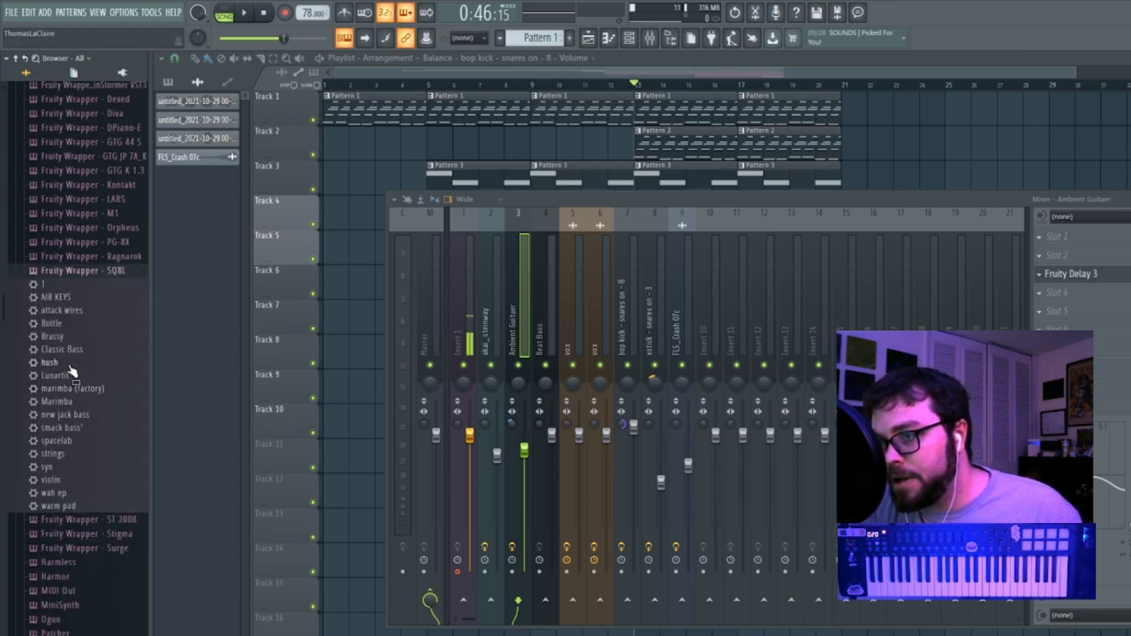
right_click(71, 339)
click(92, 351)
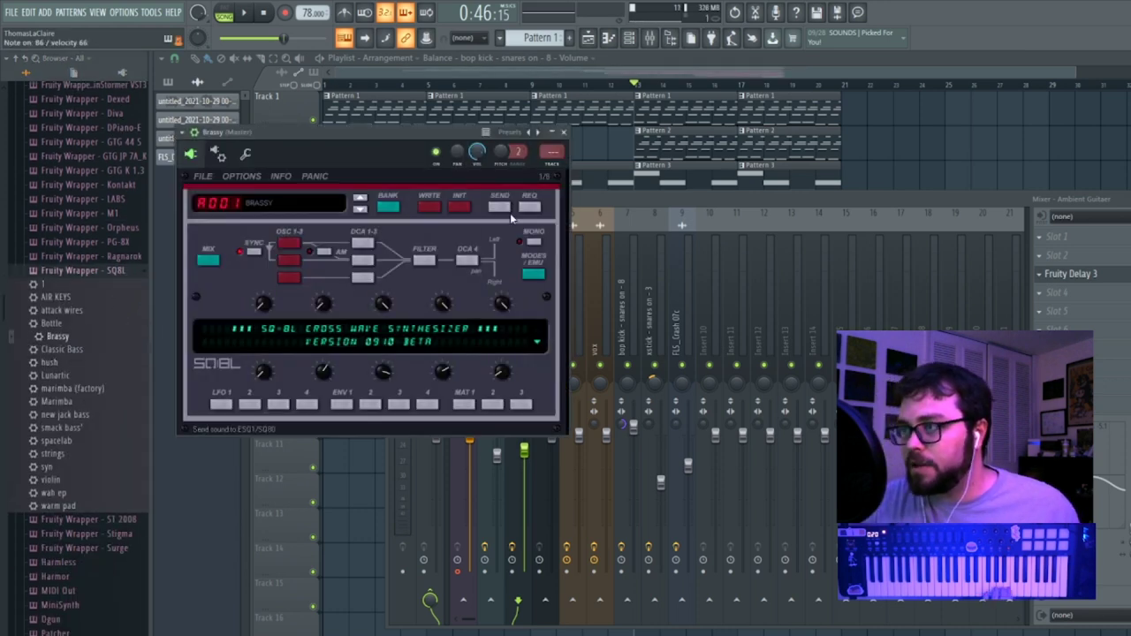
Route Brassy to mixer track 10, add Fruity Reeverb 2, and lower the track's volume to about -17.8 dB.
key(ctrl+l)
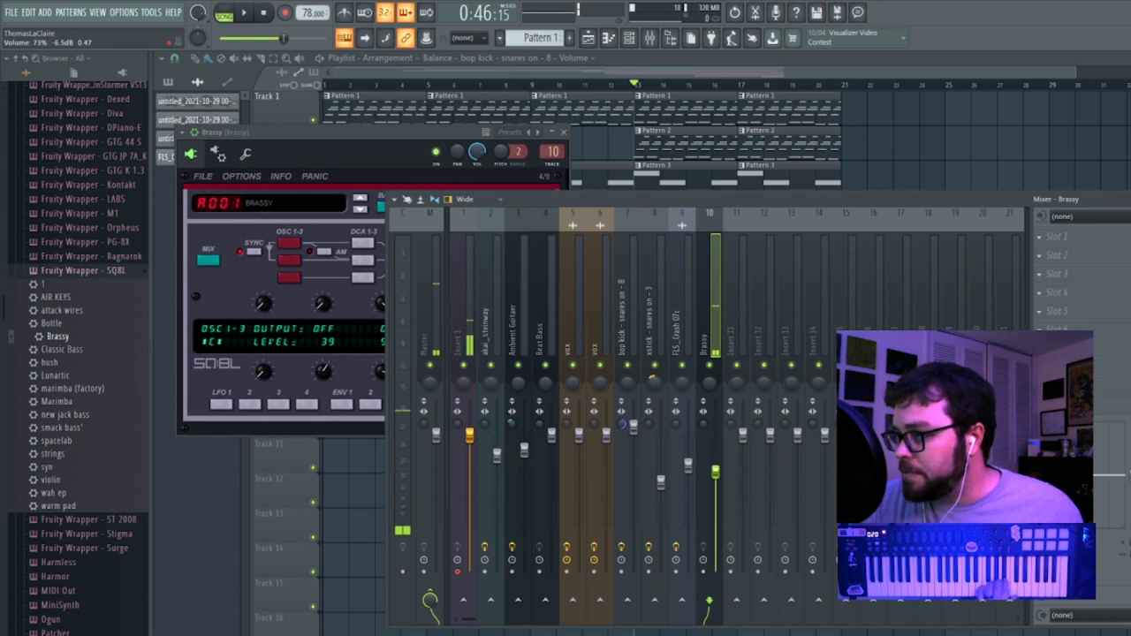
click(1040, 348)
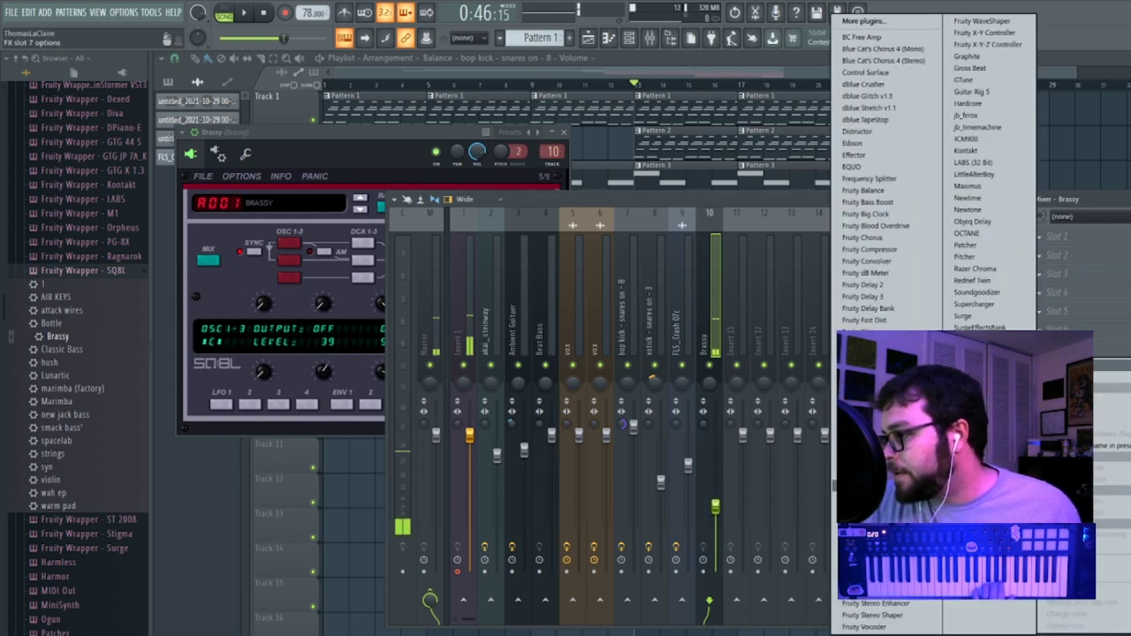
click(873, 533)
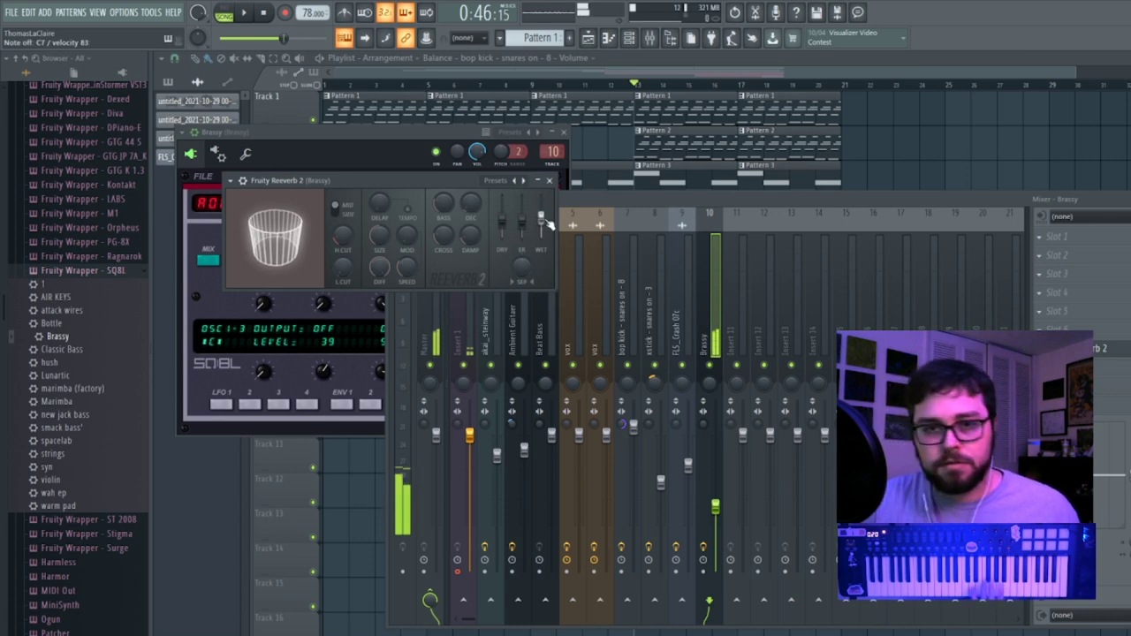
drag(725, 502, 724, 516)
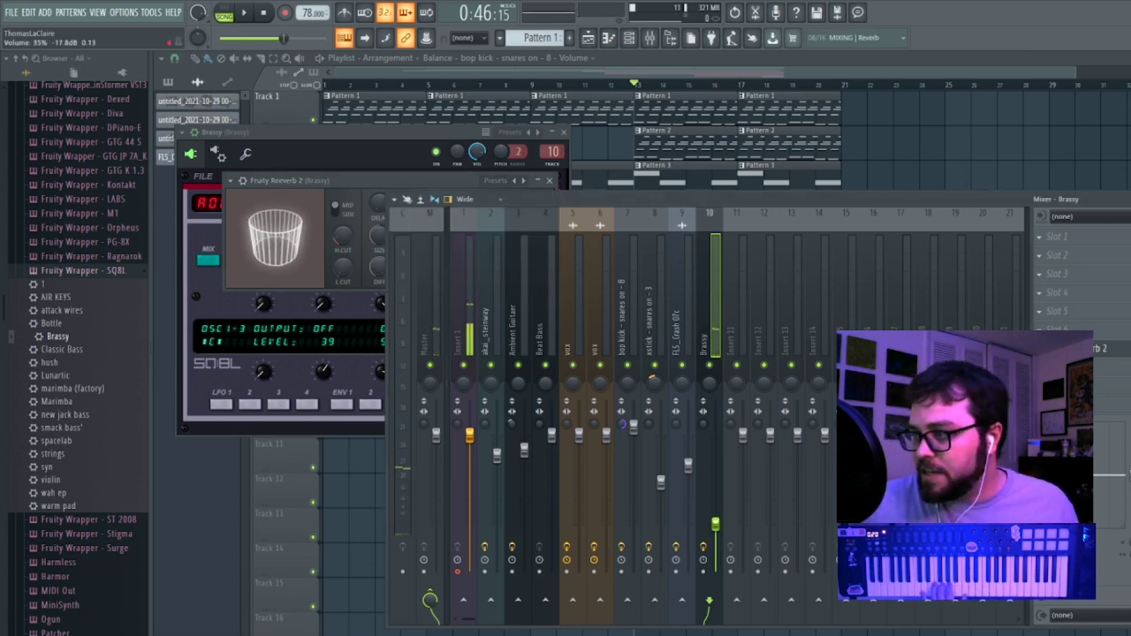
click(436, 75)
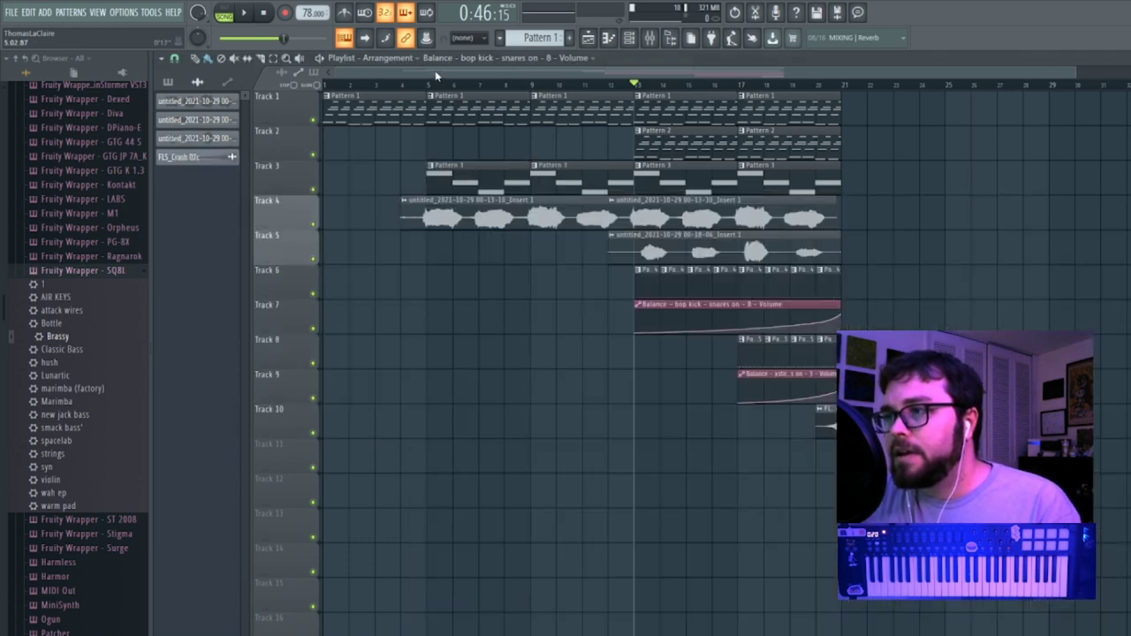
Audition a keyboard part over the arrangement from bar 13 and check the instruments in the channel rack.
click(246, 17)
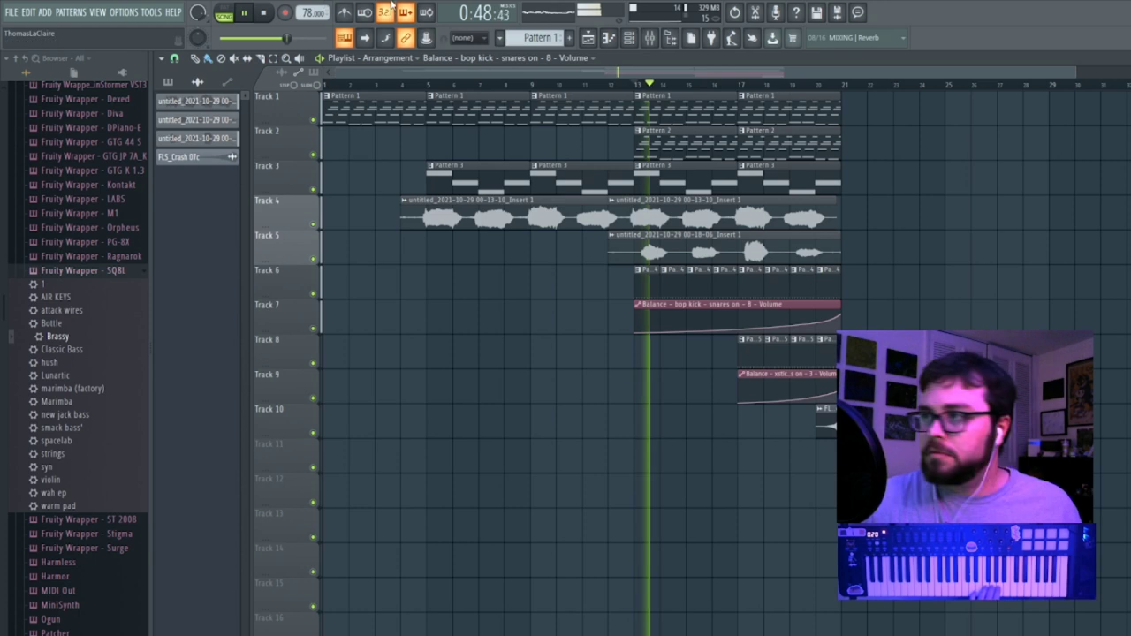
key(F6)
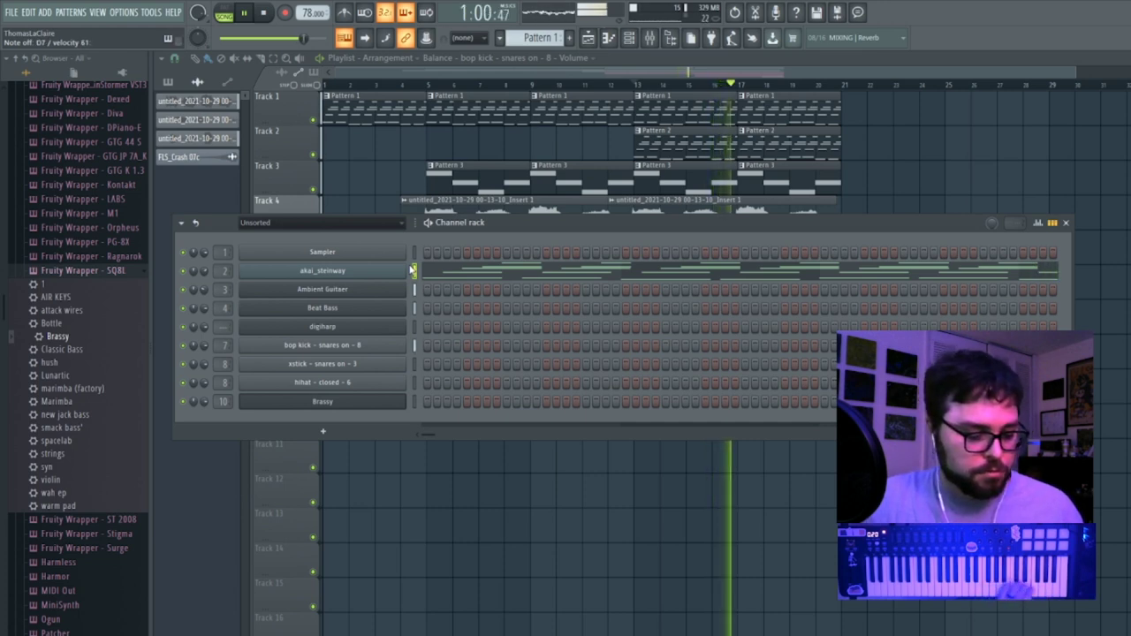
key(space)
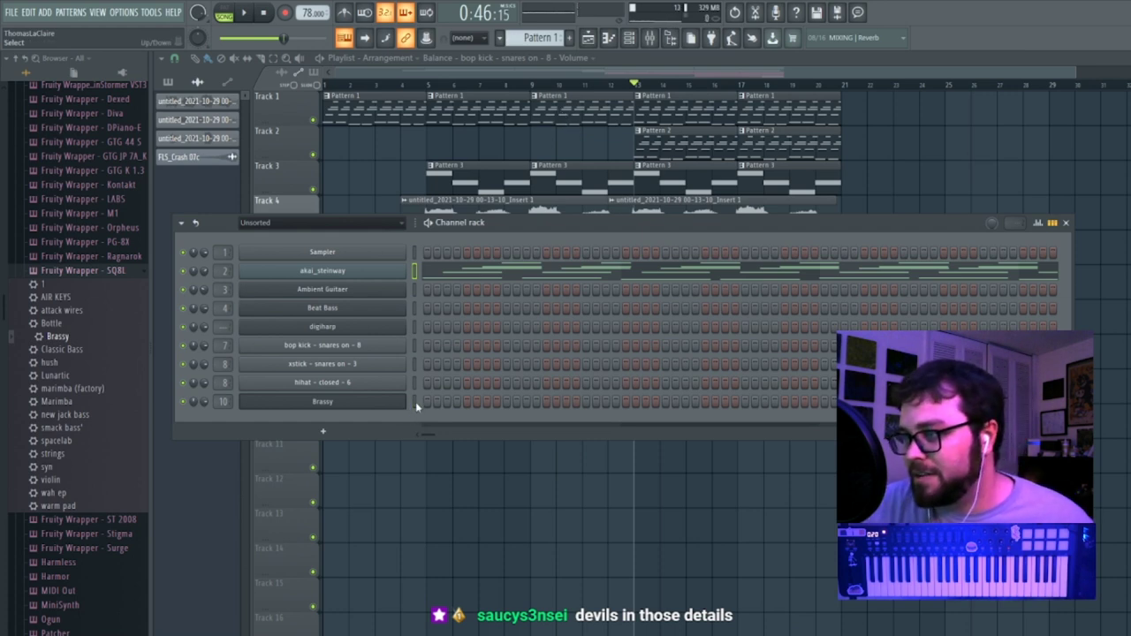
key(F6)
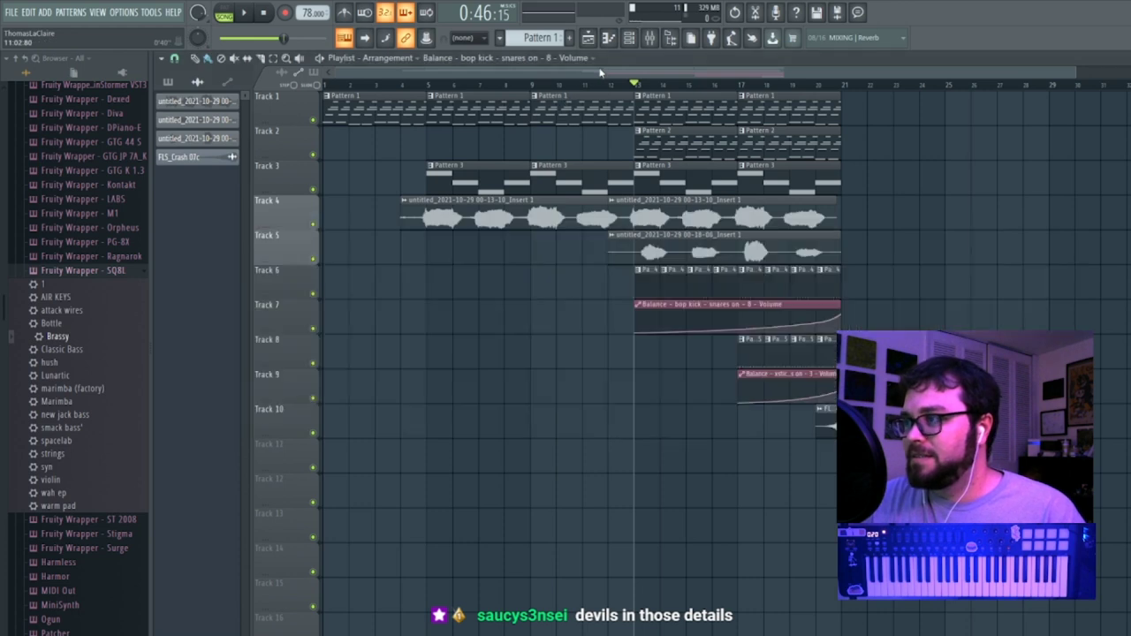
Create a new empty Pattern 6 for the Brassy part.
click(648, 454)
right_click(674, 440)
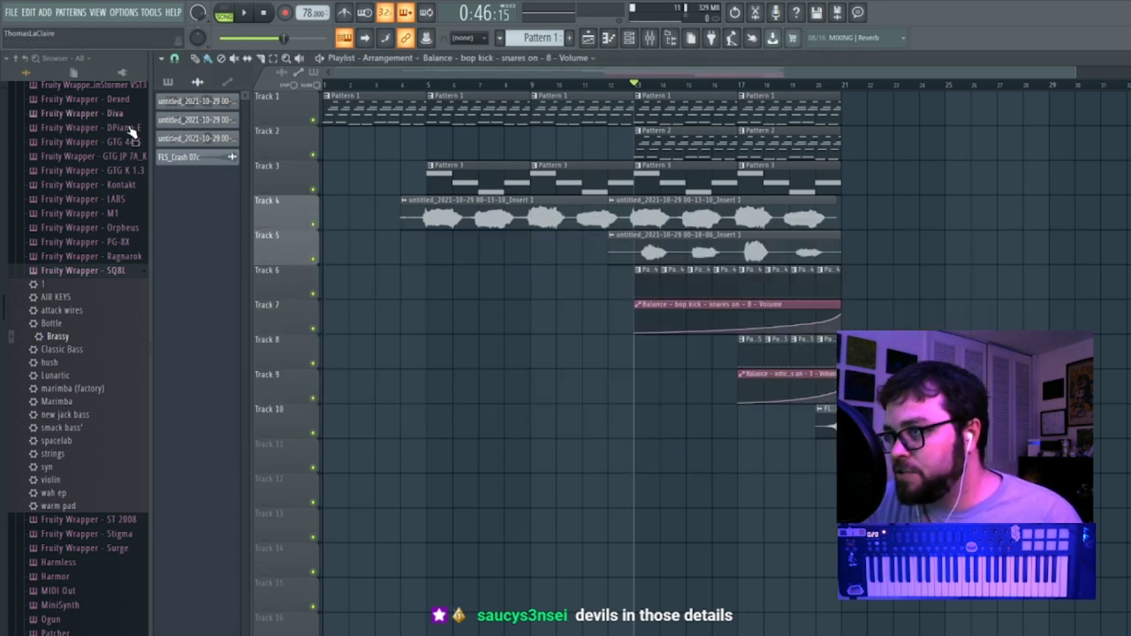
click(168, 82)
key(F4)
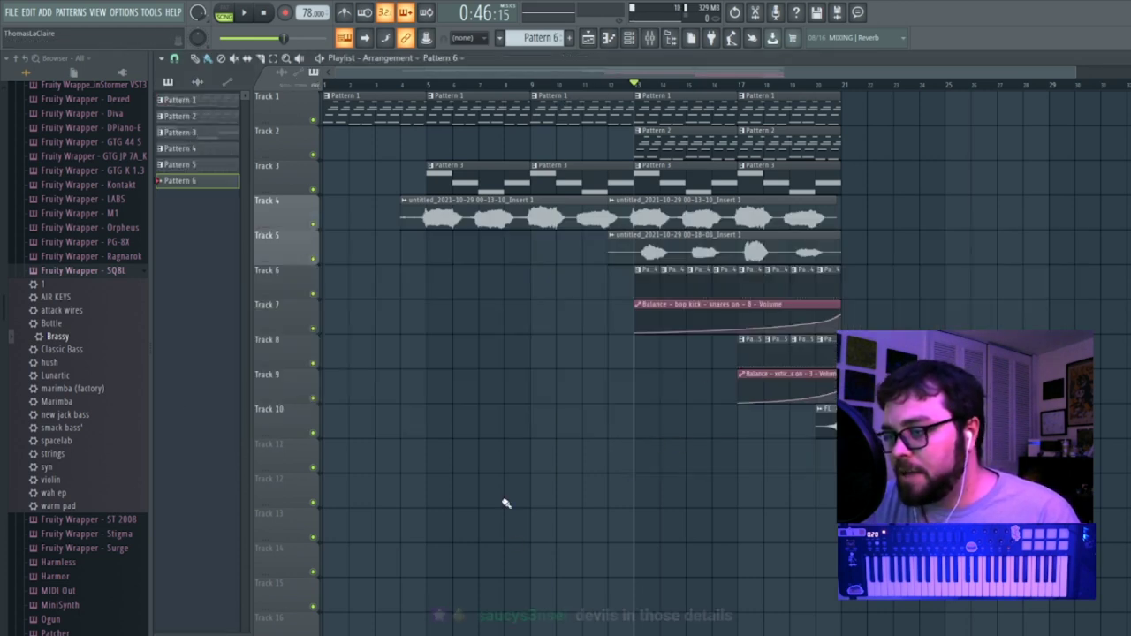
Try to record the Brassy part into Pattern 6 from bar 13, and delete the recorded clip from Track 11.
click(247, 15)
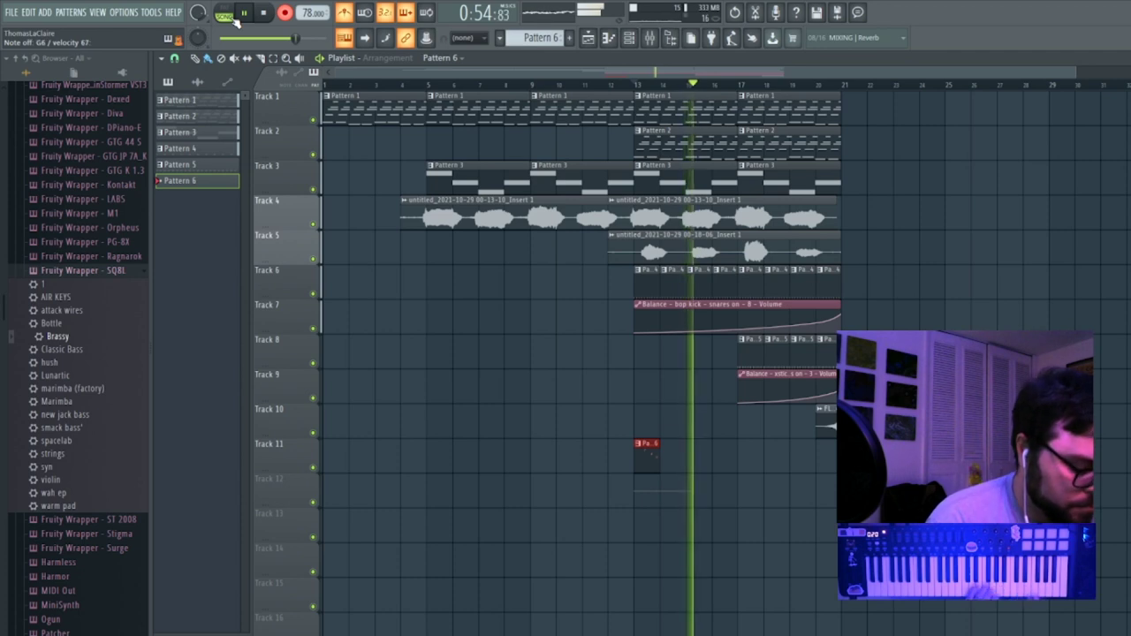
key(space)
key(ctrl+z)
key(Return)
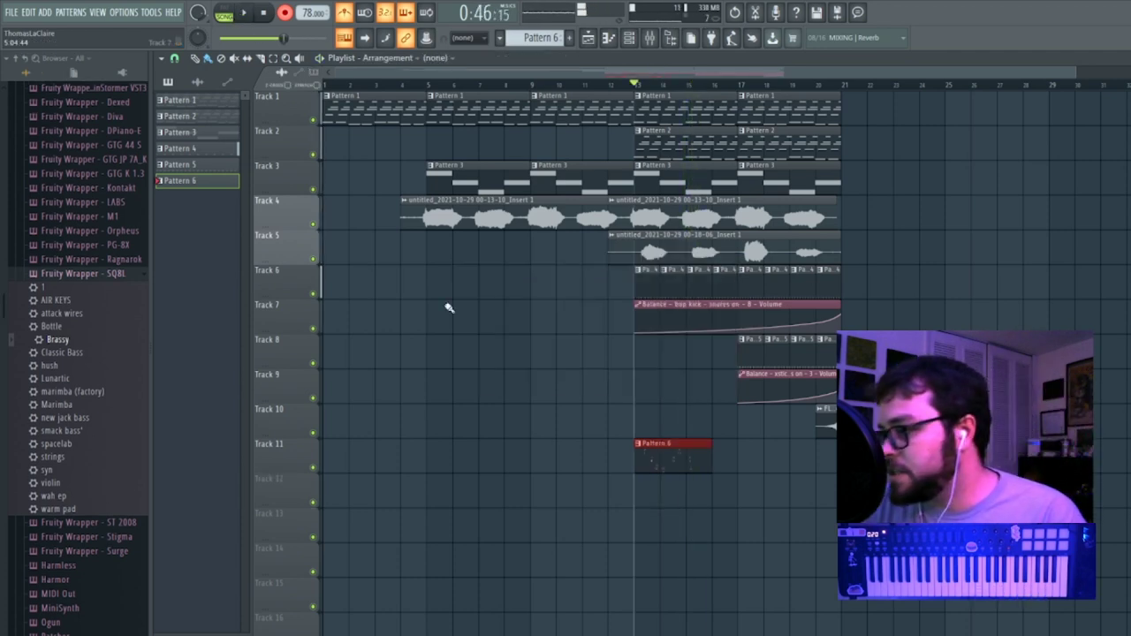
right_click(684, 460)
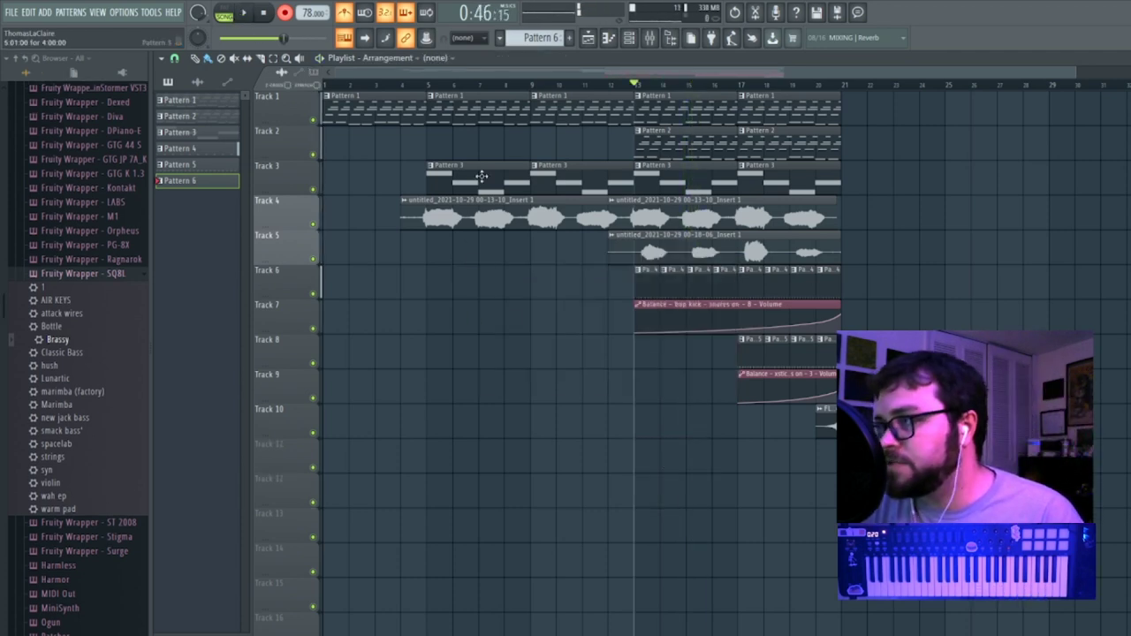
Disarm audio recording on the Insert 1 mixer track.
click(664, 40)
click(457, 573)
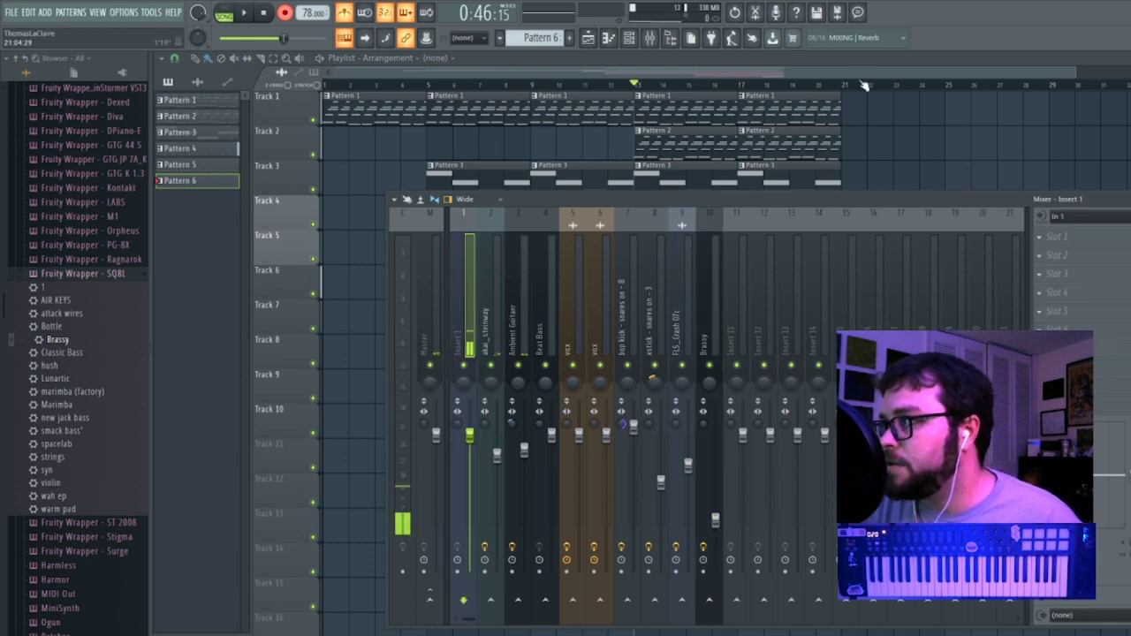
Create a new empty Pattern 7 for the Brassy part and raise the volume of the Brassy mixer track.
key(F9)
click(778, 454)
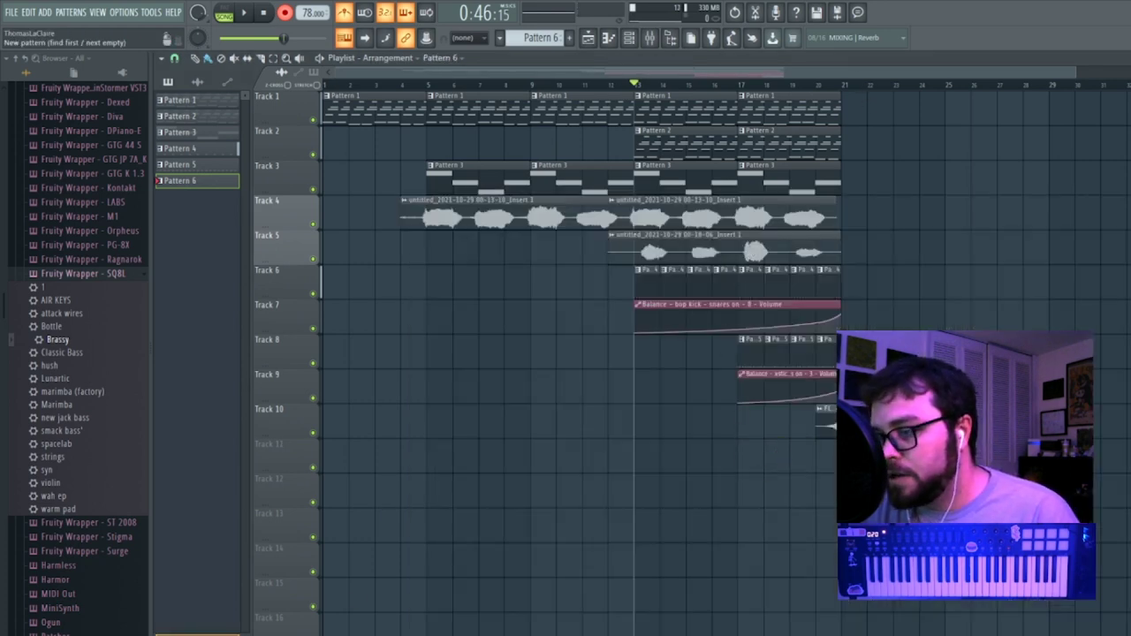
key(F4)
click(654, 37)
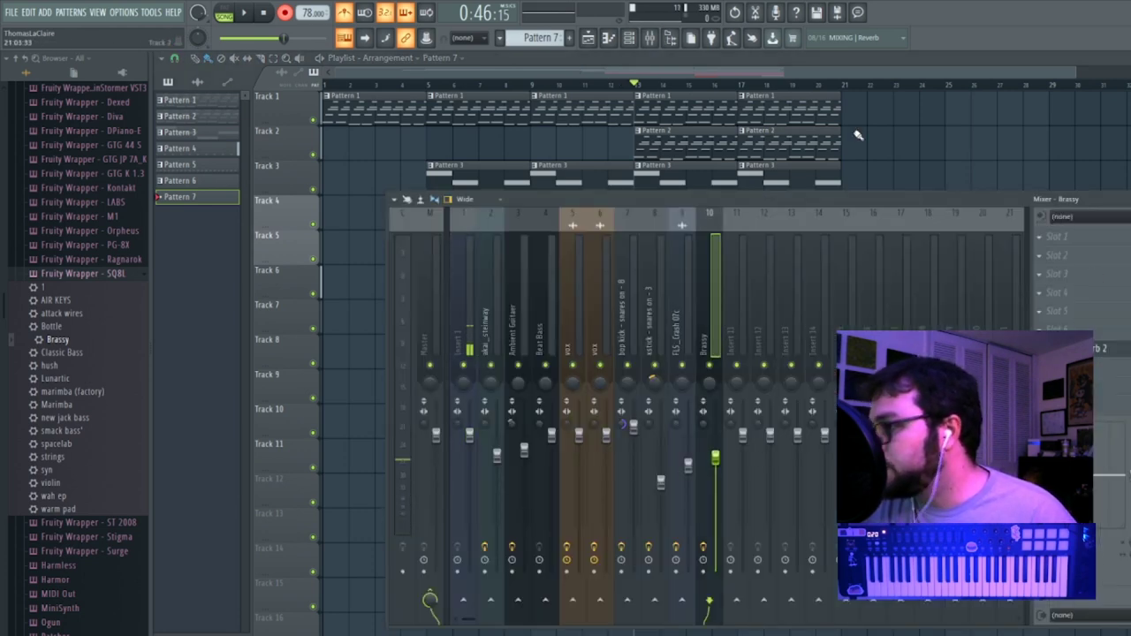
Try to record the Brassy part into Pattern 7 from bar 16.
click(739, 86)
click(724, 88)
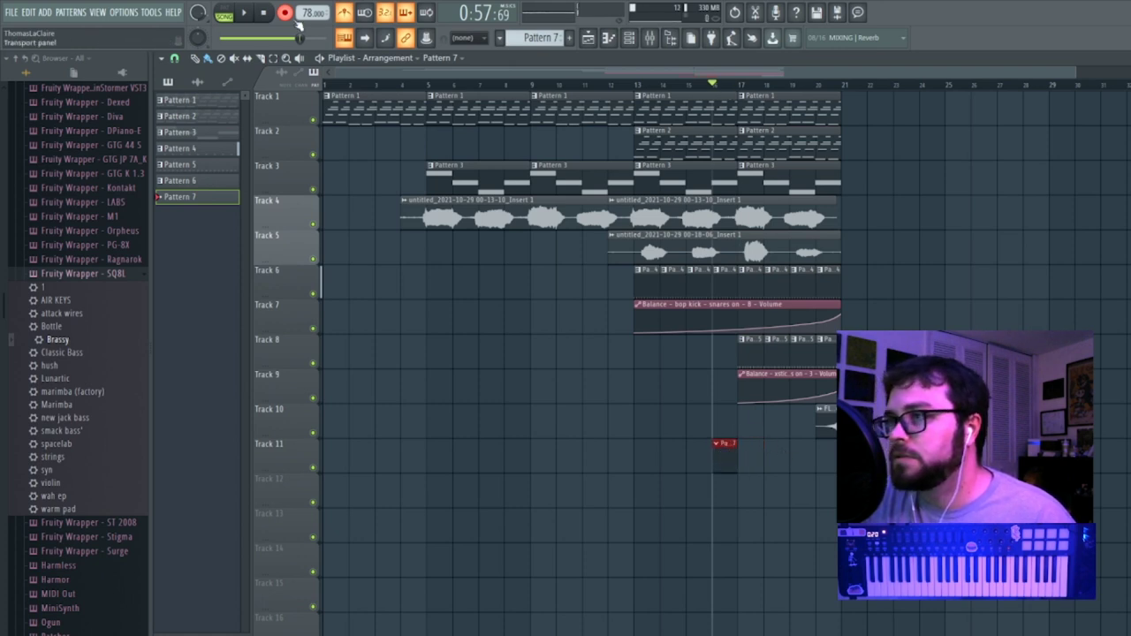
key(space)
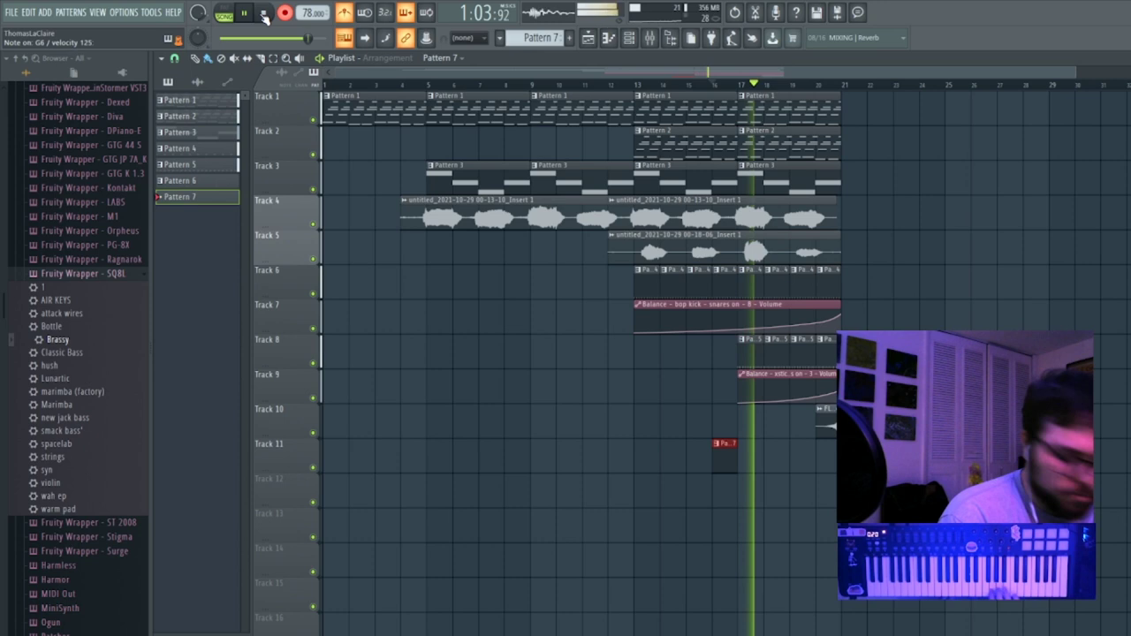
click(263, 13)
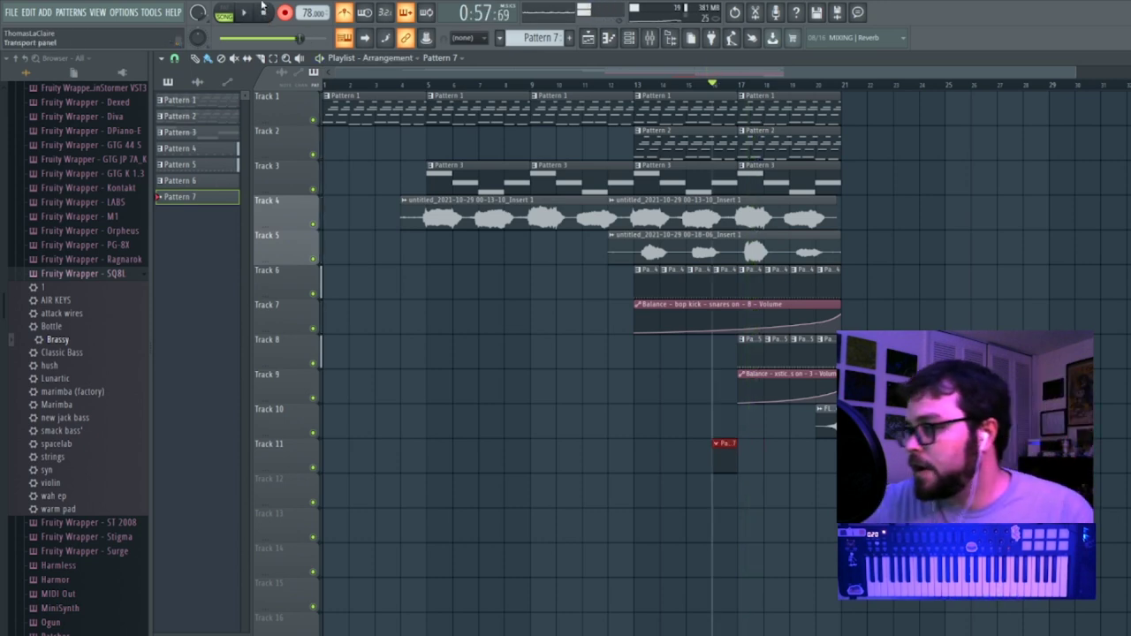
Check the mixer levels and switch the channel rack to the Unsorted group to reach the Brassy channel.
click(649, 38)
key(space)
key(space)
click(628, 38)
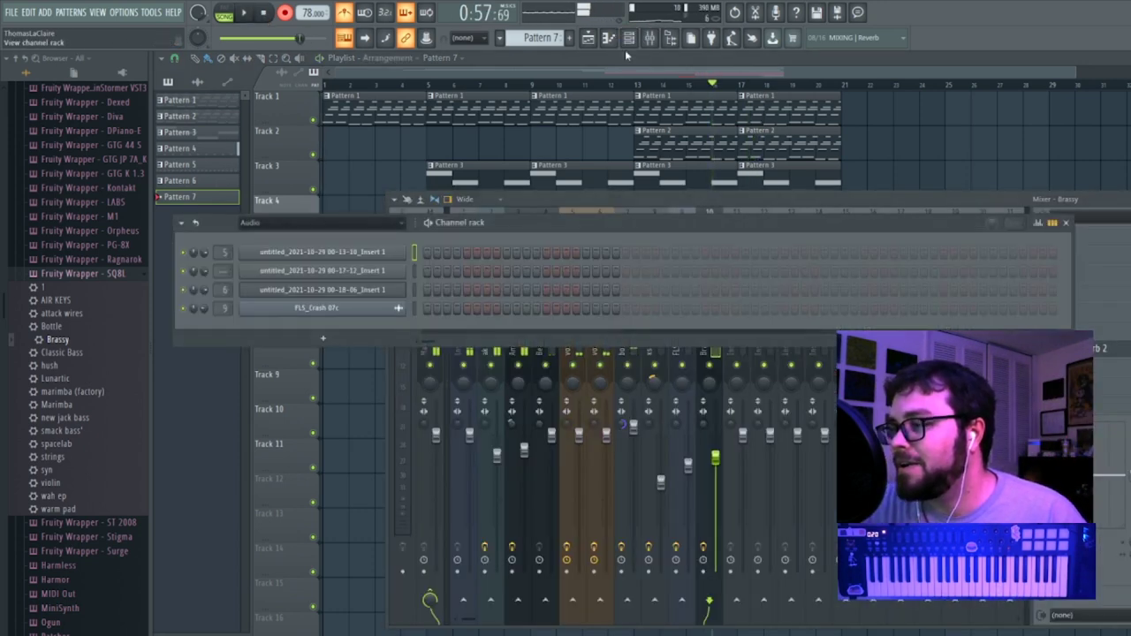
click(389, 223)
click(316, 276)
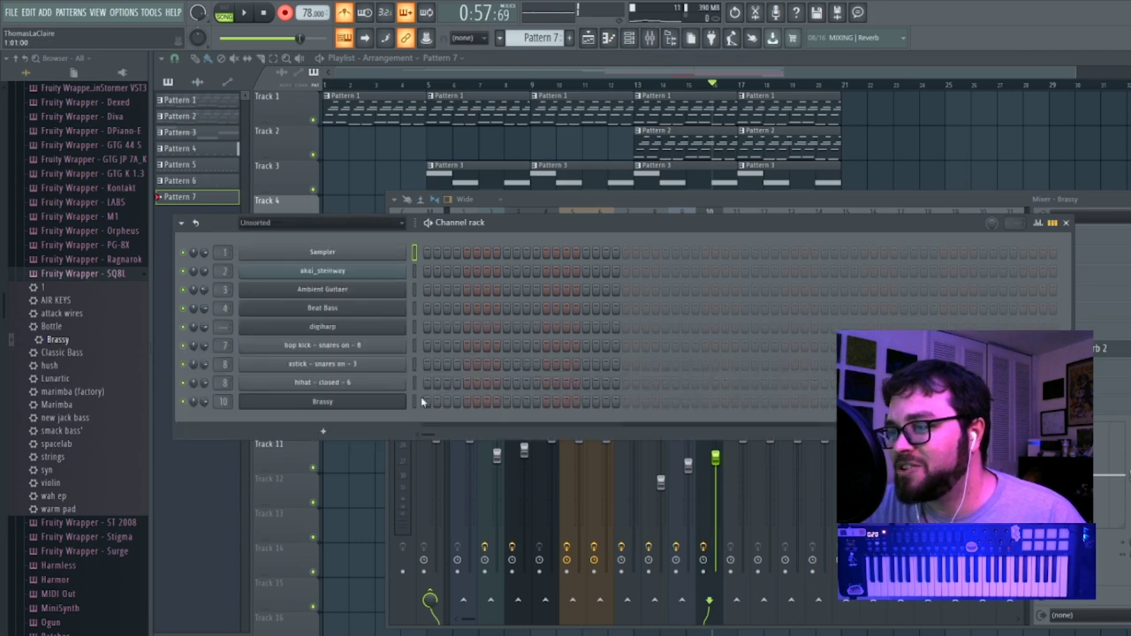
Record a Brassy take into Pattern 7 on Track 11, from bar 16 to the end of bar 20.
click(761, 75)
key(space)
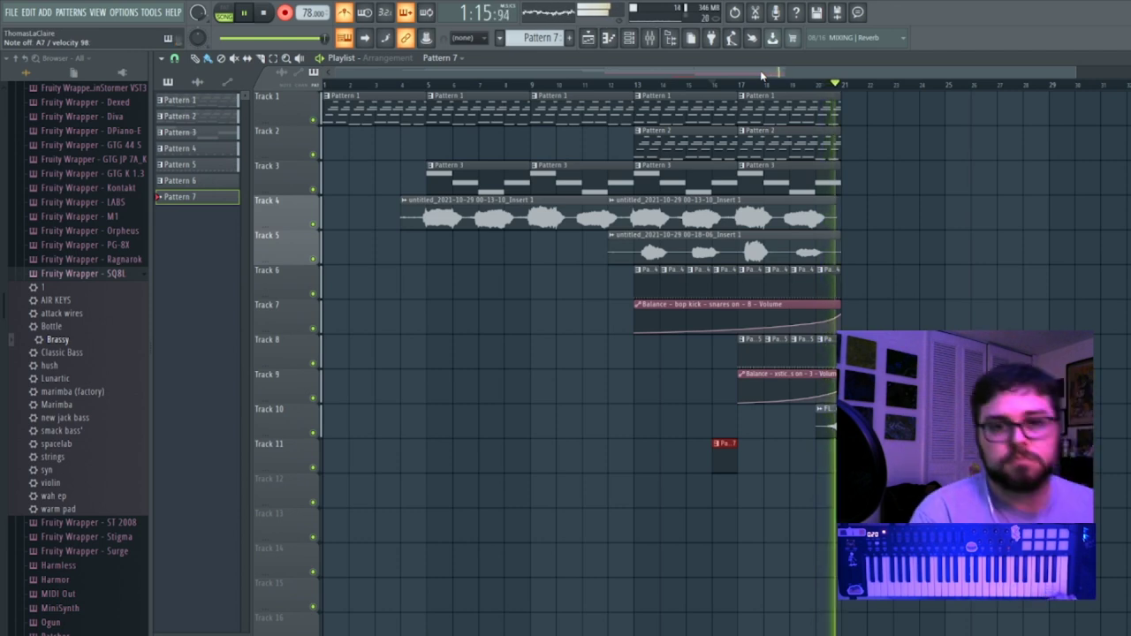
key(space)
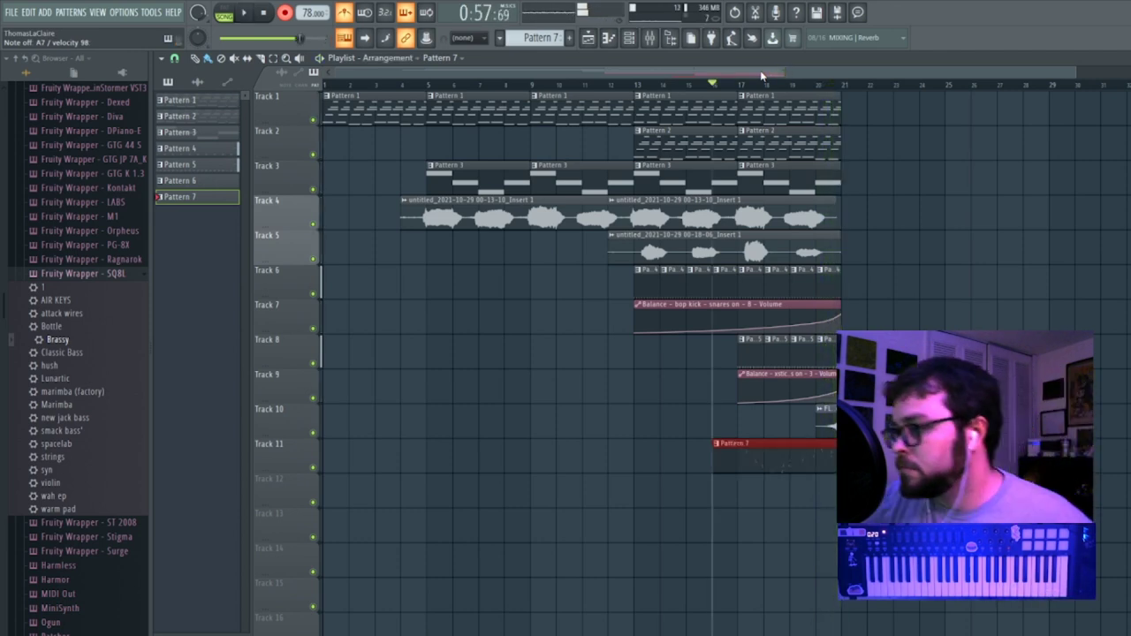
Add Fruity Delay 3 with a 71% feedback level to the Brassy mixer track and lower the track's volume to -10.4 dB.
click(651, 39)
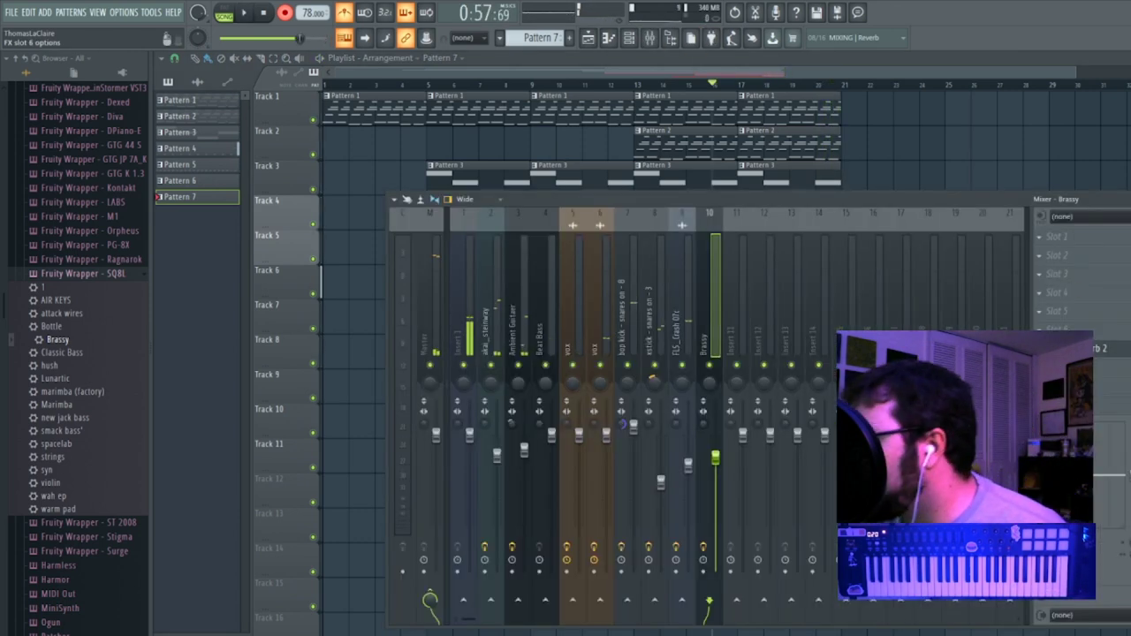
click(1044, 299)
mouse_move(1051, 308)
click(878, 298)
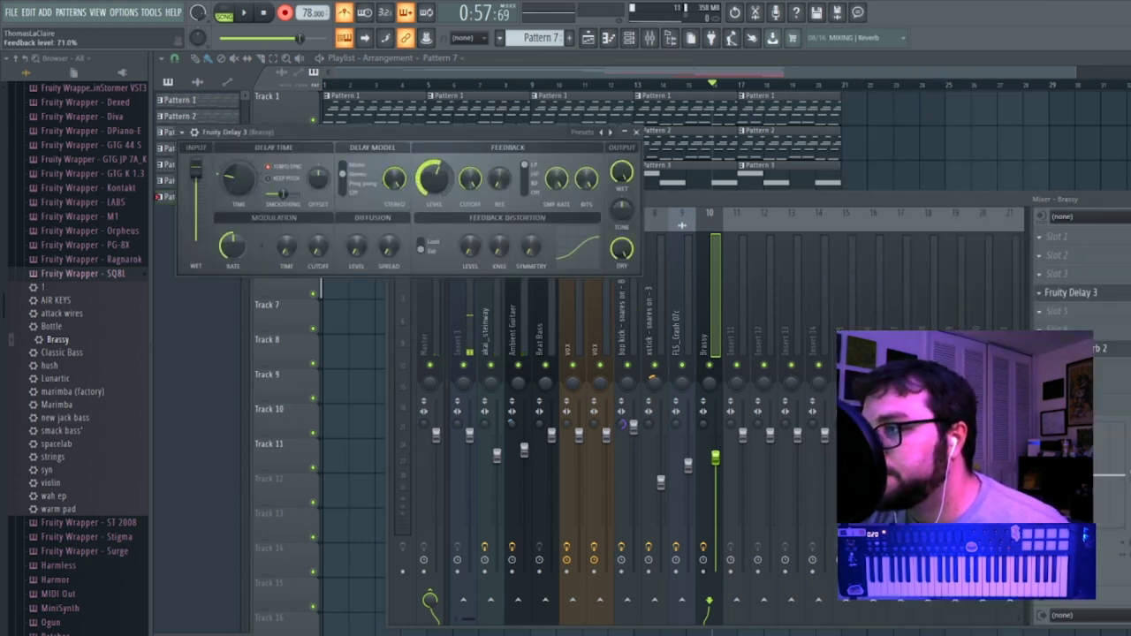
click(706, 425)
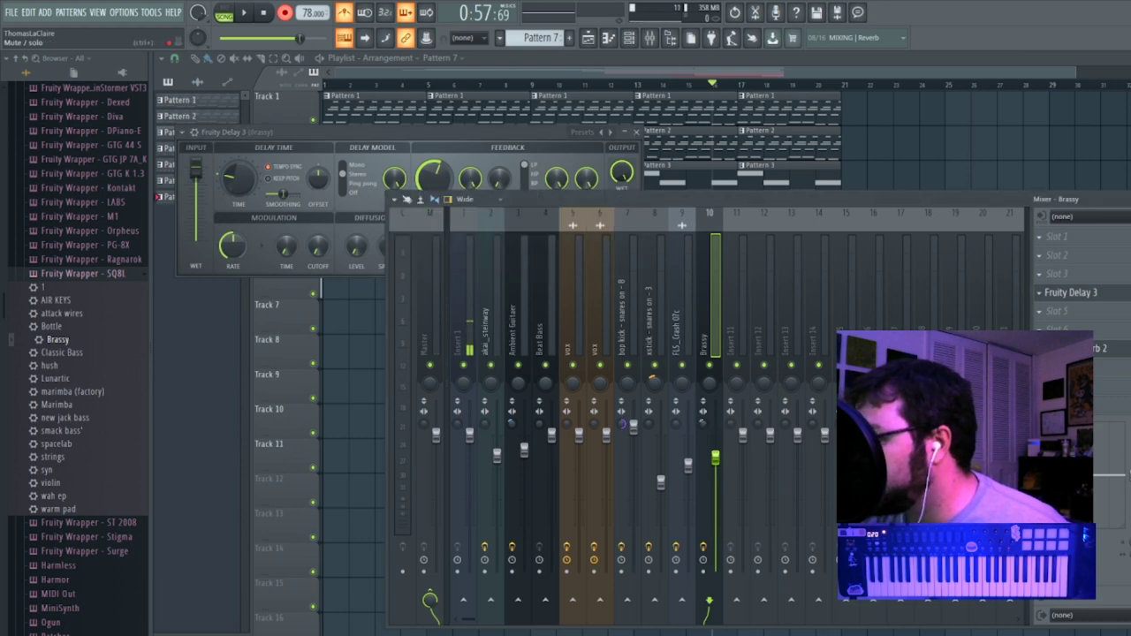
key(space)
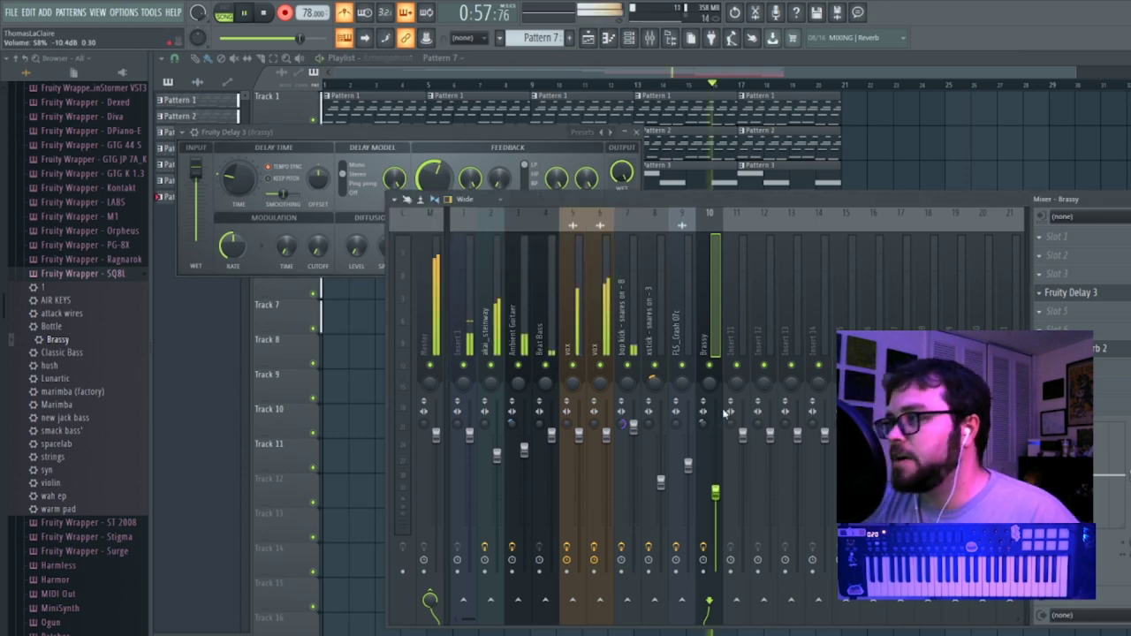
Move the Pattern 7 clip on Track 11 to start at bar 17 and review its Brassy notes in the piano roll.
click(799, 63)
drag(719, 447, 762, 449)
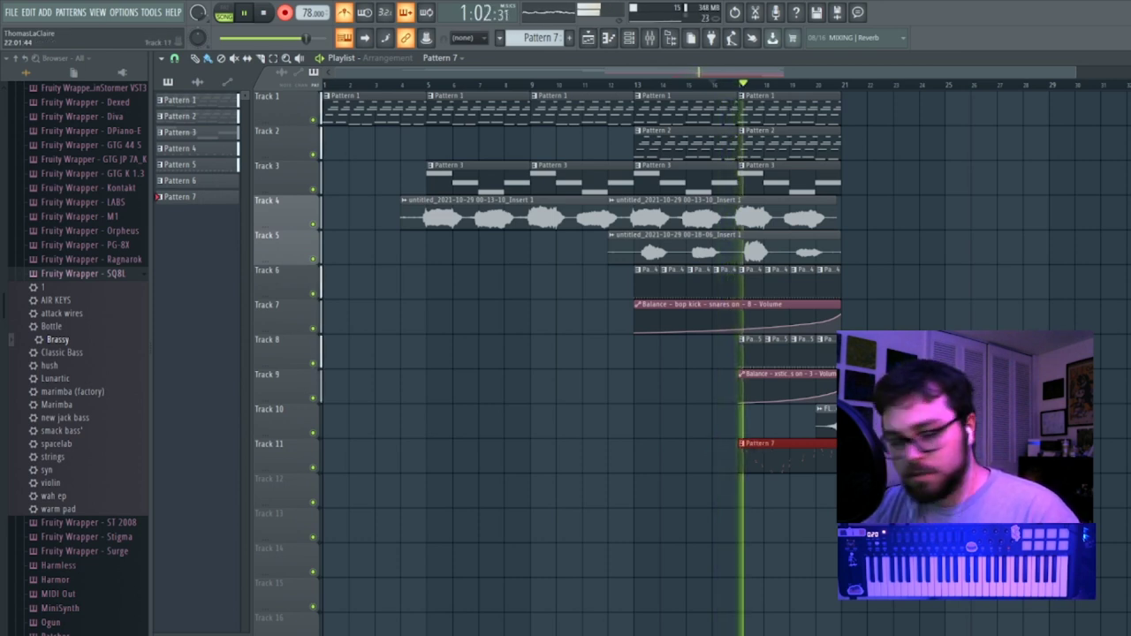
double_click(766, 448)
key(space)
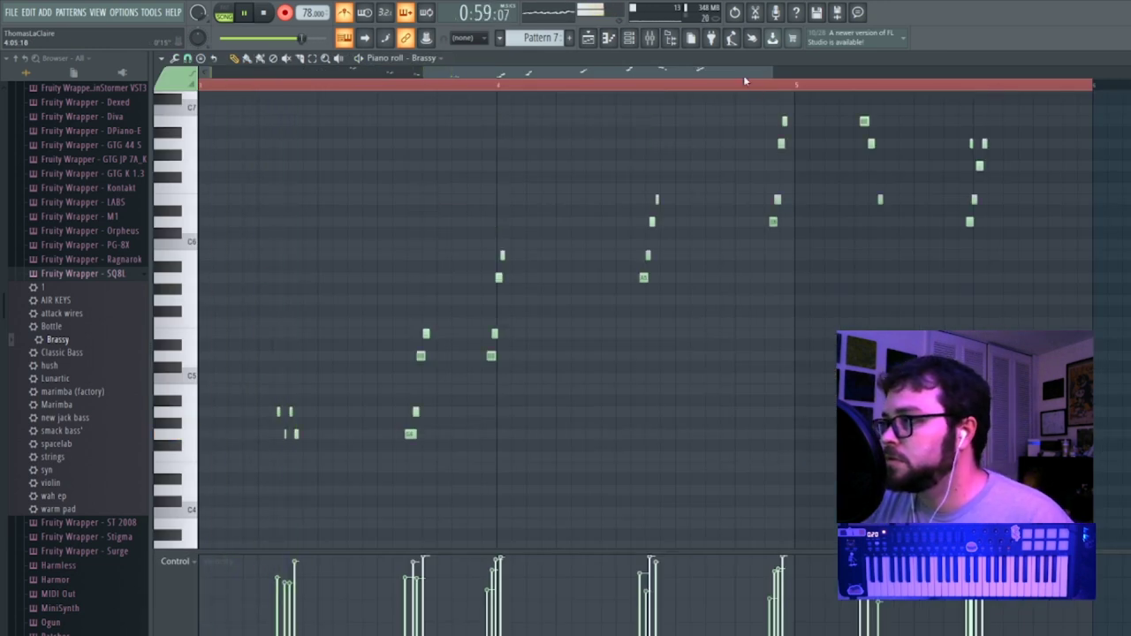
drag(746, 73, 609, 75)
click(380, 85)
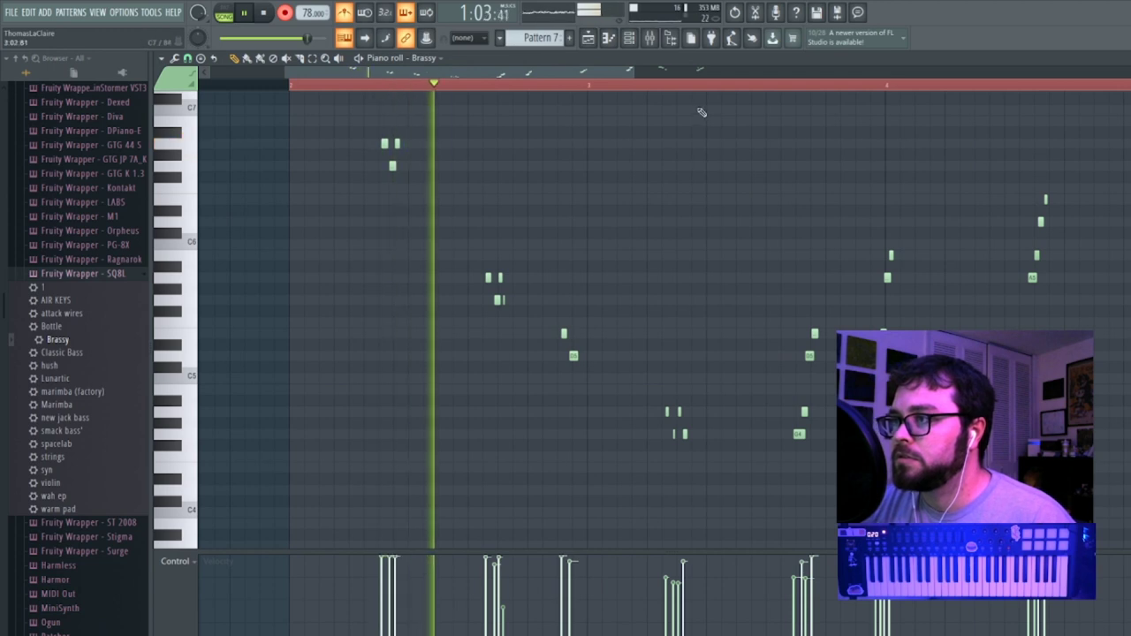
Delete the Brassy channel from the channel rack and remove the Pattern 7 clip from Track 11.
click(1123, 58)
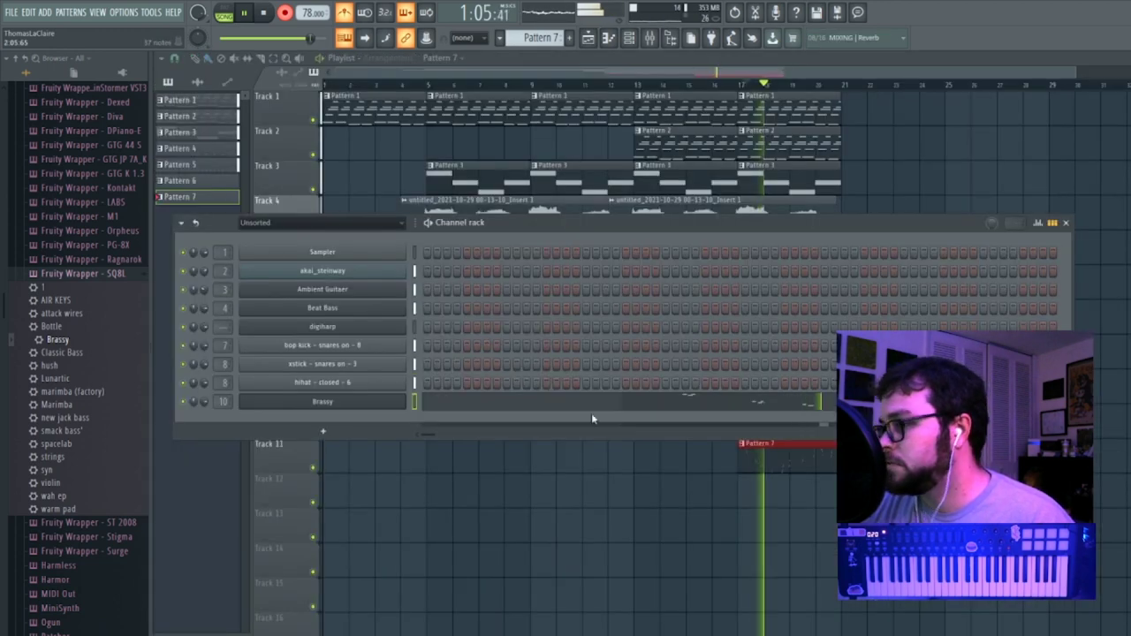
right_click(395, 404)
click(632, 411)
key(F6)
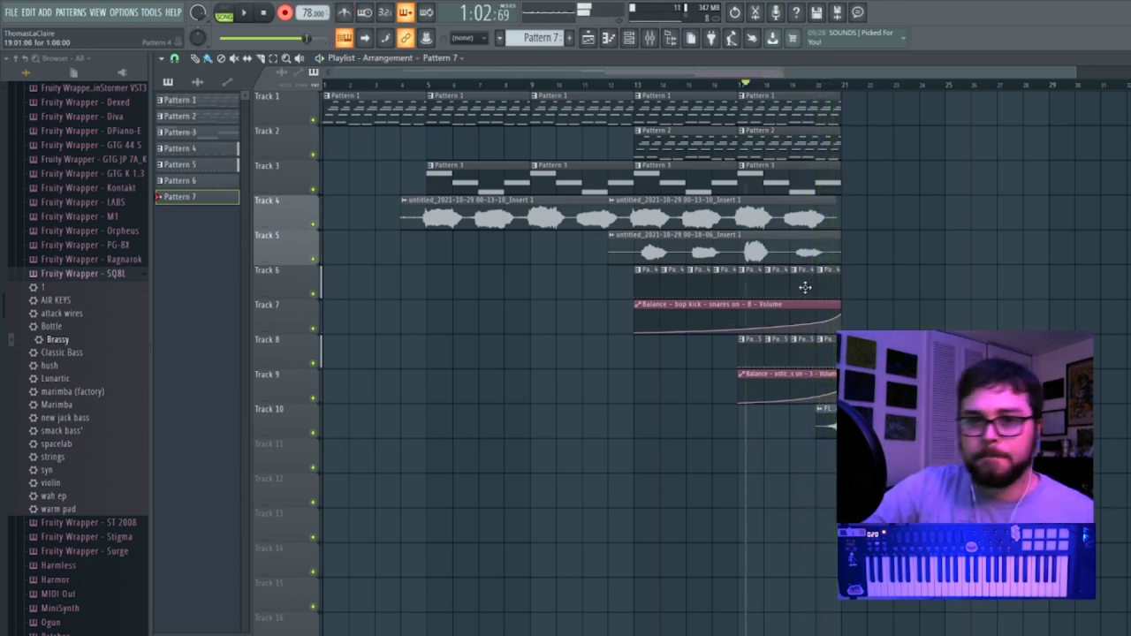
Collapse the Fruity Wrapper SQ8L presets and browse the Fruity Wrapper M1 presets for another instrument.
click(98, 274)
click(99, 275)
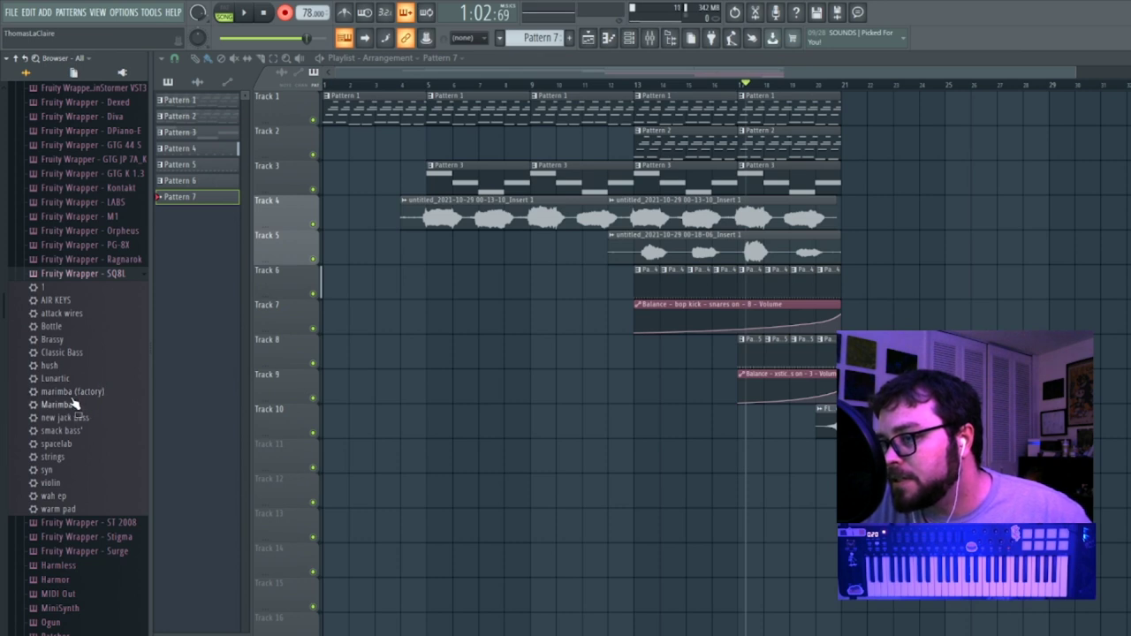
click(111, 274)
click(111, 216)
scroll(89, 354, down, 3)
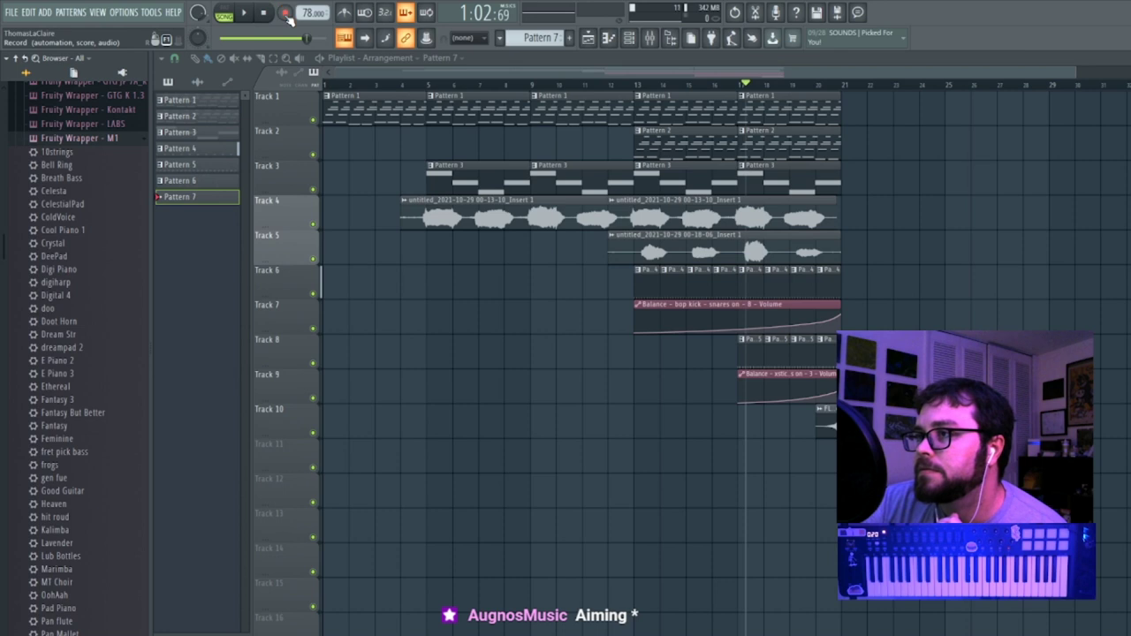
Play the arrangement from bar 5 and save the project as 1 in the 48 hours folder on the Desktop.
click(425, 85)
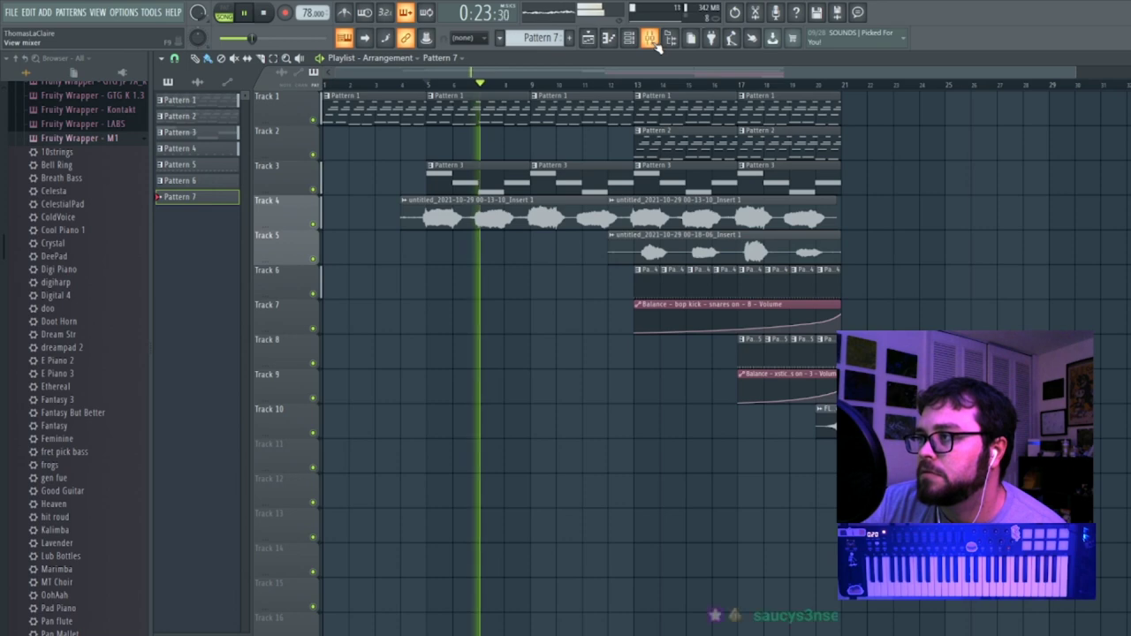
click(11, 11)
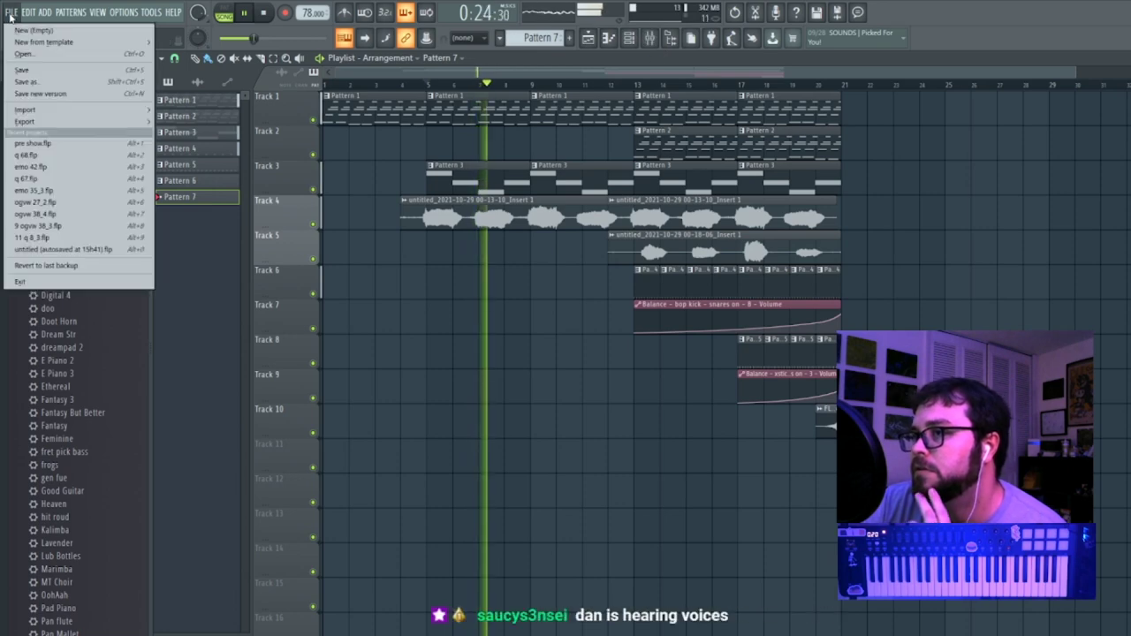
click(43, 80)
click(633, 288)
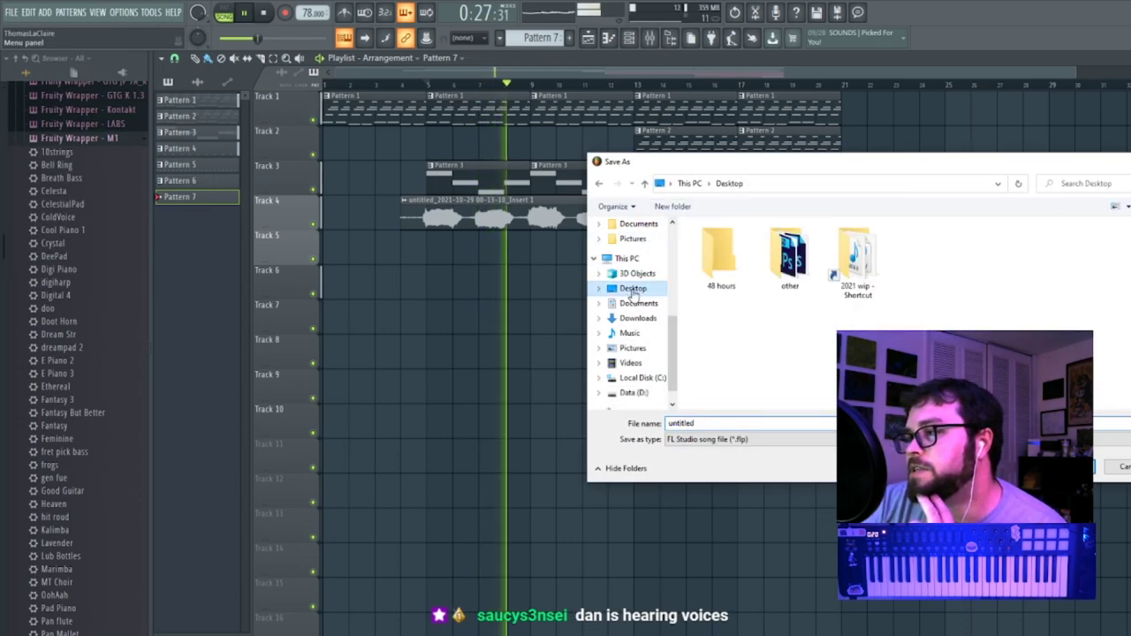
double_click(716, 252)
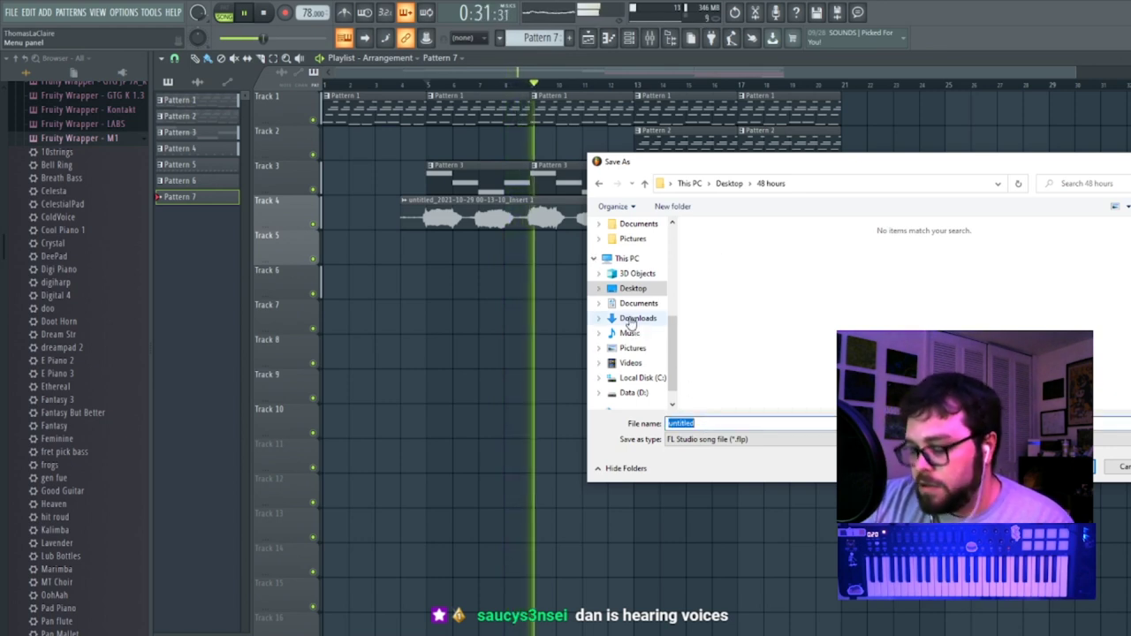
text(1)
key(Return)
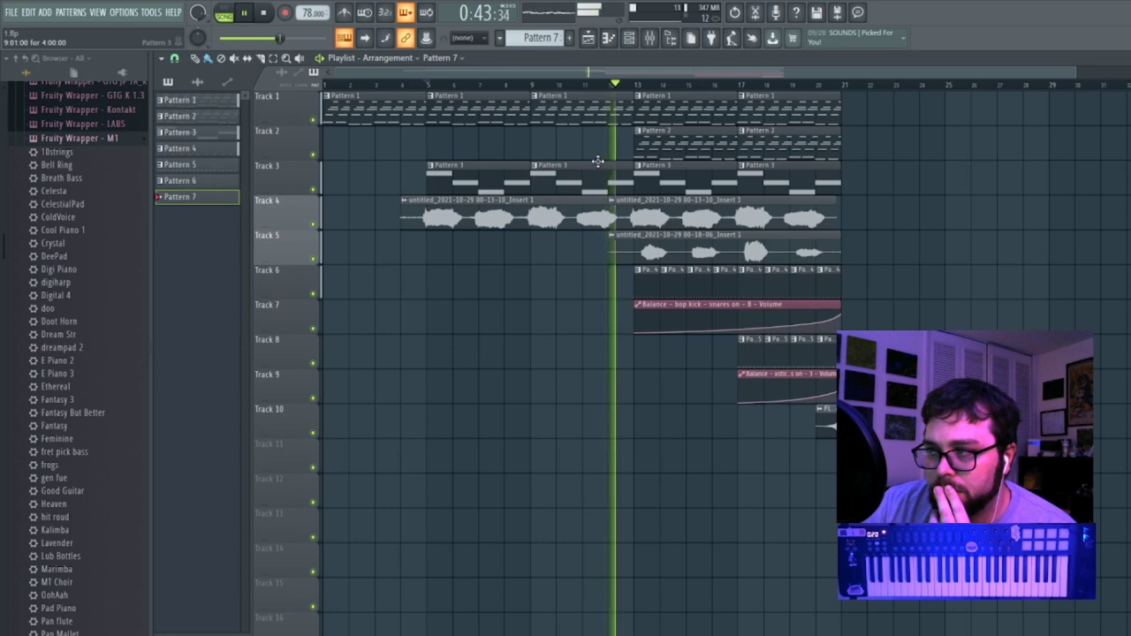
Trim the Track 5 vocal clip to start at bar 13 and load the M1 preset E Piano 3 in a new channel.
drag(611, 252, 636, 253)
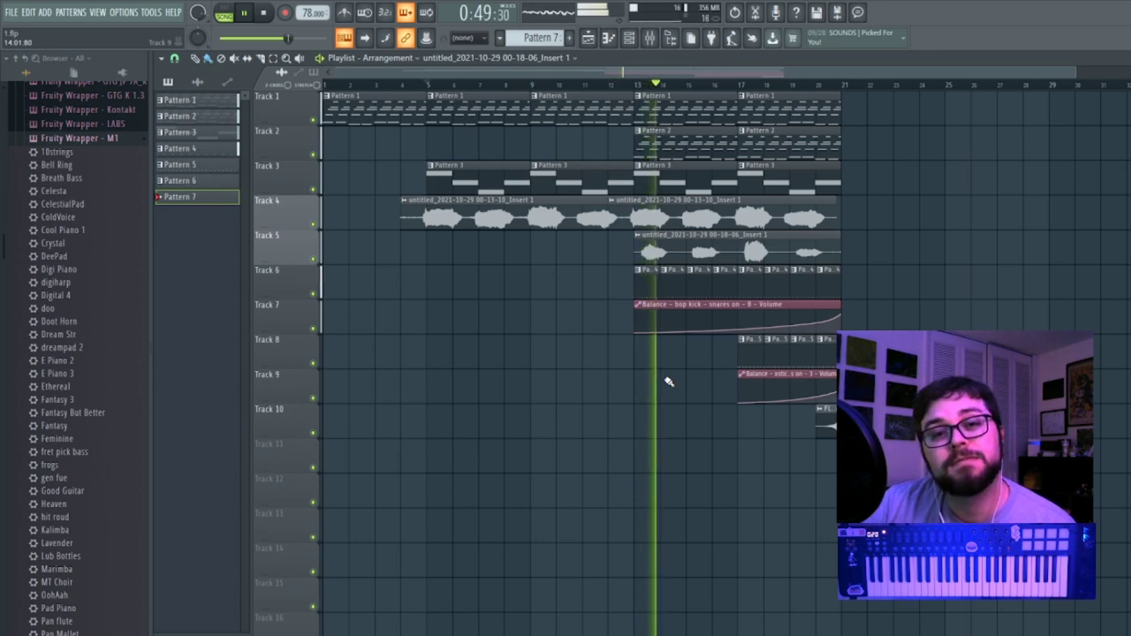
right_click(78, 377)
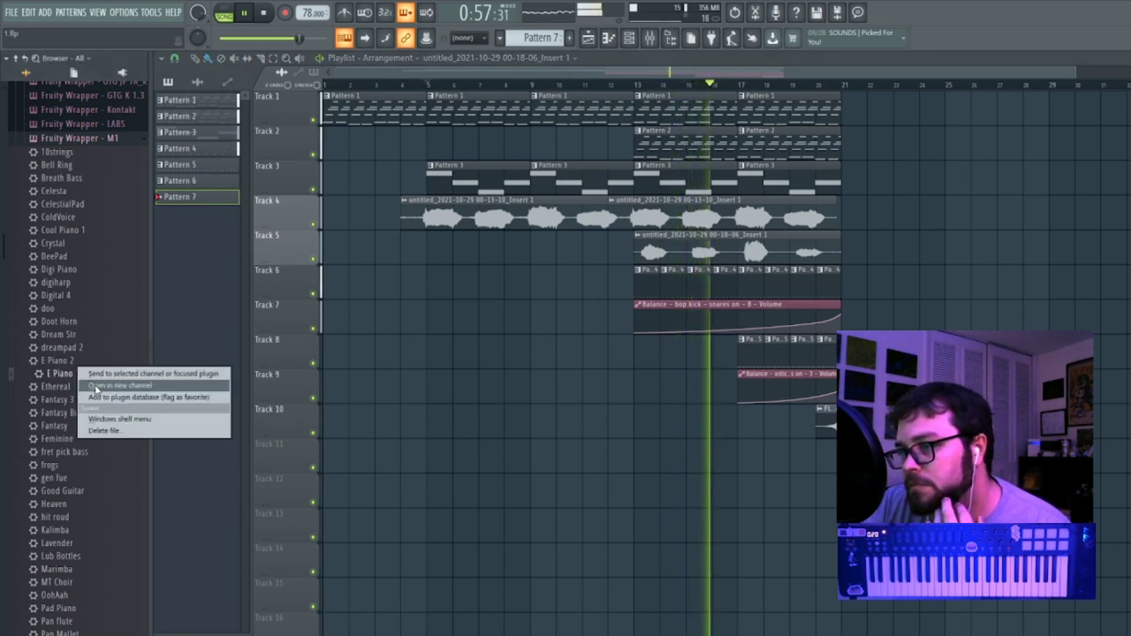
click(97, 385)
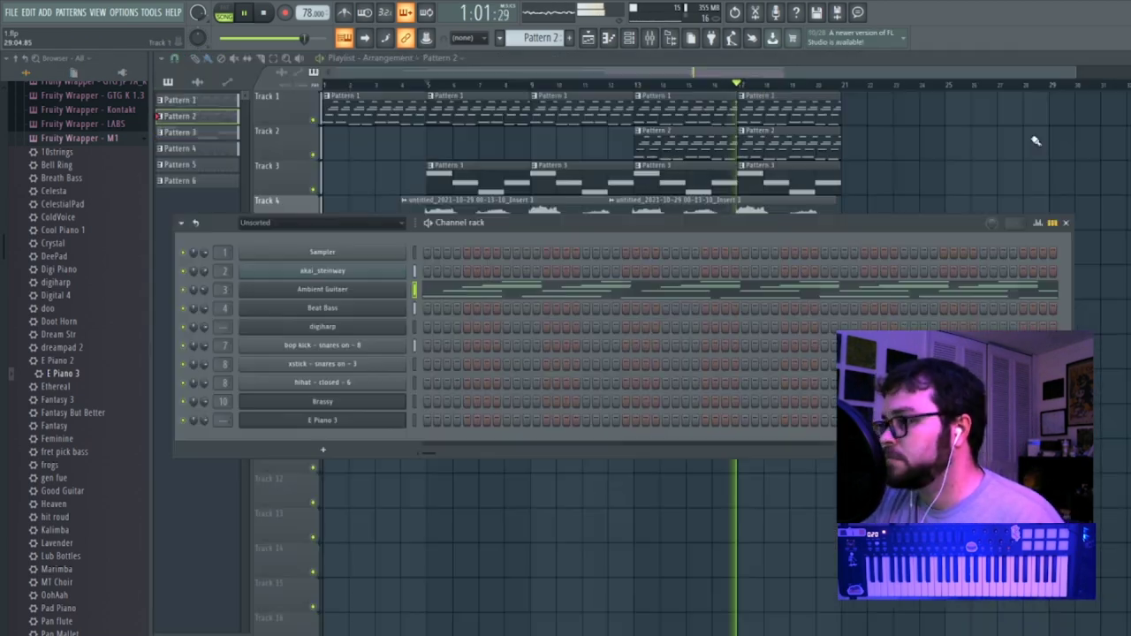
Copy the Ambient Guitaer notes from Pattern 2 and place a new empty Pattern 7 on Track 11 at bar 17.
right_click(389, 291)
click(540, 302)
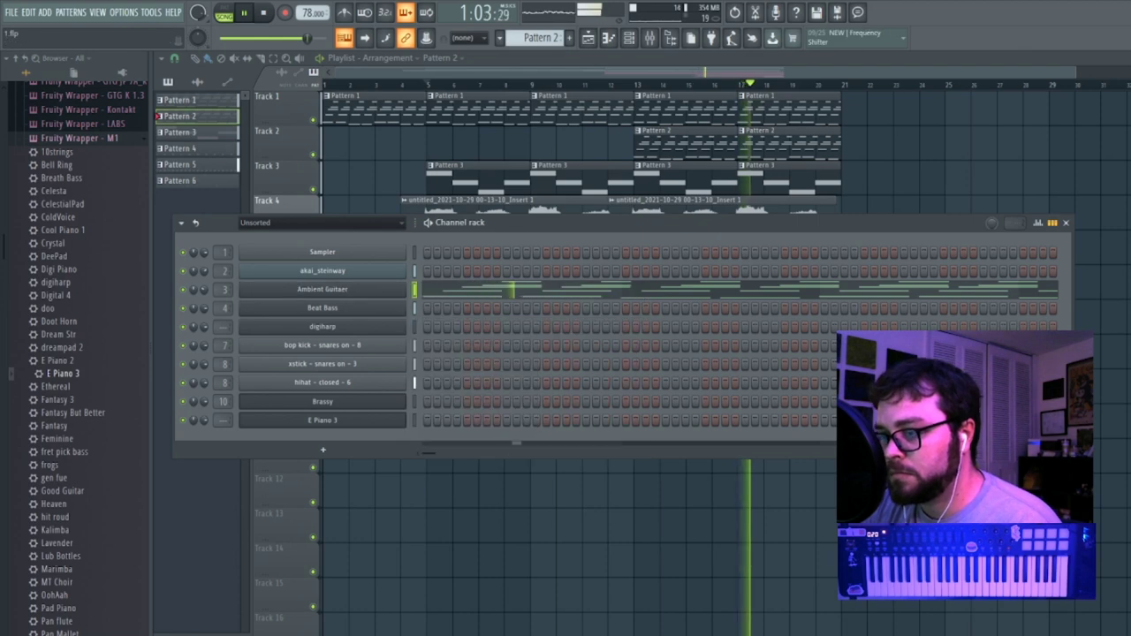
key(F6)
key(F4)
key(Return)
click(754, 456)
Paste the copied notes into the E Piano 3 channel of Pattern 7 and set its channel volume to 90%.
key(F6)
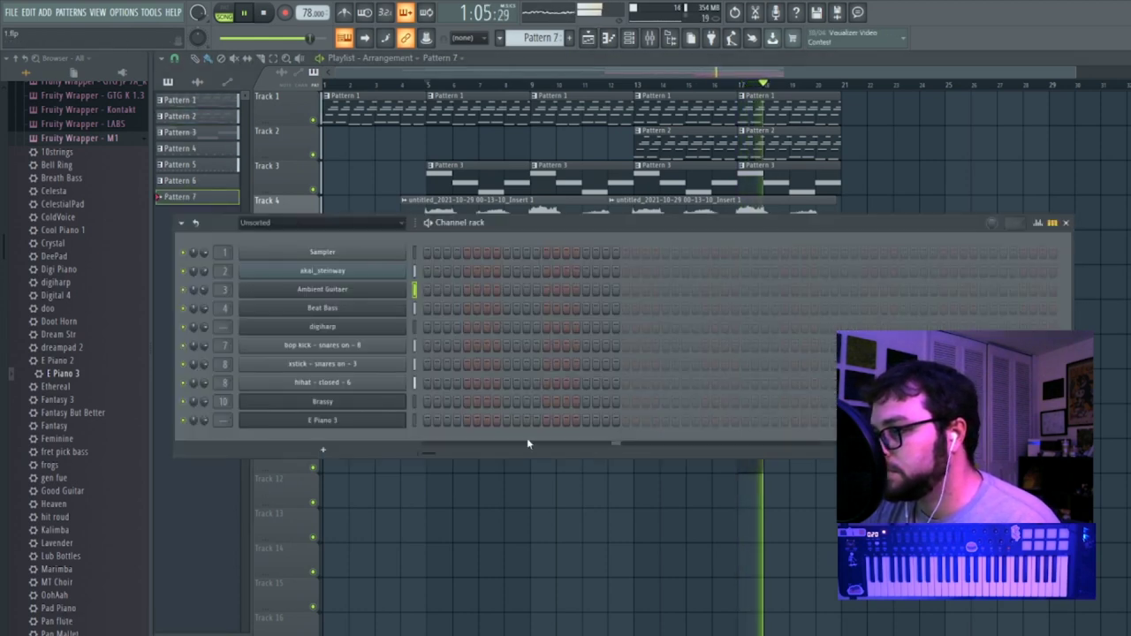
right_click(397, 426)
click(548, 445)
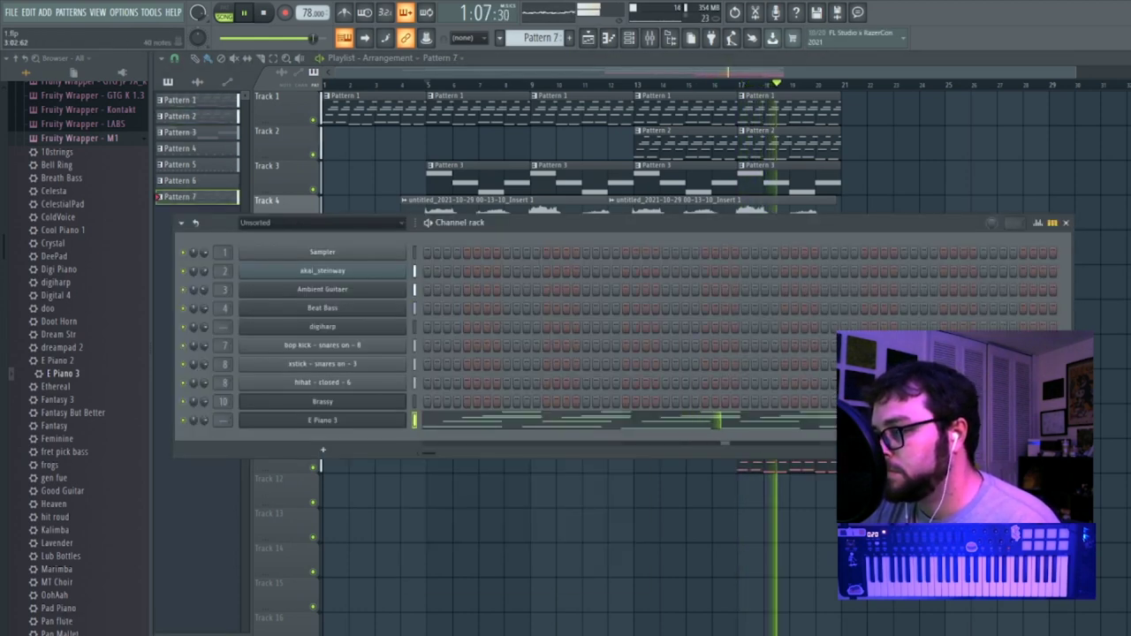
drag(204, 419, 204, 408)
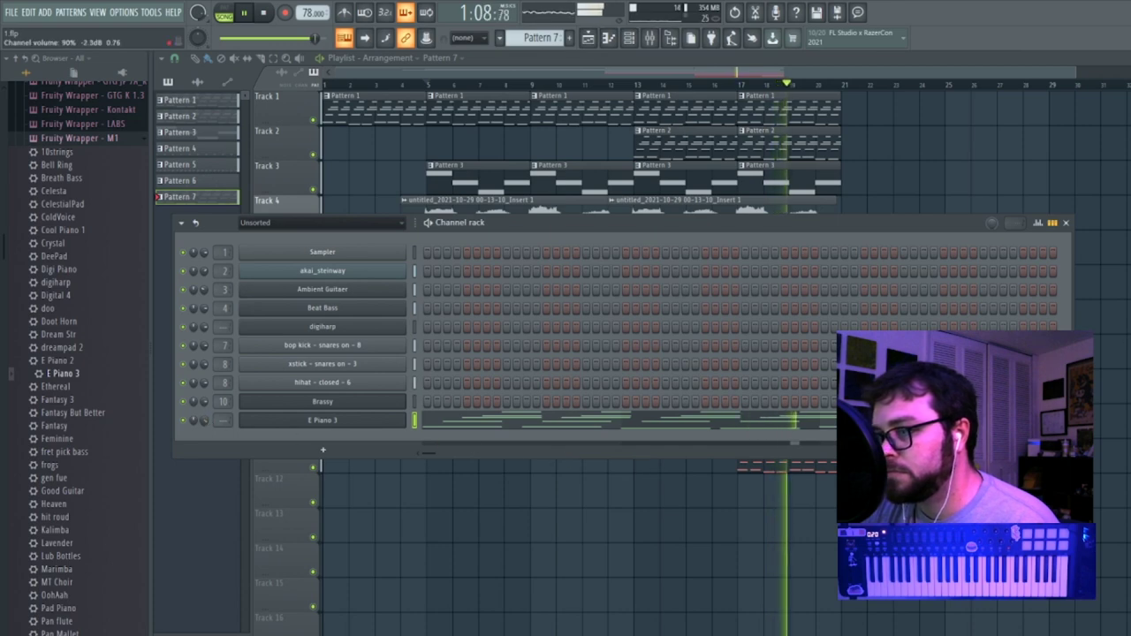
Examine the E Piano 3 instrument and the pitch range of its notes in the piano roll.
click(350, 424)
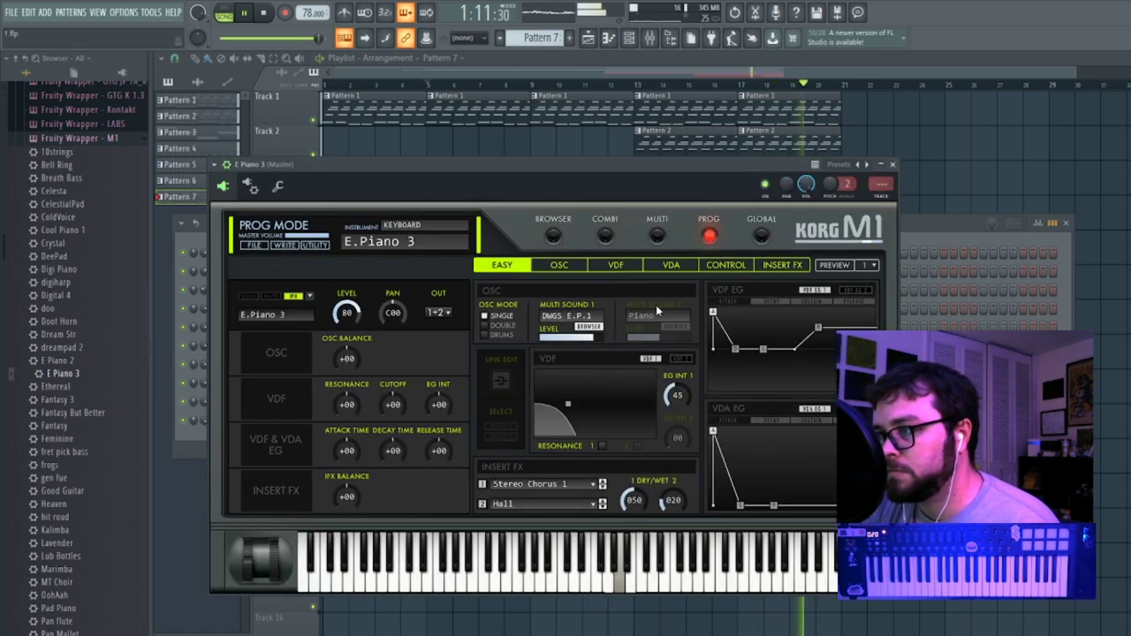
key(F7)
scroll(812, 454, down, 2)
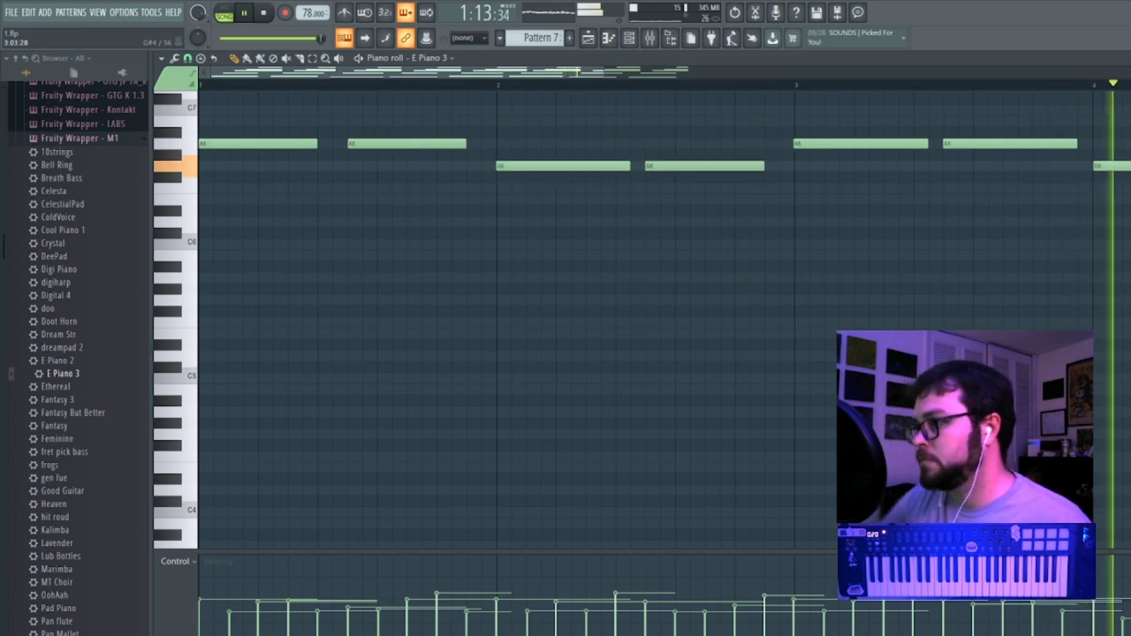
scroll(812, 454, up, 2)
scroll(813, 464, up, 5)
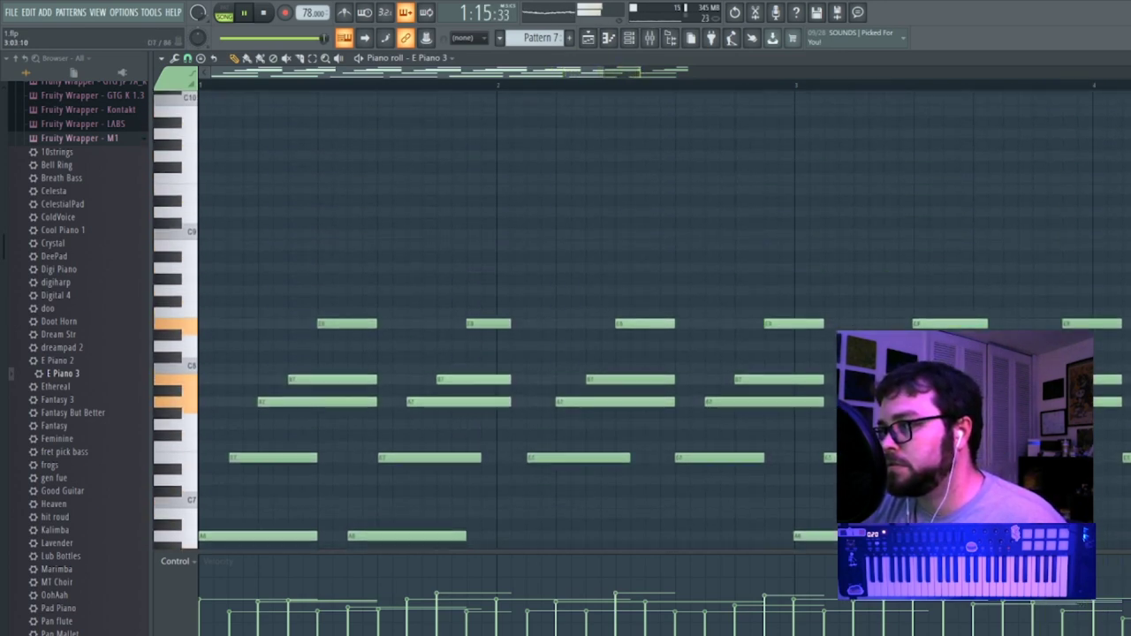
scroll(845, 473, down, 4)
scroll(618, 318, down, 6)
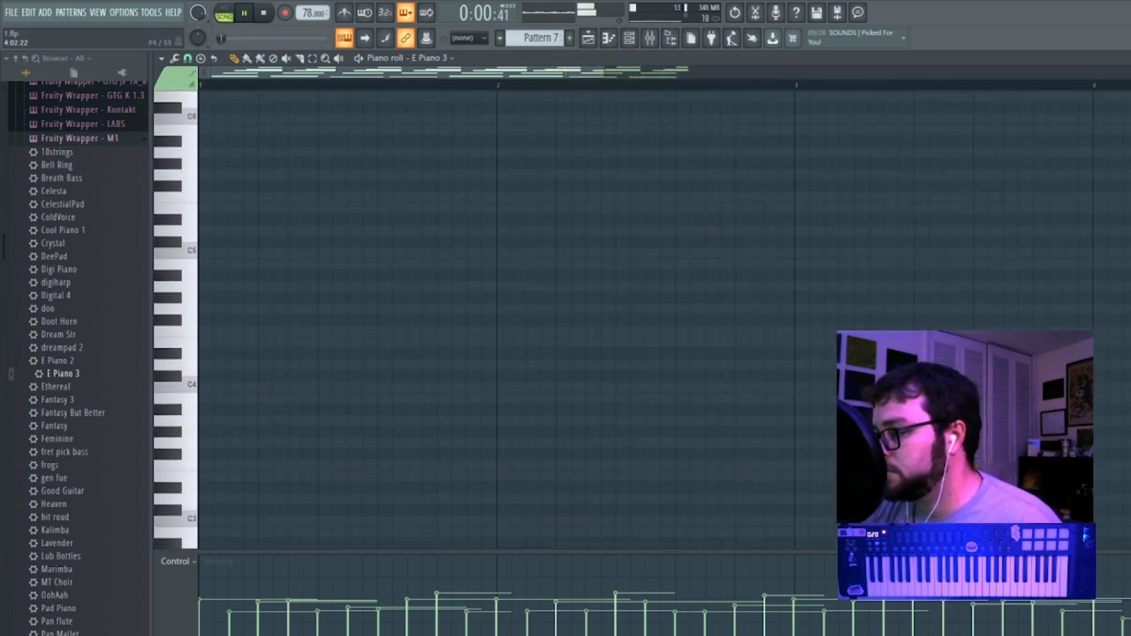
key(Escape)
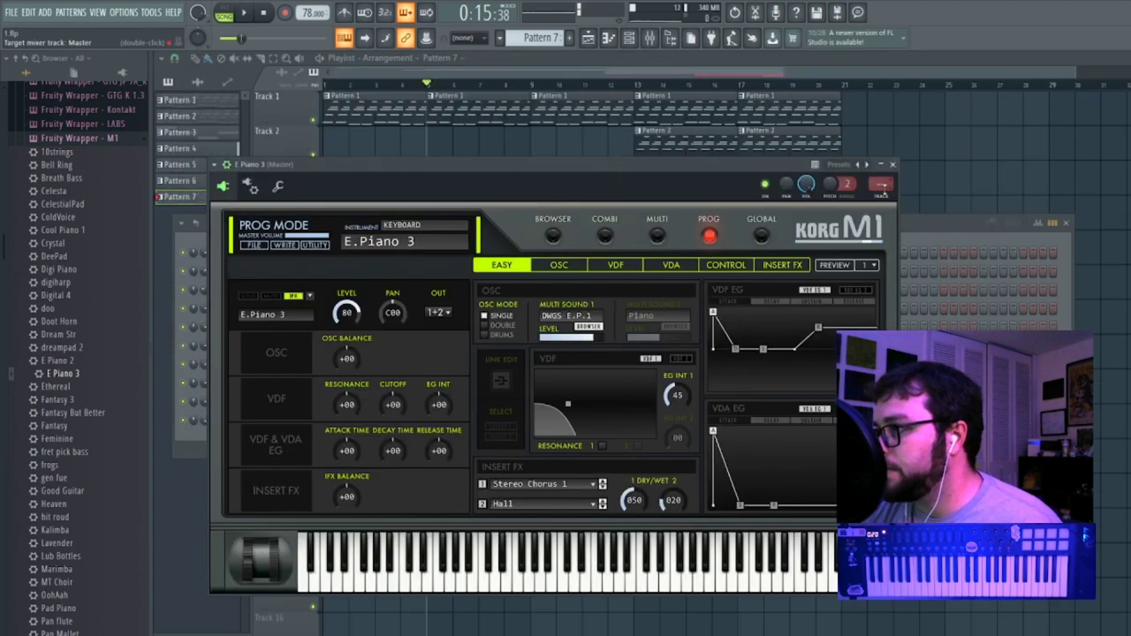
Route E Piano 3 to mixer track 11 and add Fruity Balance in effect slot 2.
click(887, 197)
click(1042, 262)
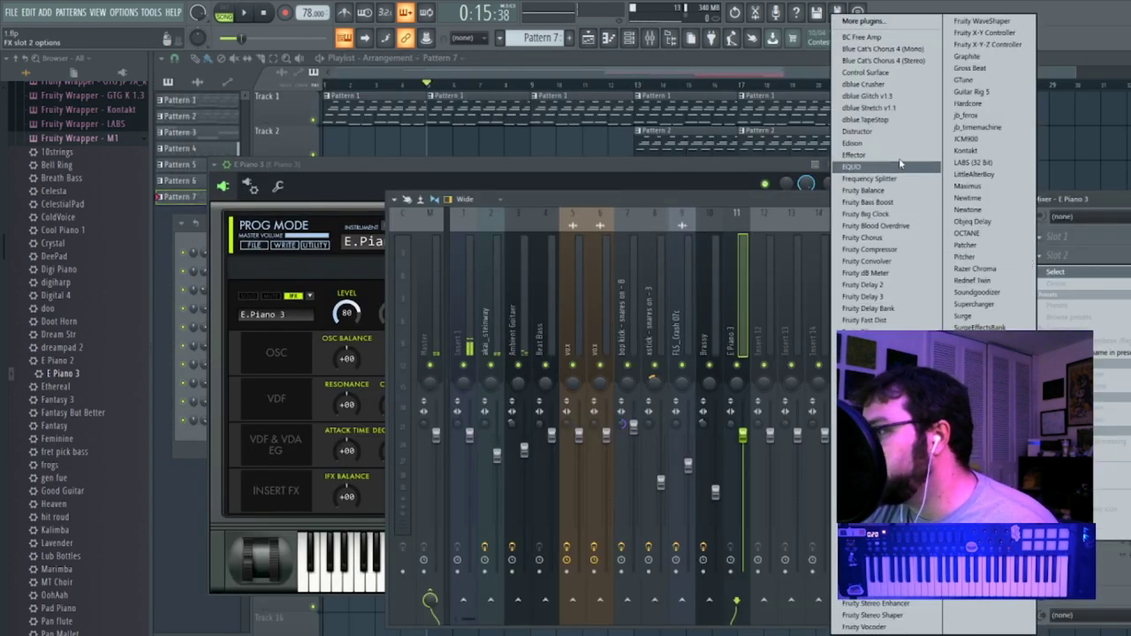
click(890, 192)
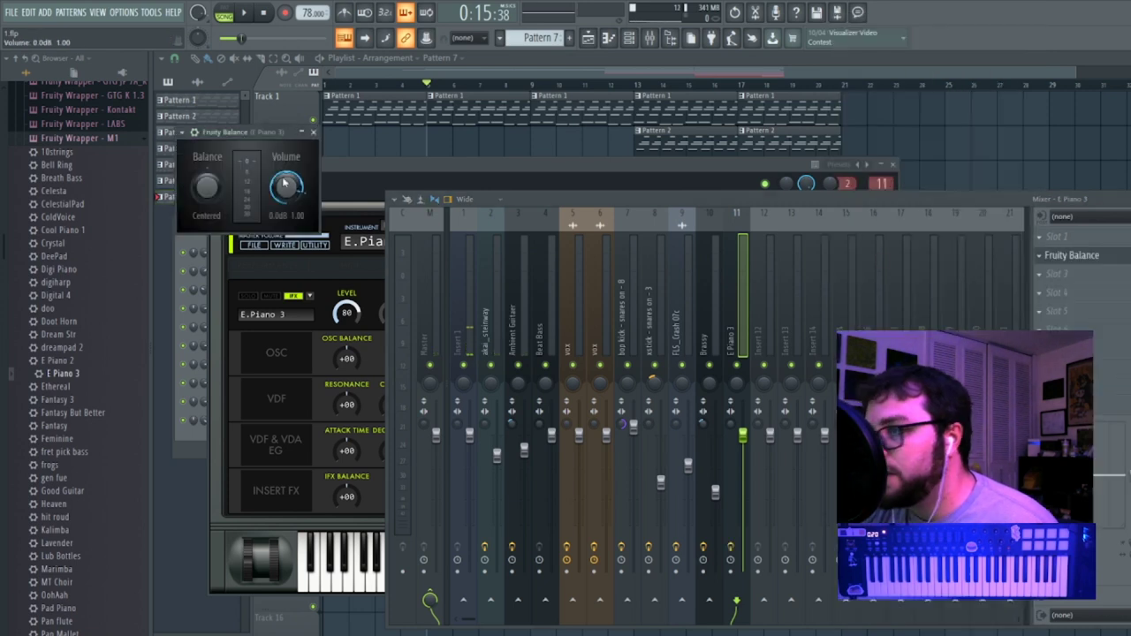
Create a volume automation clip for E Piano 3's Fruity Balance that curves up over four bars to 80% at bar 5.
right_click(284, 183)
click(328, 272)
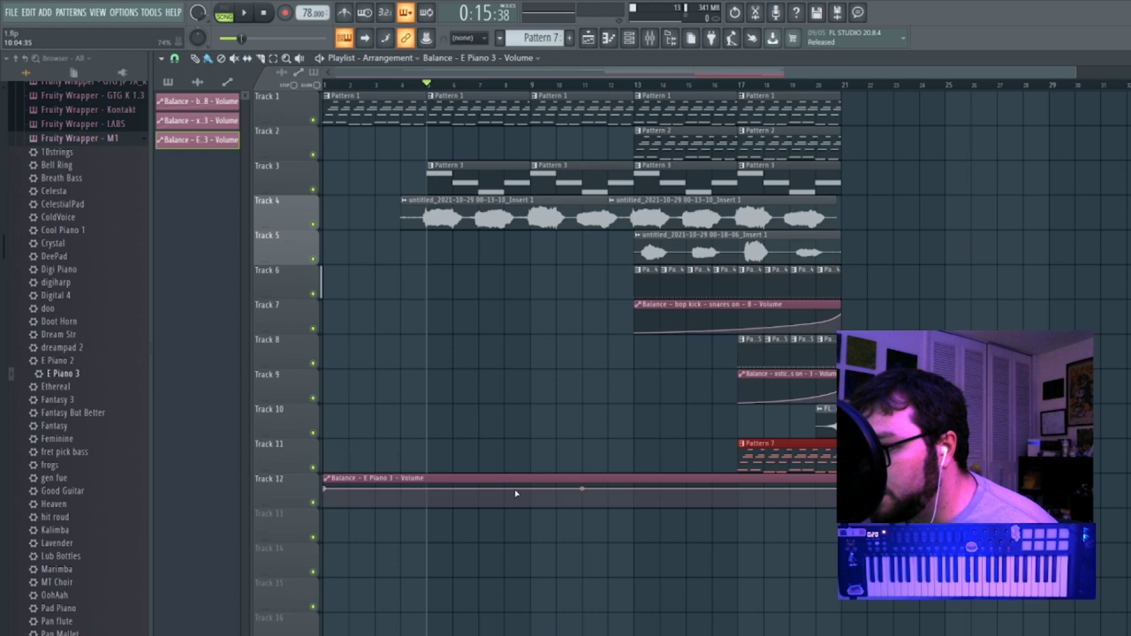
drag(321, 497, 362, 550)
right_click(842, 488)
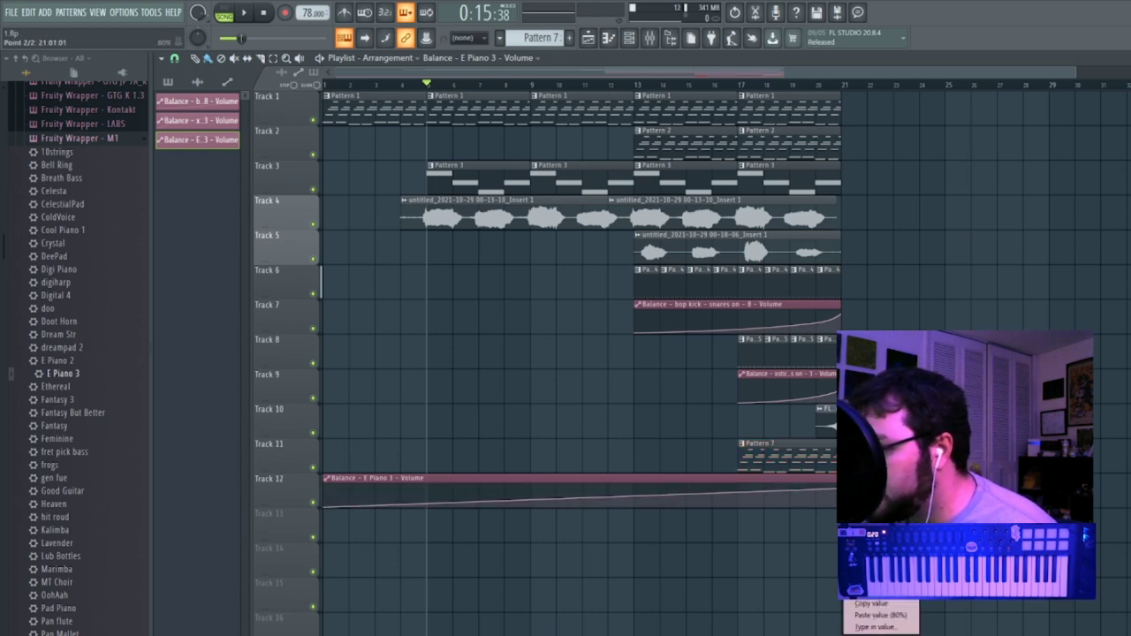
click(881, 607)
right_click(429, 490)
right_click(429, 492)
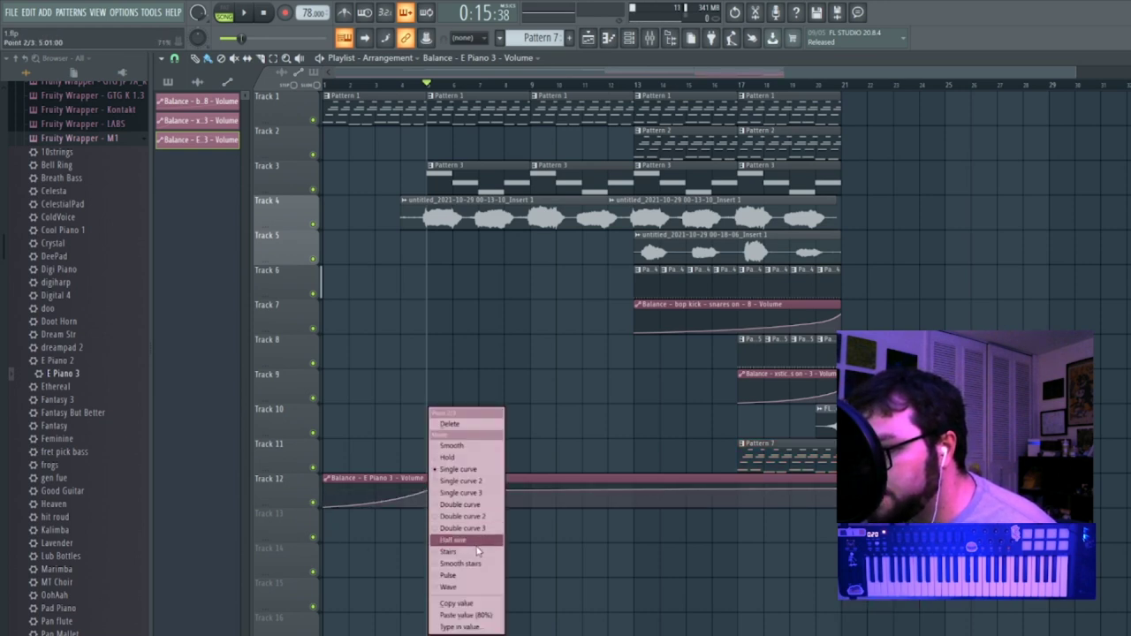
click(445, 616)
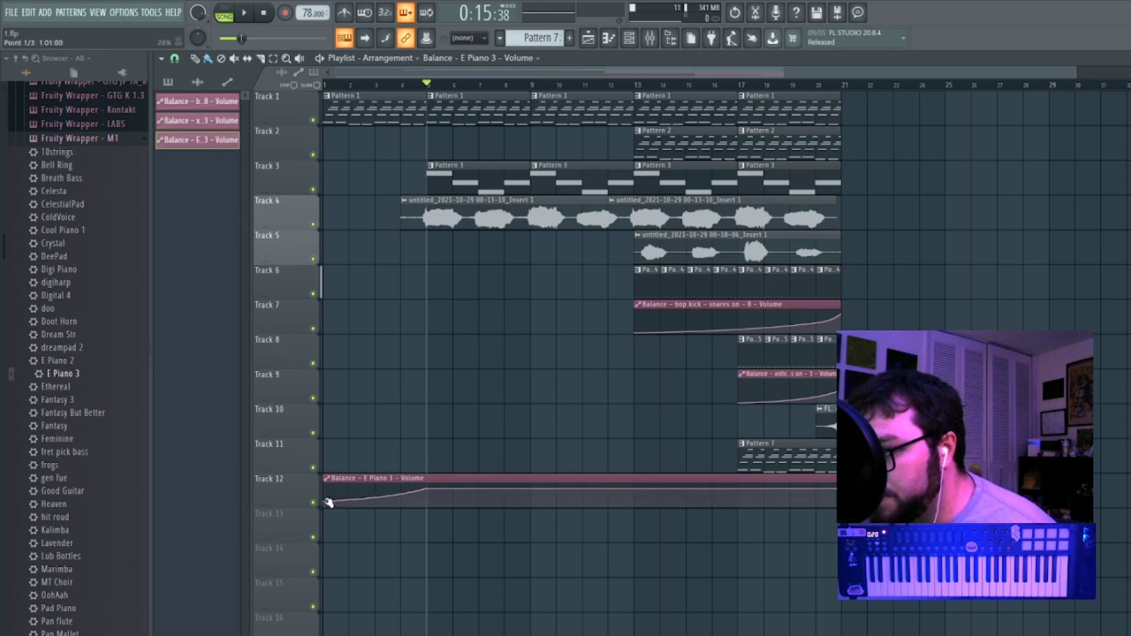
Move the E Piano 3 volume automation clip to bar 17 on Track 12, remove its excess beyond bar 21, and play that section.
drag(471, 487, 884, 487)
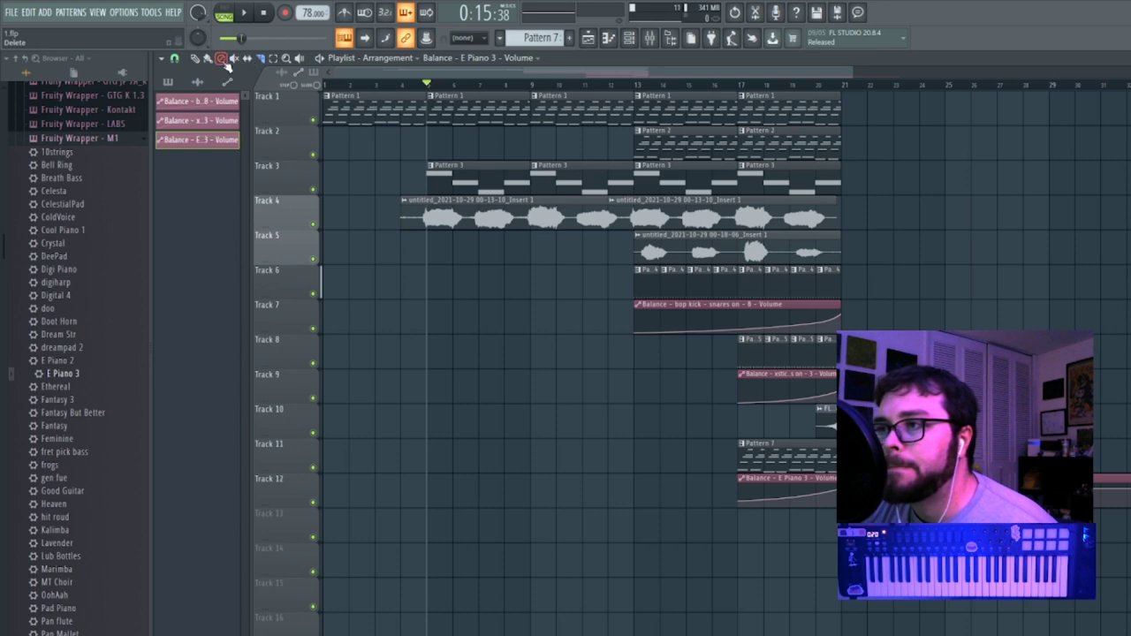
click(745, 88)
key(space)
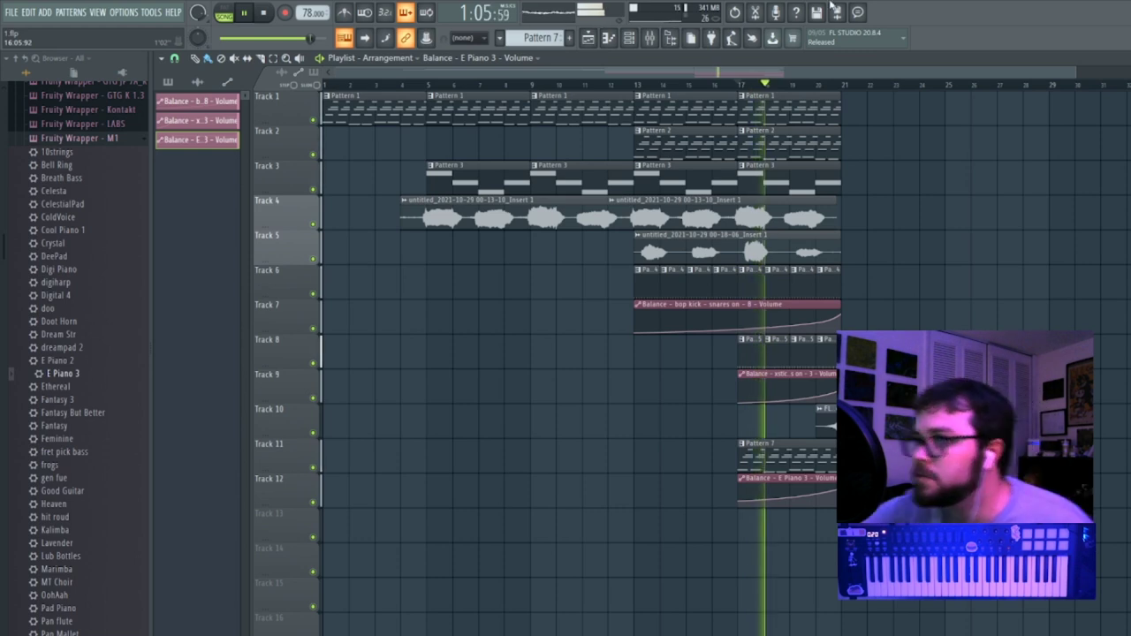
Load the Basic Master 3 preset on the Master mixer track and save the project.
click(649, 37)
right_click(431, 313)
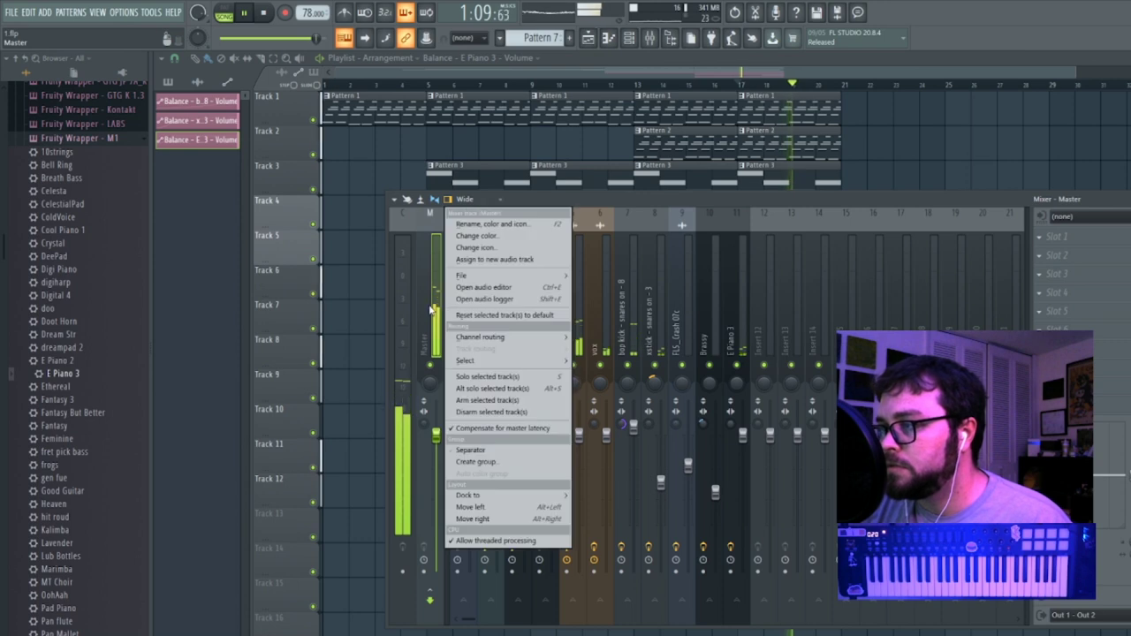
mouse_move(490, 279)
click(644, 339)
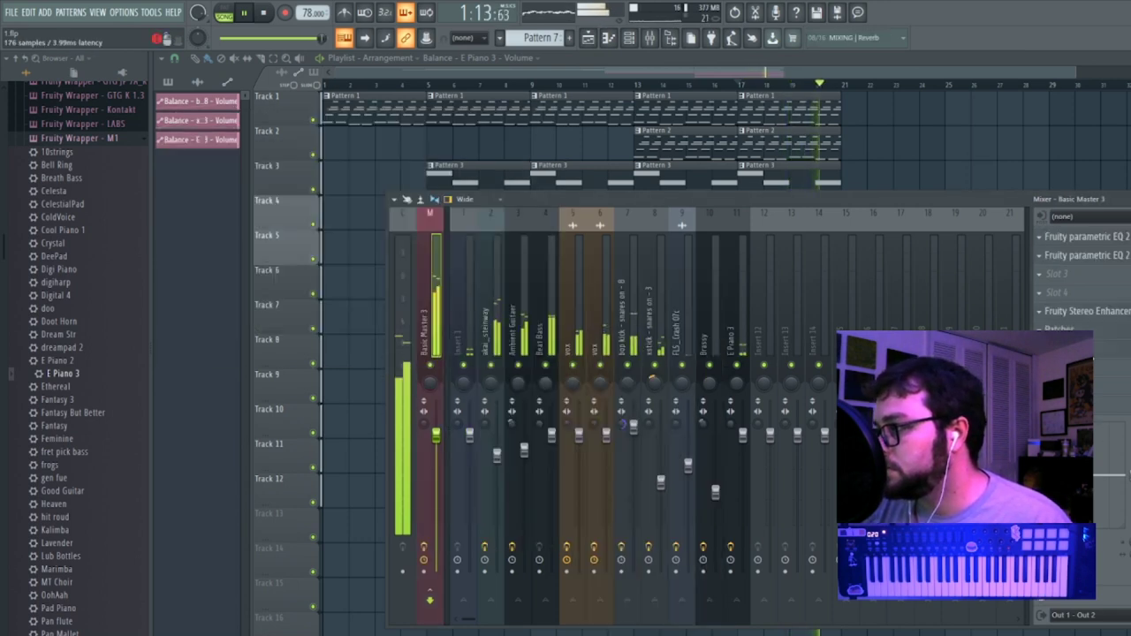
drag(264, 280, 264, 262)
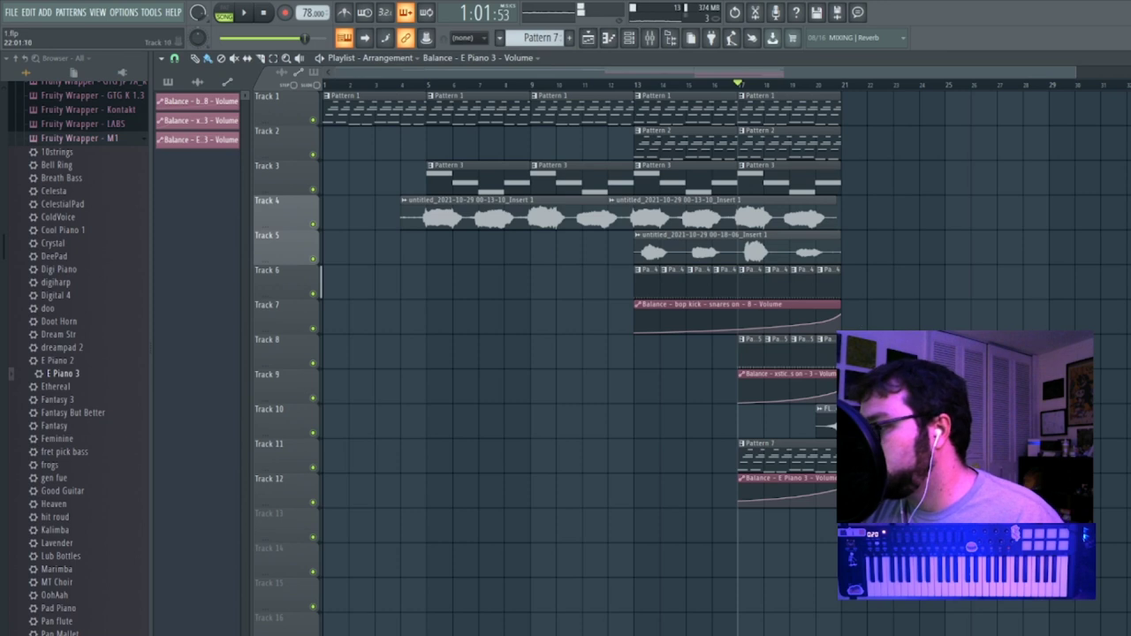
click(16, 14)
click(46, 71)
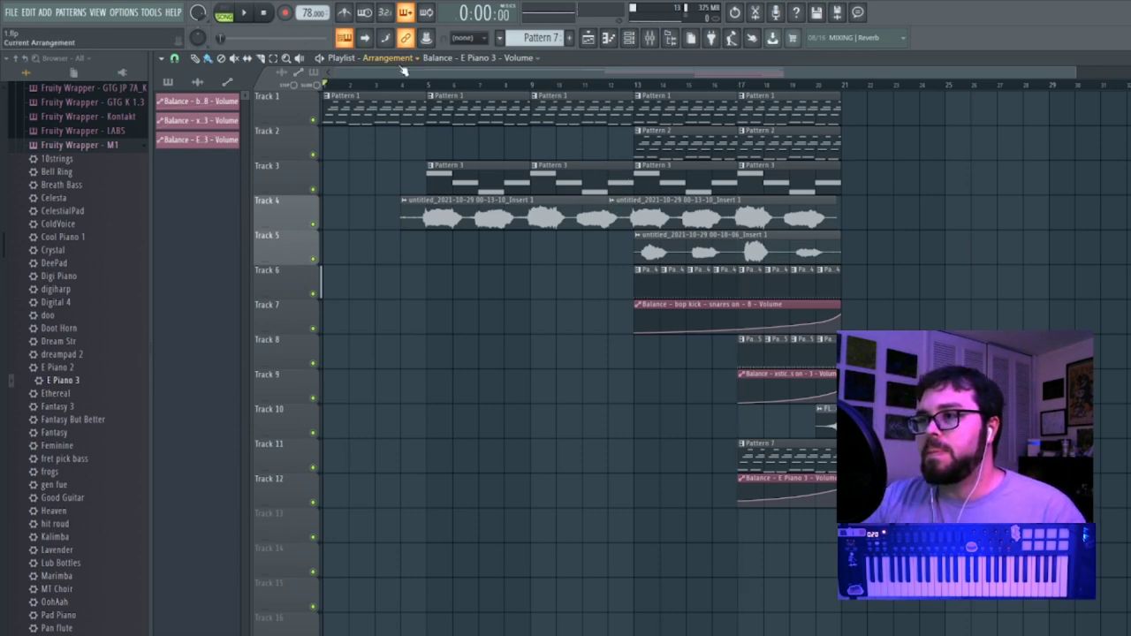
During playback, check akai_steinway's Fruity Reeverb 2, try a high-shelf EQ cut on its mixer track, and set the low shelf to -18.0 dB.
click(649, 38)
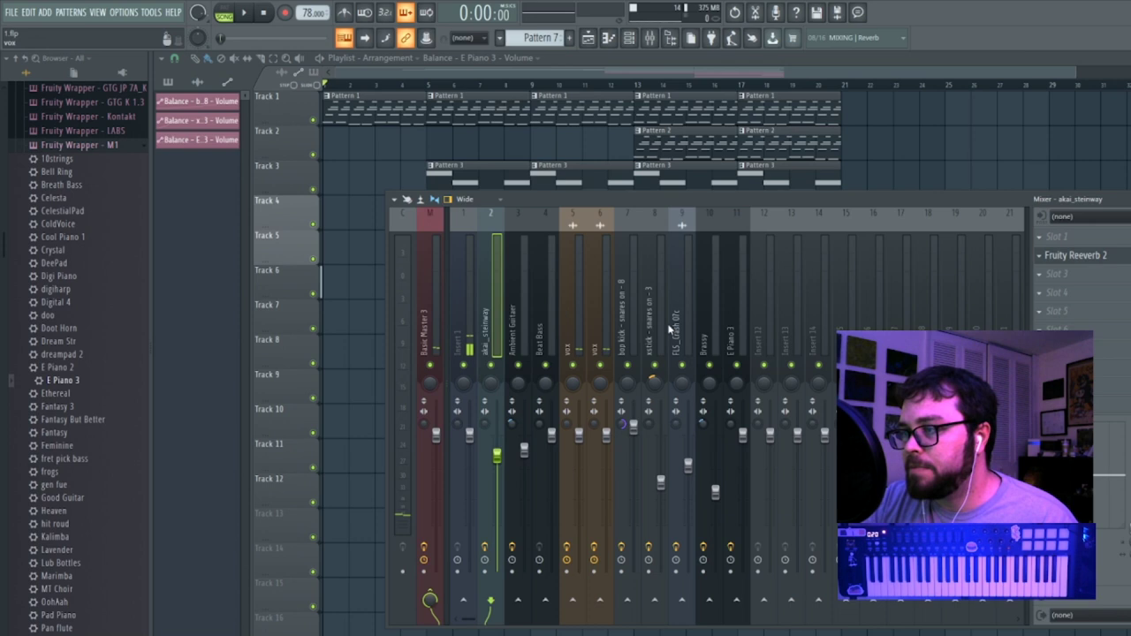
click(1111, 257)
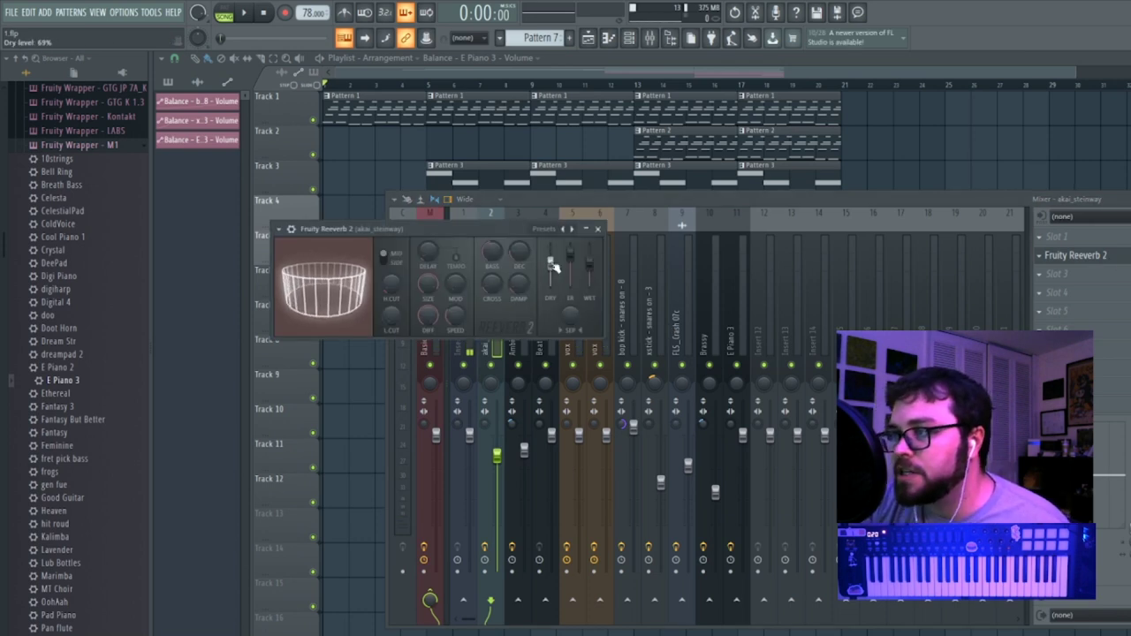
key(space)
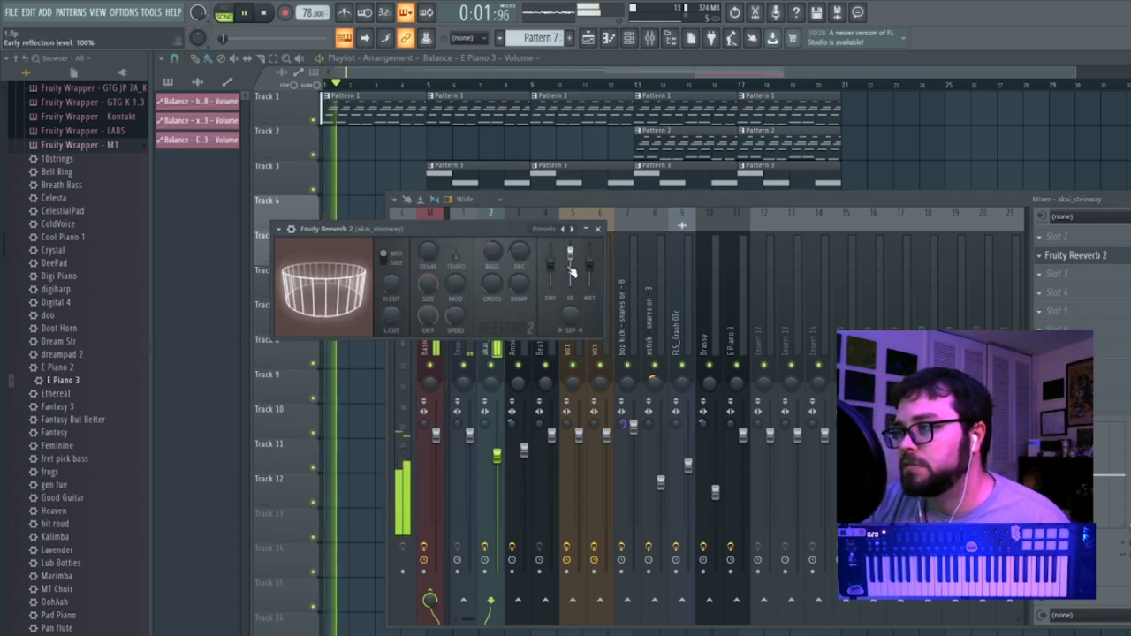
drag(1110, 476, 1110, 500)
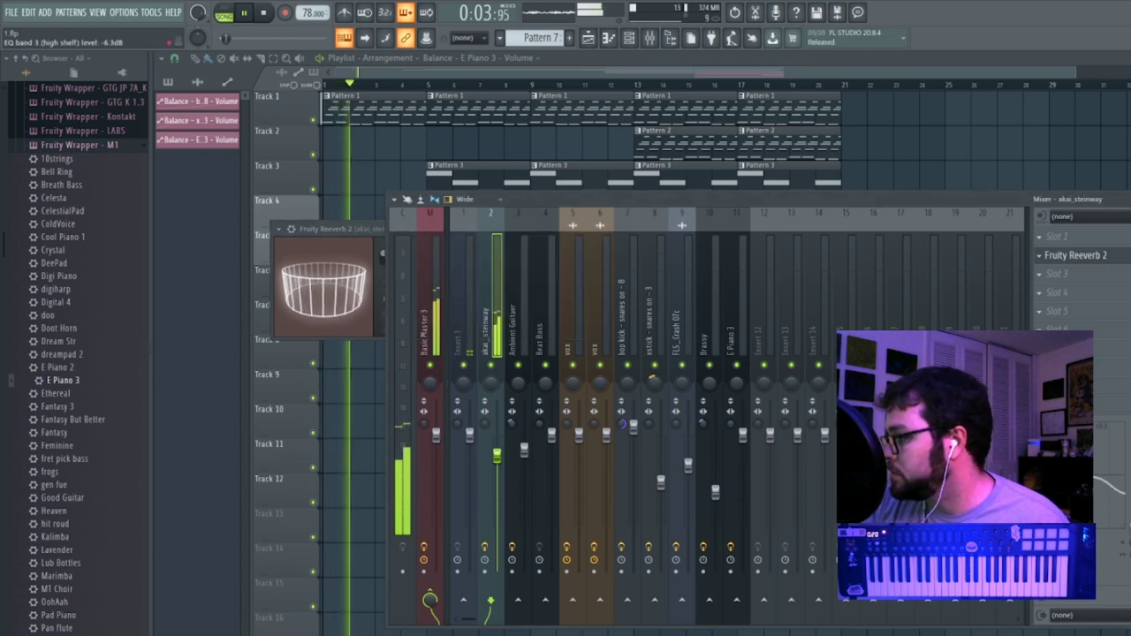
drag(1083, 495, 1083, 487)
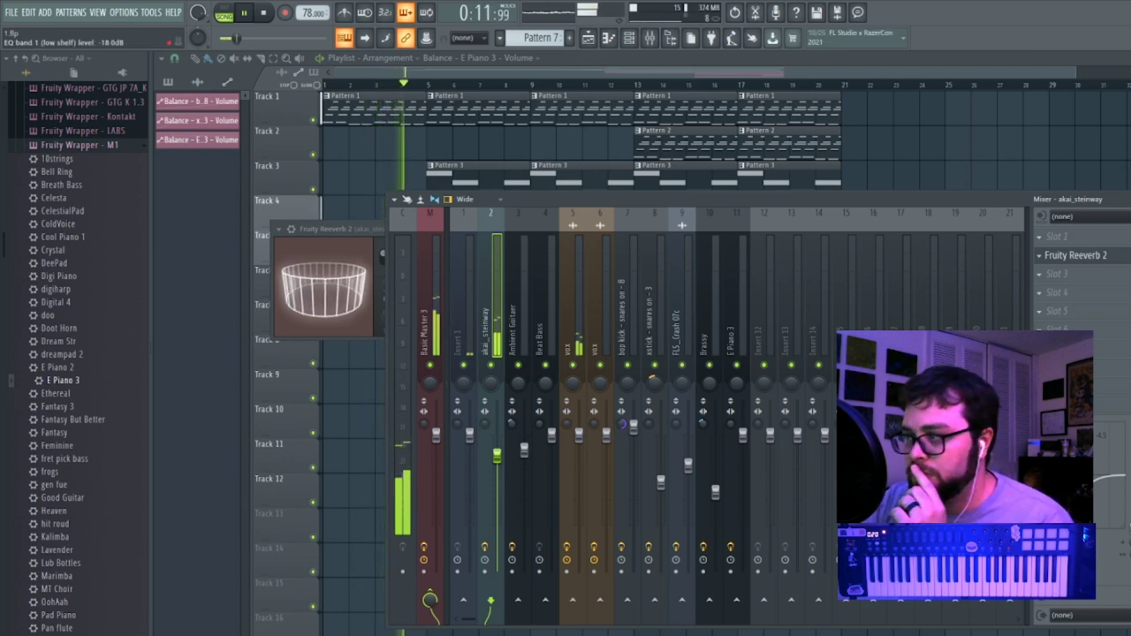
Stop playback and trim the start of the first Track 4 vocal clip to just before bar 5.
click(573, 336)
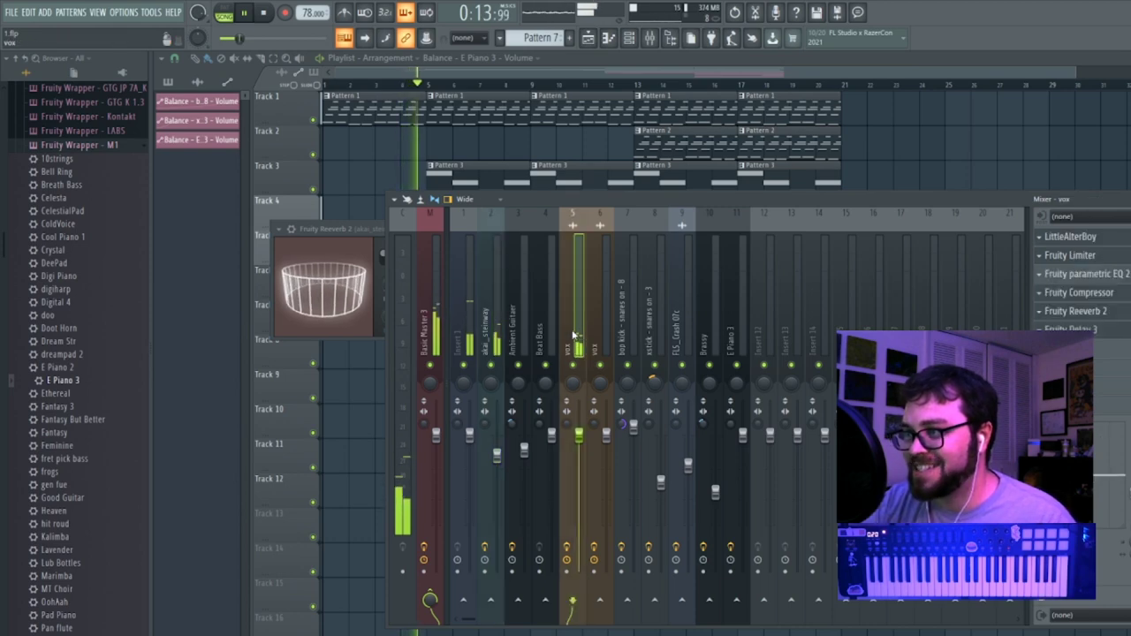
click(720, 77)
drag(1076, 73, 579, 76)
key(space)
drag(548, 212, 618, 208)
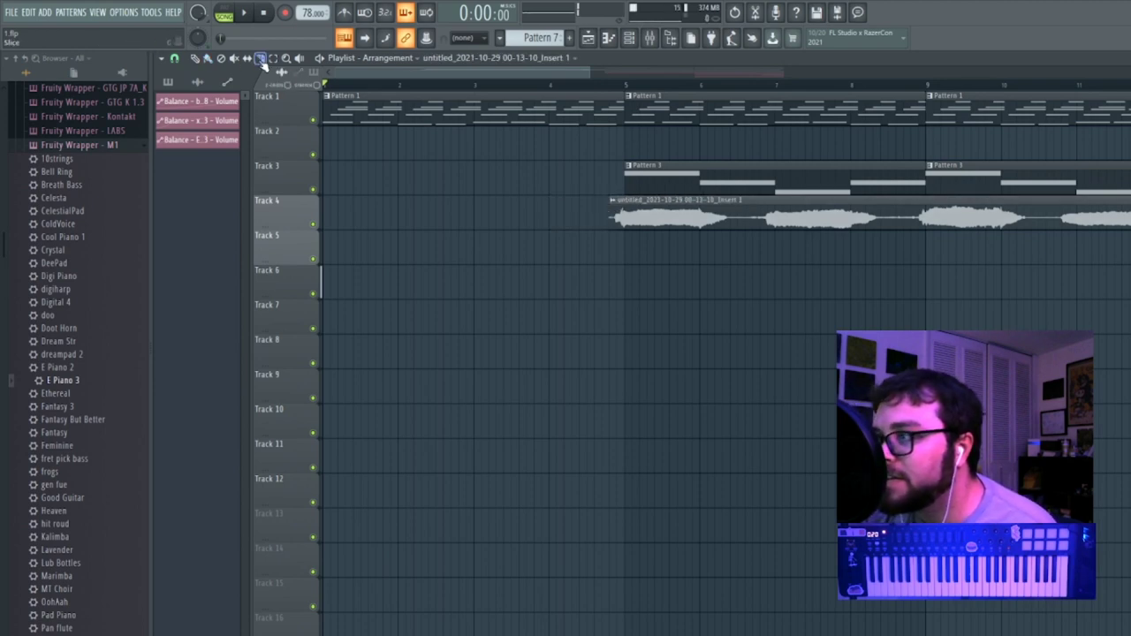
Slice the long Track 4 vocal clip in the quiet gaps between phrases up to bar 13.
drag(750, 202, 755, 233)
drag(896, 203, 902, 235)
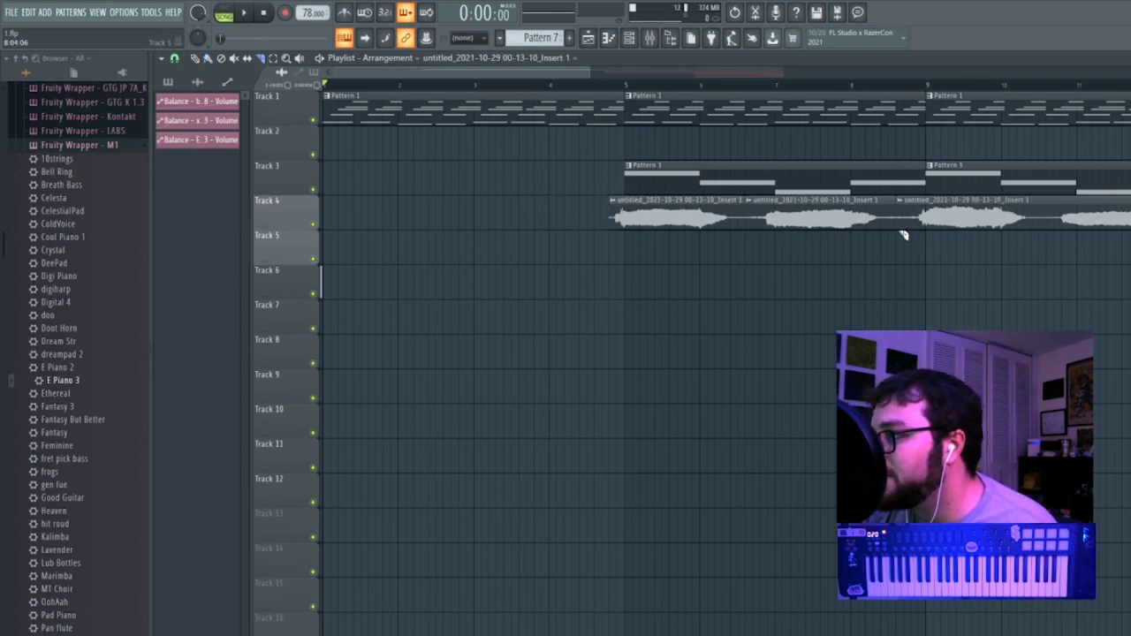
scroll(877, 187, right, 3)
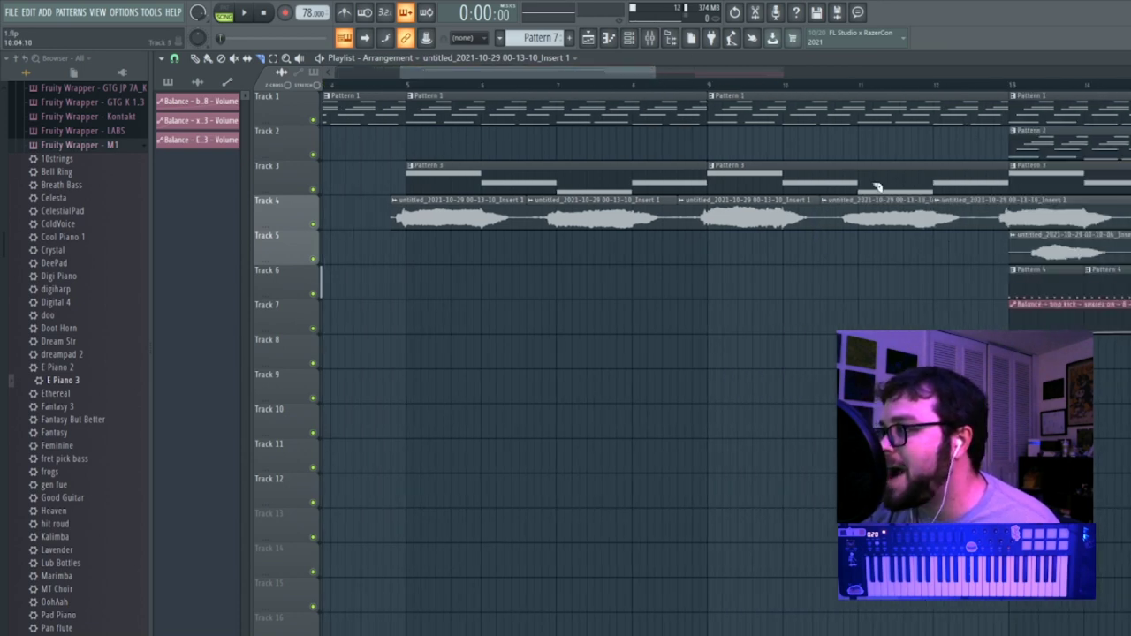
drag(985, 205, 986, 233)
drag(660, 71, 726, 71)
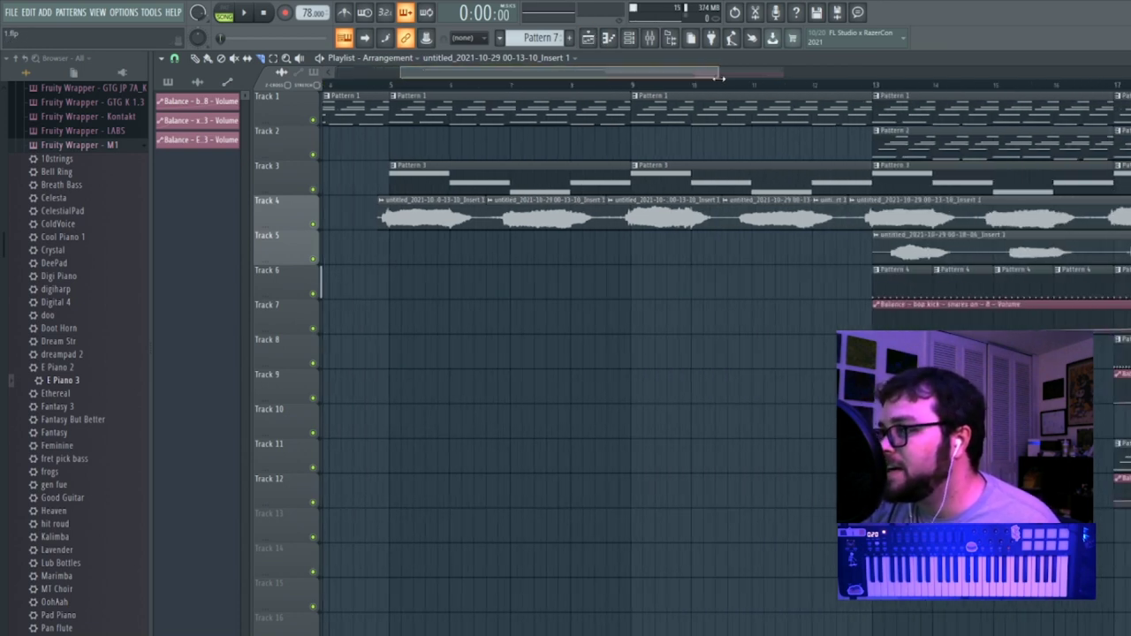
Slice the Track 4 and Track 5 vocal clips between phrases from bar 13 to about bar 19.
drag(969, 209, 970, 228)
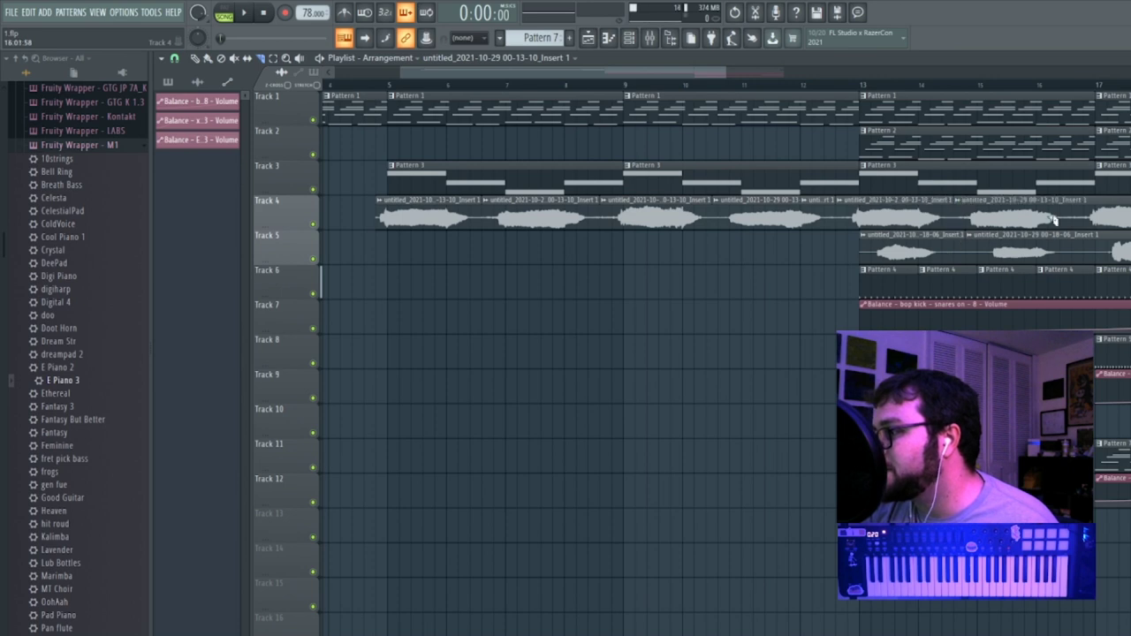
drag(1072, 202, 1077, 246)
drag(589, 74, 695, 74)
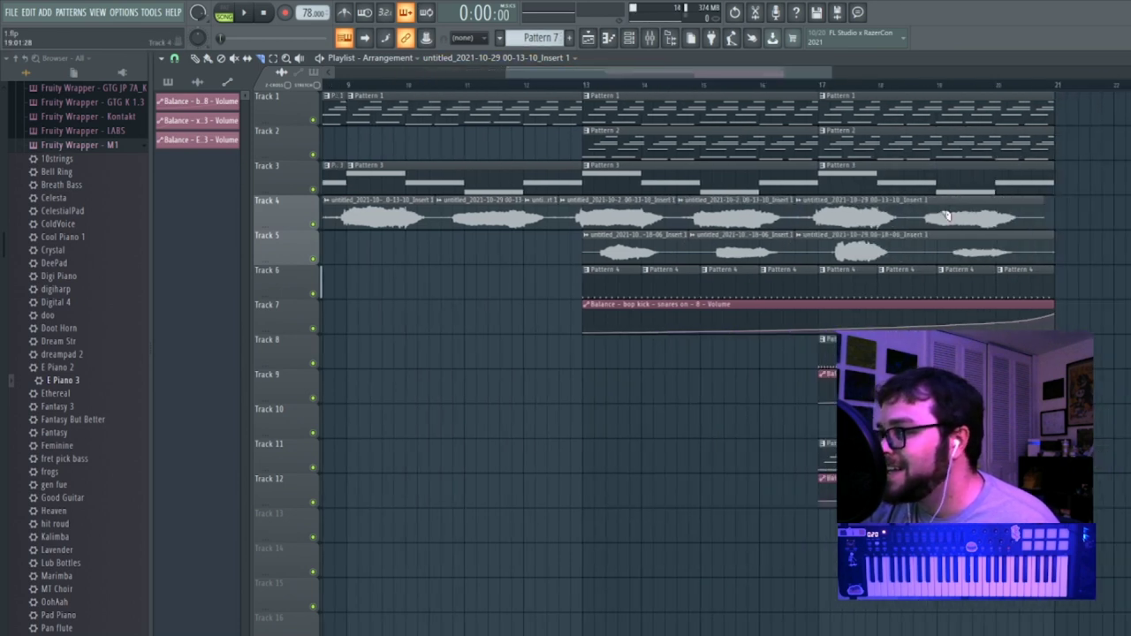
drag(919, 202, 921, 221)
click(920, 236)
Change the playlist snap setting and trim the silence around the first three Track 4 vocal clips.
drag(570, 76, 446, 76)
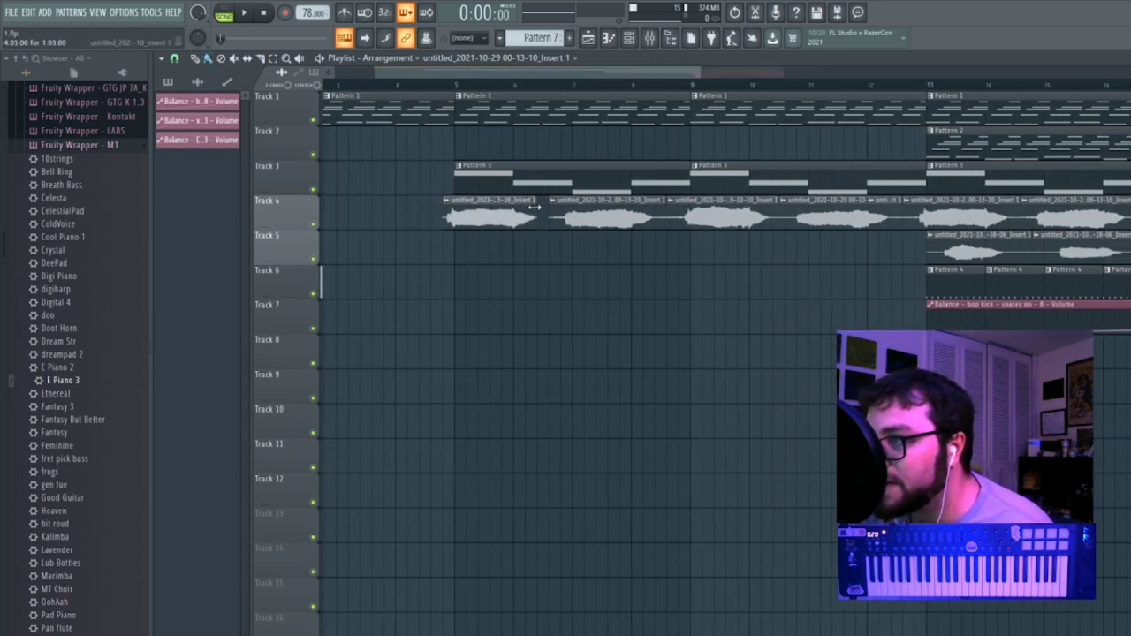
drag(662, 209, 653, 210)
click(177, 62)
click(200, 115)
drag(669, 213, 676, 212)
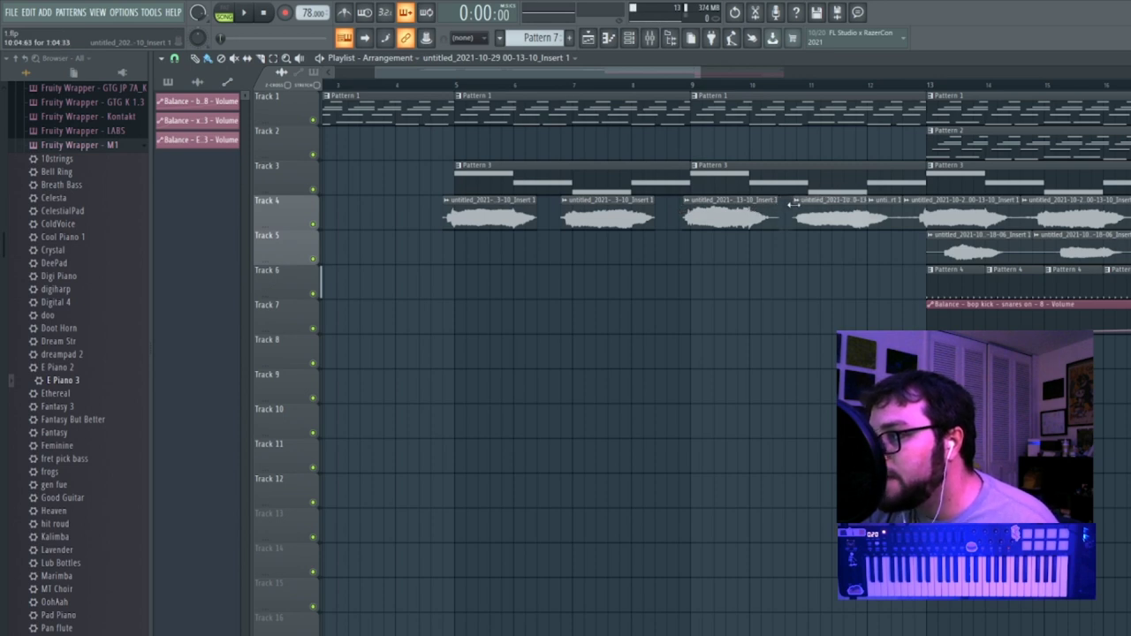
Tidy the Track 4 slices just before bar 13, undo the wrong deletion, and trim the vocal clip at bar 13.
scroll(671, 210, right, 4)
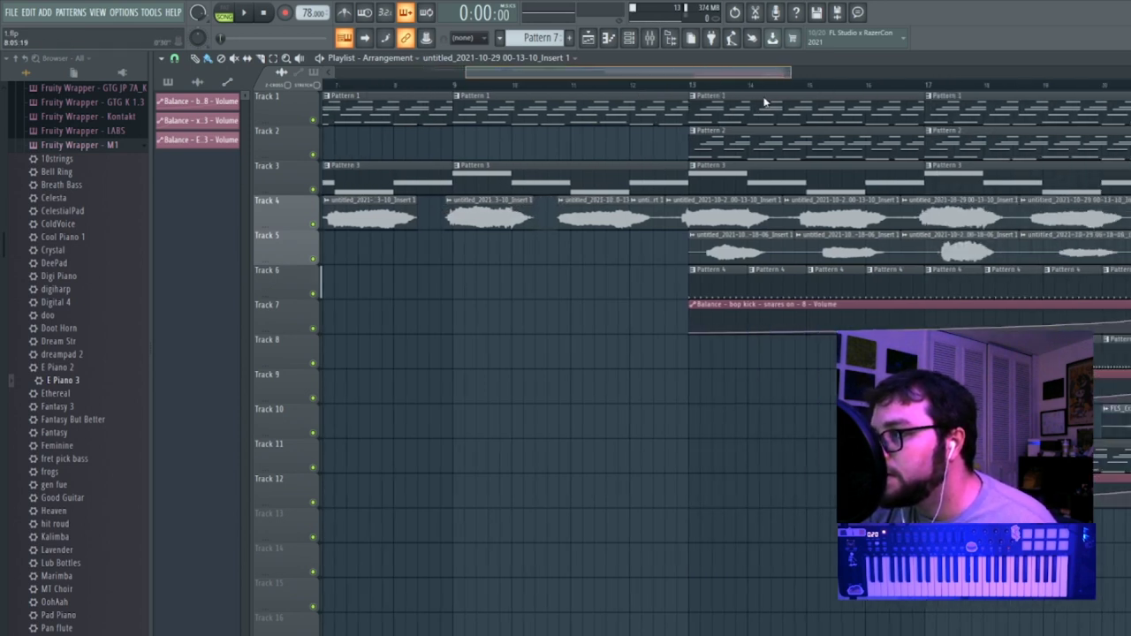
drag(667, 207, 678, 208)
right_click(662, 212)
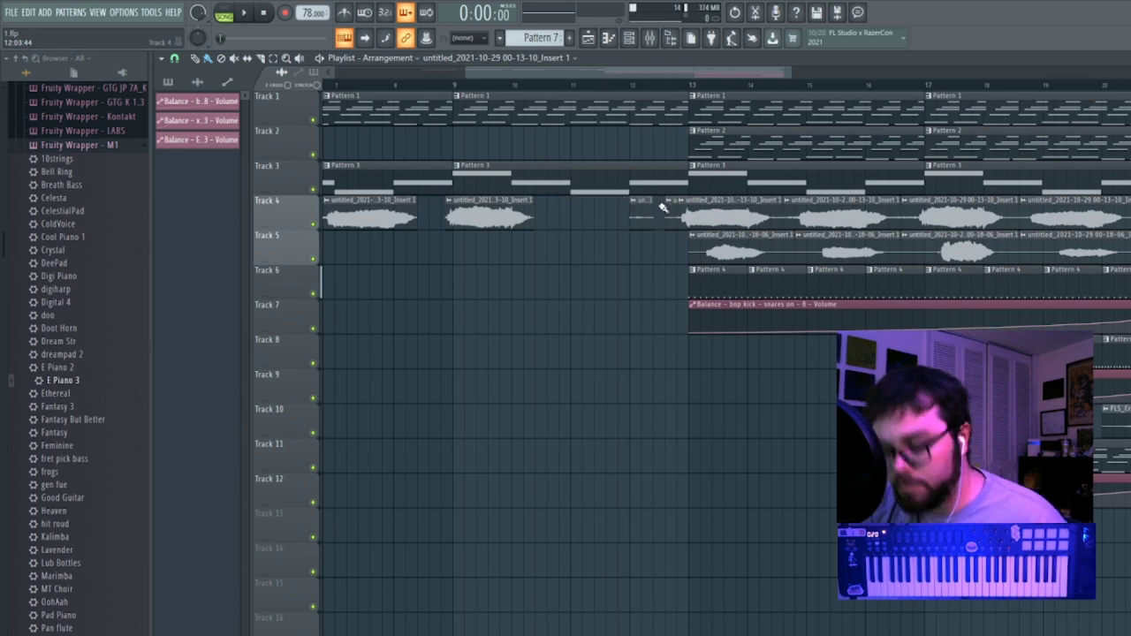
key(ctrl+z)
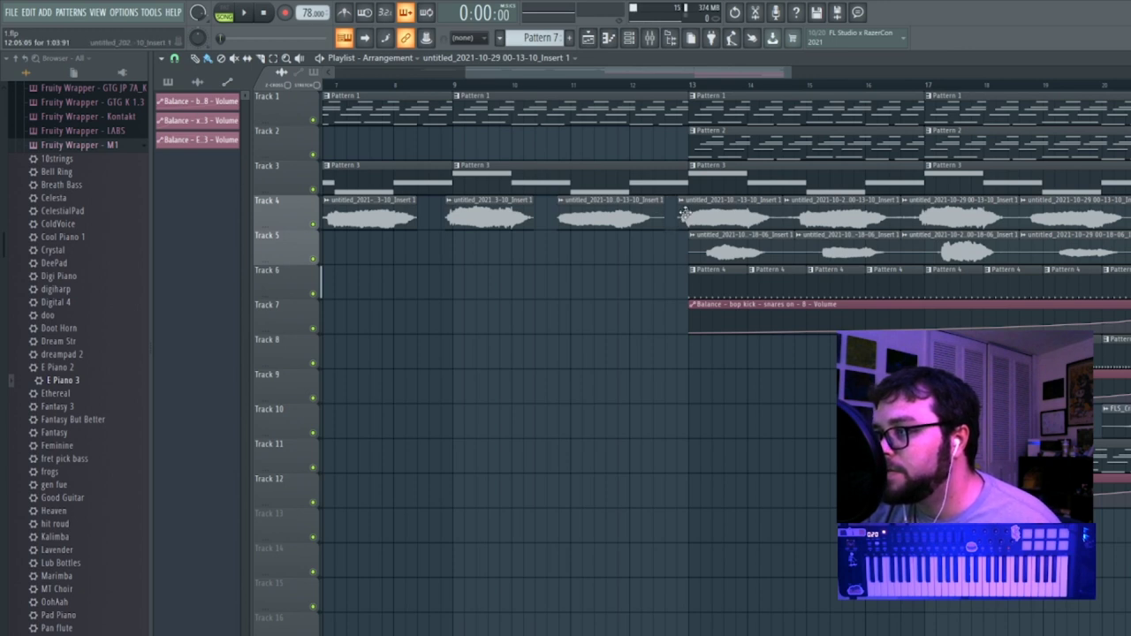
mouse_move(781, 204)
mouse_down()
mouse_move(769, 209)
mouse_move(791, 210)
mouse_up()
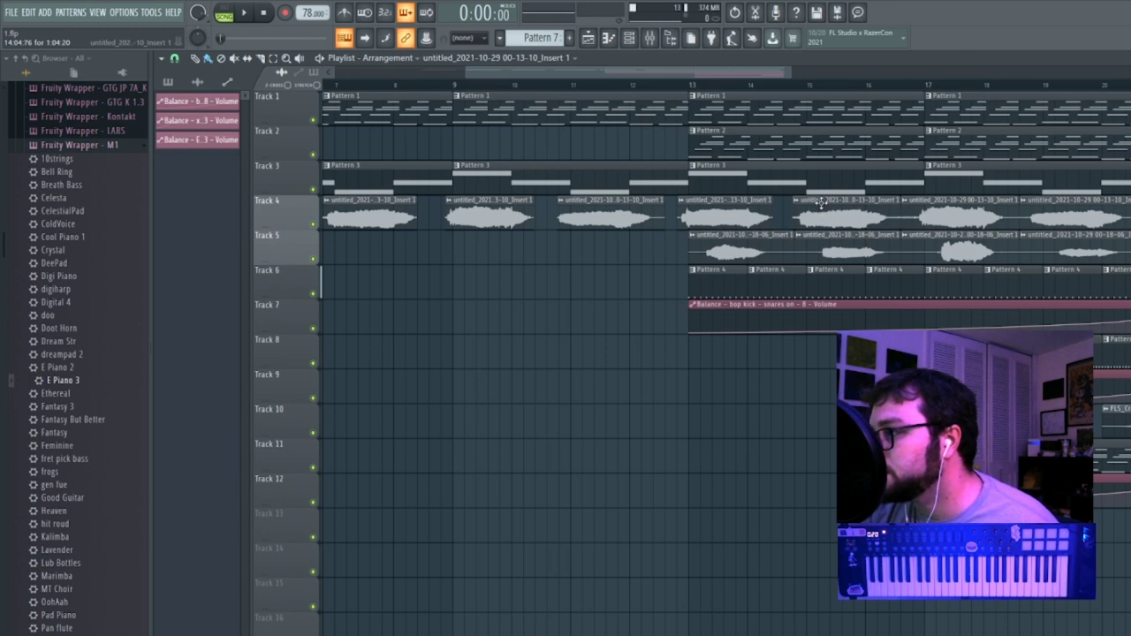
Play from just before bar 15 while trimming the silence around the remaining Track 4 vocal clips.
click(788, 85)
key(space)
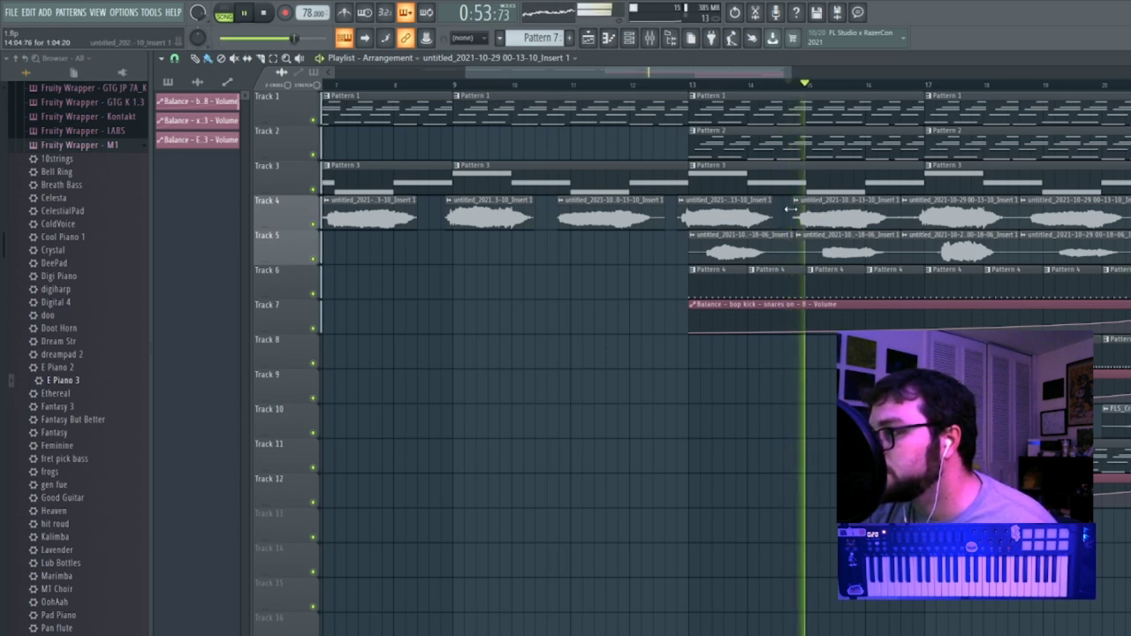
drag(792, 211, 801, 212)
mouse_move(899, 212)
mouse_down()
mouse_move(884, 211)
mouse_move(917, 212)
mouse_up()
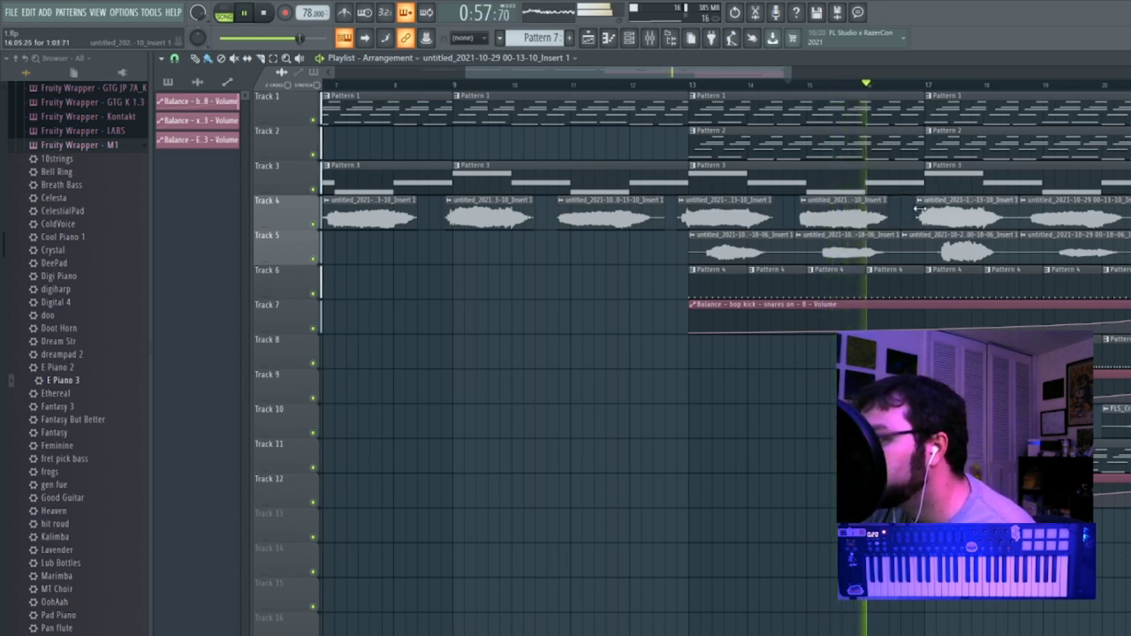
drag(1020, 212, 1028, 208)
drag(1130, 209, 1125, 209)
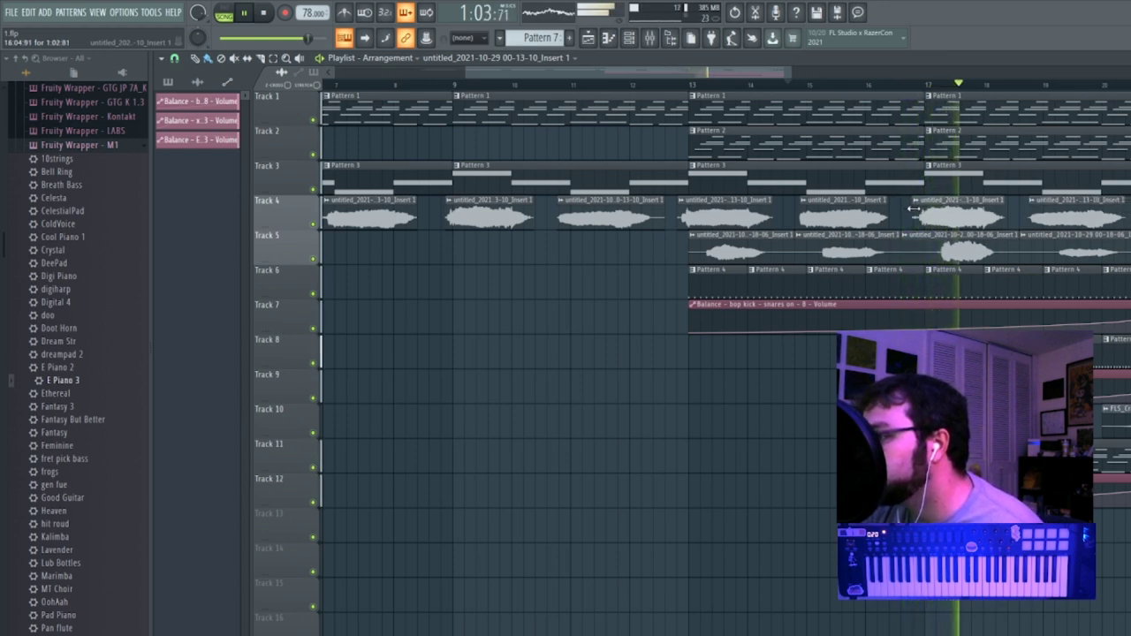
Readjust the start of the Track 4 vocal clip at bar 17 and replay from just before it.
click(910, 92)
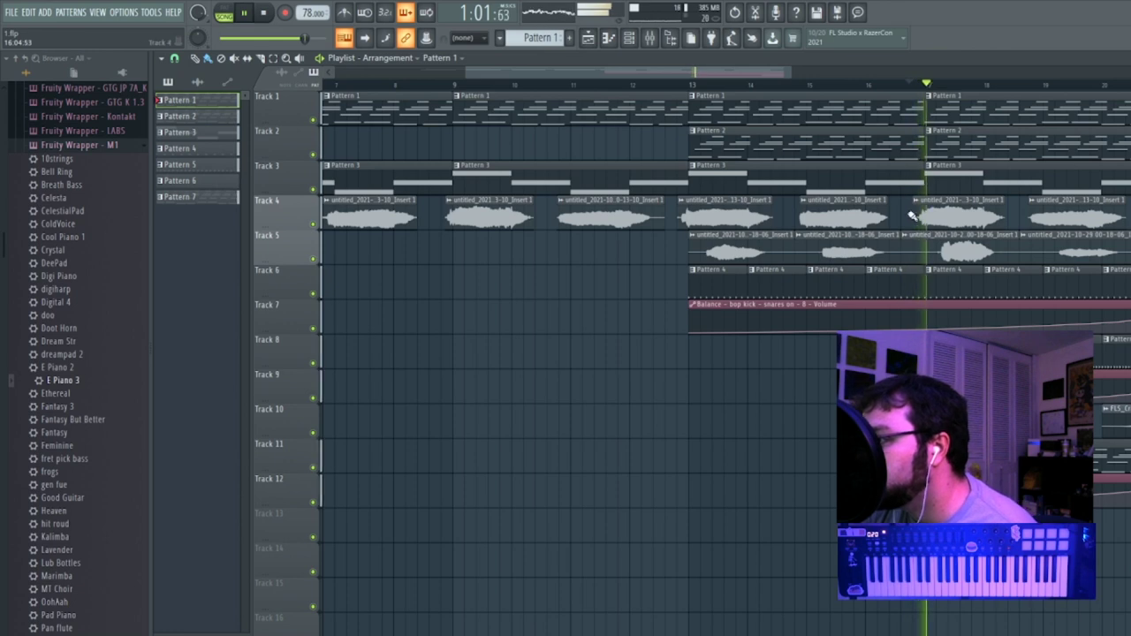
drag(912, 212, 918, 212)
click(915, 86)
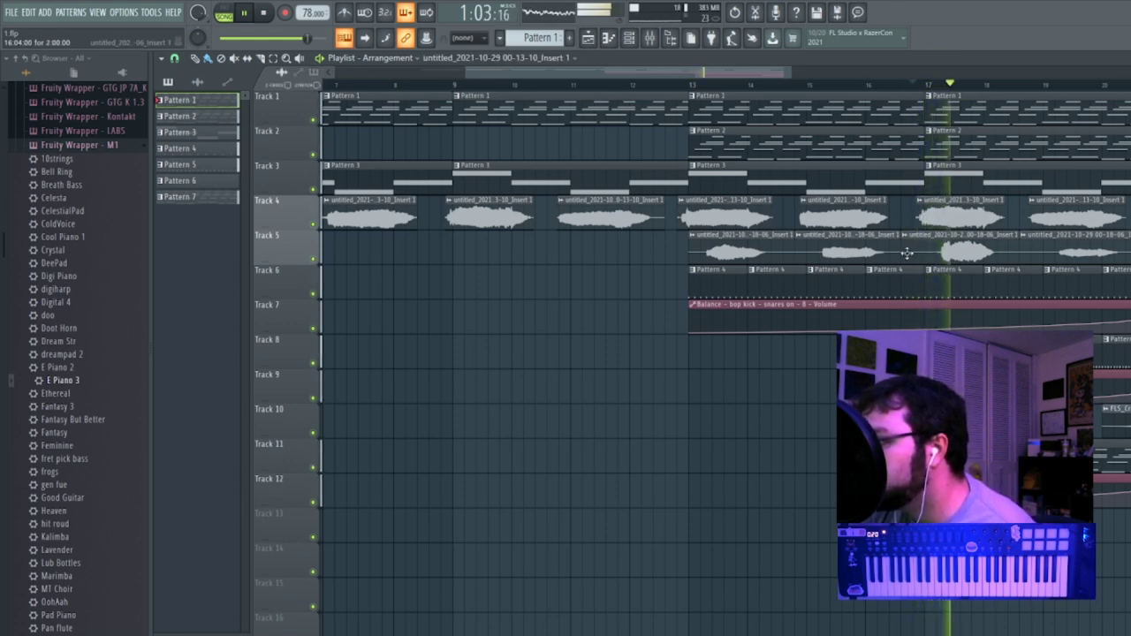
Trim the silence from the starts and ends of all four Track 5 vocal clips.
drag(925, 245, 945, 247)
drag(1022, 248, 996, 245)
key(ctrl+z)
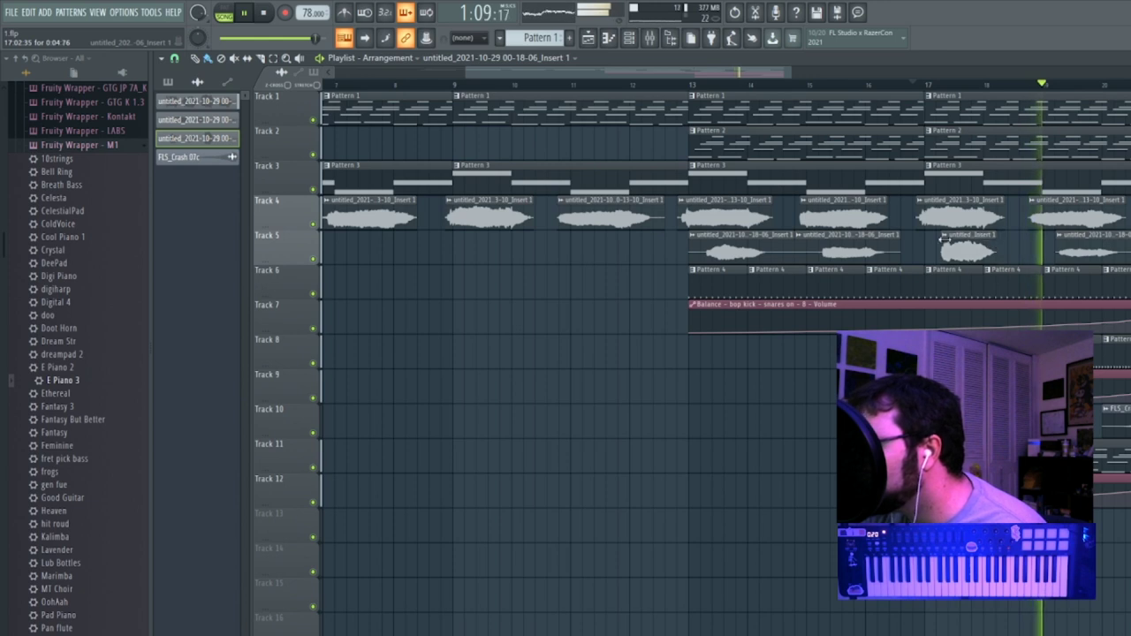
drag(899, 245, 884, 245)
drag(794, 242, 816, 243)
drag(690, 244, 701, 245)
drag(797, 245, 818, 244)
drag(764, 71, 862, 103)
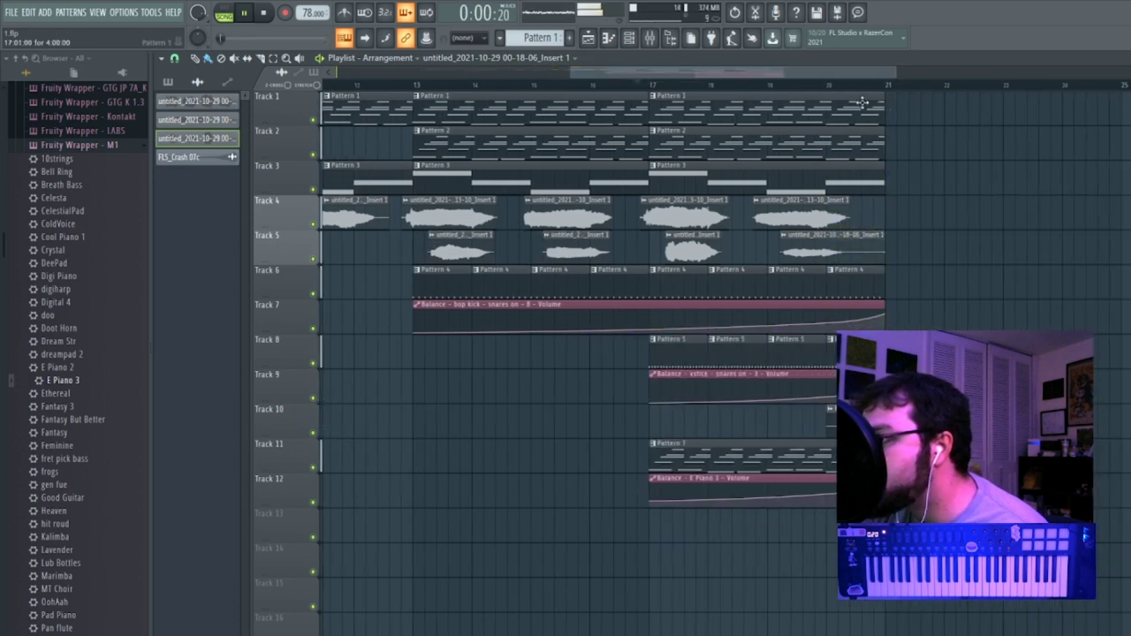
drag(885, 246, 845, 241)
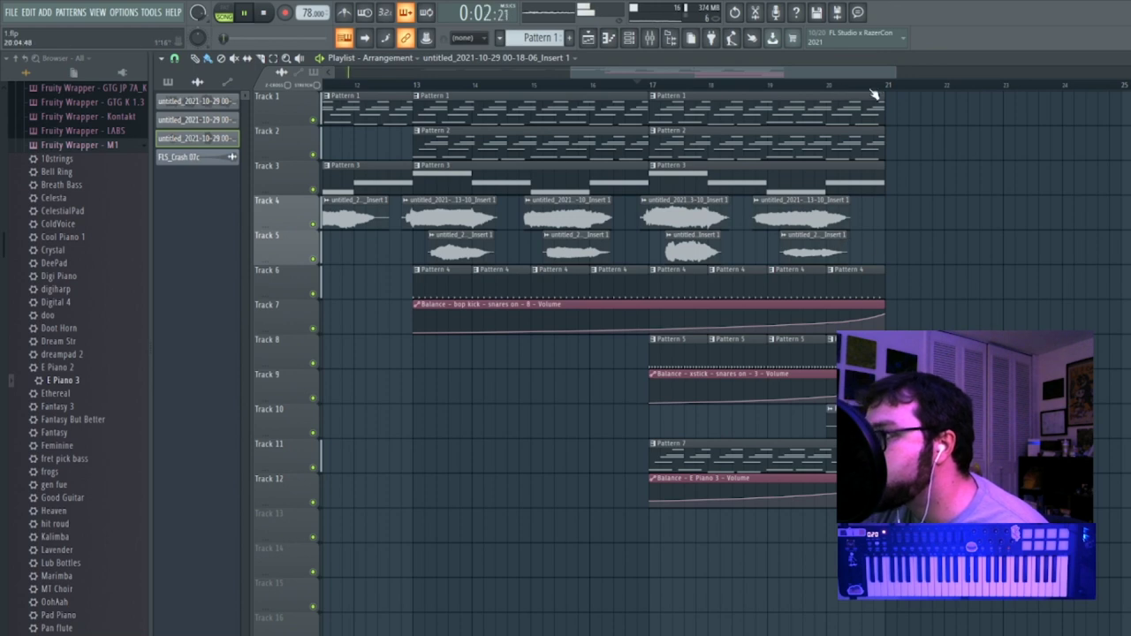
Stop playback, make the bar 20 pattern clip on Track 8 unique, and check its piano roll notes and steps.
key(space)
click(833, 343)
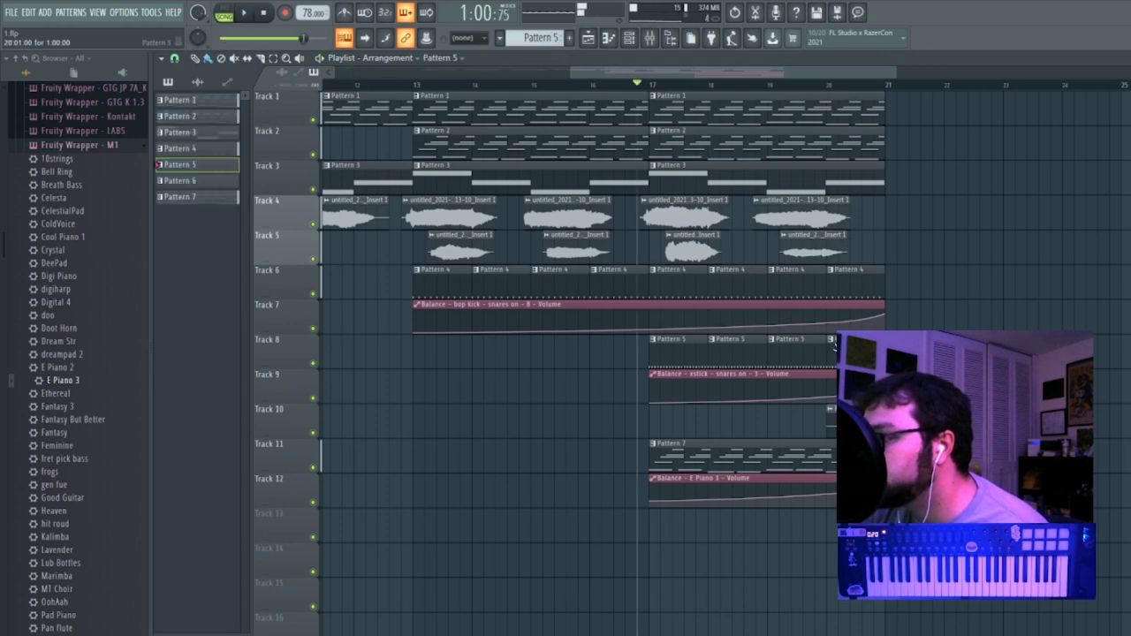
click(861, 397)
double_click(850, 354)
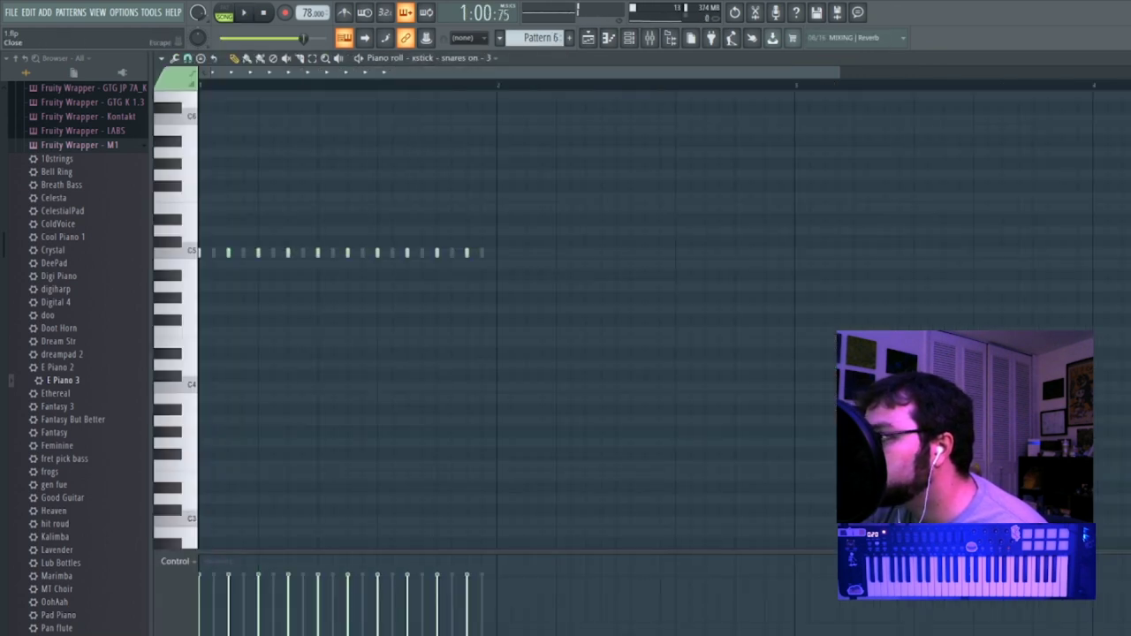
key(F6)
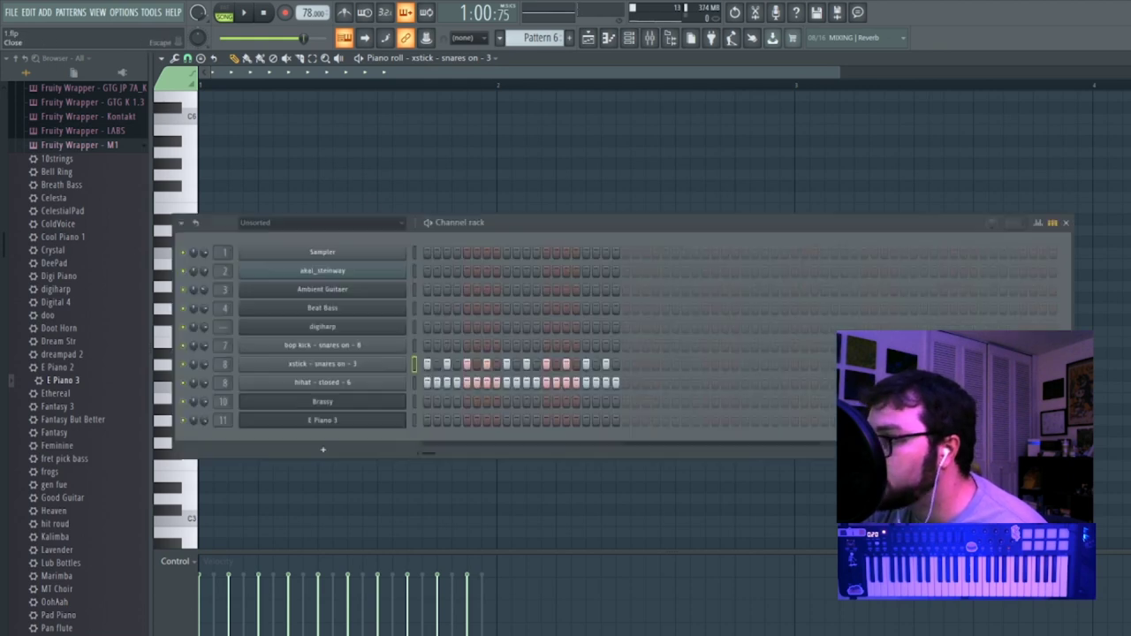
key(F7)
key(F6)
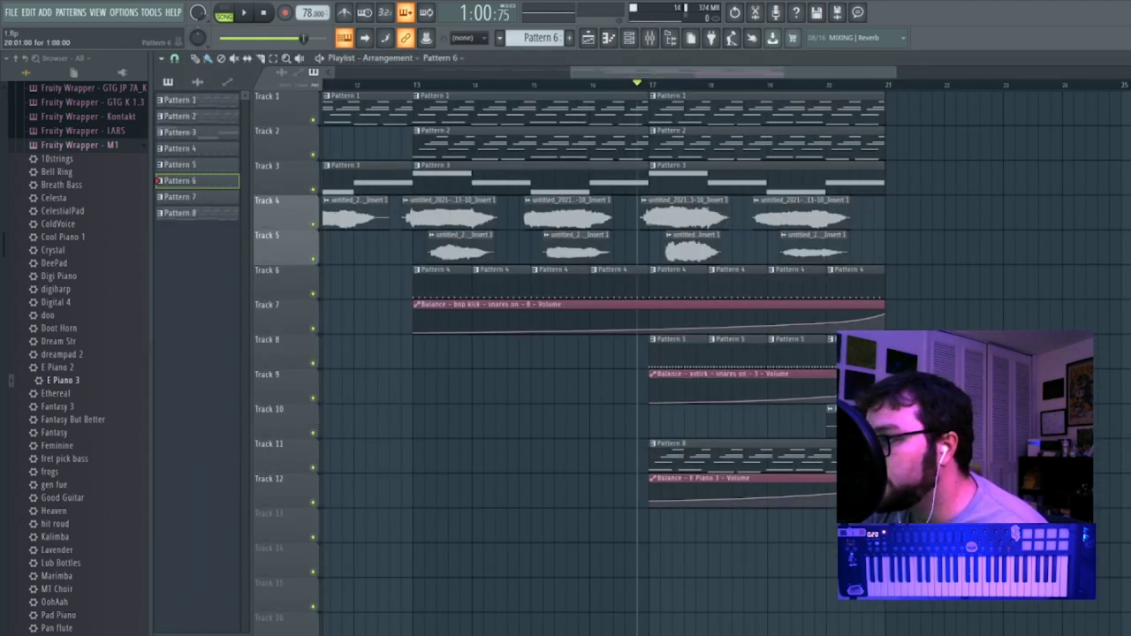
Make the bar 20 Pattern 4 clip on Track 6 unique and open its kick notes in the piano roll.
click(832, 271)
click(859, 349)
double_click(858, 286)
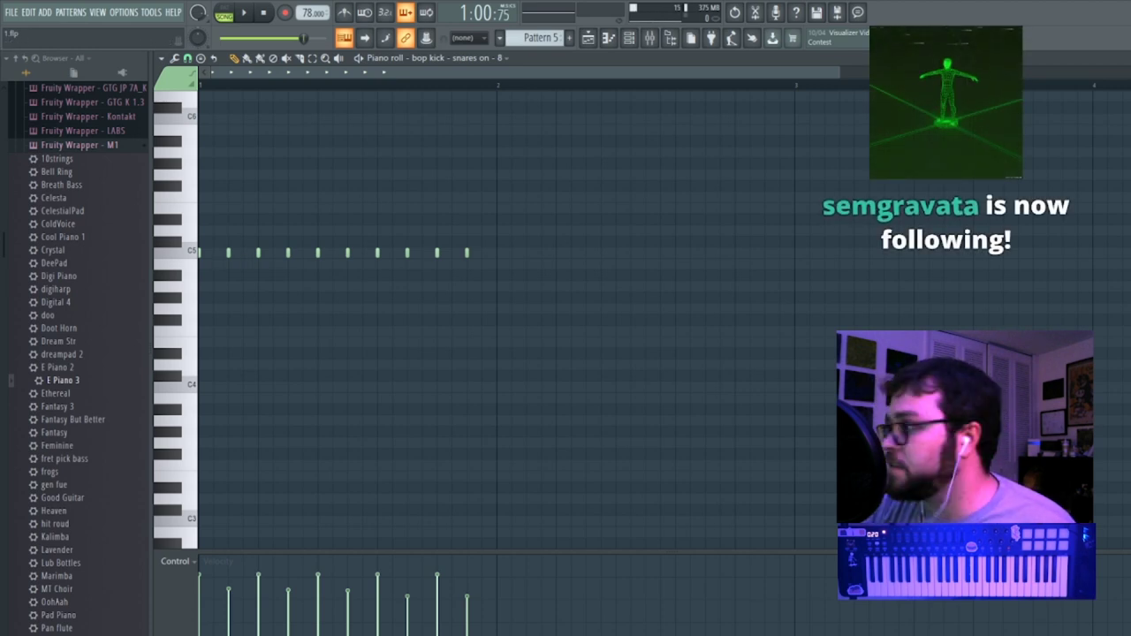
Fill every step of bop kick - snares on - 8 in Pattern 5 and draw a rising velocity ramp.
key(Escape)
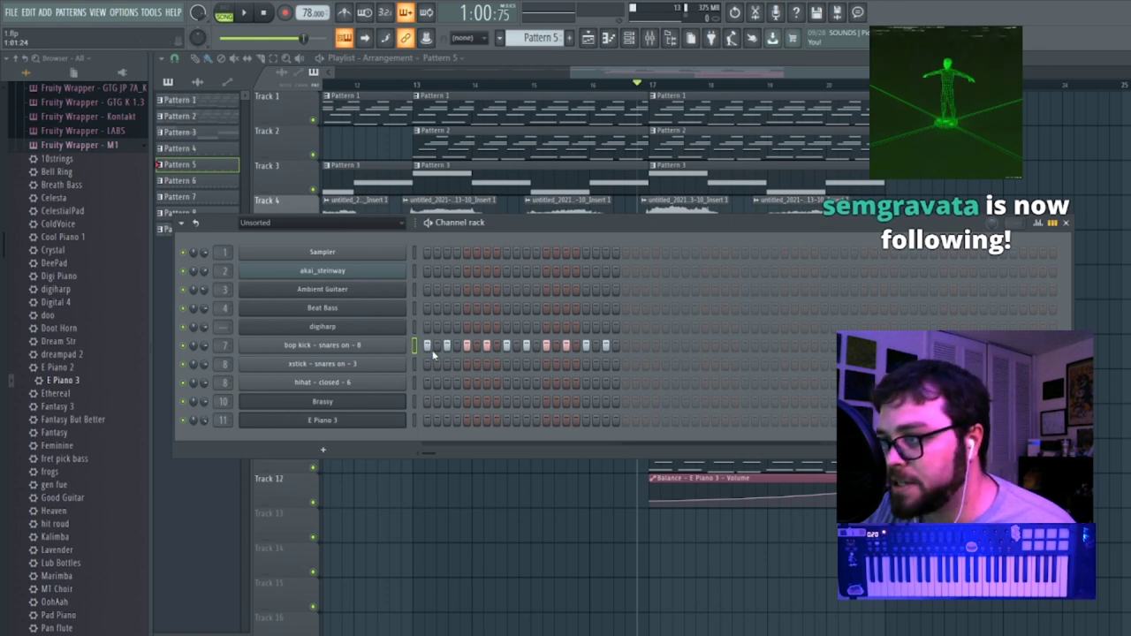
click(1035, 223)
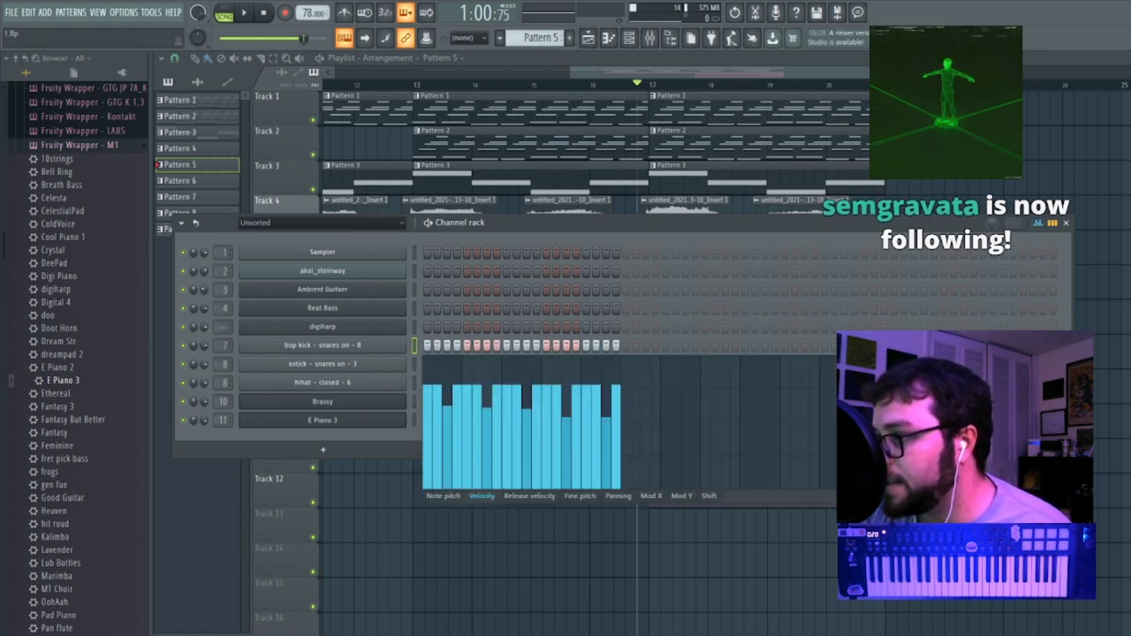
drag(437, 411, 622, 375)
Play the section up to bar 21 and review the edited Pattern 5 kick notes in the piano roll.
key(space)
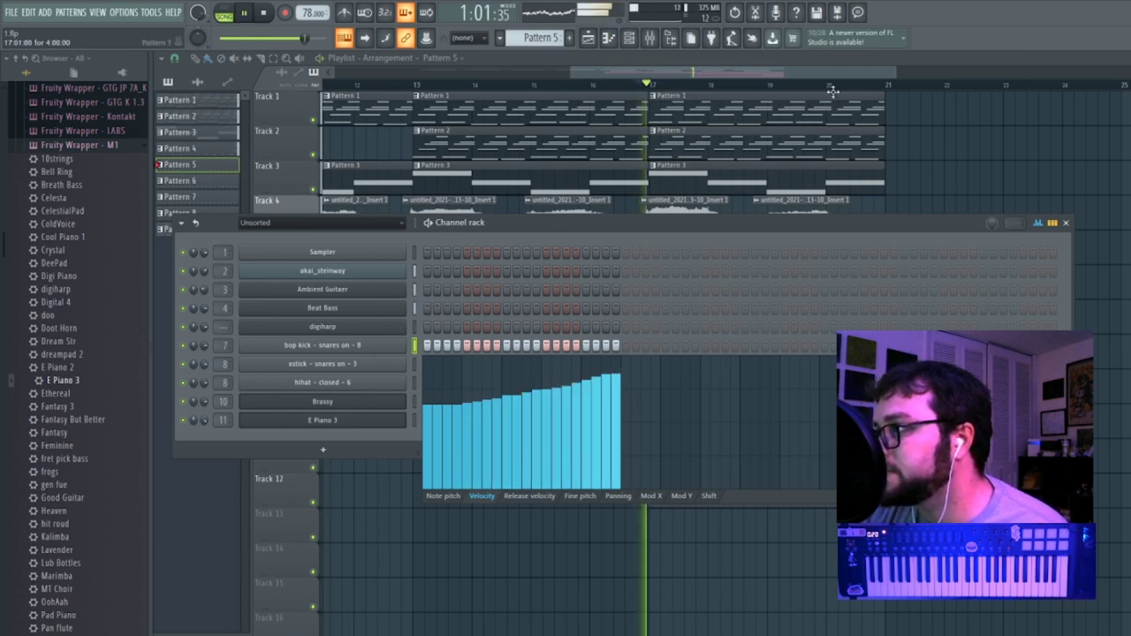
key(F6)
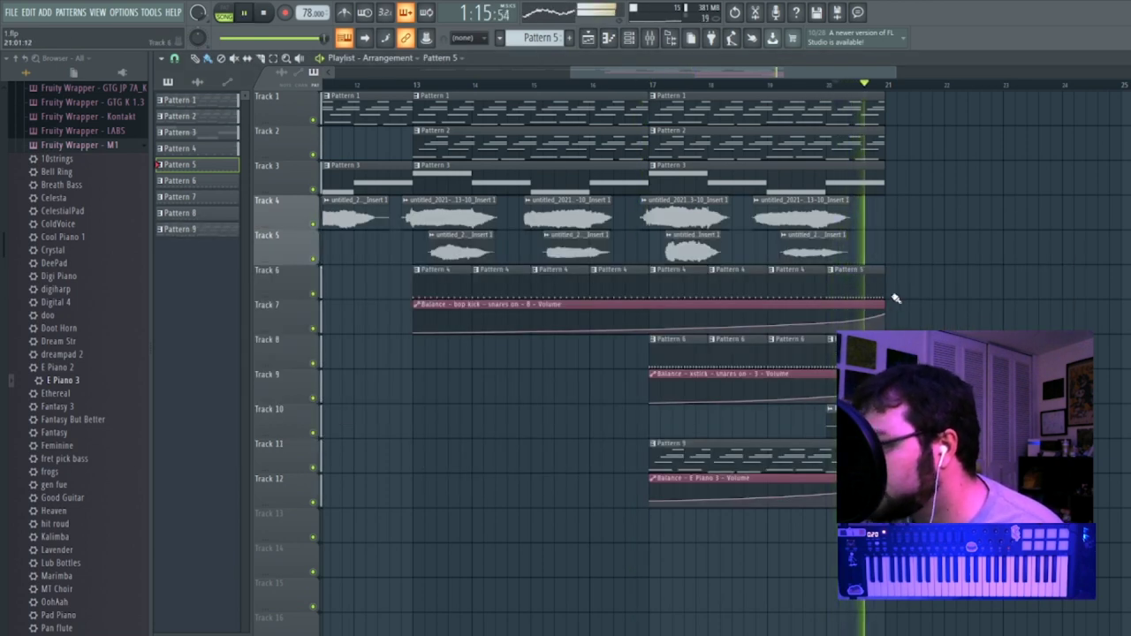
double_click(865, 290)
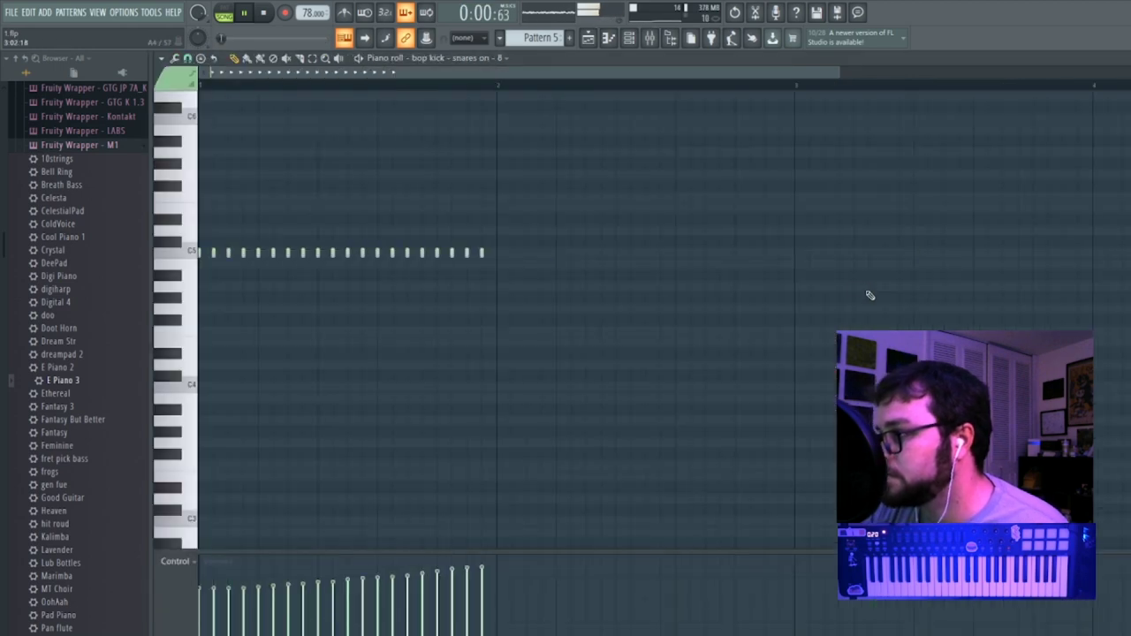
key(Escape)
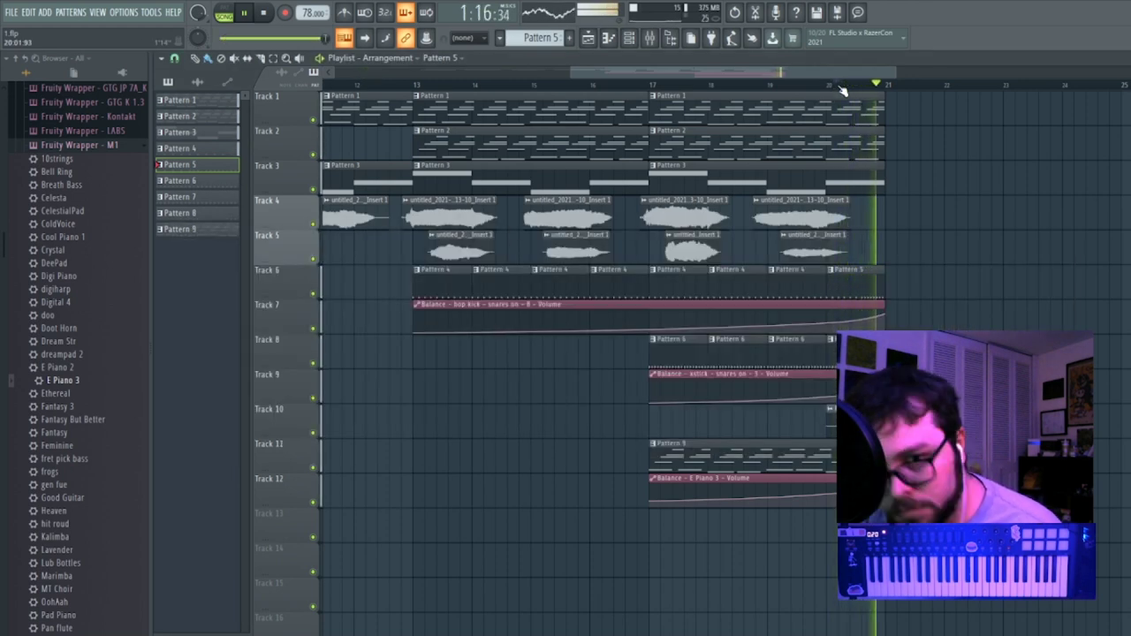
key(space)
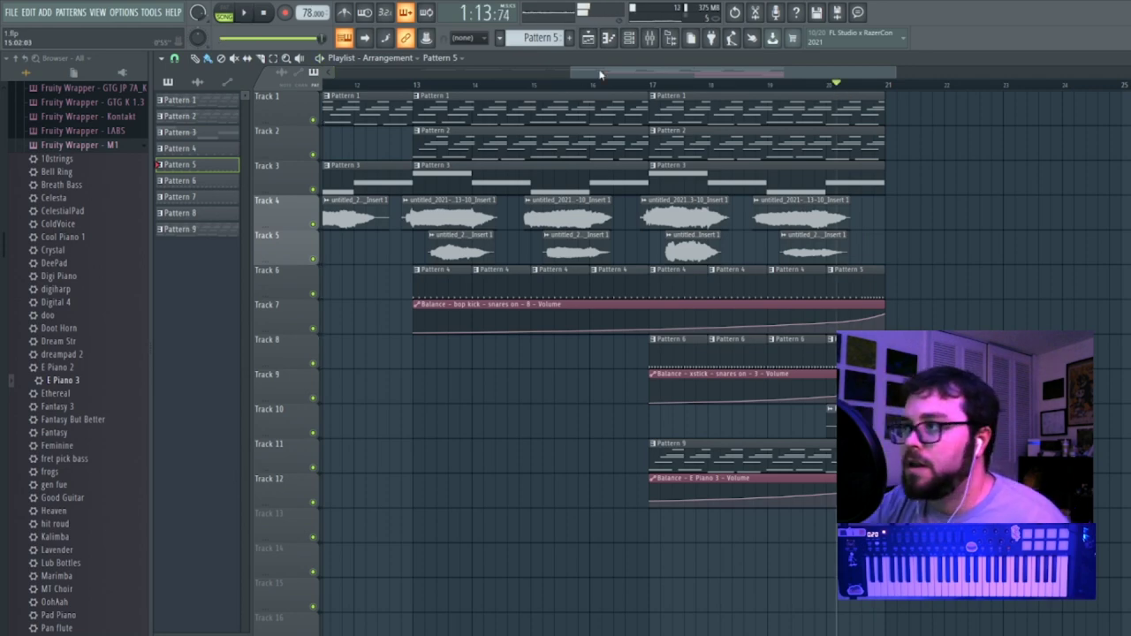
Save the project, bring the whole arrangement into view, and place the playback position at bar 21.
drag(601, 75, 354, 75)
click(11, 14)
click(46, 70)
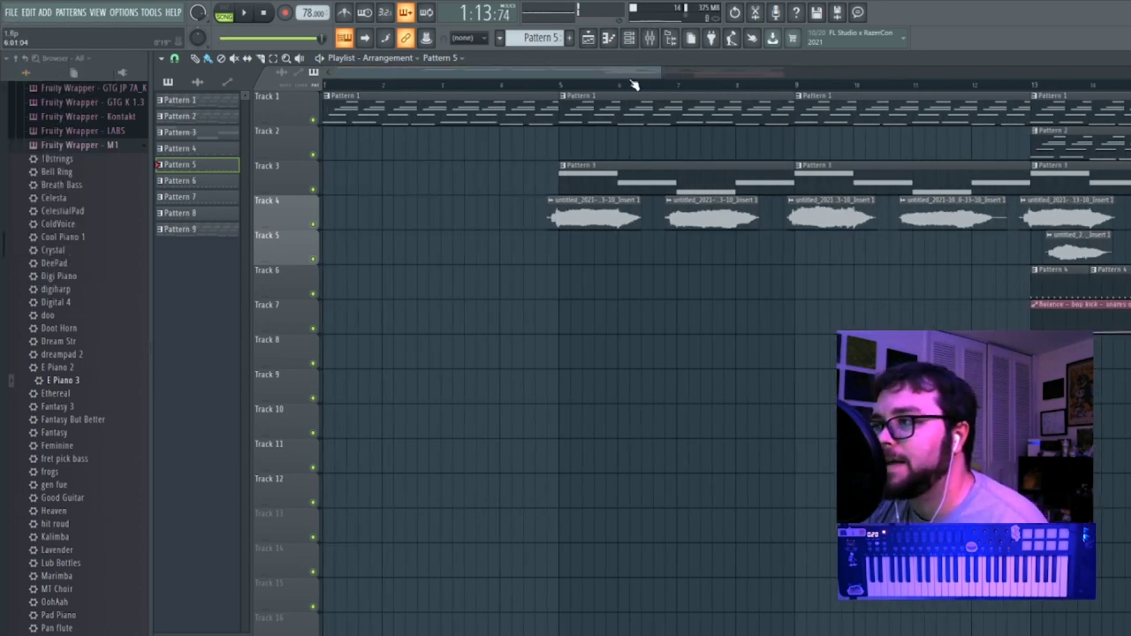
drag(657, 76, 1130, 76)
click(792, 87)
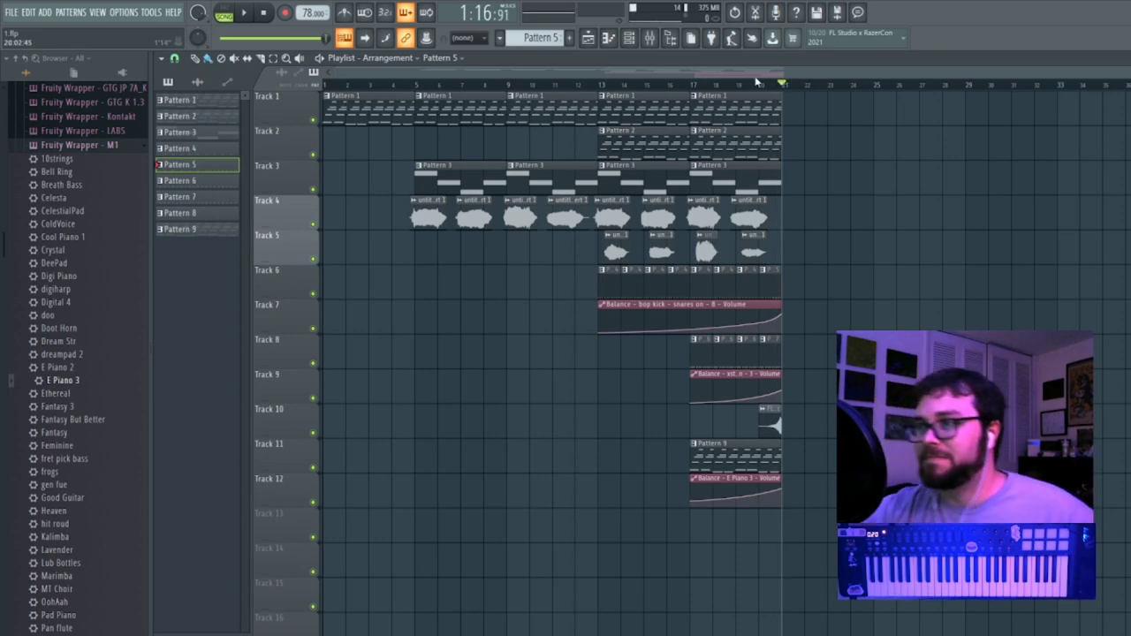
Return the playback position to the song start and save the project again.
click(265, 14)
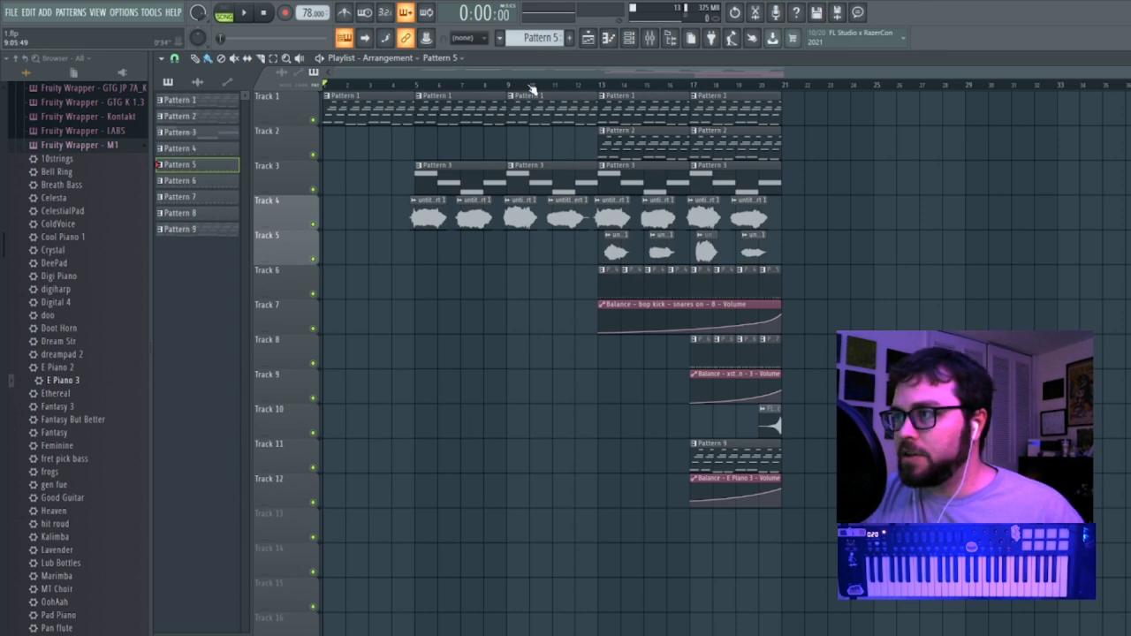
click(10, 13)
click(19, 69)
click(12, 12)
click(572, 63)
Move the Track 1 Pattern 1 clip from bar 9 to bar 29.
drag(540, 107, 998, 110)
ctrl+right_click(961, 126)
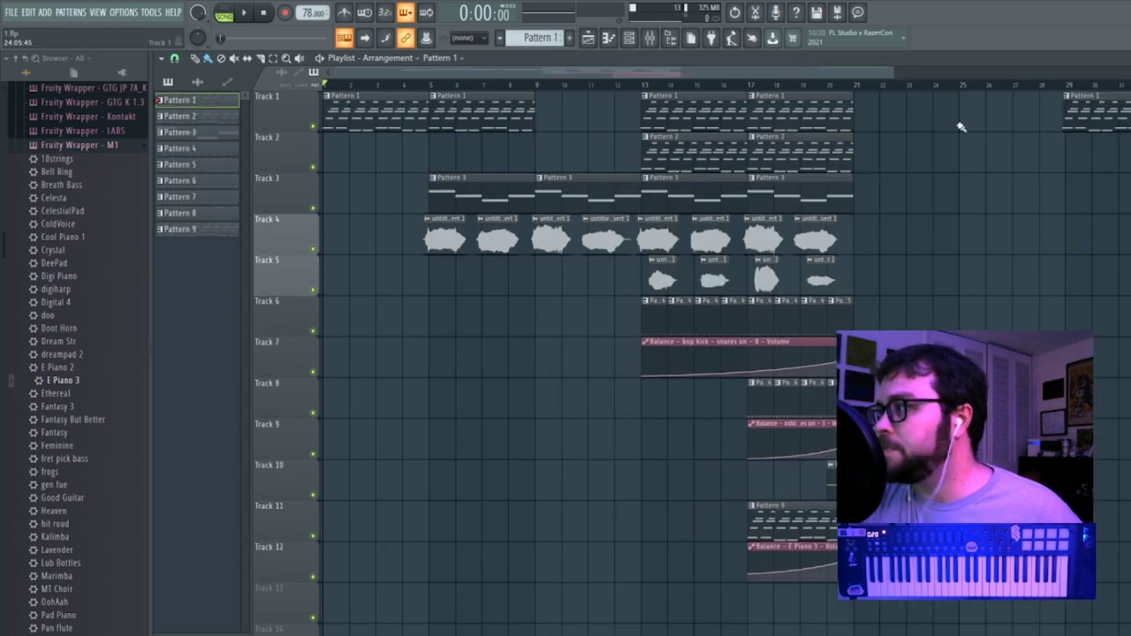
Undo the last clip move and restore the Pattern 1 clip on Track 1 at bar 9.
key(ctrl+z)
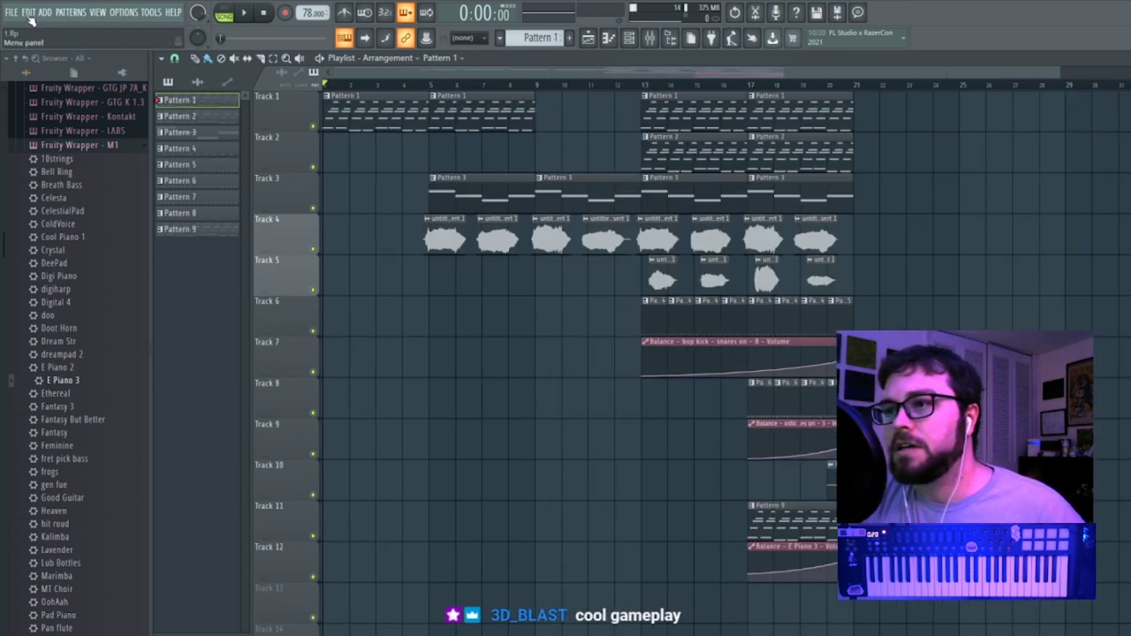
click(176, 59)
click(185, 89)
drag(548, 141, 645, 128)
Place two Pattern 1 clips back to back on Track 14, from bar 5 to bar 13.
drag(943, 122, 991, 110)
drag(937, 73, 1019, 74)
drag(890, 106, 501, 510)
click(546, 513)
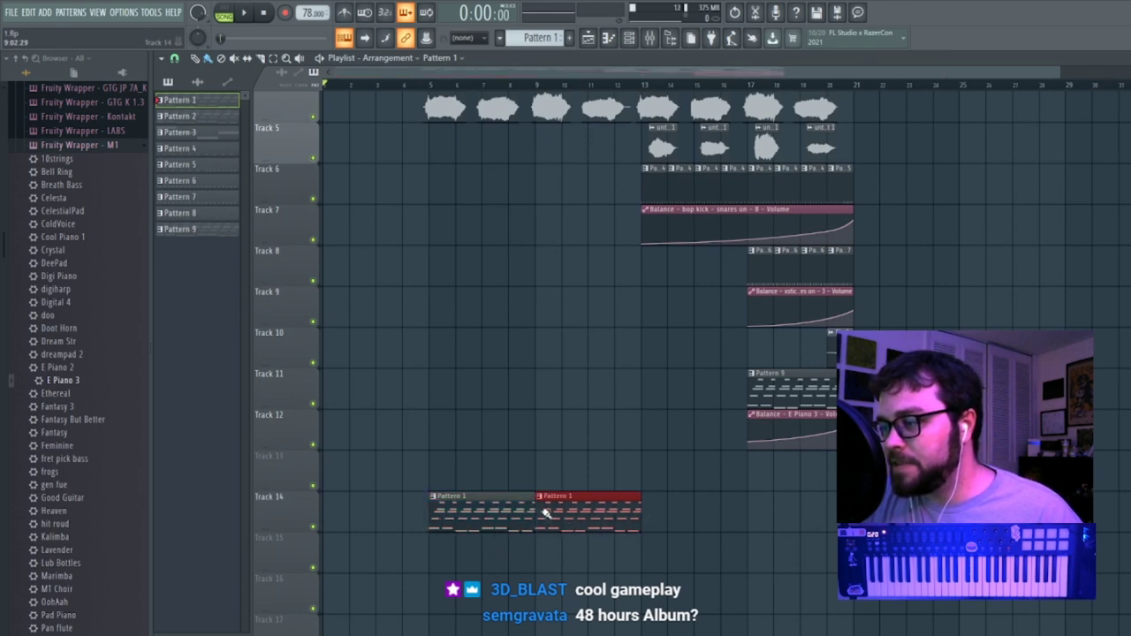
Reset the akai_steinway mixer track's volume fader to its default level.
click(649, 37)
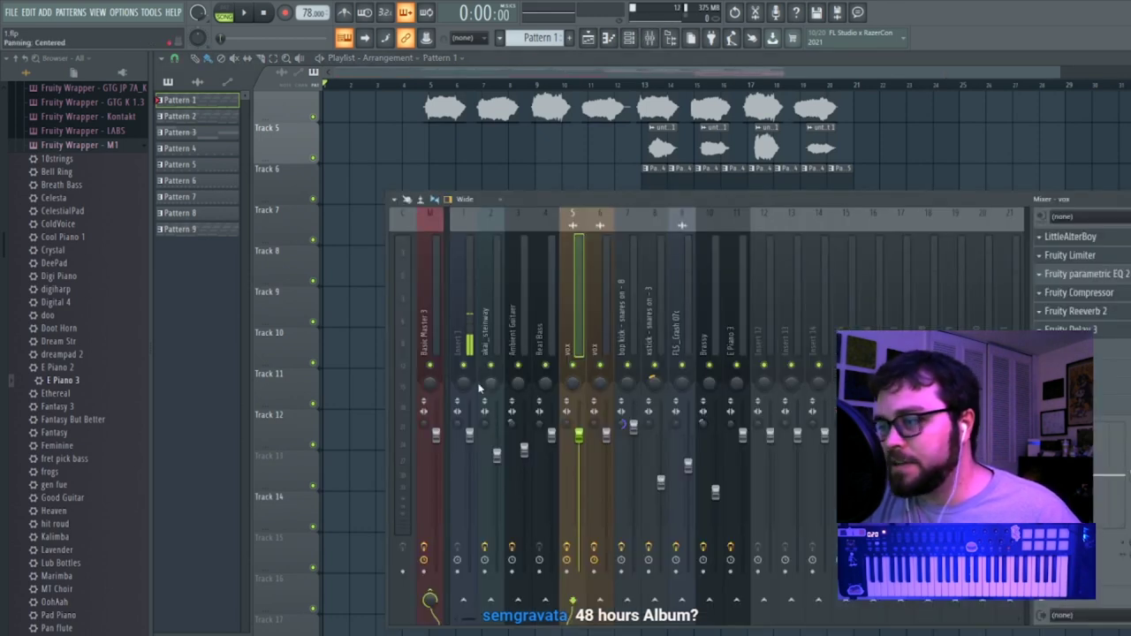
right_click(497, 450)
click(521, 453)
key(F9)
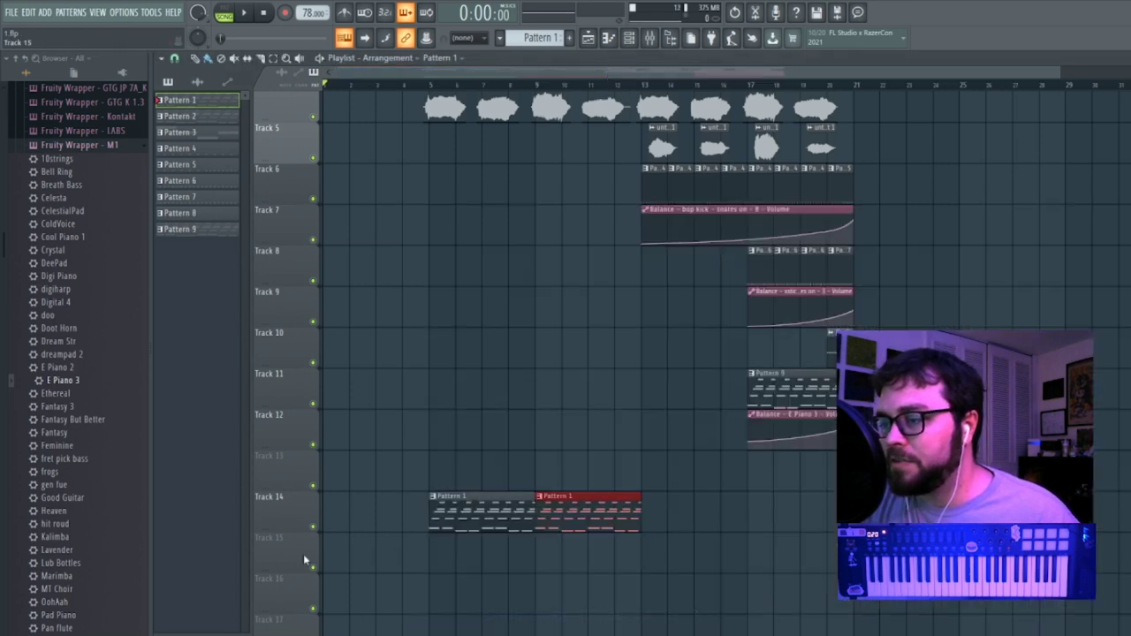
right_click(304, 535)
mouse_move(364, 547)
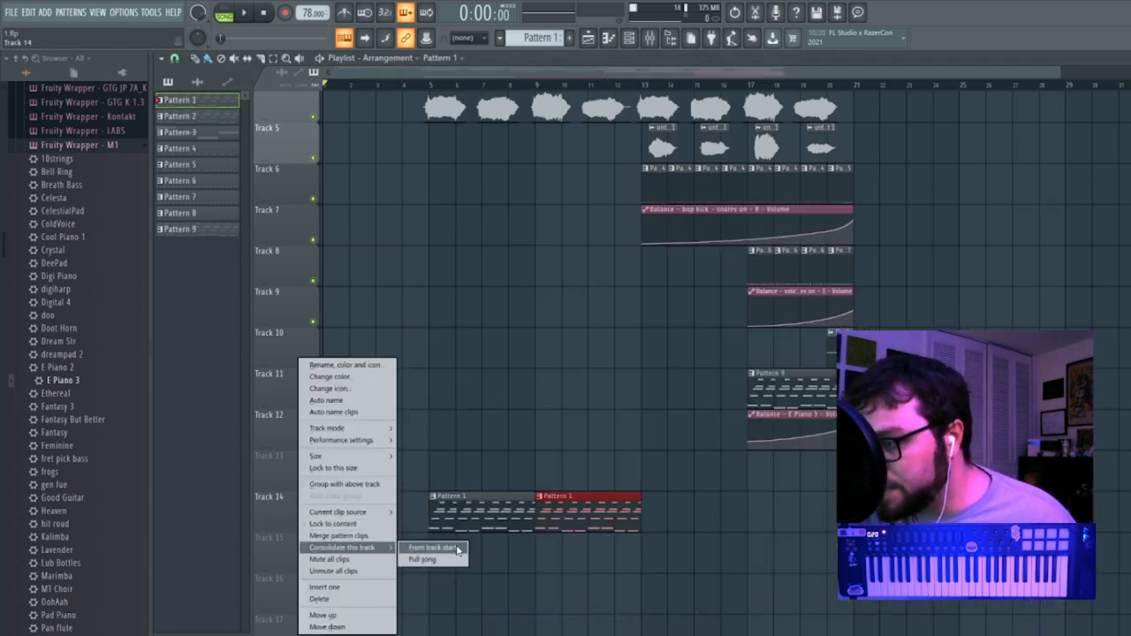
click(454, 550)
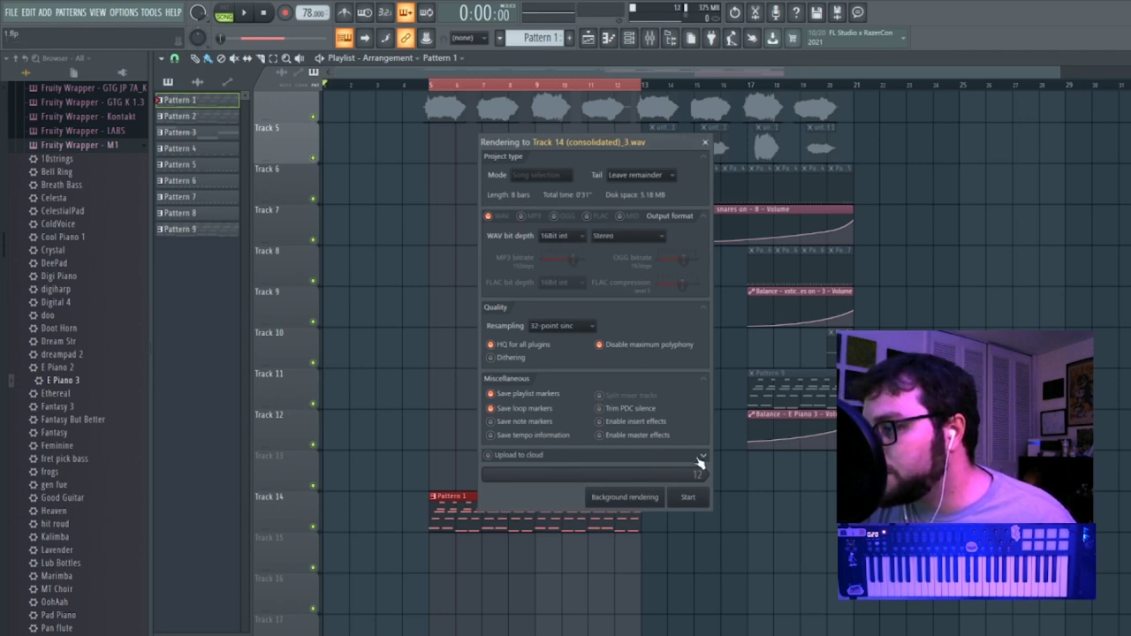
Consolidate Track 14 into an audio clip covering the full song.
right_click(303, 506)
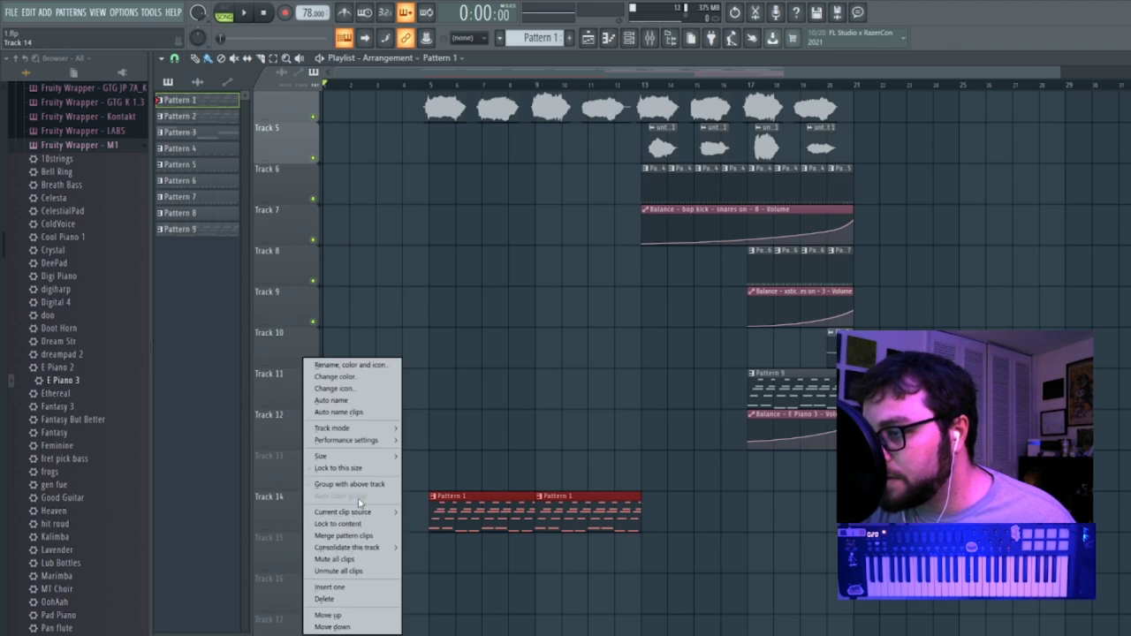
mouse_move(364, 546)
click(433, 542)
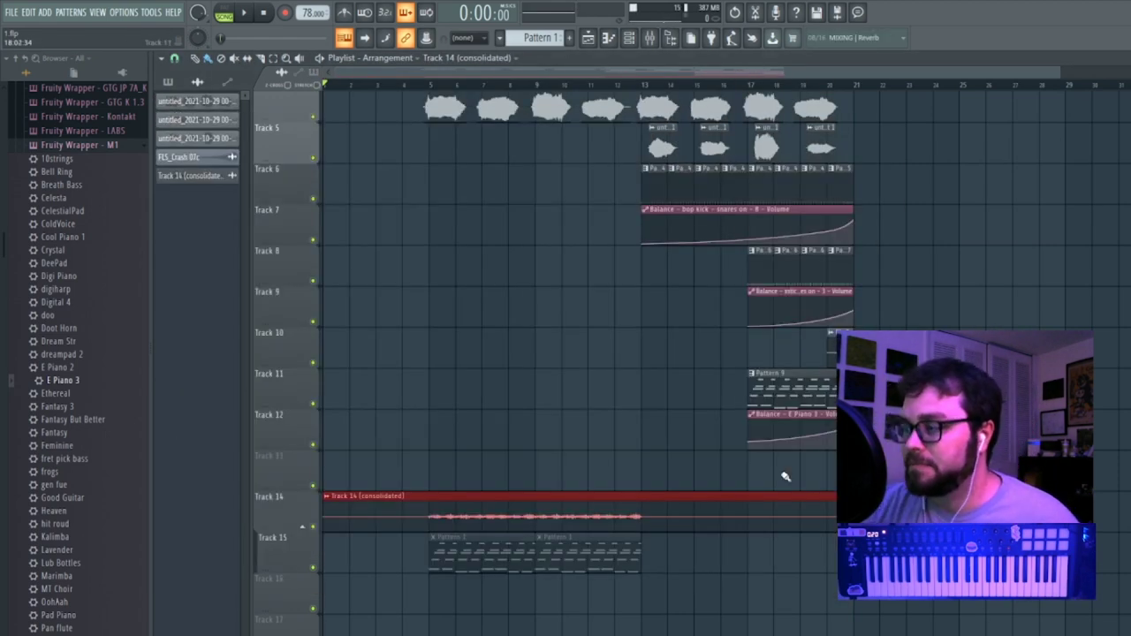
Delete the muted Pattern 1 clips on Track 15 and trim the consolidated audio clip to bars 5 to 13.
right_click(565, 557)
right_click(510, 562)
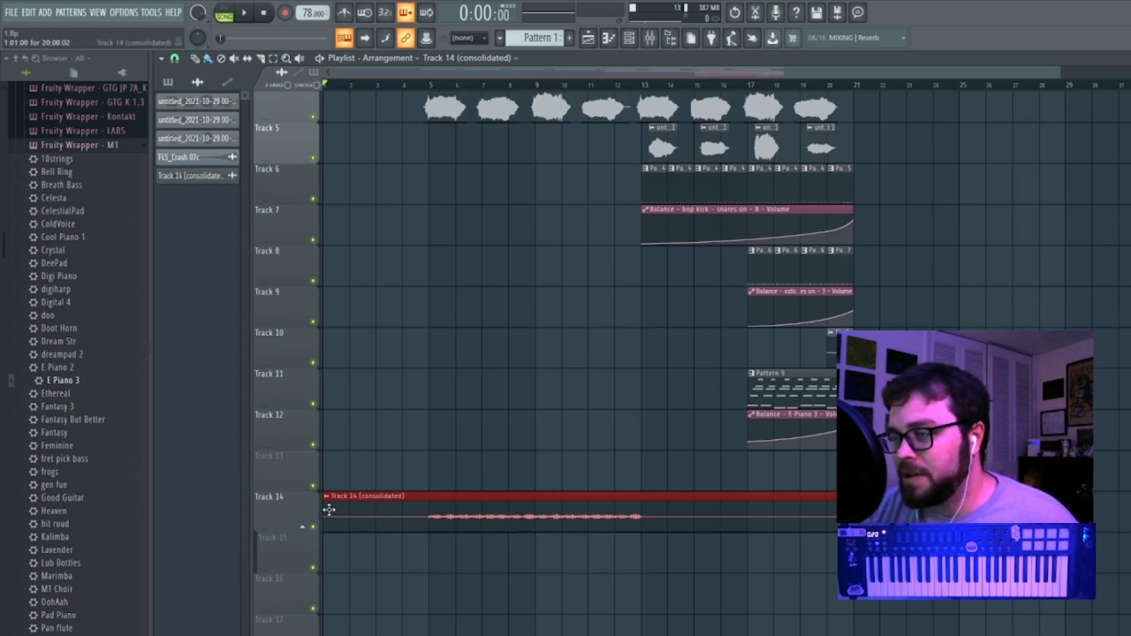
drag(329, 510, 429, 510)
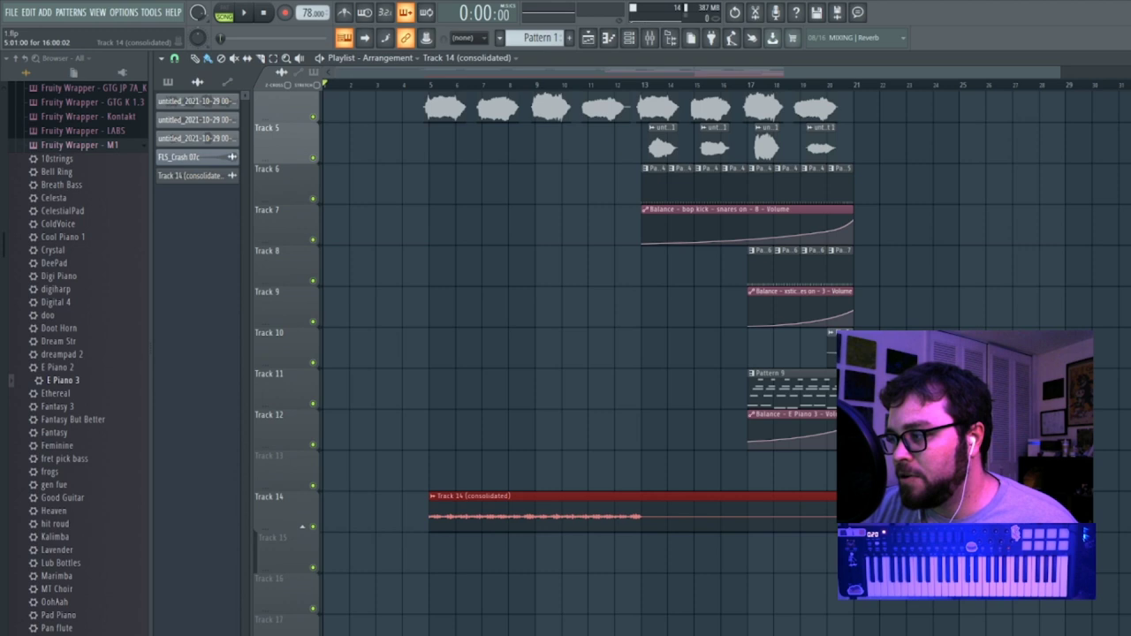
drag(853, 496, 648, 491)
Review the consolidated clip's mixer routing and the akai_steinway fader, and delete the clip from Track 14.
double_click(615, 518)
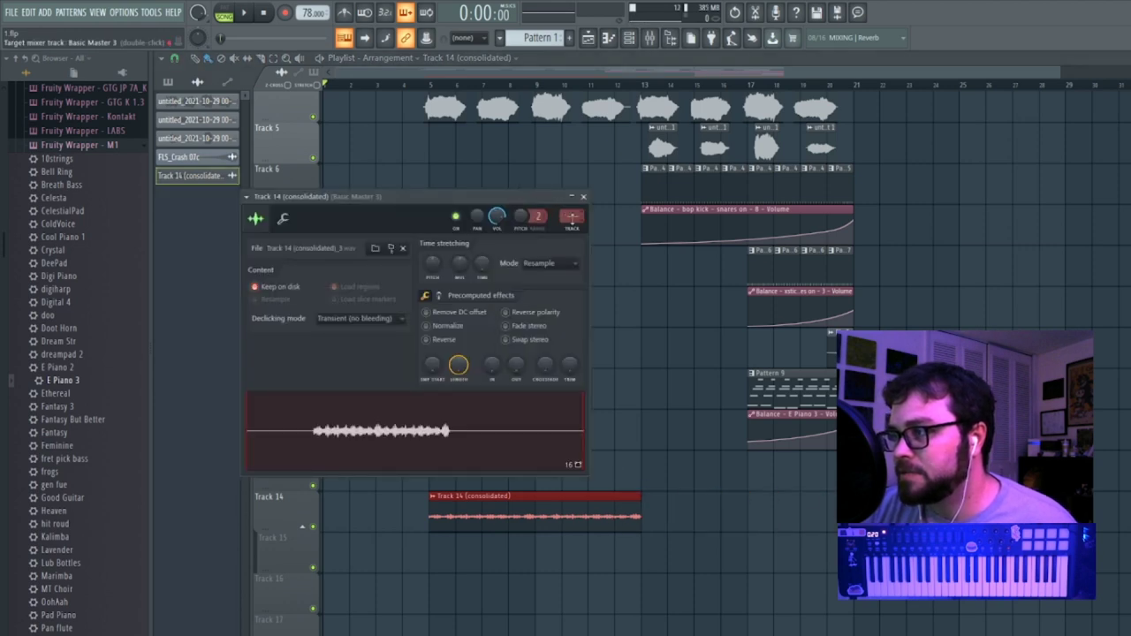
double_click(571, 213)
click(571, 273)
click(429, 300)
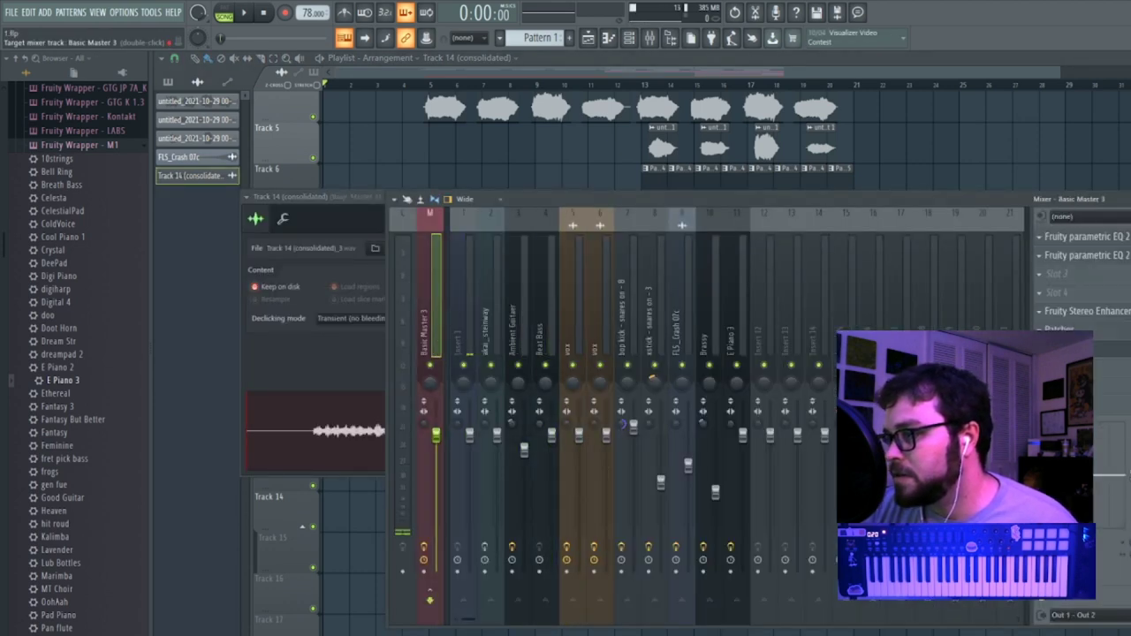
click(488, 318)
mouse_move(499, 439)
mouse_down()
mouse_move(499, 451)
mouse_move(496, 436)
mouse_up()
click(656, 66)
right_click(538, 504)
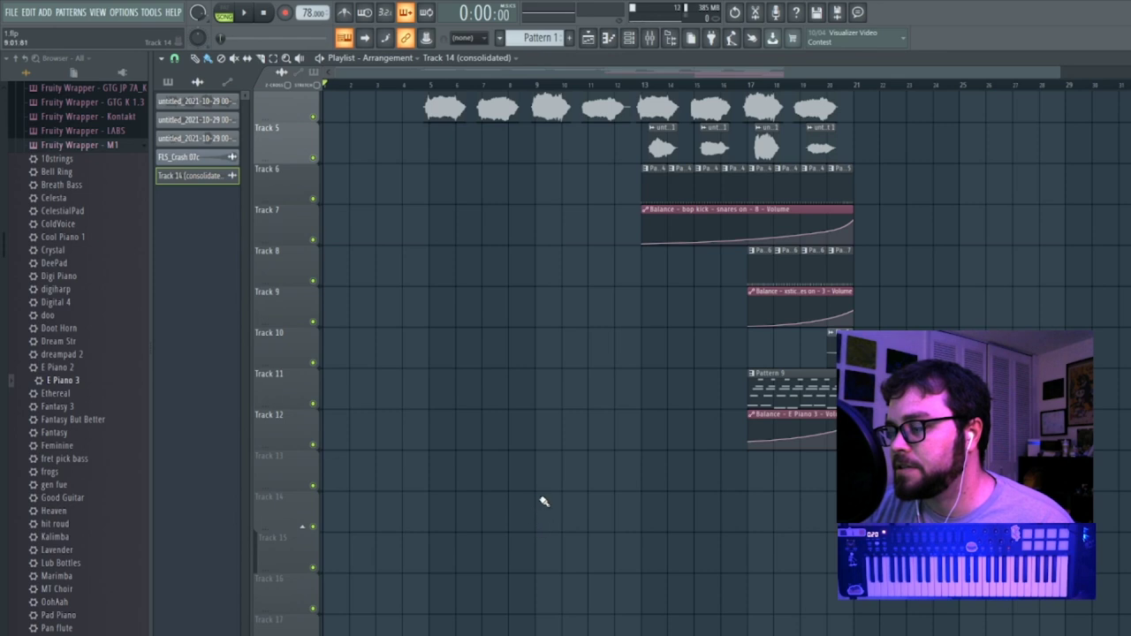
Place a Pattern 1 clip on Track 14 at bar 5 and duplicate it directly behind at bar 9.
scroll(537, 502, up, 4)
click(487, 113)
scroll(442, 442, down, 3)
click(434, 511)
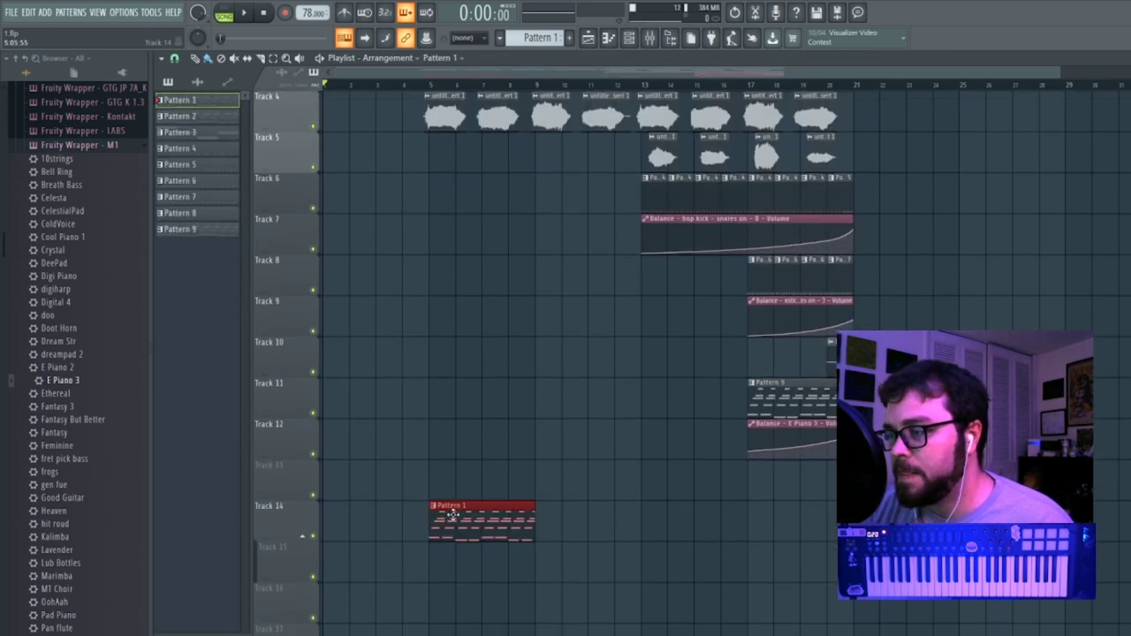
double_click(452, 515)
key(Escape)
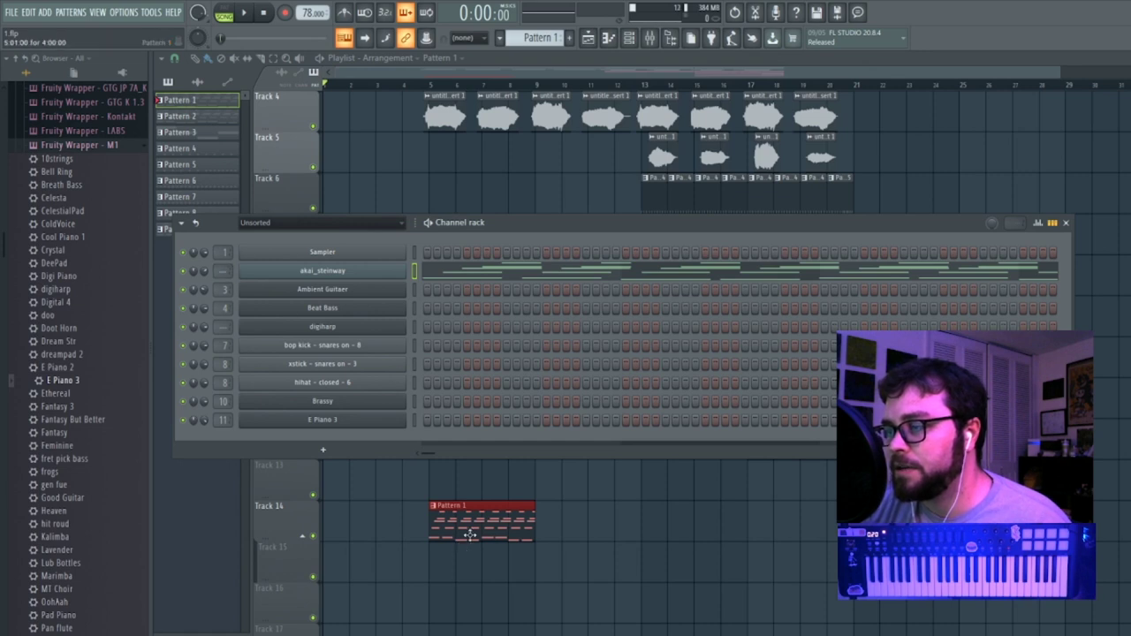
key(F6)
key(ctrl+b)
Consolidate Track 14 over the full song again and trim the new audio clip to bars 5 to 13.
right_click(297, 522)
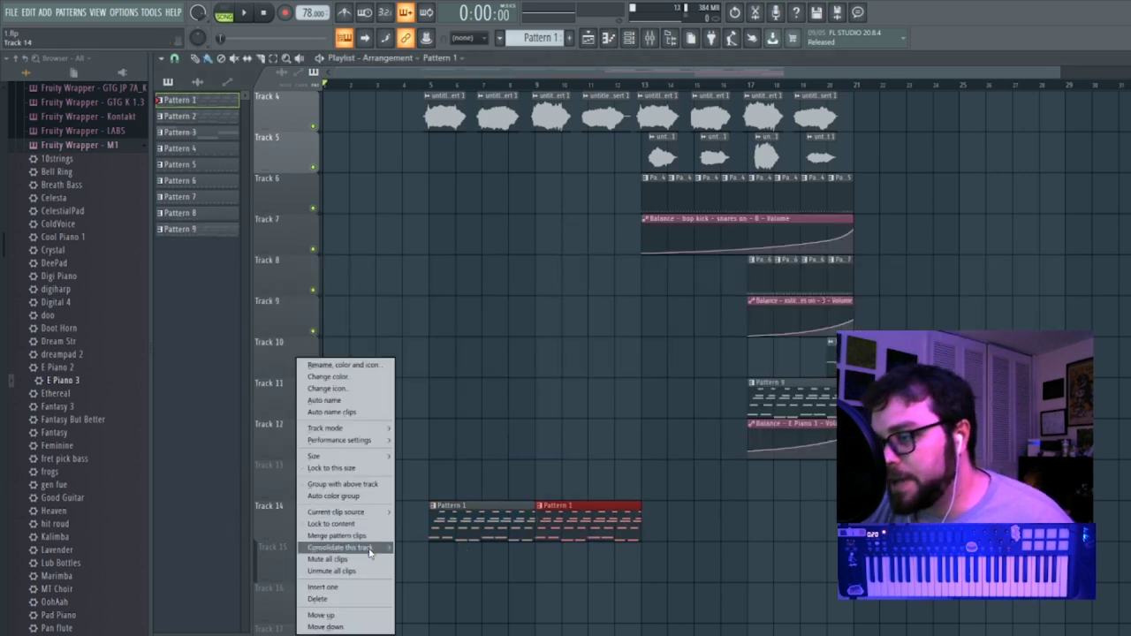
mouse_move(369, 548)
click(421, 559)
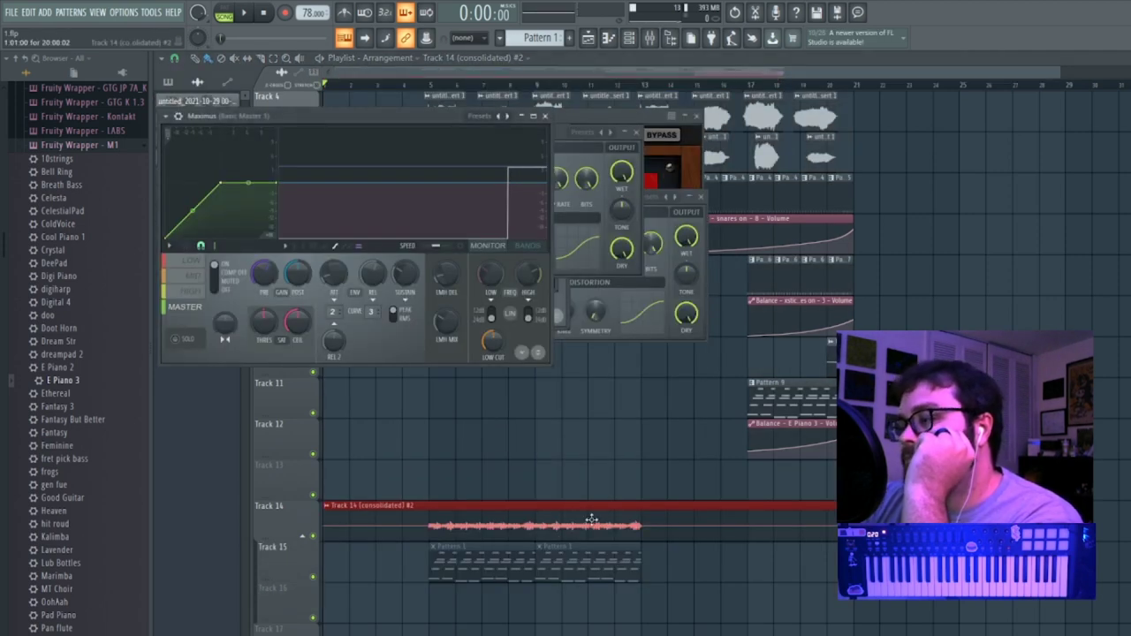
drag(325, 517, 430, 517)
drag(821, 508, 645, 511)
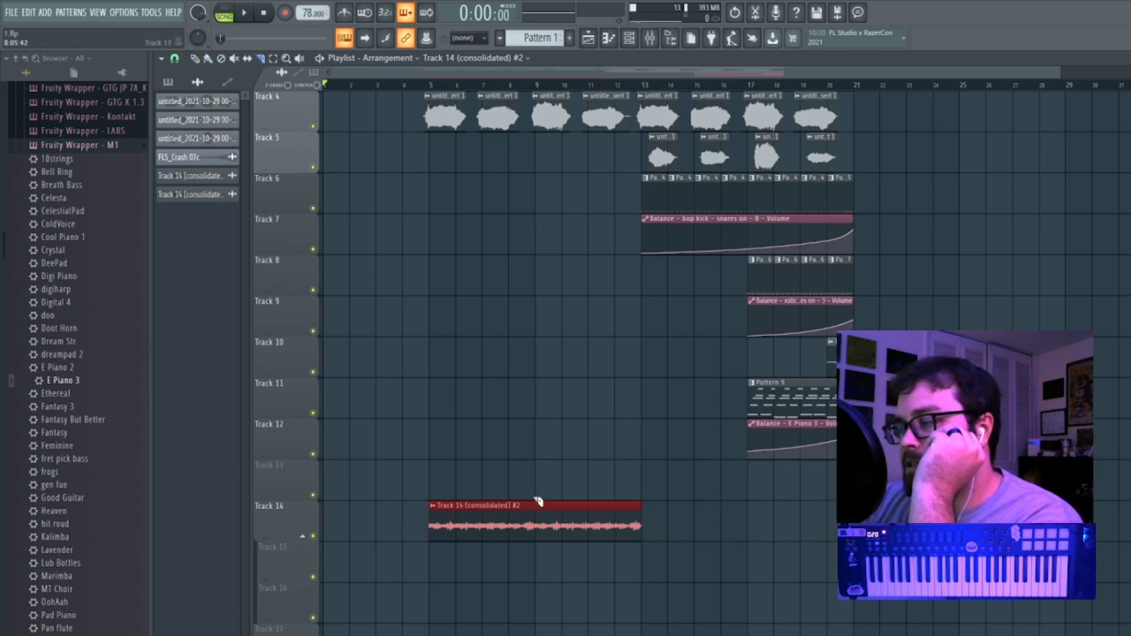
Slice the consolidated audio clip at bar 9 and move its first half to bar 1 on Track 6.
drag(535, 504, 536, 546)
scroll(452, 321, up, 3)
scroll(451, 321, down, 4)
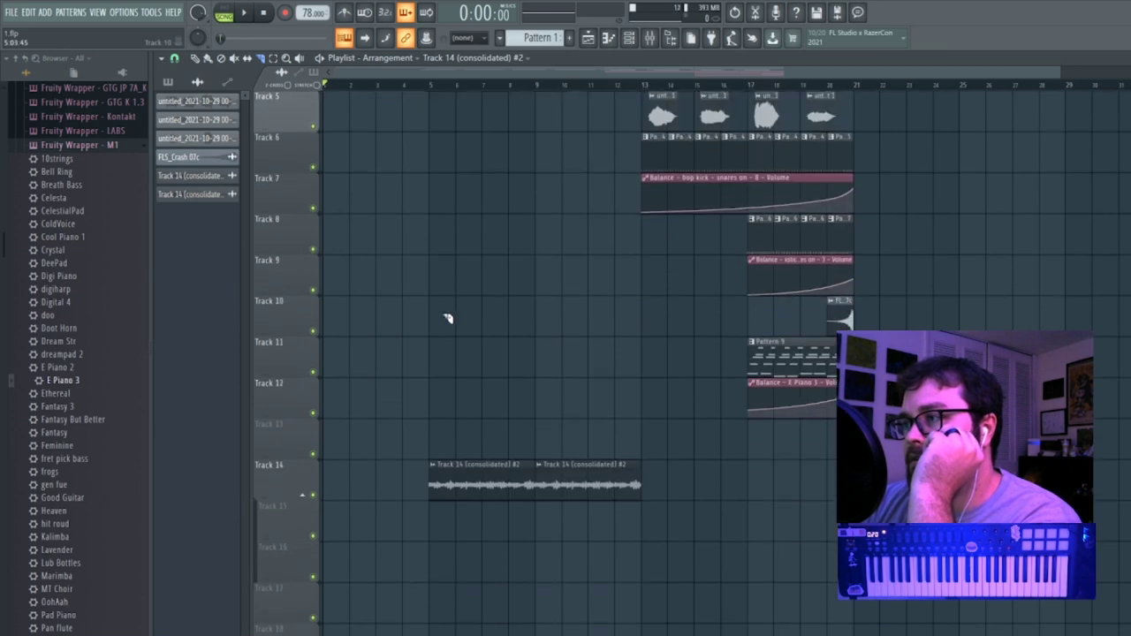
scroll(451, 321, up, 1)
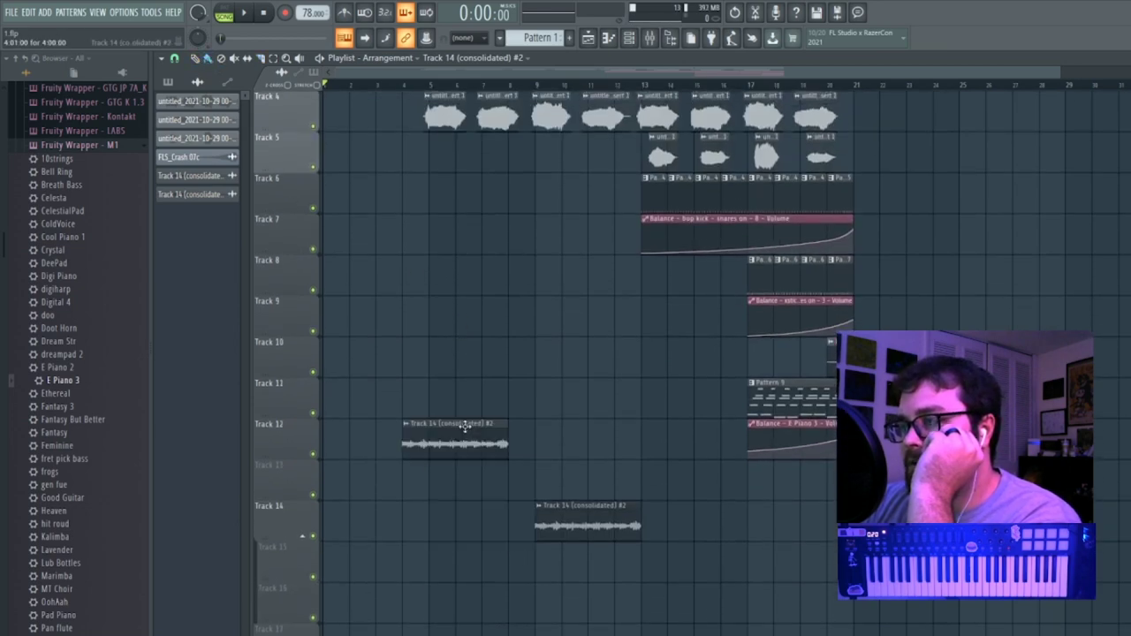
scroll(521, 521, up, 3)
drag(206, 3, 341, 309)
Insert an empty track above the Pattern 1 track and move the audio clip from bar 1 of Track 7 onto it.
right_click(292, 146)
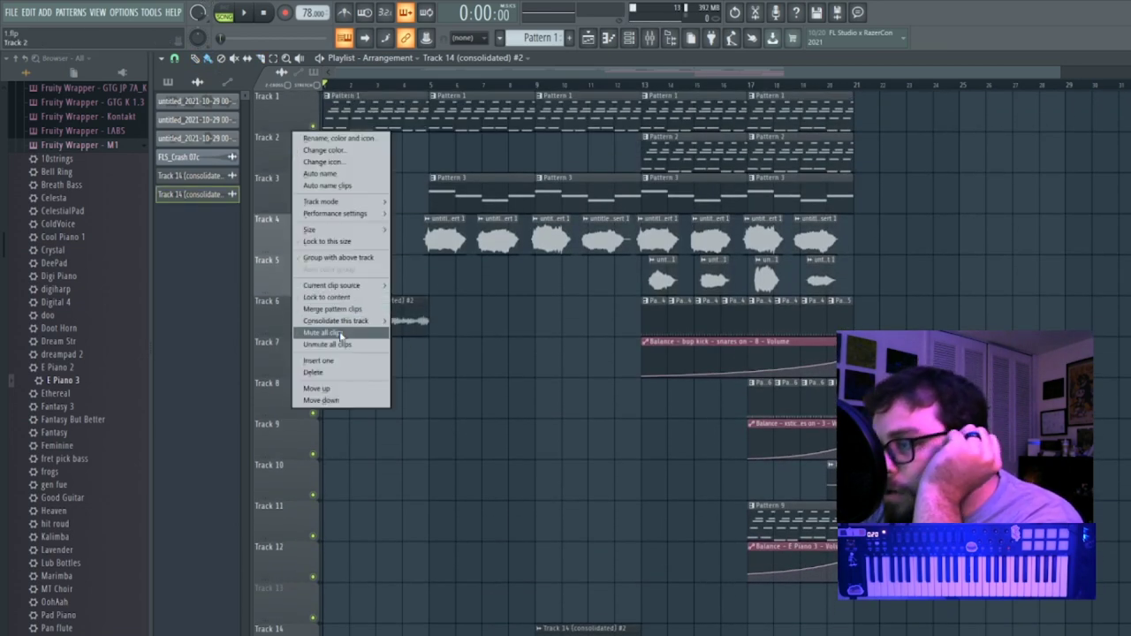
click(318, 360)
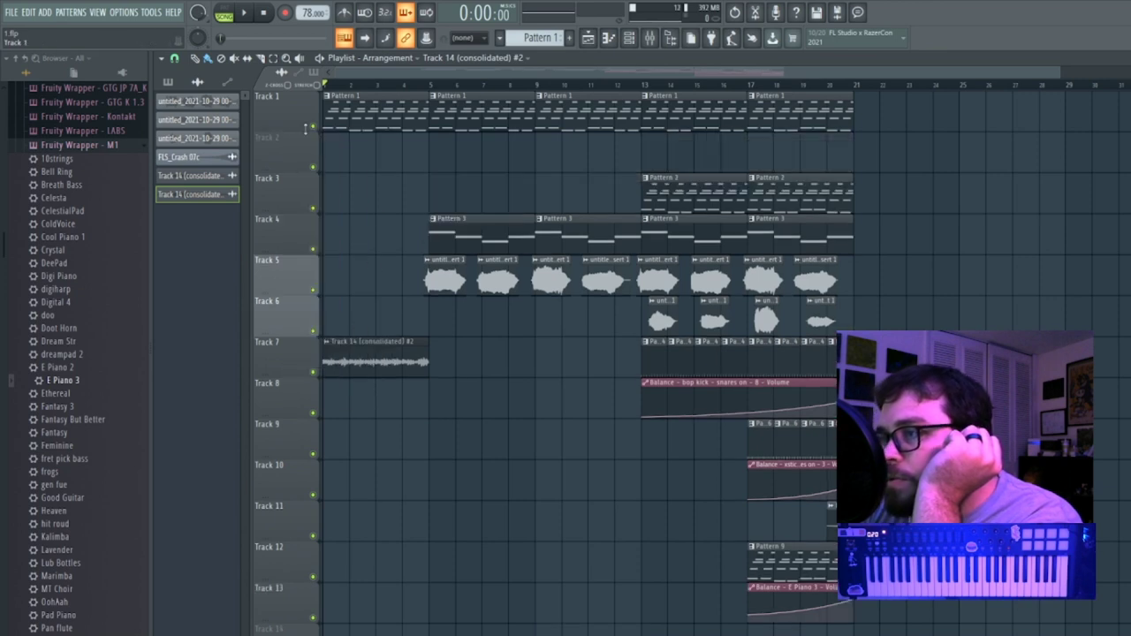
right_click(297, 162)
click(354, 391)
drag(371, 360, 362, 108)
Group Track 2 with the track above, mute all its Pattern 1 clips and collapse the group.
right_click(283, 135)
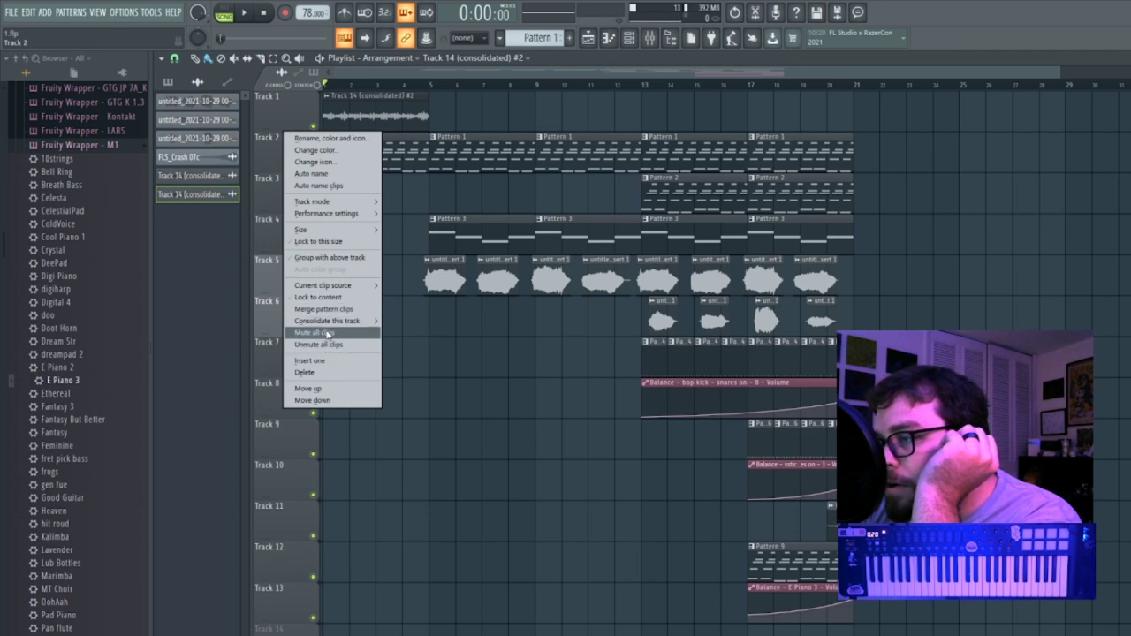
click(329, 257)
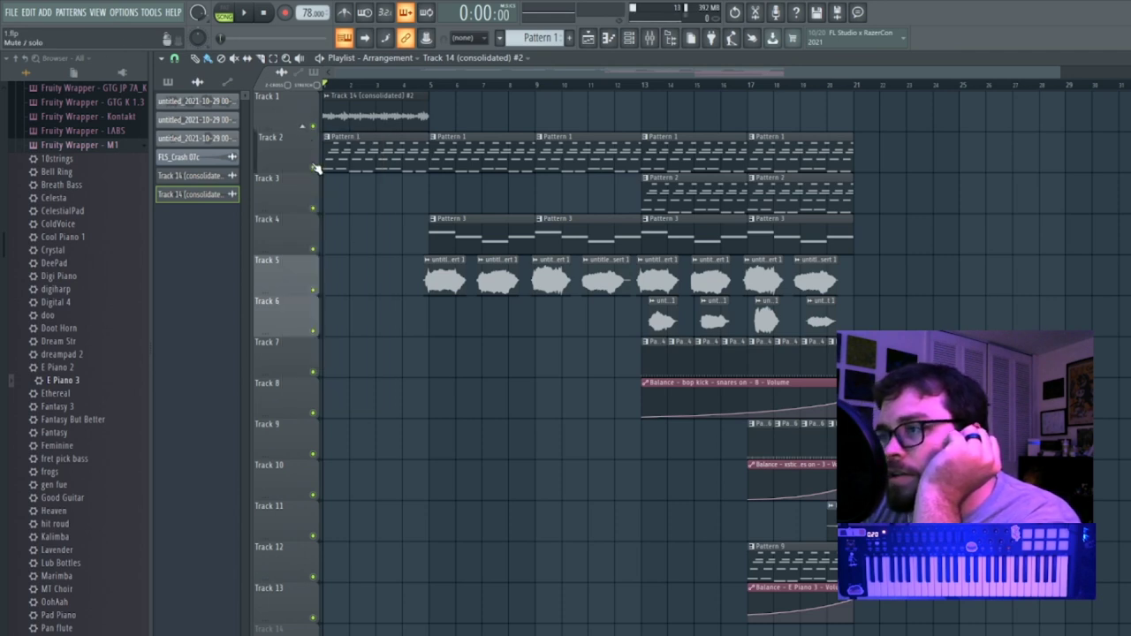
click(235, 59)
drag(412, 162, 814, 151)
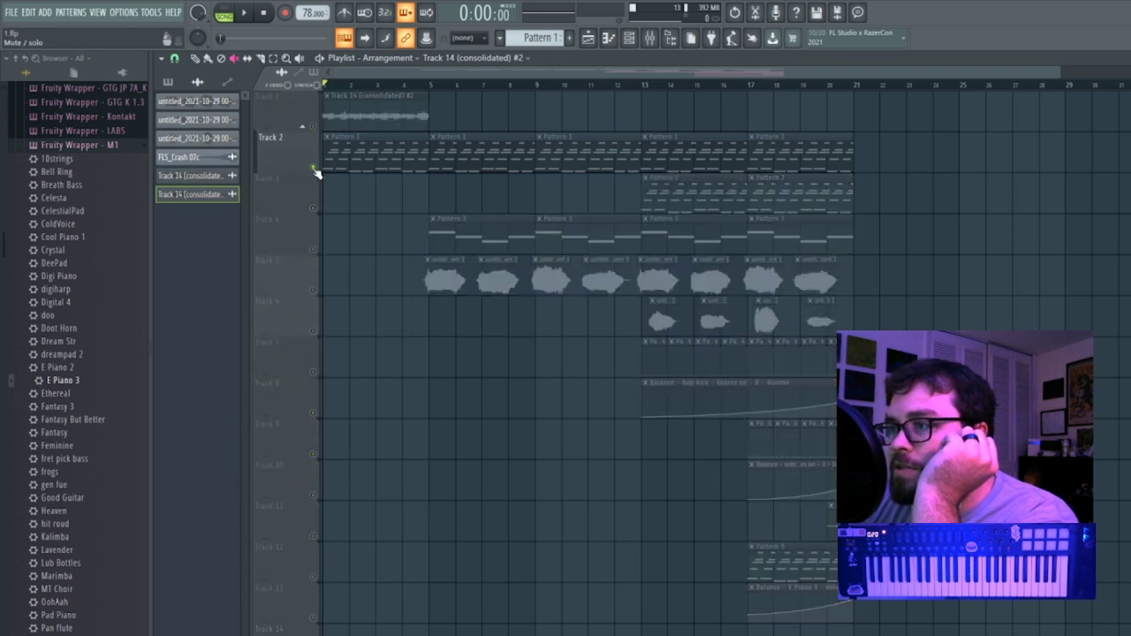
click(302, 128)
Move the remaining audio slice from Track 15 to Track 1 and fill bars 5 to 21 with back-to-back copies.
scroll(657, 500, down, 1)
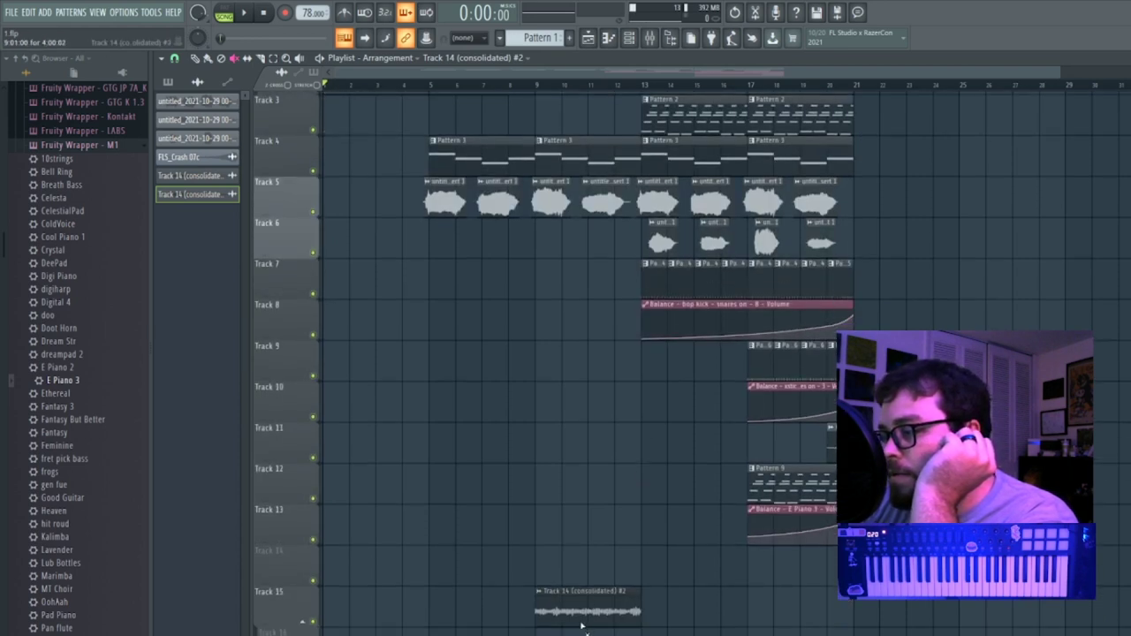
click(208, 59)
mouse_move(583, 593)
mouse_down()
mouse_move(539, 89)
mouse_move(477, 100)
mouse_up()
right_click(446, 115)
key(ctrl+z)
mouse_move(538, 111)
mouse_down()
mouse_move(873, 118)
mouse_move(850, 118)
mouse_up()
right_click(849, 116)
right_click(720, 115)
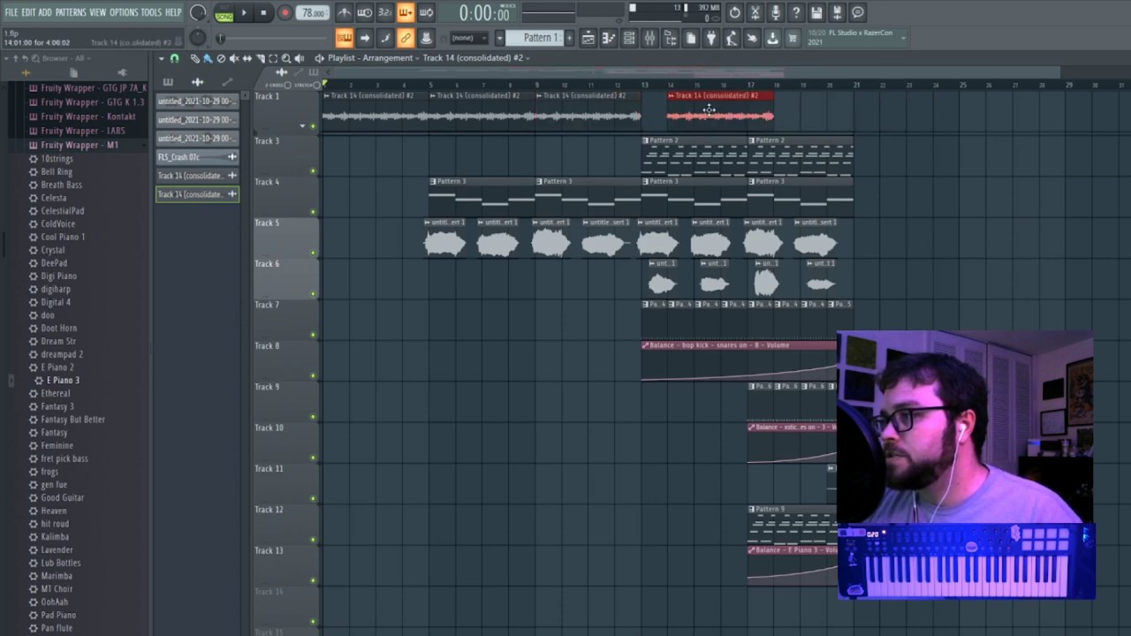
drag(699, 111, 683, 111)
drag(829, 111, 777, 113)
Route the consolidated audio clip to the akai_steinway mixer track and lower that track's fader while playing the song.
double_click(679, 112)
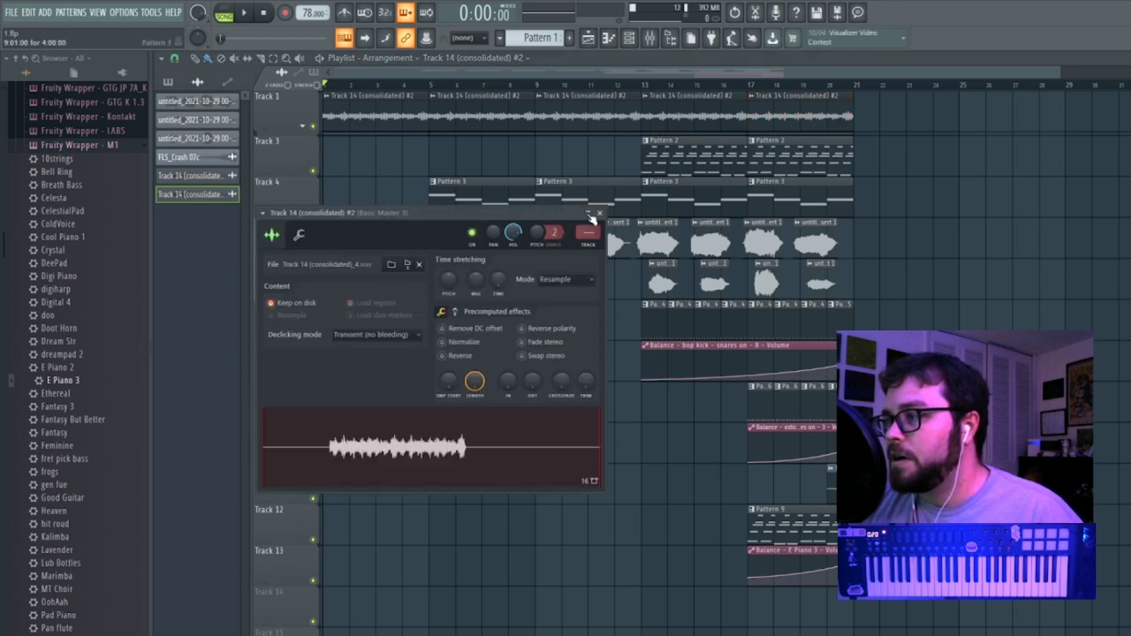
double_click(587, 235)
click(488, 336)
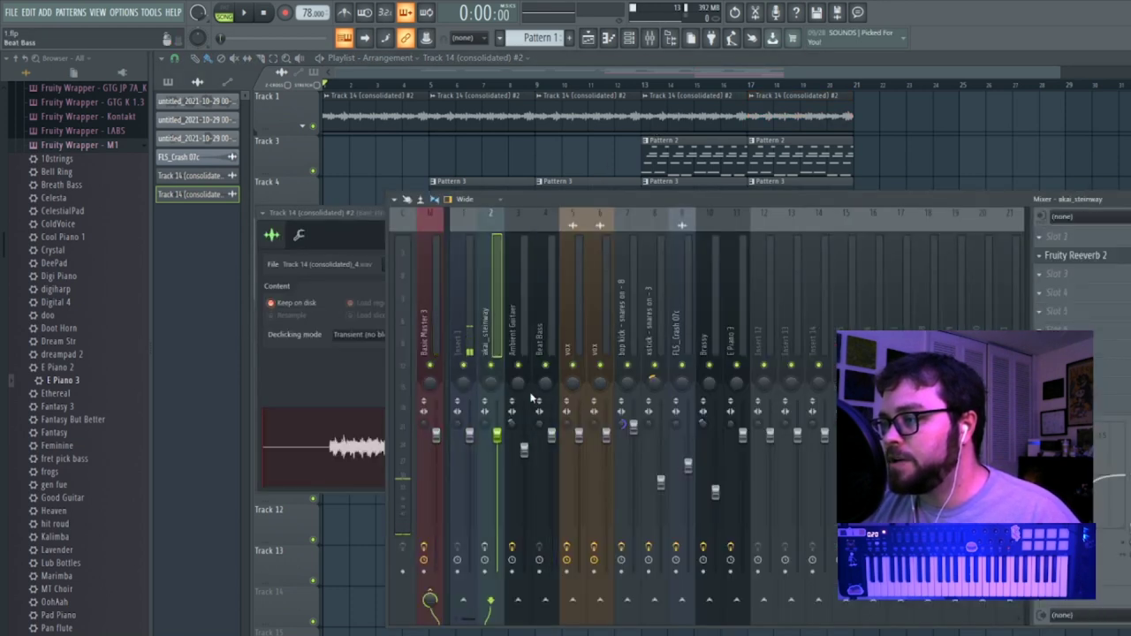
drag(497, 434, 499, 504)
key(space)
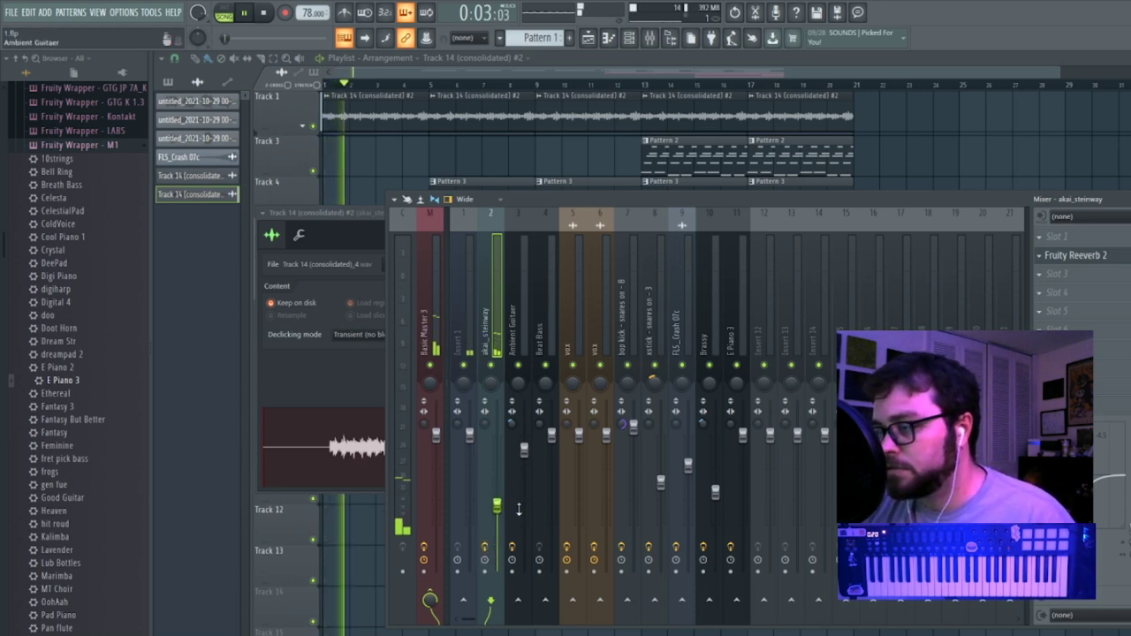
drag(500, 508, 503, 505)
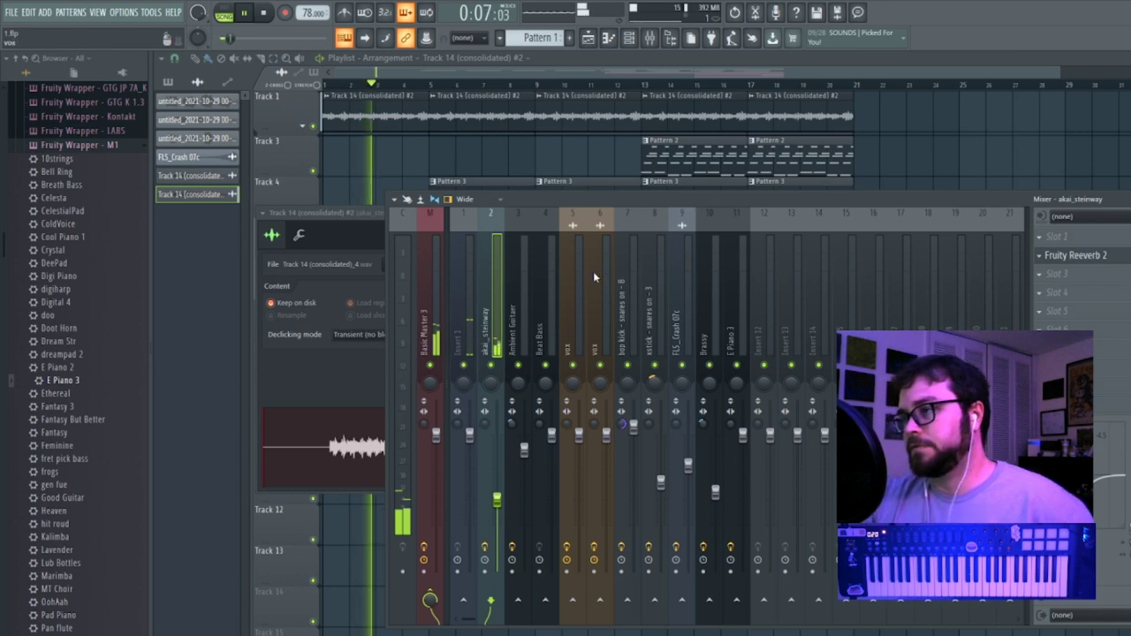
Play the end of the arrangement from about bar 19 with the mixer closed, and stop playback.
key(F9)
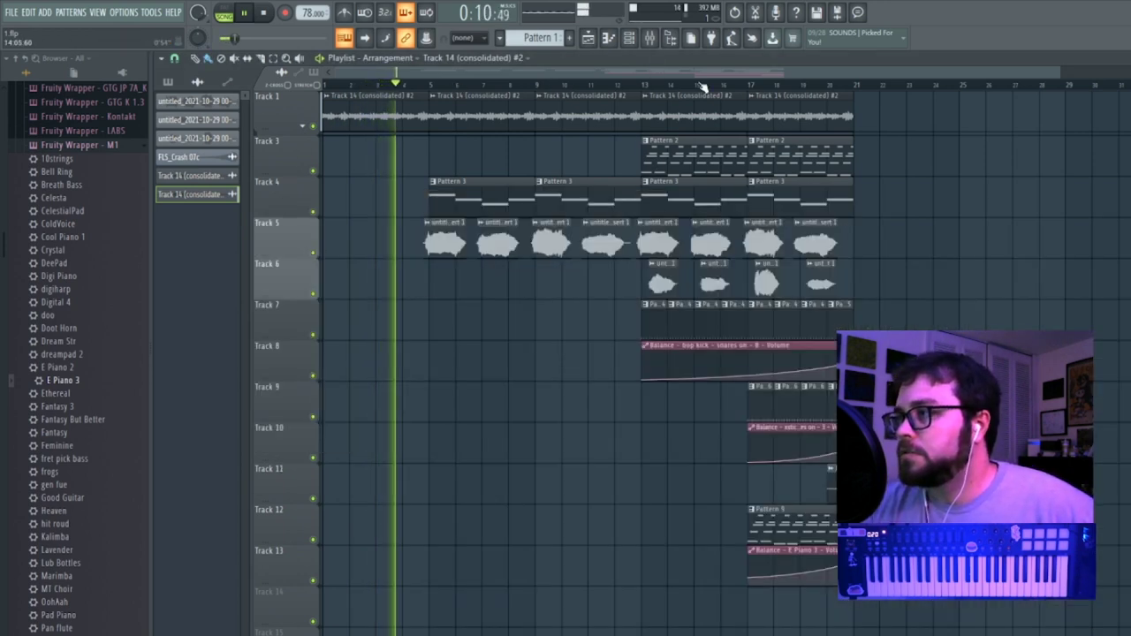
click(801, 84)
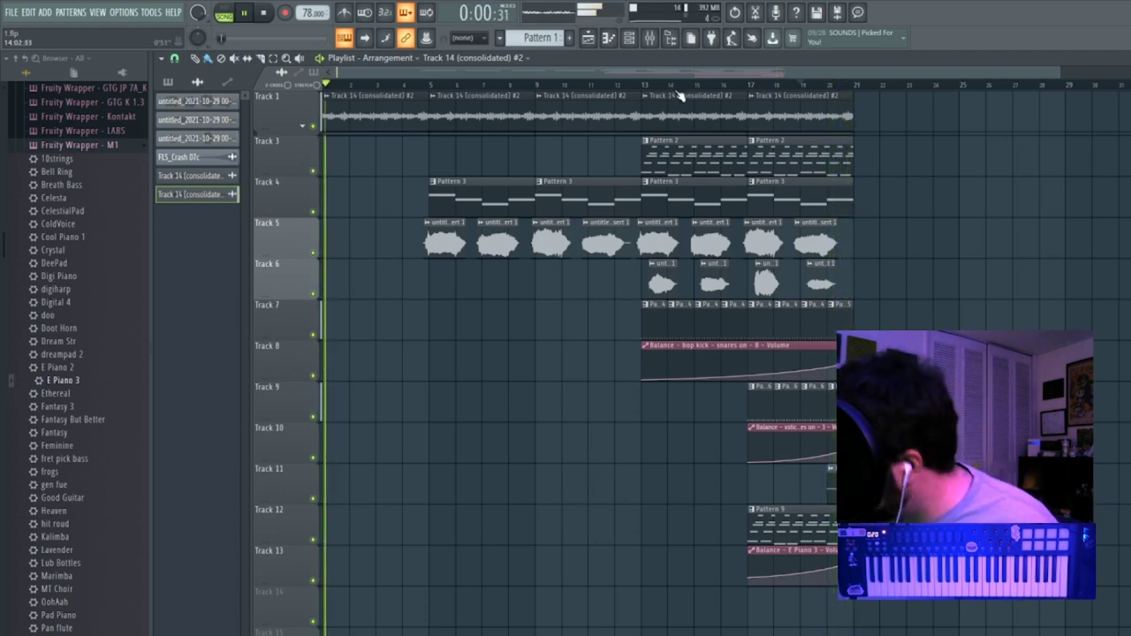
click(265, 15)
click(11, 12)
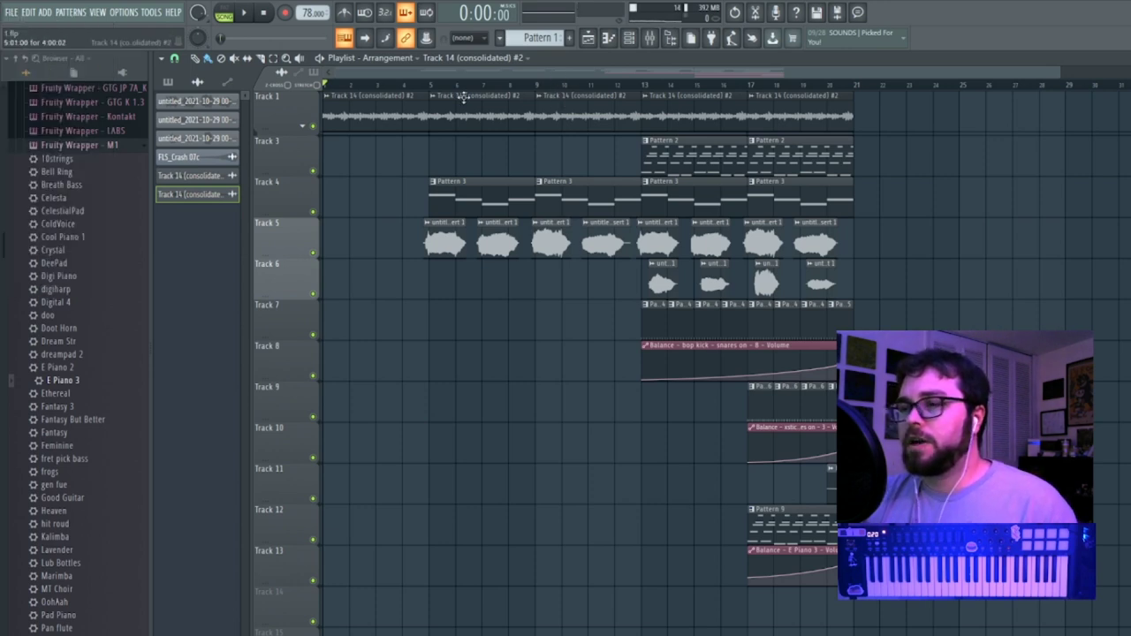
click(11, 12)
mouse_move(70, 124)
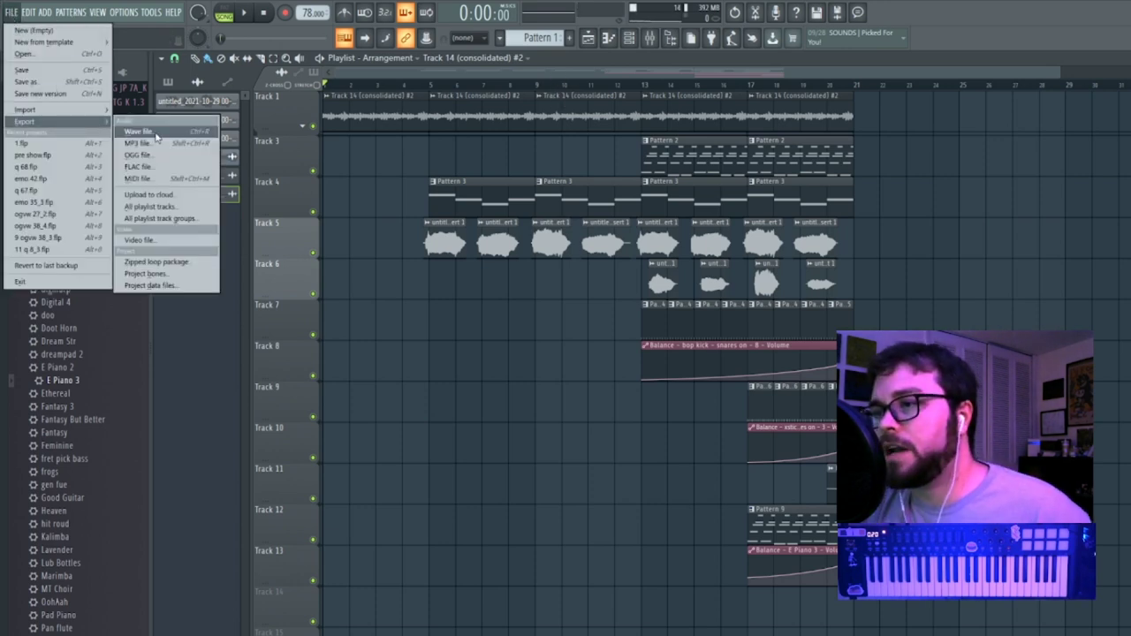
click(609, 90)
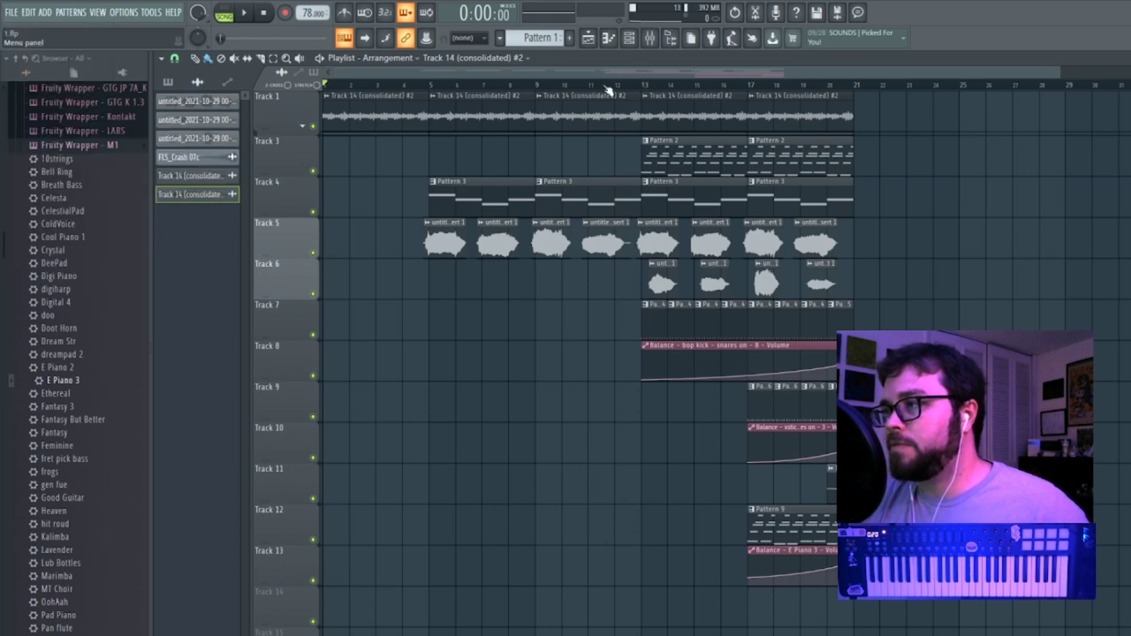
Start a new empty project.
click(16, 14)
click(22, 19)
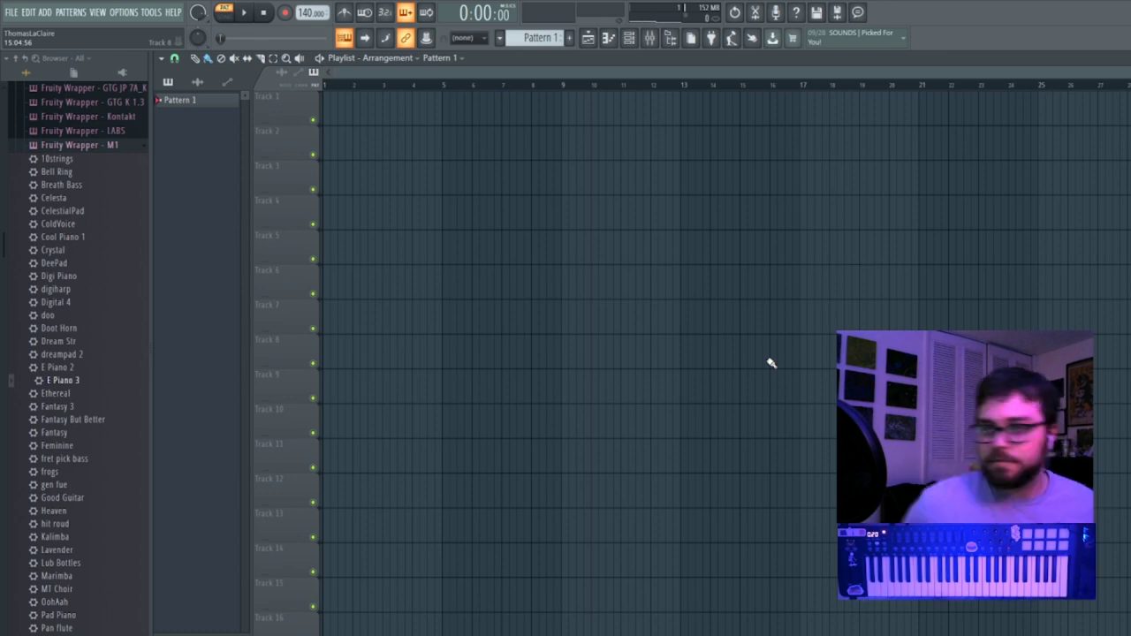
Load the M1 preset Piano 8 from the browser into a new channel and assign it to a free mixer track.
scroll(95, 353, down, 2)
scroll(79, 300, up, 2)
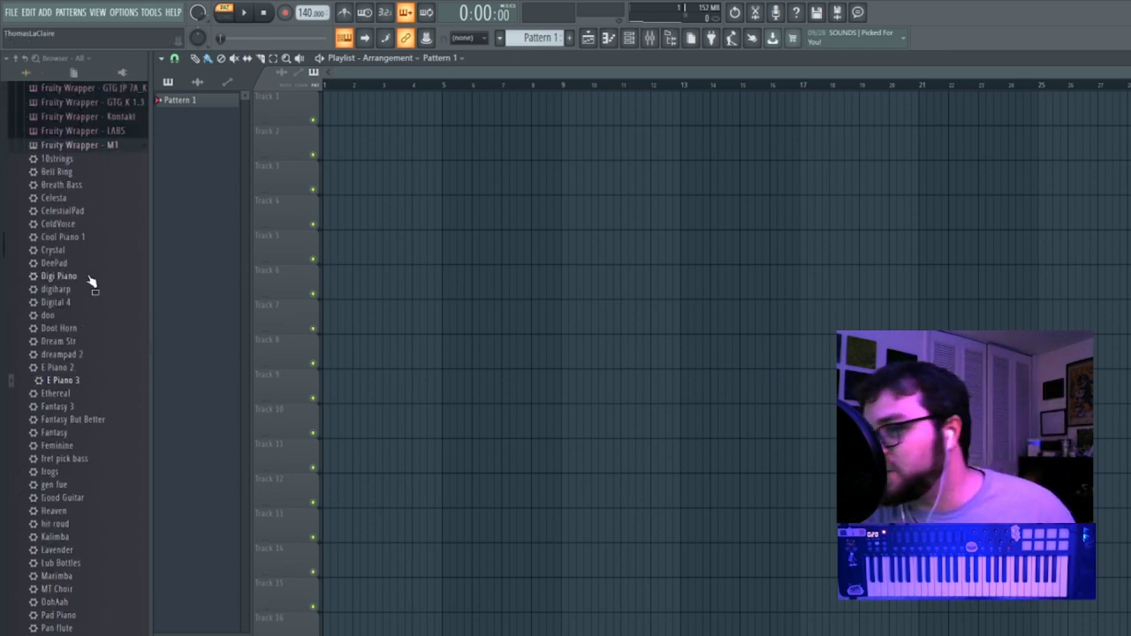
scroll(78, 276, up, 2)
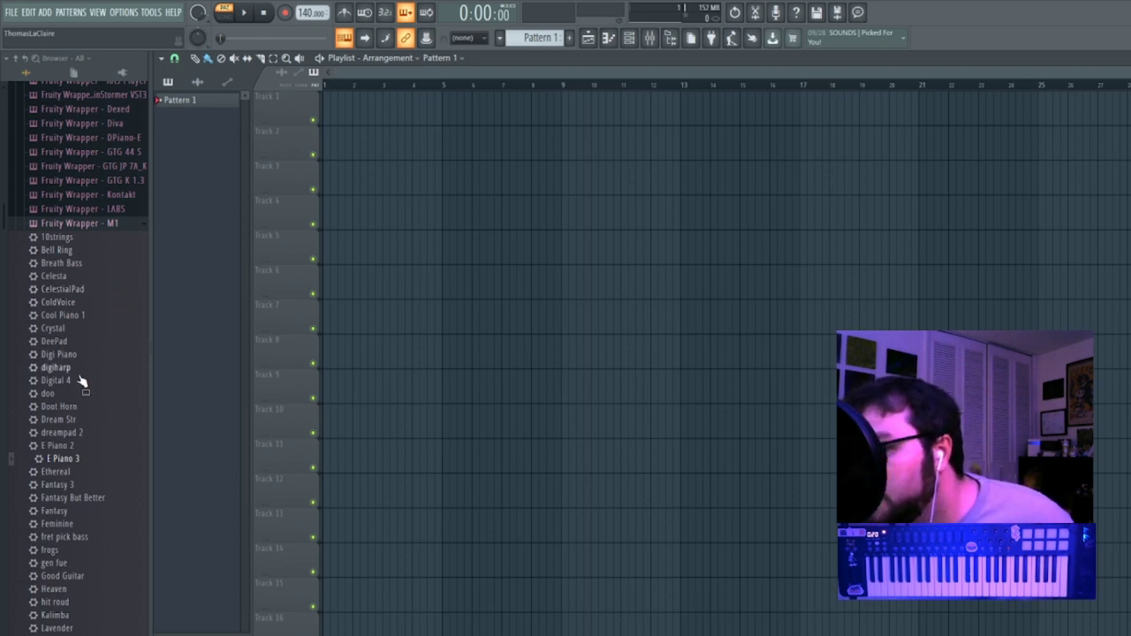
scroll(89, 351, down, 6)
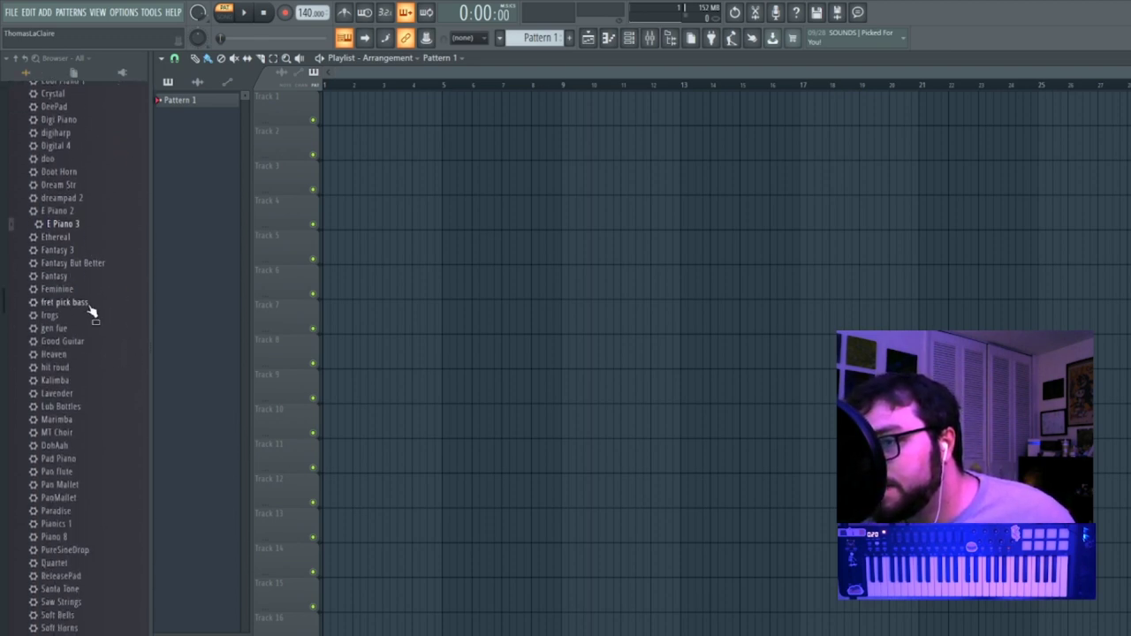
scroll(88, 318, down, 2)
scroll(106, 292, up, 2)
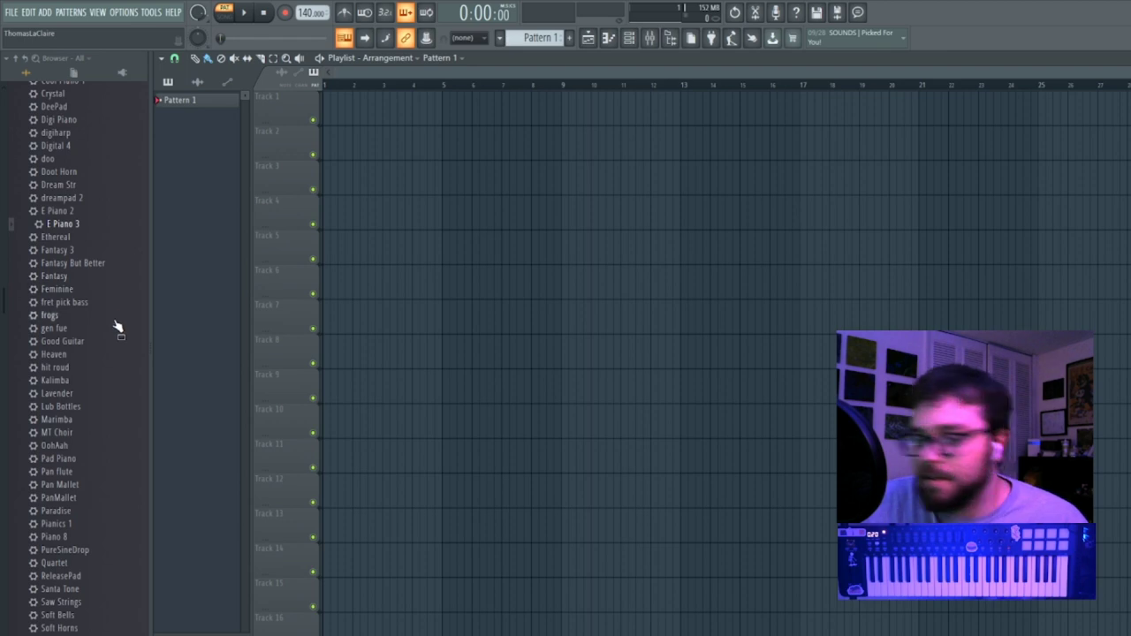
scroll(112, 353, down, 2)
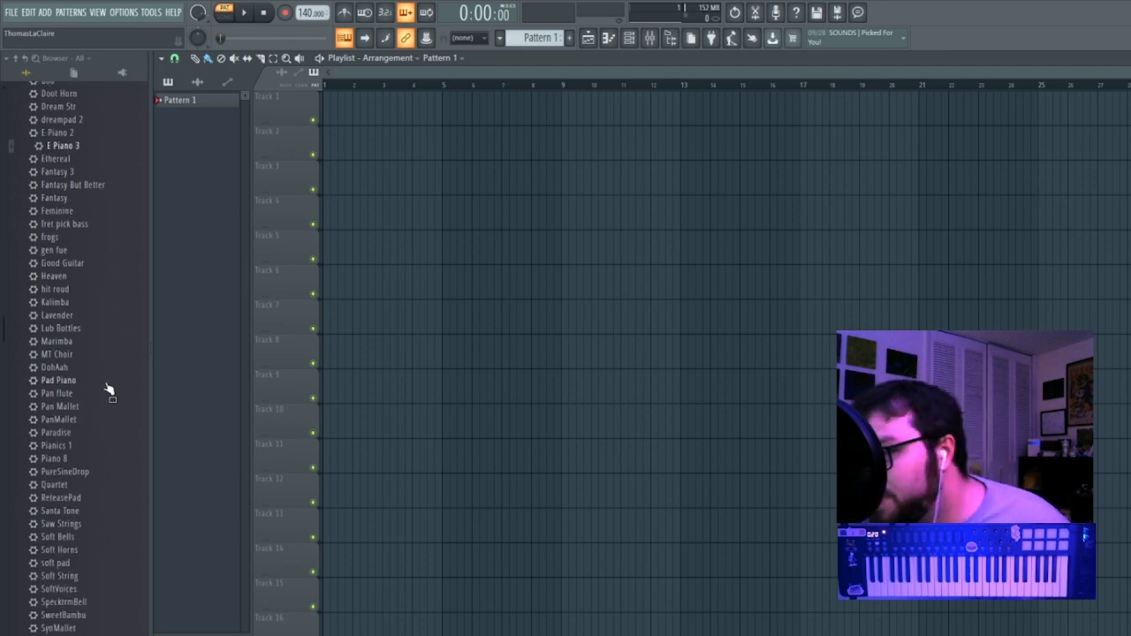
scroll(89, 415, up, 6)
scroll(98, 308, down, 1)
scroll(98, 307, down, 6)
right_click(81, 462)
click(106, 461)
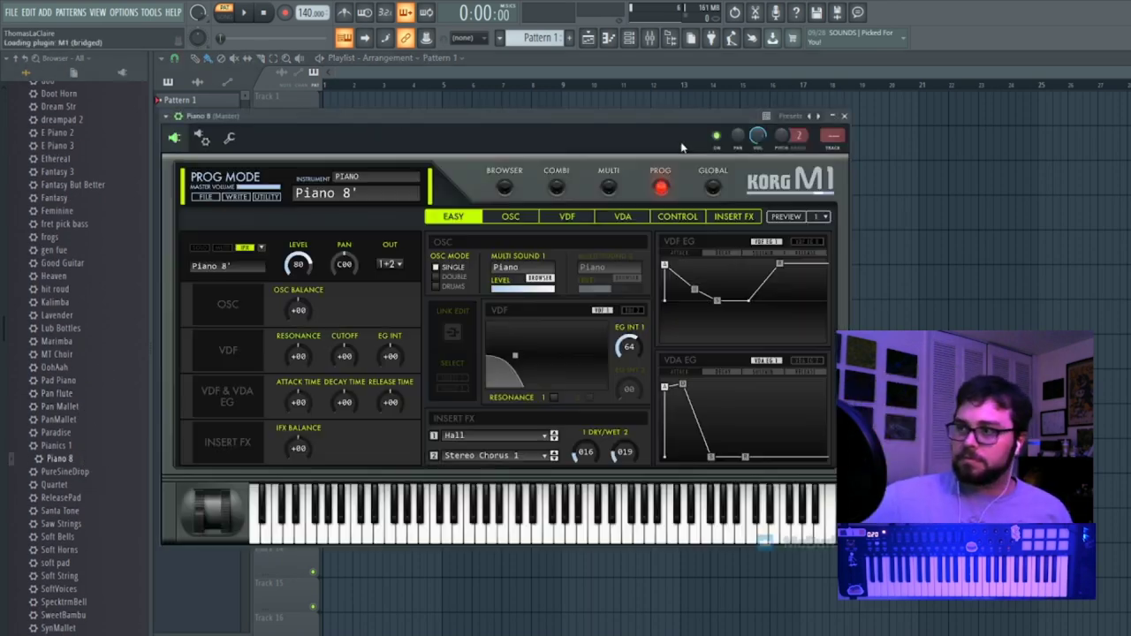
click(832, 146)
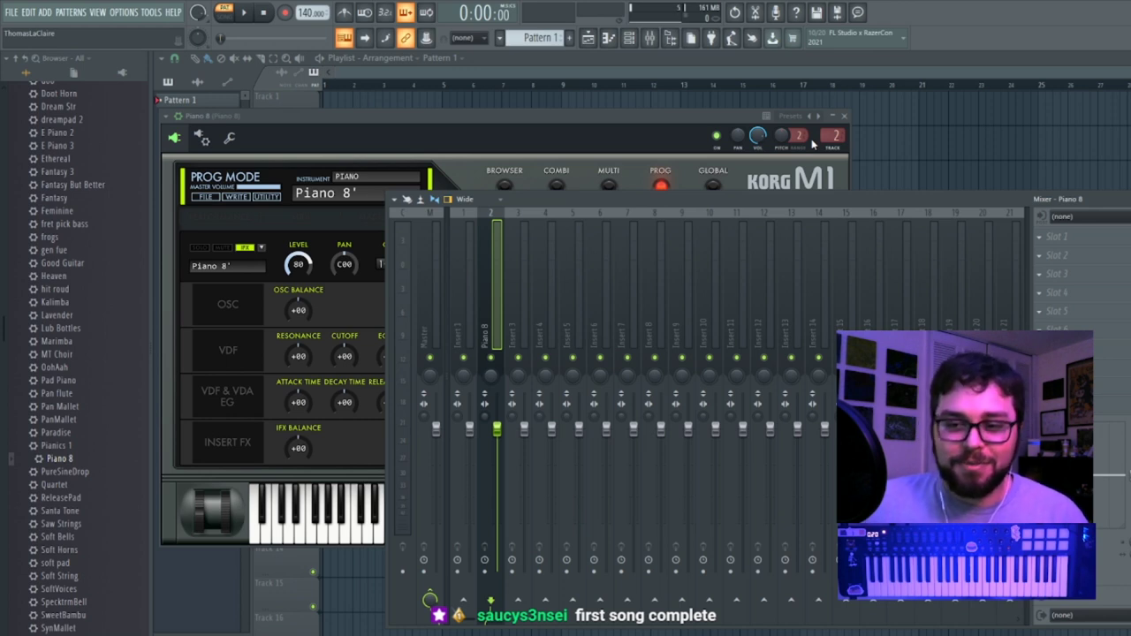
Close the plugin and mixer windows, then place a Pattern 1 clip at bar 1 of Track 1 and remove it.
click(870, 81)
click(472, 110)
drag(472, 110, 224, 122)
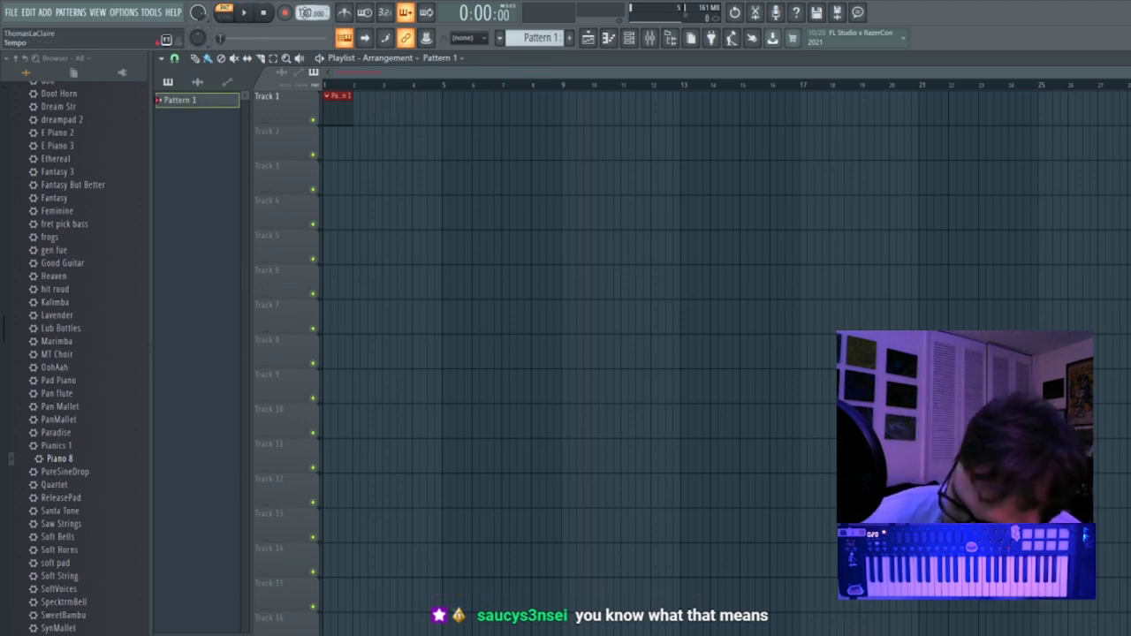
right_click(347, 124)
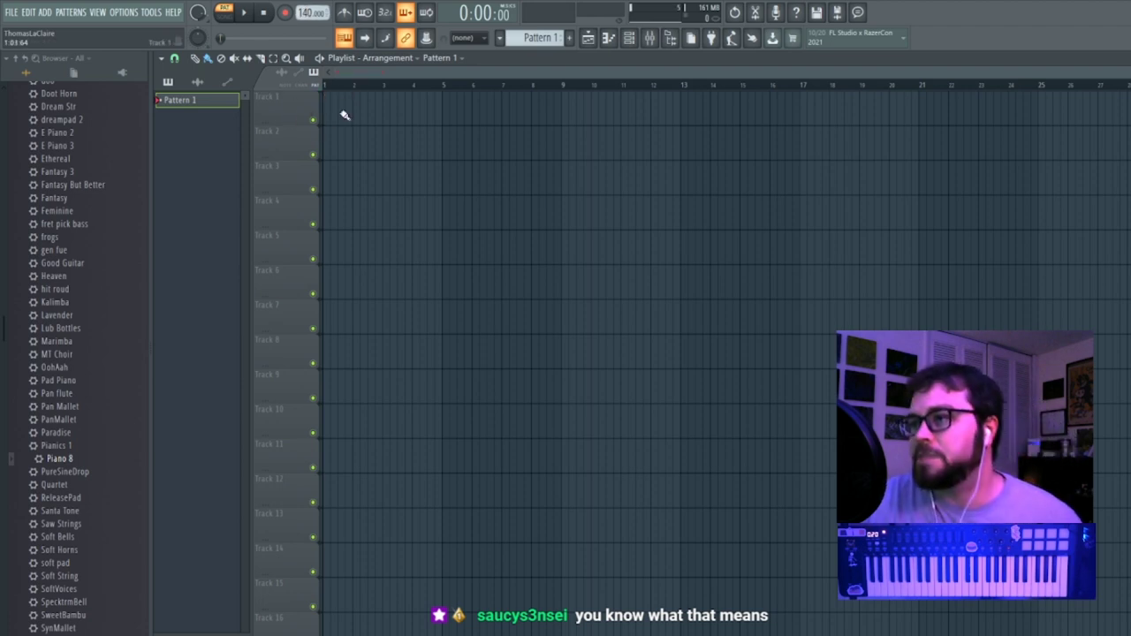
Reopen the recent project 1.flp without saving the untitled one, close all its open windows and save the project.
click(13, 16)
click(65, 144)
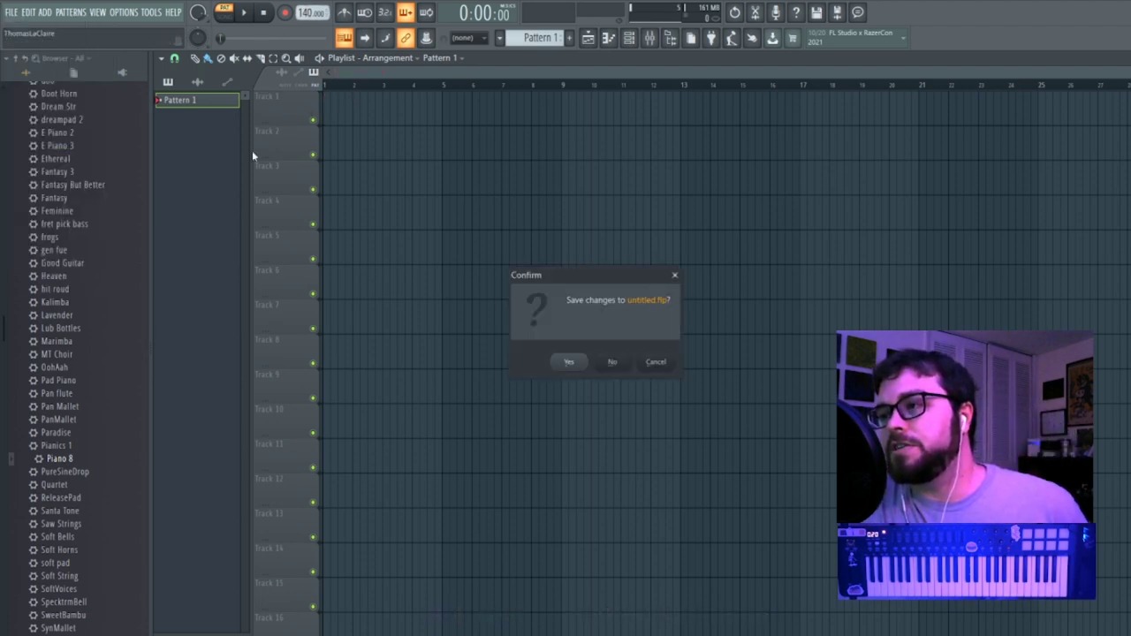
click(624, 363)
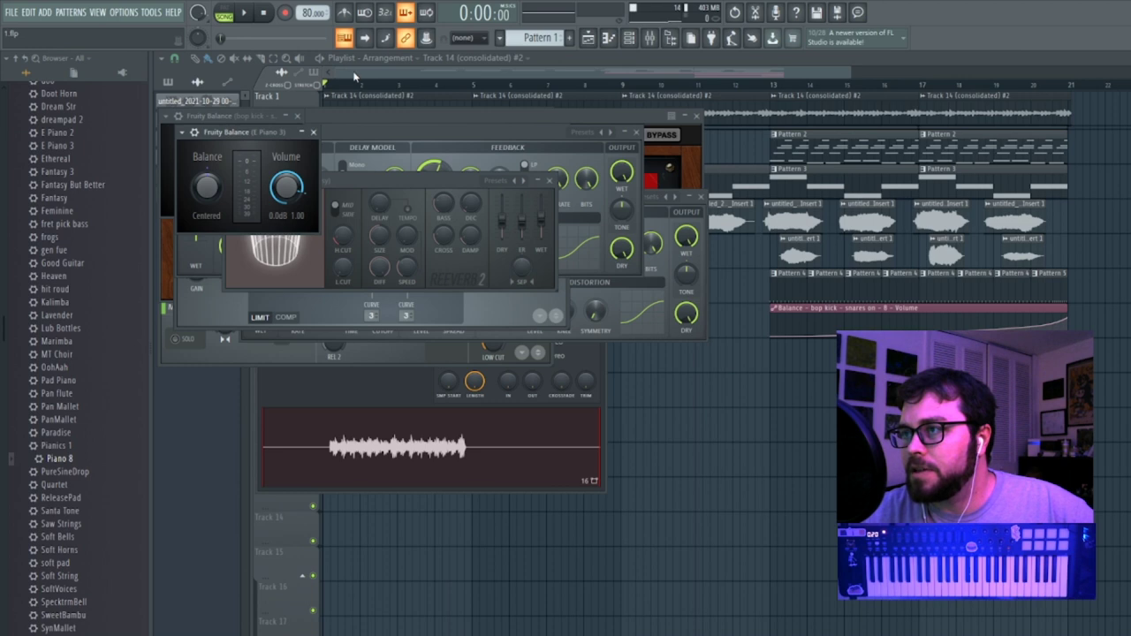
key(F12)
click(12, 12)
click(36, 75)
Start a new project, load the M1 preset Piano 8 into it and assign the instrument to a free mixer track.
click(11, 14)
click(46, 31)
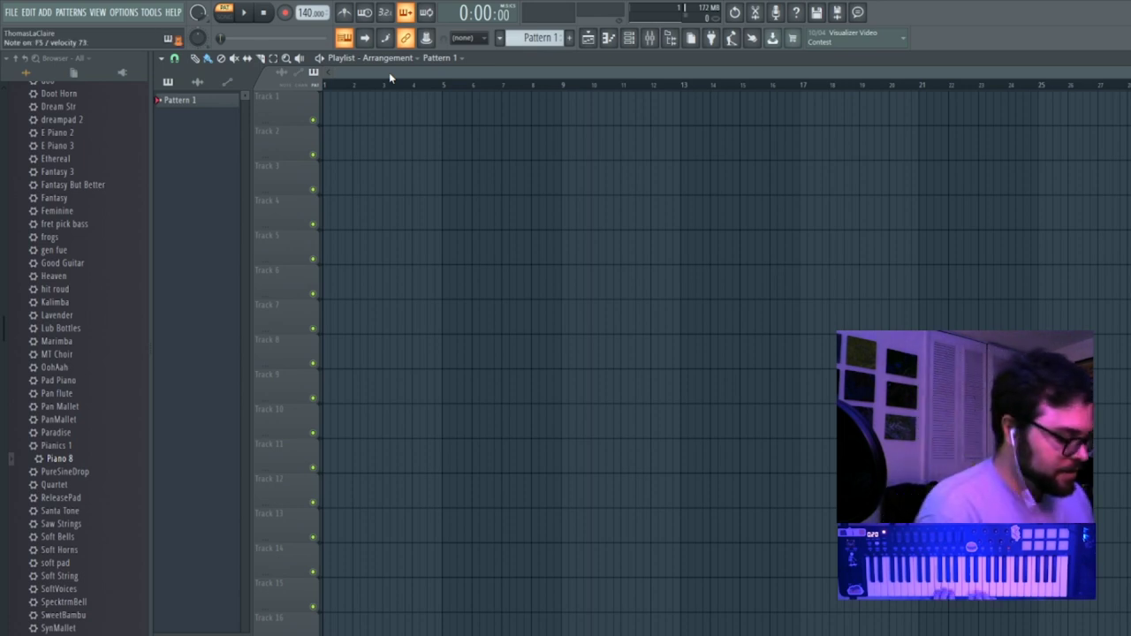
right_click(51, 459)
click(119, 473)
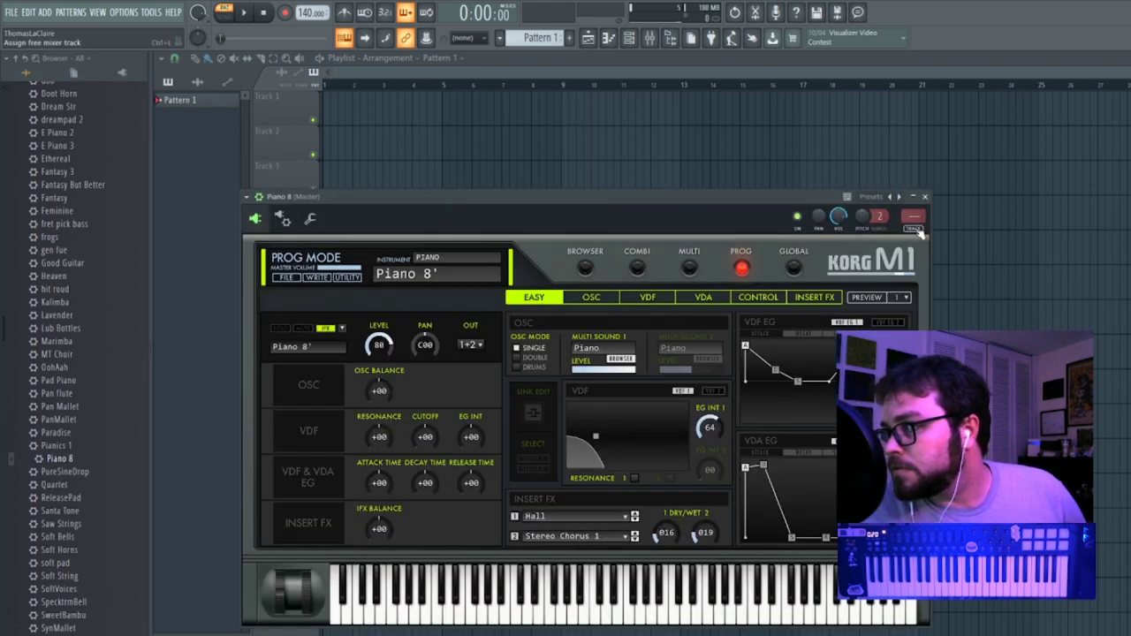
key(F9)
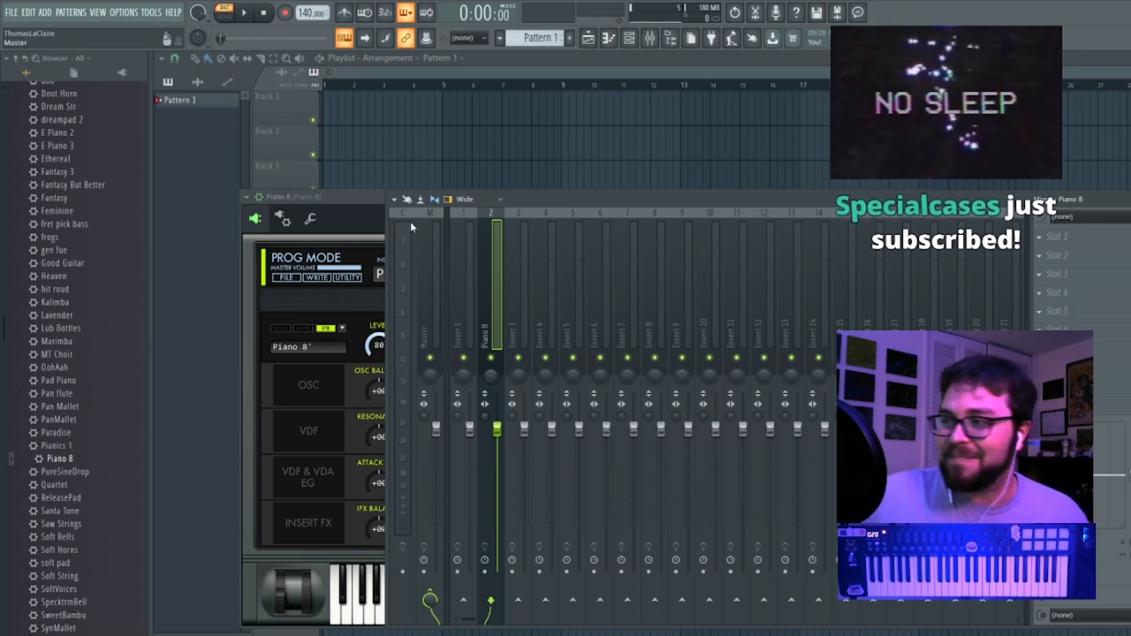
click(369, 204)
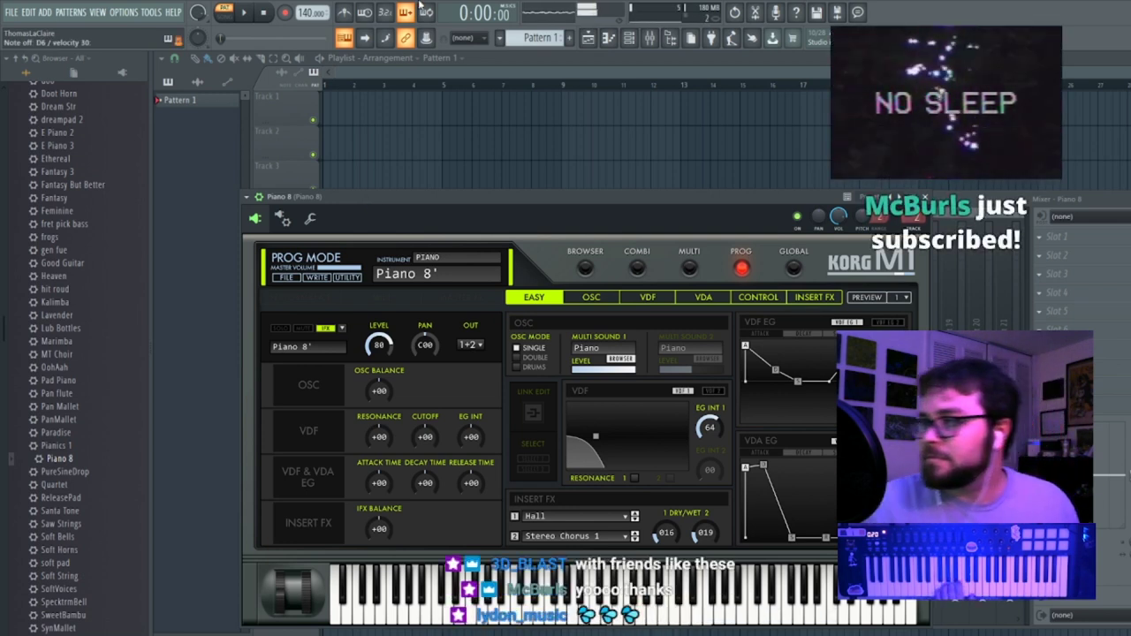
Set the project tempo to 110 BPM and close the instrument and mixer windows.
right_click(311, 12)
click(436, 86)
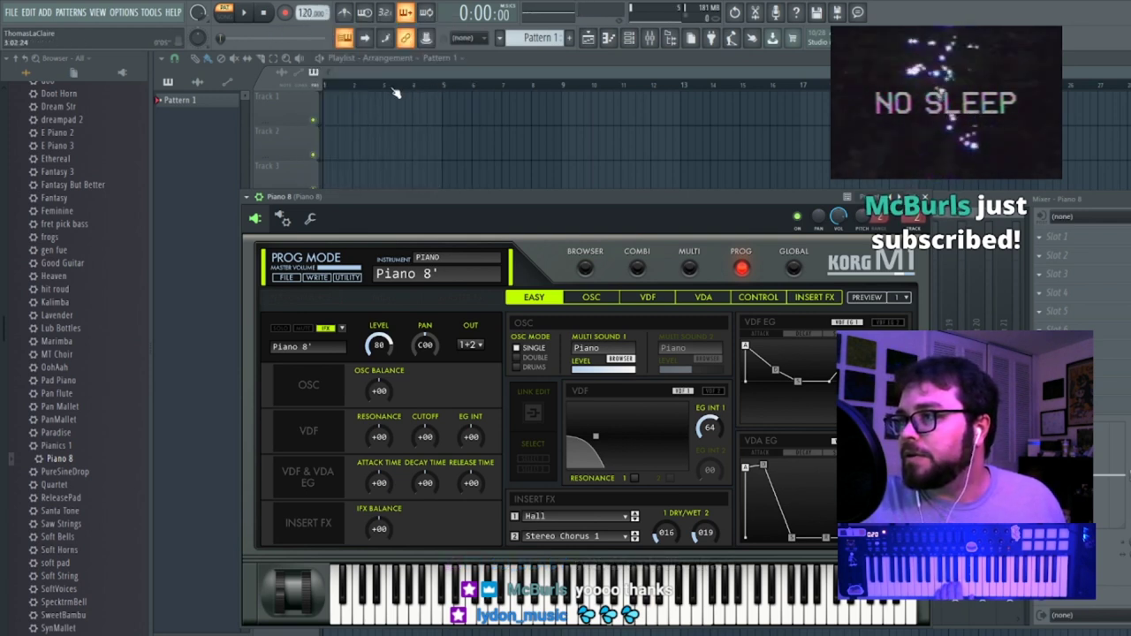
click(400, 88)
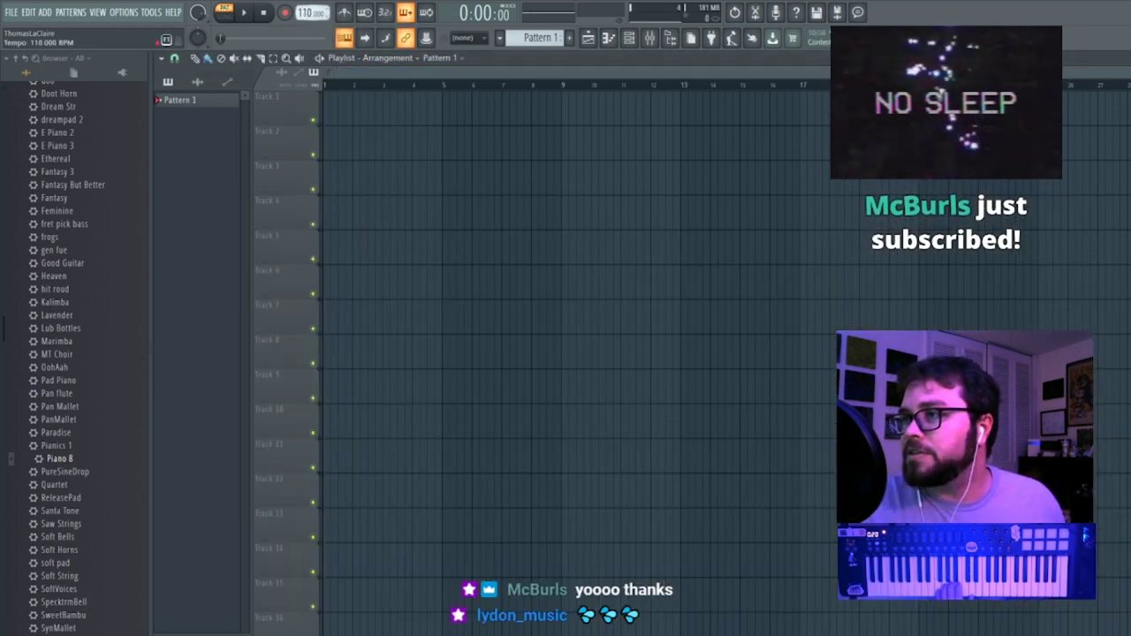
Place a Pattern 1 clip at bar 1 of Track 1 and enable the metronome and recording in song mode.
drag(361, 116, 339, 109)
click(355, 16)
key(l)
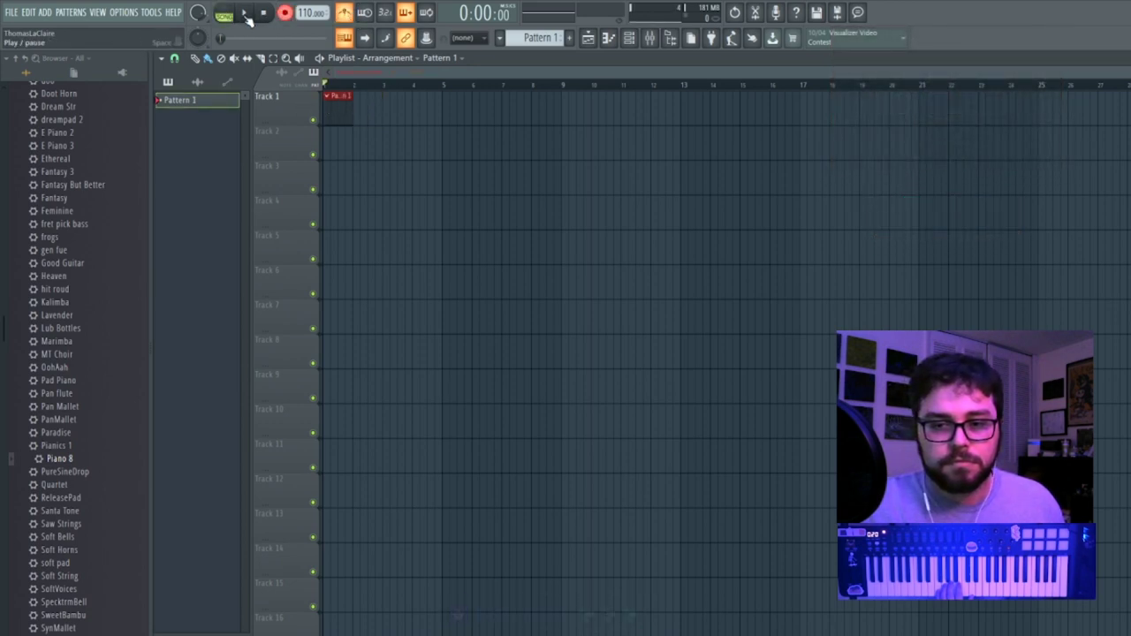
Record a Piano 8 chord performance into Pattern 1 from the start of the song, restarting the take once.
click(245, 13)
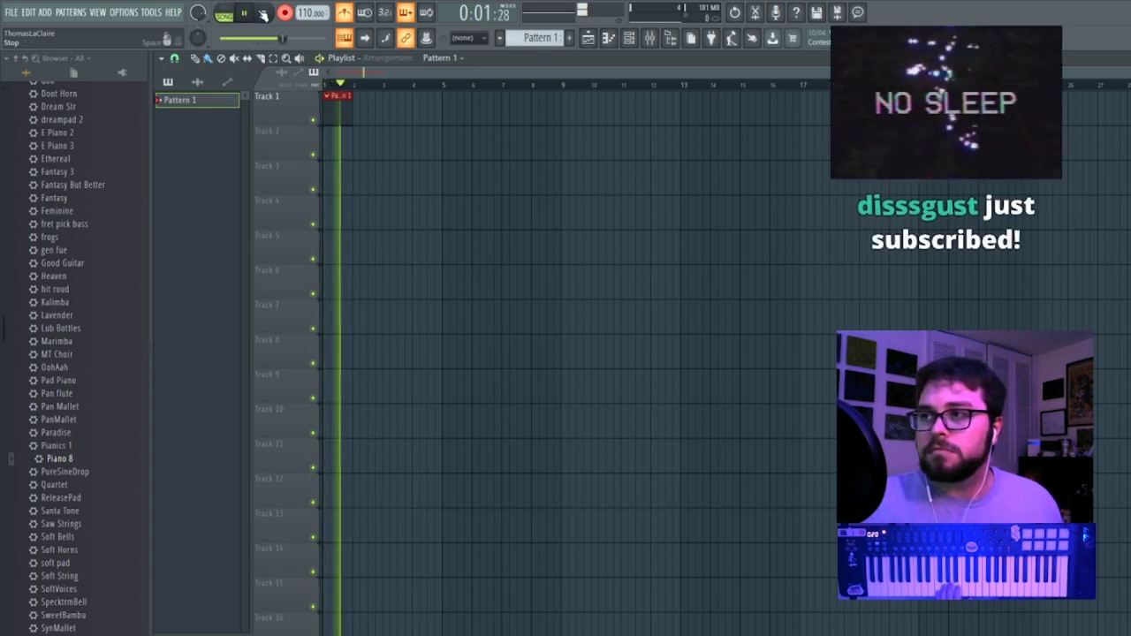
click(263, 12)
click(244, 14)
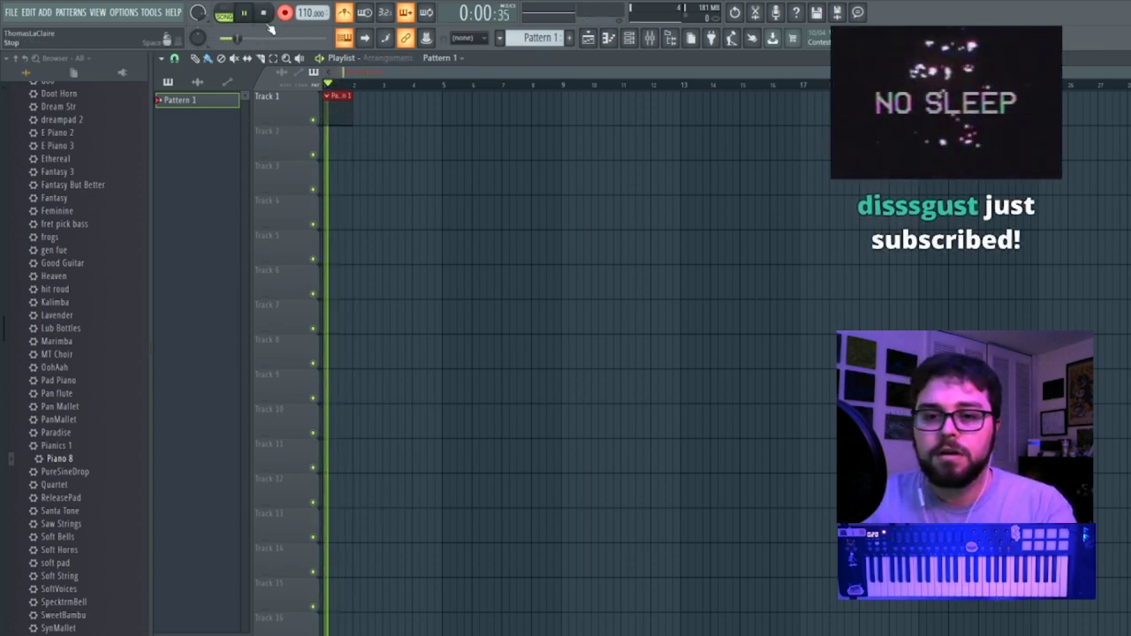
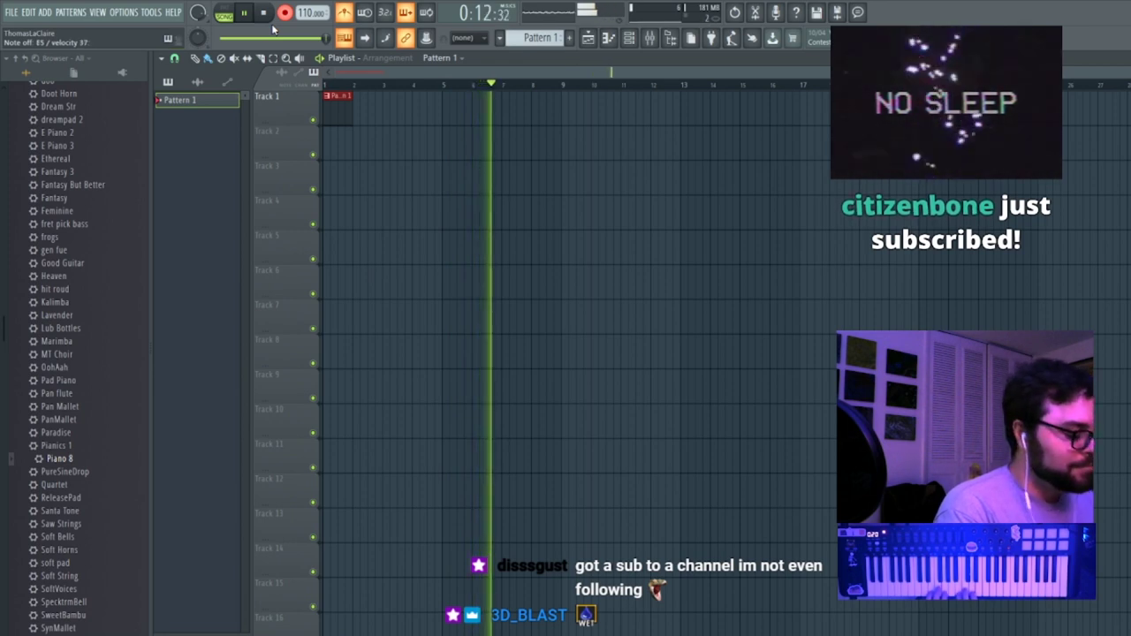
key(space)
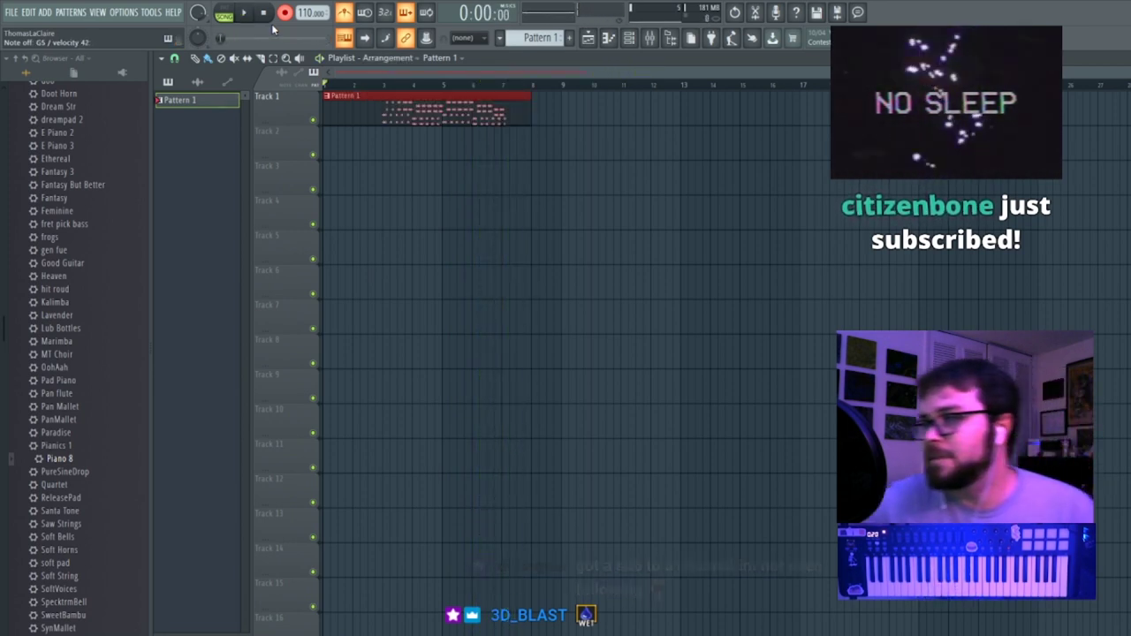
Trim the empty first two bars off the Pattern 1 clip, move it to bar 1 and open its notes in the piano roll.
mouse_move(327, 115)
mouse_down()
mouse_move(387, 112)
mouse_move(344, 121)
mouse_up()
double_click(344, 121)
drag(496, 78, 320, 78)
scroll(454, 295, up, 5)
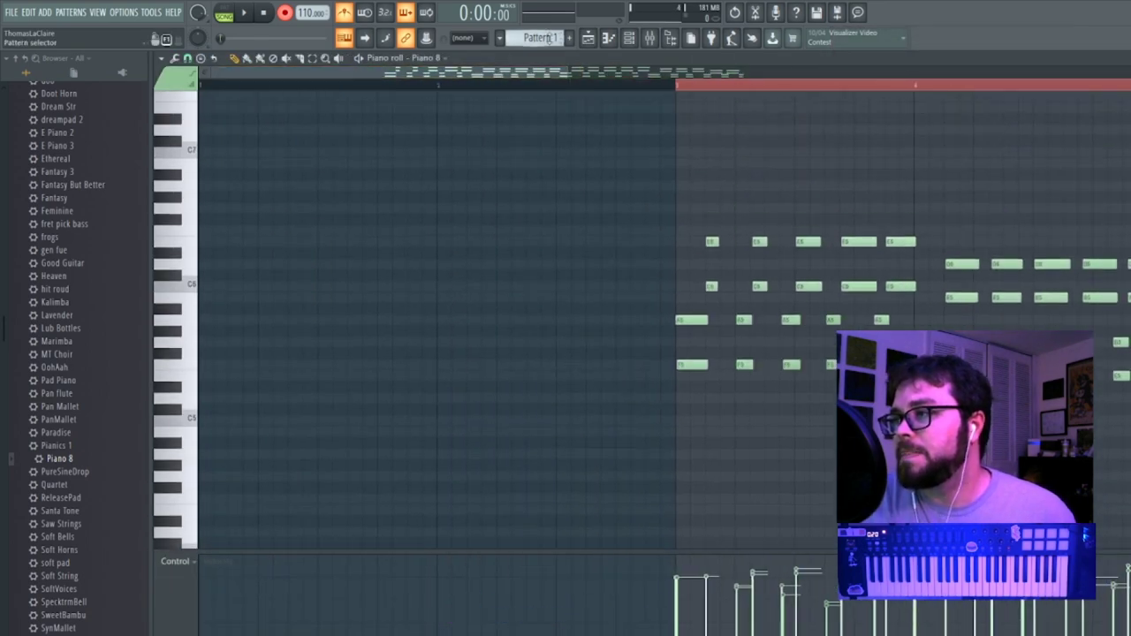
drag(554, 76, 1115, 76)
scroll(1107, 93, up, 1)
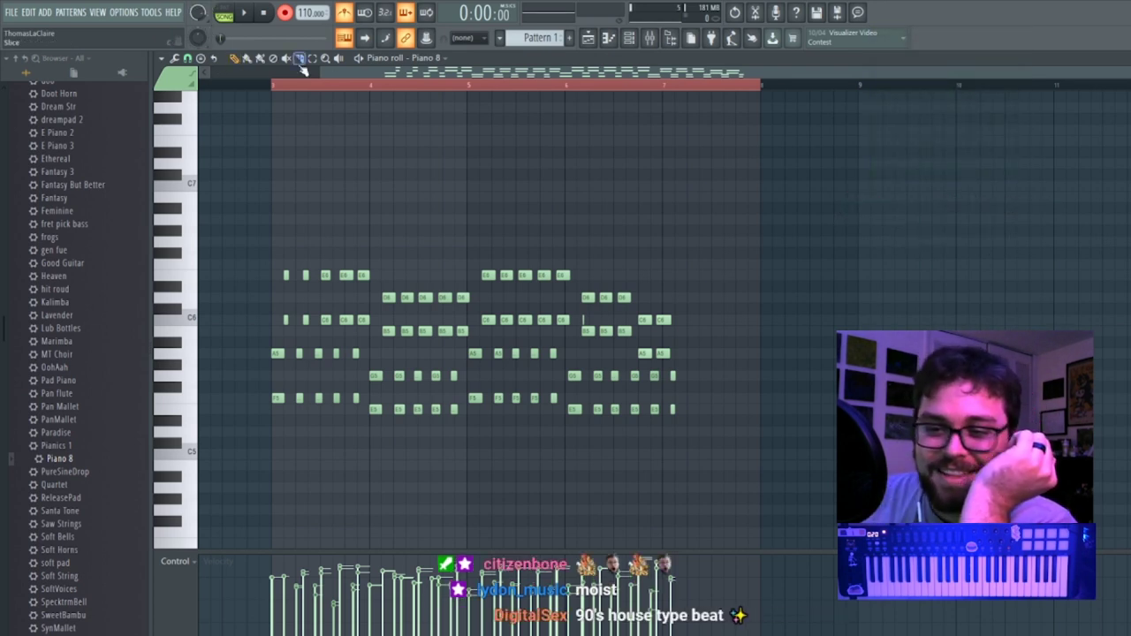
drag(390, 76, 358, 78)
scroll(358, 79, left, 4)
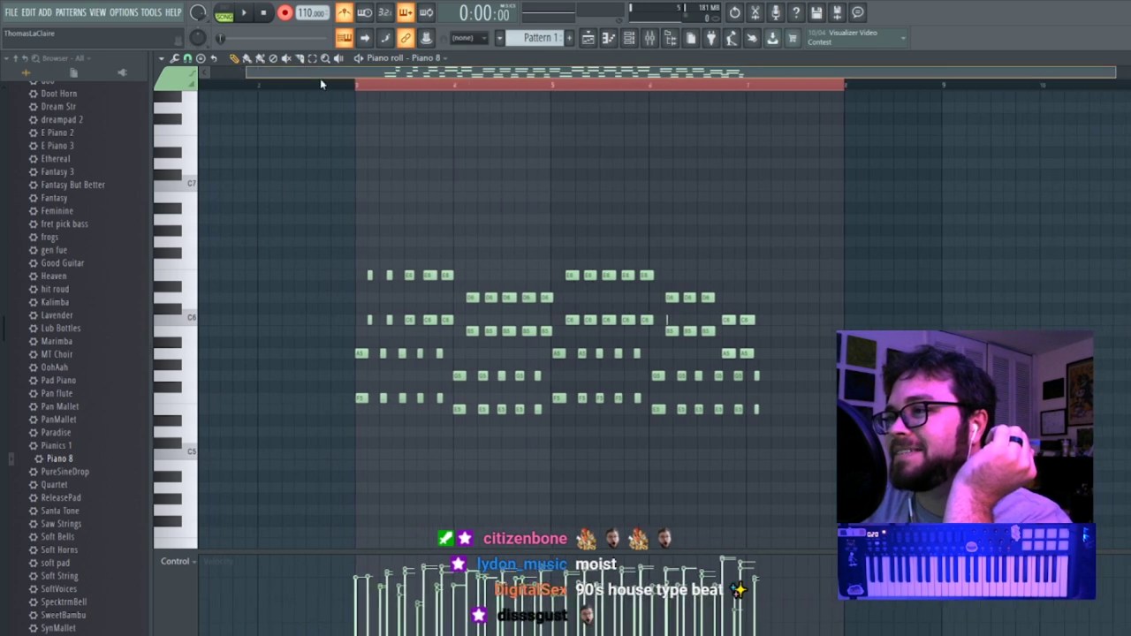
Apply Quick quantize to the recorded Piano 8 notes, then add a long G6 note near bar 7 and delete it.
click(161, 58)
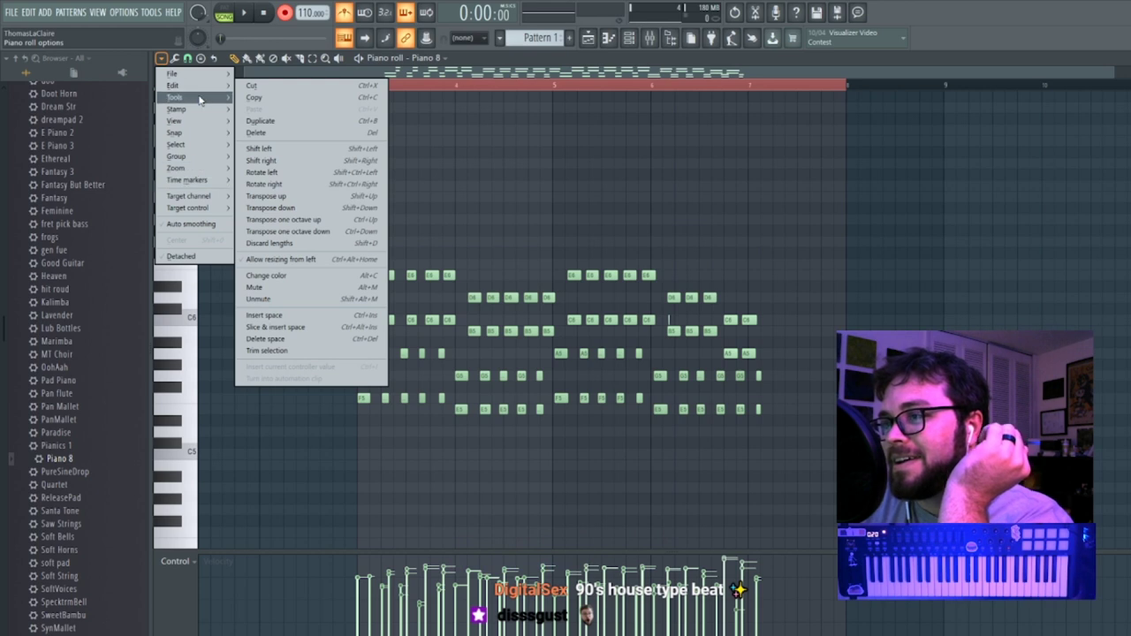
mouse_move(195, 86)
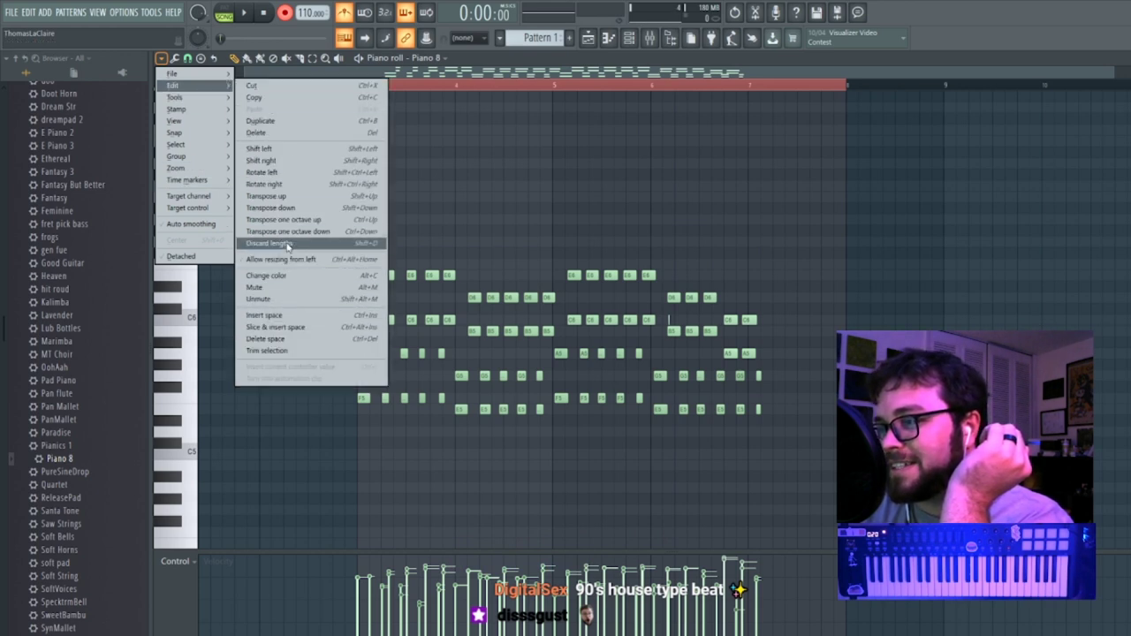
click(174, 58)
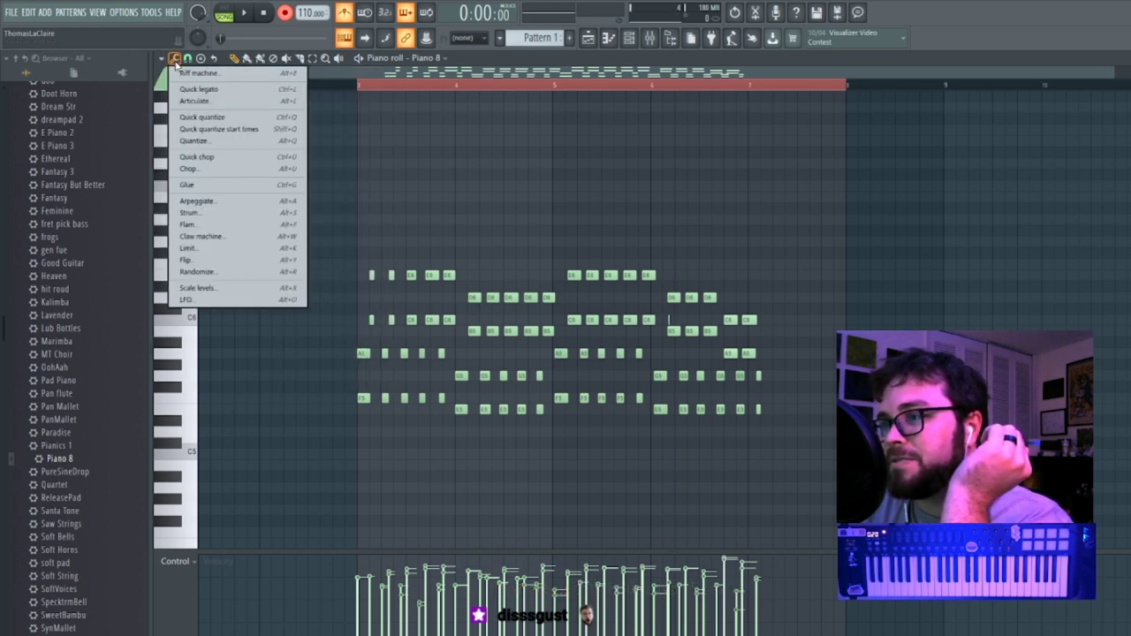
click(218, 118)
click(735, 243)
right_click(735, 242)
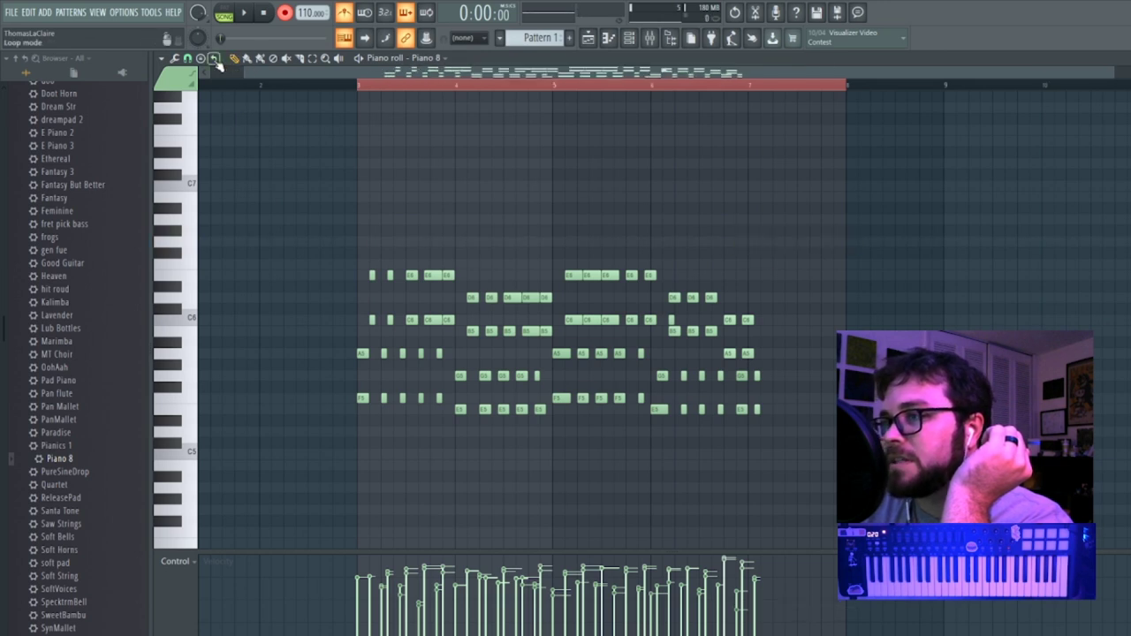
Undo the deletion and addition of the G6 note and the quick quantize.
click(30, 13)
click(74, 30)
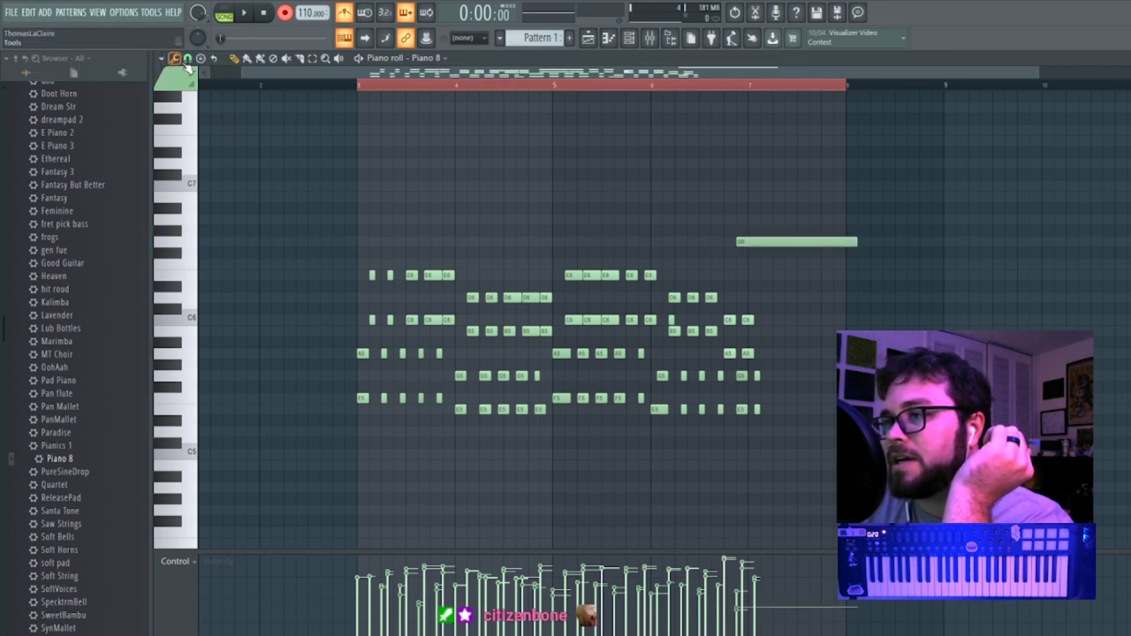
click(43, 12)
click(43, 29)
click(30, 13)
click(55, 30)
Quick quantize the start times of the Piano 8 notes and delete the very short C6 note just after bar 6.
click(174, 58)
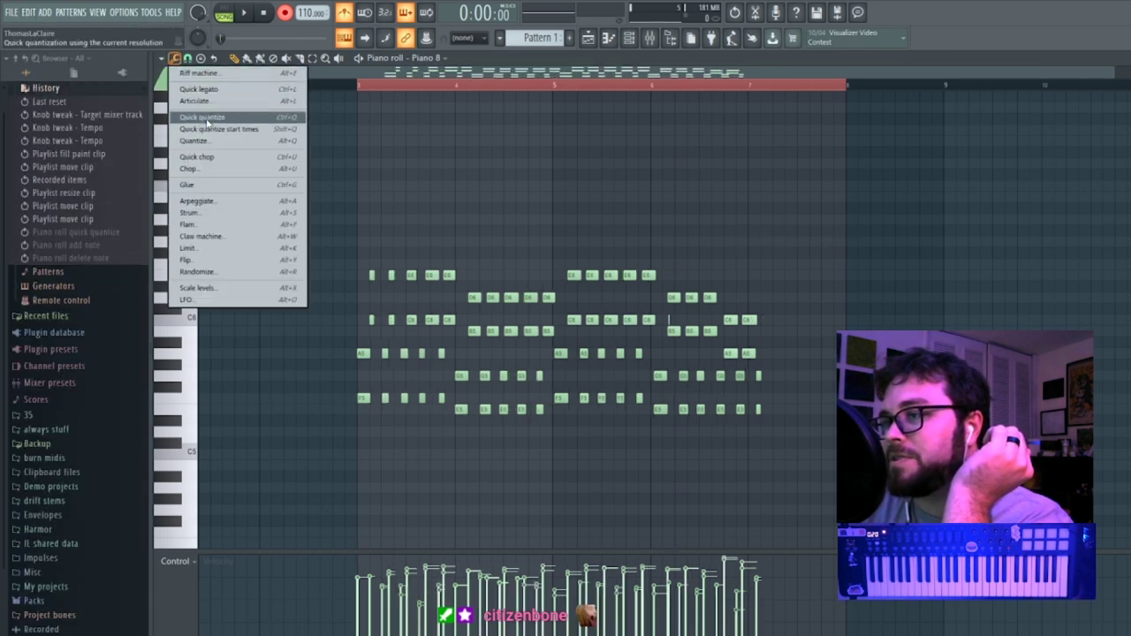
click(217, 137)
click(773, 257)
right_click(773, 257)
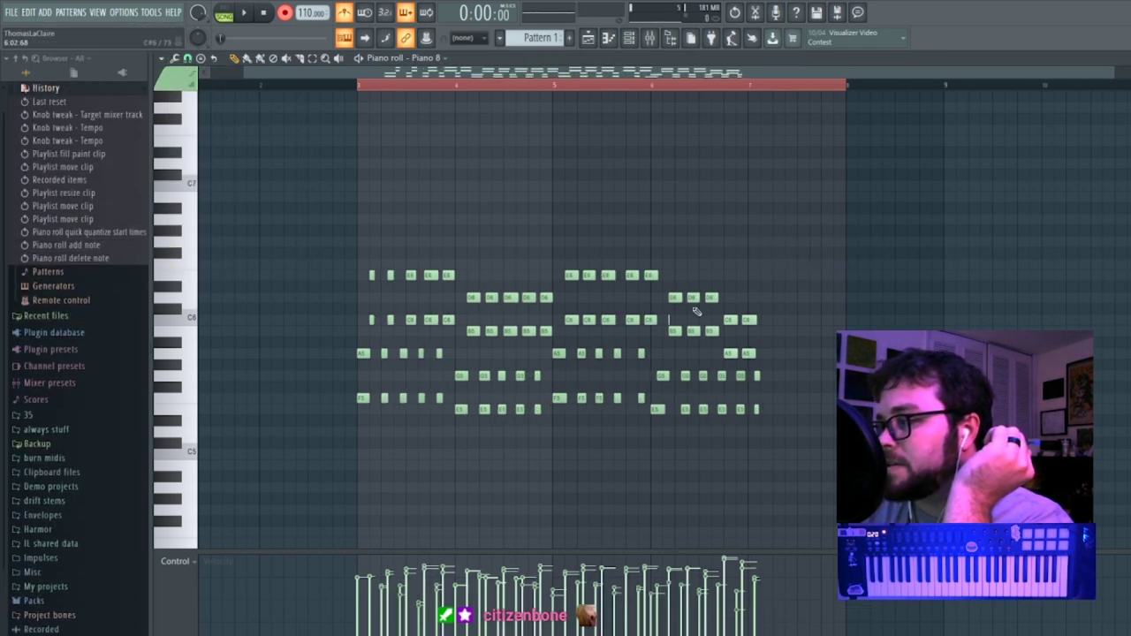
right_click(671, 319)
Play back the quantized chords and raise the project tempo to 120 BPM.
key(space)
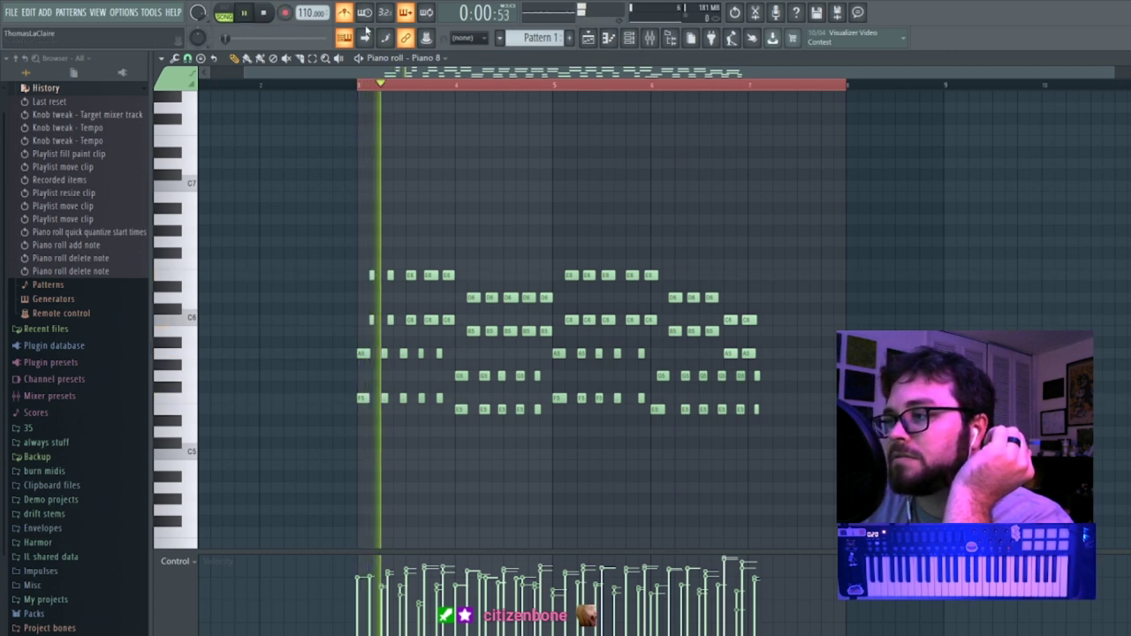
drag(307, 13, 307, 7)
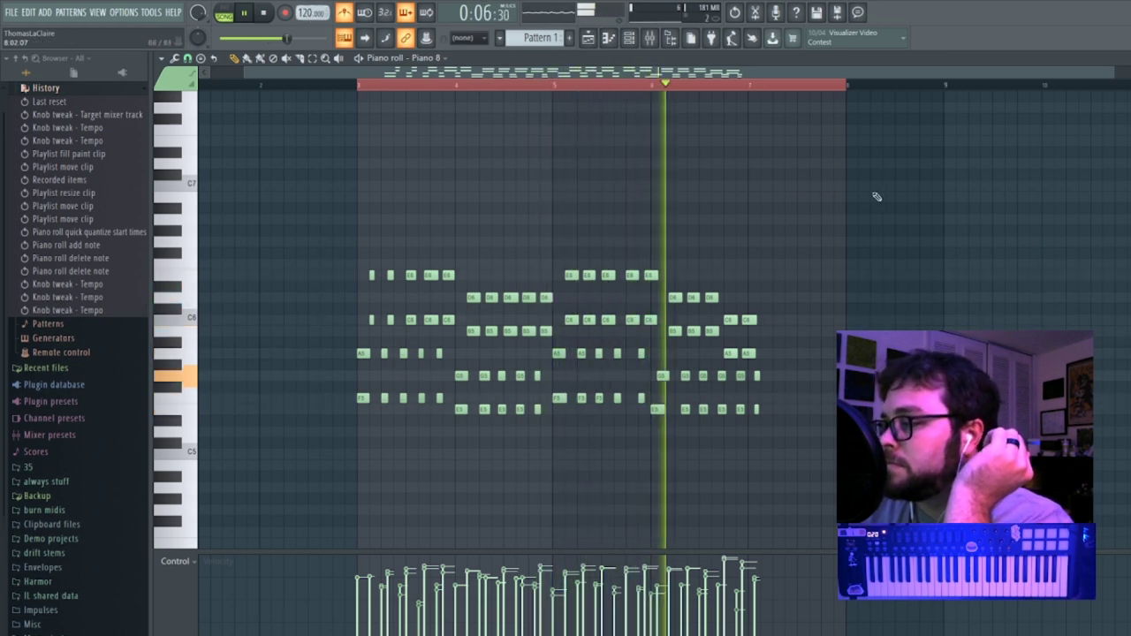
drag(1113, 72, 747, 122)
key(space)
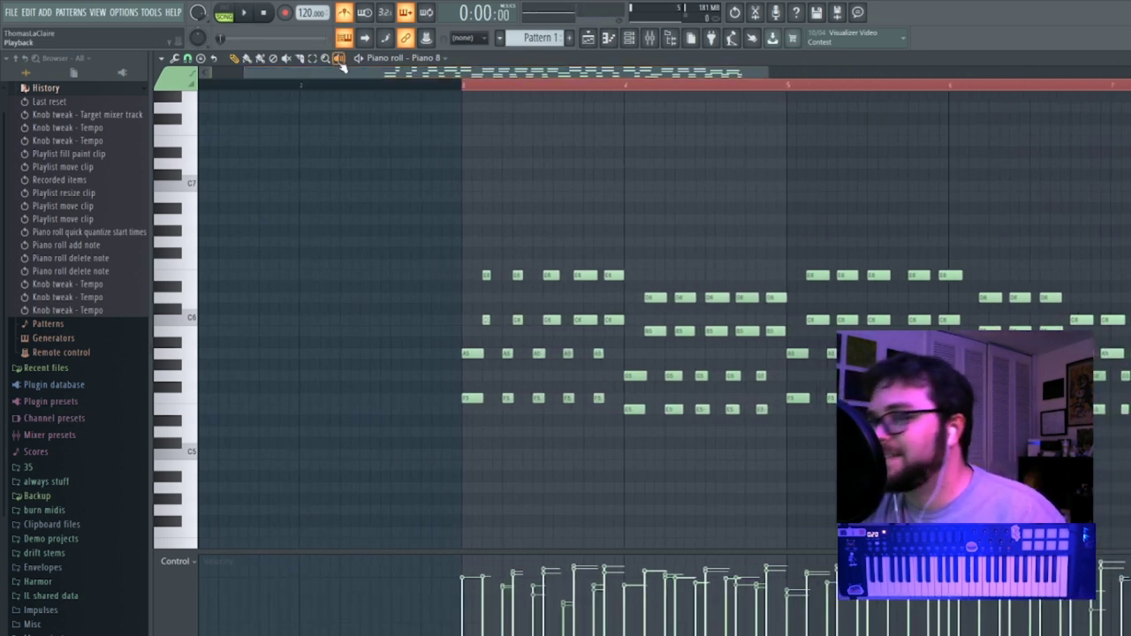
Delete all Piano 8 notes from bar 5 onward and select the remaining chords in bars 3 and 4.
drag(800, 227, 1130, 447)
key(Delete)
drag(800, 449, 437, 171)
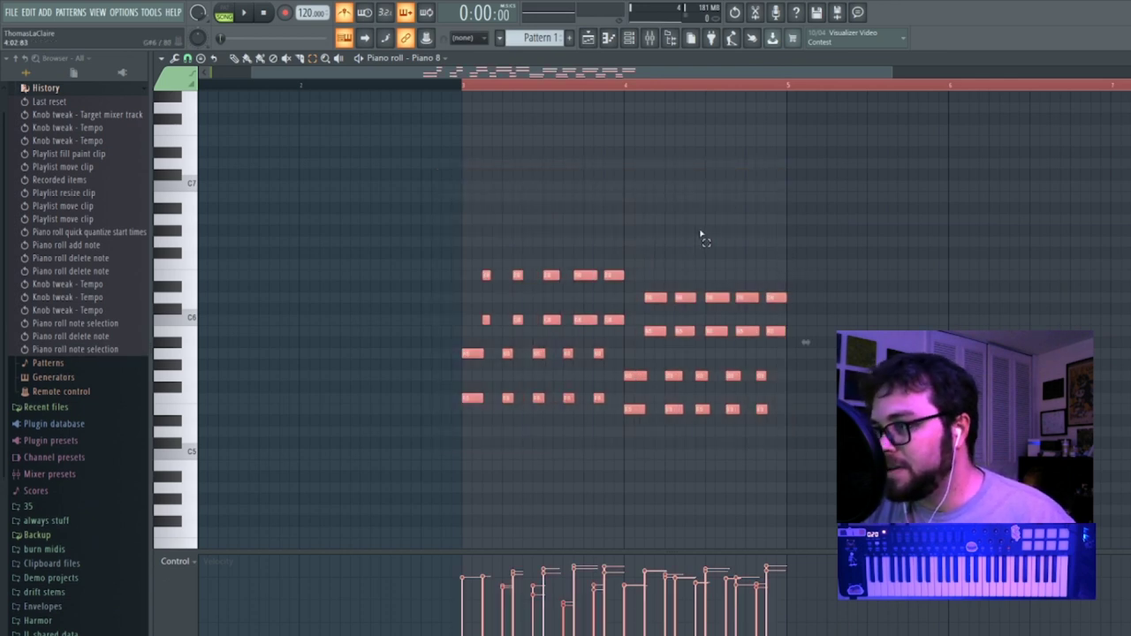
Try duplicating the selected two-bar chord phrase, then remove the duplicated notes.
key(ctrl+b)
key(ctrl+d)
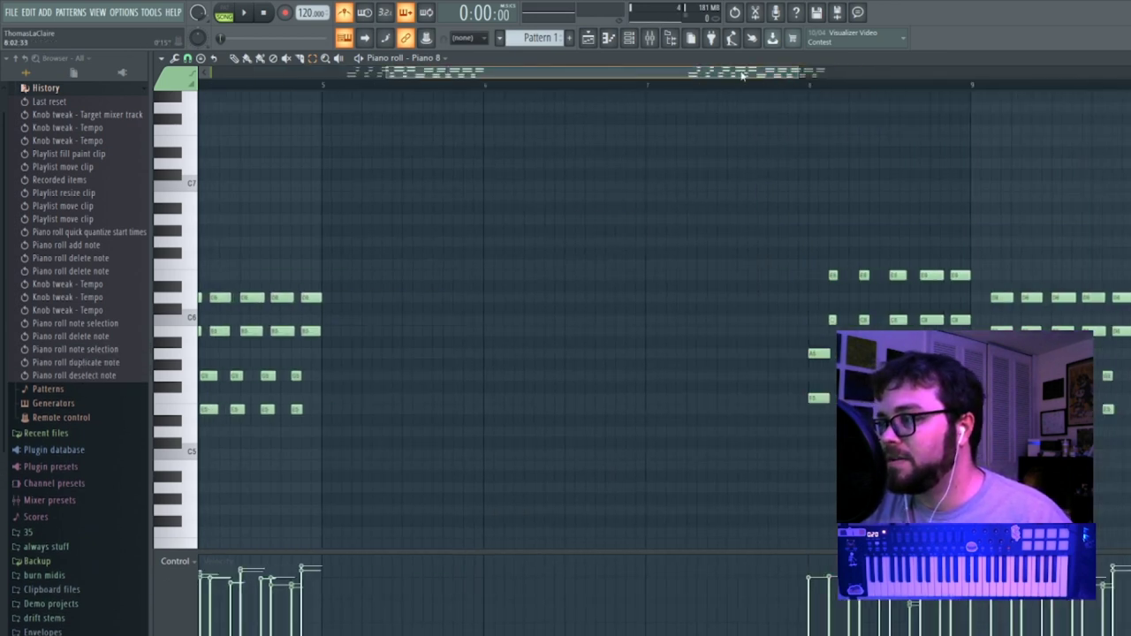
drag(827, 70, 623, 76)
double_click(622, 76)
key(ctrl+z)
key(Delete)
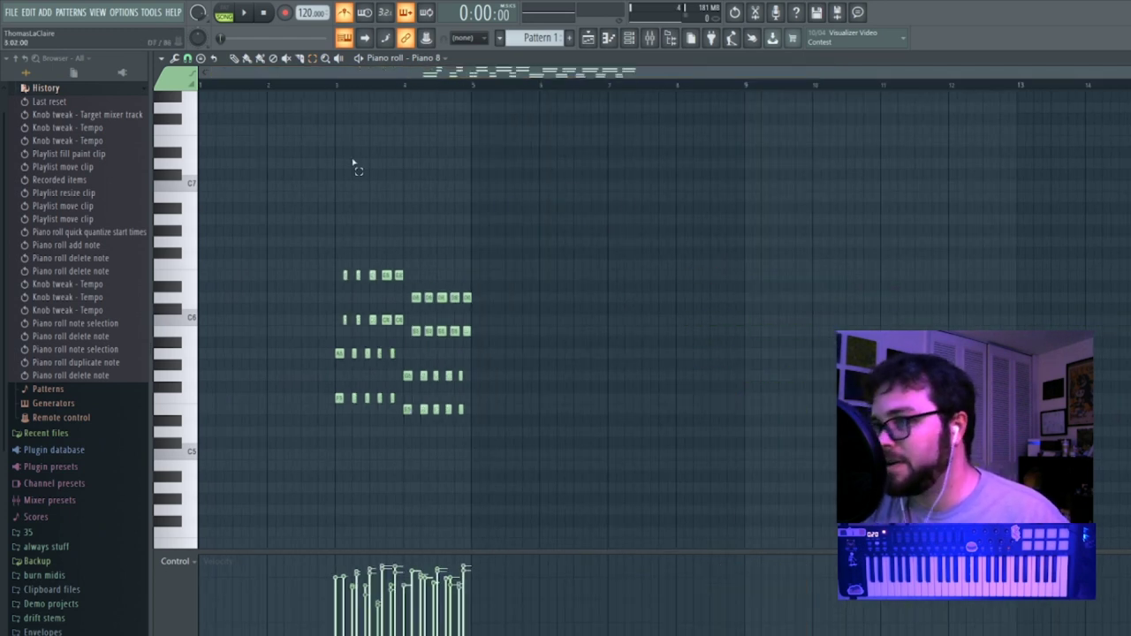
Paste the copied two-bar chord phrase, move it to start at bar 5 and play it back.
drag(1082, 79, 853, 111)
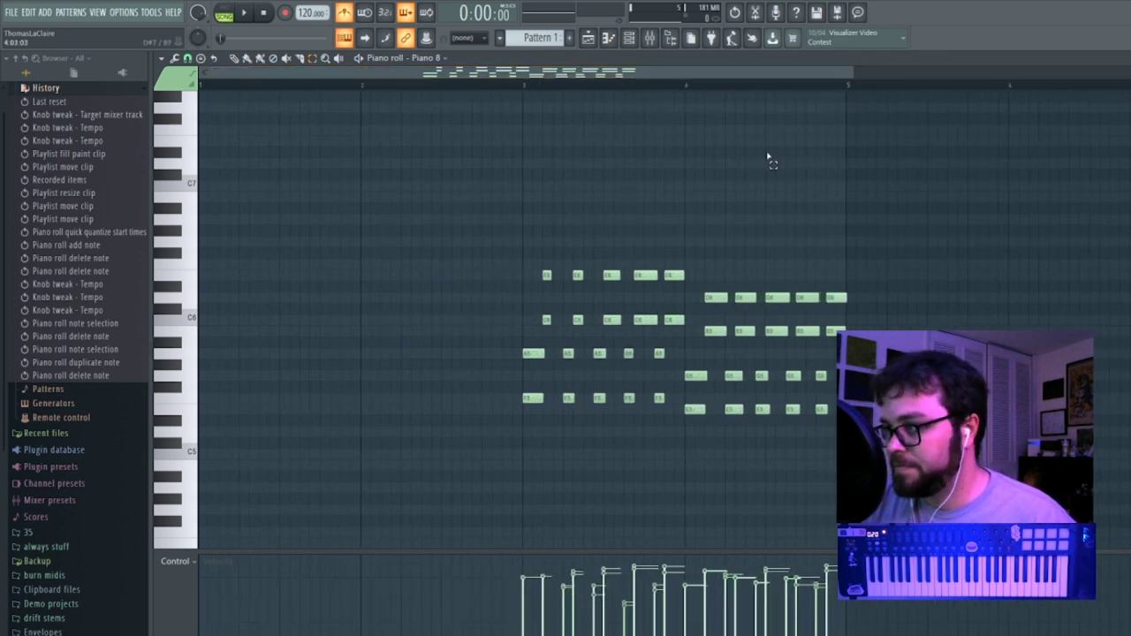
key(ctrl+v)
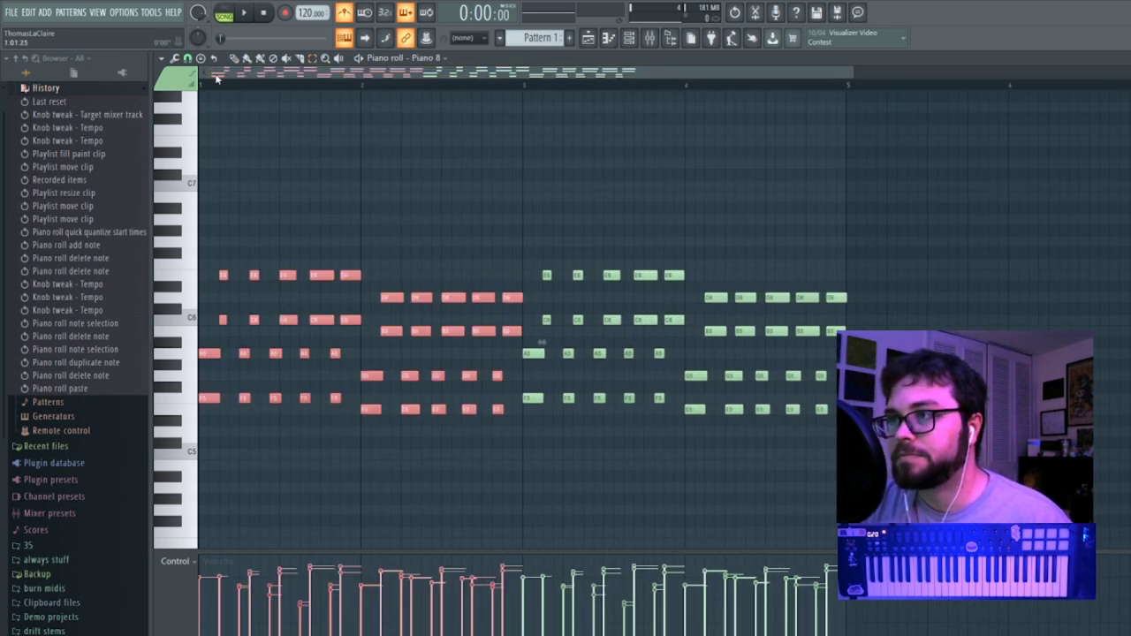
drag(208, 398, 855, 398)
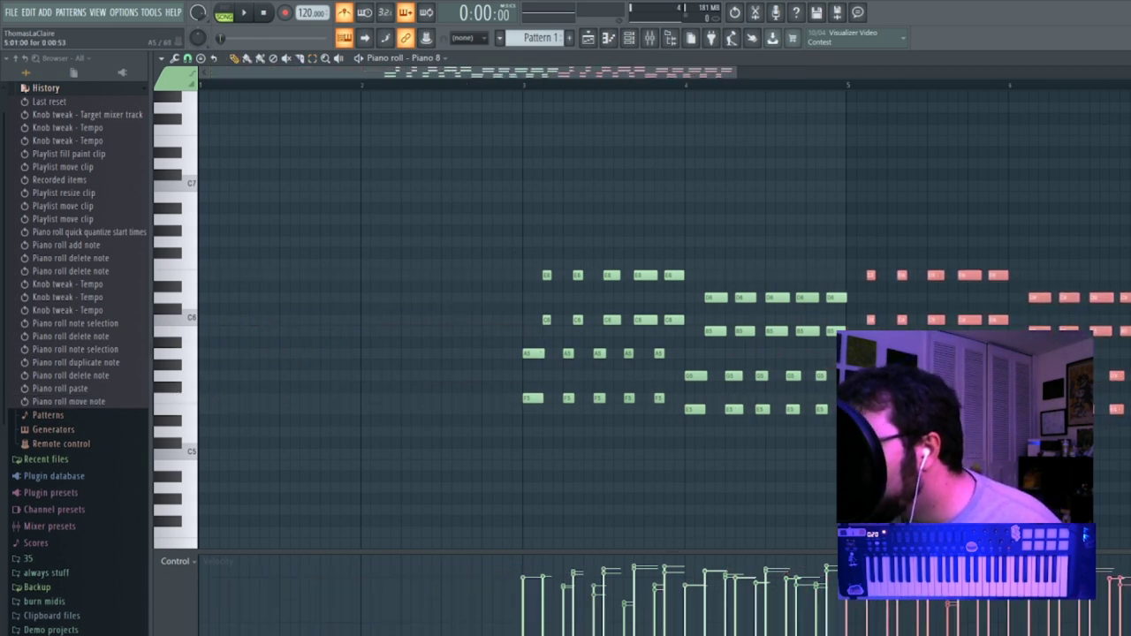
key(space)
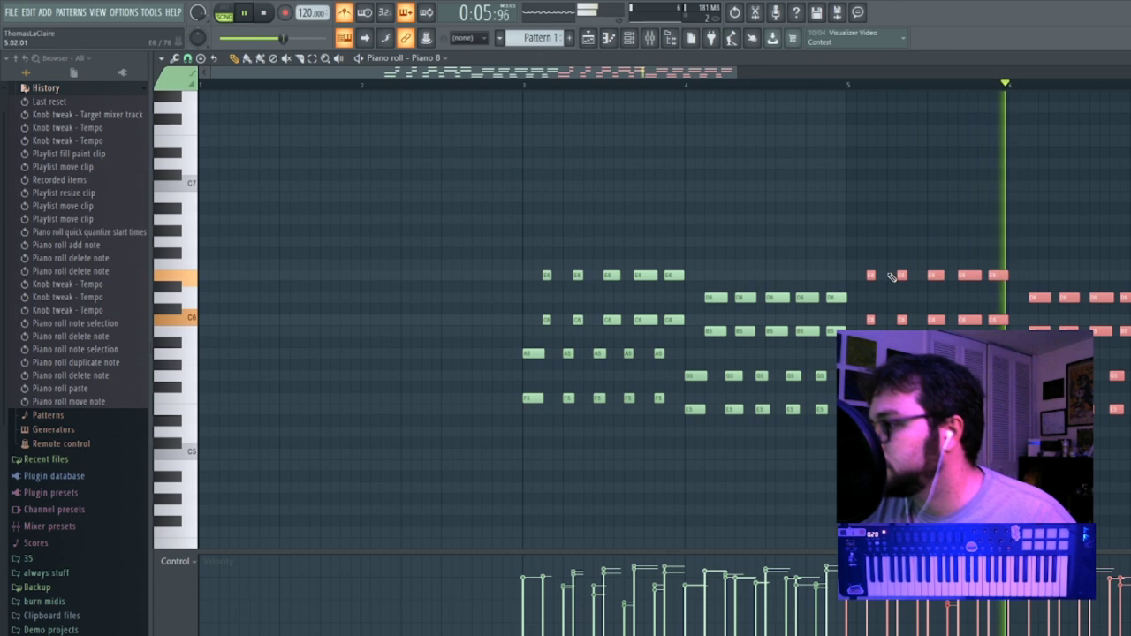
key(space)
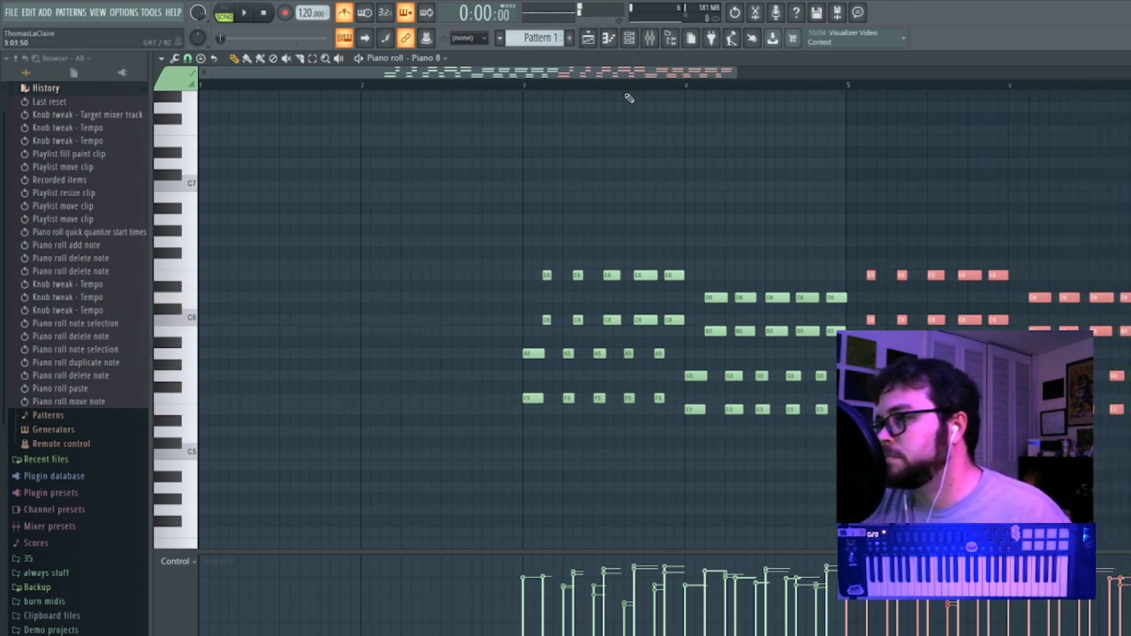
Lower the last three upper chord pairs in bar 6 from D6 and B5 to C6 and A5, and listen to the change.
drag(778, 305, 812, 356)
click(871, 274)
right_click(871, 274)
drag(813, 296, 843, 353)
key(space)
click(970, 398)
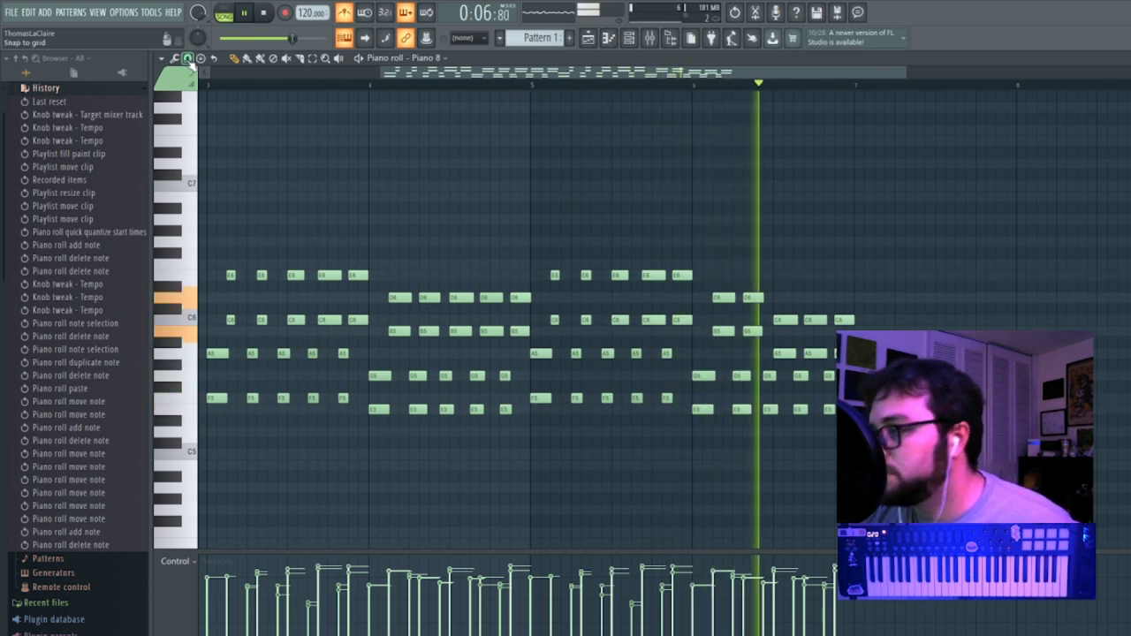
click(269, 15)
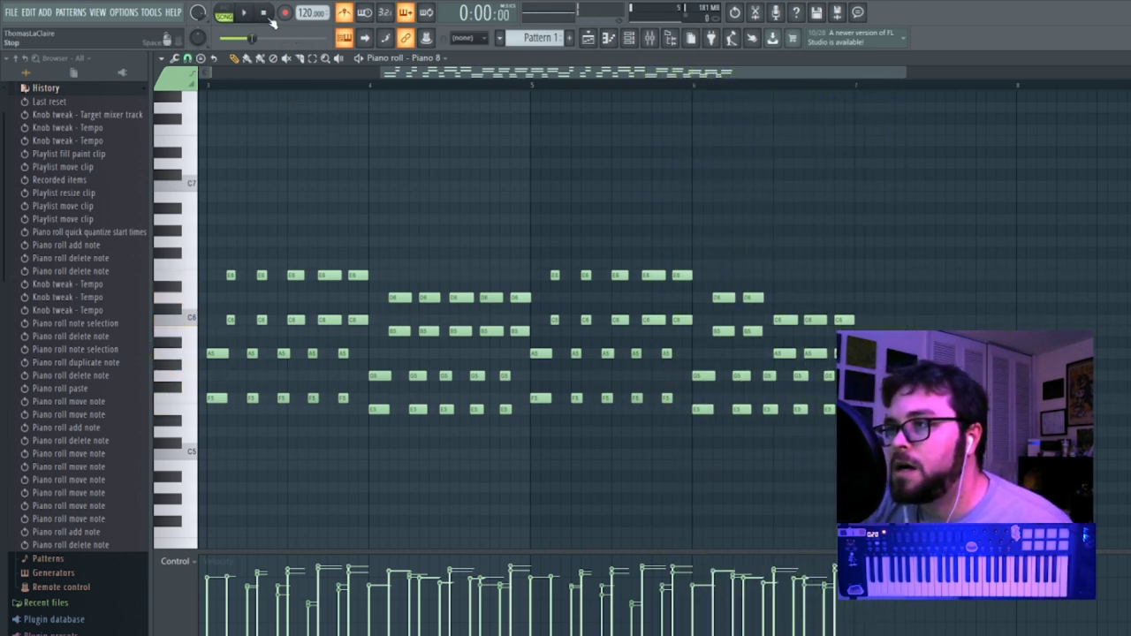
Change the piano roll's snap setting and slightly lengthen the first E6 and C6 notes of bar 5.
click(188, 59)
click(212, 117)
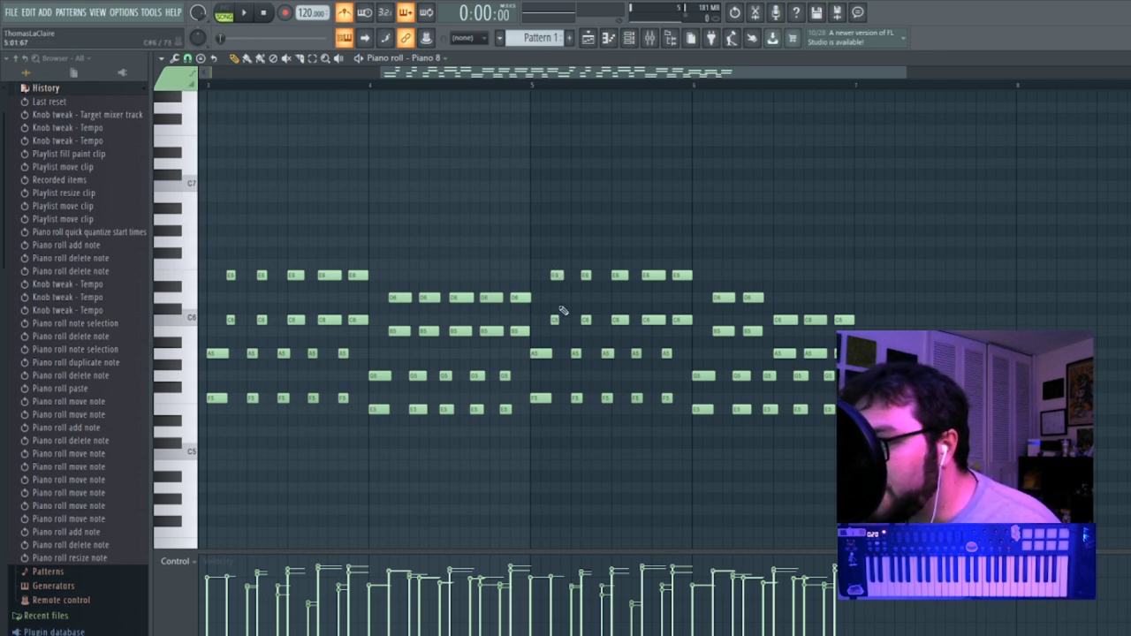
click(557, 319)
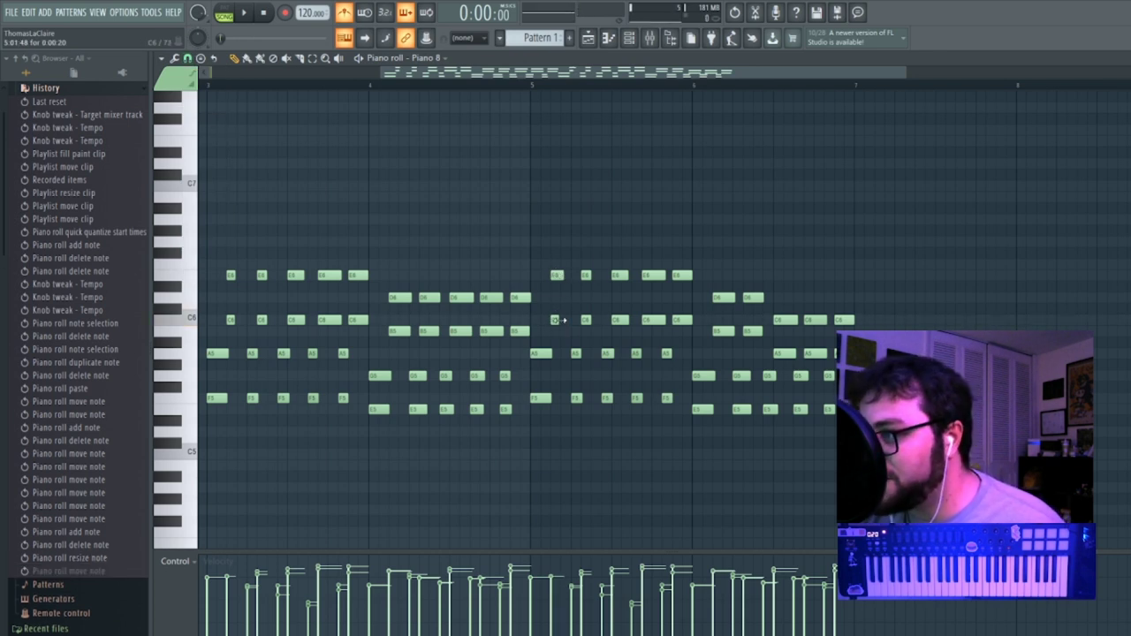
click(694, 184)
right_click(695, 185)
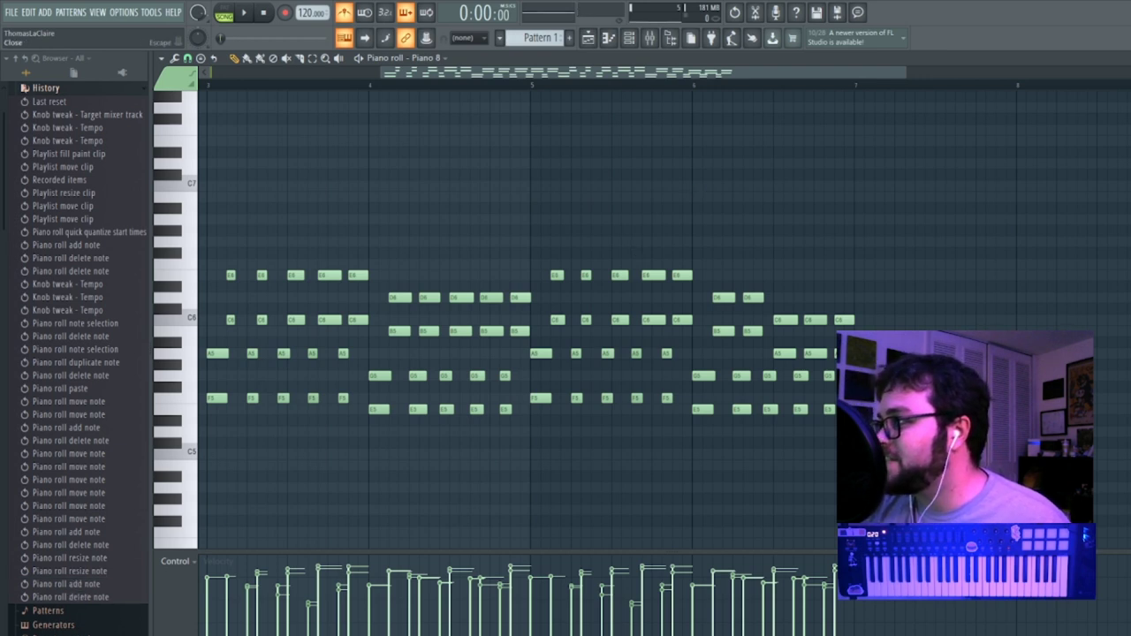
Return to the playlist, adjust its snap setting and place copies of the Pattern 1 clip at bars 5 and 9 on Track 1.
key(Escape)
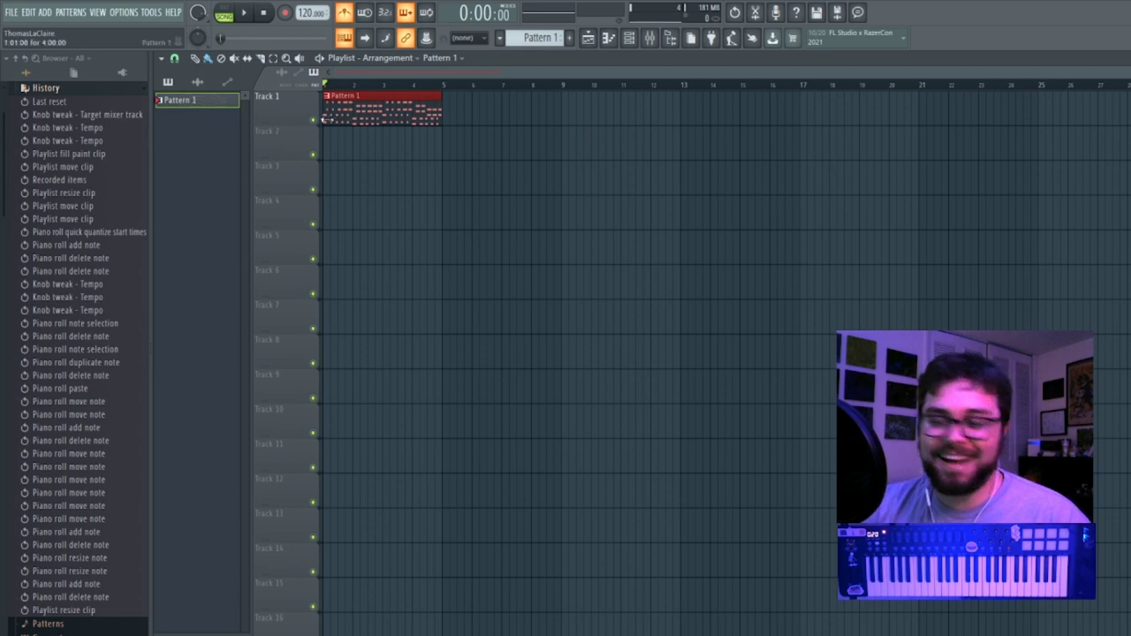
click(174, 58)
click(196, 89)
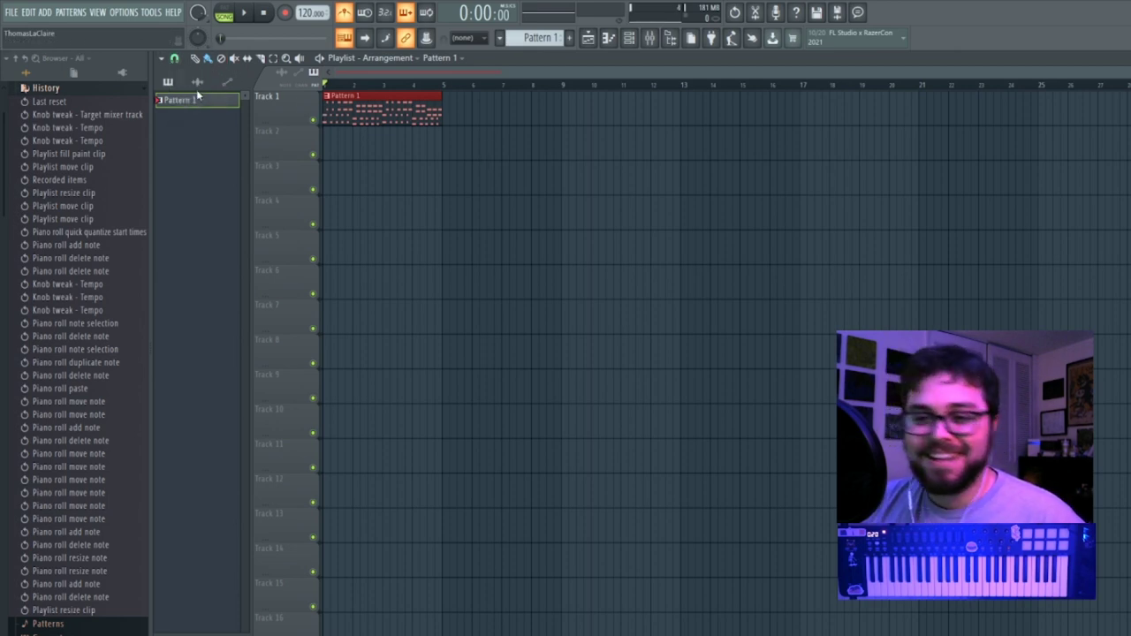
mouse_move(429, 131)
mouse_down()
mouse_move(590, 133)
mouse_move(590, 120)
mouse_up()
drag(474, 157, 497, 116)
drag(575, 142, 574, 111)
click(766, 205)
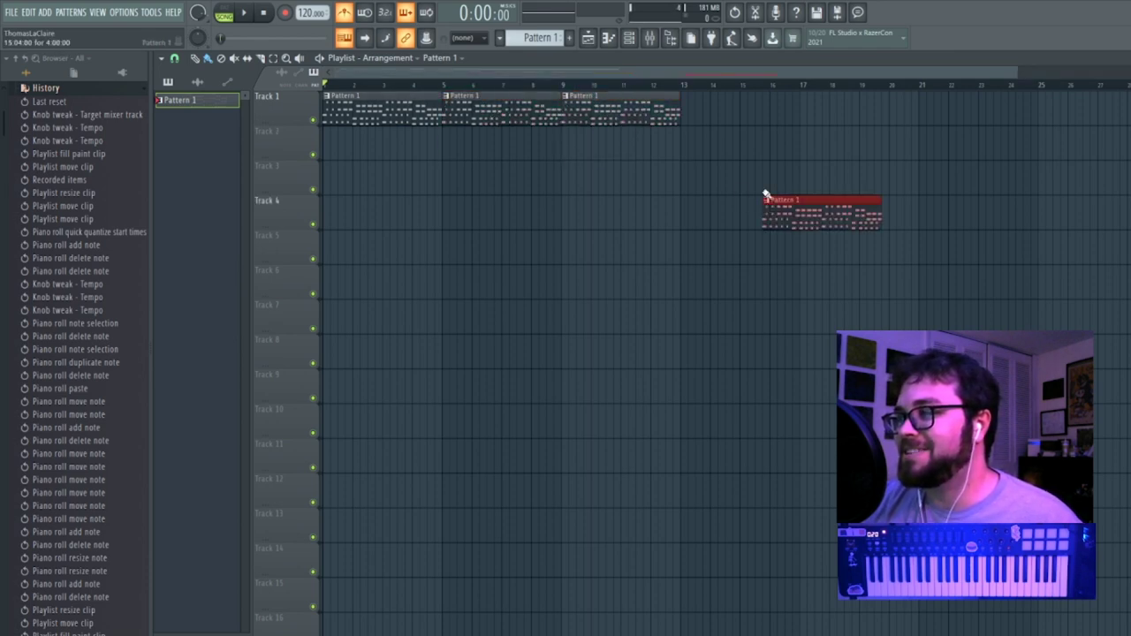
Play the arrangement with the metronome off and expand the Packs folder in the browser.
click(248, 12)
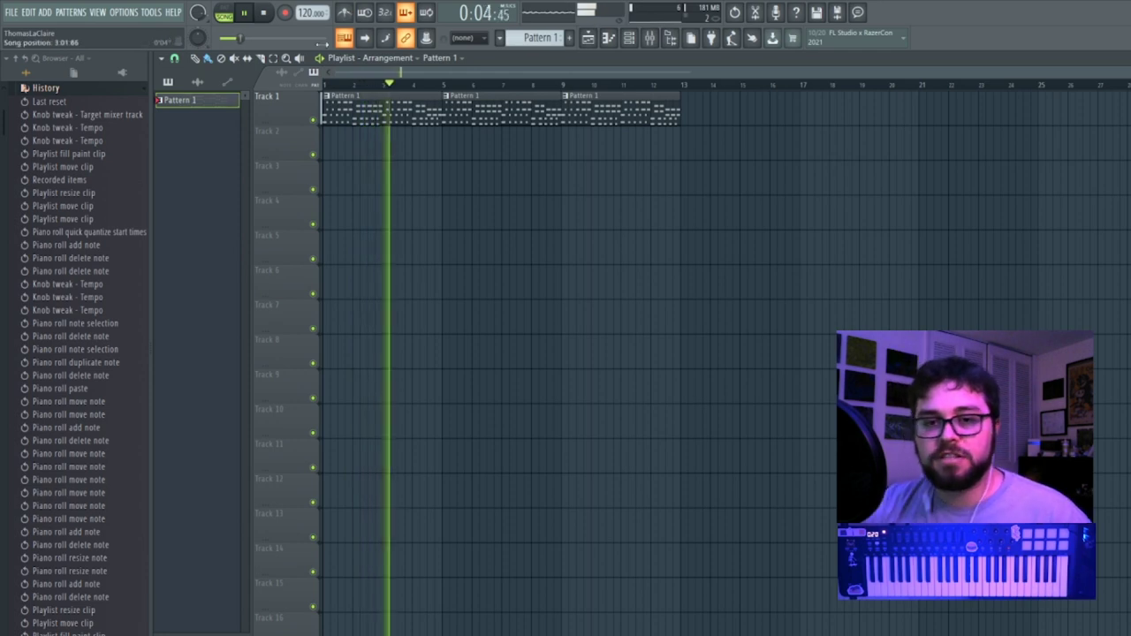
click(111, 89)
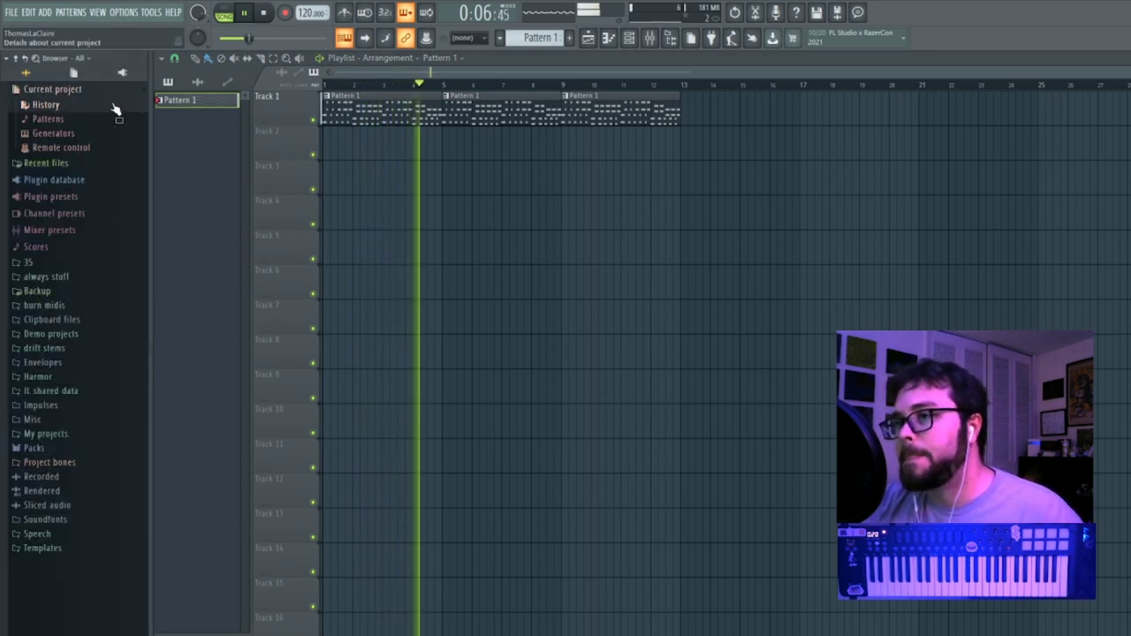
click(93, 395)
scroll(97, 424, down, 5)
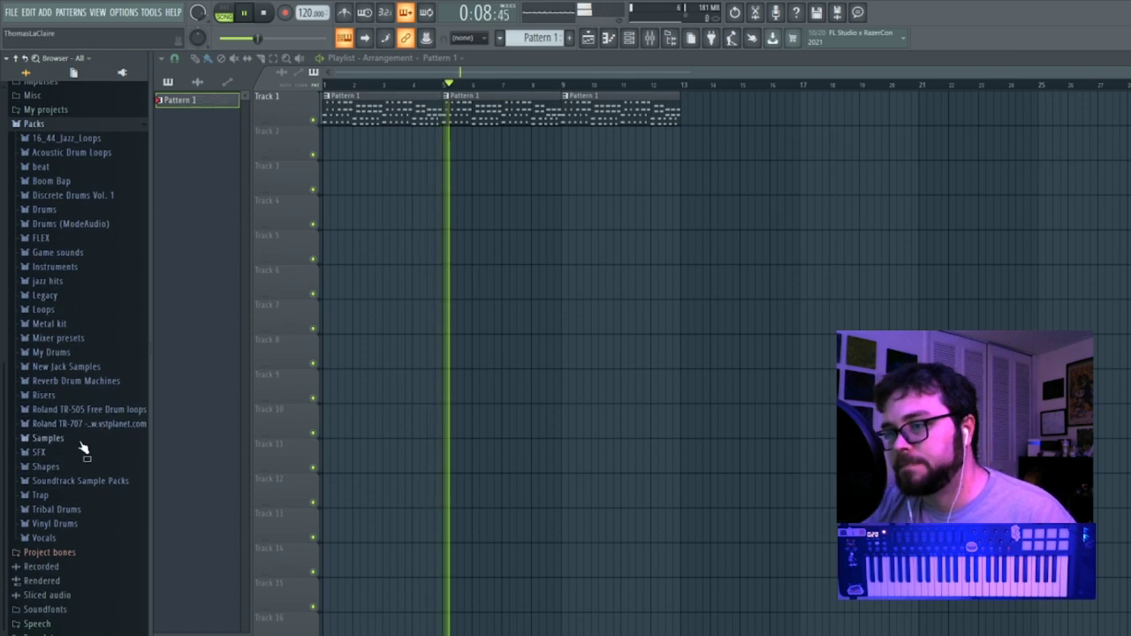
Lengthen the first E6 and C6 notes of bar 3 in Pattern 1 and return to the playlist.
double_click(477, 112)
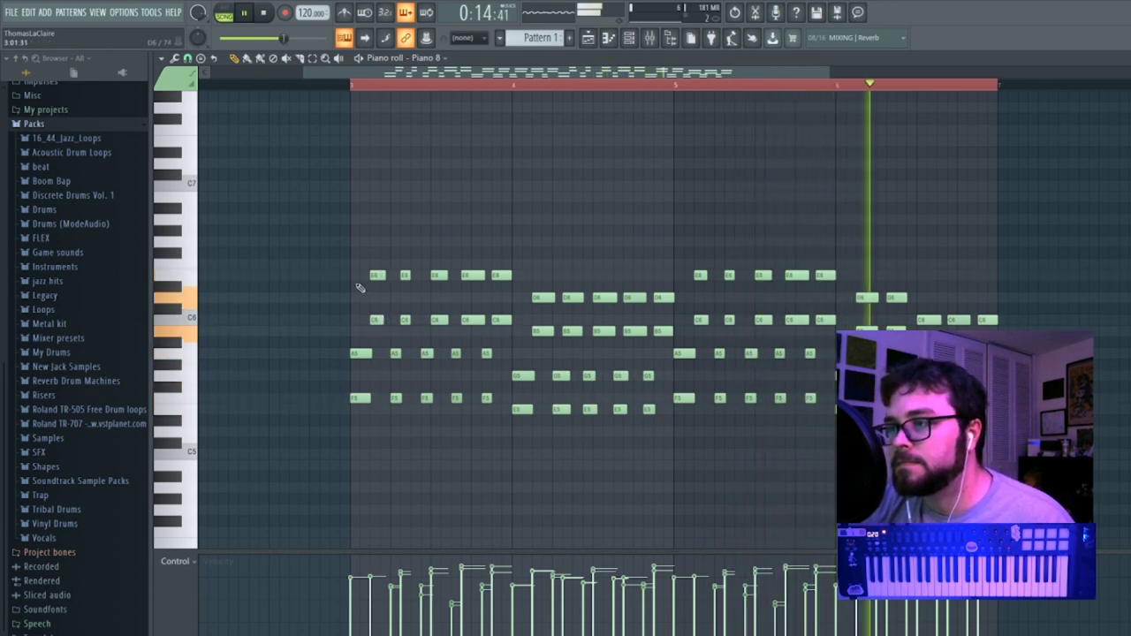
click(187, 59)
click(208, 177)
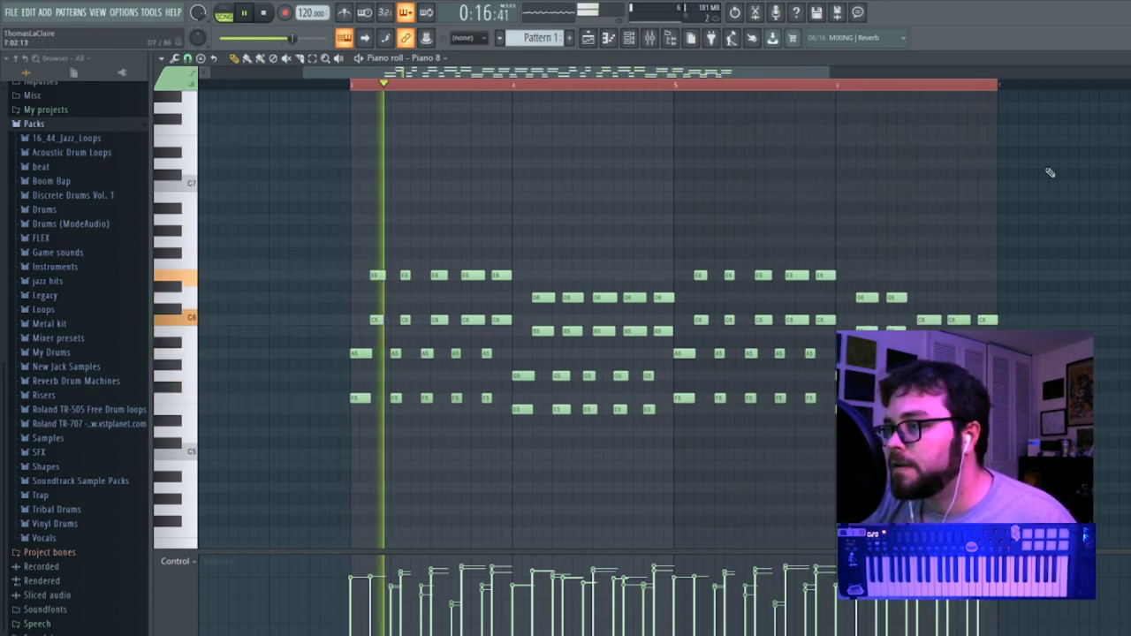
key(Escape)
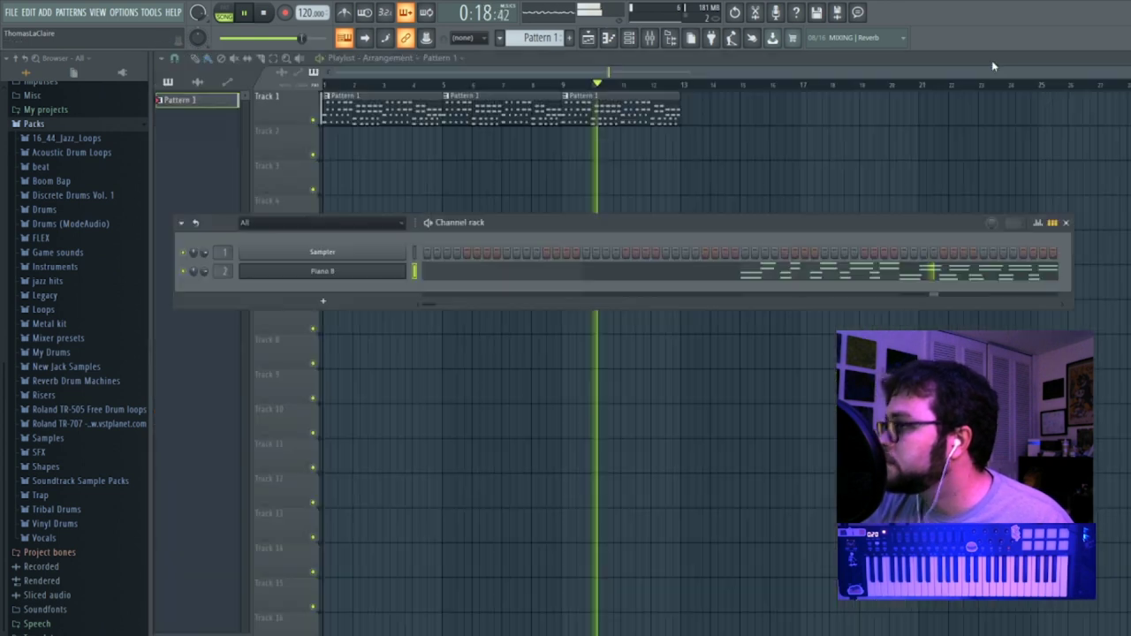
key(Escape)
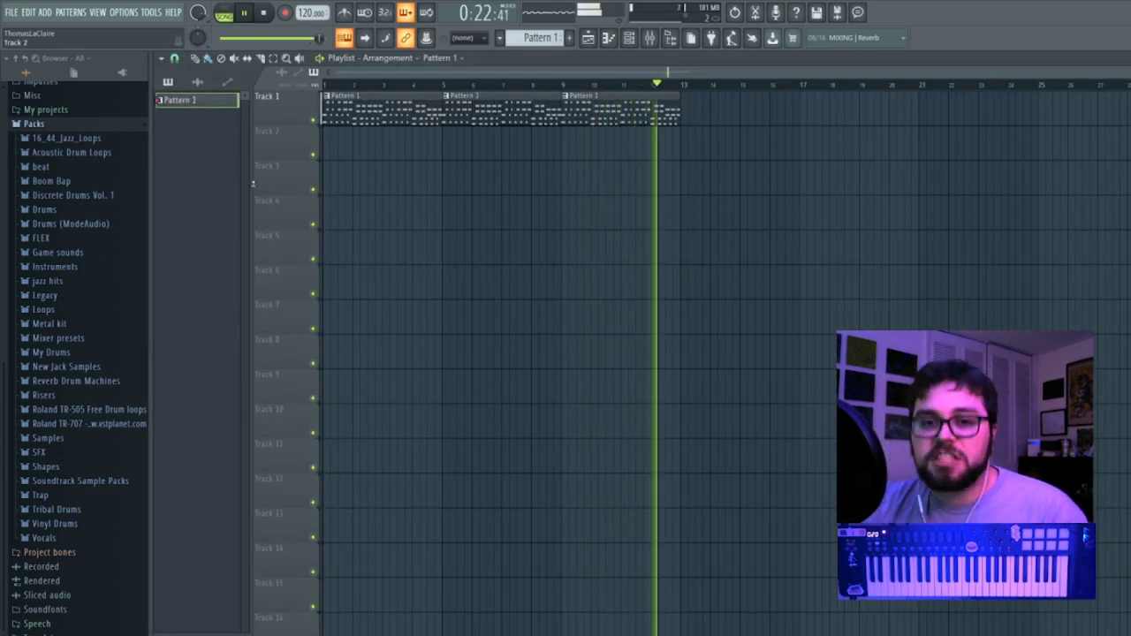
Look through the Boom Bap pack's drum folders for suitable sounds, then collapse the pack.
click(106, 124)
click(88, 392)
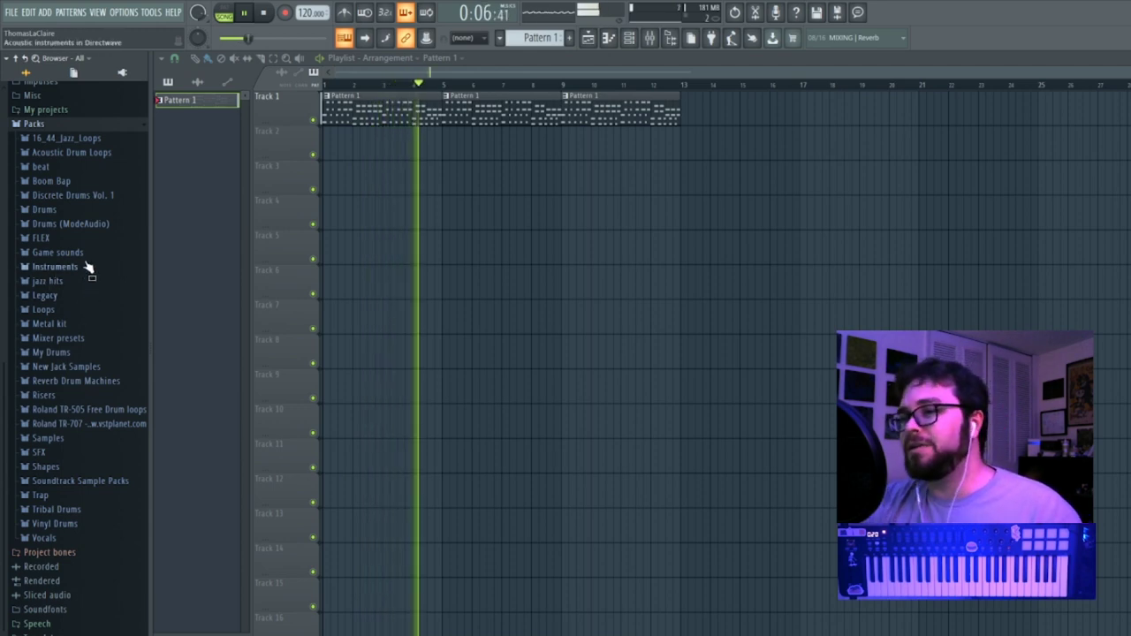
click(62, 181)
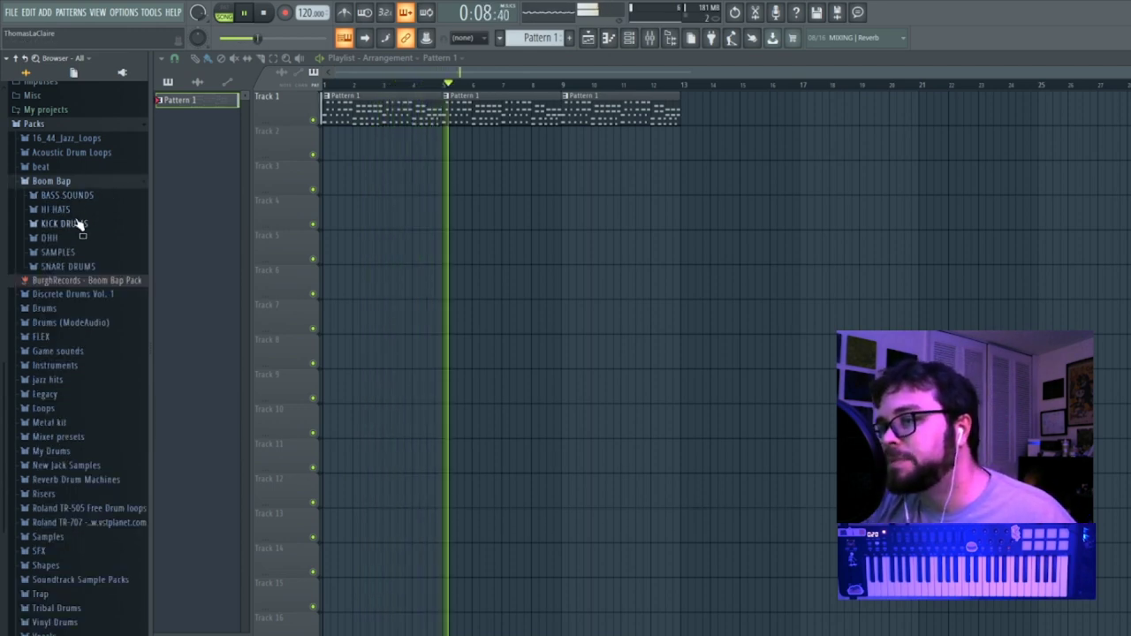
click(80, 224)
click(83, 212)
click(85, 184)
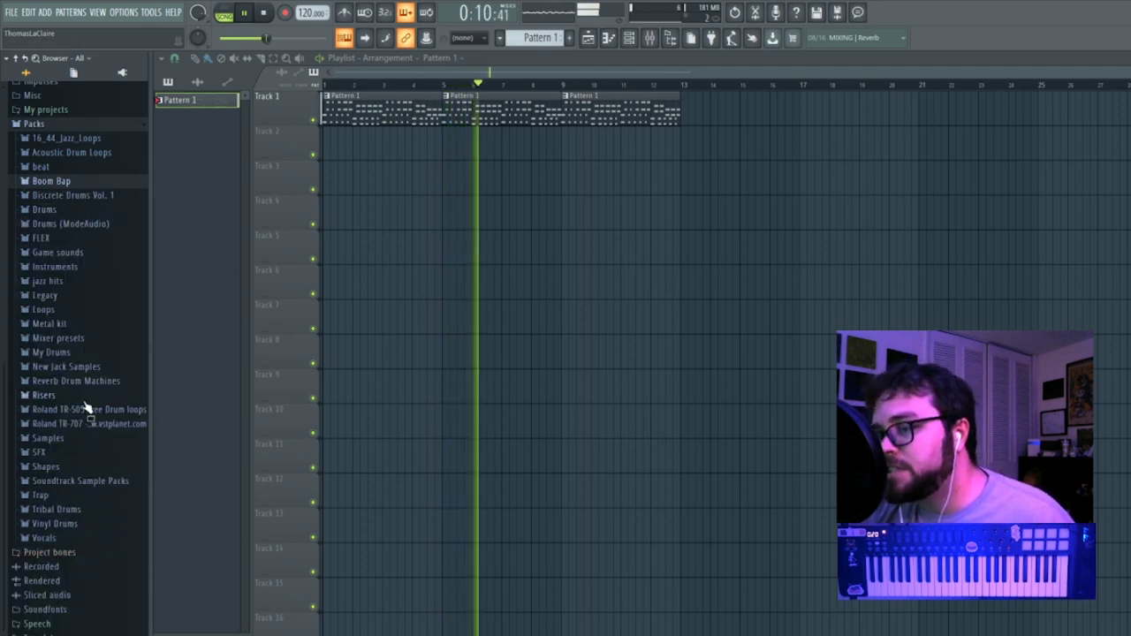
Add Bass drum 2 (accent) from the Roland TR-707 pack's Accent folder as a new channel.
click(84, 423)
click(74, 399)
click(80, 424)
right_click(80, 426)
click(103, 438)
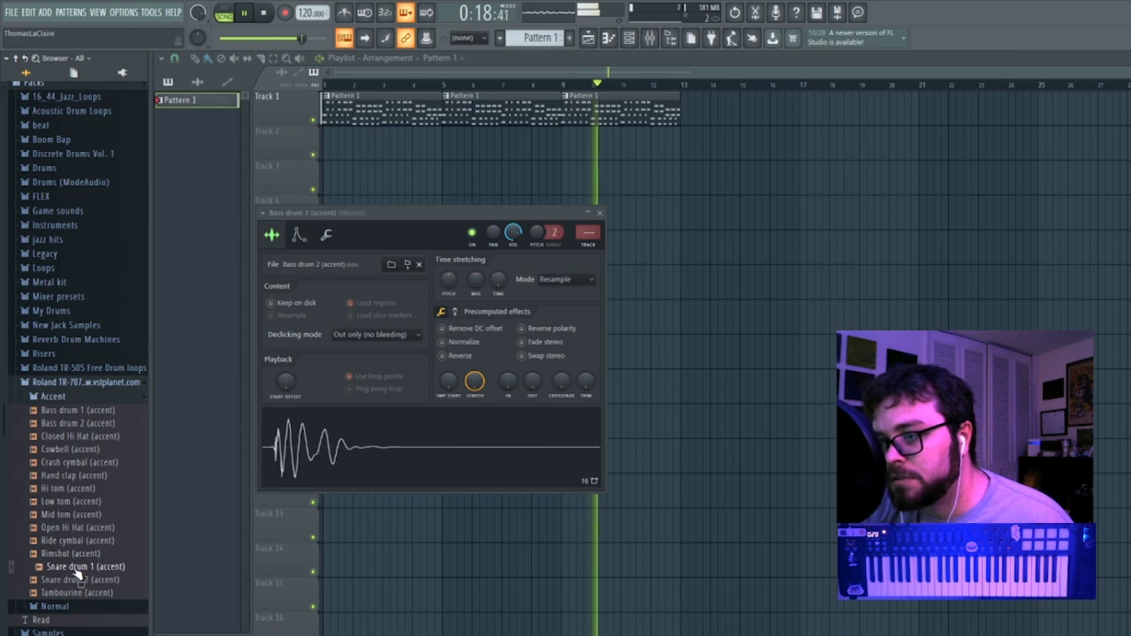
Add the Closed Hi Hat (accent) sample from the same Accent folder as a new channel.
click(84, 437)
right_click(88, 435)
click(110, 453)
Create Pattern 2 and paint its clips along Track 2 from bar 1 through bar 12.
click(233, 602)
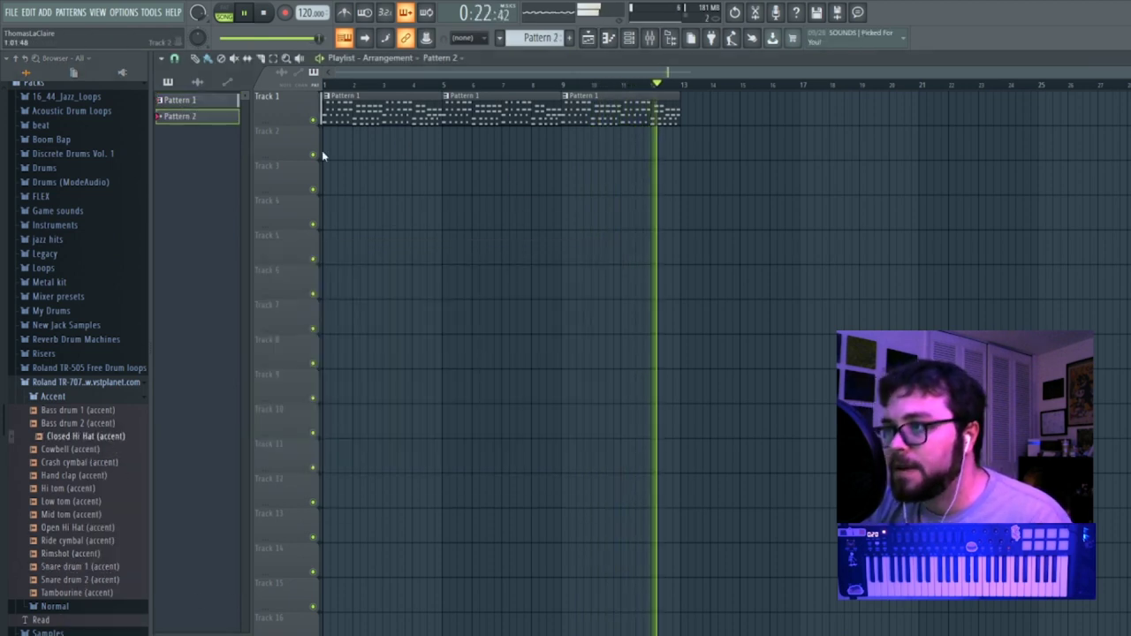
mouse_move(327, 138)
mouse_down()
mouse_move(733, 177)
mouse_move(687, 152)
mouse_up()
Fill the Bass drum 2 (accent) channel on every fourth step in Pattern 2.
key(F6)
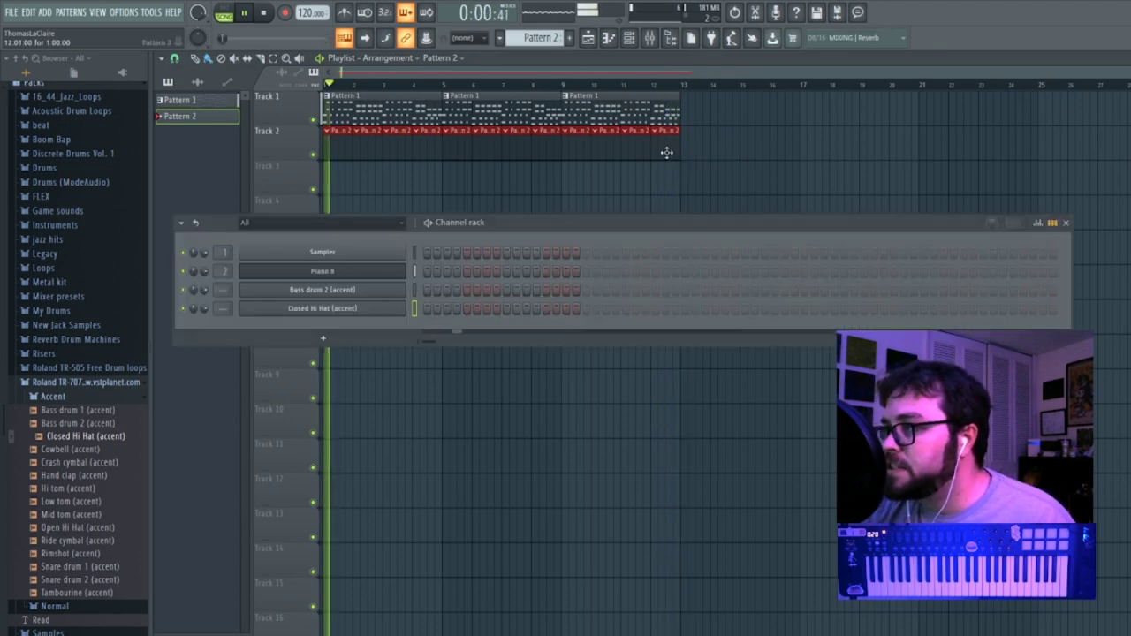
right_click(402, 290)
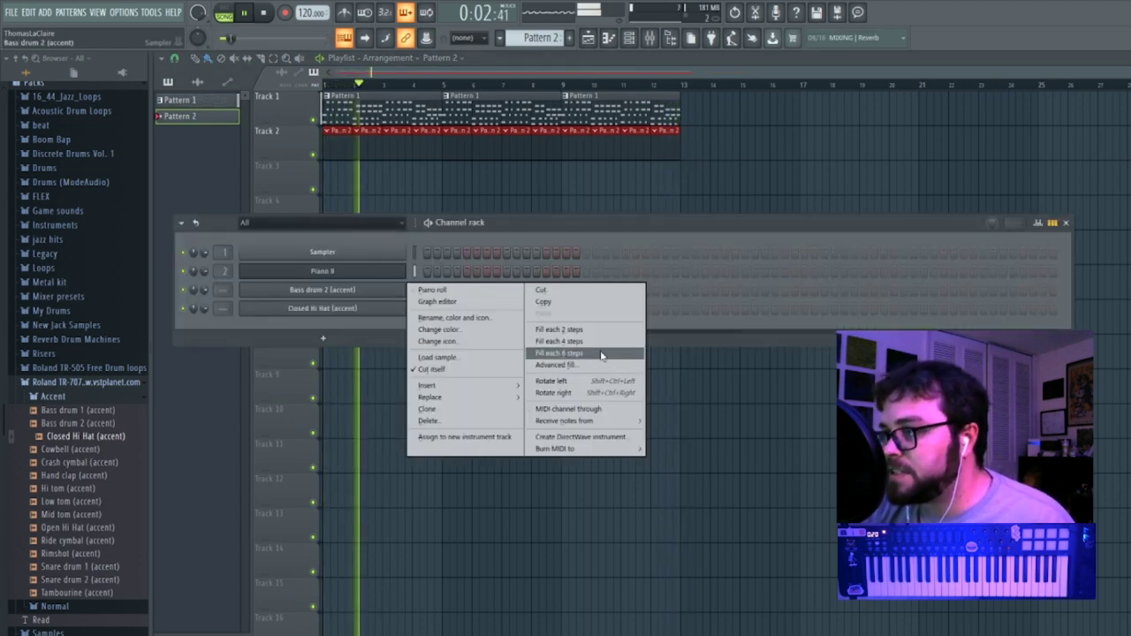
click(570, 338)
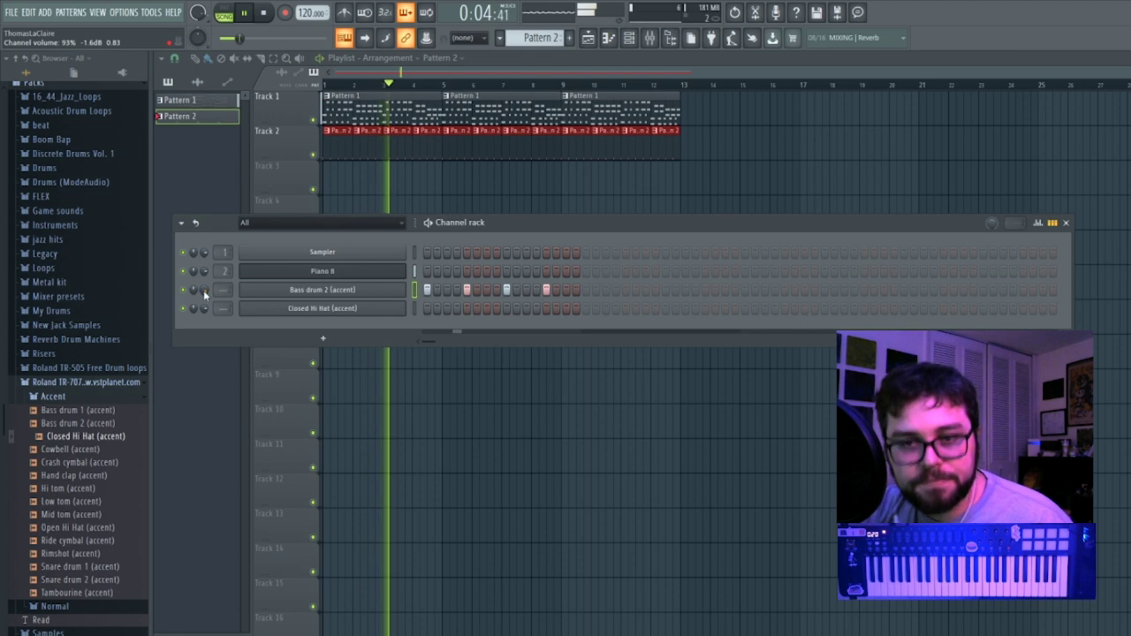
Program Closed Hi Hat (accent) hits on steps 3, 4, 6, 7, 8, 11, 12, 15 and 16 of Pattern 2.
click(446, 308)
click(456, 308)
click(486, 308)
click(495, 308)
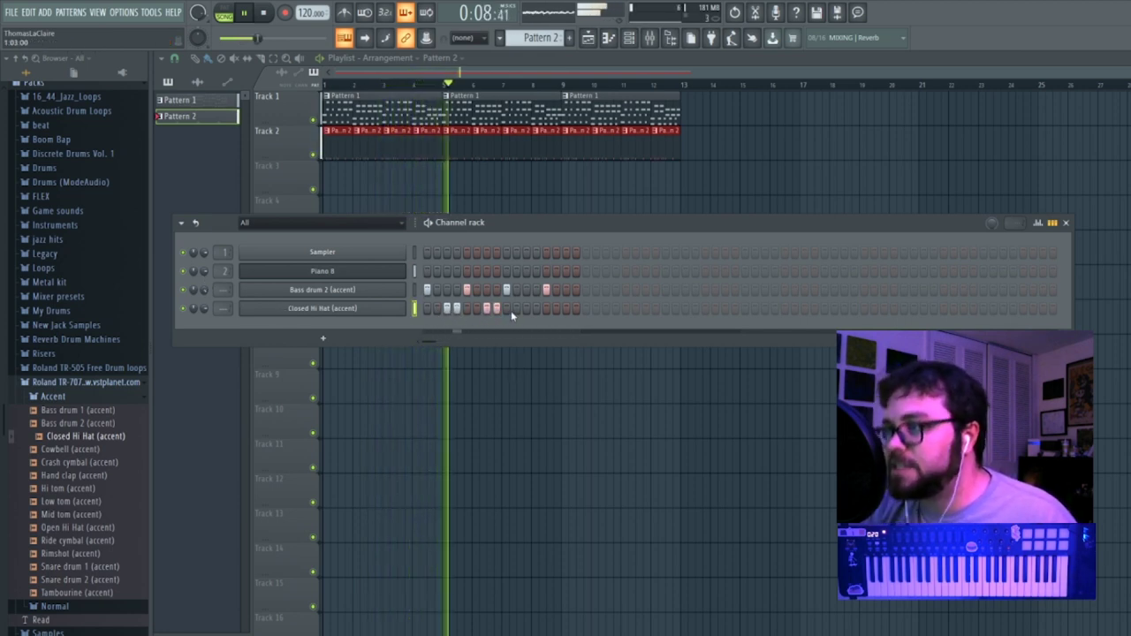
click(477, 308)
click(525, 308)
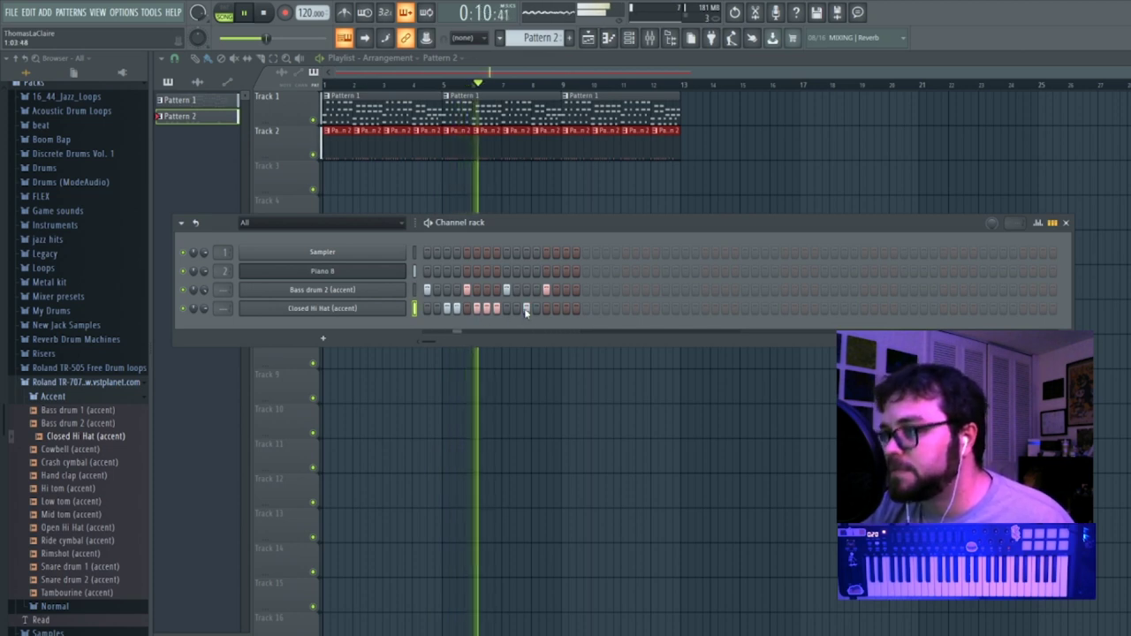
click(536, 309)
click(566, 308)
click(576, 309)
Lower the velocity of the closed hi-hat hits on steps 4, 6, 8, 12 and 16, keeping steps 3, 7, 11 and 15 loud.
click(1038, 223)
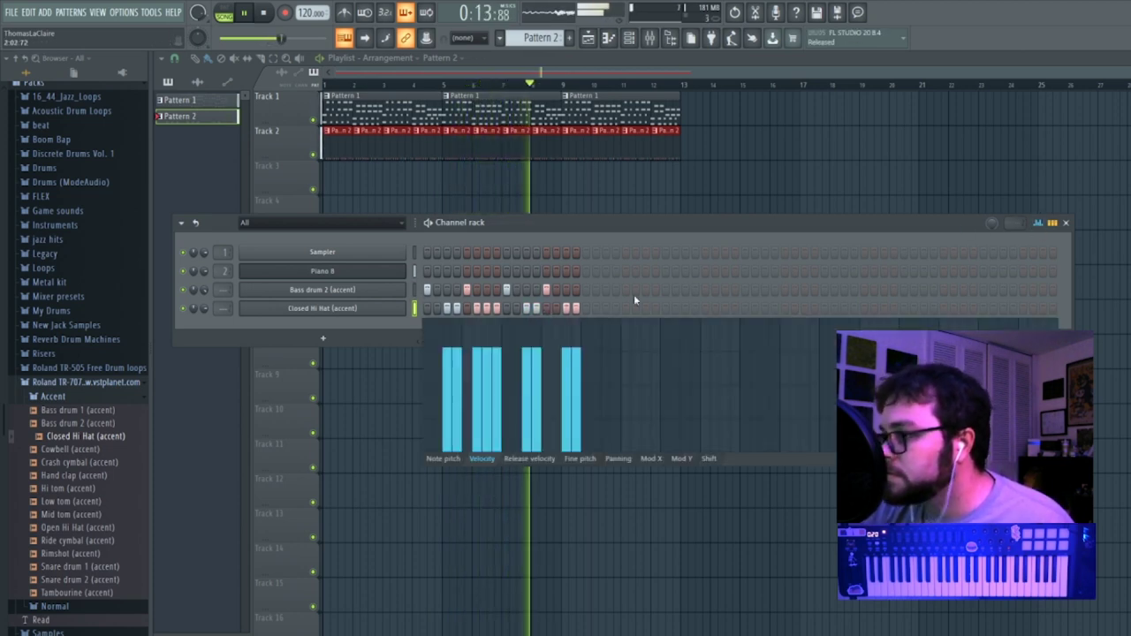
mouse_move(494, 390)
mouse_down()
mouse_move(544, 392)
mouse_move(529, 351)
mouse_move(555, 366)
mouse_move(495, 384)
mouse_move(487, 350)
mouse_up()
click(478, 381)
drag(583, 386, 623, 379)
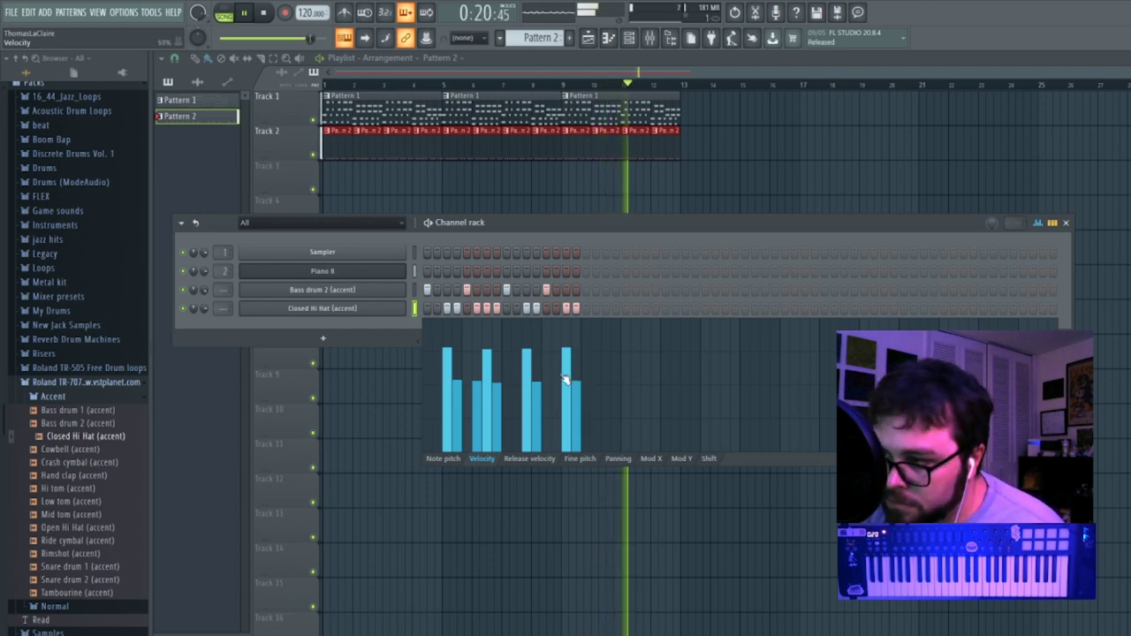
Try an extra, quieter closed hi-hat hit on step 10 and remove it again.
click(516, 309)
click(517, 389)
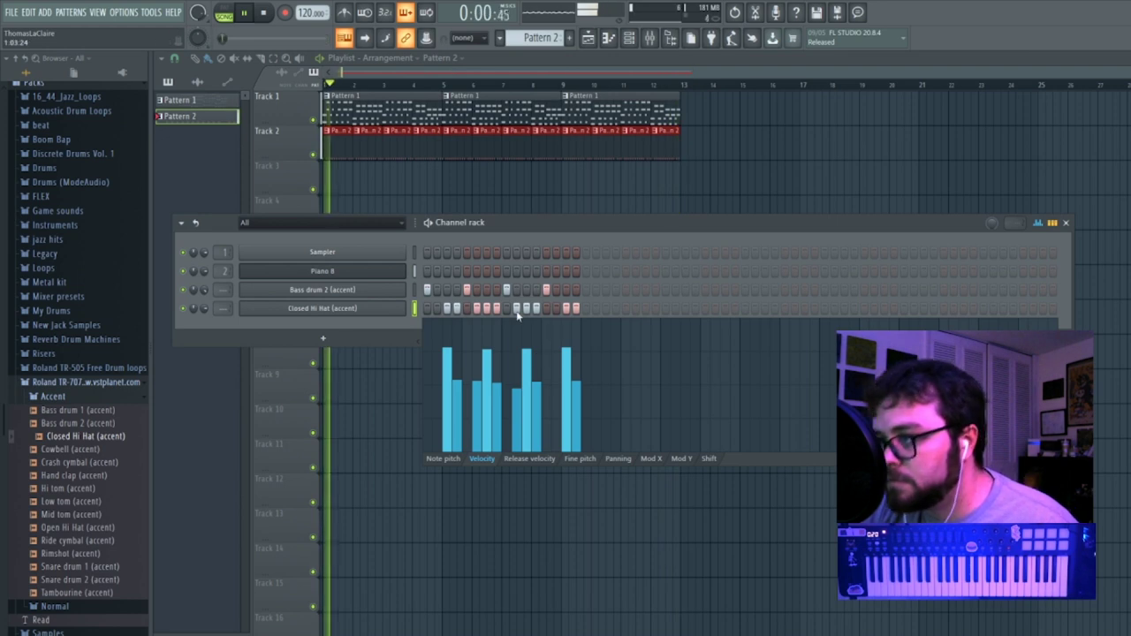
right_click(517, 309)
Add a closed hi-hat hit on step 14 and lower its velocity to match the other soft hits.
click(557, 309)
click(556, 383)
drag(555, 384, 558, 377)
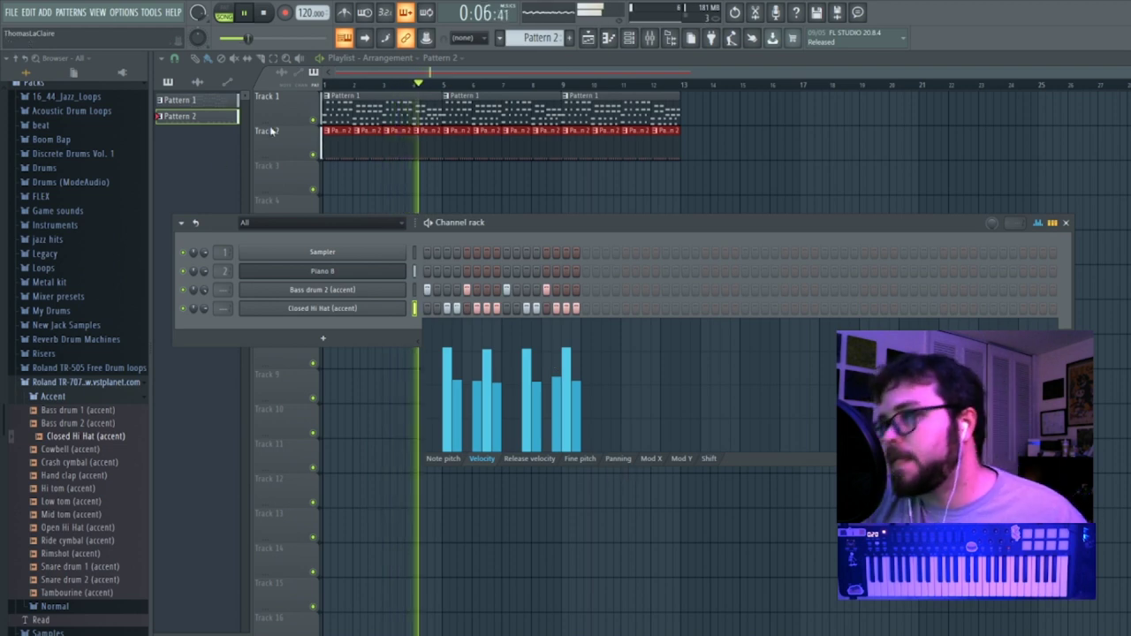
Stop playback and load the fret pick bass preset from the Fruity Wrapper - M1 channel presets as a new channel.
key(F6)
key(space)
click(80, 397)
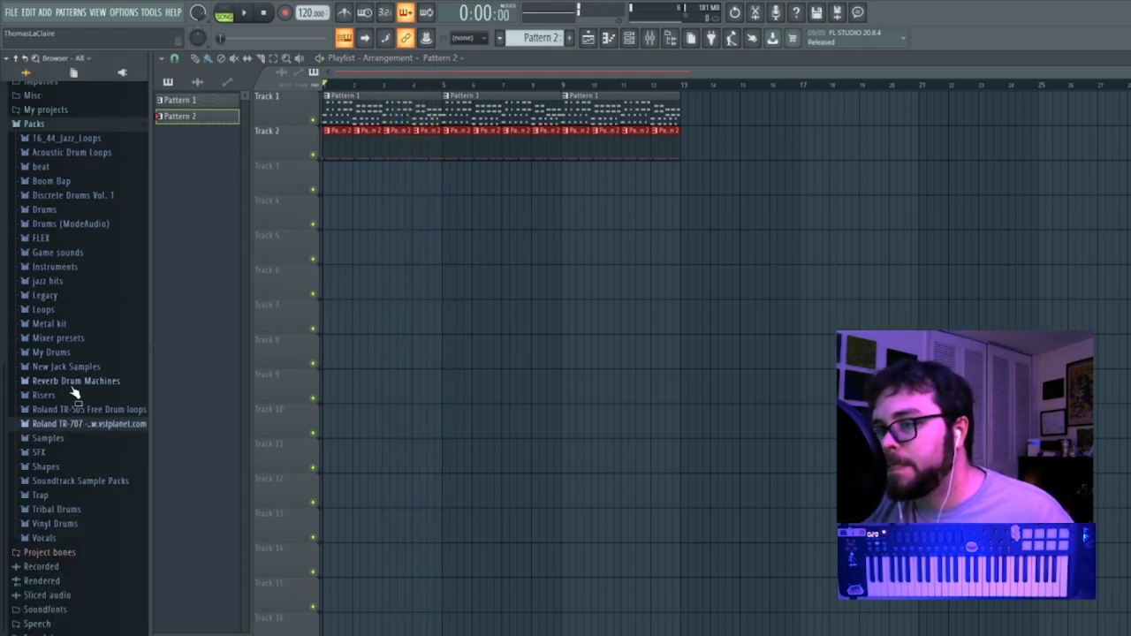
click(58, 129)
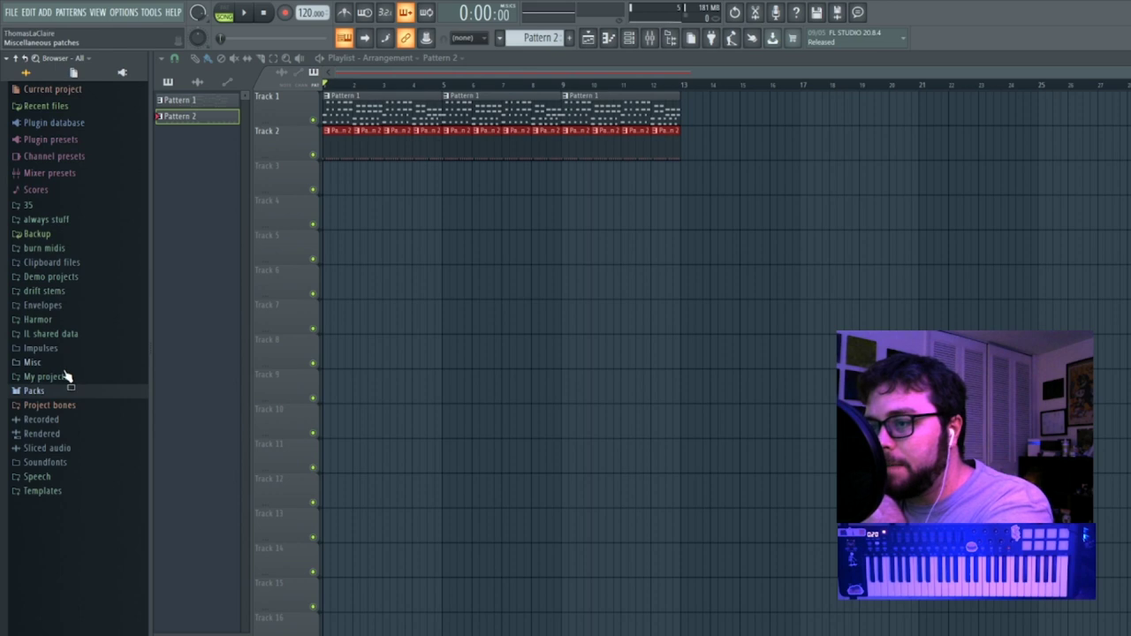
click(106, 151)
click(80, 517)
scroll(97, 379, down, 4)
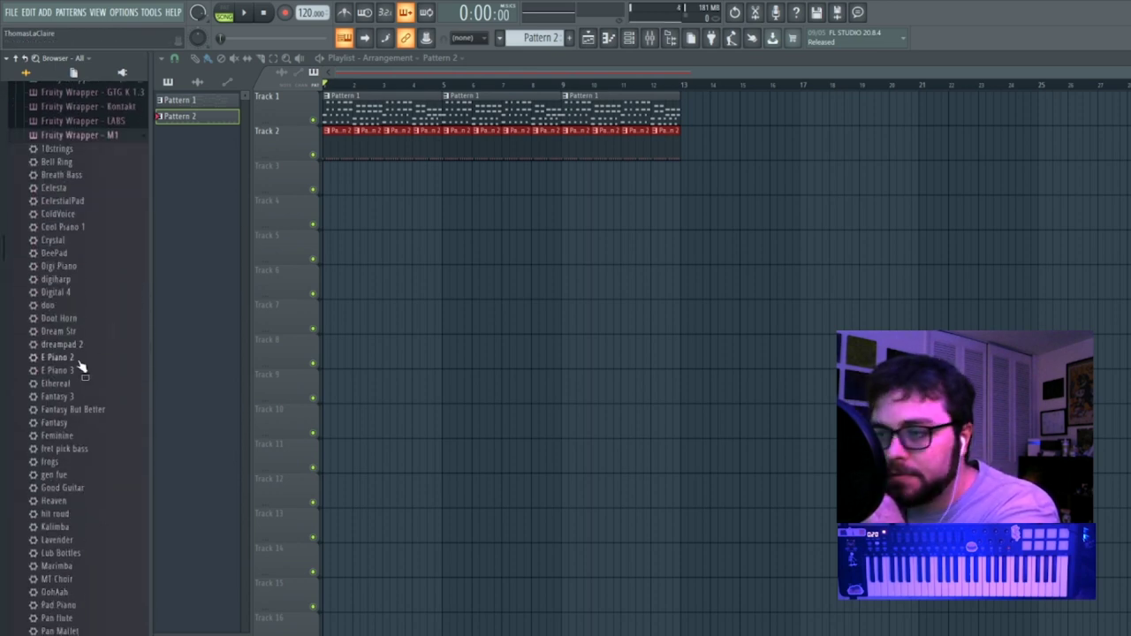
right_click(80, 452)
click(124, 460)
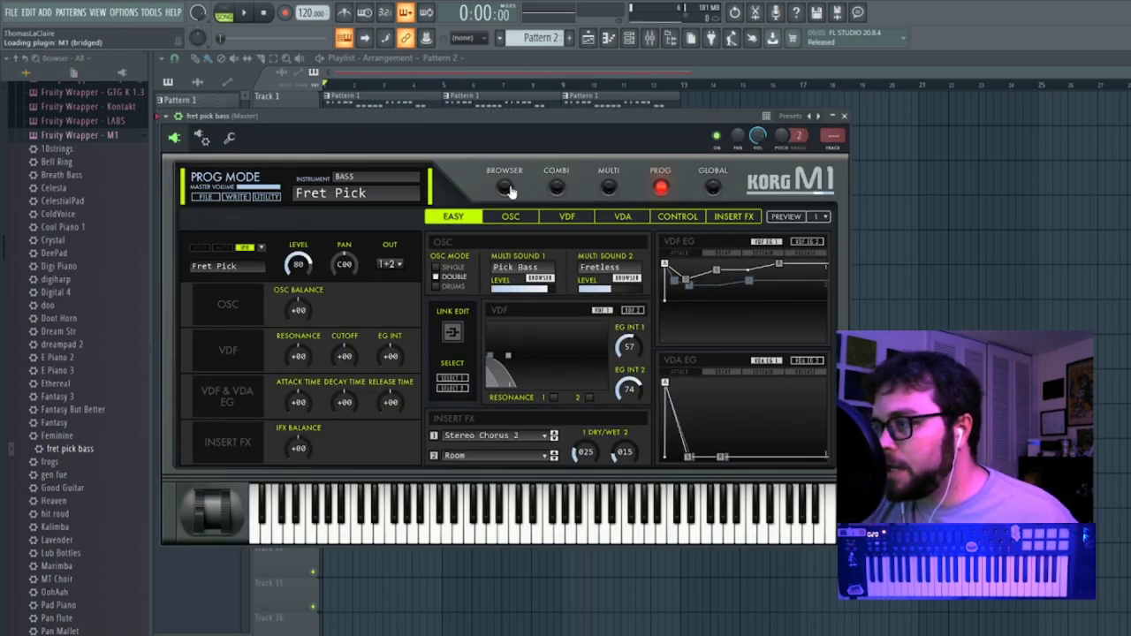
Switch the new M1 bass channel to the Roto-Bass program from the Bass instruments and close the plugin.
click(506, 189)
click(483, 315)
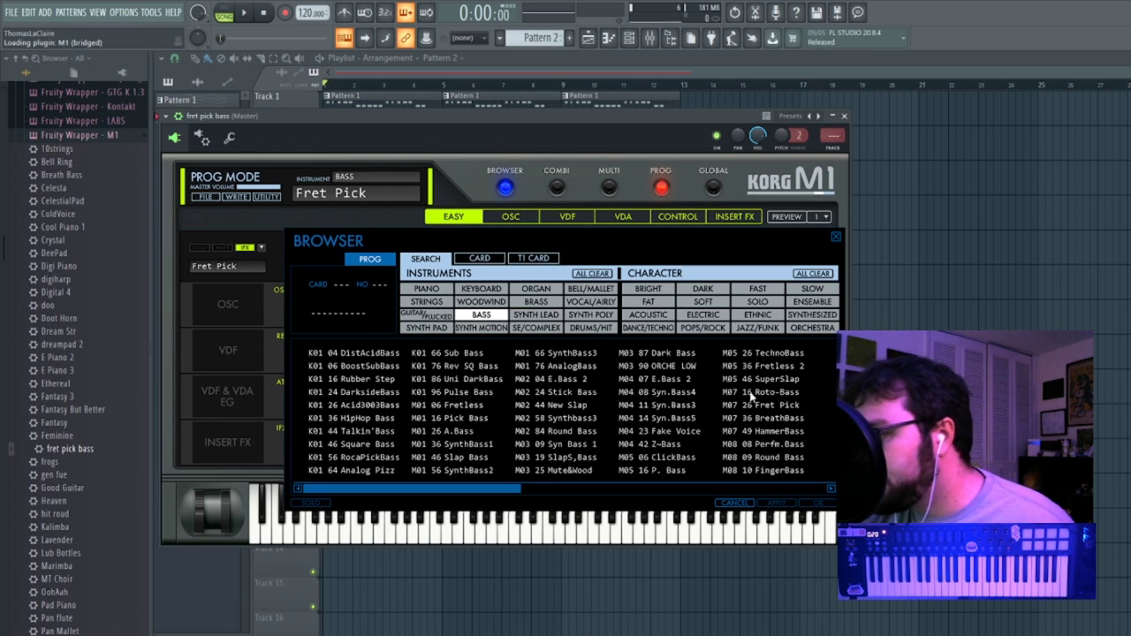
click(747, 394)
click(821, 504)
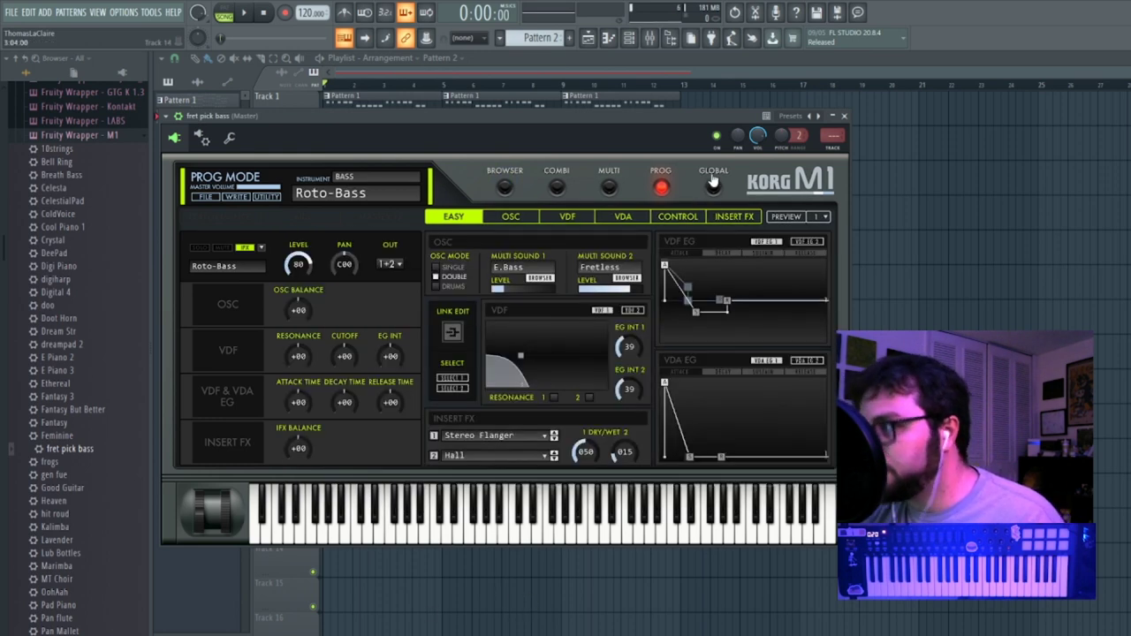
click(844, 117)
Move all of the Piano 8 chord notes in Pattern 1 earlier so that they start at bar 1.
key(F4)
click(455, 179)
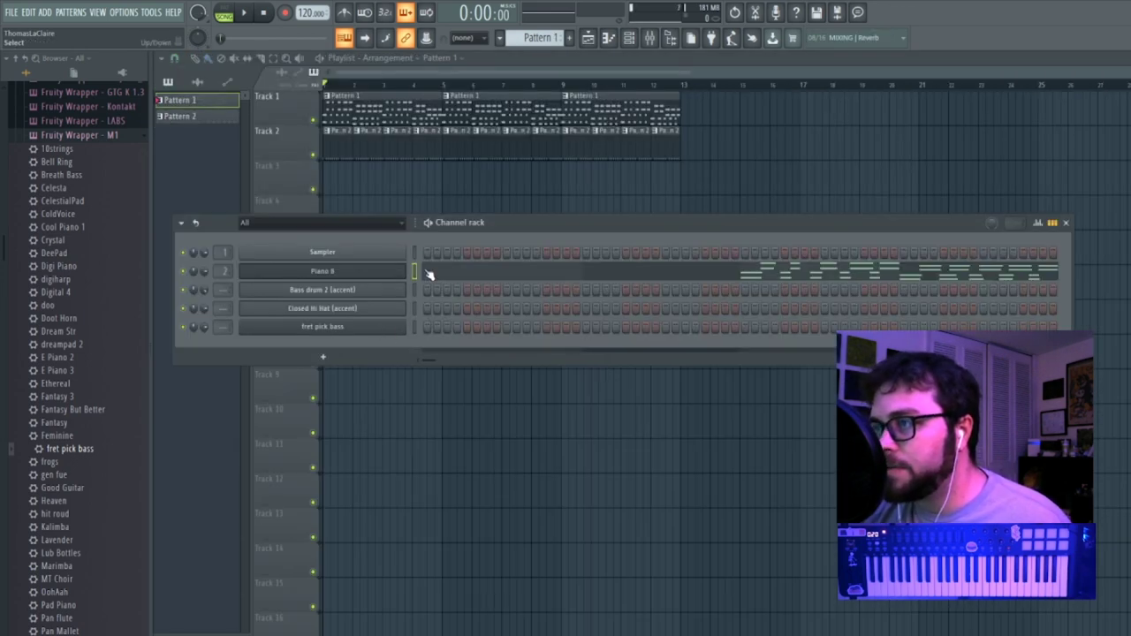
click(460, 277)
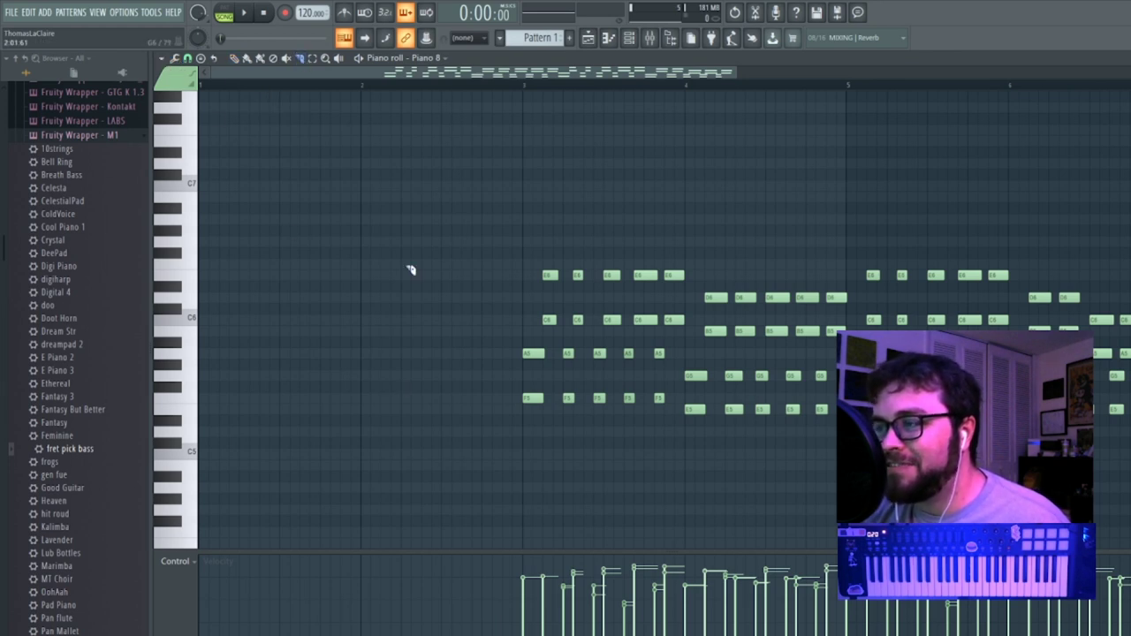
click(176, 58)
mouse_move(193, 144)
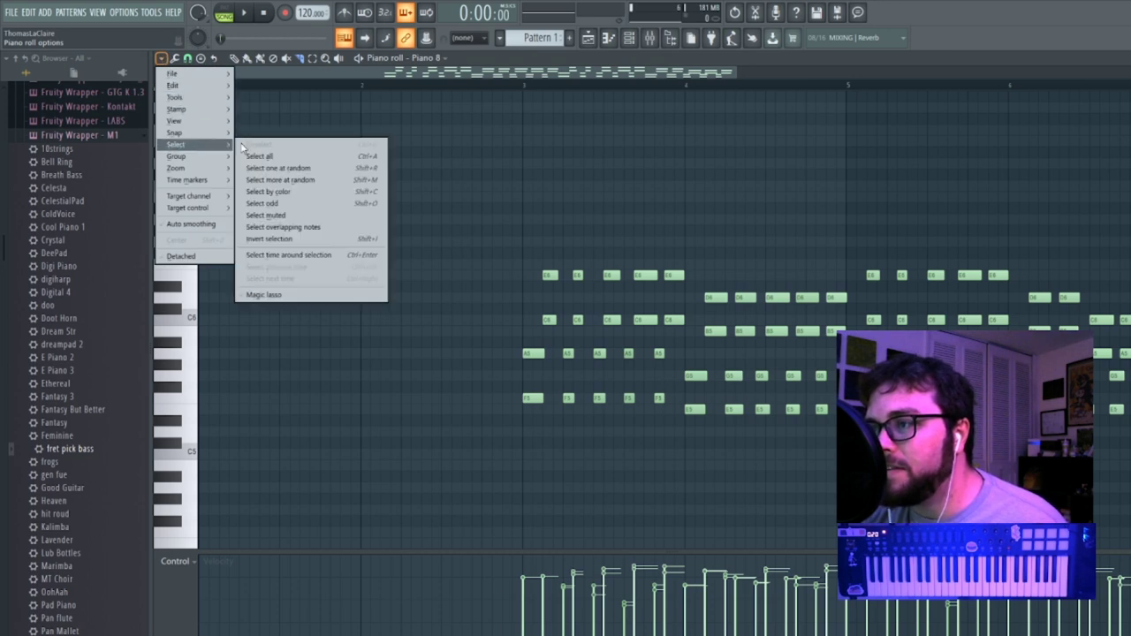
click(265, 154)
click(524, 336)
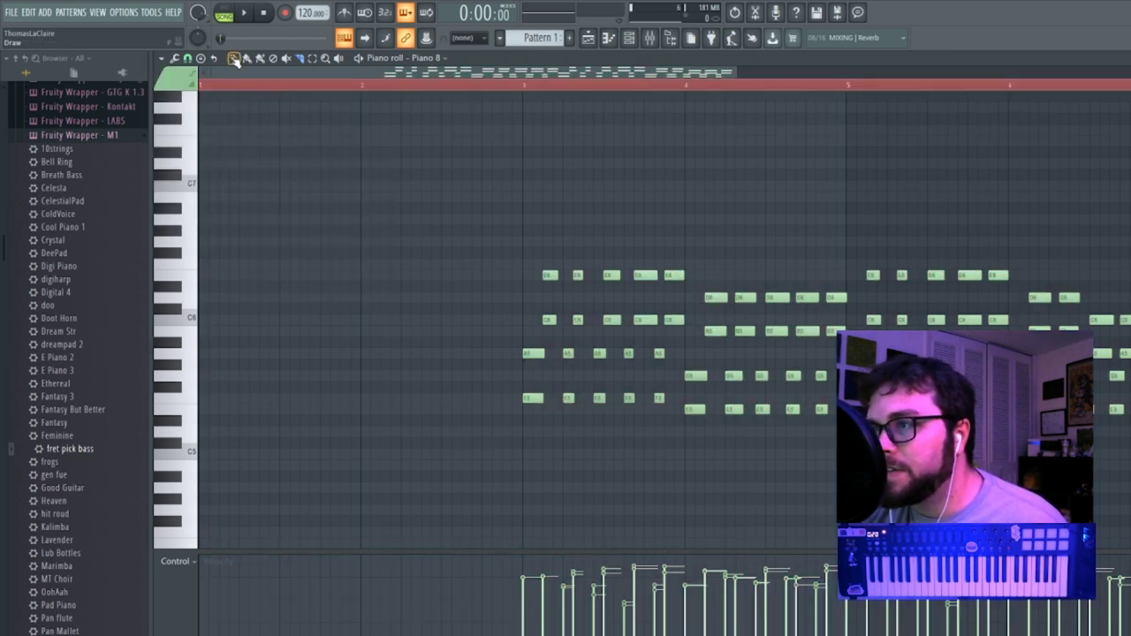
click(174, 58)
click(161, 58)
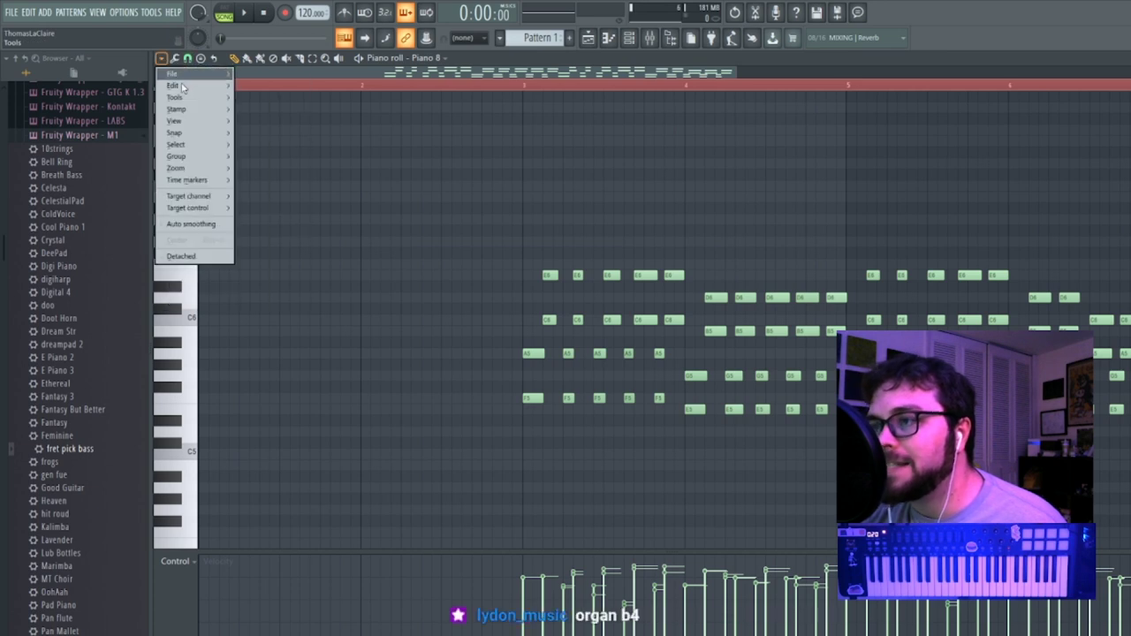
mouse_move(193, 144)
click(276, 159)
drag(532, 357, 169, 363)
click(710, 208)
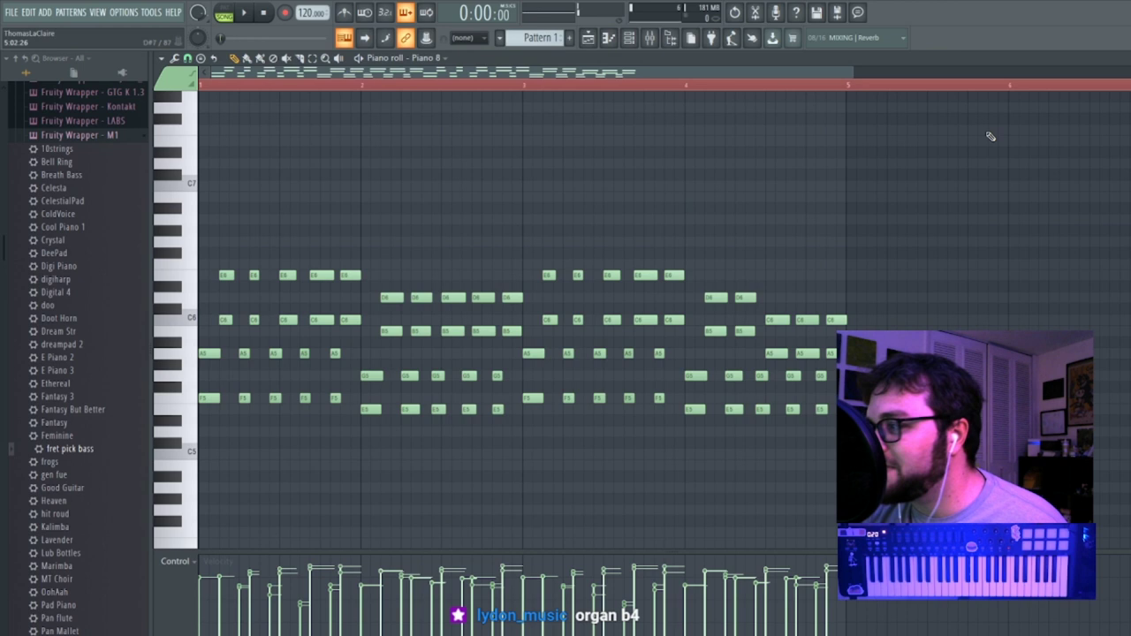
Close the piano roll and realign the Pattern 1 clips on Track 1 to start at bars 1, 5 and 9.
click(1125, 58)
drag(390, 110, 460, 190)
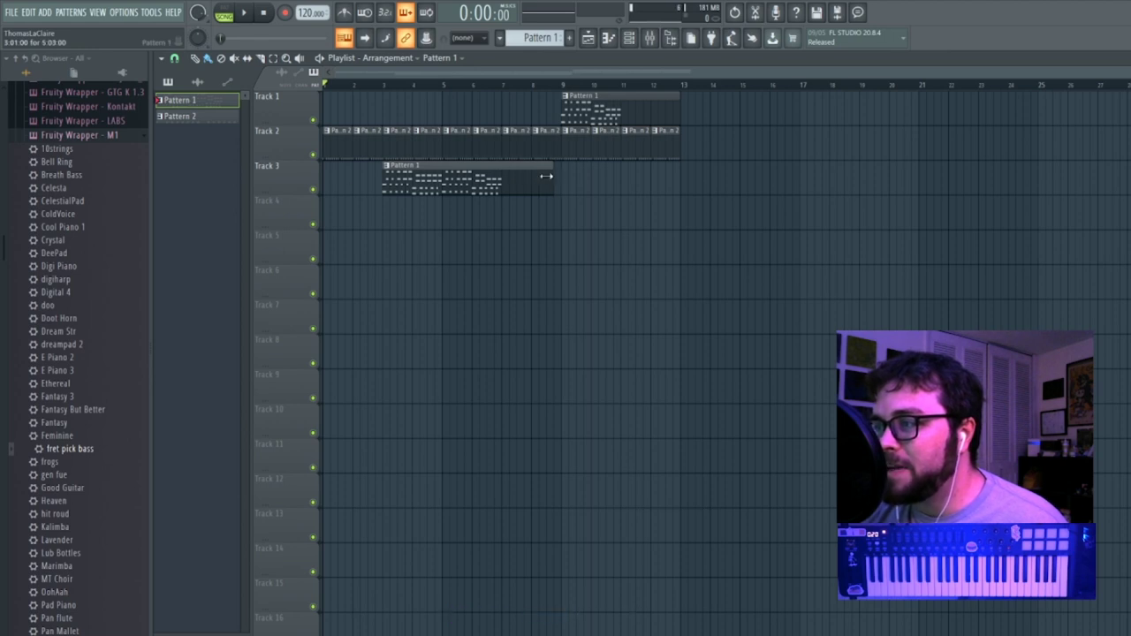
drag(474, 185, 422, 122)
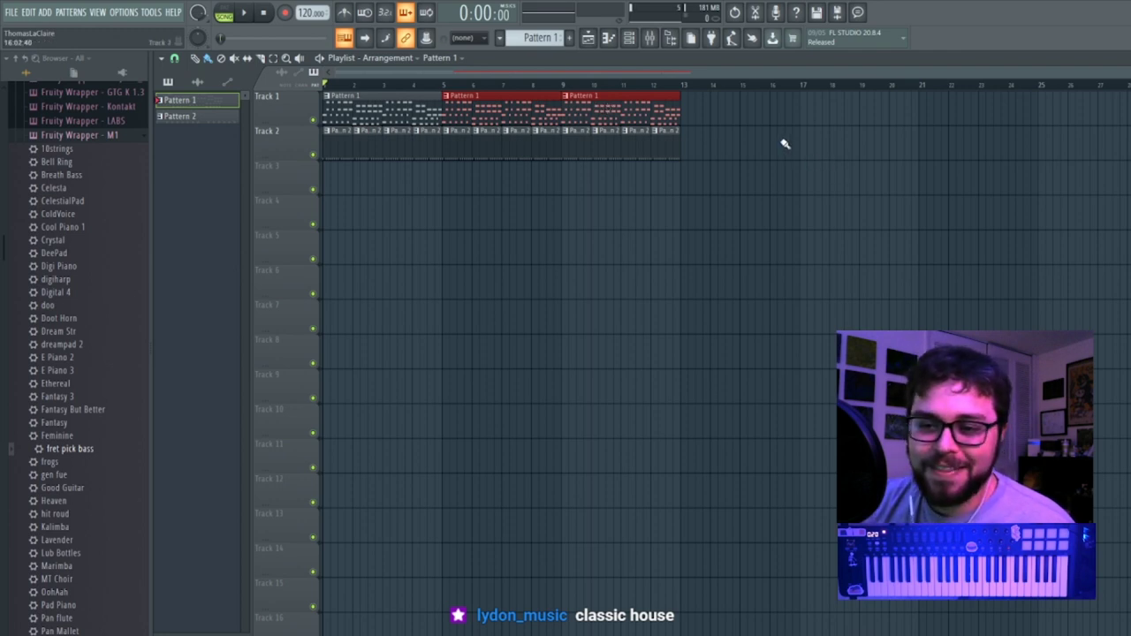
Open the fret pick bass channel's piano roll in Pattern 1 and draw F4 notes on steps 1 and 3 of bar 1.
click(629, 40)
right_click(402, 326)
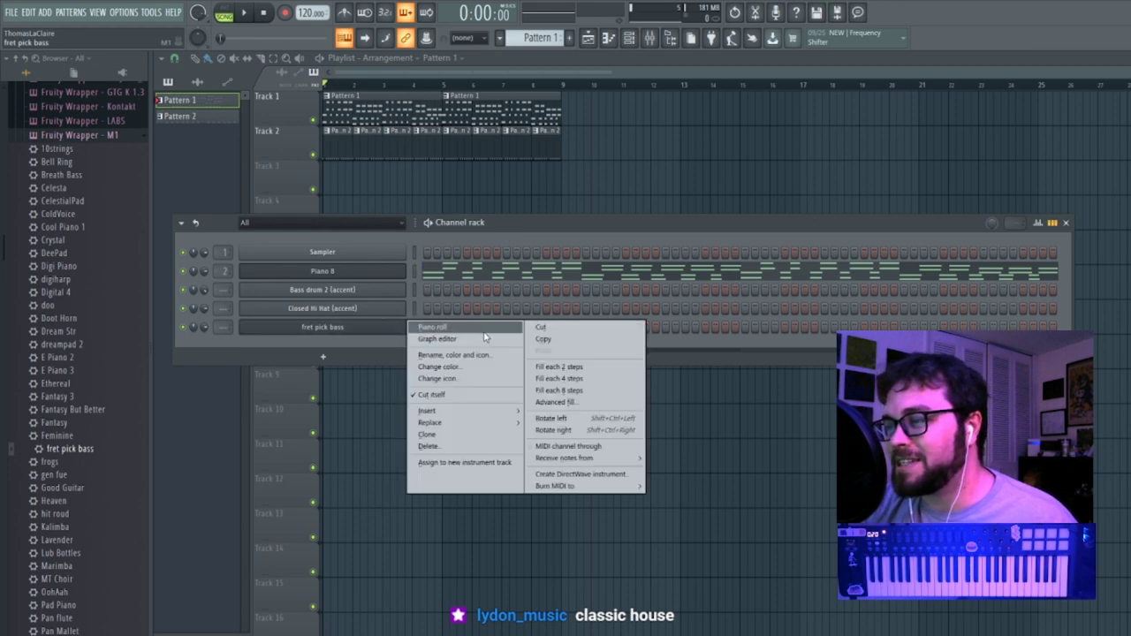
click(489, 328)
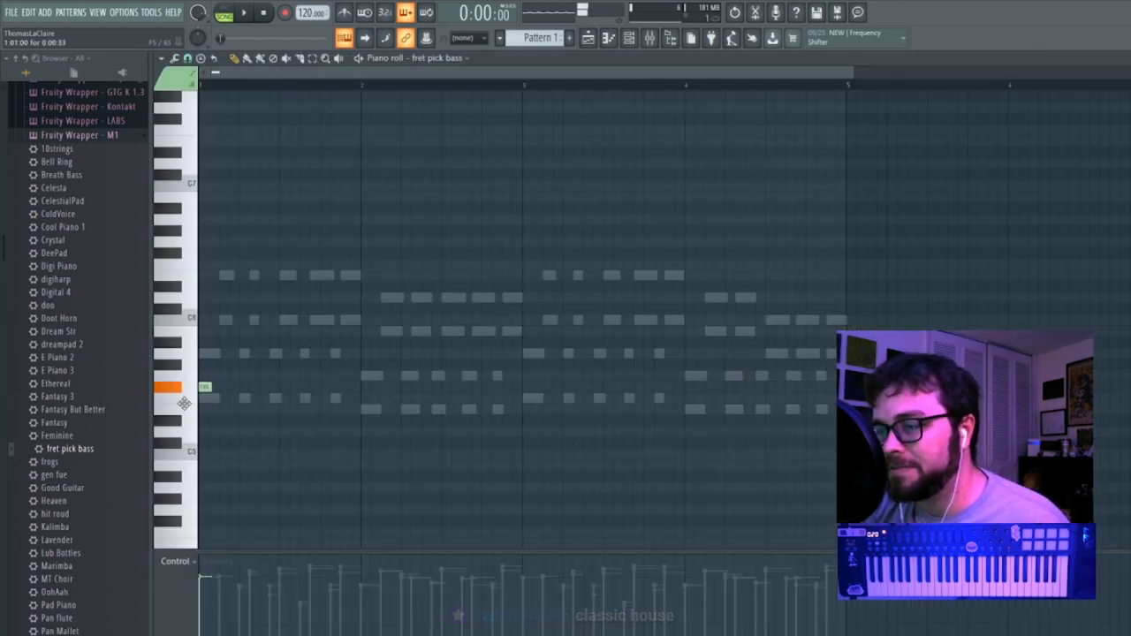
scroll(213, 408, down, 3)
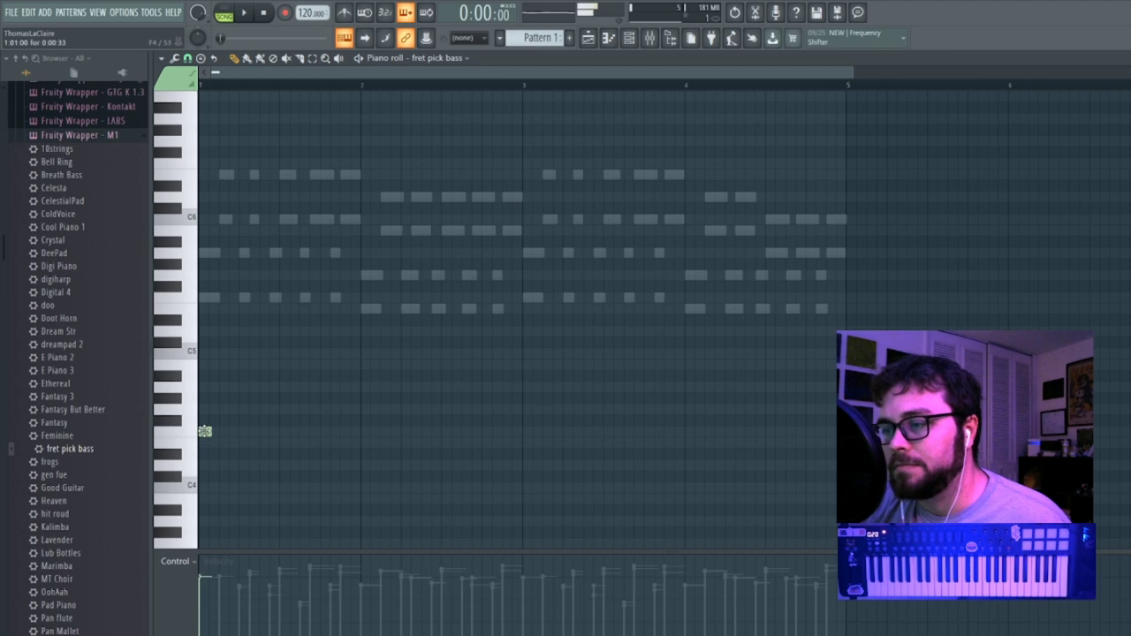
key(space)
key(space)
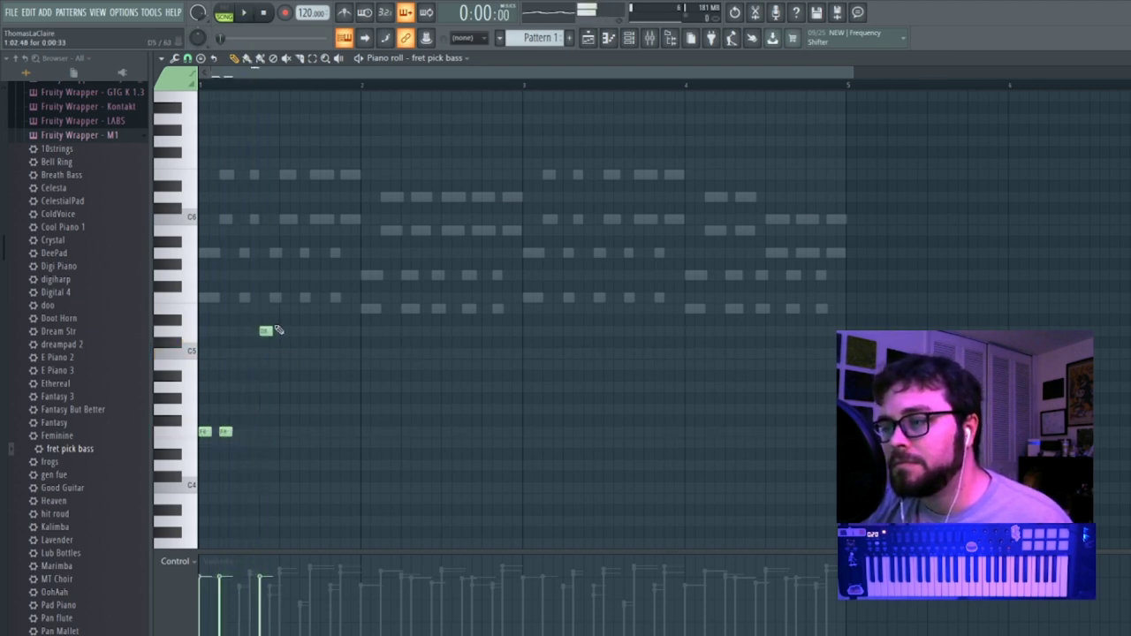
Remove the G5 trial note and set the third and fourth bass notes to F4 on steps 7 and 9 of bar 1.
key(space)
key(space)
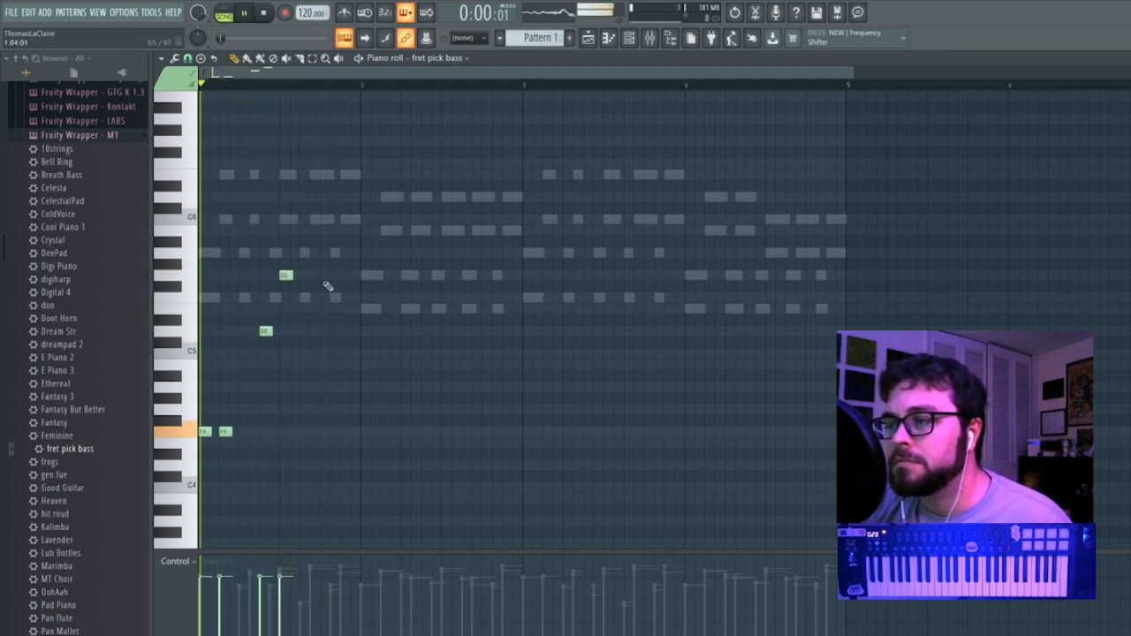
key(space)
right_click(286, 276)
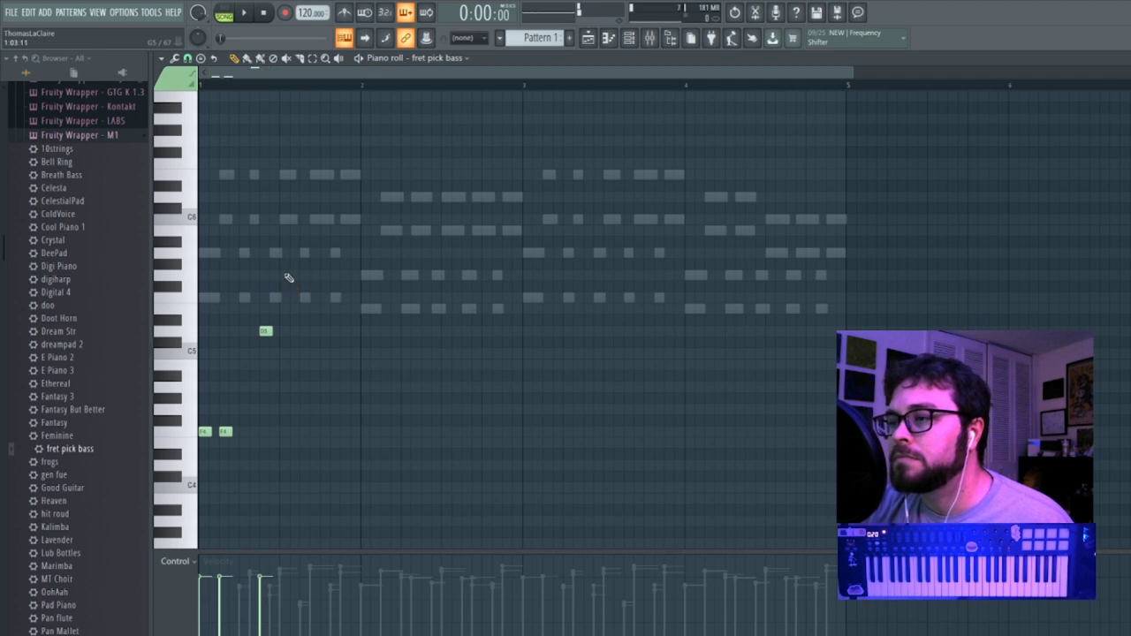
key(space)
key(space)
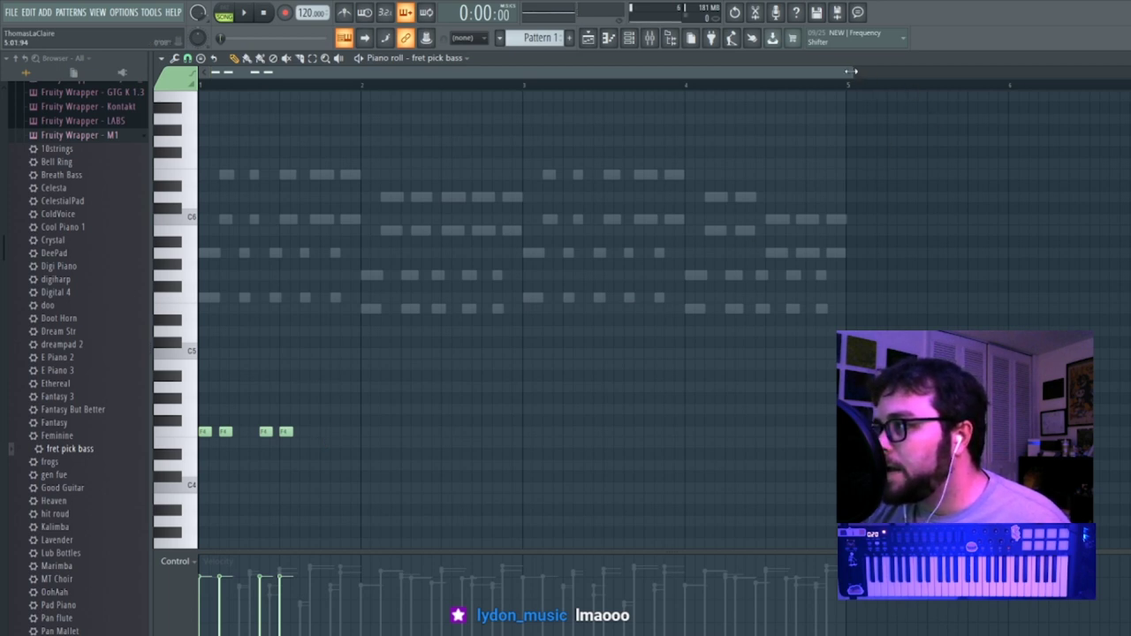
Replace the F4 bass note on step 9 with one on step 10, and add another F4 on step 15 of bar 1.
drag(851, 71, 718, 85)
key(space)
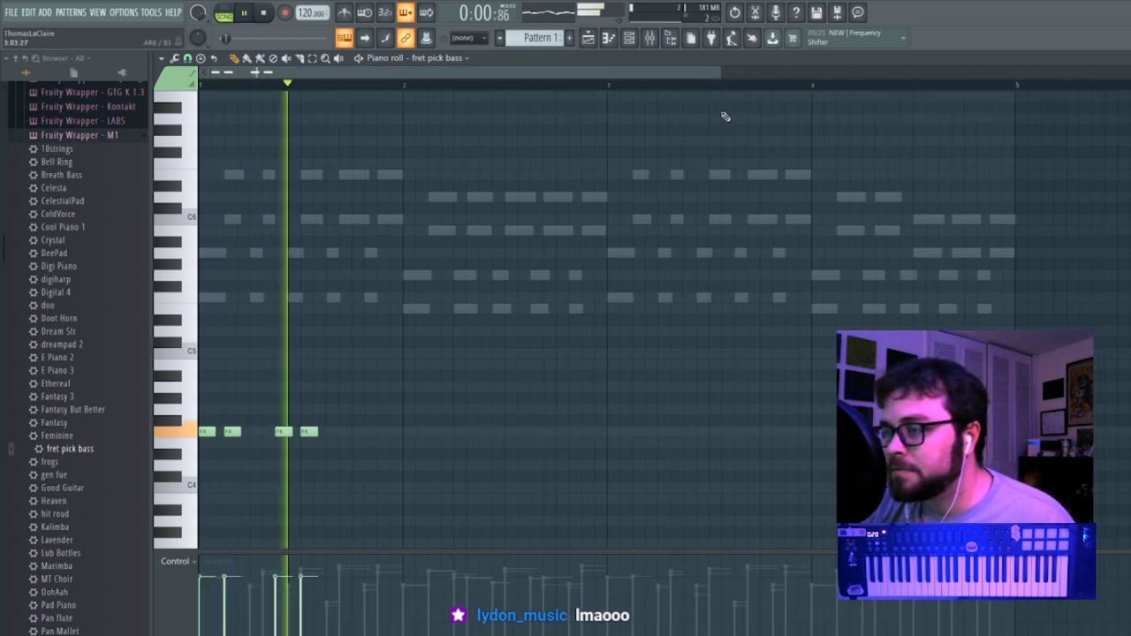
key(space)
right_click(307, 433)
key(space)
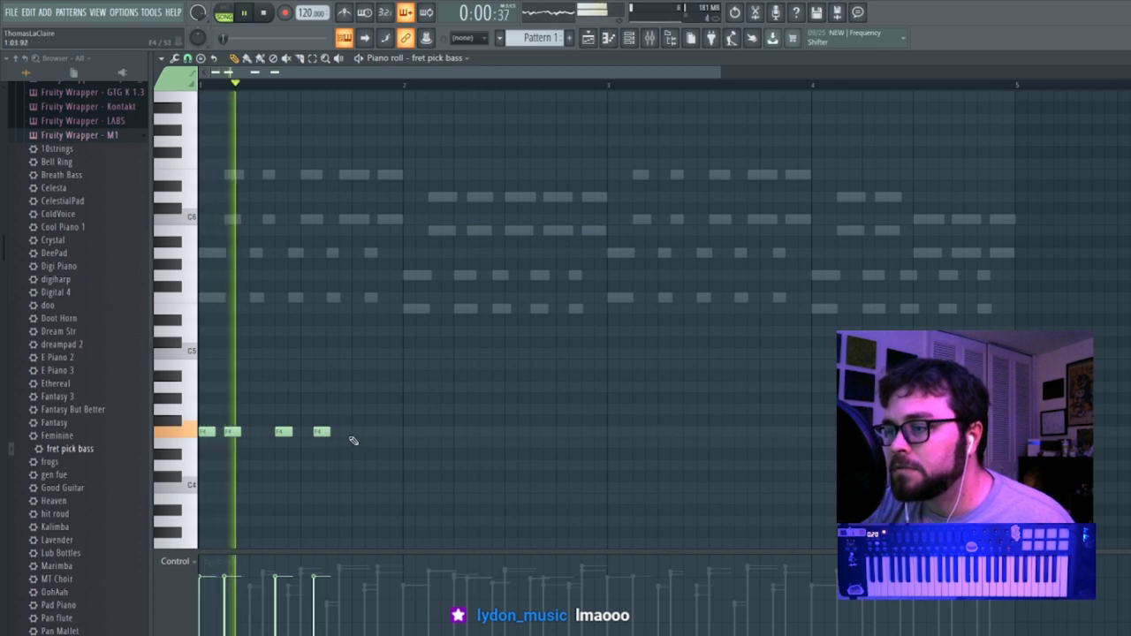
key(space)
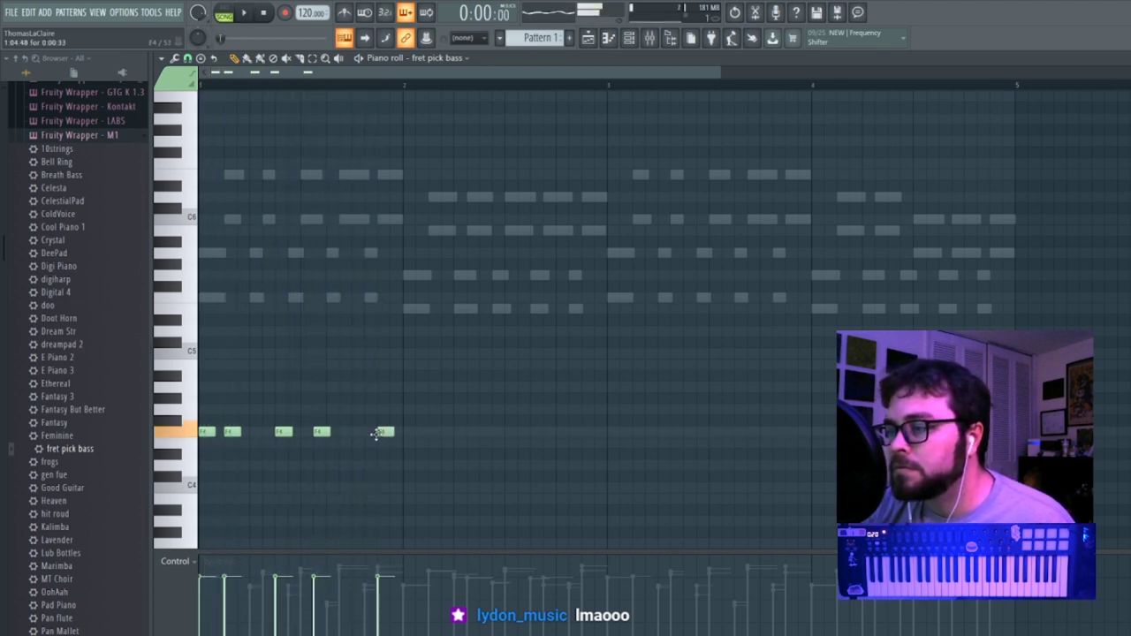
Duplicate the five-note bass rhythm from bar 1 into bar 2 on E4 and play it back.
drag(405, 435, 407, 408)
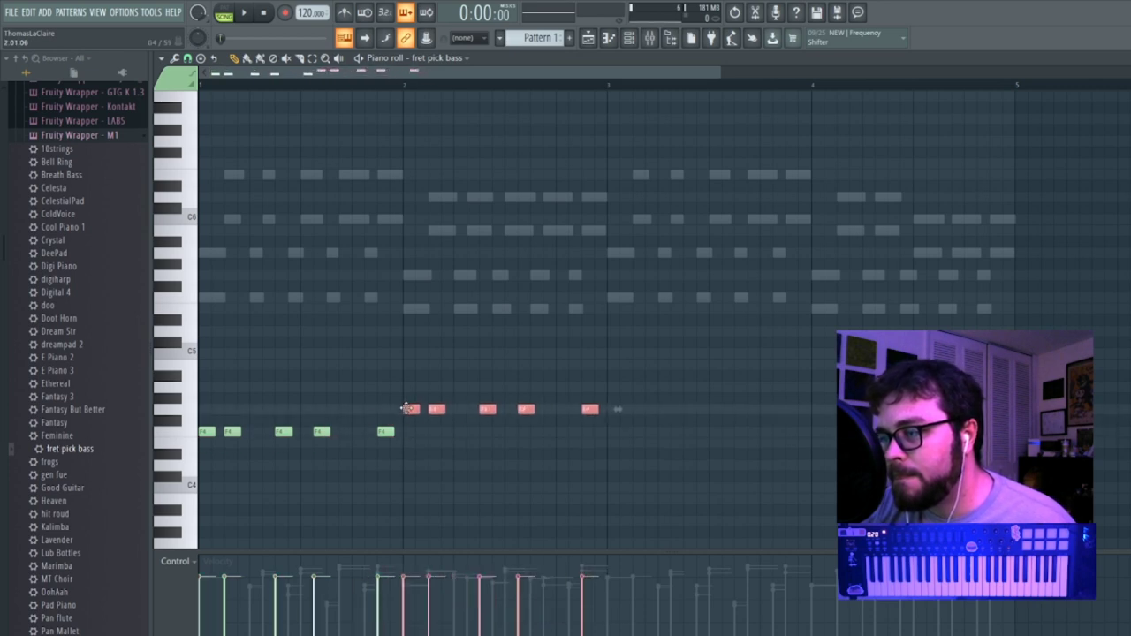
key(space)
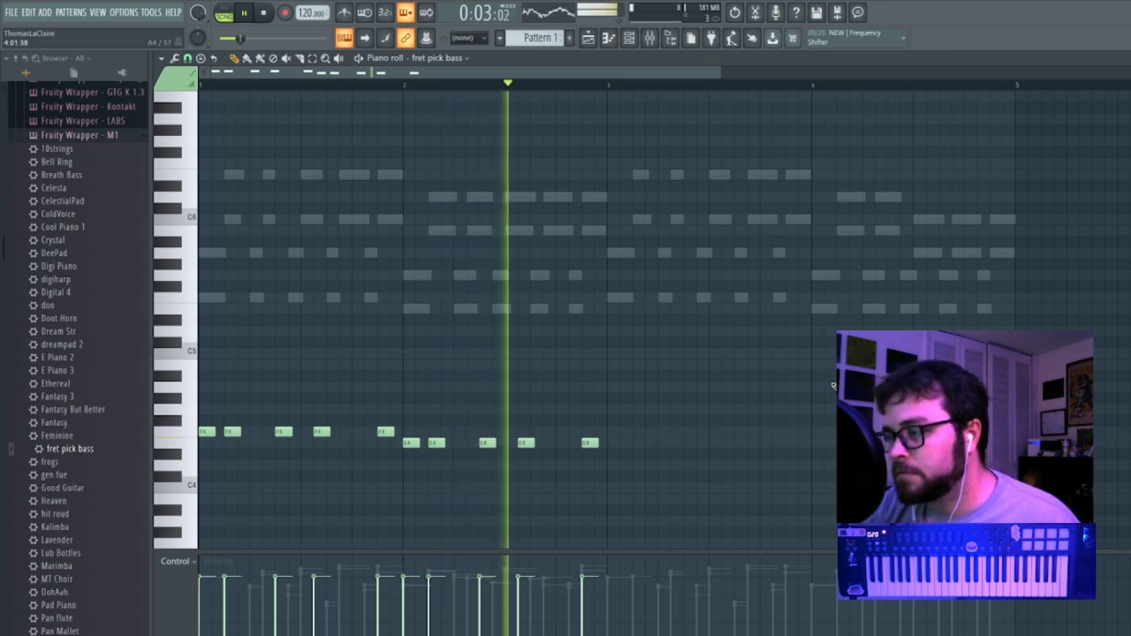
Add a bass note on step 12 of bars 1 and 2 and transpose the whole bass line down one octave.
key(space)
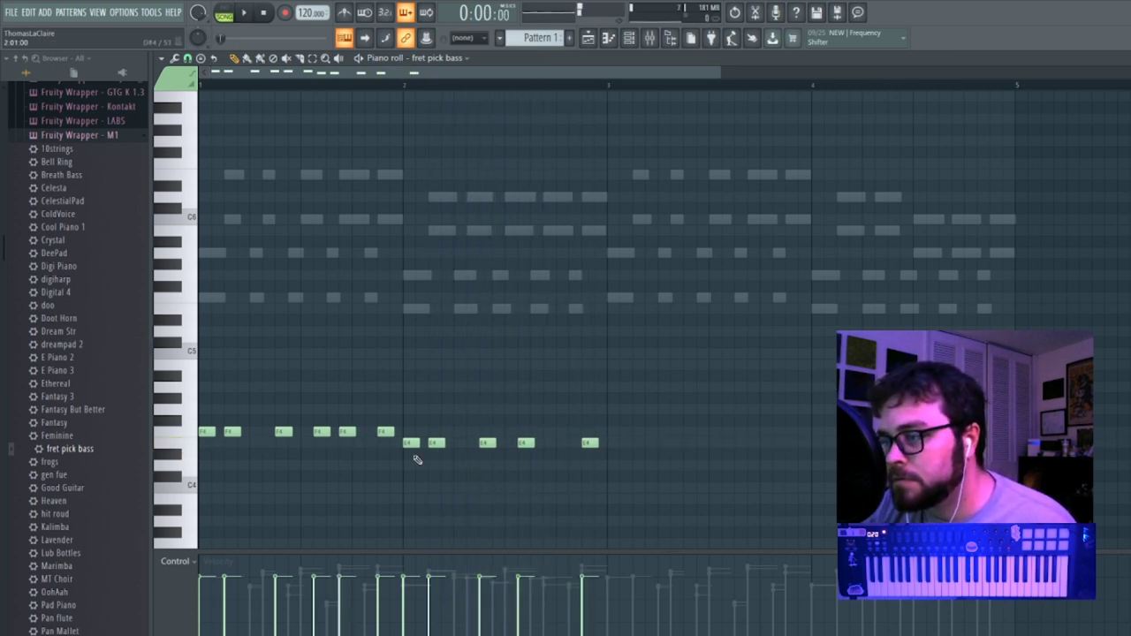
key(space)
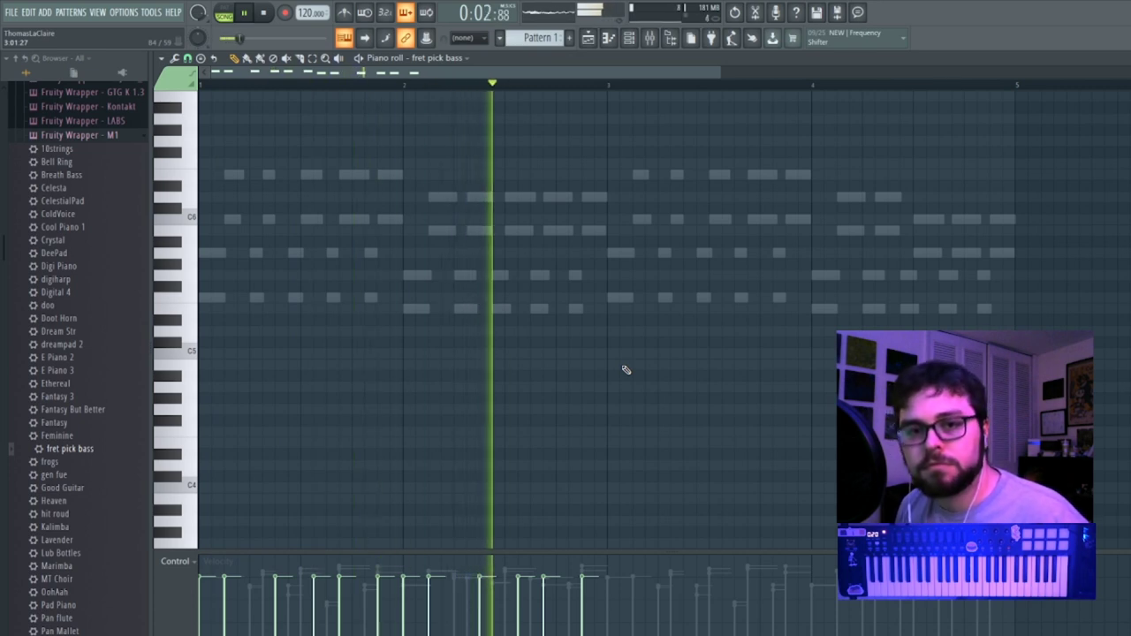
scroll(677, 303, down, 5)
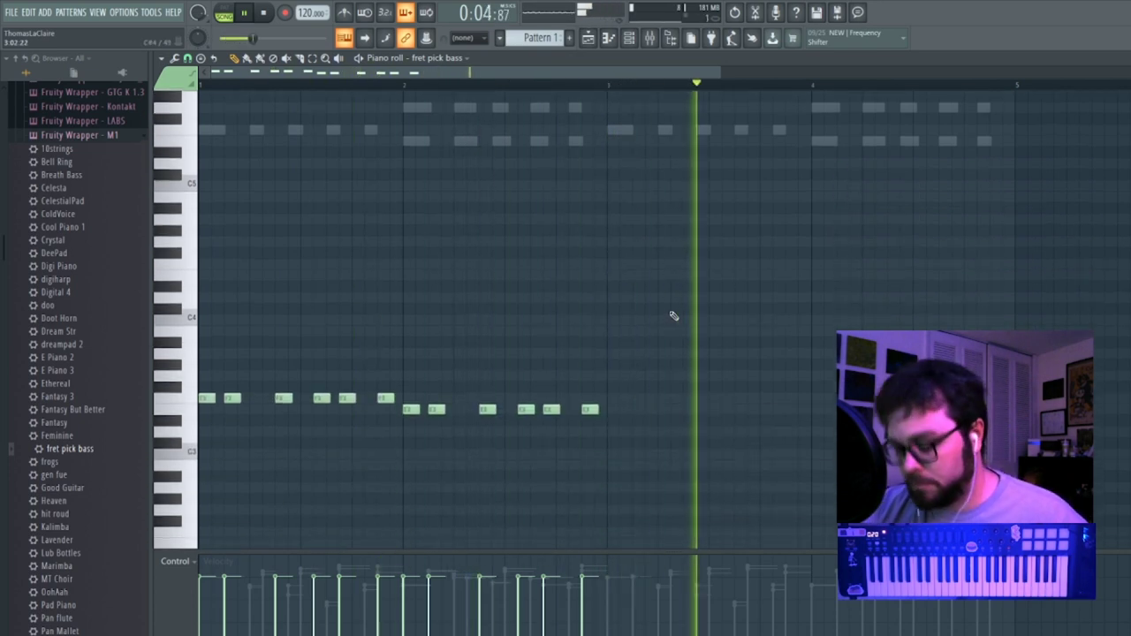
Duplicate the two-bar bass line into bars 3 and 4, place a D3 note in bar 4, and close the piano roll.
key(ctrl+z)
key(ctrl+b)
mouse_move(610, 399)
mouse_down()
mouse_move(628, 406)
mouse_move(619, 400)
mouse_up()
key(space)
click(933, 432)
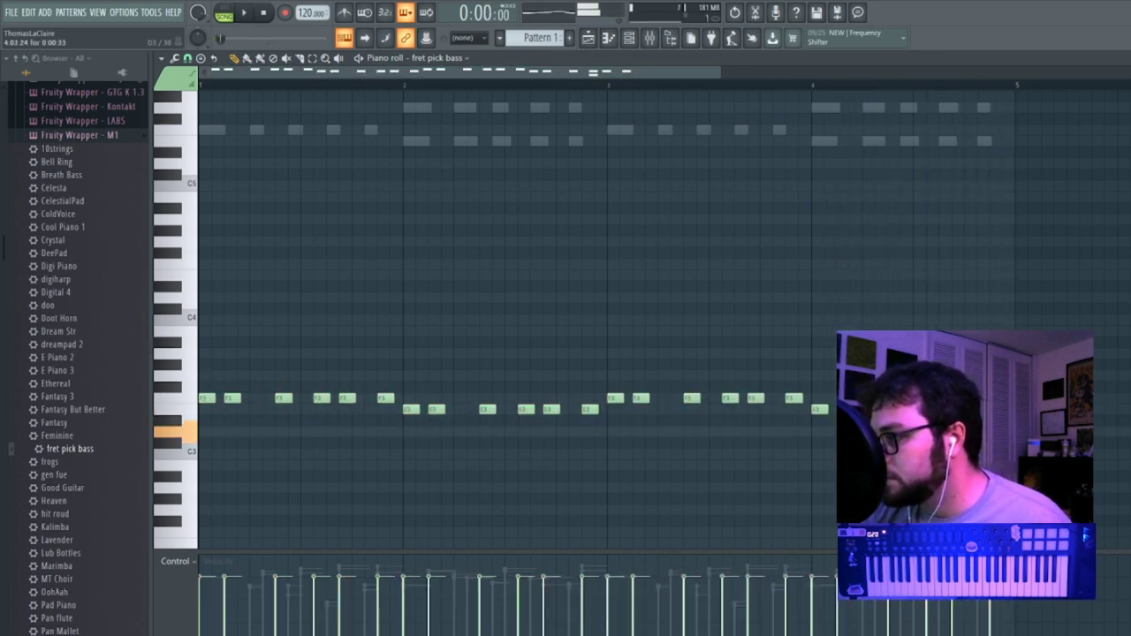
key(space)
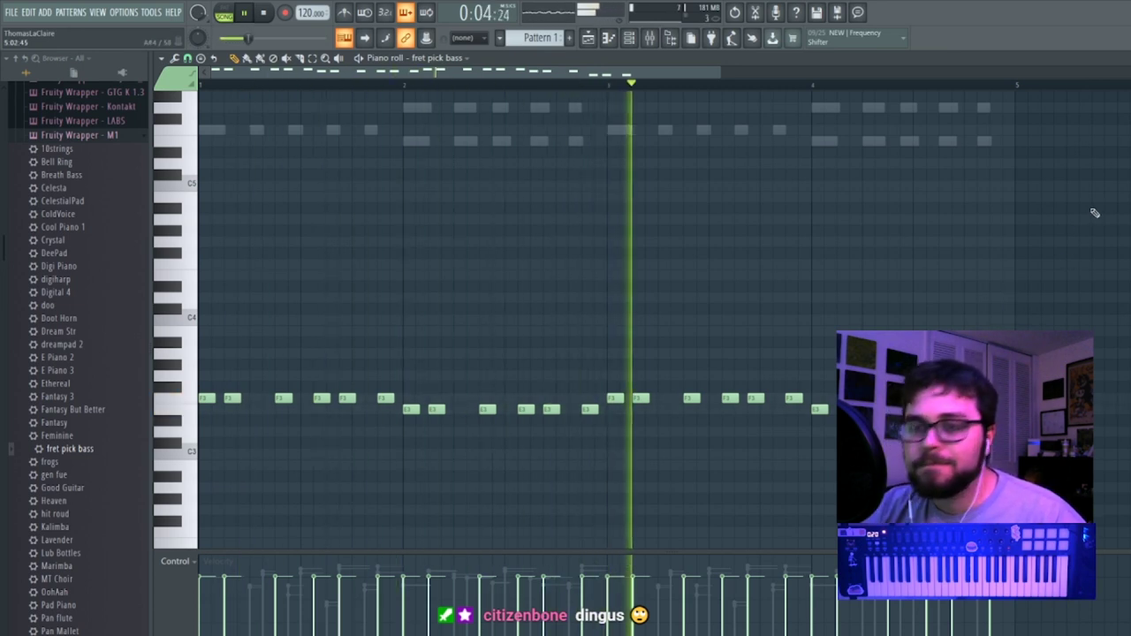
click(1122, 59)
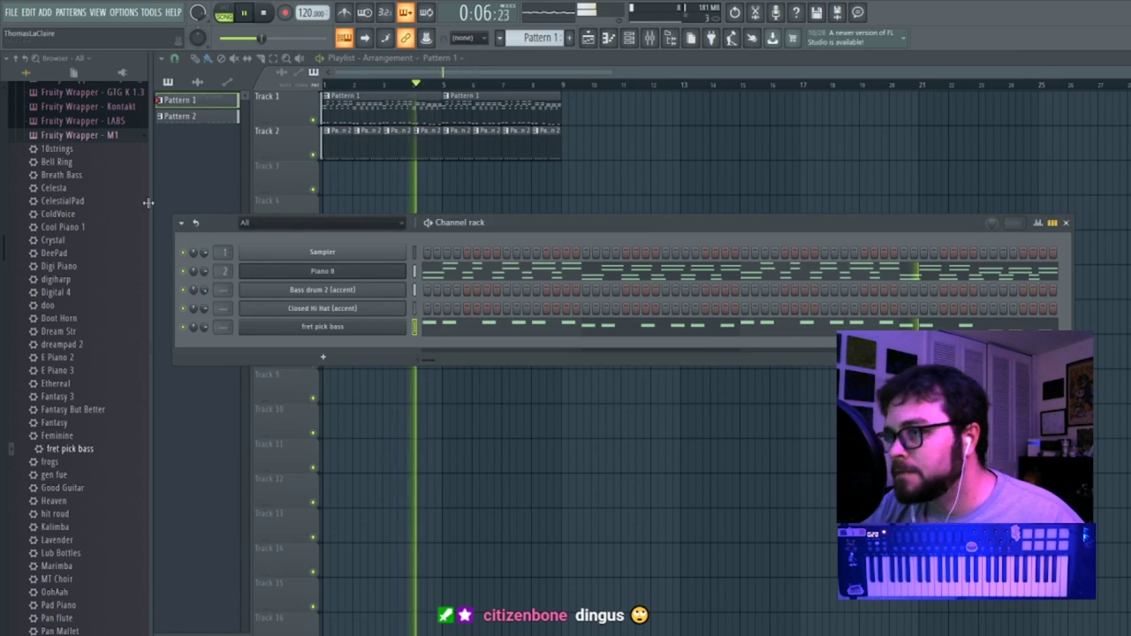
Look inside the Tribal Drums folder of the sample packs and stop playback.
click(128, 137)
scroll(128, 229, down, 4)
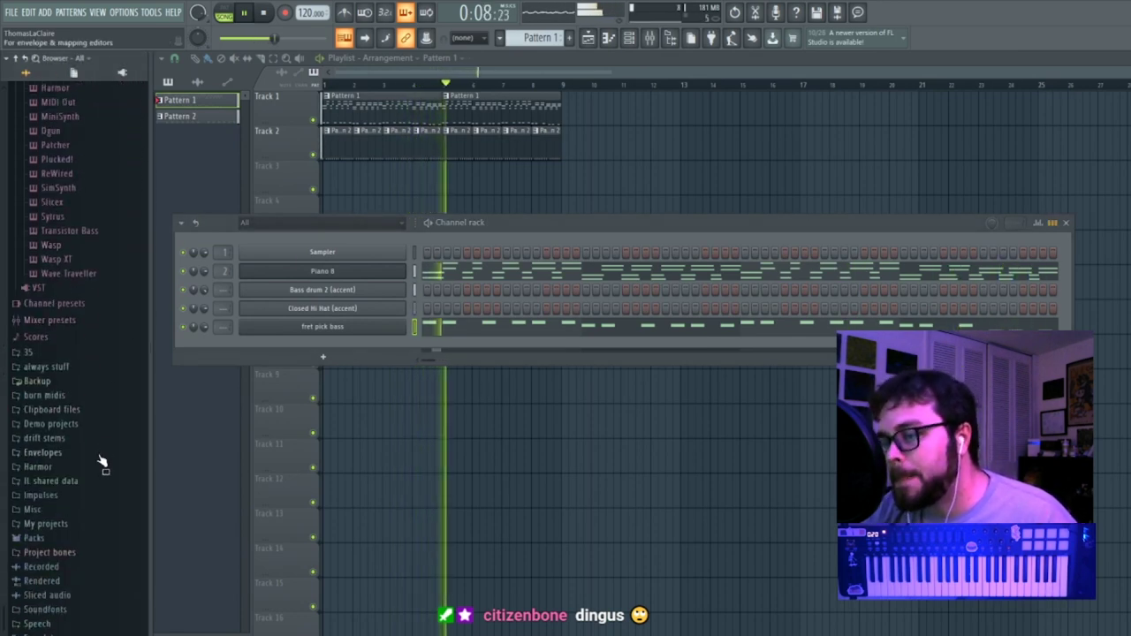
click(78, 536)
scroll(79, 530, down, 6)
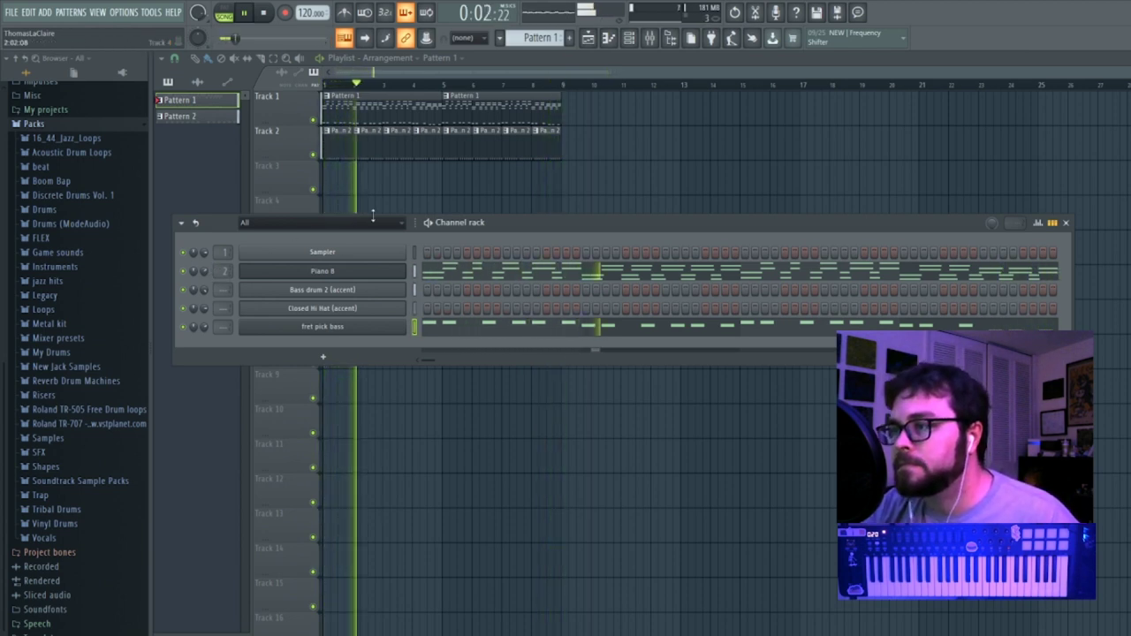
key(space)
click(78, 512)
scroll(80, 519, down, 2)
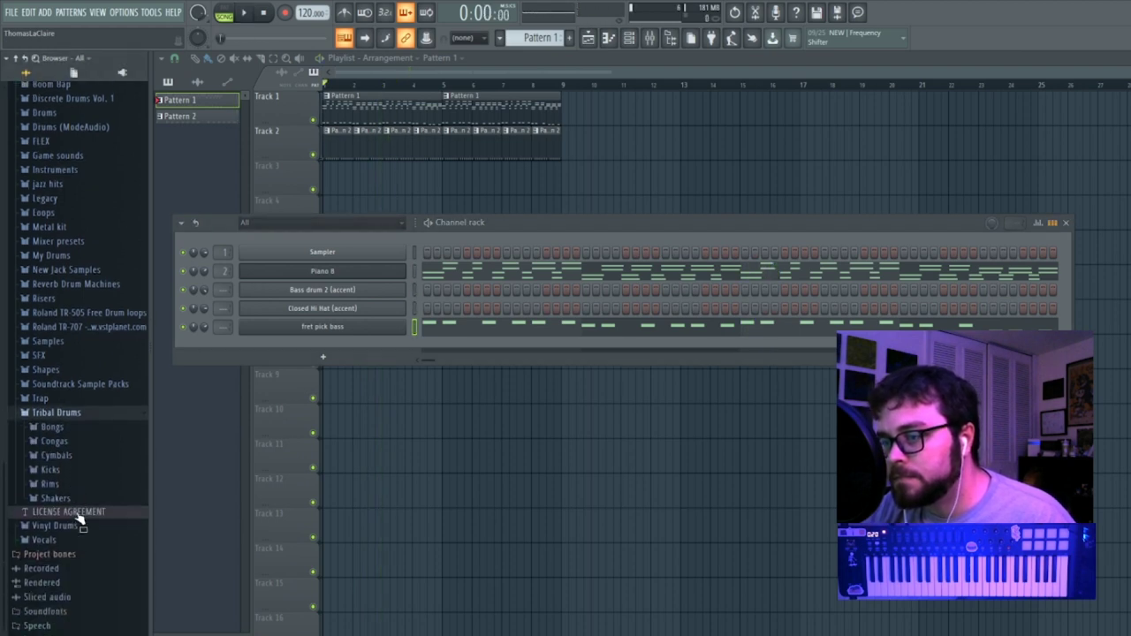
click(100, 414)
Look through the Percussion samples in the Drums pack.
scroll(90, 318, up, 2)
click(68, 212)
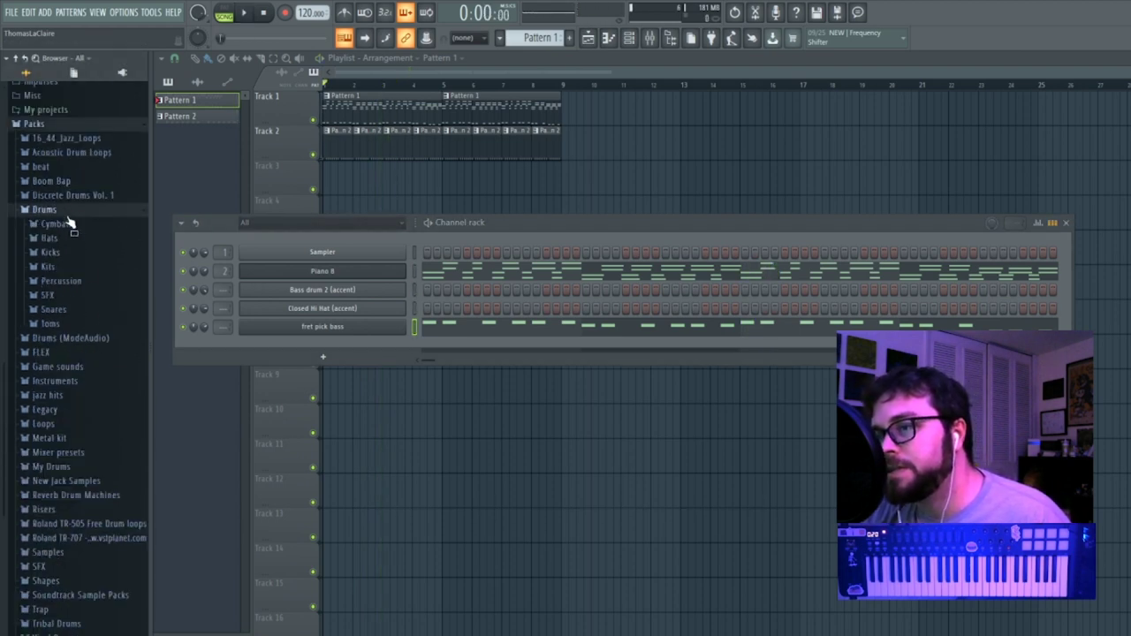
click(76, 286)
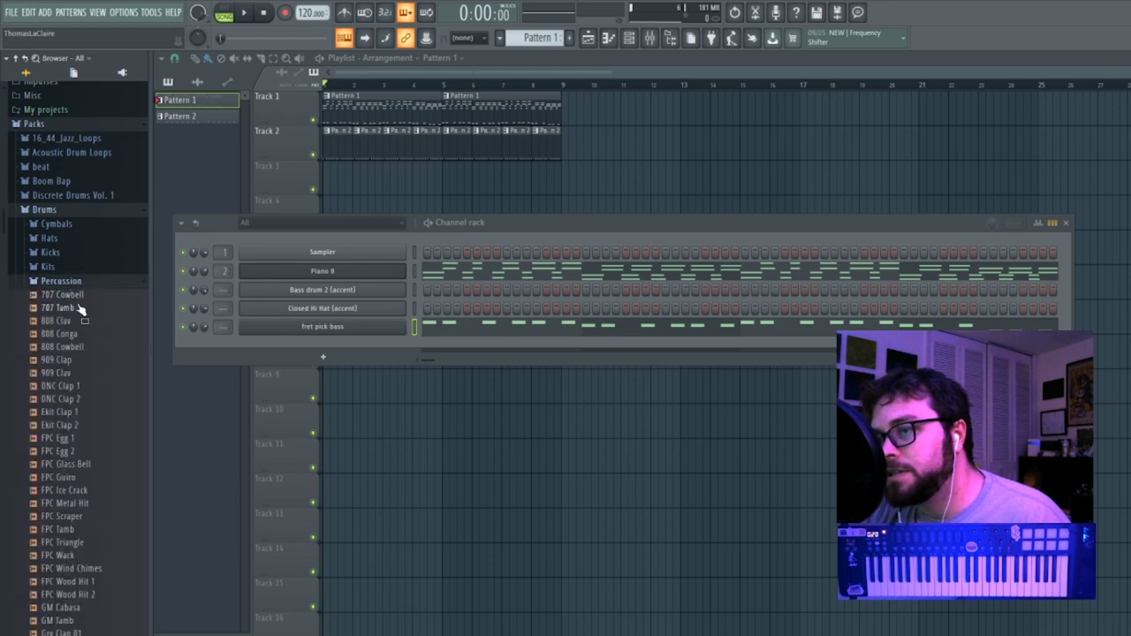
click(61, 281)
click(44, 209)
Open the Discrete Drums Vol. 1 loops and check Funk Factory's FF Perc Samples, Drum Perc Combo and Drums folders.
click(72, 195)
click(51, 210)
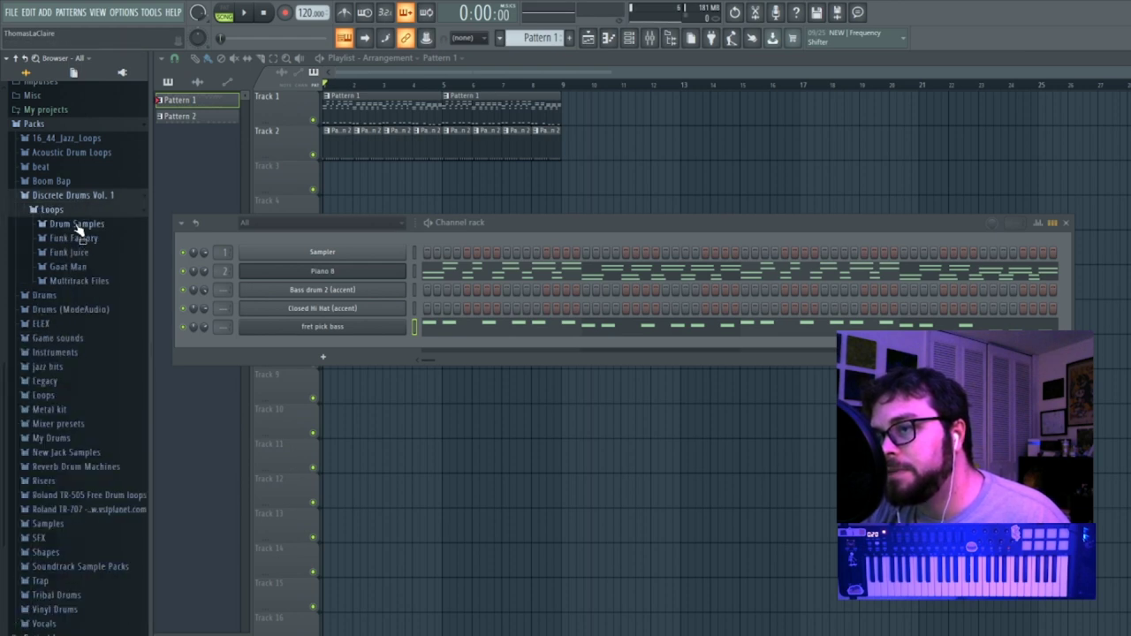
click(74, 239)
click(88, 281)
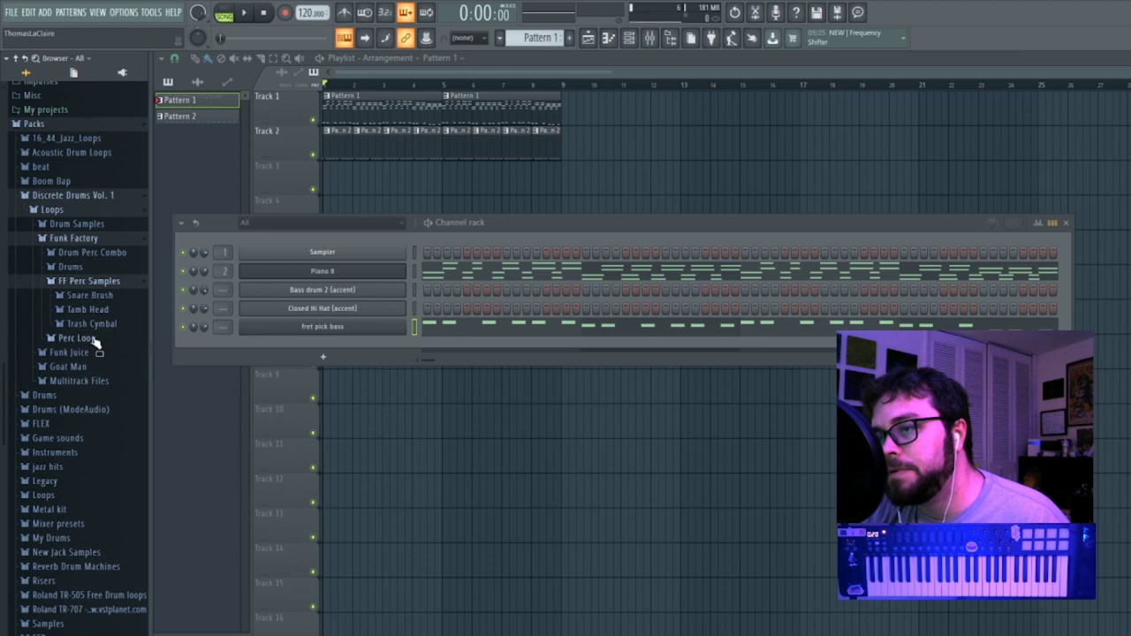
click(107, 282)
click(102, 254)
click(102, 254)
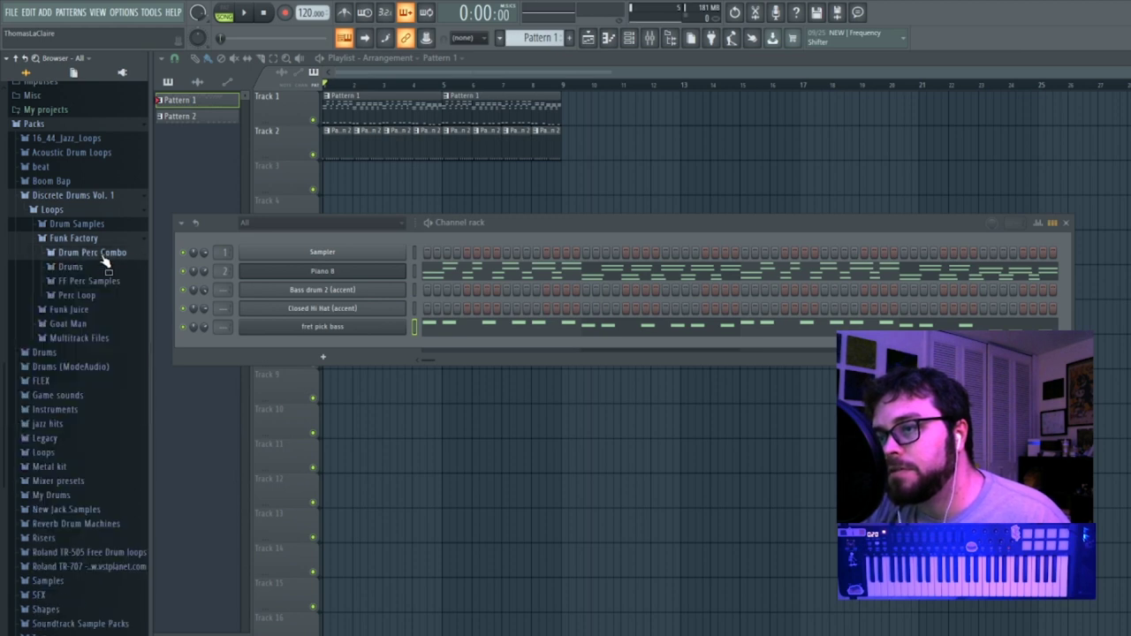
click(95, 267)
click(101, 267)
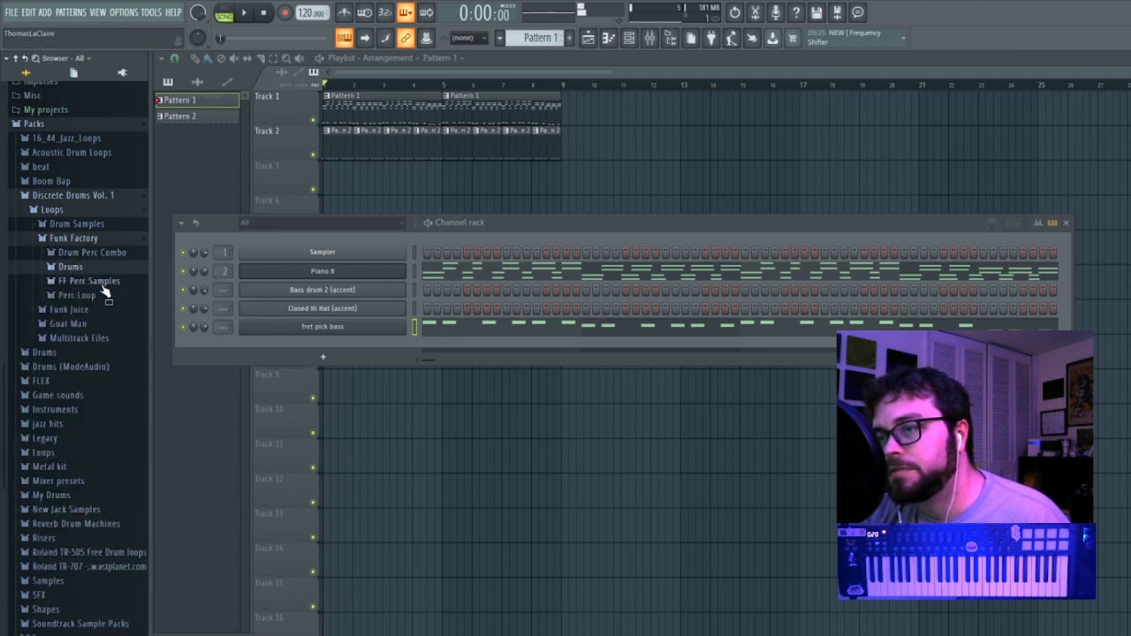
Audition the percussion loops in Funk Factory's Perc Loop folder.
click(106, 281)
click(106, 281)
click(104, 295)
click(97, 363)
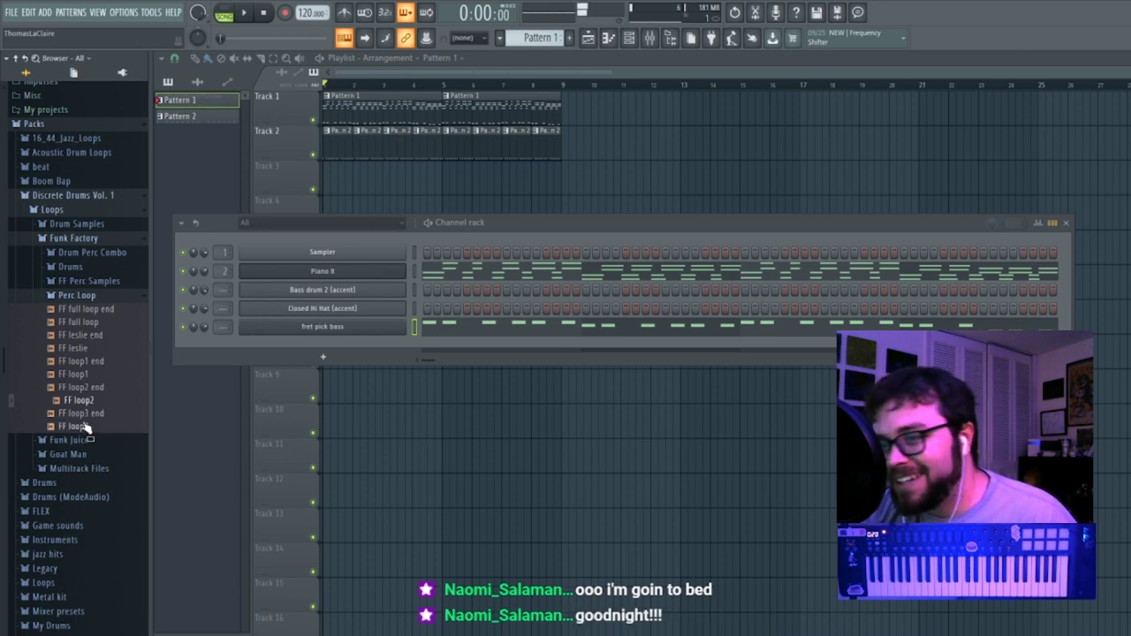
Place the FF full loop sample on Track 3 at bars 1 and 5 and play the arrangement.
click(101, 323)
drag(448, 212, 380, 178)
key(space)
click(444, 206)
drag(445, 205, 444, 171)
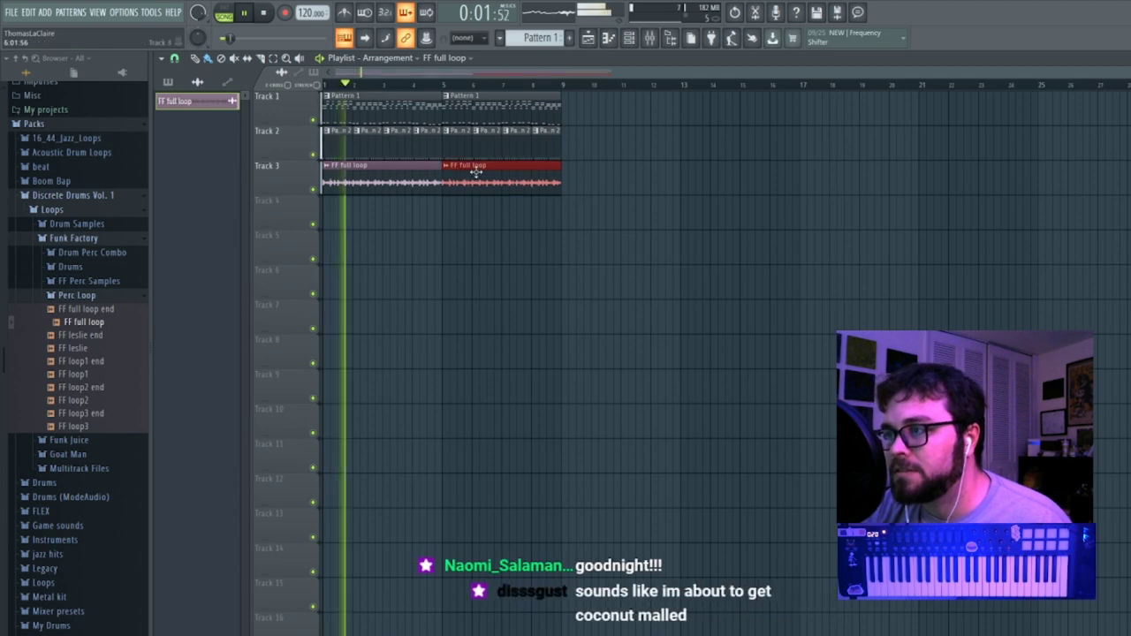
Adjust the FF full loop's time-stretching pitch and set its stretch mode to Stretch.
double_click(483, 182)
click(471, 202)
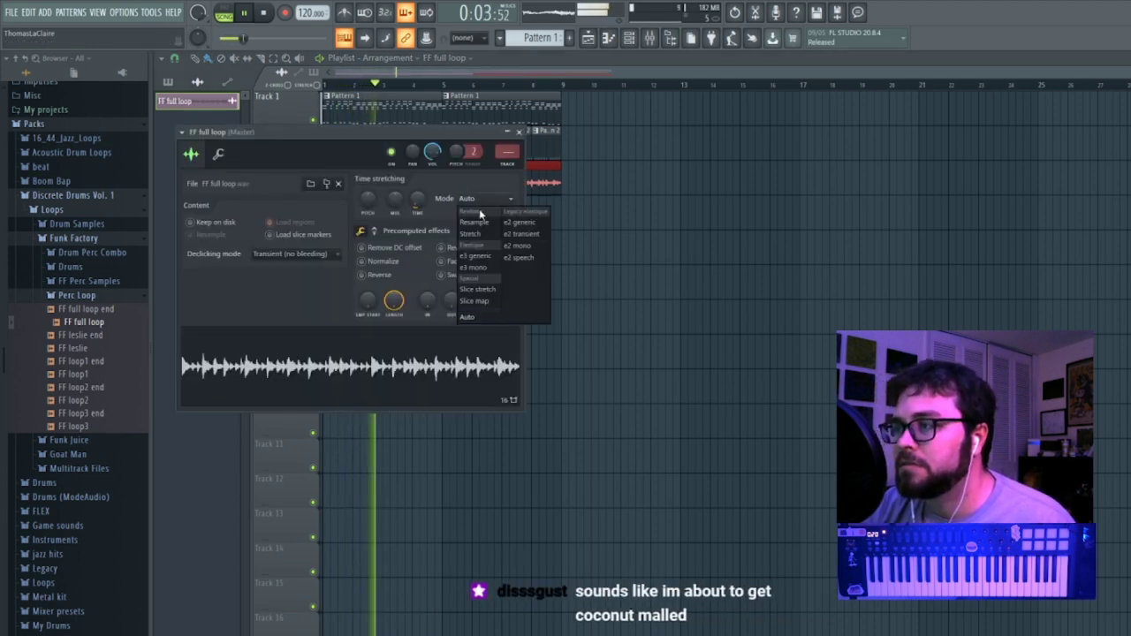
click(476, 186)
drag(367, 200, 367, 231)
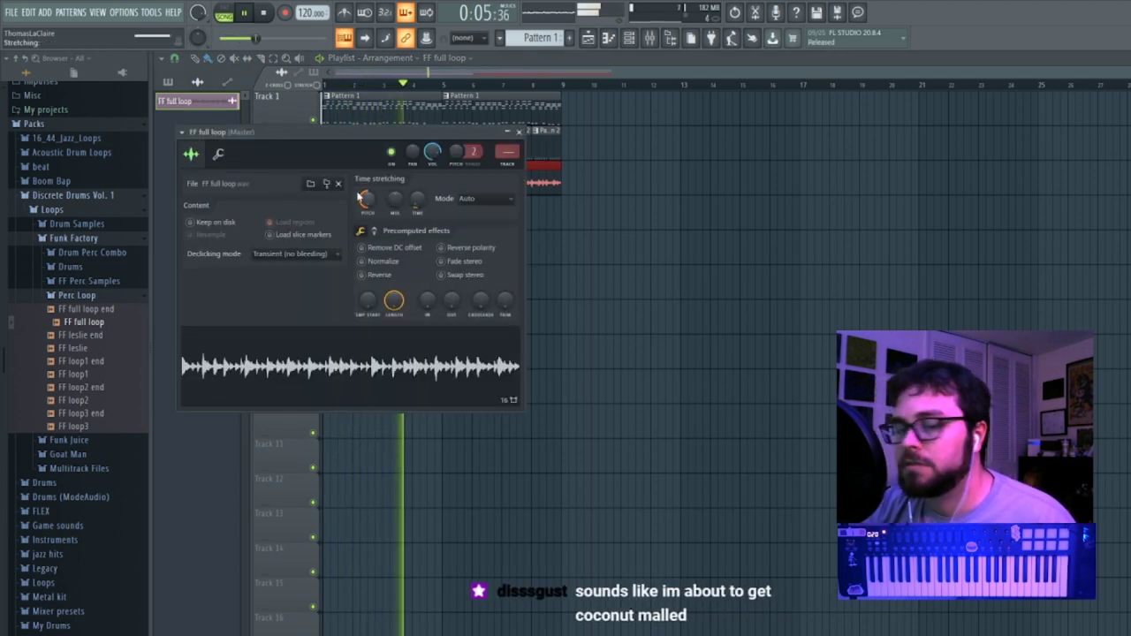
click(485, 196)
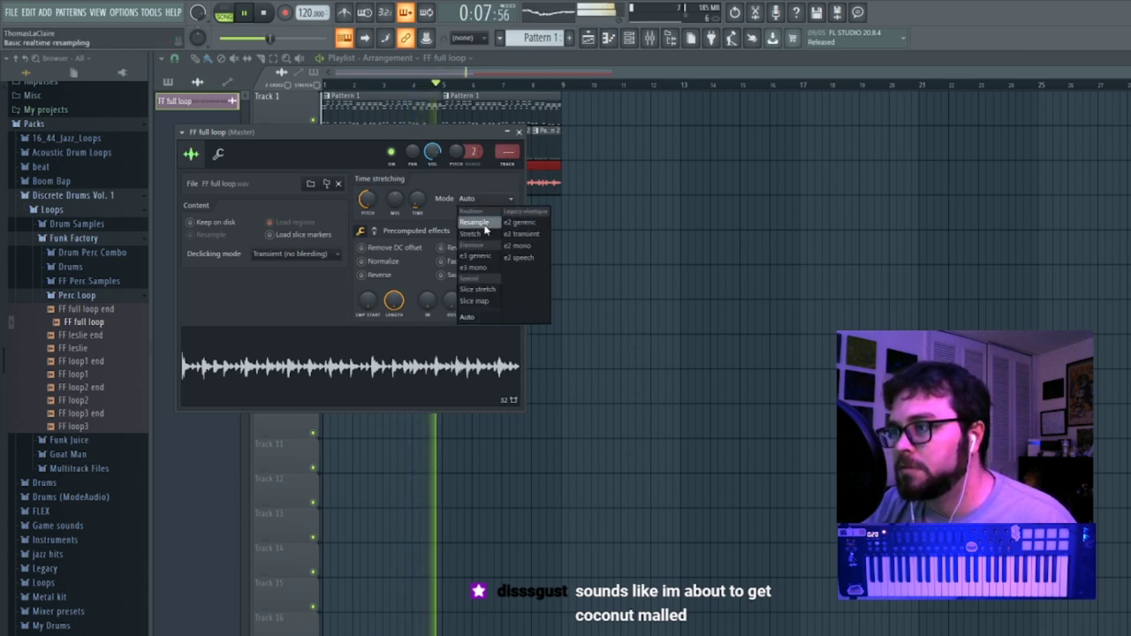
click(477, 237)
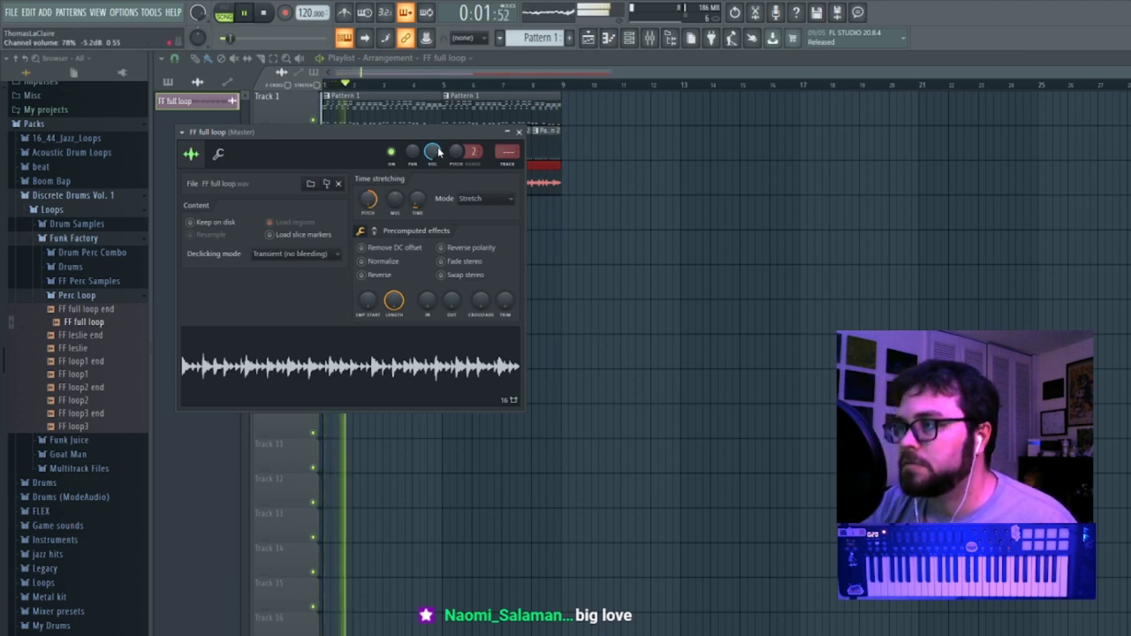
Try the FF full loop in Auto mode, set it to Resample, and close its settings.
click(482, 197)
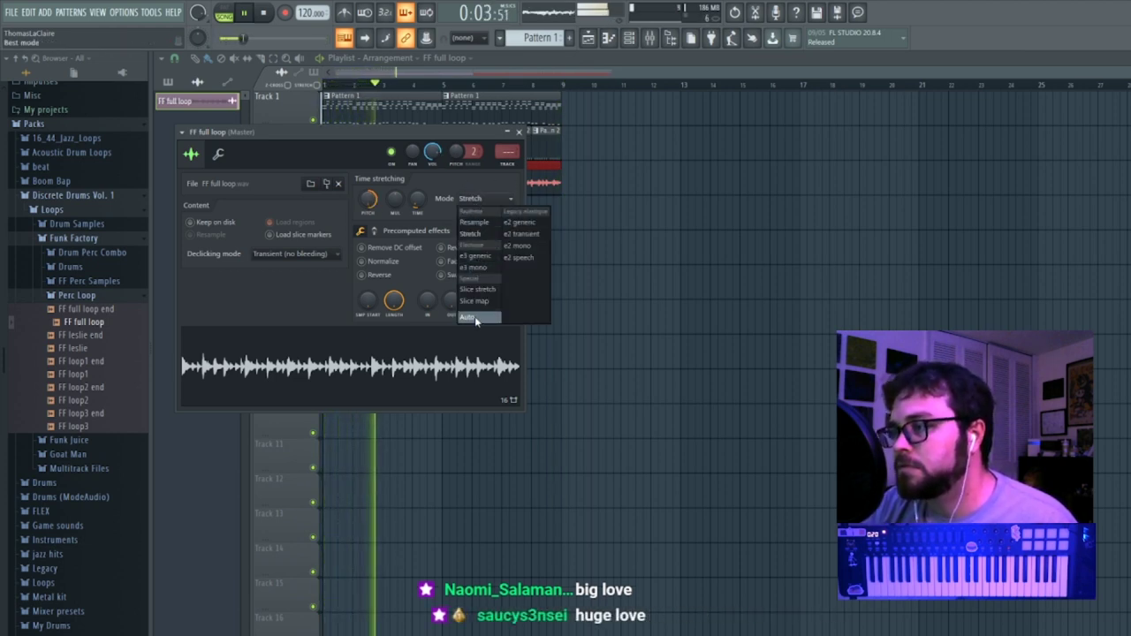
click(475, 317)
click(478, 202)
click(470, 217)
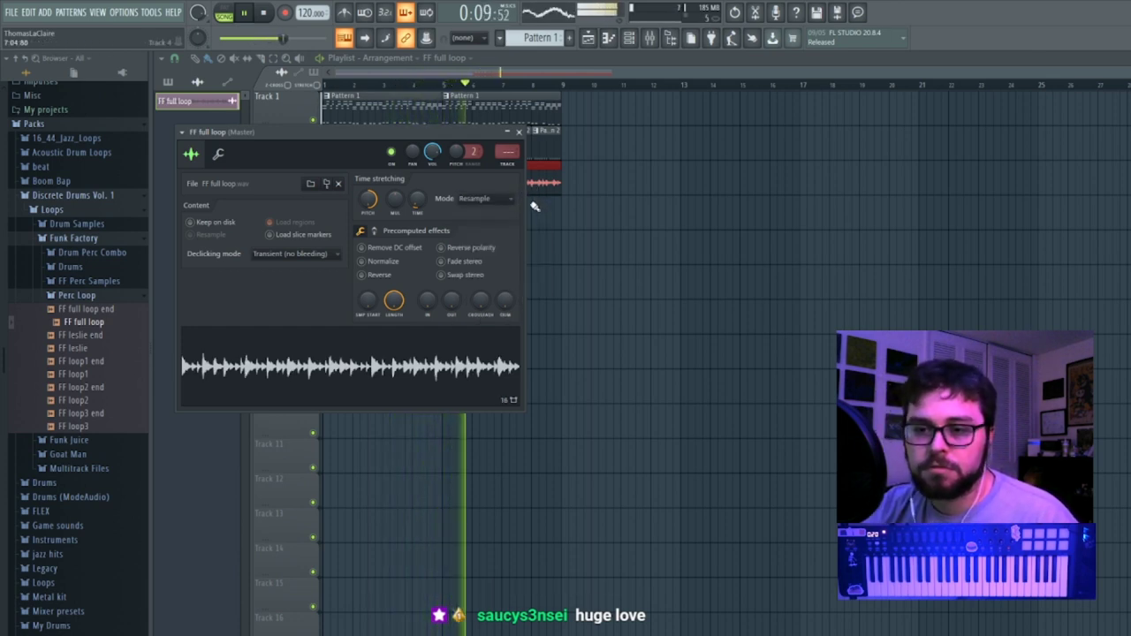
click(521, 132)
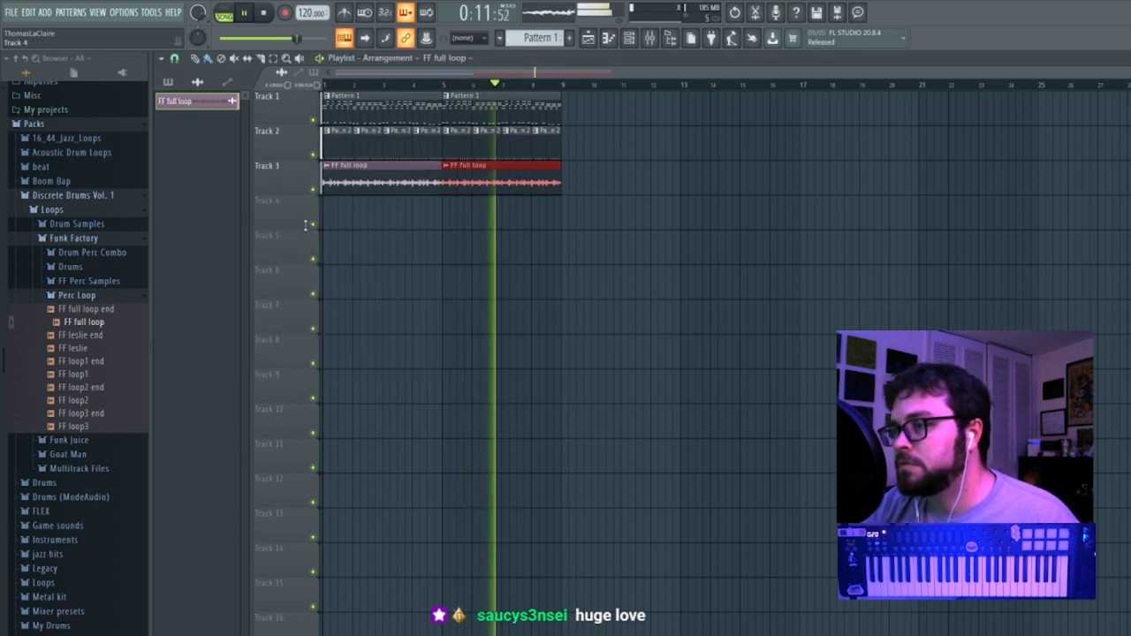
Look through Funk Factory's Drums loops and stop playback.
click(111, 296)
click(80, 268)
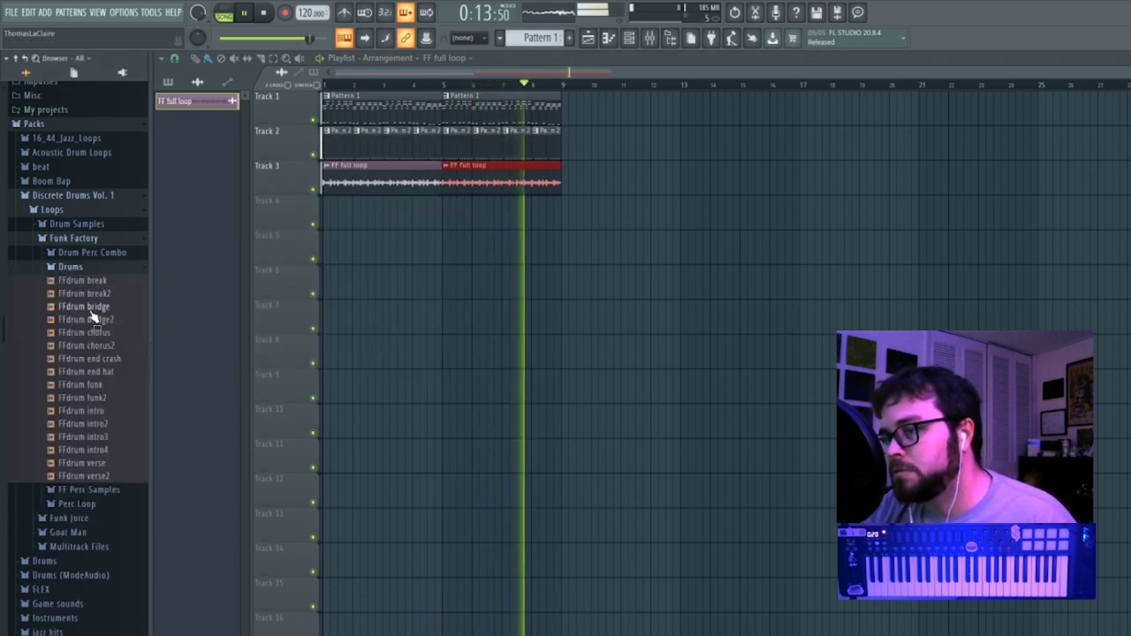
key(space)
click(103, 268)
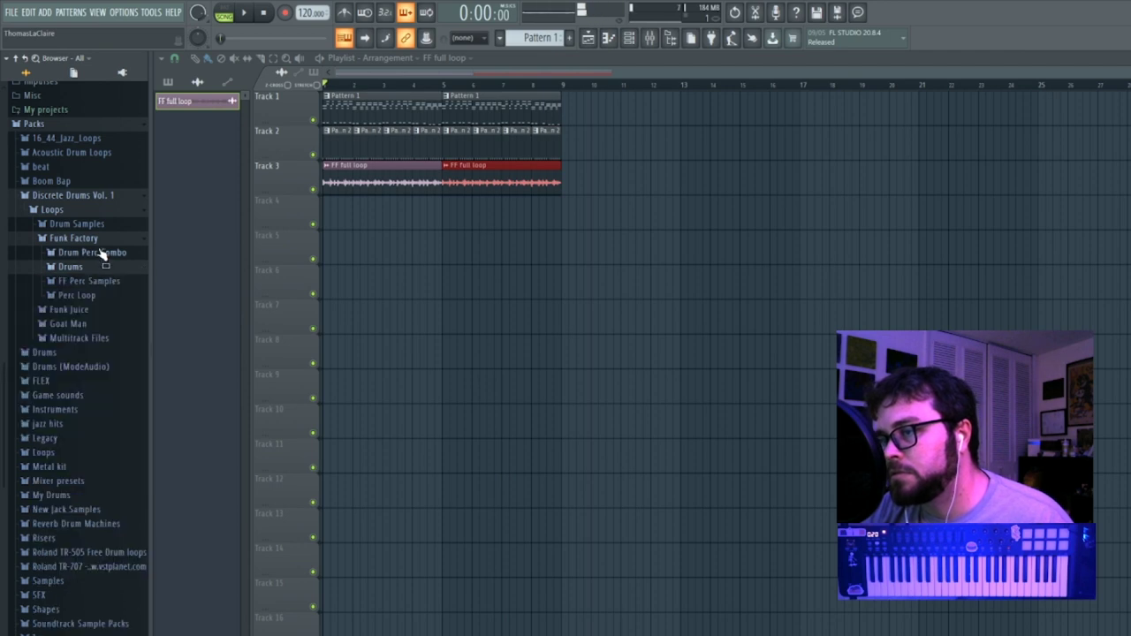
Audition the percussion loops in Funk Juice's Perc Loop folder.
click(100, 242)
click(96, 254)
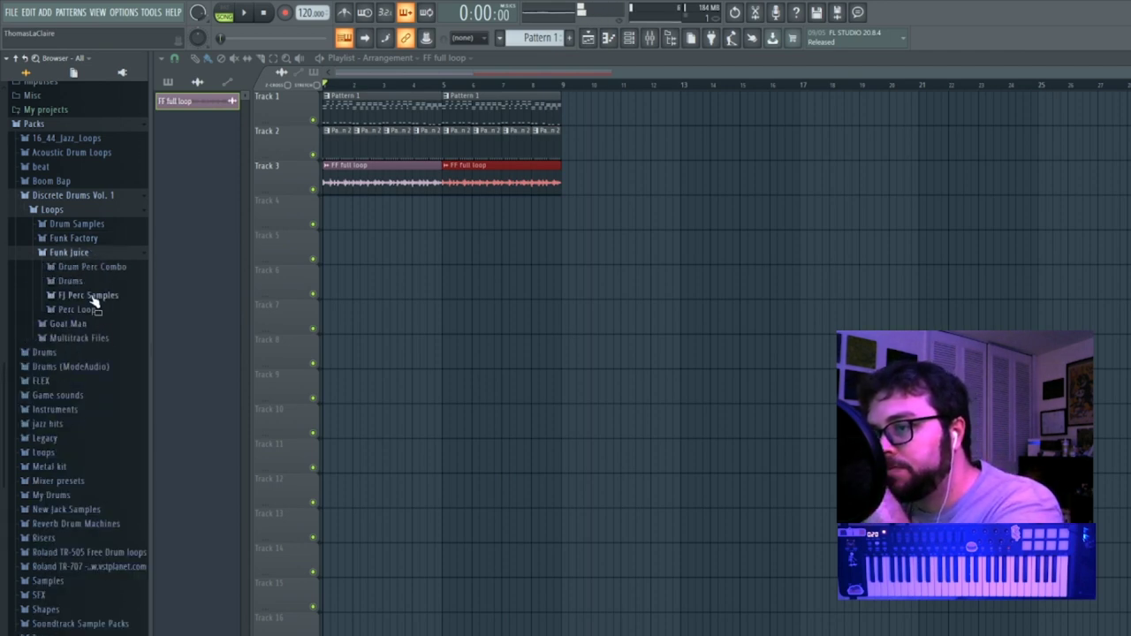
click(93, 296)
click(94, 298)
click(98, 311)
click(83, 377)
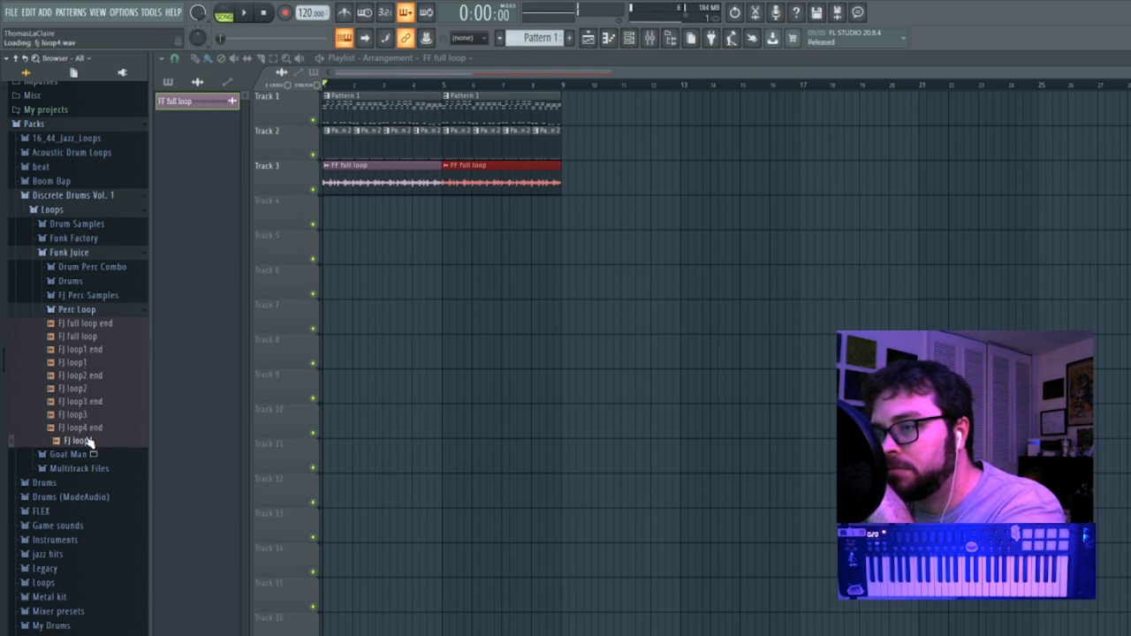
click(89, 253)
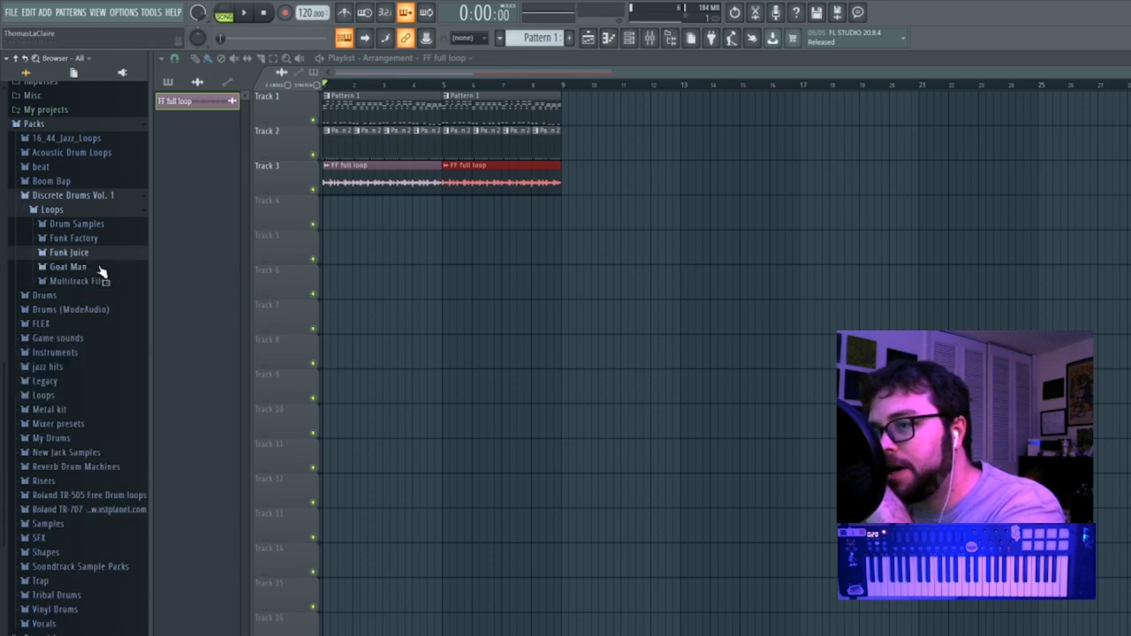
Replace both FF full loop clips on Track 3 with Goat Man's GM loop3 percussion loop, starting at bar 1.
click(97, 266)
click(84, 323)
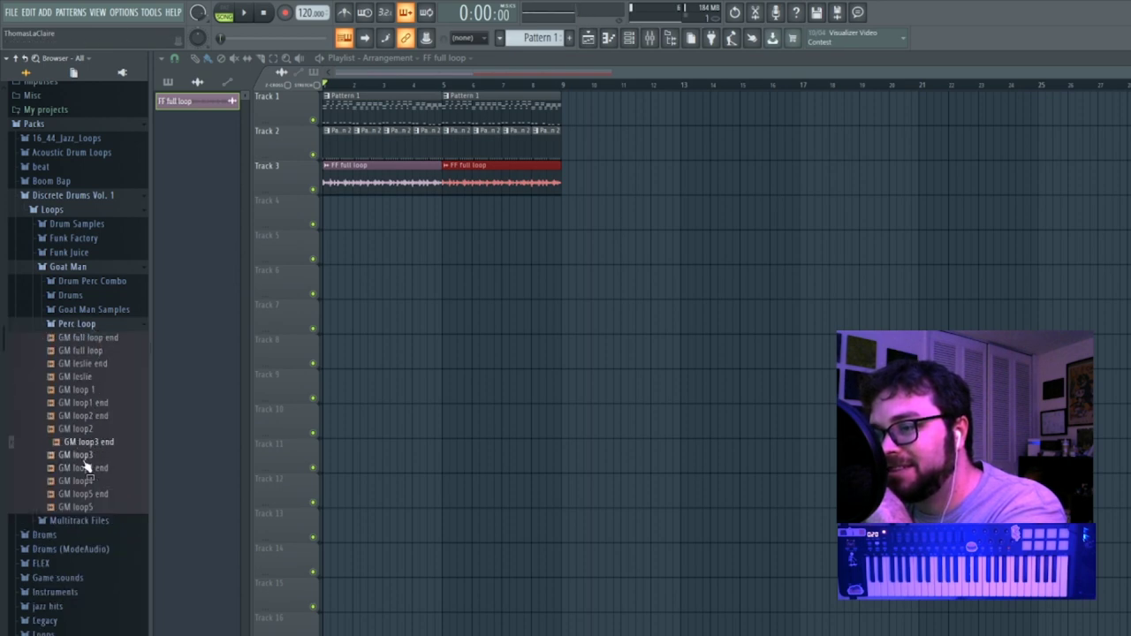
drag(170, 406, 468, 244)
drag(468, 244, 382, 210)
right_click(394, 176)
right_click(468, 181)
drag(469, 210, 470, 176)
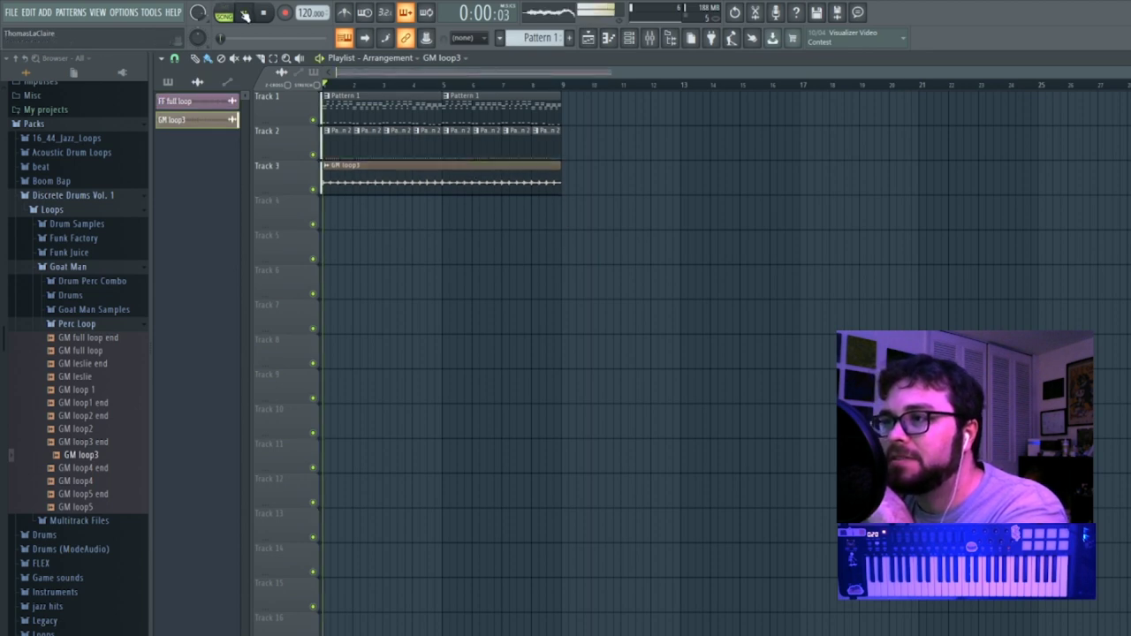
Set GM loop3's time-stretching mode to Resample and listen to it with the arrangement.
double_click(453, 174)
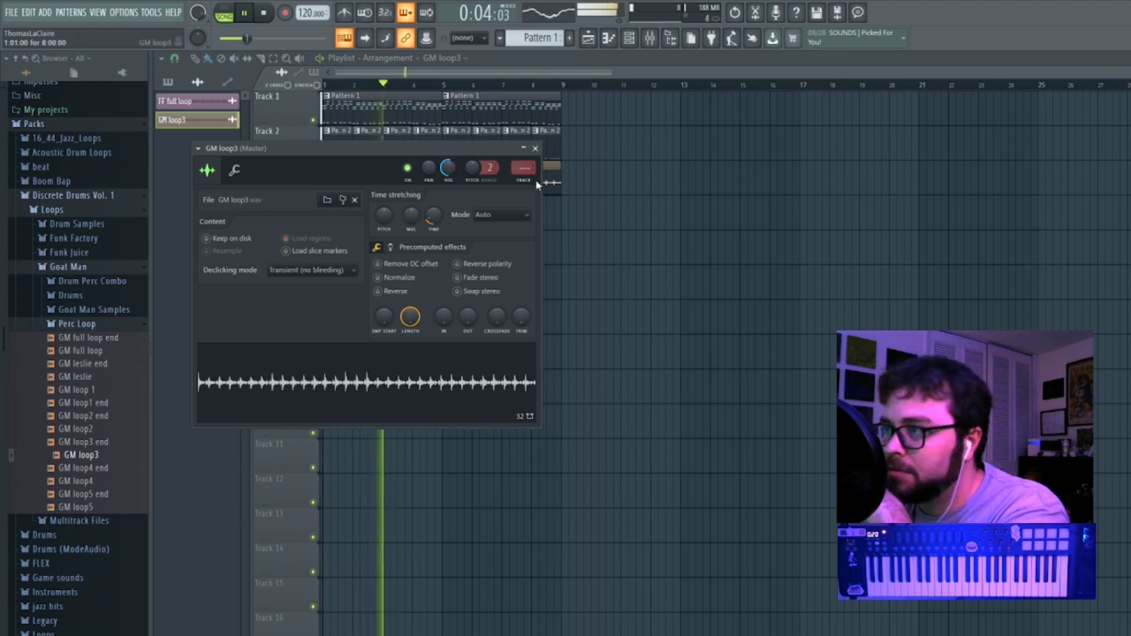
click(500, 215)
click(505, 235)
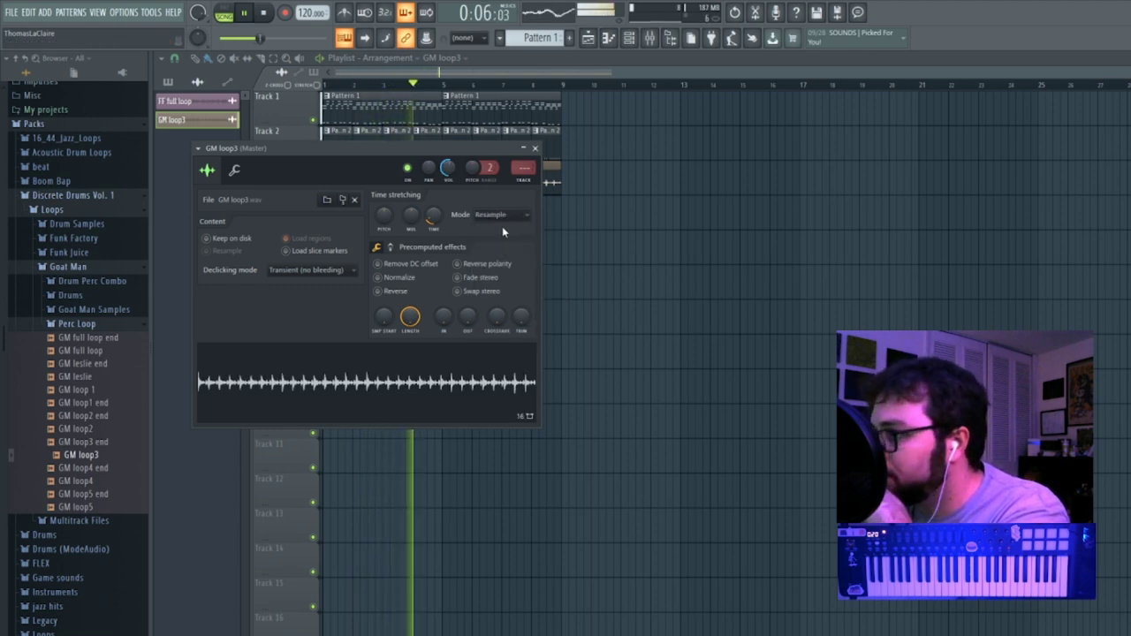
click(500, 215)
click(506, 241)
click(534, 149)
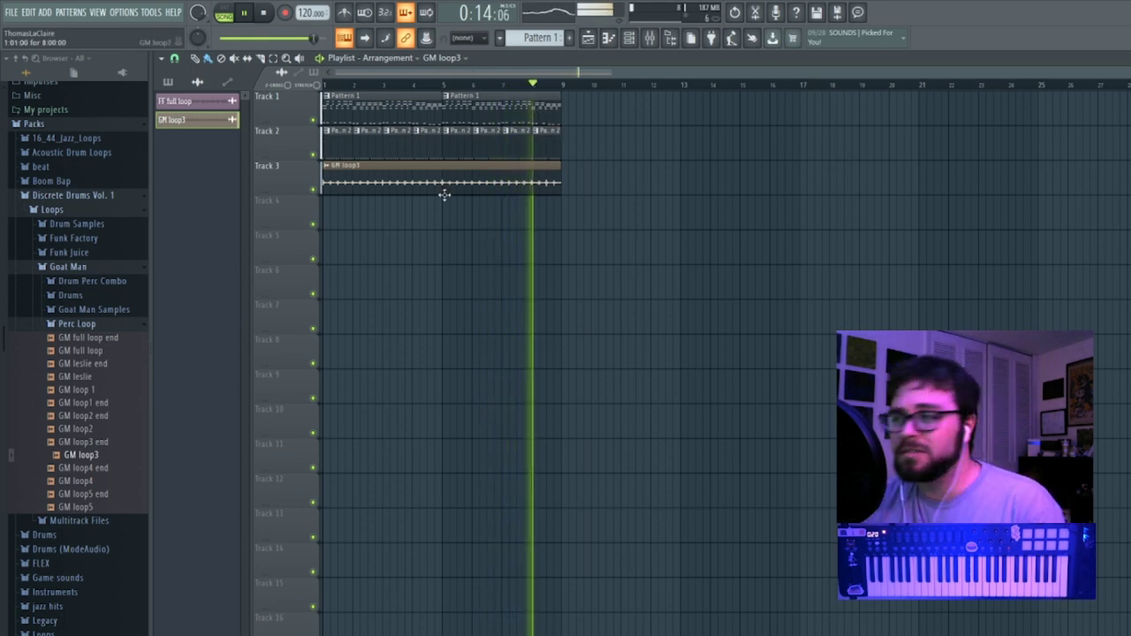
key(space)
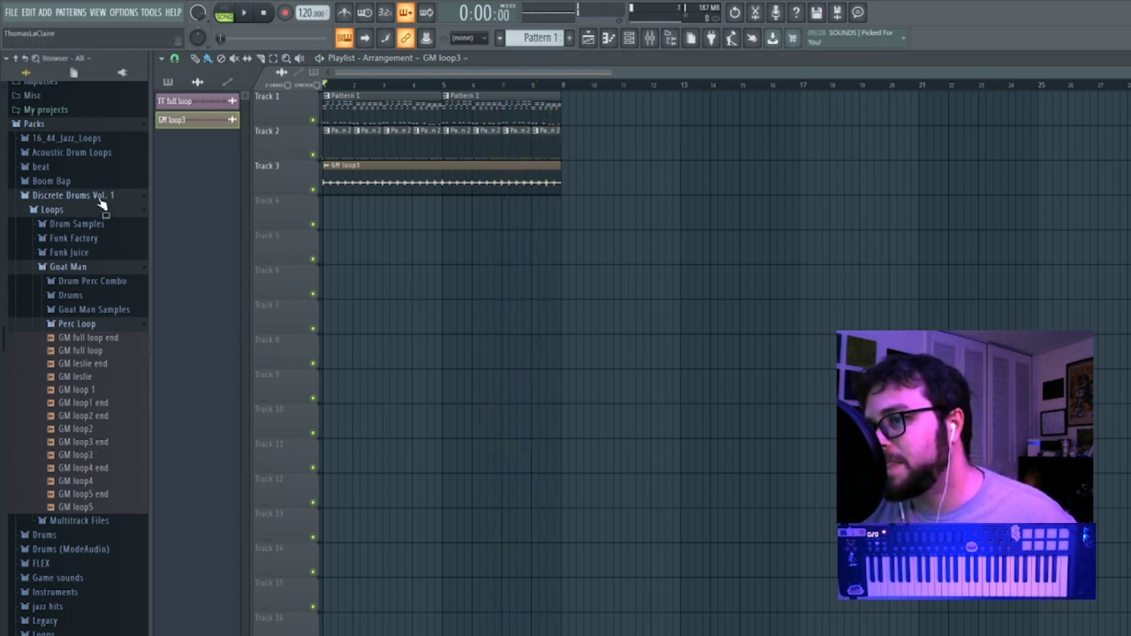
Open the M1's Digi Piano preset from the channel presets in a new channel.
click(99, 197)
click(65, 124)
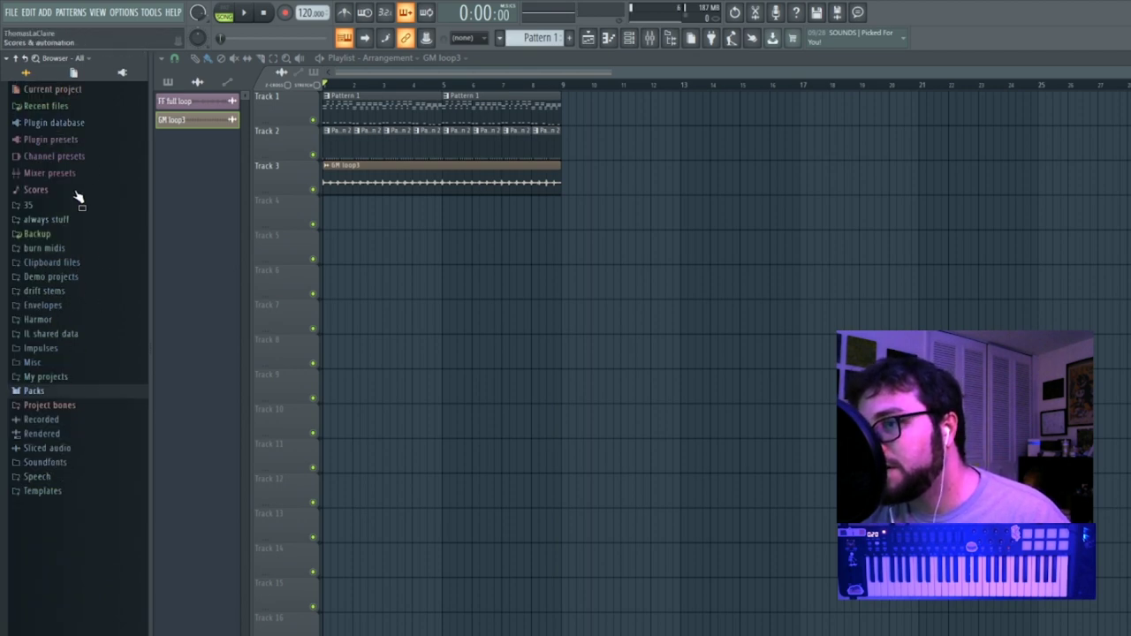
click(88, 141)
click(88, 167)
scroll(111, 371, down, 4)
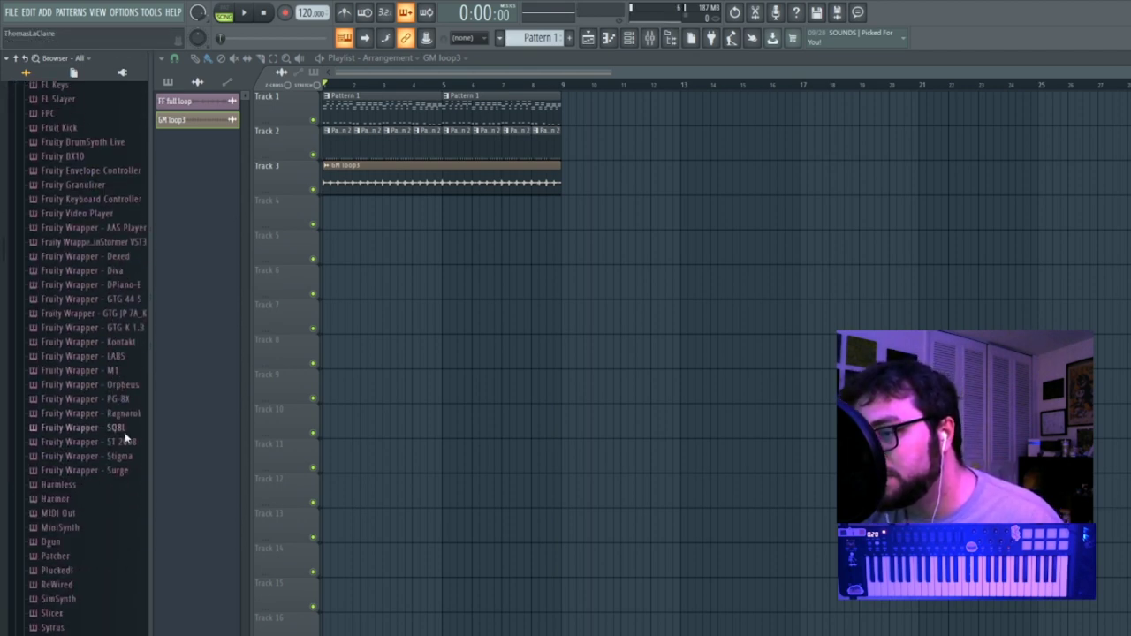
click(121, 371)
scroll(115, 429, down, 8)
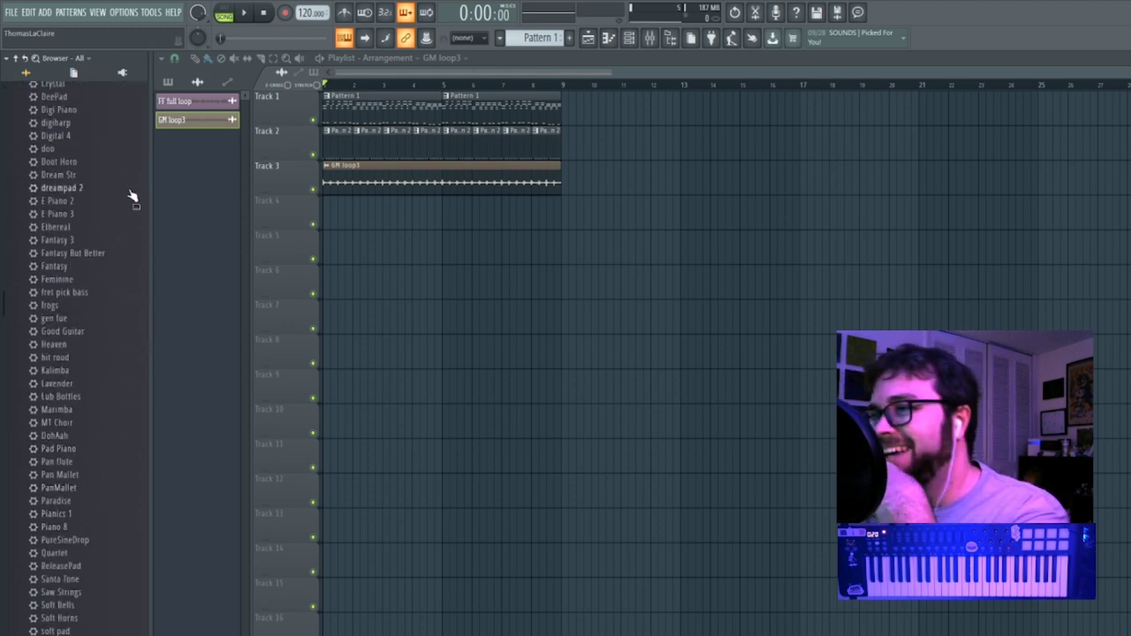
scroll(126, 248, up, 6)
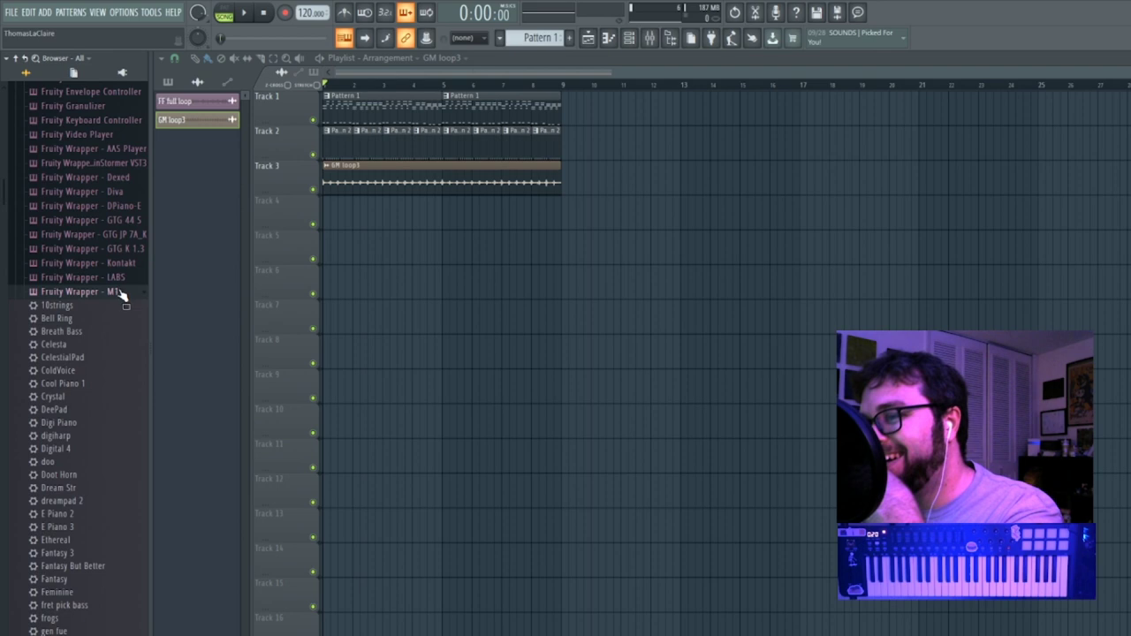
right_click(76, 427)
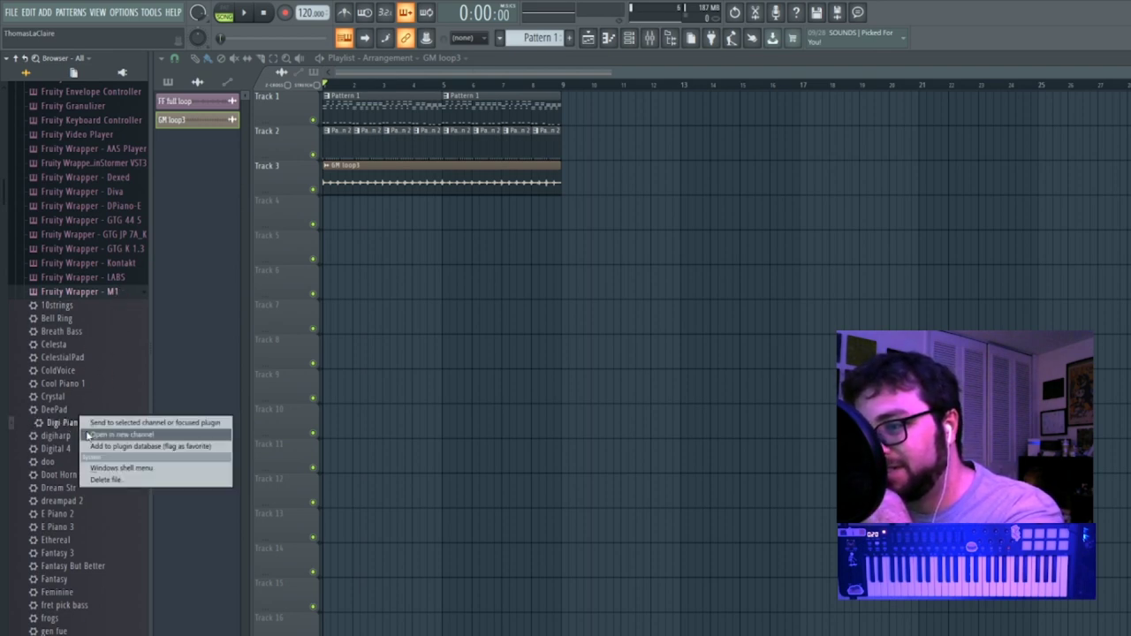
click(93, 436)
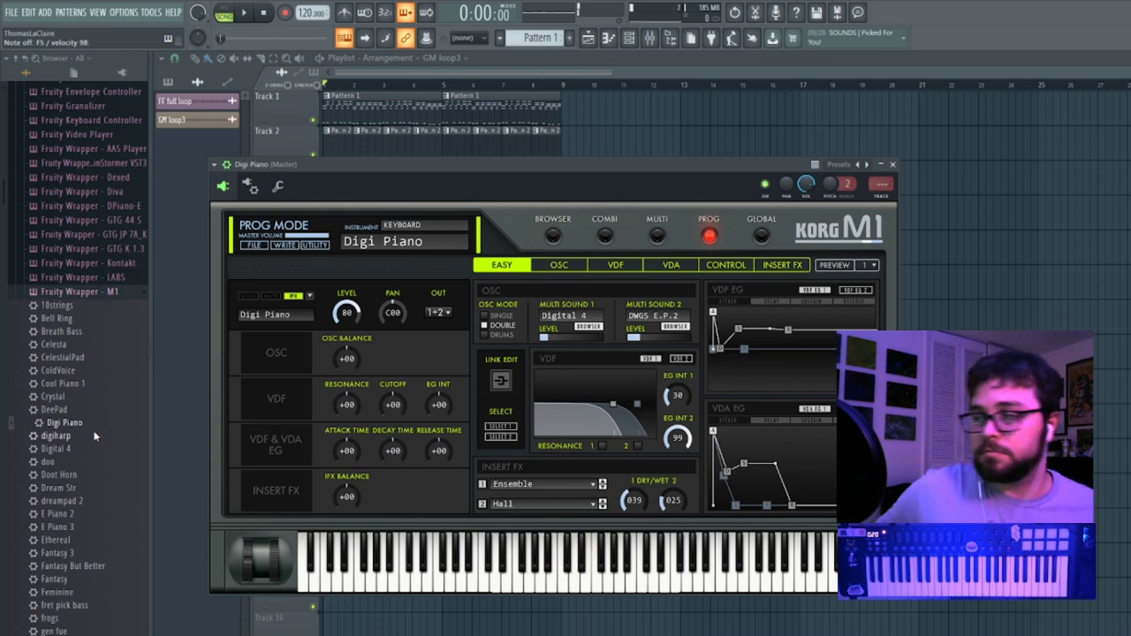
Remove the drum pattern clips from the first four bars of Track 2 and move GM loop3 to start at bar 5.
click(506, 78)
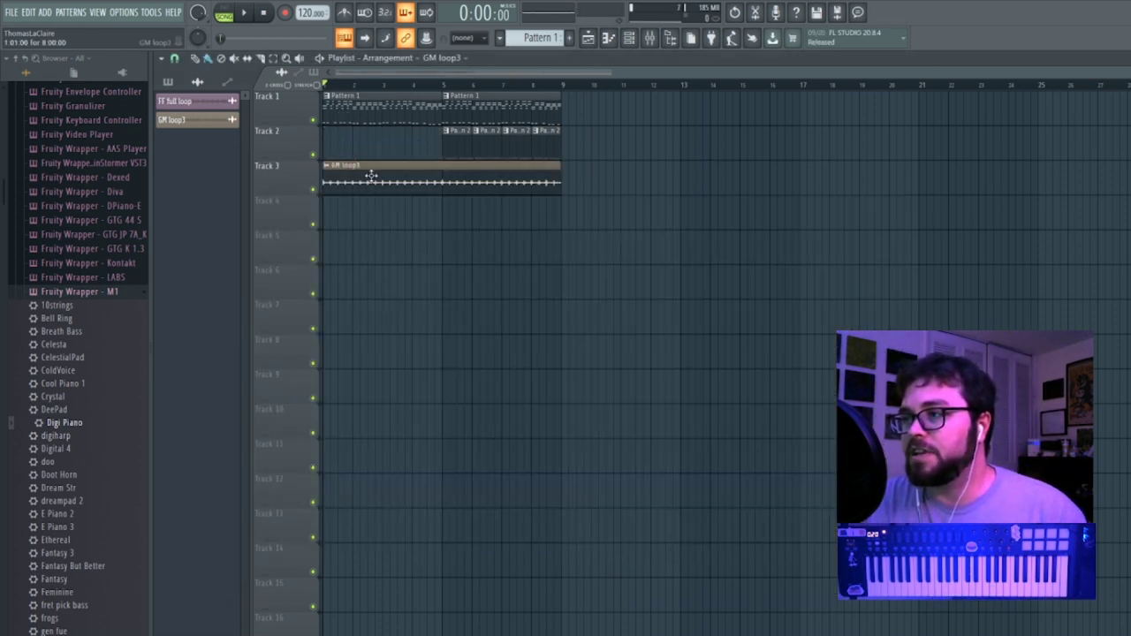
drag(371, 175, 497, 178)
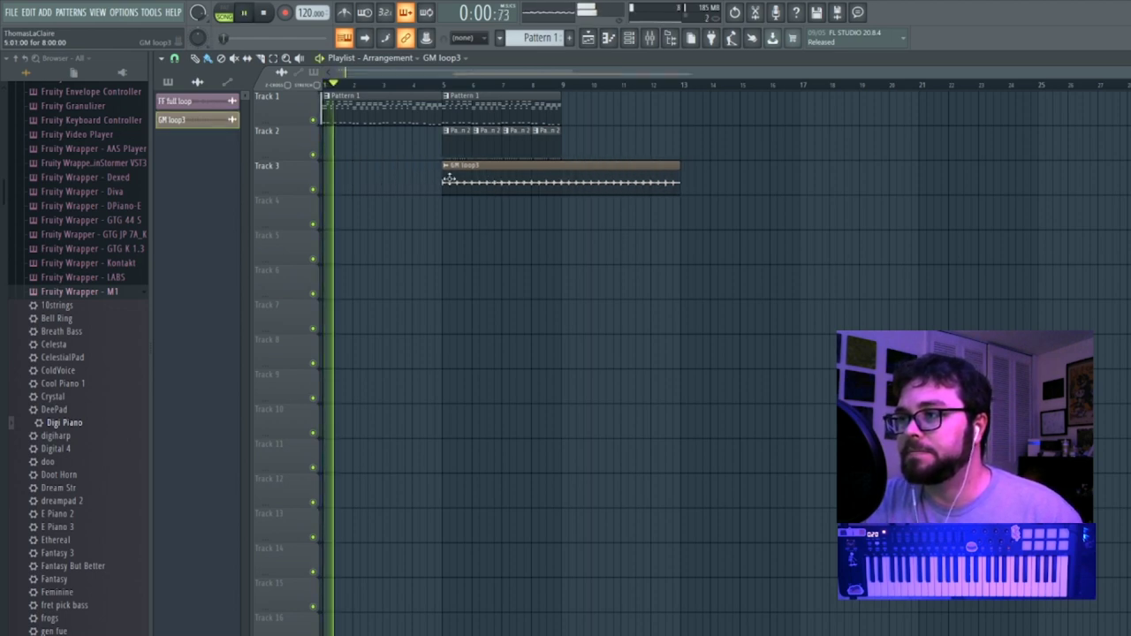
Split Pattern 1 by channel into separate Piano 8 and fret pick bass patterns.
right_click(329, 99)
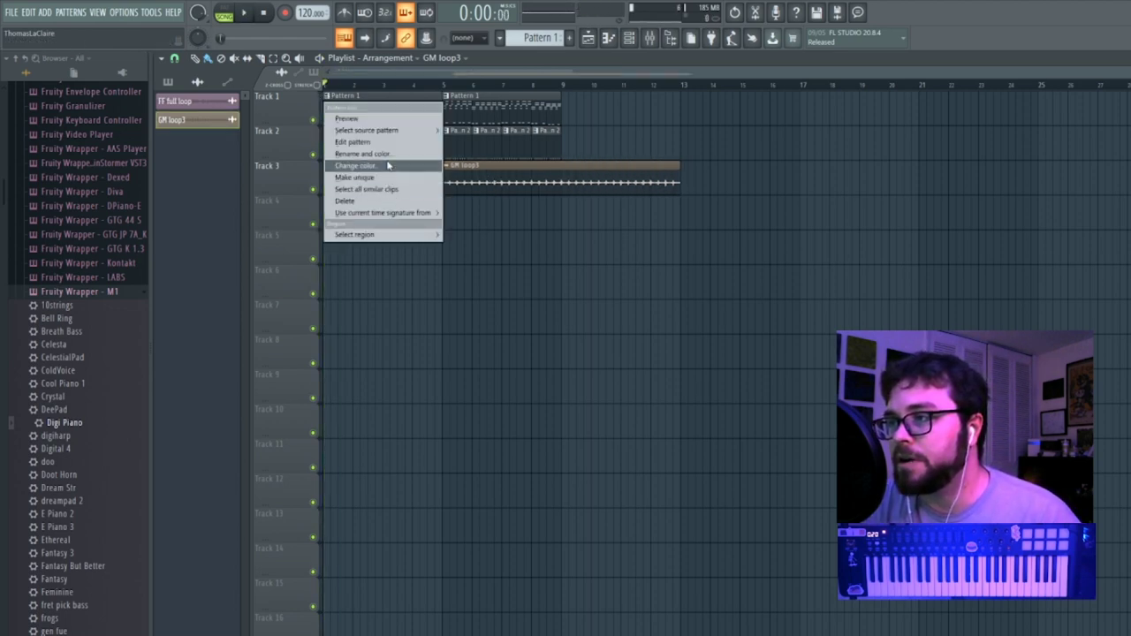
click(170, 83)
right_click(201, 99)
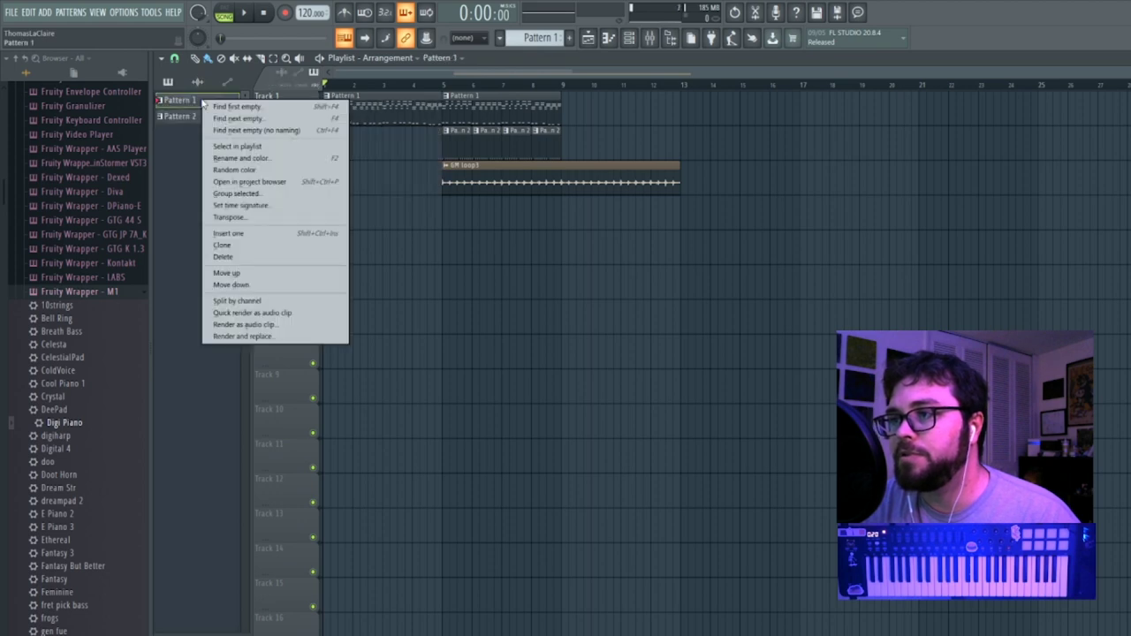
click(240, 300)
Place Piano 8 on Track 1 at bars 1 and 5 and fret pick bass on Track 4 only at bar 5, and play the intro.
drag(369, 169, 368, 99)
drag(473, 101, 473, 243)
mouse_move(475, 106)
mouse_down()
mouse_move(475, 210)
mouse_move(457, 99)
mouse_up()
key(space)
right_click(397, 213)
click(700, 283)
right_click(720, 287)
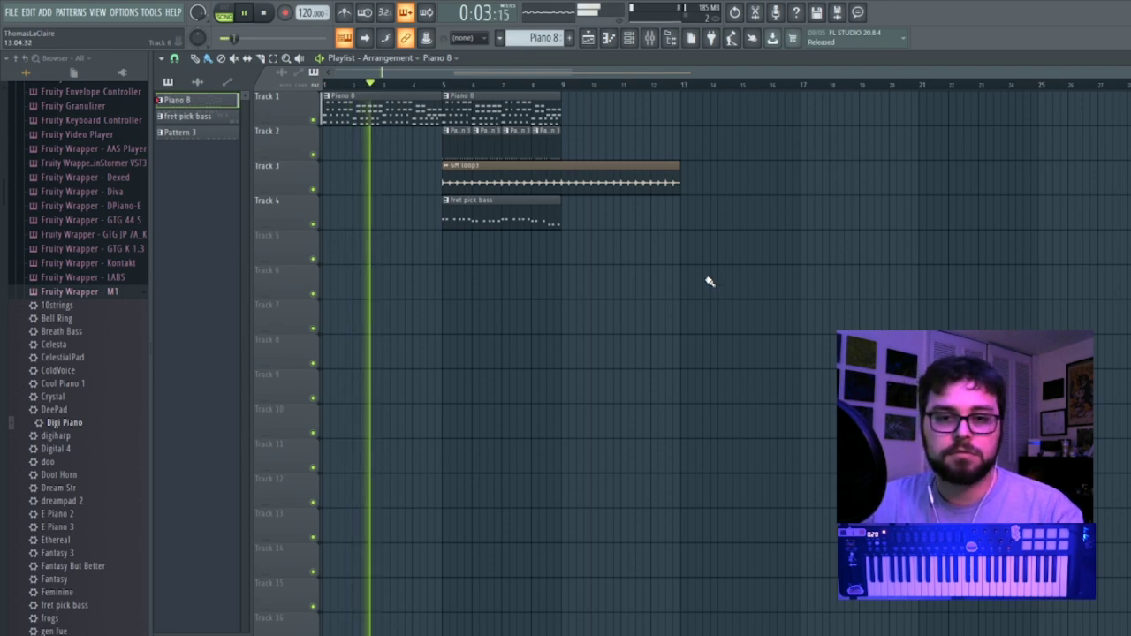
key(space)
Shift the second Piano 8, GM loop3 and fret pick bass clips to start at bar 6, leaving bar 5 without drums.
key(F6)
key(F6)
drag(511, 112, 540, 106)
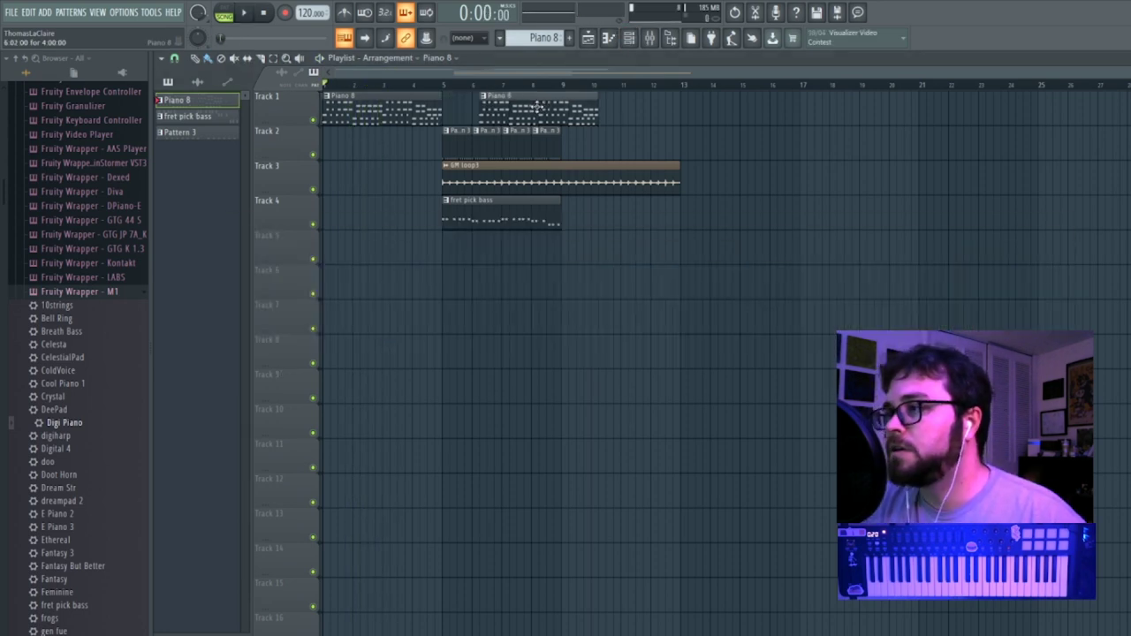
drag(465, 188, 527, 219)
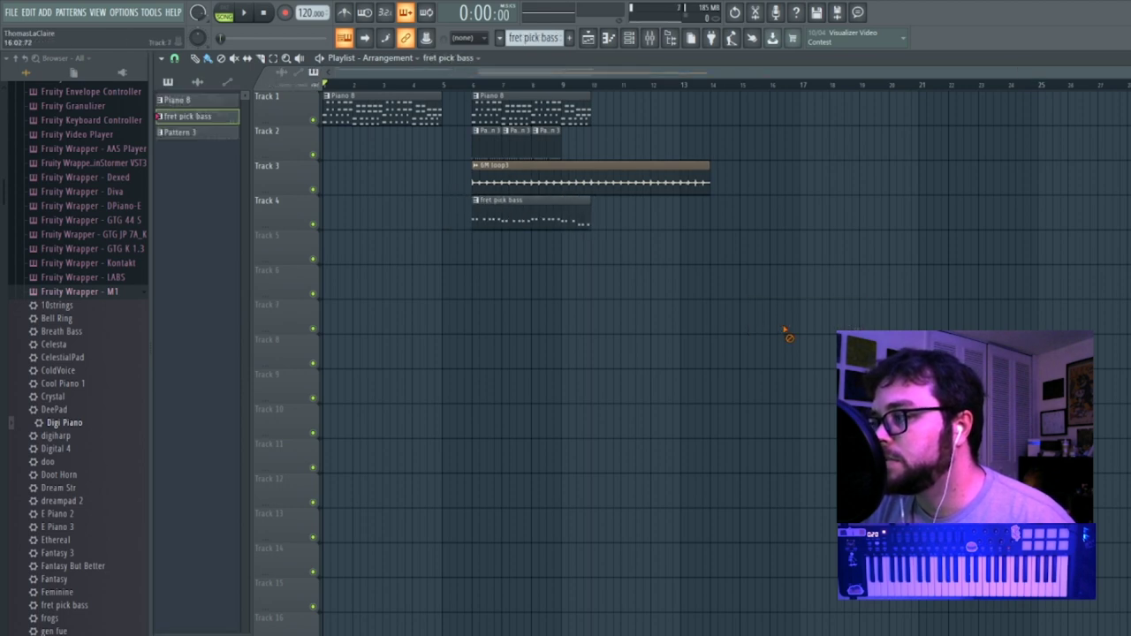
Add Fruity Reeverb 2 to slot 4 of the Piano 8 mixer track and listen to it.
click(650, 40)
click(495, 340)
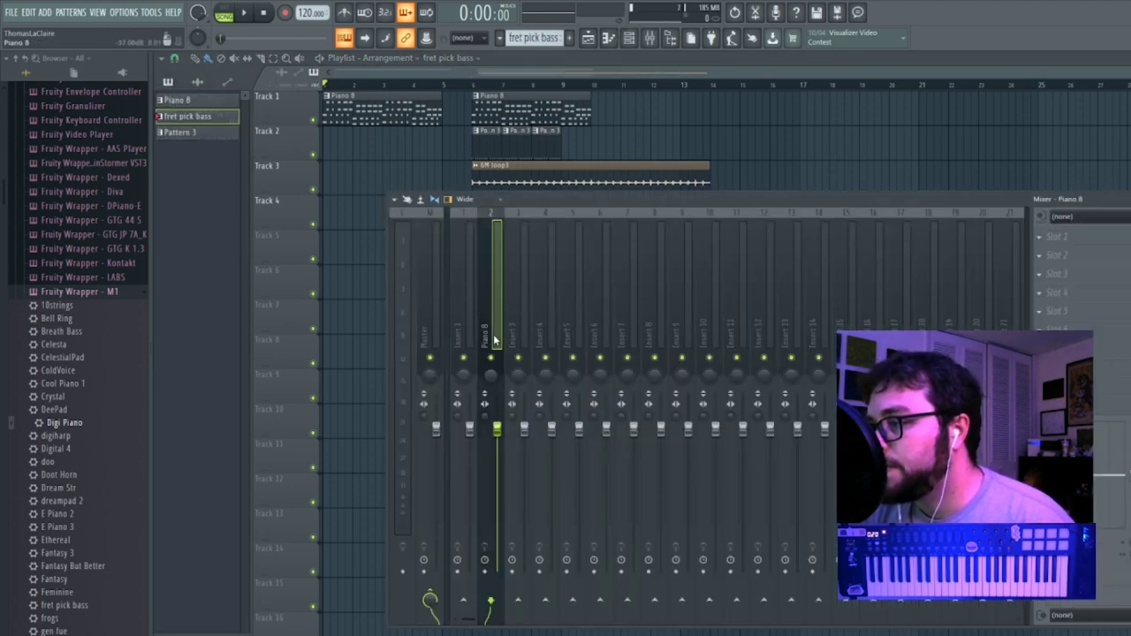
click(1052, 301)
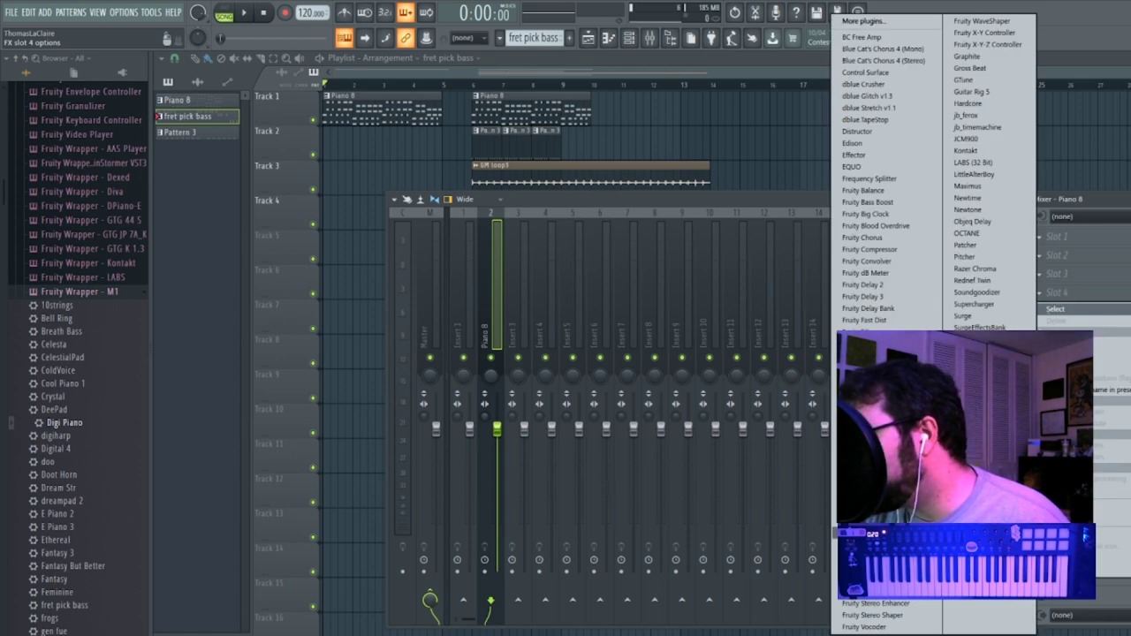
click(870, 532)
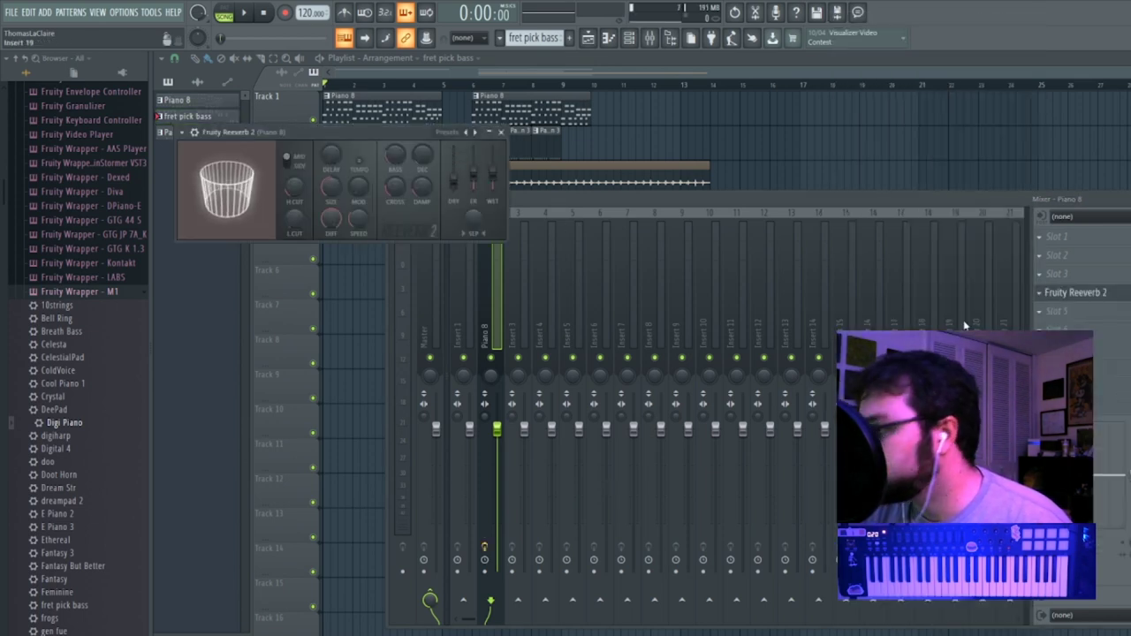
key(space)
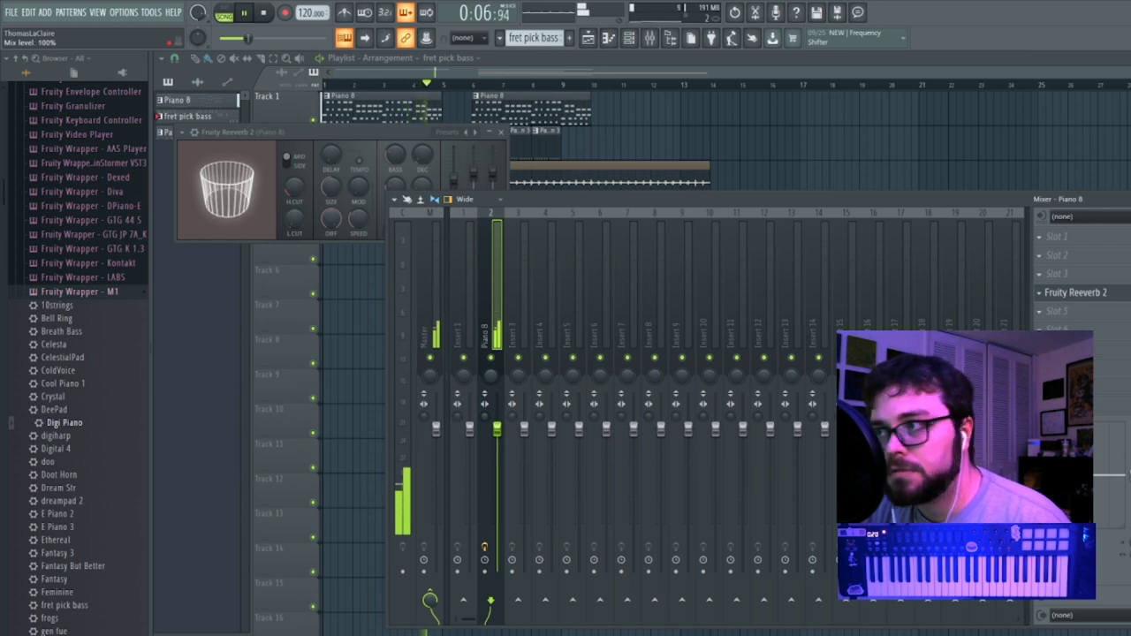
key(space)
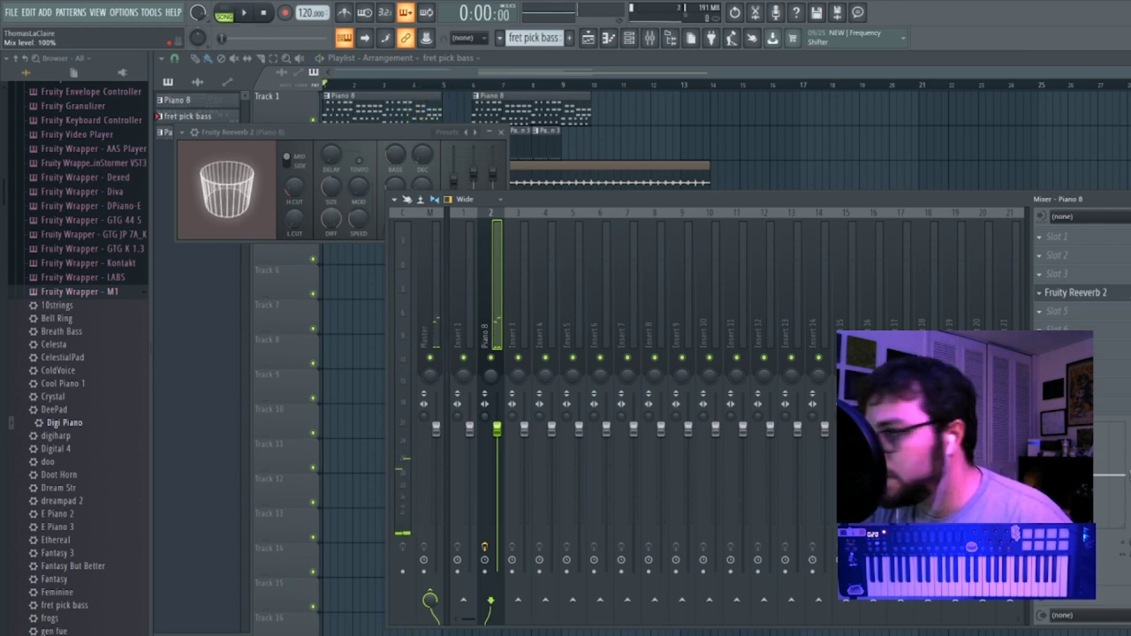
Clear the effects from the Piano 8 mixer track.
click(1050, 280)
mouse_move(1056, 290)
click(896, 300)
click(1045, 275)
click(1051, 303)
click(671, 367)
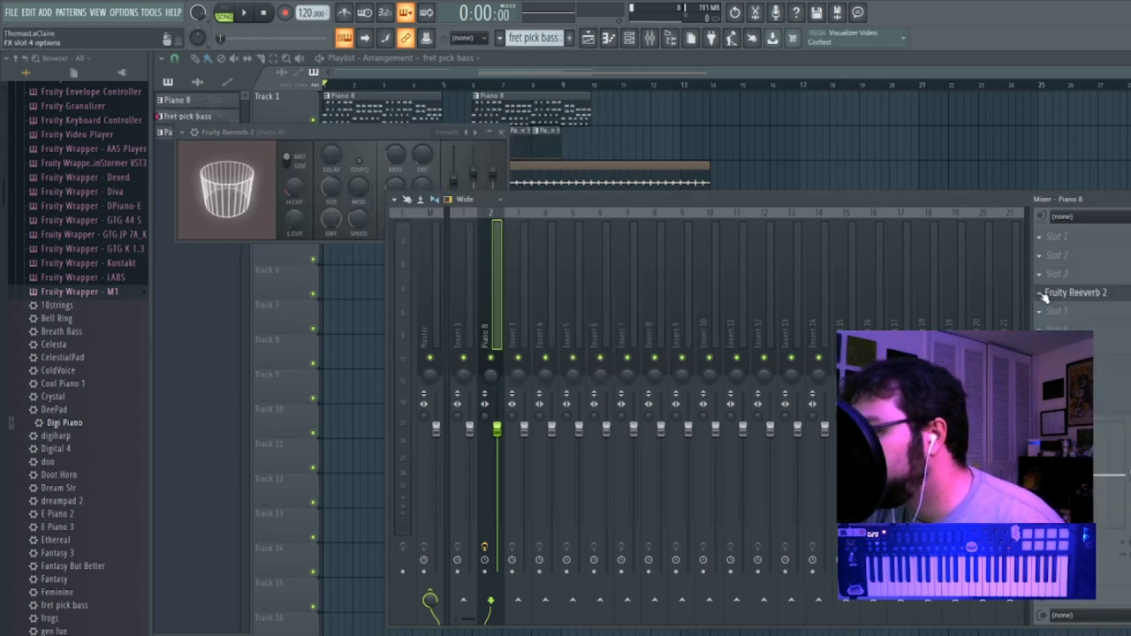
click(1041, 292)
click(1057, 321)
click(662, 369)
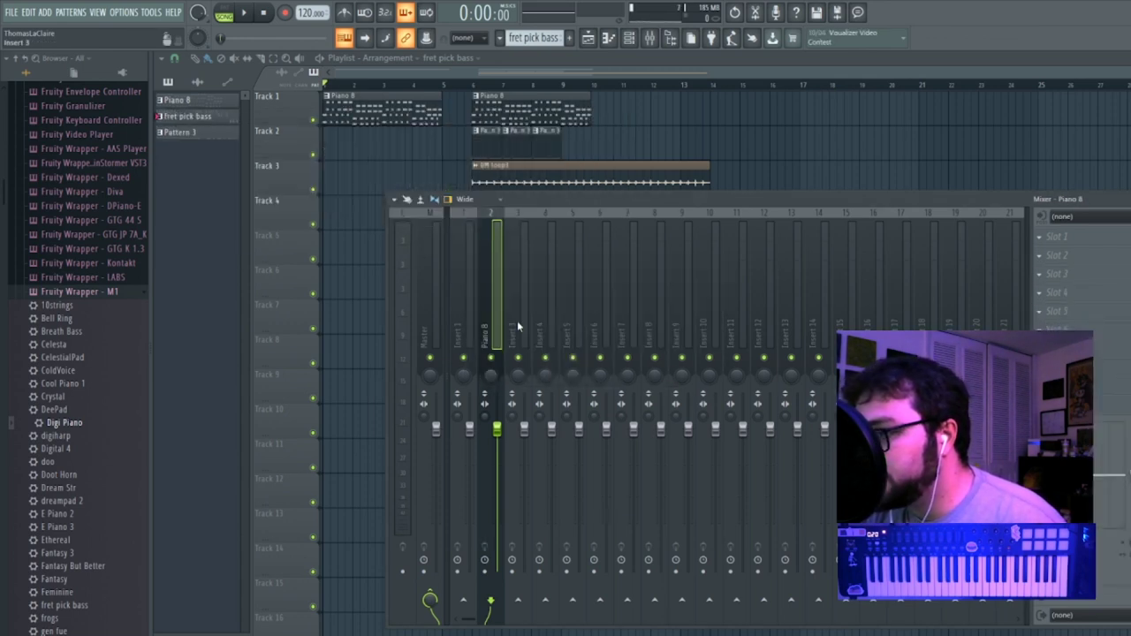
Load Fruity Reeverb 2 in slot 4 and Fruity Delay 3 in slot 3 of the Insert 3 mixer track.
click(512, 327)
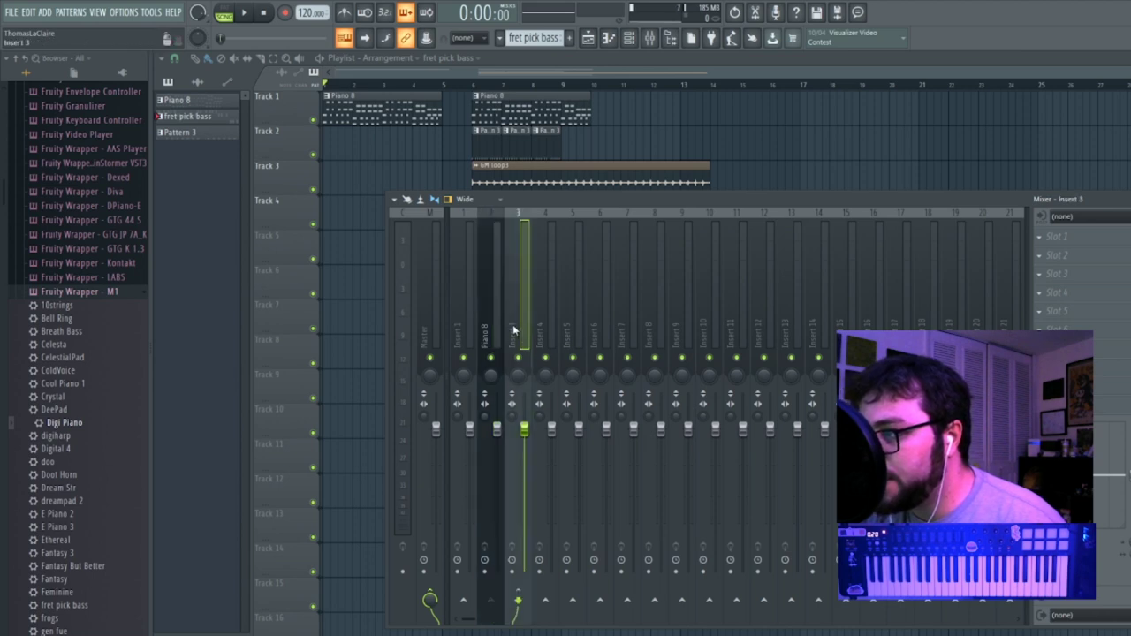
click(1060, 293)
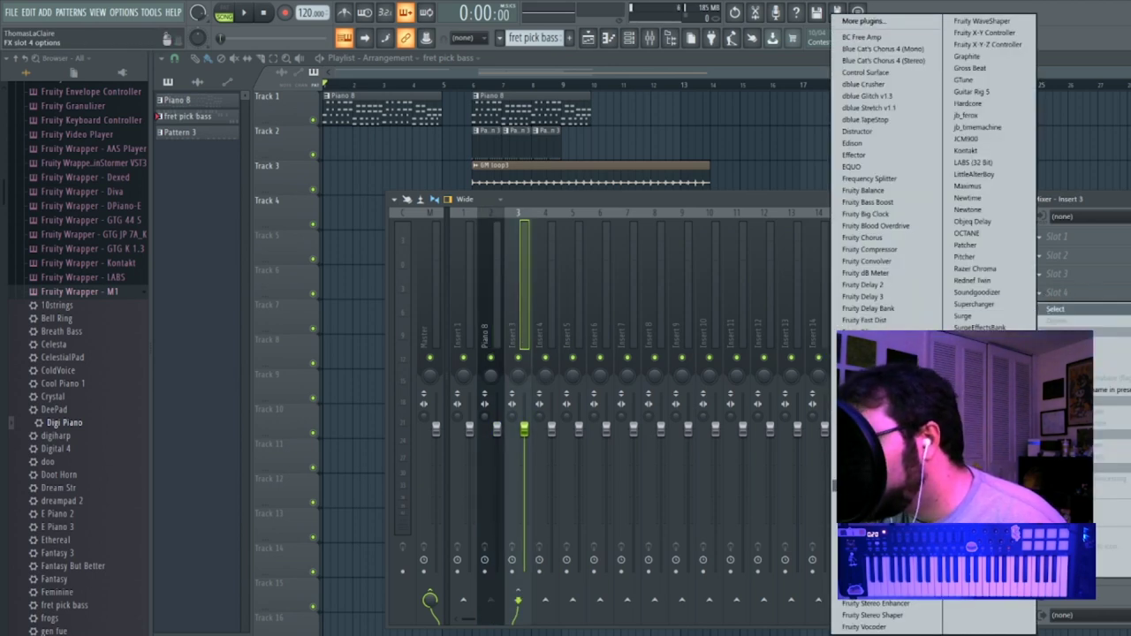
click(834, 541)
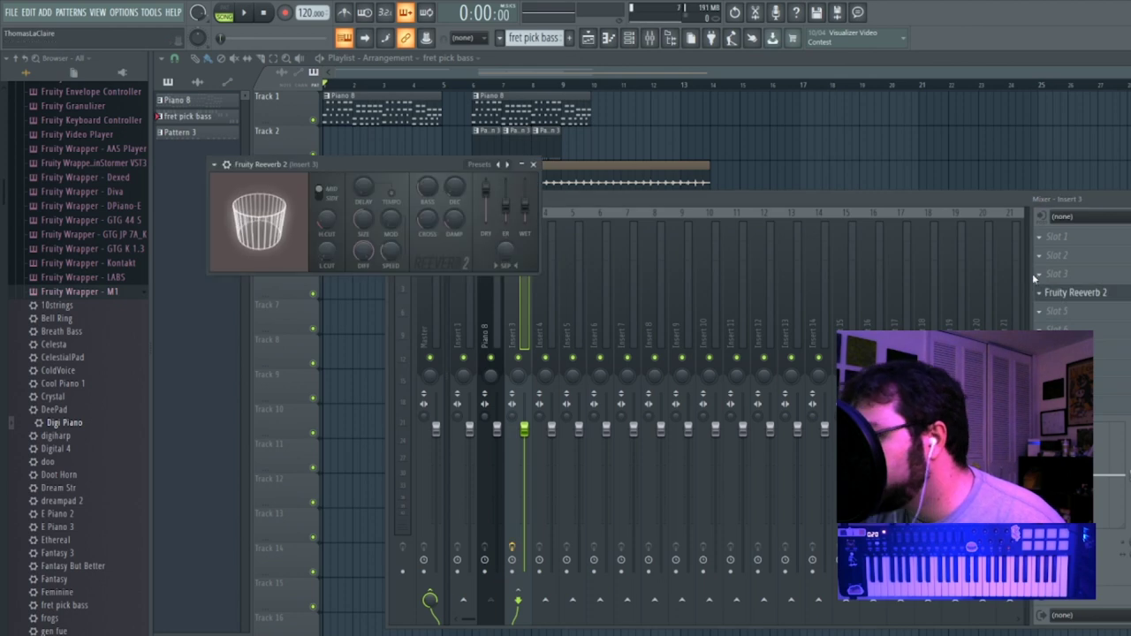
click(1060, 273)
click(919, 301)
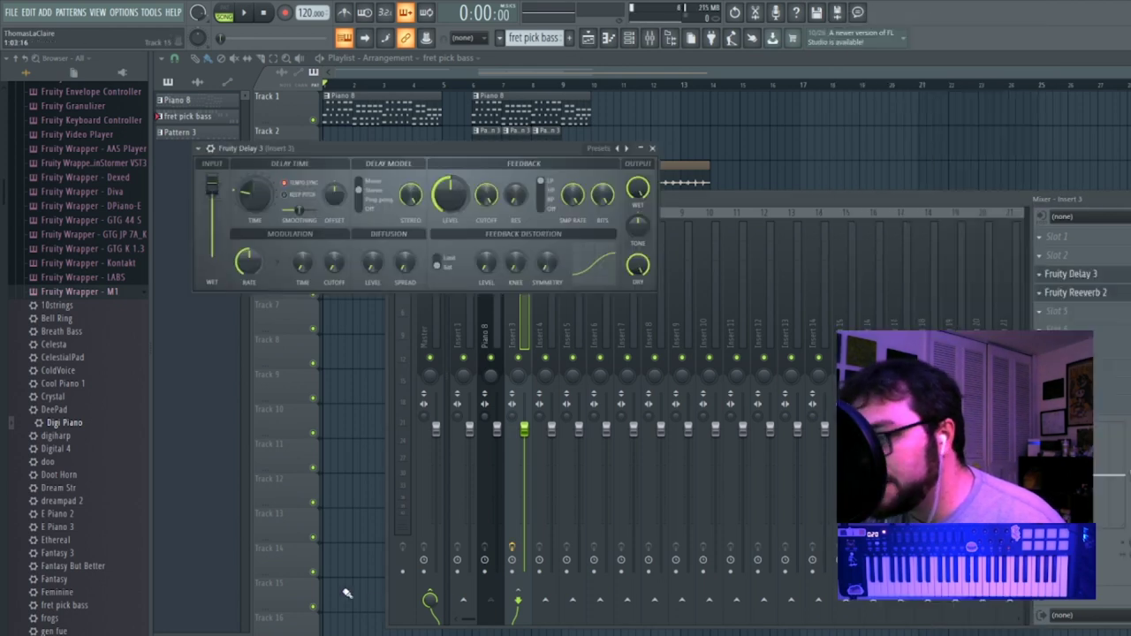
Unroute Insert 3 from the master, adjust Fruity Delay 3, and set Fruity Reeverb 2's dry level to minimum and wet level to maximum.
click(430, 599)
click(252, 202)
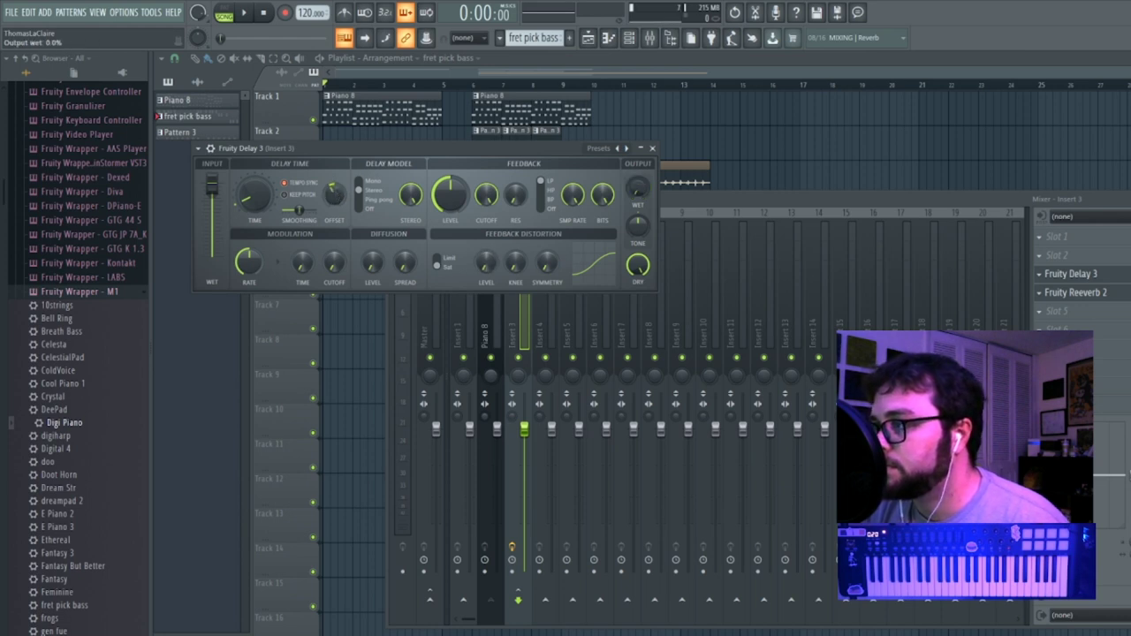
click(1100, 293)
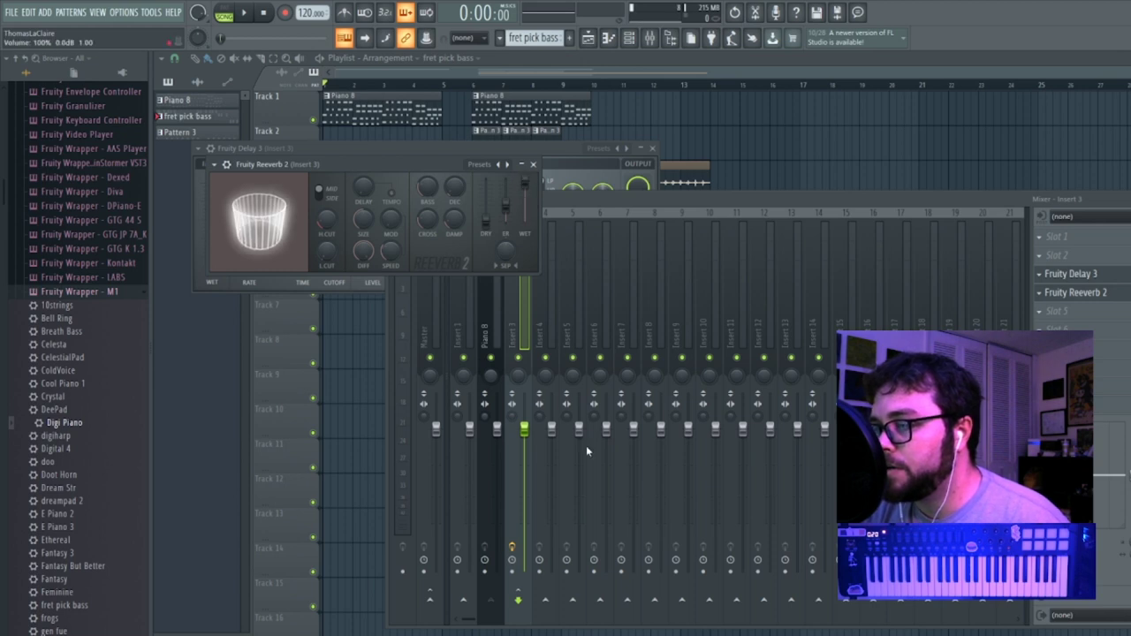
Send Piano 8 to Insert 3 during playback and route Insert 3 back to the master.
key(space)
click(511, 370)
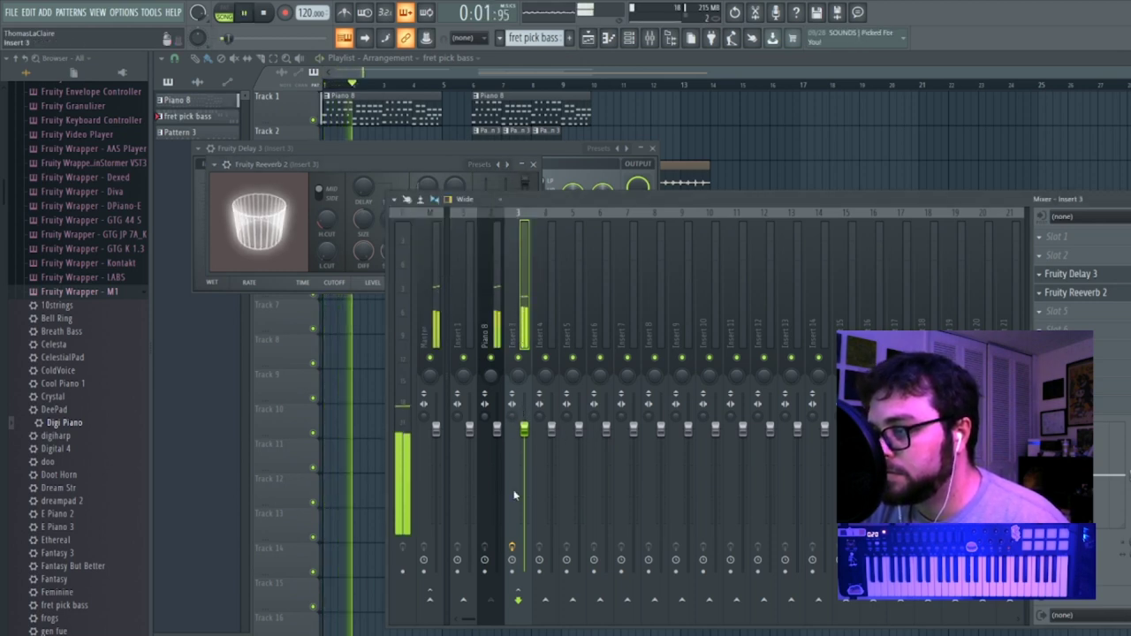
click(504, 497)
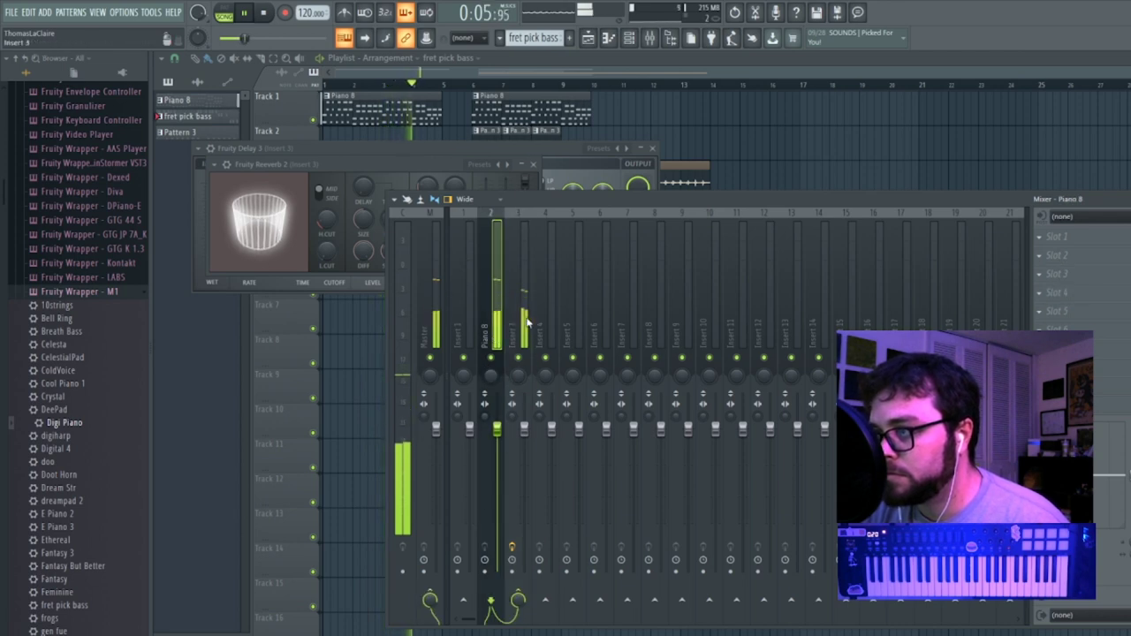
click(525, 320)
click(432, 600)
Try different Insert 3 volume levels during playback and leave its fader somewhat below the default level.
drag(524, 429, 524, 548)
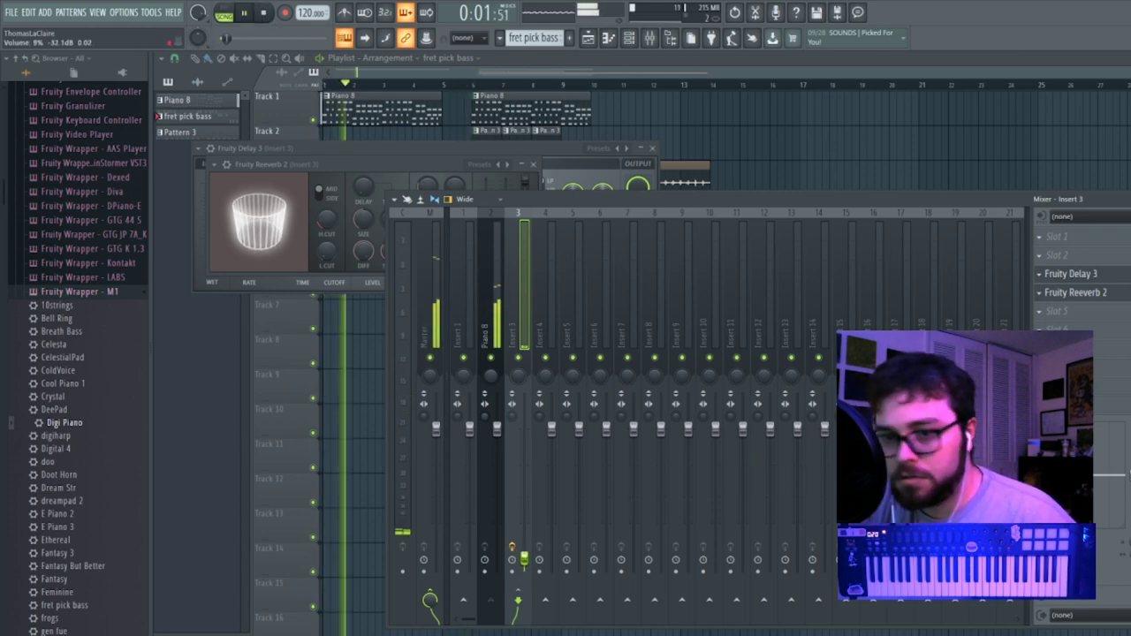
drag(524, 550, 524, 501)
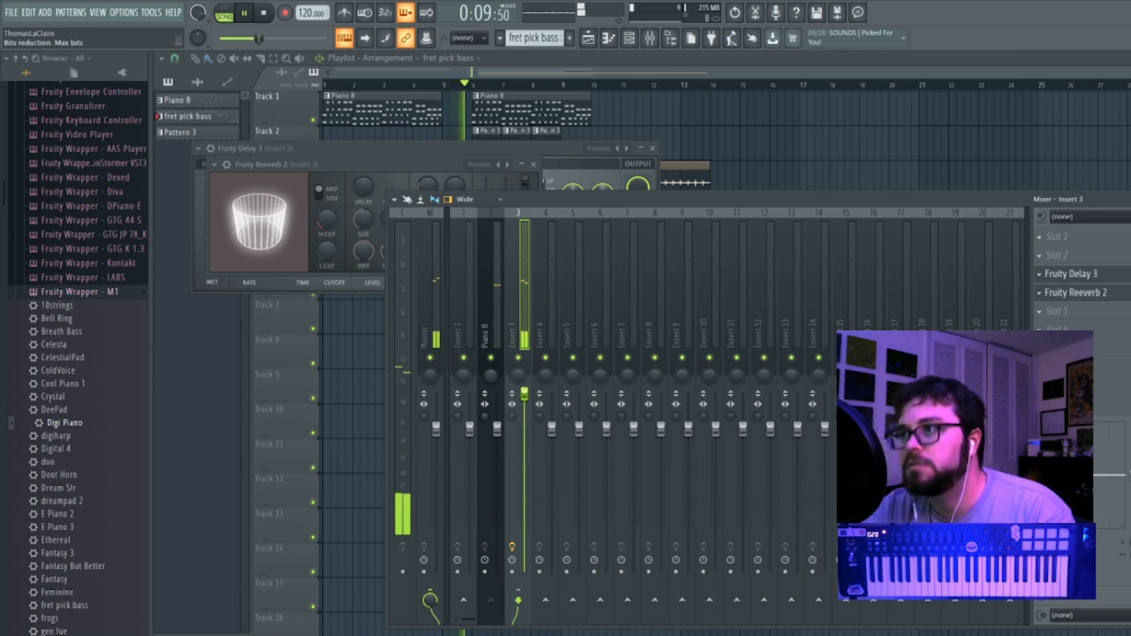
drag(524, 393, 524, 571)
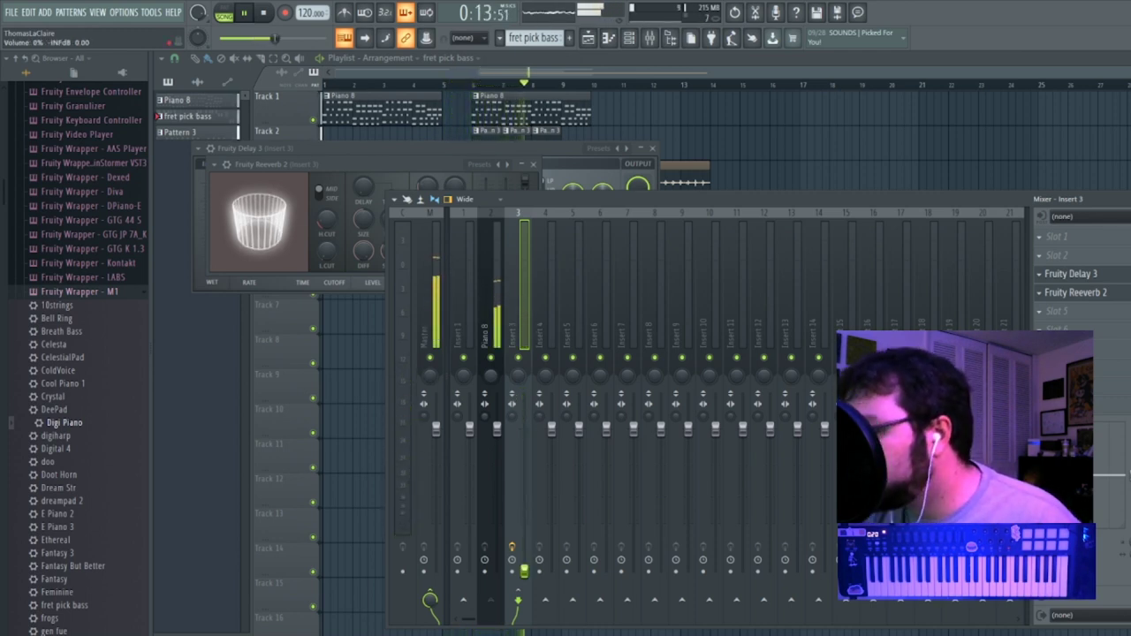
right_click(534, 581)
click(783, 196)
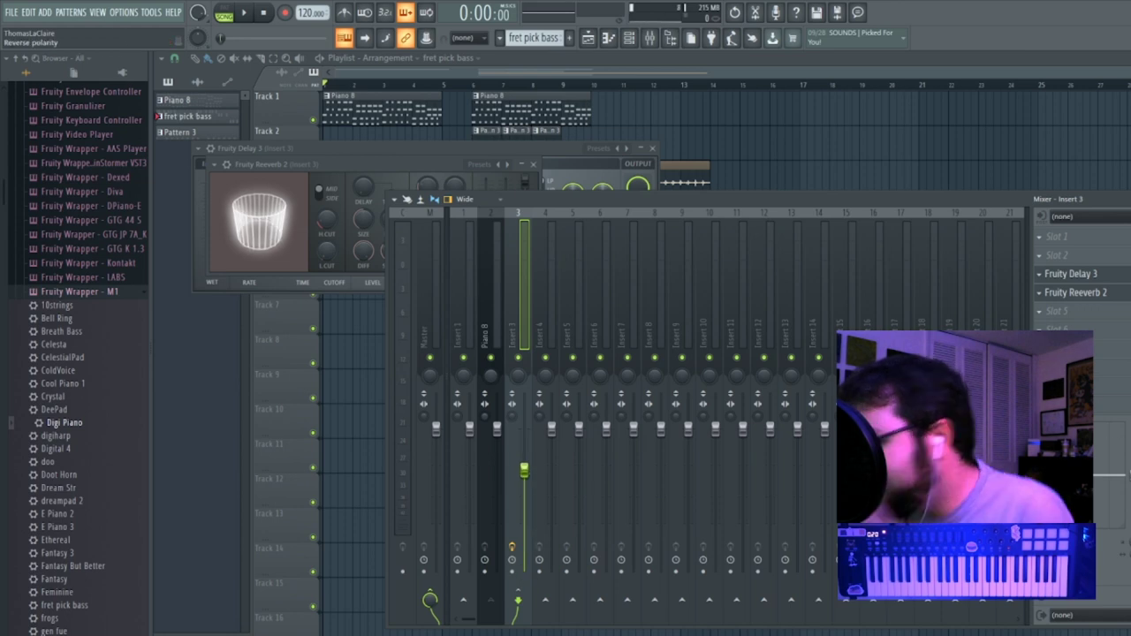
Add Fruity Balance to slot 10 of Insert 3 and create an automation clip for its volume.
click(1039, 404)
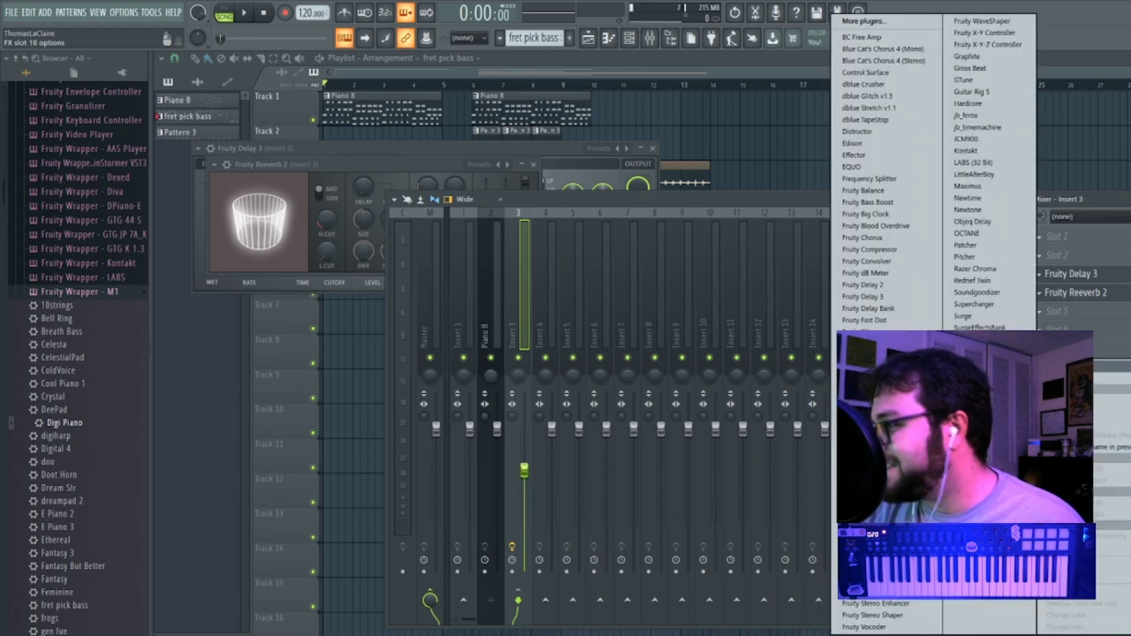
click(883, 189)
right_click(282, 184)
click(291, 272)
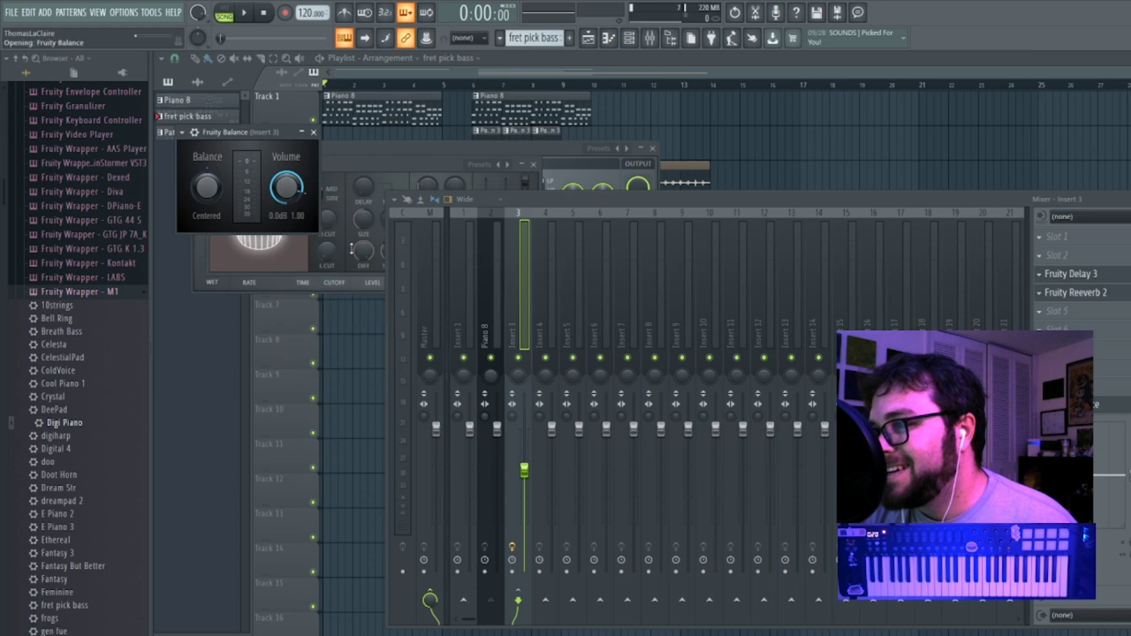
Shape the Insert 3 volume automation as zero until mid-bar 4, full from bar 5 and zero at bar 6, and shorten its clip past bar 7.
click(470, 76)
drag(430, 254, 427, 276)
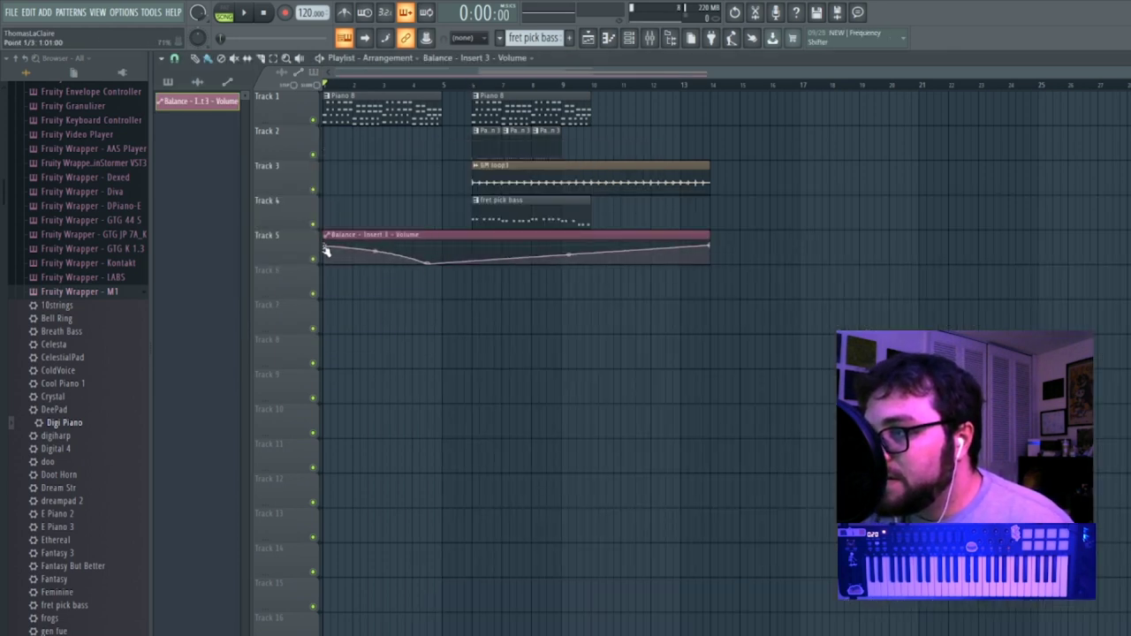
drag(434, 256, 446, 234)
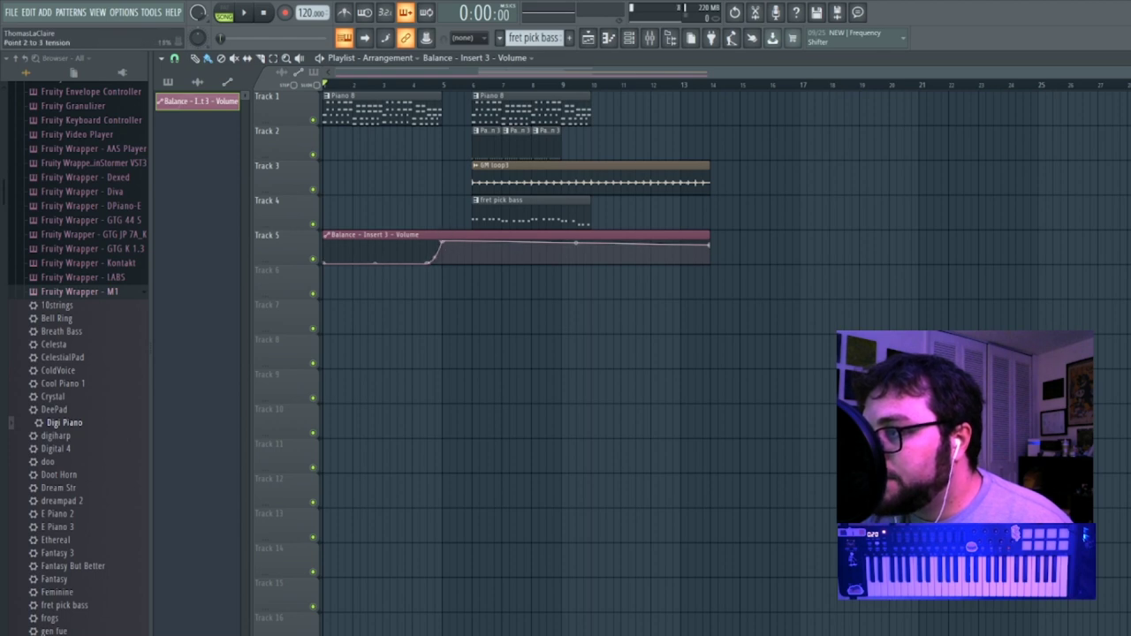
drag(709, 238, 508, 245)
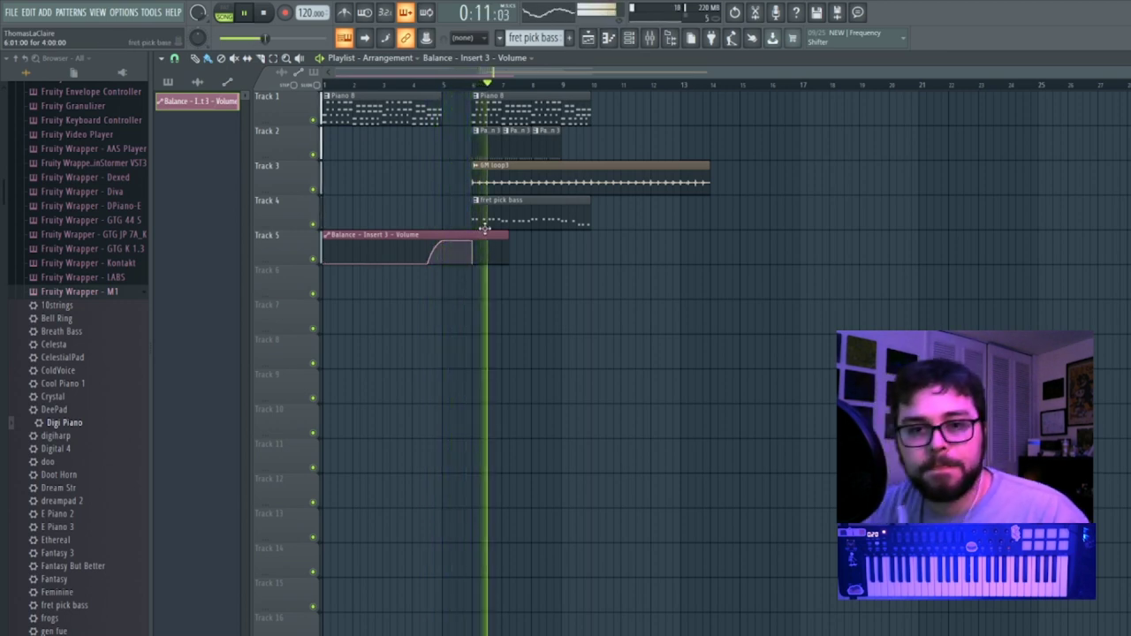
Add a Piano 8 clip at bar 10 on Track 1 and fill bars 9 to 13 of Track 2 with Pattern 3.
drag(556, 134, 675, 147)
click(581, 106)
drag(601, 108, 590, 111)
click(601, 209)
click(673, 141)
click(704, 143)
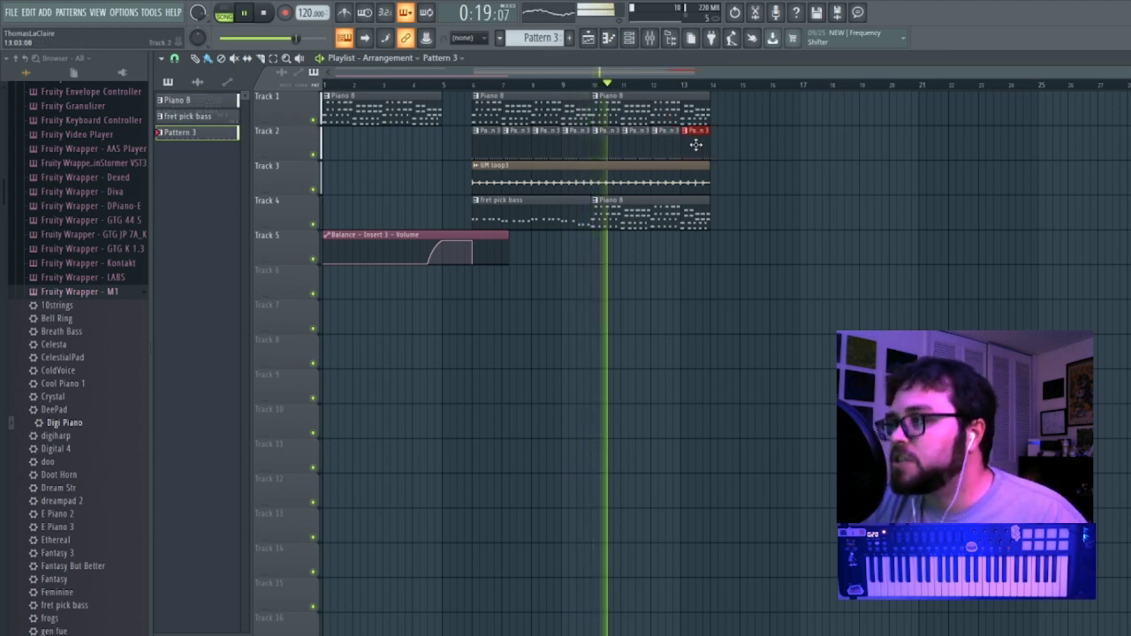
Stop playback, add a new empty pattern and delete the stray Piano 8 clip from Track 4.
key(space)
click(569, 37)
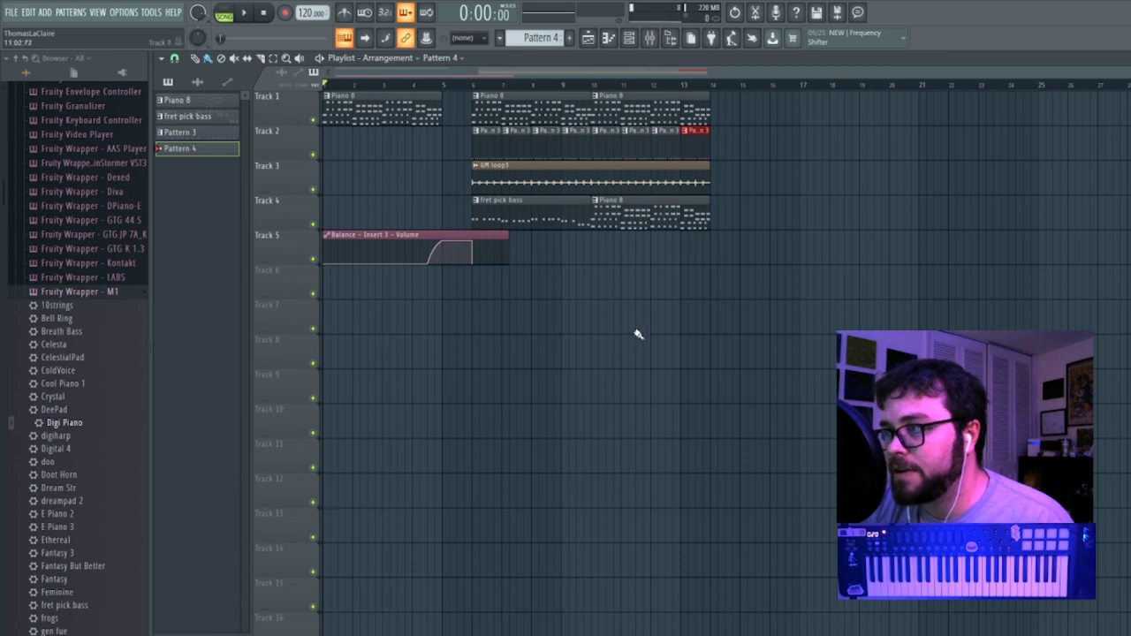
right_click(649, 221)
Lower the Insert 3 fader slightly while playing the song from the start.
click(650, 37)
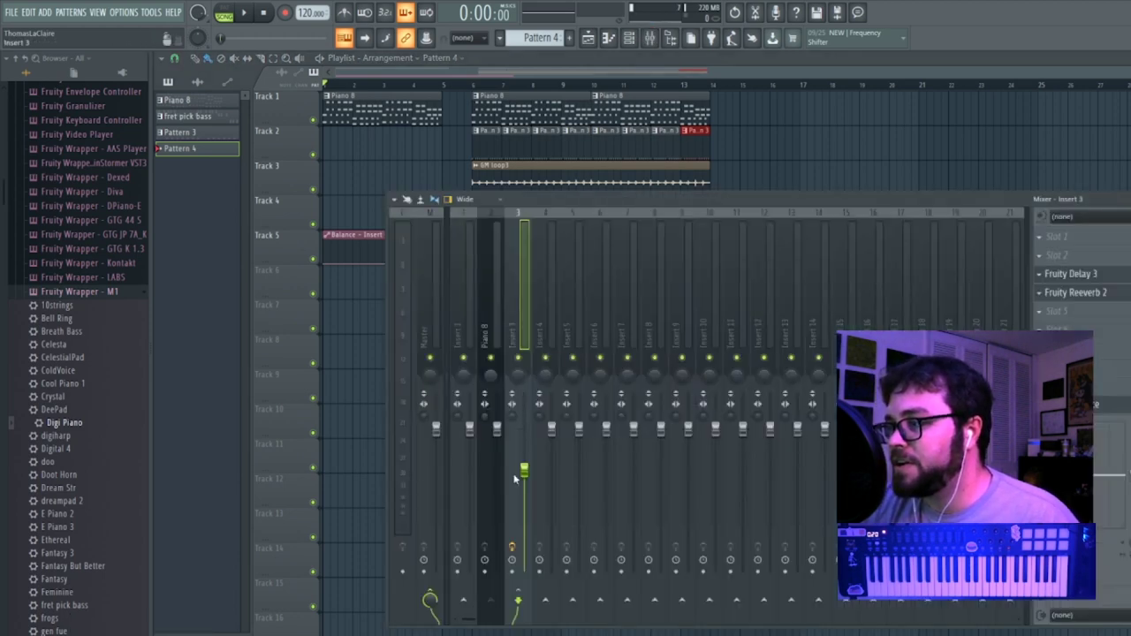
key(space)
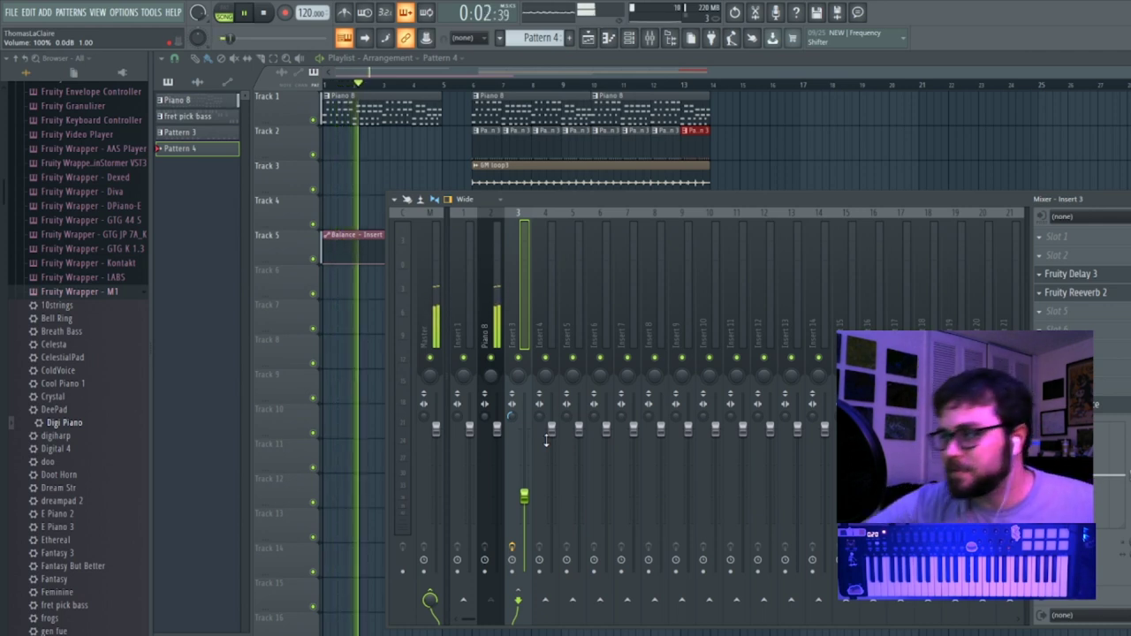
click(495, 327)
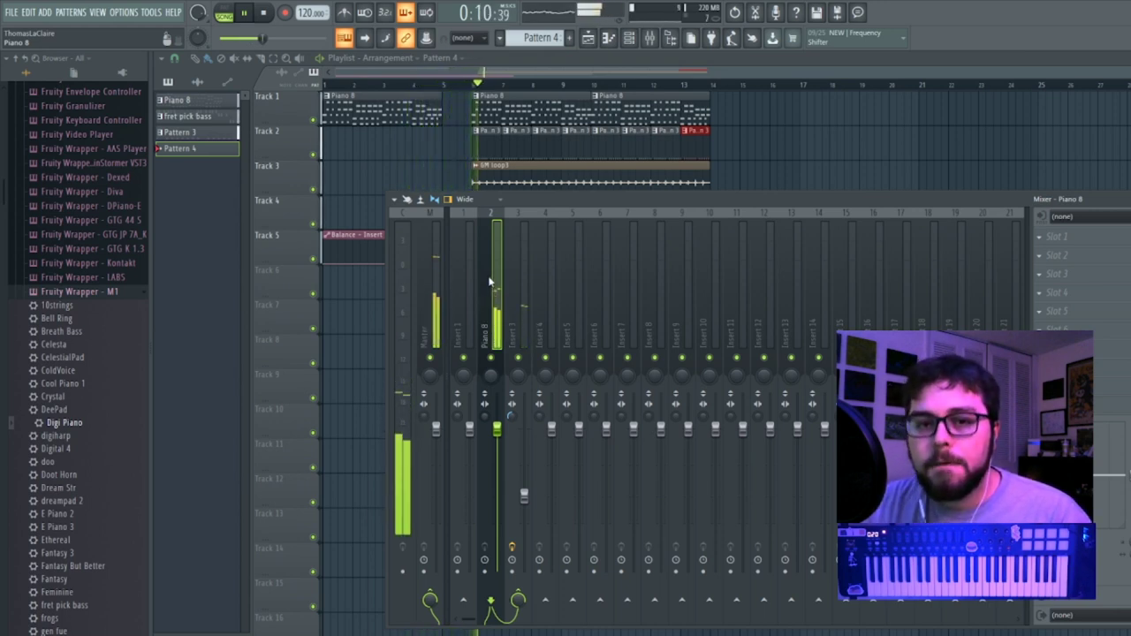
click(649, 38)
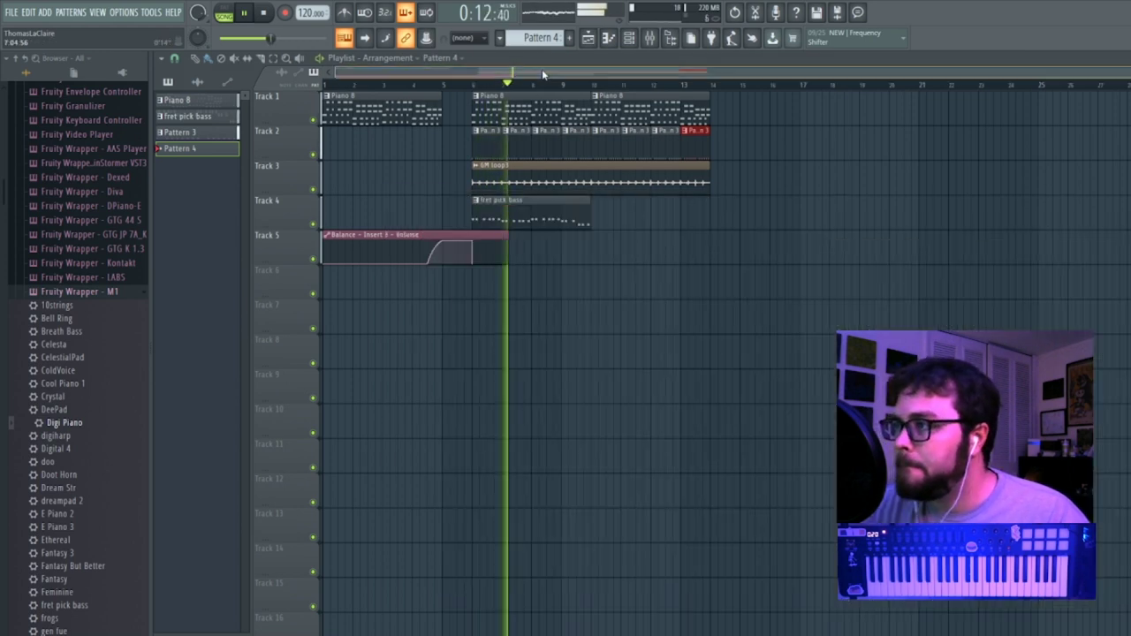
Place a one-bar GM loop3 clip at bar 5 on Track 3, directly before the existing loop.
click(495, 184)
click(443, 302)
drag(522, 312, 525, 274)
drag(686, 271, 456, 173)
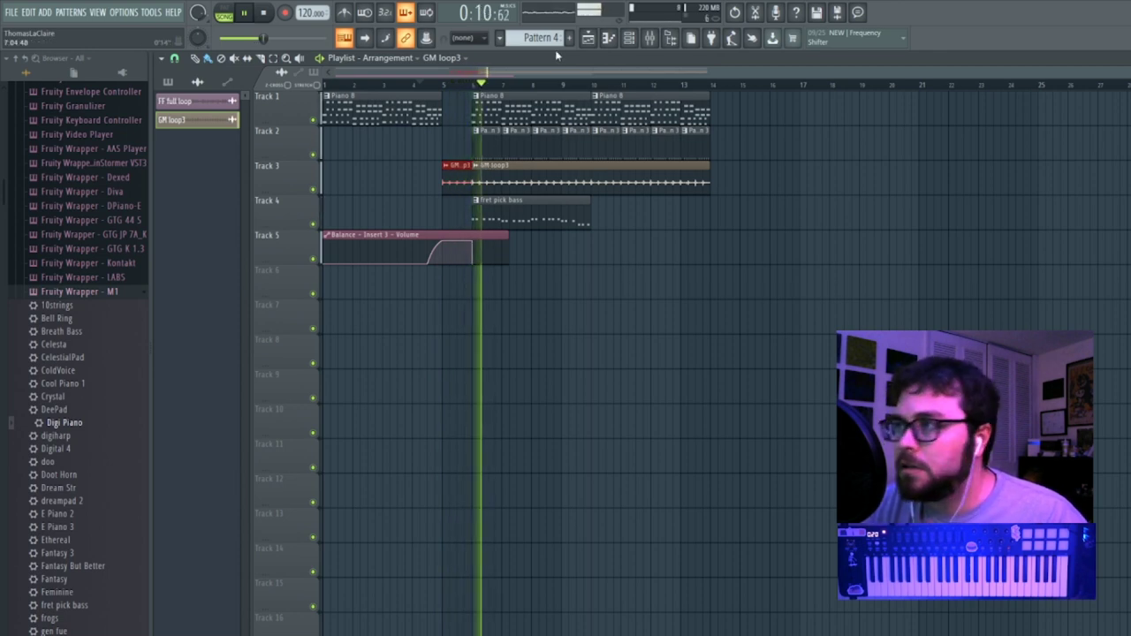
Check Fruity Reeverb 2 on Insert 3, lower the Insert 3 fader further during playback and close the plugin and mixer windows.
click(632, 40)
key(F9)
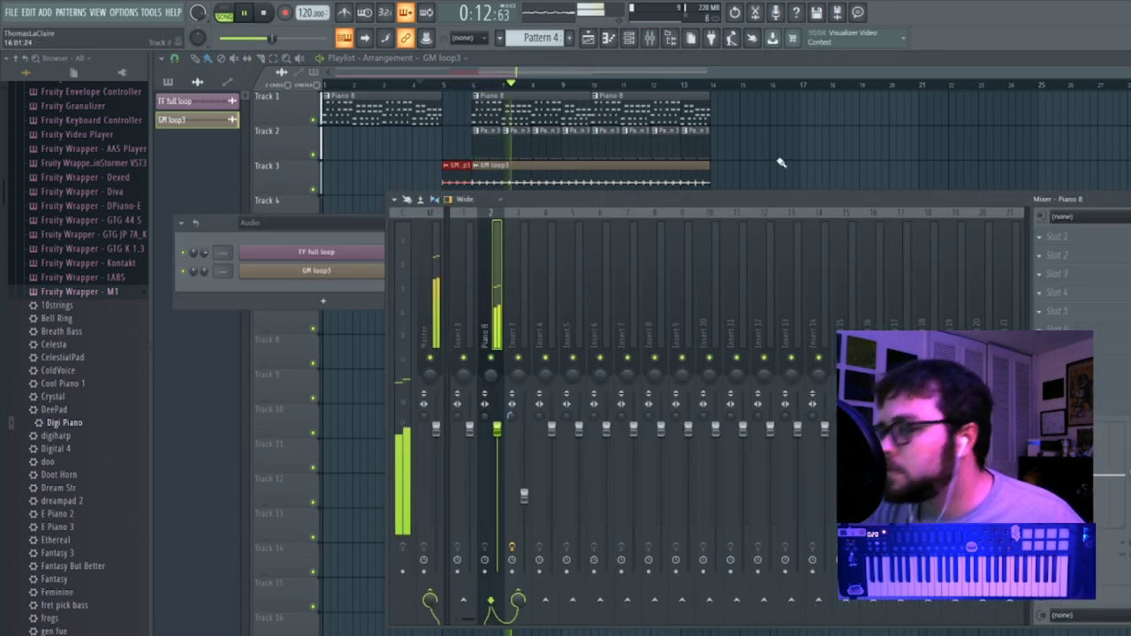
key(space)
click(527, 331)
click(1075, 292)
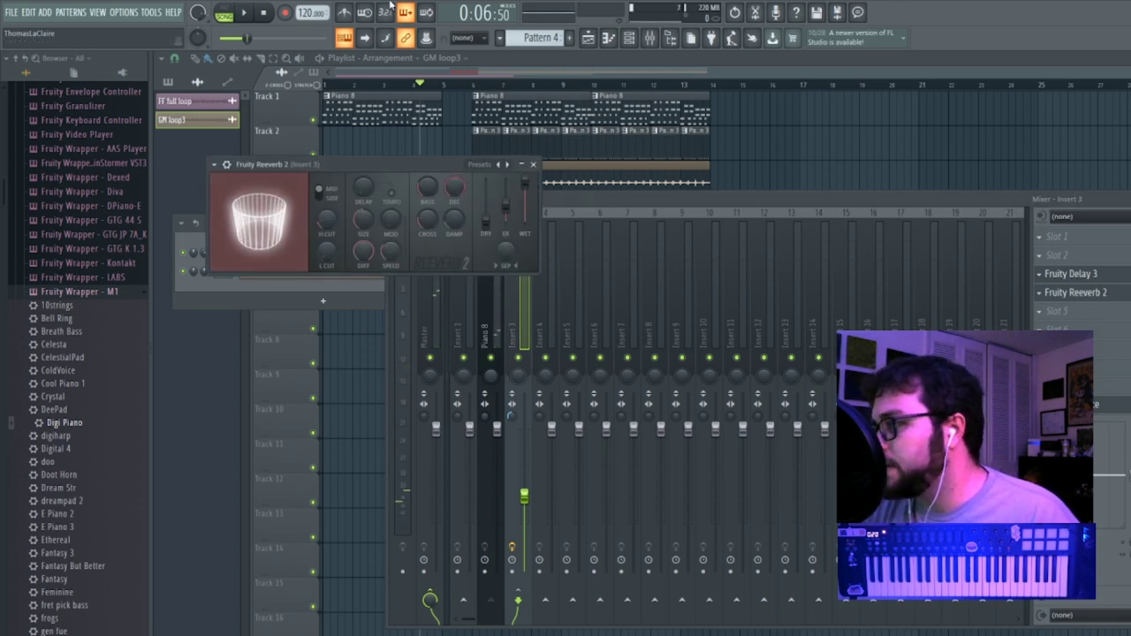
click(247, 13)
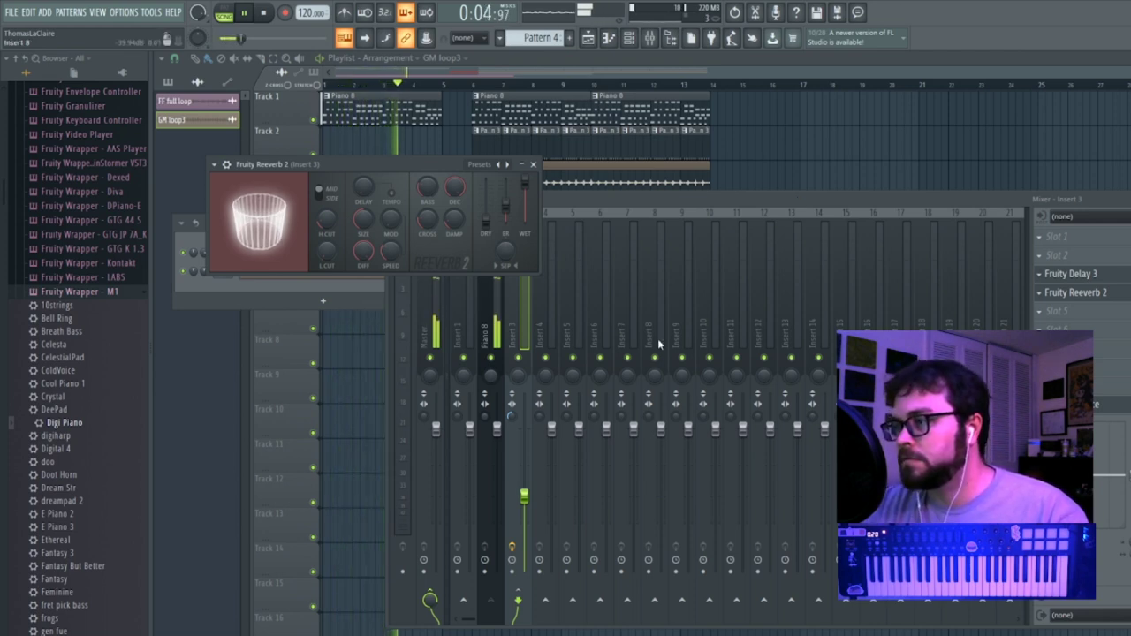
click(496, 332)
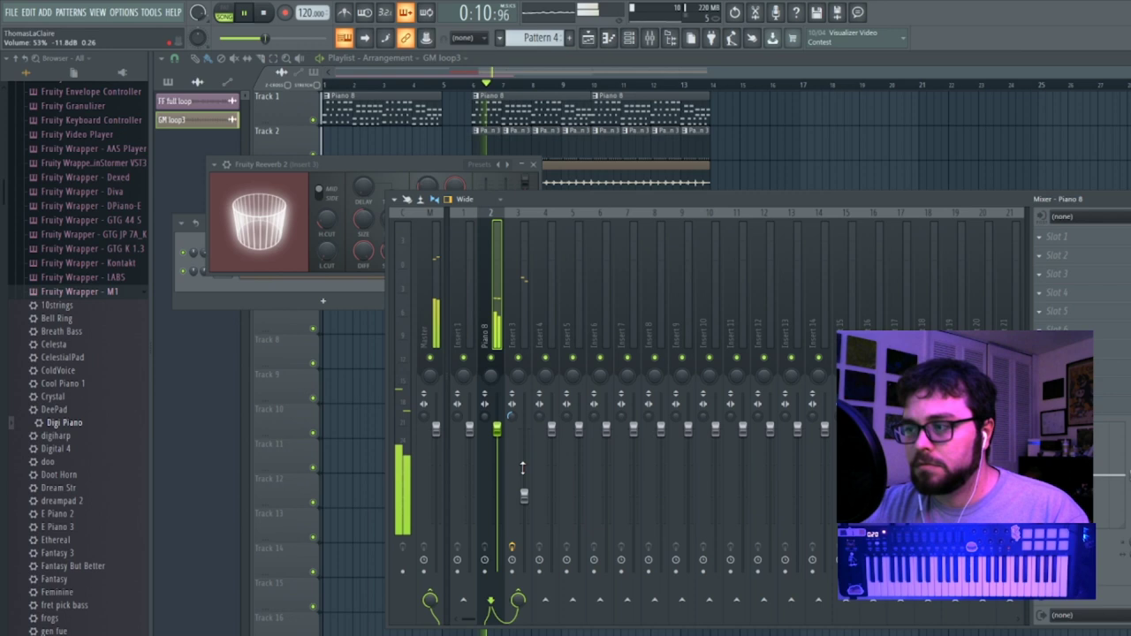
drag(527, 501, 525, 530)
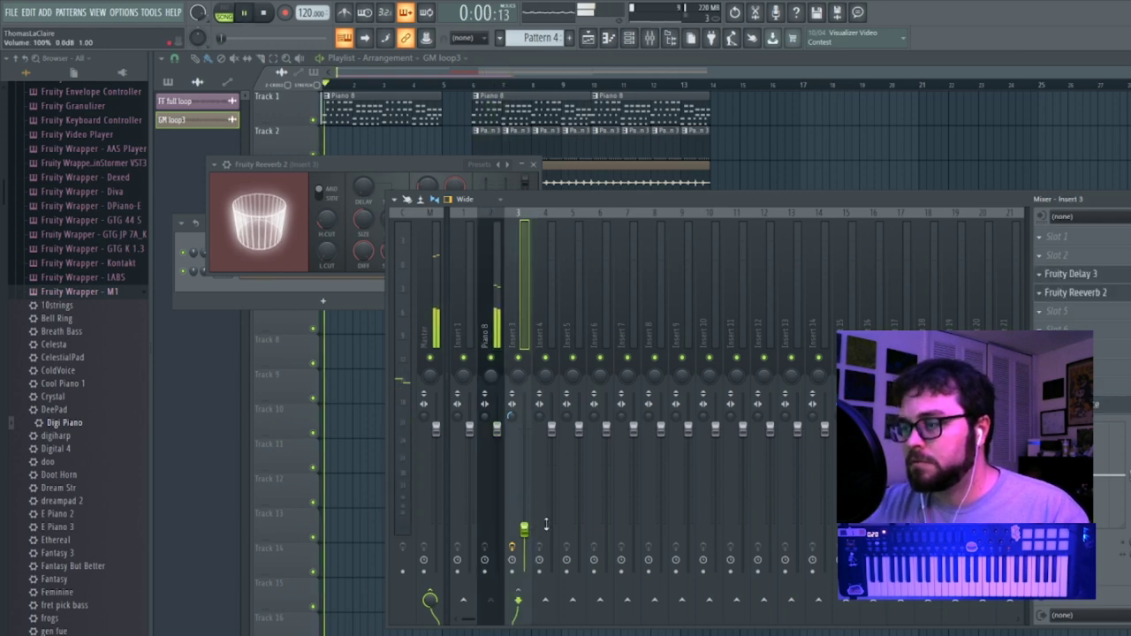
click(575, 168)
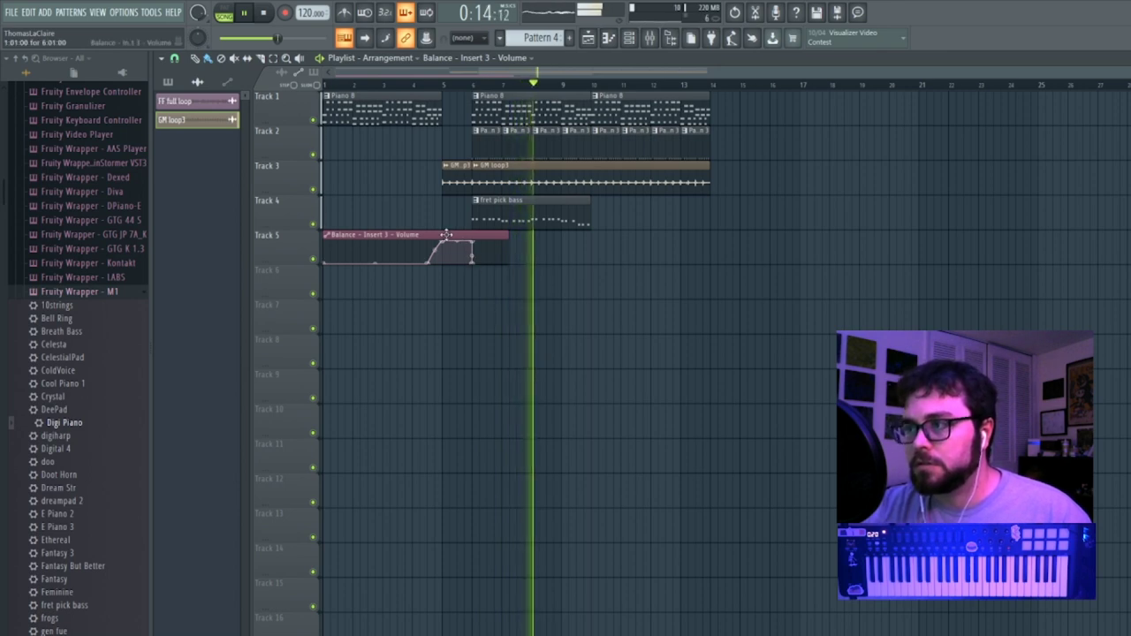
Move the second Piano 8 and volume automation to bar 5, GM loop3 to bar 9 and fret pick bass to bar 10, deleting Pattern 3 before bar 10.
key(space)
drag(407, 234, 601, 234)
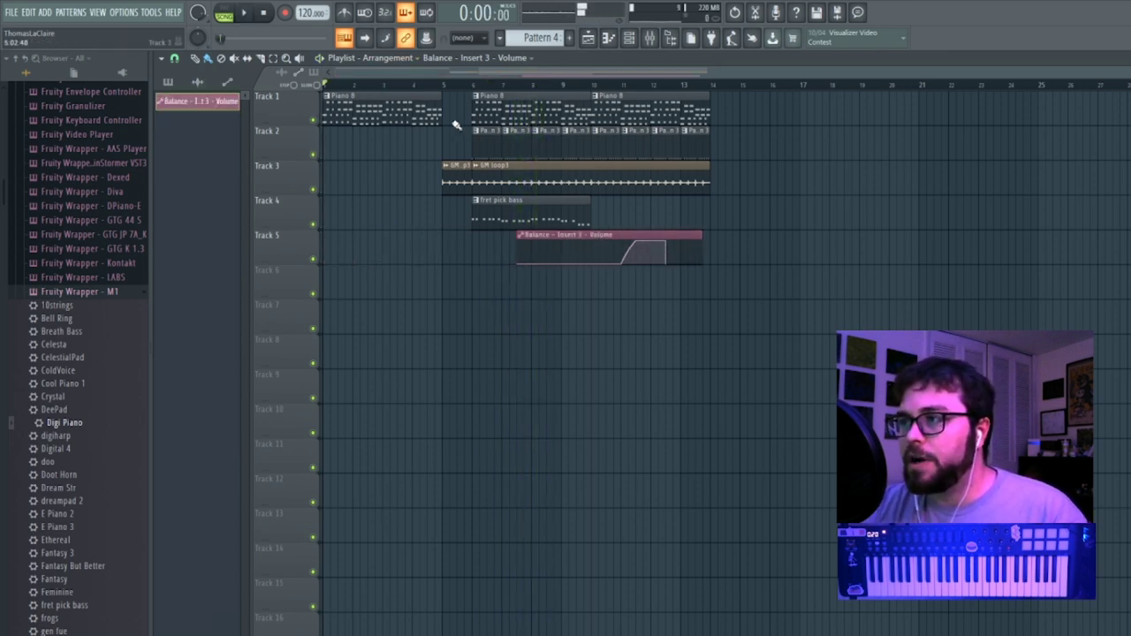
drag(483, 115, 452, 115)
right_click(489, 150)
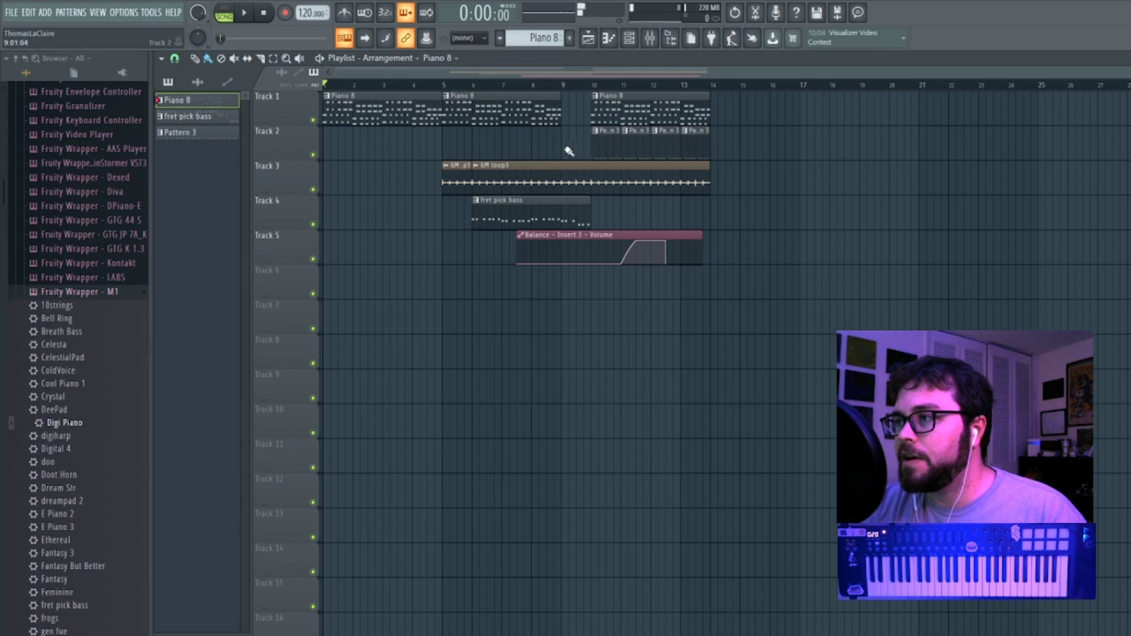
drag(544, 179, 664, 179)
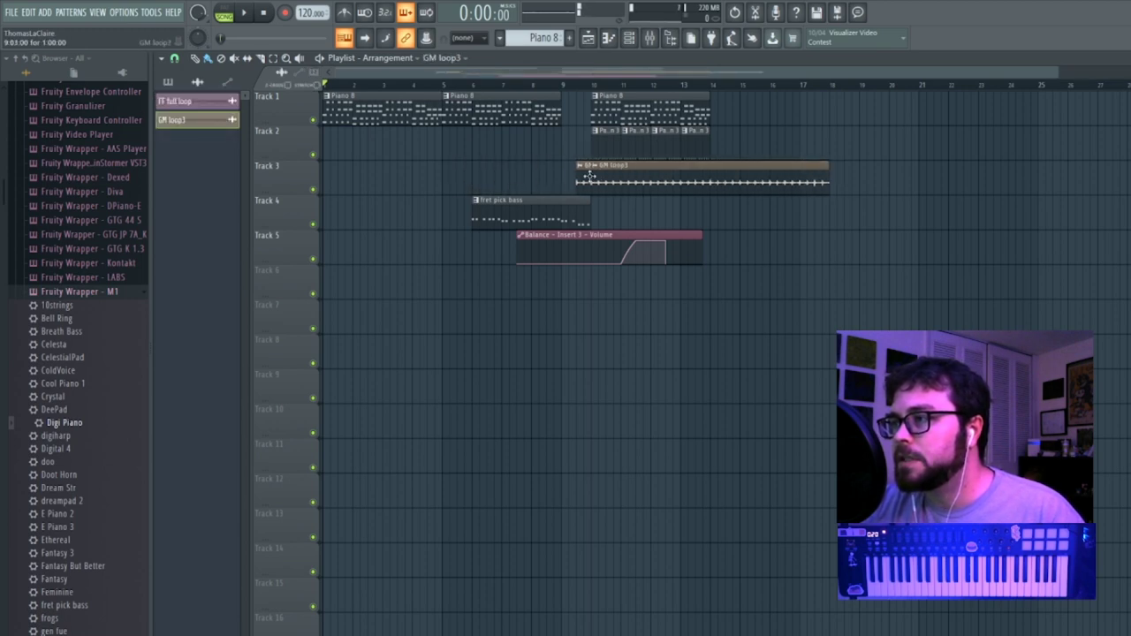
drag(531, 212, 550, 227)
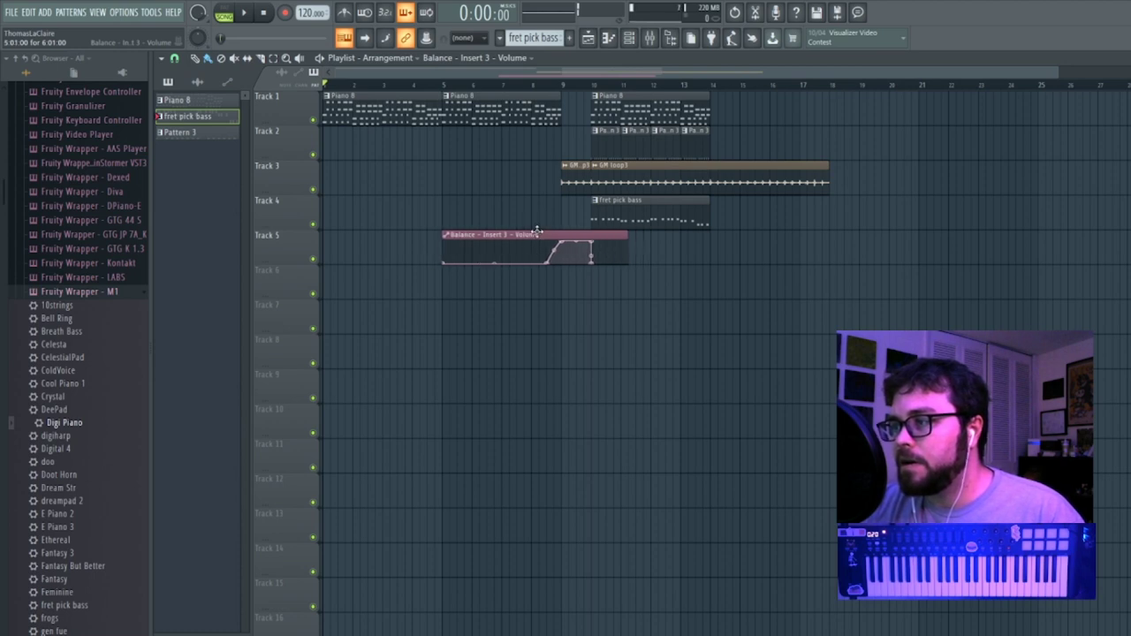
Shift the final piano, drum, loop and bass clips one bar later and extend the high section of the volume automation to bar 11.
drag(920, 249, 614, 83)
drag(973, 251, 614, 111)
drag(580, 110, 851, 215)
drag(621, 109, 650, 110)
click(709, 288)
right_click(743, 285)
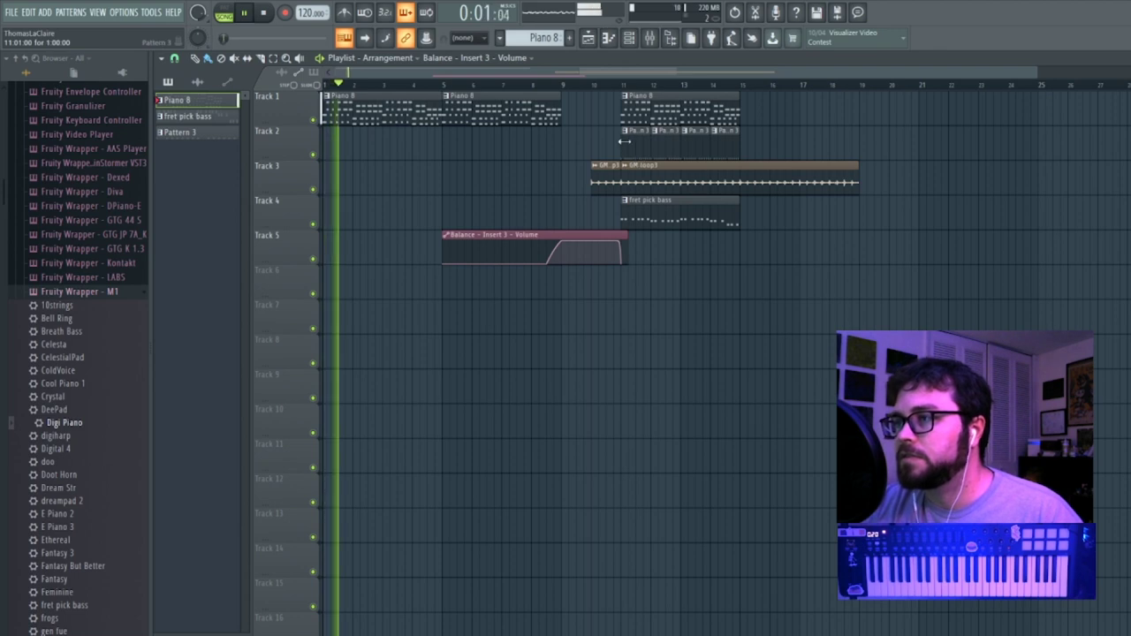
Copy the Insert 3 volume automation clip to bar 1 on Track 5 and trim it to its flat zero section ending at bar 4.
click(518, 234)
click(448, 272)
drag(448, 272, 379, 272)
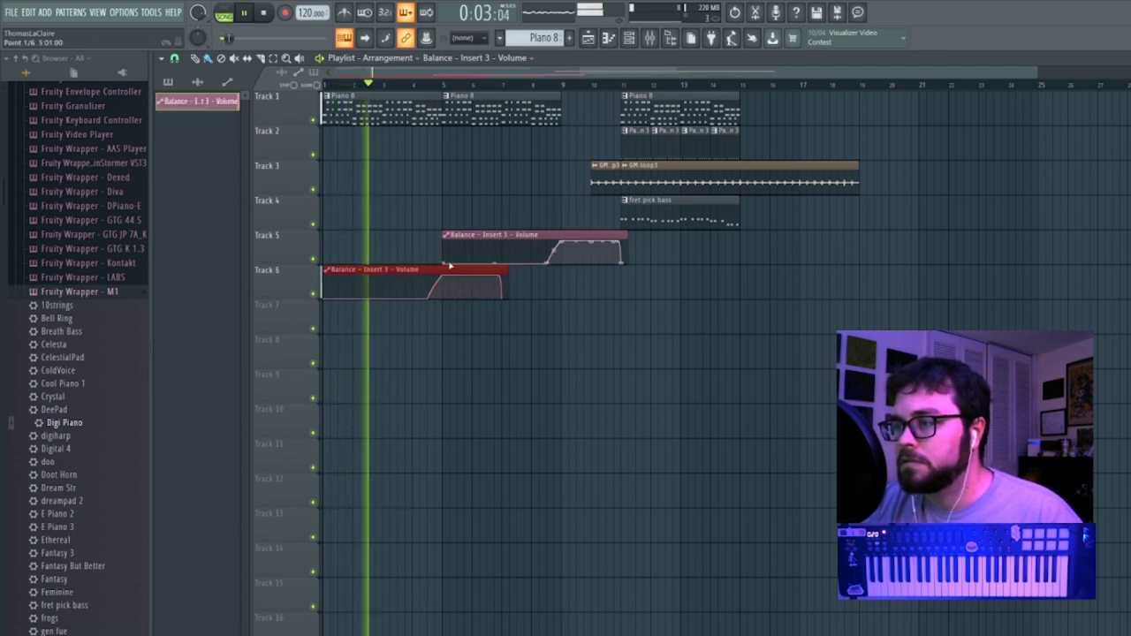
drag(505, 270, 397, 236)
click(719, 337)
right_click(721, 340)
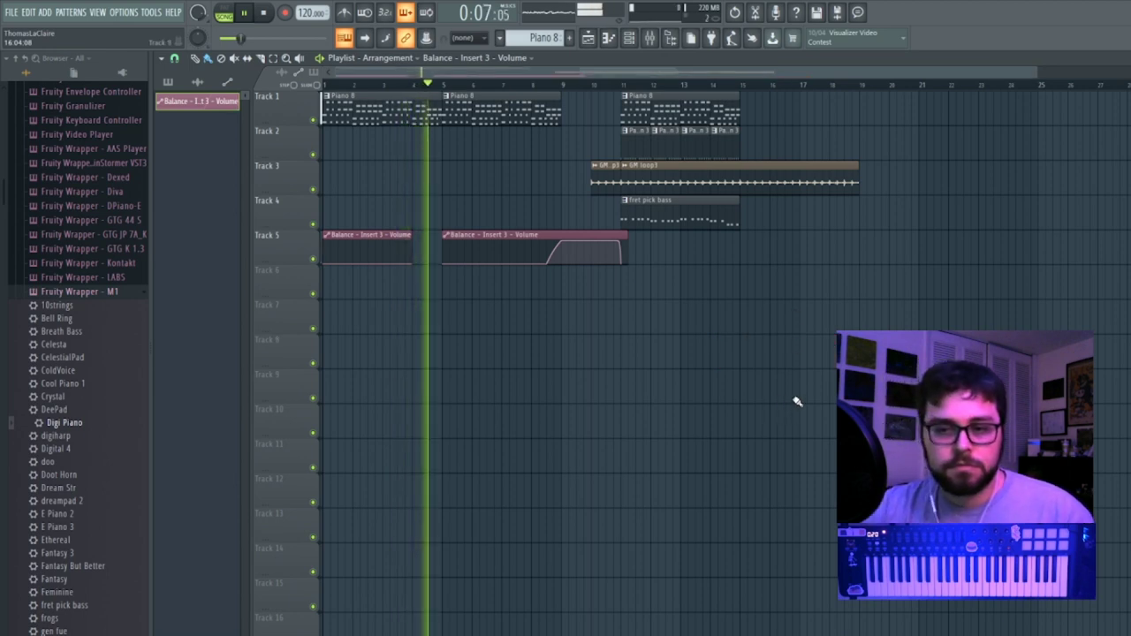
Replace the bar 10 GM loop3 lead-in with a clip from bar 5 to 9 on Track 3 and one from bar 9 to 11 on Track 6.
click(592, 177)
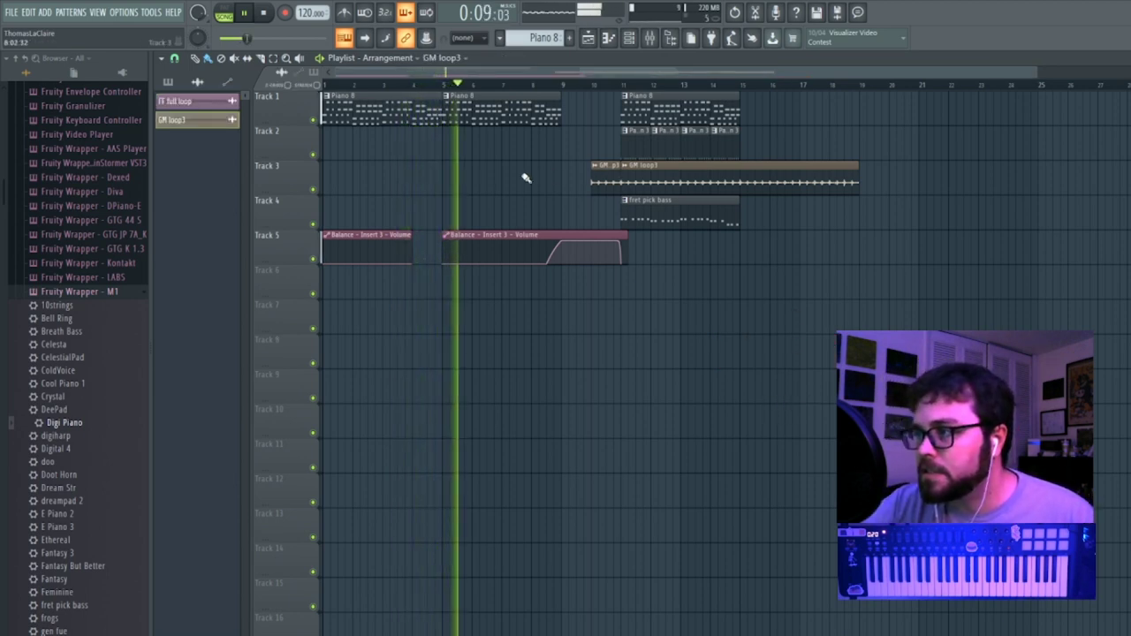
mouse_move(442, 169)
mouse_down()
mouse_move(601, 168)
mouse_move(562, 174)
mouse_up()
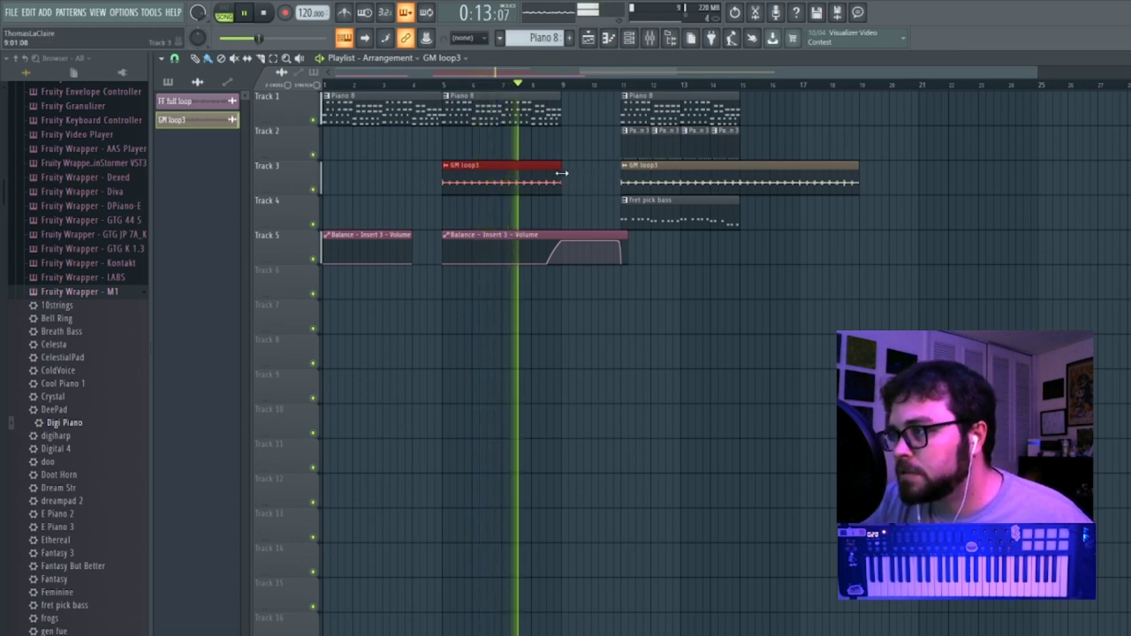
click(576, 275)
drag(591, 281, 619, 278)
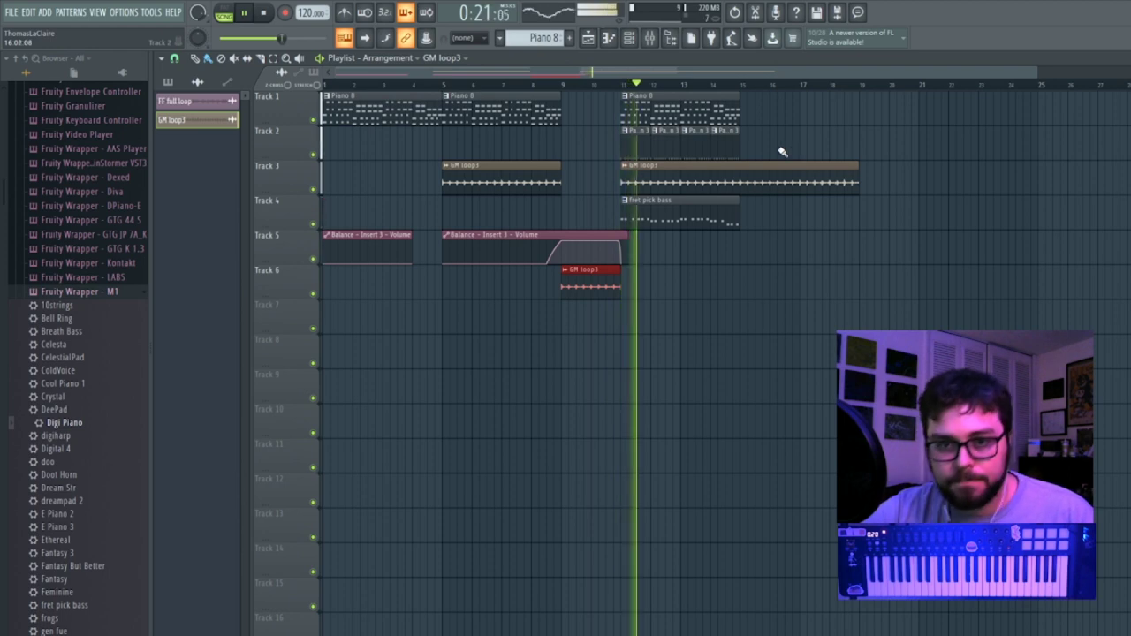
Stop playback and add dblue Stretch v1.1 to slot 8 of Insert 3.
click(650, 39)
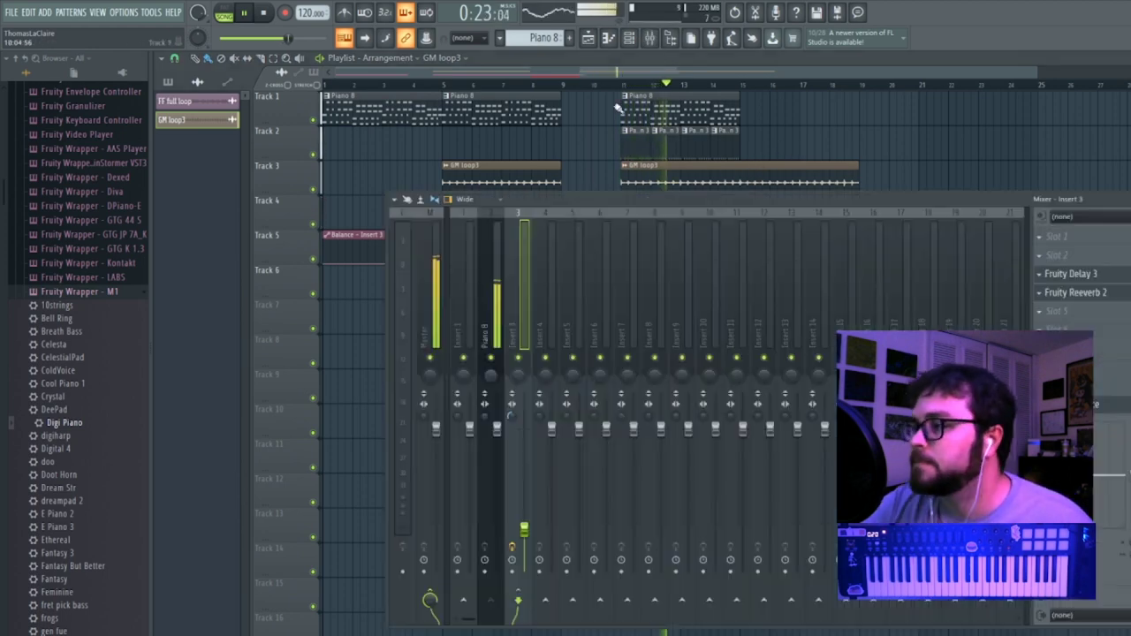
key(space)
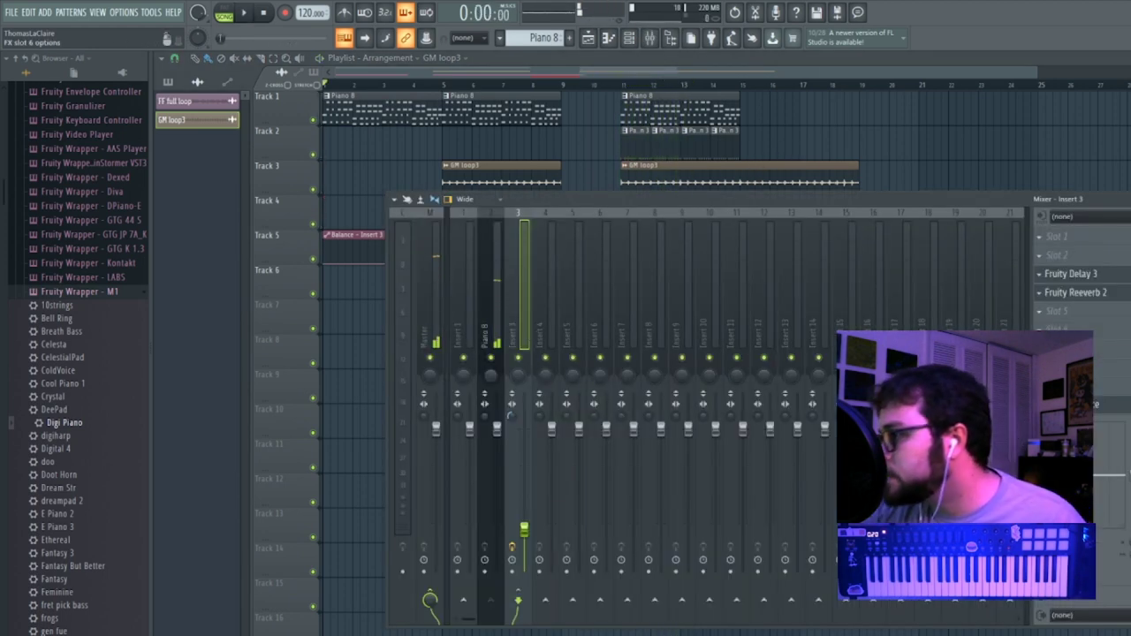
click(1056, 327)
click(1115, 191)
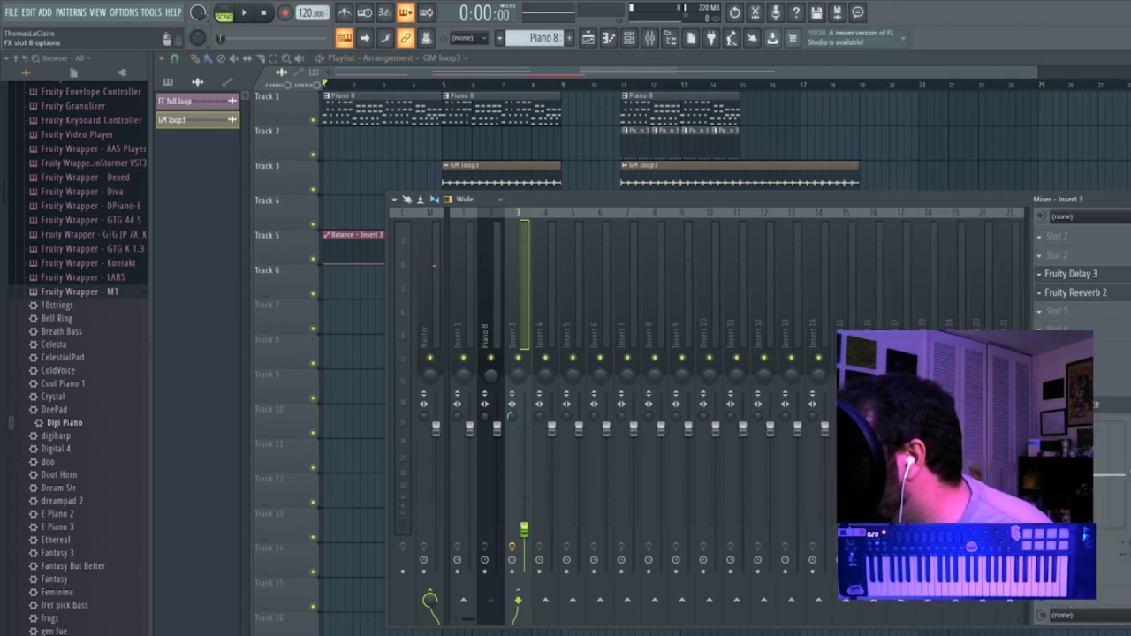
click(1040, 366)
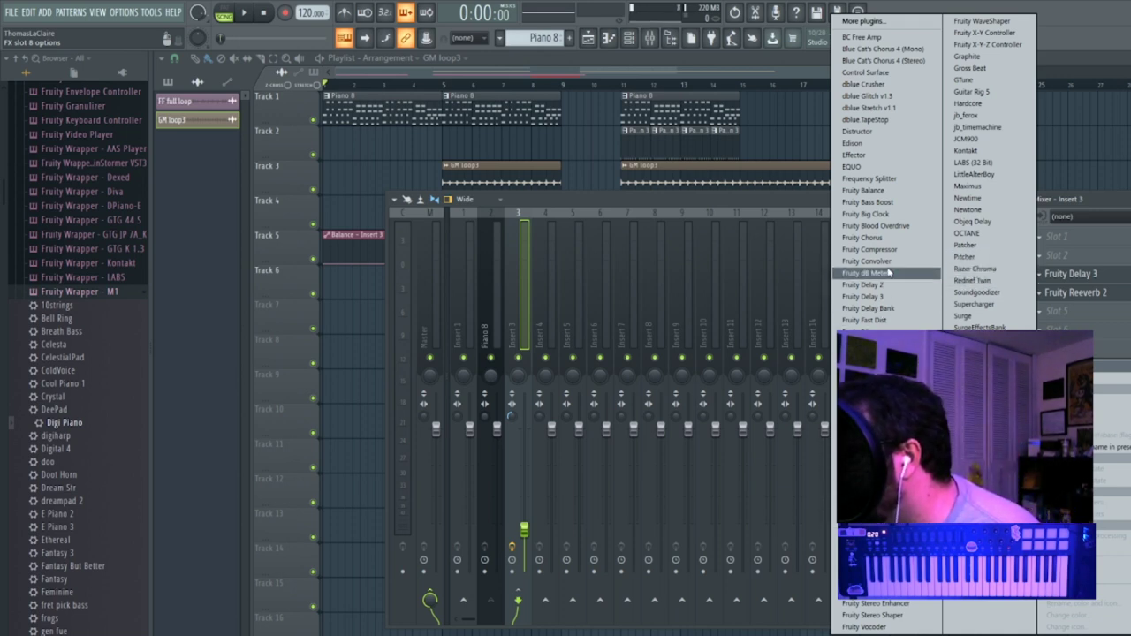
click(879, 107)
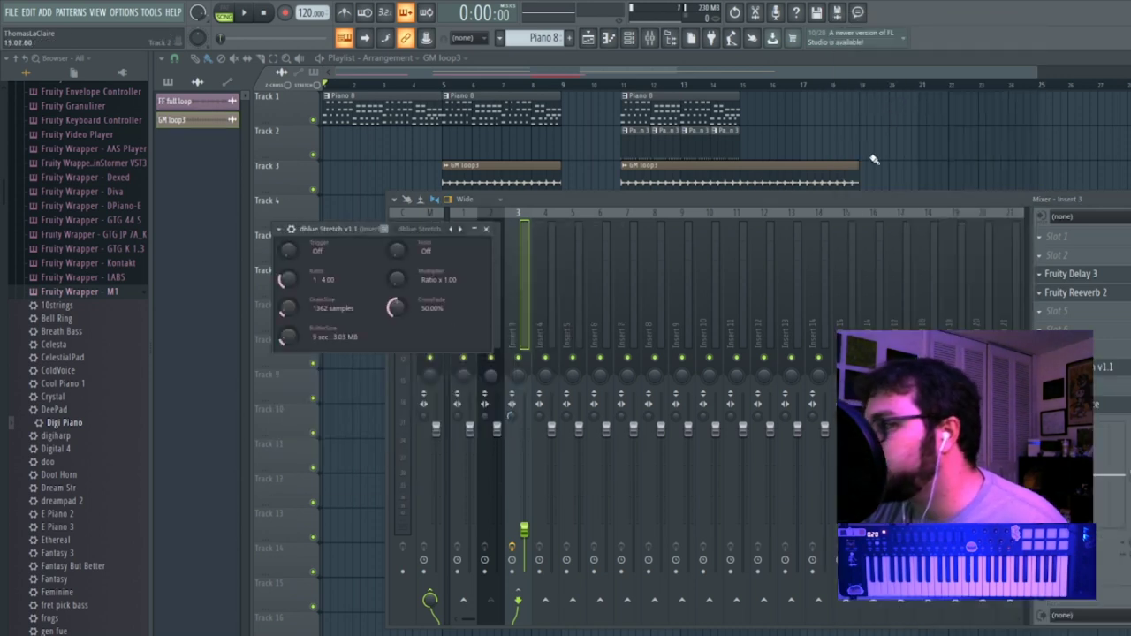
right_click(399, 255)
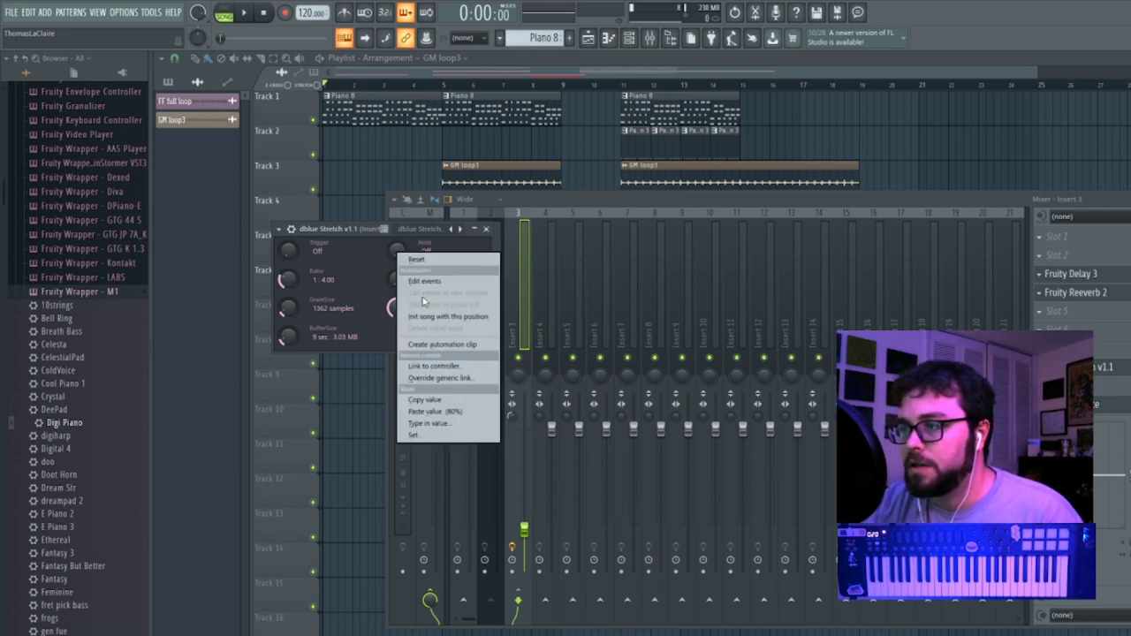
click(439, 345)
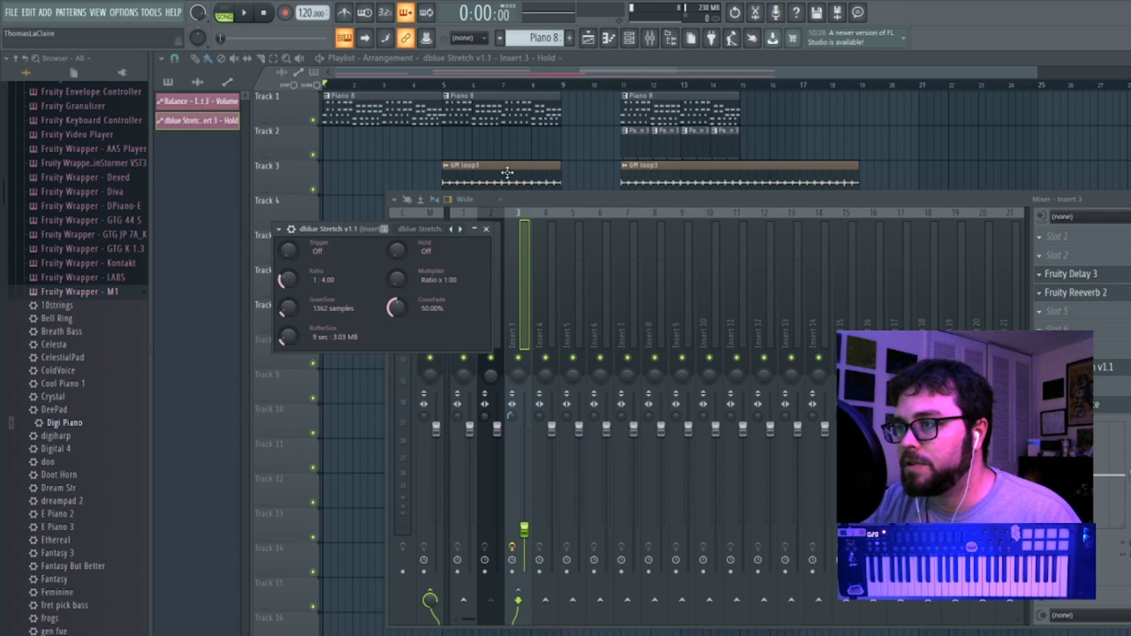
click(813, 76)
right_click(450, 318)
right_click(205, 120)
click(231, 234)
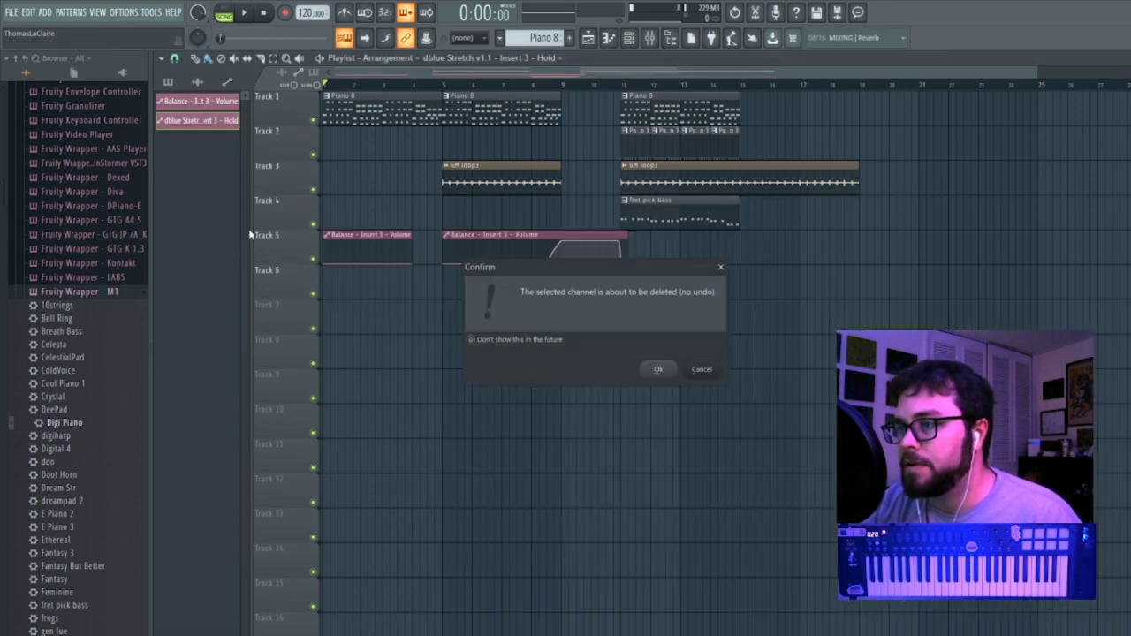
click(668, 375)
Delete the dblue Stretch Hold automation channel and create a Trigger automation clip on Track 7 that steps up at bar 9.
click(628, 38)
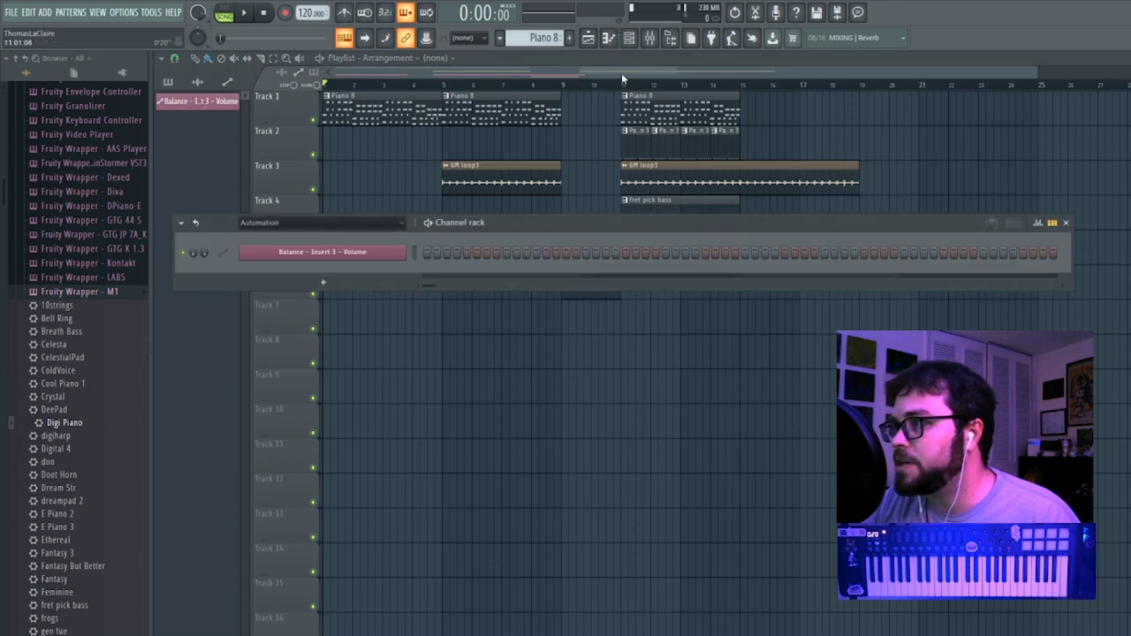
click(649, 38)
click(1098, 369)
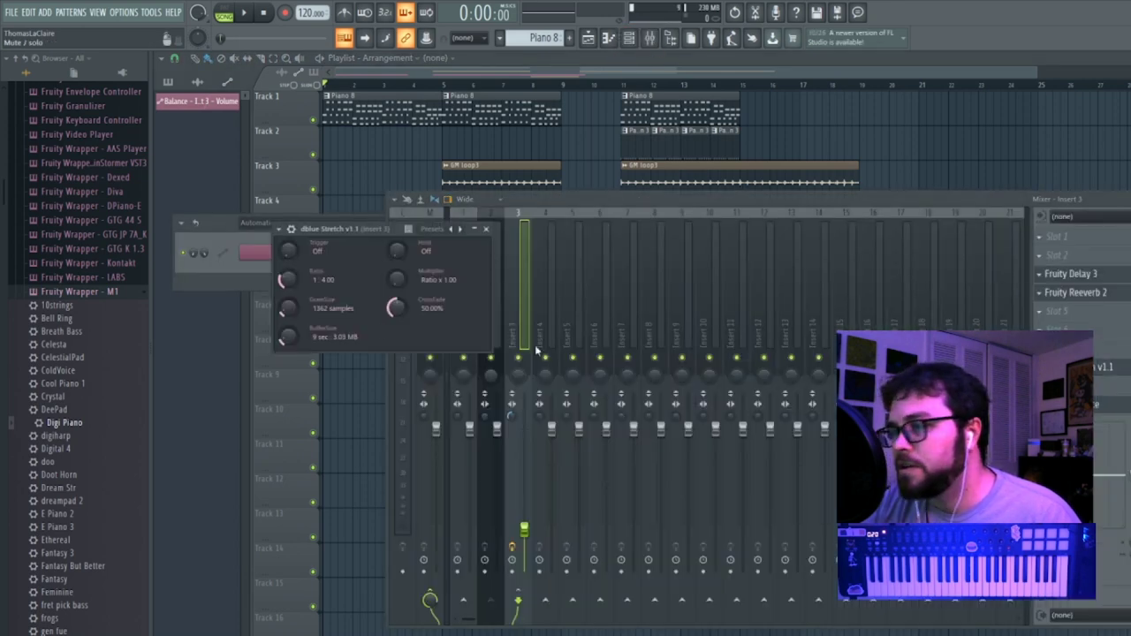
right_click(289, 254)
click(337, 346)
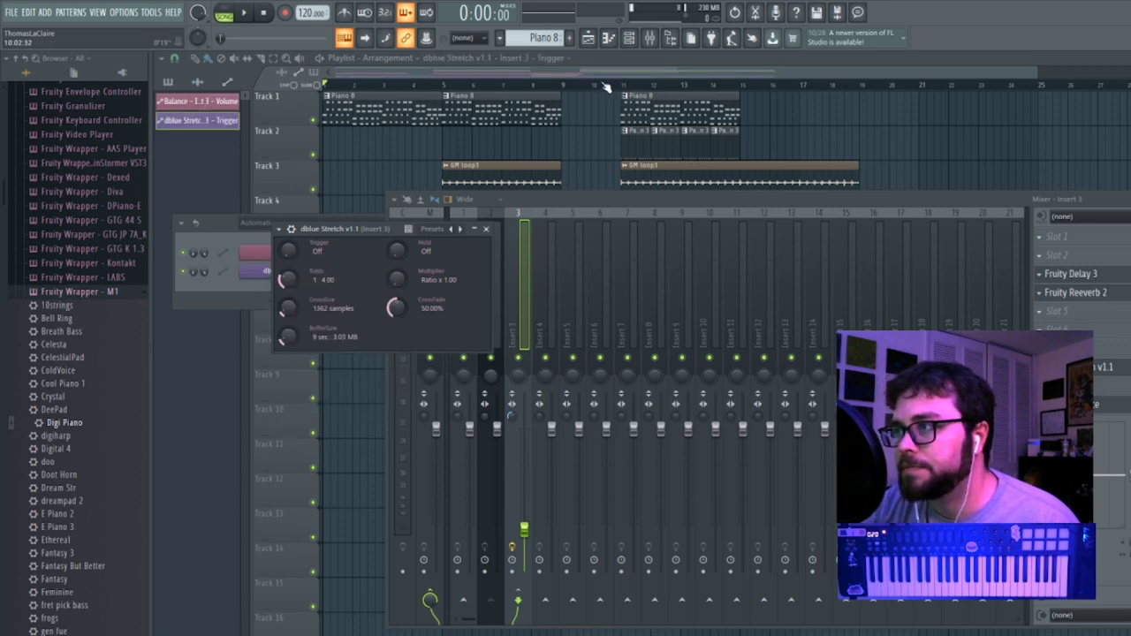
drag(566, 324, 567, 275)
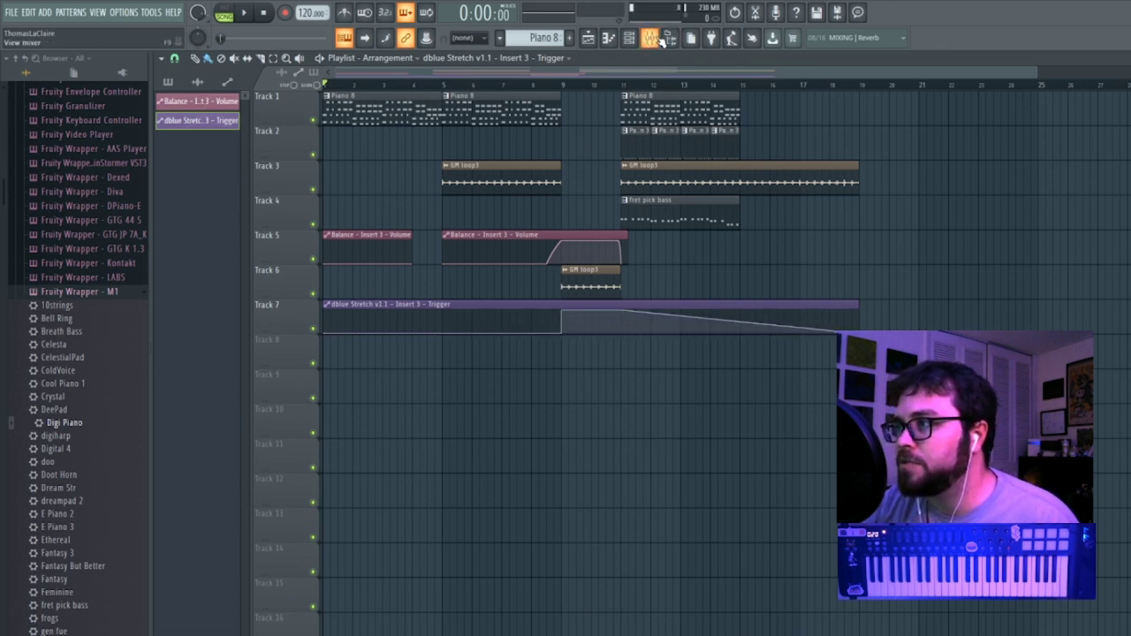
Link the Ratio knob of dblue Stretch on Insert 3 to a MIDI controller and set it to 1 : 1.00.
click(655, 39)
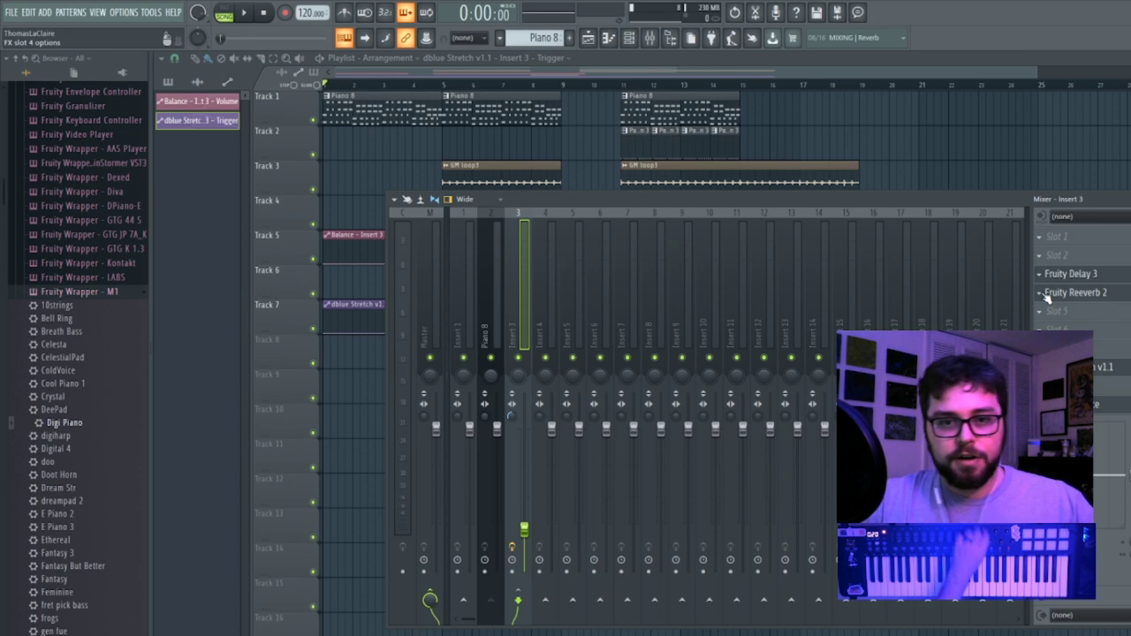
click(1073, 367)
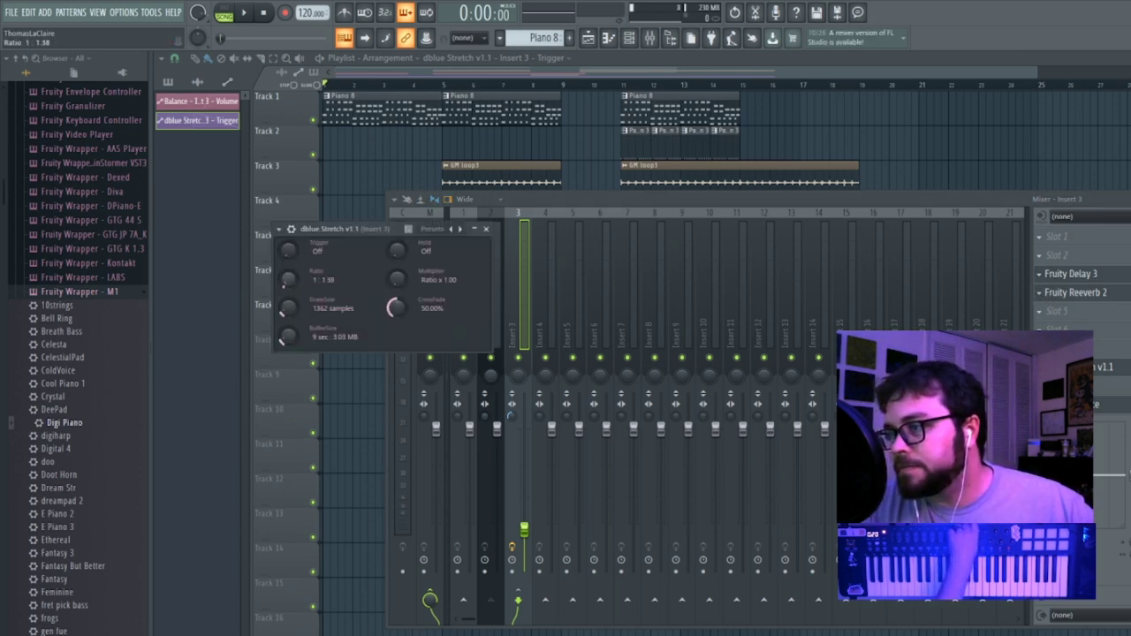
right_click(288, 281)
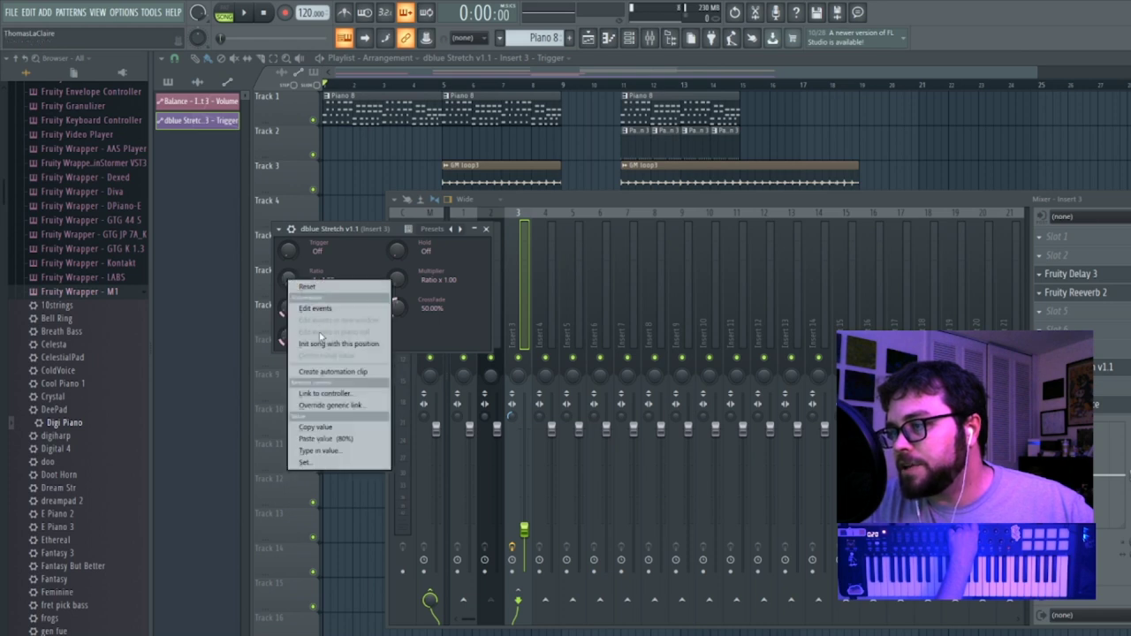
click(328, 395)
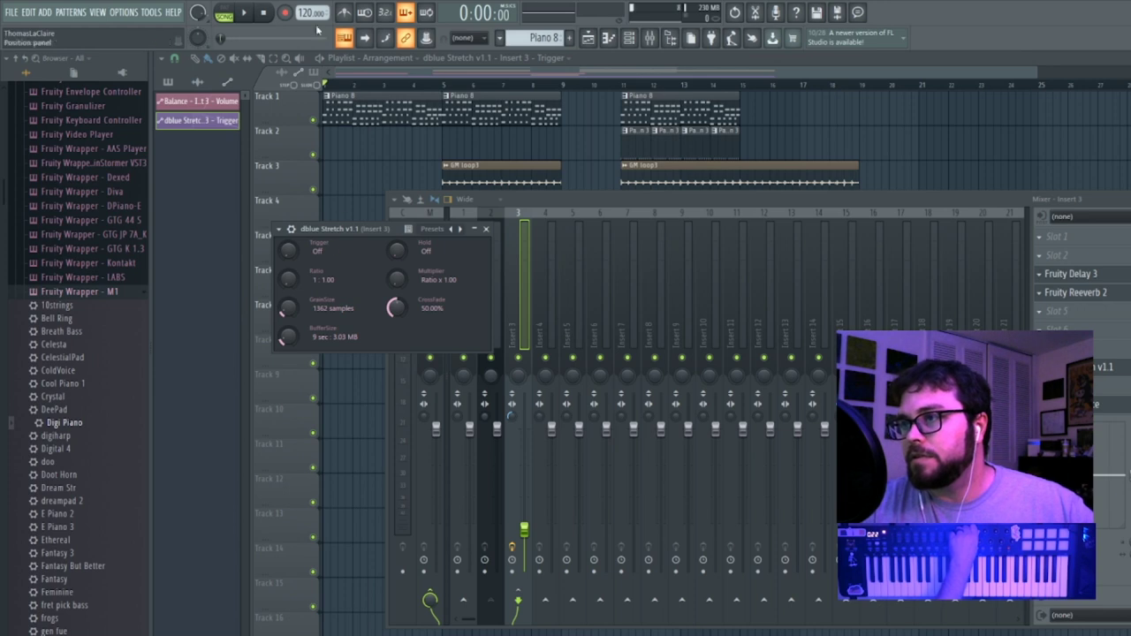
Play the transition twice from about bar 8.5 to hear the stretch effect with the linked controller.
click(548, 88)
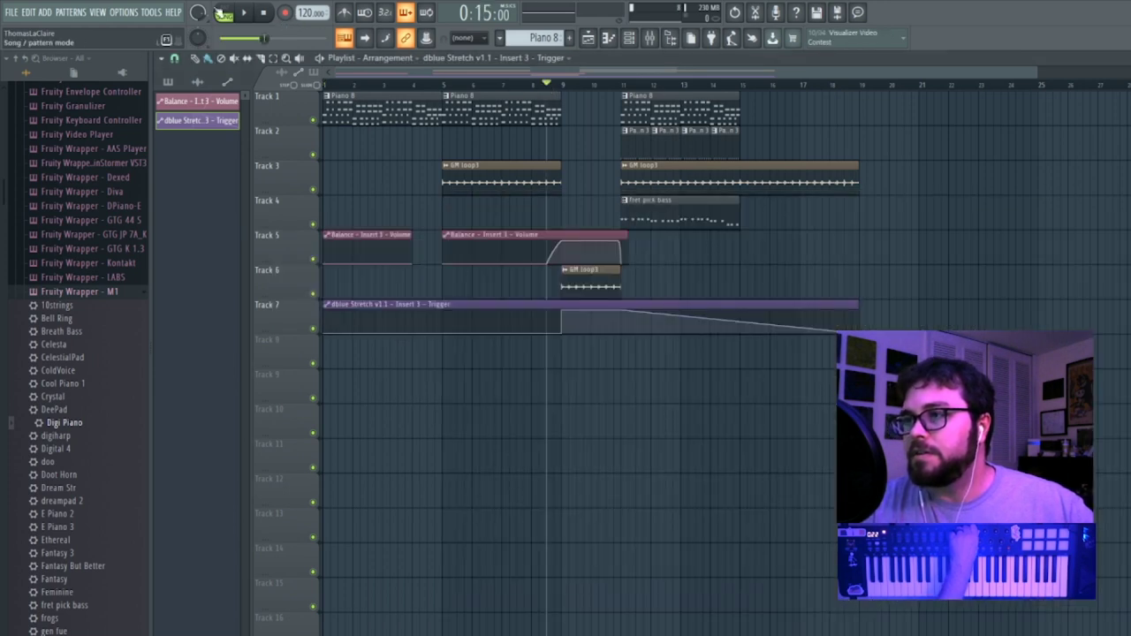
click(246, 14)
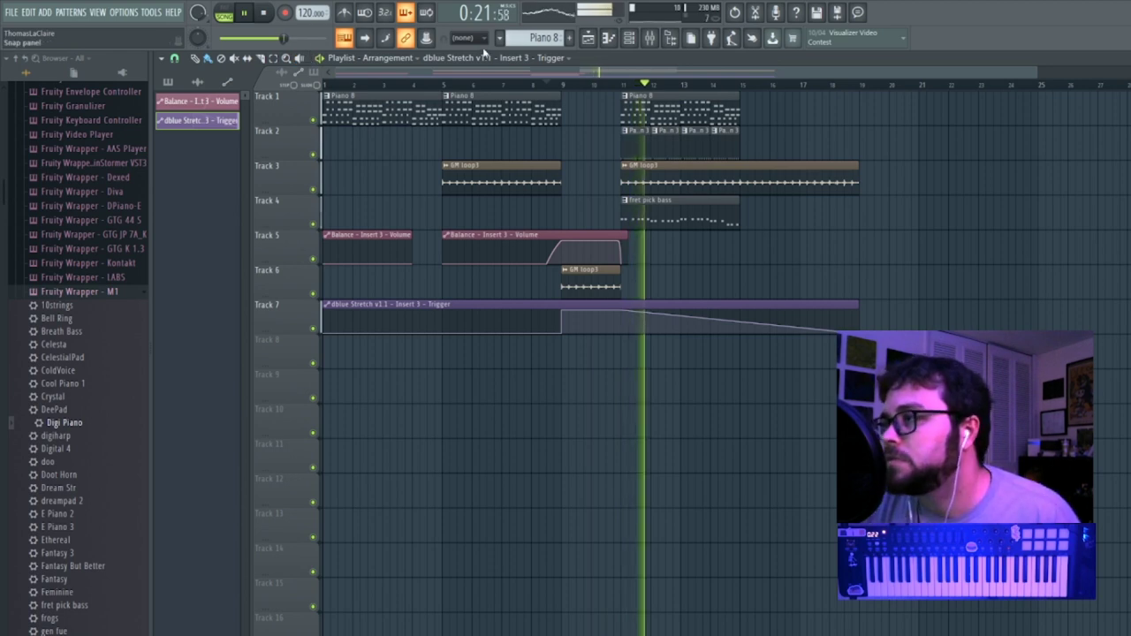
key(space)
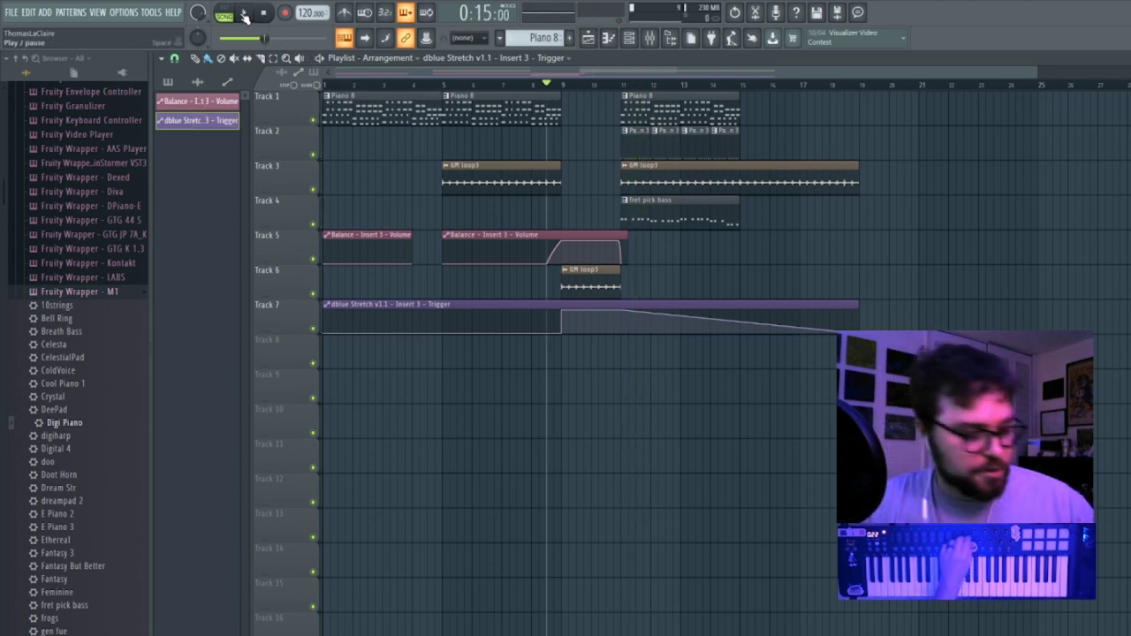
key(space)
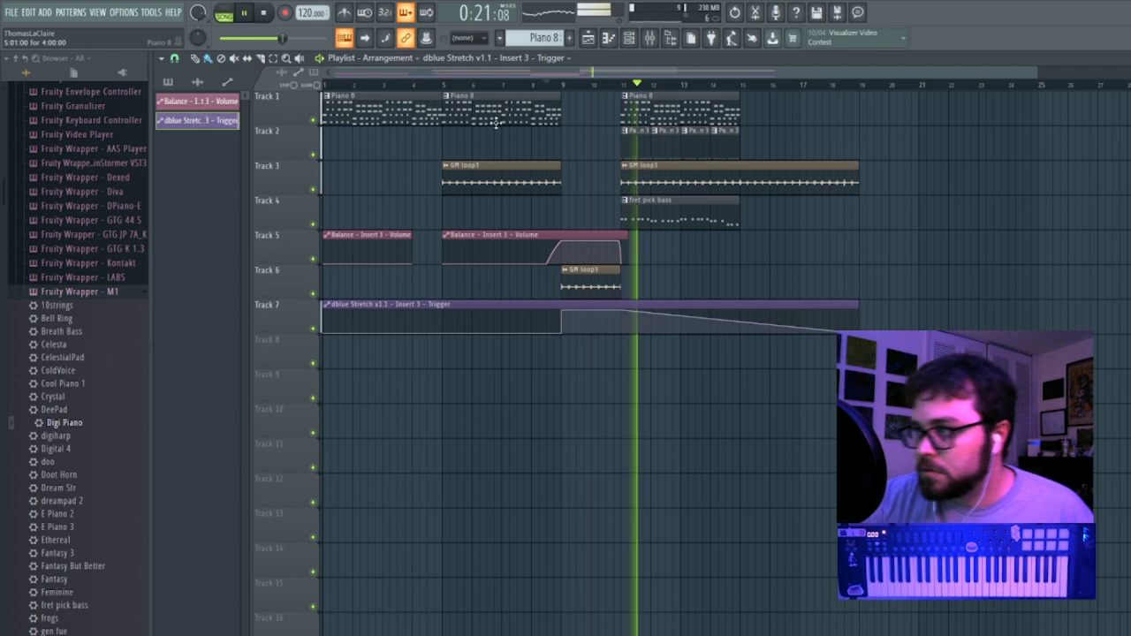
key(space)
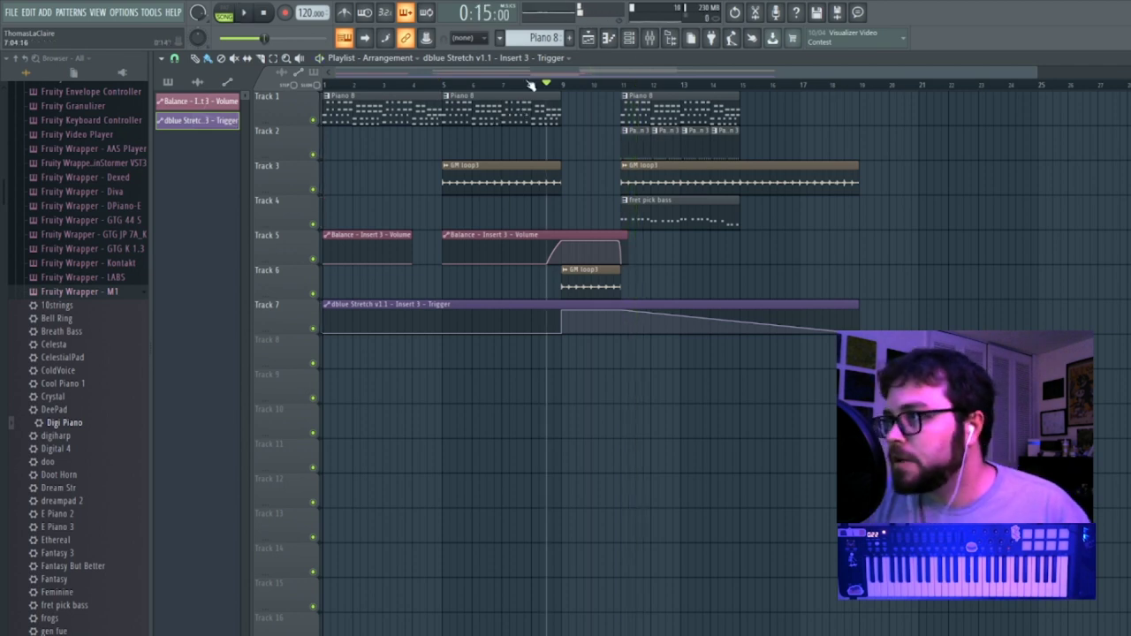
Create a dblue Stretch Ratio automation clip on Track 8 that rises in a curve from bar 10 and drops back at bar 11.
click(650, 38)
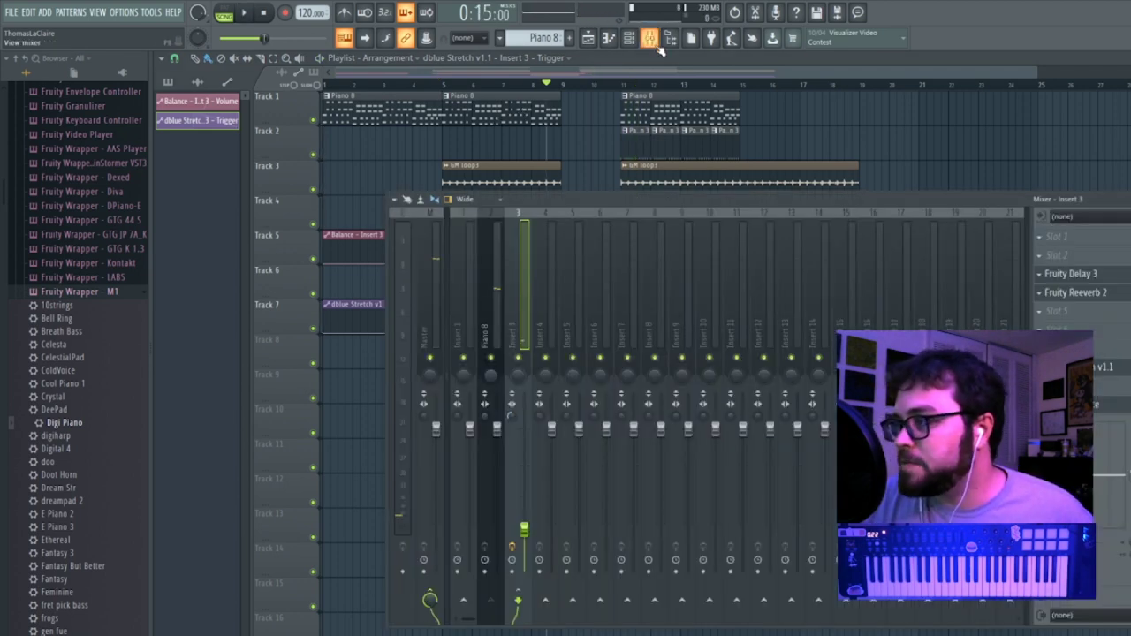
click(1106, 369)
right_click(287, 282)
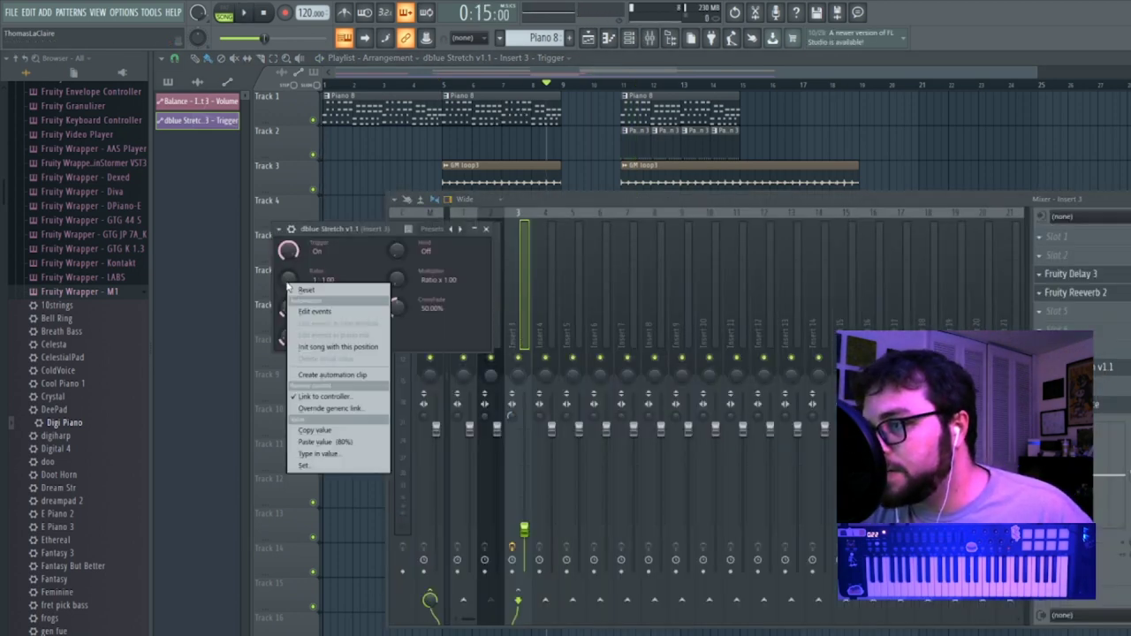
click(332, 375)
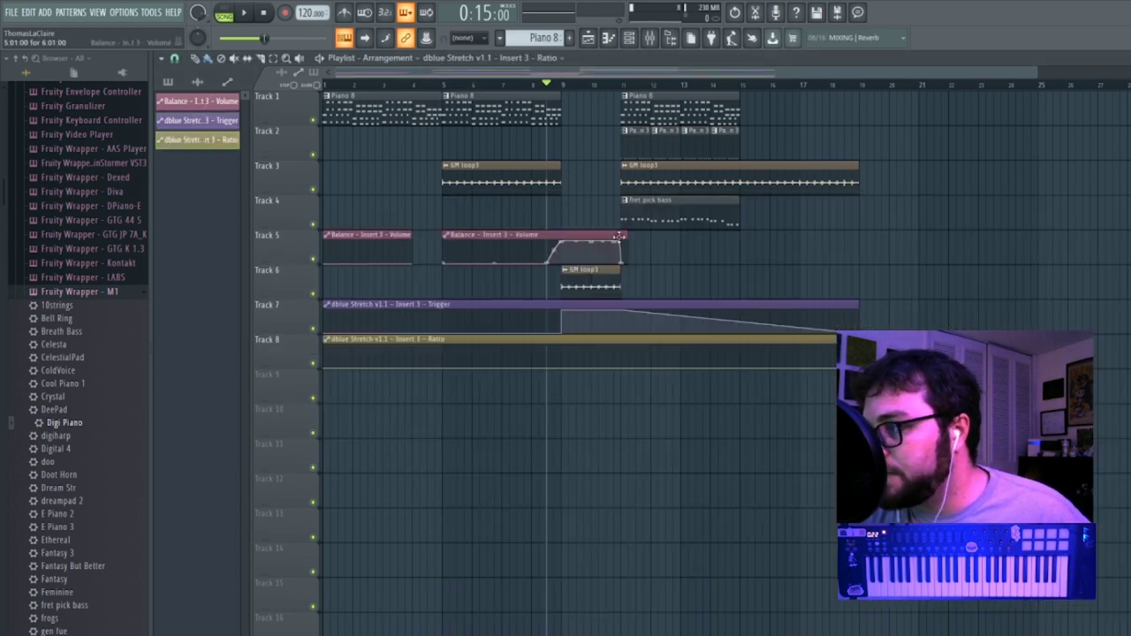
drag(618, 360, 619, 336)
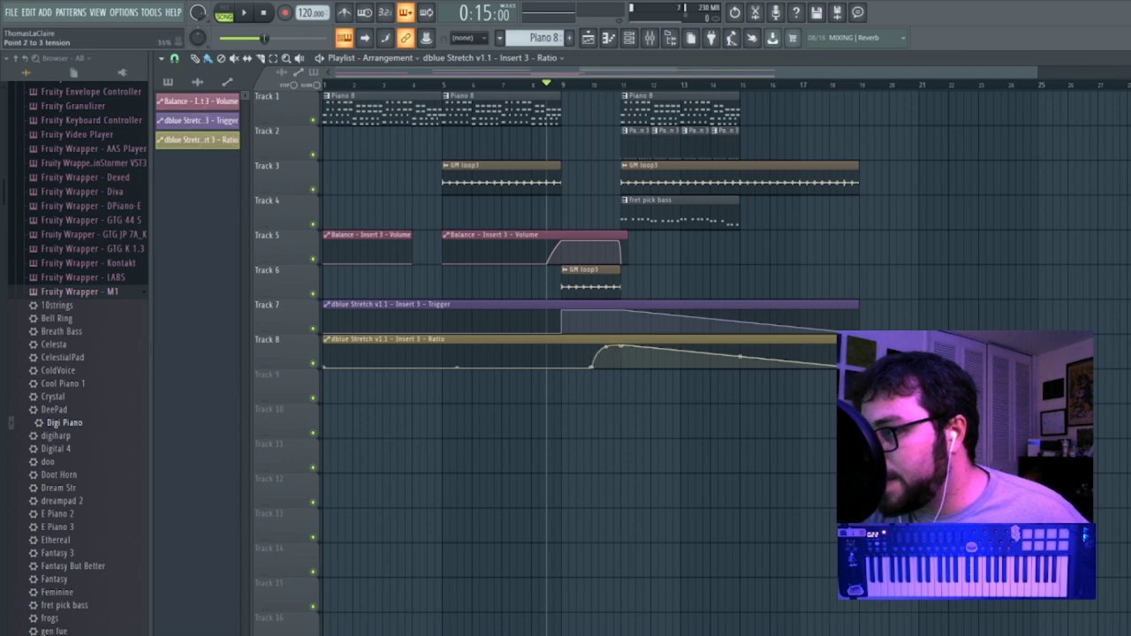
key(space)
drag(625, 358, 622, 372)
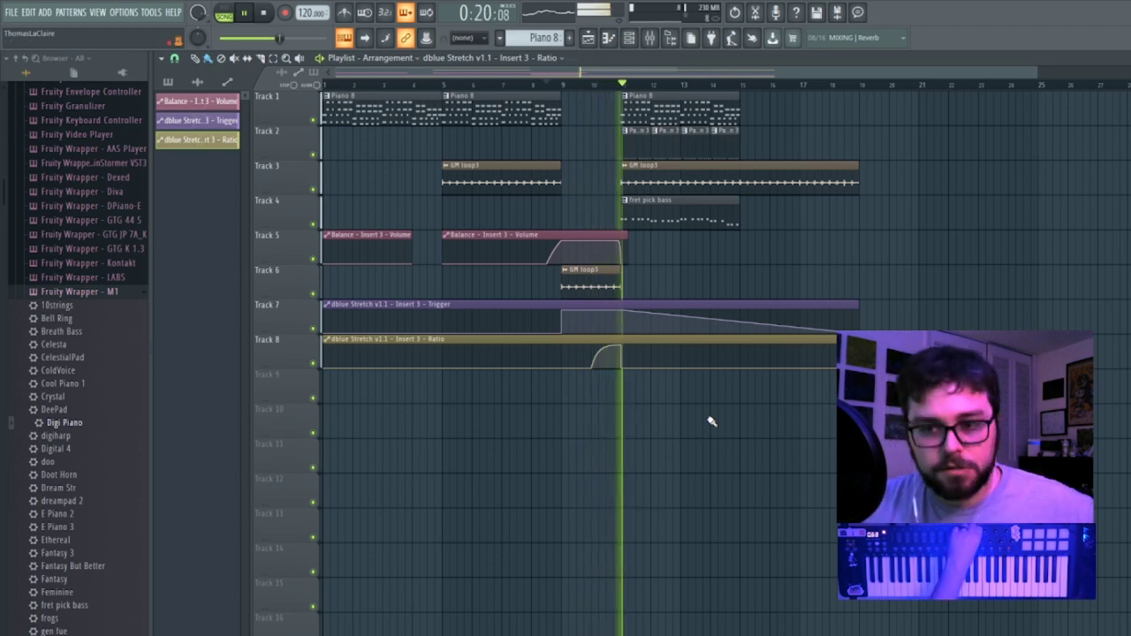
key(space)
Set the dblue Stretch grain size to 3926 samples and audition the transition with its slot's mix level at 42% and 100%.
click(650, 38)
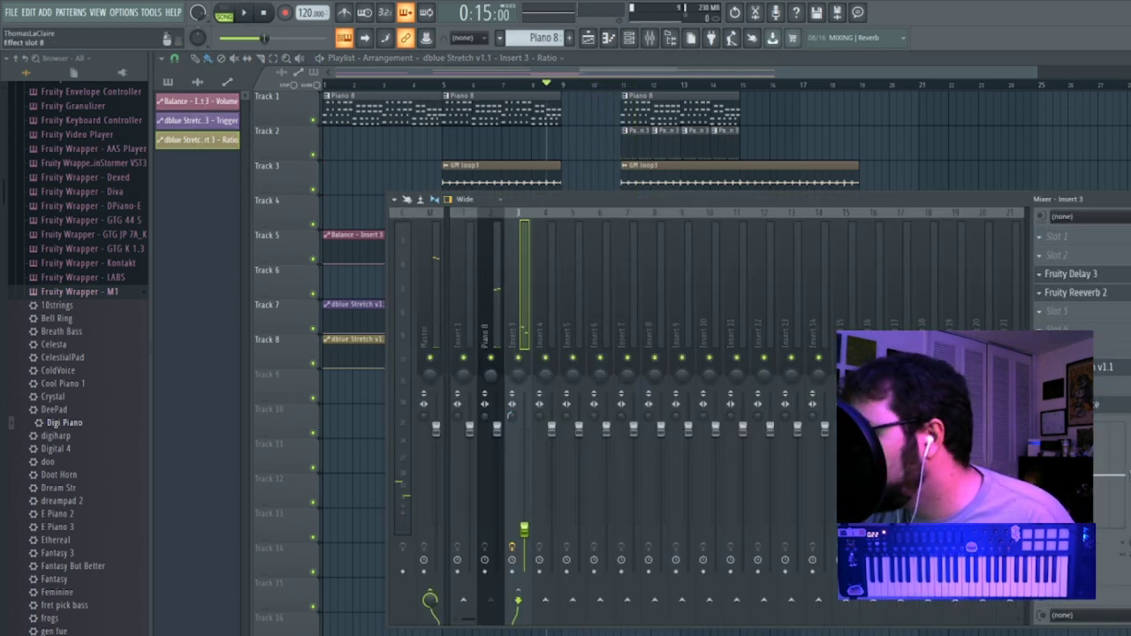
click(1074, 367)
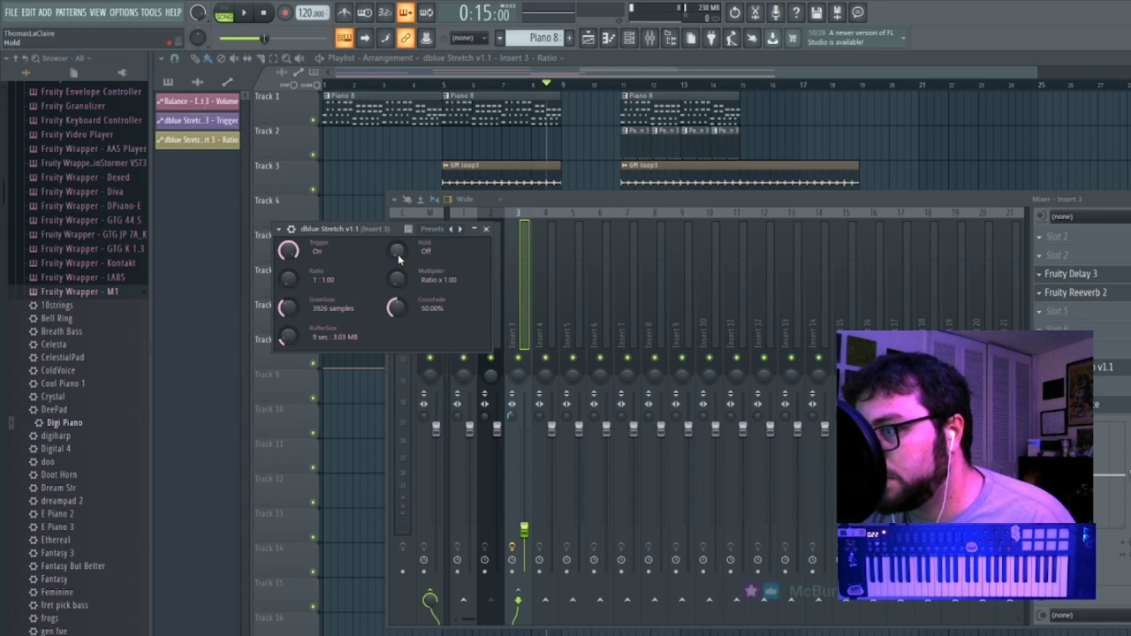
drag(1129, 367, 1129, 402)
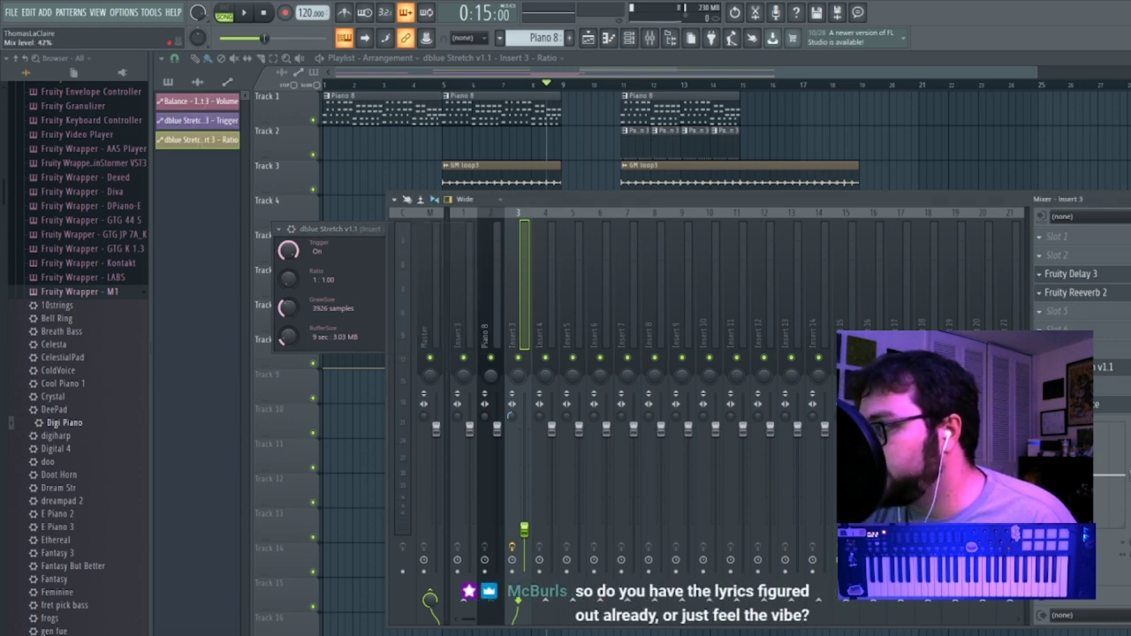
key(space)
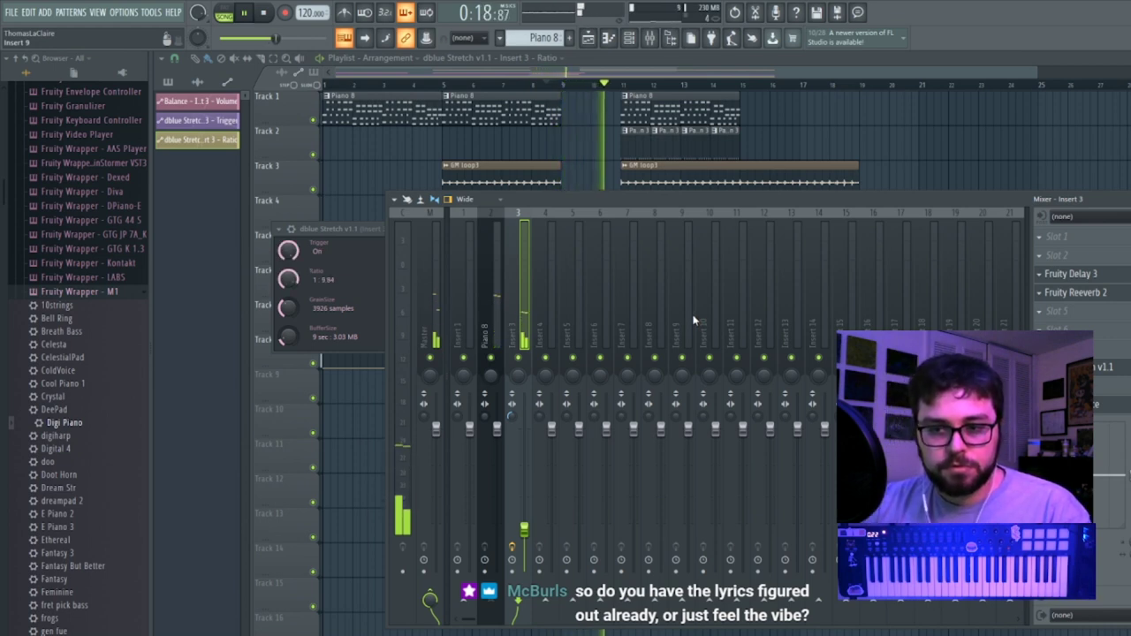
key(space)
key(space)
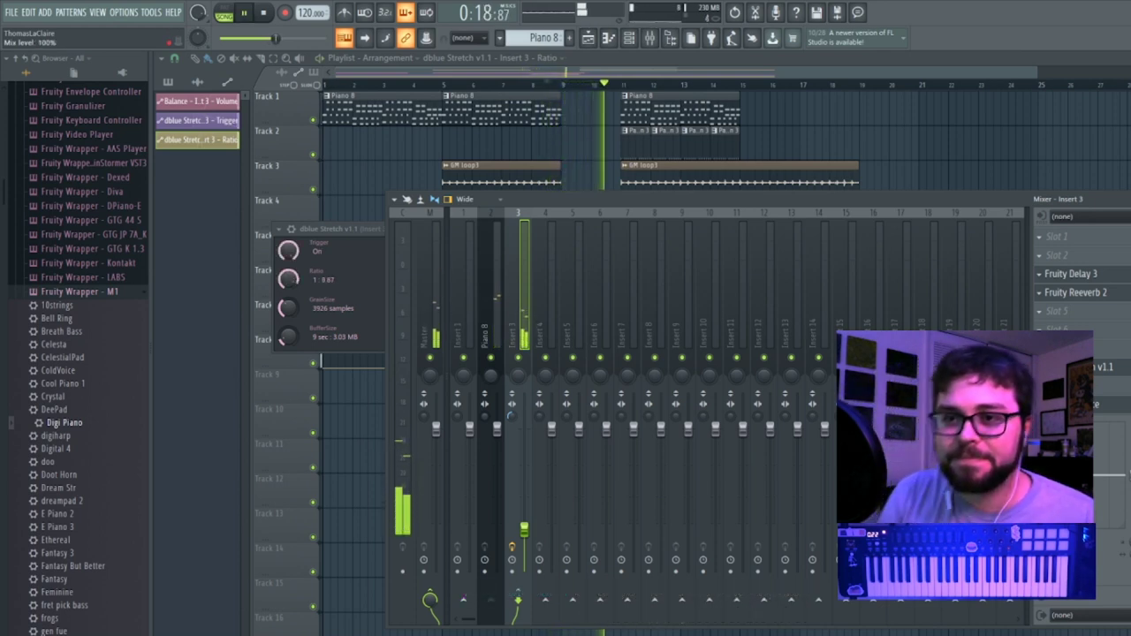
key(space)
key(space)
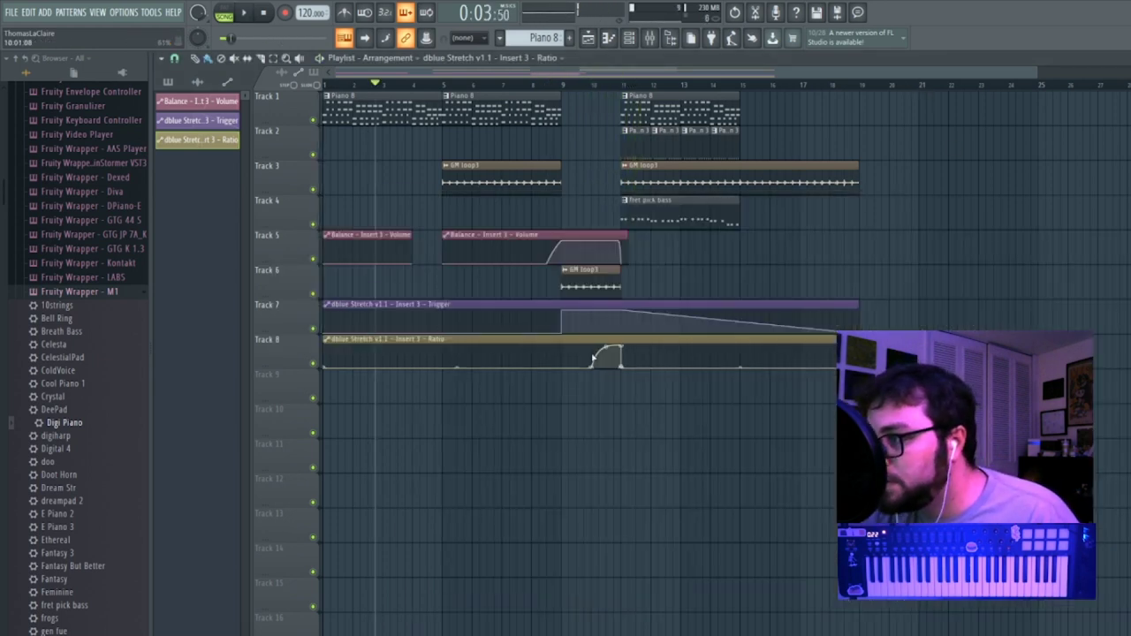
Reshape the Ratio automation to start at bar 9, climb gently to bar 10 and steeply to bar 11, and replay the transition.
key(space)
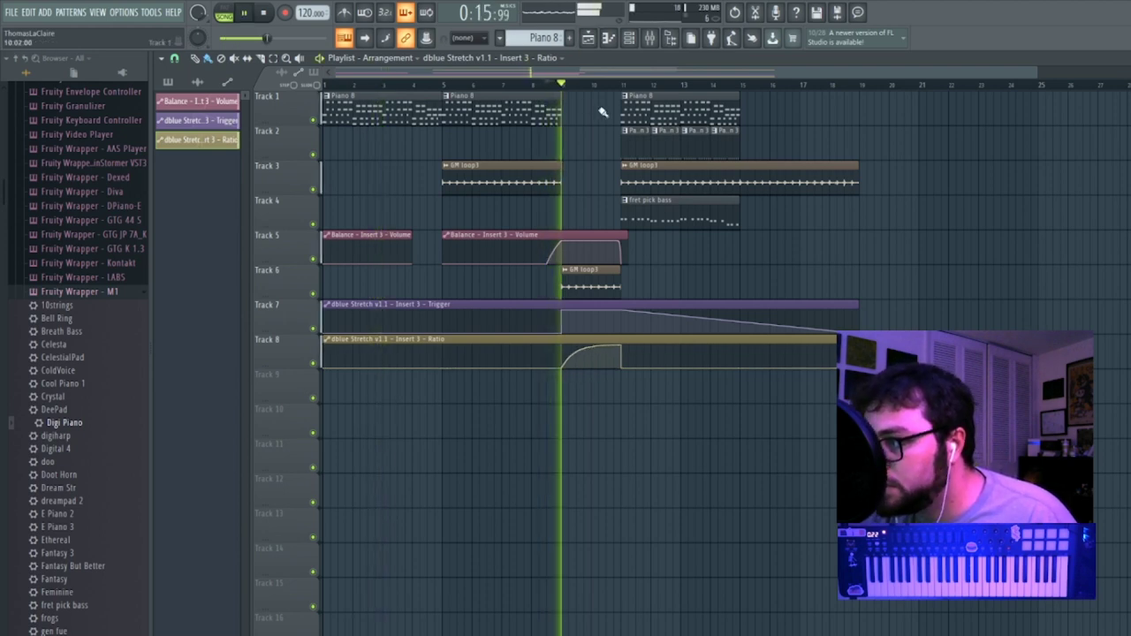
drag(591, 348, 596, 361)
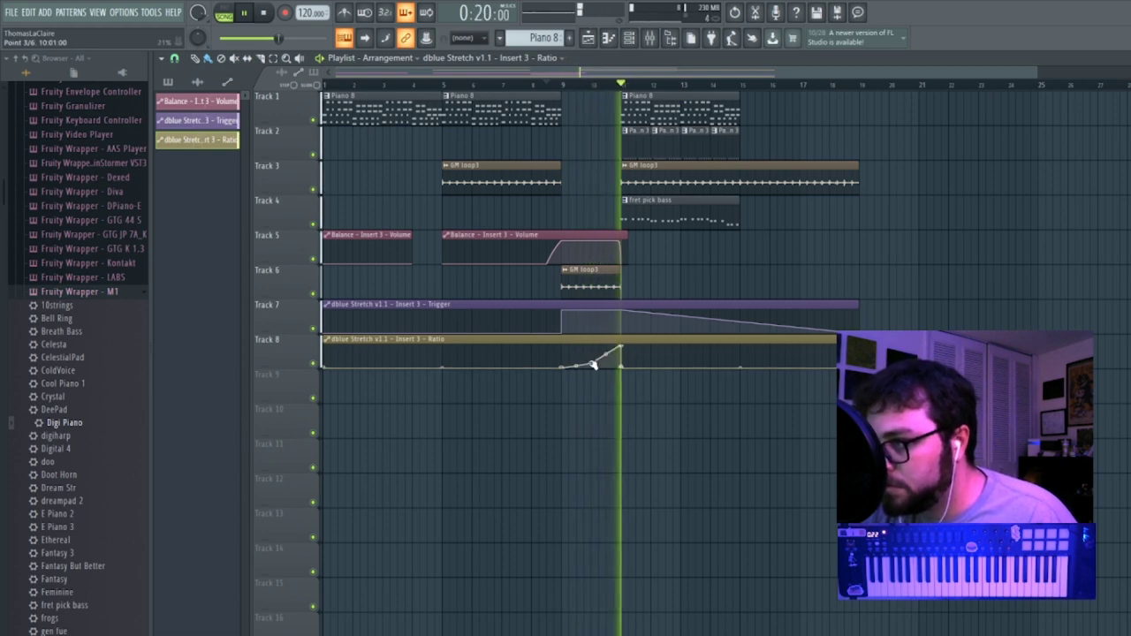
click(552, 85)
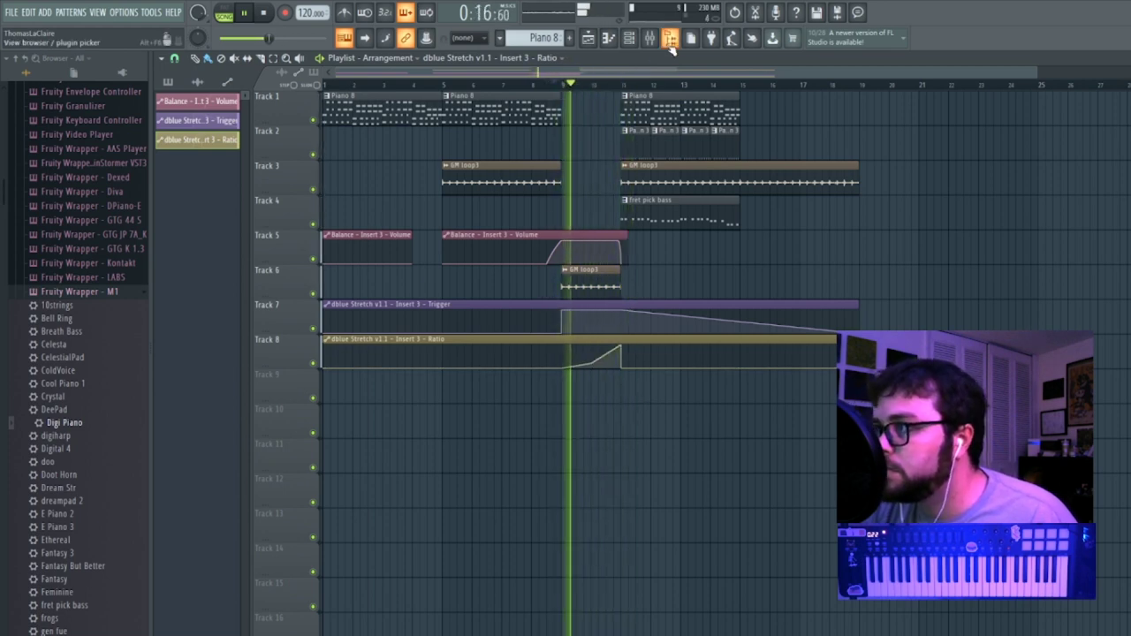
click(669, 42)
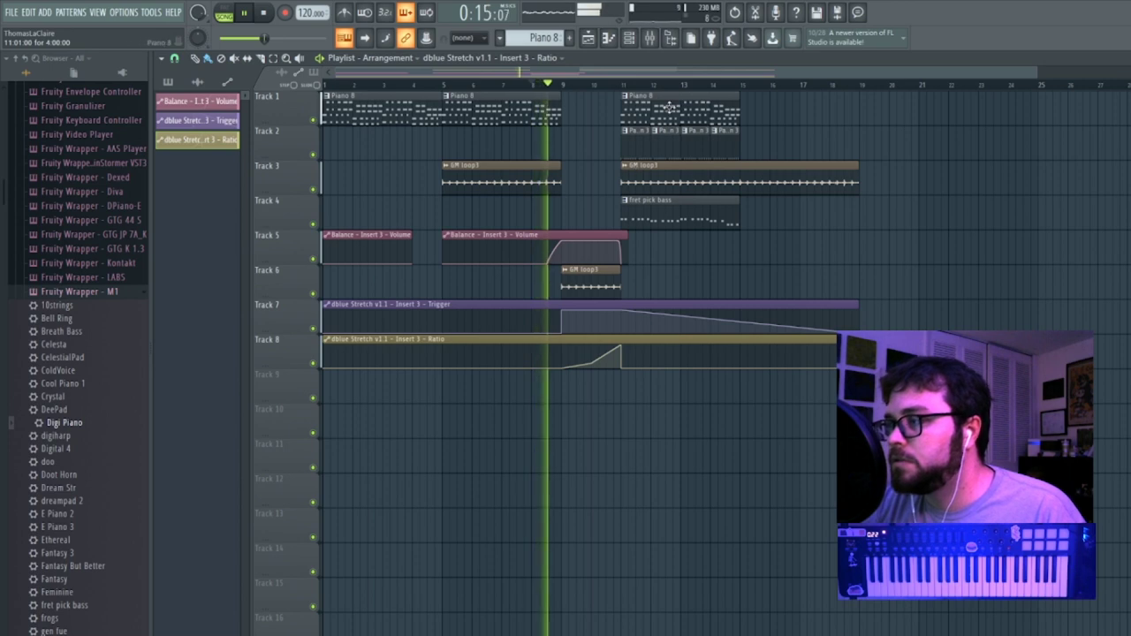
Set the mix level of the dblue Stretch slot on Insert 3 to 100% during playback.
click(649, 39)
click(1105, 365)
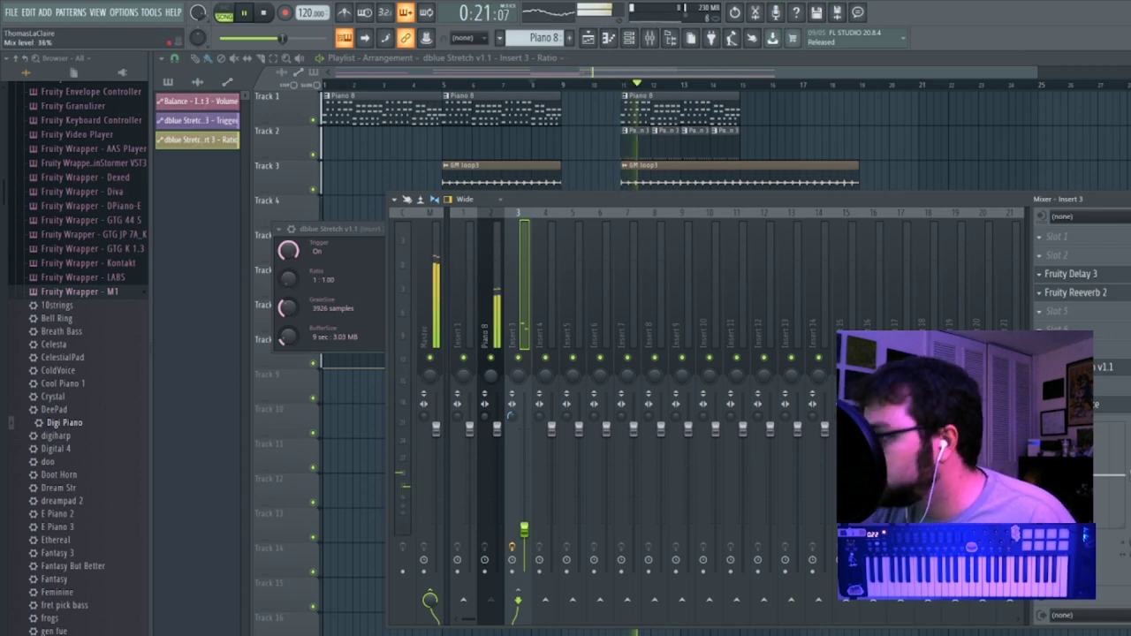
click(769, 76)
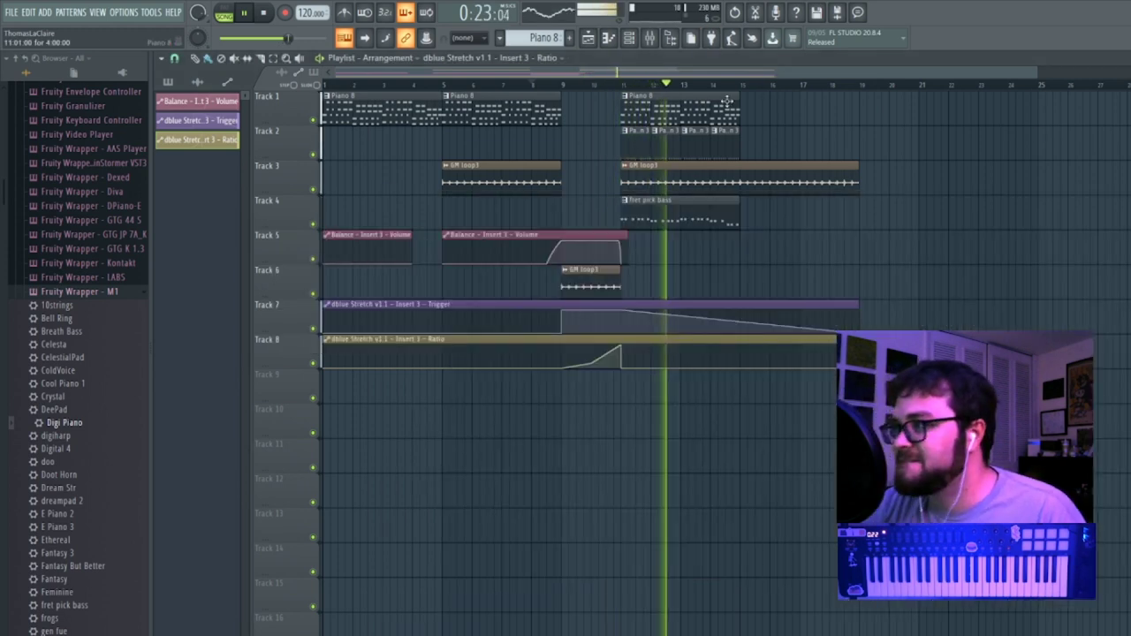
Duplicate clips from bar 15, extending Piano 8 to bar 19, the Pattern 3 drums to bar 21 and fret pick bass to bar 23.
click(720, 108)
click(749, 110)
click(730, 138)
drag(752, 143, 901, 146)
click(727, 210)
drag(745, 211, 866, 209)
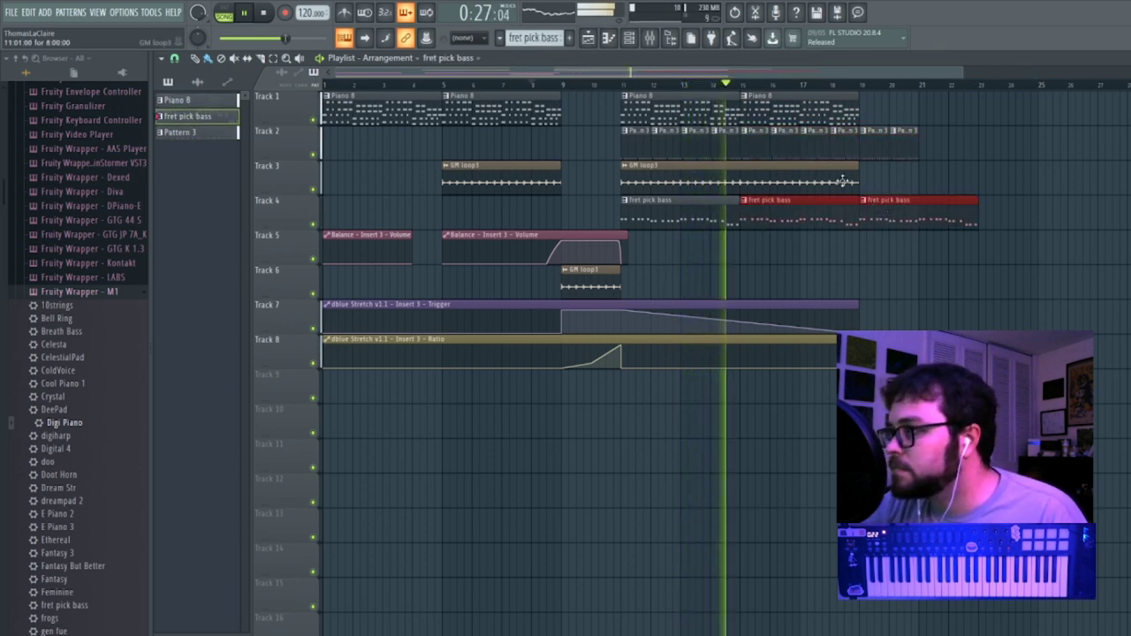
Add a second GM loop3 clip at bar 19 and extend the piano, drum and bass clips to bar 27.
click(855, 185)
click(865, 180)
click(833, 116)
drag(873, 116, 1018, 119)
click(906, 147)
drag(925, 149, 1091, 146)
click(966, 212)
click(984, 212)
Stop playback, create Pattern 4 and place its clip at bar 19 on Track 5.
key(space)
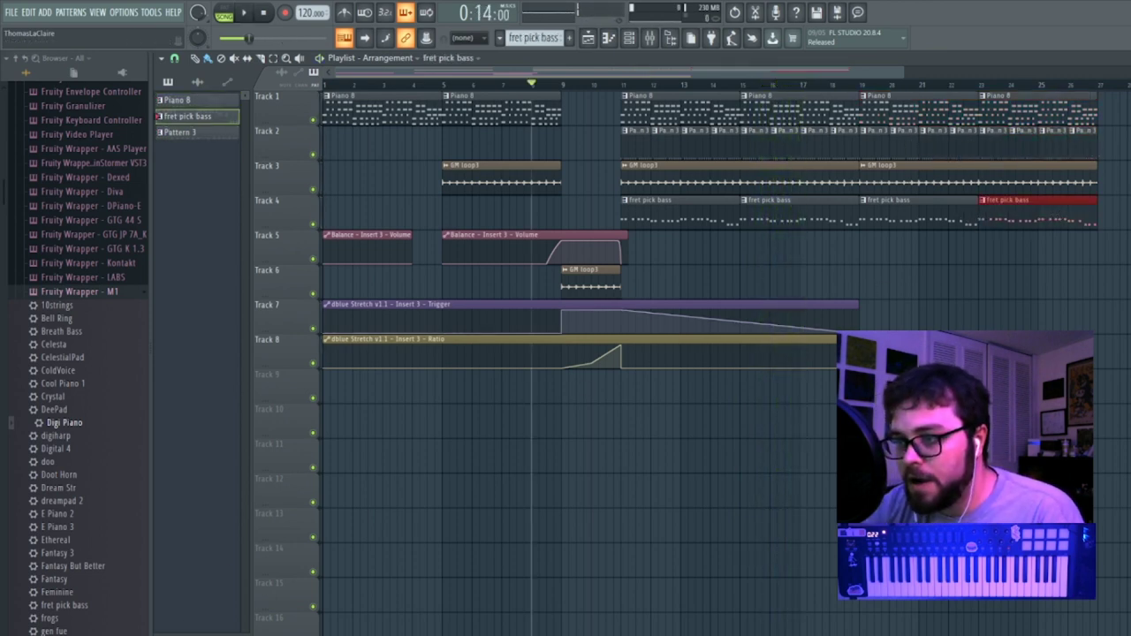
key(F4)
click(859, 243)
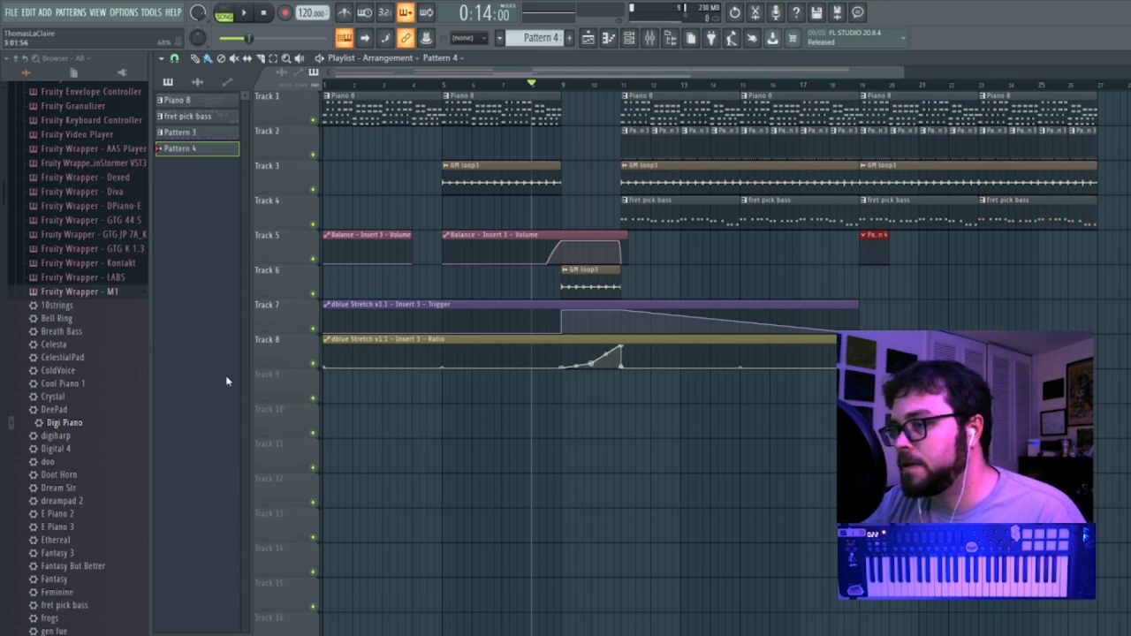
Open the Hits folder of the Roland TR-505 Free Drum loops pack in the sample browser.
click(131, 294)
scroll(106, 414, down, 7)
click(53, 540)
scroll(76, 545, down, 1)
click(84, 411)
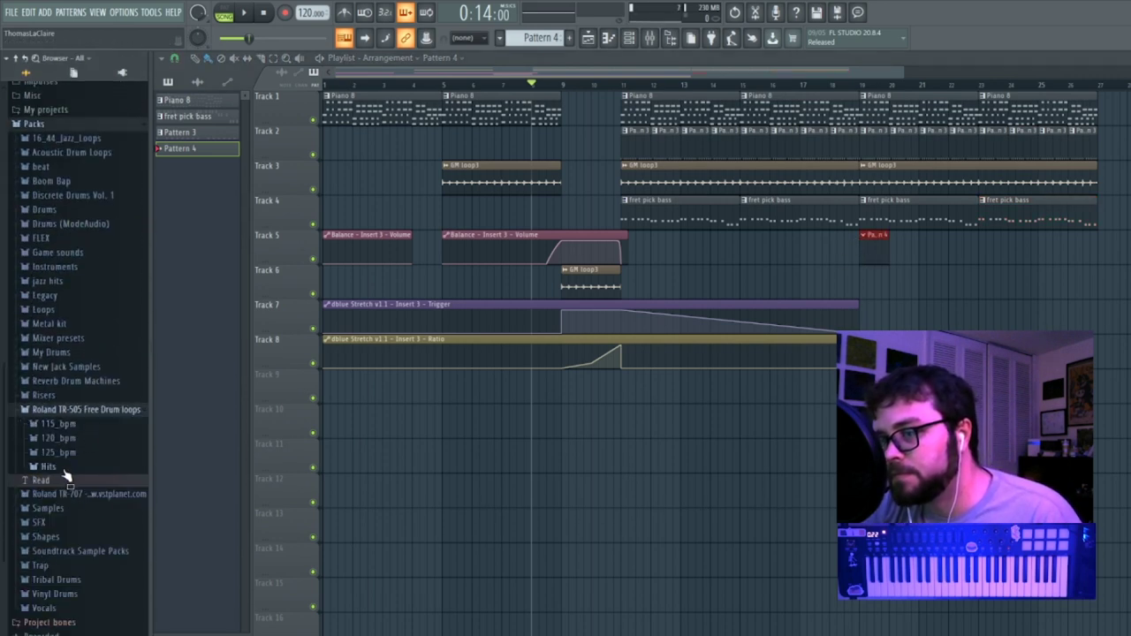
click(49, 466)
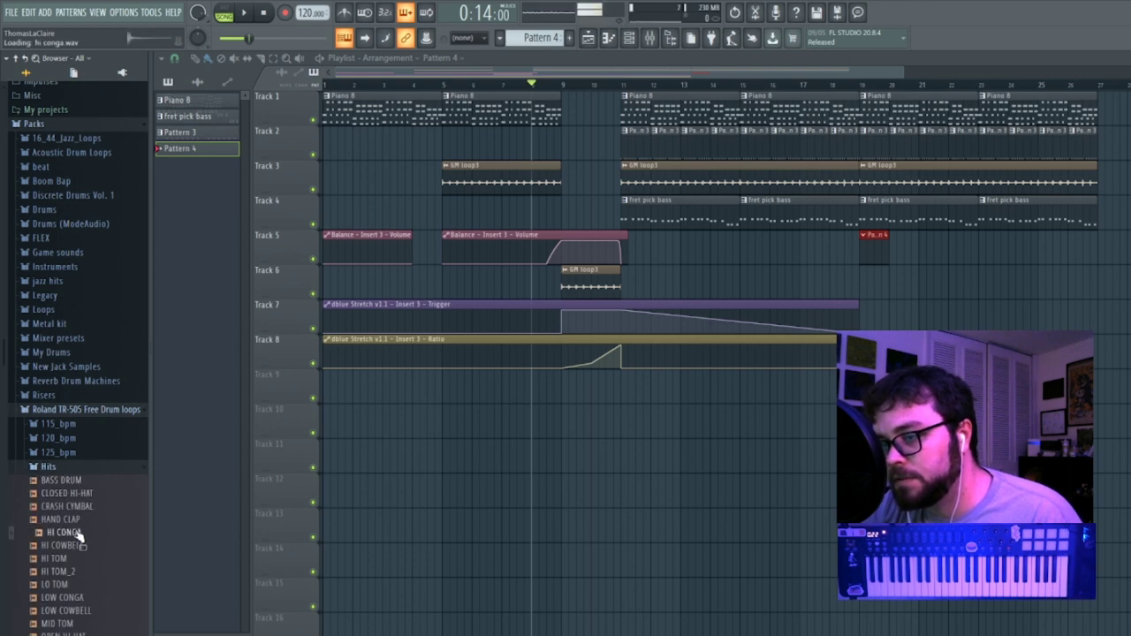
Load the Roland TR-707 Hand clap (accent) into a new channel, place claps on steps 5 and 13 of Pattern 4, and start playback.
click(109, 413)
scroll(76, 247, up, 4)
scroll(81, 336, down, 1)
click(88, 501)
scroll(78, 530, down, 3)
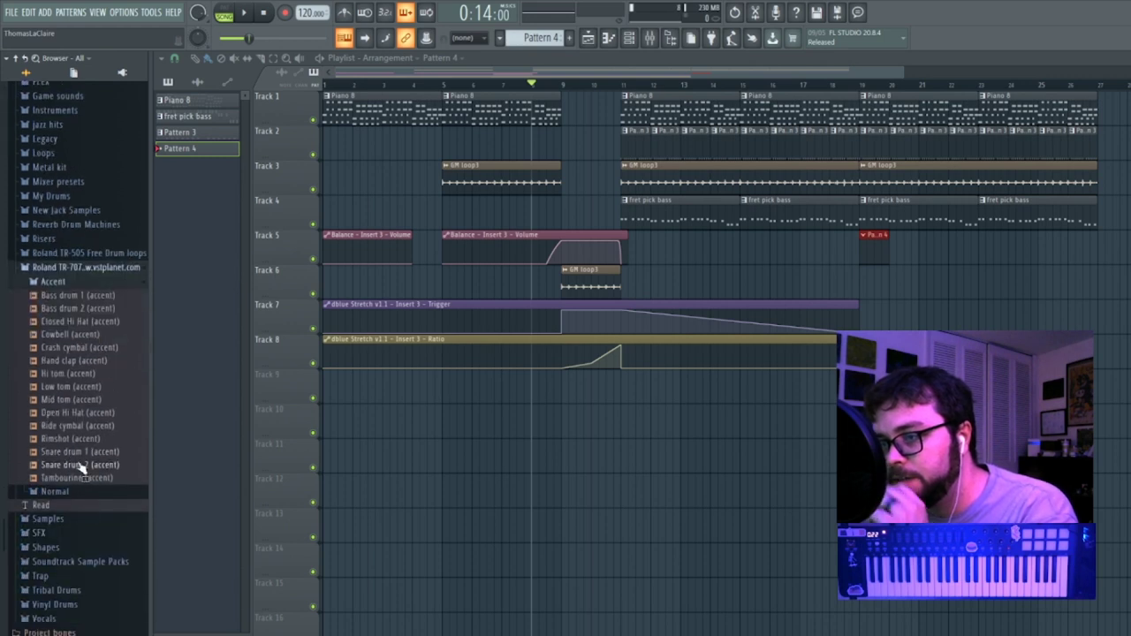
right_click(79, 363)
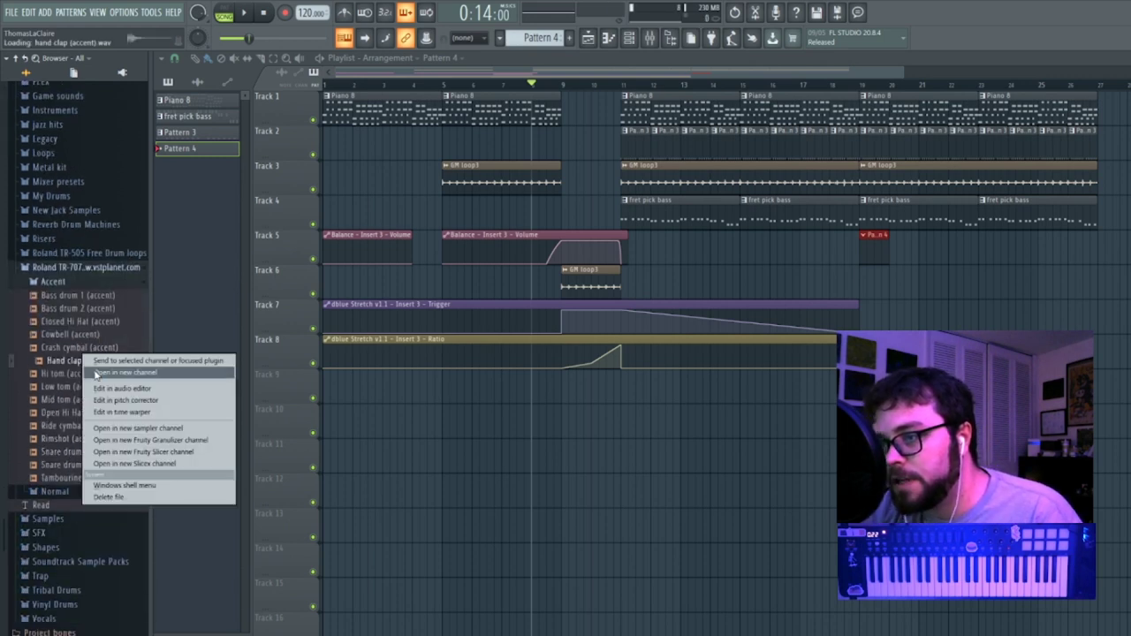
click(97, 374)
double_click(874, 253)
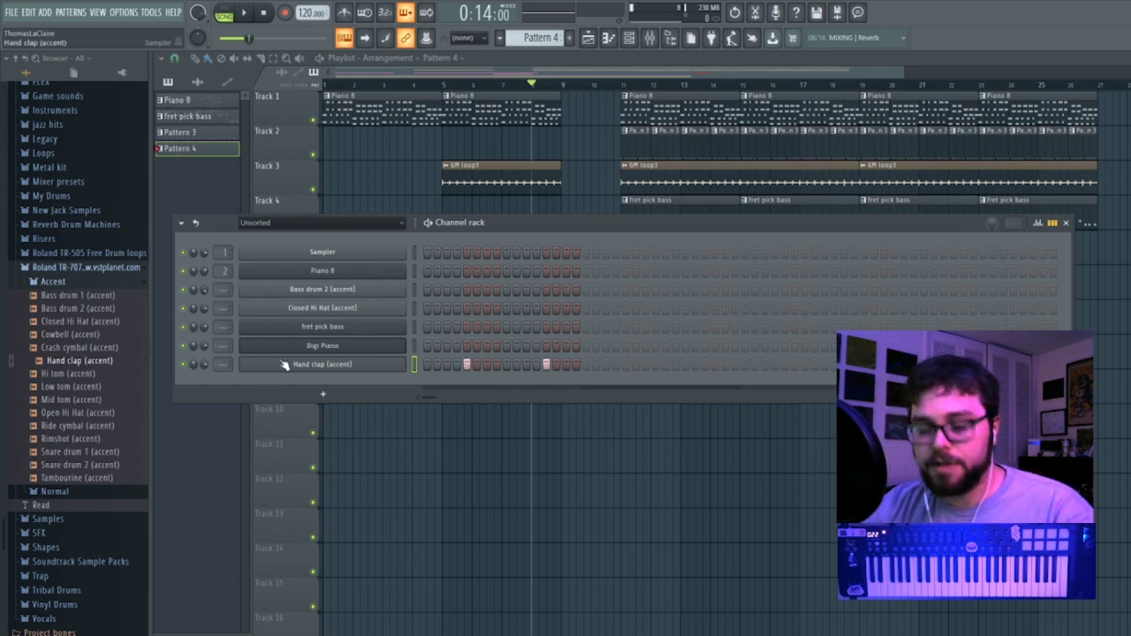
key(space)
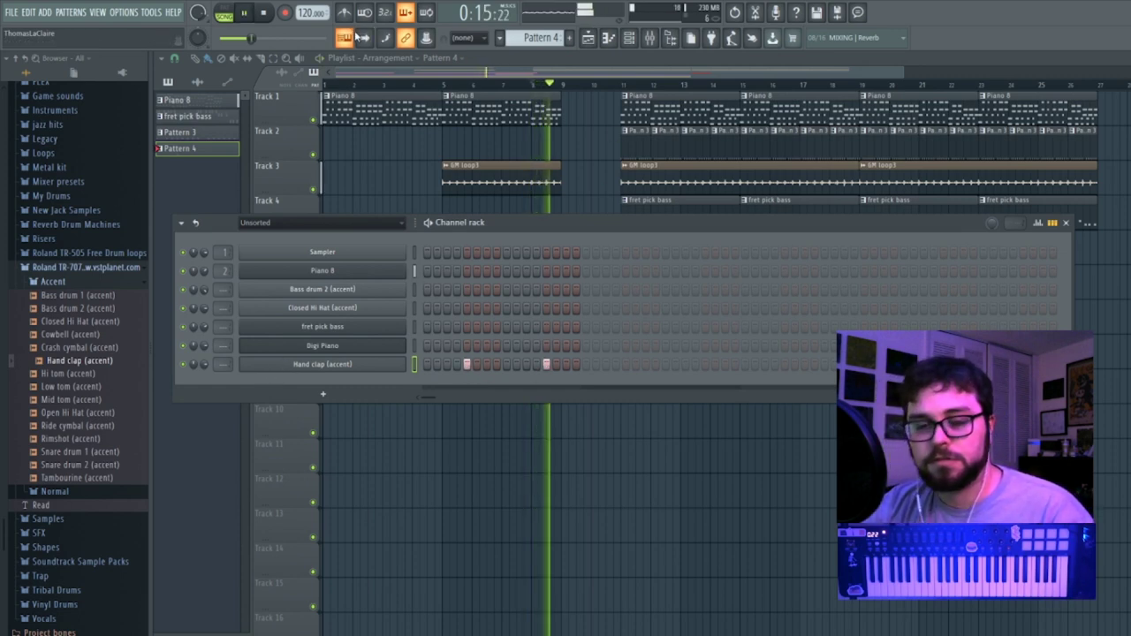
key(F6)
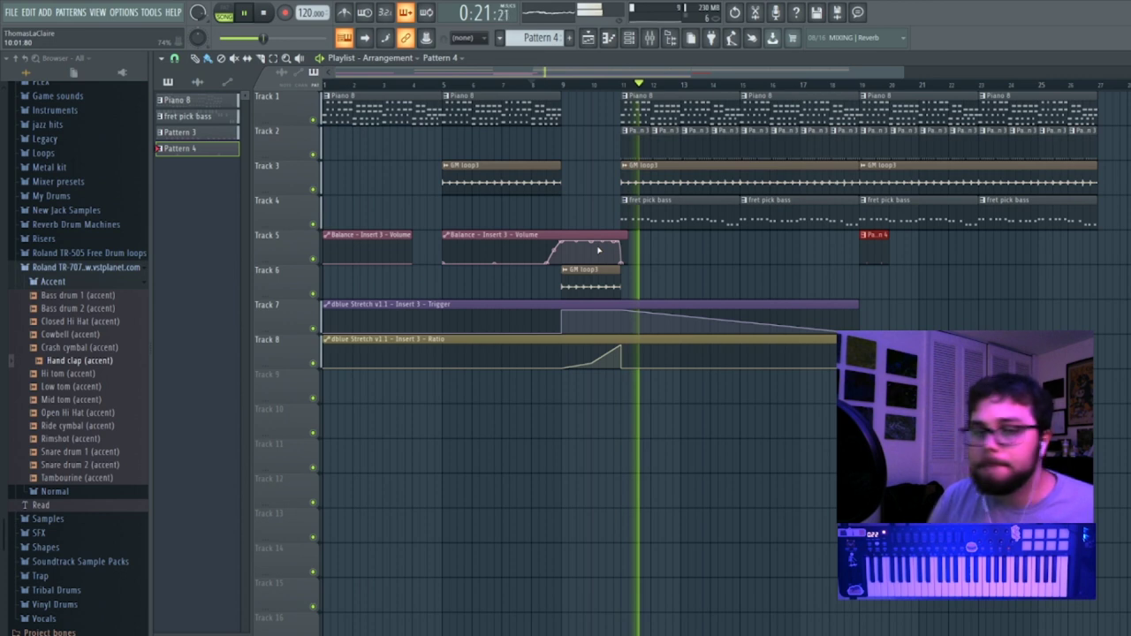
Browse the Discrete Drums Vol. 1 Goat Man drum loops for a fill and stop playback.
click(86, 266)
scroll(80, 309, up, 5)
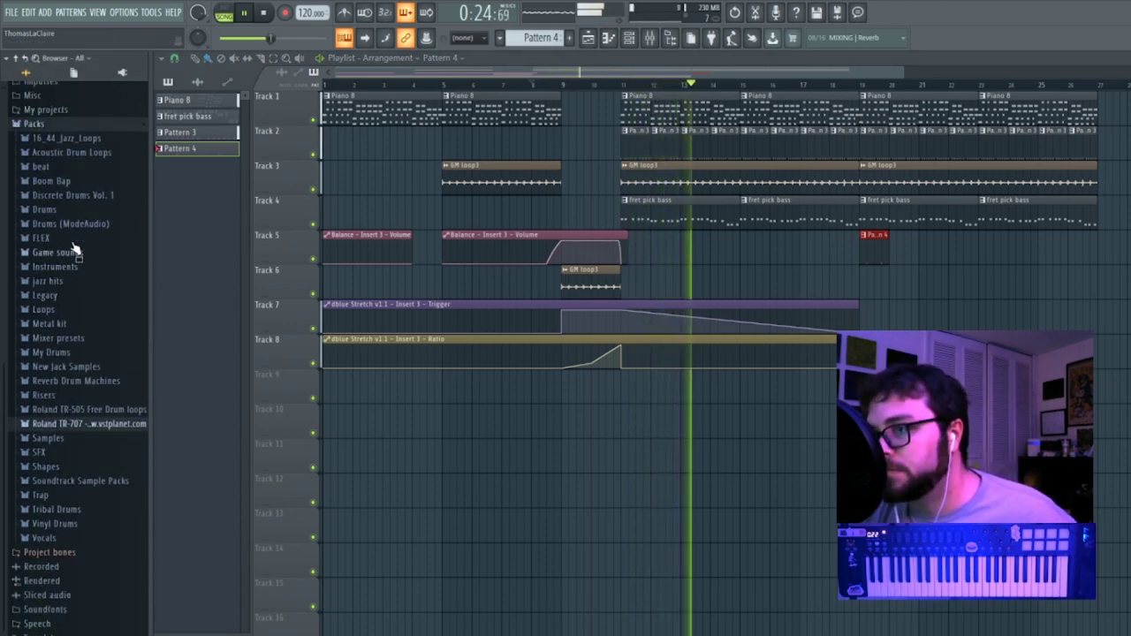
click(81, 195)
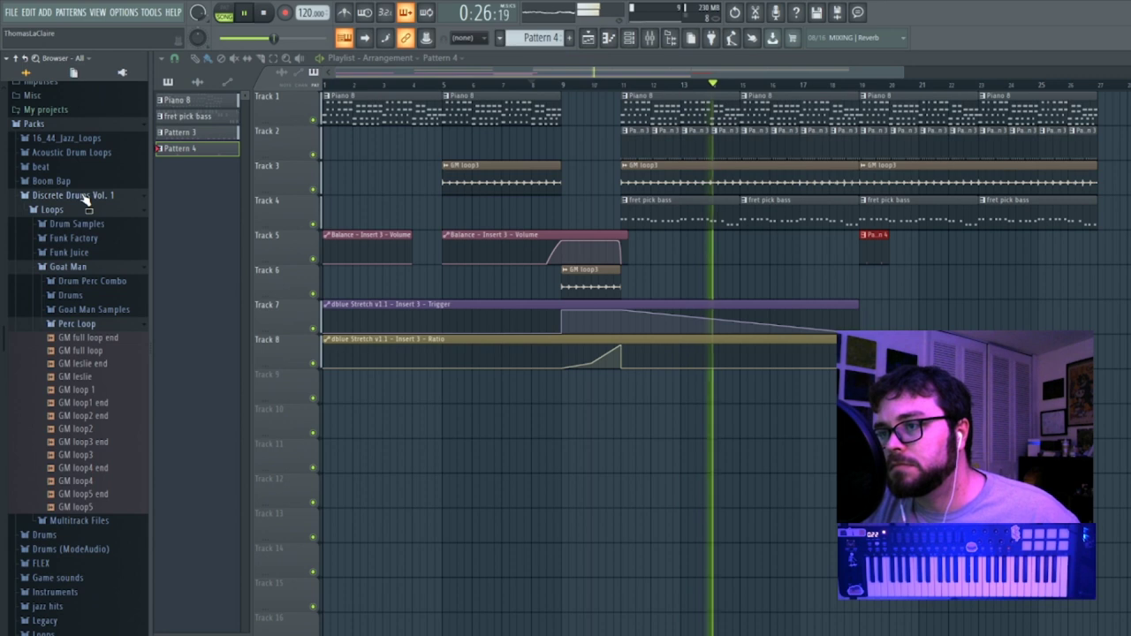
click(103, 324)
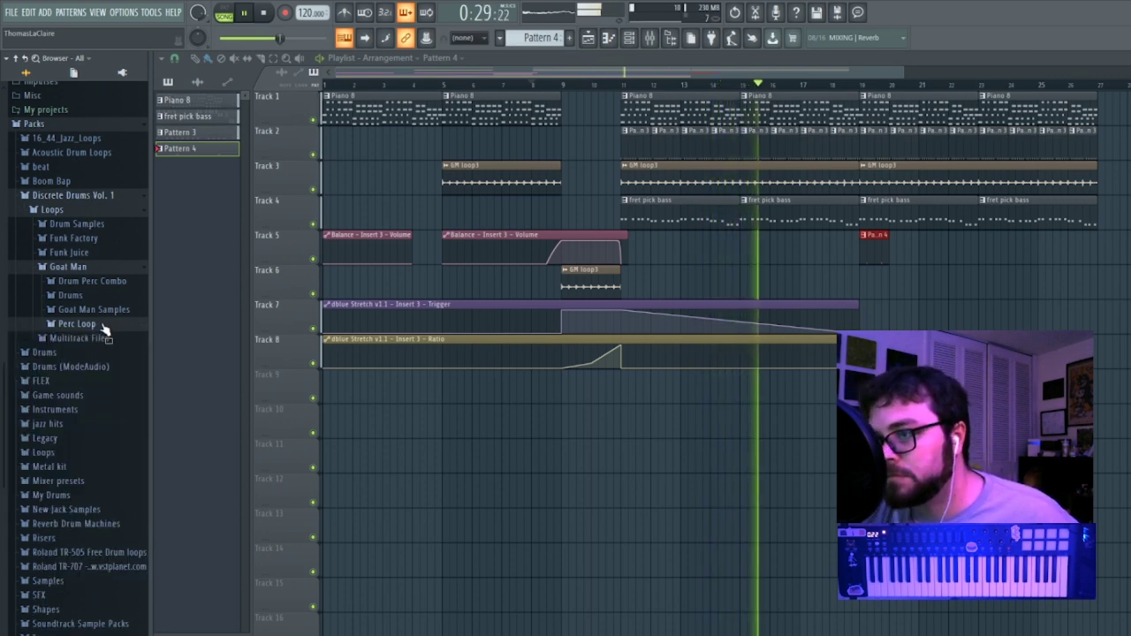
click(84, 295)
key(space)
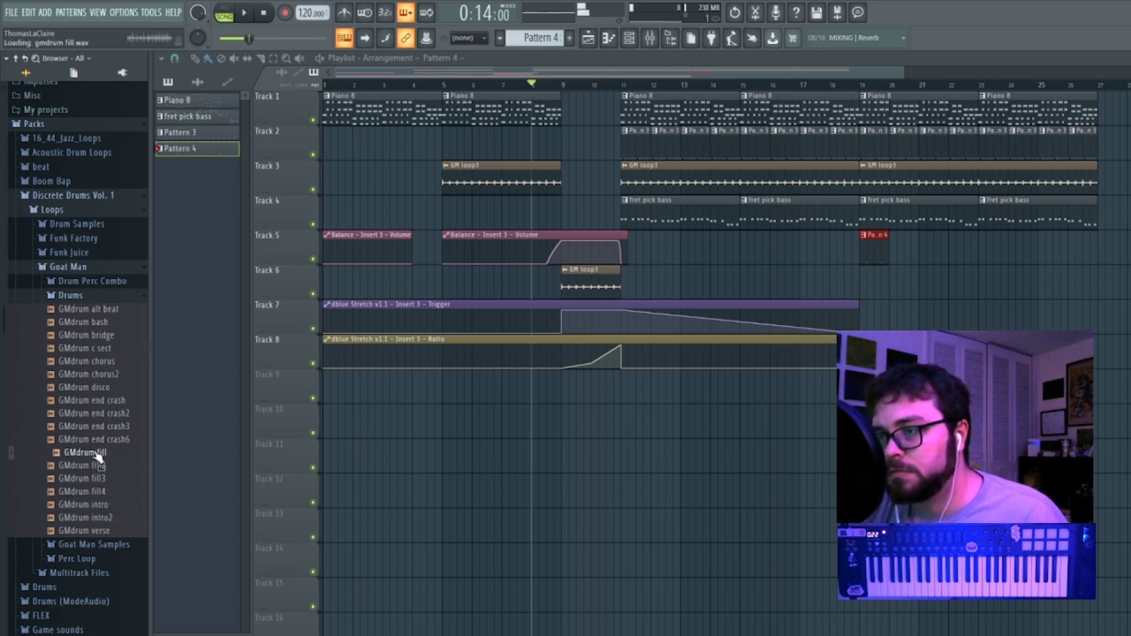
Audition the drum loops in the Funk Juice folder of Discrete Drums Vol. 1.
click(106, 267)
click(93, 254)
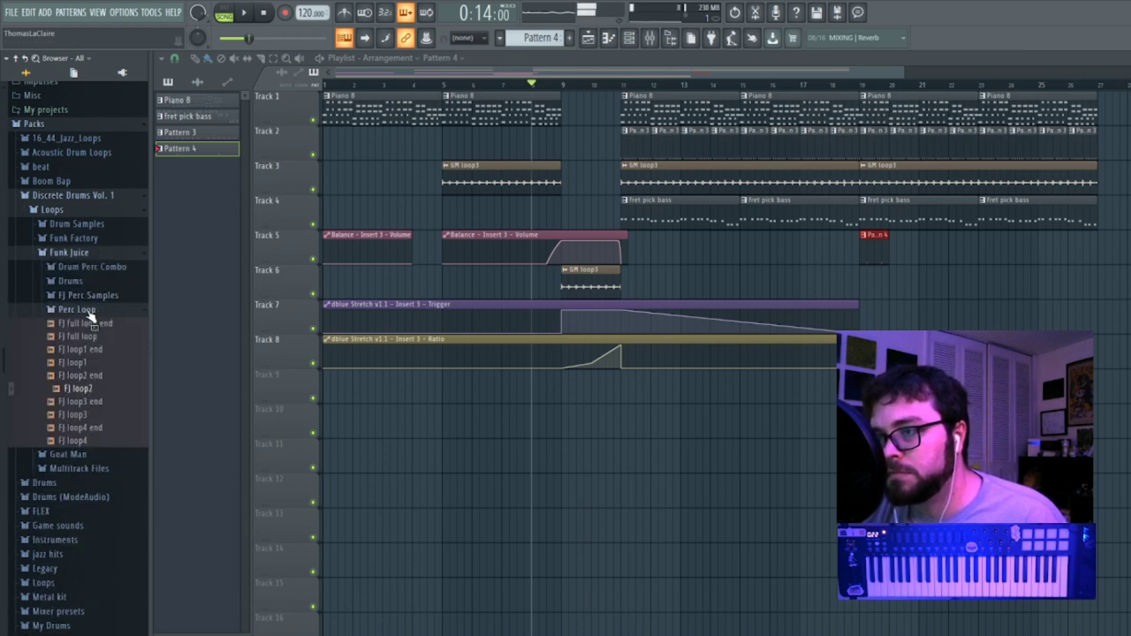
click(89, 311)
click(78, 283)
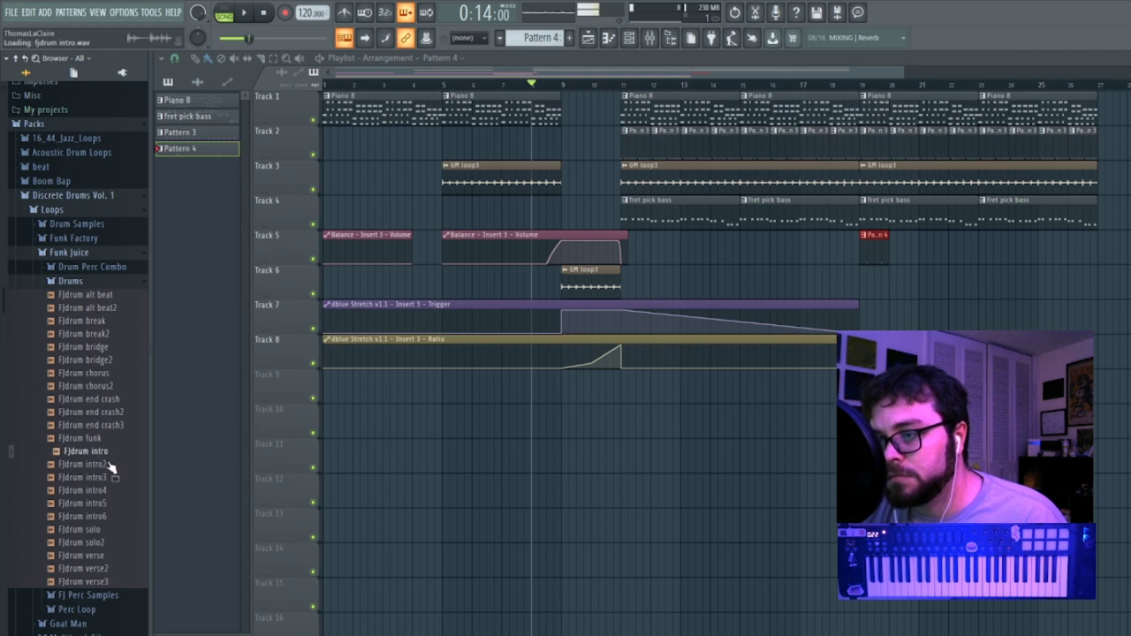
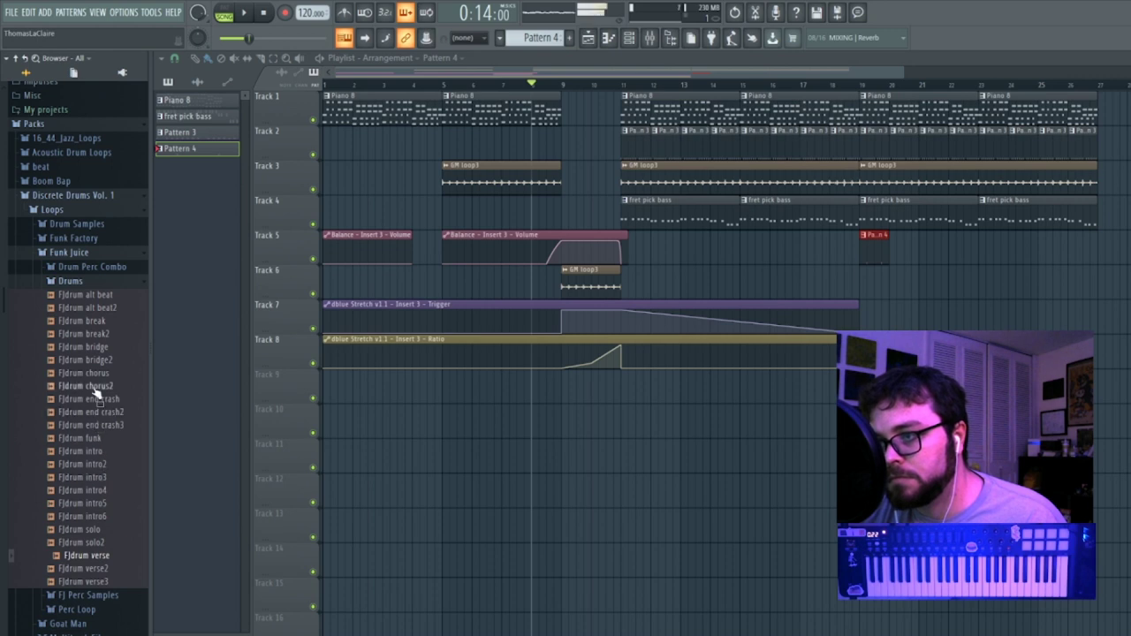
Place FFdrum intro from the Funk Factory Drums folder on Track 4 and trim it to the last beat of bar 10.
click(106, 252)
click(106, 239)
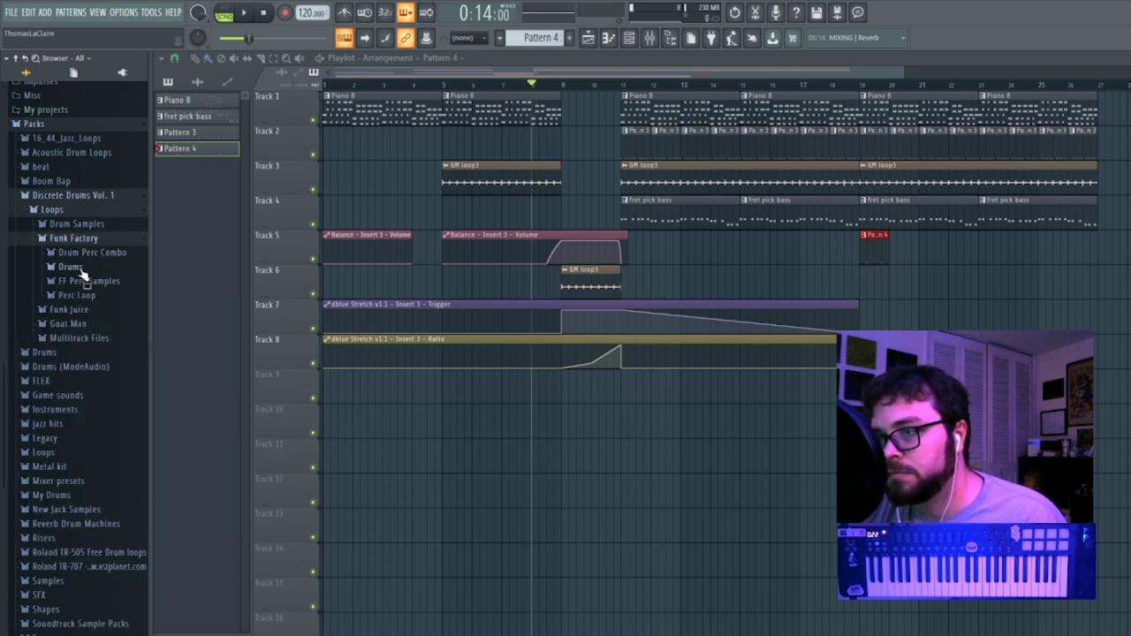
click(71, 267)
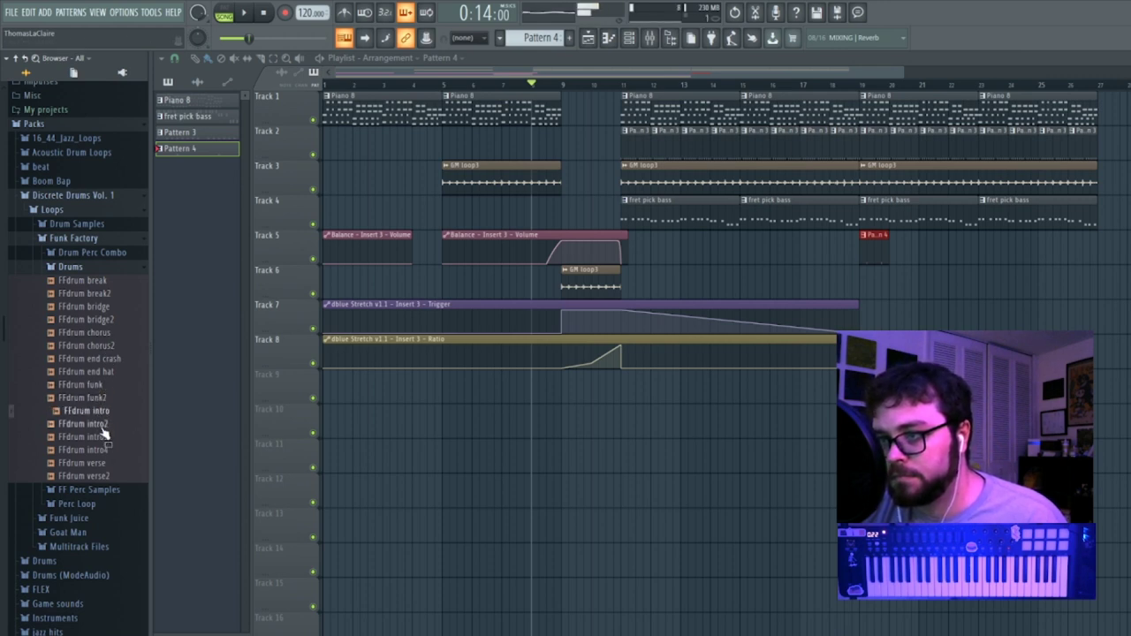
drag(681, 265, 599, 214)
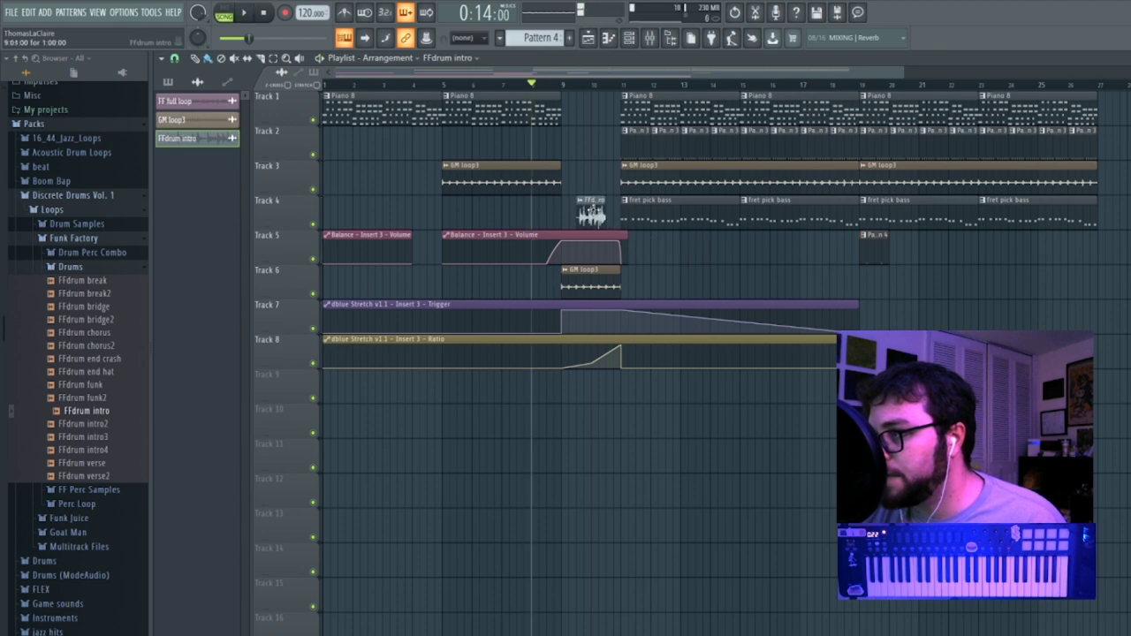
drag(901, 68, 662, 74)
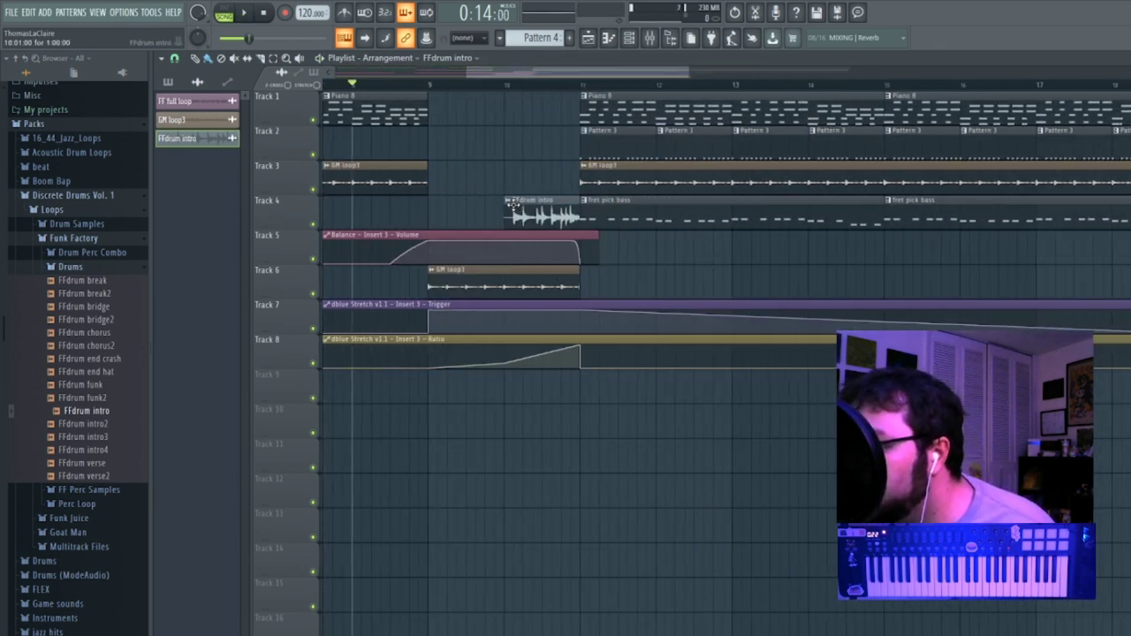
Try a lower time-stretch pitch on the FFdrum intro clip and play the transition into bar 11.
double_click(572, 217)
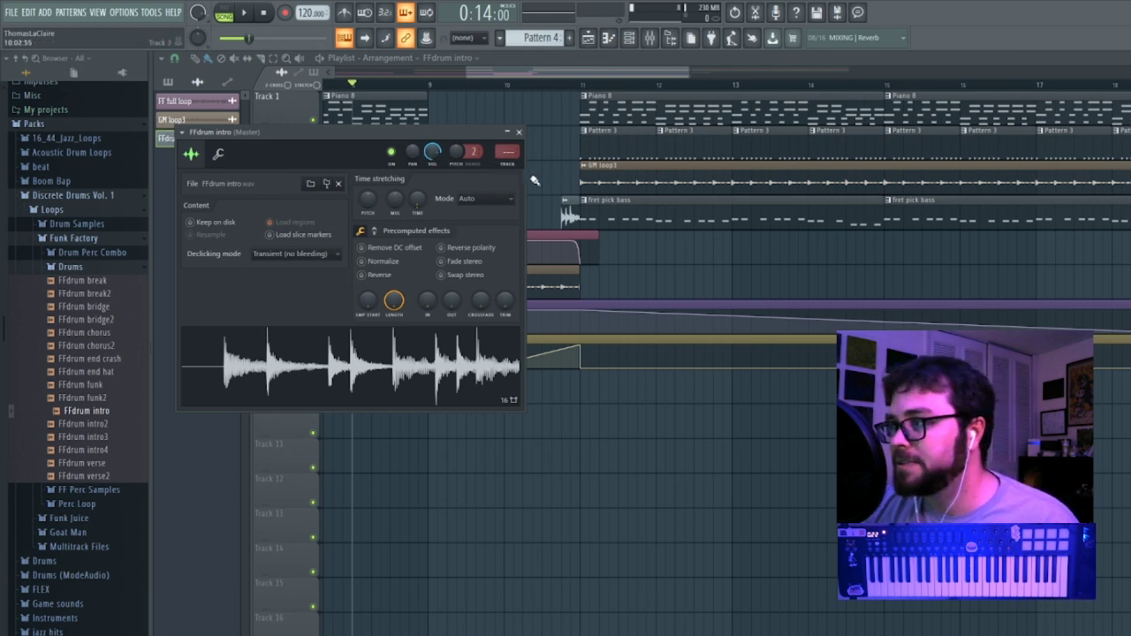
click(467, 83)
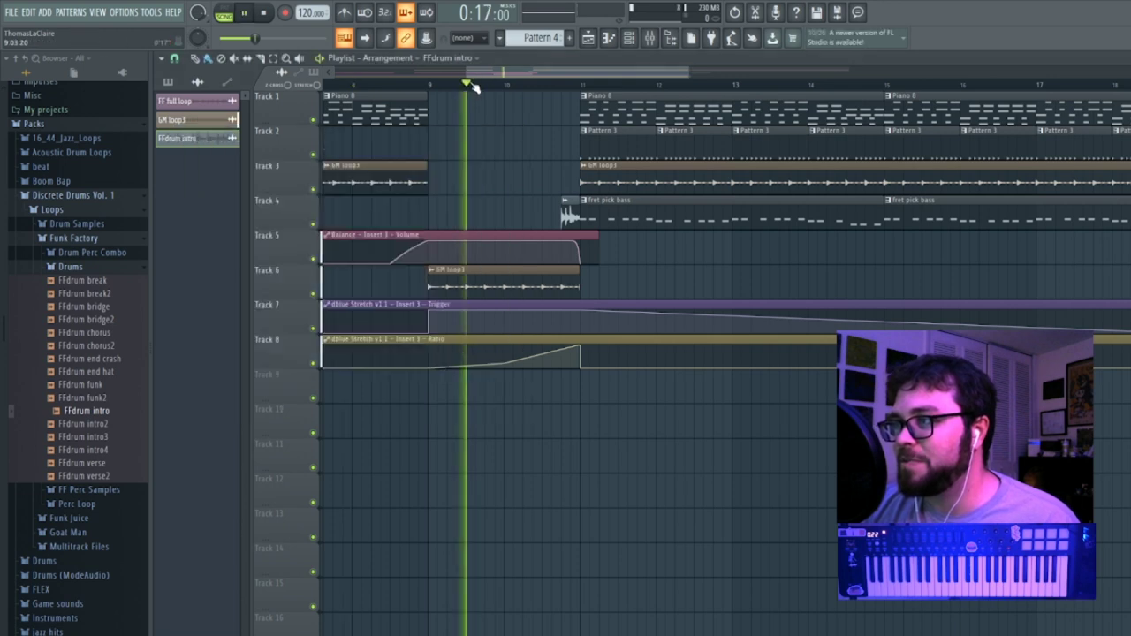
key(space)
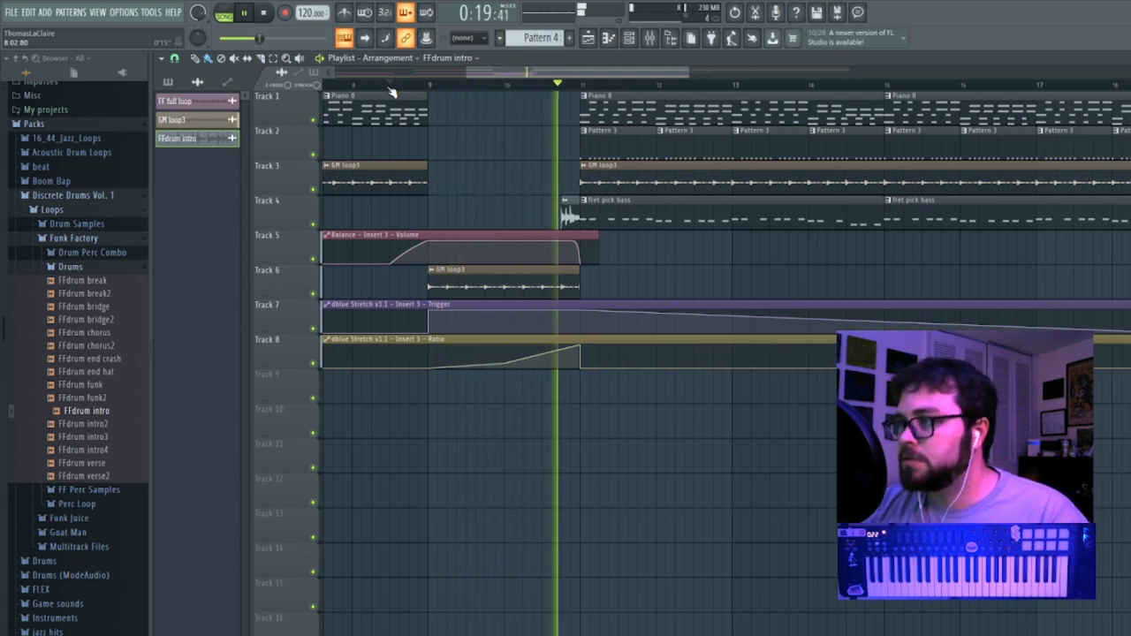
double_click(568, 214)
key(space)
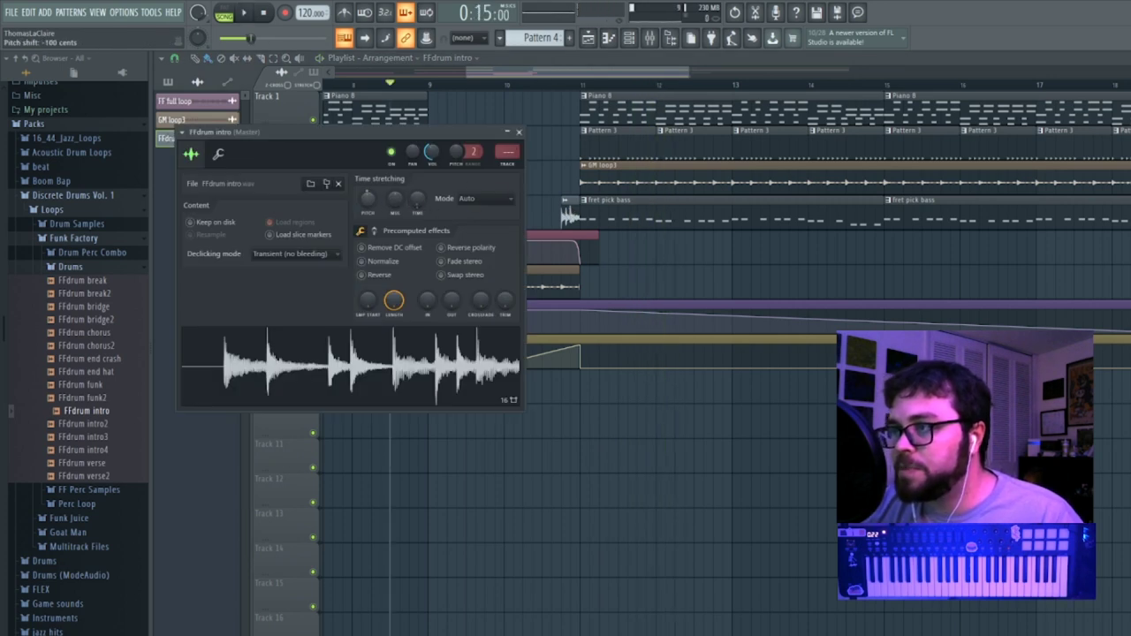
drag(368, 199, 367, 217)
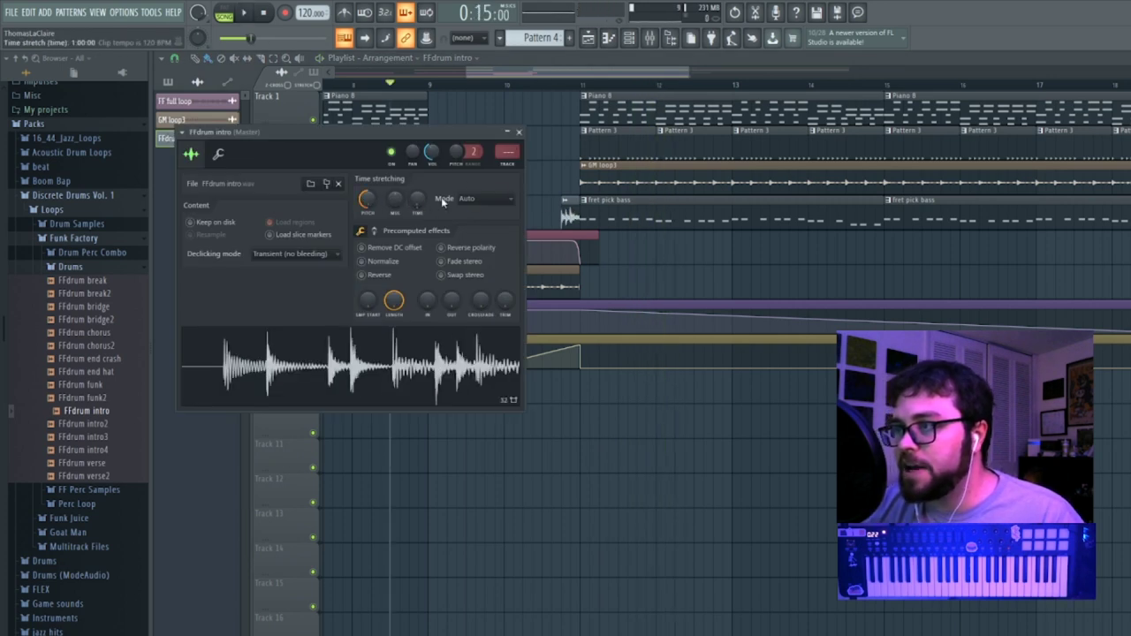
click(529, 86)
key(space)
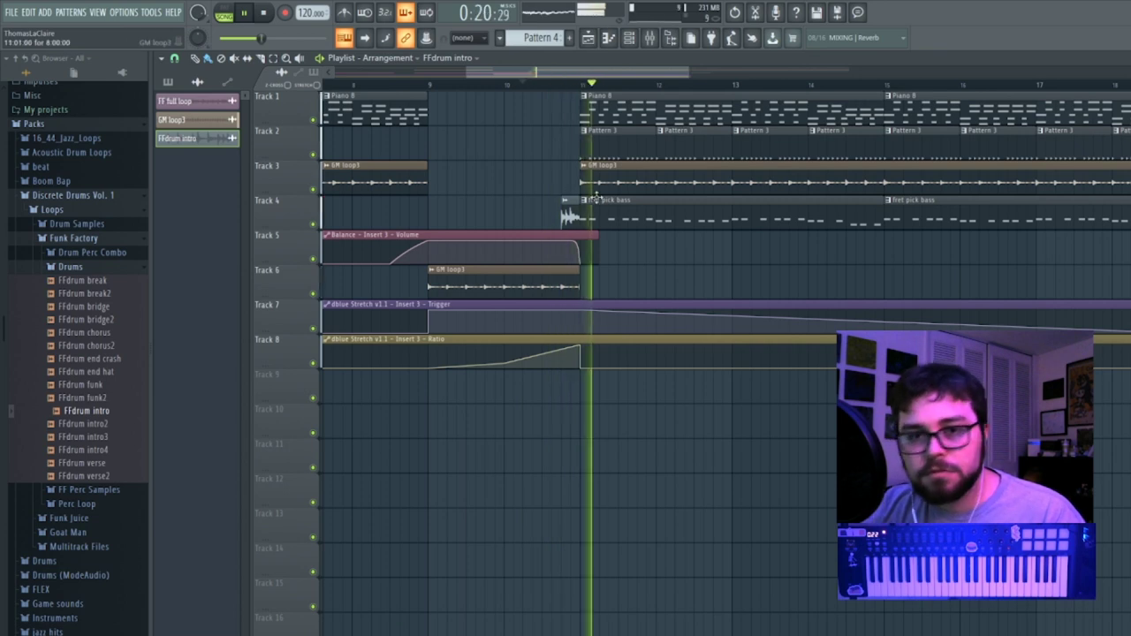
Lower the FFdrum intro clip's volume and raise its time-stretch pitch while replaying the transition into bar 11.
double_click(568, 212)
drag(432, 153, 432, 175)
key(space)
key(space)
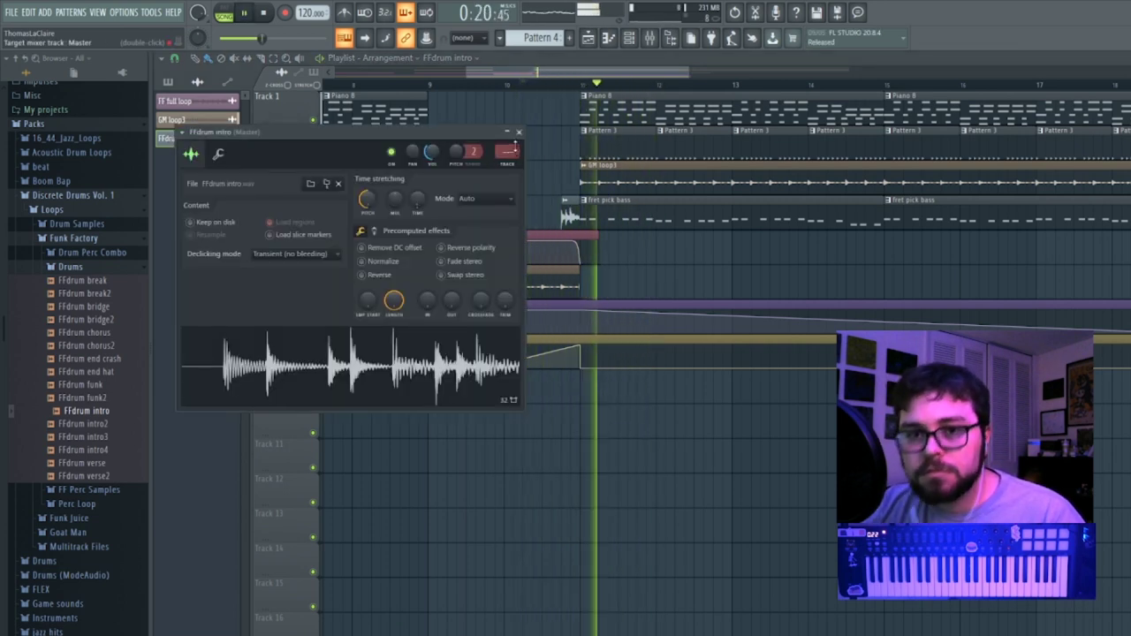
key(space)
key(space)
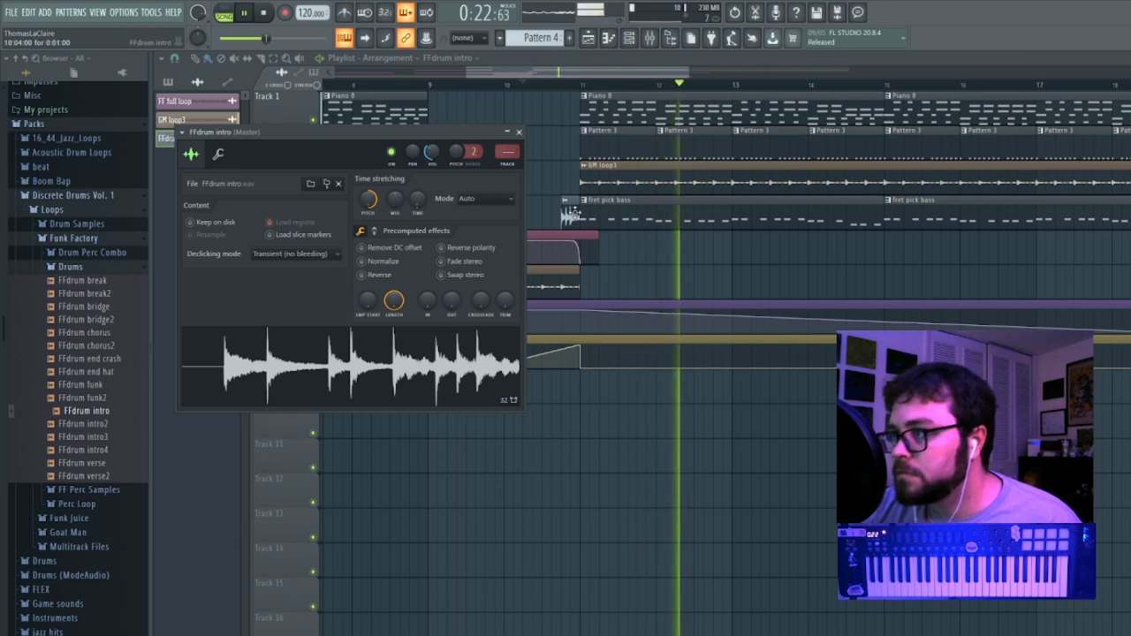
Extend the end of the FFdrum intro clip slightly past bar 11 on Track 4 and replay from late in bar 10.
click(576, 212)
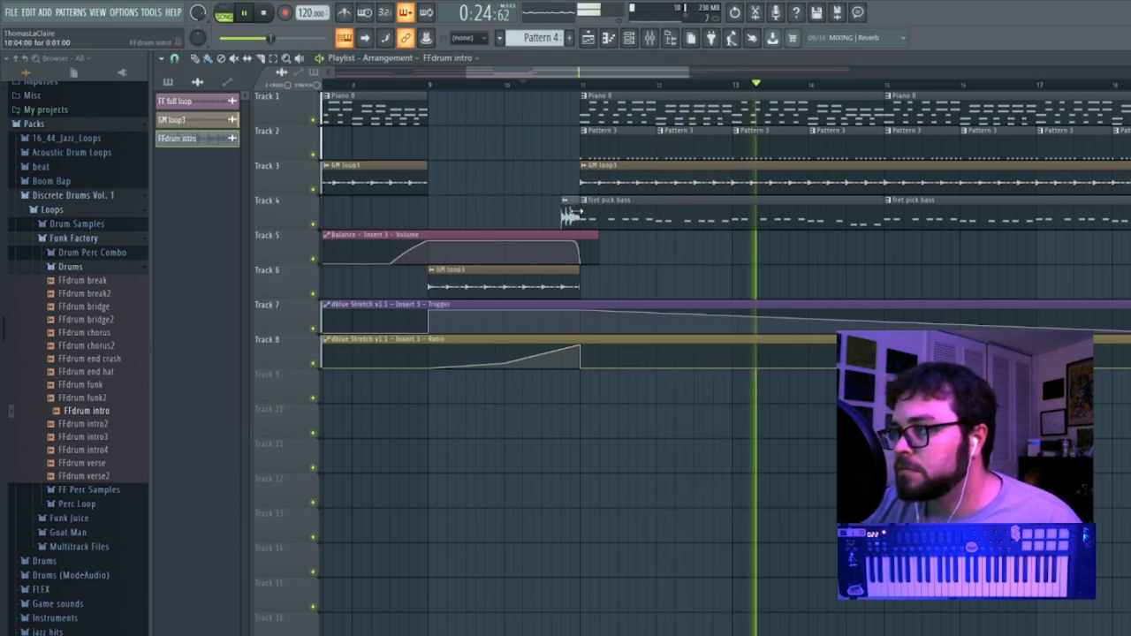
mouse_move(570, 214)
mouse_down()
mouse_move(561, 210)
mouse_move(597, 210)
mouse_move(561, 208)
mouse_up()
click(563, 85)
click(555, 86)
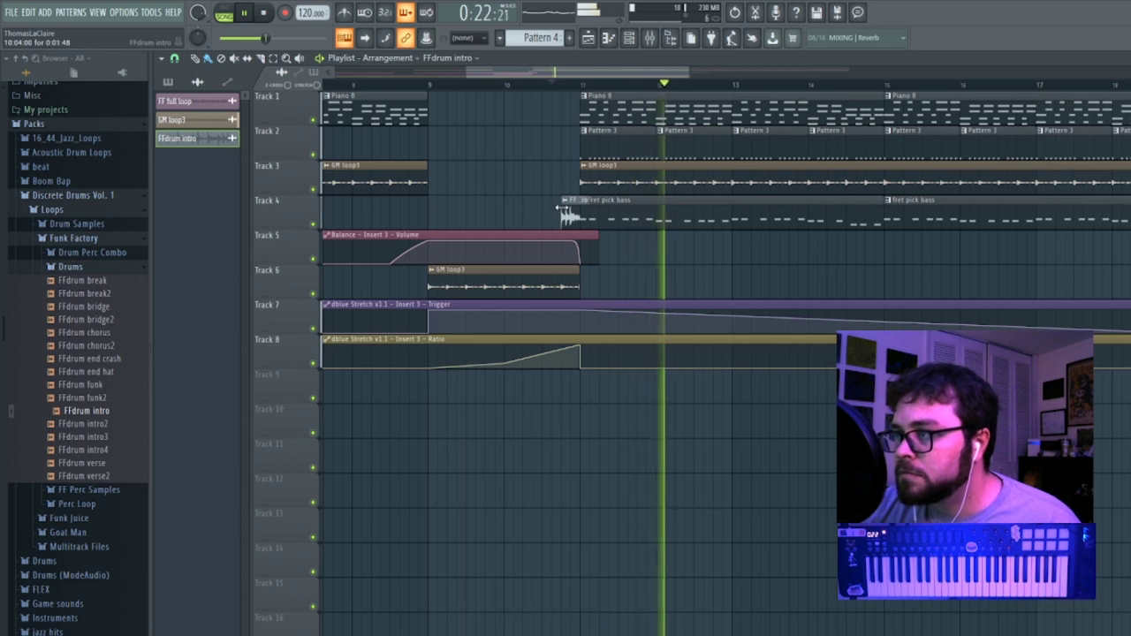
click(562, 85)
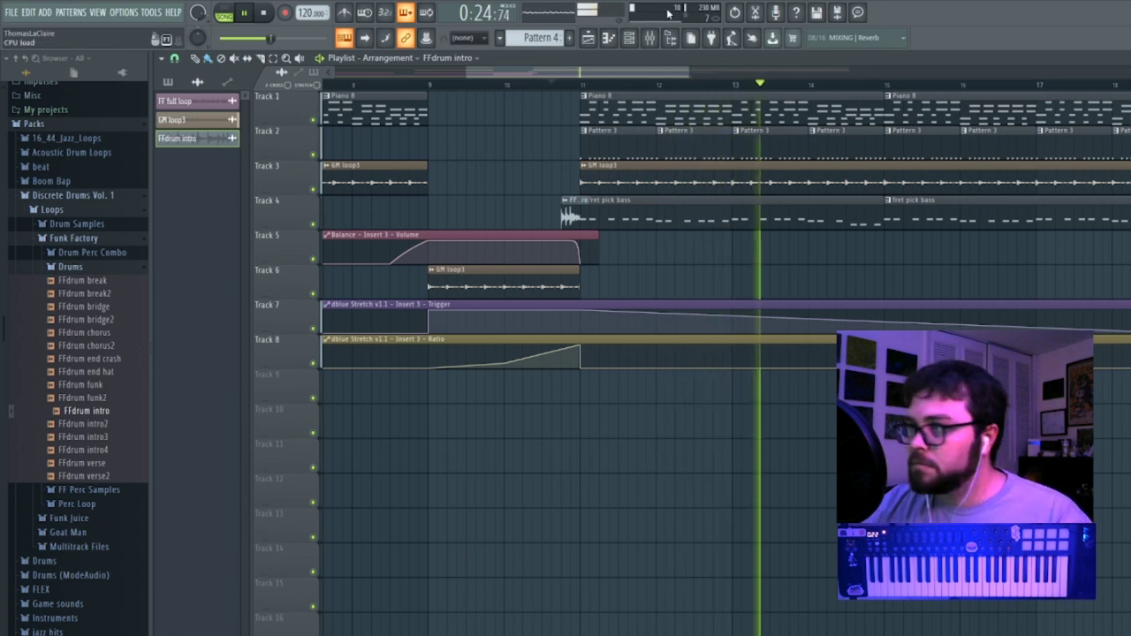
Filter the channel rack to show the Unsorted channels, with the whole arrangement in view in the playlist.
drag(687, 73, 1129, 73)
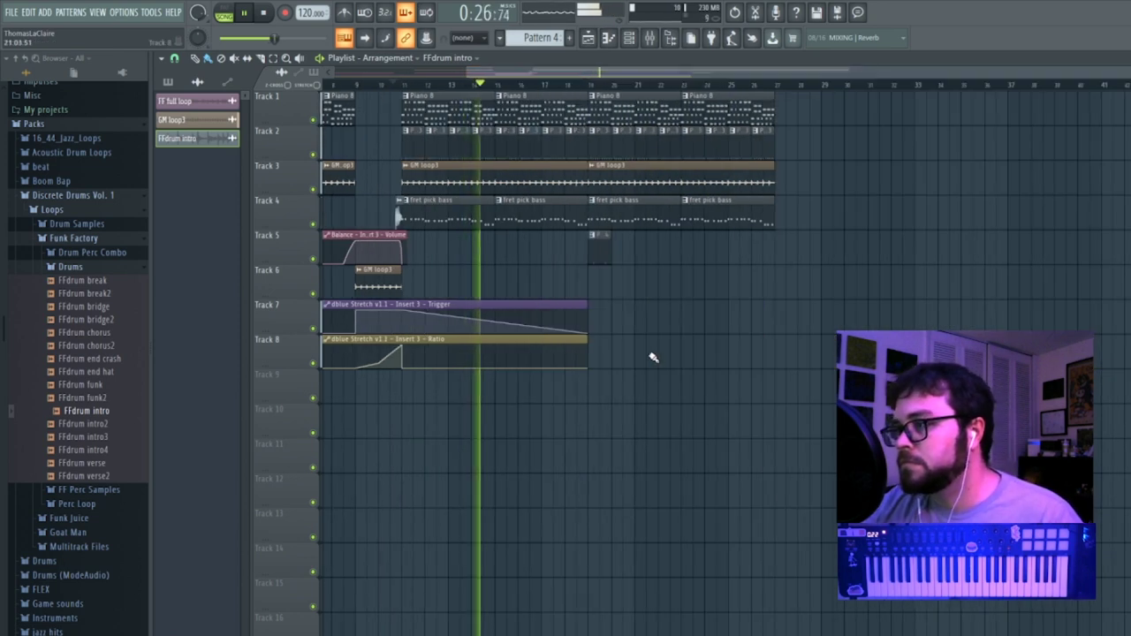
click(636, 44)
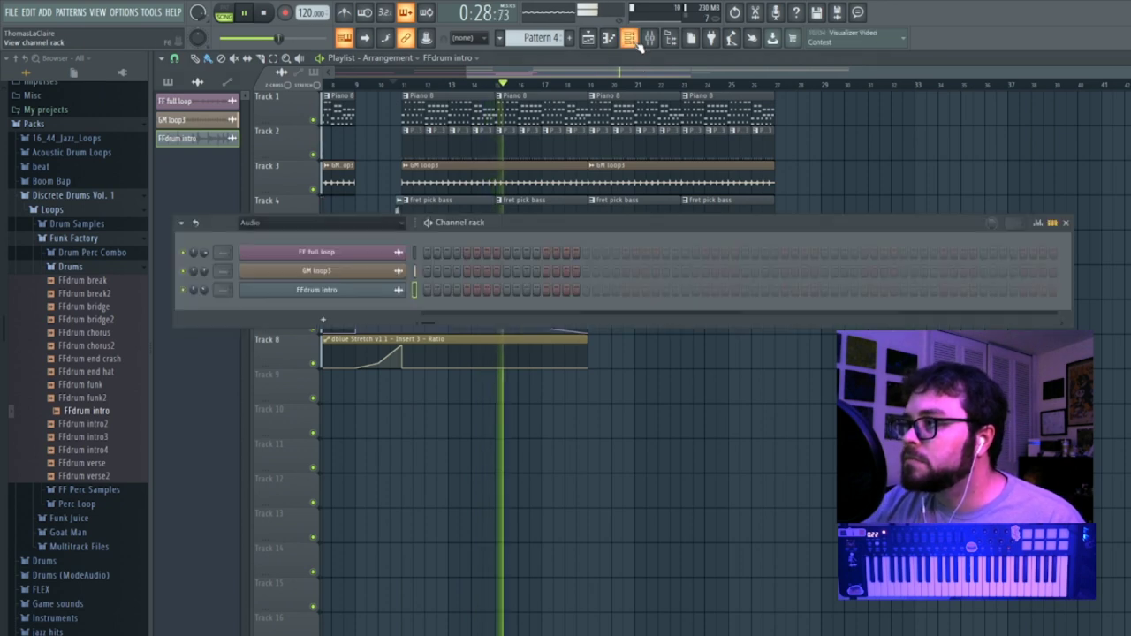
click(382, 225)
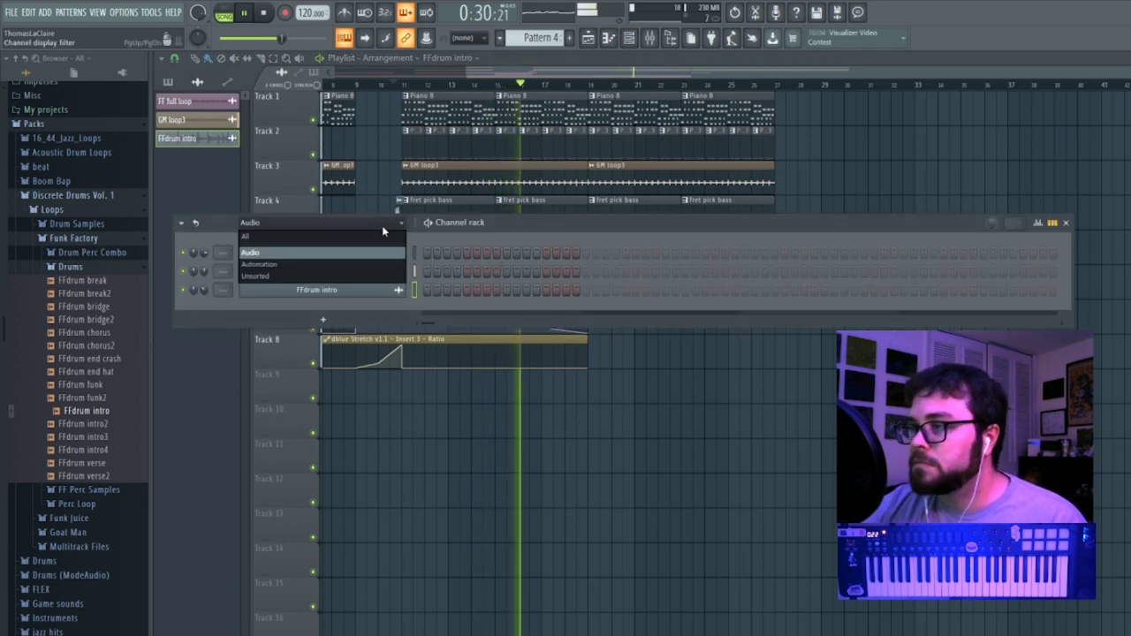
click(364, 276)
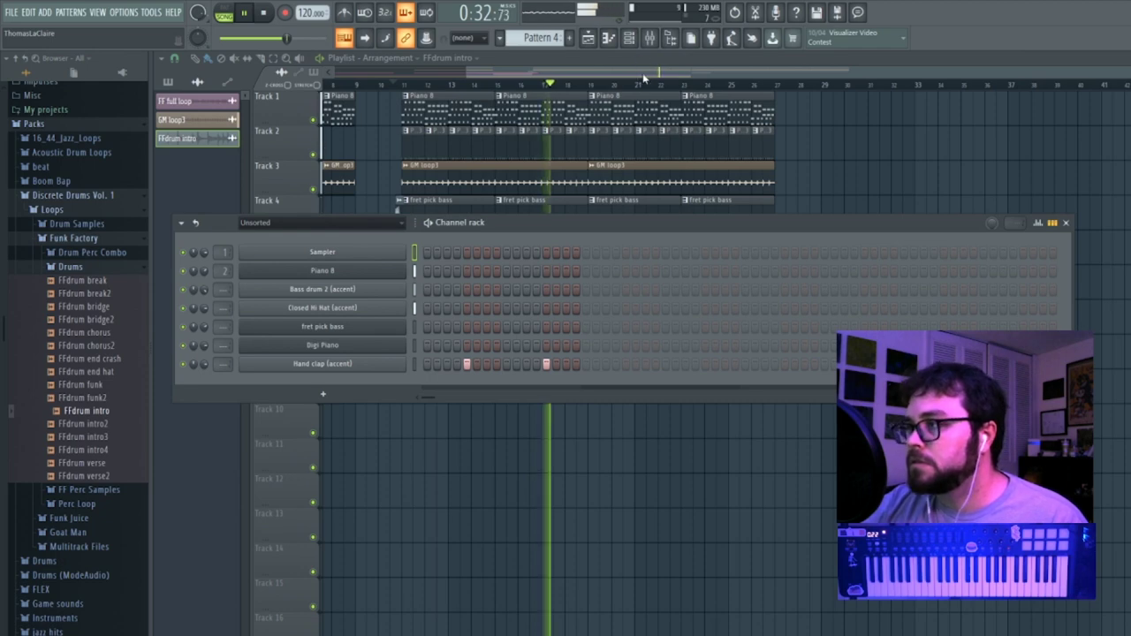
click(629, 39)
Examine the hand clap notes of the Pattern 4 clip on Track 5 in the piano roll.
click(597, 236)
double_click(601, 249)
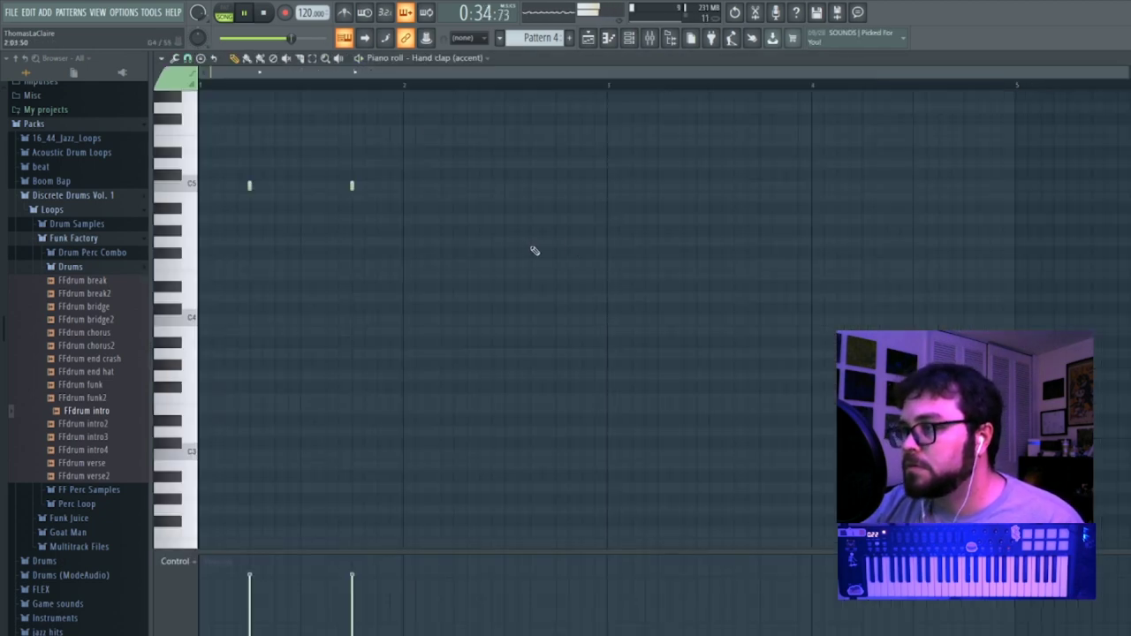
key(Escape)
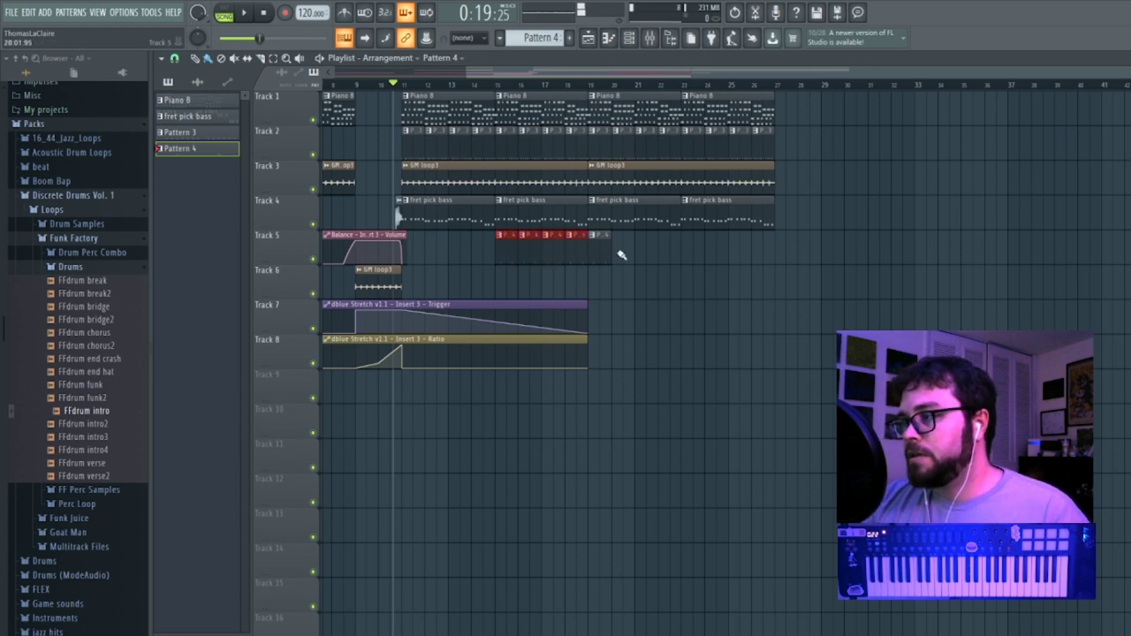
Repeat the Pattern 4 clips along Track 5 up to bar 27 and play the arrangement from bar 15.
drag(621, 256, 762, 253)
key(space)
click(493, 86)
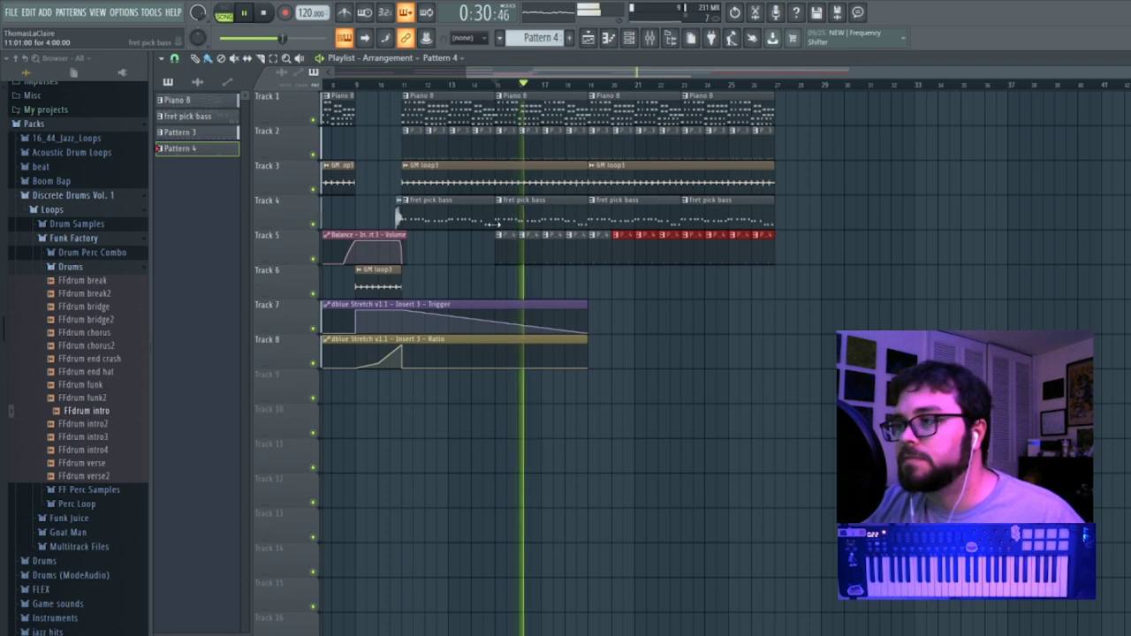
key(space)
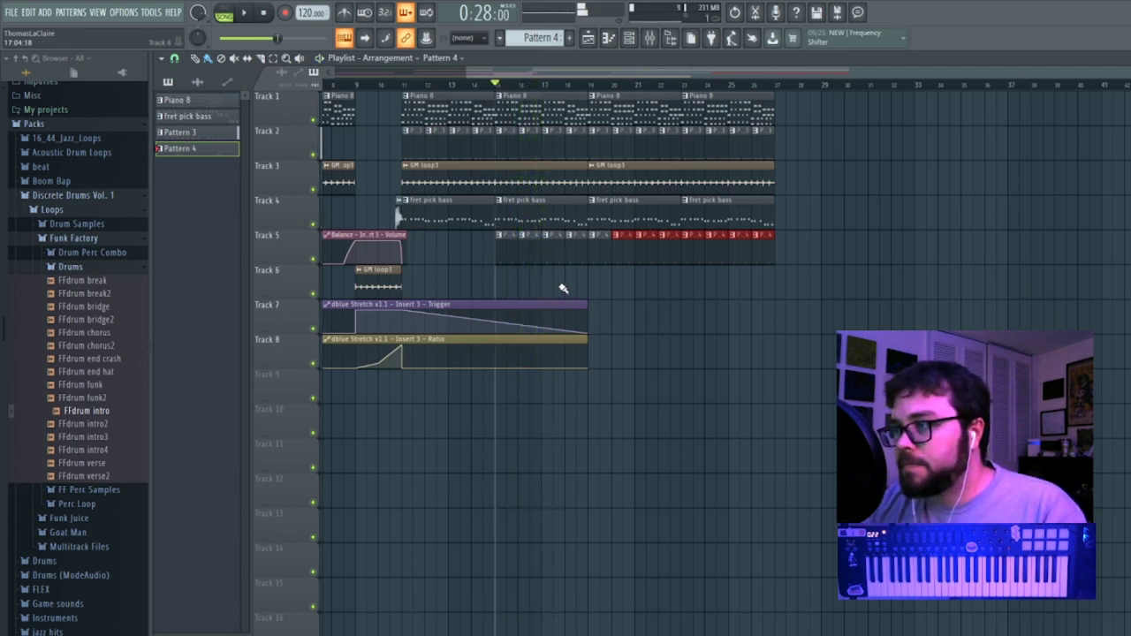
Add a G5 hand clap note at the end of bar 1 in Pattern 4 and audition it.
double_click(542, 246)
mouse_move(389, 223)
mouse_down()
mouse_move(394, 169)
mouse_move(402, 196)
mouse_move(392, 208)
mouse_up()
key(space)
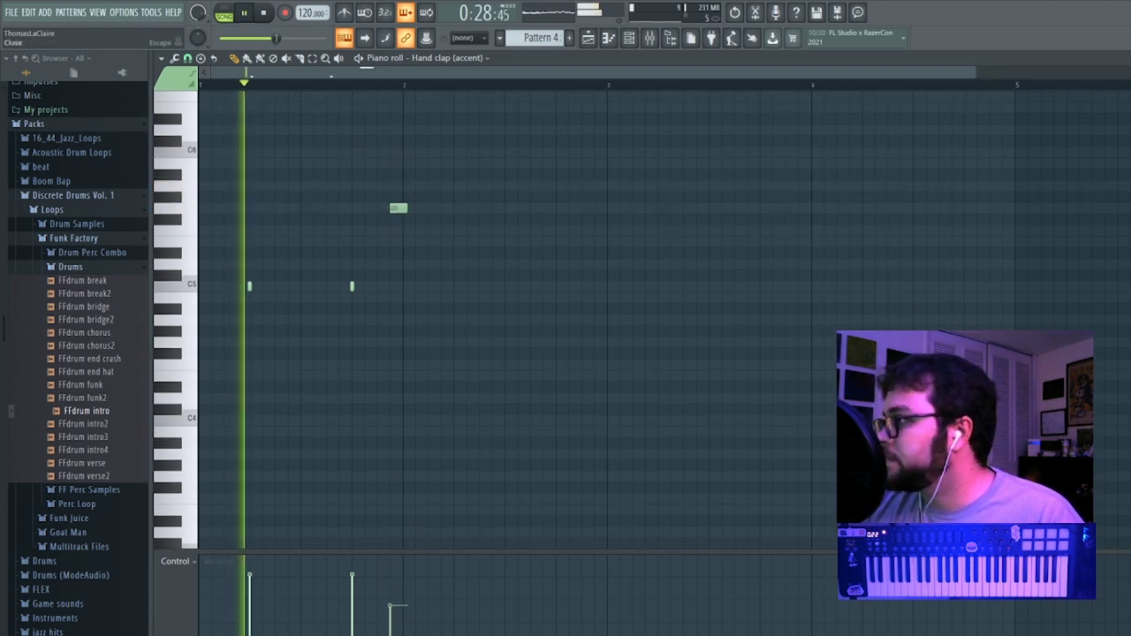
key(Escape)
key(space)
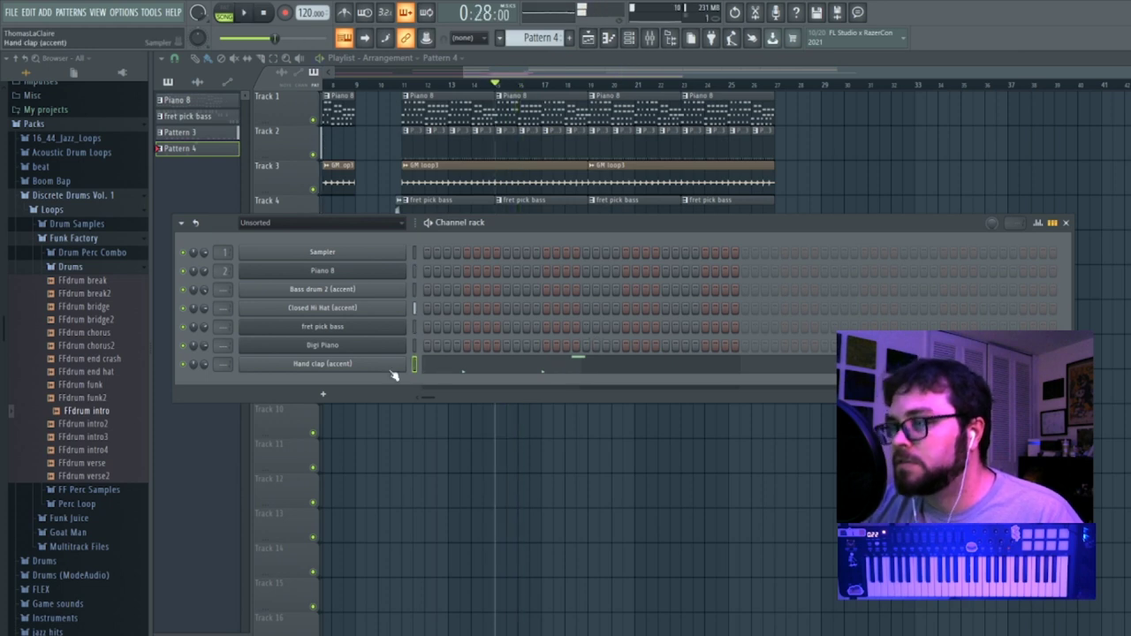
Shift the G5 hand clap note slightly earlier and add a G4 note at the same position, auditioning the pattern.
right_click(449, 364)
key(F7)
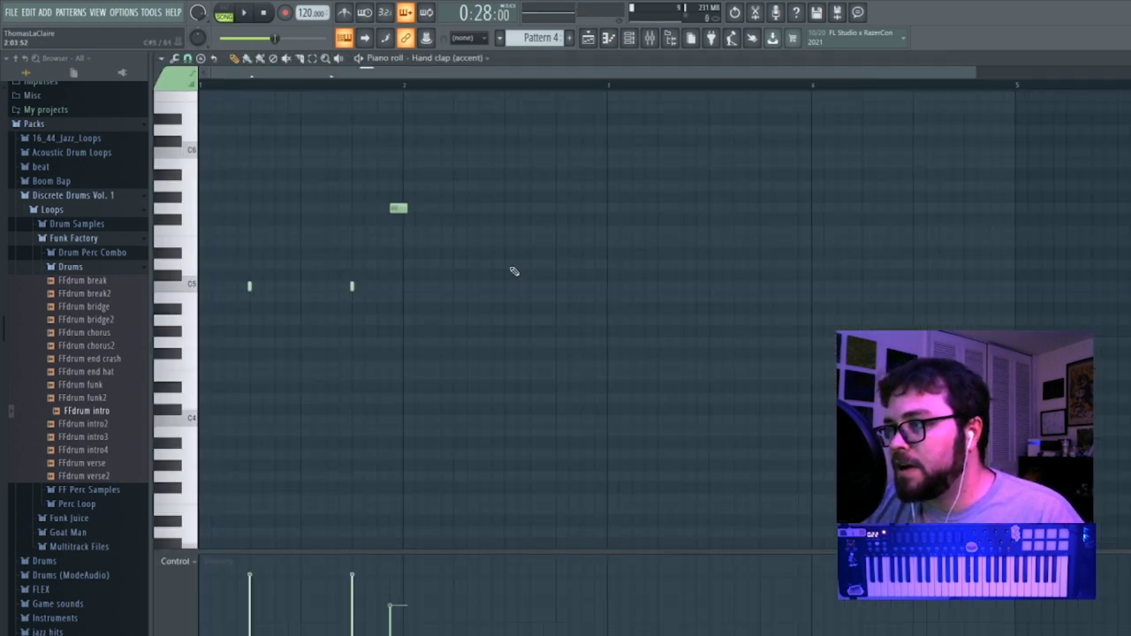
key(space)
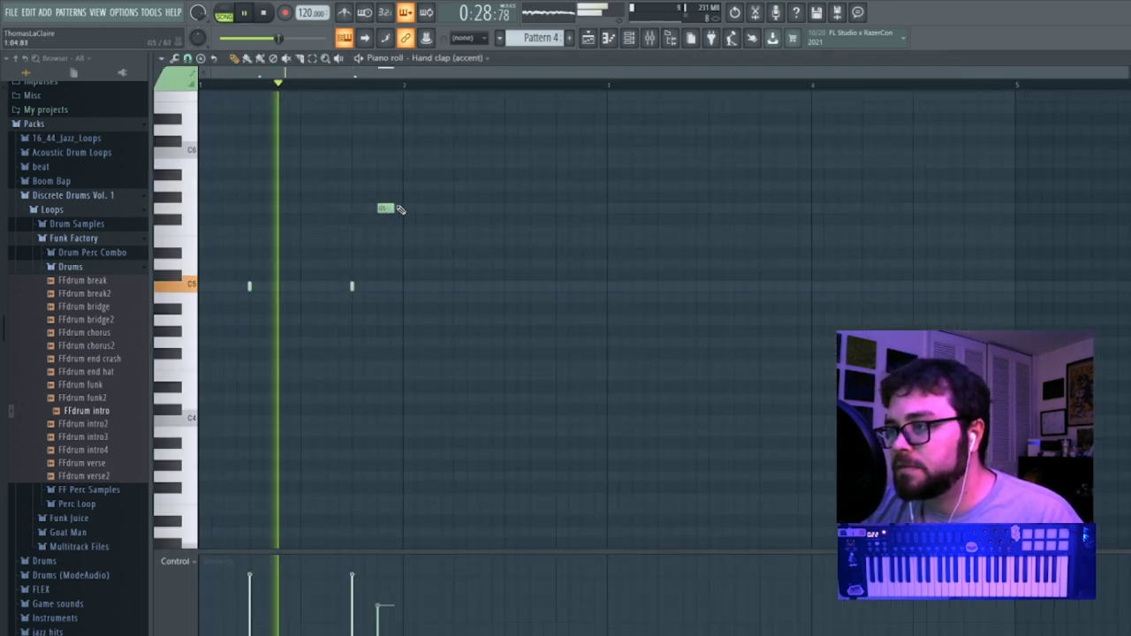
mouse_move(389, 332)
mouse_down()
mouse_move(377, 358)
mouse_move(377, 347)
mouse_up()
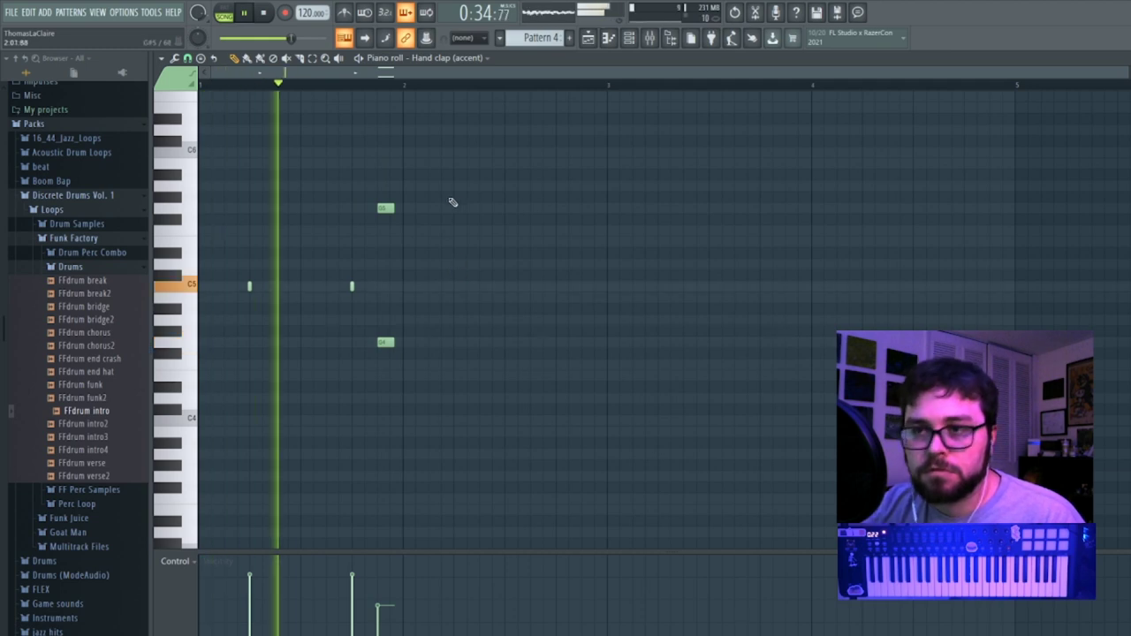
click(1127, 58)
key(space)
Route the Hand clap channel to mixer track 4 and load Fruity Reeverb in its fourth effect slot.
click(373, 369)
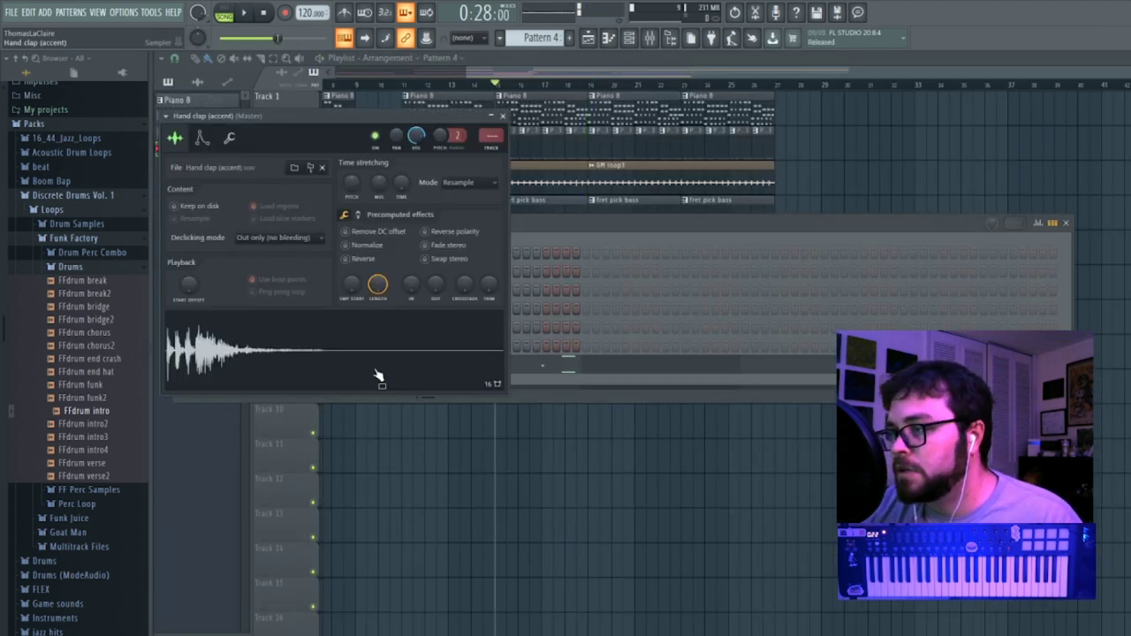
key(ctrl+l)
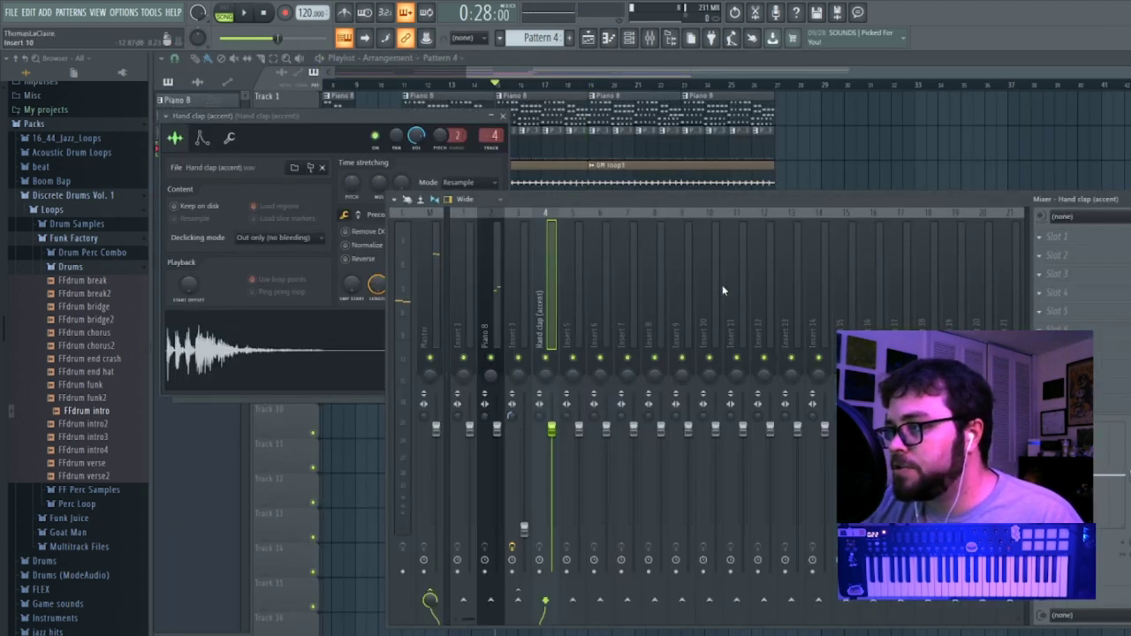
click(1040, 291)
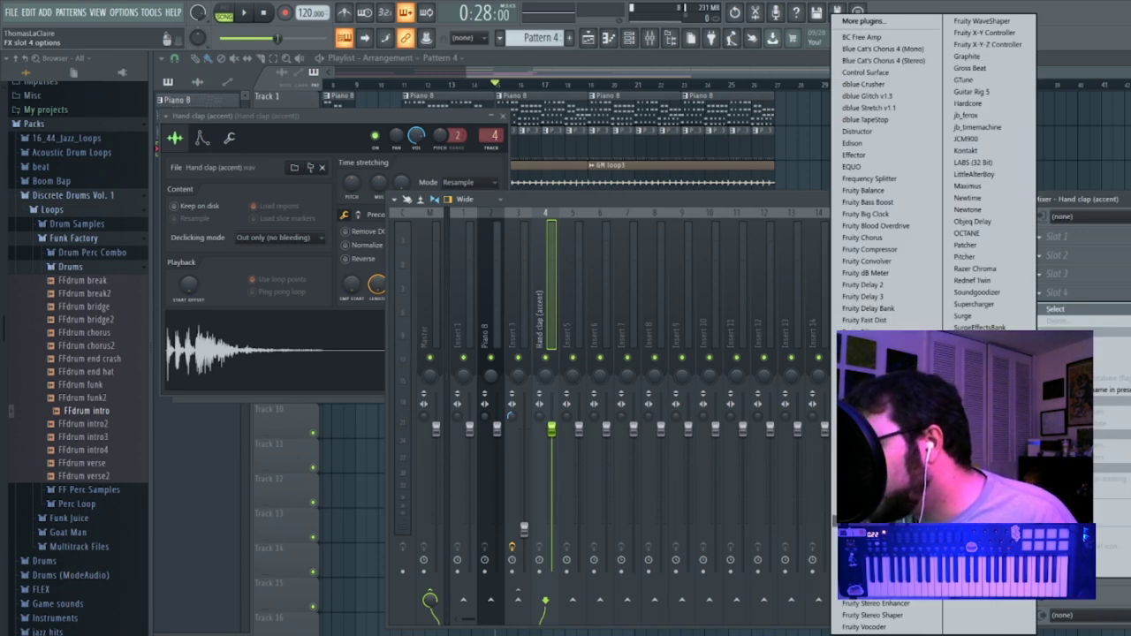
click(869, 520)
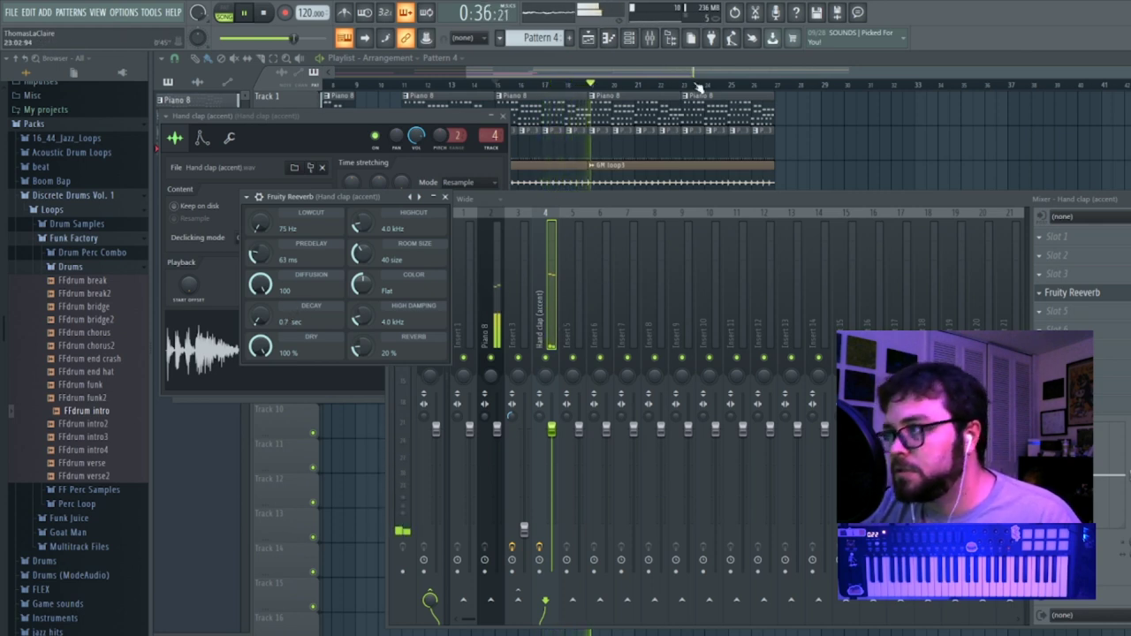
Slightly raise the velocity of the paired G4 and G5 hand clap notes in Pattern 4.
click(697, 63)
double_click(574, 247)
click(380, 564)
click(379, 580)
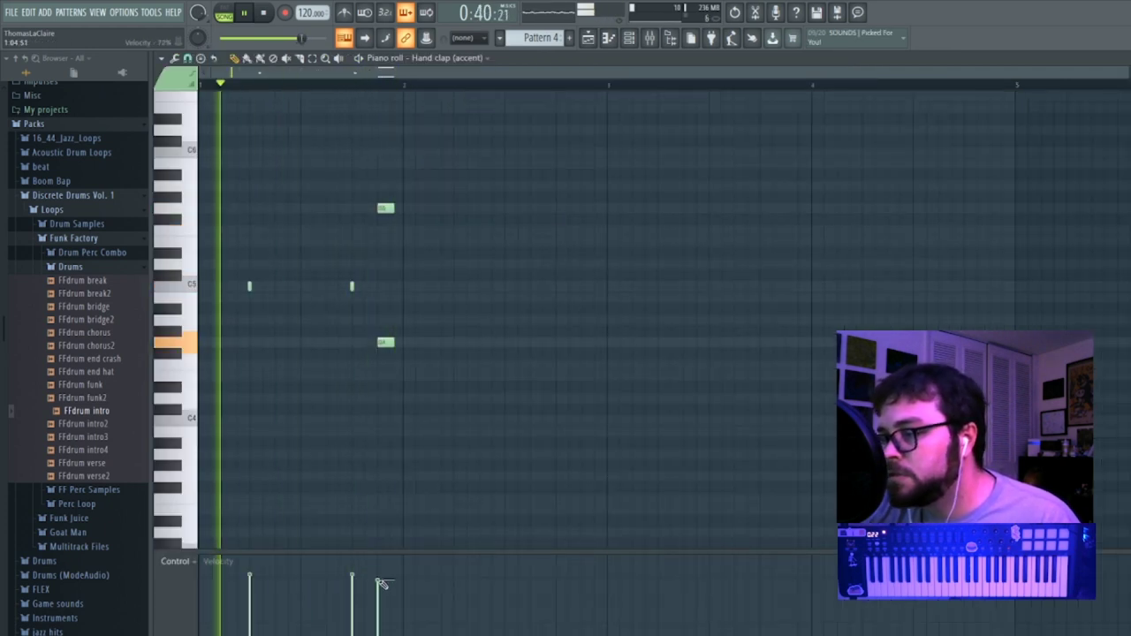
click(381, 593)
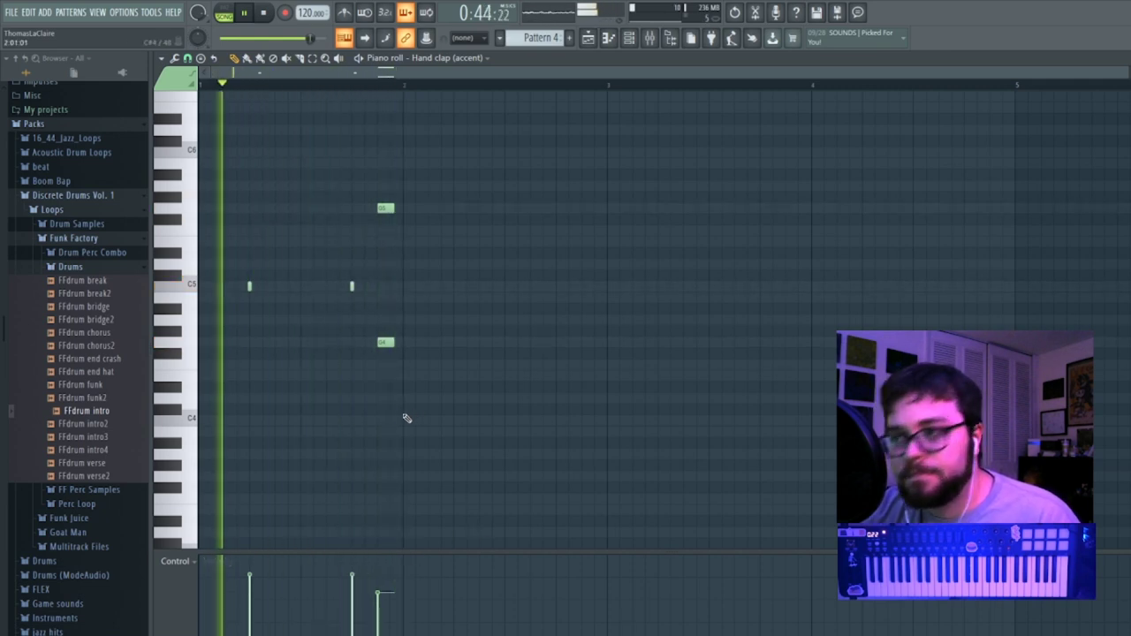
Delete the G5 hand clap note at the end of bar 1 and stop playback.
right_click(385, 208)
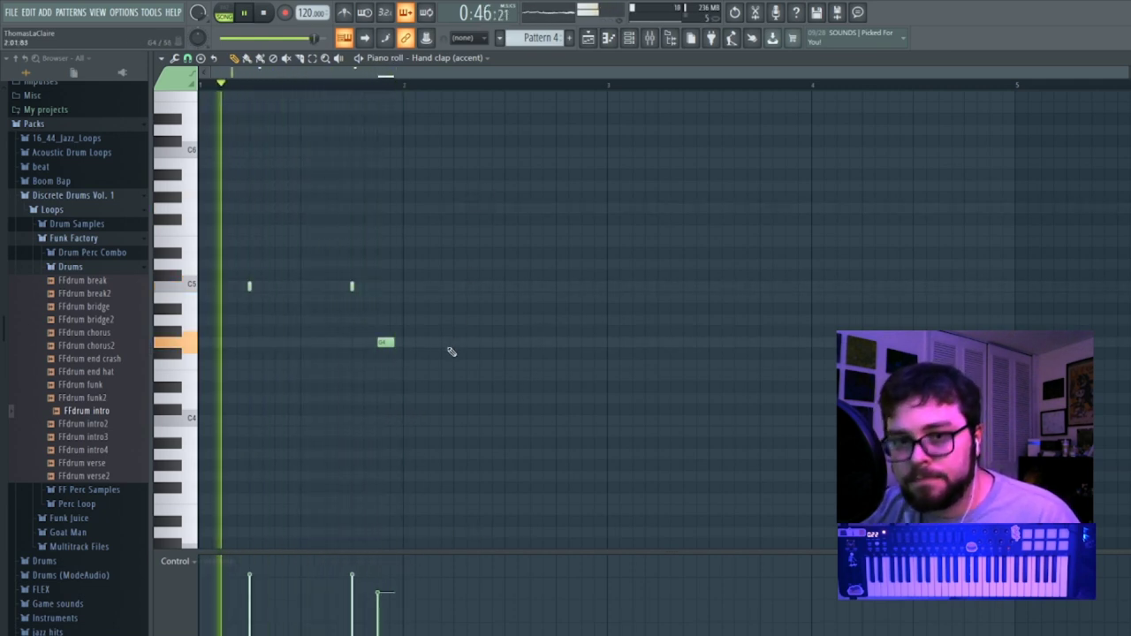
click(1128, 59)
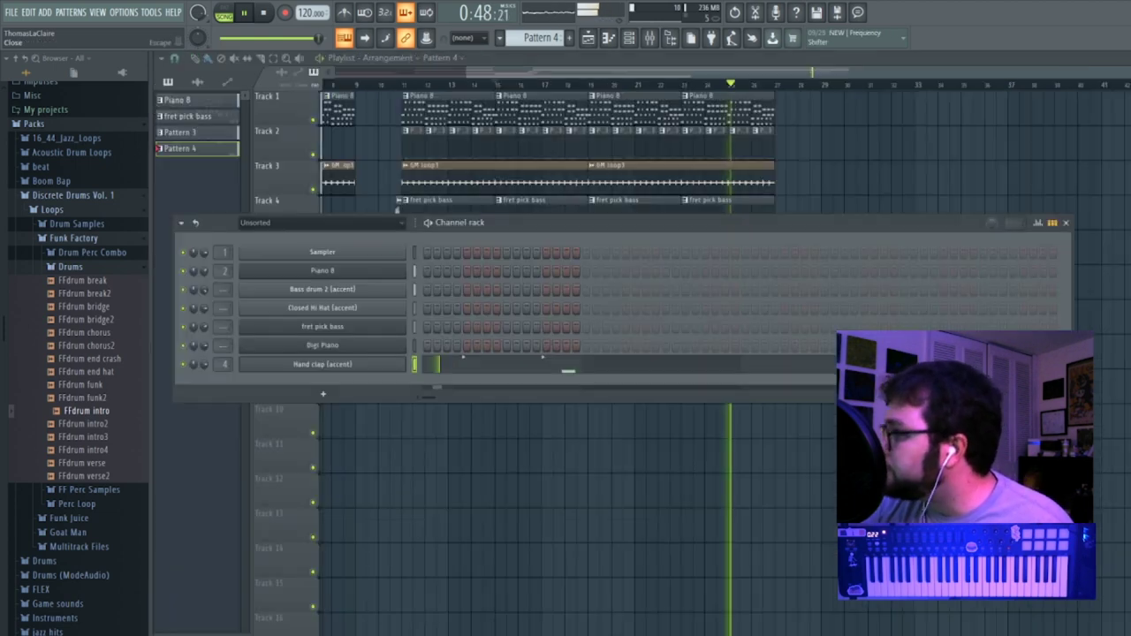
click(1014, 76)
key(space)
Route the fret pick bass channel to mixer track 5 and the Digi Piano channel to mixer track 6.
click(633, 40)
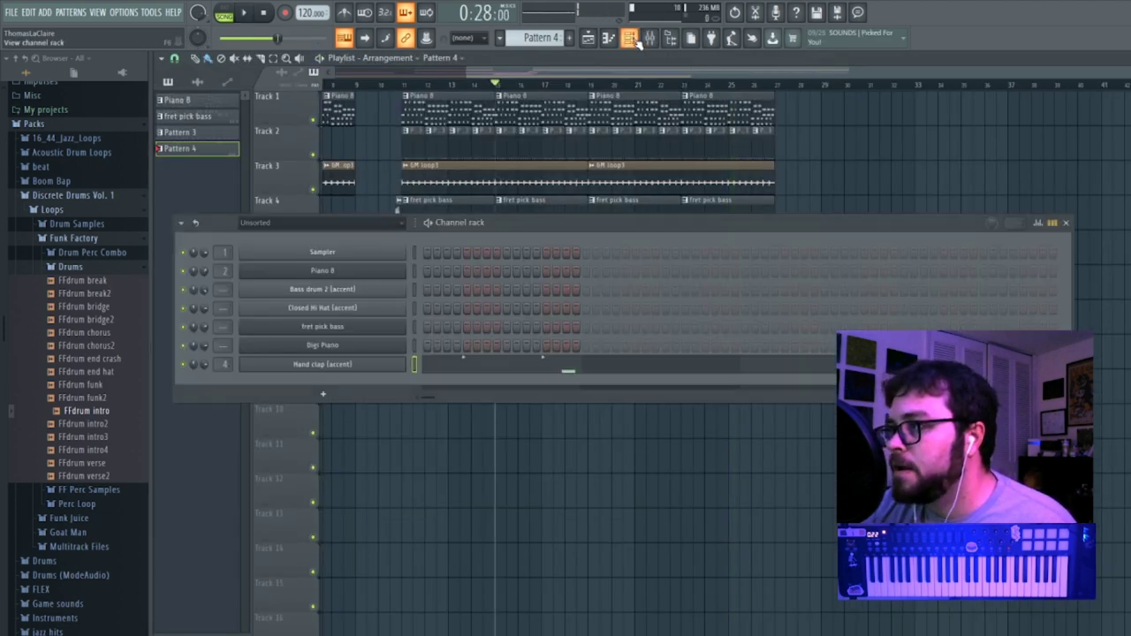
click(378, 326)
click(833, 142)
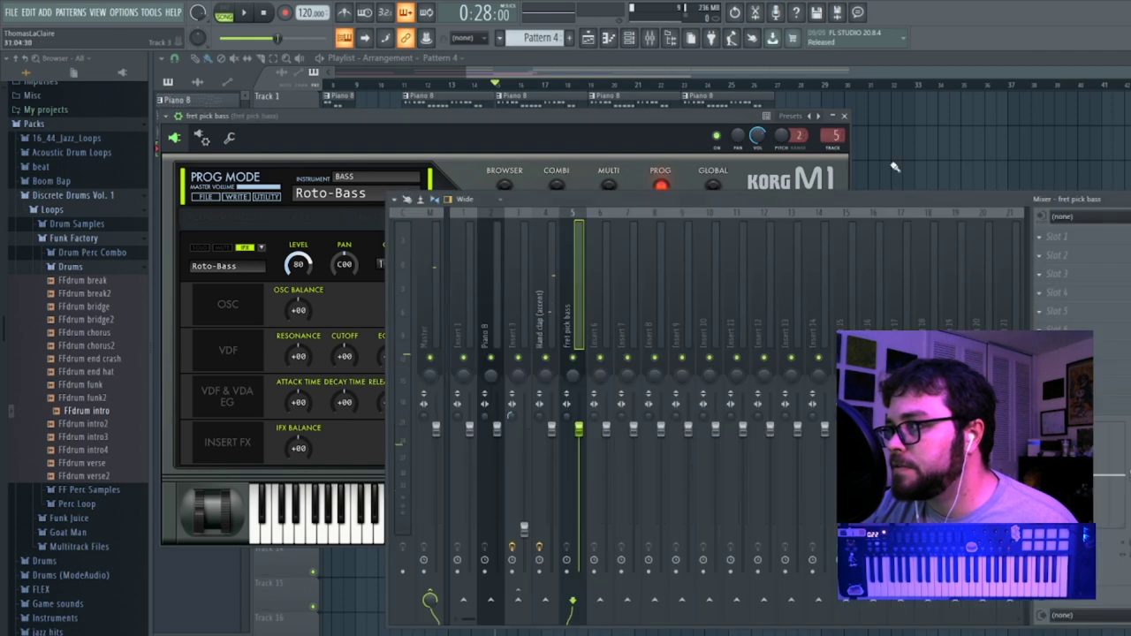
click(630, 40)
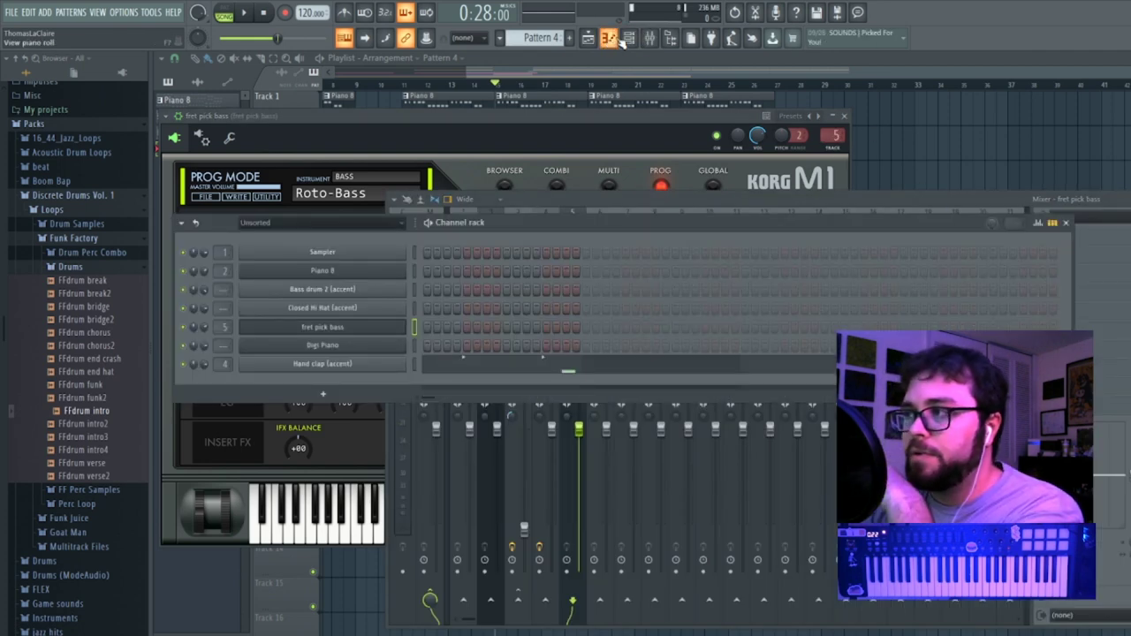
click(325, 346)
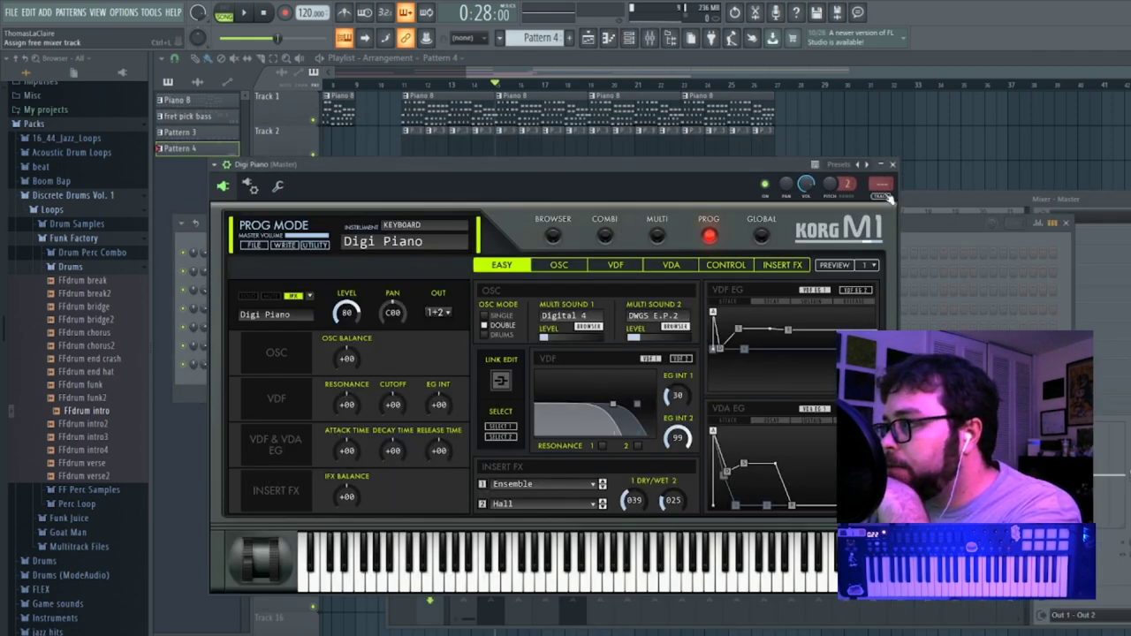
click(882, 185)
Route the Bass drum 2 channel to mixer track 7 and the Closed Hi Hat channel to mixer track 8.
click(631, 43)
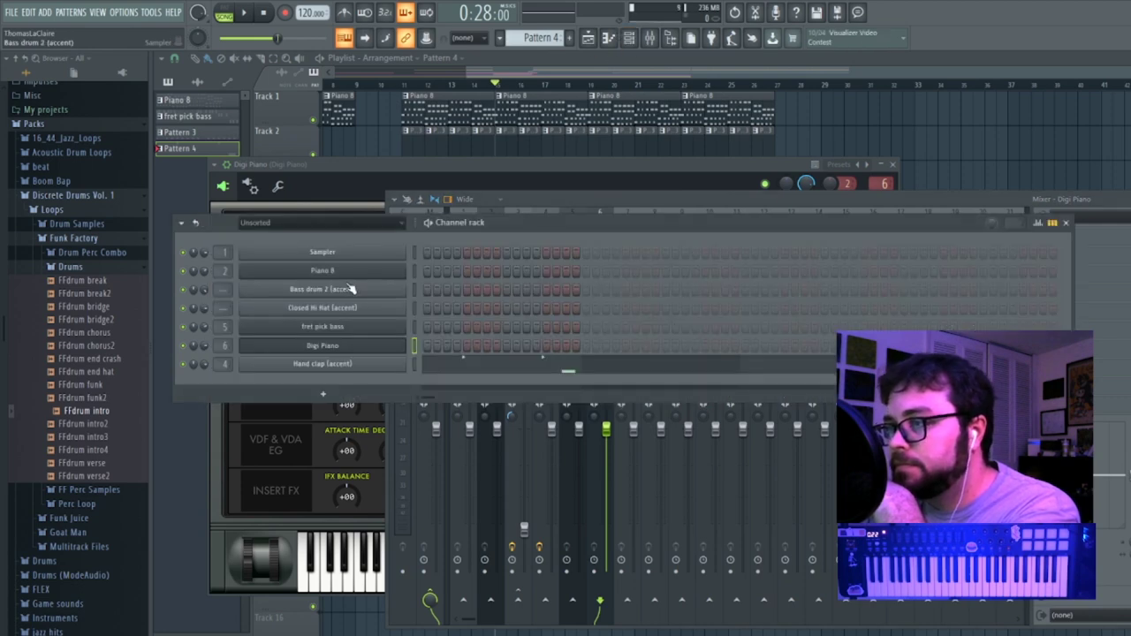
click(352, 289)
click(588, 234)
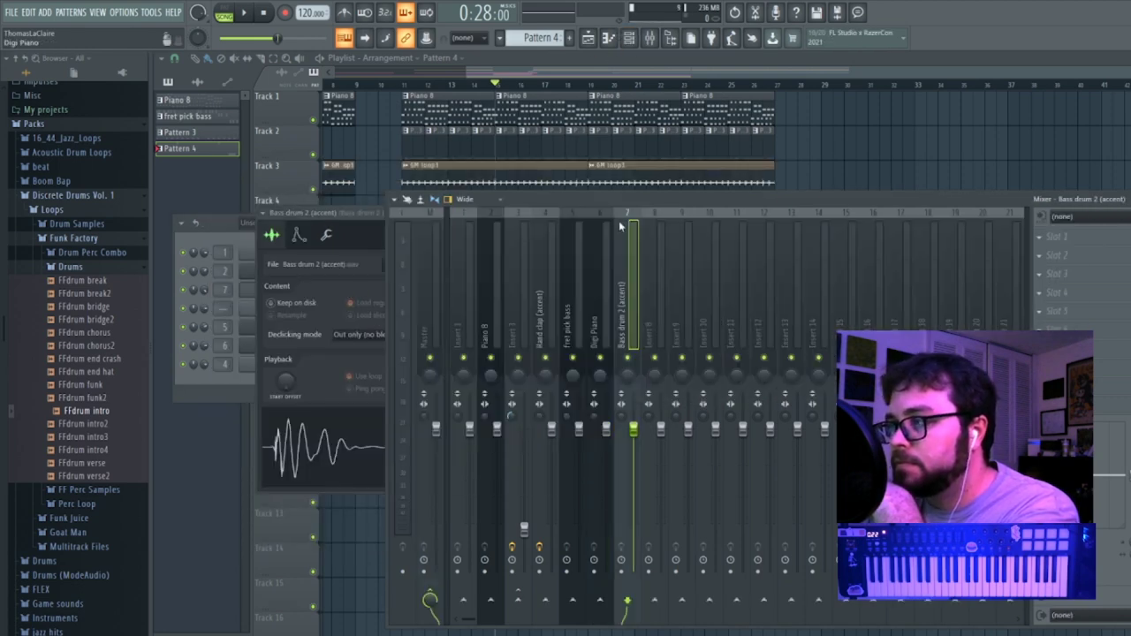
click(630, 40)
click(335, 311)
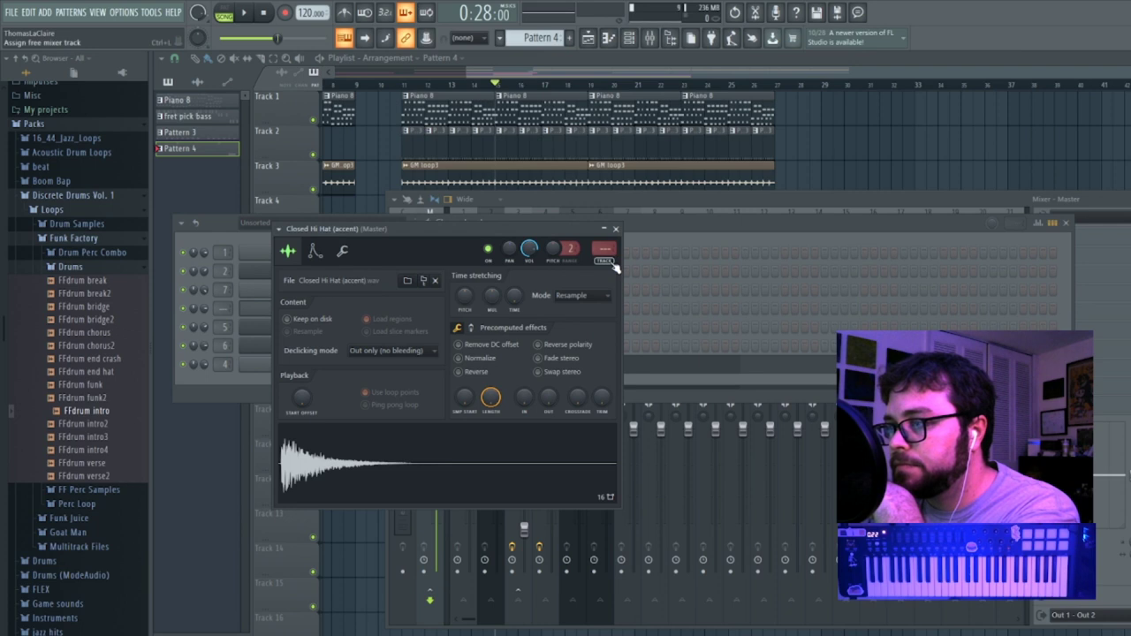
click(604, 260)
Move the Hand clap mixer track to position 2, ahead of Piano 8.
click(630, 333)
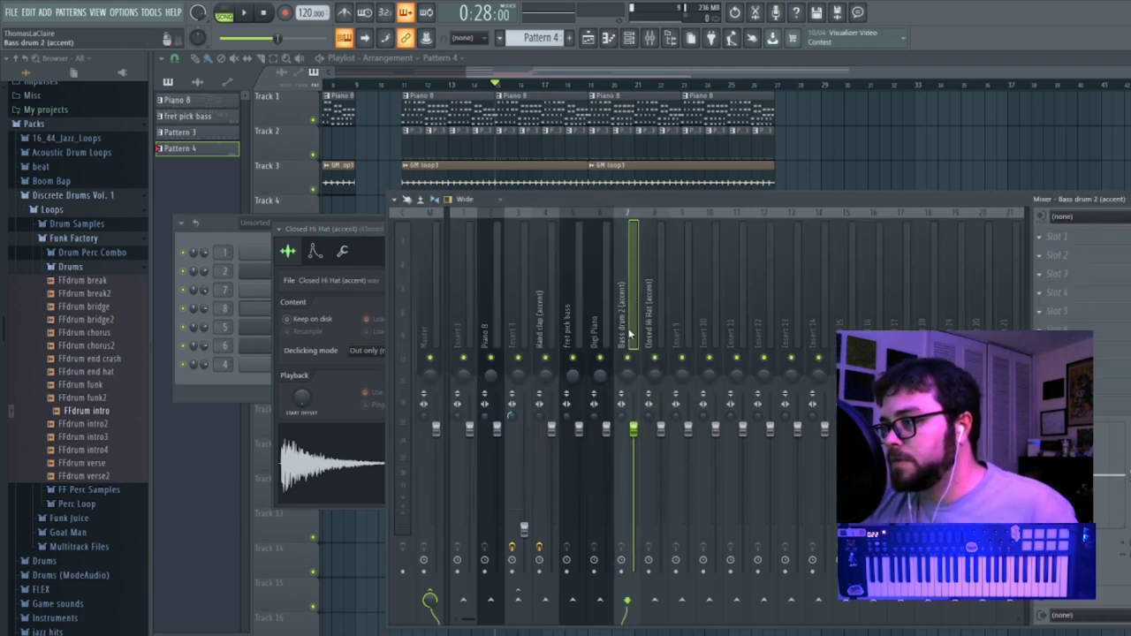
click(578, 339)
click(497, 336)
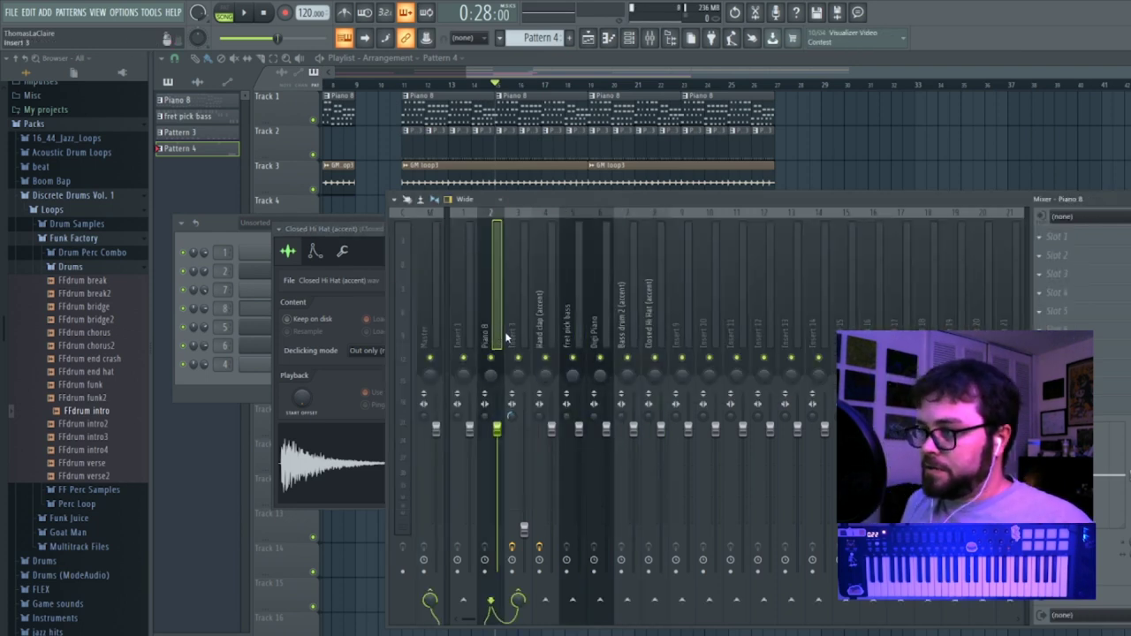
key(Right)
key(Right)
key(Right)
key(Left)
key(Left)
key(Left)
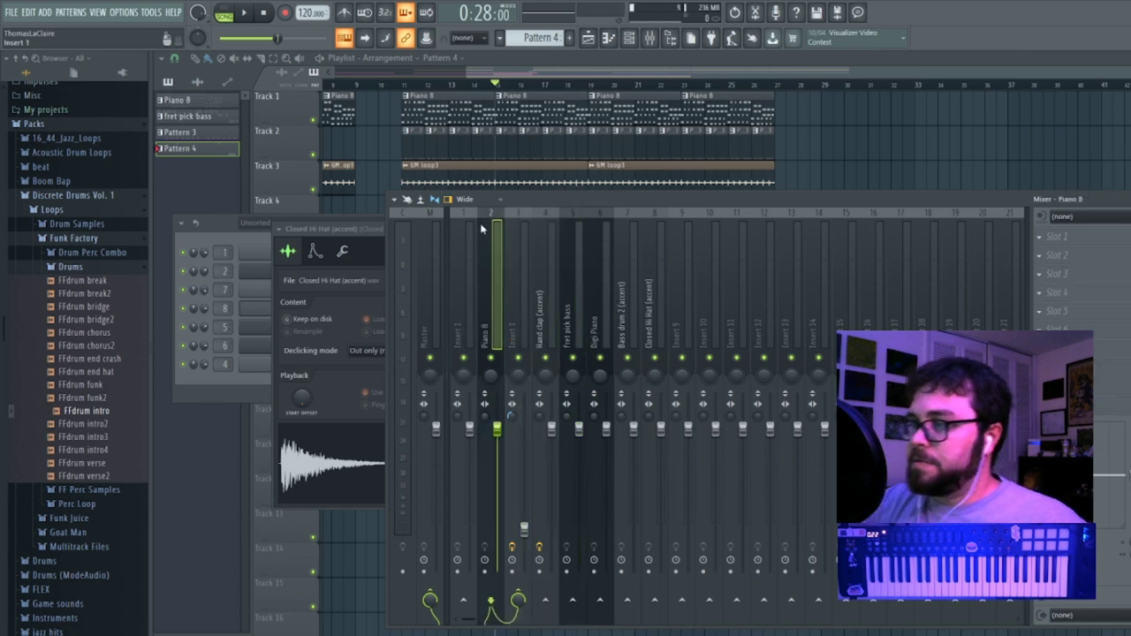
key(Right)
key(Right)
key(alt+Left)
key(alt+Left)
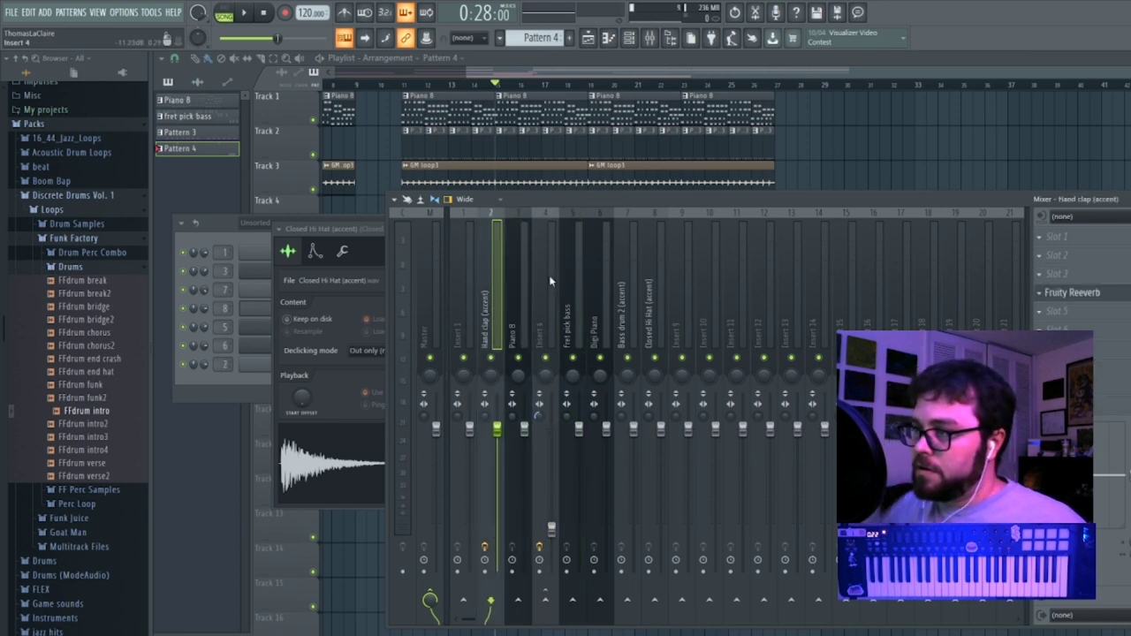
Move the Bass drum 2 and Closed Hi Hat mixer tracks together to positions 3 and 4, beside the Hand clap.
drag(631, 324, 663, 318)
key(alt+Left)
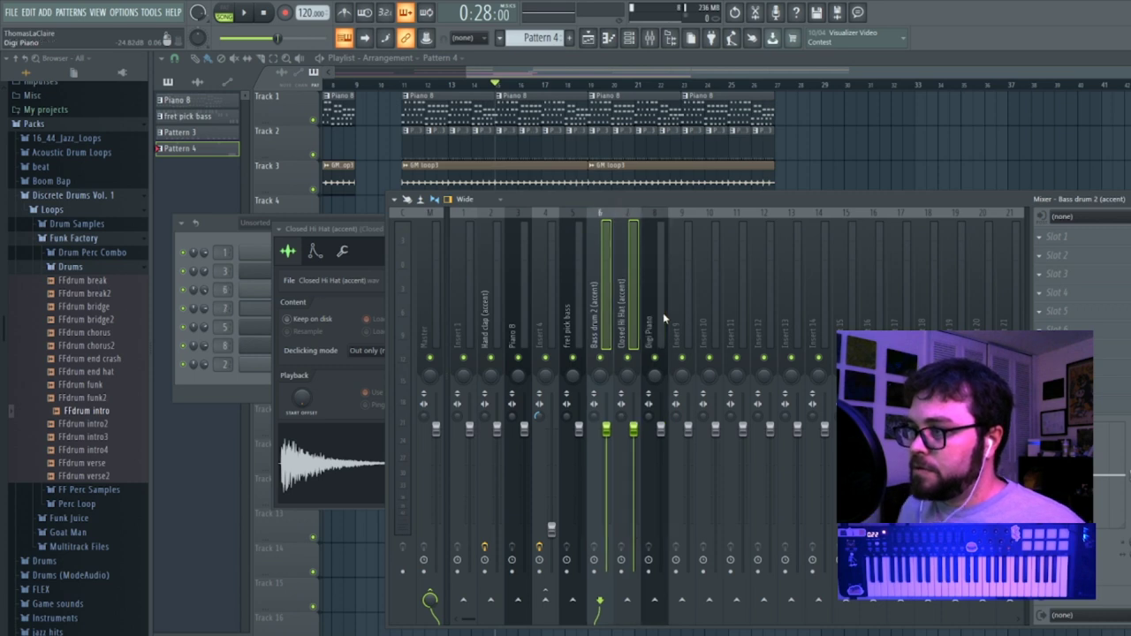
key(alt+Left)
key(alt+Left)
key(alt+Left)
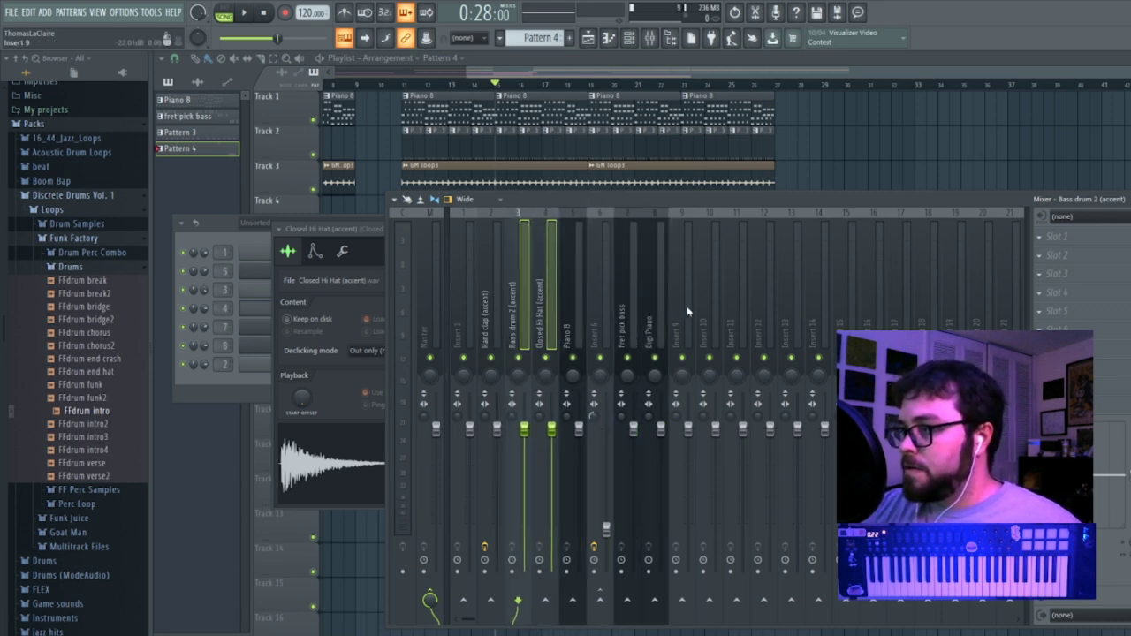
Move the empty Insert 9 mixer track to position 5, between the Closed Hi Hat and Piano 8.
click(687, 311)
key(alt+Left)
key(alt+Left)
key(alt+Left)
key(alt+Left)
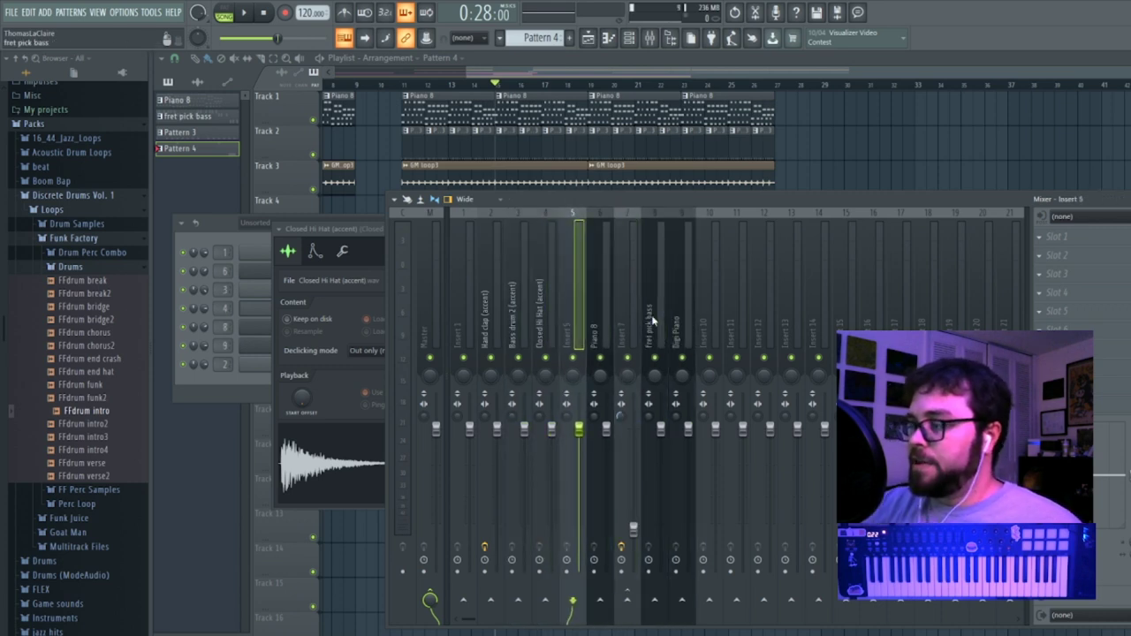
Create a purple submix named Drums master from the Hand clap, Bass drum 2, Closed Hi Hat and Insert 5 mixer tracks.
drag(481, 320, 576, 323)
right_click(585, 323)
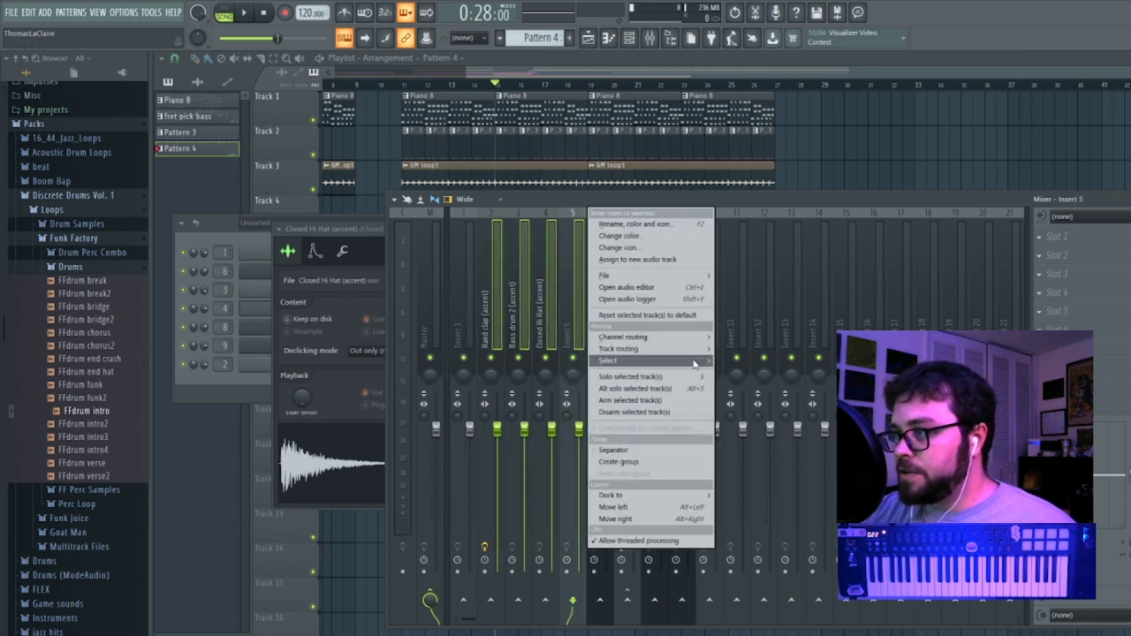
mouse_move(646, 350)
click(754, 416)
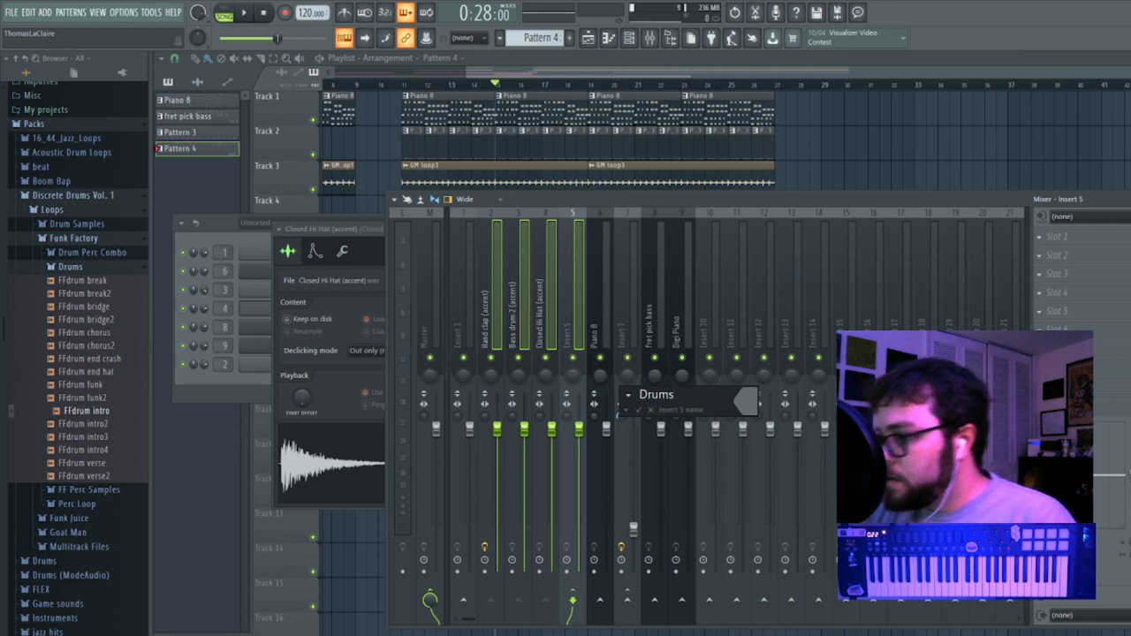
click(749, 409)
click(803, 448)
key(Return)
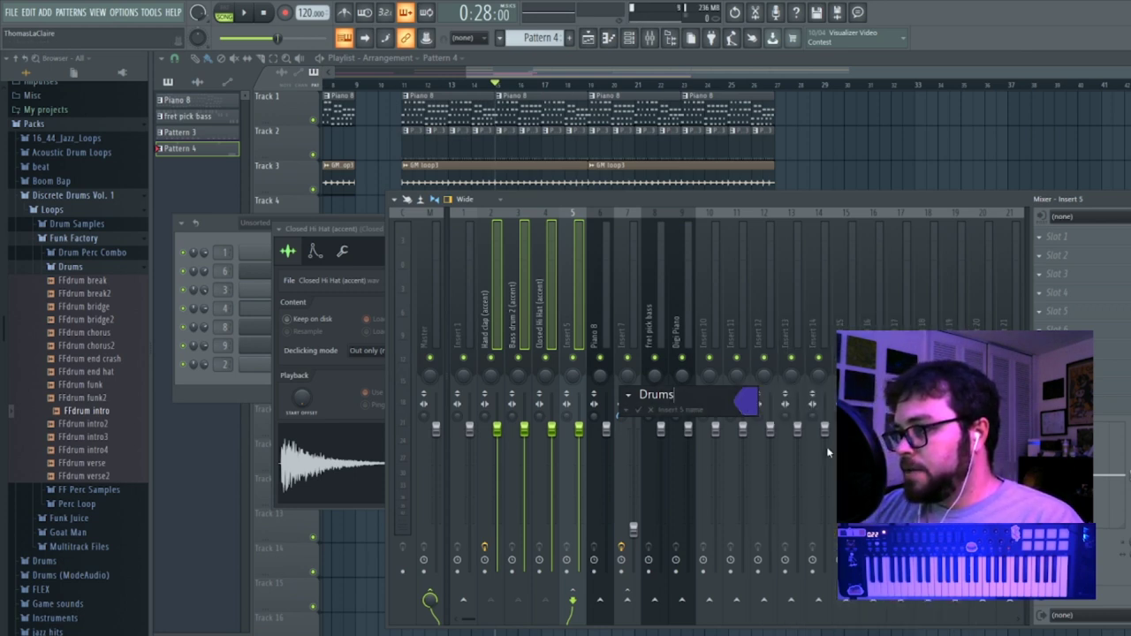
text(master)
key(Return)
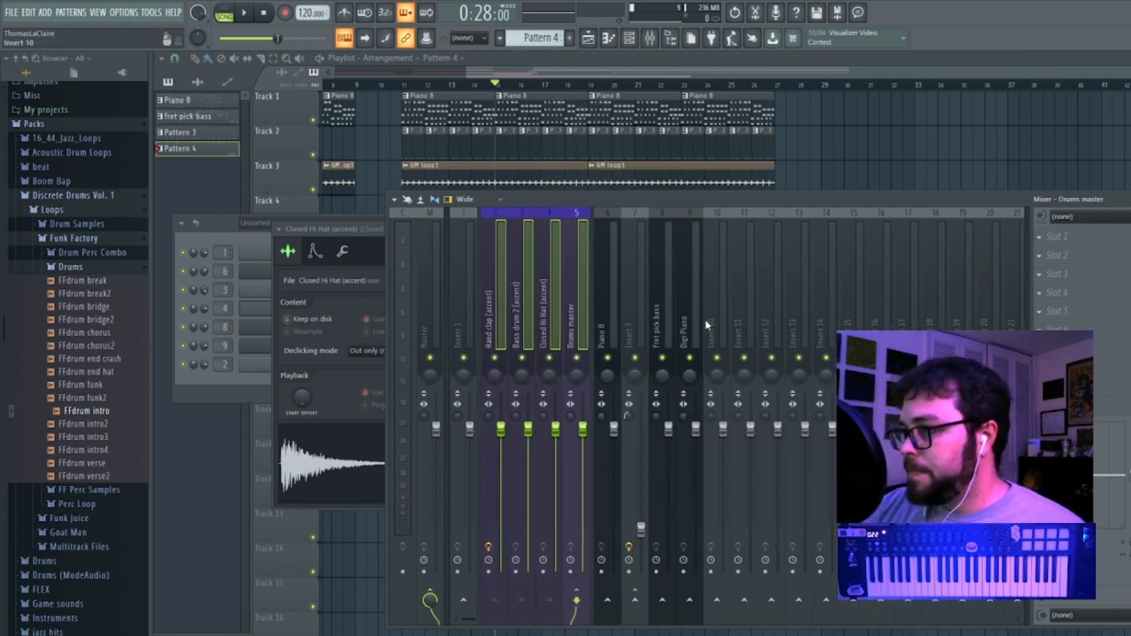
Move the empty Insert 10 mixer track to position 6, ahead of Piano 8, and remove the separator at Piano 8.
click(718, 327)
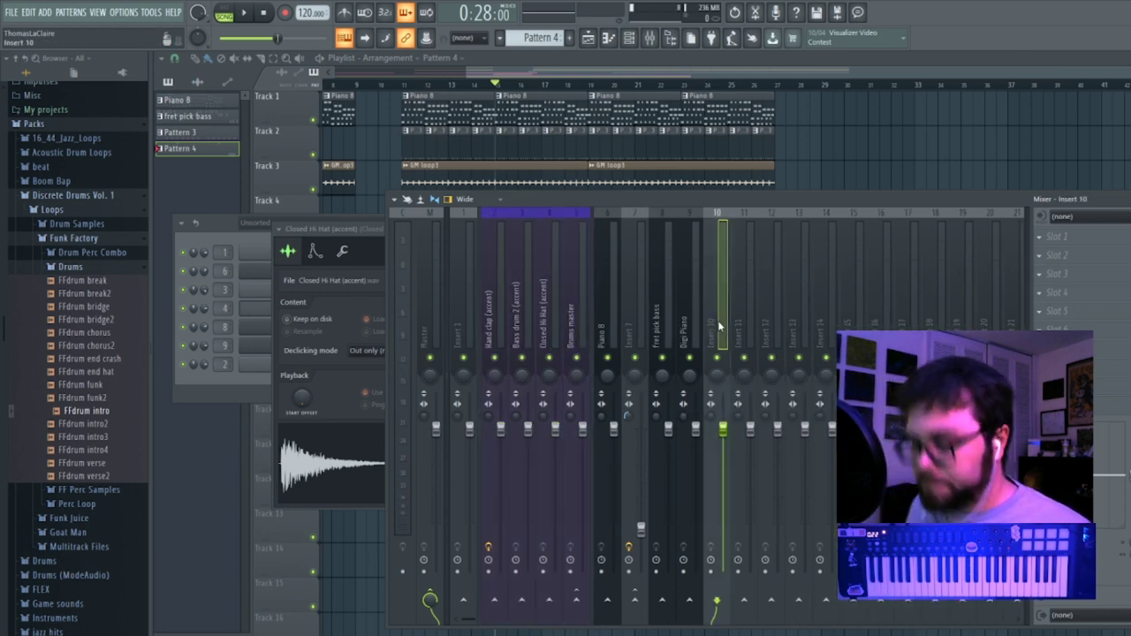
key(alt+Left)
key(alt+Left)
key(alt+Left)
key(alt+Left)
right_click(645, 322)
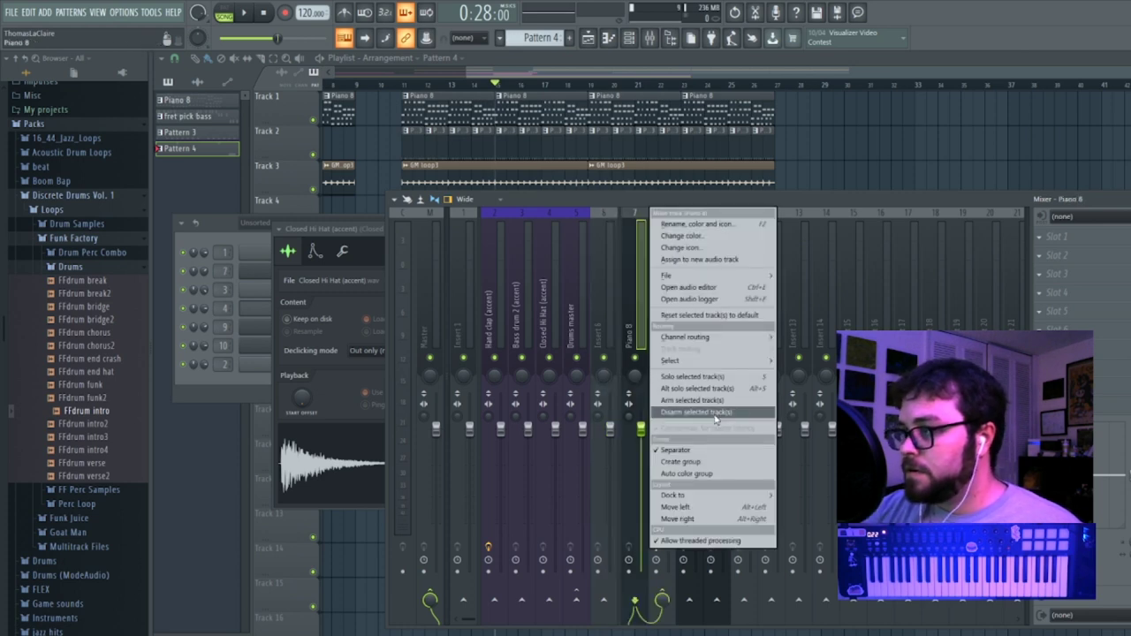
click(682, 450)
Create a submix named Instr from mixer tracks 6 to 10, with Insert 6 as its master track.
drag(720, 336, 612, 341)
right_click(611, 331)
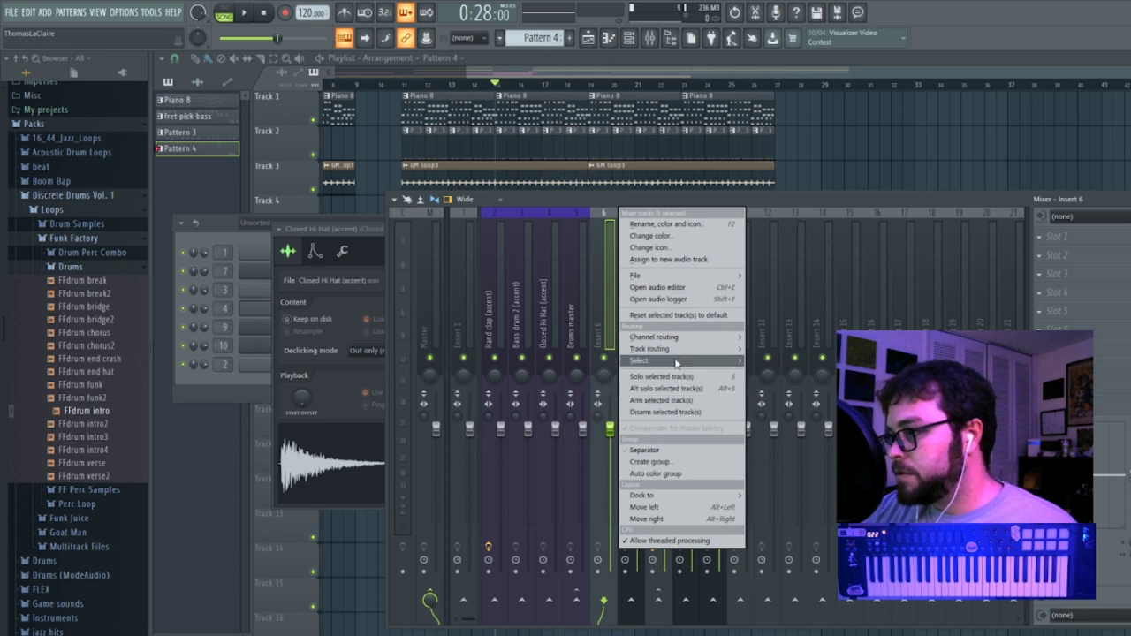
click(767, 405)
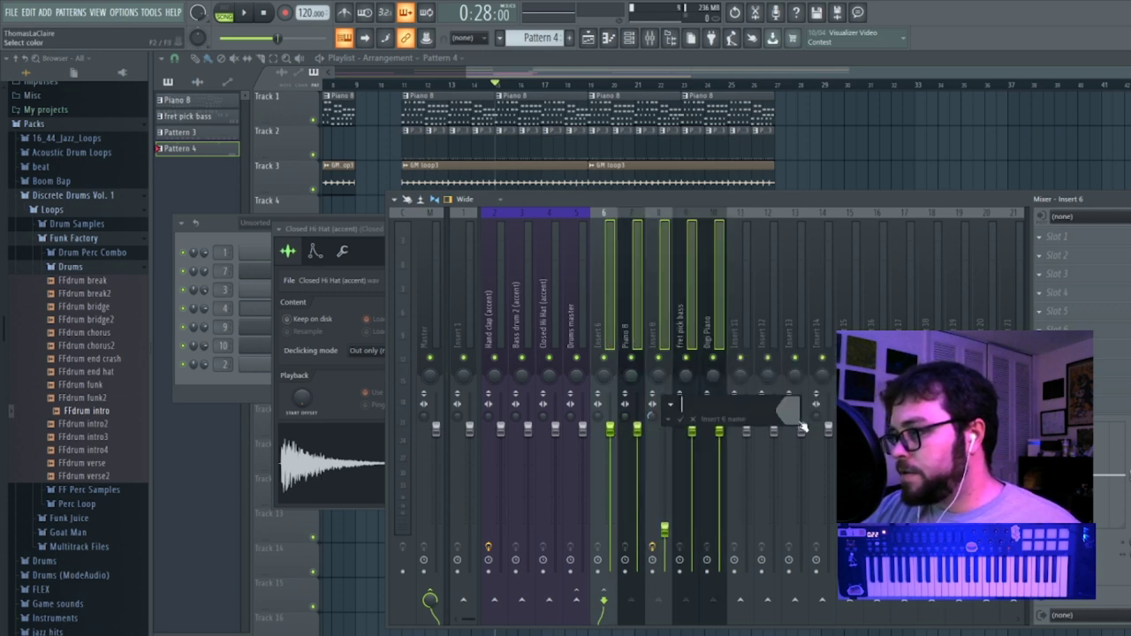
text(Instr)
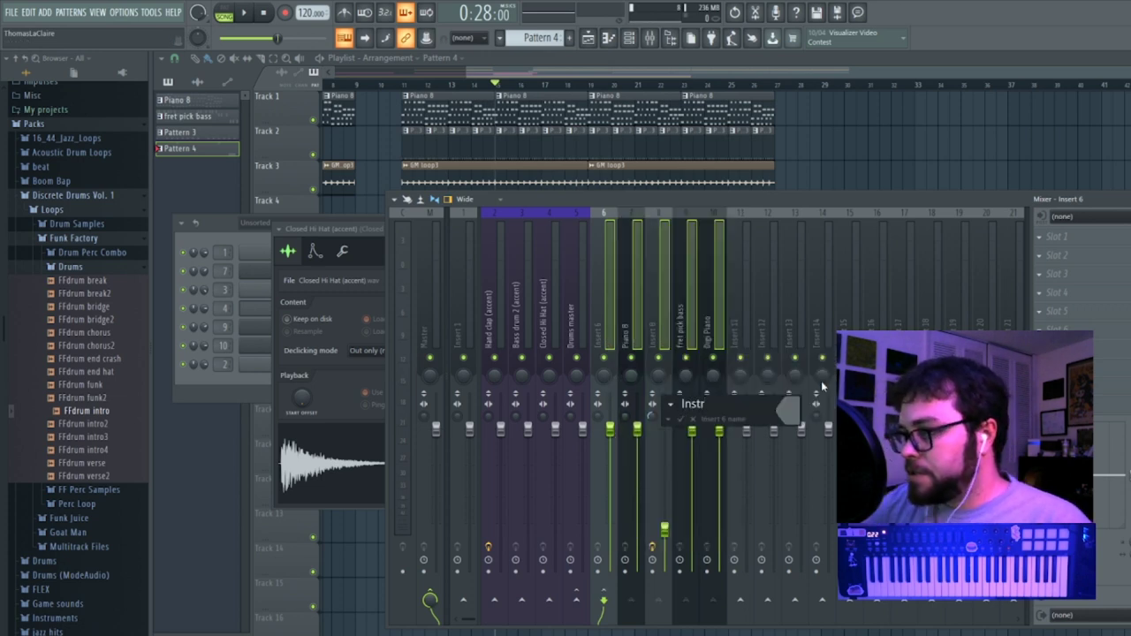
click(795, 417)
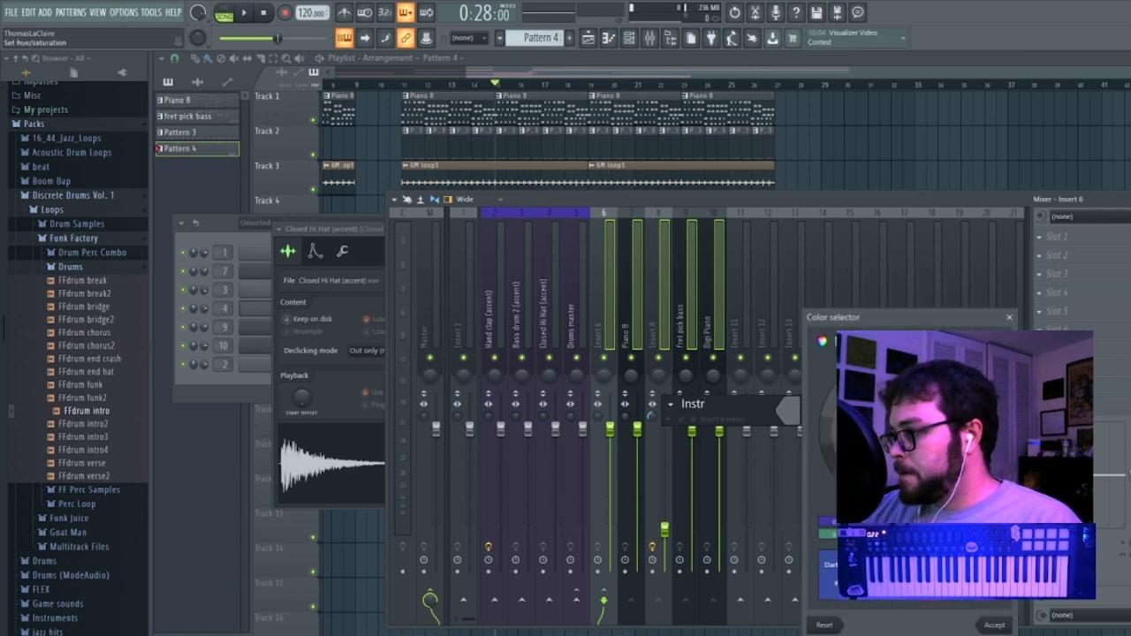
key(Return)
key(Return)
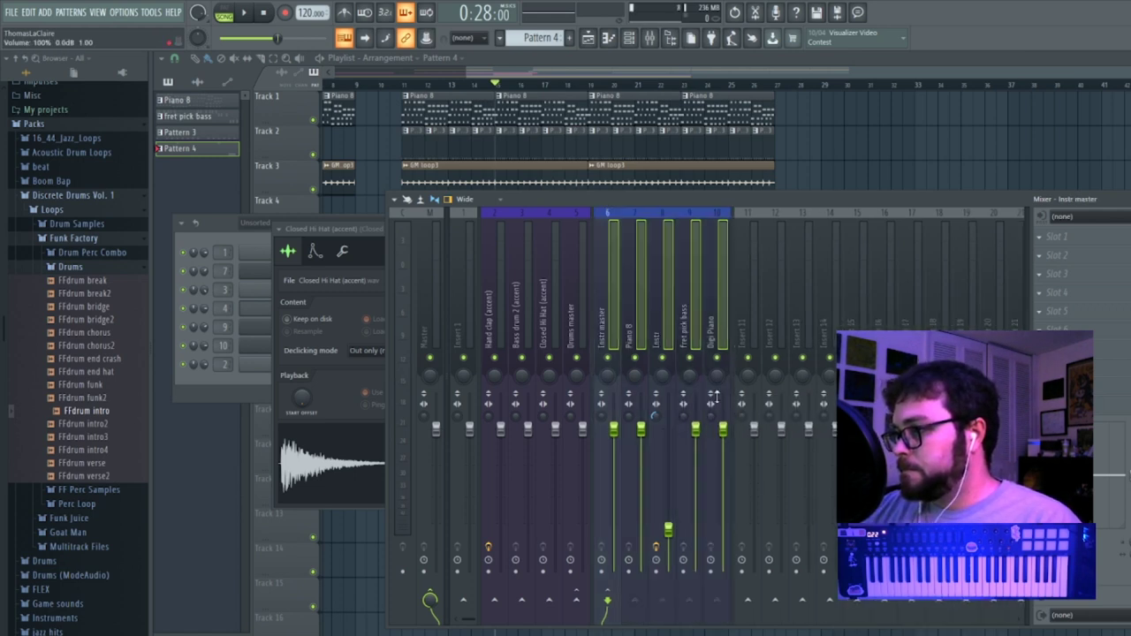
Recolor the mixer tracks of the instrument group orange.
right_click(608, 324)
click(677, 236)
double_click(761, 397)
Rename the Instr track at mixer position 8 to "piano verb".
click(663, 333)
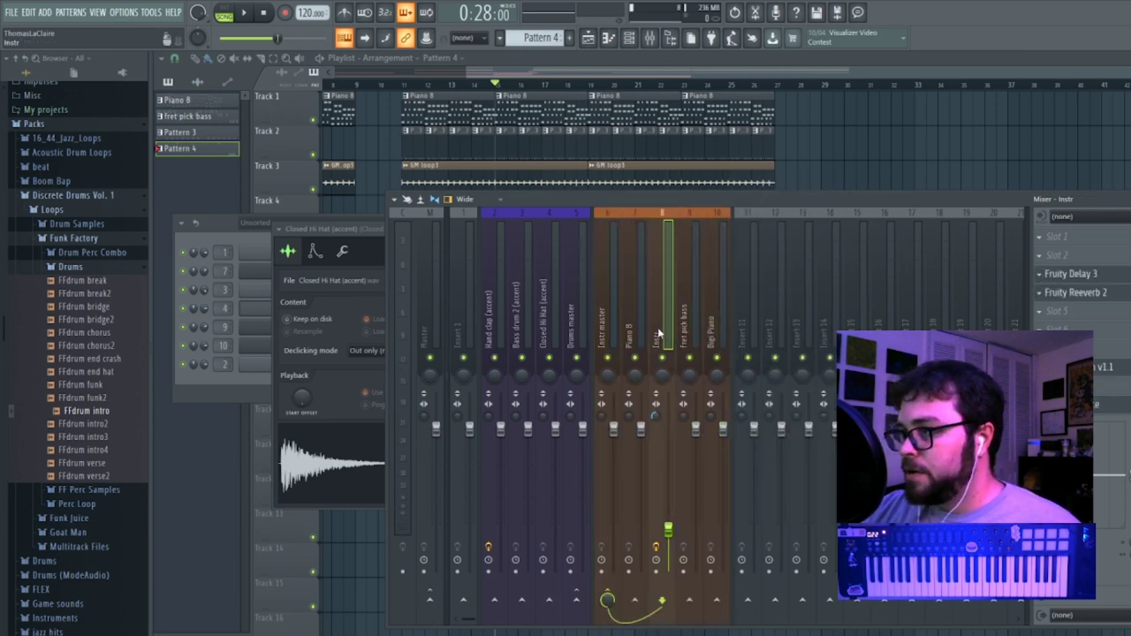
right_click(663, 333)
click(712, 226)
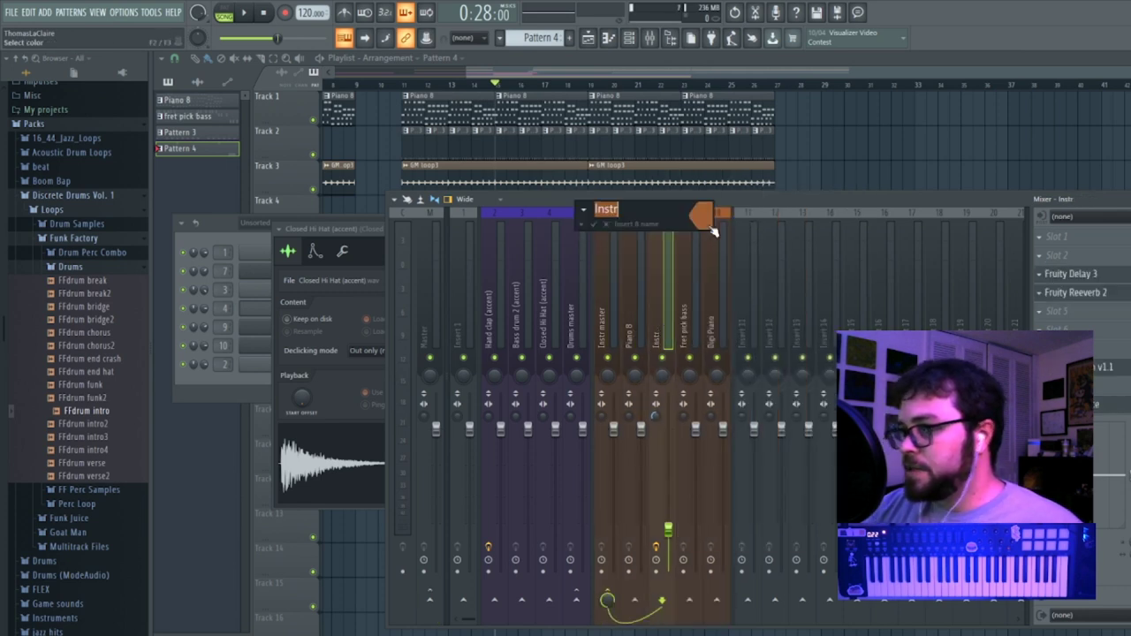
text(piano verb)
key(Return)
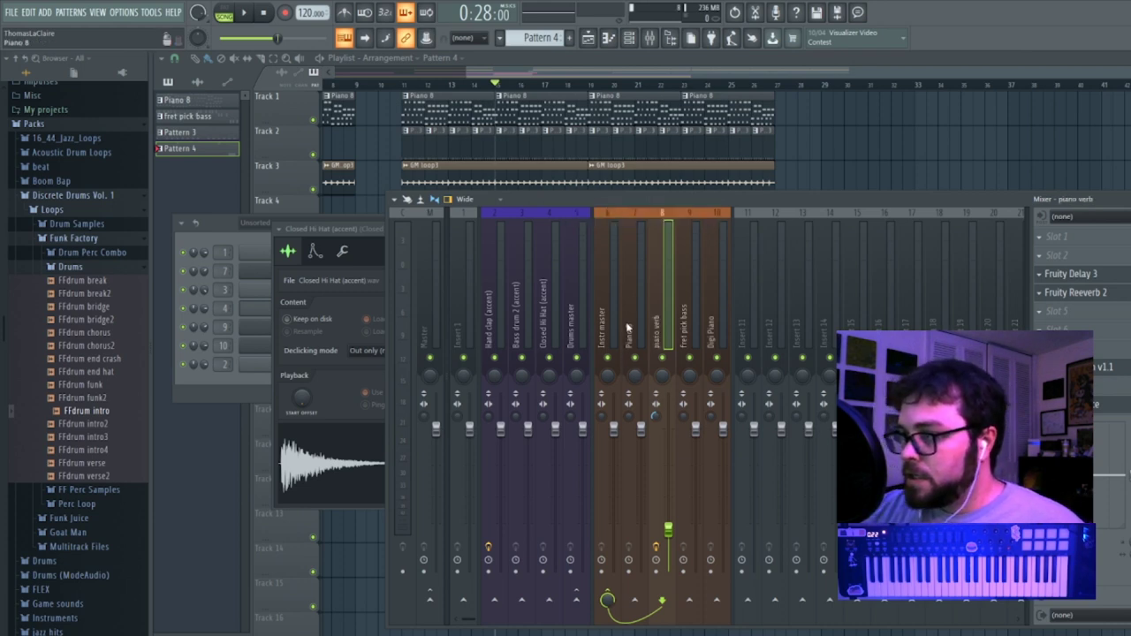
Play the song and move the piano verb mixer track to position 10, after Digi Piano.
click(627, 327)
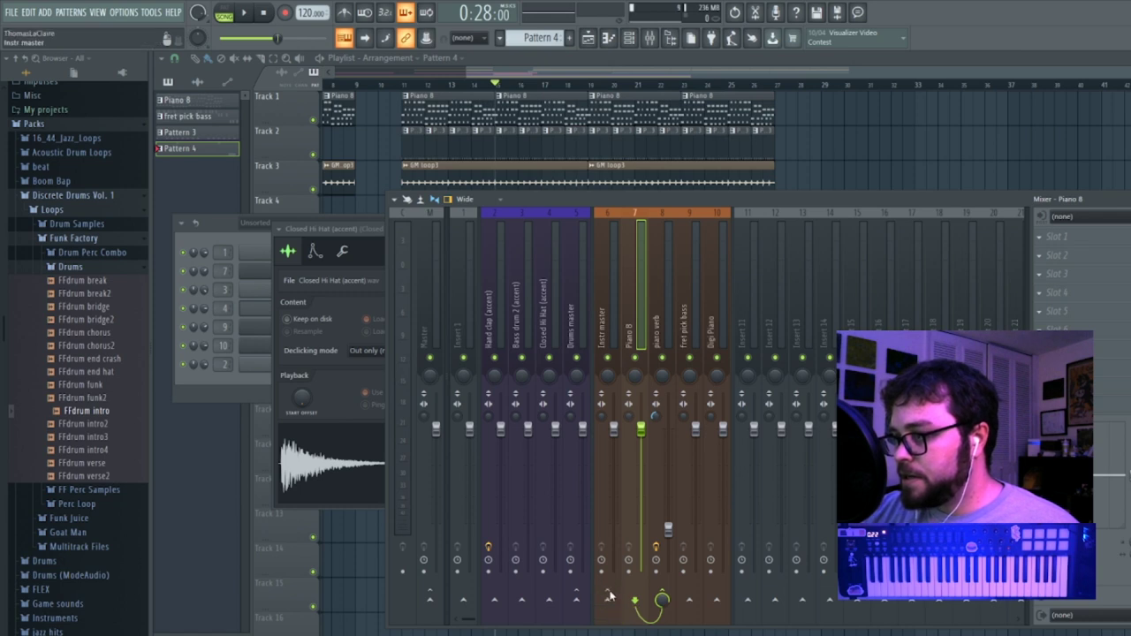
click(669, 364)
key(space)
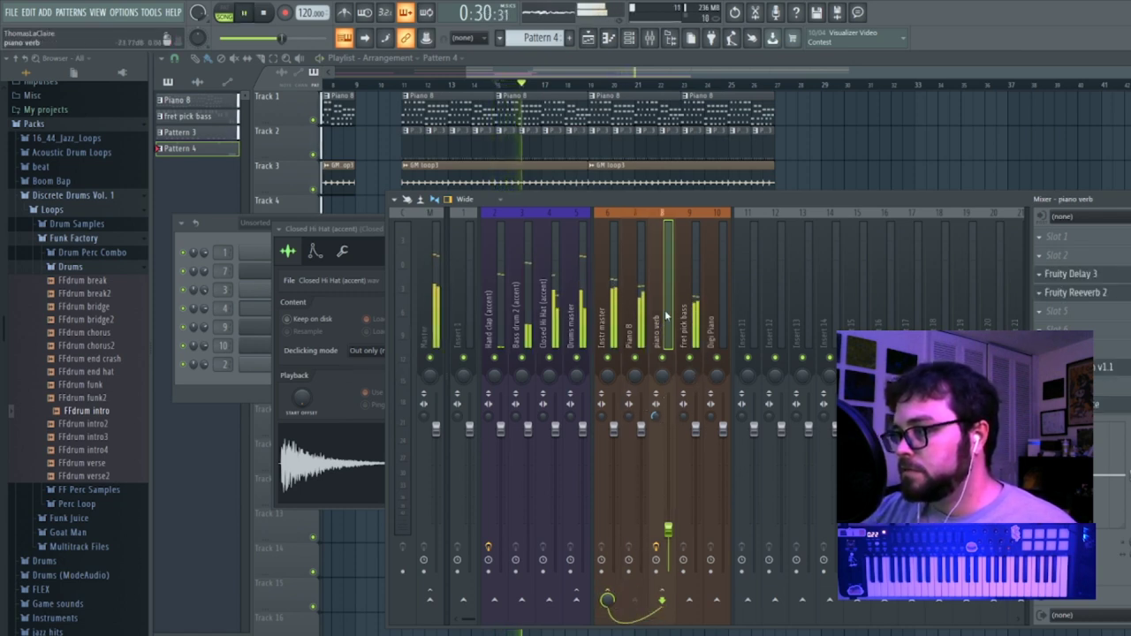
key(alt+Right)
key(alt+Right)
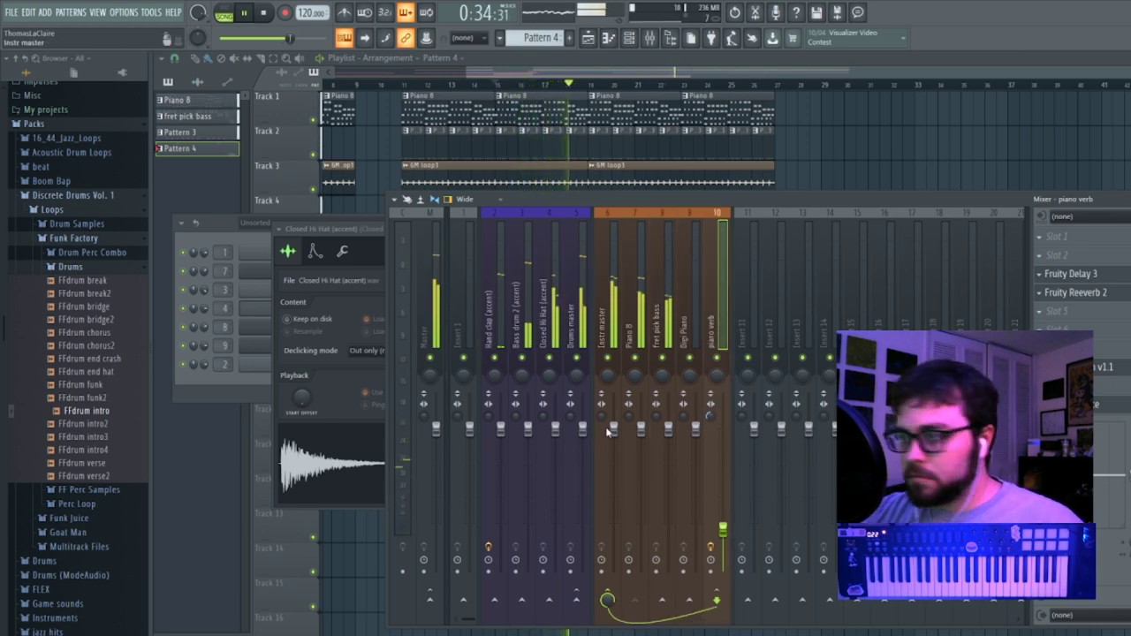
Solo the Instr master group and load Fruity Delay 3 into slot 3 of the Piano 8 track with its mix level at 0%.
right_click(608, 358)
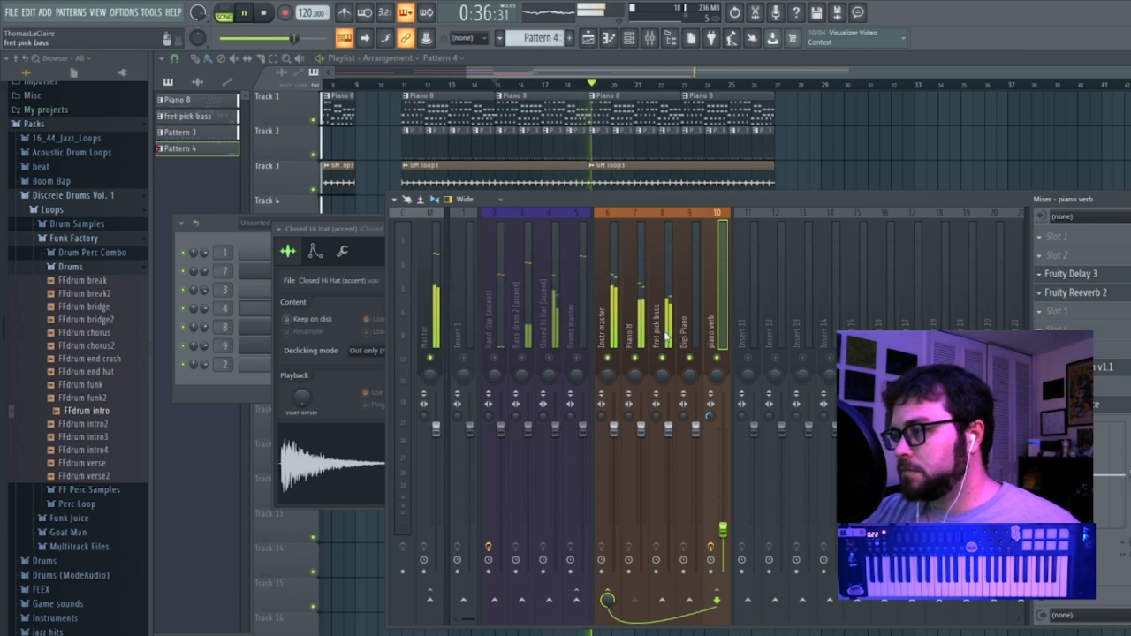
click(649, 433)
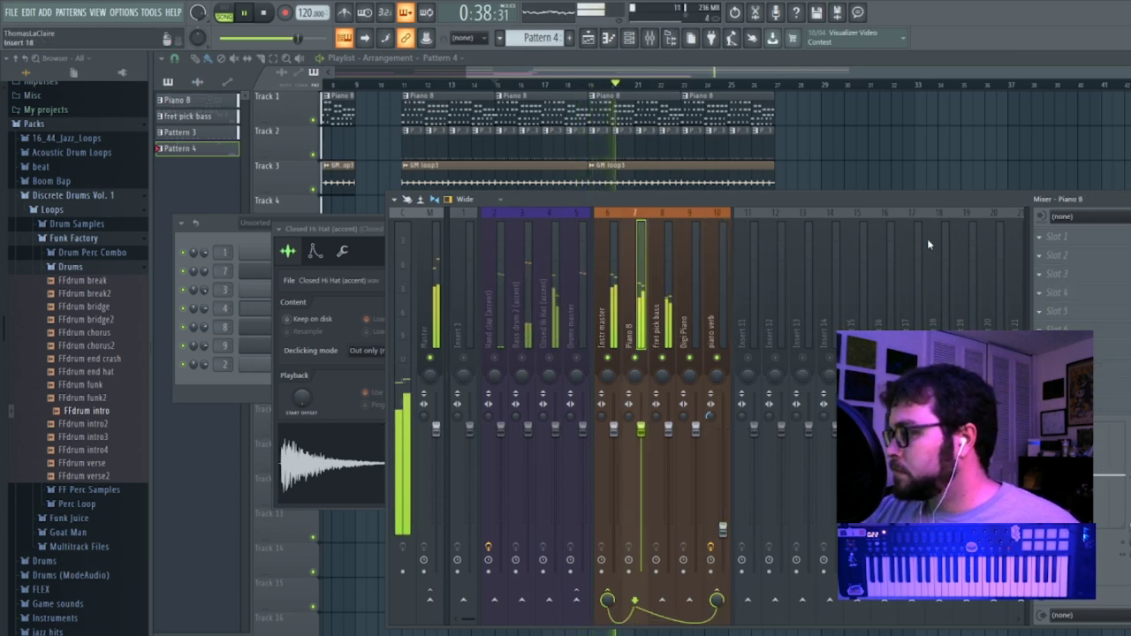
click(1060, 273)
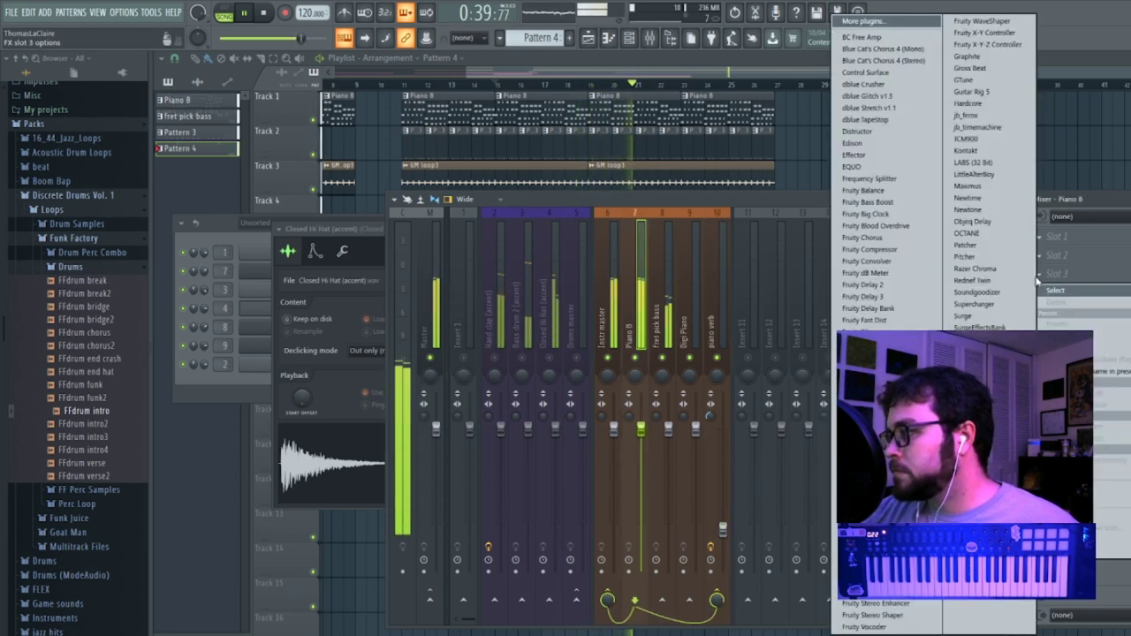
click(894, 300)
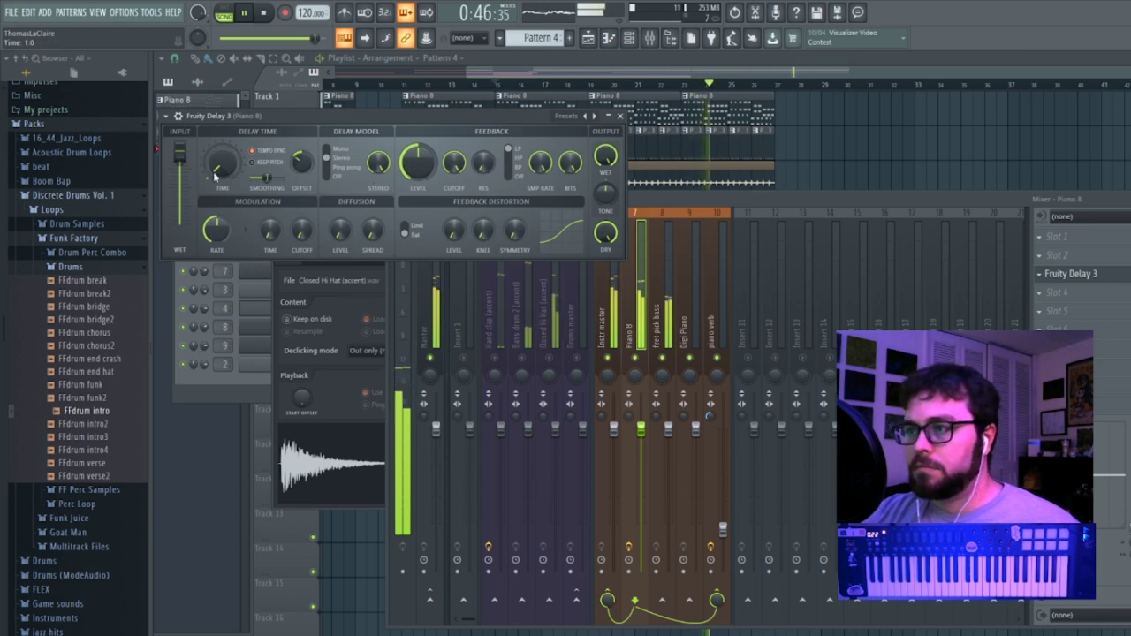
drag(1129, 274, 1129, 280)
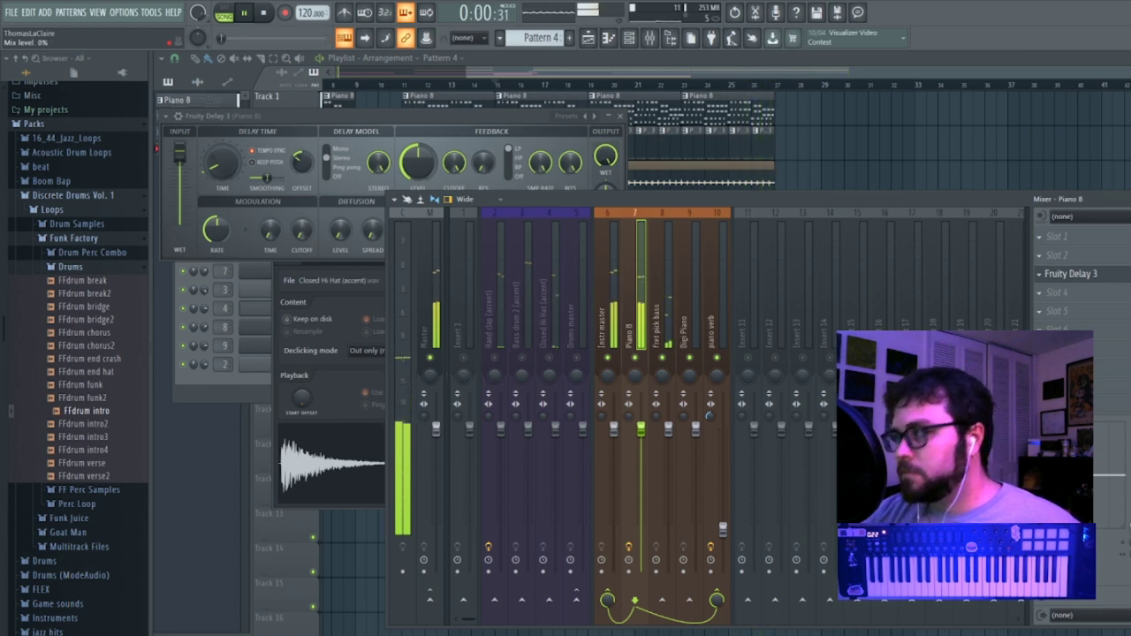
Create an automation clip for the Delay 3 mix level and shape it as a rising curve from bar 19 to 23 on Track 9.
right_click(1127, 274)
click(1115, 372)
click(805, 68)
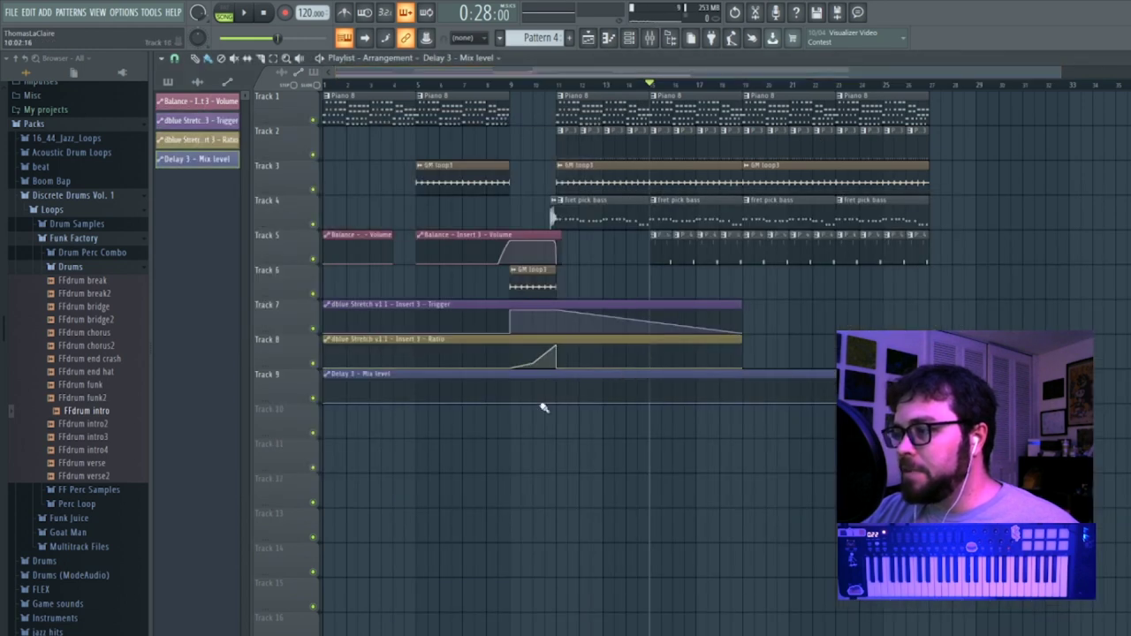
right_click(498, 389)
drag(500, 390, 849, 372)
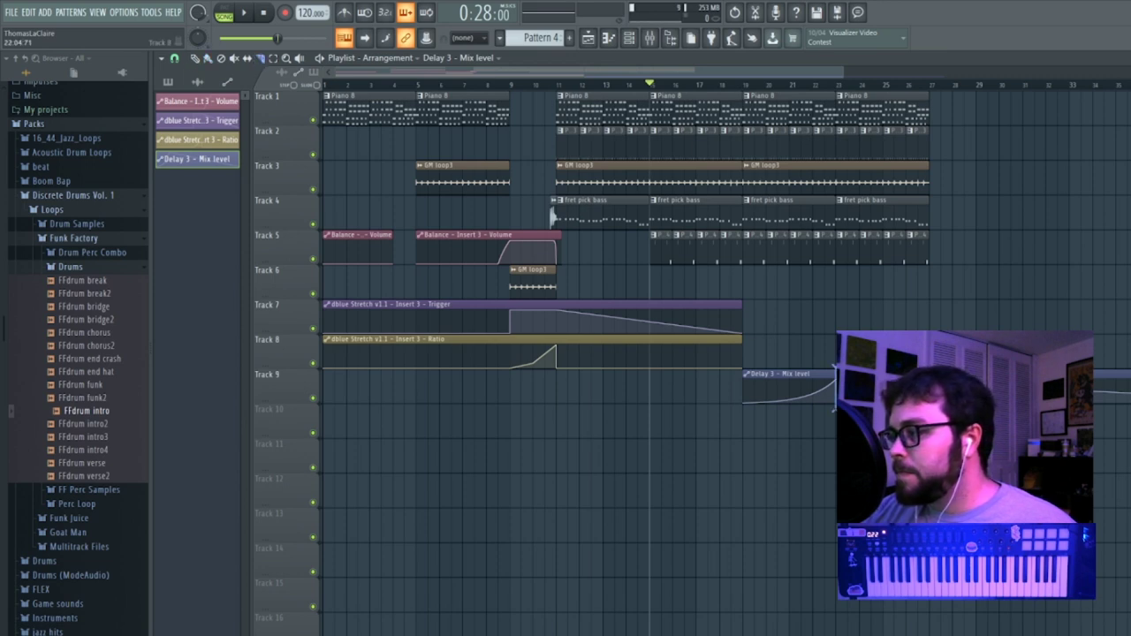
Play the song from bar 19 to listen to the delay mix automation on the piano.
click(745, 91)
key(space)
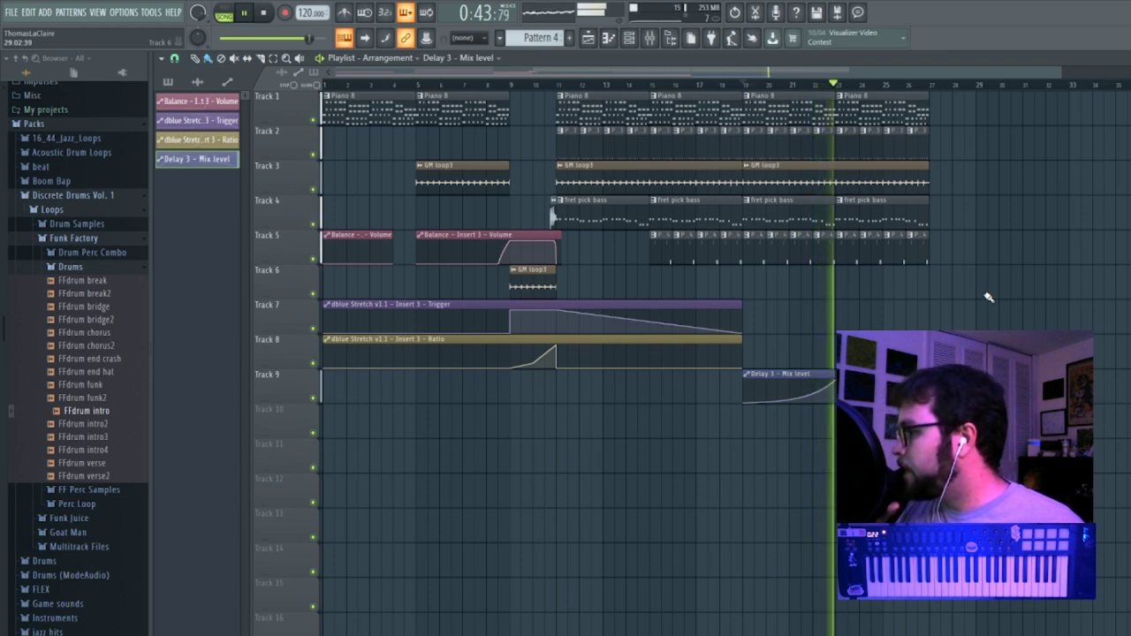
key(space)
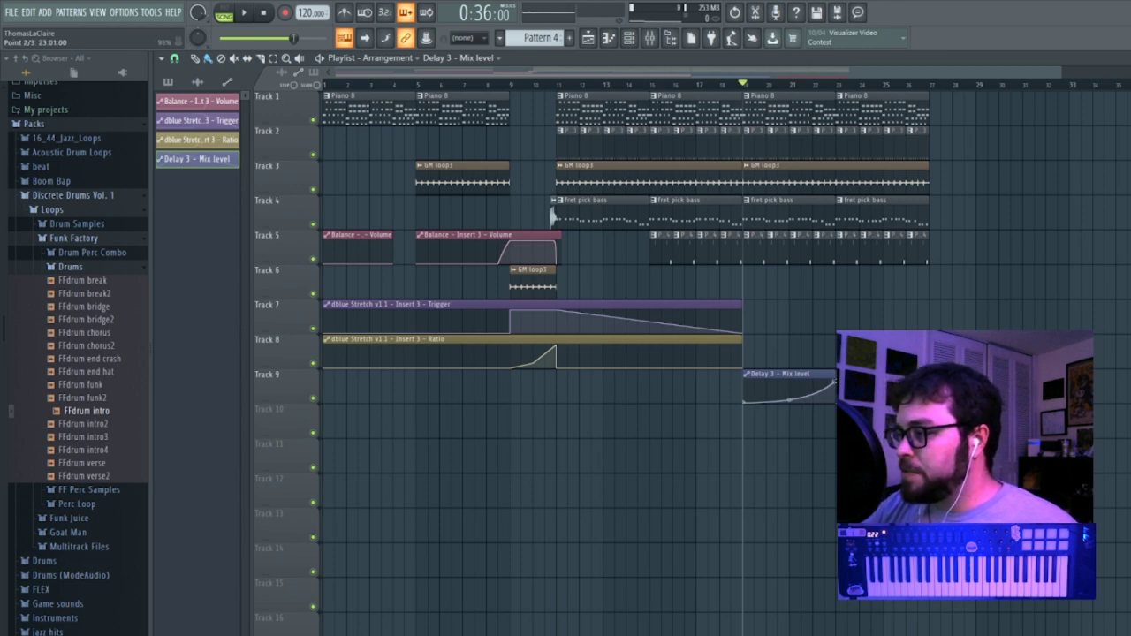
key(space)
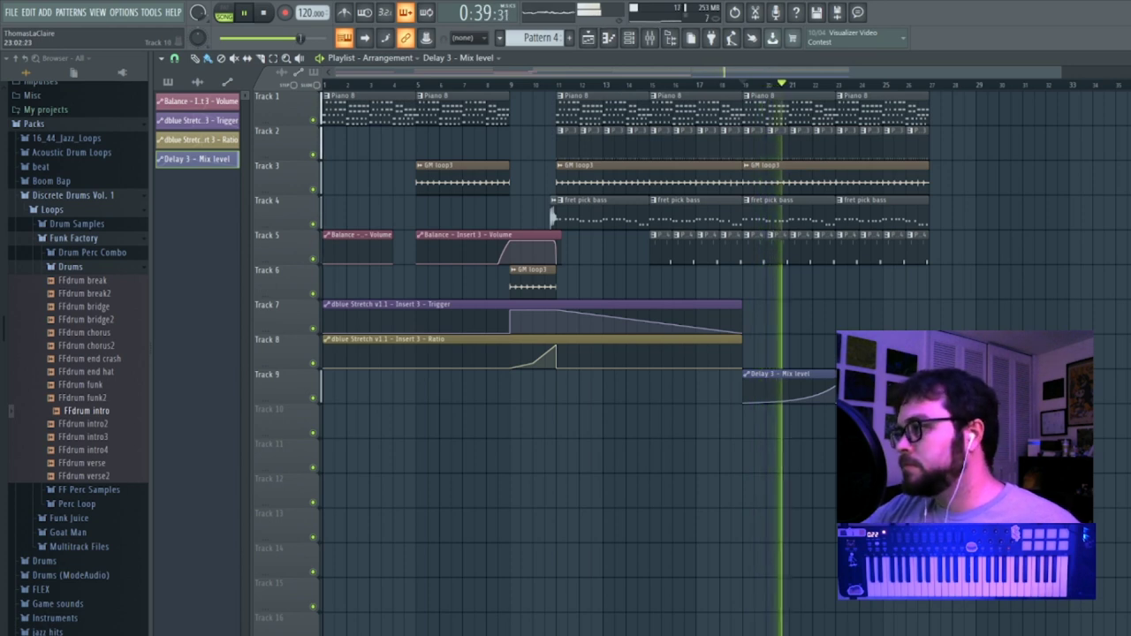
Unsolo the instrument group in the mixer and route the GM loop3 audio clip to mixer track 11.
key(F9)
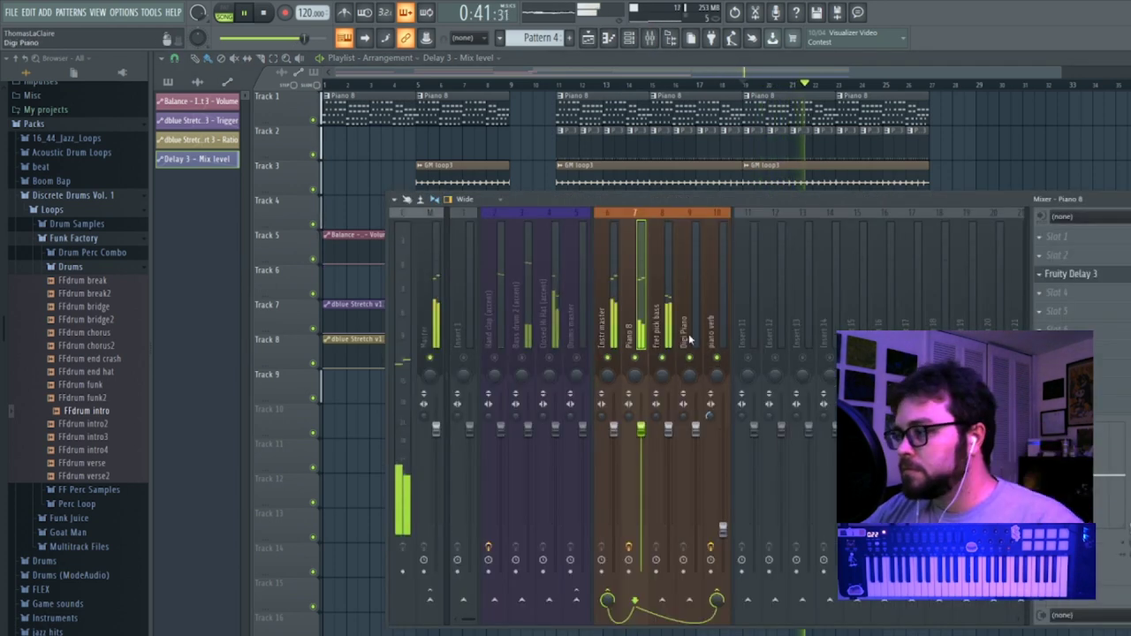
right_click(581, 364)
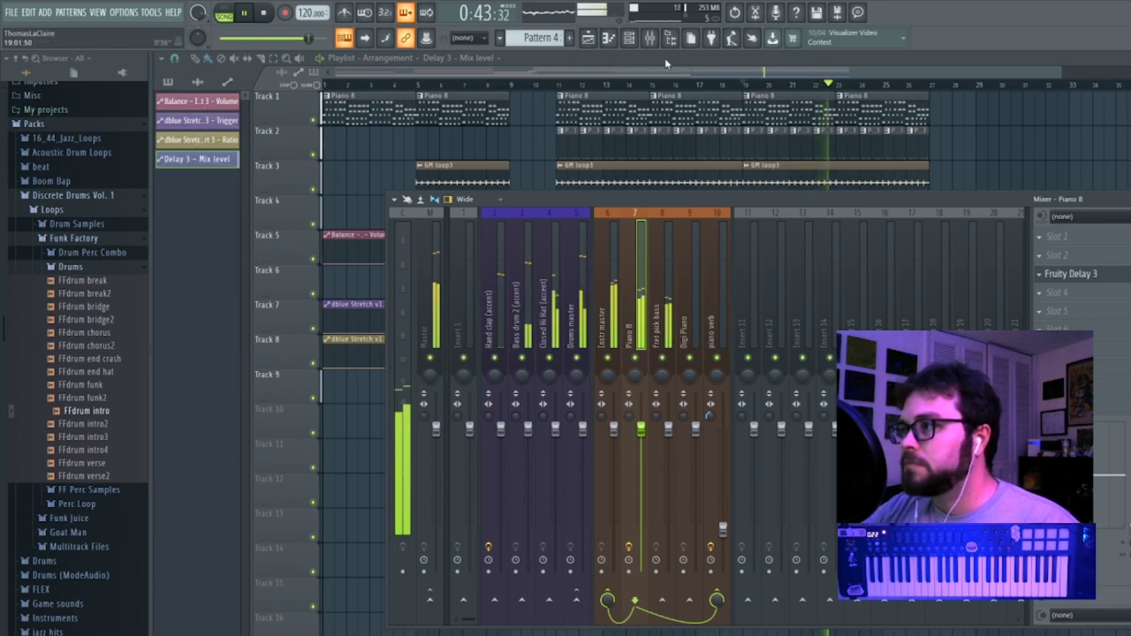
click(649, 38)
double_click(689, 176)
double_click(525, 169)
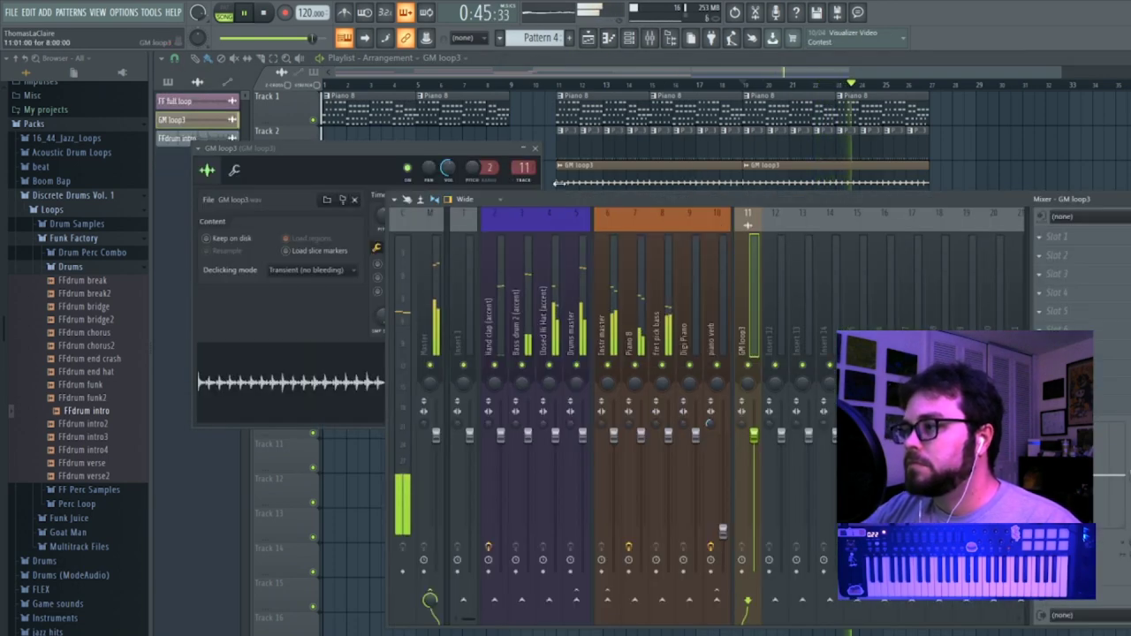
Move the GM loop3 mixer track to position 5, between Closed Hi Hat and Drums master, and join it to the drums group.
key(alt+Left)
key(alt+Left)
key(alt+Left)
key(alt+Left)
key(alt+Left)
key(alt+Left)
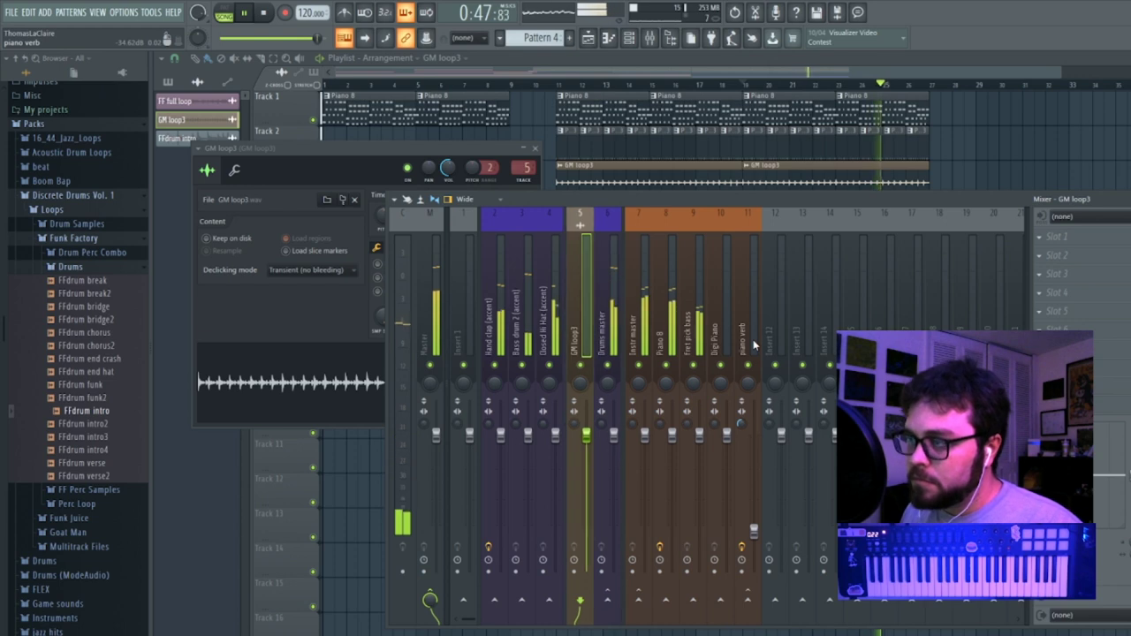
right_click(582, 326)
click(639, 461)
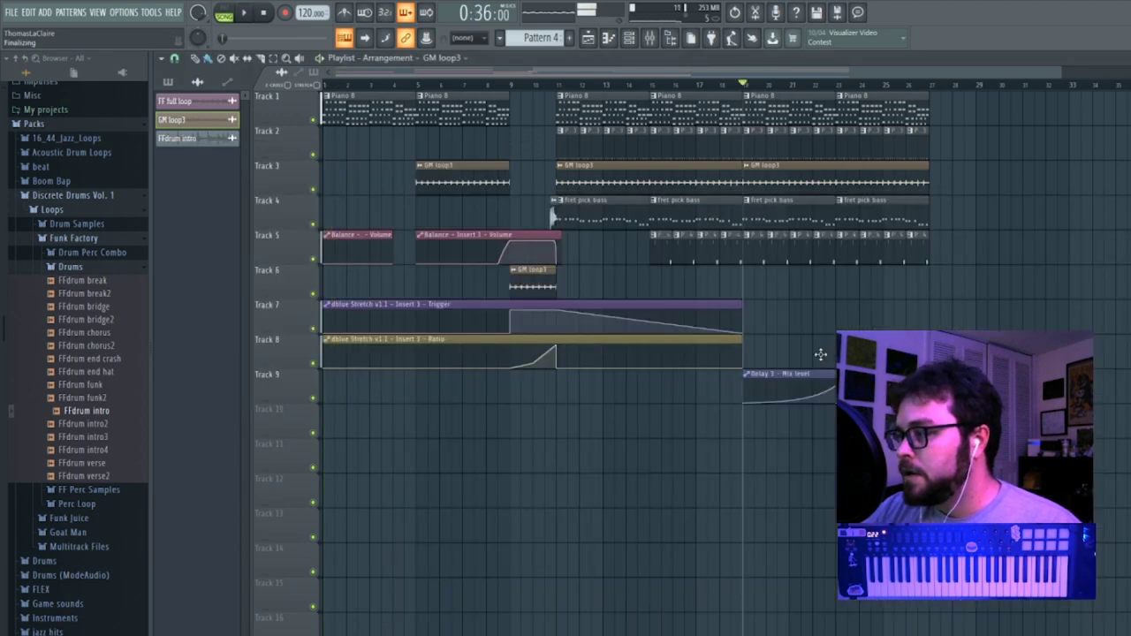
Delete the Delay 3 mix level clip from Track 9 and create a new automation clip for the Piano 8 delay's mix level.
right_click(797, 387)
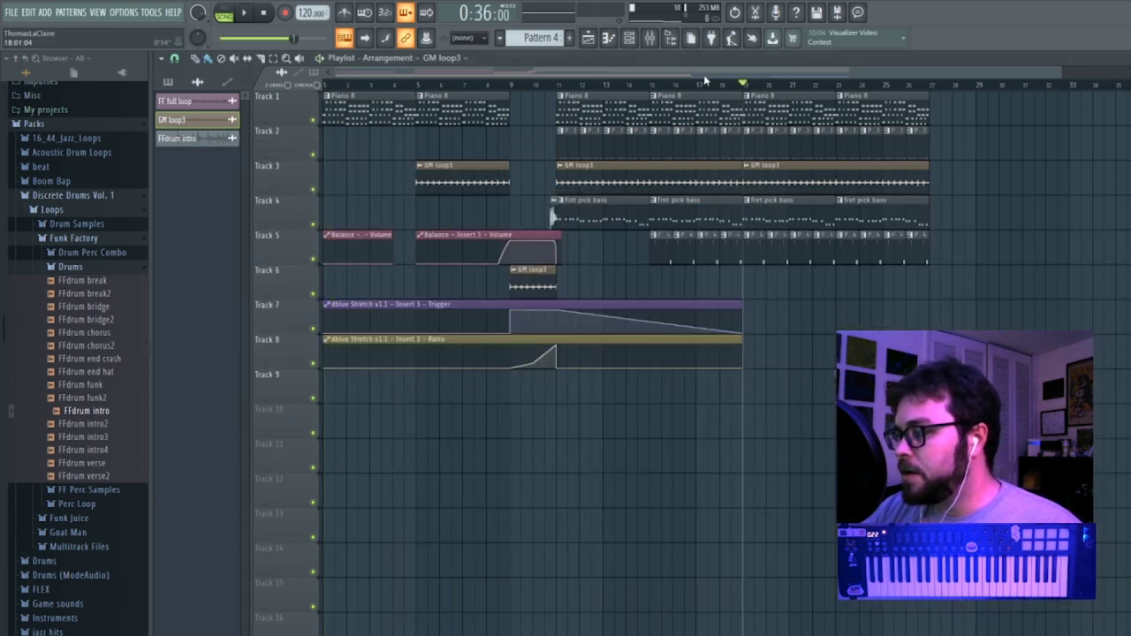
click(657, 41)
click(661, 329)
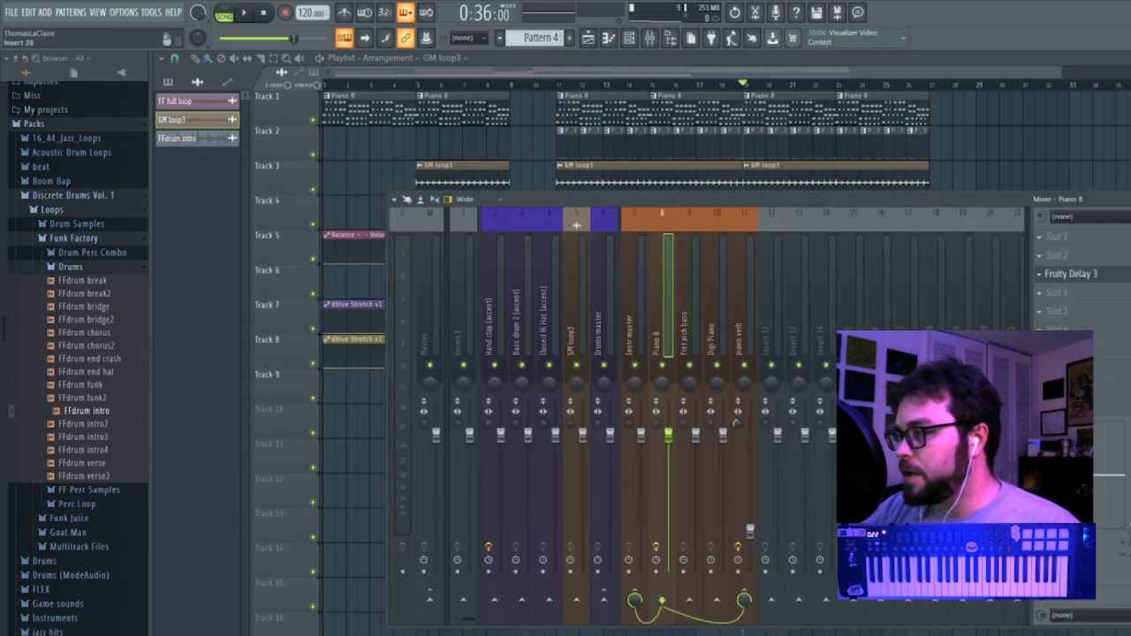
right_click(1096, 275)
click(1123, 367)
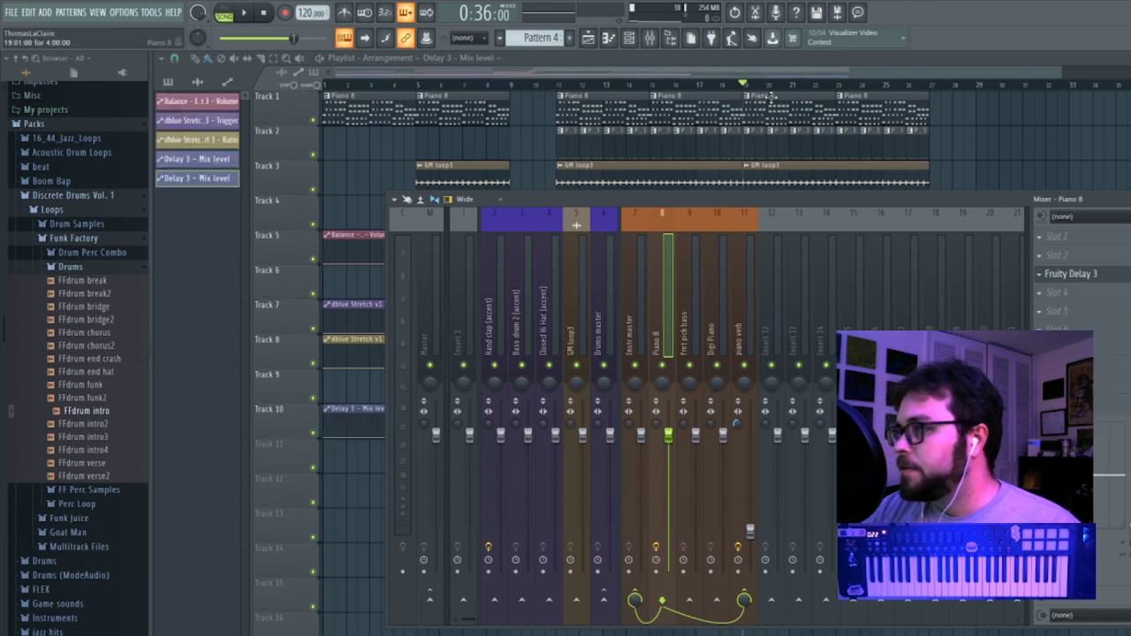
Place the new Delay 3 mix level clip at bars 1 and 19 of Track 9 and the rising Delay 3 clip at bar 15.
click(774, 137)
drag(836, 408, 218, 401)
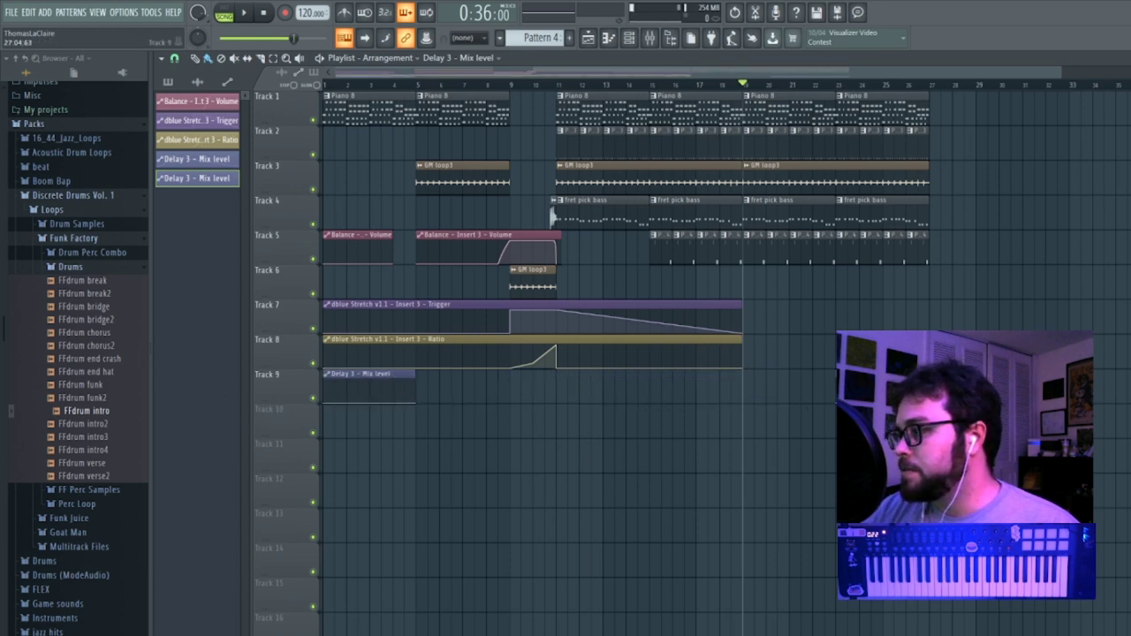
drag(886, 375, 709, 366)
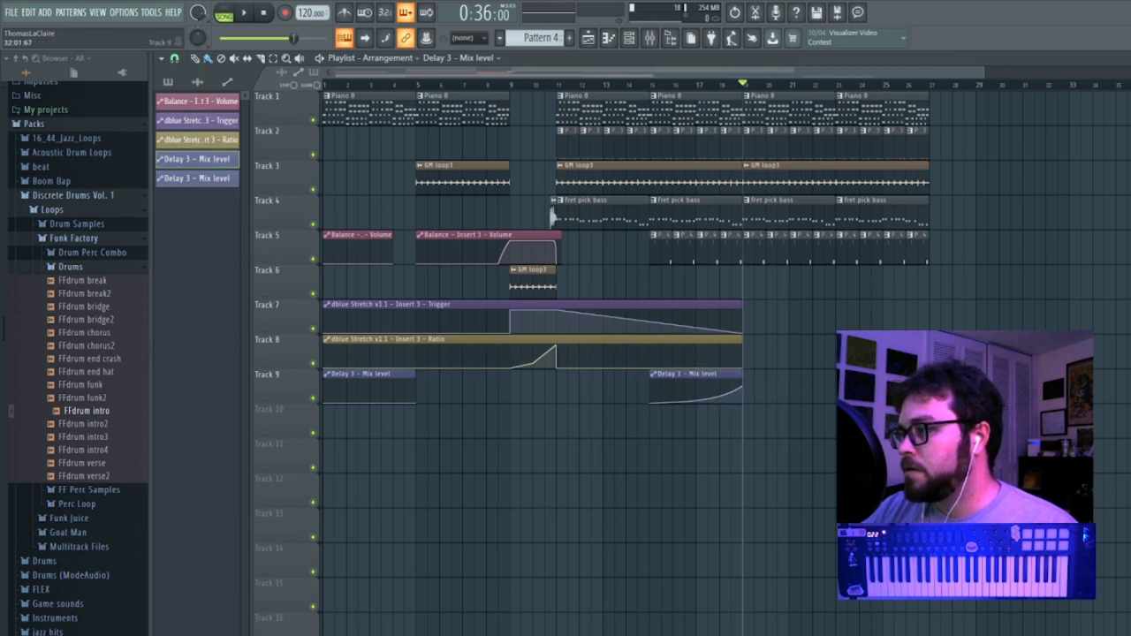
click(752, 374)
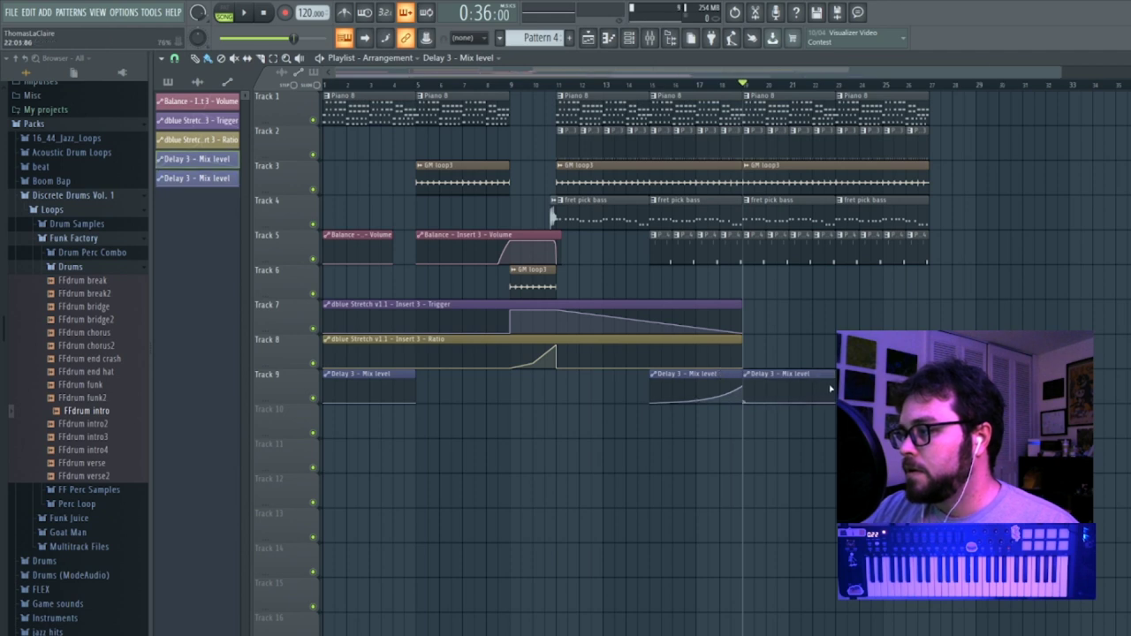
Play the song from bar 19 to check the delay mix automation, ending with the mixer levels.
key(space)
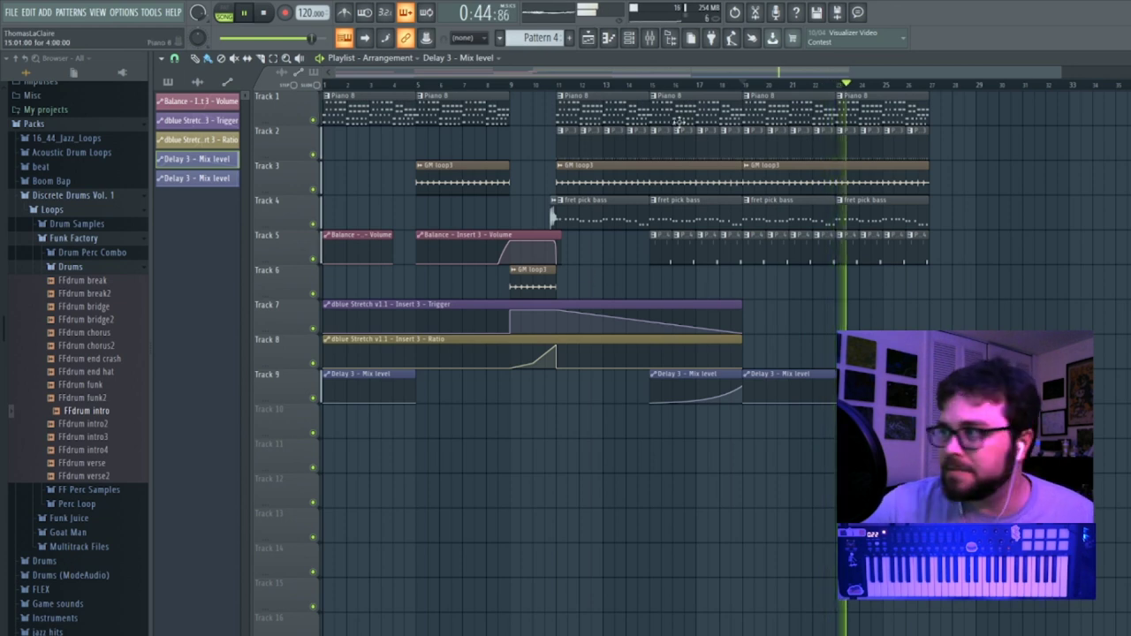
click(652, 39)
key(space)
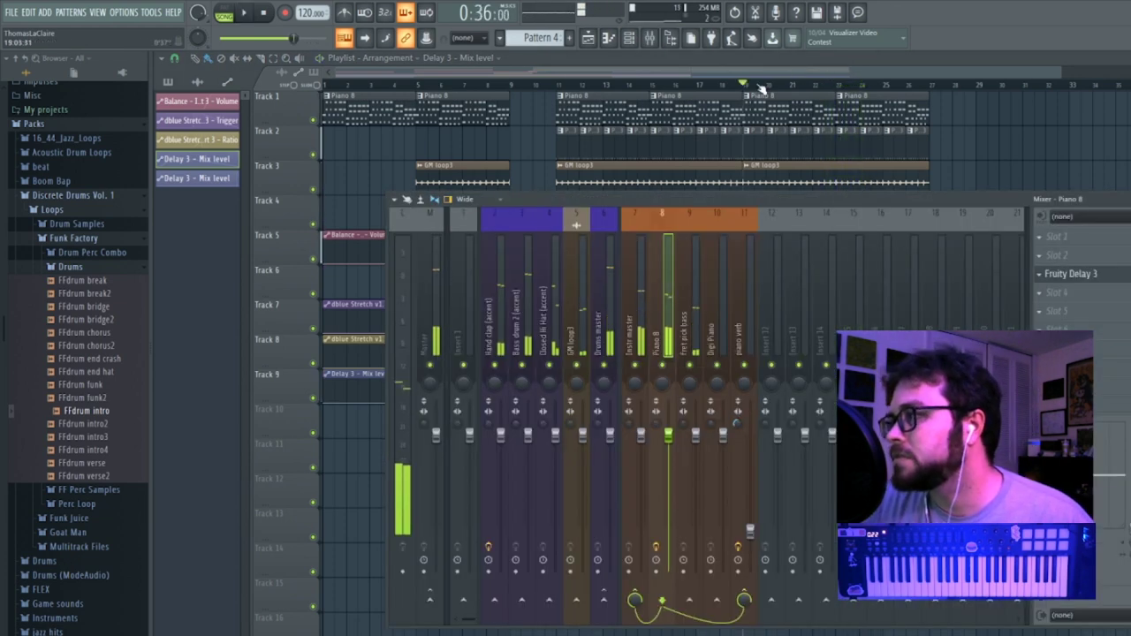
click(762, 79)
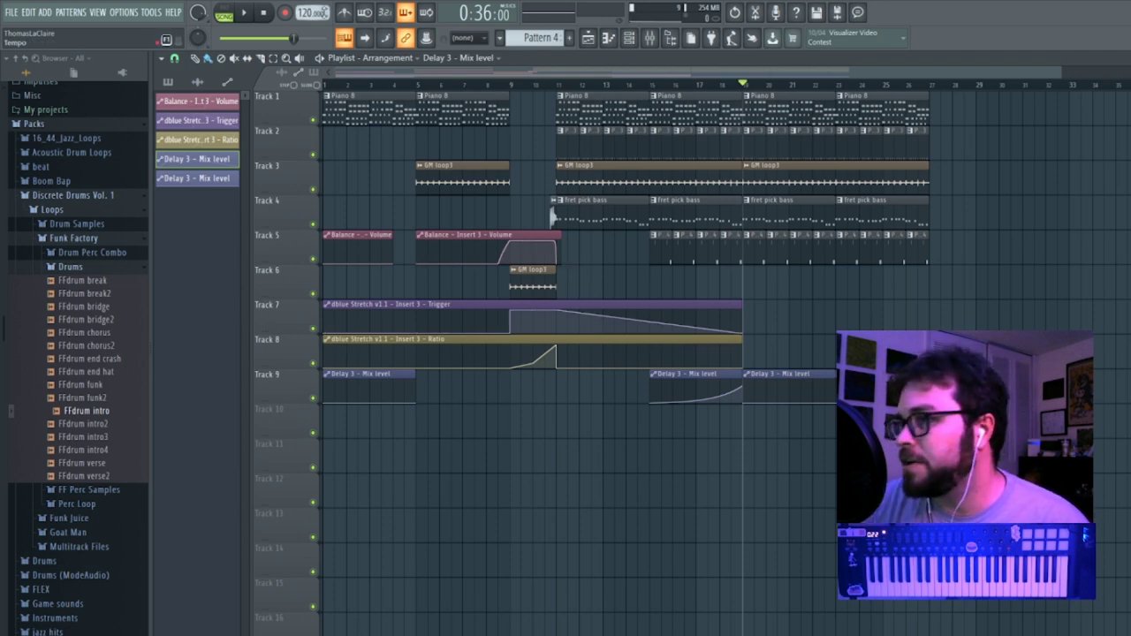
Load the Basic Master 3 mixer track state onto the Master track.
click(247, 14)
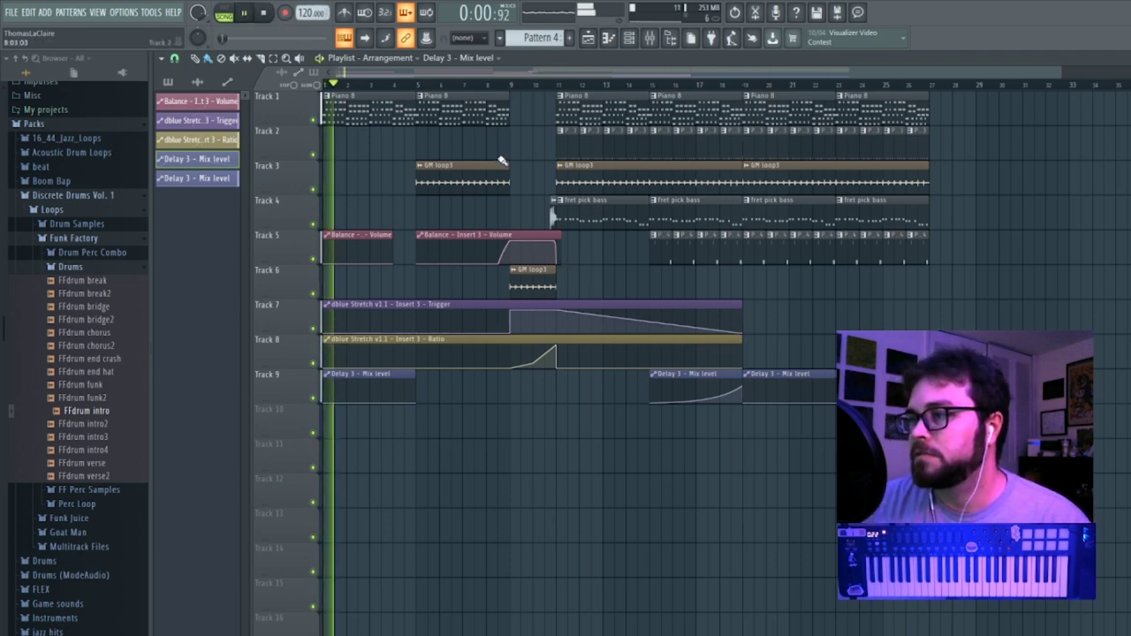
key(F9)
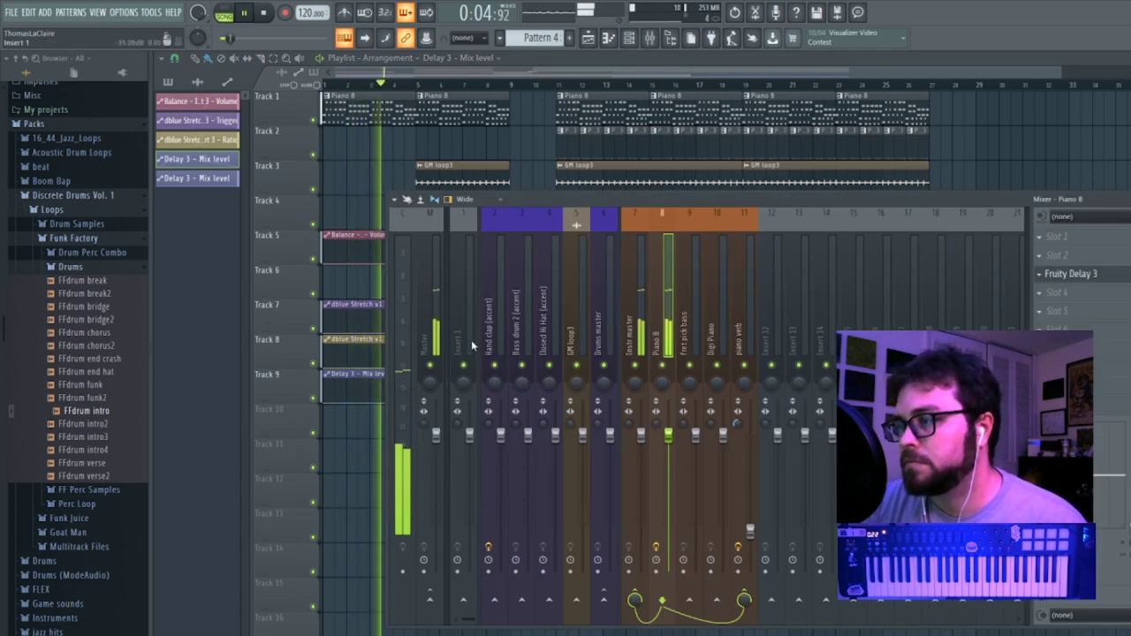
click(433, 345)
click(1040, 240)
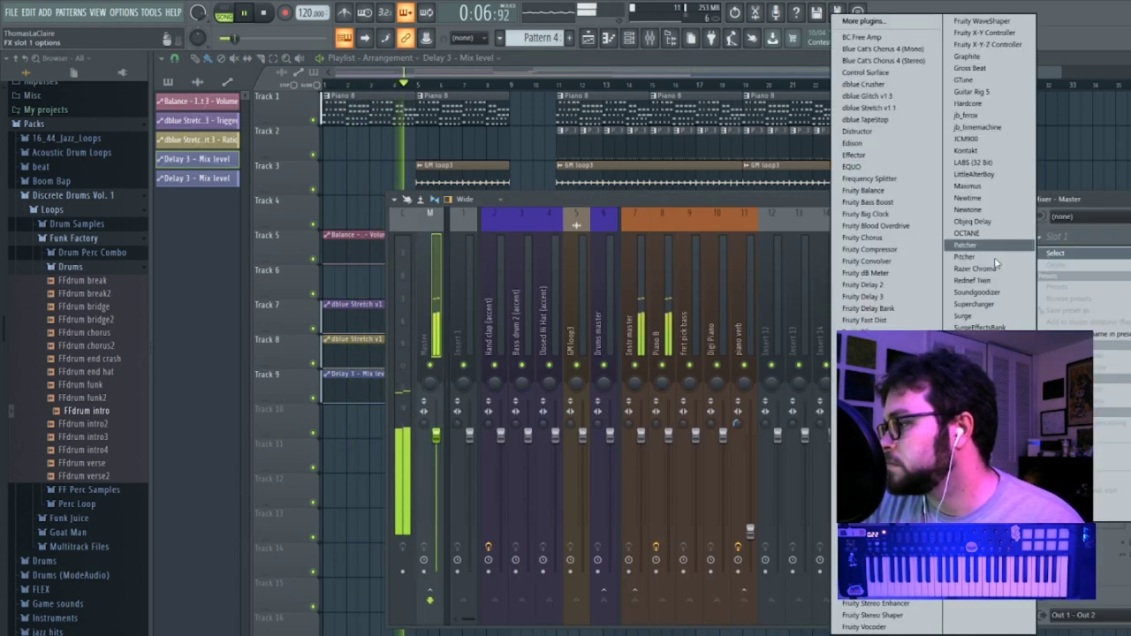
click(641, 214)
key(space)
right_click(442, 285)
mouse_move(532, 277)
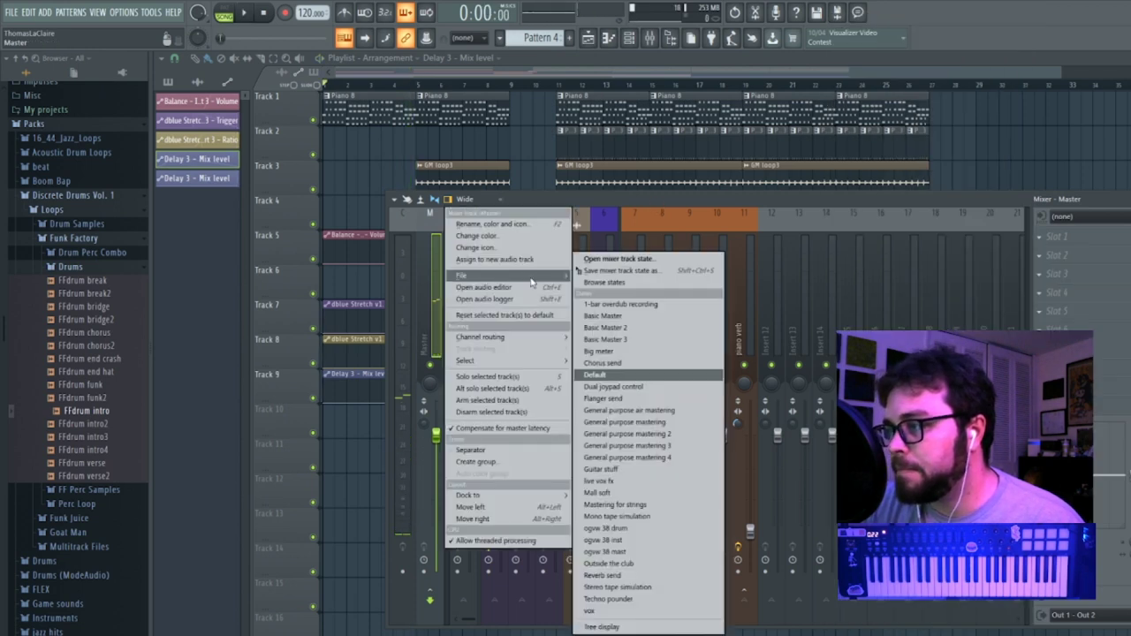
click(634, 364)
Play the song and inspect the master's Maximus and Parametric EQ 2 effects, sweeping the slot 1 EQ's band 7 low-pass frequency.
key(space)
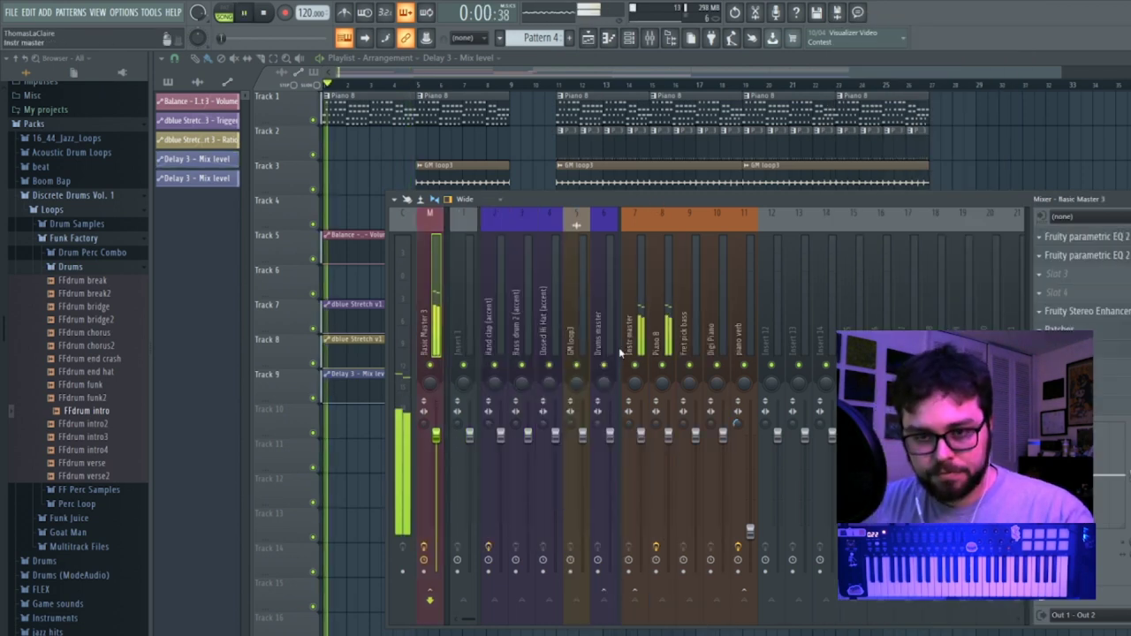
click(1110, 359)
click(1110, 360)
click(1110, 359)
click(1105, 256)
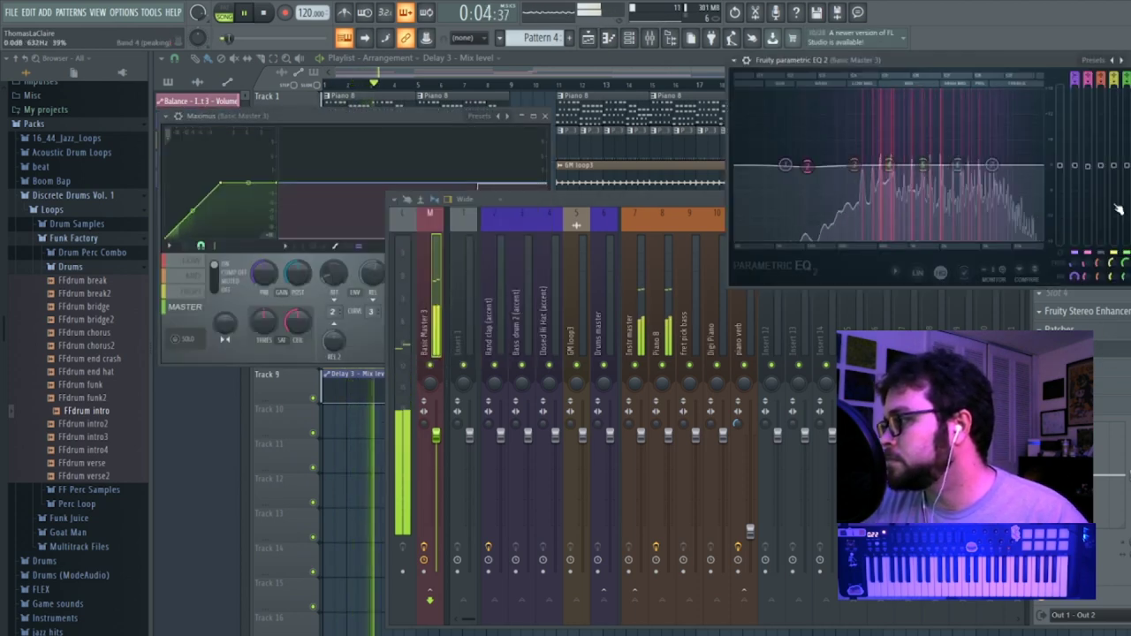
click(1081, 300)
click(1097, 246)
click(1101, 247)
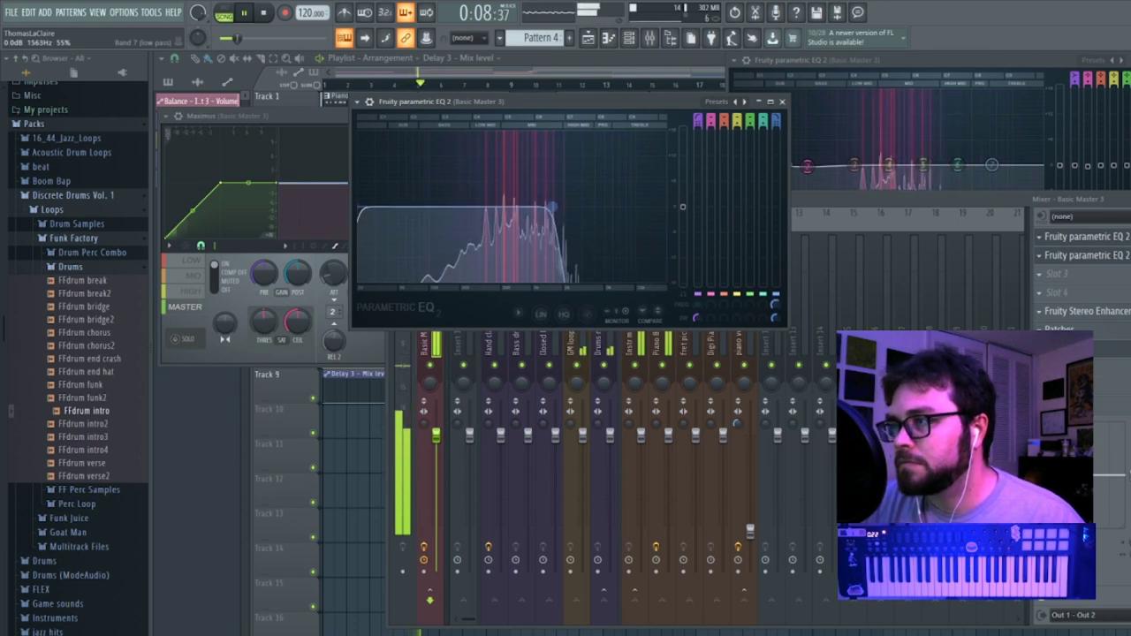
key(space)
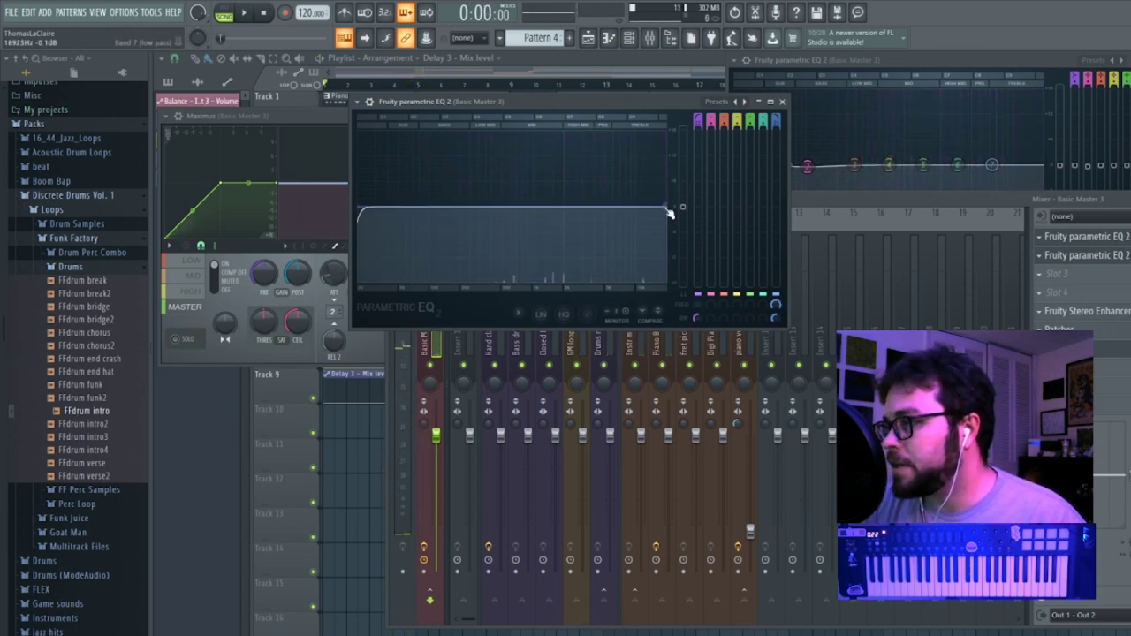
Create automation clips for the slot 1 Parametric EQ 2's band 7 frequency and its mix level on the master.
right_click(774, 305)
click(811, 396)
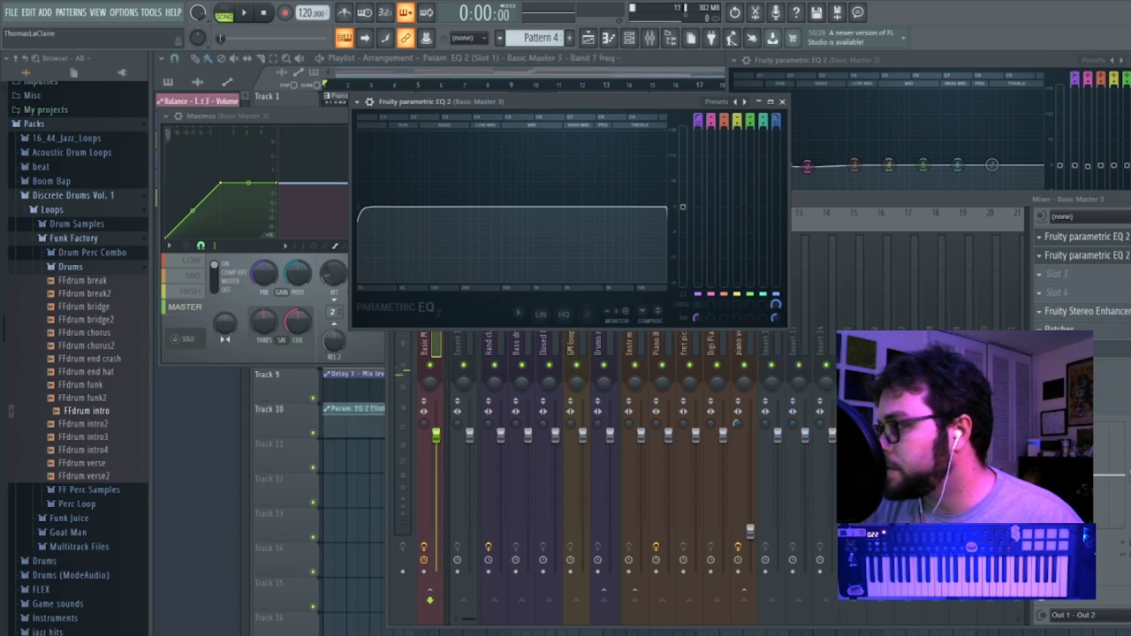
right_click(1129, 239)
click(1112, 332)
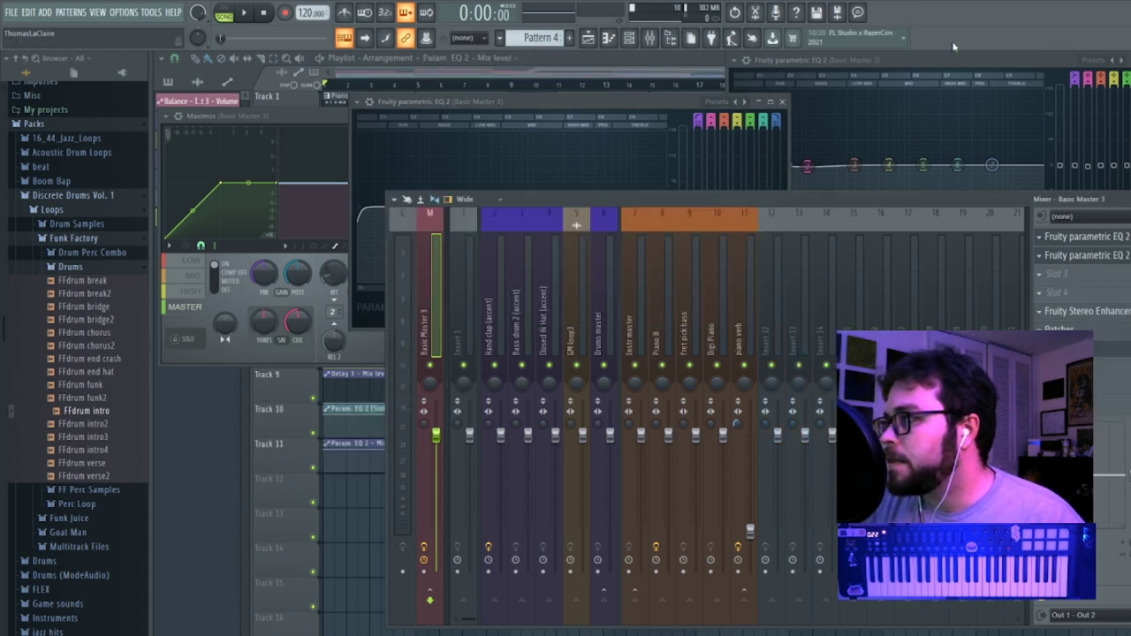
click(592, 66)
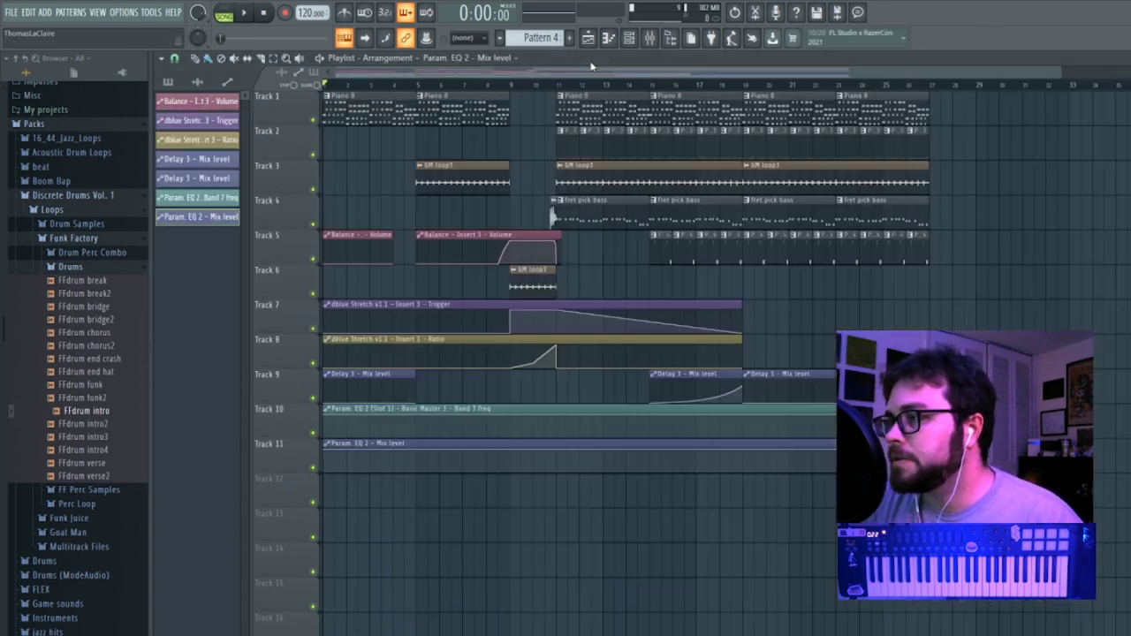
Shape the band 7 frequency clip to dip at bar 5 and recover by bar 9, and drop the EQ mix level clip at bar 9.
right_click(409, 421)
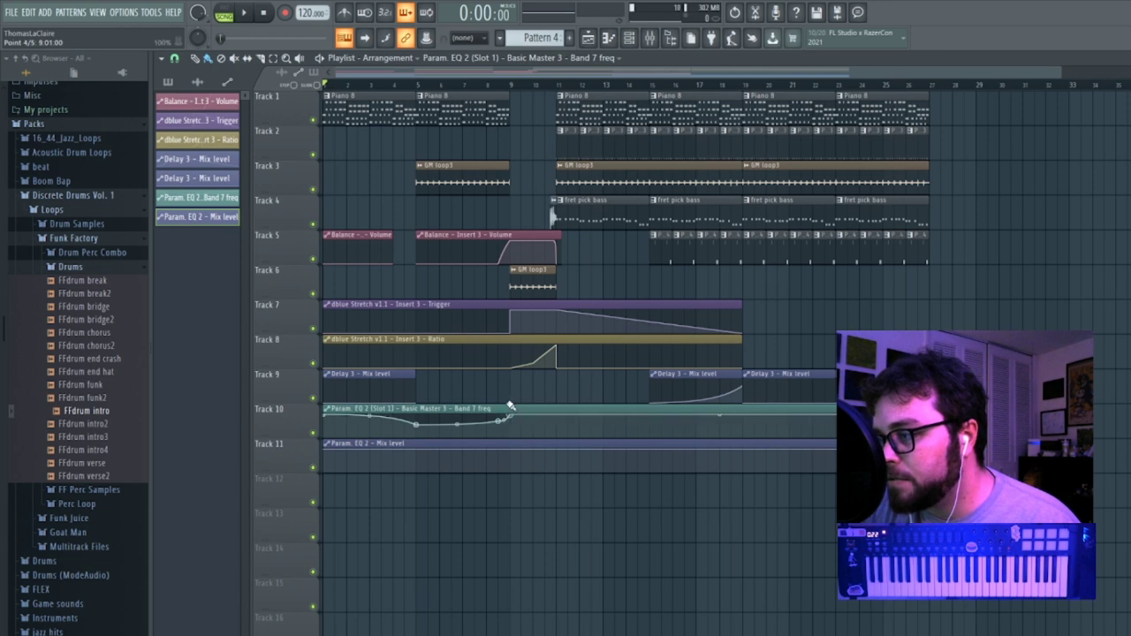
drag(503, 460, 507, 501)
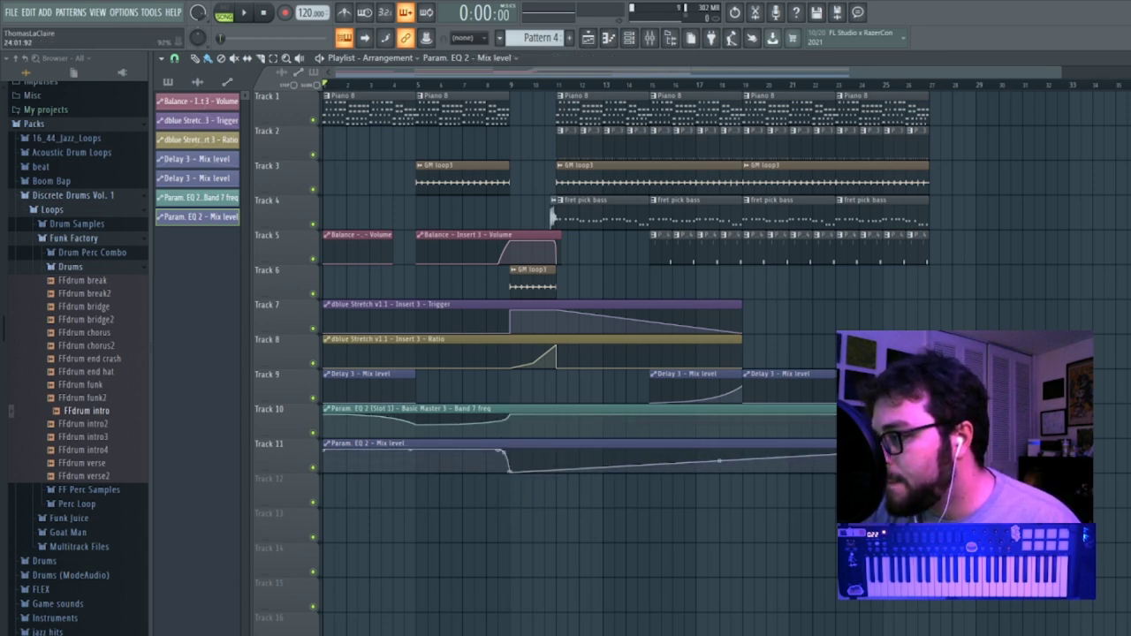
drag(720, 460, 714, 472)
Play the song from the start and paint Pattern 3 clips on Track 2 from bar 5 to bar 9.
key(space)
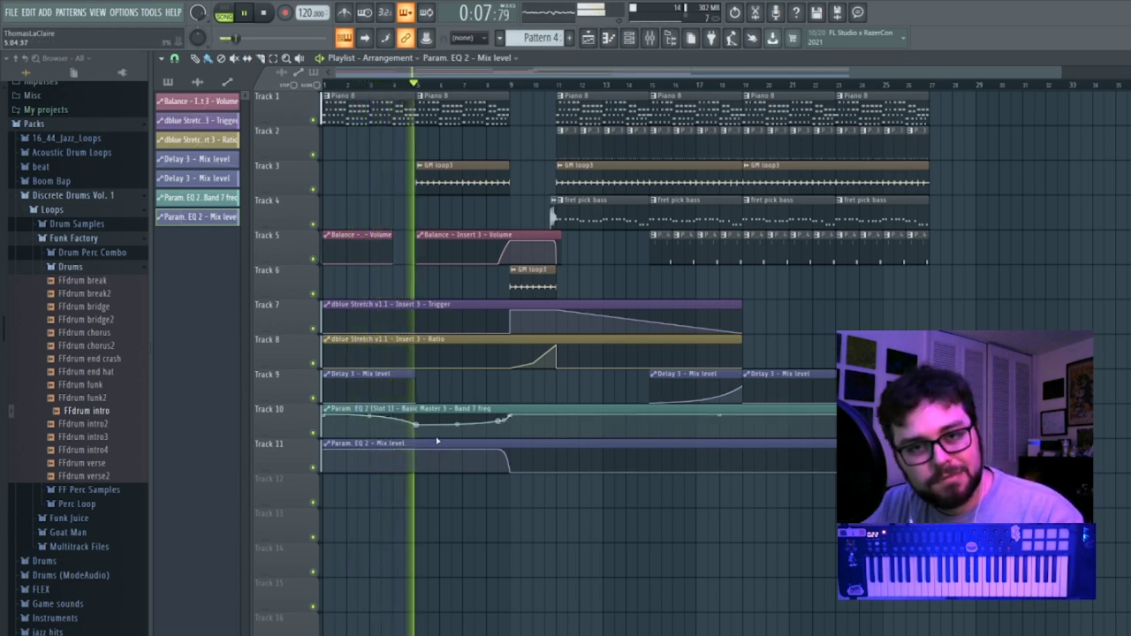
click(655, 238)
click(569, 146)
drag(426, 146, 500, 149)
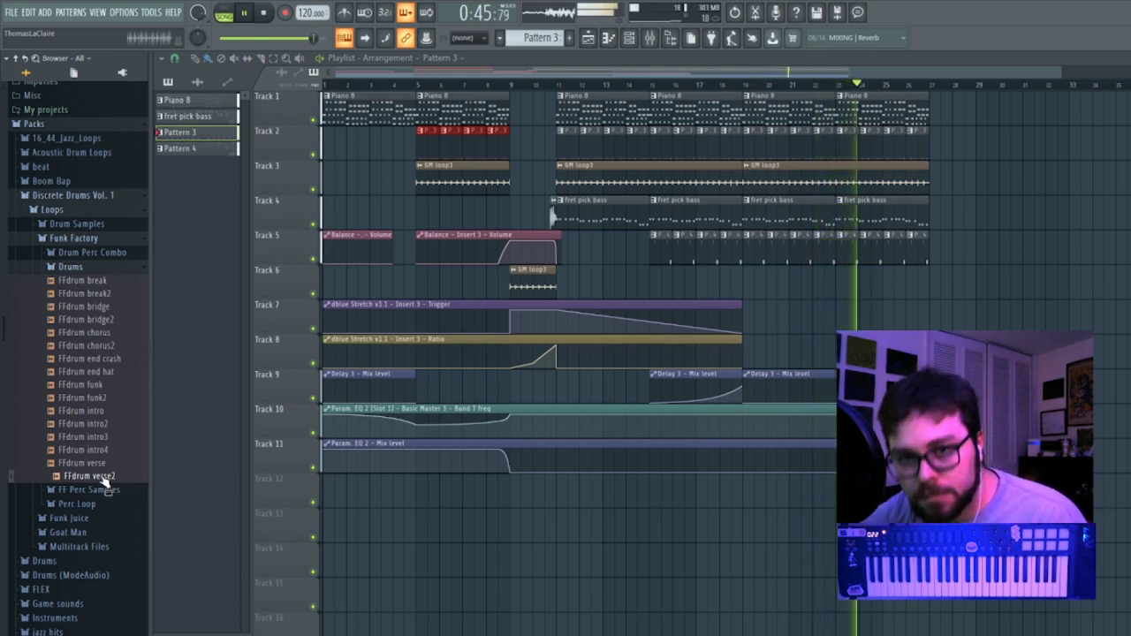
Open the Discrete Drums Vol. 1 Drum Samples folder and listen to the song from bar 17.
click(89, 224)
click(263, 13)
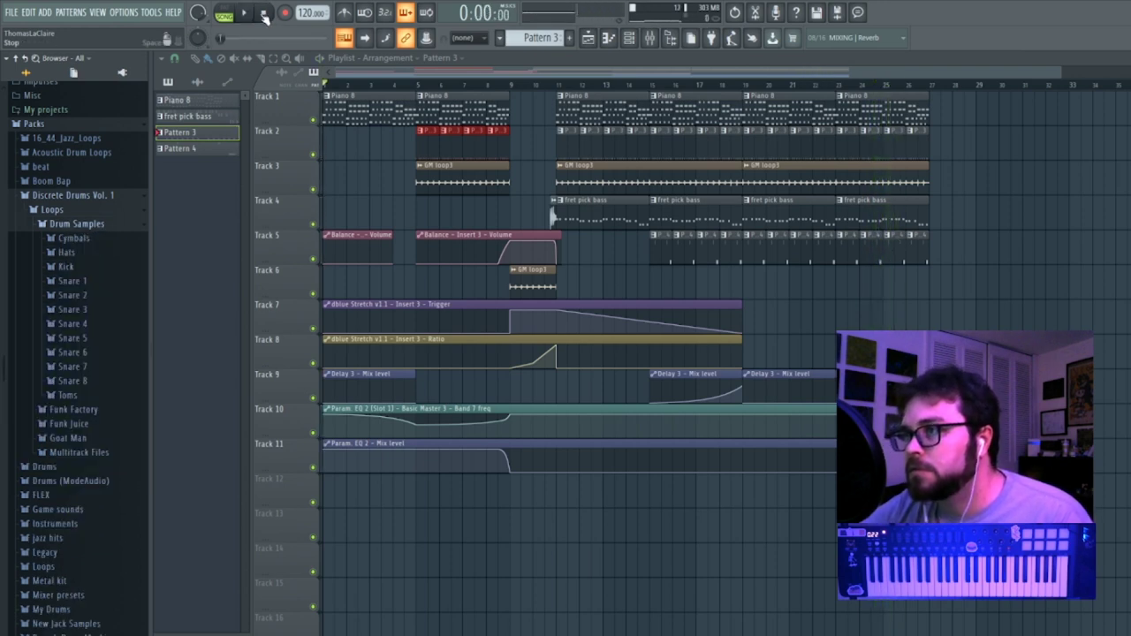
click(691, 84)
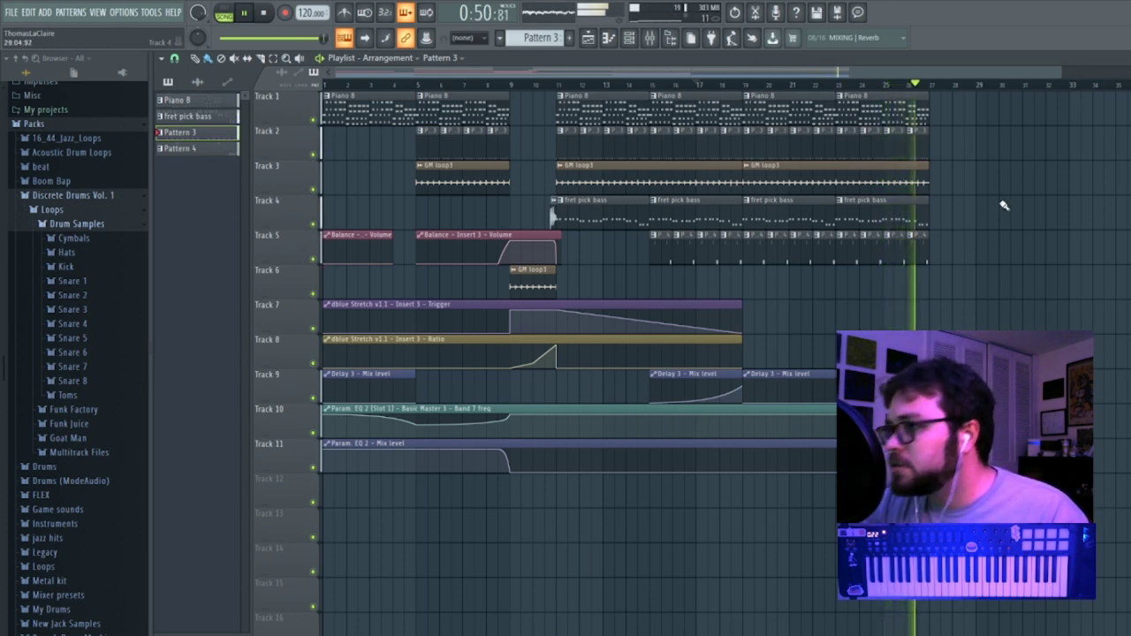
key(space)
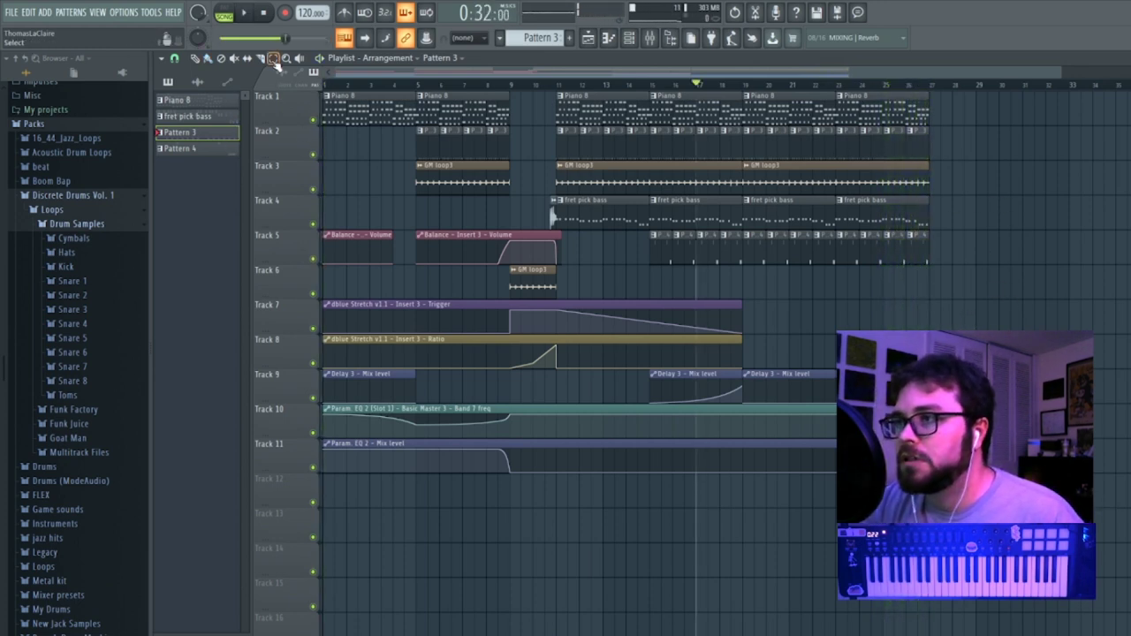
Duplicate the clips of bars 19 to 27 on Tracks 1 to 5 so they repeat from bar 27.
drag(957, 266, 765, 110)
key(ctrl+b)
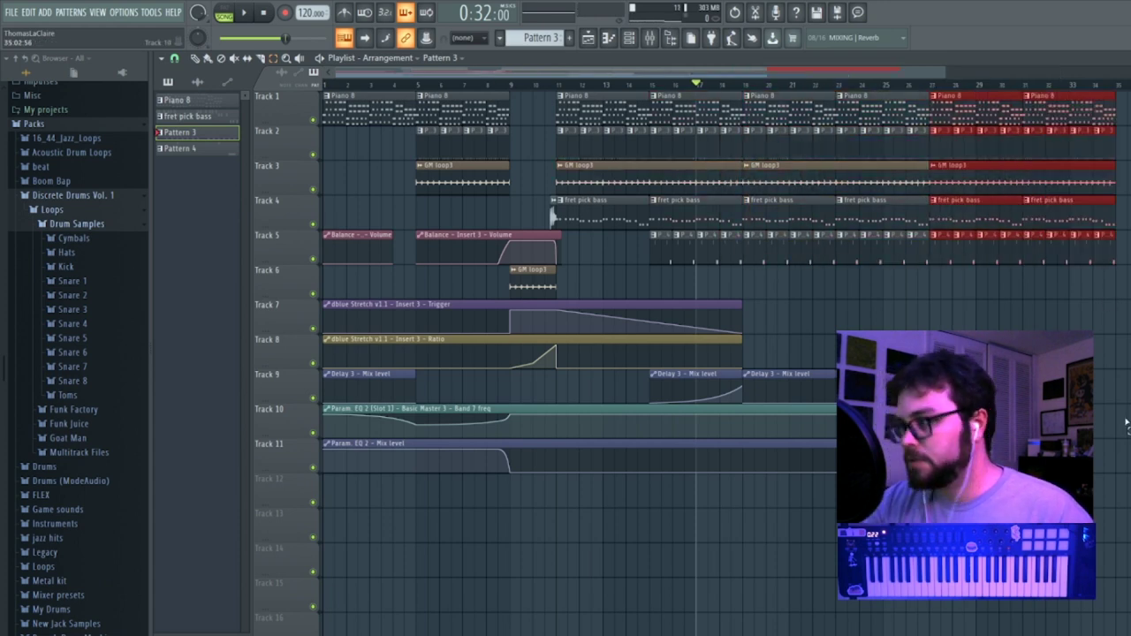
click(1040, 558)
Create Pattern 5, place it on Track 6 at bar 19, and open the channel rack.
key(F4)
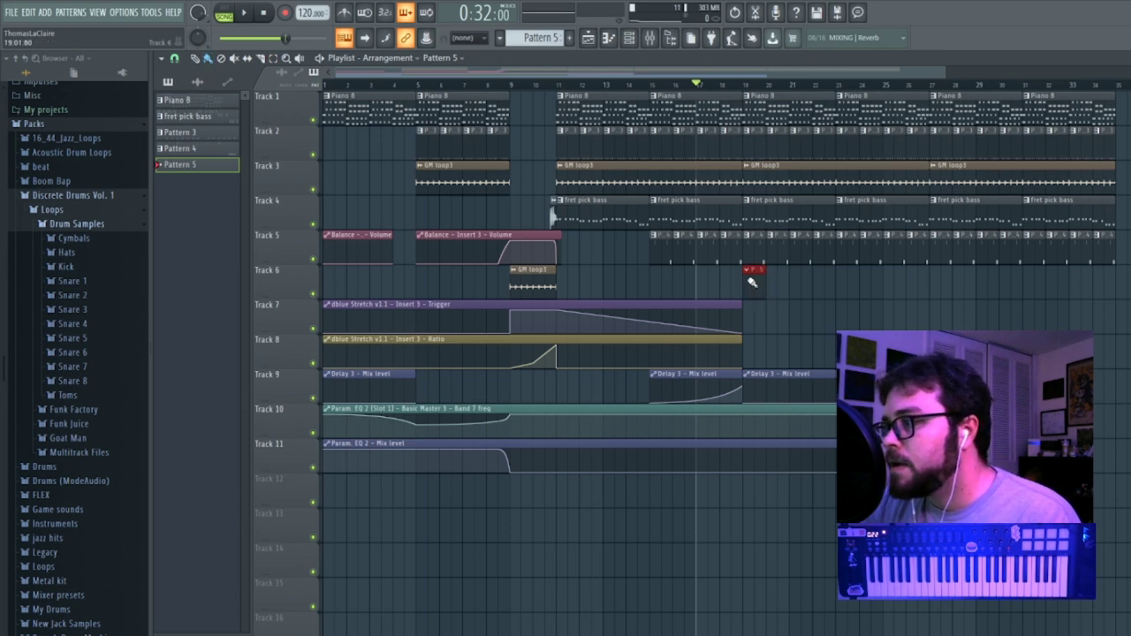
key(F6)
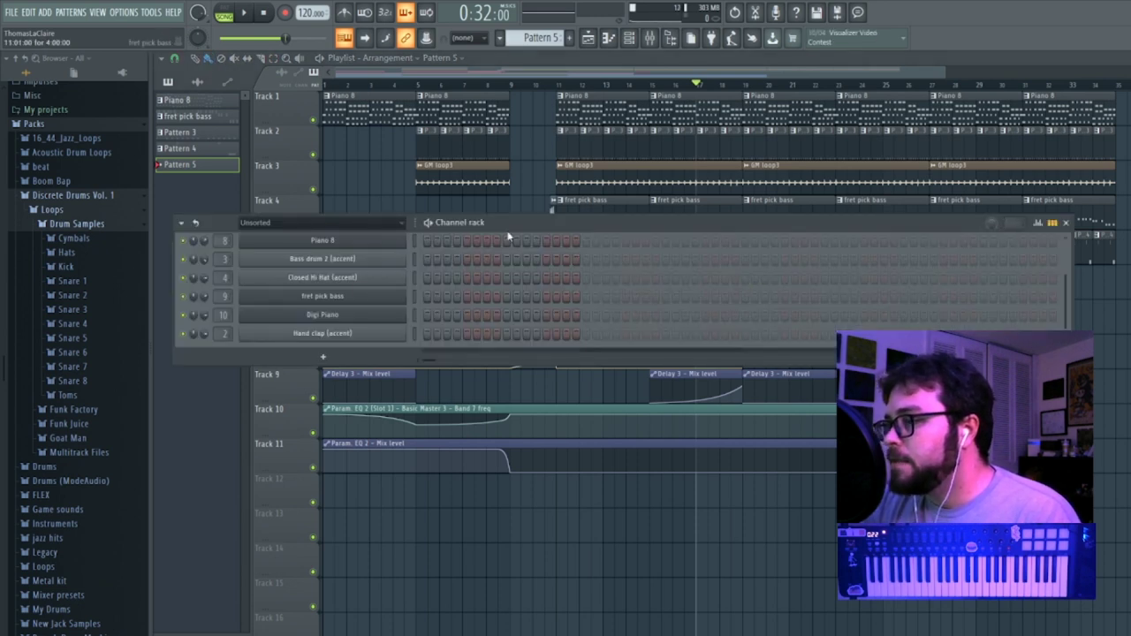
Add a MIDI Out channel using the Microsoft Synthesizer preset from the plugin database.
click(70, 126)
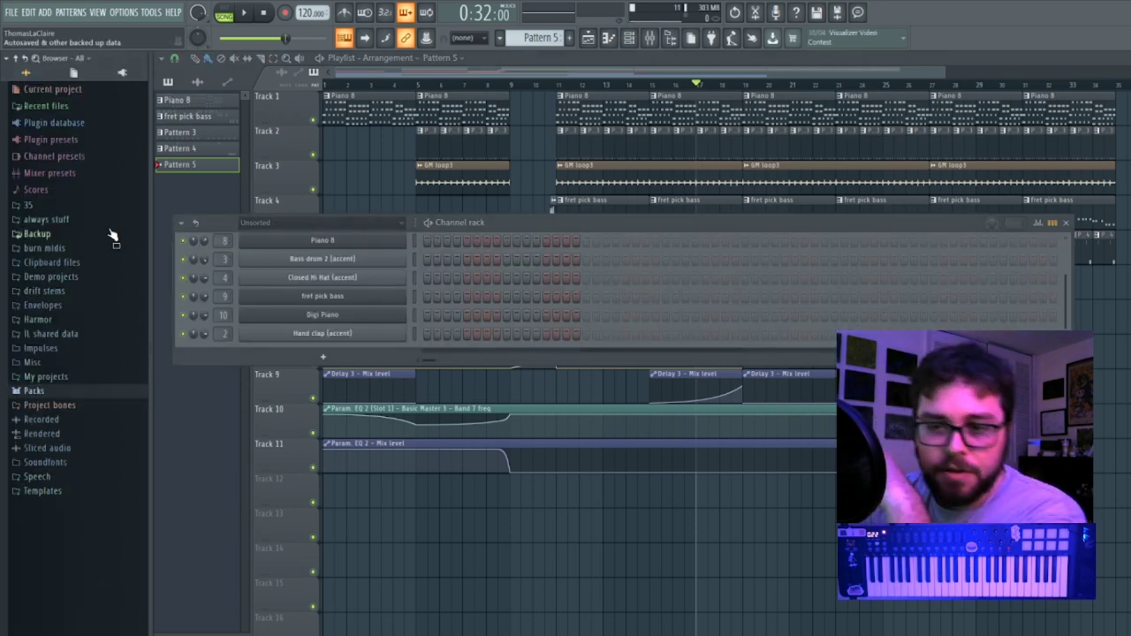
click(89, 142)
scroll(95, 197, down, 3)
scroll(119, 362, down, 5)
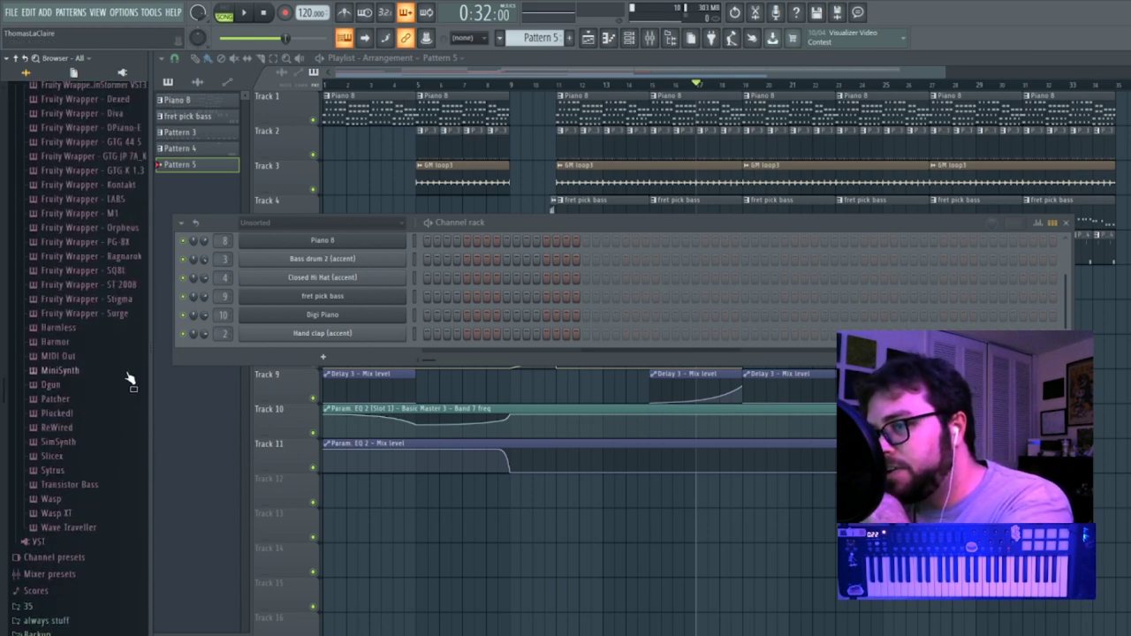
click(97, 362)
scroll(88, 402, down, 4)
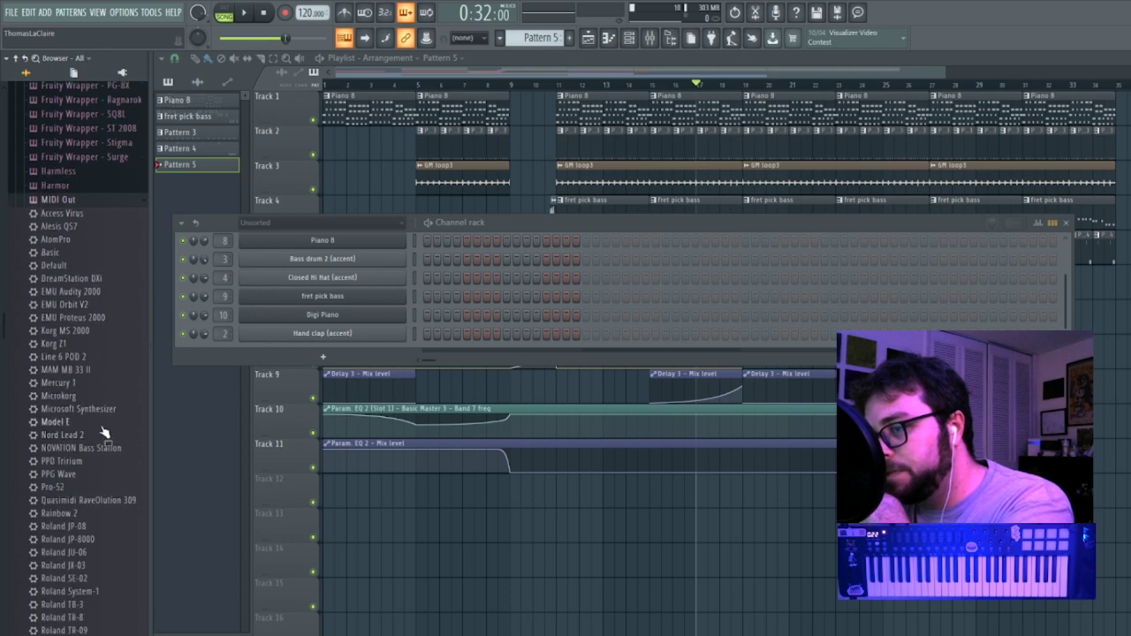
right_click(111, 409)
click(145, 421)
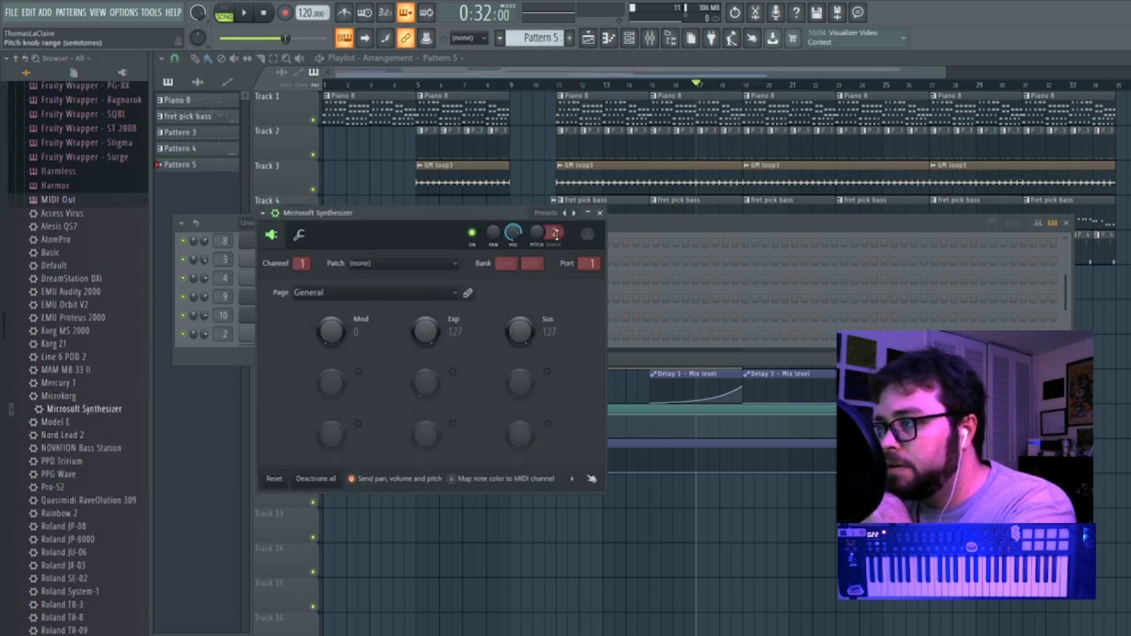
Load Fruity LSD into effect slot 2 of mixer track Insert 12.
click(650, 39)
click(765, 319)
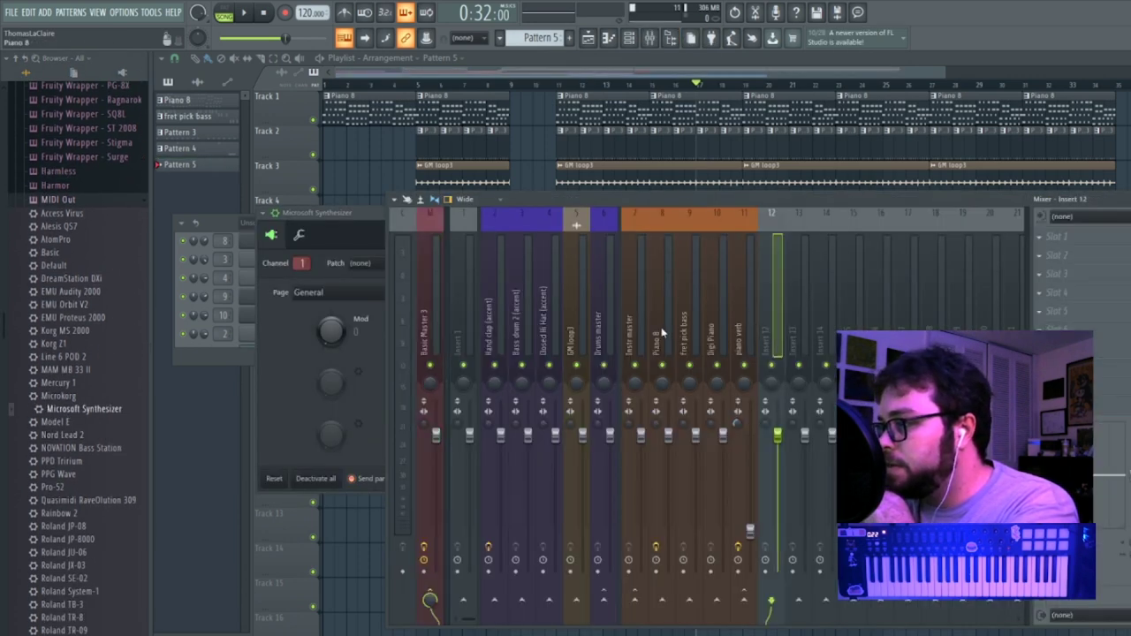
right_click(764, 314)
click(1043, 256)
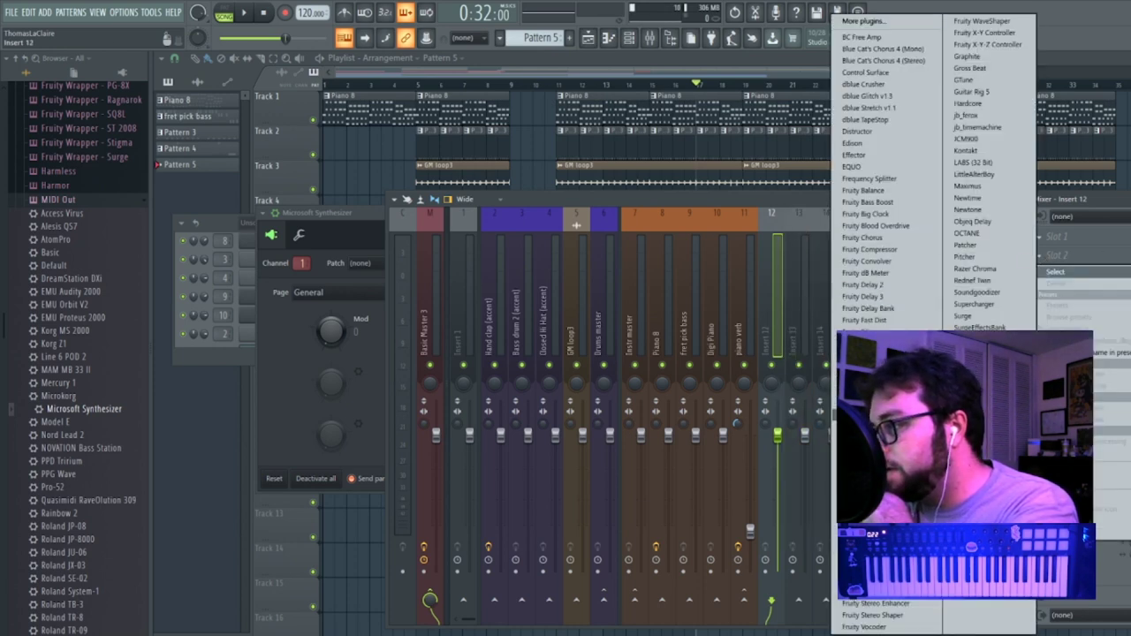
click(862, 415)
Set the Microsoft Synthesizer's patch to Synth Drum and close its window.
click(286, 350)
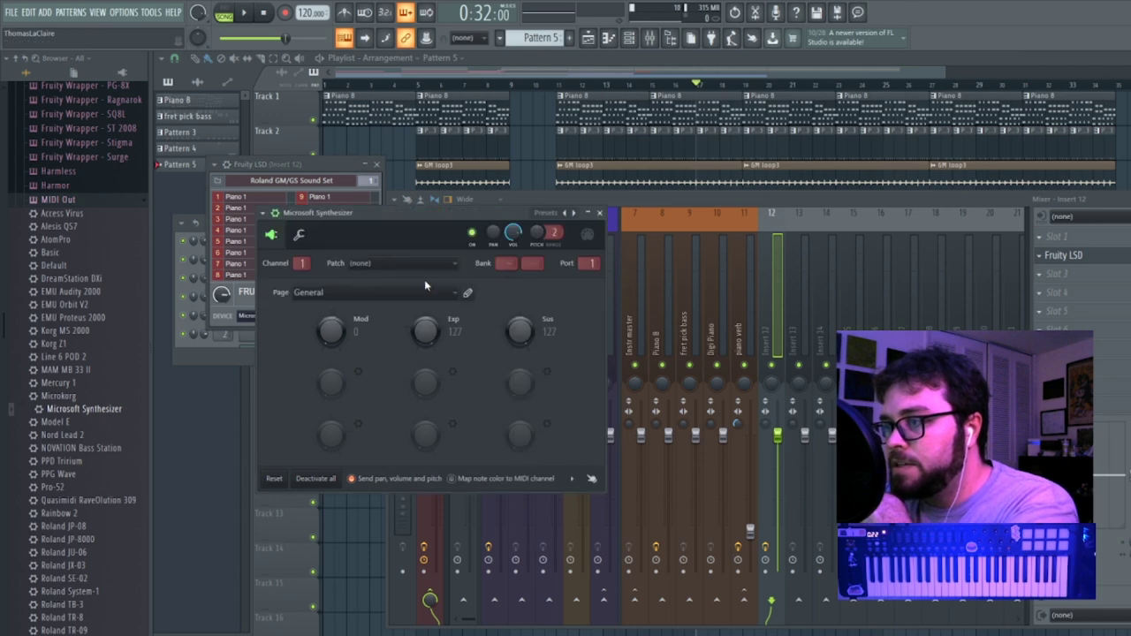
click(448, 264)
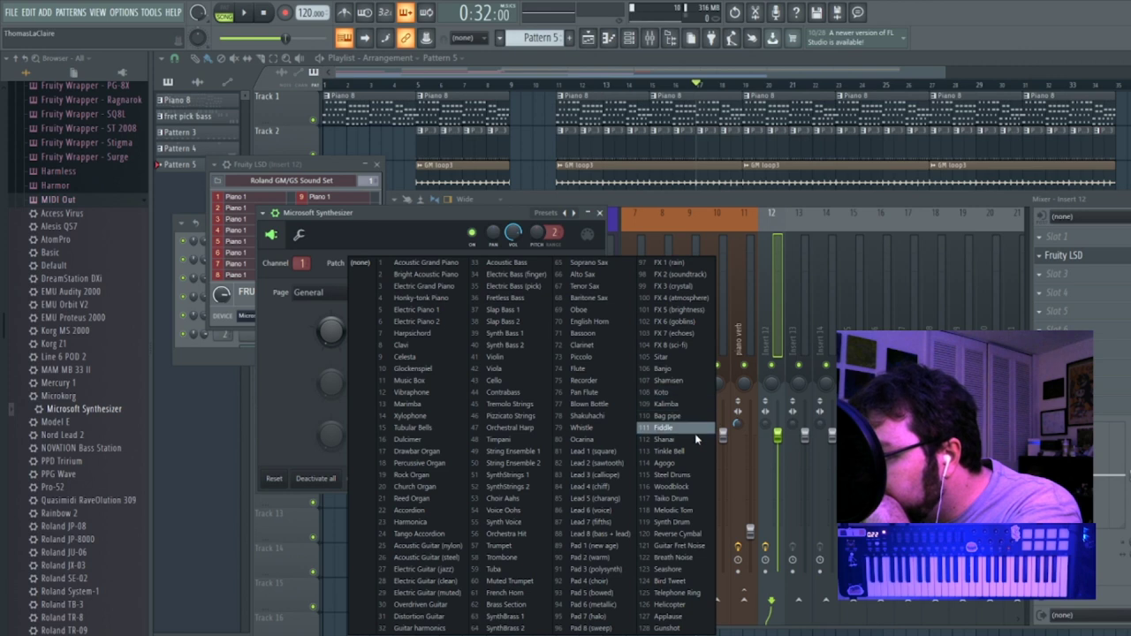
click(681, 510)
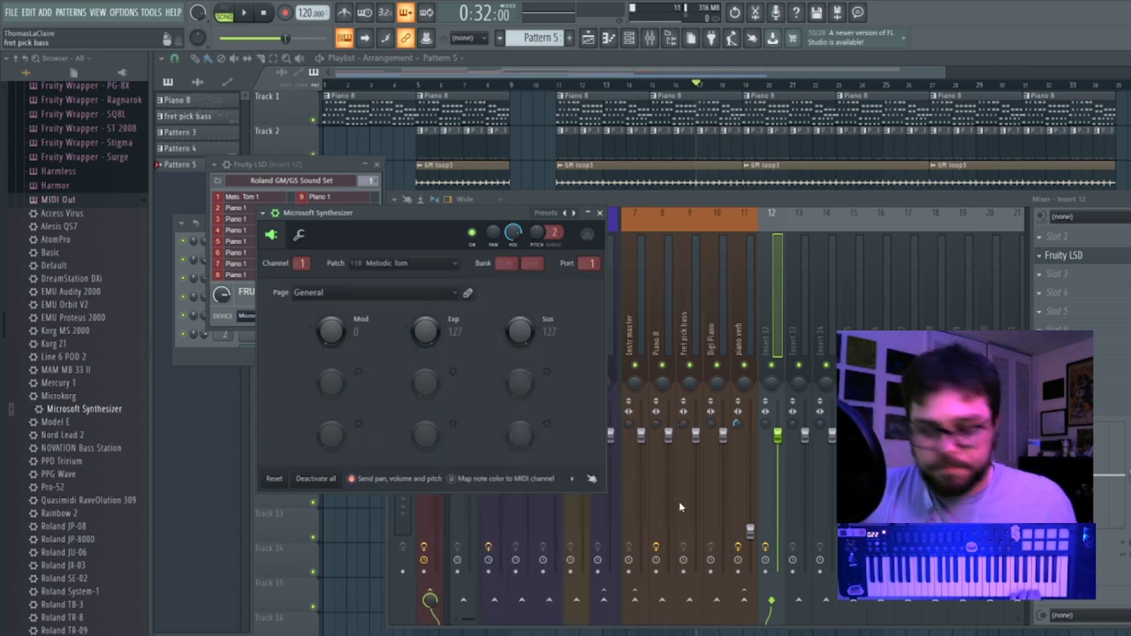
click(454, 264)
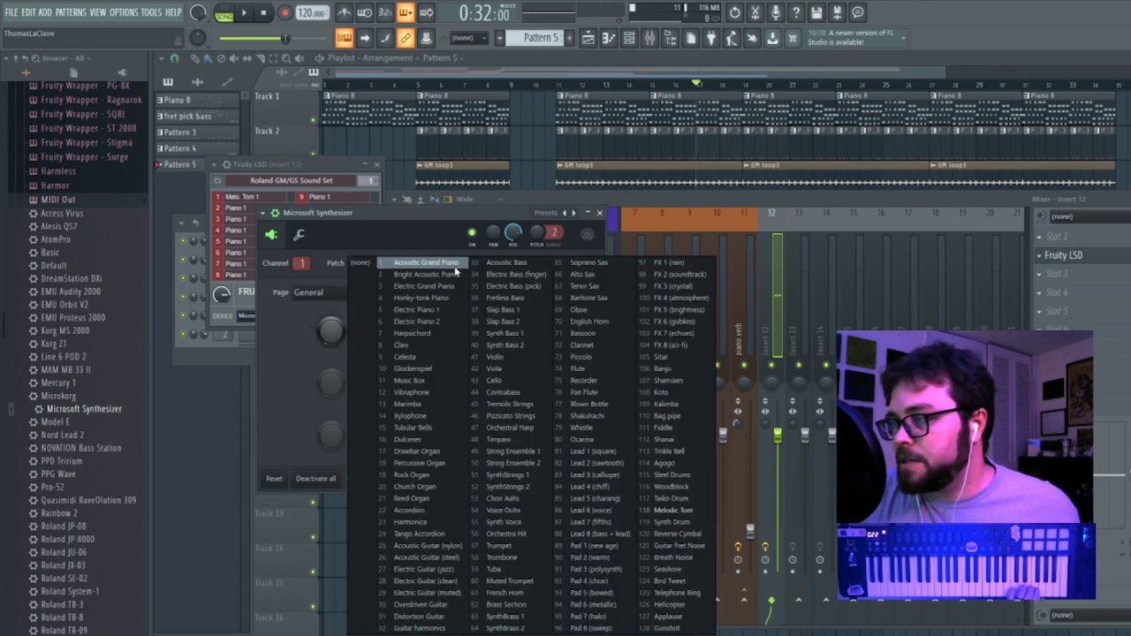
click(694, 522)
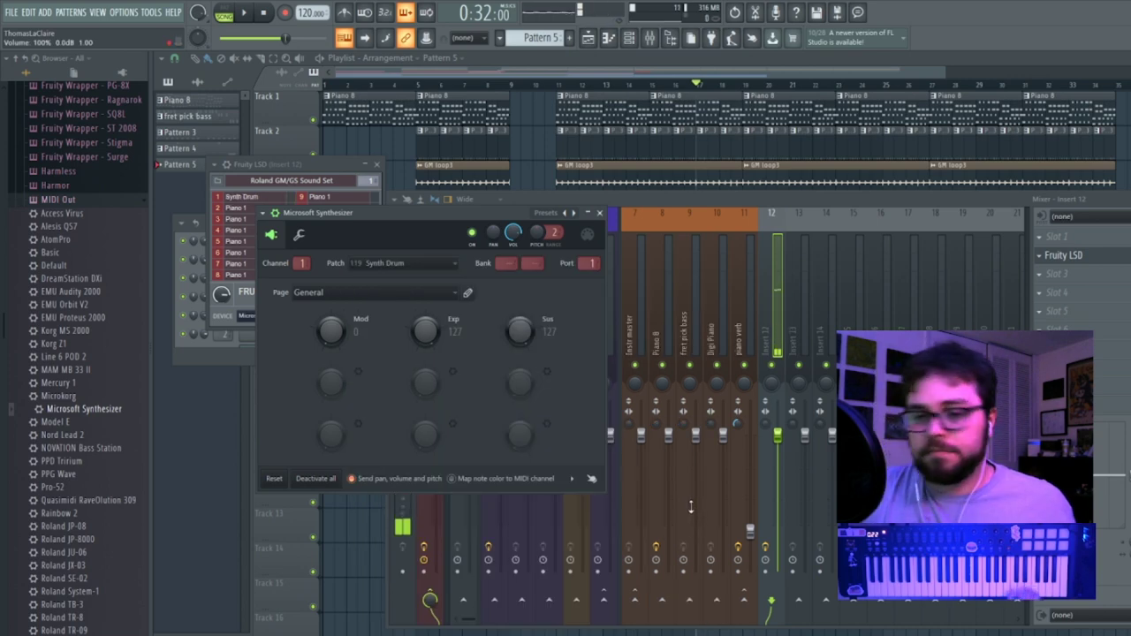
click(600, 214)
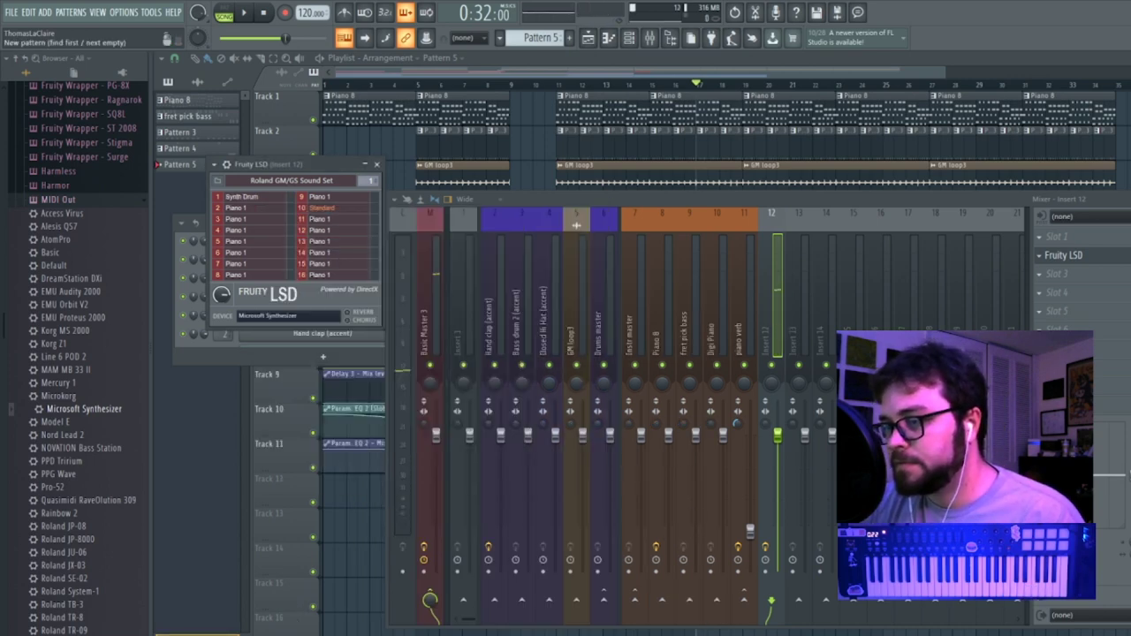
Open the piano roll for the Microsoft Synthesizer channel in Pattern 5.
click(587, 38)
double_click(749, 285)
scroll(384, 344, down, 1)
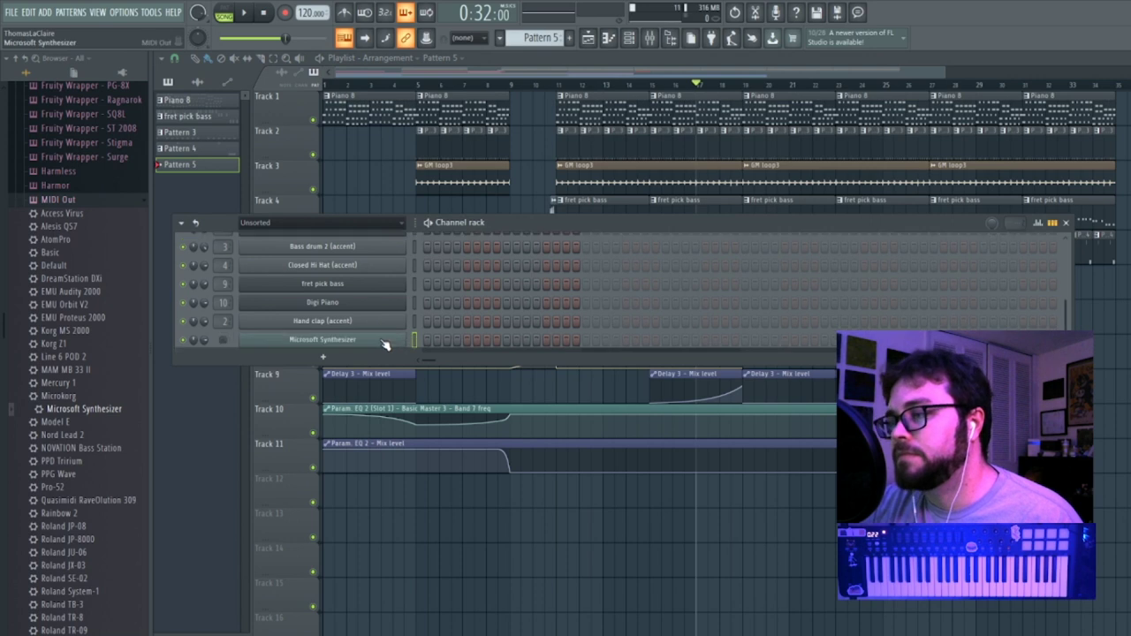
right_click(383, 335)
click(421, 325)
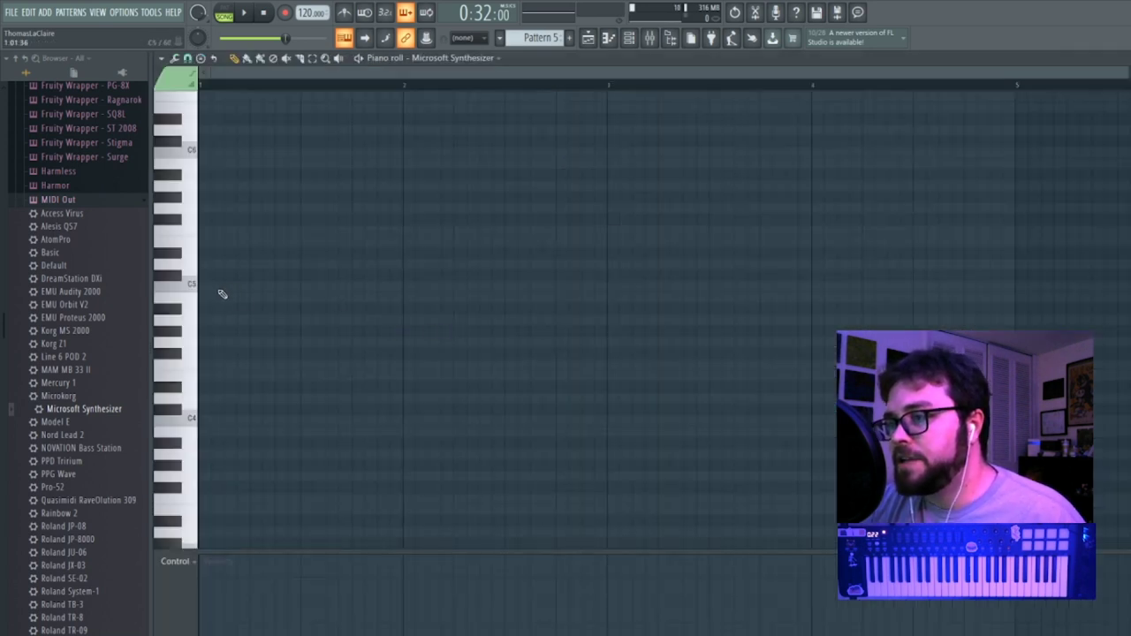
Add single-step F6 notes on the first three steps of bar 1 and a C6 note on the fourth, and audition them.
scroll(224, 239, up, 3)
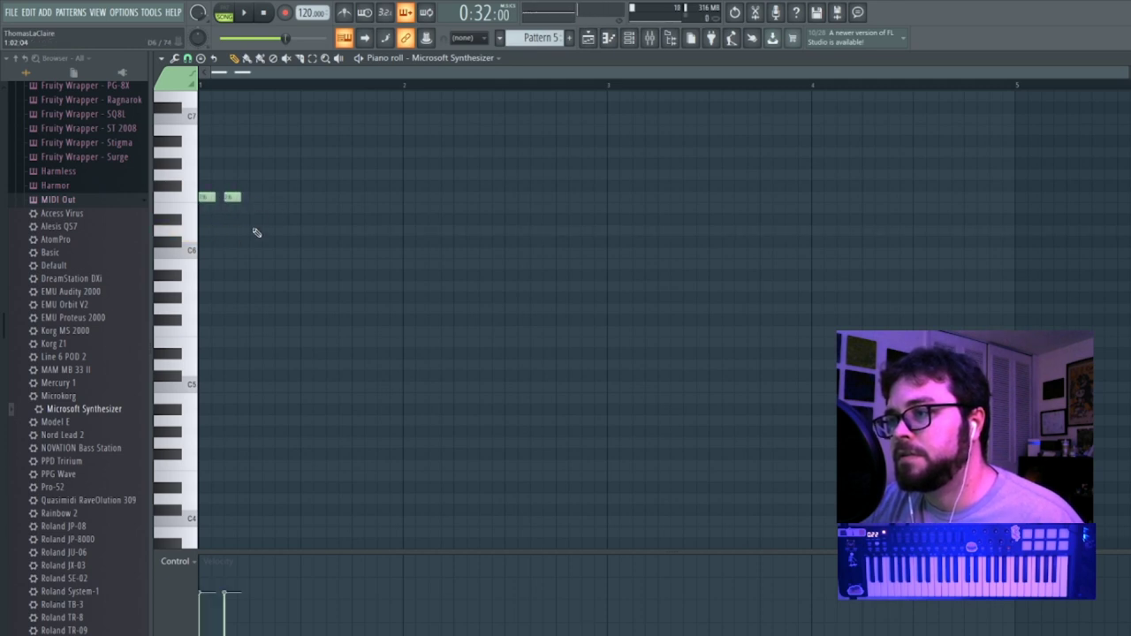
click(202, 86)
key(space)
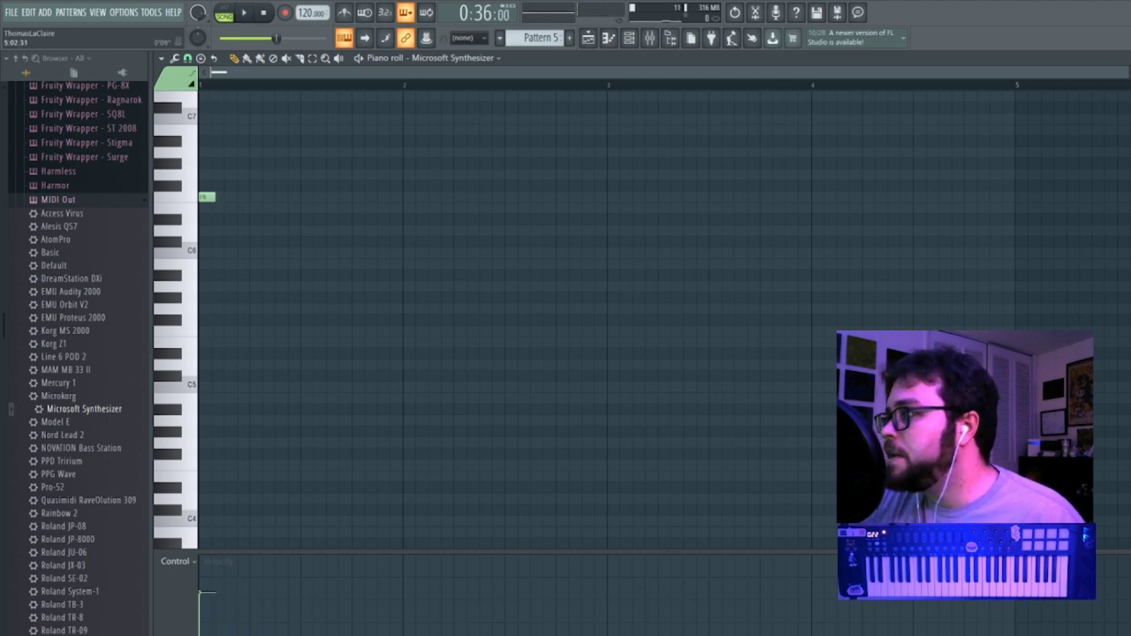
drag(1122, 74, 305, 112)
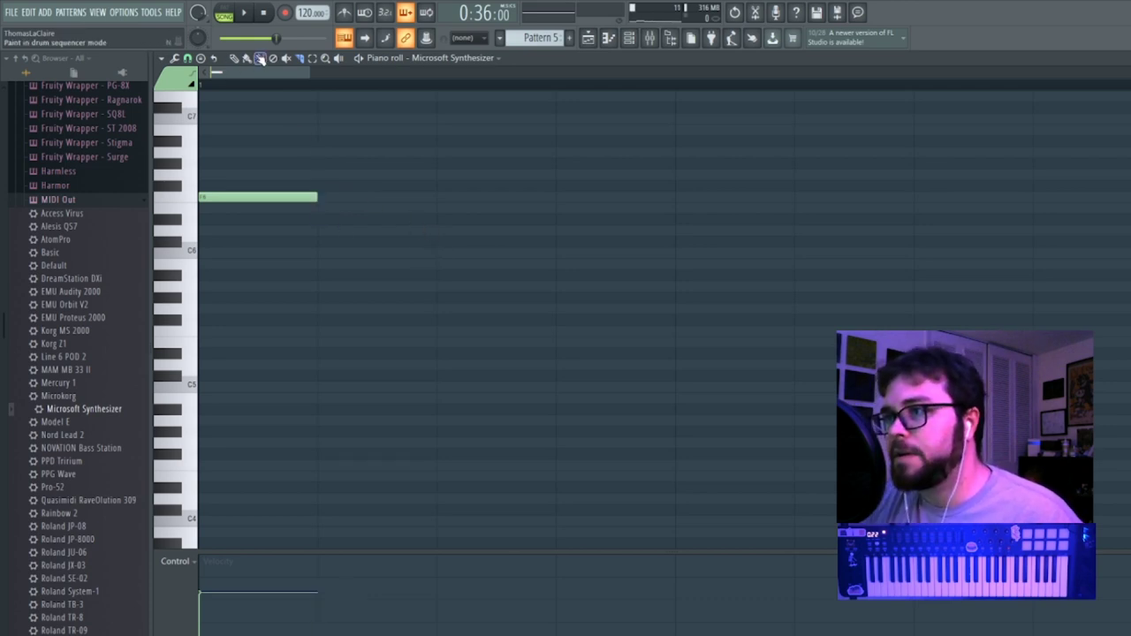
click(628, 253)
key(space)
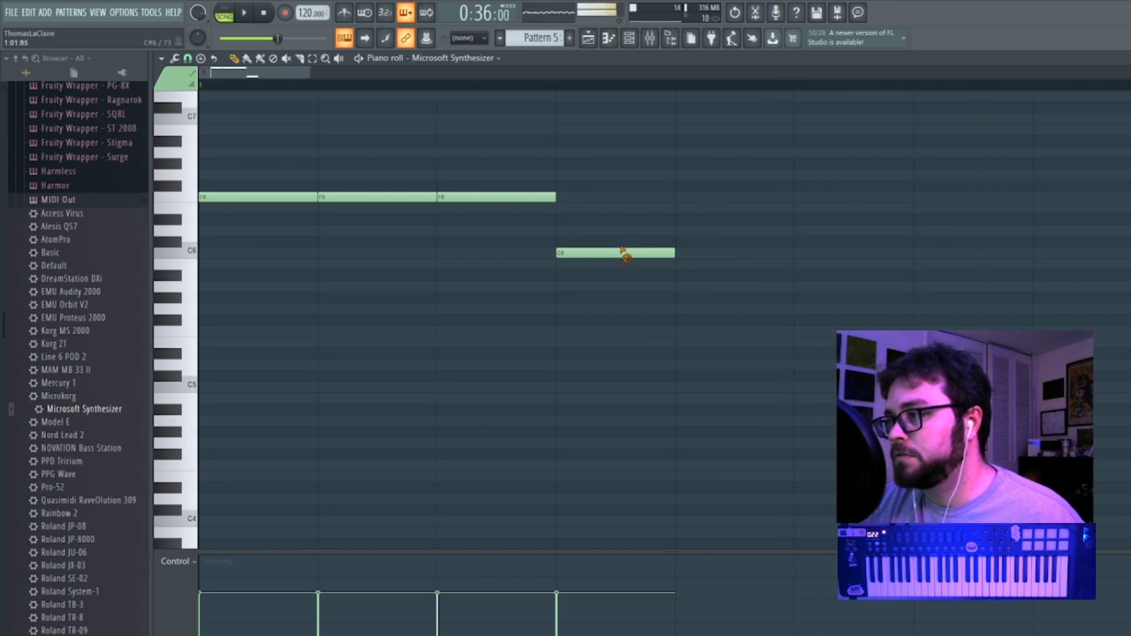
Rearrange the bar 1 melody to F6 on steps 1 and 4 and C6 on step 6, auditioning the changes.
right_click(618, 251)
click(572, 196)
key(space)
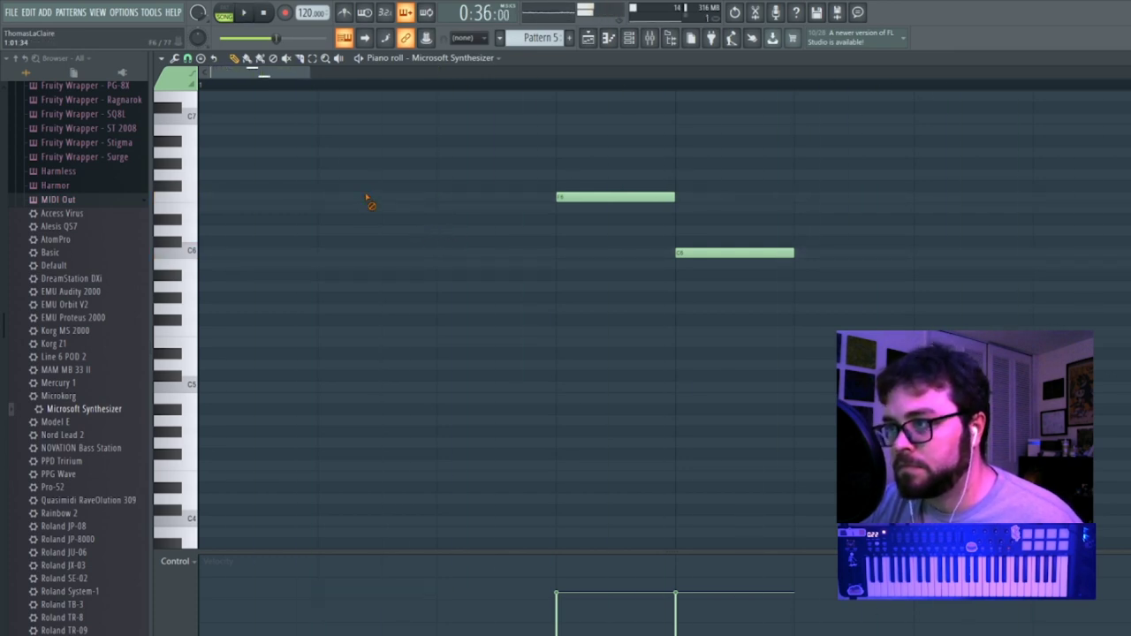
click(279, 197)
key(space)
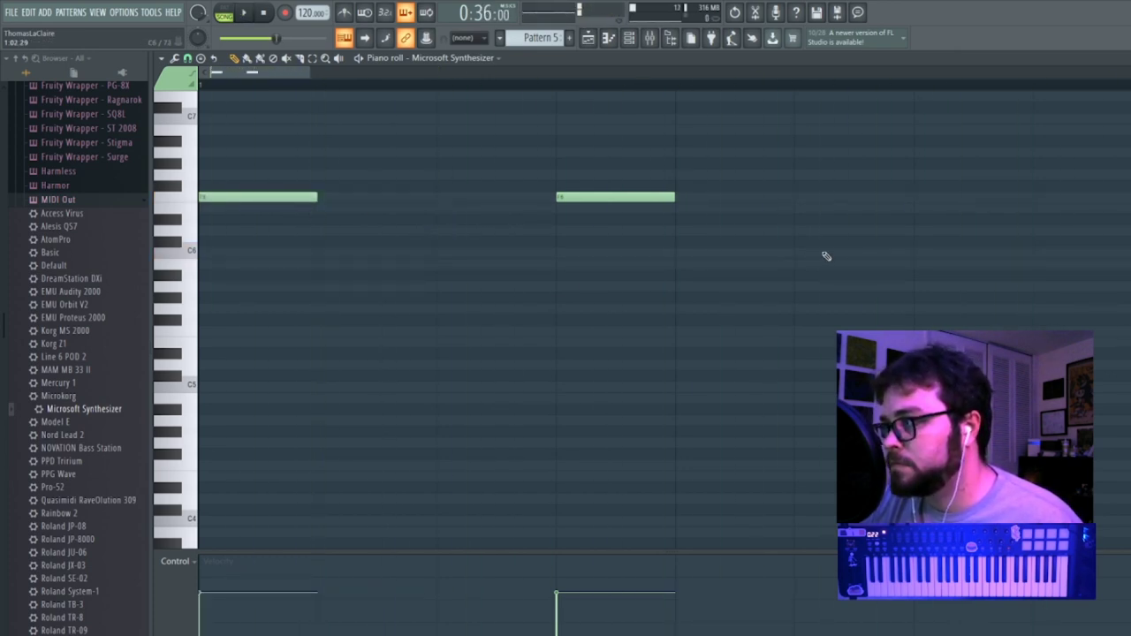
click(826, 254)
key(space)
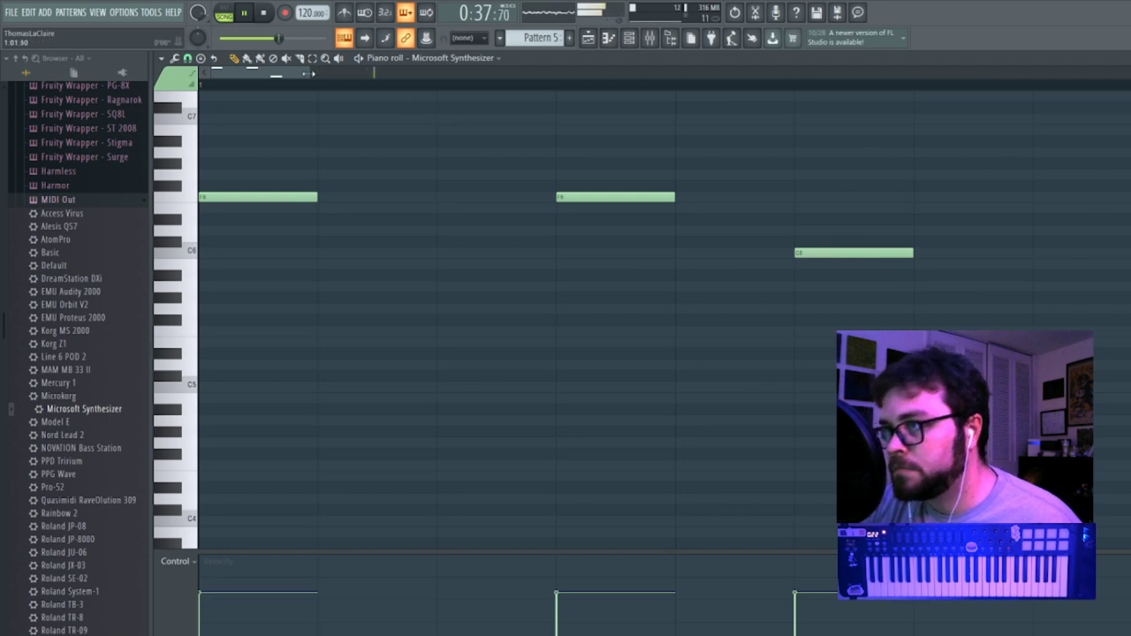
Add three F5 notes on steps 9, 12 and 15 of bar 4, and shift the C6 note to step 7 of bar 1.
scroll(724, 311, down, 5)
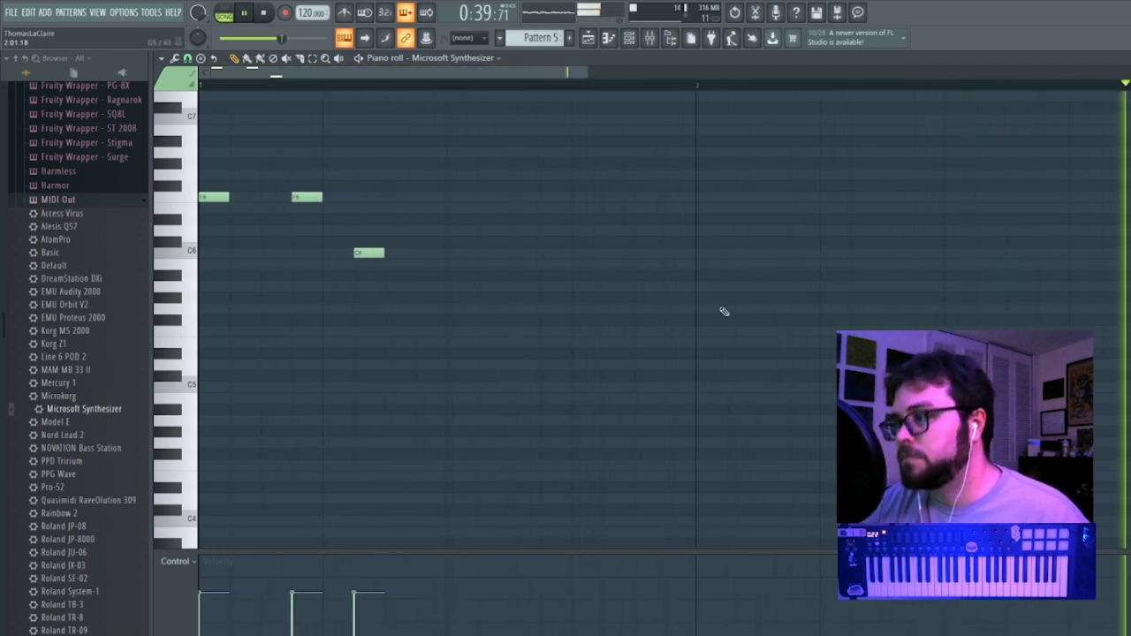
scroll(723, 311, down, 4)
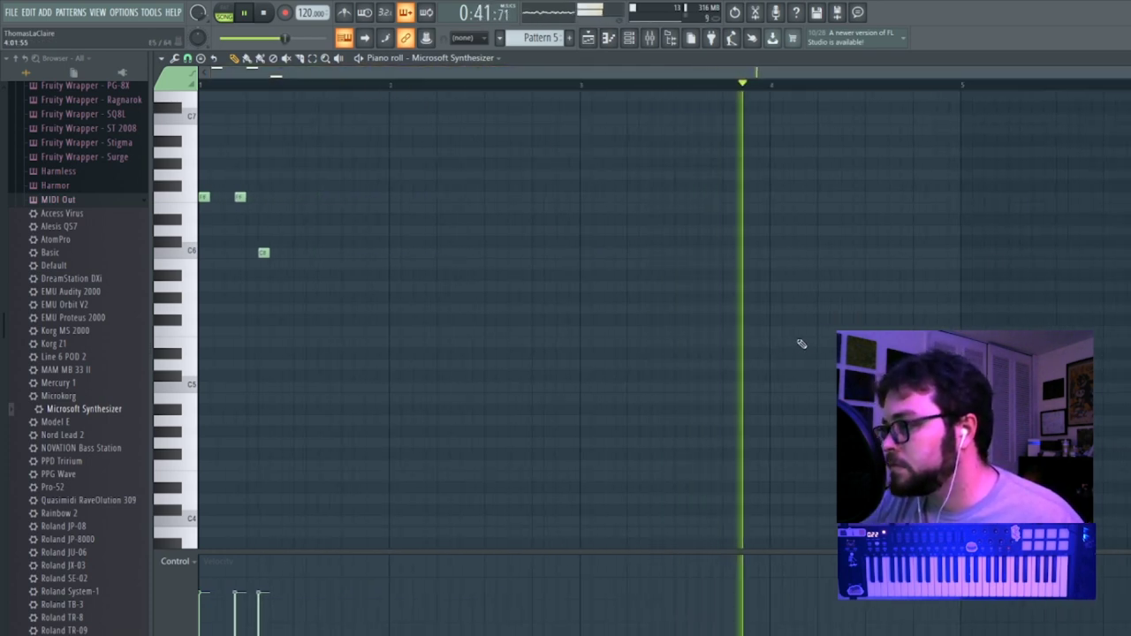
key(space)
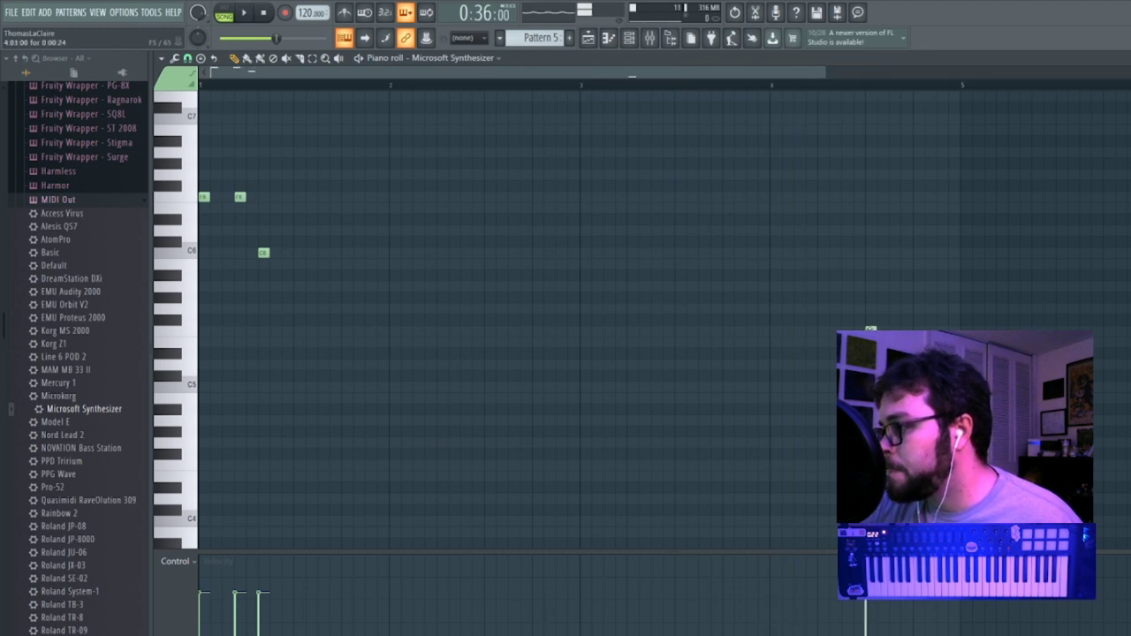
key(space)
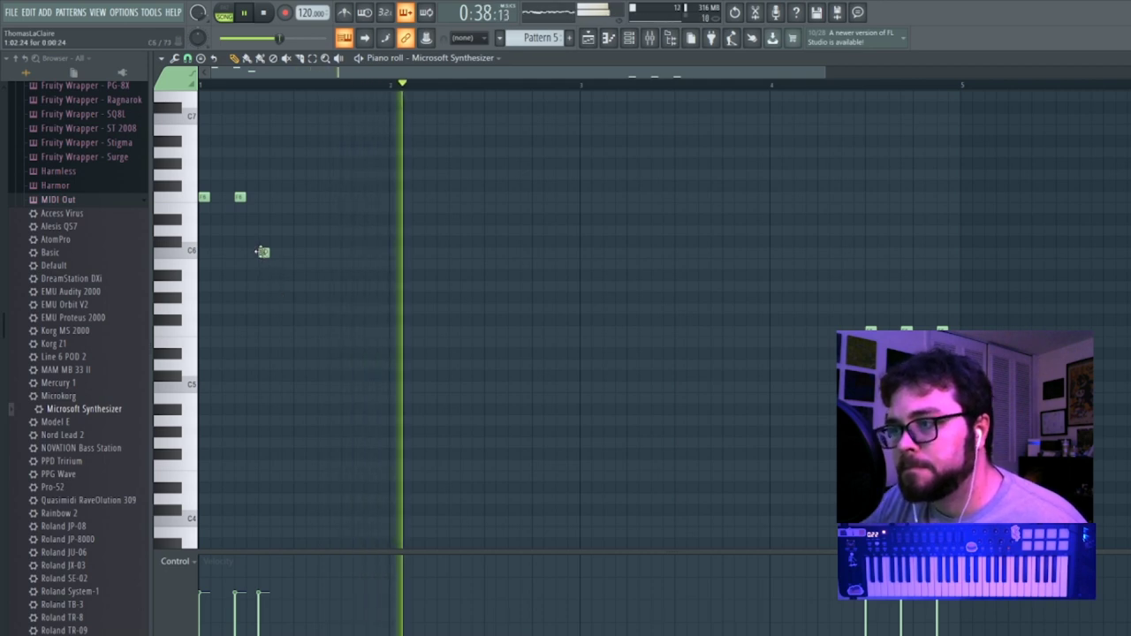
drag(264, 253, 276, 252)
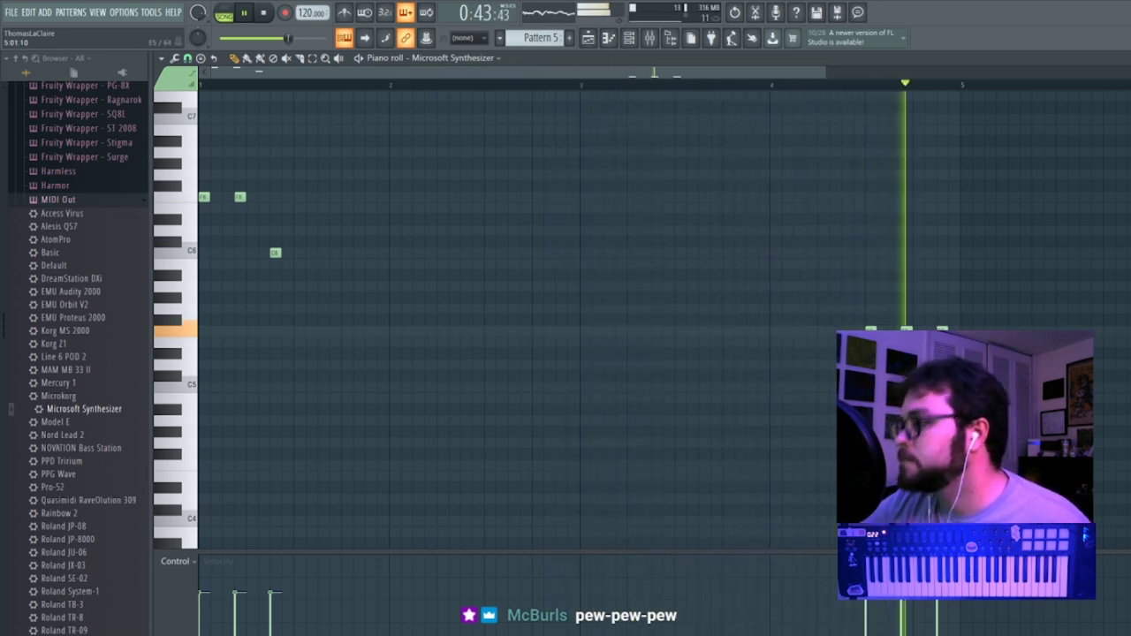
Shift the opening F6, F6 and C6 notes from bar 1 to the start of bar 2 and close the piano roll.
click(1122, 58)
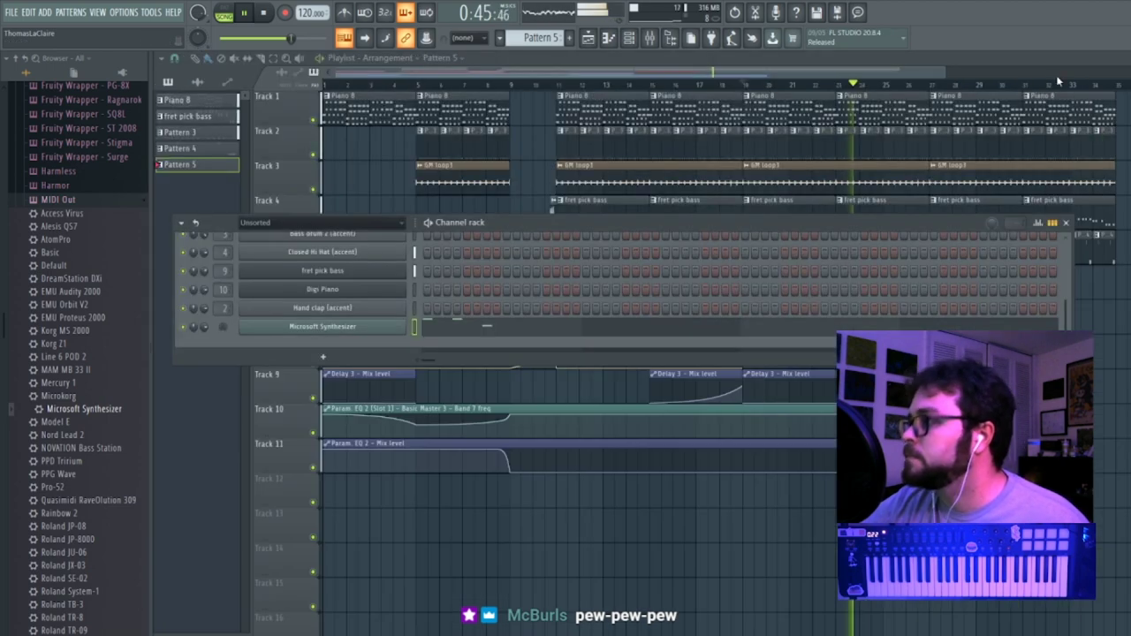
click(909, 77)
double_click(825, 288)
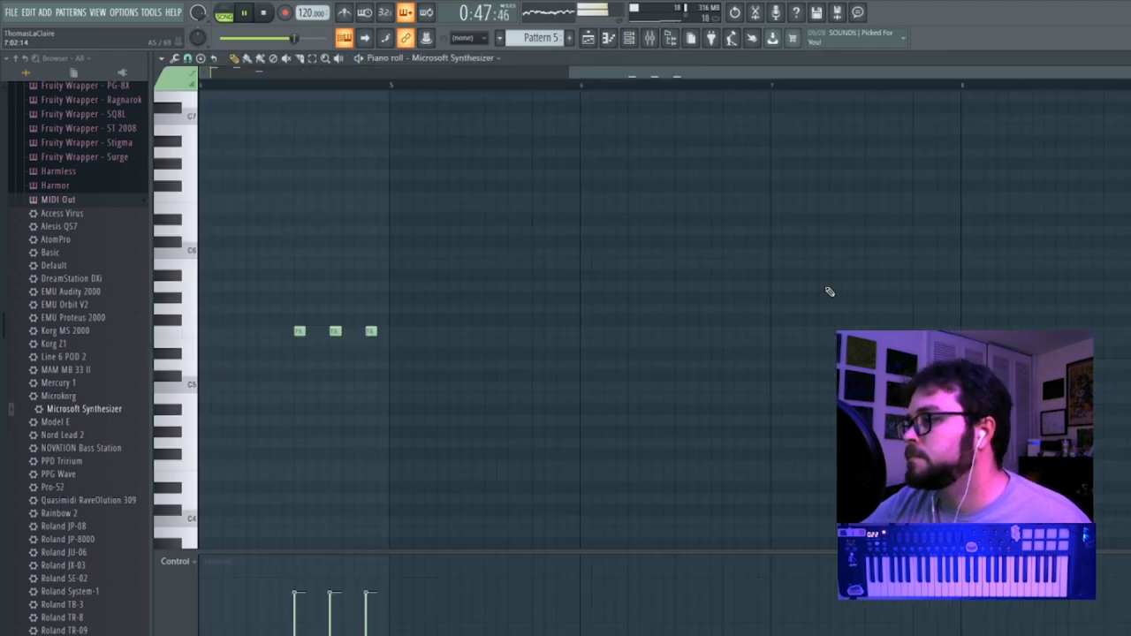
drag(771, 69, 92, 110)
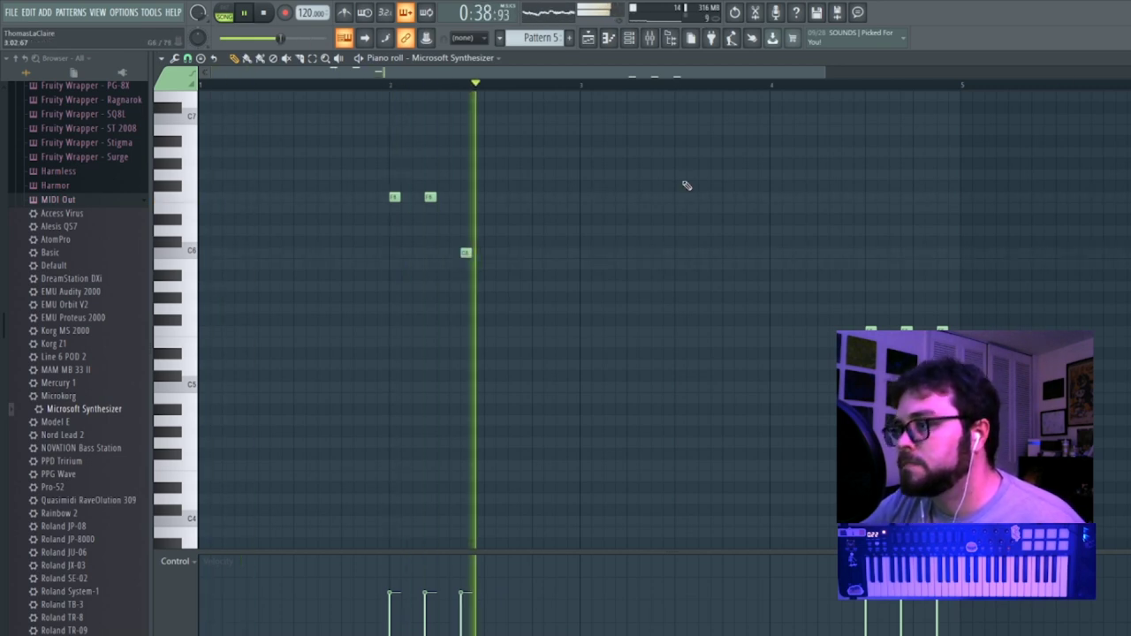
key(Escape)
Load Fruity Delay 3 into effect slot 3 of mixer track Insert 12.
click(372, 330)
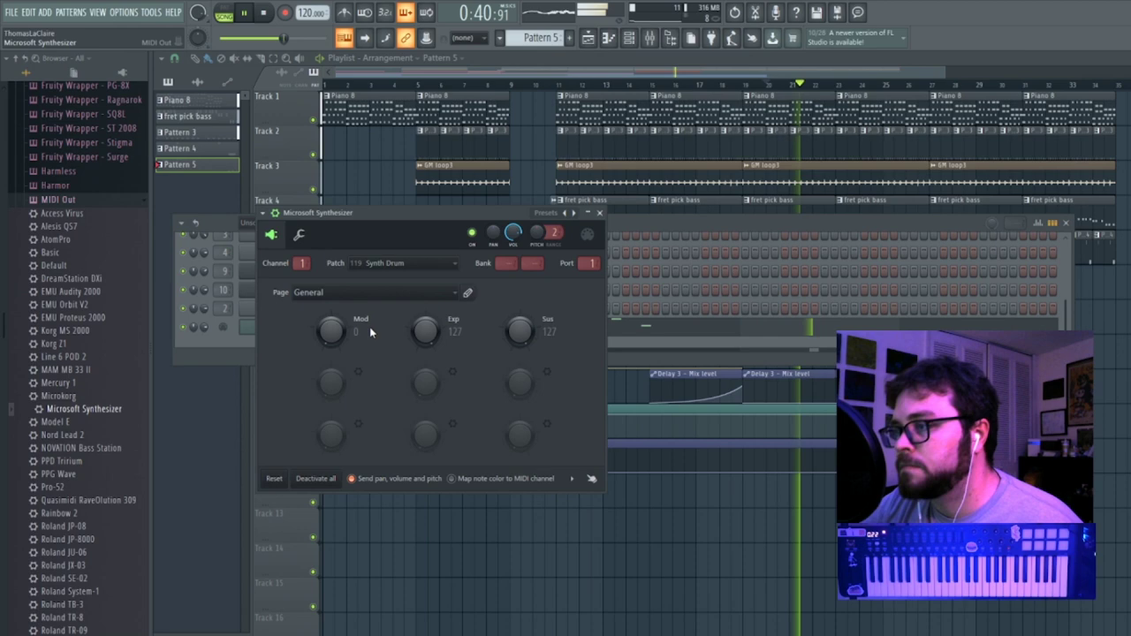
click(649, 38)
click(1060, 273)
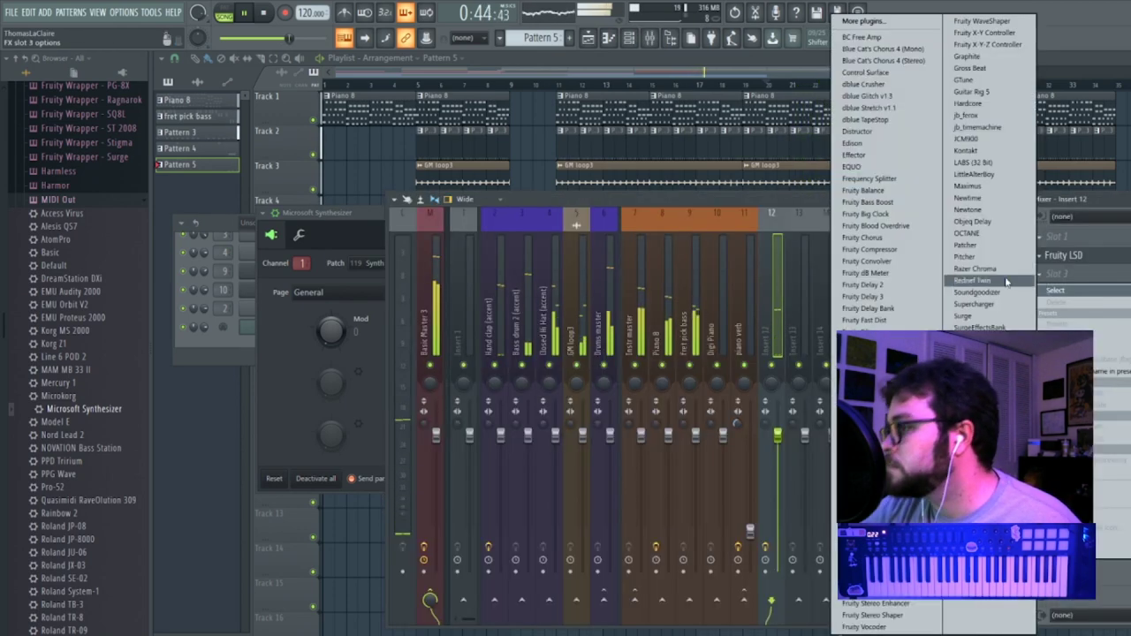
click(914, 299)
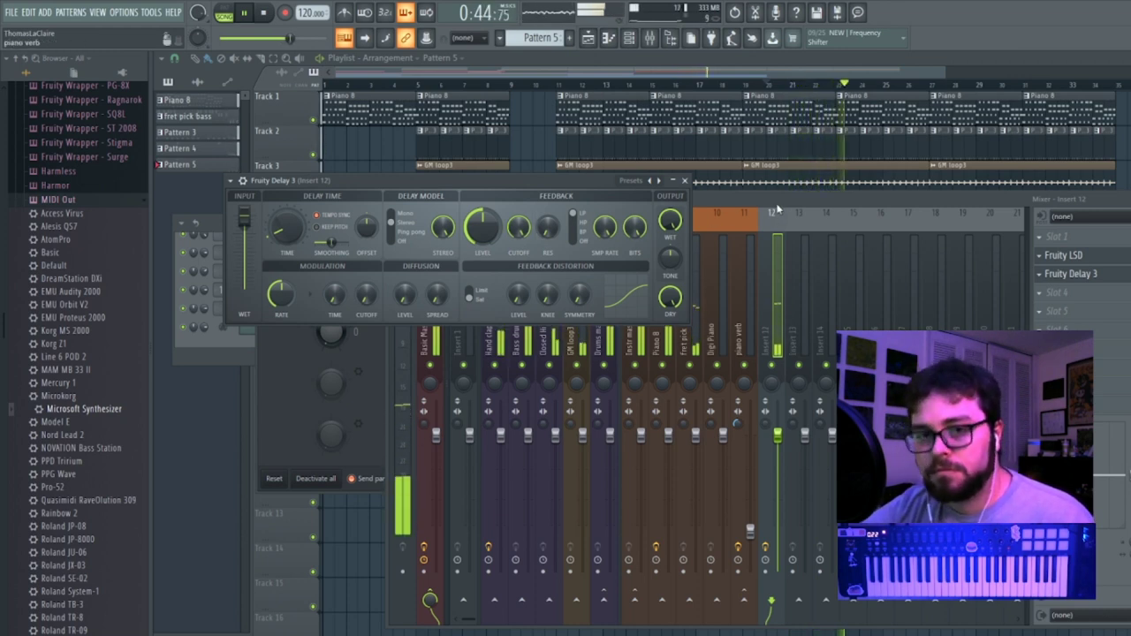
Move Fruity LSD up to effect slot 1 of Insert 12 and load Fruity Flanger into slot 2.
click(1038, 238)
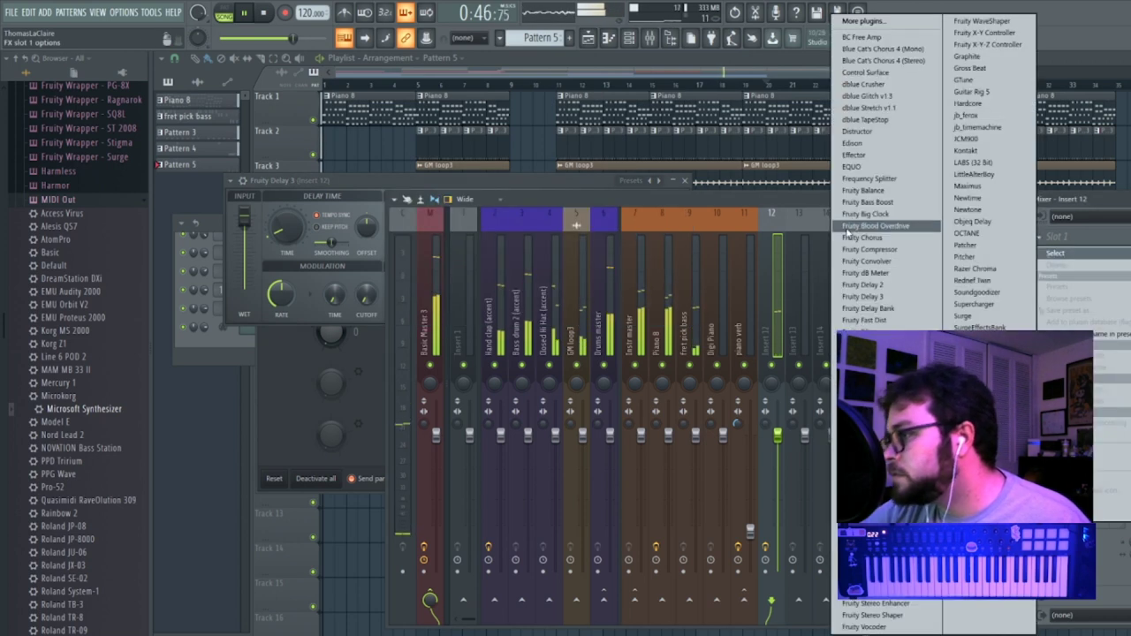
click(1090, 213)
click(1039, 256)
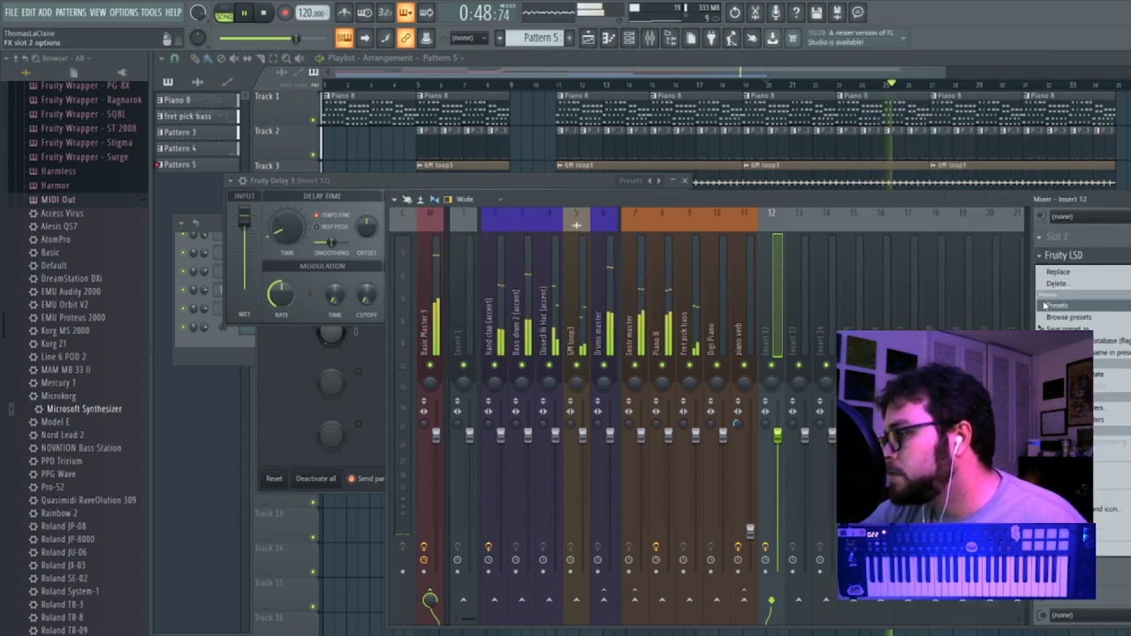
click(1073, 417)
click(1039, 256)
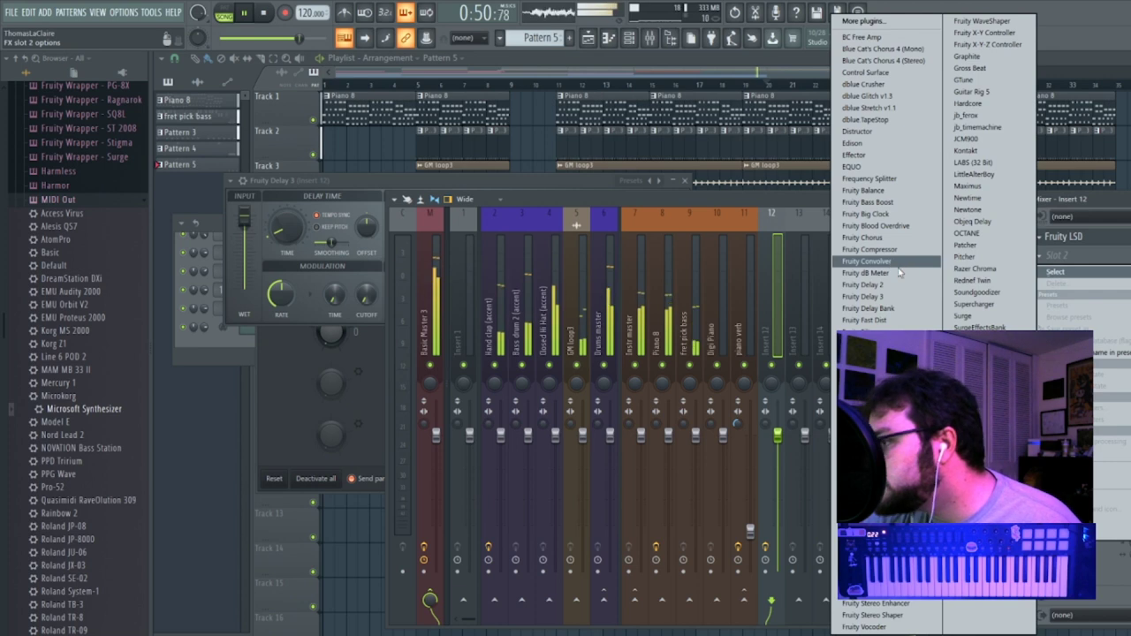
click(839, 344)
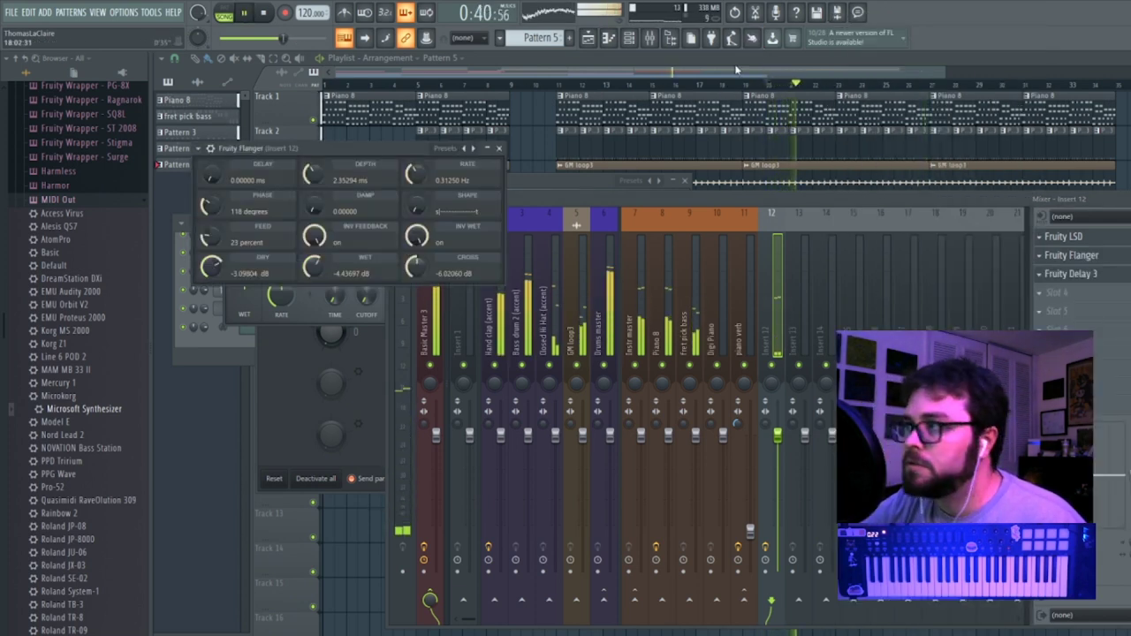
Delete the Piano B clips from bar 27 onward on Track 1 of the playlist.
click(589, 38)
click(799, 373)
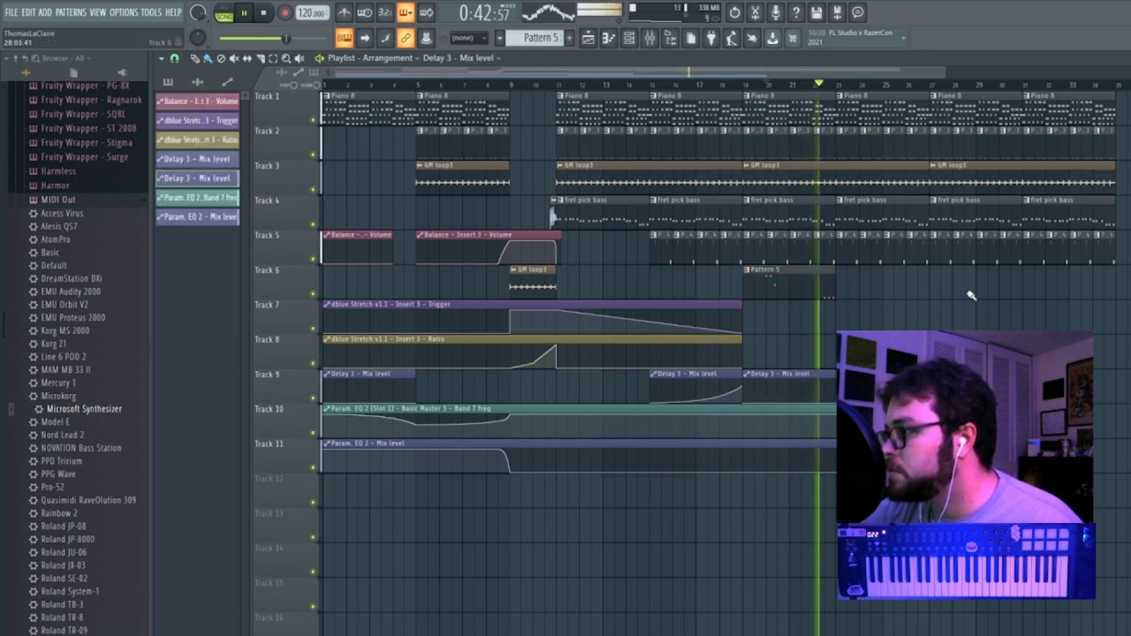
right_click(1067, 110)
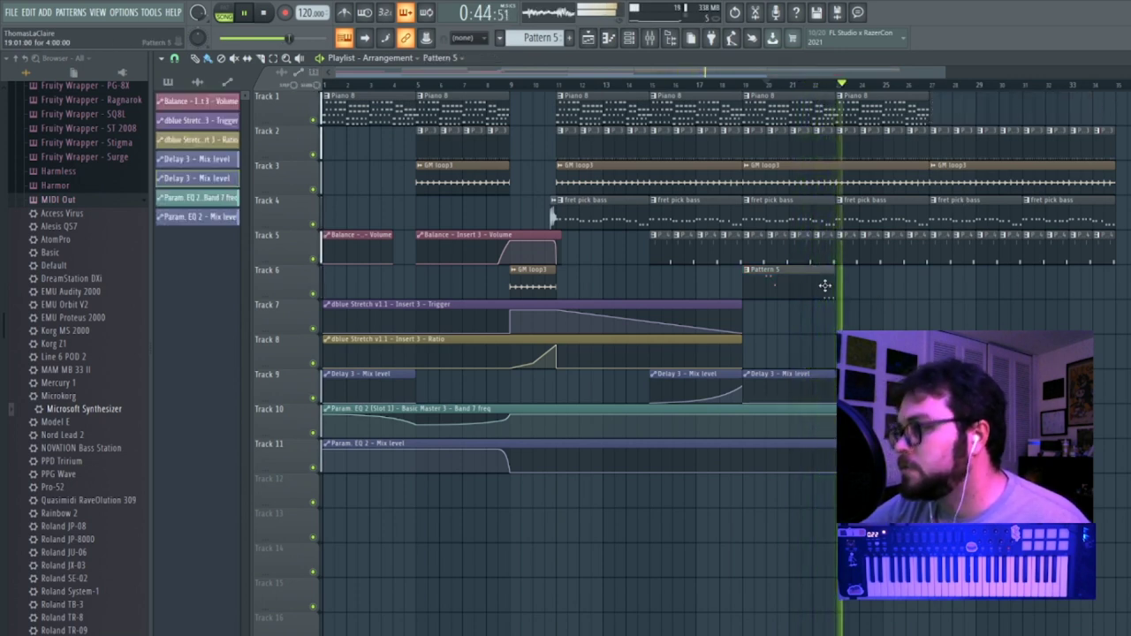
Place a second Pattern 5 clip on Track 6 at bar 23 and play the arrangement from about bar 26.
click(869, 285)
mouse_move(921, 286)
mouse_down()
mouse_move(901, 289)
mouse_move(930, 288)
mouse_move(920, 291)
mouse_up()
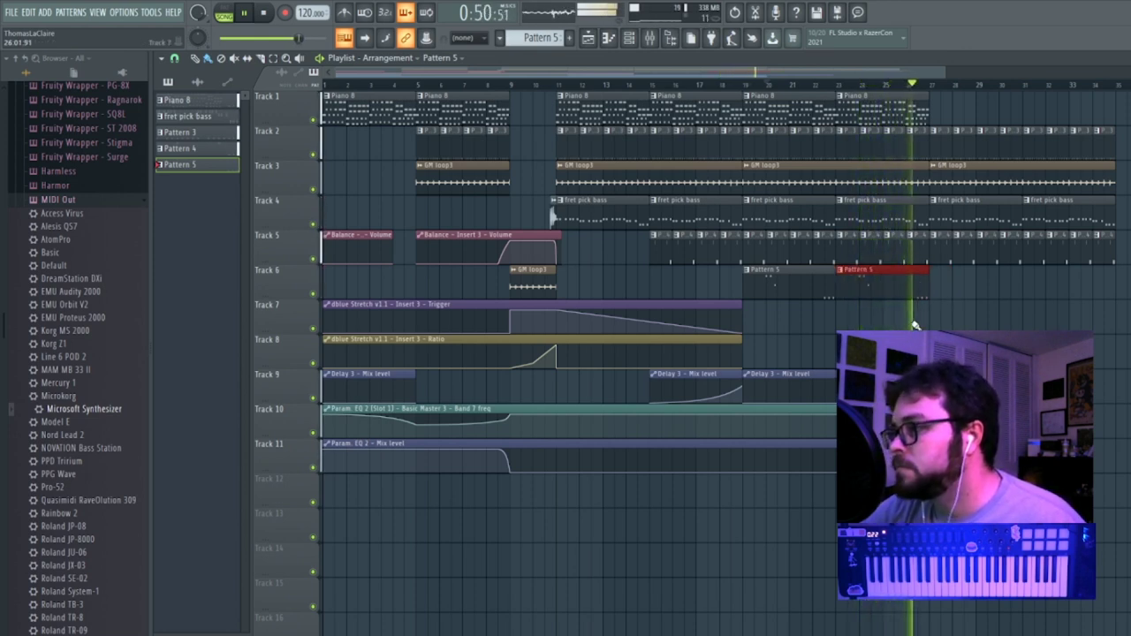
click(1090, 308)
right_click(1090, 308)
click(908, 86)
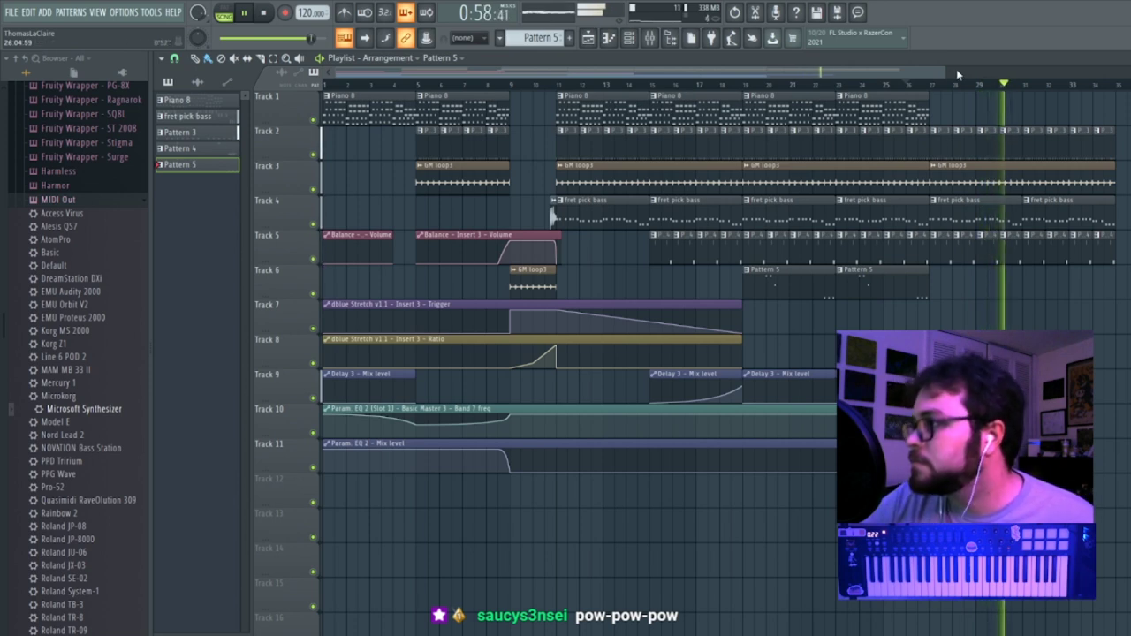
drag(946, 73, 1124, 75)
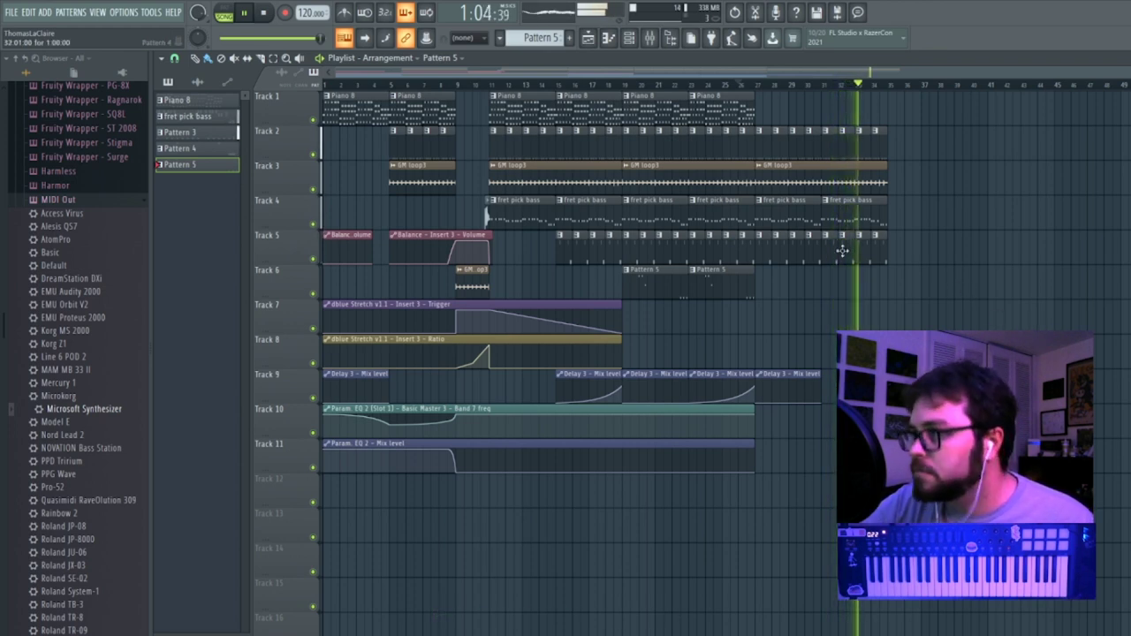
Try adding a Pattern 5 clip on Track 6 and a Piano B clip on Track 1 at bar 35.
click(894, 283)
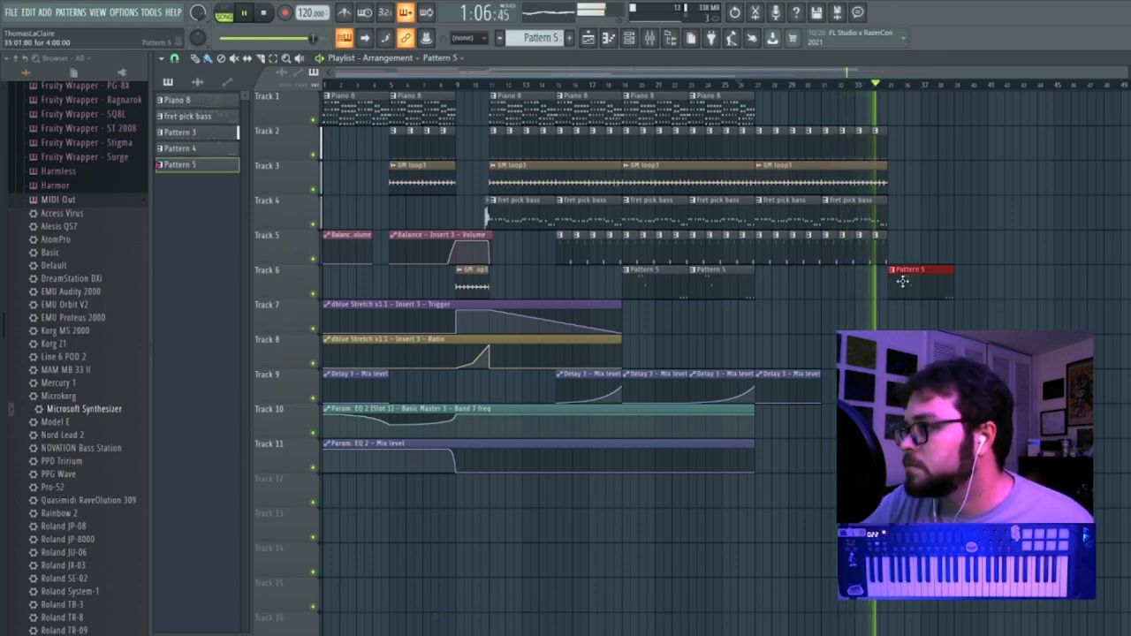
click(894, 101)
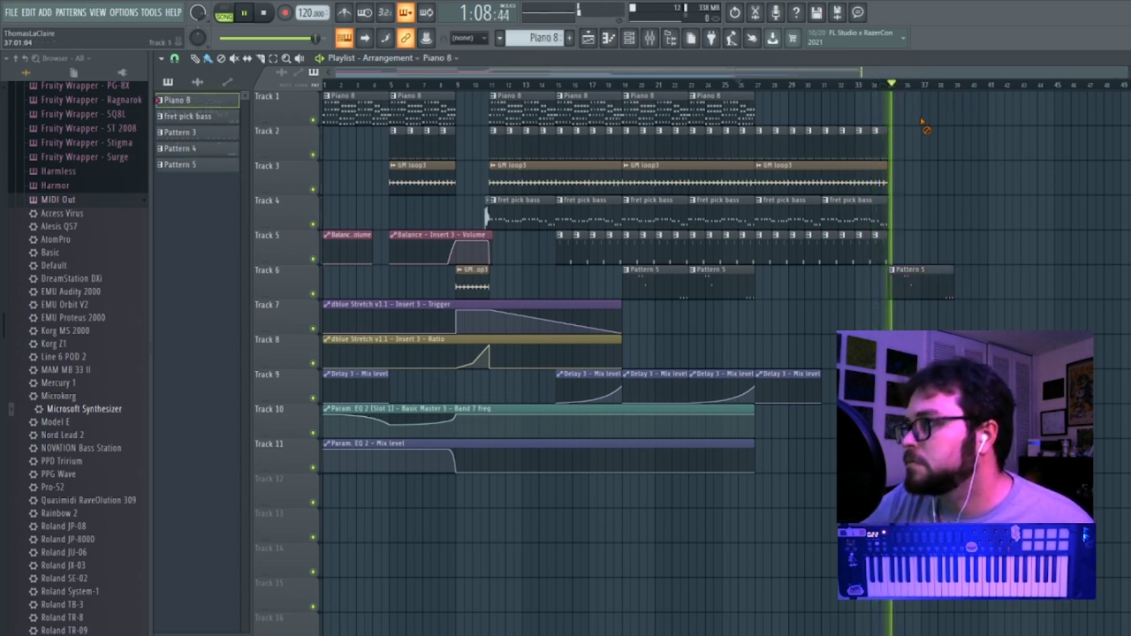
click(873, 86)
right_click(916, 105)
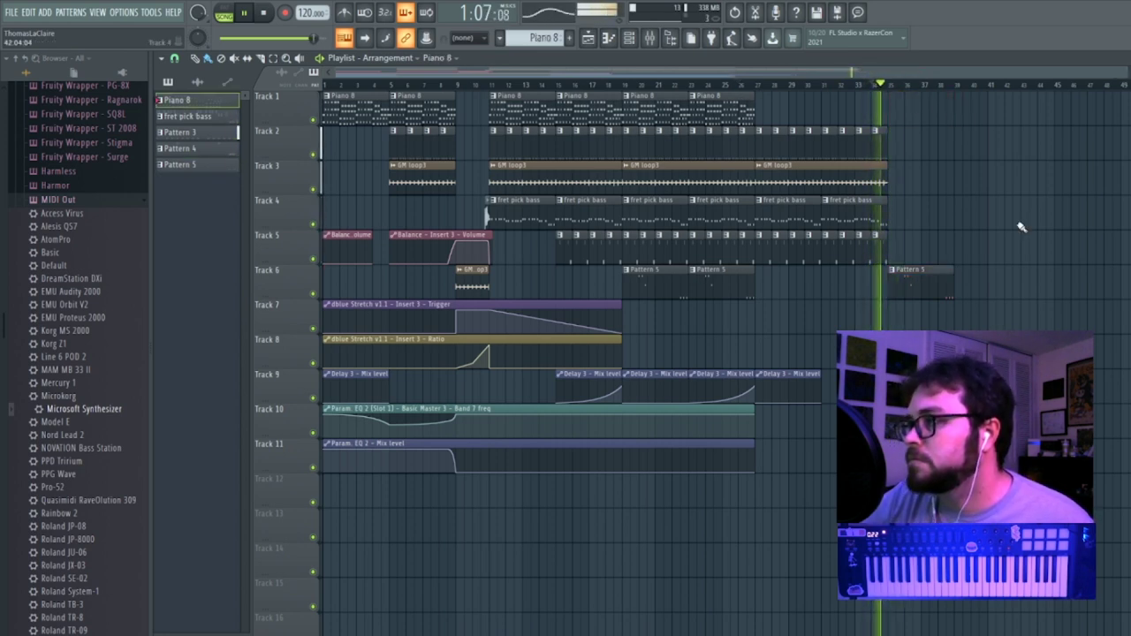
right_click(910, 281)
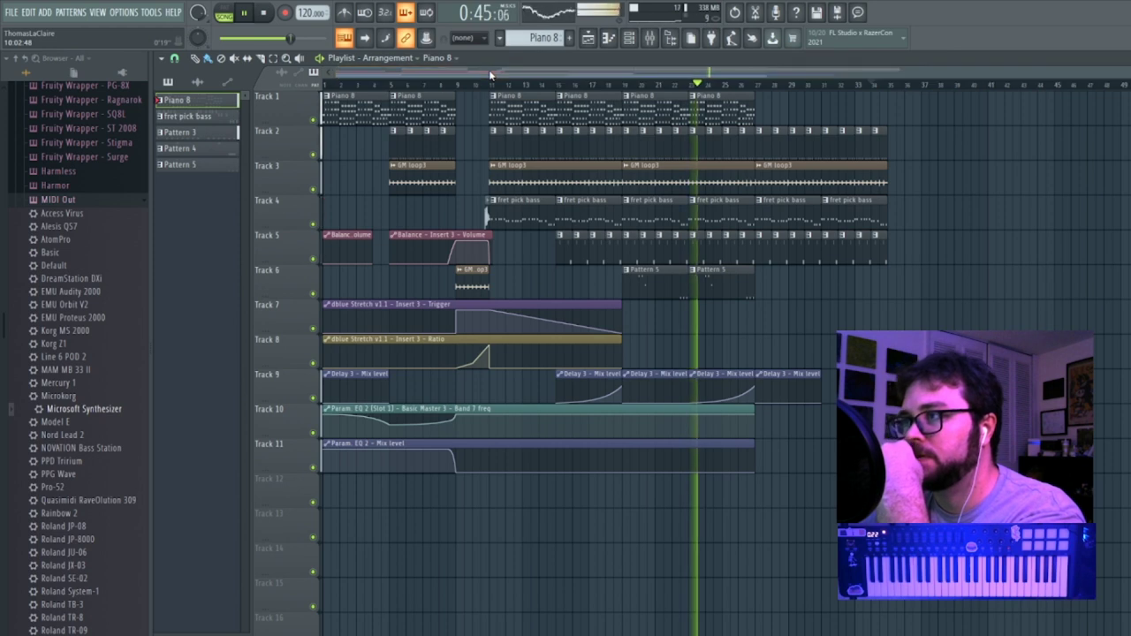
Try shifting the Pattern 5 clips on Track 6, realign them to bars 19 and 23, and audition from bar 19.
click(659, 290)
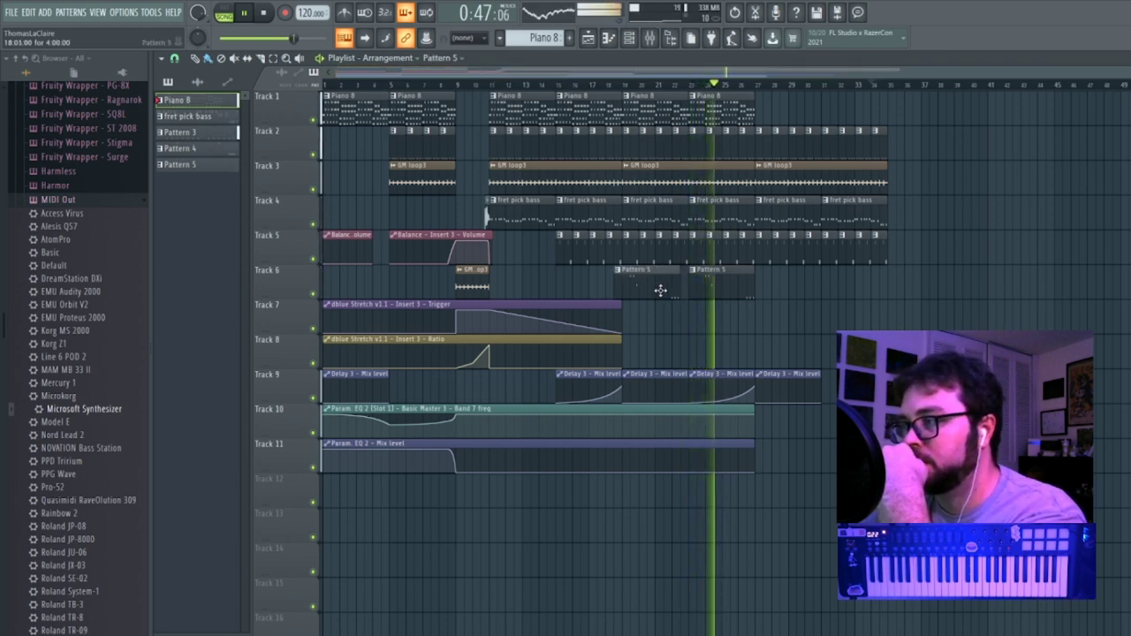
drag(692, 293, 744, 283)
drag(666, 283, 646, 286)
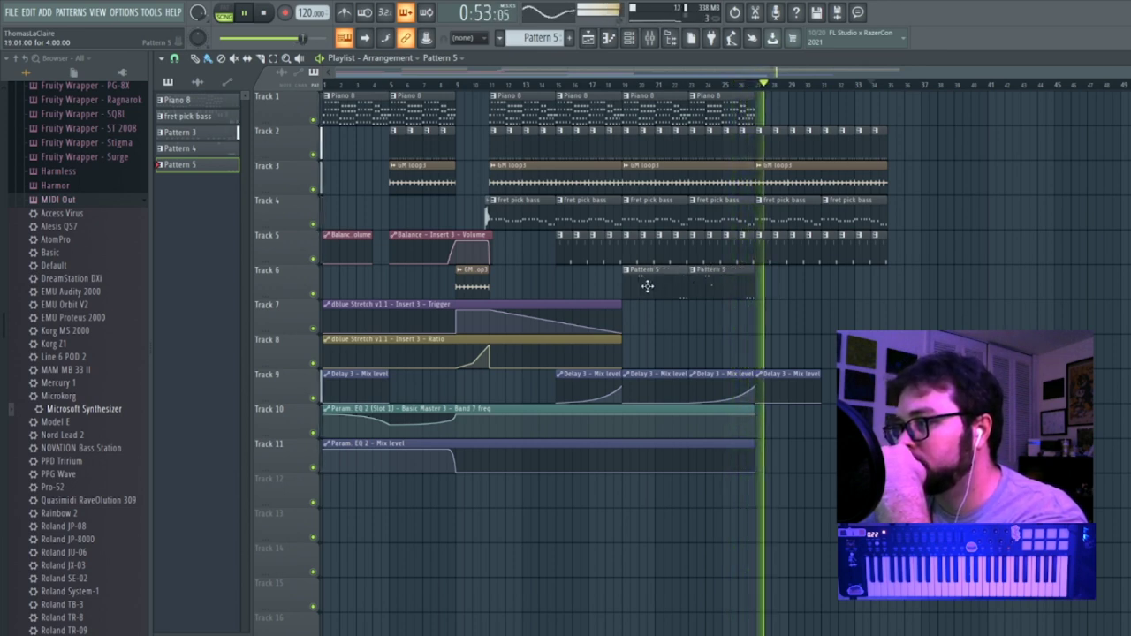
click(625, 88)
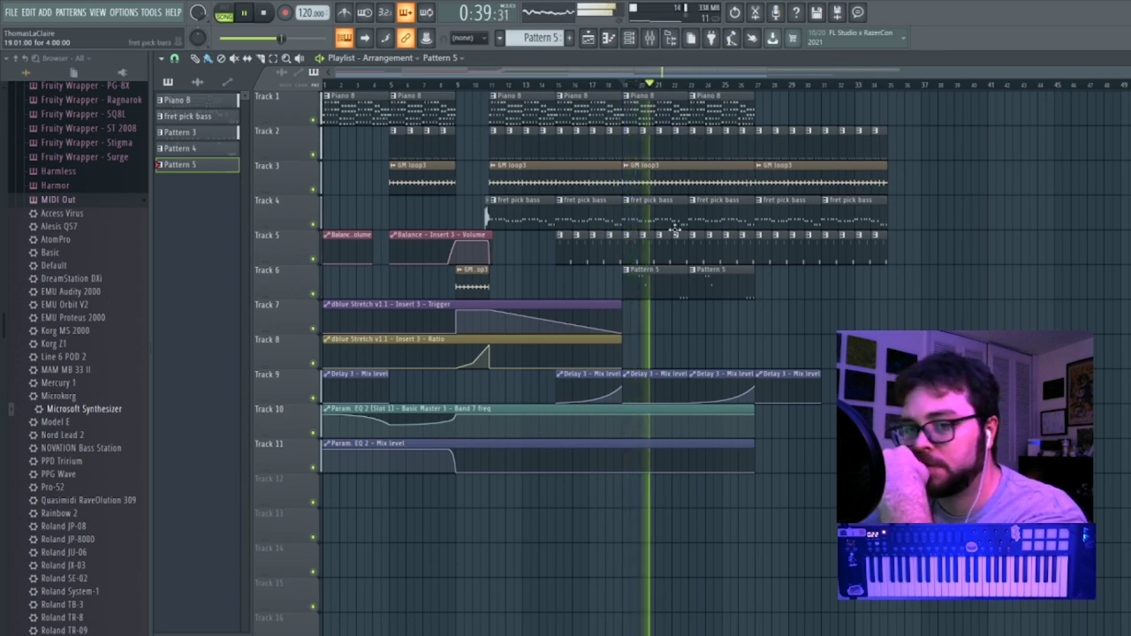
click(263, 13)
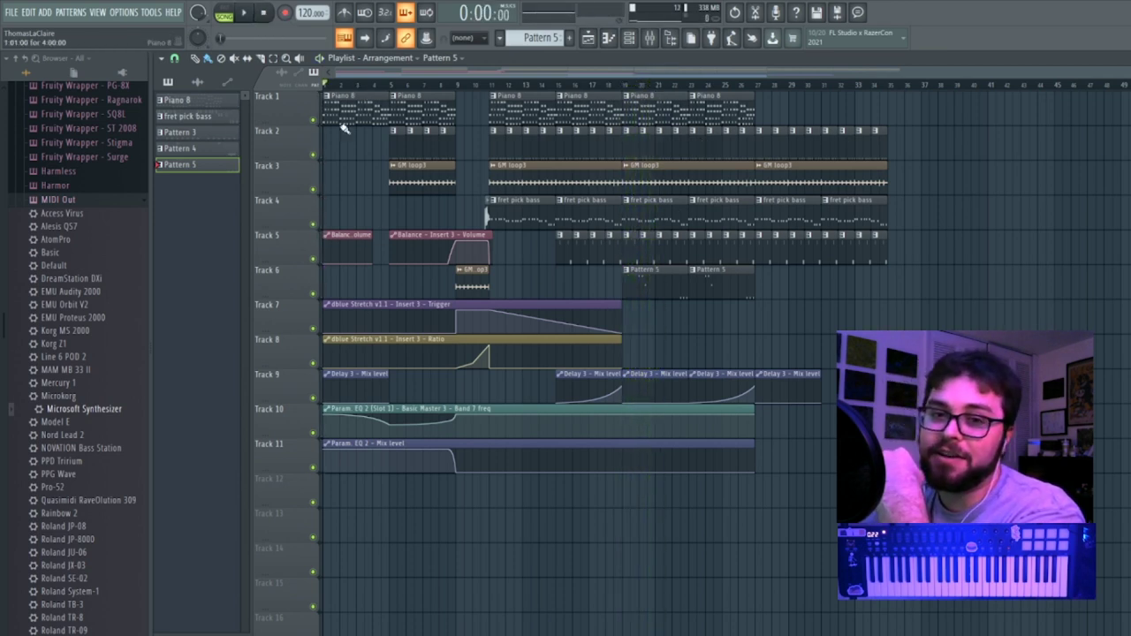
Save the project as 2.flp in the 48 hours folder.
click(8, 12)
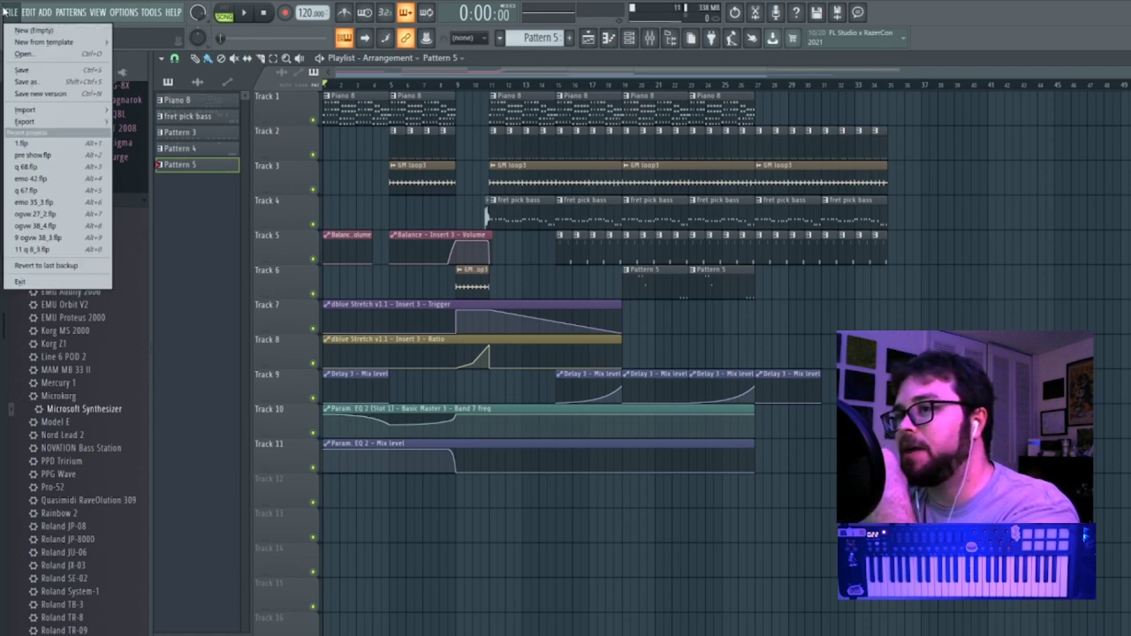
click(34, 82)
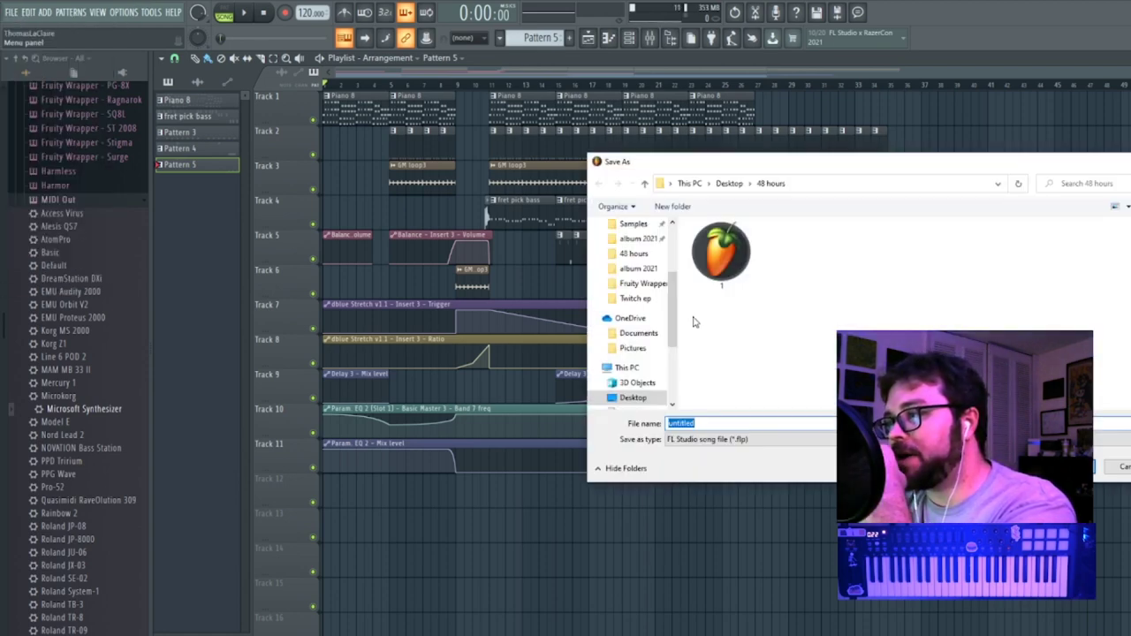
key(Return)
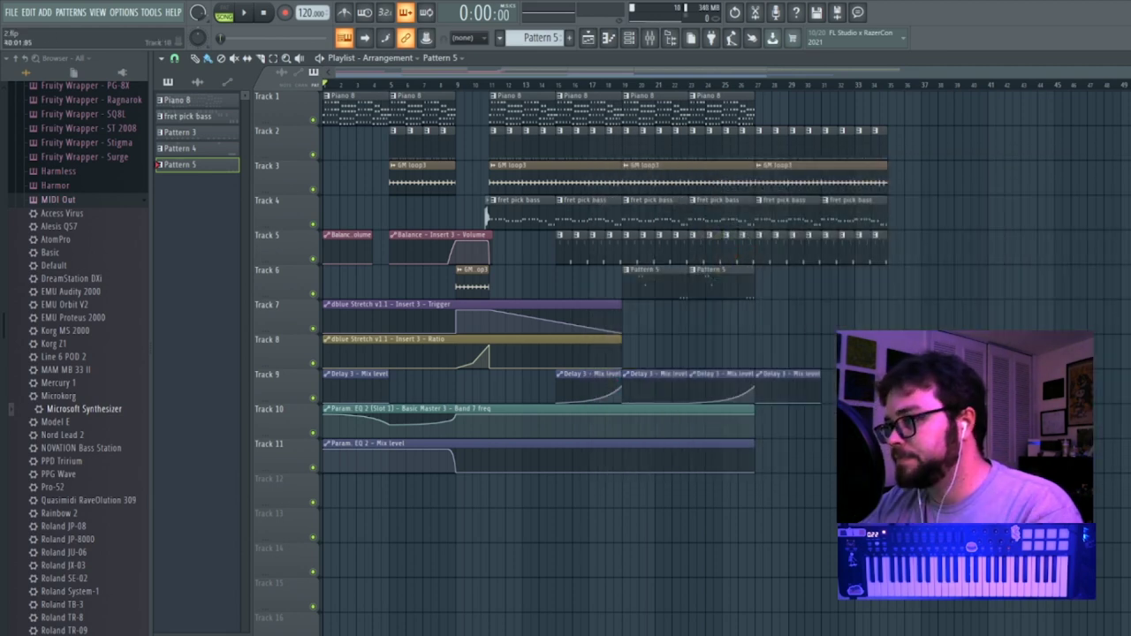
Open the recent project 1.flp and play it with all its floating plugin windows closed.
click(14, 12)
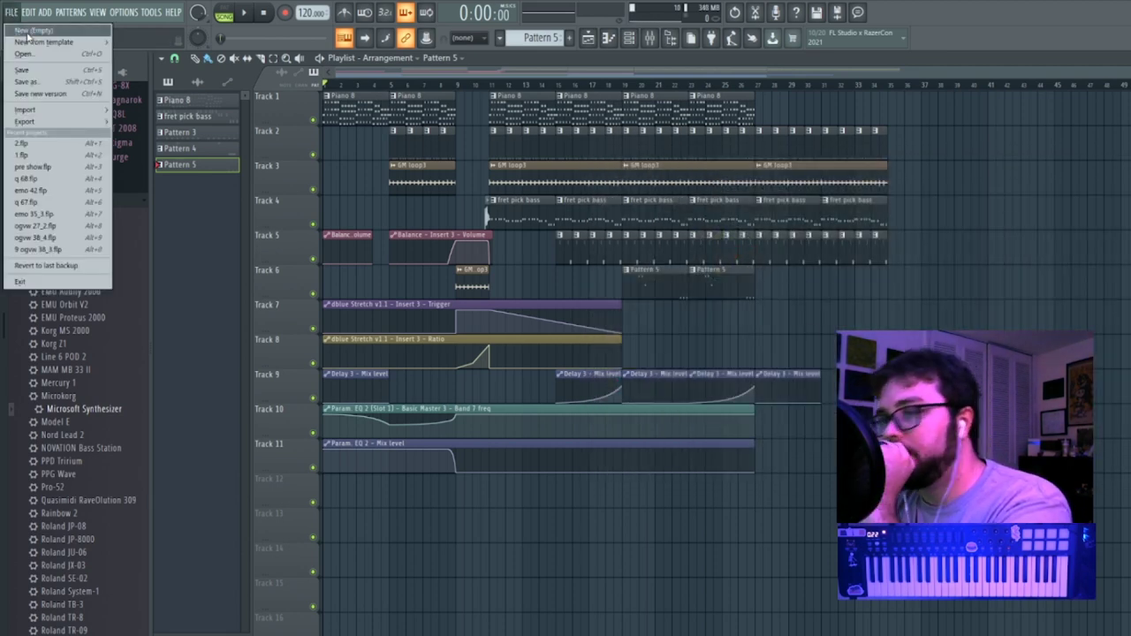
click(49, 155)
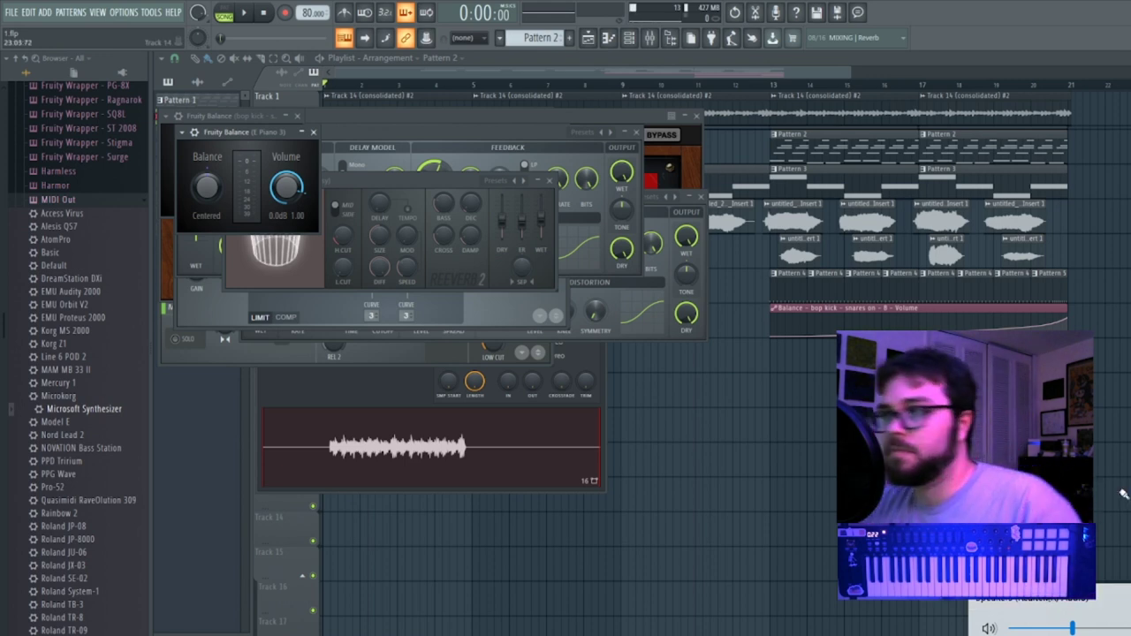
click(246, 14)
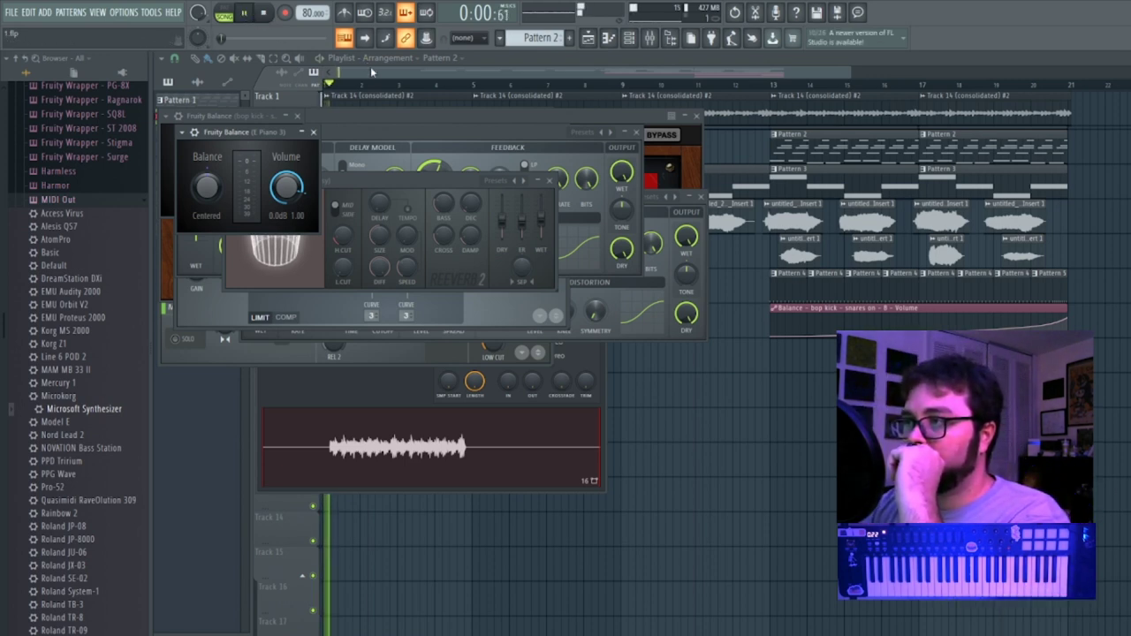
key(F12)
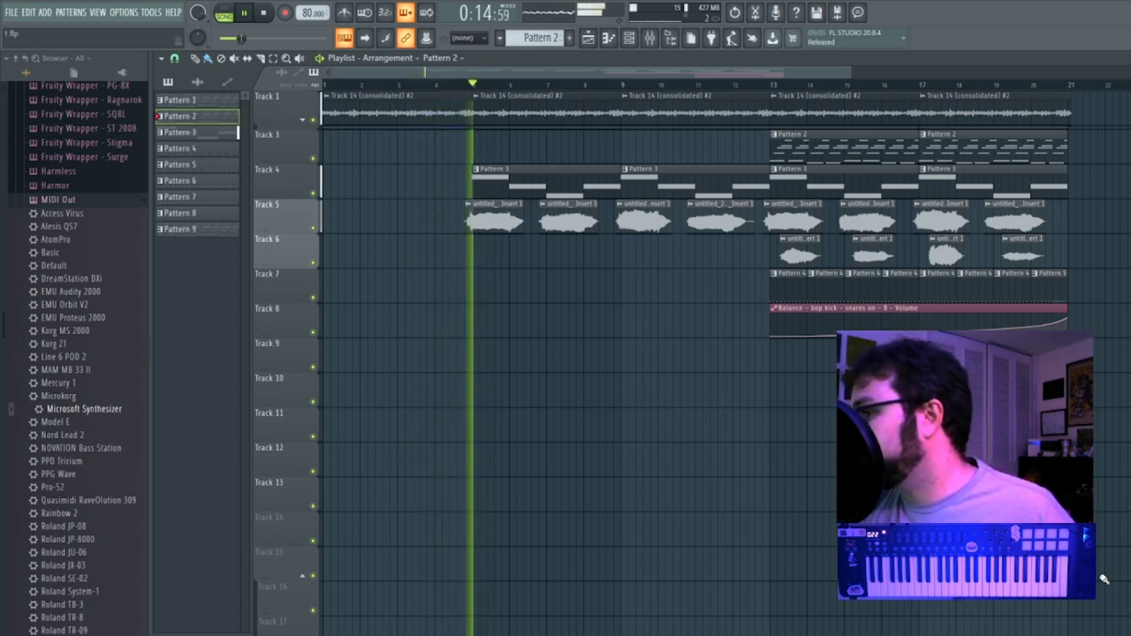
Inspect the effect chains of both vox mixer tracks during playback and return to the playlist.
click(649, 37)
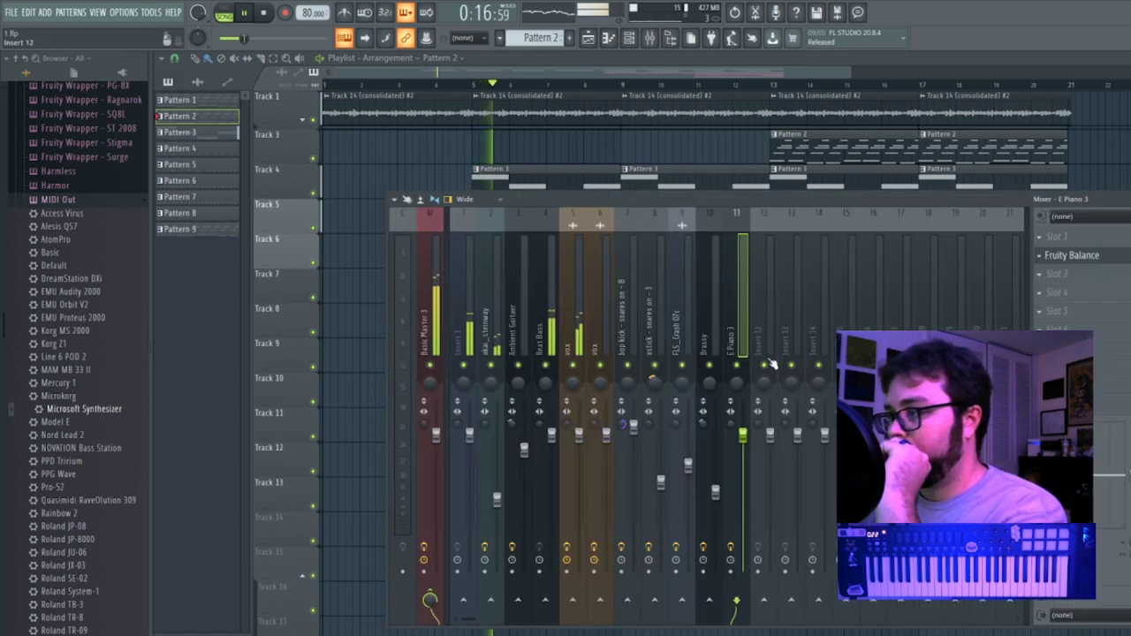
click(575, 328)
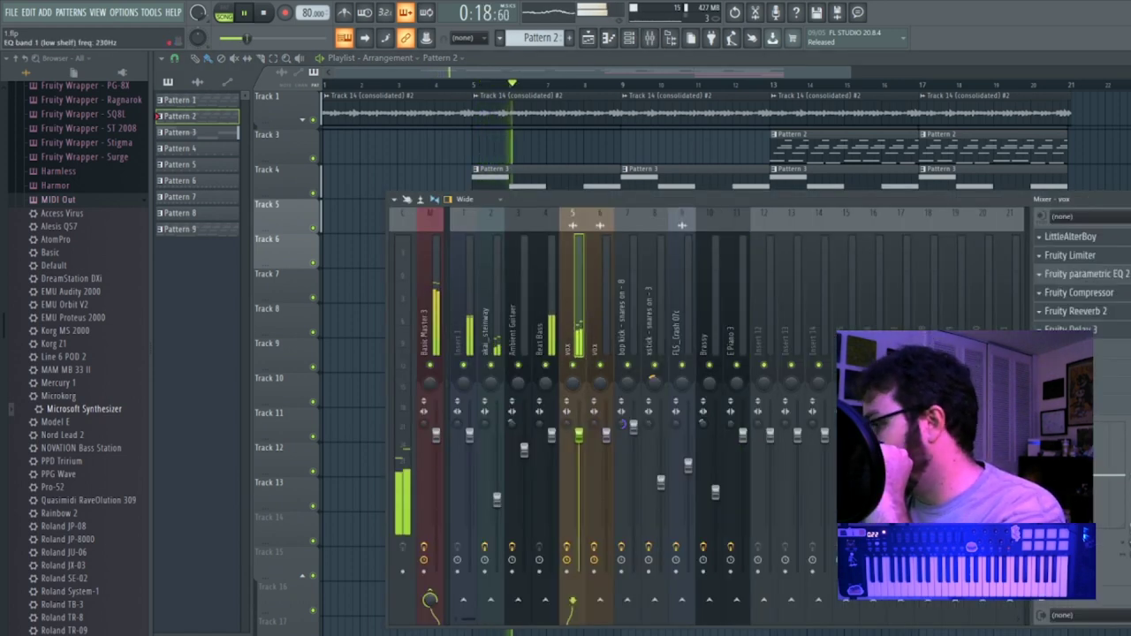
click(604, 327)
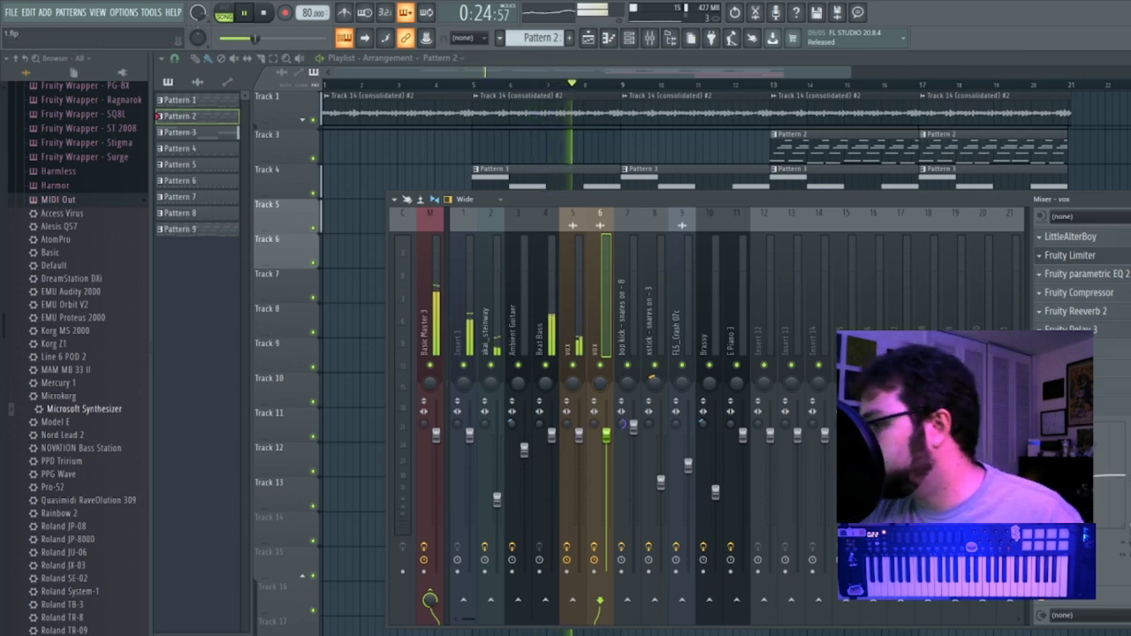
key(F9)
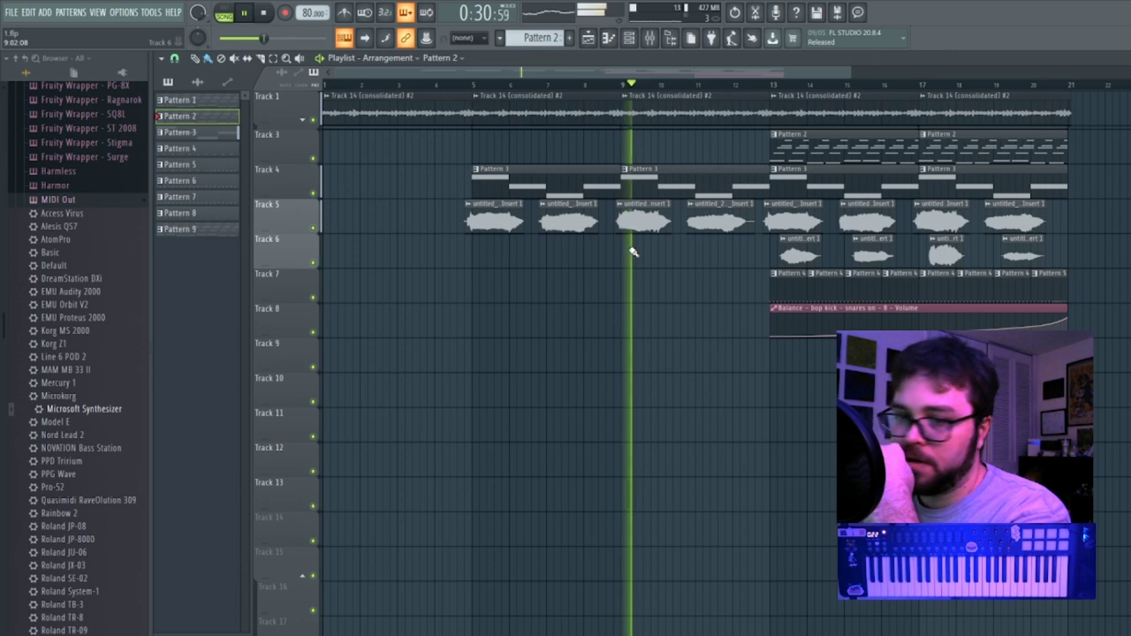
Set the mix level of Fruity Delay 3 to 34% on the first vox track and review its Fruity Reeverb 2 during playback.
click(649, 40)
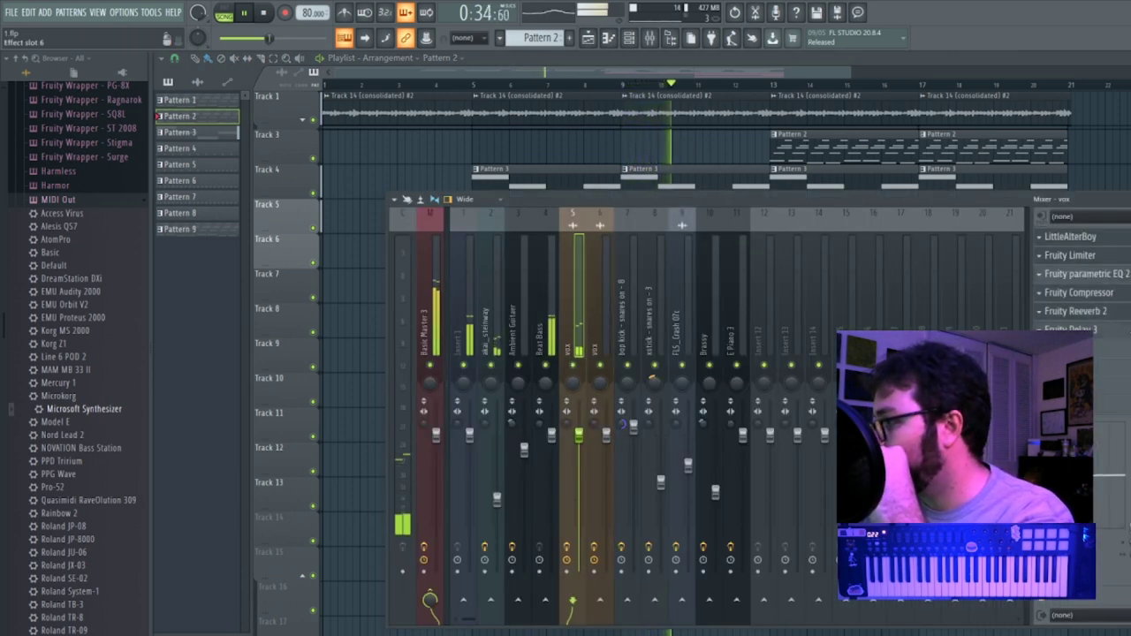
click(1115, 333)
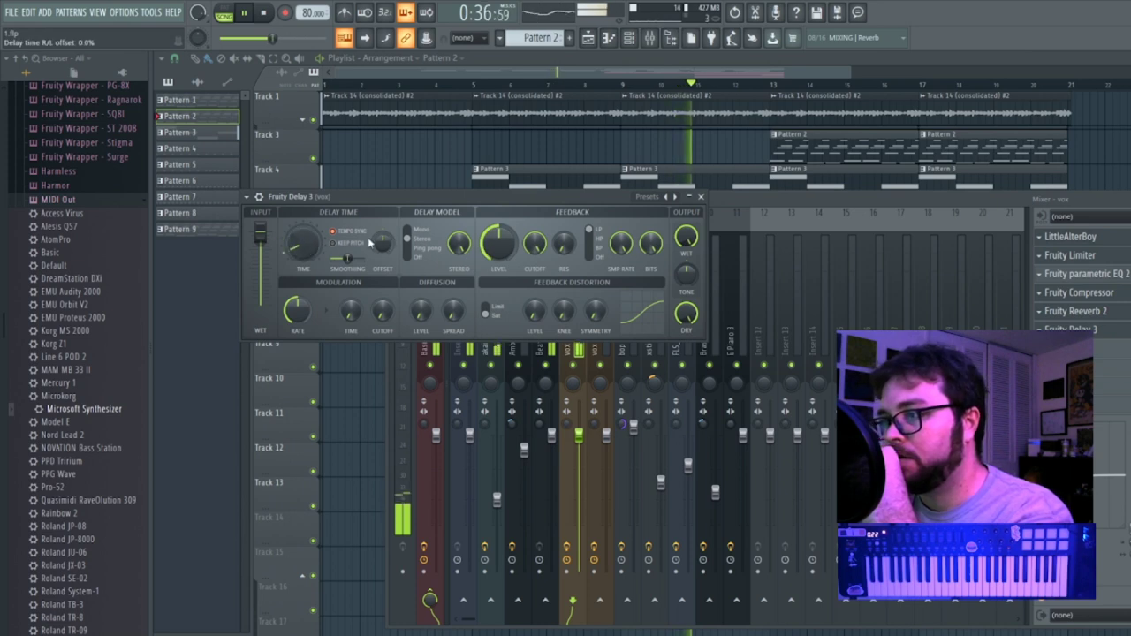
drag(1128, 330, 1128, 333)
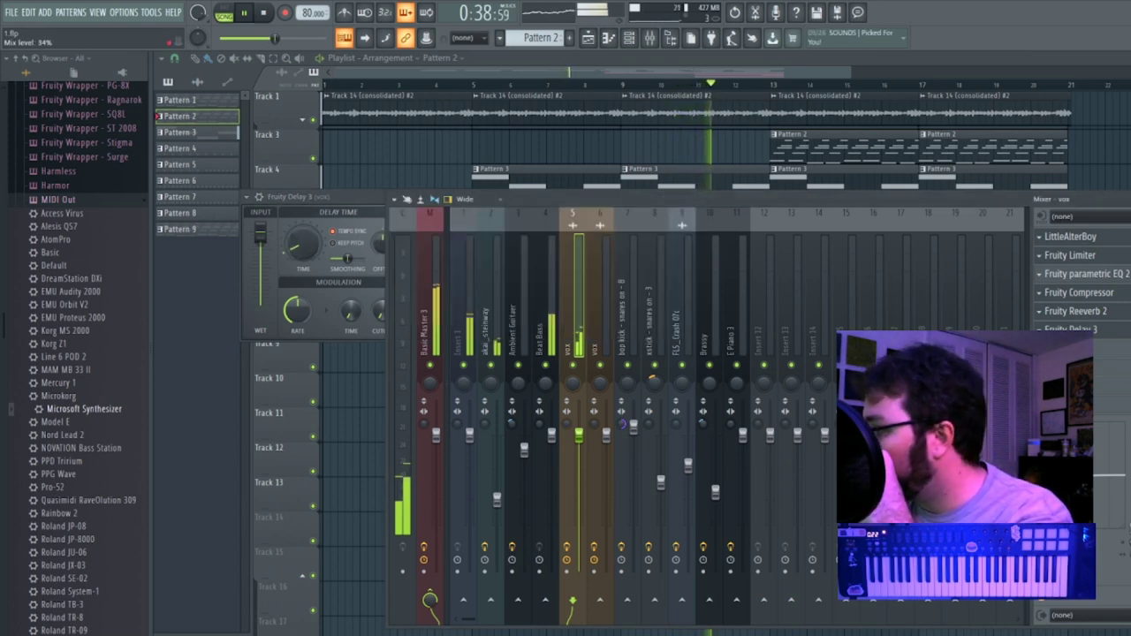
click(1070, 313)
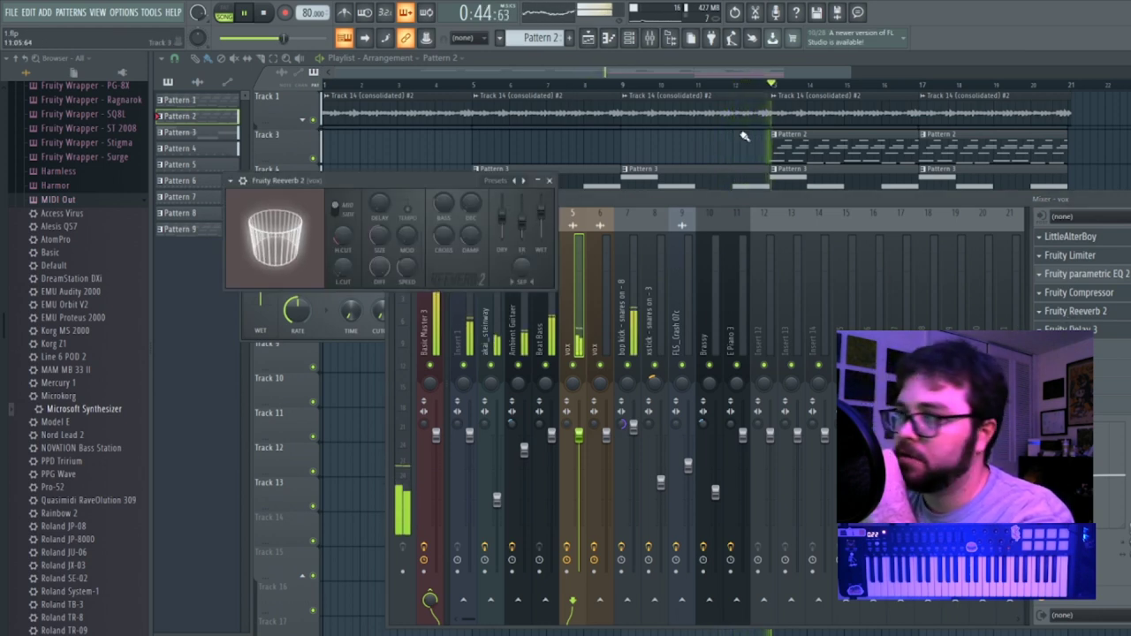
click(800, 70)
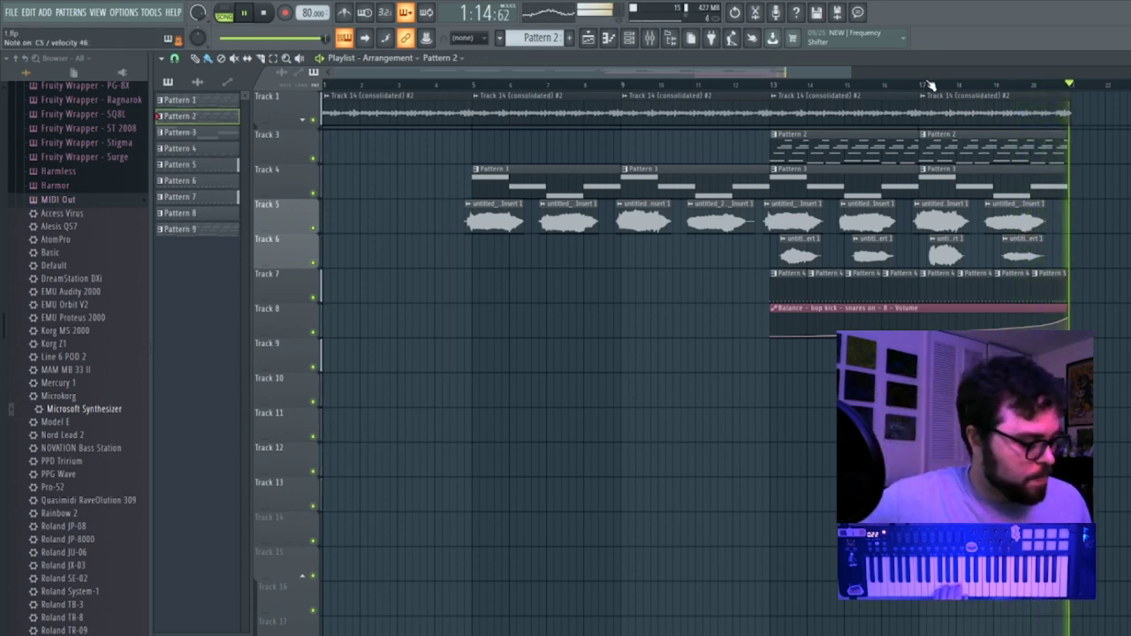
key(space)
Expand the group under Track 1 and place a new empty Pattern 10 clip on Track 2 at bar 21.
drag(745, 73, 929, 62)
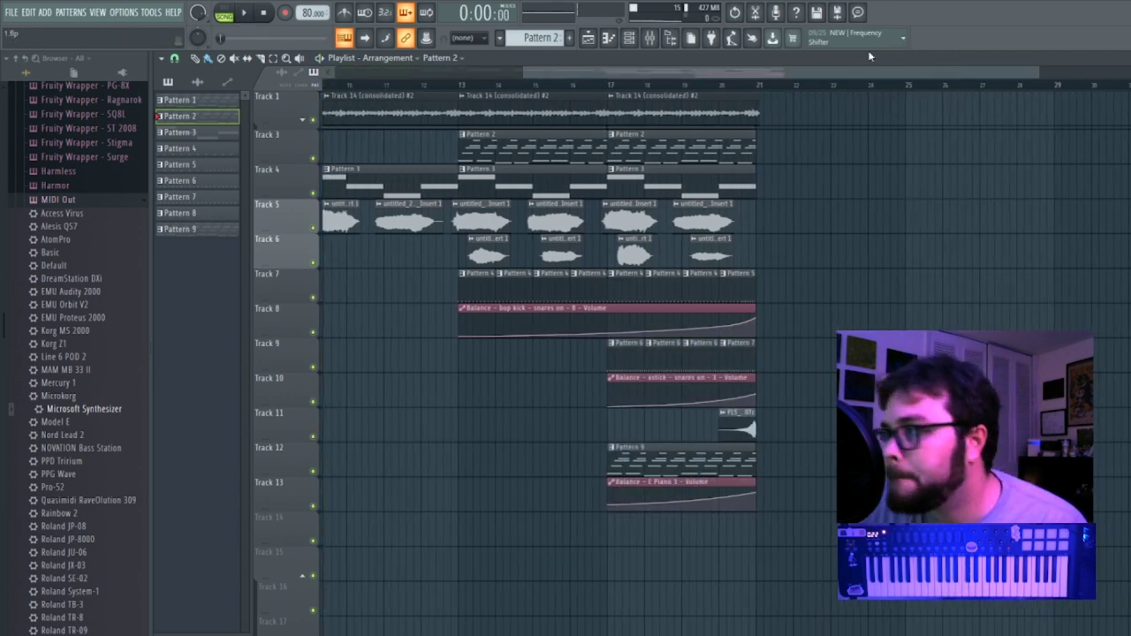
click(308, 126)
click(569, 38)
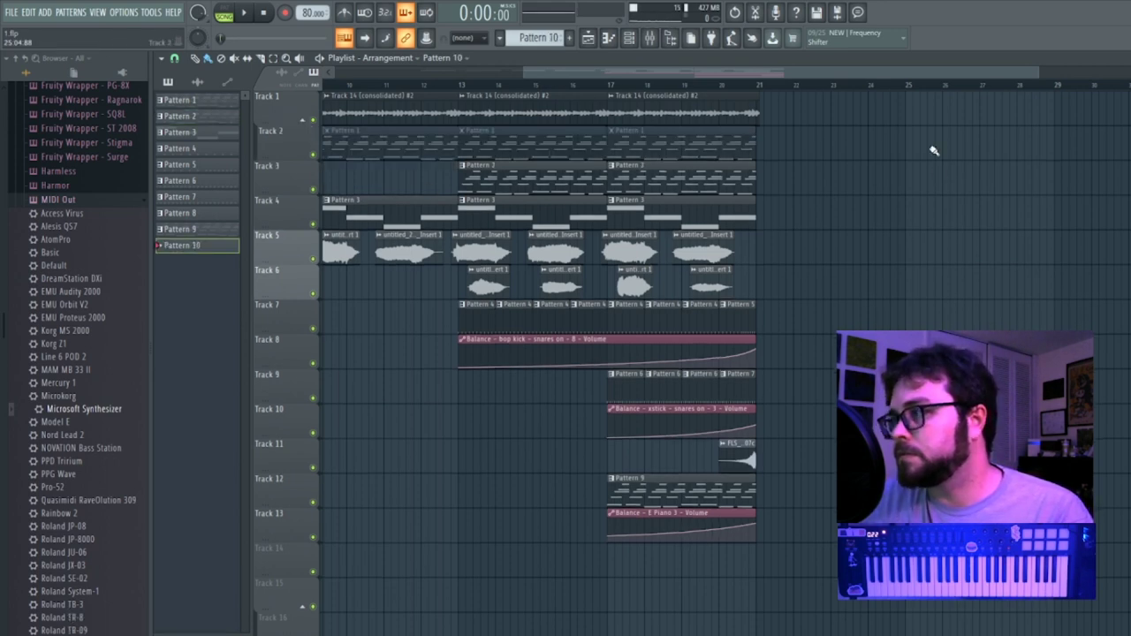
double_click(773, 144)
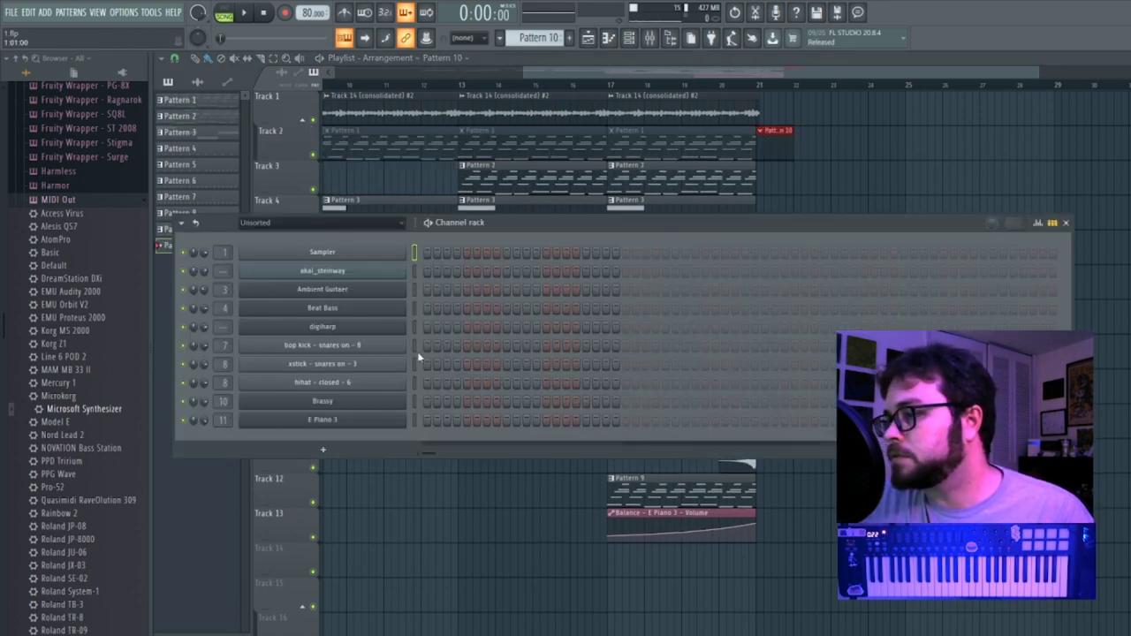
Record a keyboard take from bar 17 with a chord in Pattern 10 at bar 21, and stop the recording.
click(611, 88)
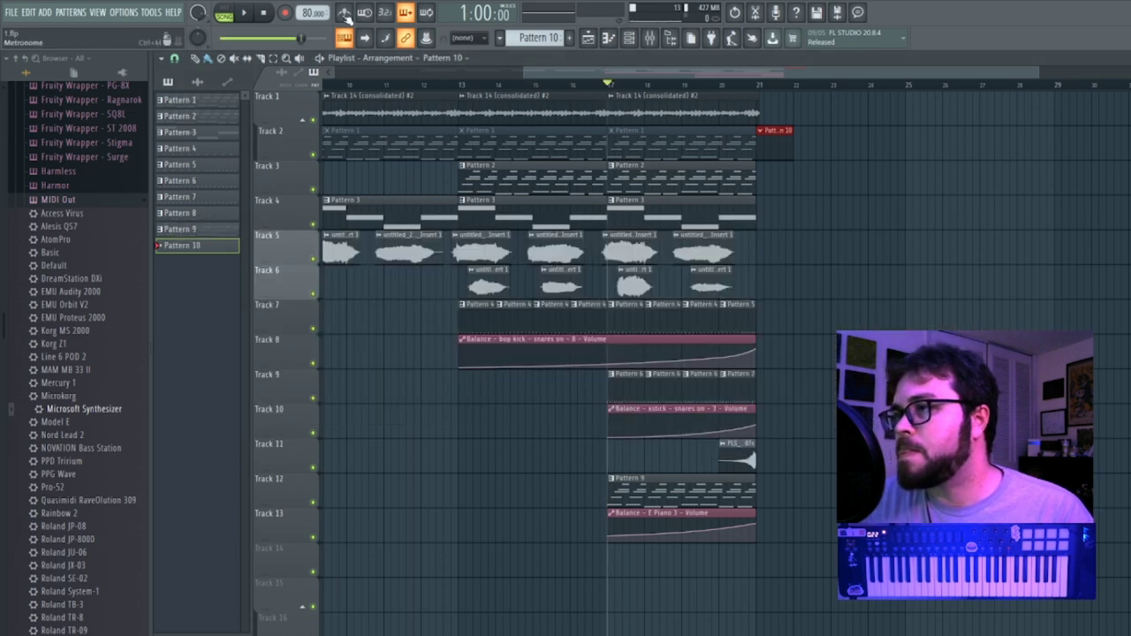
click(245, 12)
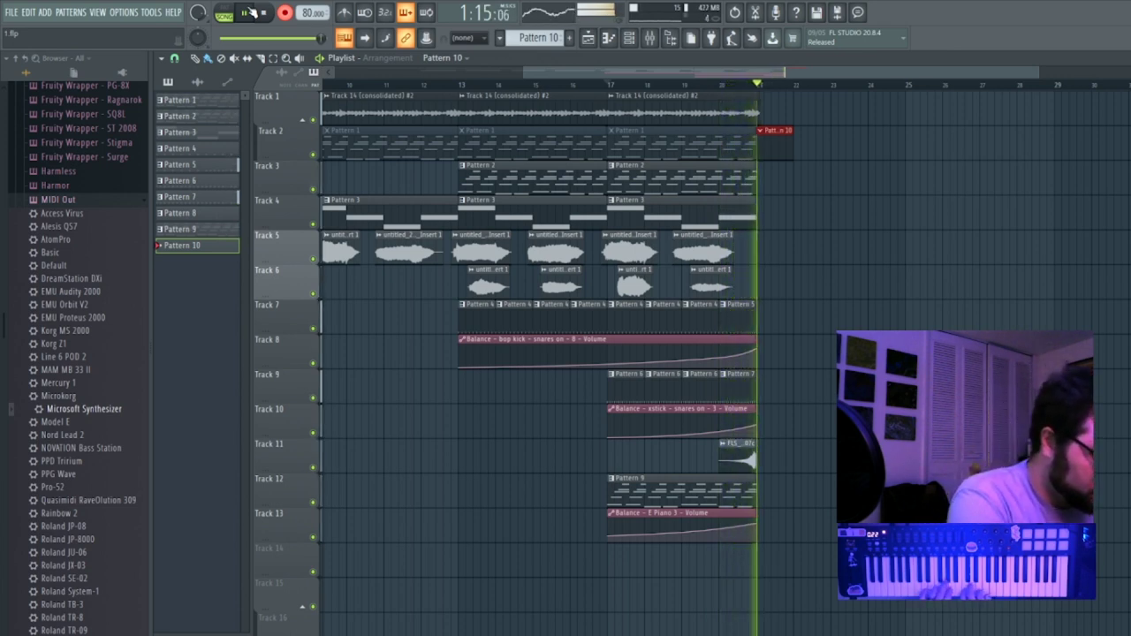
click(249, 12)
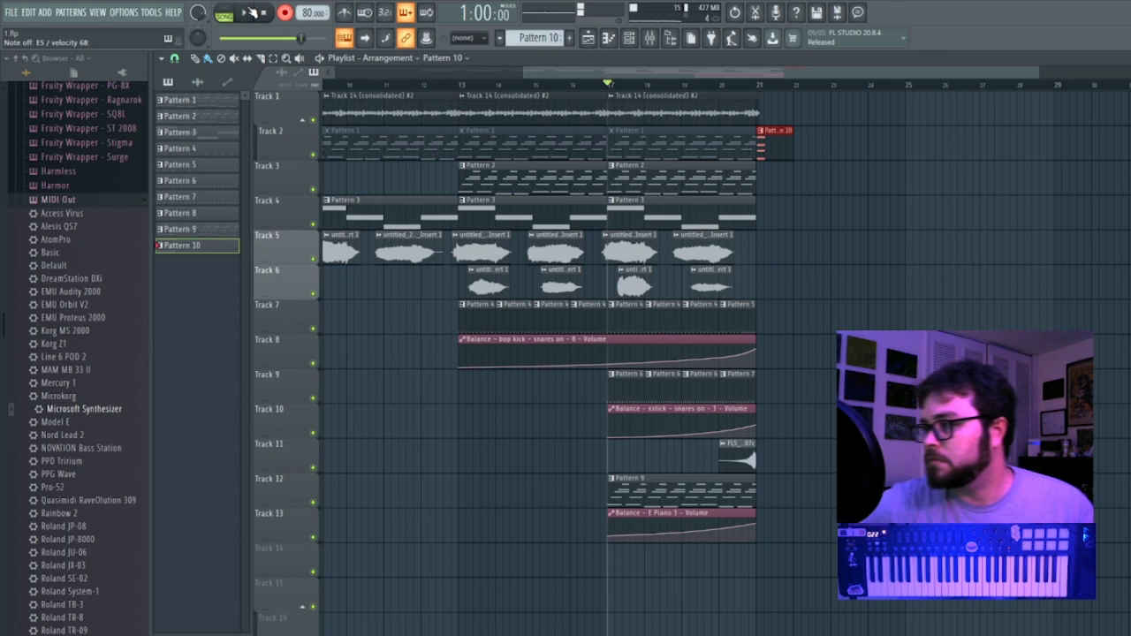
click(652, 45)
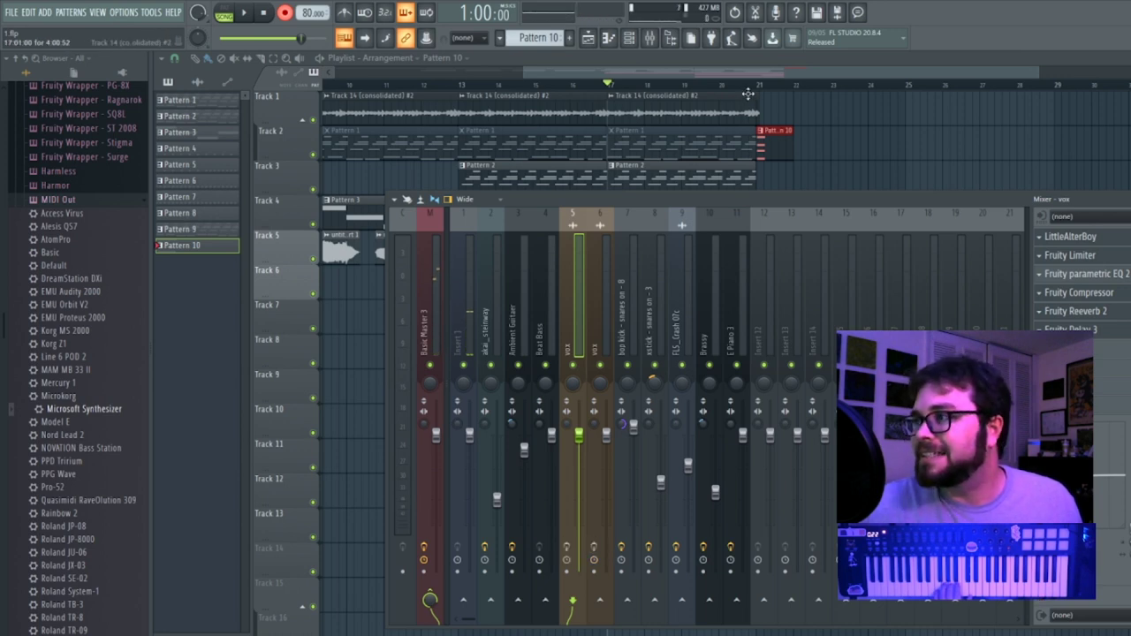
Remove the Pattern 10 clip from Track 2 and record an akai_steinway part into Pattern 10, starting near the end of bar 20.
right_click(781, 148)
click(753, 87)
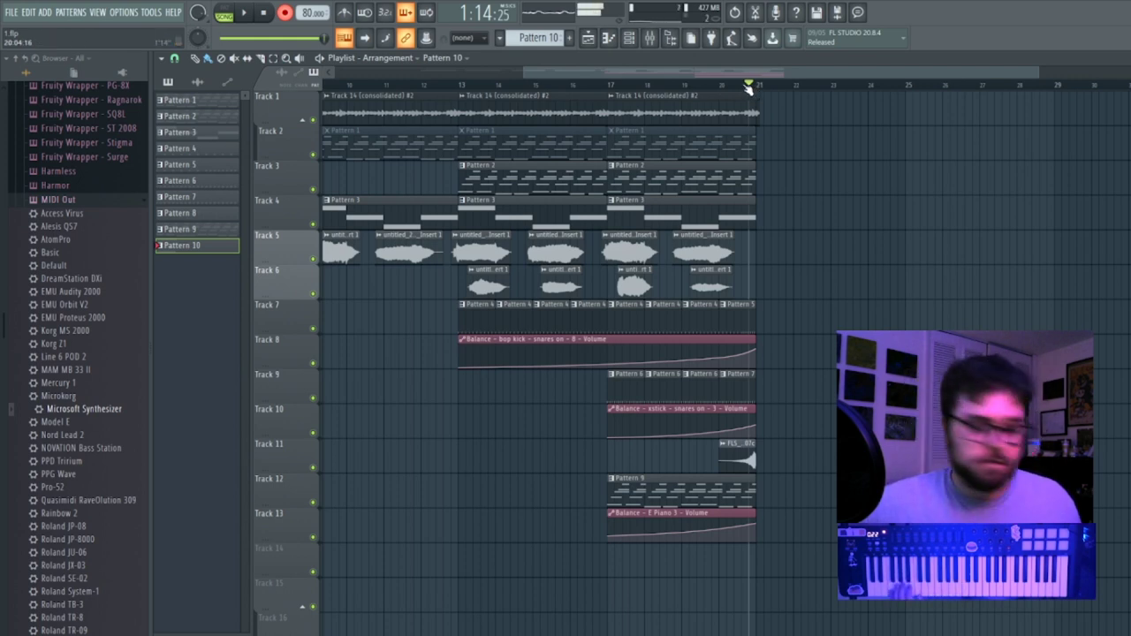
click(629, 40)
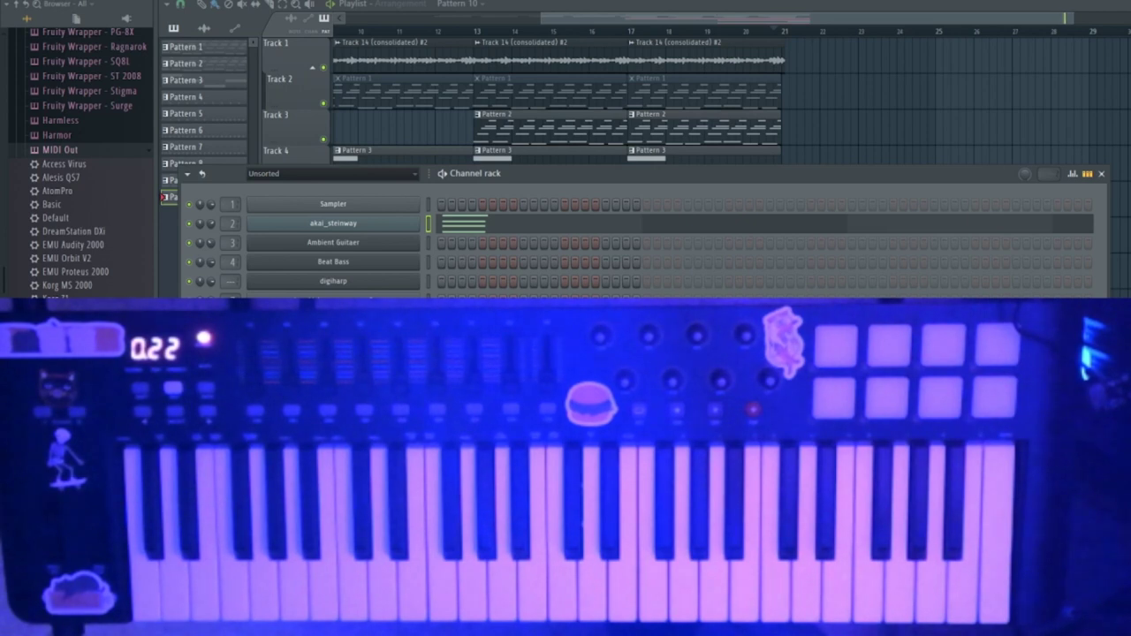
key(space)
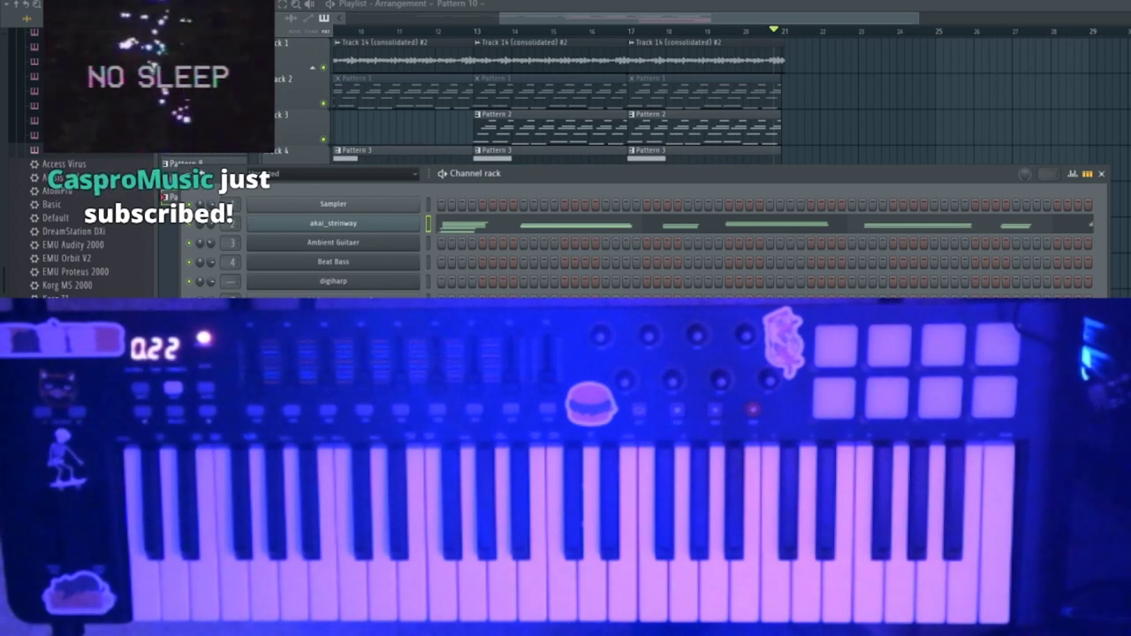
click(755, 19)
drag(781, 16, 454, 42)
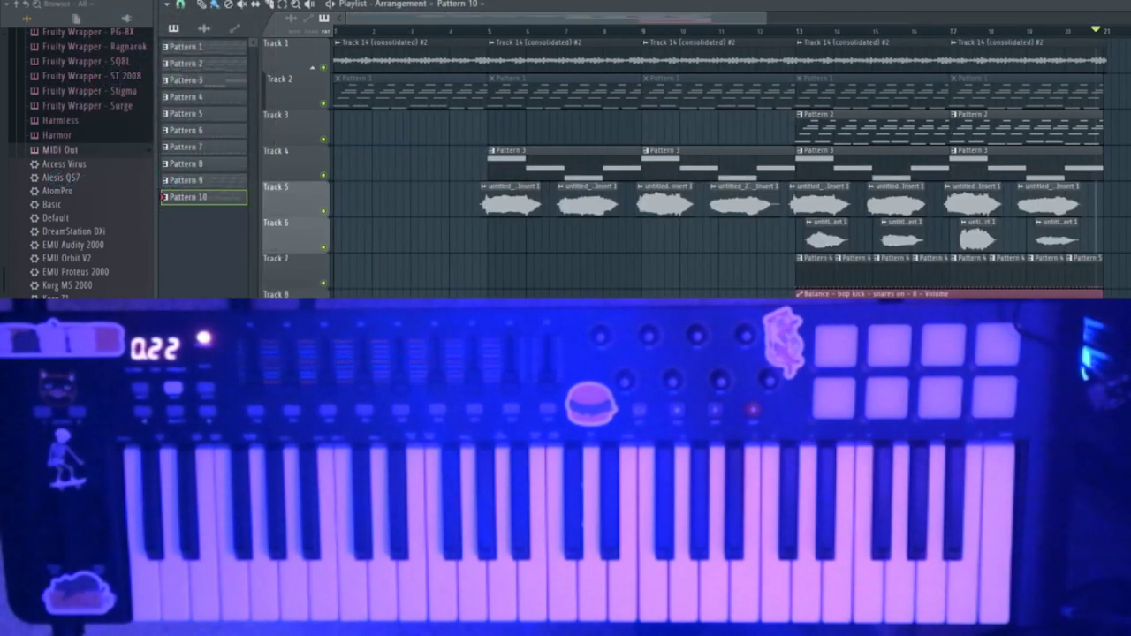
Play back the end of the song from about bar 18 and check the vox track in the mixer.
drag(578, 22, 803, 38)
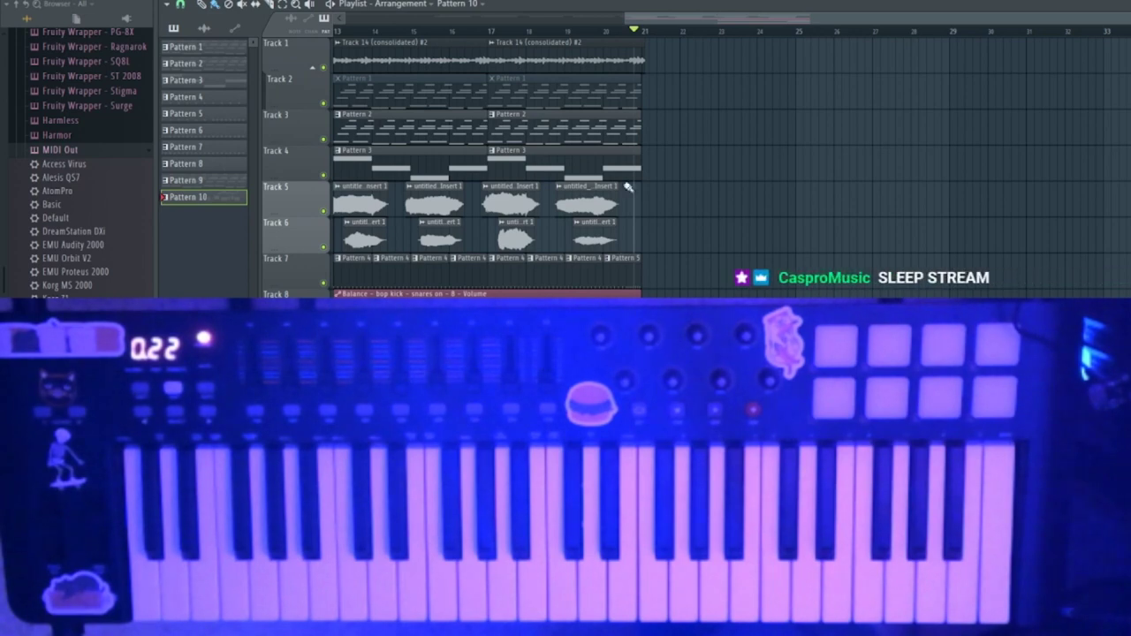
key(space)
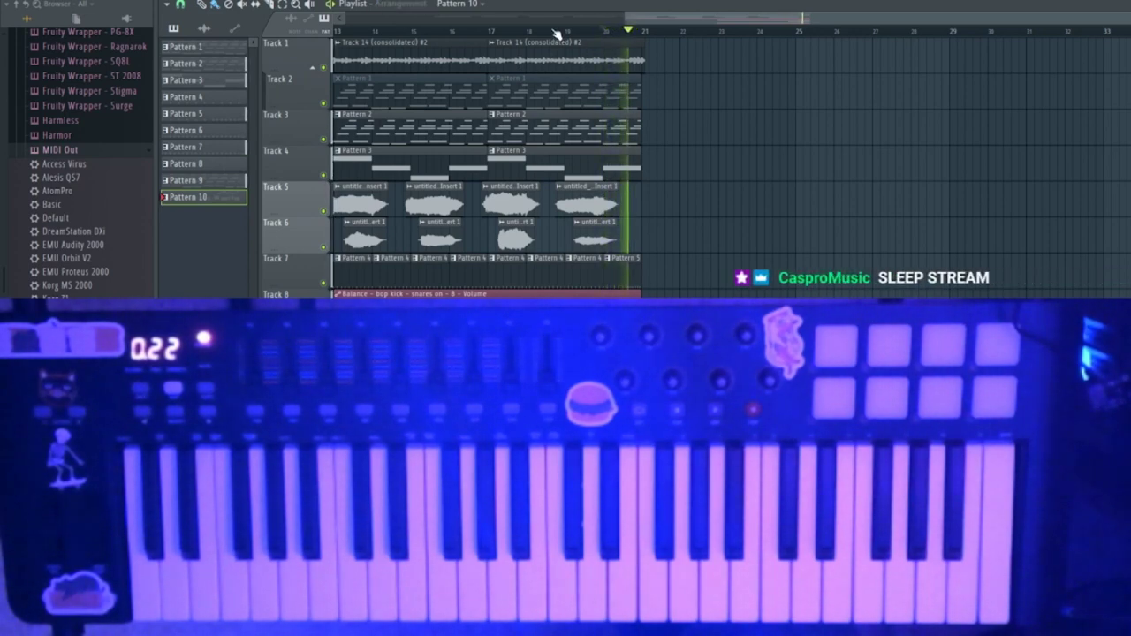
key(F9)
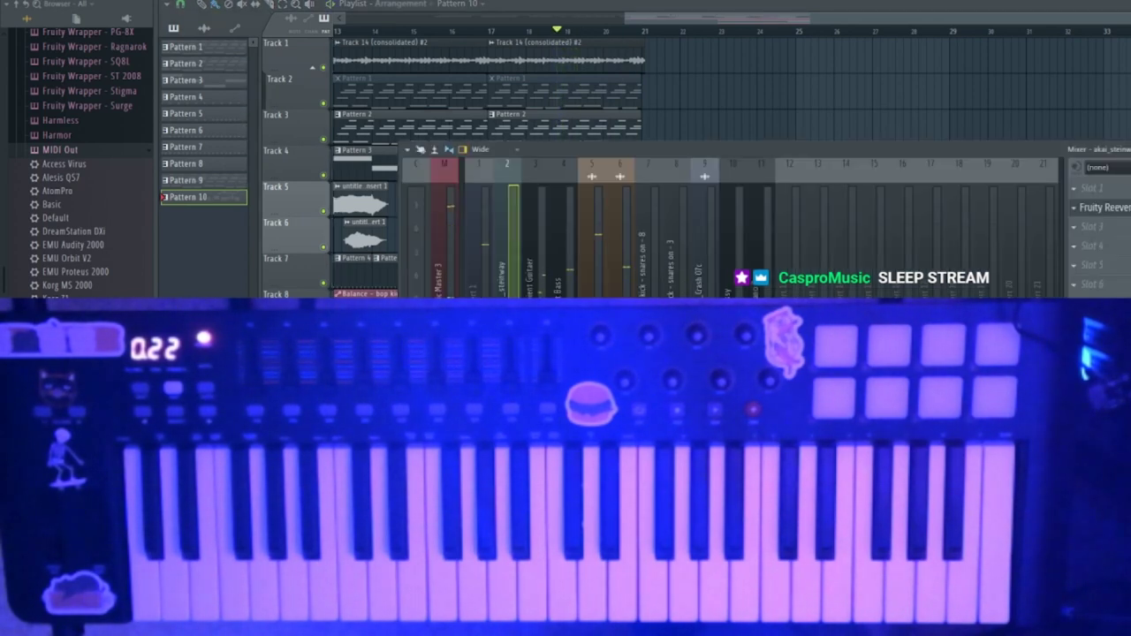
click(593, 265)
scroll(654, 221, down, 1)
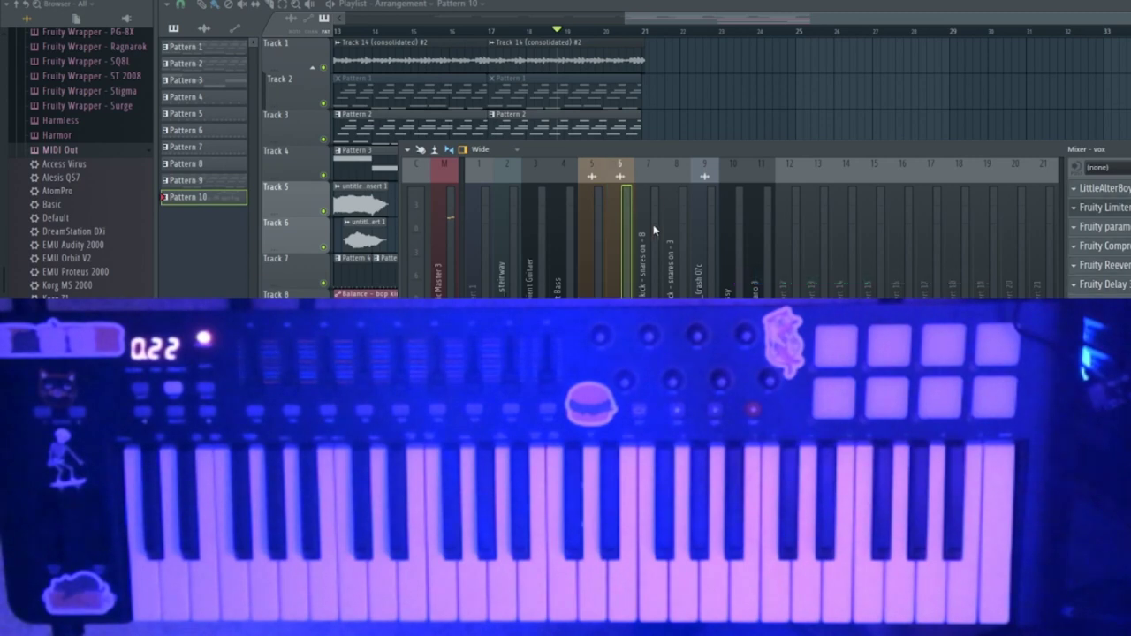
key(space)
click(763, 22)
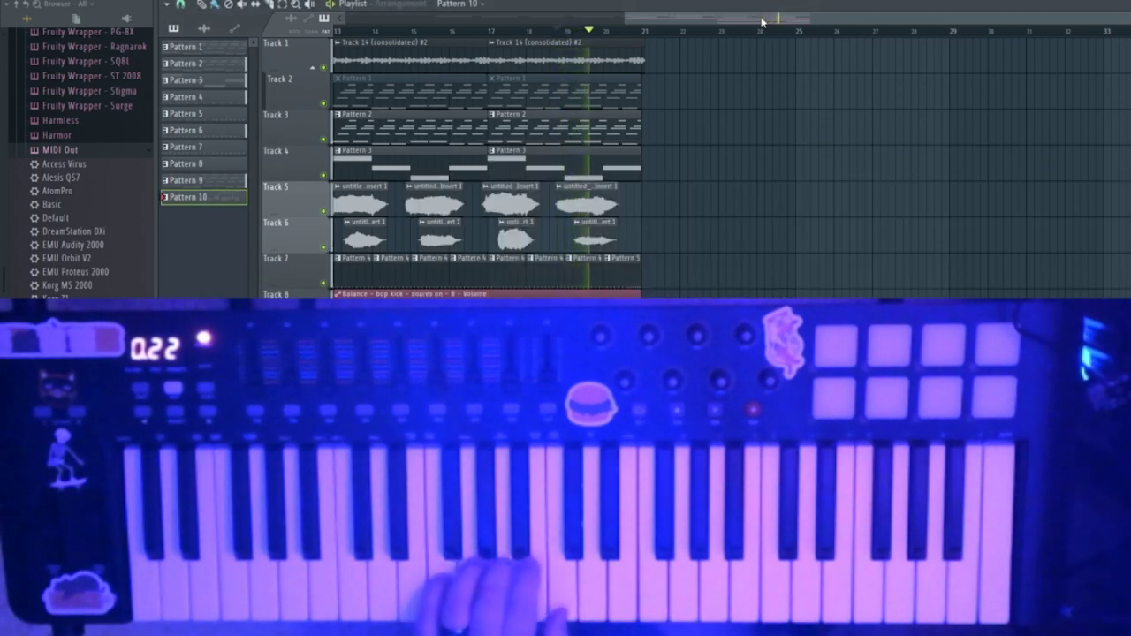
Review the recorded akai_steinway part of Pattern 10 in the channel rack and play the song past bar 21.
key(F6)
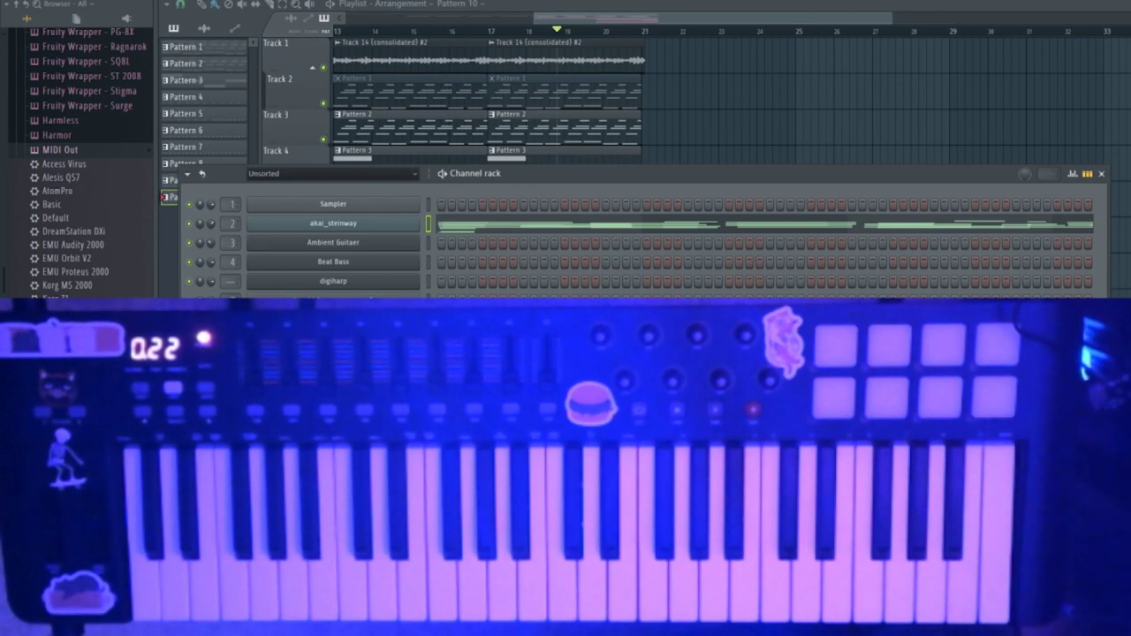
key(F6)
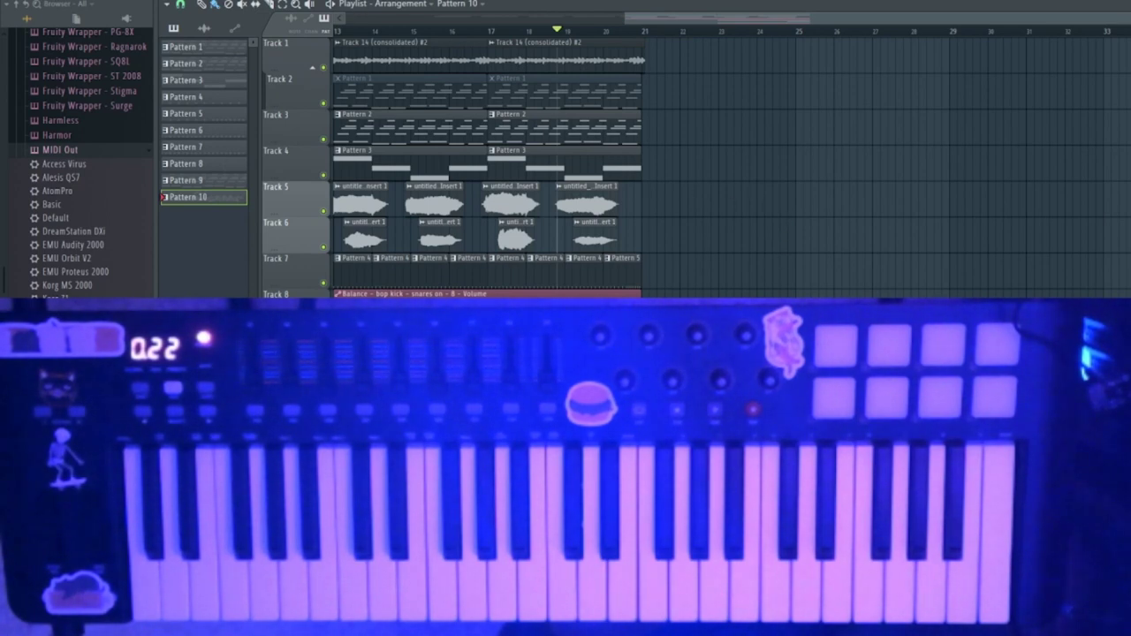
drag(699, 17, 692, 22)
key(space)
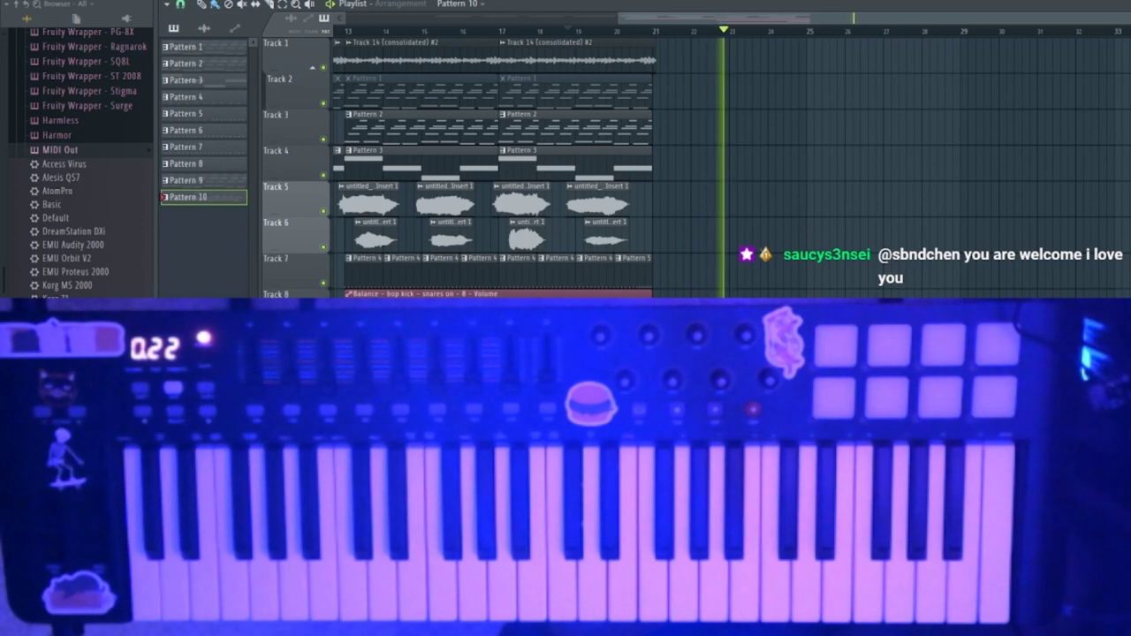
key(space)
Open Pattern 5 from the end of Track 7 and expand the jazz hits pack in the sample browser.
click(643, 261)
double_click(643, 261)
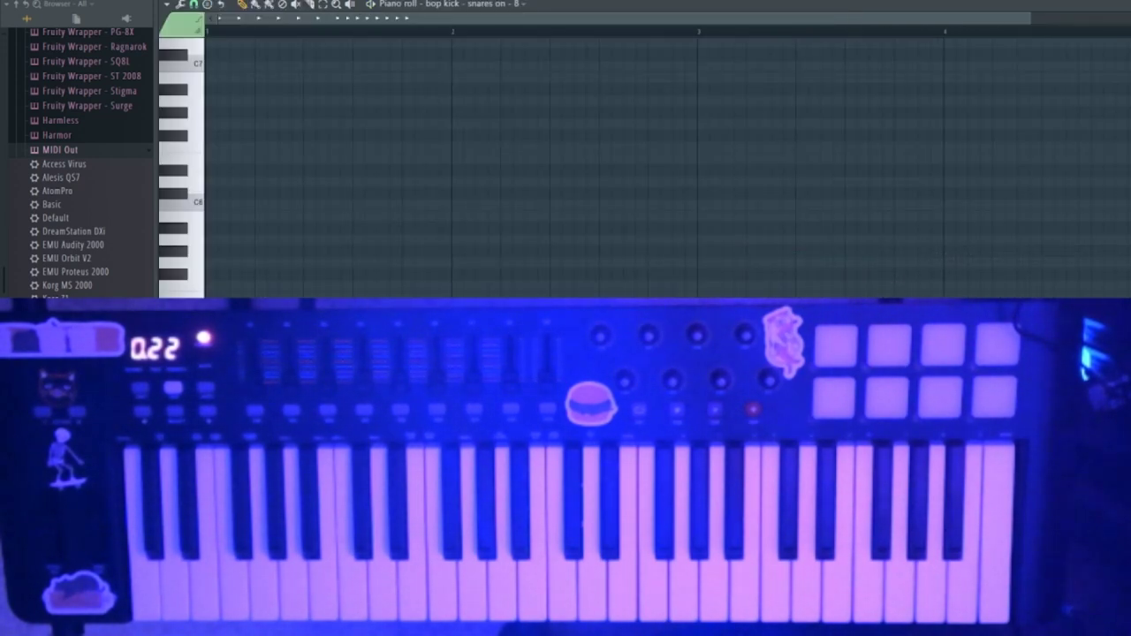
key(F7)
scroll(86, 150, up, 5)
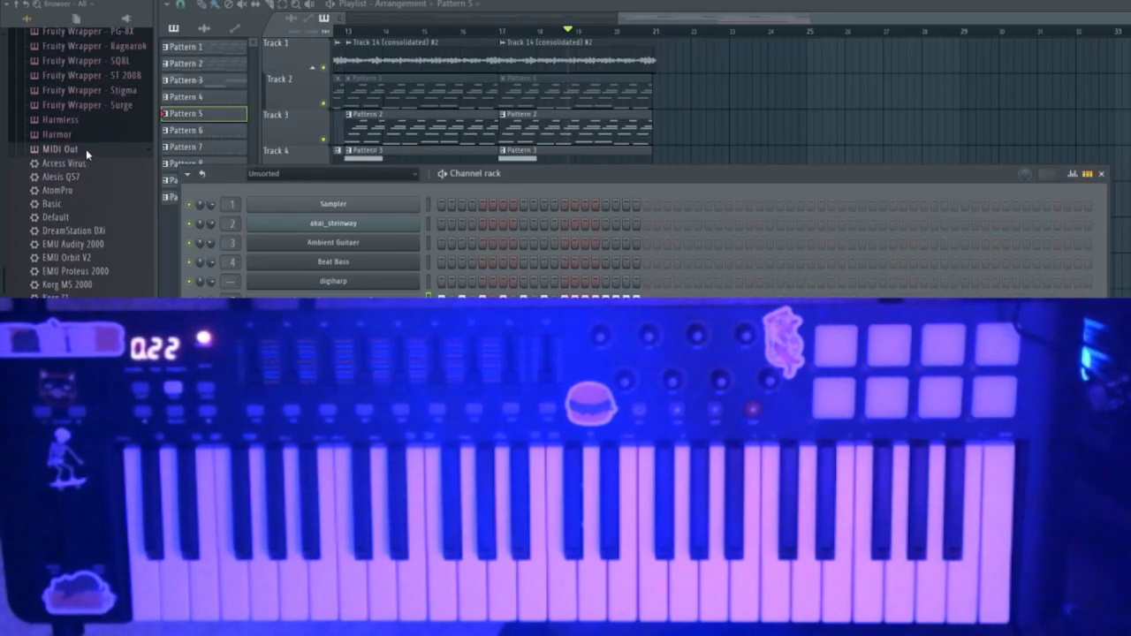
scroll(113, 263, up, 3)
scroll(114, 263, down, 15)
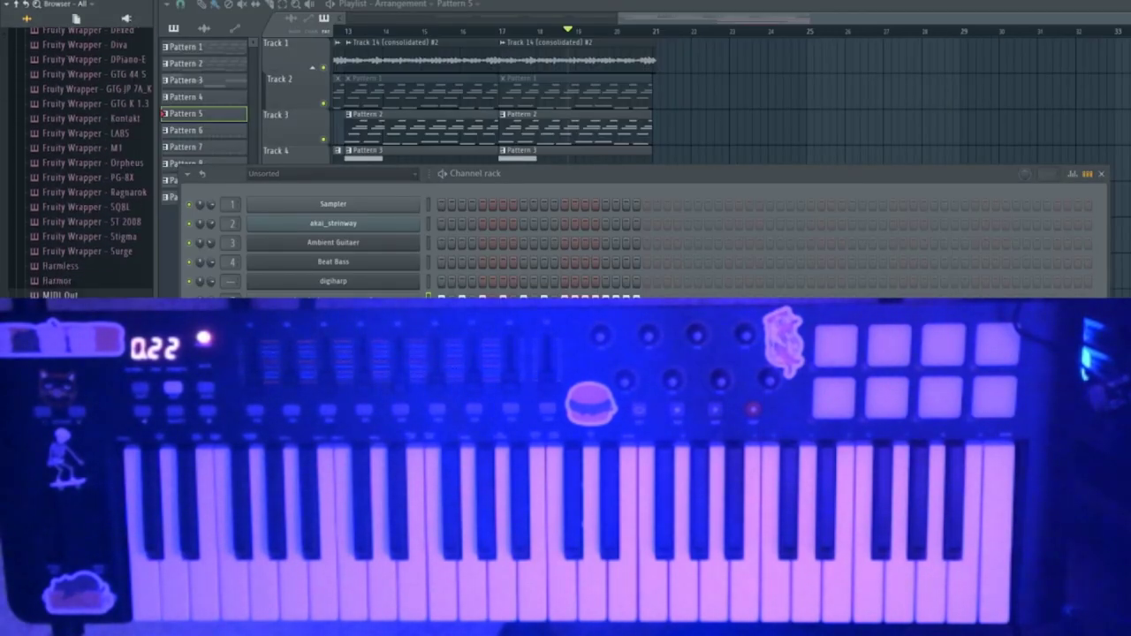
scroll(81, 163, down, 10)
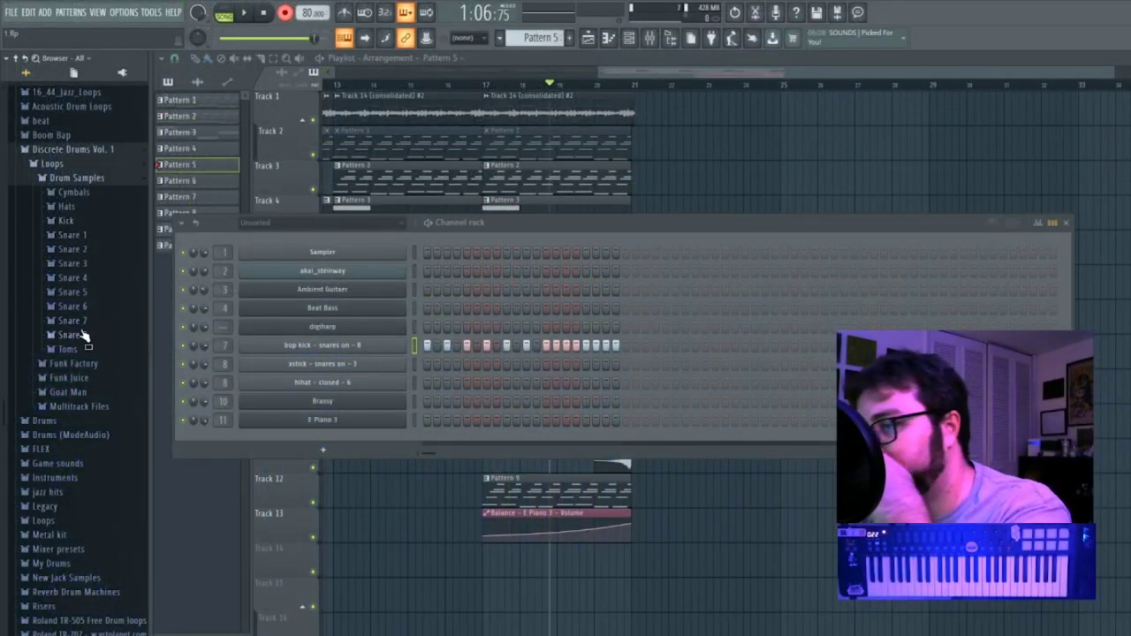
scroll(85, 261, up, 3)
scroll(86, 261, up, 2)
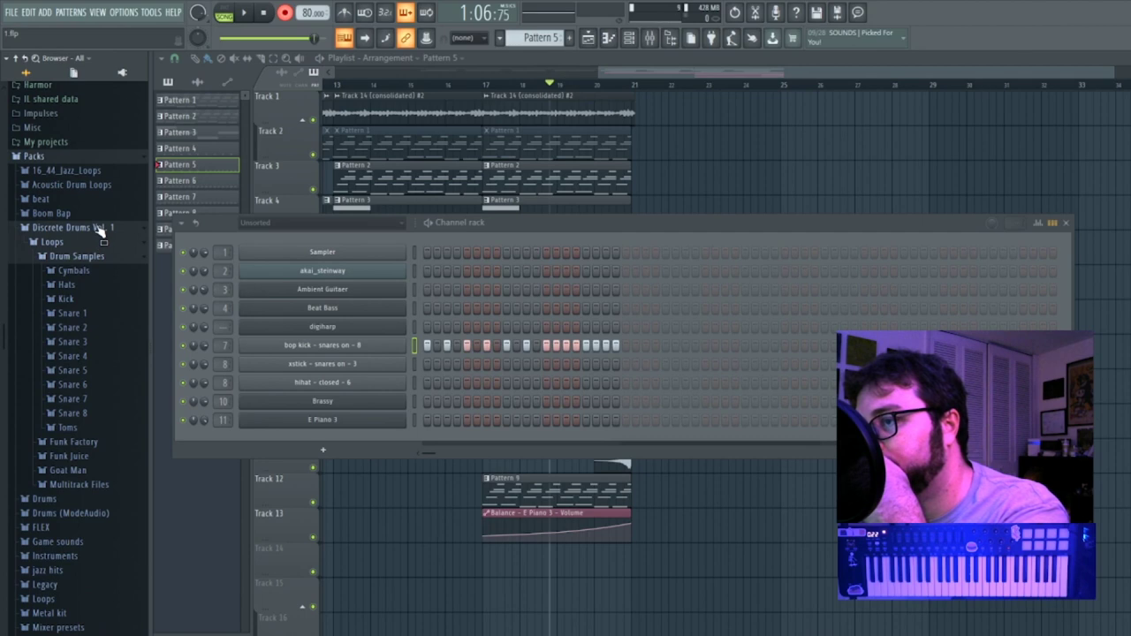
click(87, 229)
click(71, 314)
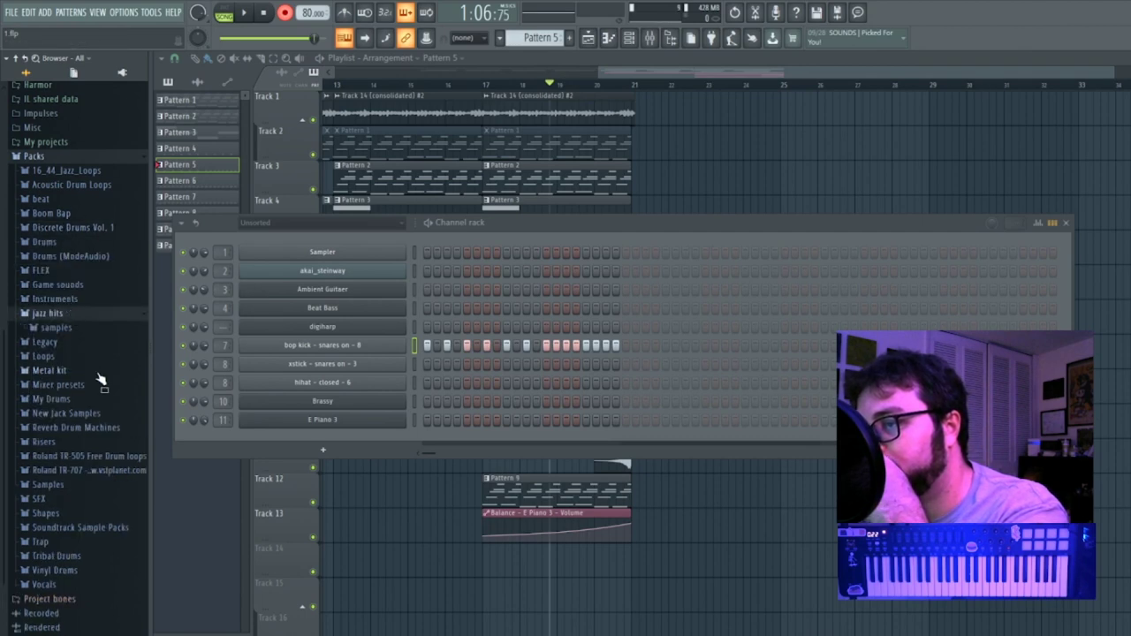
Audition the hi-hat, kick, rimshot and snare samples in the jazz hits pack for a fill sound.
scroll(94, 370, down, 2)
click(81, 283)
scroll(89, 389, down, 5)
click(87, 388)
click(100, 308)
click(102, 269)
click(103, 192)
scroll(107, 378, down, 5)
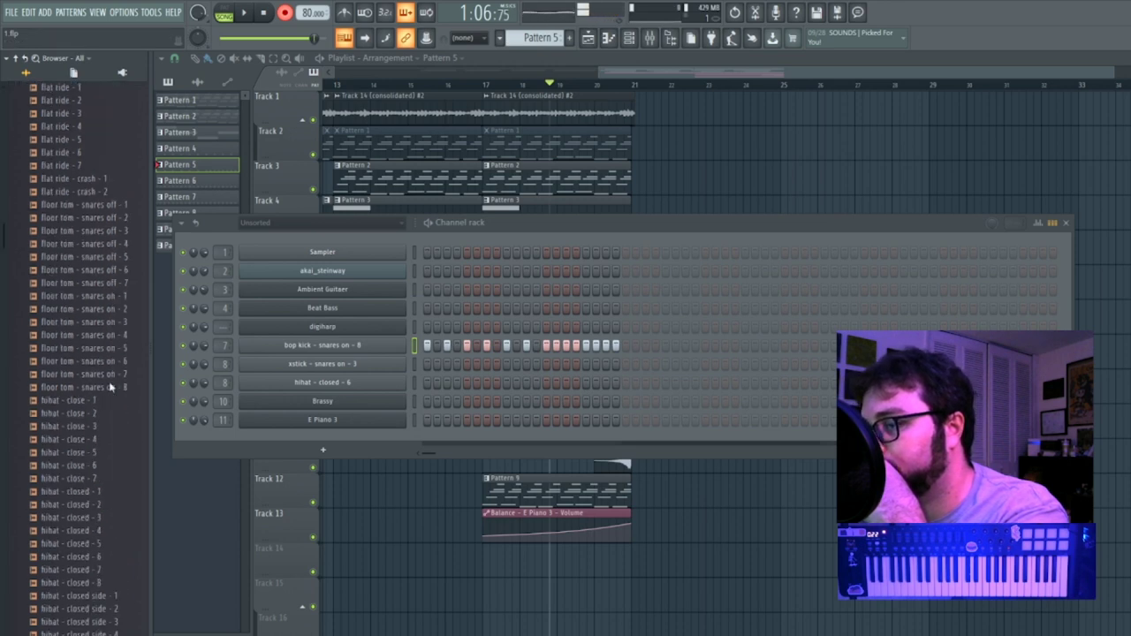
click(103, 323)
scroll(69, 405, down, 5)
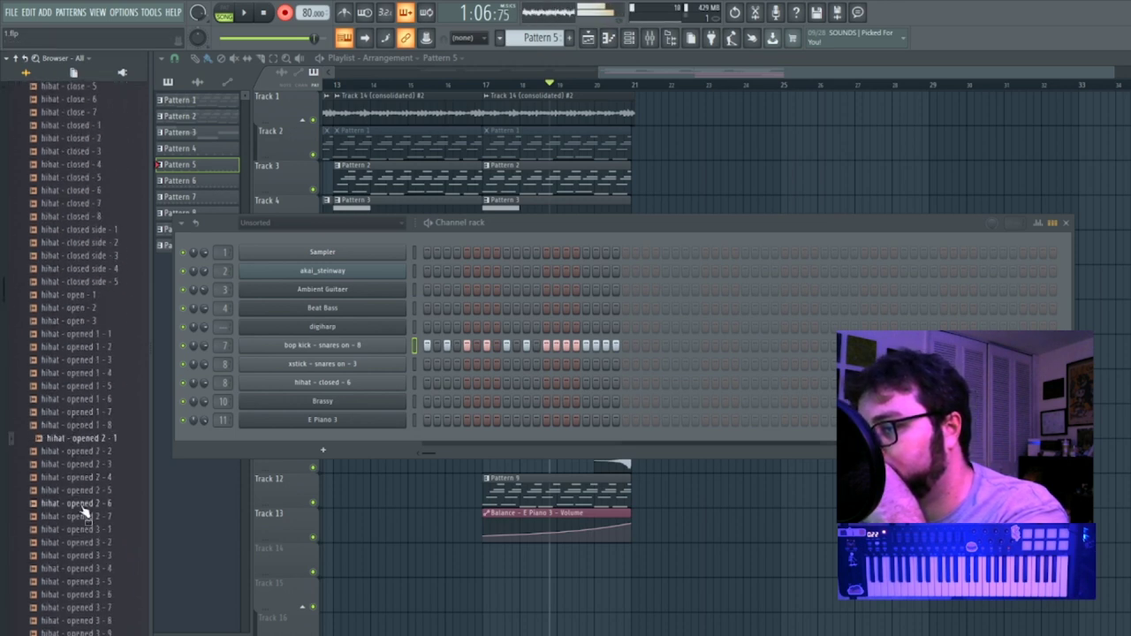
click(76, 569)
scroll(83, 538, down, 10)
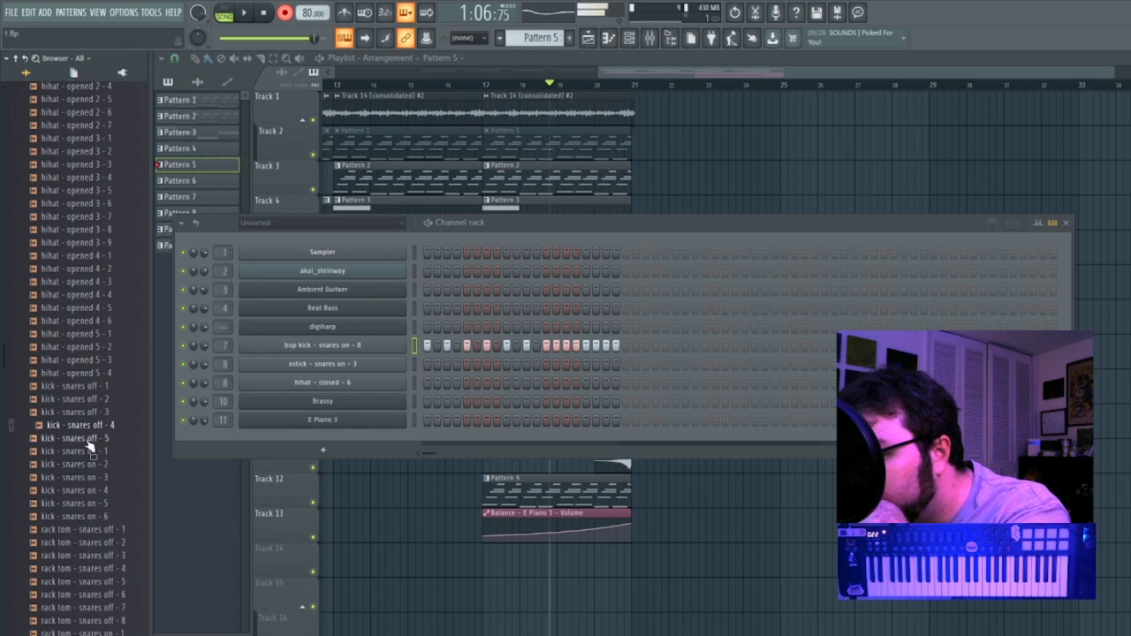
scroll(88, 521, down, 11)
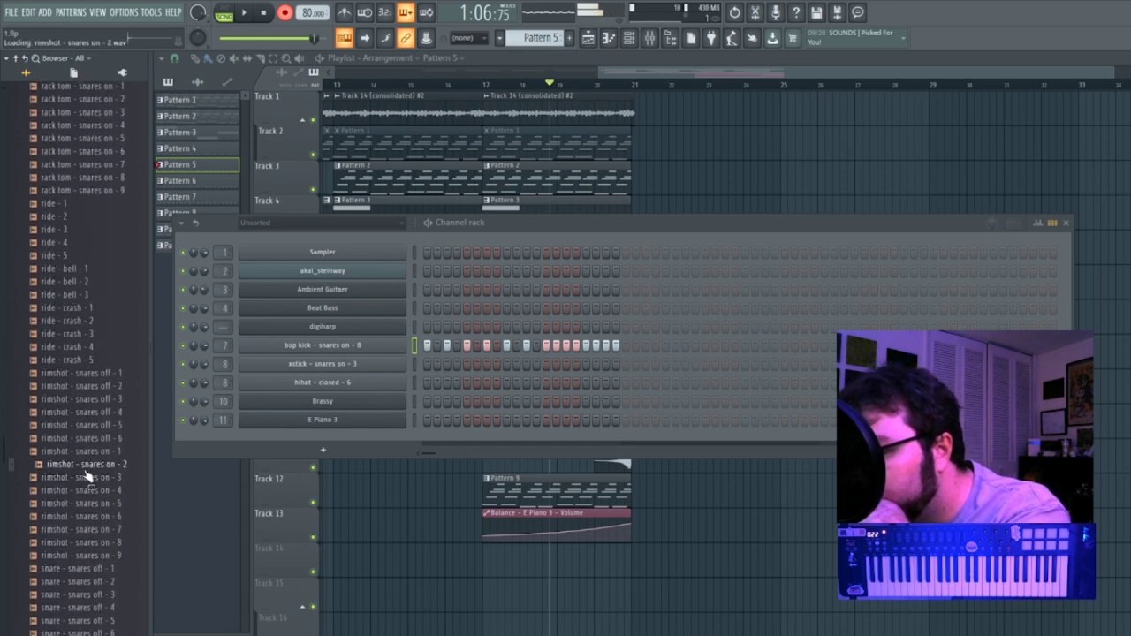
scroll(88, 477, down, 8)
click(97, 426)
click(85, 517)
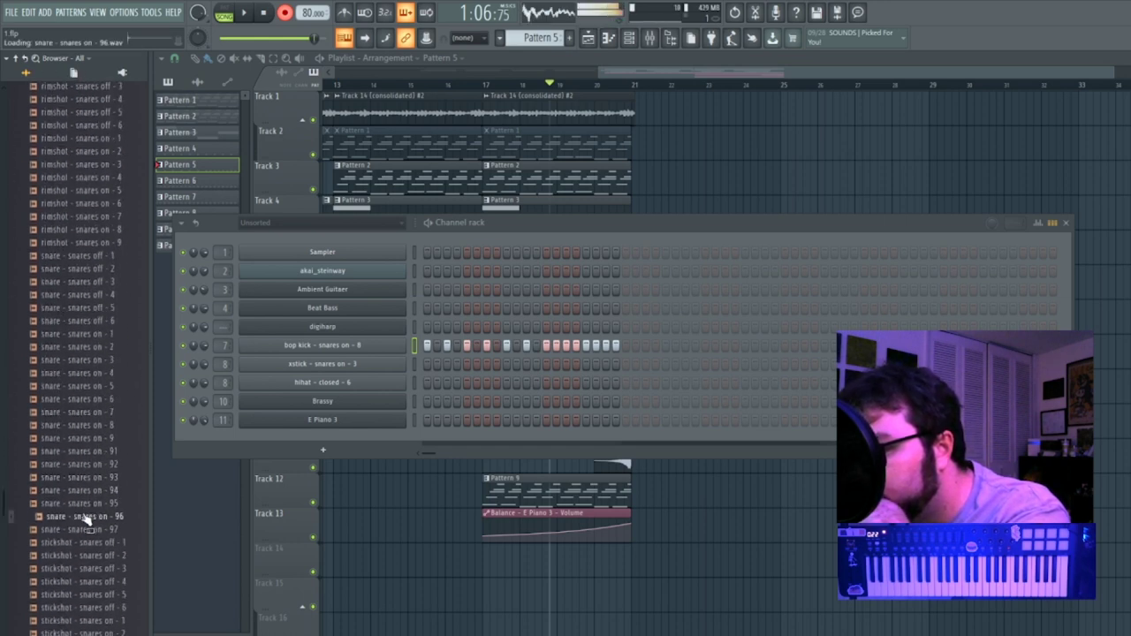
Add snare - snares on - 8 below the bop kick channel and fill its steps 13 to 20 with rising velocities.
drag(104, 425, 120, 428)
mouse_move(506, 380)
mouse_down()
mouse_move(545, 361)
mouse_move(617, 368)
mouse_up()
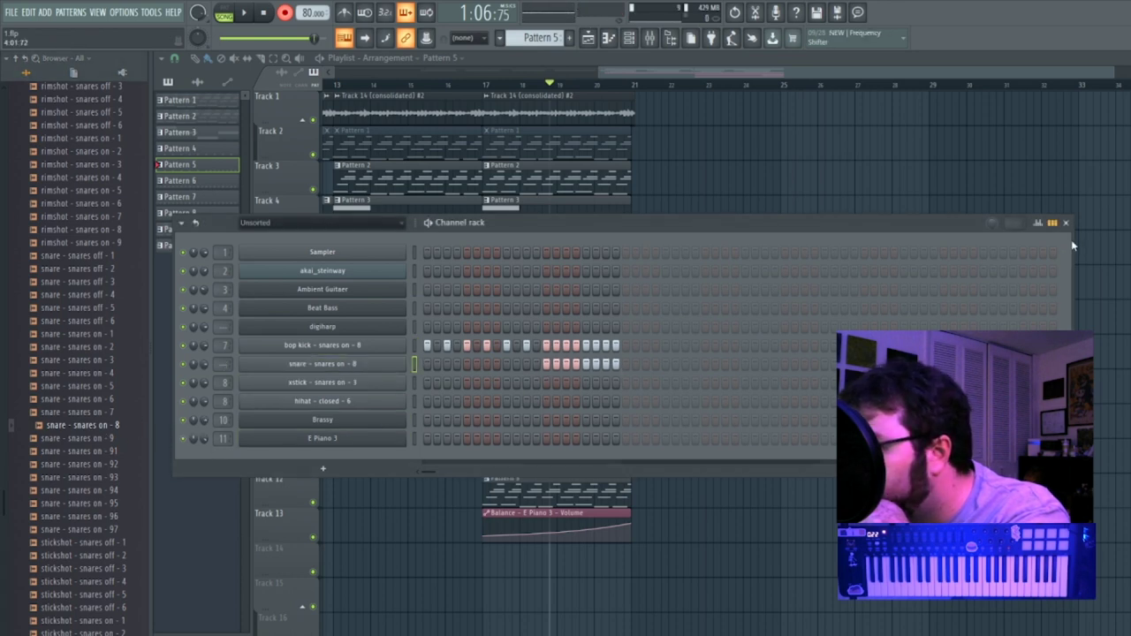
click(1038, 223)
drag(544, 454, 624, 435)
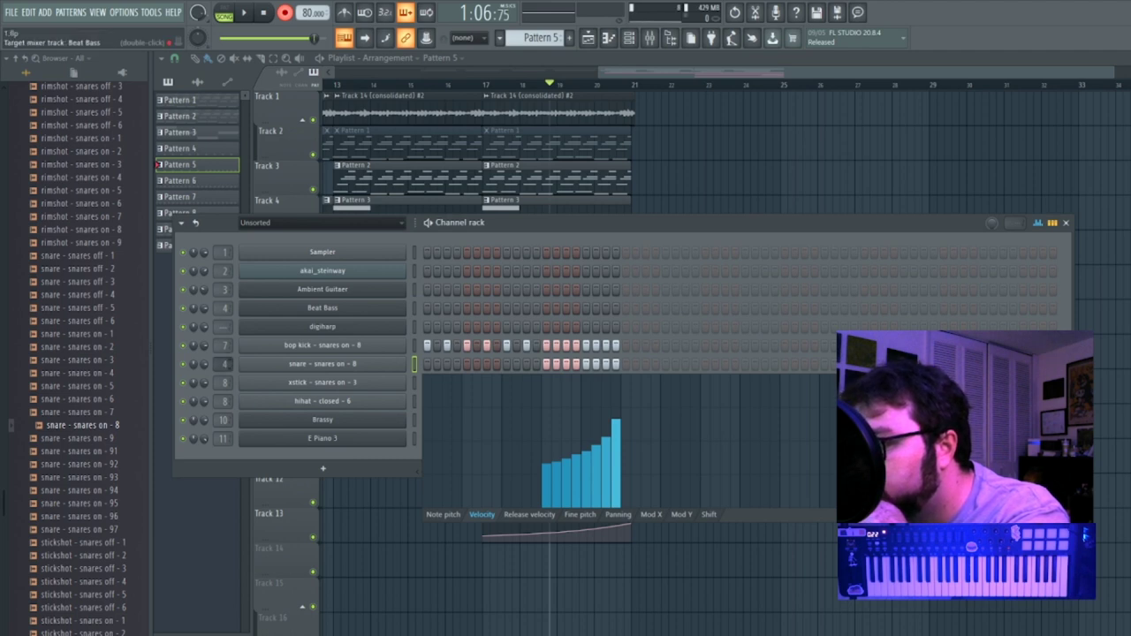
Route the new snare channel to mixer track 7 and listen to the fill in the song up to bar 21.
key(space)
key(F6)
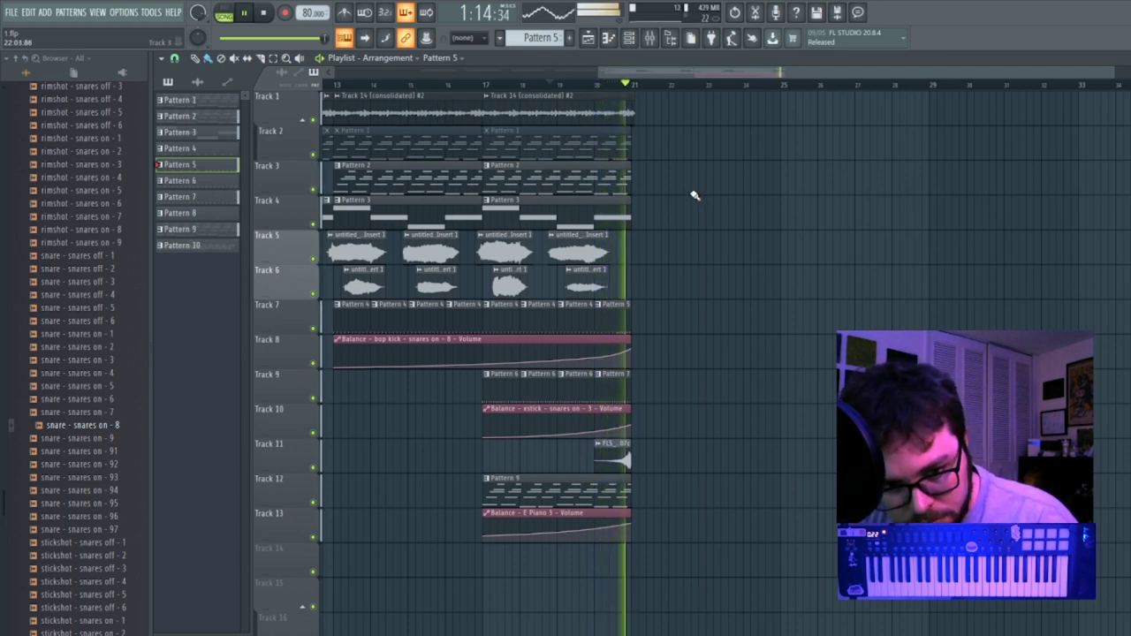
key(space)
click(629, 39)
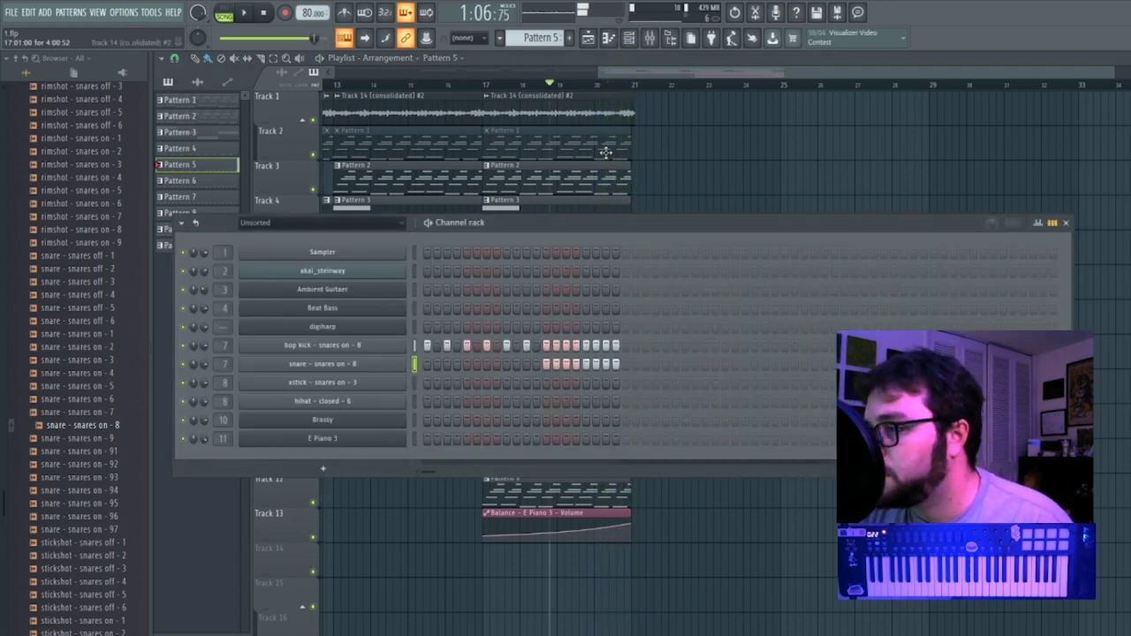
Raise the velocities of snare steps 13 to 20 in Pattern 5 into a louder, gently rising ramp.
click(1037, 222)
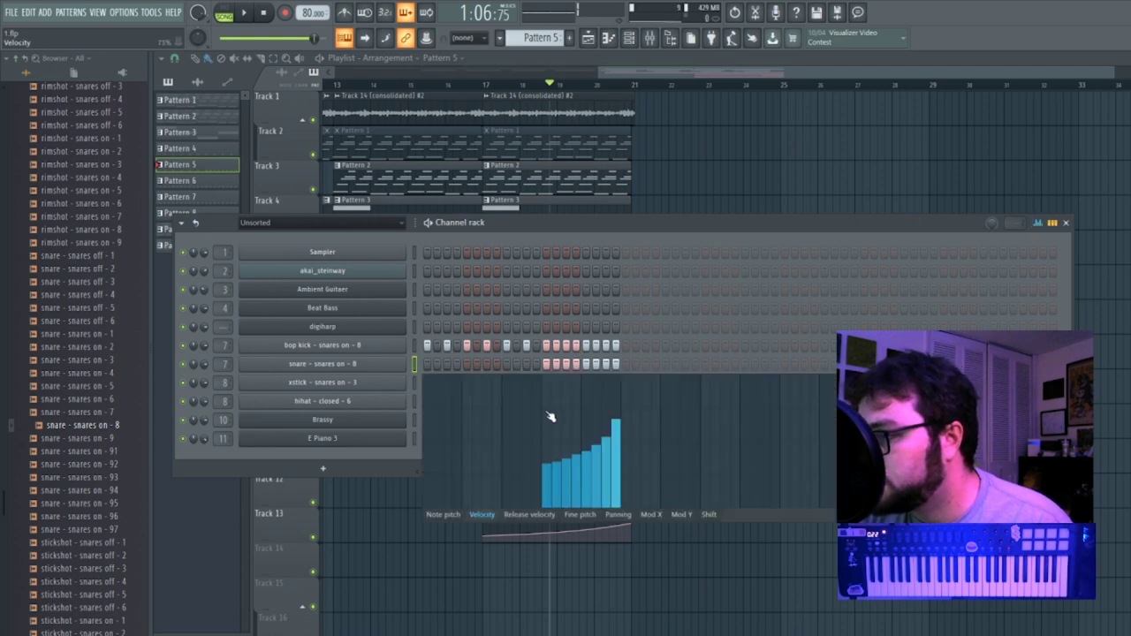
drag(549, 417, 627, 397)
key(space)
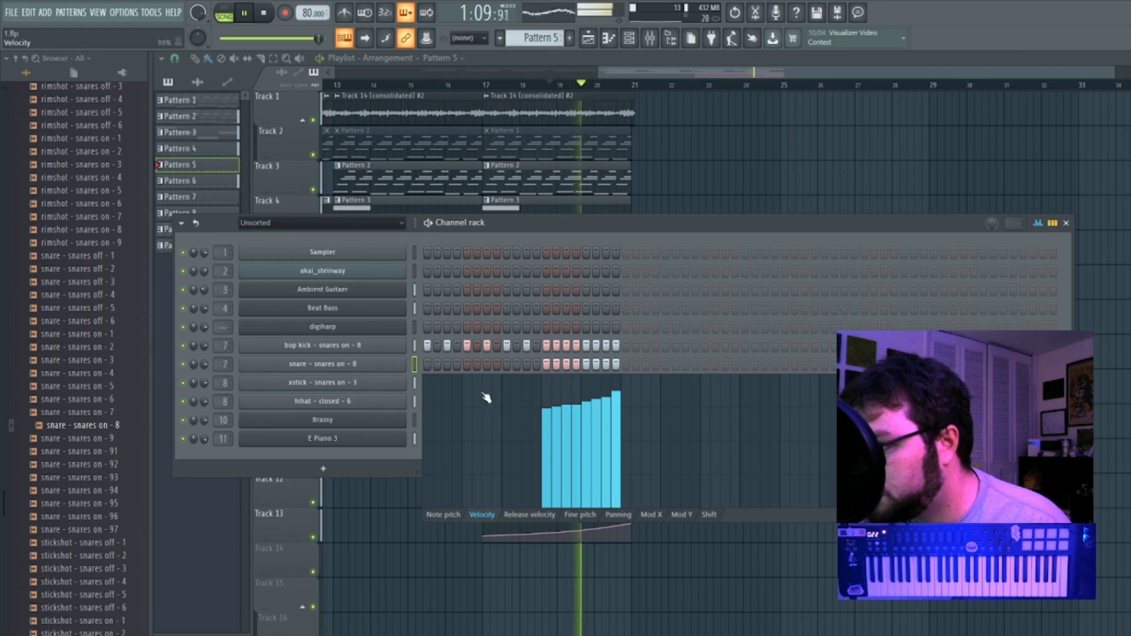
Add snare hits on steps 1, 3, 5, 9 and 11 at an even lower velocity, and steepen the ramp toward step 20.
click(427, 363)
click(467, 363)
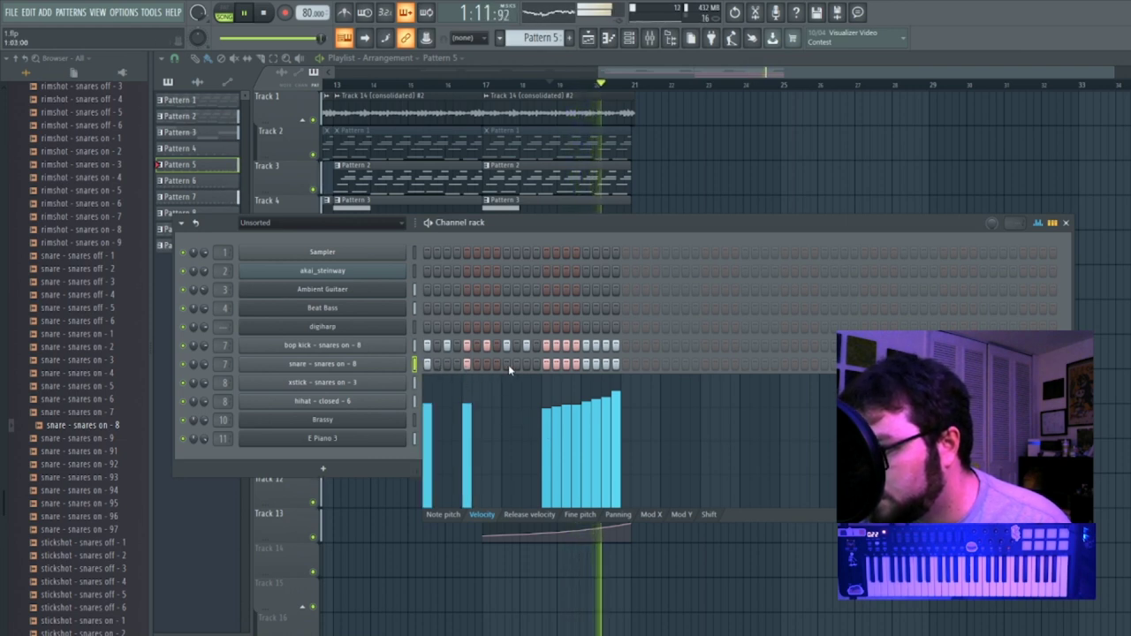
click(506, 363)
click(526, 363)
click(529, 440)
drag(531, 439, 429, 439)
click(447, 363)
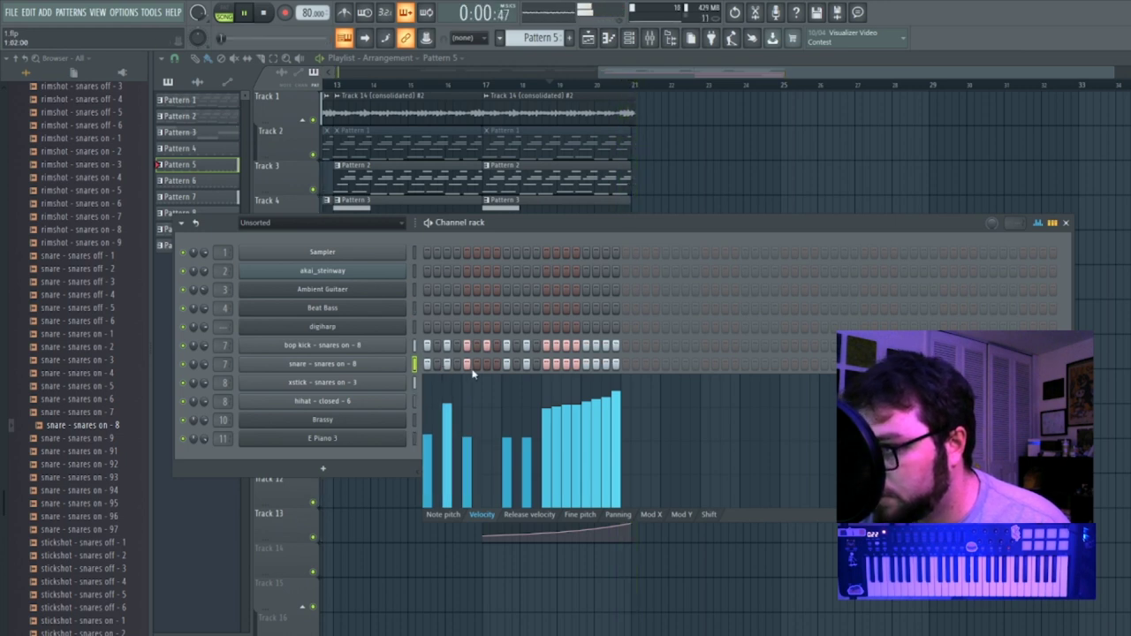
drag(524, 441, 594, 423)
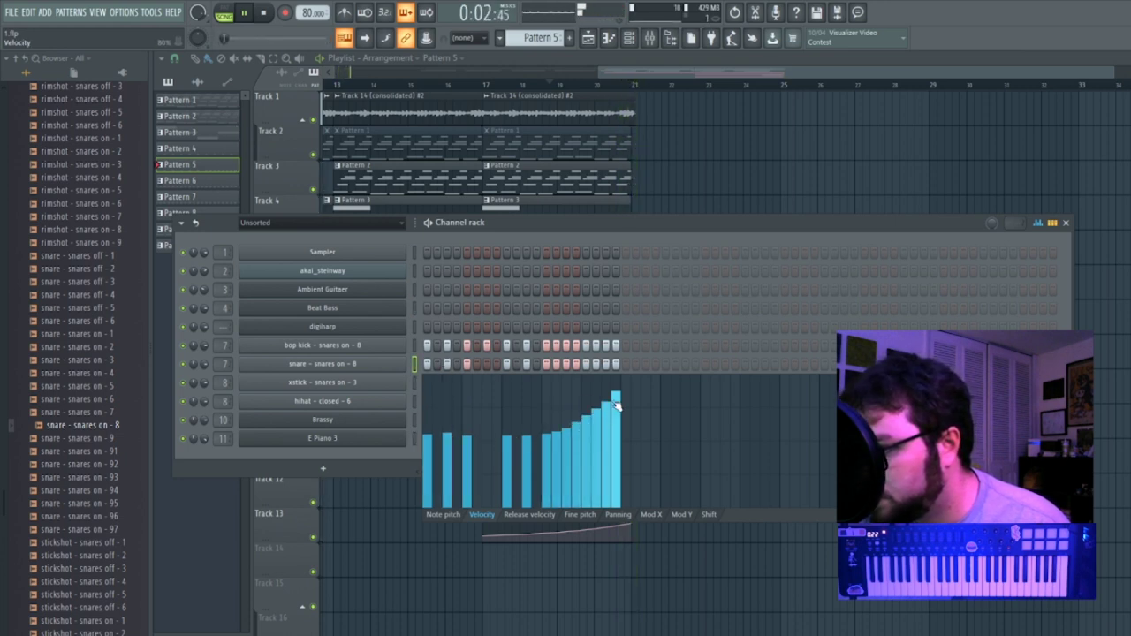
Play from about bar 19 and inspect the bop kick track in the mixer.
click(570, 85)
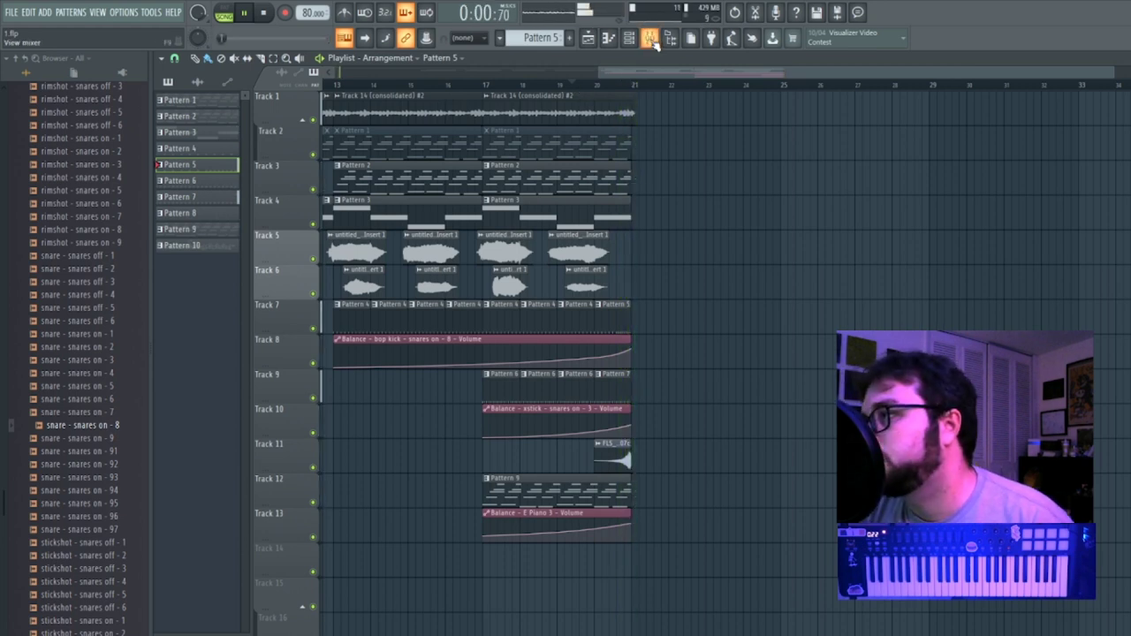
click(653, 40)
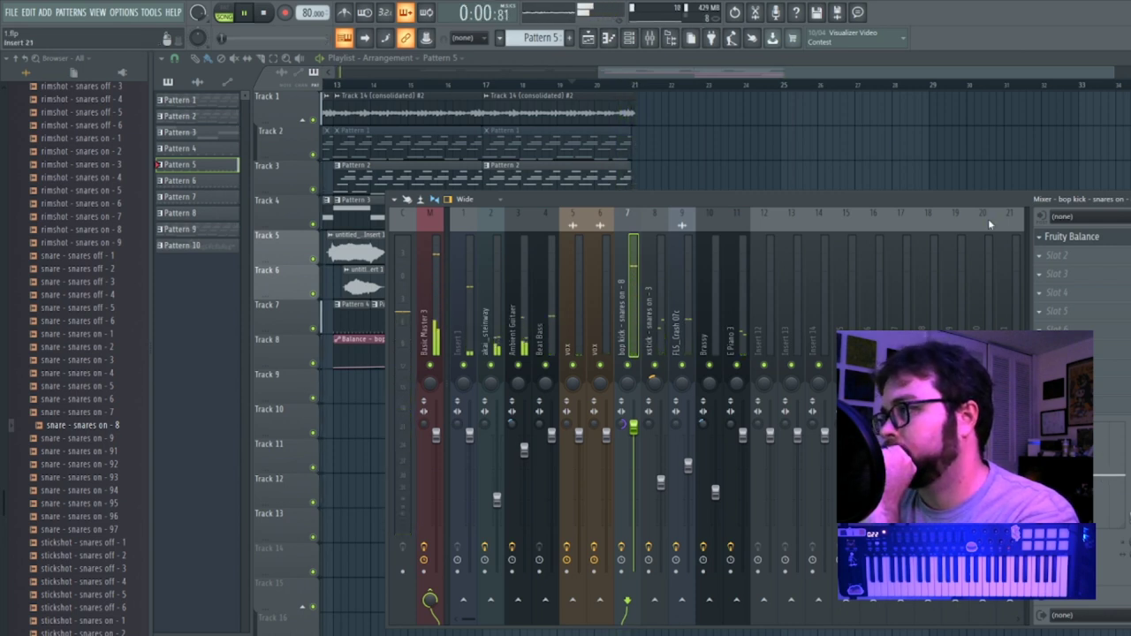
click(781, 65)
Extend the Pattern 7 clip on Track 9 well past bar 21 and play on beyond it with akai_steinway.
drag(631, 392, 854, 382)
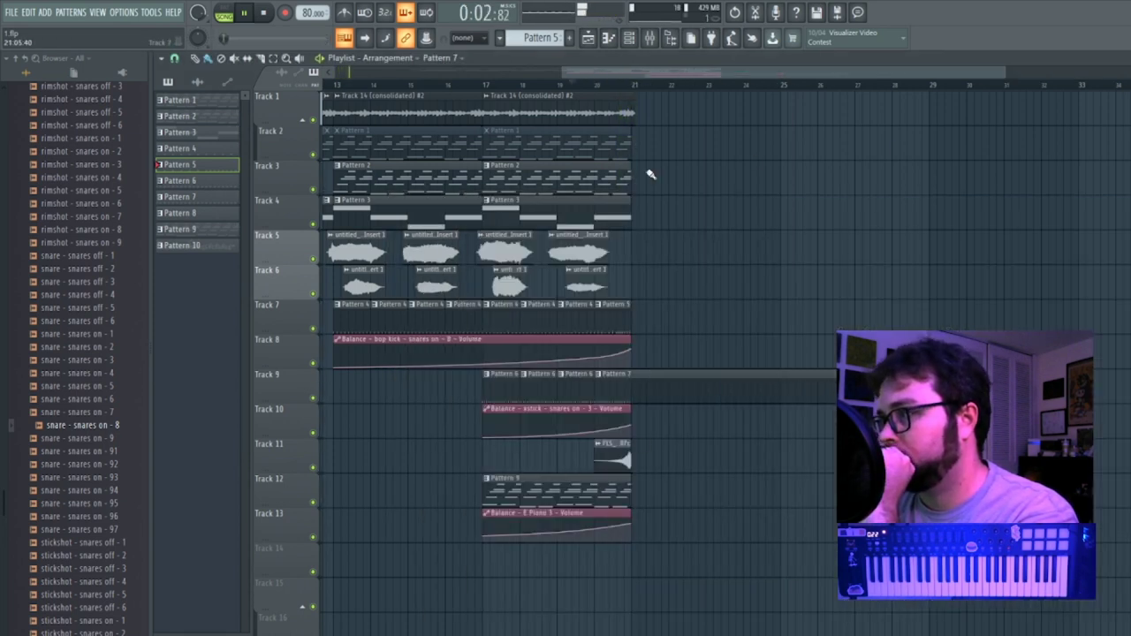
click(593, 92)
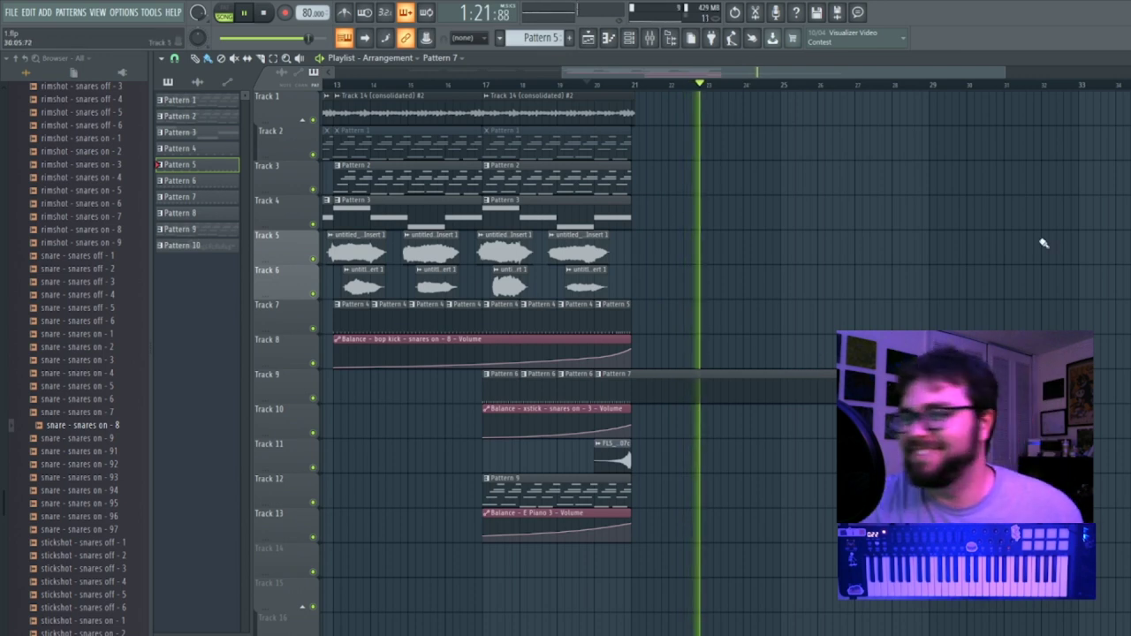
key(F6)
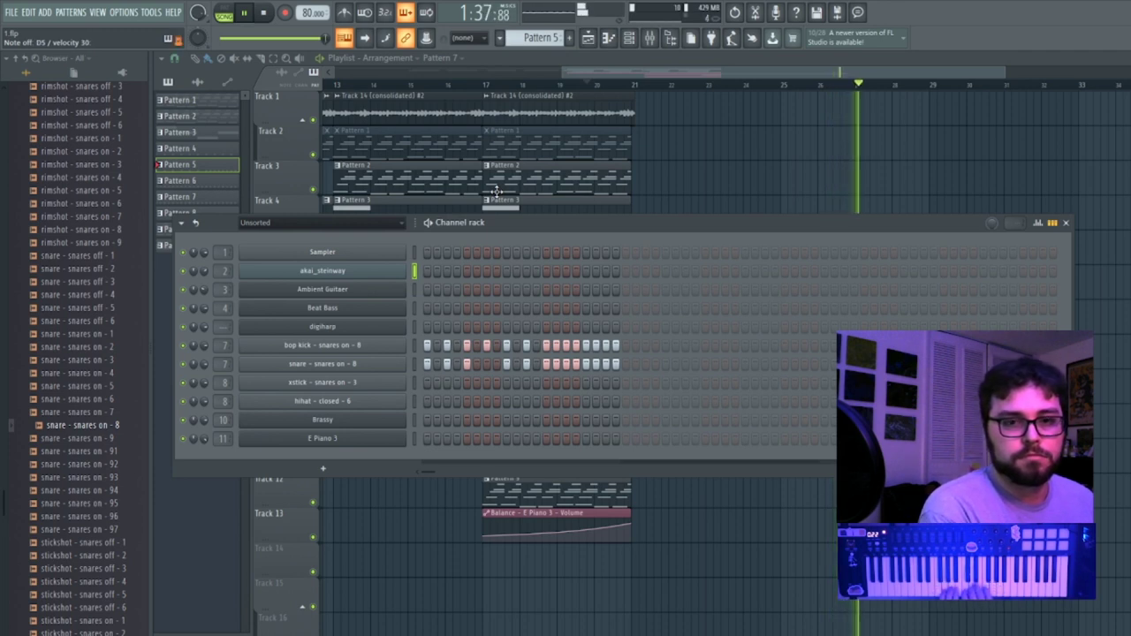
key(space)
key(space)
key(space)
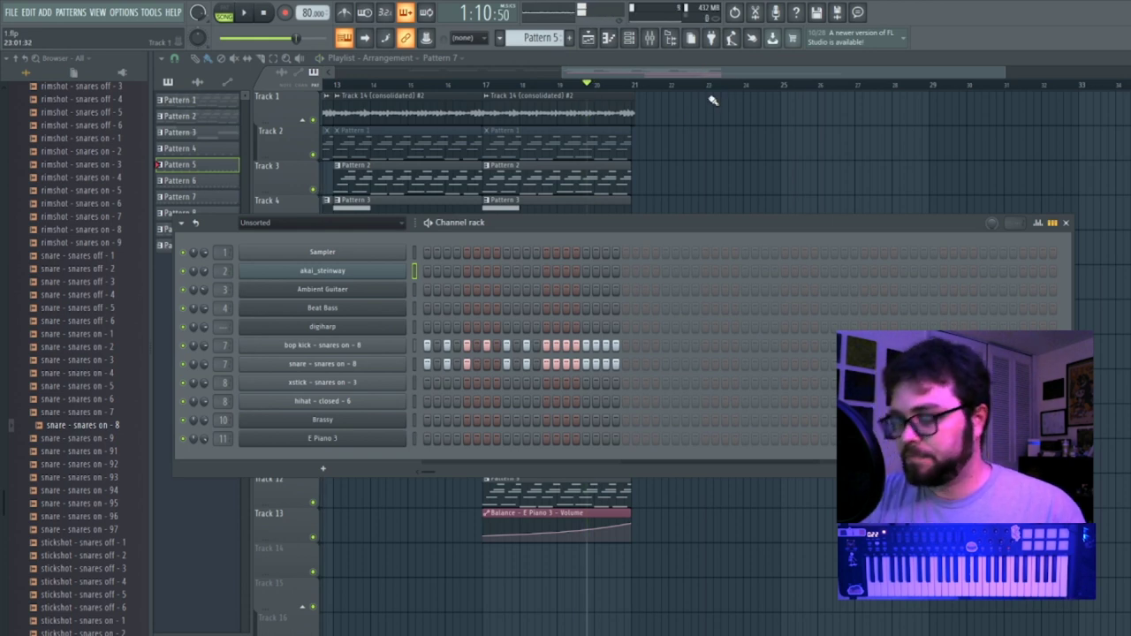
Stop playback of the arrangement and start a new empty project.
click(261, 26)
click(12, 13)
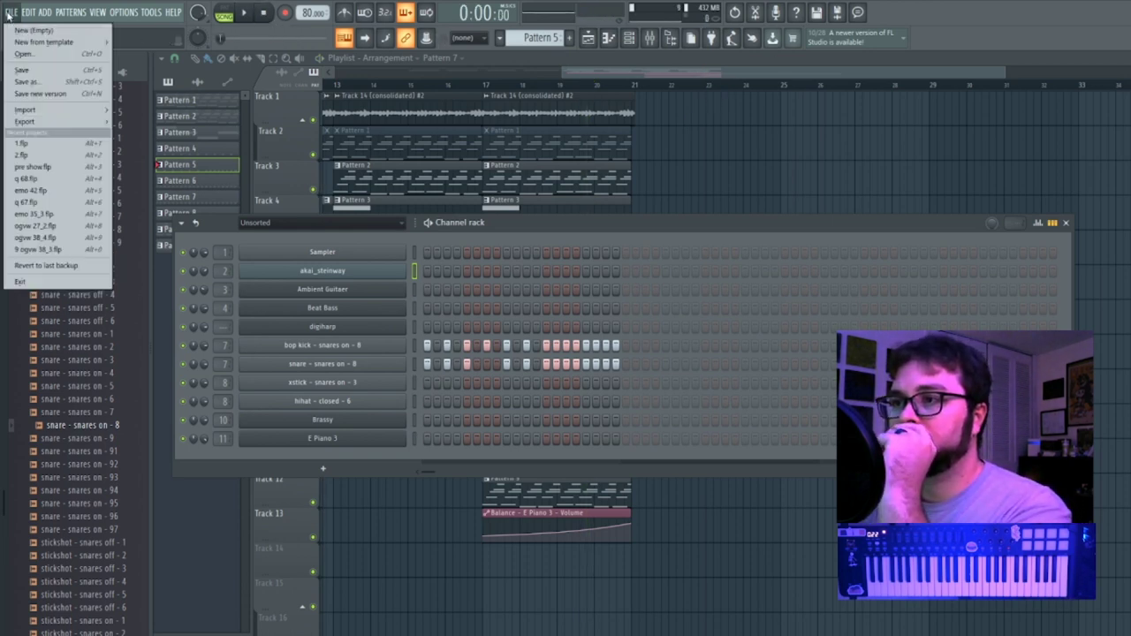
click(16, 16)
click(18, 16)
click(18, 36)
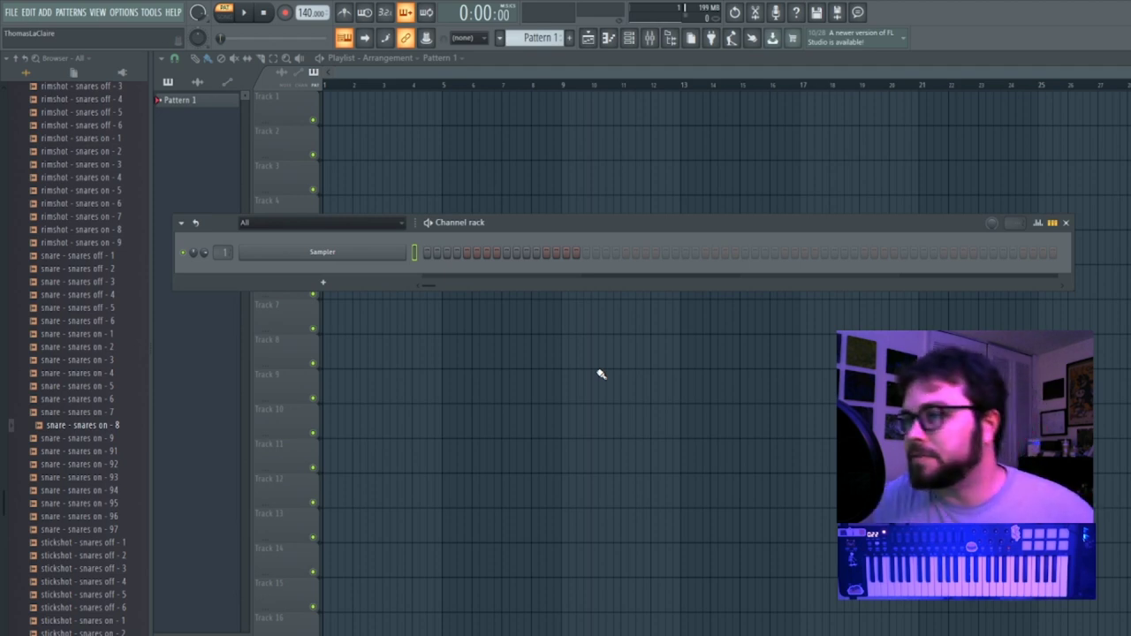
Look through the generator plugin presets, including the Fruity Wrapper M1 entry, for an instrument.
scroll(138, 174, up, 20)
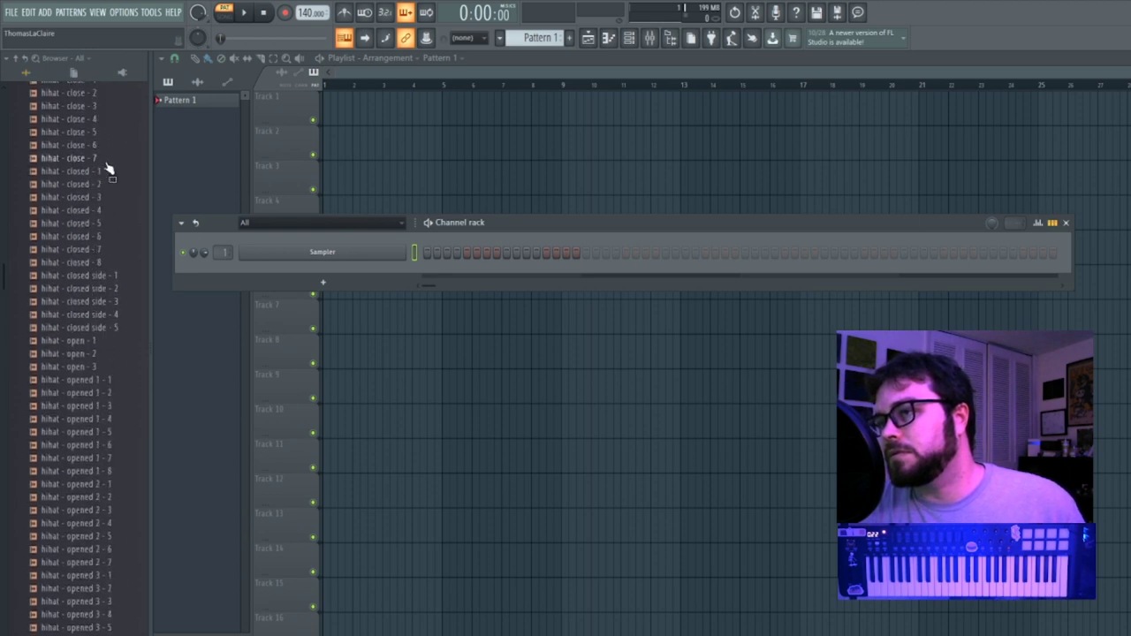
scroll(100, 197, up, 5)
click(62, 391)
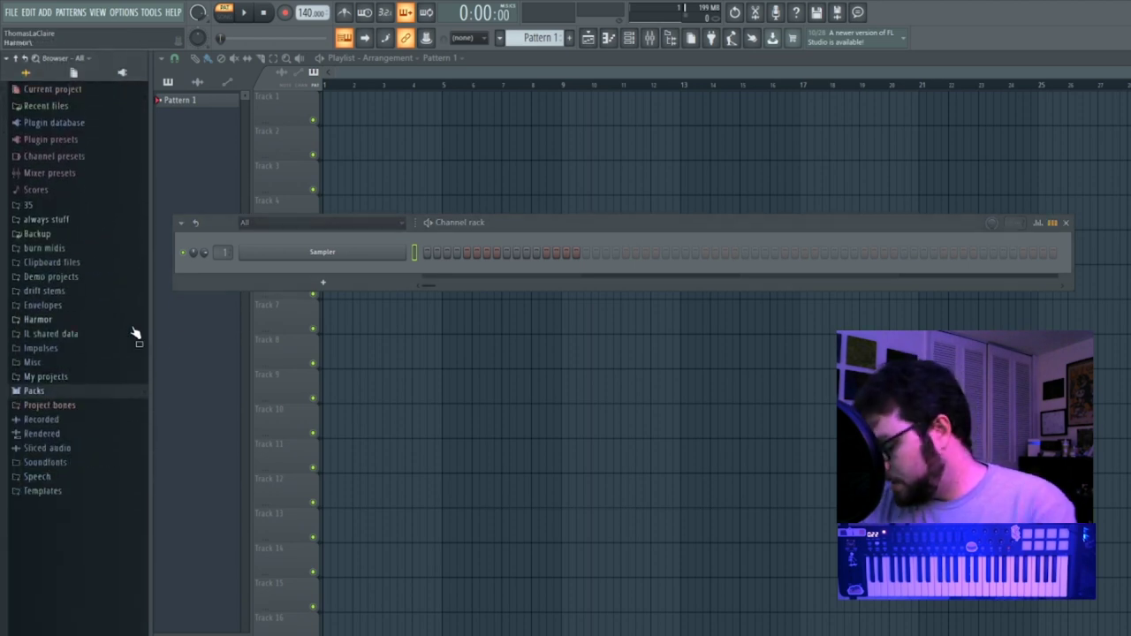
click(79, 141)
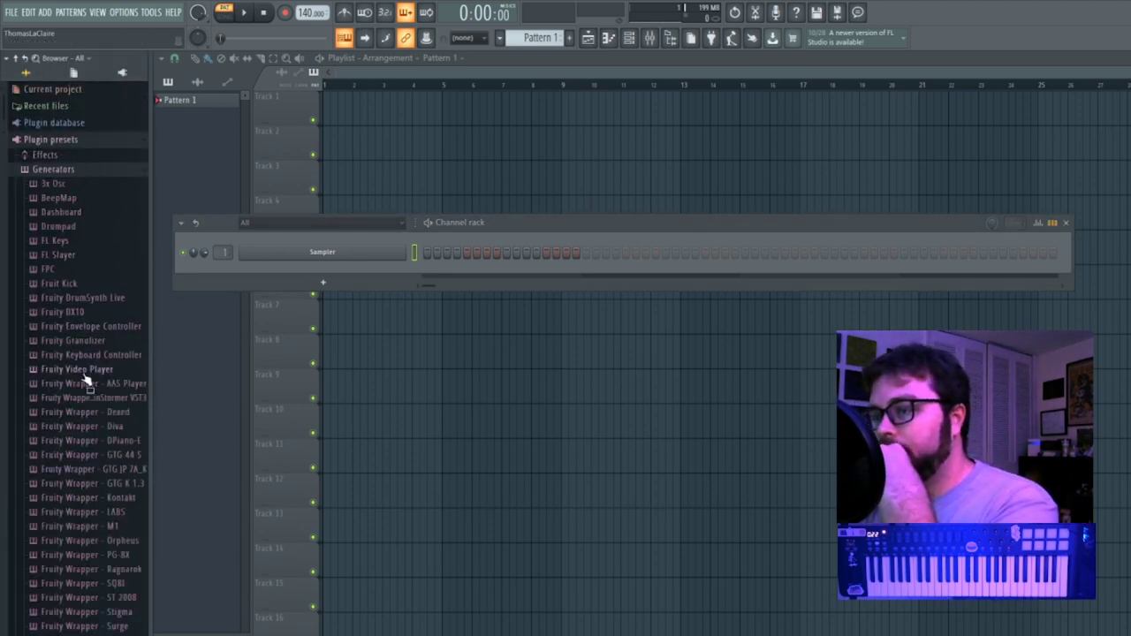
scroll(88, 380, down, 6)
click(117, 297)
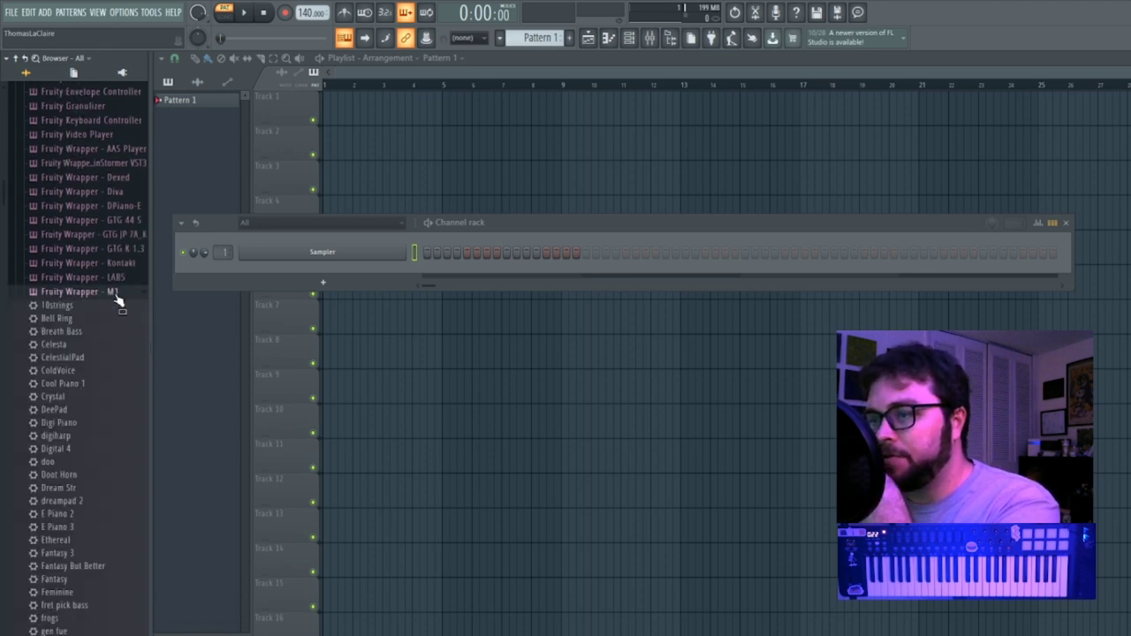
click(116, 296)
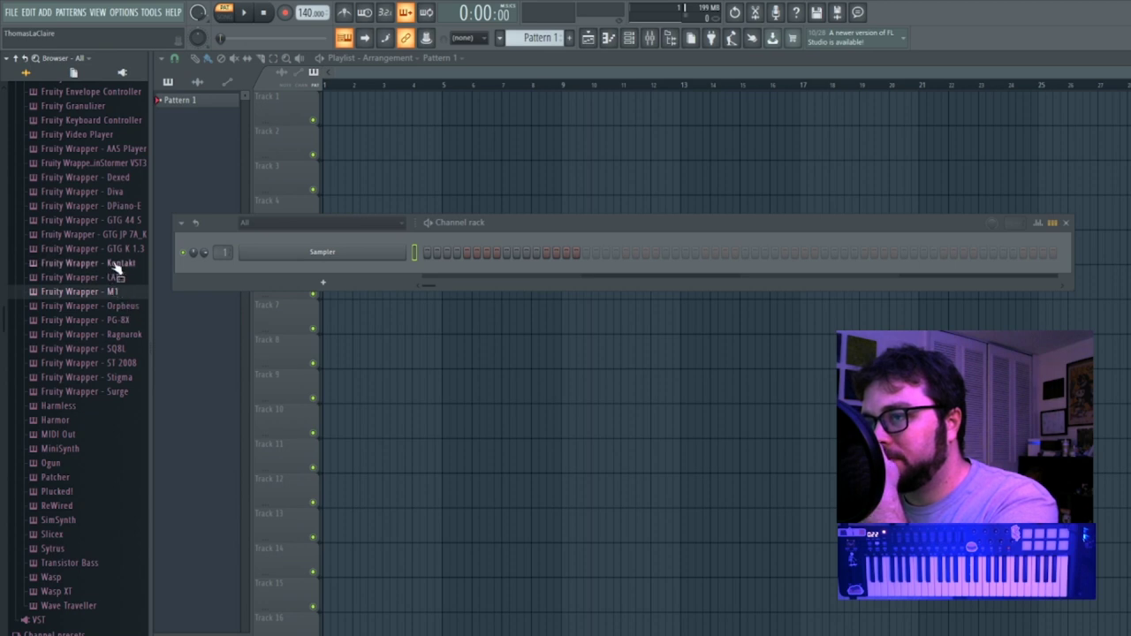
scroll(113, 281, down, 6)
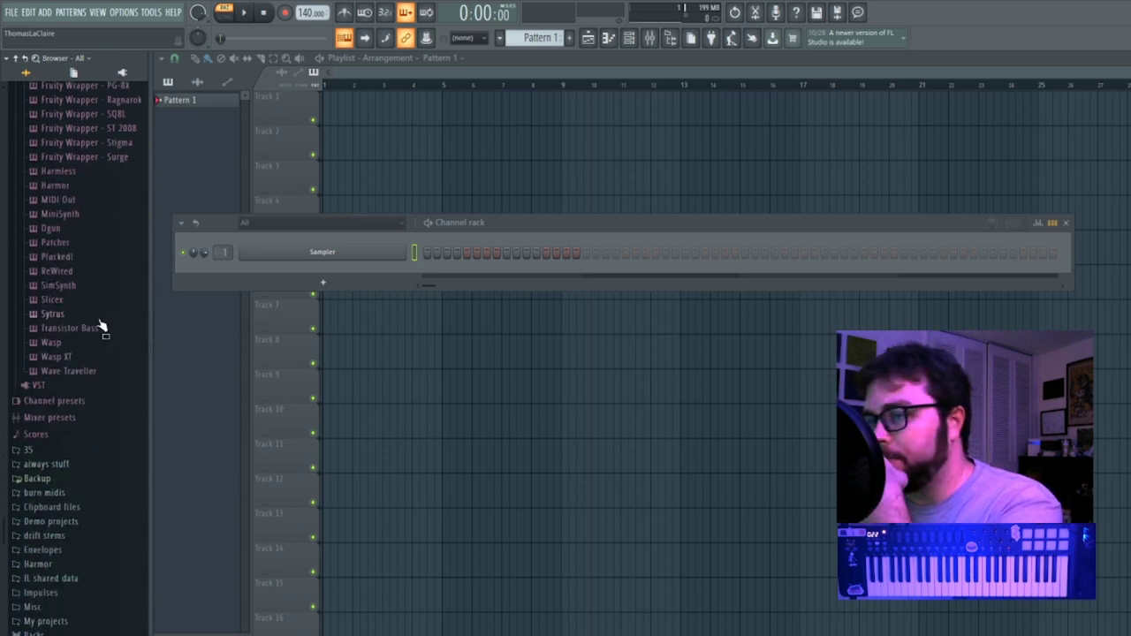
Load the akai_steinway soundfont from the Cool folder of Soundfonts into a new channel.
click(53, 608)
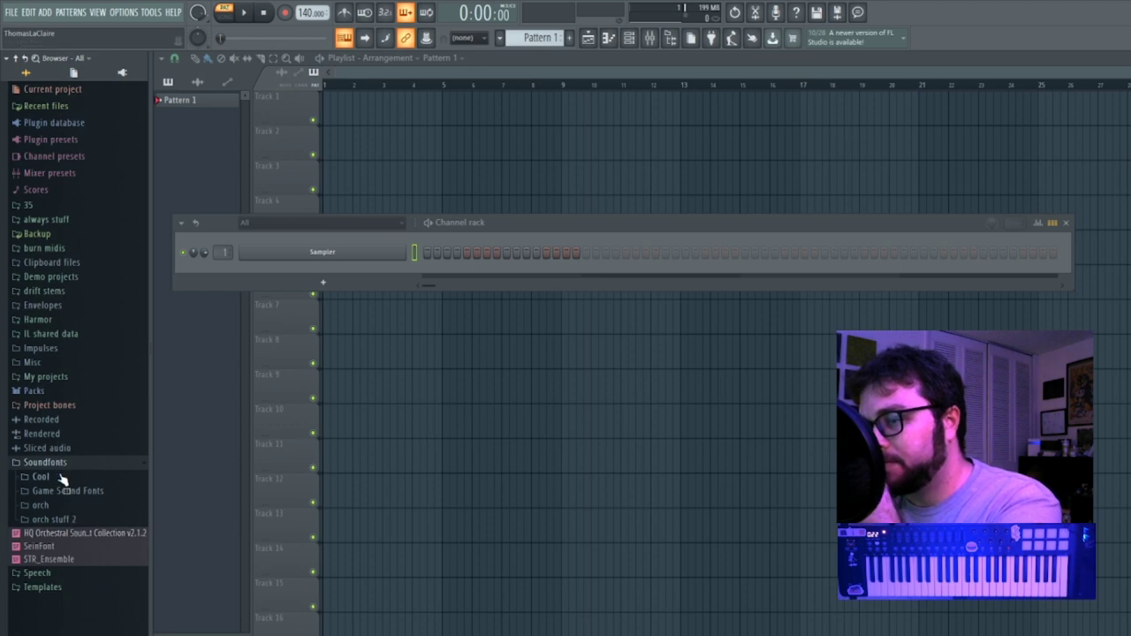
click(62, 477)
right_click(76, 532)
click(106, 555)
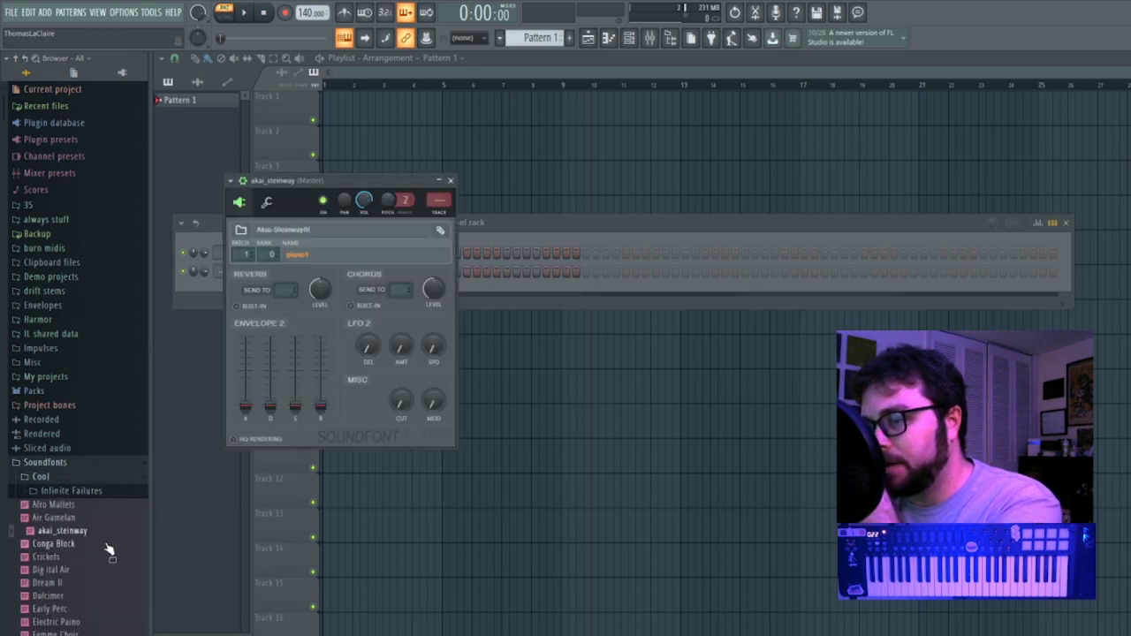
Route akai_steinway to its own mixer track and add Fruity Reeverb 2 in effect slot 3.
key(ctrl+l)
click(1069, 276)
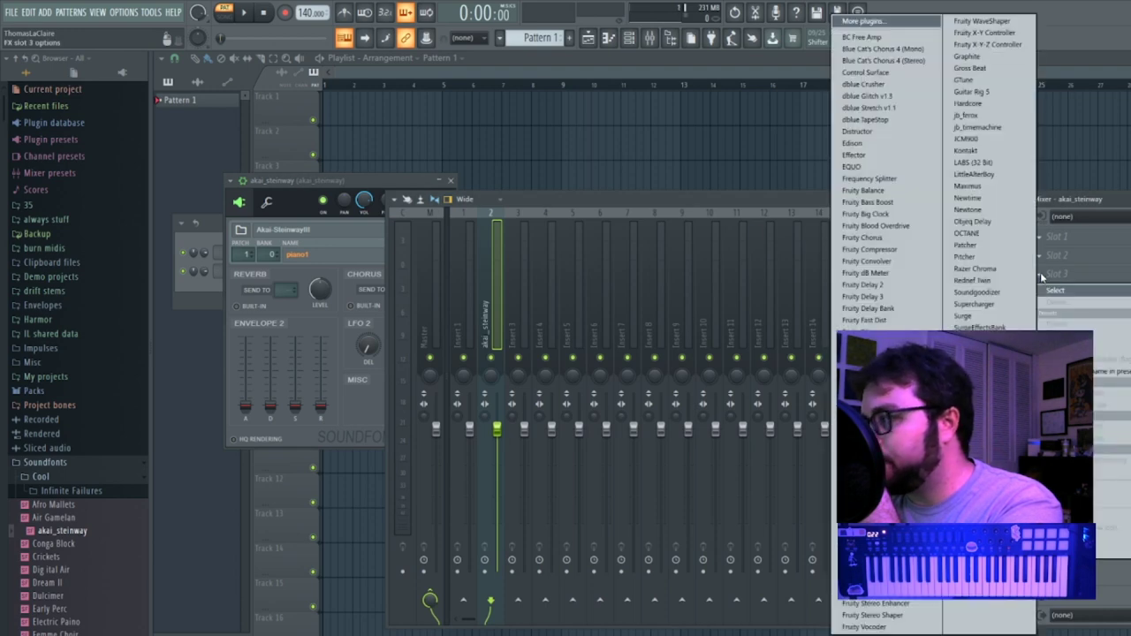
click(873, 533)
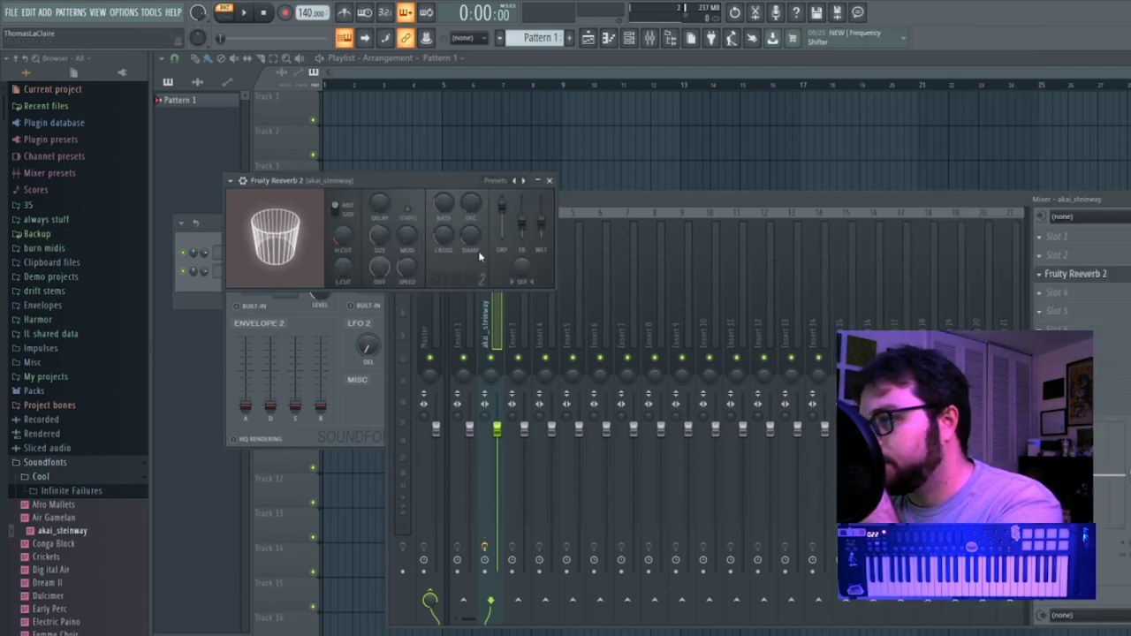
Load the Large Hall preset in Fruity Reeverb 2 and lower the effect's mix level.
click(230, 180)
mouse_move(263, 229)
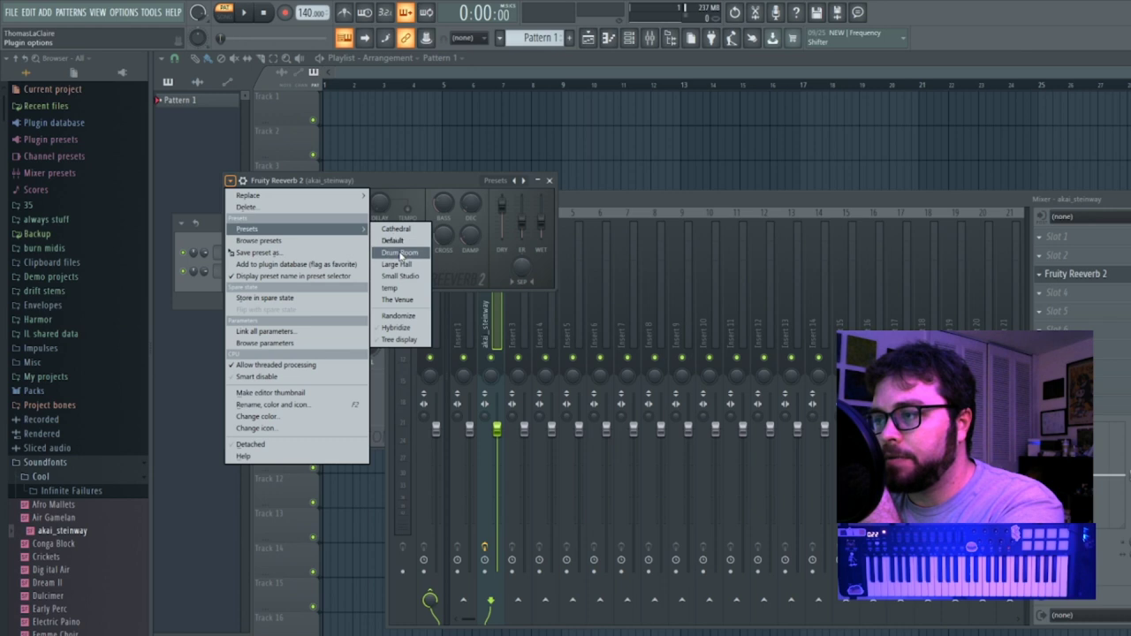
click(406, 274)
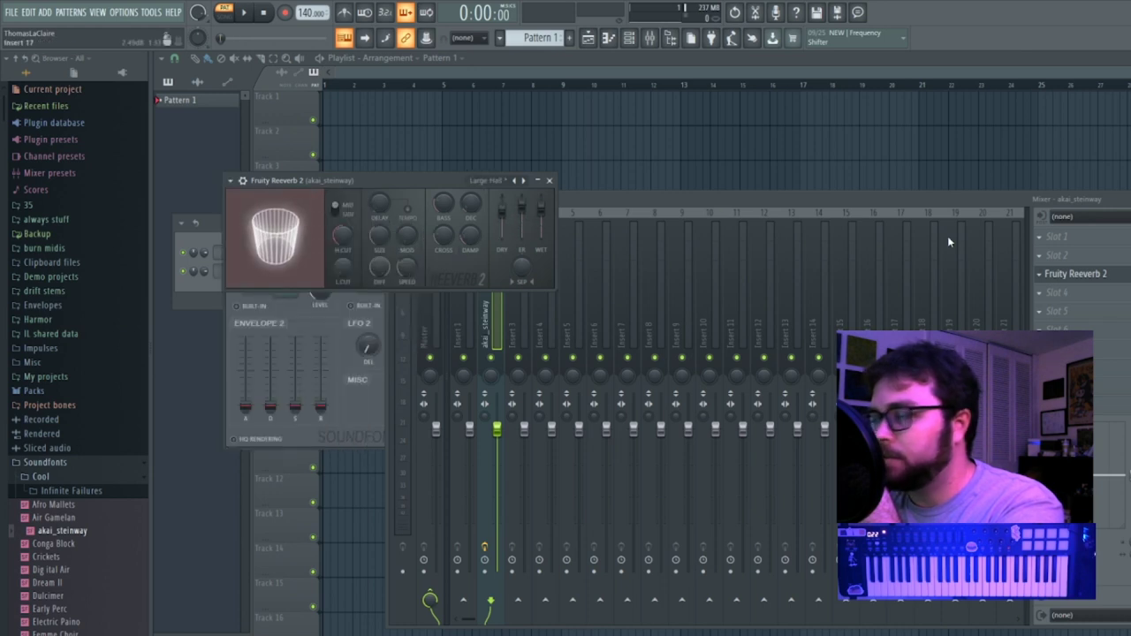
drag(1130, 274, 1130, 287)
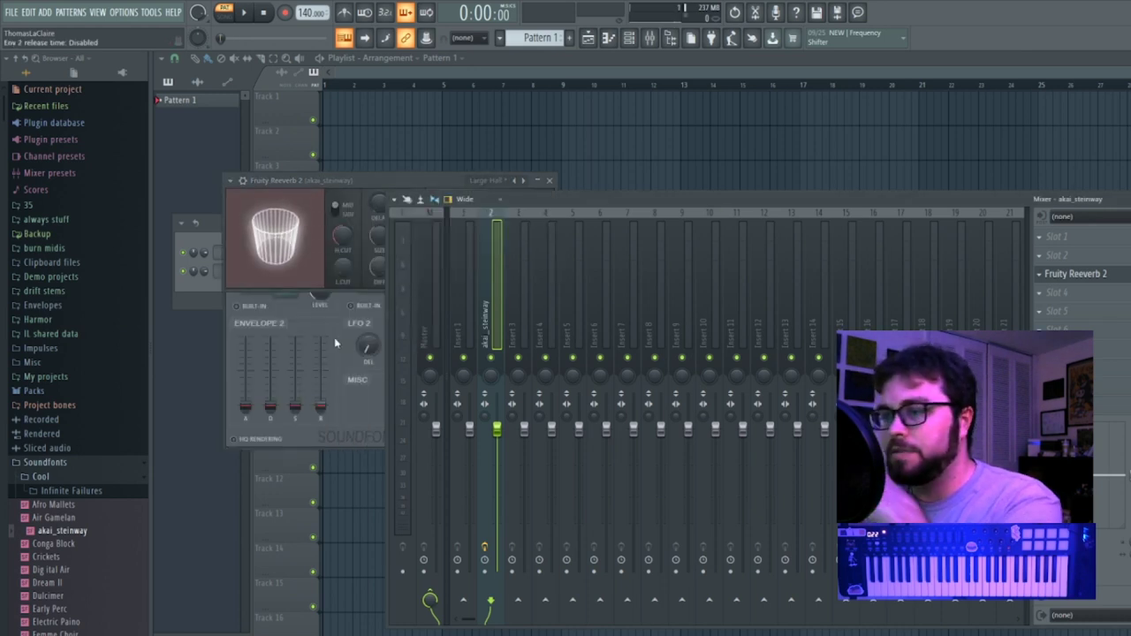
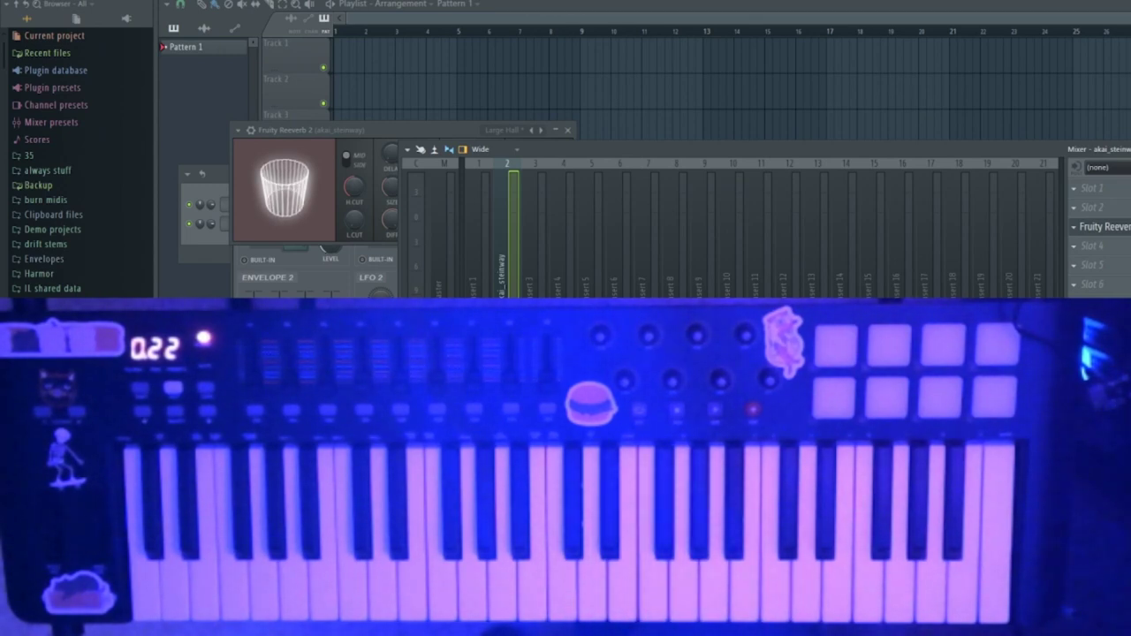
Place a Pattern 1 clip at bar 1 of Track 1 in the playlist.
right_click(319, 0)
click(465, 10)
drag(449, 60, 339, 66)
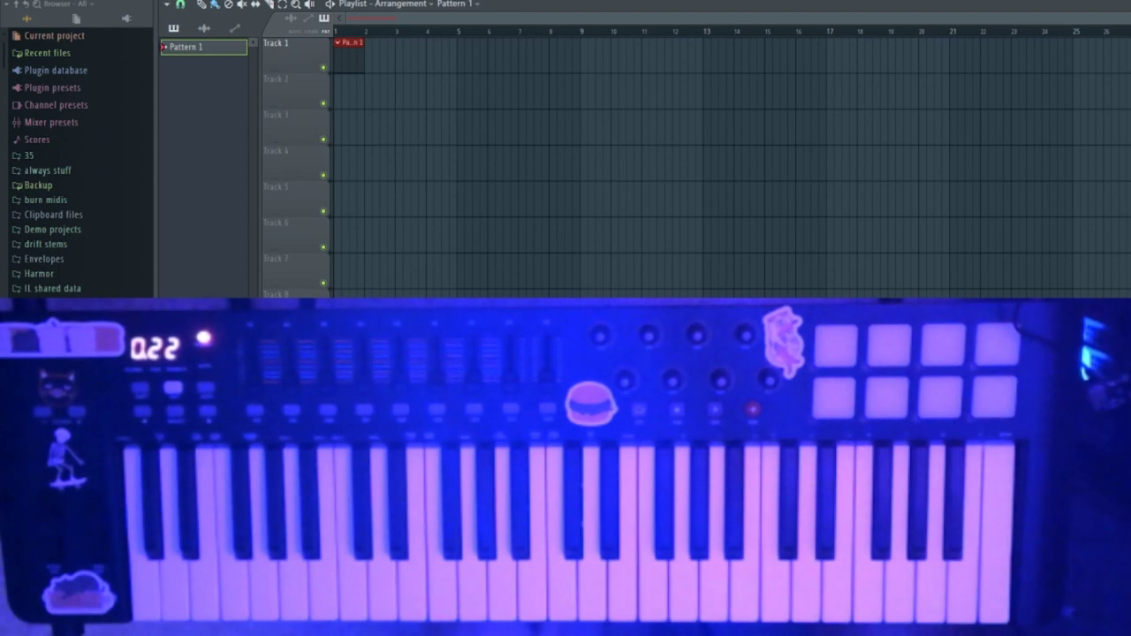
Record an akai_steinway chord part into Pattern 1, undoing an unwanted take and recording it again.
key(space)
key(space)
key(space)
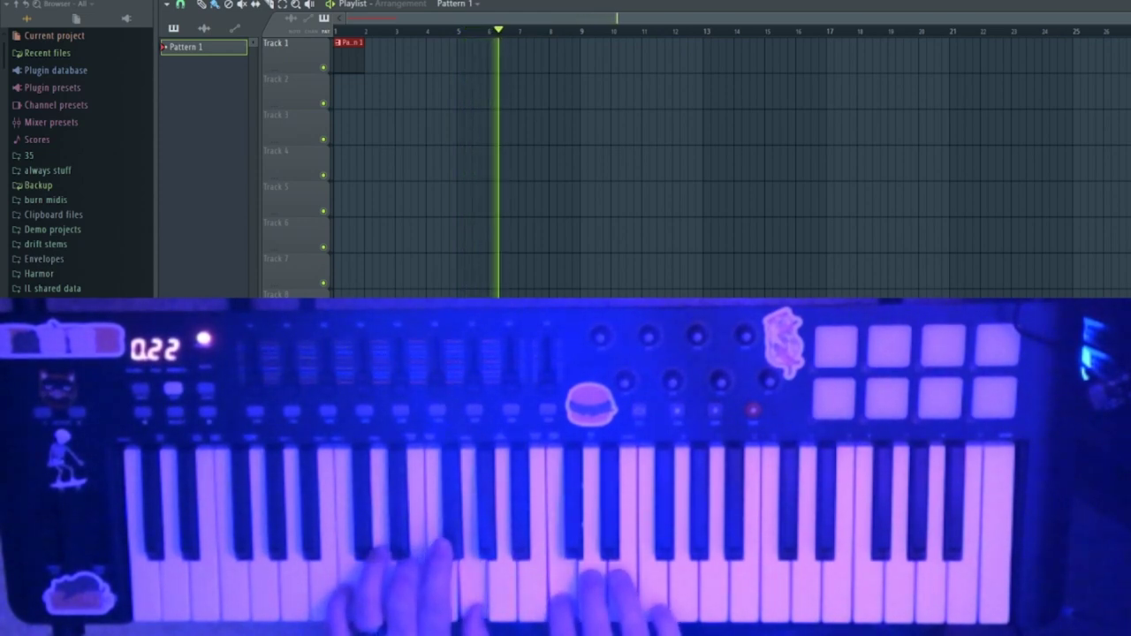
key(space)
key(ctrl+z)
key(space)
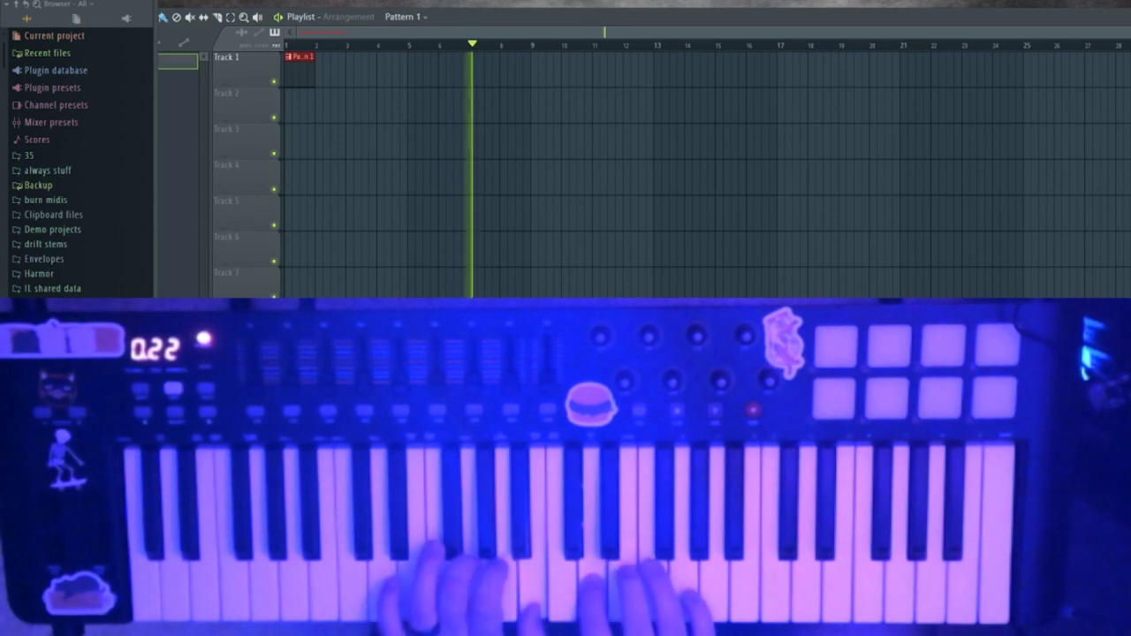
key(space)
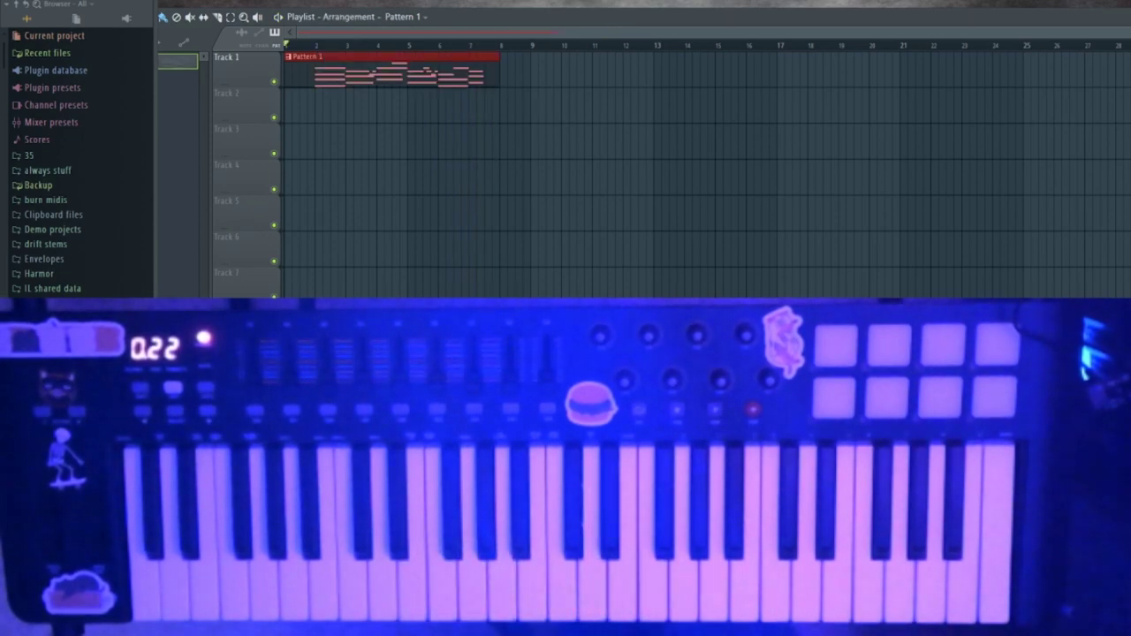
Delete the Pattern 1 clip from Track 1 and reopen the recent project 1.flp without saving the untitled one.
right_click(399, 57)
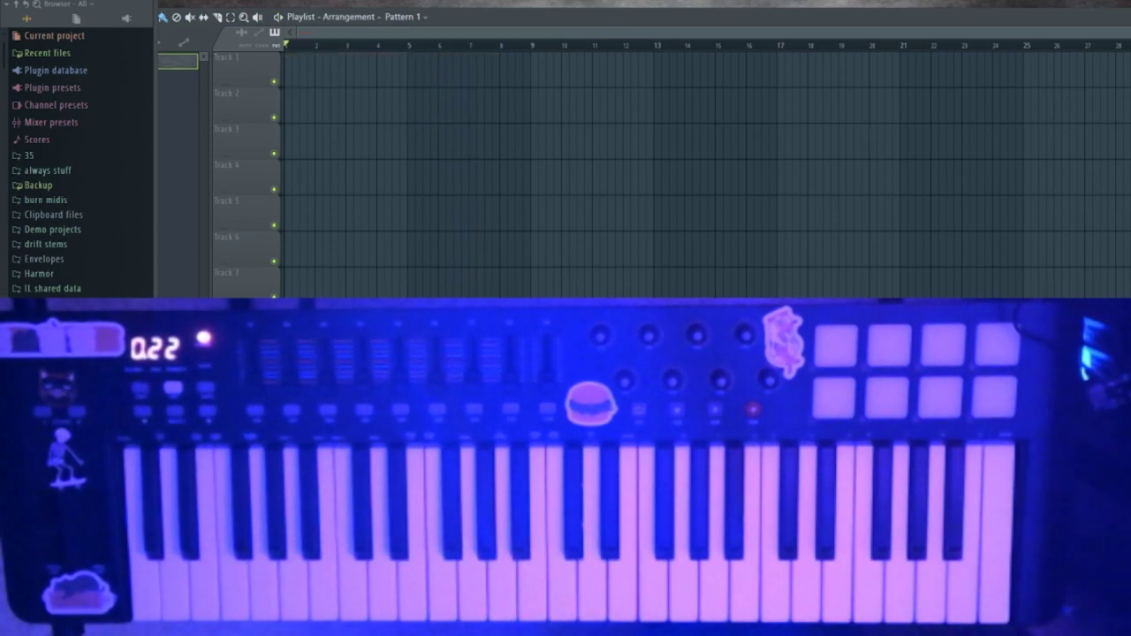
click(12, 0)
click(70, 90)
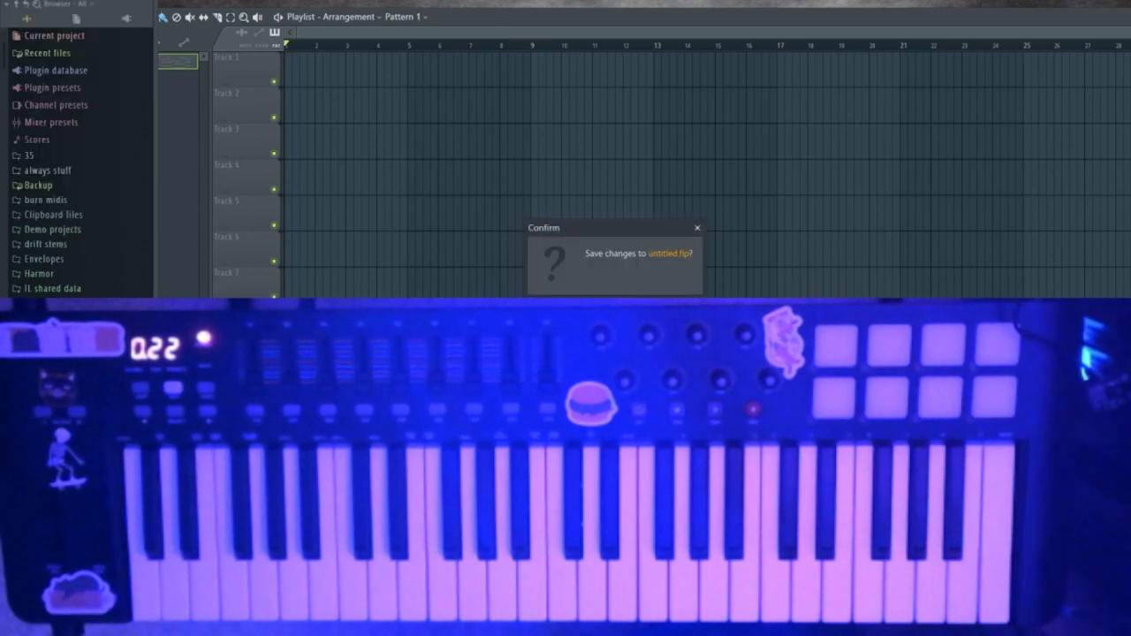
click(616, 310)
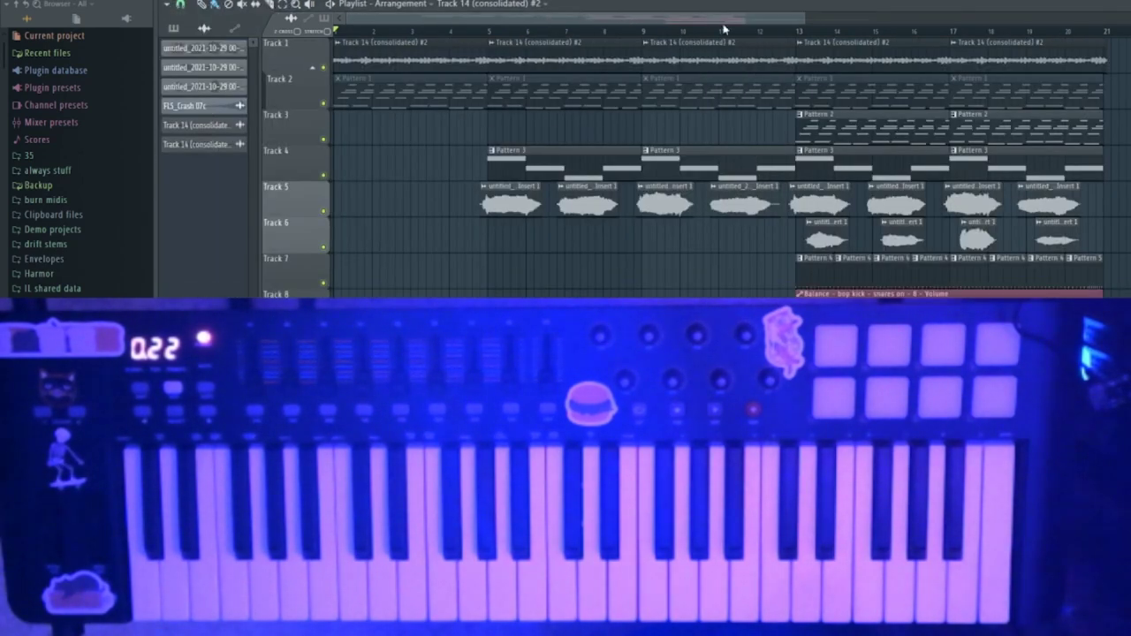
Create Pattern 11 and place its clip on Track 1 at bar 21, with akai_steinway as the selected channel.
drag(800, 18, 1082, 18)
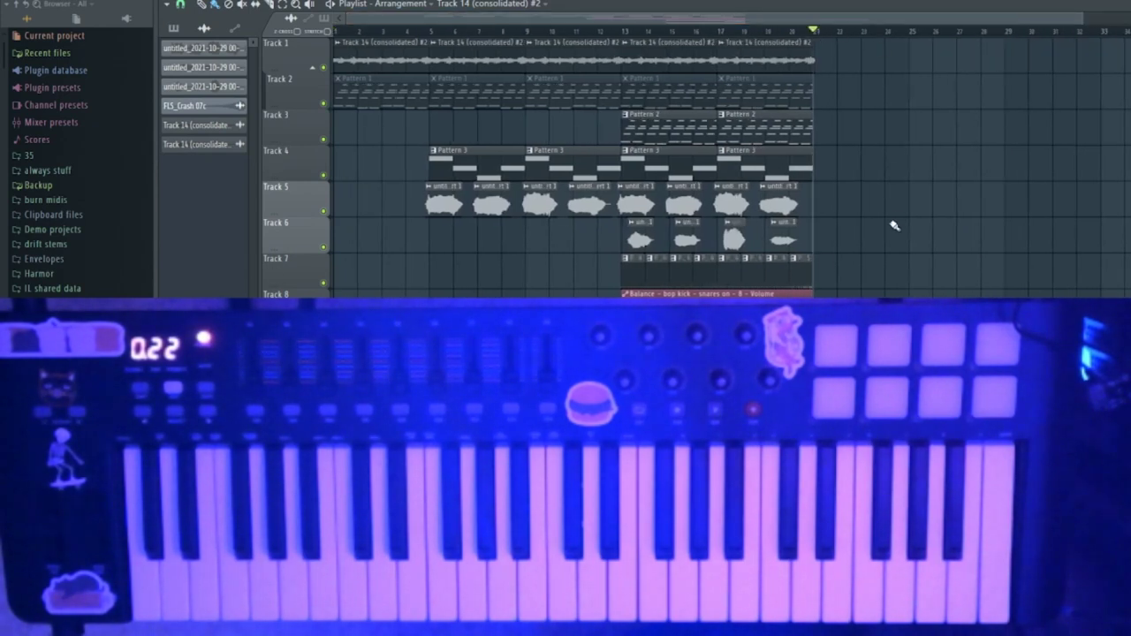
click(175, 29)
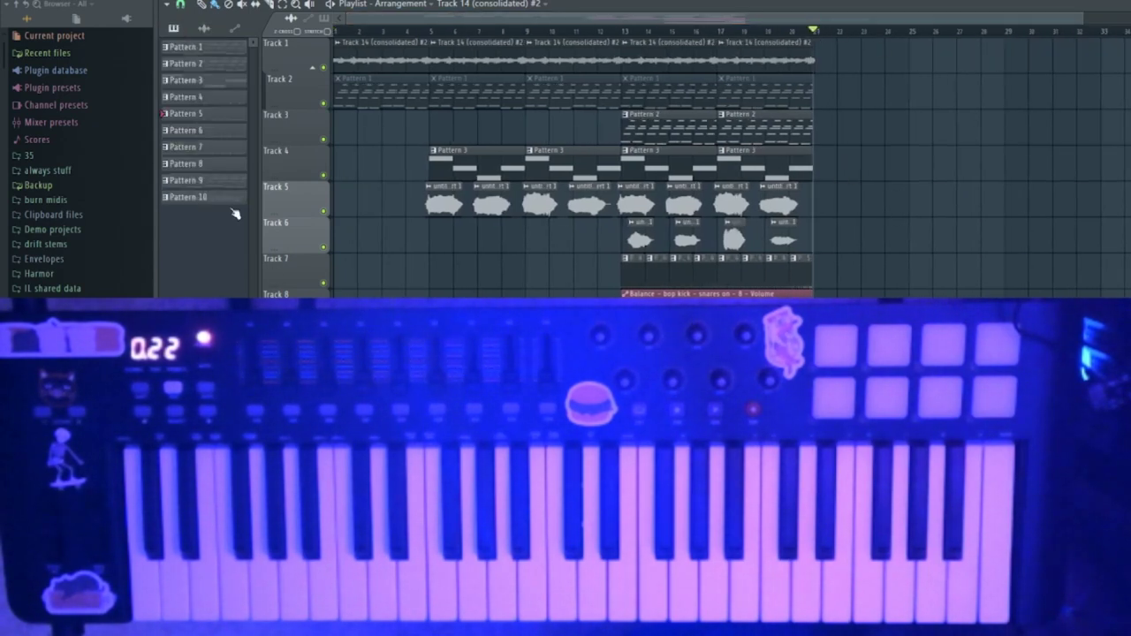
key(F4)
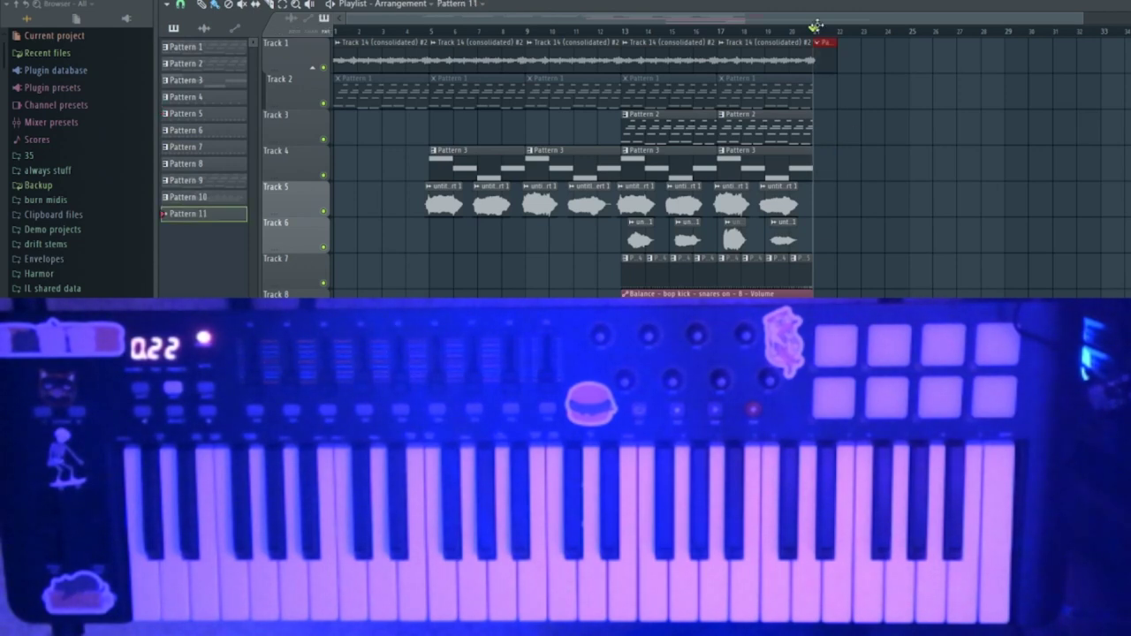
key(F6)
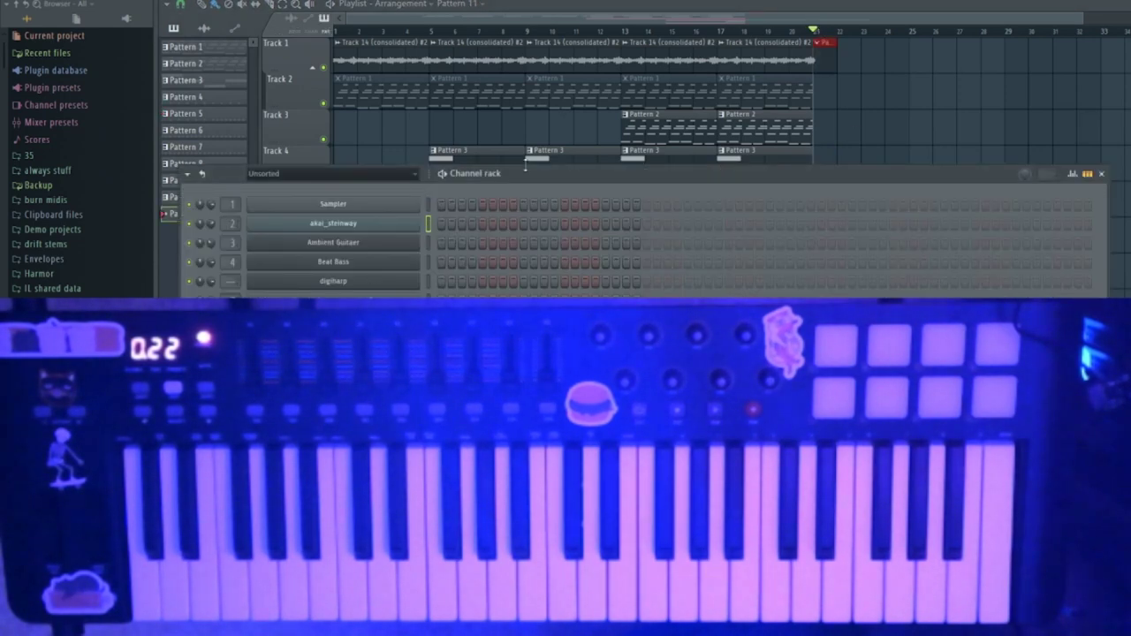
key(F6)
Try recording an akai_steinway take into Pattern 11, playing from before bar 21 through the new section, and undo it.
key(space)
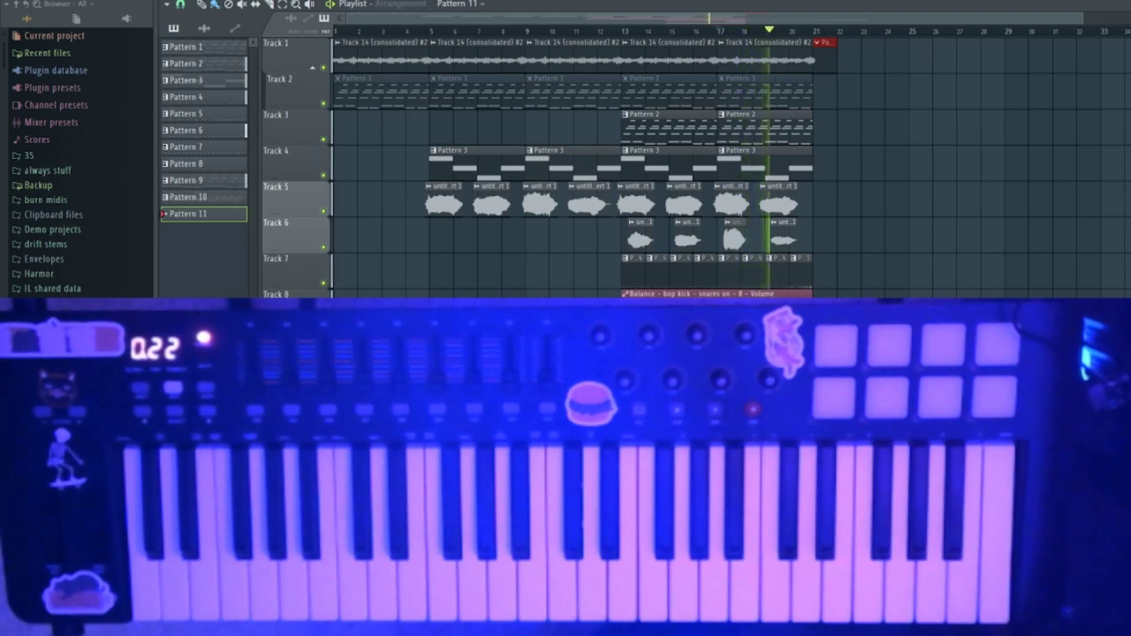
key(F6)
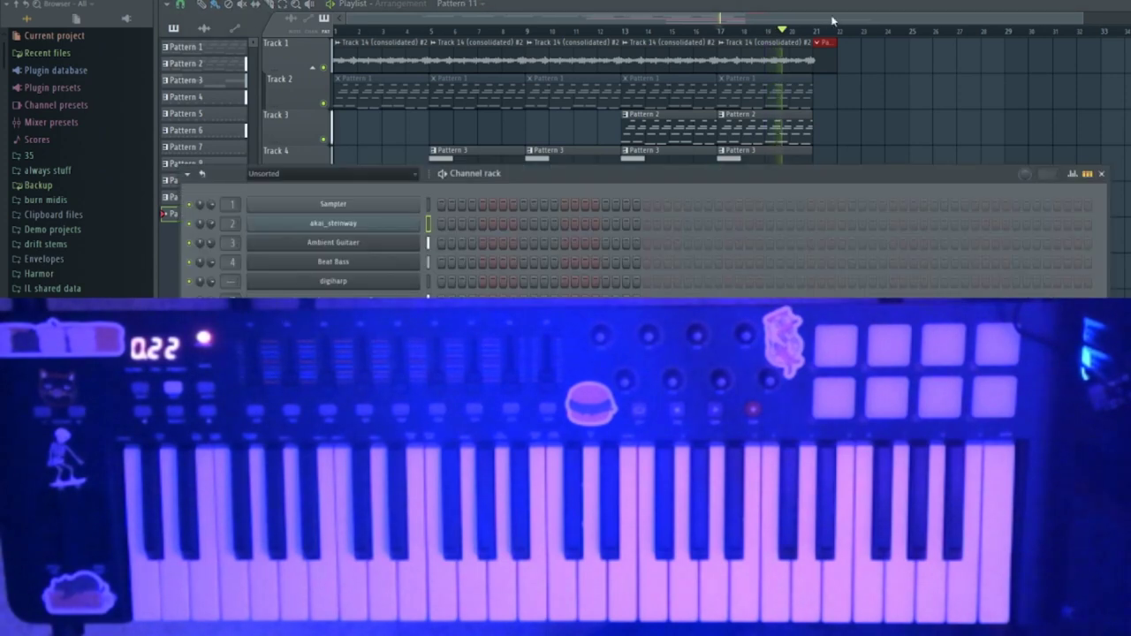
key(F6)
key(F6)
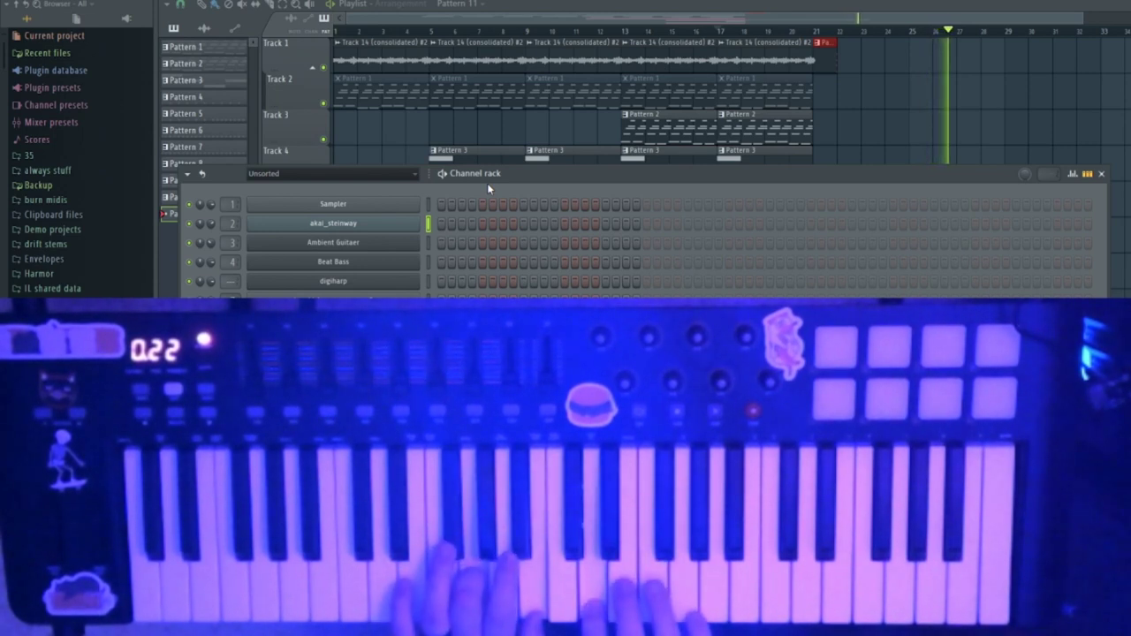
key(space)
key(ctrl+z)
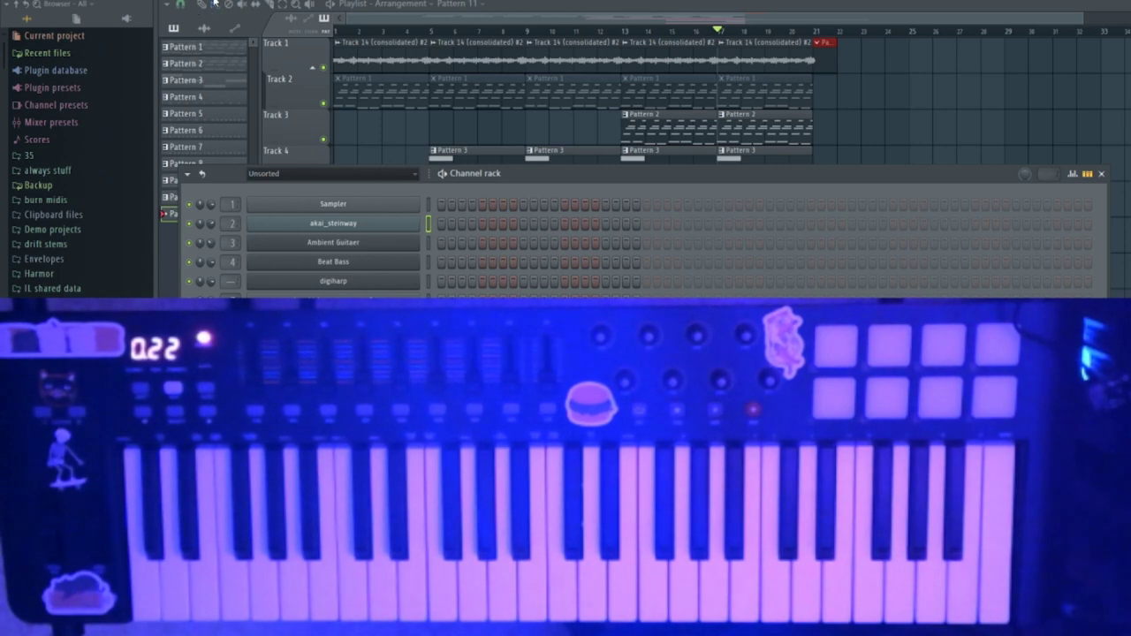
Add a 4/4 time signature change at bar 21 and move the playhead back to about bar 20.
key(F6)
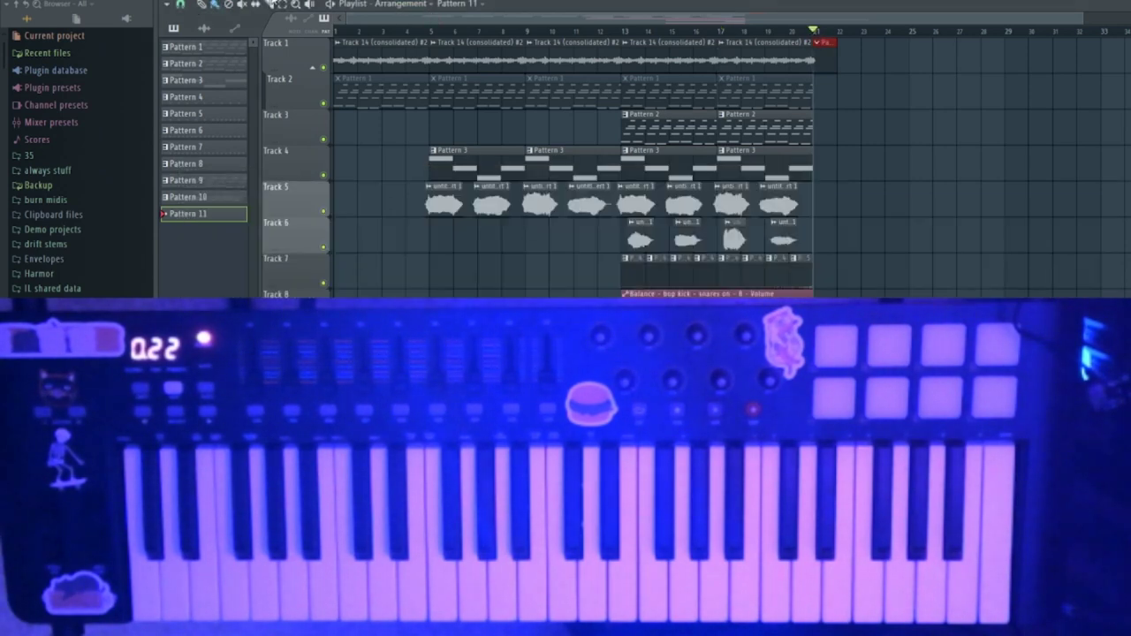
click(166, 5)
mouse_move(225, 106)
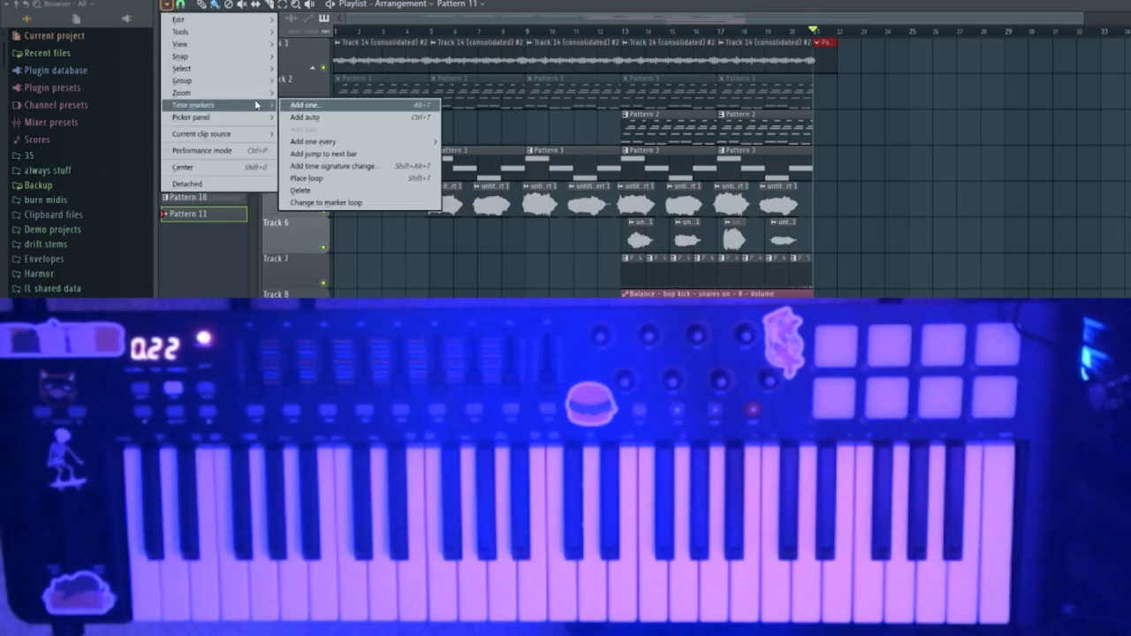
click(352, 168)
key(Return)
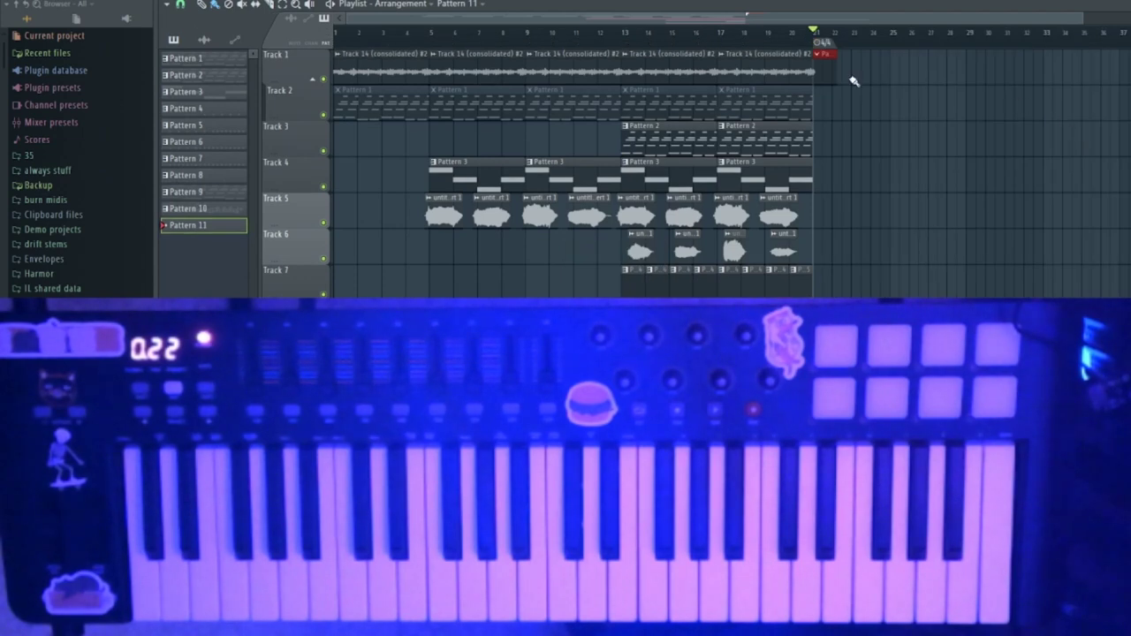
click(791, 41)
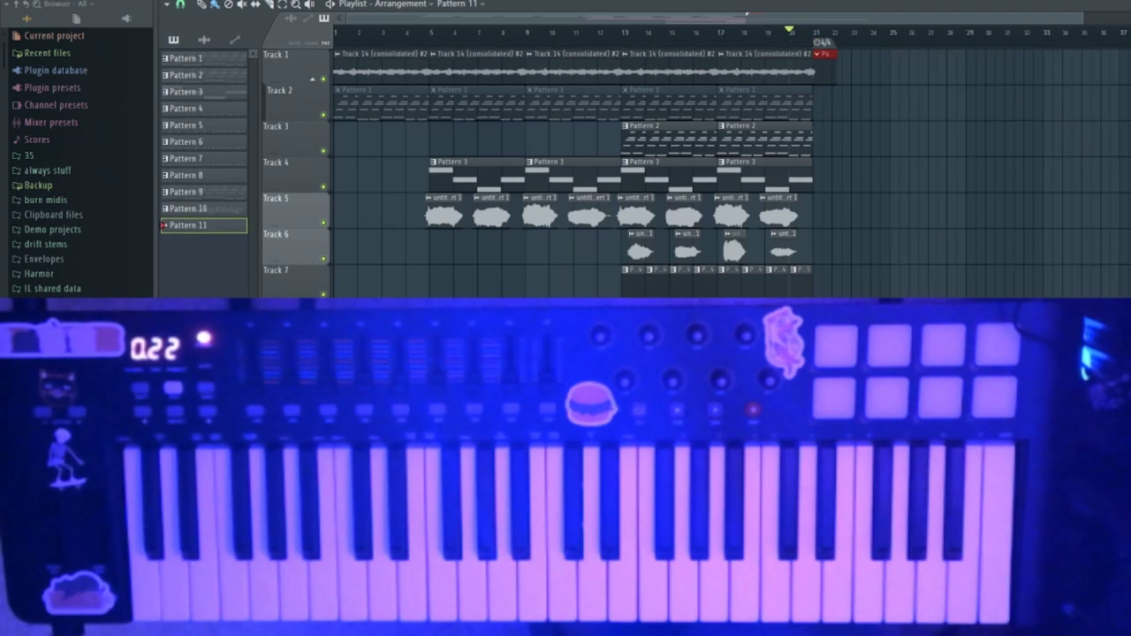
Record the akai_steinway chords into Pattern 11, starting playback at about bar 20 and playing from bar 21 to about bar 28.
key(space)
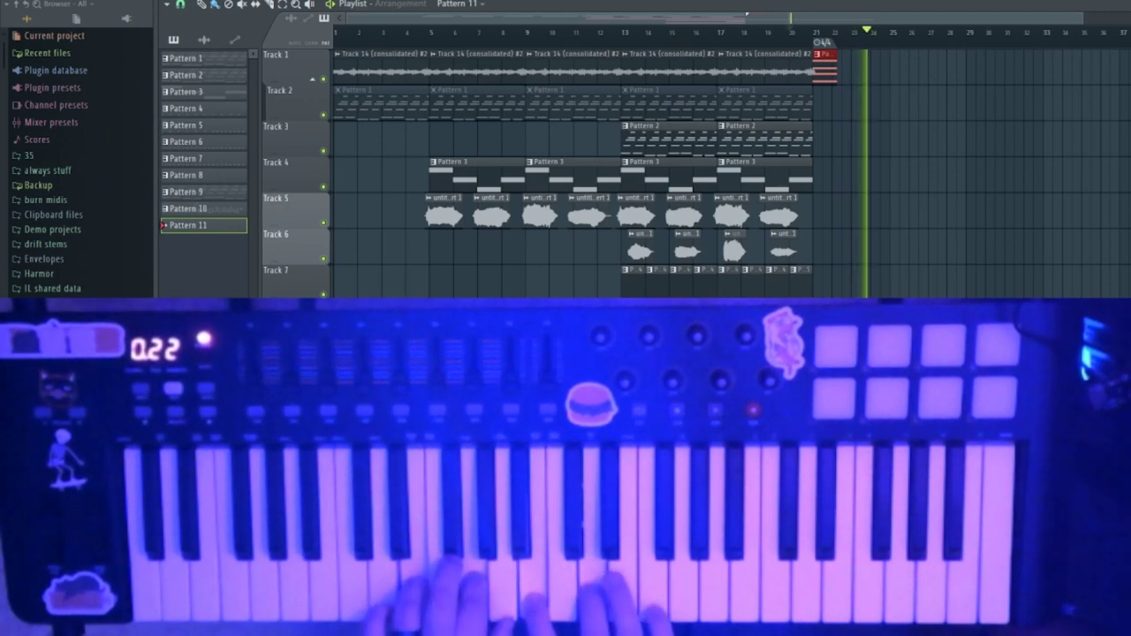
key(space)
key(space)
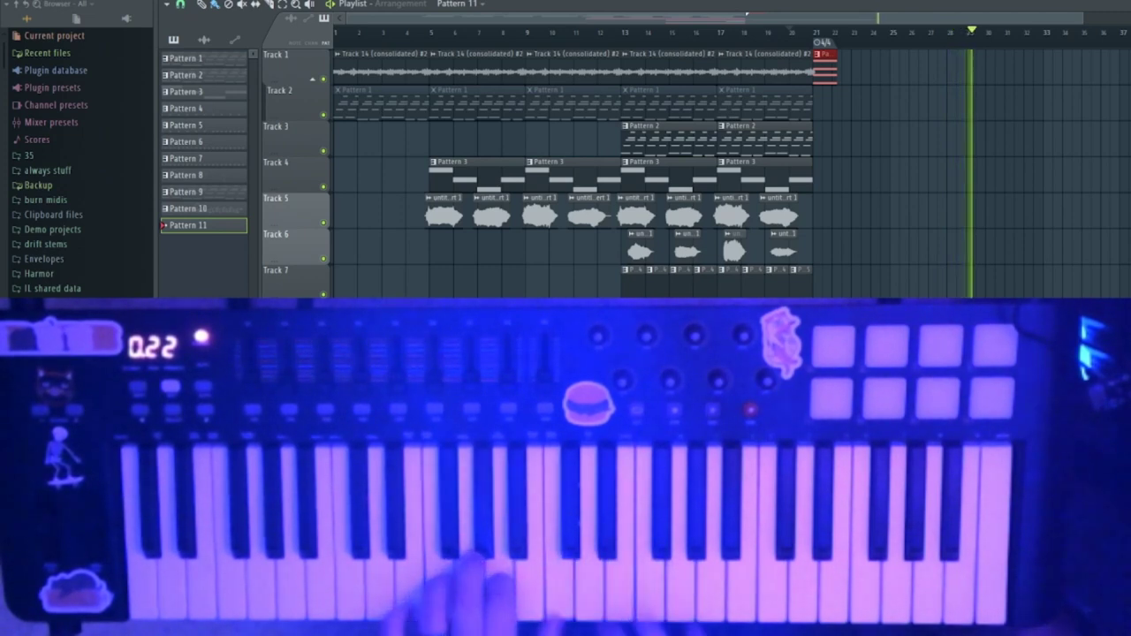
key(space)
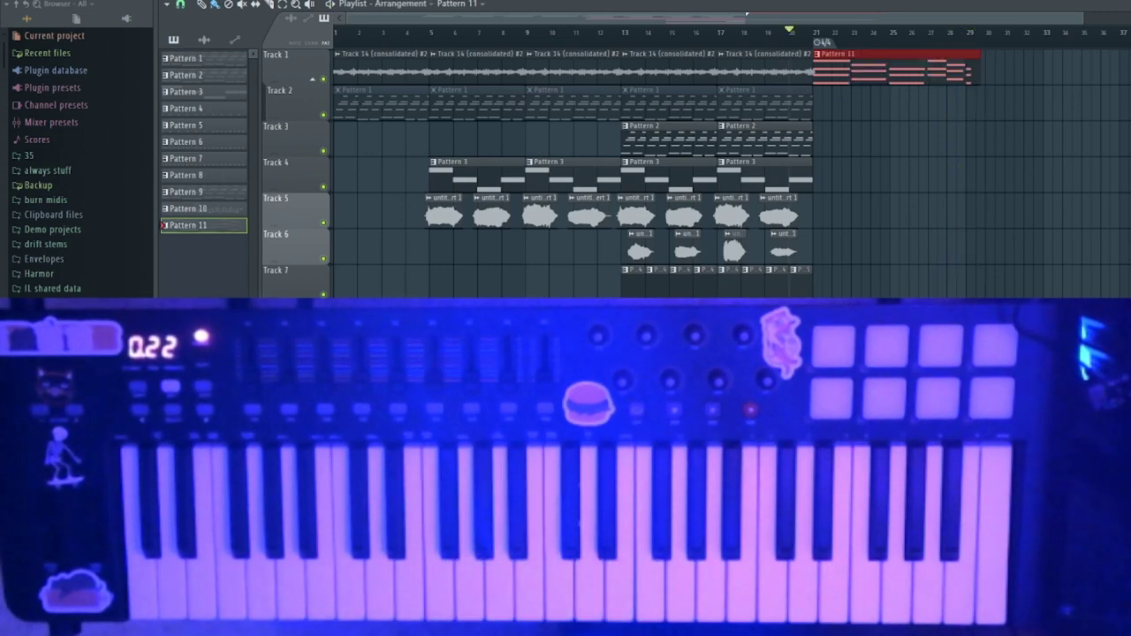
Open Pattern 11's akai_steinway notes in the piano roll, change the snap setting, and play the opening chord back.
double_click(956, 74)
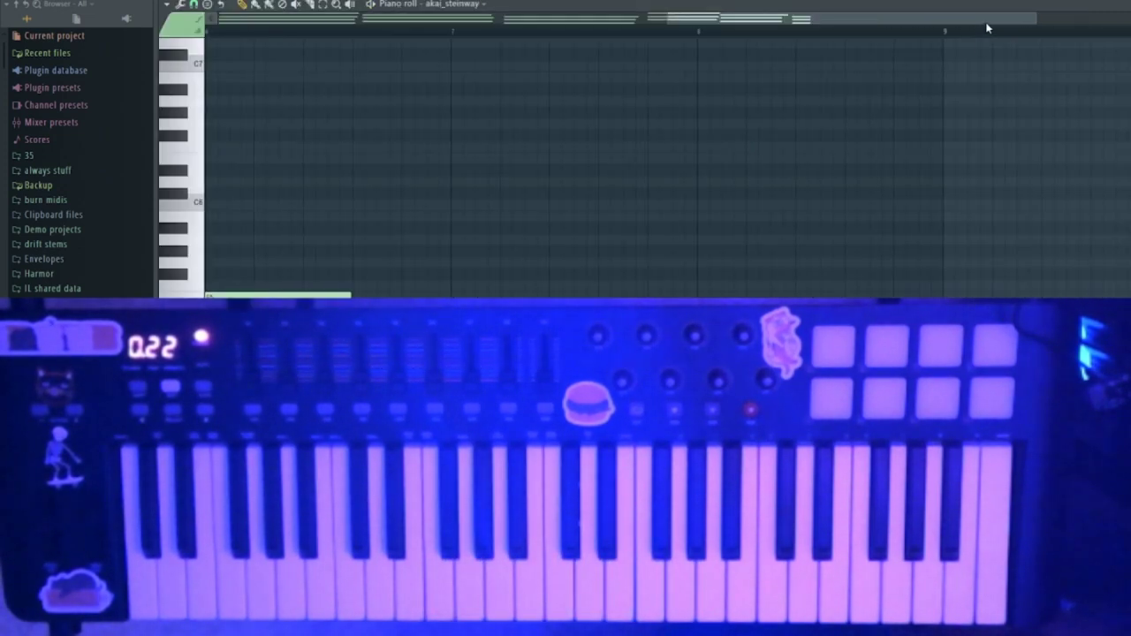
click(192, 5)
click(225, 69)
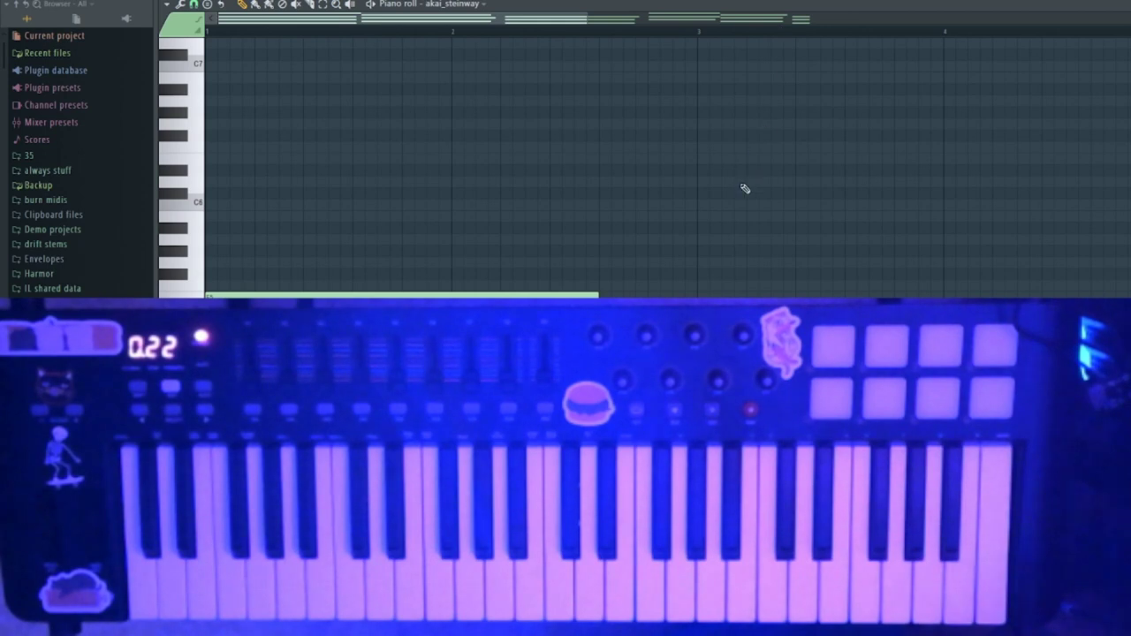
key(space)
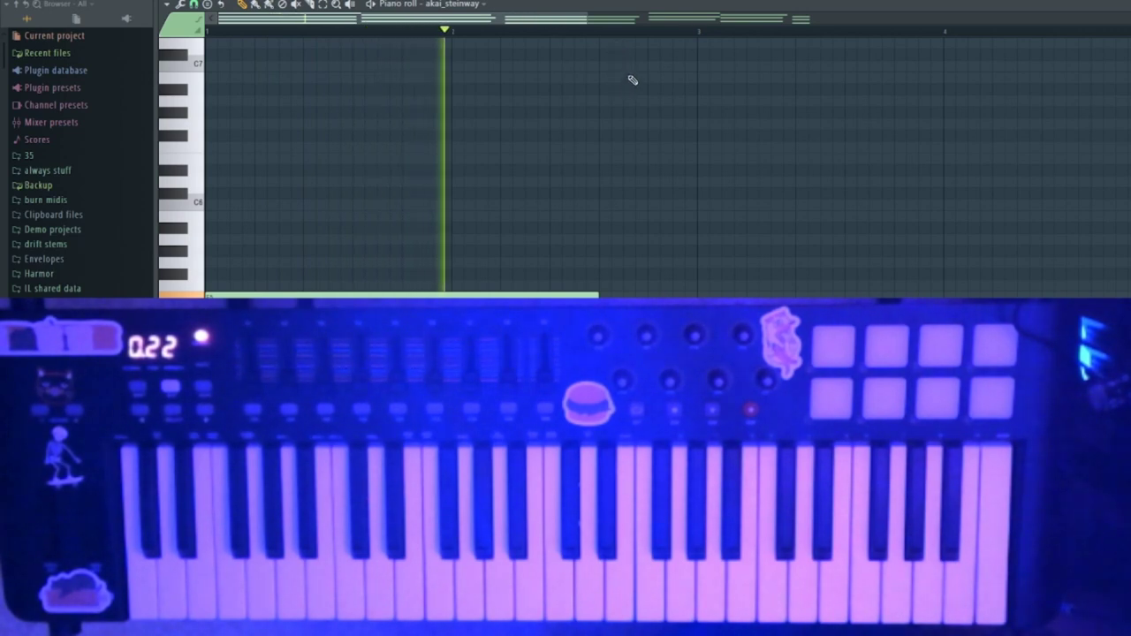
key(space)
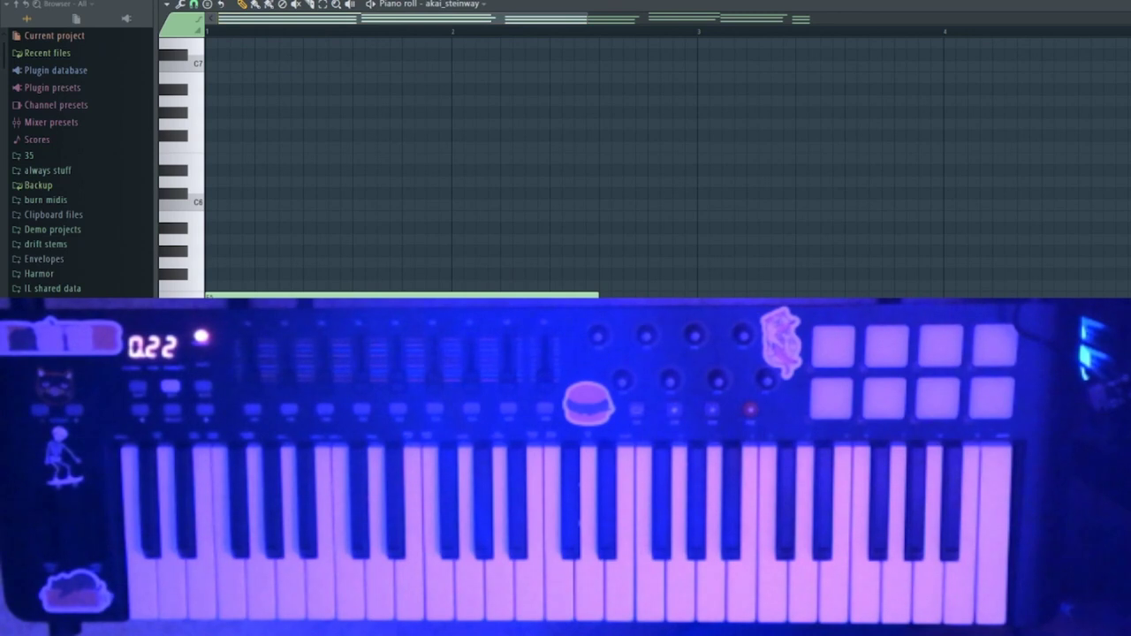
Delete the 4/4 time signature marker at bar 21 of the playlist.
key(F7)
double_click(822, 44)
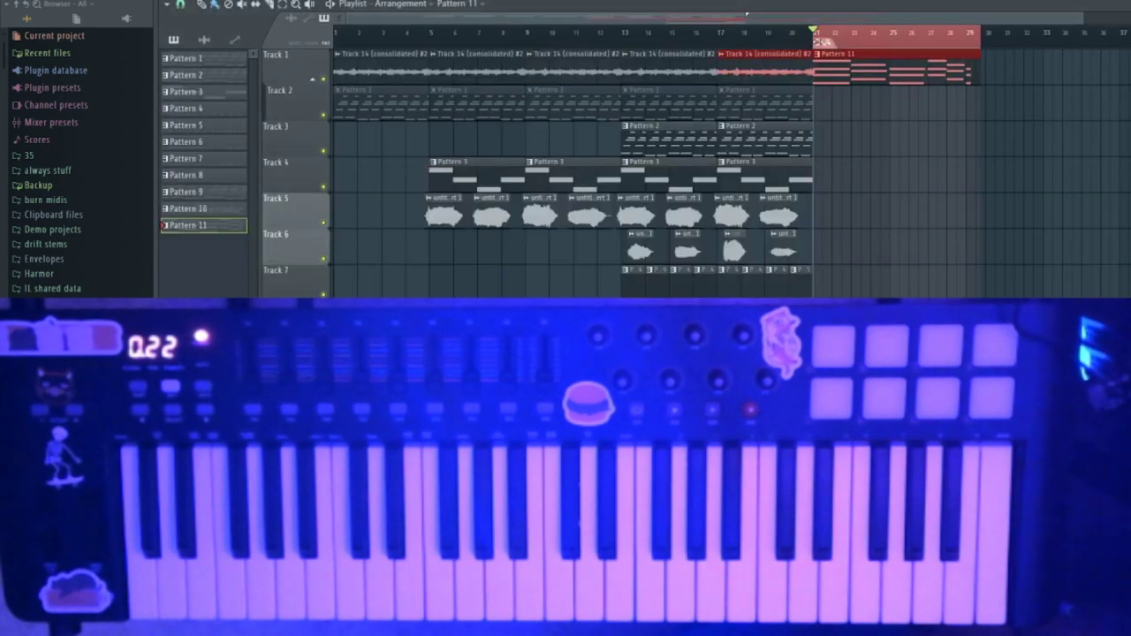
click(824, 41)
click(826, 42)
right_click(827, 43)
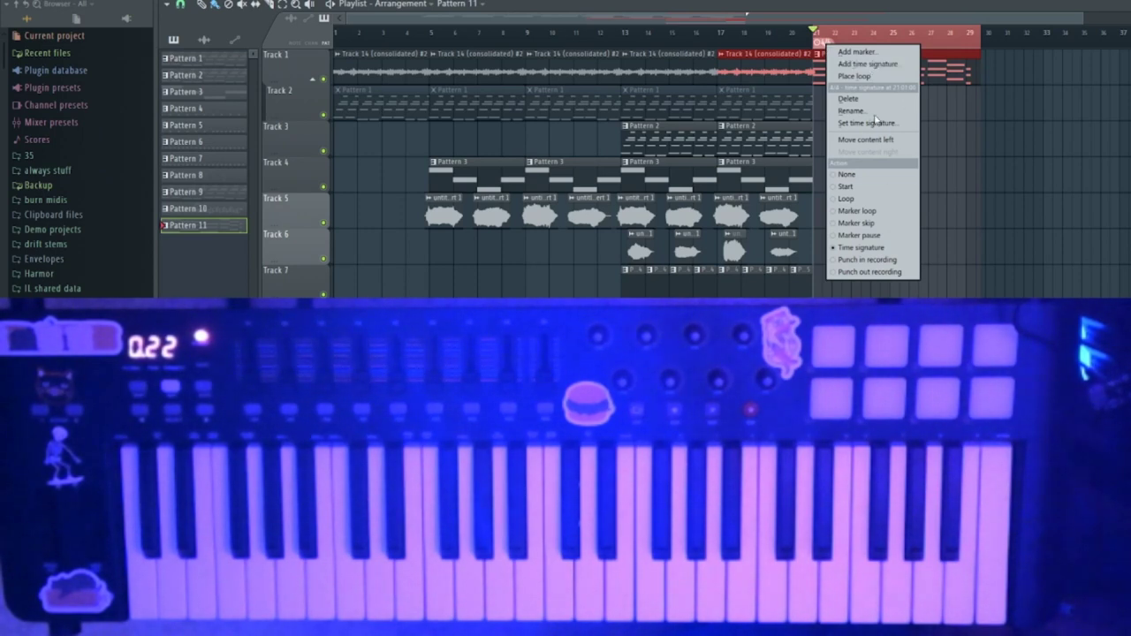
click(864, 249)
right_click(830, 44)
click(848, 99)
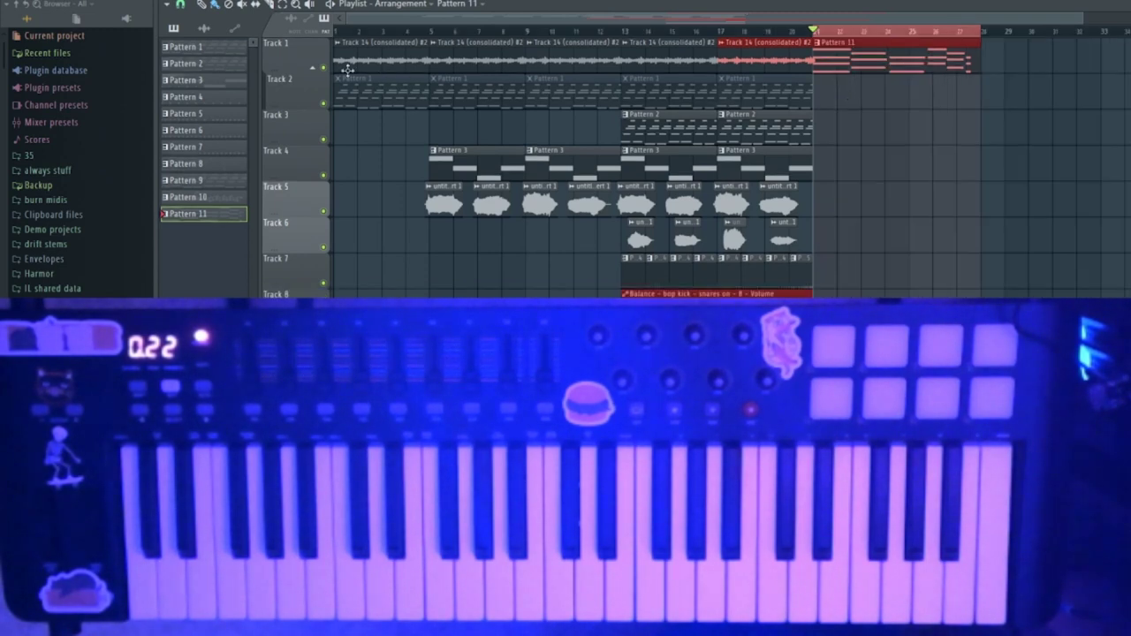
Add a 3/4 time signature change at bar 21 of the playlist.
click(167, 5)
mouse_move(218, 107)
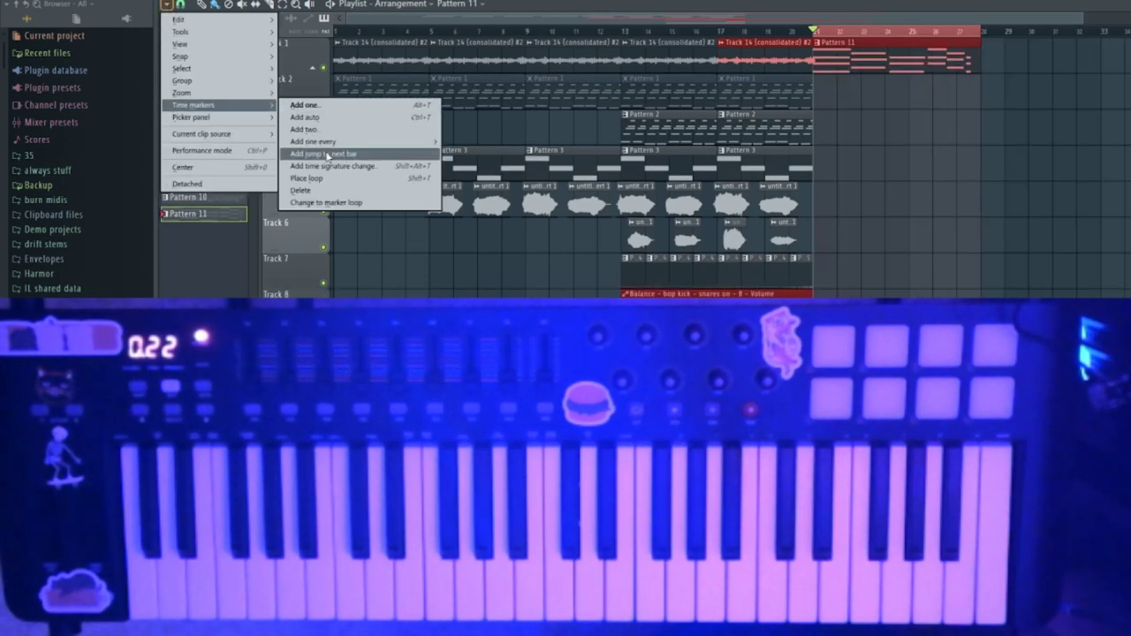
click(354, 166)
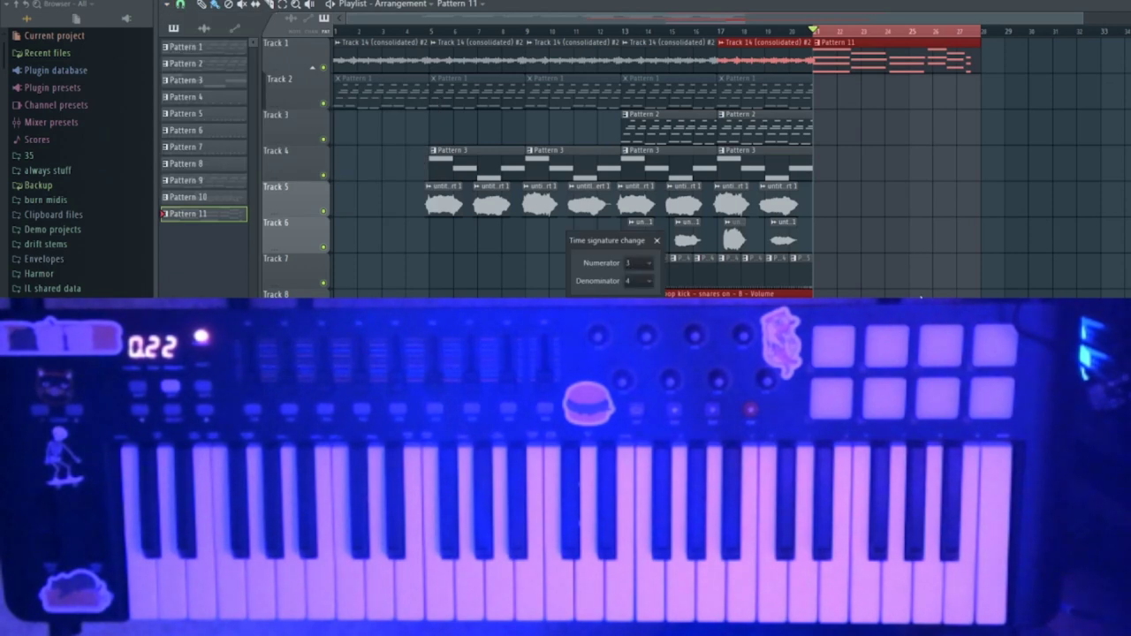
key(Return)
Slice Pattern 11's first akai_steinway chord at bar 2 and delete the leftover tail.
double_click(851, 73)
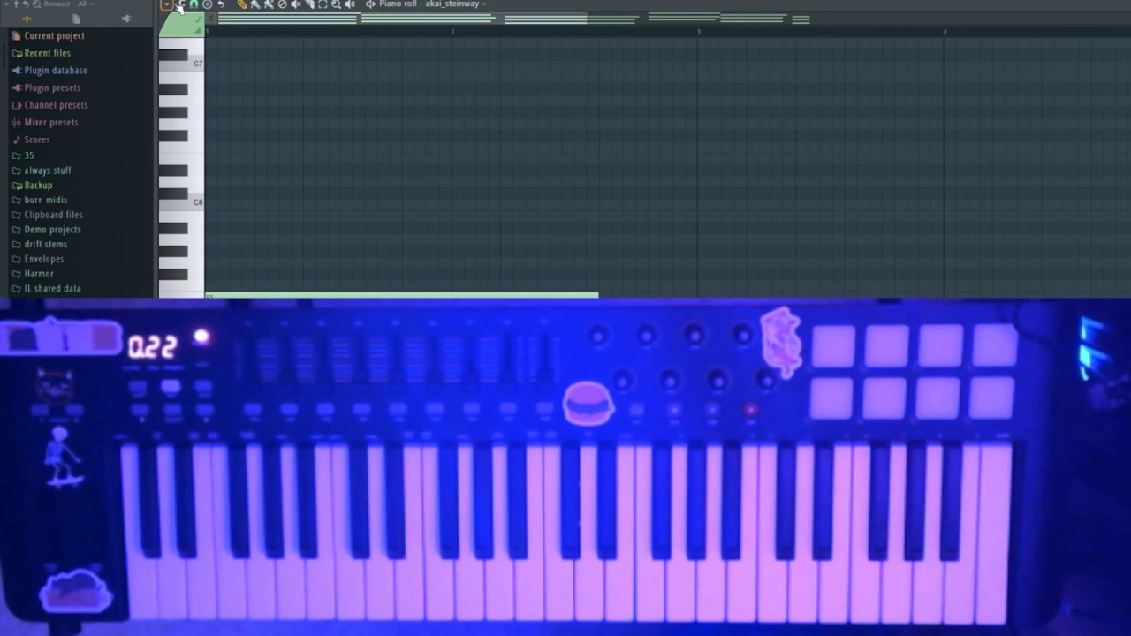
click(451, 286)
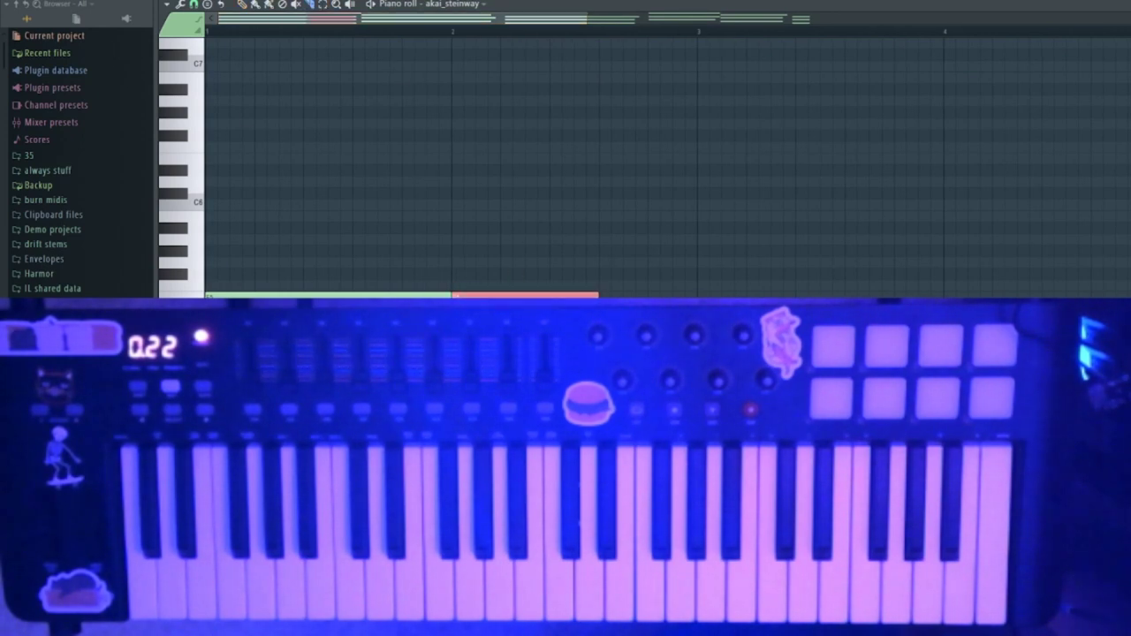
key(Delete)
Select the second chord, move it earlier to start at bar 2 right after the first chord, and play the result back.
drag(594, 163, 769, 424)
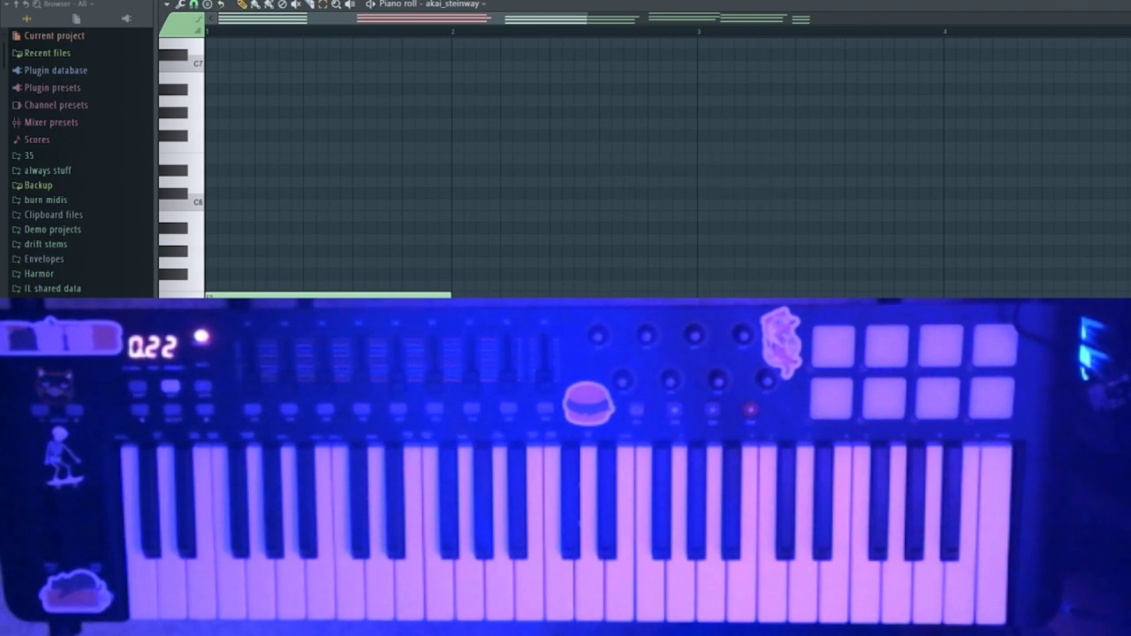
key(space)
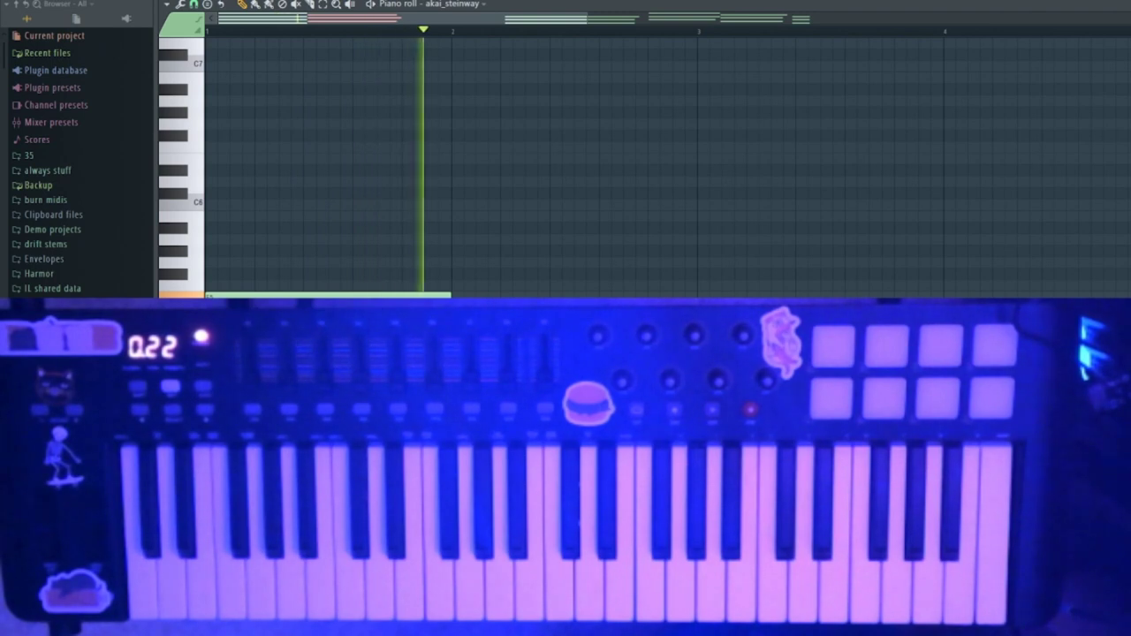
key(space)
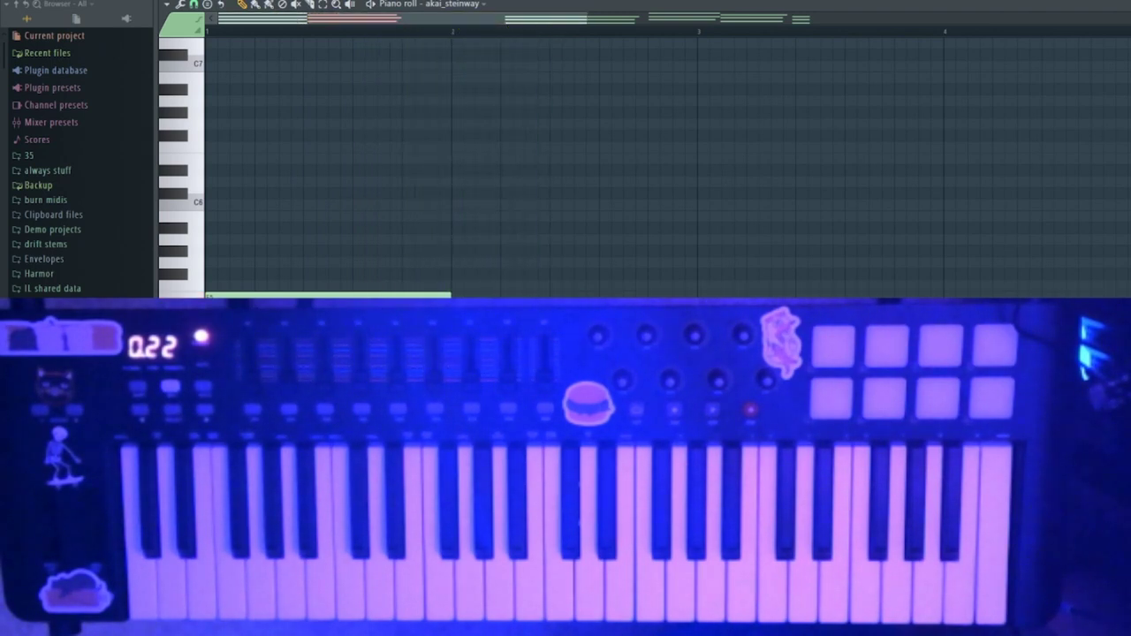
key(space)
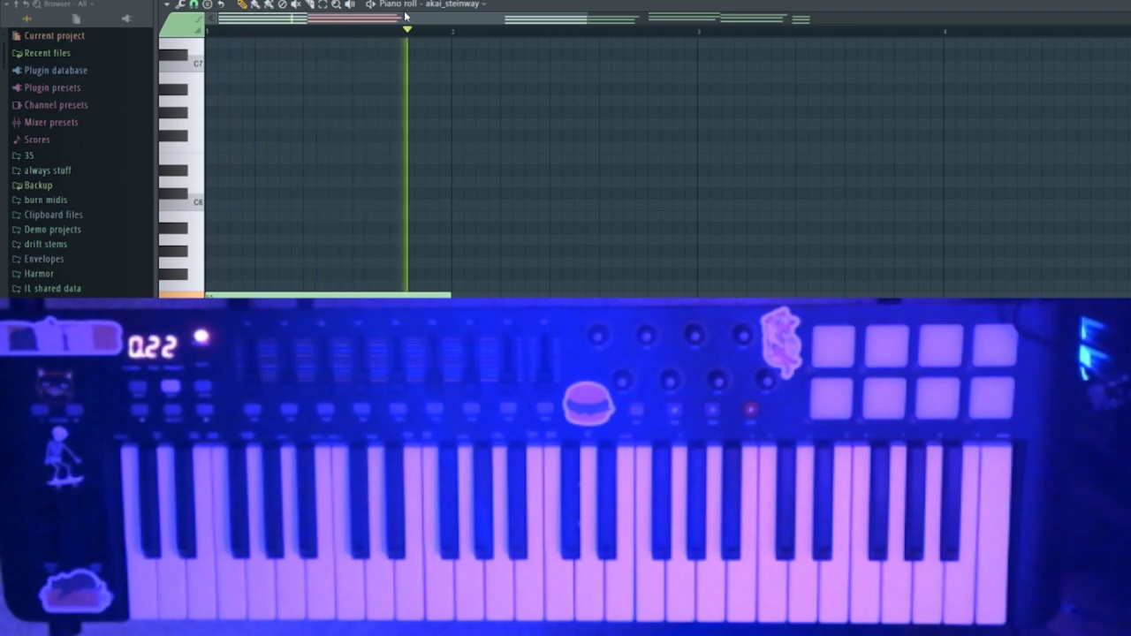
Lengthen Pattern 11's first chord to end one beat past bar 2 and place the second chord directly after it.
key(F6)
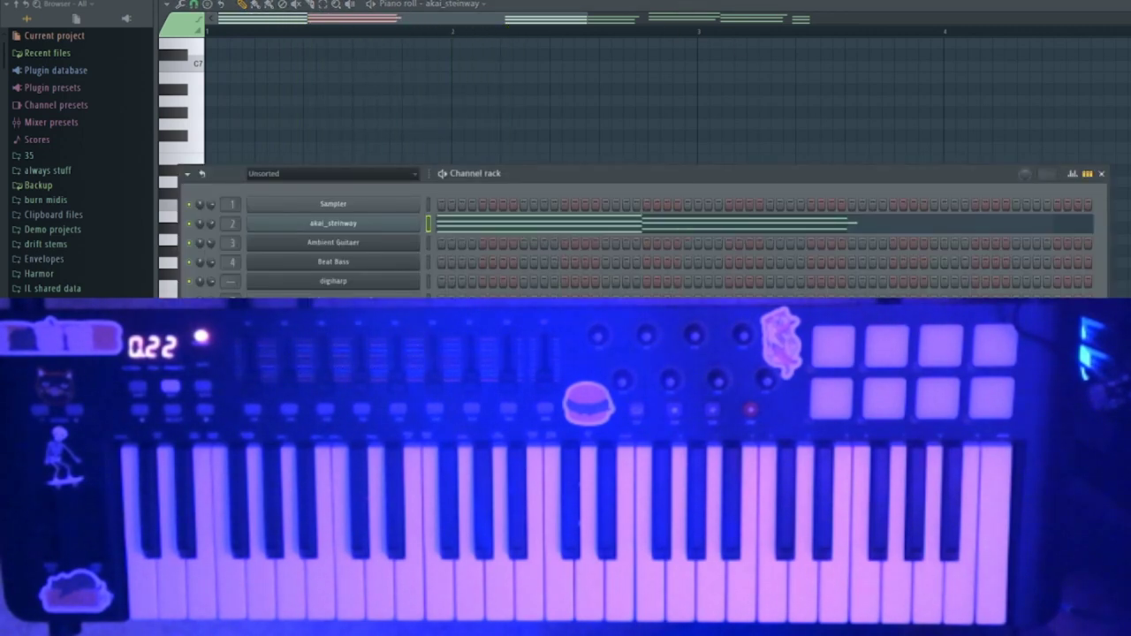
key(F5)
click(832, 53)
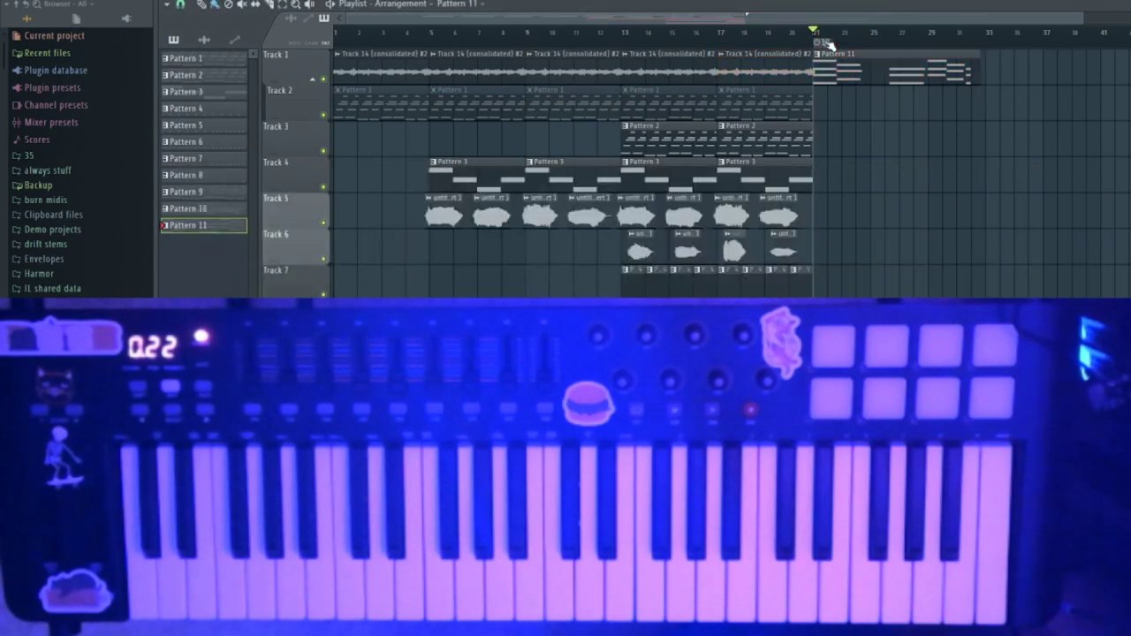
double_click(825, 43)
double_click(848, 71)
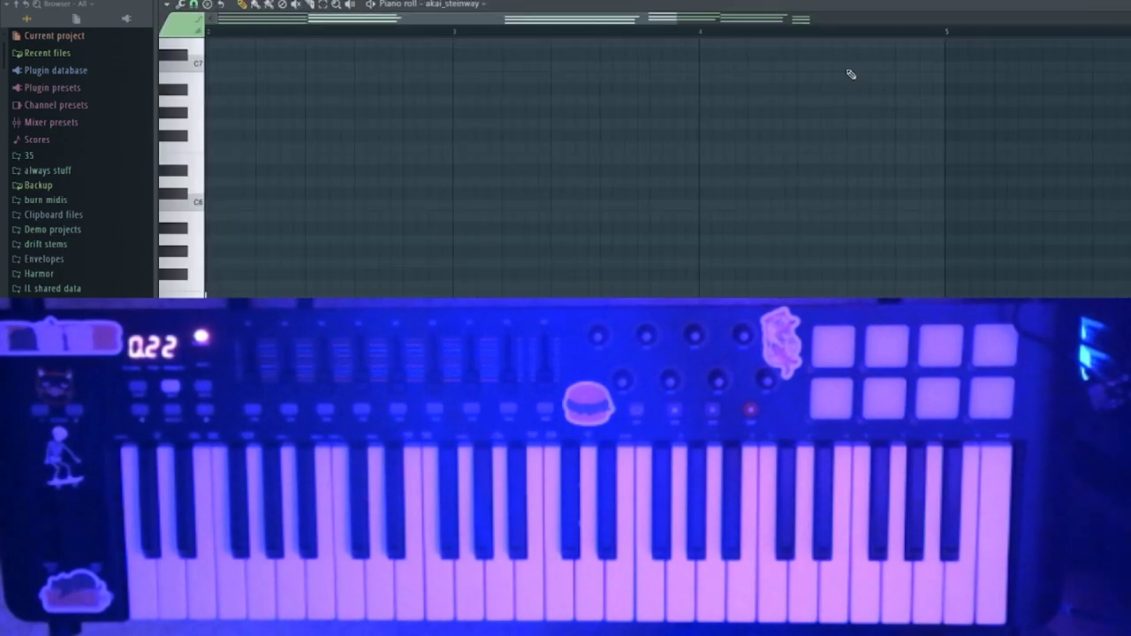
drag(654, 23, 236, 25)
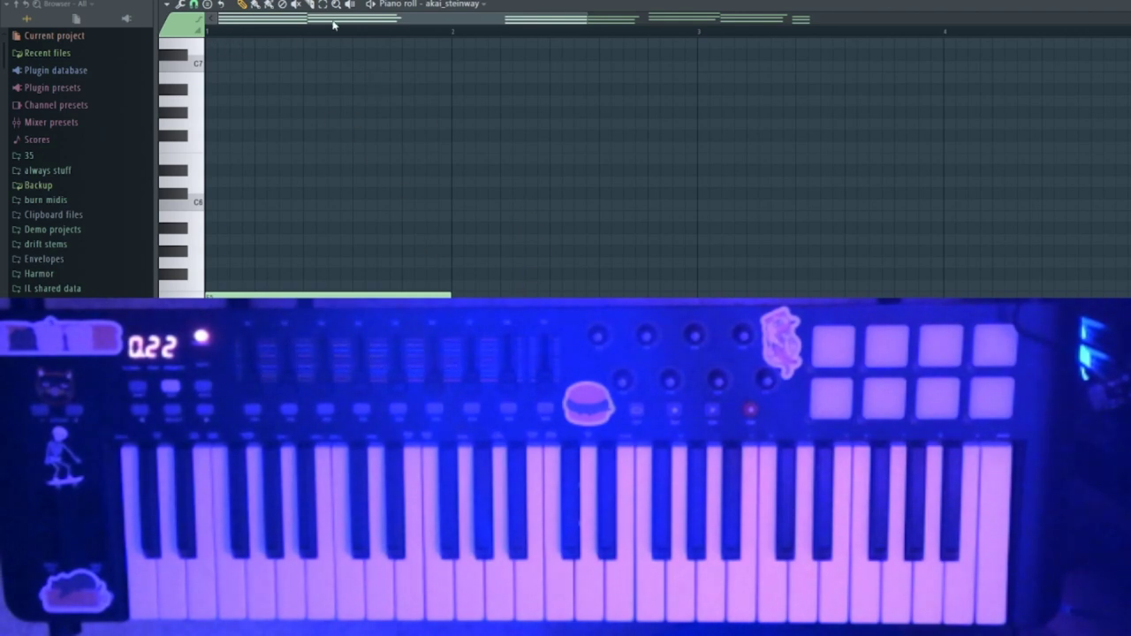
drag(624, 212, 698, 477)
drag(574, 354, 525, 354)
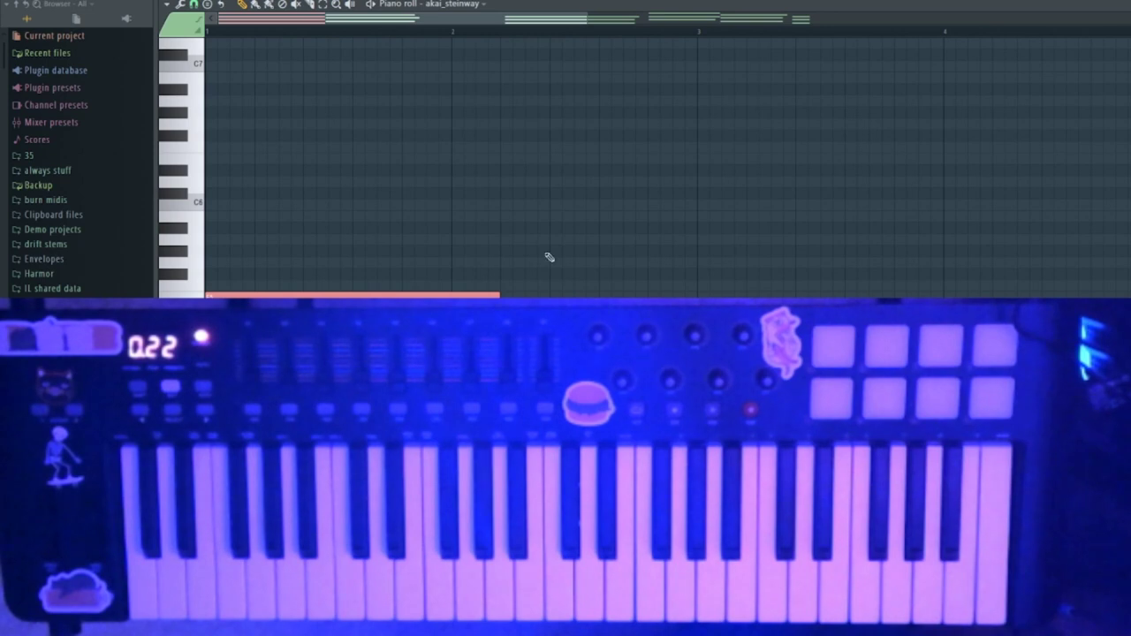
Set Pattern 11's length to 12 steps in the channel rack and play the edited chords back.
key(F6)
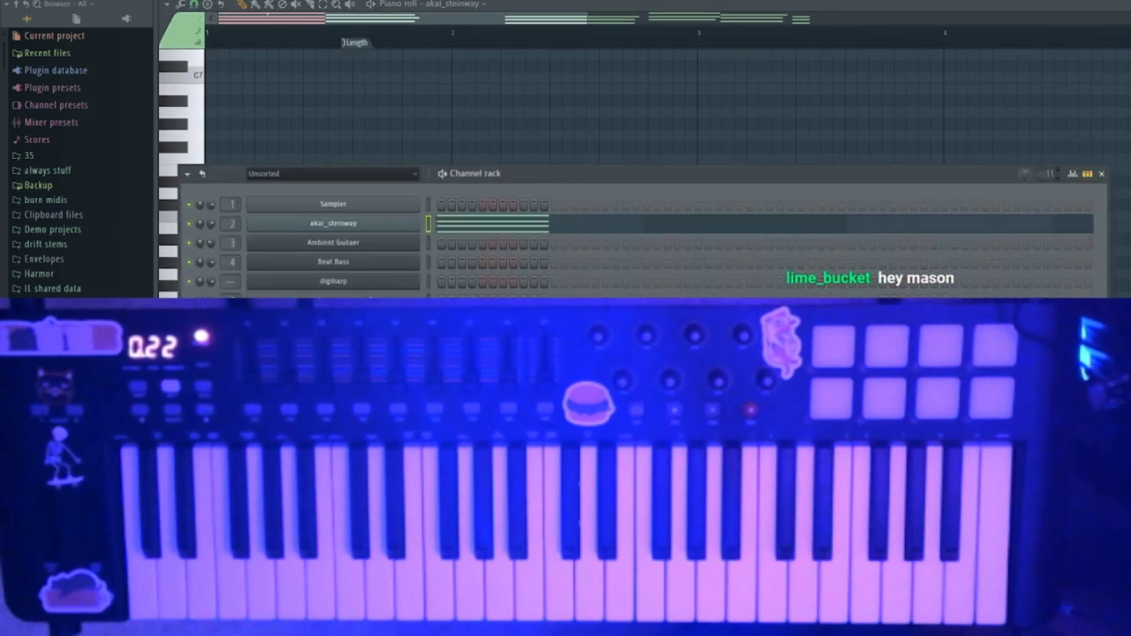
drag(1050, 174, 1050, 160)
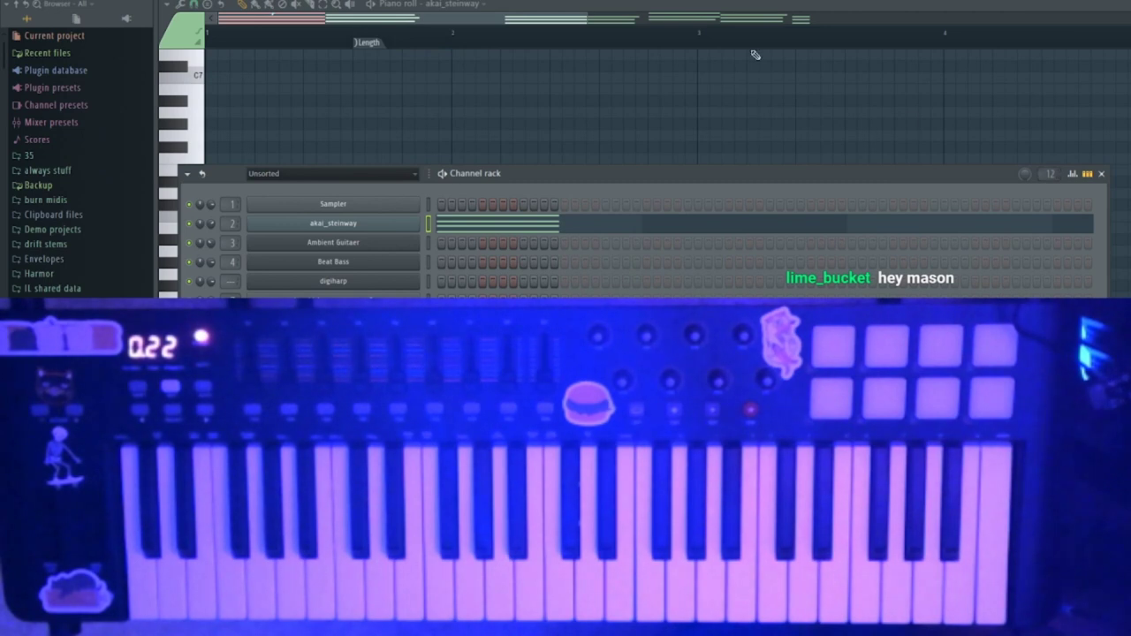
key(F6)
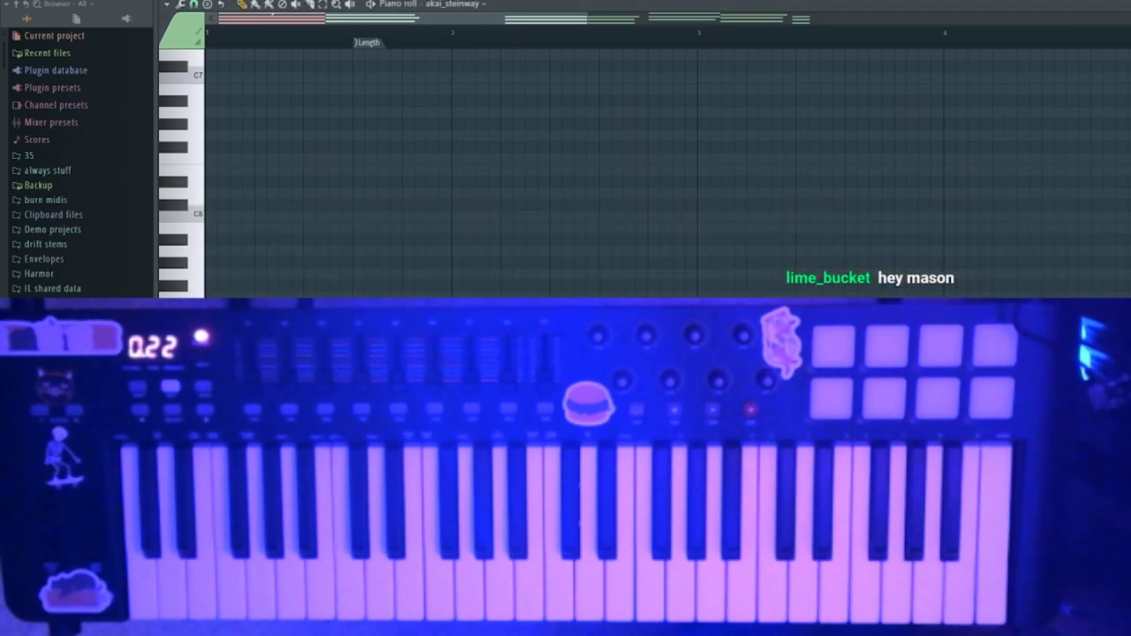
key(space)
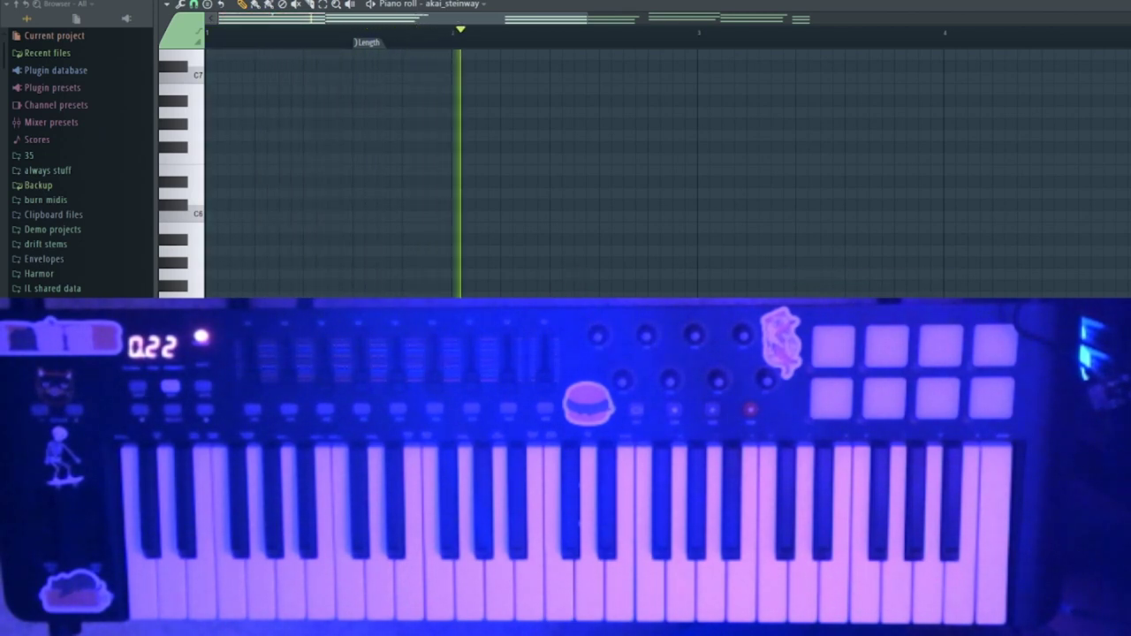
key(space)
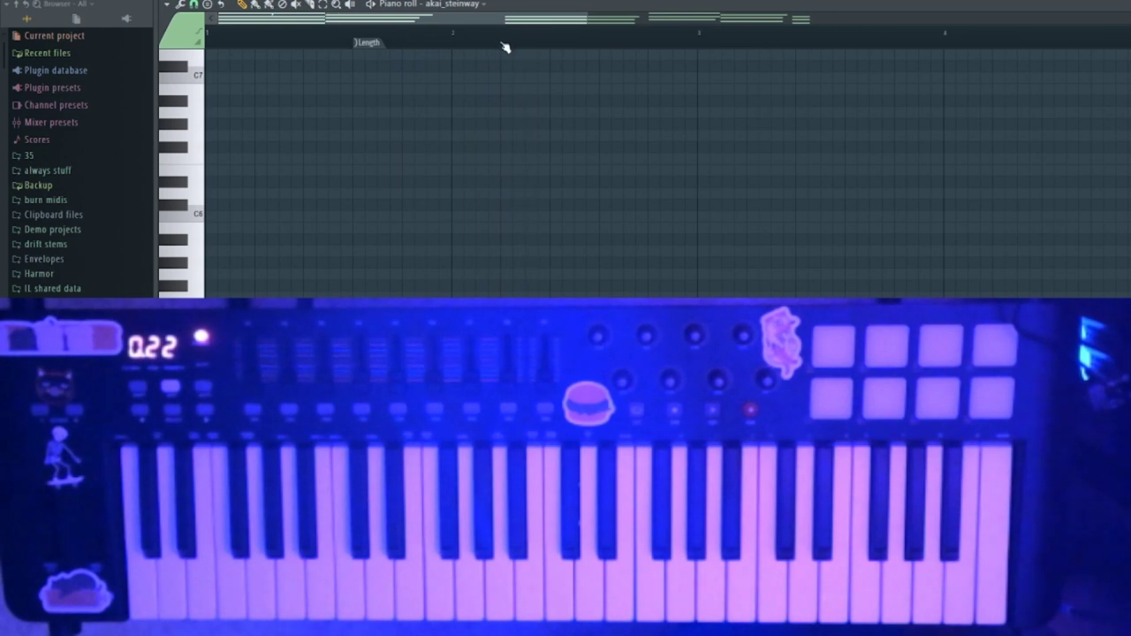
Extend the Pattern 11 clip on Track 1 to about bar 35 and reopen its piano roll.
click(1127, 4)
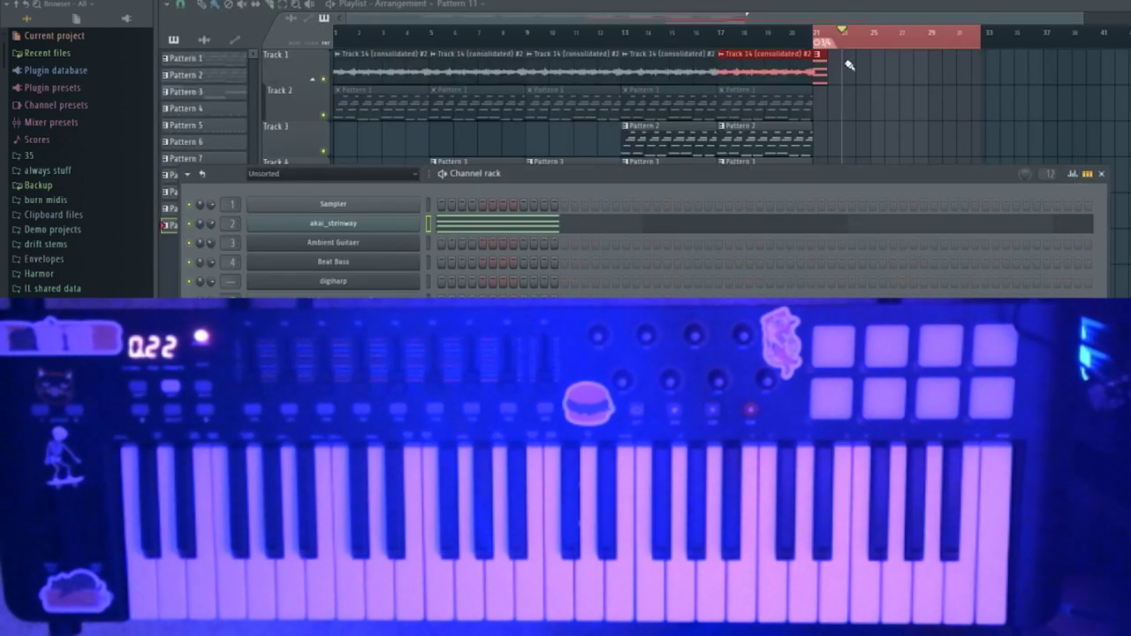
key(F6)
mouse_move(828, 70)
mouse_down()
mouse_move(1104, 80)
mouse_move(807, 78)
mouse_move(868, 78)
mouse_move(826, 77)
mouse_up()
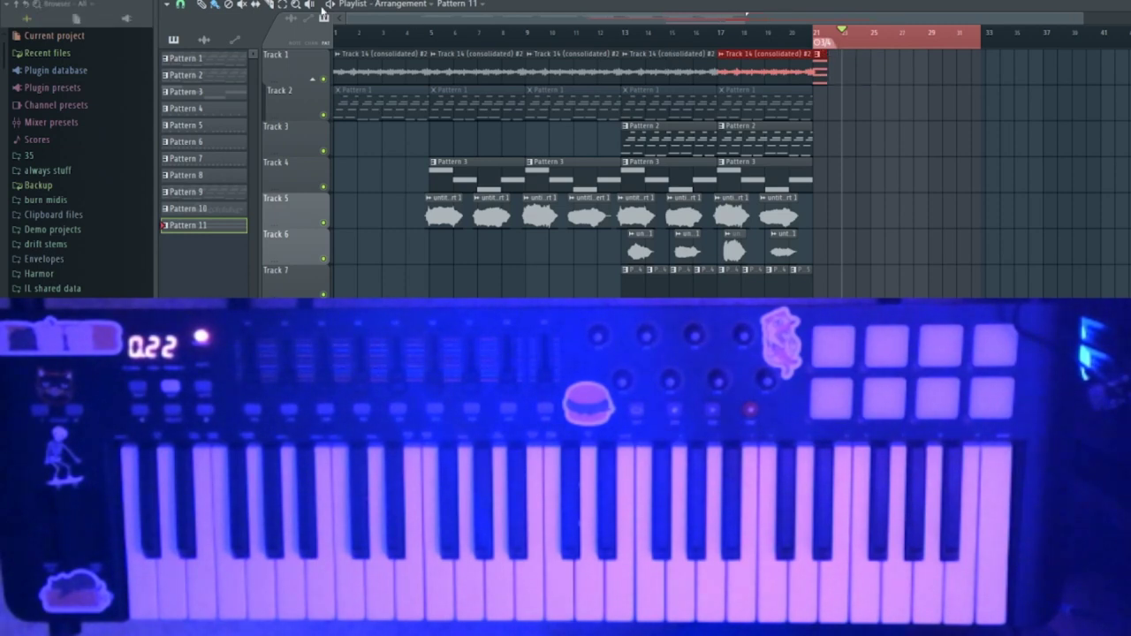
ctrl+click(901, 41)
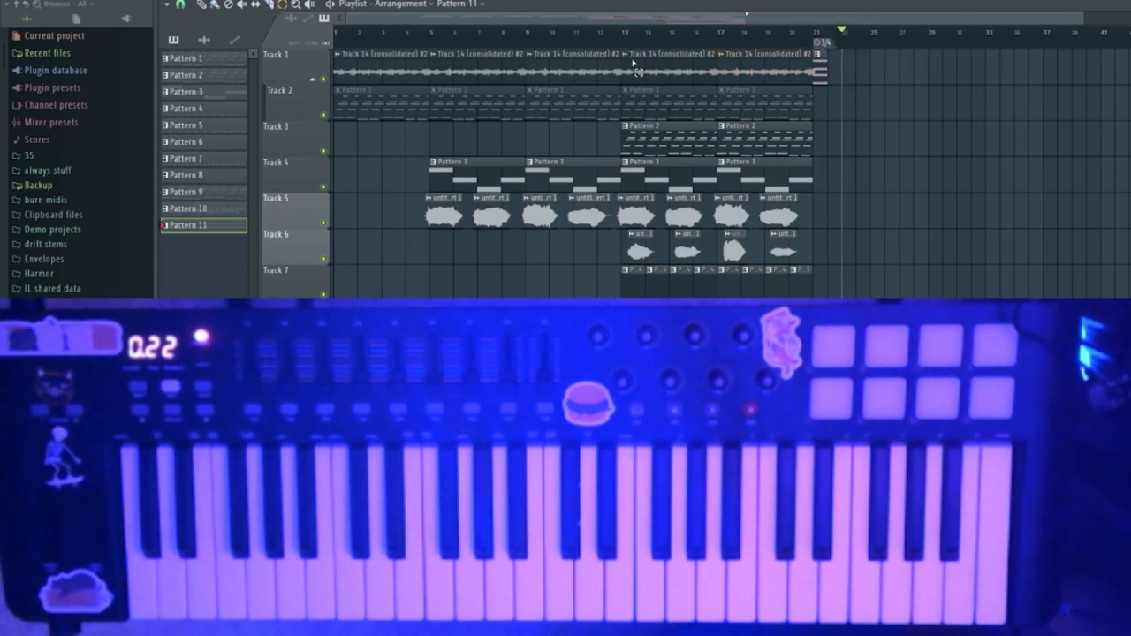
drag(827, 78, 1013, 78)
double_click(870, 69)
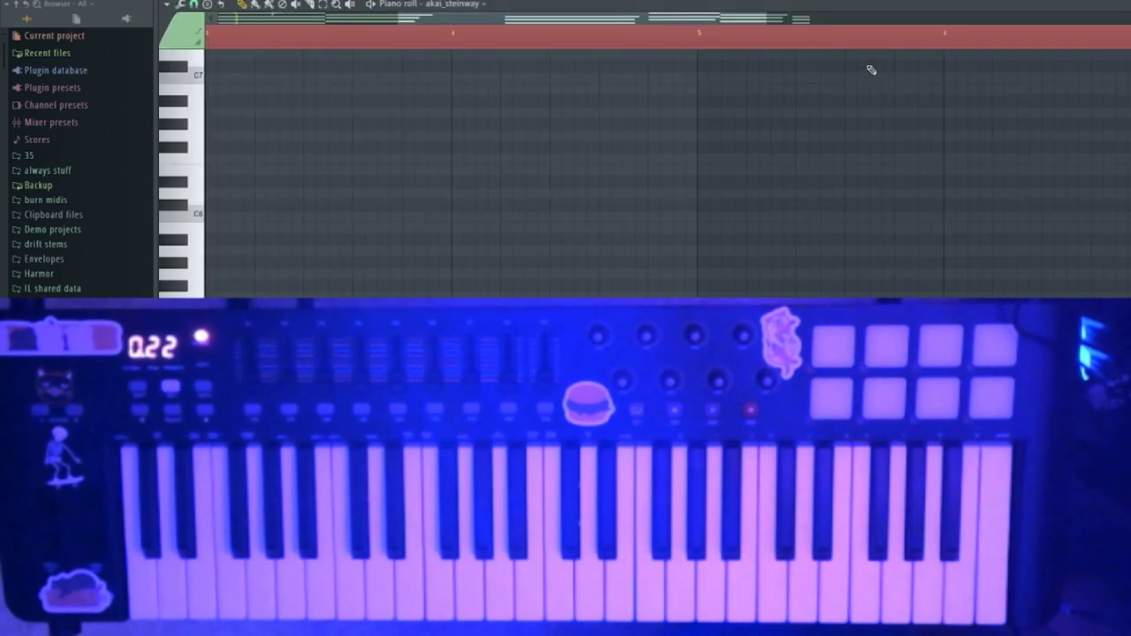
Play Pattern 11 back and align the third chord so it starts right where the second one ends.
key(space)
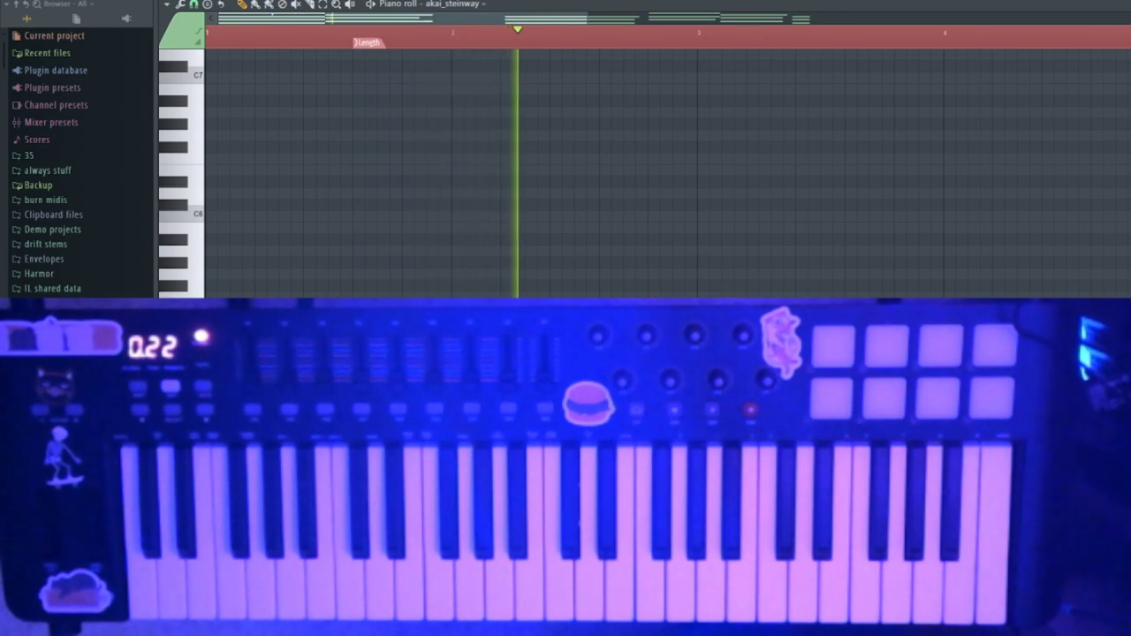
drag(589, 18, 1042, 99)
key(space)
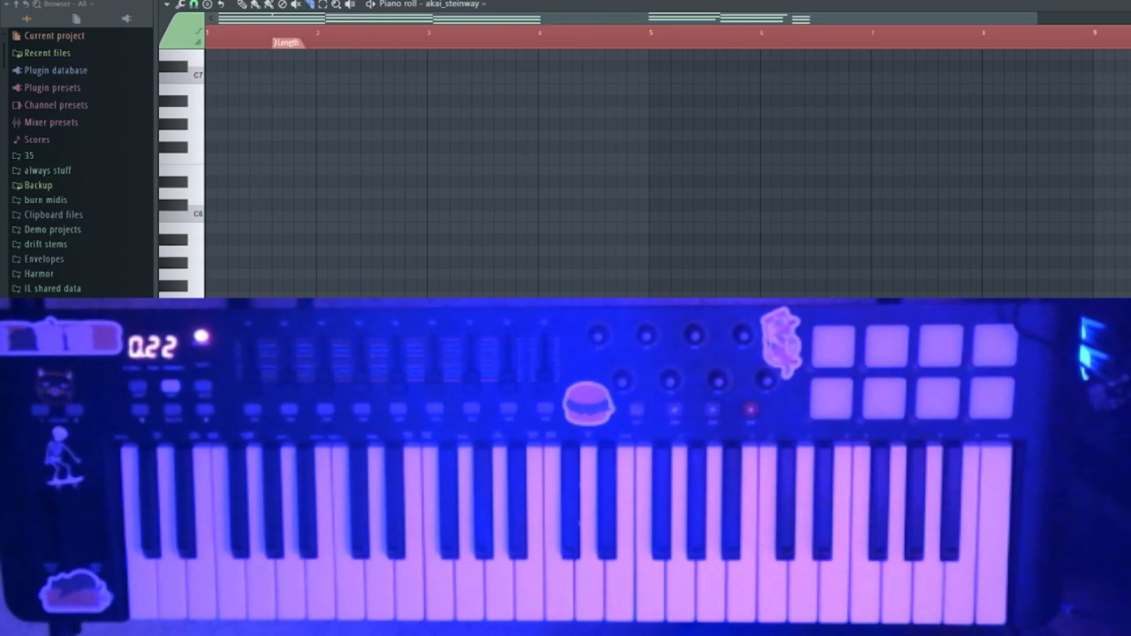
Select all chords after the third one and move them earlier so they follow directly after it.
drag(712, 210, 938, 299)
drag(698, 398, 592, 397)
key(shift+Right)
key(shift+Right)
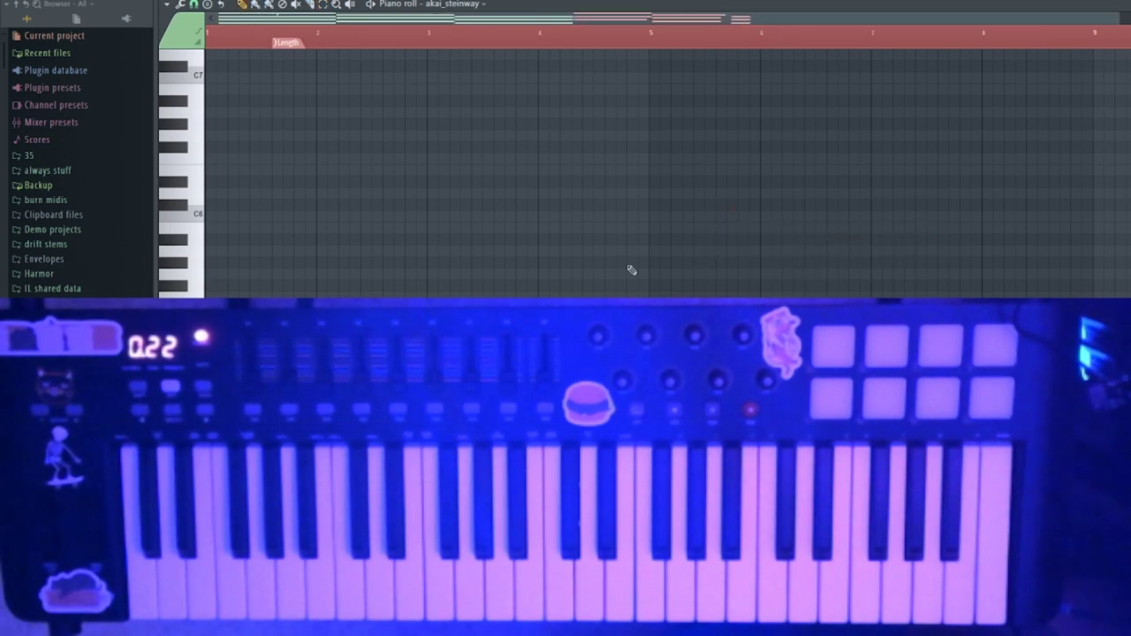
Close the remaining gaps between the last Pattern 11 chords by moving each one earlier, and clear the selection.
ctrl+click(677, 292)
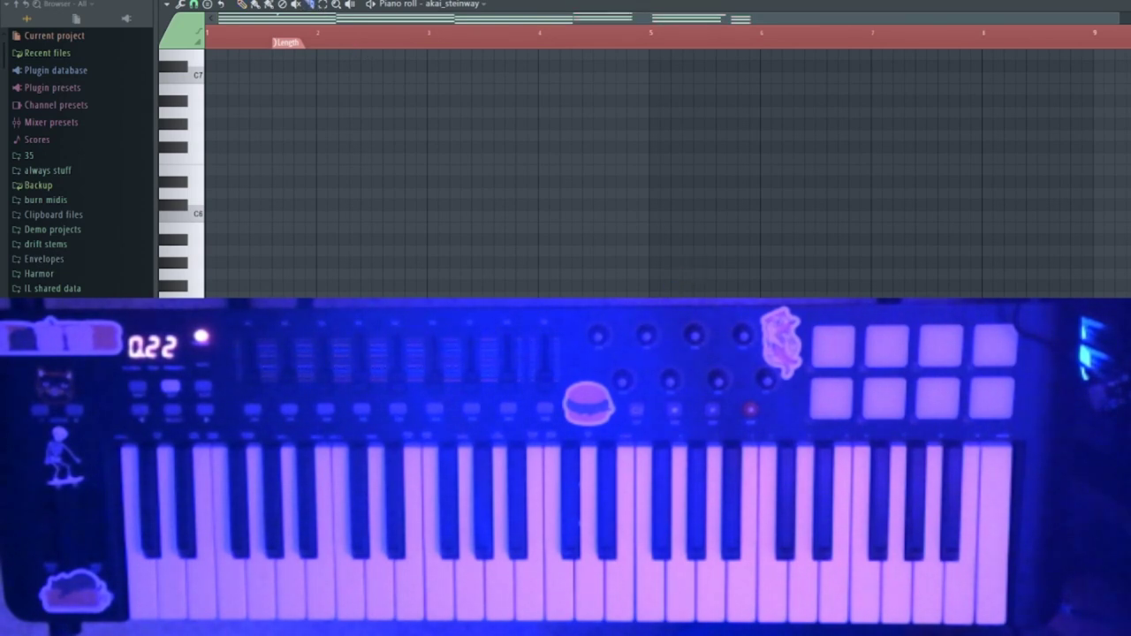
drag(704, 270, 751, 495)
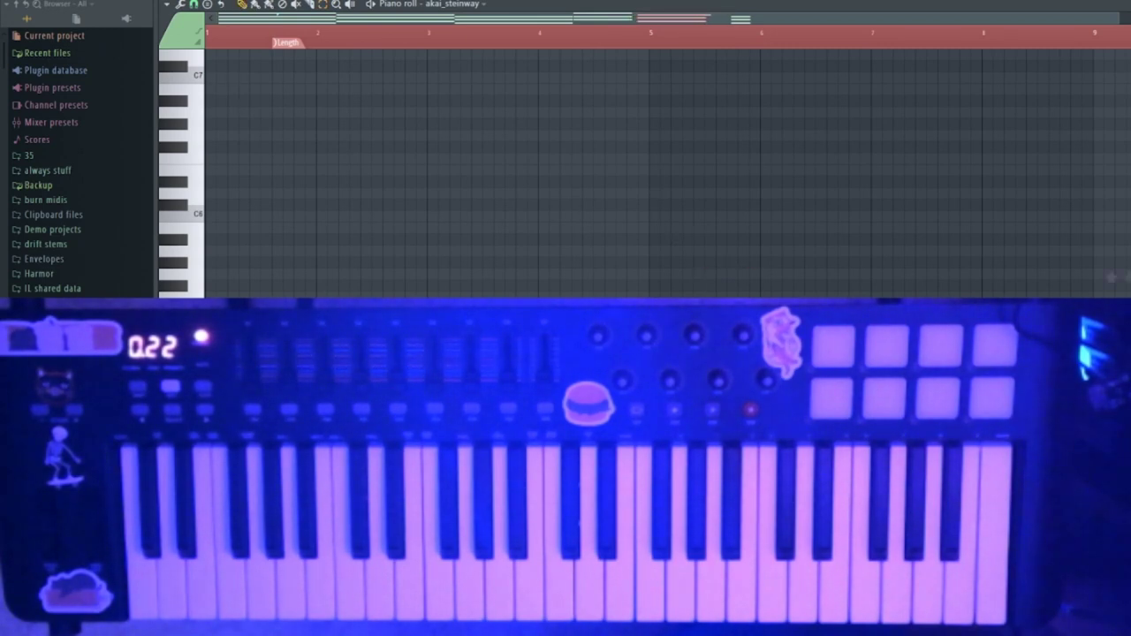
scroll(667, 173, right, 1)
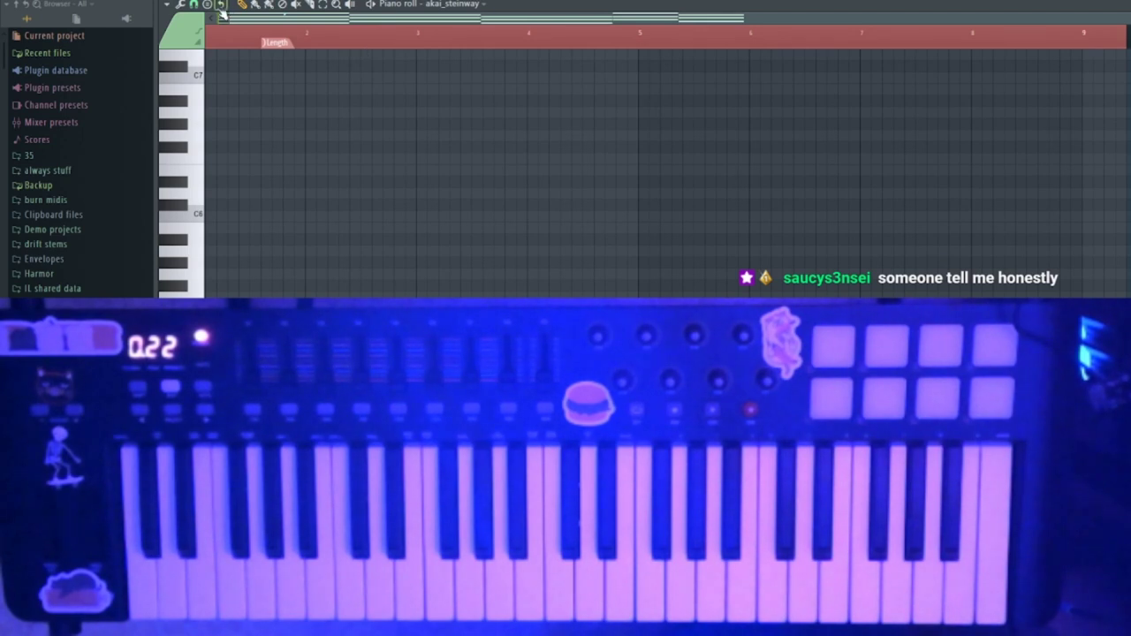
ctrl+click(340, 35)
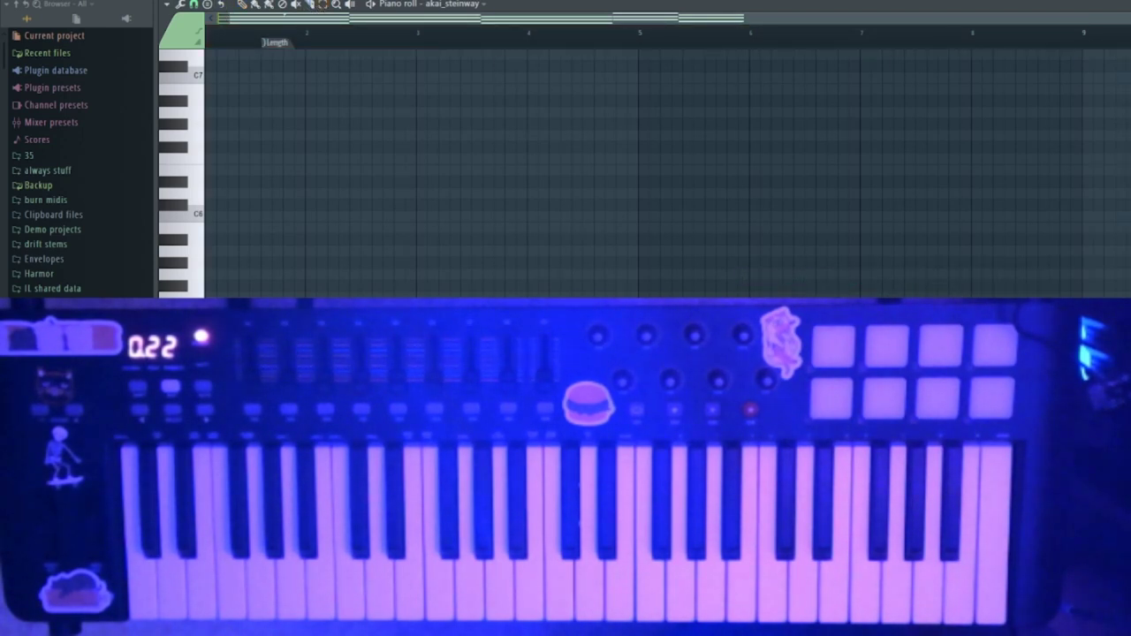
Shorten the Pattern 11 clip on Track 1 to end at bar 29 and play its chords back.
key(F7)
click(1005, 22)
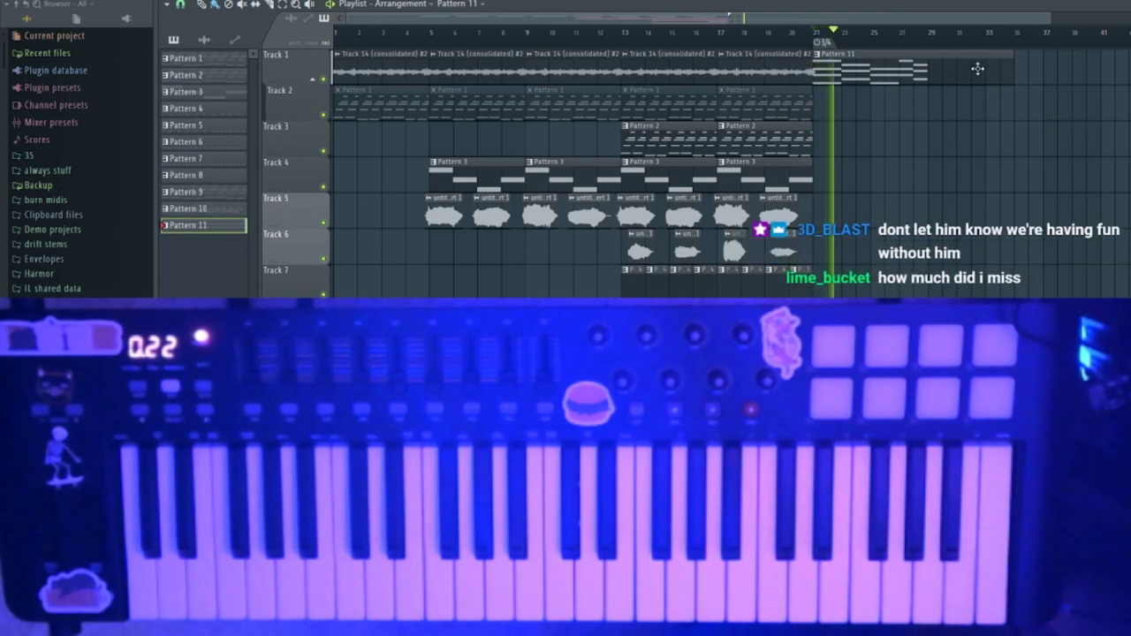
key(F7)
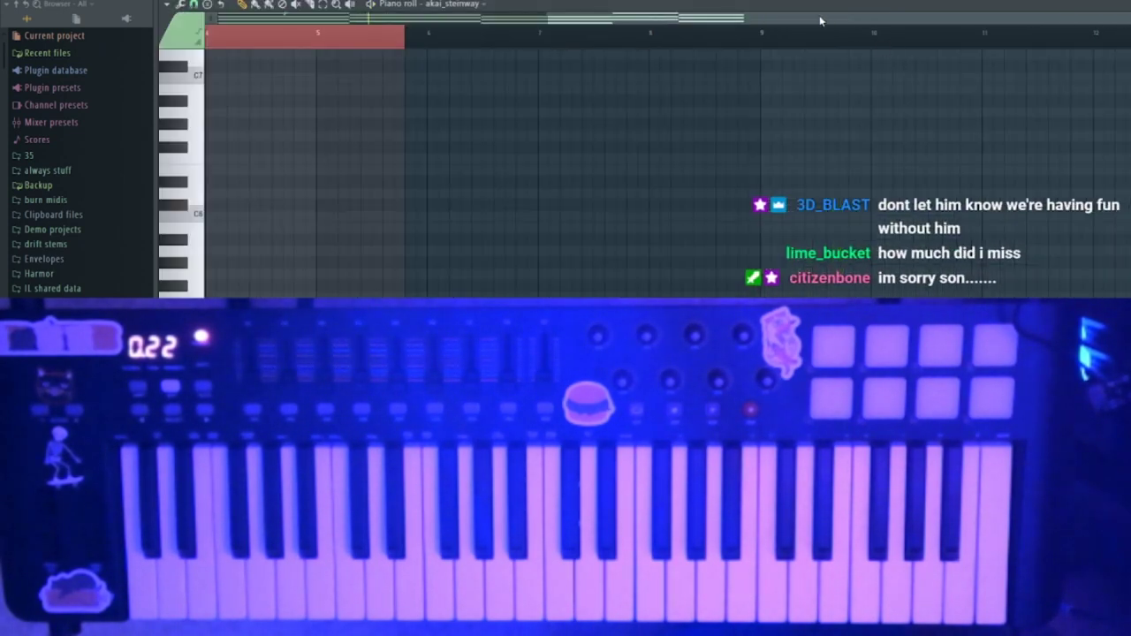
click(181, 5)
click(205, 51)
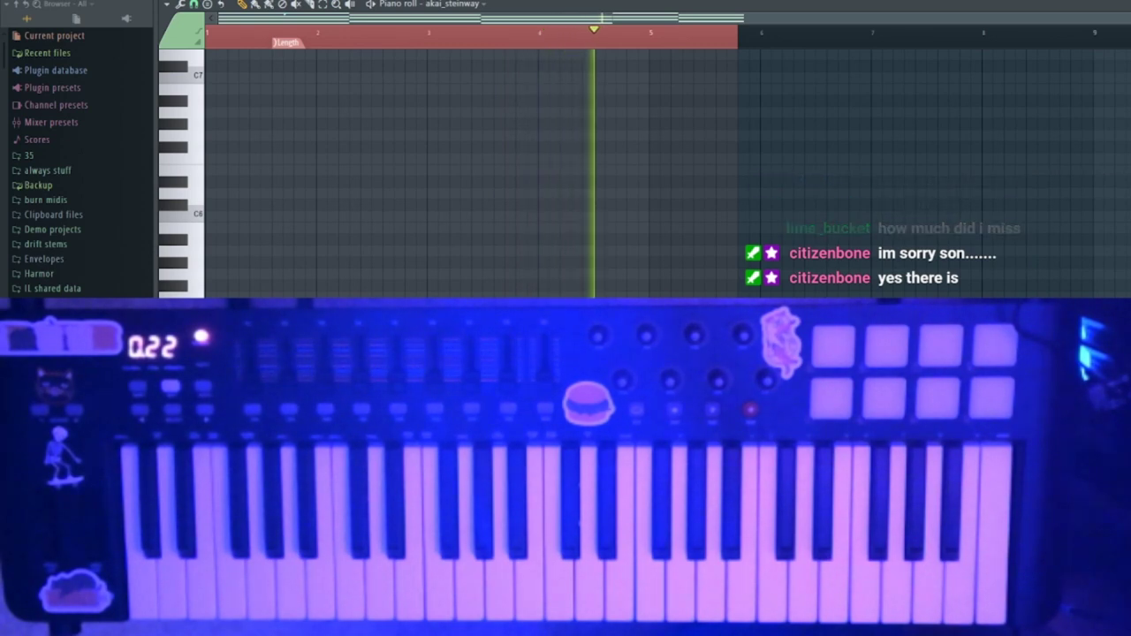
key(Escape)
key(Escape)
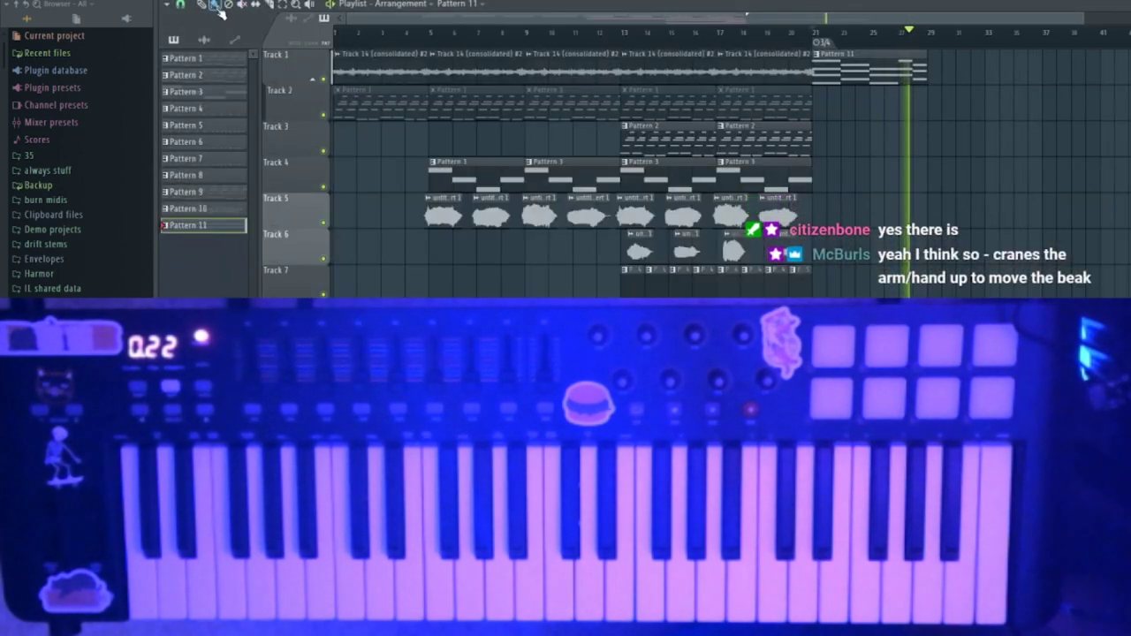
Place a second Pattern 11 clip on Track 1 at bar 29, directly after the first, and play the transition.
drag(941, 105, 951, 68)
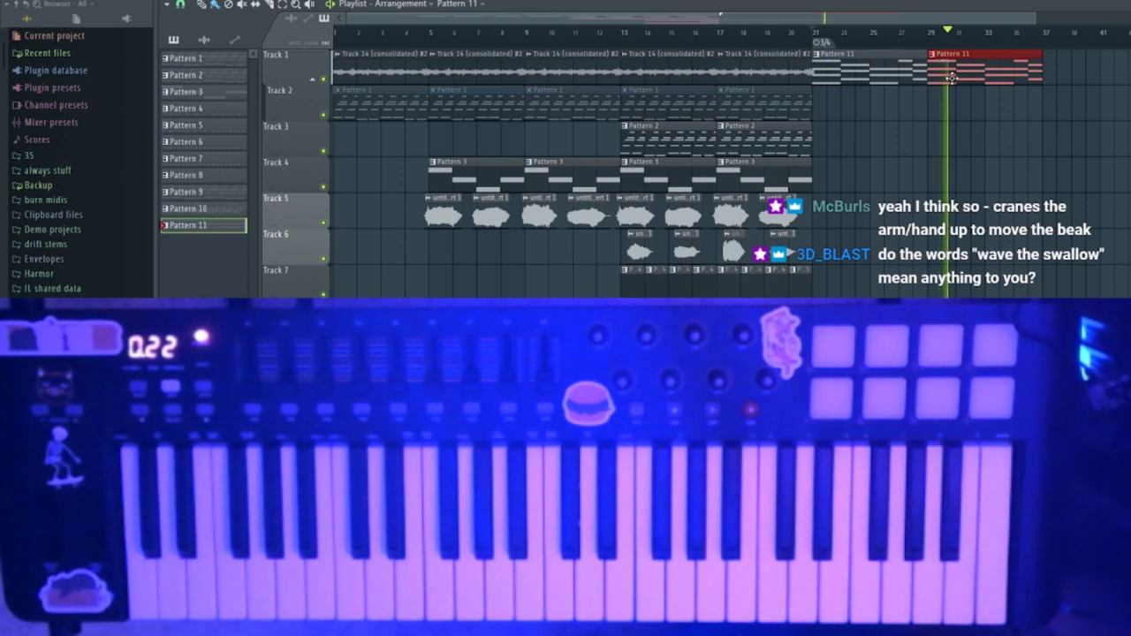
key(space)
drag(951, 77, 933, 110)
right_click(934, 109)
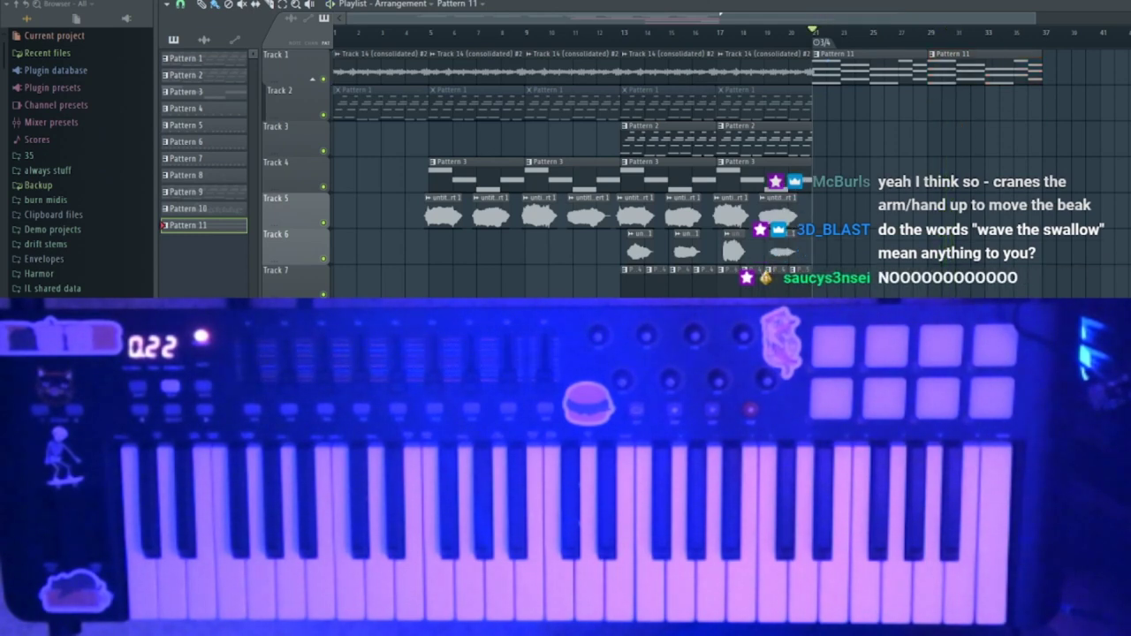
Load the Strings Long preset from the plugin database as a new channel and close its plugin window.
click(76, 95)
scroll(78, 159, down, 3)
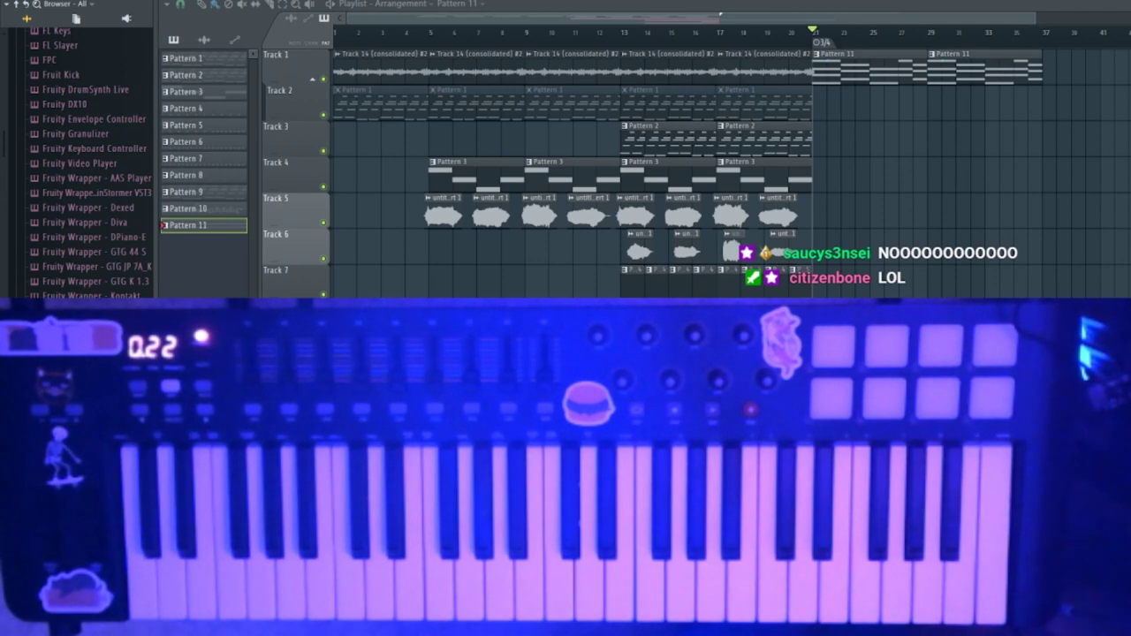
scroll(80, 159, down, 10)
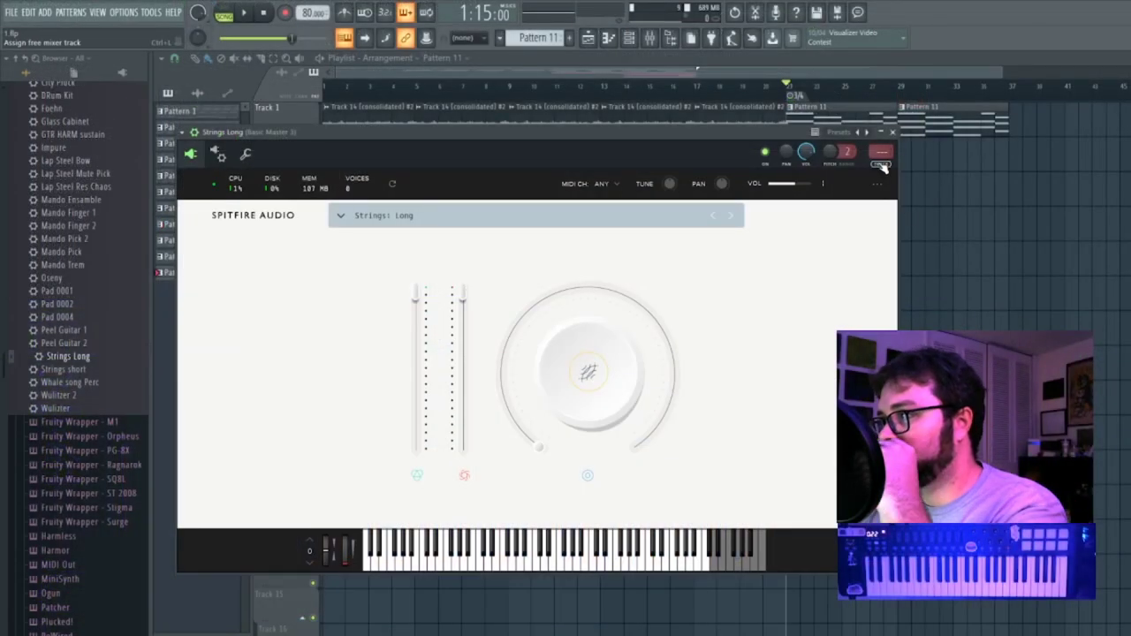
click(892, 133)
Create Pattern 12 and place a clip of it on Track 2 at bar 29.
key(F7)
click(1124, 58)
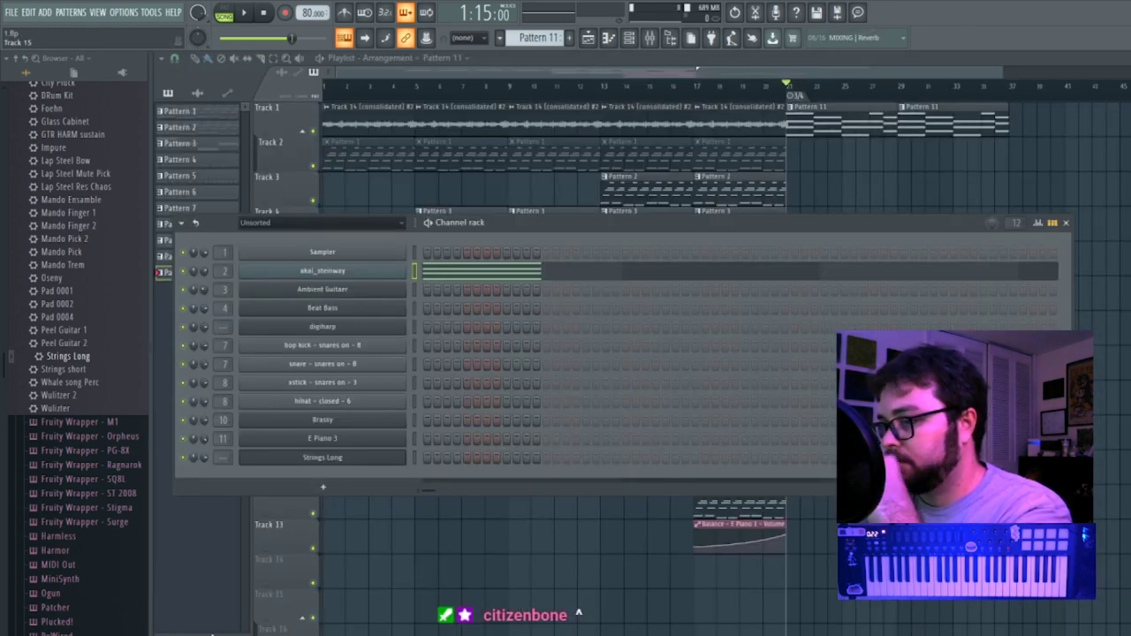
click(569, 38)
key(F6)
click(904, 159)
key(F6)
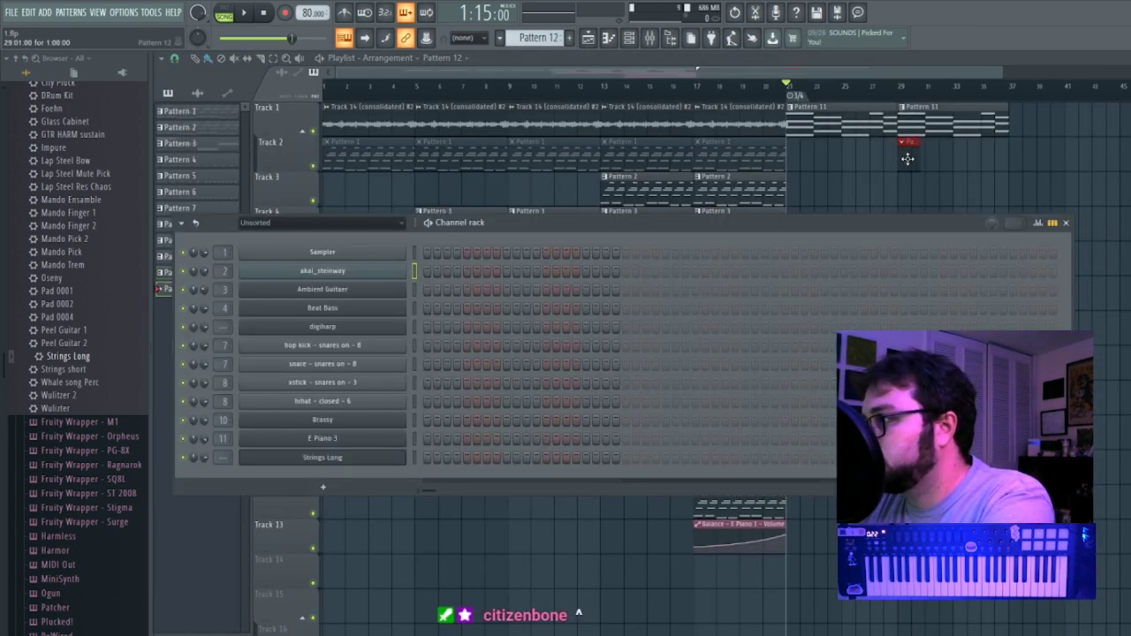
Draw a sustained F4 note nearly four bars long for Strings Long in Pattern 12 and play it from bar 29.
right_click(403, 453)
click(447, 460)
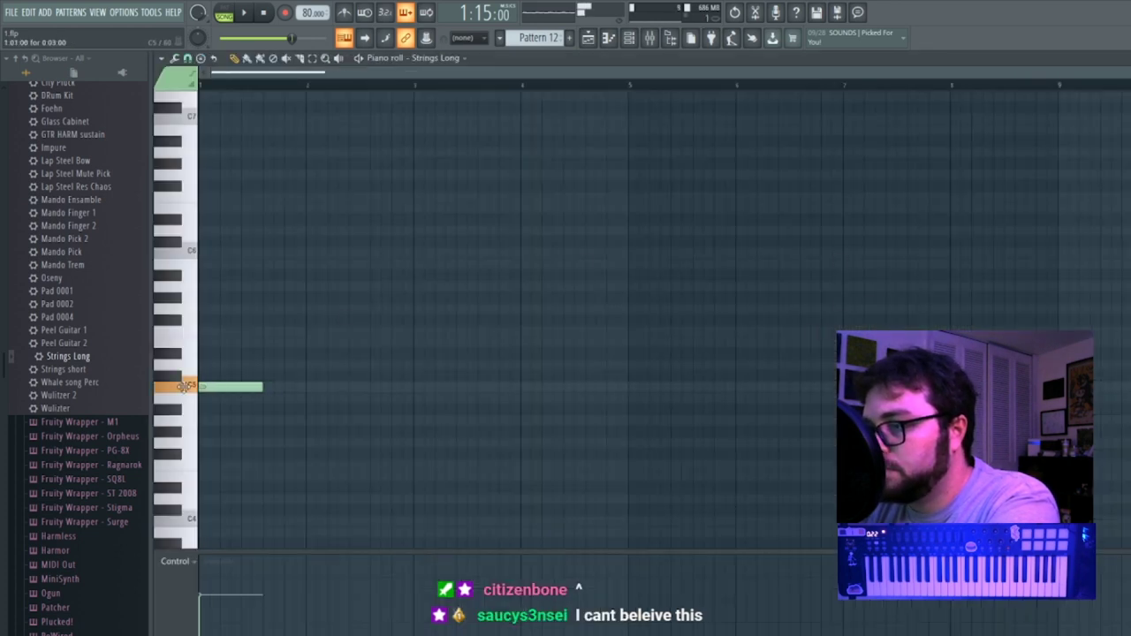
click(200, 466)
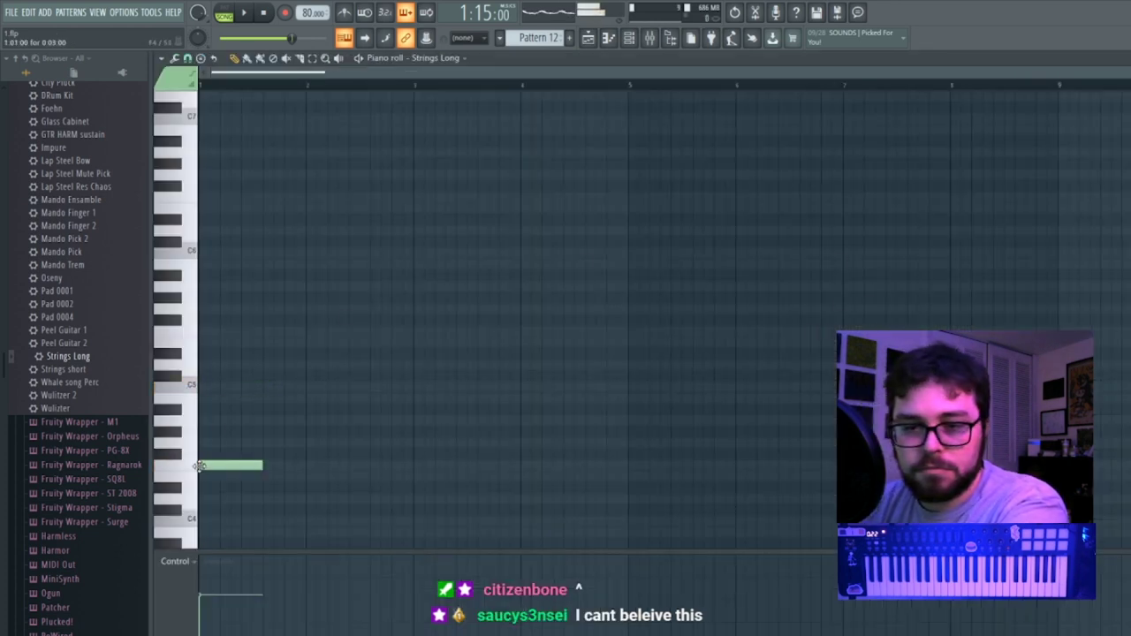
drag(266, 464, 617, 472)
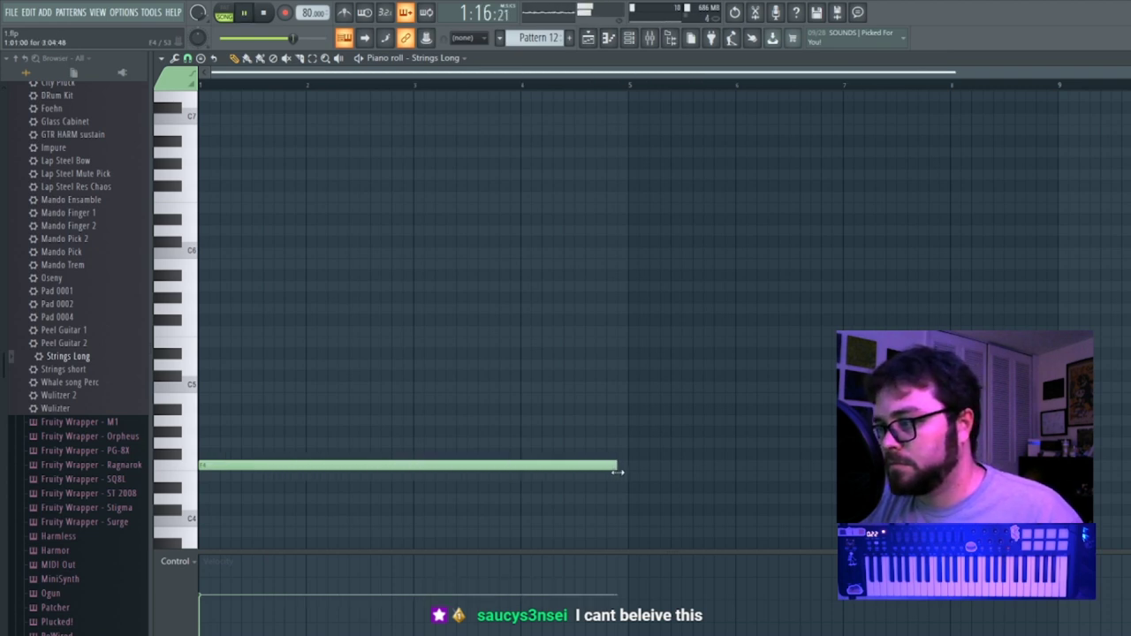
click(1130, 58)
click(899, 88)
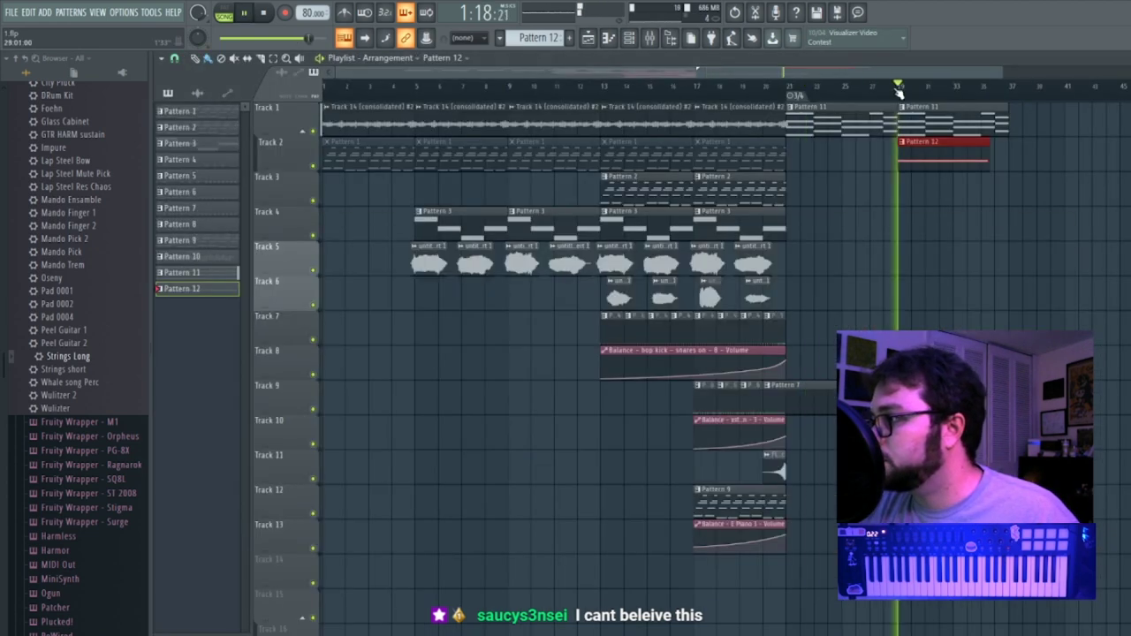
double_click(985, 151)
key(space)
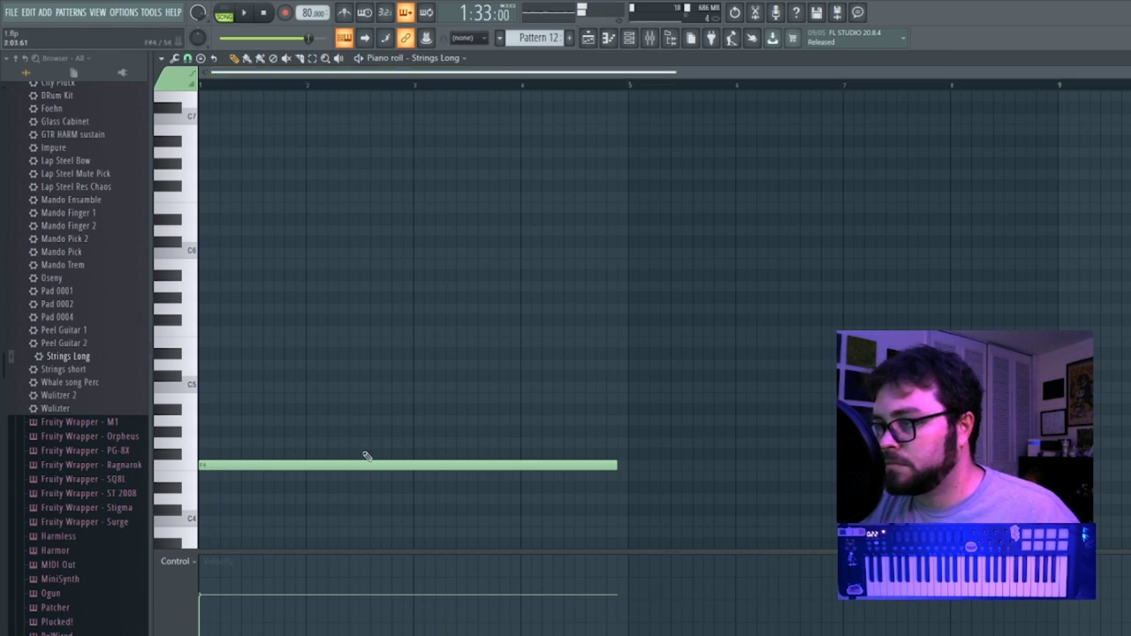
Shorten the F4 note to 1:02:00, add G4, F4, A4 and G4 notes in sequence after it, and play the line.
drag(620, 470, 420, 470)
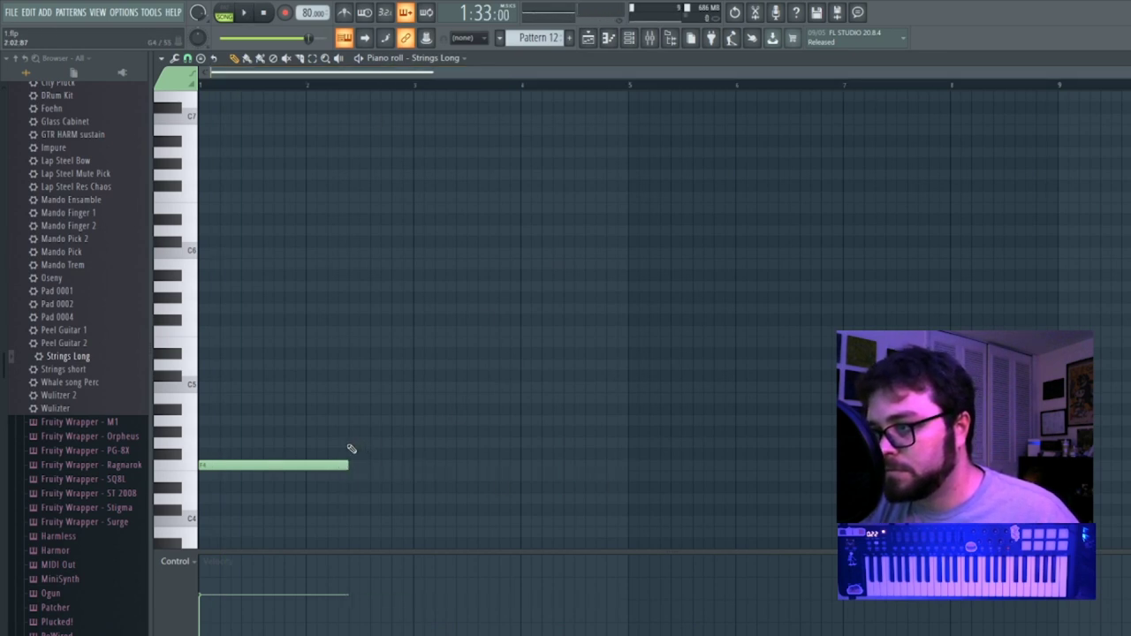
click(349, 475)
drag(406, 478, 406, 439)
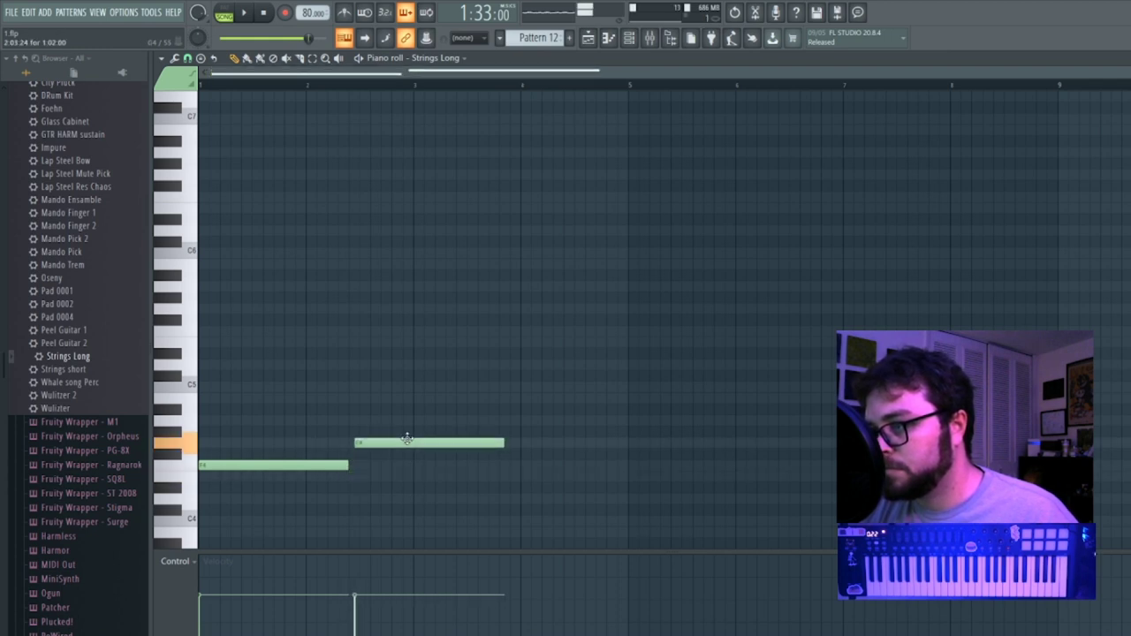
click(519, 467)
click(628, 419)
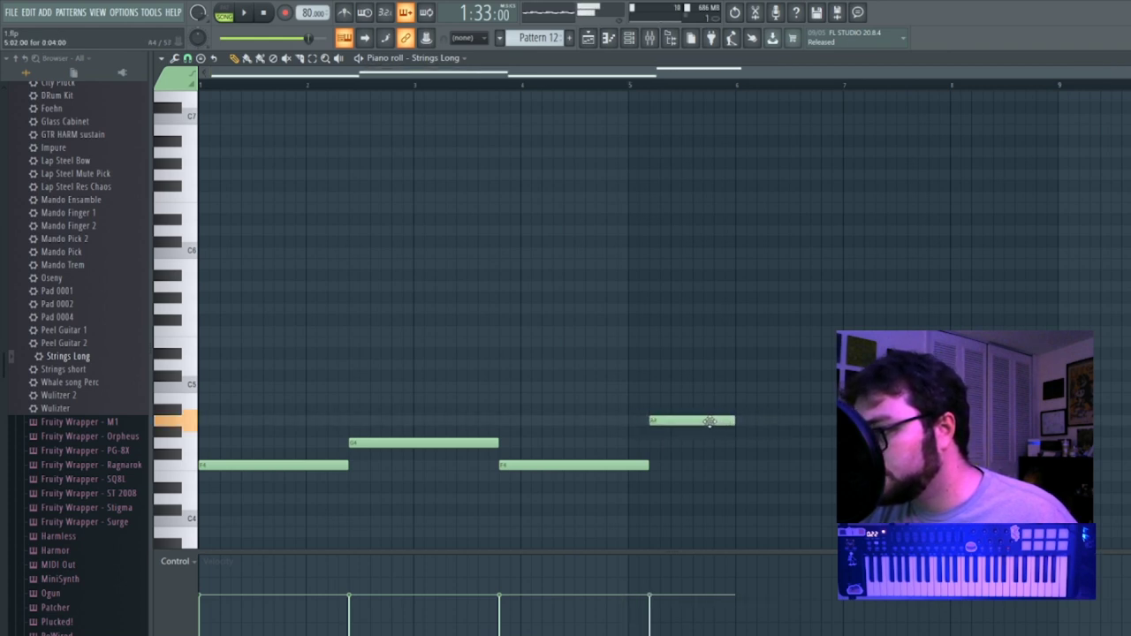
click(747, 443)
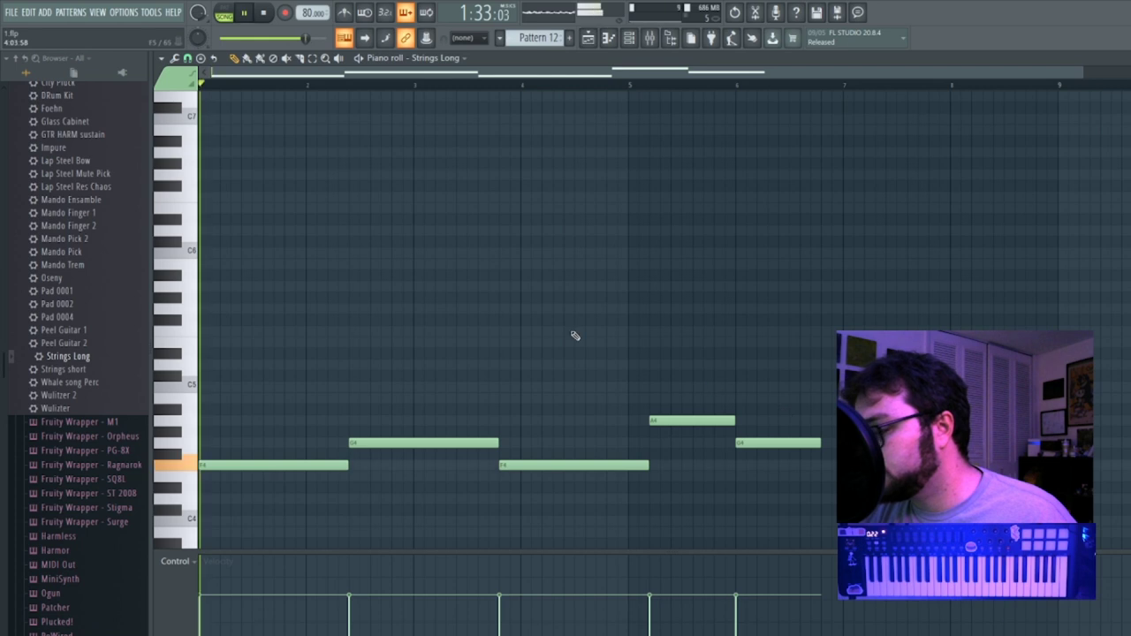
key(space)
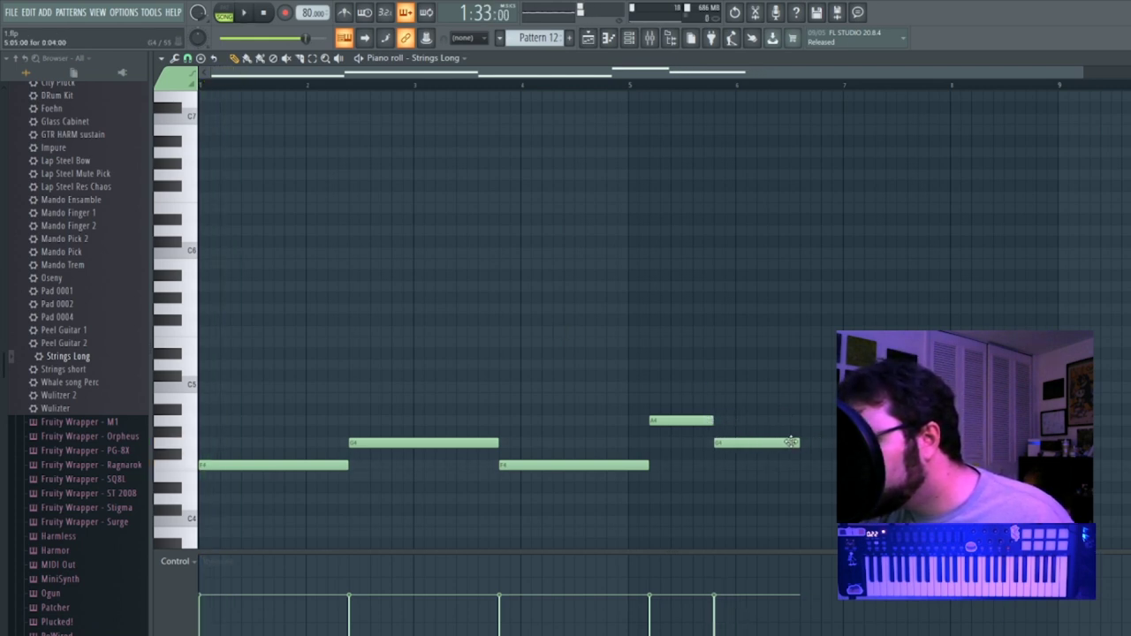
Shorten the first three notes to twice the length of the 0:03:00 A4 and G4 notes, and line all five up end to end.
drag(556, 464, 696, 402)
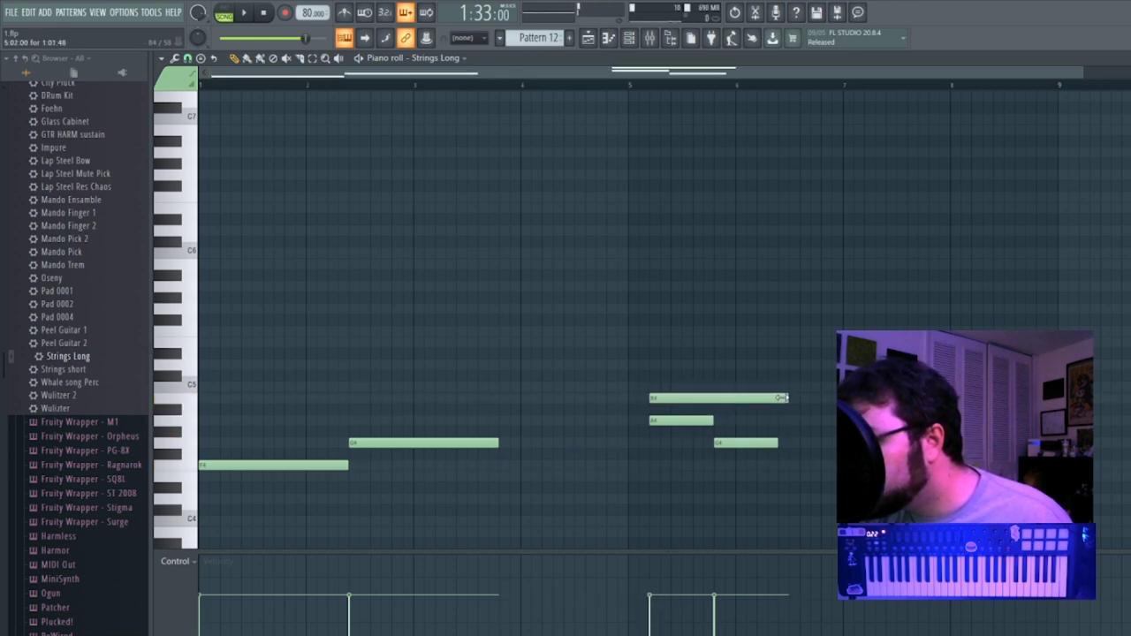
drag(341, 465, 329, 464)
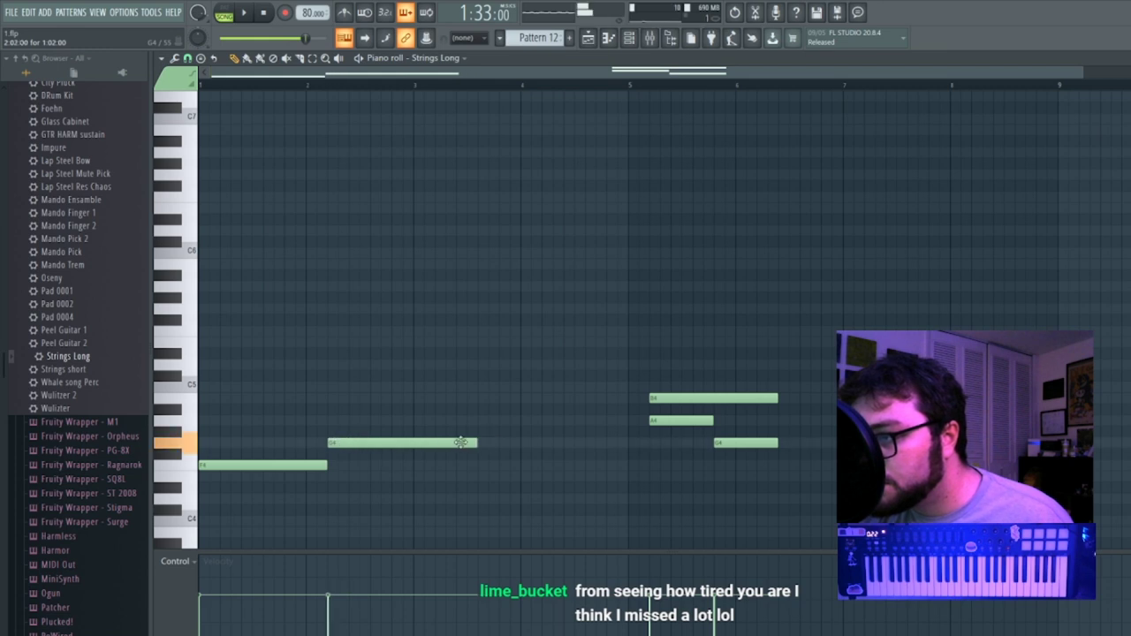
drag(662, 399, 468, 465)
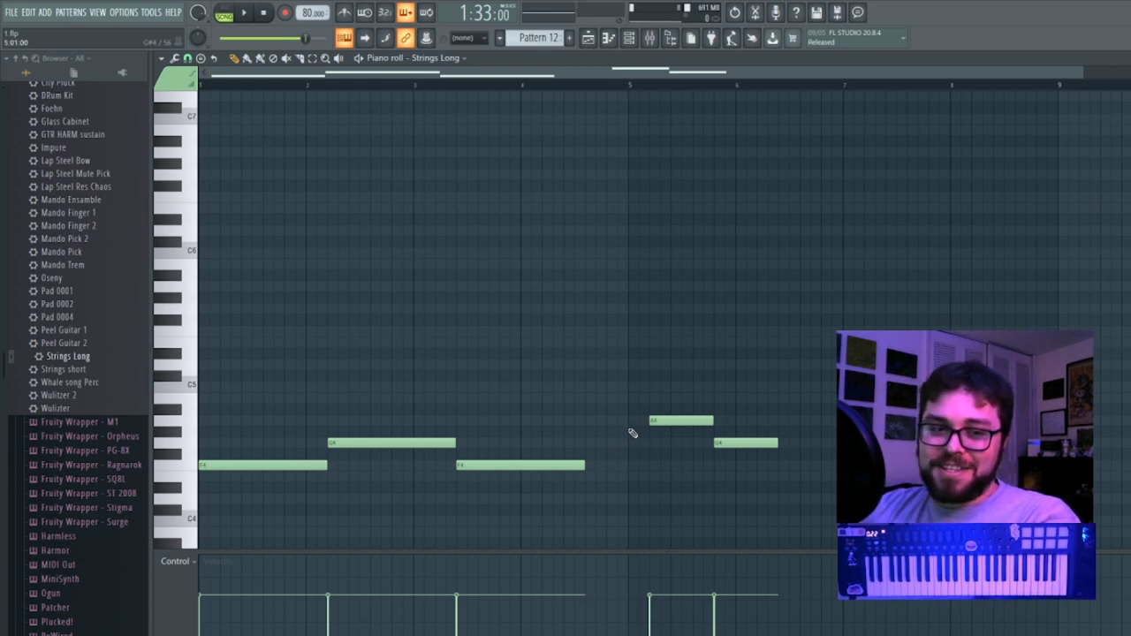
drag(697, 423, 625, 427)
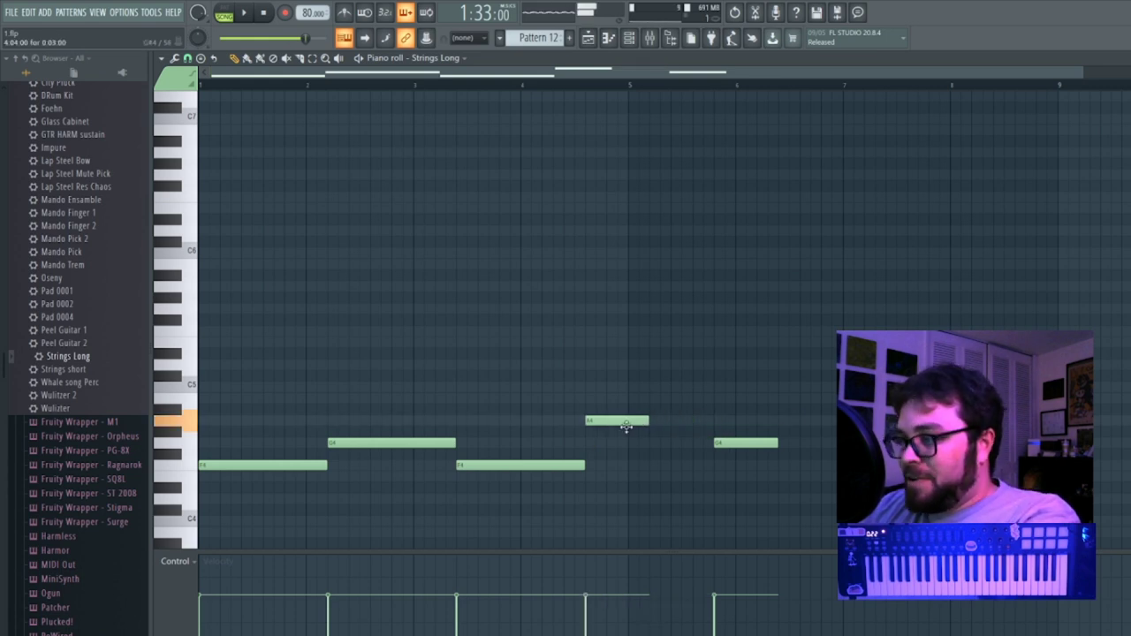
drag(725, 443, 660, 442)
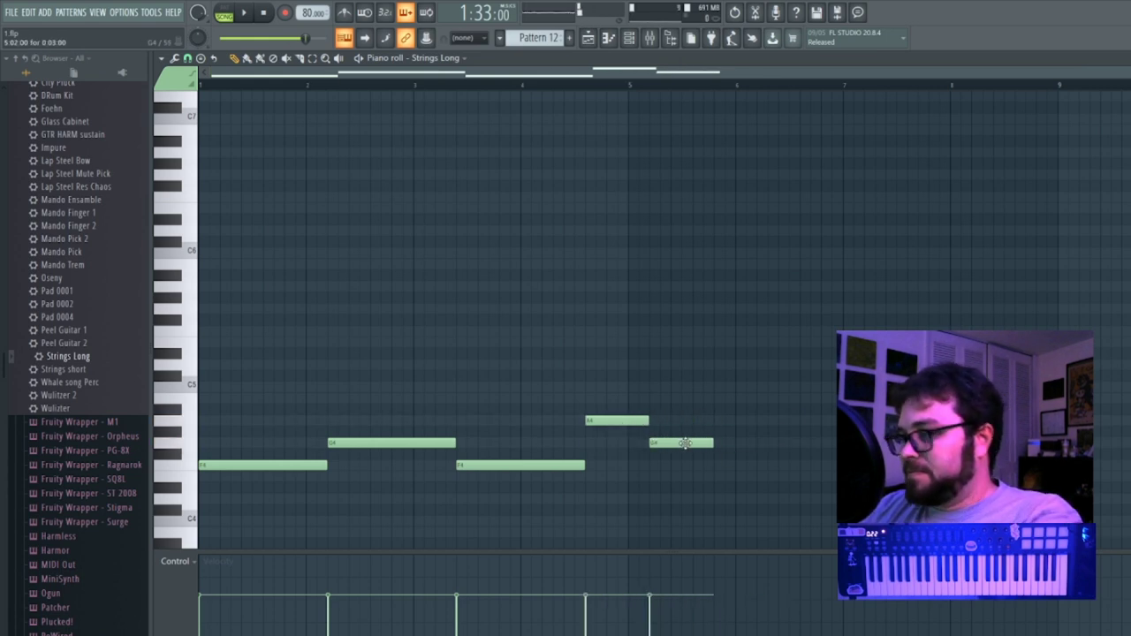
Play the string line and duplicate its five notes a fifth higher as C5, D5, C5, E5 and D5.
key(space)
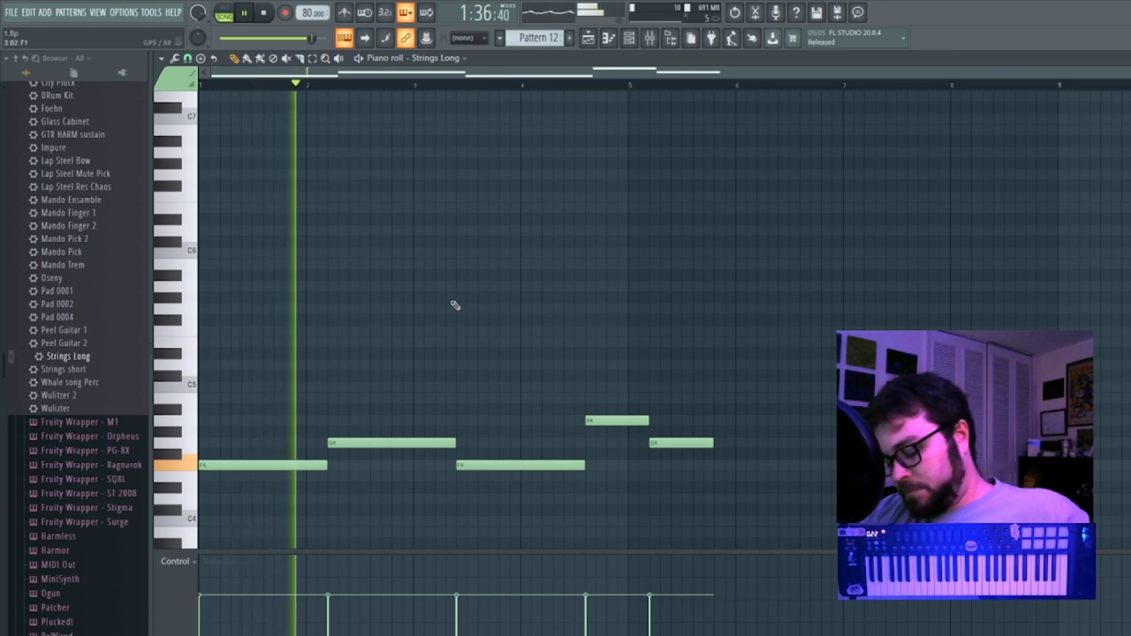
key(ctrl+b)
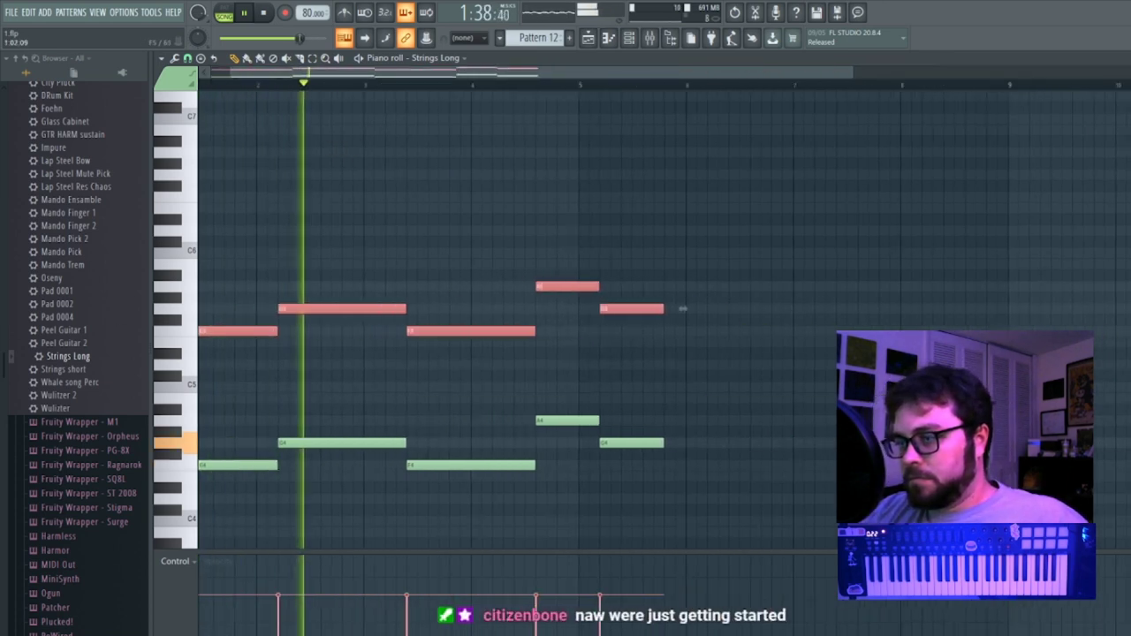
key(space)
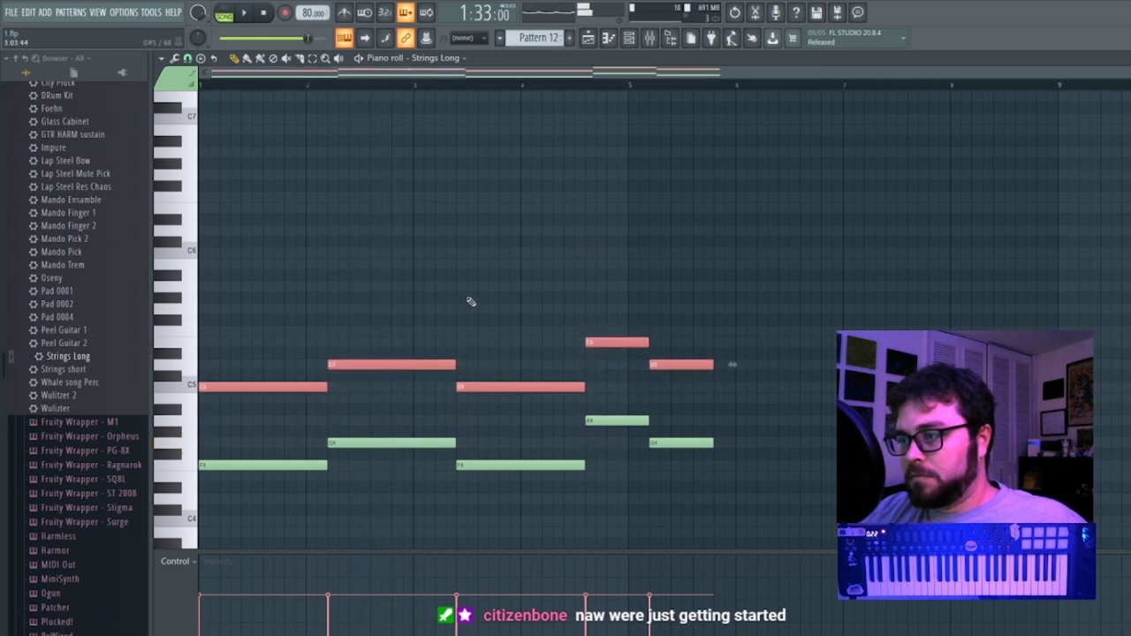
Add G5, A5, B5 and C6 notes end to end above the Strings Long chords from bar 1, playing the part along.
click(212, 309)
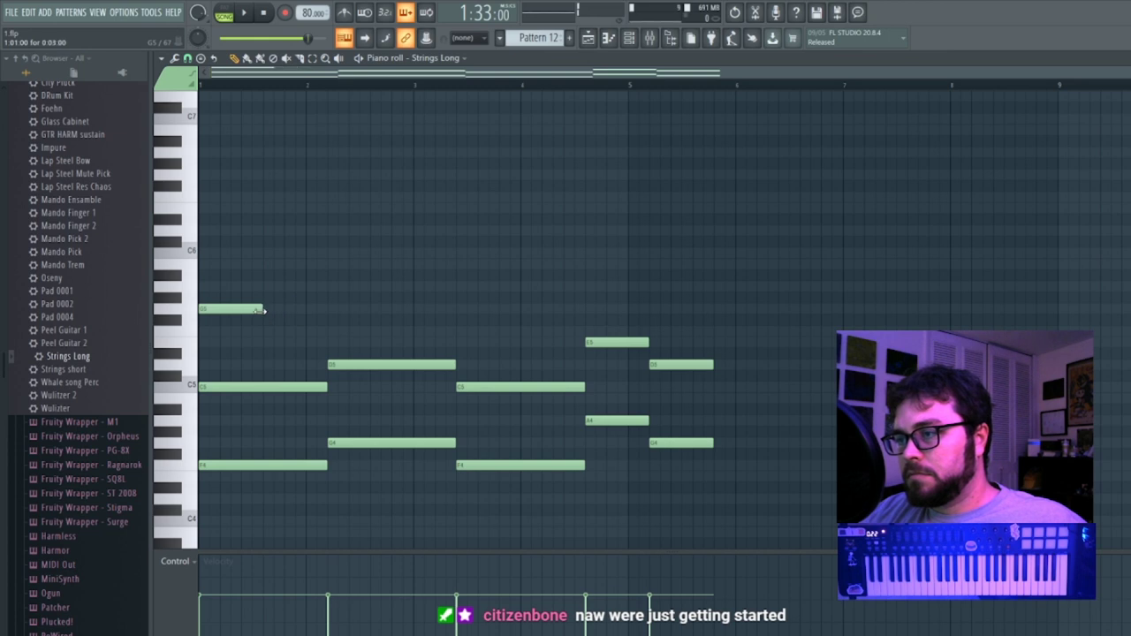
key(space)
click(267, 286)
click(330, 263)
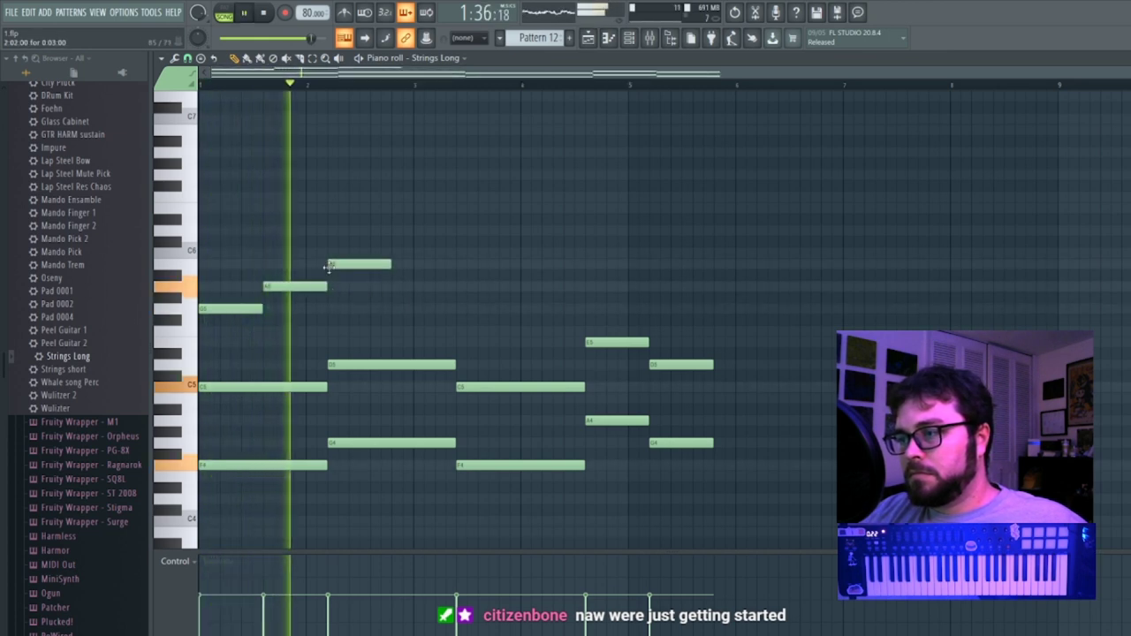
click(402, 253)
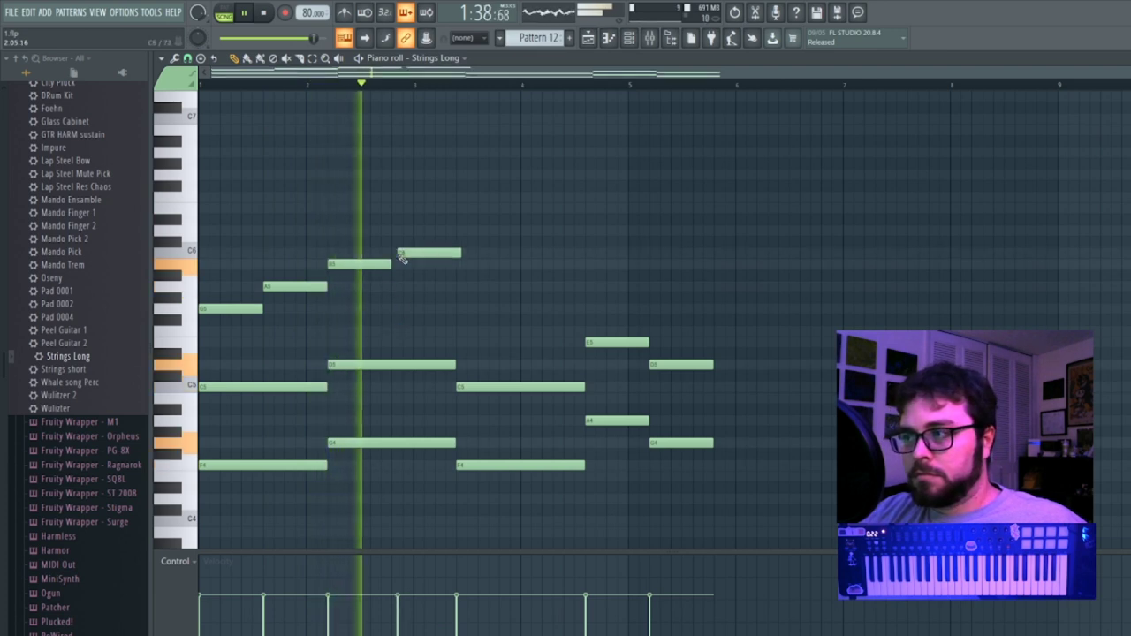
drag(434, 254, 429, 255)
Continue the Strings Long melody end to end with G5, E5, A5 and B5 notes, and play it back.
click(463, 285)
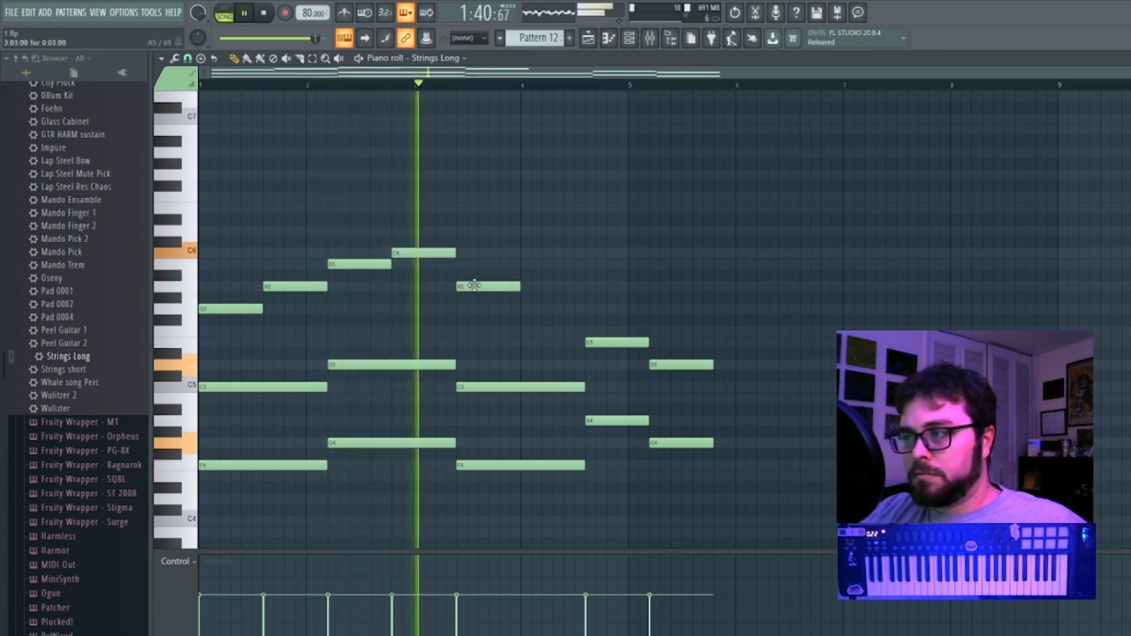
key(space)
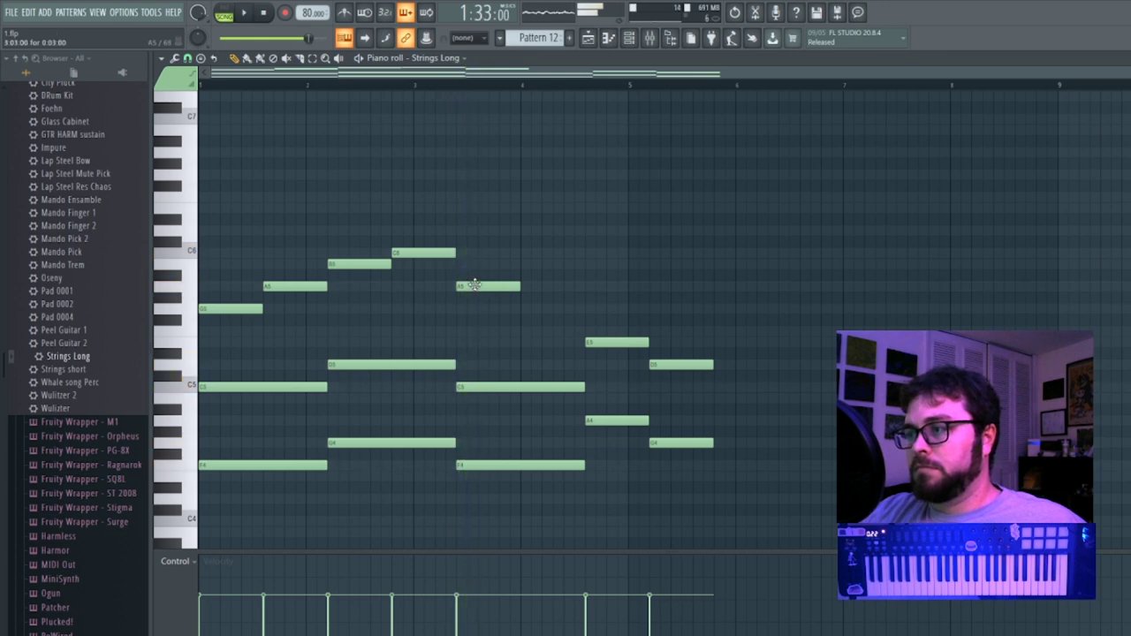
drag(474, 284, 473, 308)
key(space)
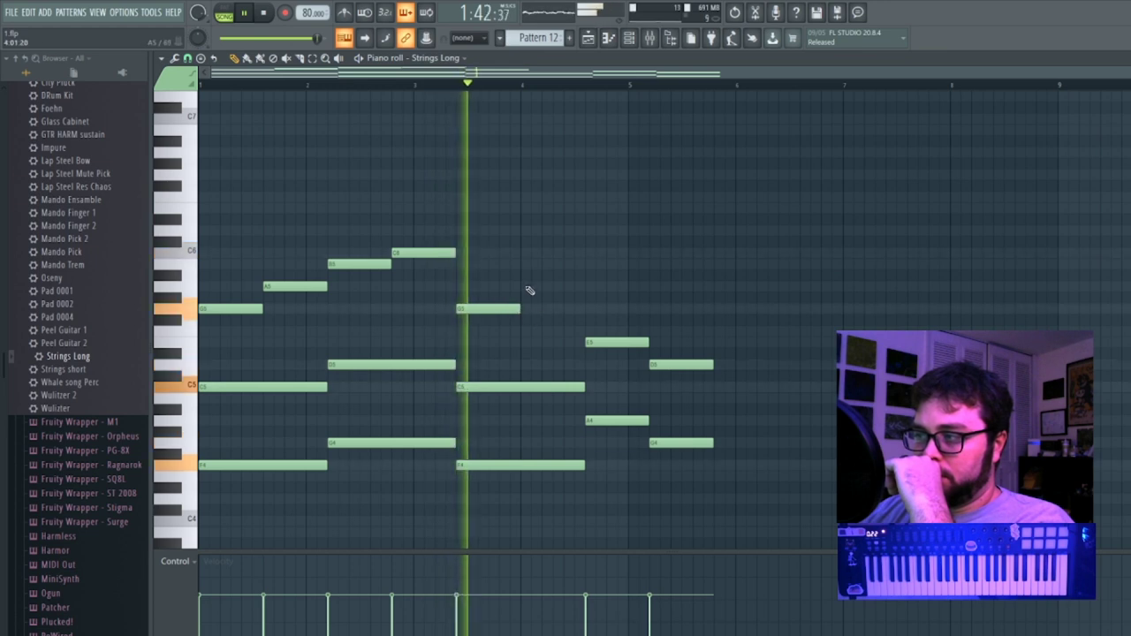
click(527, 332)
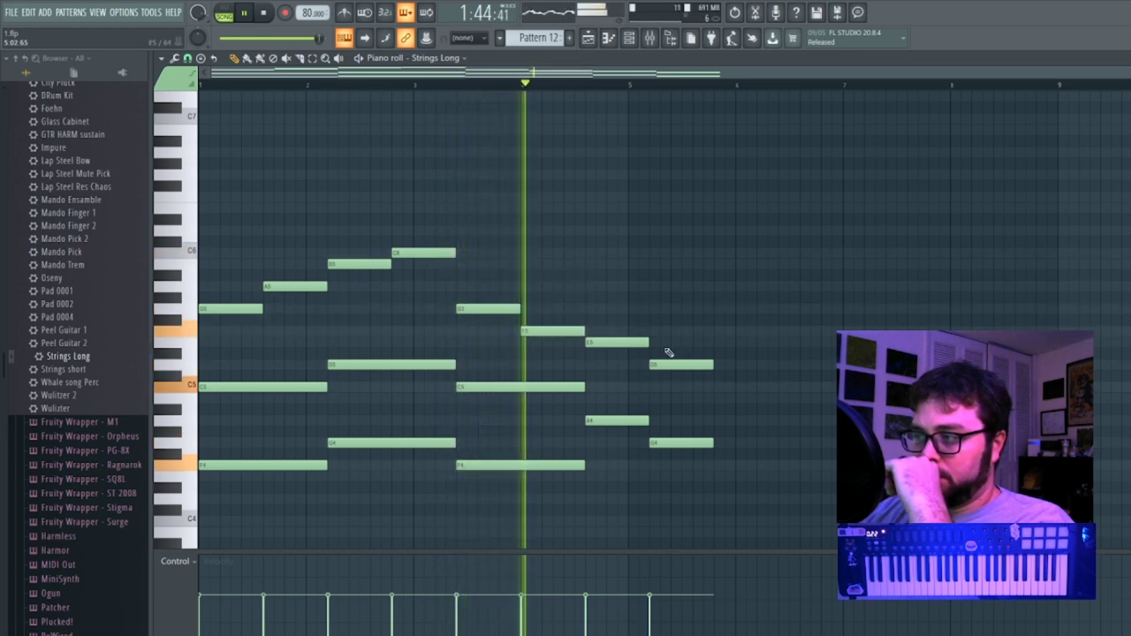
drag(535, 332, 536, 342)
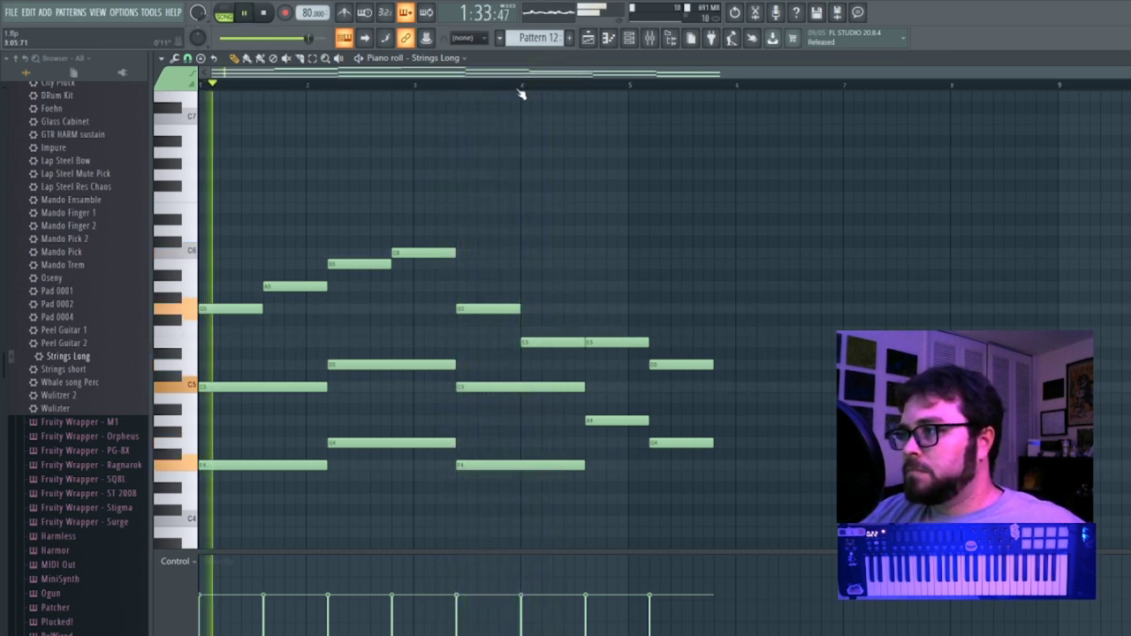
click(592, 308)
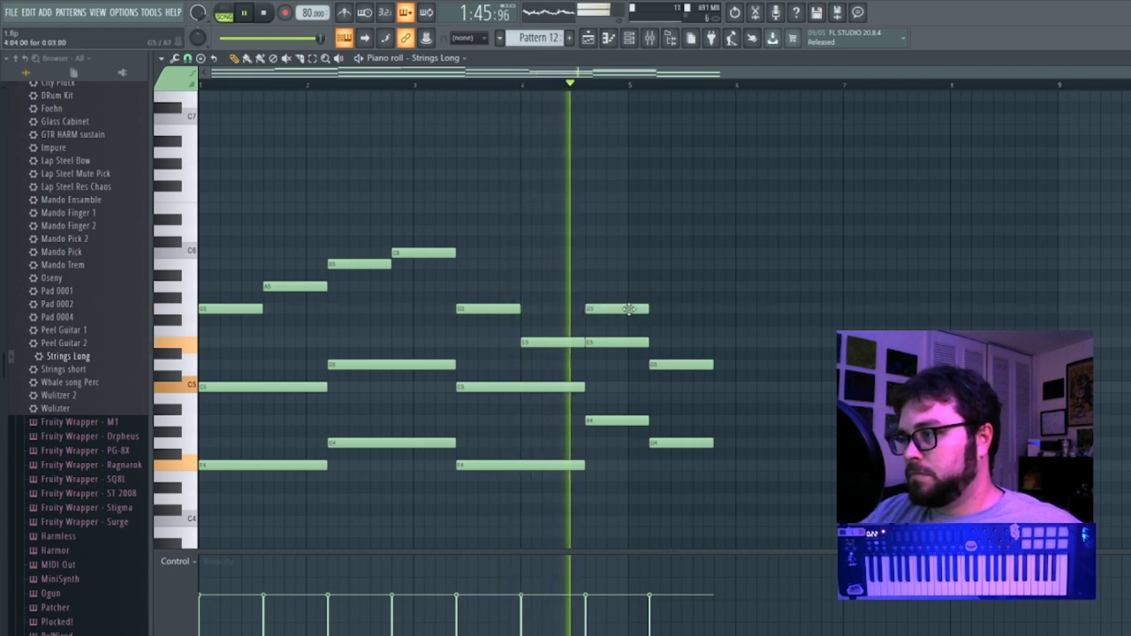
drag(625, 308, 625, 294)
key(space)
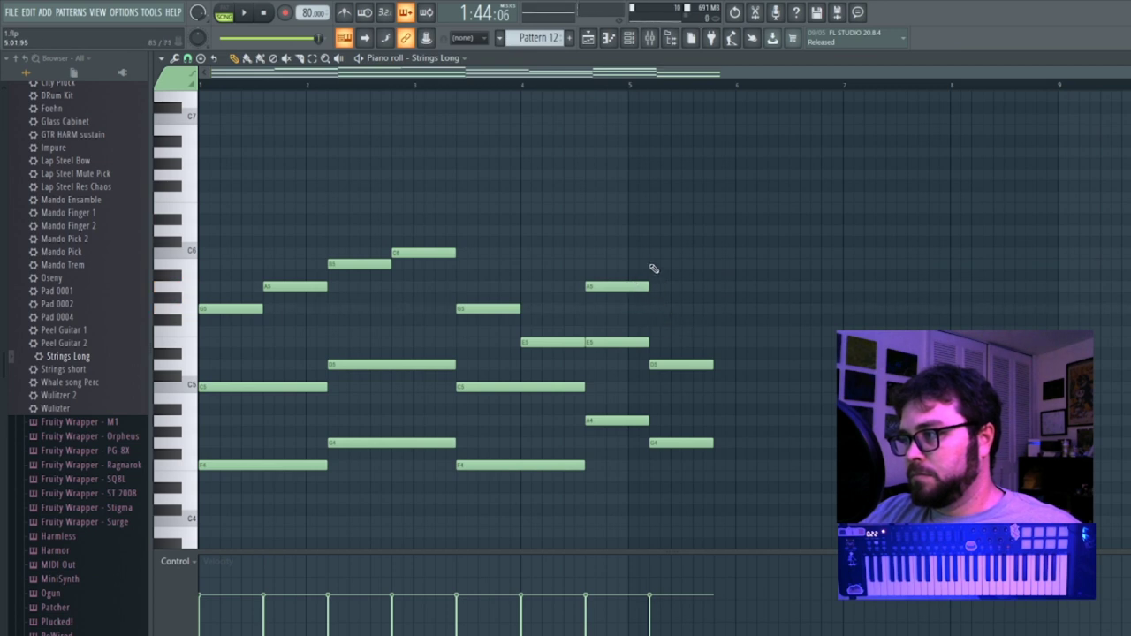
key(space)
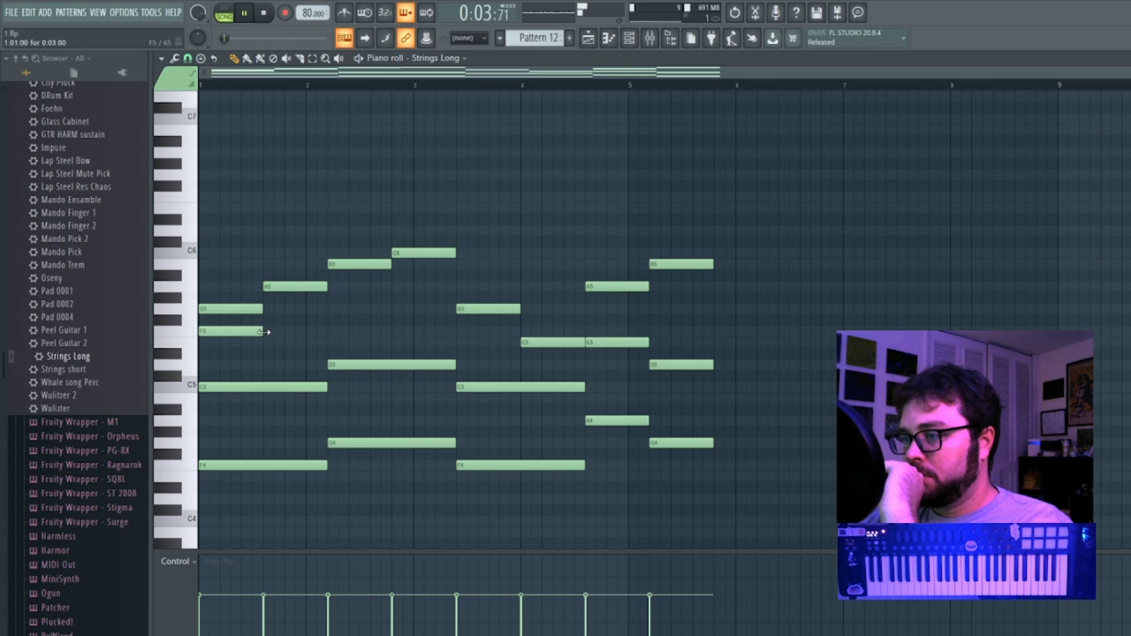
Fill the first two string chords with a long E5 note each and play them back.
click(330, 309)
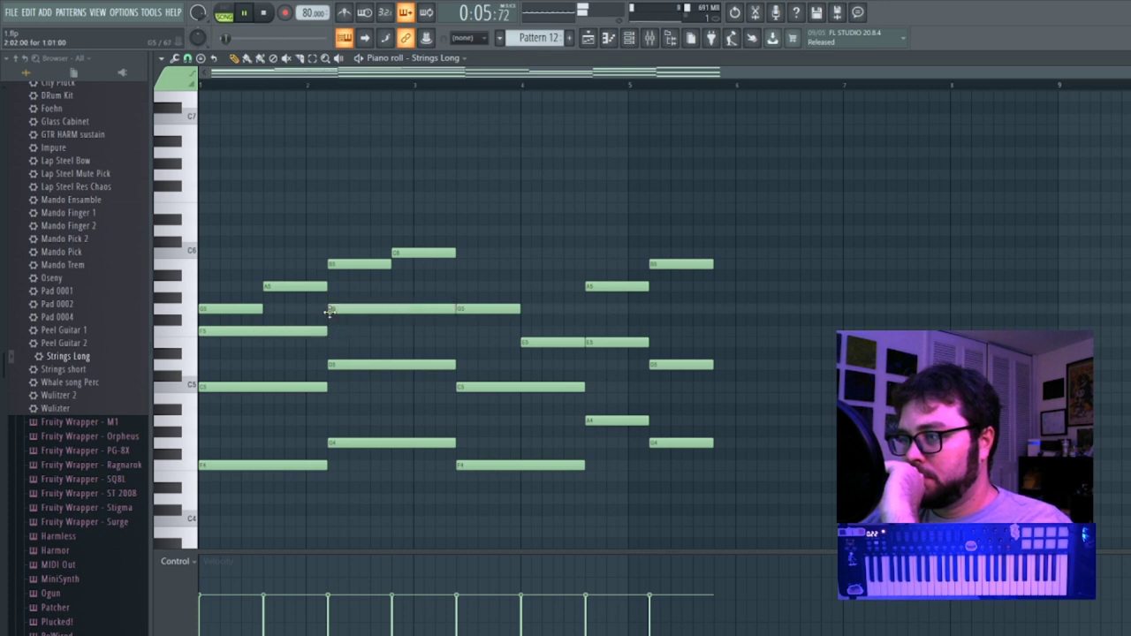
key(space)
key(space)
key(space)
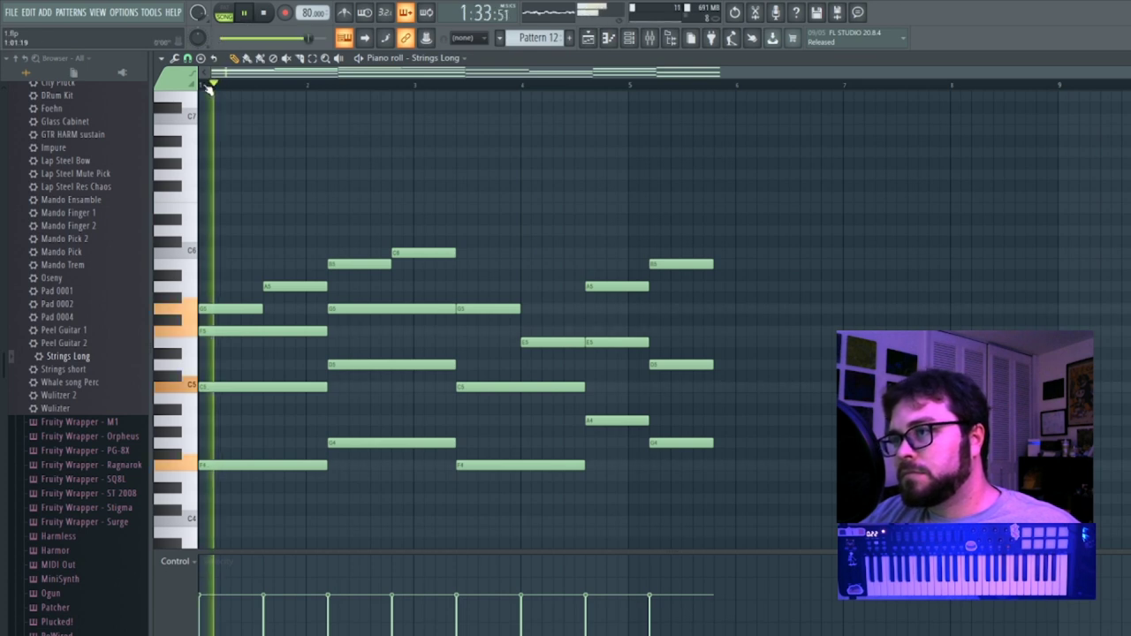
key(space)
drag(325, 322, 372, 343)
key(space)
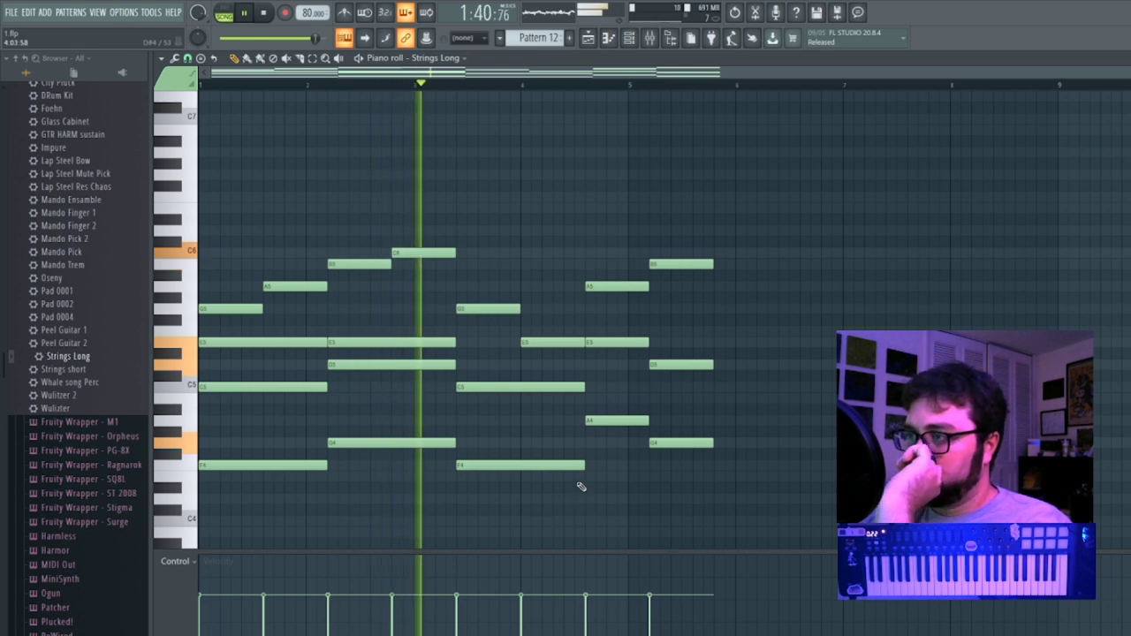
Add a long D5 note to the third chord and a C5 note of the same length across the last two chords, auditioning both.
click(463, 365)
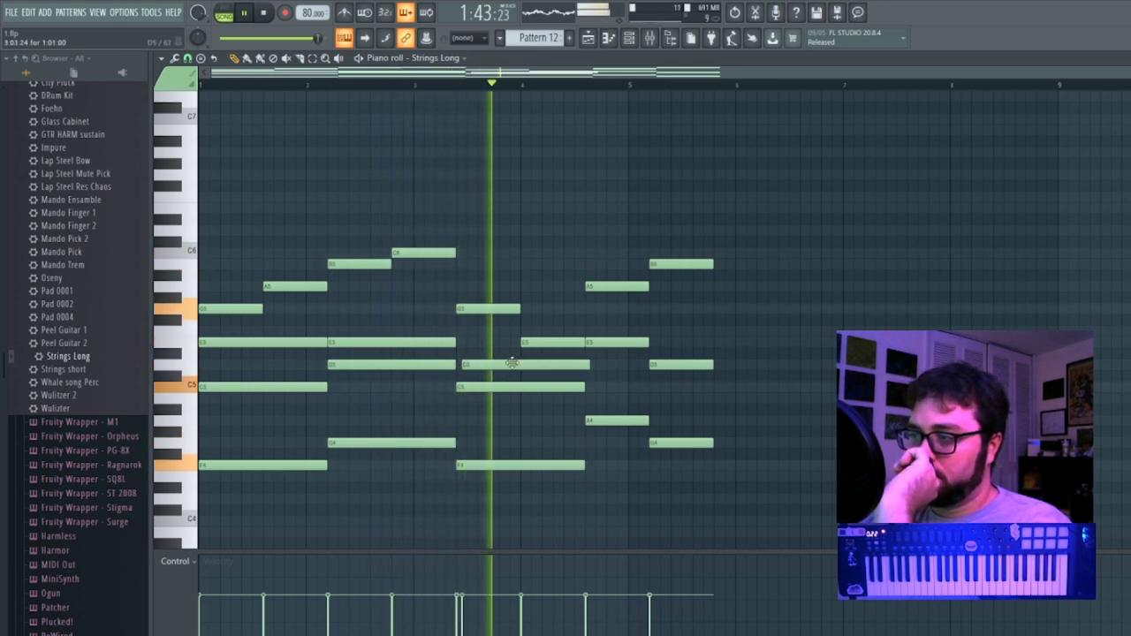
click(461, 85)
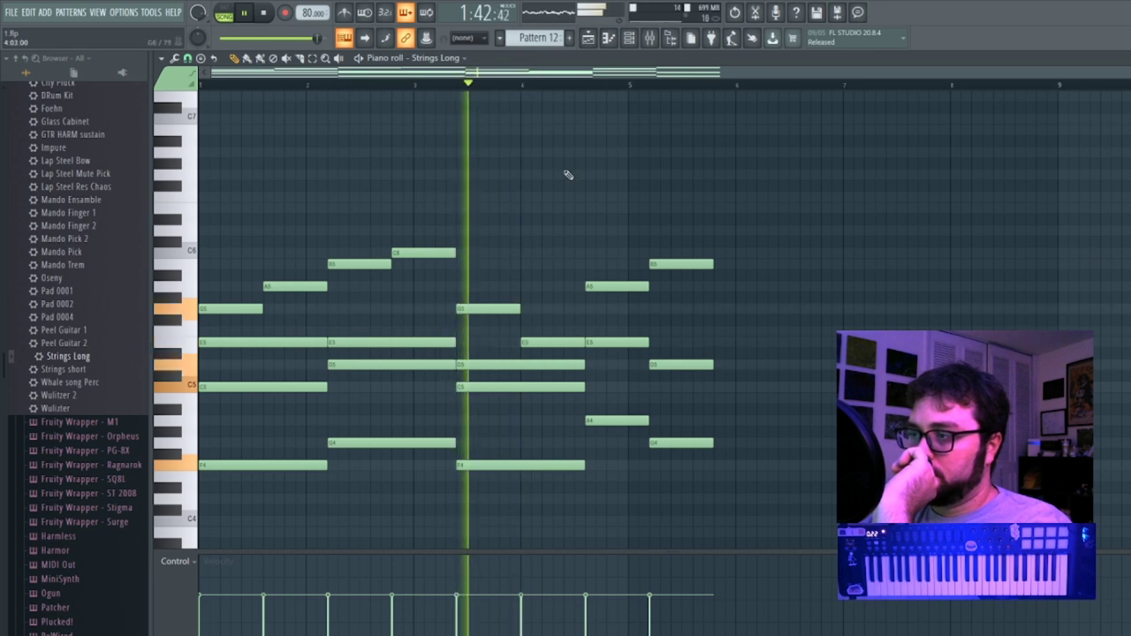
click(607, 381)
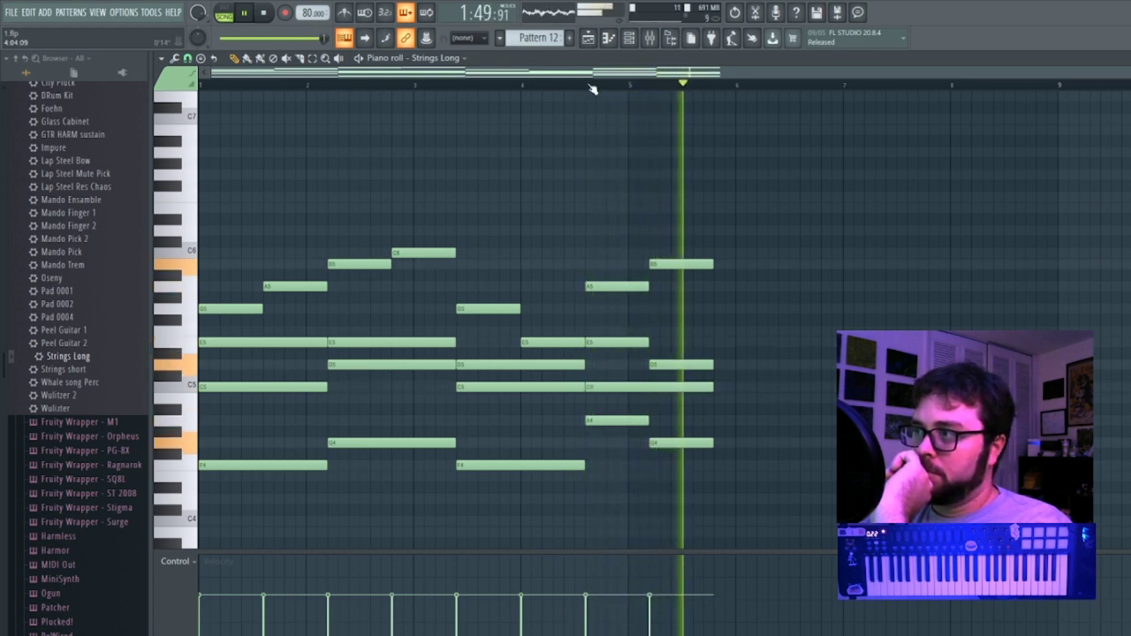
click(596, 84)
scroll(635, 435, down, 1)
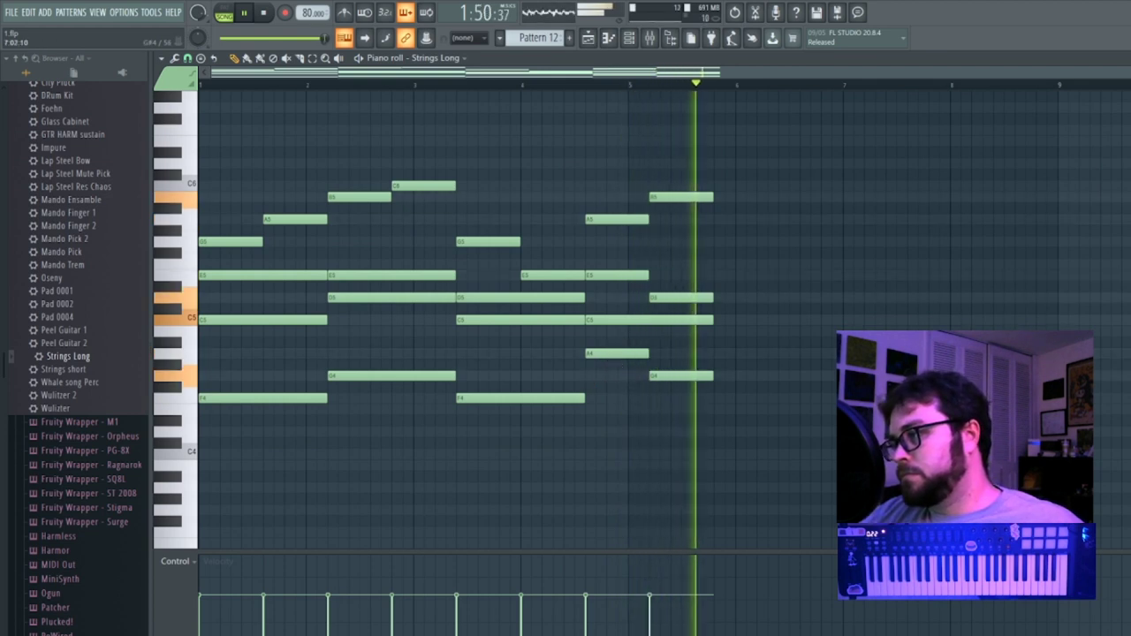
key(space)
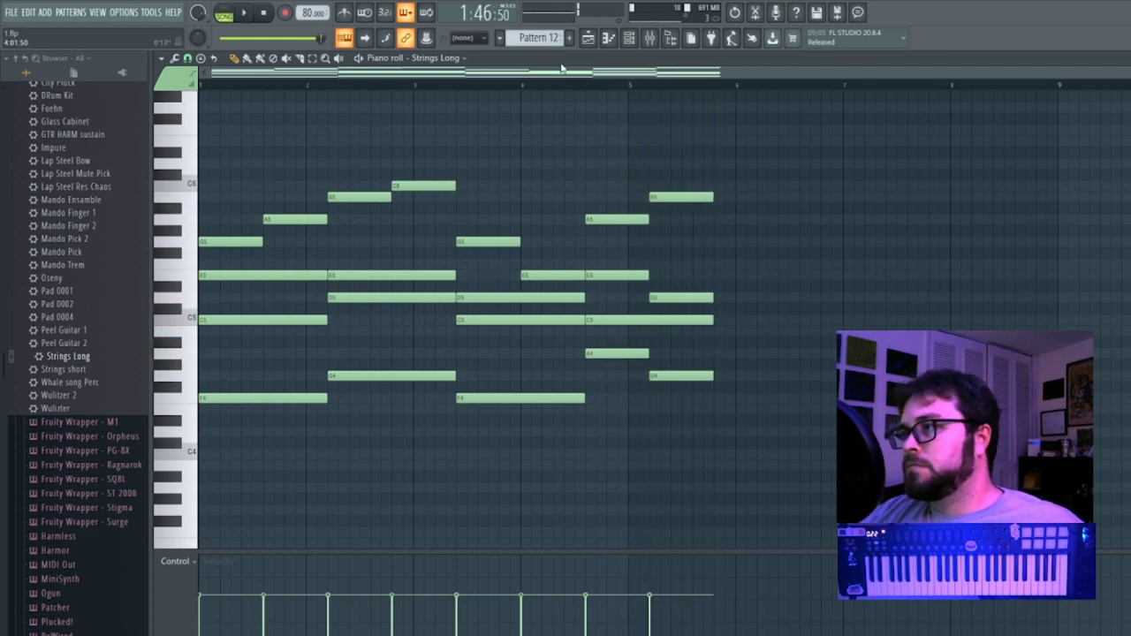
Open the Strings Long instrument and route it to mixer track 12.
click(629, 40)
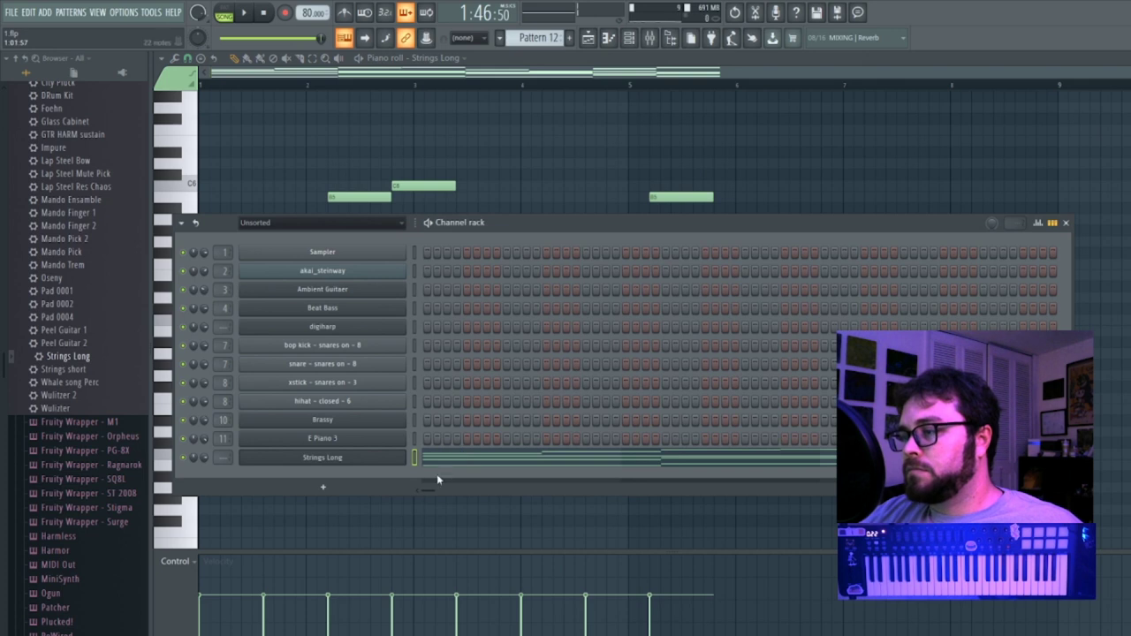
click(359, 457)
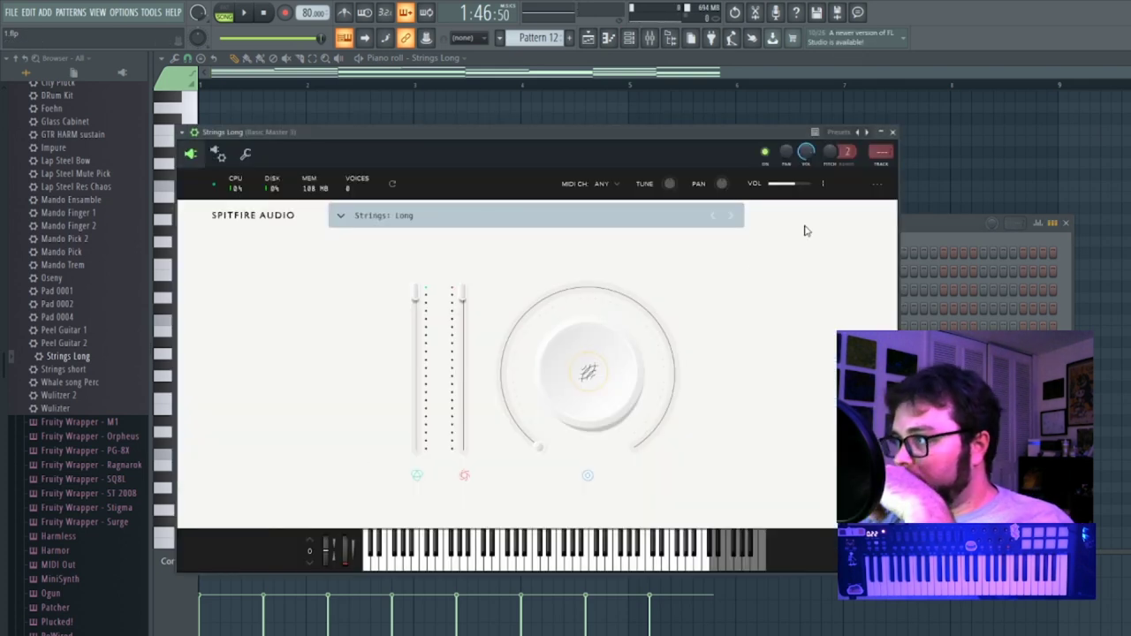
click(880, 168)
Load Fruity Convolver in slot 3 of the Strings Long mixer track with the 250 Seat Hall (Mid) preset.
click(1054, 291)
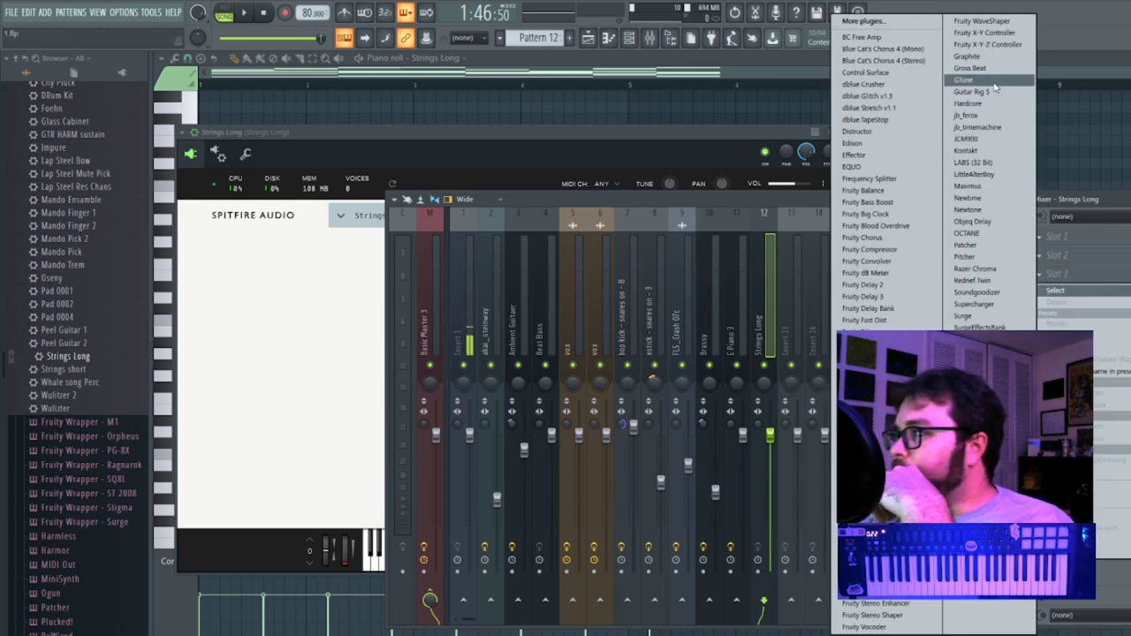
click(884, 261)
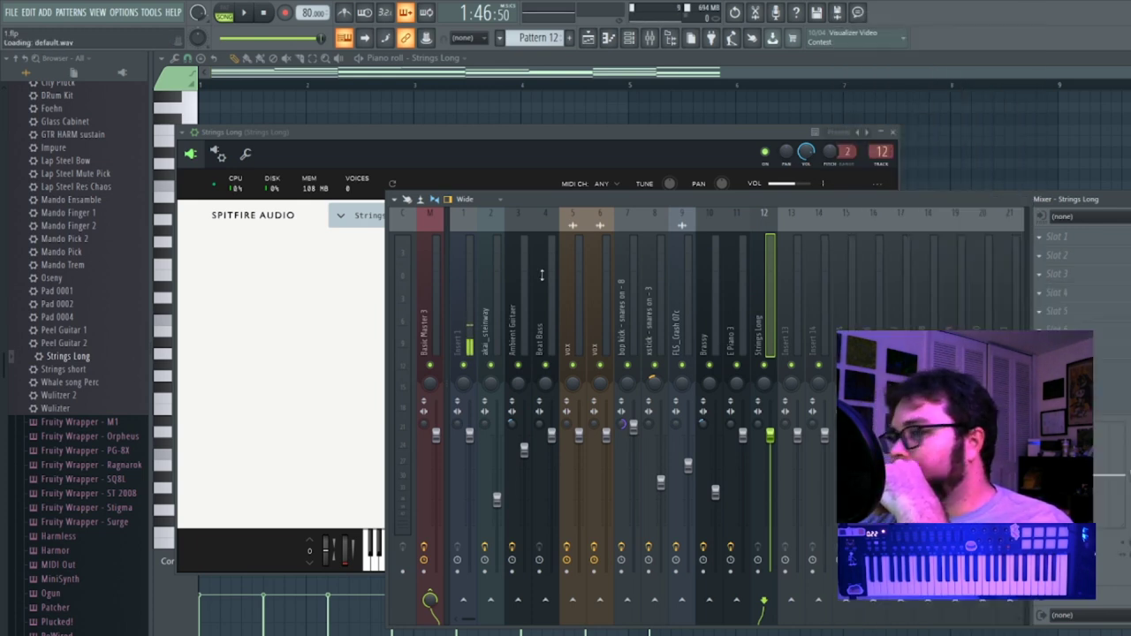
click(228, 182)
mouse_move(298, 232)
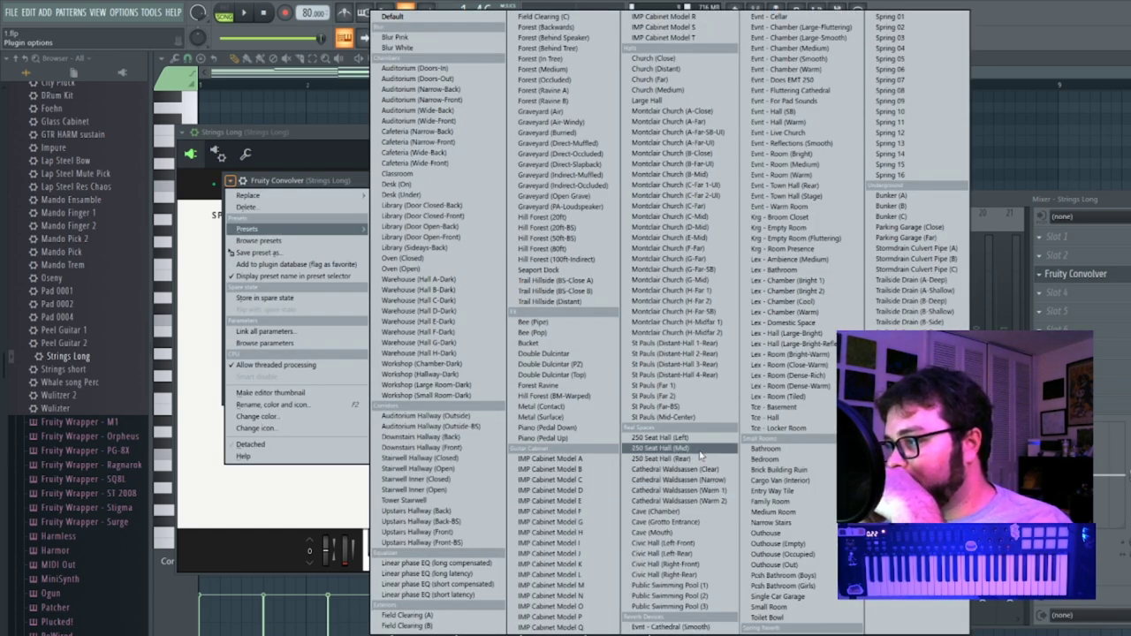
click(671, 448)
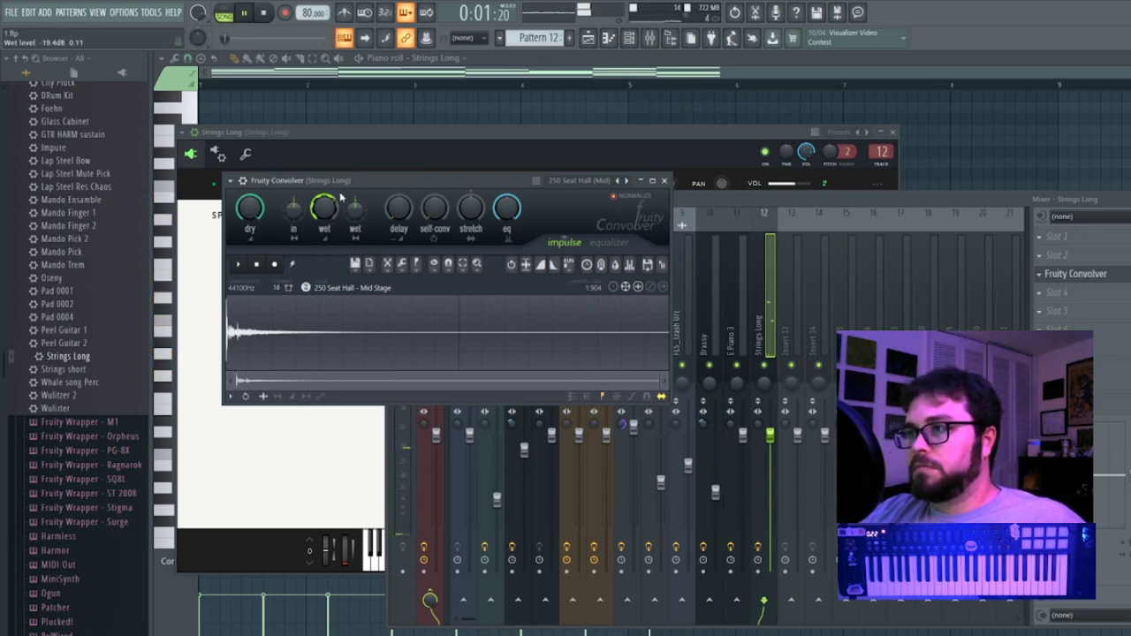
Play the piano and strings section in the playlist from about bar 29.
click(1126, 59)
click(888, 89)
click(883, 92)
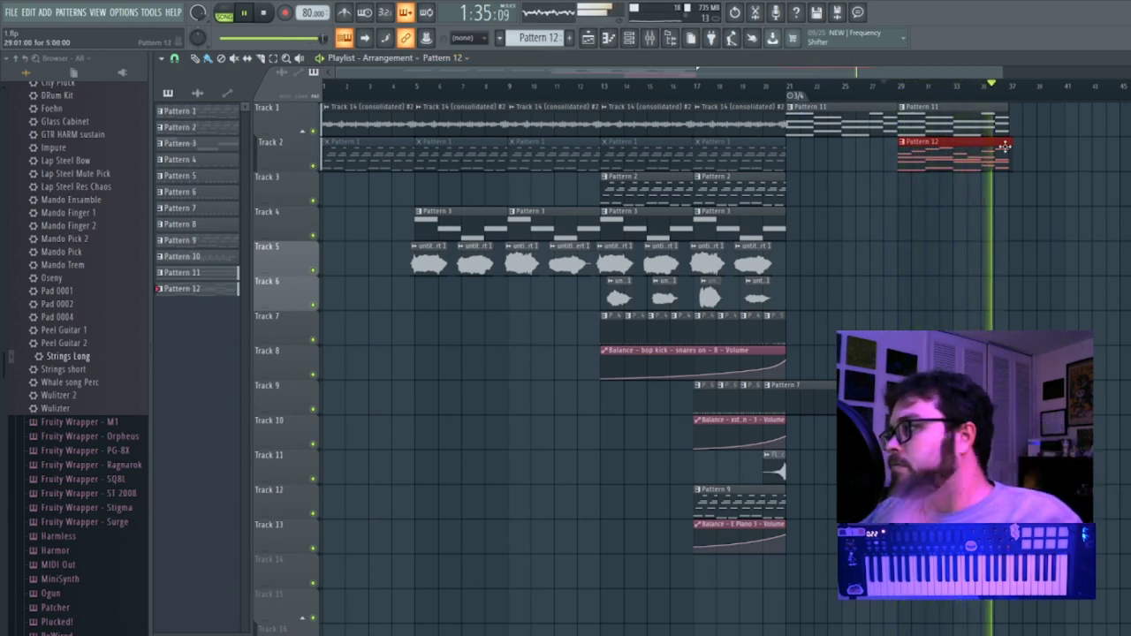
key(space)
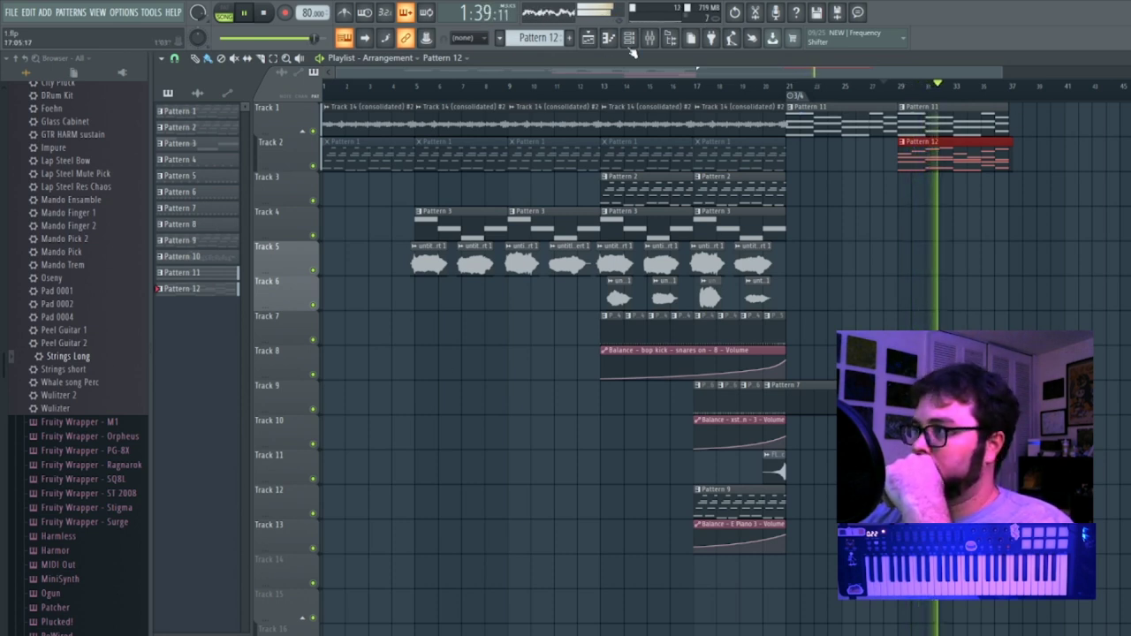
Lower the Strings Long mixer track's volume and reduce its Fruity Convolver dry level to about -11.9 dB.
key(F9)
drag(769, 434, 770, 474)
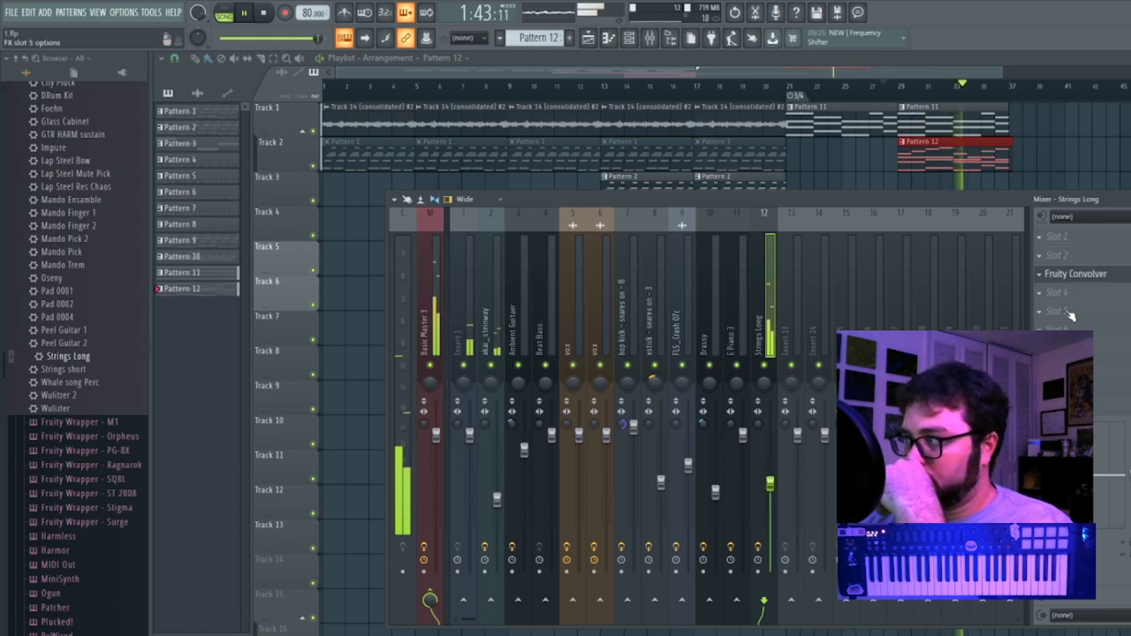
click(1085, 277)
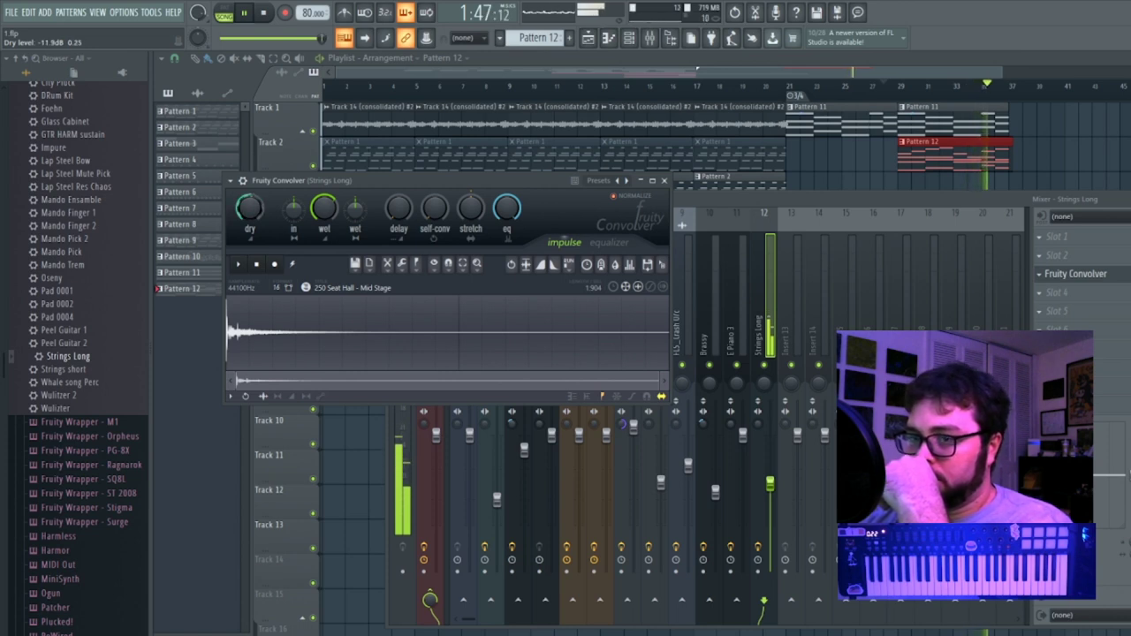
drag(774, 488, 778, 497)
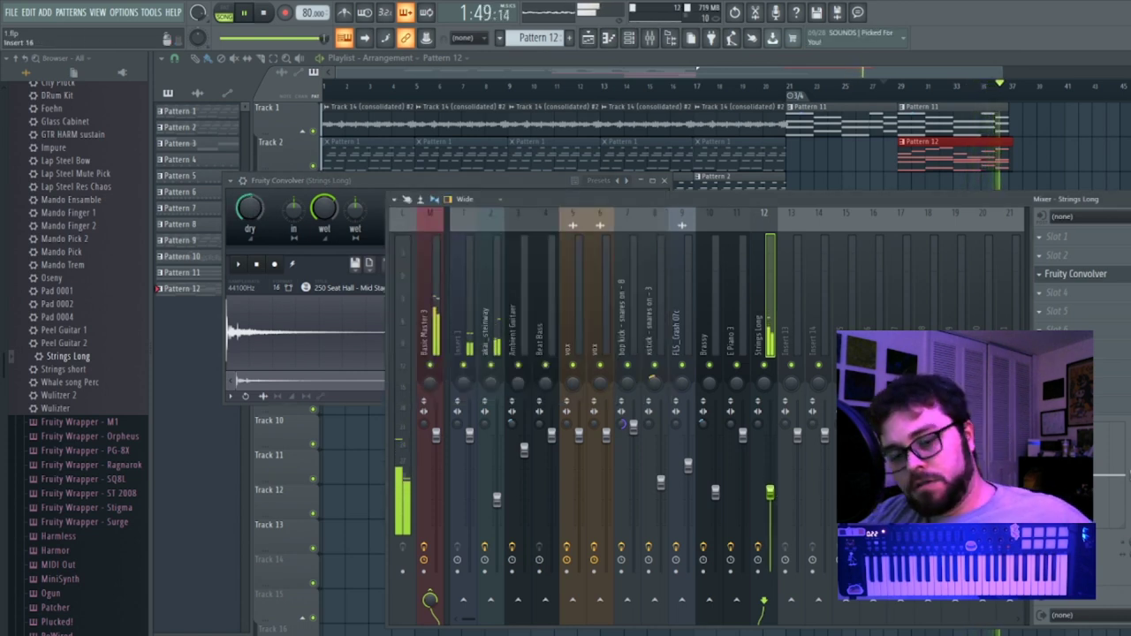
Reopen Pattern 12's Strings Long notes and add a bass line of F3, G3, F3, A3 and G3 an octave below the lowest notes.
double_click(979, 160)
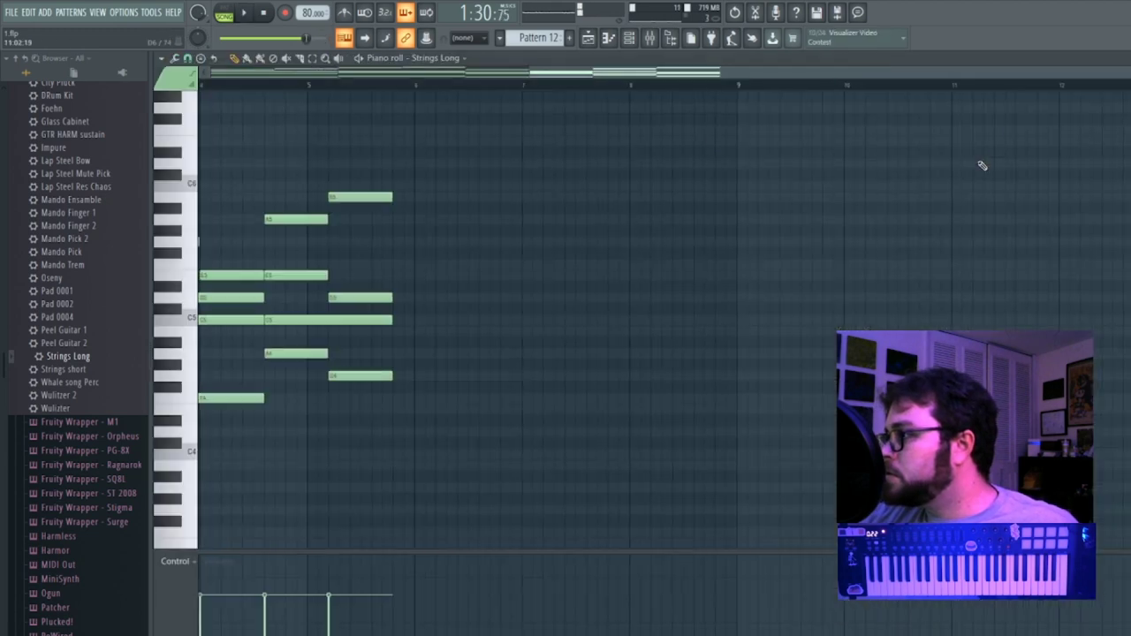
click(174, 57)
click(212, 117)
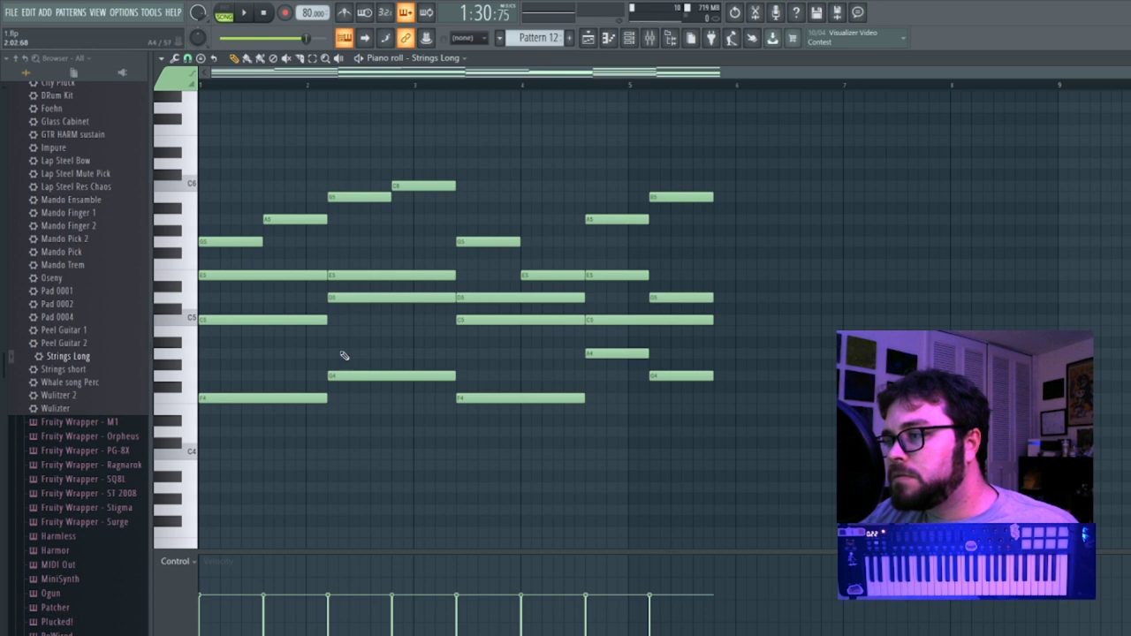
scroll(300, 371, down, 3)
drag(216, 422, 193, 421)
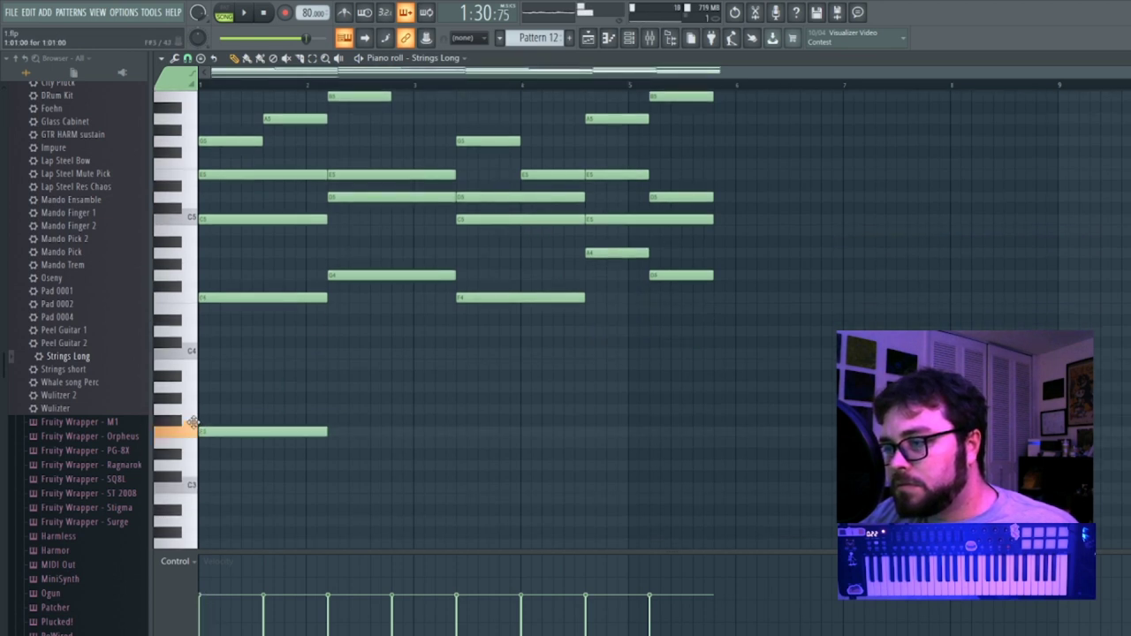
click(326, 409)
click(456, 433)
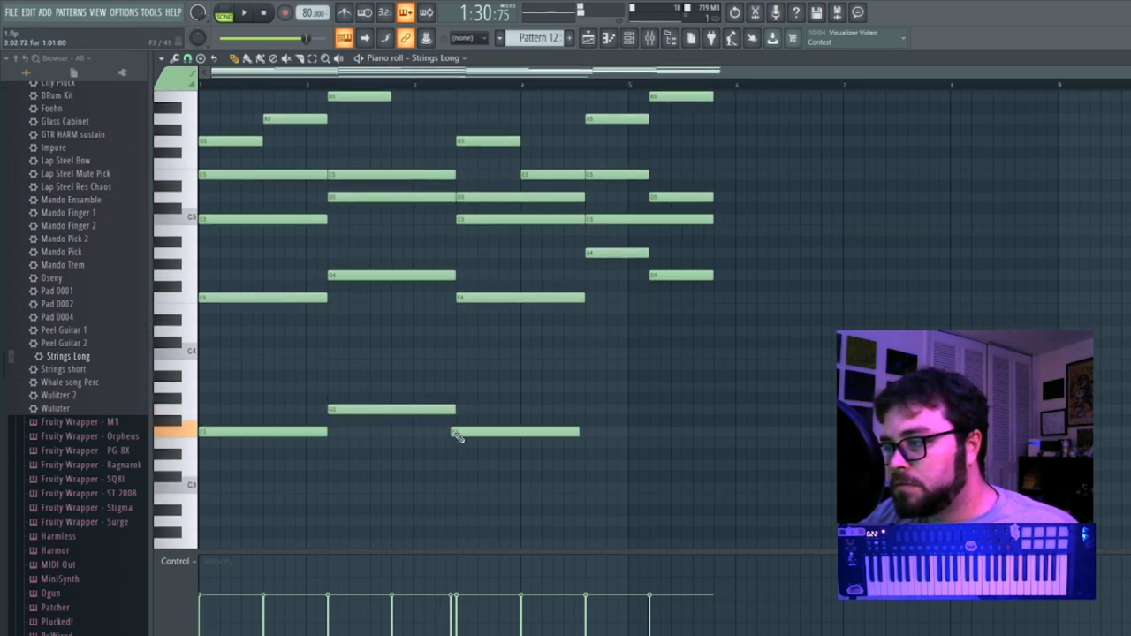
click(590, 387)
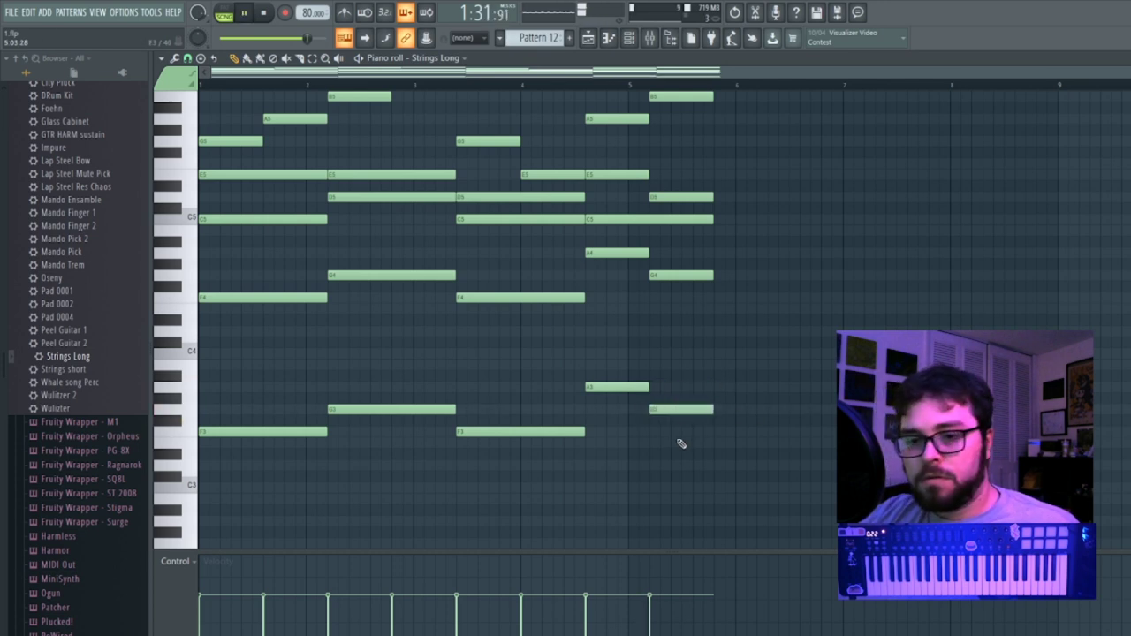
Play the section with the new bass line and slightly raise the Strings Long mixer track's volume.
key(space)
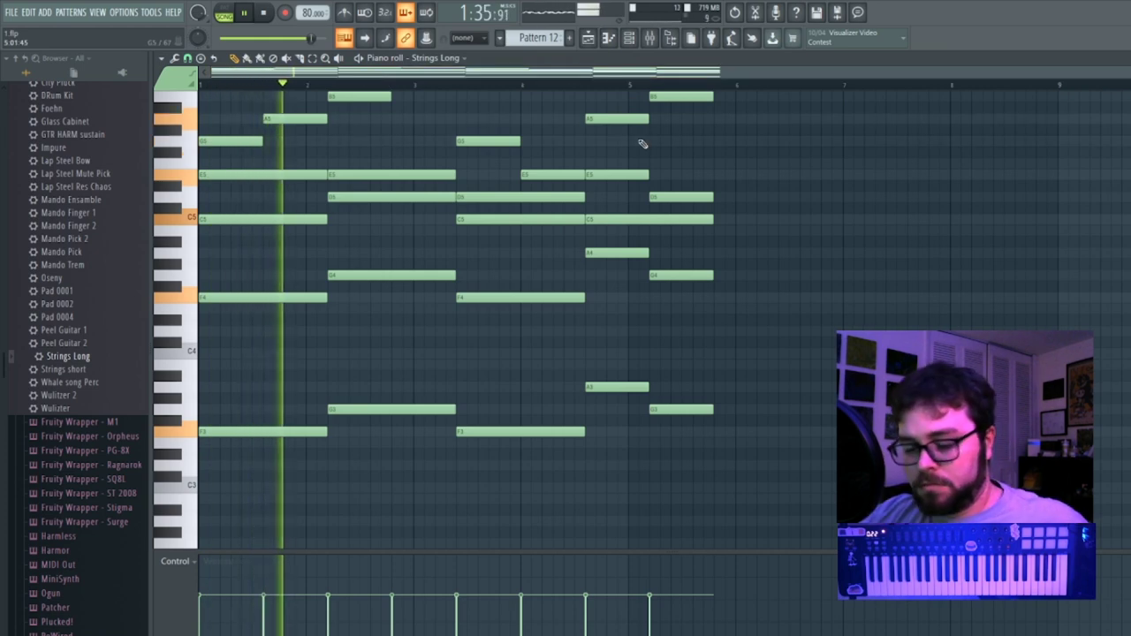
click(1122, 59)
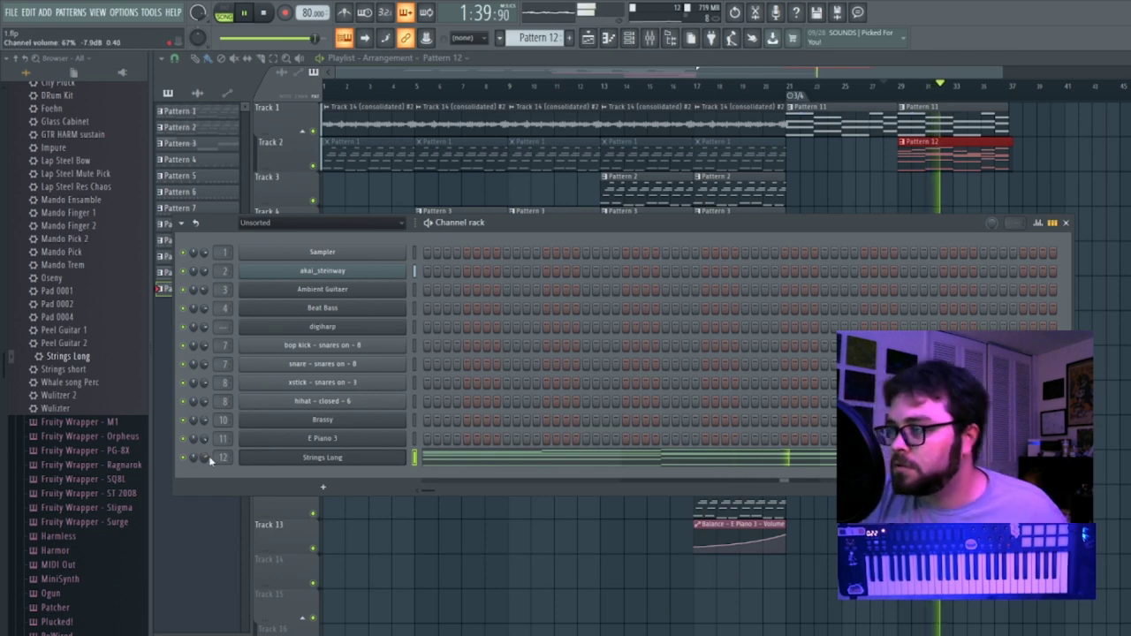
click(652, 40)
drag(777, 504, 775, 494)
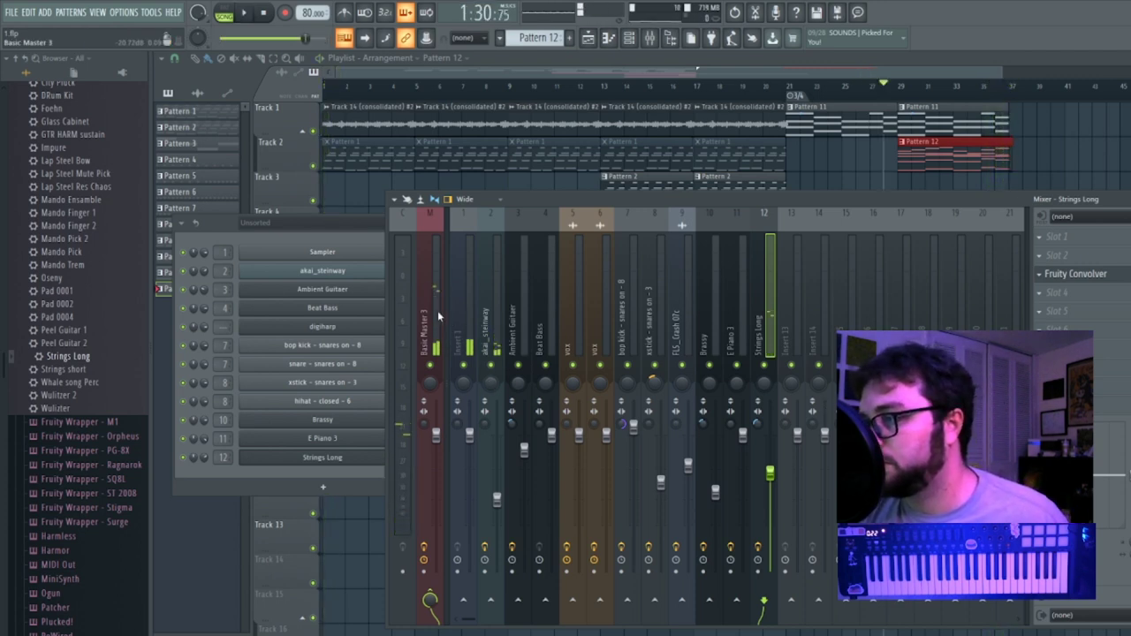
click(435, 311)
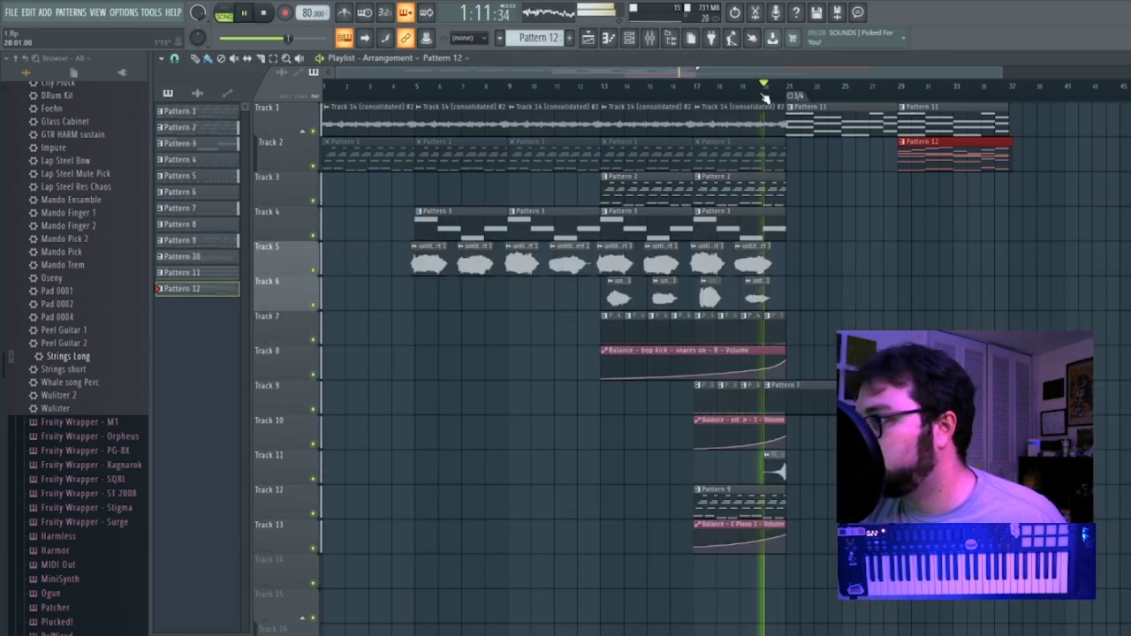
Play the song from about bar 17, create a new Pattern 13 and place its clip on Track 3 at bar 29.
drag(765, 96, 699, 91)
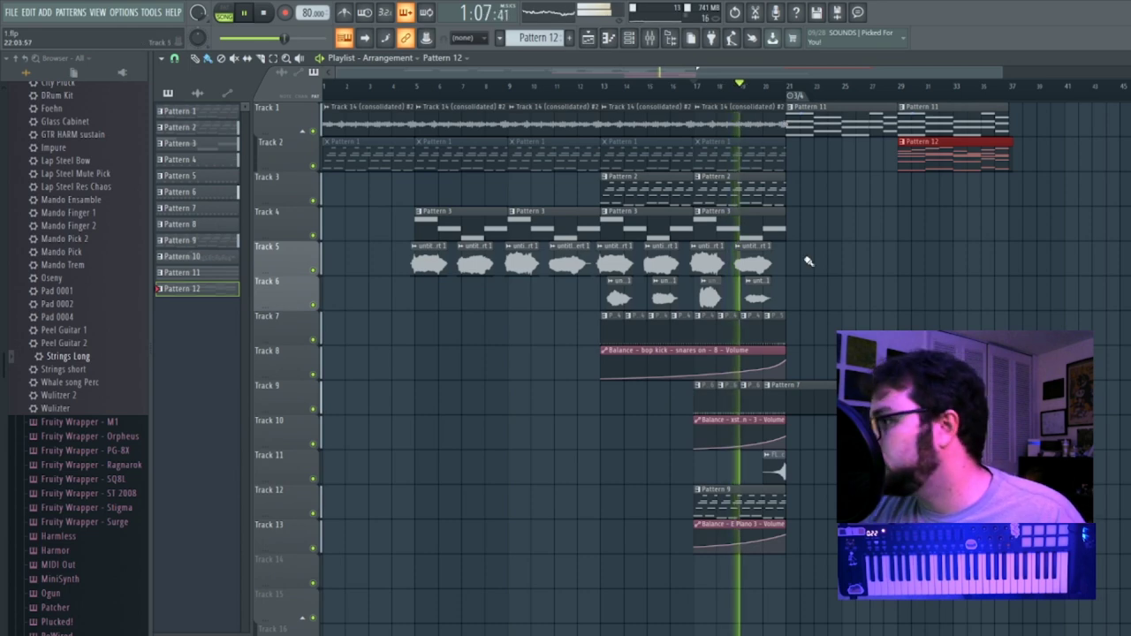
key(F4)
click(901, 181)
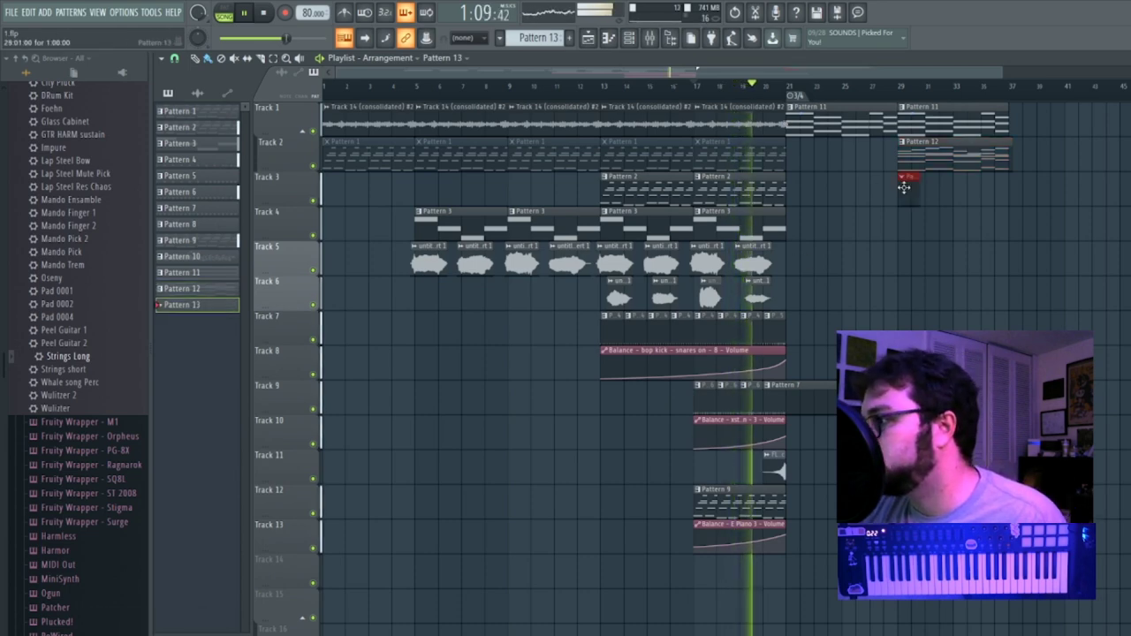
double_click(905, 185)
Copy the akai_steinway chord notes from Pattern 11.
double_click(924, 122)
click(1122, 58)
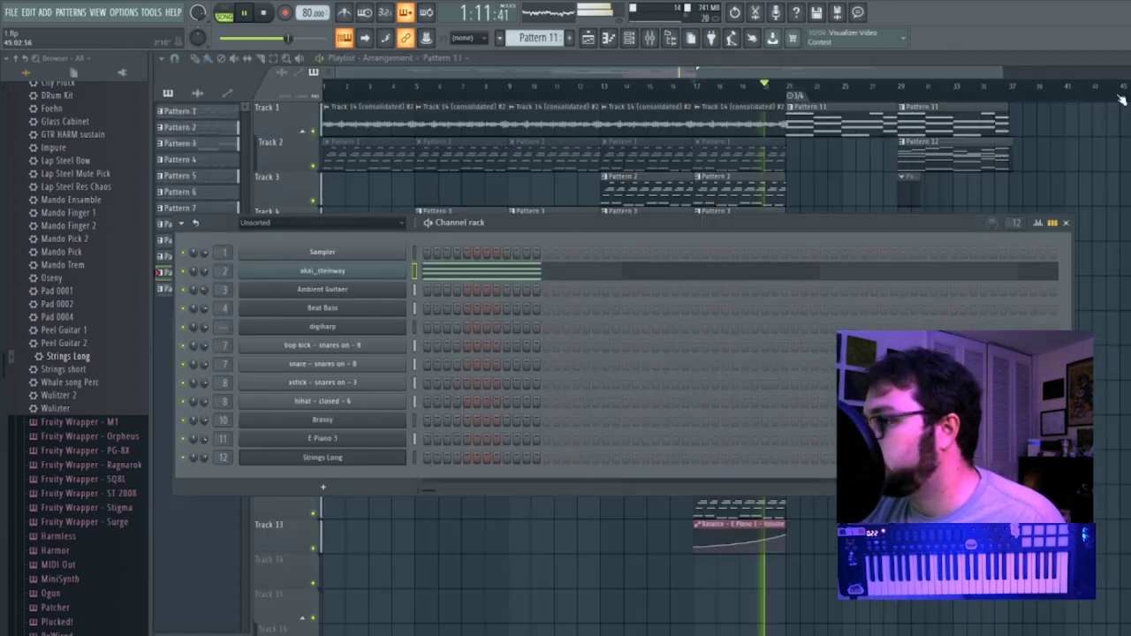
right_click(364, 277)
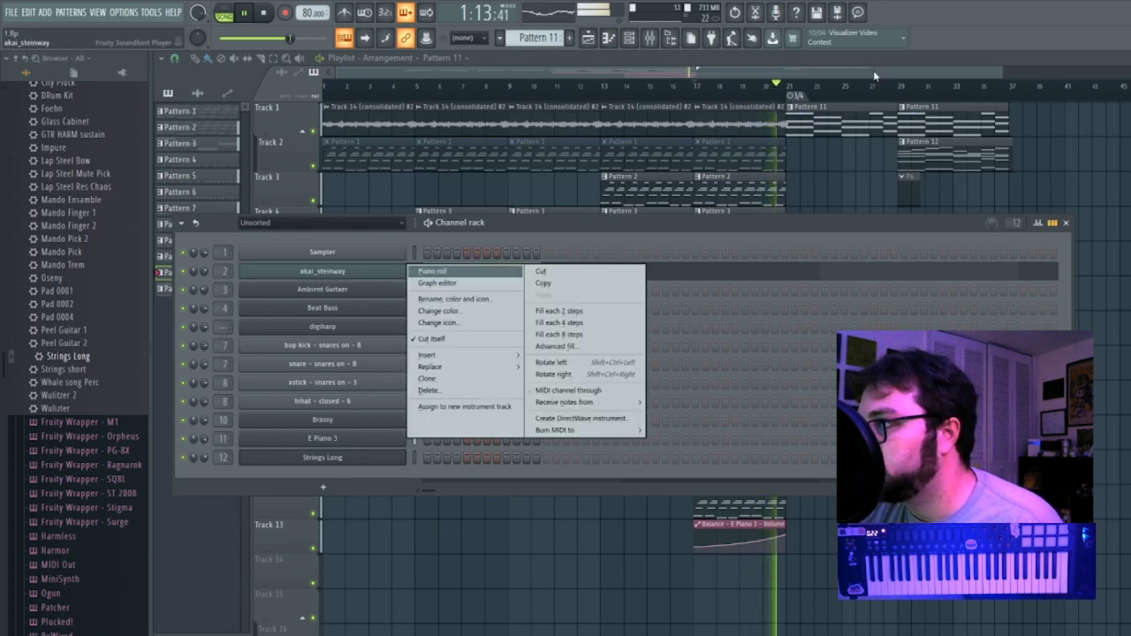
click(432, 271)
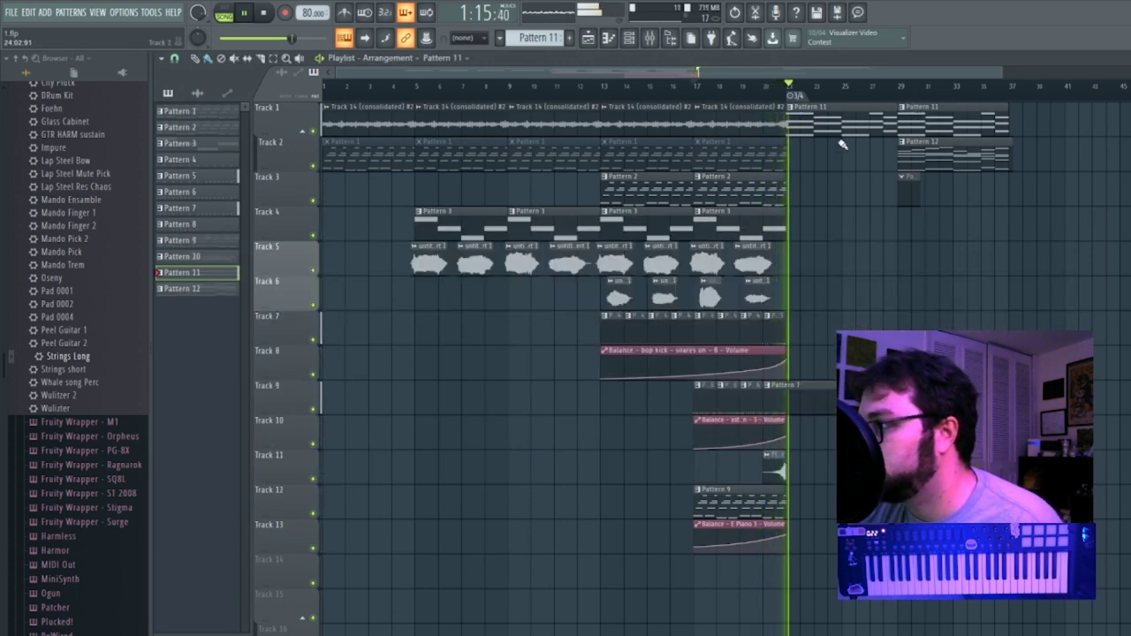
key(F7)
key(F6)
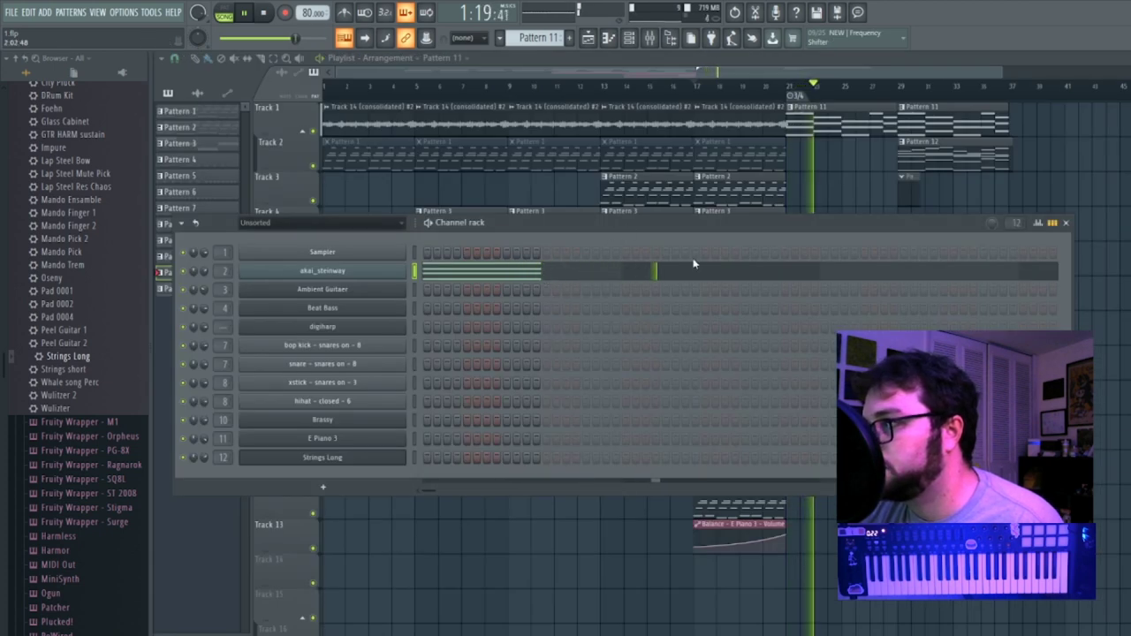
scroll(1016, 223, down, 12)
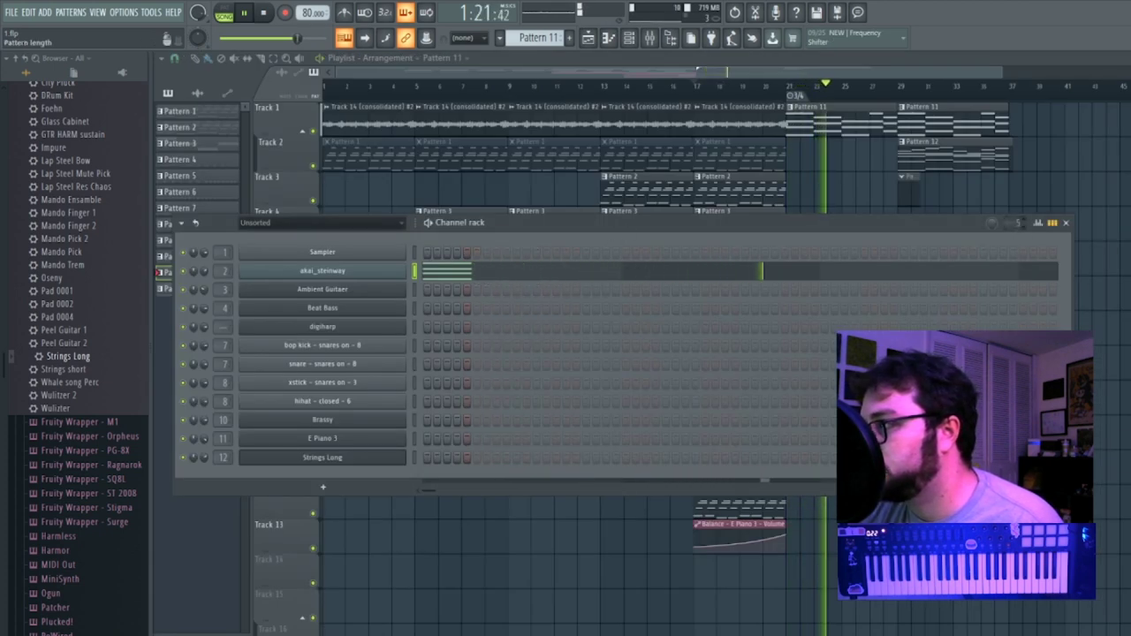
right_click(382, 272)
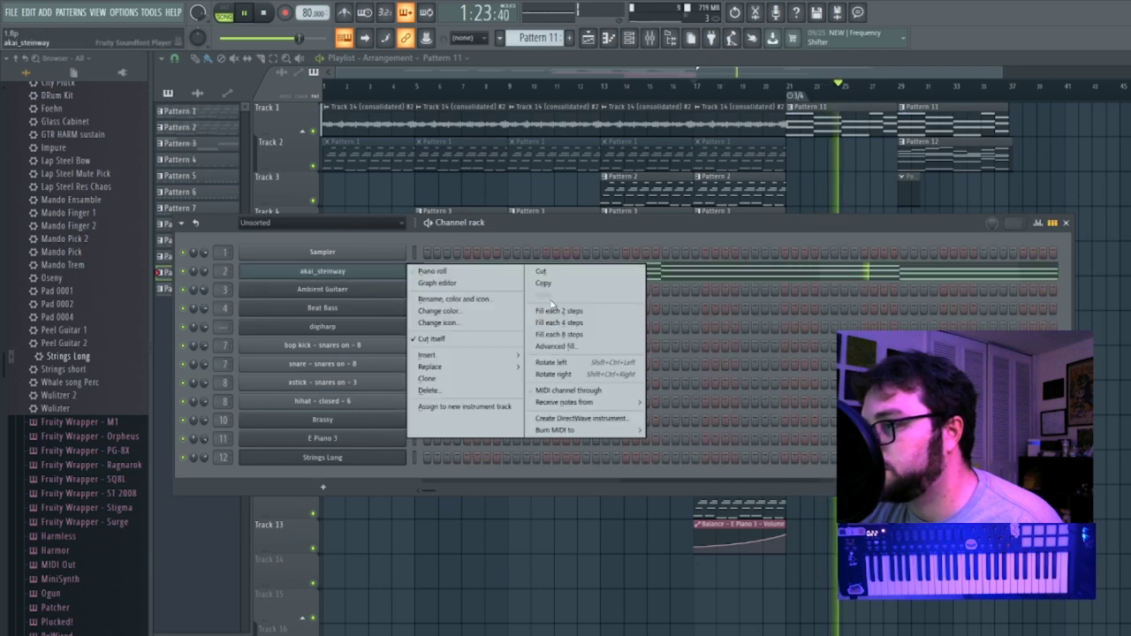
click(570, 284)
Paste the copied piano chords into the Ambient Guitaer channel of Pattern 13.
click(911, 191)
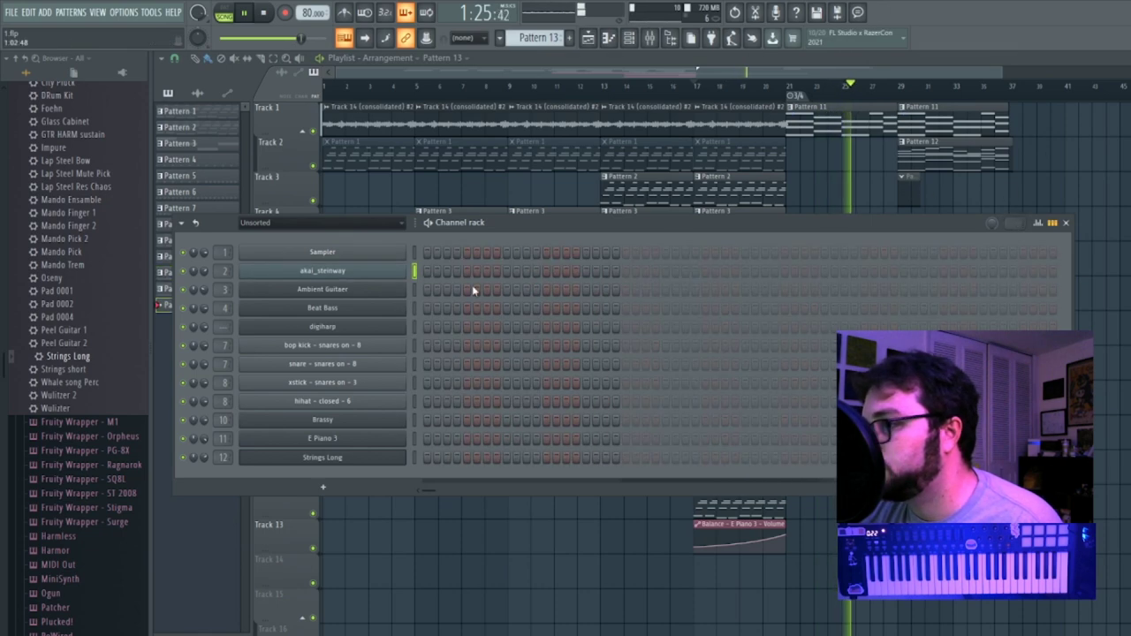
right_click(411, 270)
mouse_move(459, 366)
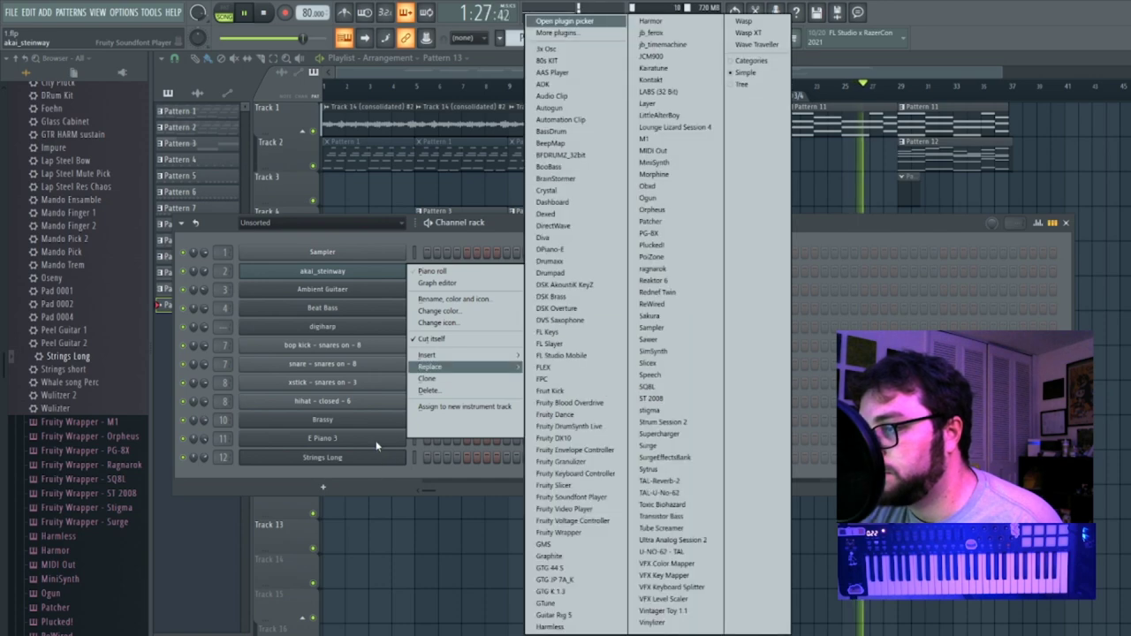
click(494, 228)
right_click(384, 292)
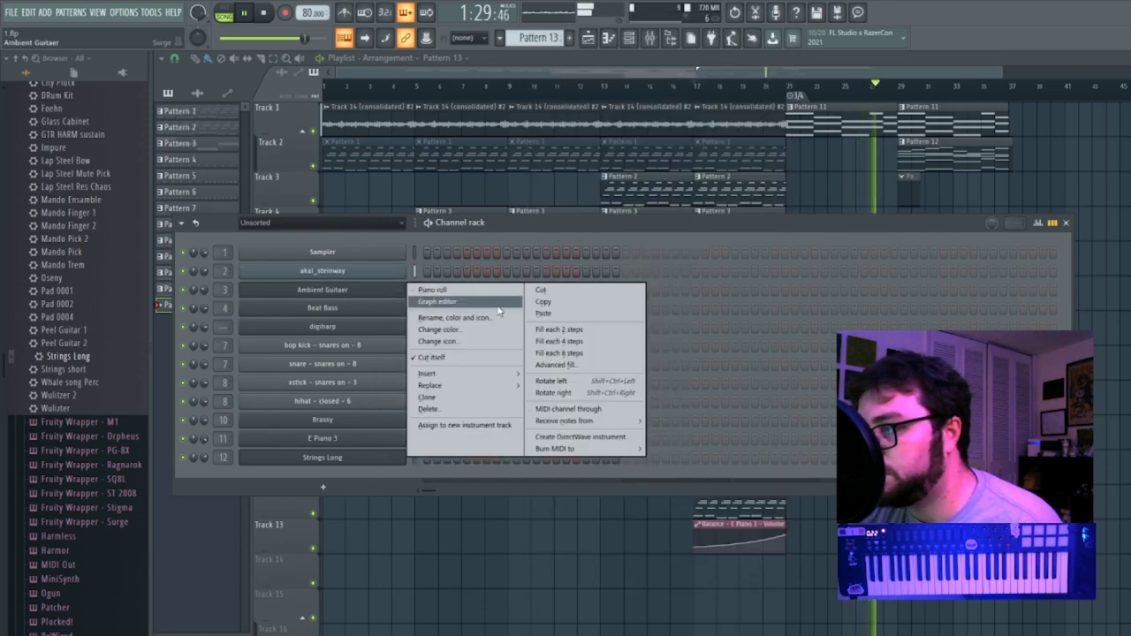
click(555, 314)
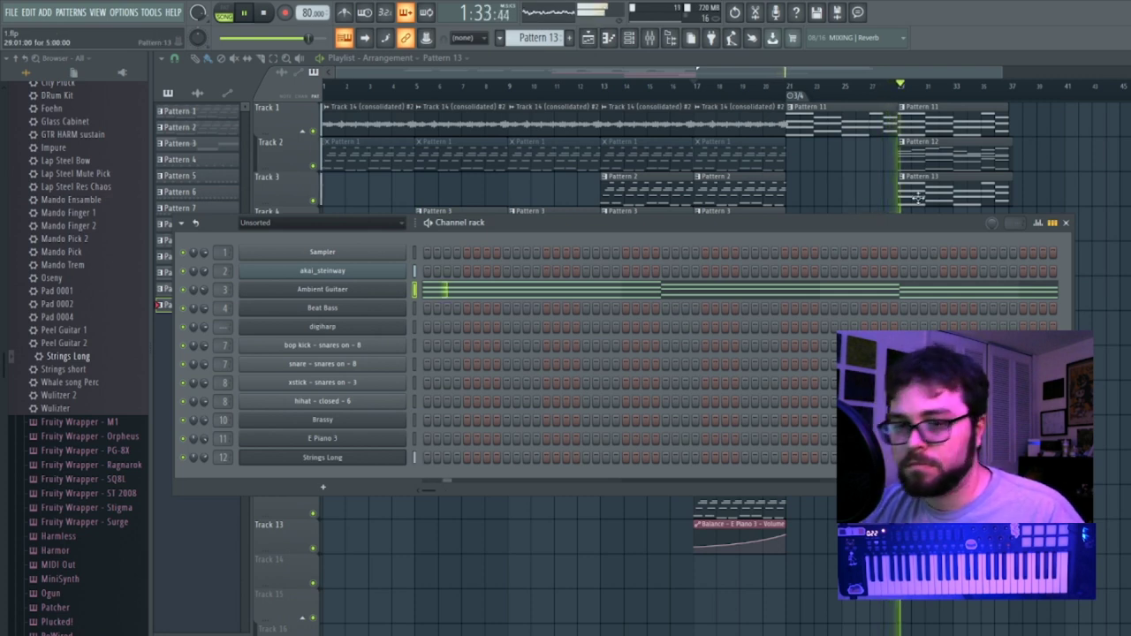
Move the Pattern 12 strings clip on Track 2 to bar 37.
key(F6)
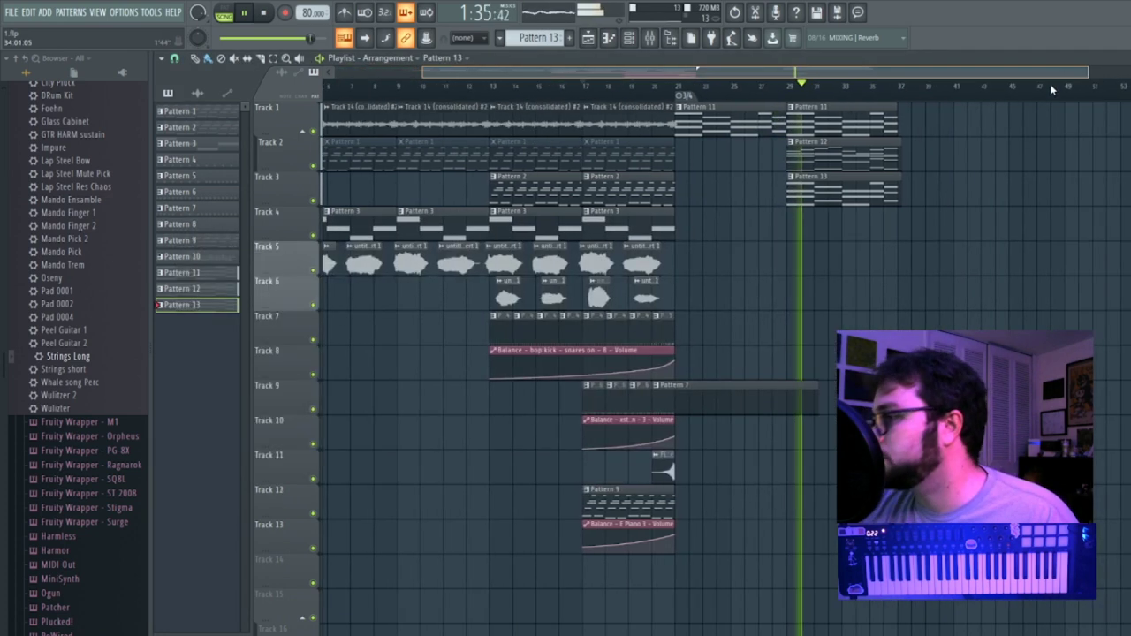
drag(816, 162, 928, 157)
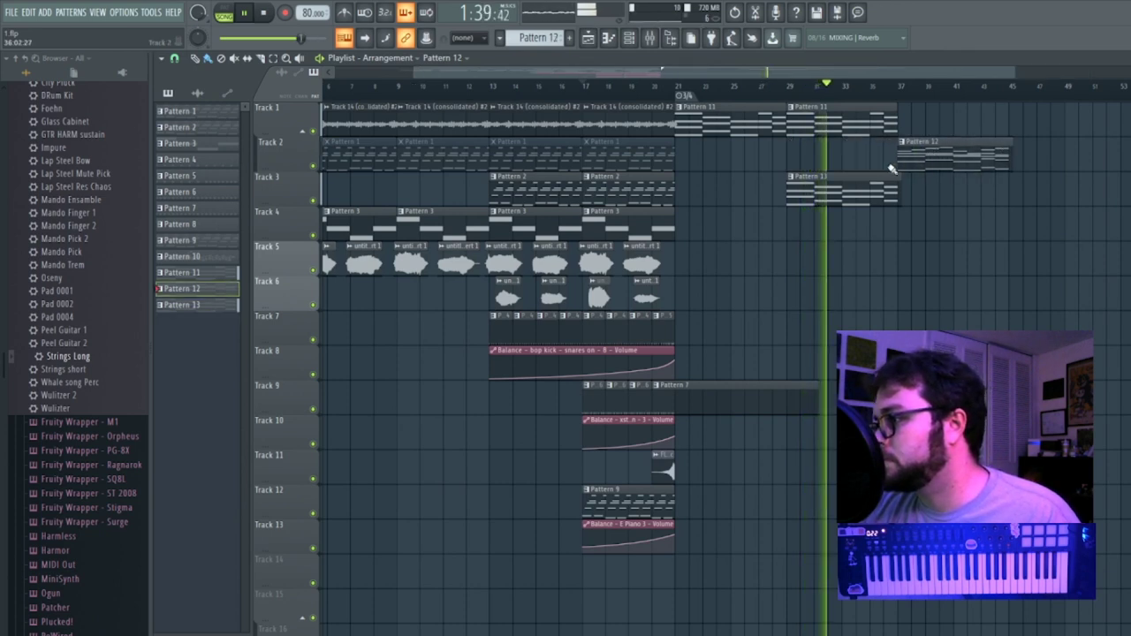
Stop playback with Pattern 13's Ambient Guitaer chords open for editing and bring up the note-processing tools.
double_click(864, 188)
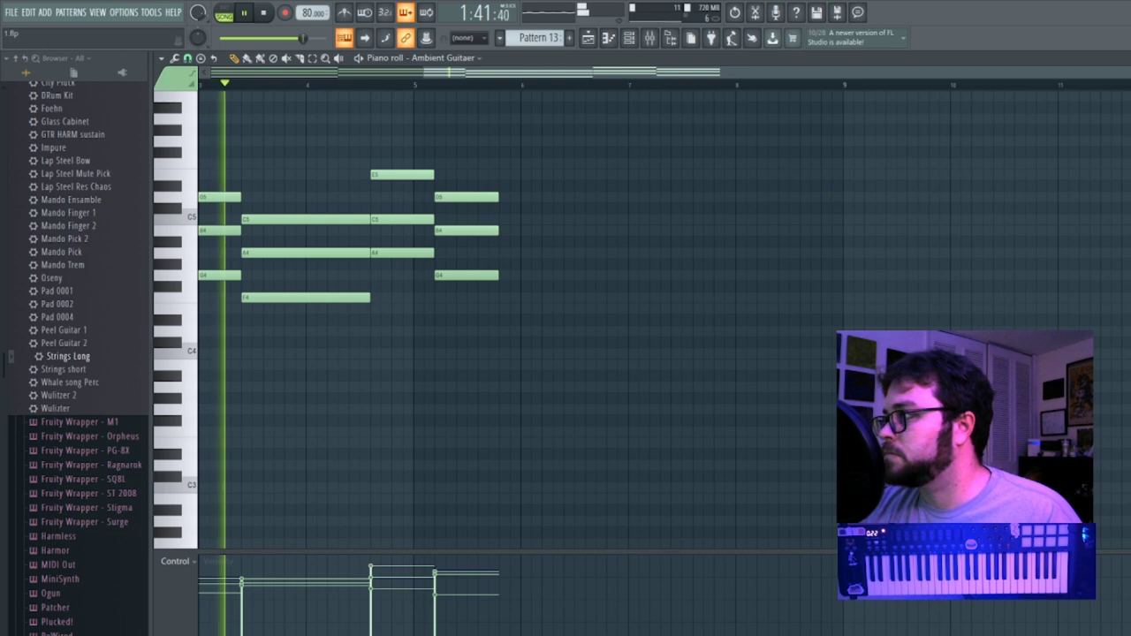
key(space)
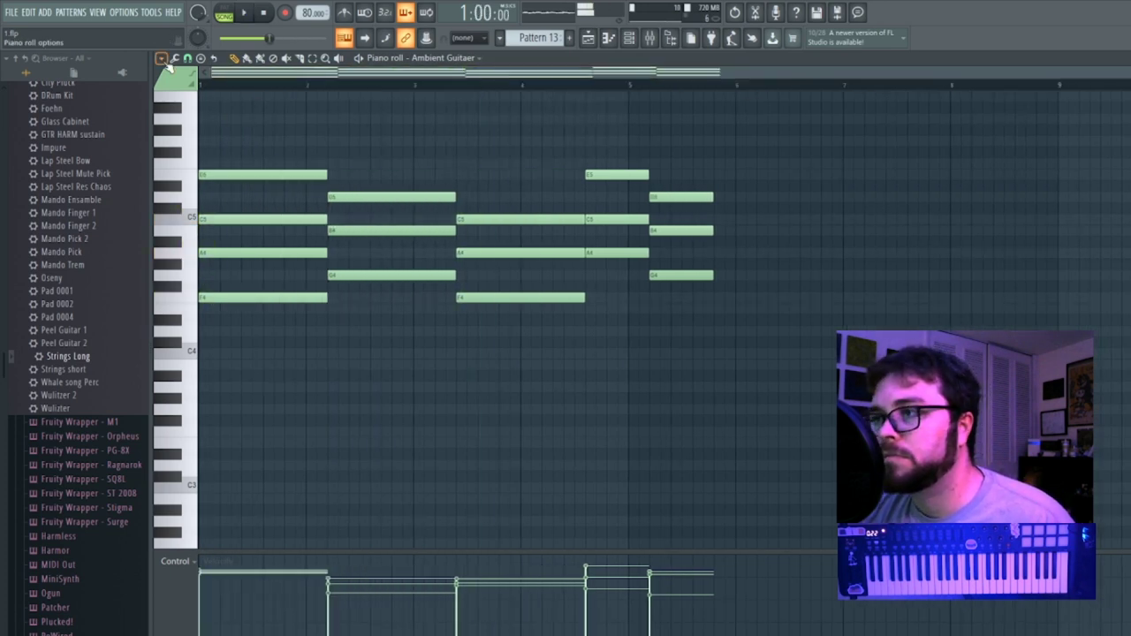
click(174, 58)
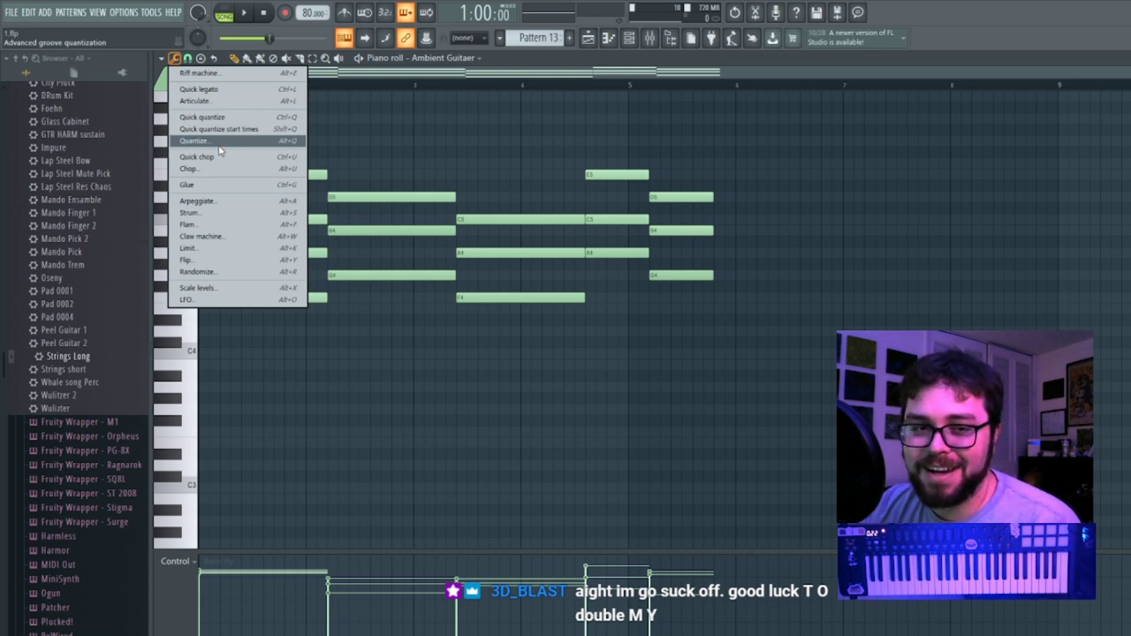
Arpeggiate the Ambient Guitaer chords in Pattern 13 with the default settings and transpose the notes up an octave.
click(196, 201)
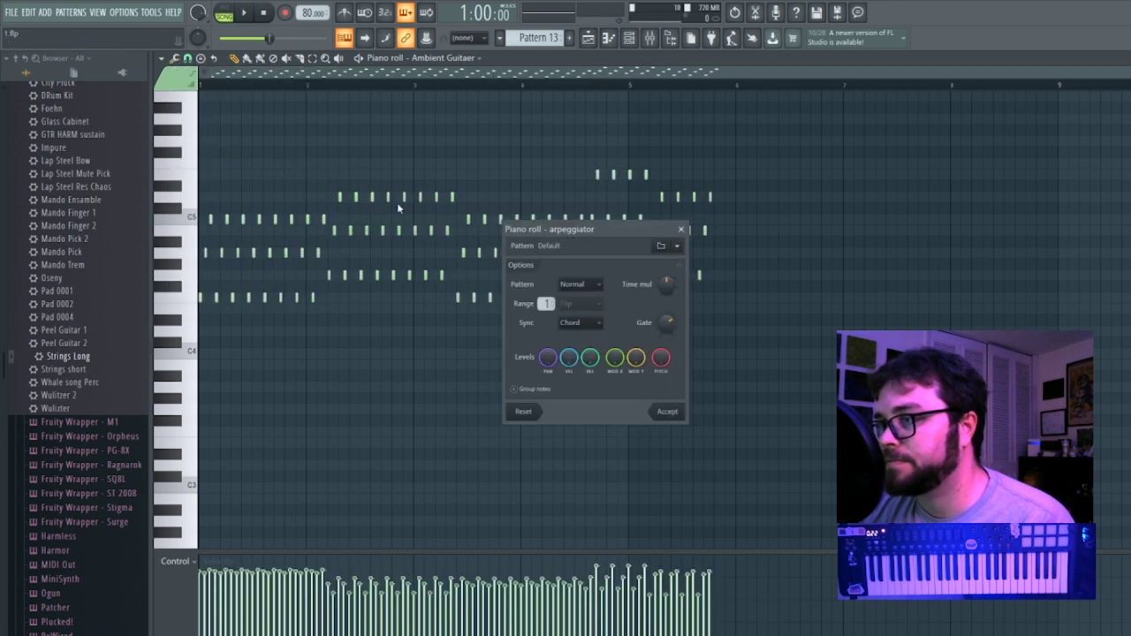
click(667, 412)
key(space)
click(231, 13)
key(space)
key(ctrl+Up)
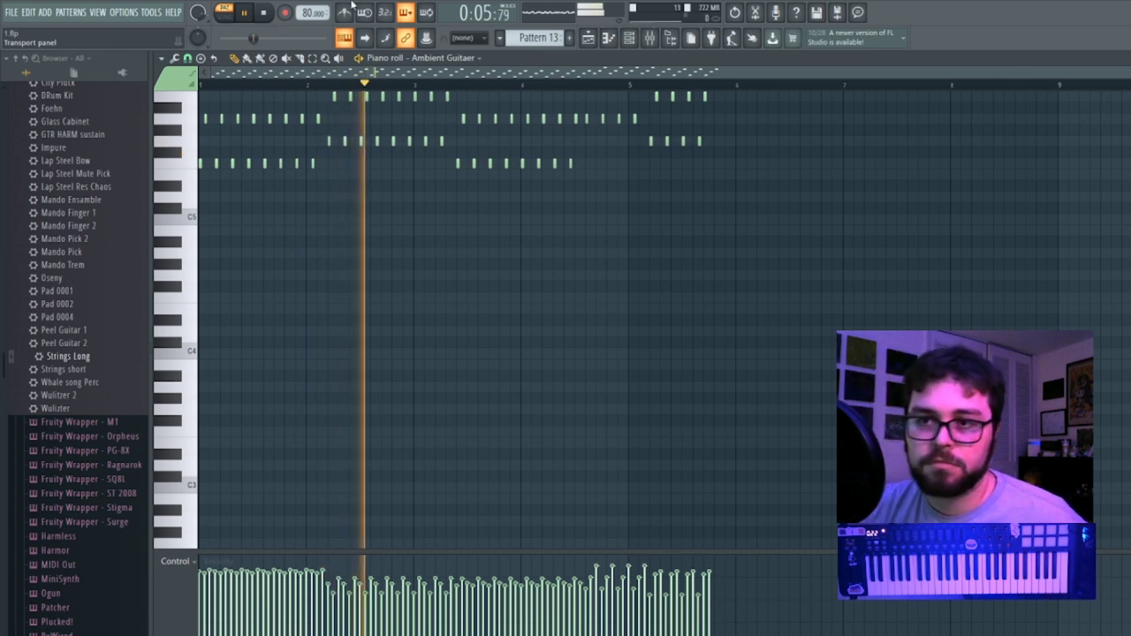
Return to the playlist and play the arrangement around bar 29 and from just before bar 21.
click(1122, 58)
key(F6)
click(783, 85)
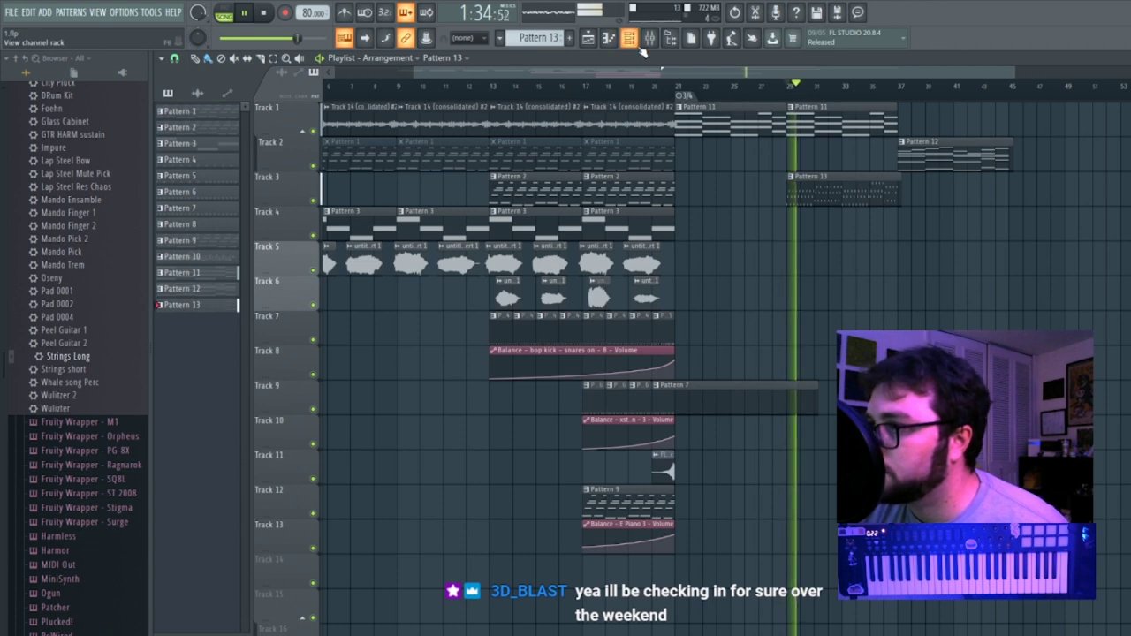
click(677, 84)
click(653, 84)
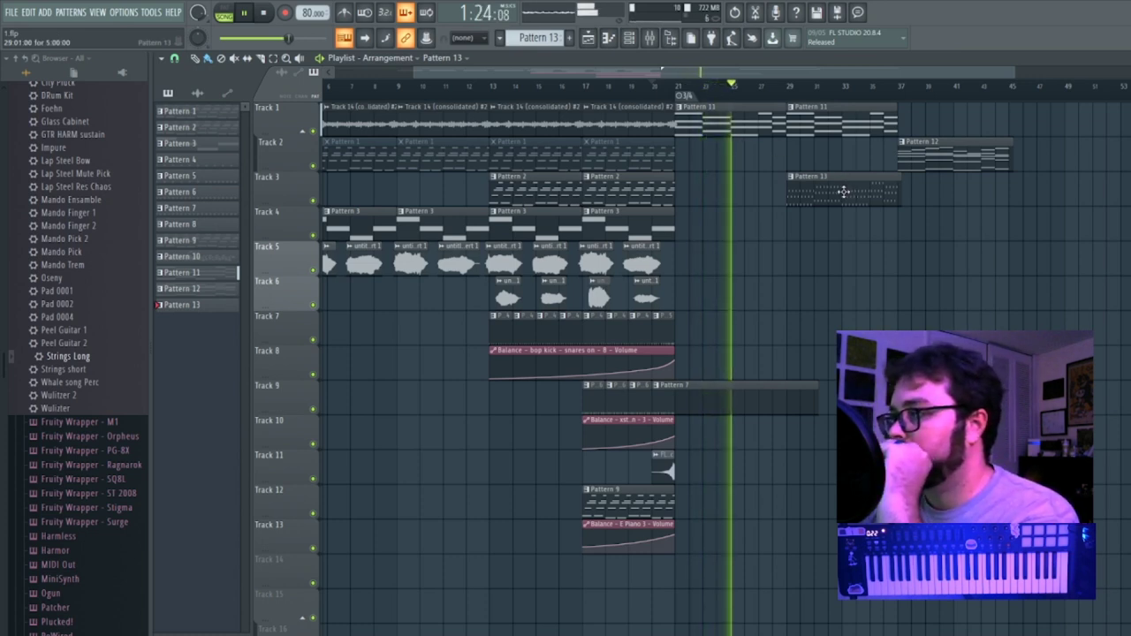
Add another Pattern 11 clip on Track 1 at bar 37 and trim the Pattern 13 clip to end at bar 37.
click(893, 126)
click(916, 125)
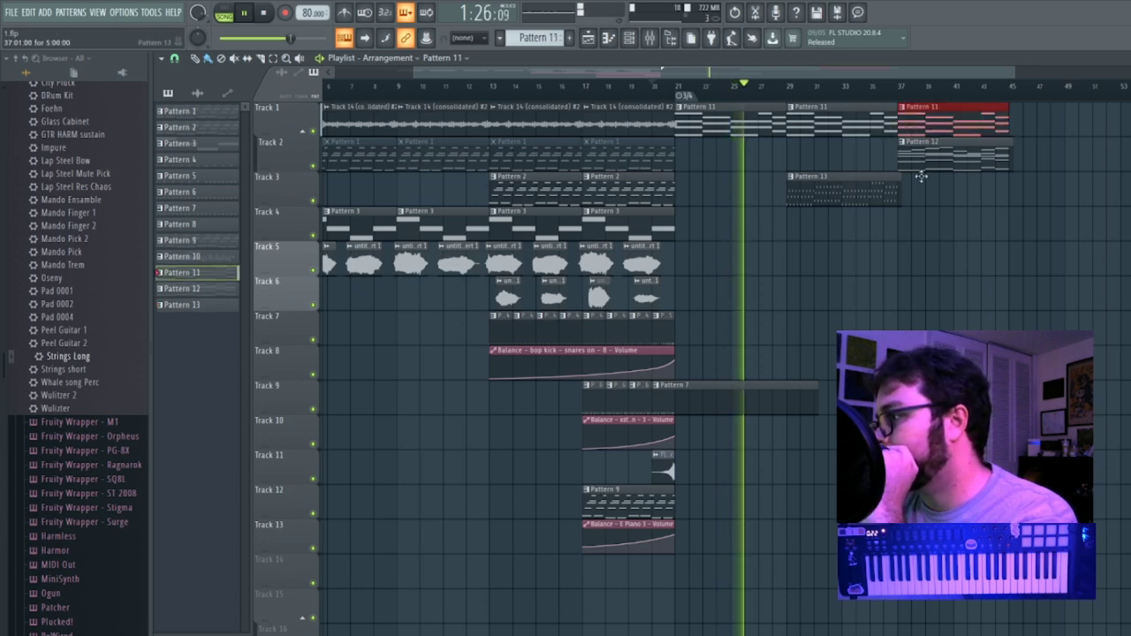
drag(899, 185, 909, 185)
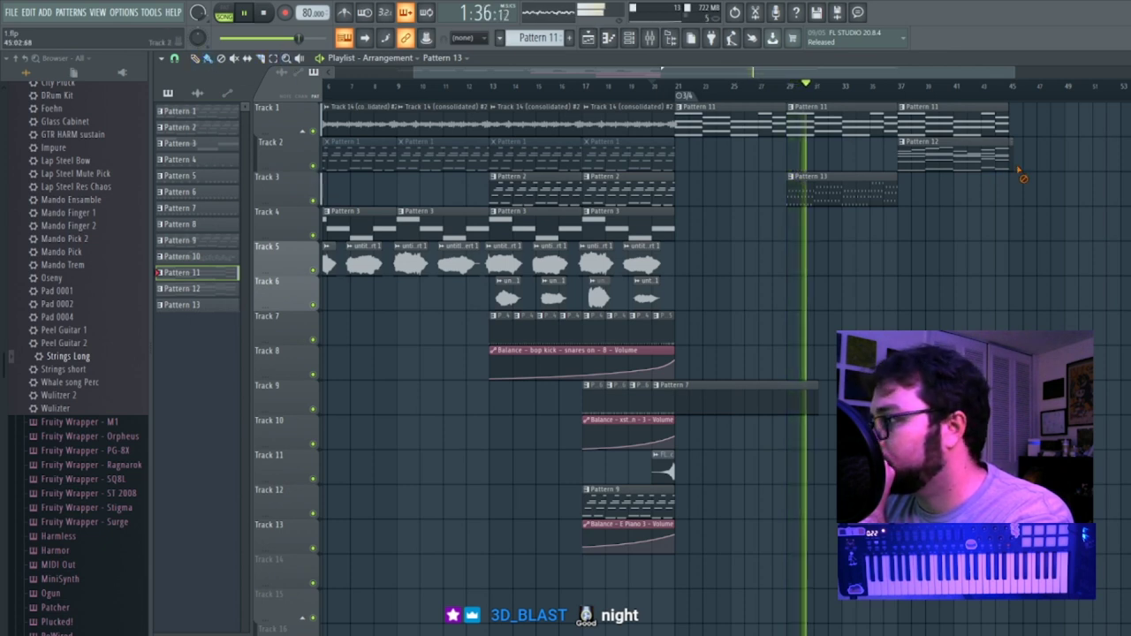
drag(845, 189, 809, 195)
click(196, 304)
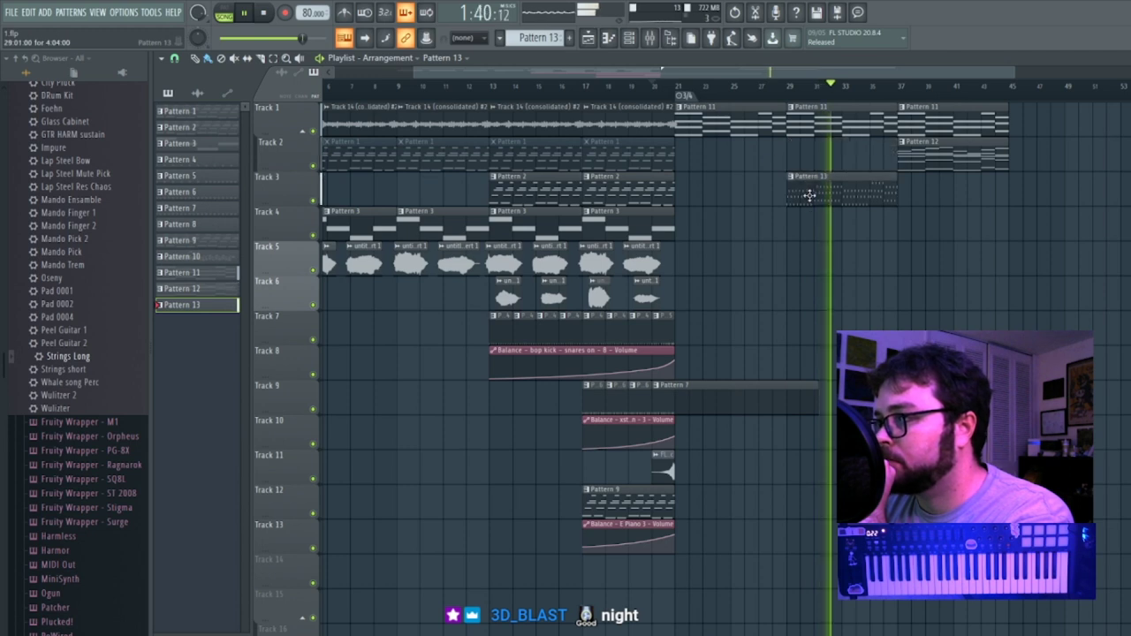
Move the Pattern 12 clip down to Track 4 and add a Pattern 13 clip on Track 3 at bar 37.
click(303, 132)
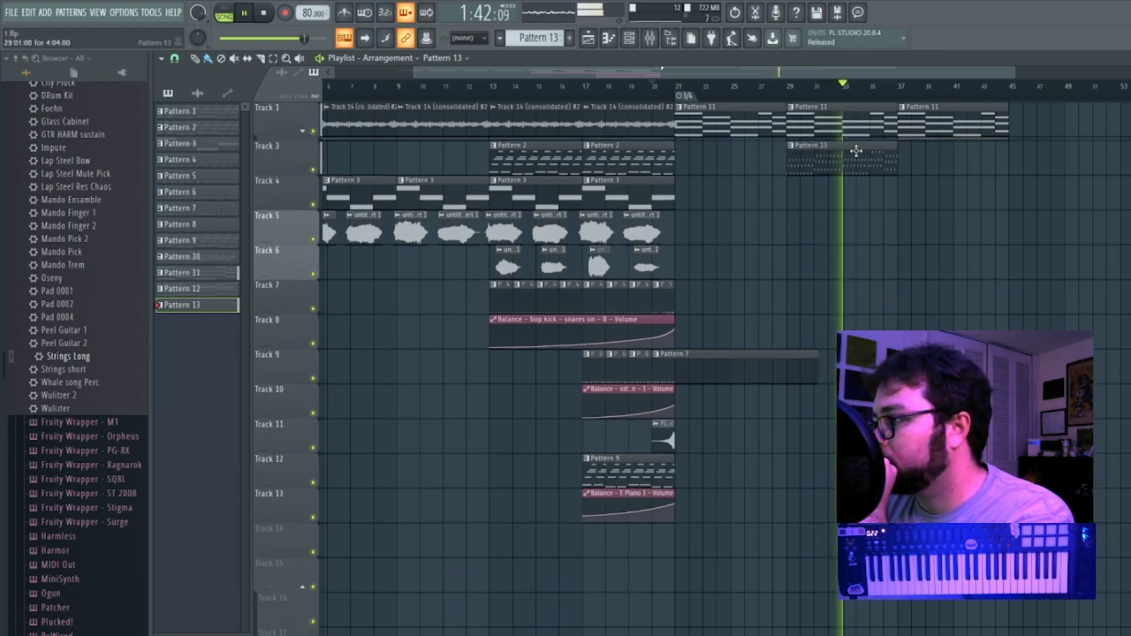
click(302, 132)
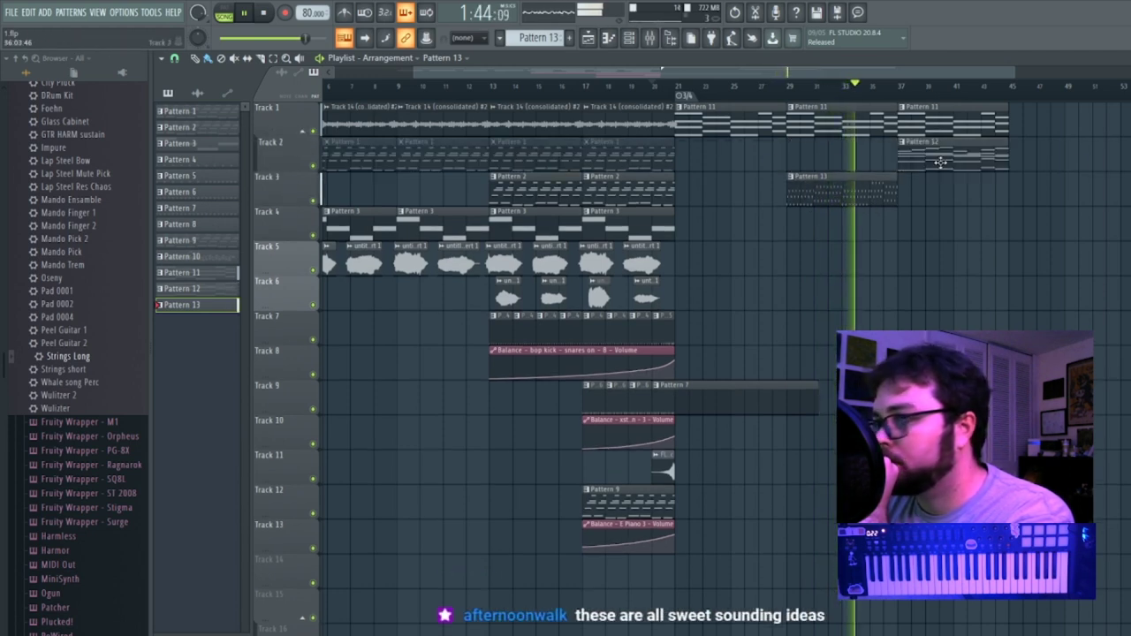
drag(959, 154, 948, 240)
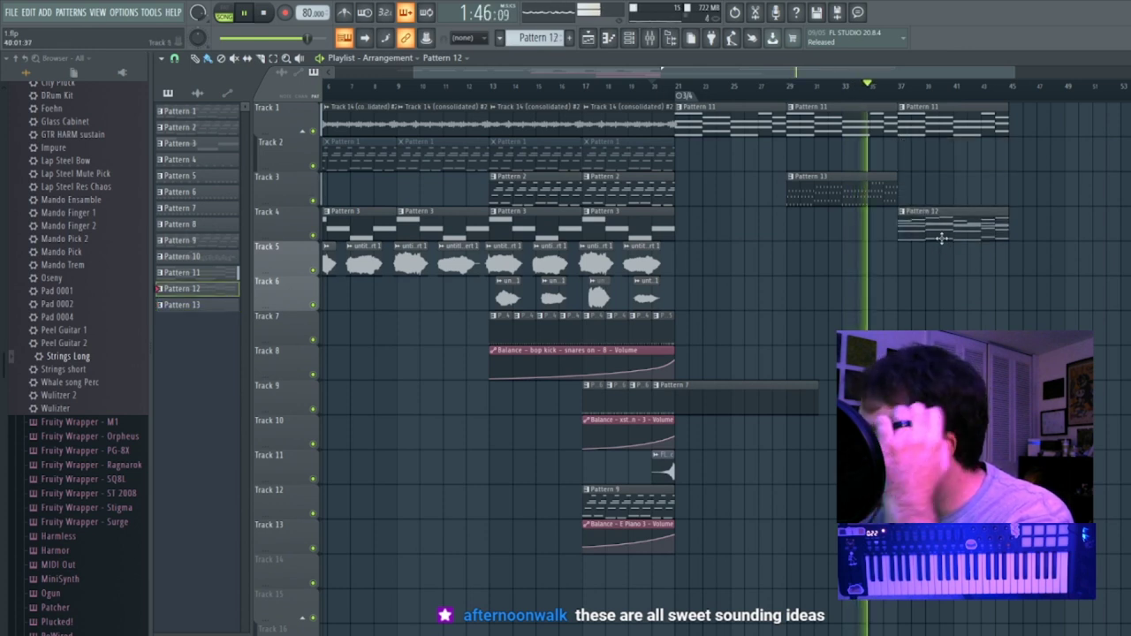
click(917, 182)
Set the volume of the Strings Long mixer track to about 70%.
key(F9)
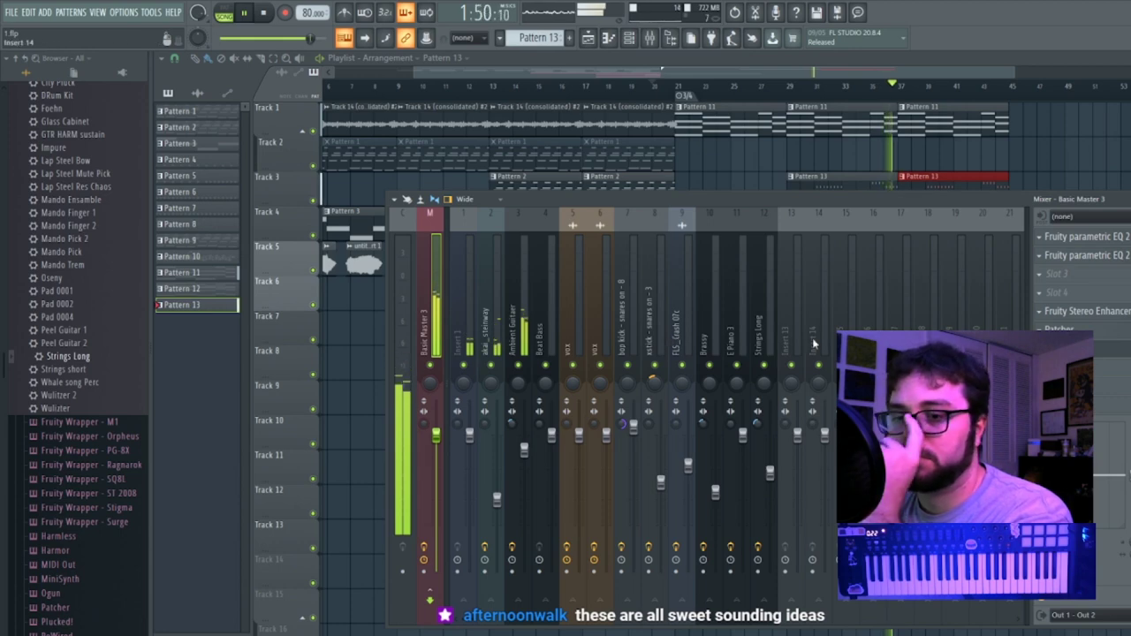
drag(975, 72, 1130, 83)
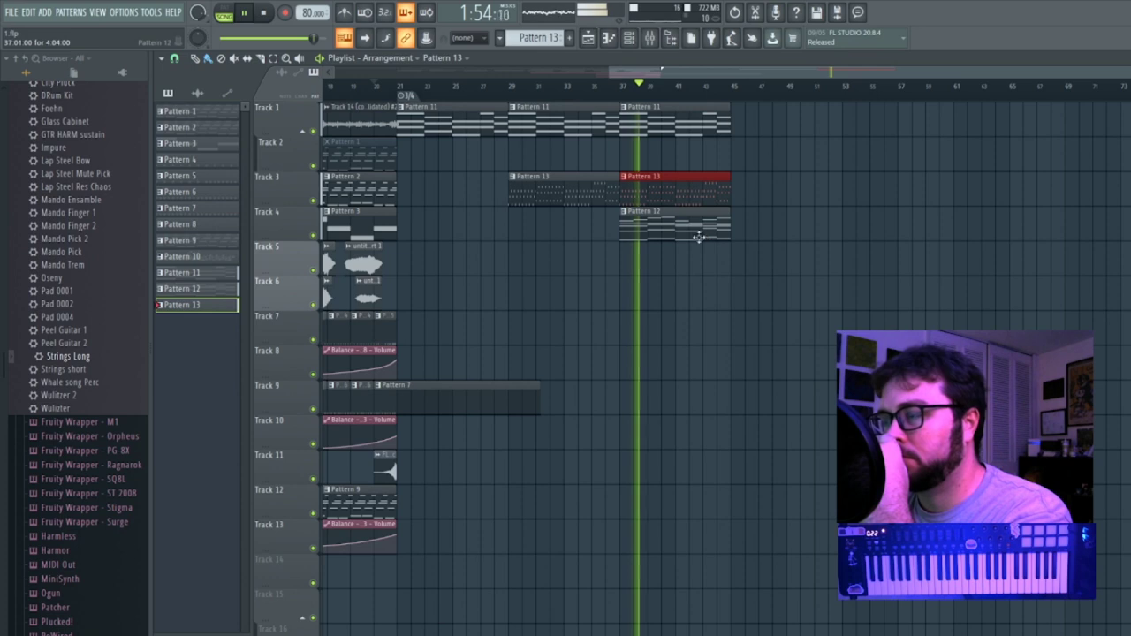
click(660, 233)
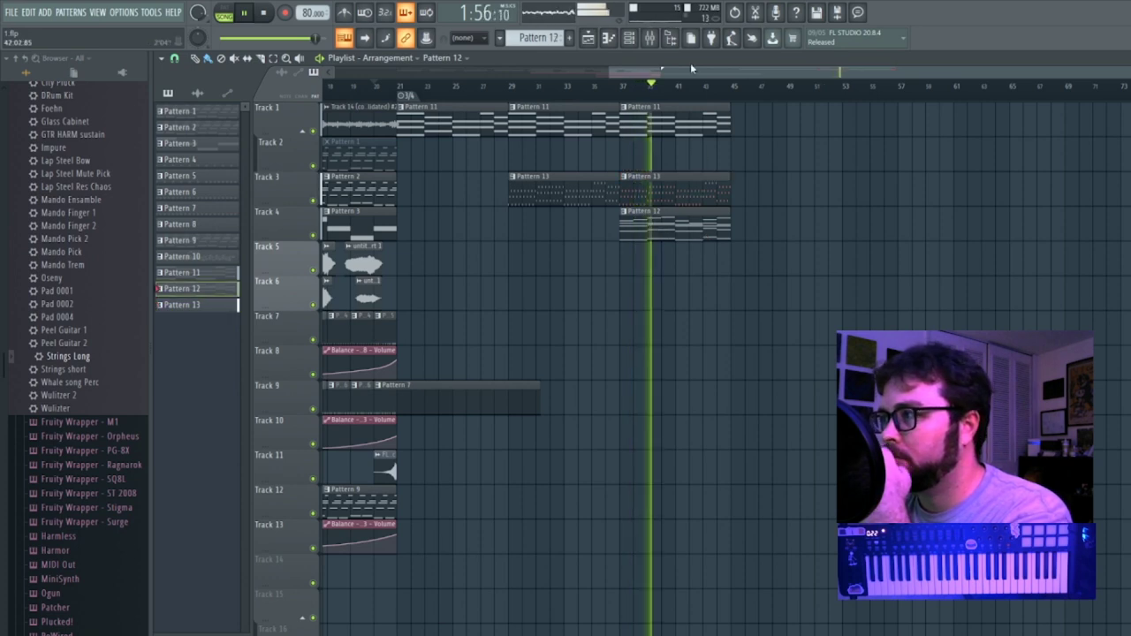
click(655, 49)
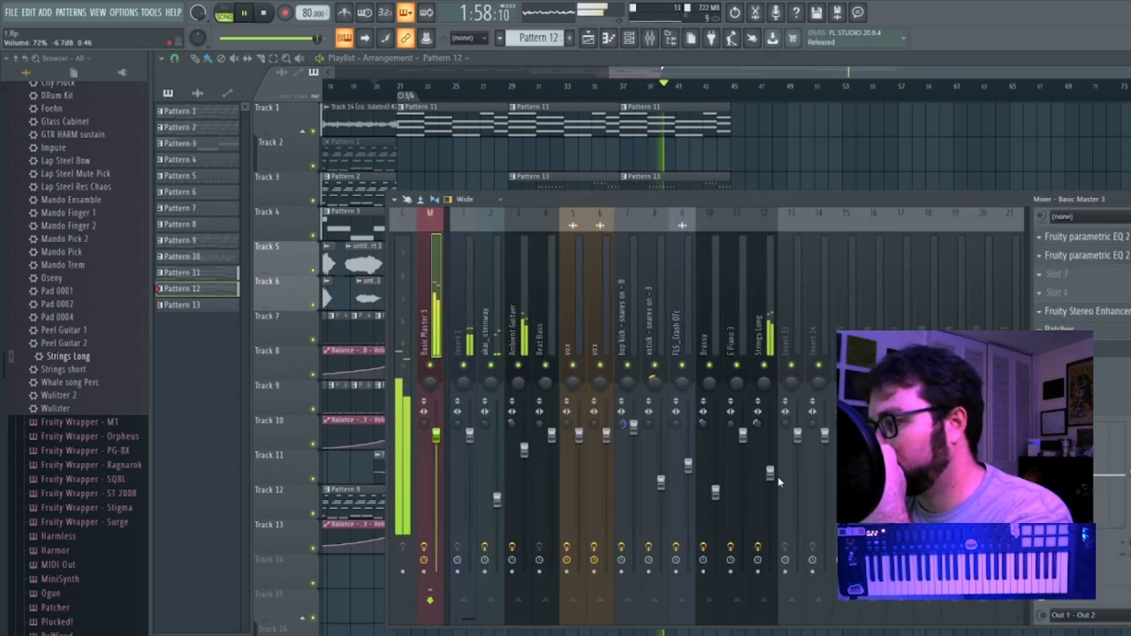
drag(773, 477, 770, 473)
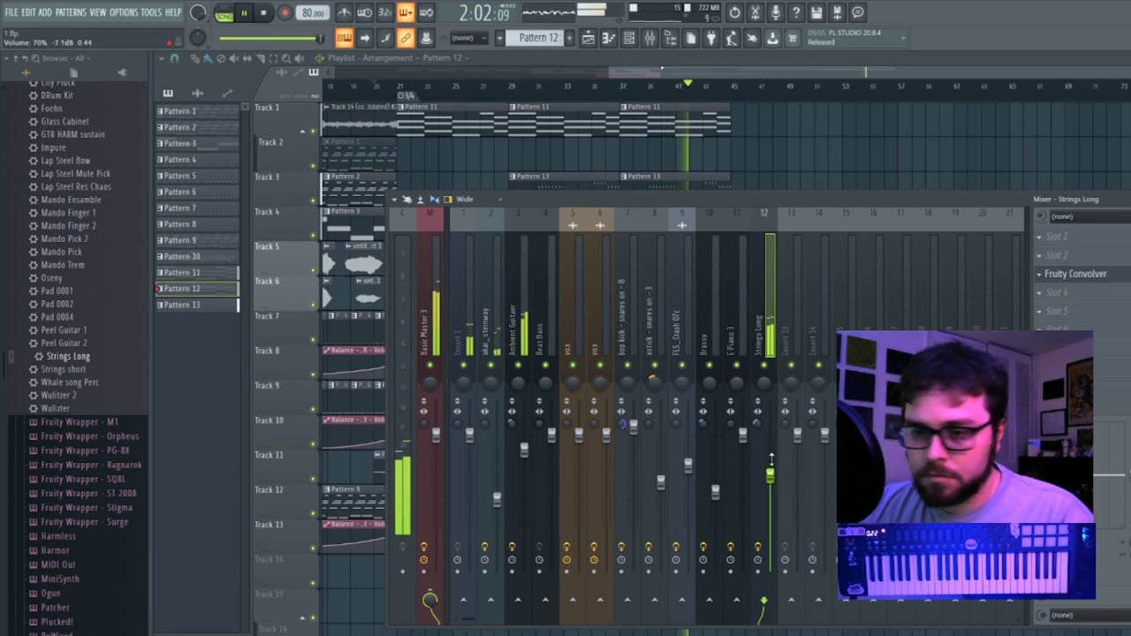
Add Pattern 11, Pattern 13 and Pattern 12 clips at bar 45 on Tracks 1, 3 and 4.
click(767, 104)
click(710, 124)
click(739, 121)
click(714, 189)
click(744, 191)
click(671, 216)
click(738, 221)
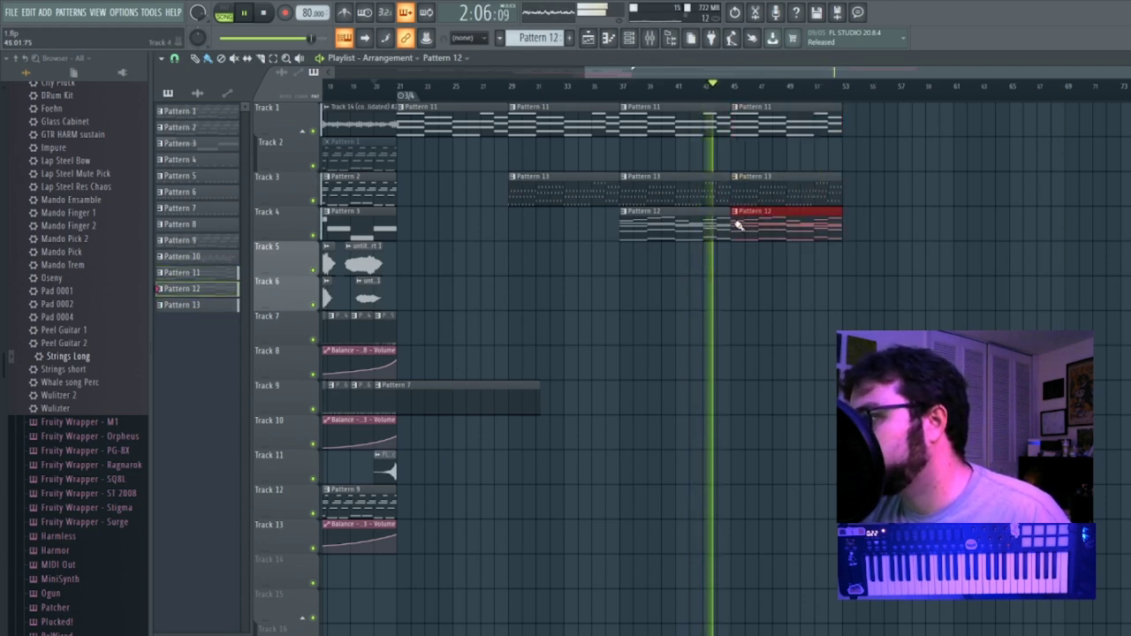
Create Pattern 14, place its clip on Track 2 at bar 45, and show the channel rack.
key(F4)
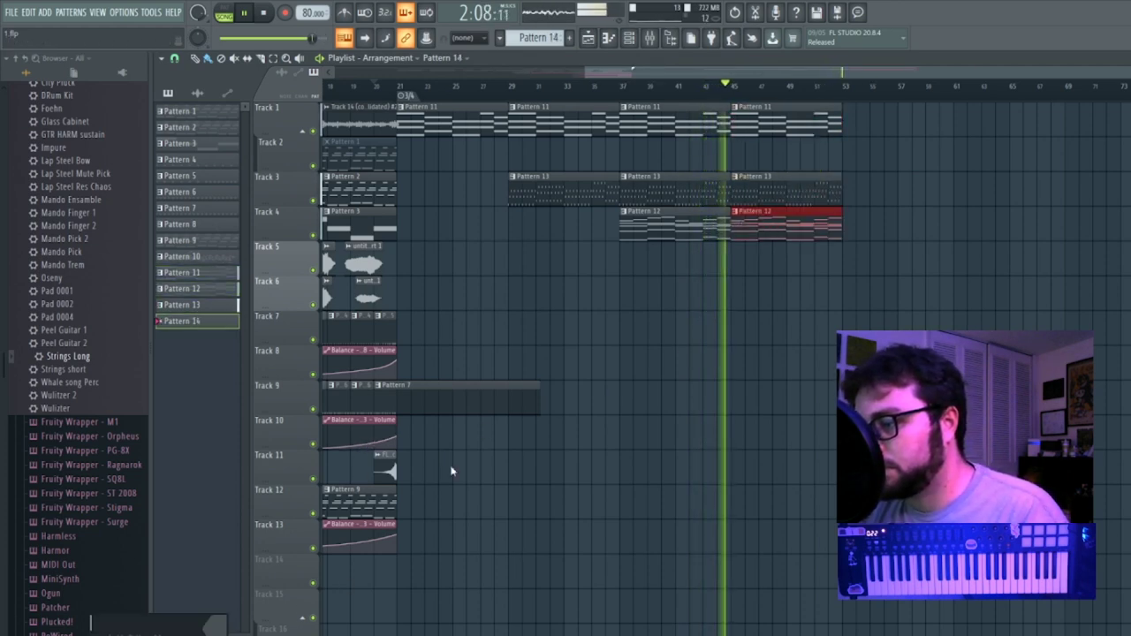
click(735, 144)
key(F6)
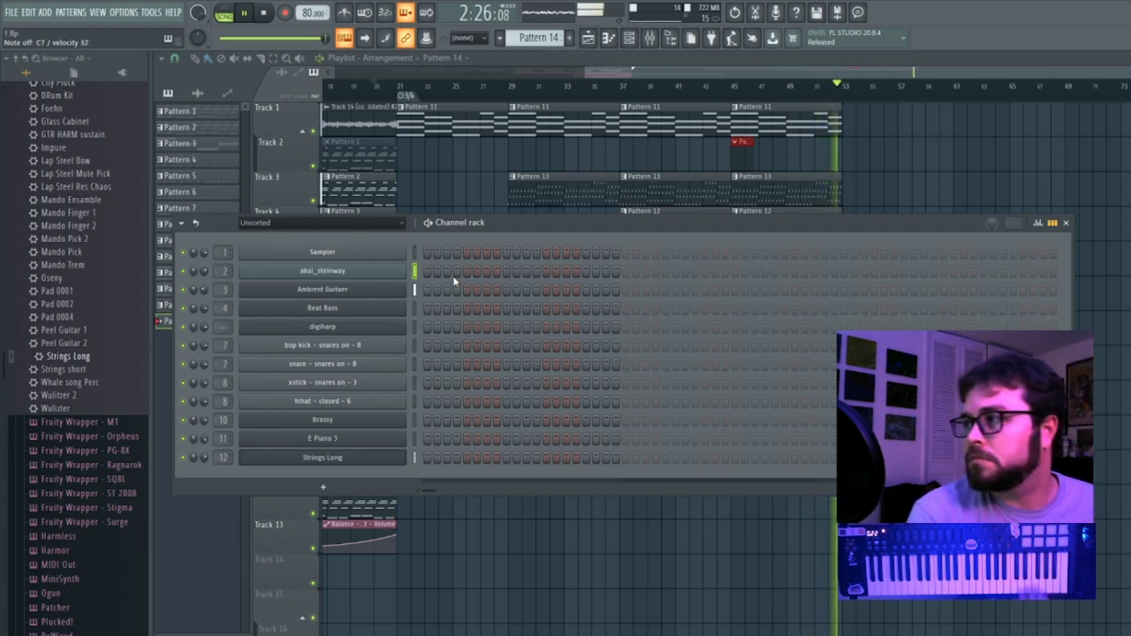
Remove the Pattern 14 clip from Track 2 and play the arrangement from bar 37.
click(738, 89)
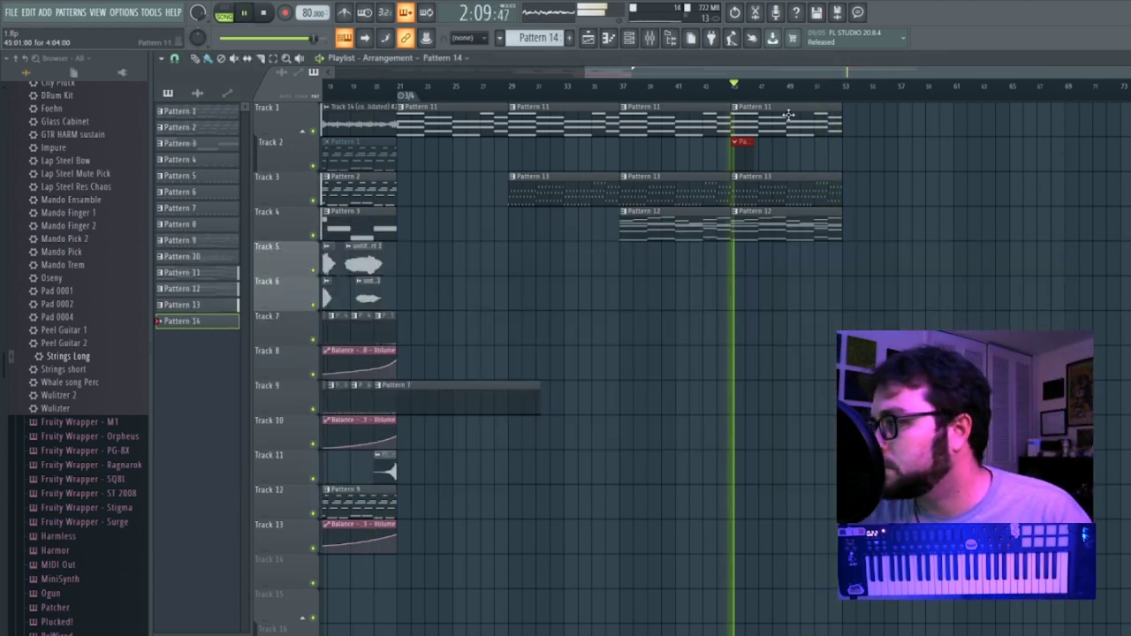
right_click(744, 158)
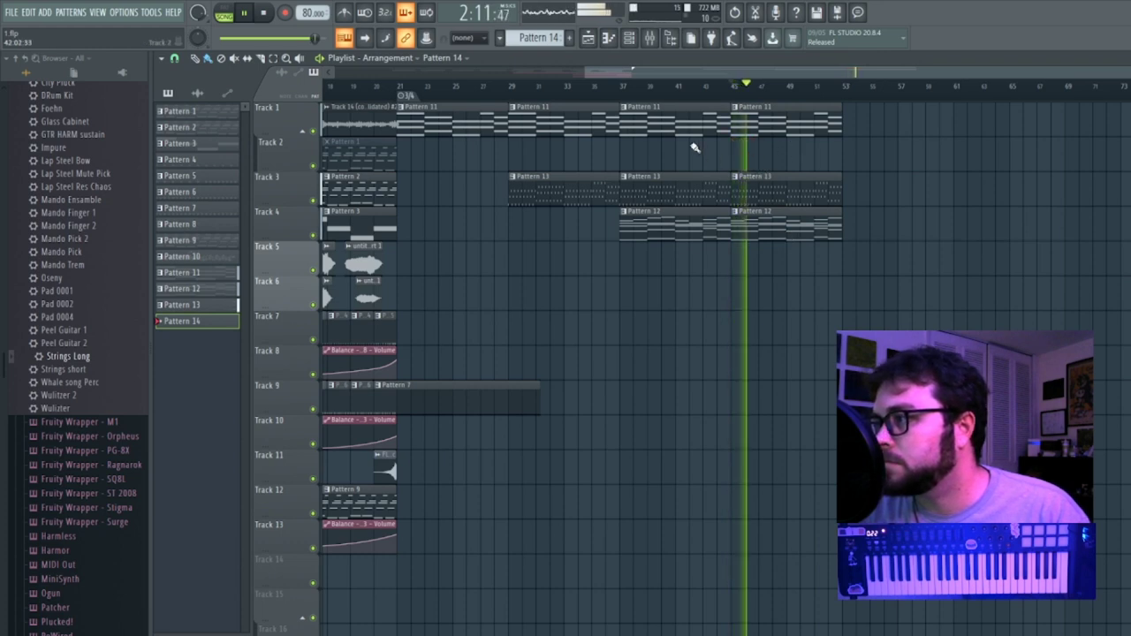
click(625, 85)
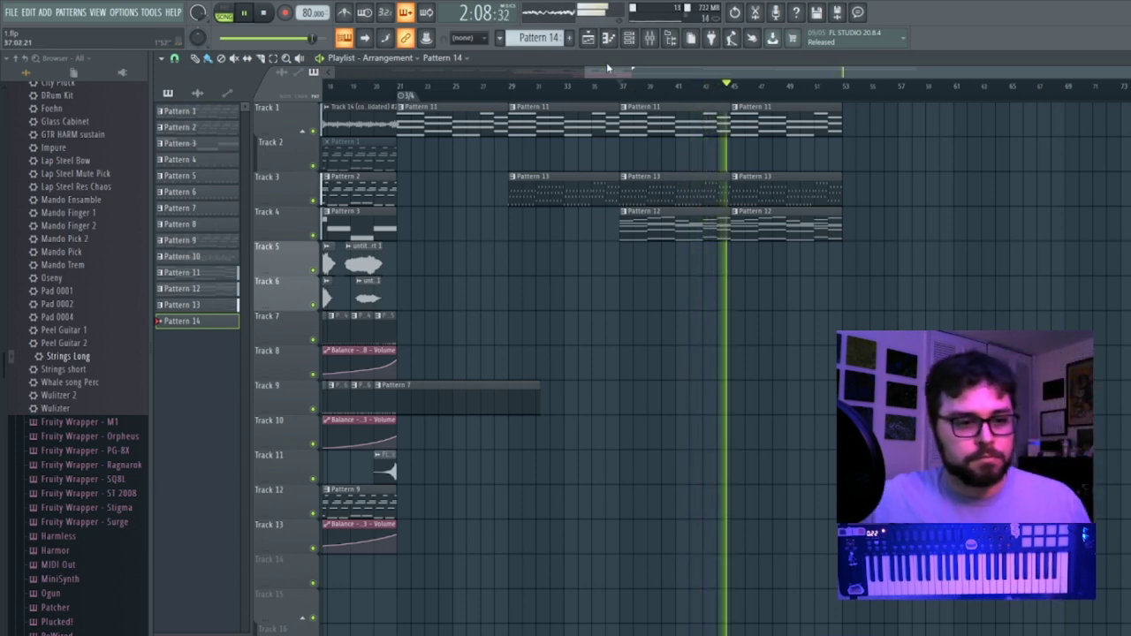
key(space)
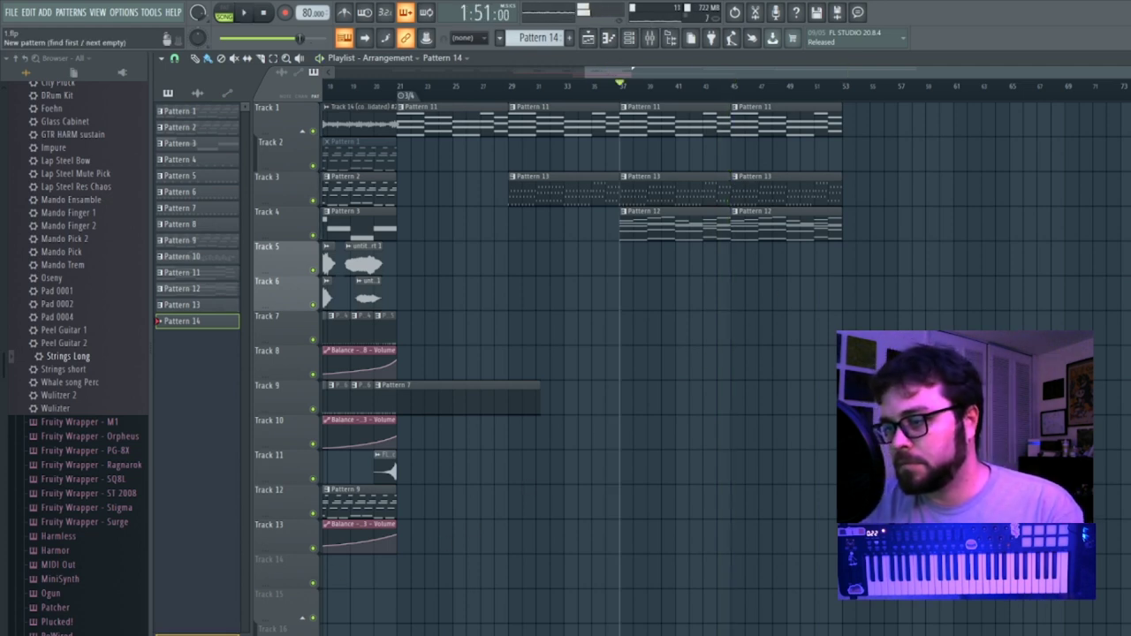
Clone the akai_steinway channel in the channel rack.
key(F6)
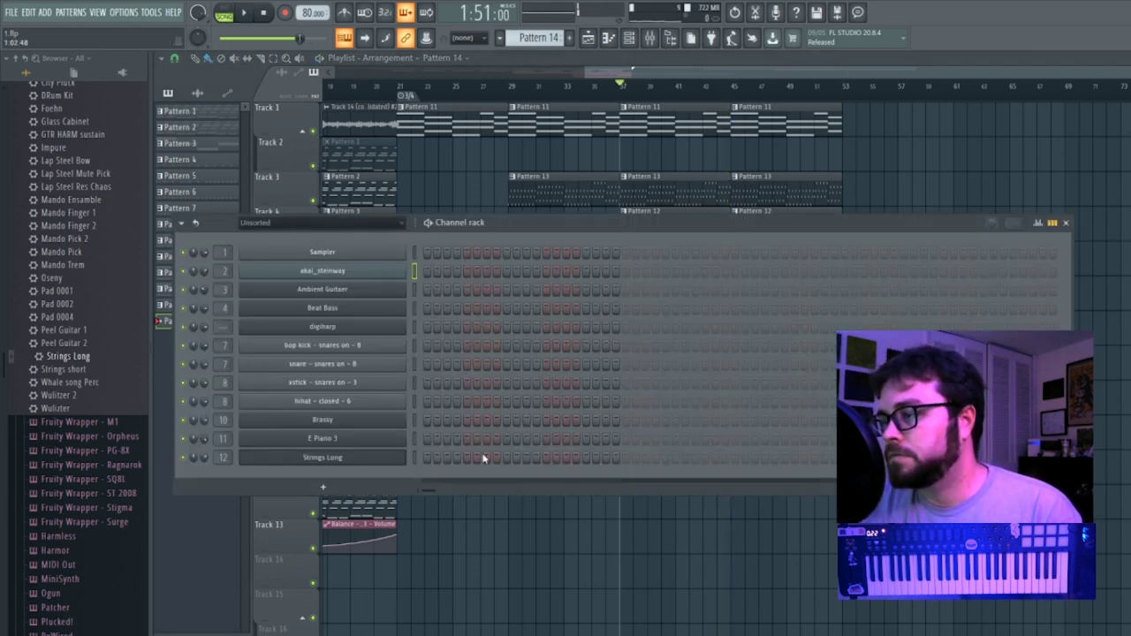
right_click(419, 267)
click(443, 378)
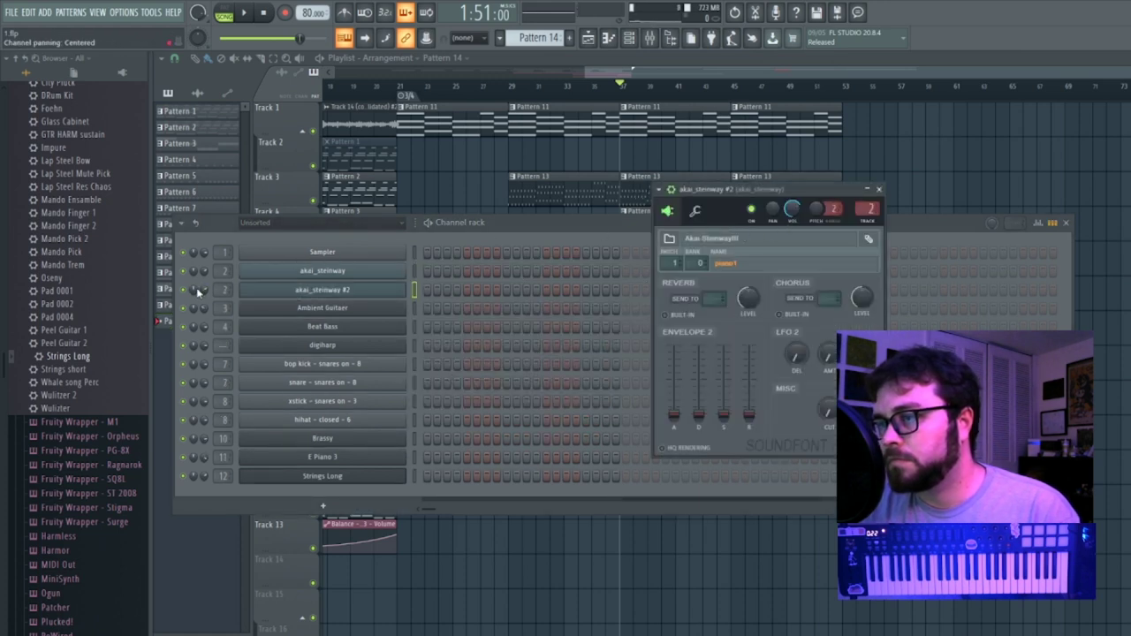
click(203, 289)
Arm recording with the metronome on and place the Pattern 14 clip on Track 5 at bar 45.
click(664, 96)
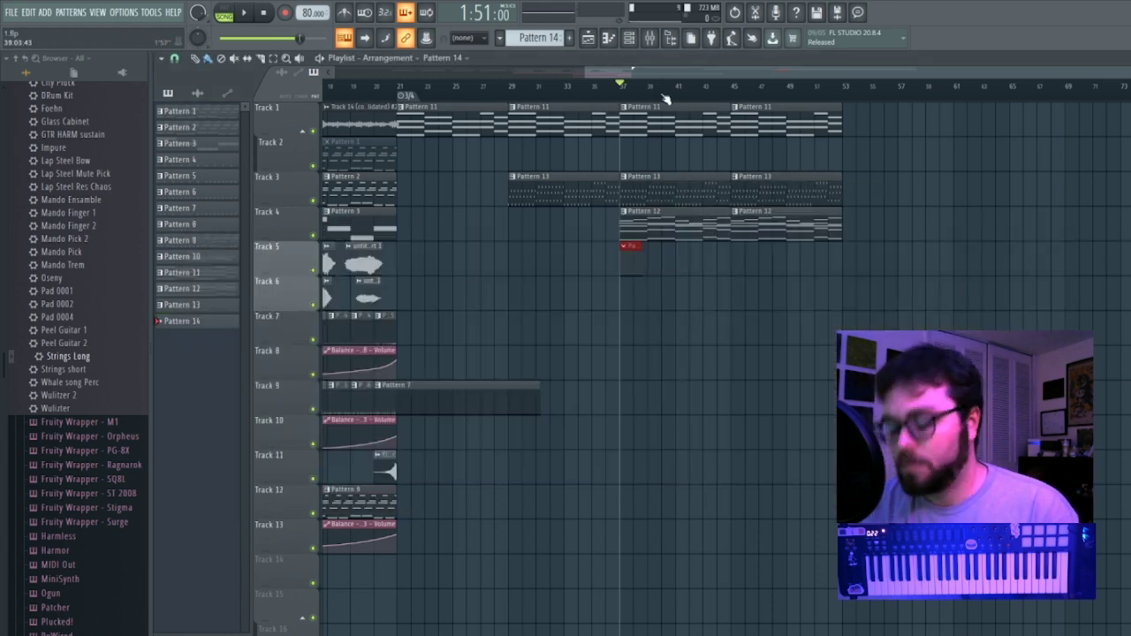
click(253, 14)
key(space)
click(624, 246)
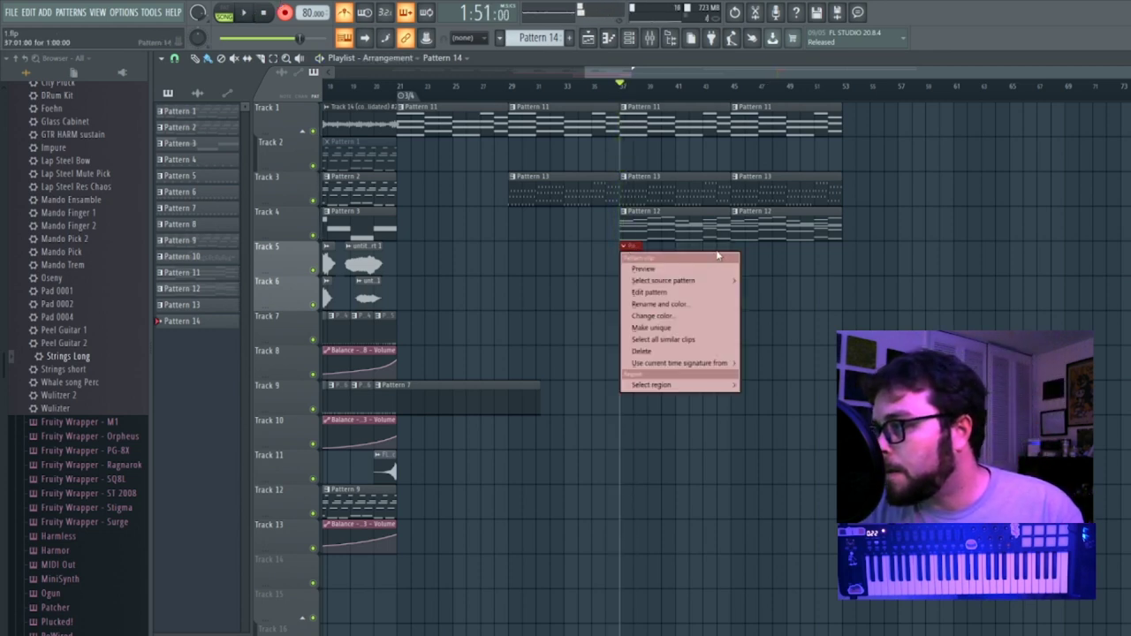
right_click(764, 256)
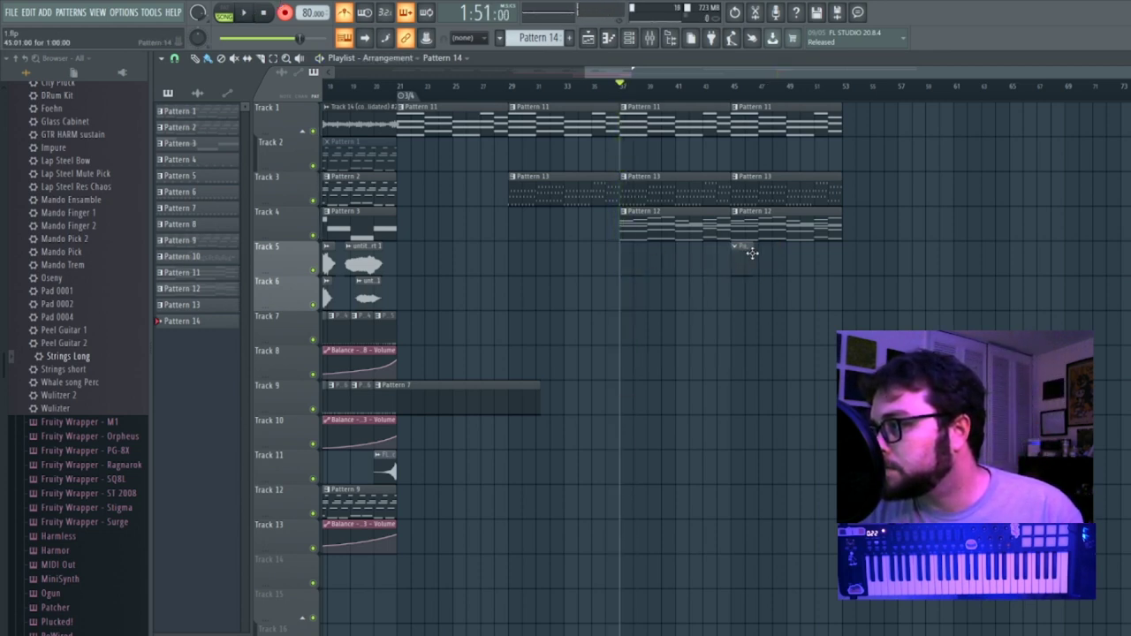
Record a high-register piano melody into Pattern 14, starting playback just before bar 45 and retaking as needed.
click(718, 96)
click(245, 13)
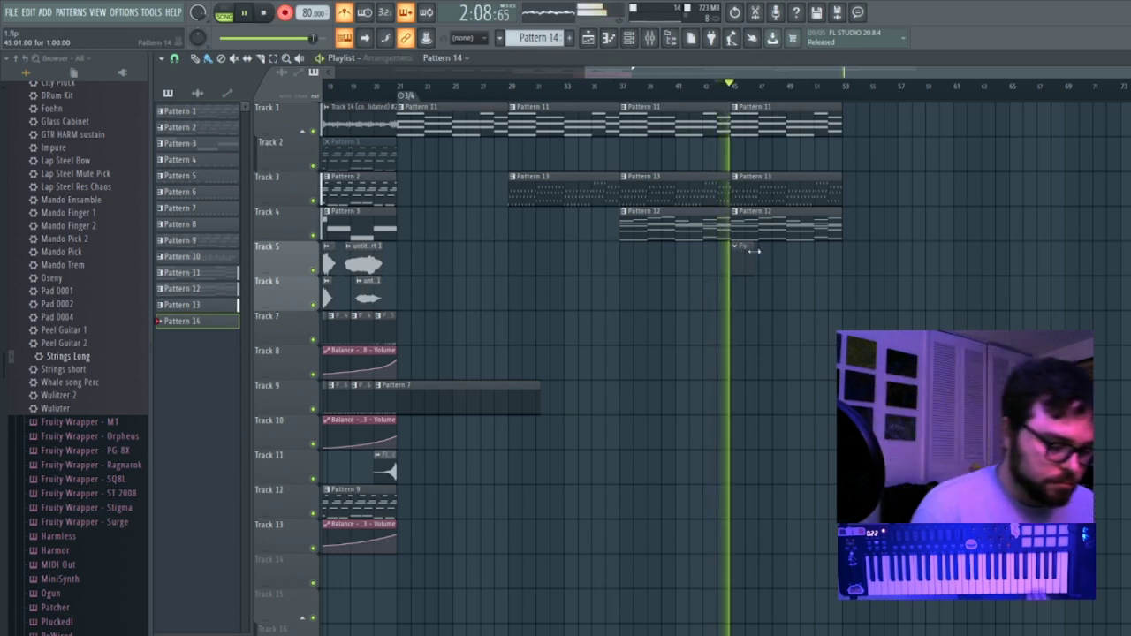
key(space)
key(space)
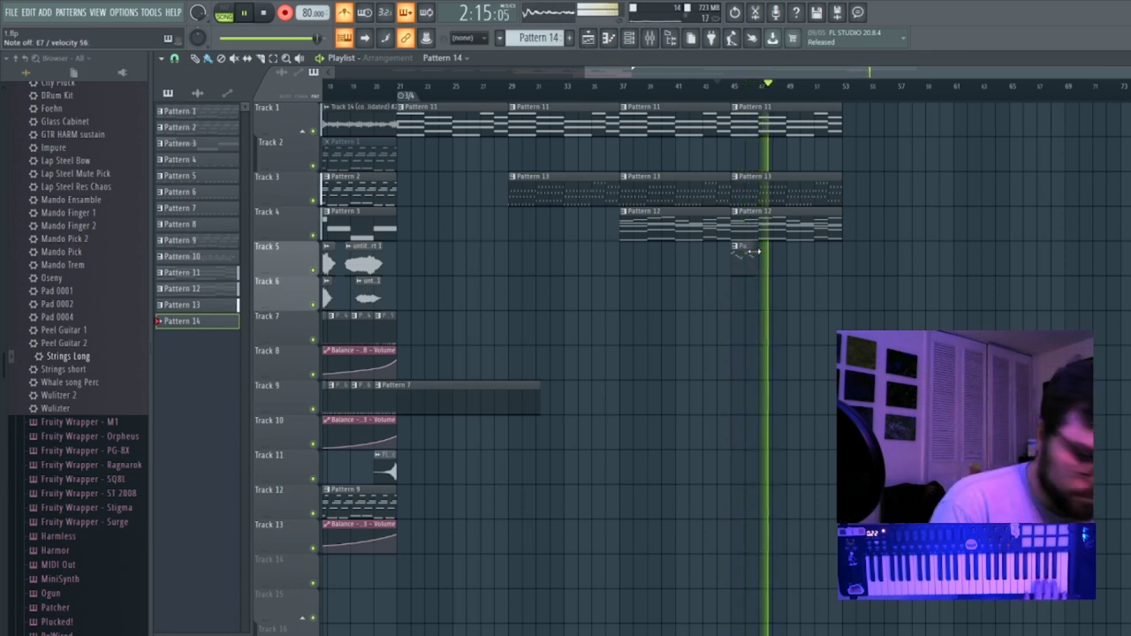
key(space)
key(space)
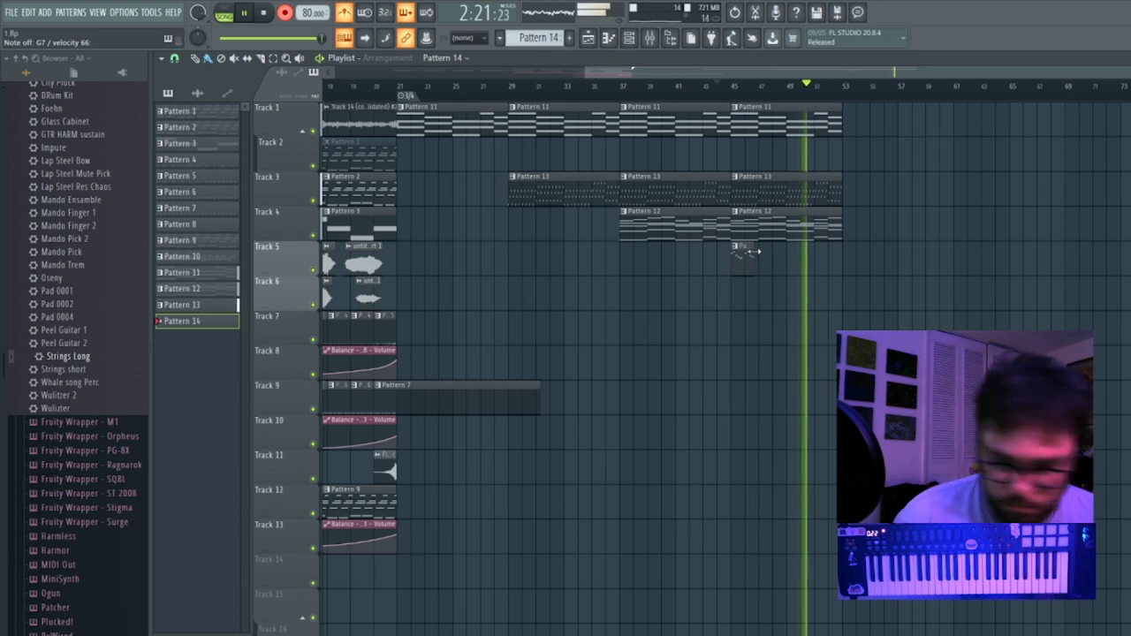
key(space)
Add a G7 note at the start of the recorded akai_steinway #2 melody and quick quantize the notes.
double_click(802, 257)
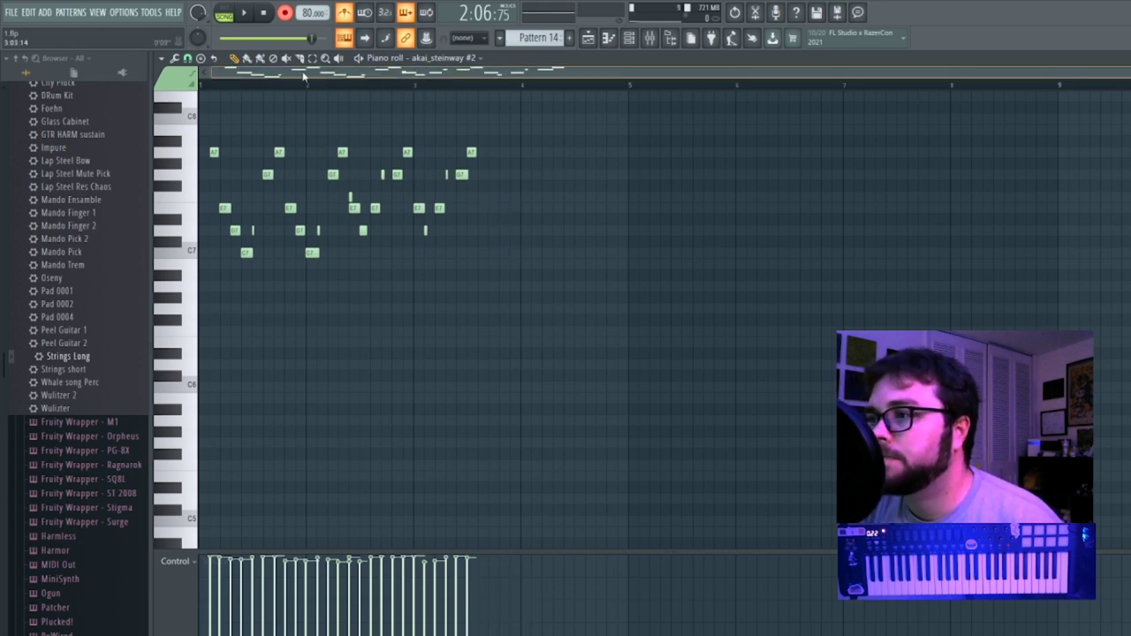
key(space)
key(space)
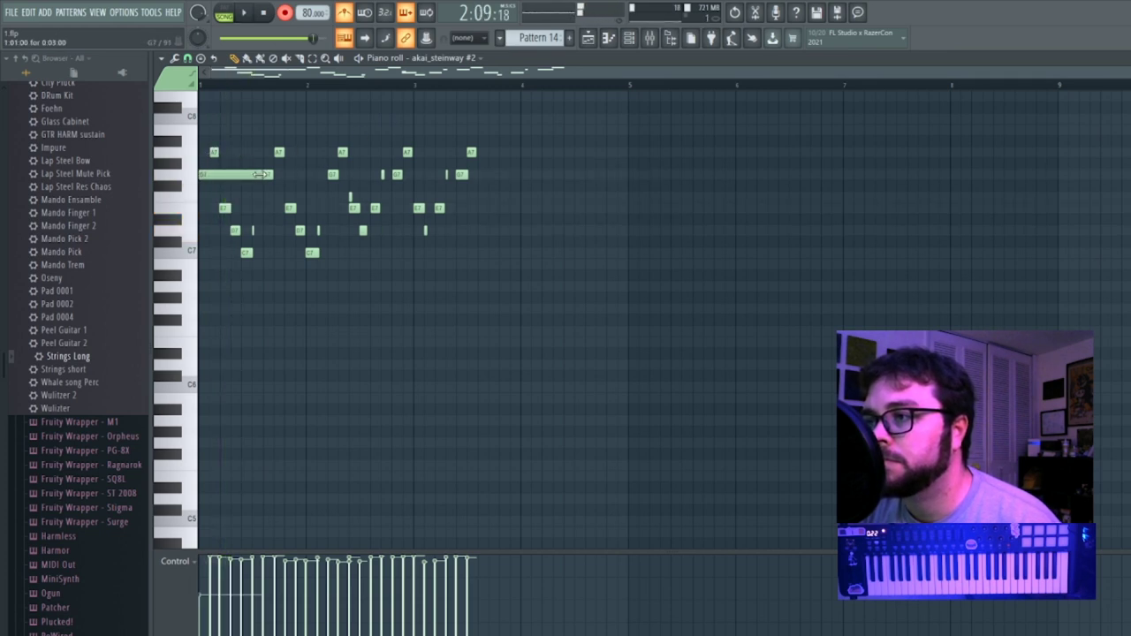
click(175, 59)
click(202, 117)
key(space)
Delete the final G7 and A7 notes at the end of the akai_steinway #2 melody.
click(537, 240)
right_click(540, 242)
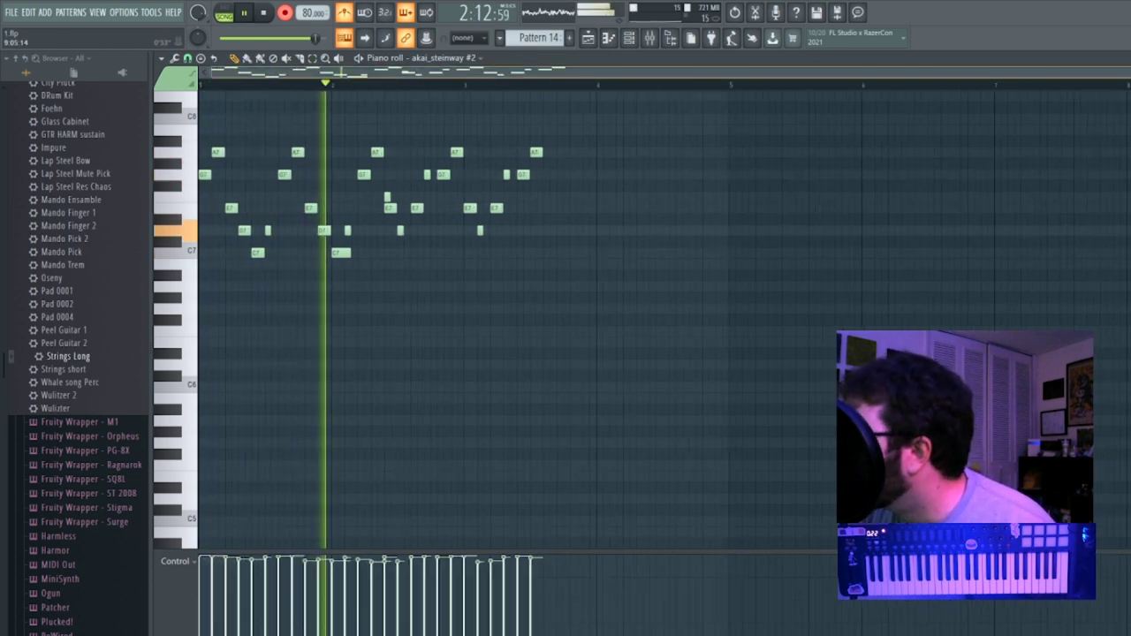
scroll(694, 136, up, 5)
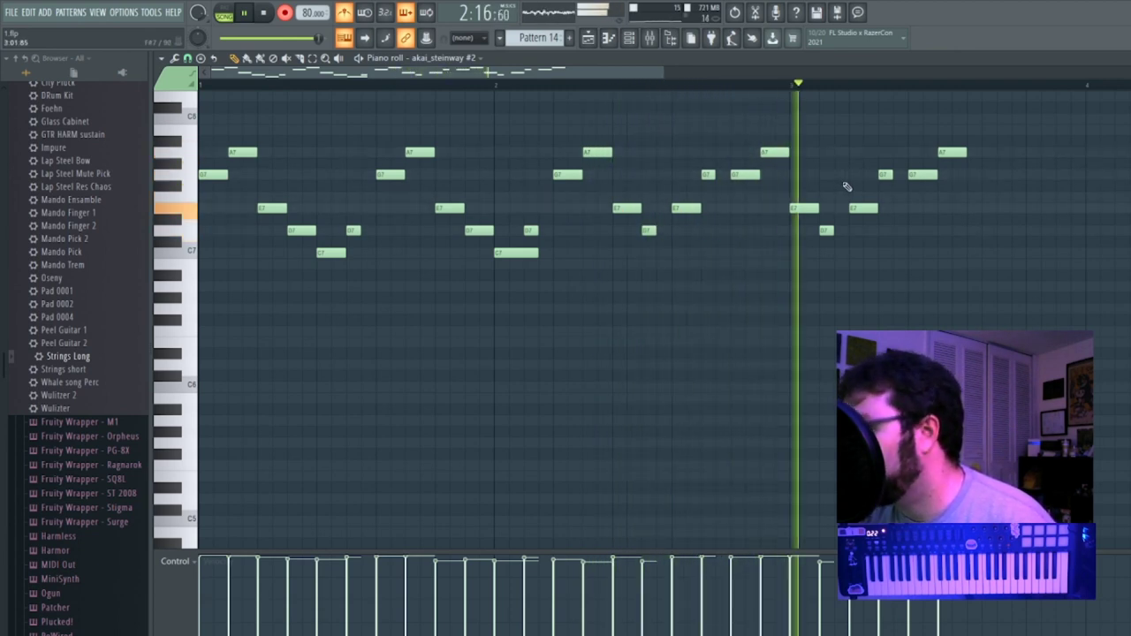
right_click(923, 176)
right_click(945, 155)
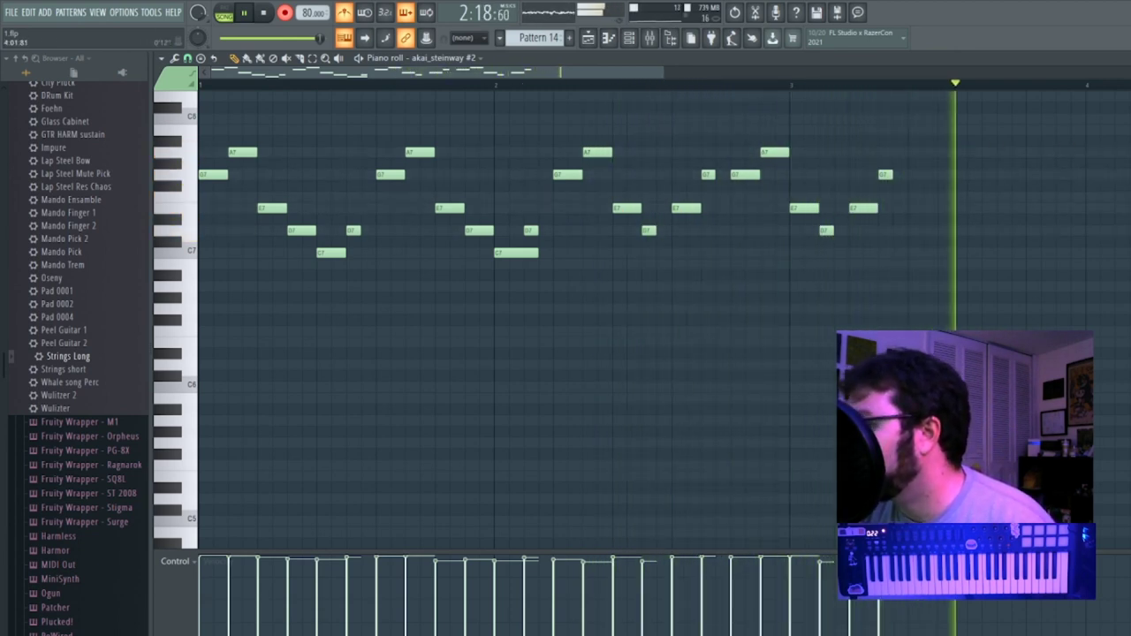
Place a second Pattern 14 clip on Track 5 at bar 49 and play the song from bar 45.
click(1123, 58)
key(F6)
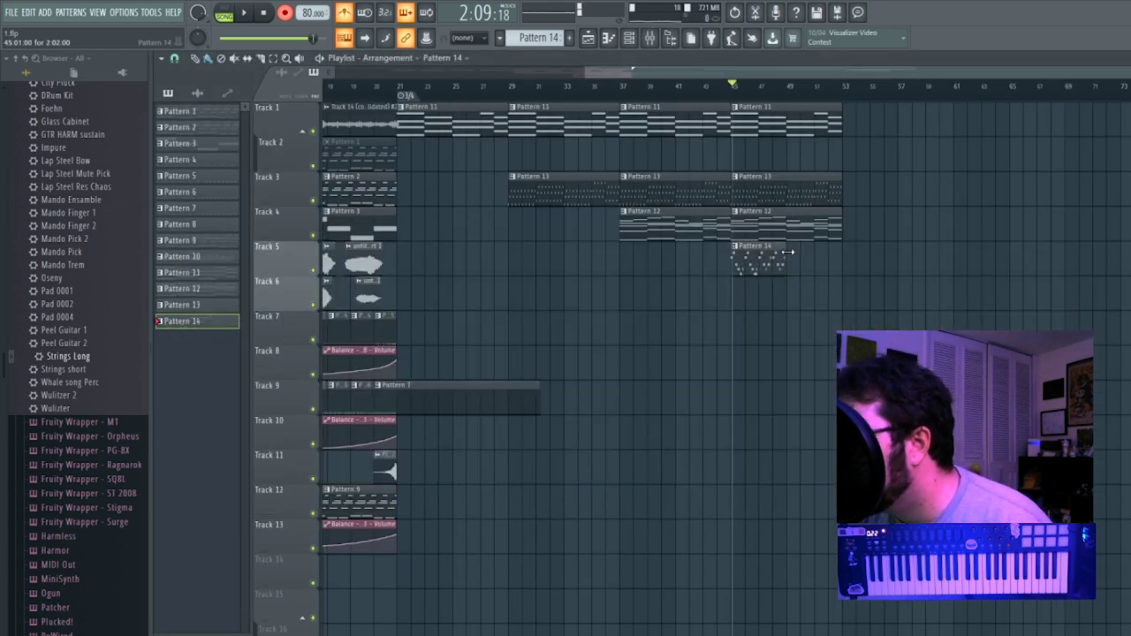
click(795, 262)
key(space)
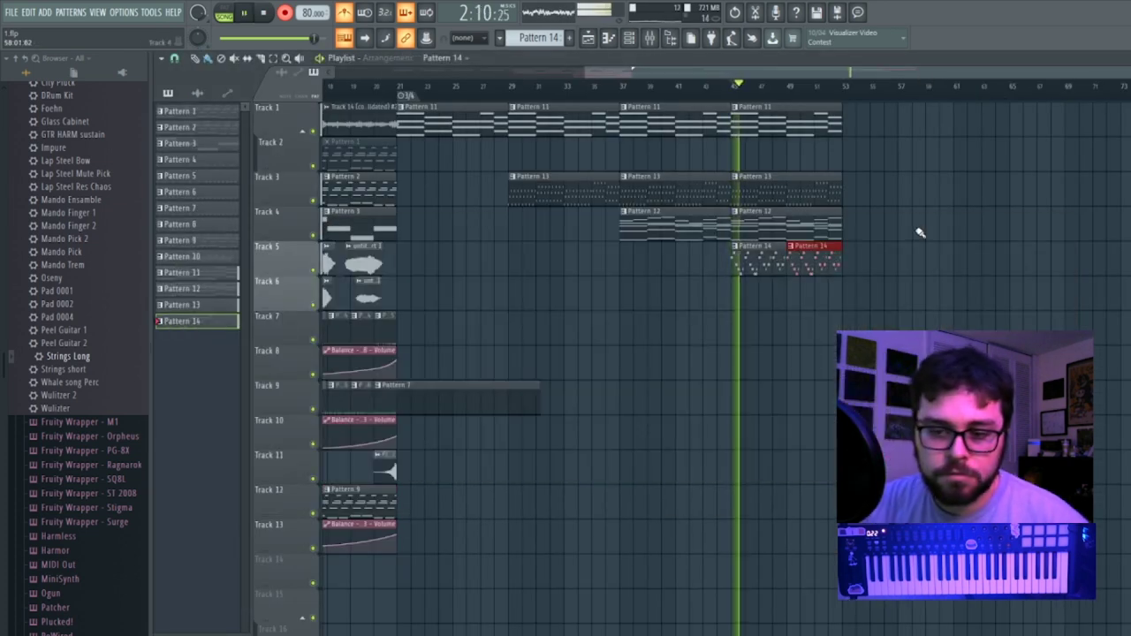
Turn recording off and play the song from bar 45 to review the Pattern 14 melody.
double_click(808, 252)
drag(559, 74, 198, 97)
key(space)
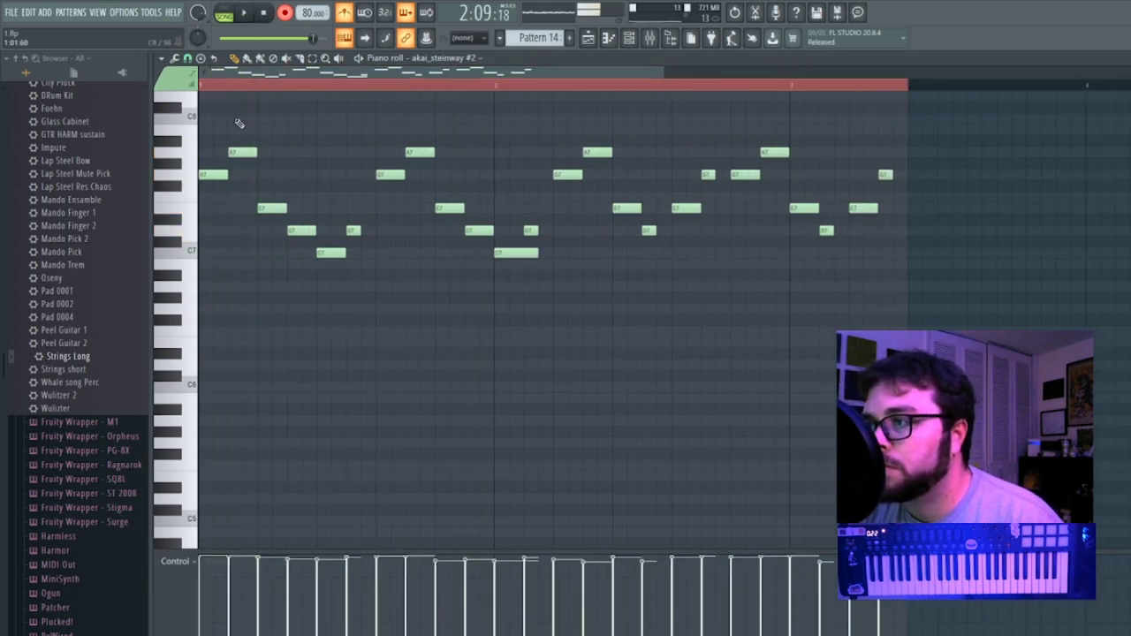
key(space)
click(273, 13)
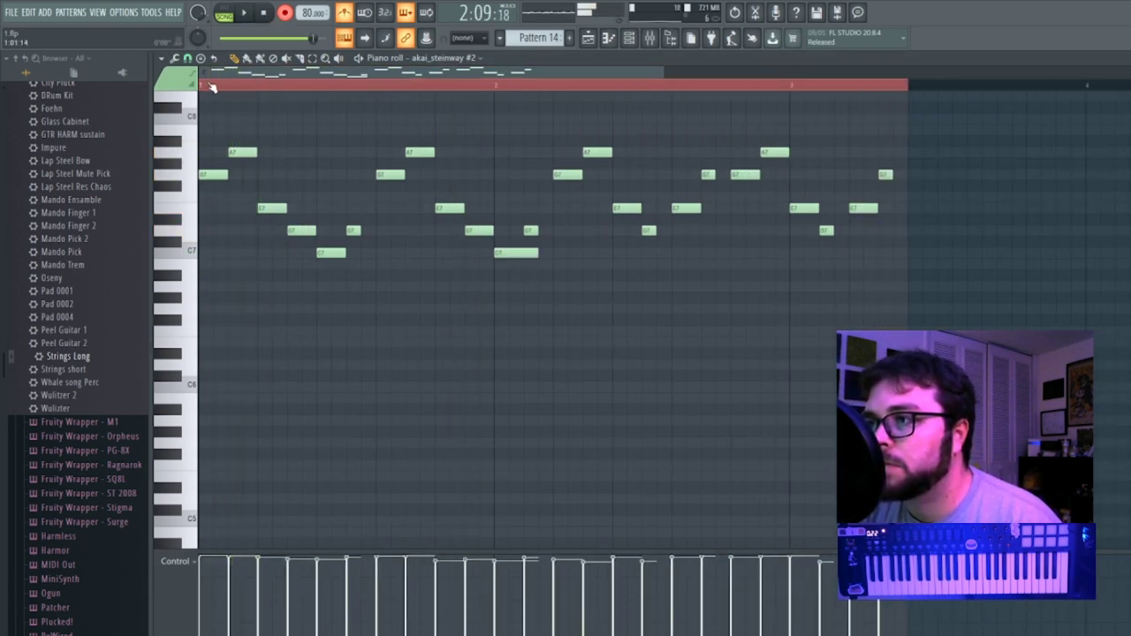
key(space)
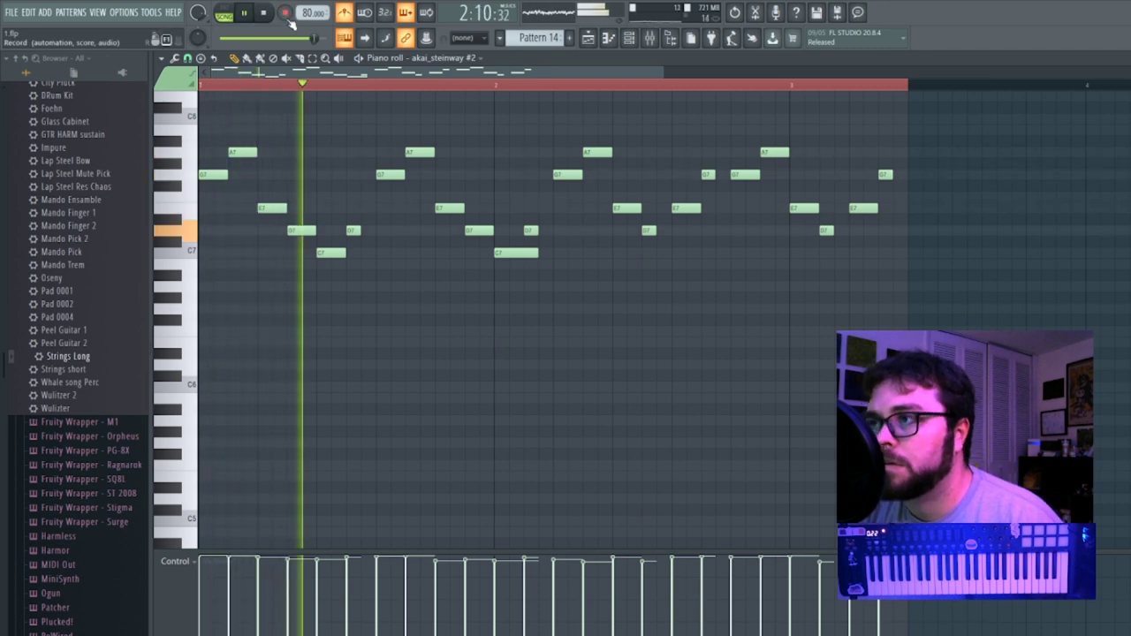
click(1121, 59)
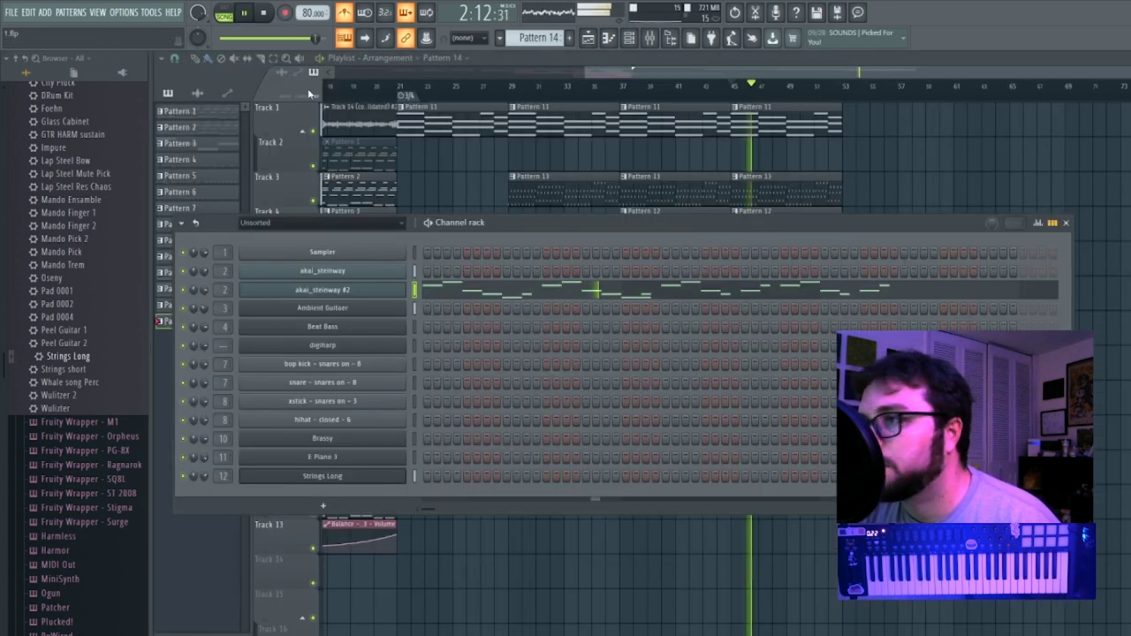
click(177, 62)
click(182, 92)
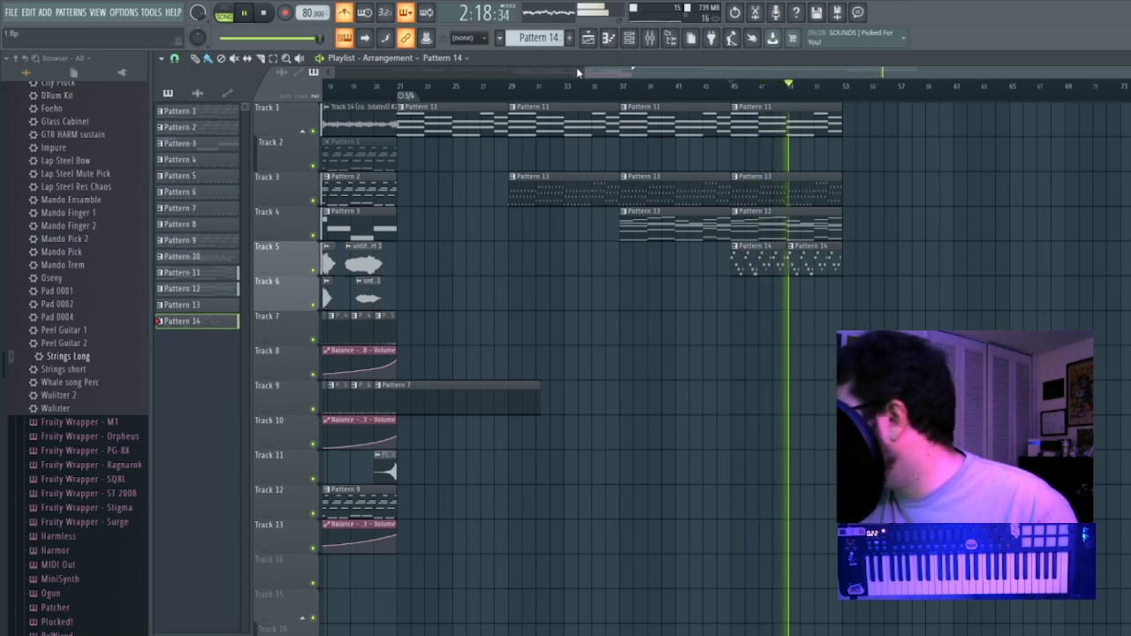
click(828, 125)
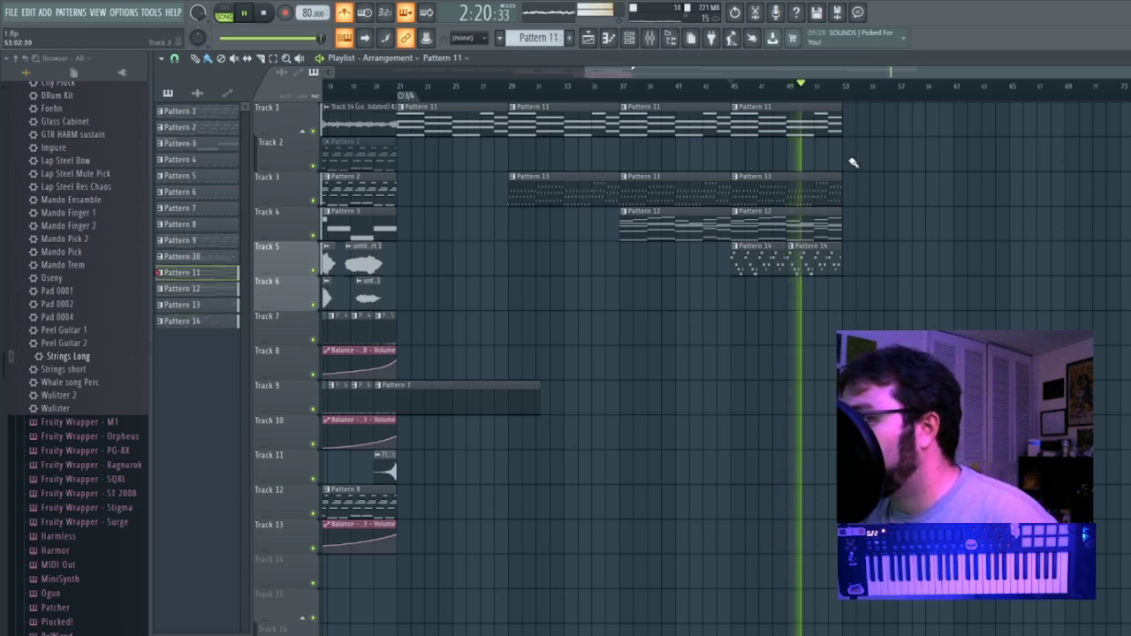
click(866, 161)
drag(870, 164, 870, 130)
right_click(869, 131)
click(755, 245)
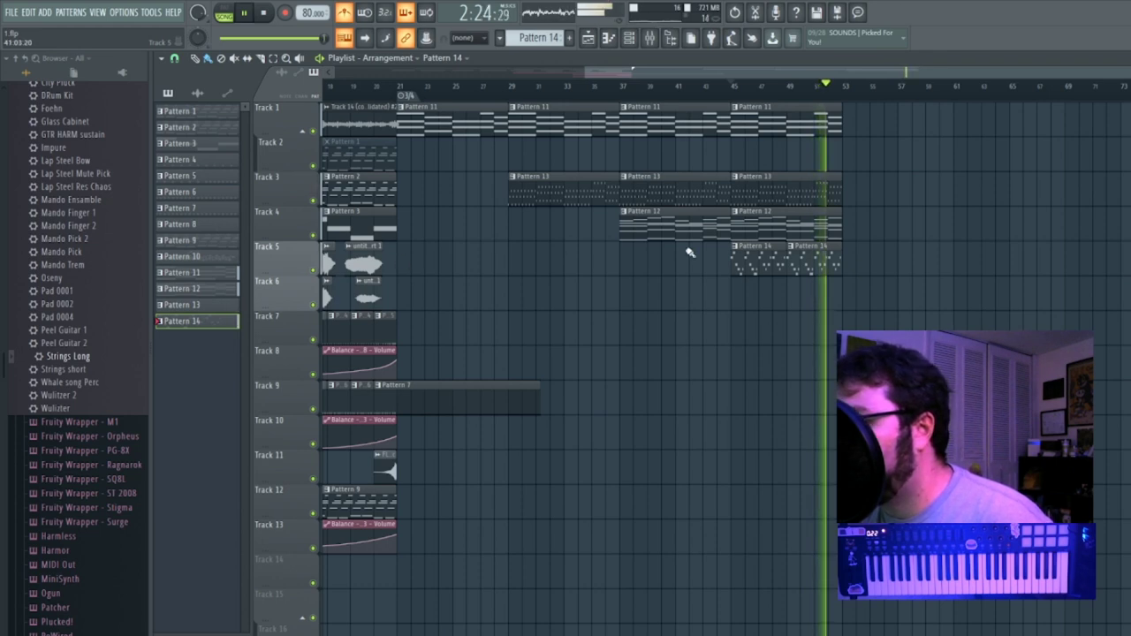
click(850, 257)
click(834, 219)
click(881, 228)
right_click(882, 228)
key(space)
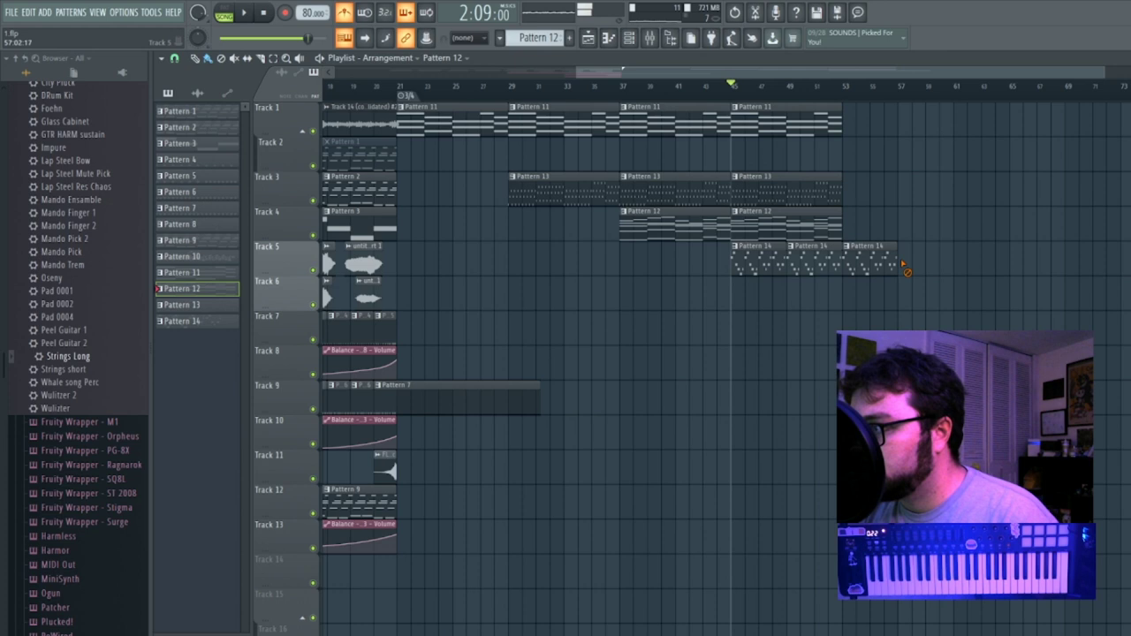
Create Pattern 15 with a clip on Track 6 and open its Beat Bass channel in the piano roll.
key(F4)
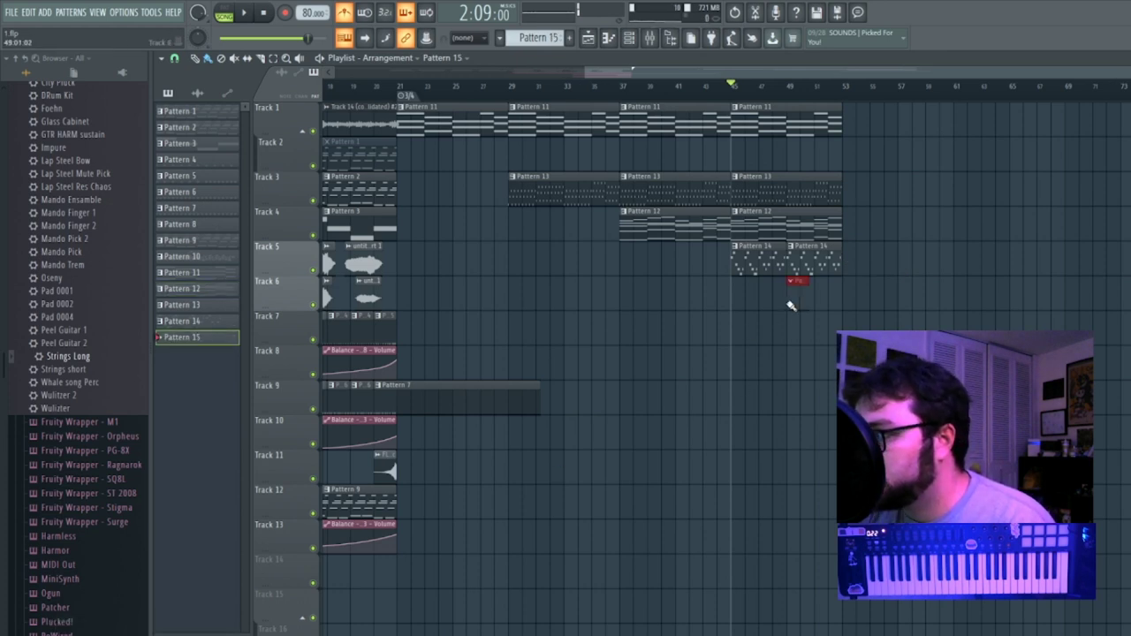
key(F6)
right_click(395, 335)
click(470, 334)
Draw four long Beat Bass notes F4, G4, F4, G4, and split the last one so its first half is A4.
scroll(232, 383, down, 4)
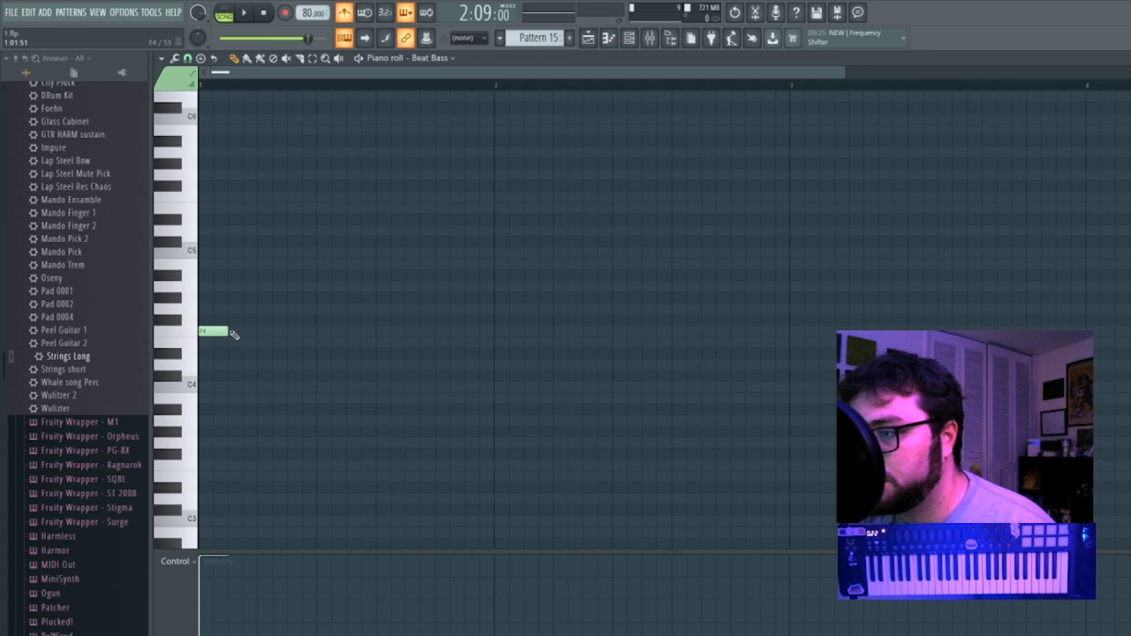
click(381, 335)
right_click(411, 334)
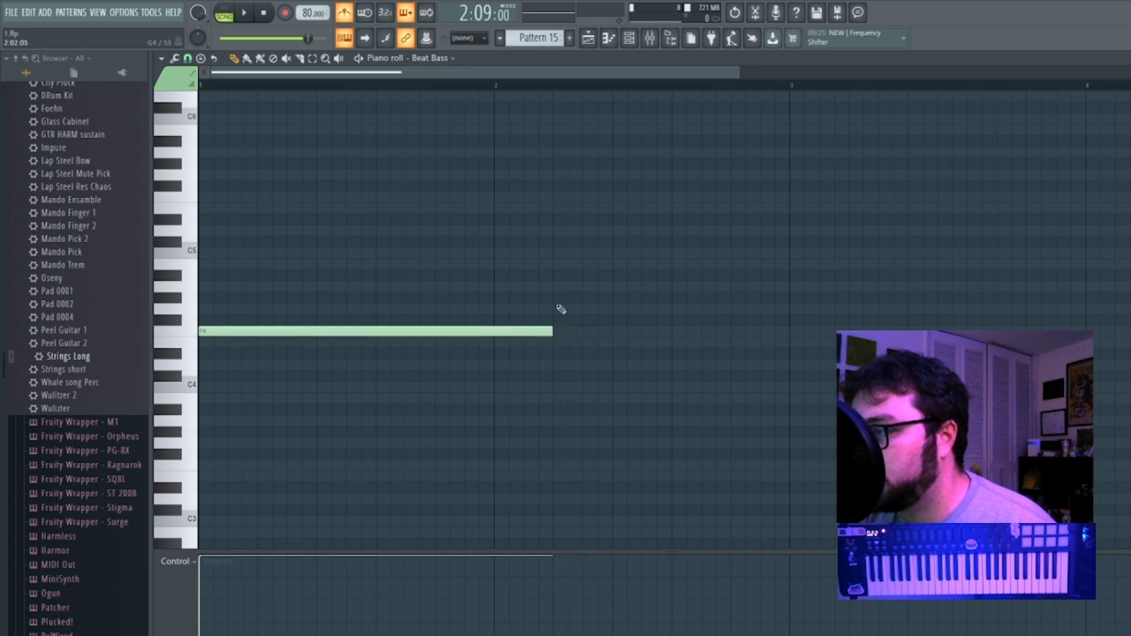
click(559, 308)
click(913, 331)
drag(608, 75, 1022, 85)
click(731, 309)
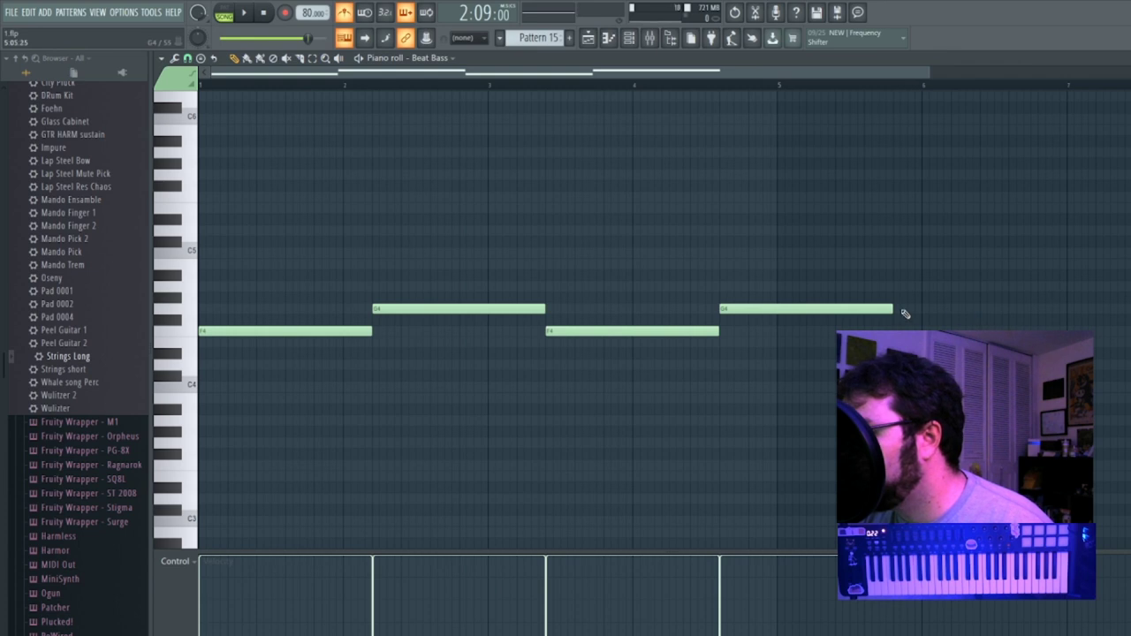
drag(792, 310, 787, 285)
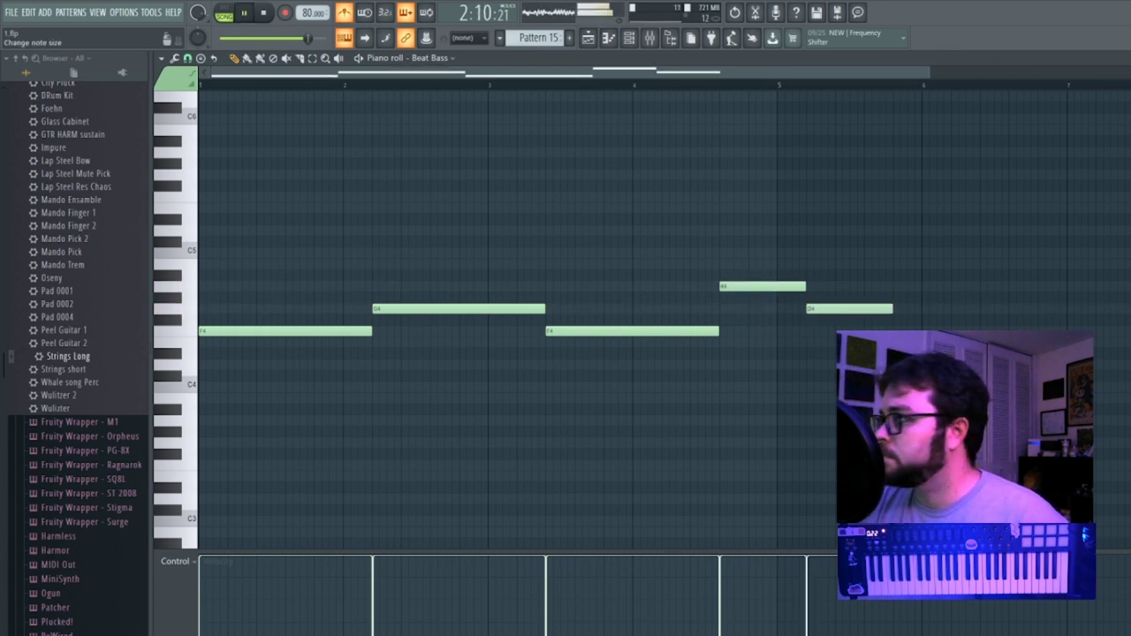
Move the Pattern 15 clip to bar 45 on Track 6 and play the song from there.
click(1124, 59)
click(914, 223)
drag(827, 298, 777, 298)
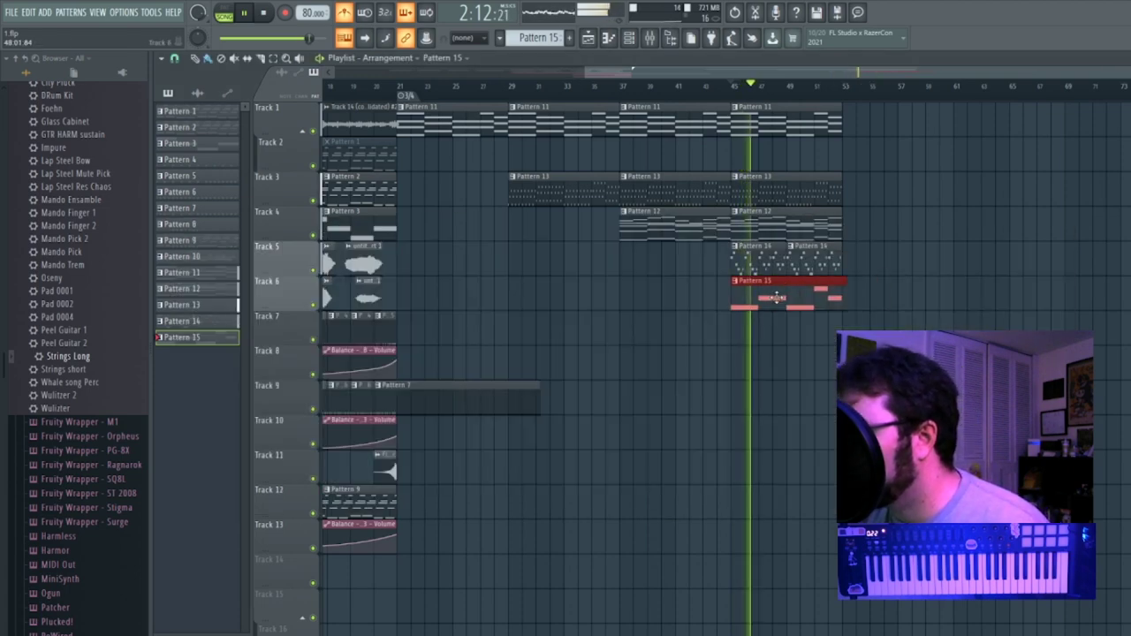
click(735, 94)
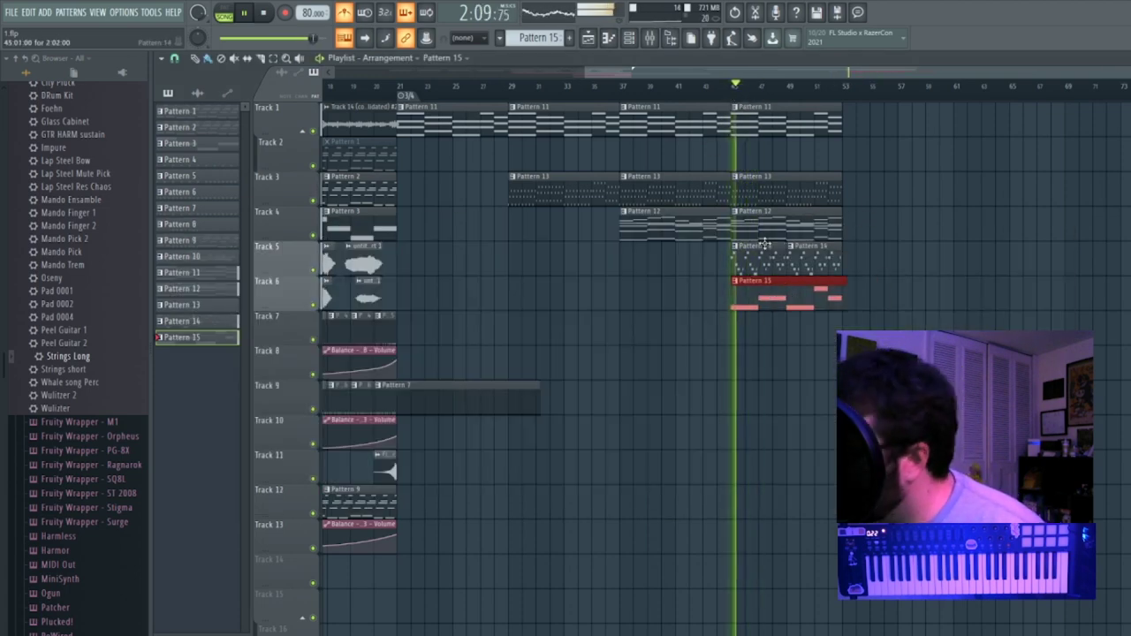
click(629, 37)
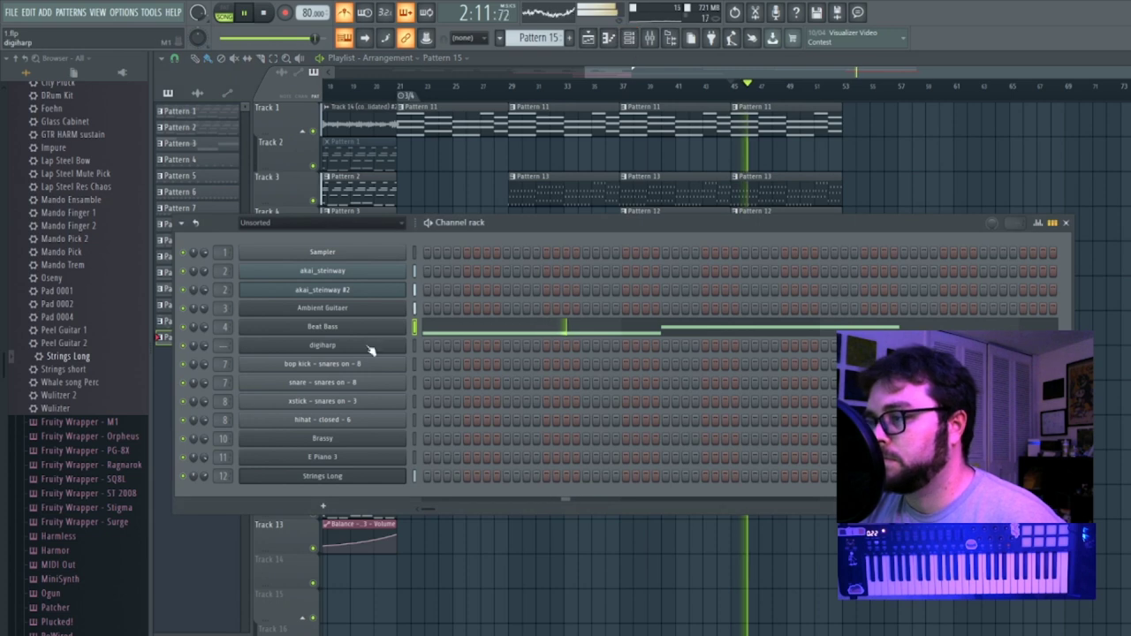
key(F6)
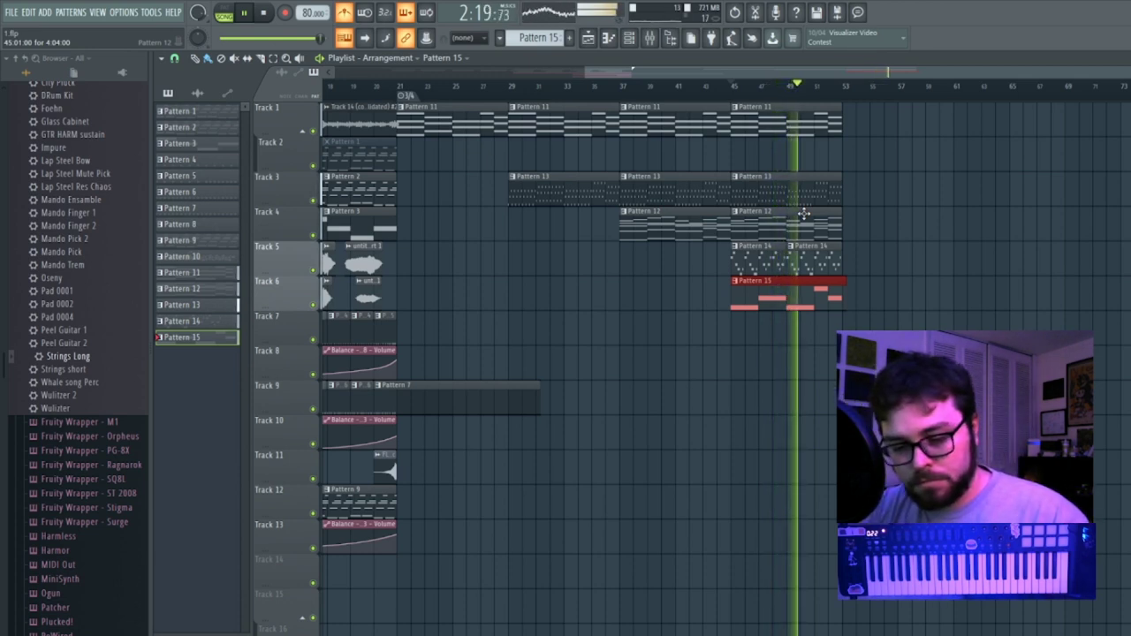
Add further clips of Pattern 12, Pattern 13 and Pattern 11 at bar 53 on Tracks 4, 3 and 1.
click(839, 221)
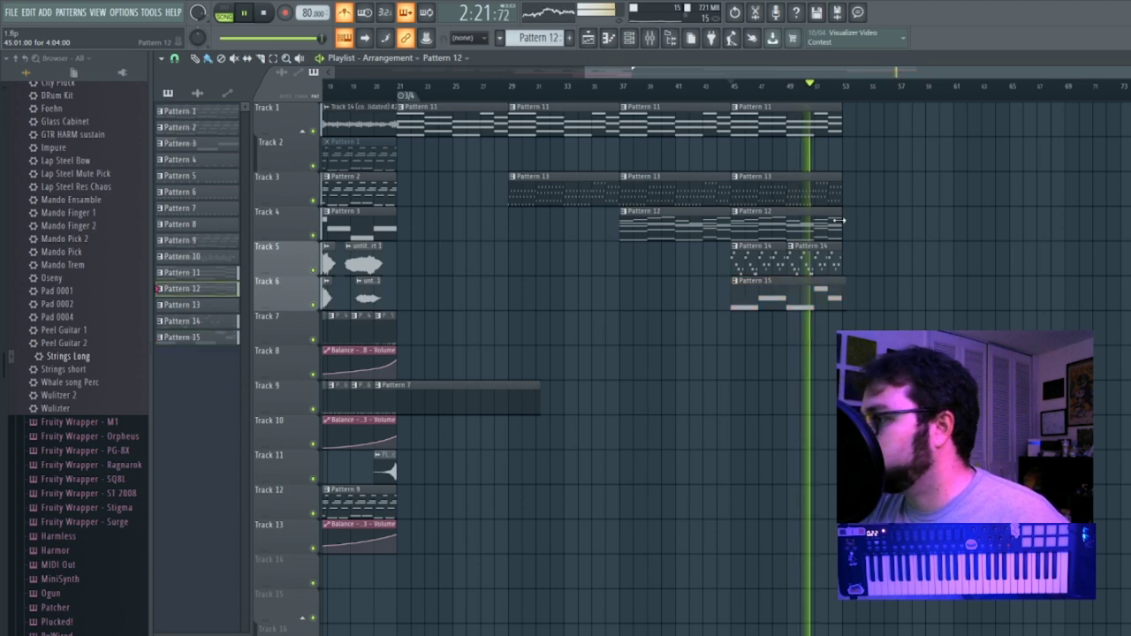
click(852, 212)
click(837, 190)
click(849, 186)
click(836, 121)
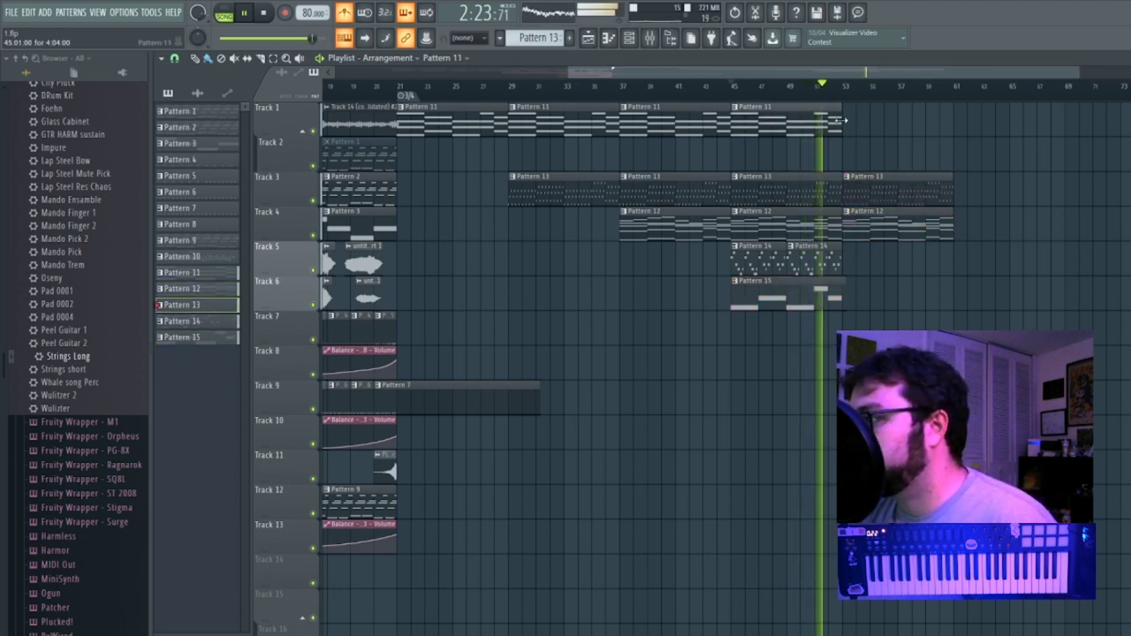
click(849, 124)
Add Pattern 14 clips at bars 53 and 57 on Track 5 and a Pattern 15 clip at bar 53 on Track 6.
click(836, 260)
drag(854, 262, 910, 261)
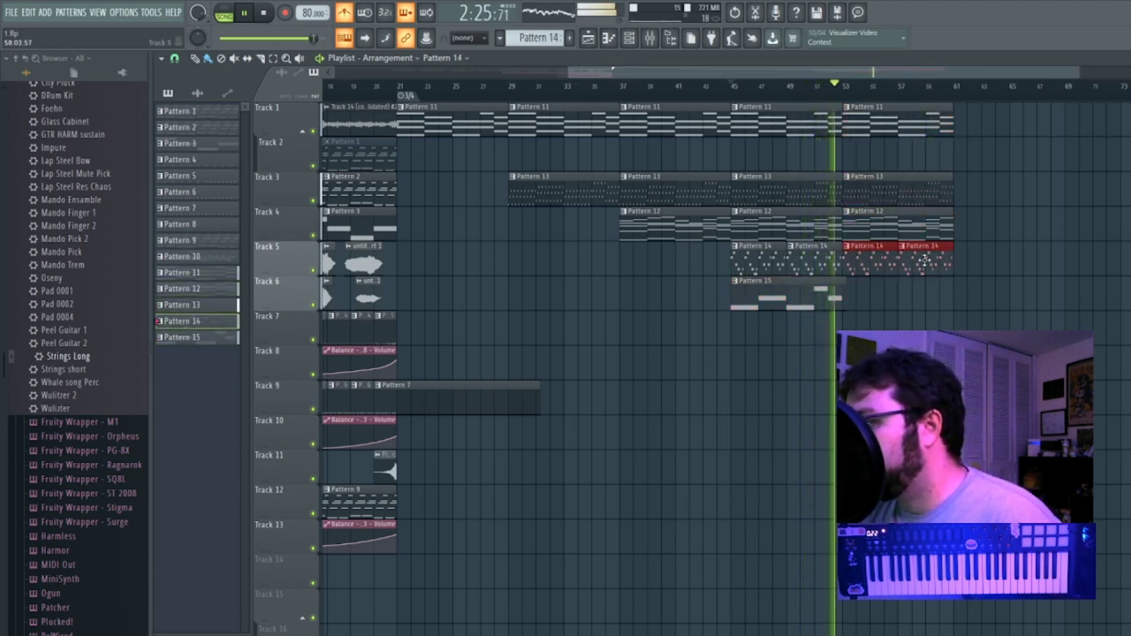
drag(844, 290, 886, 288)
key(space)
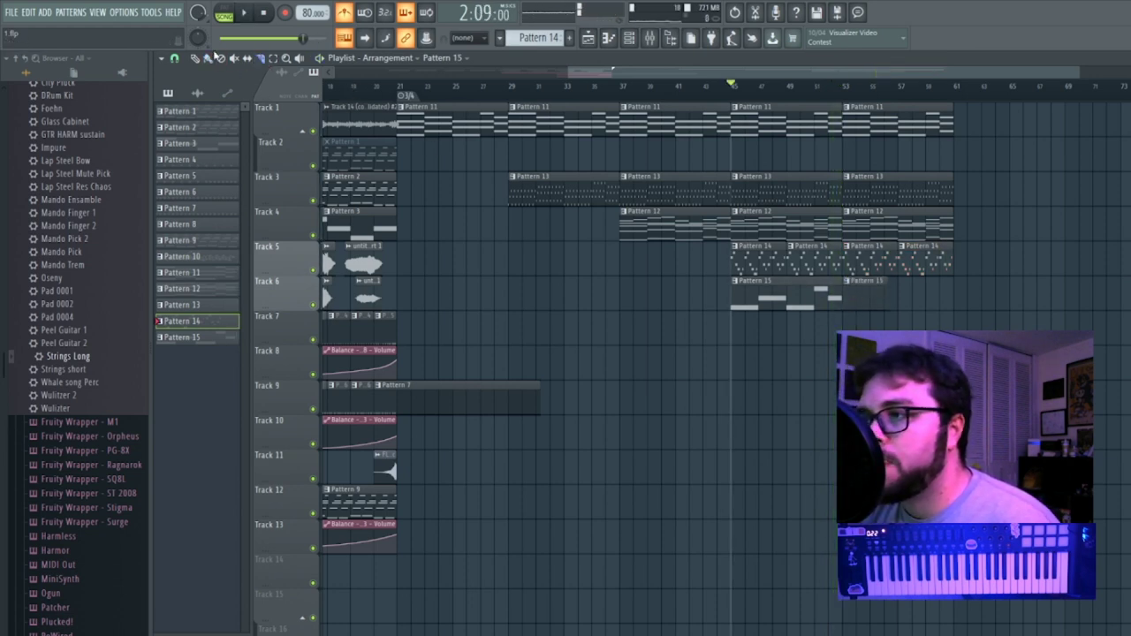
key(space)
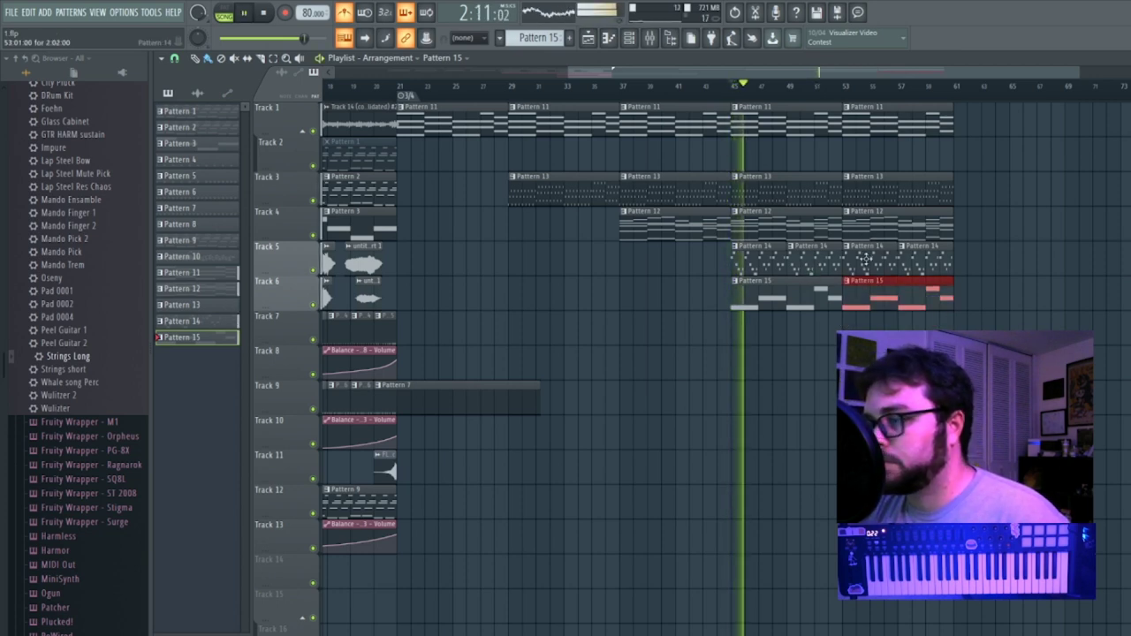
Pick Pattern 14 and open the mixer with playback stopped.
click(865, 258)
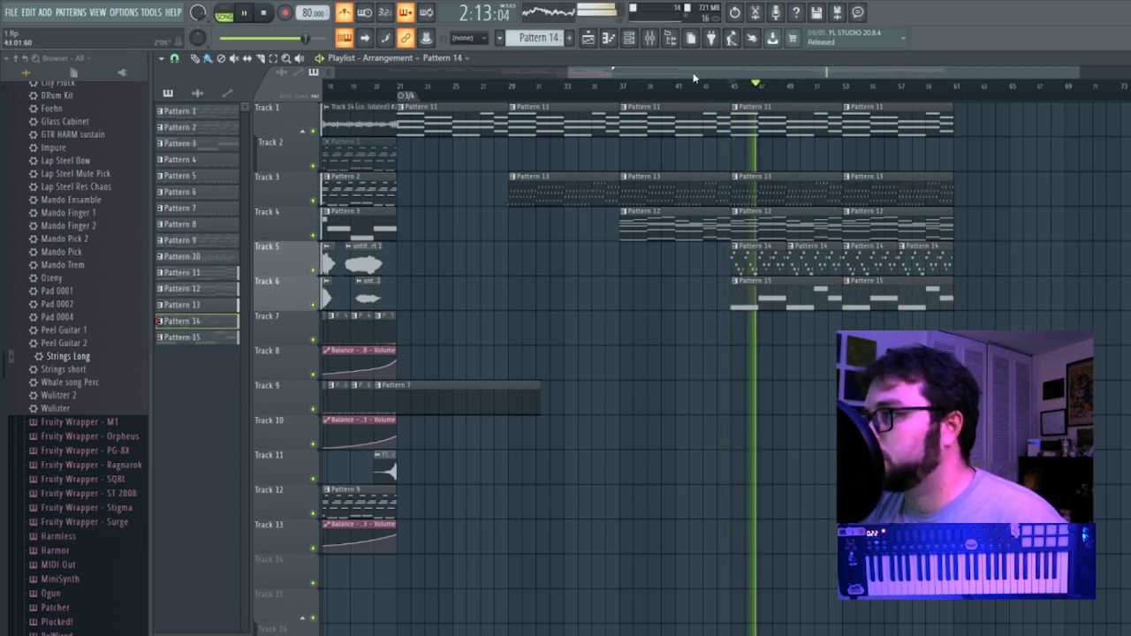
click(649, 37)
key(space)
right_click(506, 210)
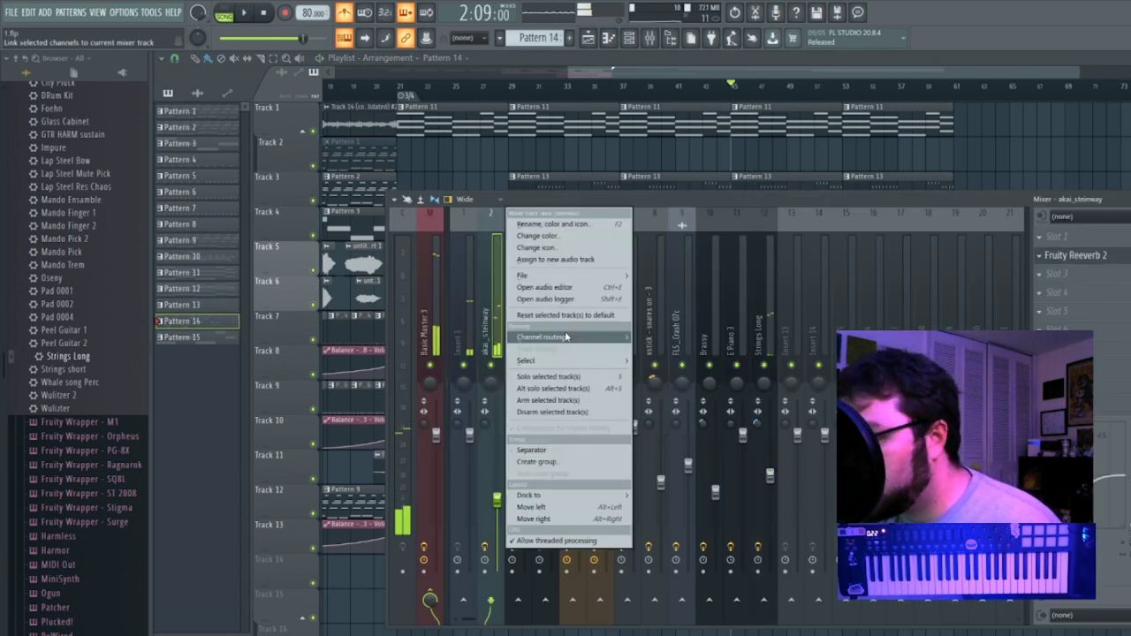
mouse_move(570, 362)
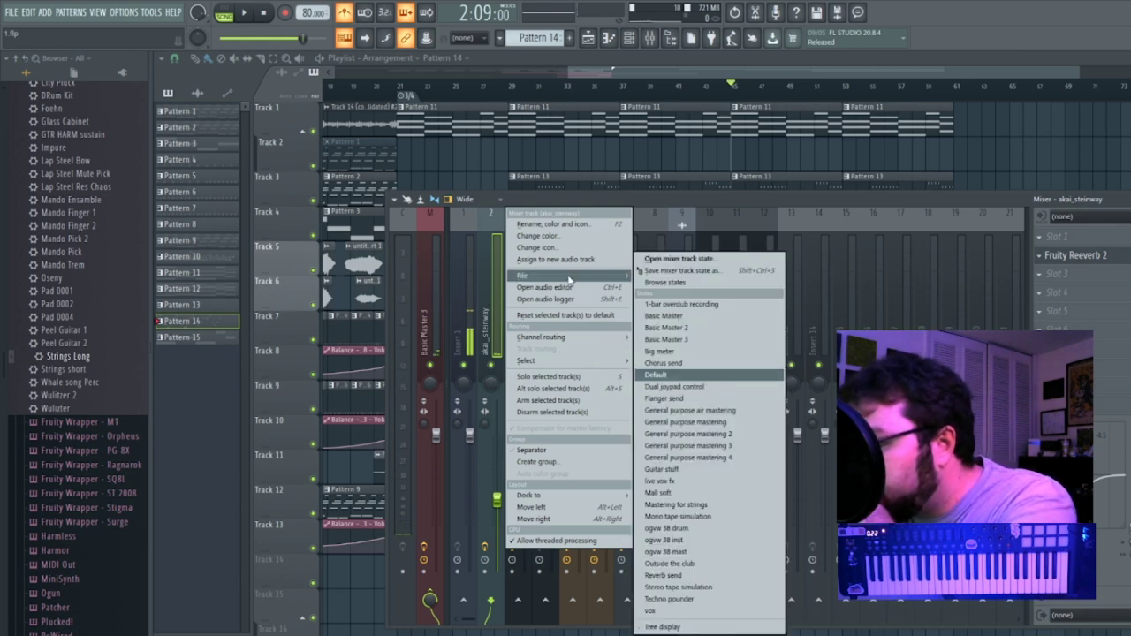
click(490, 317)
right_click(490, 317)
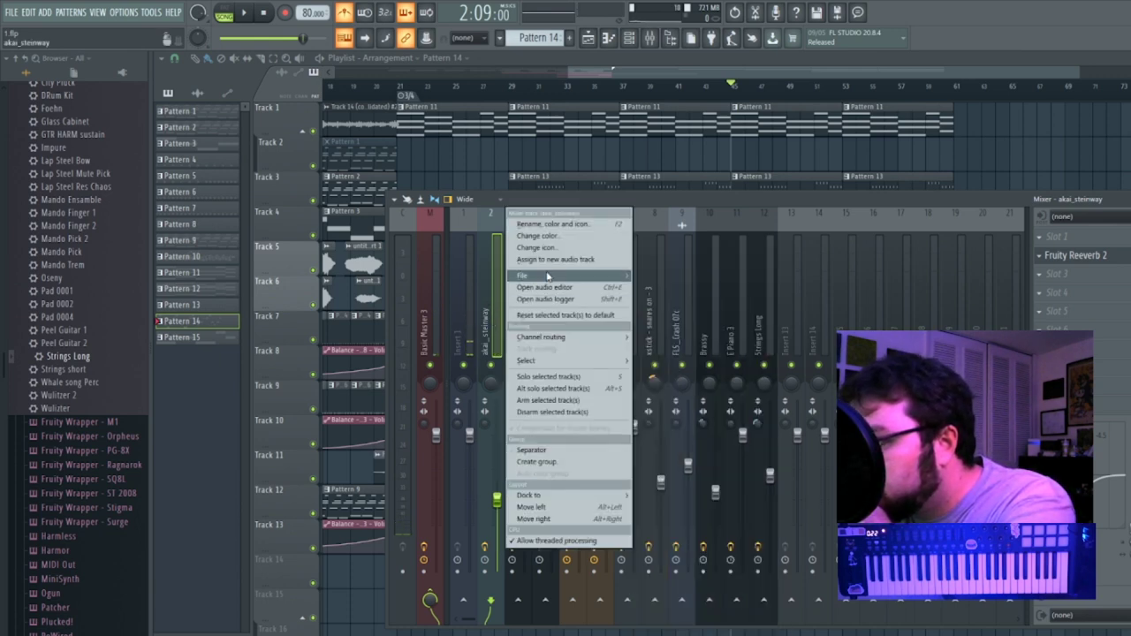
Route the akai_steinway #2 channel to mixer track Insert 13.
click(789, 309)
right_click(791, 304)
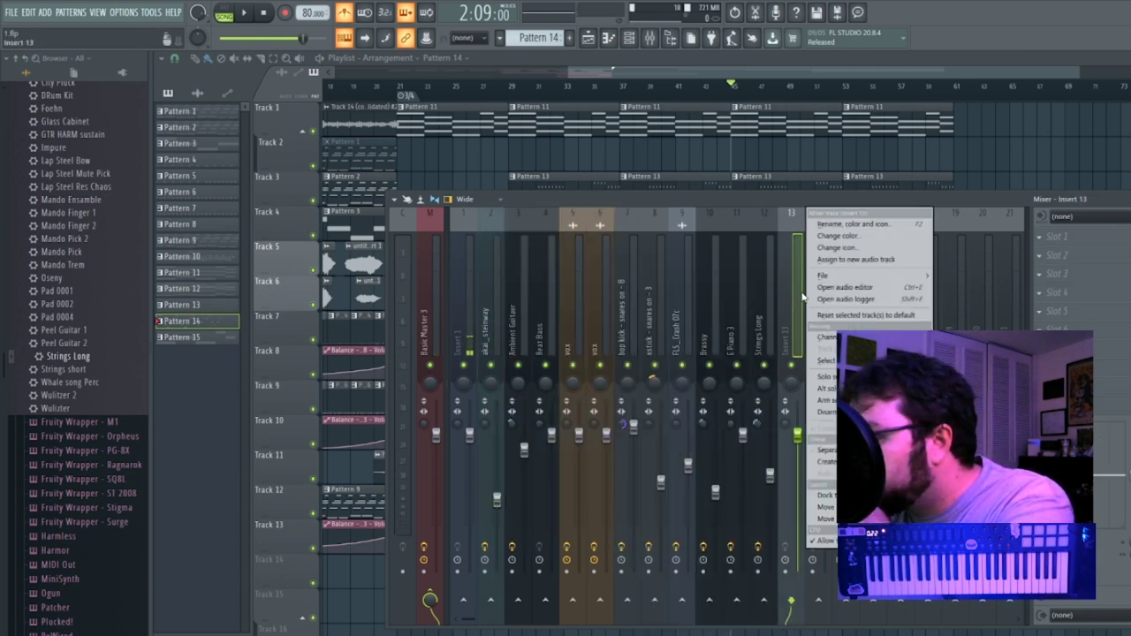
drag(886, 69, 599, 62)
click(648, 37)
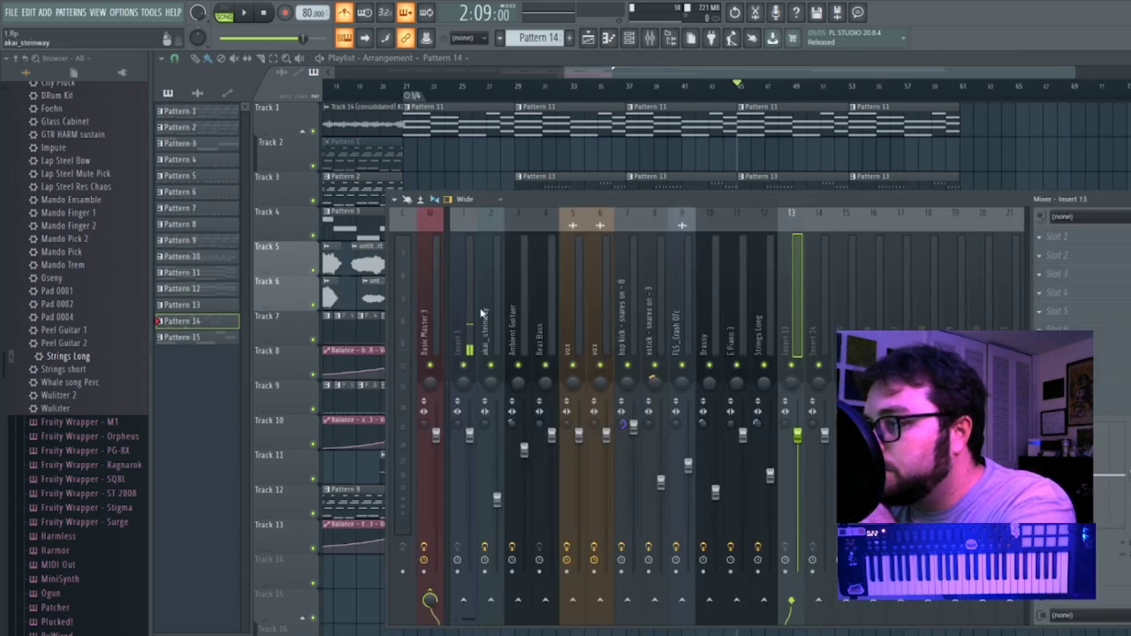
click(631, 40)
click(331, 294)
drag(872, 213, 872, 176)
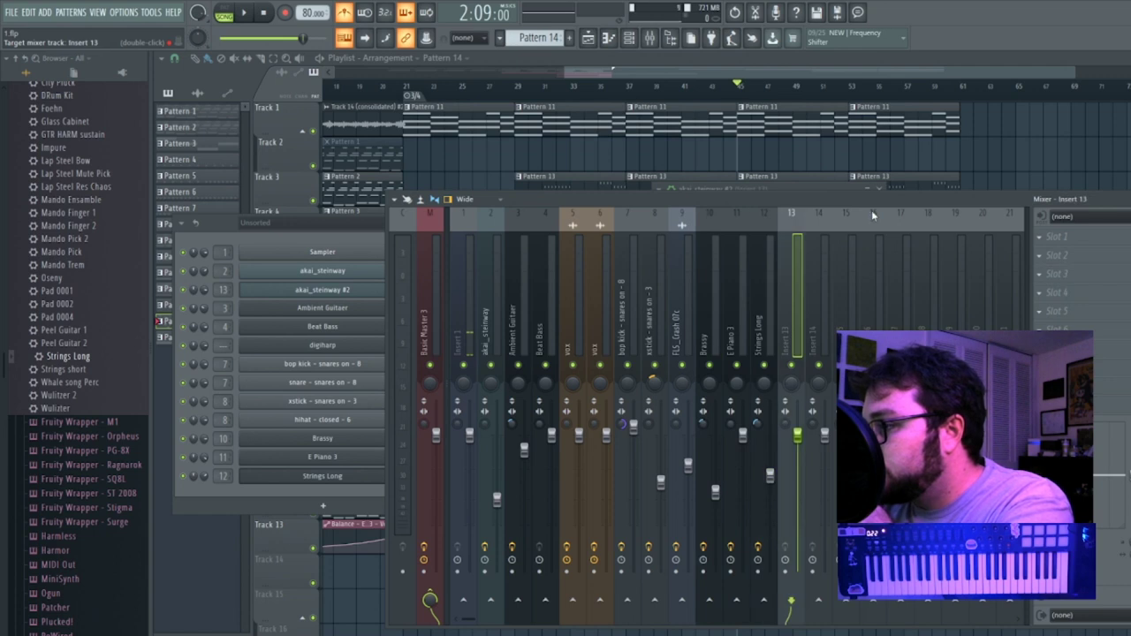
Copy the akai_steinway mixer track state onto Insert 13.
right_click(495, 333)
mouse_move(583, 275)
drag(679, 271, 792, 315)
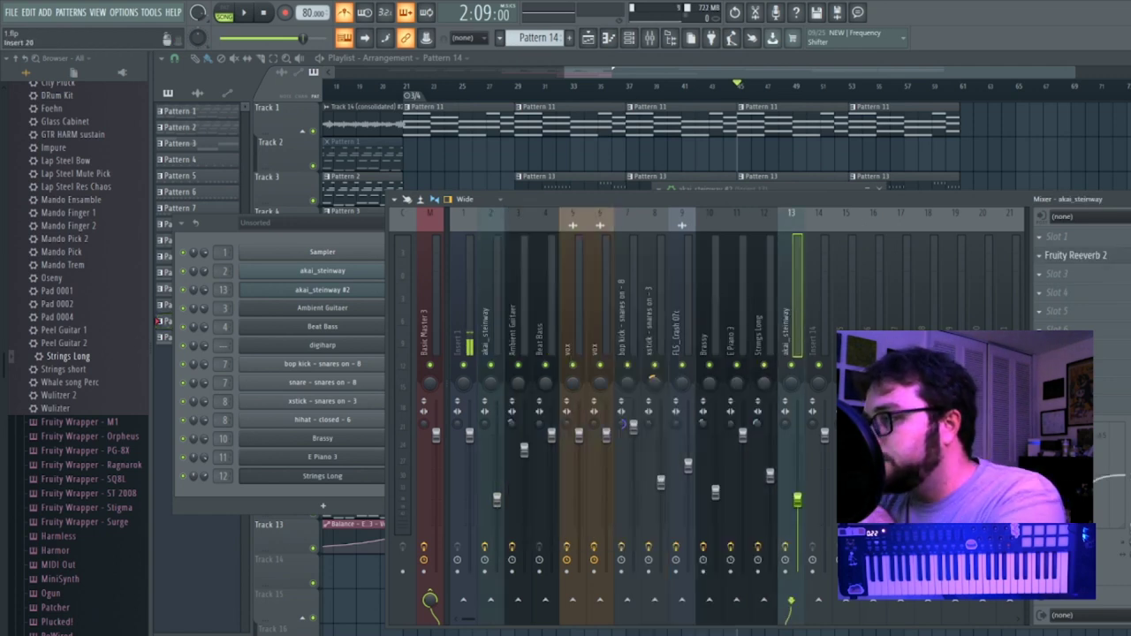
Load Fruity Delay 3 in slot 3 of mixer track 13 and create an automation clip for its mix level.
click(1039, 276)
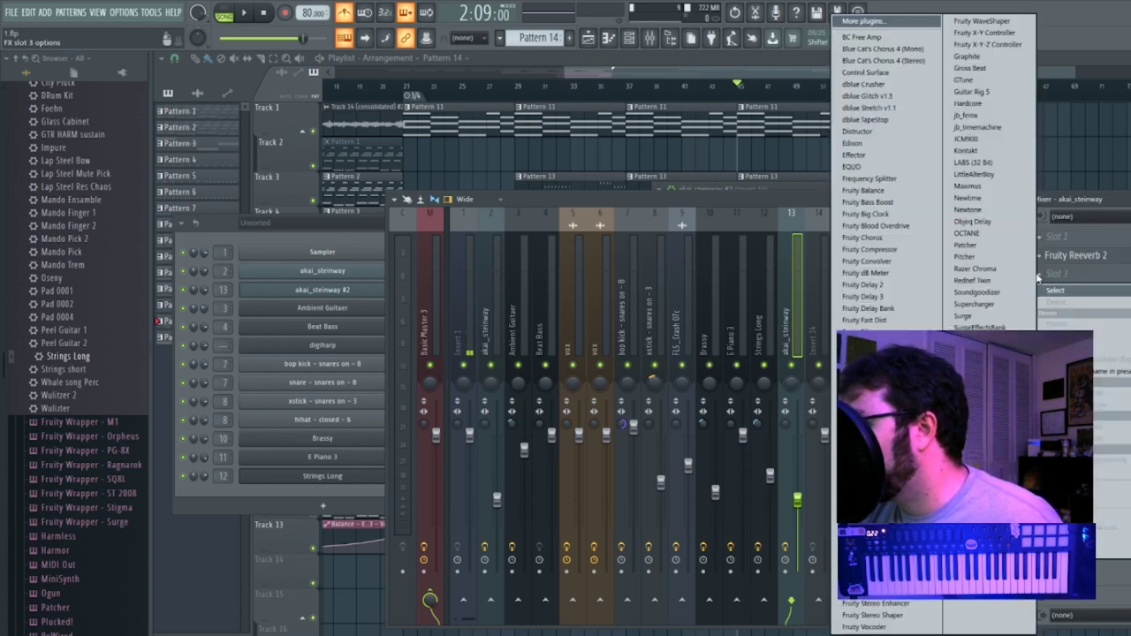
click(919, 297)
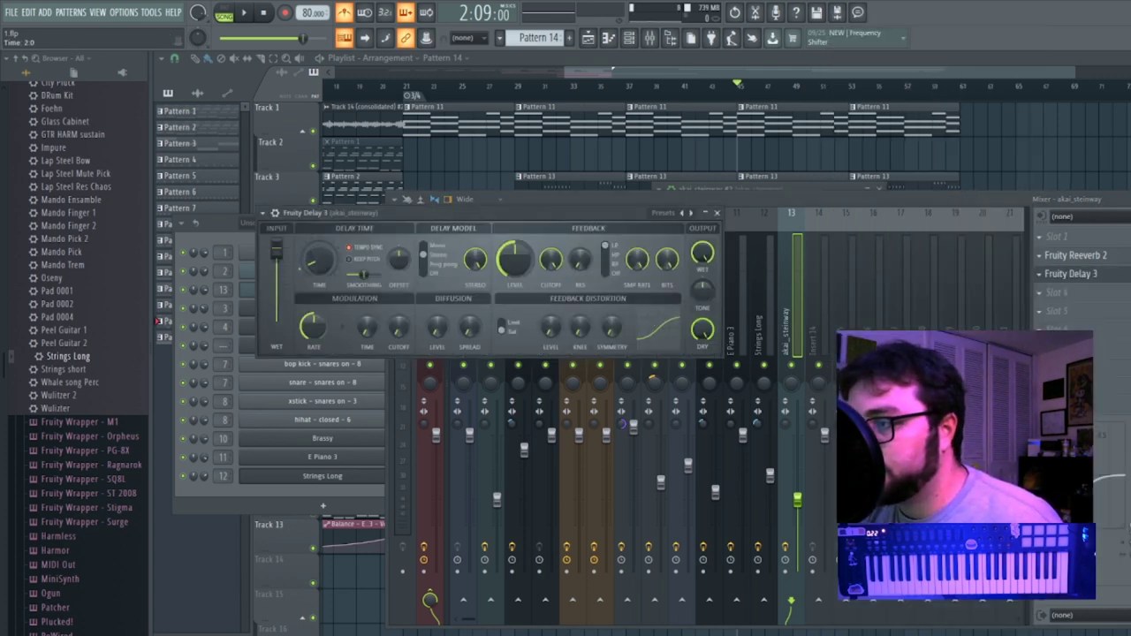
right_click(1126, 275)
click(1120, 365)
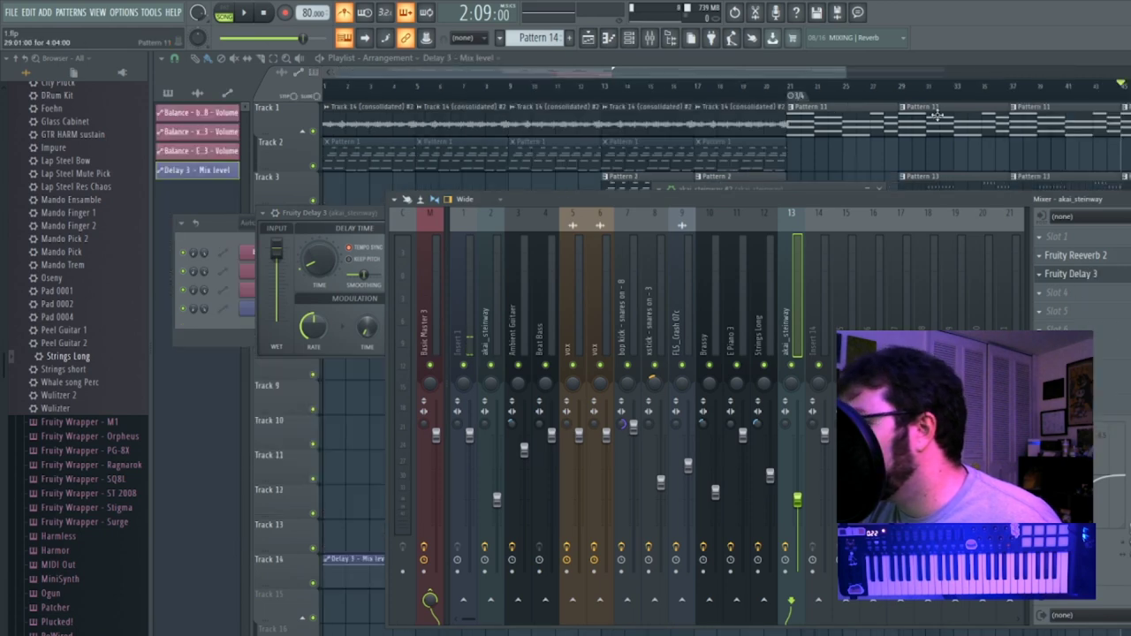
Place the Delay 3 mix level automation clip on Track 7, with its start at minimum and a point at bar 53.
click(824, 75)
drag(824, 75, 1085, 121)
drag(746, 560, 926, 328)
right_click(788, 341)
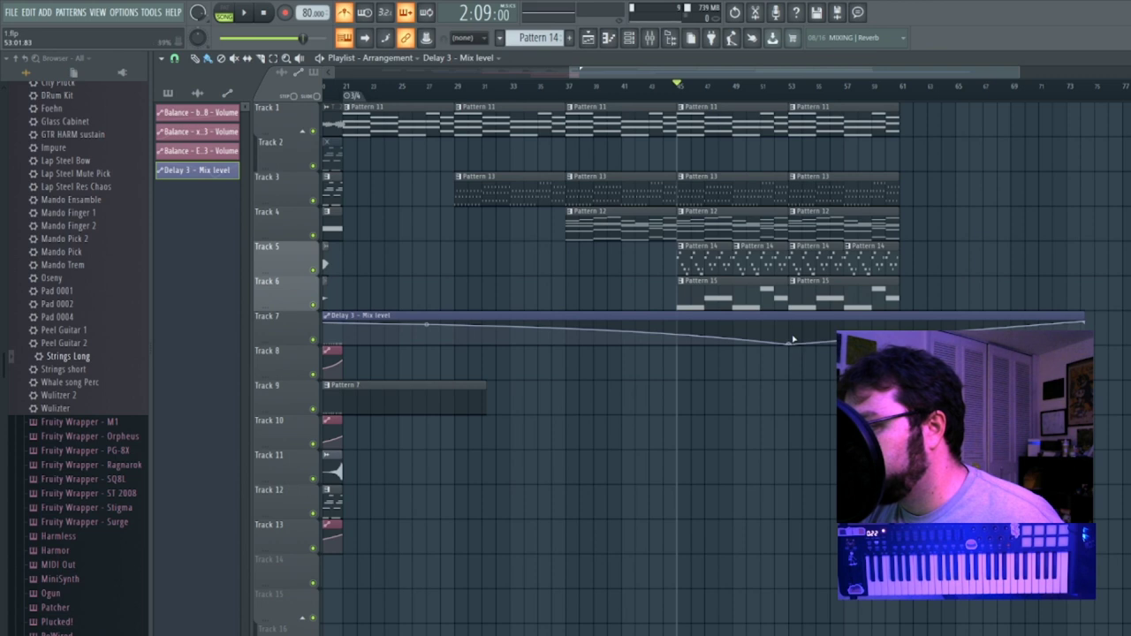
drag(791, 75, 607, 98)
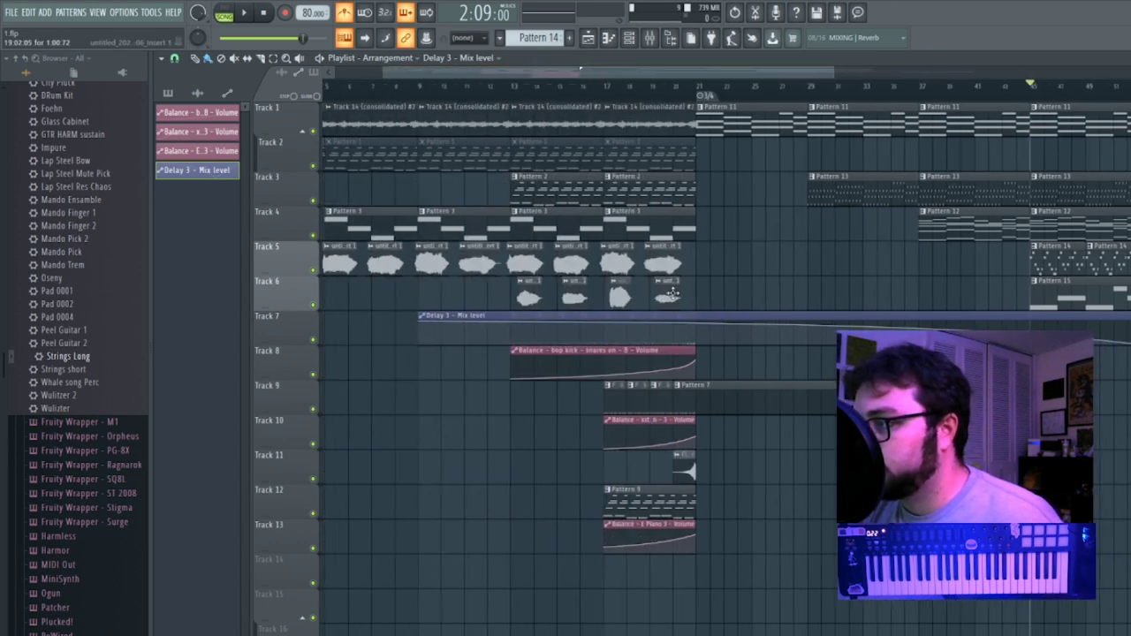
drag(424, 326, 444, 349)
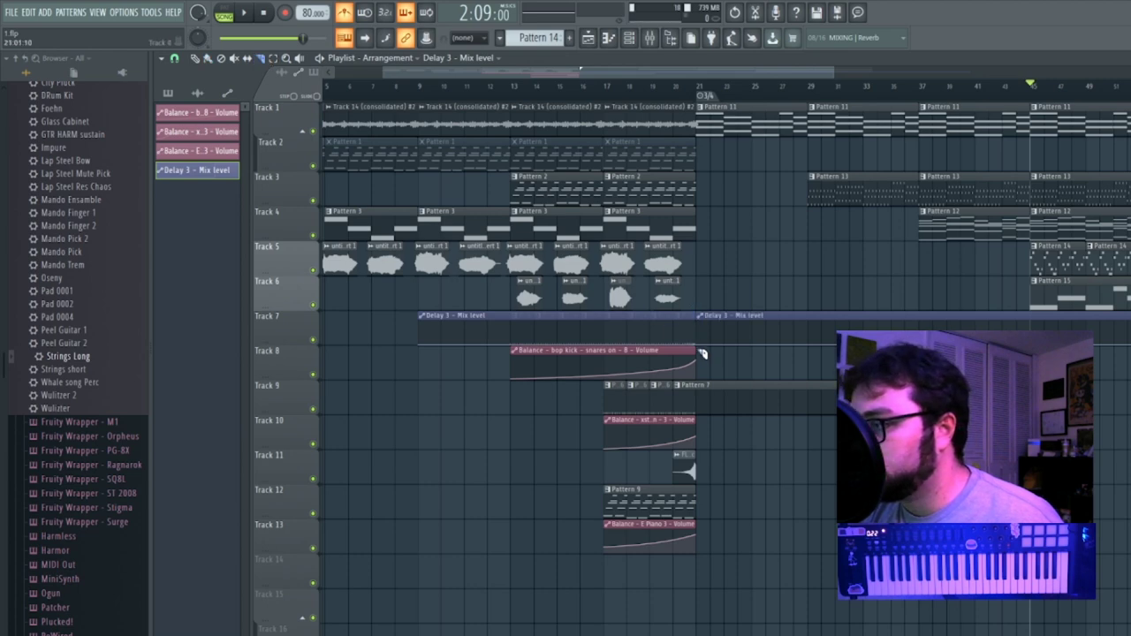
Move the delay automation piece before bar 21 off to Track 14 and delete the piece after bar 61.
drag(660, 316, 132, 560)
drag(537, 75, 852, 321)
key(ctrl+z)
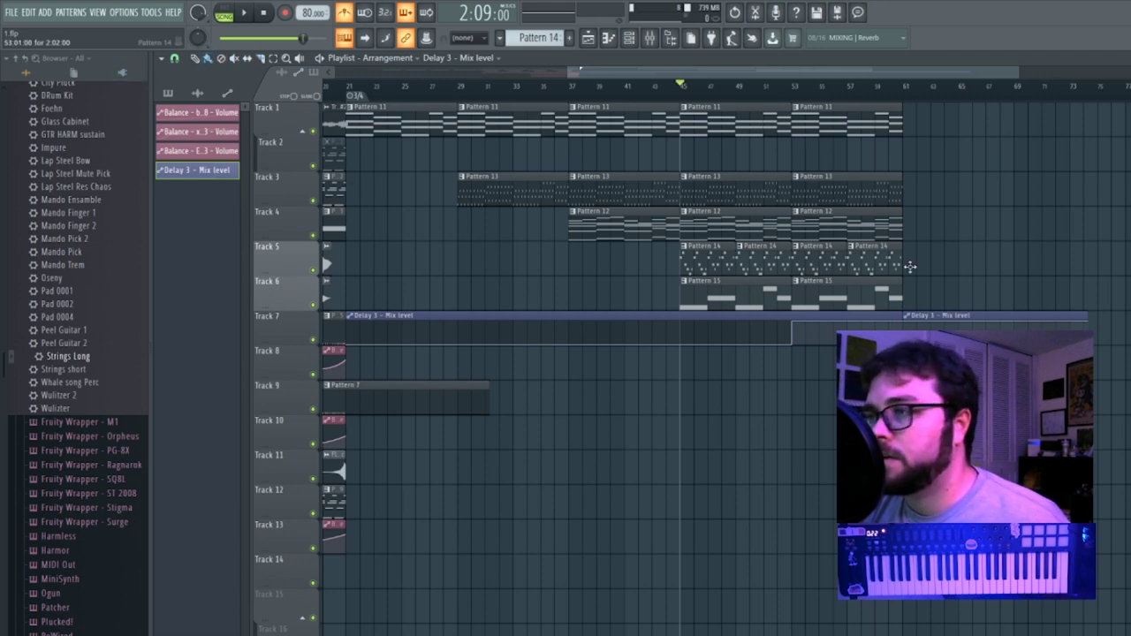
right_click(942, 324)
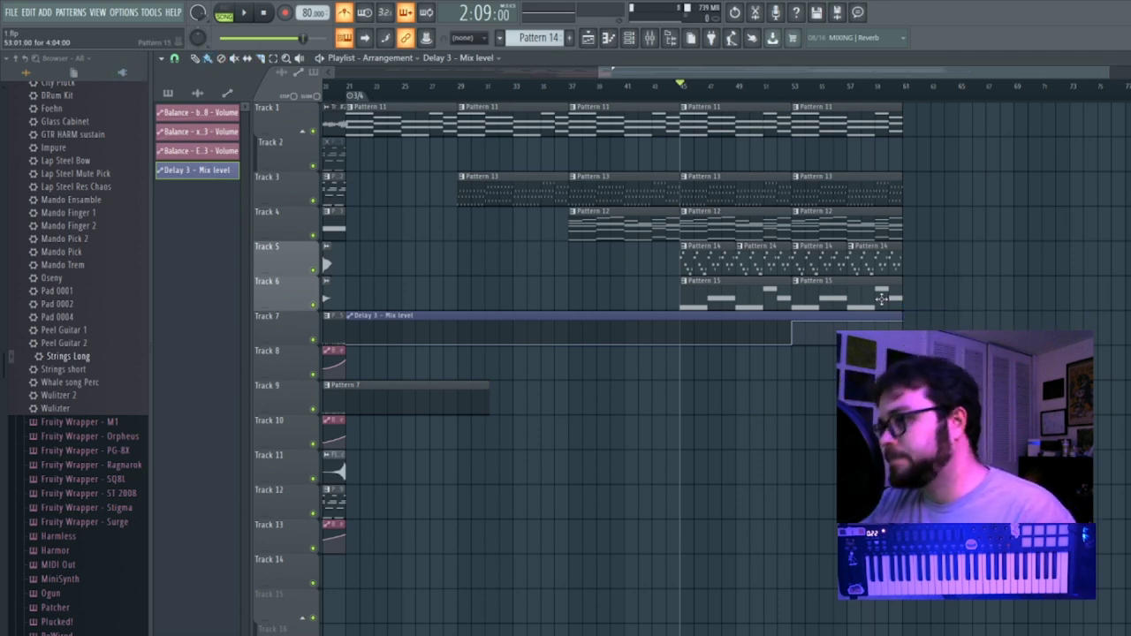
Play from just before bar 53 and adjust the mix level of Fruity Delay 3 in slot 3 of mixer track 13.
key(space)
click(781, 85)
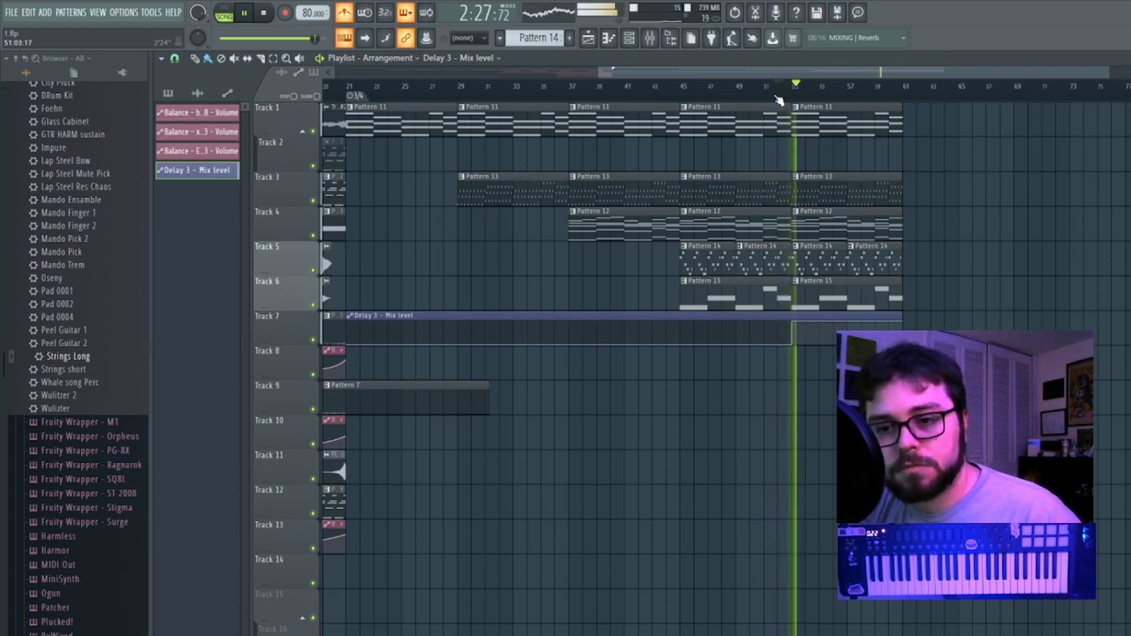
click(629, 38)
click(649, 38)
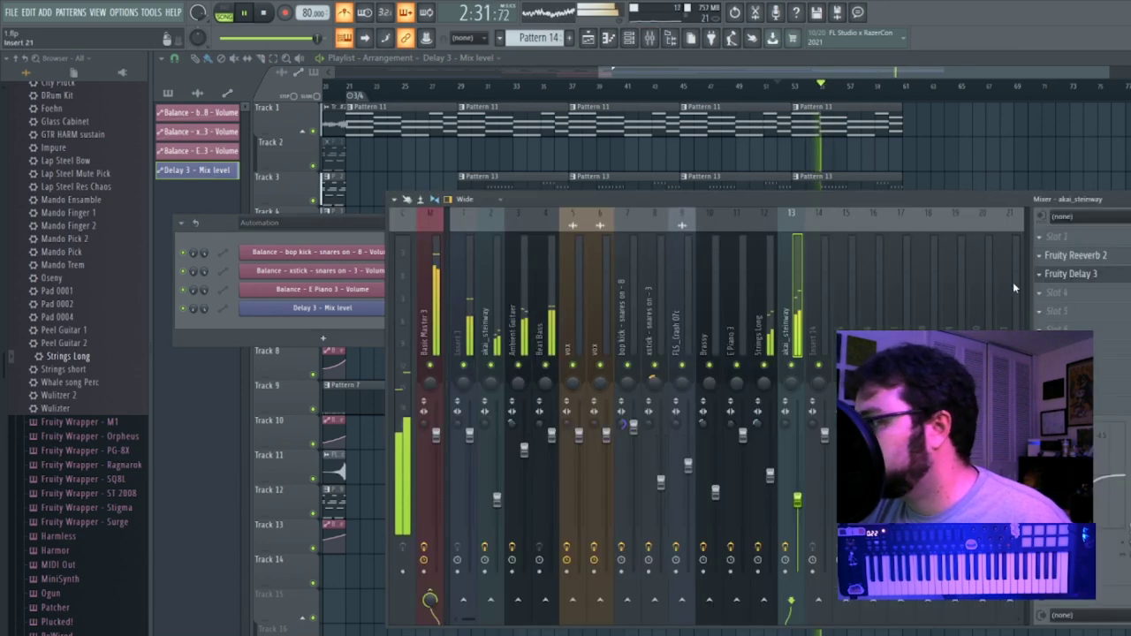
click(1070, 273)
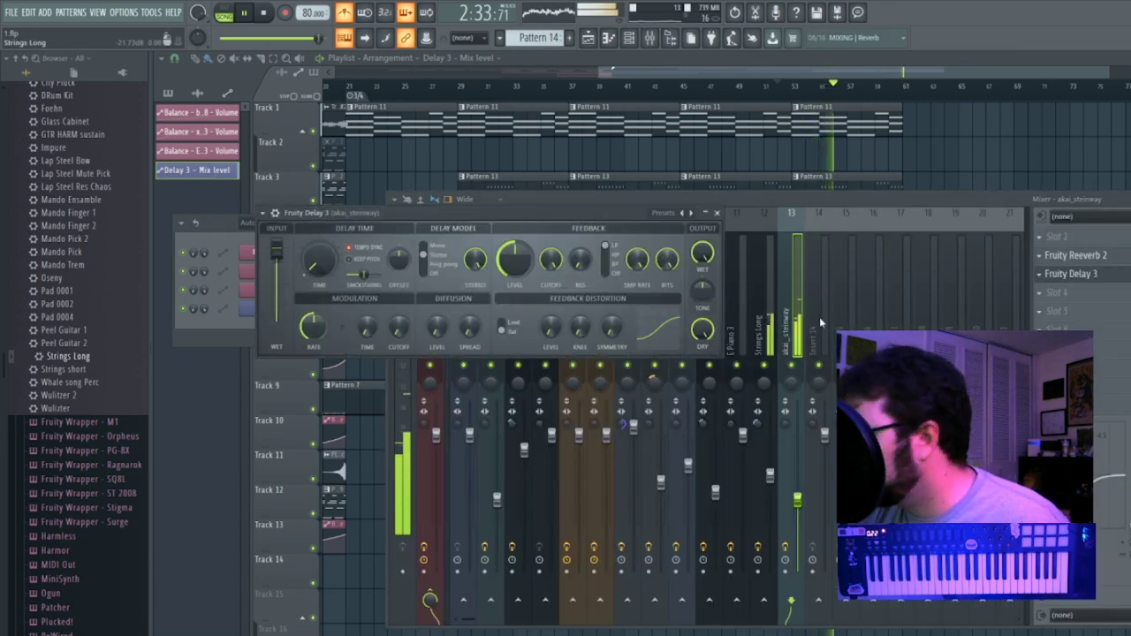
drag(1129, 274, 1129, 301)
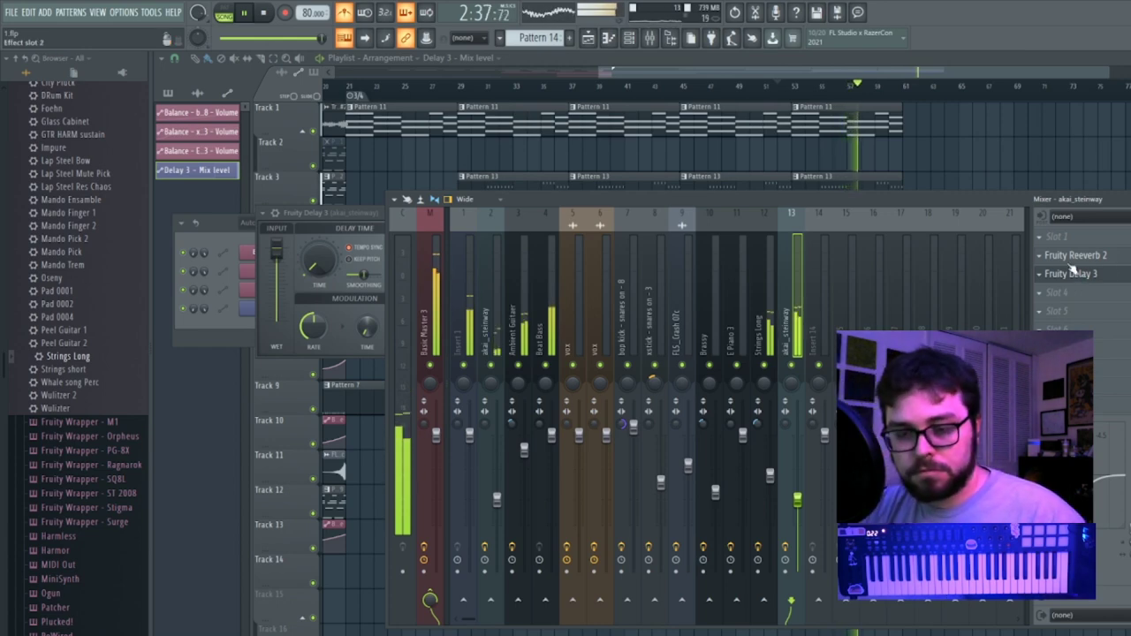
Play from just before bar 21 and move the first Pattern 14 clip on Track 5 to bar 25.
drag(964, 71, 828, 72)
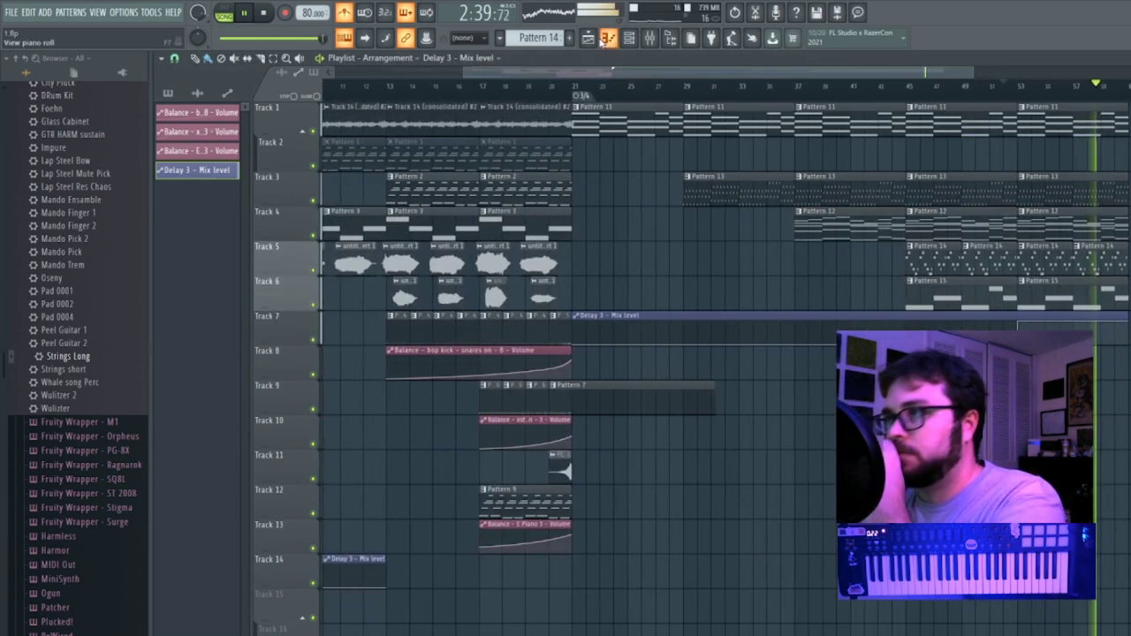
drag(944, 72, 1007, 75)
click(445, 87)
drag(828, 258, 563, 263)
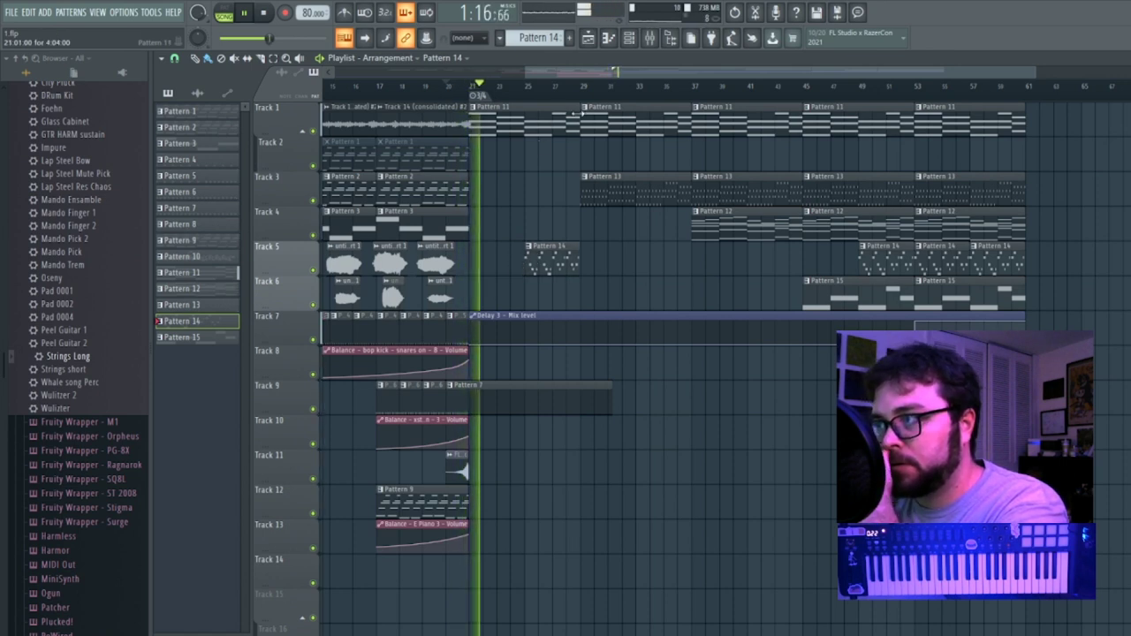
Shorten the first Pattern 11 clip to end at bar 23, repeat that short clip on Track 2, and shift the next Pattern 11 to bar 25.
drag(578, 119, 491, 118)
click(499, 157)
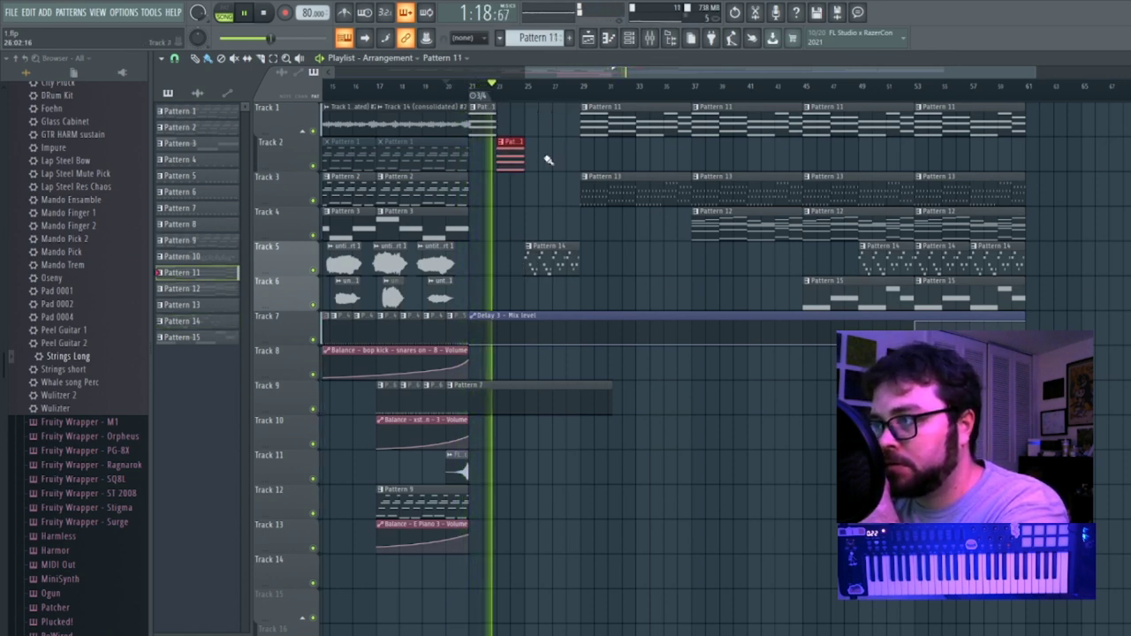
drag(611, 125, 556, 126)
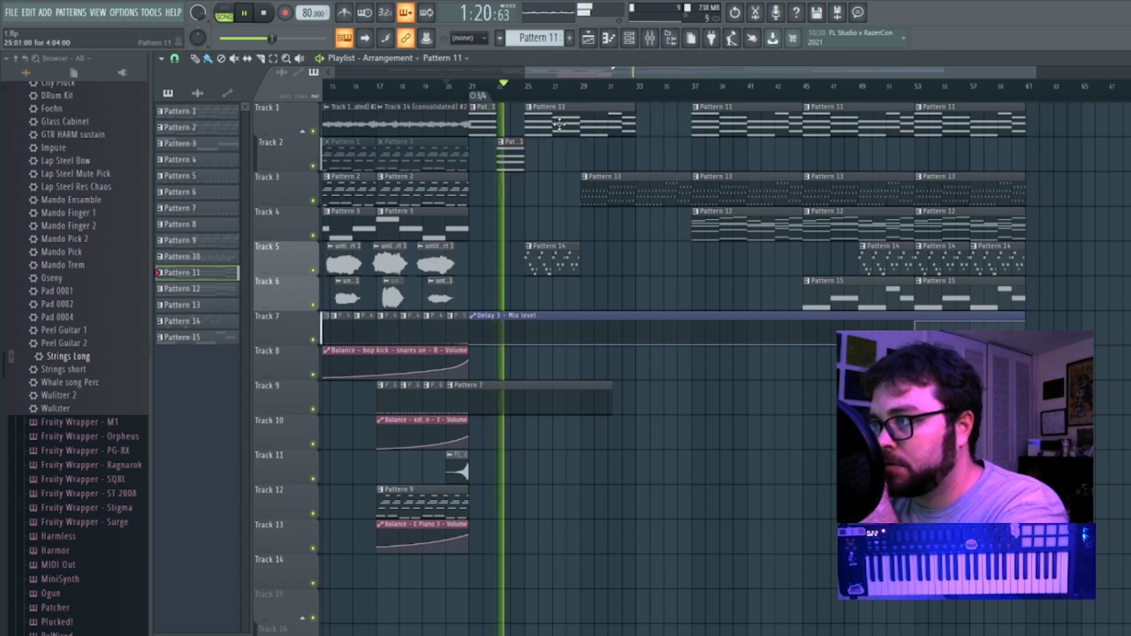
Add another Pattern 14 clip on Track 5 at bar 29.
click(599, 258)
right_click(599, 258)
click(573, 257)
click(585, 255)
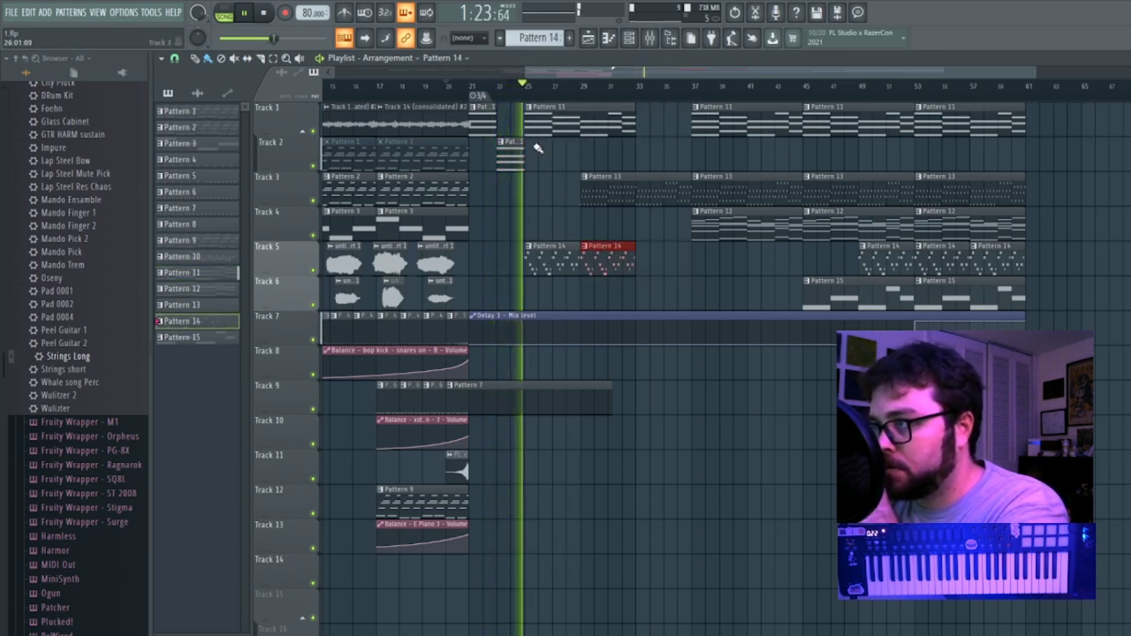
Move the Pattern 11, 12 and 13 clips to start at bar 33 and add Pattern 14 clips beneath them.
click(624, 191)
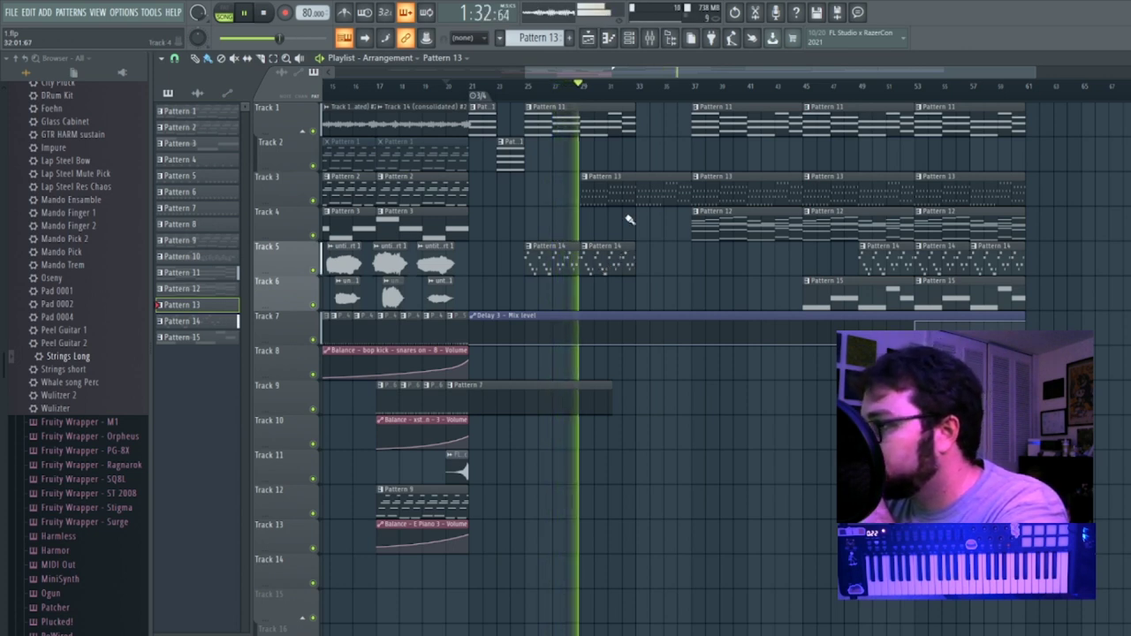
drag(612, 181, 667, 147)
drag(723, 120, 667, 119)
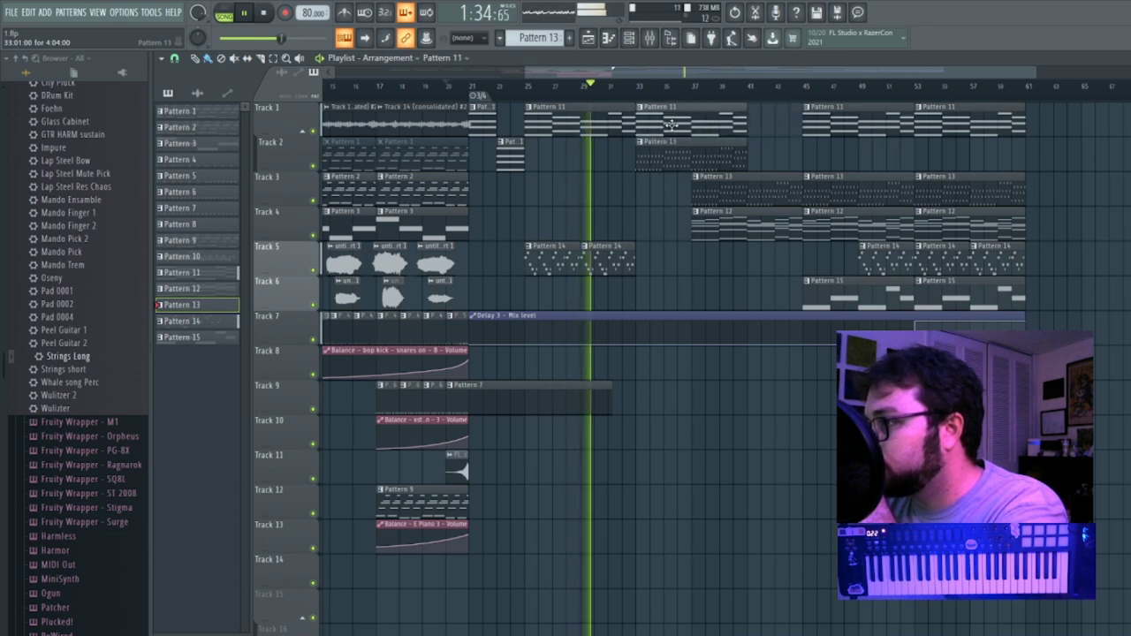
drag(719, 188, 663, 189)
mouse_move(703, 222)
mouse_down()
mouse_move(648, 223)
mouse_move(646, 255)
mouse_move(699, 237)
mouse_up()
click(618, 256)
right_click(679, 191)
drag(671, 155, 671, 202)
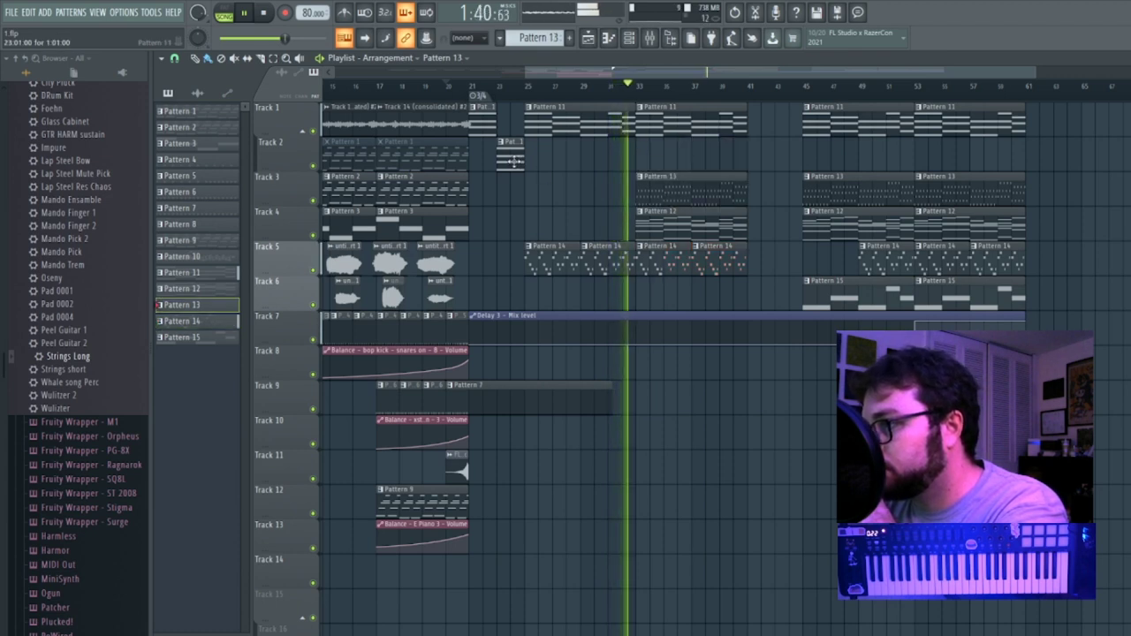
Return the short Pattern 11 clip to Track 1, delete Pattern 12 at bar 33 and shift the next Pattern 13 to bar 41.
drag(511, 148, 513, 114)
right_click(689, 217)
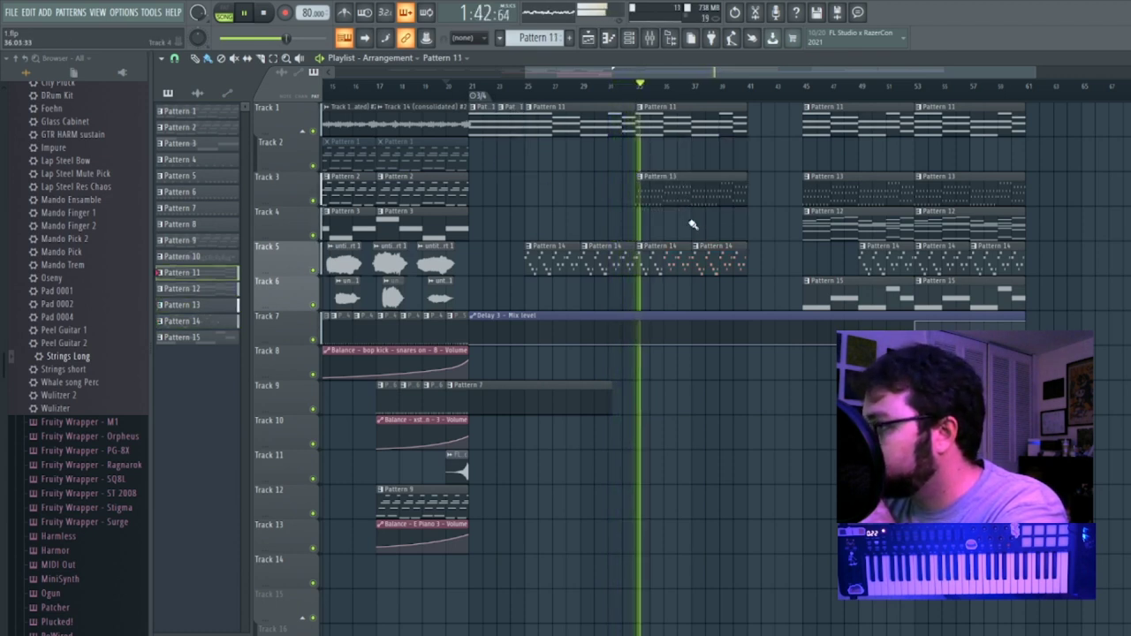
drag(845, 187, 758, 197)
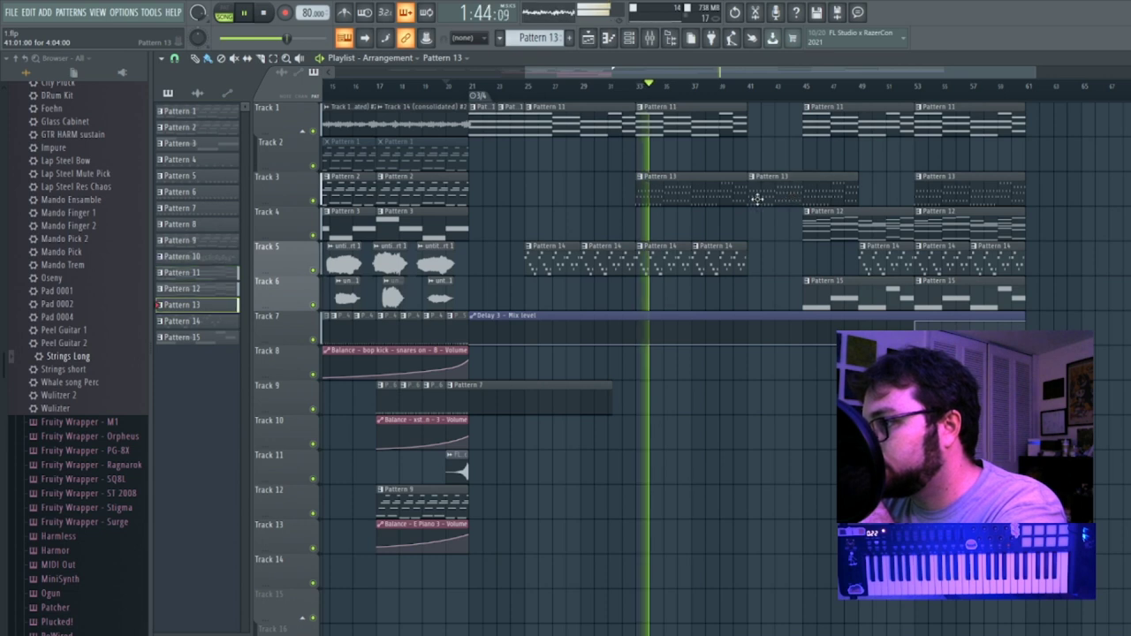
Delete the Pattern 14 clips at bars 25 and 29 and both short Pattern 11 clips, and move the full Pattern 11 to bar 21.
right_click(602, 262)
right_click(555, 254)
right_click(513, 122)
right_click(486, 123)
drag(550, 121, 494, 119)
Play from bar 21 and shift the Pattern 11, 13 and two Pattern 14 clips at bar 33 back to bar 29.
click(473, 87)
drag(660, 121, 603, 122)
drag(661, 190, 603, 192)
drag(651, 268, 596, 265)
drag(711, 260, 655, 263)
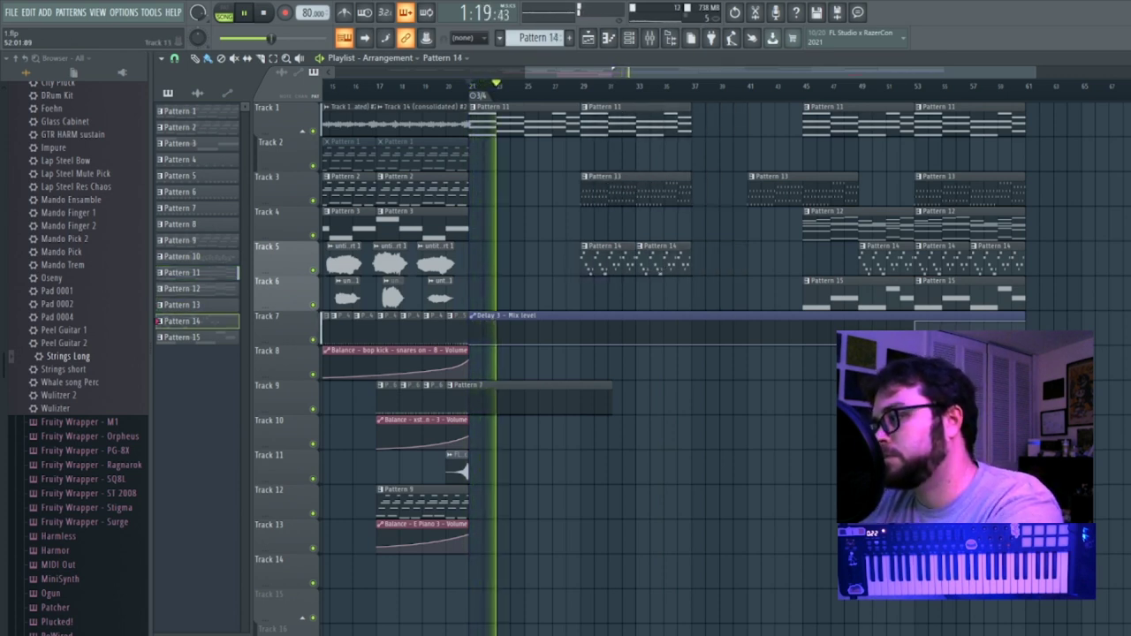
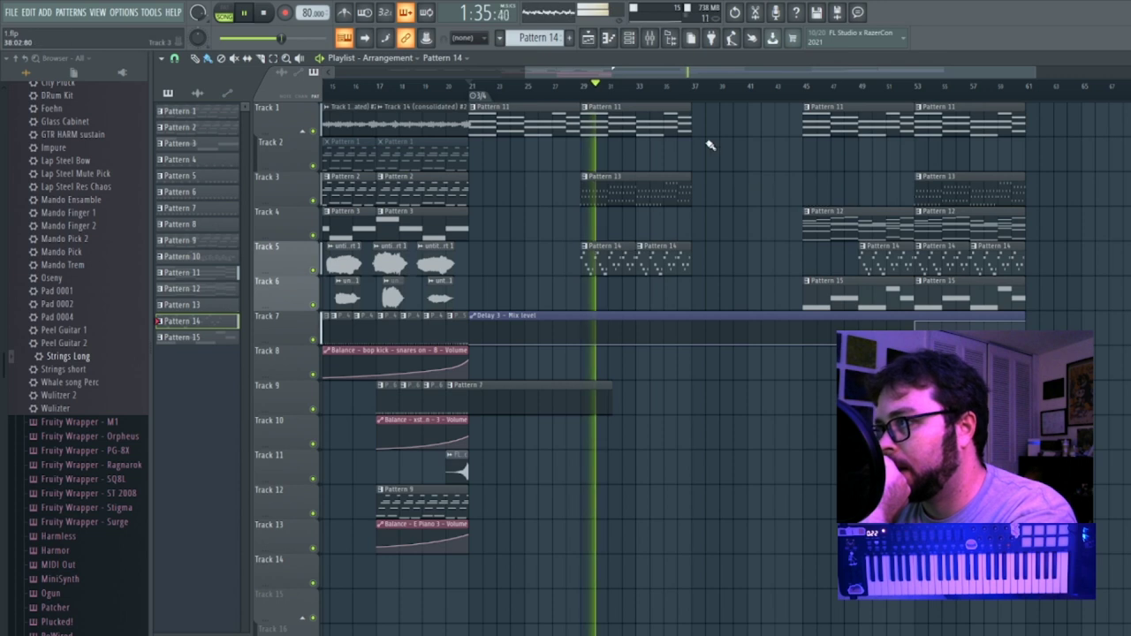
Load Fruity Balance in slot 10 of the Ambient Guitaer mixer track and create an automation clip for its volume.
key(F9)
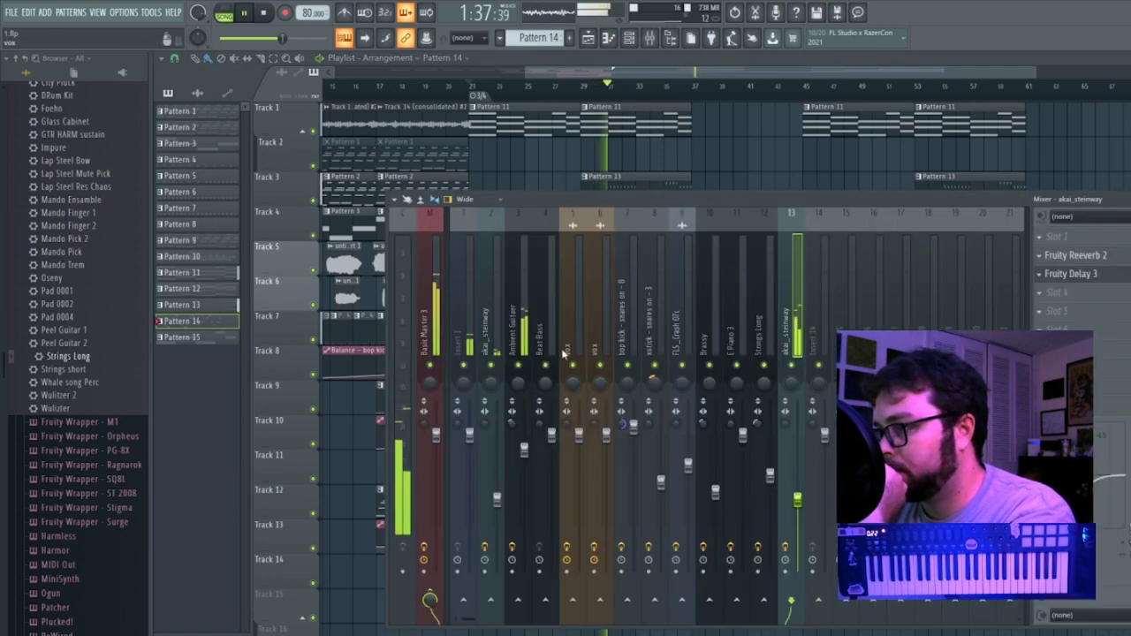
click(523, 350)
click(1039, 404)
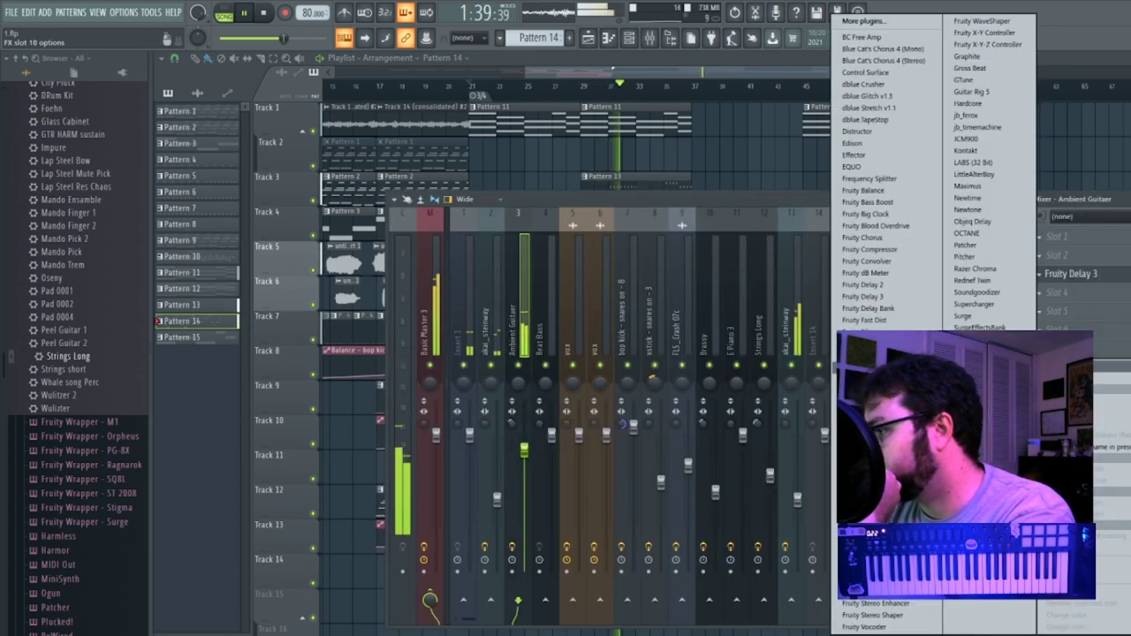
click(885, 192)
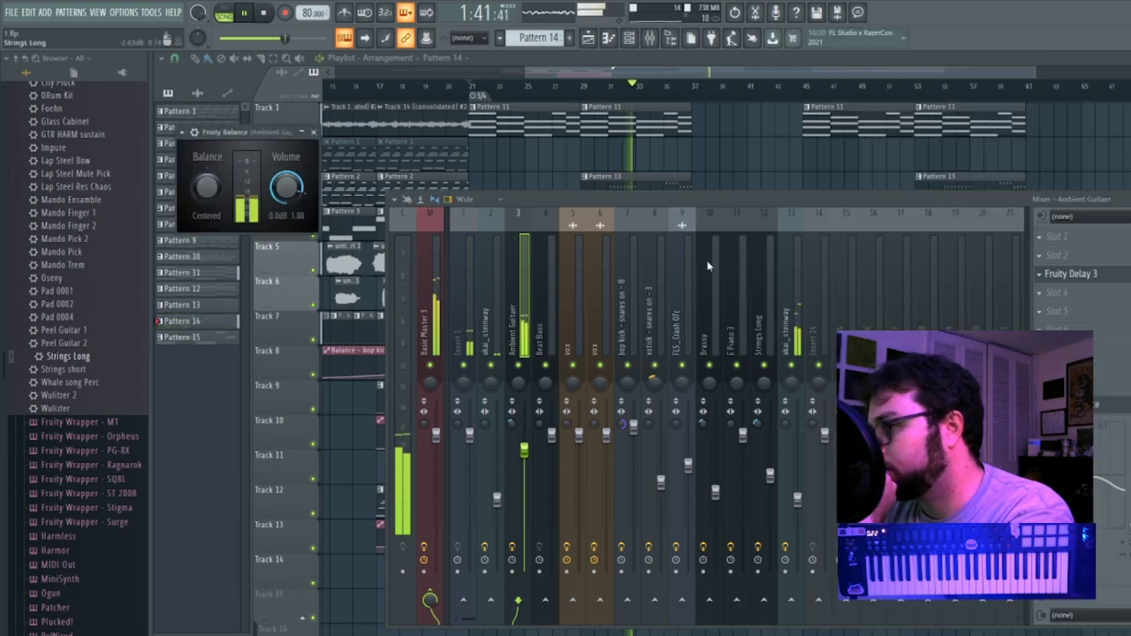
right_click(292, 189)
click(324, 281)
Stop playback, place the Ambient Guitaer volume automation clip on Track 14 at bar 13 and copy its starting point's value.
drag(678, 75, 769, 70)
scroll(358, 514, down, 3)
key(space)
drag(385, 491, 741, 347)
drag(660, 350, 575, 467)
right_click(567, 474)
click(604, 612)
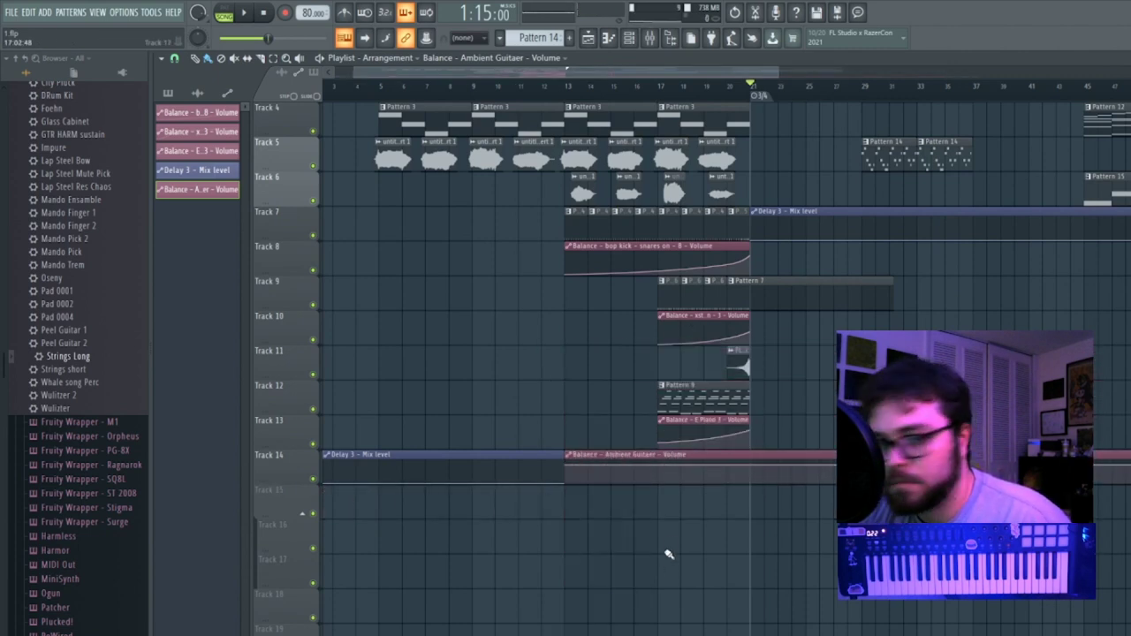
Shape a fade-in from bar 13 to bar 17 in the Ambient Guitaer volume automation, pasting 80% at the bar 17 point.
scroll(642, 343, up, 3)
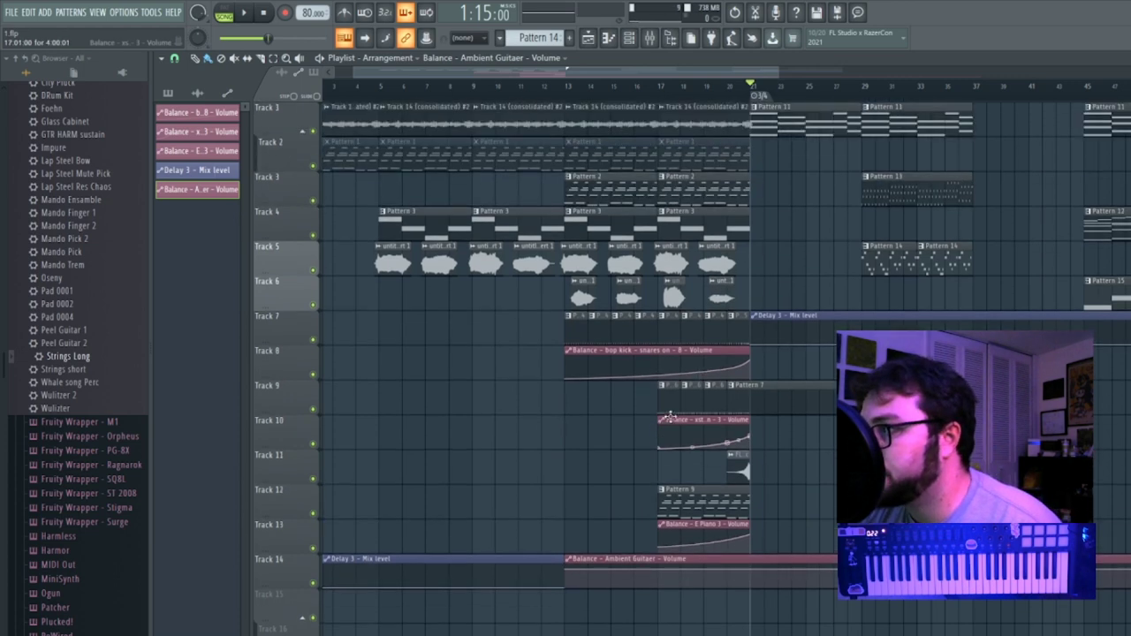
scroll(635, 256, down, 1)
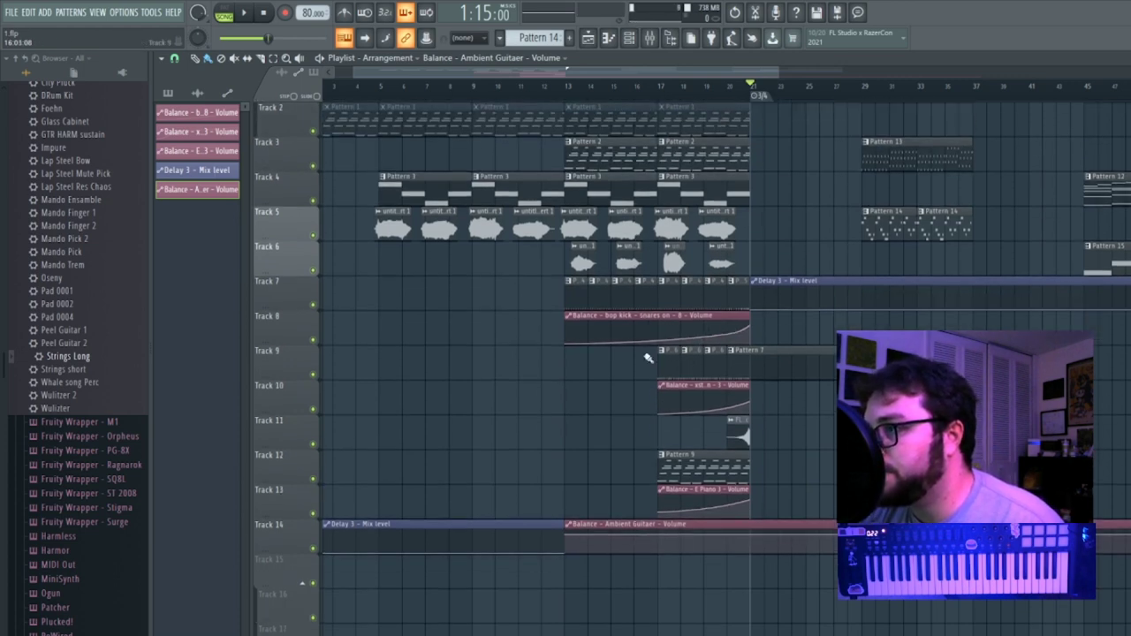
right_click(659, 536)
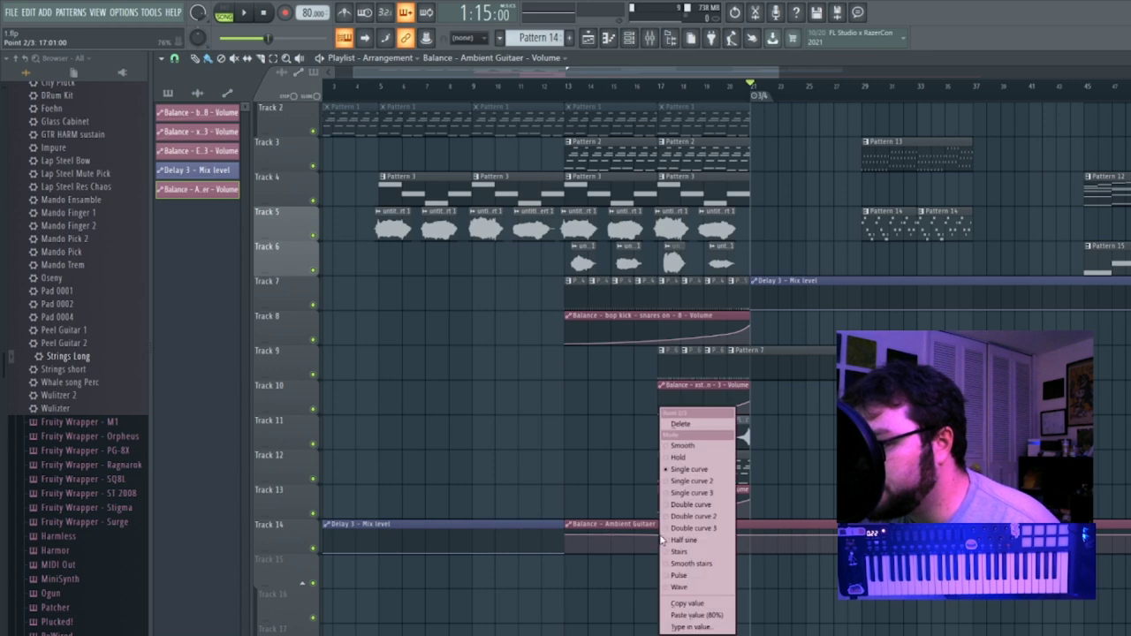
click(691, 615)
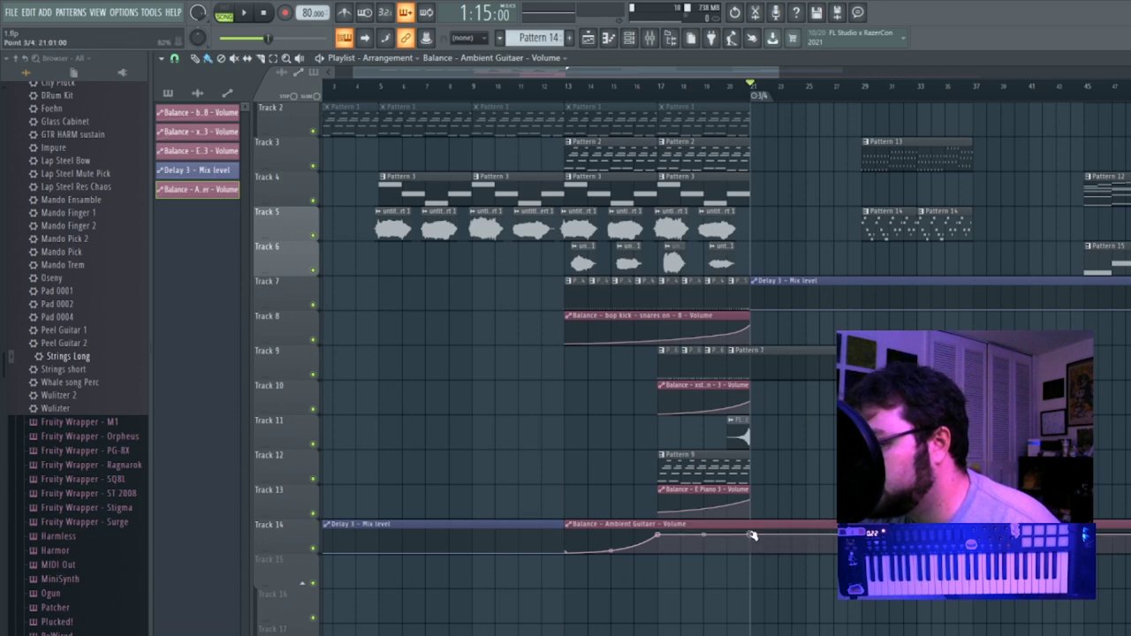
Hold the Ambient Guitaer volume automation at the copied 80% value until bar 21 and drop it to minimum just after.
right_click(752, 536)
click(811, 618)
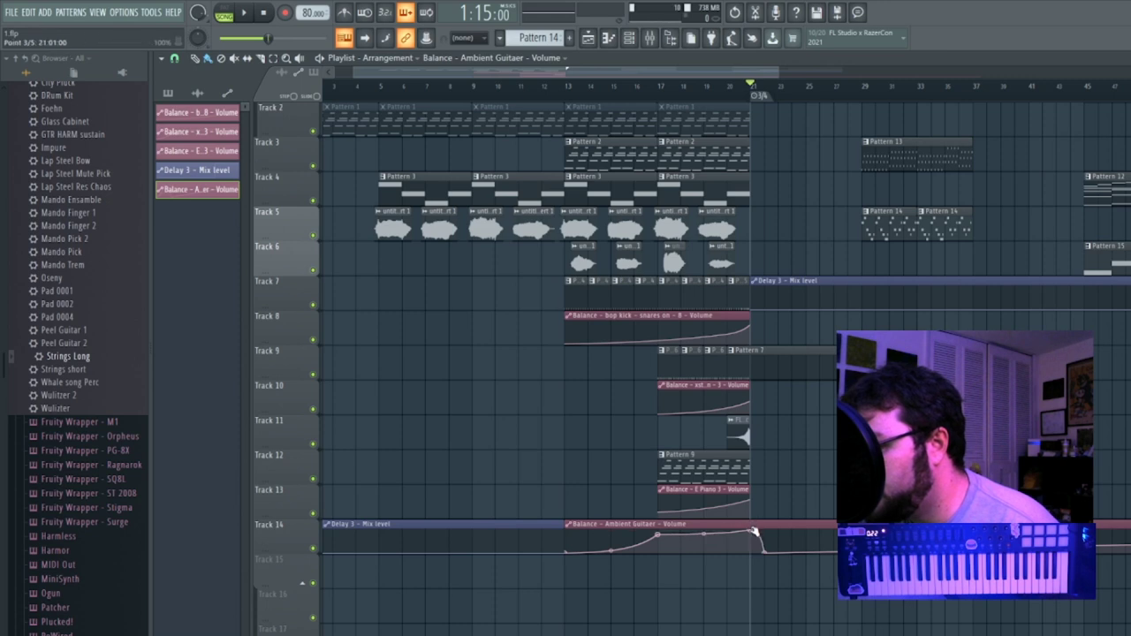
right_click(754, 532)
click(793, 615)
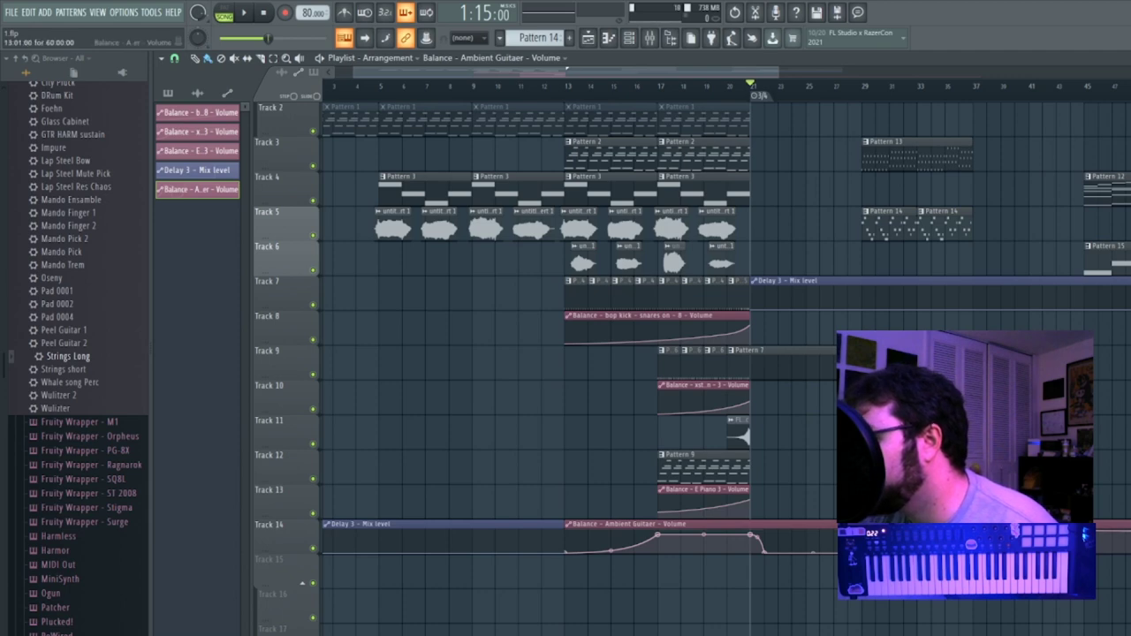
Play from bar 29 and move the Pattern 12 and Pattern 11 clips from bar 45 to bar 37.
key(space)
click(861, 92)
scroll(880, 232, down, 2)
scroll(872, 247, up, 3)
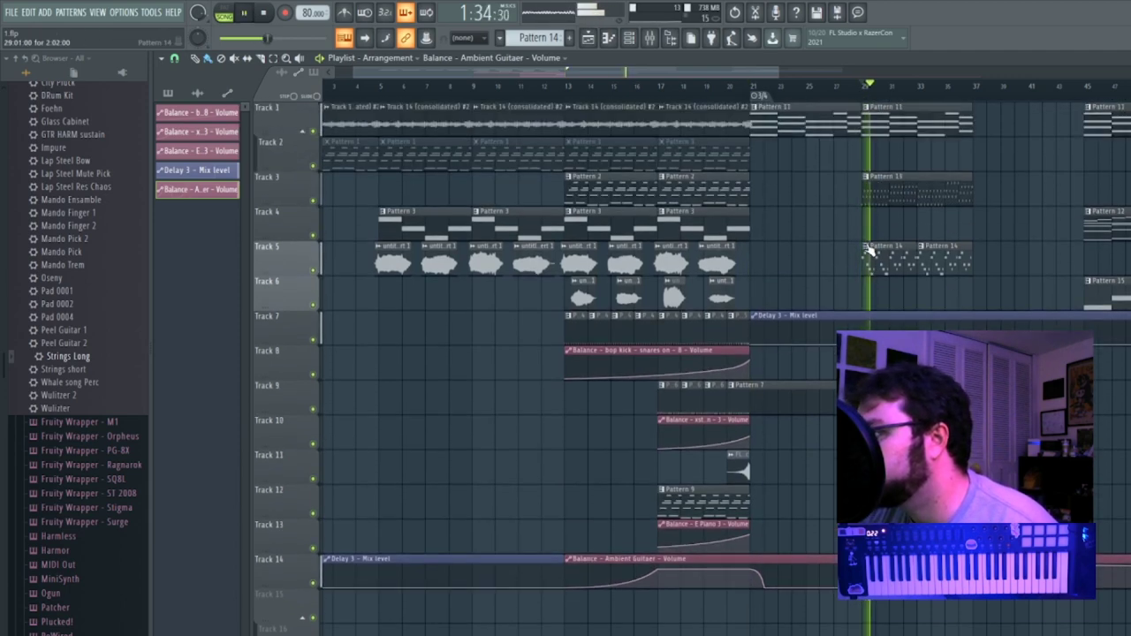
drag(776, 73, 959, 74)
drag(888, 231, 810, 232)
drag(889, 125, 811, 125)
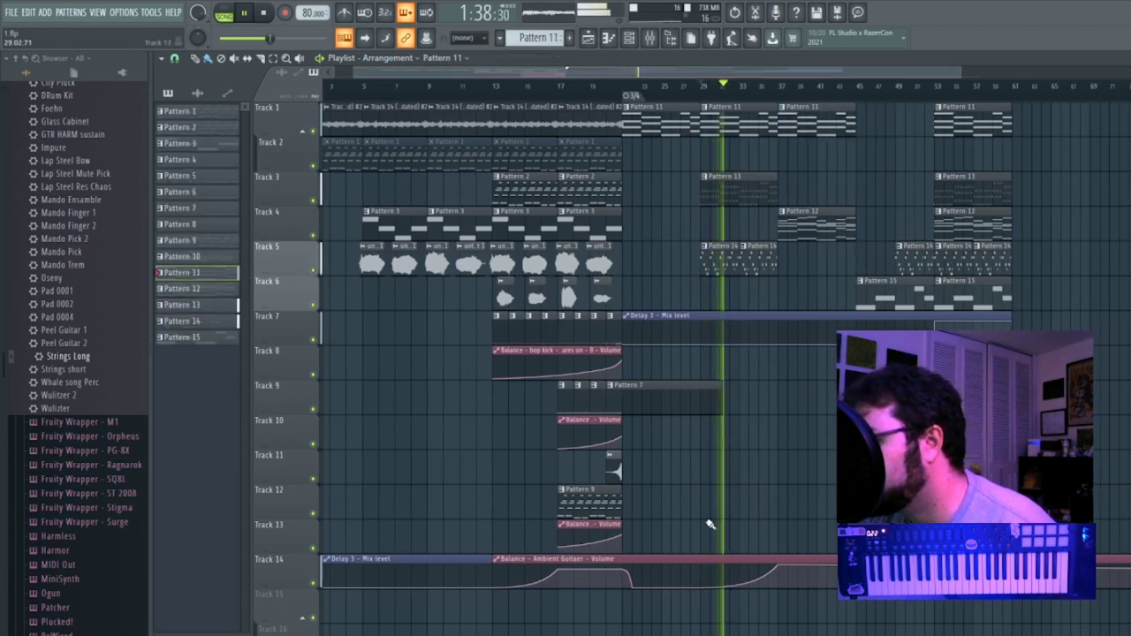
Fade the Ambient Guitaer volume automation in from bar 29 and paste the copied value at the bar 37 point.
alt+right_click(702, 588)
click(778, 568)
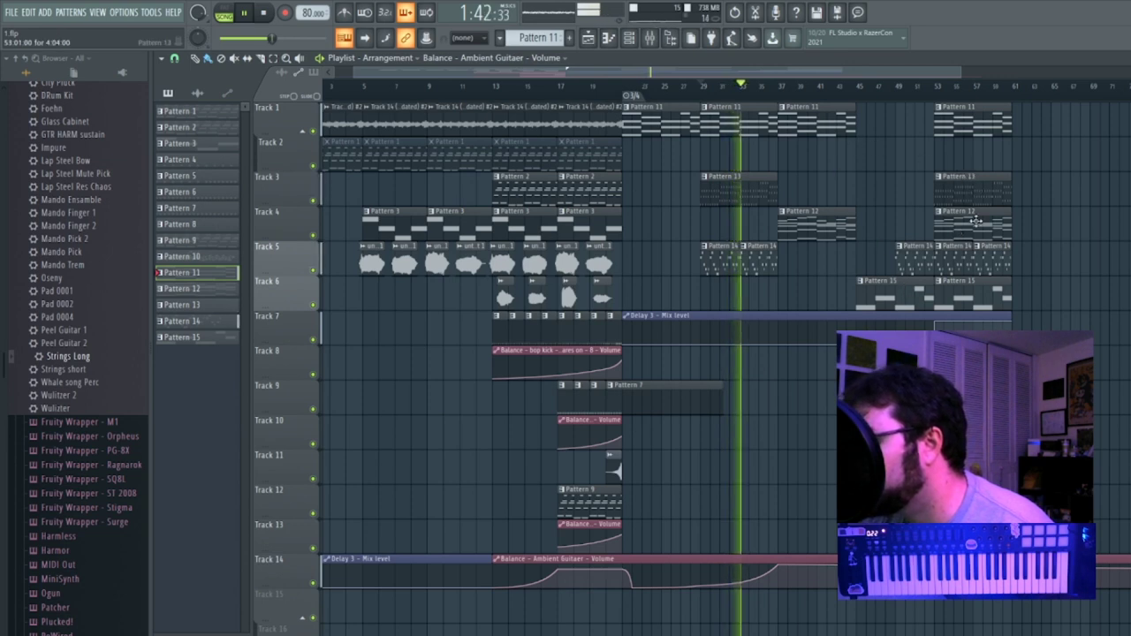
right_click(779, 567)
click(820, 616)
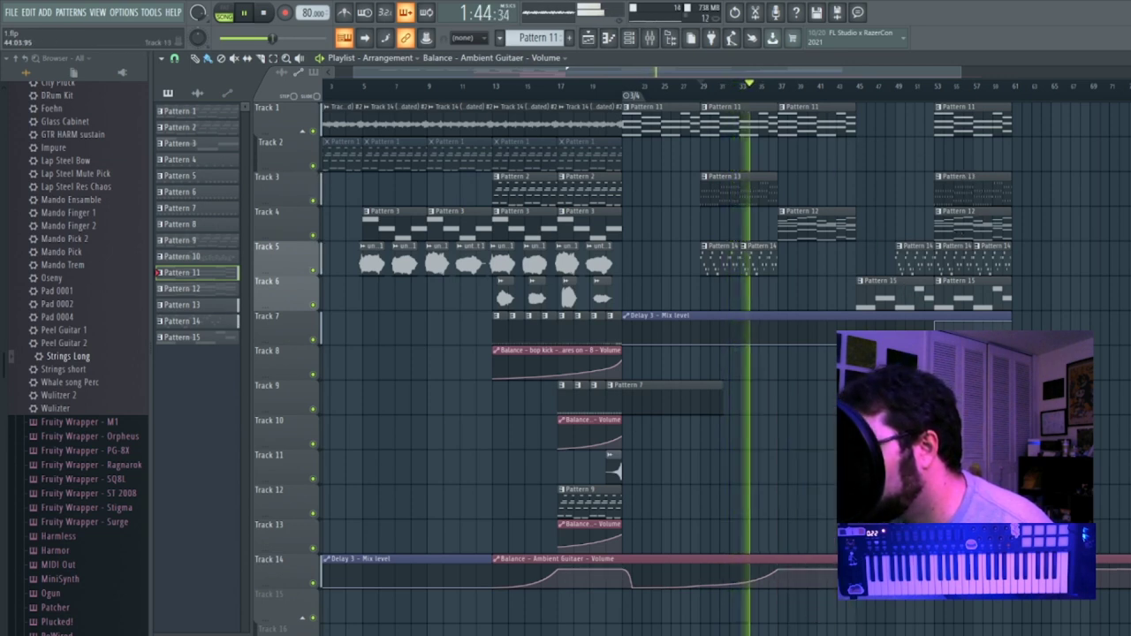
Move the bar 53 Pattern 13 and bar 45 Pattern 15 clips to bar 37 and add a Pattern 14 clip there.
drag(950, 196, 803, 189)
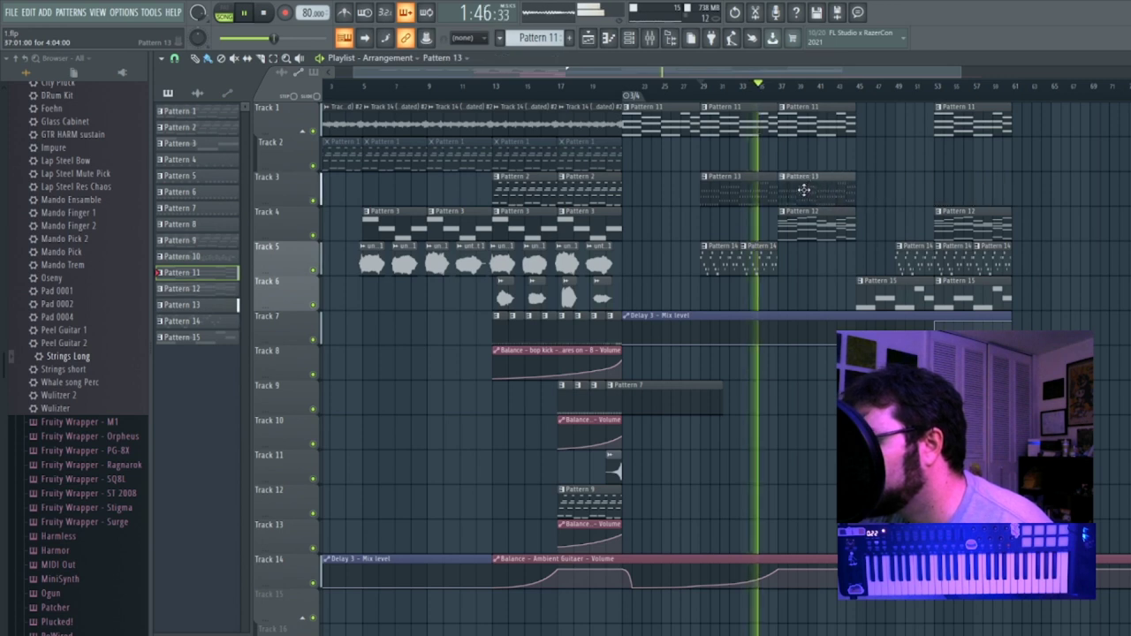
drag(884, 295, 805, 292)
click(766, 261)
click(786, 259)
Add an FLS_Crash 07c clip on Track 11 starting at bar 36 and cut its tail off at bar 37.
click(616, 465)
click(757, 467)
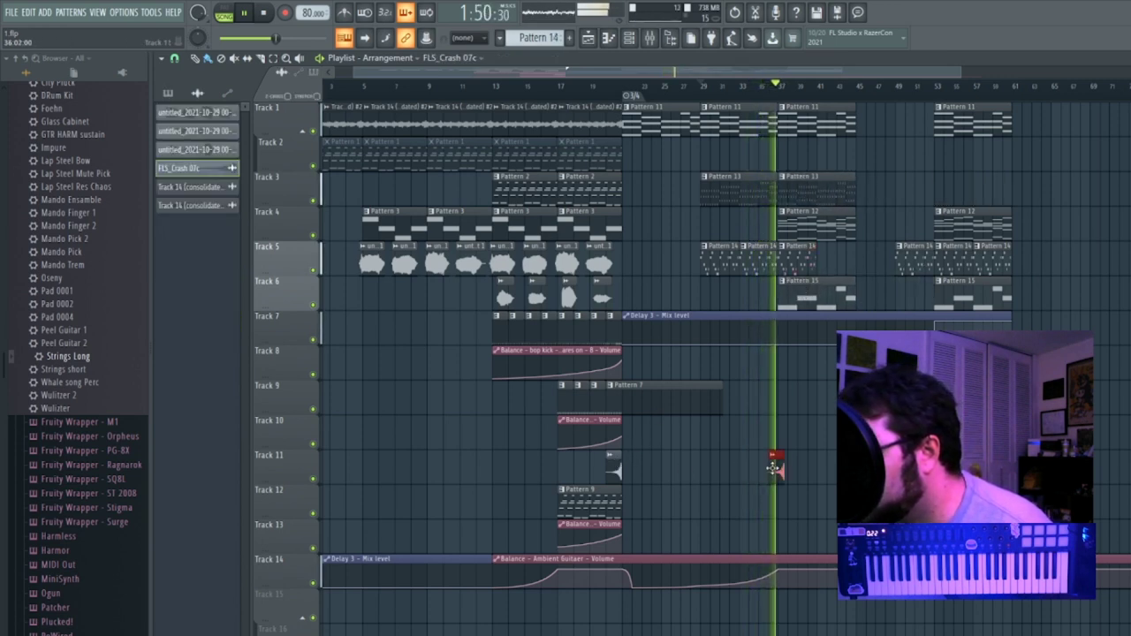
right_click(776, 469)
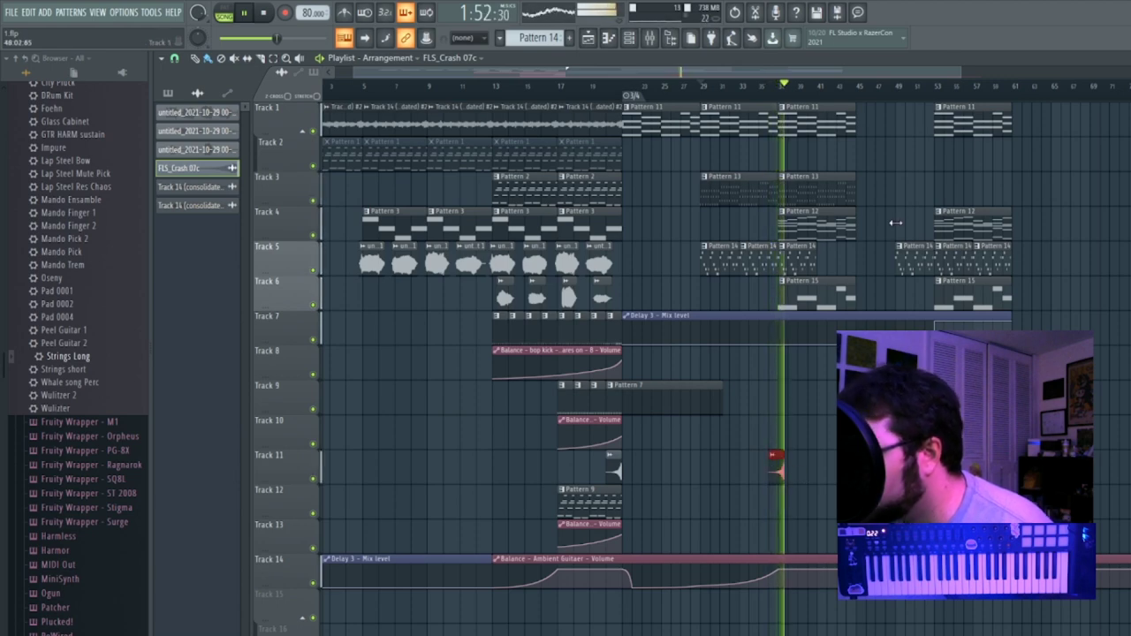
drag(959, 73, 842, 88)
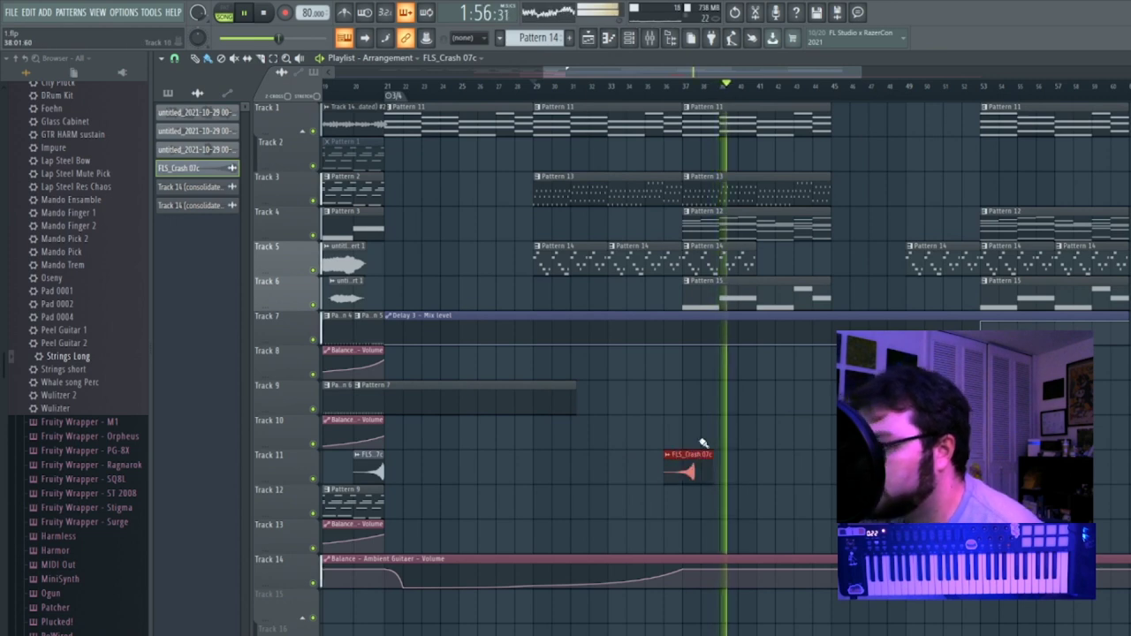
drag(690, 449, 688, 493)
click(207, 58)
right_click(690, 479)
Play the transition into bar 37 from bar 35.
click(643, 85)
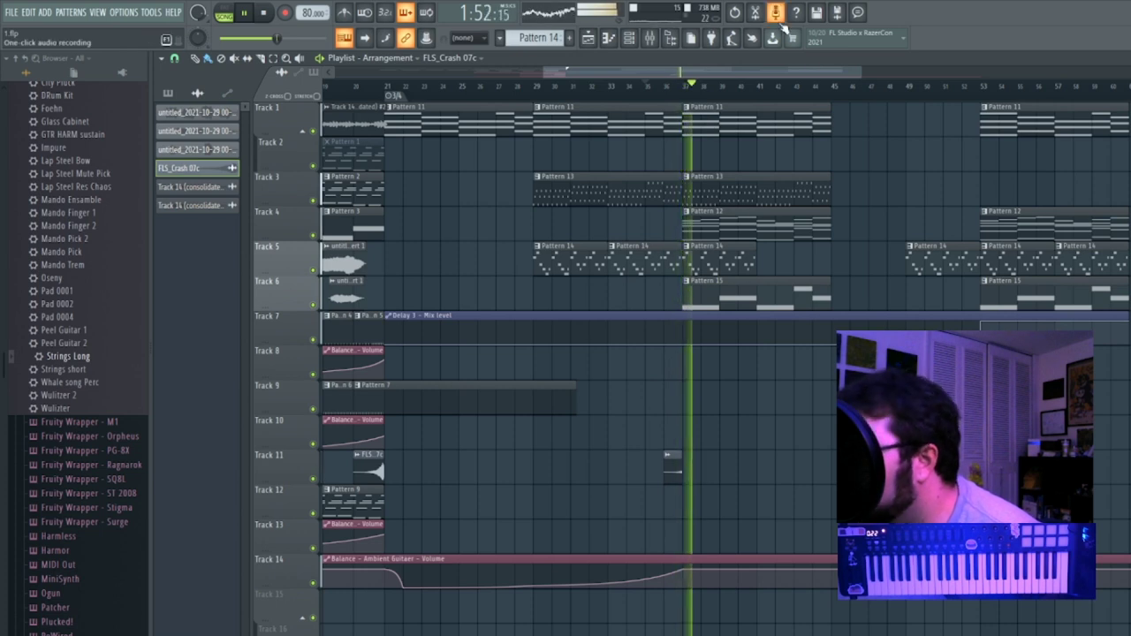
drag(854, 73, 716, 72)
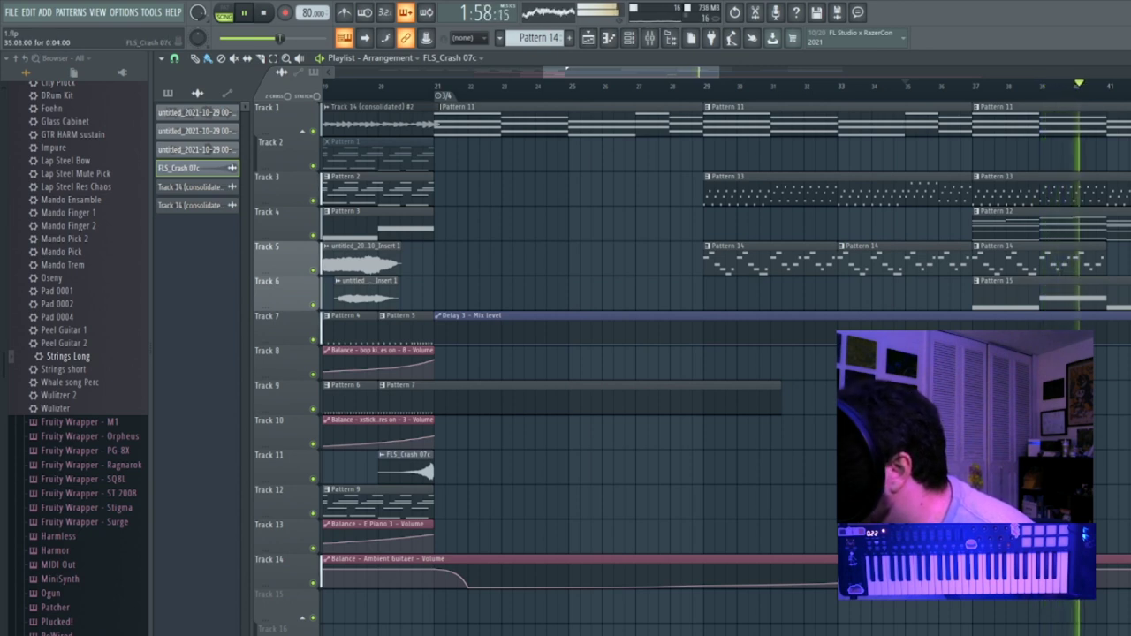
click(927, 88)
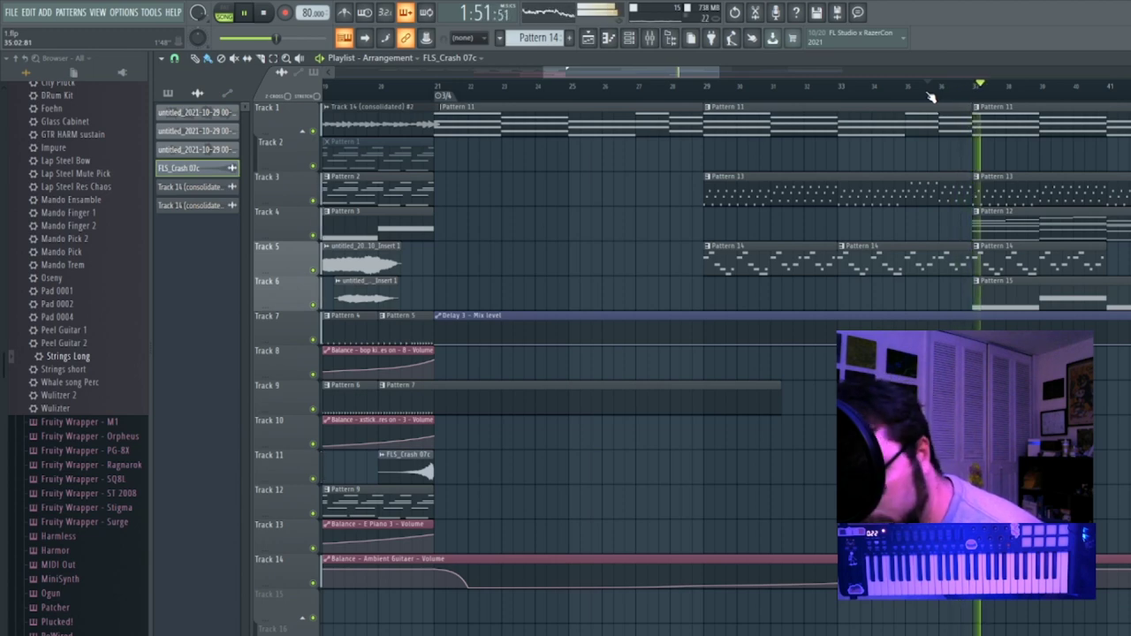
drag(717, 73, 912, 95)
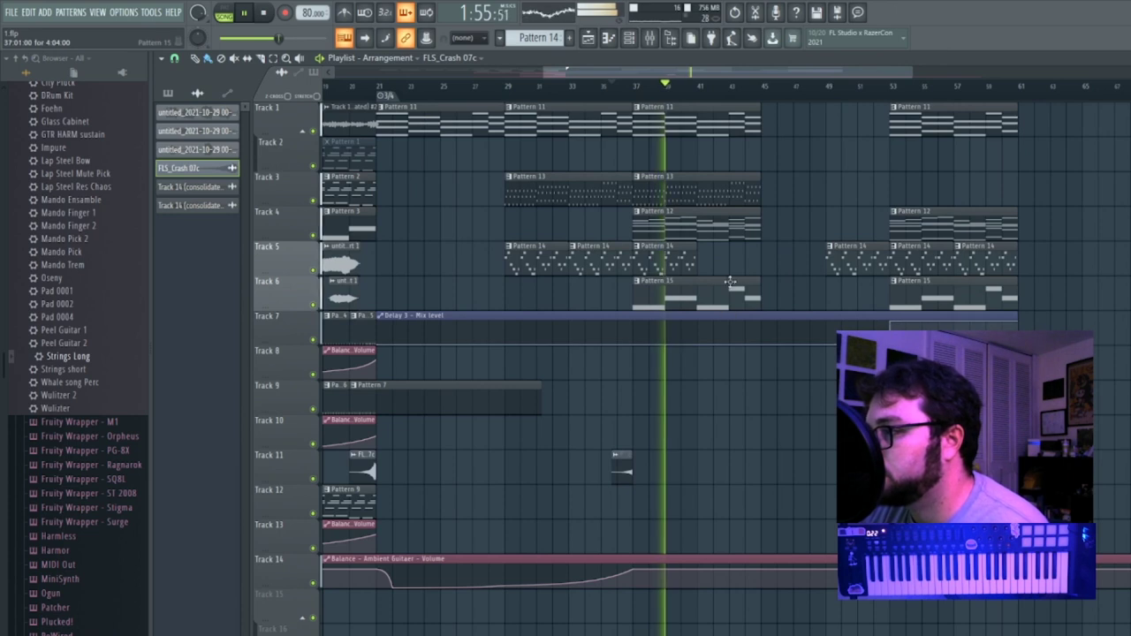
Lower the Beat Bass mixer track's volume slightly.
click(650, 37)
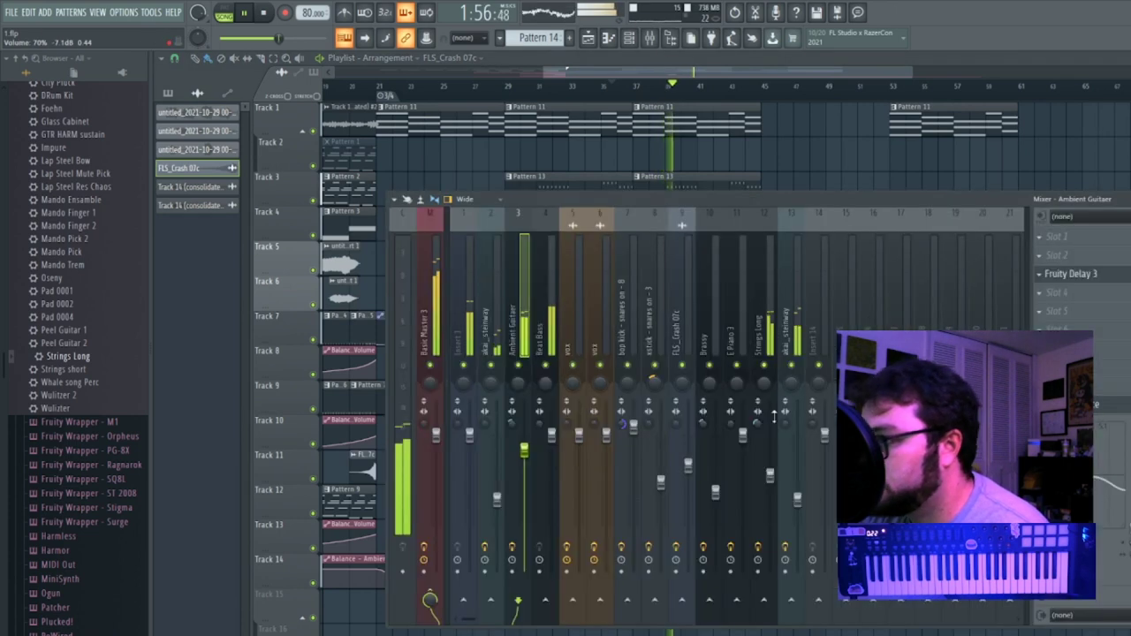
click(550, 442)
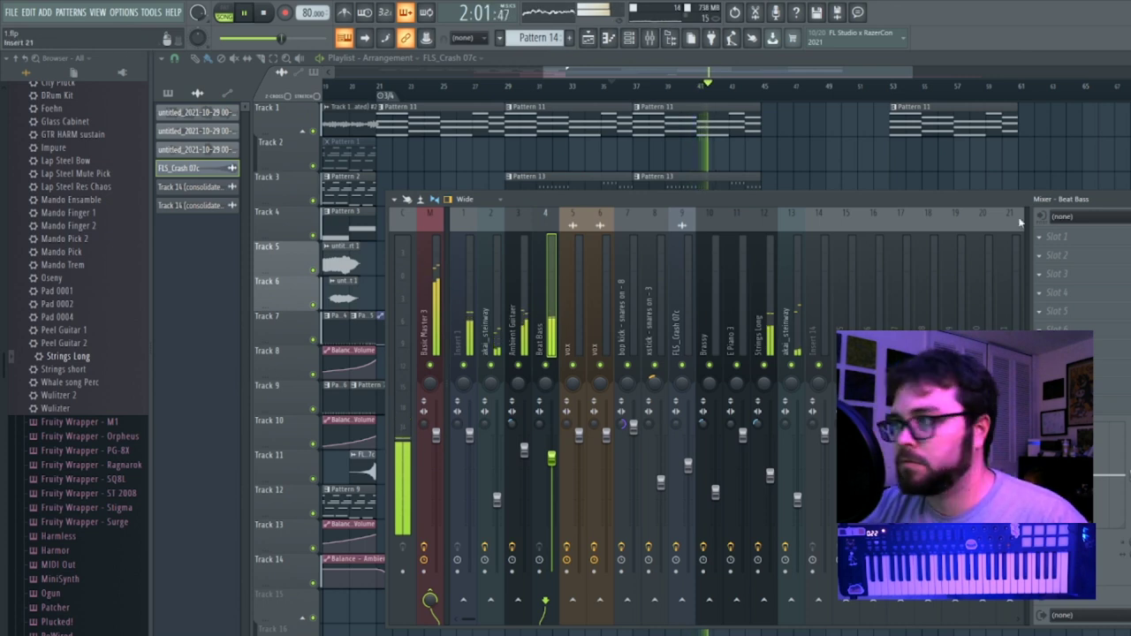
key(F9)
Add a Pattern 14 clip at bar 41, delete the bar 49 one, and move Pattern 15 and Pattern 14 from bar 53 to bar 45.
click(765, 257)
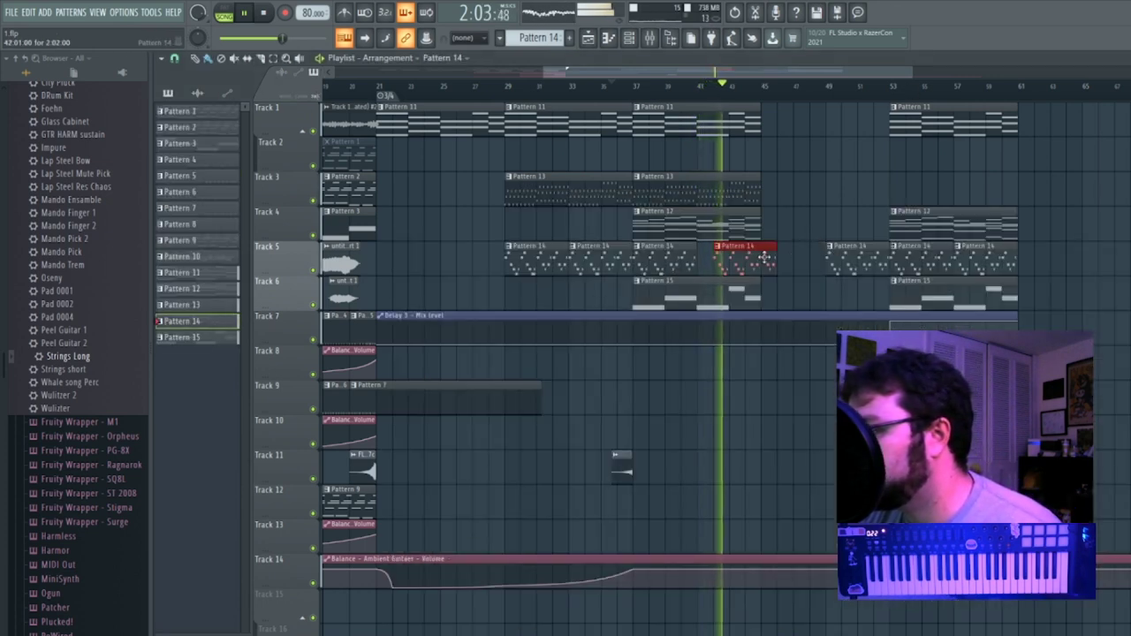
right_click(851, 256)
drag(924, 297, 794, 297)
drag(896, 321, 773, 320)
drag(919, 255, 795, 255)
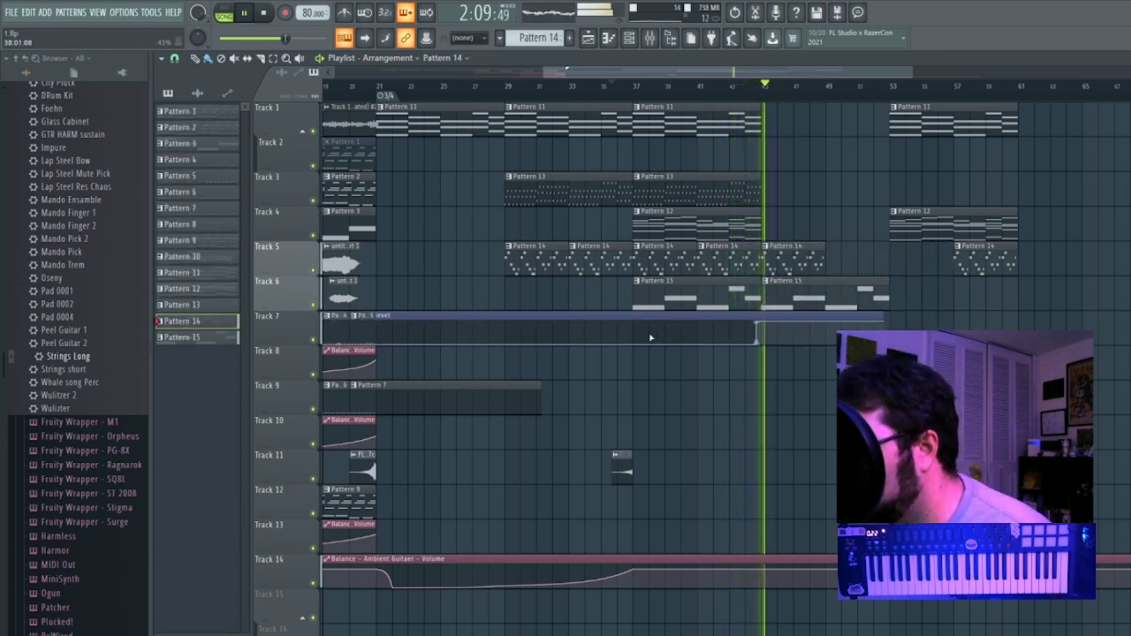
Split the Delay 3 mix level automation at bar 49, delete the earlier part and move the rest so its jump falls on bar 37.
drag(631, 318, 802, 322)
key(space)
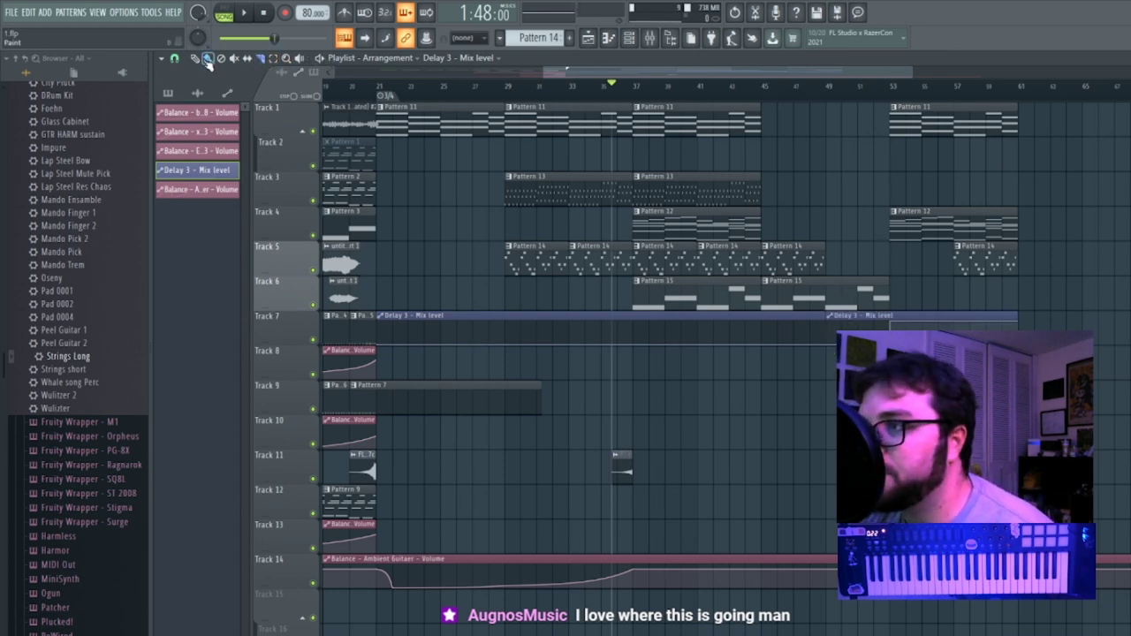
right_click(527, 323)
drag(907, 316, 771, 322)
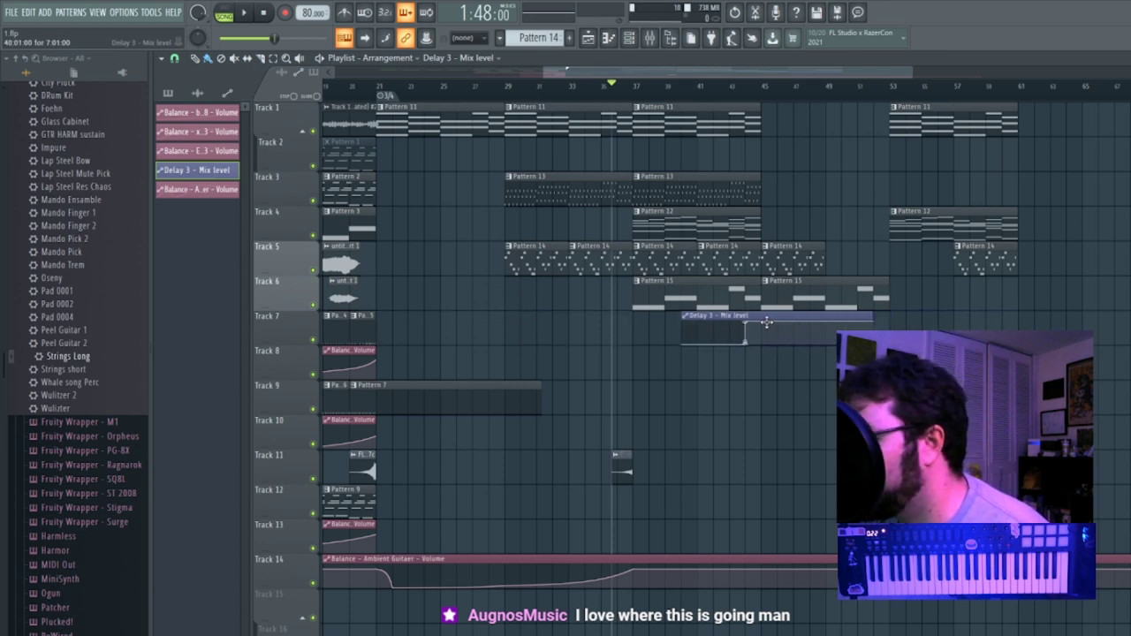
drag(796, 315, 667, 320)
Move the bar 53 Pattern 12 and Pattern 11 clips to bar 45, Pattern 14 to bar 49, and add Pattern 13 at bar 45.
key(space)
drag(923, 211, 795, 199)
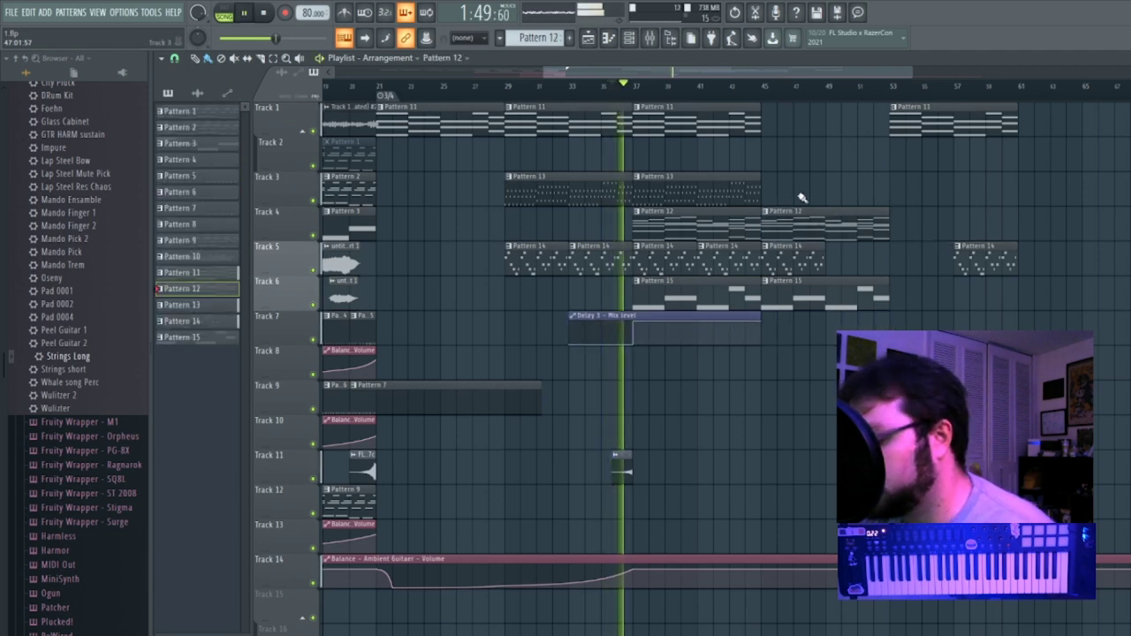
drag(972, 249, 845, 249)
drag(937, 124, 809, 126)
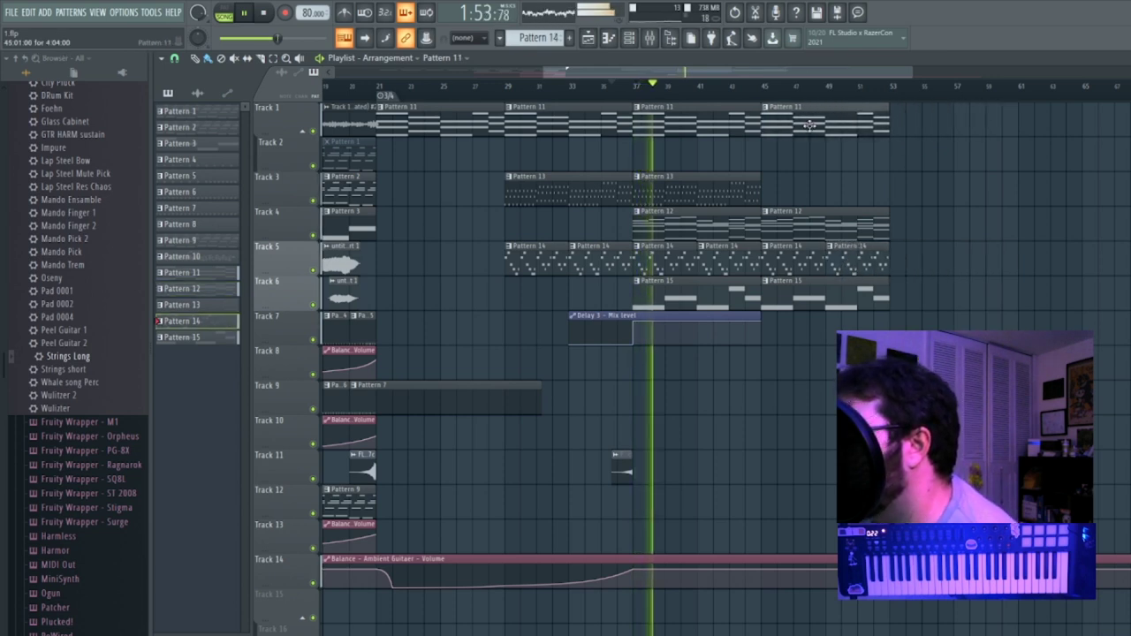
click(755, 182)
click(772, 187)
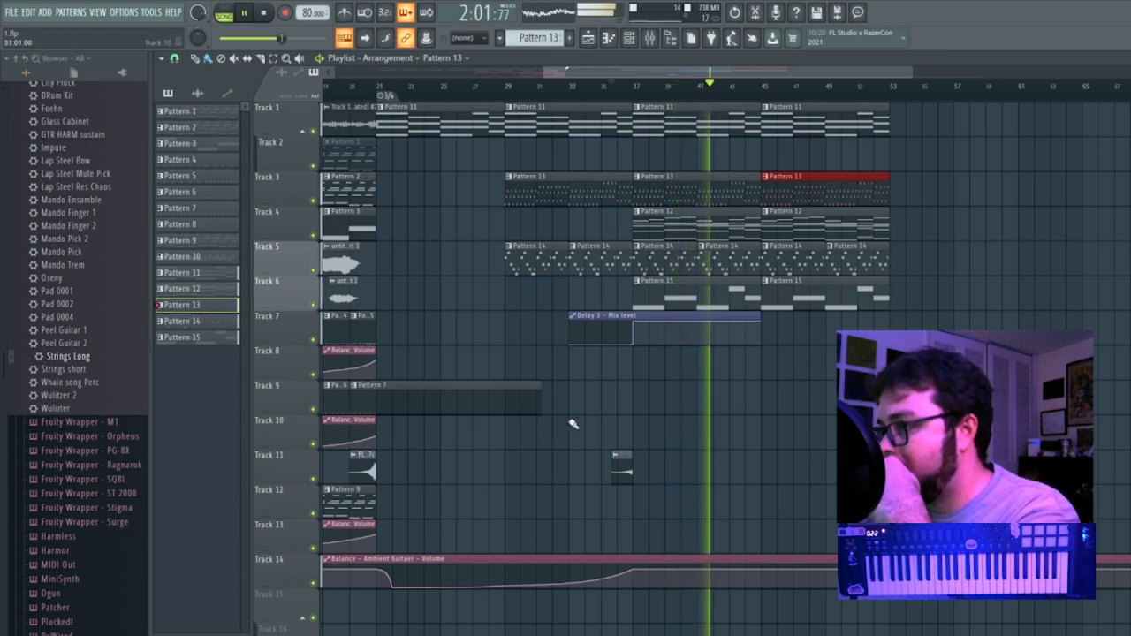
Lower the volume of the akai_steinway mixer track 13 slightly.
scroll(572, 424, down, 1)
scroll(80, 354, up, 5)
click(651, 38)
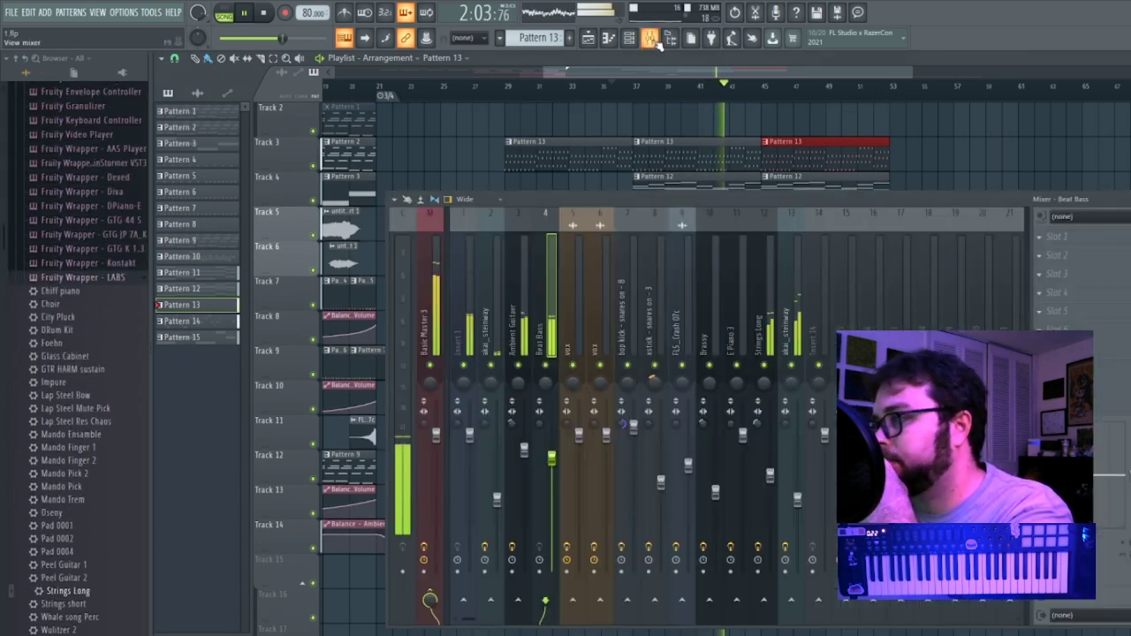
click(791, 309)
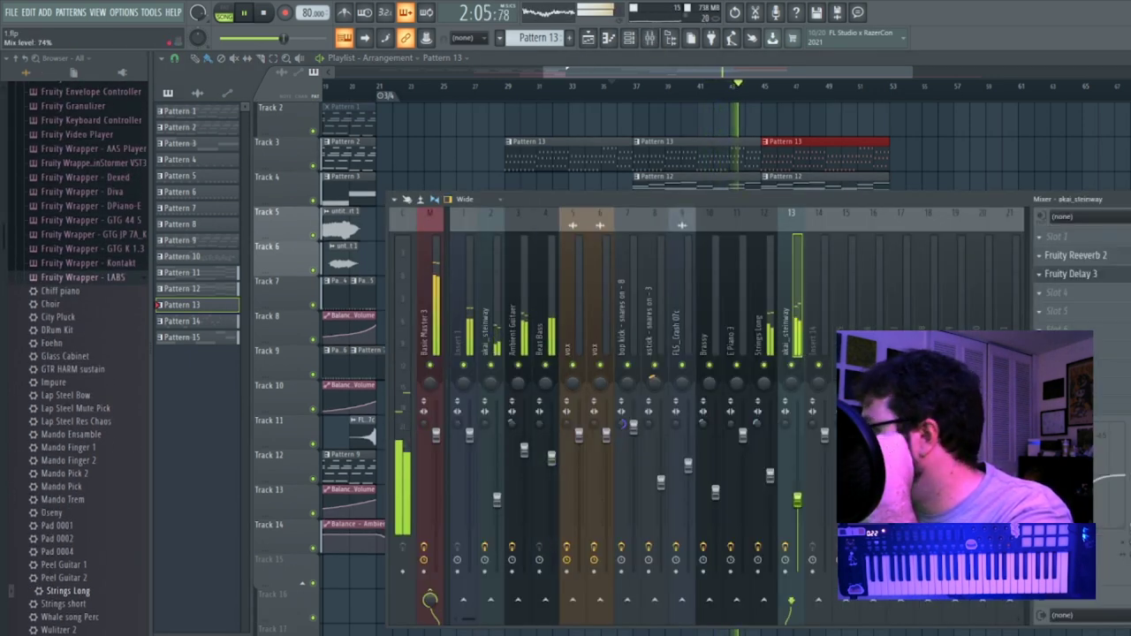
click(866, 73)
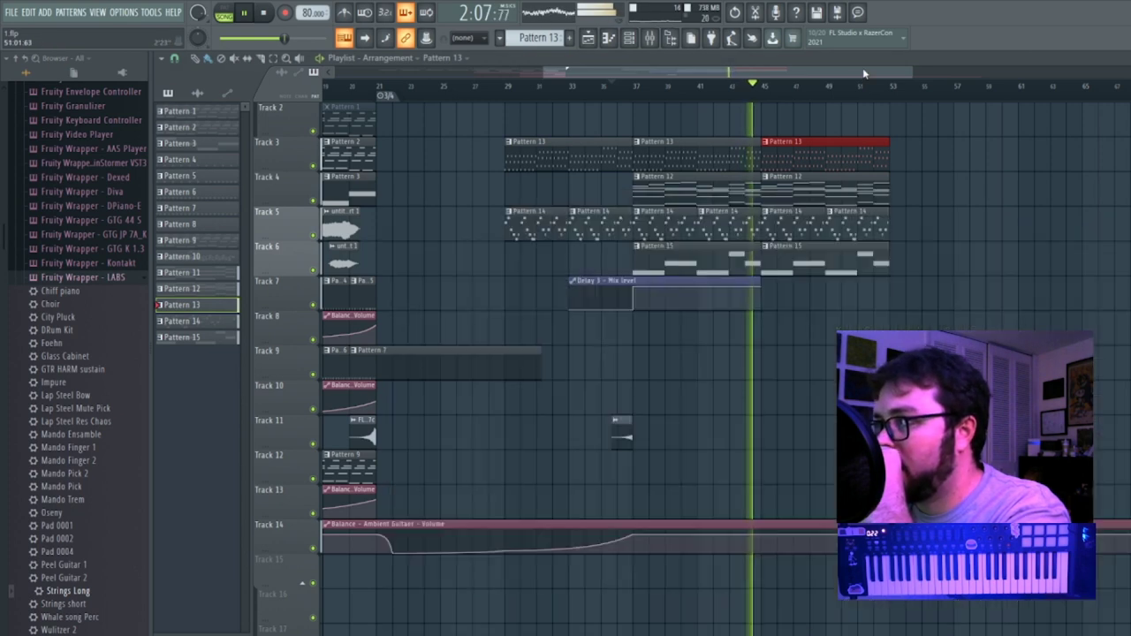
click(651, 38)
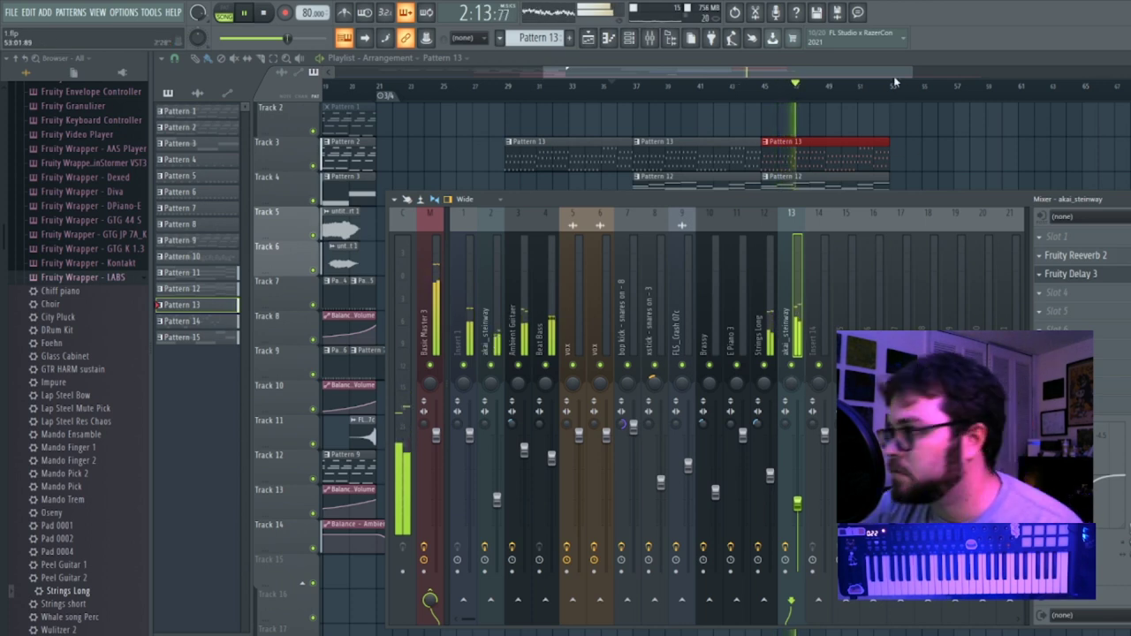
key(F9)
Place Pattern 11 and Pattern 15 clips at bar 53, removing the Pattern 6 clips tried on Track 7.
scroll(819, 364, up, 1)
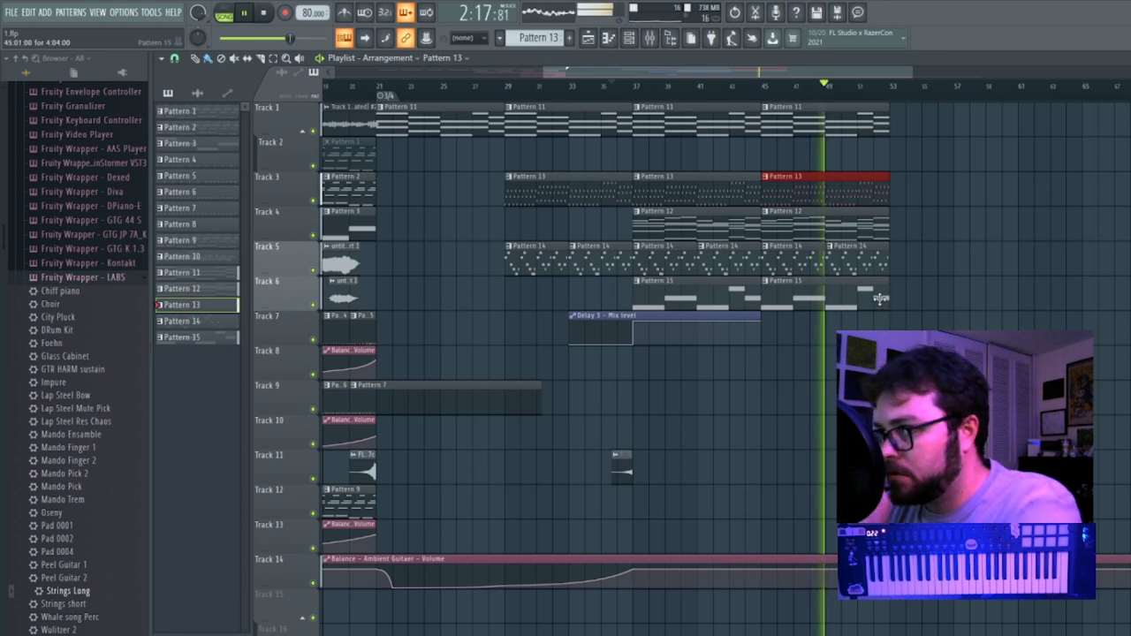
click(863, 104)
drag(915, 150, 919, 110)
click(350, 404)
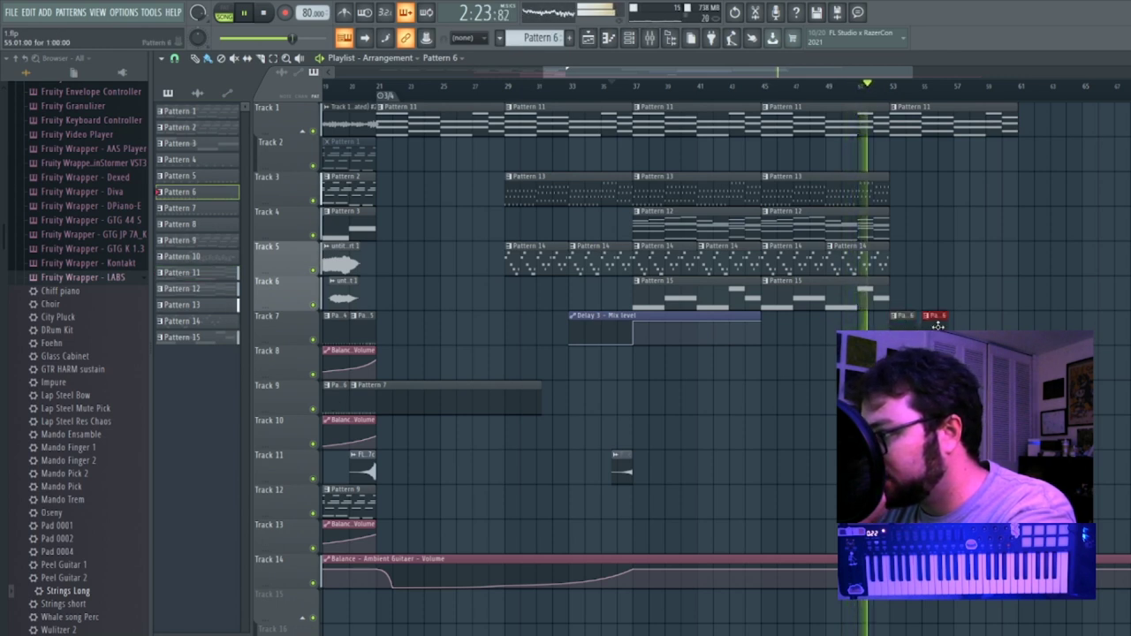
right_click(931, 327)
click(881, 298)
click(899, 301)
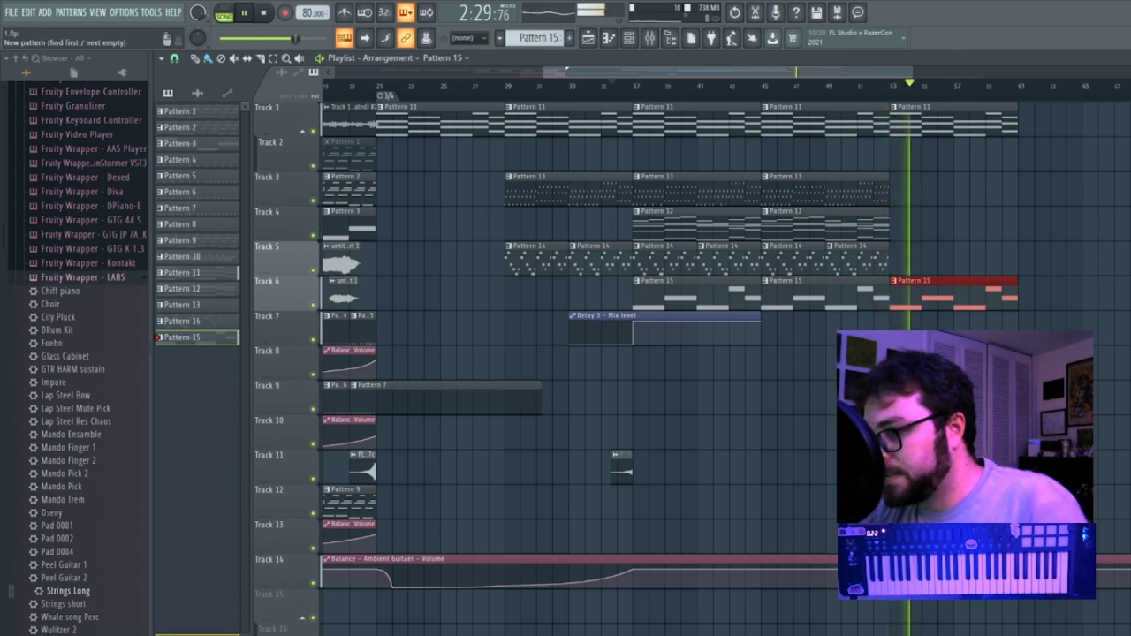
Stop playback and create a new empty Pattern 16.
key(space)
key(F4)
key(Return)
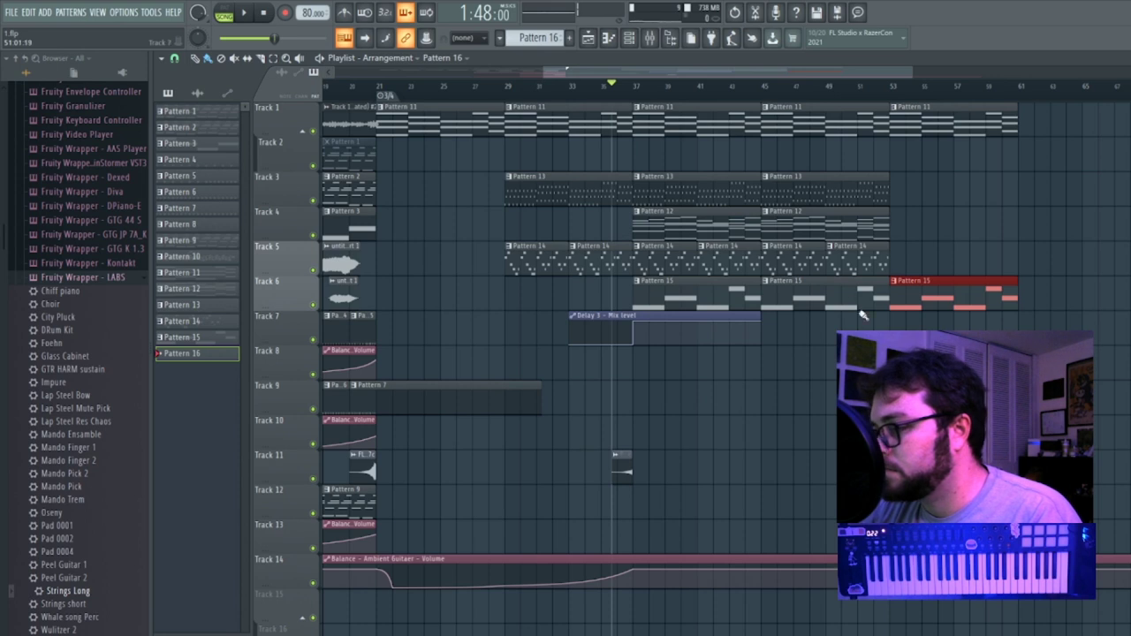
drag(530, 58, 483, 72)
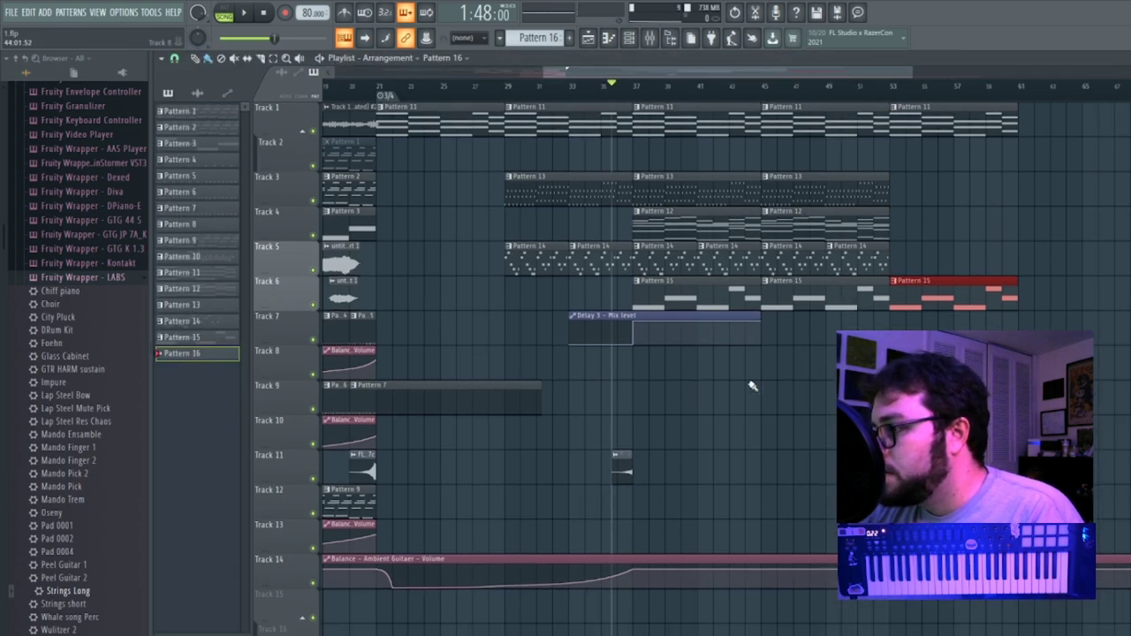
Set the pattern length to 24 and place bop kick hits on steps 1, 4, 7, 13, 16, 19 and snare hits on 9, 21.
key(F6)
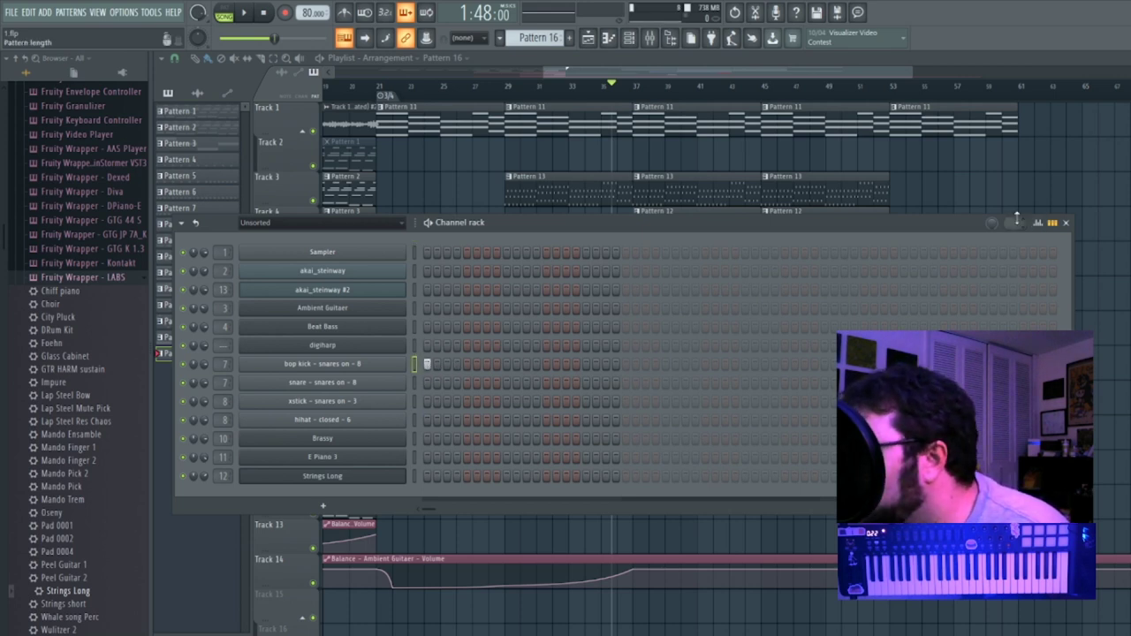
mouse_move(1015, 224)
mouse_down()
mouse_move(1015, 239)
mouse_move(1015, 212)
mouse_up()
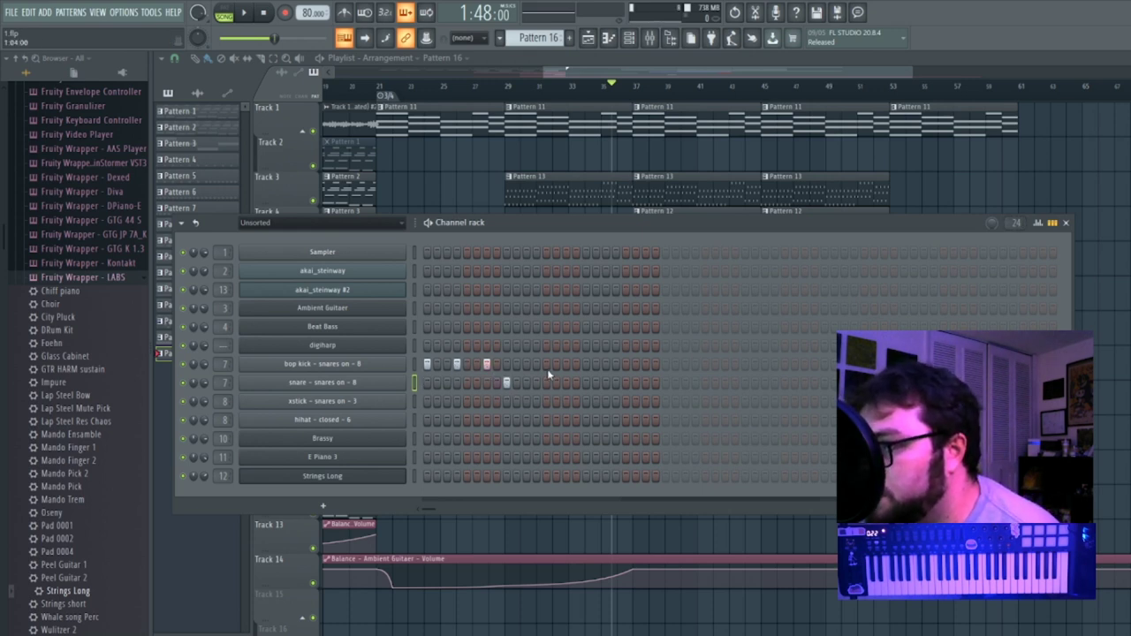
click(636, 383)
Start playback and place repeated Pattern 16 clips along Track 9 from bar 37 through bar 49.
key(space)
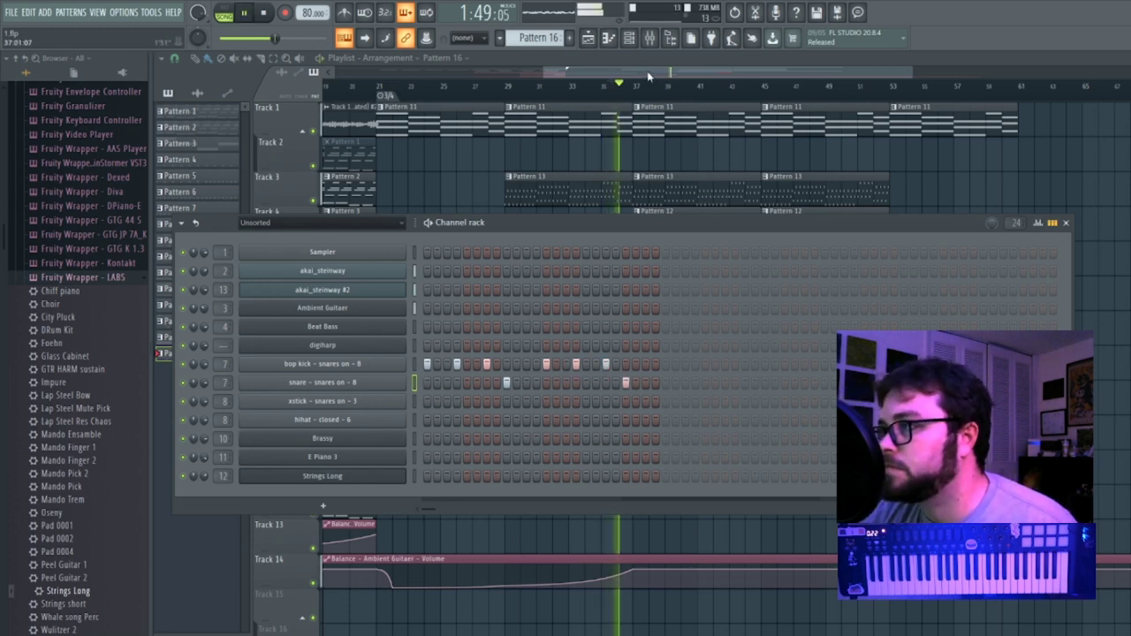
key(F6)
click(739, 403)
drag(739, 403, 641, 403)
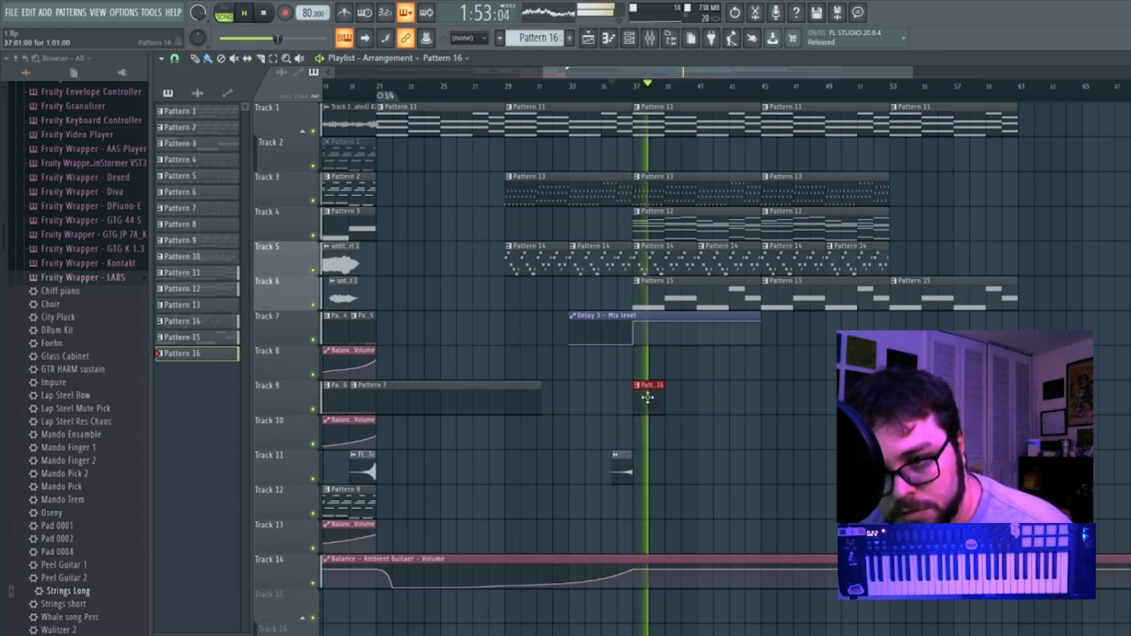
drag(667, 403, 813, 410)
Route the snare channel to mixer track 14 and lower that track's volume.
double_click(832, 401)
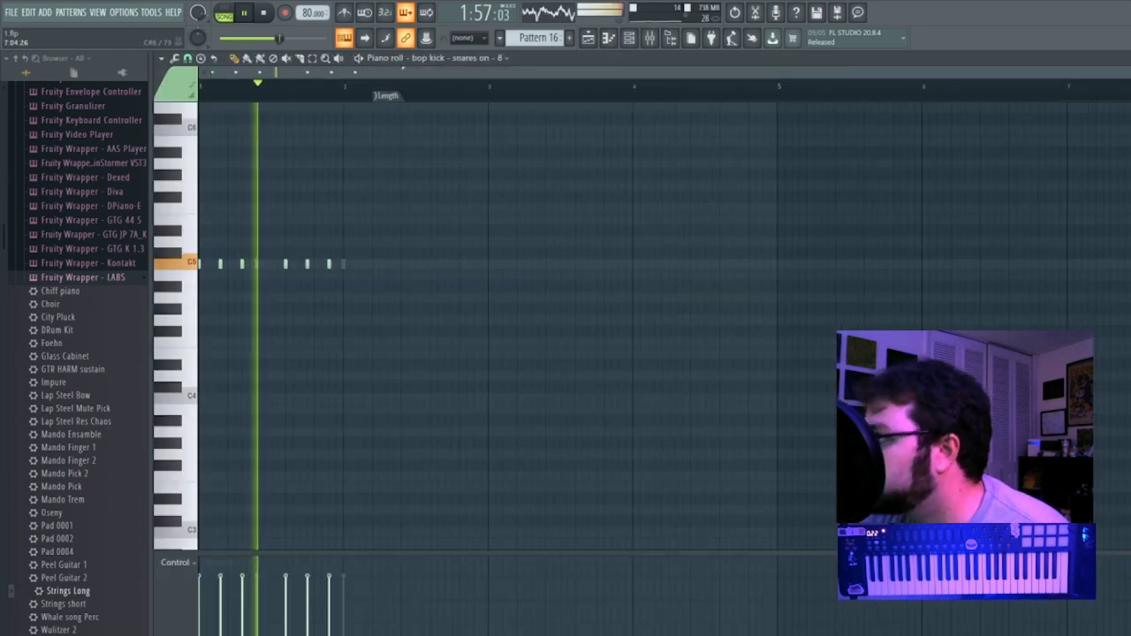
click(1123, 58)
click(371, 382)
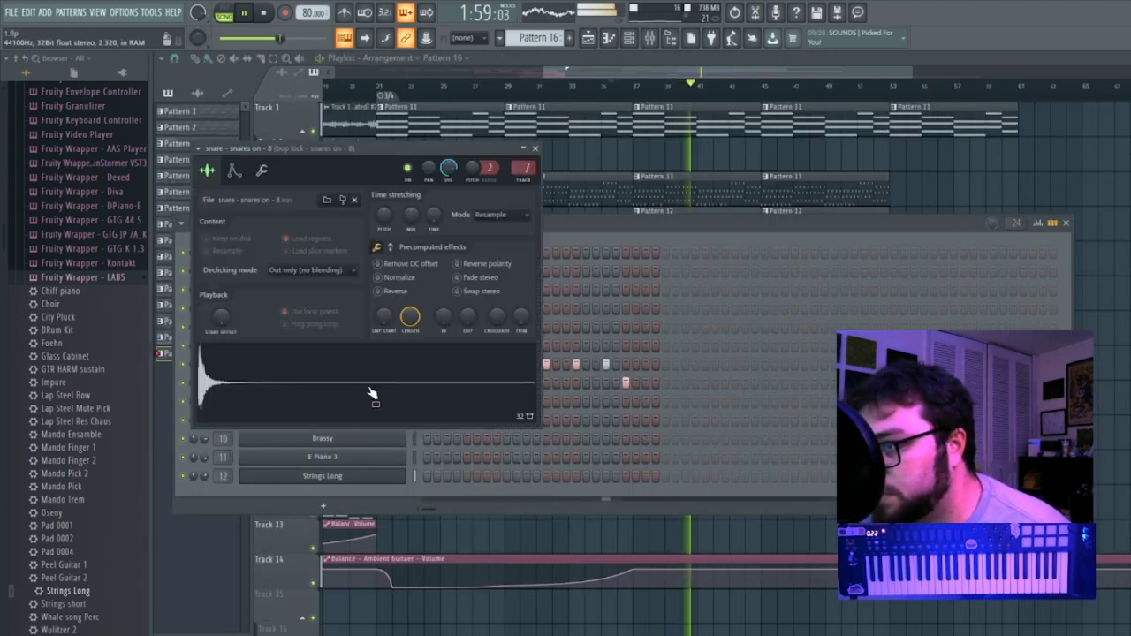
key(F9)
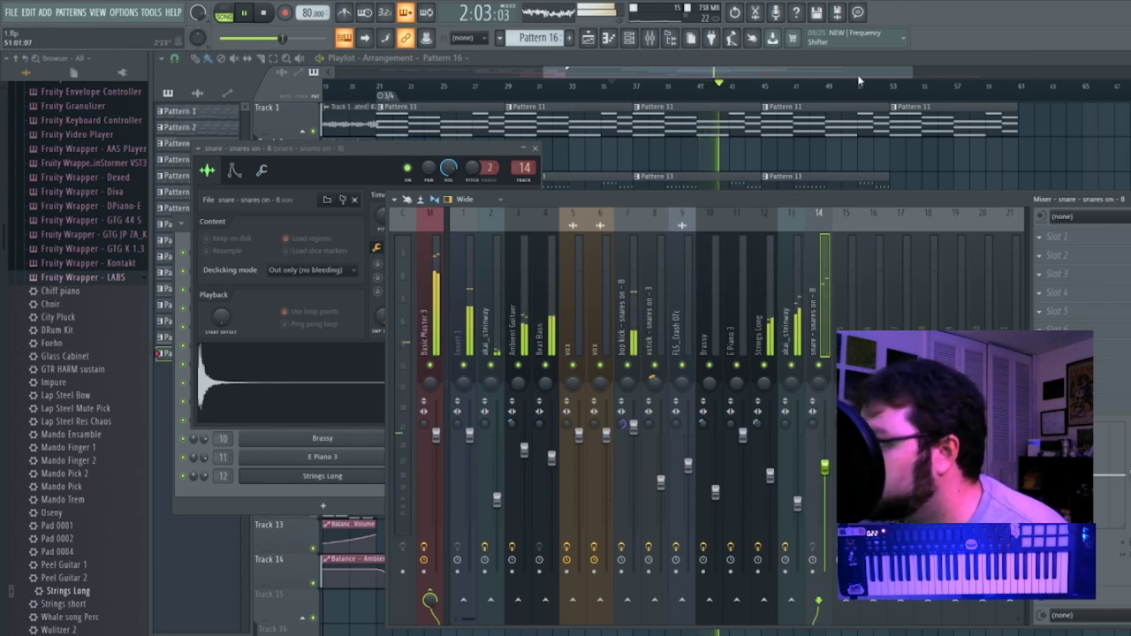
key(F12)
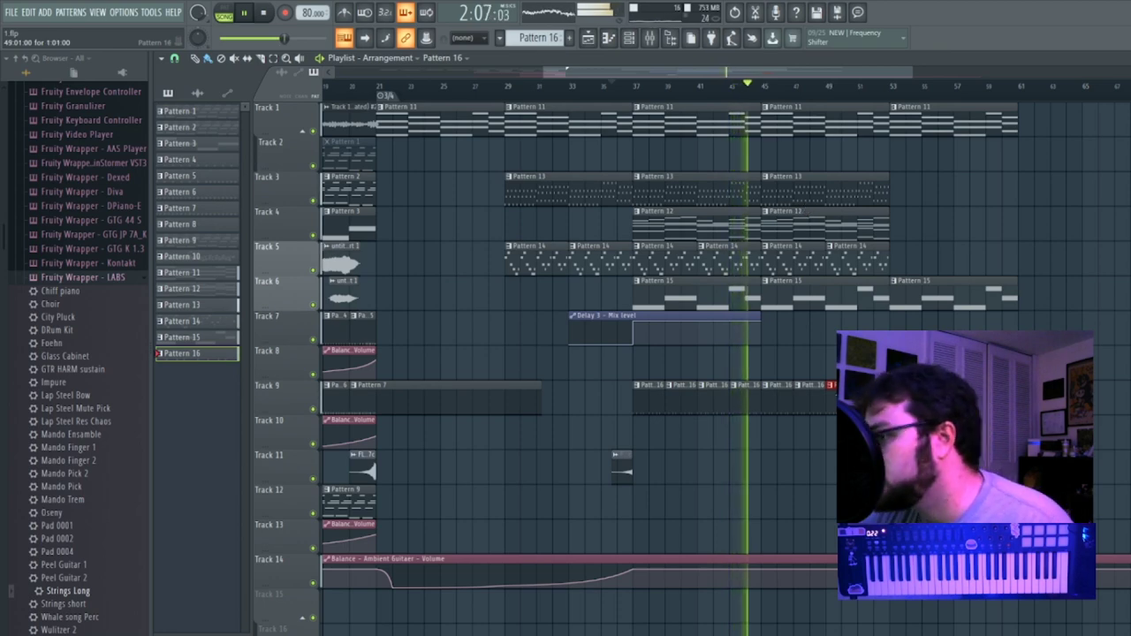
Create a new empty Pattern 17 and place a clip of it on Track 8 at bar 45.
double_click(781, 400)
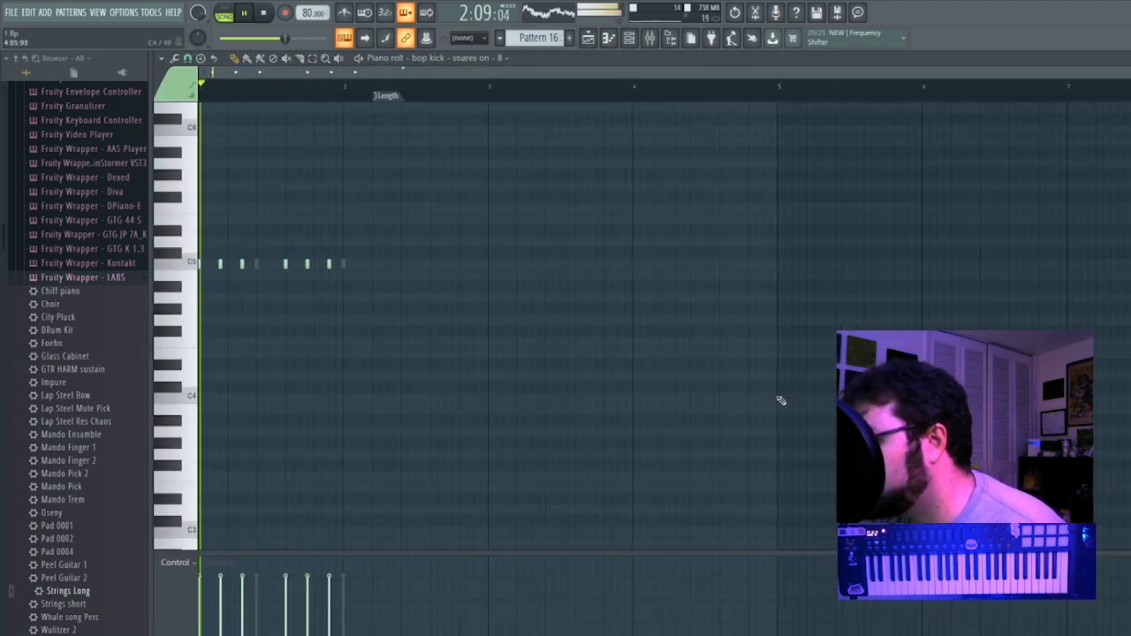
click(739, 58)
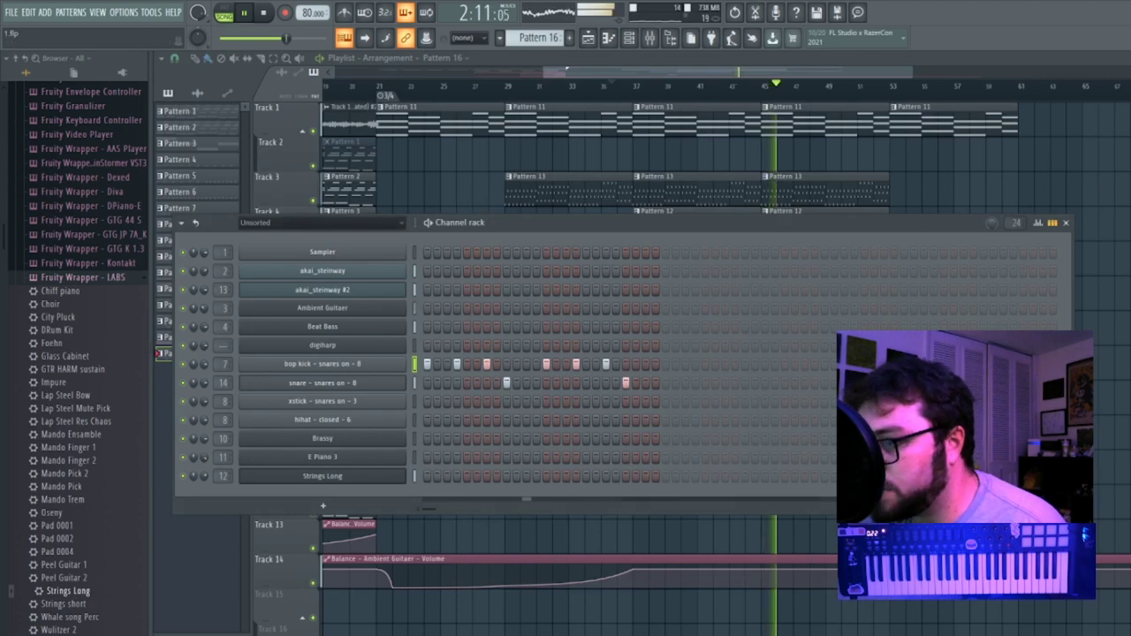
key(Escape)
key(F4)
key(Return)
drag(767, 357, 828, 372)
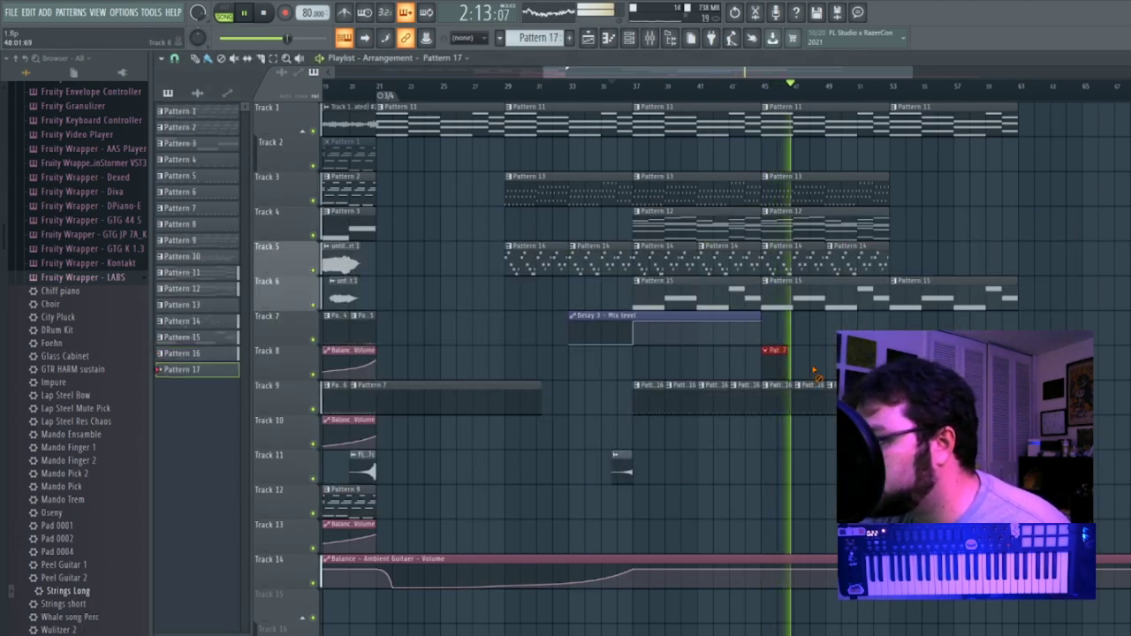
Program Pattern 17 as 12 steps with xstick on 1, 3, 5, 9, 11 and hihat throughout, and repeat it along Track 8 from bar 45.
key(F6)
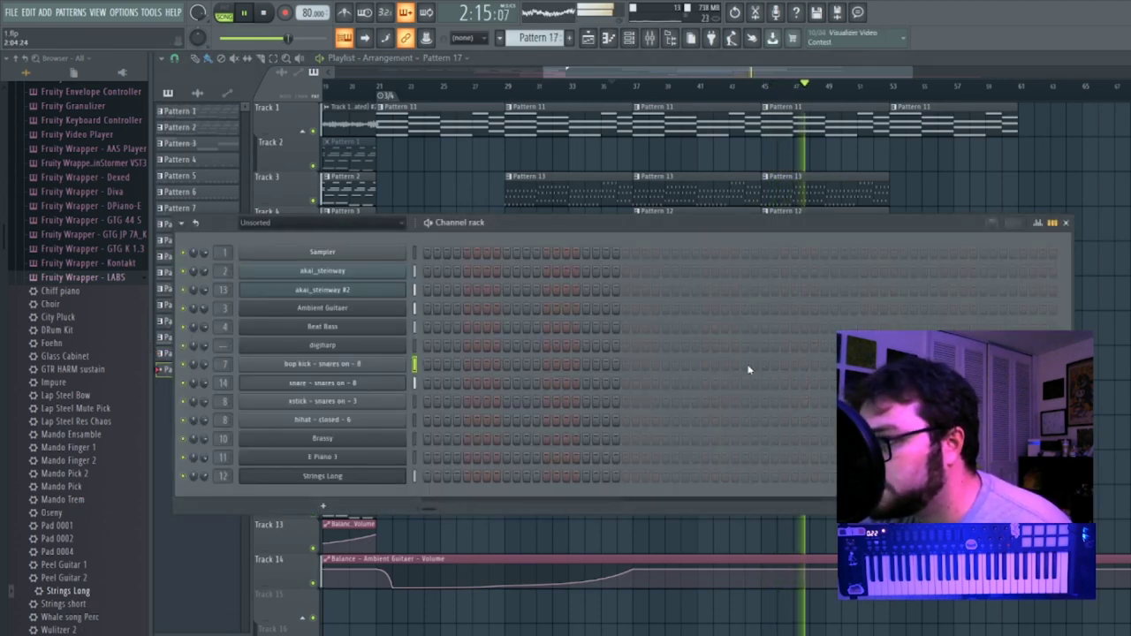
drag(1015, 222, 1015, 237)
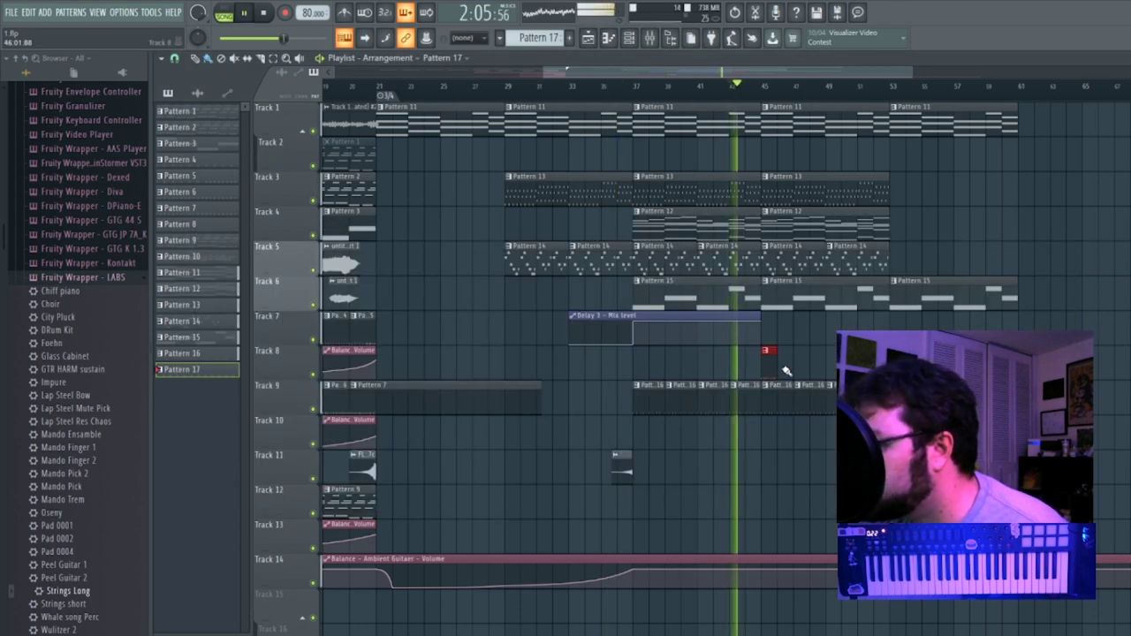
drag(785, 369, 833, 370)
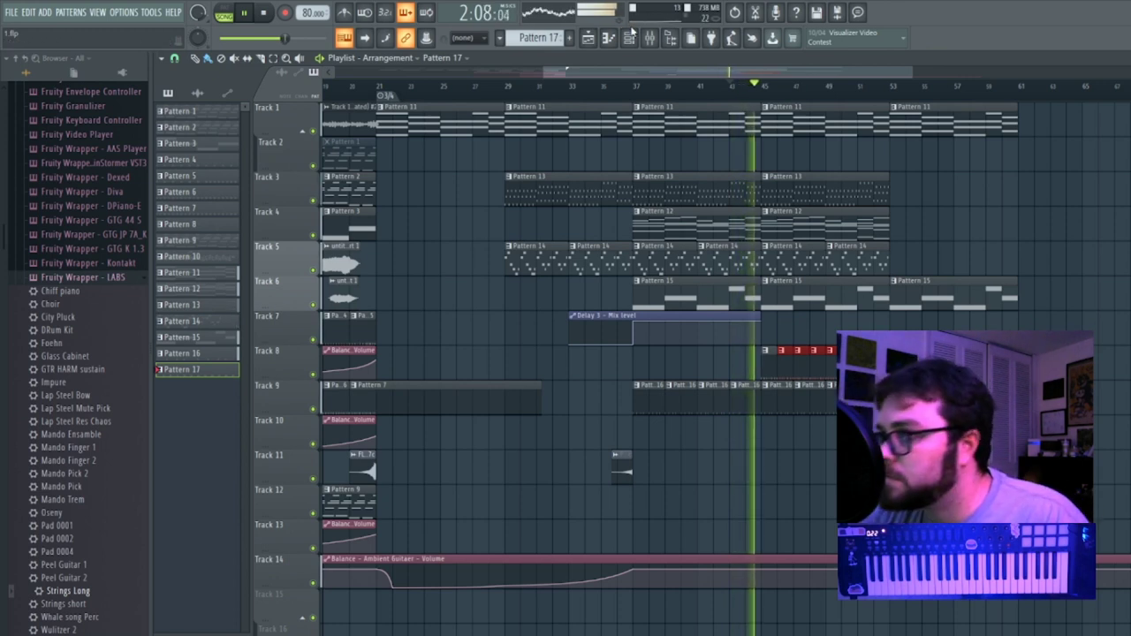
Lower the hihat velocities on all even steps and reduce steps 3, 7 and 11 slightly.
key(F6)
key(alt+g)
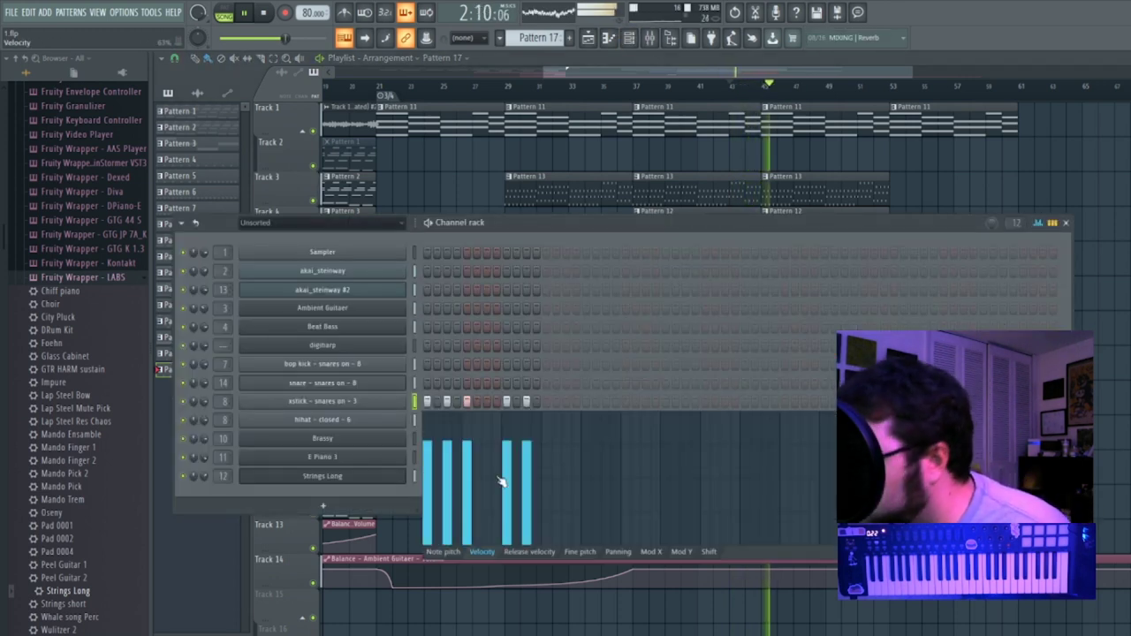
click(415, 420)
drag(451, 482, 452, 495)
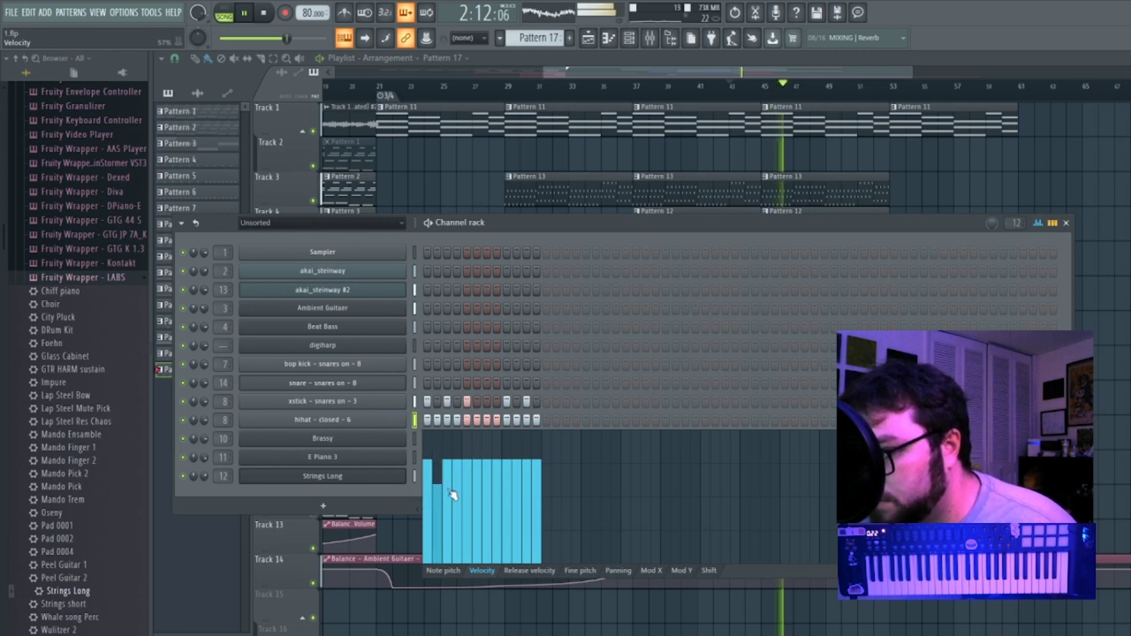
click(475, 486)
click(495, 486)
click(516, 486)
click(536, 485)
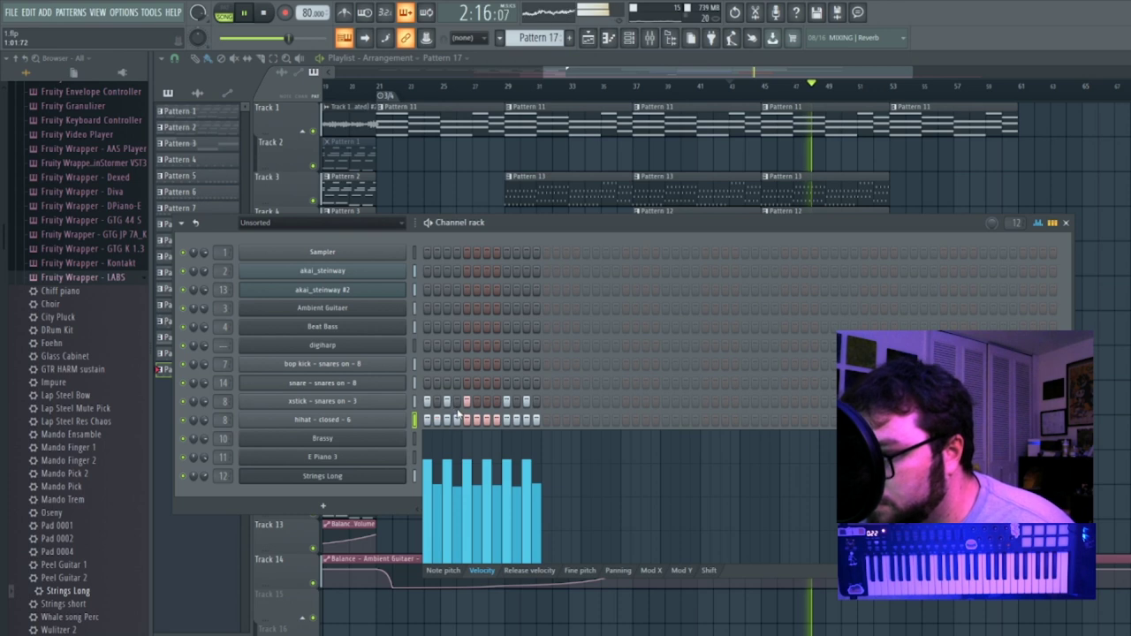
click(491, 478)
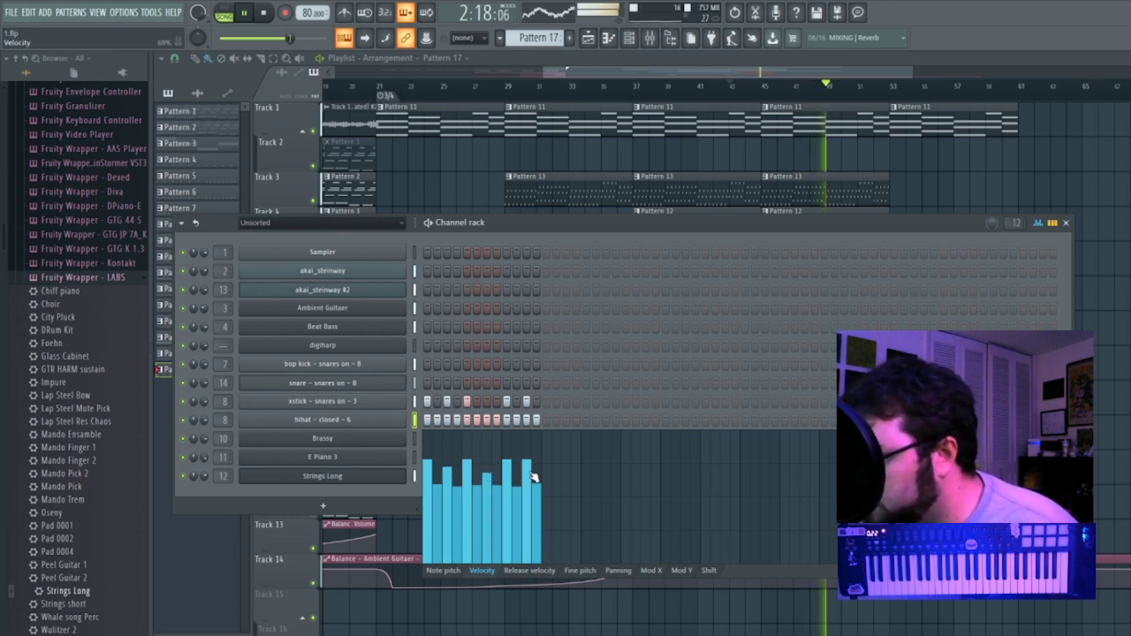
click(533, 477)
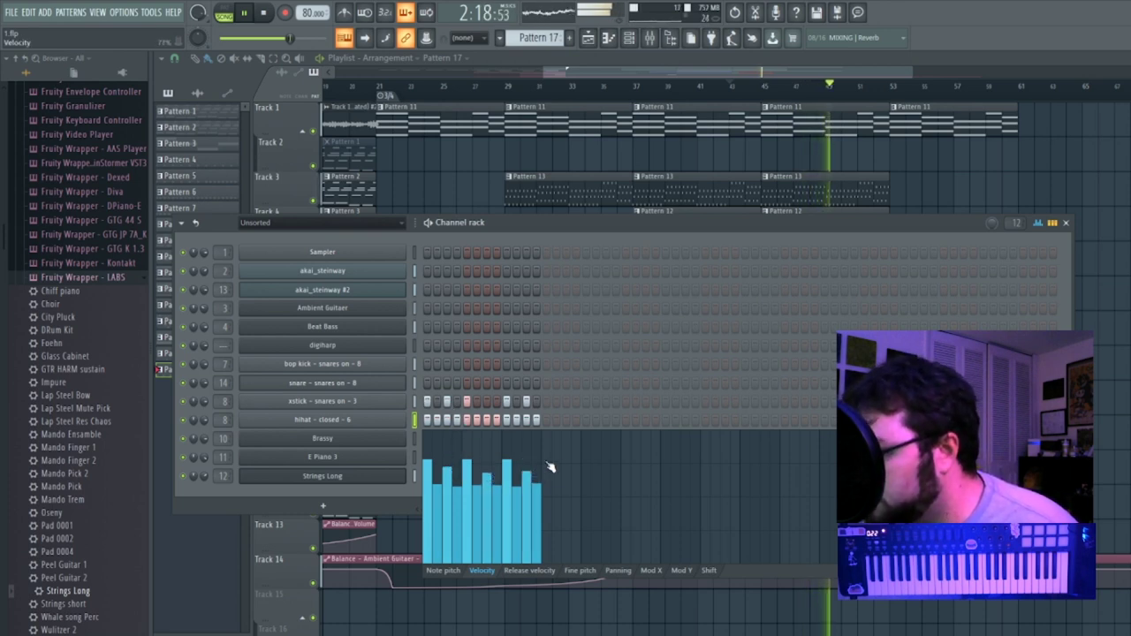
Add an xstick hit on step 7 and raise the velocities of all xstick hits.
click(488, 404)
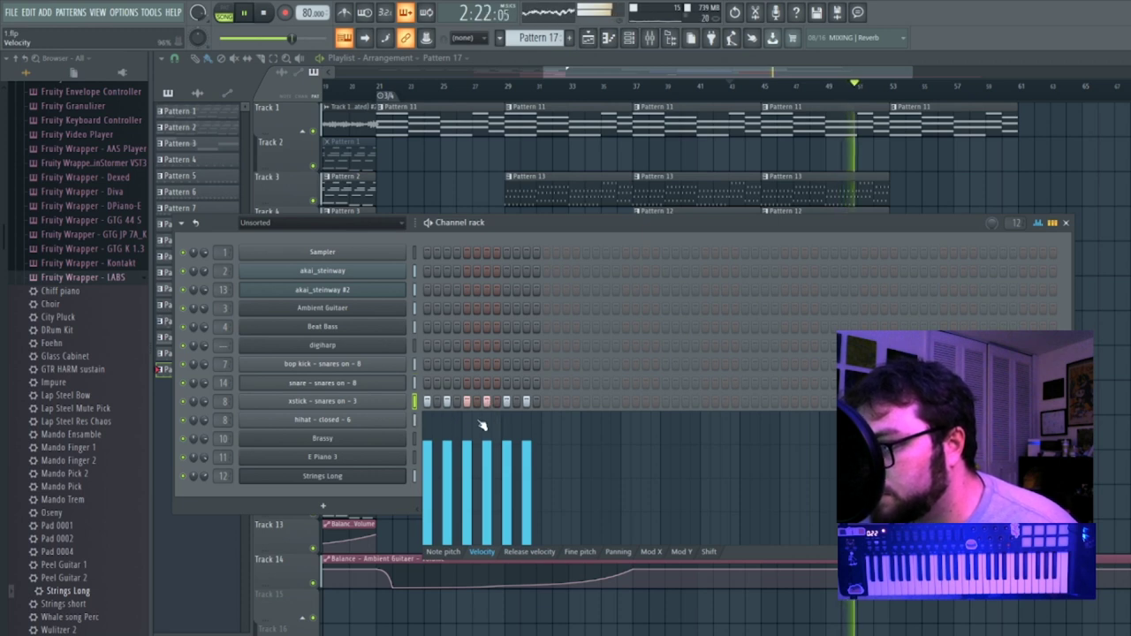
mouse_move(432, 439)
mouse_down()
mouse_move(460, 428)
mouse_move(457, 439)
mouse_move(477, 398)
mouse_move(496, 454)
mouse_move(505, 399)
mouse_move(507, 441)
mouse_move(531, 415)
mouse_up()
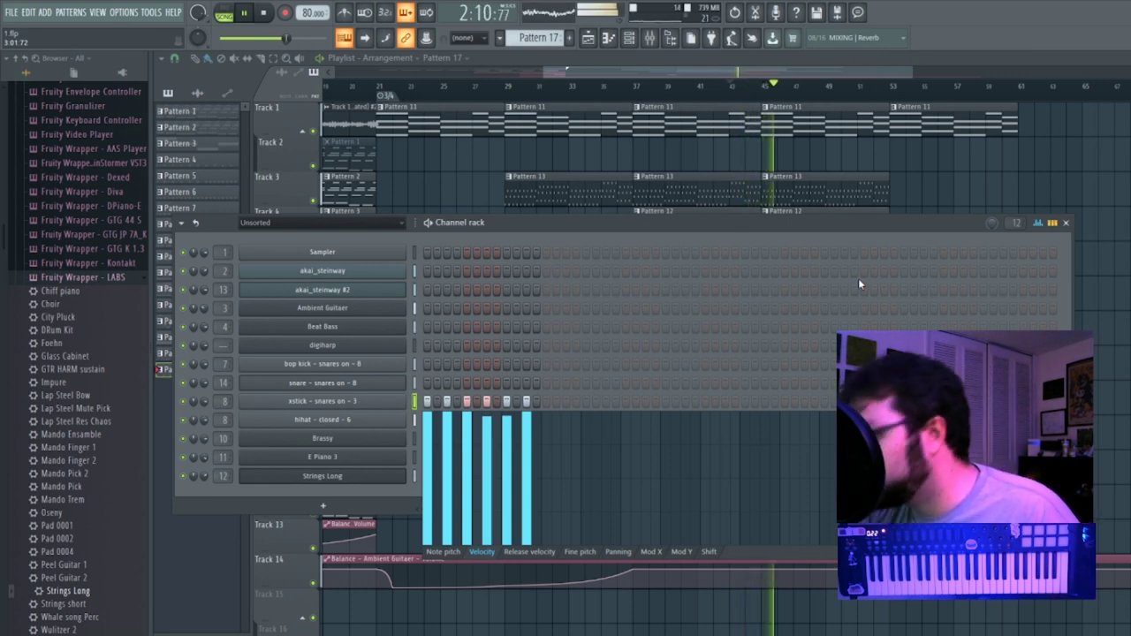
Replace the xstick hits after step 1 with full-velocity hits on steps 4, 7 and 10, and stop playback.
right_click(526, 402)
right_click(506, 402)
right_click(487, 402)
right_click(466, 402)
right_click(447, 402)
click(457, 402)
click(486, 402)
click(516, 401)
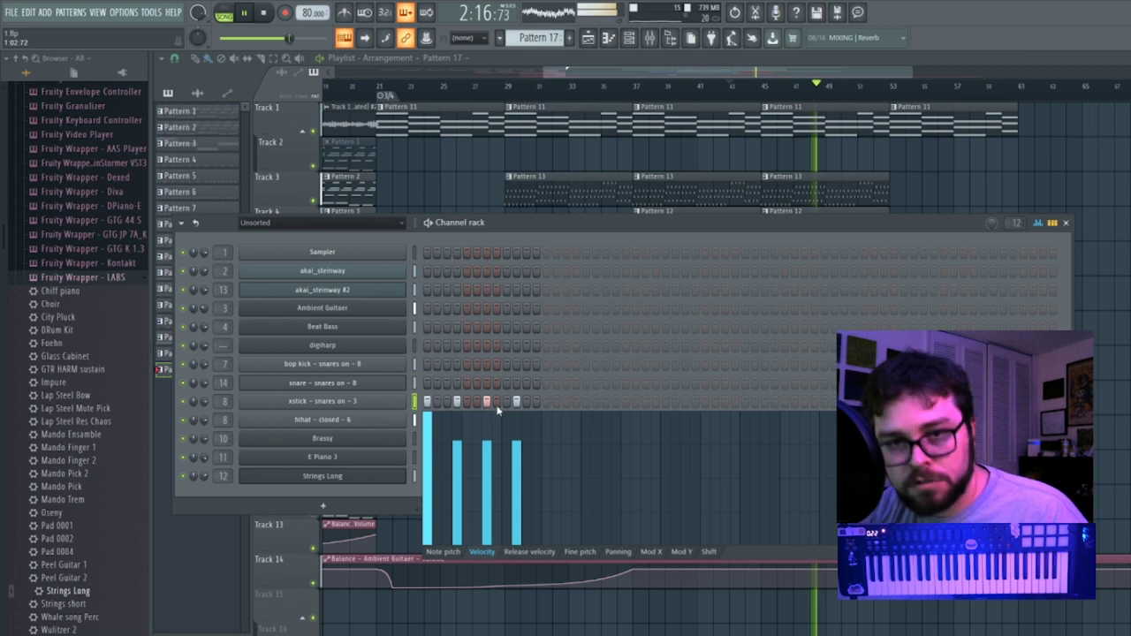
mouse_move(463, 439)
mouse_down()
mouse_move(472, 392)
mouse_move(496, 438)
mouse_move(494, 398)
mouse_move(516, 434)
mouse_move(514, 402)
mouse_move(539, 411)
mouse_up()
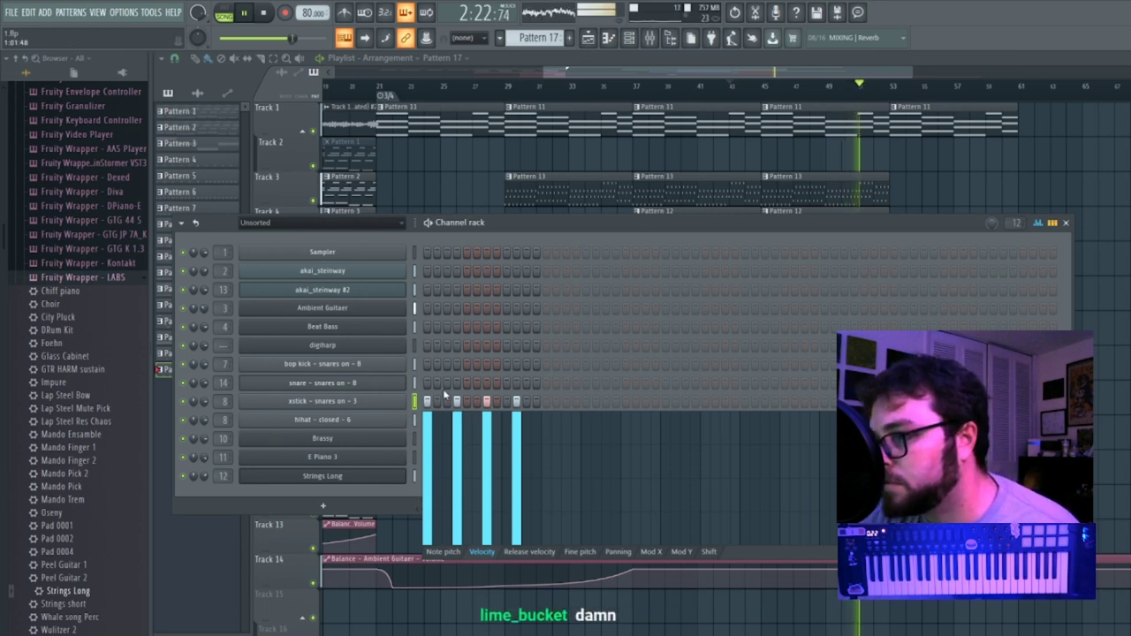
key(space)
key(F6)
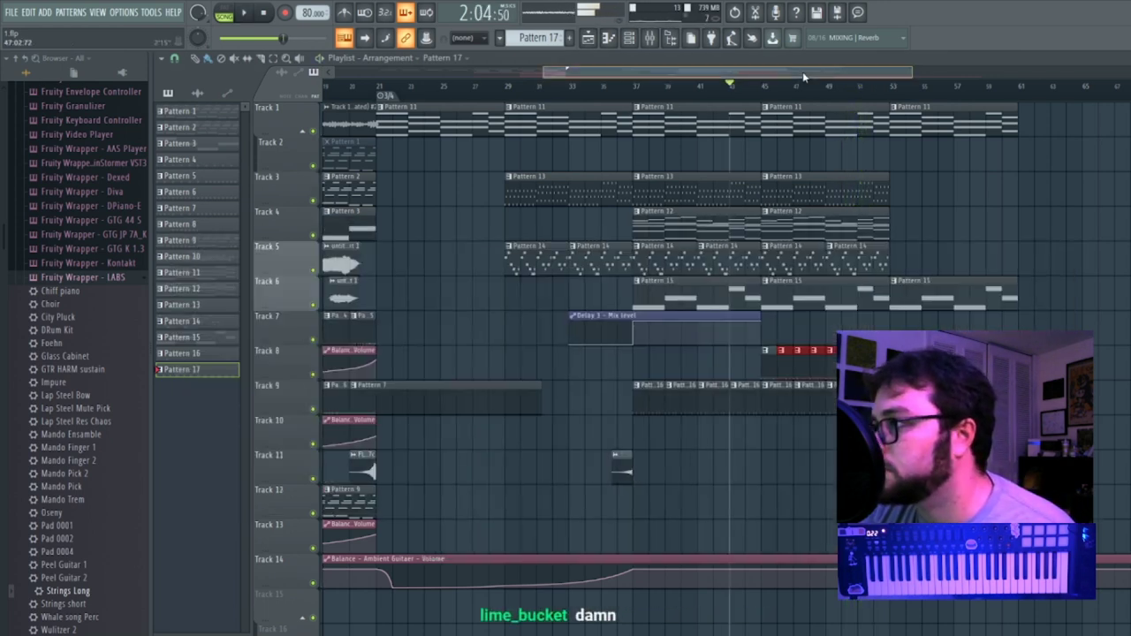
Play back the new section and open the system's speaker volume control.
key(space)
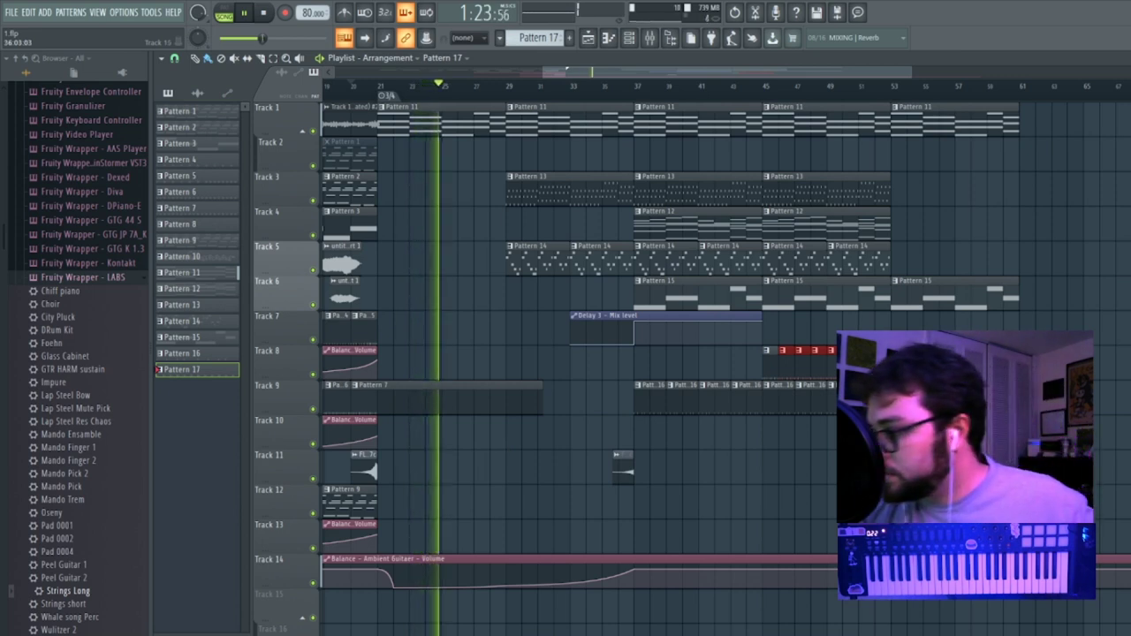
click(1082, 635)
click(1098, 635)
click(1043, 602)
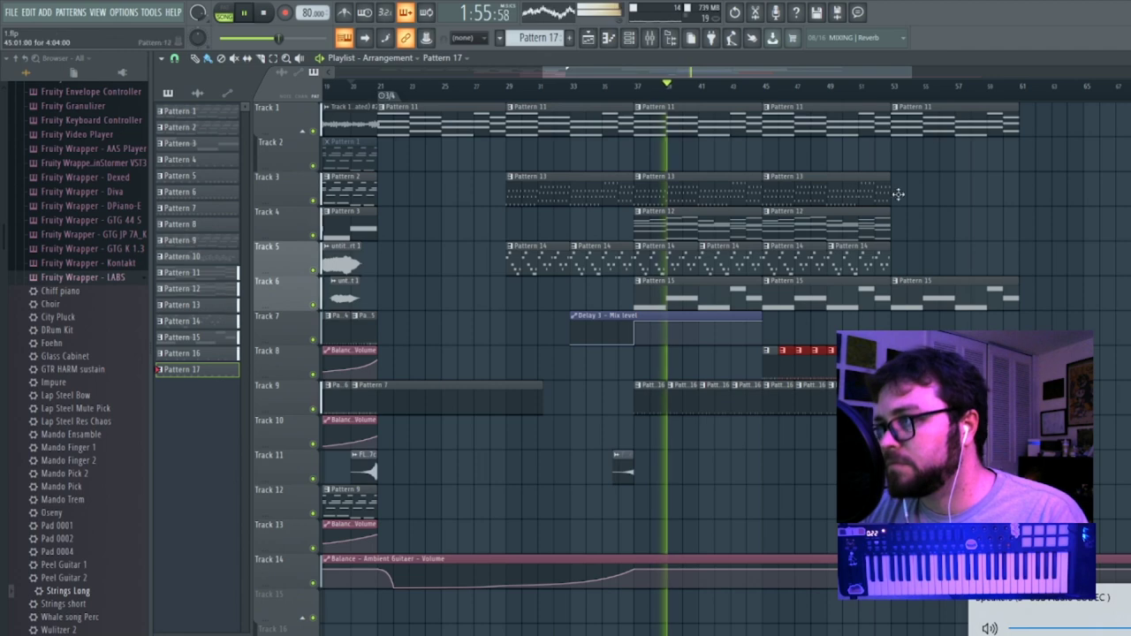
click(650, 39)
click(692, 74)
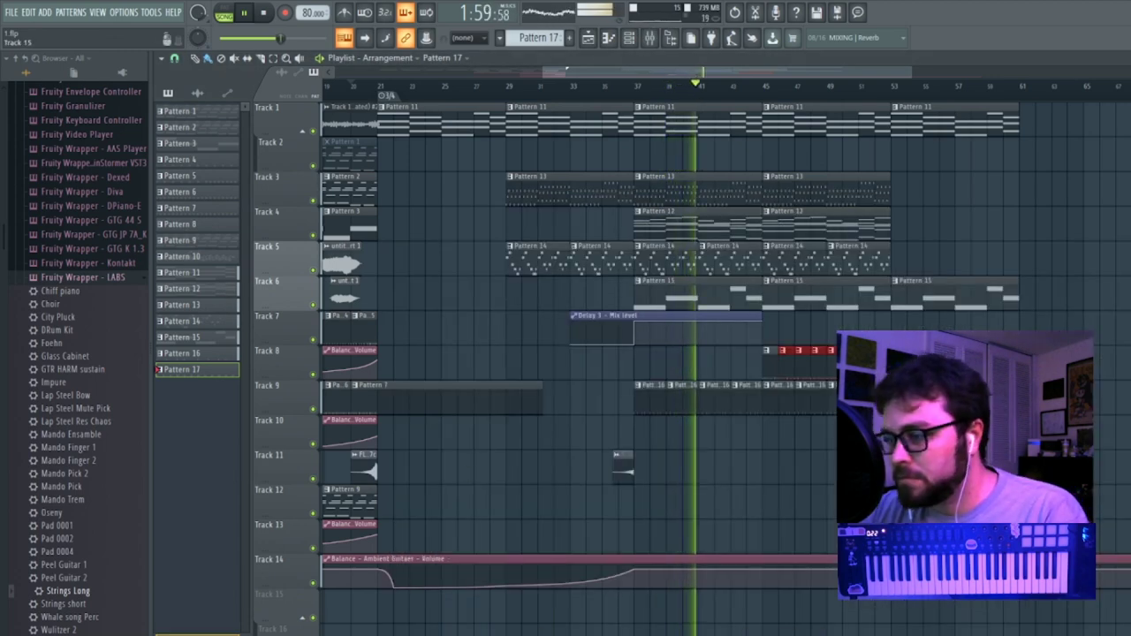
Create a new empty Pattern 18, stop playback and check the mixer levels.
key(F4)
key(space)
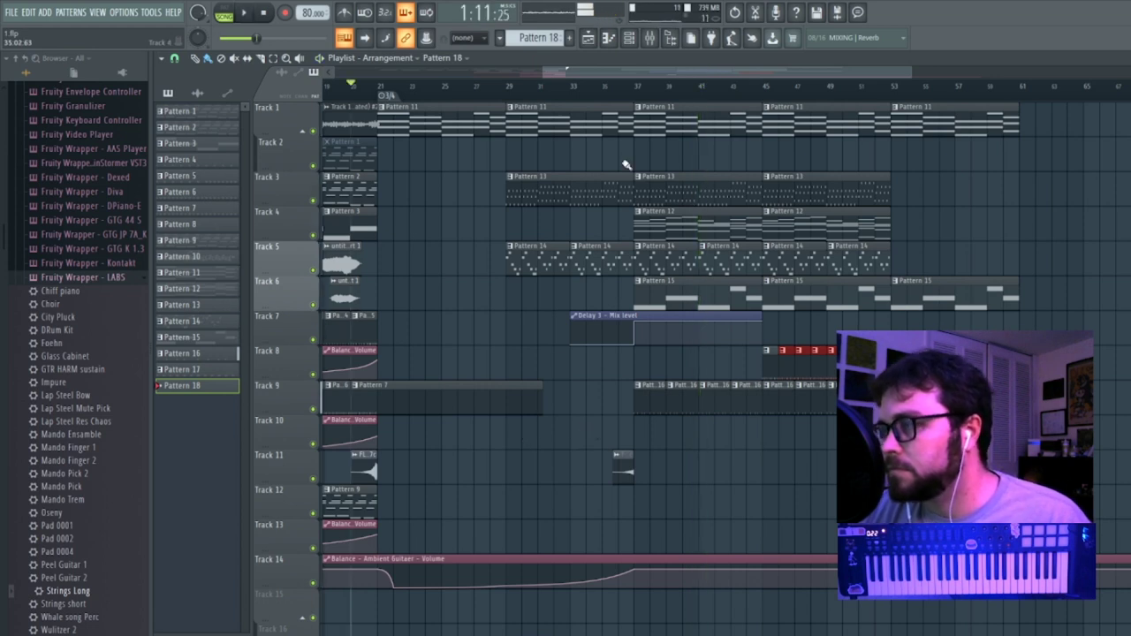
click(650, 40)
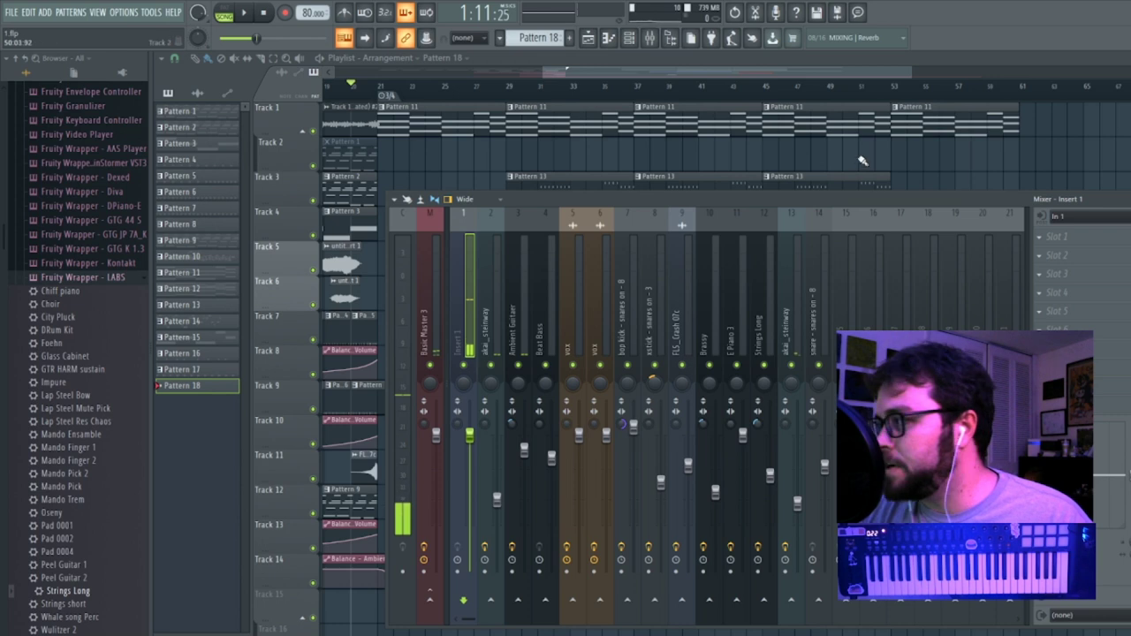
key(F9)
Place the playhead at bar 27 and start playback with the metronome and record mode enabled.
drag(508, 105, 485, 109)
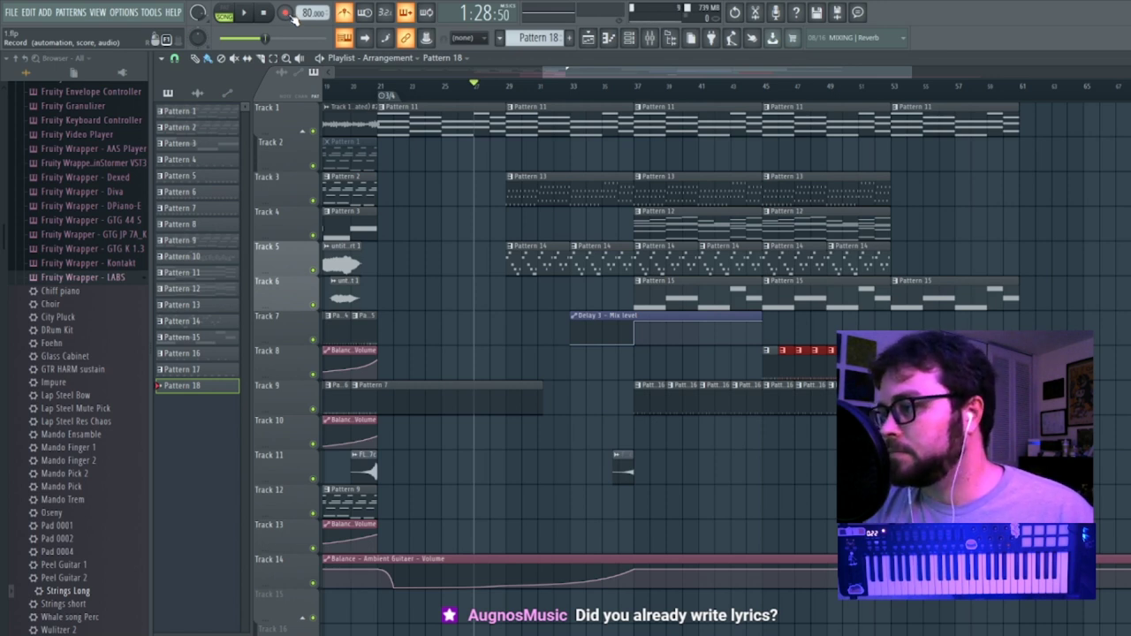
click(650, 38)
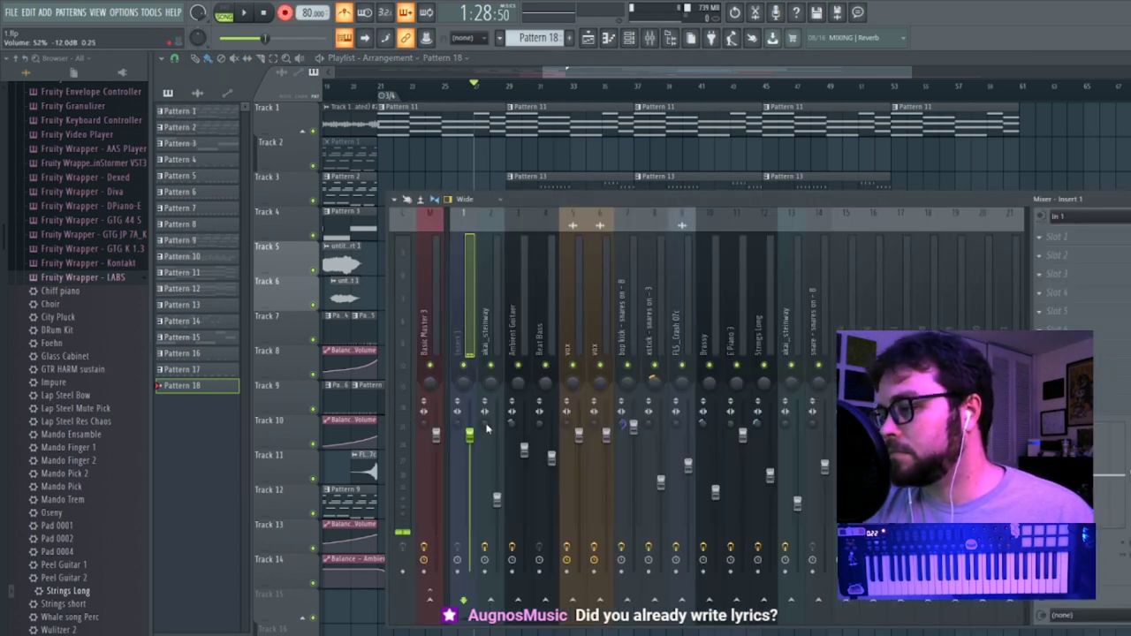
click(245, 13)
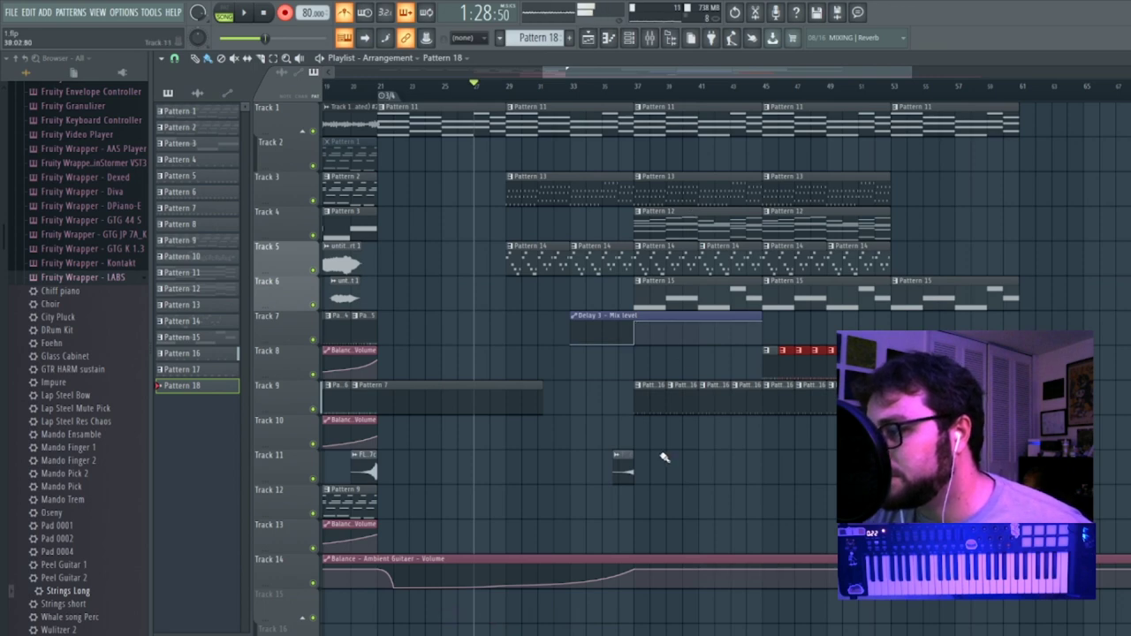
Arm mixer track 1 for recording and record a vocal take on Track 2 from bar 27 to about bar 38.
scroll(672, 477, down, 5)
scroll(684, 468, up, 5)
key(F9)
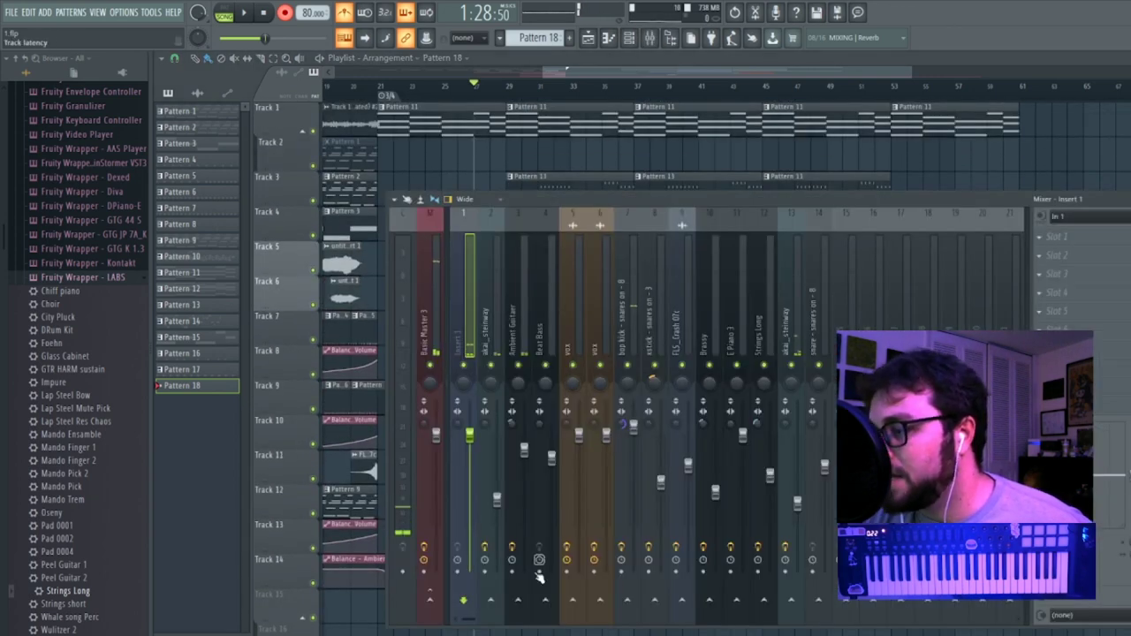
click(457, 572)
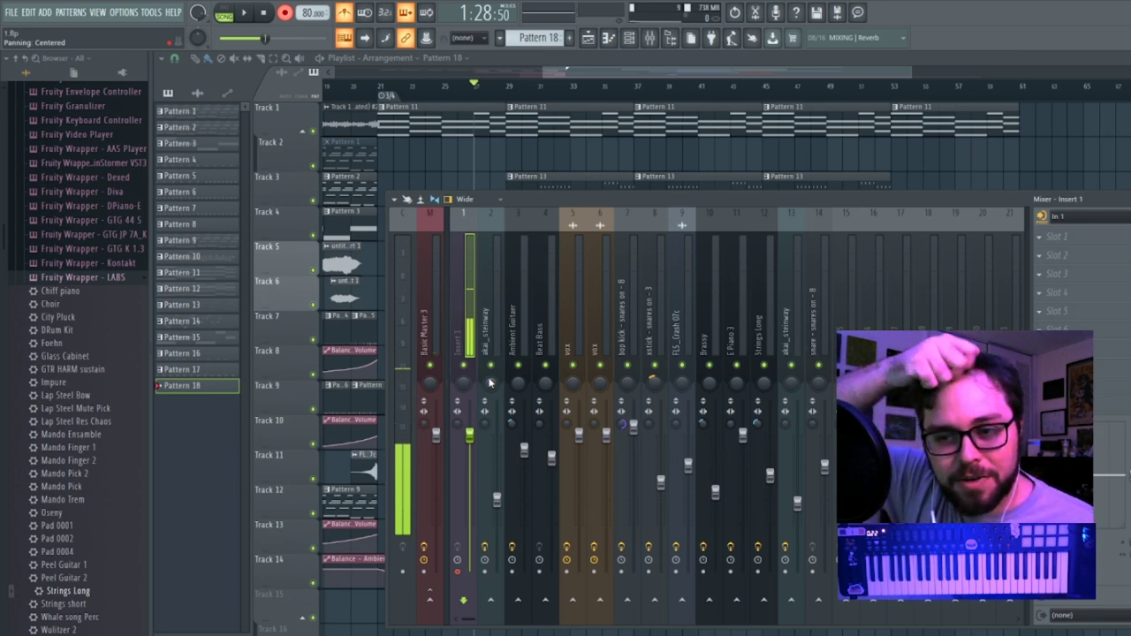
key(space)
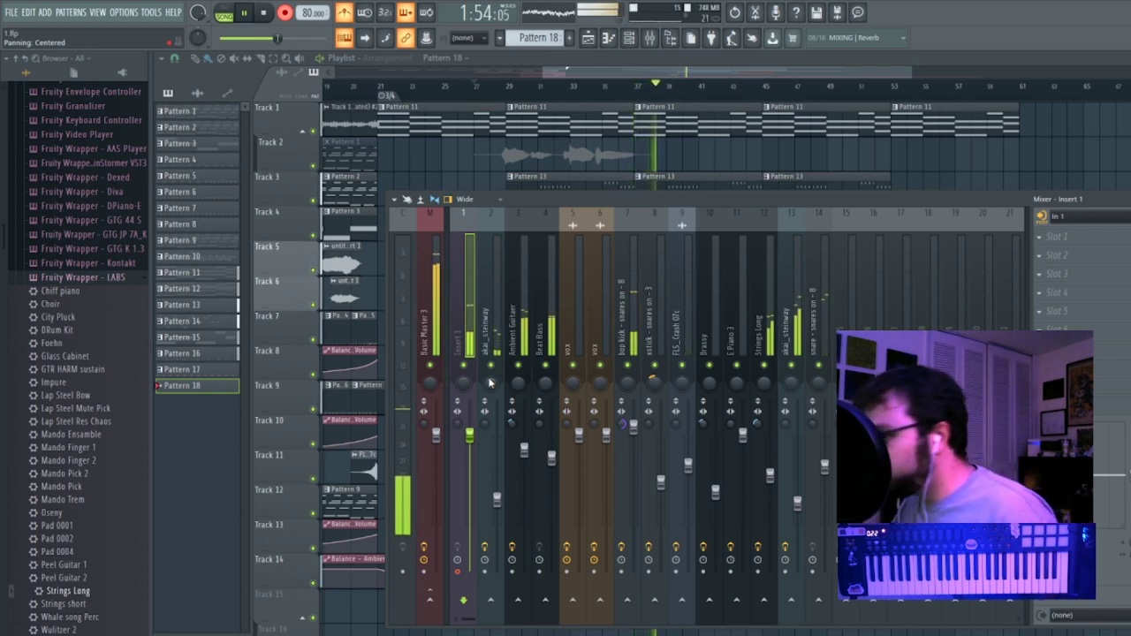
key(space)
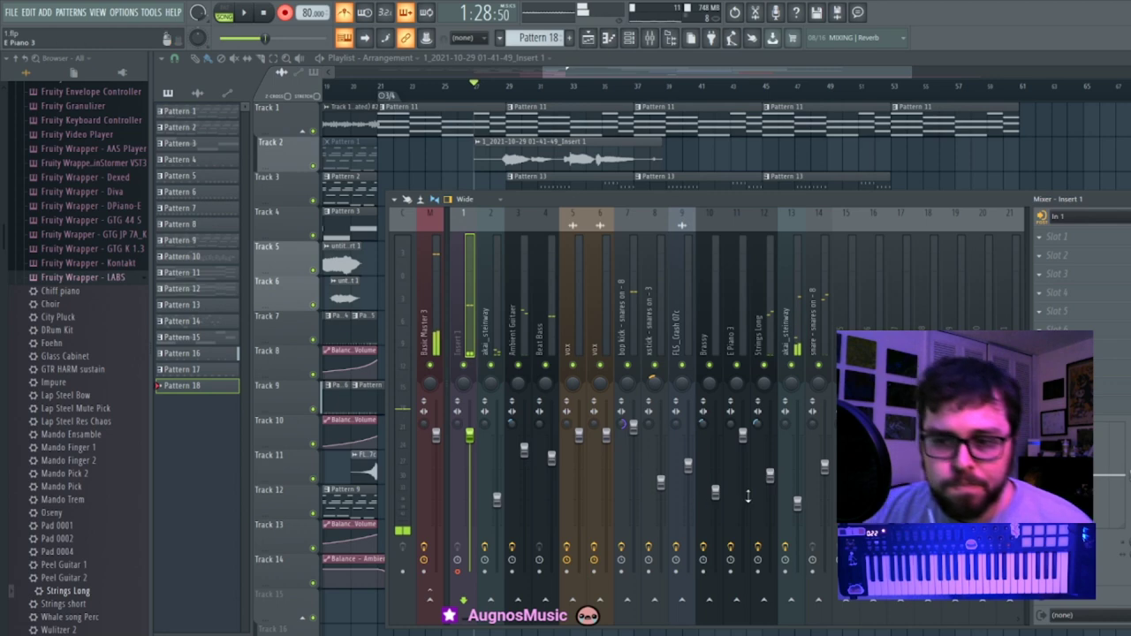
Shorten the end of the recorded vocal clip on Track 2 and open its sample settings.
key(F9)
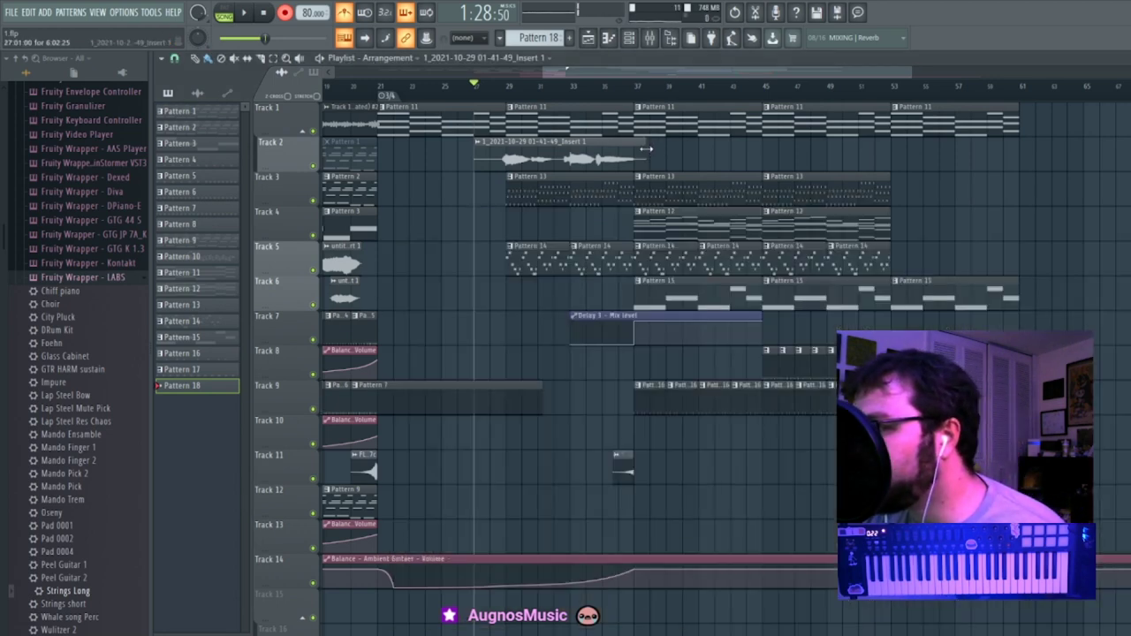
double_click(531, 155)
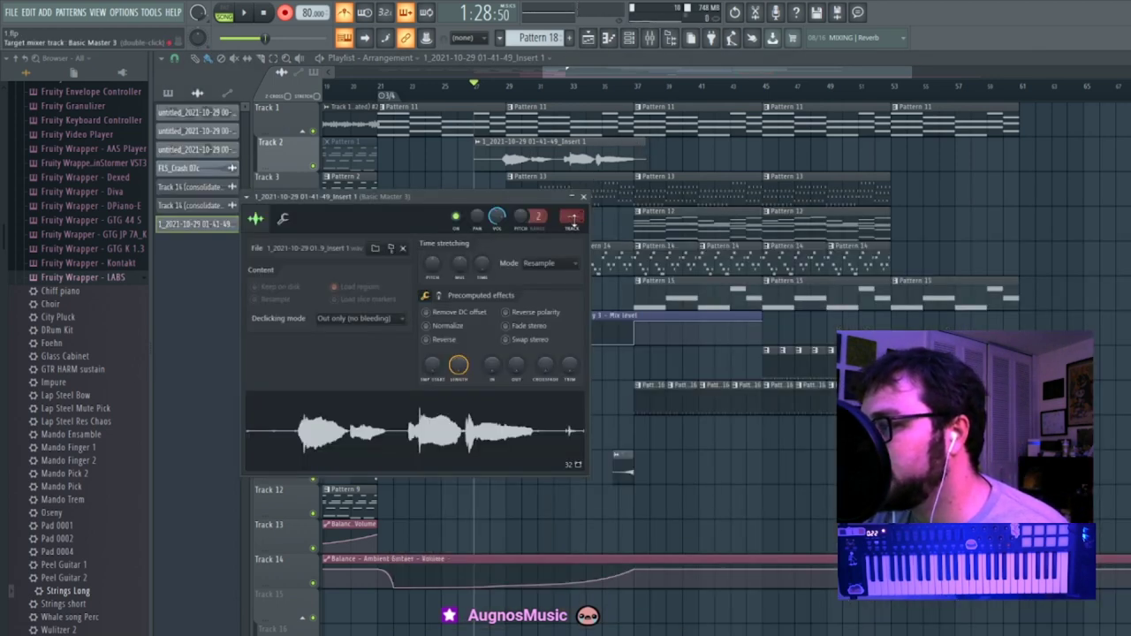
key(F9)
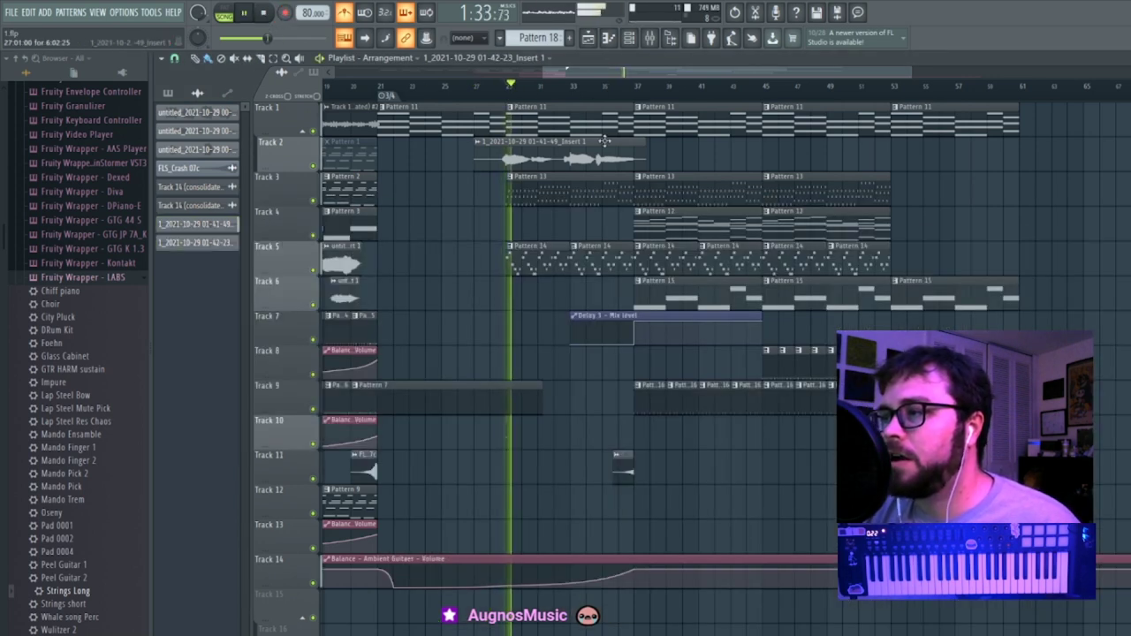
Trim the start of the recorded vocal clip to bar 28 and place copies on Track 2 at bars 36 and 44.
drag(479, 144, 497, 144)
shift+drag(580, 160, 707, 160)
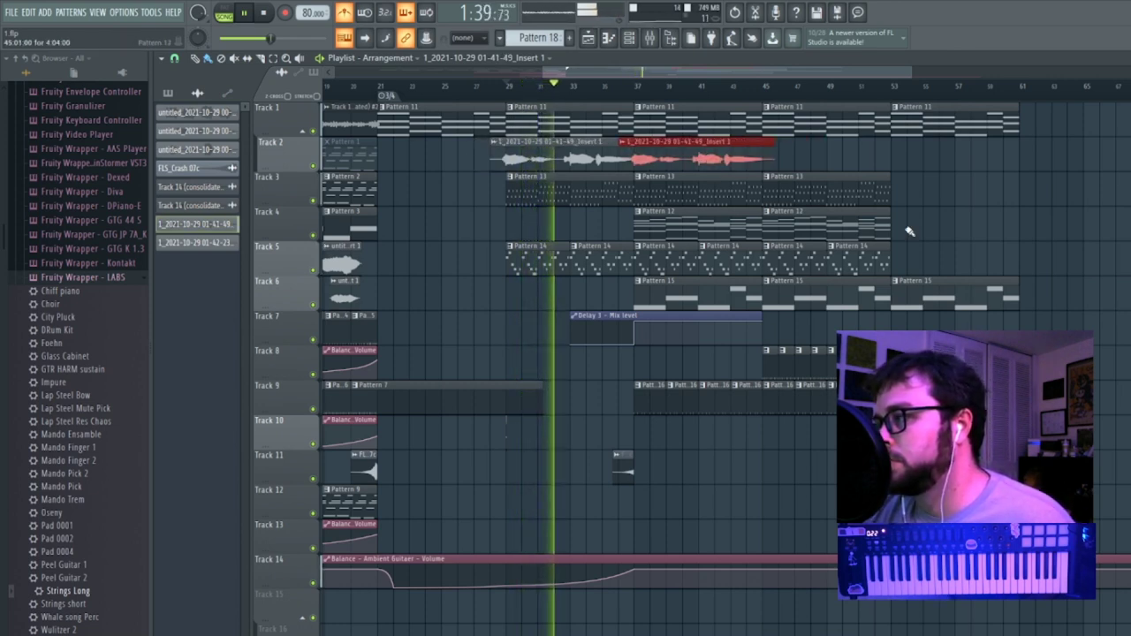
click(990, 200)
drag(990, 199, 782, 160)
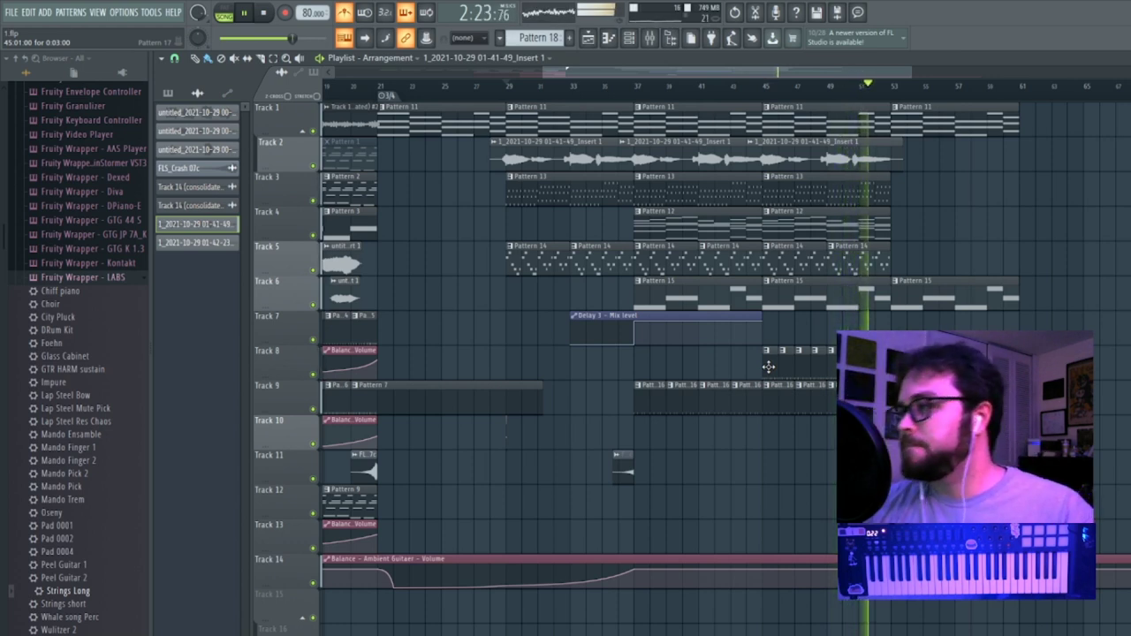
Make Pattern 17 the active pattern and stop playback.
click(850, 362)
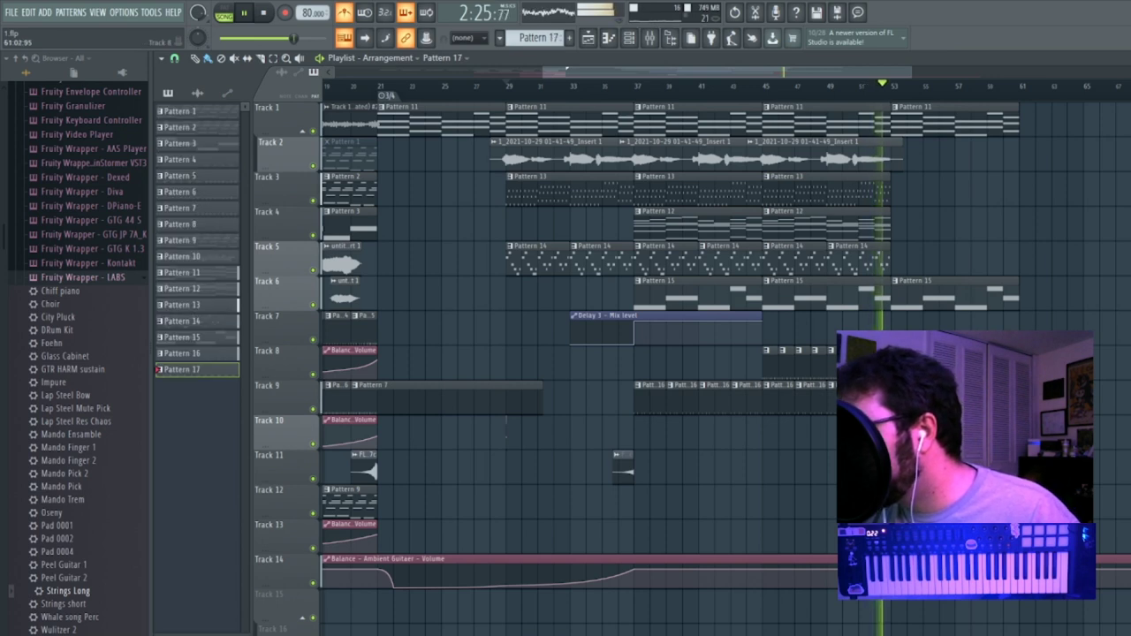
key(space)
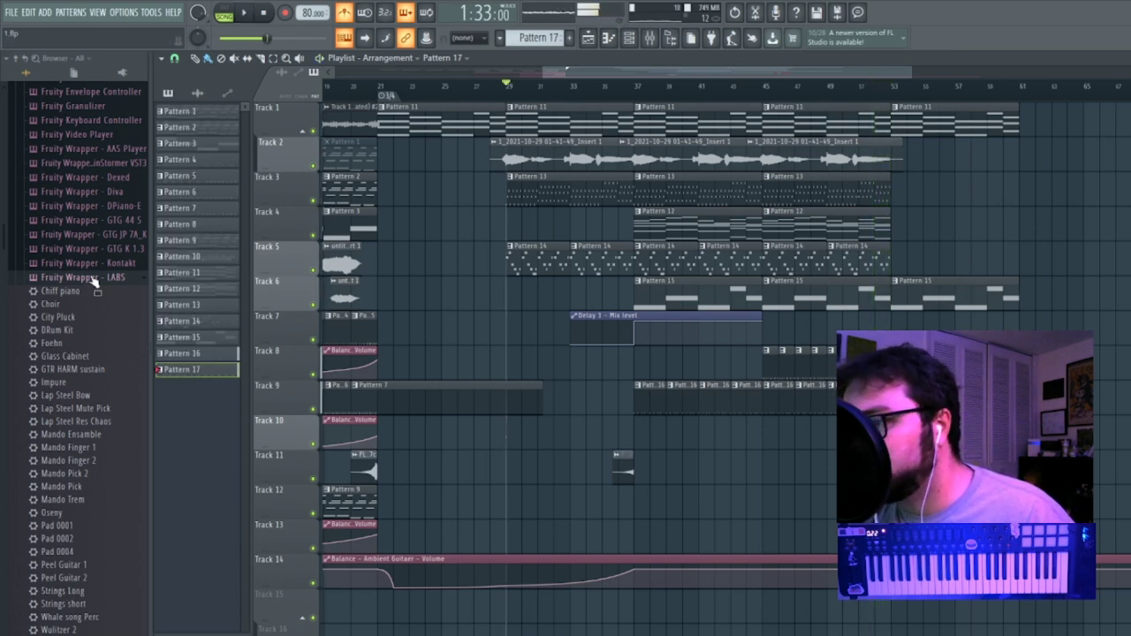
Close the plugin presets and look through the sample packs, including jazz hits, for drum material.
click(93, 276)
scroll(84, 471, up, 5)
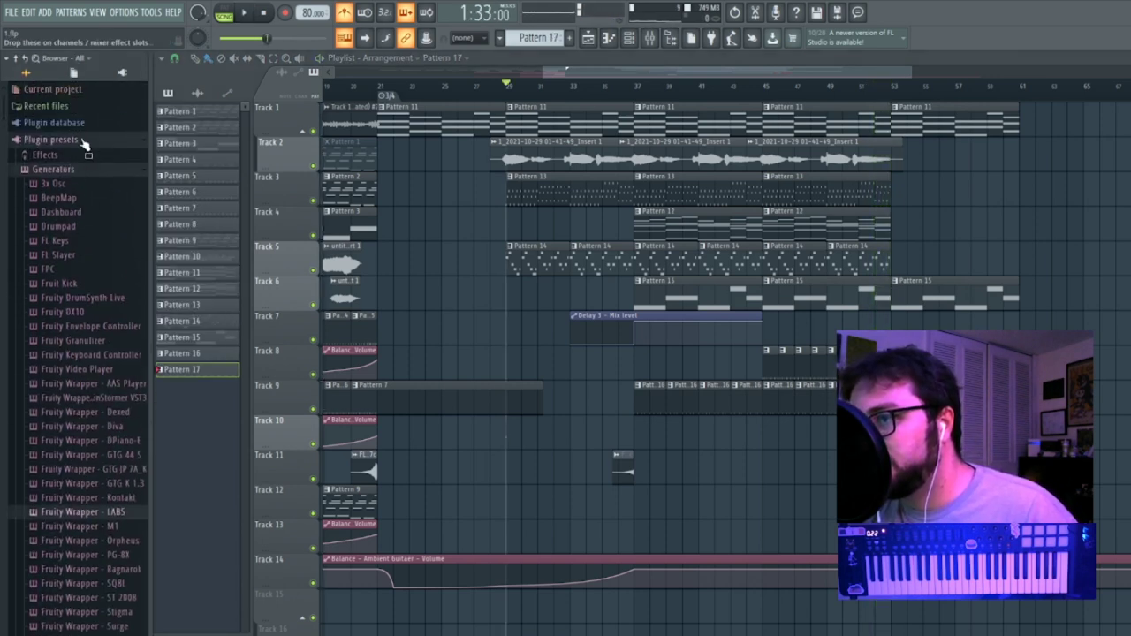
click(83, 139)
click(48, 396)
scroll(81, 421, down, 7)
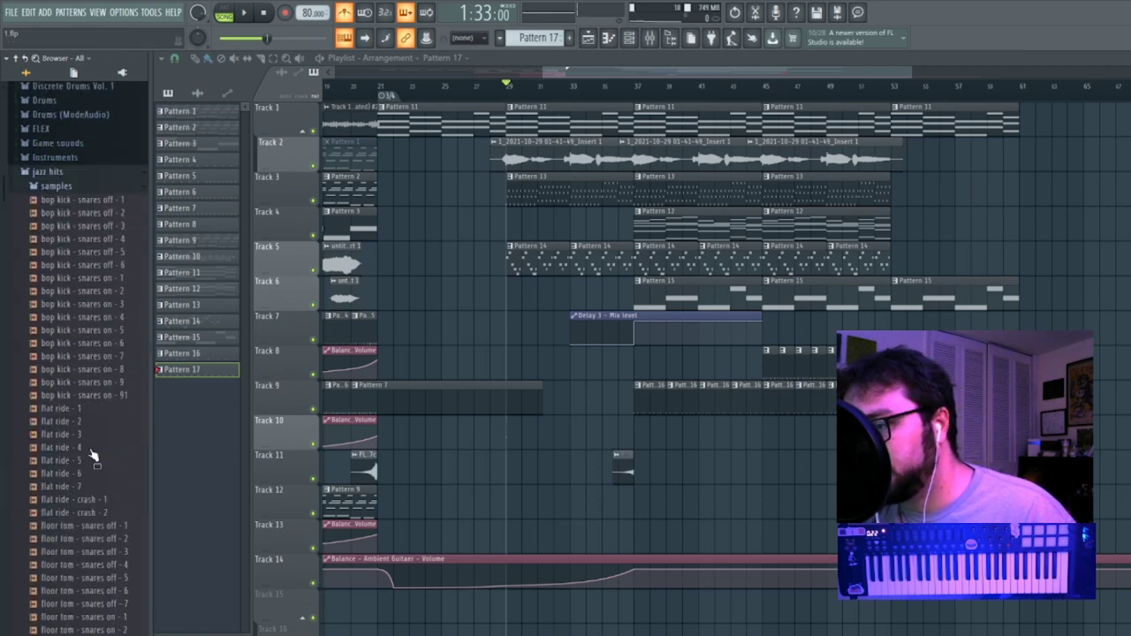
scroll(90, 446, up, 3)
scroll(89, 446, up, 5)
click(89, 325)
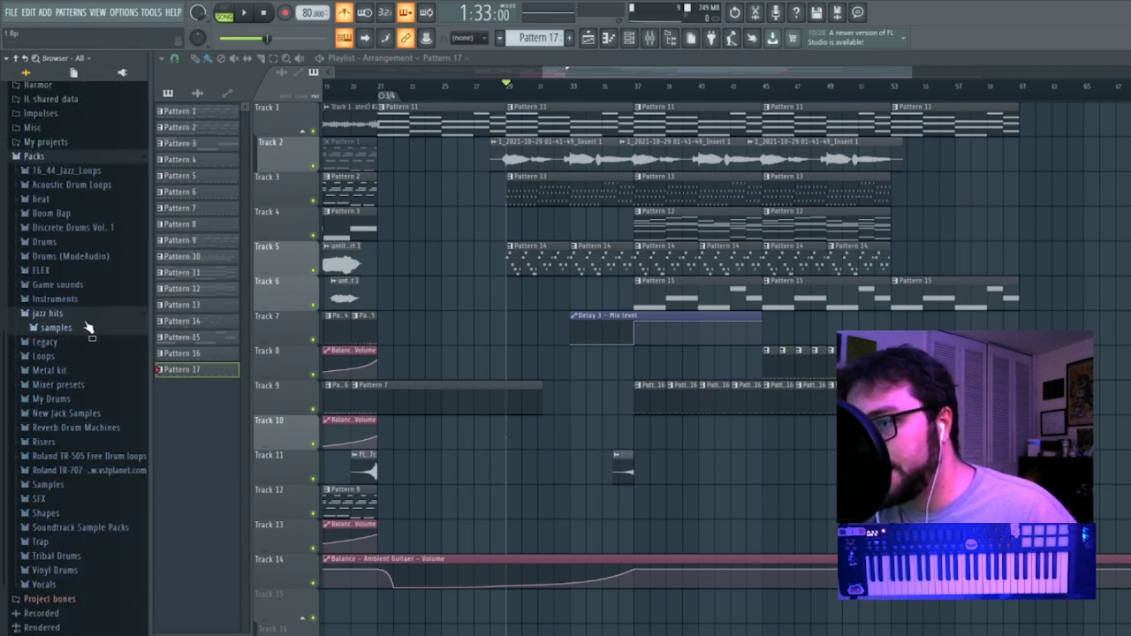
click(78, 313)
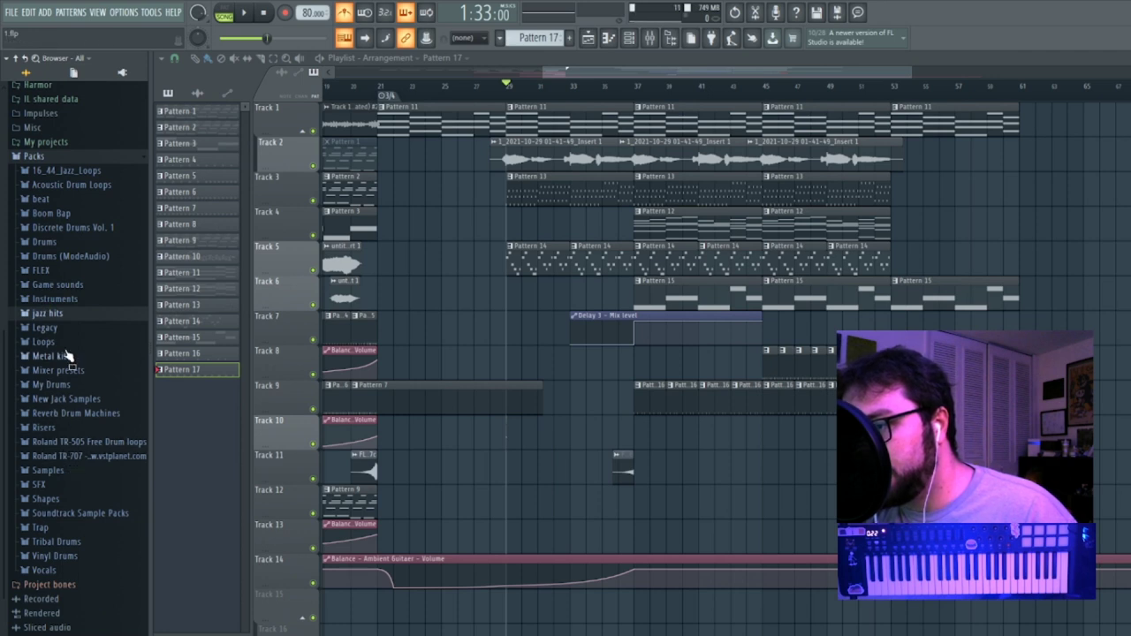
click(46, 327)
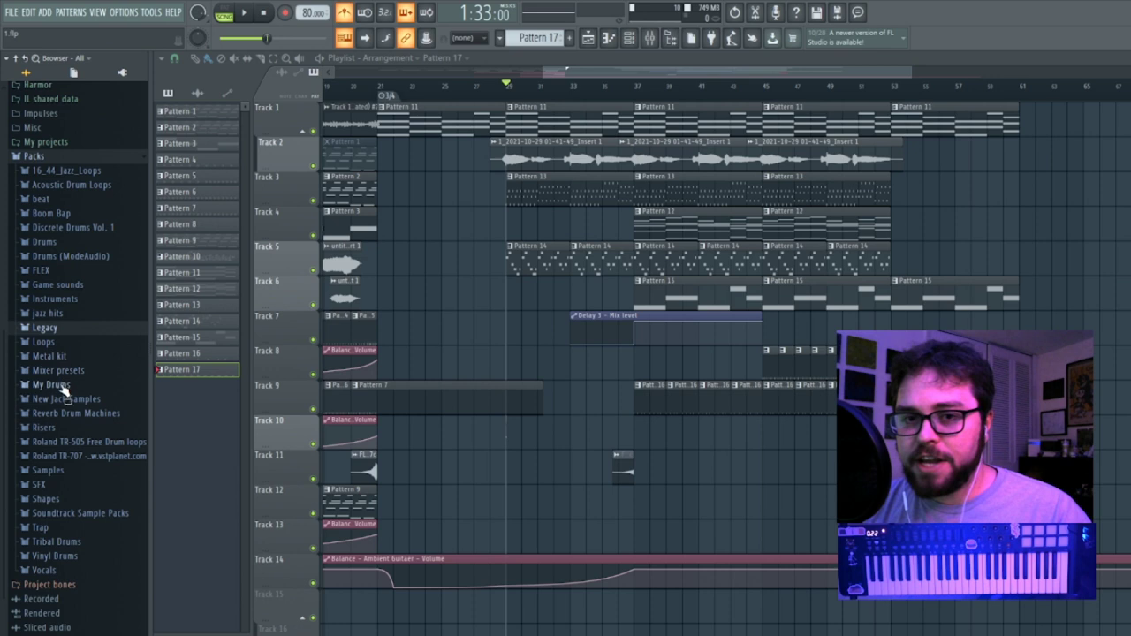
scroll(62, 477, down, 1)
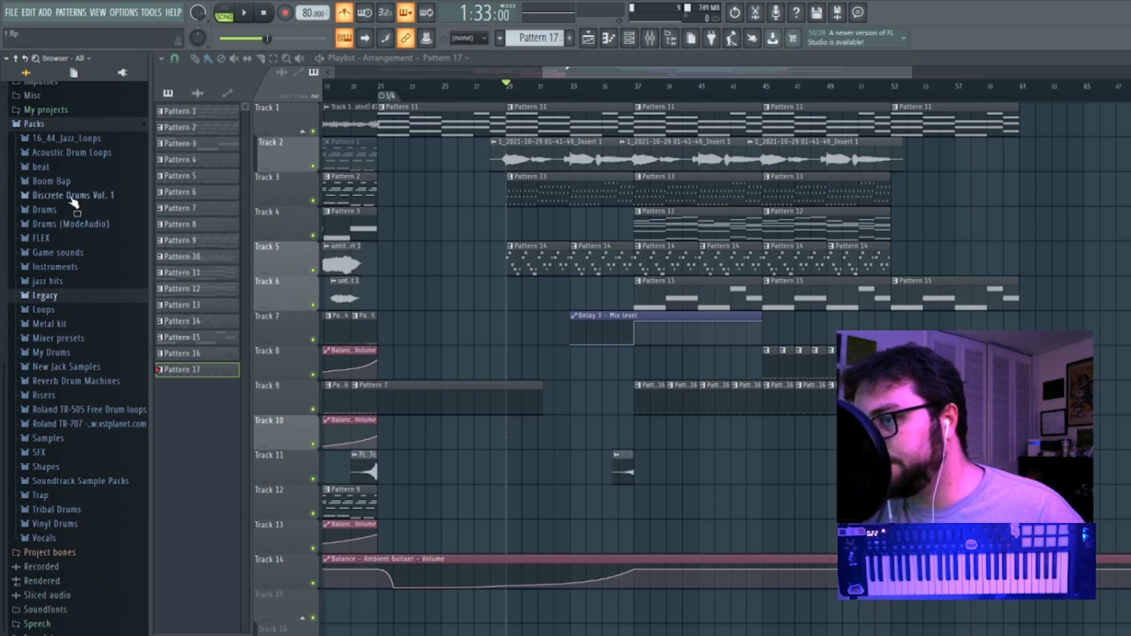
Place the Pretty Purdie Beat loop from the beat pack on Track 10 at bar 37.
click(40, 166)
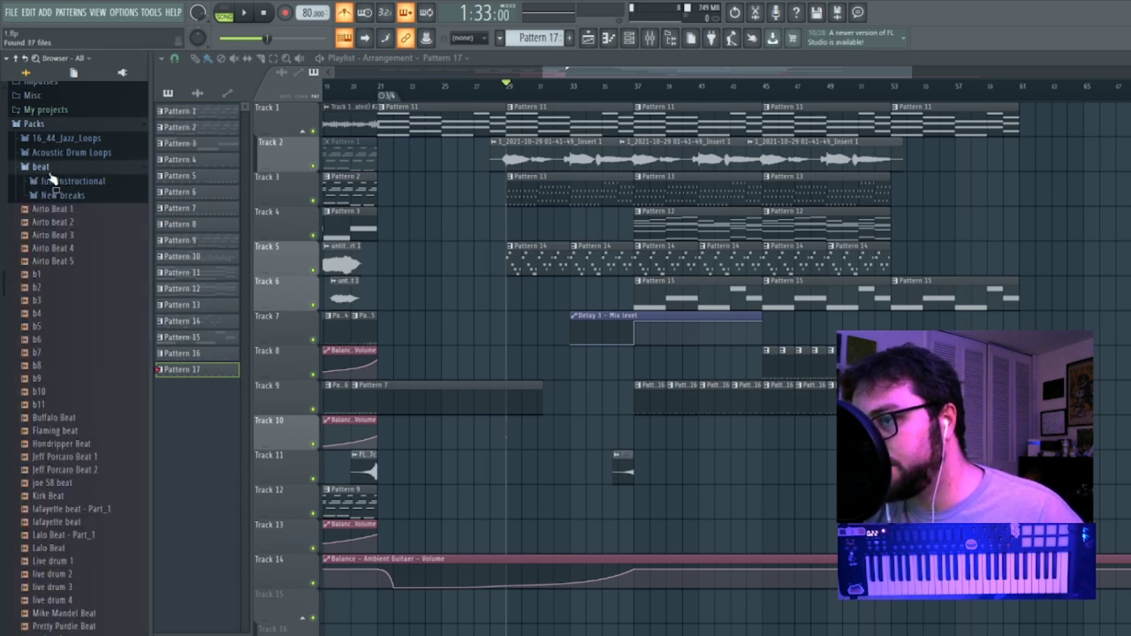
scroll(71, 469, down, 4)
drag(64, 392, 696, 420)
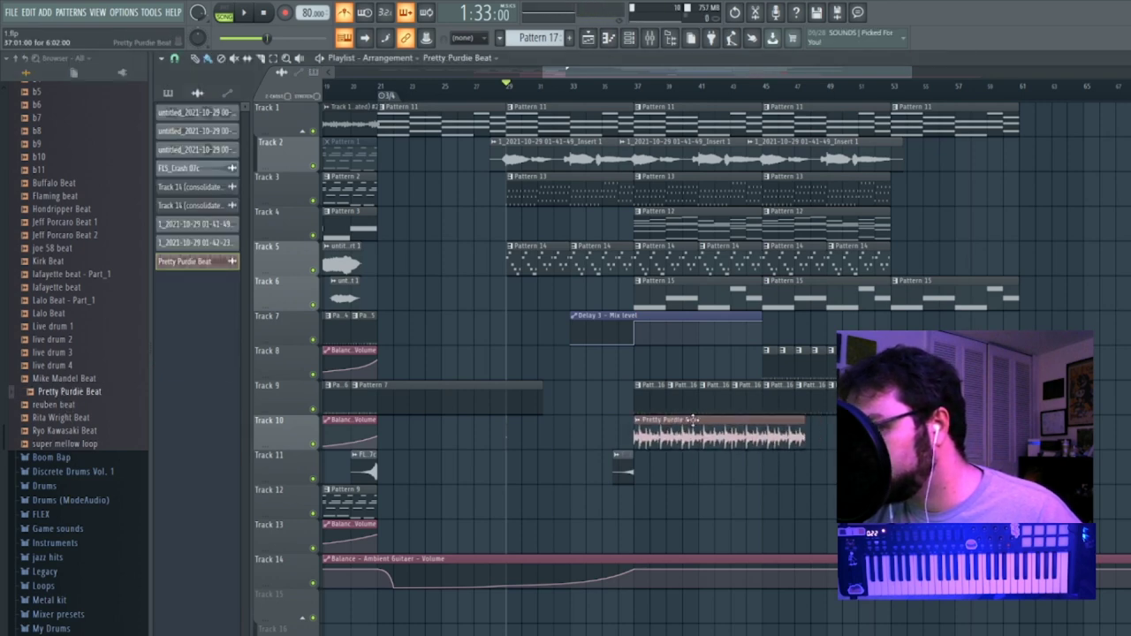
Slice the start of the Pretty Purdie Beat clip on Track 10, move the remainder to 37:02:48 and audition it.
drag(911, 72, 777, 179)
scroll(531, 371, left, 8)
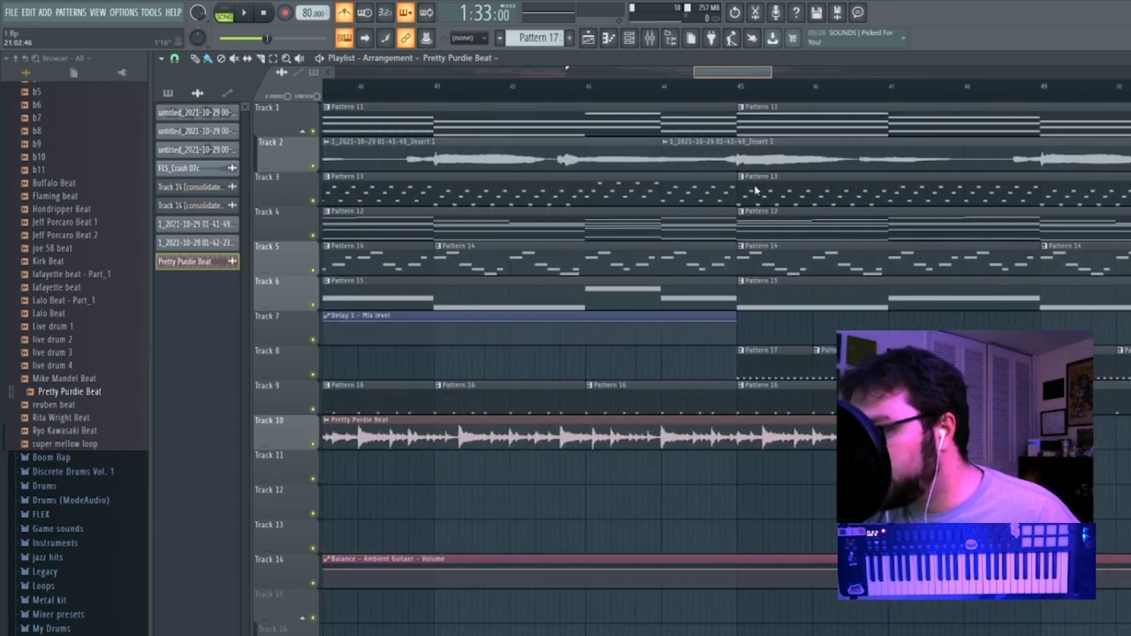
click(512, 77)
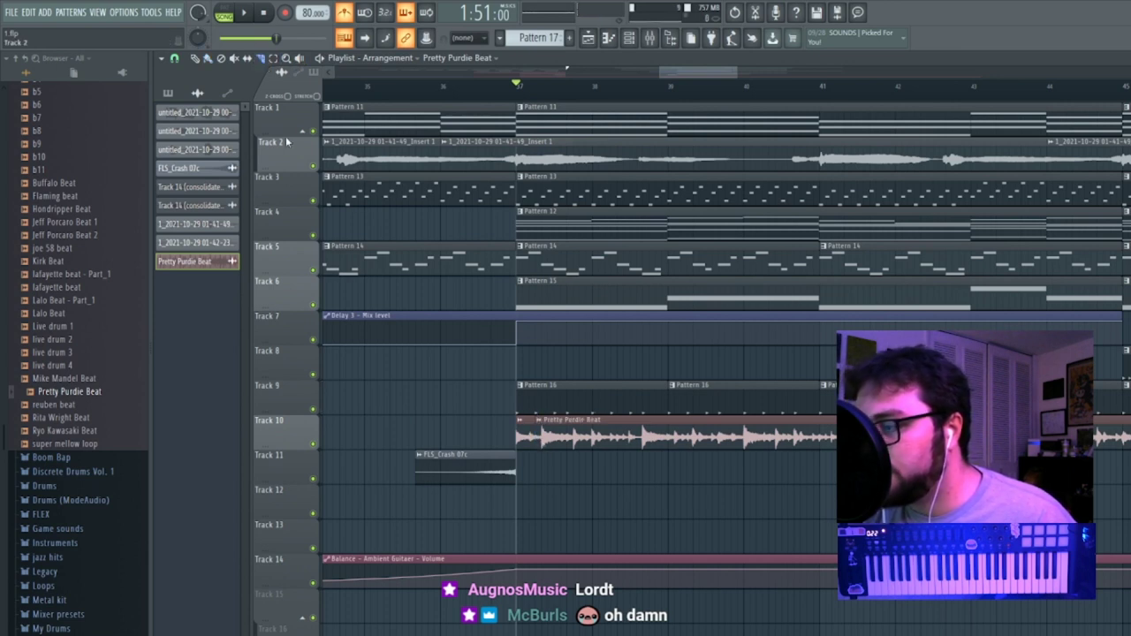
drag(559, 438, 582, 437)
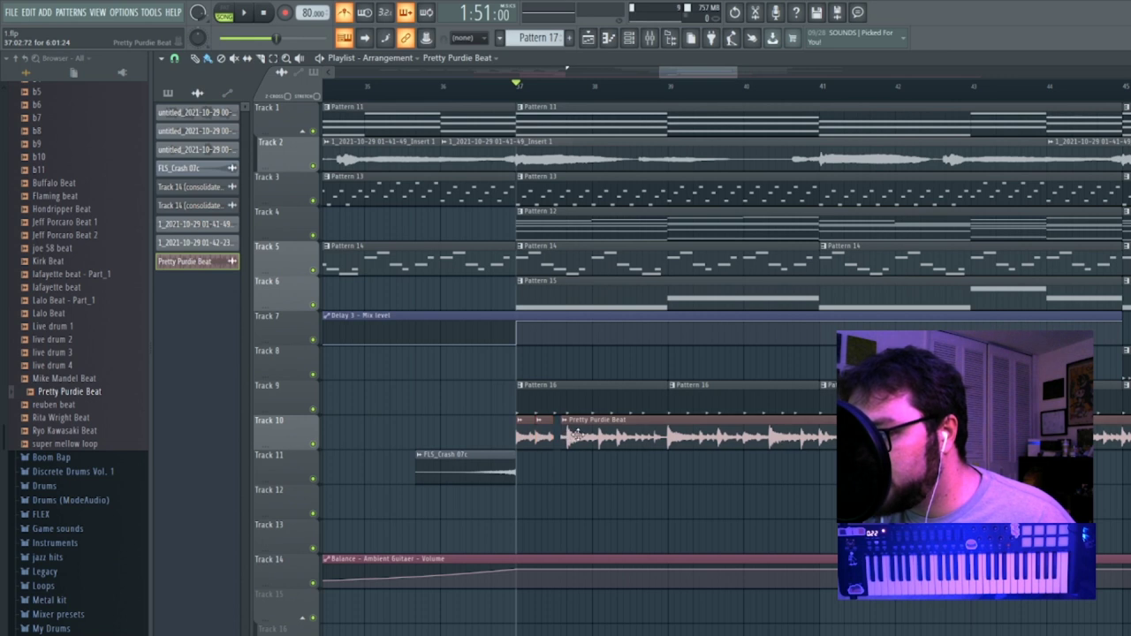
drag(581, 437, 564, 434)
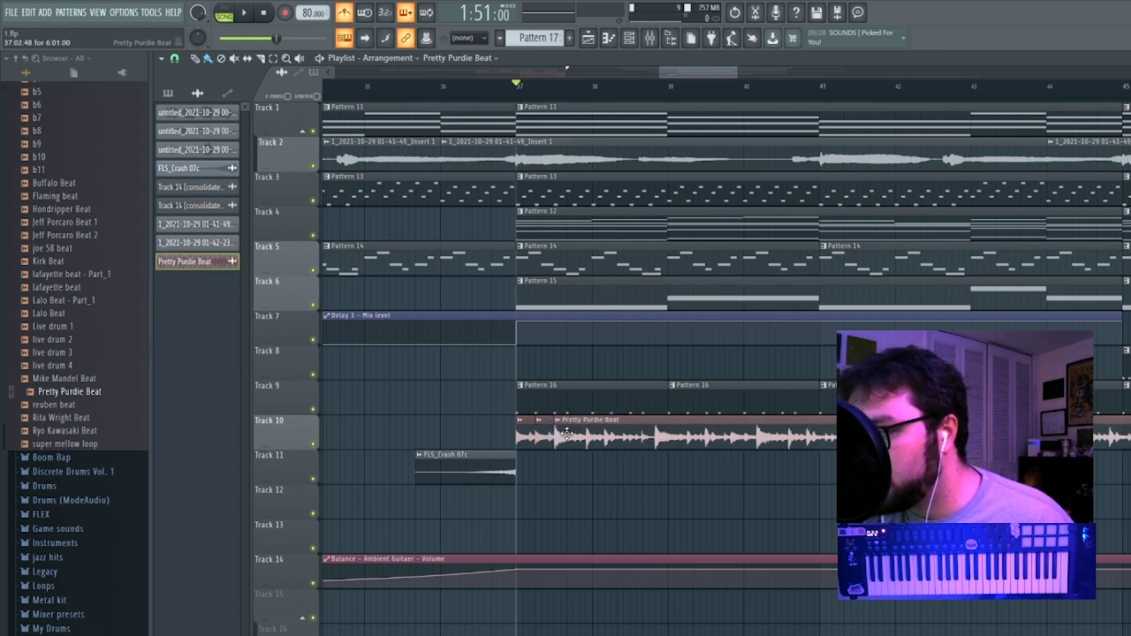
key(space)
key(space)
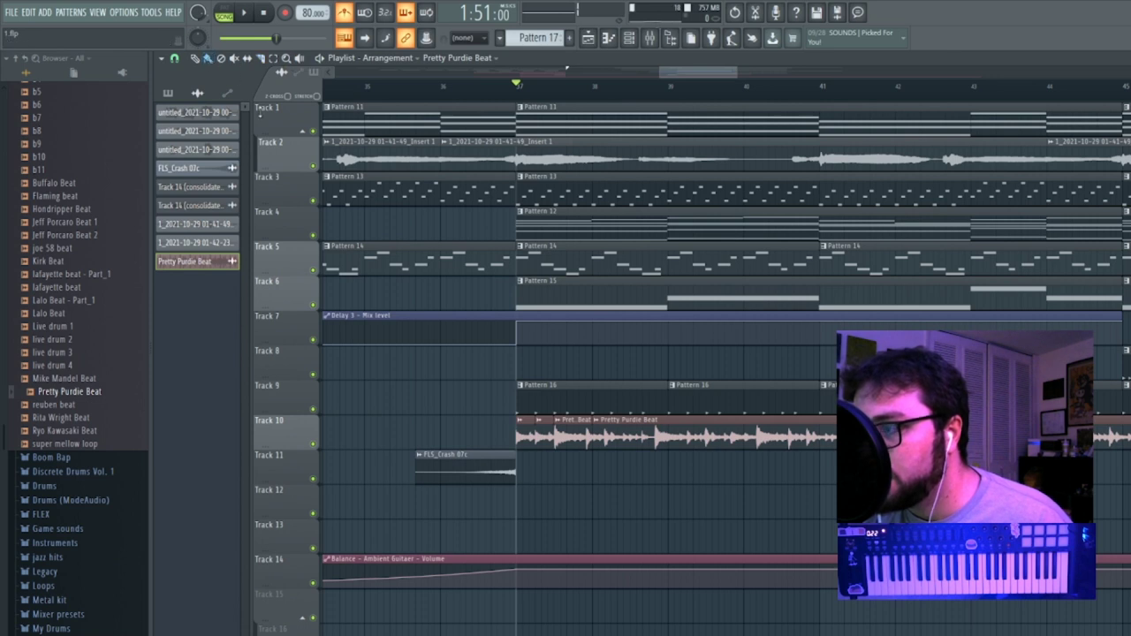
Fill bar 37 on Track 10 with rearranged Pretty Purdie Beat slices and delete the rest of the loop from bar 38.
drag(568, 428, 562, 429)
key(space)
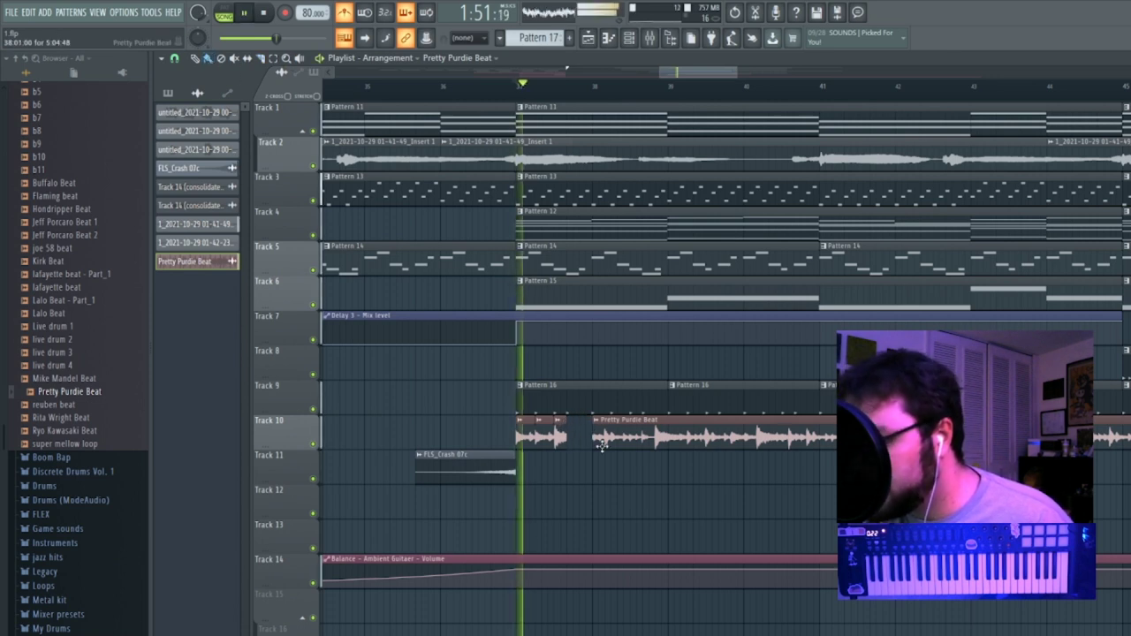
key(space)
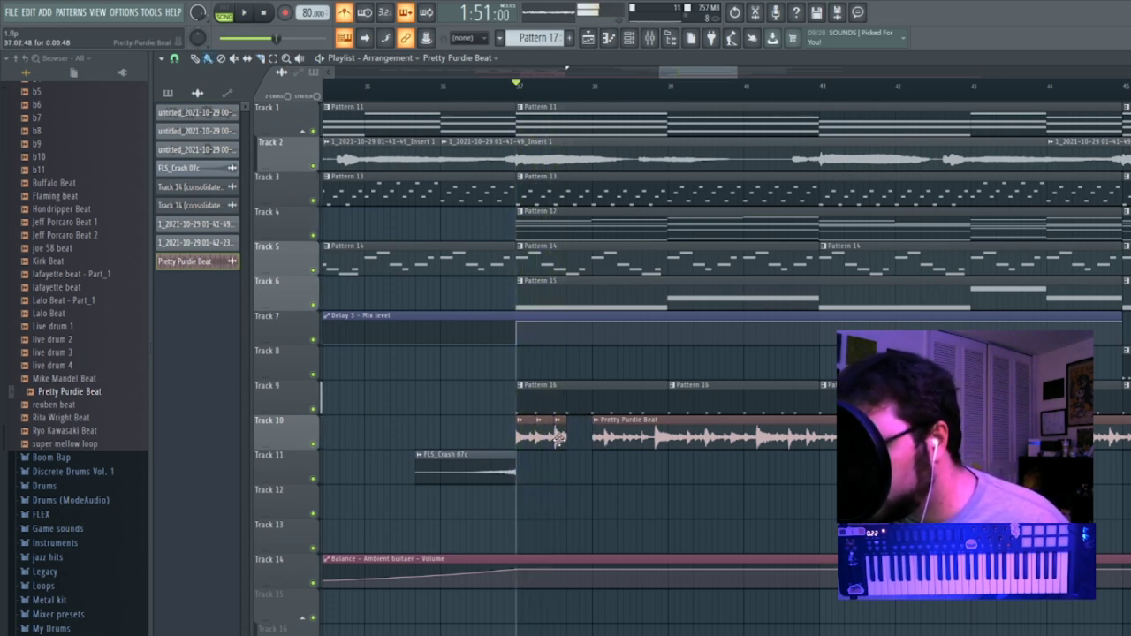
key(space)
key(space)
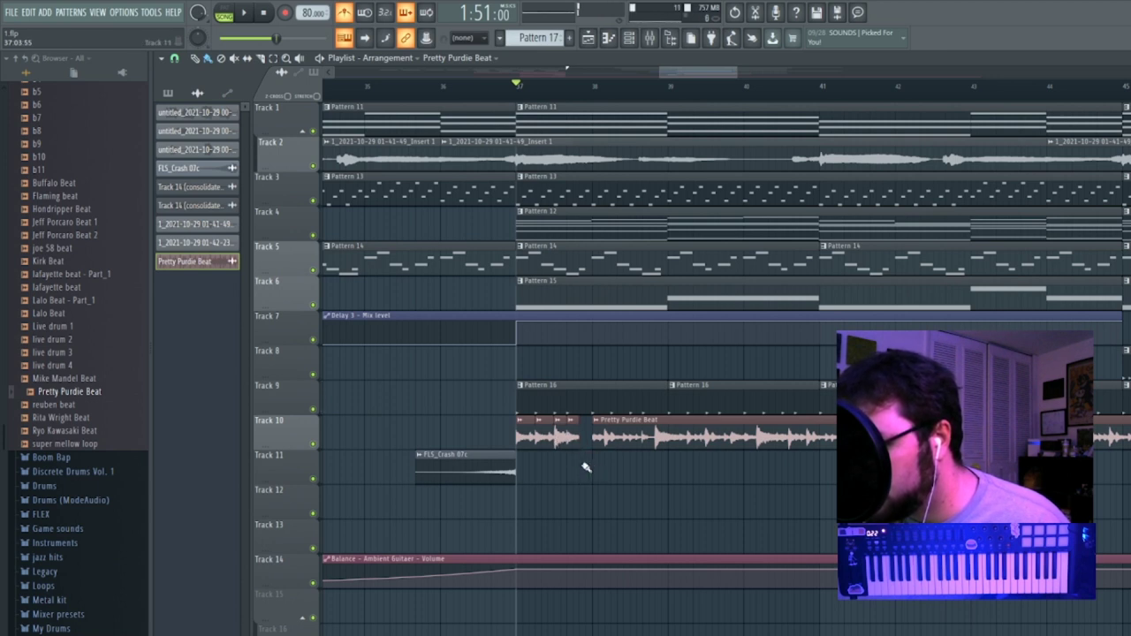
key(space)
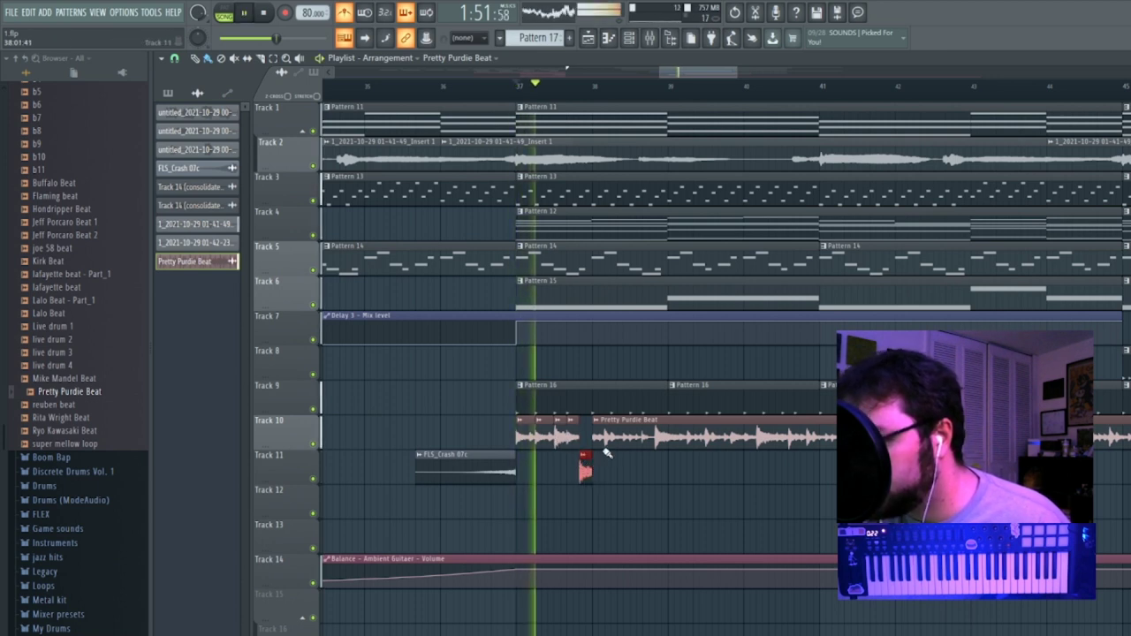
key(space)
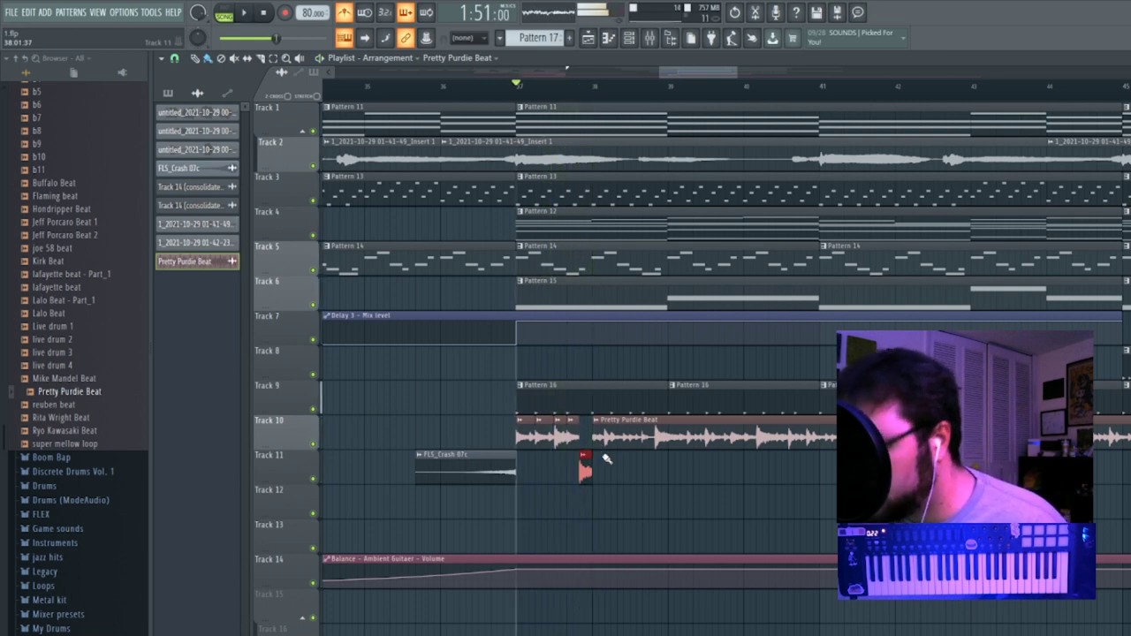
right_click(609, 444)
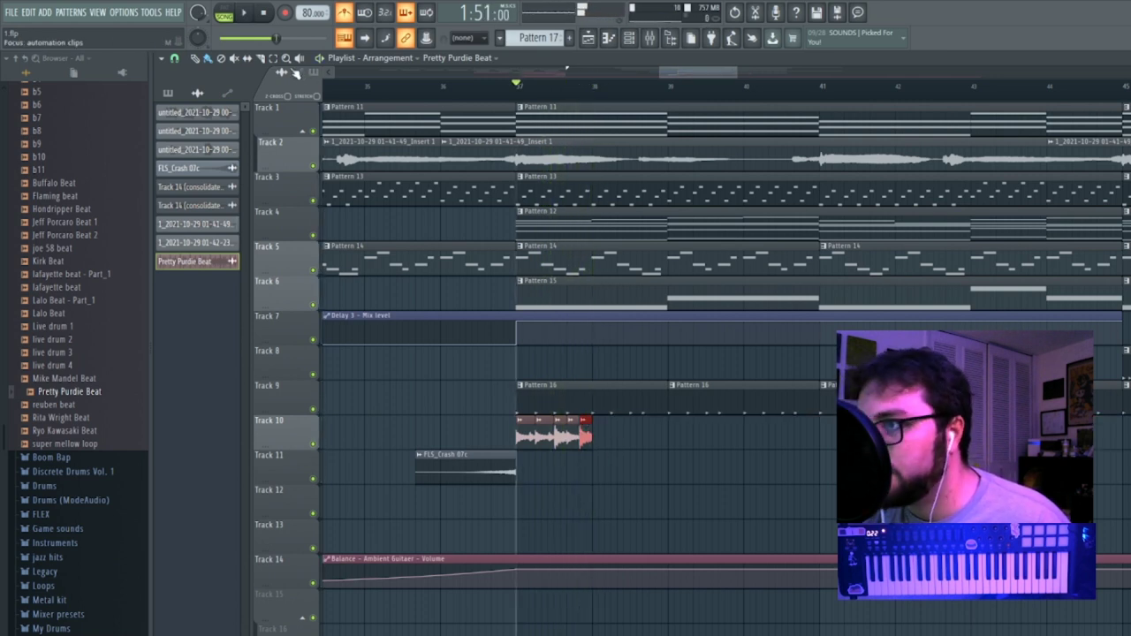
Route the Pretty Purdie Beat sample to mixer track 15 and play it back with the mix.
double_click(570, 433)
key(ctrl+l)
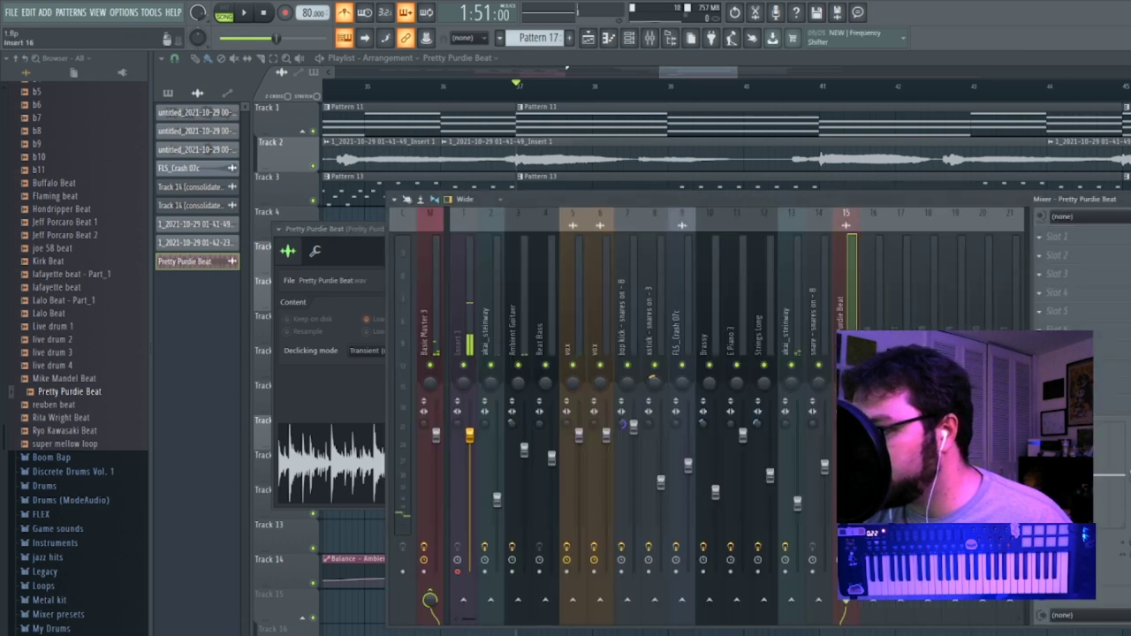
key(space)
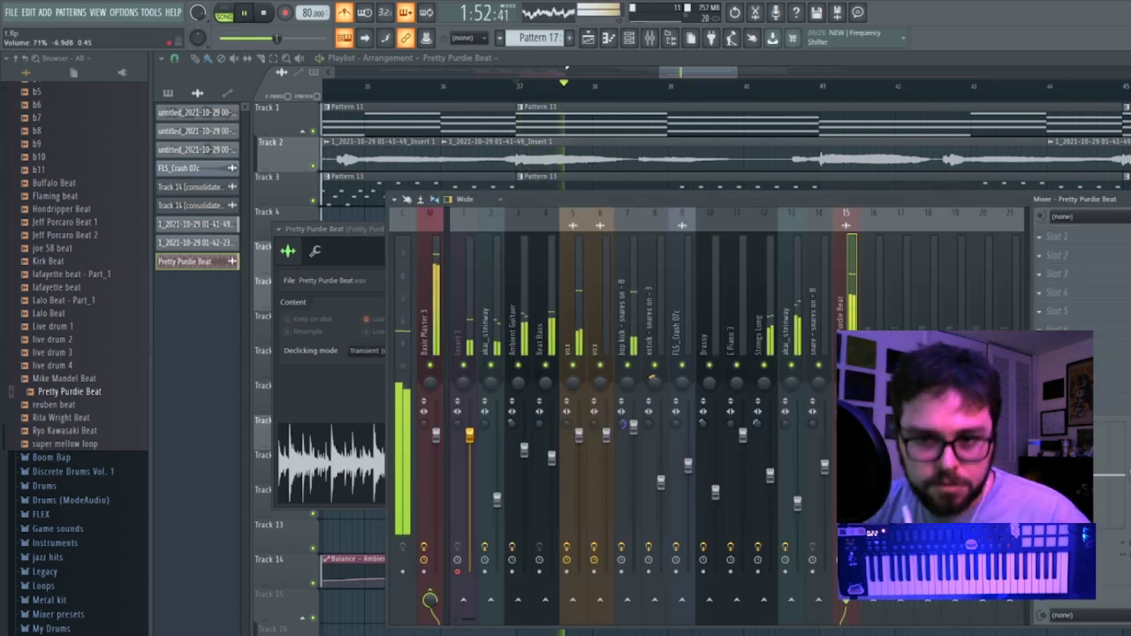
key(space)
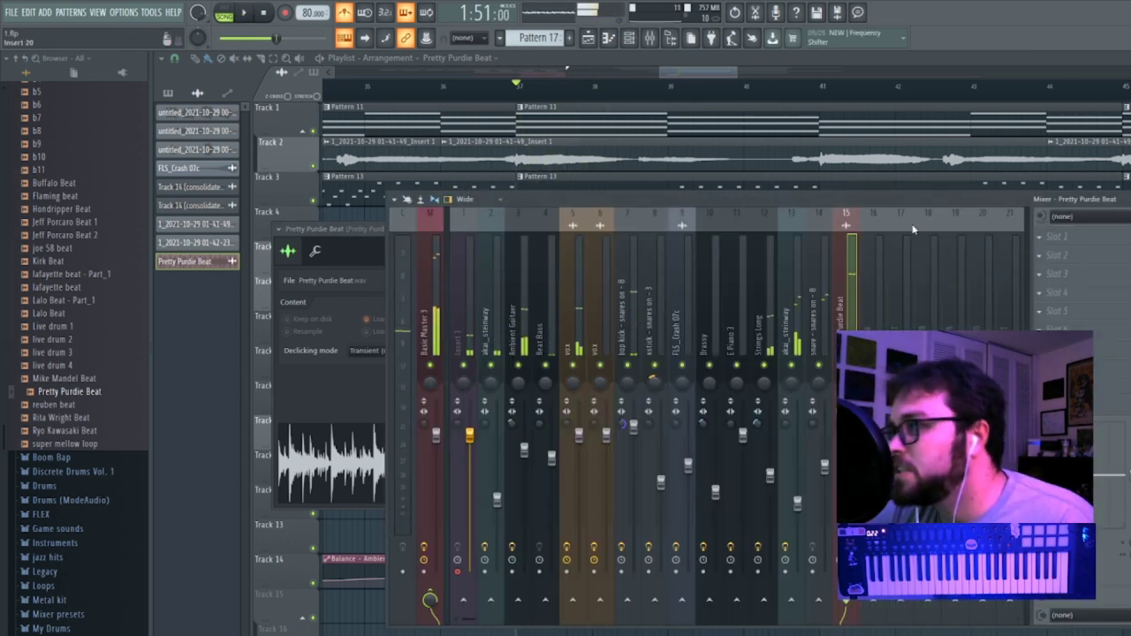
Repeat the sliced beat along Track 10 from bar 37 up to bar 53, removing any excess copies.
drag(728, 67, 926, 68)
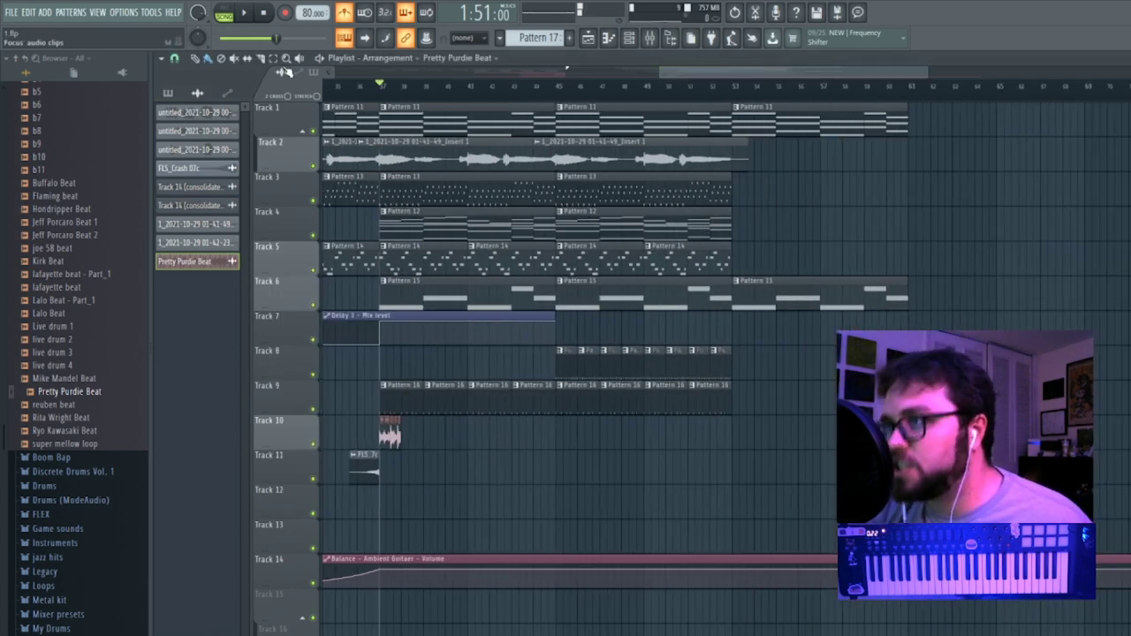
drag(428, 435, 378, 432)
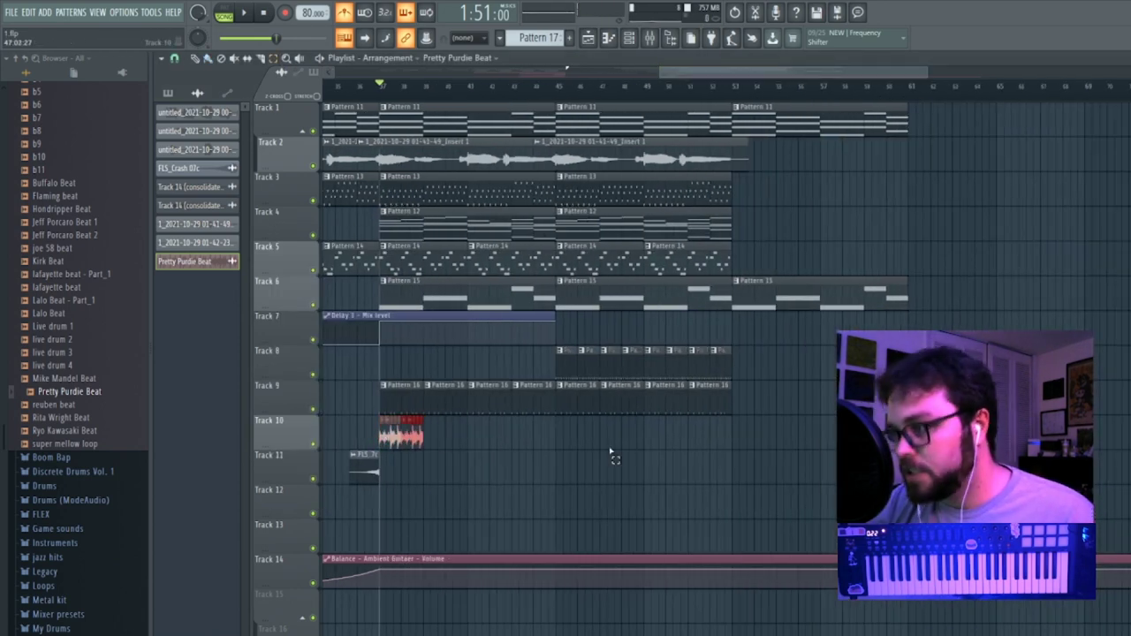
key(ctrl+b)
key(ctrl+b)
key(ctrl+b)
key(ctrl+b)
key(ctrl+b)
key(ctrl+b)
key(ctrl+b)
key(ctrl+b)
key(ctrl+b)
key(ctrl+b)
key(ctrl+b)
key(ctrl+b)
key(ctrl+b)
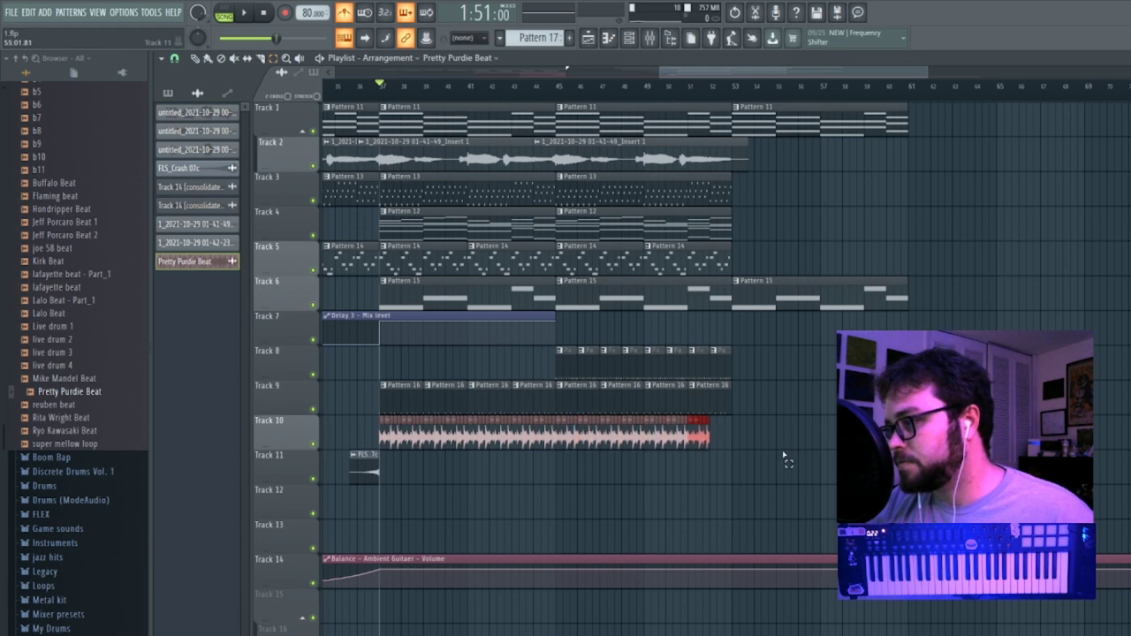
drag(739, 435, 735, 433)
key(Delete)
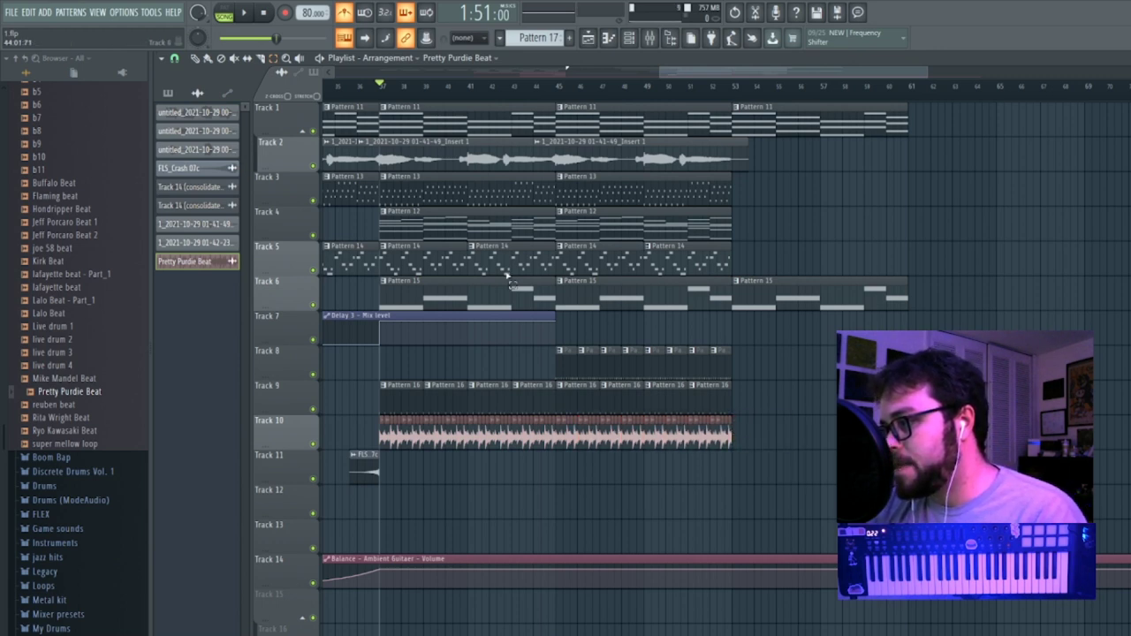
Fill Track 8 with Pattern 17 clips from bar 37 to bar 45 and play the section.
click(567, 354)
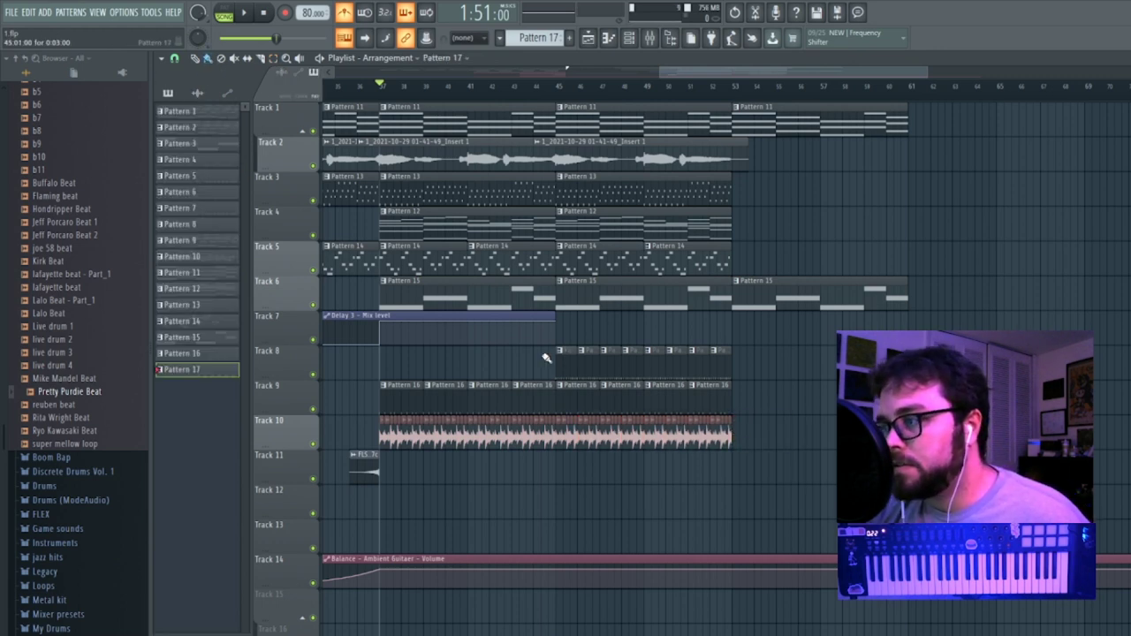
drag(381, 357, 517, 373)
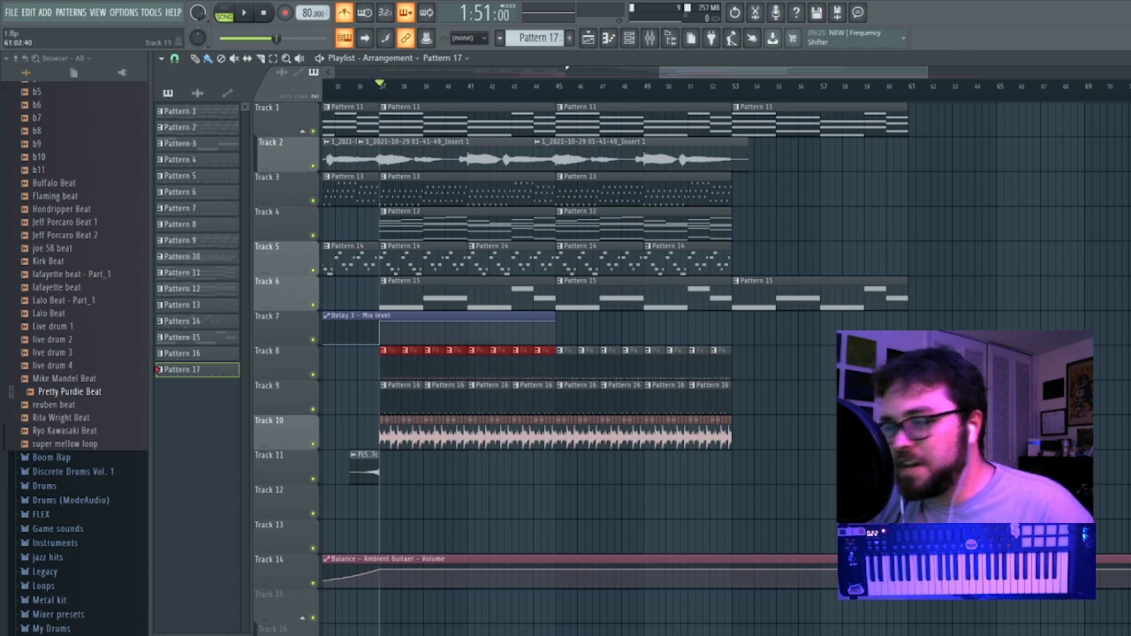
key(space)
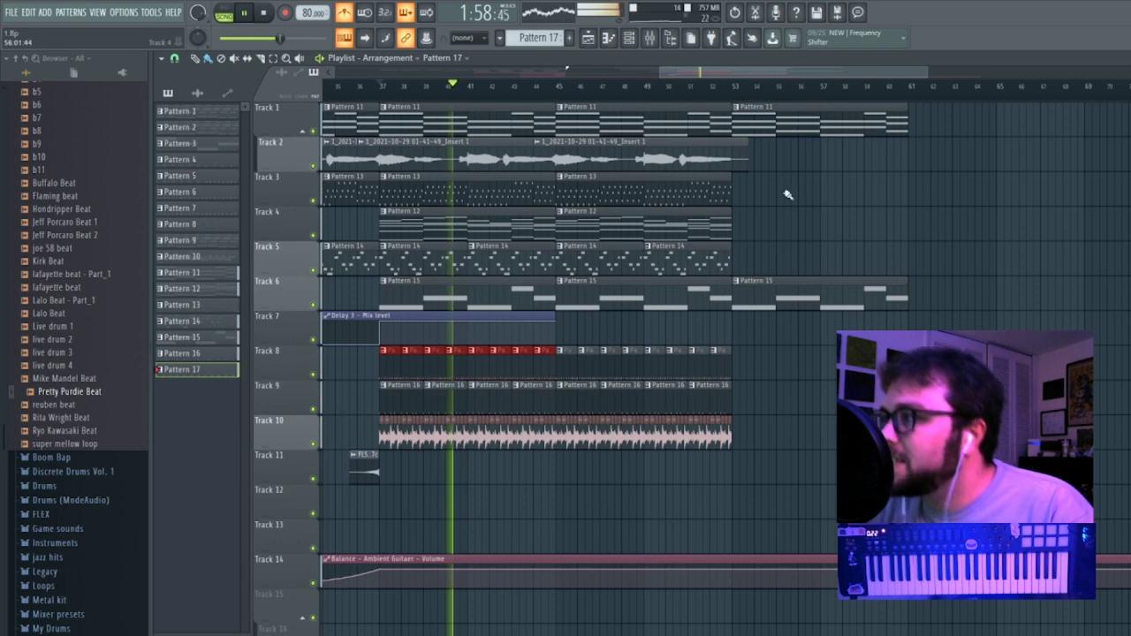
Load Fruity Reeverb 2 into effect slot 6 of the Pretty Purdie Beat mixer track.
click(650, 42)
click(649, 42)
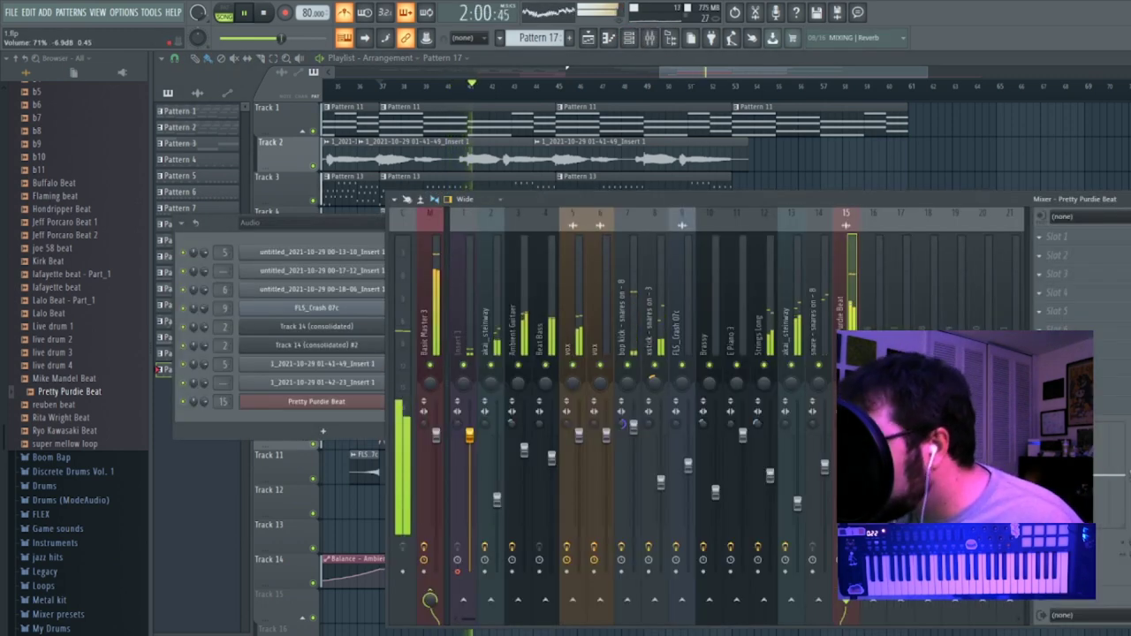
click(1039, 329)
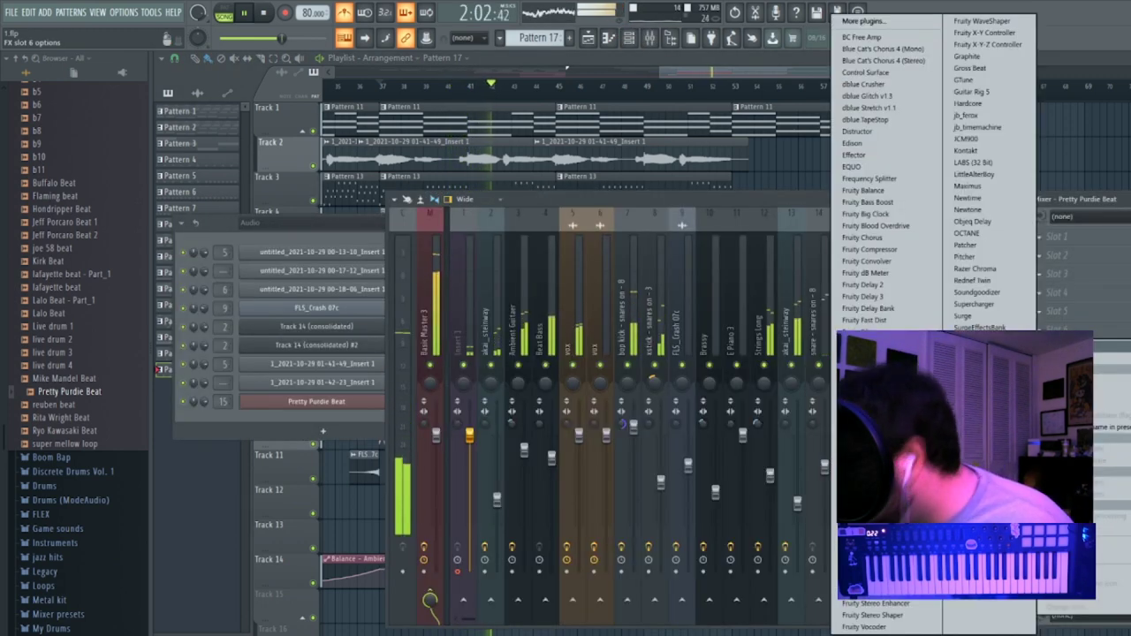
click(875, 533)
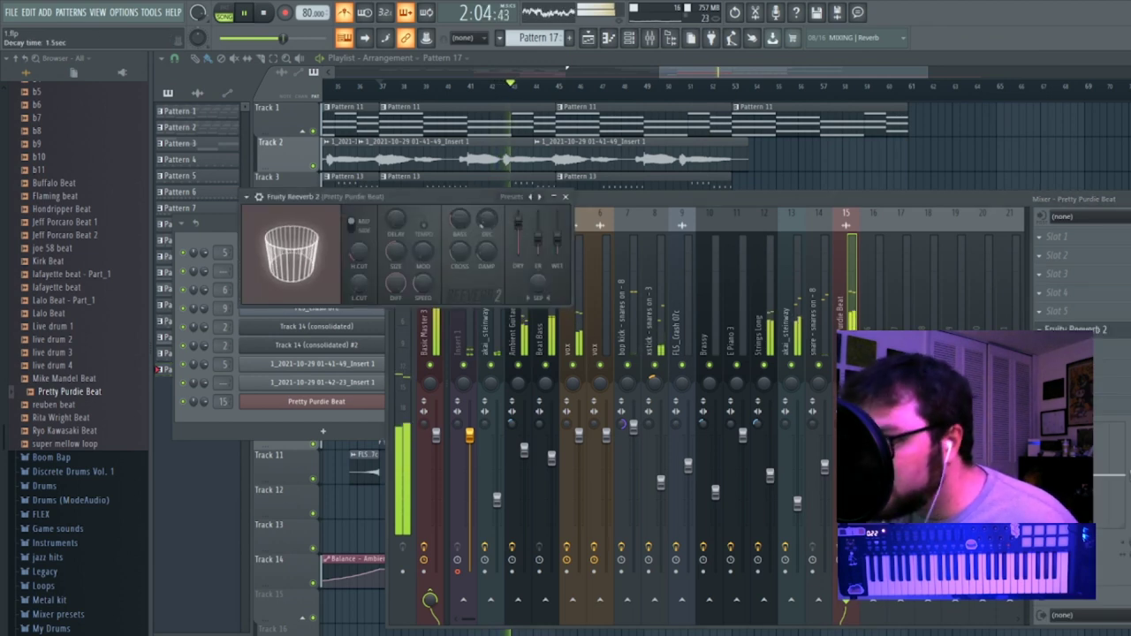
Load Fruity Delay 3 into effect slot 3 of the Pretty Purdie Beat mixer track and adjust its mix level during playback.
click(1061, 273)
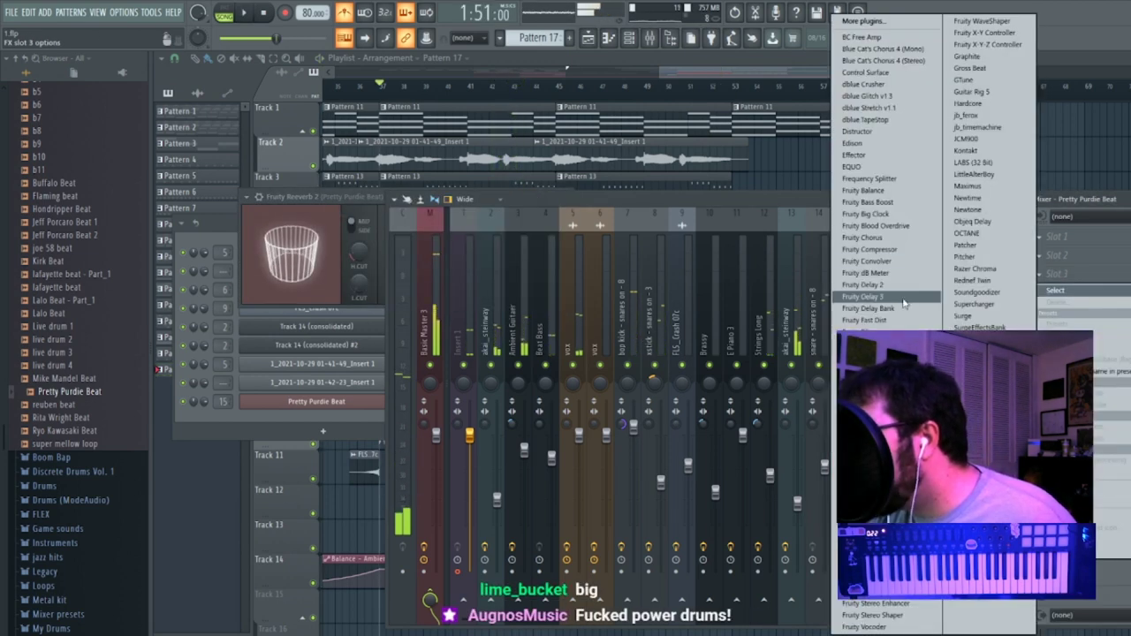
click(918, 305)
key(space)
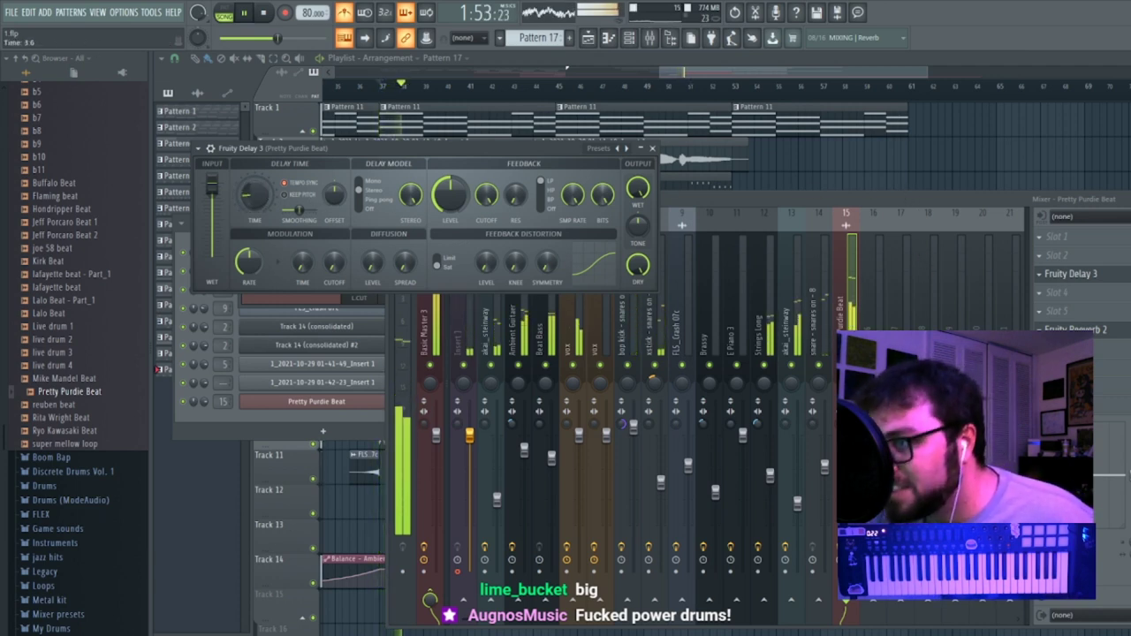
drag(1130, 273, 1130, 283)
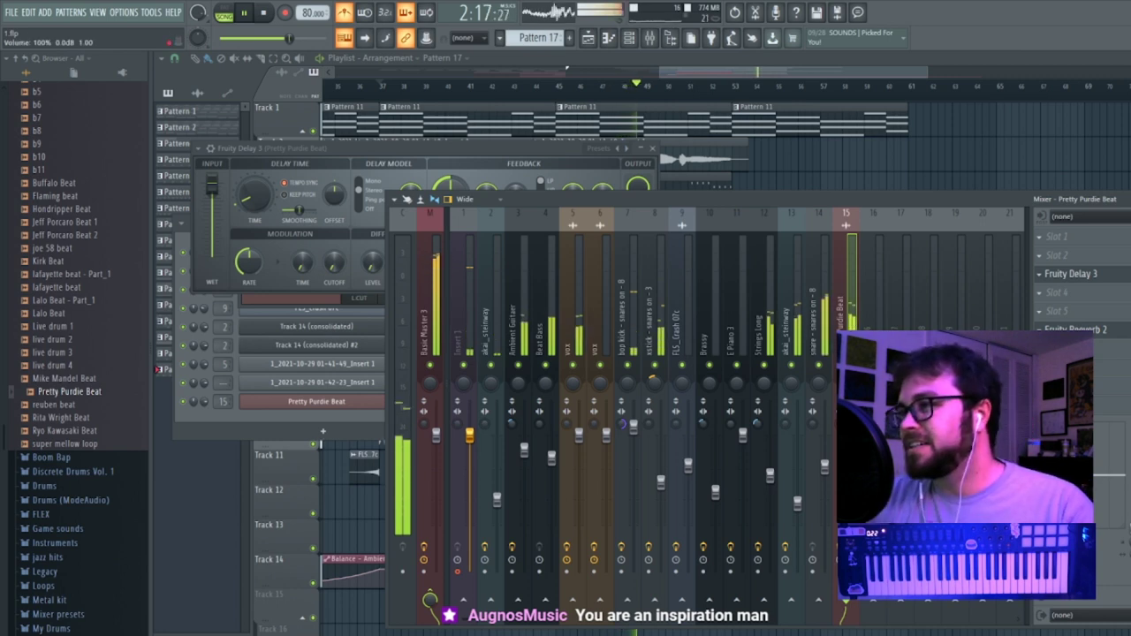
Delete the Pattern 11 and Pattern 15 clips starting at bar 53, and place Pattern 14 on Track 5 at bar 53.
click(812, 64)
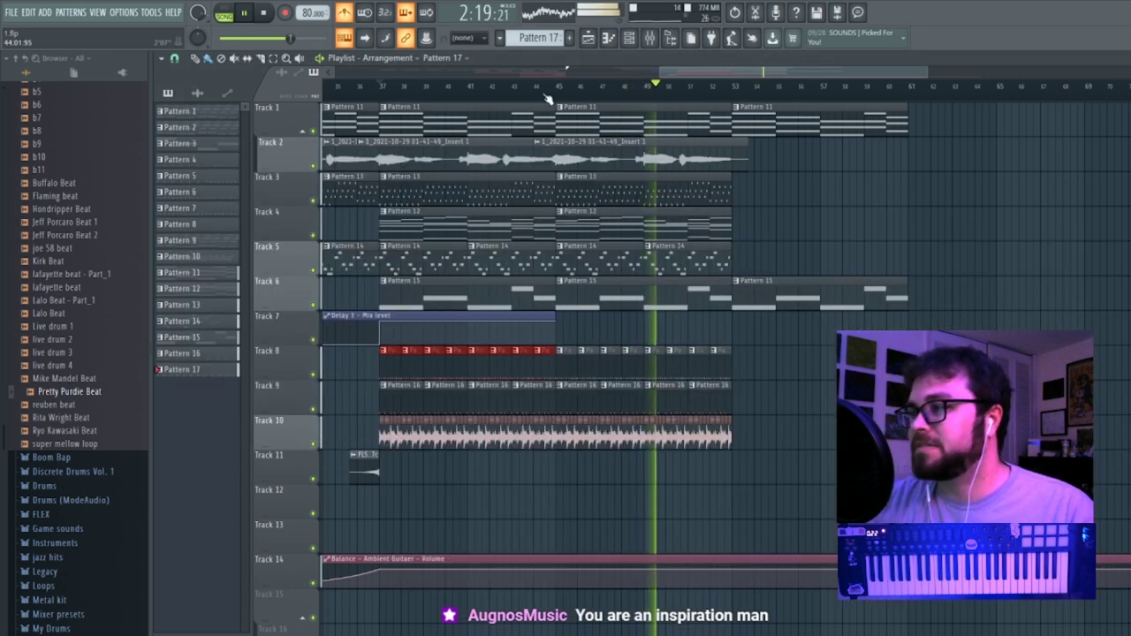
right_click(822, 122)
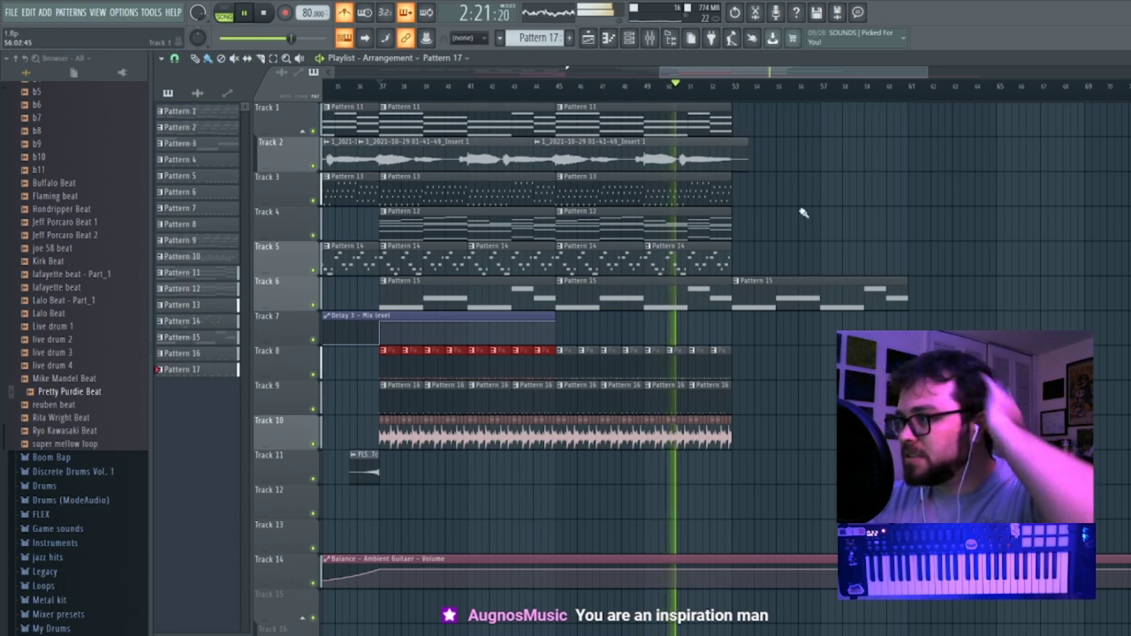
click(725, 255)
click(742, 254)
right_click(857, 289)
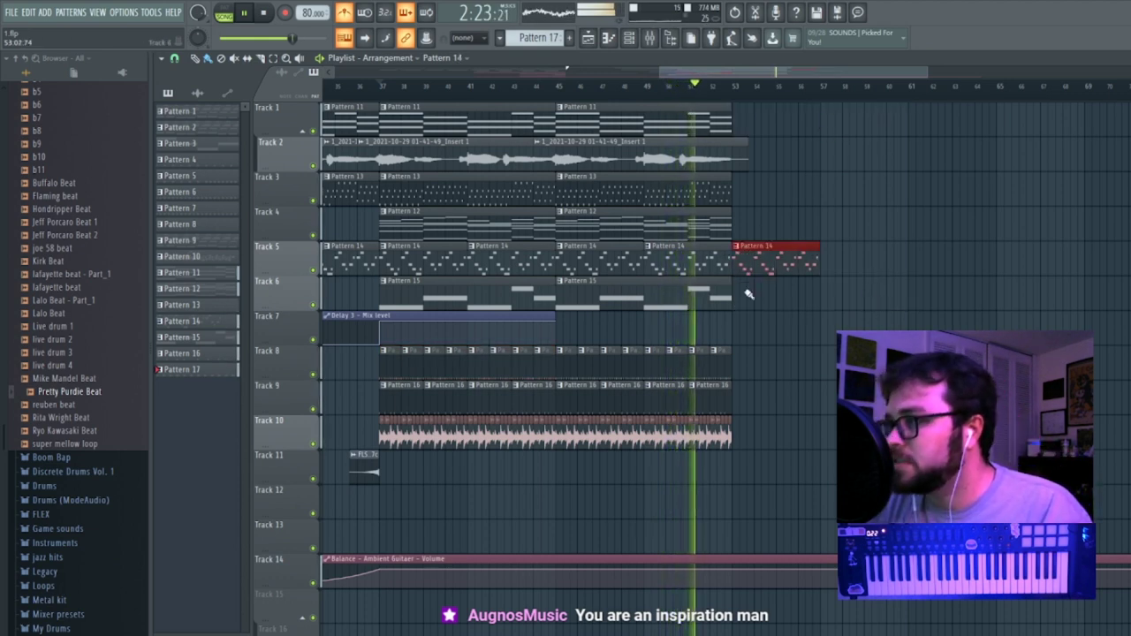
Place Pattern 12 on Track 4 at bar 53 and another Pattern 14 clip on Track 5 at bar 57.
click(723, 224)
click(737, 226)
double_click(735, 228)
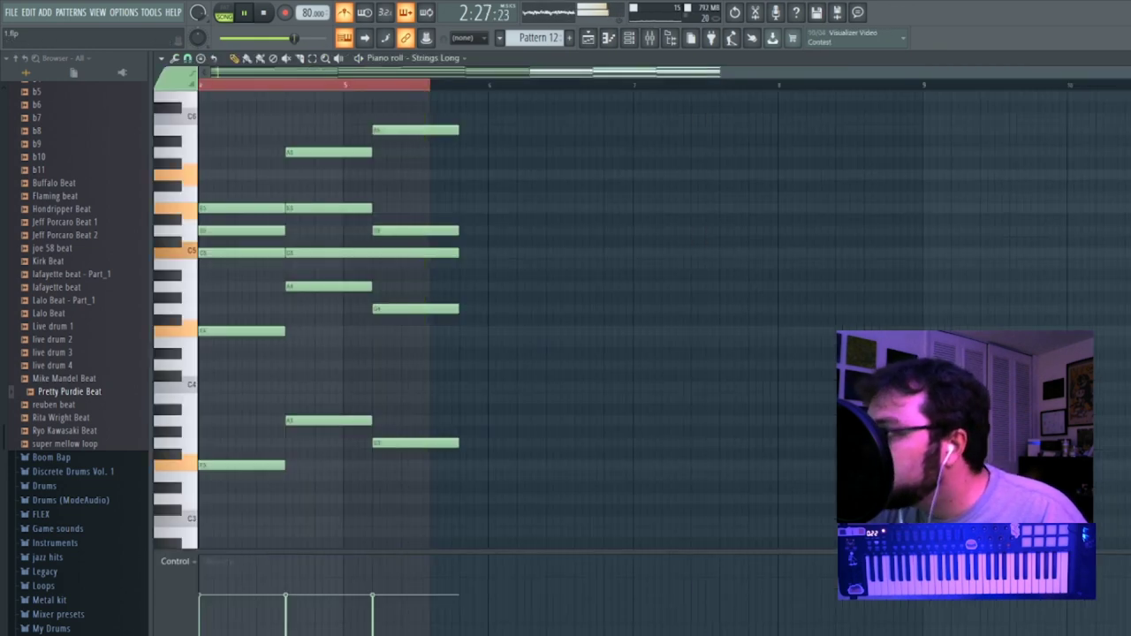
key(Escape)
key(Escape)
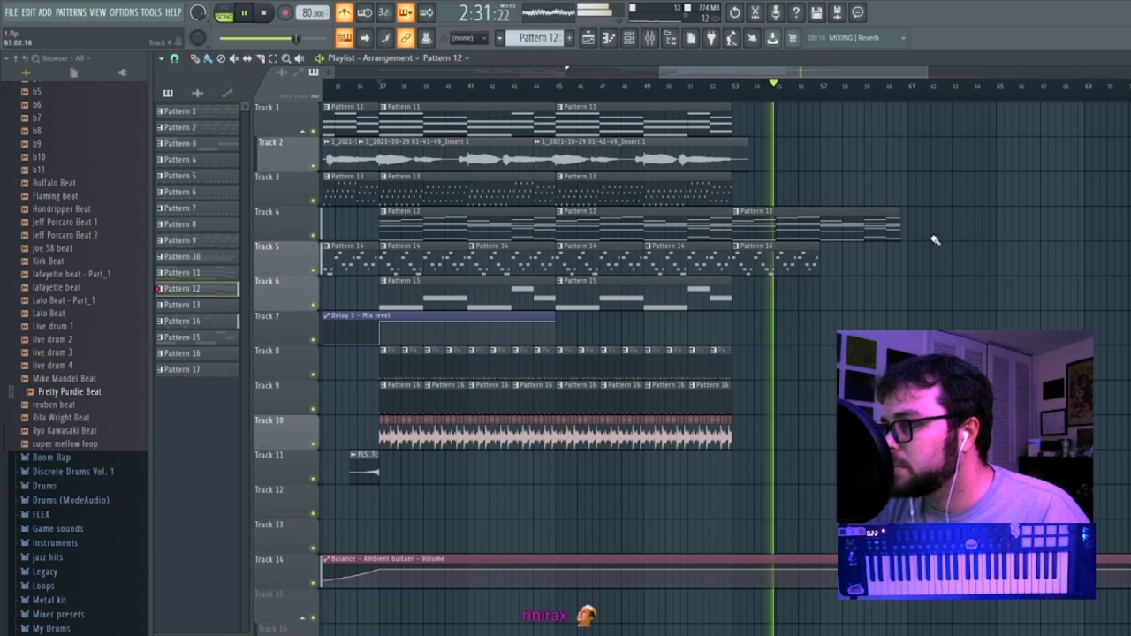
click(802, 269)
drag(838, 285, 857, 247)
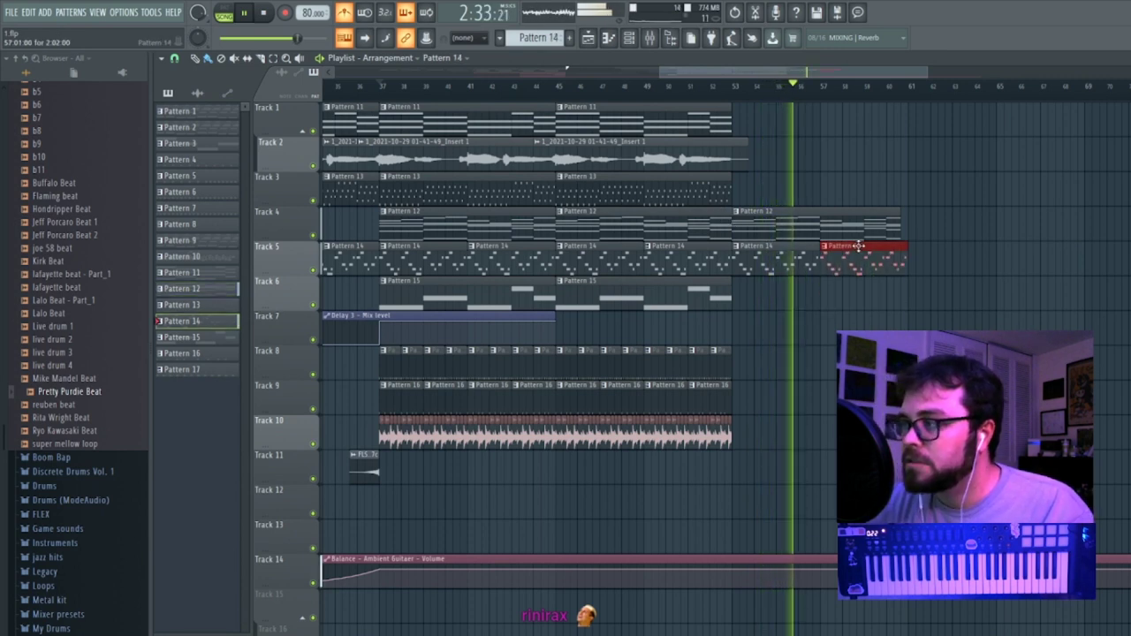
Repeat the vocal clip on Track 2 from about bar 52 and extend the last Pattern 12 clip to bar 61.
drag(726, 160, 667, 156)
drag(803, 165, 796, 165)
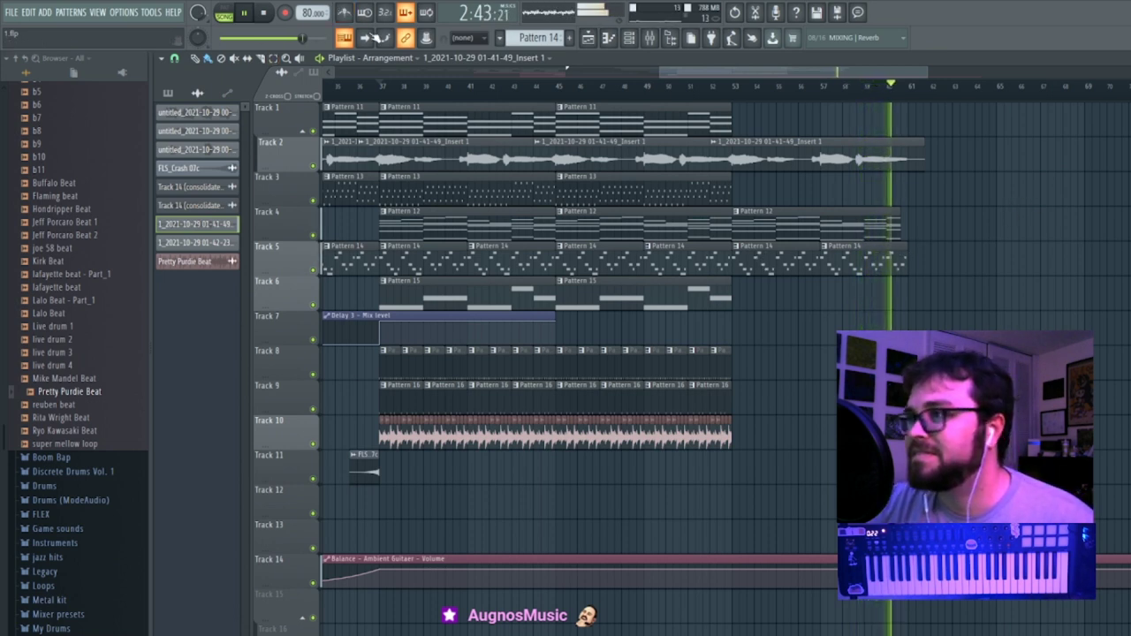
drag(899, 232, 908, 232)
key(space)
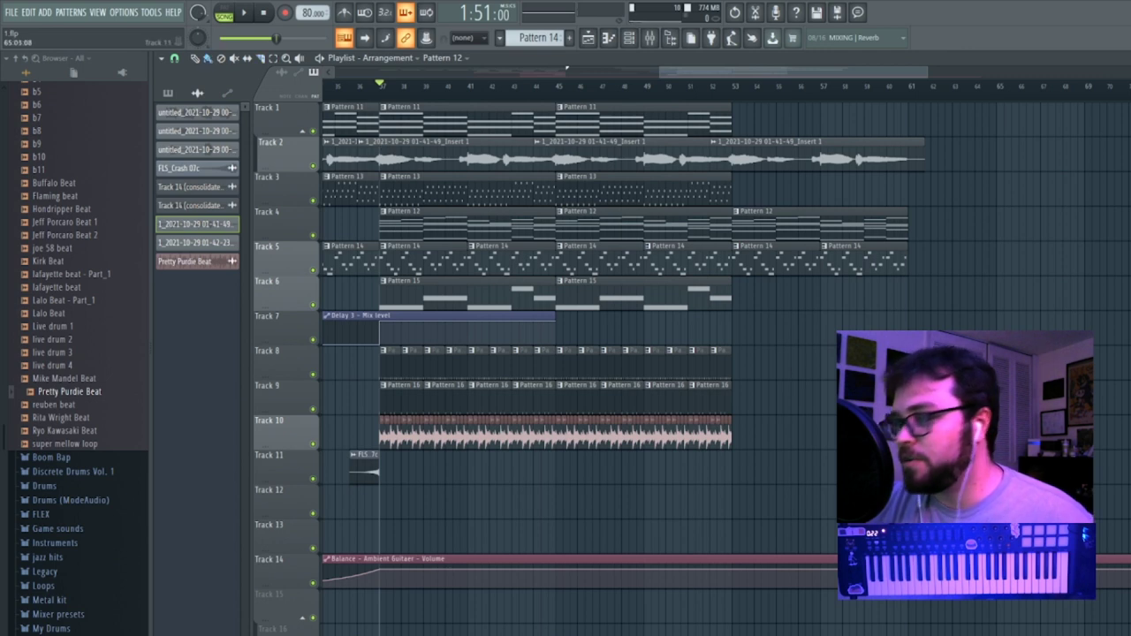
Try recording a vocal take from bar 37 and undo the recording.
drag(854, 77, 725, 66)
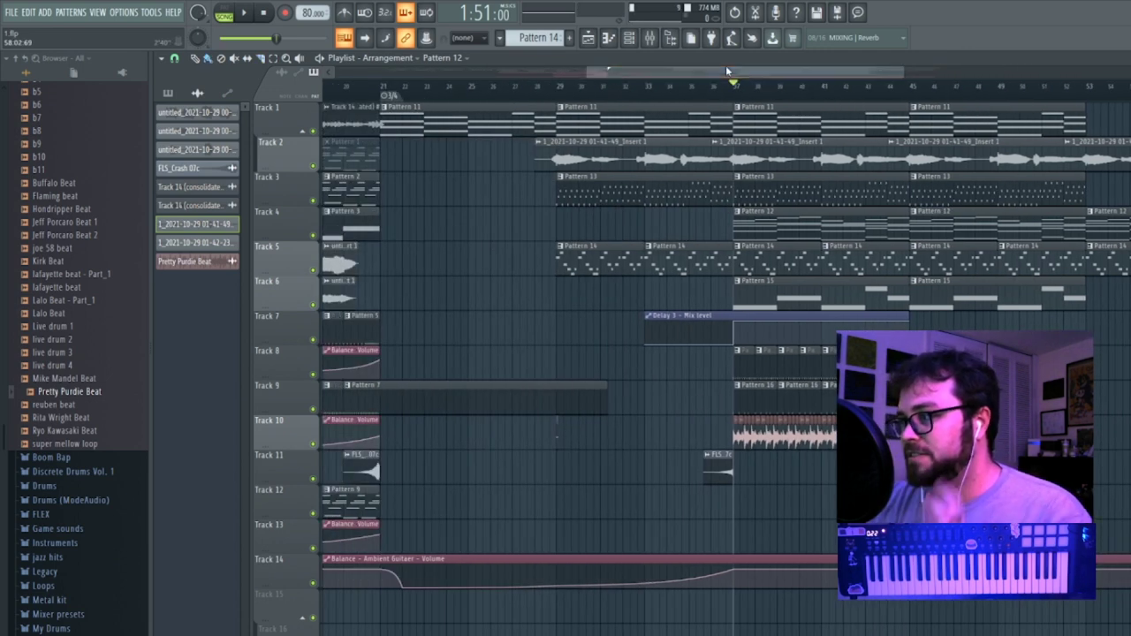
click(557, 86)
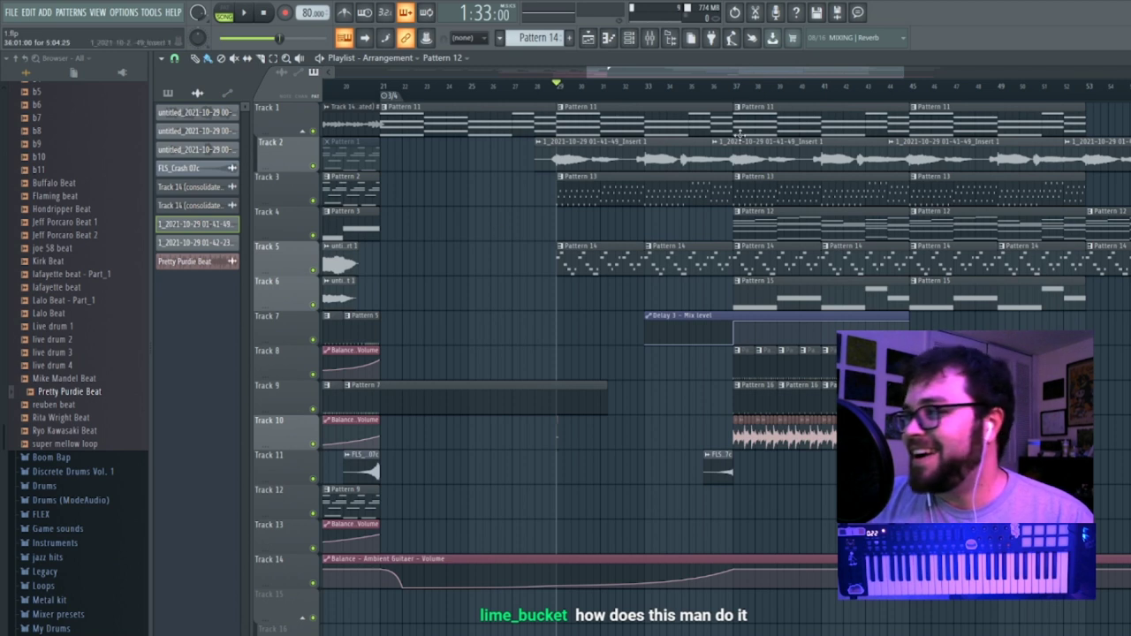
click(733, 94)
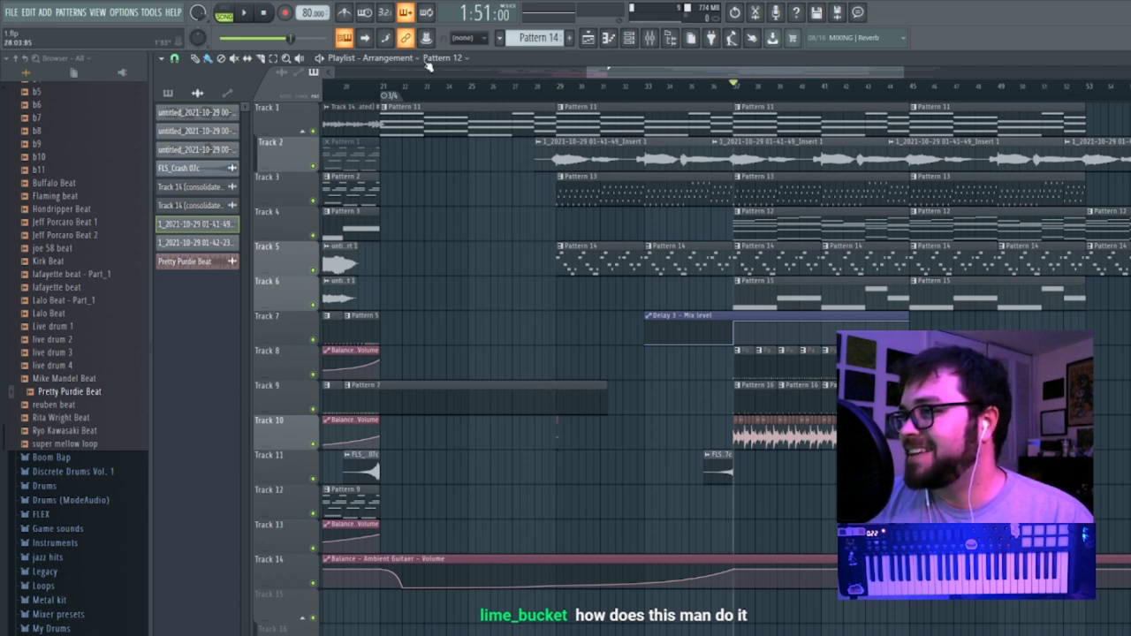
click(244, 14)
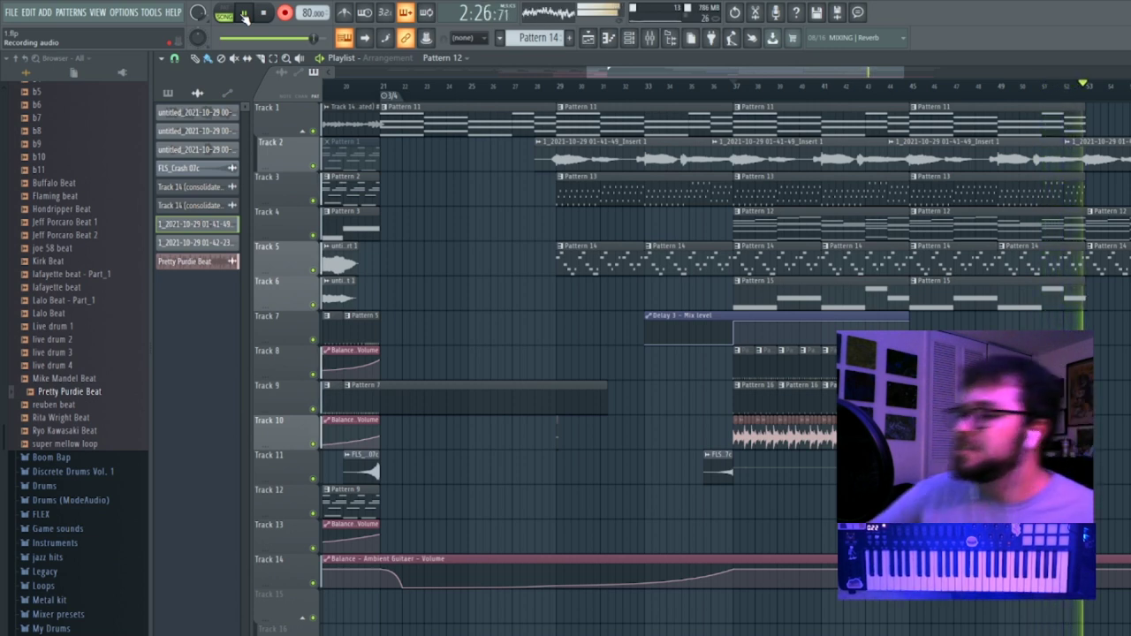
click(243, 14)
key(ctrl+z)
key(Return)
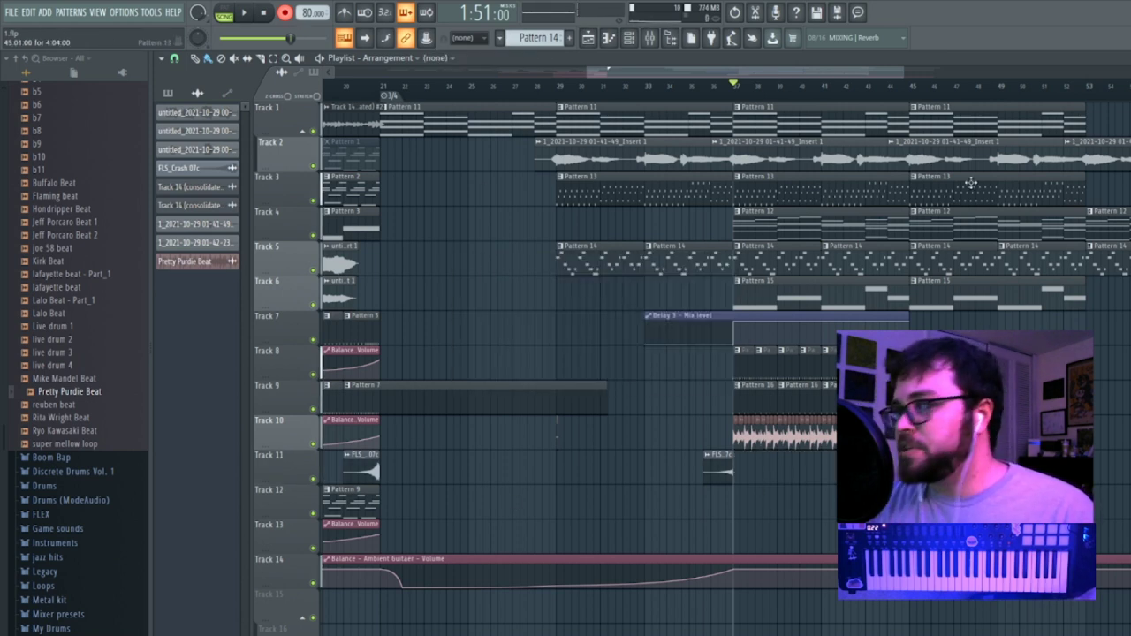
Record a vocal take over the section from bar 43 to about bar 53.
click(866, 85)
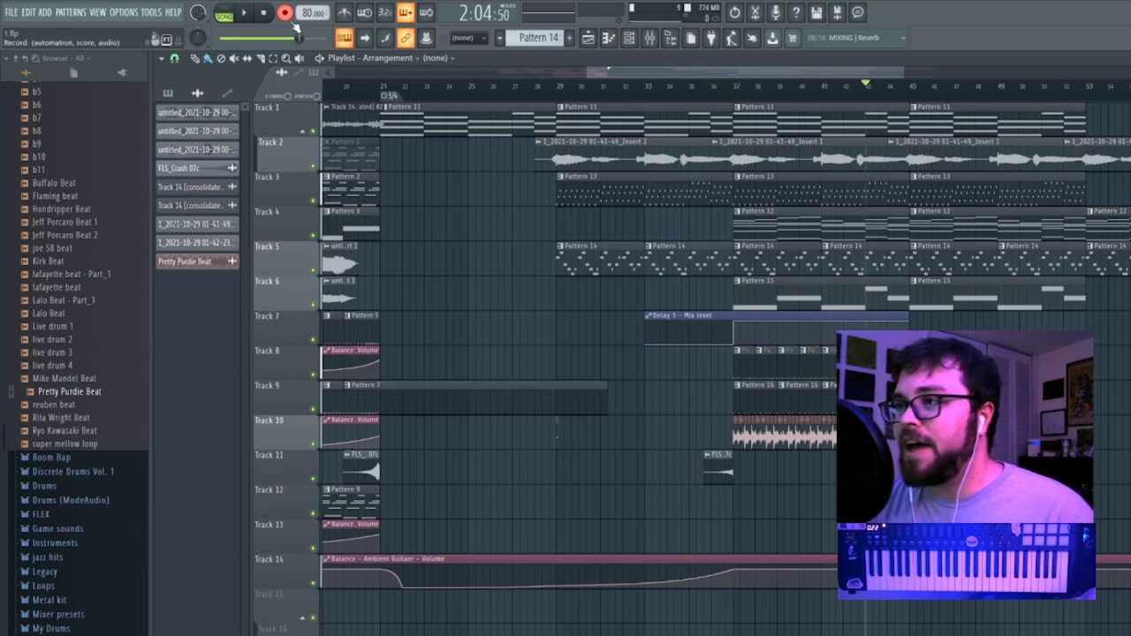
click(246, 16)
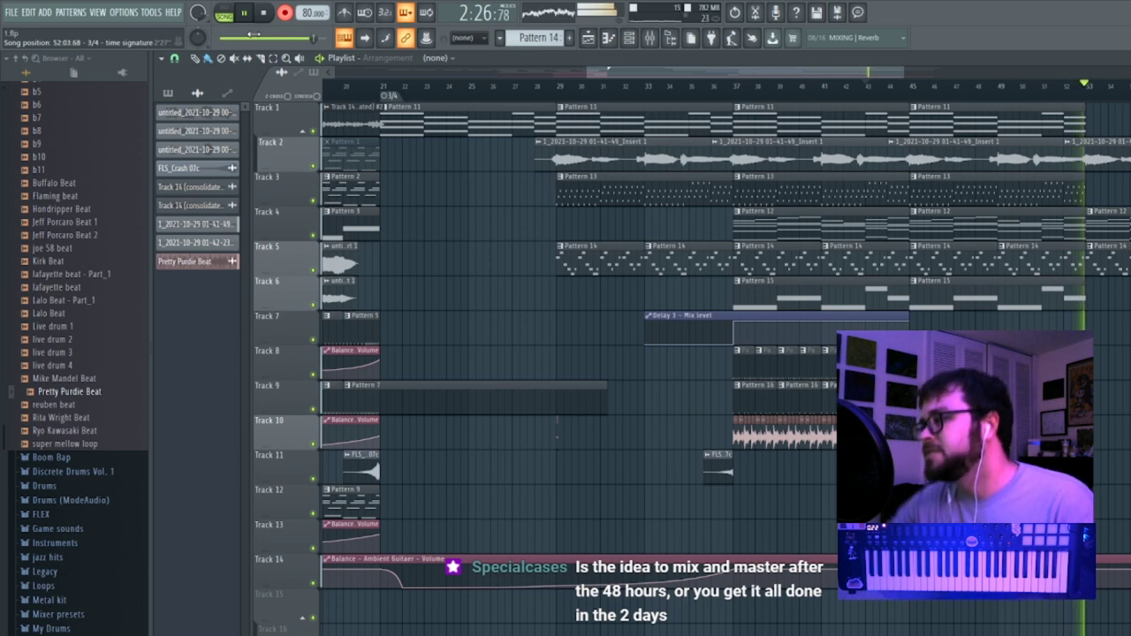
key(space)
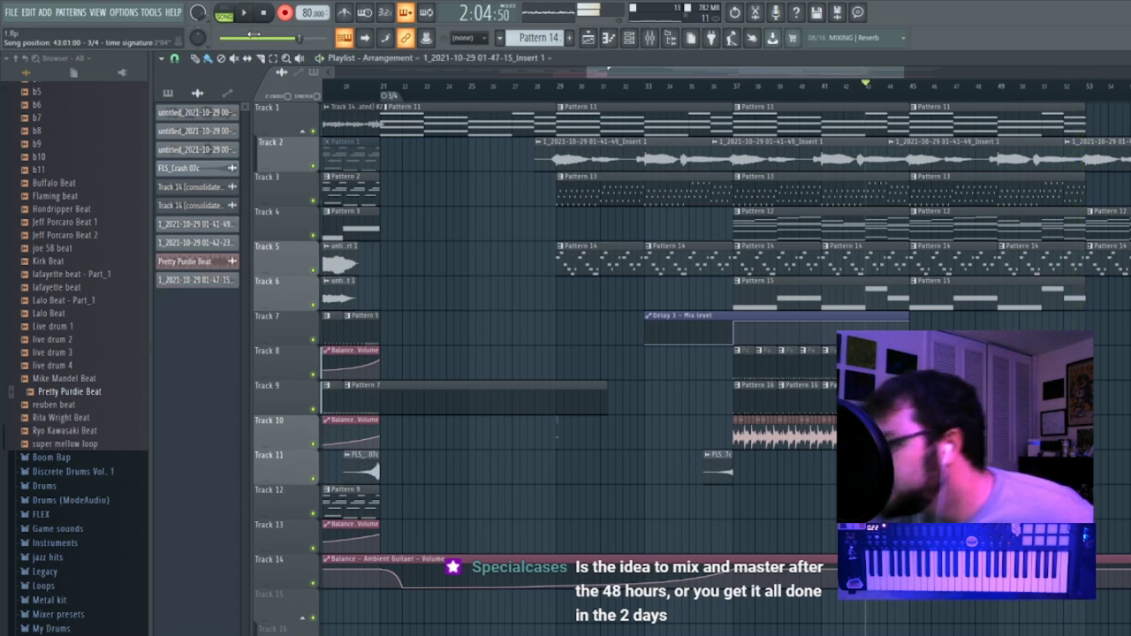
Normalize the newly recorded vocal clip and route it to its own mixer track 16.
double_click(910, 467)
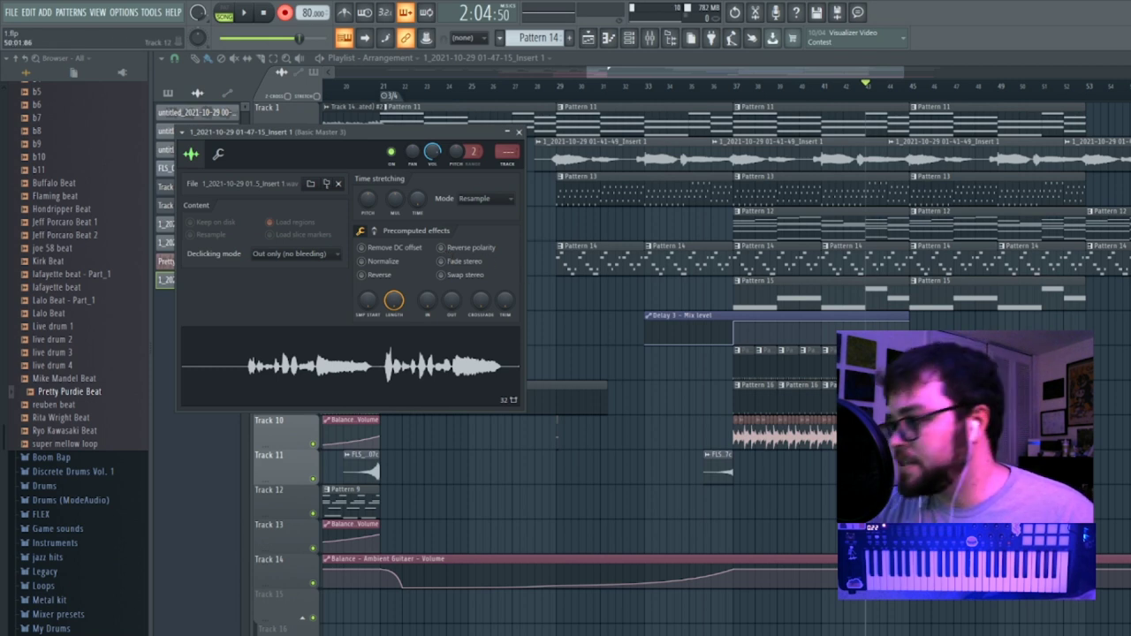
click(361, 261)
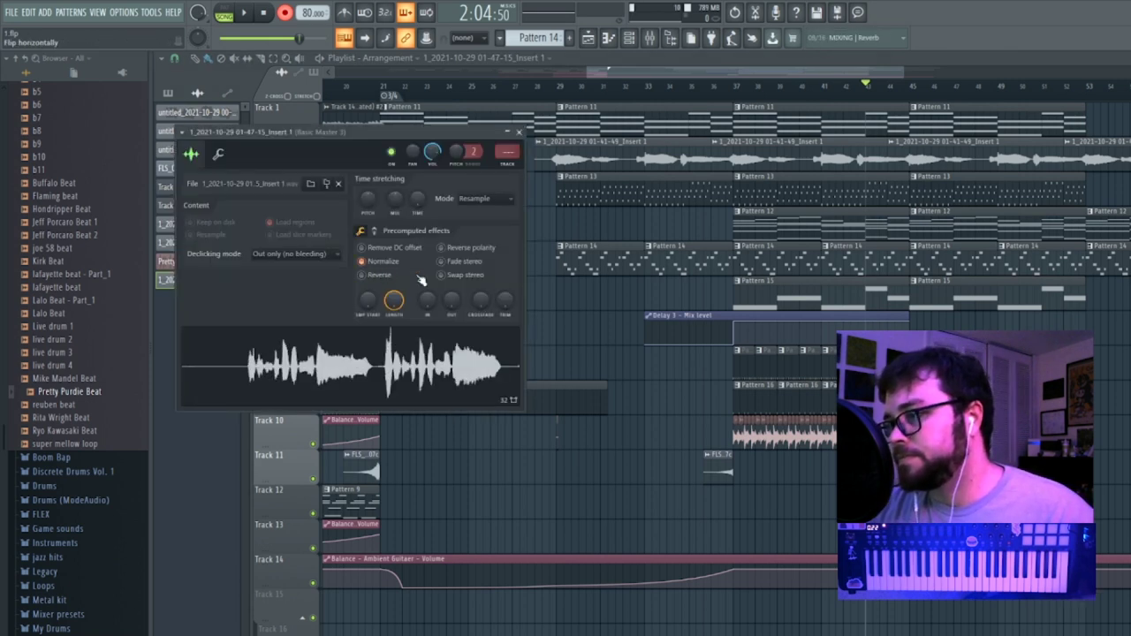
click(884, 468)
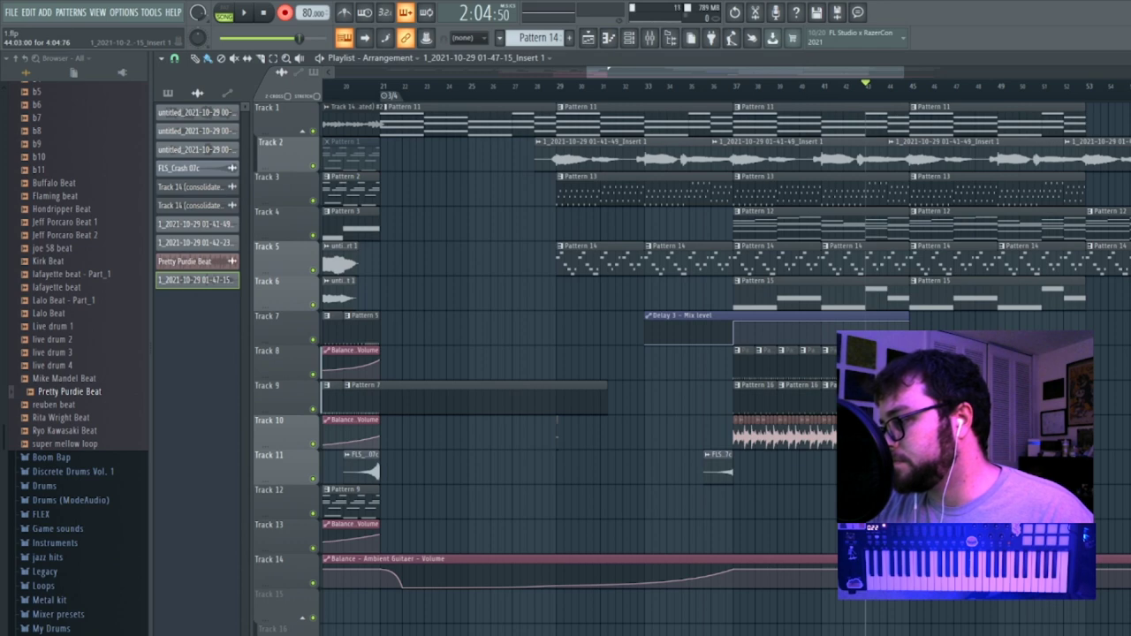
double_click(894, 468)
key(ctrl+l)
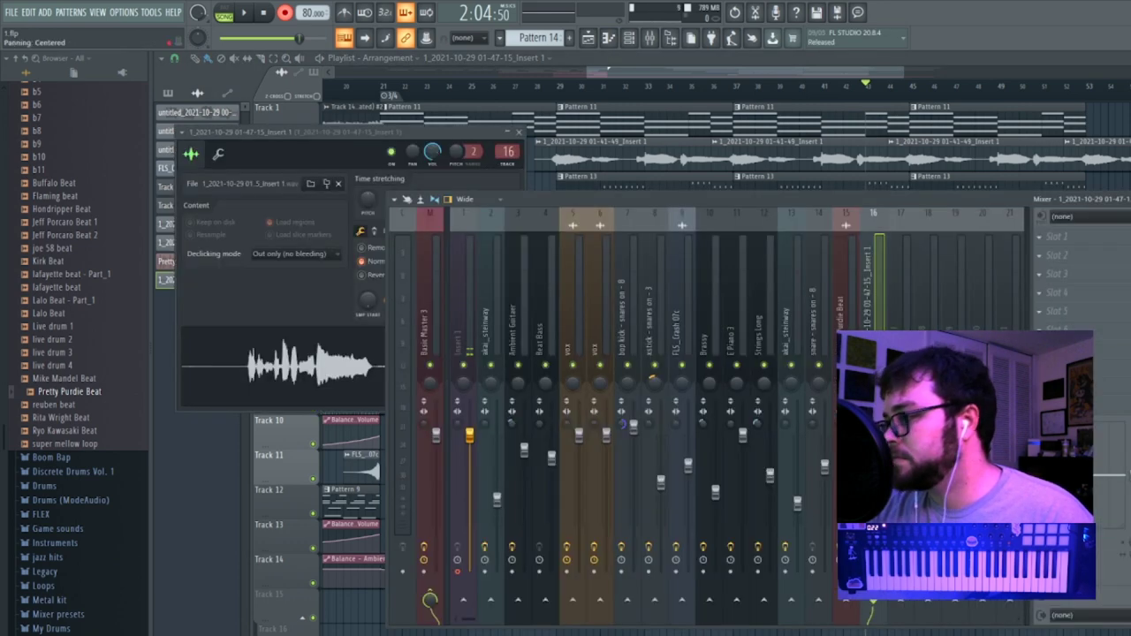
Load Fruity Compressor into slot 3 and Distructor into slot 2 of the new vocal's mixer track, with recording switched off.
click(1054, 281)
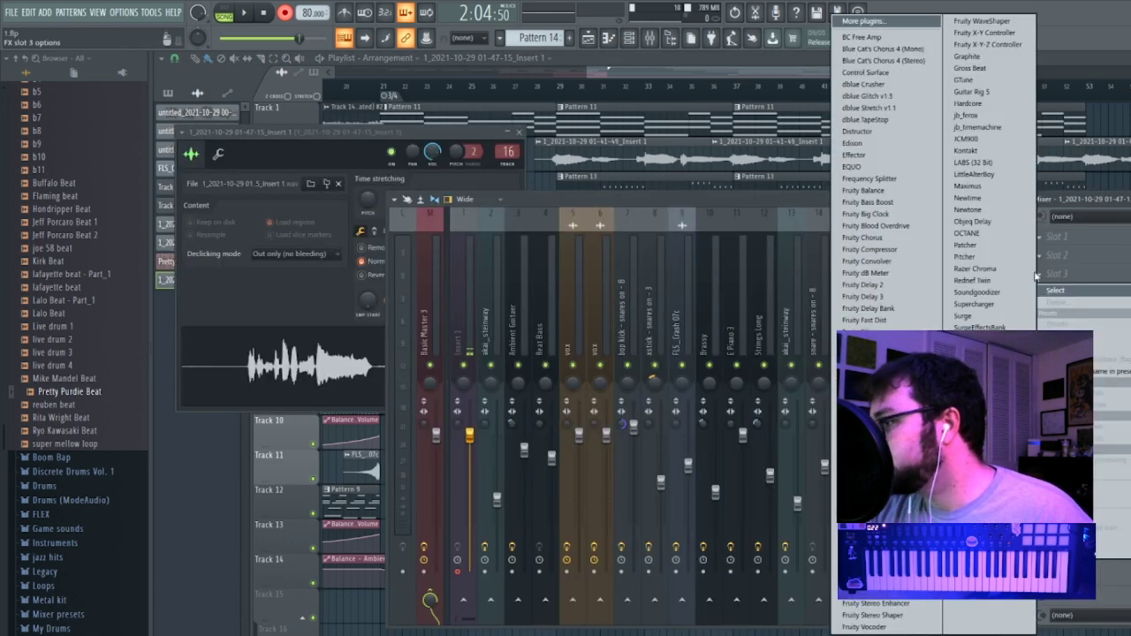
click(883, 251)
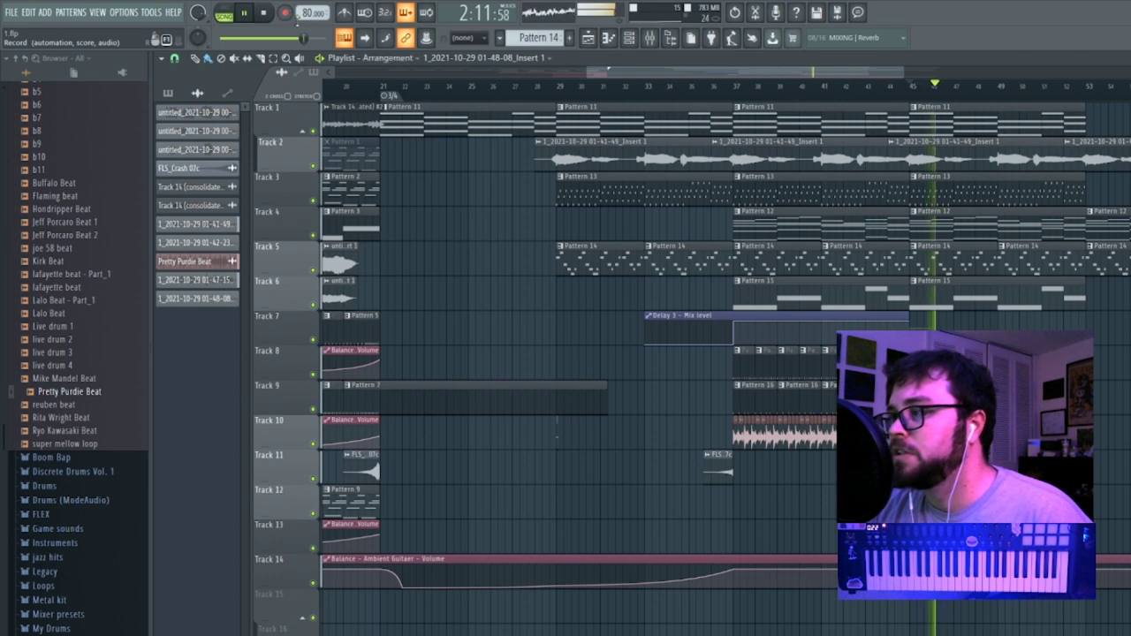
click(288, 14)
double_click(197, 280)
key(space)
double_click(509, 152)
click(1060, 256)
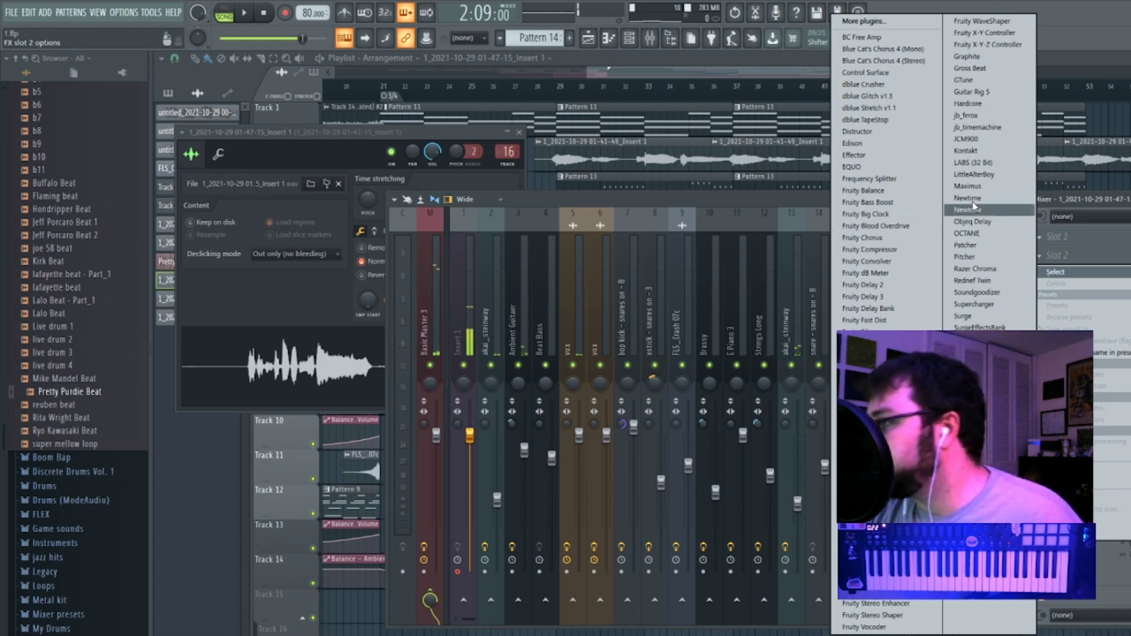
click(857, 131)
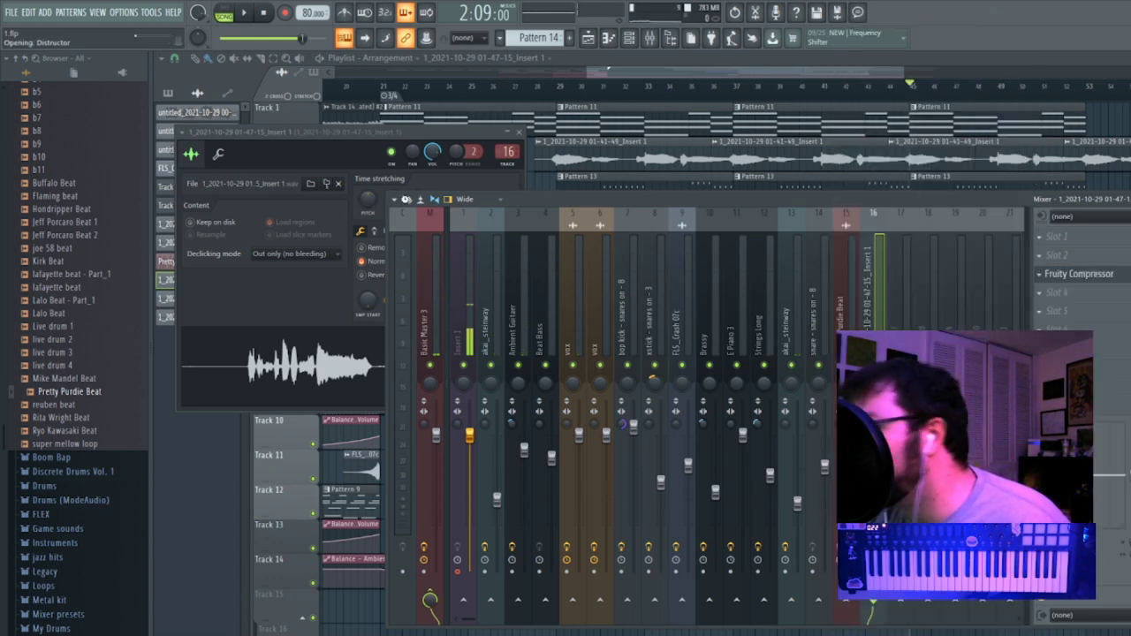
Disable Distructor's filter and chorus modules and adjust the distortion pre-amp while playing the section.
click(473, 189)
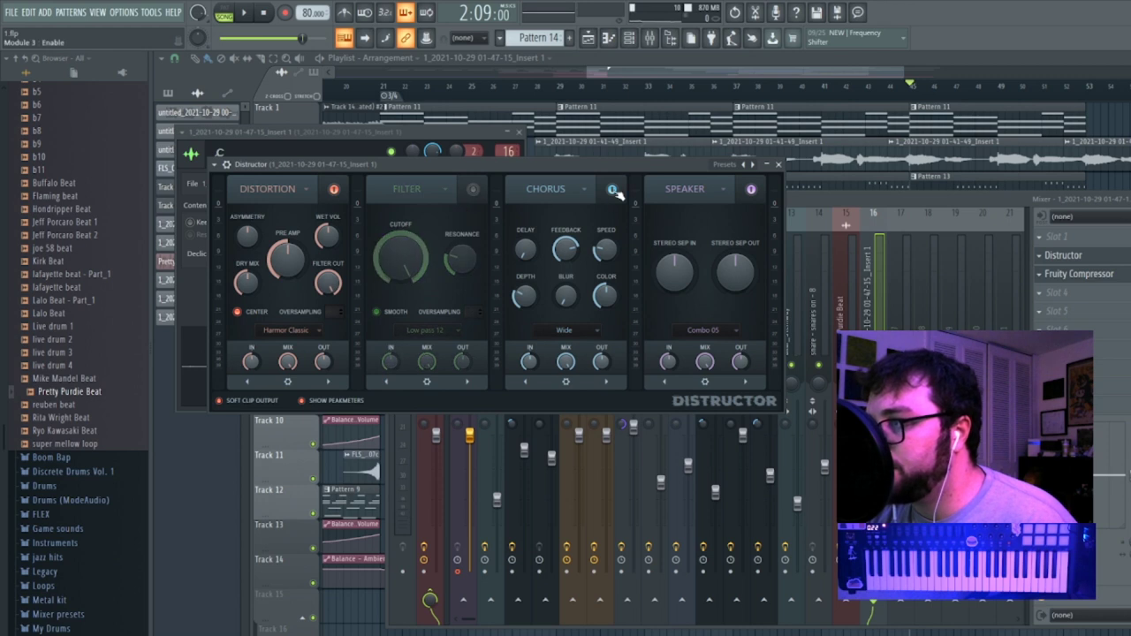
click(611, 189)
key(space)
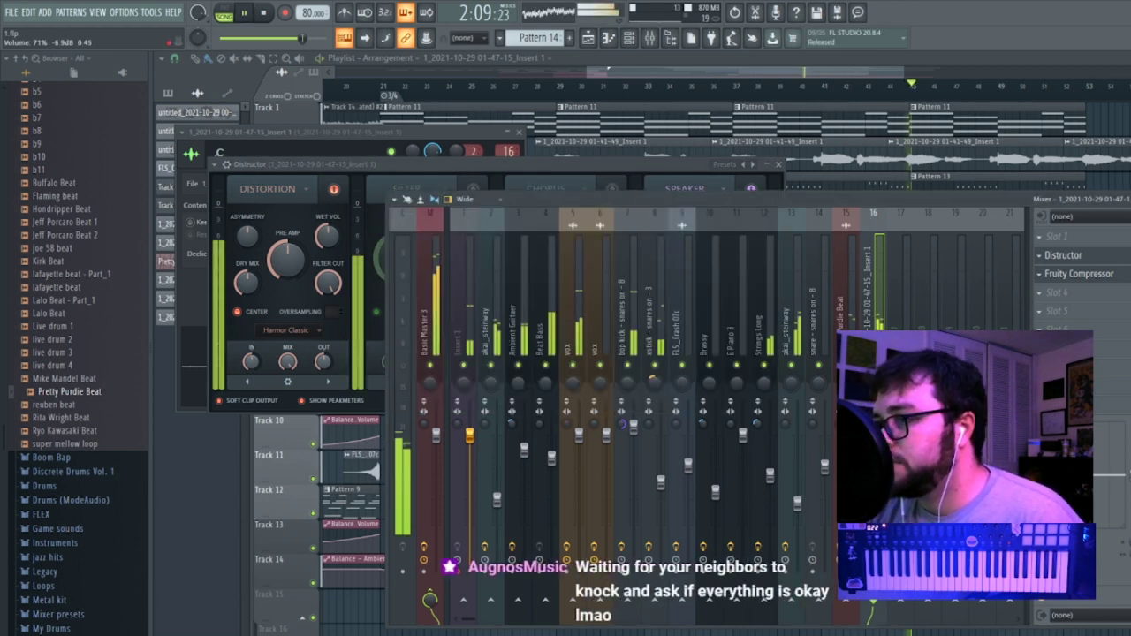
drag(294, 249, 295, 281)
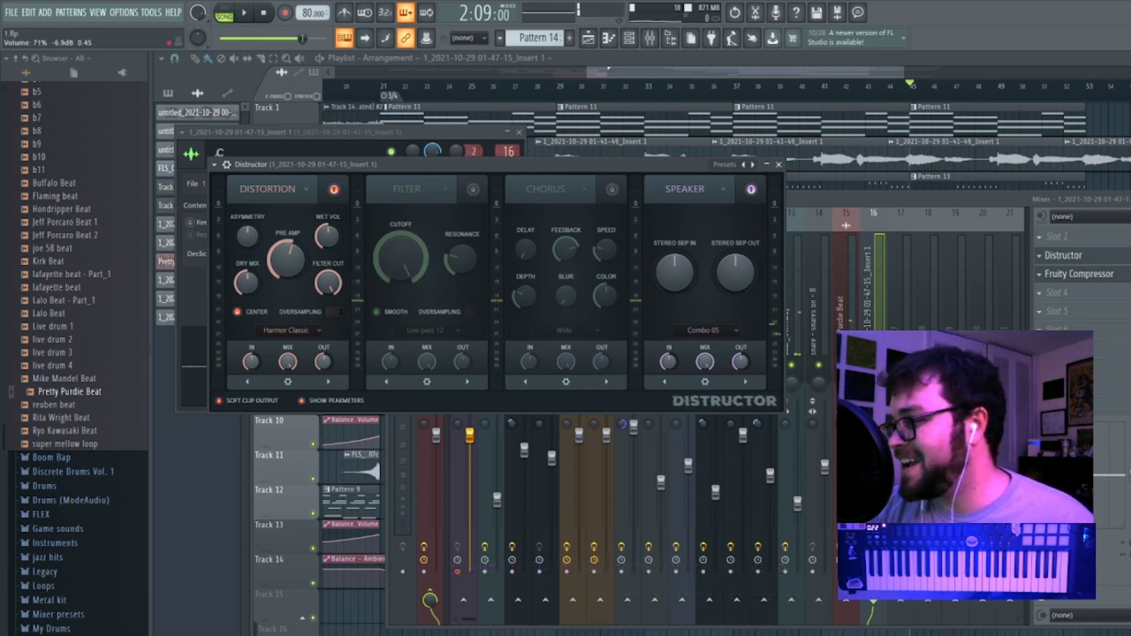
Try Fruity Delay 3 in effect slot 4 of the new vocal's mixer track and play the section.
click(873, 388)
click(1050, 302)
click(916, 299)
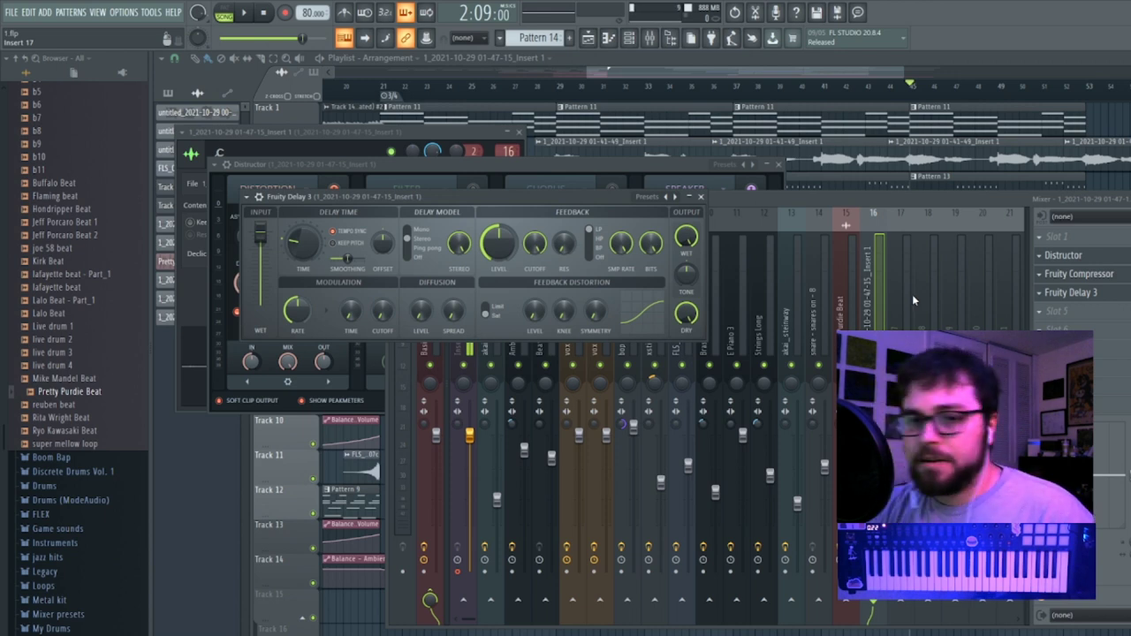
key(space)
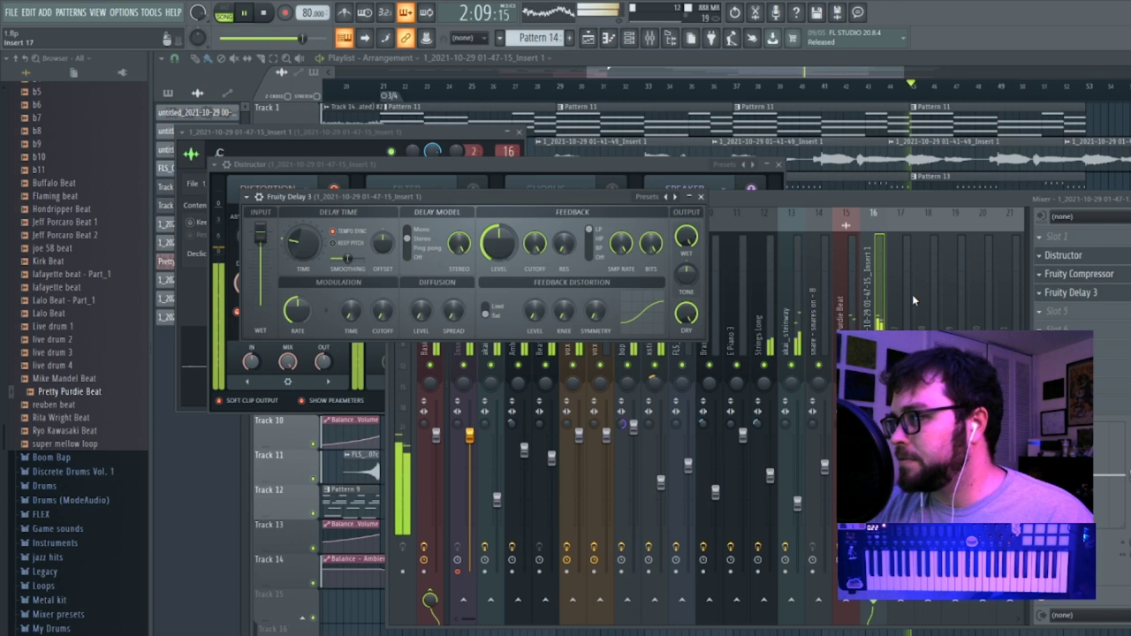
Replace the delay in slot 4 of the new vocal's mixer track with Fruity Reeverb 2.
click(1040, 292)
mouse_move(1056, 309)
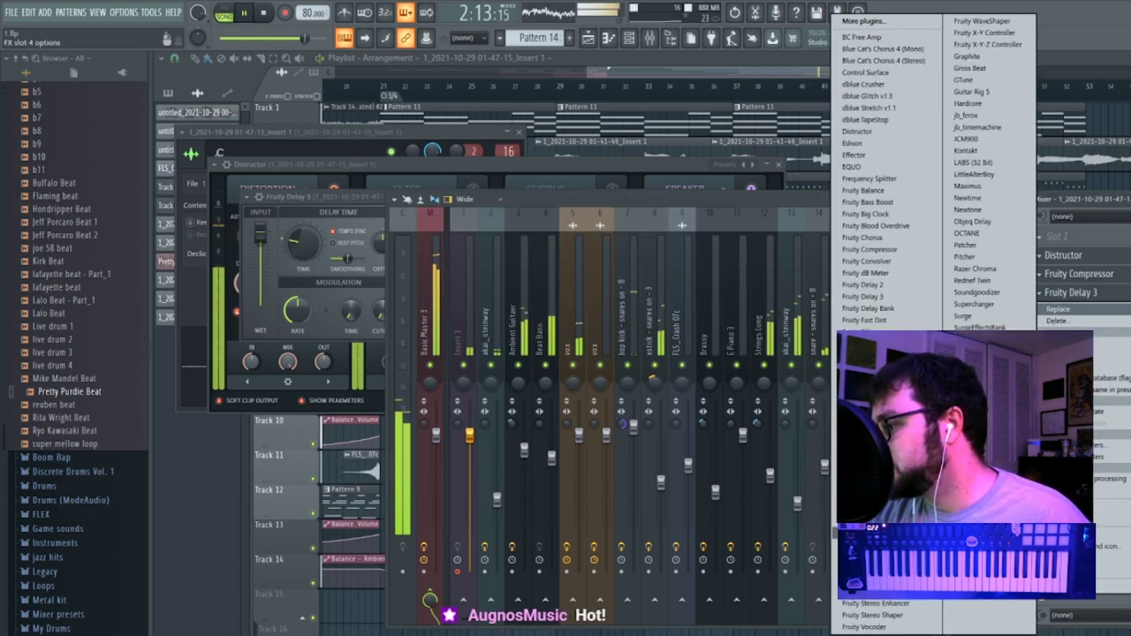
click(871, 533)
Try LittleAlterBoy in effect slot 1 of the new vocal's mixer track, audition it soloed and delete the plugin.
click(1049, 237)
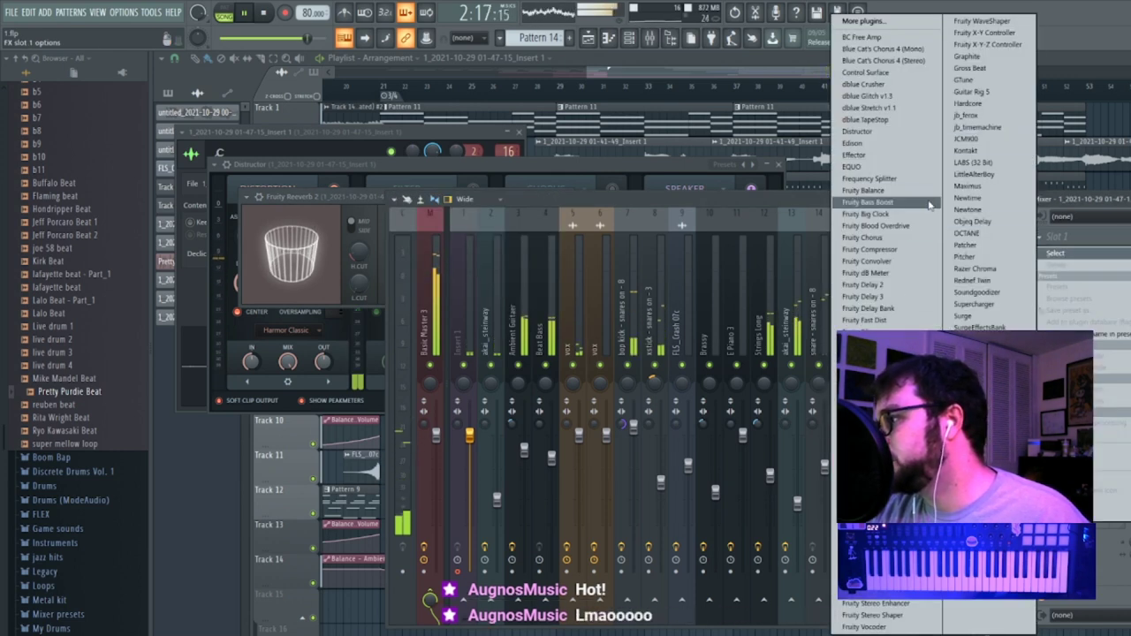
click(973, 174)
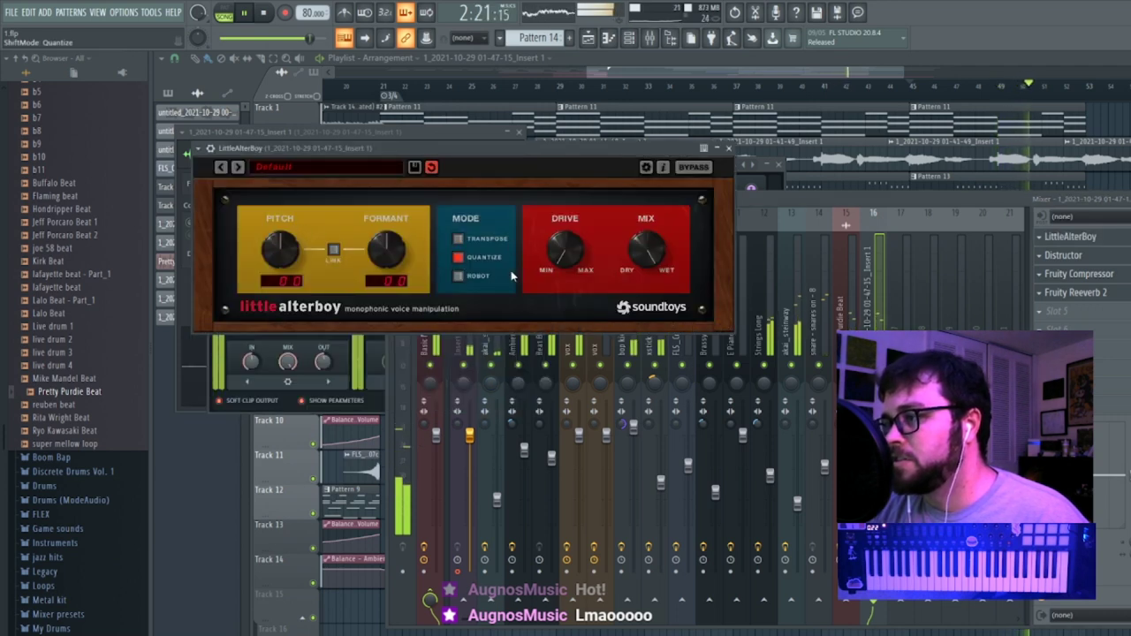
right_click(872, 365)
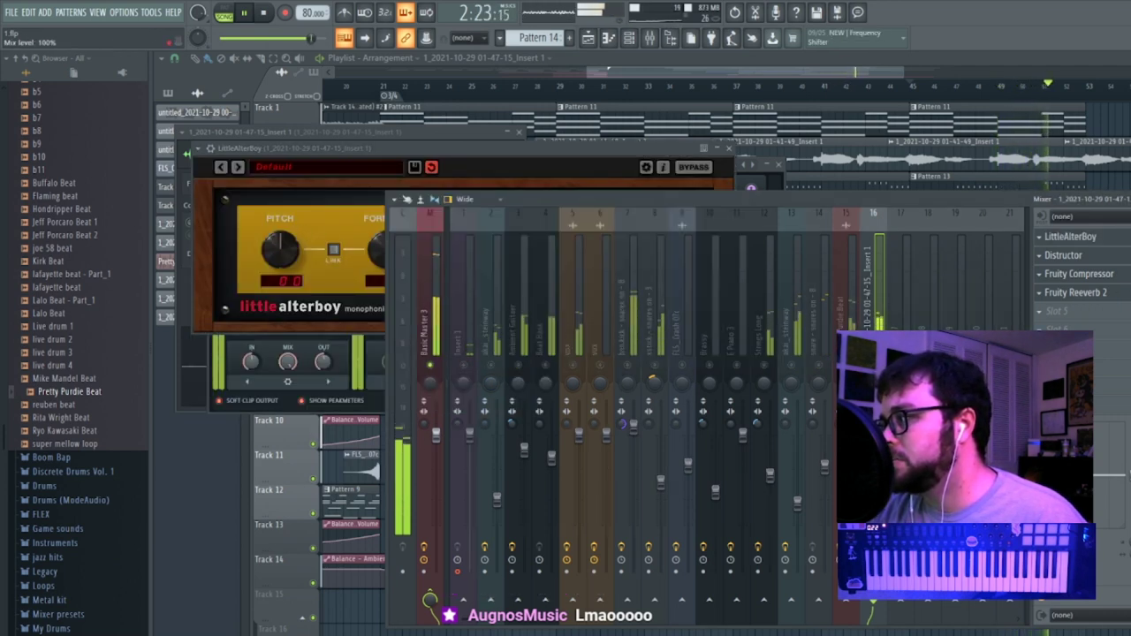
click(1043, 239)
click(1049, 264)
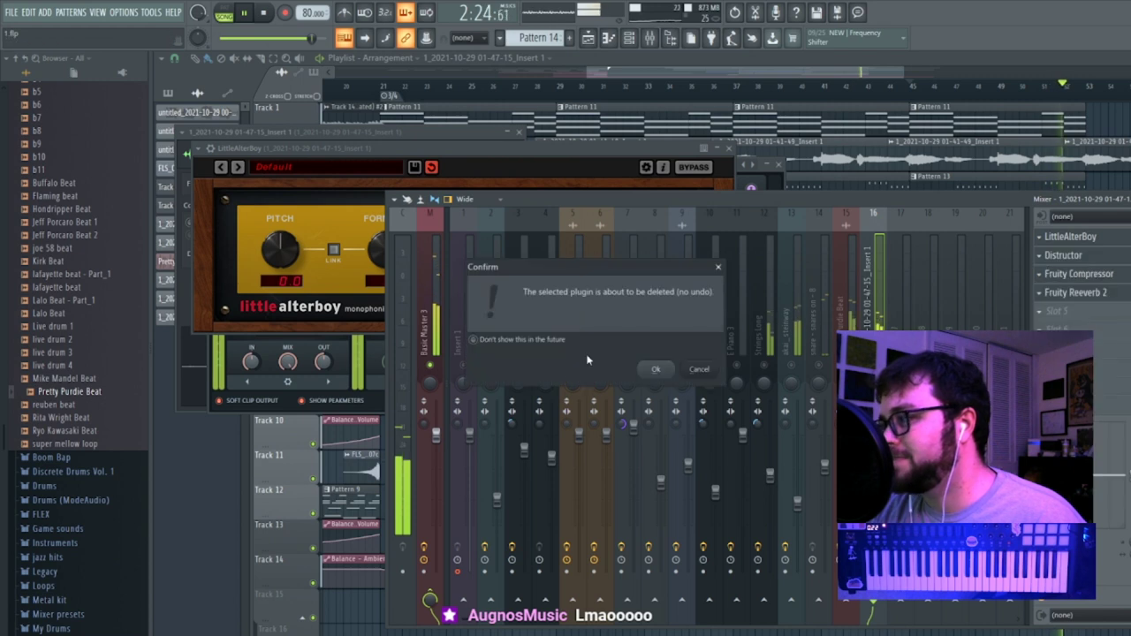
click(655, 370)
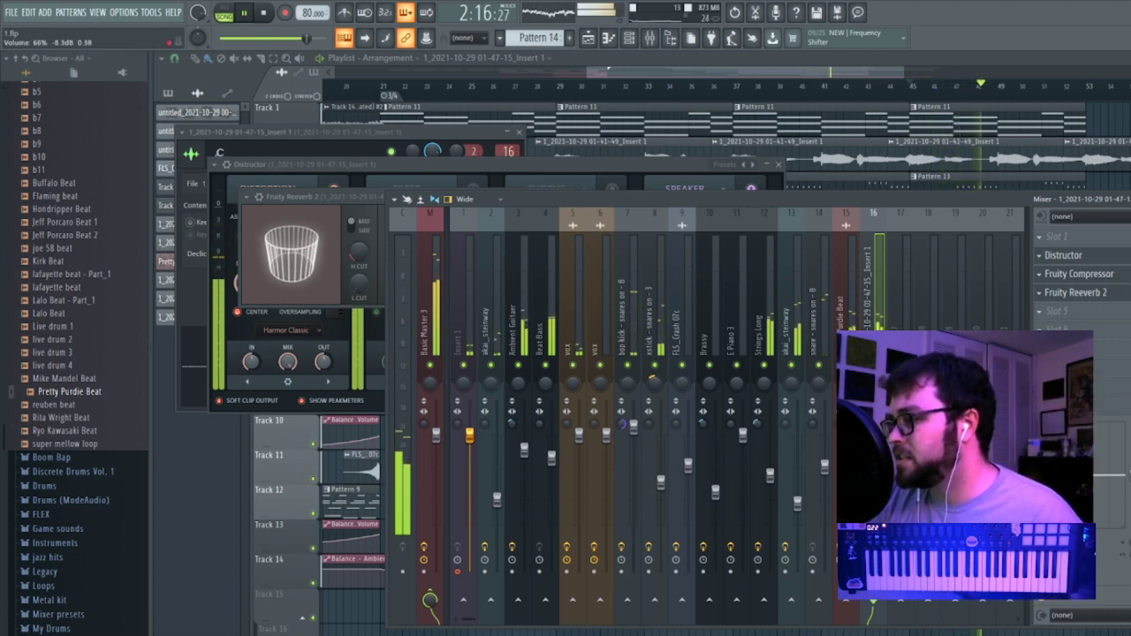
Adjust Fruity Reeverb 2 on the new vocal's mixer track, set its slot mix level to 72% and replay the section.
click(1101, 296)
click(1102, 296)
click(1102, 296)
click(1101, 296)
drag(517, 226, 487, 217)
drag(879, 453, 879, 458)
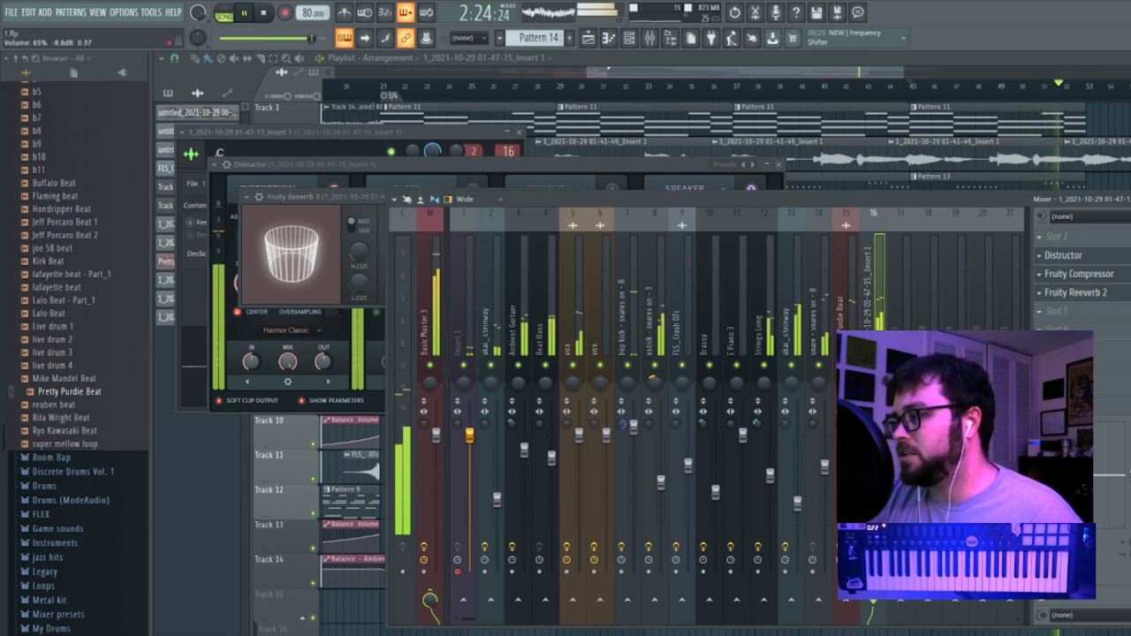
drag(1126, 292, 1125, 314)
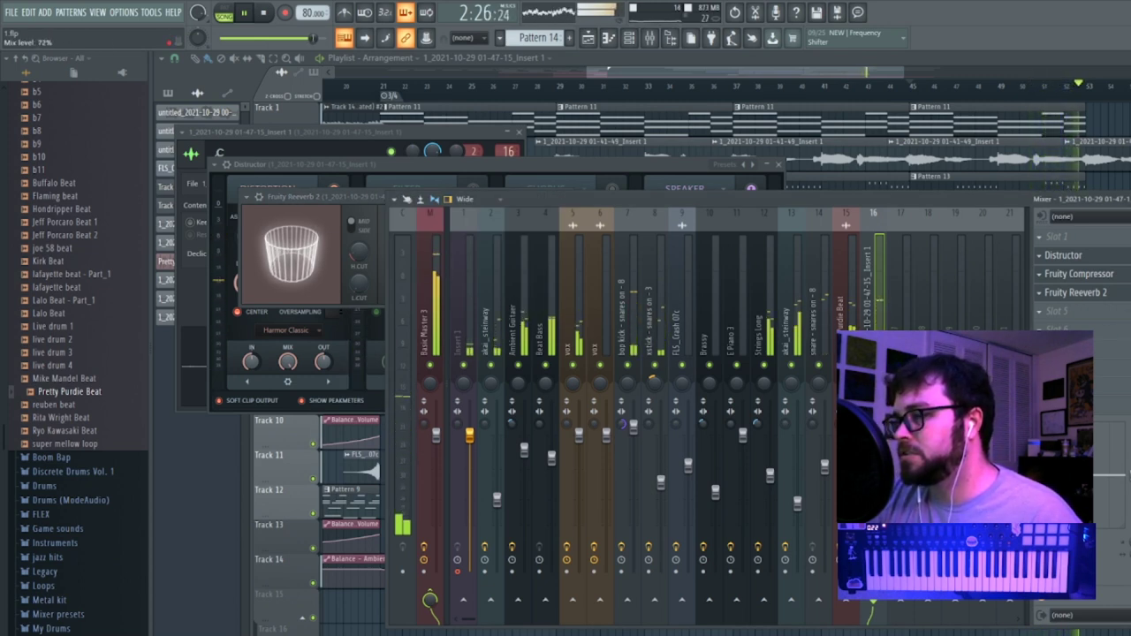
click(829, 73)
click(901, 86)
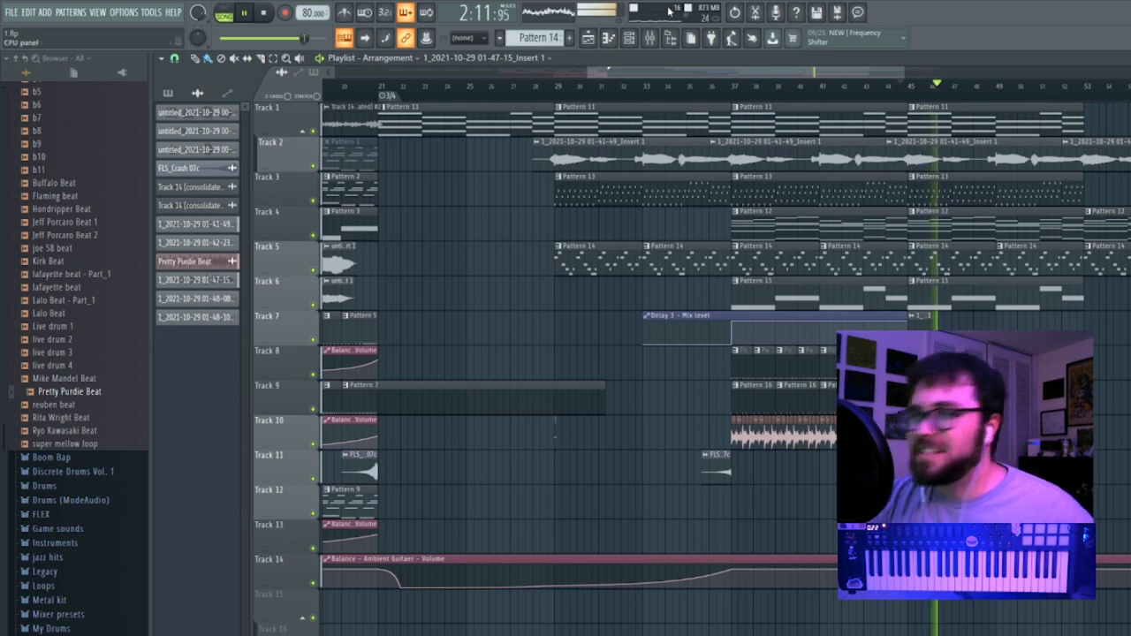
Adjust Fruity Reeverb 2 and the EQ on the Pretty Purdie Beat mixer track, soloing the track to audition it.
click(650, 39)
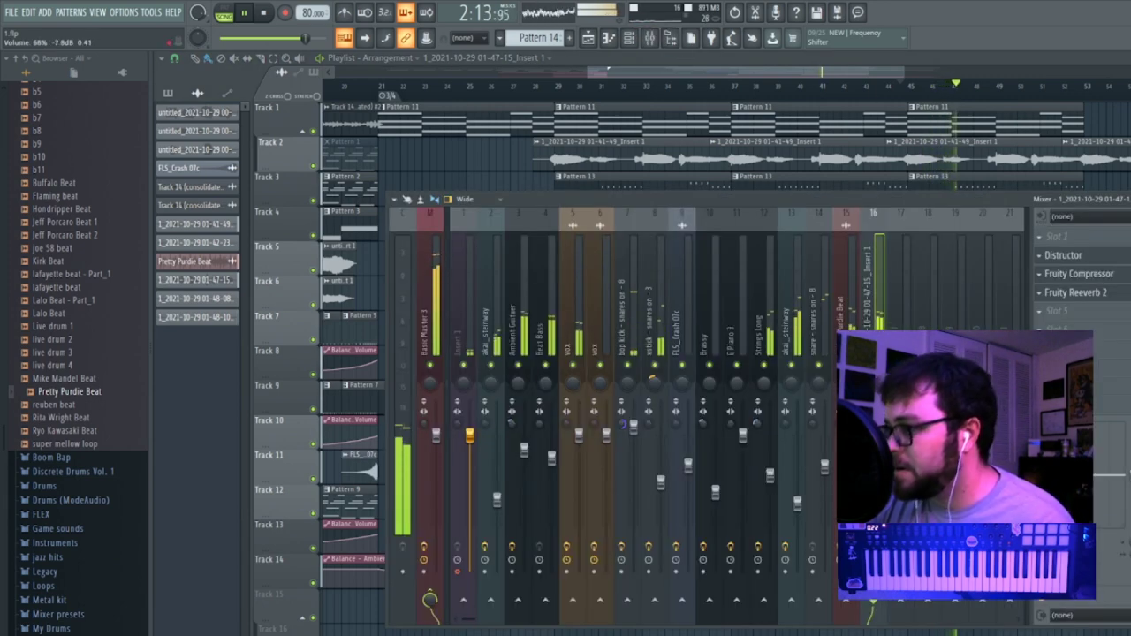
drag(879, 73, 955, 73)
key(F9)
click(852, 491)
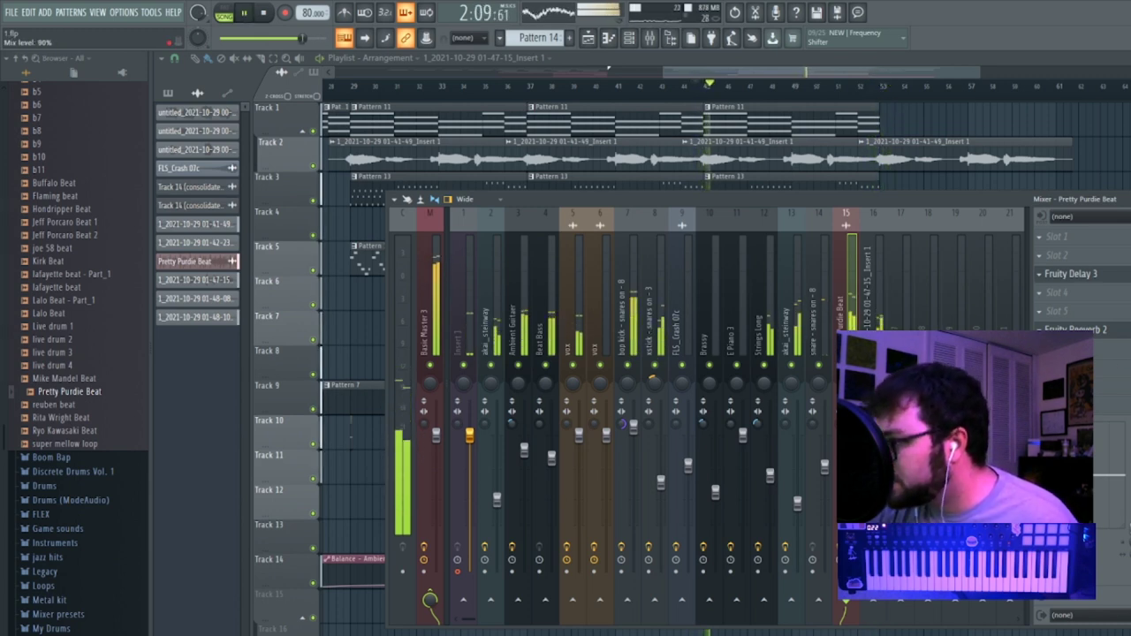
click(1075, 329)
drag(519, 222, 562, 238)
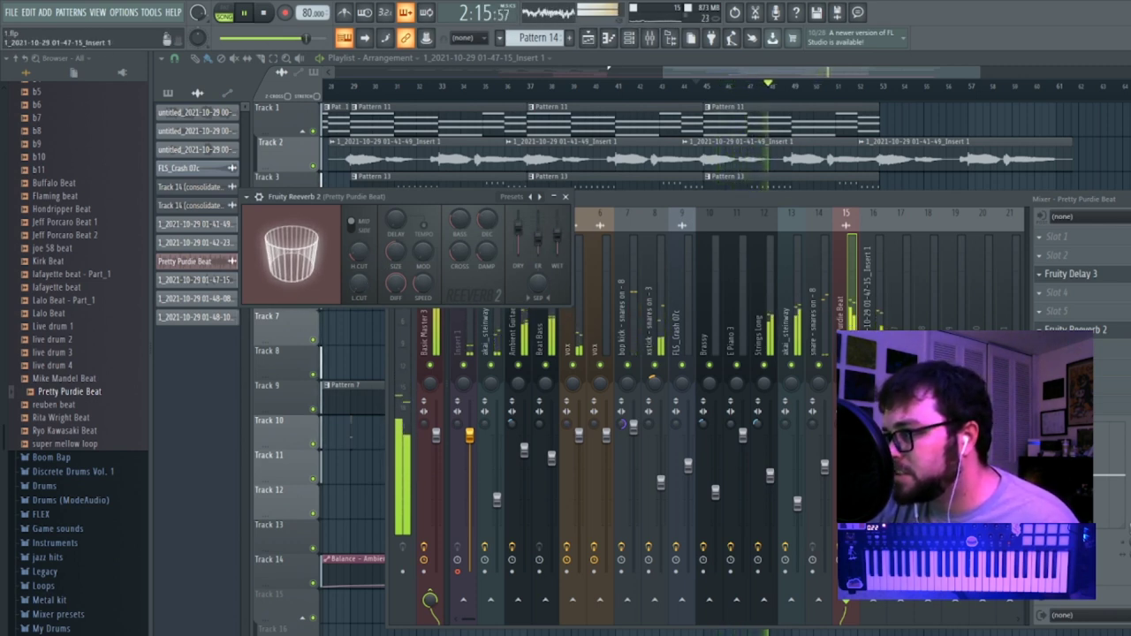
right_click(846, 365)
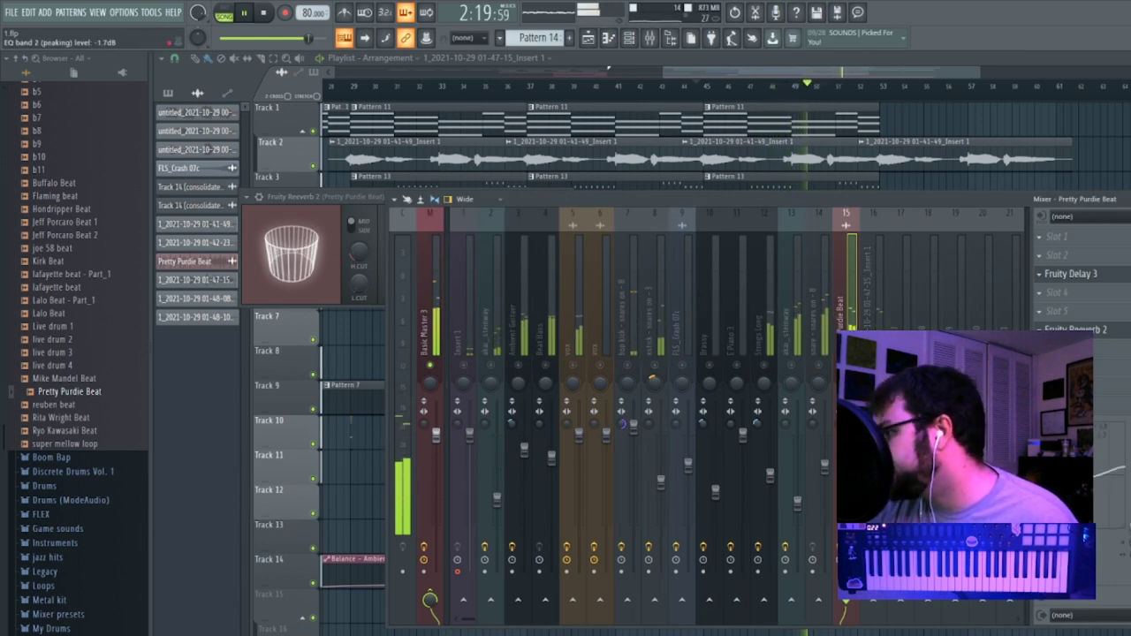
right_click(845, 364)
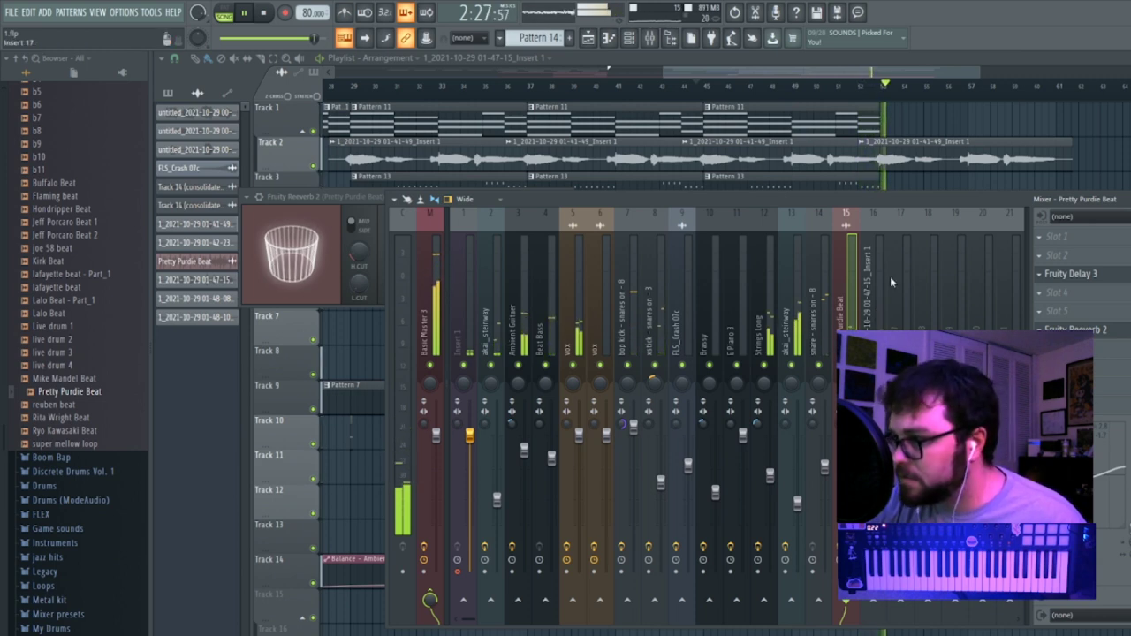
Try a new Pattern 18 on Track 6 at bar 57 and look through the channel rack's channel filter.
click(929, 72)
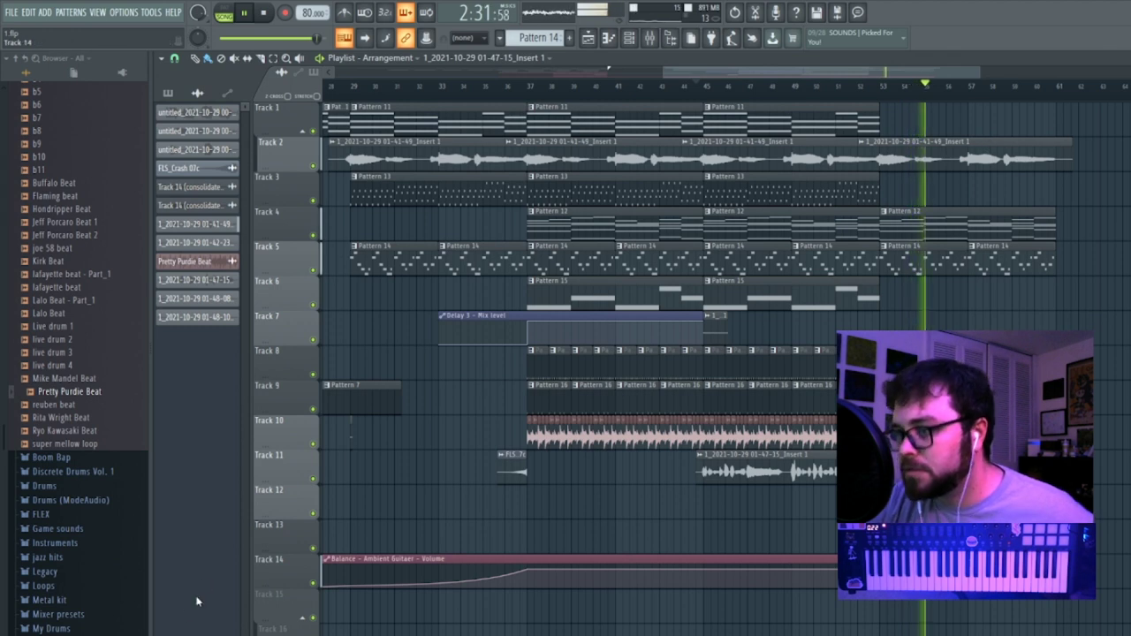
click(169, 93)
key(F4)
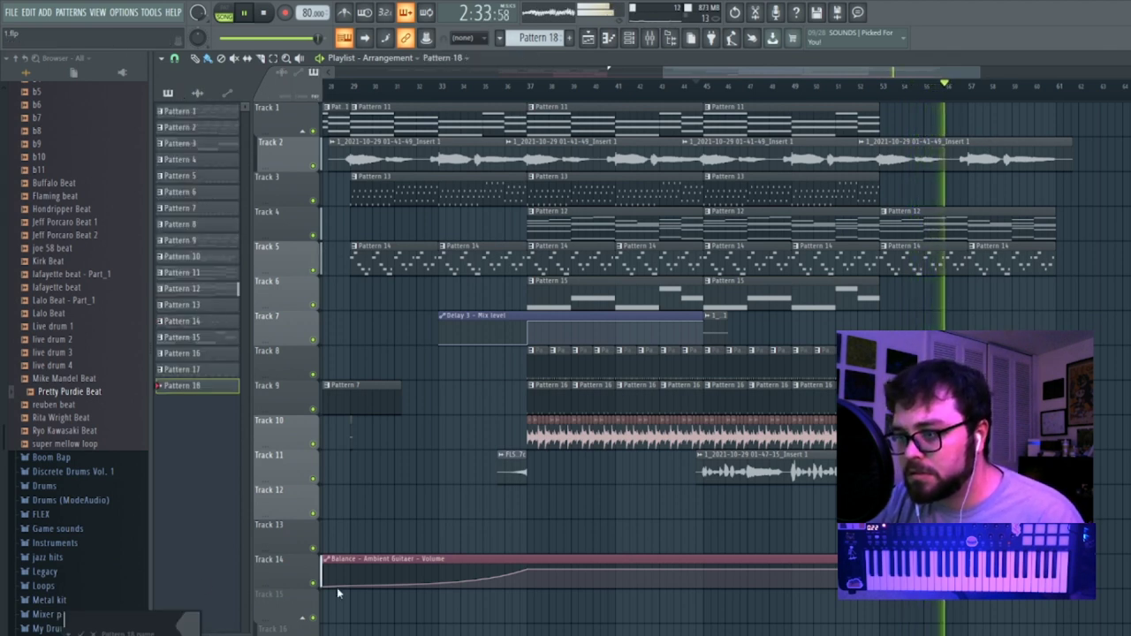
click(986, 292)
key(F6)
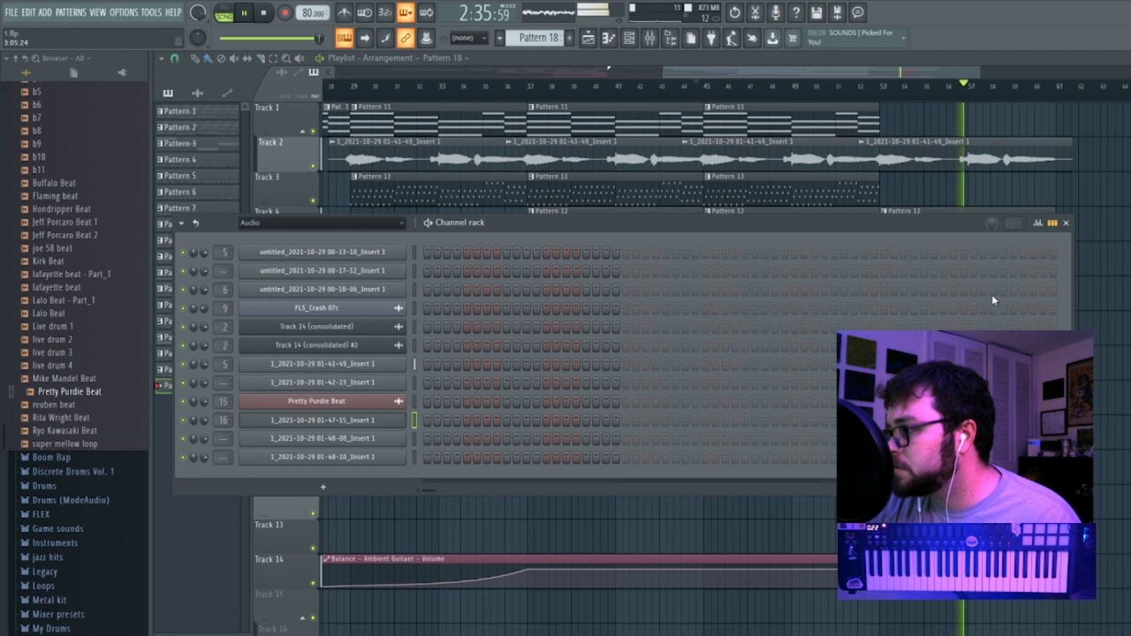
click(401, 225)
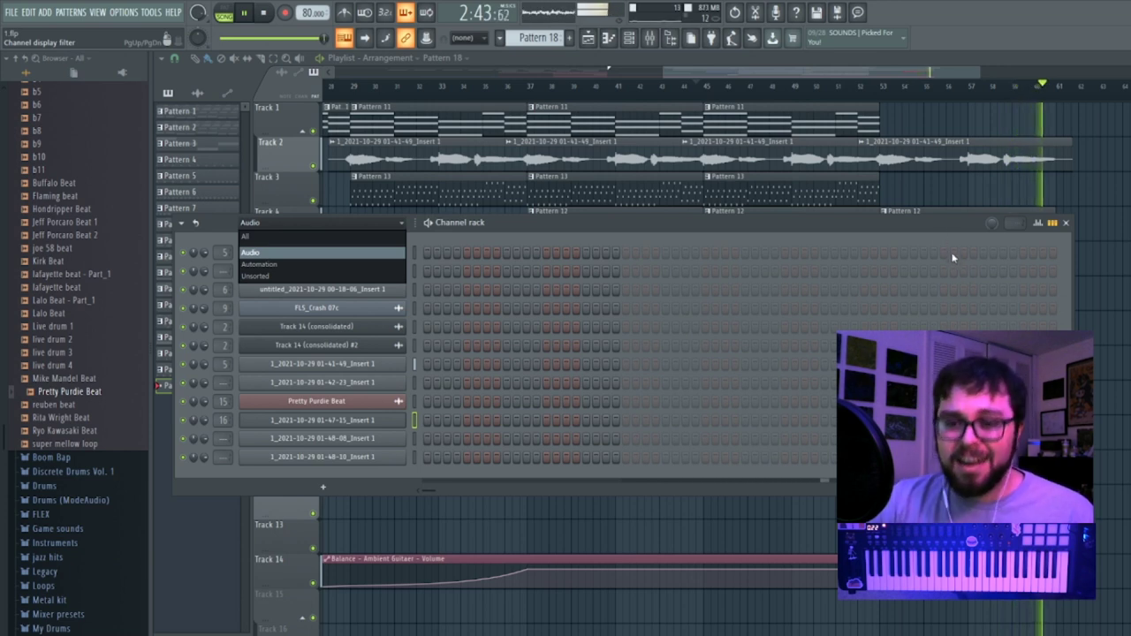
click(1067, 223)
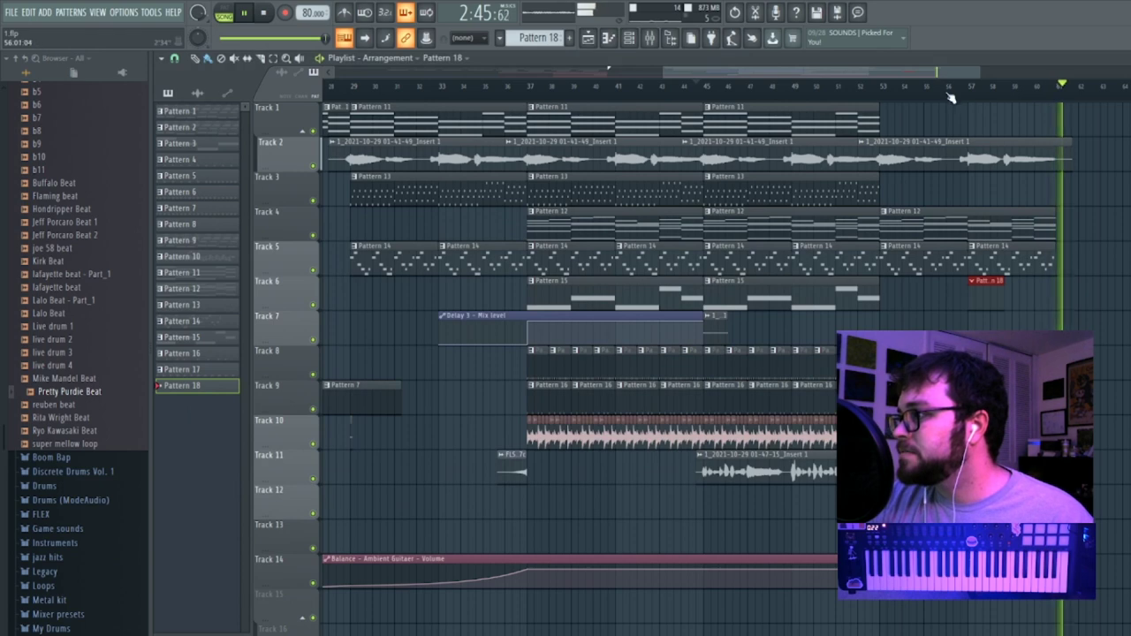
Stop playback and disarm recording on the Insert 1 mixer track.
key(space)
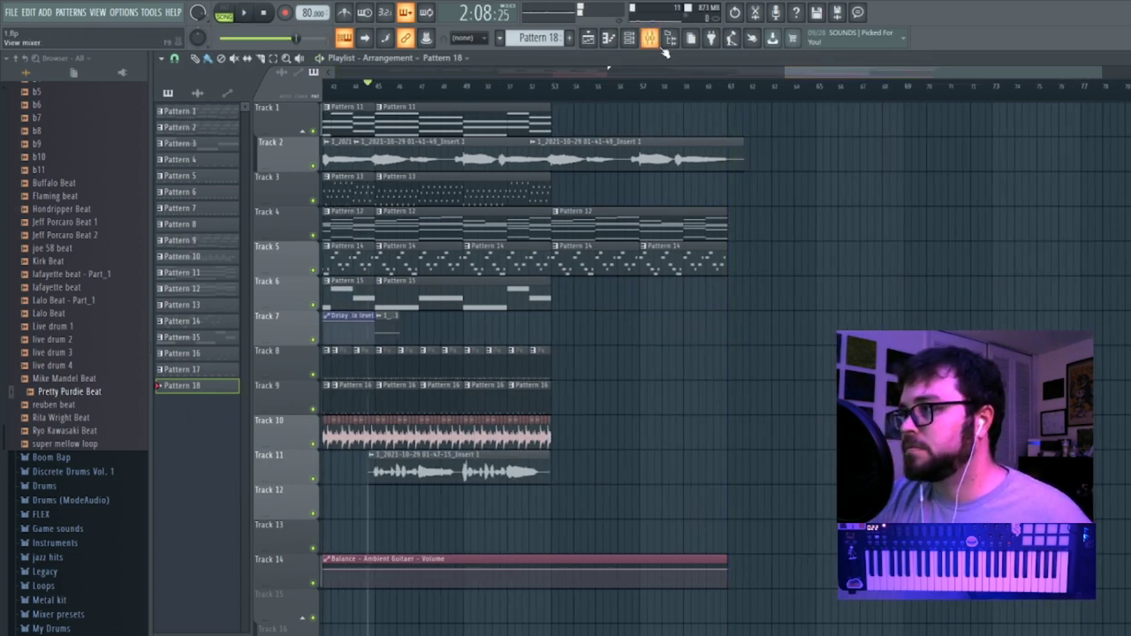
click(649, 38)
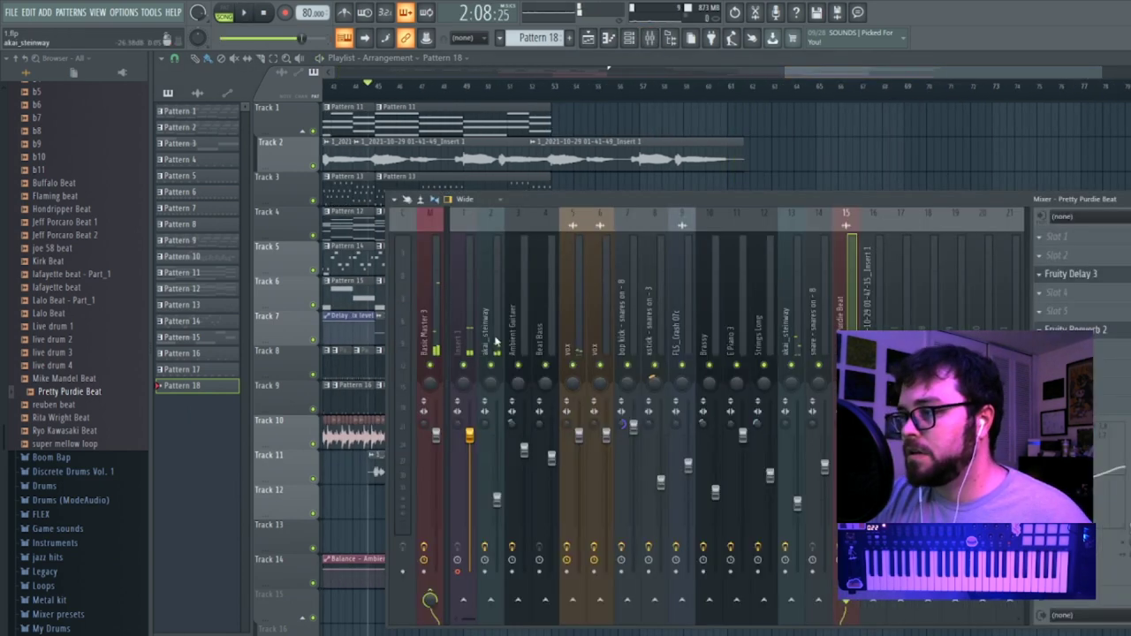
click(457, 572)
key(F9)
Play the section and add another Pattern 12 clip on Track 4 and Pattern 14 clip on Track 5 at bar 61.
drag(919, 72, 683, 71)
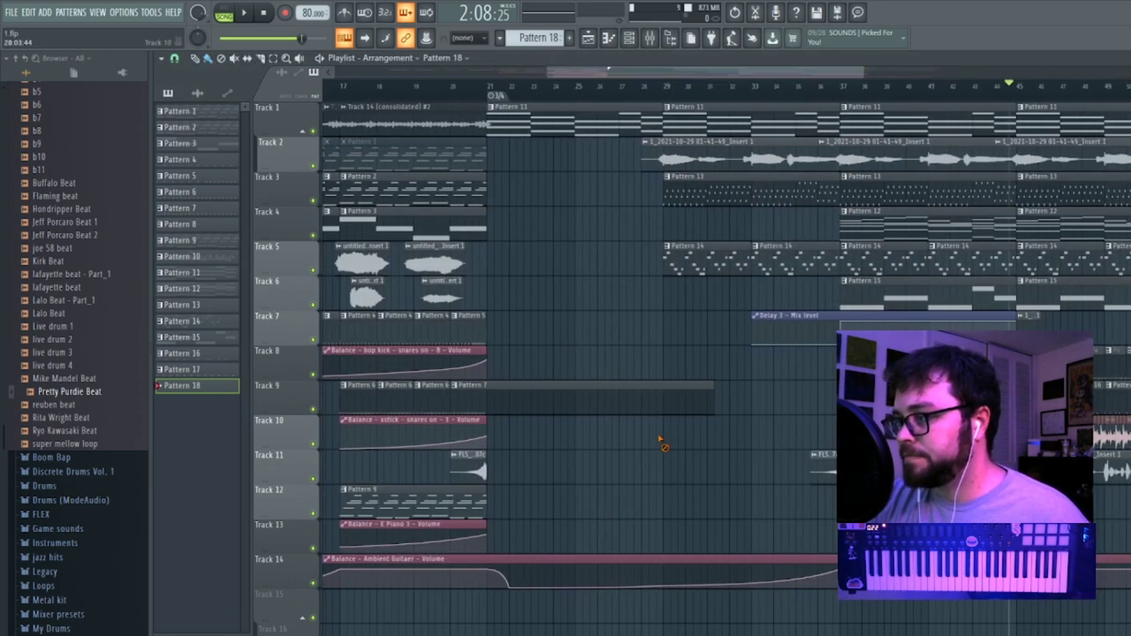
key(space)
drag(629, 74, 417, 74)
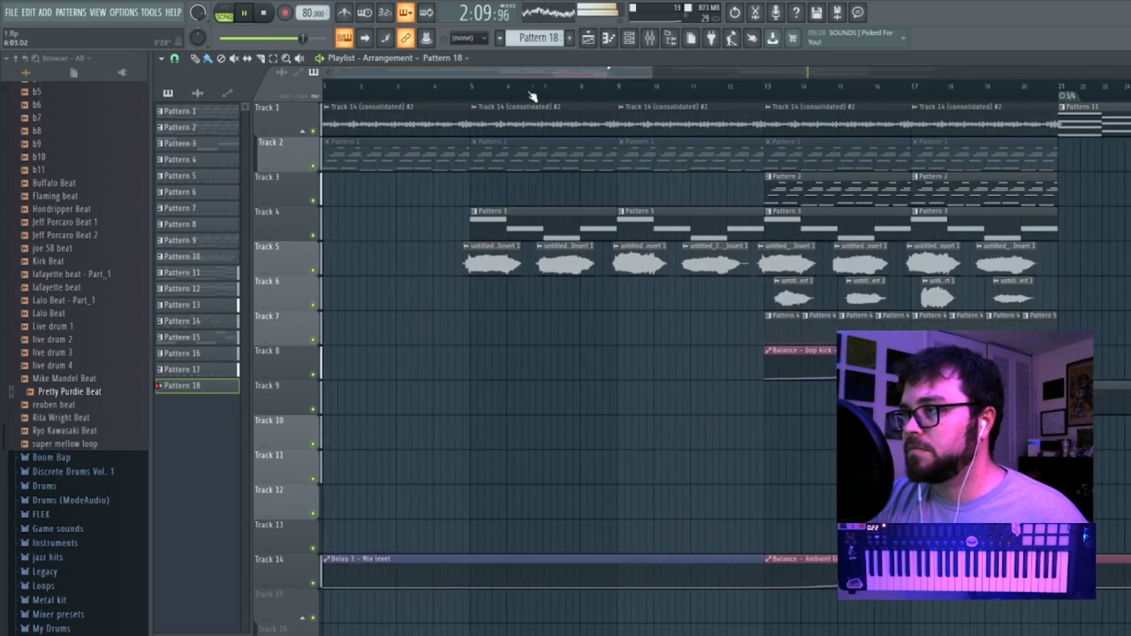
drag(557, 70, 905, 78)
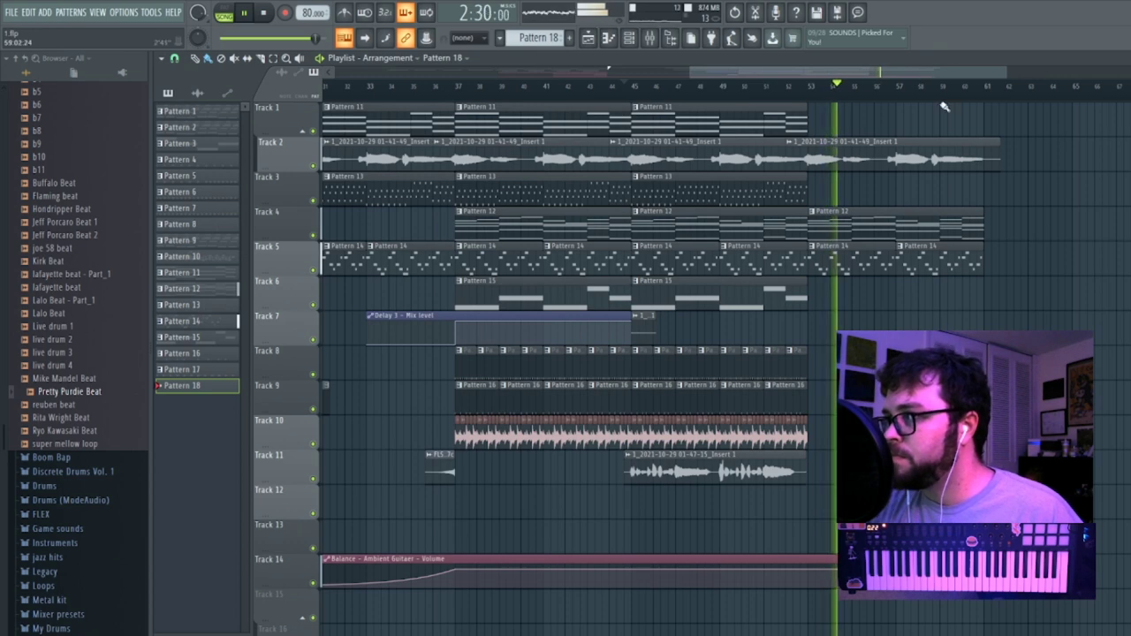
drag(942, 88, 1130, 74)
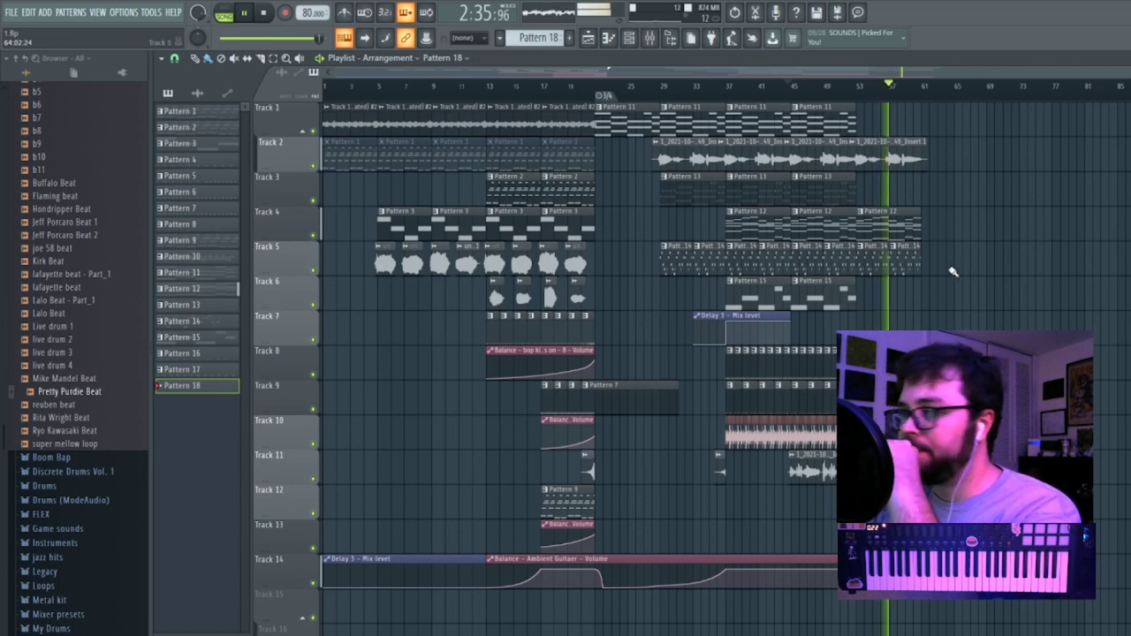
click(903, 224)
click(925, 222)
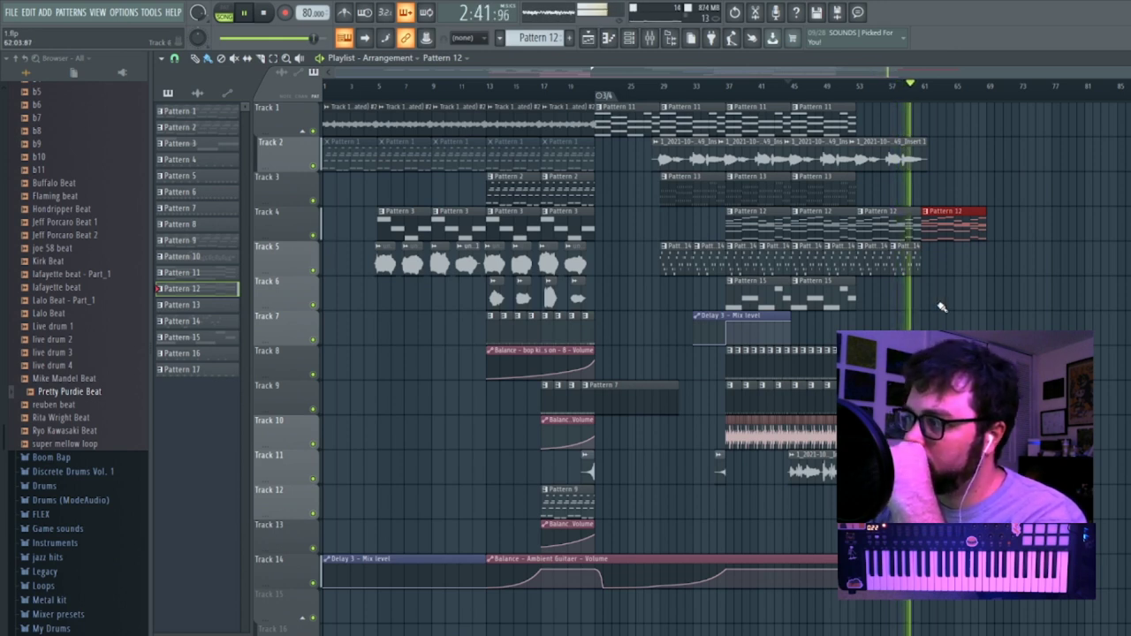
click(913, 263)
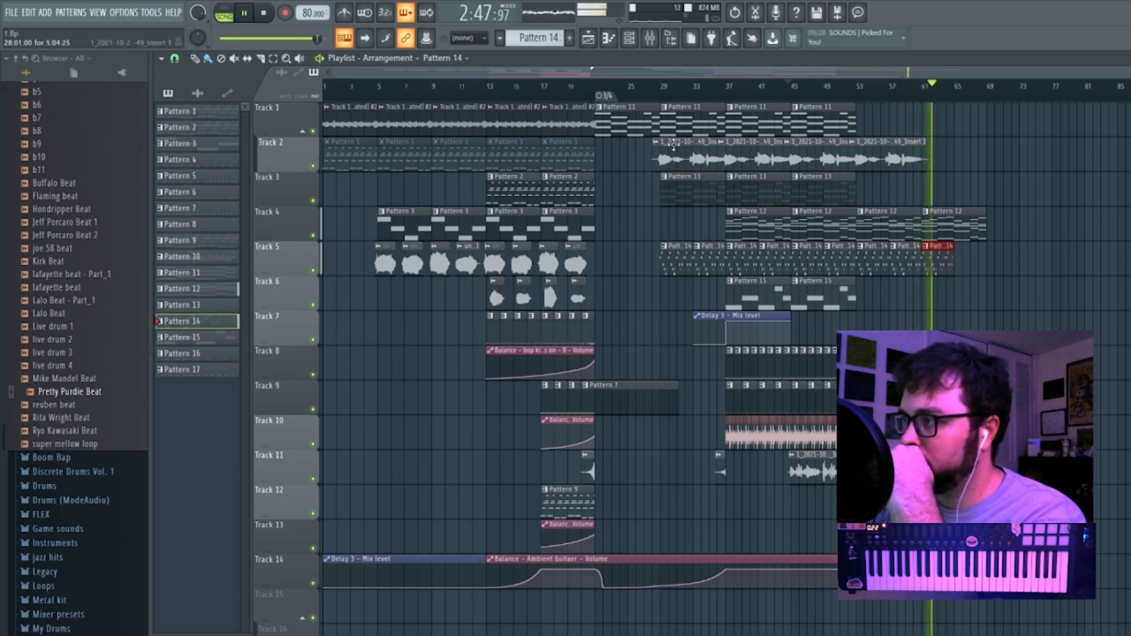
Insert Fruity parametric EQ 2 in slot 7 of the akai_steinway mixer track 13 and slightly cut its mid band.
click(650, 38)
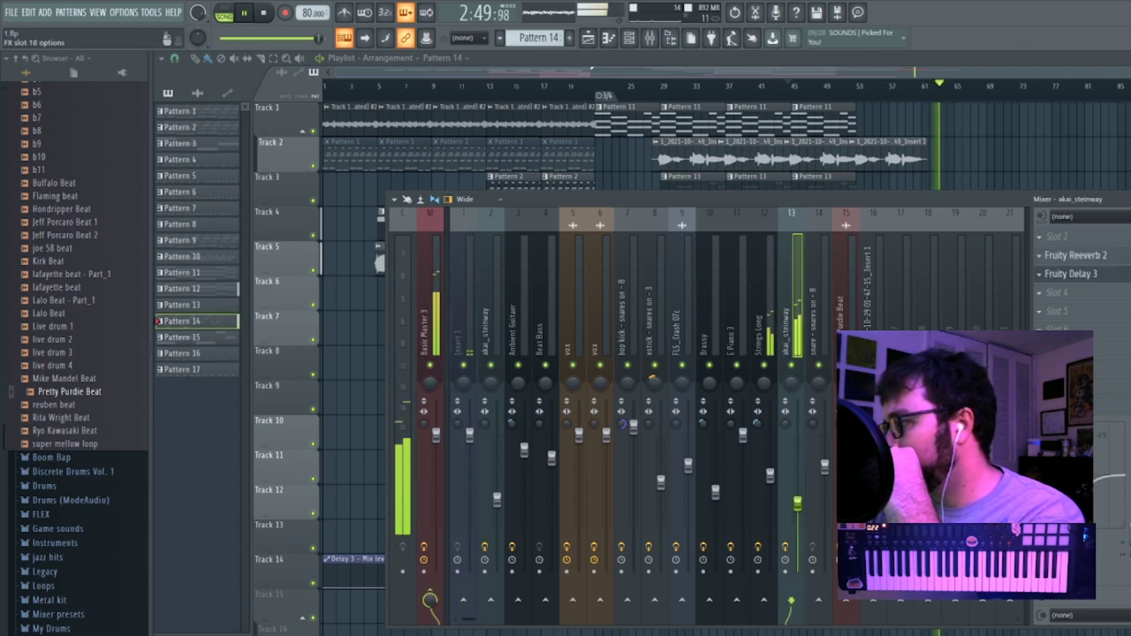
click(1040, 348)
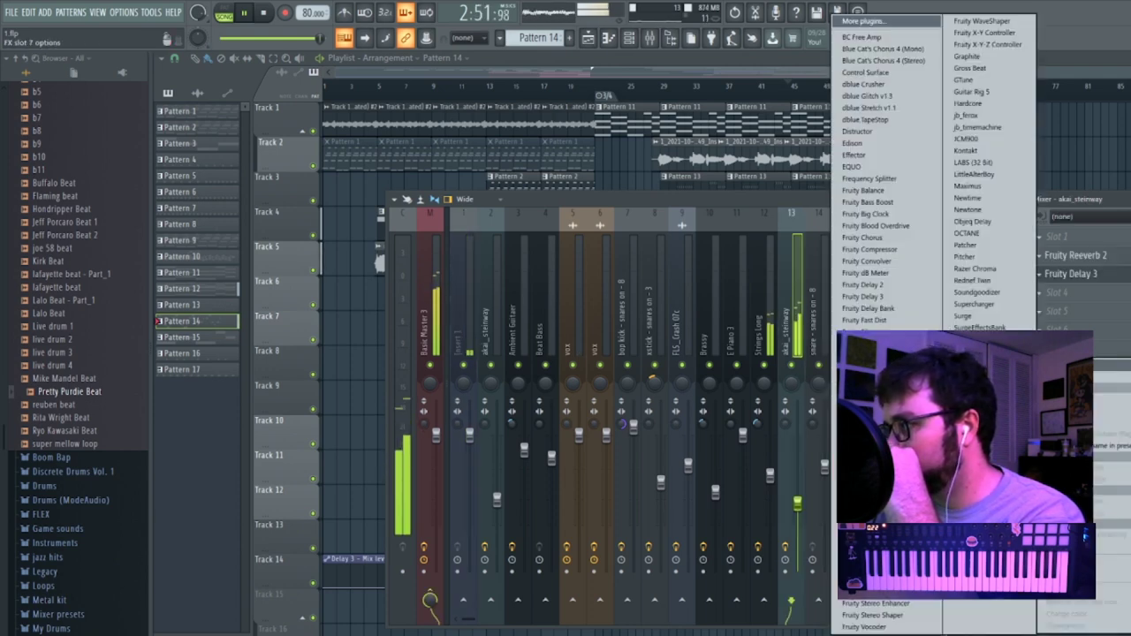
click(883, 473)
drag(387, 254, 387, 265)
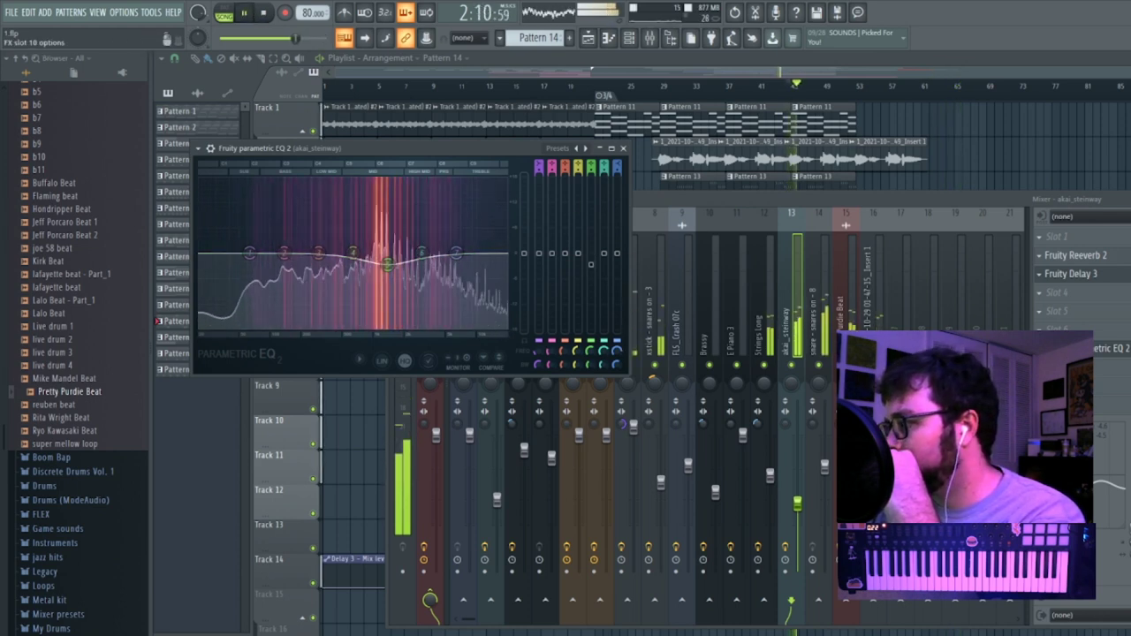
Add a second Fruity parametric EQ 2 in slot 10 of the akai_steinway track, shaped as a band-pass with low and high cuts.
click(1040, 403)
click(875, 497)
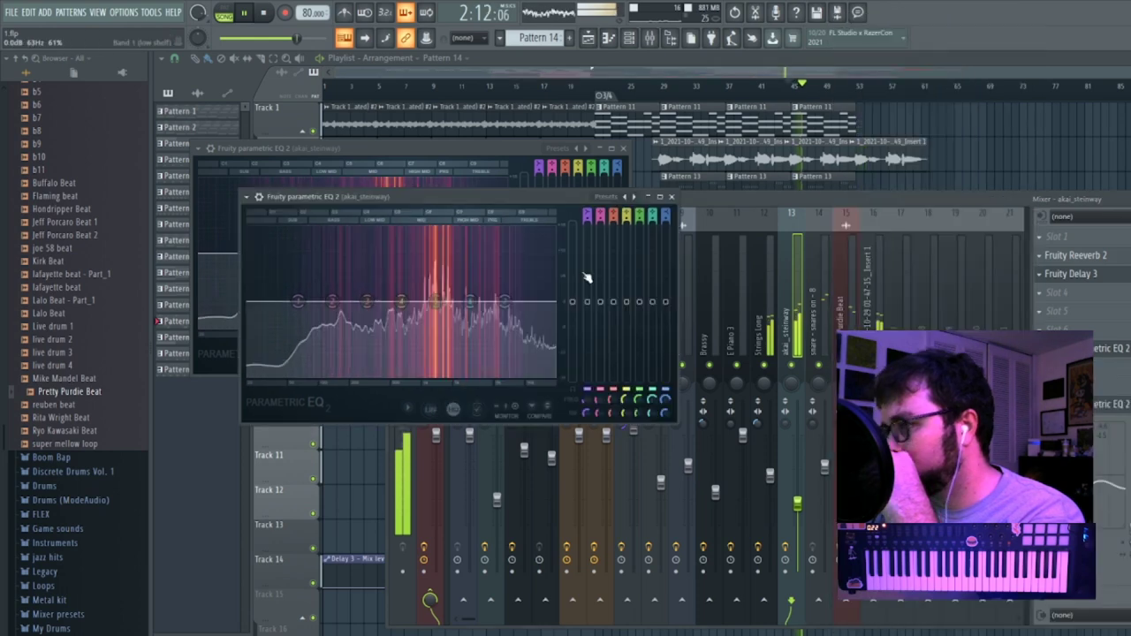
click(246, 196)
mouse_move(265, 245)
click(420, 290)
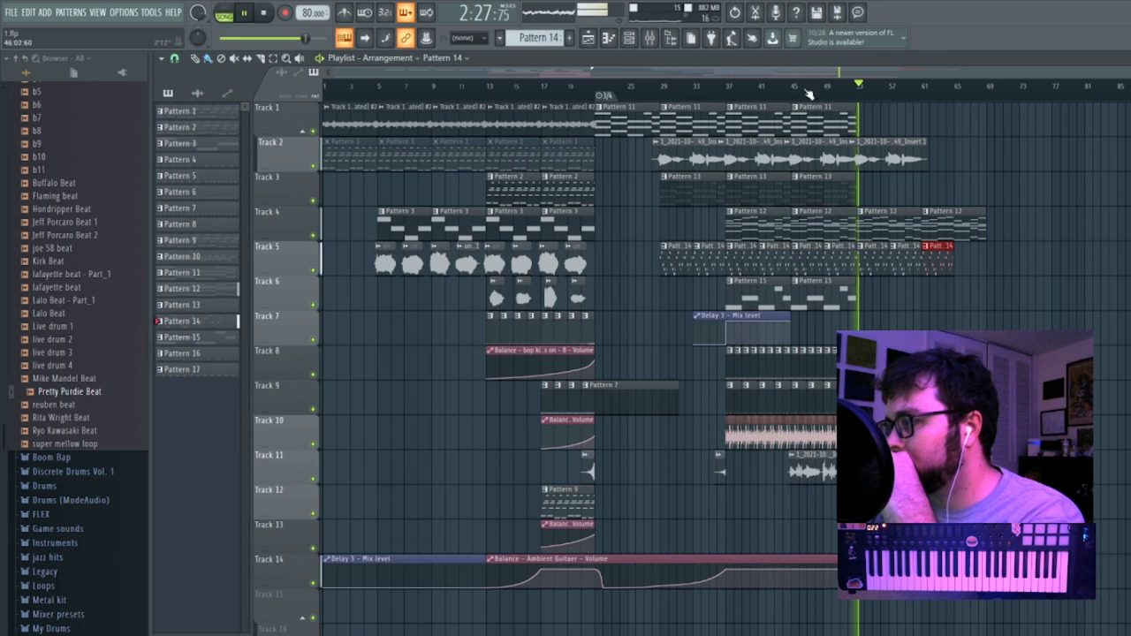
click(650, 39)
click(1104, 404)
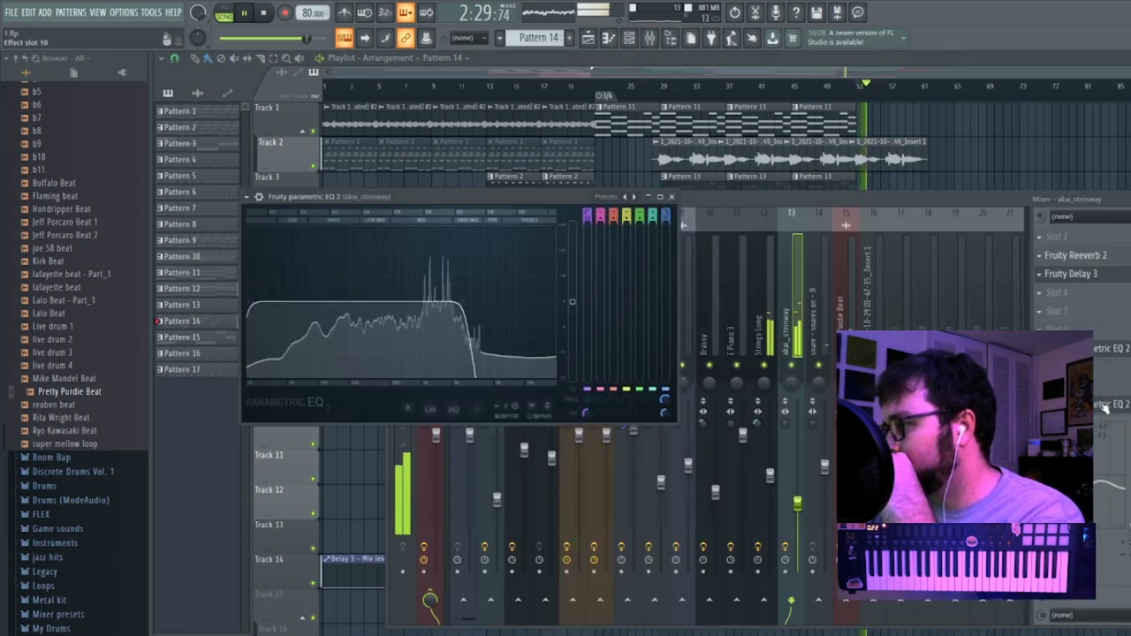
drag(263, 306, 338, 305)
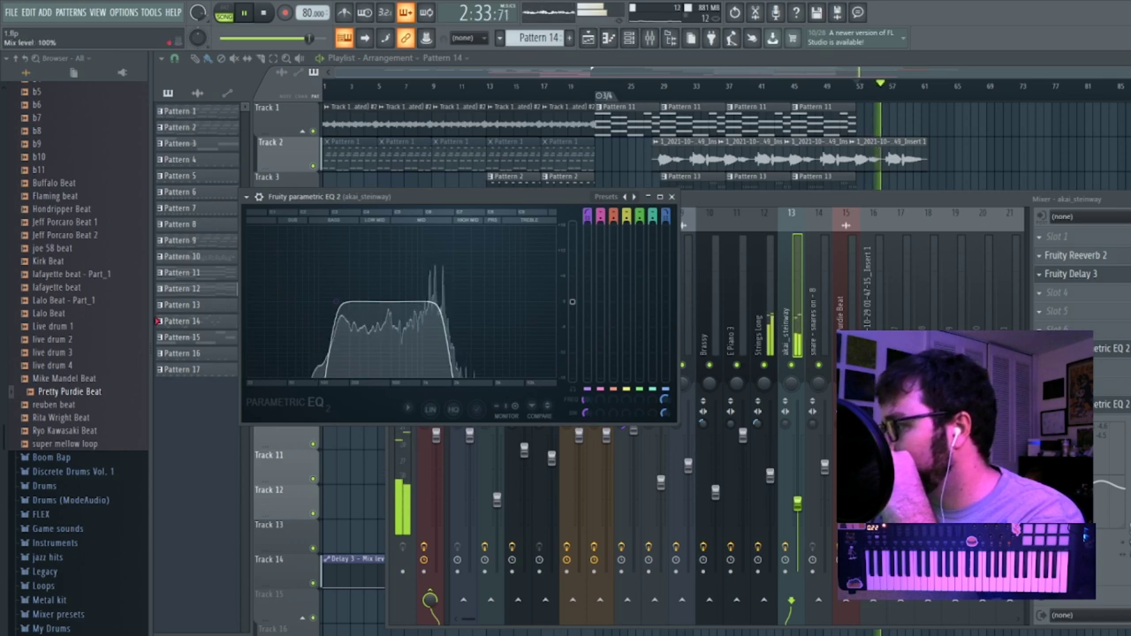
Create an automation clip for the mix level of the slot 10 EQ on the akai_steinway track.
click(1040, 403)
click(1113, 496)
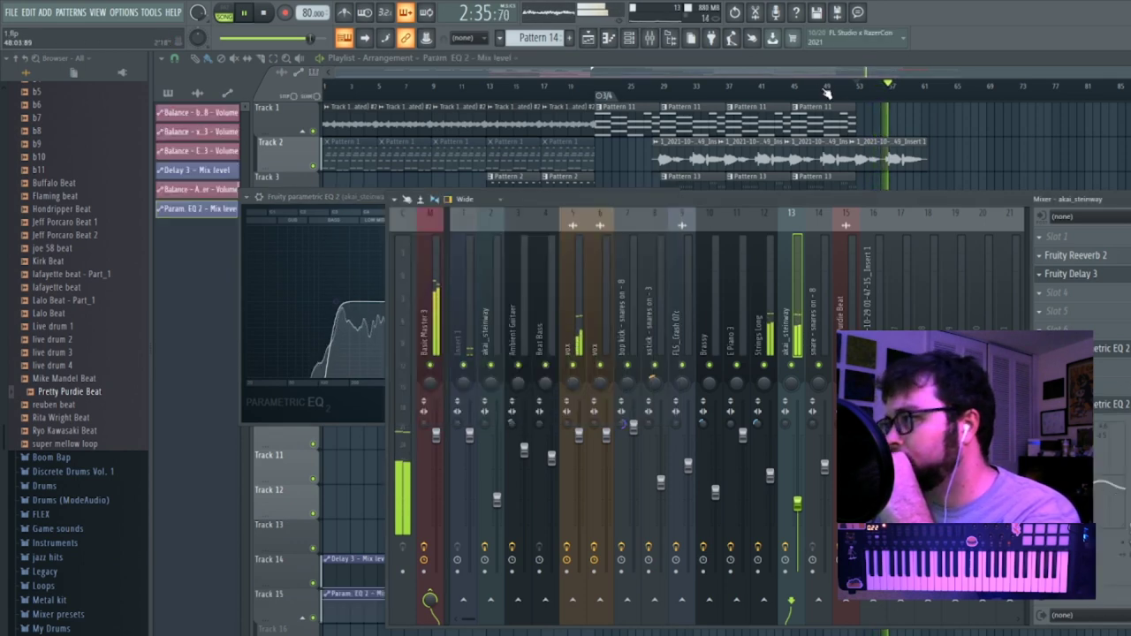
drag(820, 72, 879, 72)
scroll(846, 233, down, 4)
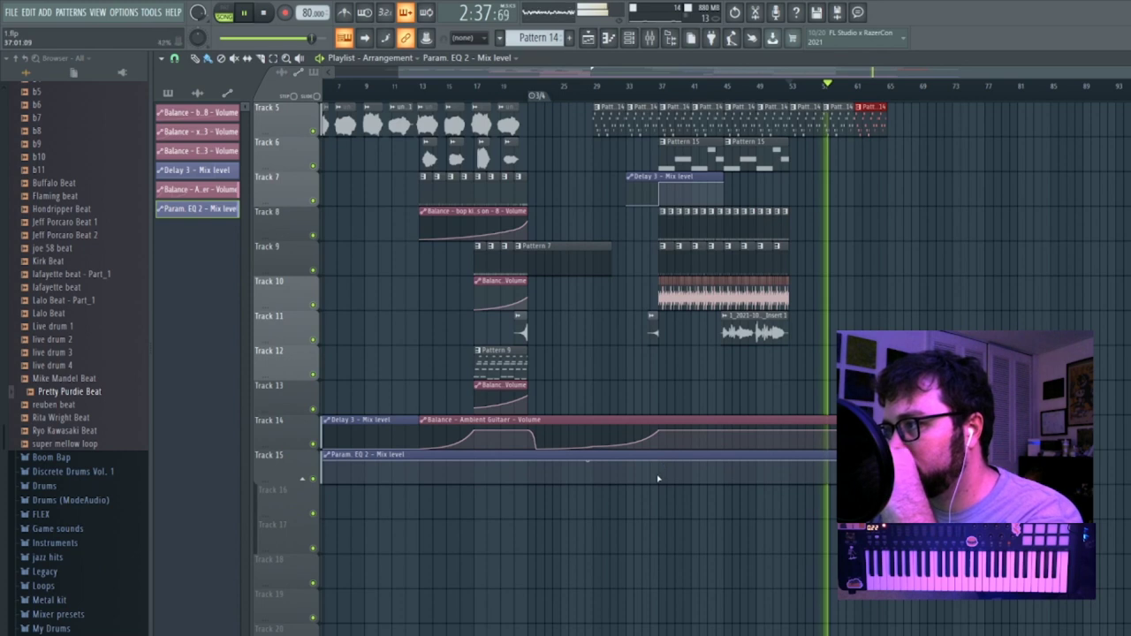
Shape the Param. EQ 2 mix level automation to drop to its minimum from bar 37 to bar 53 and return to full.
drag(660, 480, 661, 490)
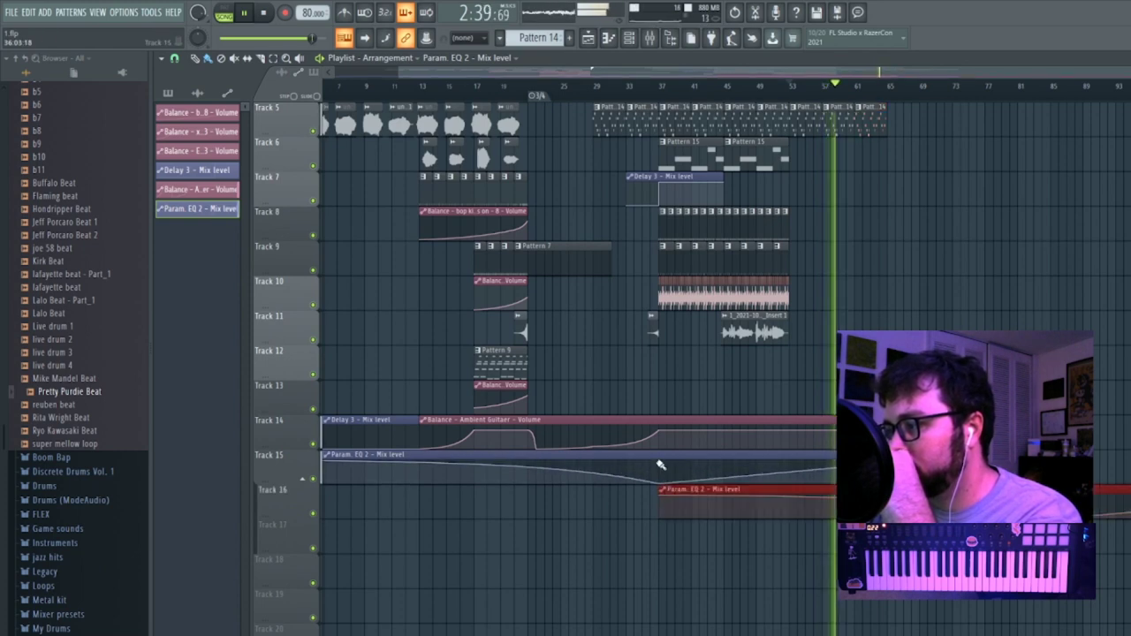
key(ctrl+z)
right_click(661, 461)
right_click(661, 477)
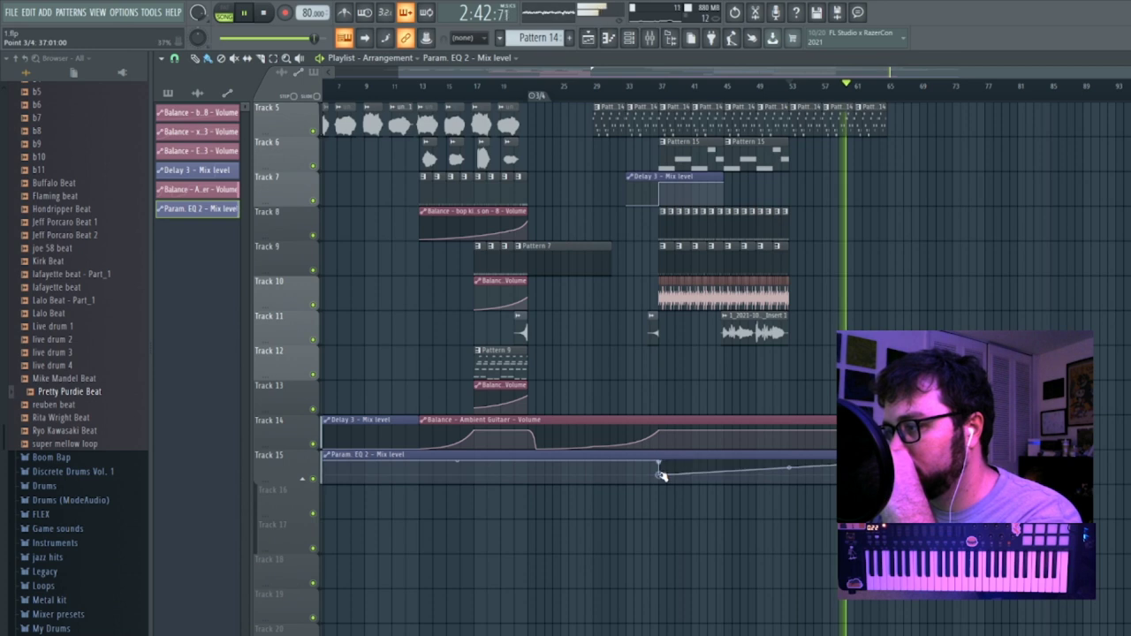
right_click(789, 470)
right_click(790, 473)
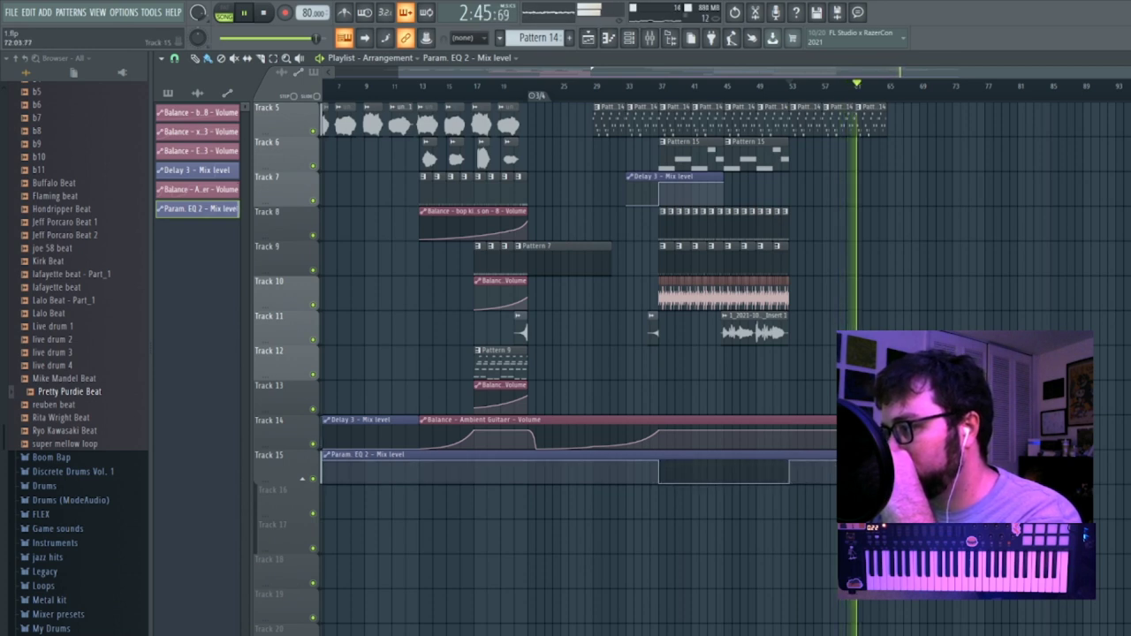
scroll(928, 217, up, 4)
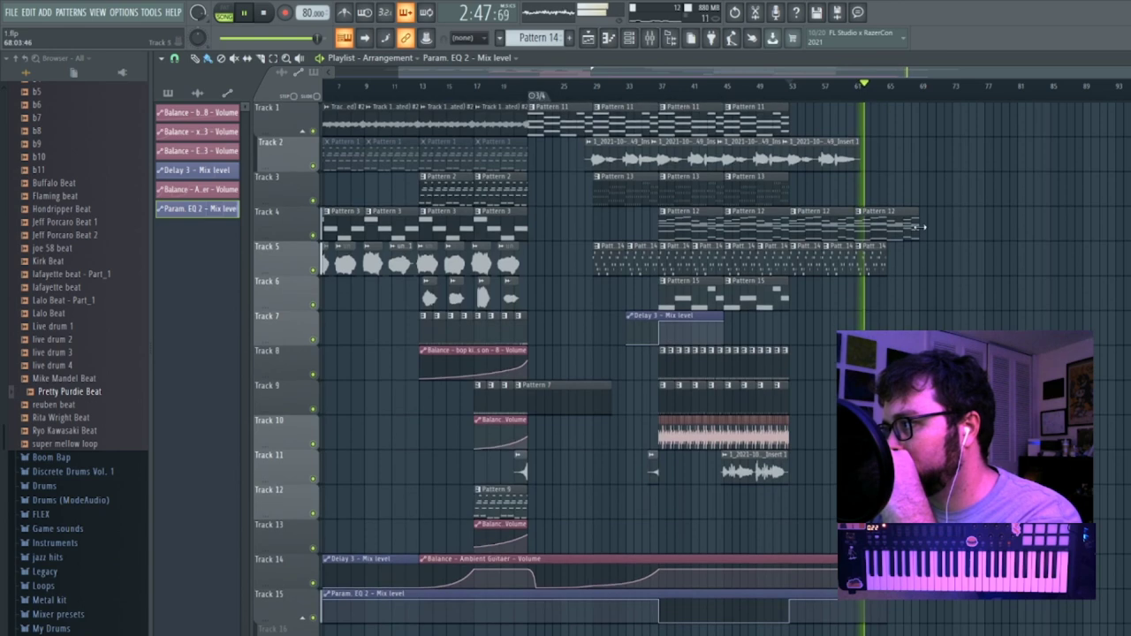
scroll(928, 217, down, 4)
drag(947, 74, 905, 74)
scroll(1041, 236, up, 4)
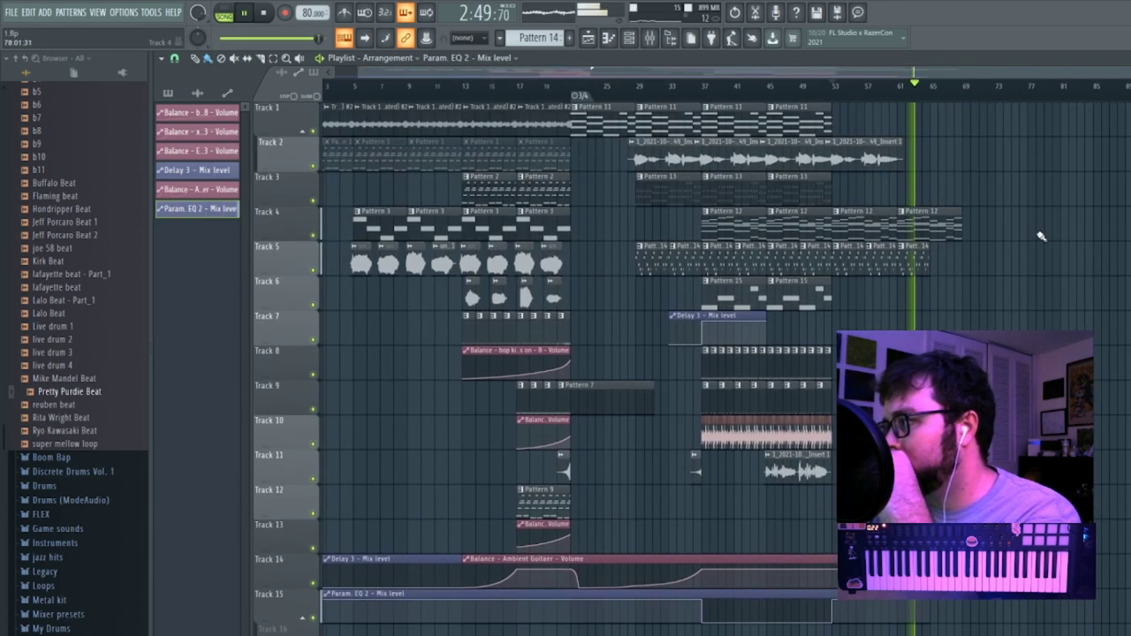
Extend the Pattern 14 clips on Track 5 with one more clip from bar 65 to 69 and play back the ending.
click(919, 258)
click(938, 254)
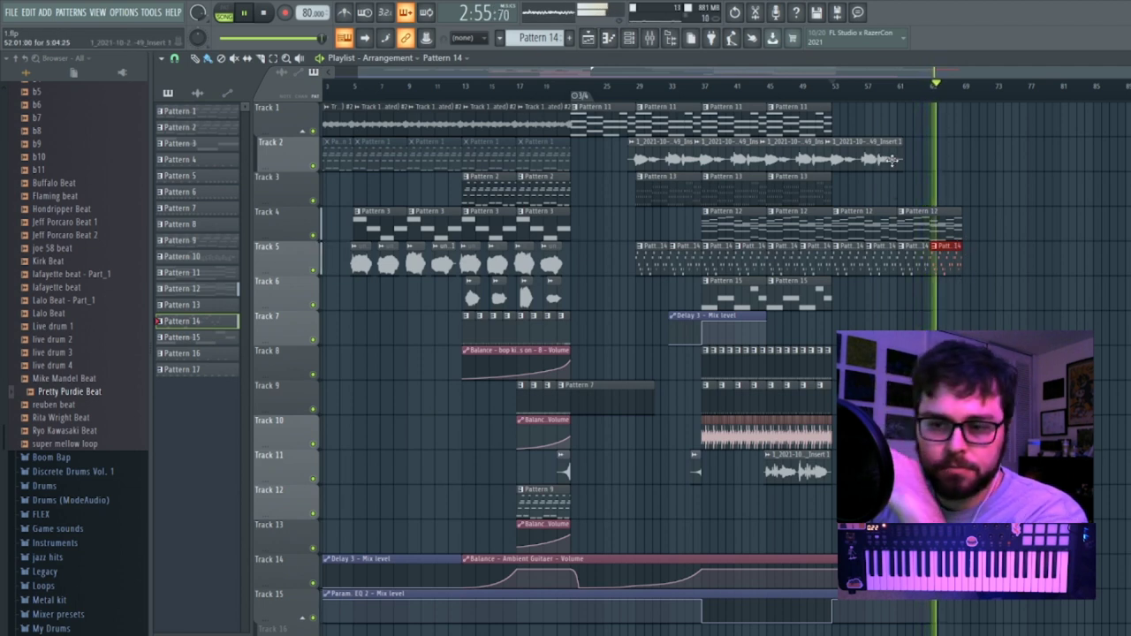
click(651, 39)
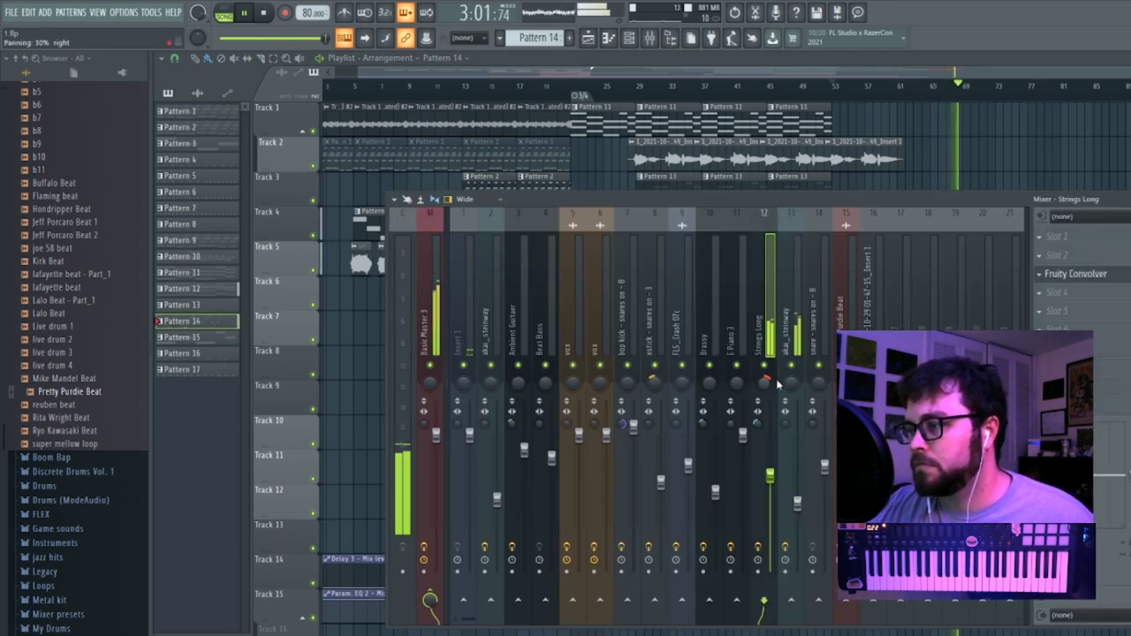
click(914, 74)
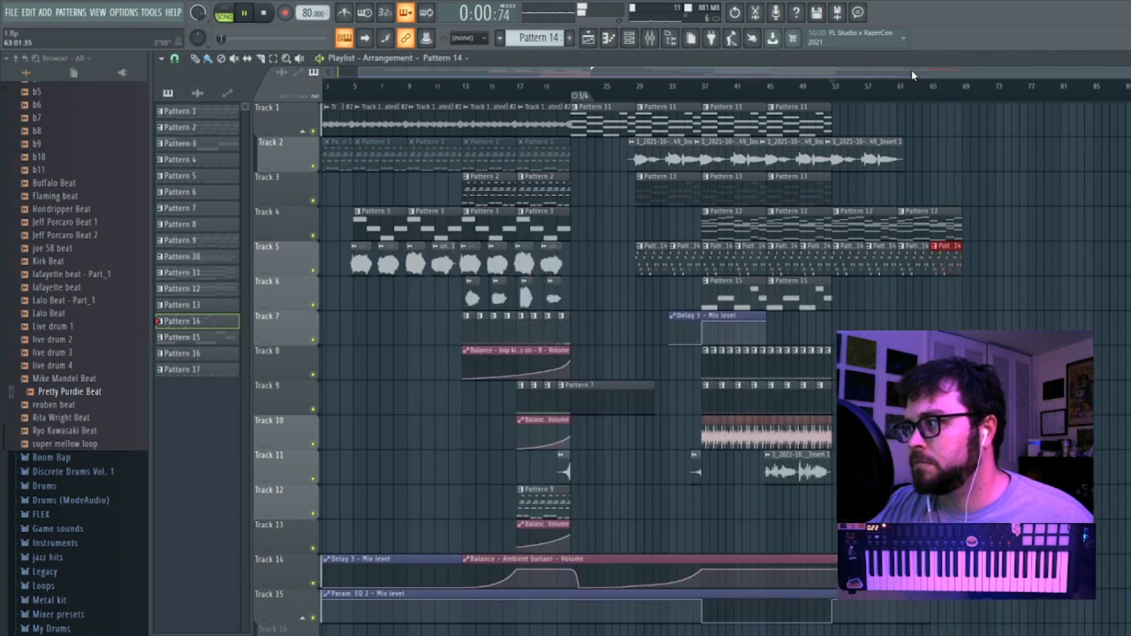
click(954, 87)
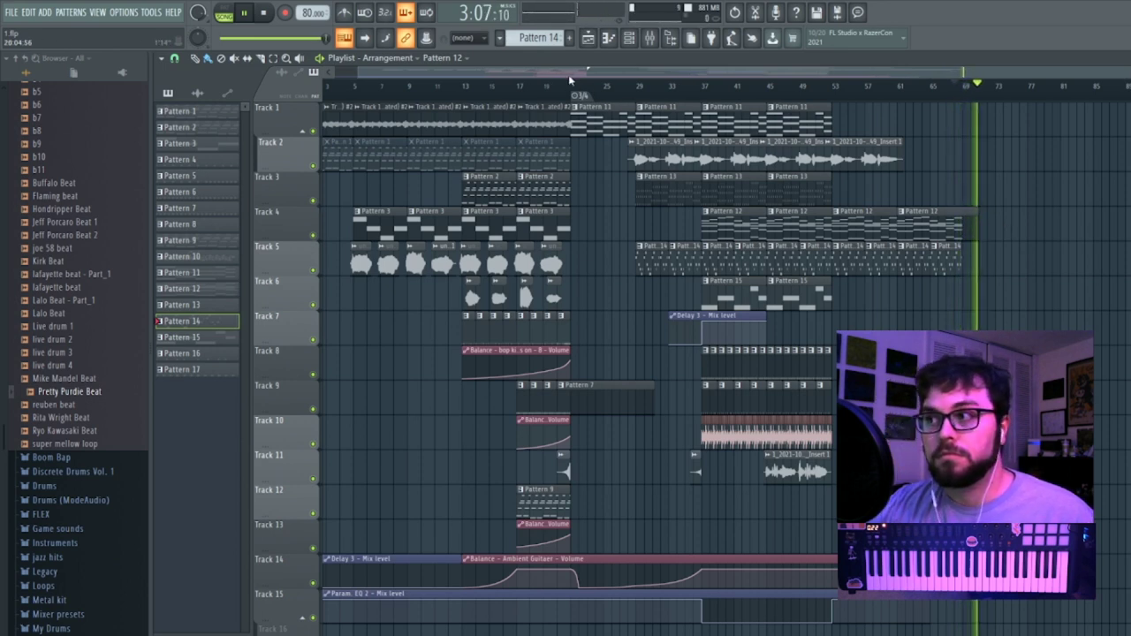
click(264, 13)
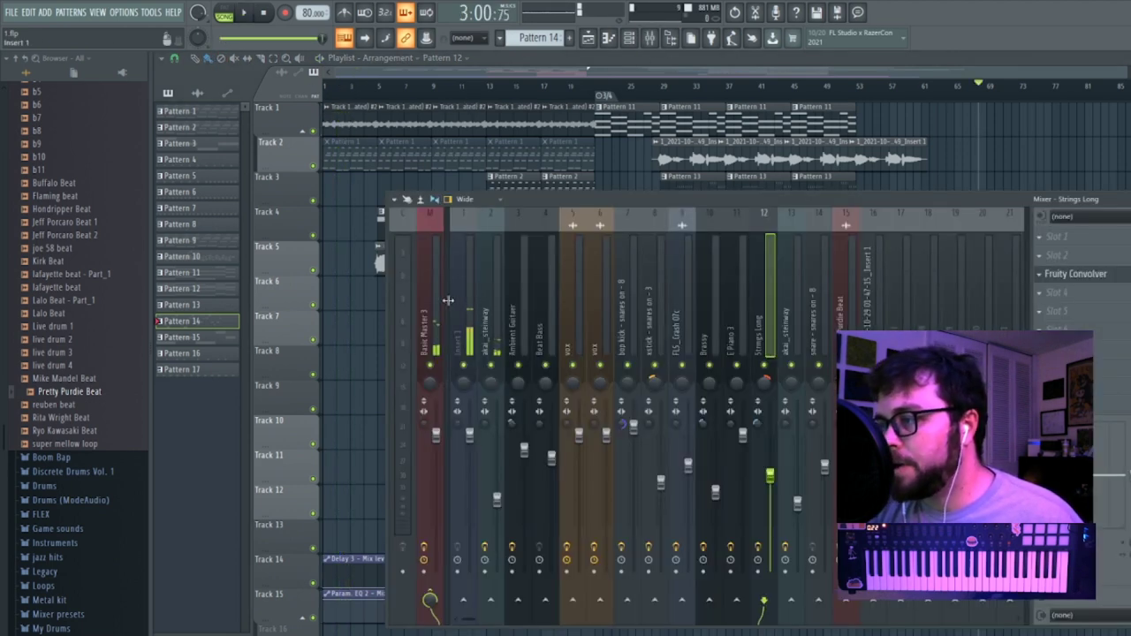
Set the audio input of the Insert 1 mixer track to none.
click(465, 299)
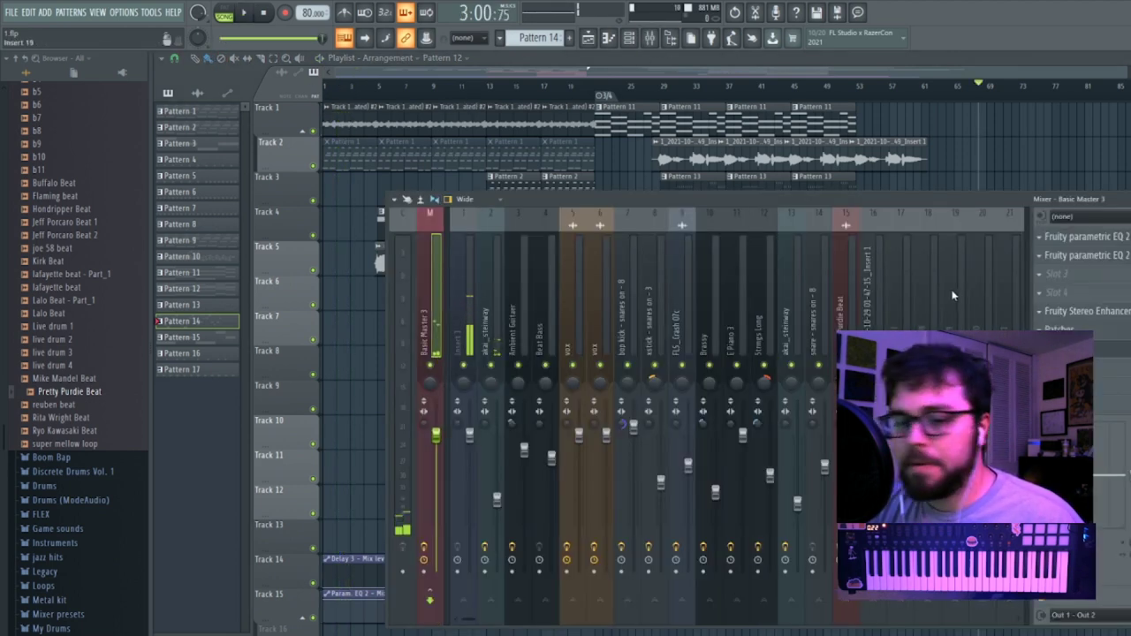
click(1065, 221)
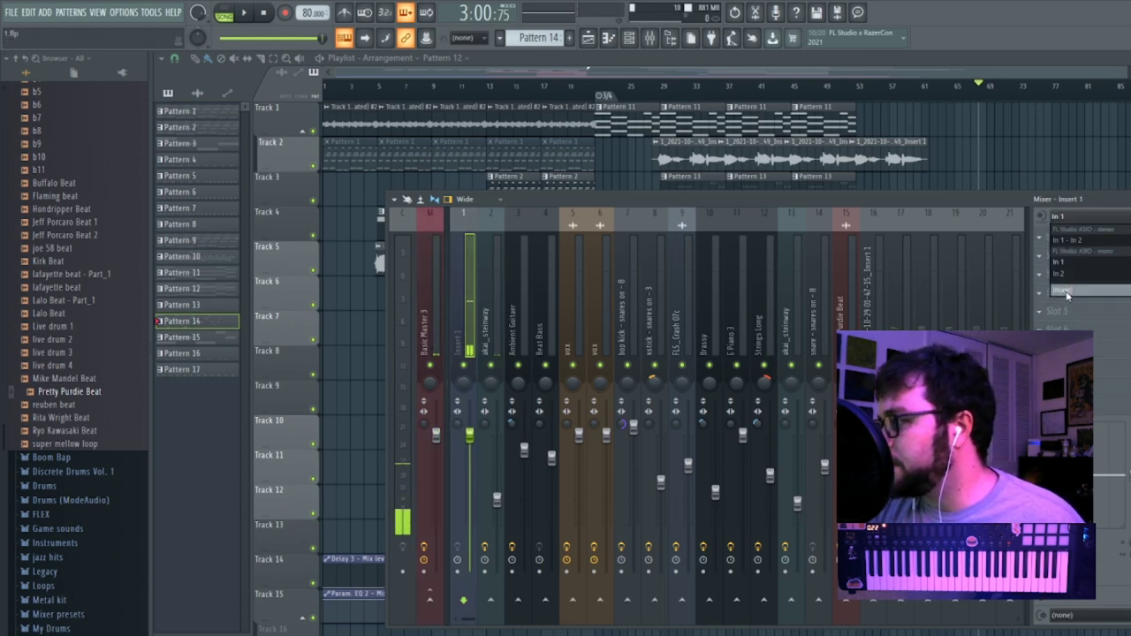
click(1073, 239)
click(614, 69)
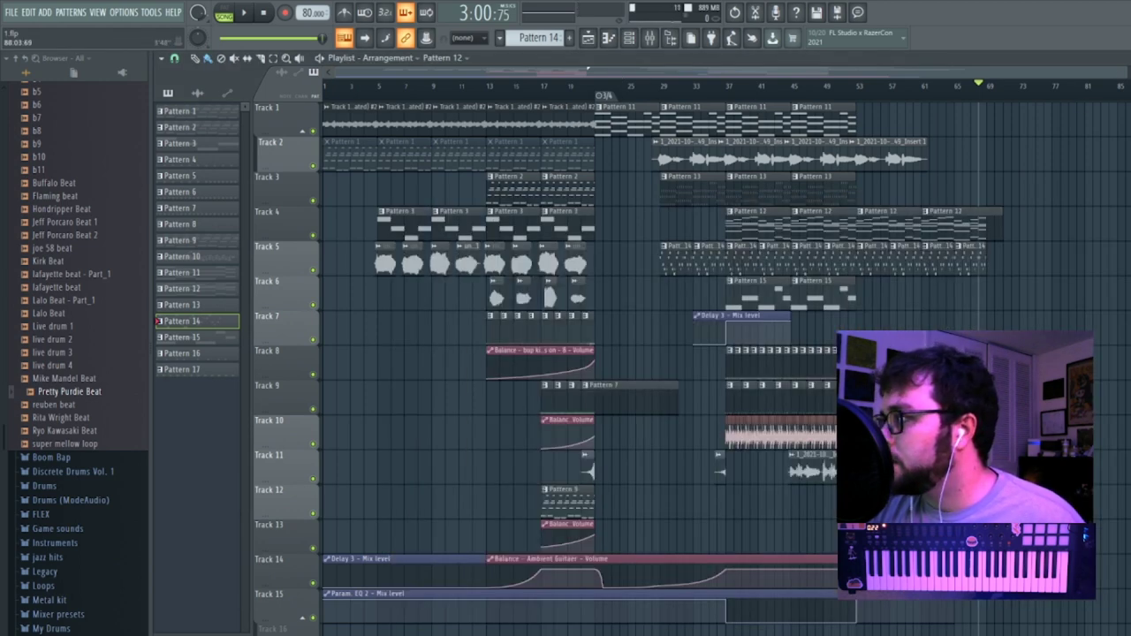
scroll(334, 106, up, 3)
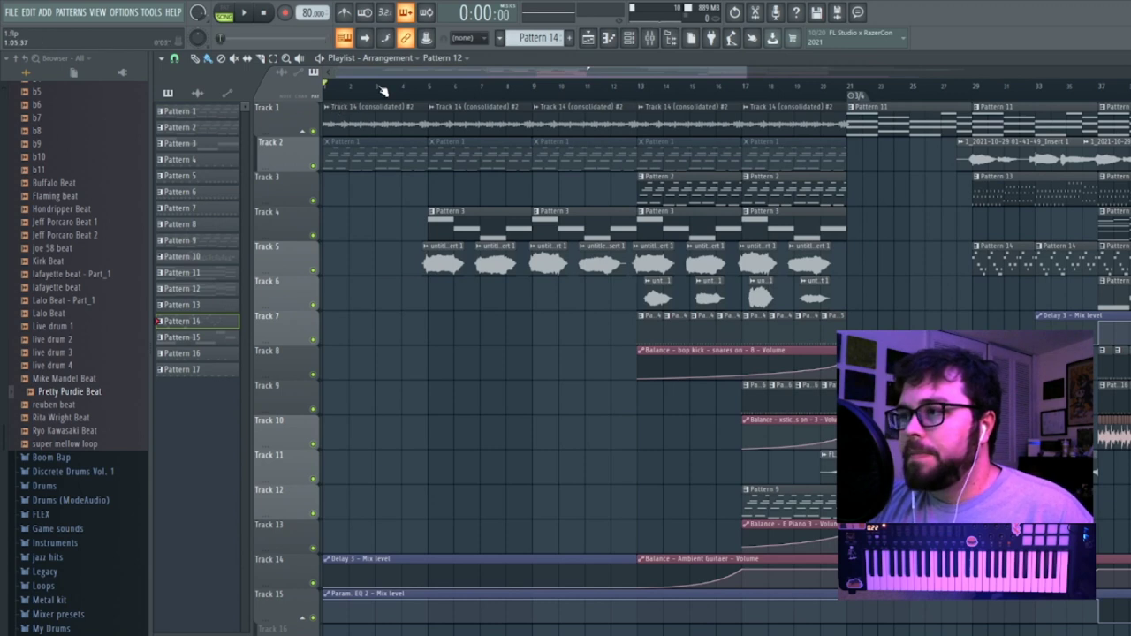
click(650, 37)
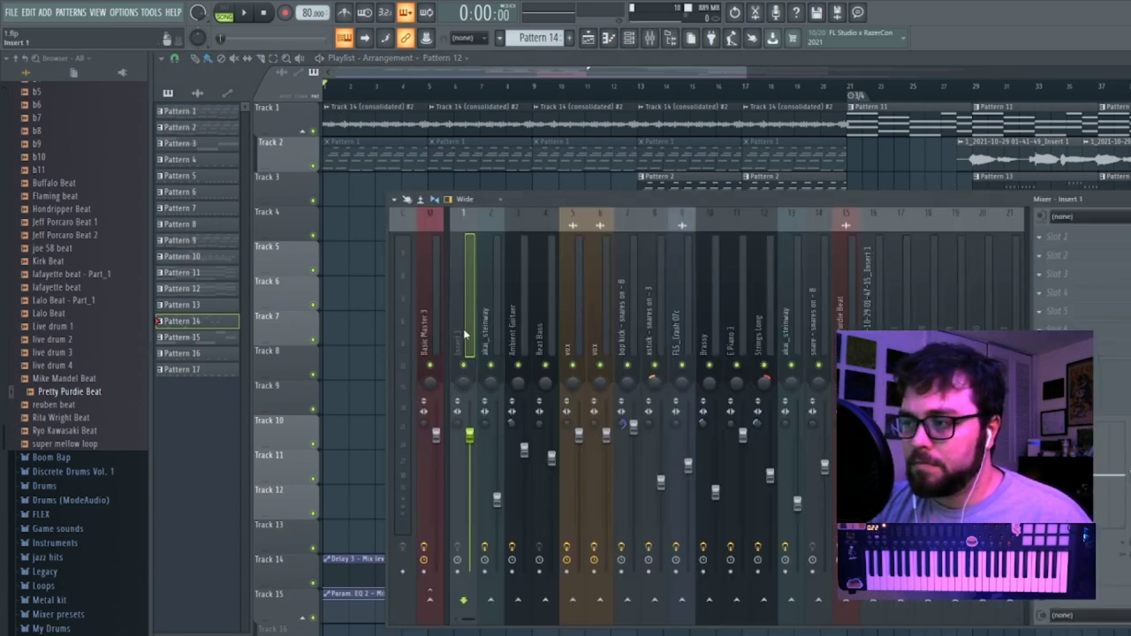
click(433, 327)
click(649, 38)
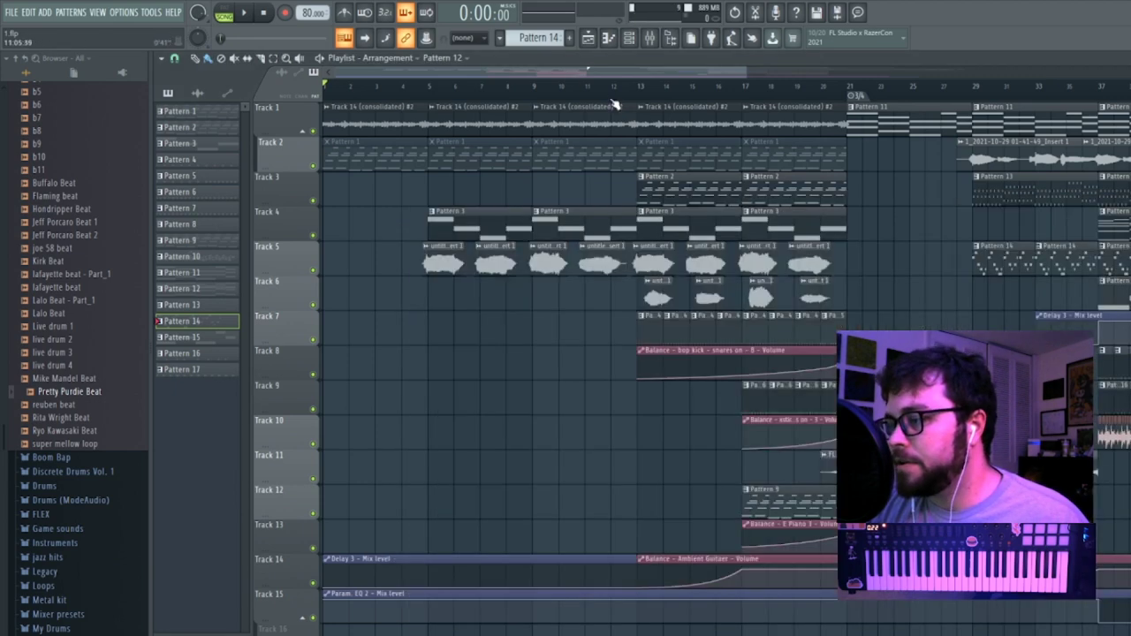
Slice the mix level automation clips on Track 14 and Track 15 at bar 5.
scroll(367, 252, down, 6)
scroll(352, 212, up, 1)
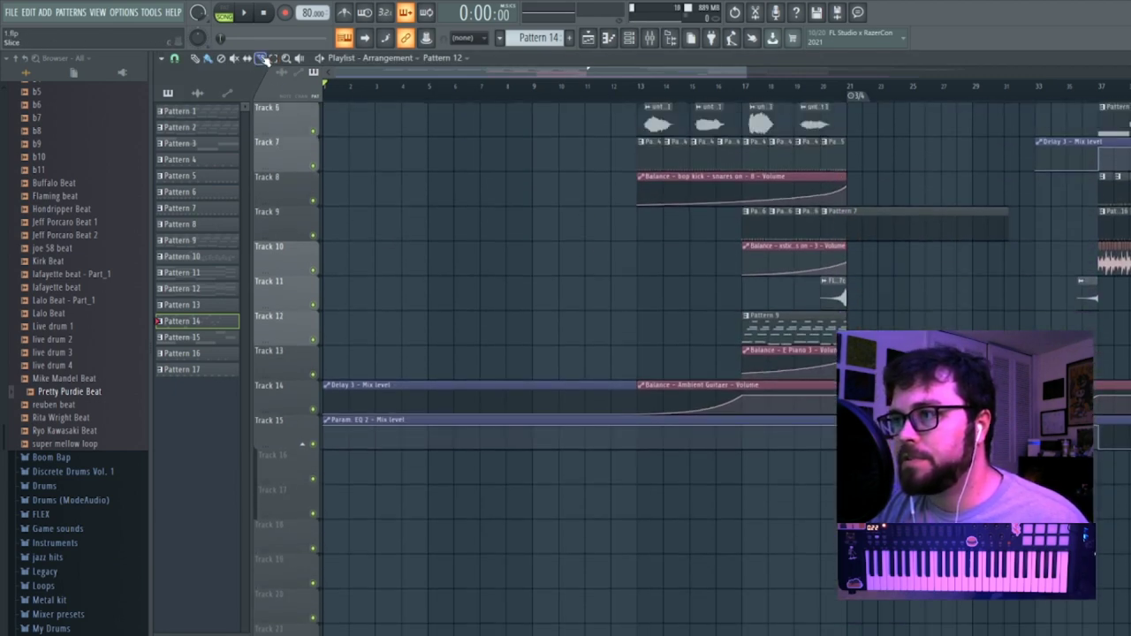
scroll(713, 350, up, 5)
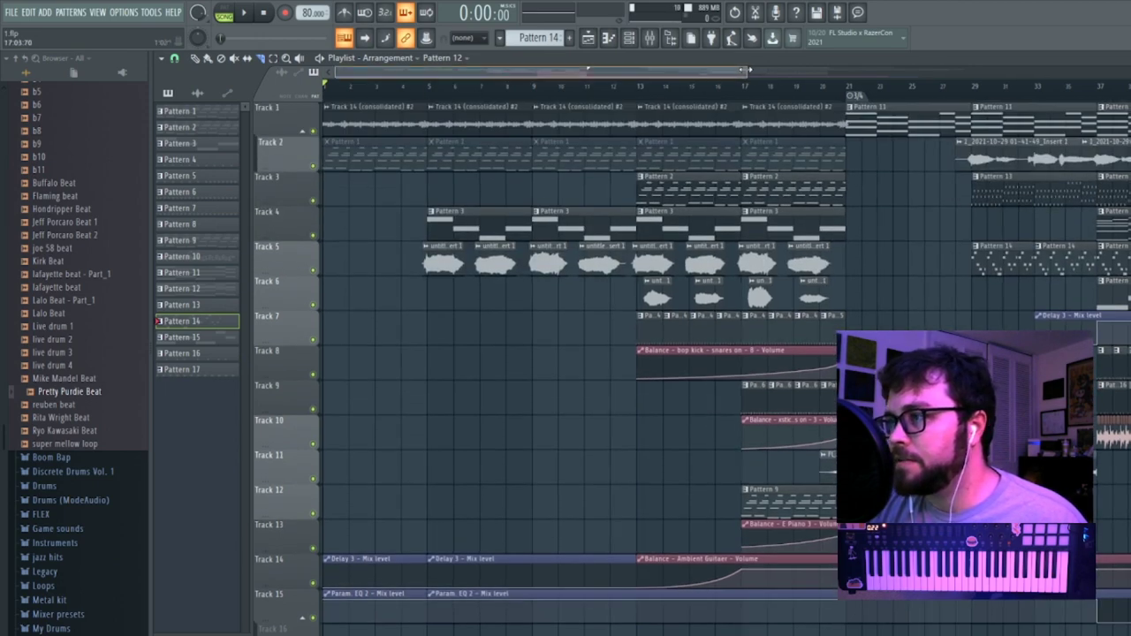
drag(746, 72, 1098, 73)
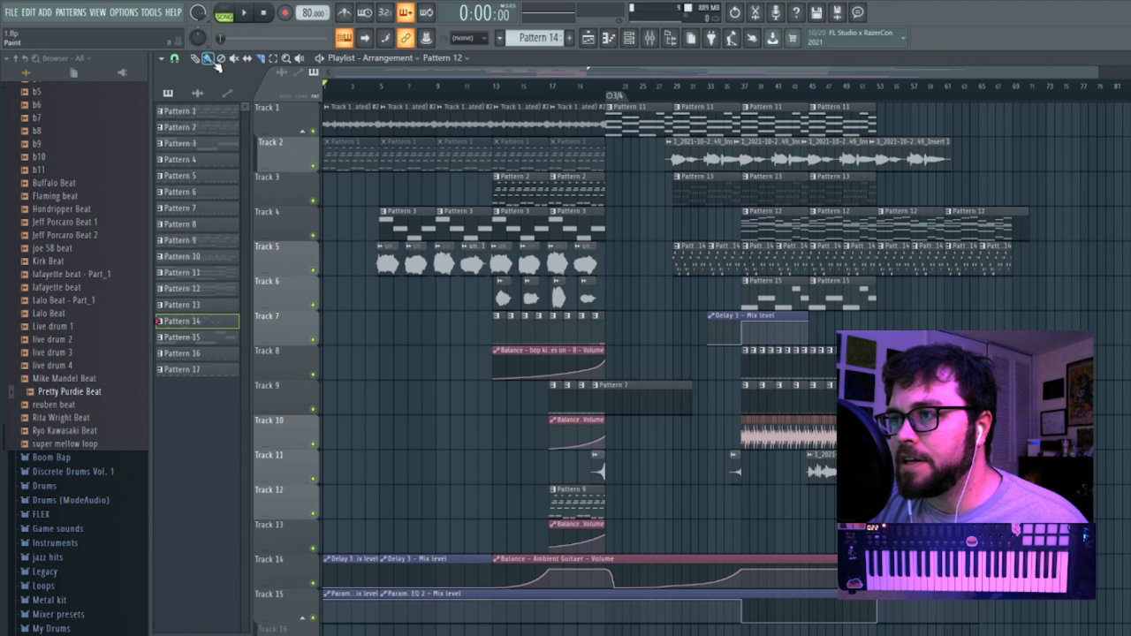
Paint a copy of Track 1's consolidated audio clip, make it unique, and move it to the start of Track 10.
click(337, 118)
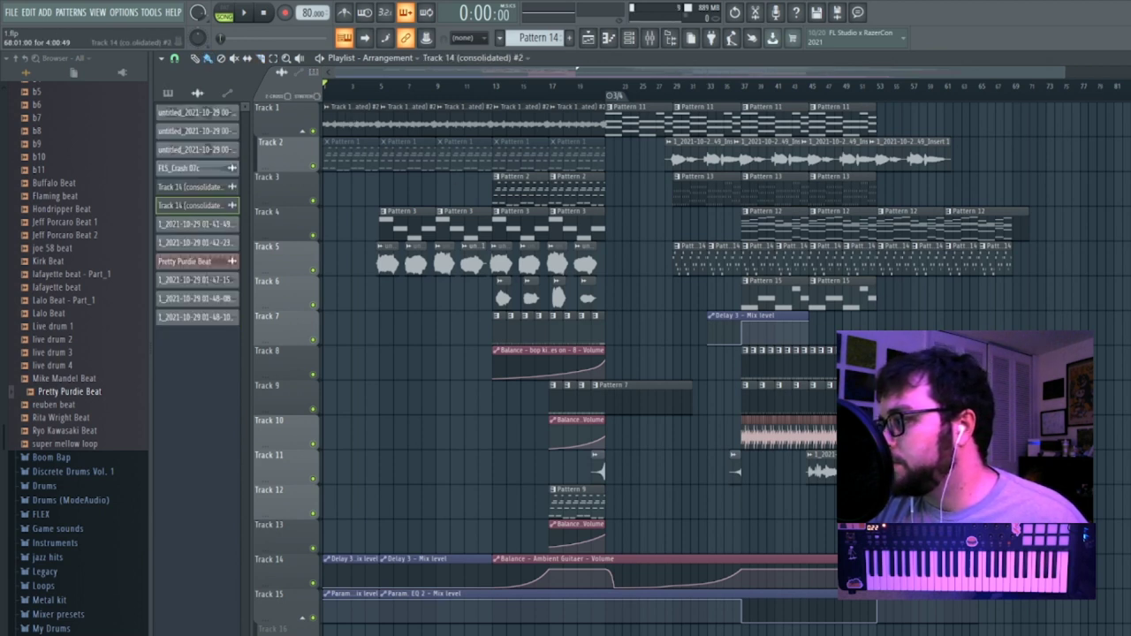
scroll(918, 106, right, 3)
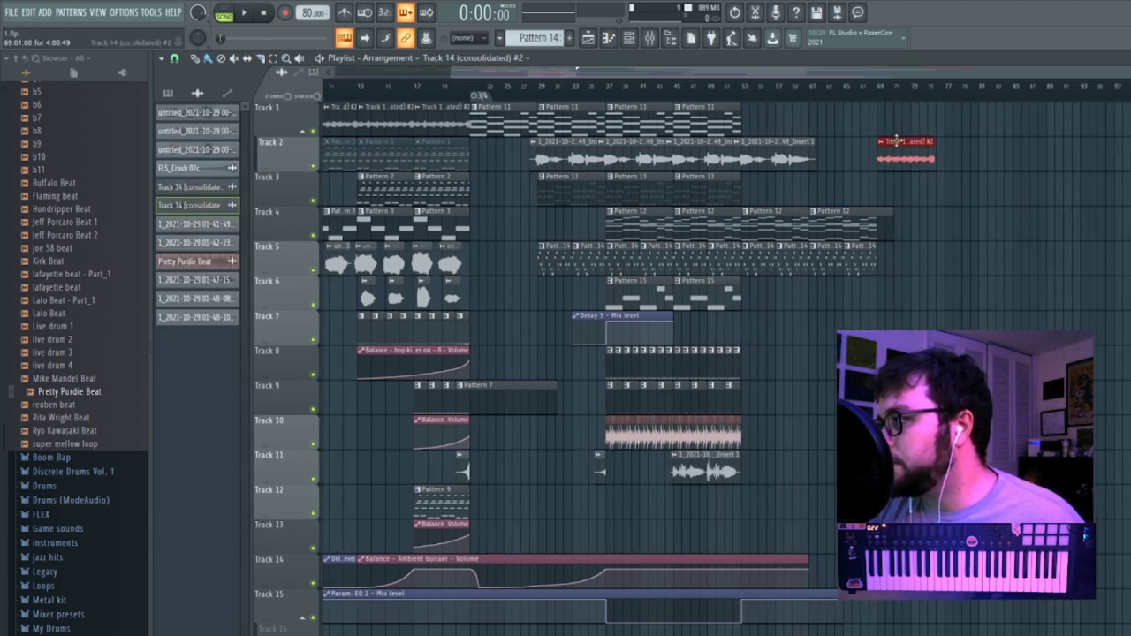
click(881, 146)
click(910, 226)
drag(912, 166, 354, 438)
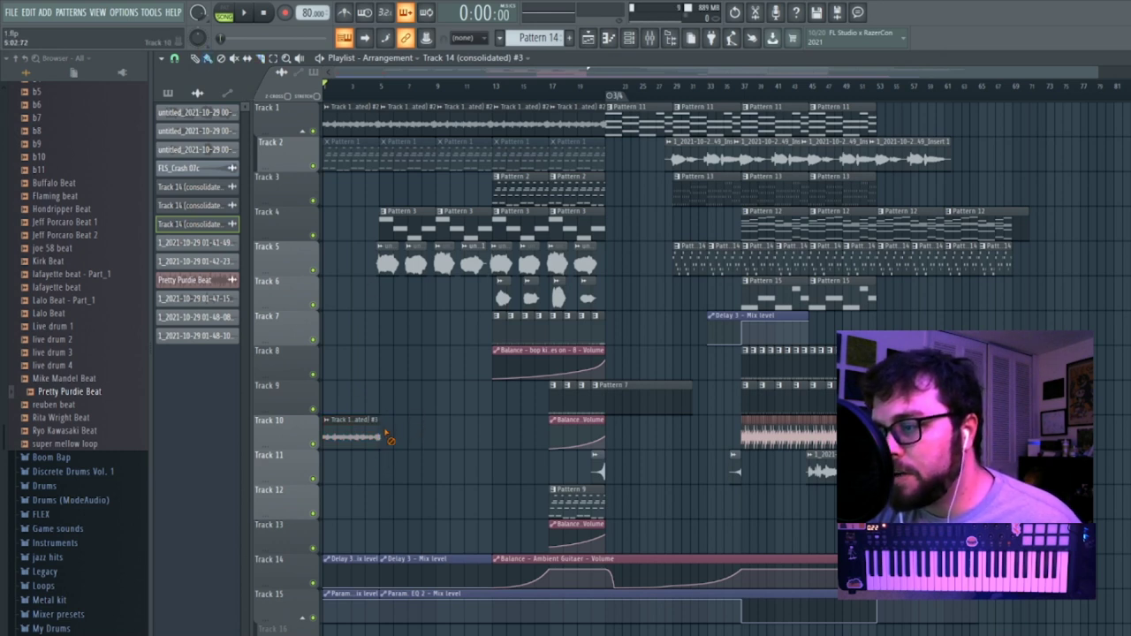
Set the consolidated clips on Tracks 10 and 1 to Stretch mode and stretch the Track 10 clip out to bar 17.
mouse_move(360, 431)
mouse_down()
mouse_move(358, 396)
mouse_move(361, 430)
mouse_up()
double_click(361, 433)
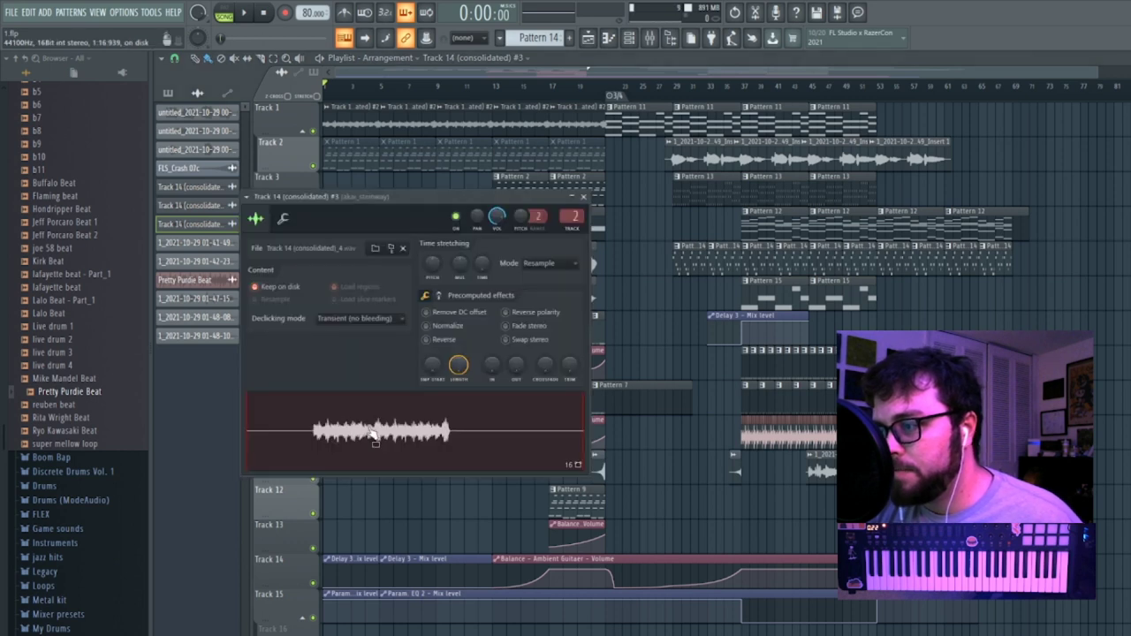
click(542, 263)
click(544, 301)
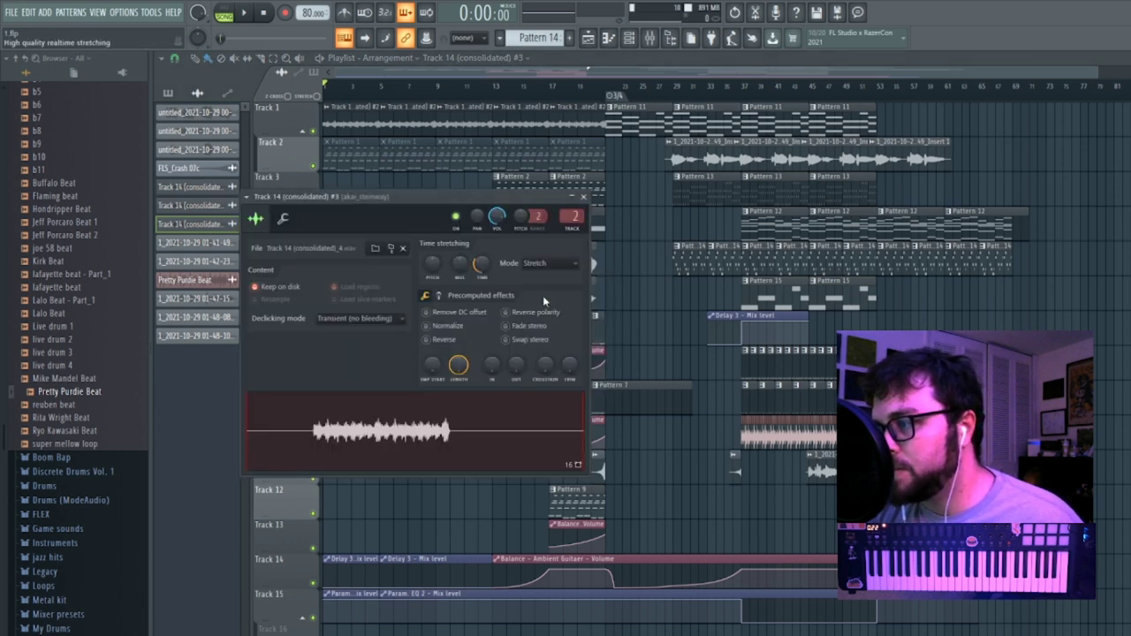
click(582, 196)
double_click(494, 124)
click(565, 279)
click(564, 318)
click(599, 214)
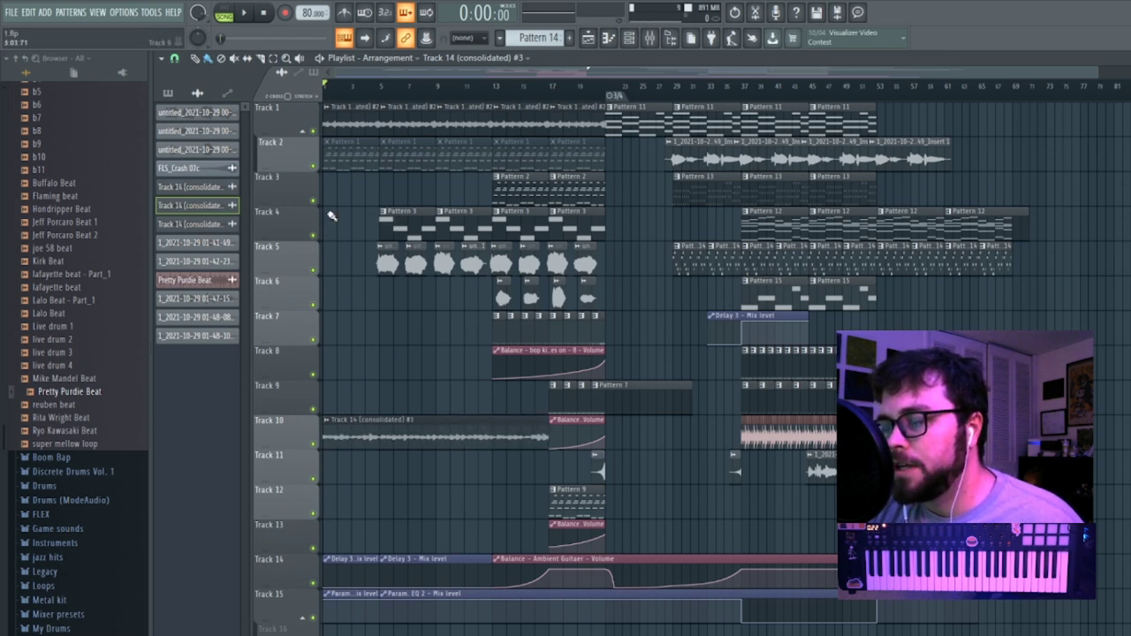
click(177, 61)
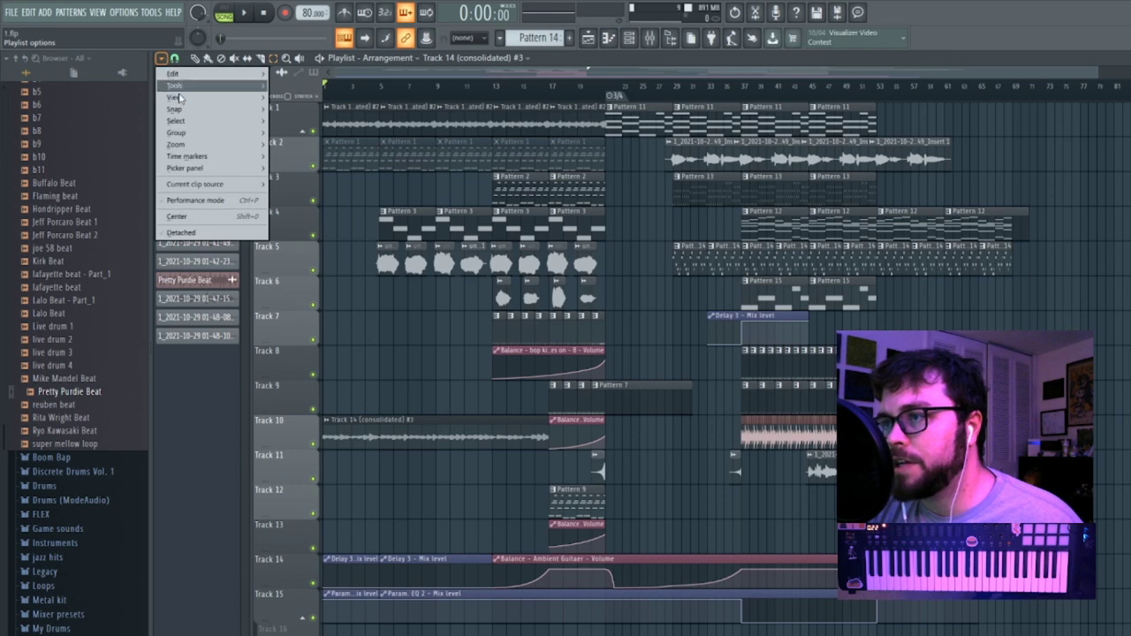
mouse_move(189, 129)
click(287, 135)
click(352, 117)
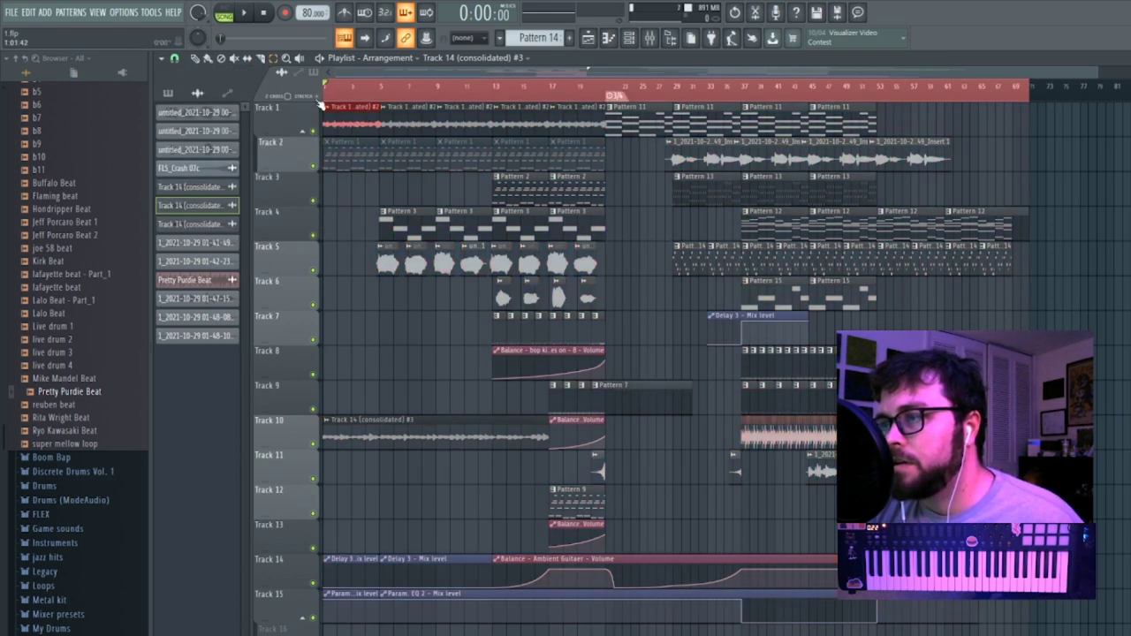
ctrl+click(638, 92)
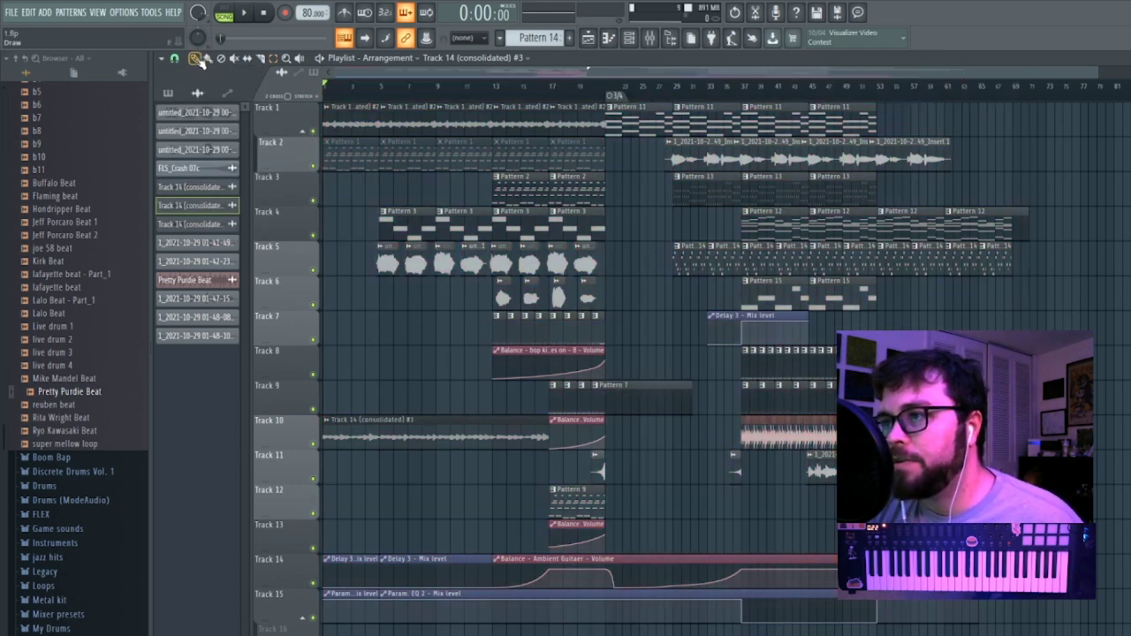
Move all playlist clips 17 bars later to start at bar 18, and shift the 3/4 time marker to bar 38.
key(ctrl+a)
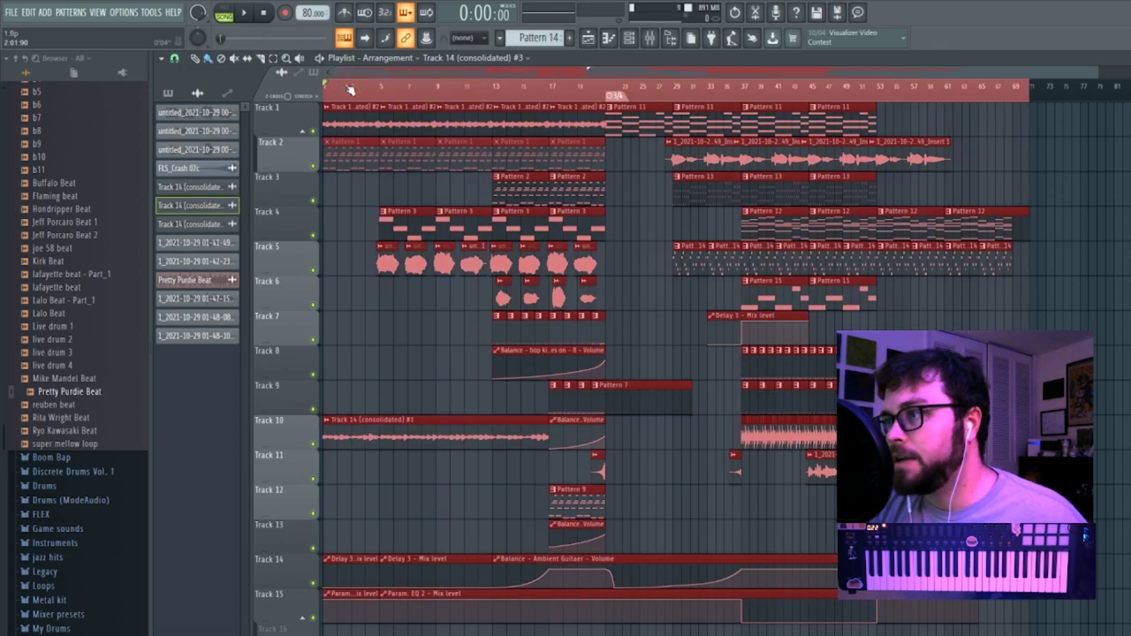
drag(353, 123, 215, 141)
drag(614, 96, 855, 95)
drag(400, 115, 679, 124)
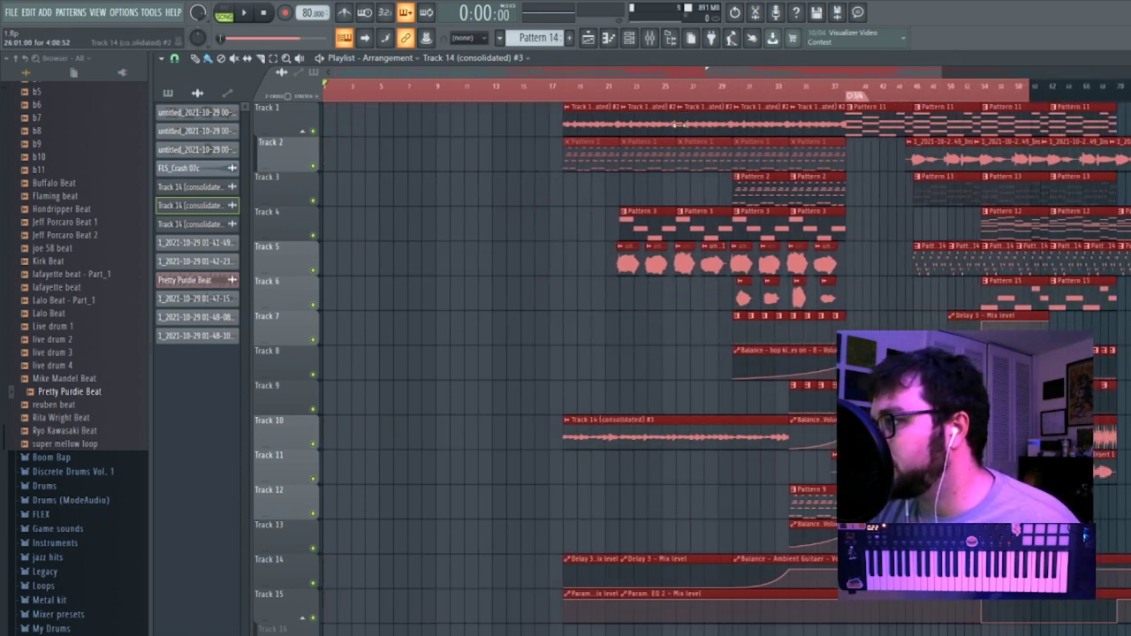
Move the stretched consolidated clip to bar 1 on Track 9 and play it from the start.
click(434, 215)
drag(586, 416, 298, 404)
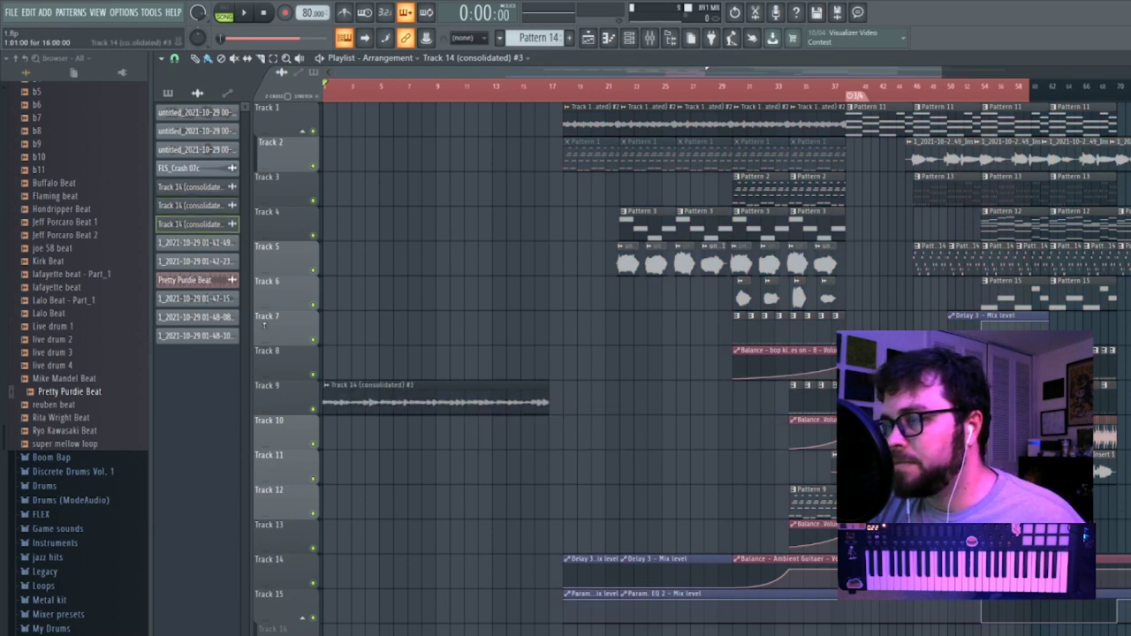
click(252, 13)
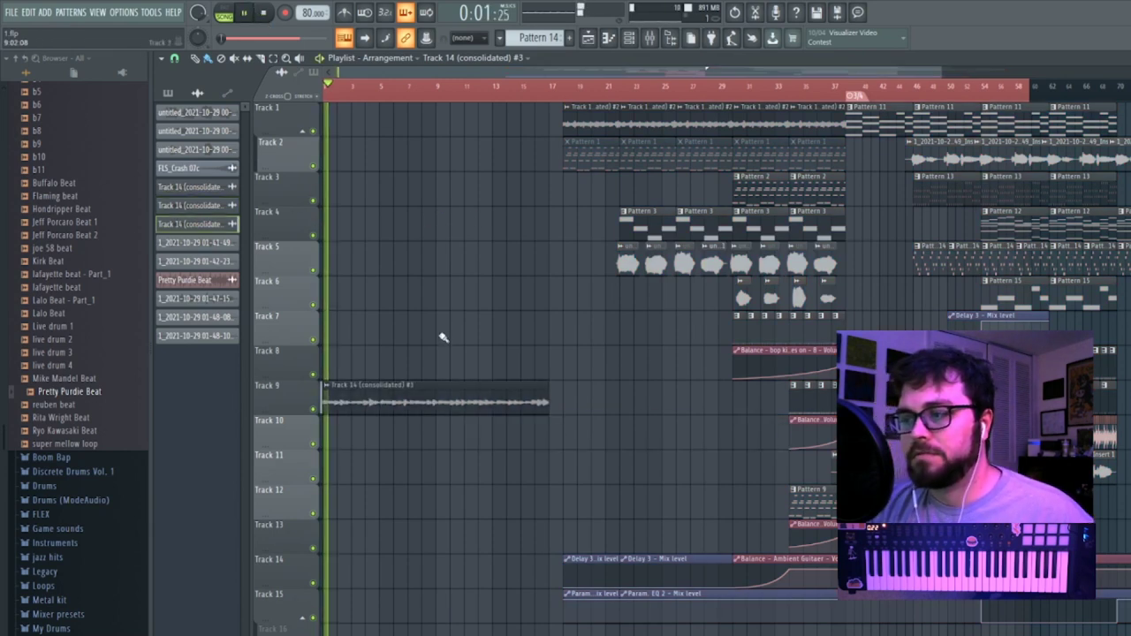
Route the stretched Track 9 clip to mixer track 17 and solo that track.
double_click(434, 394)
key(F9)
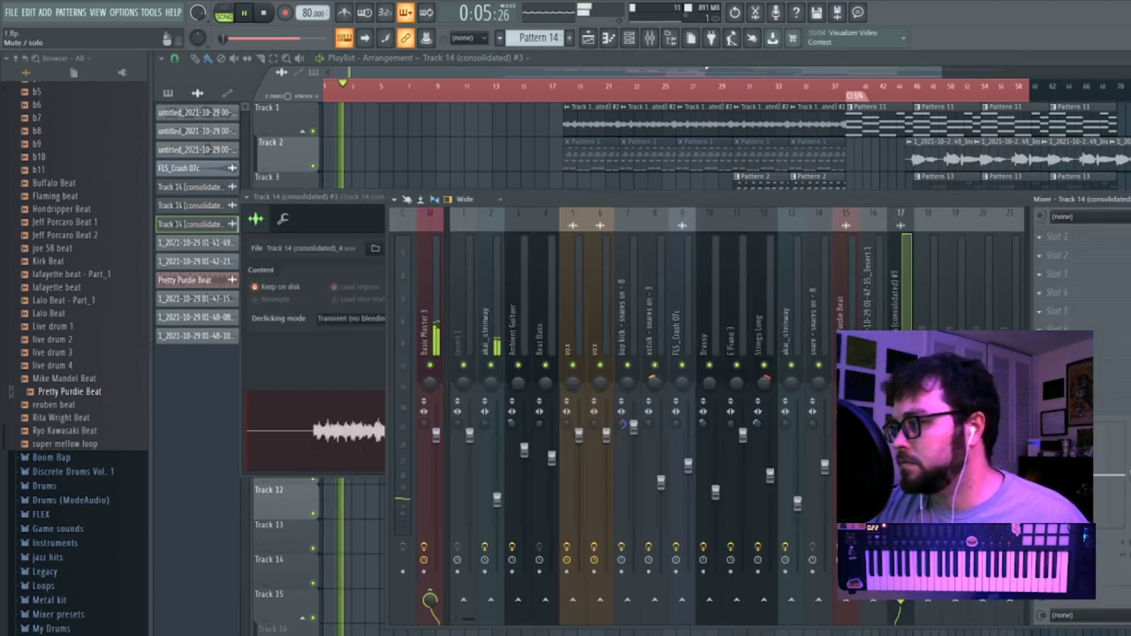
key(space)
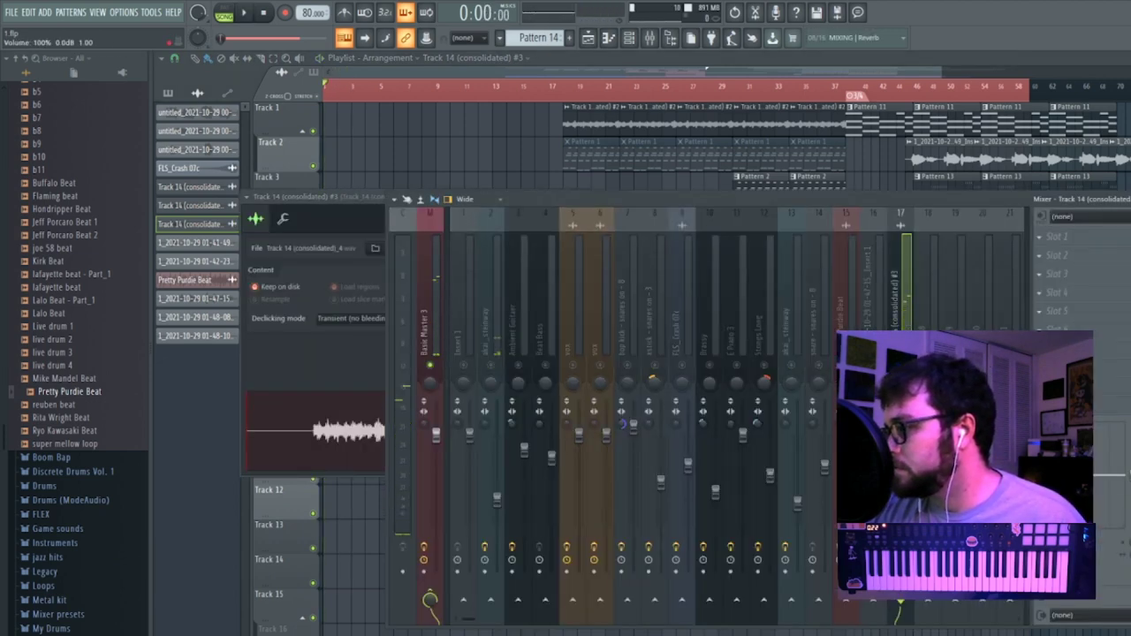
click(1046, 281)
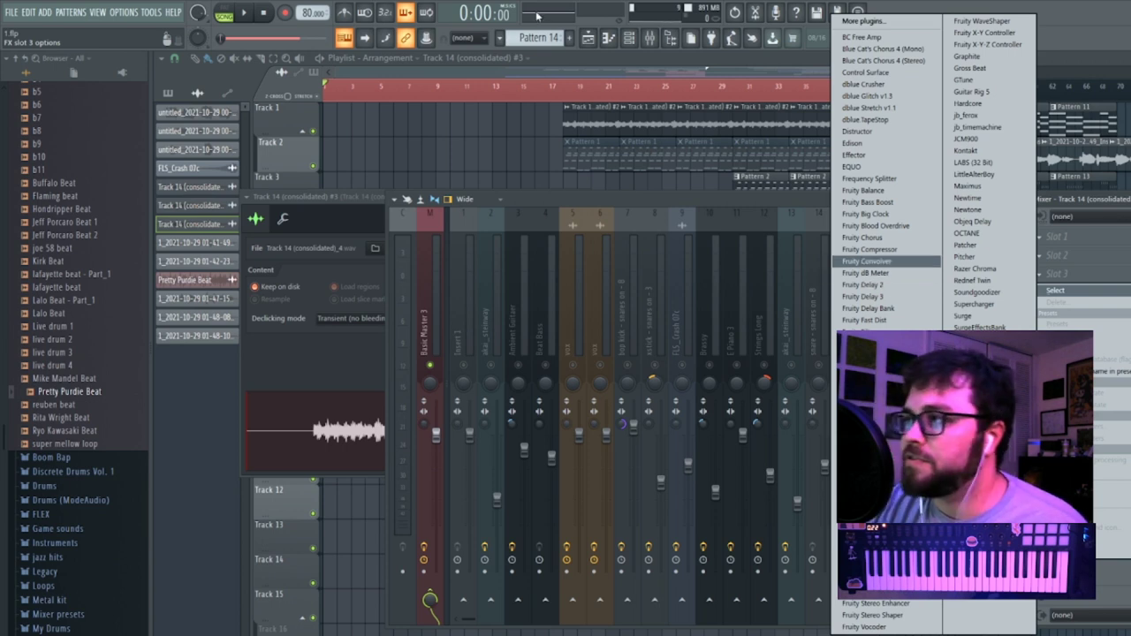
click(542, 80)
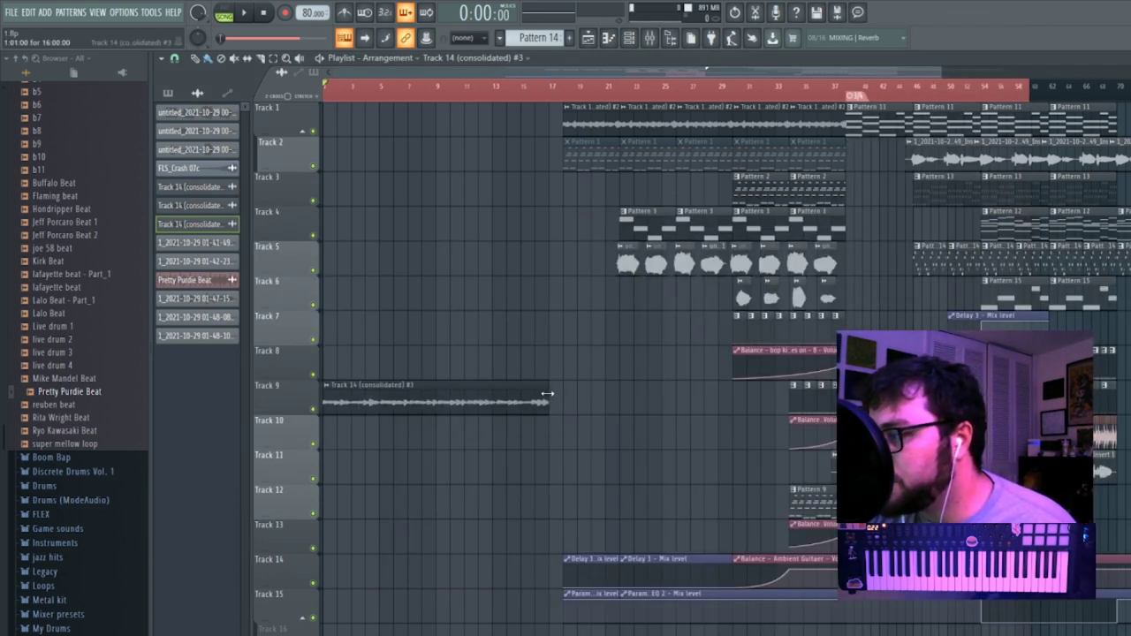
Stretch the Track 9 clip further to end at bar 33 and play it back.
drag(548, 393, 774, 393)
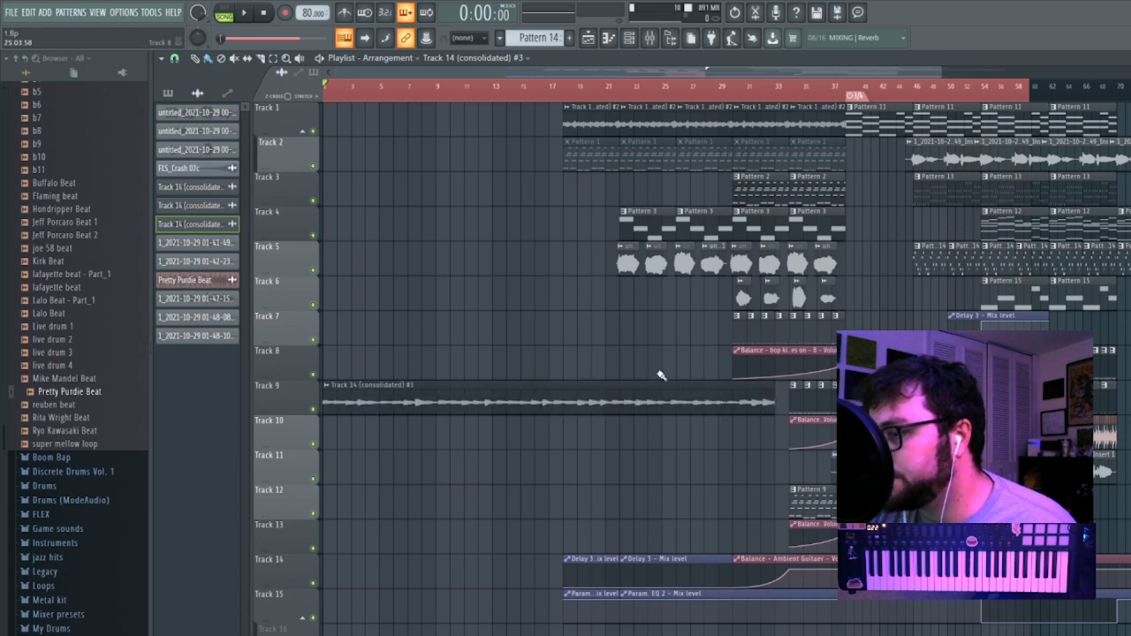
key(space)
Insert Fruity Delay 3 in slot 4 of mixer track 17 and restart playback to hear it.
click(628, 37)
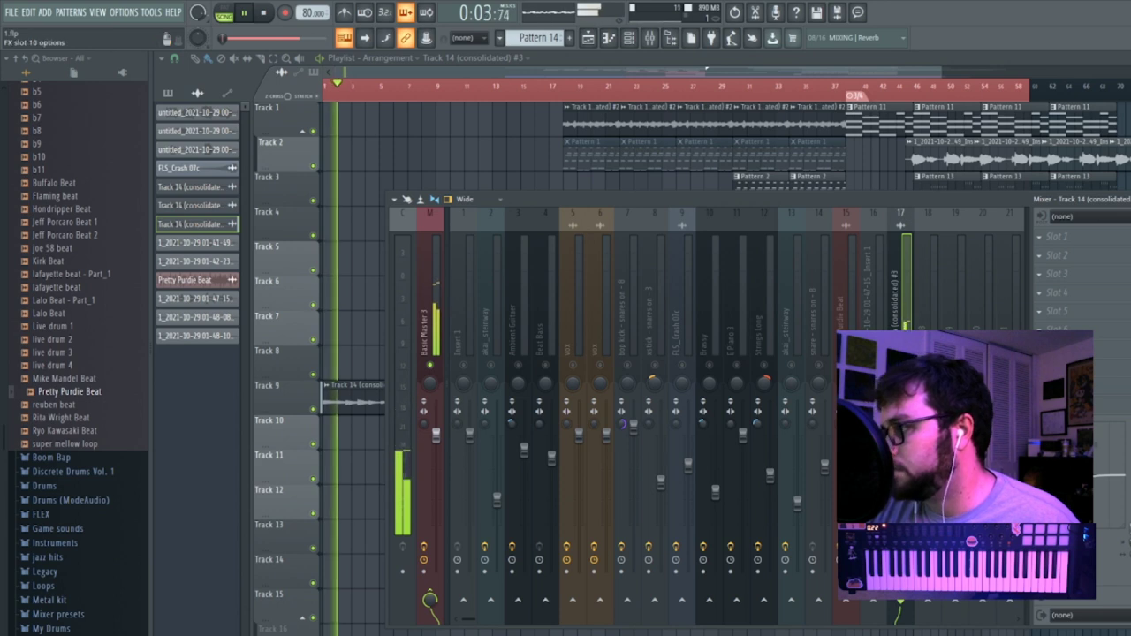
click(1045, 307)
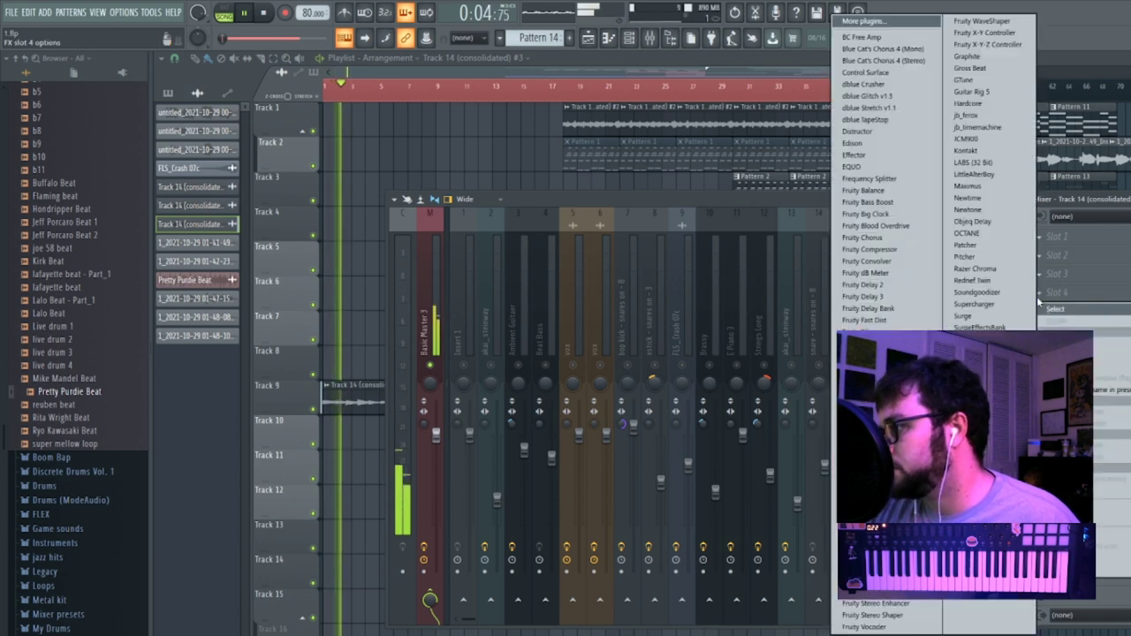
click(892, 297)
key(space)
click(900, 415)
key(space)
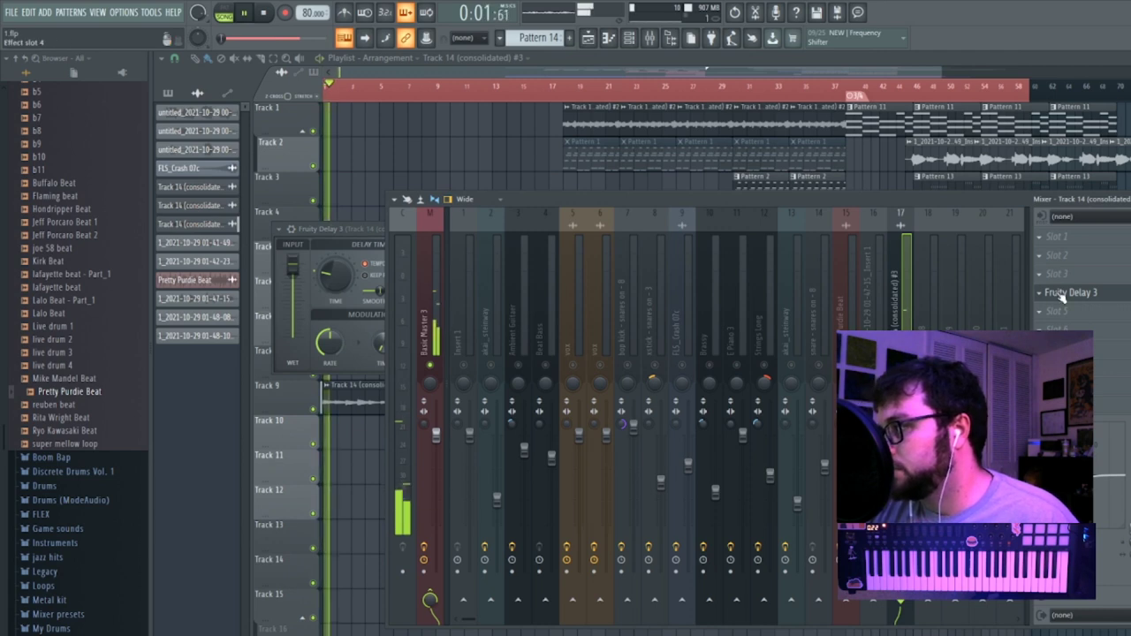
Set Fruity Delay 3's delay time to 2:0 and insert Fruity Reeverb 2 in slots 2 and 5 of mixer track 17.
click(335, 273)
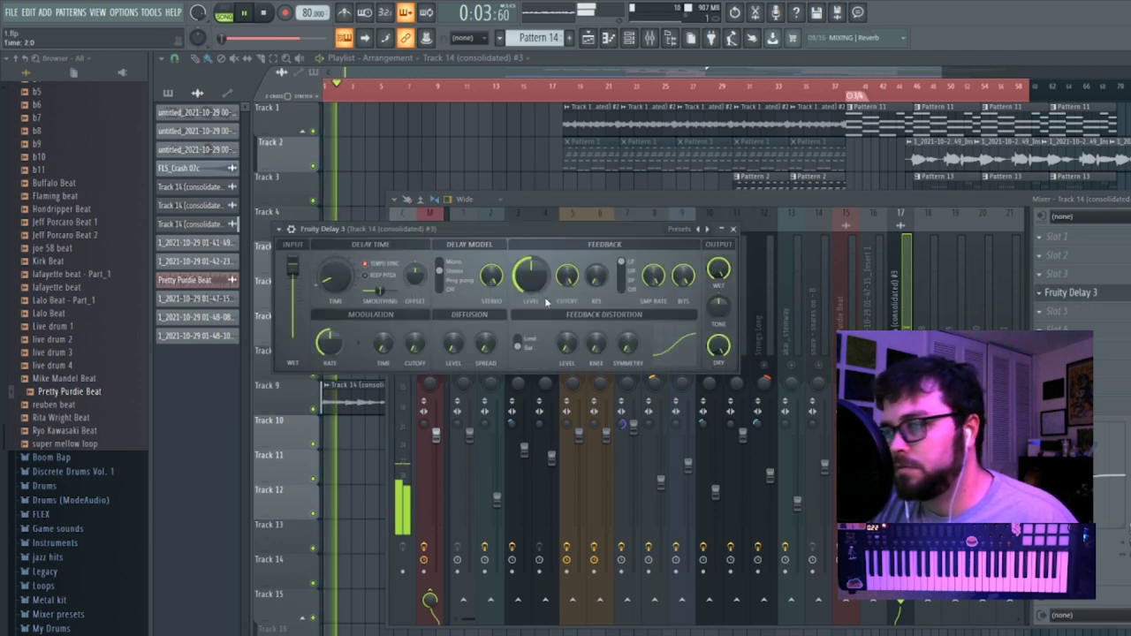
key(space)
click(1046, 256)
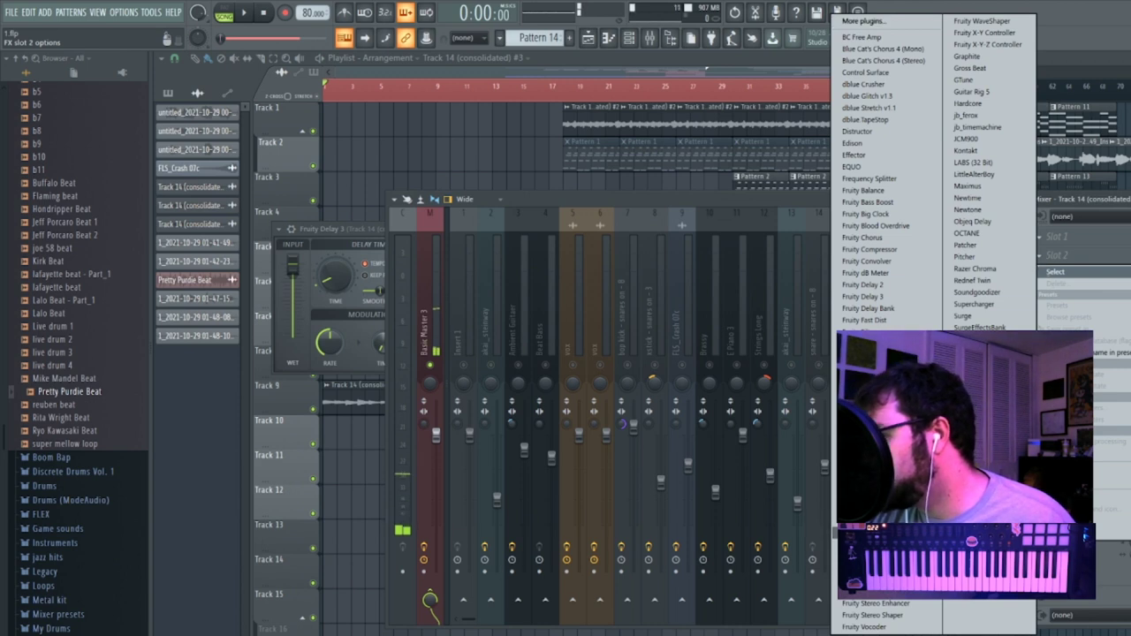
click(875, 533)
click(1042, 311)
mouse_move(1055, 328)
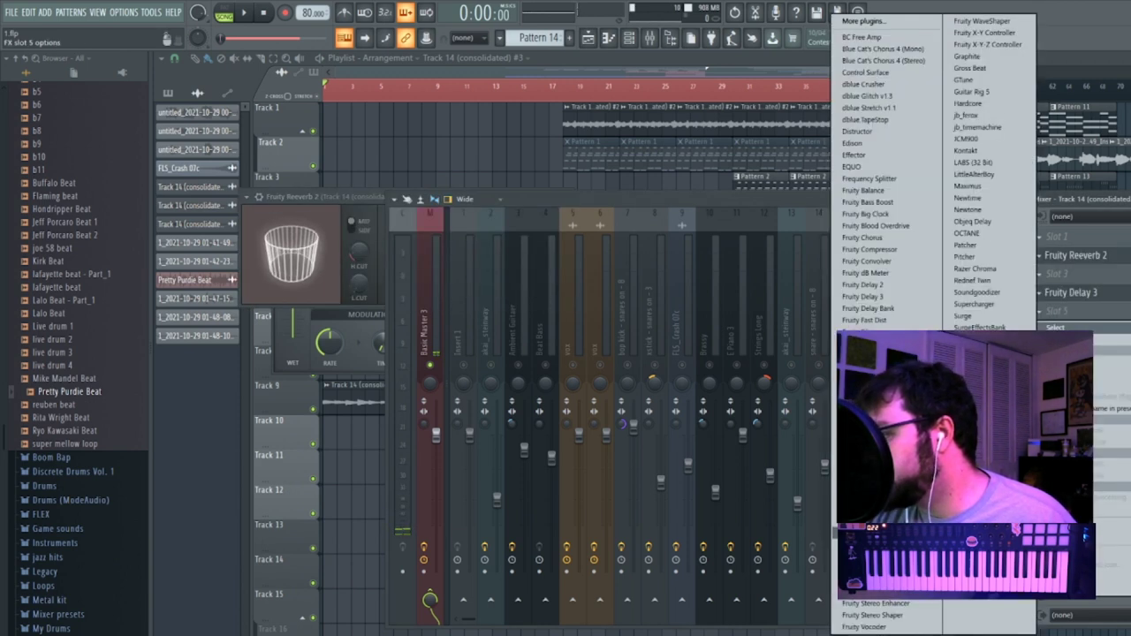
click(875, 533)
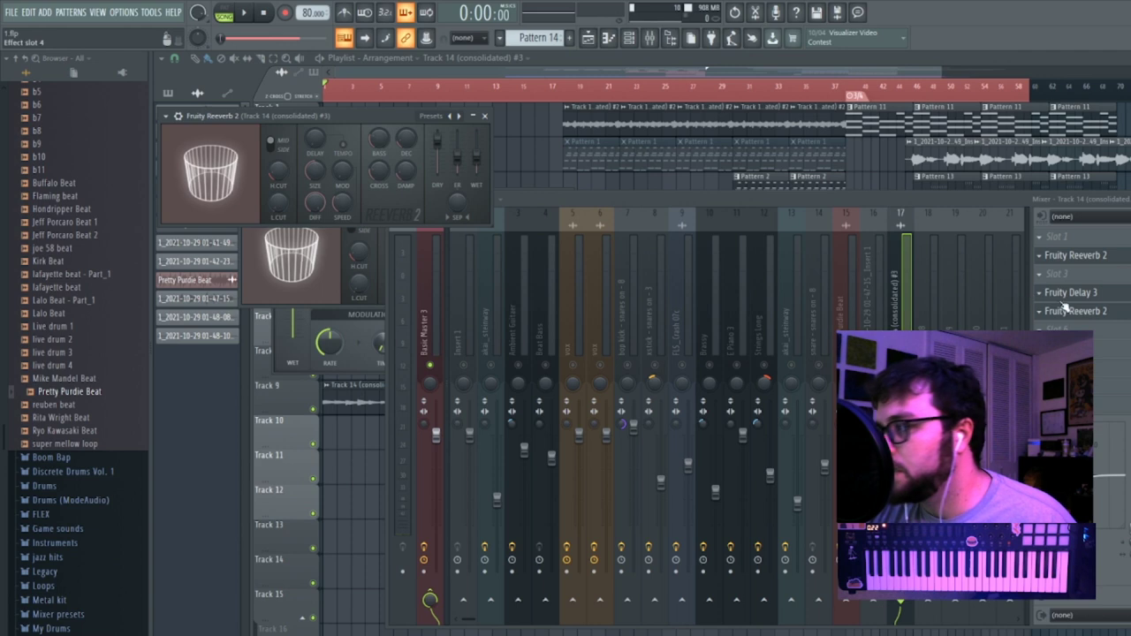
Try dblue Crusher in slot 6 of mixer track 17, play the clip, and remove the effect again.
click(1061, 328)
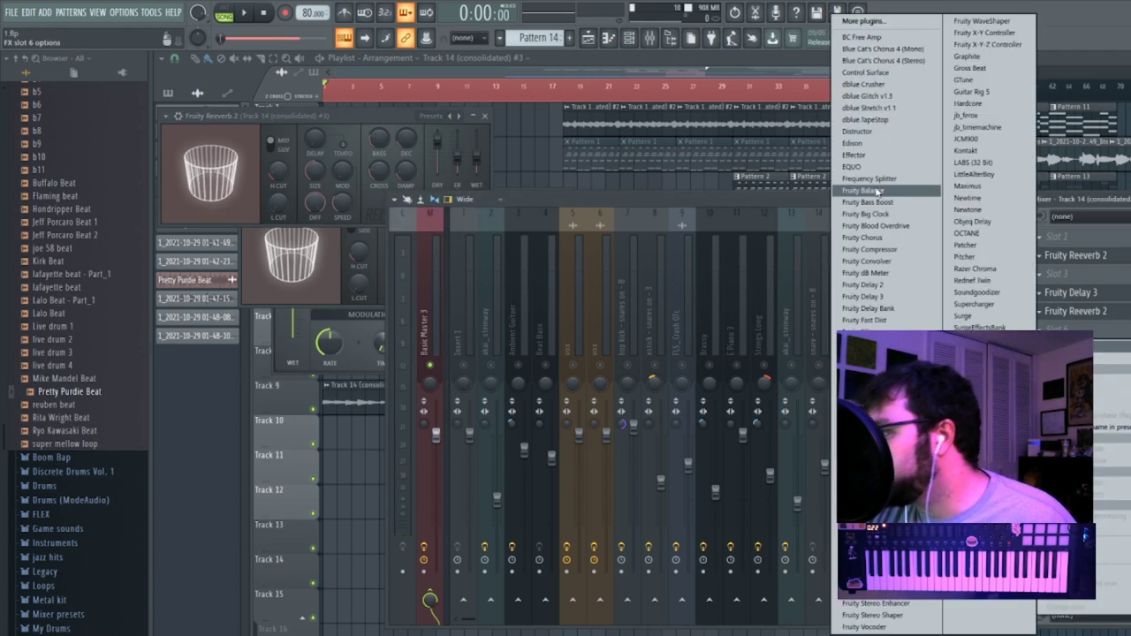
click(870, 84)
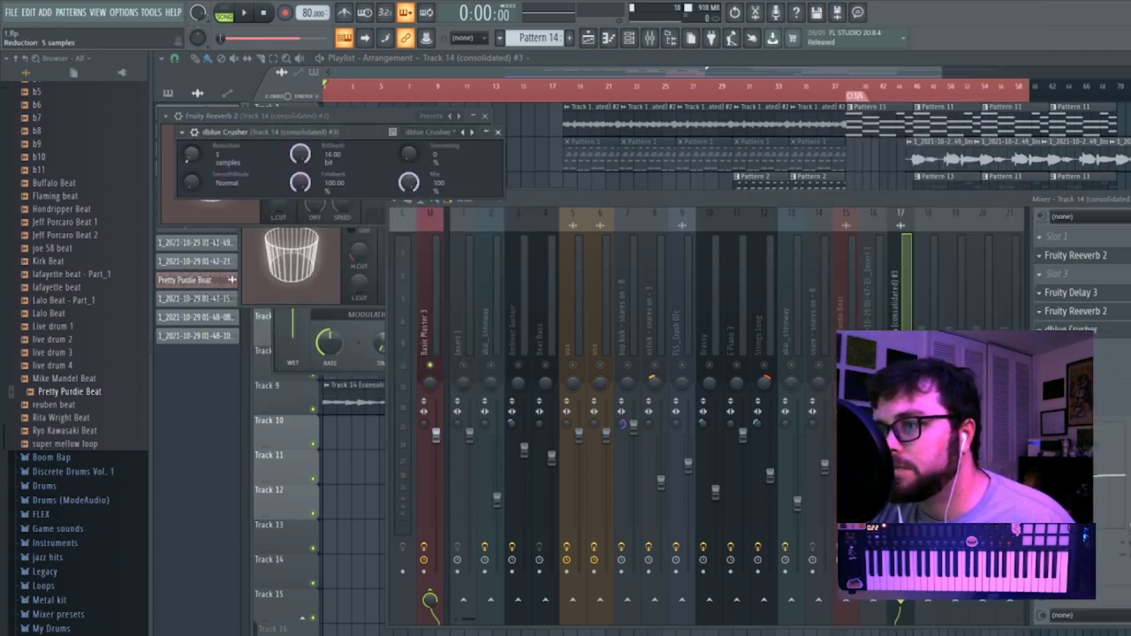
key(space)
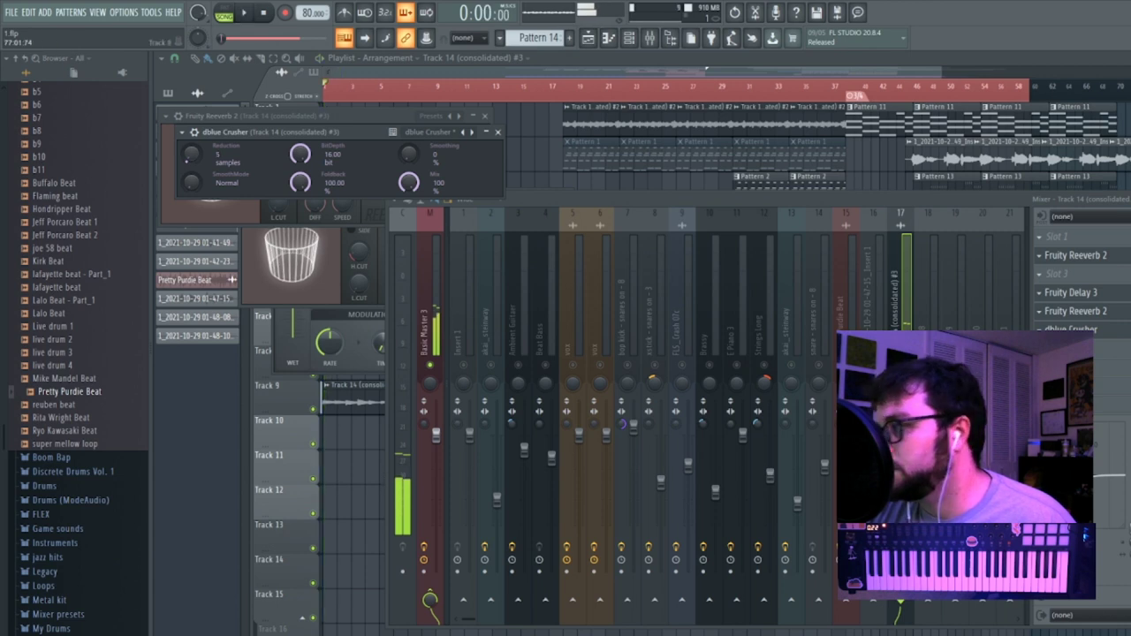
key(space)
click(1040, 330)
click(1060, 359)
key(Return)
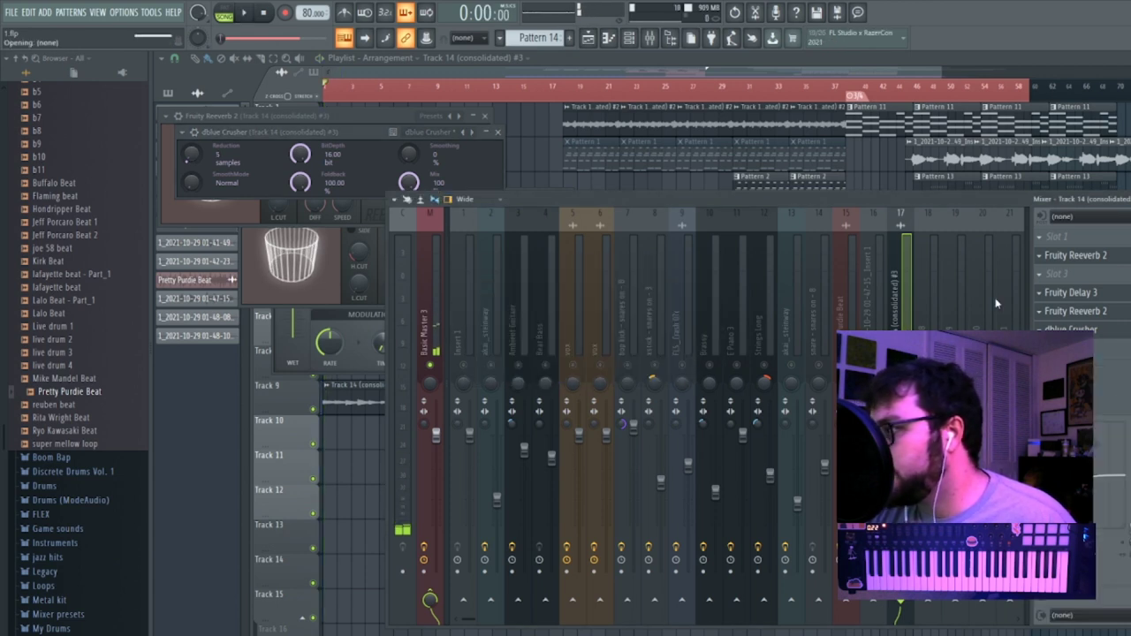
Insert dblue Crusher in slot 1 of mixer track 17 and set the slot 2 reverb's wet level to 60%.
click(1060, 237)
mouse_move(1056, 253)
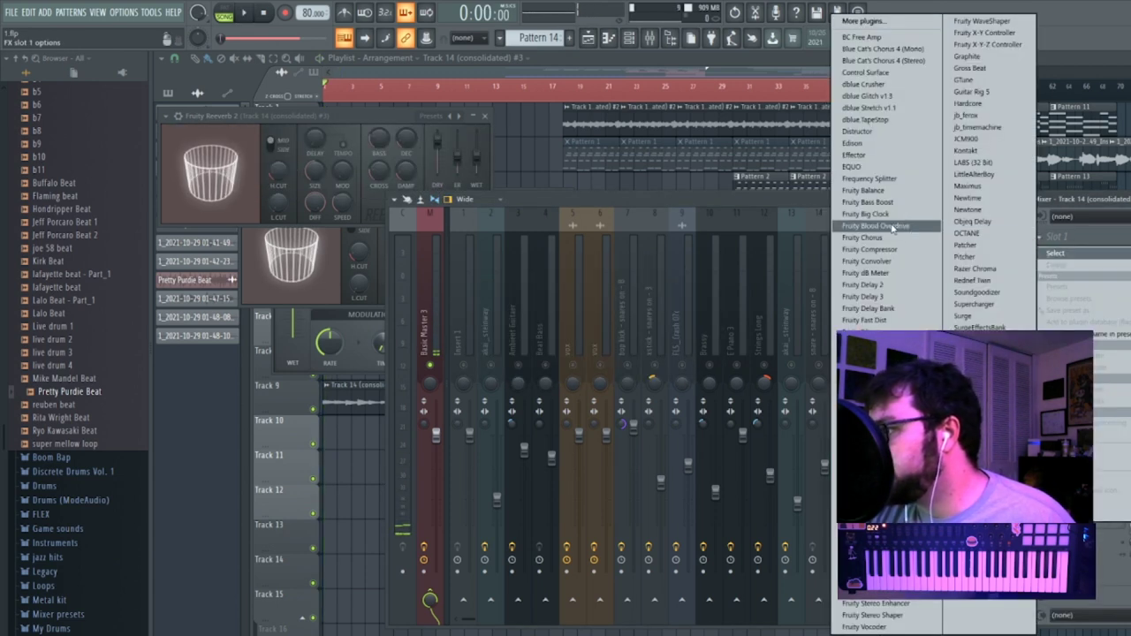
click(883, 85)
click(1088, 256)
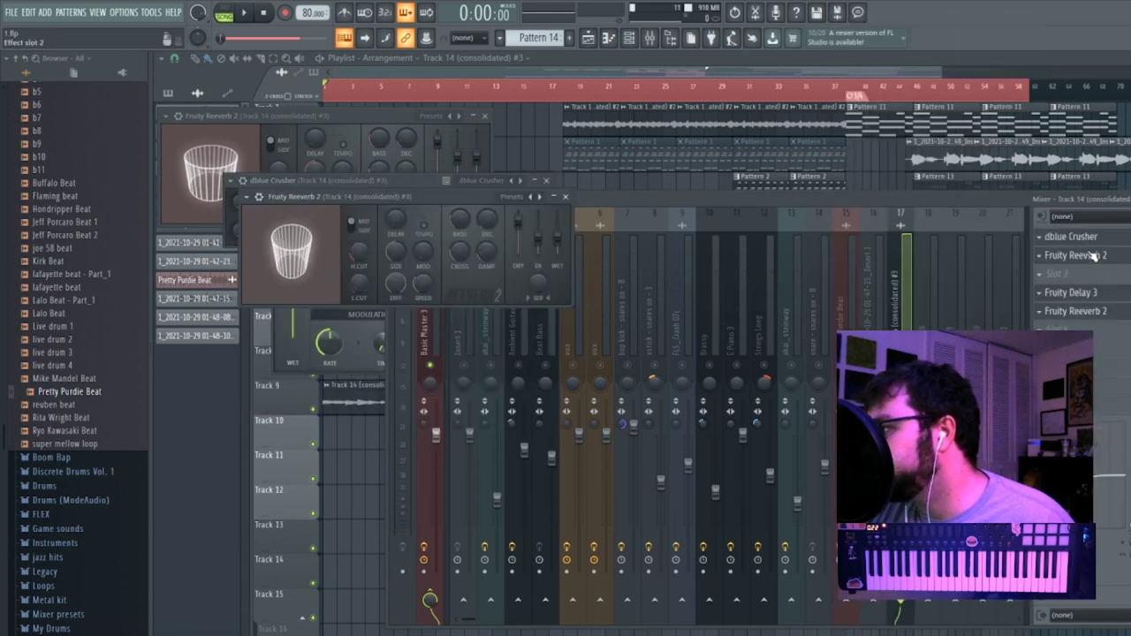
key(space)
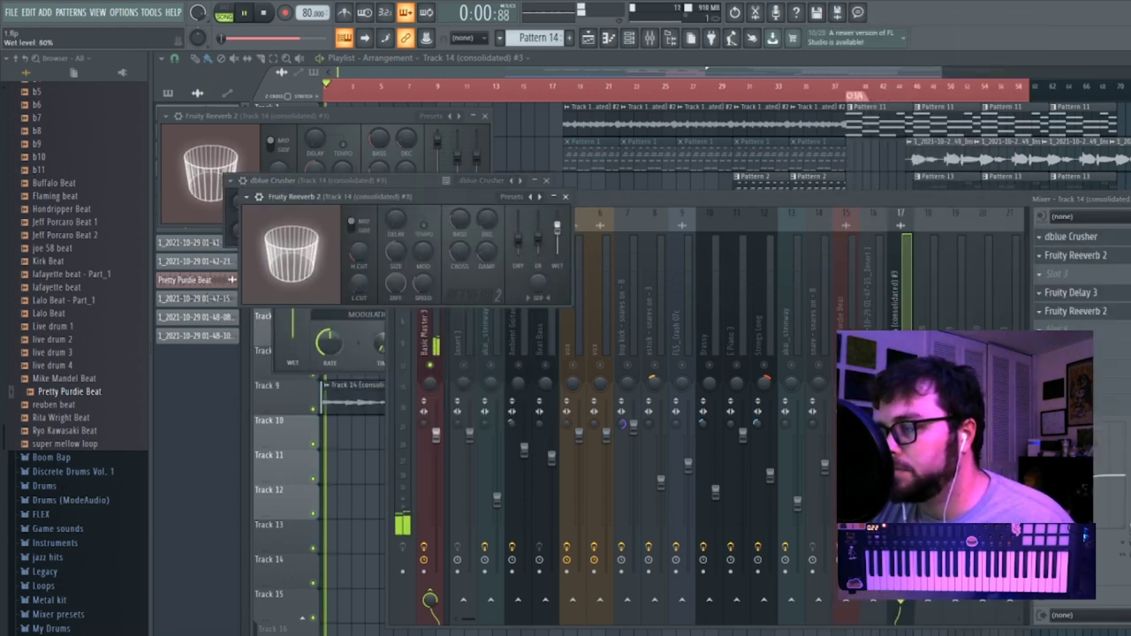
Set dblue Crusher's reduction to 111 samples, bit depth to 8.90 bit and mix to 12% during playback.
click(1057, 240)
drag(239, 202, 239, 191)
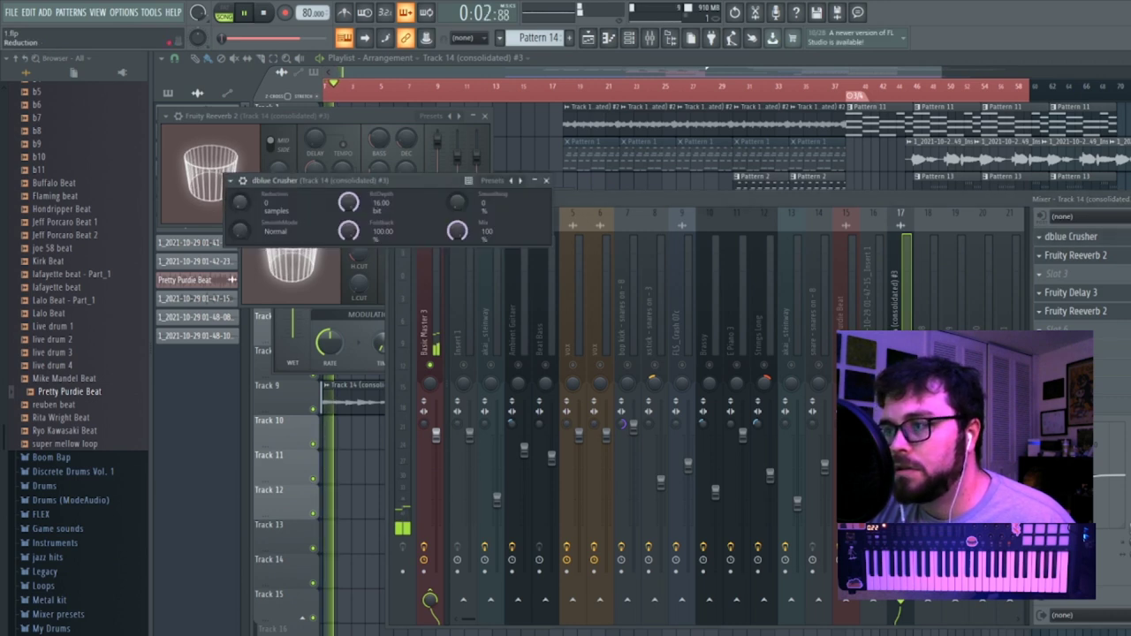
drag(348, 202, 348, 224)
drag(240, 203, 240, 115)
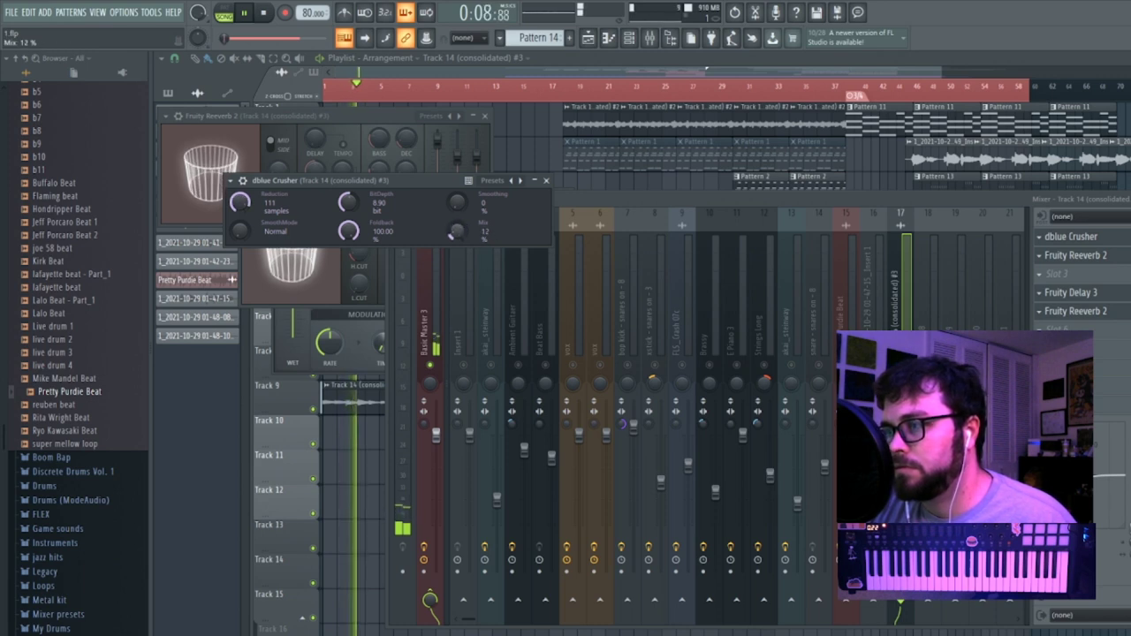
drag(1130, 255, 1130, 266)
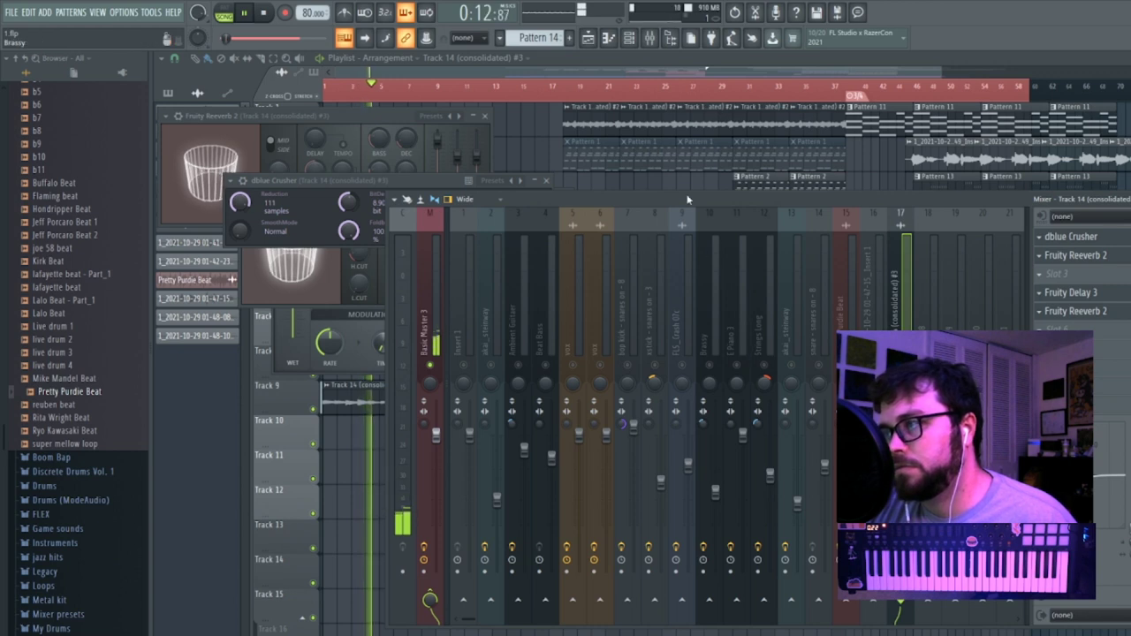
Raise the wet level of the Fruity Reeverb 2 in slot 5 of mixer track 17.
click(273, 59)
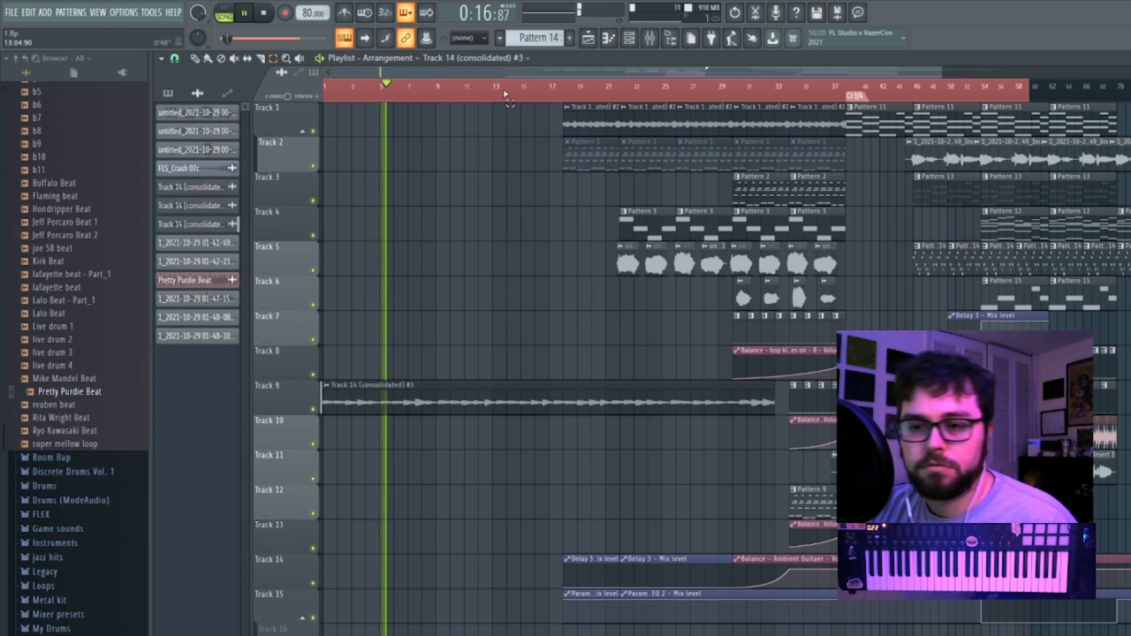
key(F9)
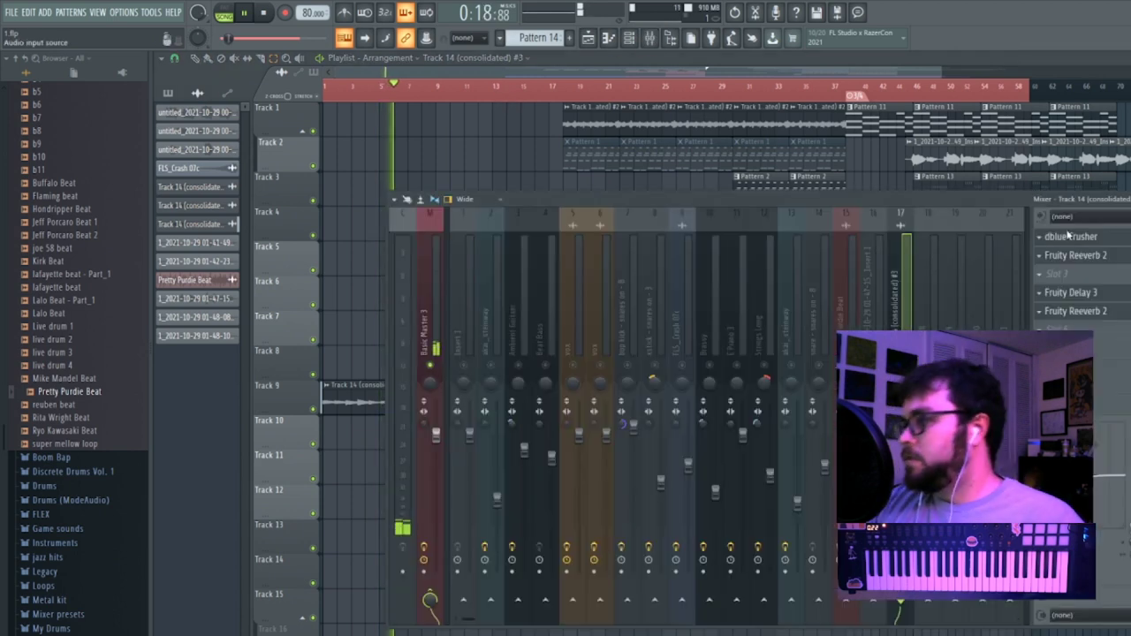
click(1116, 313)
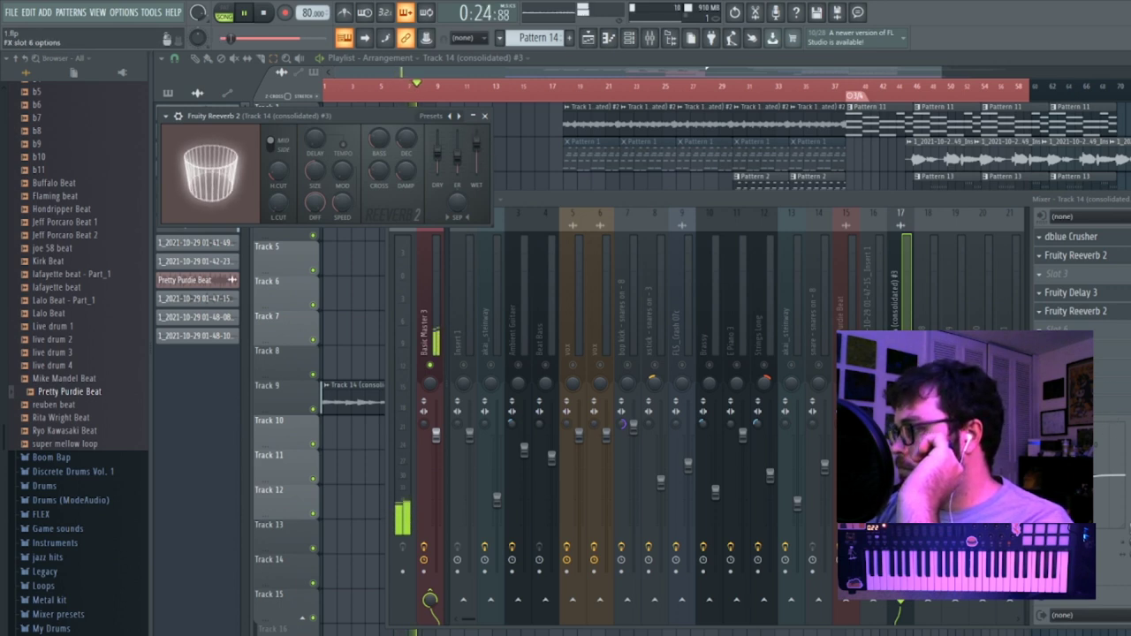
Insert Fruity Parametric EQ 2 in slot 7 of mixer track 17 and pull down mid bands 4 and 5.
click(1040, 348)
click(873, 473)
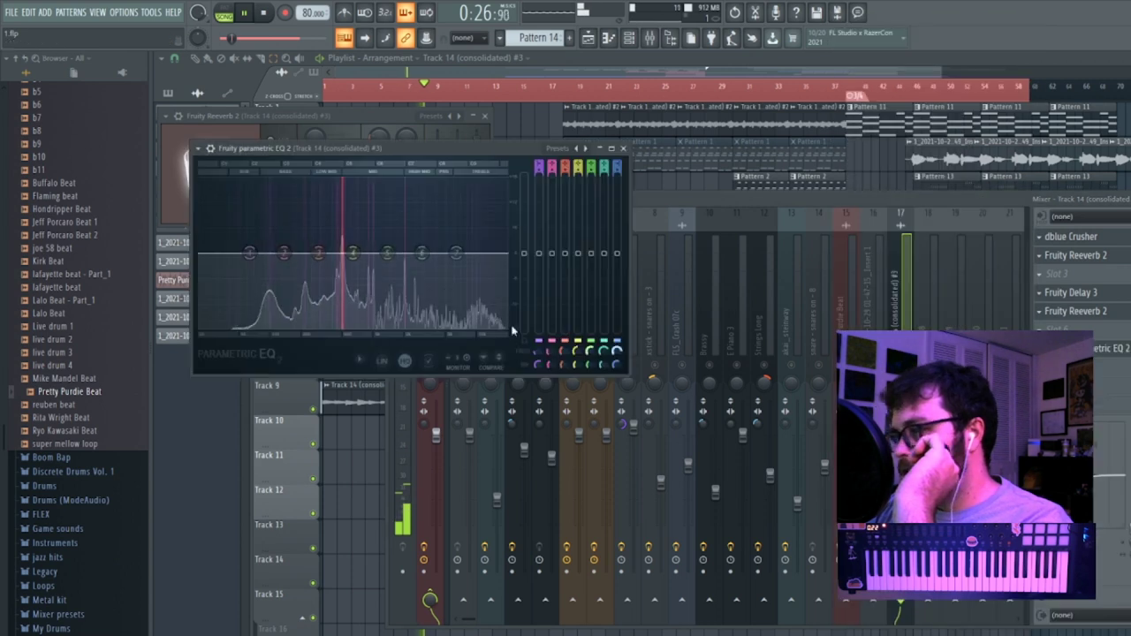
drag(391, 255, 347, 279)
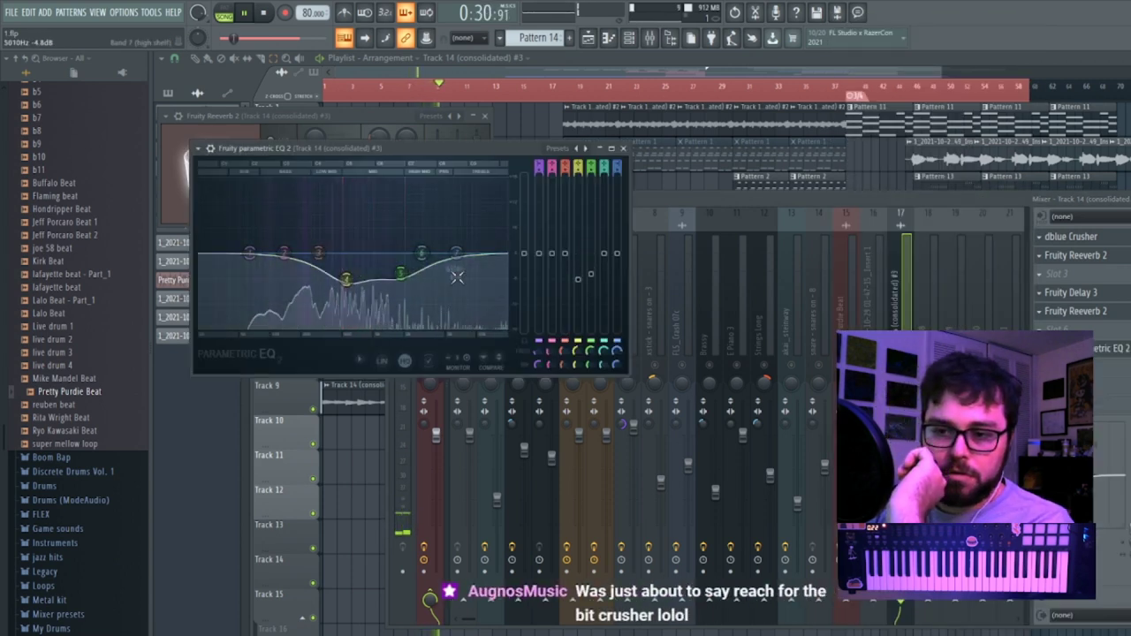
click(599, 75)
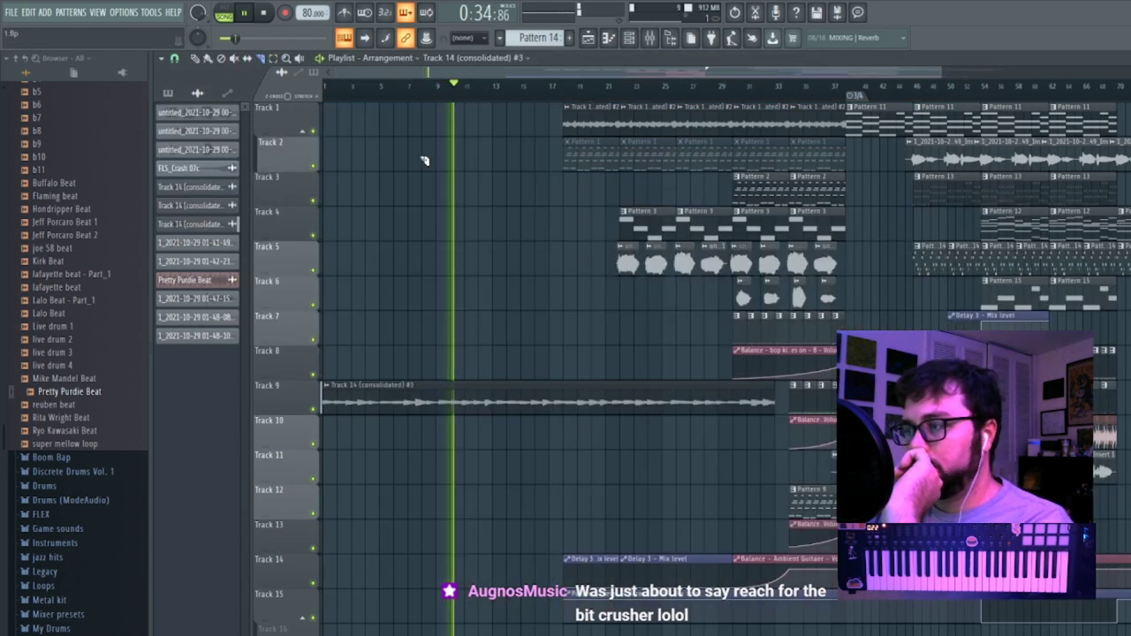
Slice the Track 9 clip at bars 3 and 9, delete the middle piece and move the remainder to bar 3.
key(space)
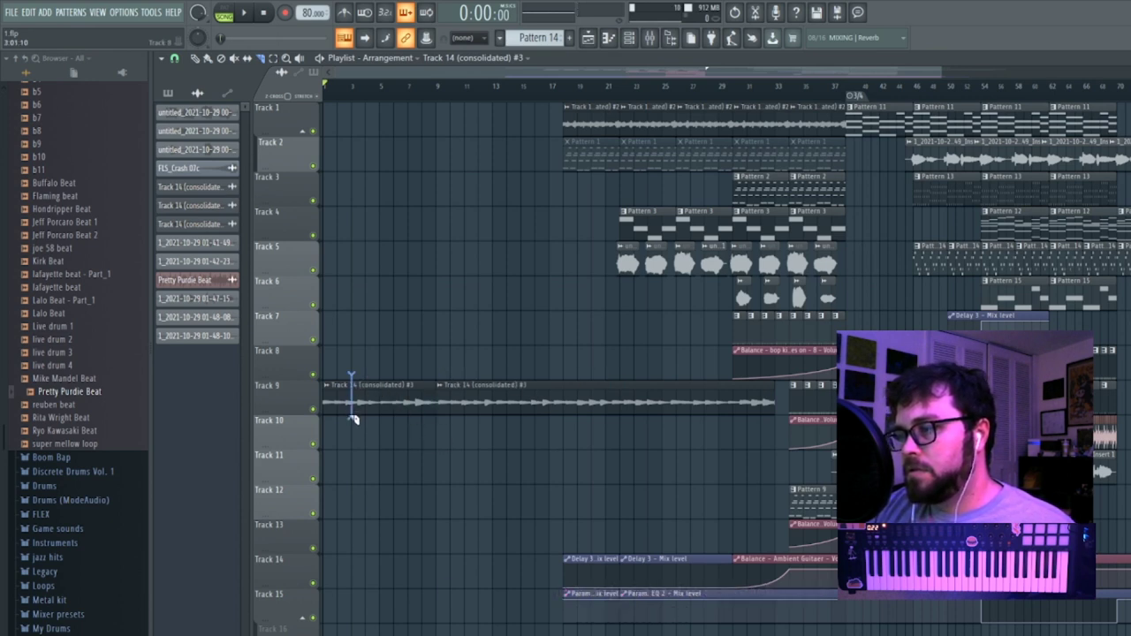
right_click(400, 406)
drag(460, 385, 384, 384)
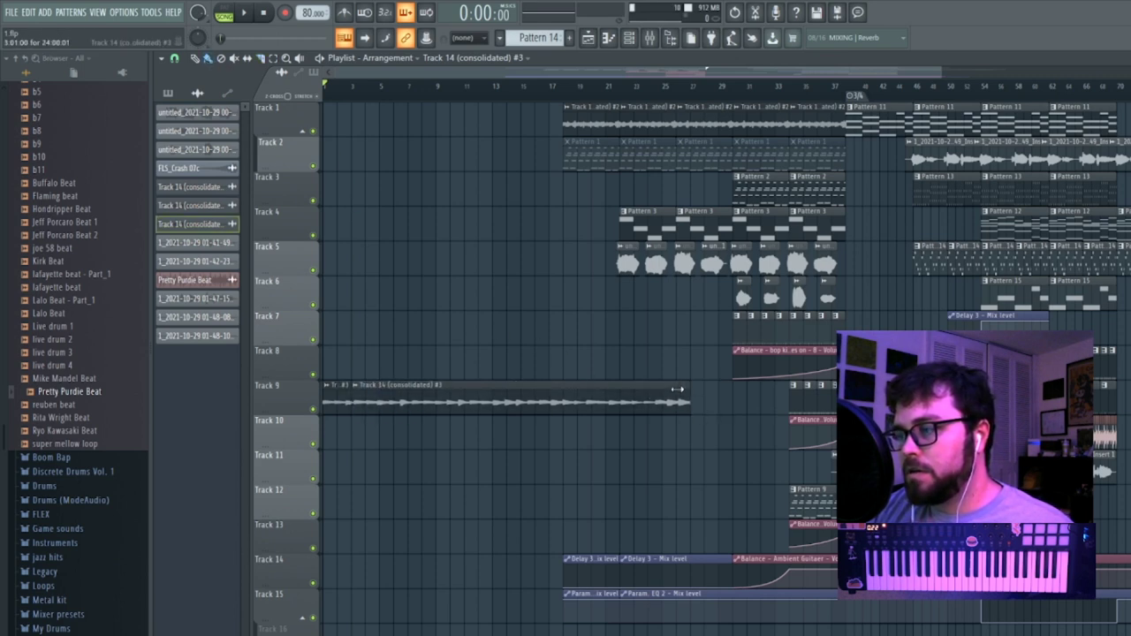
Slice the second Track 9 clip at bar 5 and delete everything after the cut.
drag(689, 396, 714, 395)
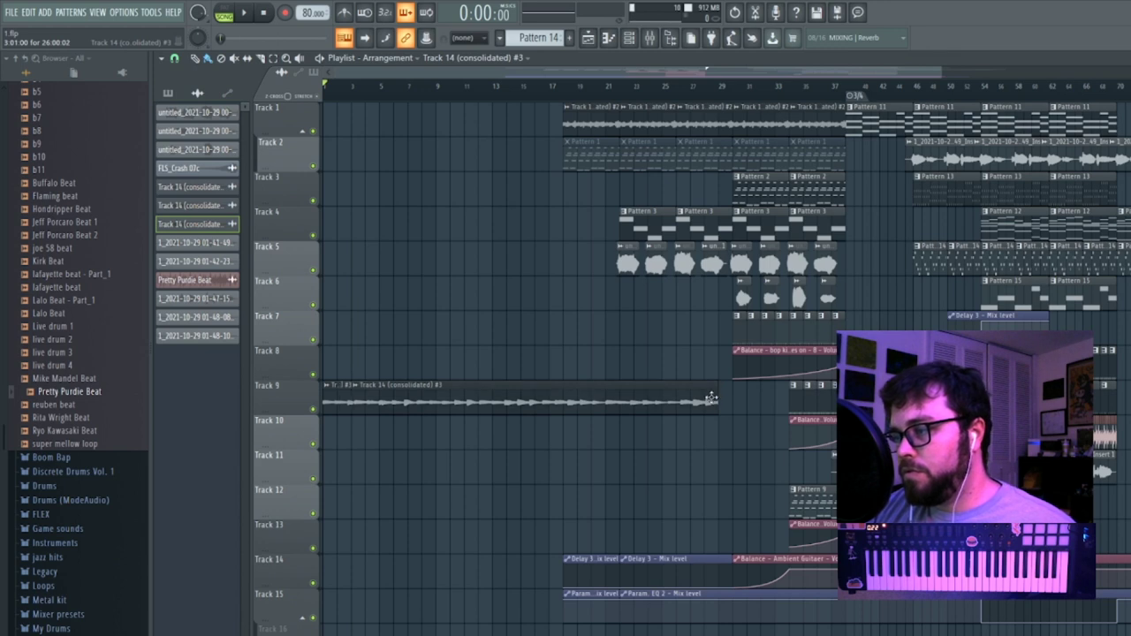
key(ctrl+z)
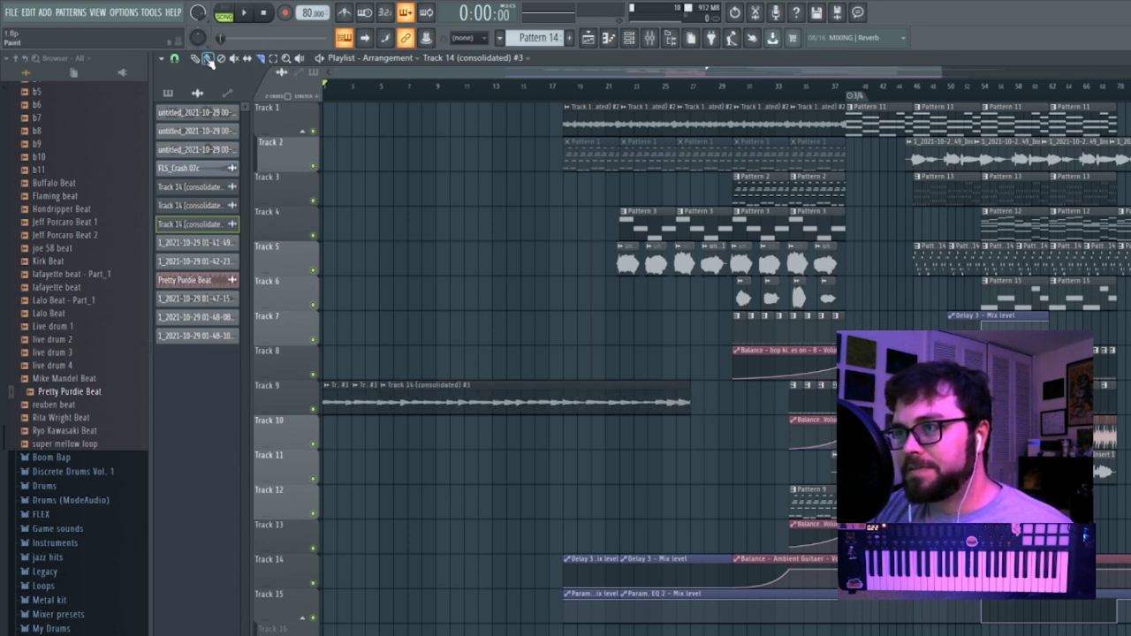
right_click(420, 406)
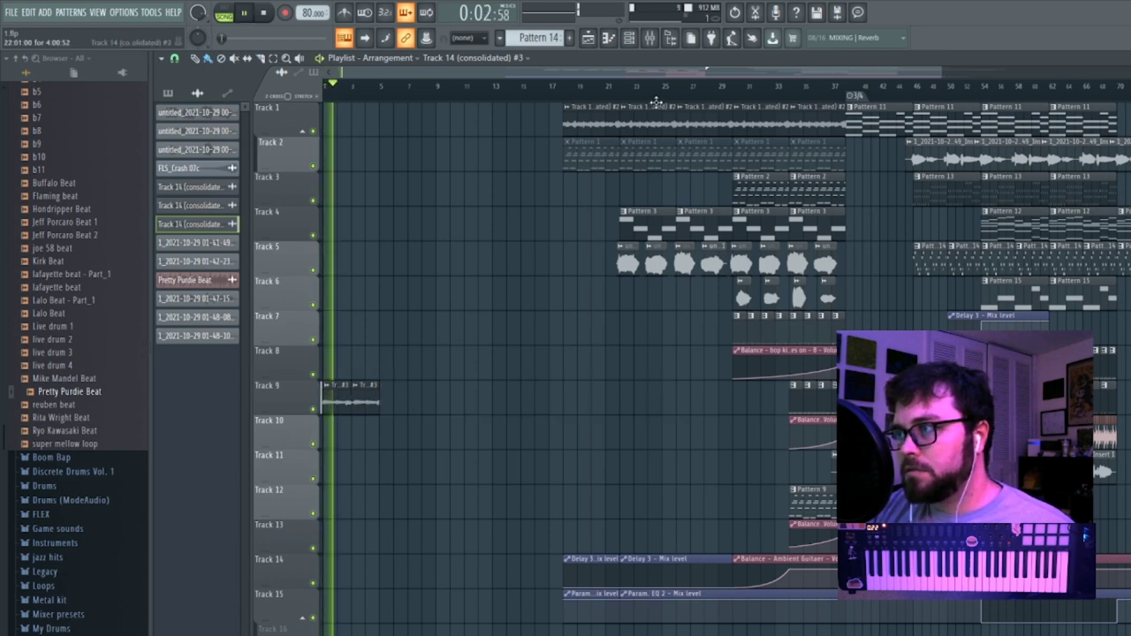
Adjust the end edges of the two two-bar clips on Track 9 while playing them back.
drag(940, 71, 475, 169)
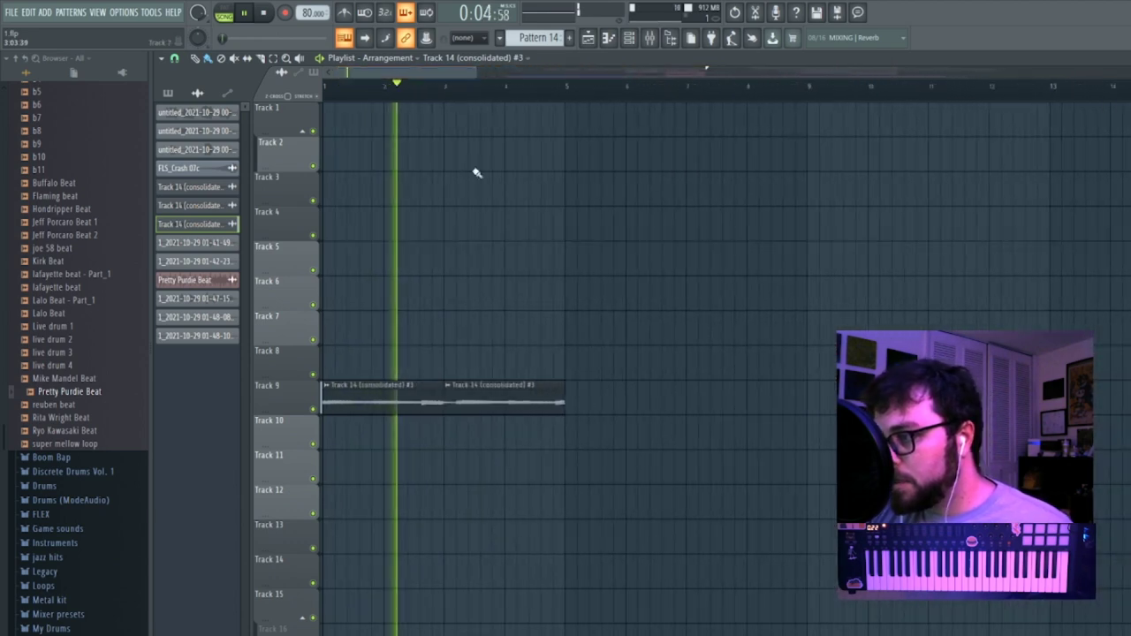
drag(455, 393, 446, 393)
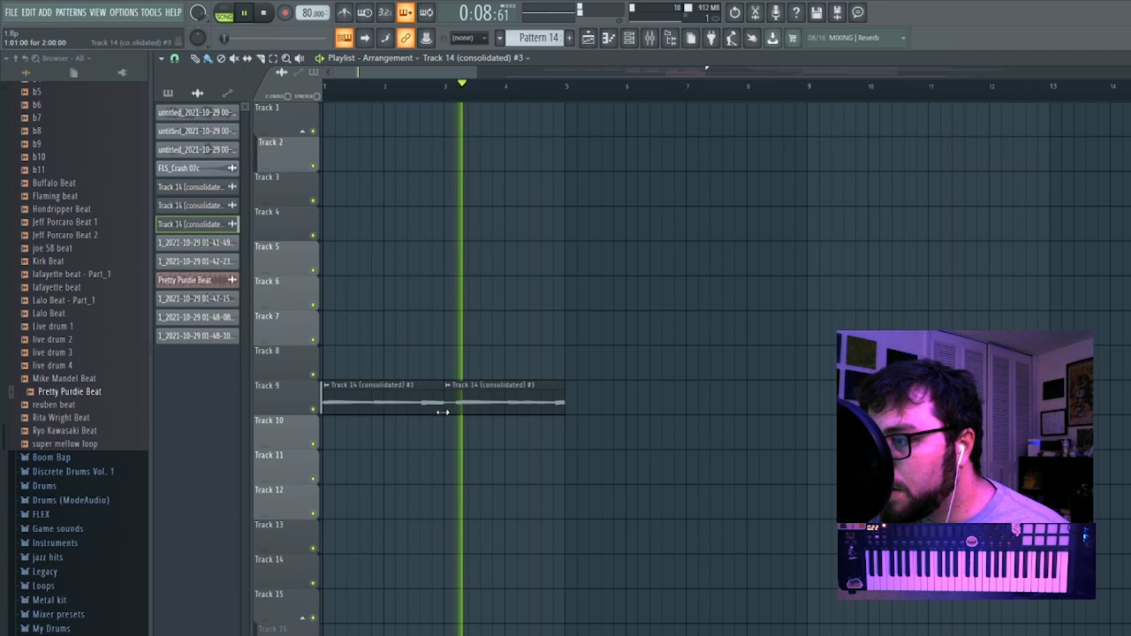
drag(447, 405, 561, 399)
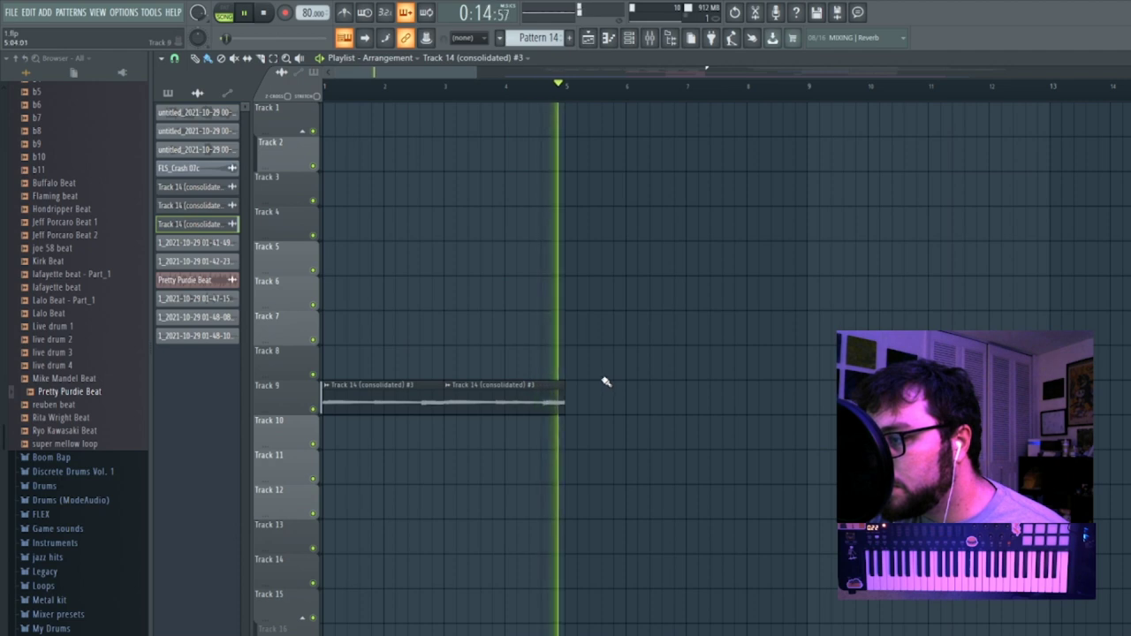
drag(480, 72, 1121, 74)
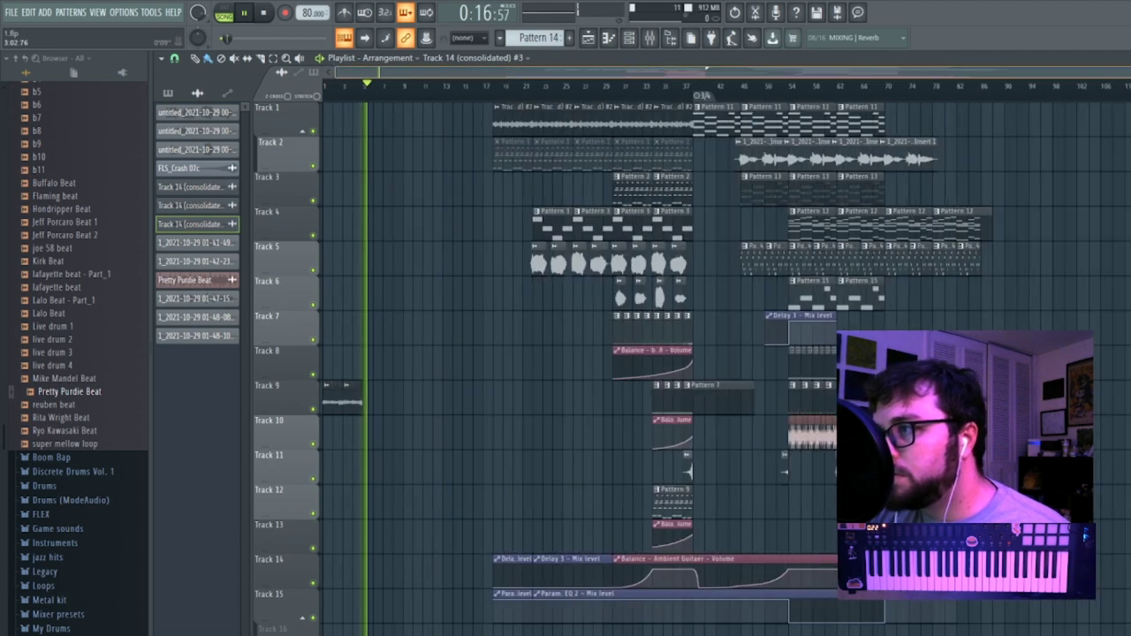
Delete the five consolidated audio clips on Track 1 starting at bar 18.
click(495, 87)
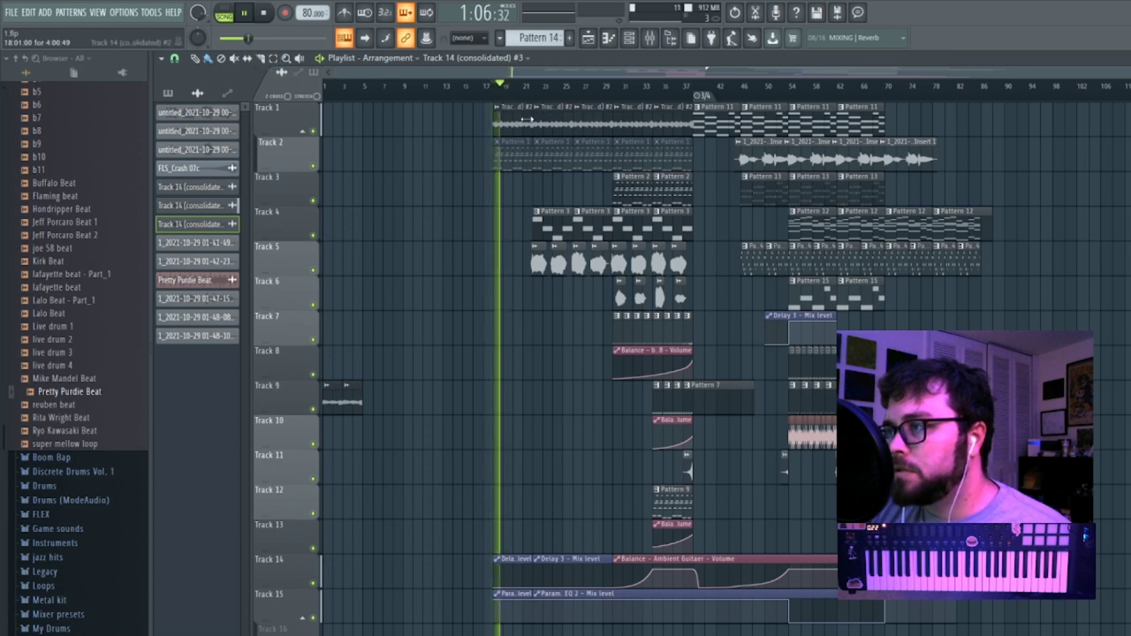
right_click(526, 118)
right_click(555, 120)
right_click(597, 121)
right_click(636, 122)
right_click(674, 124)
Unmute the Pattern 1 clips on Track 2, unsolo the mixer and resume playback.
drag(508, 157, 565, 159)
key(space)
click(629, 38)
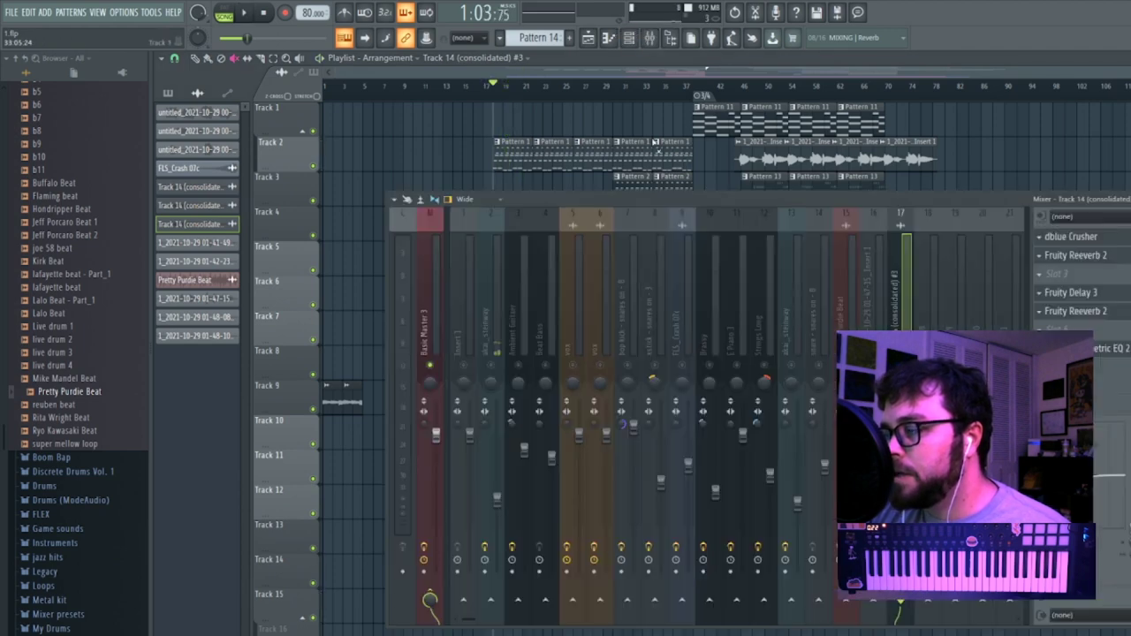
key(space)
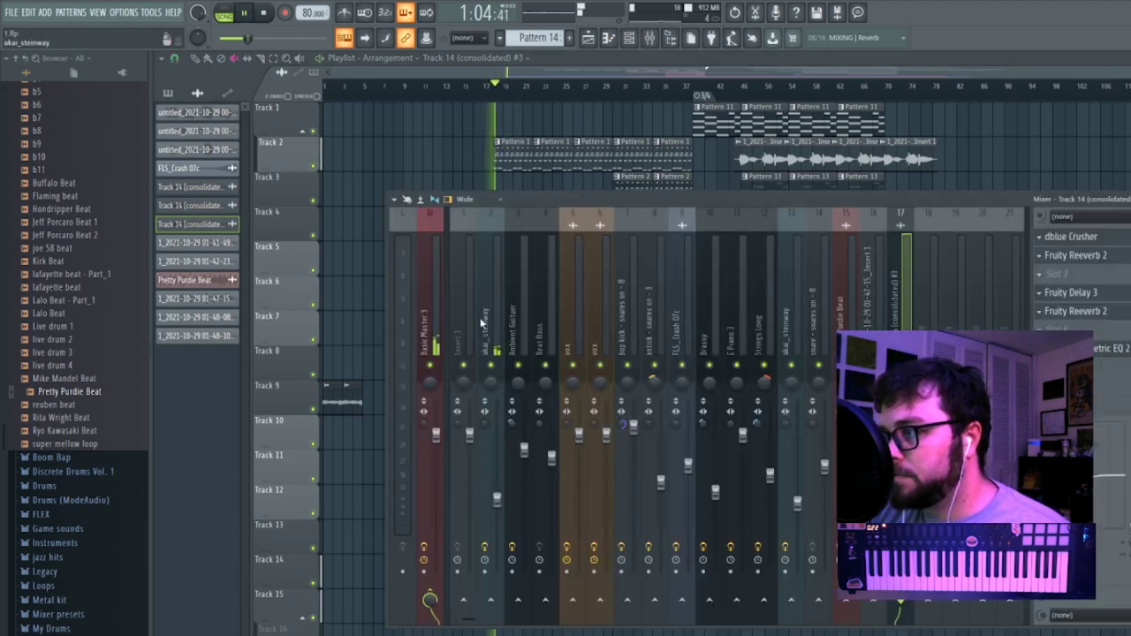
Move the two short consolidated clips from Track 9 to Track 3, starting at bar 1.
click(210, 61)
drag(330, 395, 322, 212)
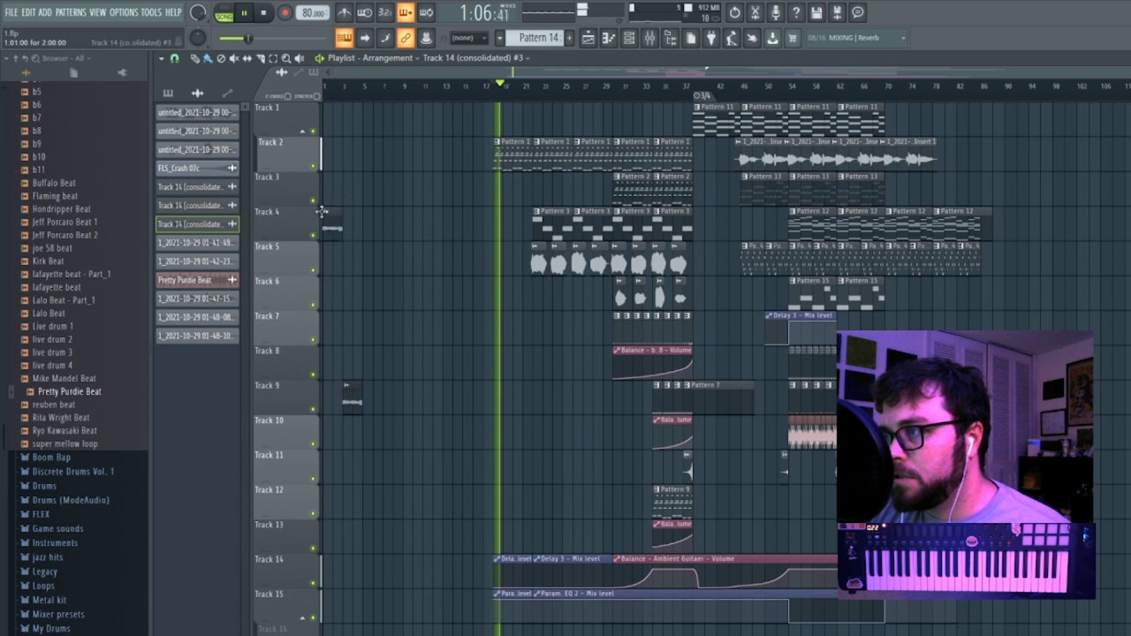
drag(353, 391, 360, 335)
drag(370, 188, 347, 185)
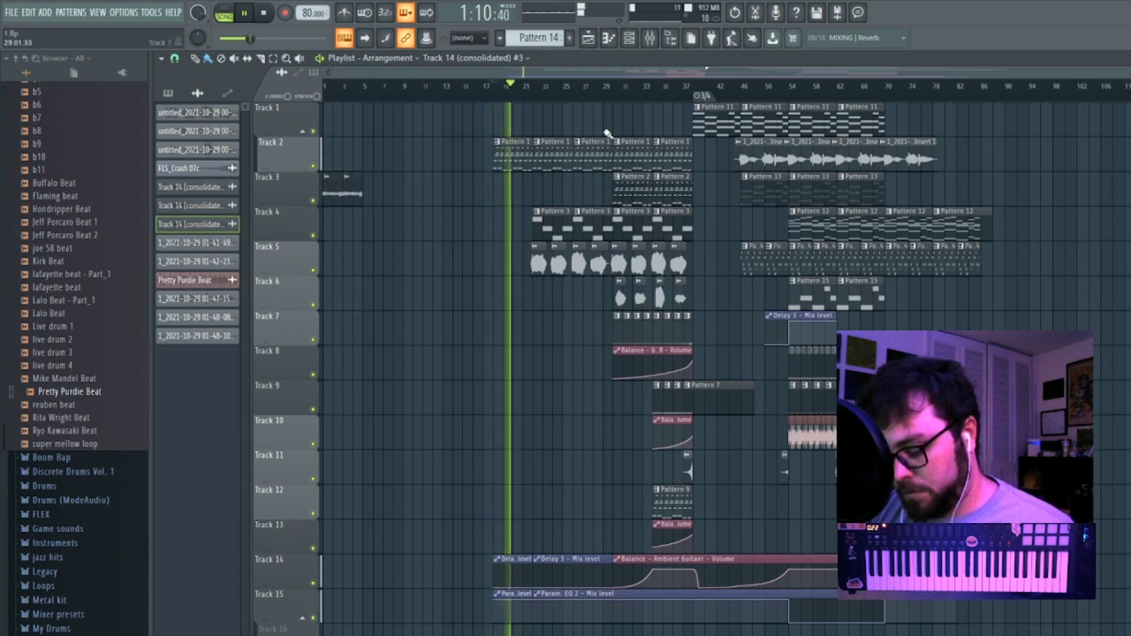
key(ctrl+a)
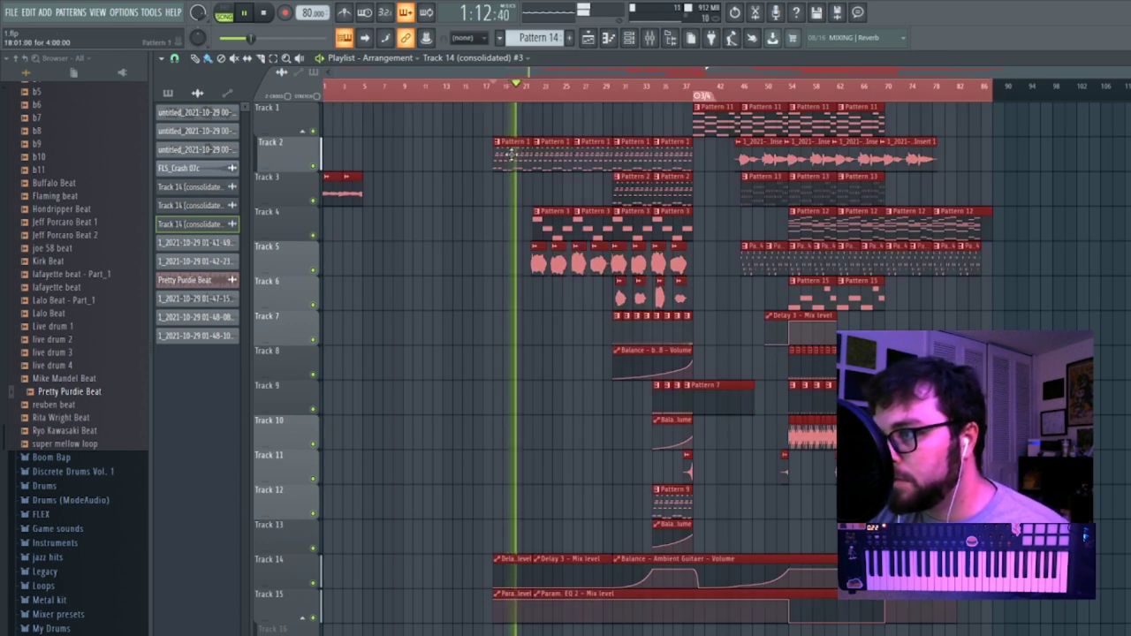
drag(468, 107, 1045, 632)
scroll(972, 530, up, 4)
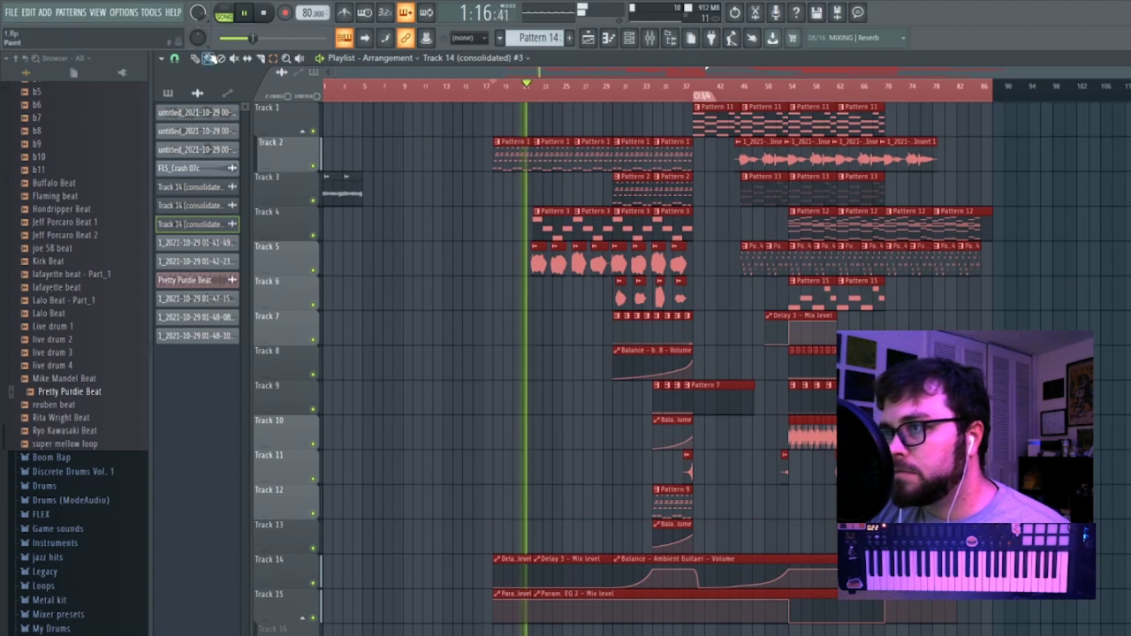
click(566, 461)
right_click(568, 463)
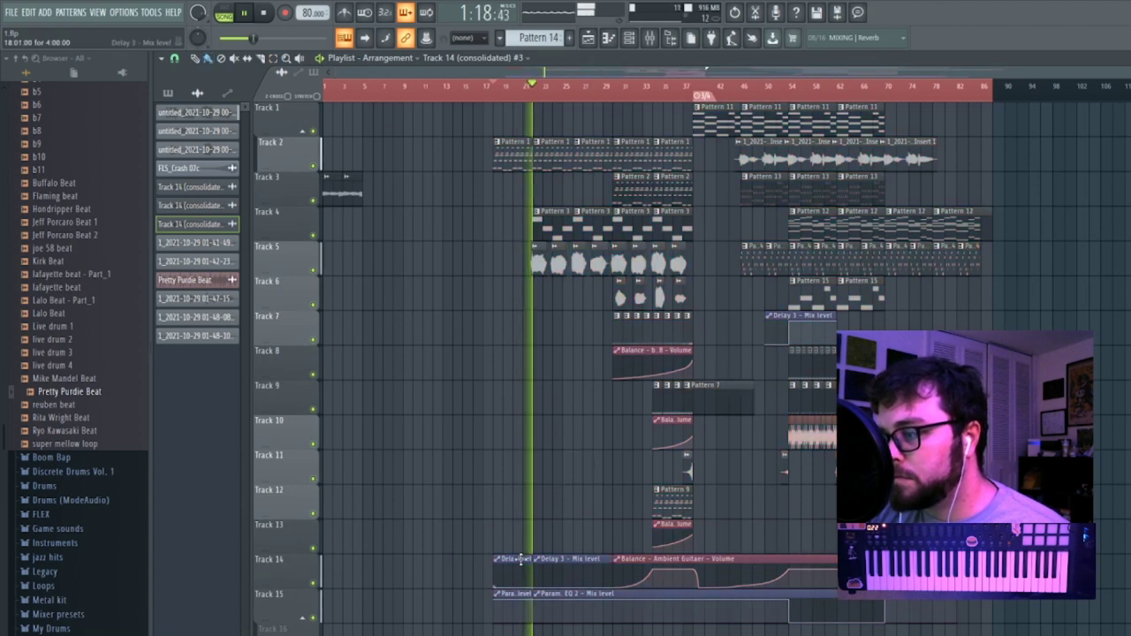
Move the four-bar Delay 3 and Param. EQ 2 mix level automation clips at bar 18 on Tracks 14 and 15 to bar 1.
drag(521, 558, 349, 540)
drag(506, 594, 342, 593)
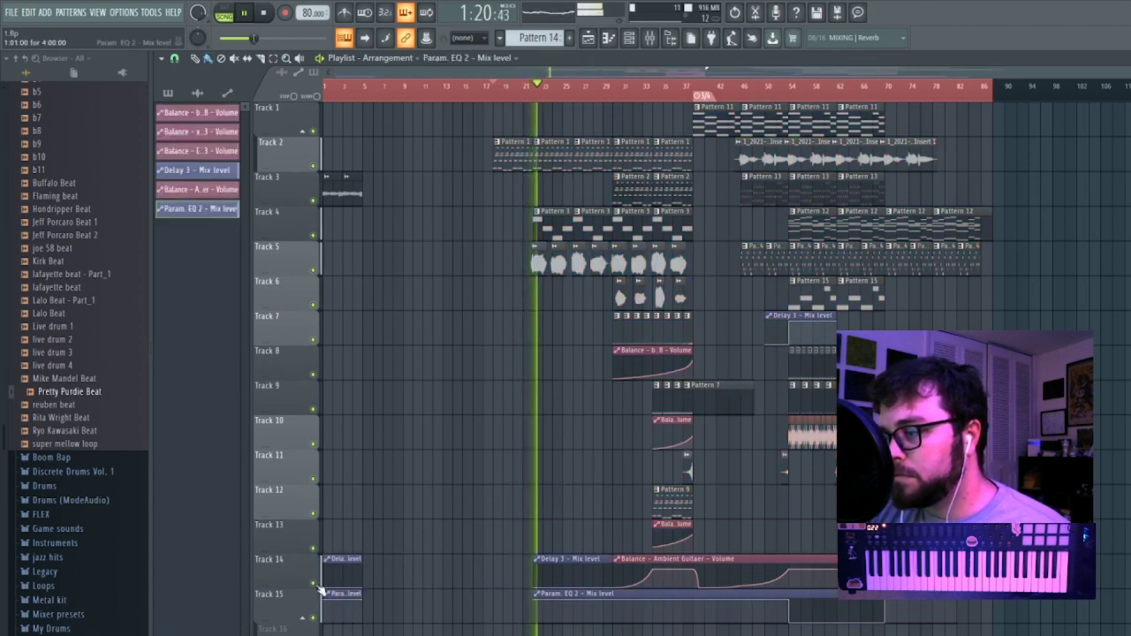
Lower the first vox mixer track's volume to about -1.6 dB and stop playback.
click(654, 40)
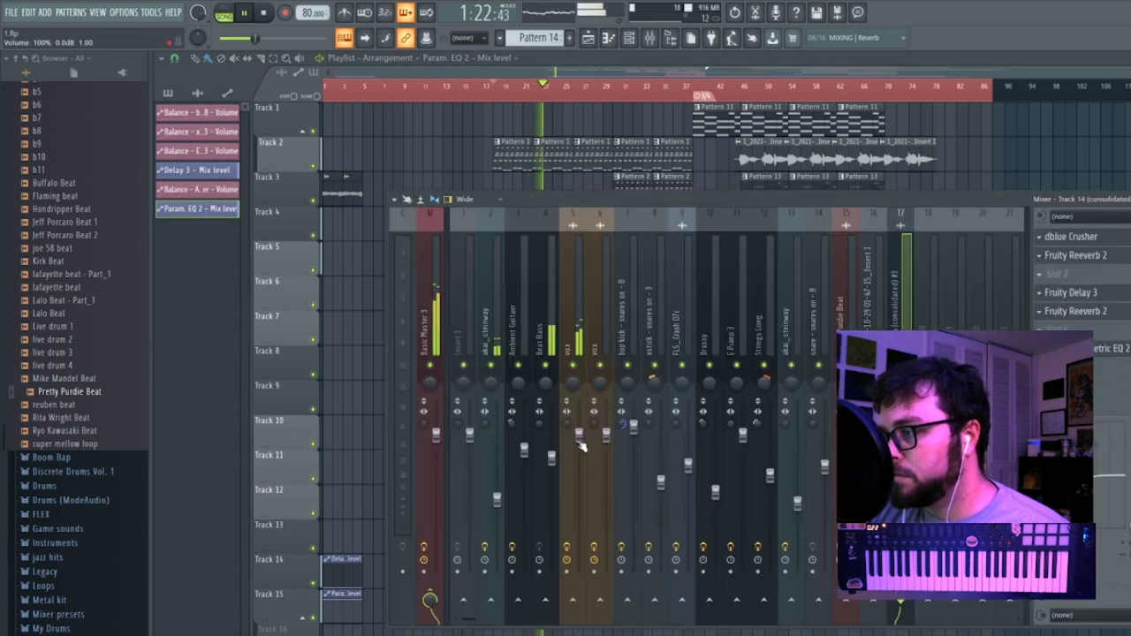
drag(581, 439, 579, 452)
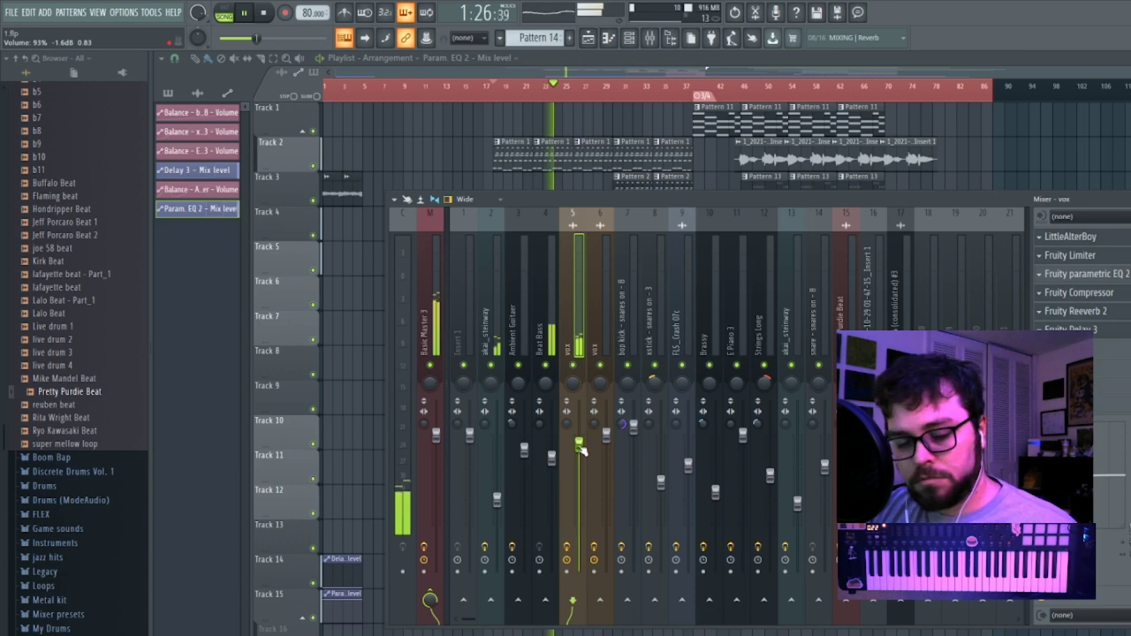
click(263, 16)
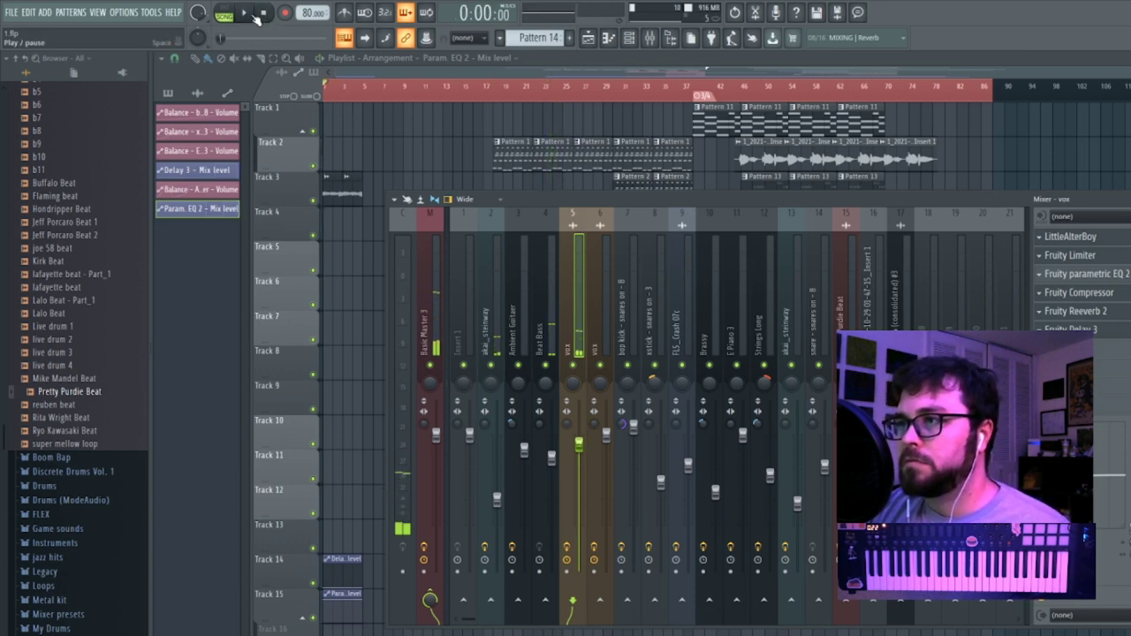
Play the intro and move the second two-bar consolidated clip from Track 3 to Track 4, starting at bar 2.
key(F9)
key(space)
right_click(352, 193)
click(331, 190)
click(337, 226)
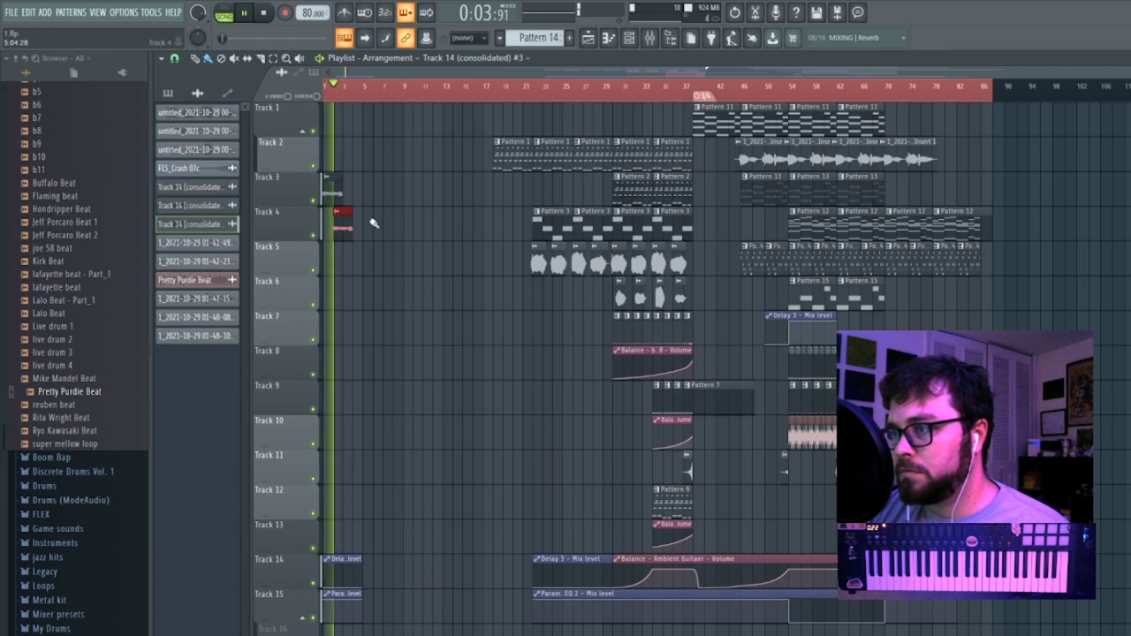
Trim the intro clip to one bar and line up four one-bar copies on Track 3 from bar 1 to bar 5.
drag(1122, 72, 495, 103)
key(space)
click(472, 183)
right_click(488, 192)
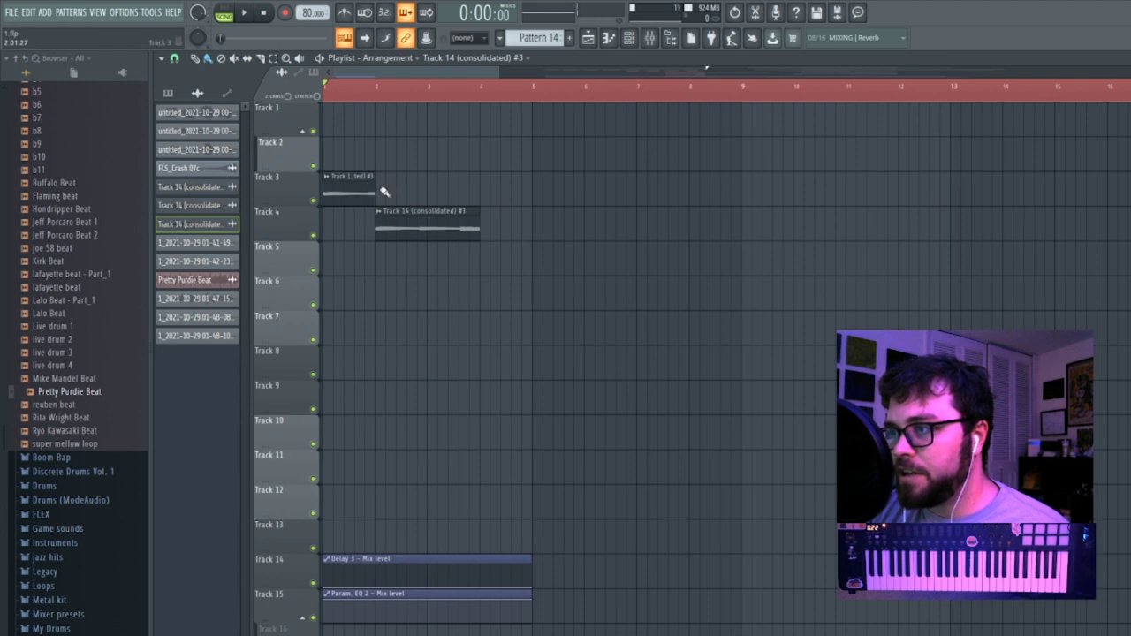
right_click(409, 228)
drag(447, 225, 482, 195)
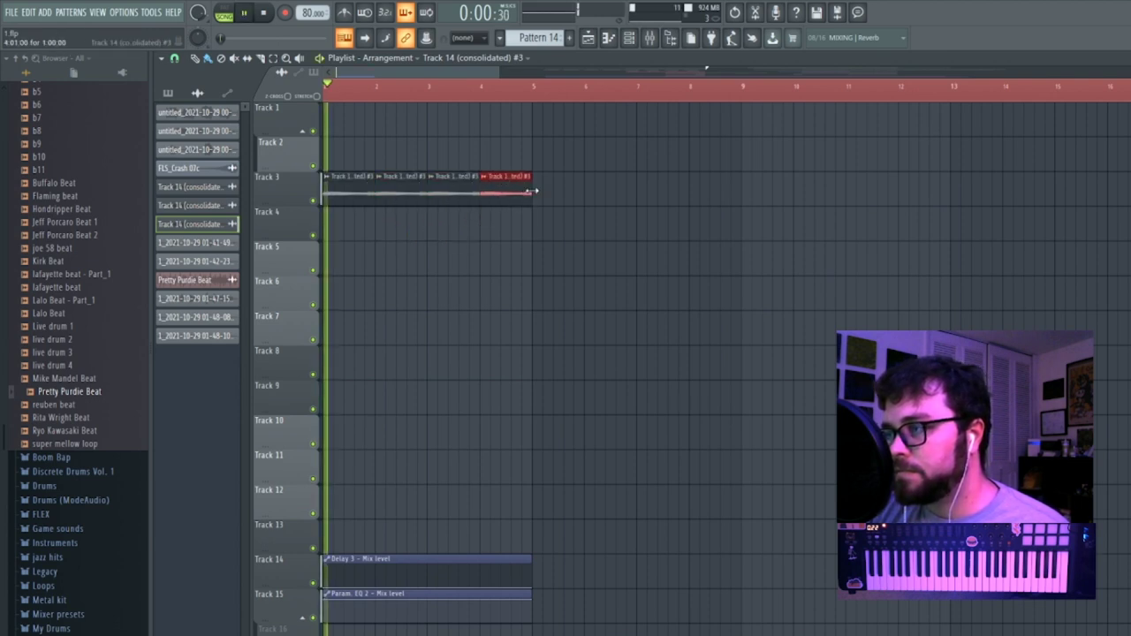
Make the fourth one-bar clip on Track 3 unique and set its pitch shift to -1200 cents.
right_click(481, 182)
click(516, 271)
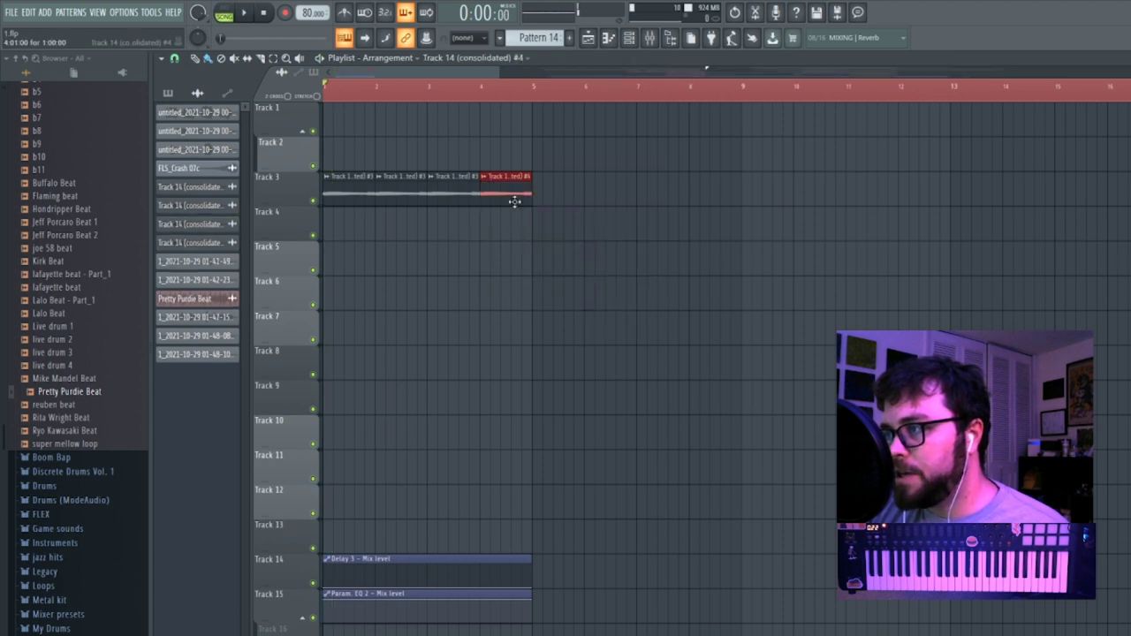
double_click(513, 191)
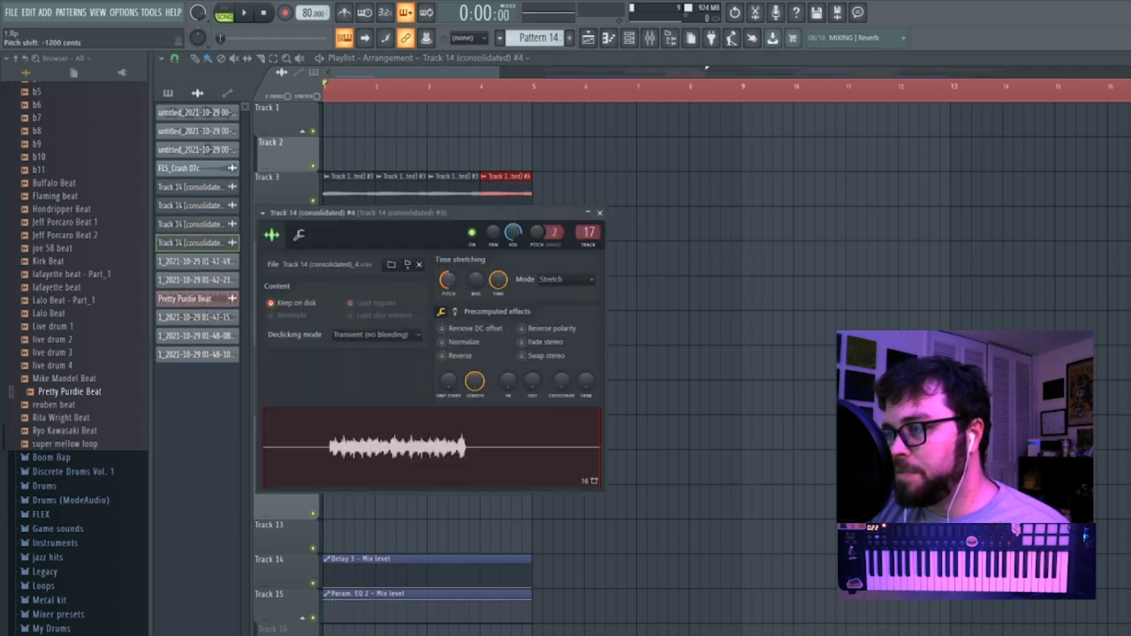
Move all clips after the intro earlier together so Pattern 1 starts at bar 5, and clear the timeline selection.
drag(499, 73, 1123, 74)
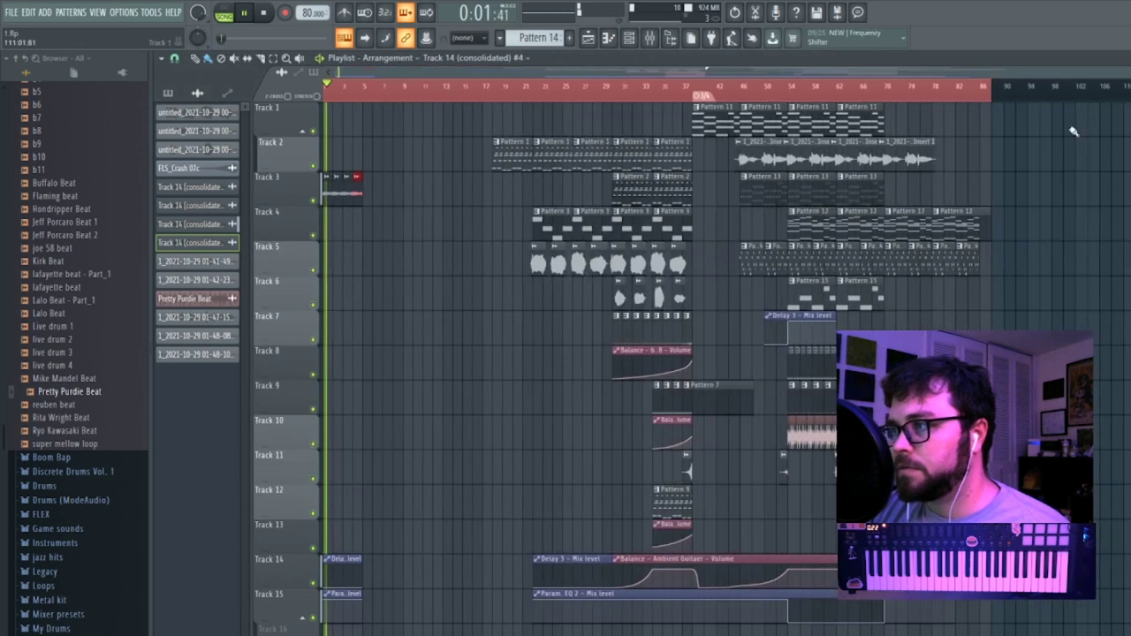
drag(489, 122, 985, 619)
scroll(805, 411, up, 5)
click(209, 60)
drag(514, 148, 384, 159)
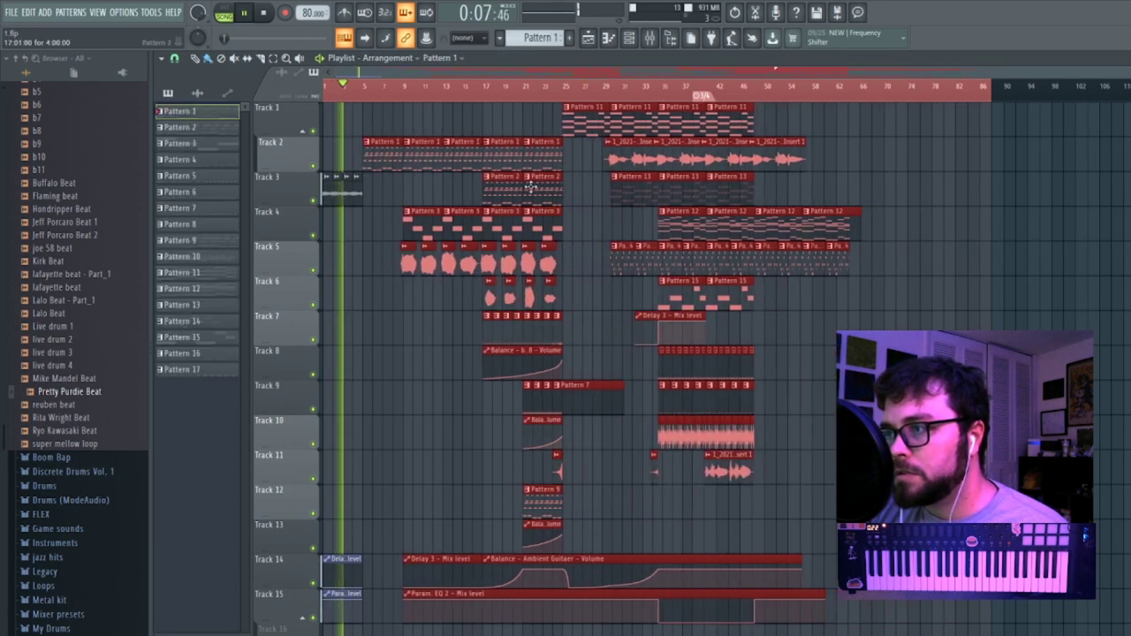
click(962, 231)
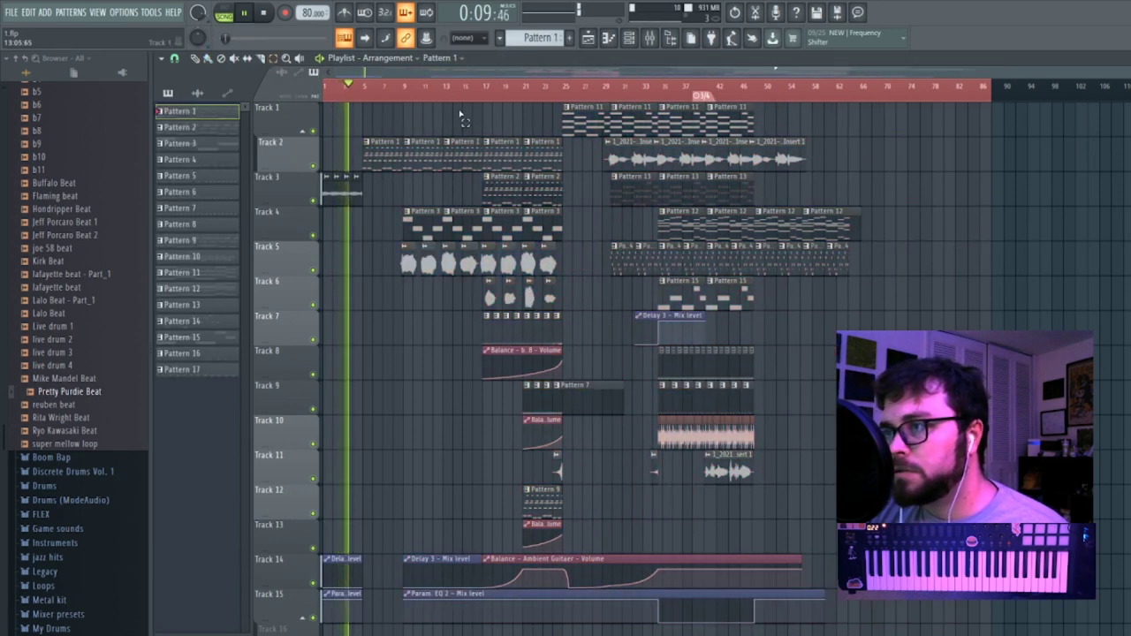
ctrl+click(590, 95)
Move the first one-bar clip from Track 3 to Track 4 and extend it slightly past bar 2, slicing it at bar 2.
scroll(460, 115, up, 5)
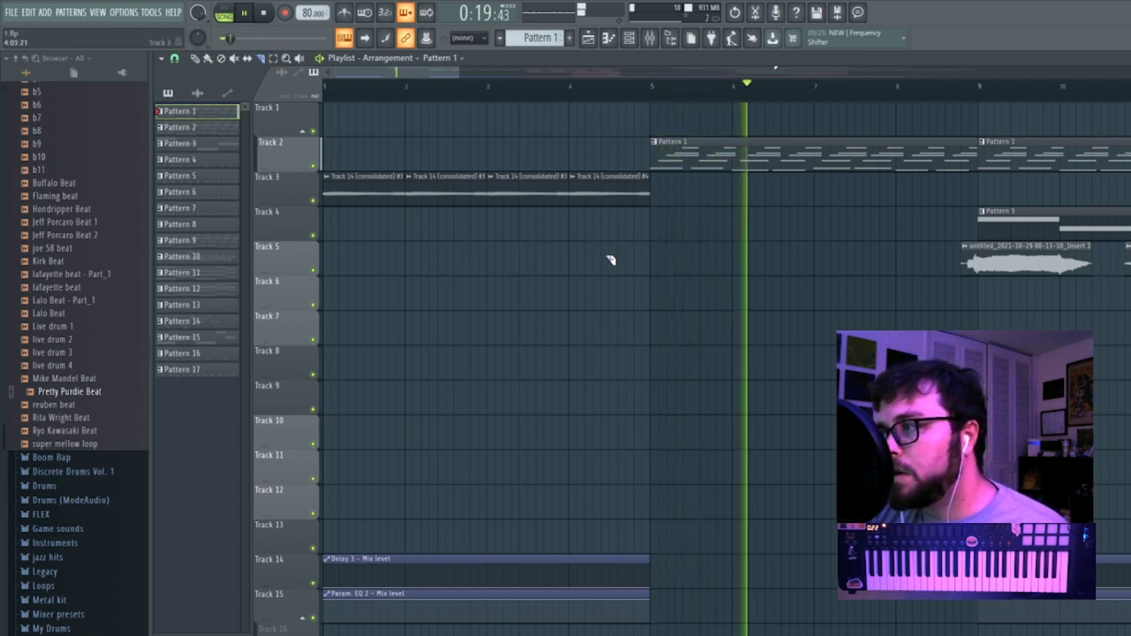
key(space)
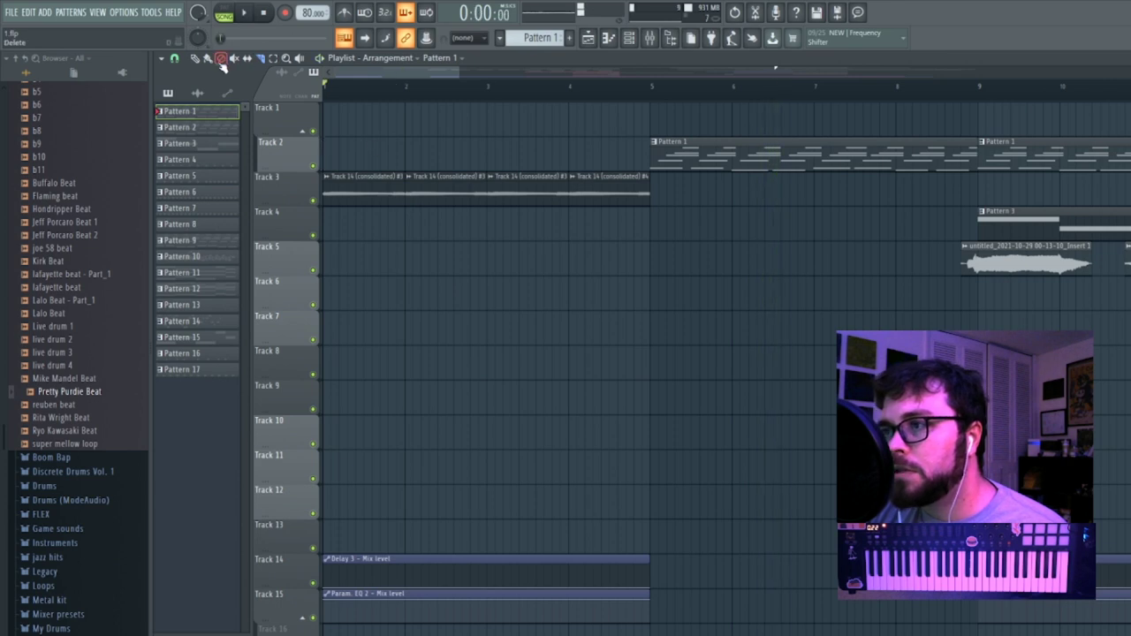
drag(399, 173, 381, 229)
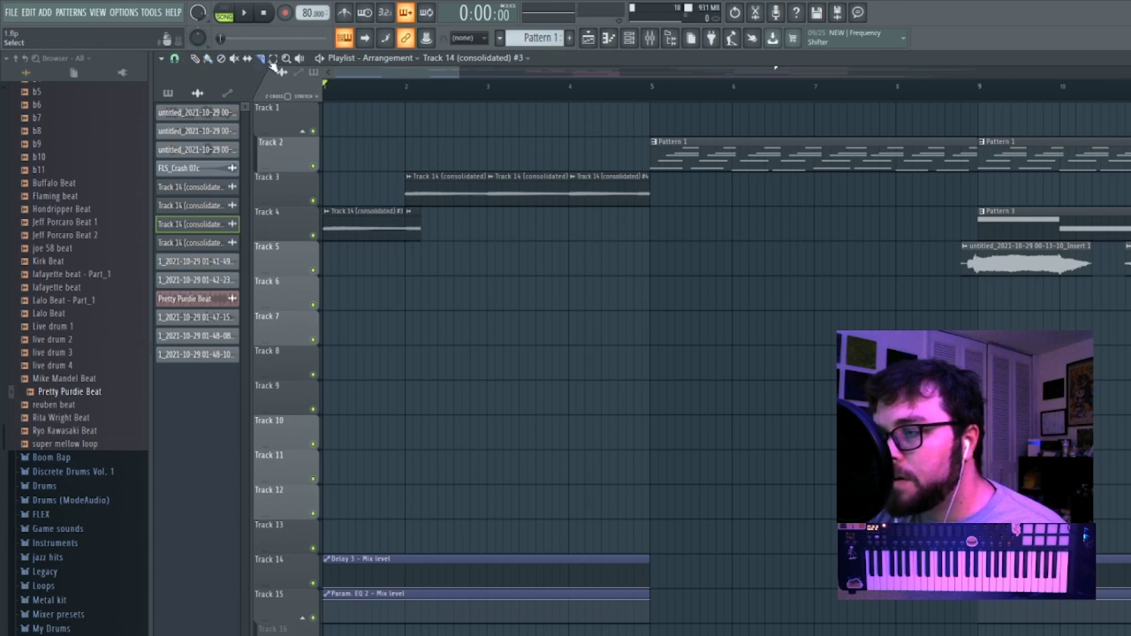
Delete the extra Track 3 copies and line up the consolidated Track 14 clips back to back on Track 3 from bar 1 to bar 5.
right_click(453, 195)
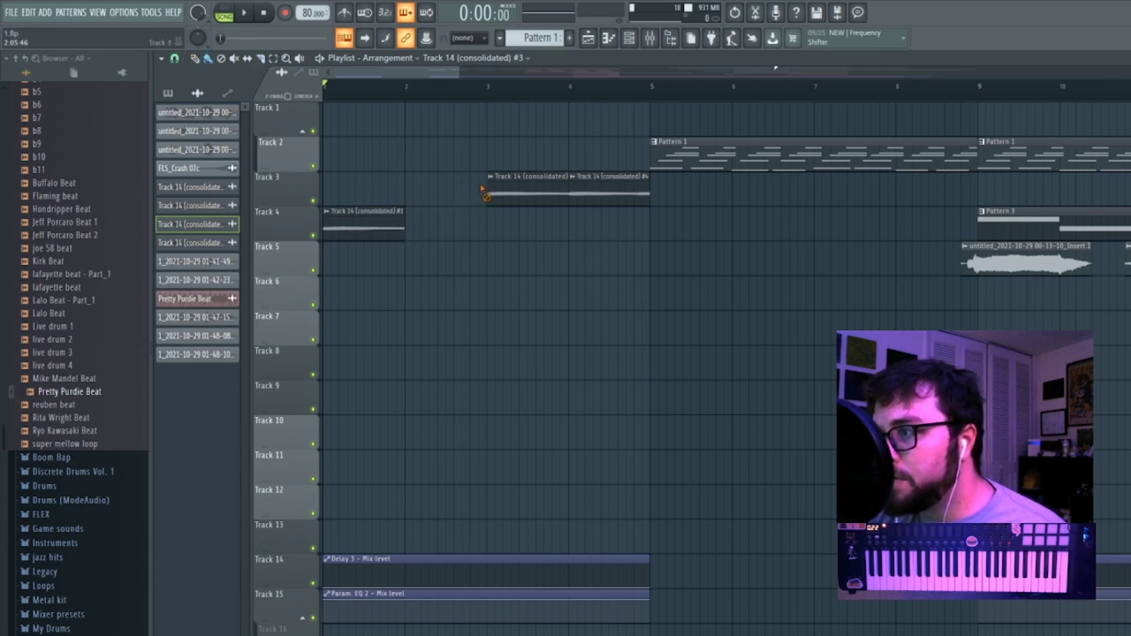
right_click(493, 194)
drag(343, 224, 339, 168)
drag(411, 226, 422, 185)
drag(495, 227, 519, 184)
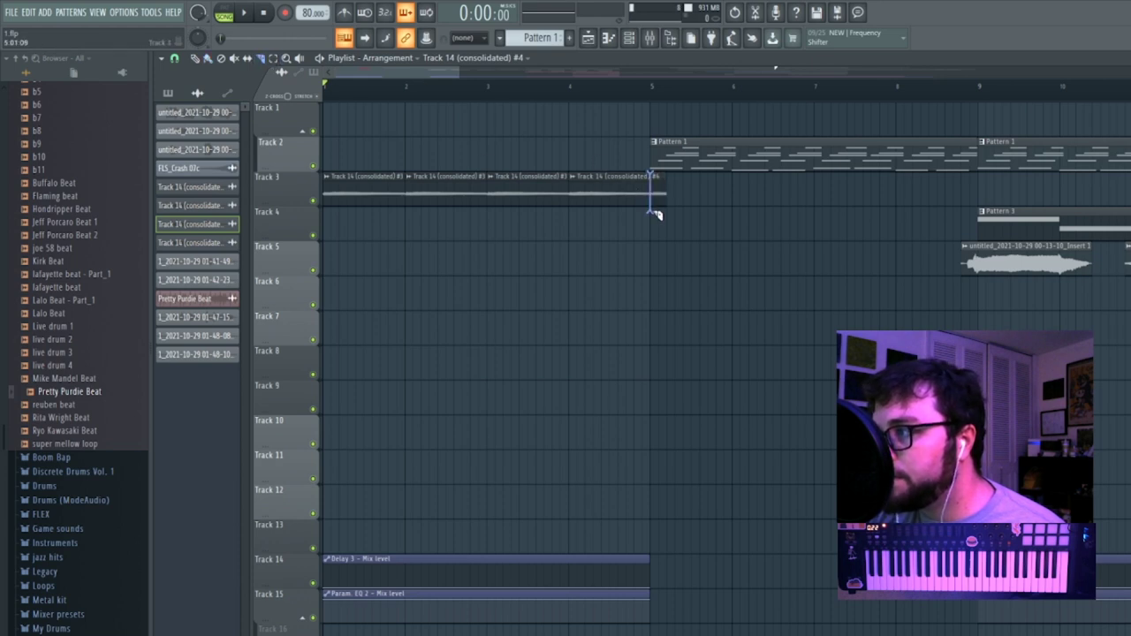
Play the song and move the 3/4 time signature marker to bar 25, where the first Pattern 11 clip starts.
click(250, 15)
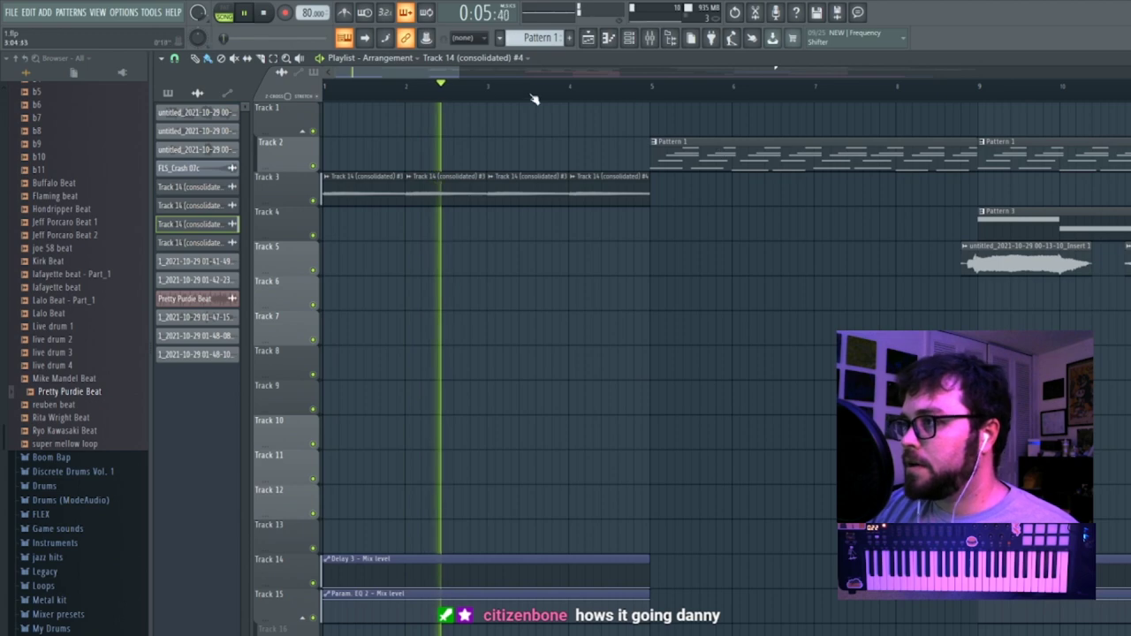
drag(456, 76, 1122, 77)
scroll(1106, 373, down, 3)
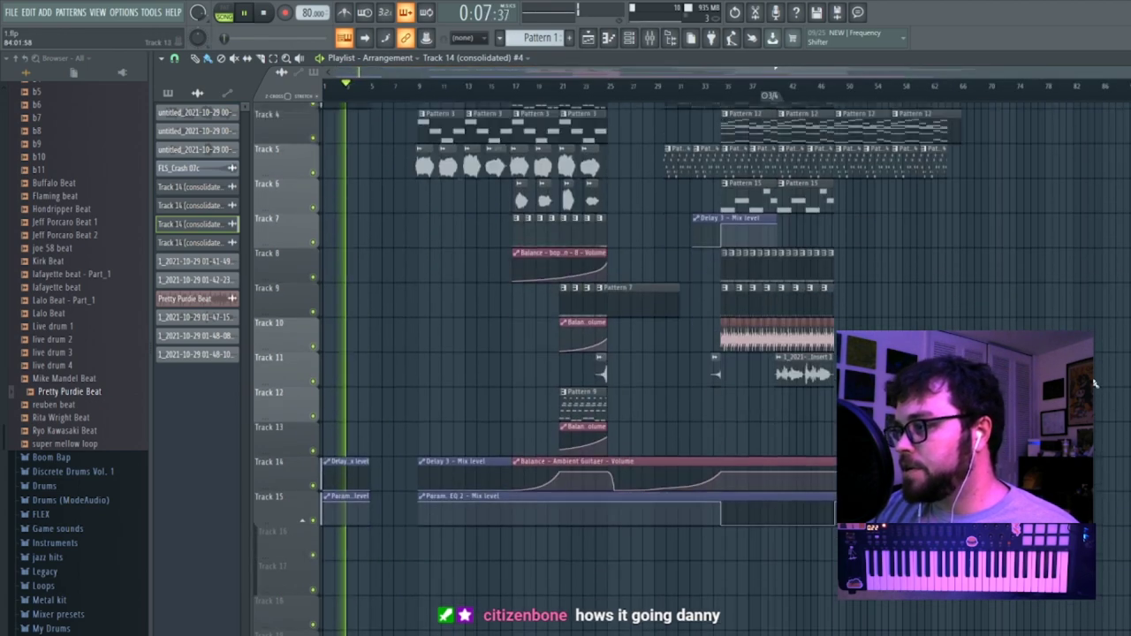
scroll(1094, 378, up, 3)
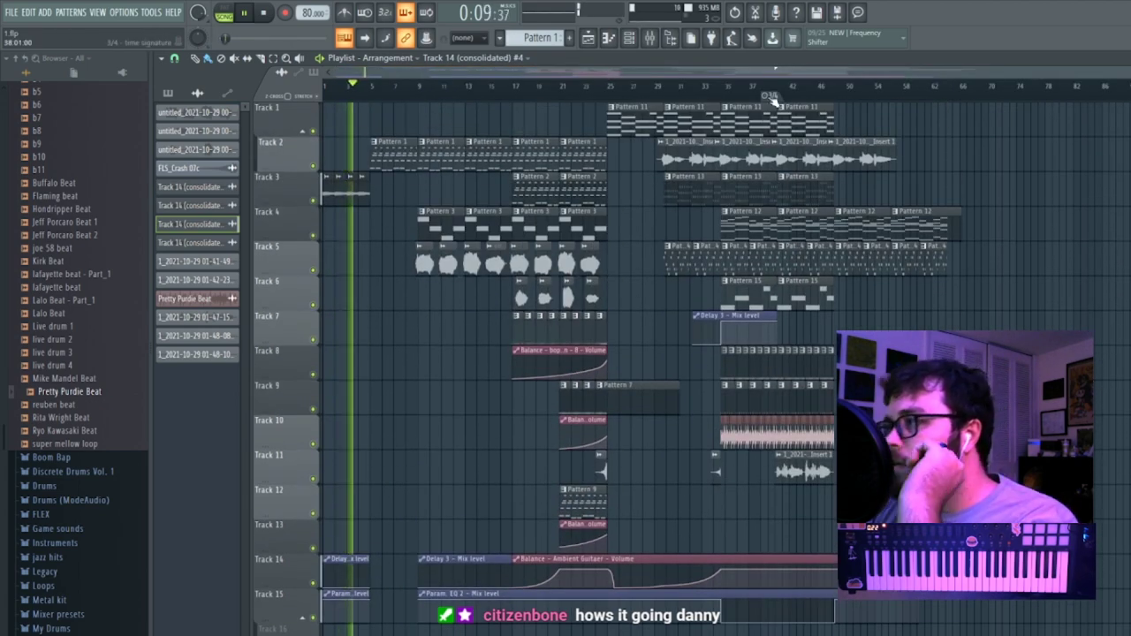
drag(763, 94, 616, 95)
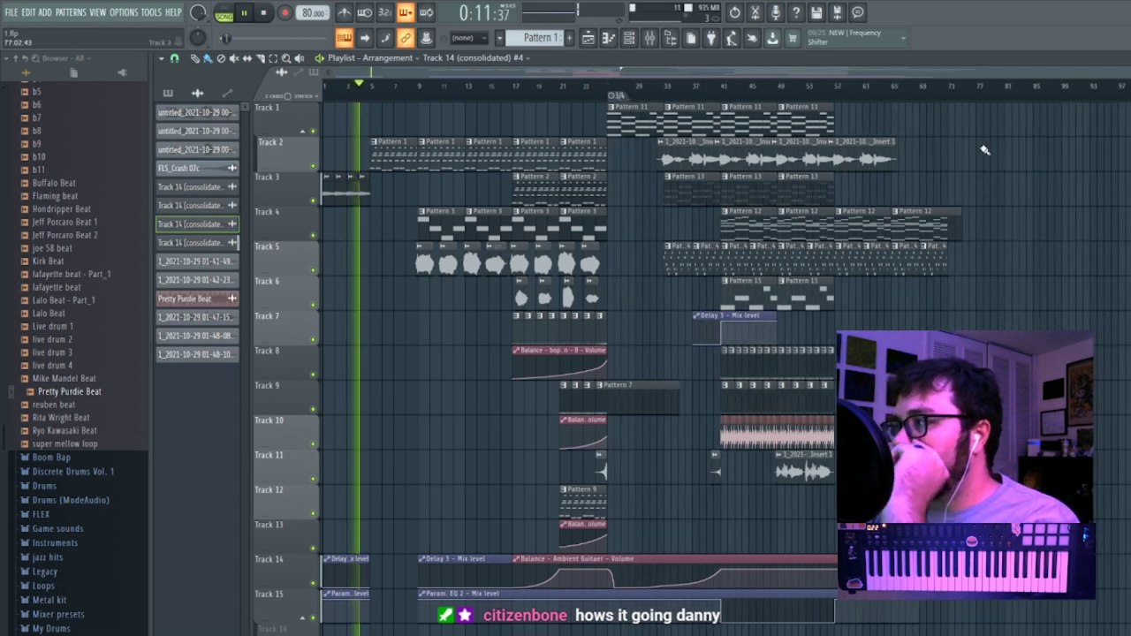
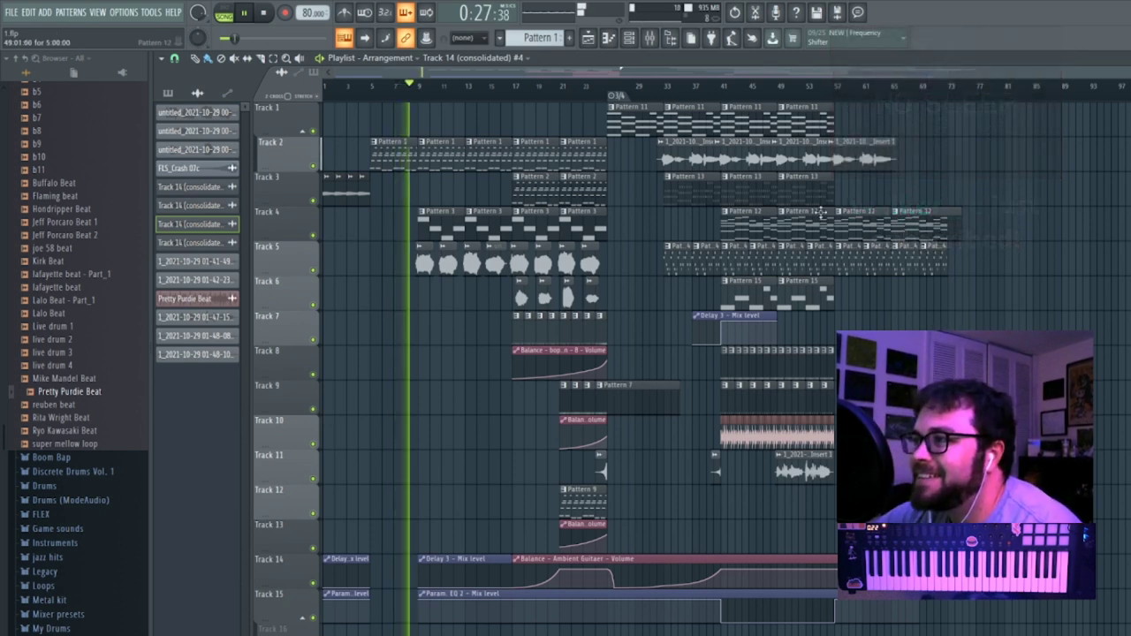
click(650, 37)
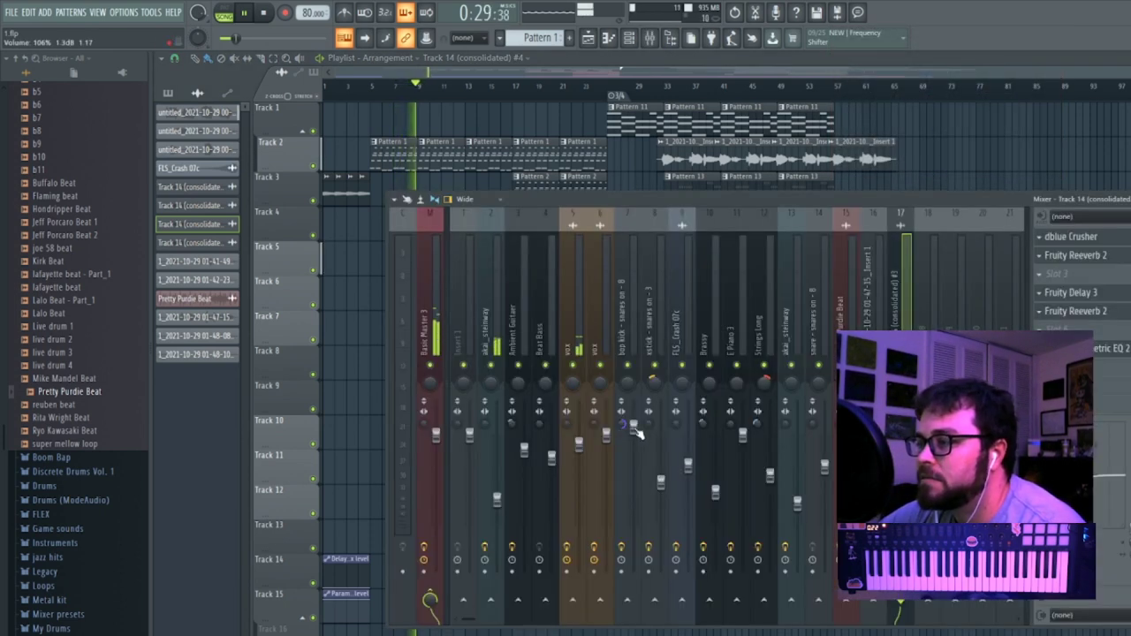
click(590, 458)
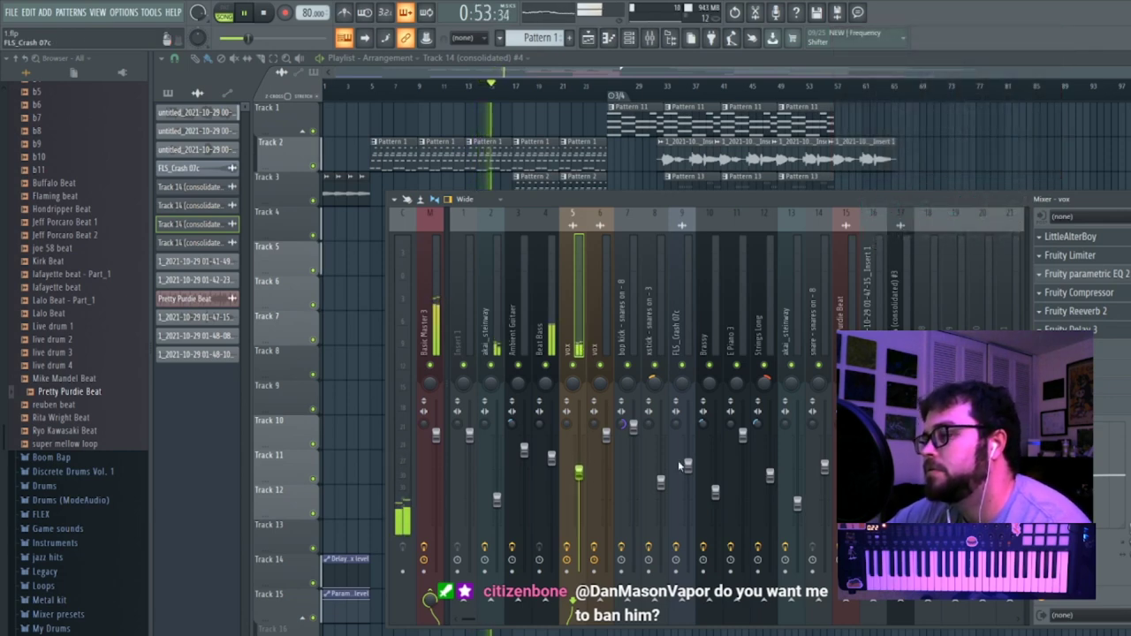
double_click(702, 138)
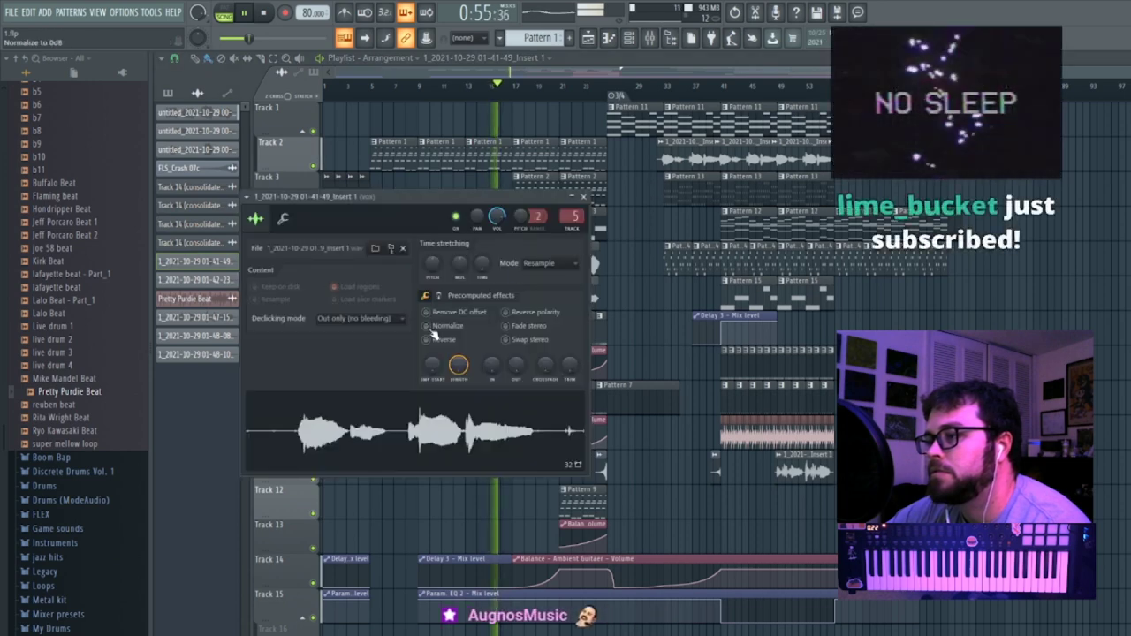
click(427, 326)
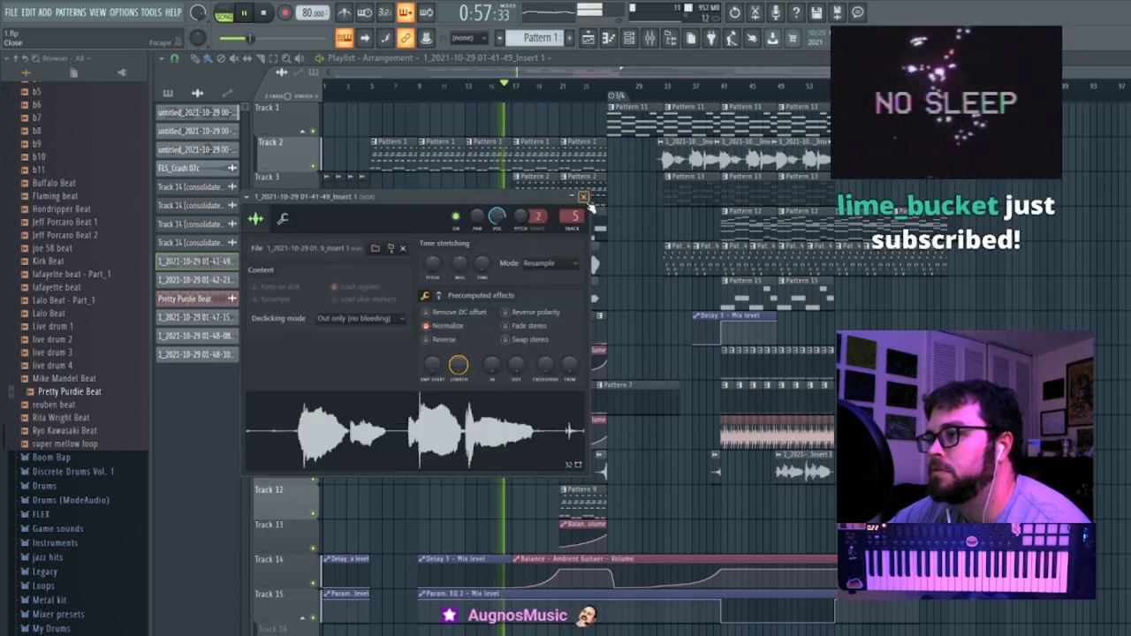
click(584, 198)
key(F9)
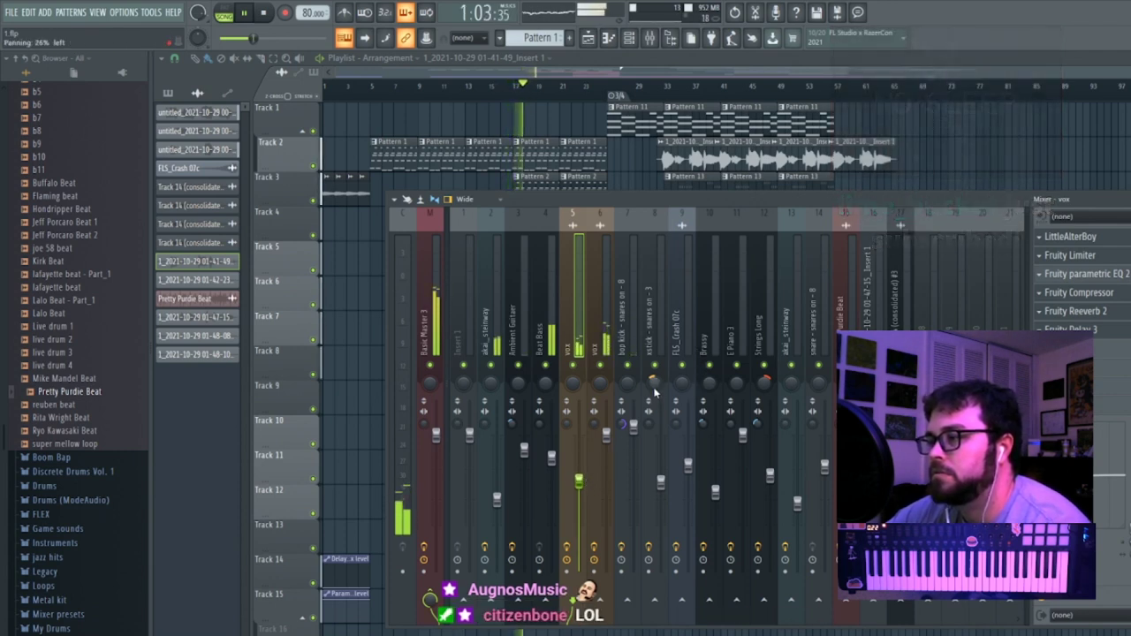
key(F9)
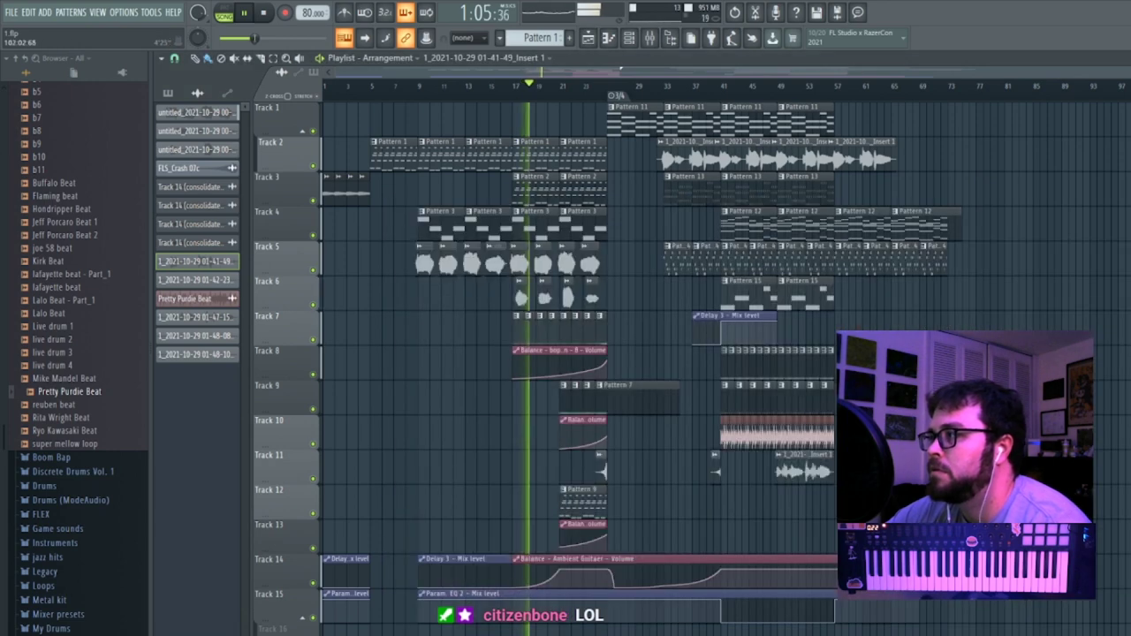
Lower the volumes of the second vox channel on mixer track 6 and the Ambient Guitar channel on track 3.
scroll(765, 144, up, 4)
scroll(765, 144, up, 3)
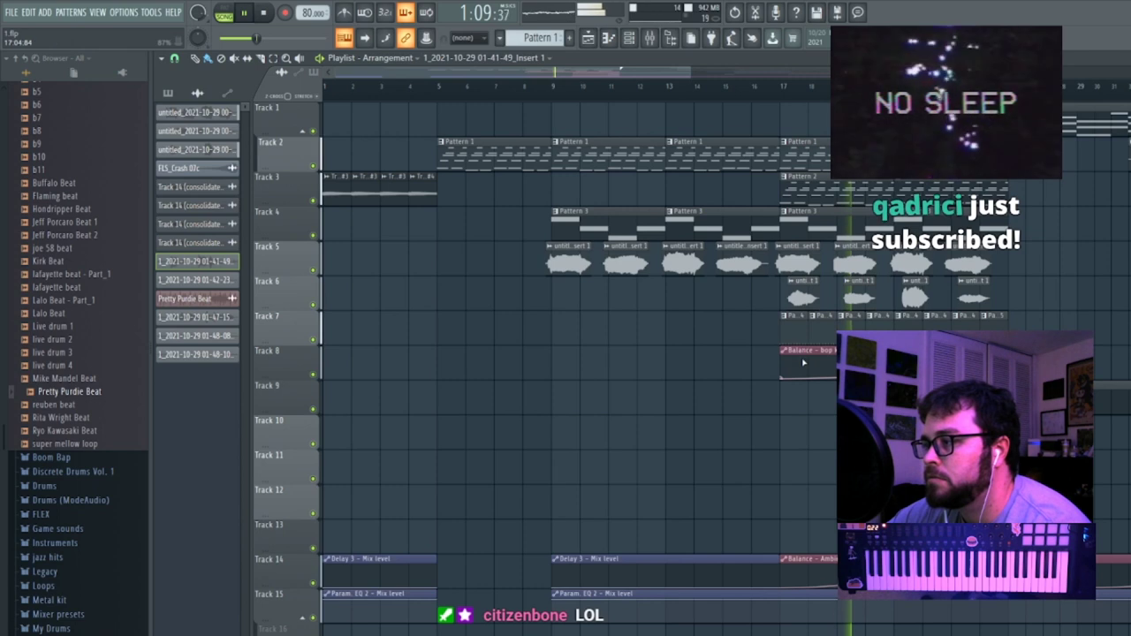
key(F9)
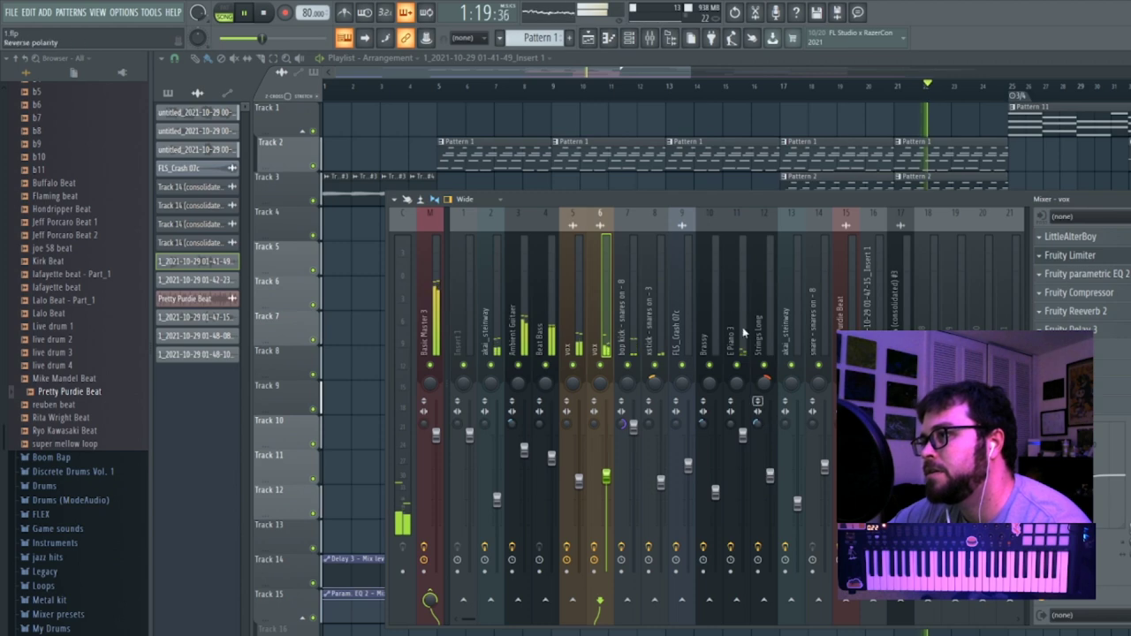
drag(674, 74, 889, 81)
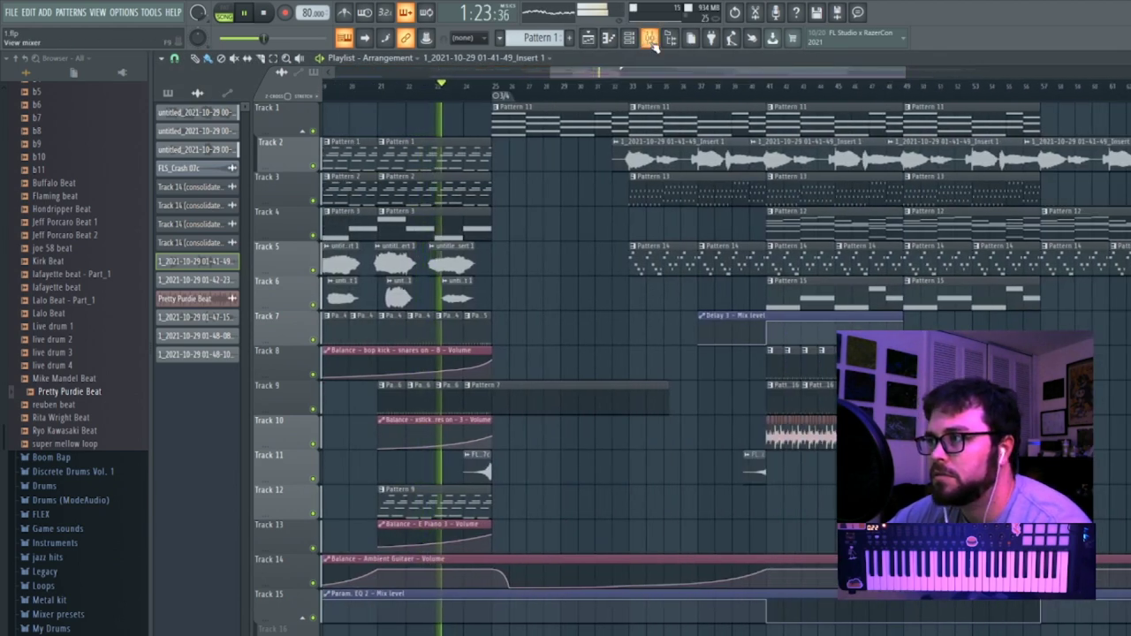
click(649, 37)
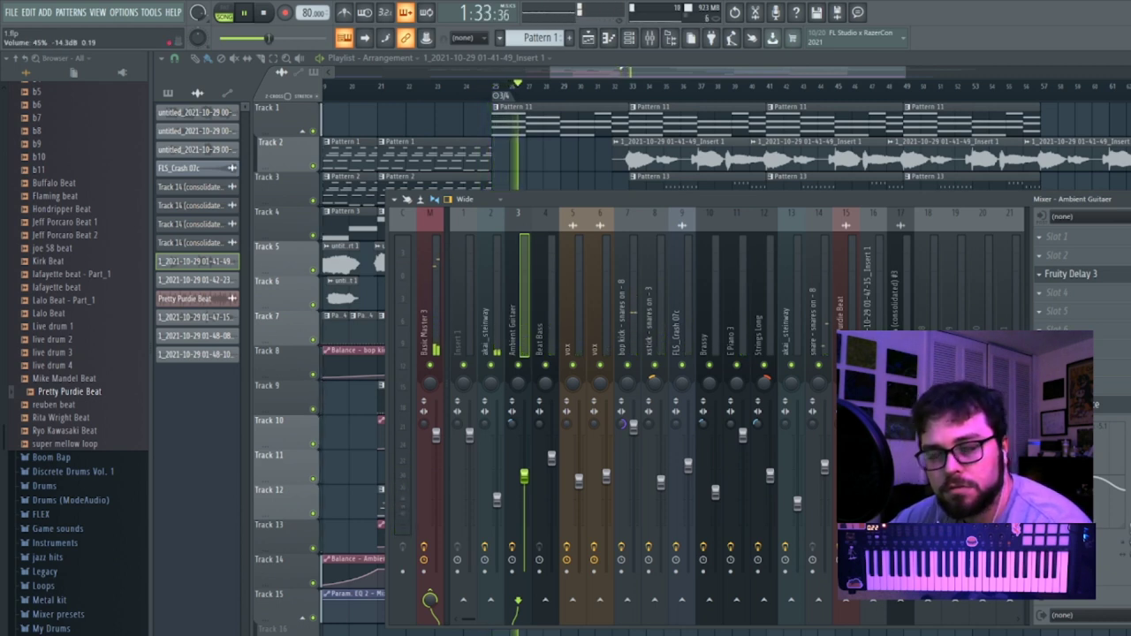
click(702, 74)
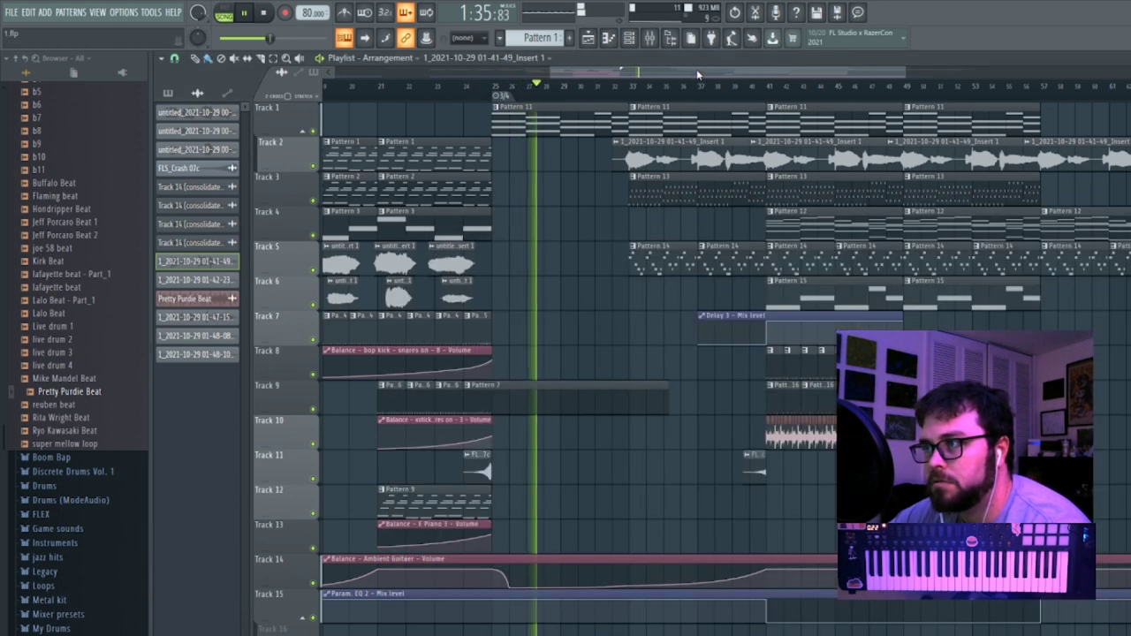
Set the time stretching mode to Stretch for both the 01-41-49 and the 01-47-15 vocal clips.
double_click(609, 164)
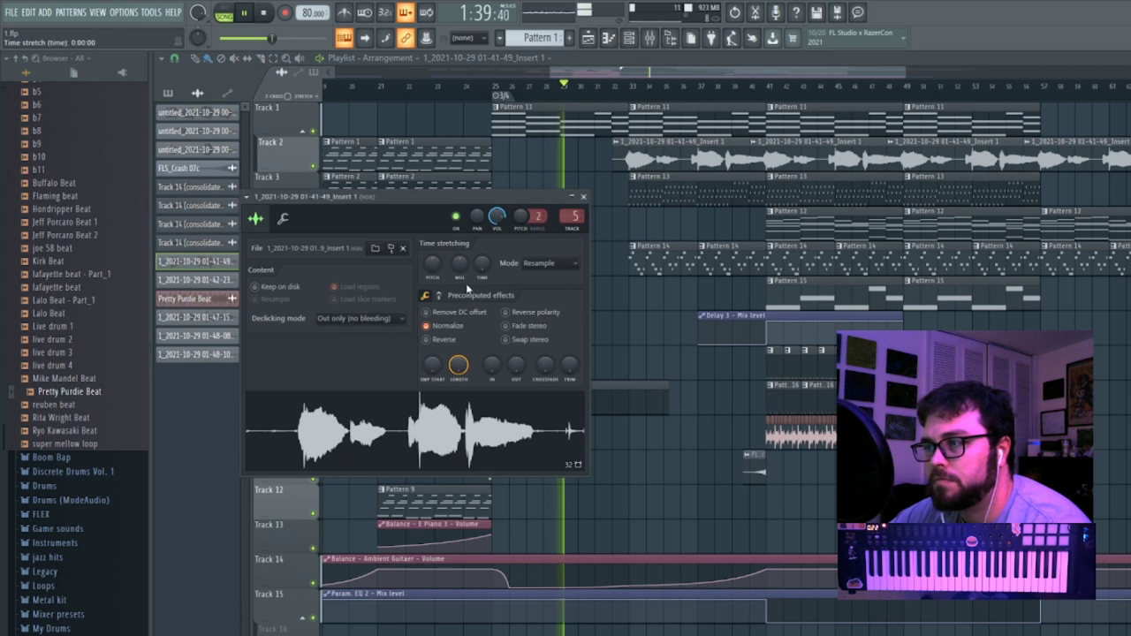
click(548, 262)
click(540, 295)
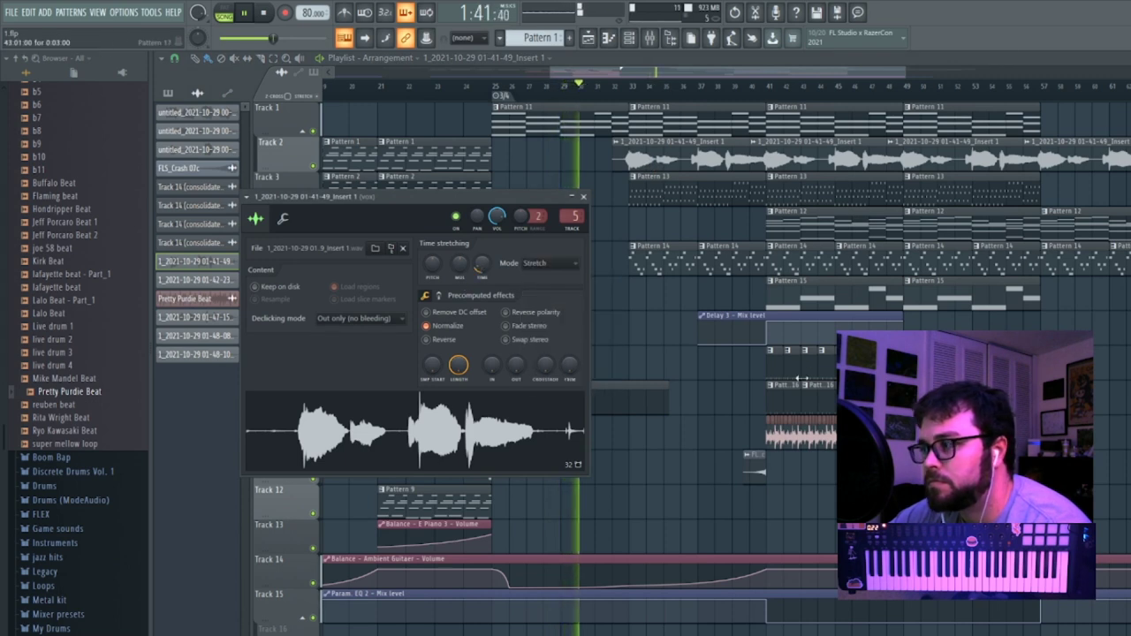
double_click(871, 366)
click(486, 201)
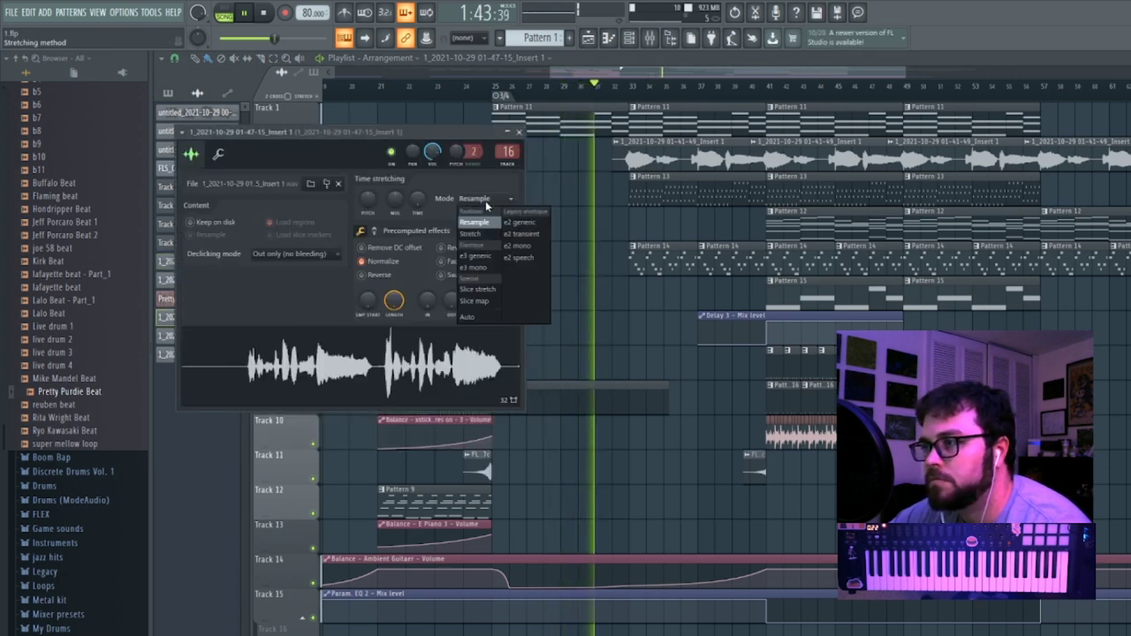
click(484, 235)
click(519, 132)
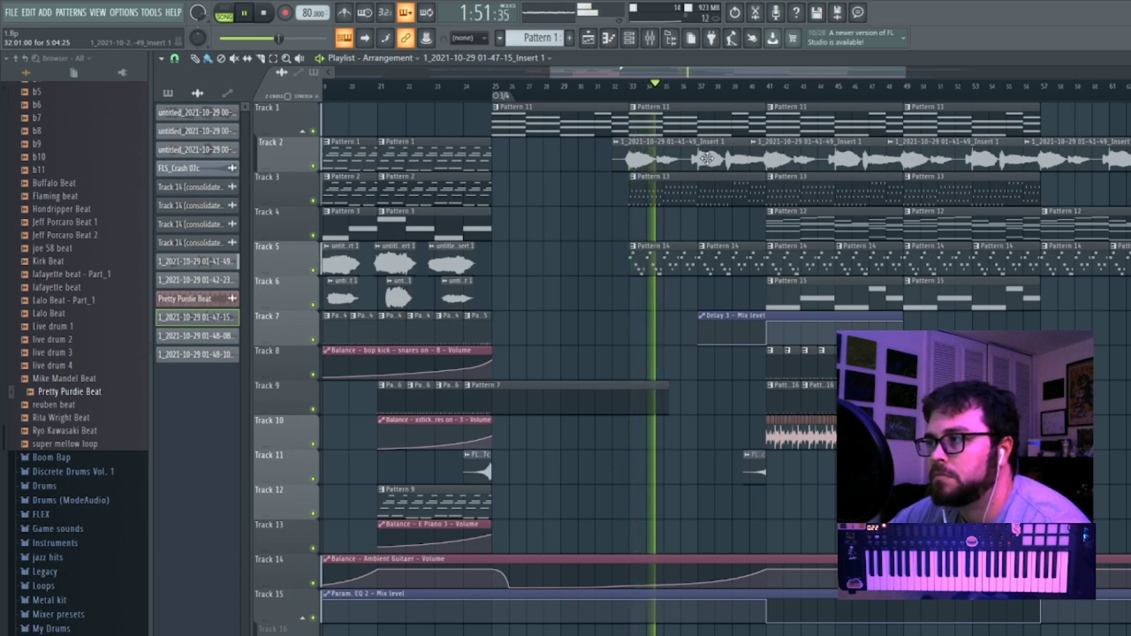
Lower the volume of the akai_steinway channel on mixer track 13.
click(670, 37)
drag(798, 503, 796, 516)
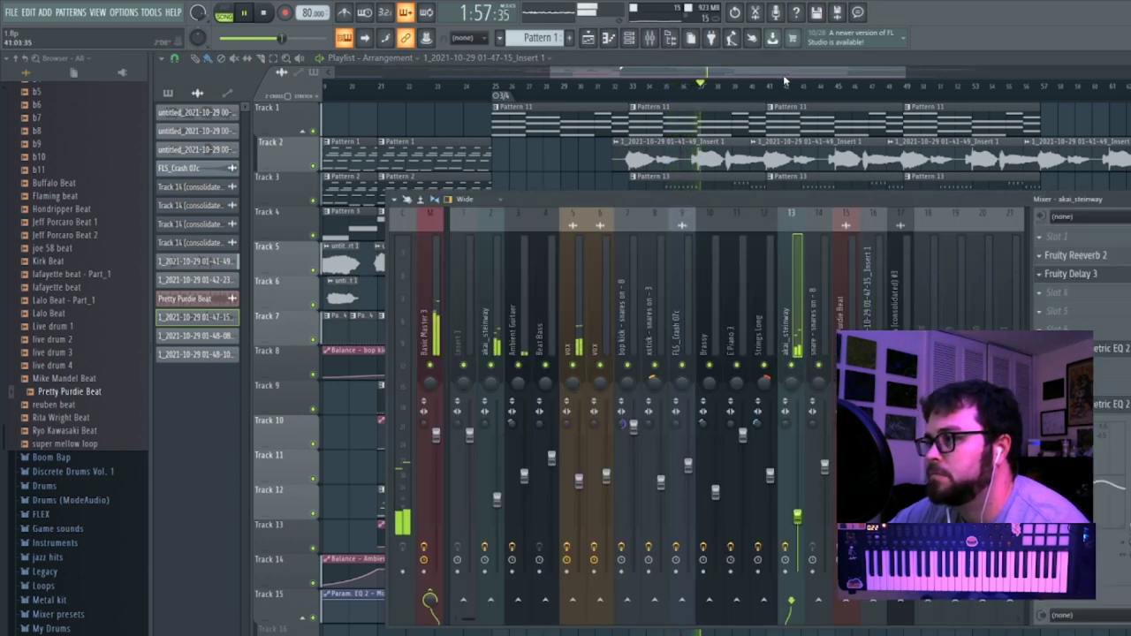
click(580, 483)
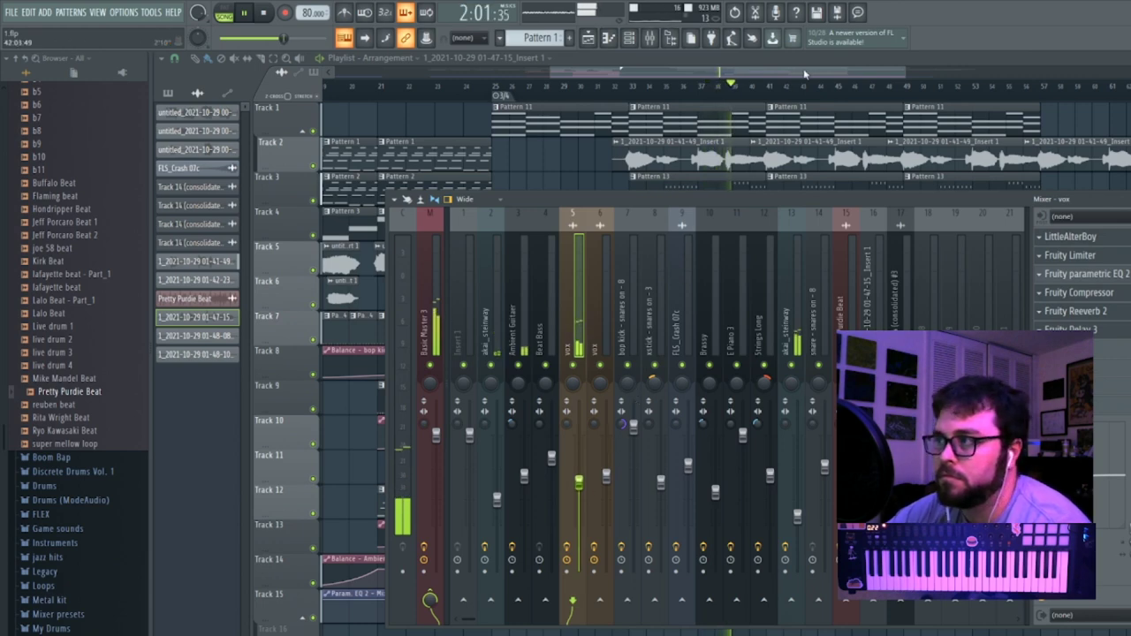
key(F9)
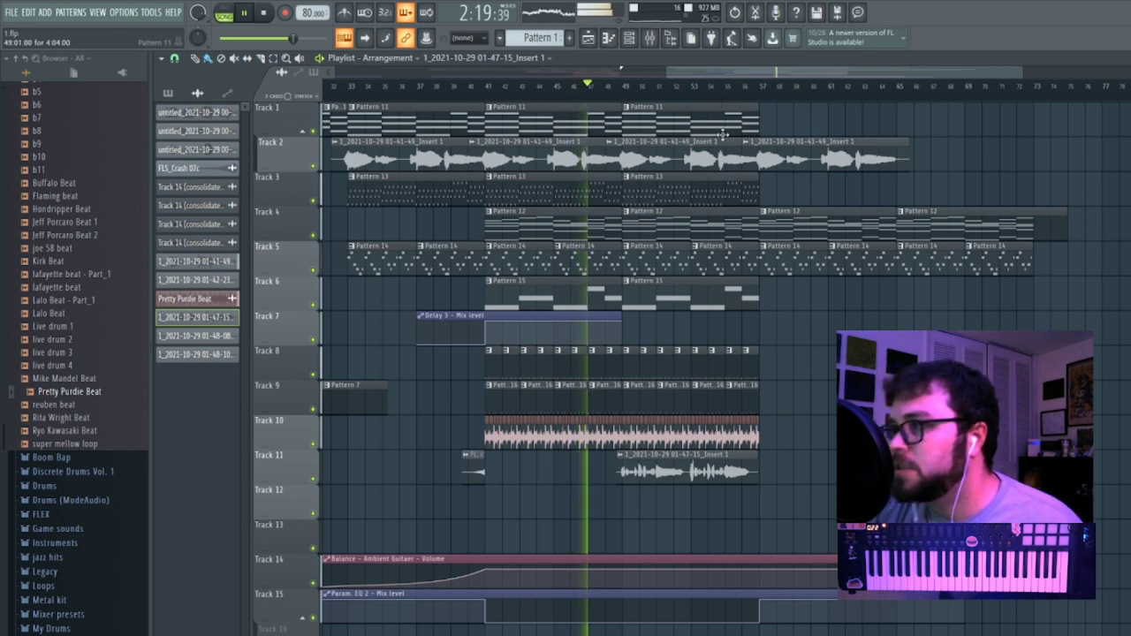
Raise the vox channel on mixer track 5 and set the 01-47-15 vocal channel on track 16 to about 77% volume.
key(F9)
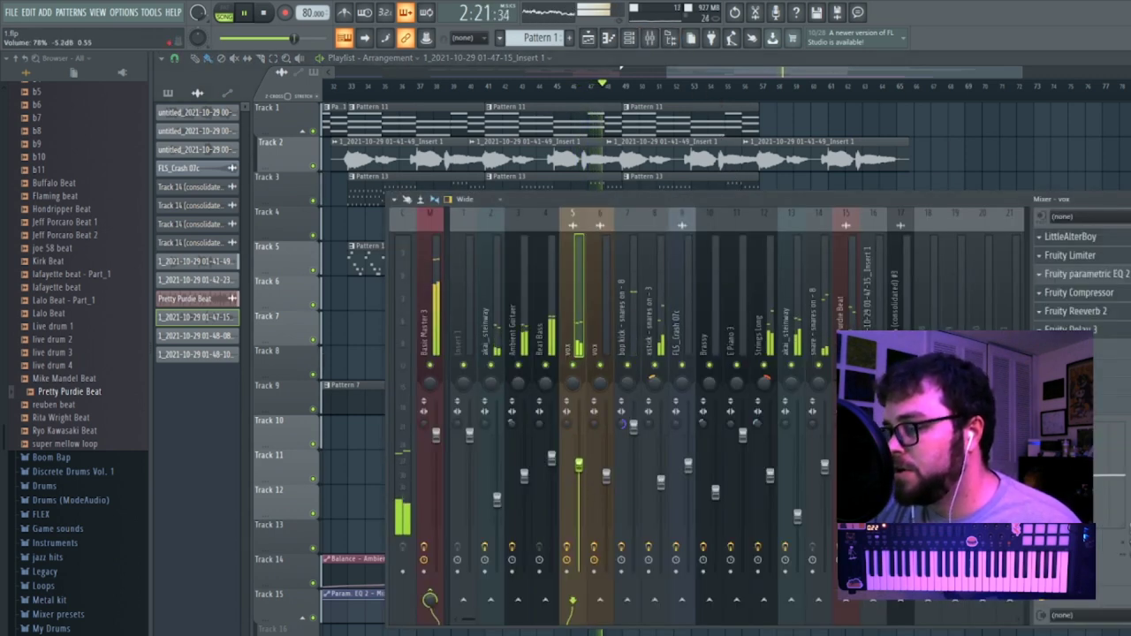
drag(579, 464, 579, 449)
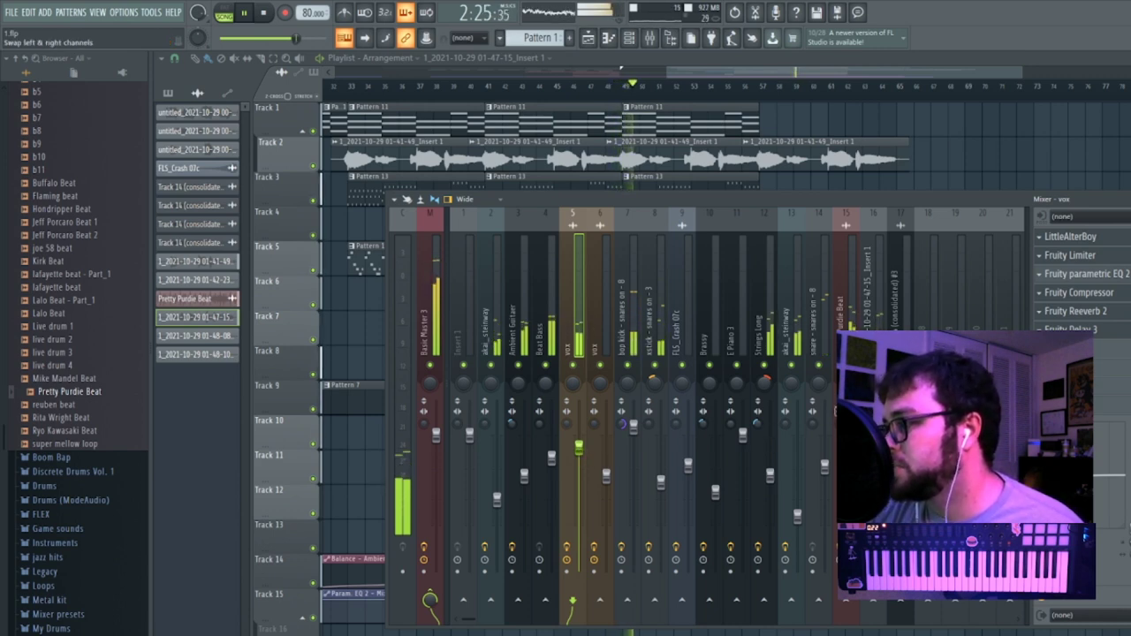
drag(879, 478, 879, 463)
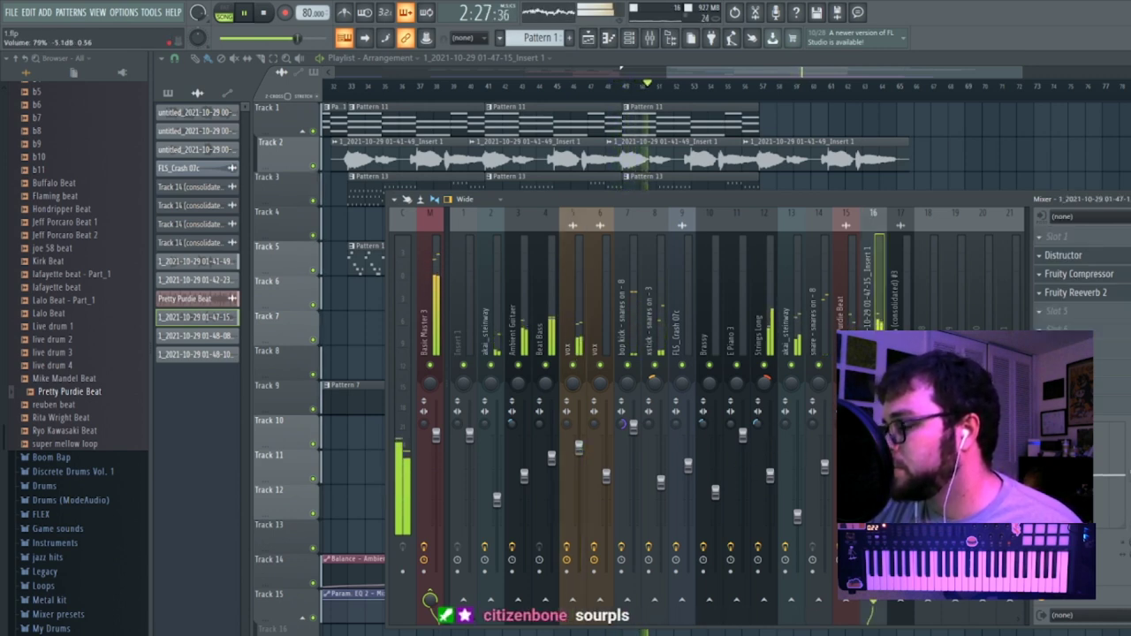
drag(579, 448, 579, 458)
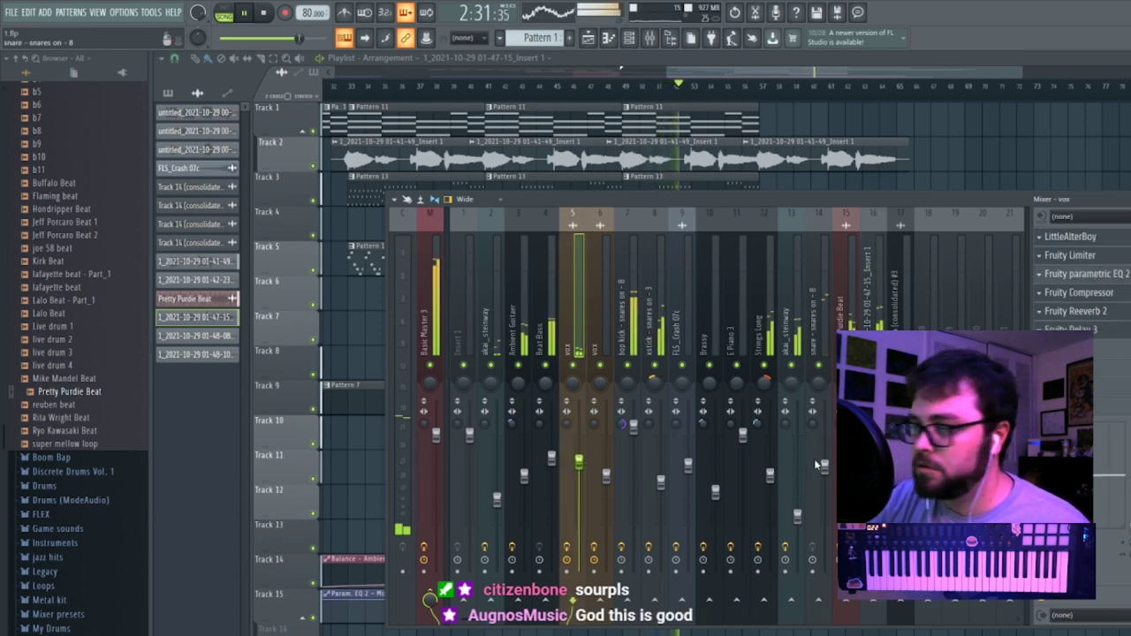
click(873, 605)
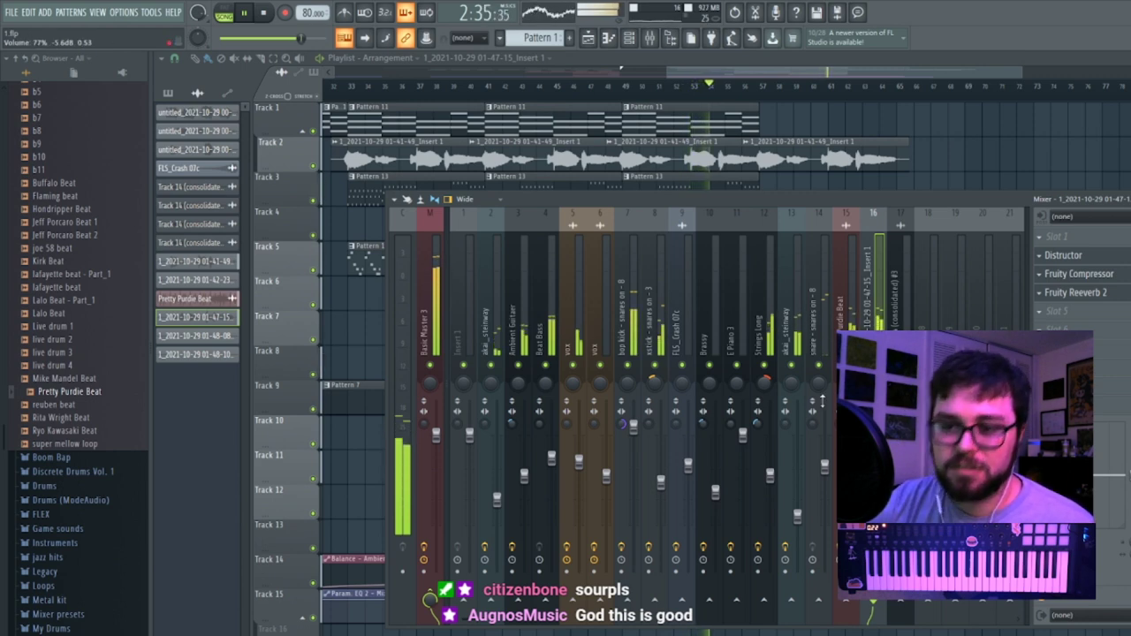
key(F9)
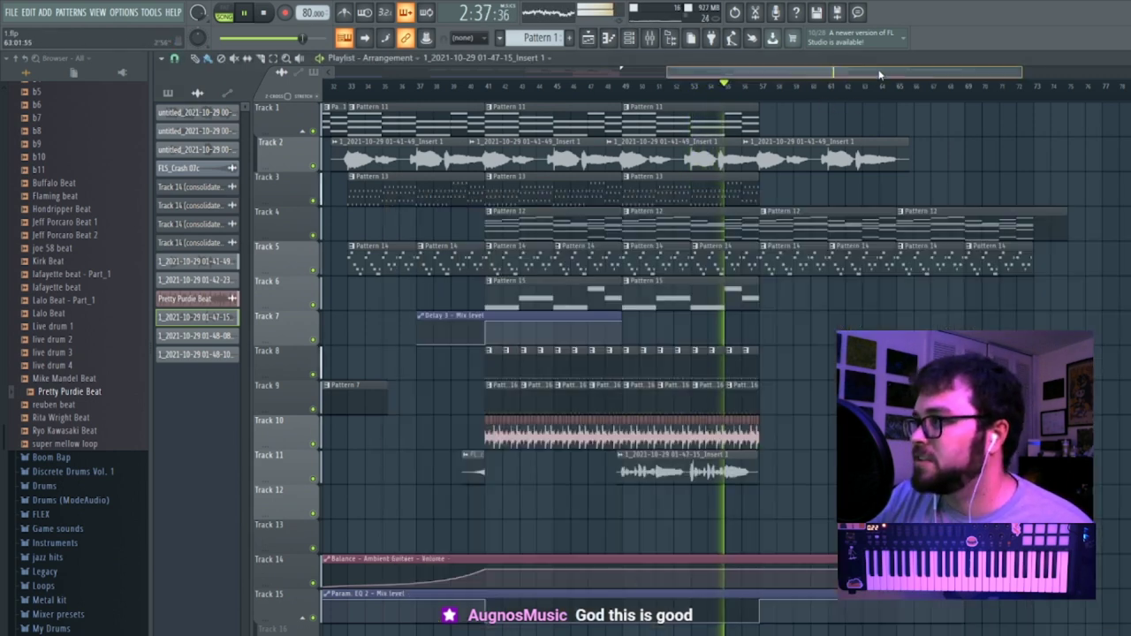
Duplicate the 01-47-15 vocal clip on Track 11 to bar 57 and place Pattern 13 on Track 3 at bar 57.
shift+drag(645, 473, 789, 474)
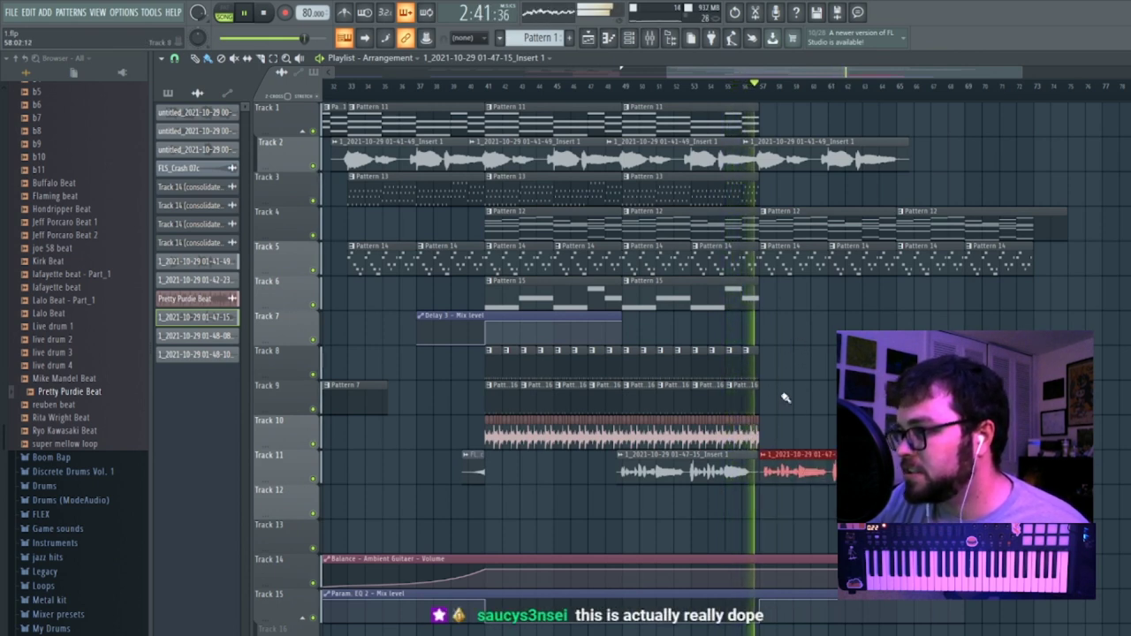
click(765, 188)
click(766, 188)
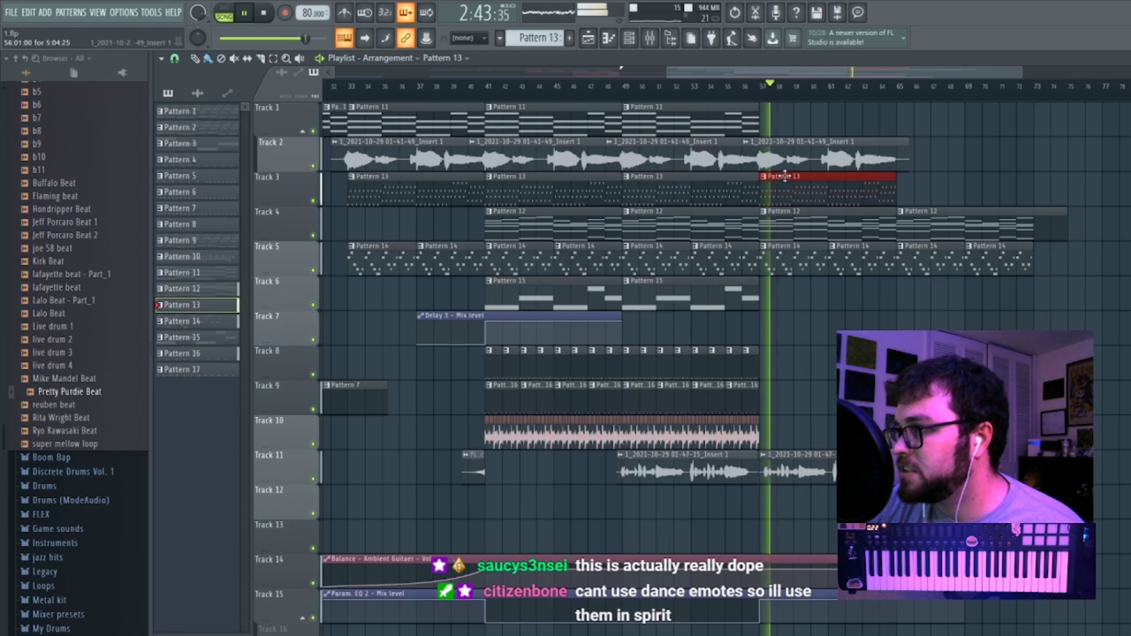
Replace the full vocal copy on Track 11 with a sliced section of the 01-47-15 clip after bar 57, and stop playback.
right_click(775, 474)
click(738, 473)
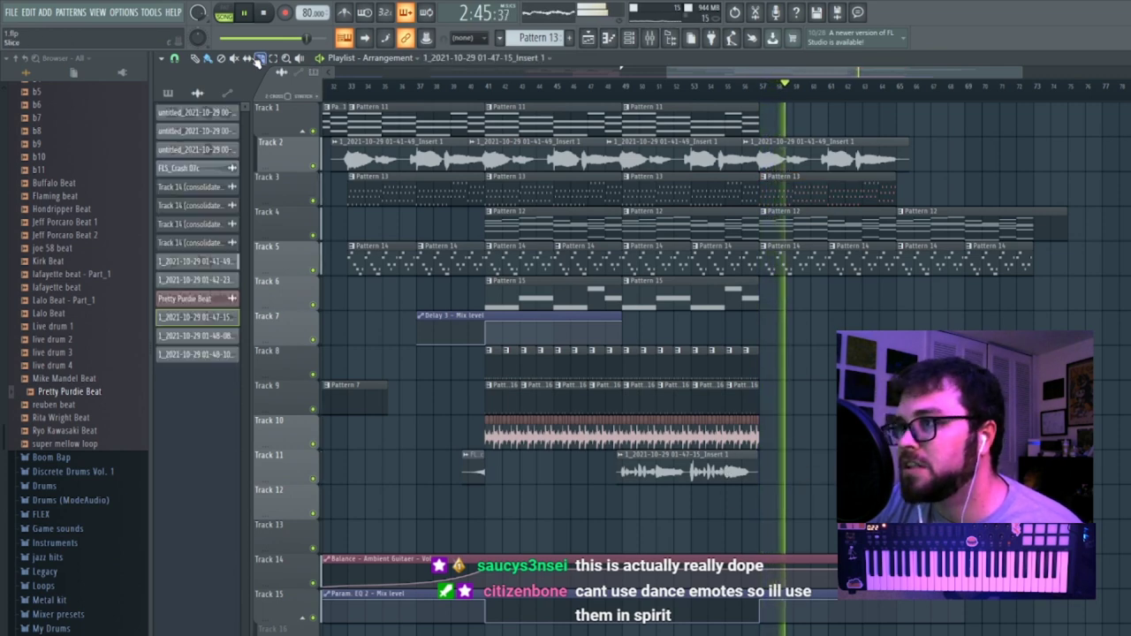
drag(1015, 73, 880, 105)
scroll(880, 105, down, 1)
key(space)
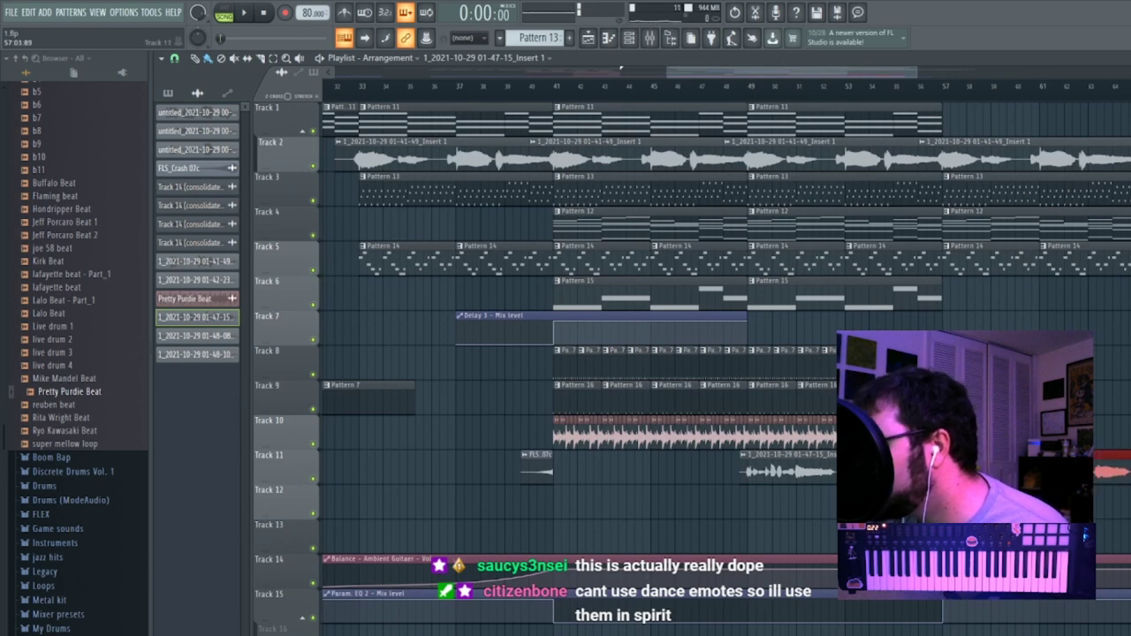
Fill bars 57 to 65 with Pattern 11 (Track 1), Pattern 15 (Track 6), Pattern 17 (Track 8) and Pattern 16 (Track 9).
click(884, 109)
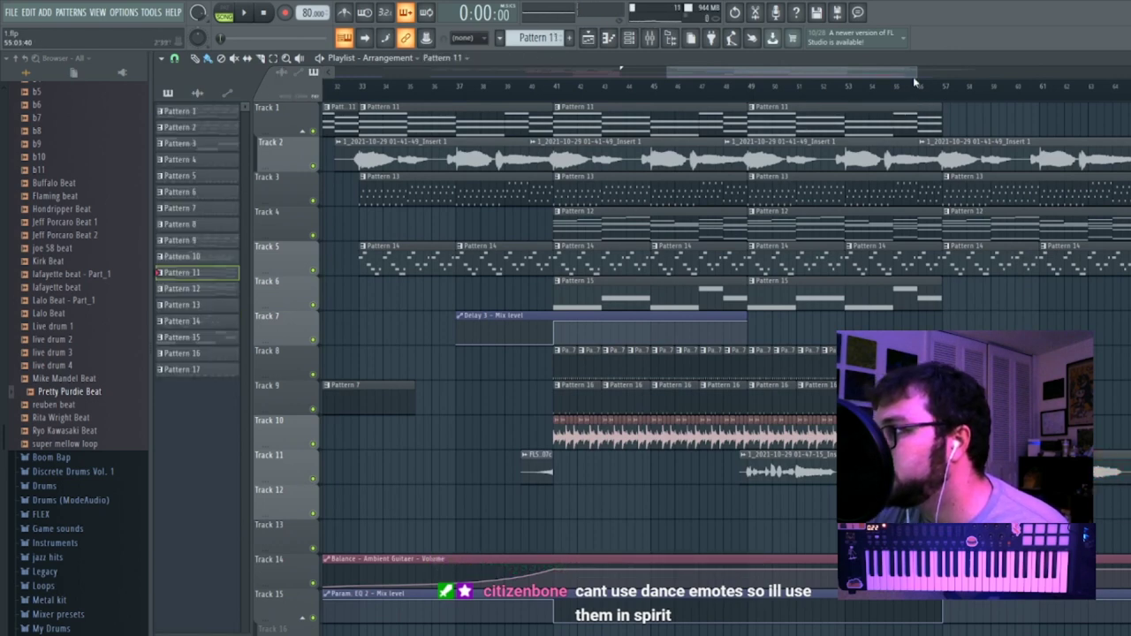
drag(916, 73, 1126, 78)
click(626, 121)
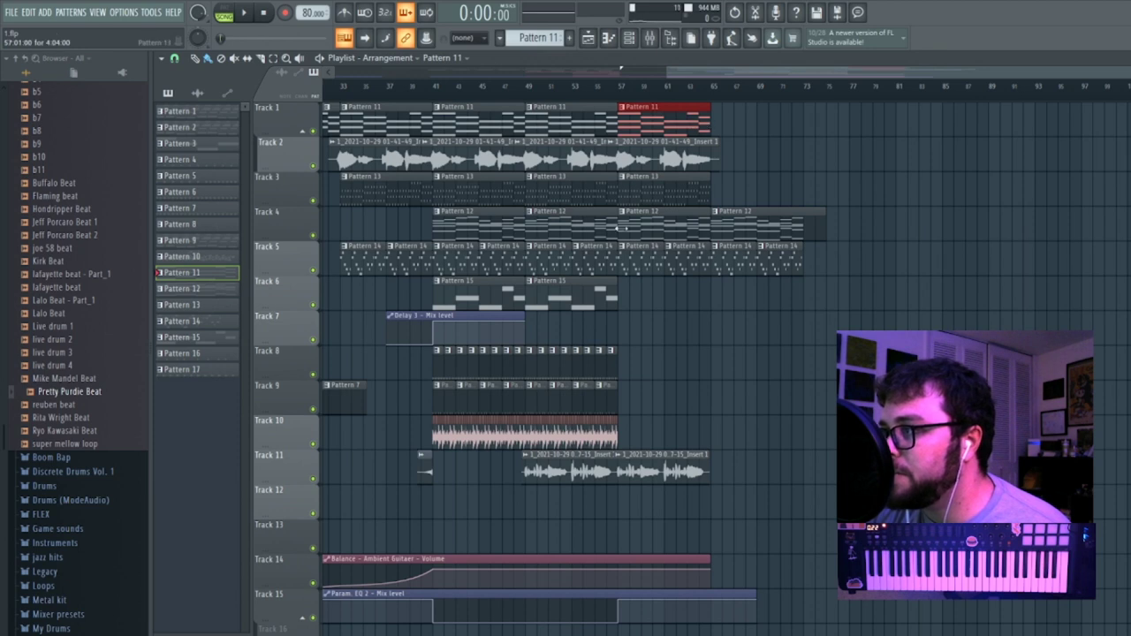
click(608, 296)
drag(635, 370, 705, 370)
drag(611, 401, 696, 406)
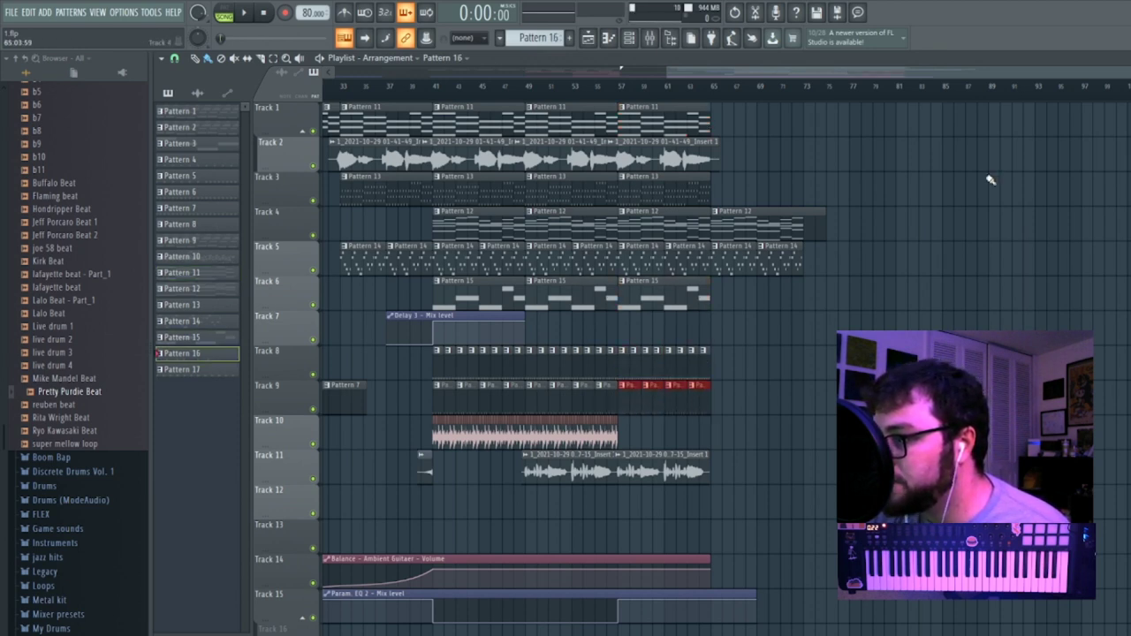
Play the song from bar 49 and adjust the high-band EQ of the Pretty Purdie Beat channel on mixer track 15.
drag(1107, 71, 934, 72)
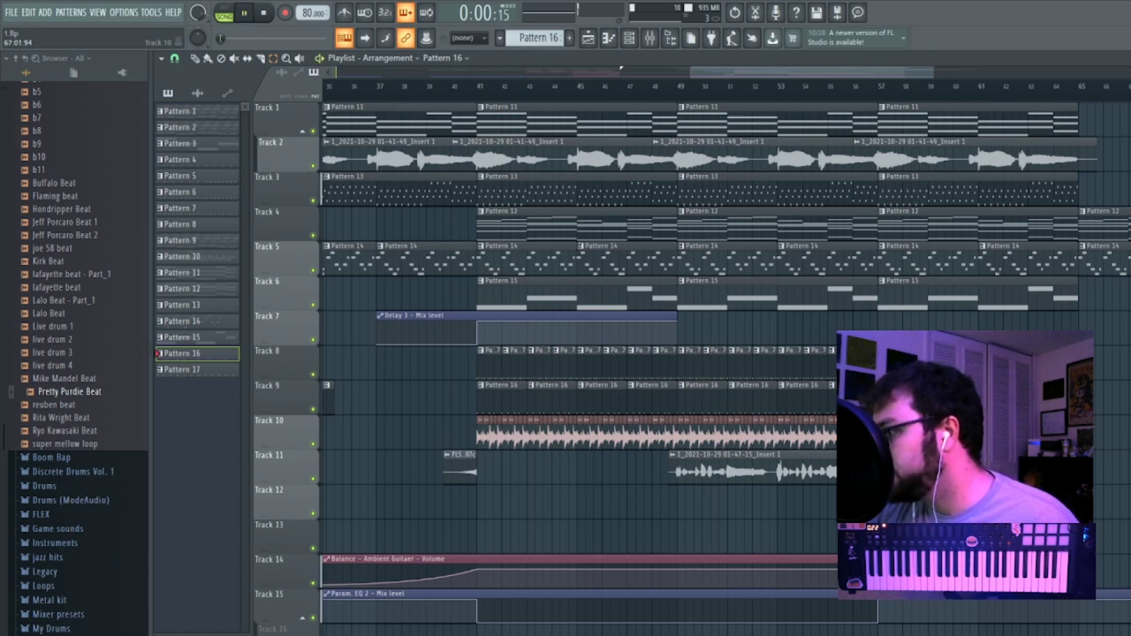
click(690, 89)
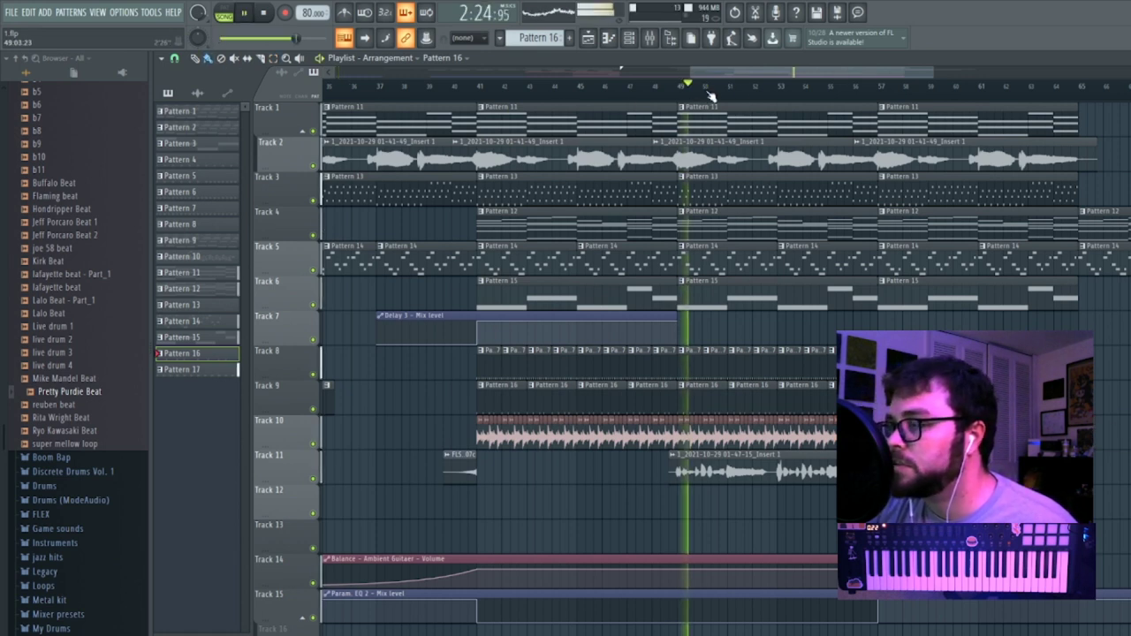
drag(762, 73, 786, 133)
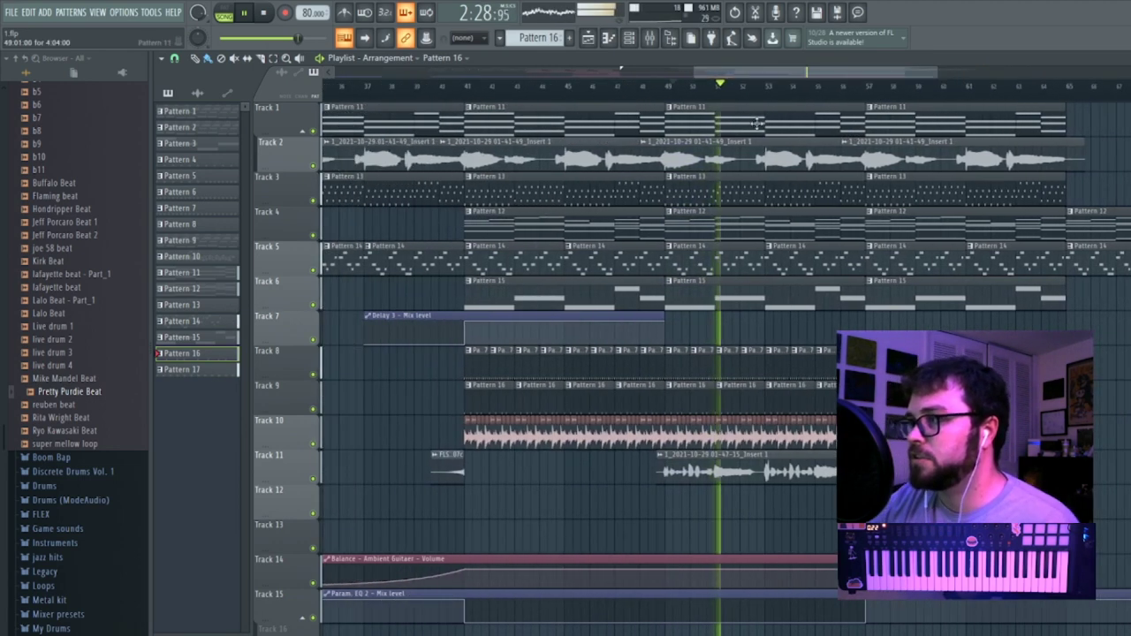
click(670, 44)
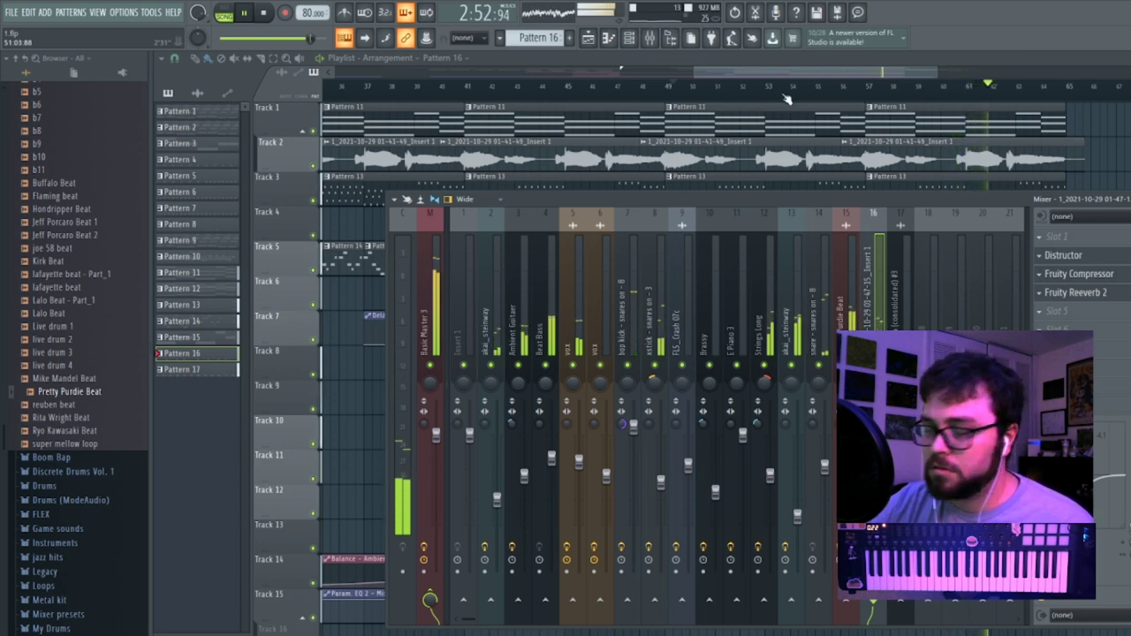
click(846, 353)
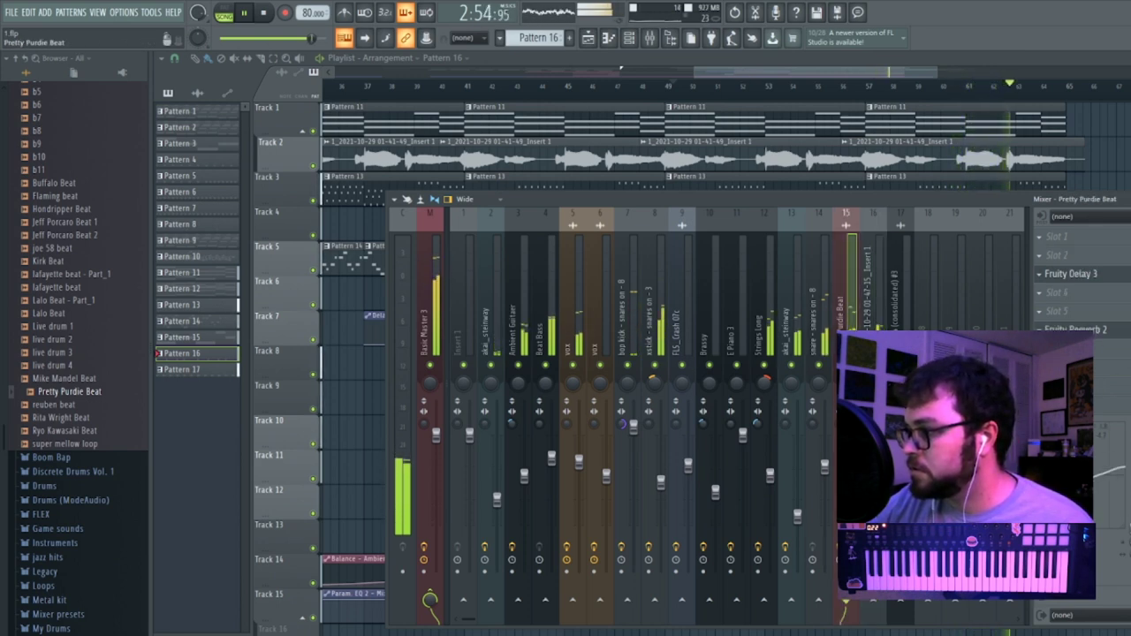
drag(1083, 469, 1083, 475)
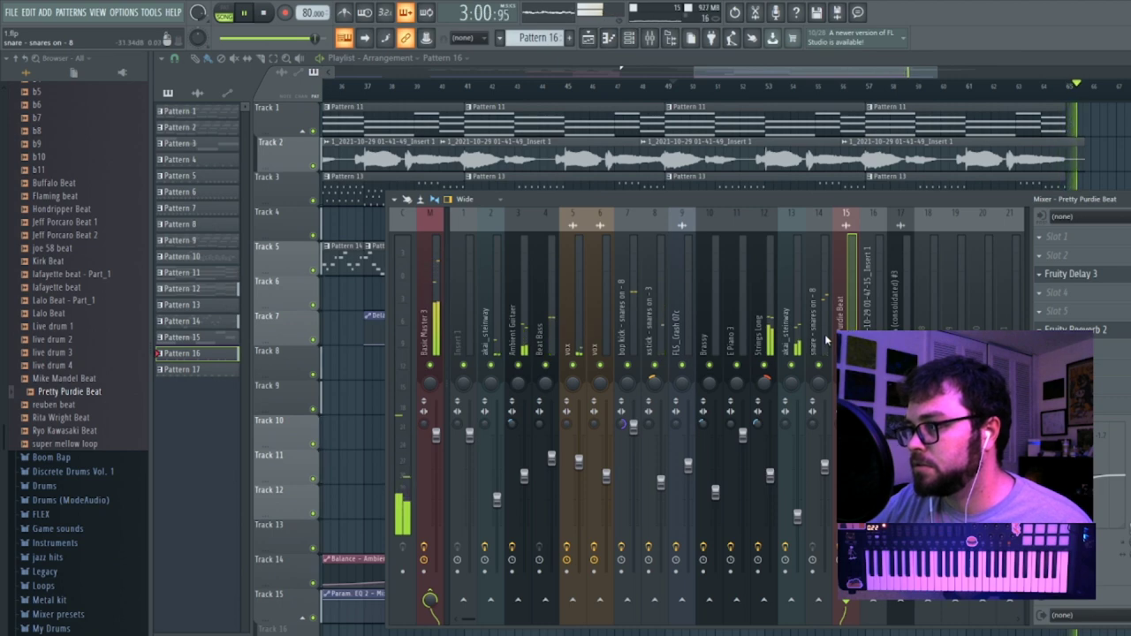
Load Fruity Balance into effect slot 10 of the snare channel on mixer track 14.
click(825, 339)
click(1039, 404)
mouse_move(1052, 365)
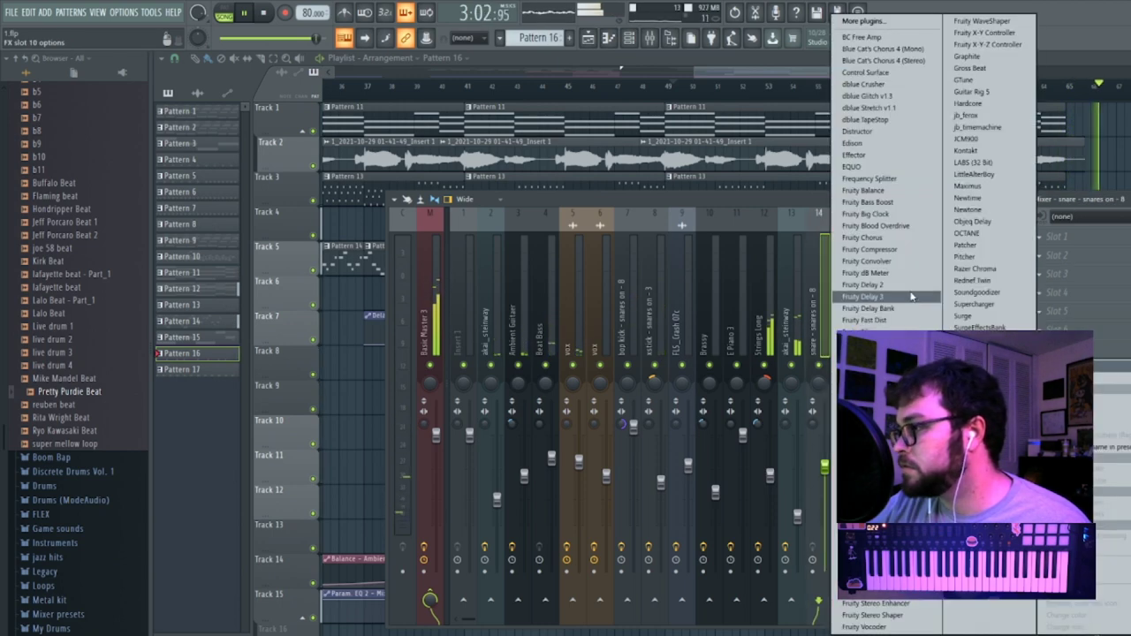
click(883, 191)
Copy the envelope state of the bop kick volume automation clip on Track 8, and close its editor.
drag(699, 71, 508, 79)
double_click(819, 351)
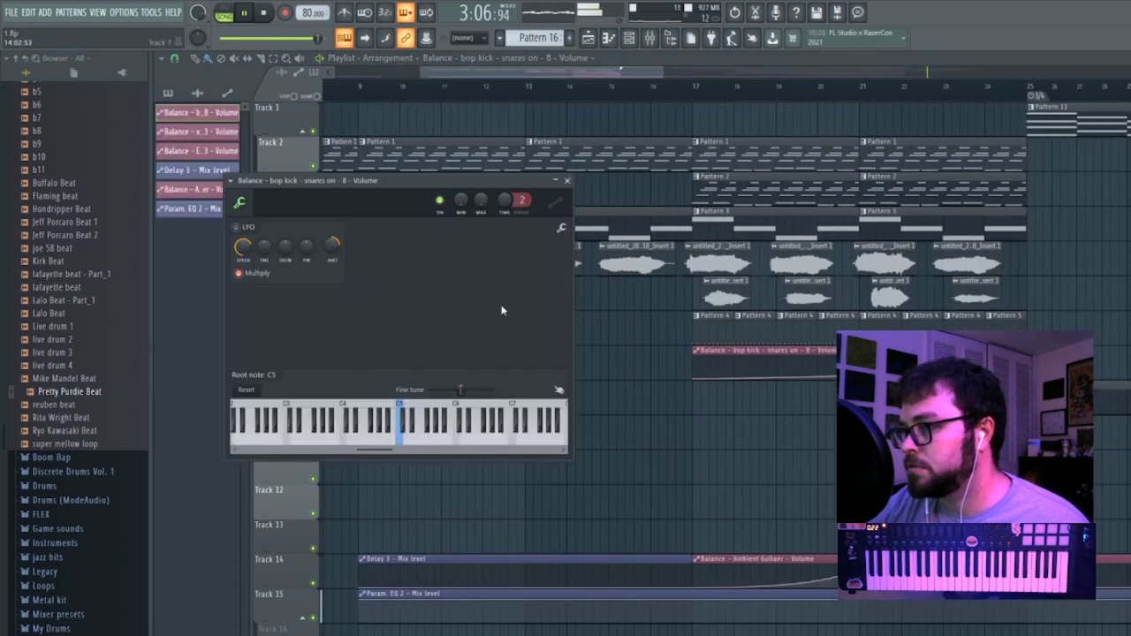
click(560, 228)
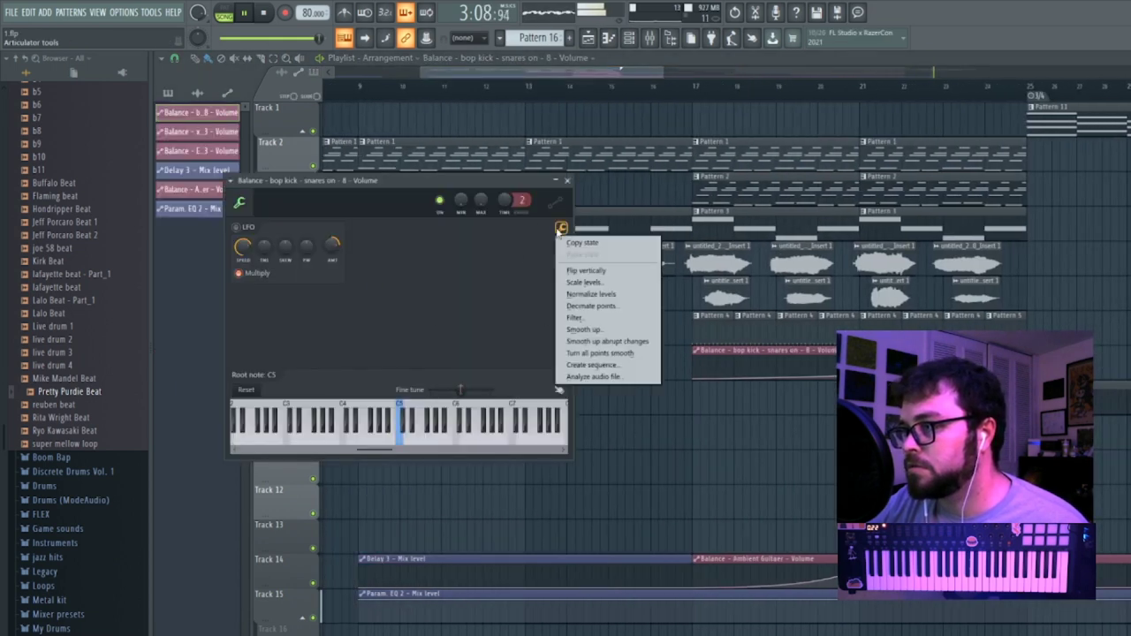
click(594, 272)
click(567, 180)
Place Pattern 12 on Track 3 and another Pattern 14 on Track 5, both at bar 73.
drag(663, 72, 985, 74)
scroll(1107, 261, down, 2)
scroll(1108, 261, up, 1)
click(1111, 189)
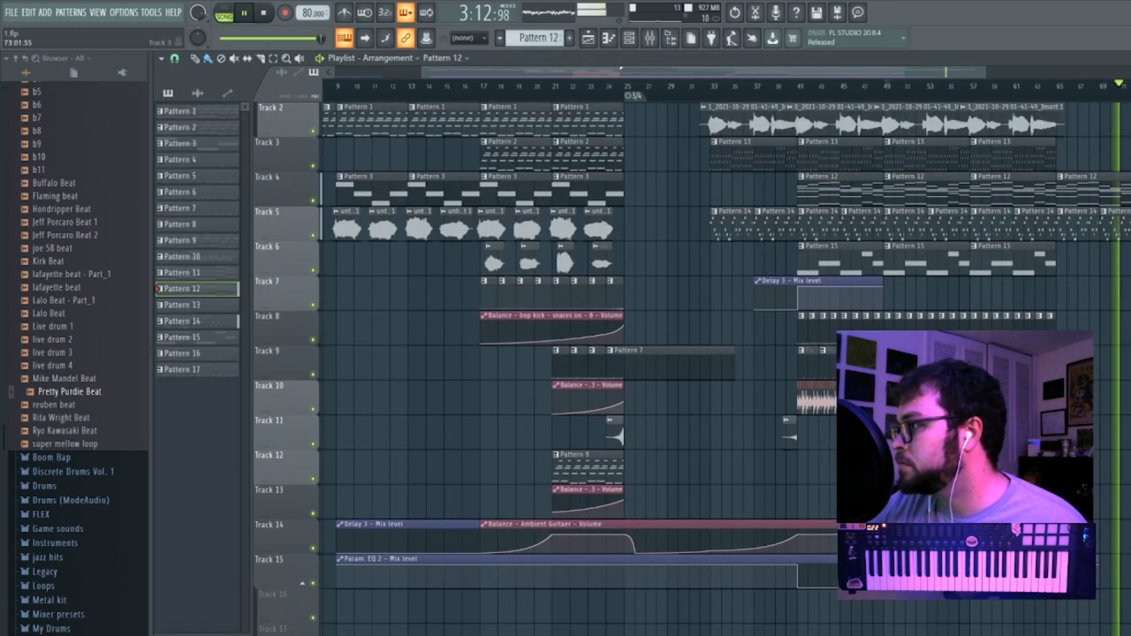
click(1126, 190)
click(228, 320)
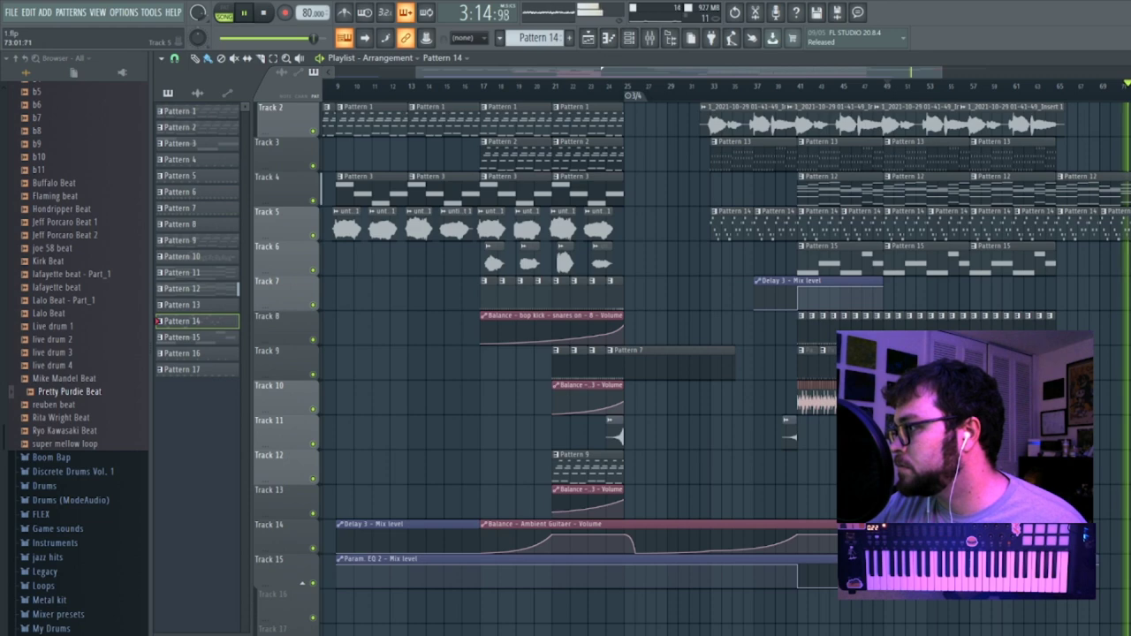
Create an automation clip for the Fruity Balance volume on the snare channel, and stop playback.
scroll(795, 413, down, 6)
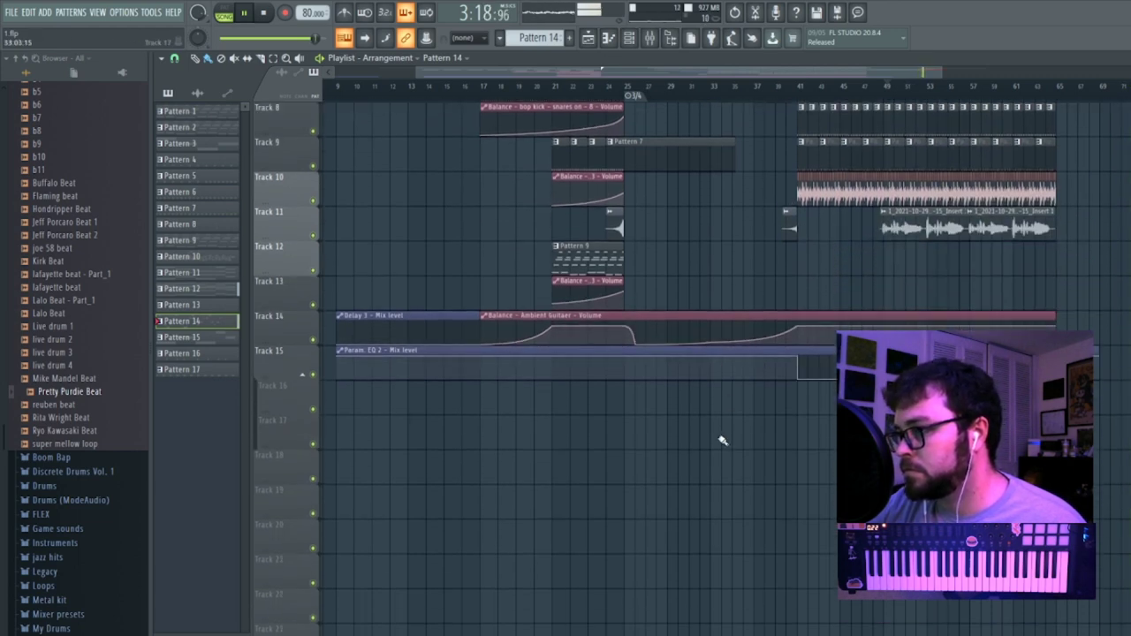
scroll(668, 432, up, 3)
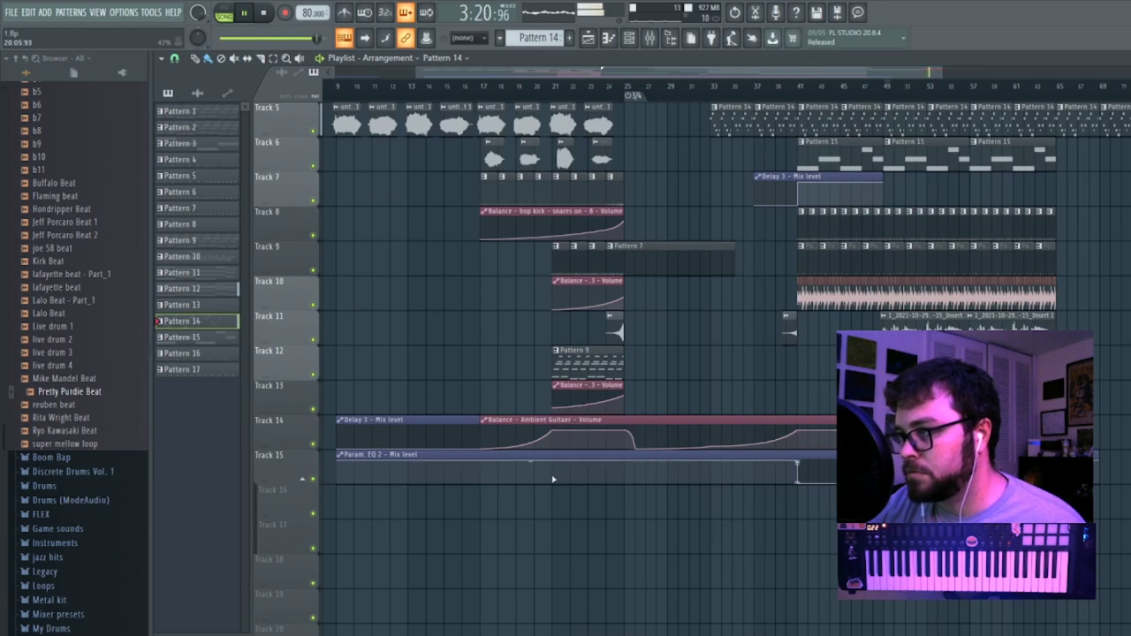
scroll(557, 490, up, 4)
scroll(562, 502, down, 3)
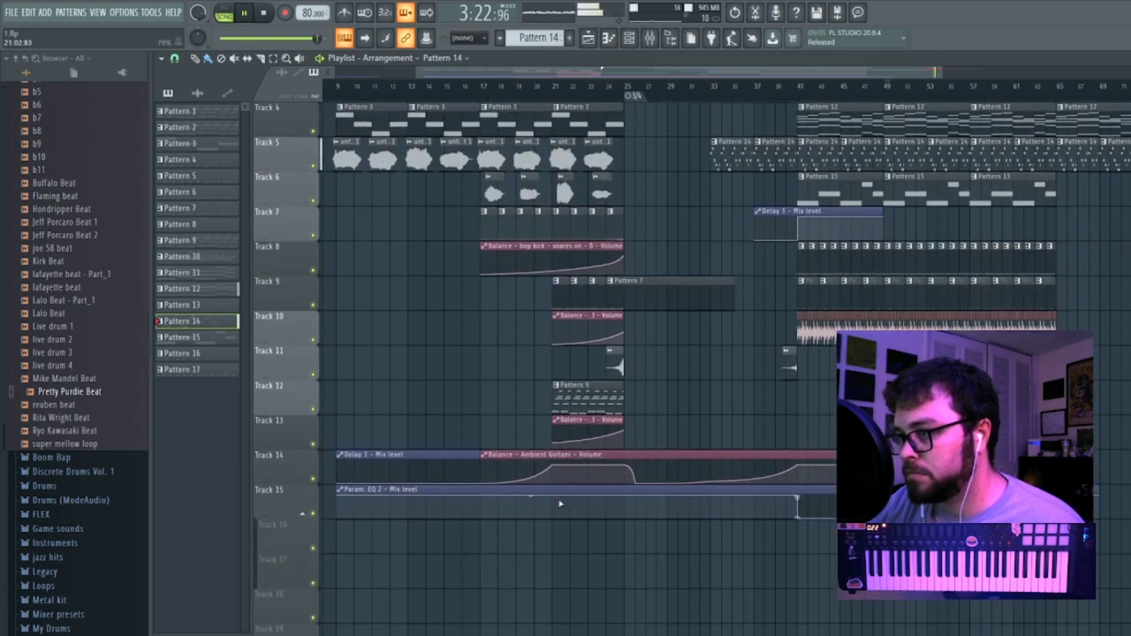
scroll(559, 502, up, 3)
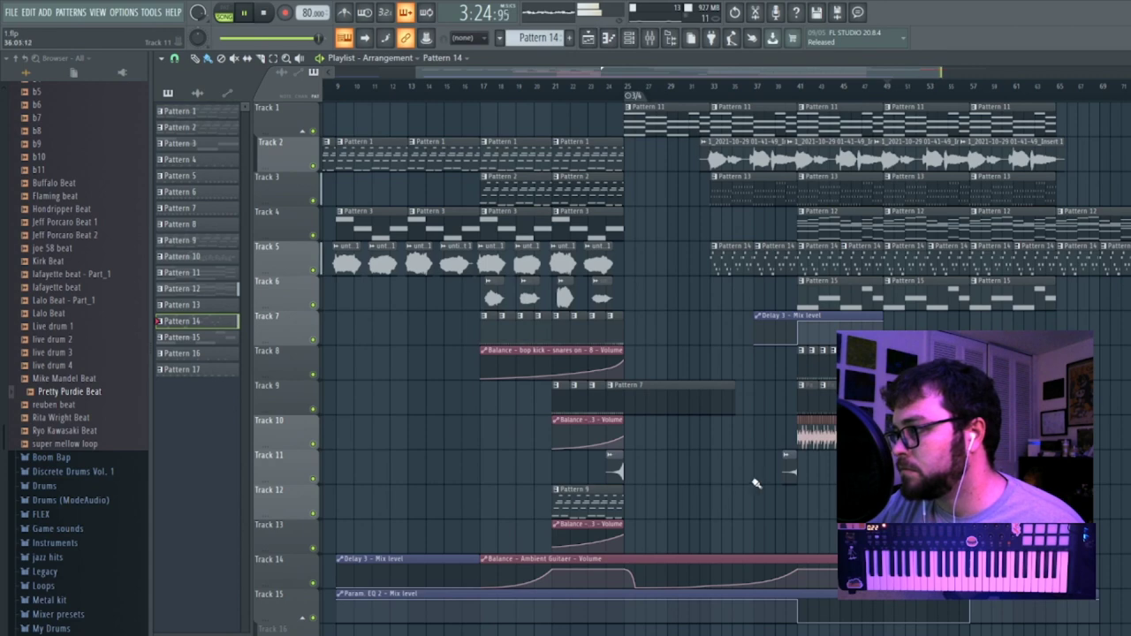
key(F9)
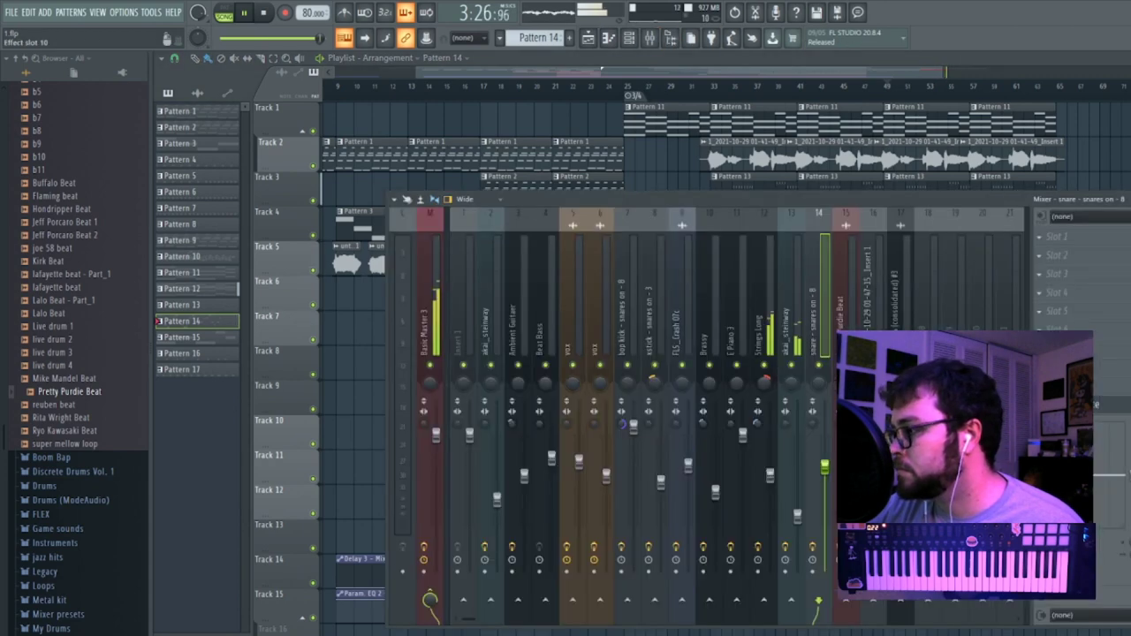
click(1074, 404)
right_click(383, 288)
click(415, 343)
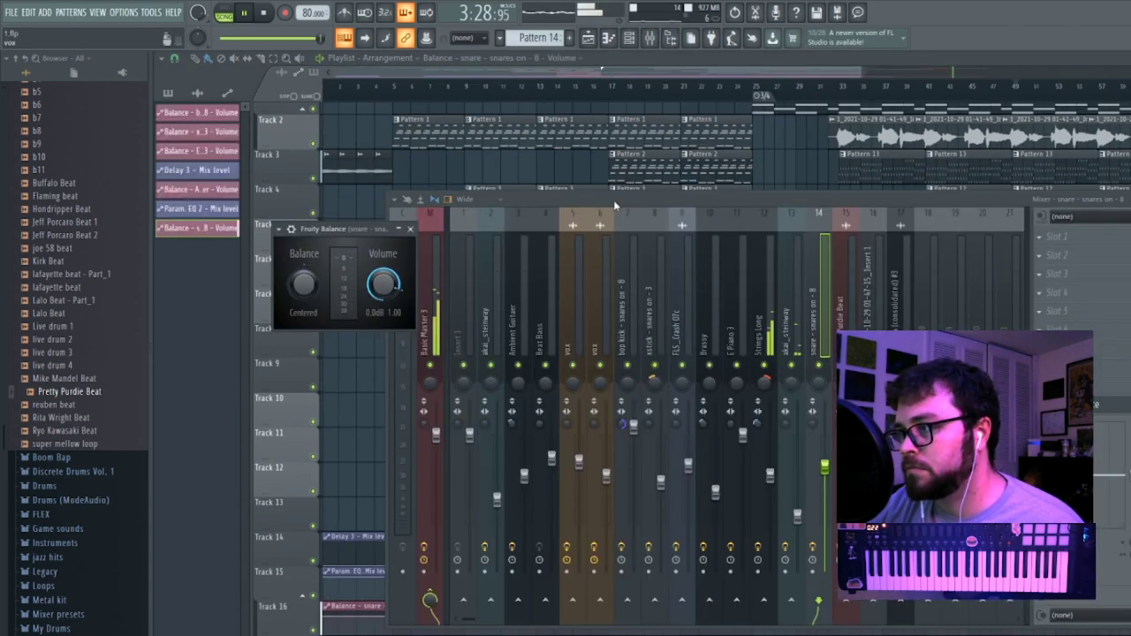
key(space)
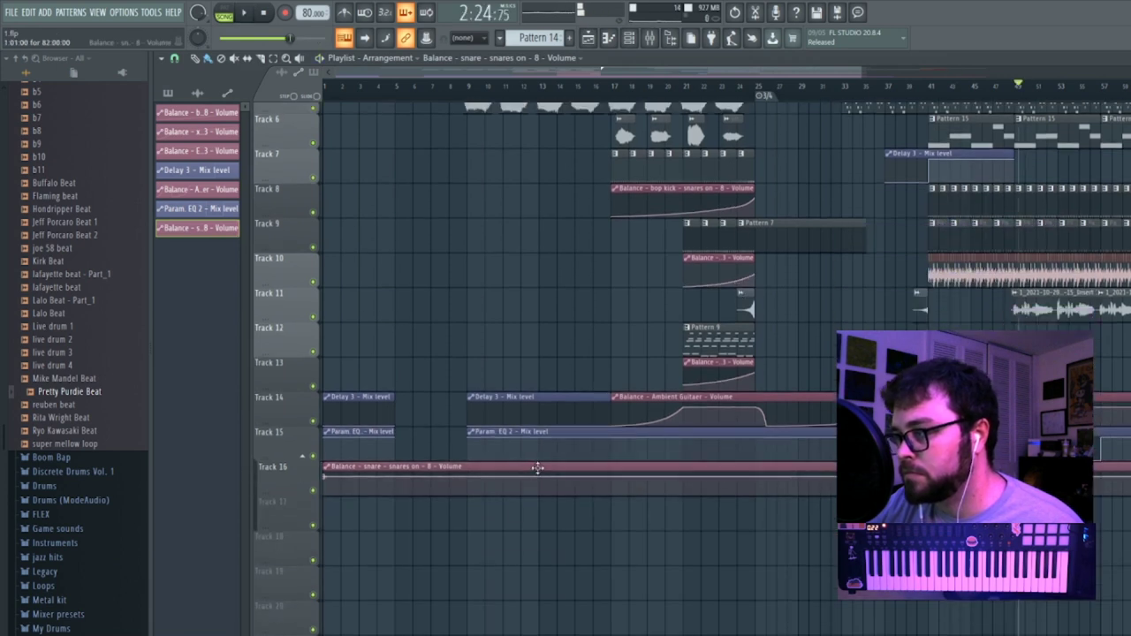
Paste the copied envelope into the snare volume automation clip and place it on Track 16 at bar 17.
double_click(537, 467)
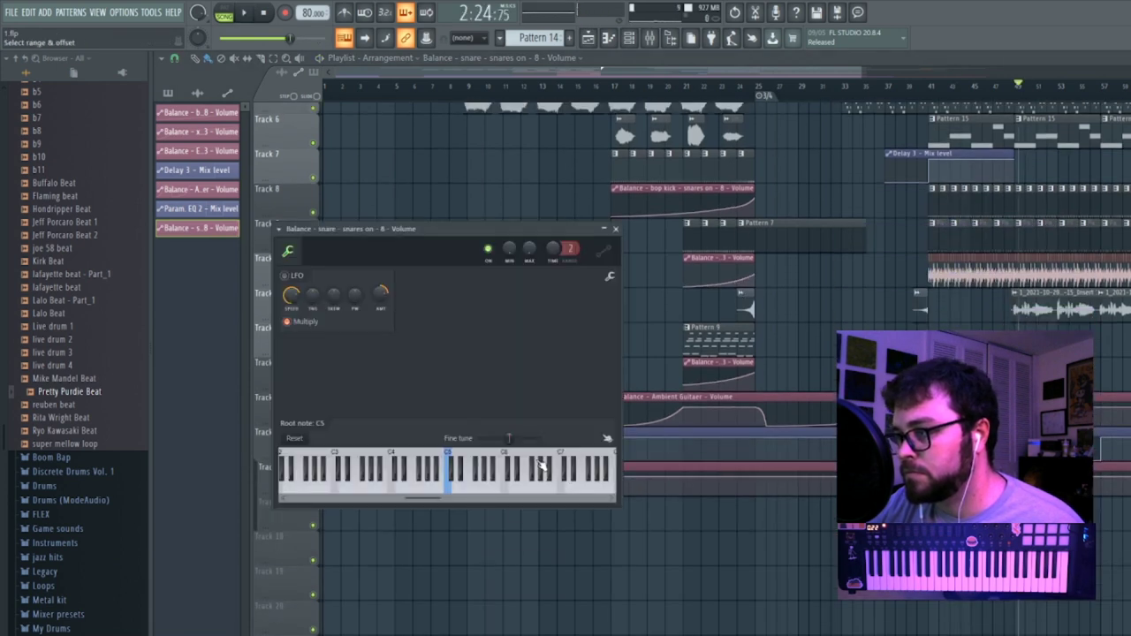
click(610, 279)
click(632, 303)
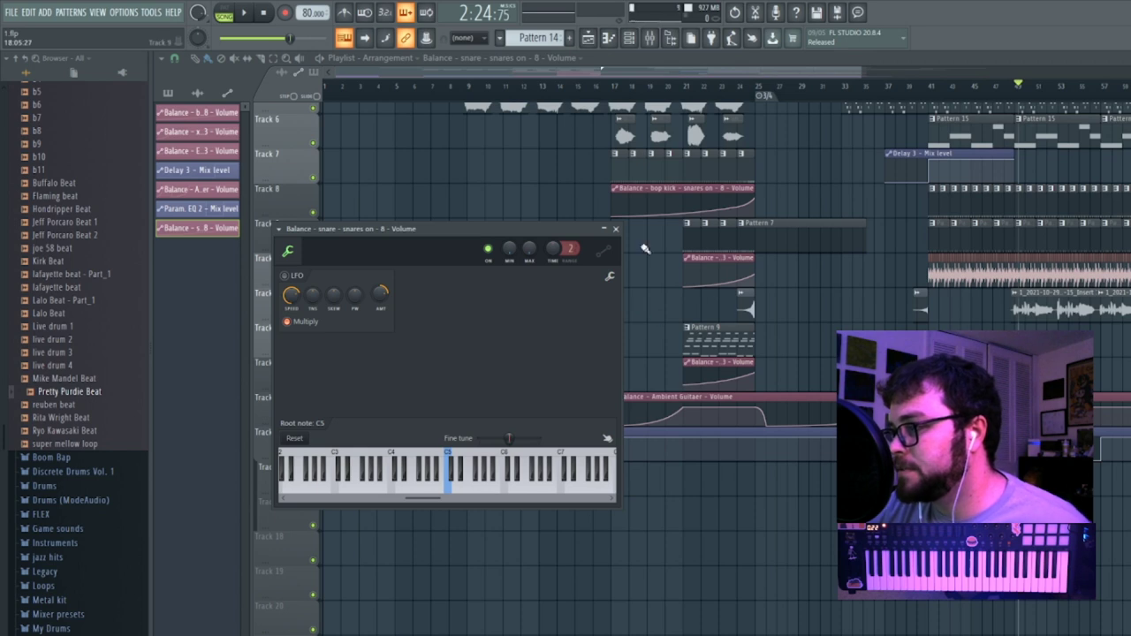
click(616, 230)
drag(458, 463, 706, 459)
Play the transition from bar 24 and try moving the first Pattern 11 clip on Track 1 to bar 26.
click(737, 86)
key(space)
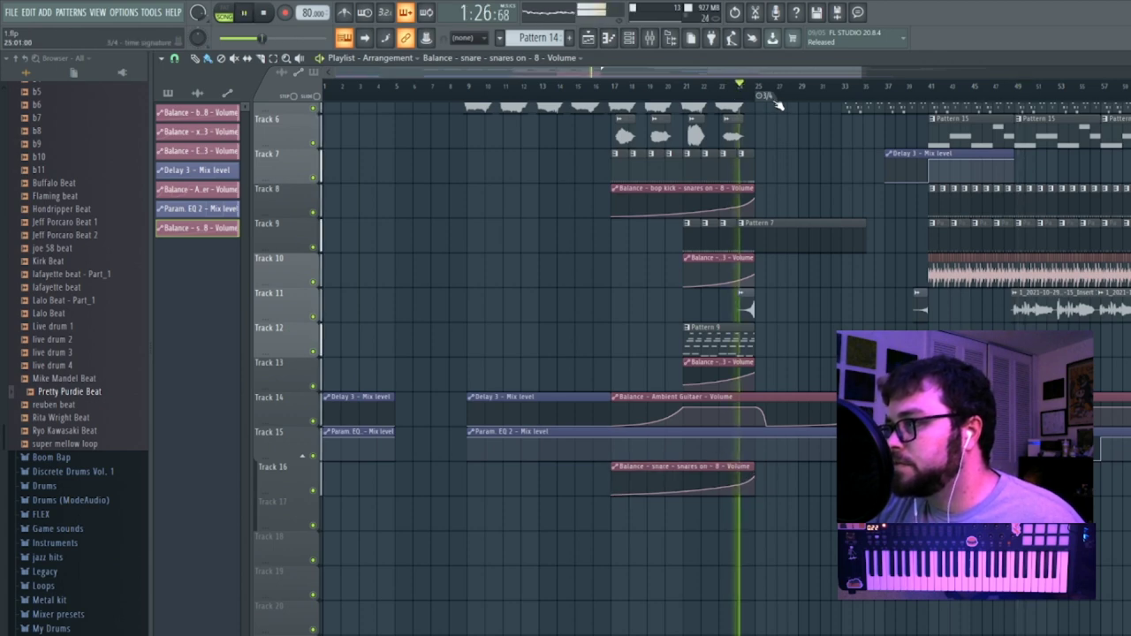
scroll(858, 90, up, 2)
scroll(858, 89, up, 1)
scroll(822, 177, up, 5)
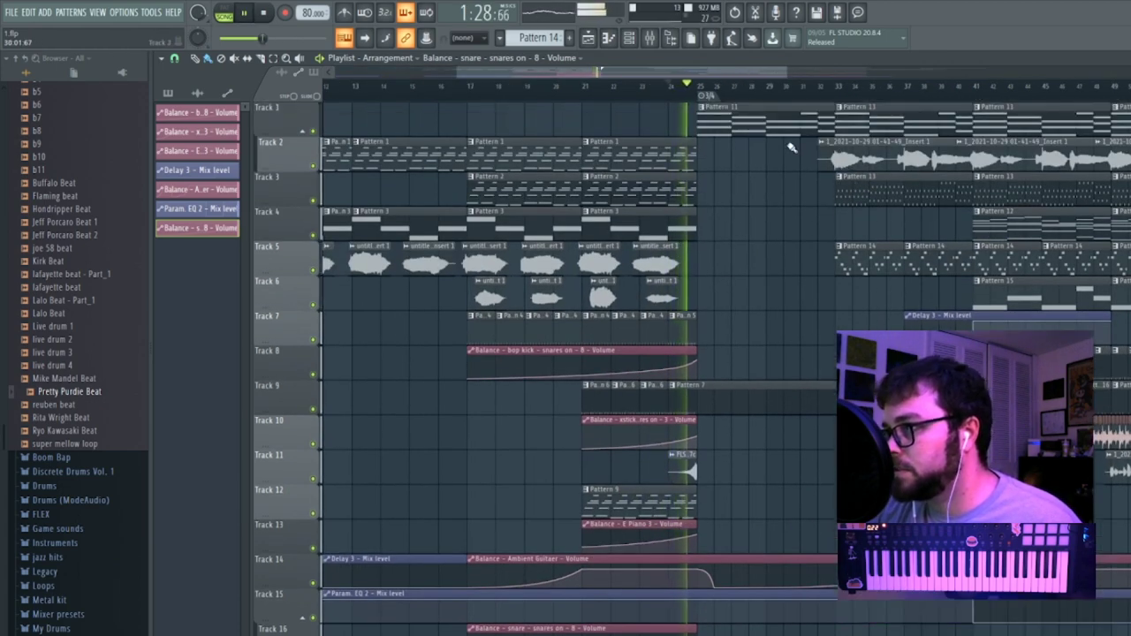
drag(744, 128, 751, 128)
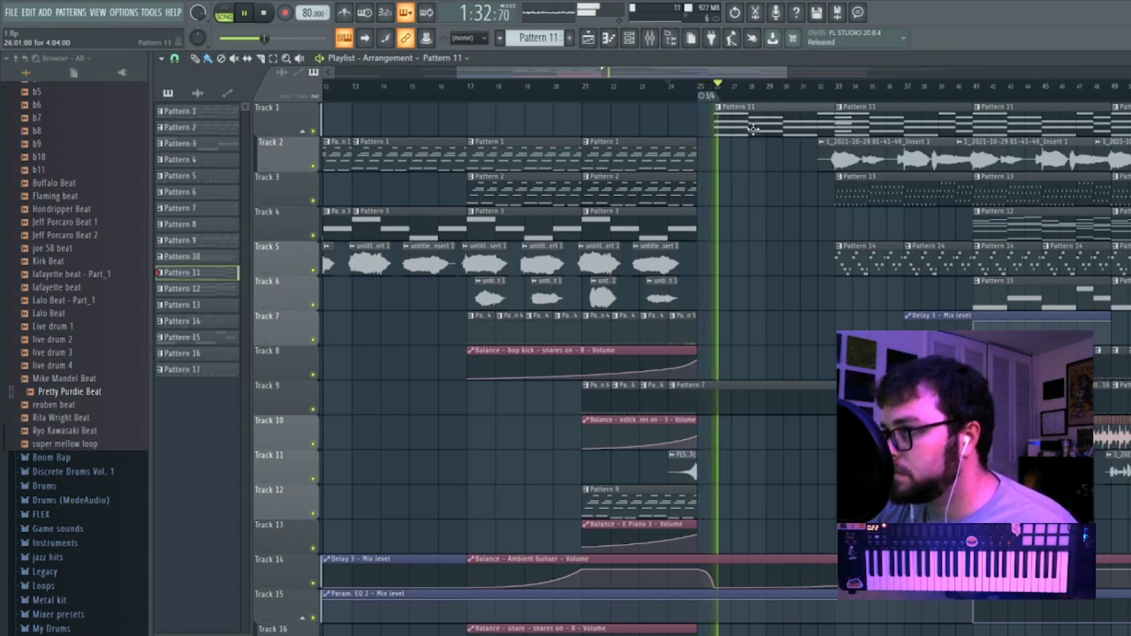
scroll(669, 71, down, 3)
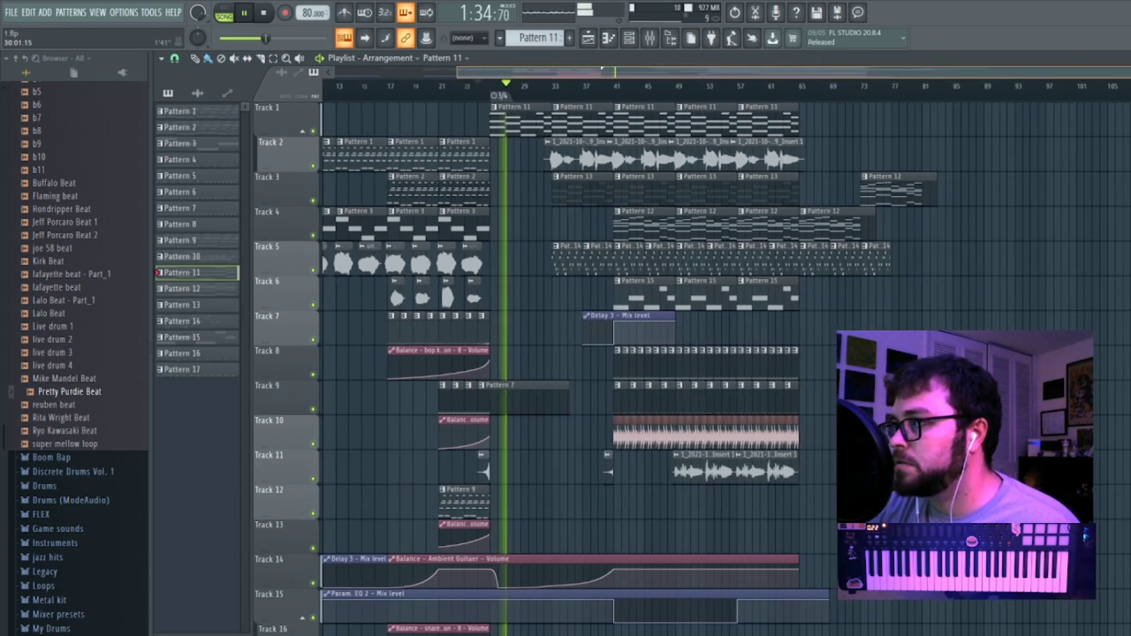
key(space)
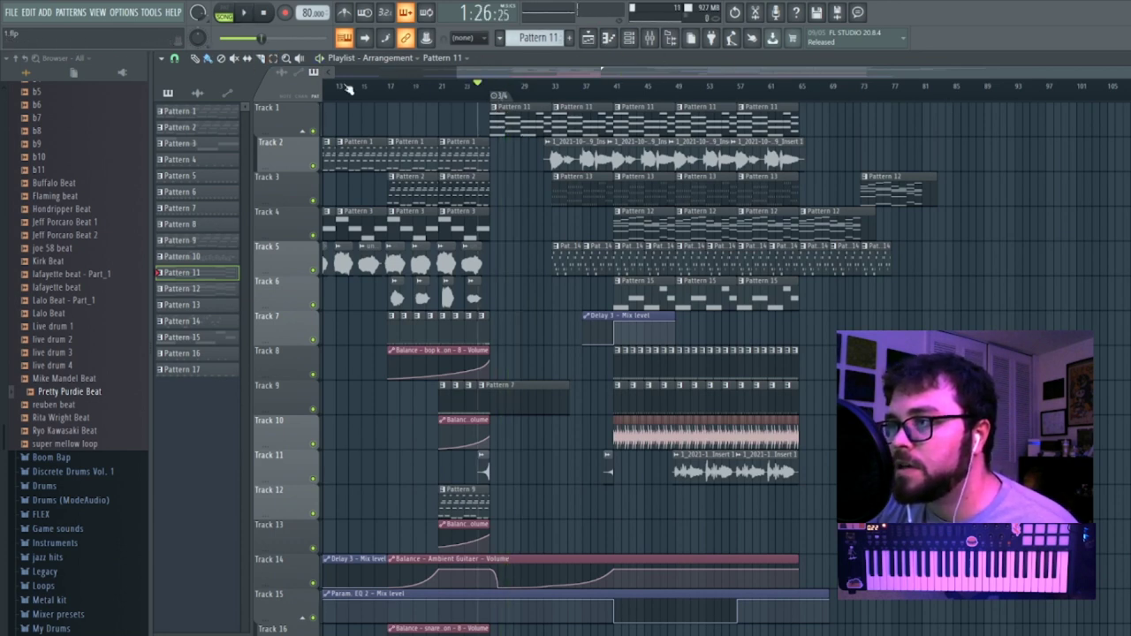
Move the 3/4 time signature marker to bar 26.
mouse_move(500, 95)
mouse_down()
mouse_move(733, 479)
mouse_move(864, 520)
mouse_up()
click(619, 446)
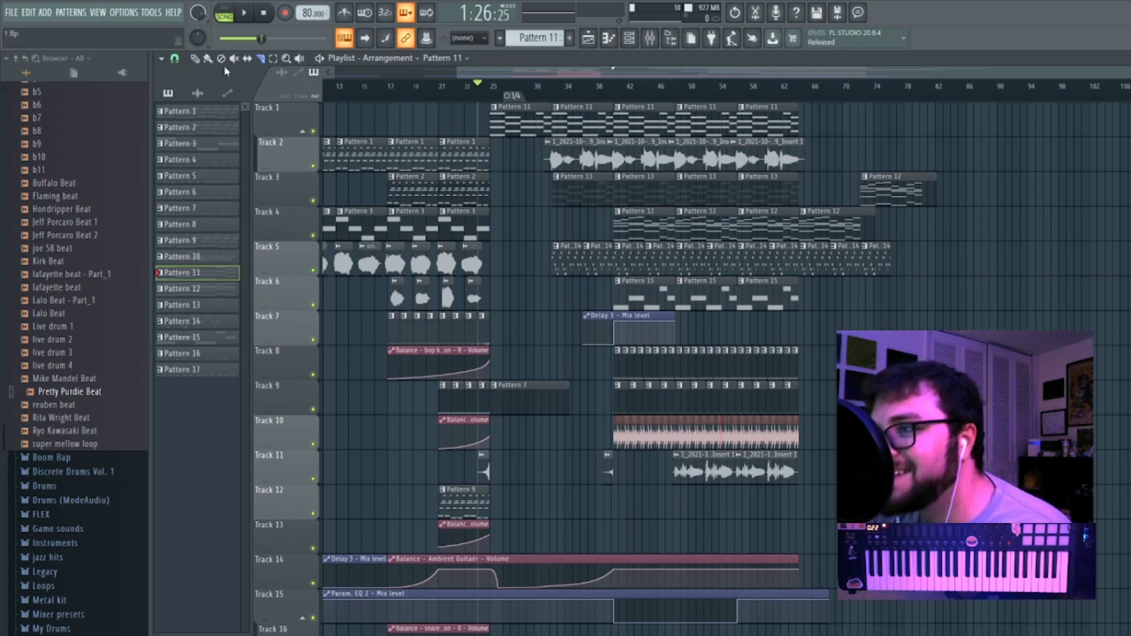
right_click(536, 407)
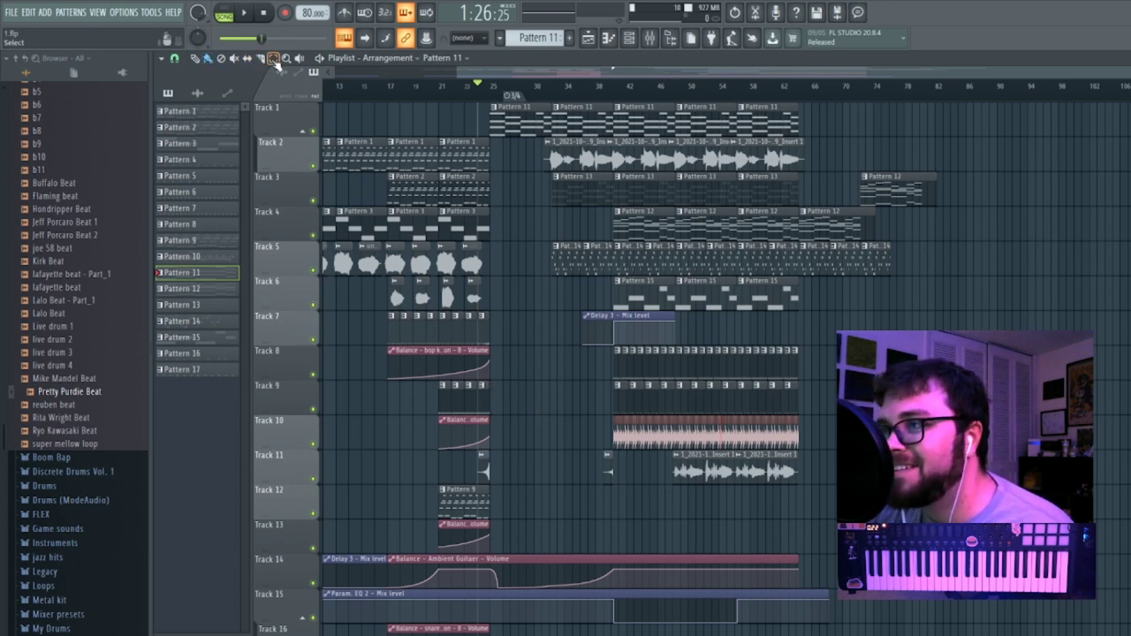
Select the clips from bar 25 onward and slice the Track 14 and Track 15 automation clips at bar 26.
drag(514, 104, 971, 416)
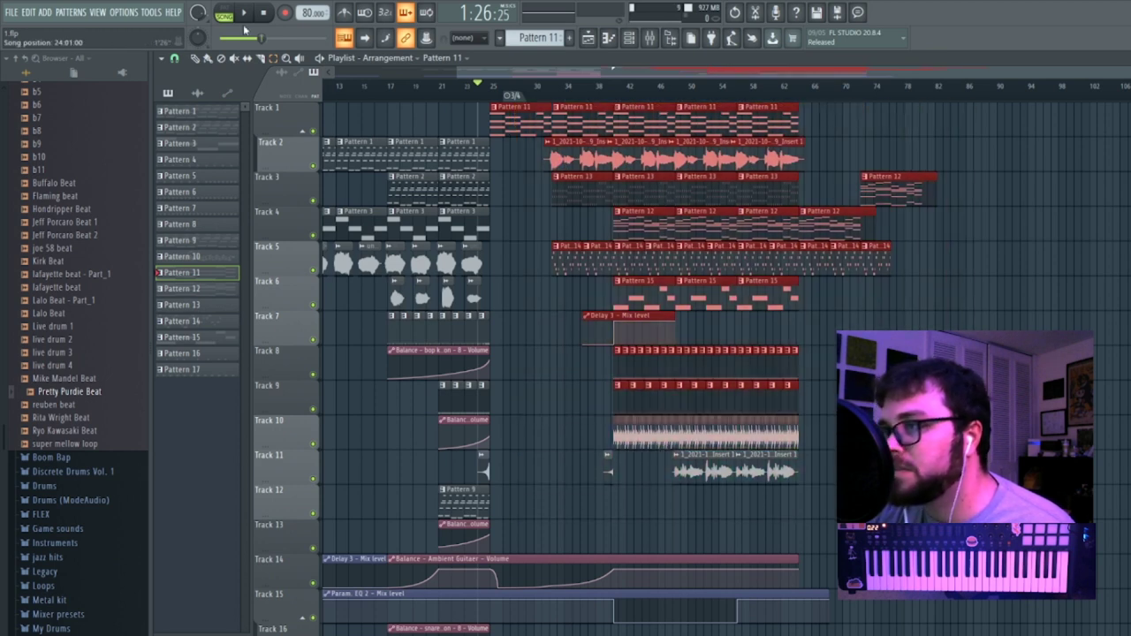
scroll(519, 458, down, 3)
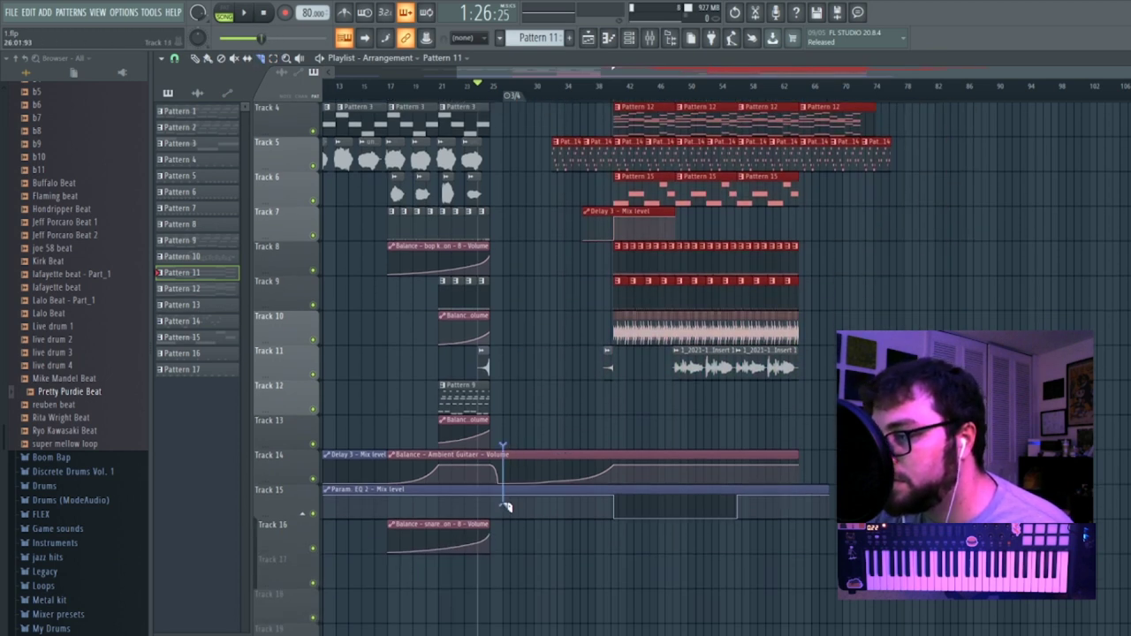
drag(506, 503, 509, 524)
Select all clips of the 3/4 section, shift them one bar later so Pattern 11 starts at bar 26, and play the transition.
drag(901, 551, 525, 13)
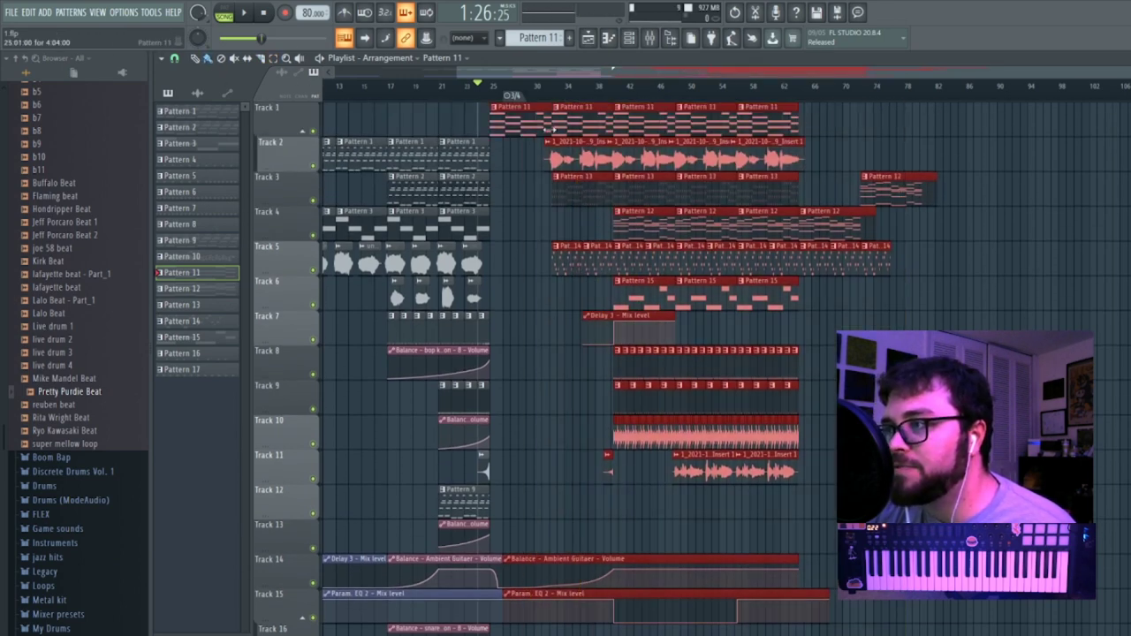
drag(537, 130, 540, 123)
key(space)
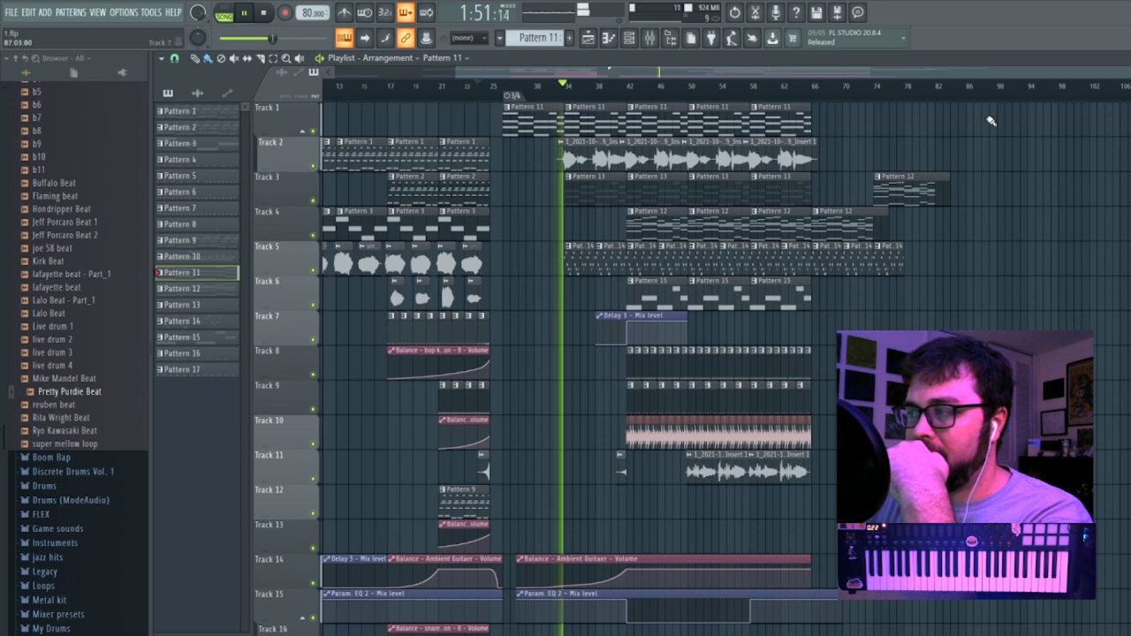
drag(1128, 73, 786, 86)
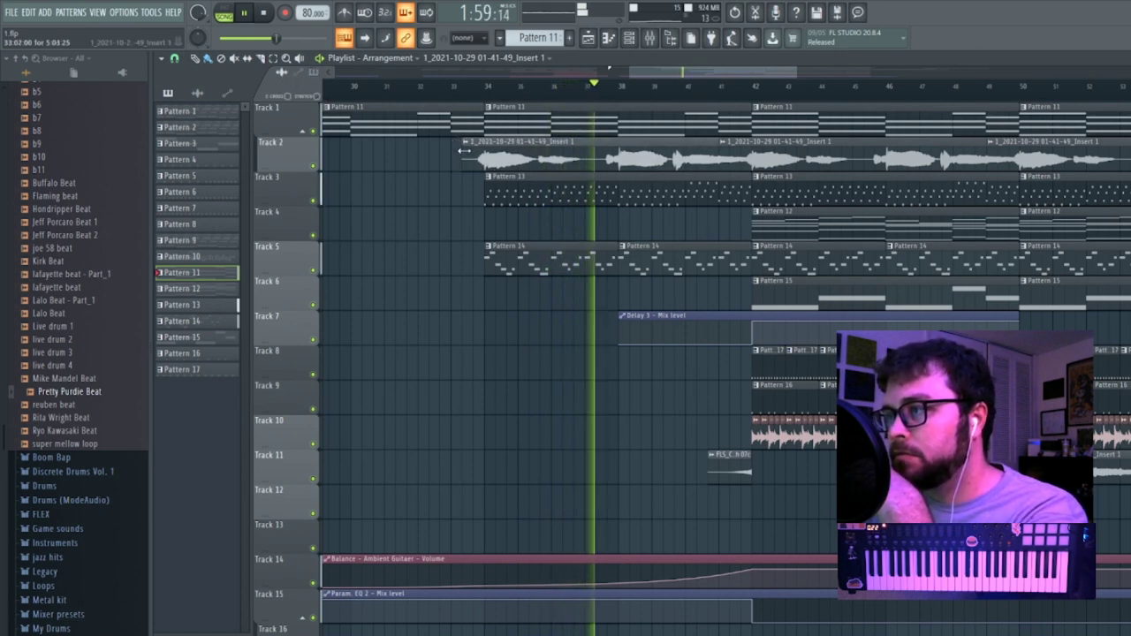
Slice the Track 2 vocal clips in the quiet gaps around bars 37 and 45 and trim the starts of the resulting pieces.
click(262, 60)
drag(598, 141, 598, 171)
drag(864, 141, 864, 154)
click(864, 154)
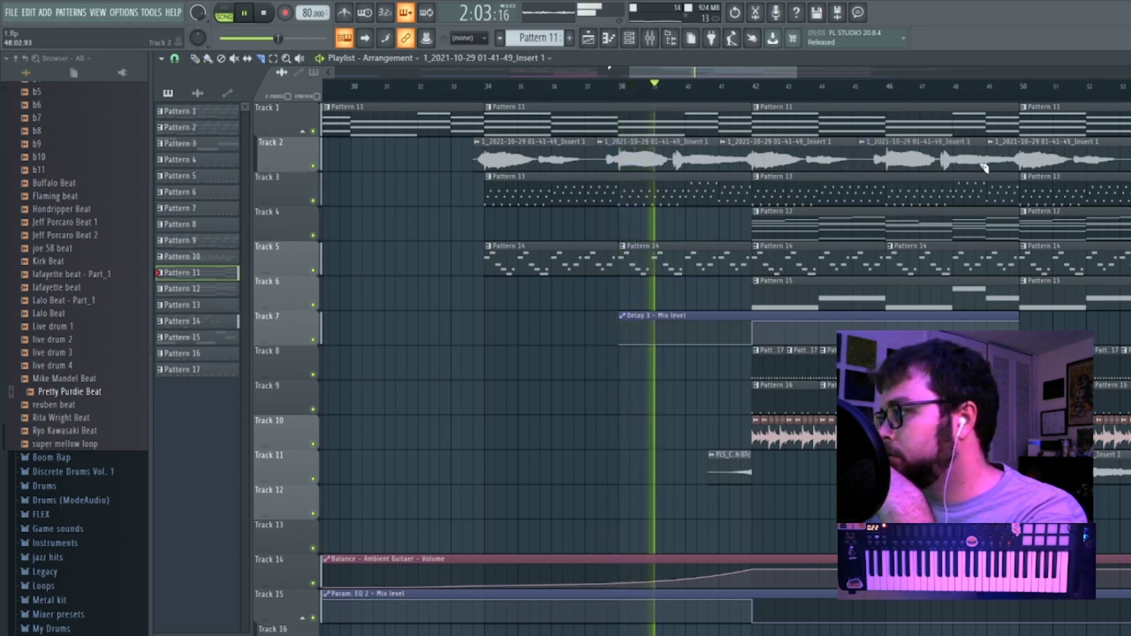
click(211, 60)
mouse_move(593, 149)
mouse_down()
mouse_move(584, 151)
mouse_move(604, 149)
mouse_up()
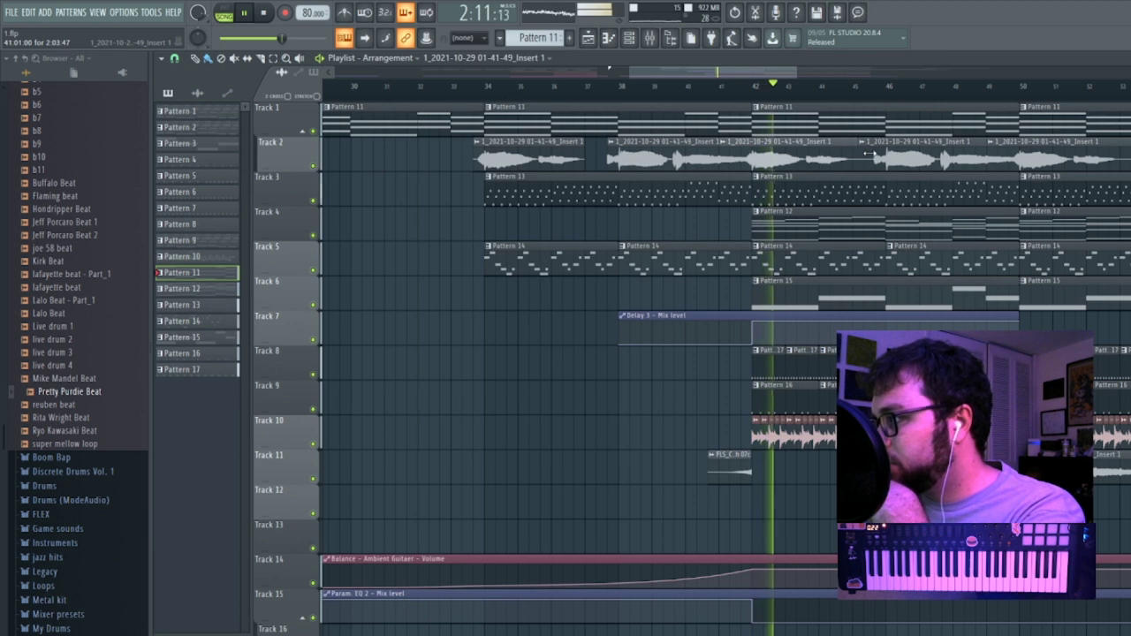
drag(864, 152, 873, 152)
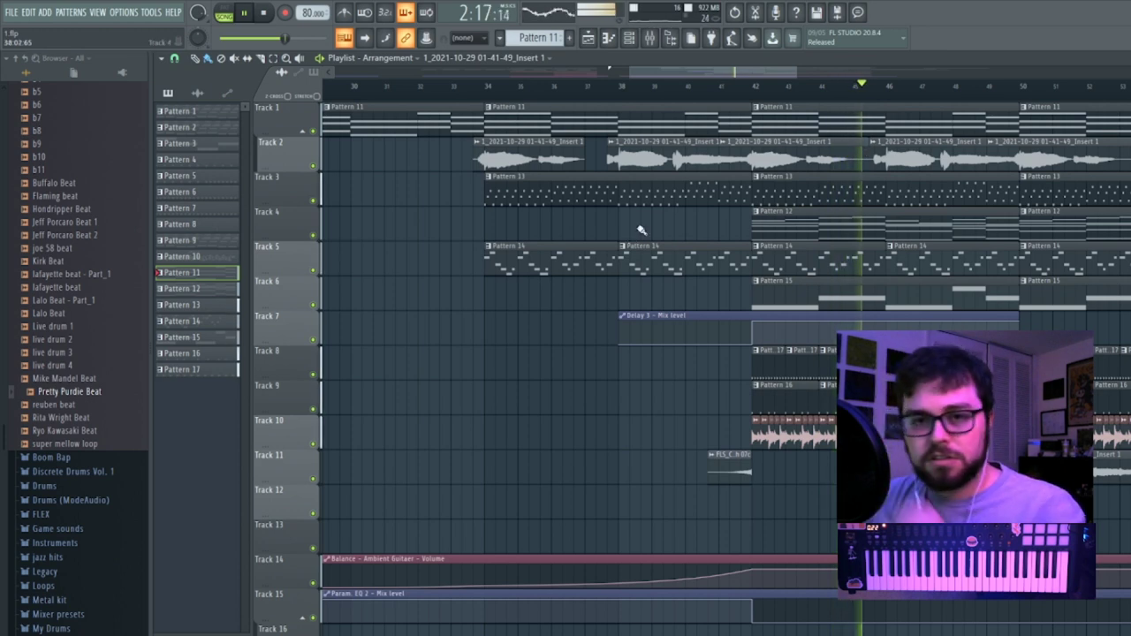
Lower the volumes of the snare and xstick mixer tracks, soloing the xstick track to check it.
key(F9)
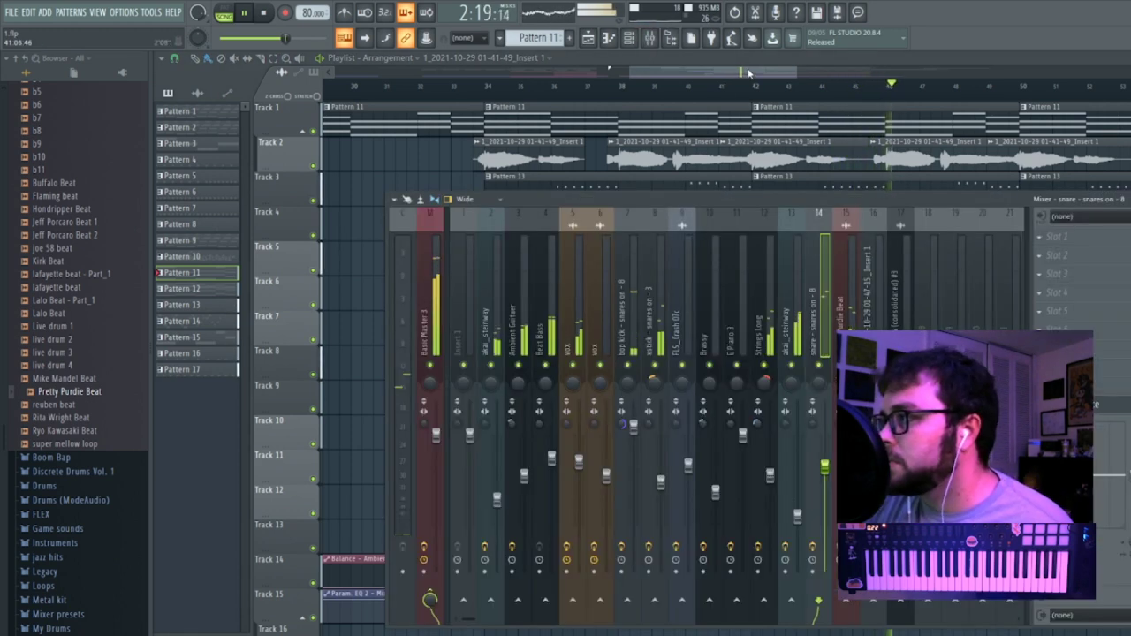
drag(831, 471, 831, 490)
click(851, 530)
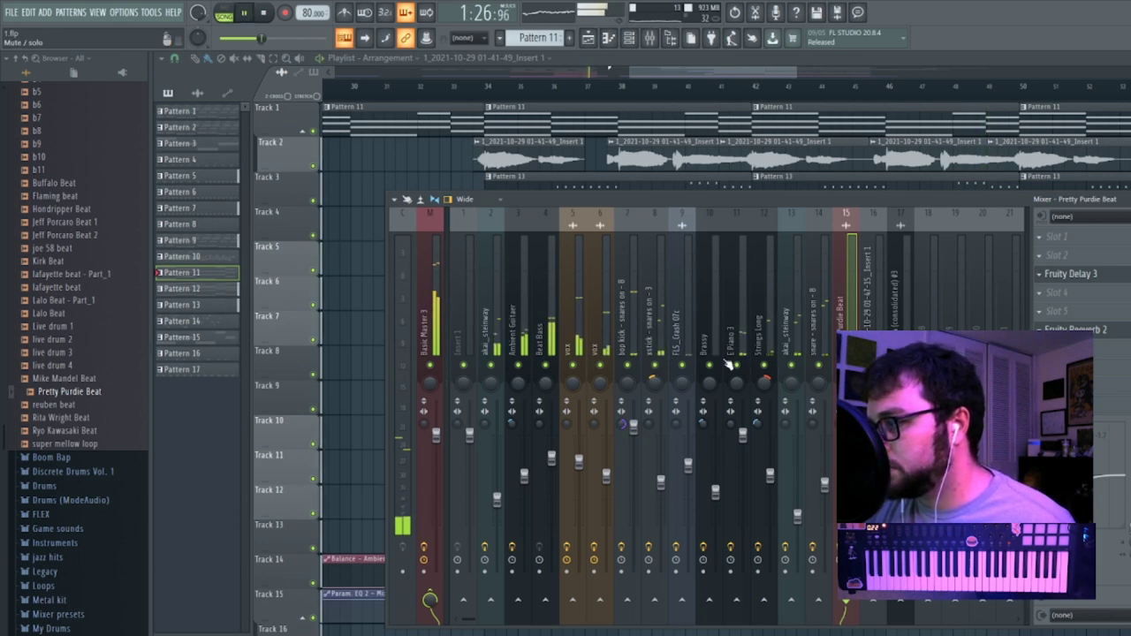
click(664, 482)
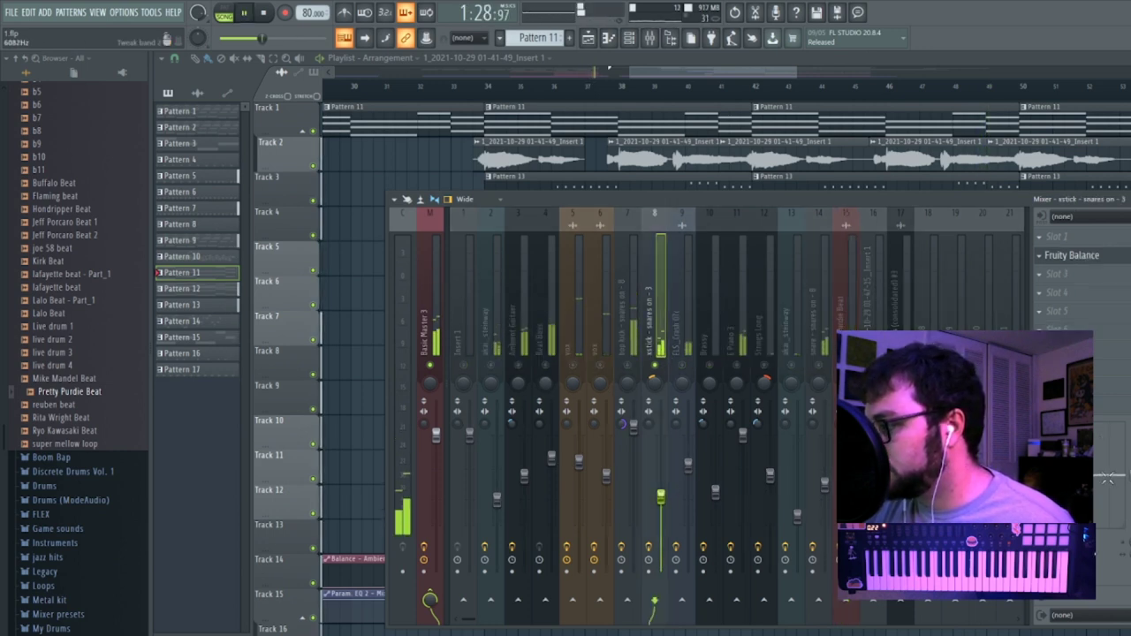
right_click(655, 366)
Play the full 3/4 section from around bar 42 and listen through its ending past bar 65.
click(852, 93)
key(F9)
click(743, 93)
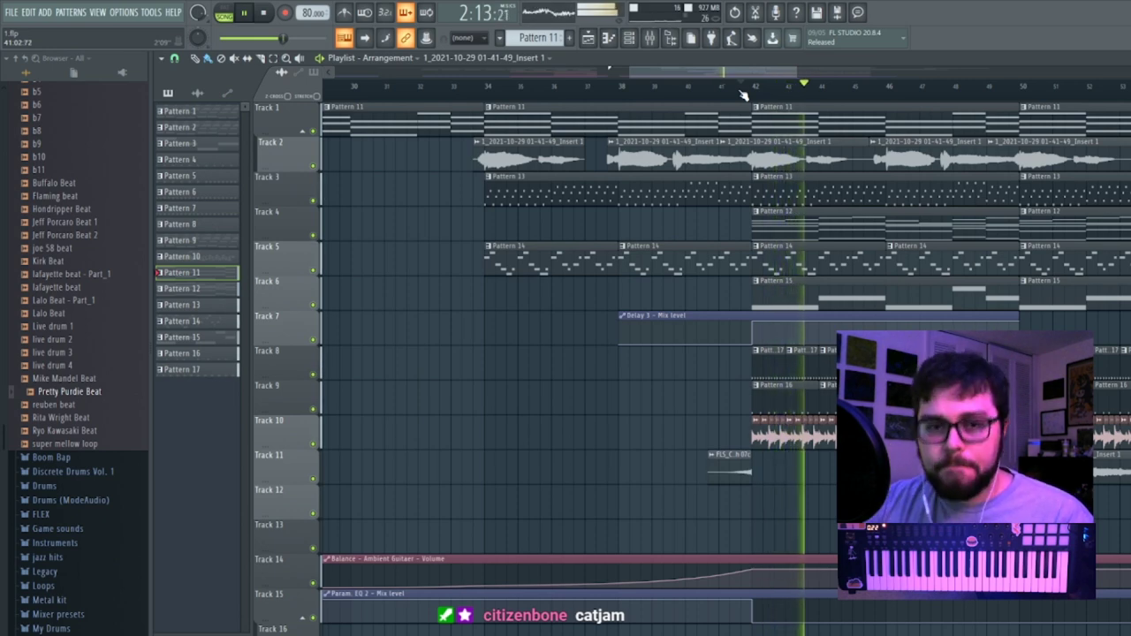
drag(796, 72, 1130, 72)
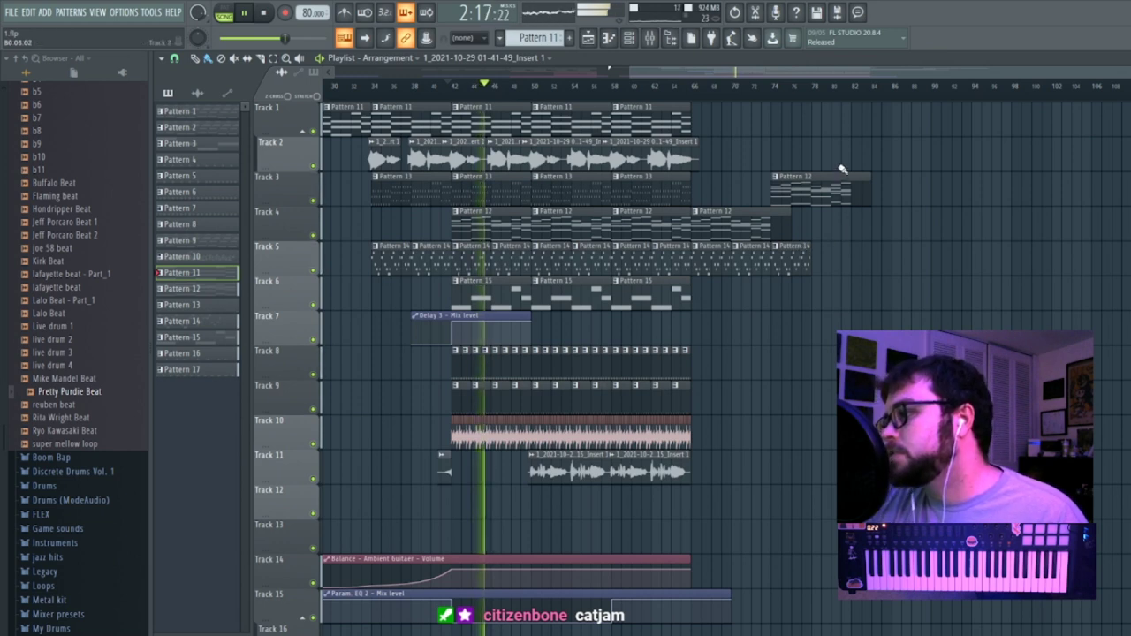
click(686, 87)
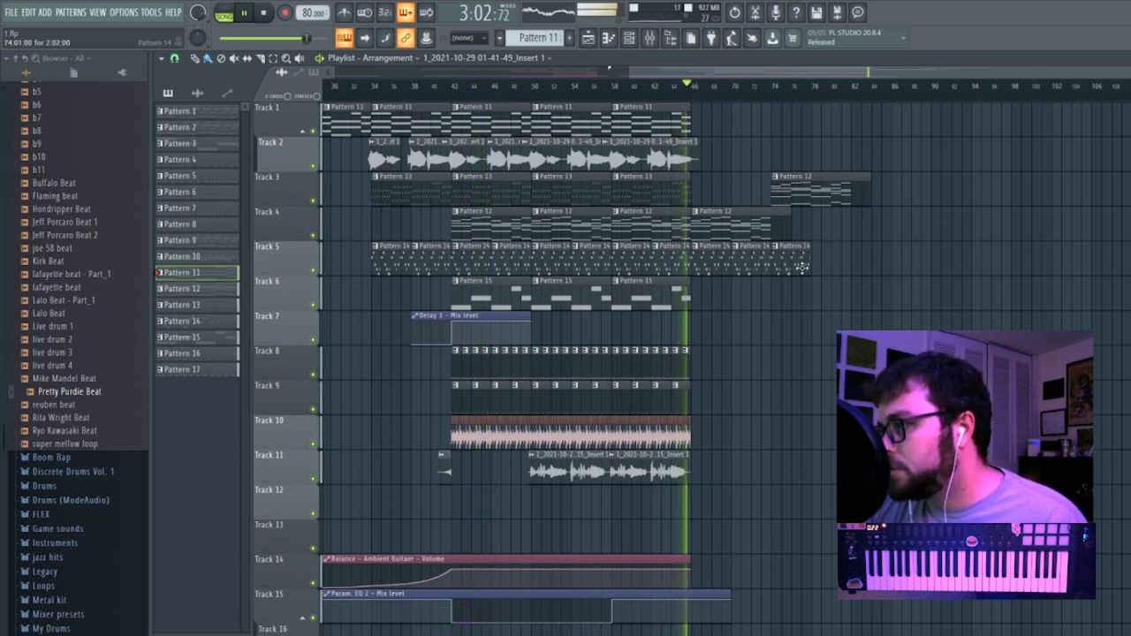
click(542, 92)
click(605, 93)
click(674, 94)
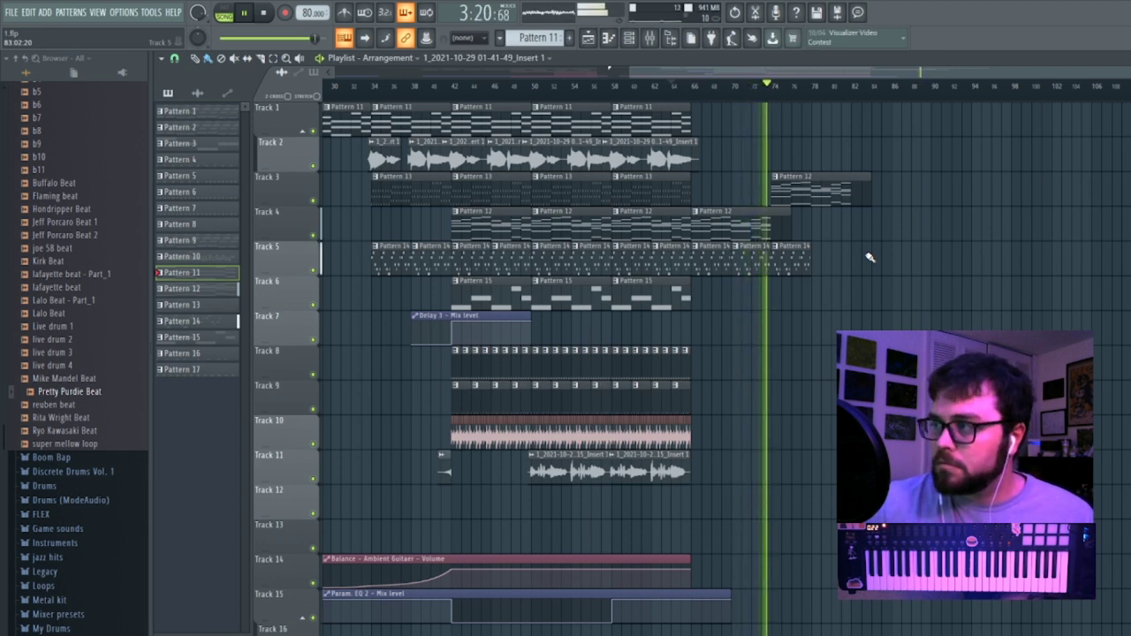
Replace the Pattern 14 clip at bar 74 on Track 5 and add another at bar 78, extending the part to bar 82.
right_click(802, 263)
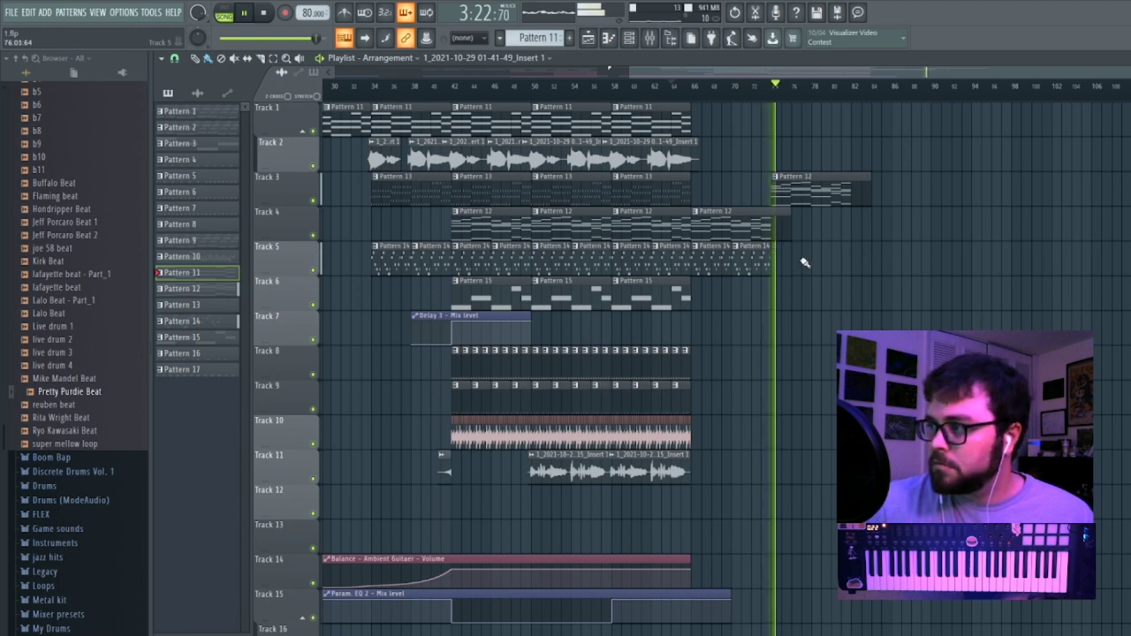
scroll(784, 397, down, 4)
scroll(775, 455, up, 4)
click(770, 256)
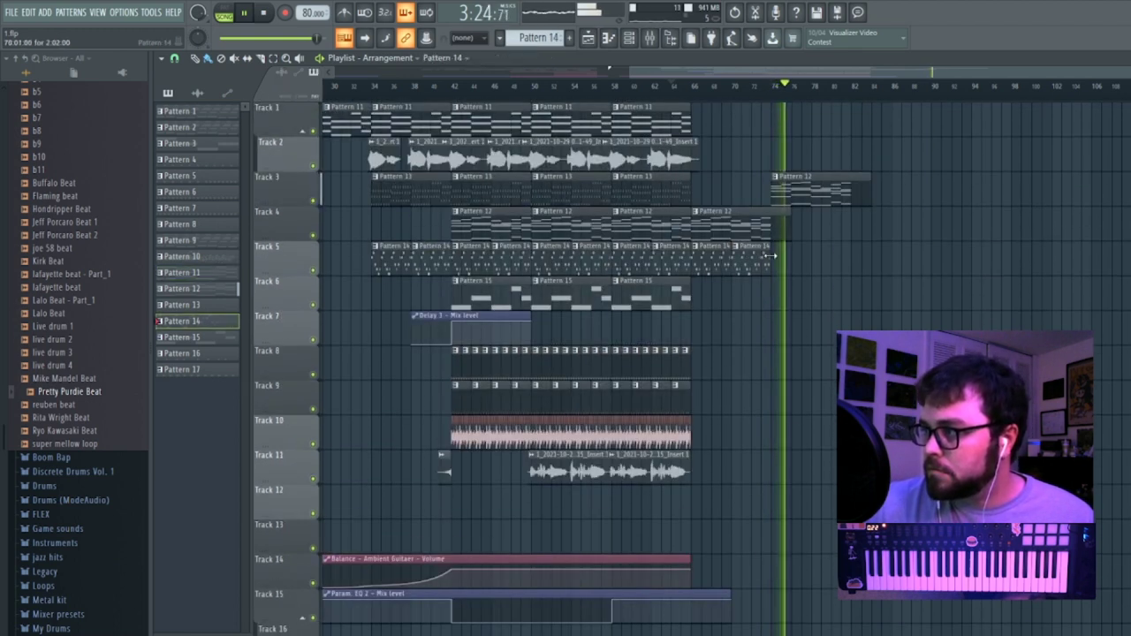
drag(772, 255, 811, 255)
Adjust the low-pass band of the Fruity Parametric EQ 2 on akai_steinway mixer track 13 to about 1368 Hz.
click(650, 39)
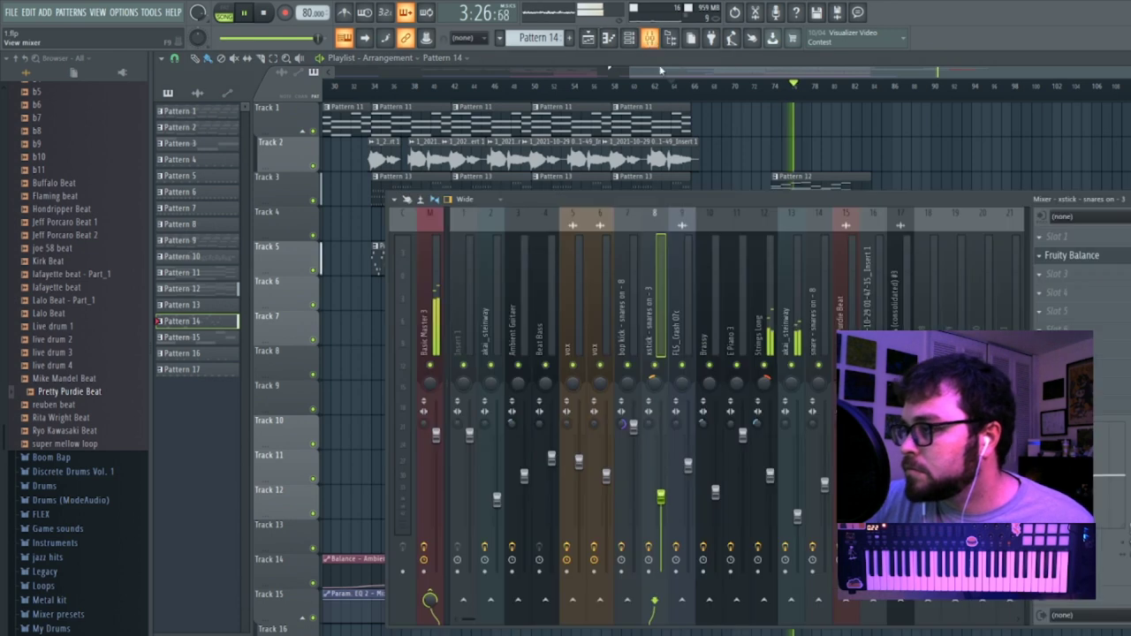
click(798, 339)
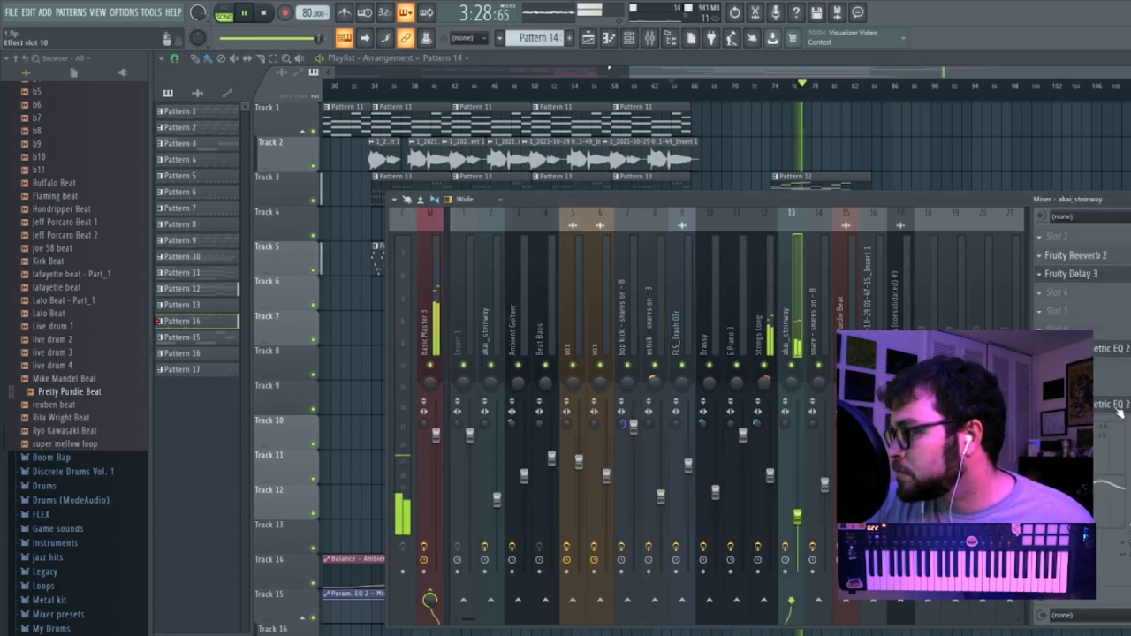
click(1117, 406)
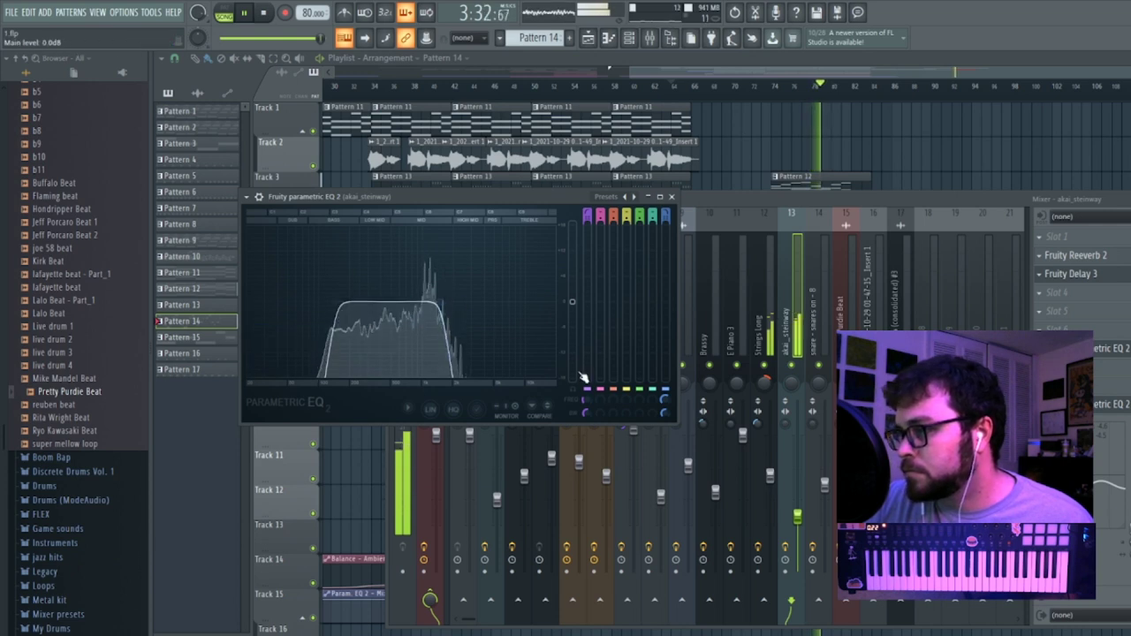
drag(666, 399, 665, 404)
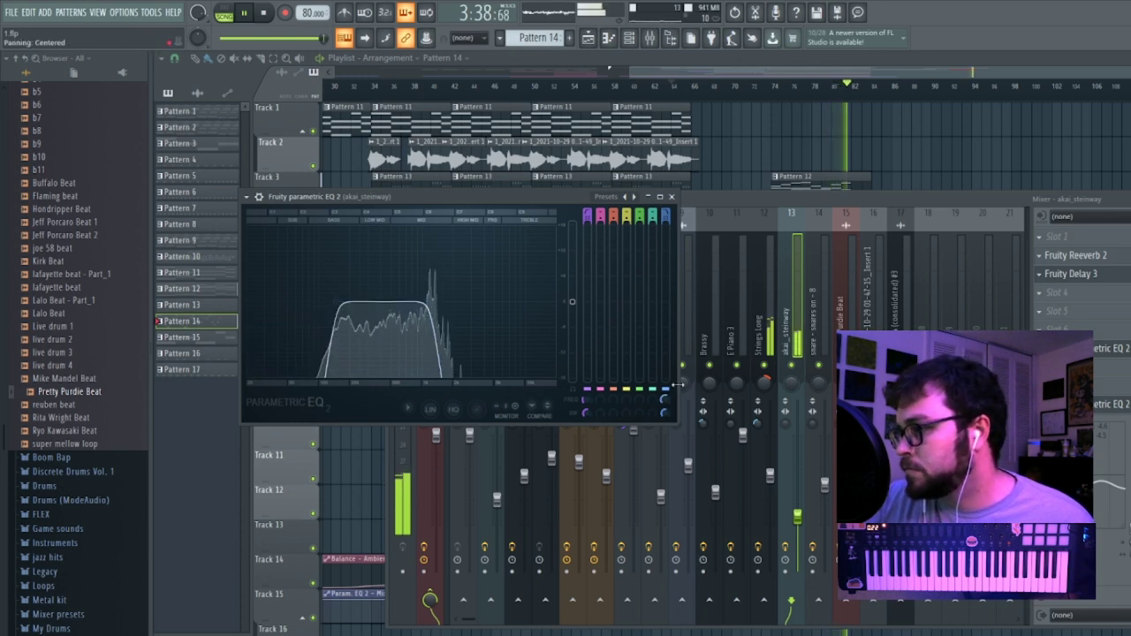
drag(665, 400, 665, 396)
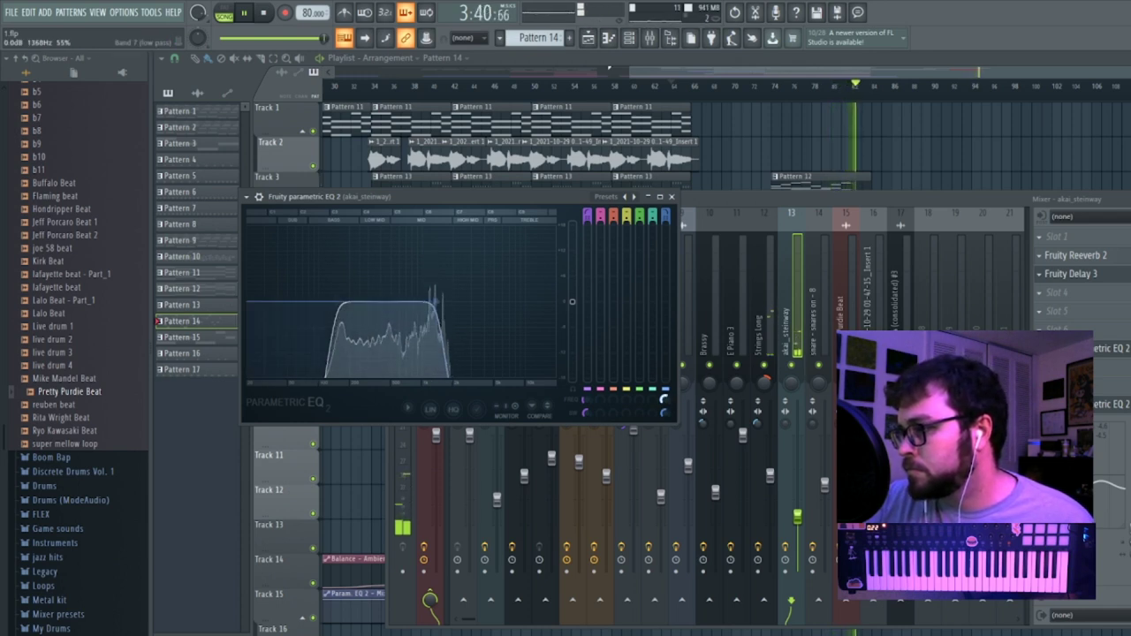
click(949, 76)
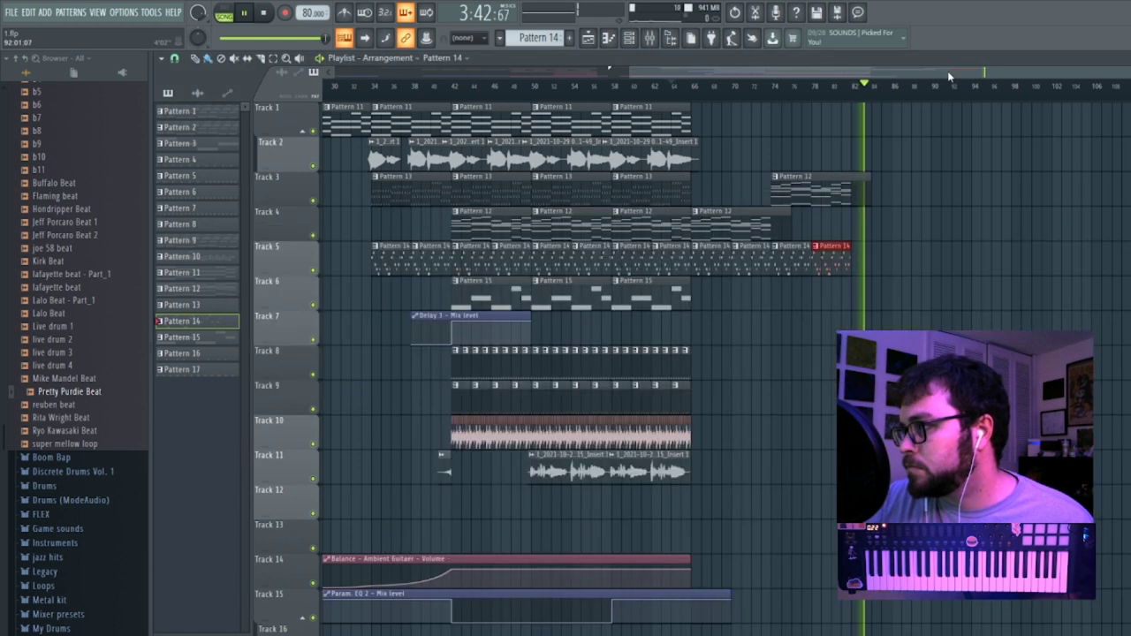
Play the song's intro from the start and slightly lower the Track 14 (consolidated) mixer track.
key(space)
mouse_move(787, 215)
mouse_down()
mouse_move(765, 215)
mouse_move(800, 227)
mouse_up()
drag(731, 76, 353, 83)
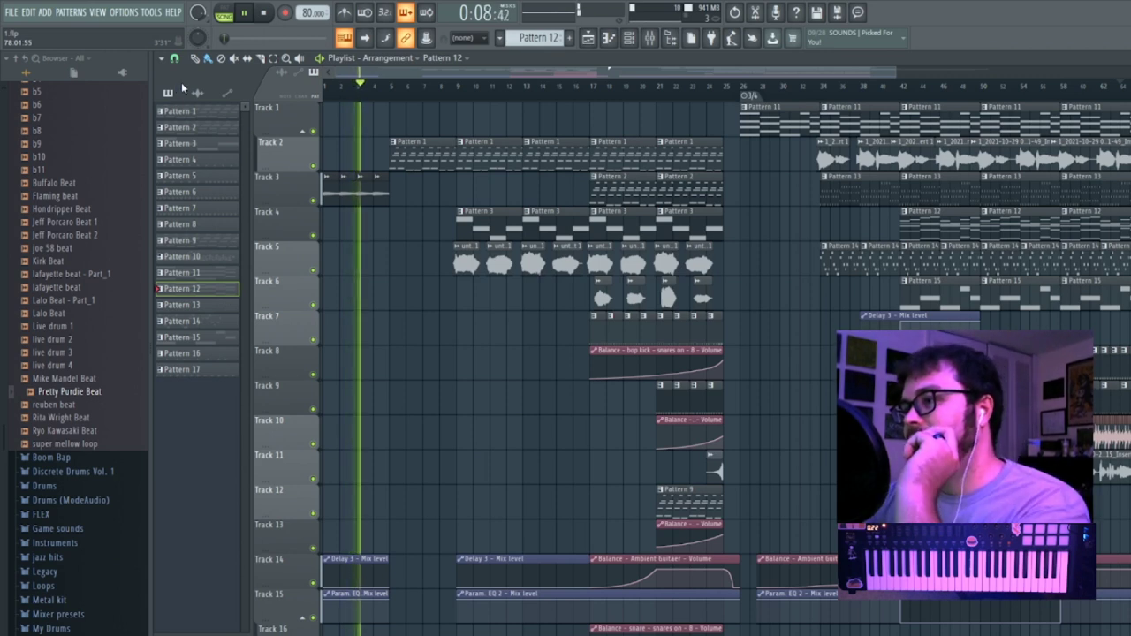
click(651, 40)
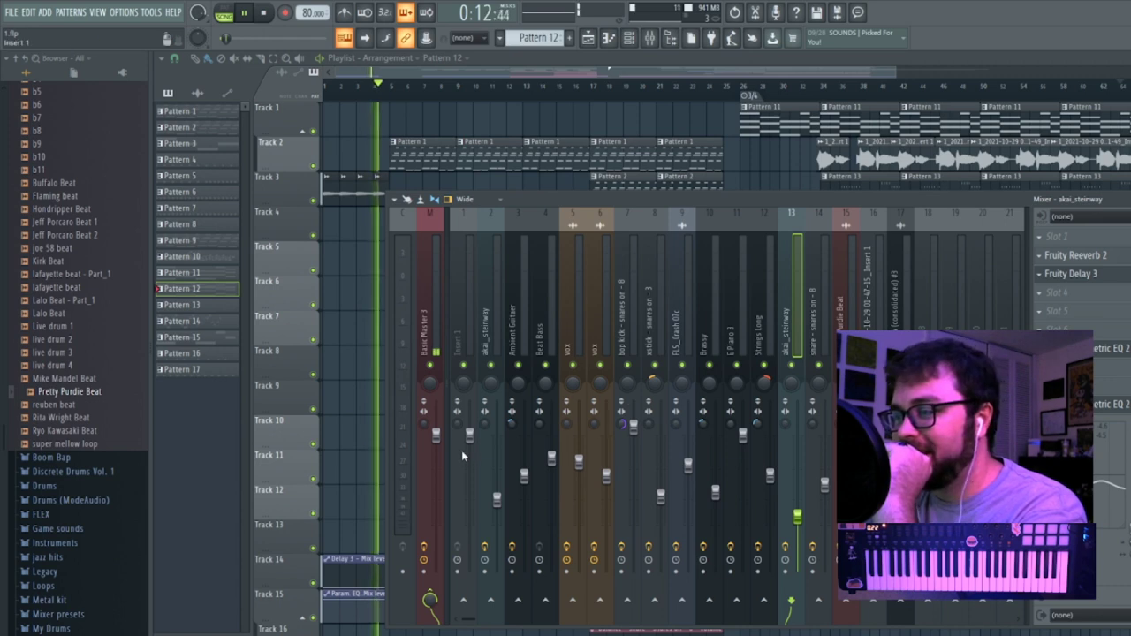
click(1120, 85)
drag(906, 470, 907, 474)
key(space)
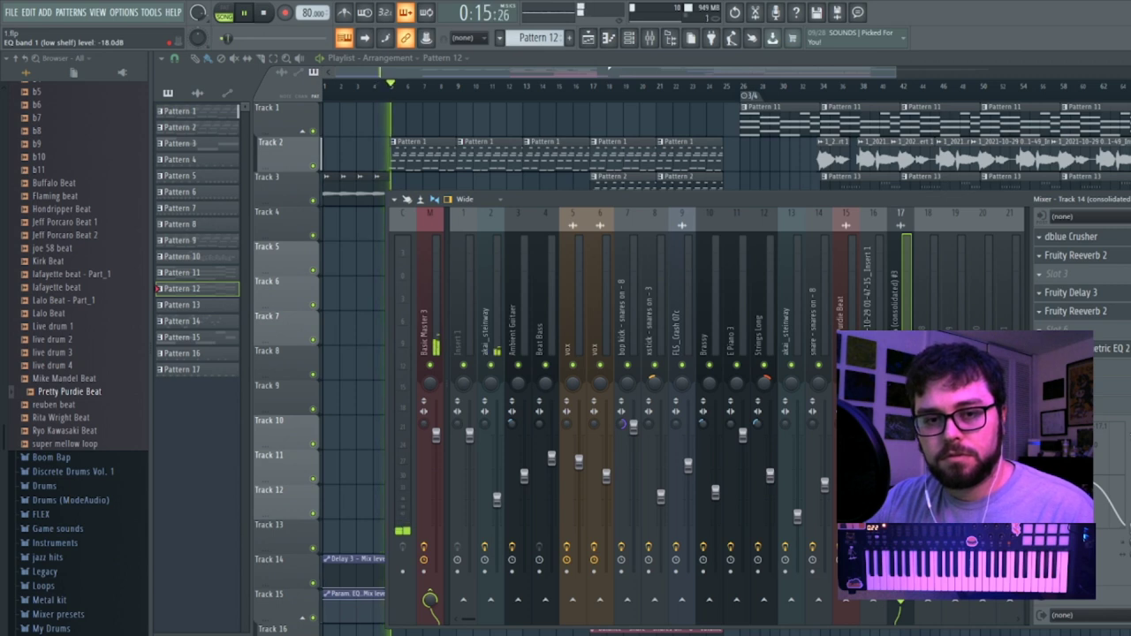
Extend the last Track 14 (consolidated) audio clip on Track 3 to end at bar 6 and play the transition.
click(493, 346)
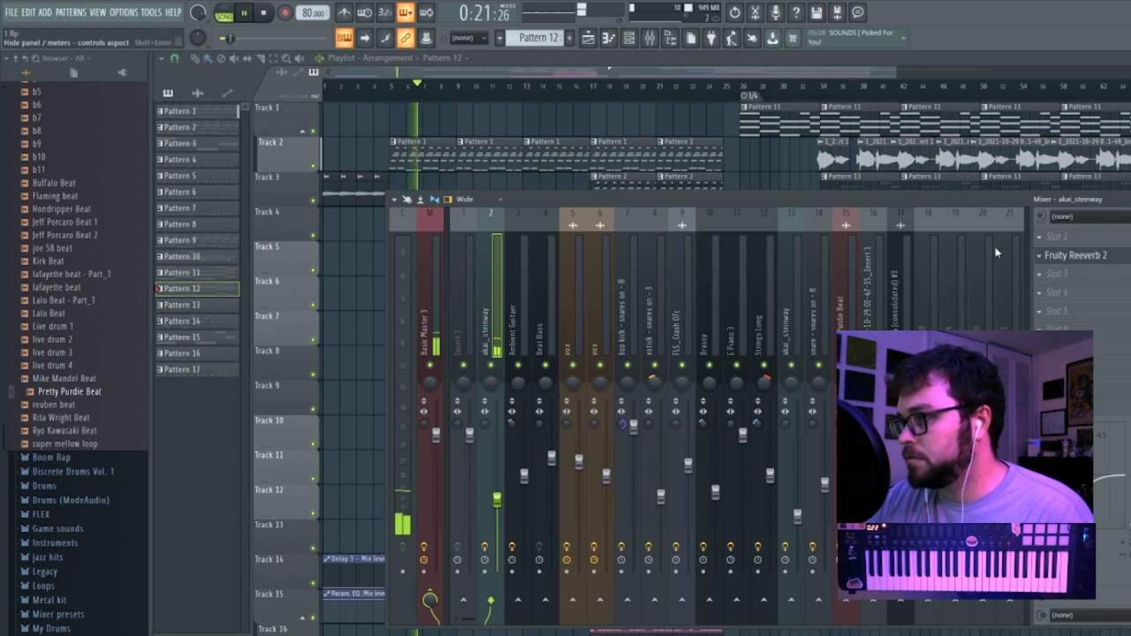
key(F9)
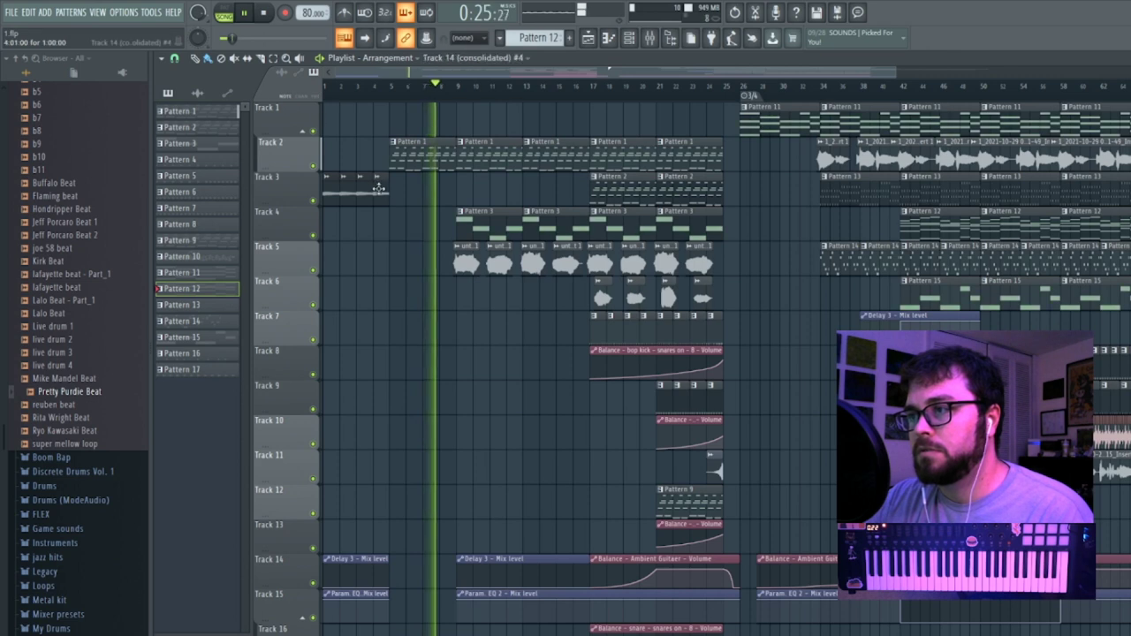
click(282, 73)
click(388, 188)
click(371, 86)
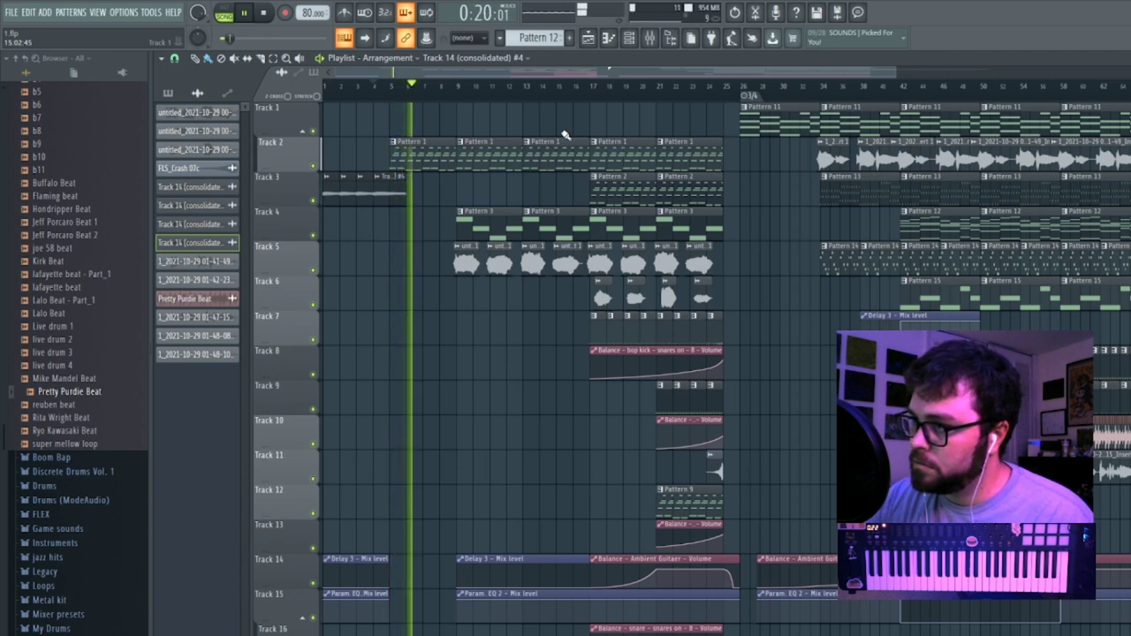
Select bars 5 to 7 on the timeline and add Fruity Balance to akai_steinway mixer track 2.
drag(895, 70, 572, 71)
click(273, 59)
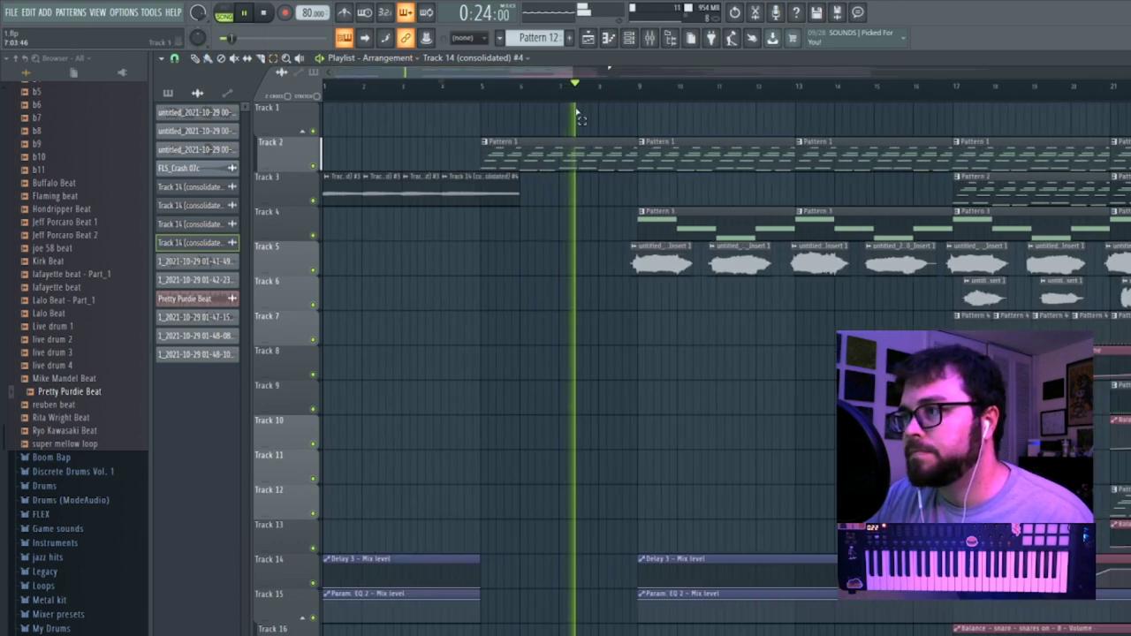
drag(482, 86, 557, 104)
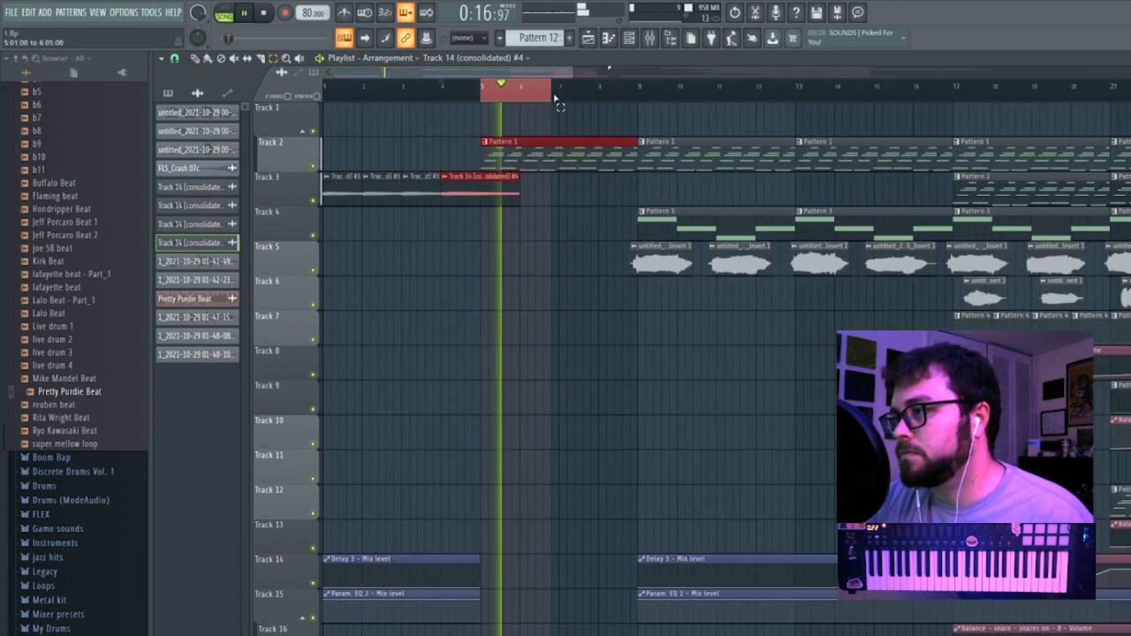
key(space)
key(F9)
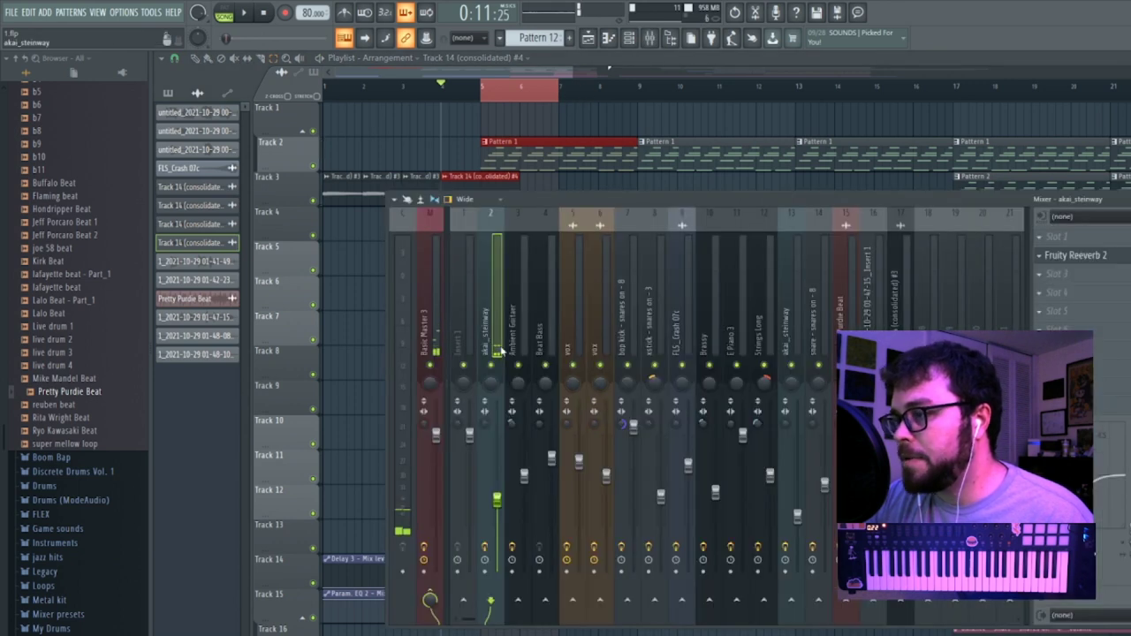
click(1039, 404)
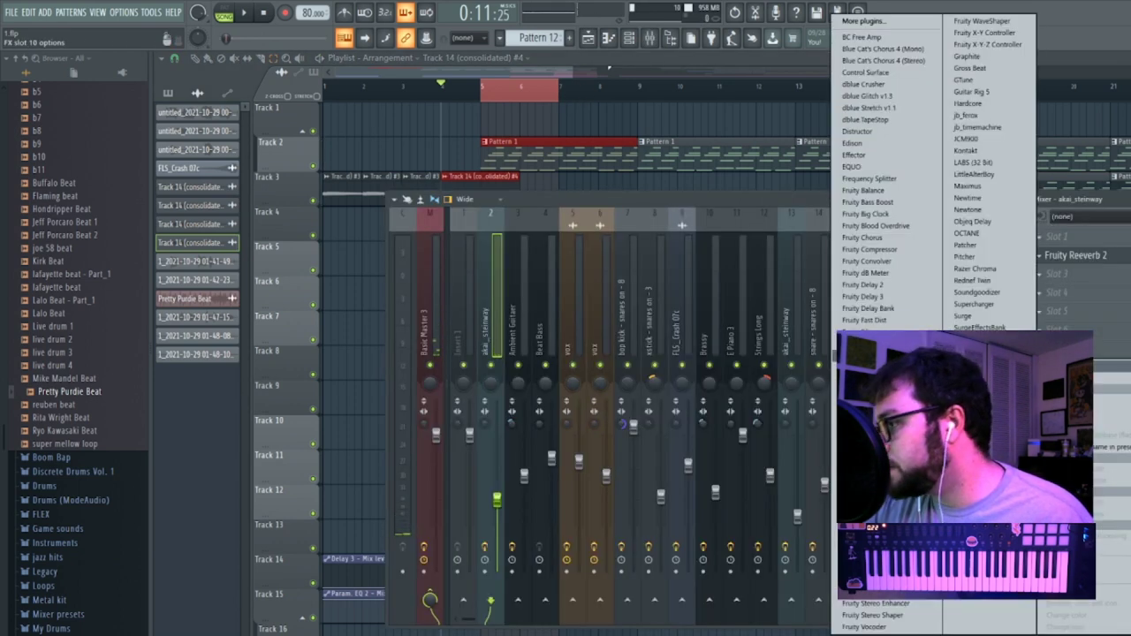
click(891, 192)
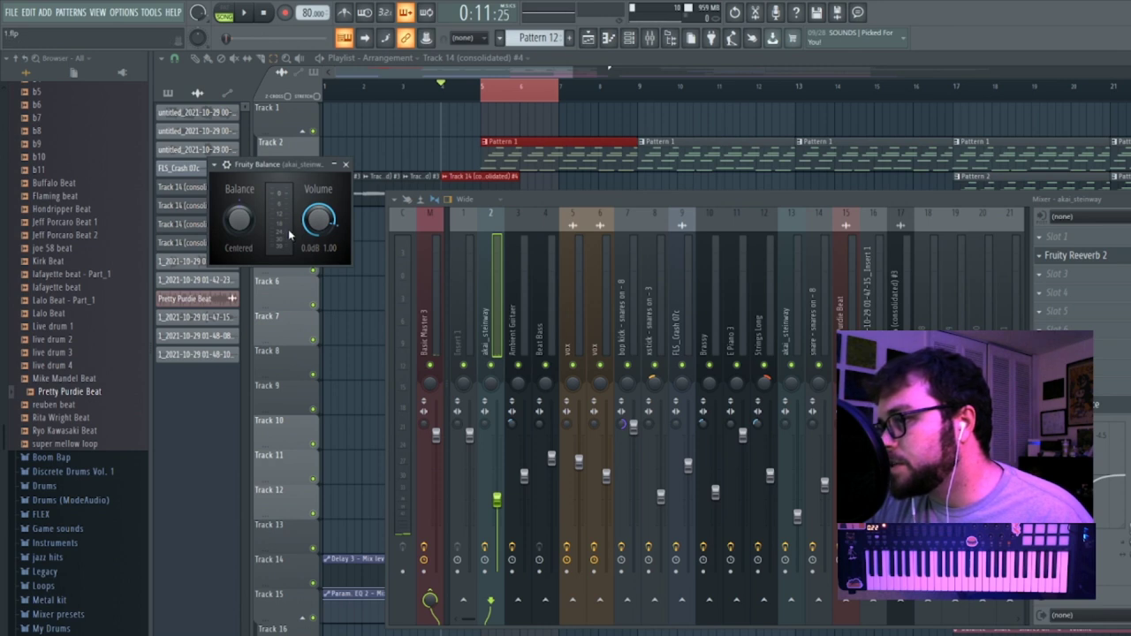
Create a volume automation clip for the Fruity Balance over bars 5 to 7 and lower its start point to 21%.
right_click(319, 222)
click(351, 316)
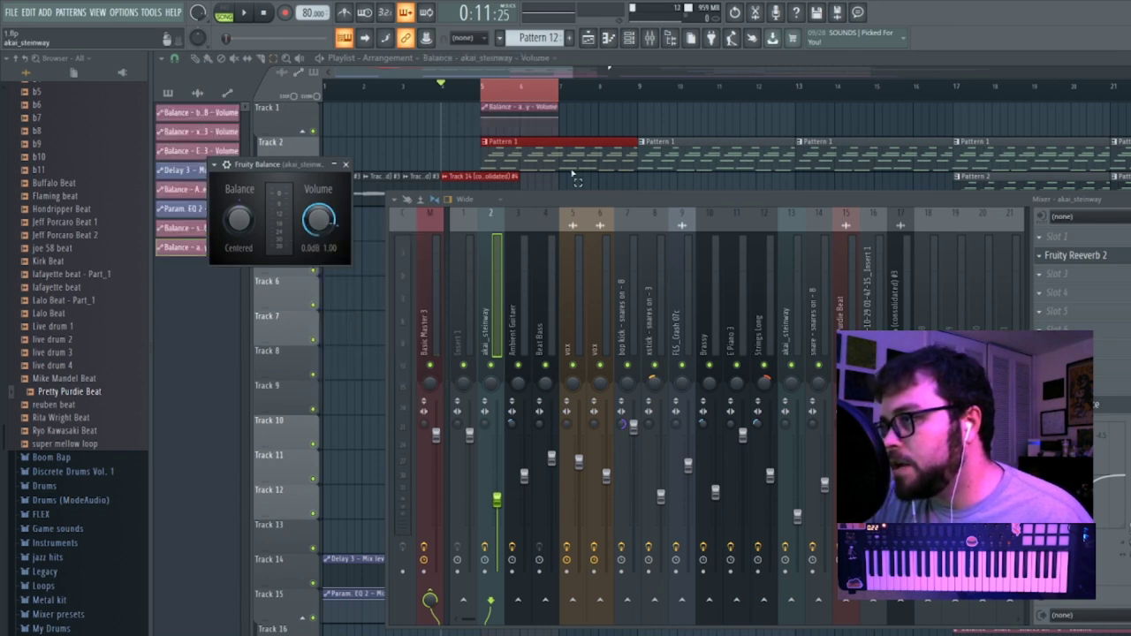
click(578, 88)
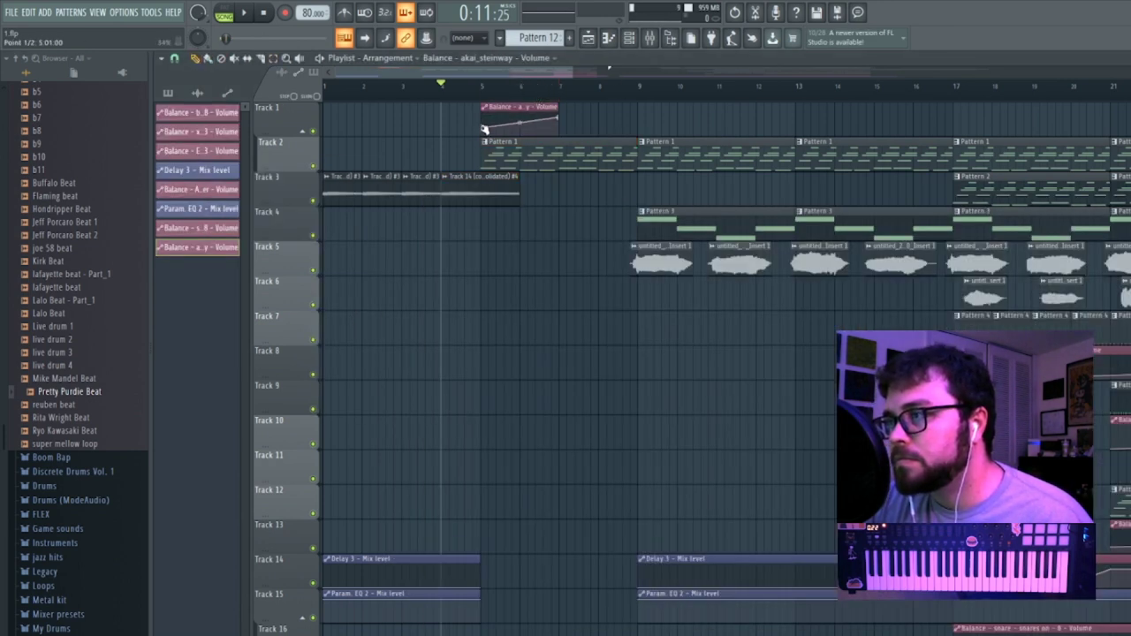
key(space)
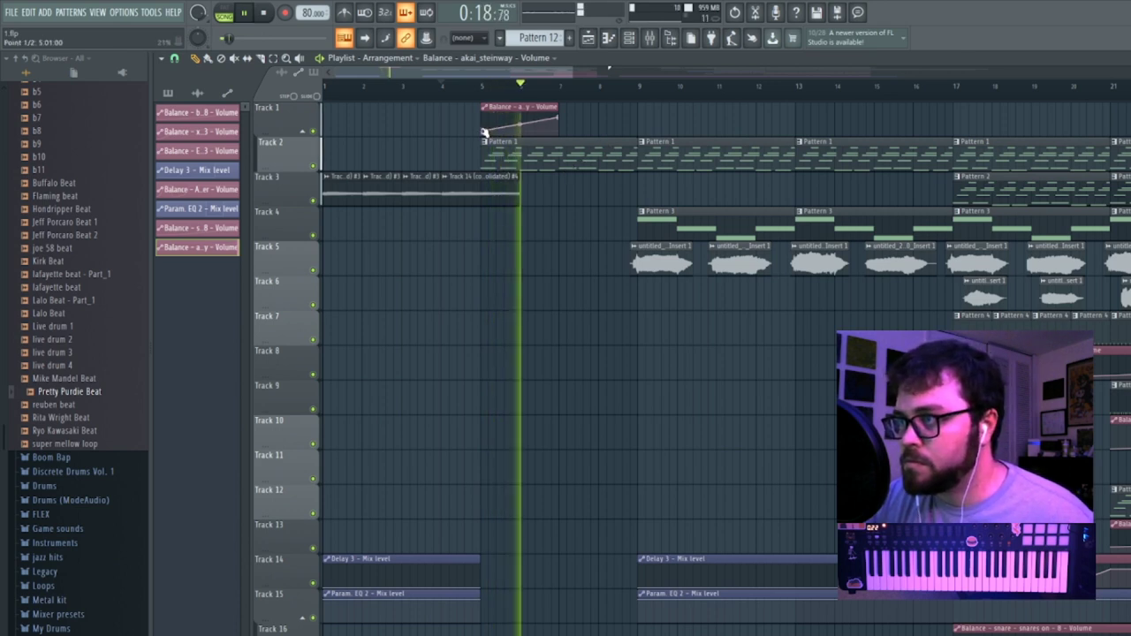
Extend the akai_steinway volume automation clip on Track 1 to bar 9 and play the fade-in from before bar 5.
drag(554, 117, 640, 121)
right_click(640, 121)
click(664, 325)
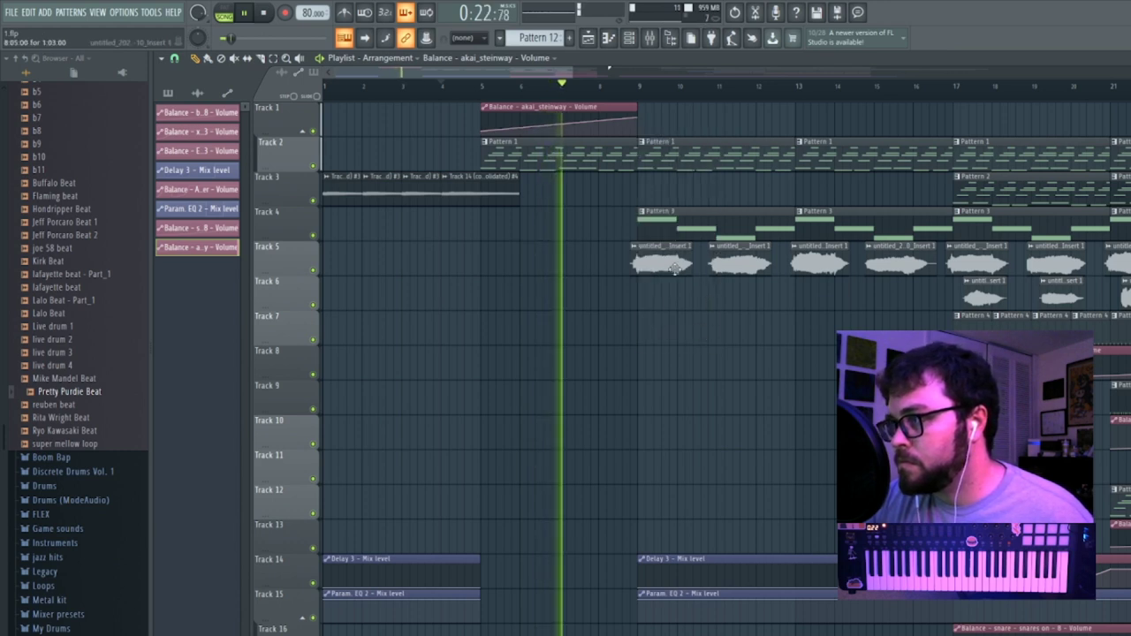
click(475, 89)
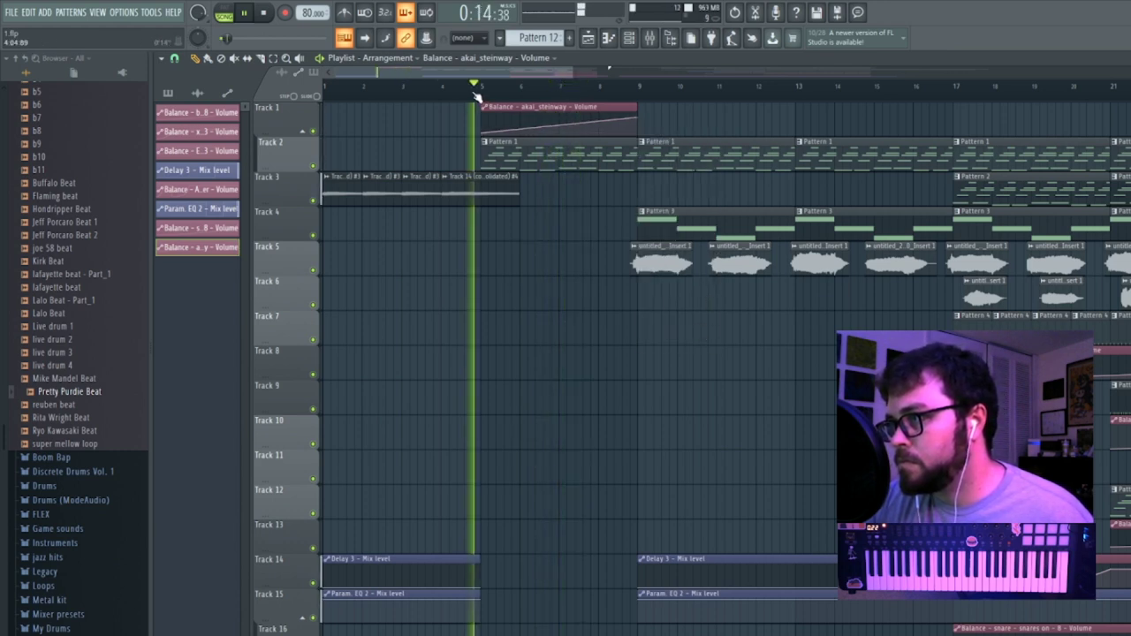
click(445, 88)
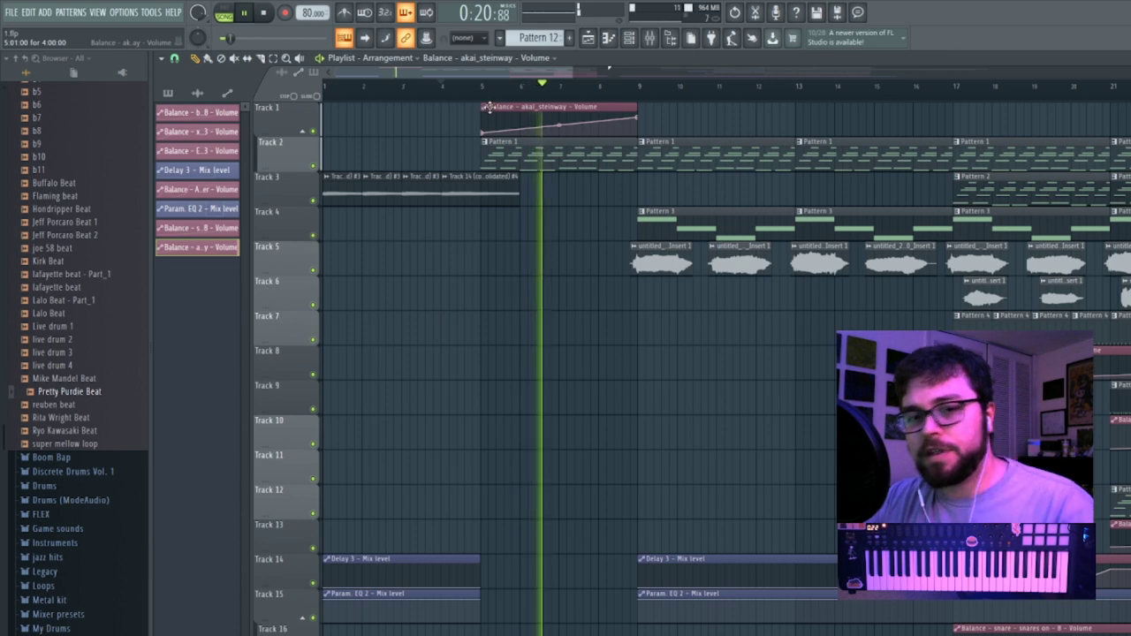
Play the song from the piano fade-in onward, checking the vox mixer tracks and the full arrangement.
click(649, 37)
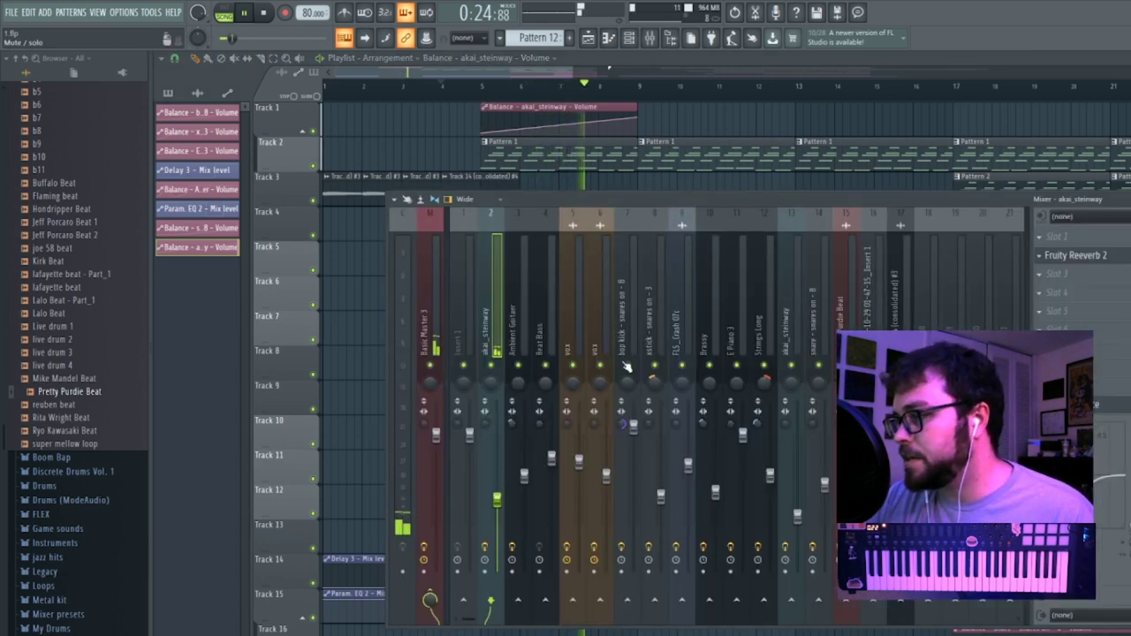
click(602, 335)
click(577, 304)
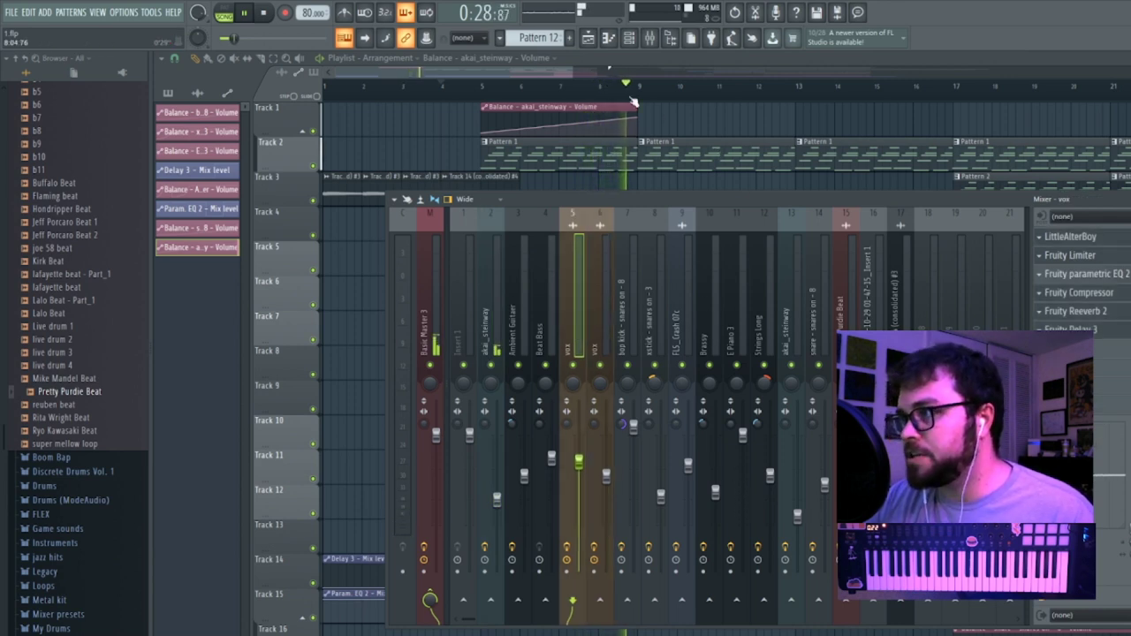
drag(576, 73, 545, 117)
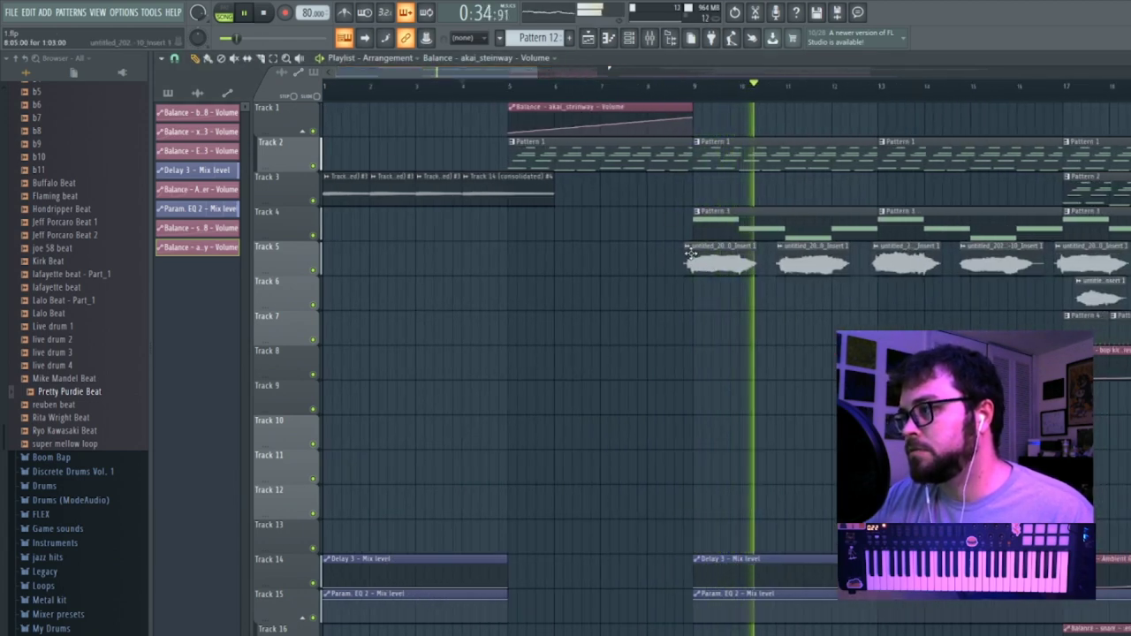
drag(540, 72, 1118, 80)
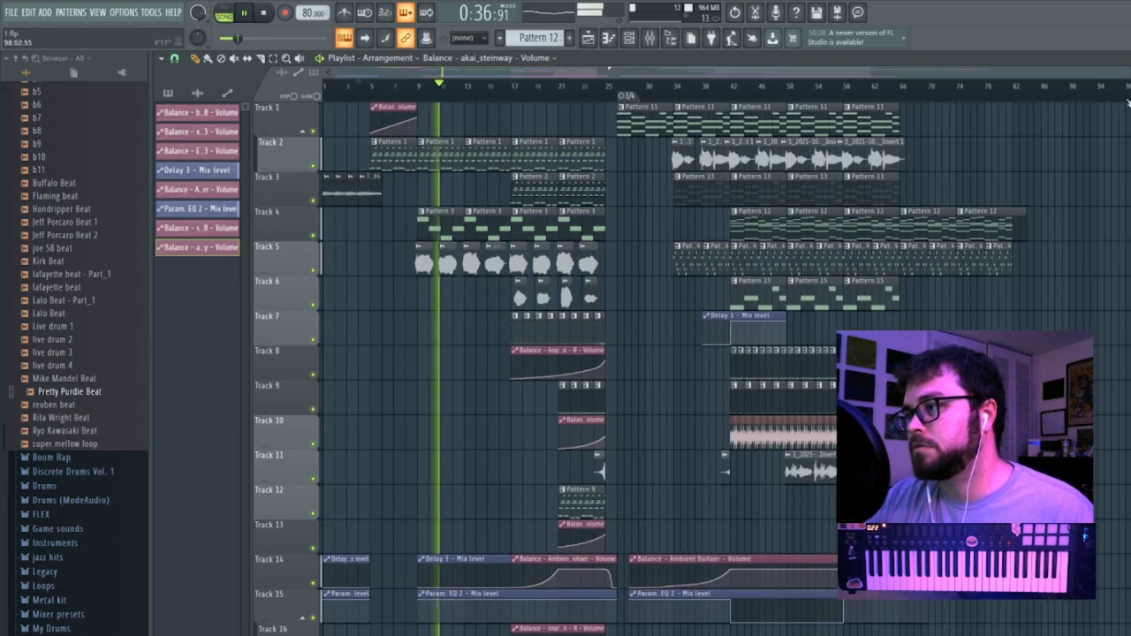
scroll(1040, 292, down, 3)
scroll(1051, 336, up, 3)
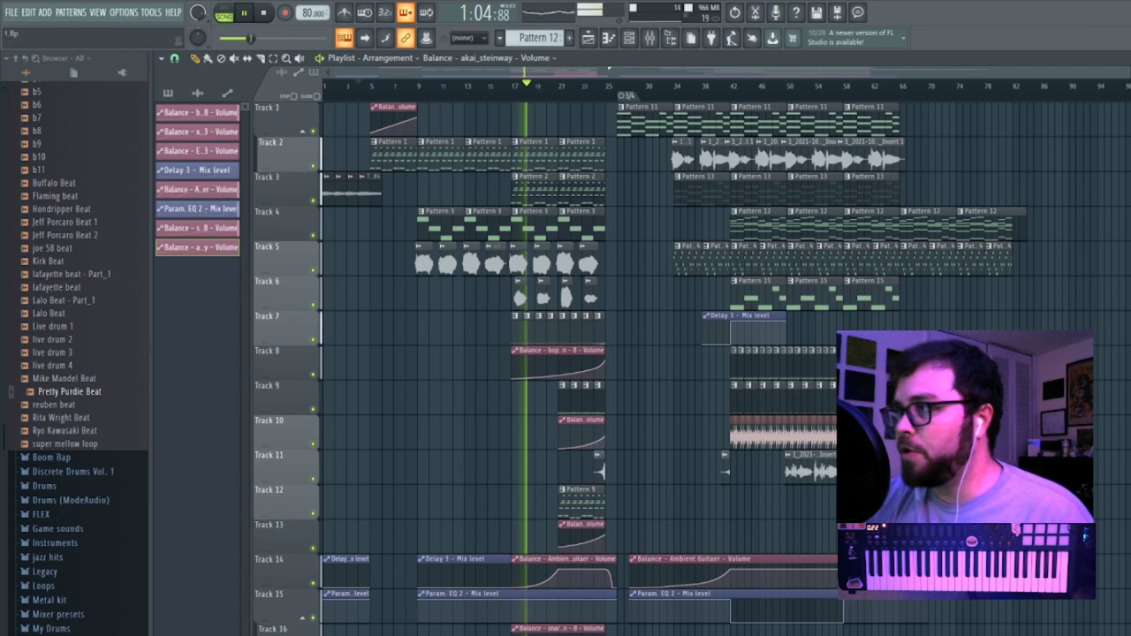
Lower the Beat Bass fader slightly and reduce the Ambient Guitaer mixer volume to 63% (-9.1 dB).
click(646, 45)
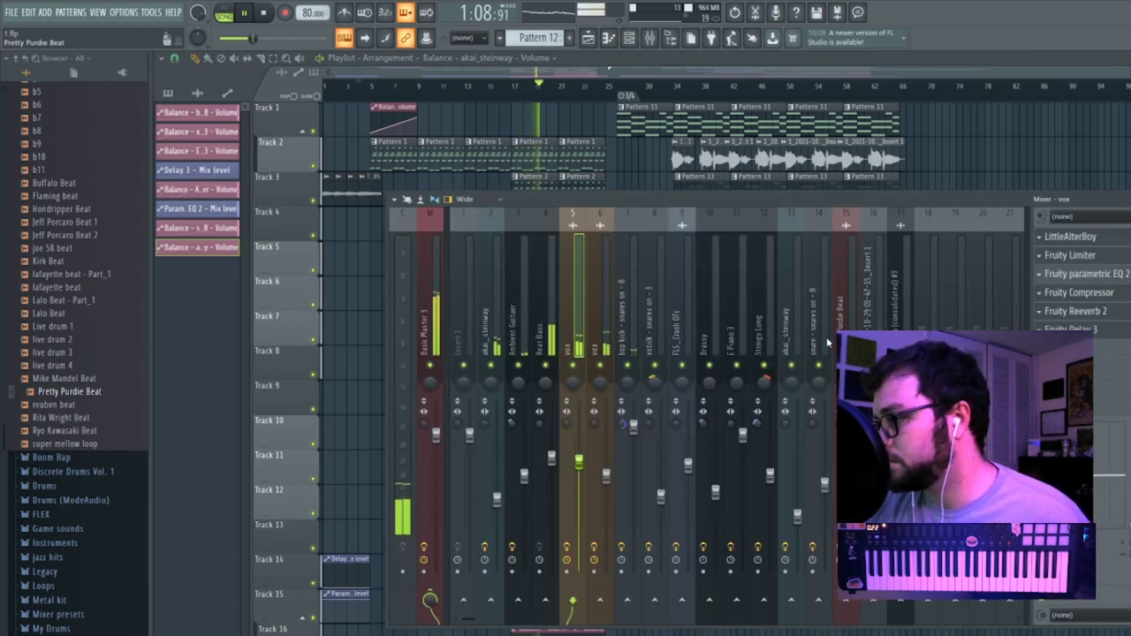
drag(552, 456, 552, 467)
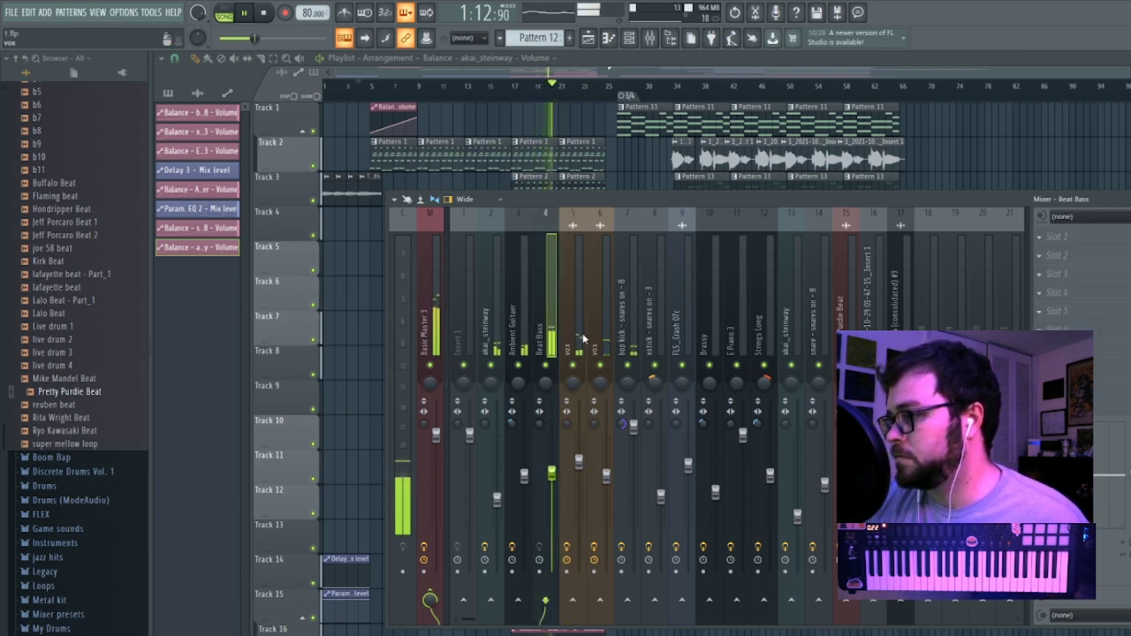
click(576, 333)
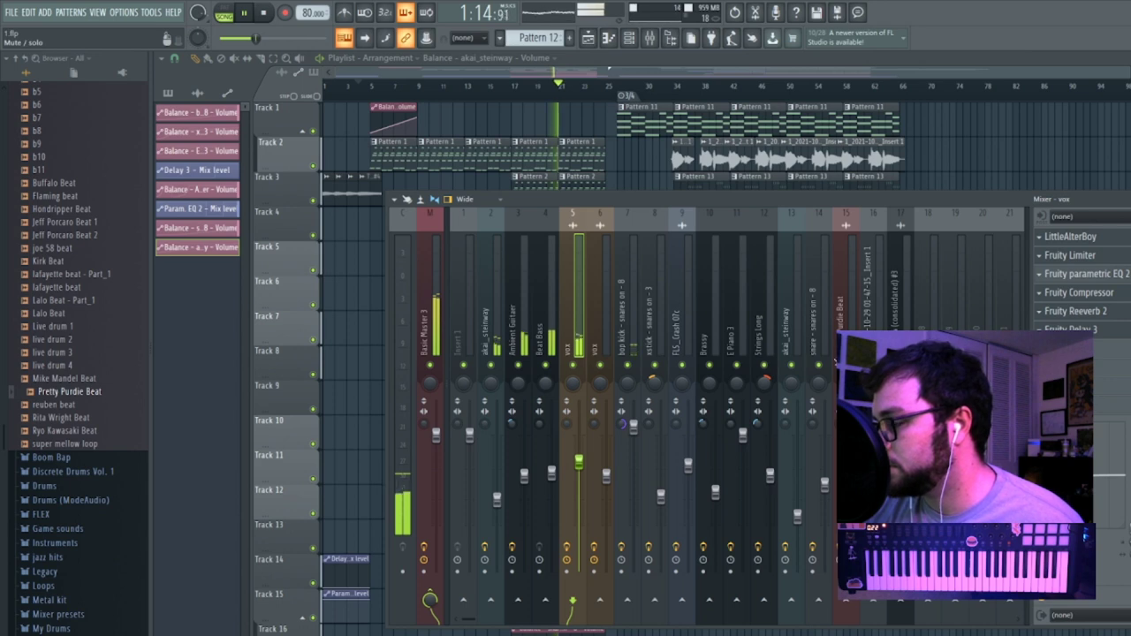
drag(524, 490, 524, 493)
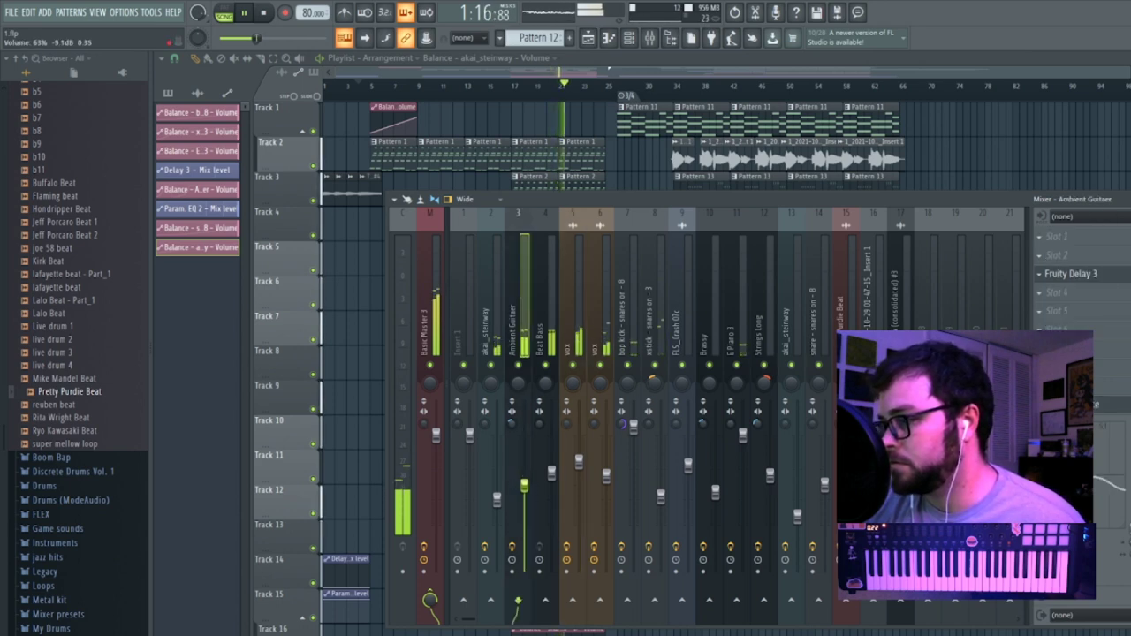
Move the bop kick mixer track ahead of the first akai_steinway track, into position 2.
click(632, 346)
key(alt+Left)
key(alt+Left)
key(alt+Left)
key(alt+Left)
key(alt+Left)
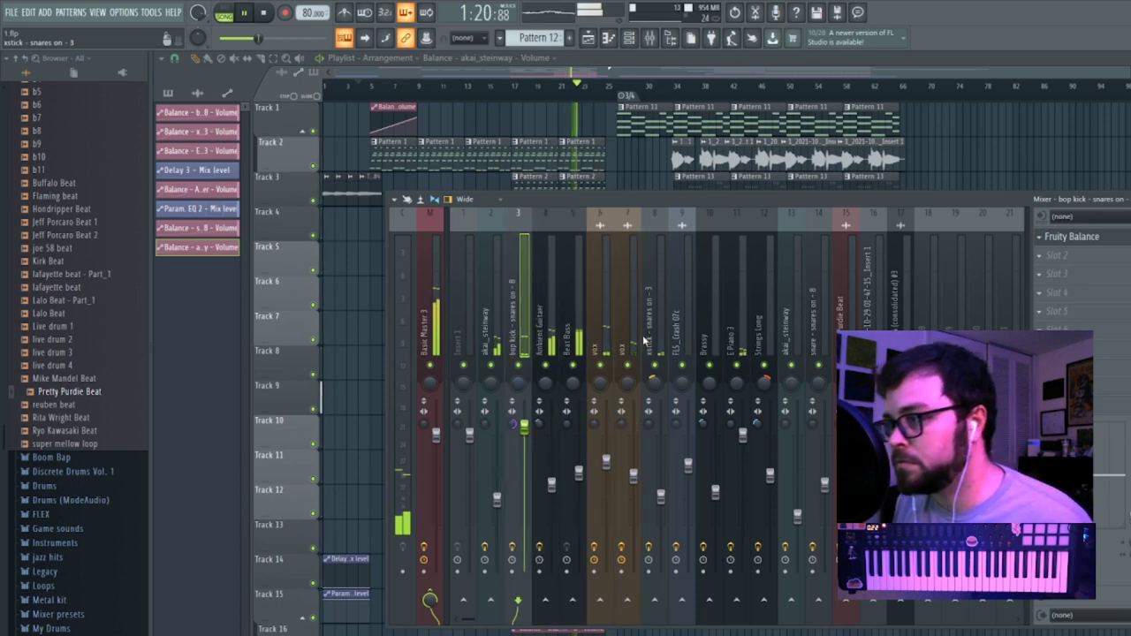
Move the xstick mixer track next to the bop kick, into position 3.
click(654, 340)
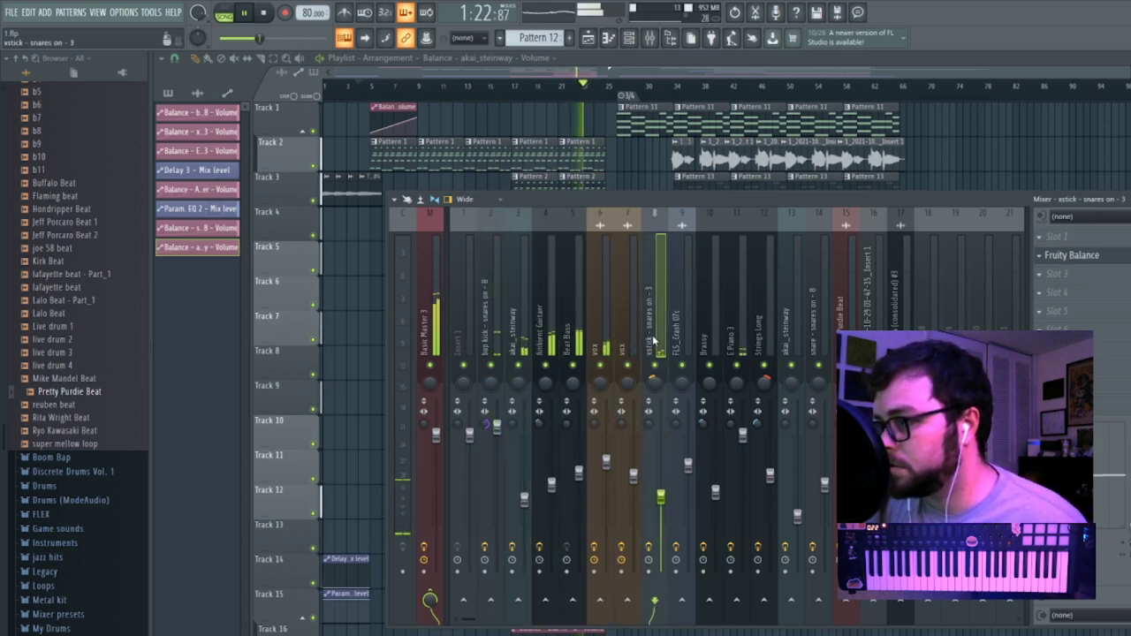
key(alt+Left)
key(alt+Left)
key(alt+Left)
key(alt+Left)
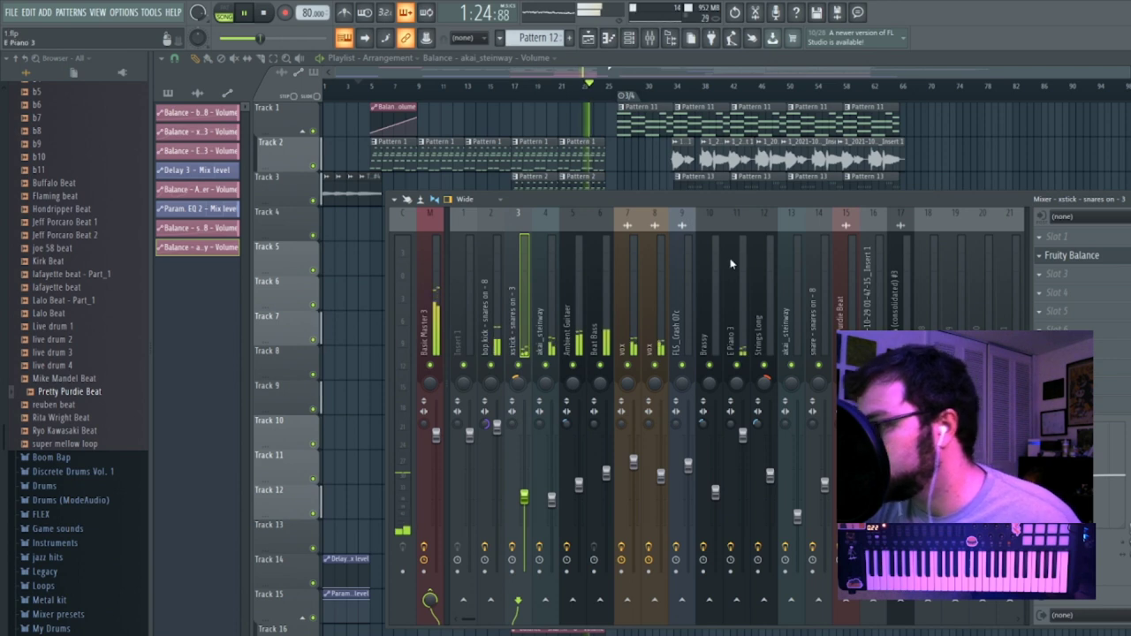
Move the snare mixer track beside the other drum tracks, into position 4.
click(821, 342)
key(alt+Left)
key(alt+Left)
key(alt+Left)
key(alt+Left)
key(alt+Left)
key(alt+Left)
key(alt+Left)
key(alt+Left)
key(alt+Left)
key(alt+Left)
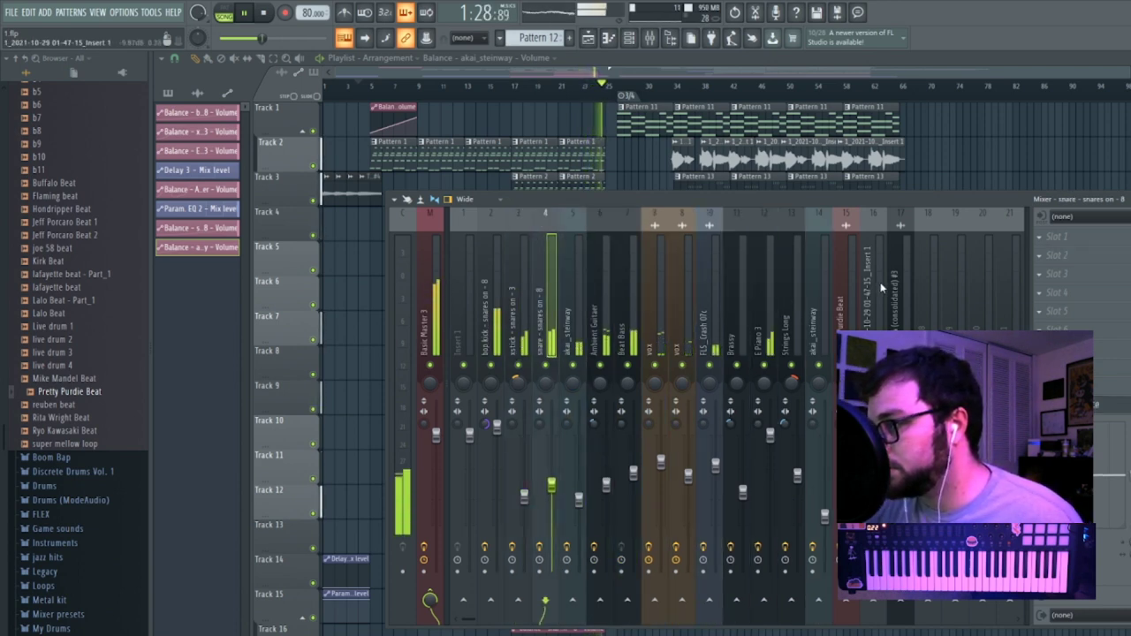
Move the Pretty Purdie Beat mixer track to position 5, directly after the snare.
click(845, 346)
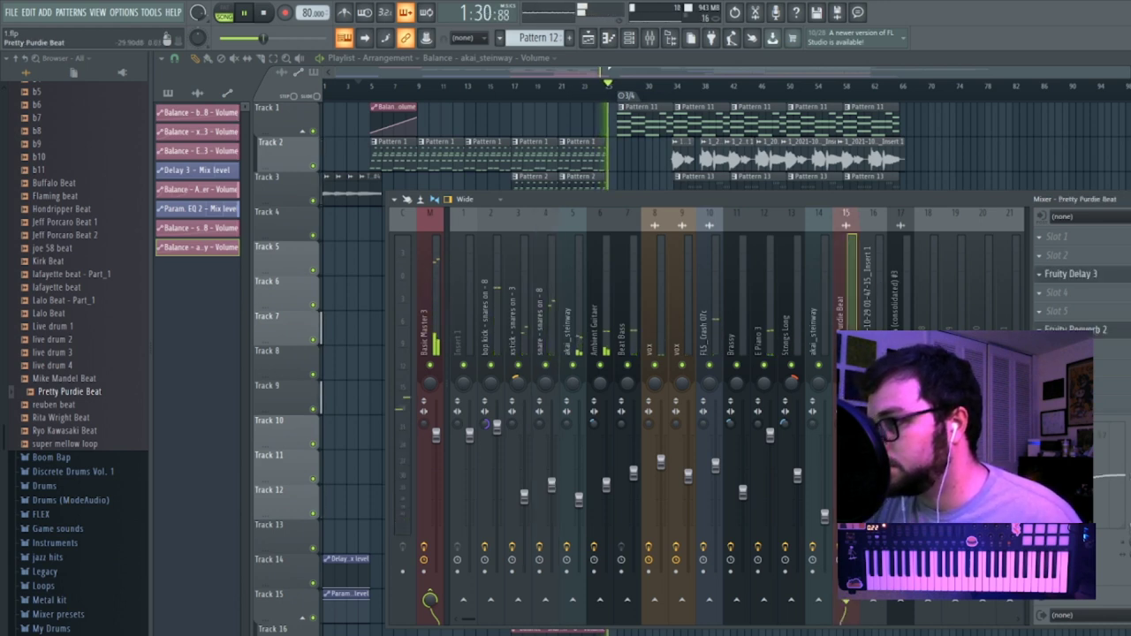
key(alt+Left)
key(alt+Left)
key(alt+Left)
key(alt+Left)
key(alt+Left)
key(alt+Left)
key(alt+Left)
key(alt+Left)
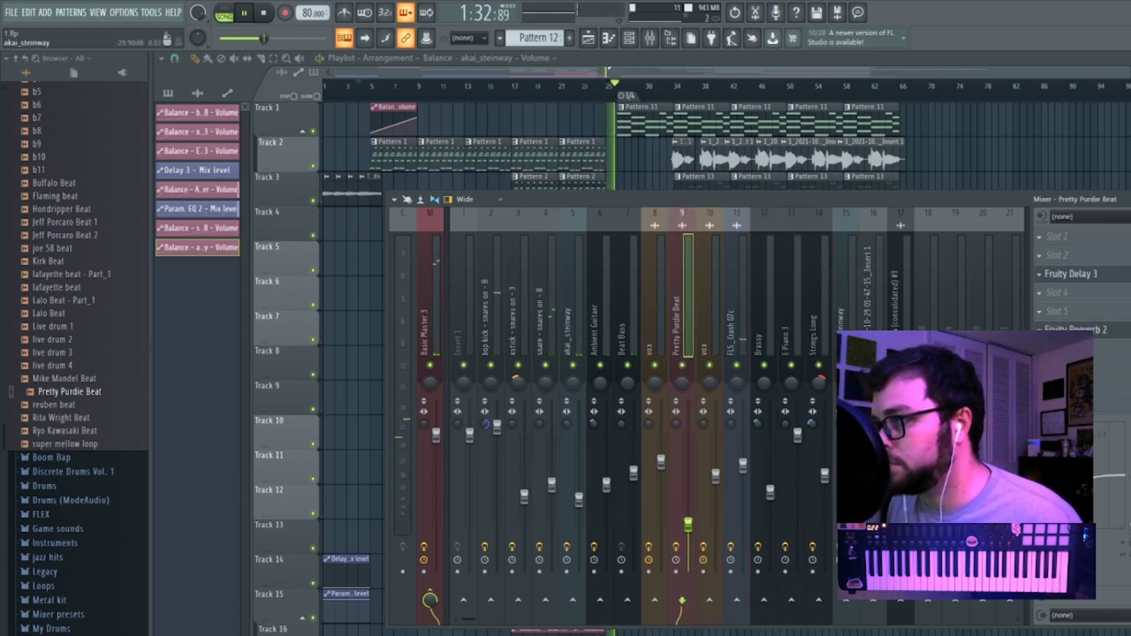
key(alt+Left)
key(alt+Left)
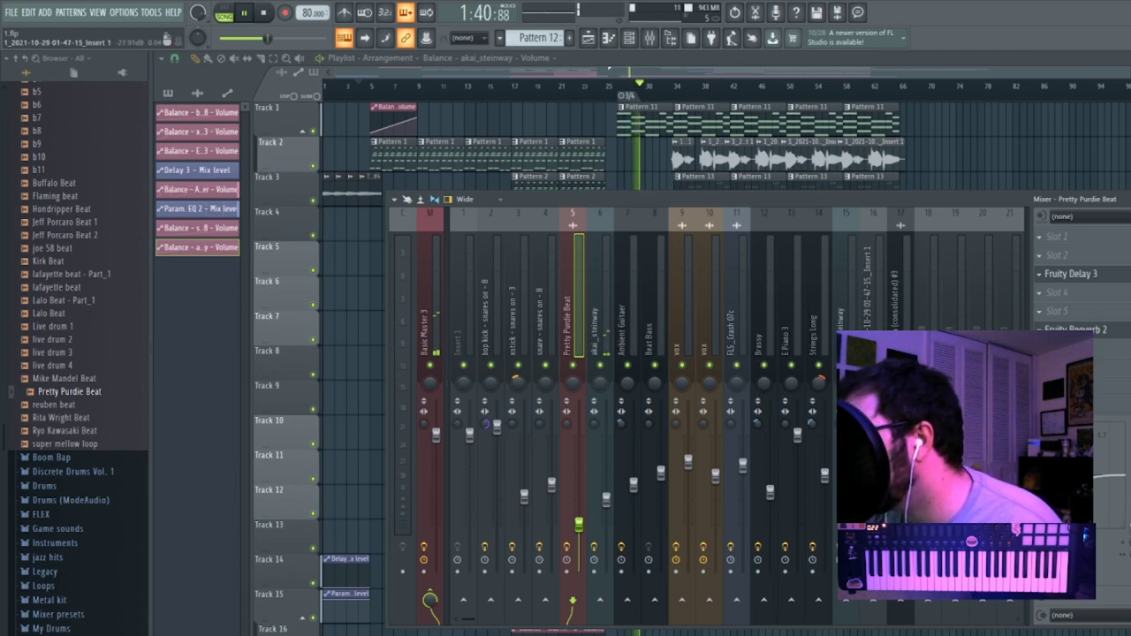
Move the second vox mixer track from position 10 to position 15.
click(692, 340)
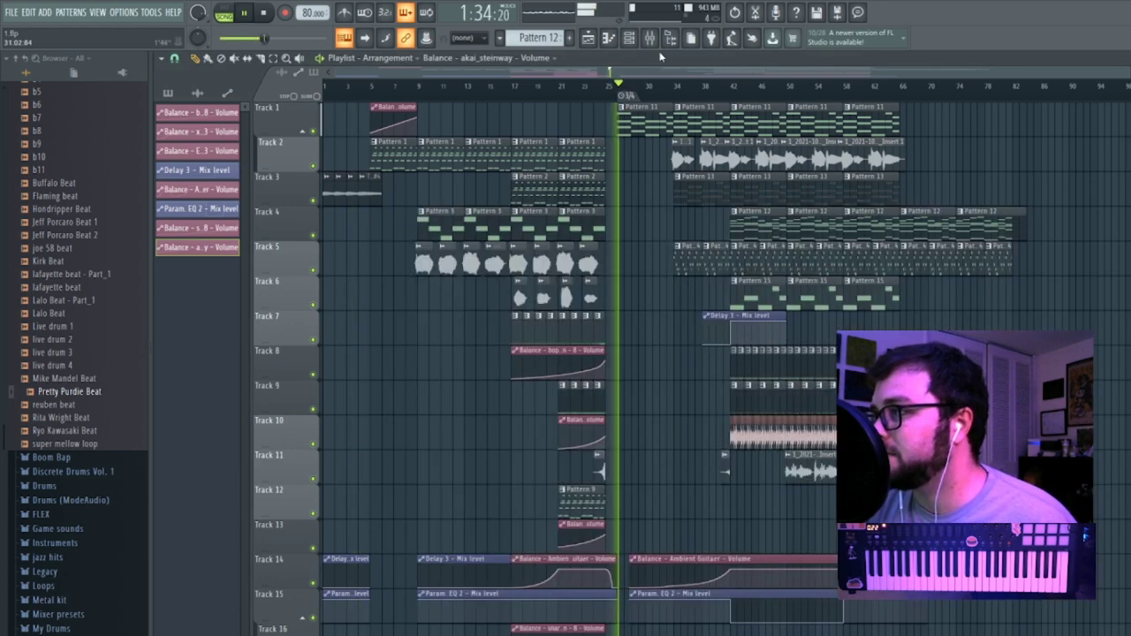
click(649, 37)
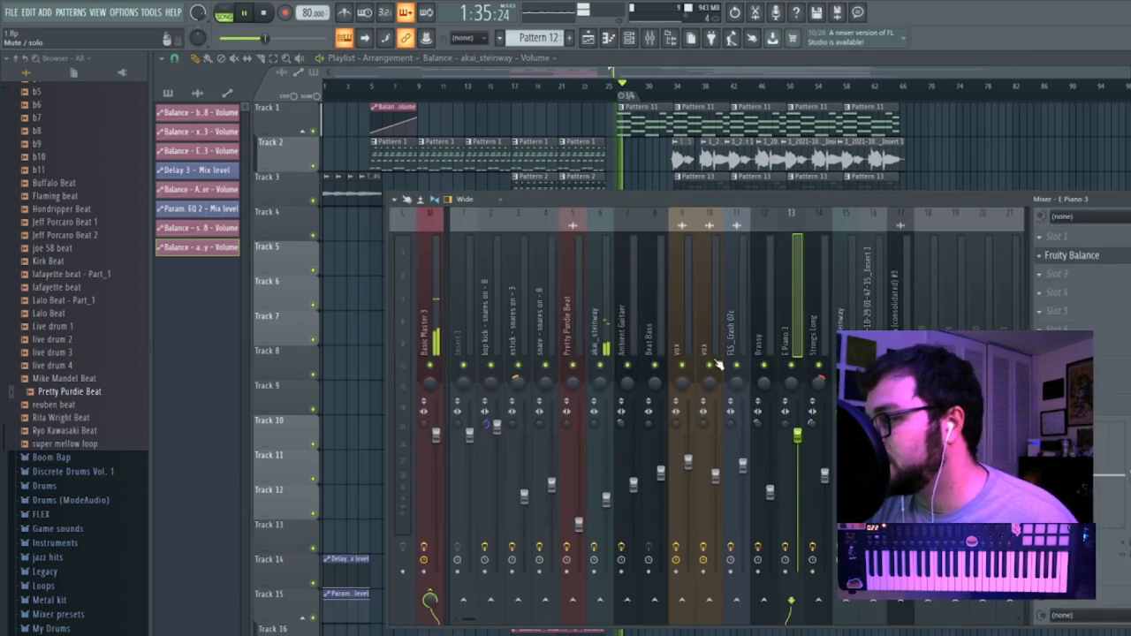
click(714, 348)
key(alt+Right)
key(alt+Right)
key(alt+Right)
key(alt+Right)
key(alt+Right)
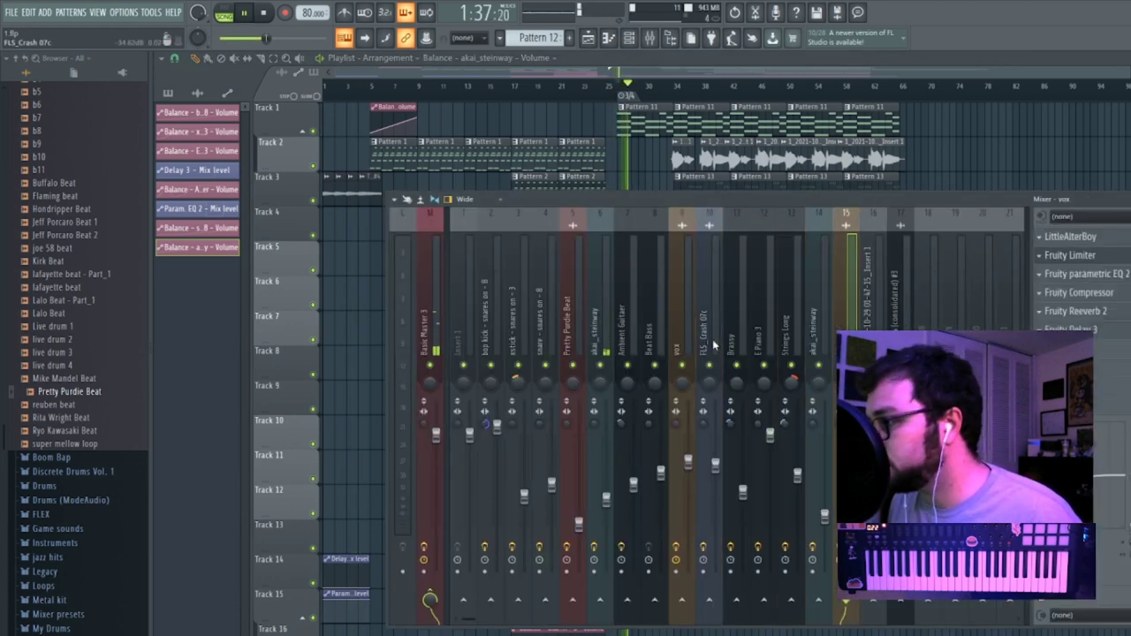
Move the remaining vox mixer track from position 9 to position 15 so both vox tracks sit together.
click(683, 345)
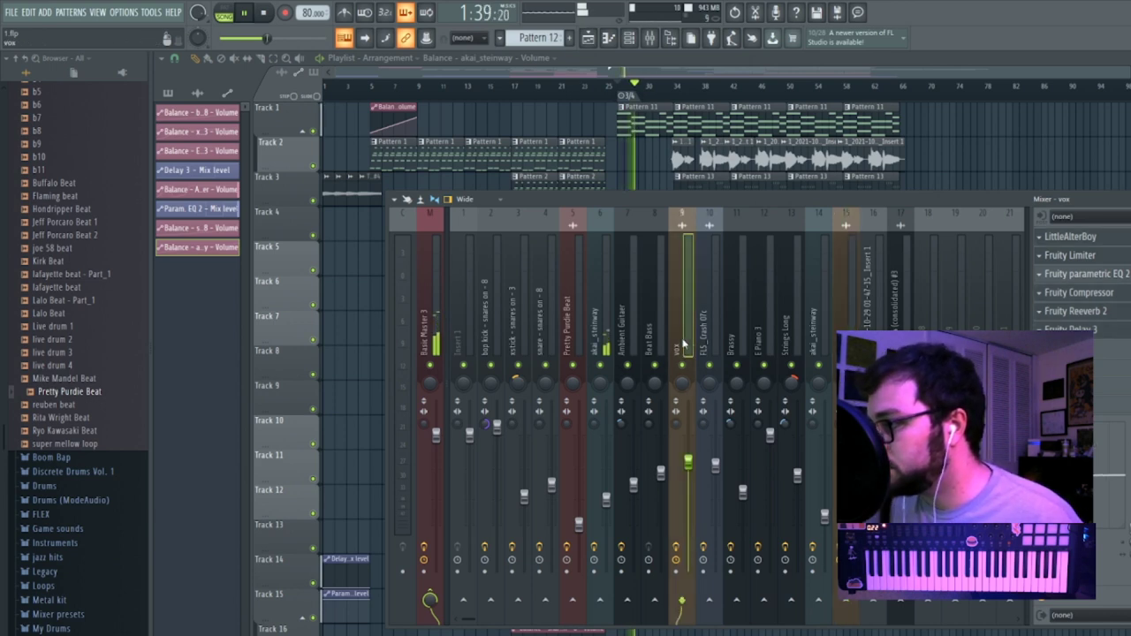
key(alt+Right)
key(alt+Right)
key(alt+Right)
key(alt+Right)
key(alt+Right)
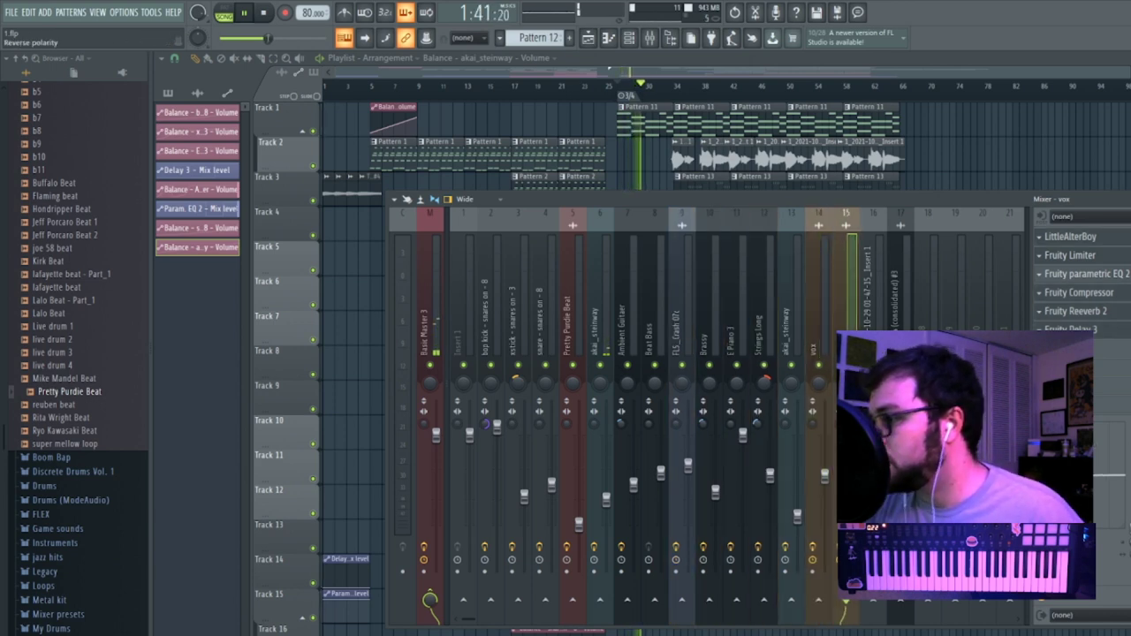
Move the Track 14 (consolidated) #3 mixer track ahead of the two vox tracks, into position 14.
click(899, 349)
key(alt+Left)
key(alt+Left)
key(alt+Left)
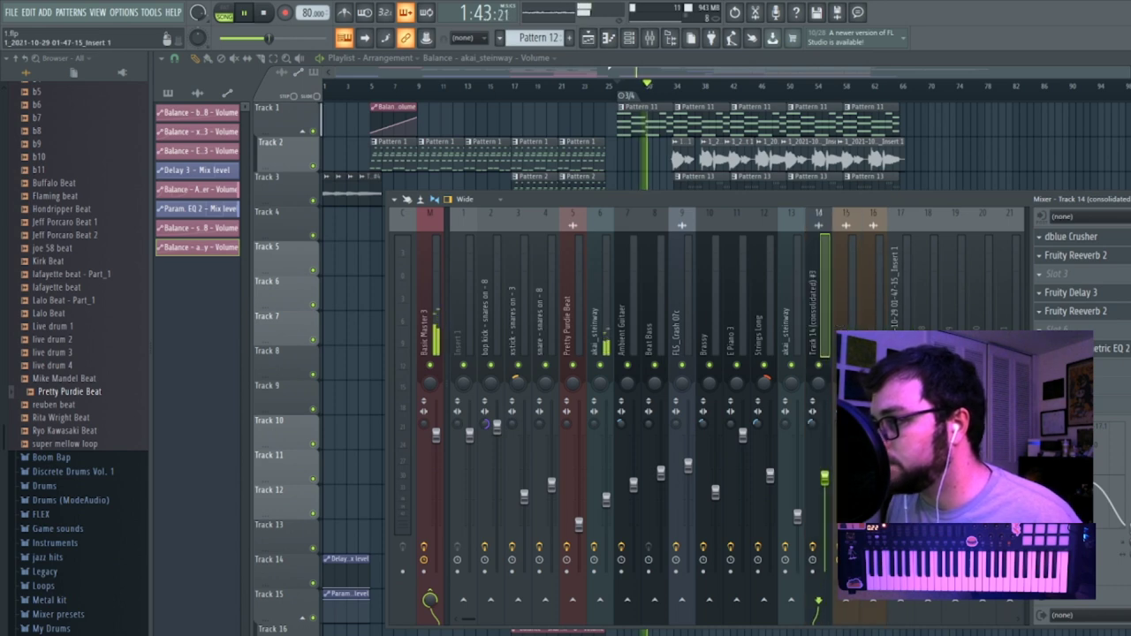
Move the akai_steinway mixer track from position 13 to position 7, beside the other akai_steinway track.
click(801, 338)
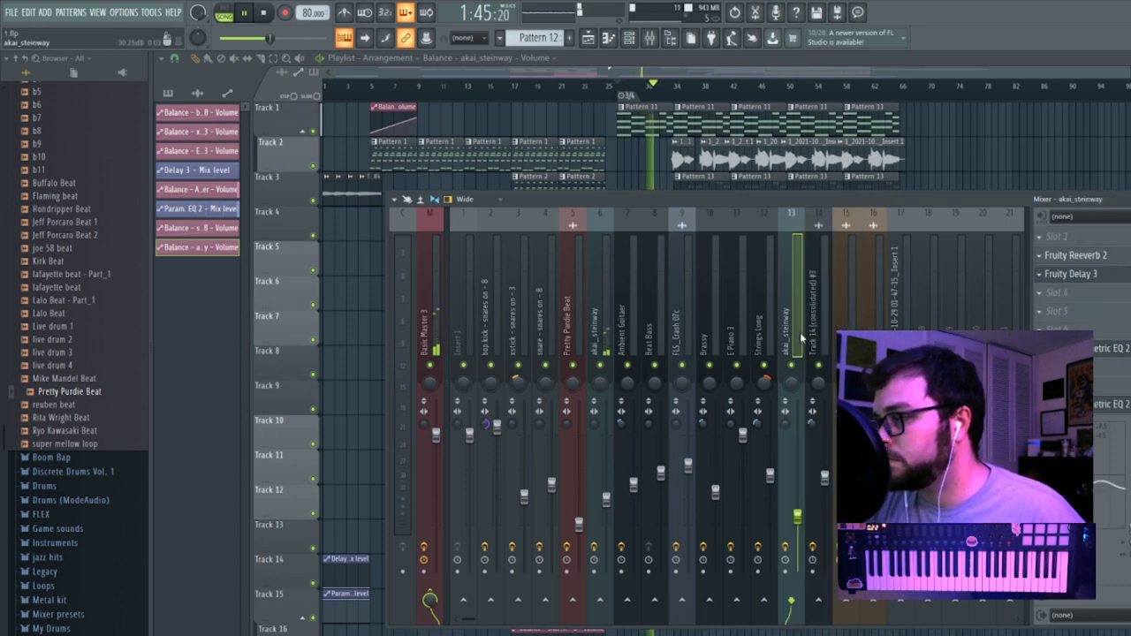
key(alt+Left)
key(alt+Left)
key(alt+Left)
key(alt+Left)
key(alt+Left)
key(alt+Left)
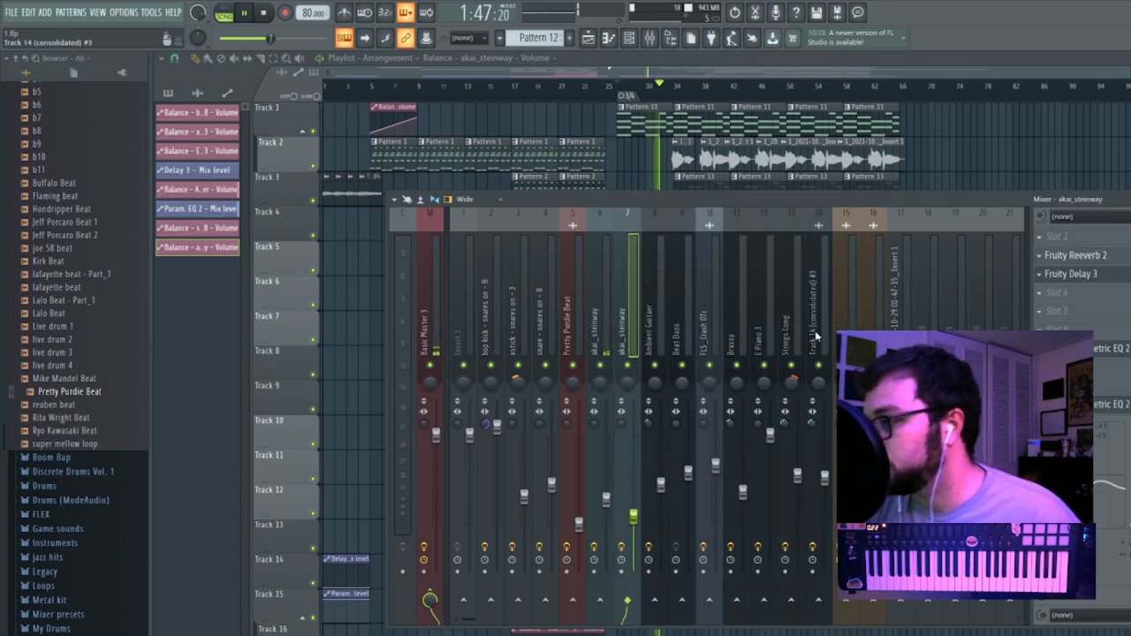
Move the Track 14 (consolidated) #3 mixer track to position 8, directly after the akai_steinway tracks.
click(814, 337)
key(alt+Left)
key(alt+Left)
key(alt+Left)
key(alt+Left)
key(alt+Left)
key(alt+Left)
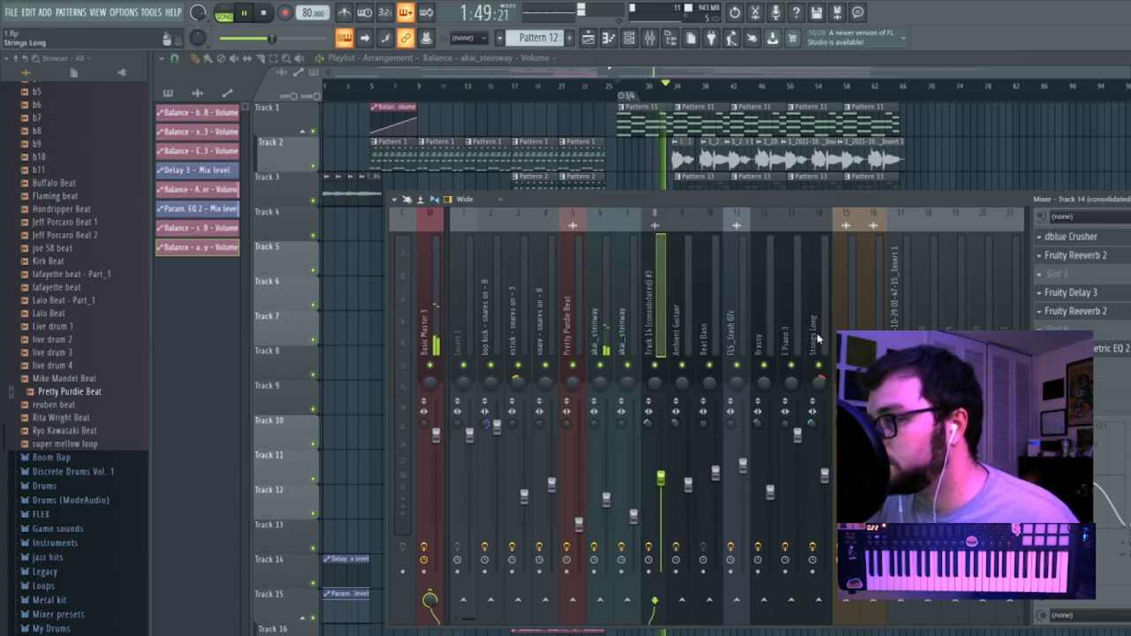
Move the E Piano 3 mixer track past the vox tracks, into position 17.
click(793, 326)
key(alt+Right)
key(alt+Right)
key(alt+Right)
key(alt+Right)
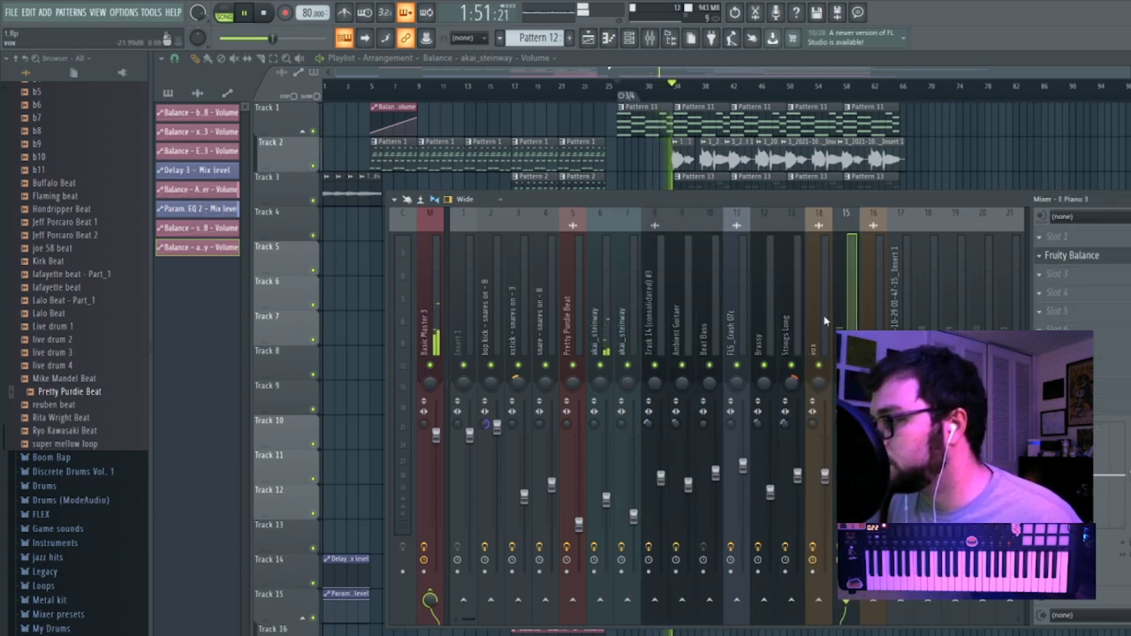
right_click(915, 212)
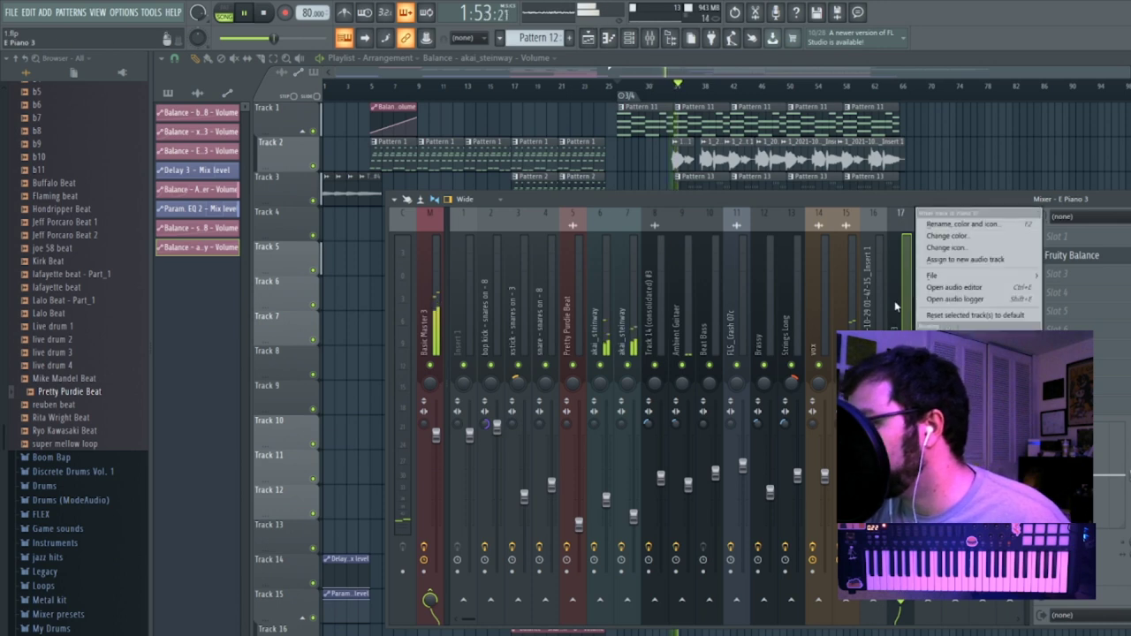
click(899, 201)
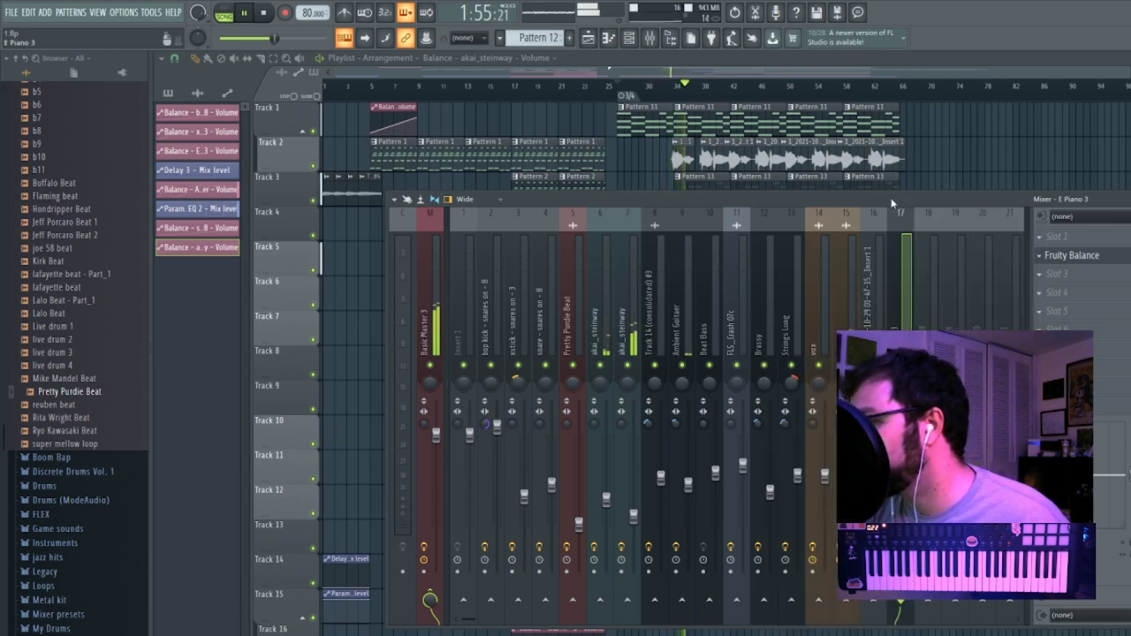
Move the Brassy mixer track from position 12 to position 17.
click(769, 345)
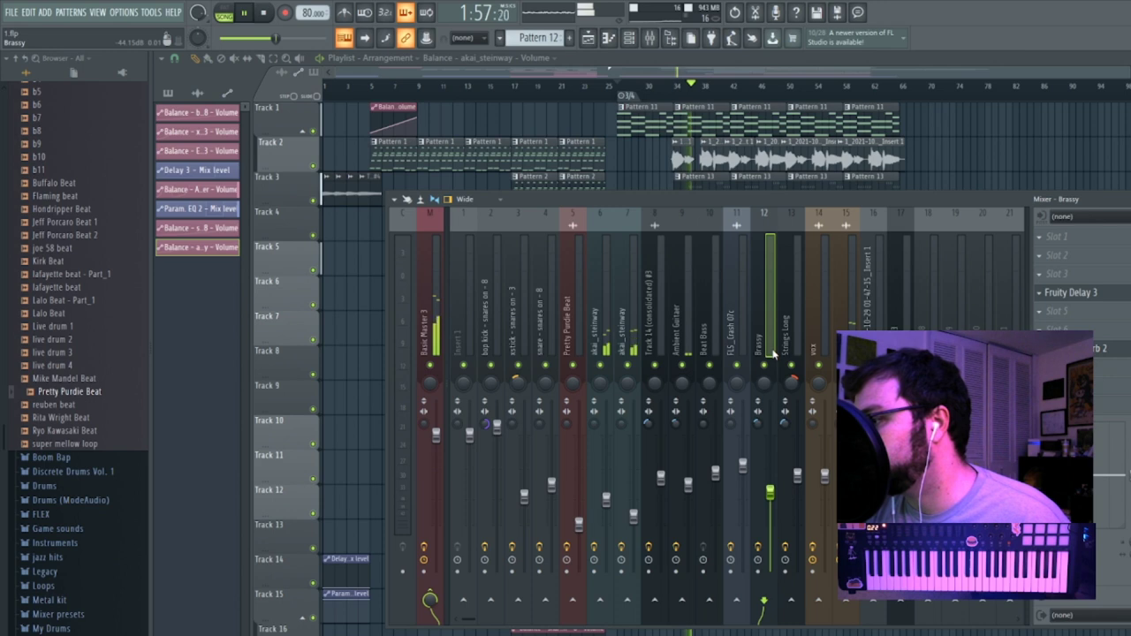
key(alt+Right)
key(alt+Right)
key(alt+Right)
key(alt+Right)
key(alt+Right)
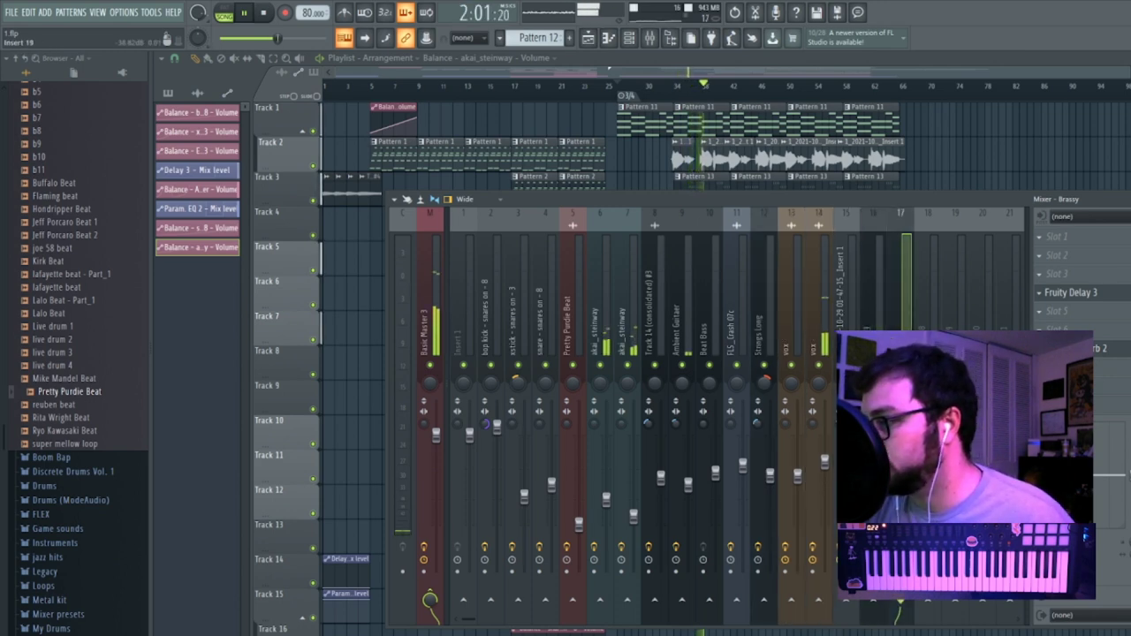
Move an empty insert to mixer position 6, between Pretty Purdie Beat and the first akai_steinway track.
key(alt+Left)
key(alt+Left)
key(alt+Left)
key(alt+Left)
key(alt+Left)
key(alt+Left)
key(alt+Left)
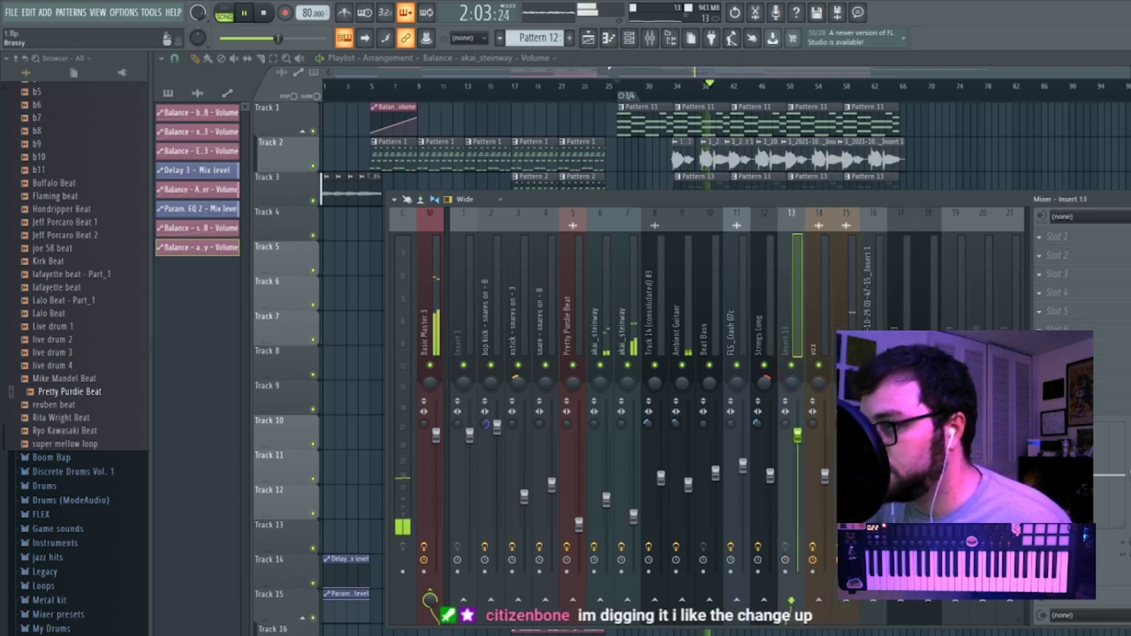
key(alt+Left)
key(alt+Left)
key(alt+Left)
key(alt+Left)
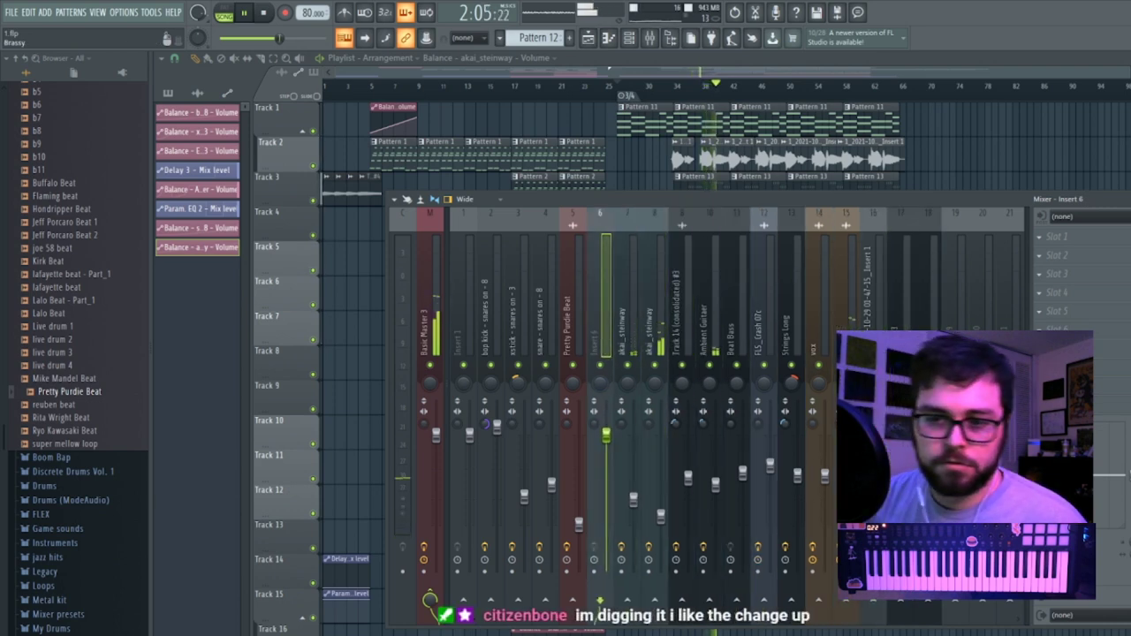
Move the empty Insert 19 to mixer position 7, directly before the akai_steinway tracks.
click(957, 344)
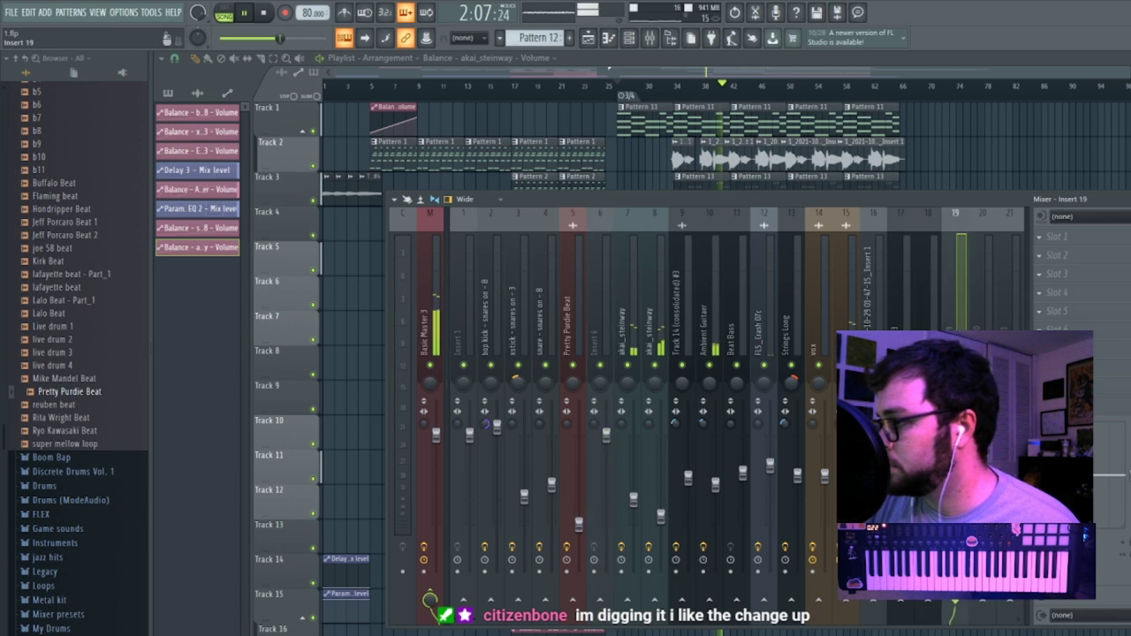
key(alt+Left)
key(alt+Left)
key(alt+Left)
key(alt+Left)
key(alt+Left)
key(alt+Left)
key(alt+Left)
key(alt+Left)
key(alt+Left)
key(alt+Left)
key(alt+Left)
key(alt+Left)
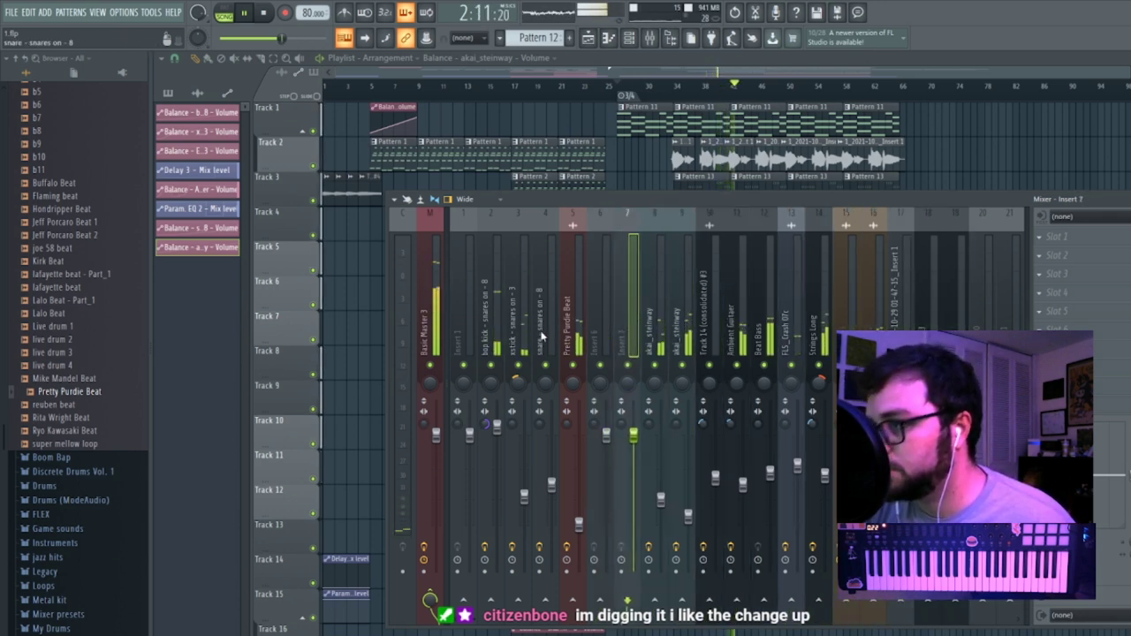
Create a red submix named Drums from the drum tracks in mixer positions 2 to 5, using the empty Insert 6 as its master.
drag(492, 345, 601, 346)
right_click(601, 345)
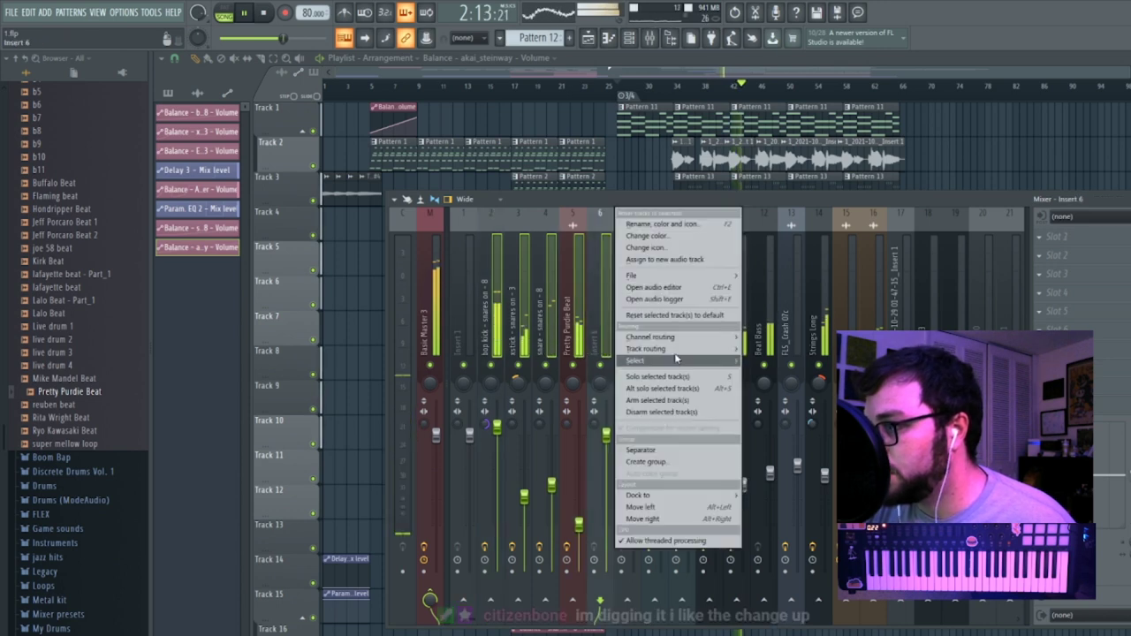
mouse_move(681, 349)
click(776, 415)
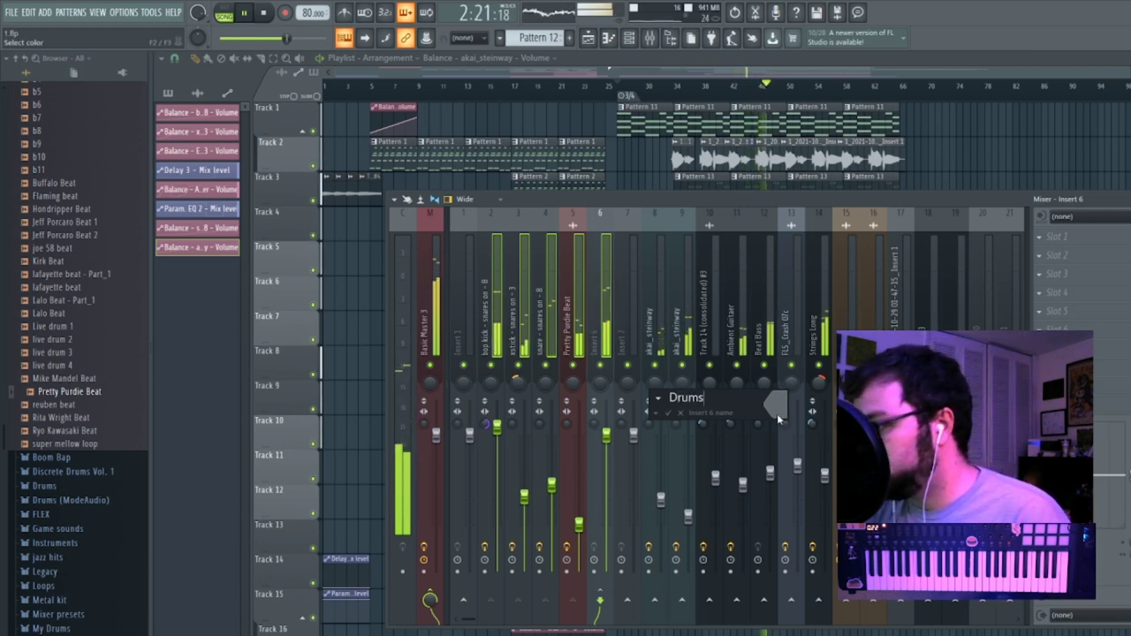
click(777, 419)
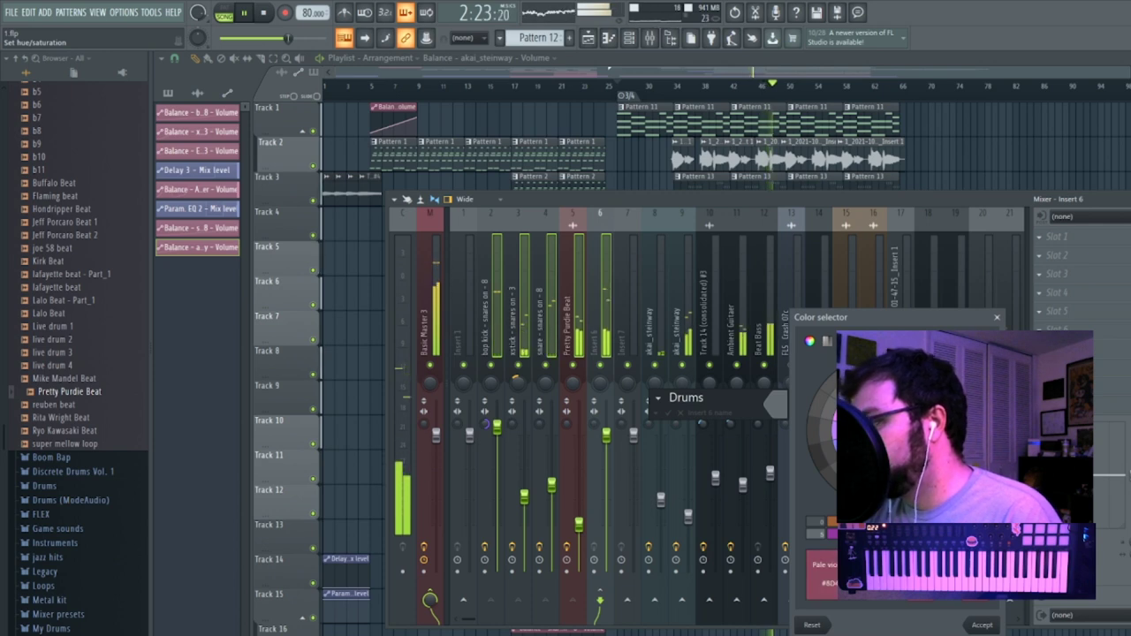
key(Return)
key(Return)
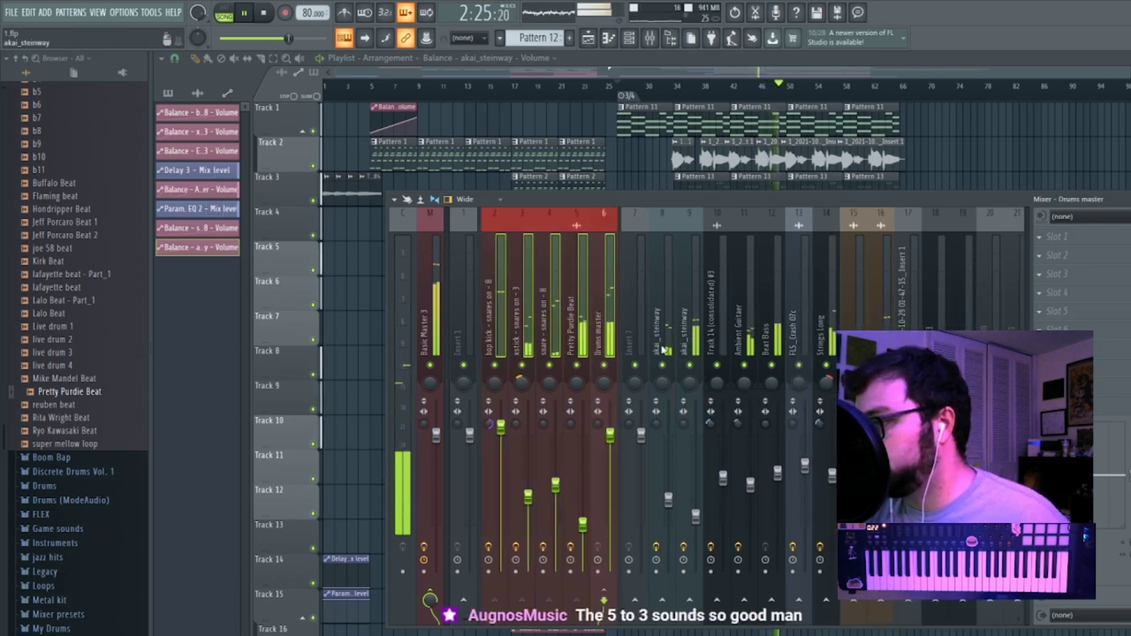
Move the FLS_Crash 07c mixer track from position 13 to position 17.
click(806, 348)
key(alt+Right)
key(alt+Right)
key(alt+Right)
key(alt+Right)
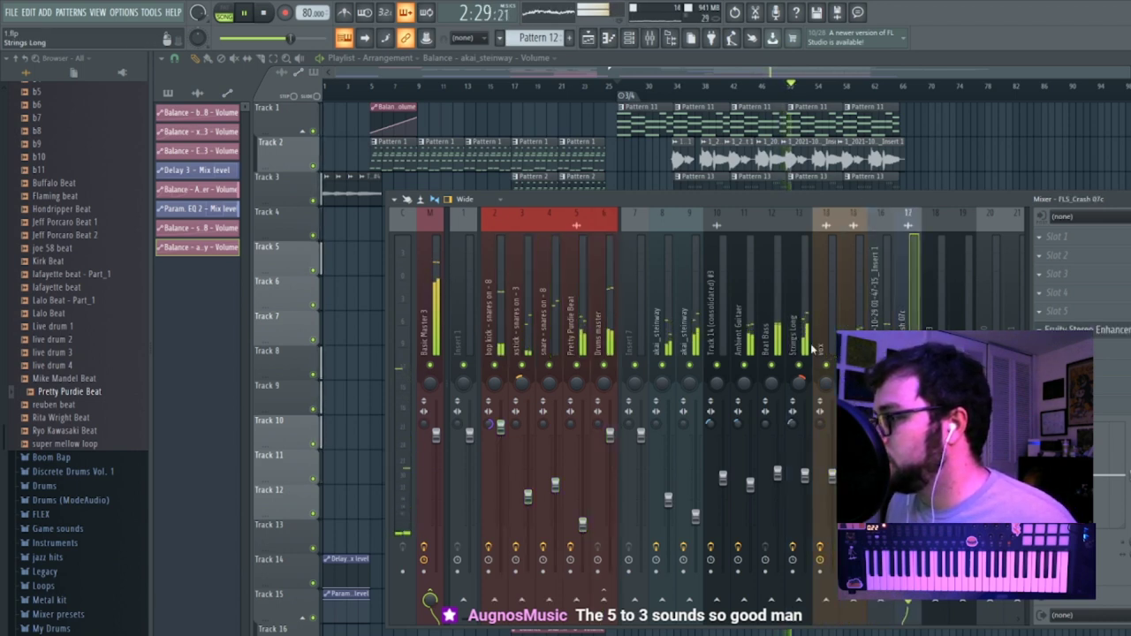
Create a submix named Instr master from mixer tracks 8 to 13, using the empty Insert 7 as its master.
click(887, 463)
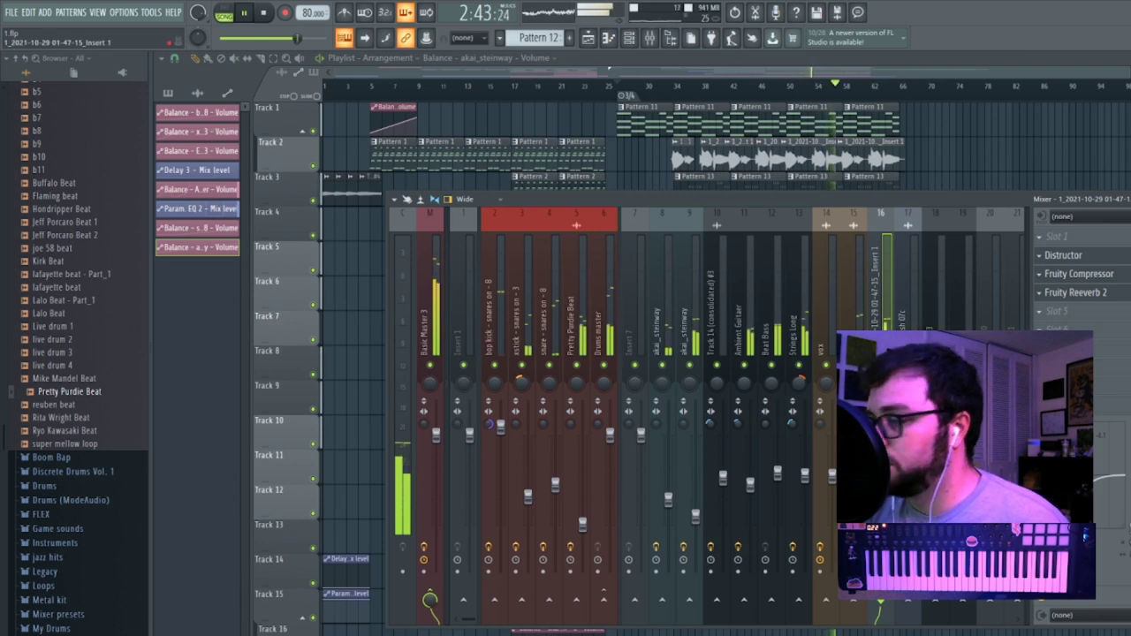
drag(795, 348, 636, 342)
right_click(636, 340)
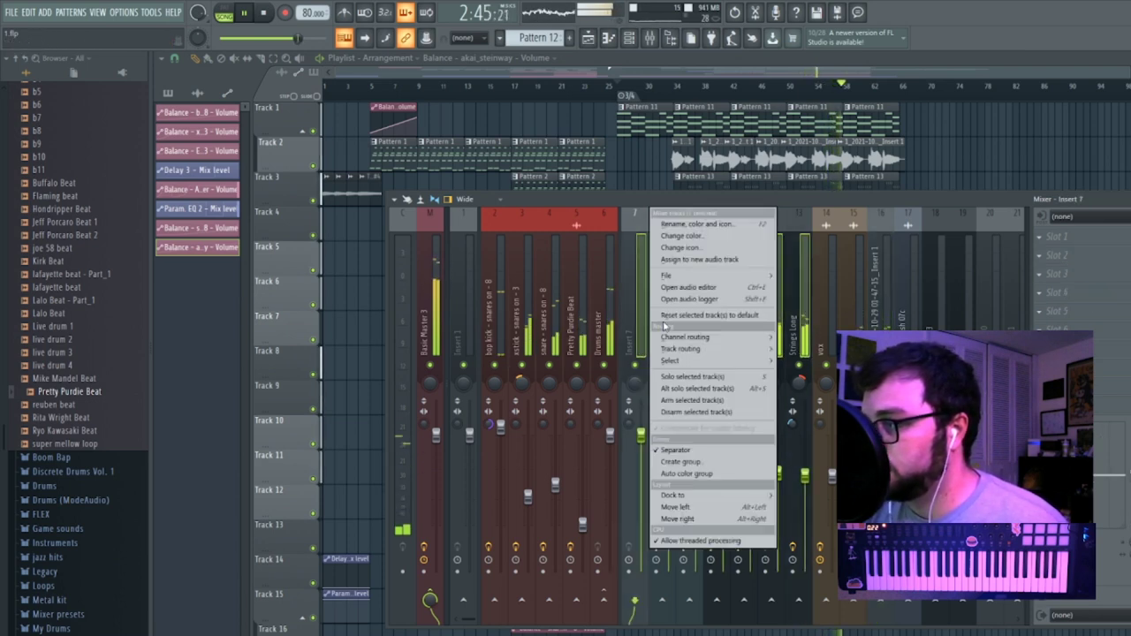
mouse_move(709, 279)
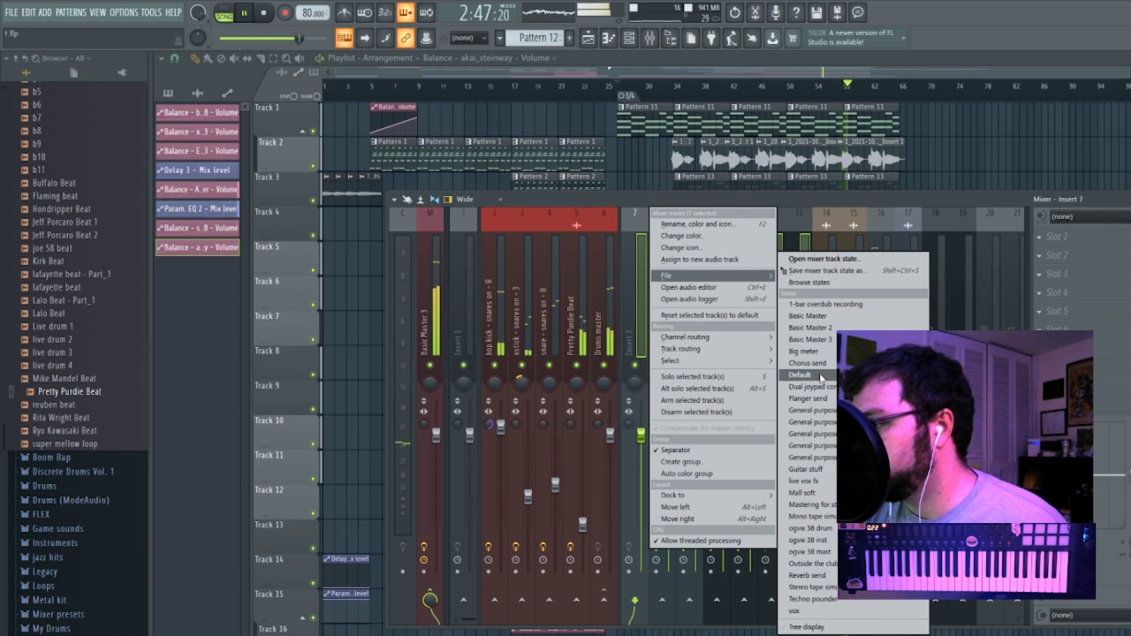
mouse_move(715, 348)
click(826, 416)
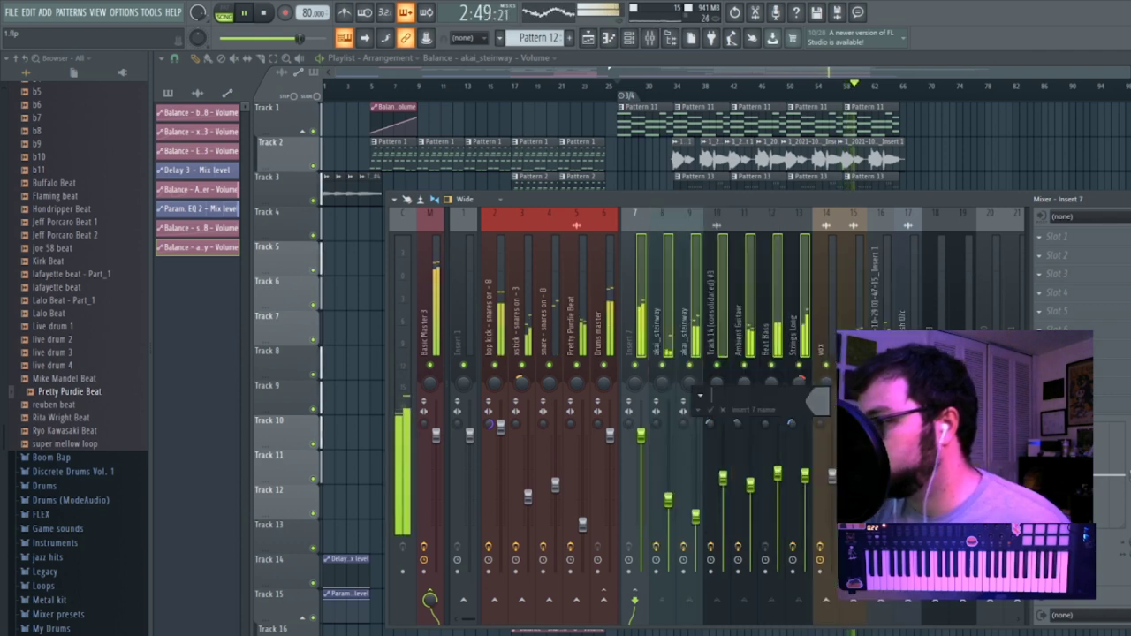
text(Instr master)
key(Return)
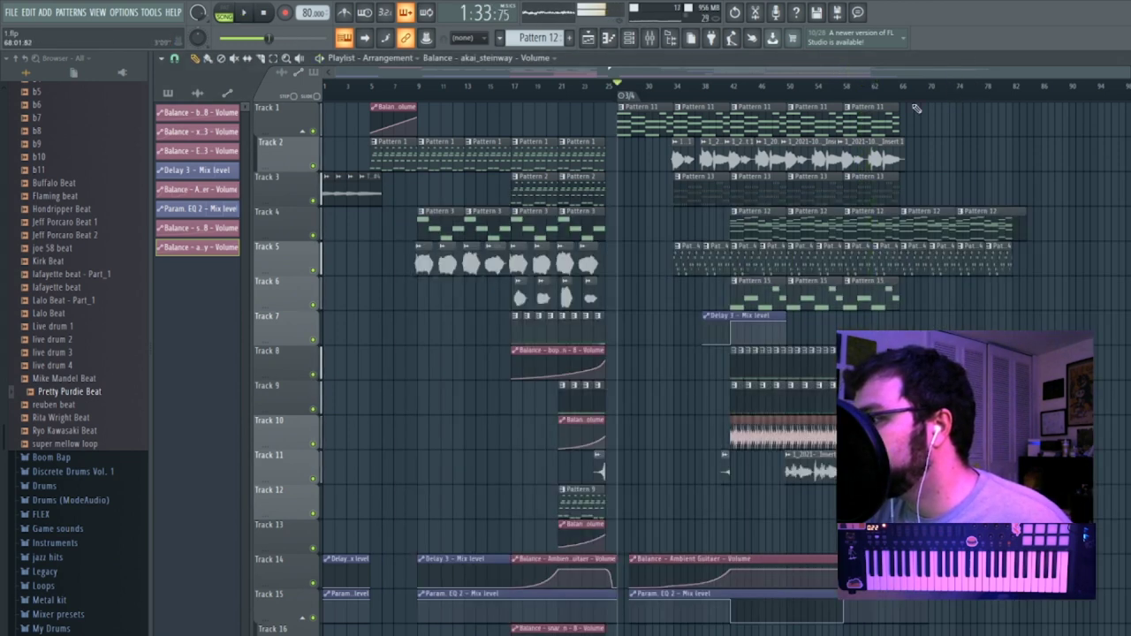
Make the Pattern 12 clip at bar 58 on playlist Track 4 unique and open its Strings Long notes for editing.
click(848, 213)
click(870, 291)
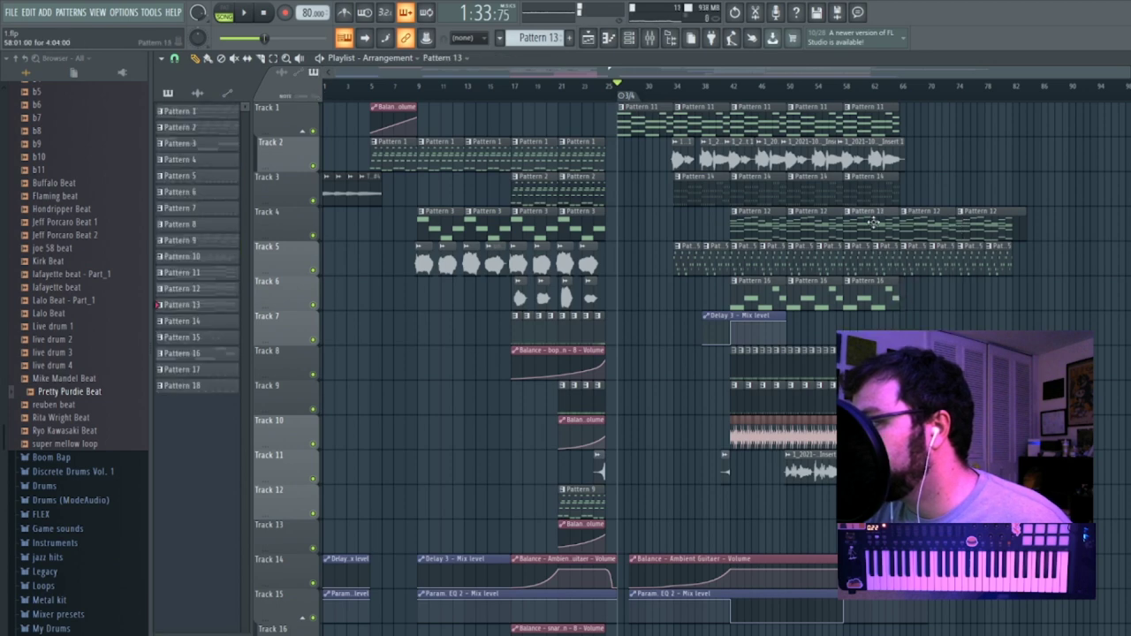
double_click(873, 224)
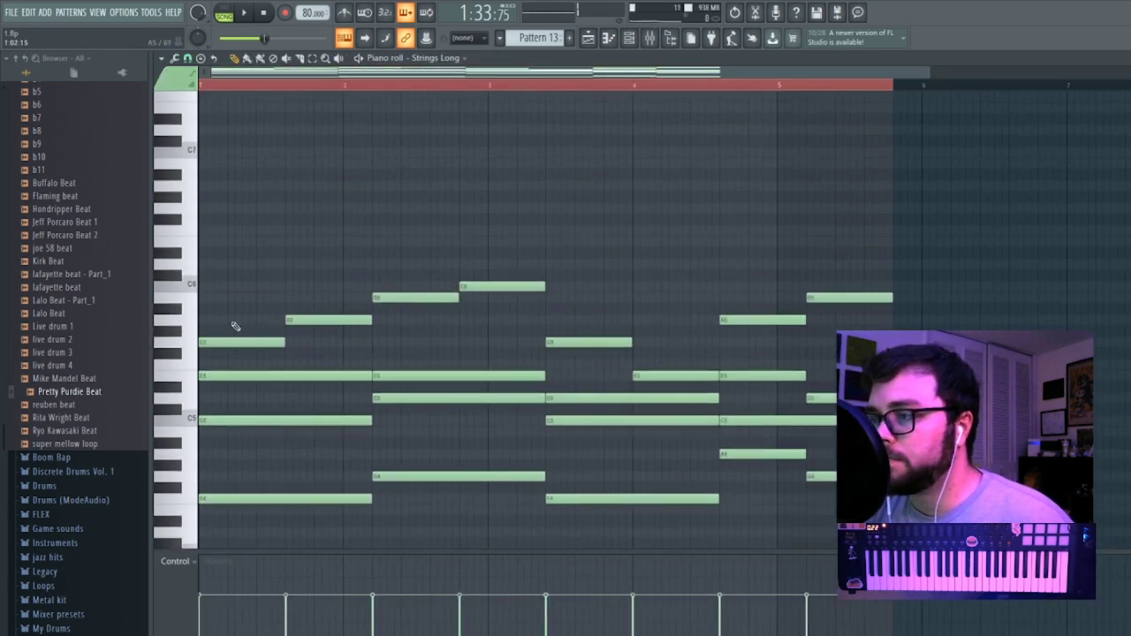
Try a high string melody starting E6, G6, D6 and E6 above the chords, and undo the last note.
click(208, 266)
right_click(209, 264)
click(202, 243)
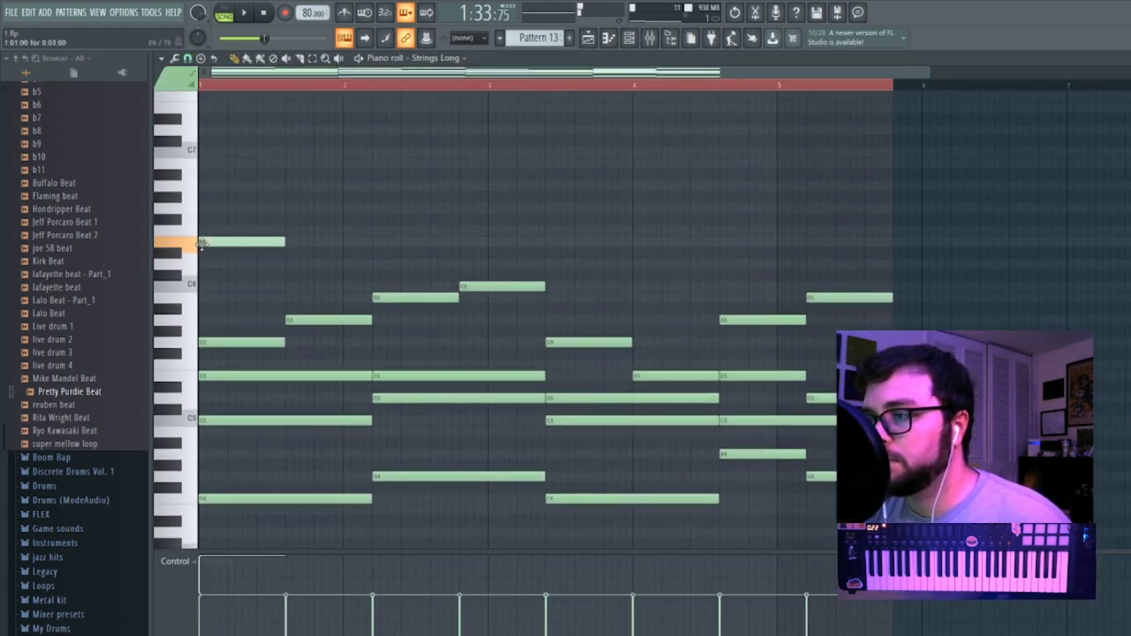
click(288, 188)
right_click(293, 188)
click(297, 211)
drag(327, 212, 322, 213)
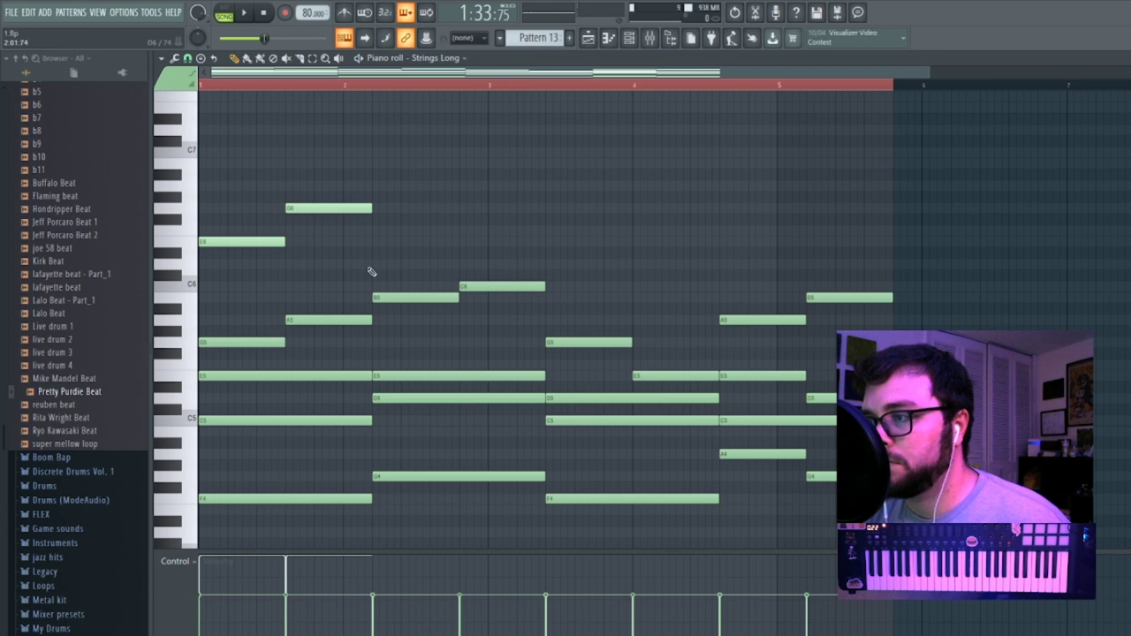
click(374, 262)
drag(461, 234, 461, 251)
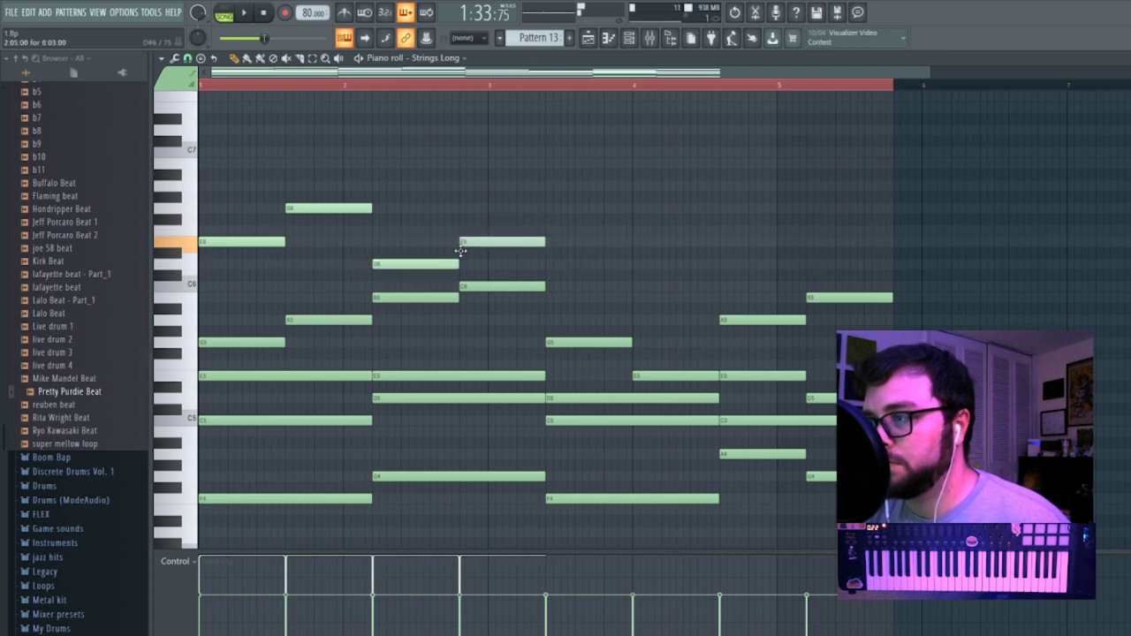
key(ctrl+z)
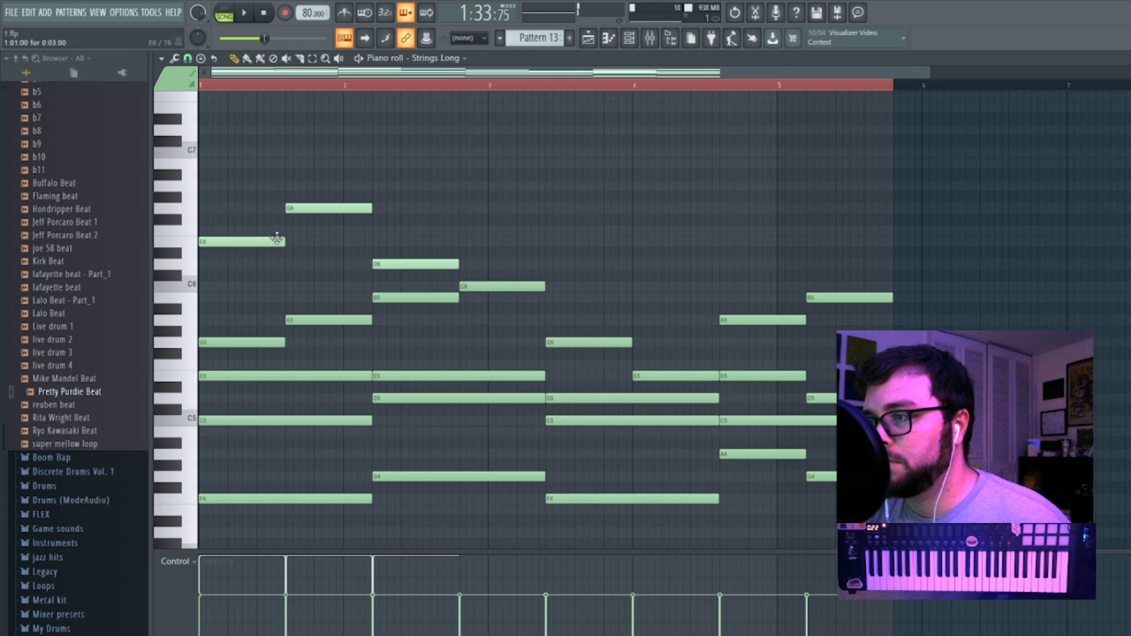
Replace the D6 melody note with A6, continue the rising line with B6, C7, D7, E7 and G7, and play it back.
click(376, 186)
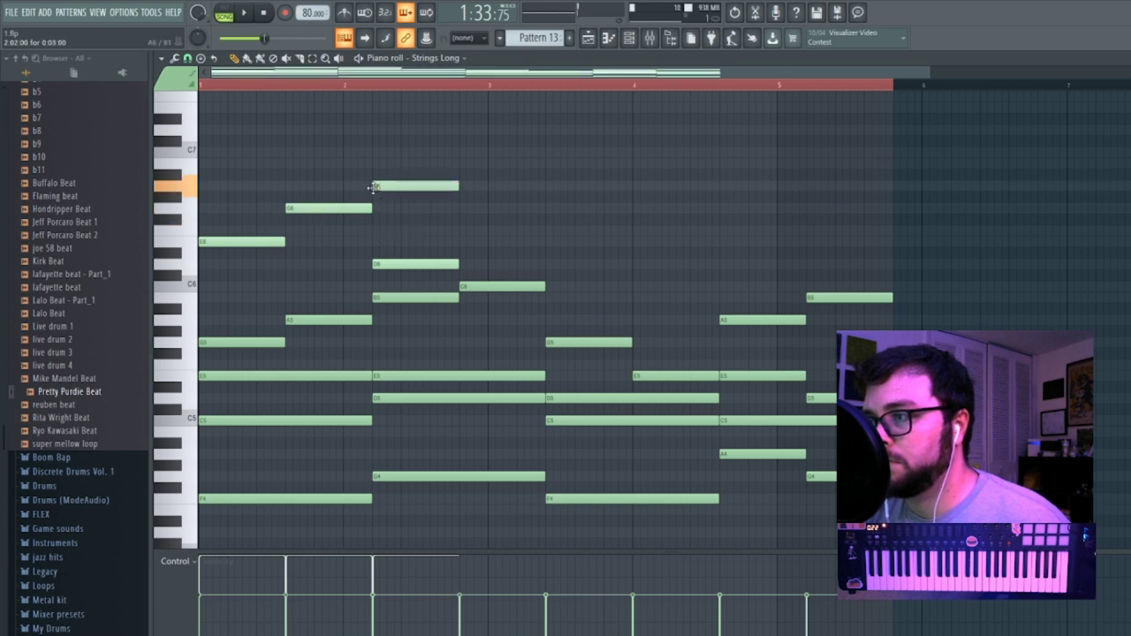
right_click(411, 263)
click(466, 164)
click(547, 150)
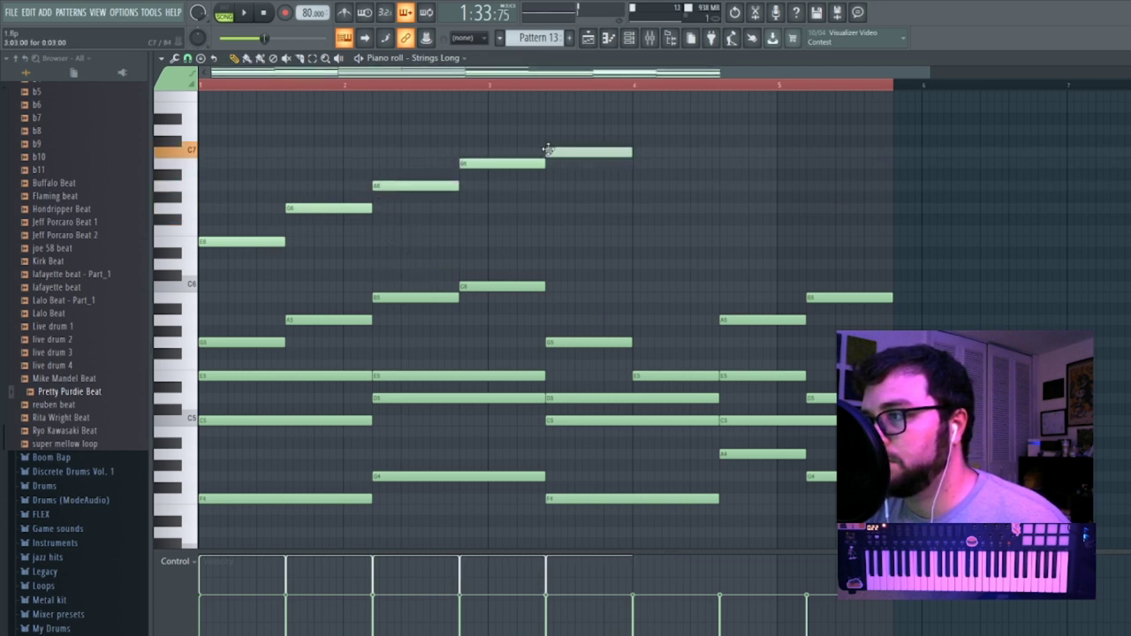
click(636, 130)
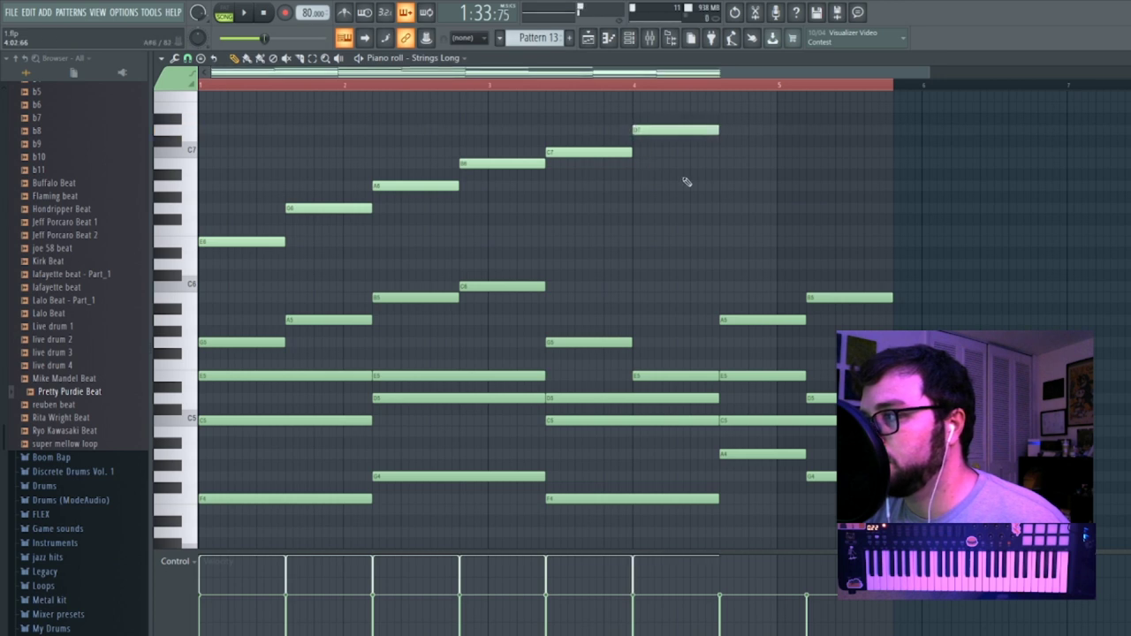
scroll(722, 212, up, 3)
click(722, 207)
click(812, 175)
key(space)
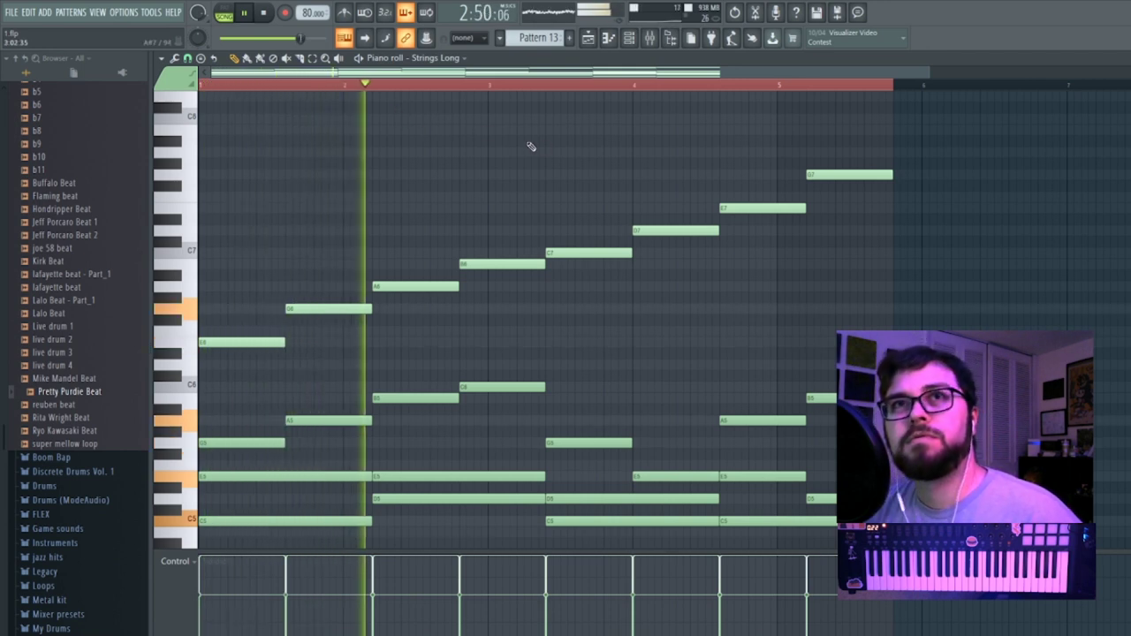
Lower the final melody note to F7, and delete every note of the added high string line.
drag(856, 170, 844, 199)
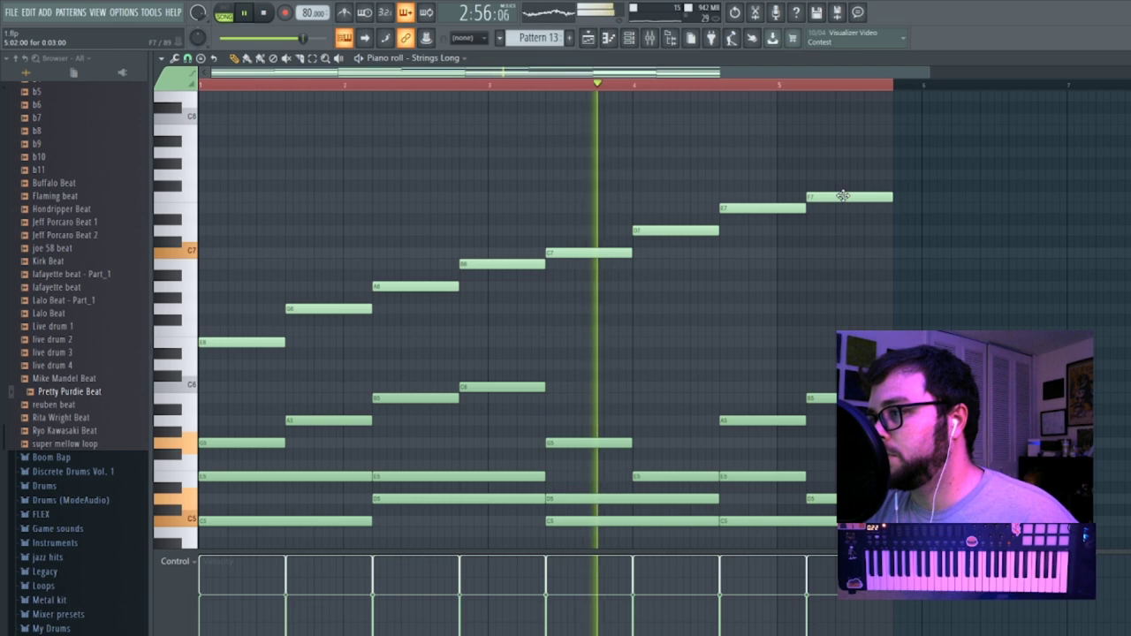
right_click(843, 196)
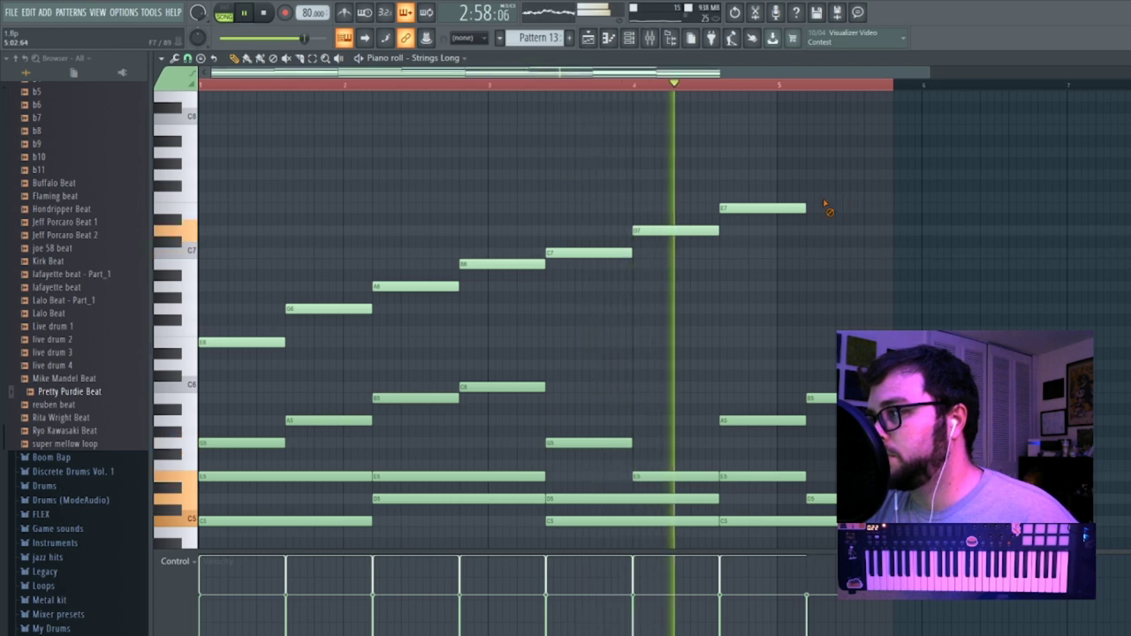
right_click(762, 208)
right_click(676, 231)
right_click(588, 253)
right_click(501, 264)
right_click(329, 309)
right_click(265, 342)
right_click(415, 286)
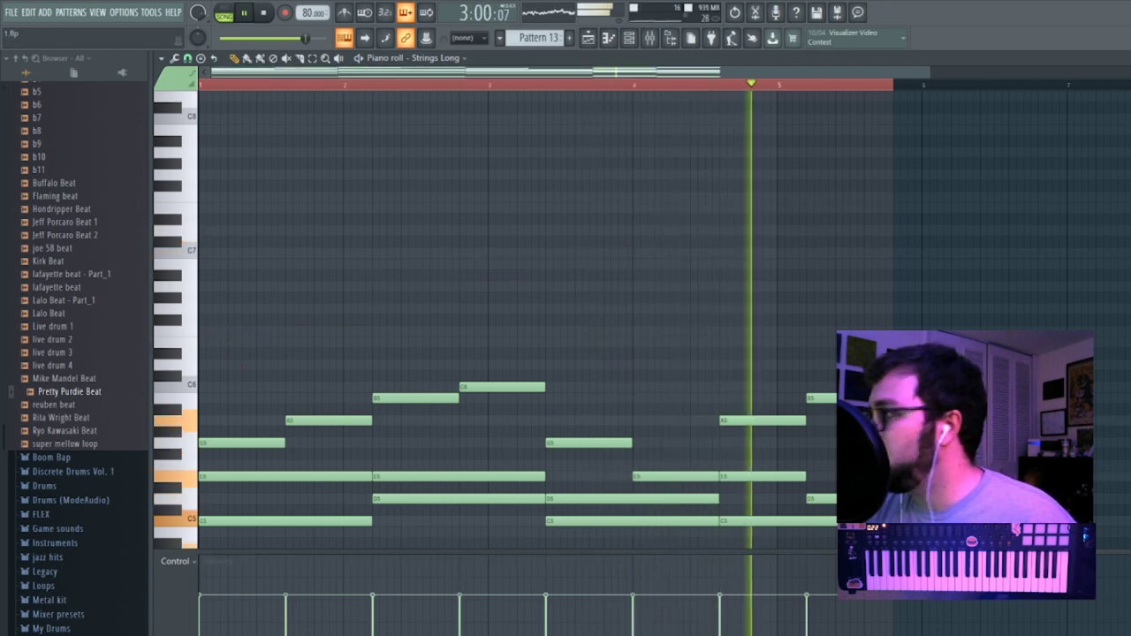
Return to the playlist and add FLS_Crash 07c clips on Track 12 leading into bars 42 and 66.
key(F5)
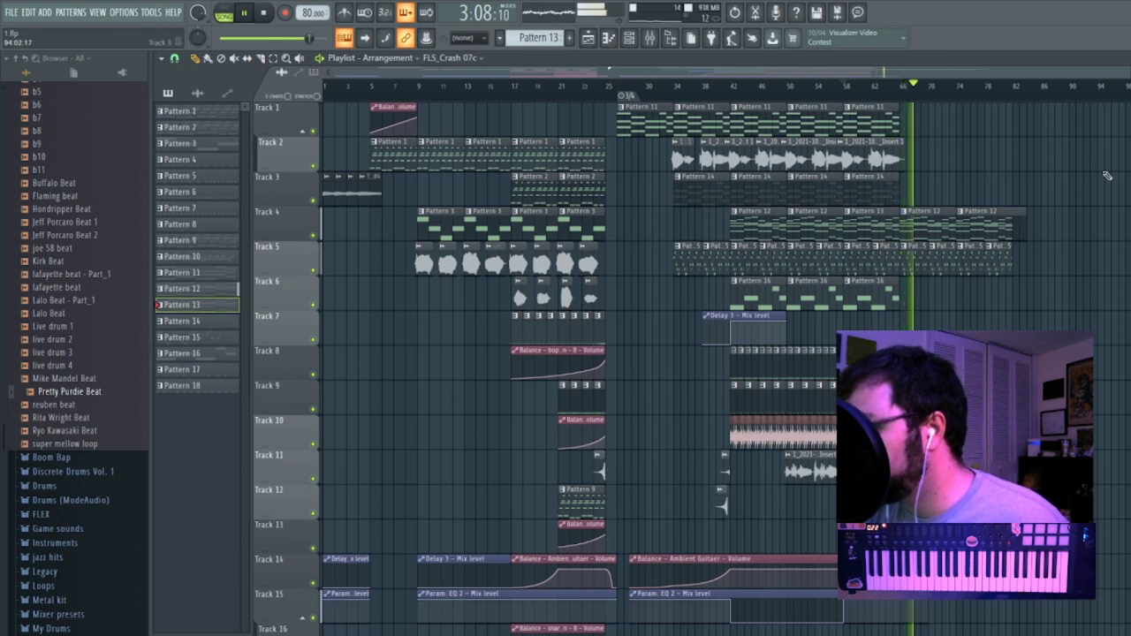
drag(1124, 74, 786, 75)
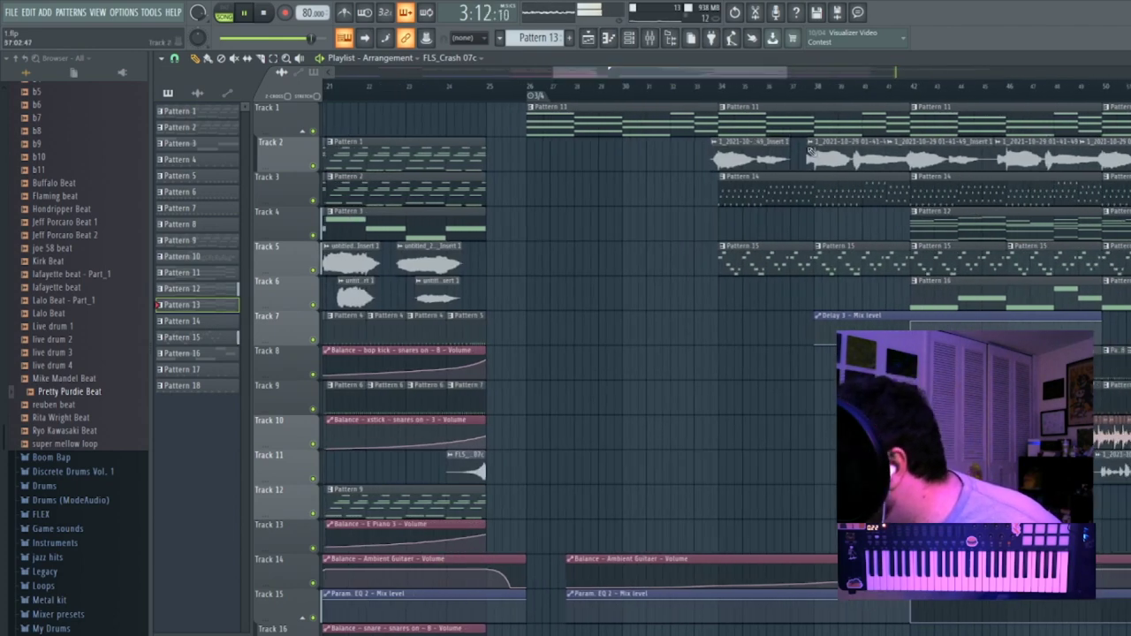
click(869, 466)
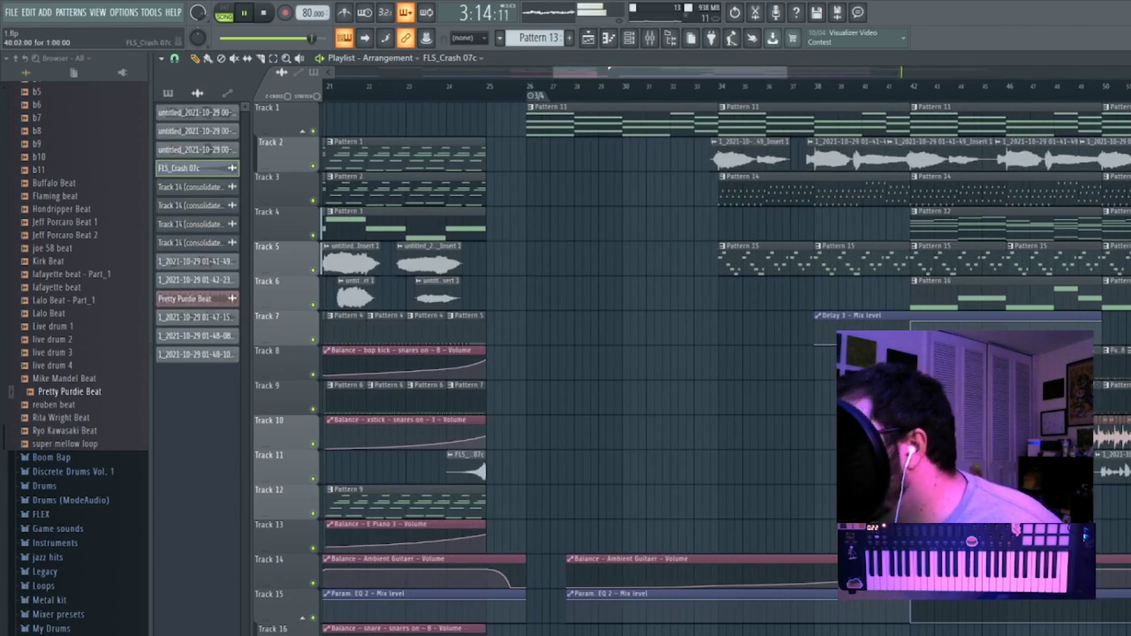
drag(771, 73, 900, 78)
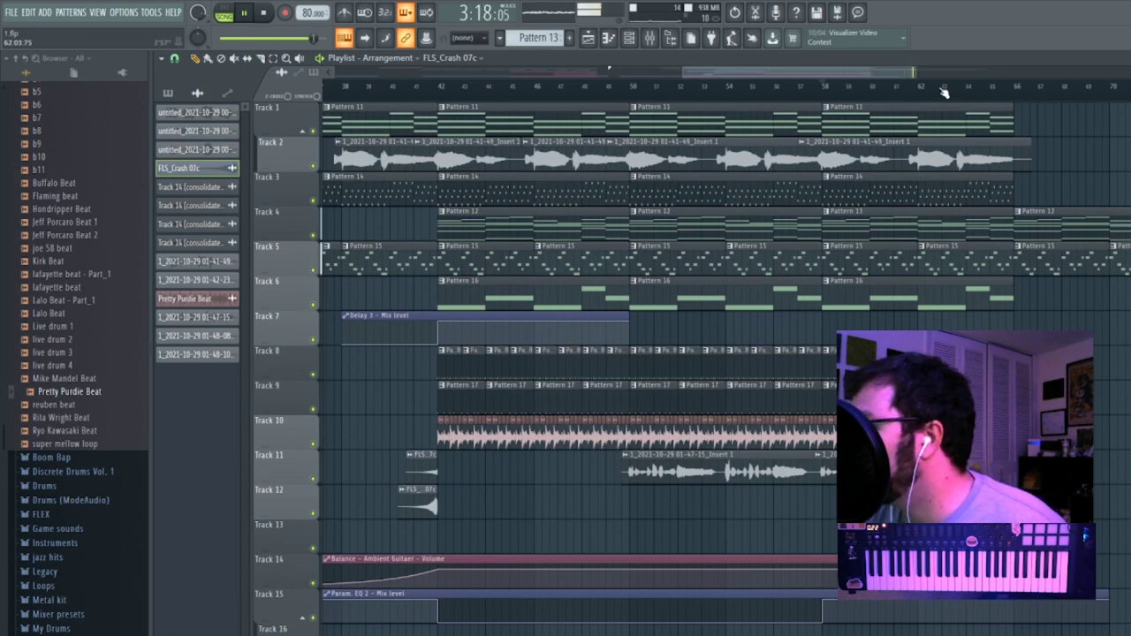
drag(915, 74, 1120, 76)
Delete the Pattern 15 clips after bar 74 on Track 5 and the Pattern 12 clip at bar 74 on Track 4.
right_click(740, 265)
right_click(792, 269)
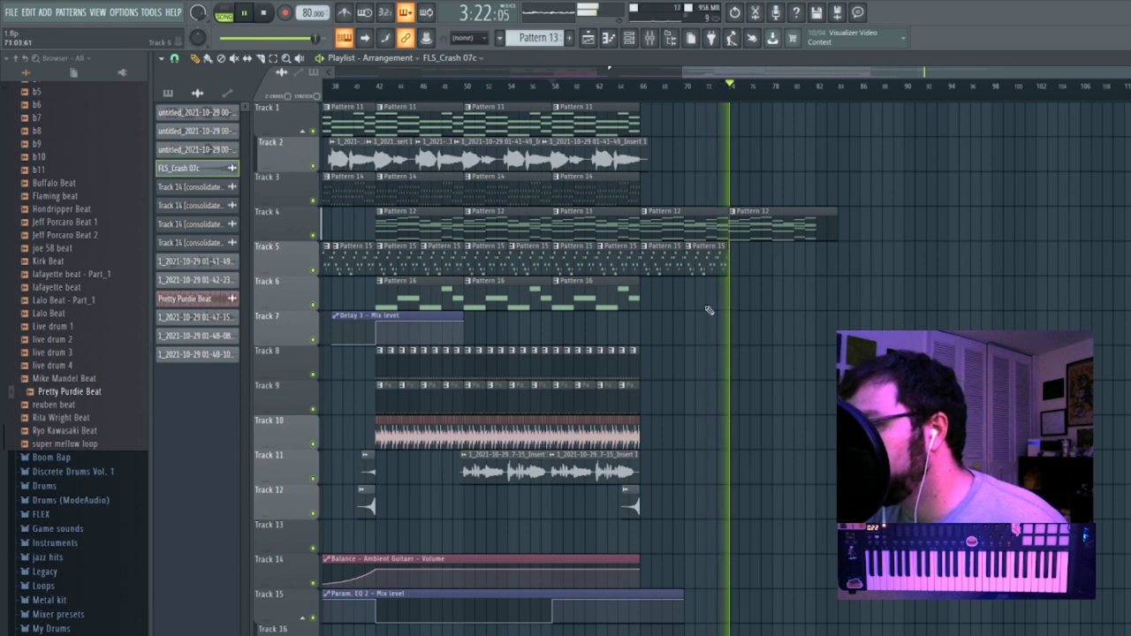
right_click(814, 224)
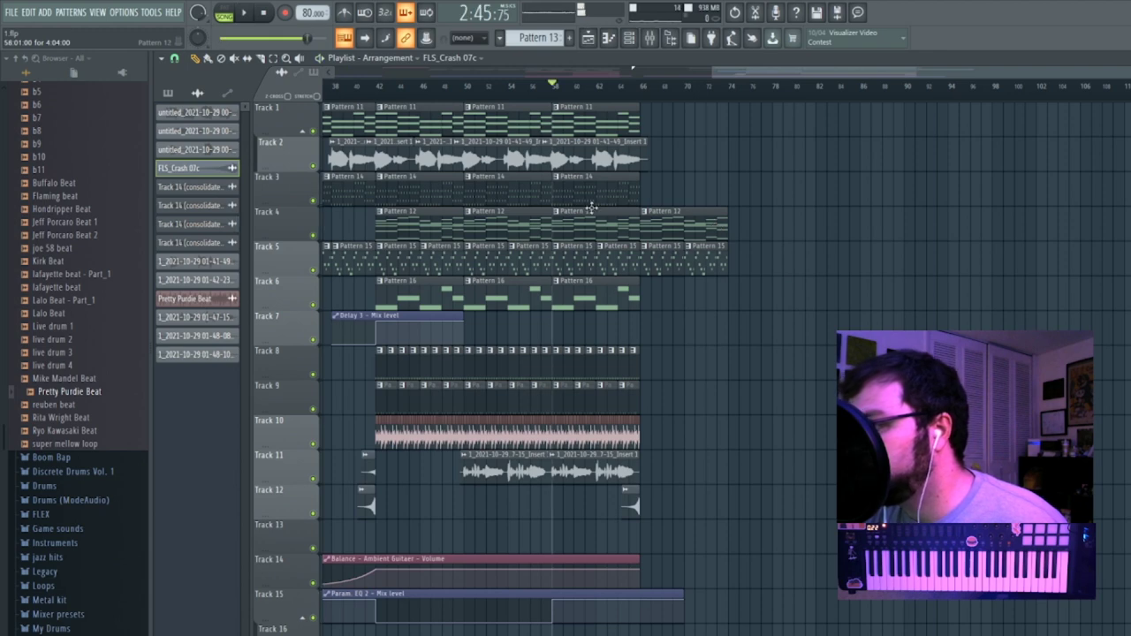
Rearrange Track 4 so that a Pattern 12 clip sits at bar 58 and the Pattern 13 clip starts at bar 74.
double_click(601, 212)
click(1121, 59)
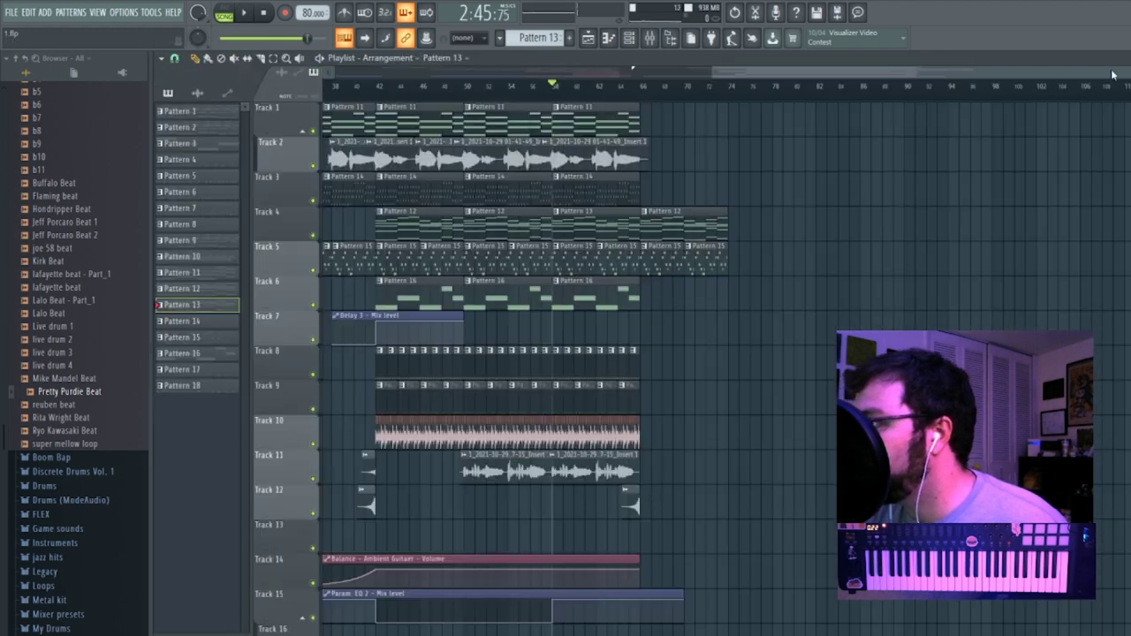
drag(587, 226, 765, 228)
drag(684, 229, 601, 223)
click(738, 210)
click(762, 264)
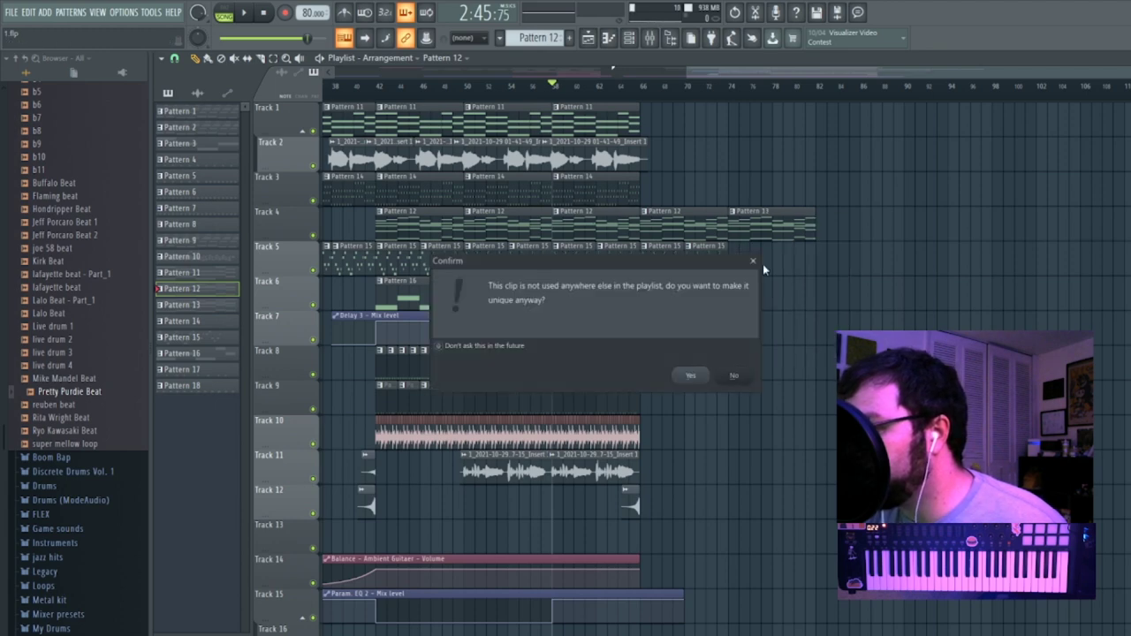
click(741, 376)
Open Pattern 13 and delete all Strings Long notes after the first chord.
double_click(789, 218)
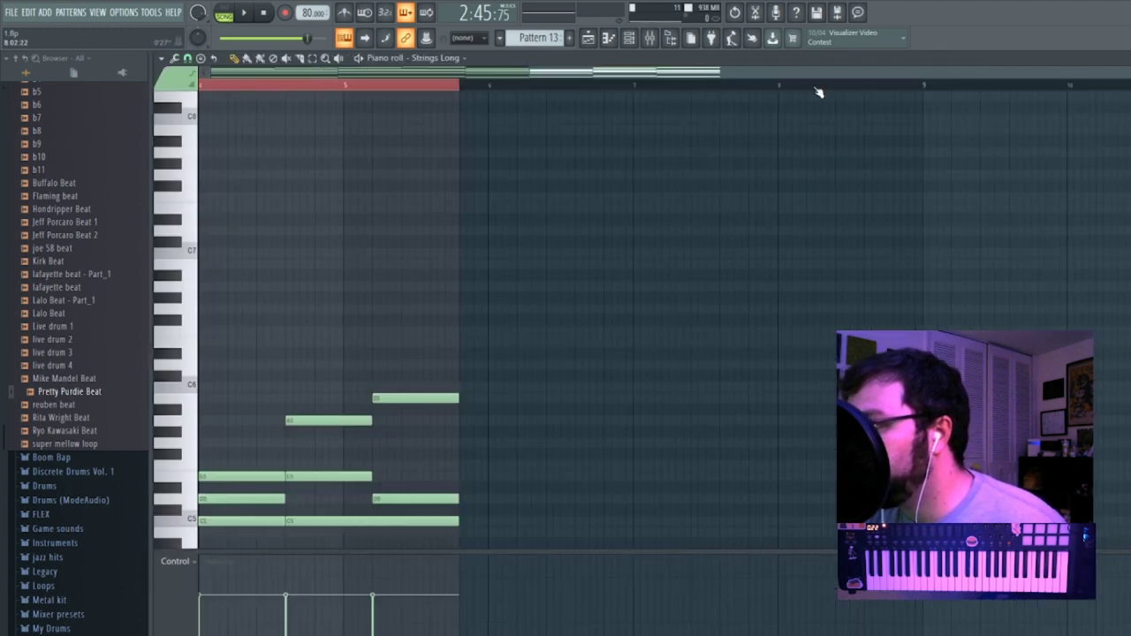
drag(811, 73, 480, 85)
scroll(428, 186, down, 4)
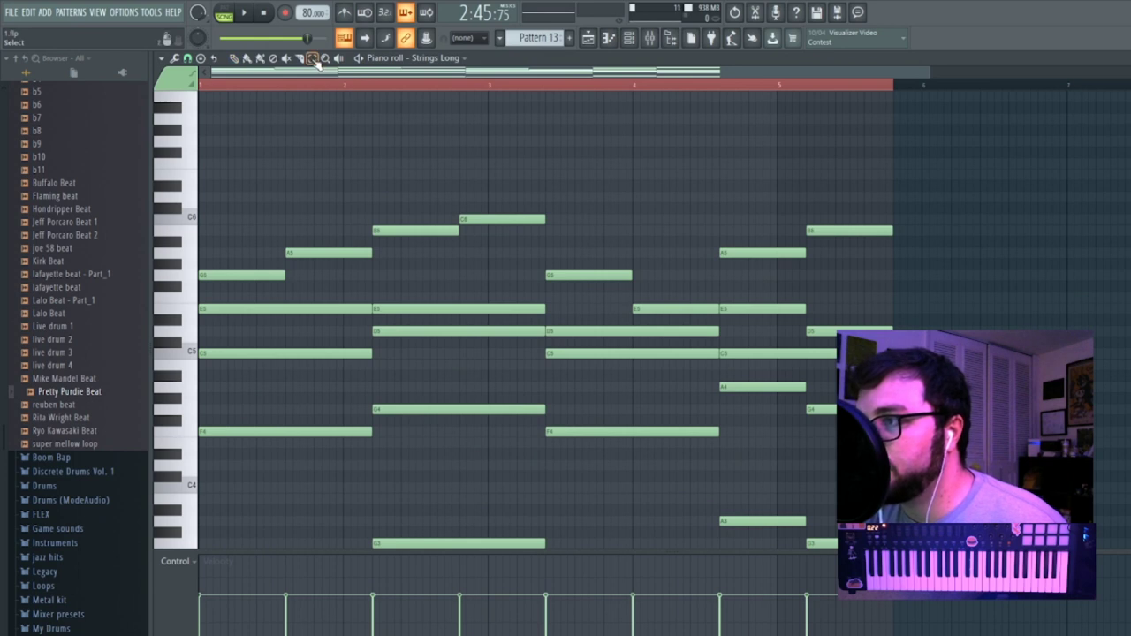
scroll(619, 283, down, 4)
drag(905, 481, 443, 86)
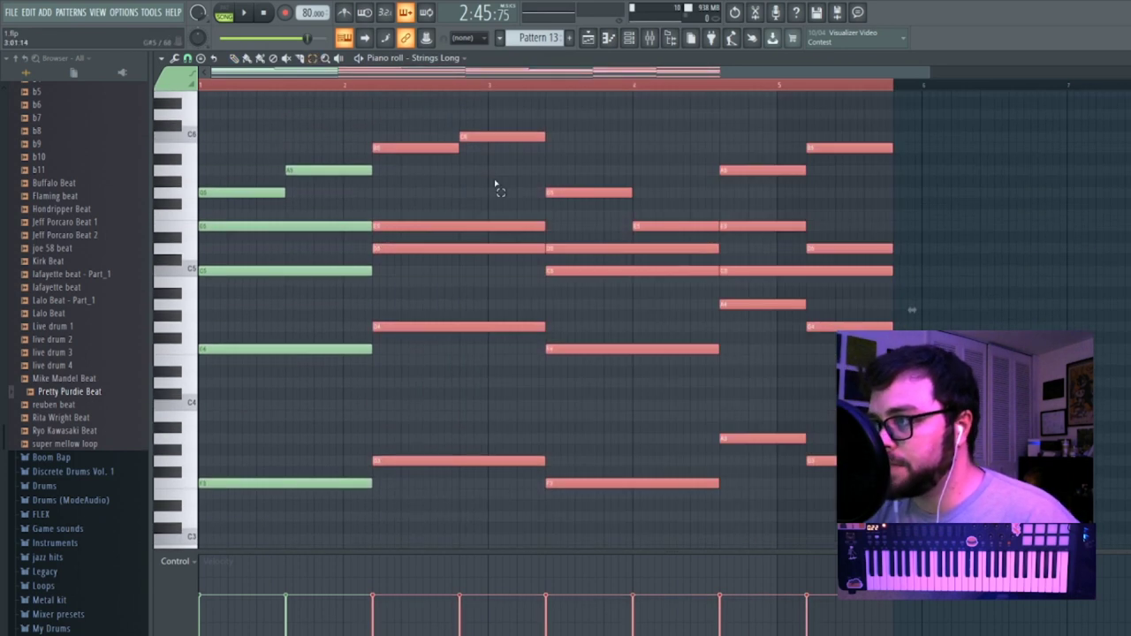
key(Delete)
scroll(305, 159, up, 1)
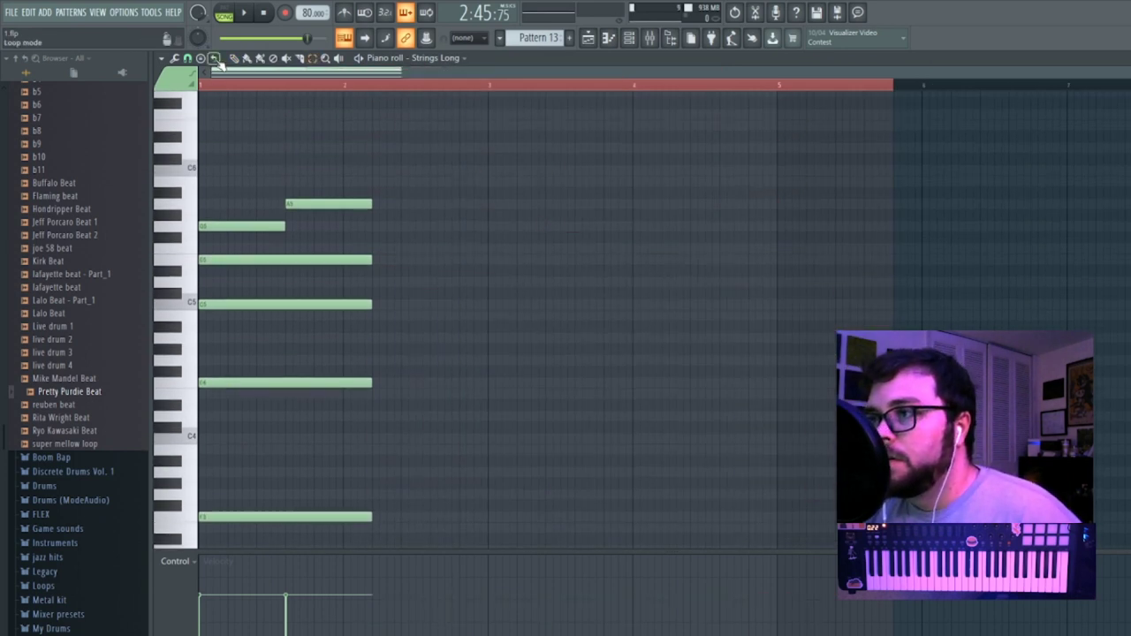
Delete the short A5 note in Pattern 13, extend the G5 note to nearly the chord's length, and audition the ending.
right_click(289, 204)
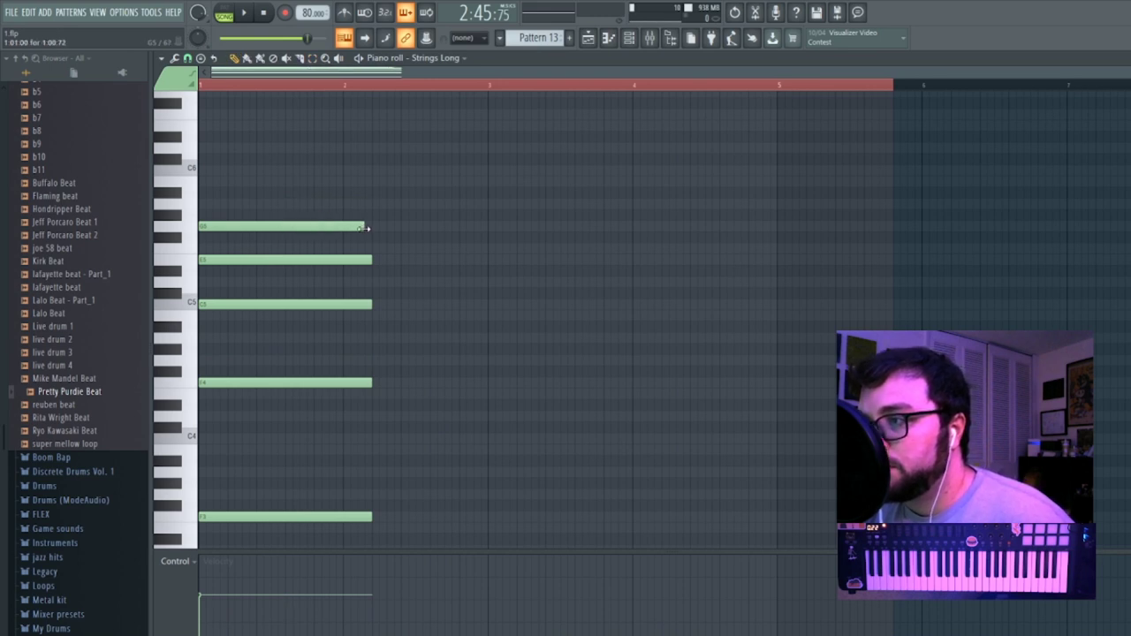
key(space)
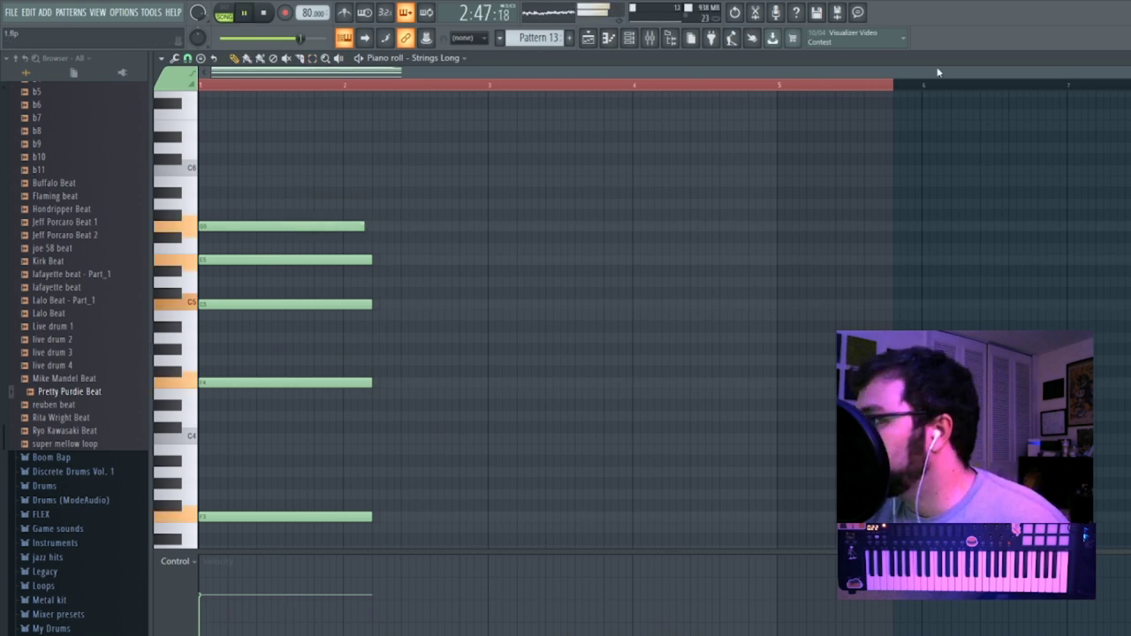
key(F5)
click(718, 86)
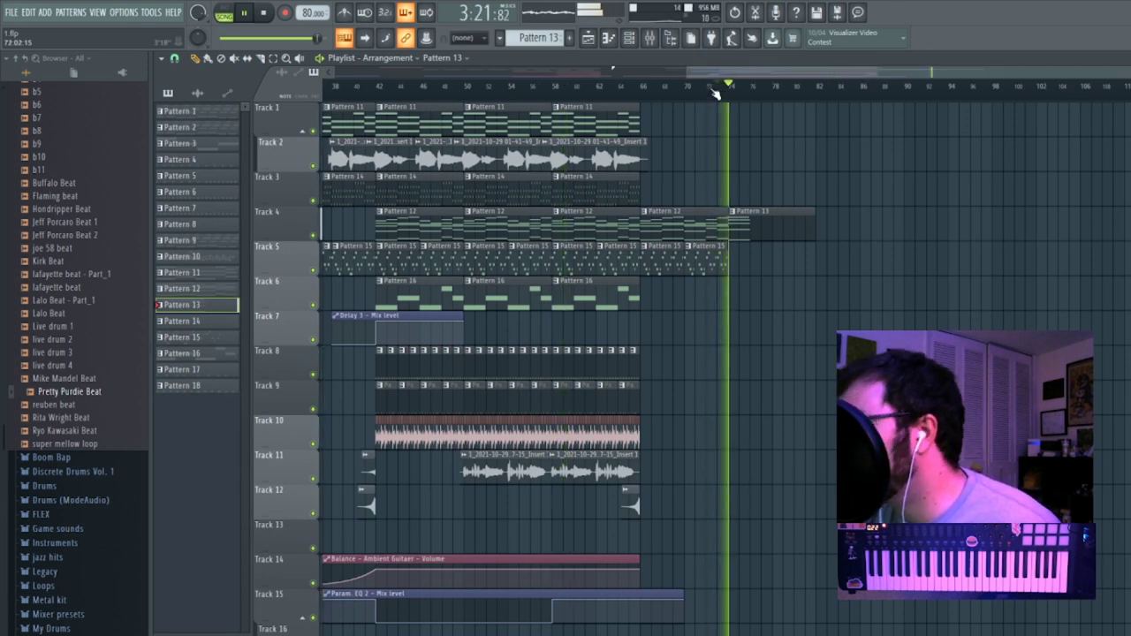
double_click(764, 221)
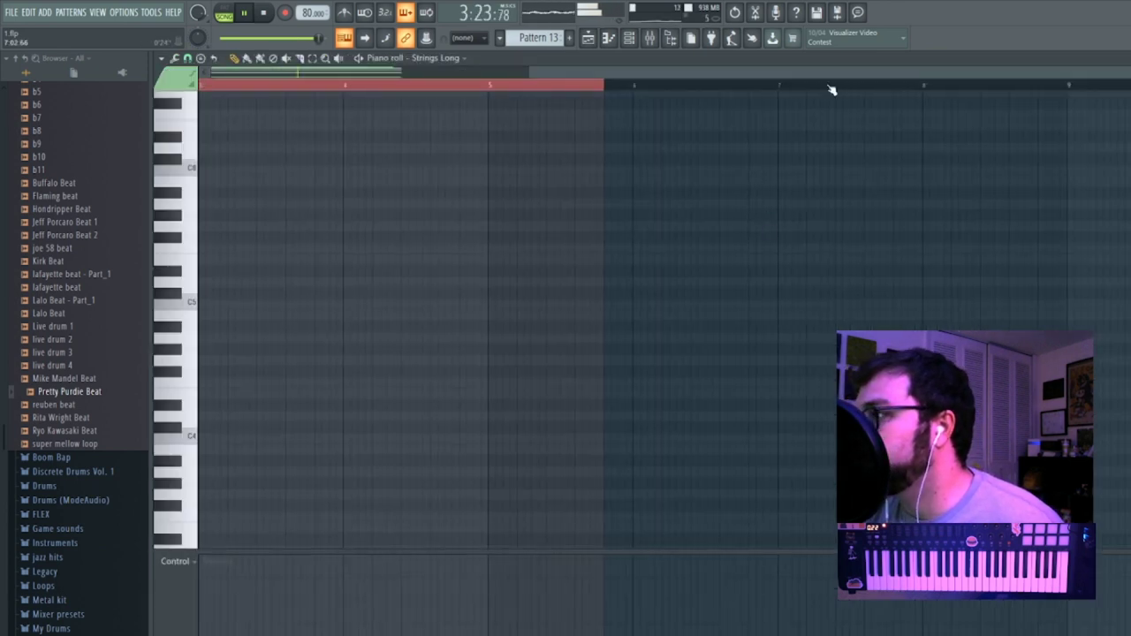
drag(830, 78, 478, 105)
scroll(386, 207, down, 4)
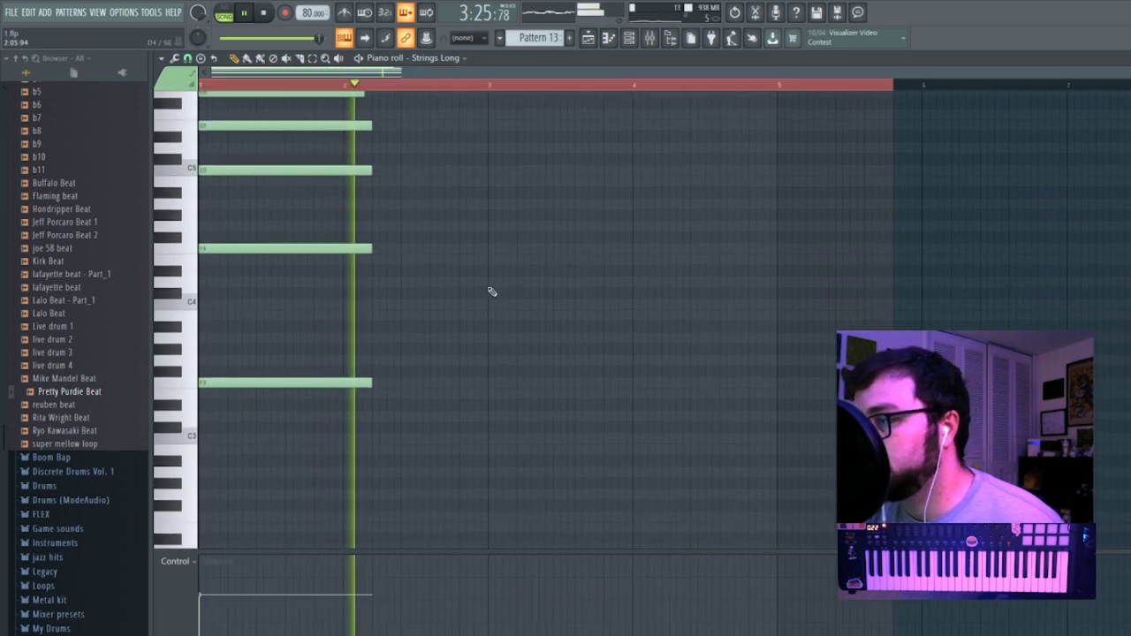
scroll(446, 329, up, 3)
key(space)
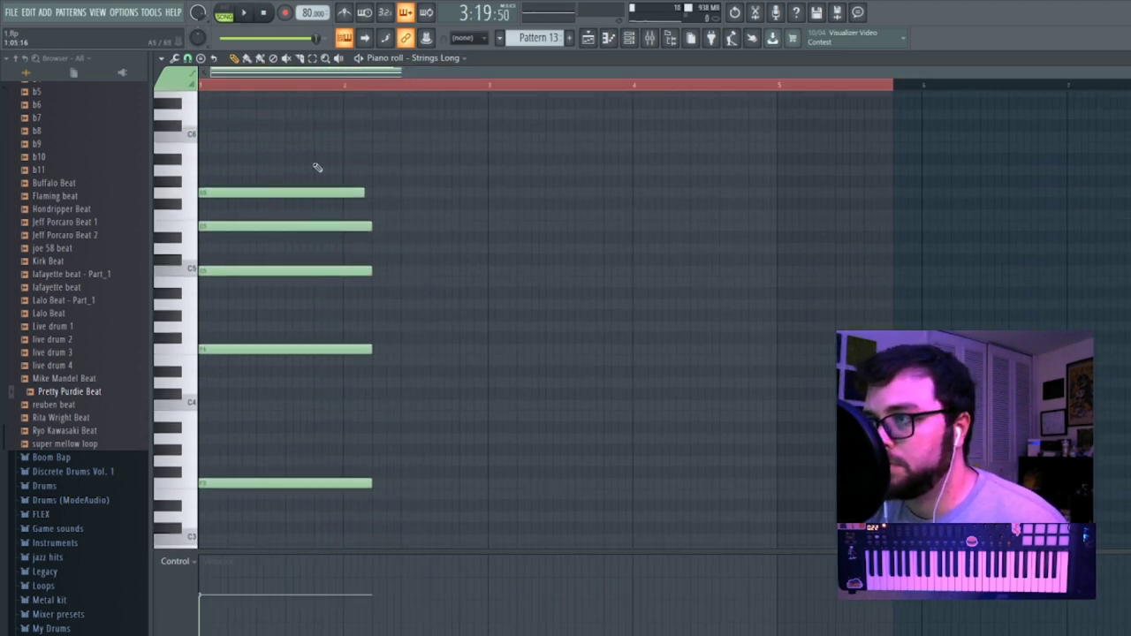
Lengthen the whole Strings Long chord to about the start of bar 3, trim the overhanging ends of its upper notes, and play it.
drag(477, 553, 447, 173)
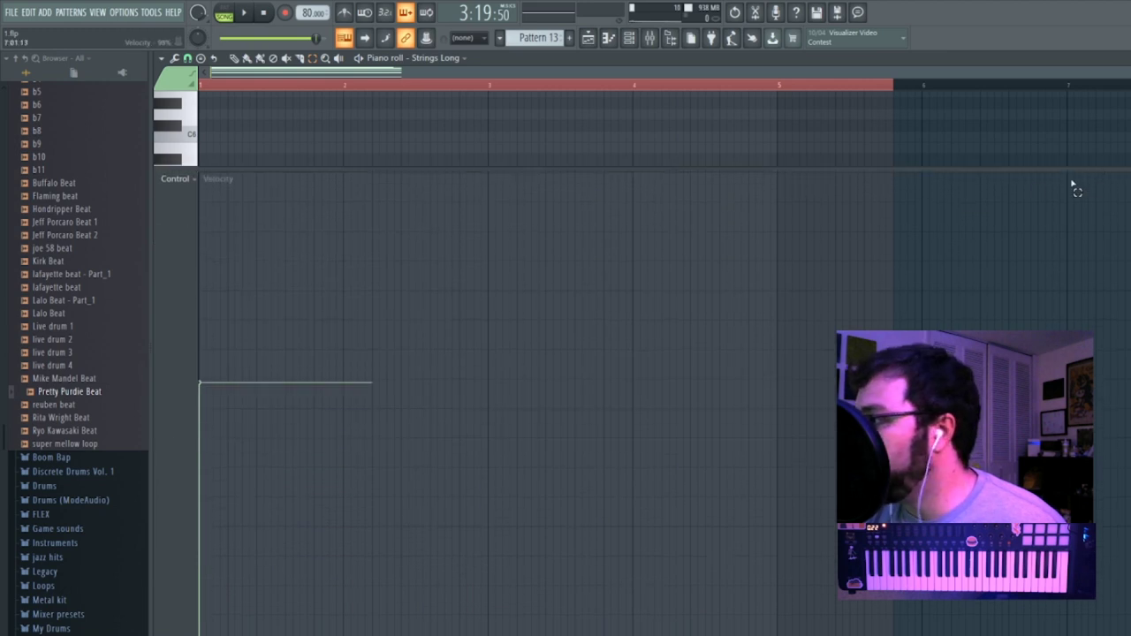
drag(1072, 187, 1071, 512)
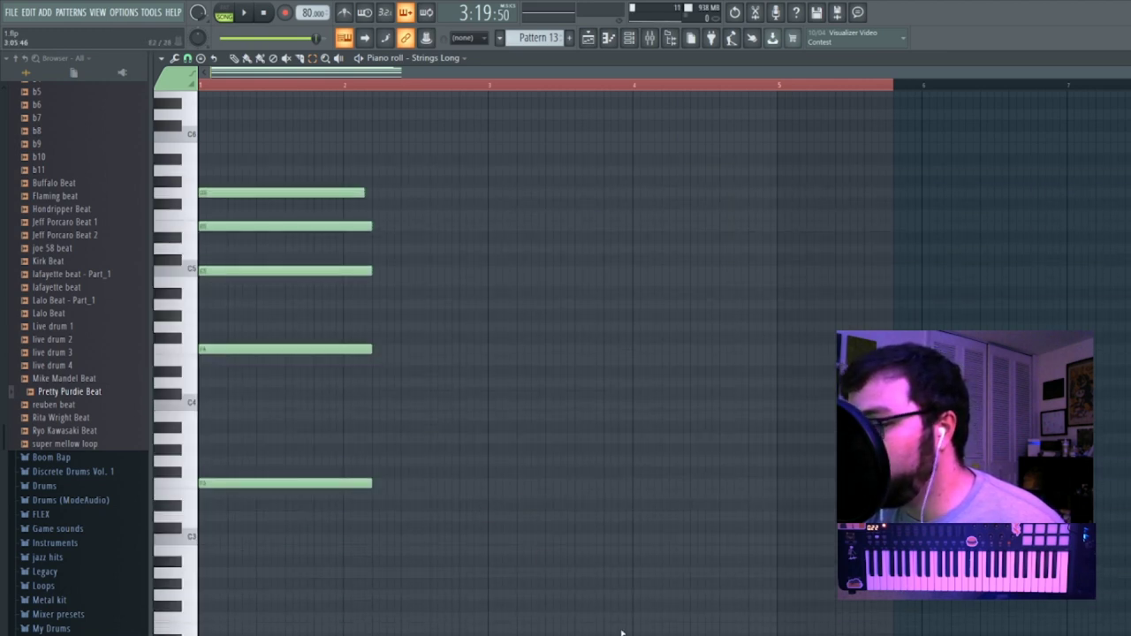
drag(636, 624, 646, 577)
drag(461, 522, 212, 177)
drag(367, 193, 478, 194)
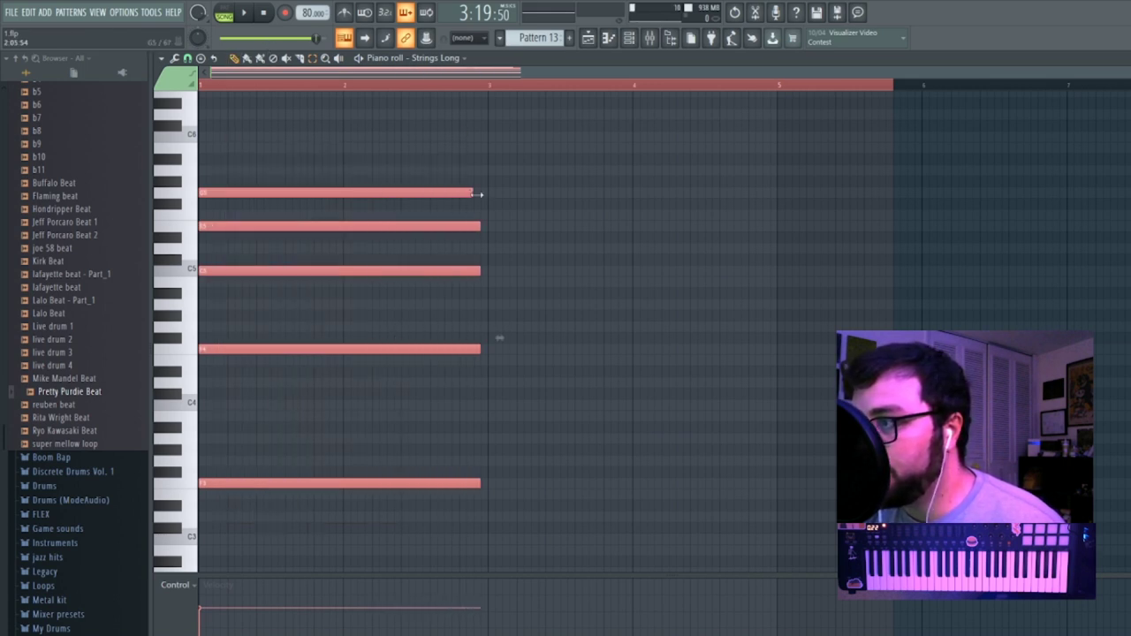
click(535, 226)
right_click(534, 226)
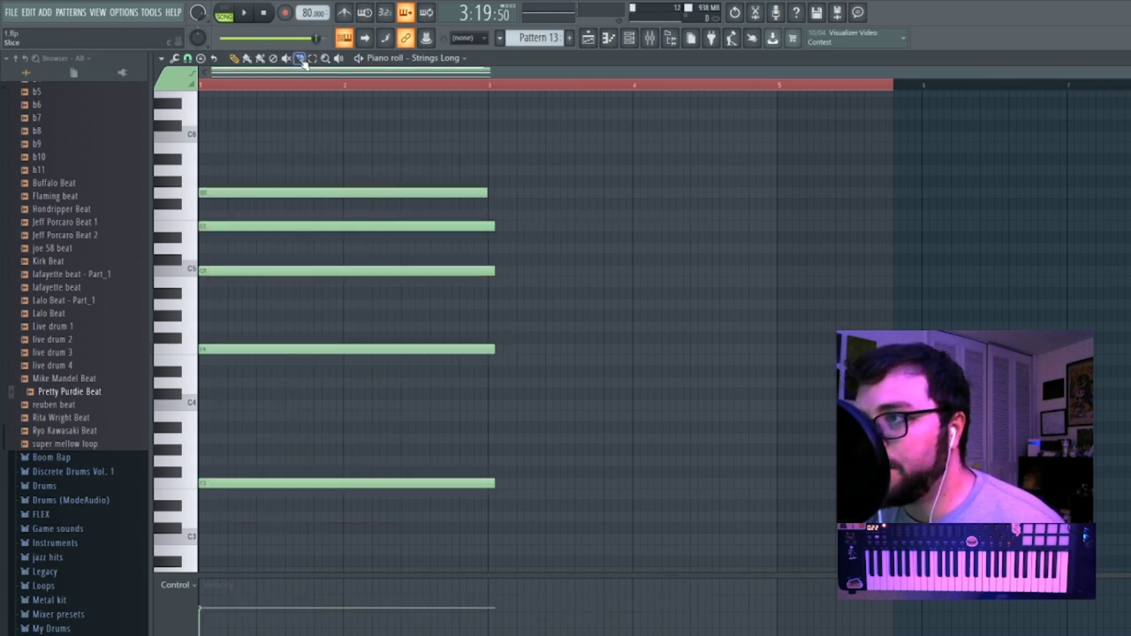
drag(497, 306, 490, 371)
key(Delete)
key(space)
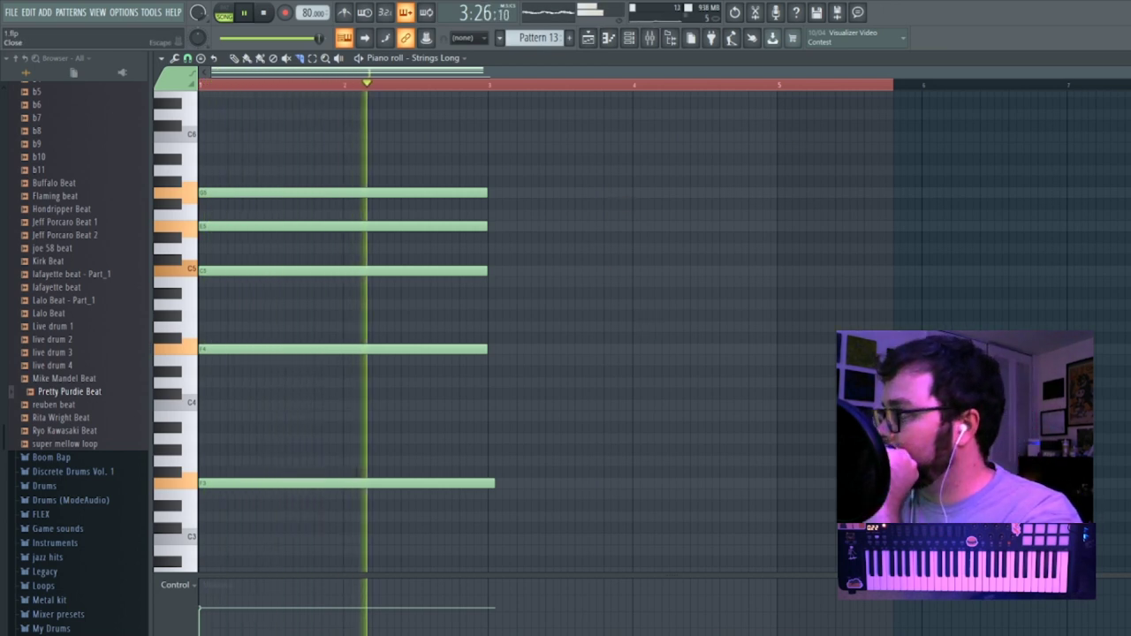
Return to the playlist and shorten the Pattern 13 clip on Track 4 to end at about bar 79.
key(F5)
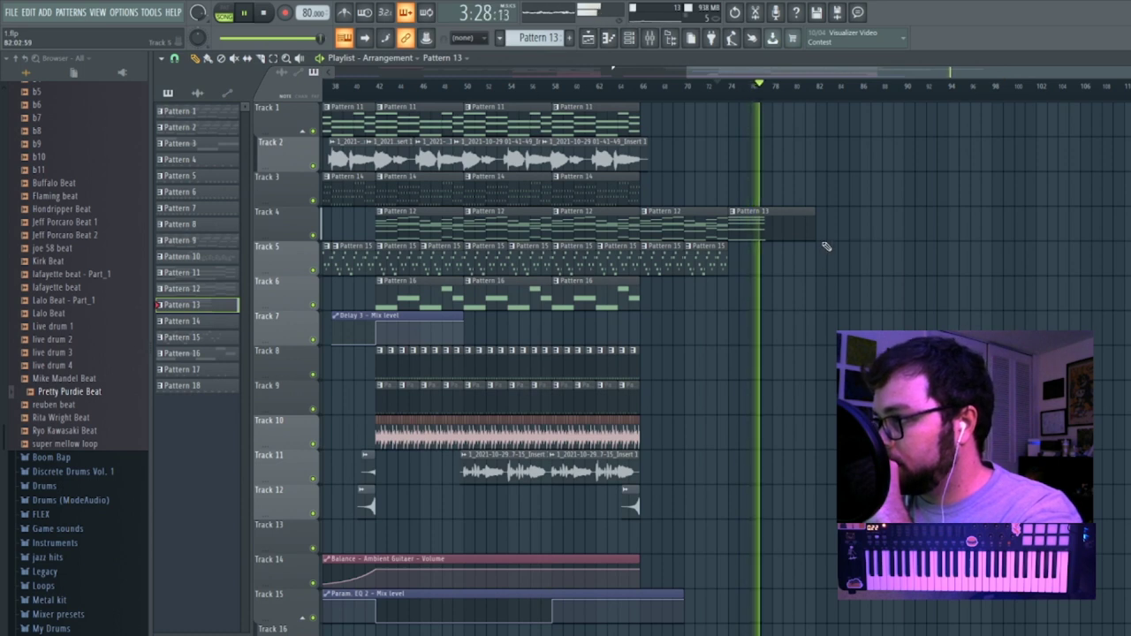
drag(814, 231, 782, 223)
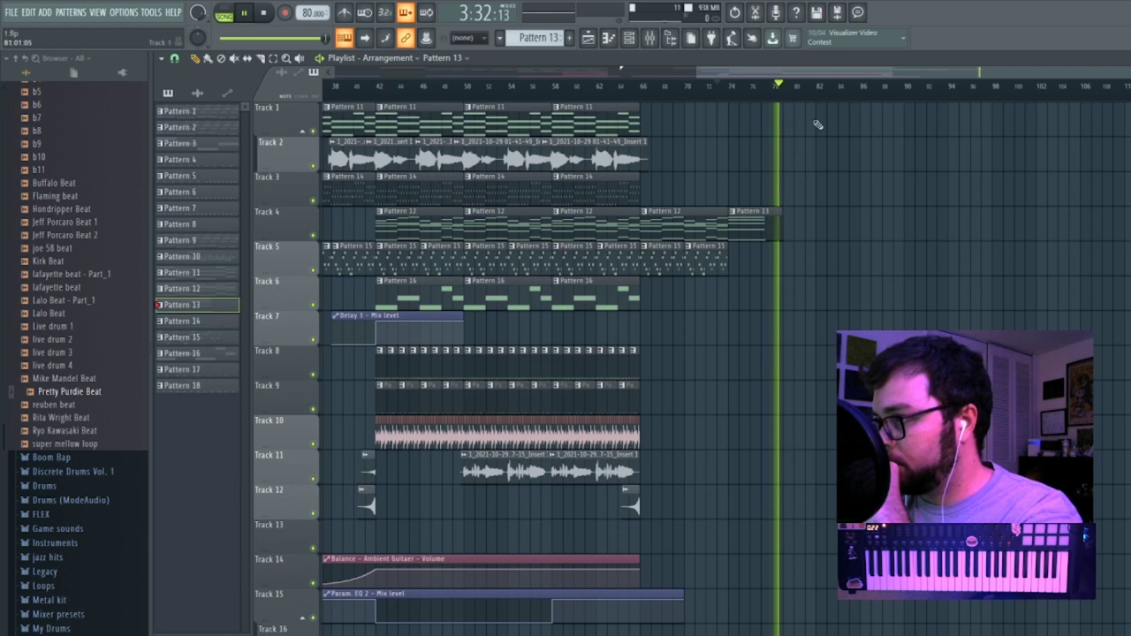
drag(882, 76, 843, 77)
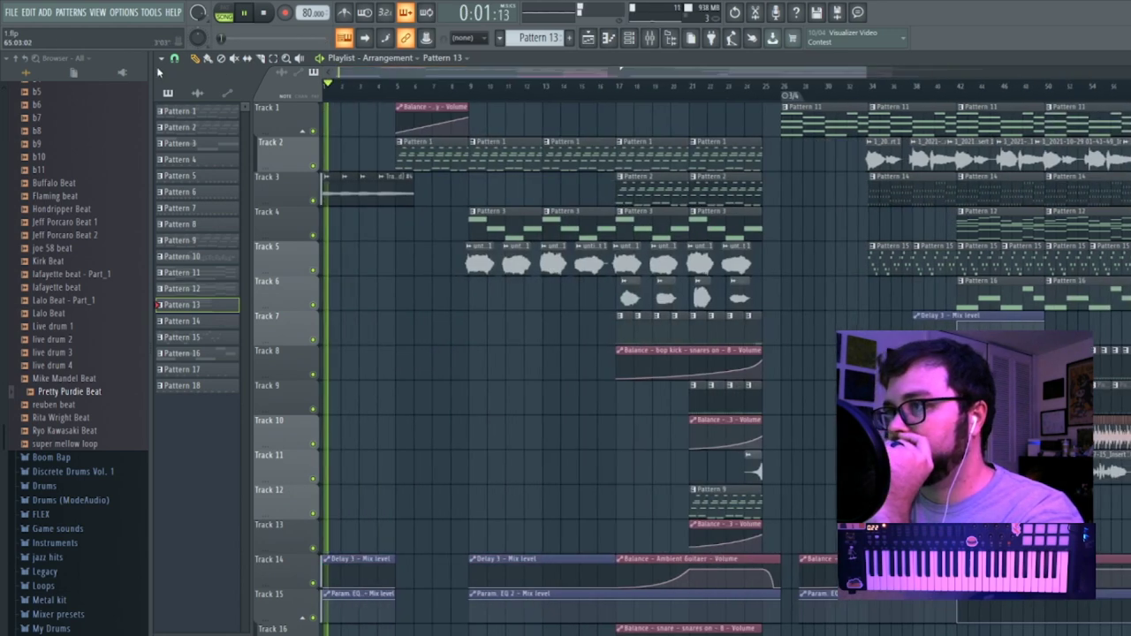
drag(866, 68, 1115, 76)
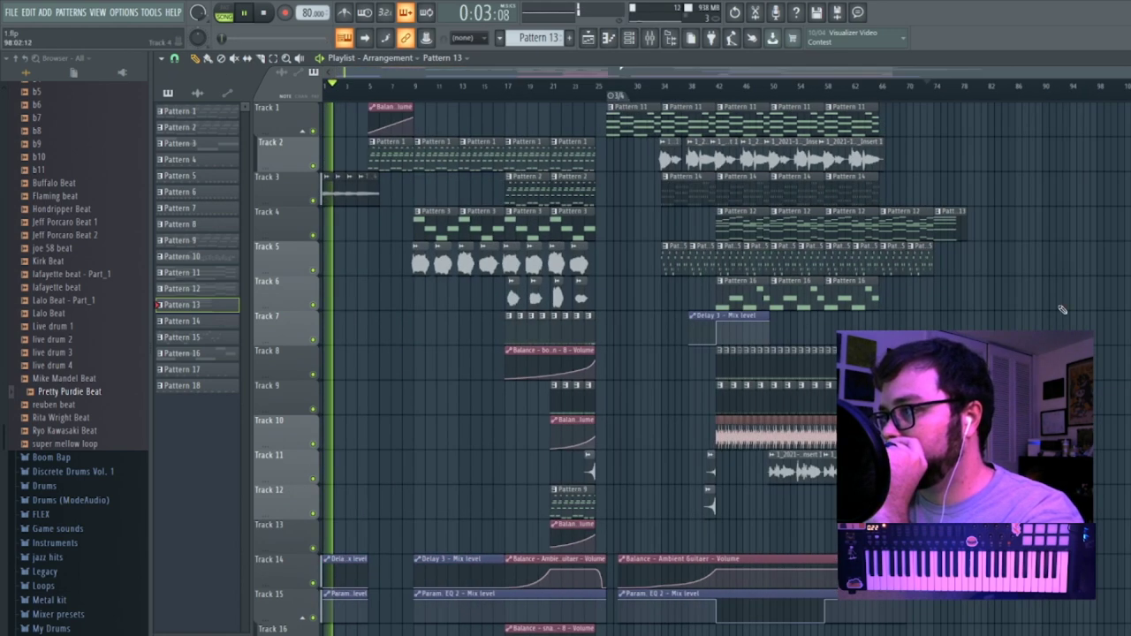
scroll(1063, 311, down, 5)
click(14, 13)
click(61, 73)
scroll(1097, 272, up, 4)
scroll(1095, 272, up, 1)
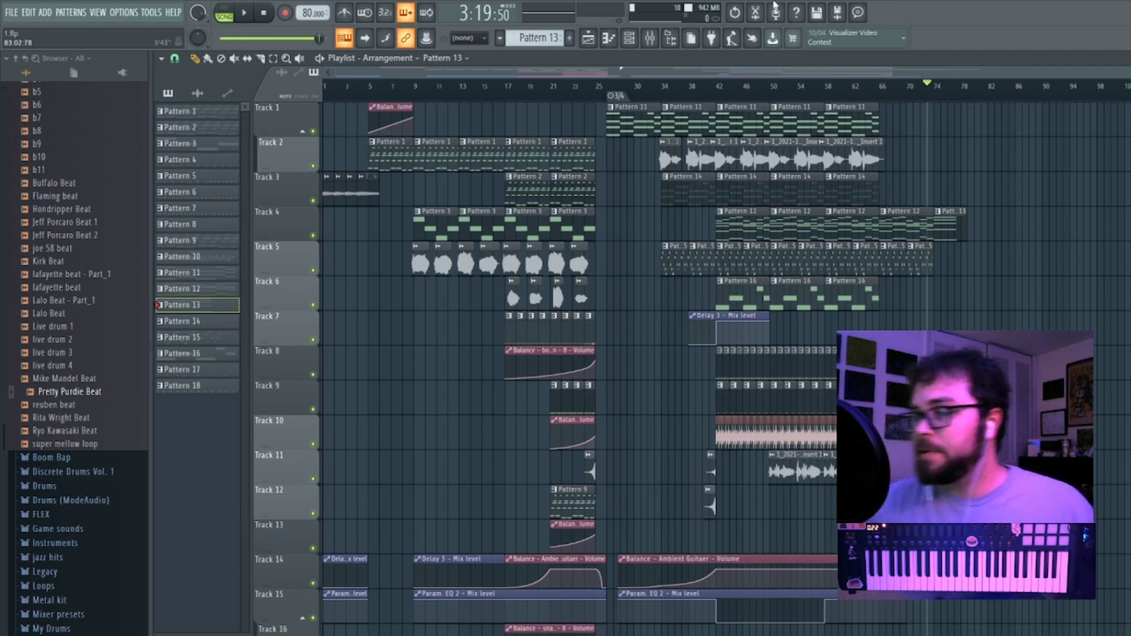
Place a copy of the Track 14 (consolidated) #4 intro clip at bar 25 on Track 3 and audition it from bar 24.
drag(1130, 74, 760, 98)
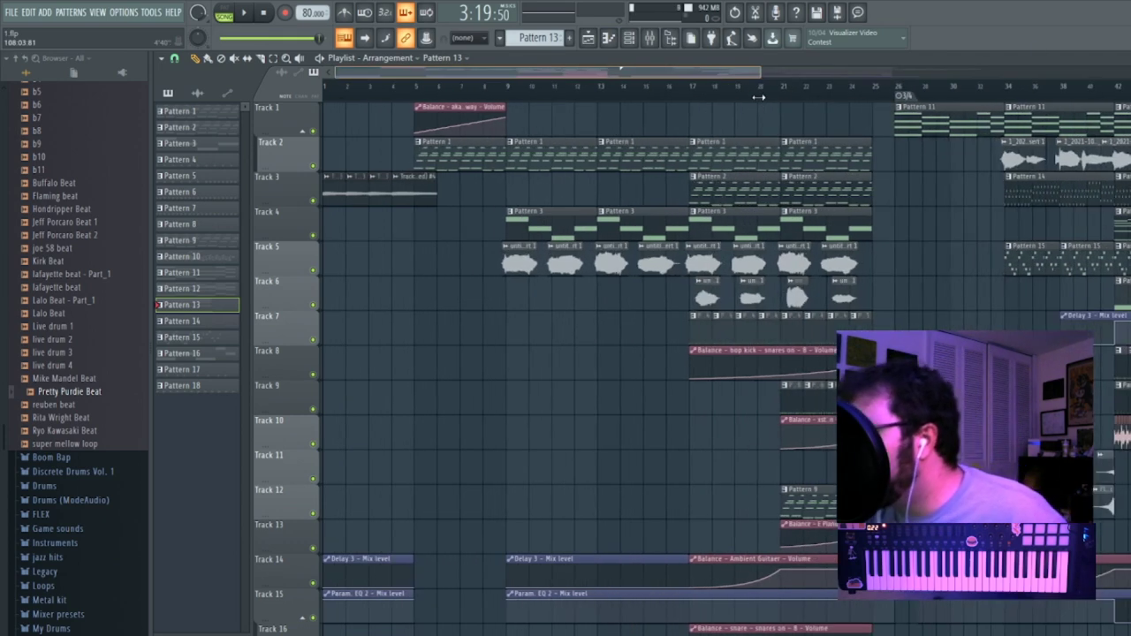
click(432, 195)
click(912, 189)
drag(873, 86, 855, 92)
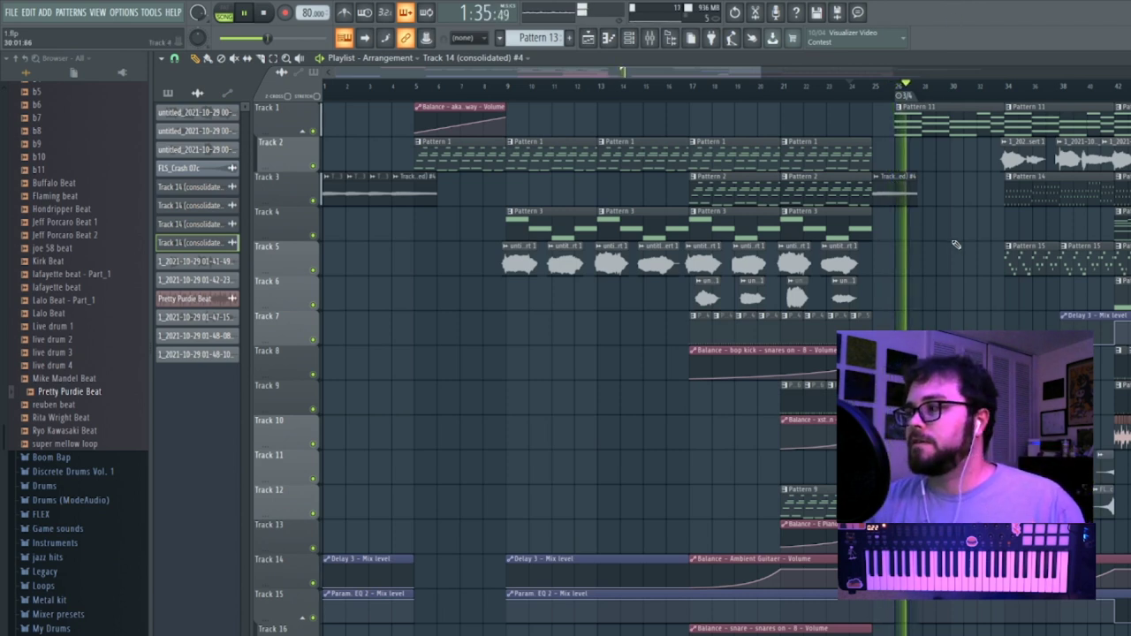
key(space)
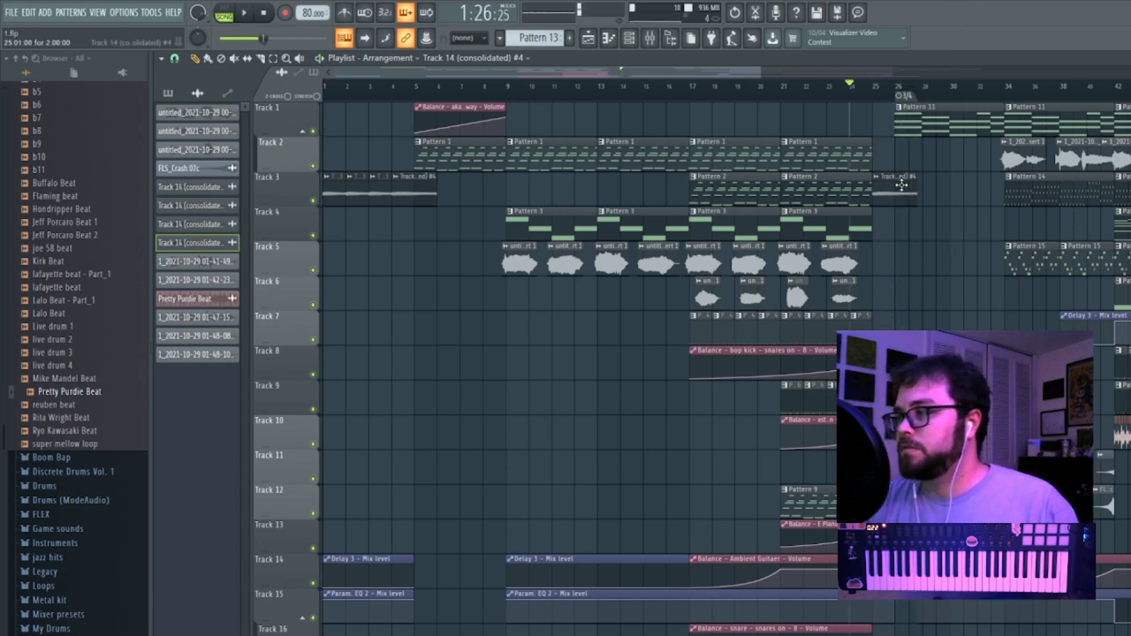
Make the audio clip at bar 25 on Track 3 unique and set its pitch shift to -1200 cents.
click(877, 177)
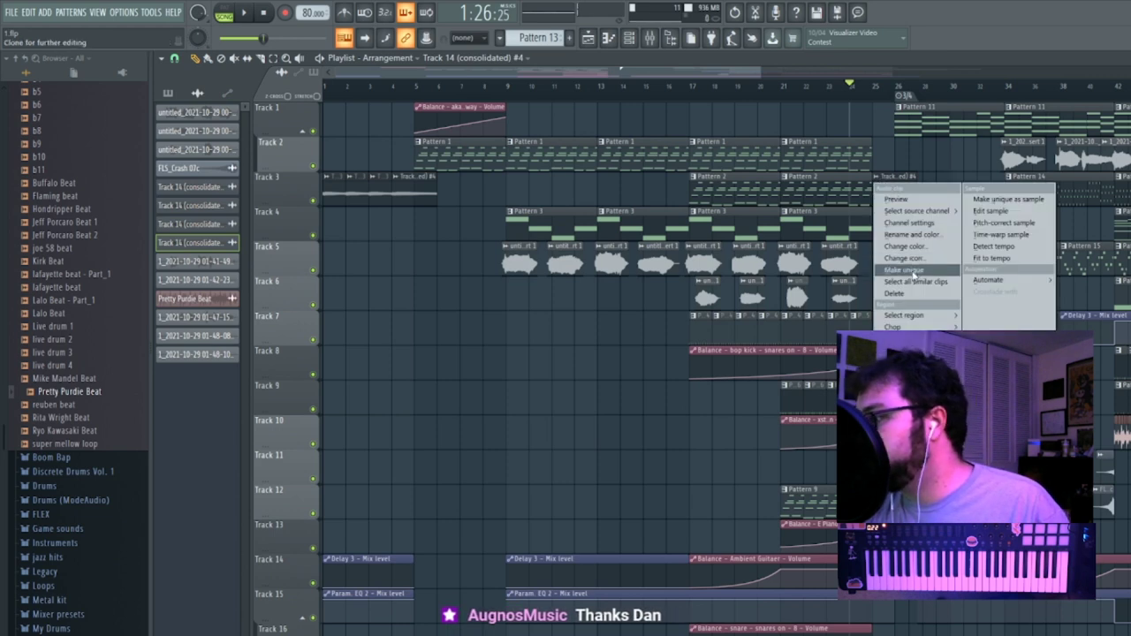
click(910, 262)
double_click(910, 189)
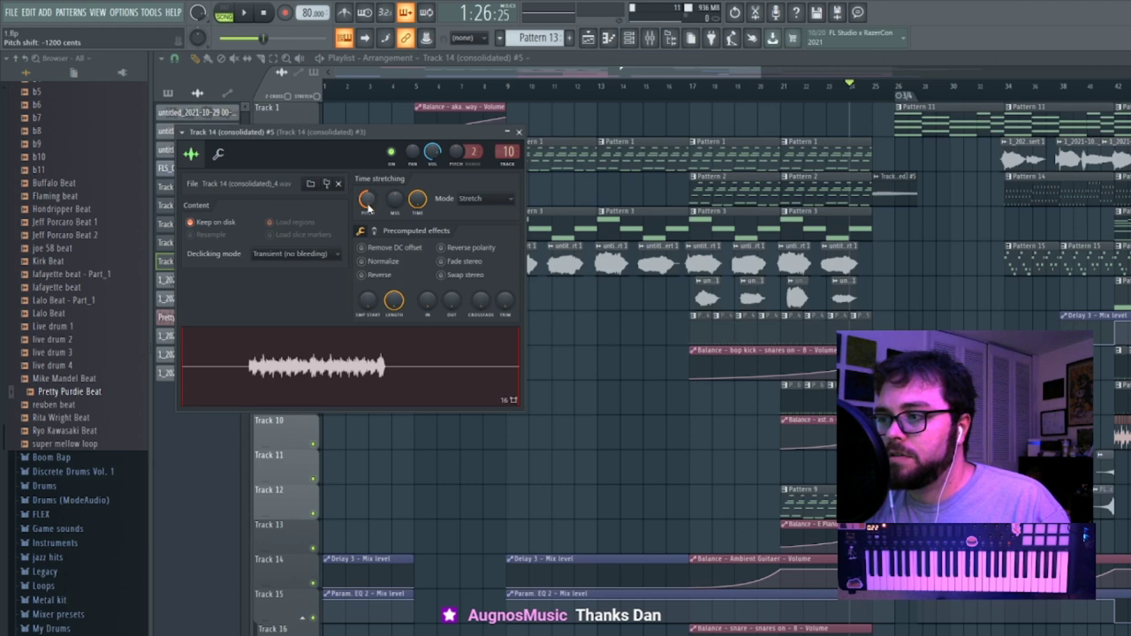
click(519, 131)
Set the bar 25 clip's pitch shift to -400 cents and audition it, checking it against the notes of Pattern 1.
double_click(619, 148)
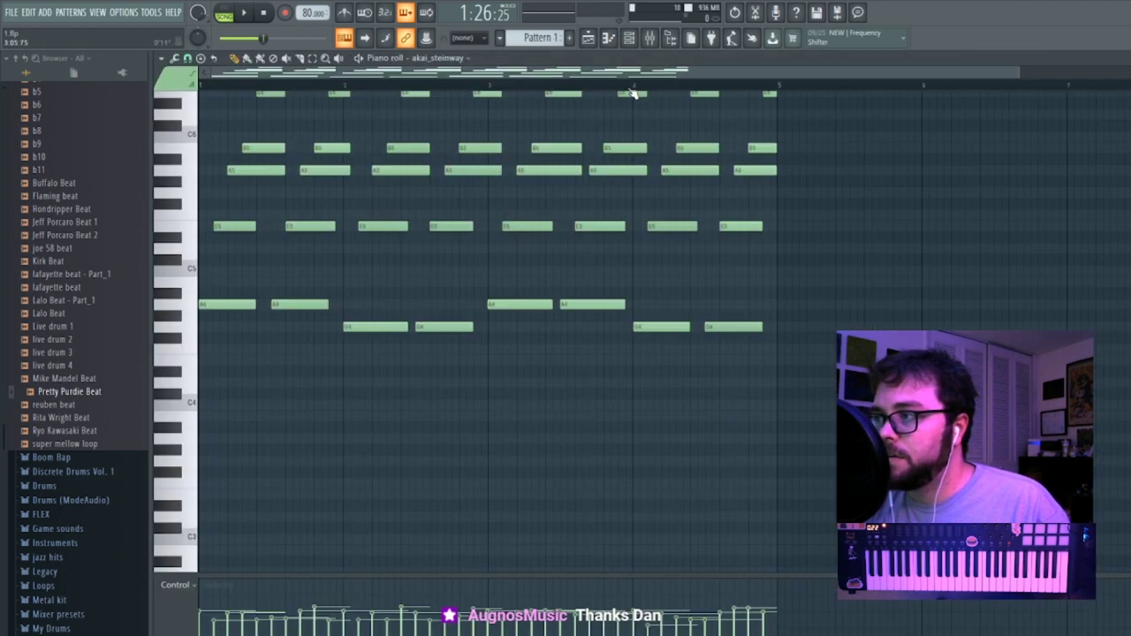
click(1124, 59)
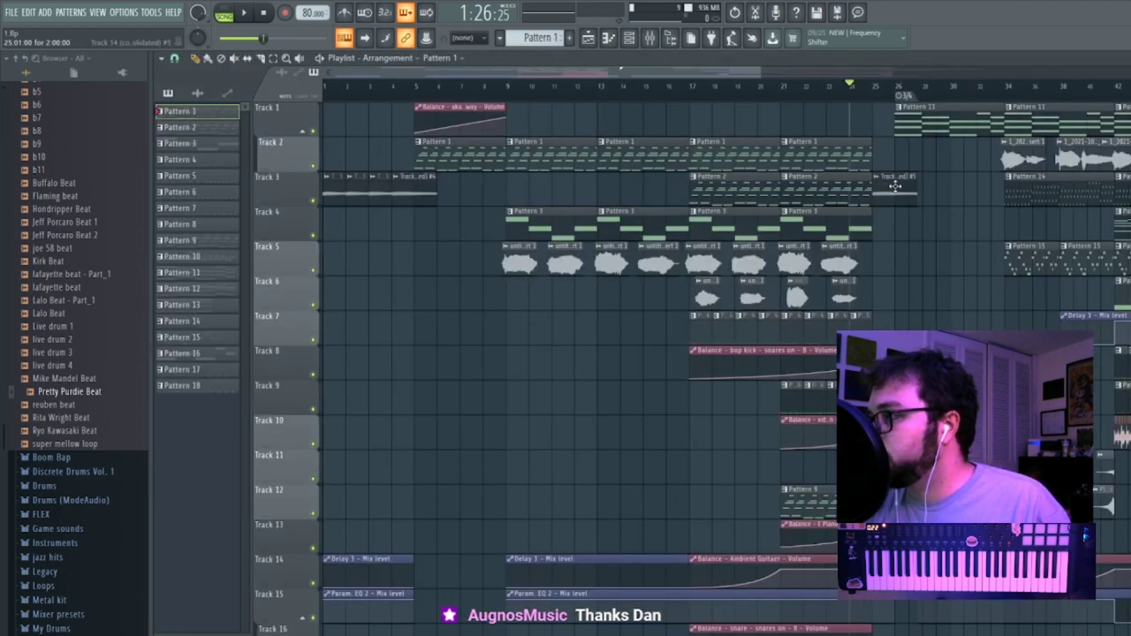
double_click(893, 185)
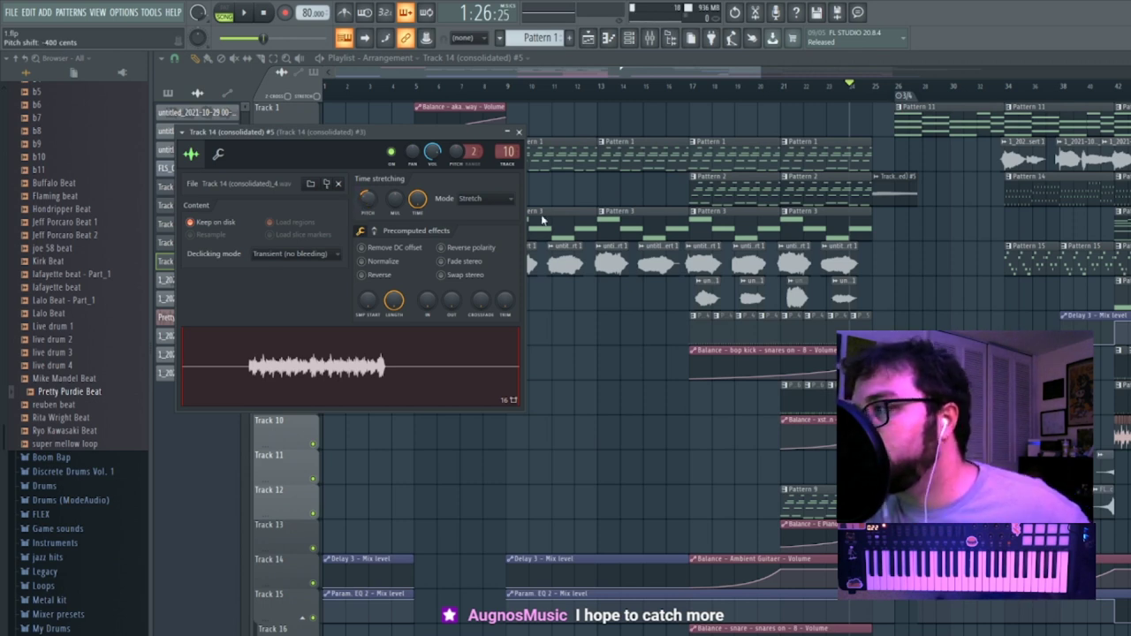
key(space)
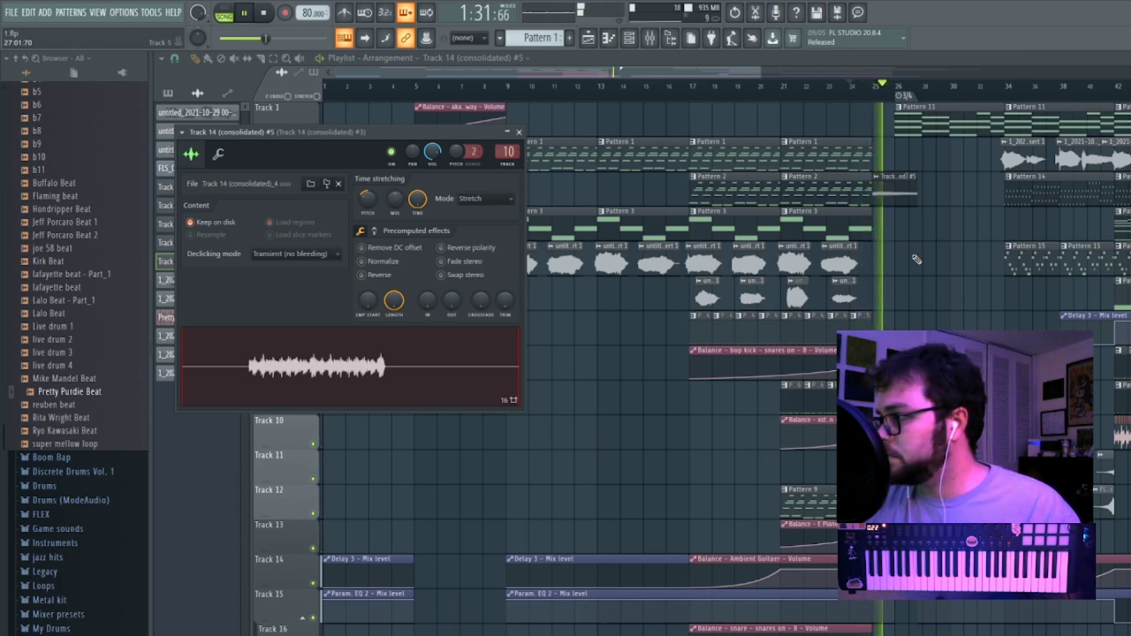
key(space)
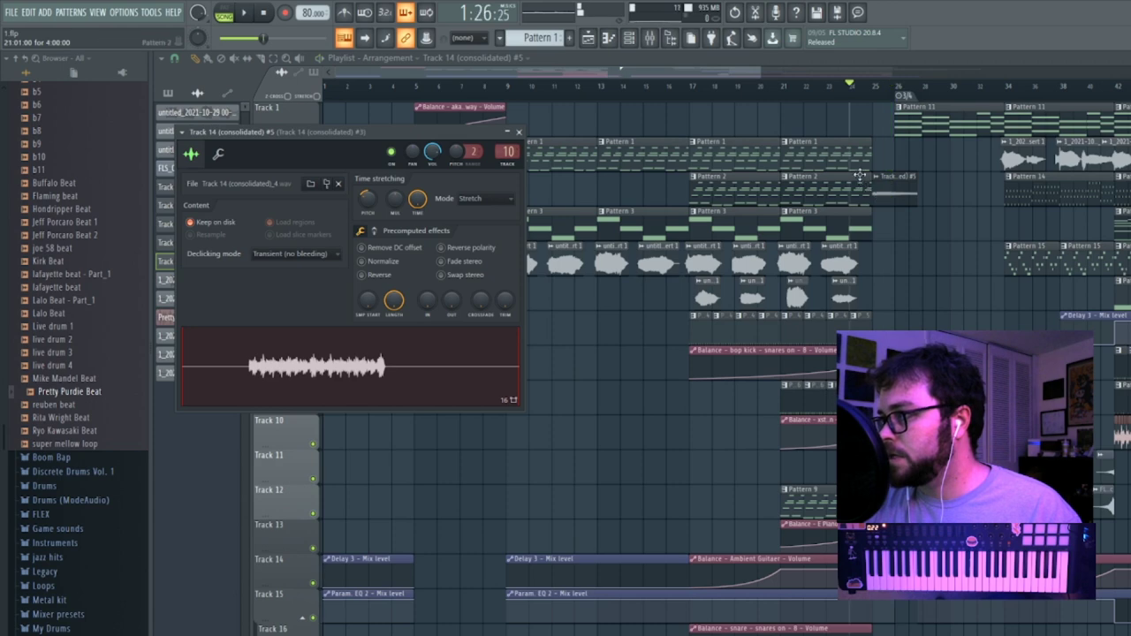
double_click(859, 166)
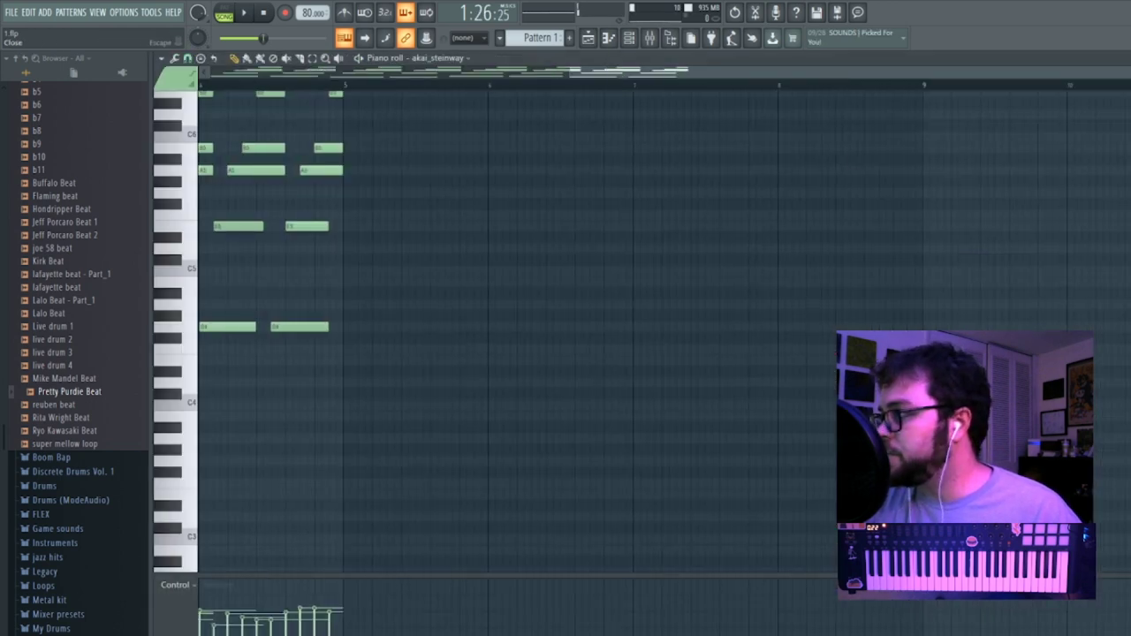
key(Escape)
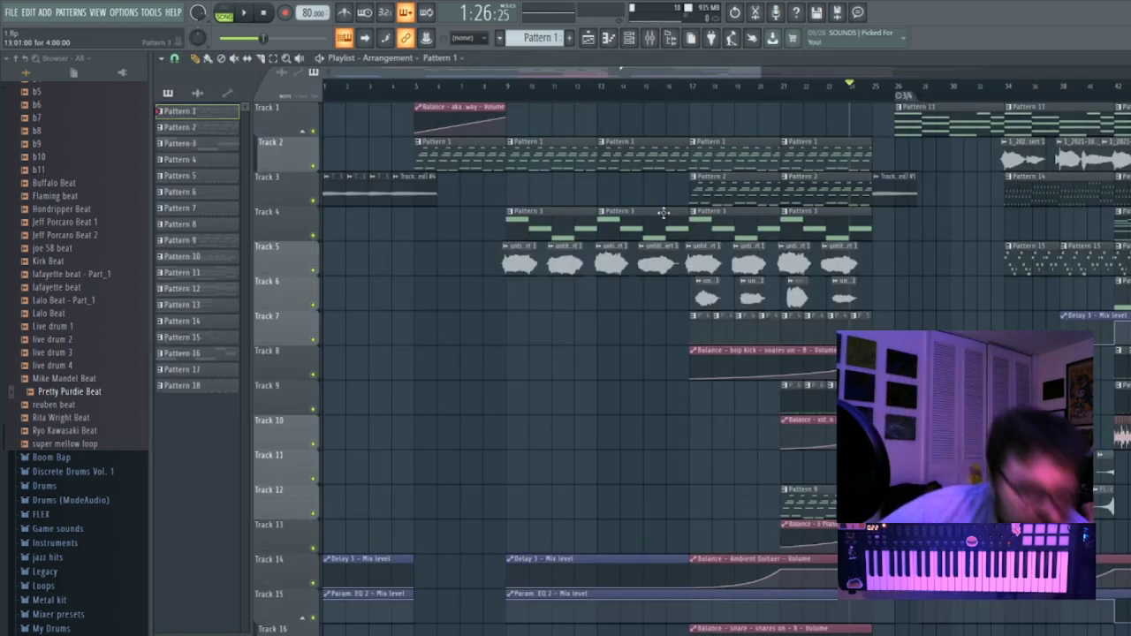
Minimize the playlist and close the piled-up sampler, mixer and effect plugin windows behind it.
click(1129, 58)
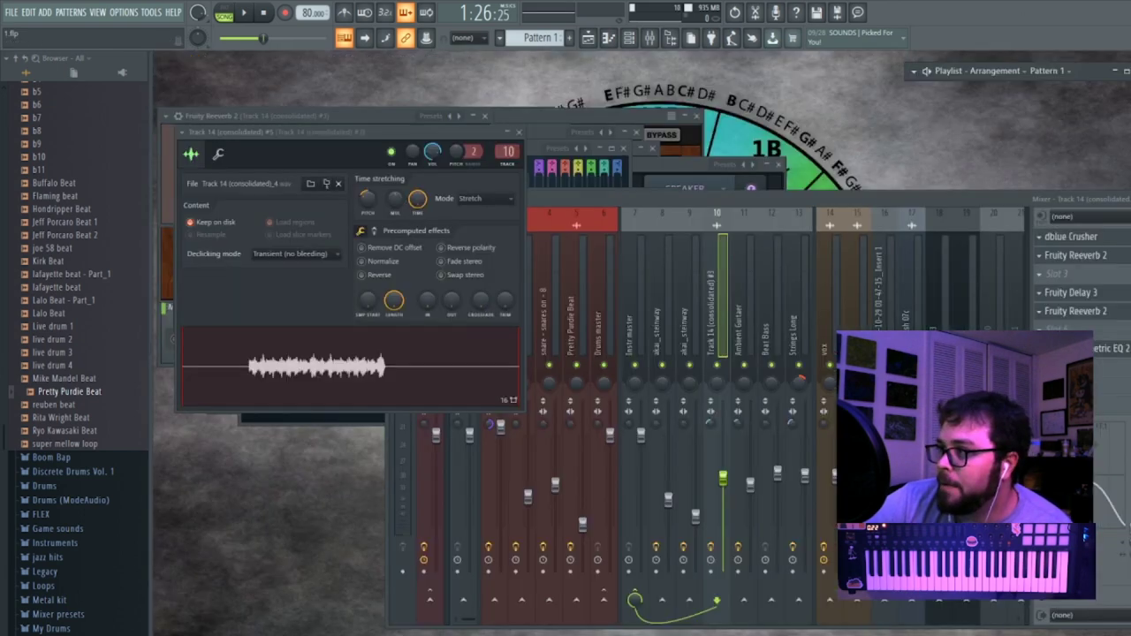
key(Escape)
key(Escape)
key(Escape)
key(Escape)
key(Escape)
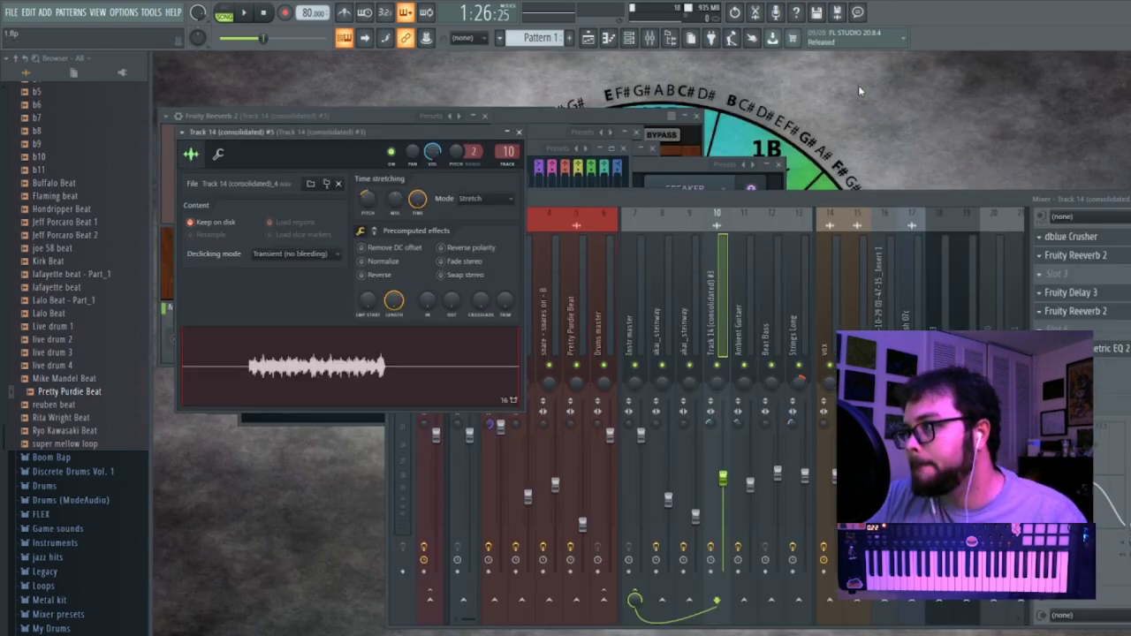
key(Escape)
key(Escape)
key(Escape)
key(Escape)
key(Escape)
key(Escape)
key(Escape)
key(Escape)
key(Escape)
key(Escape)
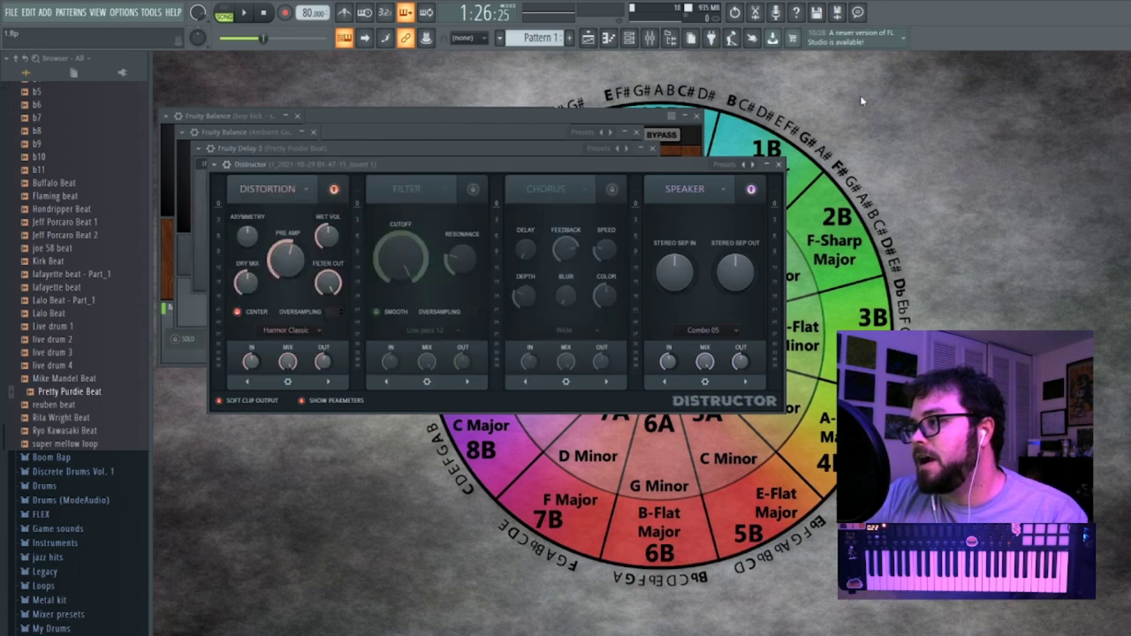
key(Escape)
key(Escape)
key(Escape)
key(Escape)
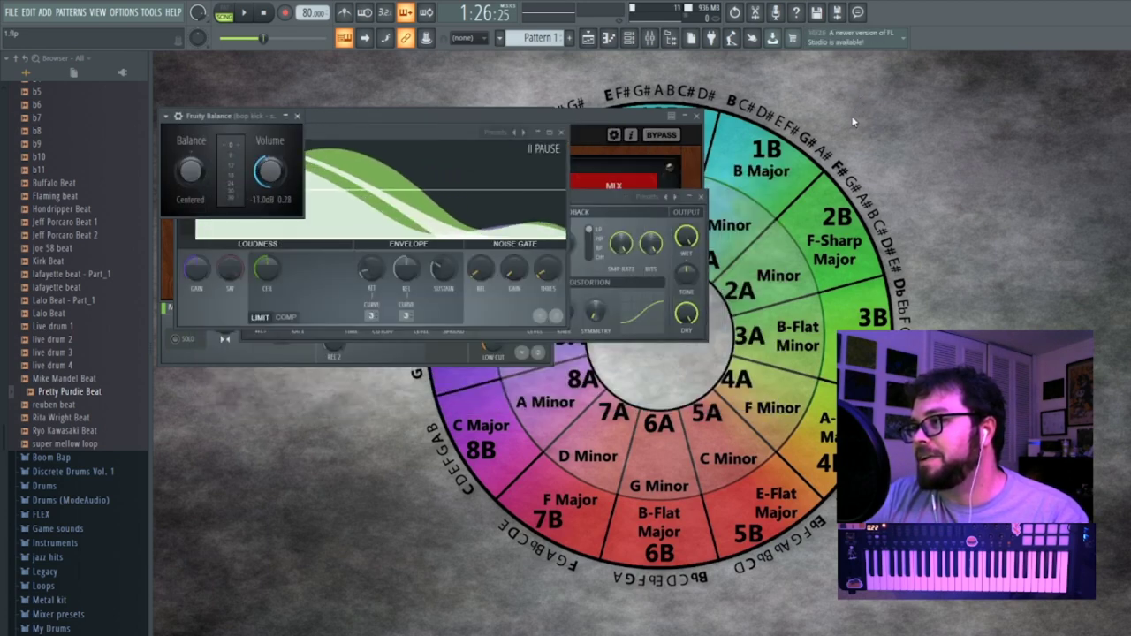
key(Escape)
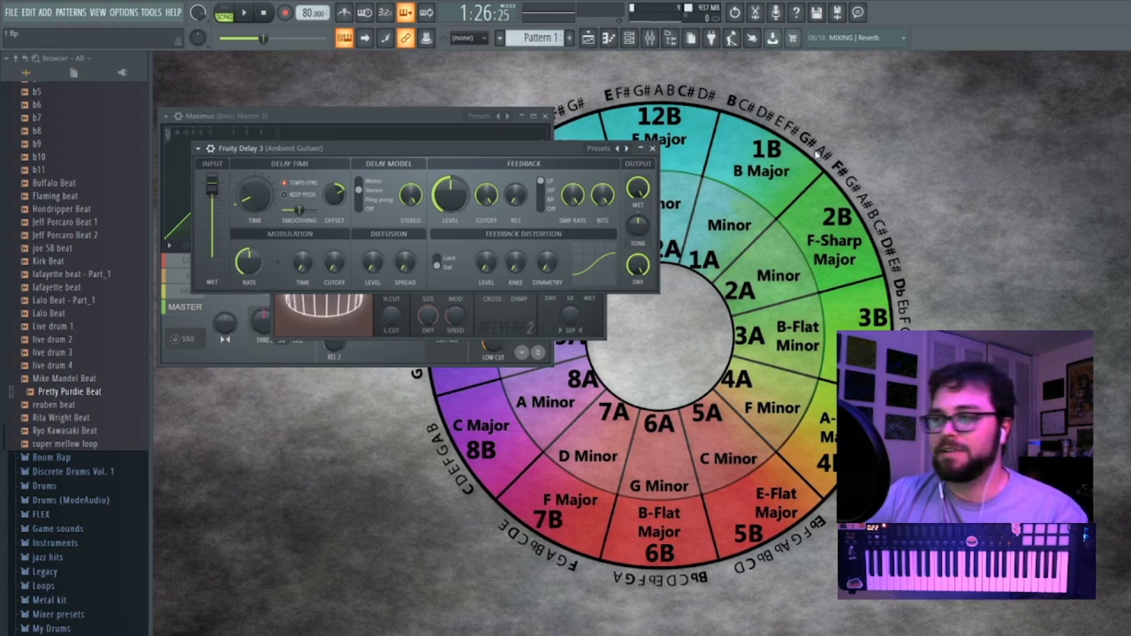
Bring back the playlist, set the bar 25 audio clip's pitch shift on Track 3 to -800 cents and audition it.
key(F2)
click(923, 139)
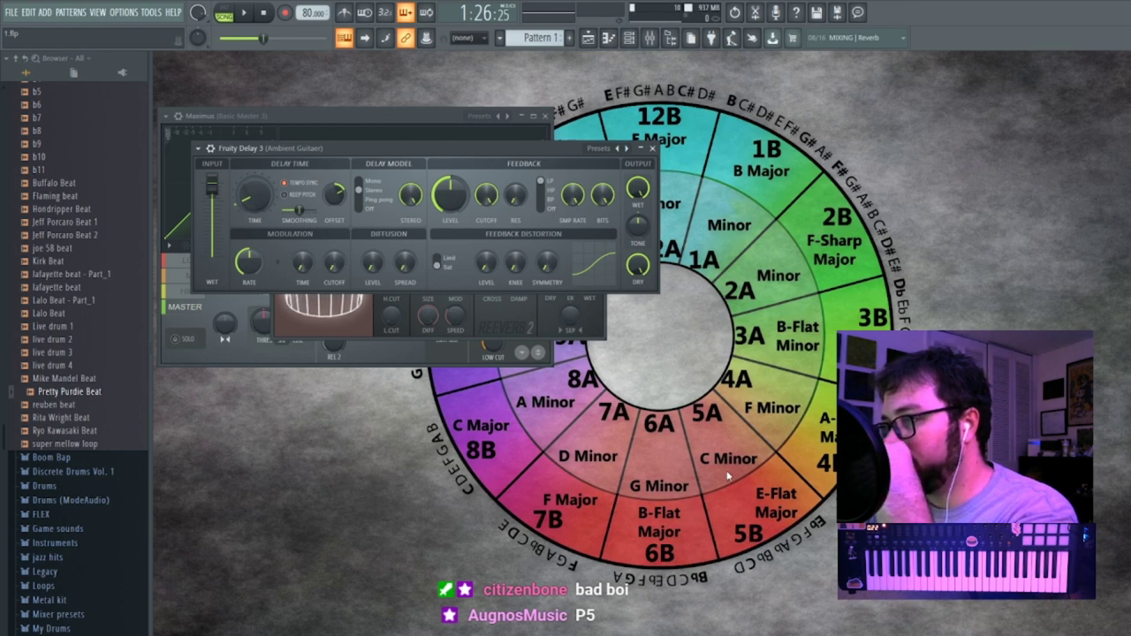
click(587, 37)
click(1125, 70)
double_click(895, 190)
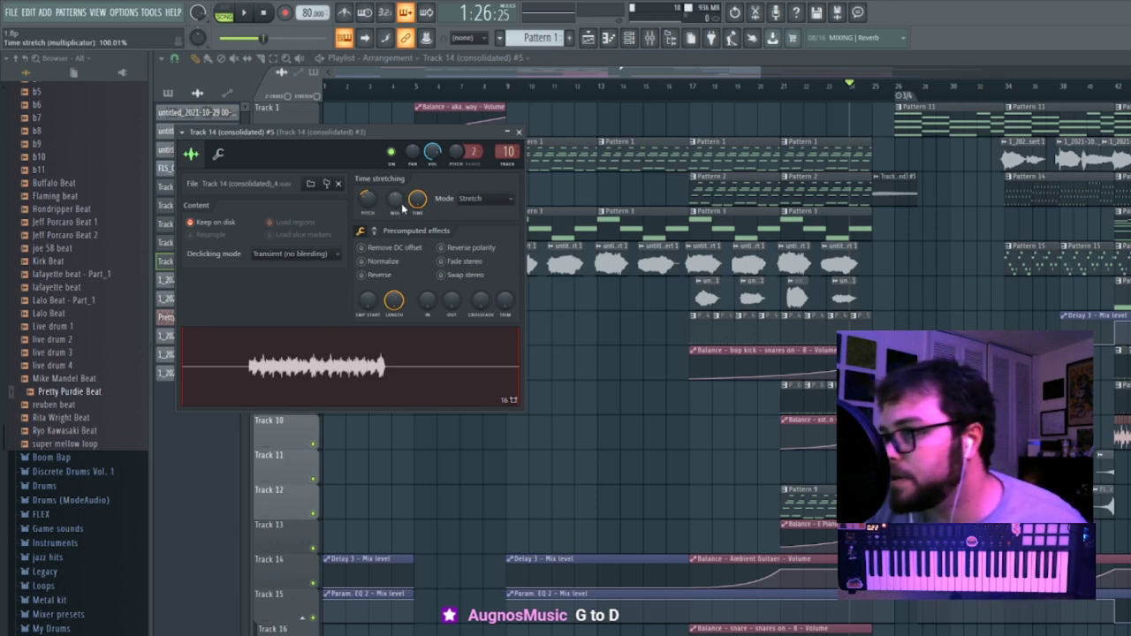
drag(369, 199, 368, 208)
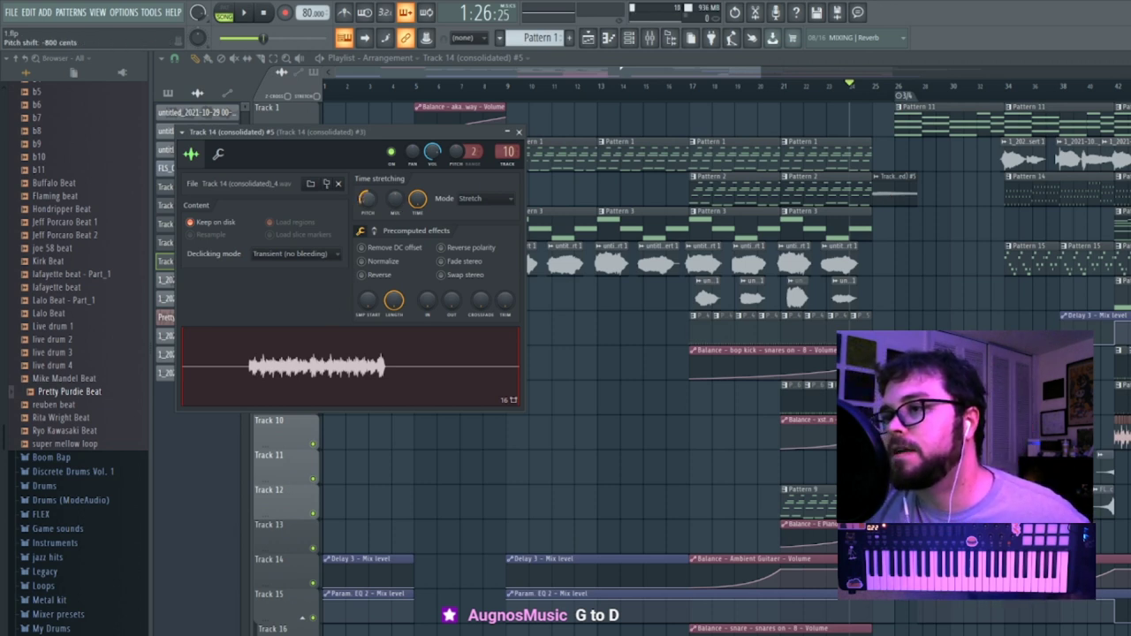
key(space)
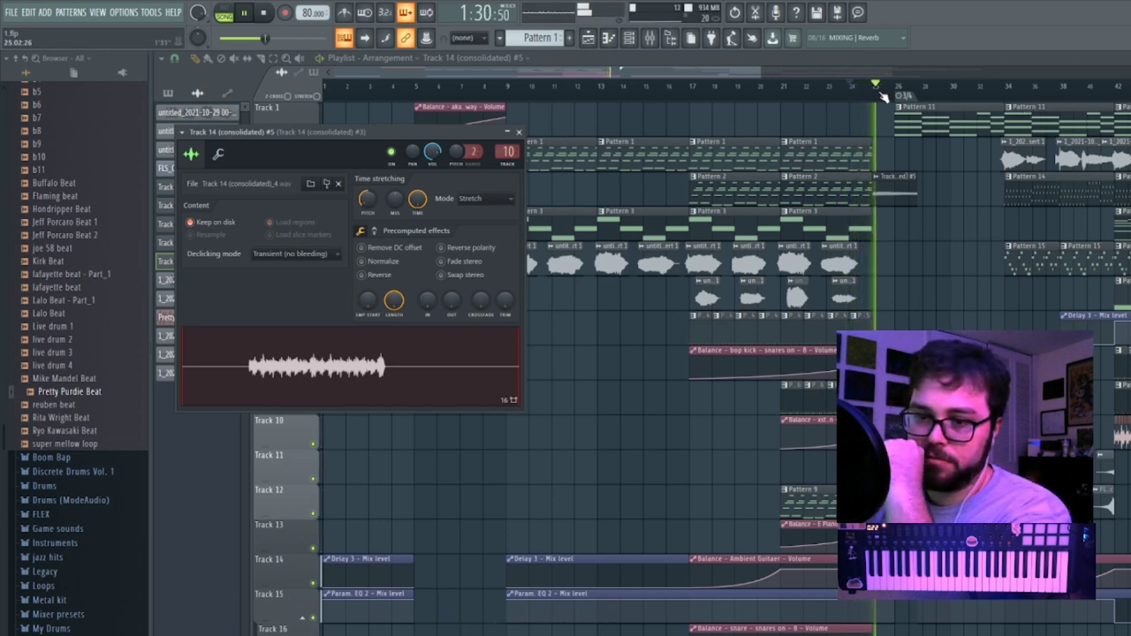
Set the bar 25 clip's pitch shift to -1200 cents and audition the transition into Pattern 11.
key(space)
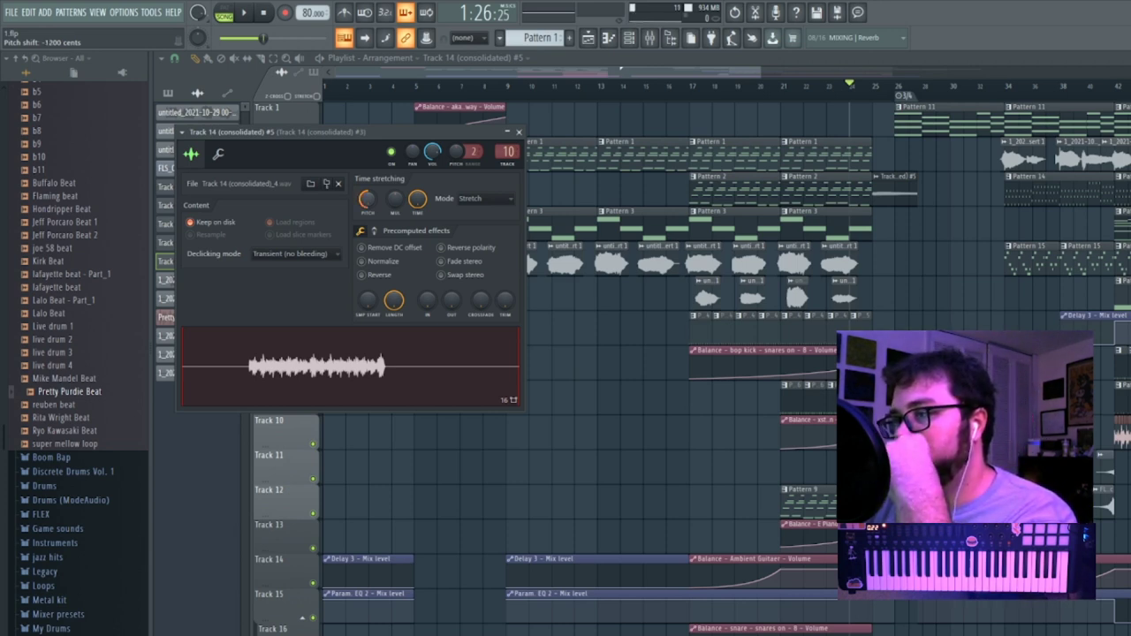
key(space)
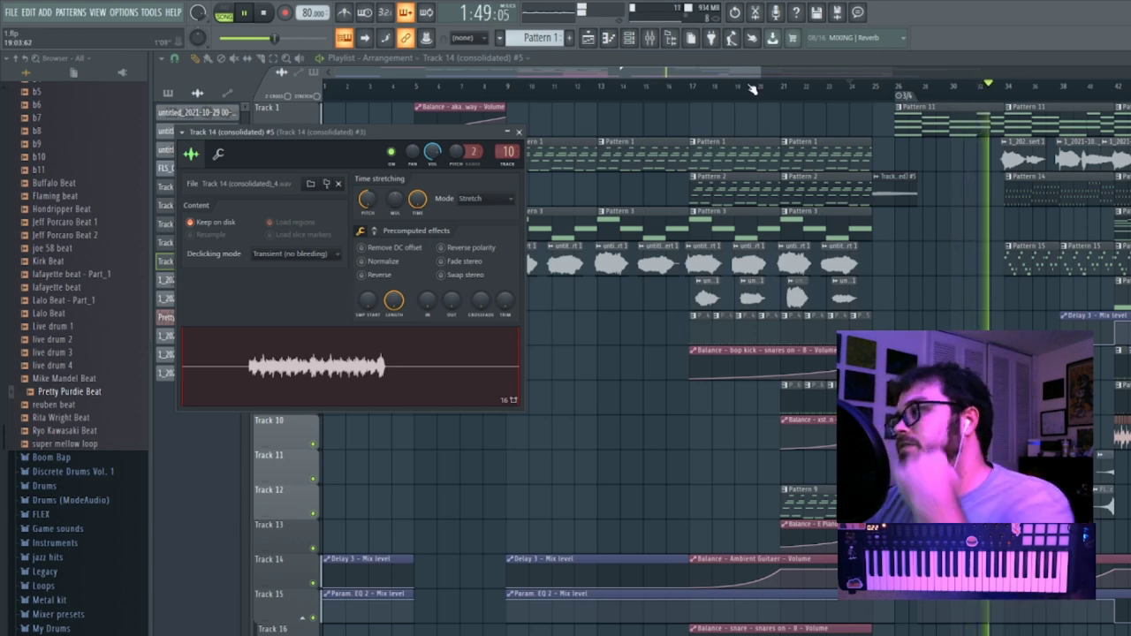
drag(861, 80, 917, 80)
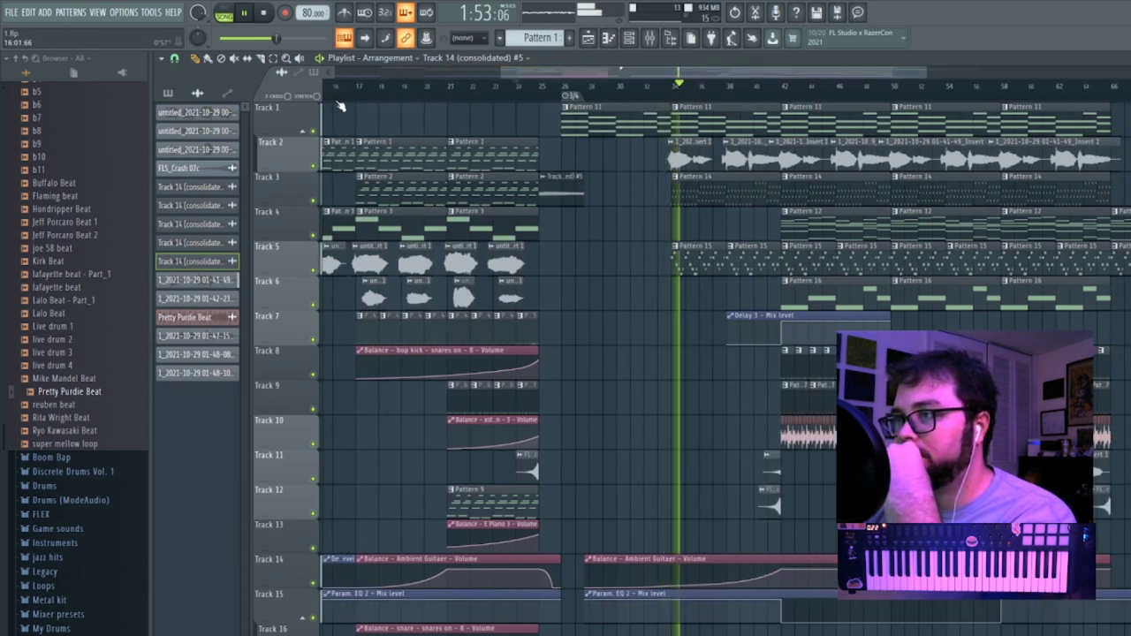
Move the bar 25 audio clip from Track 3 to Track 4 and shorten its end to about bar 26.
drag(555, 180, 674, 213)
click(539, 85)
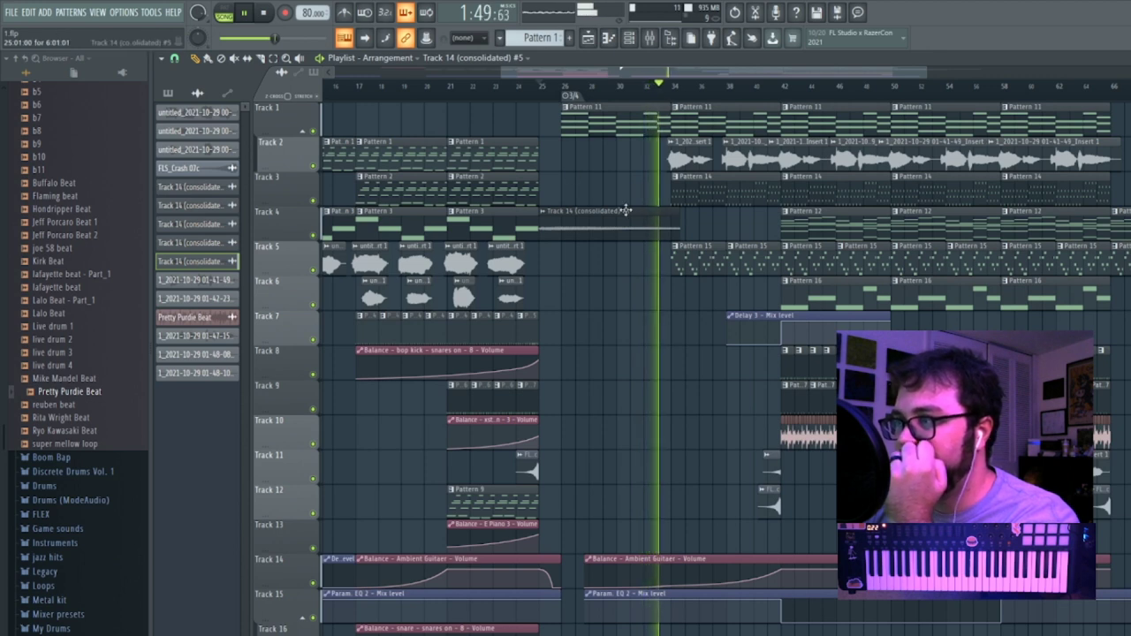
drag(674, 215, 570, 212)
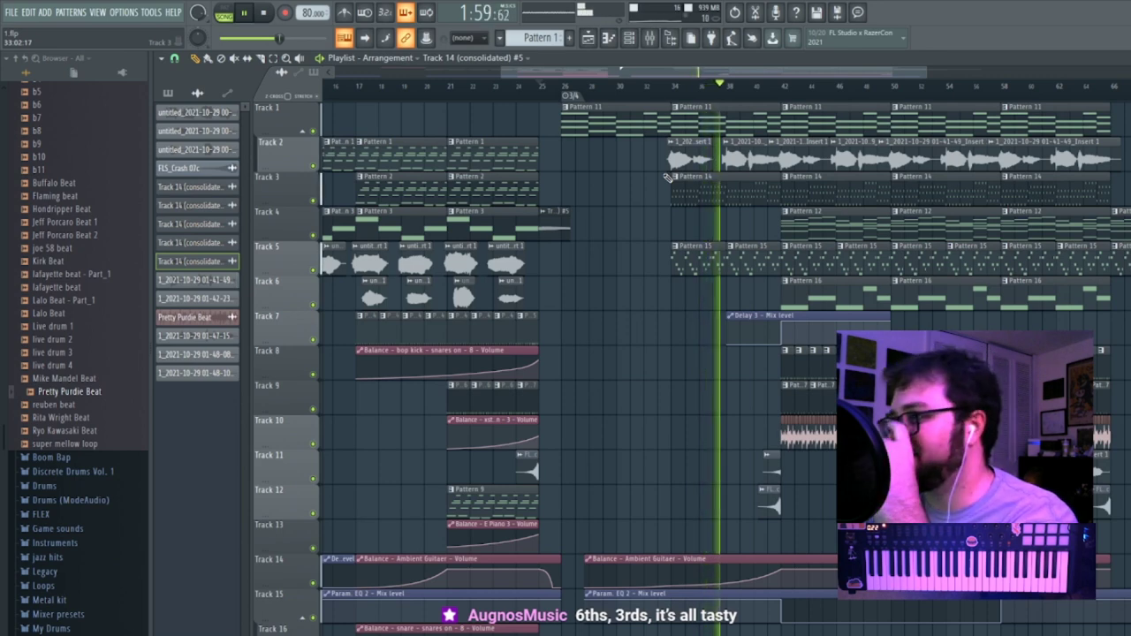
Raise the fader of the vox mixer track to 80% (-4.8 dB) while the song plays.
drag(926, 72, 759, 81)
click(174, 58)
click(189, 118)
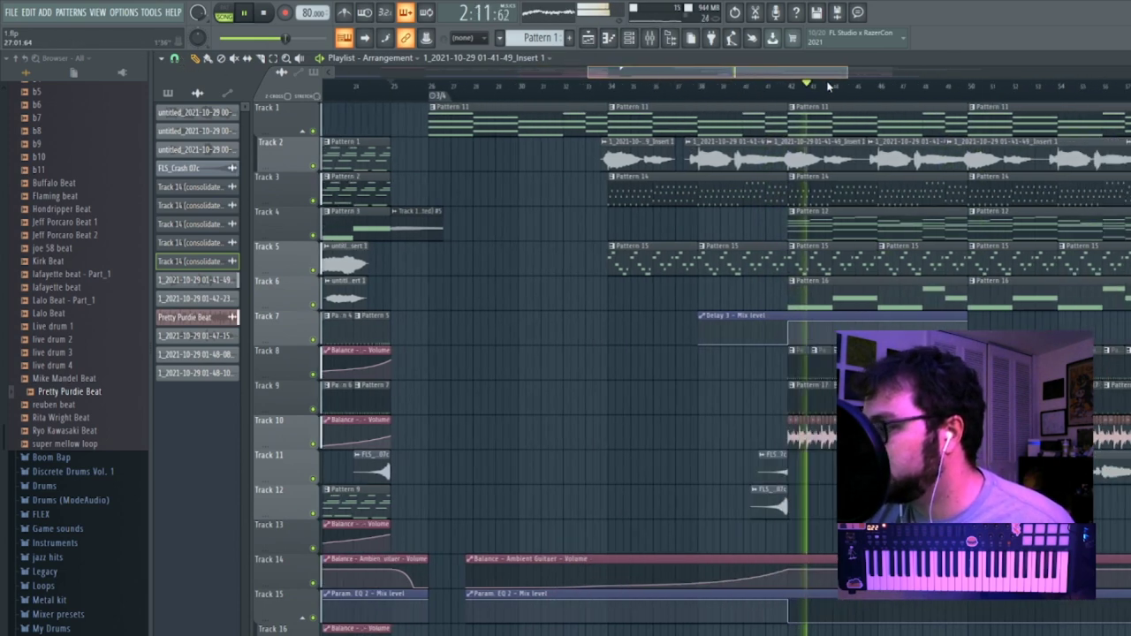
scroll(826, 454, down, 5)
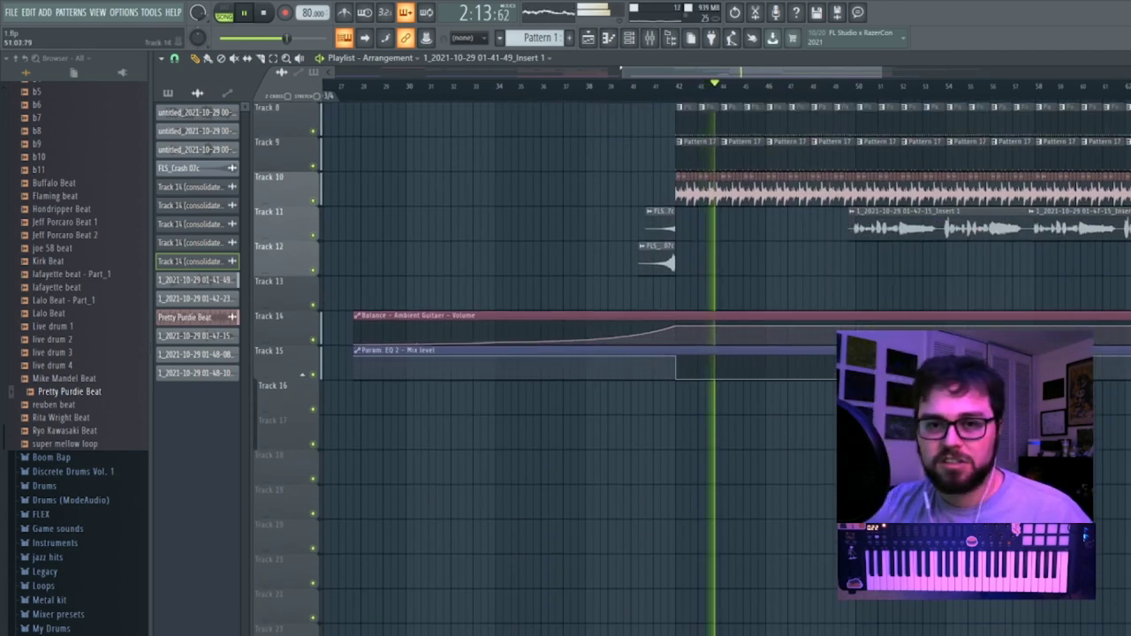
scroll(826, 454, up, 3)
click(649, 38)
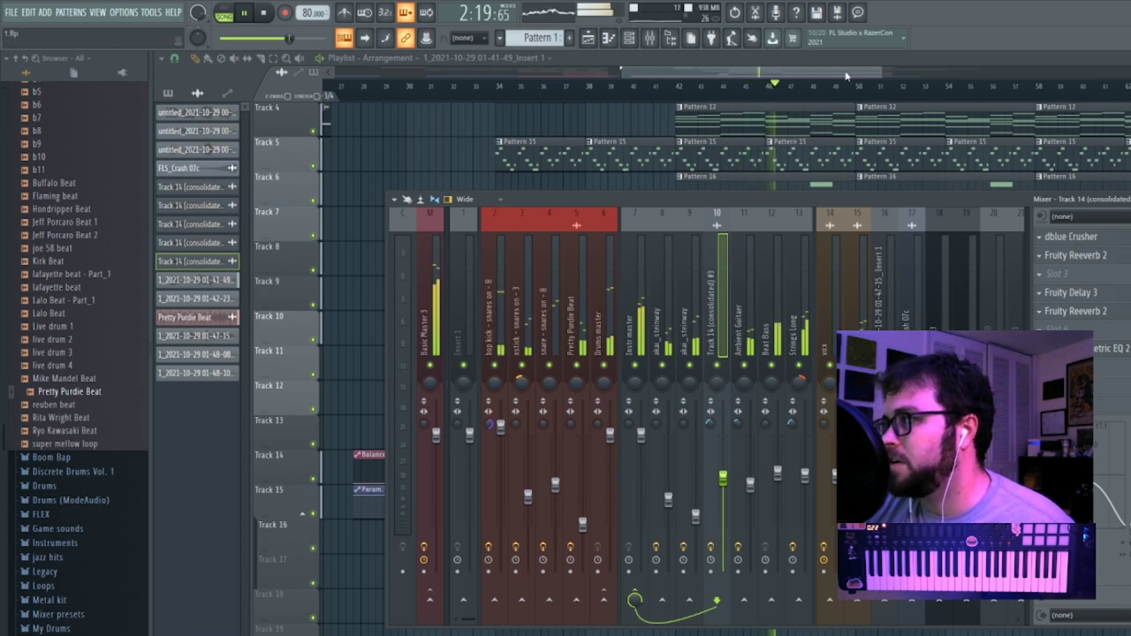
drag(863, 463, 862, 453)
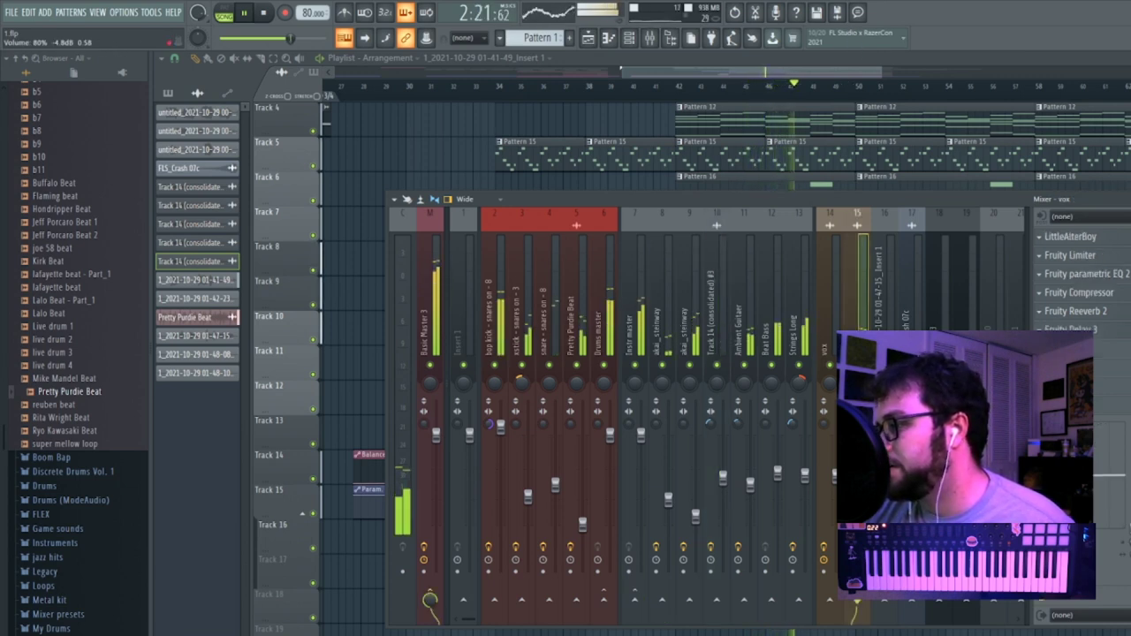
Set the playback position to bar 50, audition briefly and look over the clips in the song's closing section.
key(space)
click(851, 68)
scroll(857, 105, up, 3)
scroll(851, 98, down, 4)
drag(846, 70, 1055, 68)
scroll(848, 132, up, 4)
click(559, 92)
key(space)
key(space)
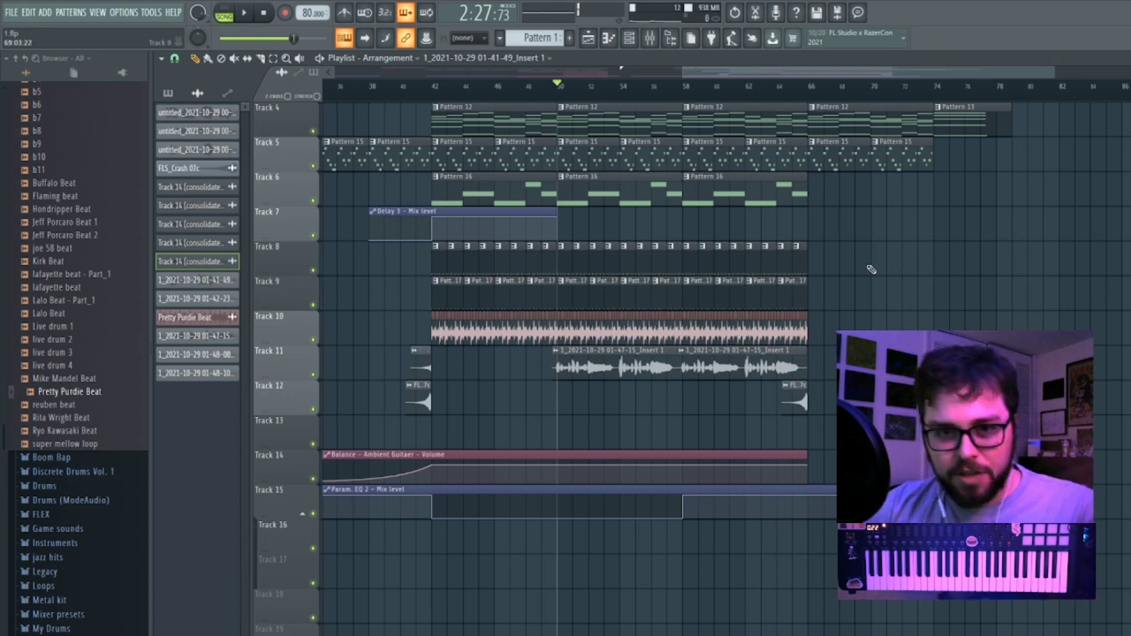
scroll(870, 270, up, 3)
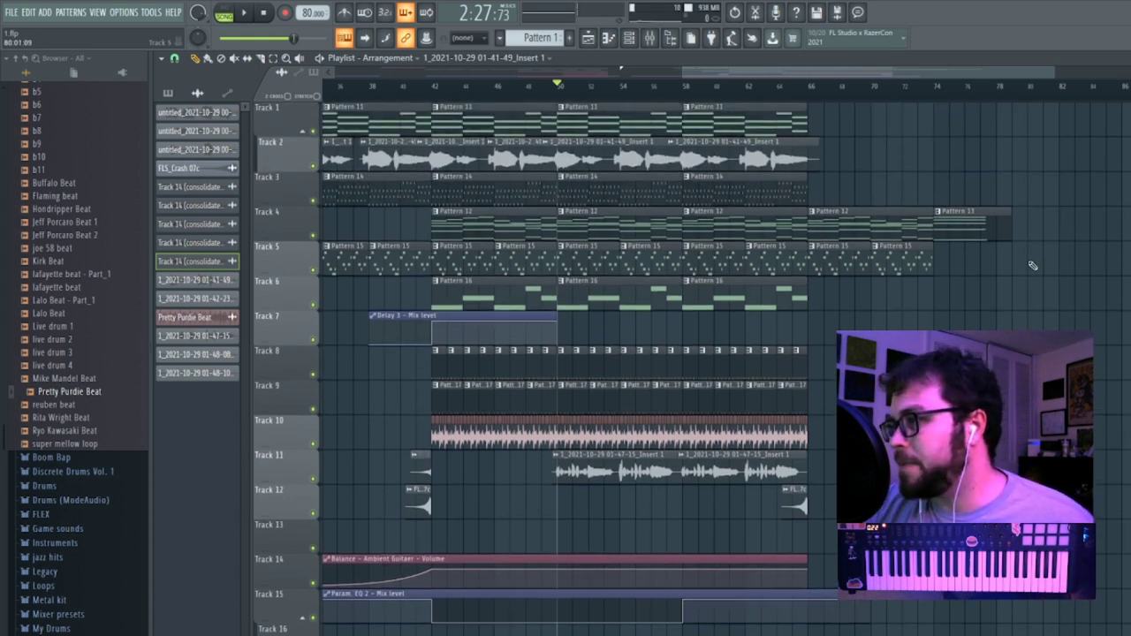
Look over the whole arrangement and listen to the song from its beginning.
drag(862, 70, 442, 93)
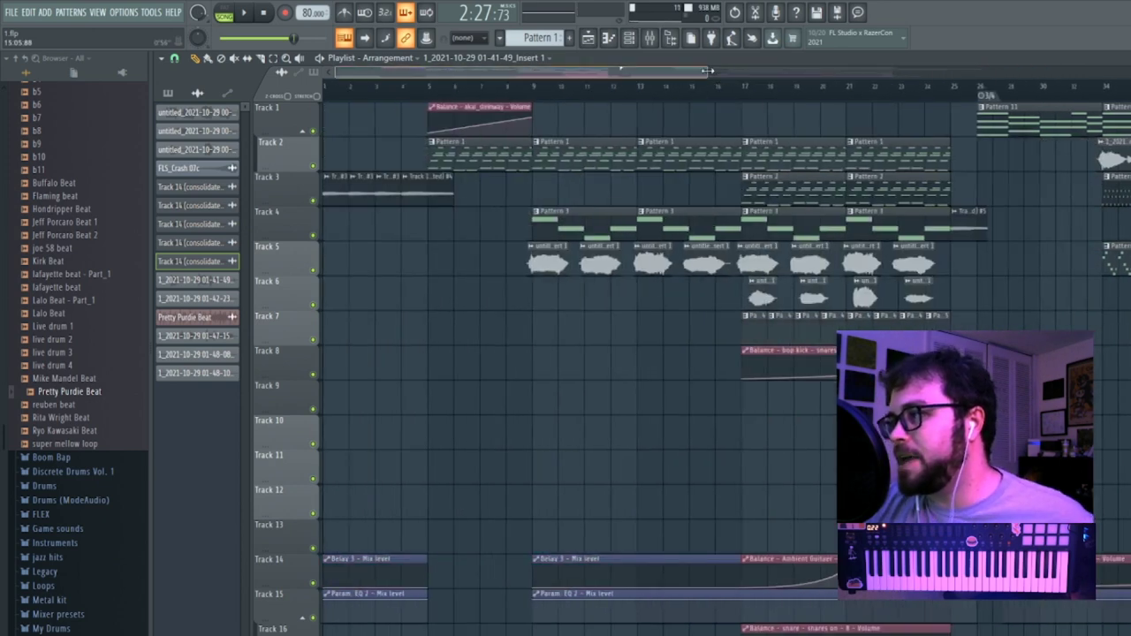
drag(713, 73, 1122, 78)
scroll(1010, 270, down, 6)
scroll(972, 320, up, 6)
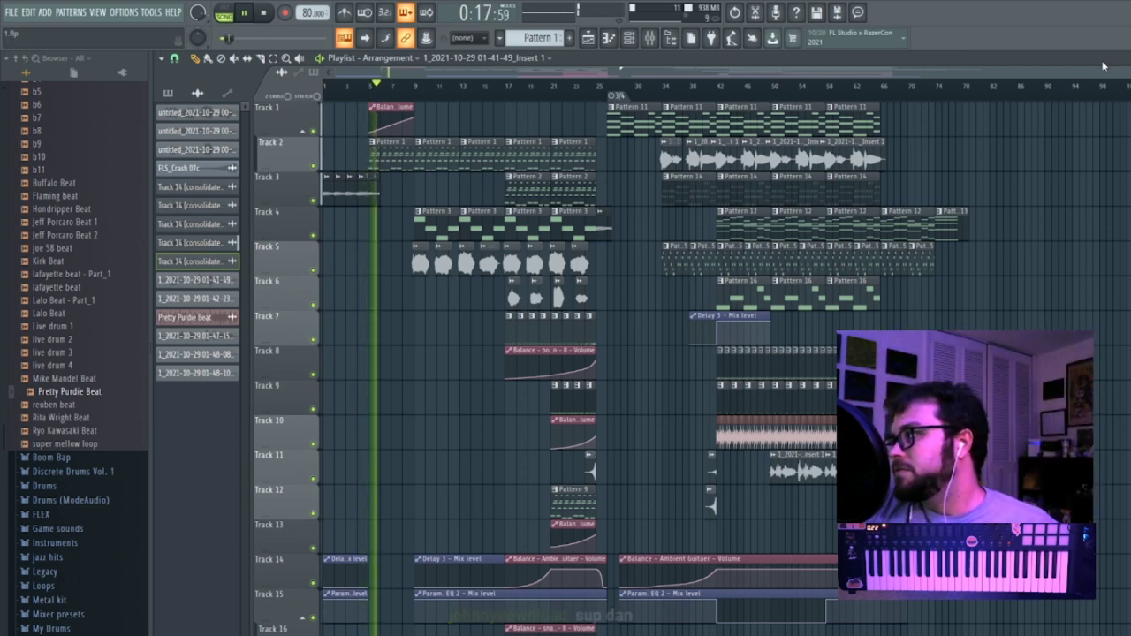
drag(1128, 73, 573, 72)
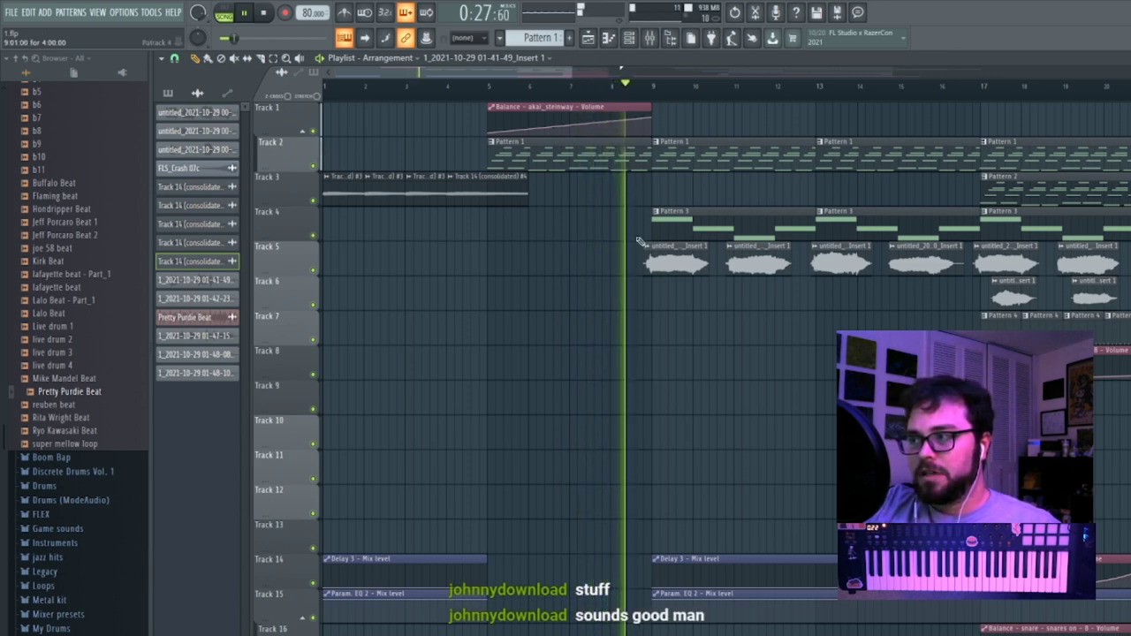
Adjust the channel volume of the vocal clip at bar 9 on Track 5 and close its settings.
double_click(692, 257)
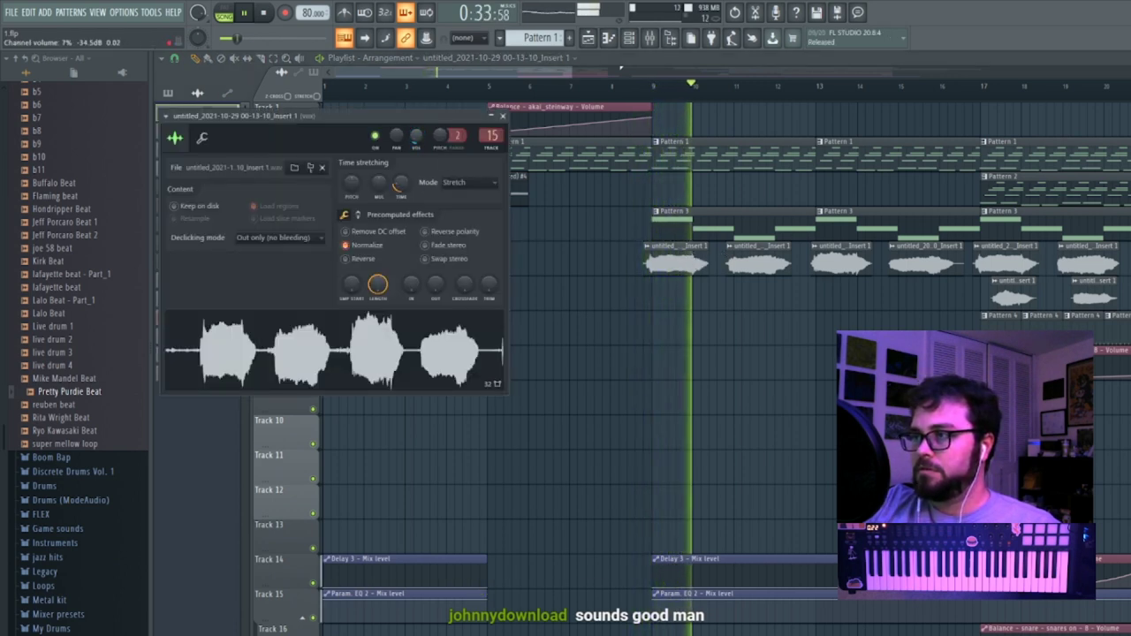
drag(417, 140, 417, 120)
right_click(417, 141)
click(429, 149)
click(503, 116)
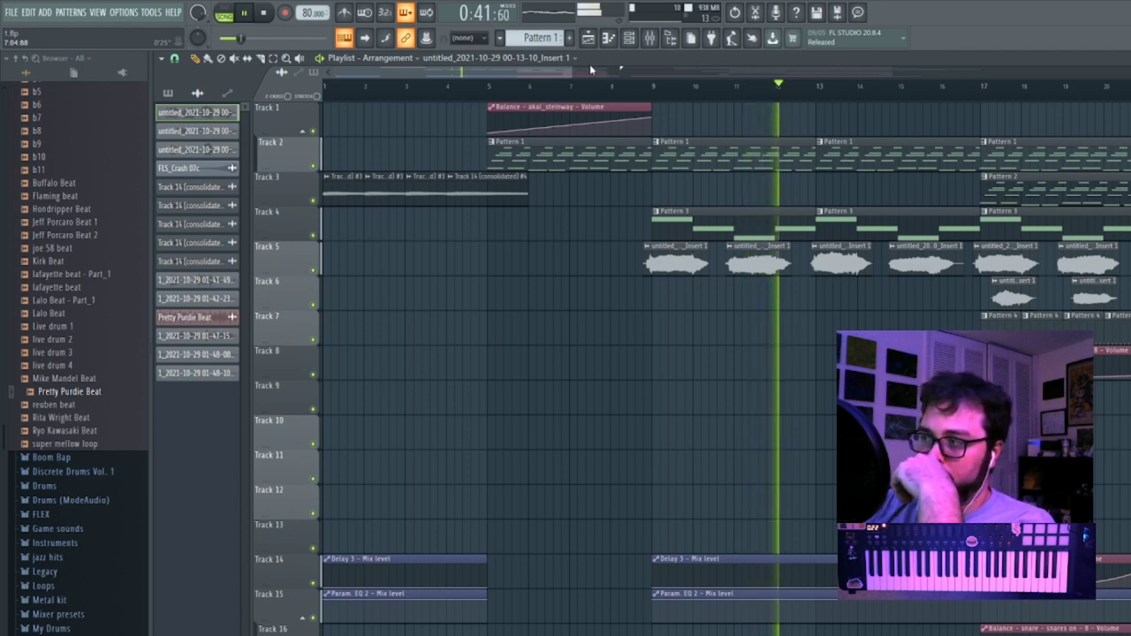
Listen on into the section at bar 17, stop playback and save the project.
scroll(590, 70, down, 4)
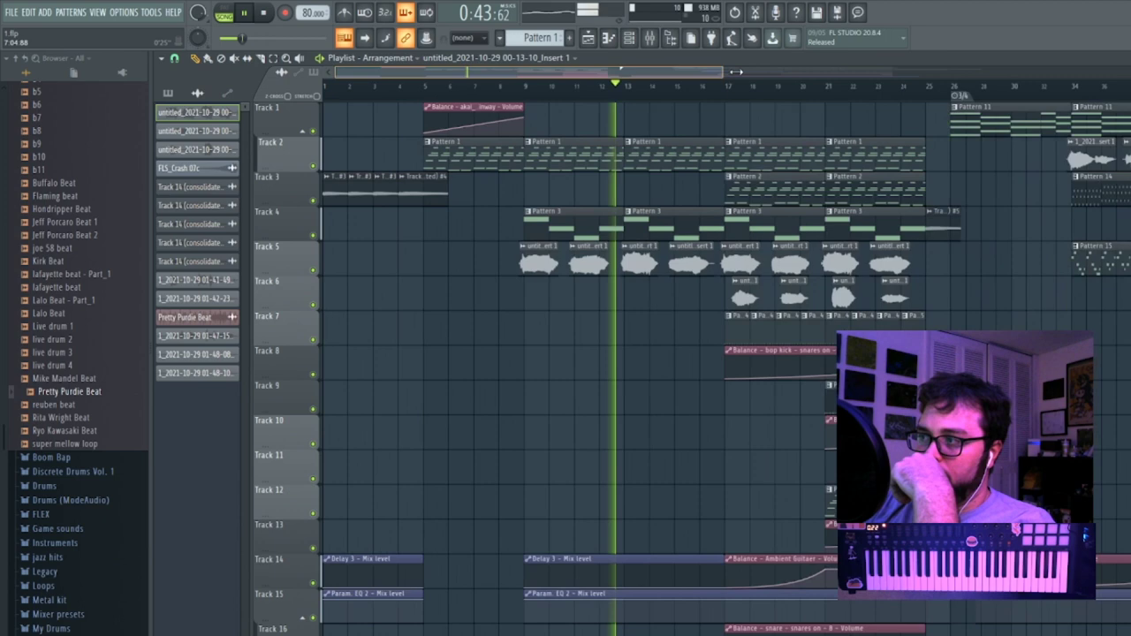
scroll(1014, 105, up, 3)
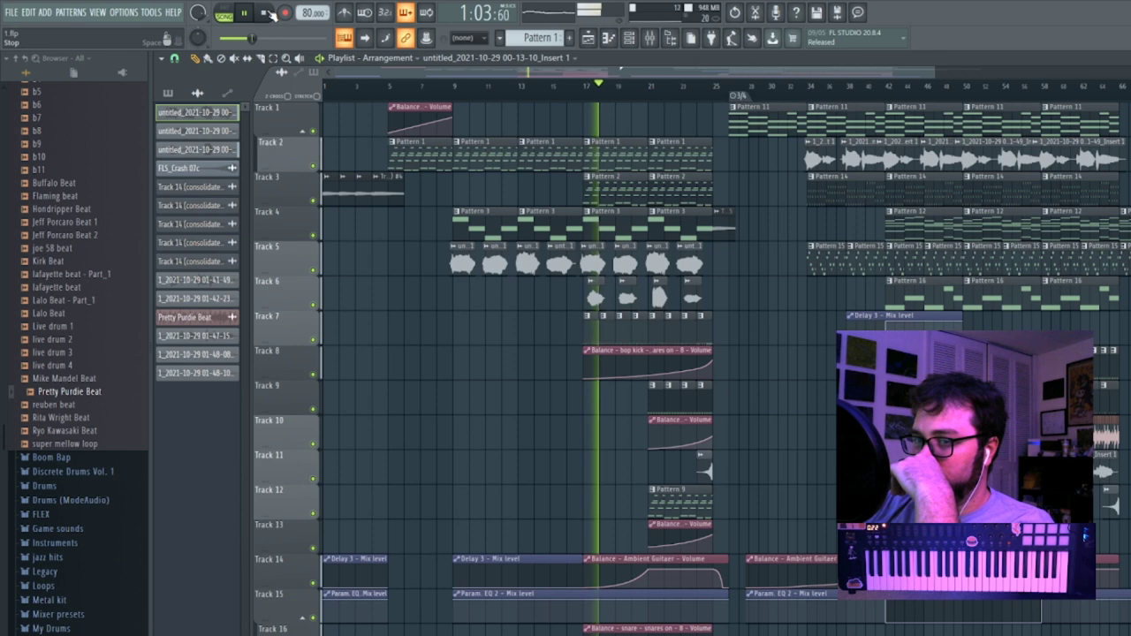
click(266, 13)
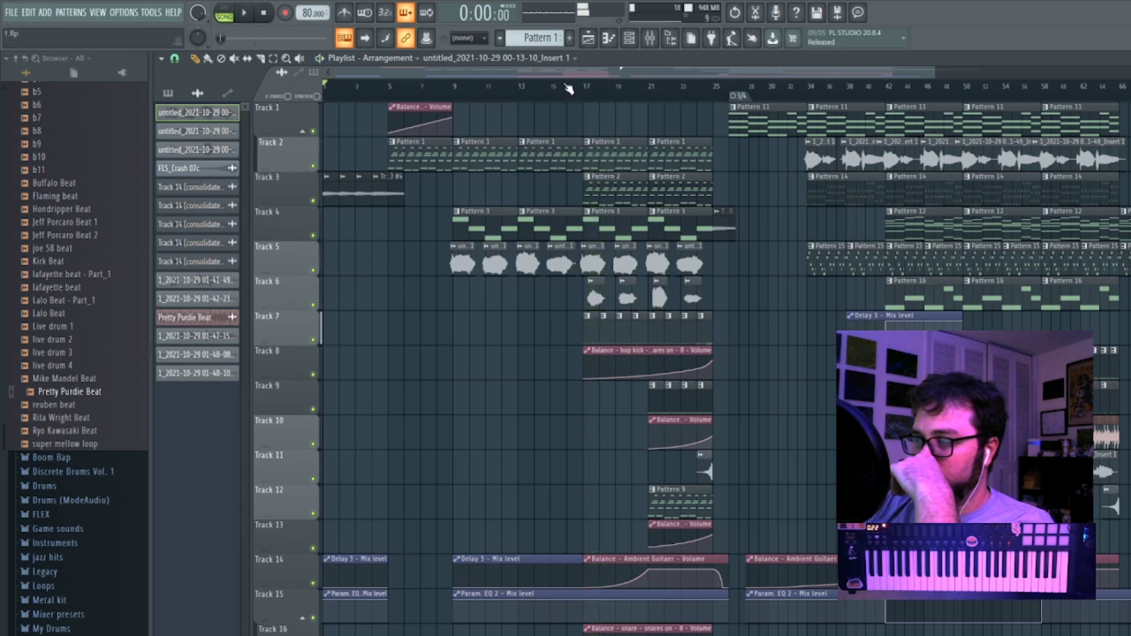
click(11, 11)
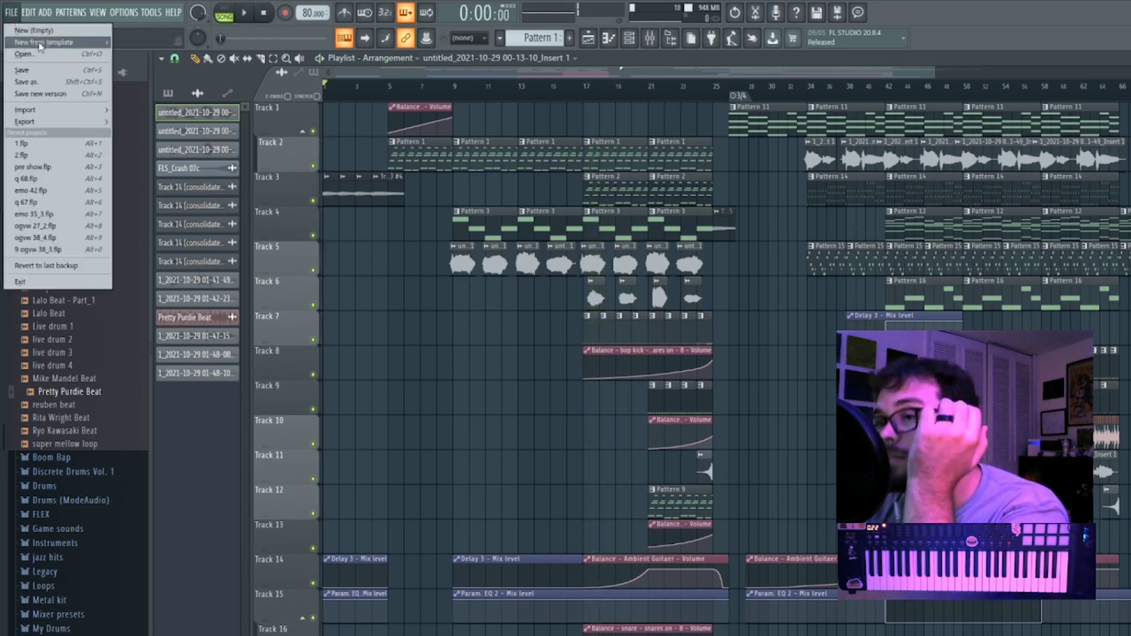
click(34, 71)
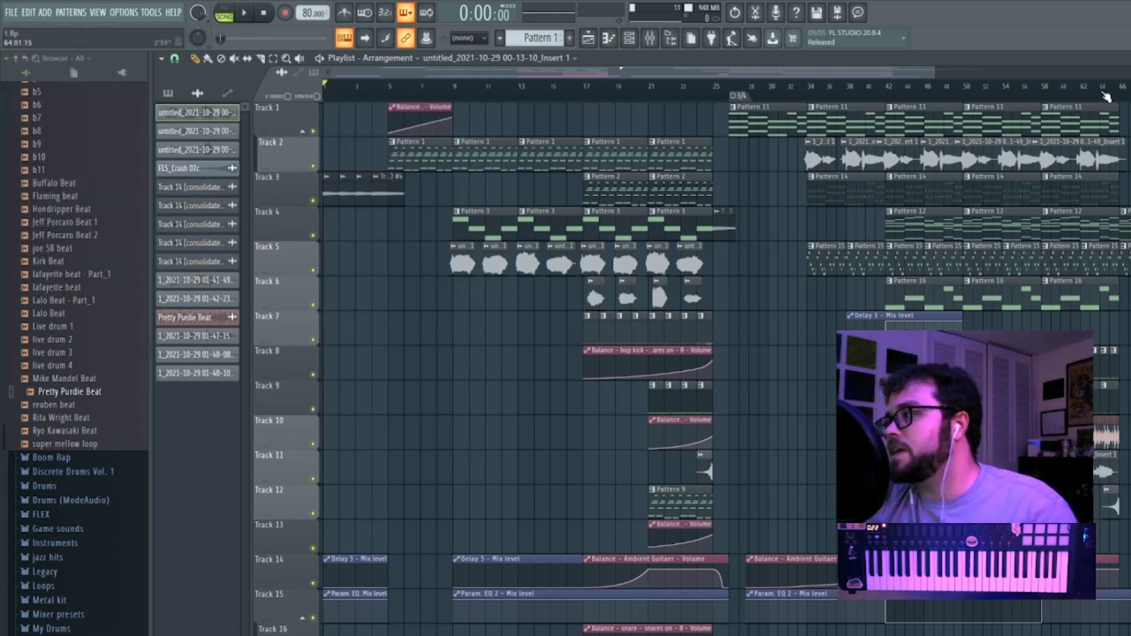
Play the song through to its ending and inspect the Strings Long chord in Pattern 13.
key(space)
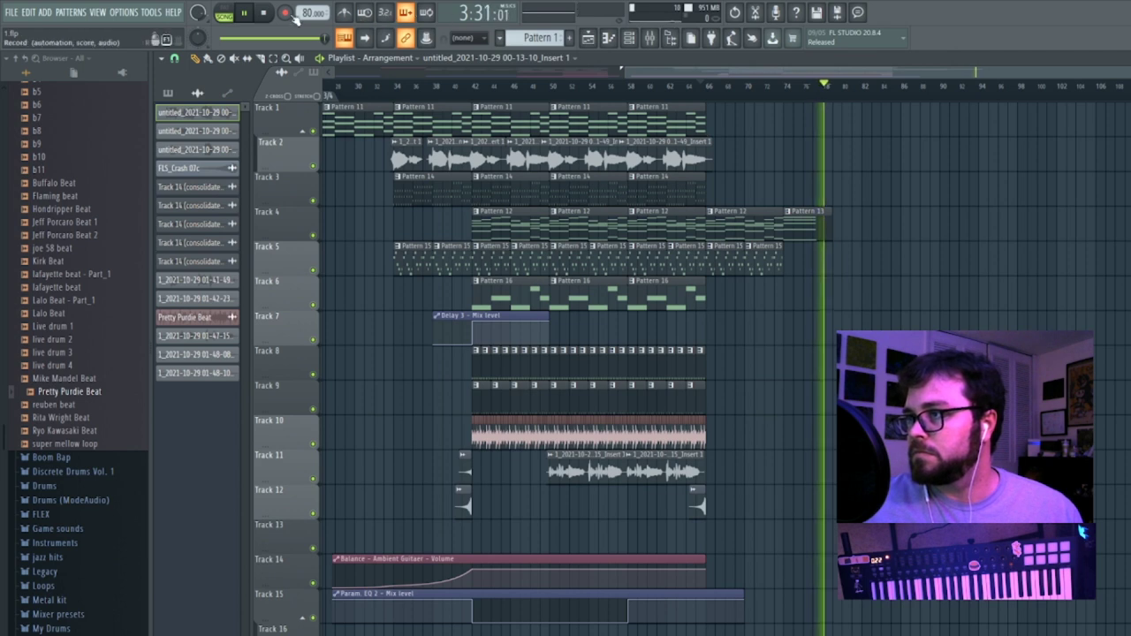
click(265, 13)
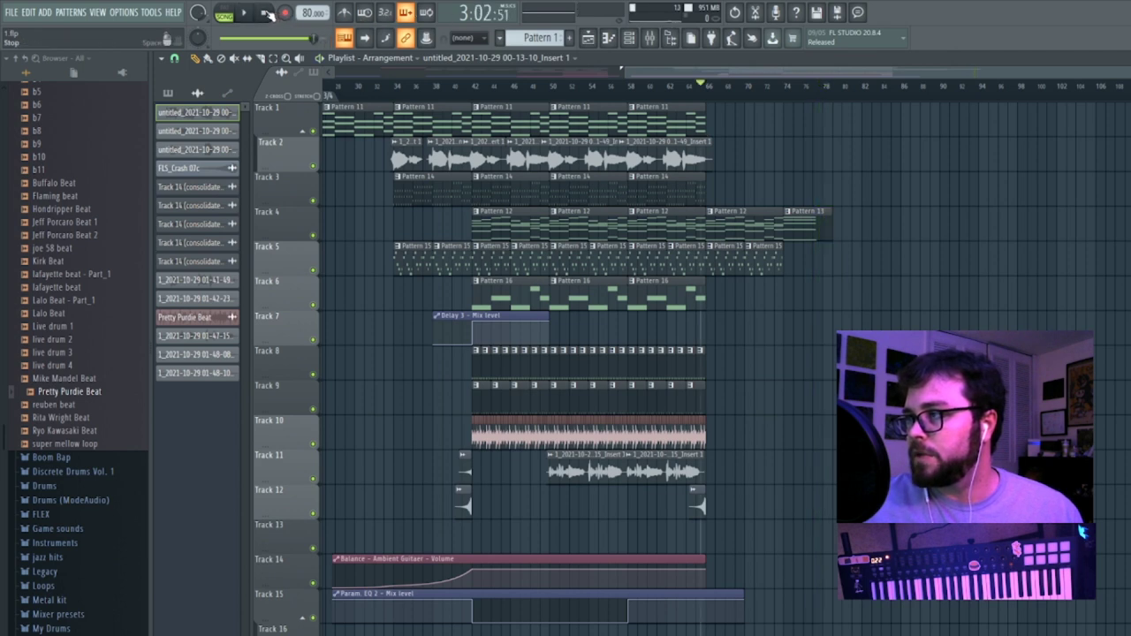
double_click(822, 217)
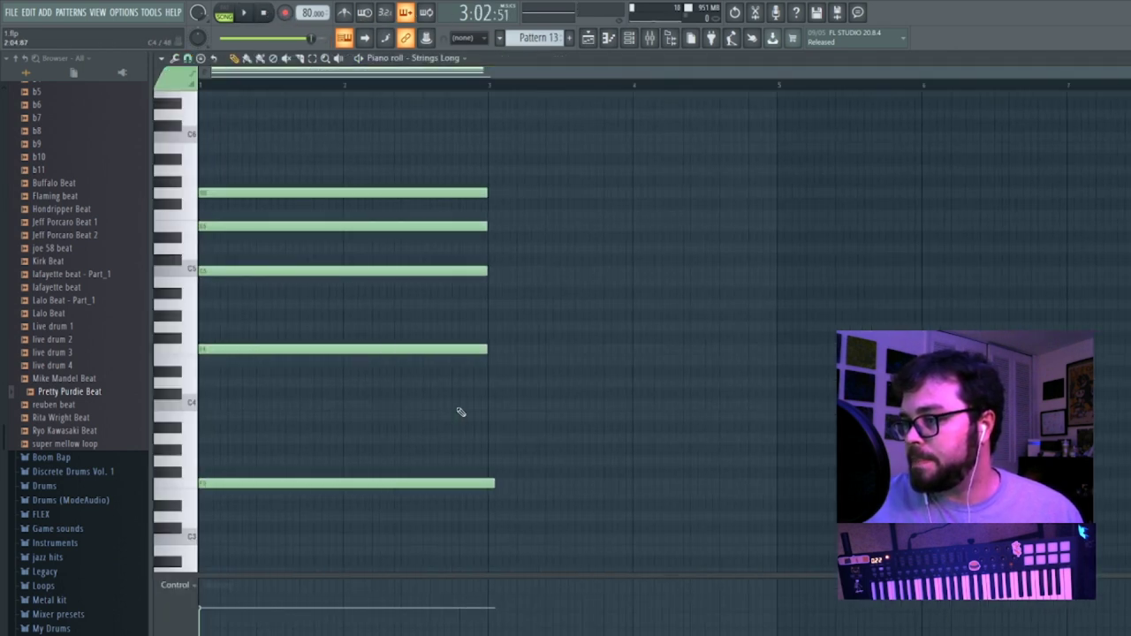
Start a new empty project.
click(16, 12)
click(16, 12)
click(16, 11)
click(26, 31)
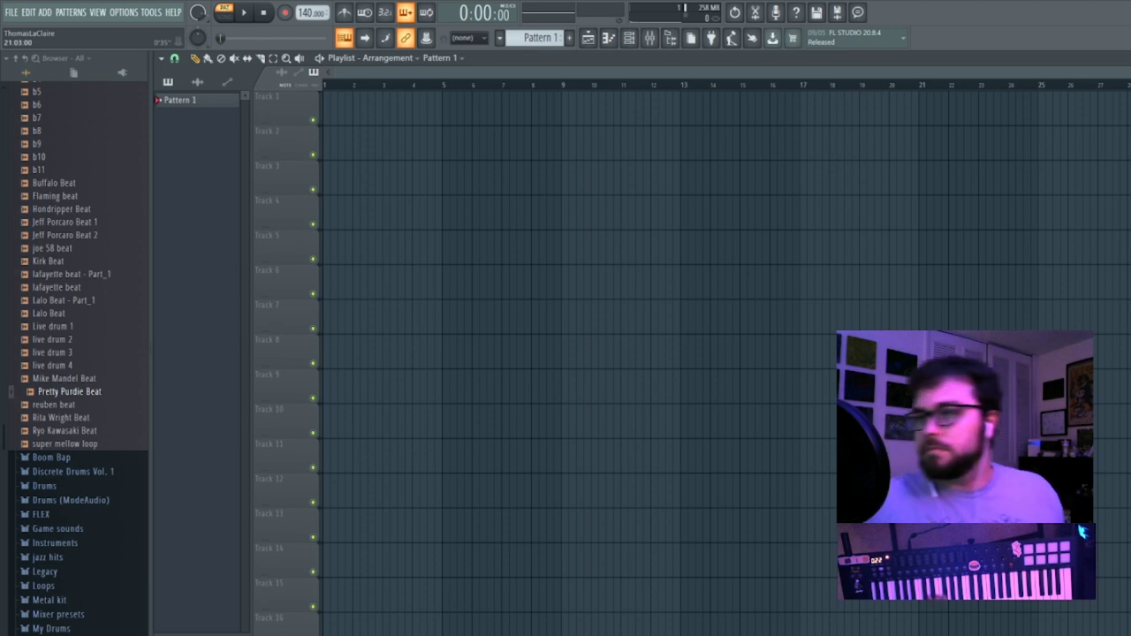
Expand the Fruity Wrapper - M1 generator presets among the browser's channel presets.
scroll(115, 205, up, 5)
click(80, 277)
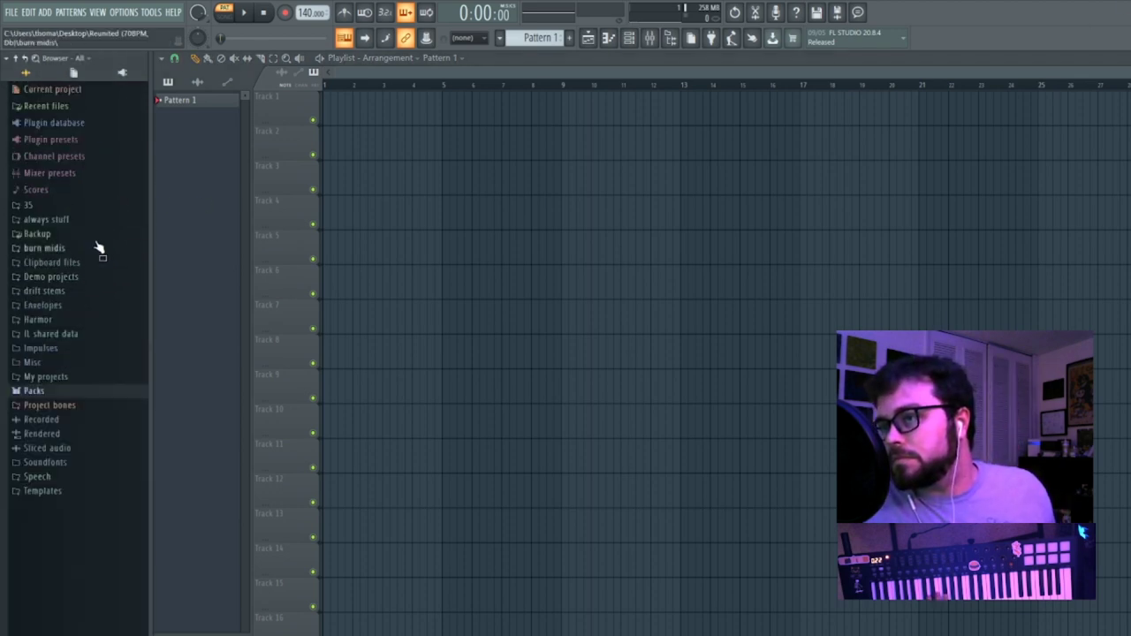
click(89, 157)
scroll(94, 454, down, 3)
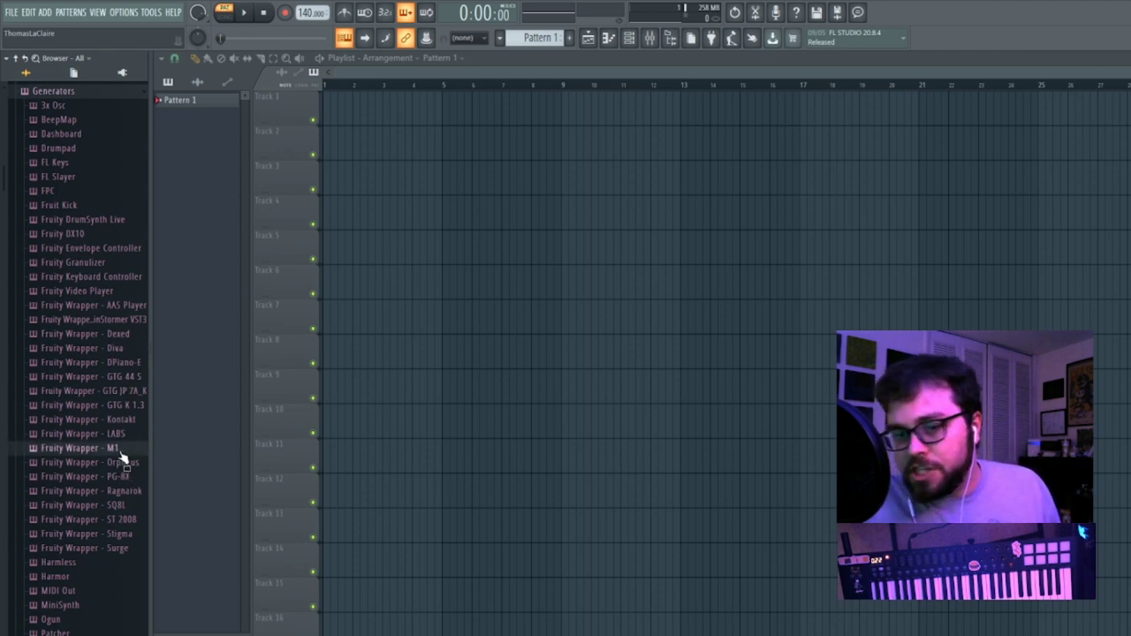
click(121, 449)
Browse the M1 presets and open digiharp in a new channel.
scroll(90, 498, down, 9)
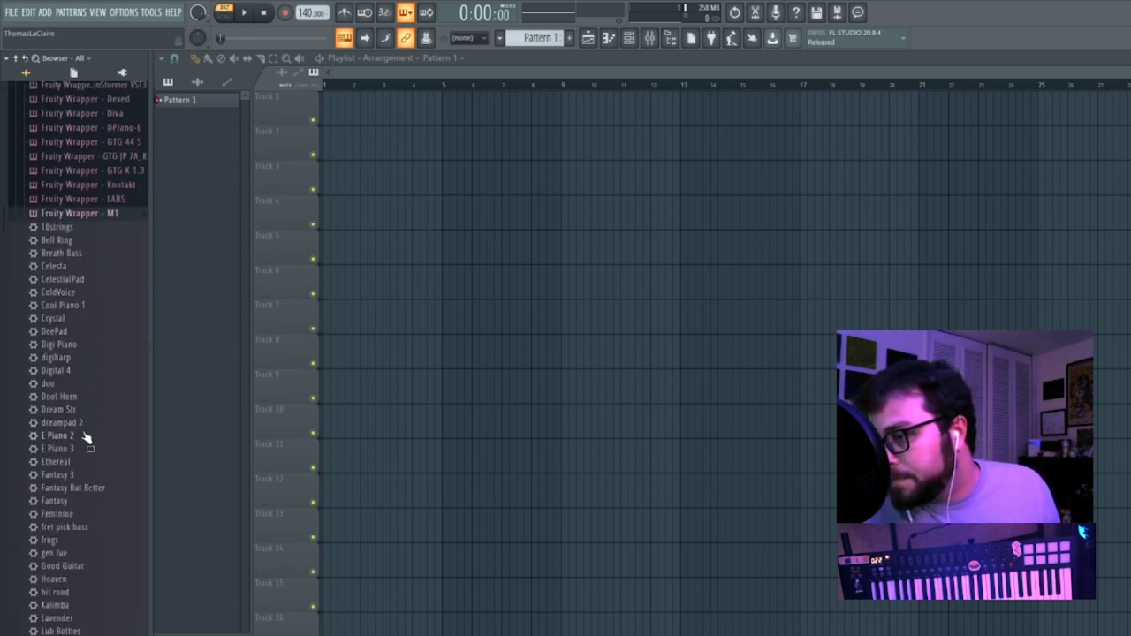
scroll(85, 437, down, 3)
right_click(81, 358)
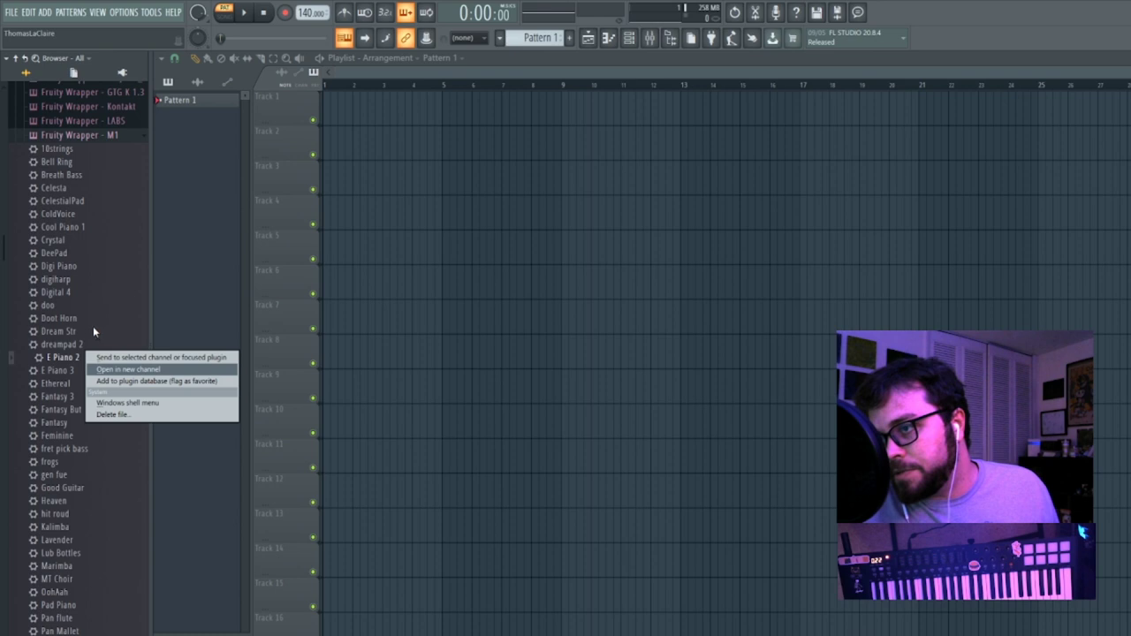
click(93, 331)
scroll(88, 345, down, 6)
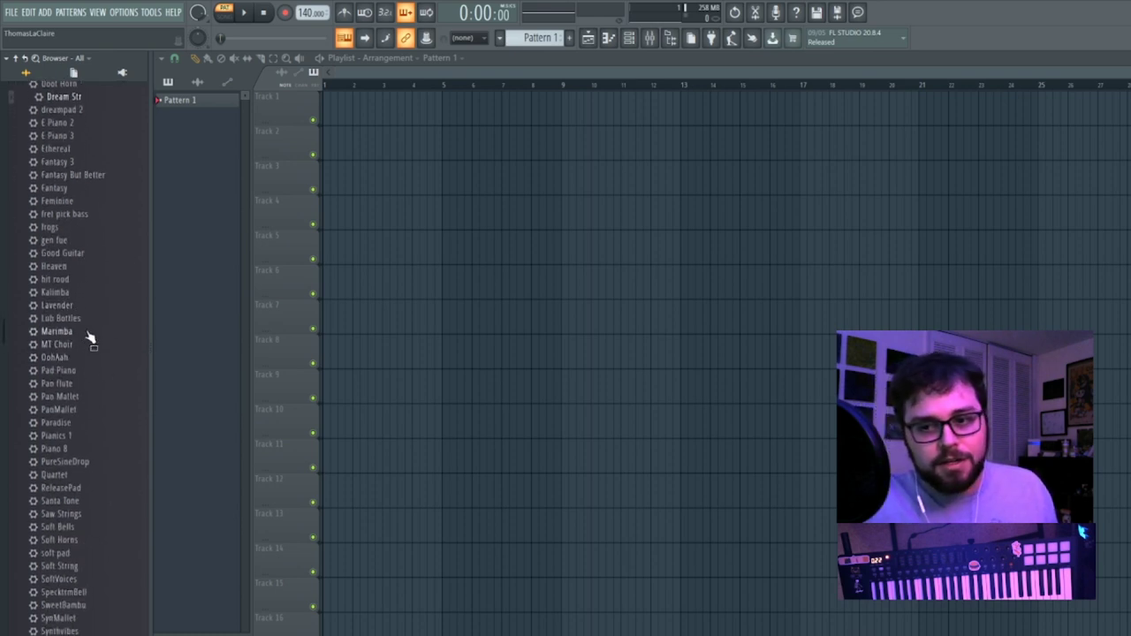
scroll(90, 451, down, 2)
scroll(88, 451, down, 2)
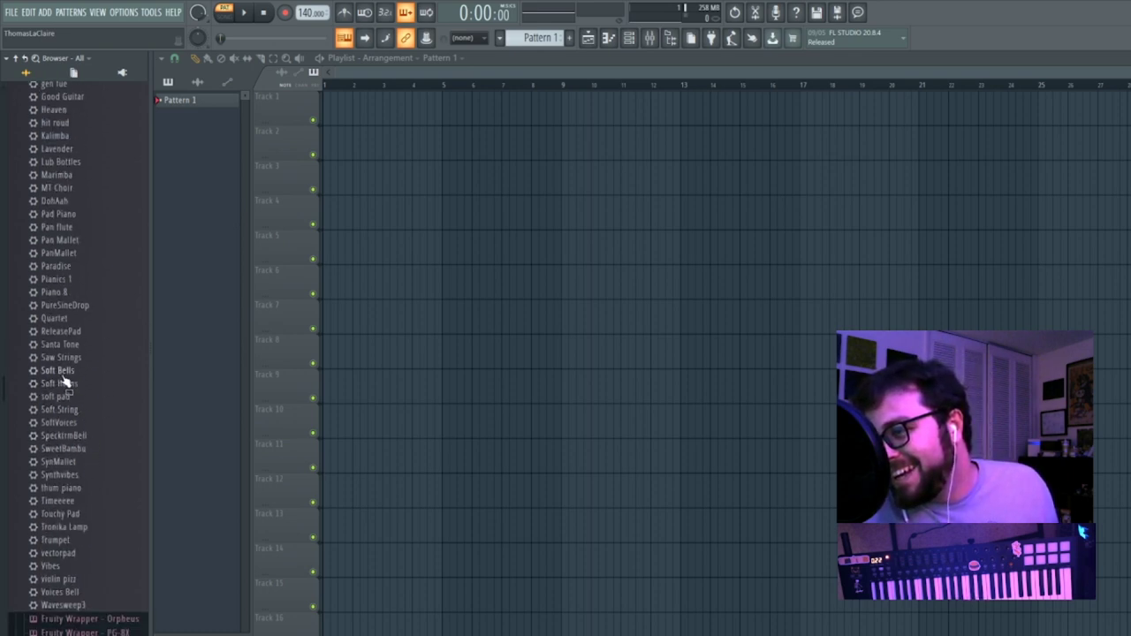
scroll(84, 381, up, 14)
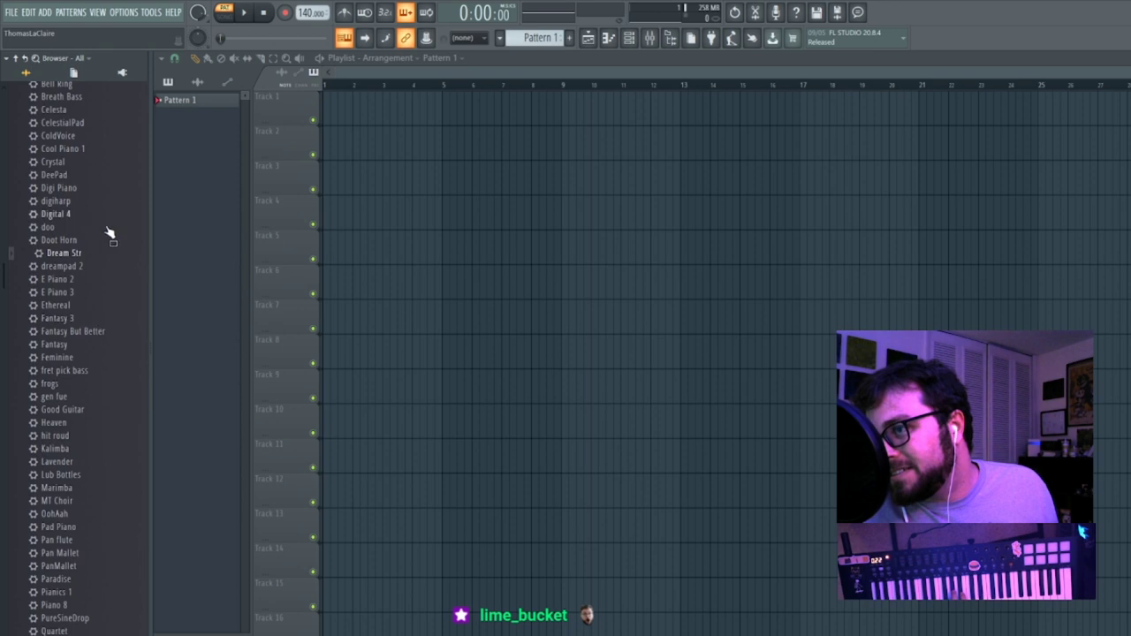
scroll(80, 350, down, 4)
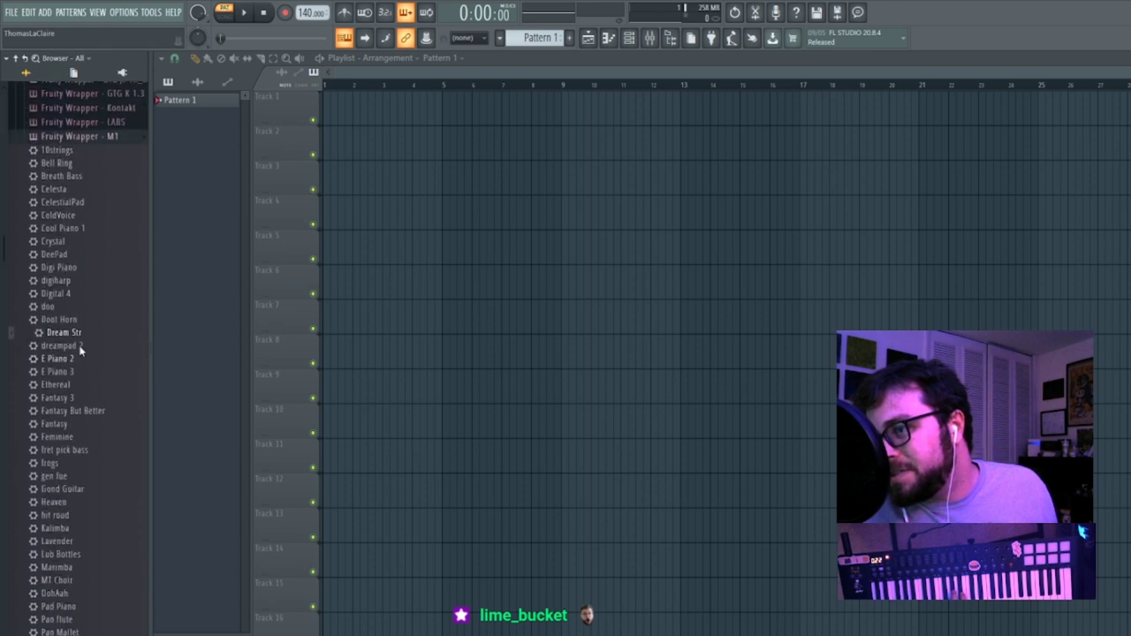
right_click(79, 278)
click(81, 293)
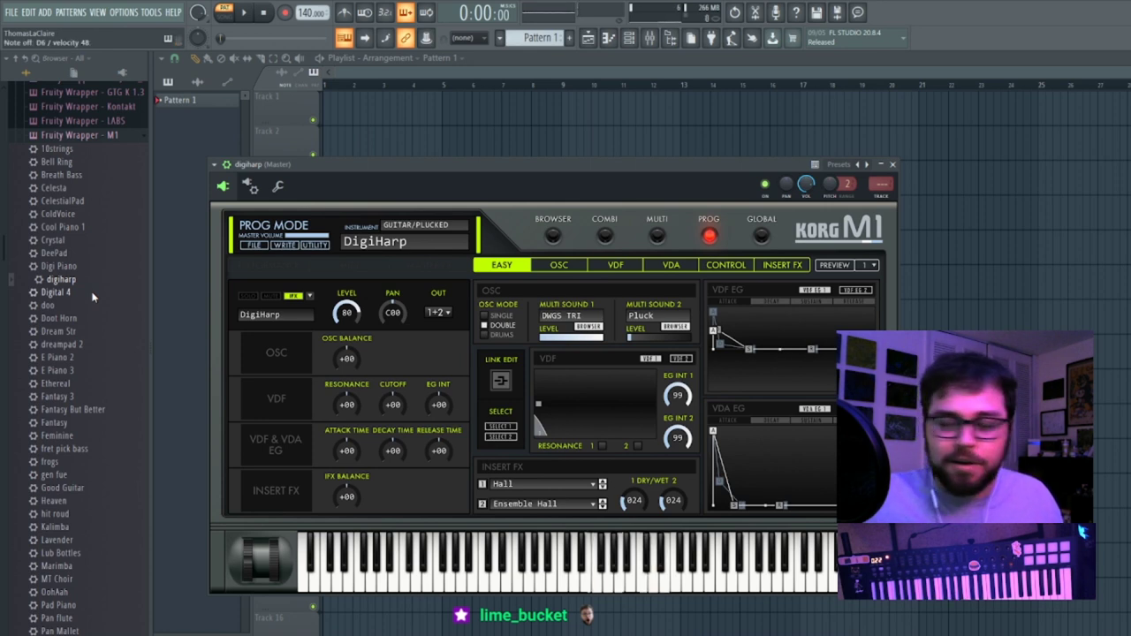
Route the digiharp channel to mixer track 2 and load Fruity Delay 3 in its effect slot 3.
click(881, 196)
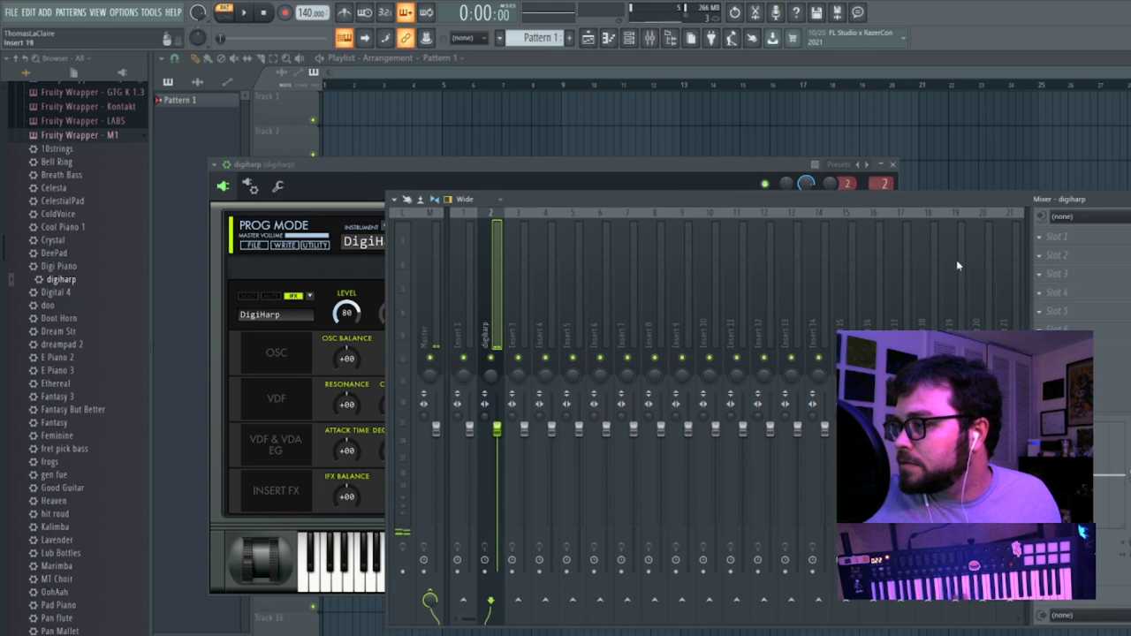
click(1051, 279)
click(889, 302)
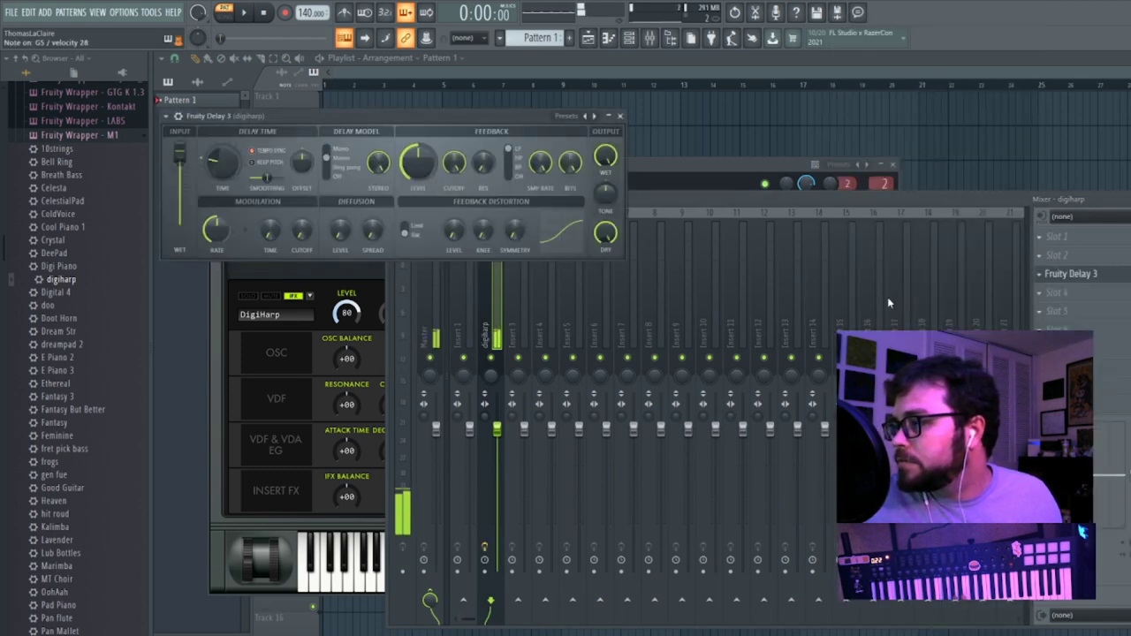
Lower the project tempo.
drag(311, 12, 311, 53)
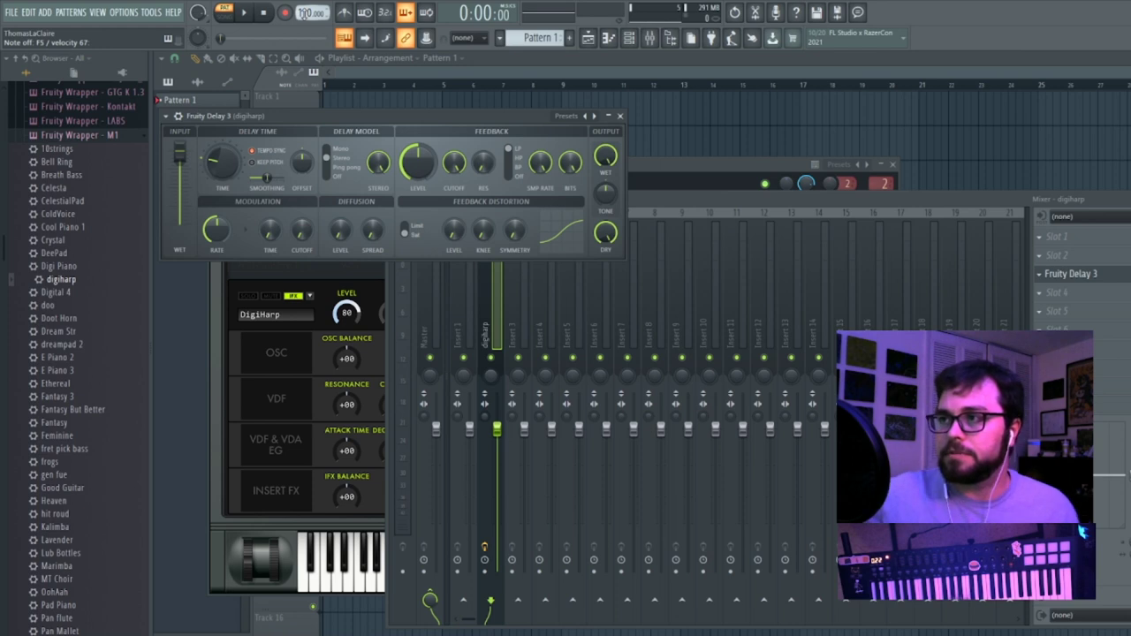
drag(305, 13, 307, 20)
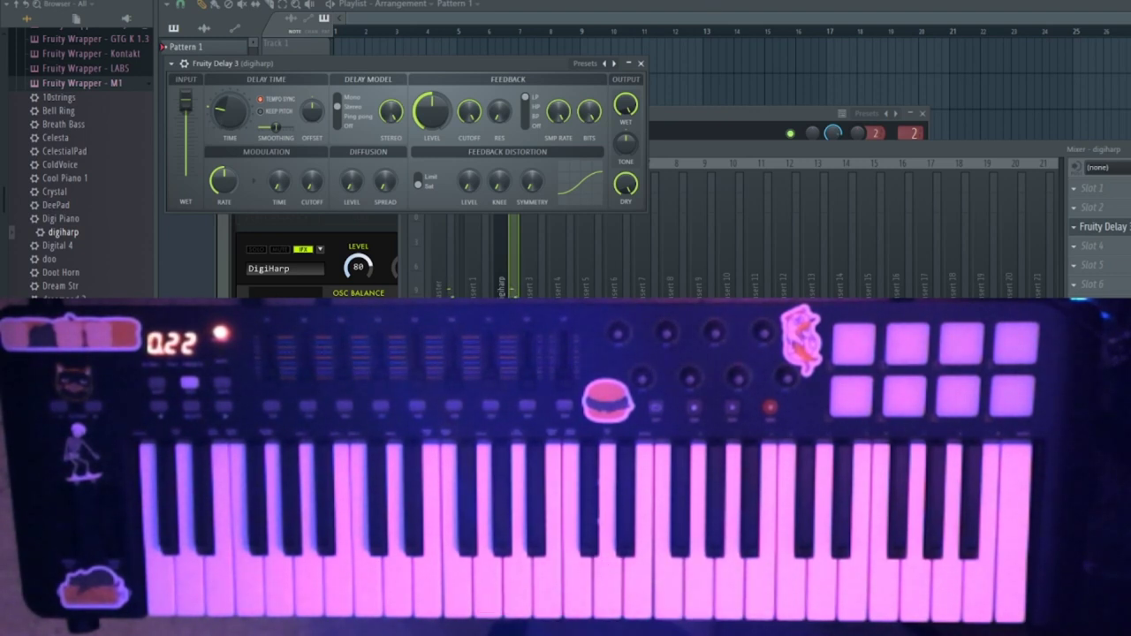
Place a Pattern 1 clip at bar 1 of Track 1 and briefly run playback from the start.
drag(437, 49, 296, 54)
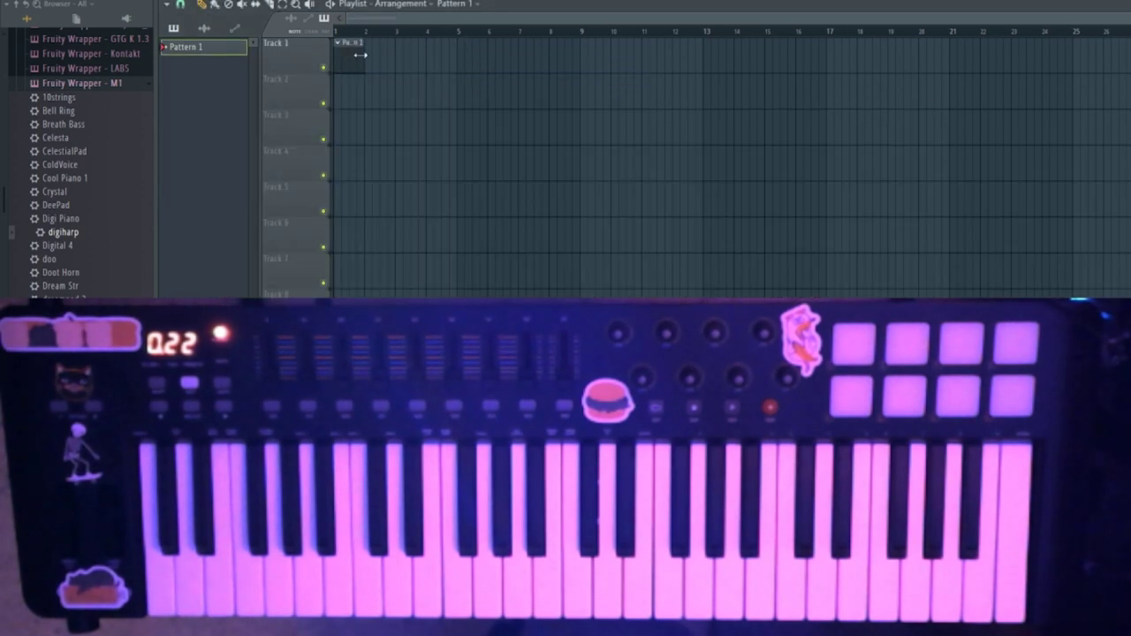
click(187, 5)
click(200, 36)
drag(345, 54, 290, 52)
key(space)
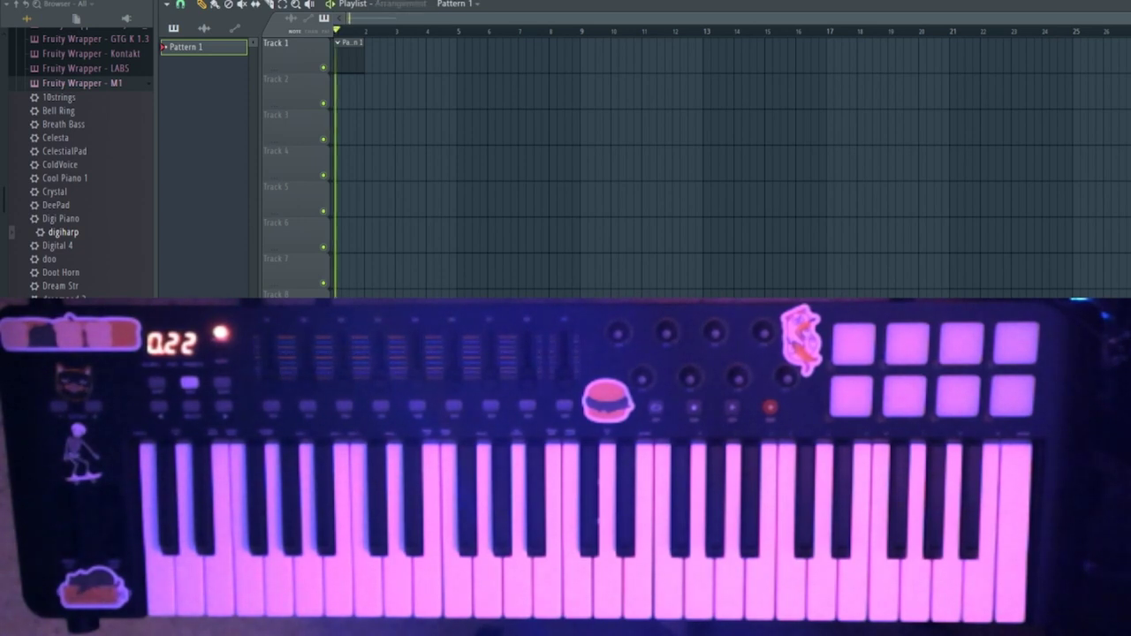
key(space)
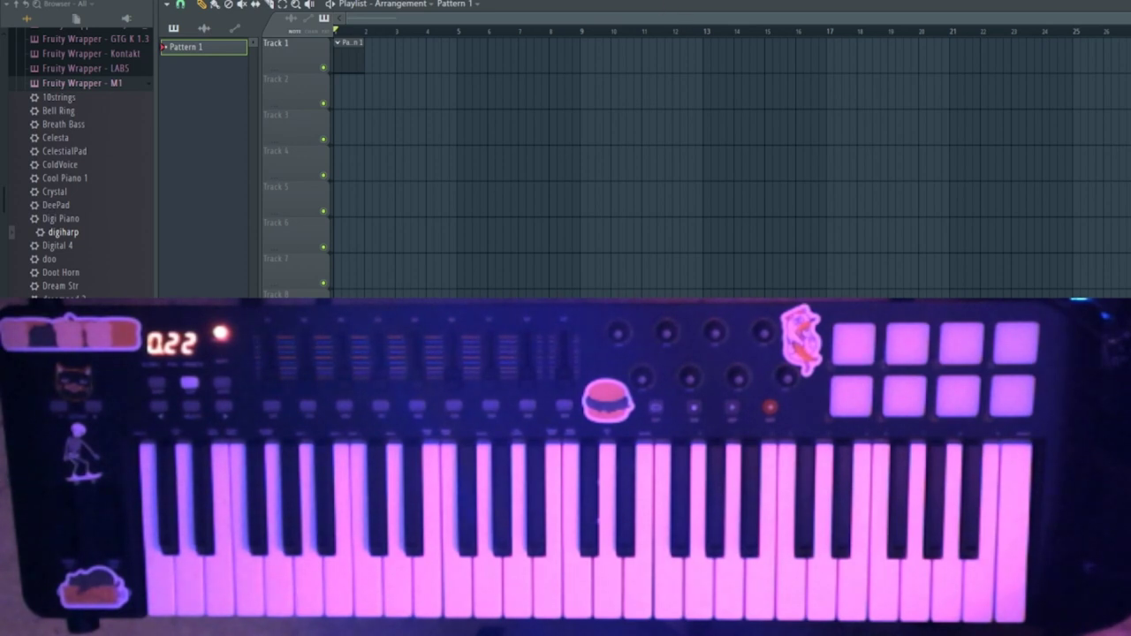
Open the digiharp channel's miscellaneous settings and record a descending keyboard melody into Pattern 1.
key(F6)
click(386, 228)
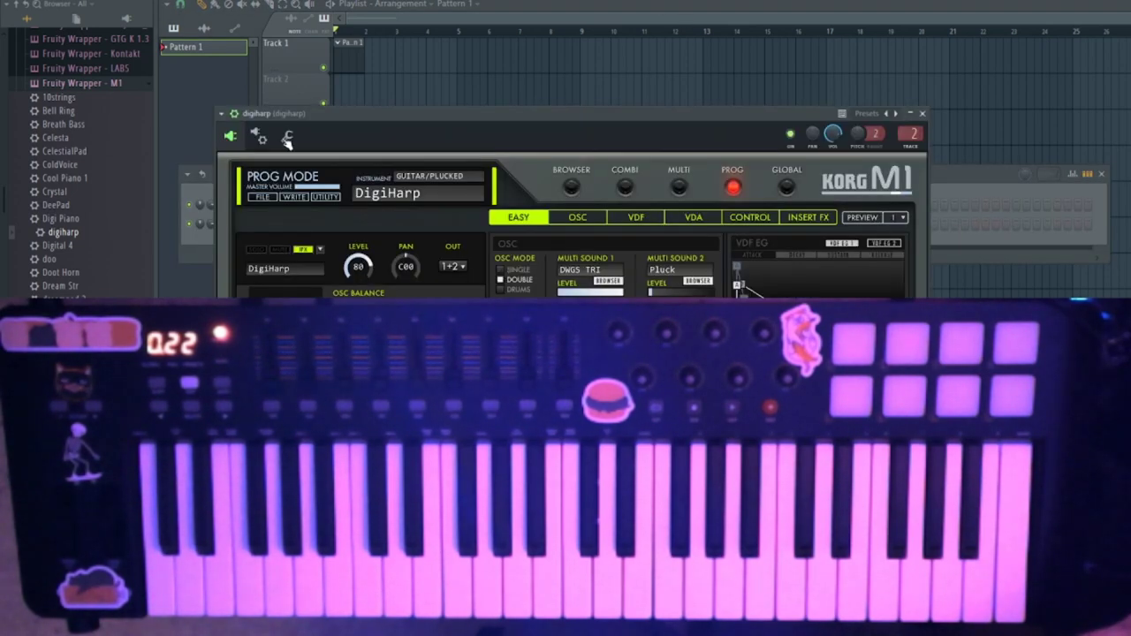
click(286, 138)
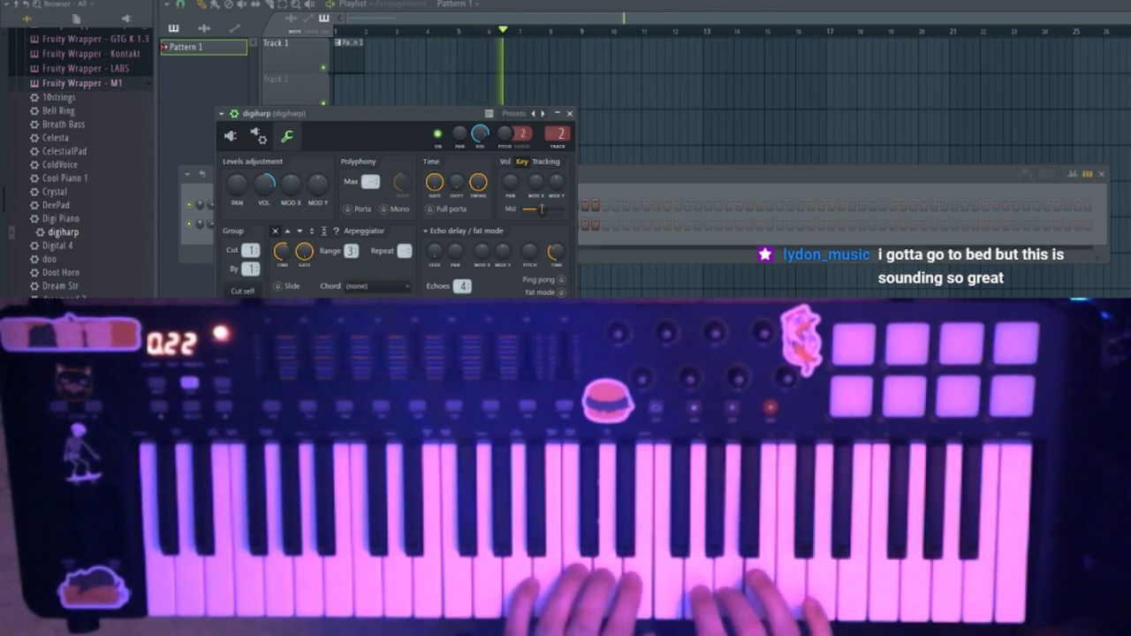
key(space)
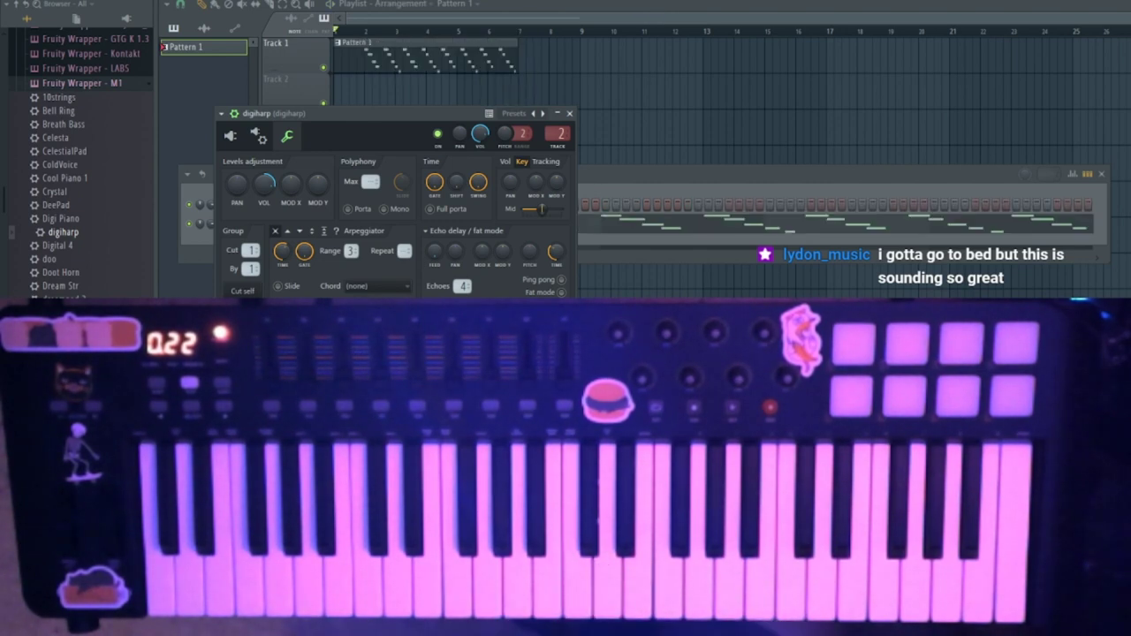
Trim the empty first bar from the Pattern 1 clip, move it to bar 1 and play it.
drag(334, 60, 359, 59)
drag(427, 68, 396, 68)
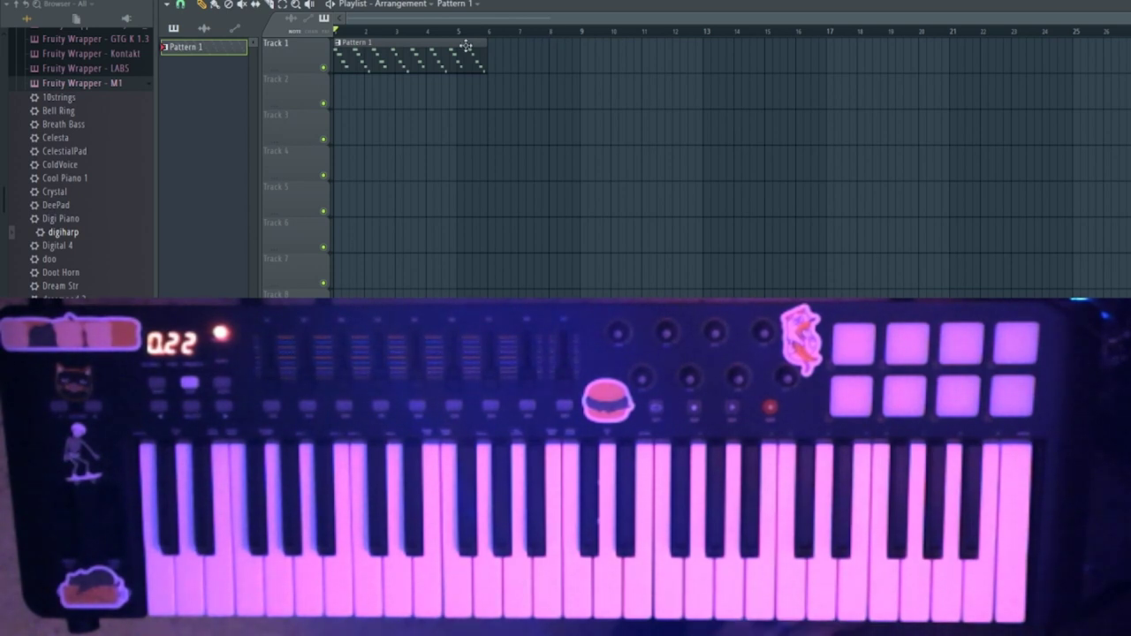
key(space)
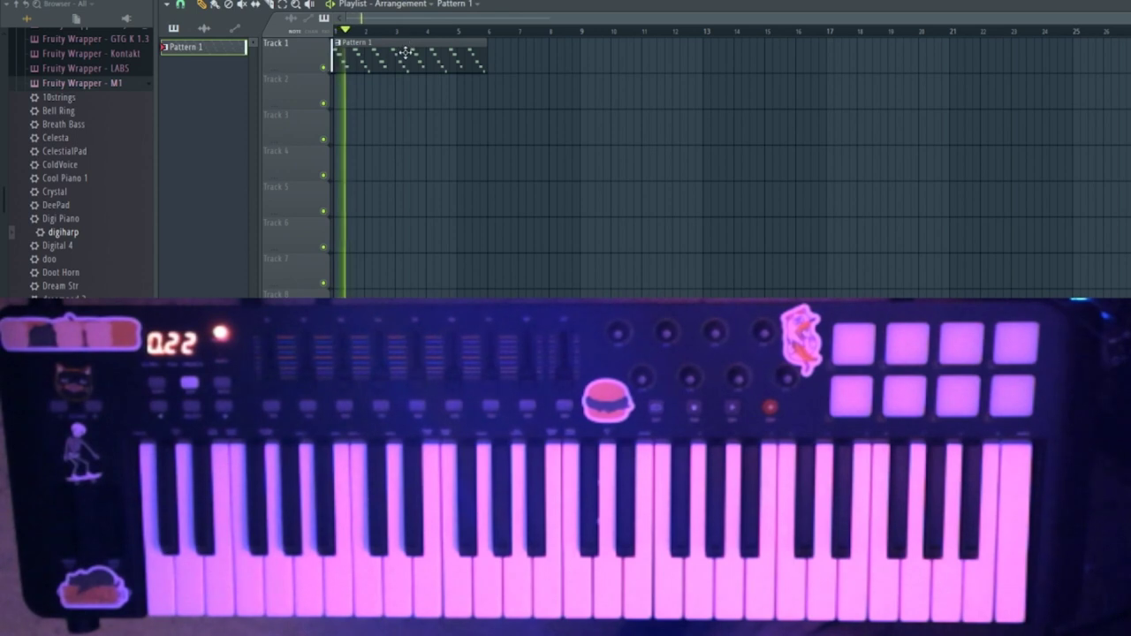
Quantize the recorded digiharp notes in the piano roll and play them back.
double_click(404, 53)
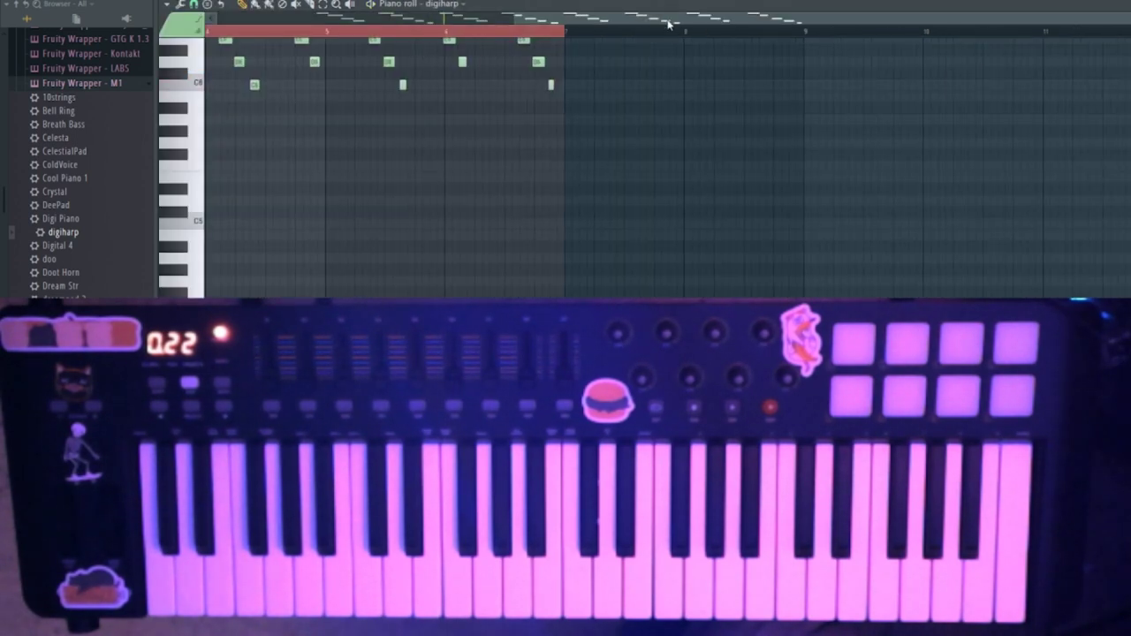
click(181, 4)
click(224, 64)
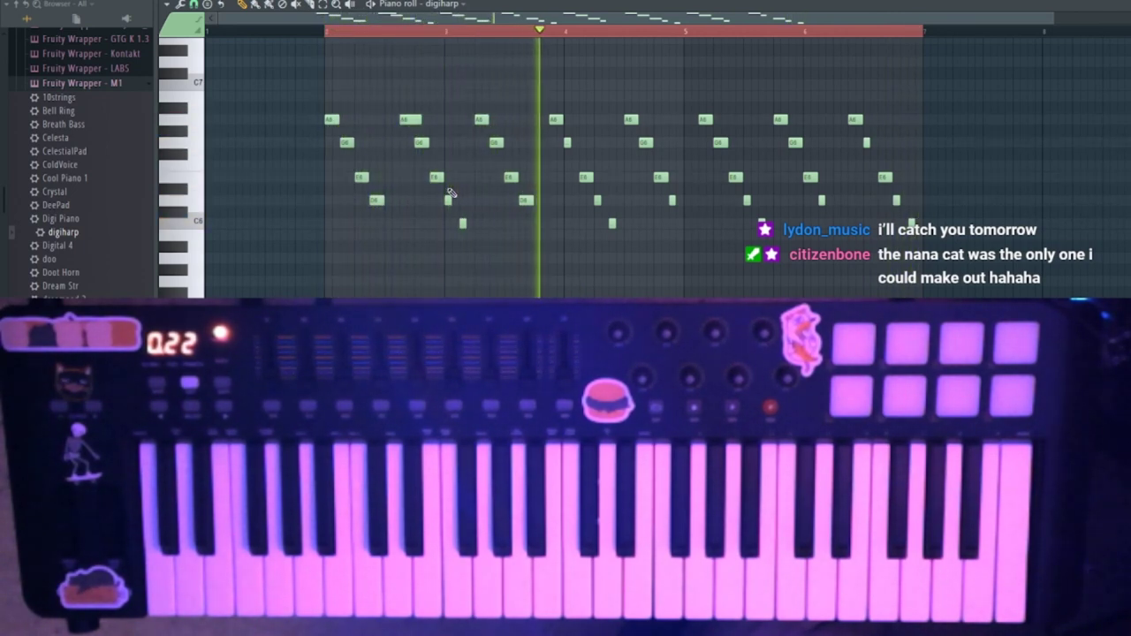
click(326, 32)
key(space)
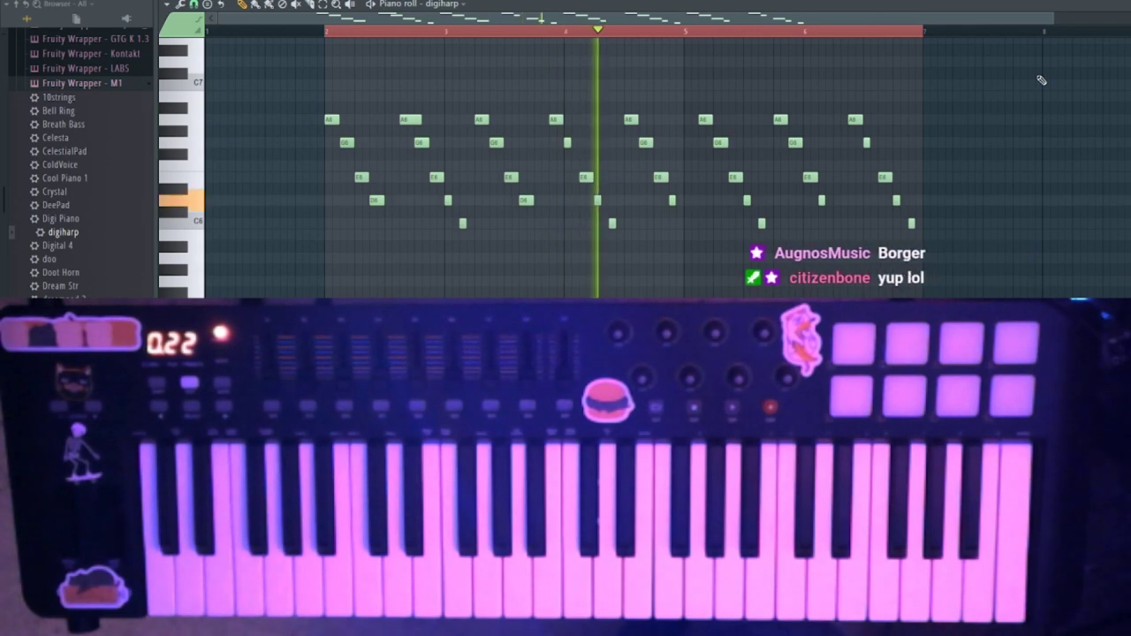
key(space)
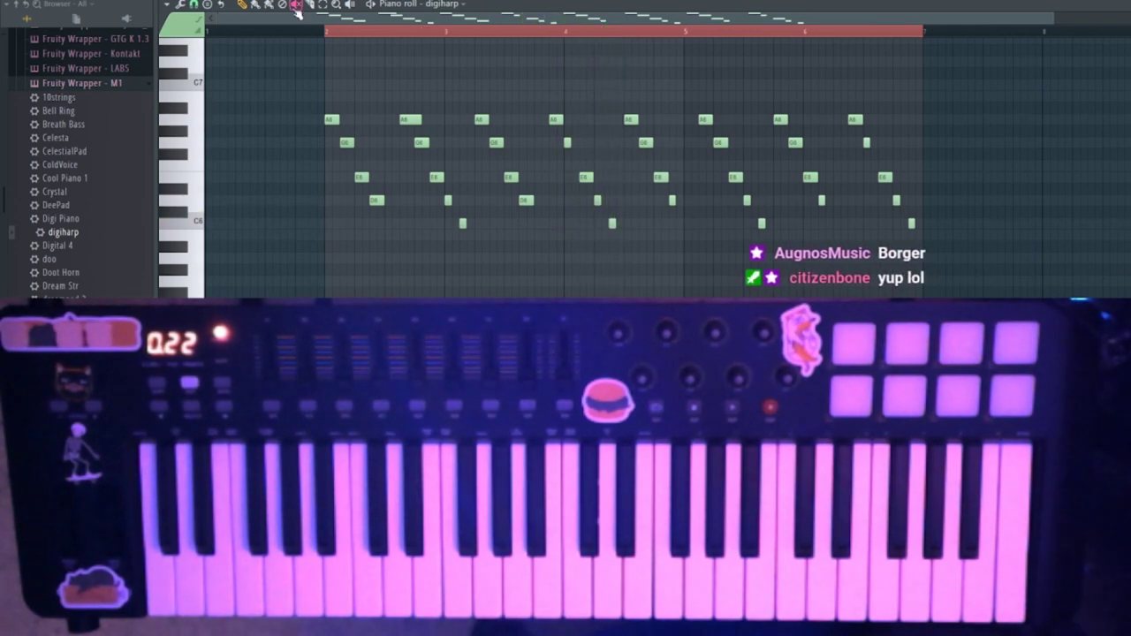
Set the project's time signature numerator to 3, keeping the settings window beside the notes.
click(129, 1)
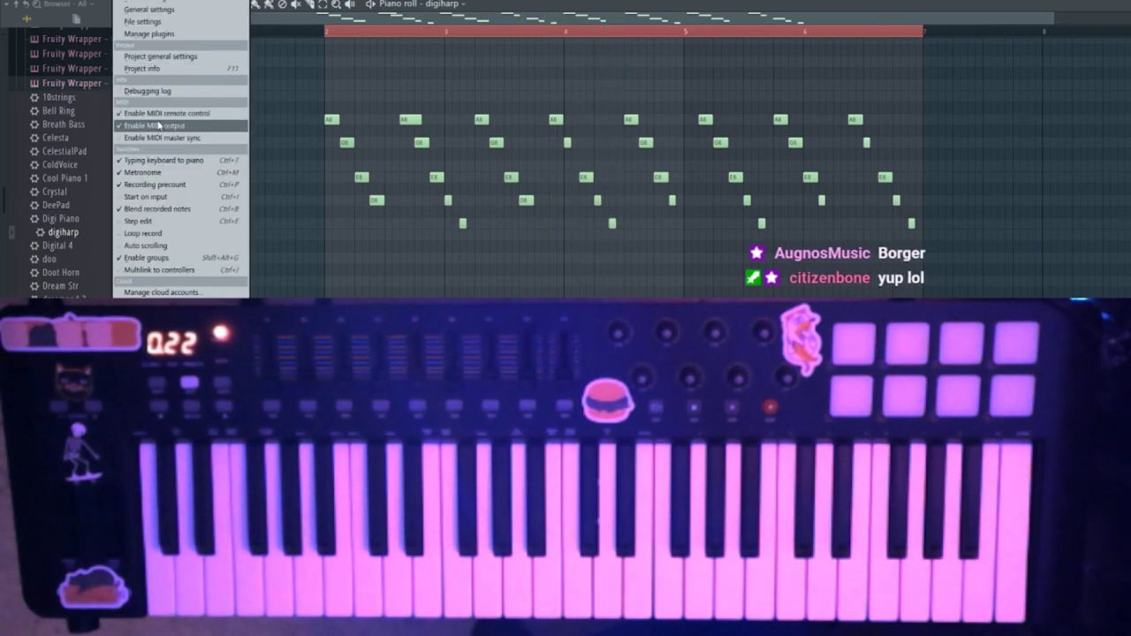
click(150, 70)
click(637, 45)
drag(651, 25, 1005, 71)
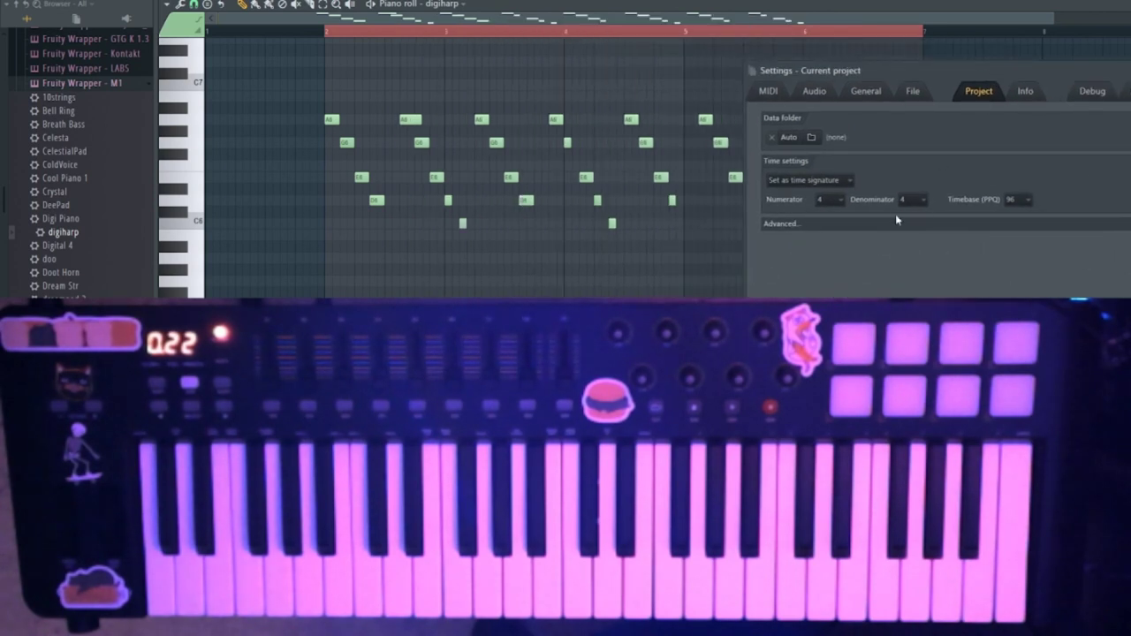
click(834, 200)
click(824, 238)
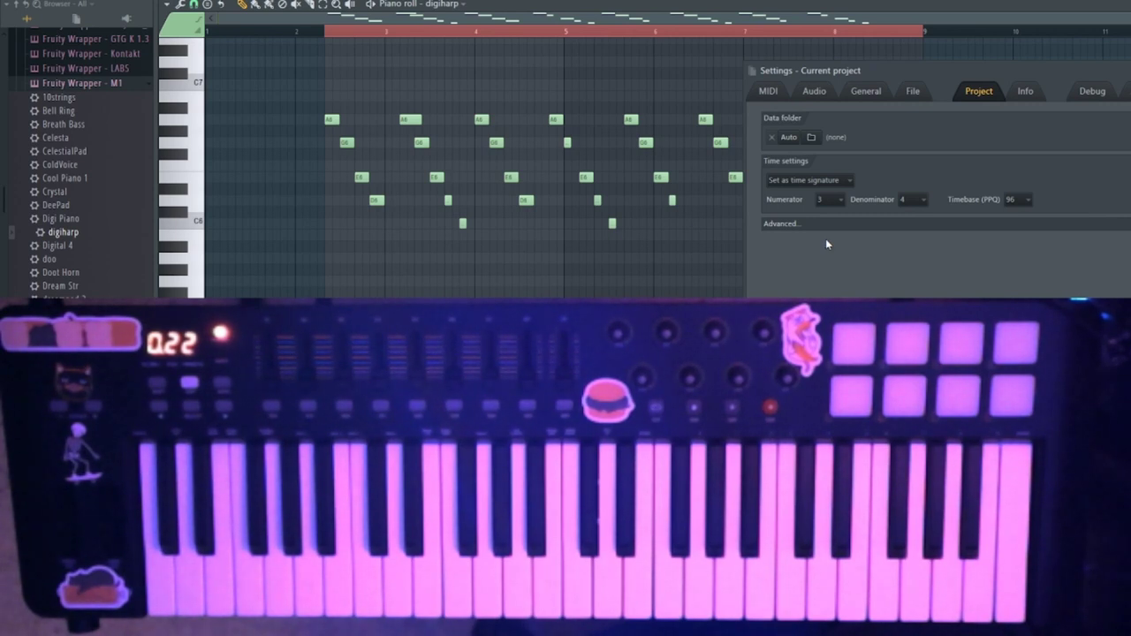
Listen to the digiharp notes against the 3/4 grid with the settings window moved clear of them.
key(space)
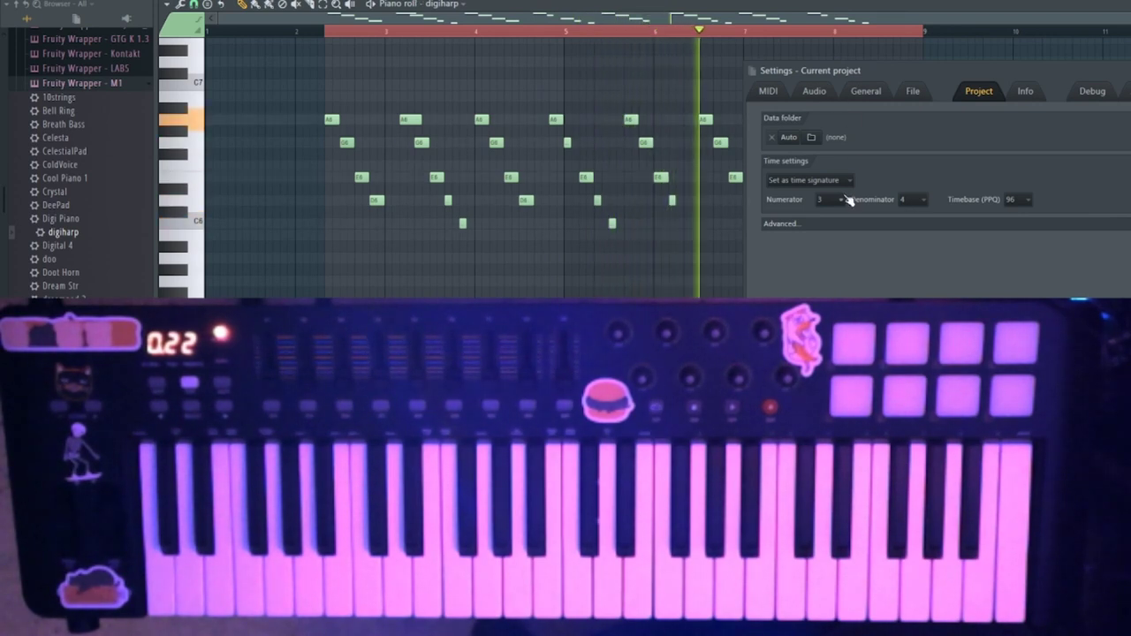
drag(897, 70, 1089, 112)
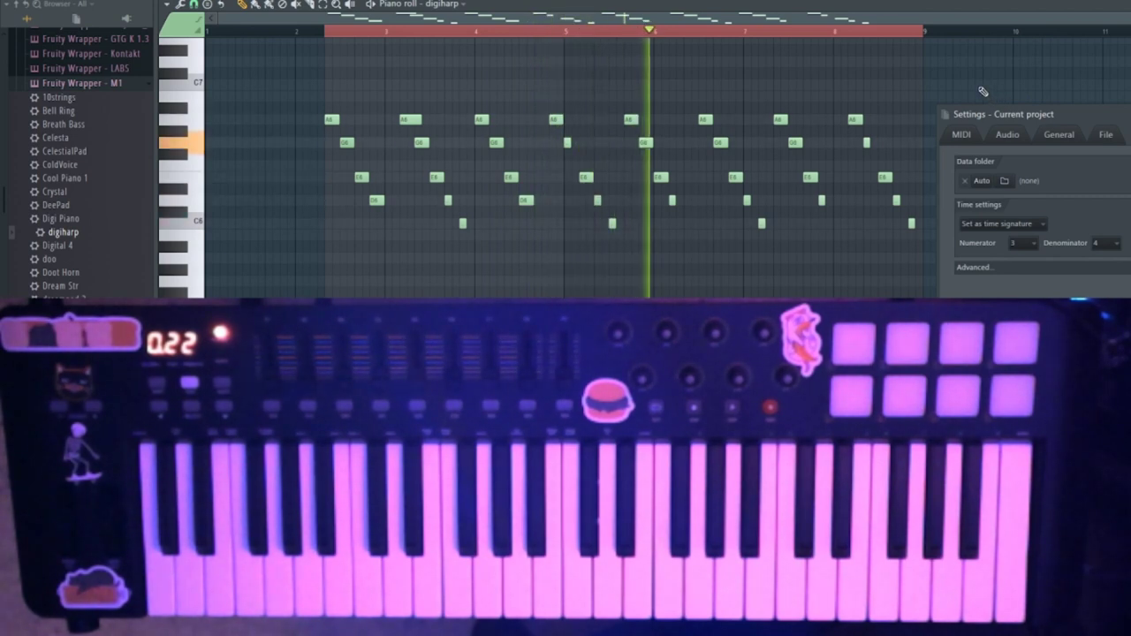
key(F7)
key(space)
key(F7)
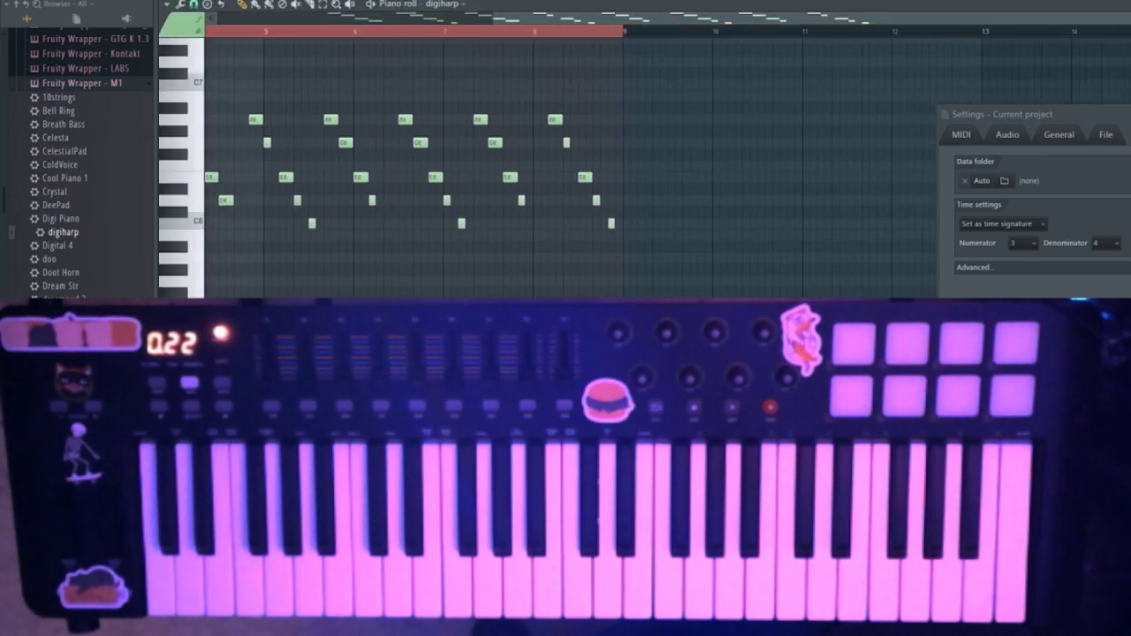
Trim the empty lead-in from the Pattern 1 clip again, realign it to bar 1 and check its start.
key(F7)
key(F6)
mouse_move(374, 63)
mouse_down()
mouse_move(452, 63)
mouse_move(247, 70)
mouse_move(354, 58)
mouse_up()
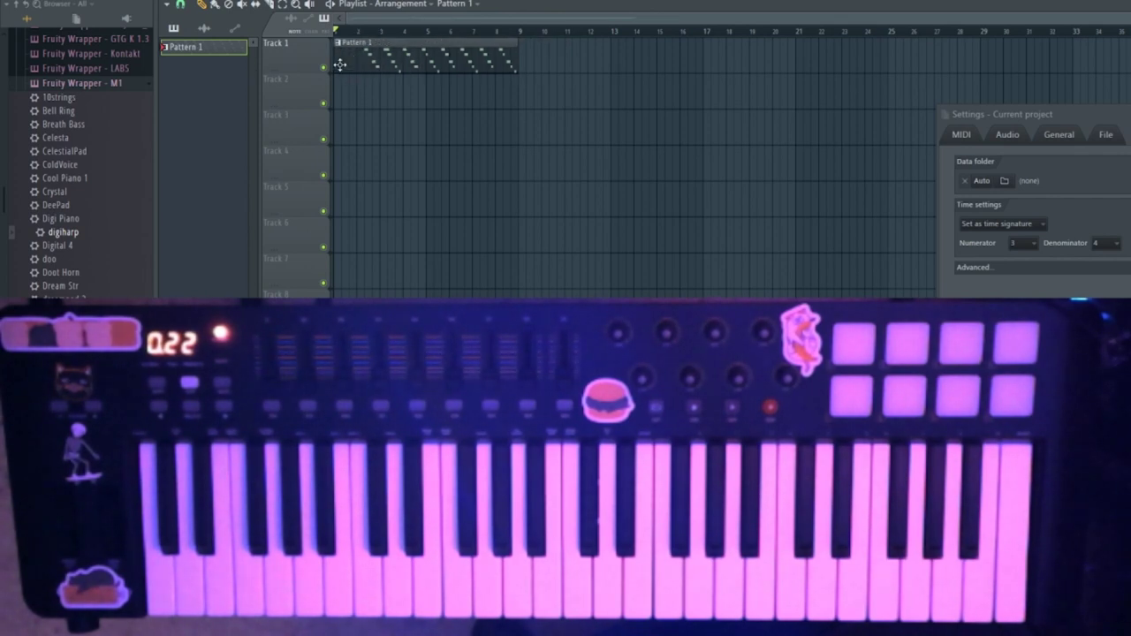
drag(336, 63, 355, 59)
key(space)
key(space)
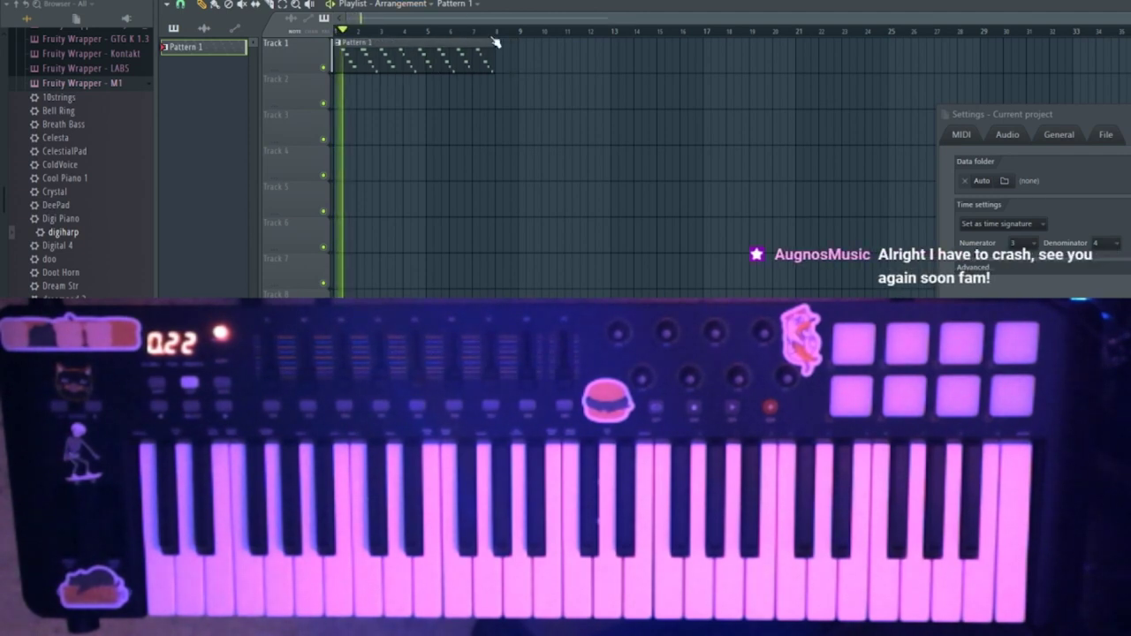
Open Pattern 1's digiharp notes in the piano roll and play them from the beginning.
double_click(444, 68)
drag(697, 22, 329, 31)
key(space)
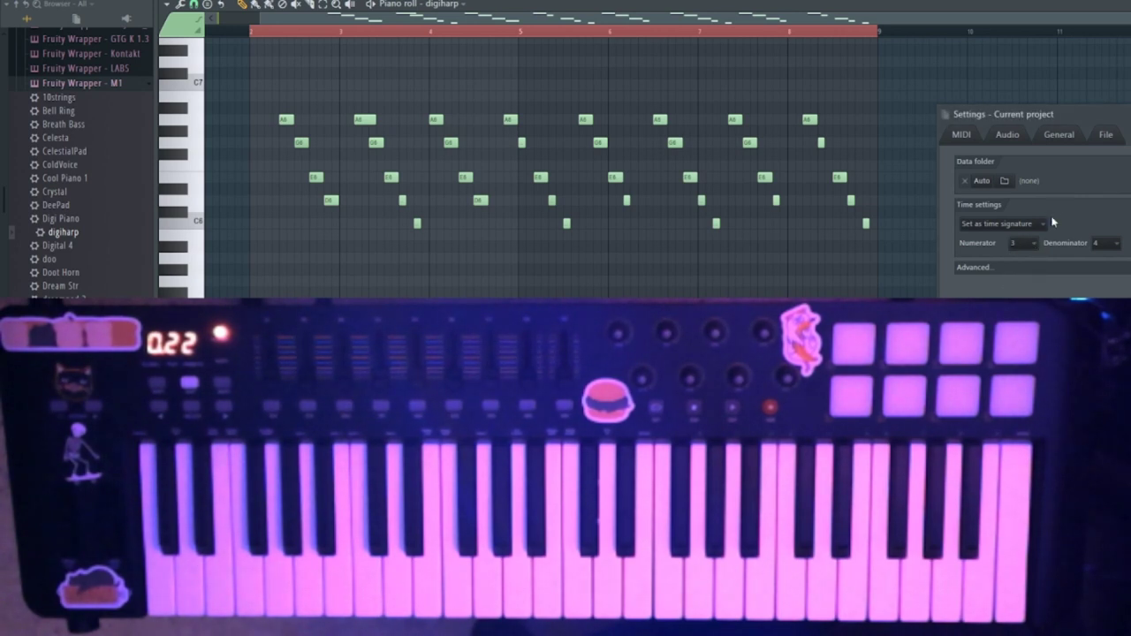
Set the time signature numerator to 4 and clear all digiharp notes from Pattern 1.
click(1014, 293)
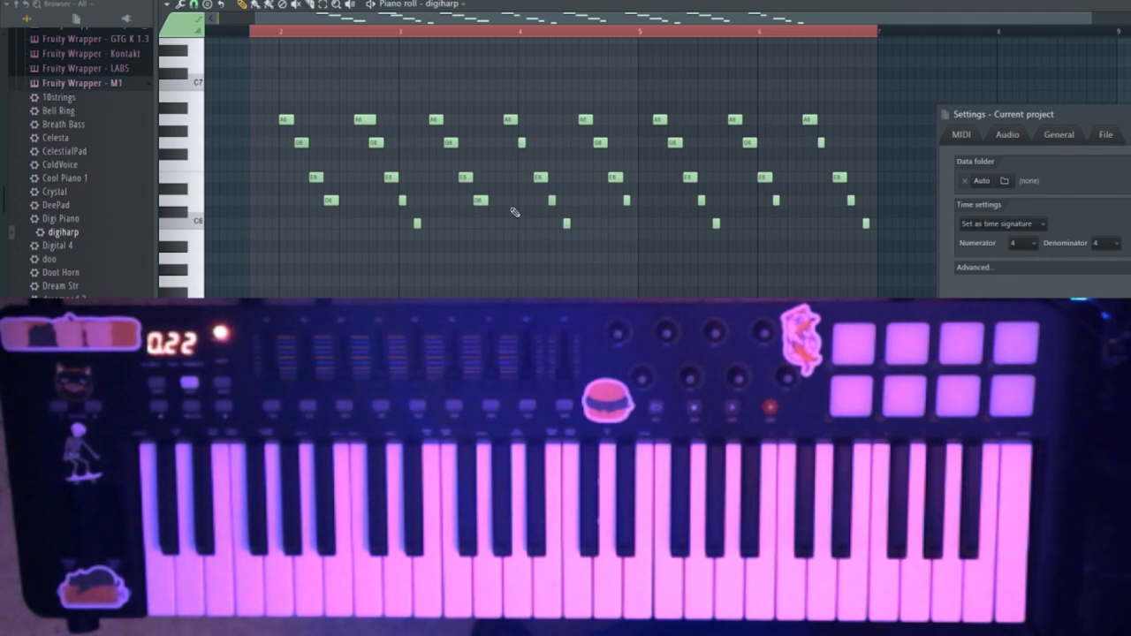
key(F7)
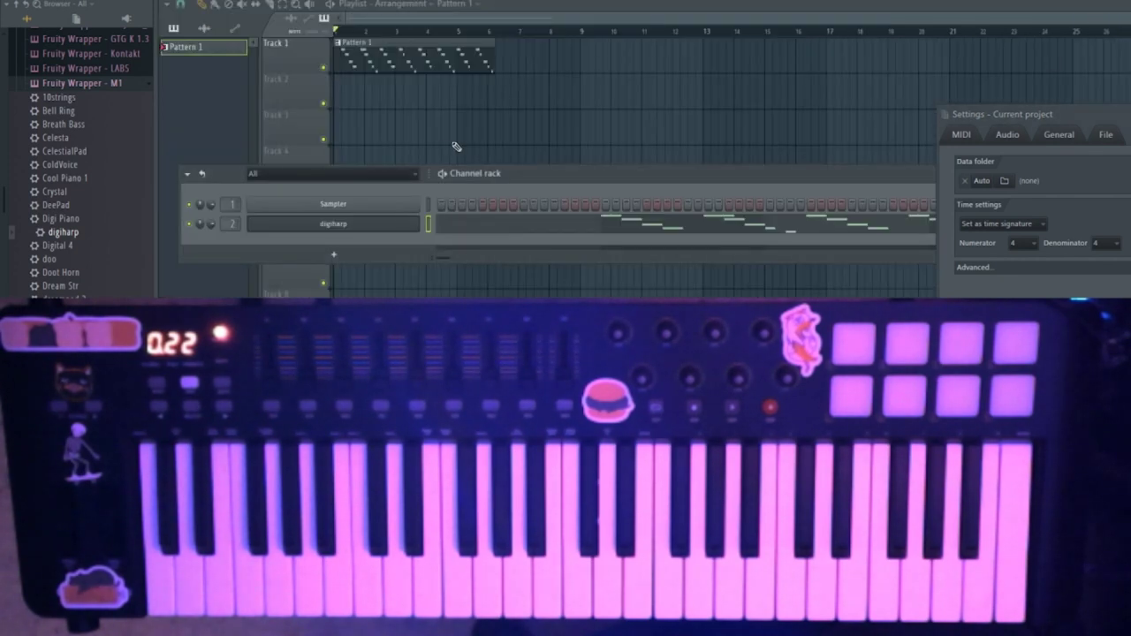
right_click(410, 224)
click(552, 219)
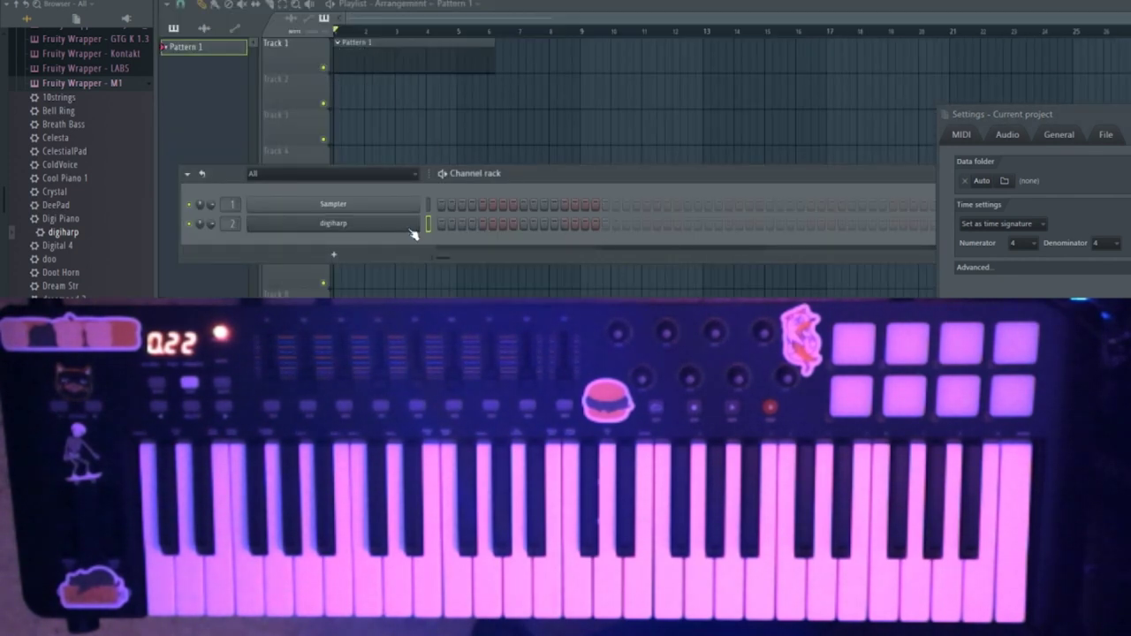
Record a descending digiharp melody into Pattern 1, trim the clip's empty lead-in and realign it to bar 1.
key(F6)
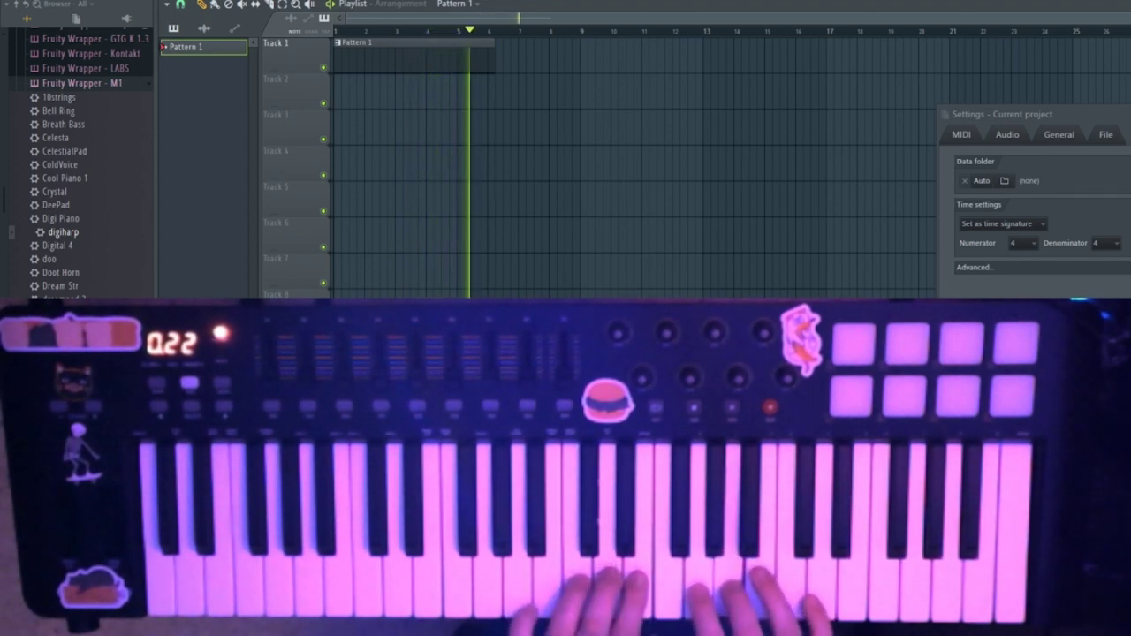
key(space)
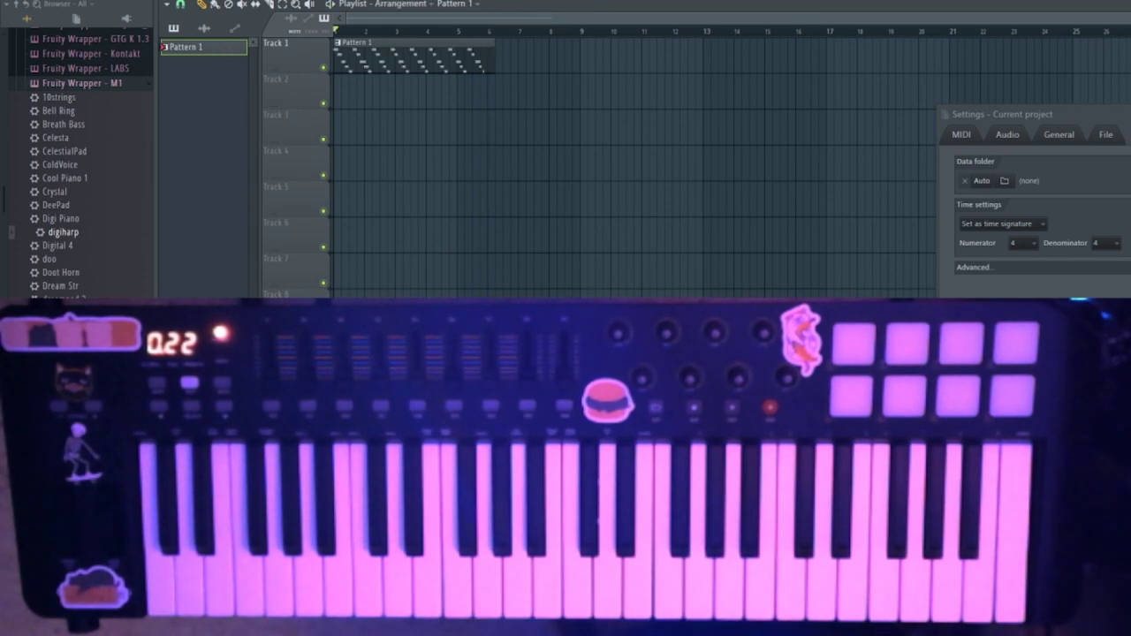
double_click(483, 56)
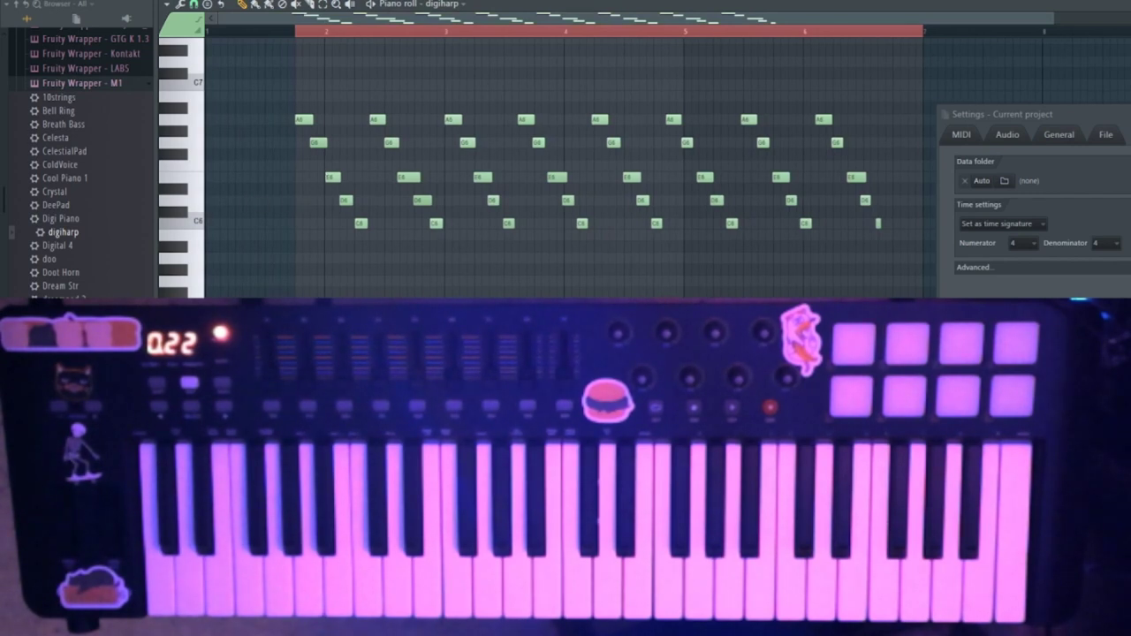
key(F7)
drag(353, 52, 285, 66)
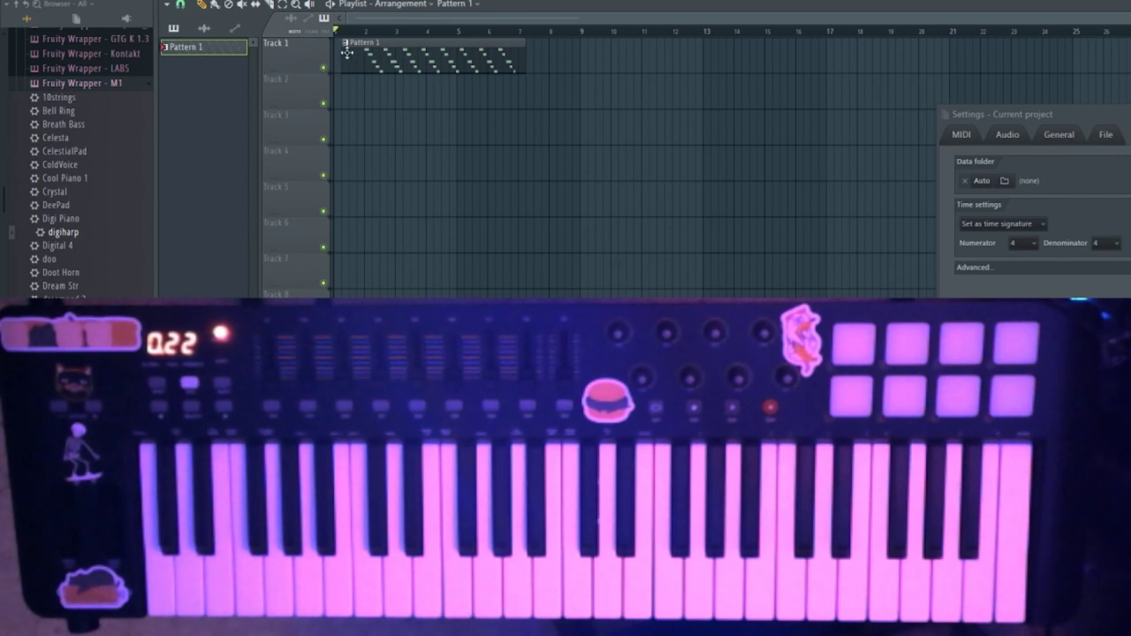
mouse_move(346, 54)
mouse_down()
mouse_move(367, 55)
mouse_move(335, 56)
mouse_up()
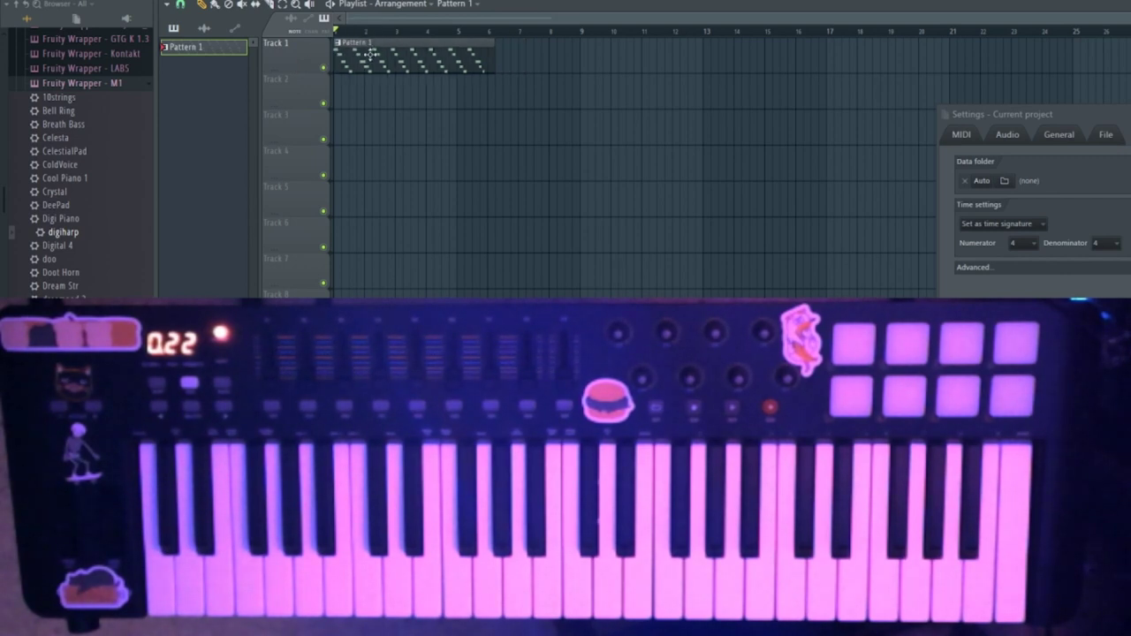
double_click(457, 58)
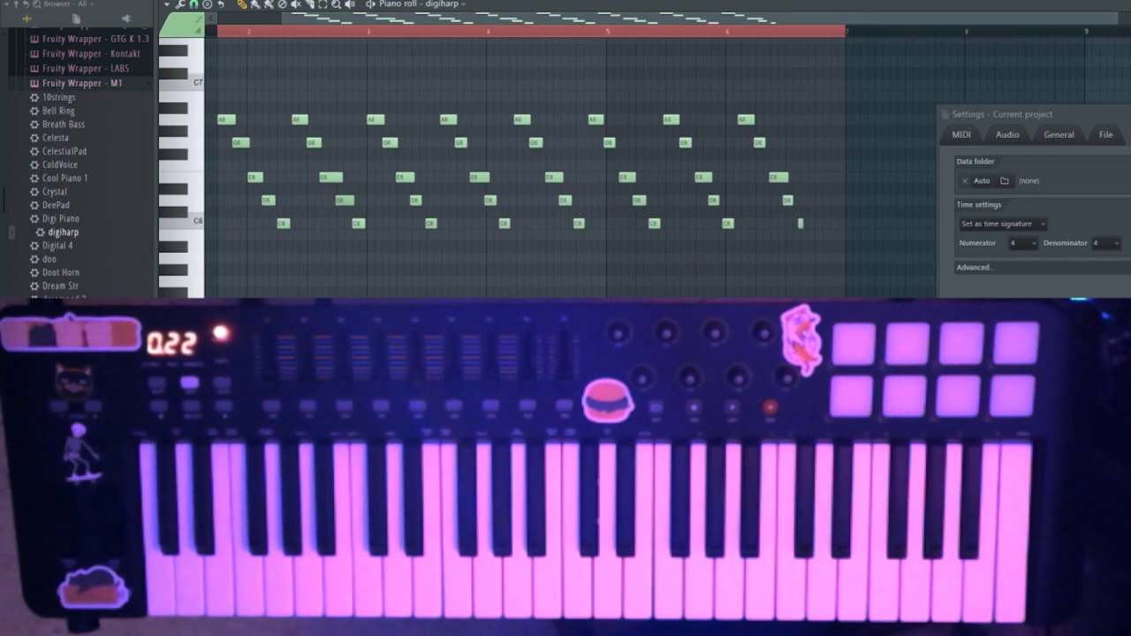
Make the trimmed Pattern 1 clip on Track 1 unique and open its digiharp notes in the piano roll.
click(1128, 4)
click(341, 47)
click(386, 124)
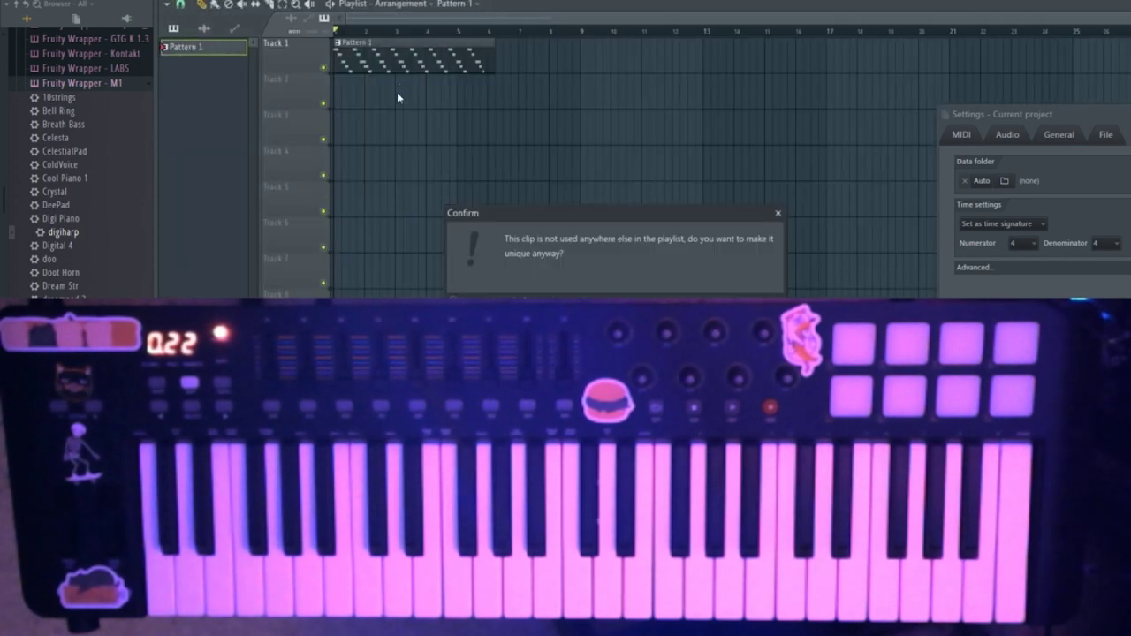
key(Return)
double_click(463, 64)
Try time signature numerators 3 and 5 against the digiharp notes.
drag(1103, 18, 242, 38)
drag(1031, 245, 1025, 284)
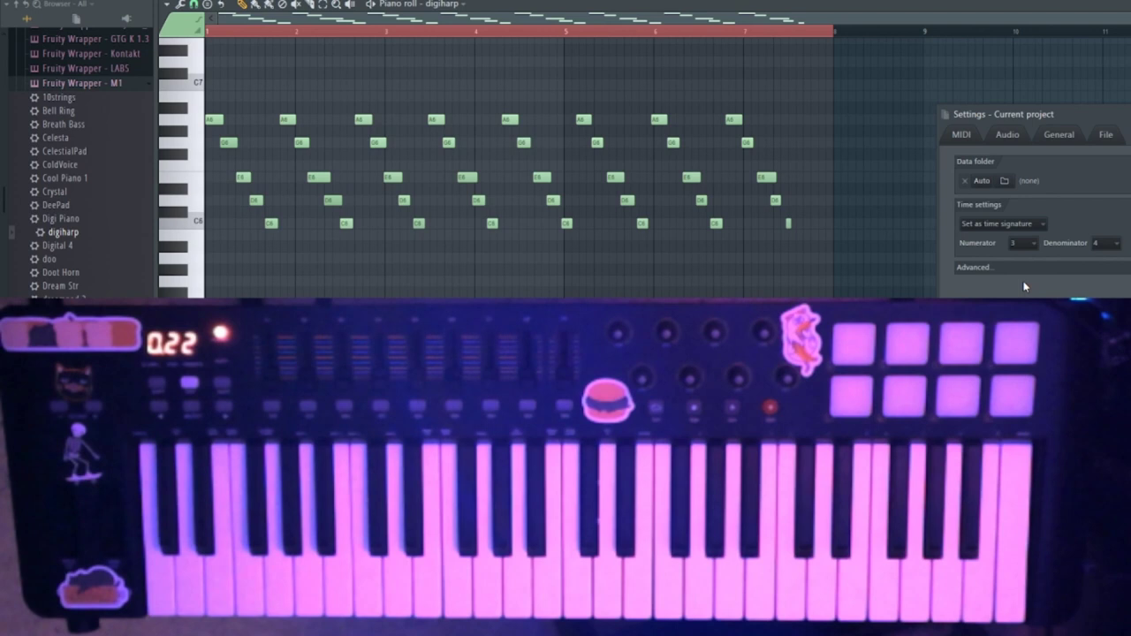
click(1024, 243)
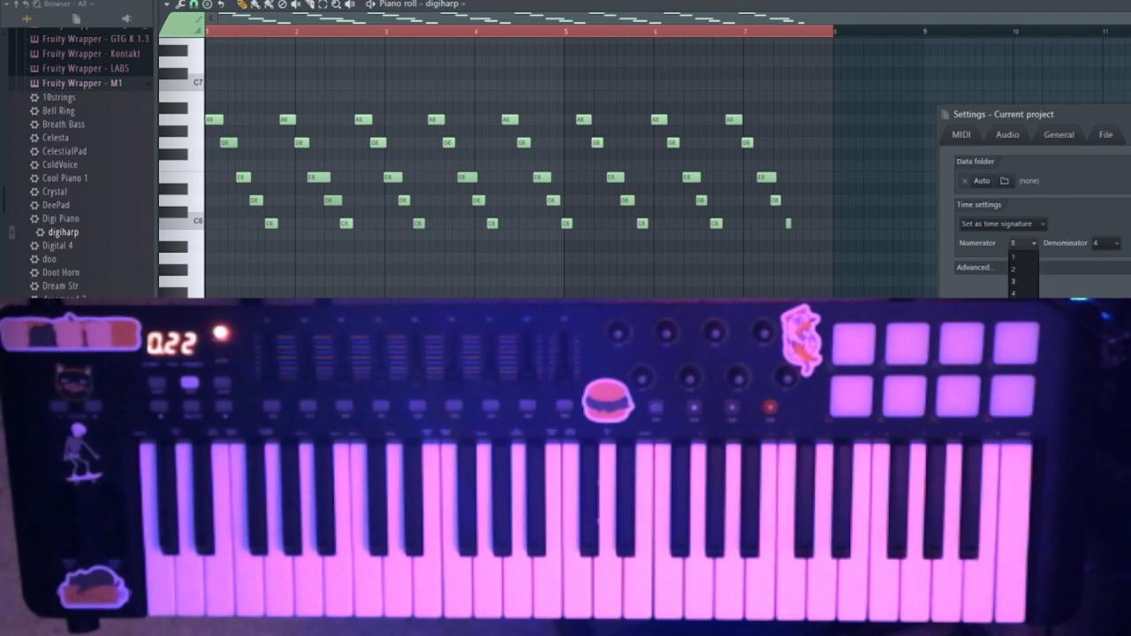
click(1023, 307)
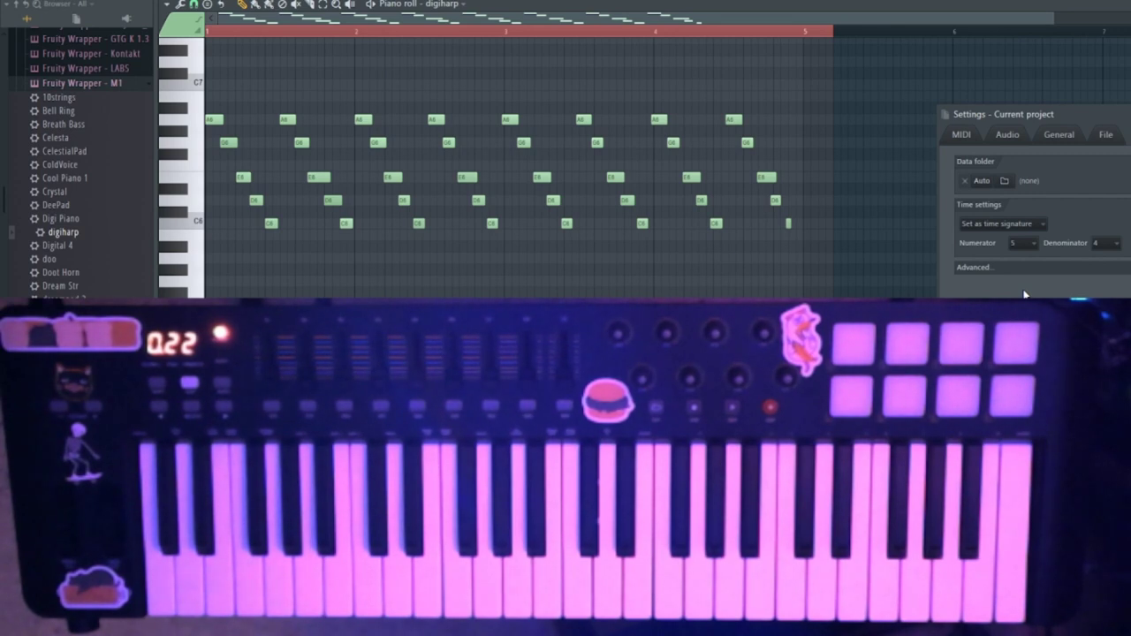
Clear the digiharp notes from Pattern 2 and remove its clip from Track 1.
key(F7)
right_click(417, 221)
click(570, 226)
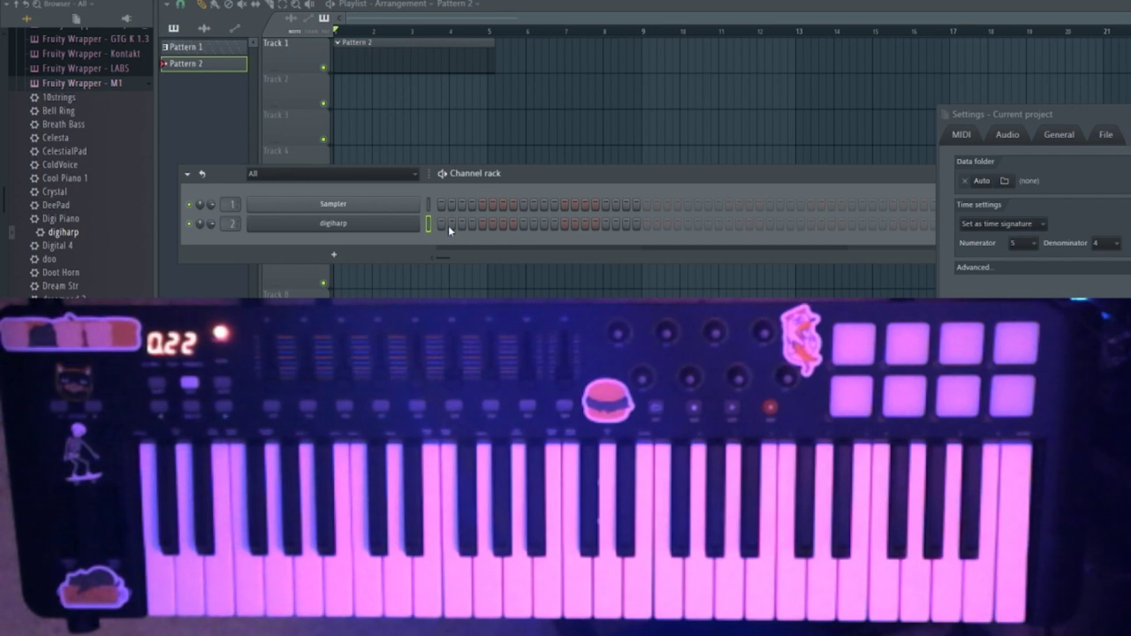
drag(493, 59, 731, 62)
right_click(711, 61)
Delete Pattern 1 from the project along with its recorded notes.
right_click(212, 53)
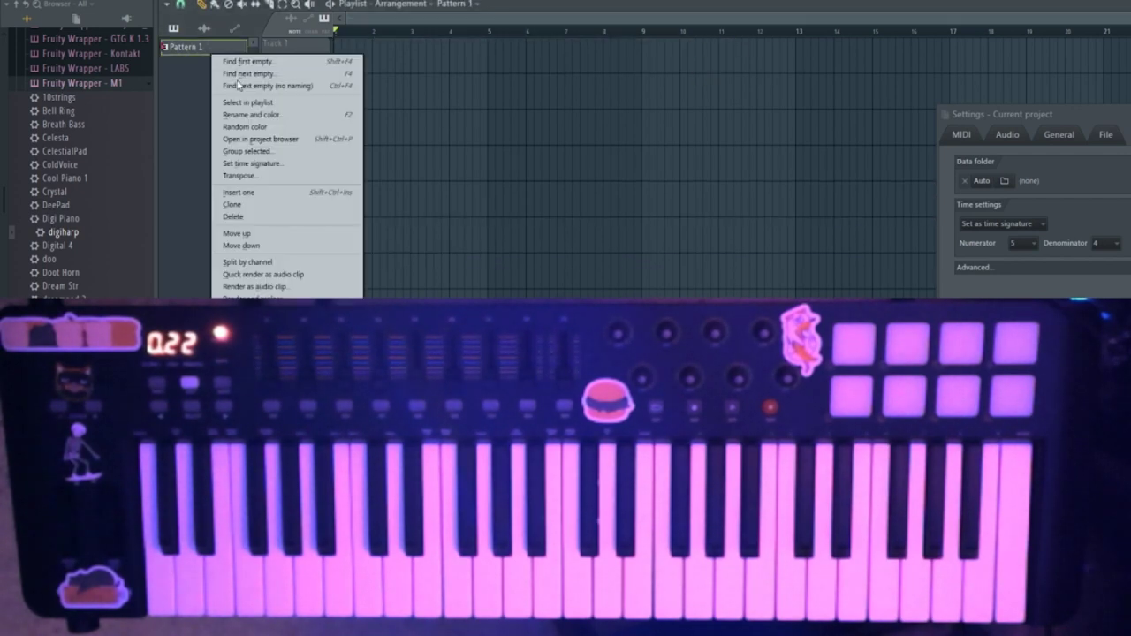
click(256, 216)
click(624, 295)
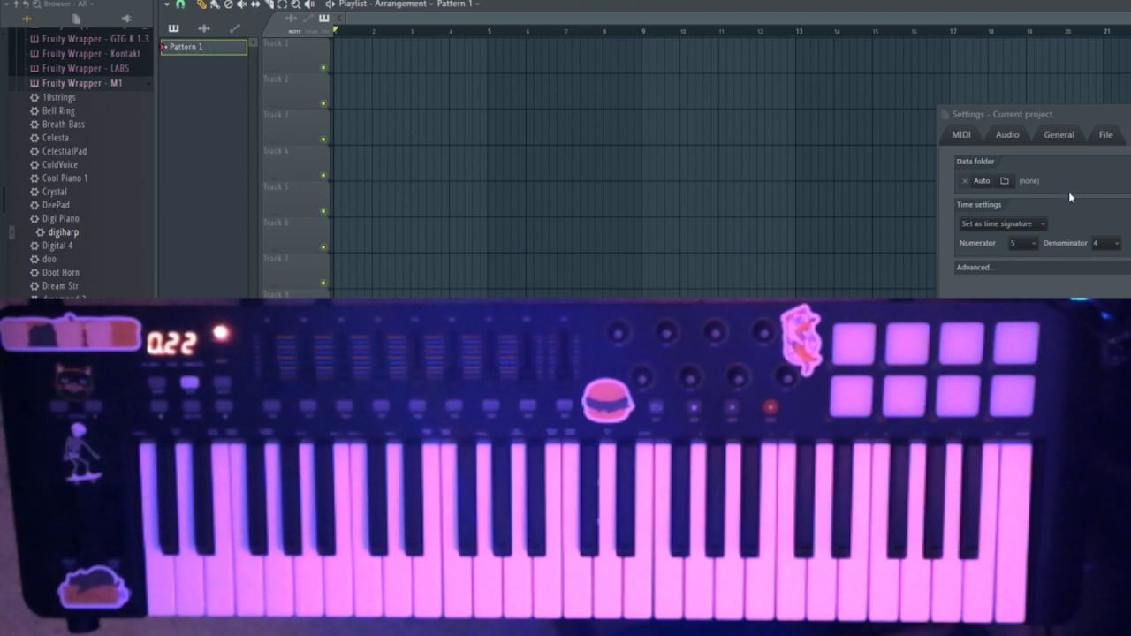
Set the time signature numerator to 4 and place an empty Pattern 1 clip at bar 1 of Track 1.
click(1018, 244)
click(1022, 293)
drag(1120, 121, 626, 157)
click(867, 145)
click(353, 58)
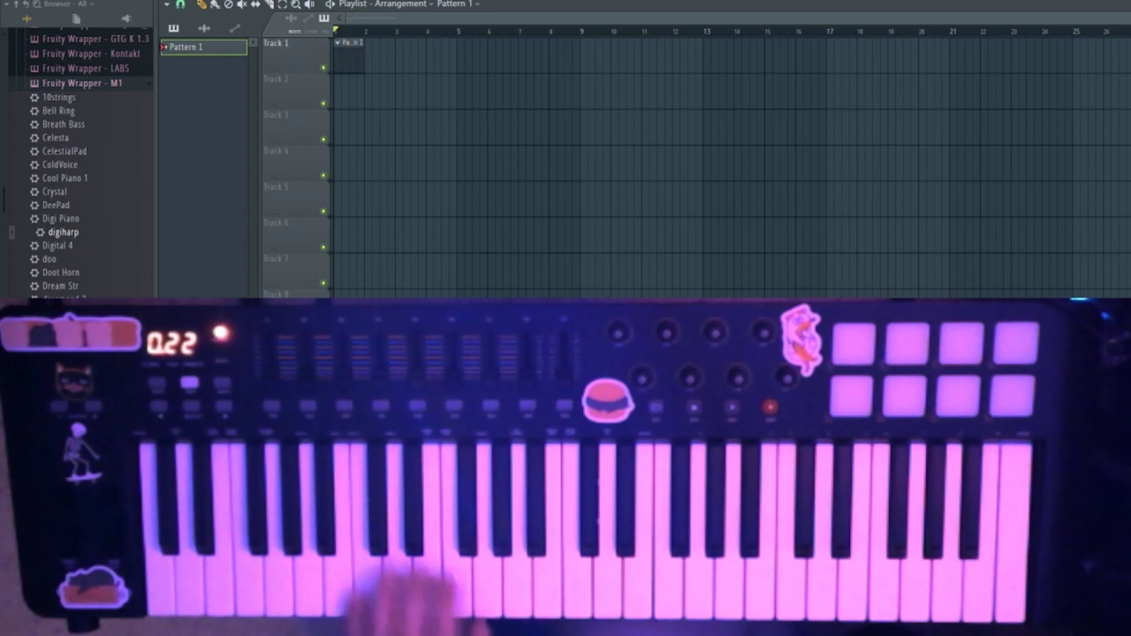
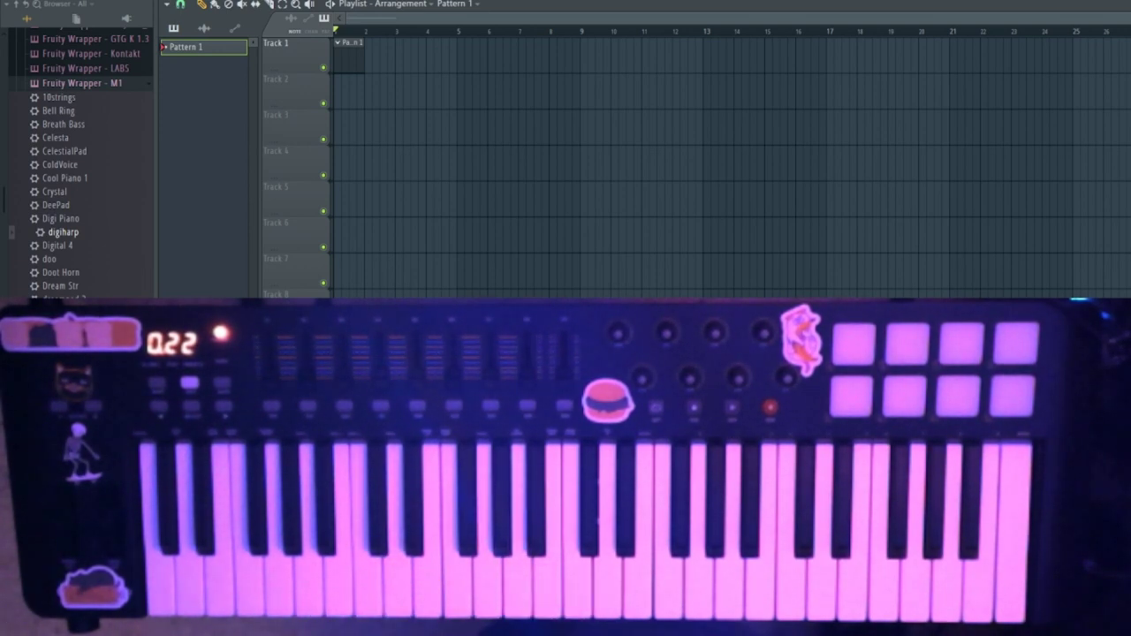
Record a new digiharp chord part into Pattern 1 and check its notes in the piano roll.
key(F9)
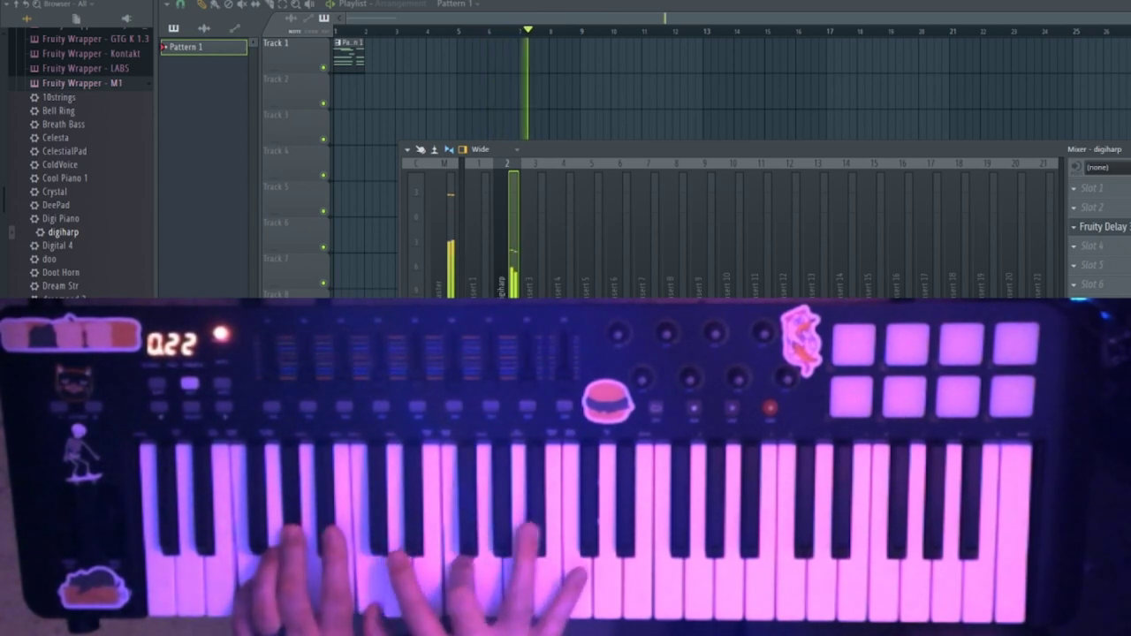
key(space)
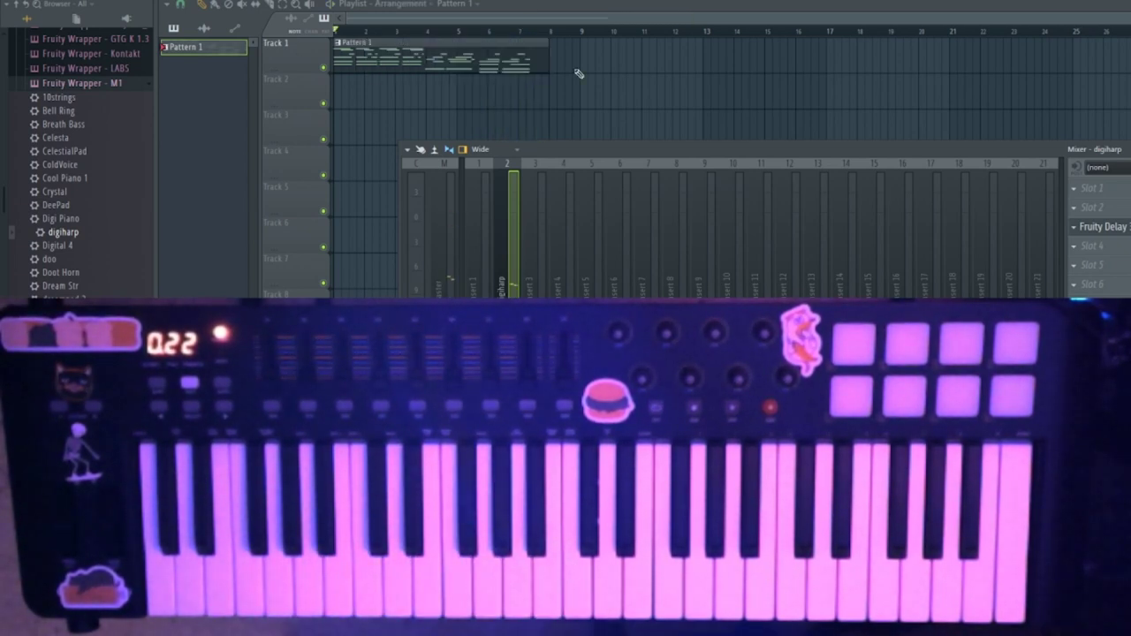
double_click(538, 59)
drag(932, 18, 410, 69)
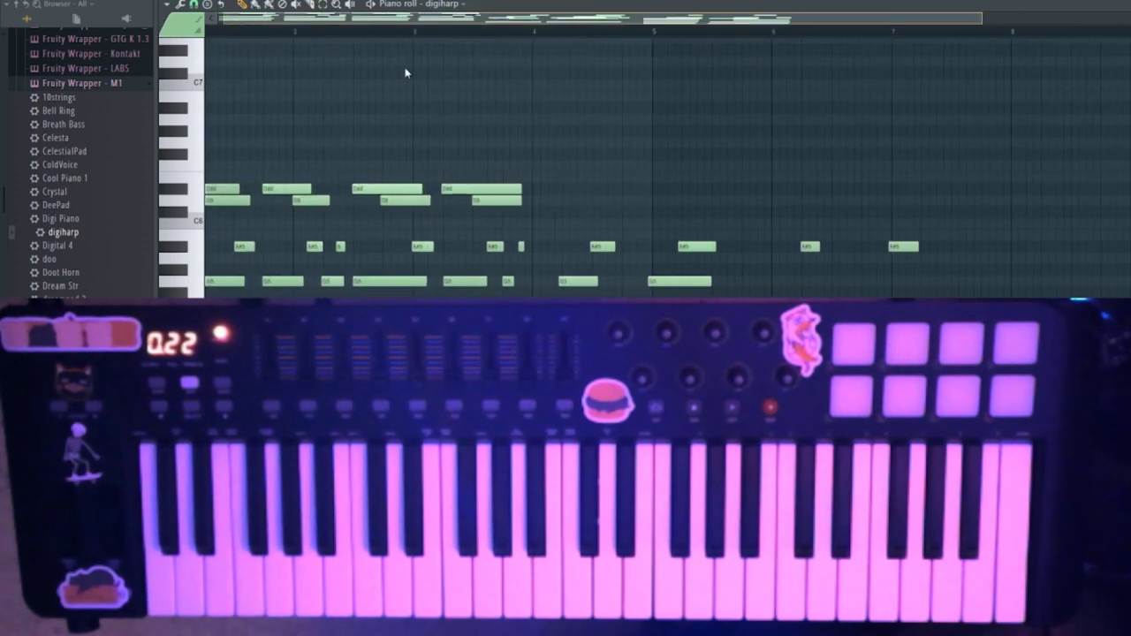
key(Escape)
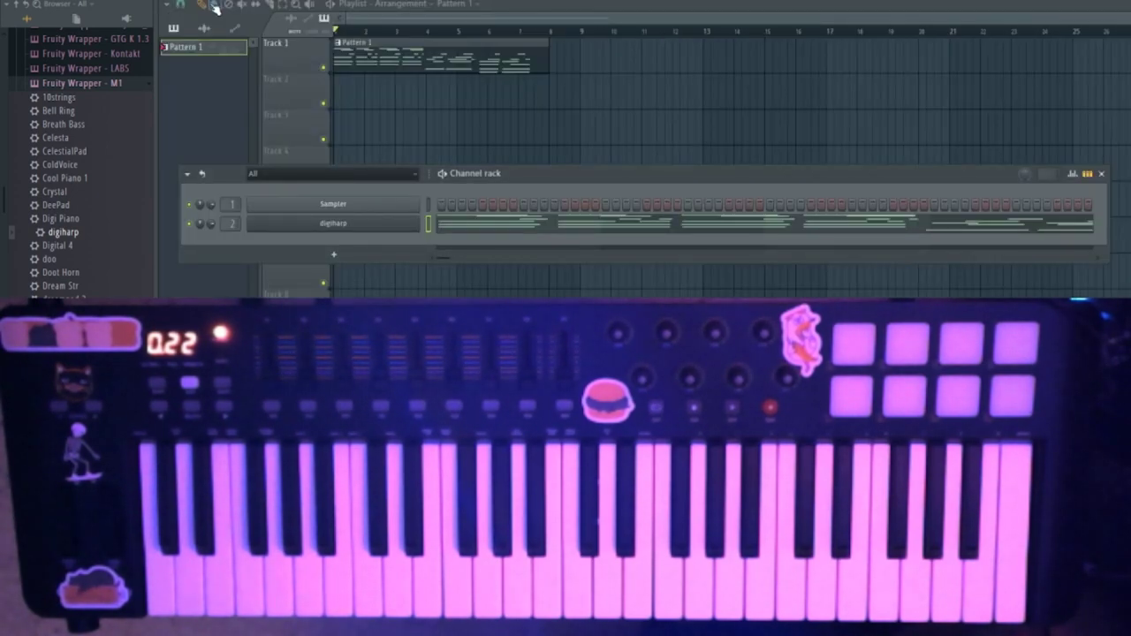
Set the project's time signature numerator to 3 and close the settings.
click(168, 5)
click(182, 6)
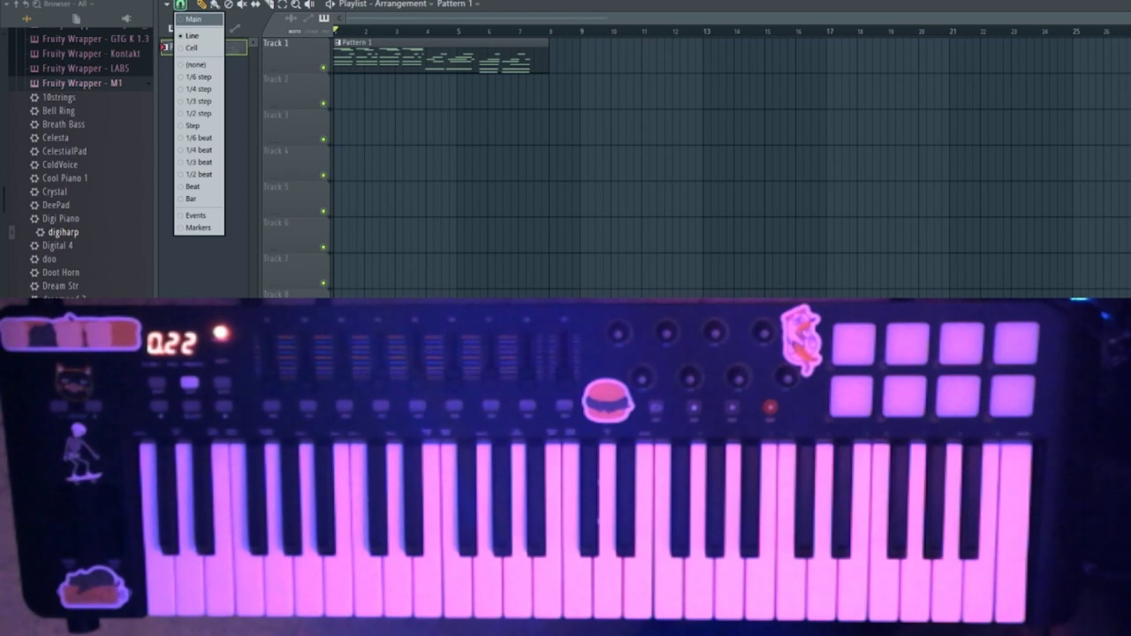
click(166, 5)
click(157, 9)
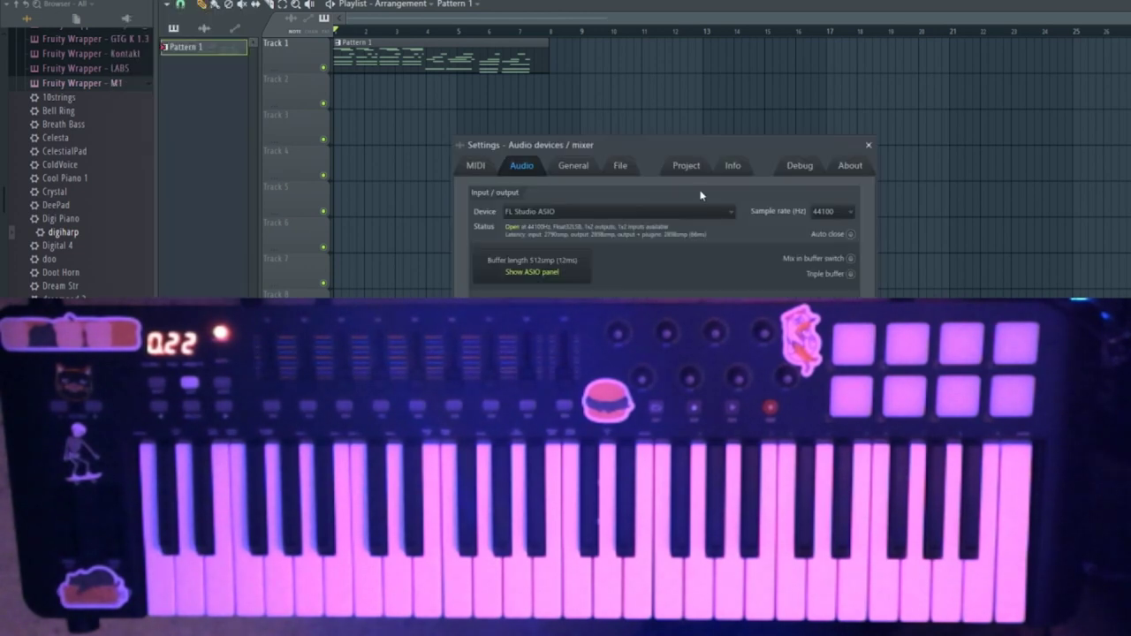
click(682, 167)
click(534, 312)
click(870, 145)
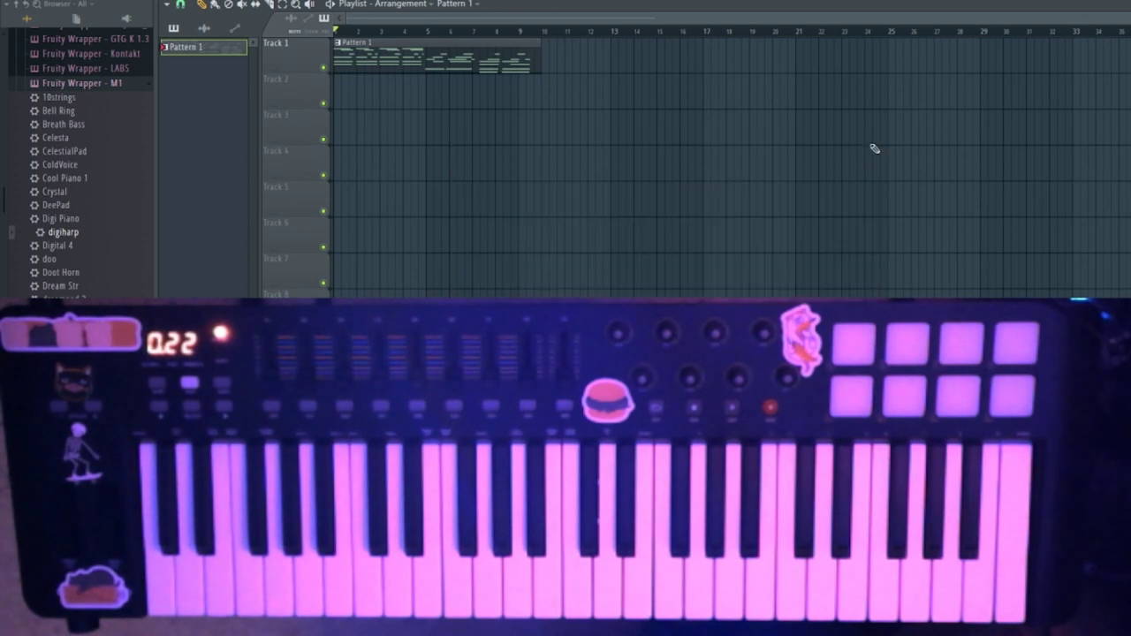
Play Pattern 1's digiharp notes in the piano roll and look over the lower notes against the 3/4 grid.
double_click(452, 51)
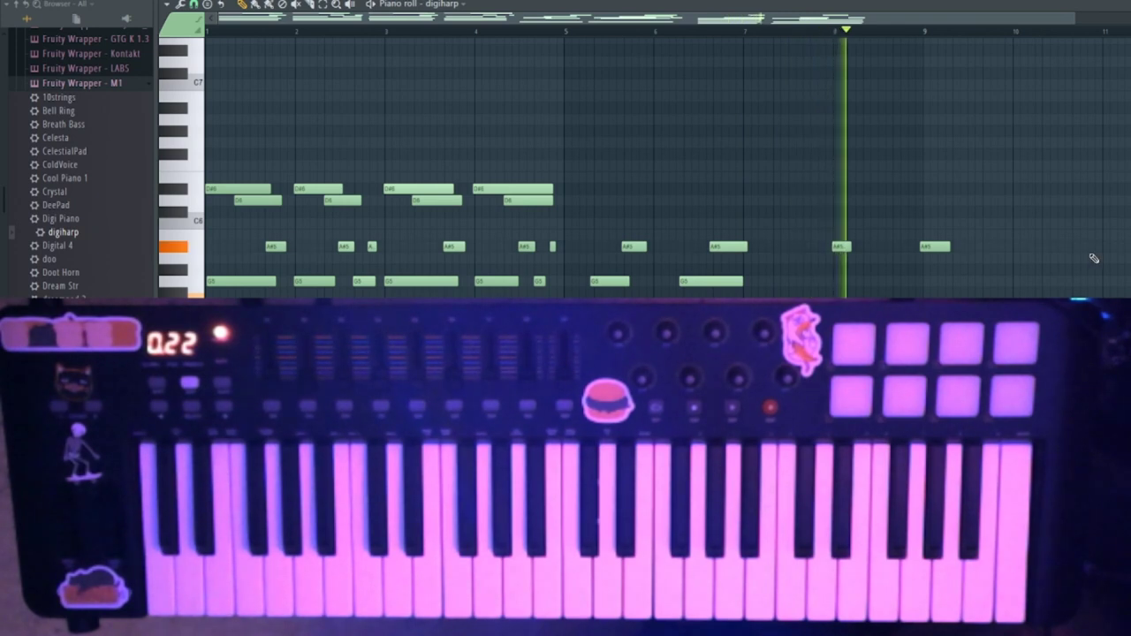
scroll(1086, 251, down, 5)
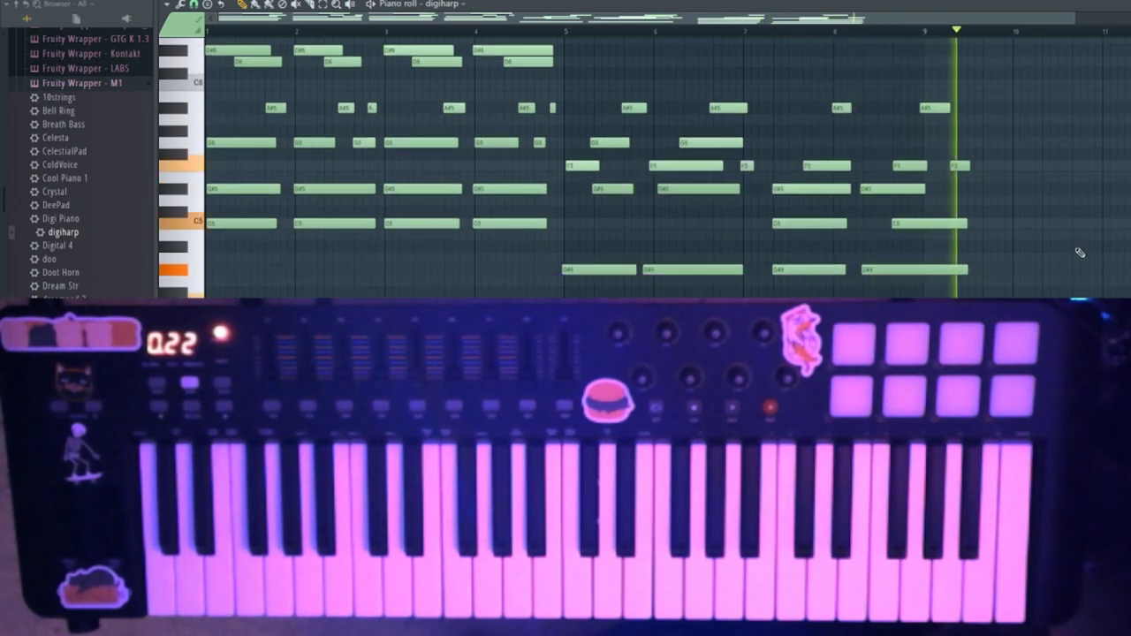
key(space)
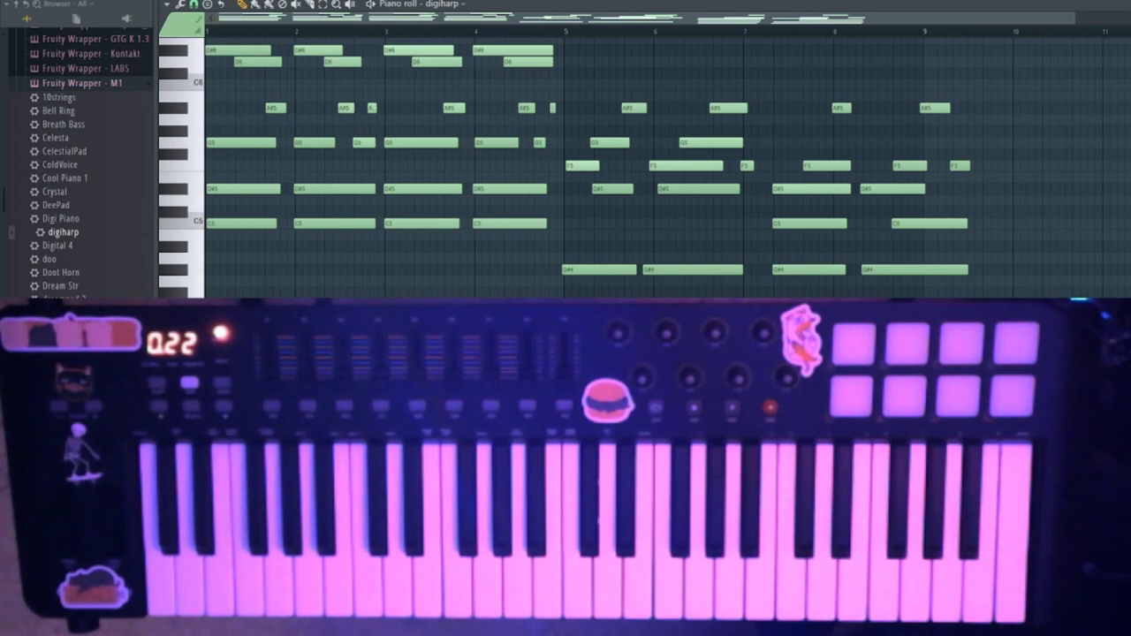
Quantize the digiharp notes' start times and ends with the Default quantizer template.
scroll(618, 163, up, 3)
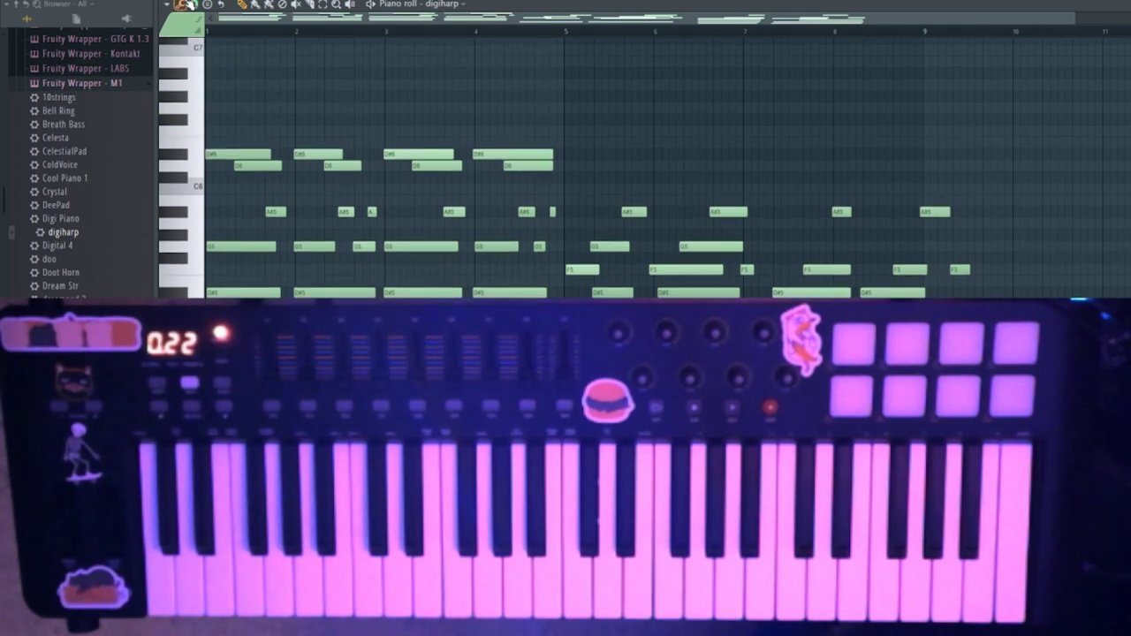
click(185, 4)
click(220, 91)
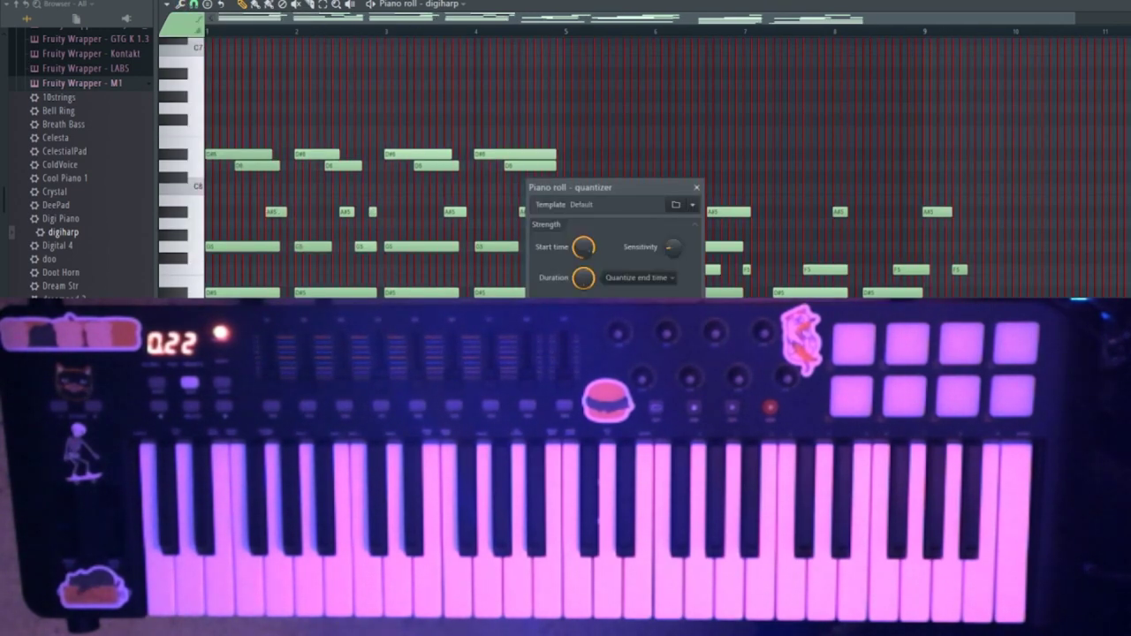
click(696, 187)
Move bar 5's G5 note two steps later and bar 6's G5 and A#5 one step later, replaying from bar 5.
key(space)
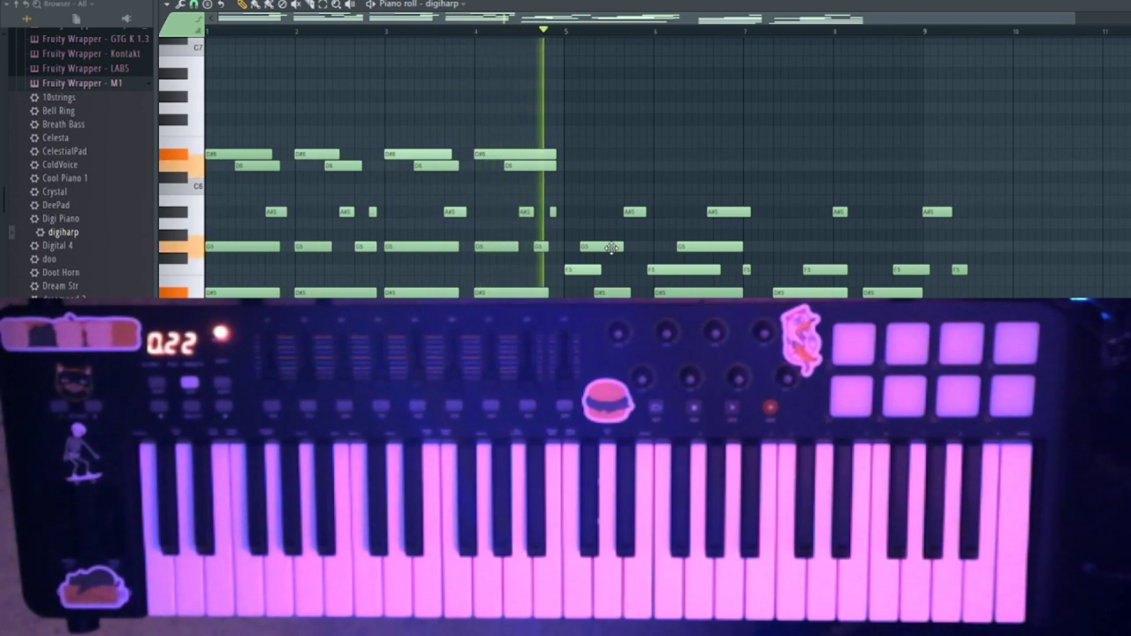
drag(612, 248, 627, 249)
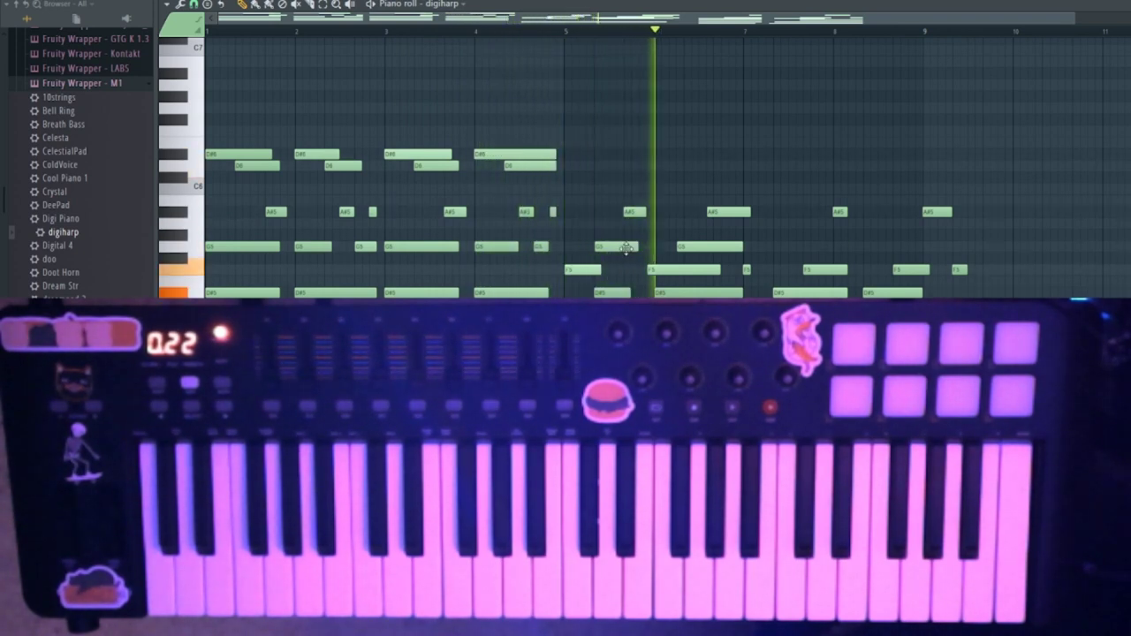
click(574, 30)
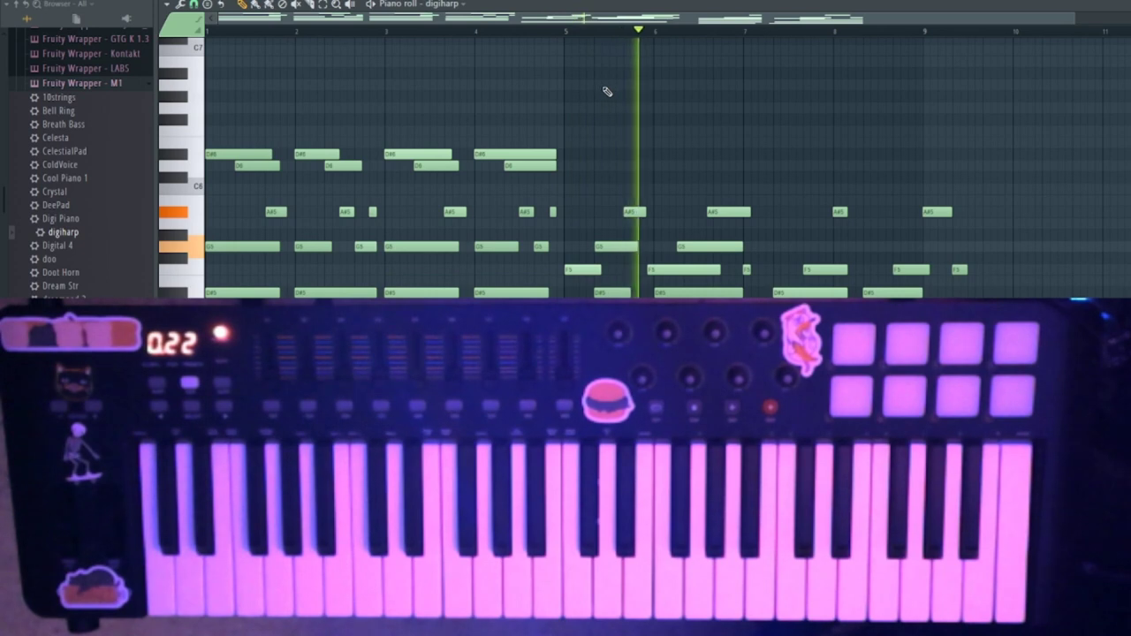
drag(707, 249, 727, 212)
click(568, 30)
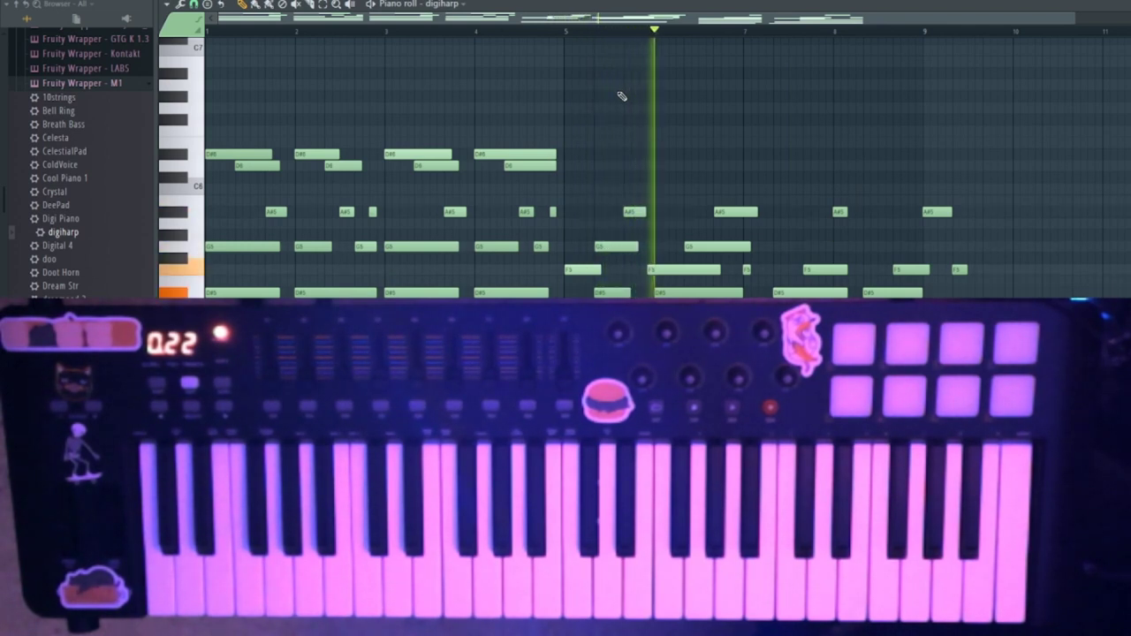
Try the long F5 note at the start of bar 6, settle it two steps earlier, and replay the passage.
drag(659, 271, 666, 272)
click(575, 33)
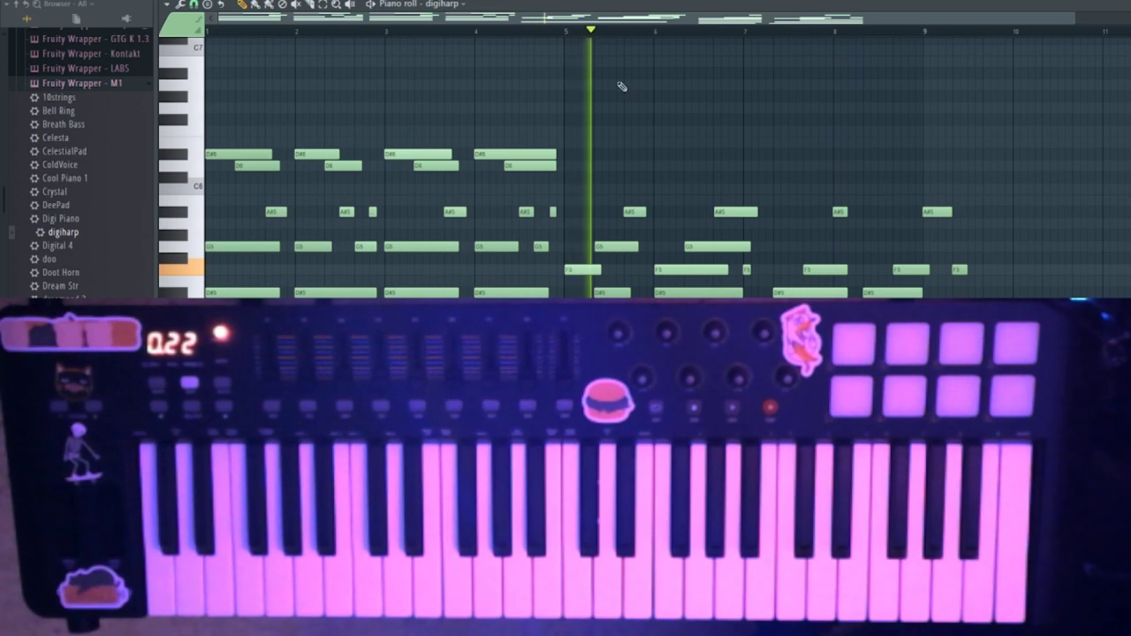
drag(665, 271, 652, 271)
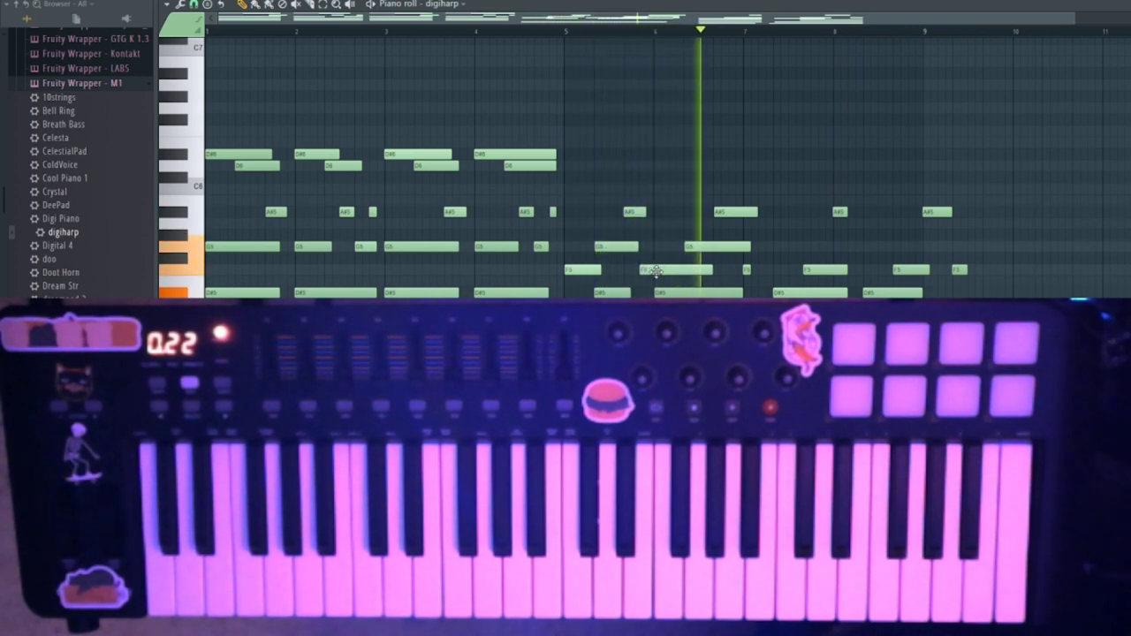
click(575, 32)
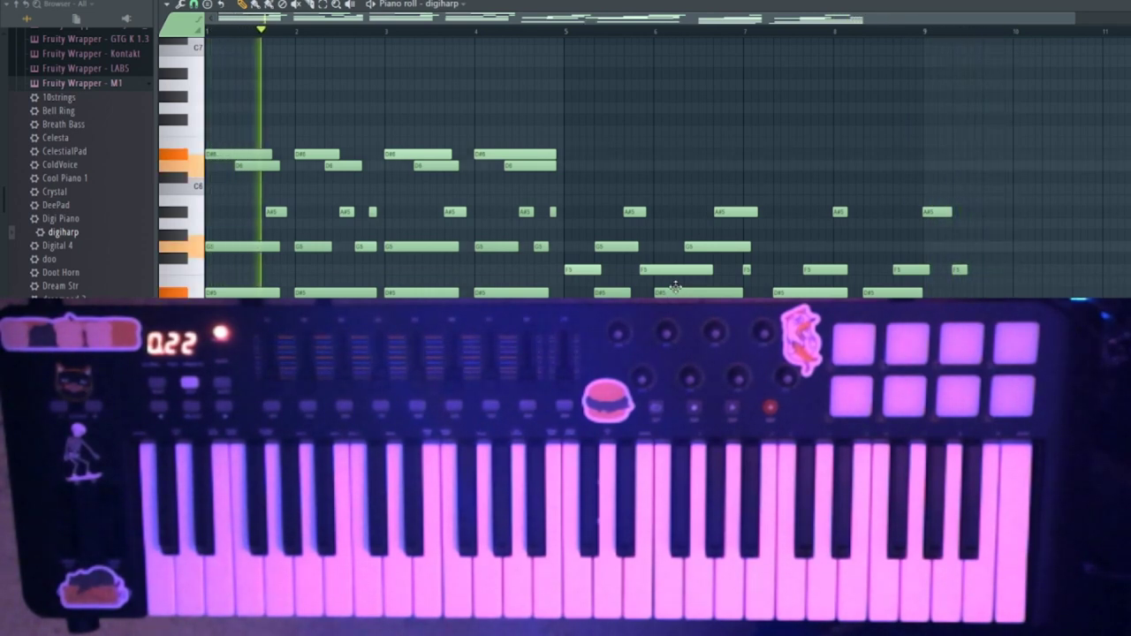
drag(681, 273, 666, 274)
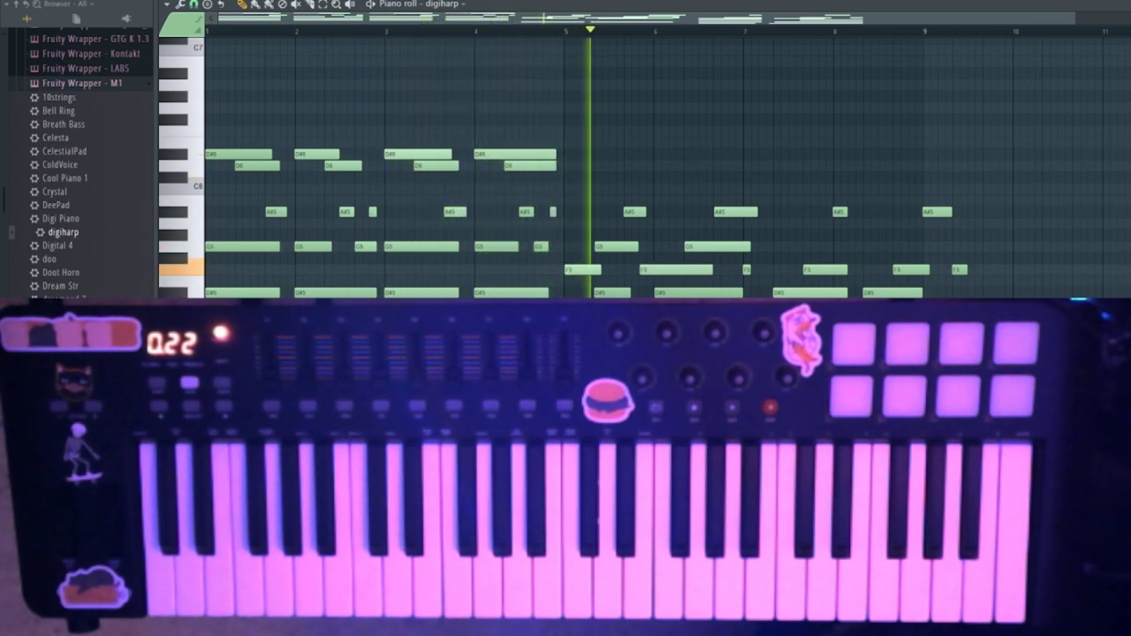
Lengthen the short F5 note at the start of bar 7 by two steps and move bar 6's D#5 two steps earlier, replaying from bar 5.
key(space)
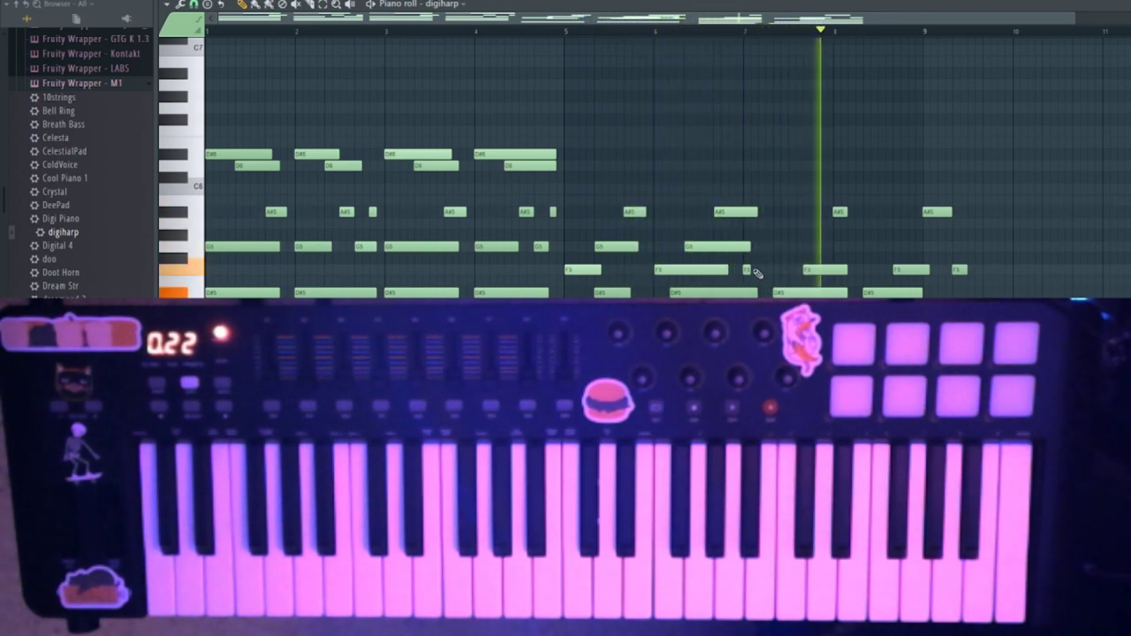
drag(752, 270, 768, 270)
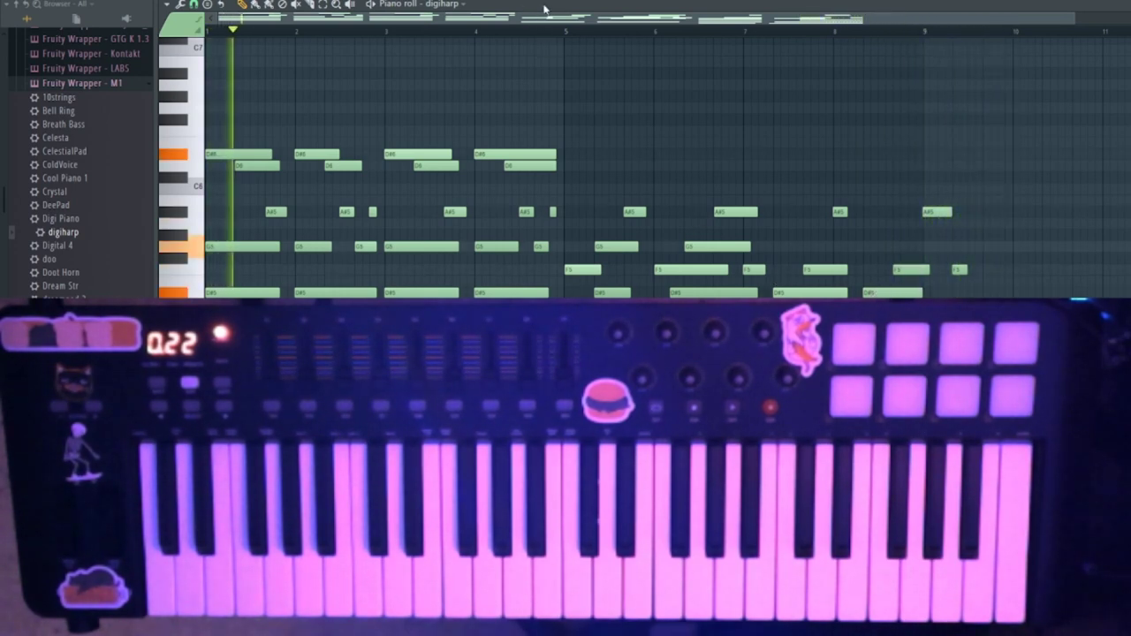
click(569, 33)
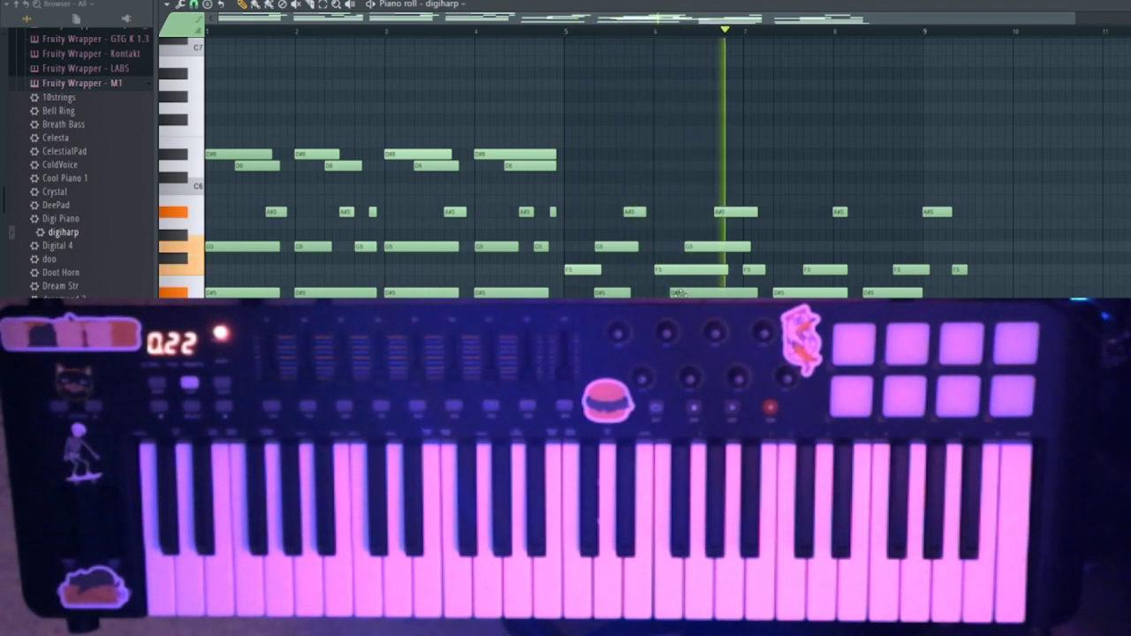
drag(691, 295, 676, 294)
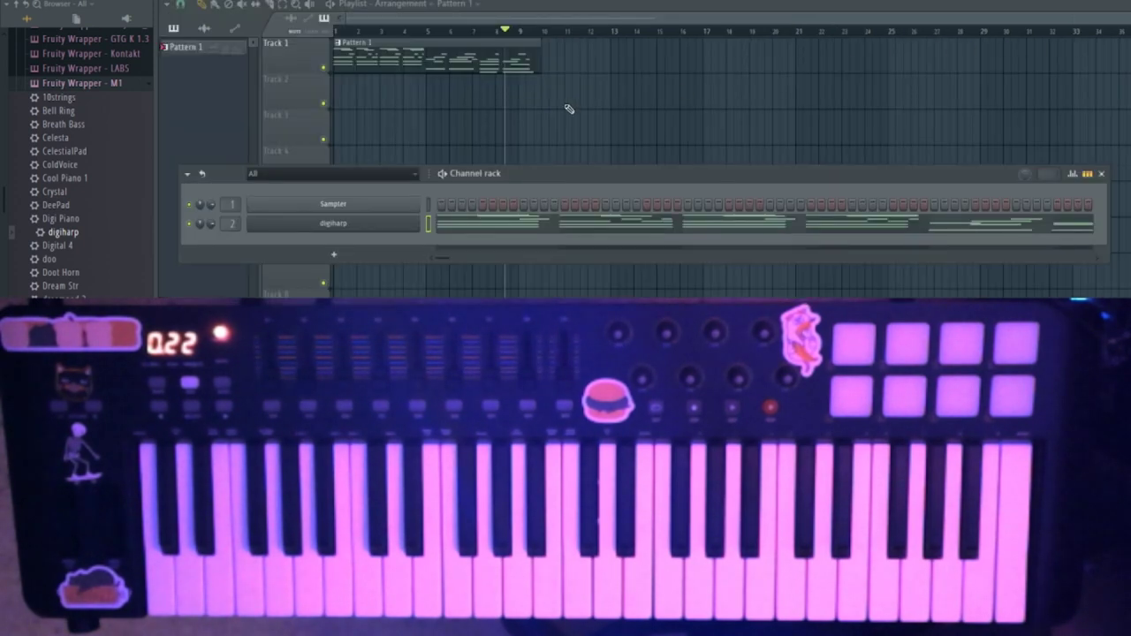
Return to the playlist and set the project's time signature to numerator 1 and denominator 4 in the project settings.
key(F6)
key(F7)
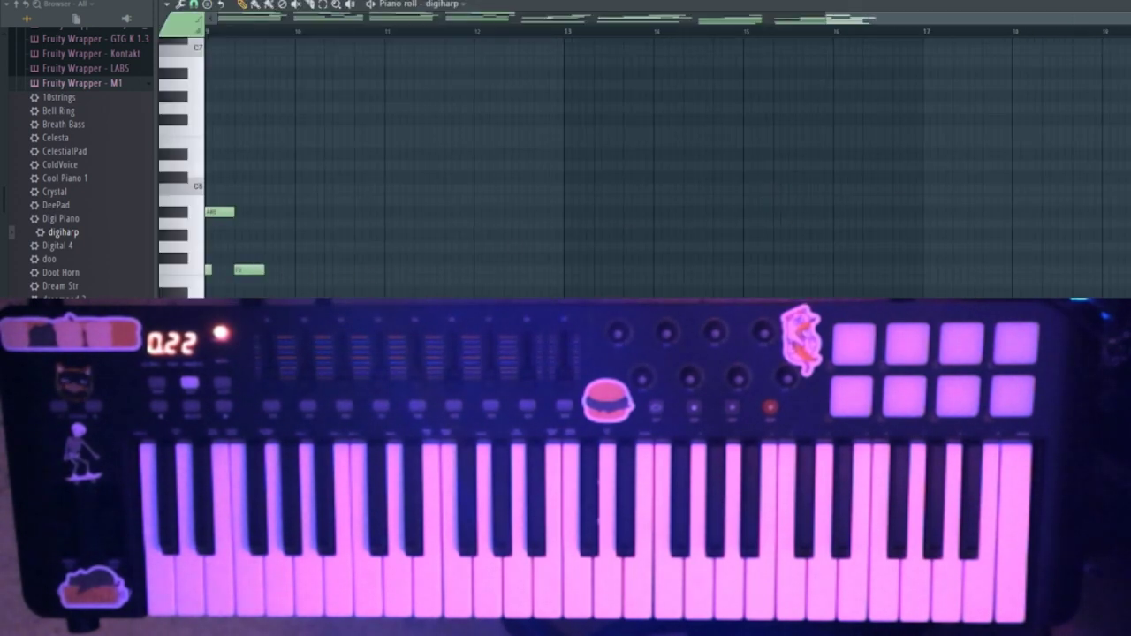
key(F7)
key(F6)
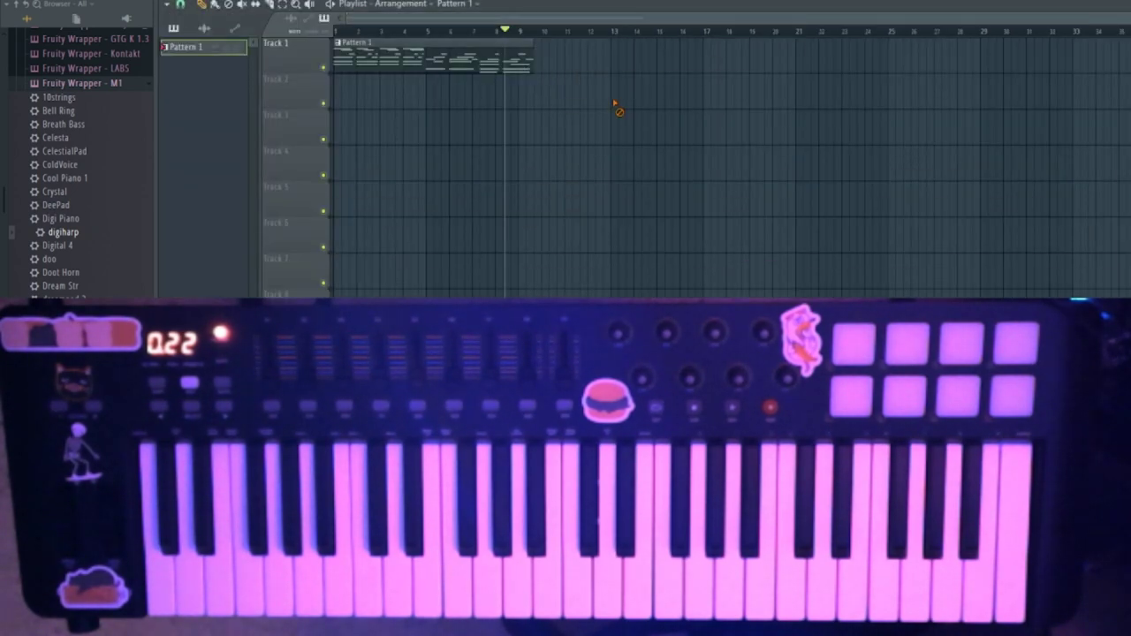
drag(1129, 17, 1000, 17)
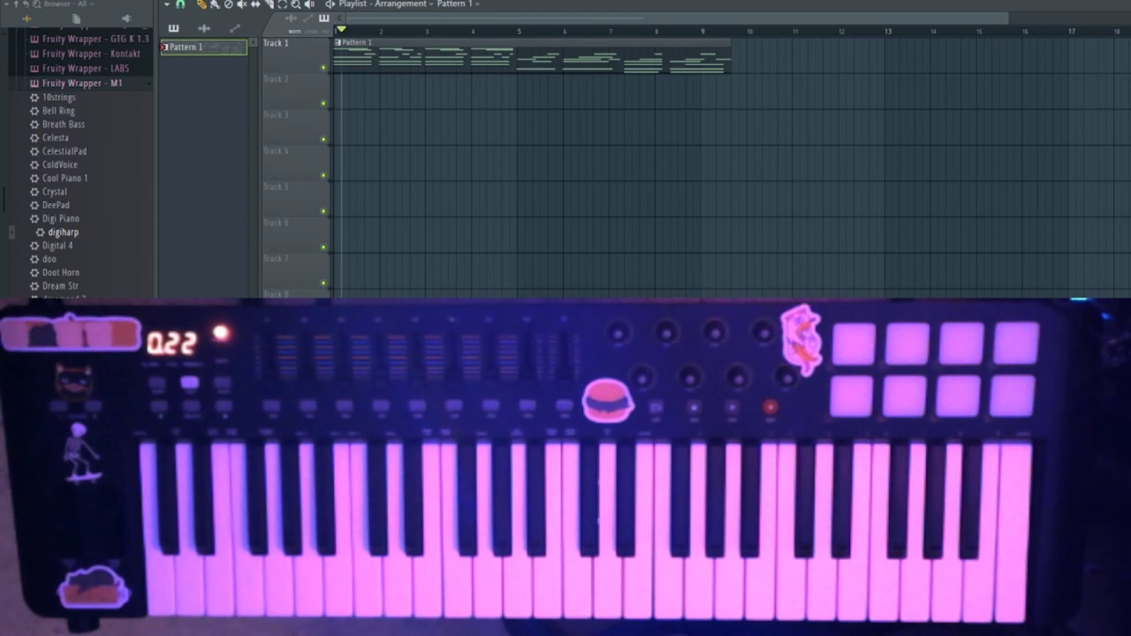
click(156, 0)
click(127, 0)
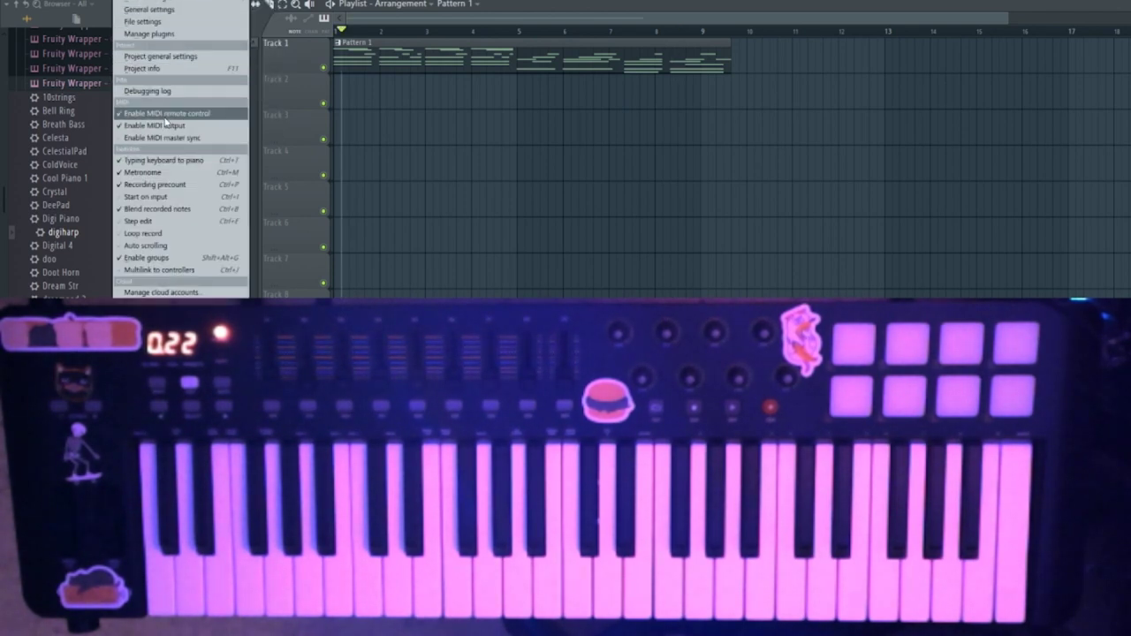
click(174, 23)
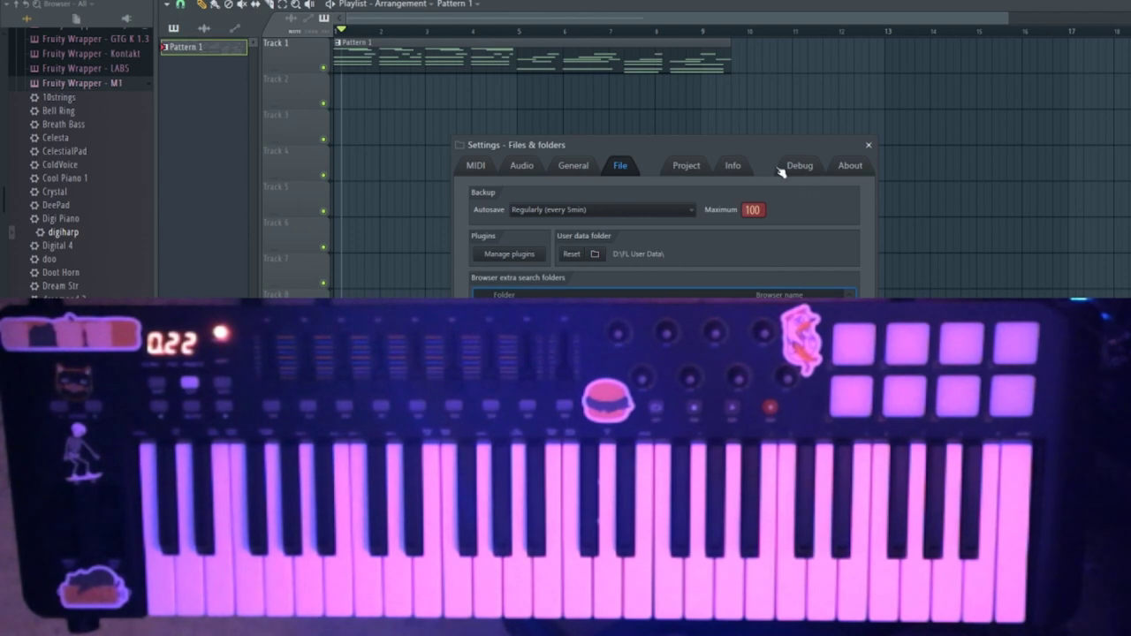
click(687, 166)
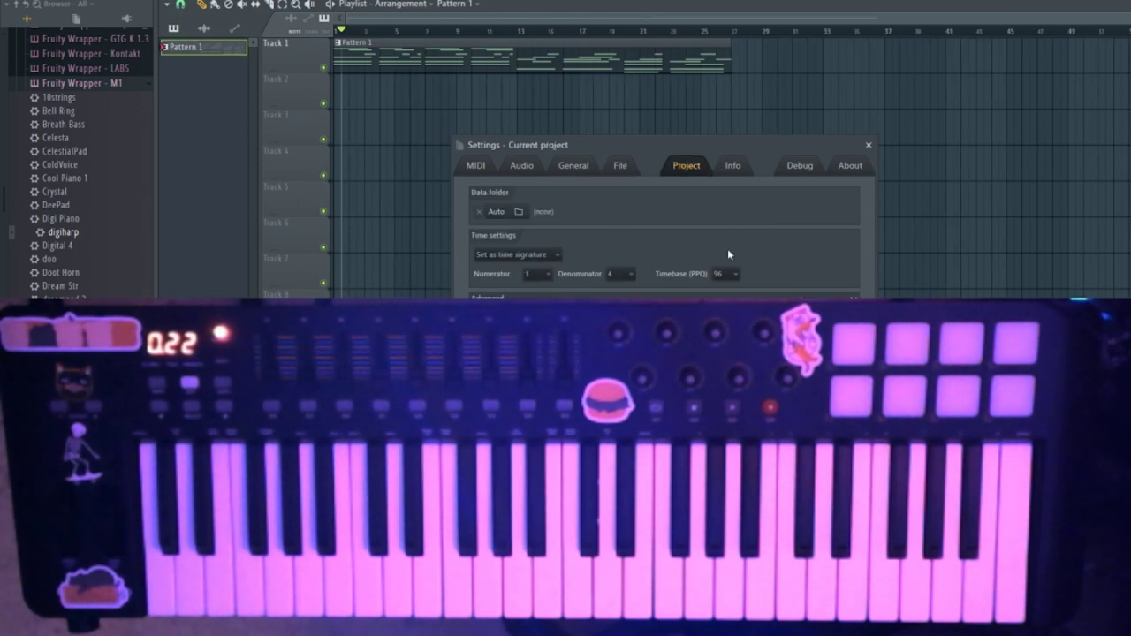
click(868, 144)
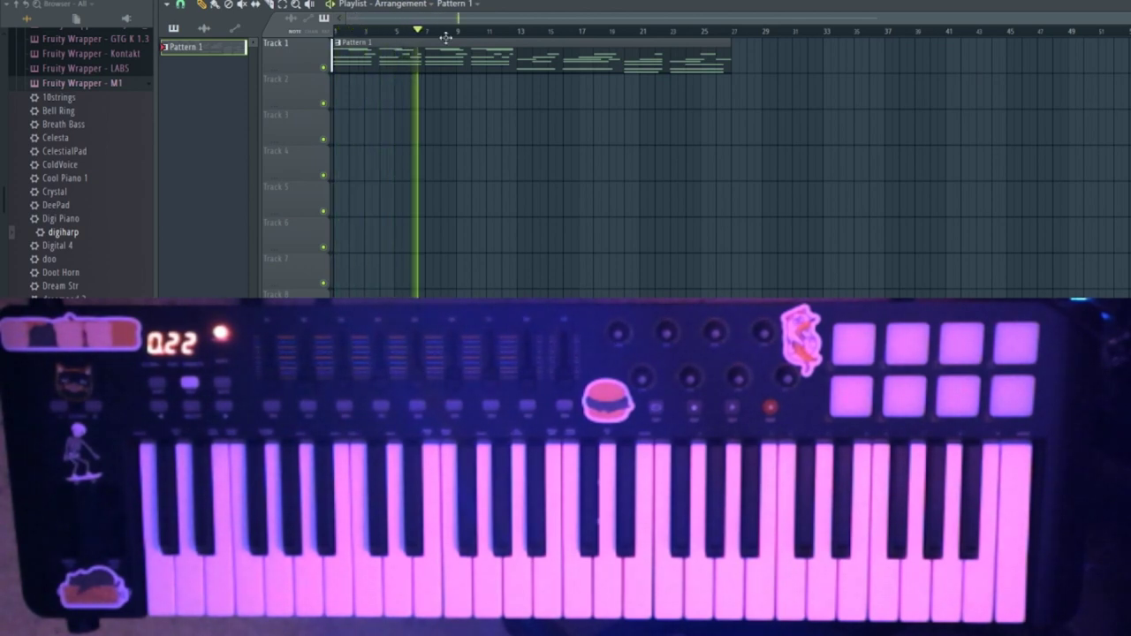
Check Pattern 1's digiharp notes against the new grid and place a second Pattern 1 clip at bar 27 of Track 1.
double_click(473, 62)
drag(780, 23, 561, 30)
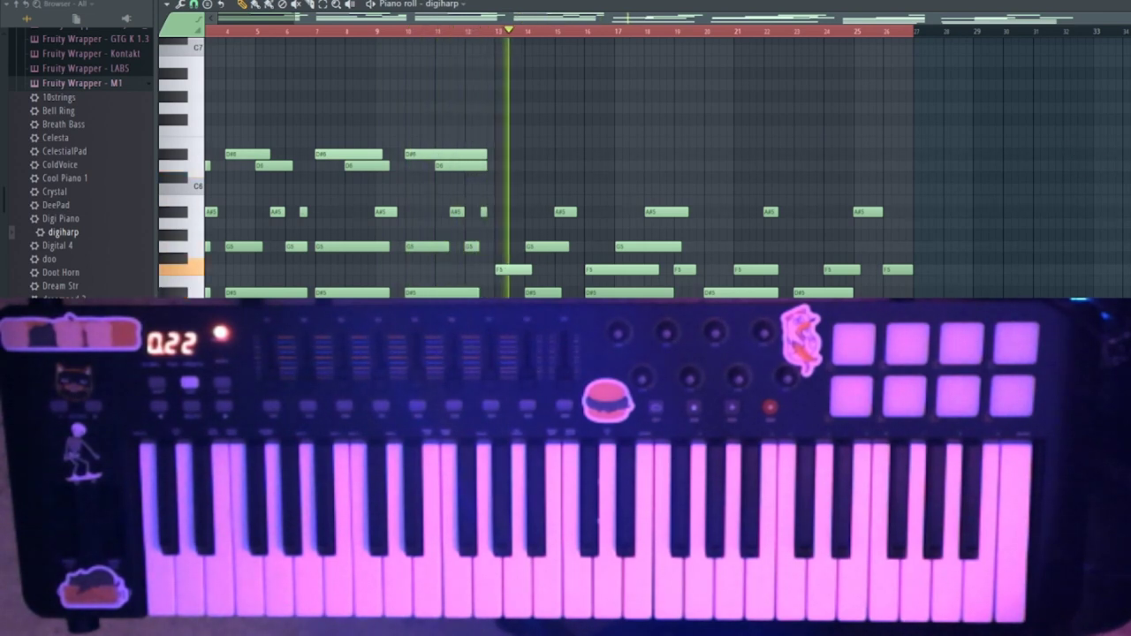
key(F7)
key(F6)
drag(747, 85, 739, 60)
click(798, 112)
right_click(800, 115)
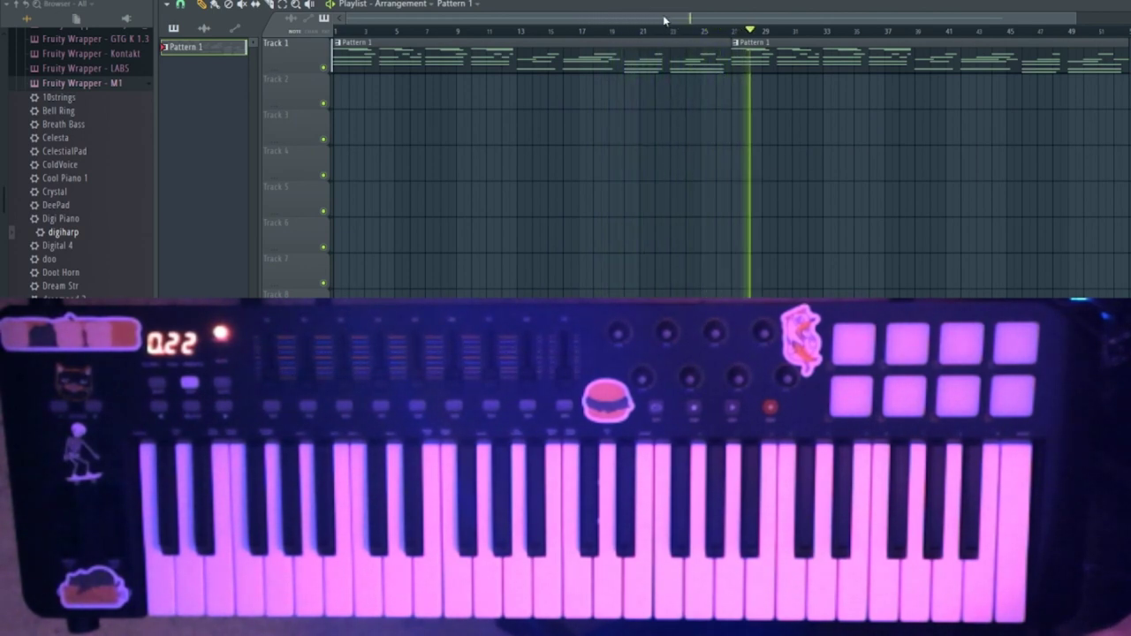
Inspect the Fruity Delay 3 settings on the digiharp mixer track during playback and return to the playlist.
key(F9)
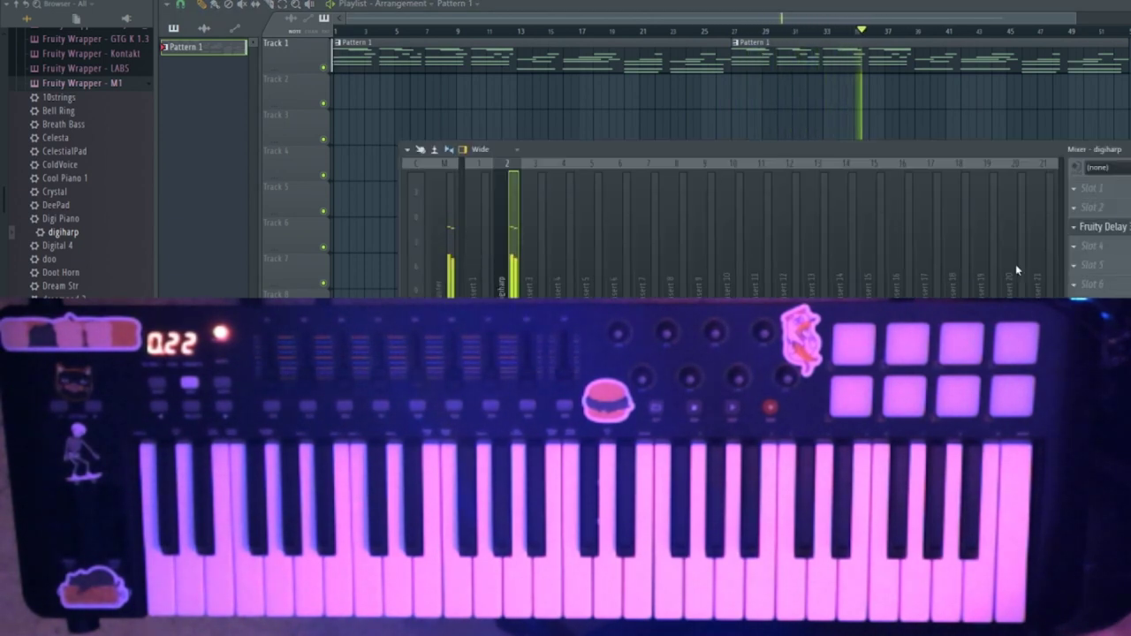
click(1093, 231)
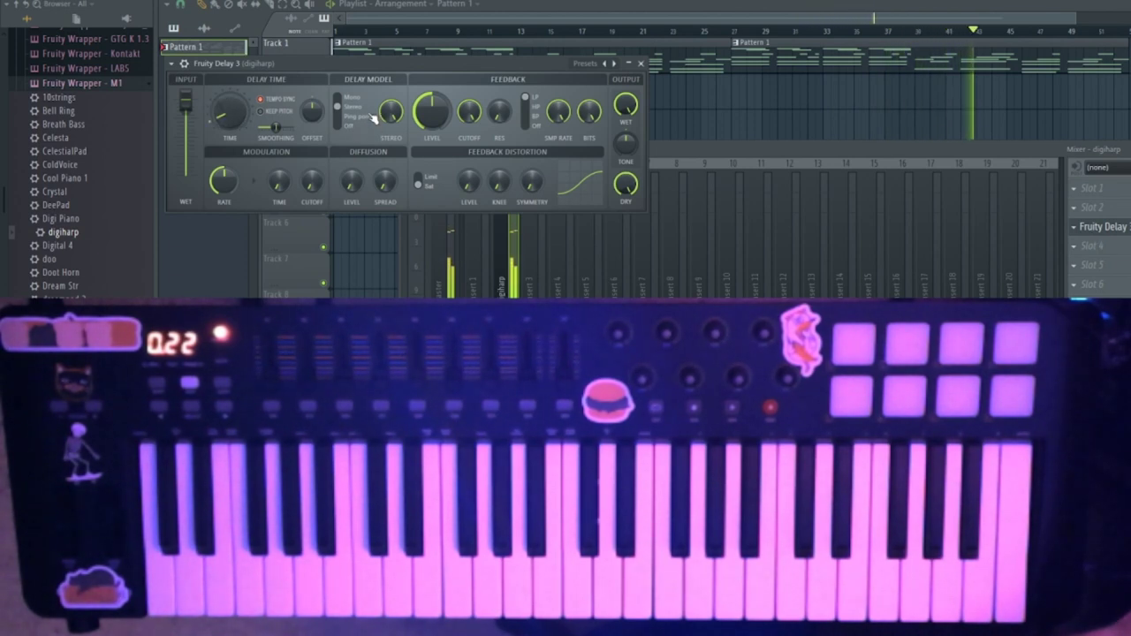
click(590, 23)
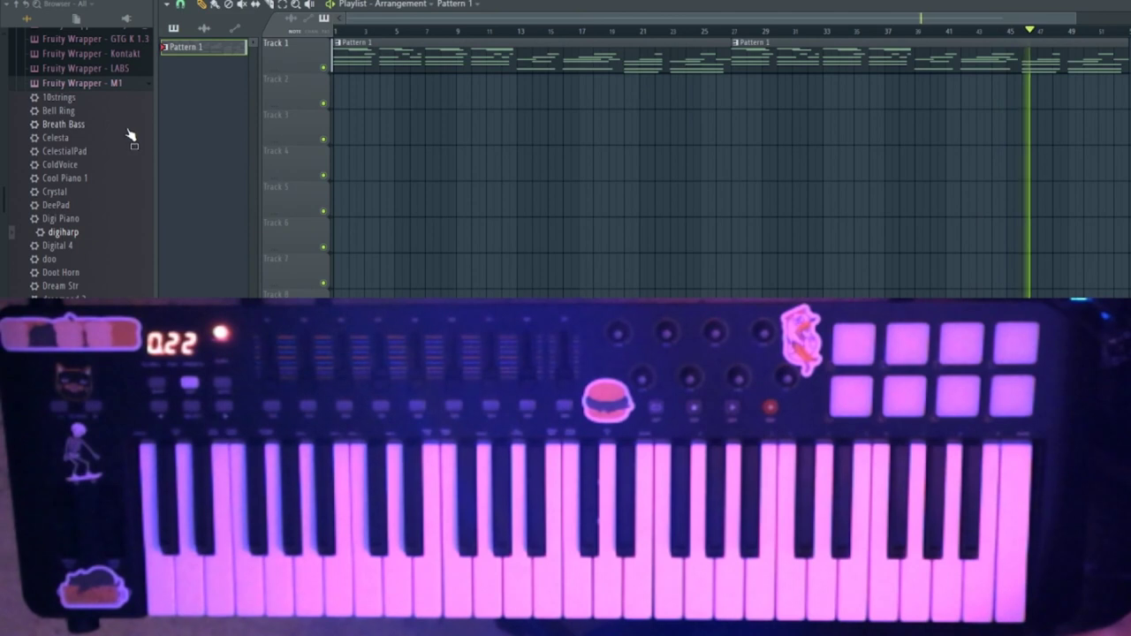
Collapse the M1 presets and look through the browser's generator plugin presets and sample folders for the next sound.
click(125, 84)
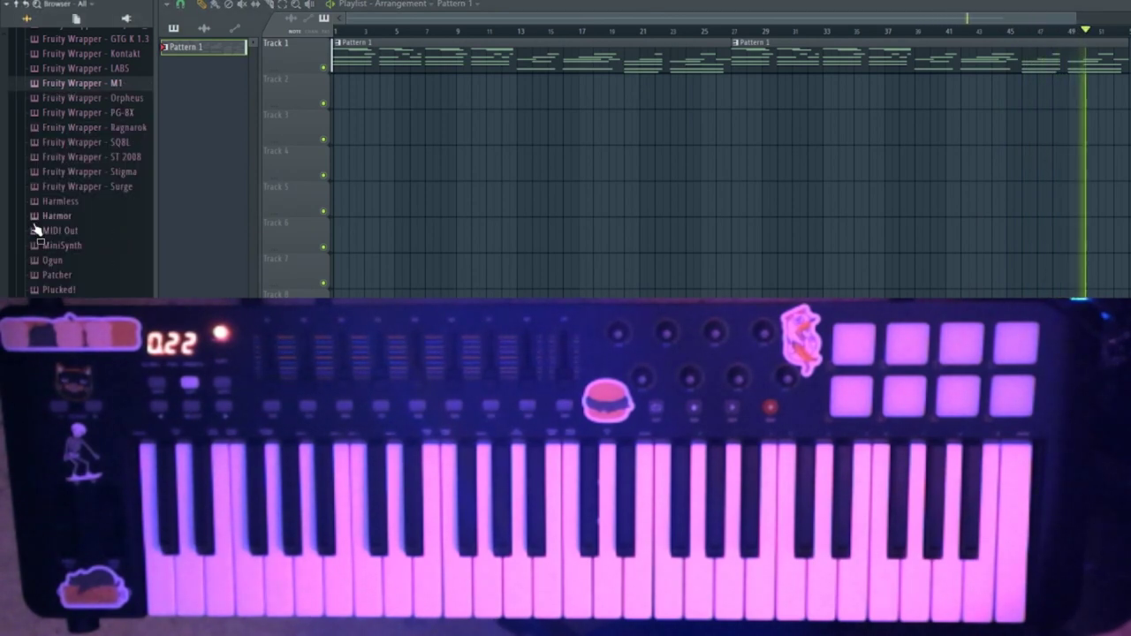
scroll(71, 273, up, 5)
scroll(74, 279, down, 2)
scroll(97, 269, up, 5)
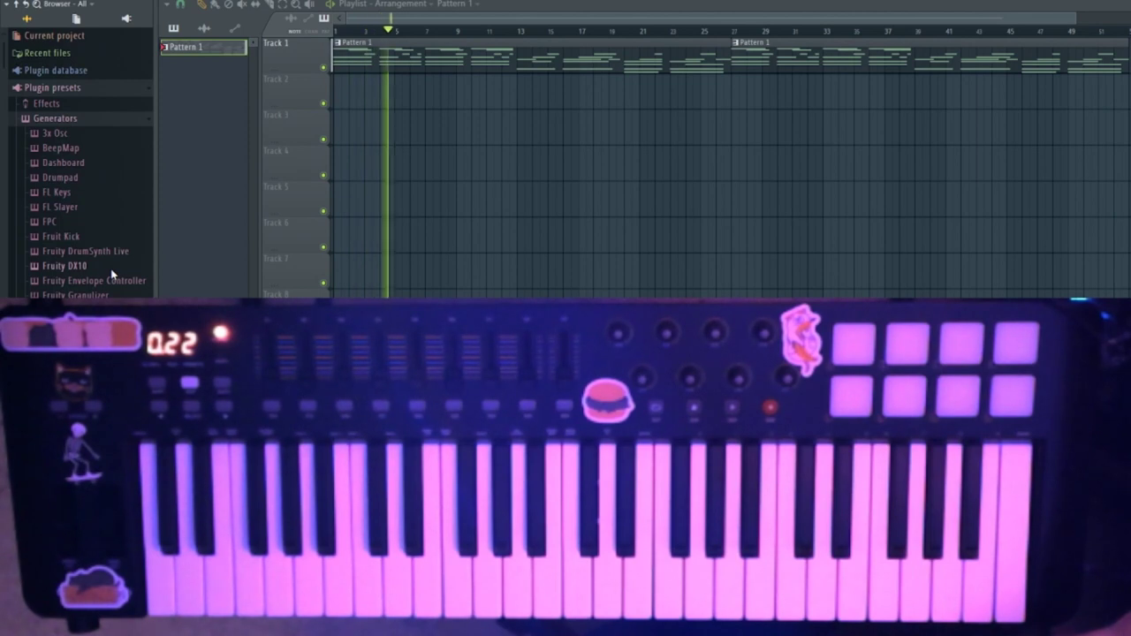
click(101, 119)
click(101, 88)
scroll(70, 265, down, 3)
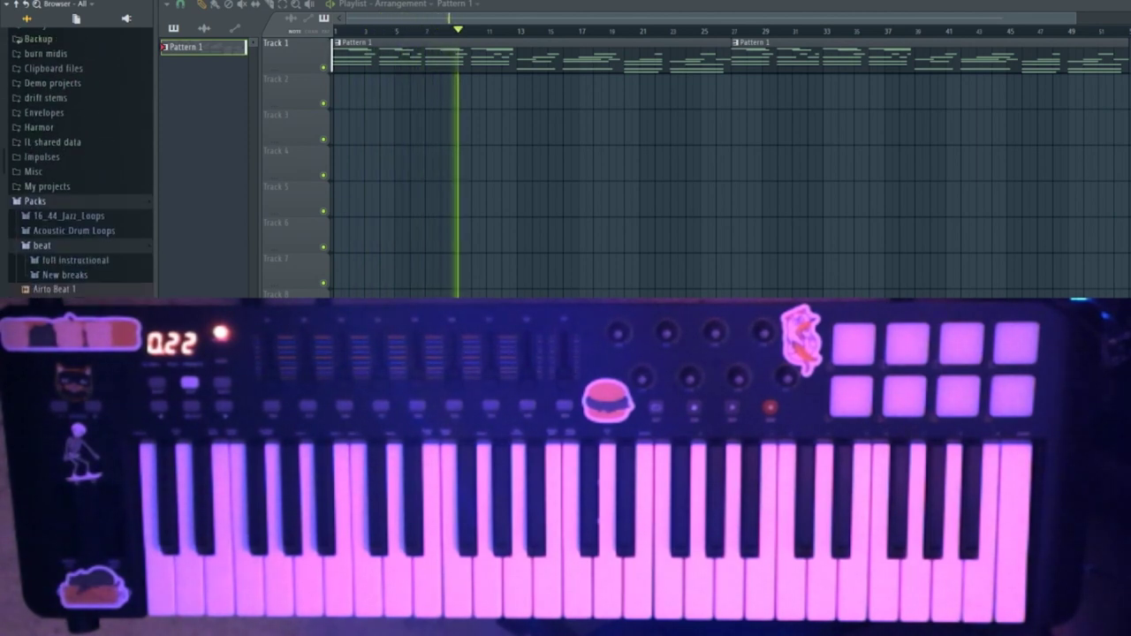
scroll(77, 265, up, 3)
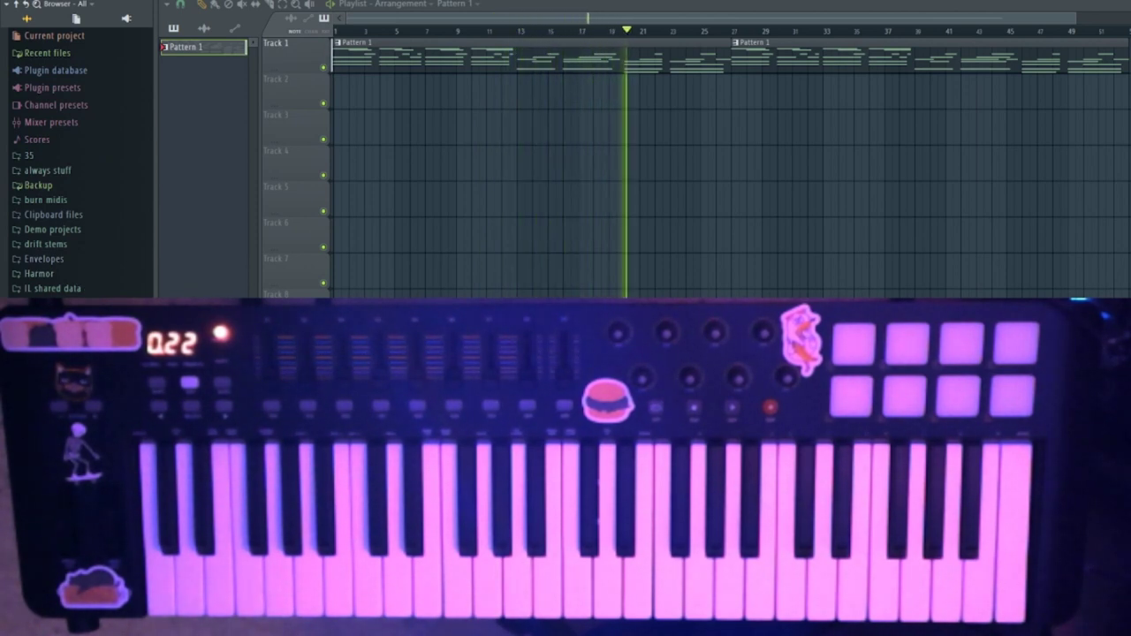
click(60, 88)
click(58, 119)
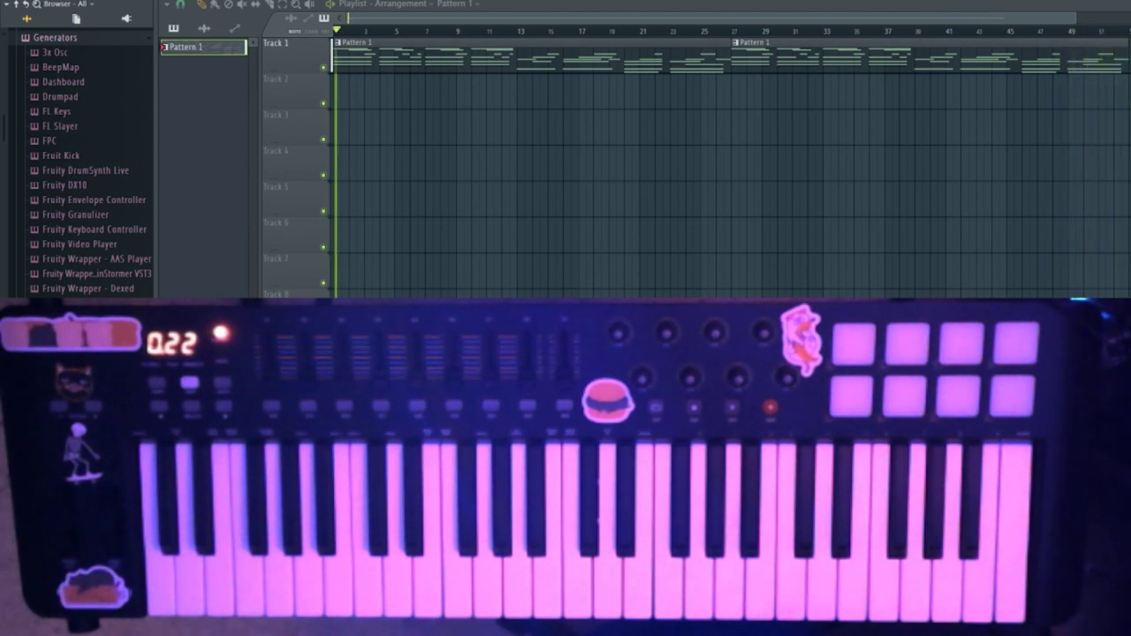
scroll(89, 133, up, 3)
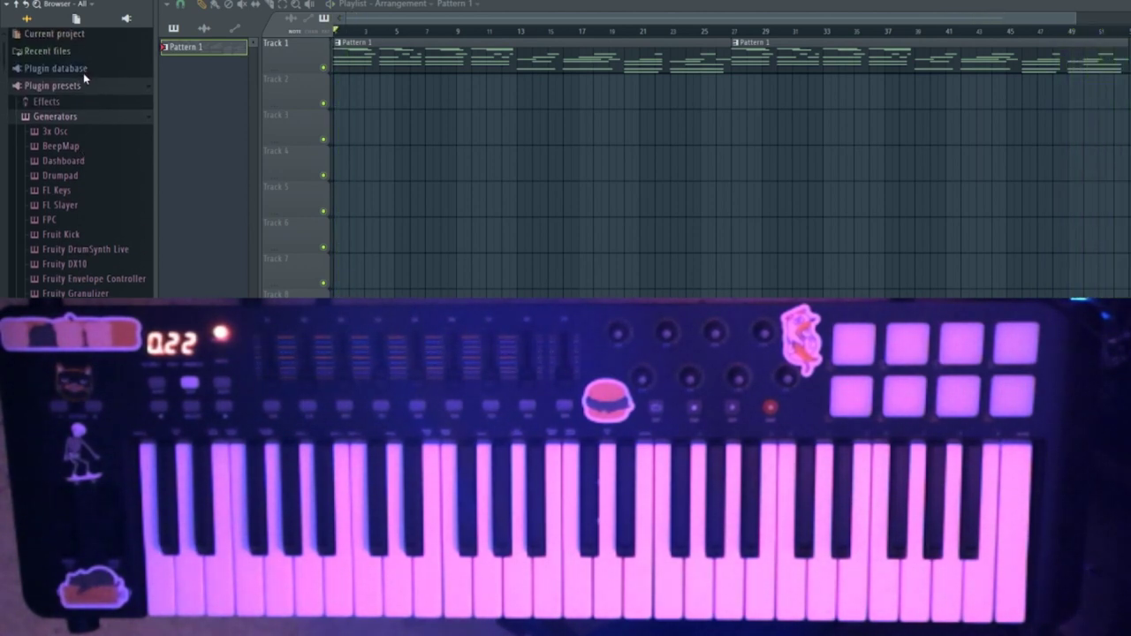
Browse the sample packs for drum sounds, checking the Legacy pack and the Kicks folder of the Drums pack.
click(83, 87)
scroll(79, 159, down, 6)
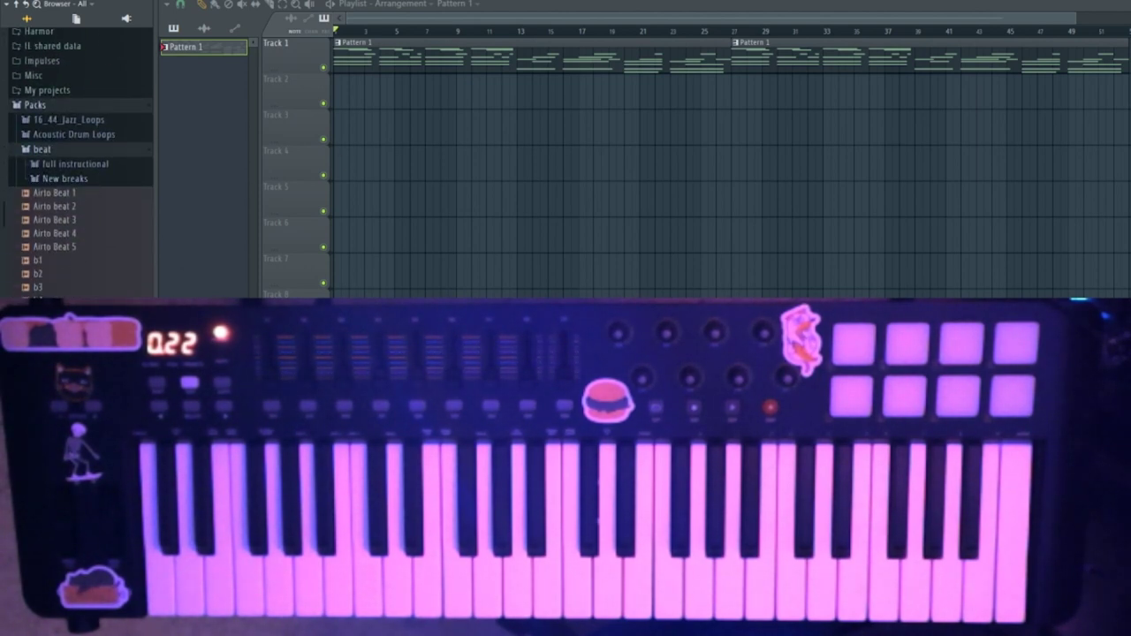
click(121, 152)
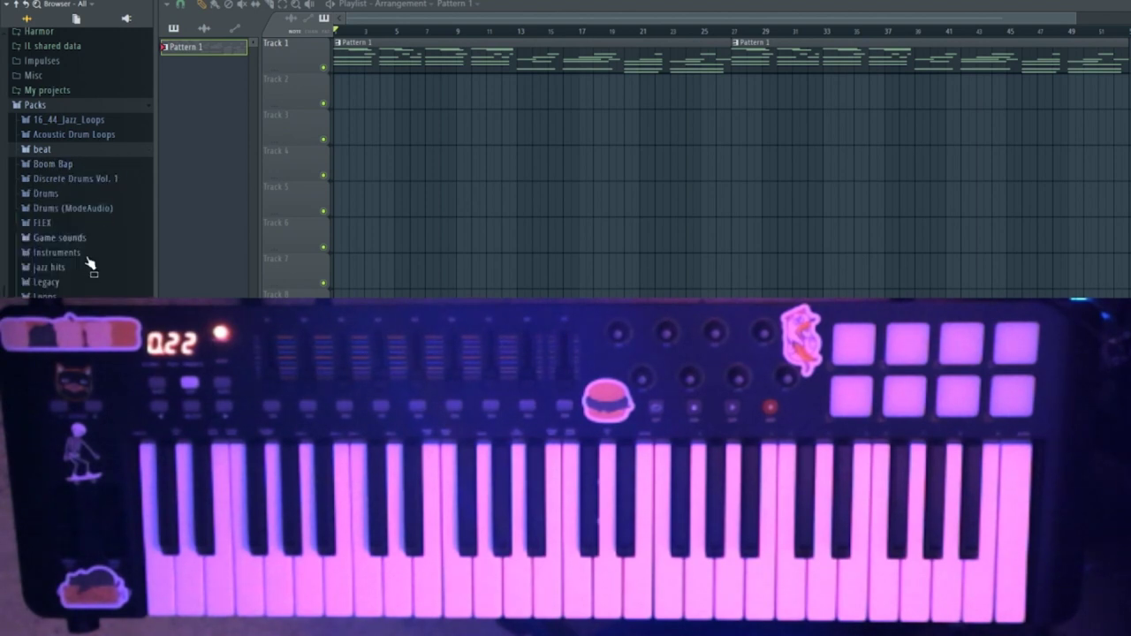
scroll(84, 254, down, 1)
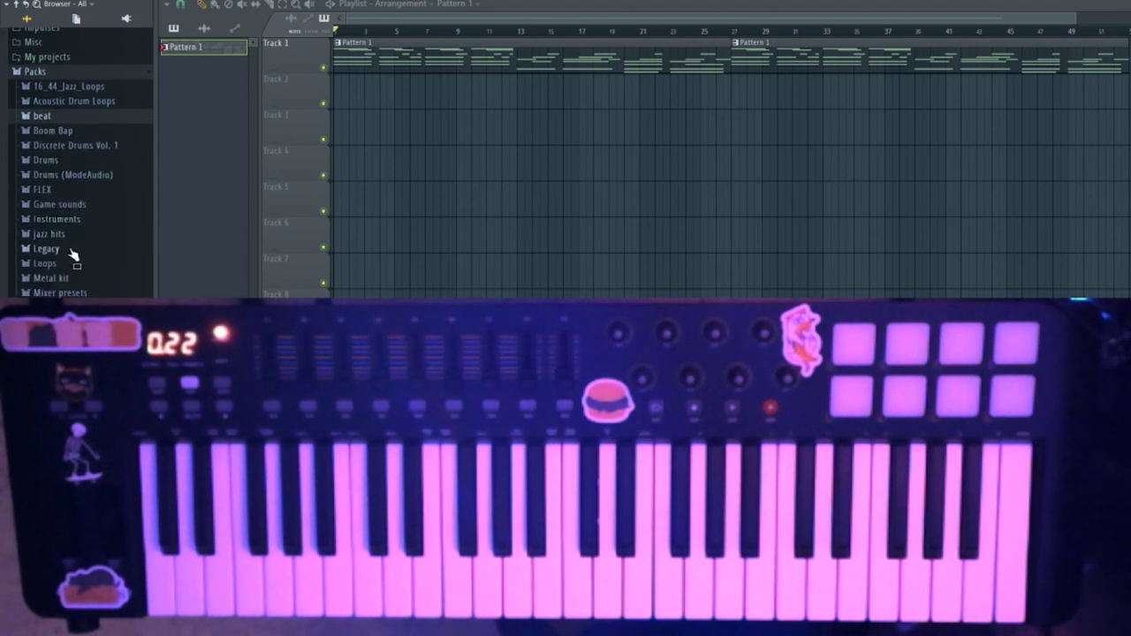
click(74, 254)
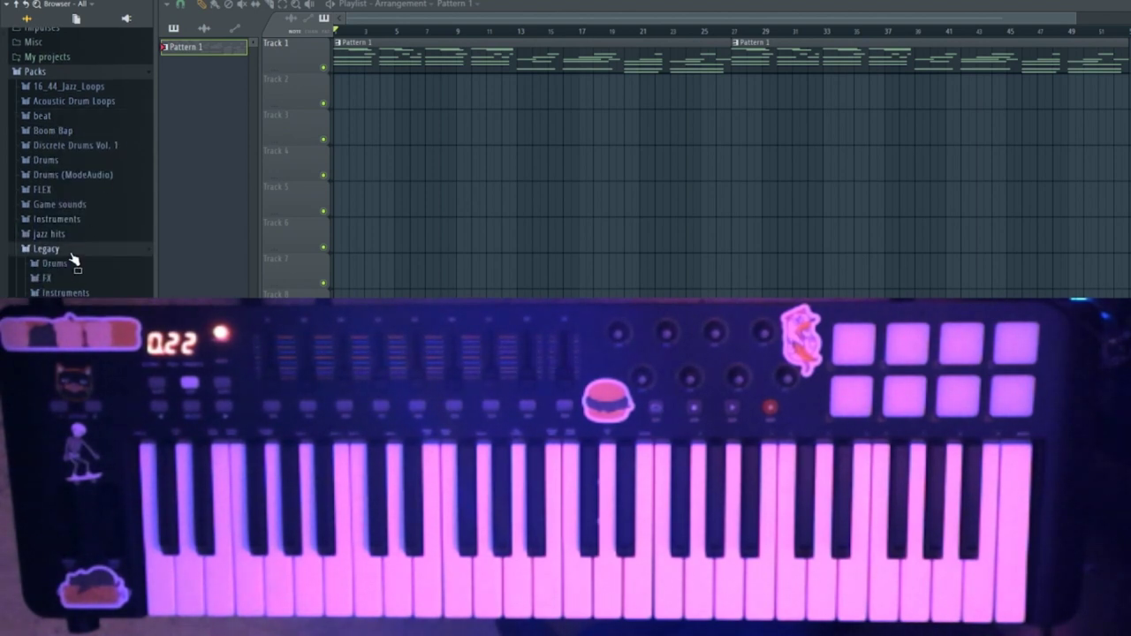
click(67, 160)
click(70, 205)
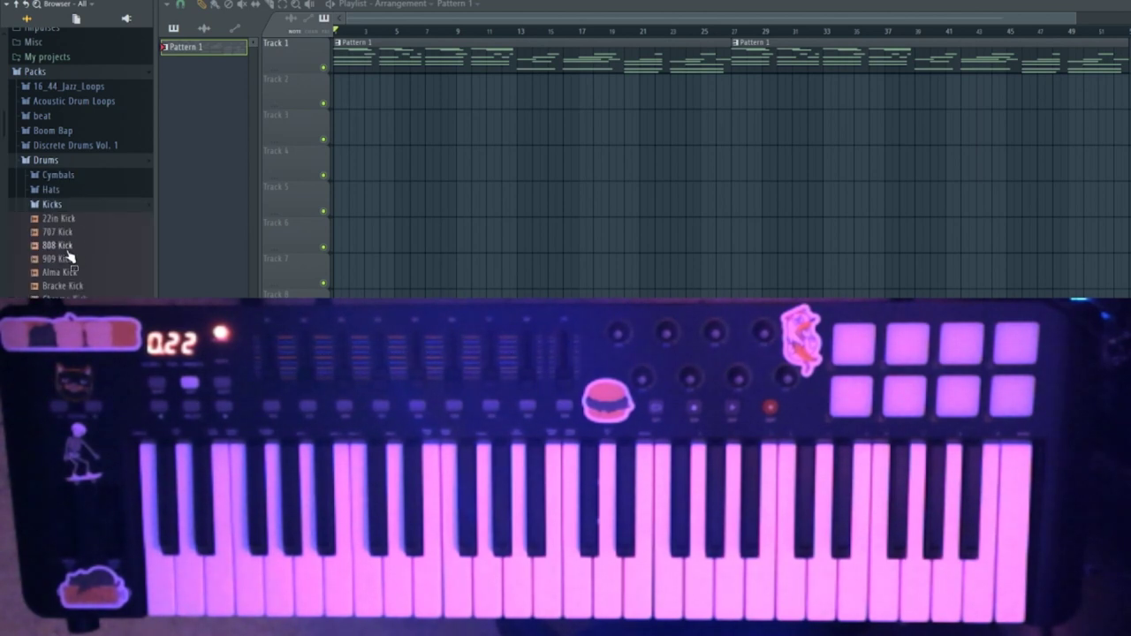
Load Hi Hat (5) and Hi Hat (4) from the Boom Bap pack's HI HATS folder into new channels.
click(86, 164)
click(80, 133)
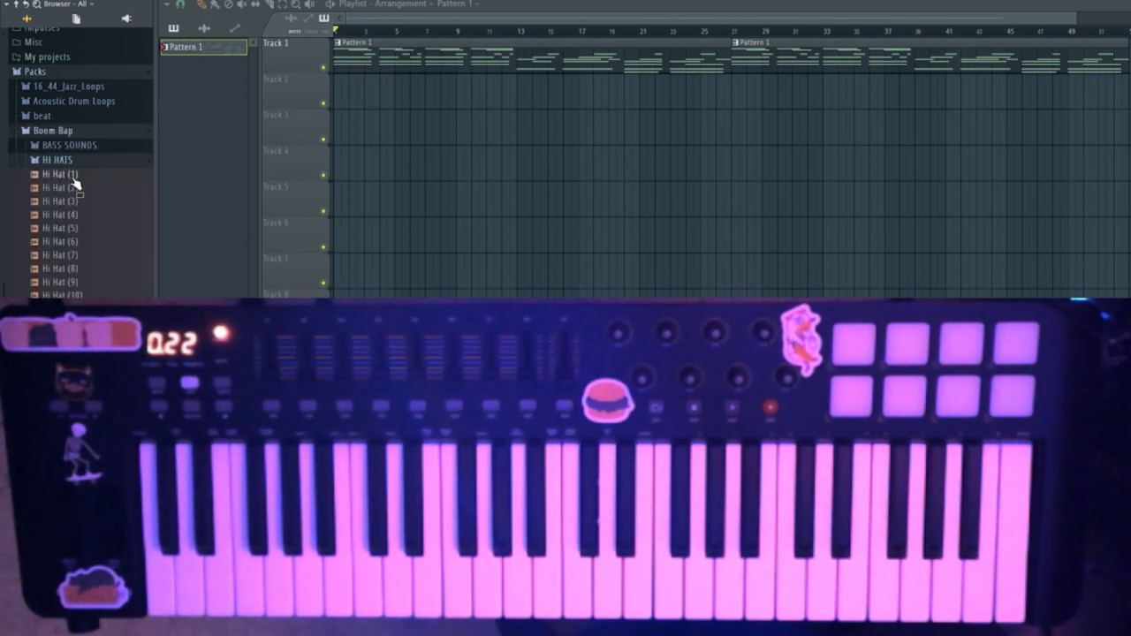
right_click(82, 232)
click(105, 244)
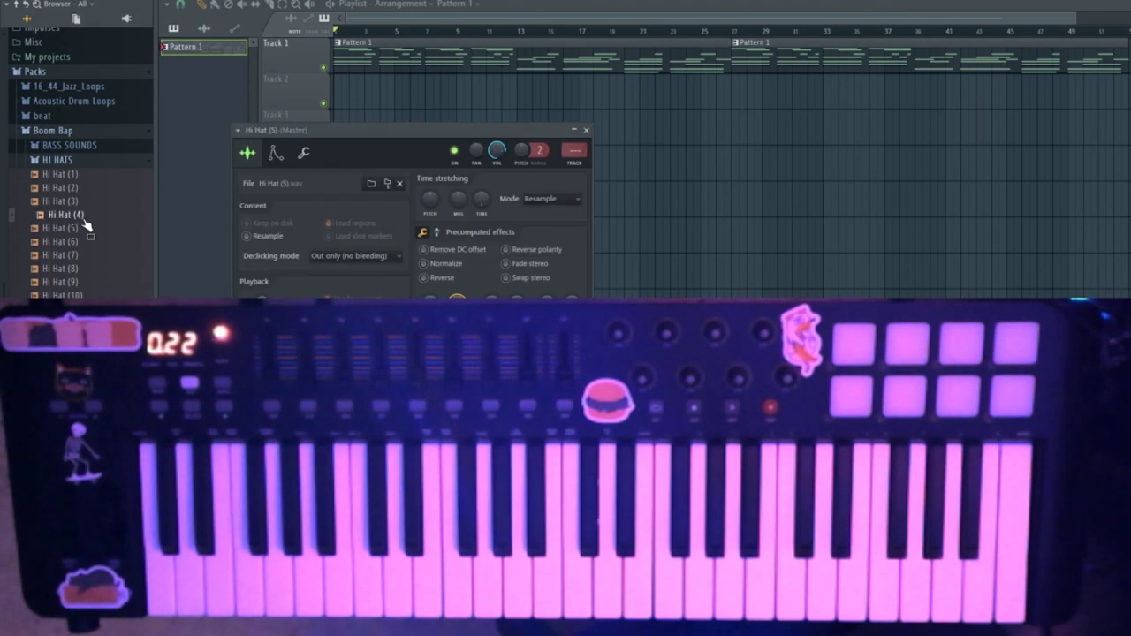
right_click(86, 223)
click(106, 233)
Load Kick Drum (7) from the Boom Bap pack's KICK DRUMS folder into a new channel.
click(93, 164)
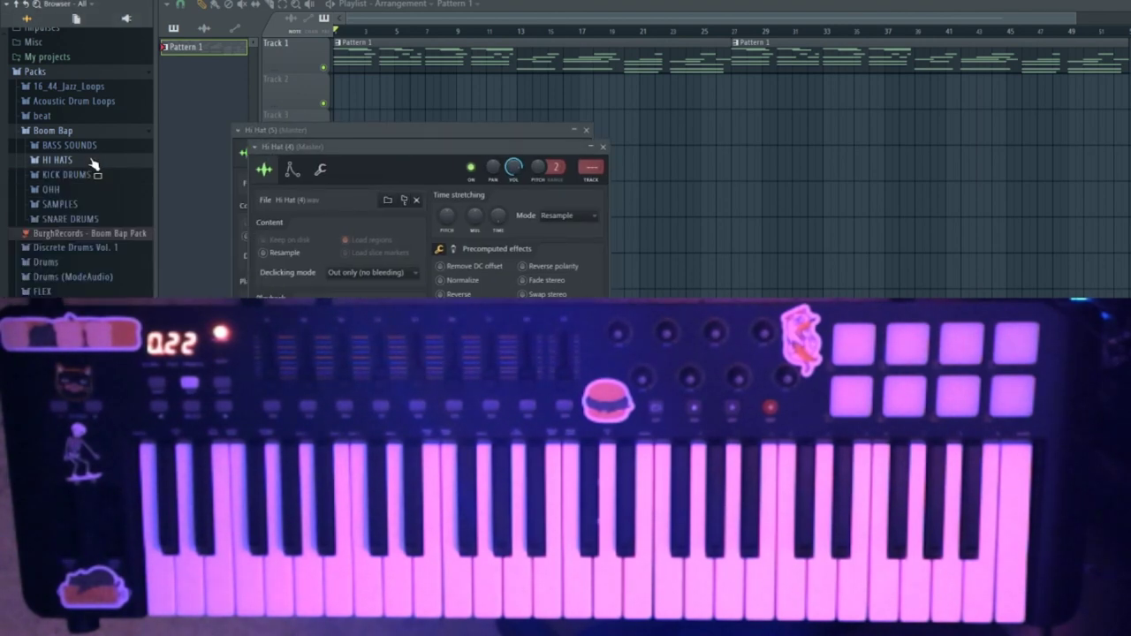
click(77, 175)
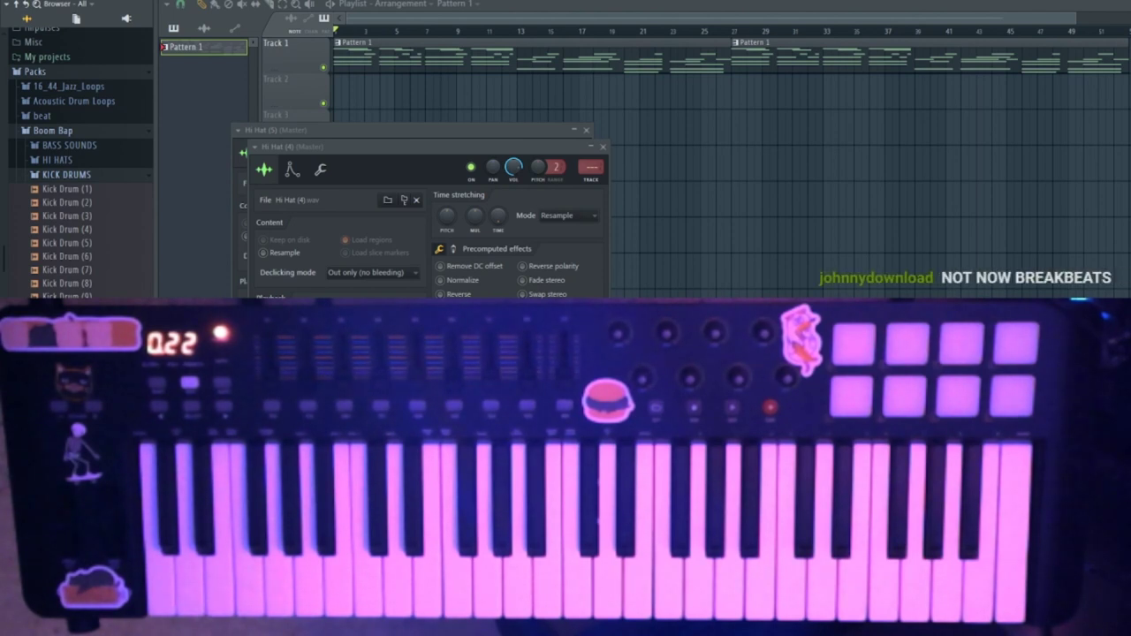
right_click(98, 269)
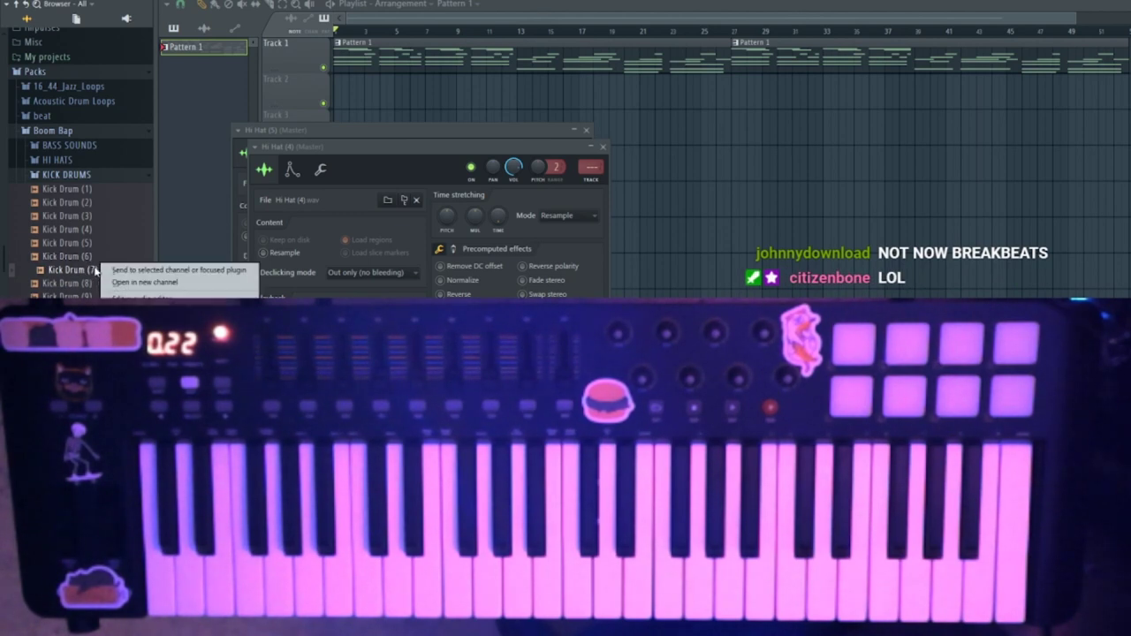
click(118, 285)
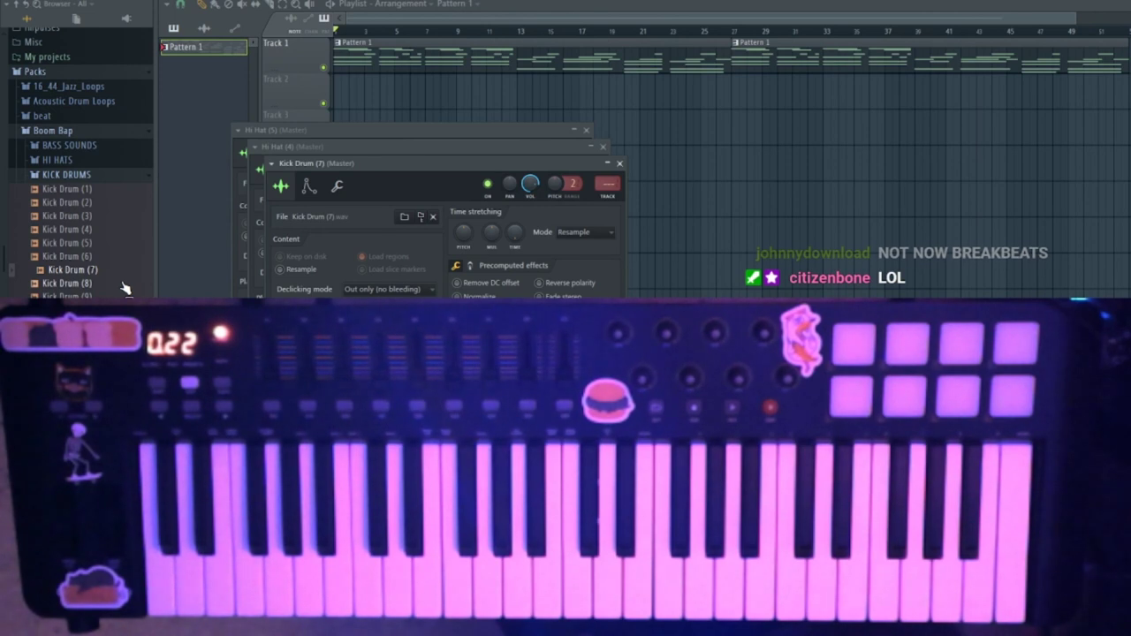
Create the empty Pattern 2, place it at the start of Track 2, and show the channel rack.
key(F5)
key(F4)
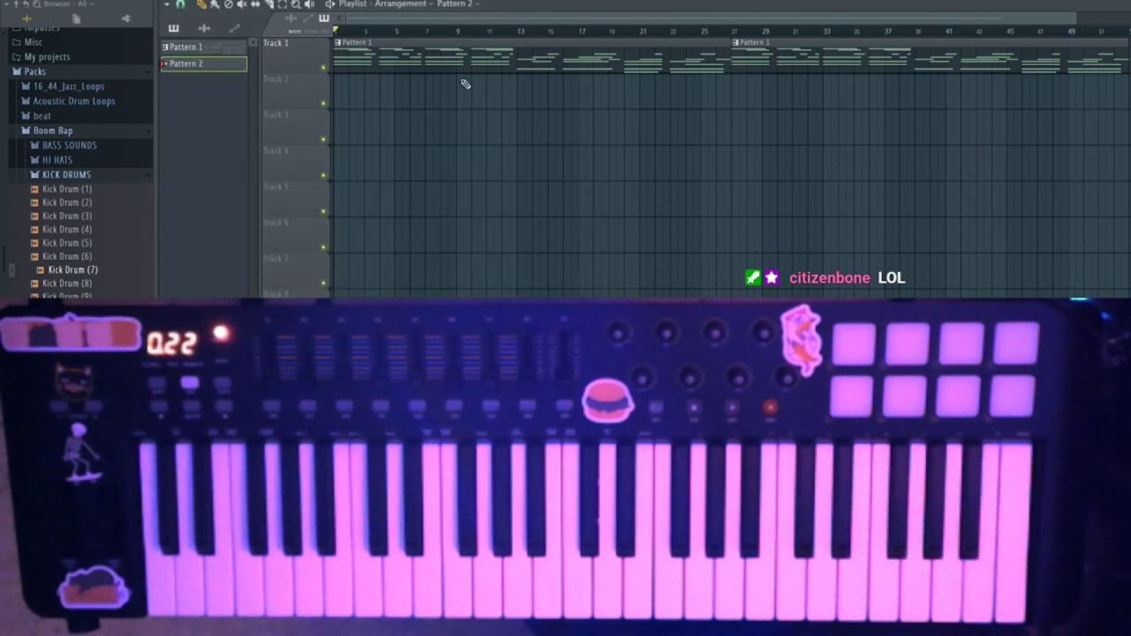
key(F6)
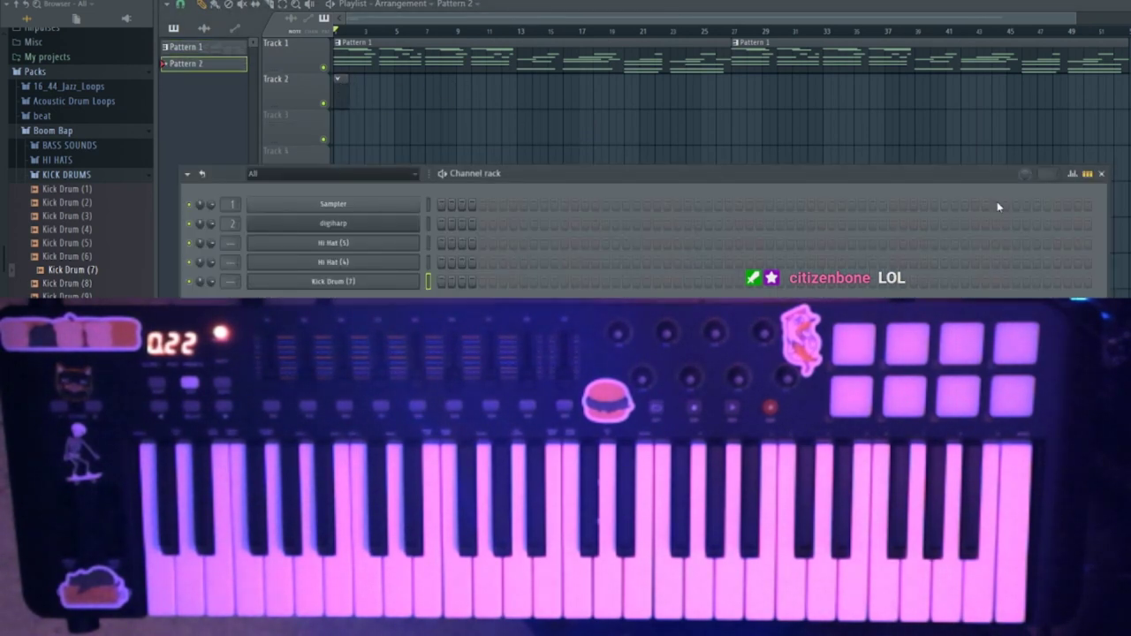
Set Pattern 2 to 12 steps, with Hi Hat (5) on steps 1, 5 and 9 and Hi Hat (4) on steps 3, 7 and 11.
click(342, 88)
drag(1049, 174, 1050, 183)
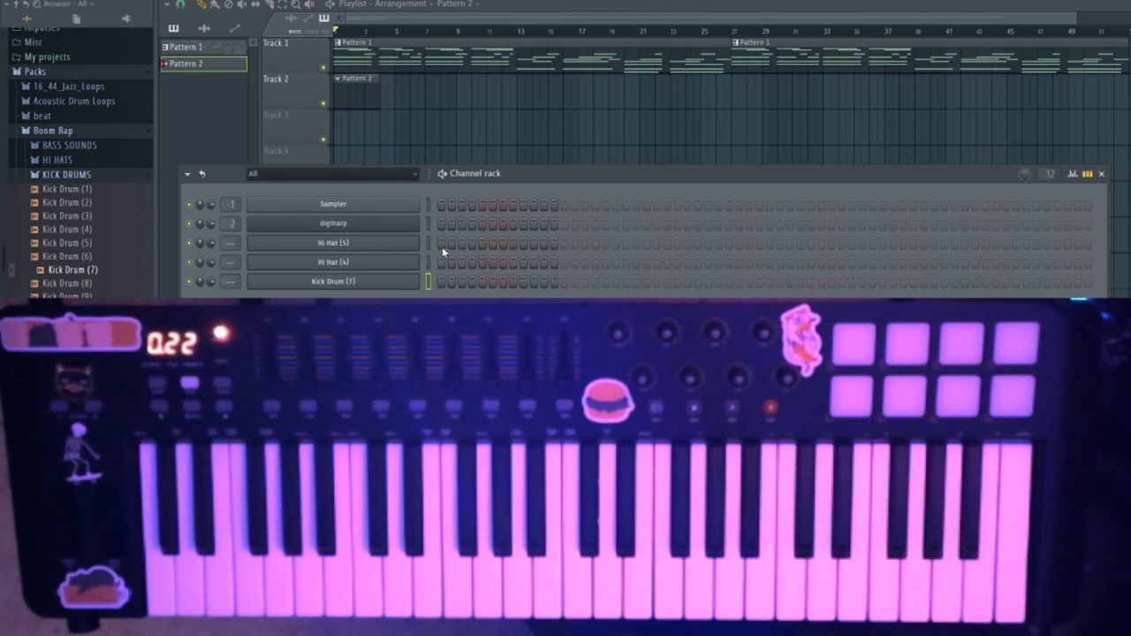
click(482, 243)
click(523, 243)
drag(443, 247, 572, 244)
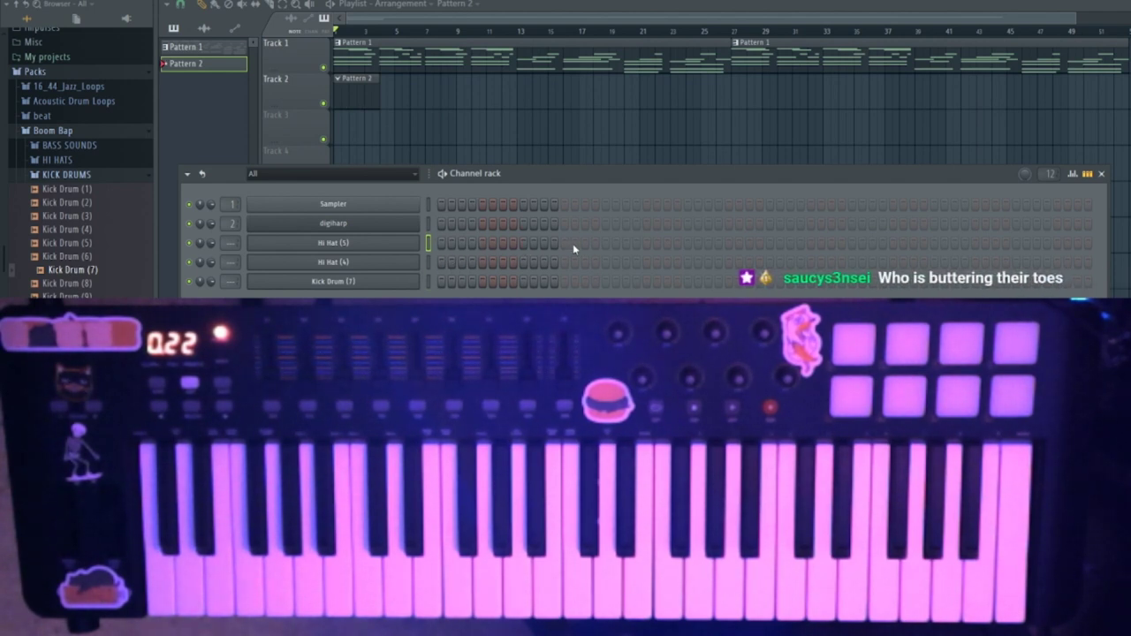
right_click(429, 244)
click(461, 259)
Play the arrangement and repeat Pattern 2 end to end on Track 2 until it fills four clips up to bar 13.
key(space)
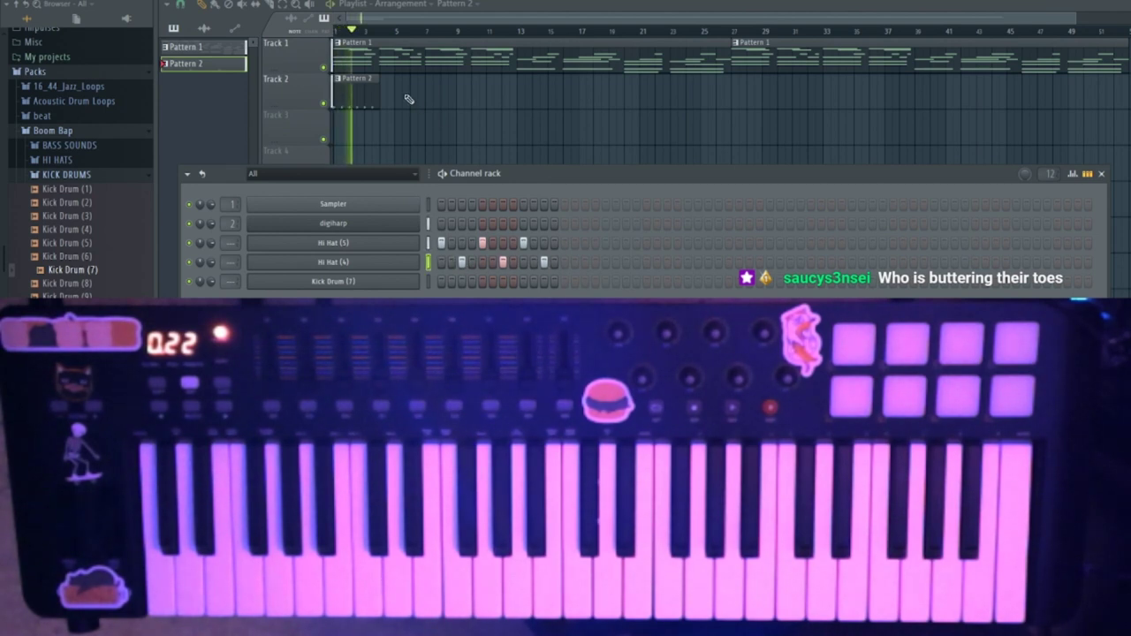
click(389, 86)
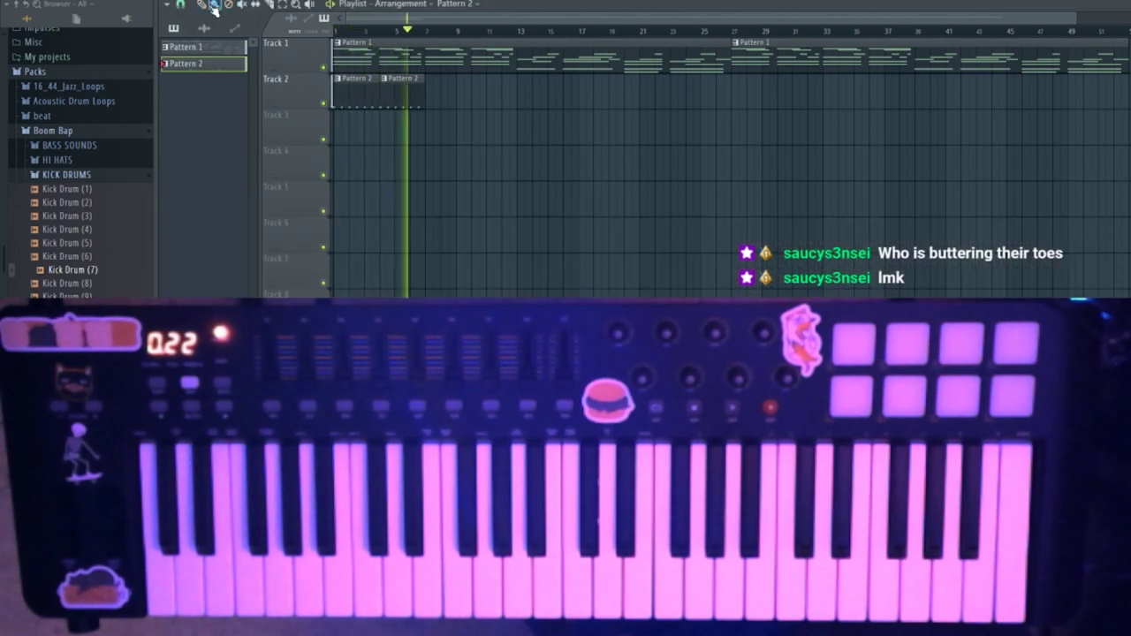
mouse_move(434, 90)
mouse_down()
mouse_move(571, 93)
mouse_move(495, 93)
mouse_up()
key(F4)
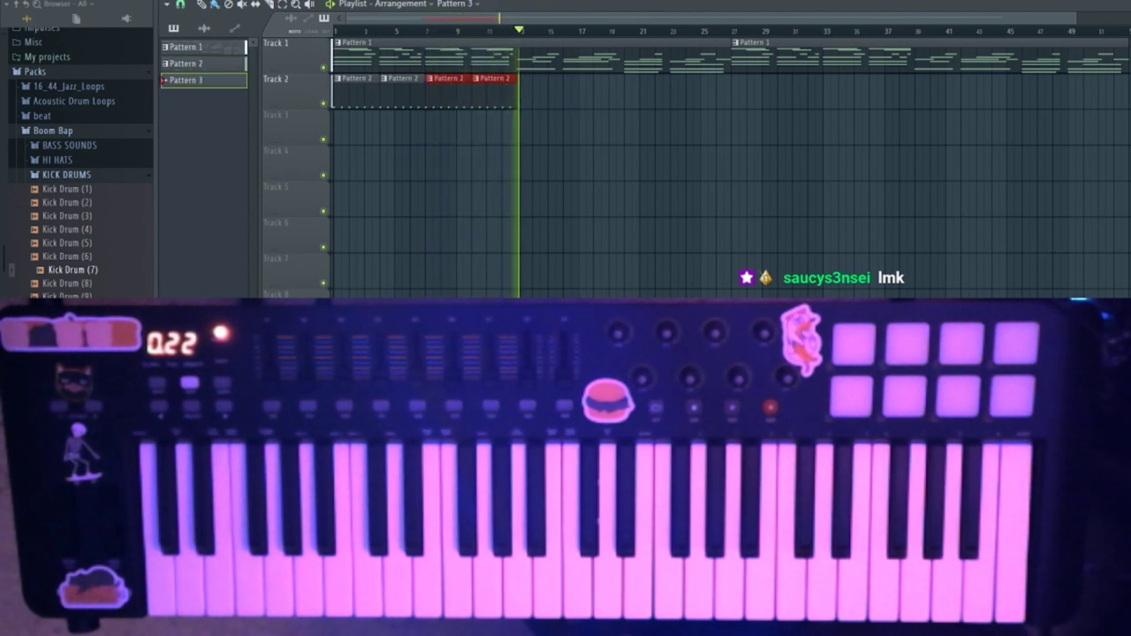
click(518, 114)
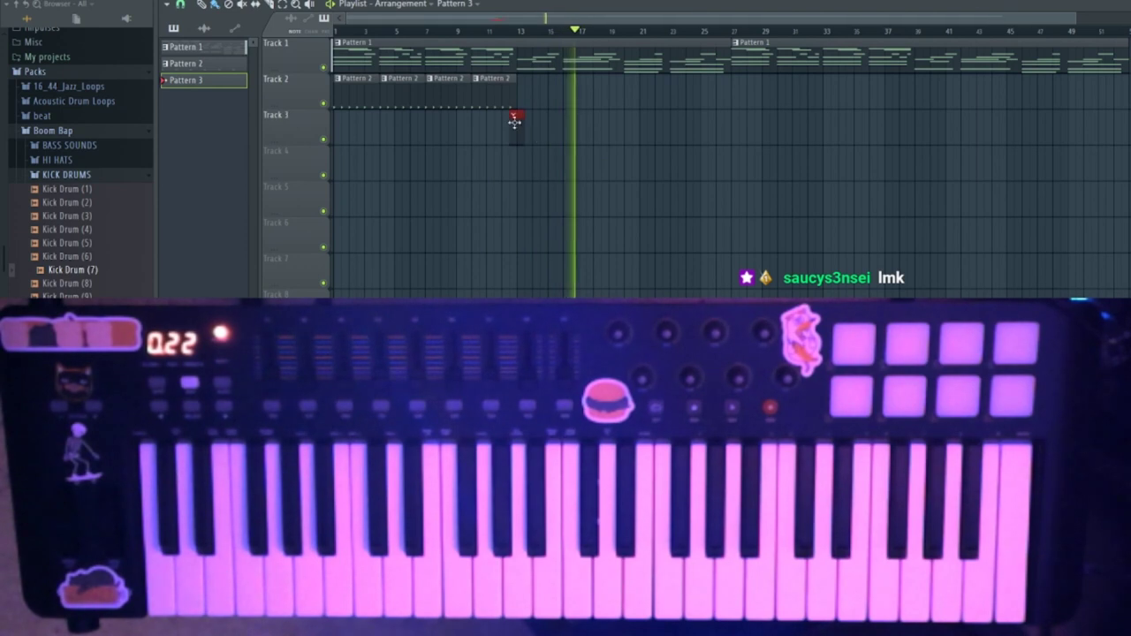
right_click(525, 126)
key(space)
double_click(502, 98)
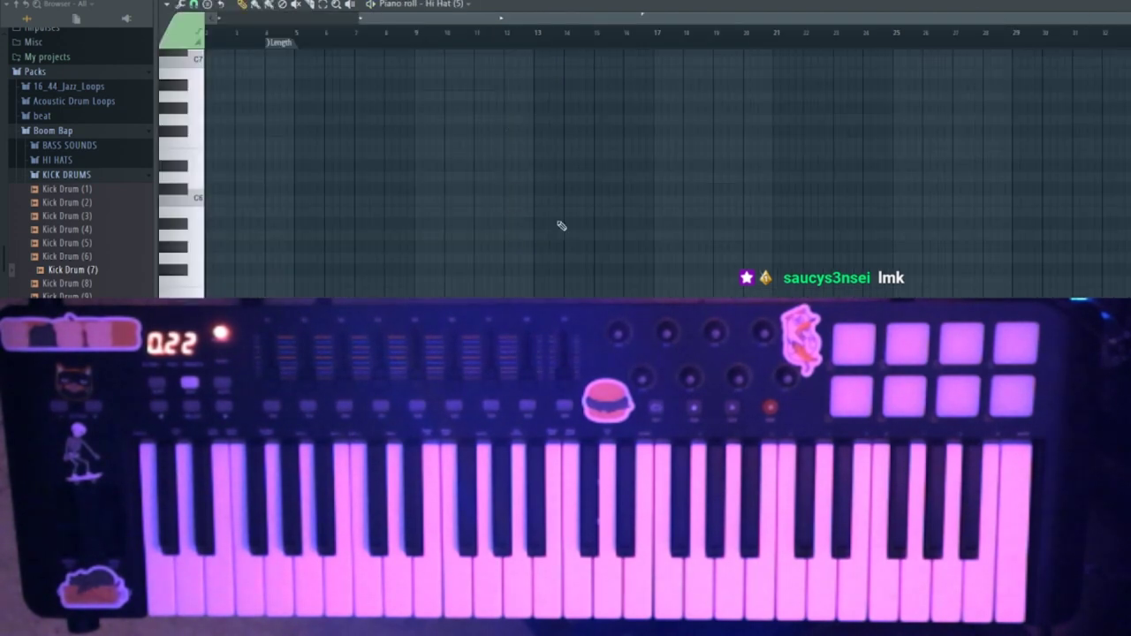
key(Escape)
Add Kick Drum (7) hits on steps 1 and 11 of Pattern 2 and listen to the beat with the chords.
key(space)
key(space)
key(space)
click(543, 281)
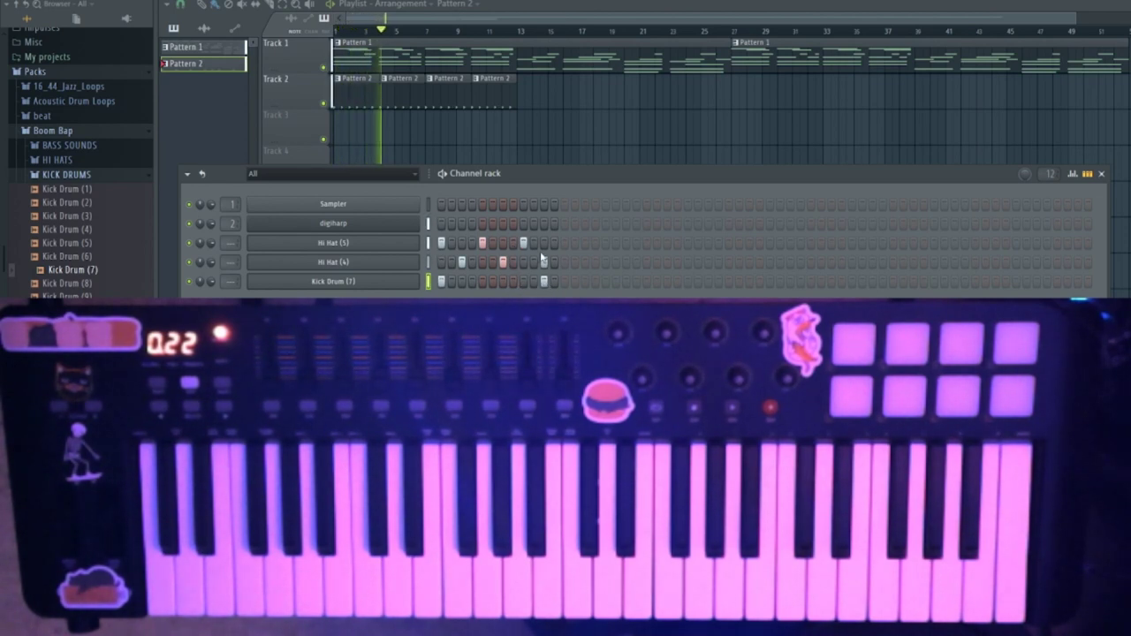
click(481, 224)
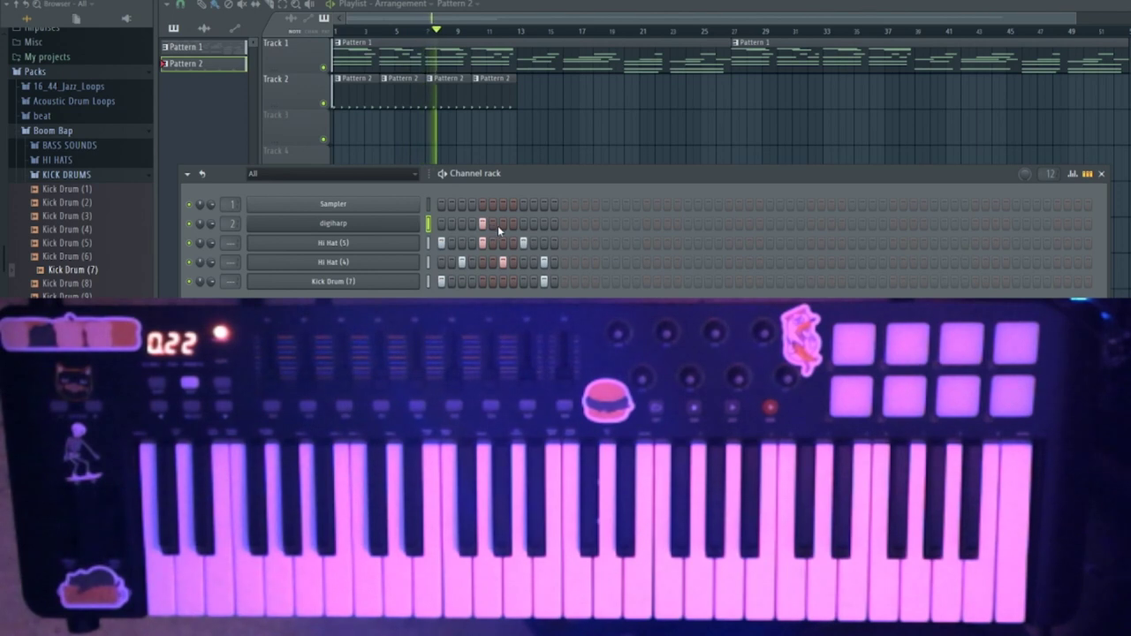
key(space)
Audition snares in the Boom Bap pack's SNARE DRUMS folder and load Snare Drum (13) into a new channel.
click(100, 174)
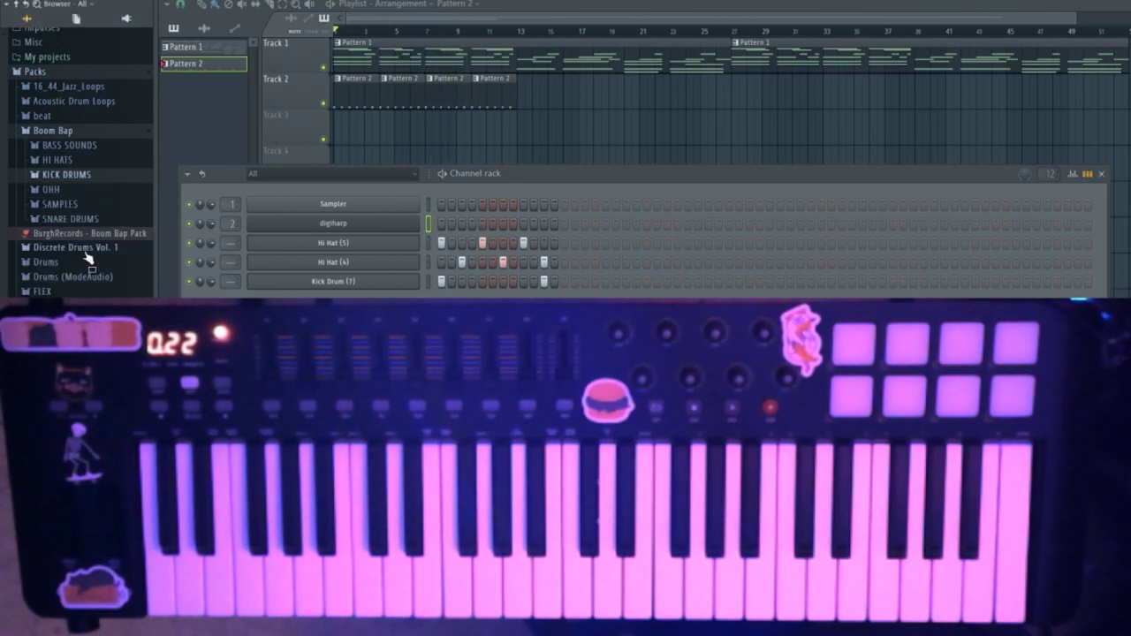
click(73, 219)
click(95, 275)
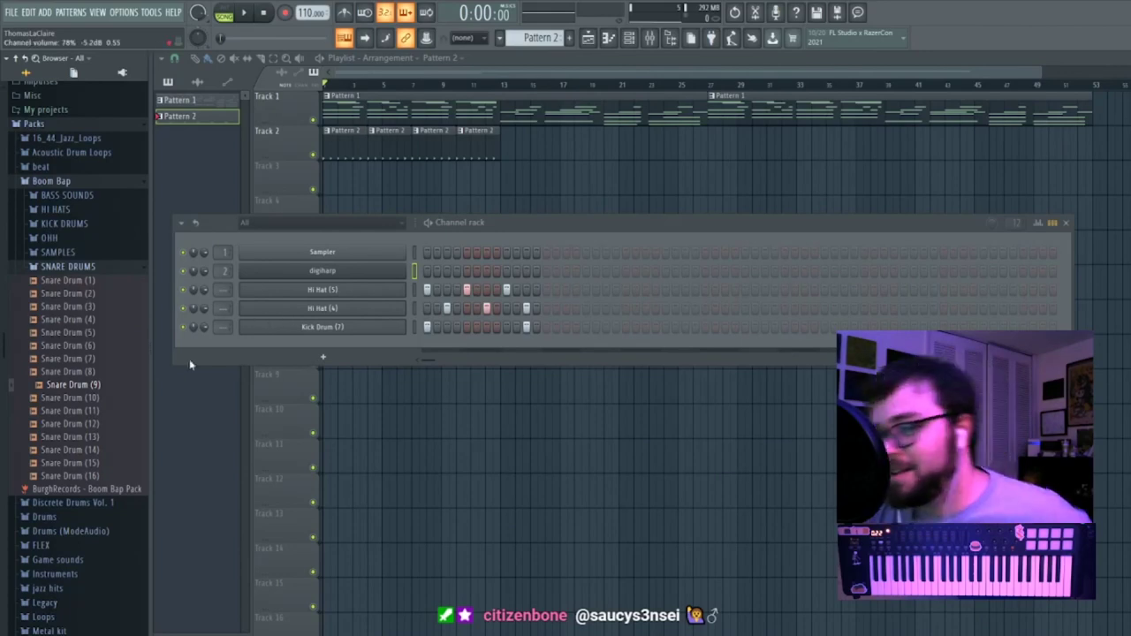
click(97, 440)
click(99, 414)
click(98, 427)
click(96, 438)
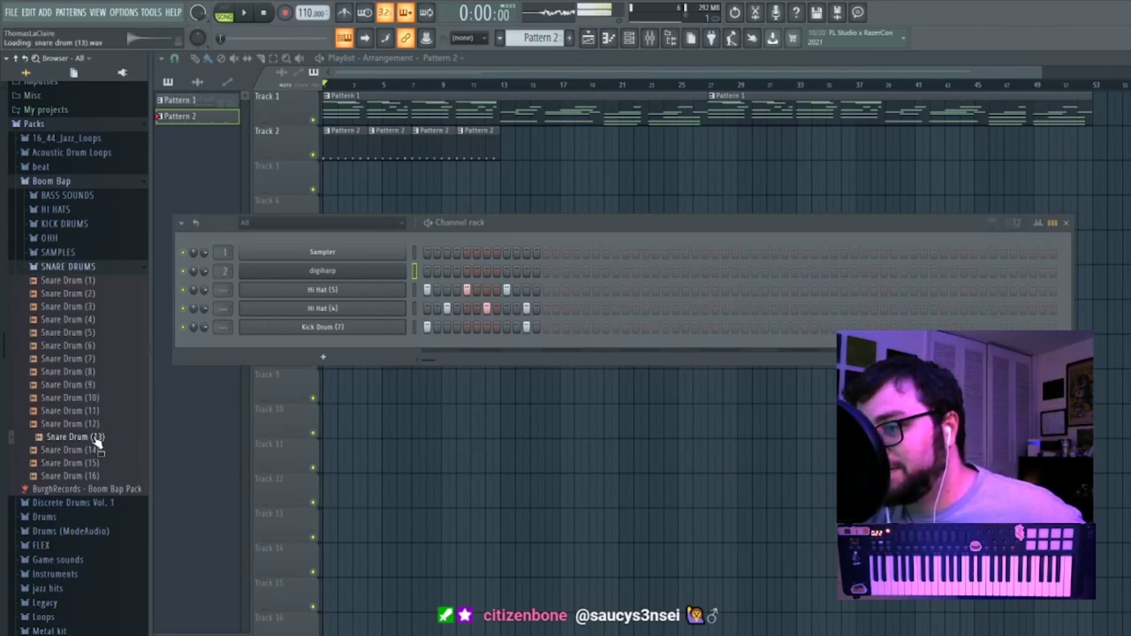
drag(97, 439, 389, 354)
Shorten the tail of Snare Drum (13) by adding a fade-out to its sample, and close the channel settings.
click(389, 346)
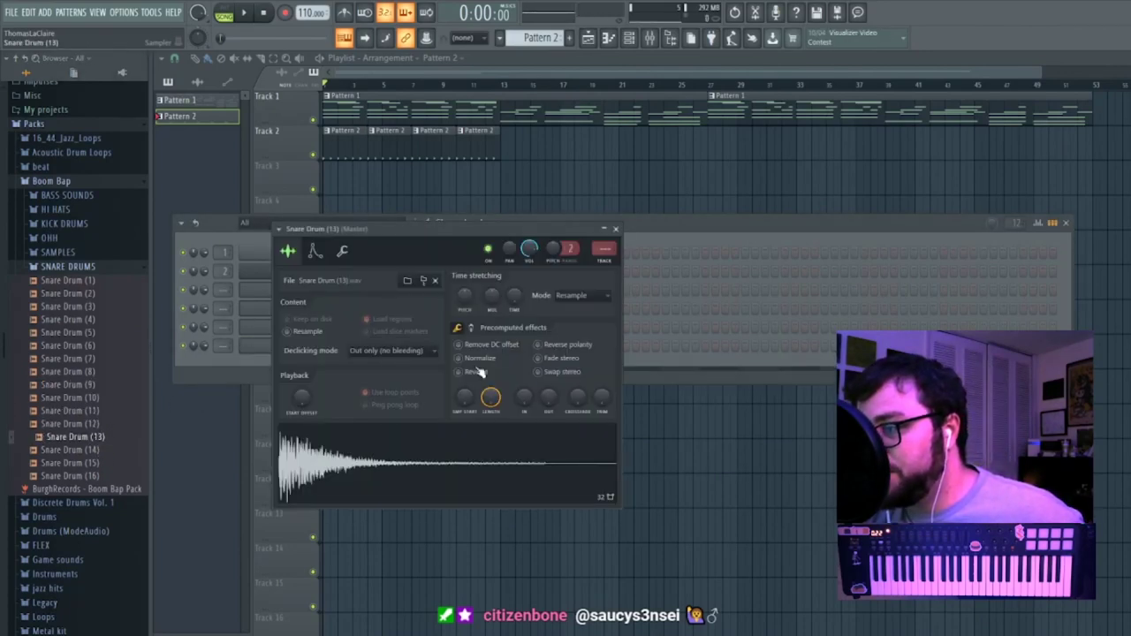
drag(547, 399, 513, 449)
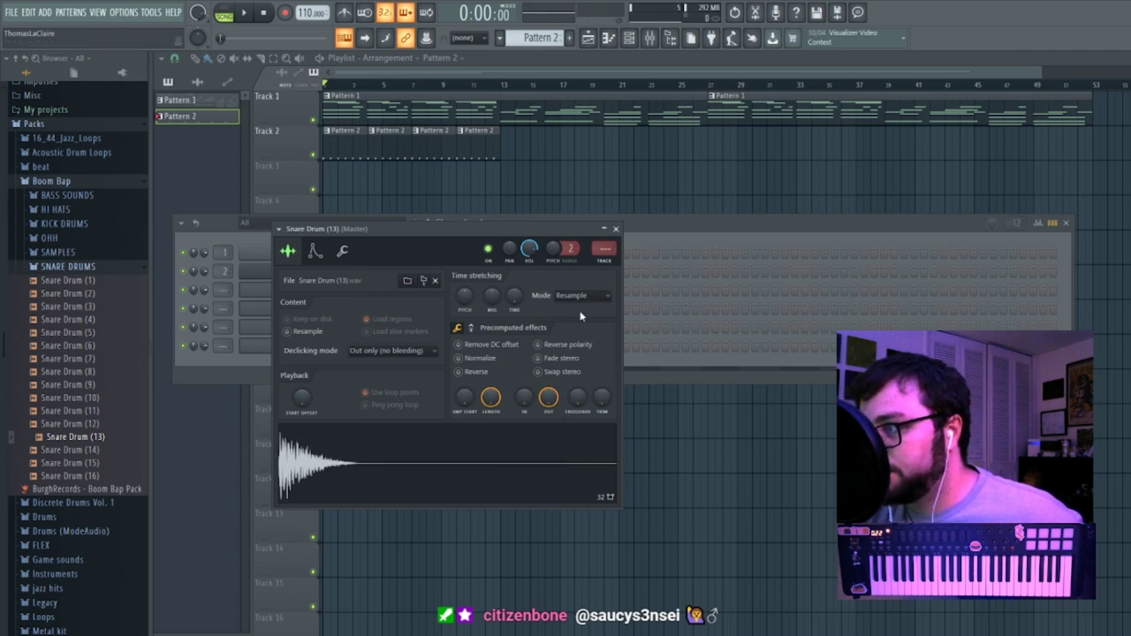
drag(548, 399, 548, 406)
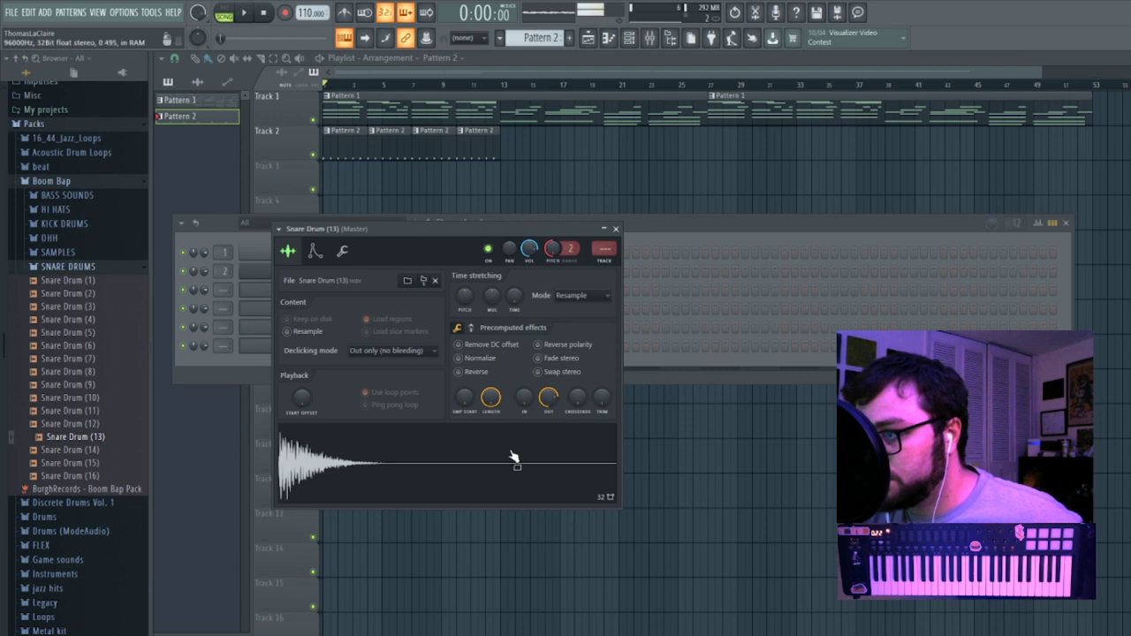
click(615, 229)
Place Snare Drum (13) on step 7 of Pattern 2 and play the arrangement to check it.
key(space)
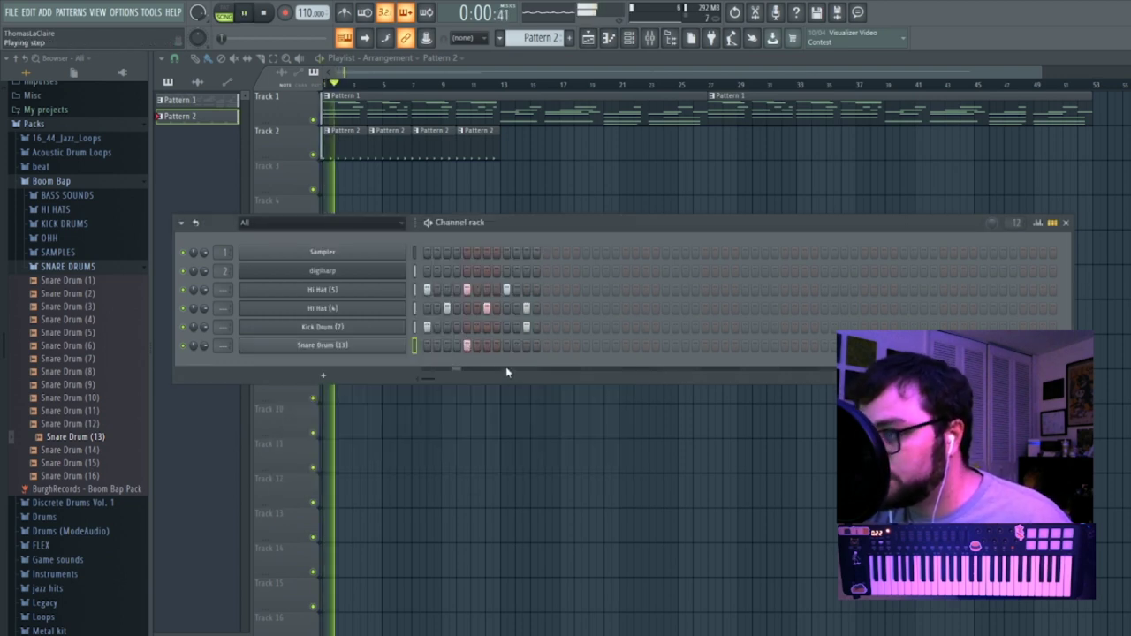
click(486, 345)
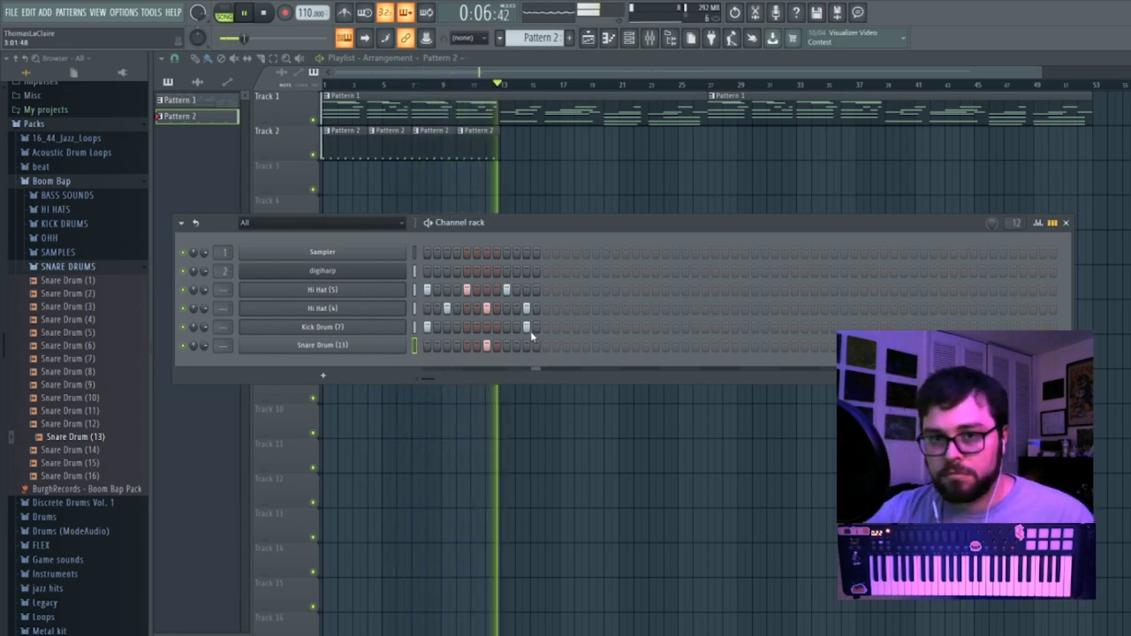
key(space)
Create Pattern 3, place it on Track 3 at bar 13, and set its length to 28 steps.
click(569, 38)
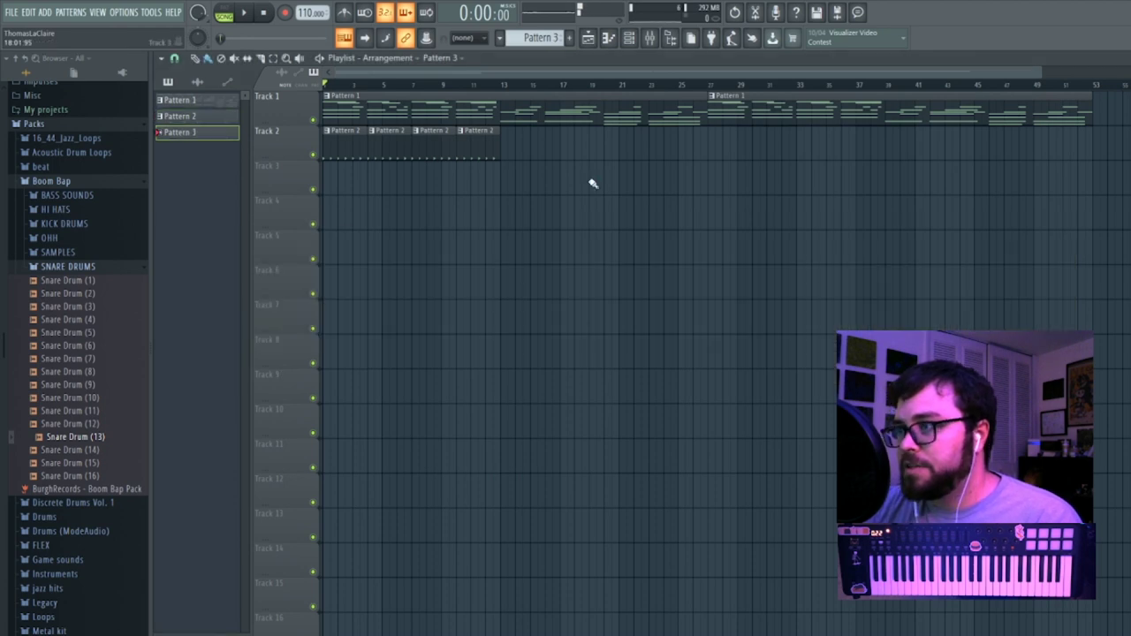
key(F6)
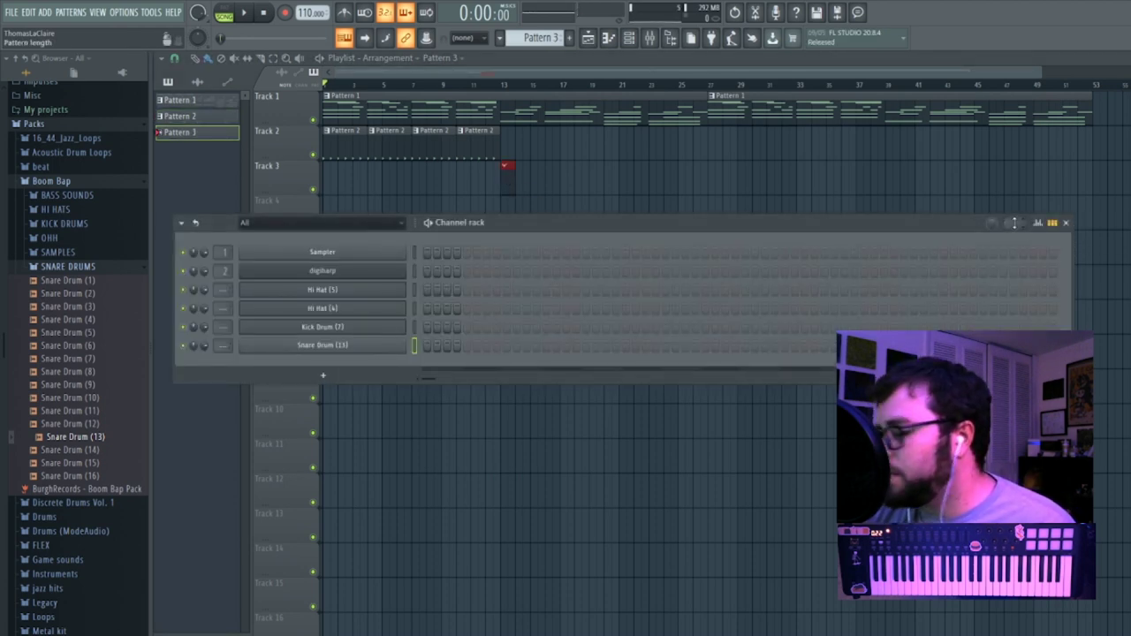
drag(508, 168, 596, 170)
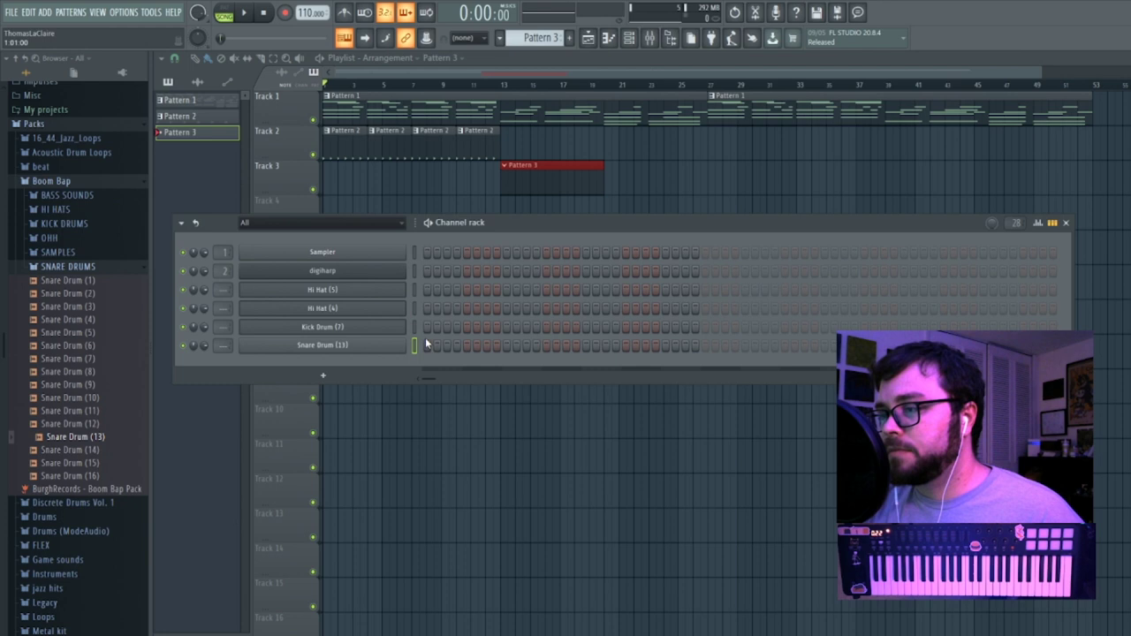
Program Pattern 3 with Kick Drum (7) on steps 1 and 13 and Snare Drum (13) on steps 7 and 19, and play it.
click(546, 327)
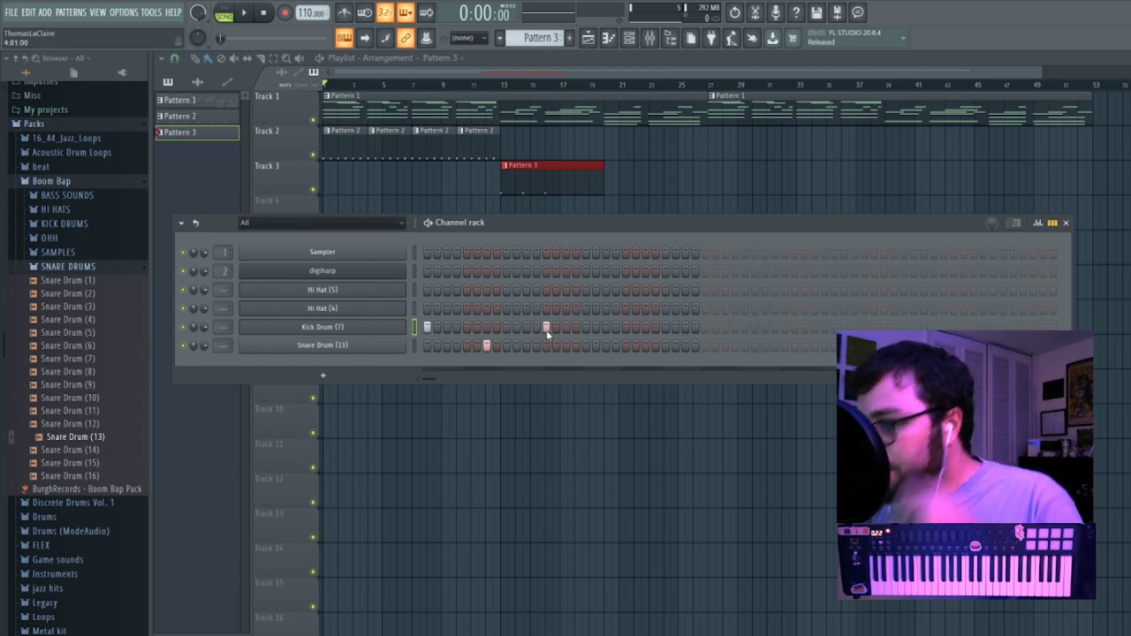
click(606, 346)
key(space)
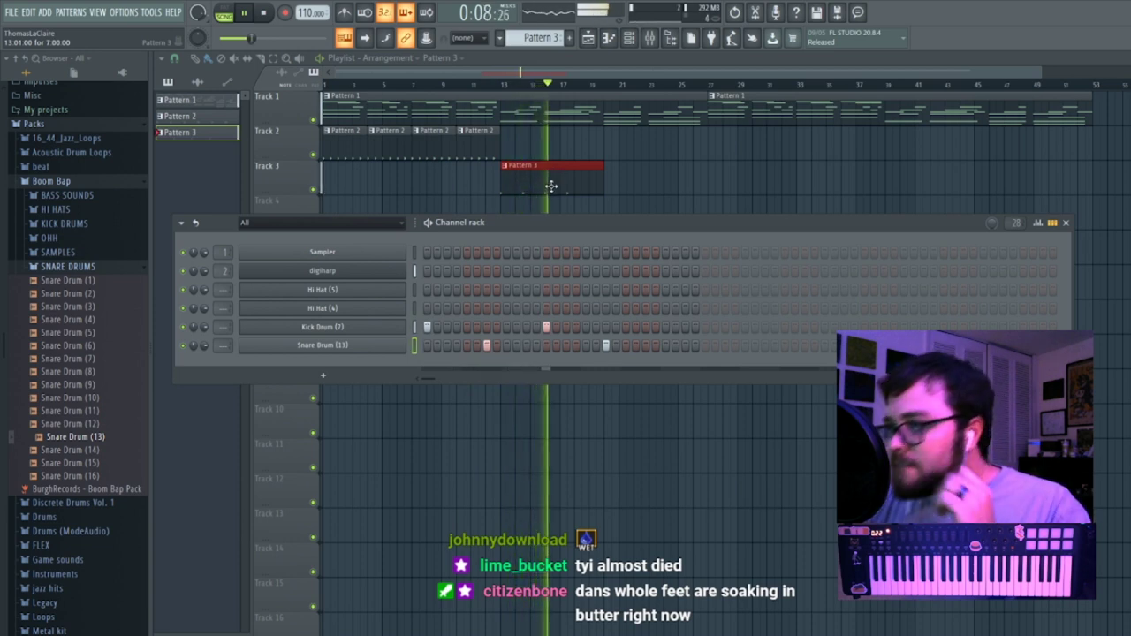
Add a Kick Drum (7) hit on step 25 of Pattern 3 and stop playback.
click(665, 327)
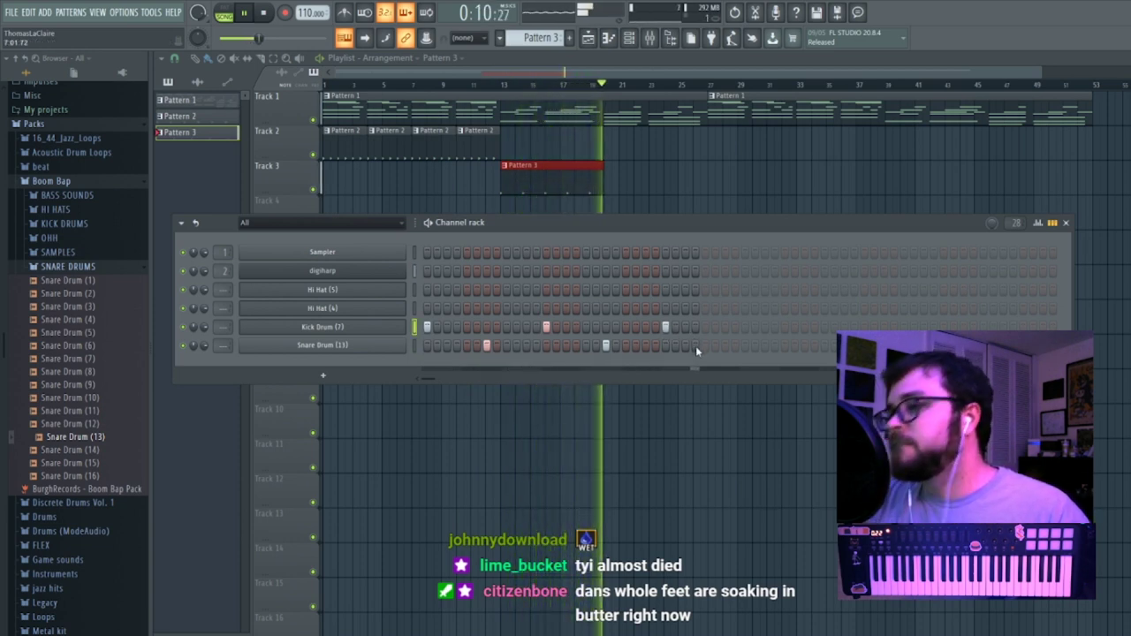
key(space)
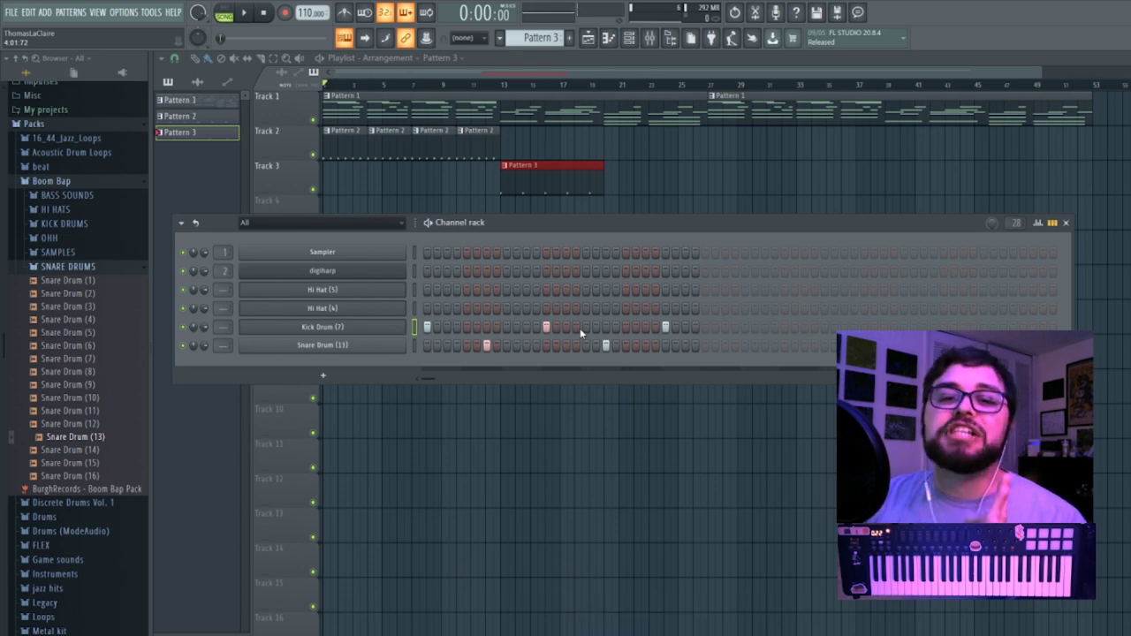
click(427, 290)
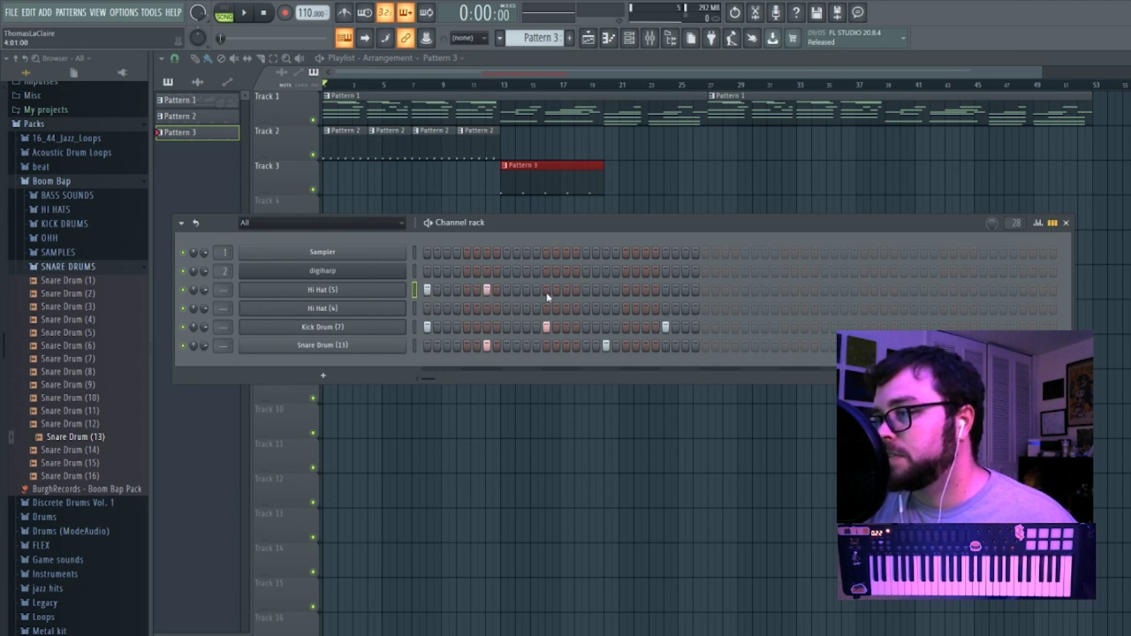
right_click(486, 290)
right_click(426, 289)
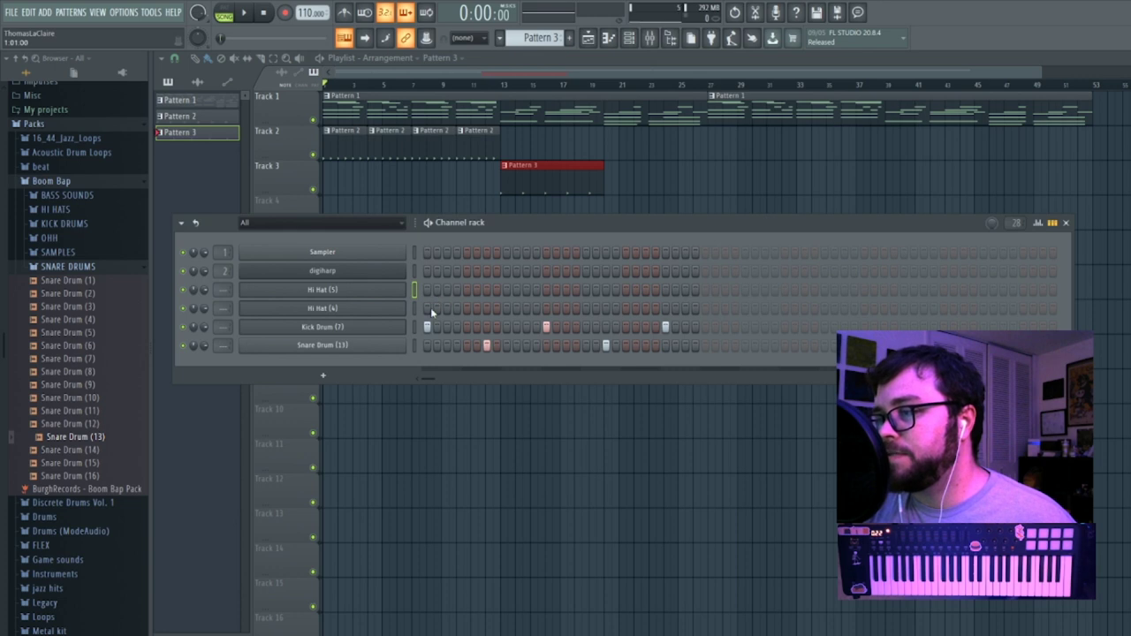
Program Pattern 3 with Hi Hat (5) on steps 1, 7, 13, 19, 27 and Hi Hat (4) on steps 4, 10, 16, 23.
right_click(523, 308)
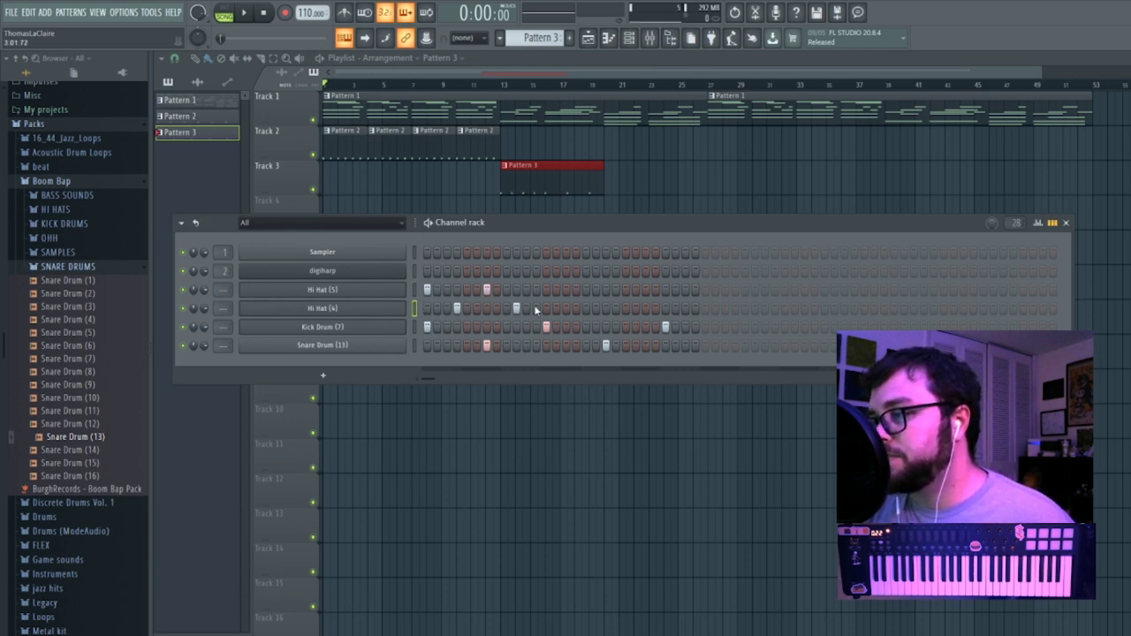
click(546, 290)
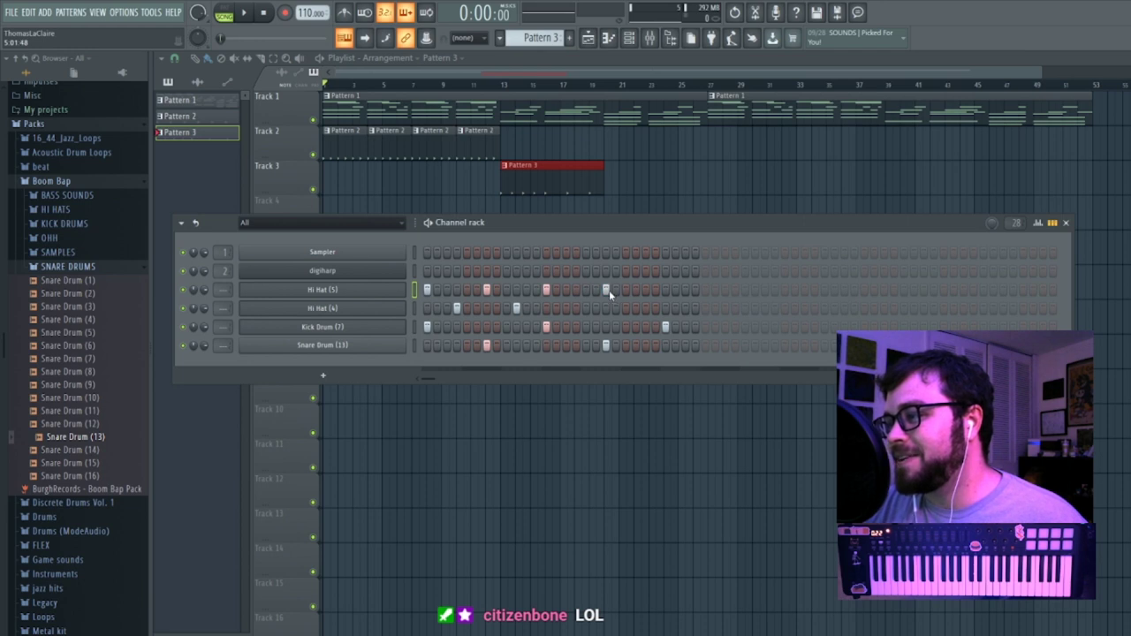
click(576, 308)
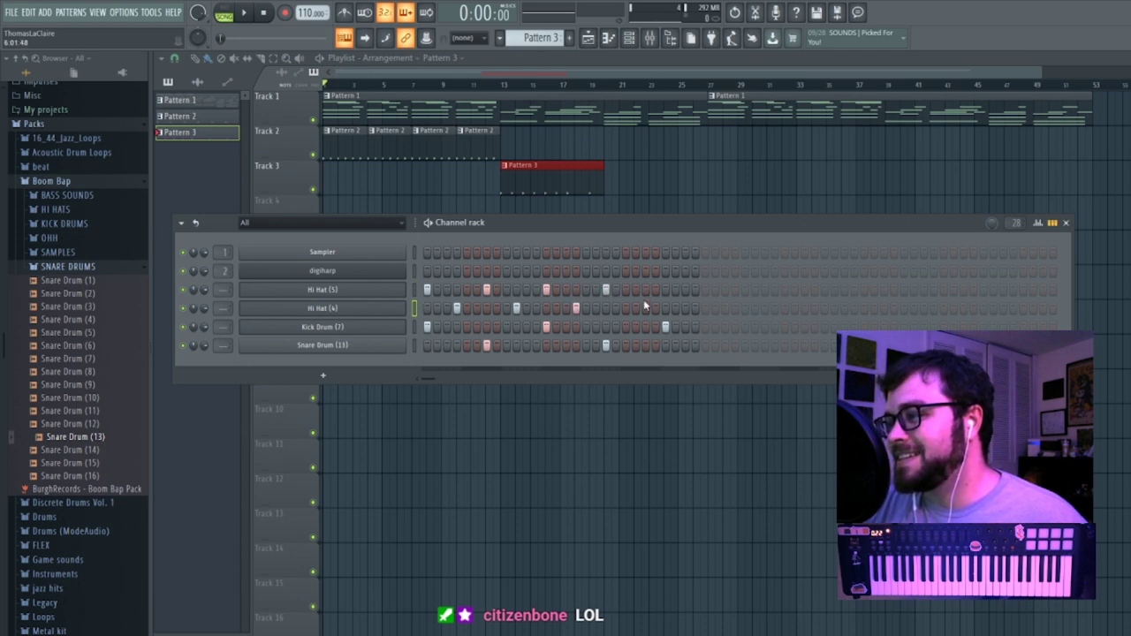
click(646, 308)
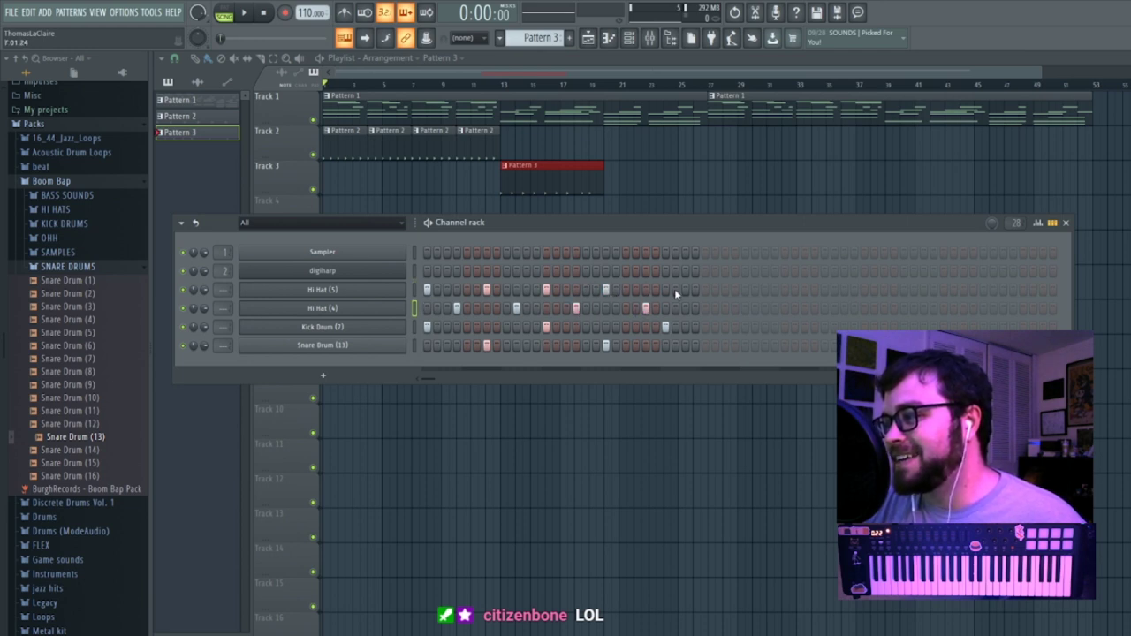
key(space)
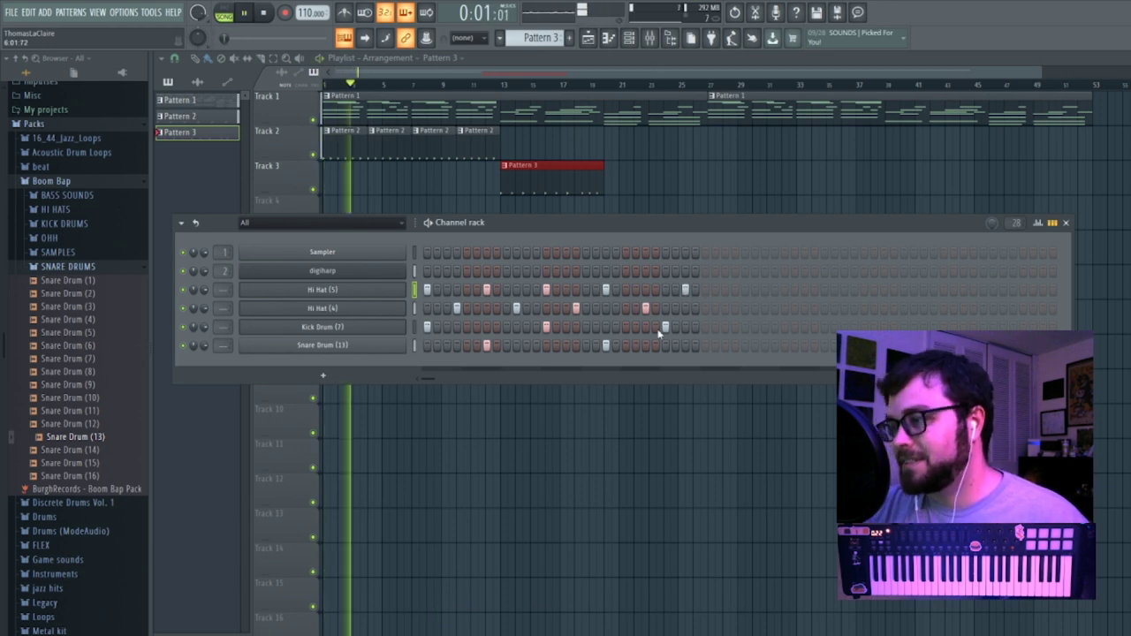
Move the Pattern 3 clip up to Track 2 at bar 13 and place a second Pattern 3 clip at bar 20.
drag(538, 176, 537, 141)
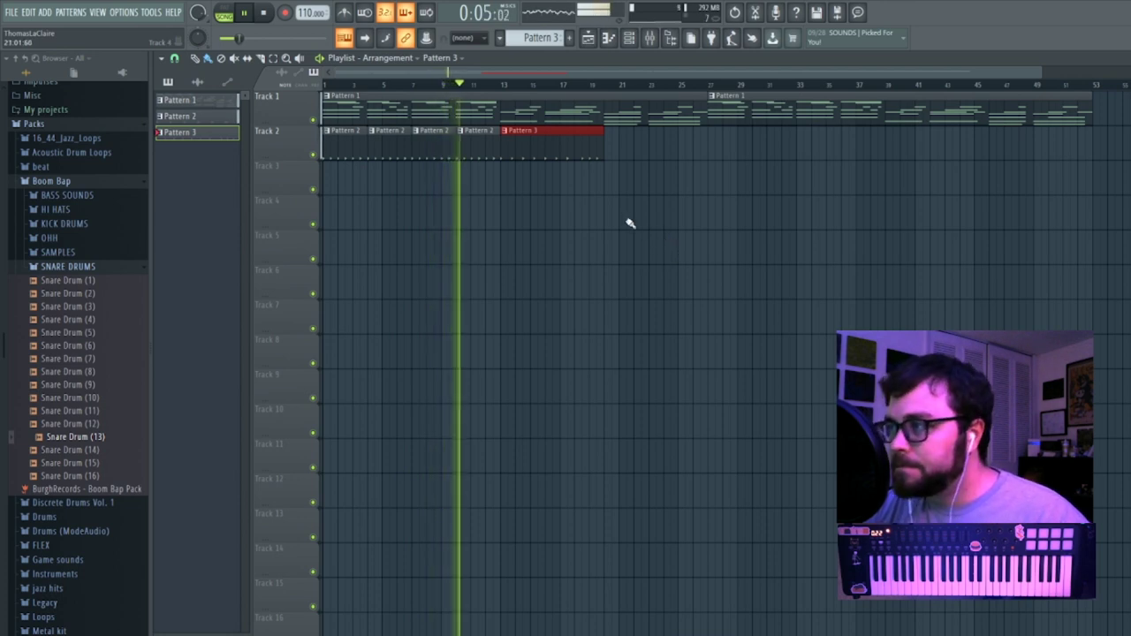
click(606, 176)
drag(627, 174, 630, 132)
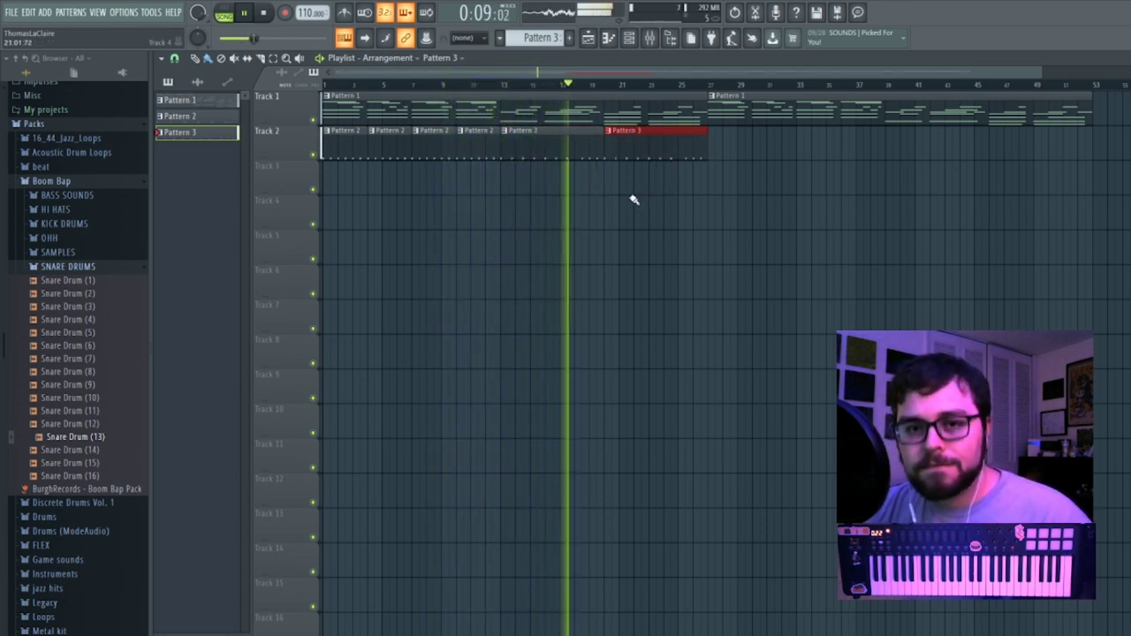
Add an extra Hi Hat (4) hit on step 5 of Pattern 3 and stop playback.
double_click(553, 143)
key(Escape)
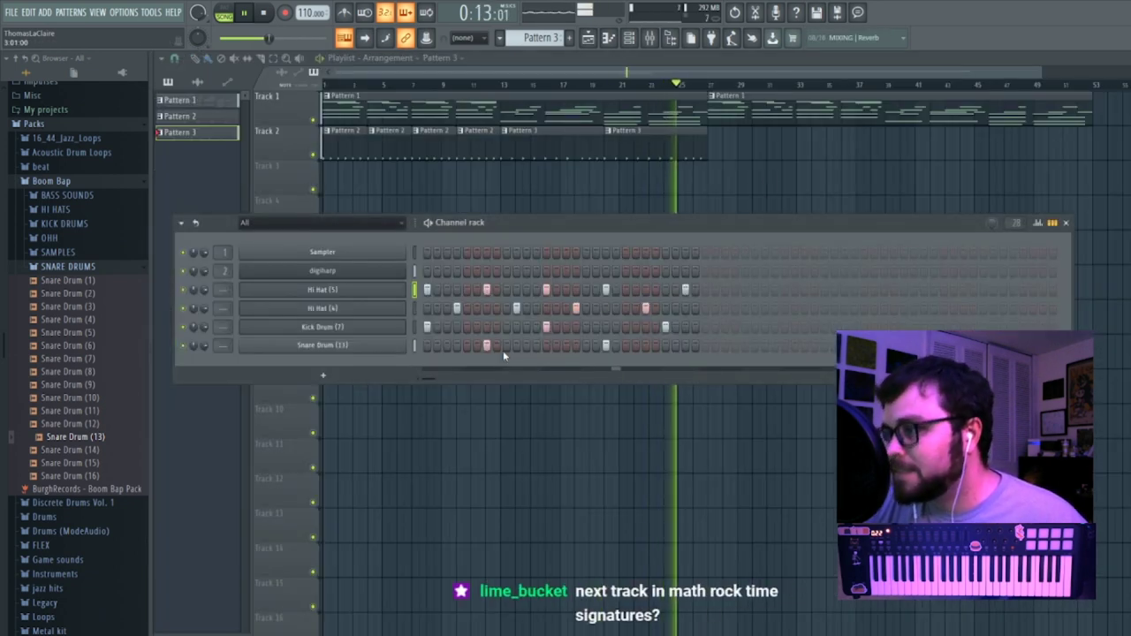
key(space)
key(space)
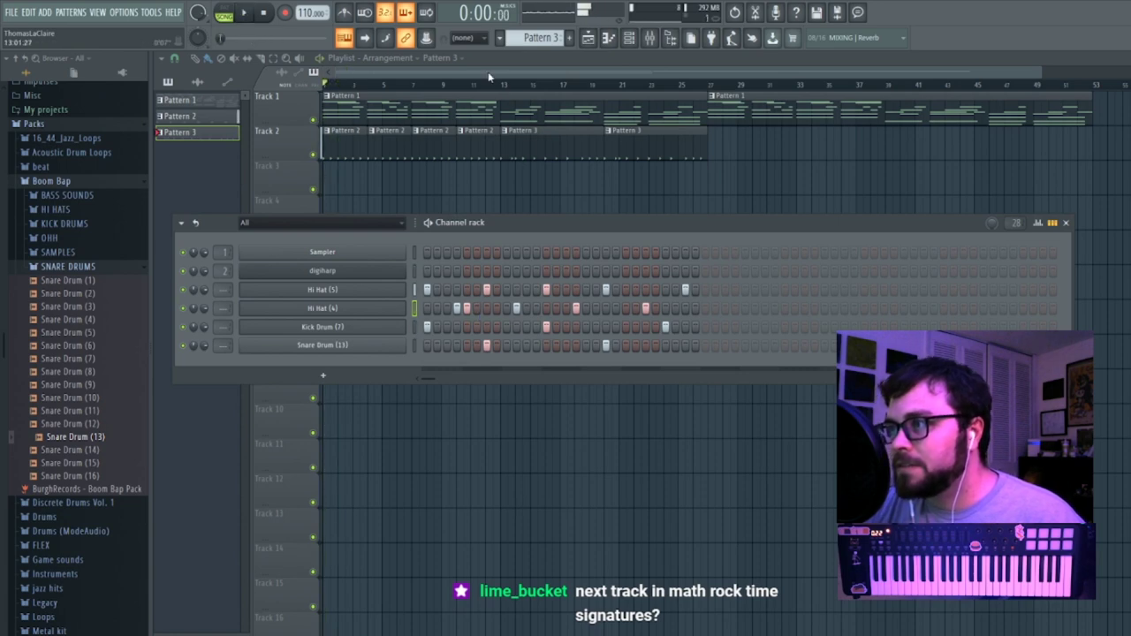
Play the song from bar 13 and add an extra Hi Hat (4) hit on step 17 of Pattern 3.
click(497, 81)
double_click(557, 153)
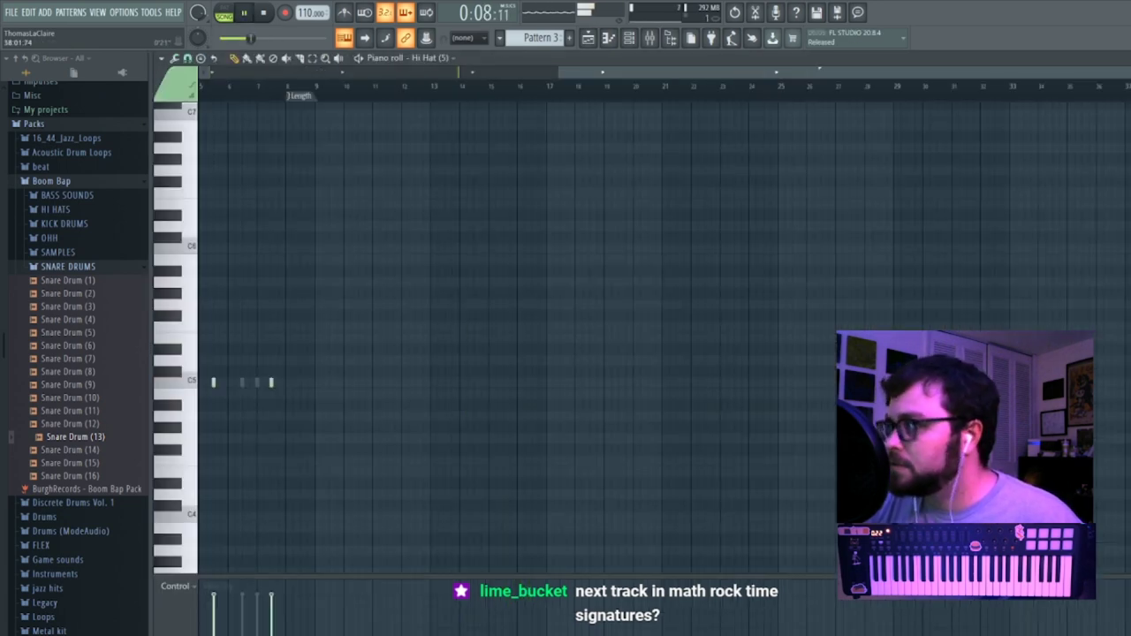
key(Escape)
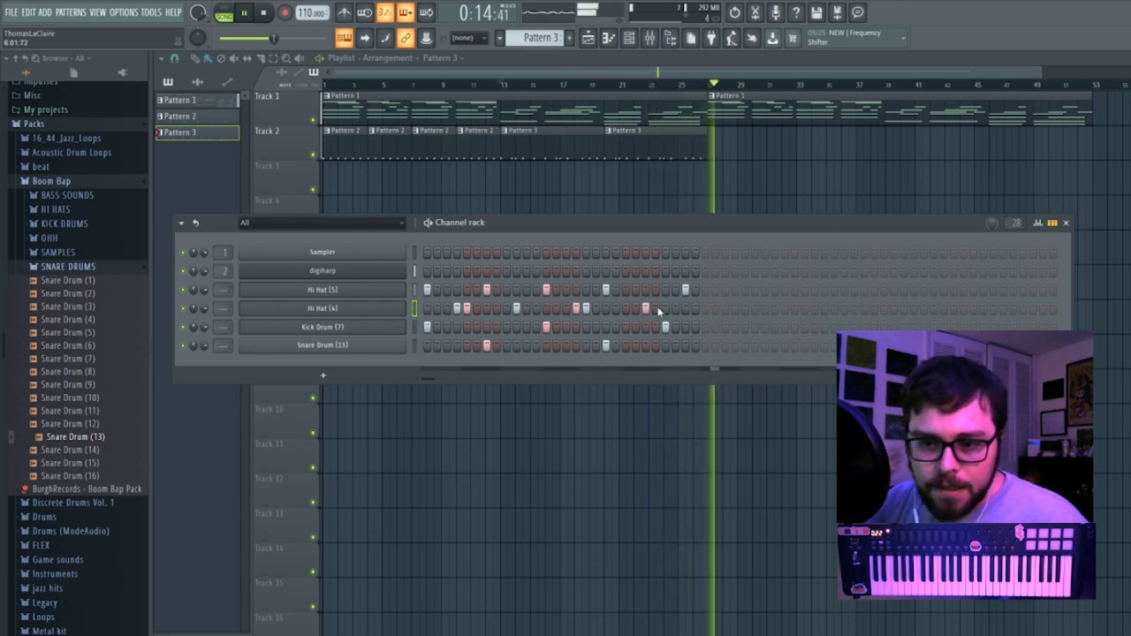
key(space)
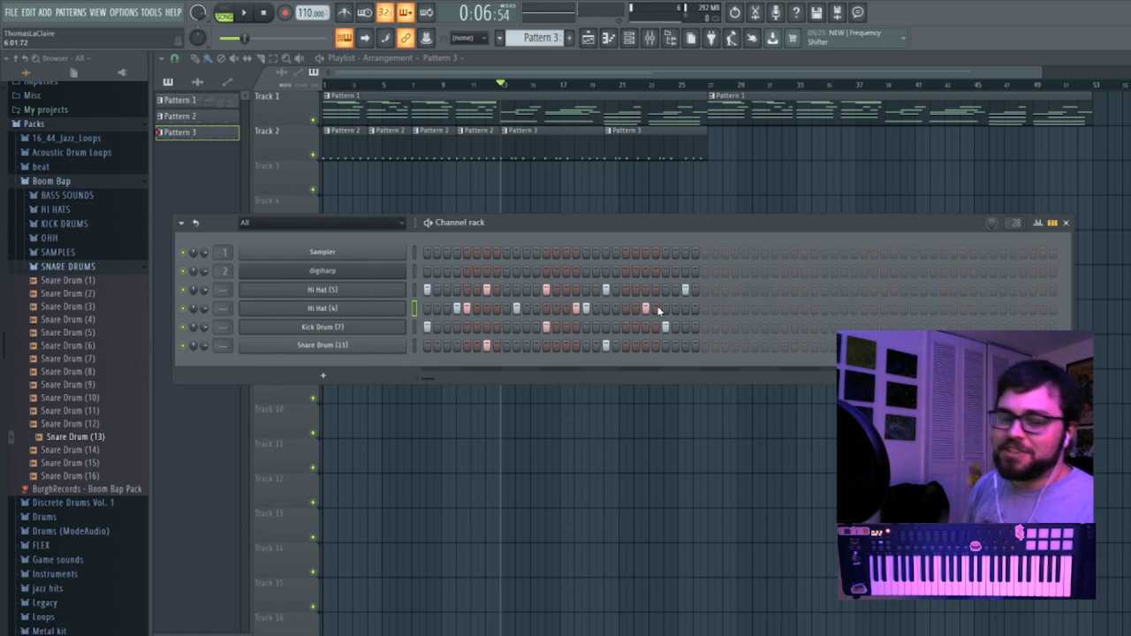
key(space)
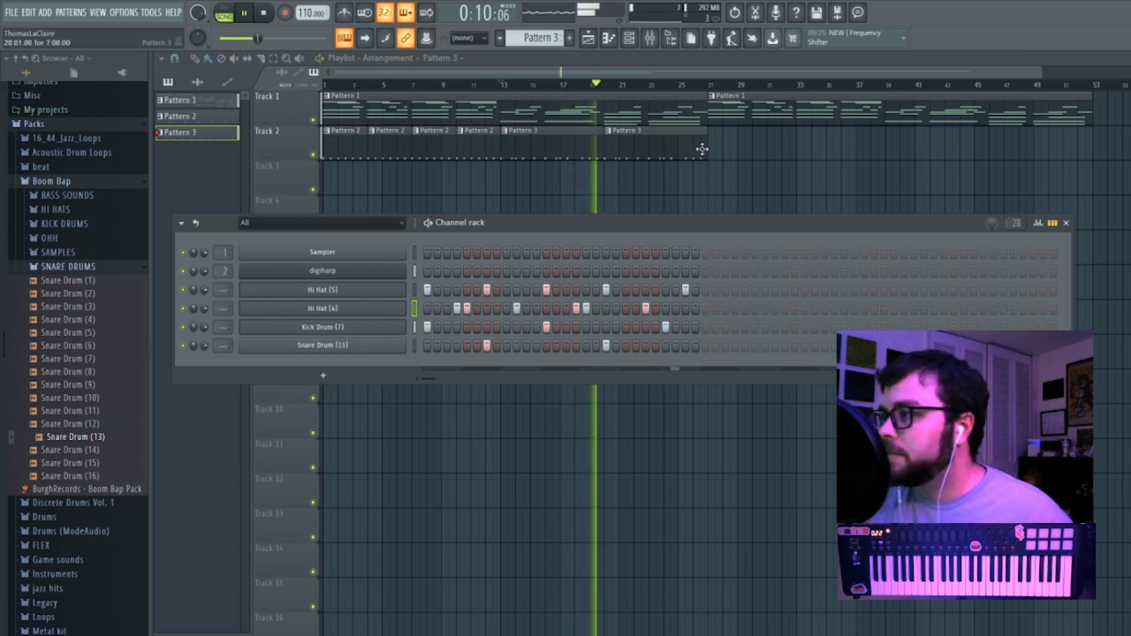
Extend the drums on Track 2 with four Pattern 2 clips from bar 27 and Pattern 3 clips at bars 39 and 46.
key(F6)
drag(712, 146, 850, 144)
drag(898, 178, 916, 134)
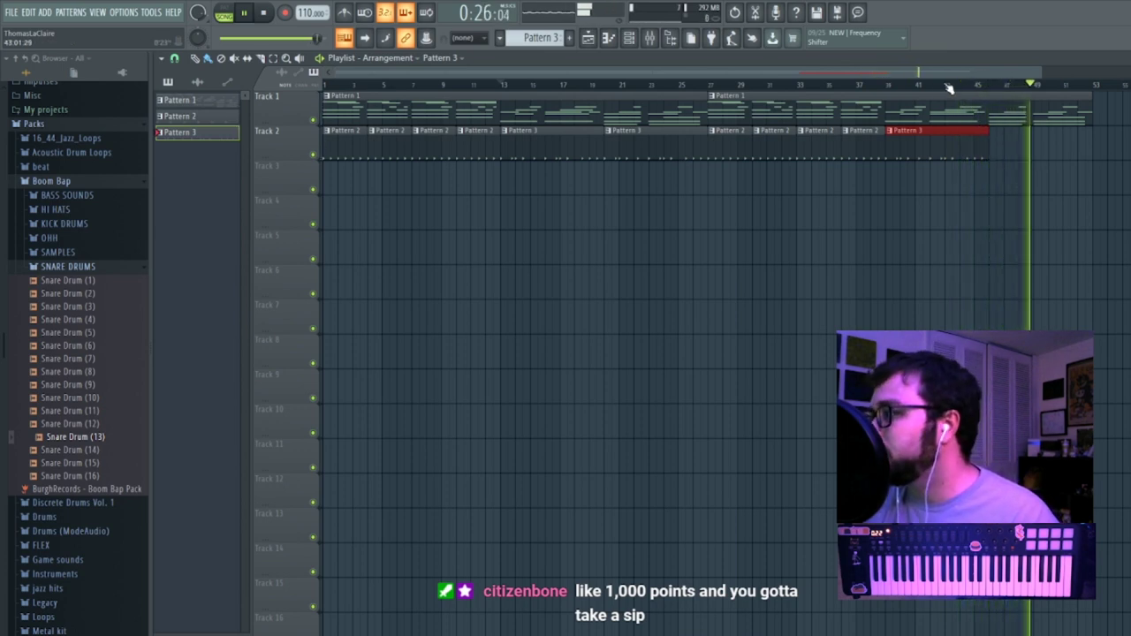
click(882, 85)
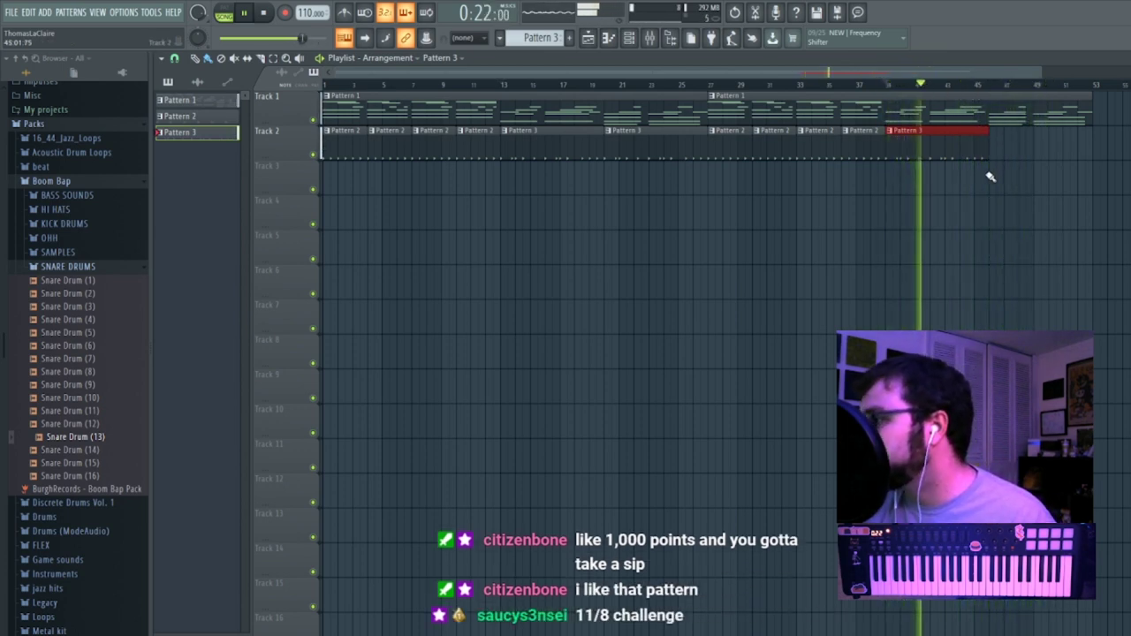
drag(990, 177, 992, 141)
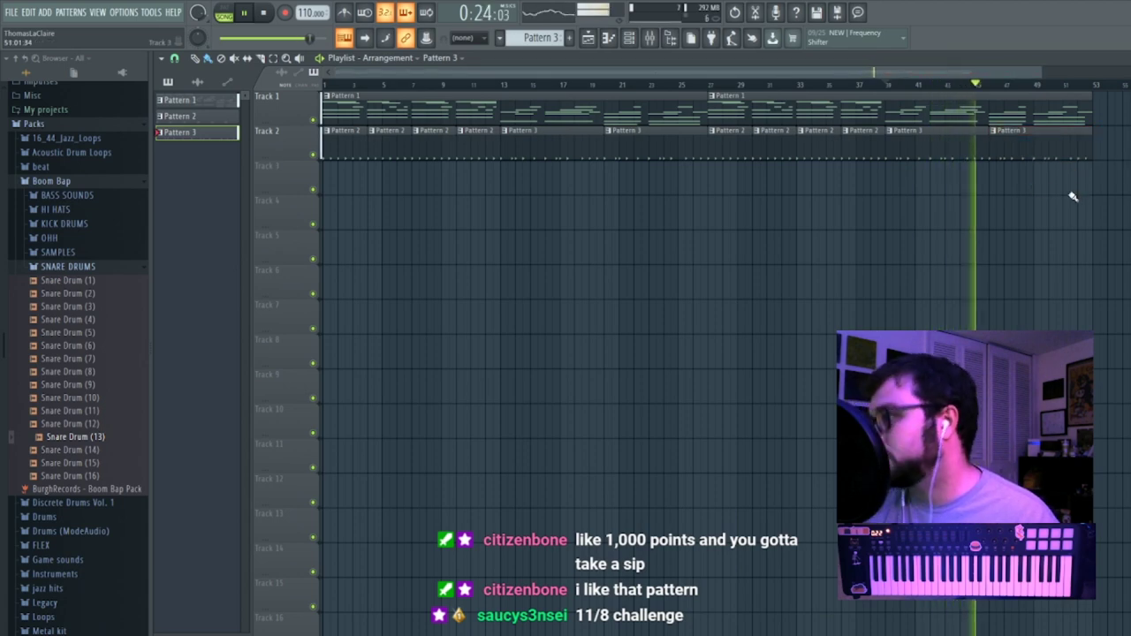
Try Pattern 3 without the Kick Drum (7) hit on step 25.
key(F7)
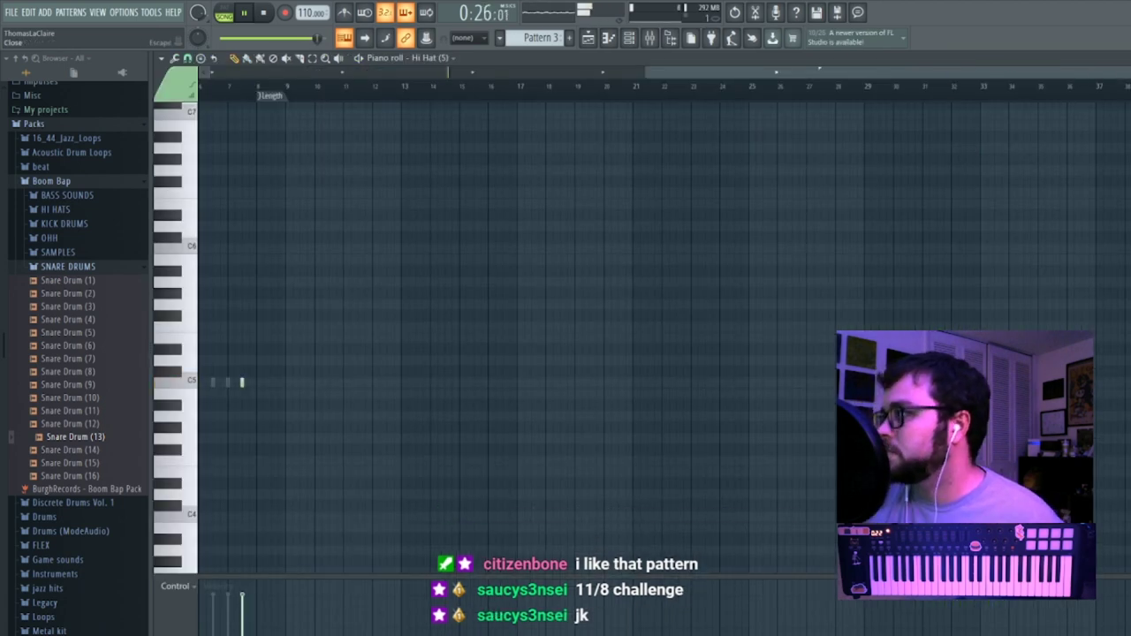
click(1100, 69)
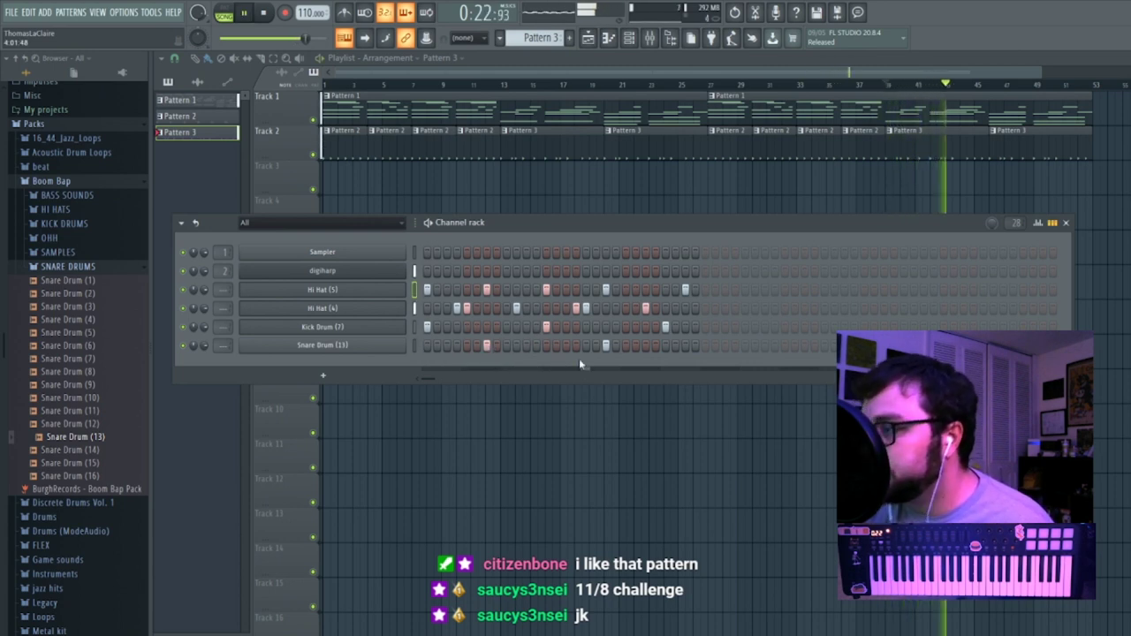
right_click(664, 327)
click(645, 327)
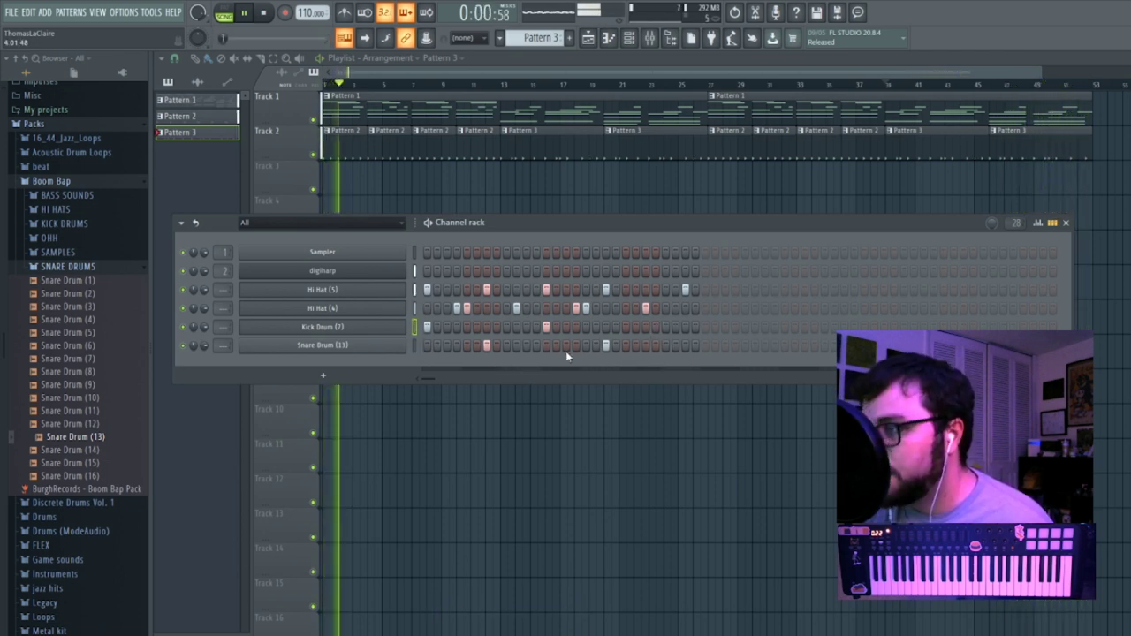
Put the Kick Drum (7) hit back on step 25 and clear both hi-hat rows of Pattern 3.
key(space)
click(664, 327)
key(space)
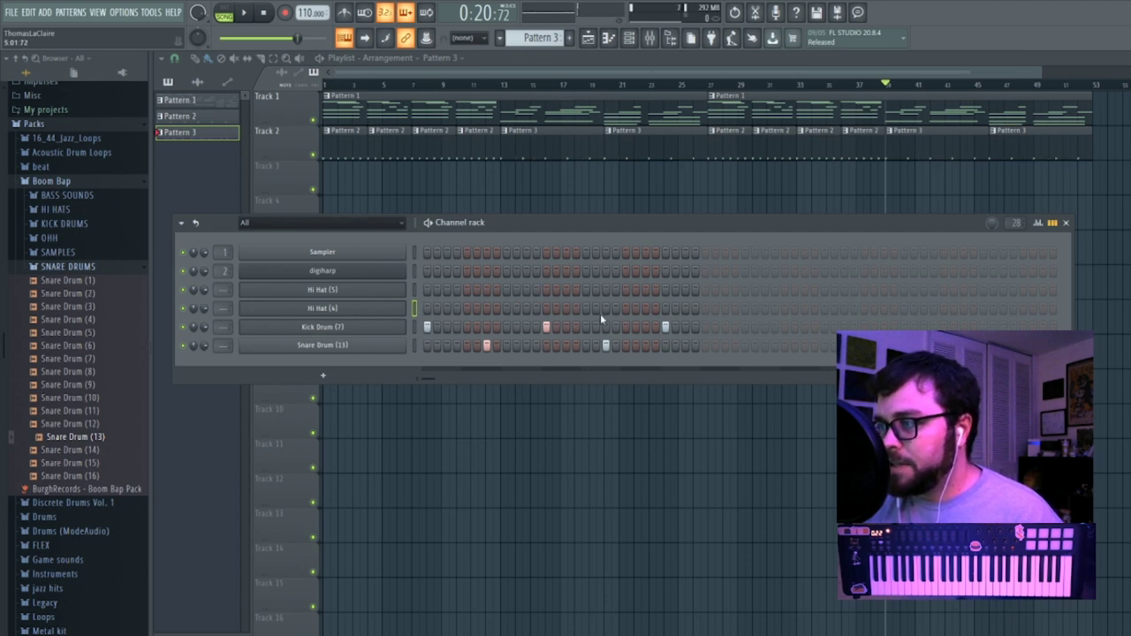
Place Hi Hat (5) hits on steps 1, 7, 13, 19 and 25 of Pattern 3.
click(427, 289)
click(487, 289)
click(546, 290)
click(607, 290)
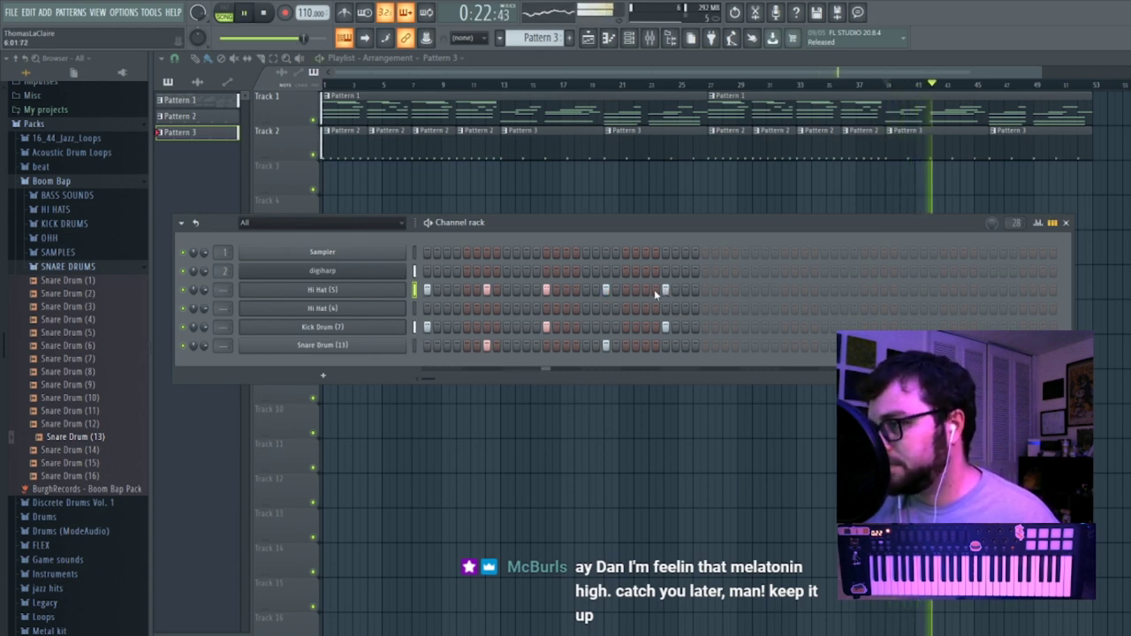
Place Hi Hat (4) hits on steps 4, 10, 16 and 22 of Pattern 3.
click(457, 308)
click(536, 308)
click(535, 307)
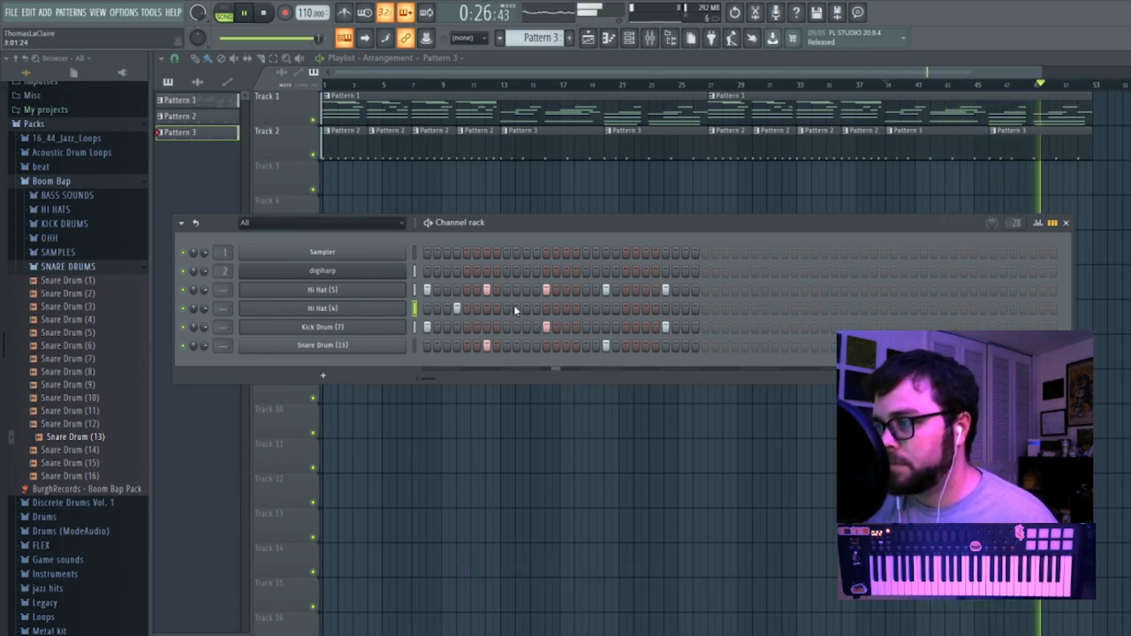
click(517, 308)
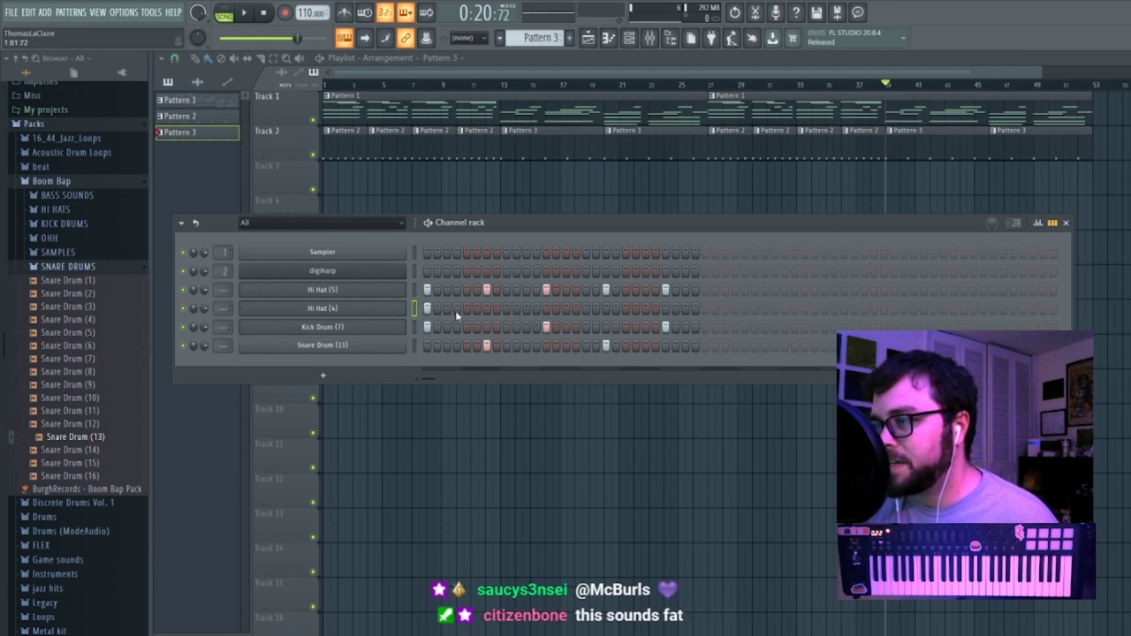
click(546, 307)
click(576, 307)
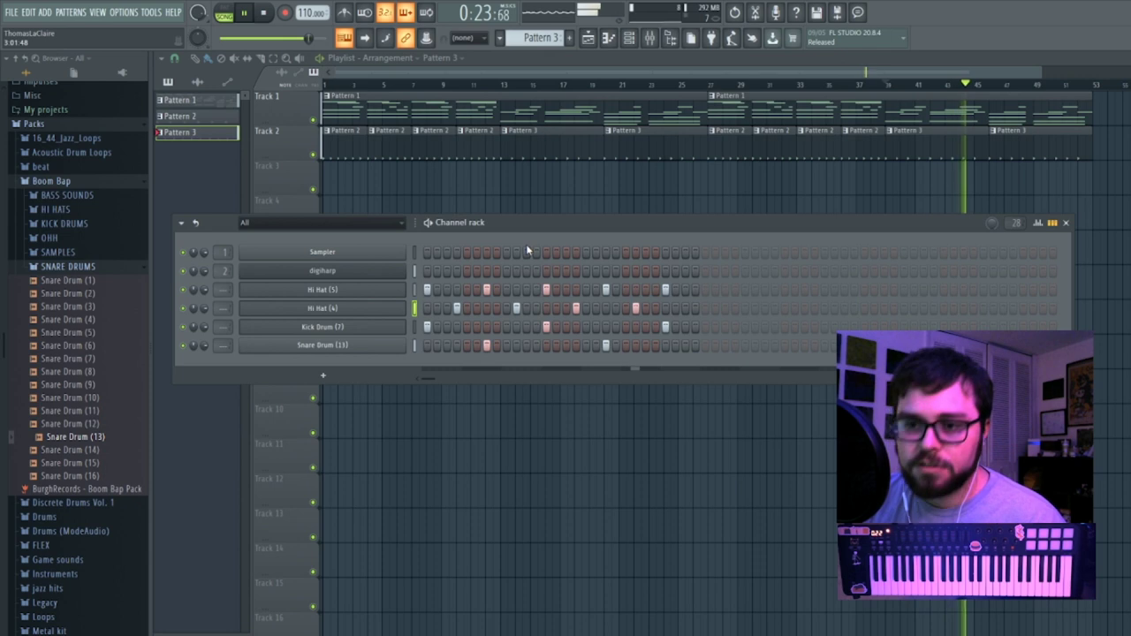
Try extra Hi Hat (4) hits on steps 15 and 1 of Pattern 3 during playback.
click(566, 308)
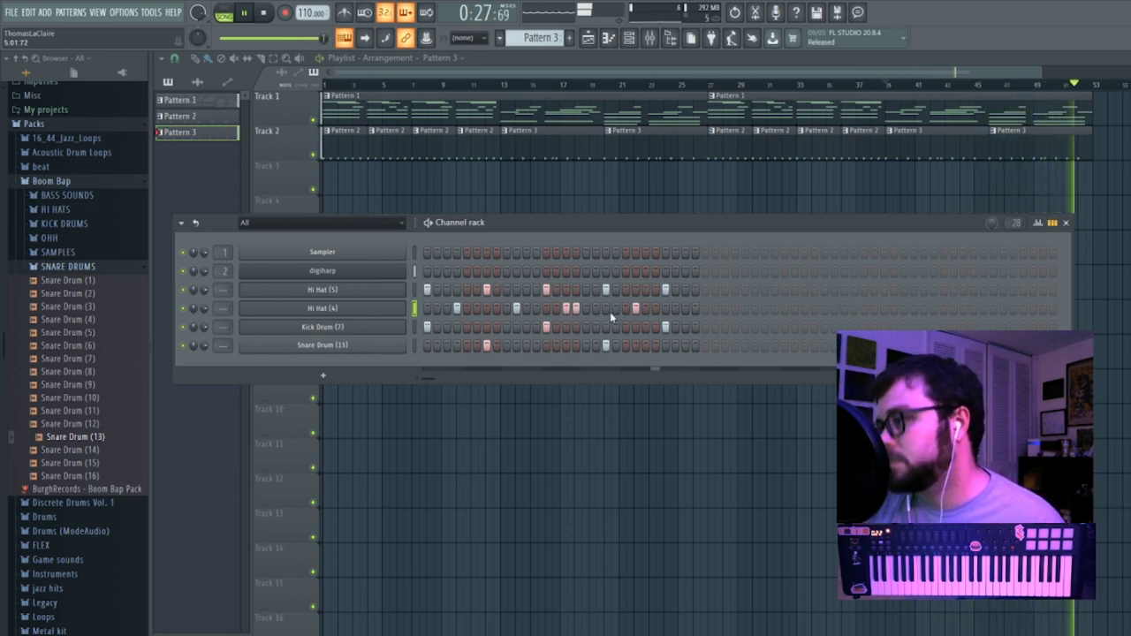
click(566, 308)
click(429, 309)
click(429, 310)
click(430, 311)
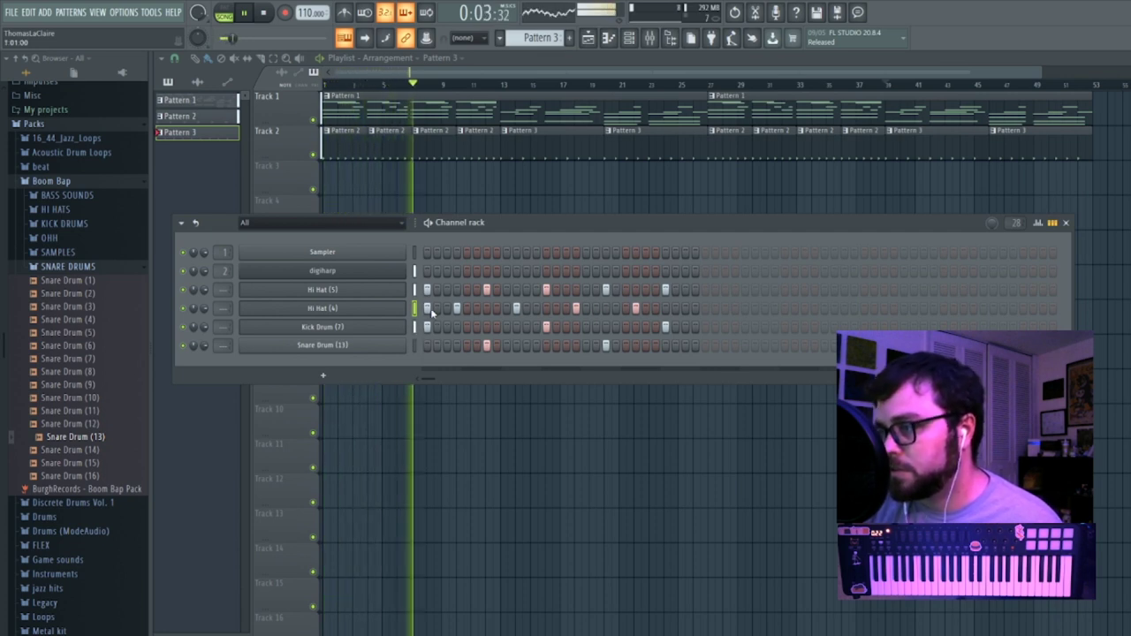
click(431, 310)
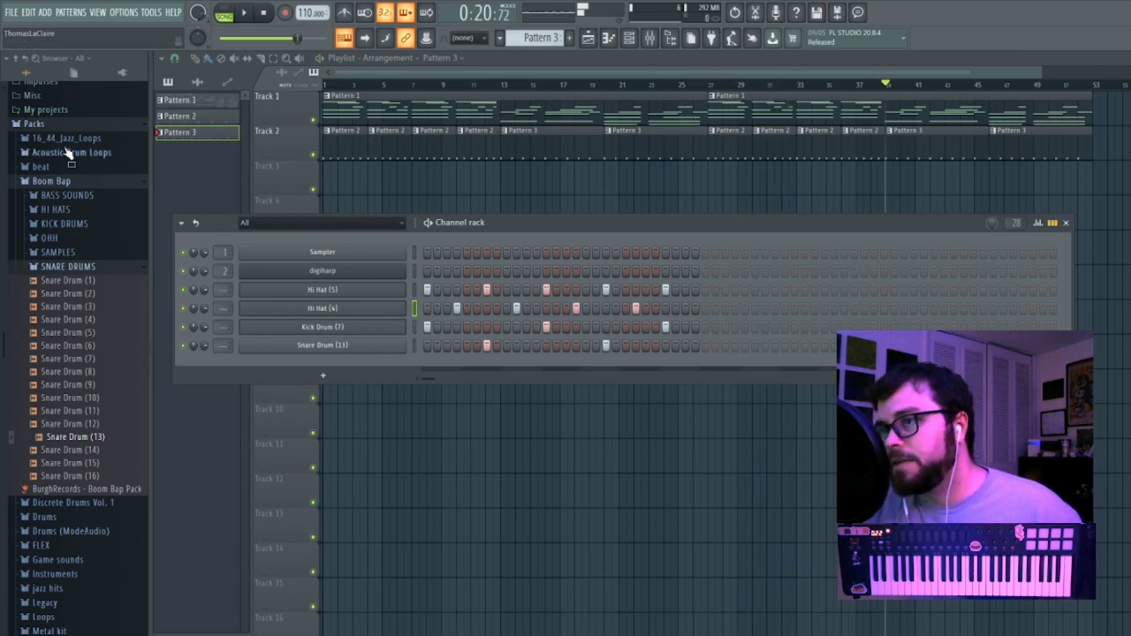
Find the long bass preset of Orpheus in the plugin database and load it into a new channel.
click(71, 190)
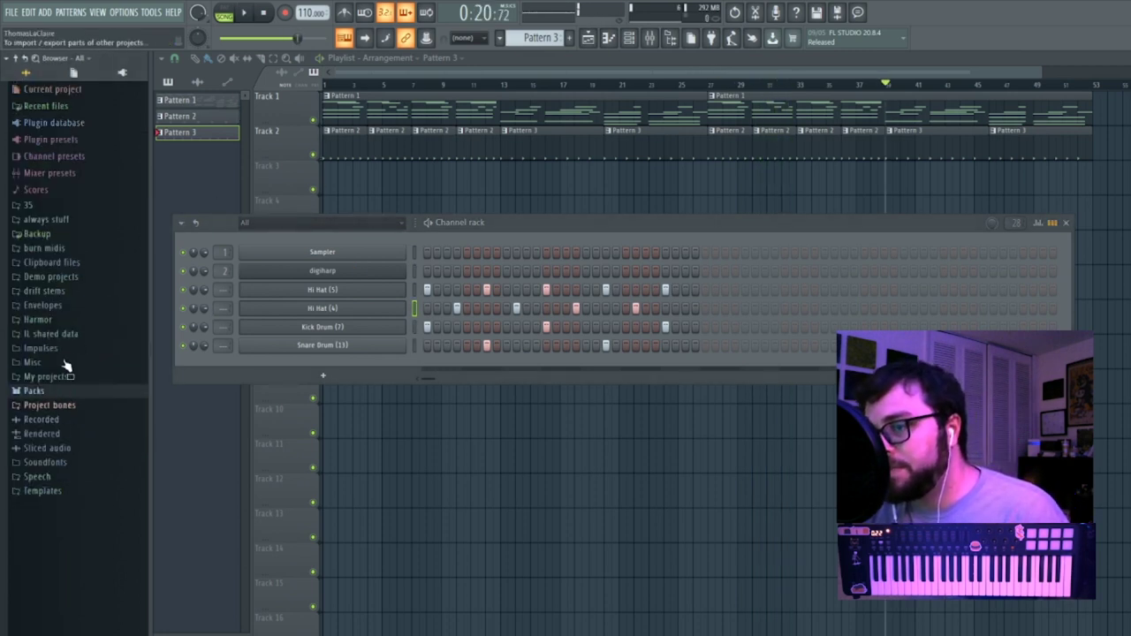
click(74, 141)
scroll(97, 433, down, 4)
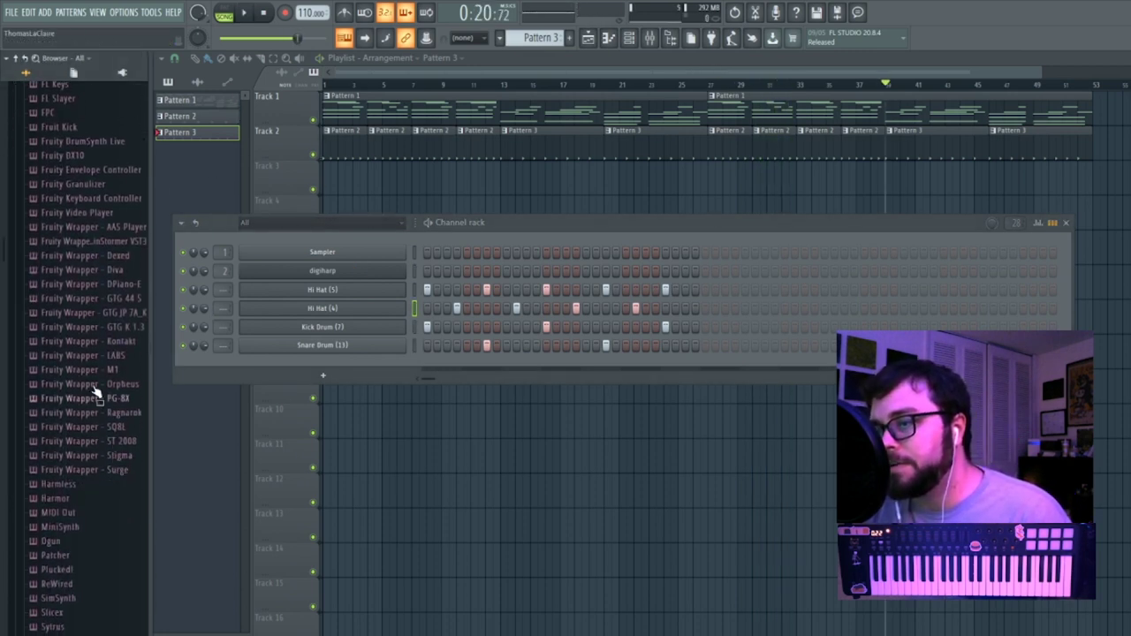
click(124, 400)
click(104, 401)
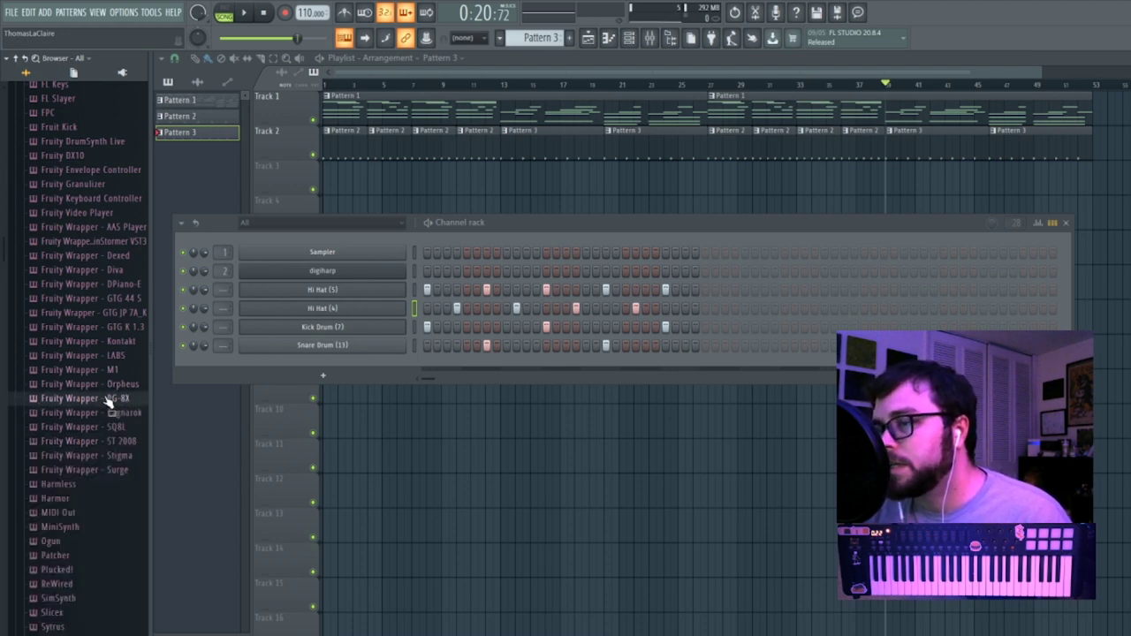
click(97, 384)
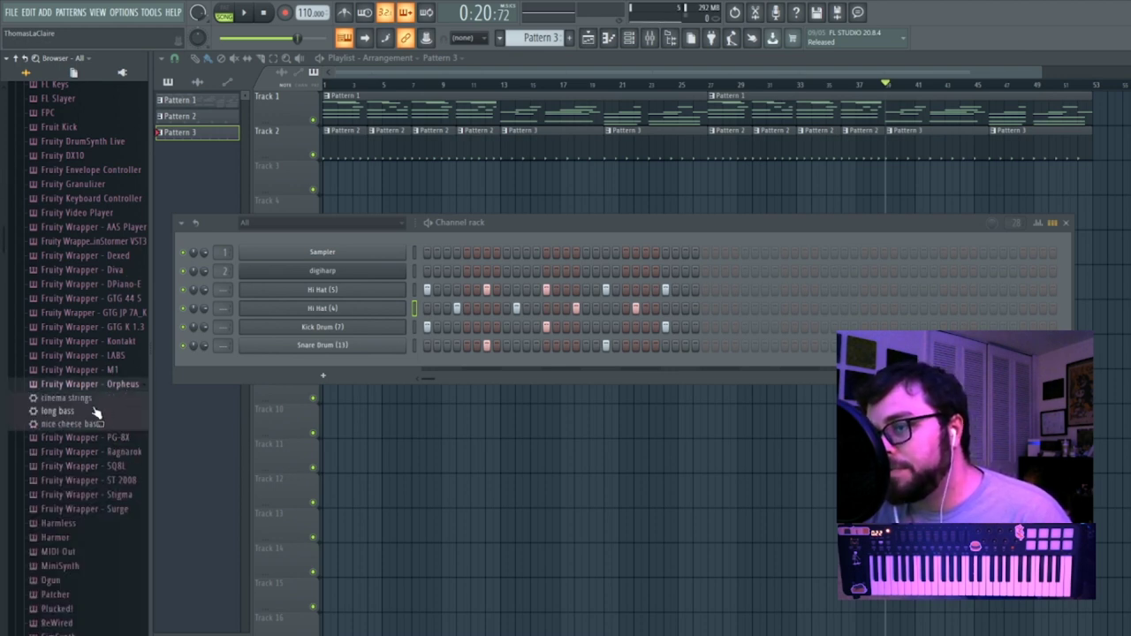
right_click(91, 410)
click(120, 424)
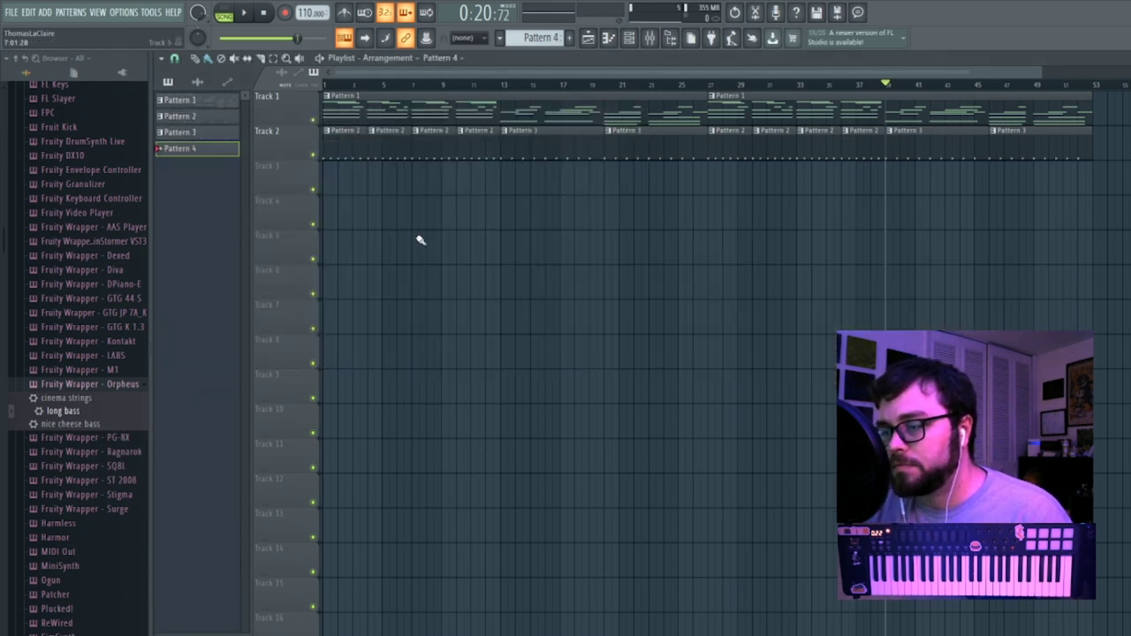
Return to Pattern 3 and clone the Hi Hat (5), Hi Hat (4), Kick Drum (7) and Snare Drum (13) channels.
key(F6)
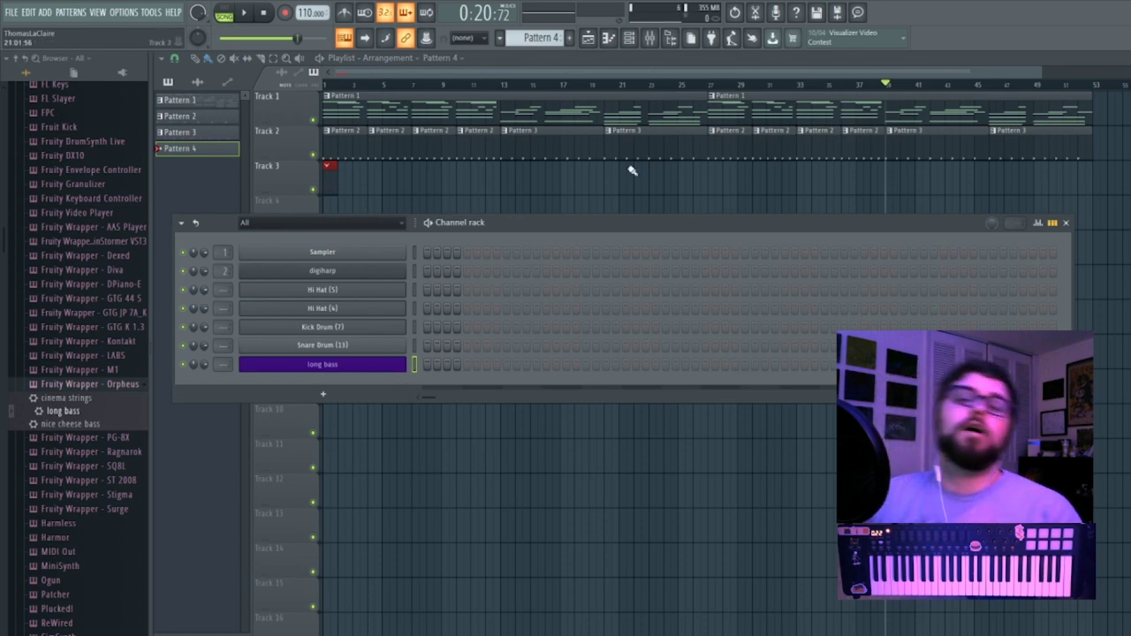
key(F6)
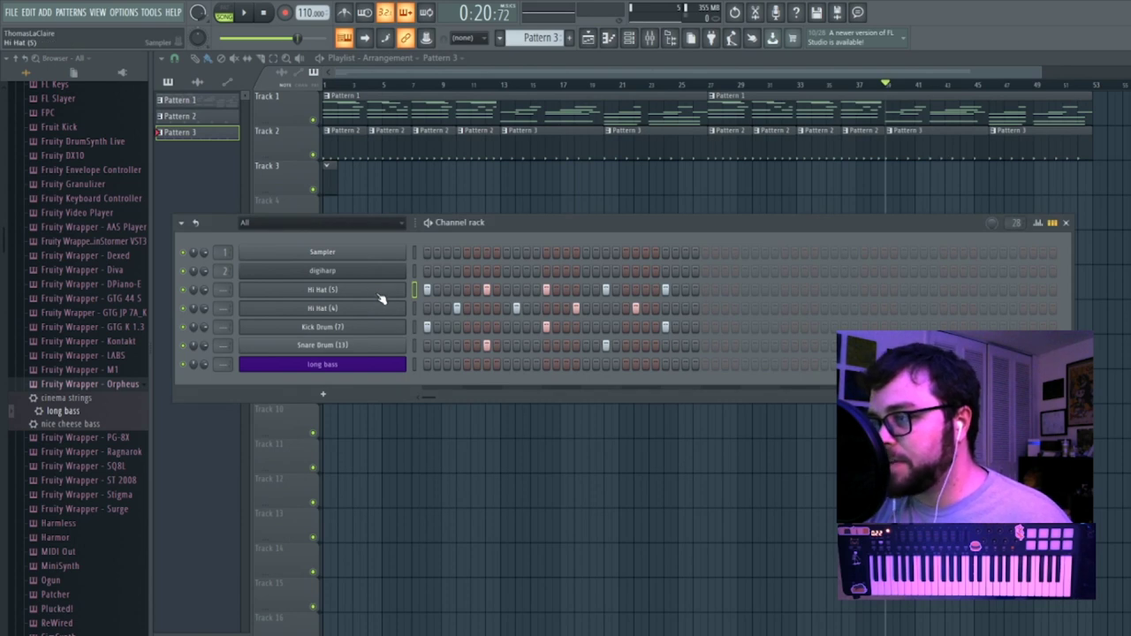
right_click(405, 289)
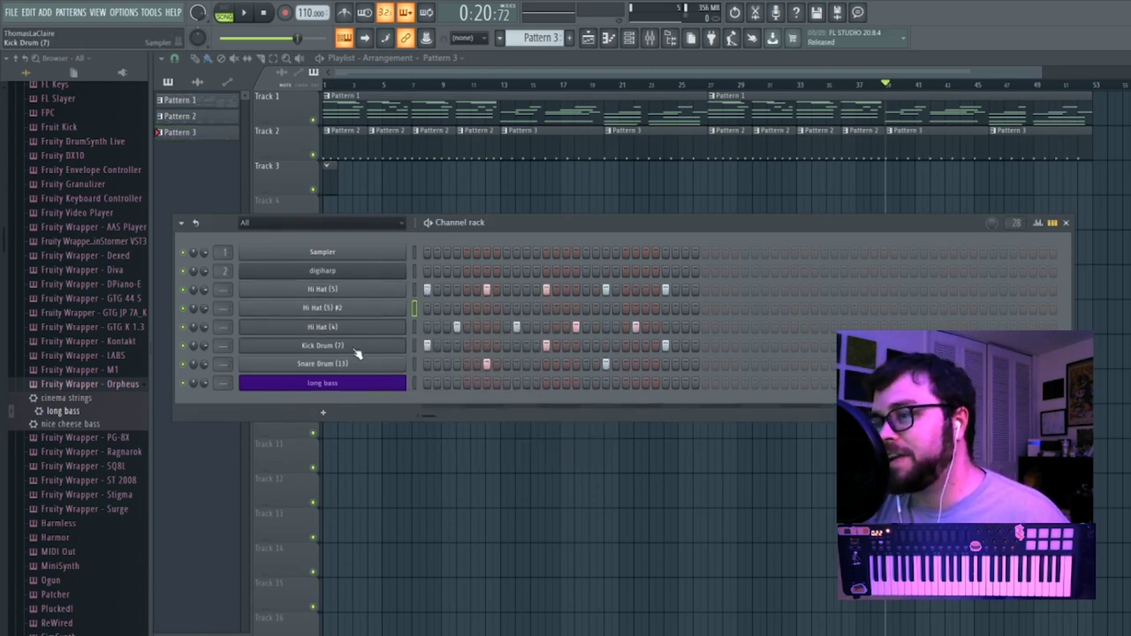
right_click(375, 334)
click(444, 433)
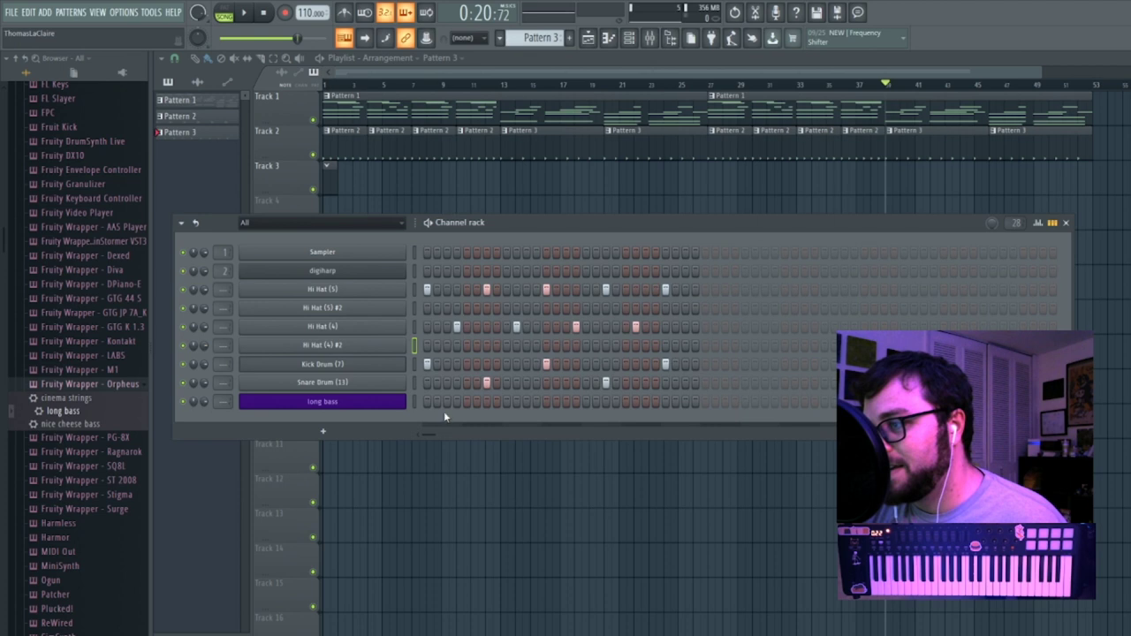
right_click(386, 374)
click(429, 474)
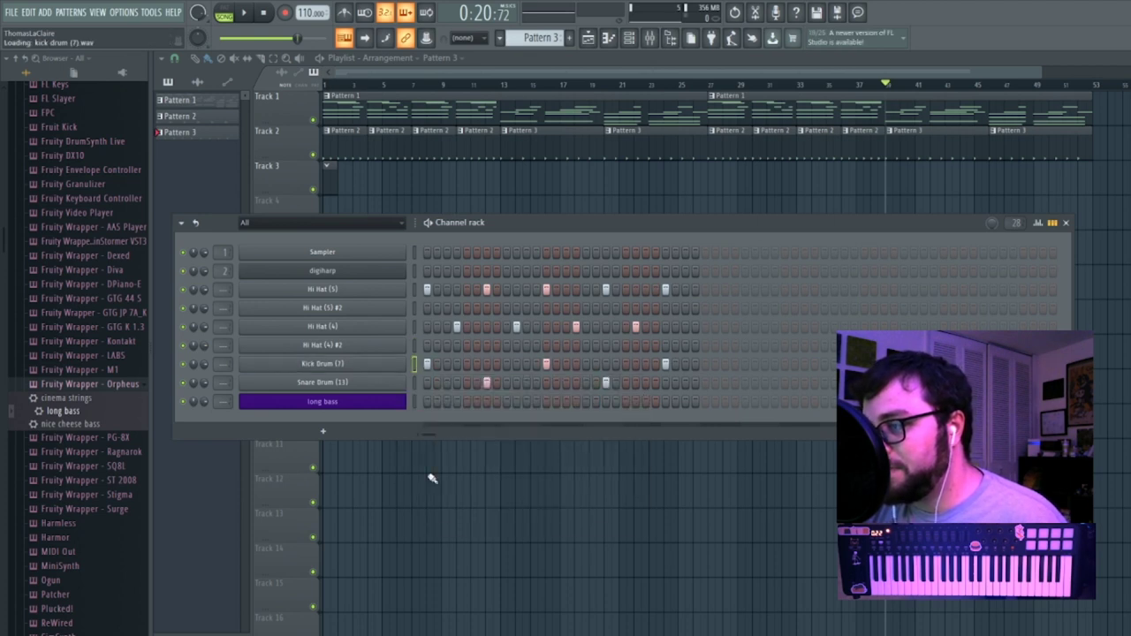
right_click(398, 408)
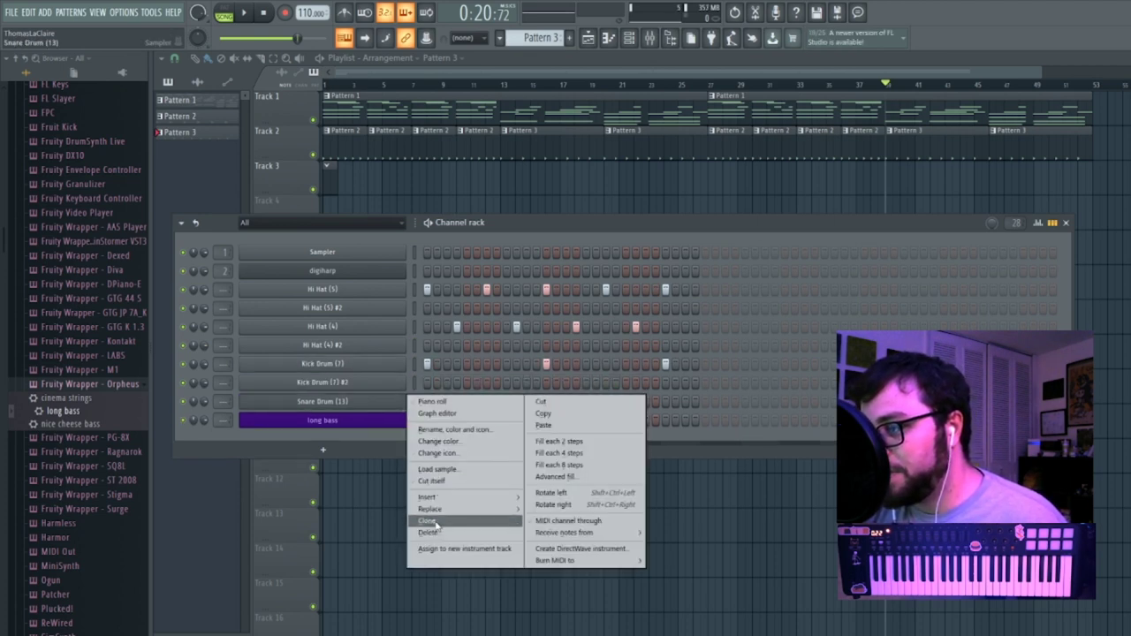
click(439, 525)
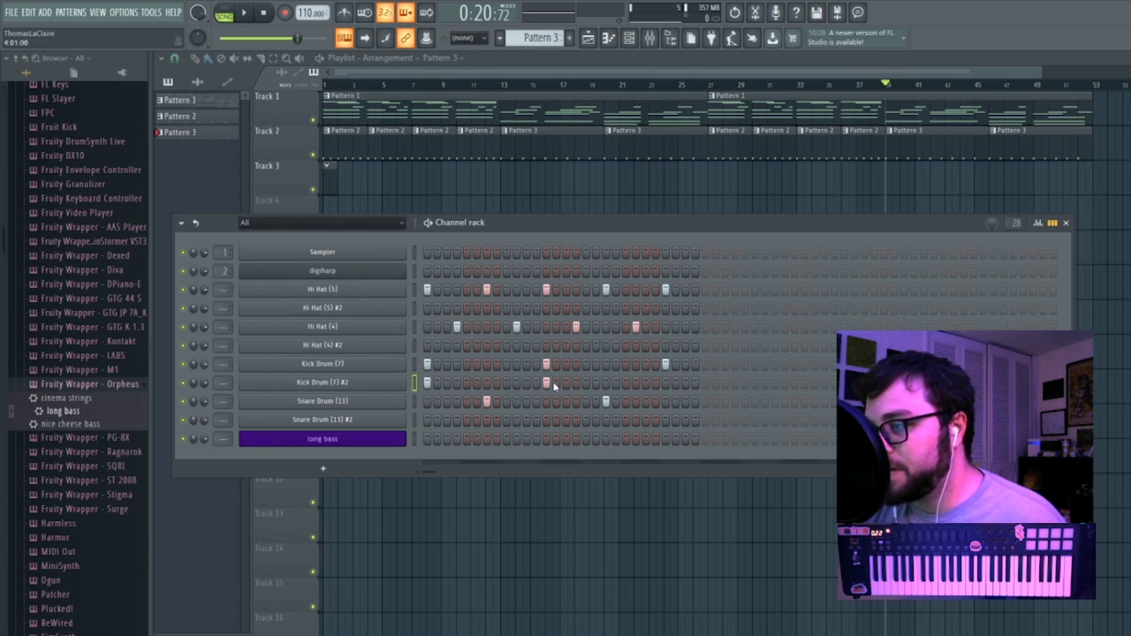
Move the Pattern 3 kick, snare and Hi Hat (4) hits onto the same steps of their cloned channels.
click(486, 400)
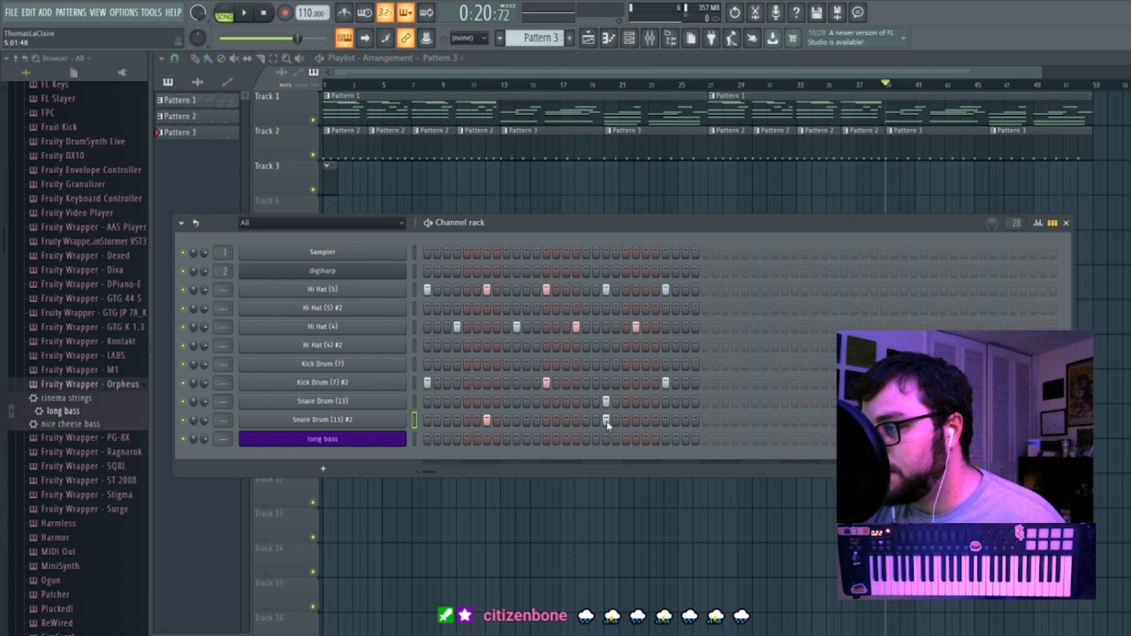
click(457, 345)
click(457, 326)
click(516, 344)
click(516, 326)
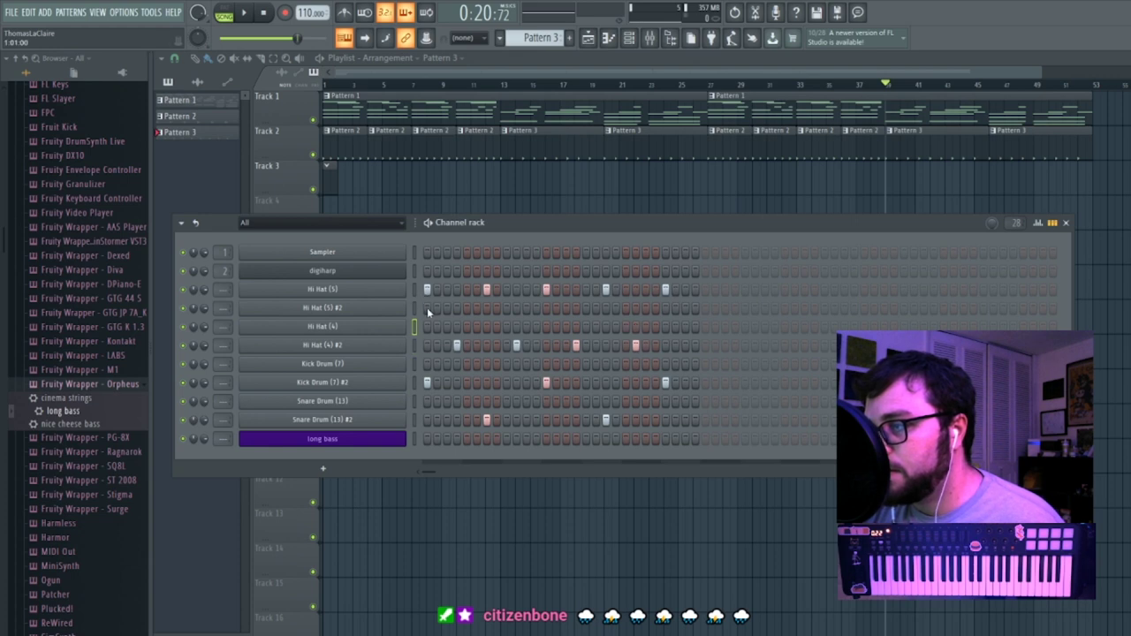
Move the Hi Hat (5) hits on steps 1, 7, 13, 19 and 25 to the Hi Hat (5) #2 channel.
click(665, 307)
click(666, 289)
click(605, 289)
click(546, 289)
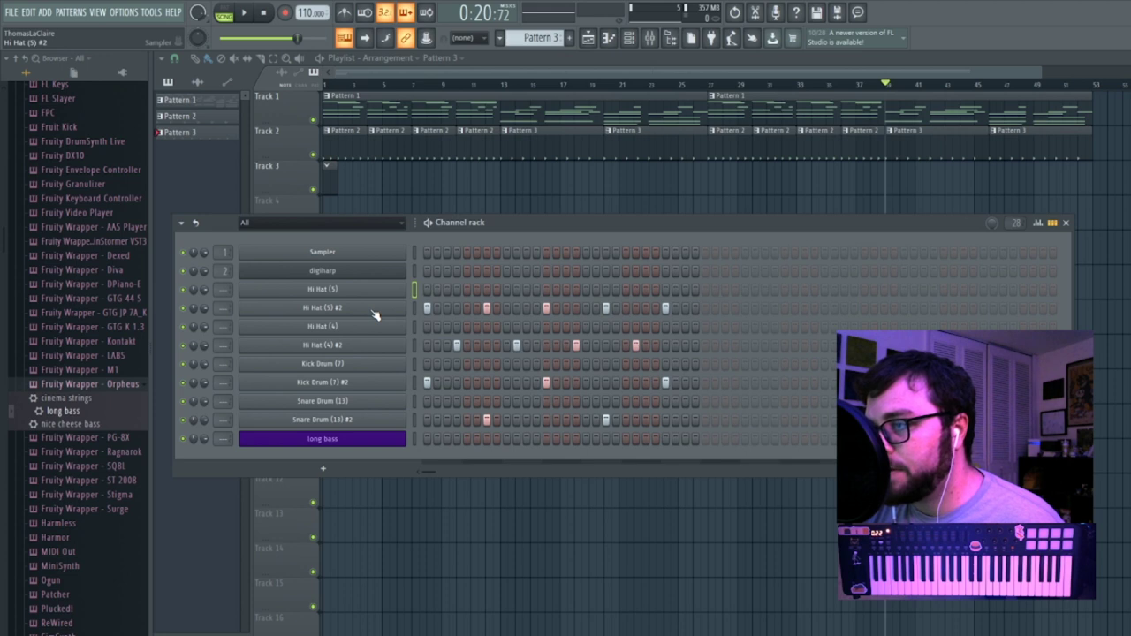
Reorder the channel rack so Hi Hat (5) #2 and Hi Hat (4) #2 sit directly below Kick Drum (7) #2.
click(416, 310)
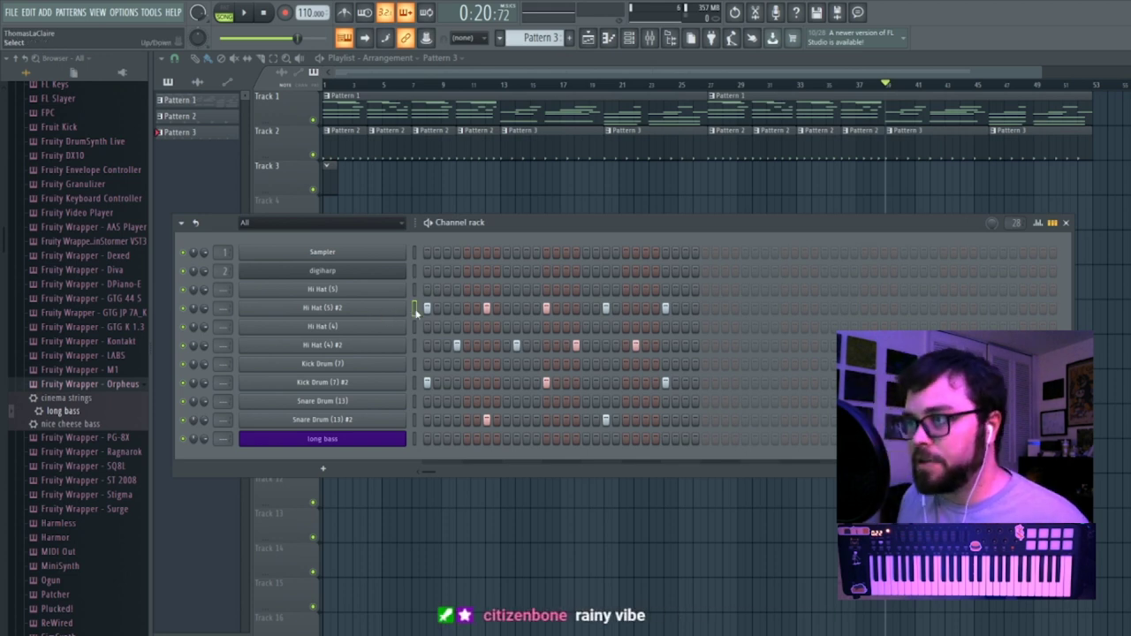
key(alt+Down)
key(alt+Down)
key(alt+Down)
key(alt+Down)
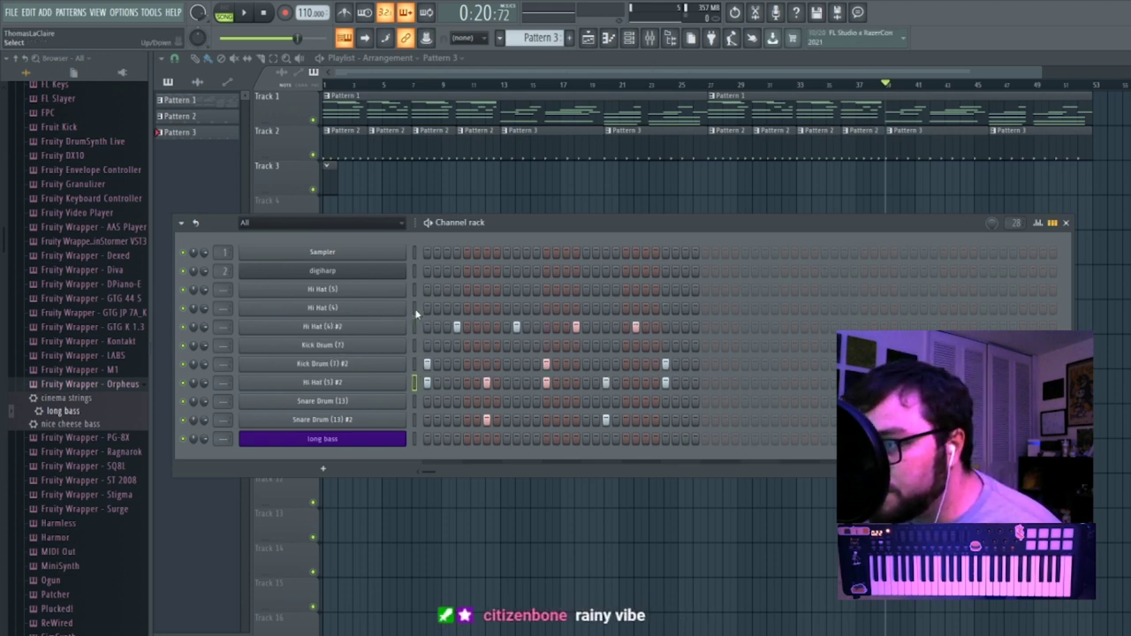
click(372, 364)
click(616, 229)
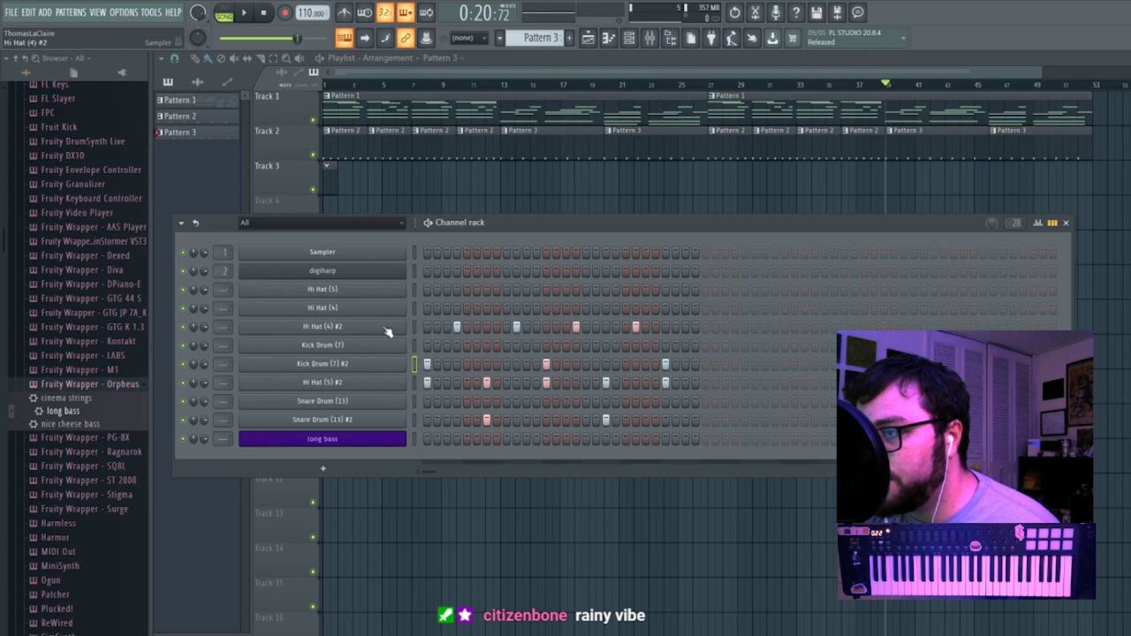
key(alt+Down)
key(alt+Down)
key(alt+Down)
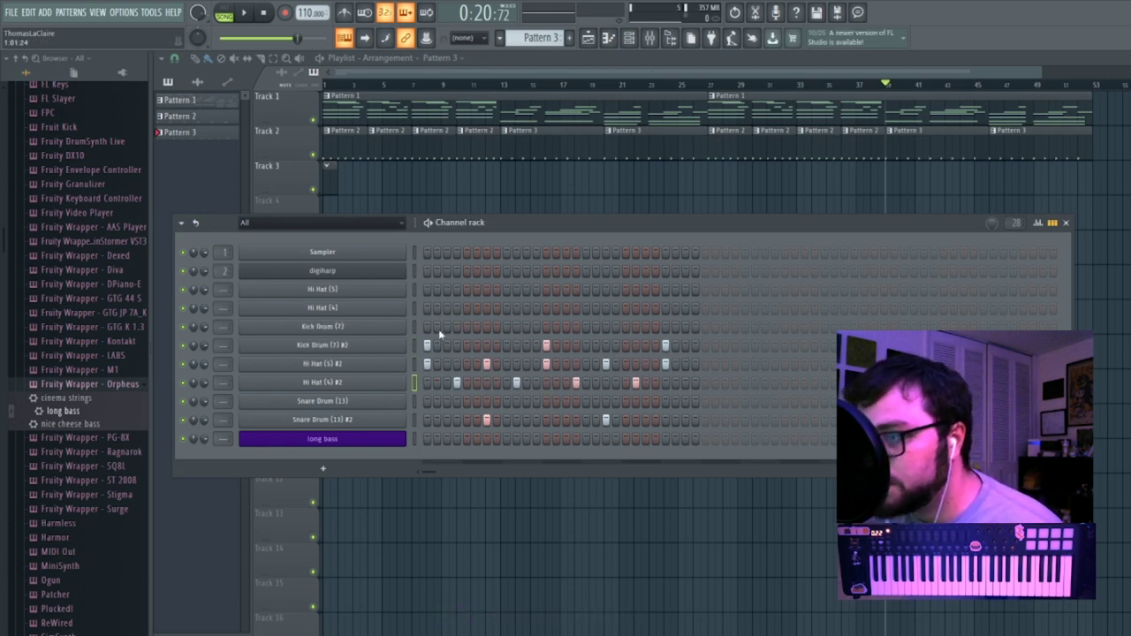
Place Kick Drum (7) #2 below Hi Hat (4) #2 and the original Snare Drum (13) above all the cloned channels.
click(414, 346)
key(alt+Down)
key(alt+Down)
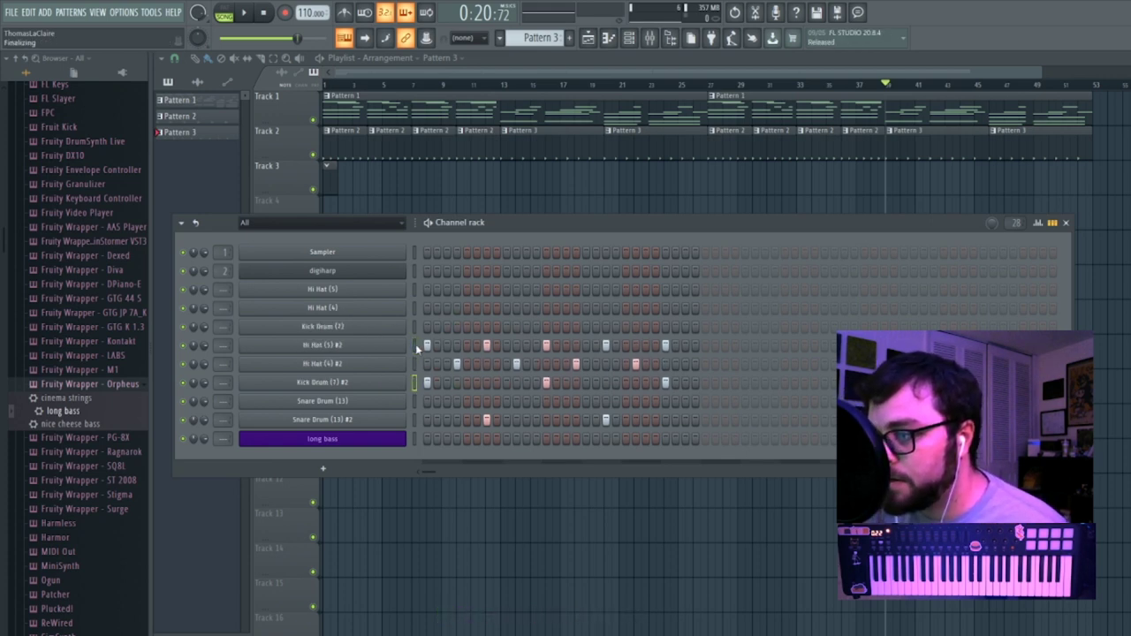
click(415, 402)
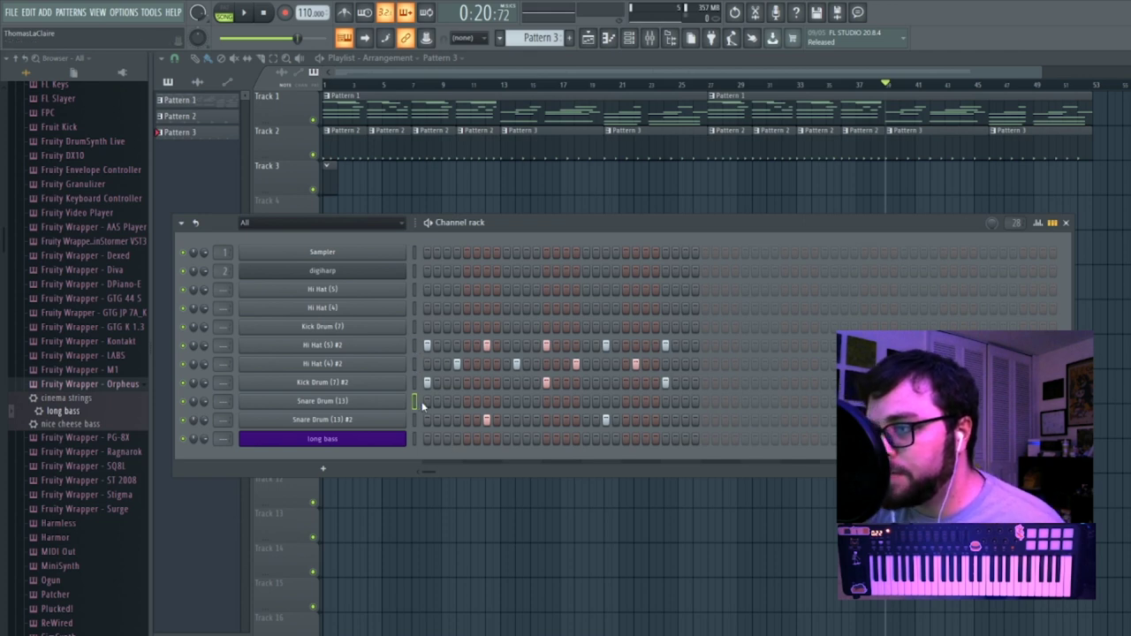
key(alt+Up)
key(alt+Up)
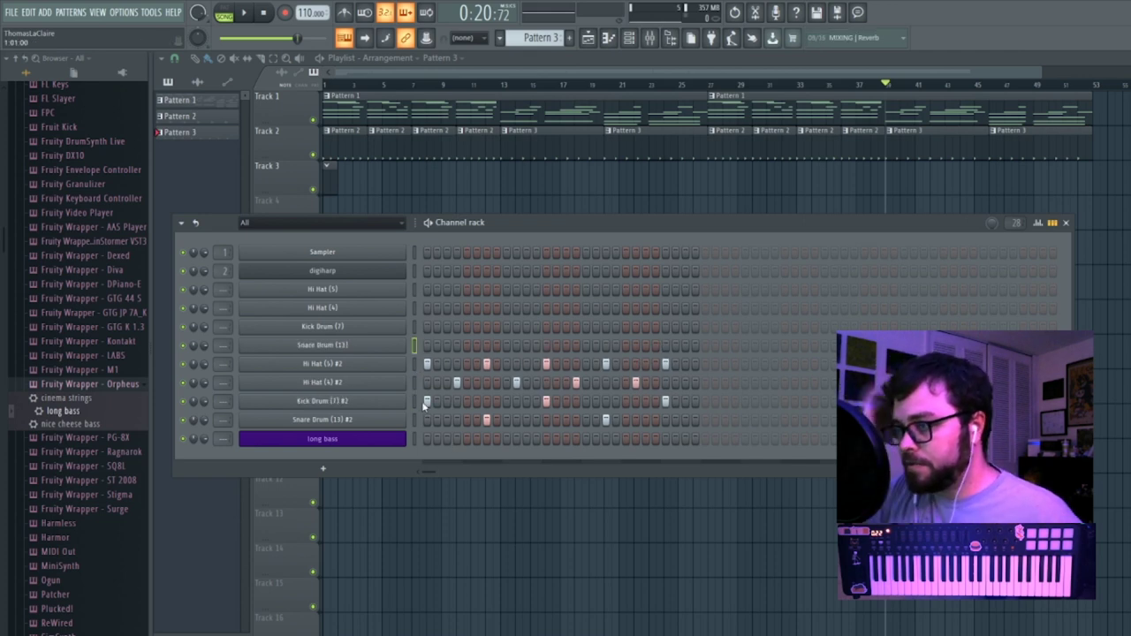
Set a 4-semitone pitch range on Hi Hat (5) #2, Hi Hat (4) #2 and Kick Drum (7) #2, lowering the kick's pitch to -400 cents.
click(381, 370)
drag(521, 196, 963, 217)
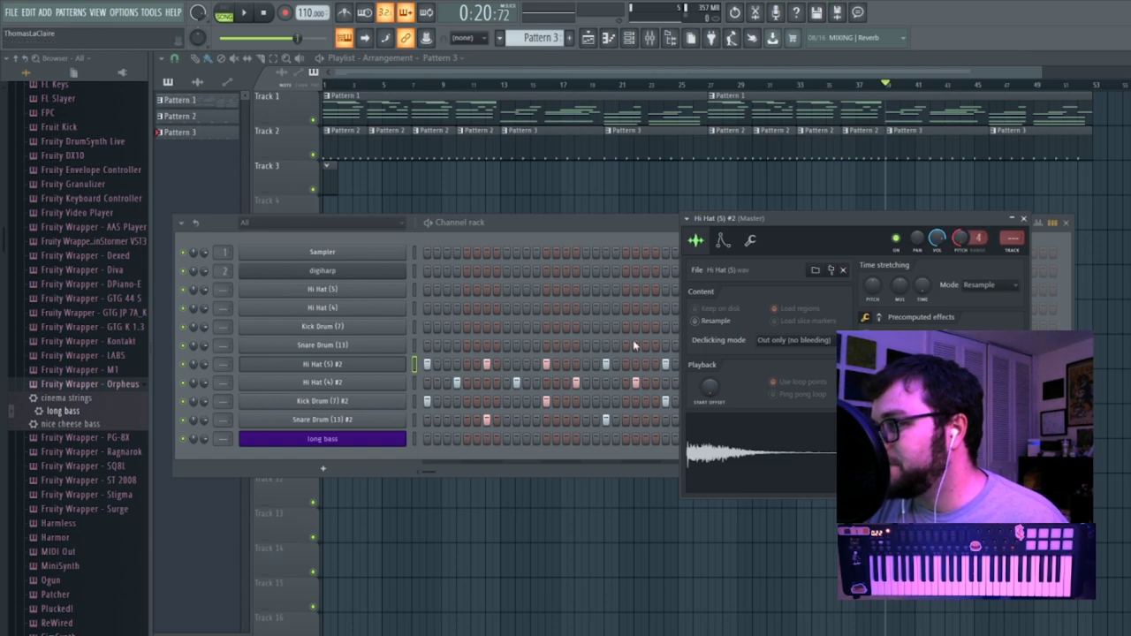
click(380, 387)
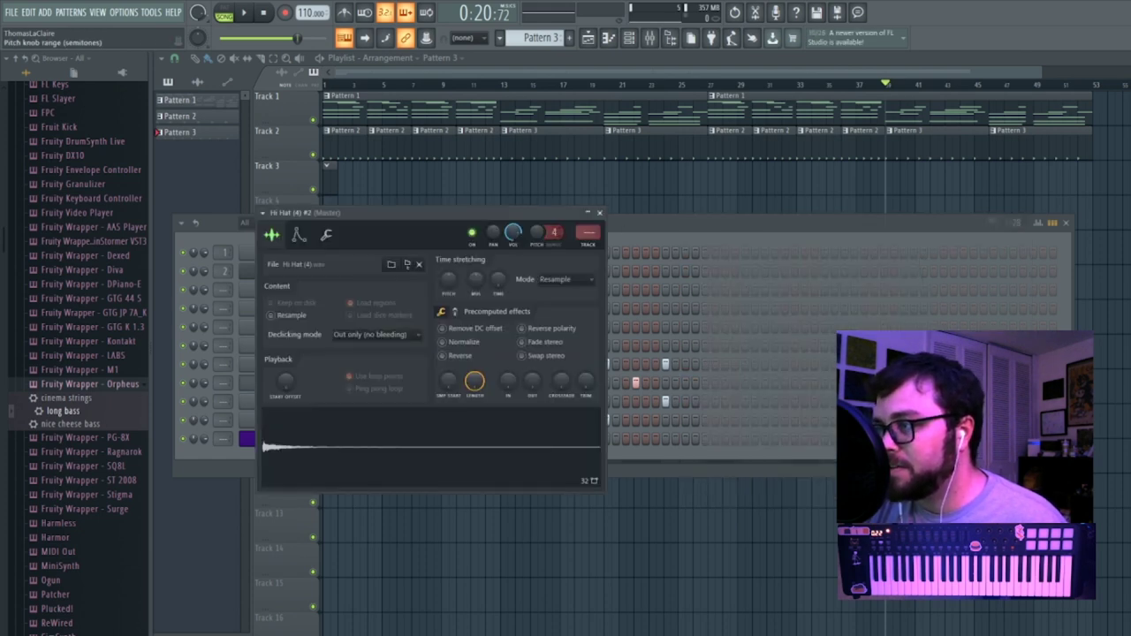
drag(520, 211, 887, 214)
click(378, 404)
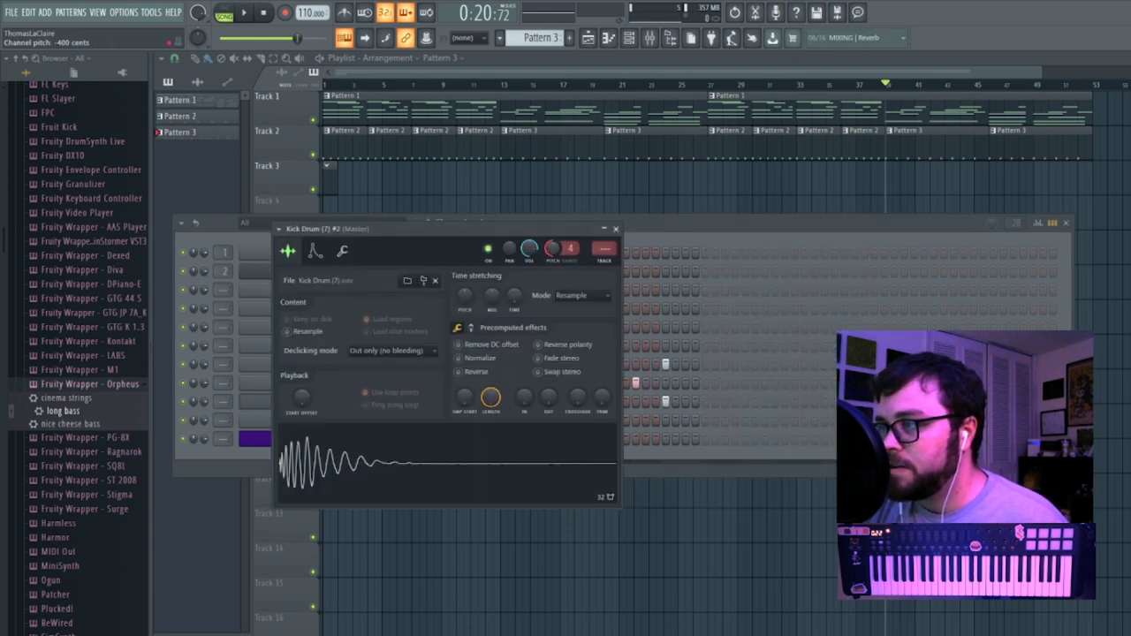
drag(725, 222, 717, 224)
Set the pitch range of Snare Drum (13) #2 to 6 semitones, comparing it against Kick Drum (7) #2.
click(332, 425)
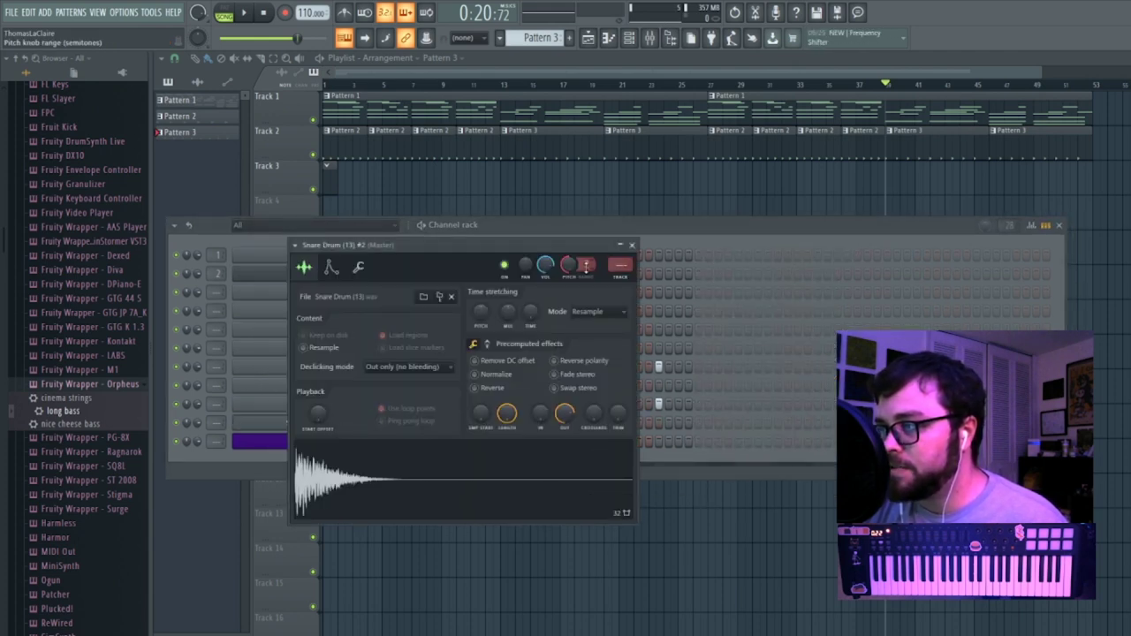
drag(537, 248, 662, 233)
click(340, 425)
click(340, 424)
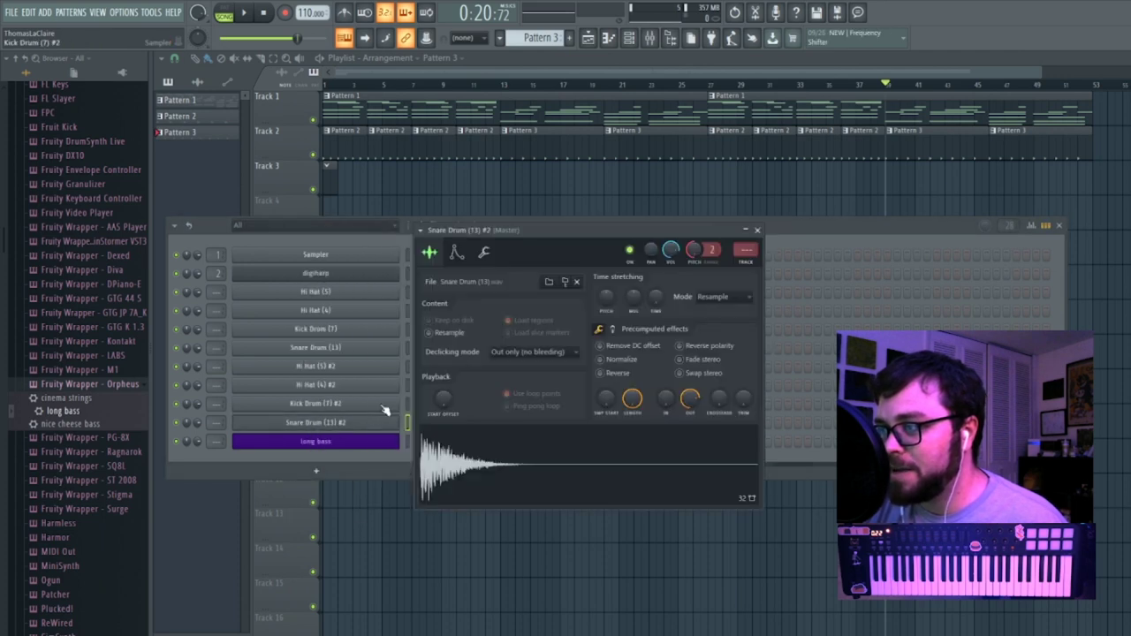
click(385, 407)
drag(536, 233, 781, 231)
click(367, 422)
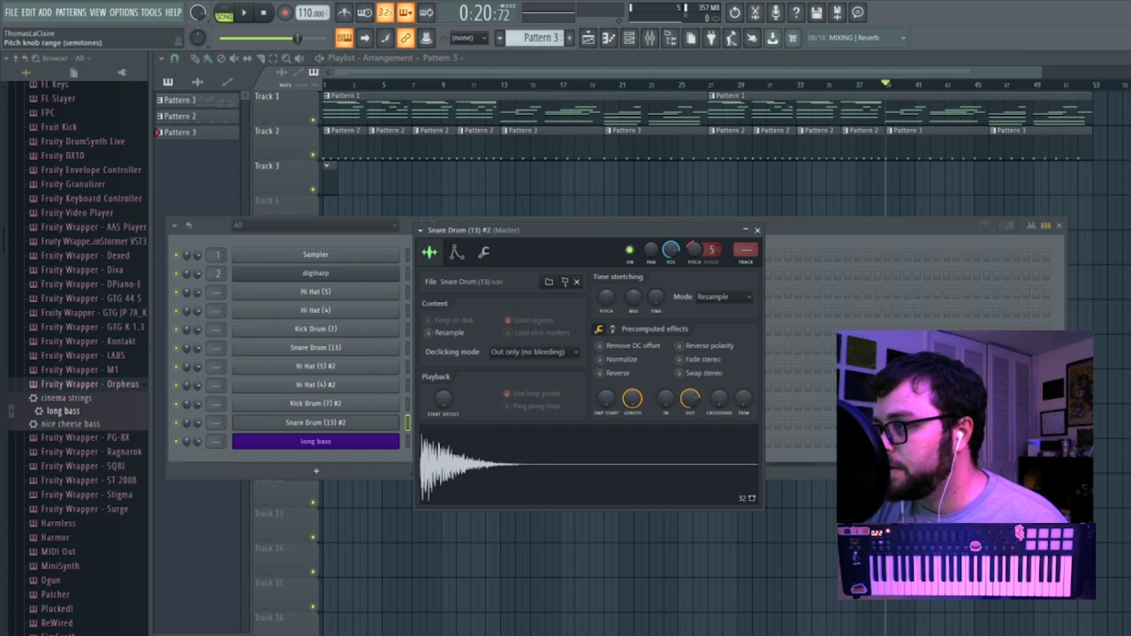
Play the arrangement to hear how the repitched Pattern 3 drums fit the song, closing the snare channel settings.
click(265, 14)
key(space)
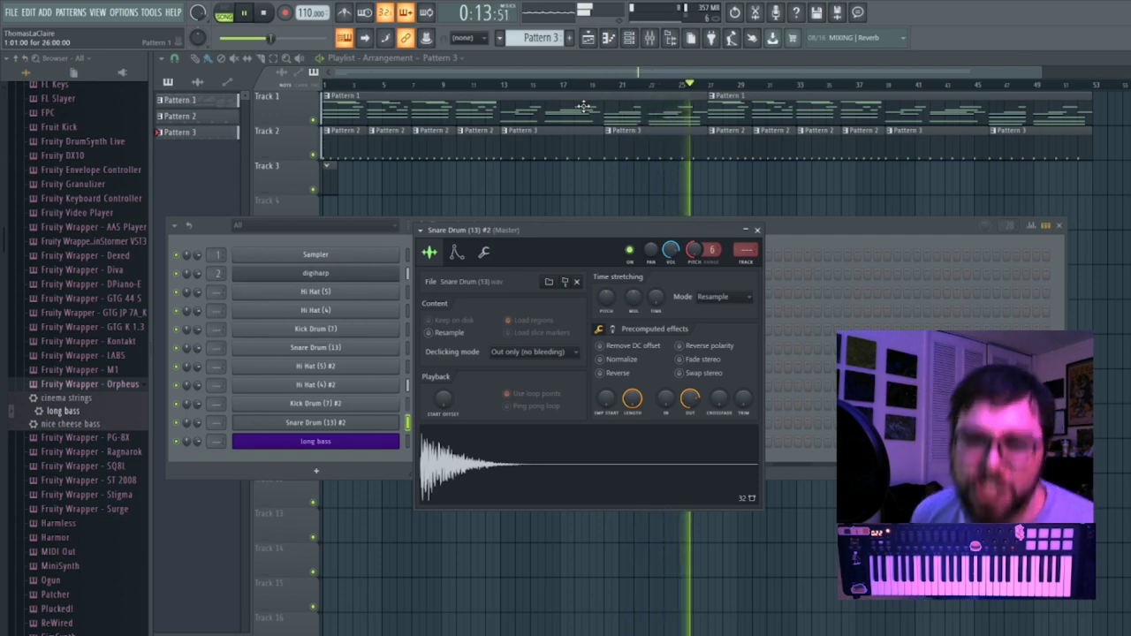
key(space)
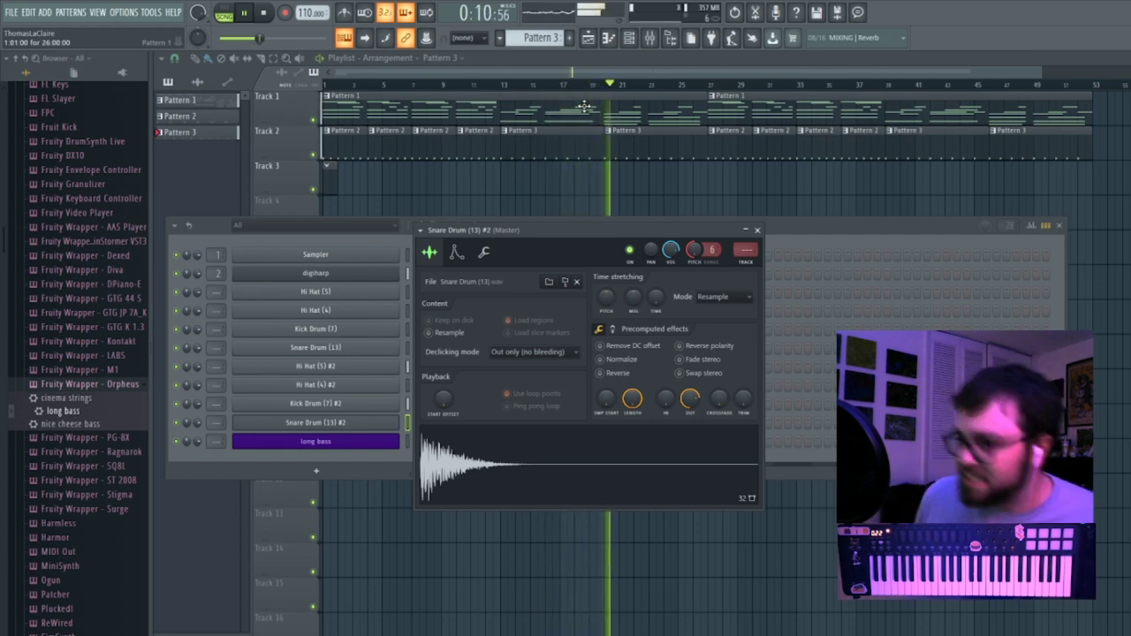
click(756, 229)
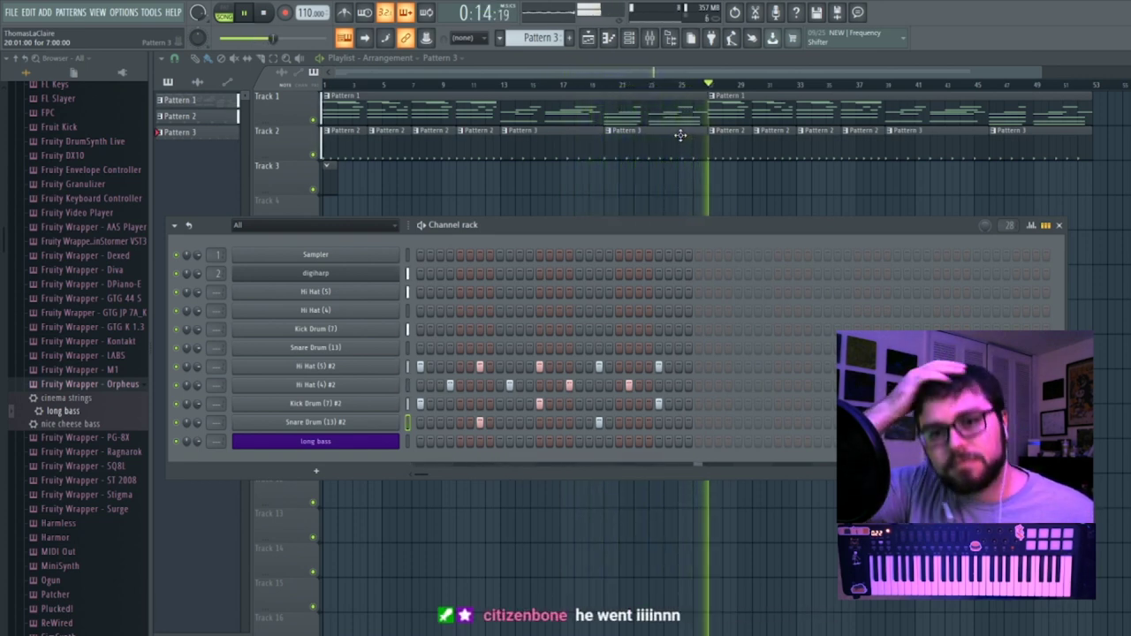
key(space)
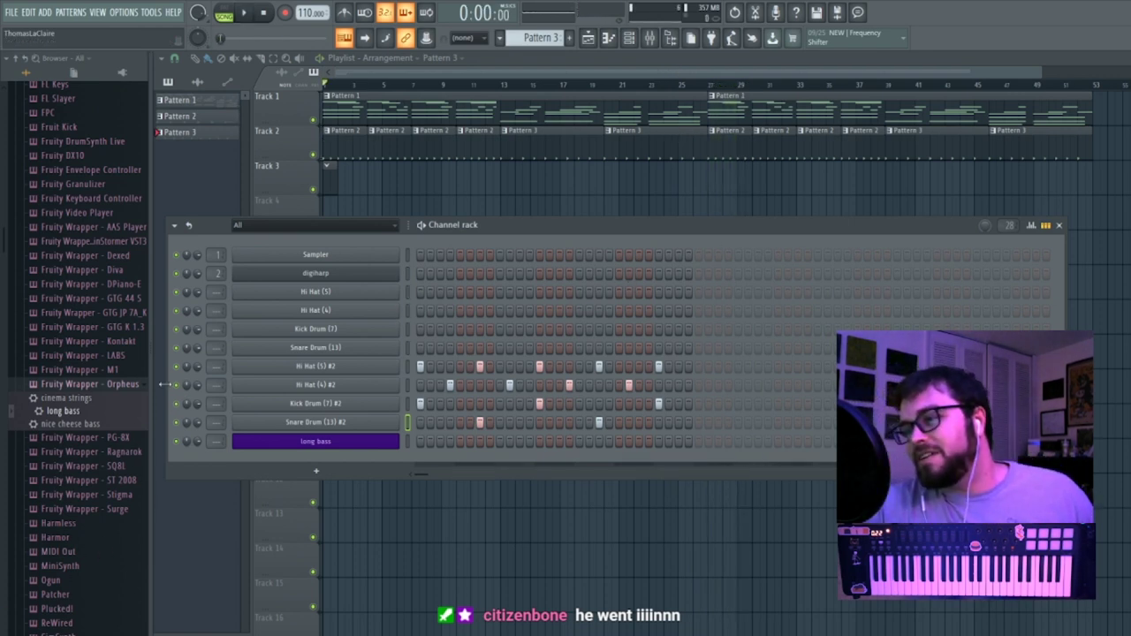
Assign the original Hi Hat (5), Kick Drum (7) and Snare Drum (13) channels to free mixer tracks 3, 4 and 5.
click(298, 296)
click(566, 211)
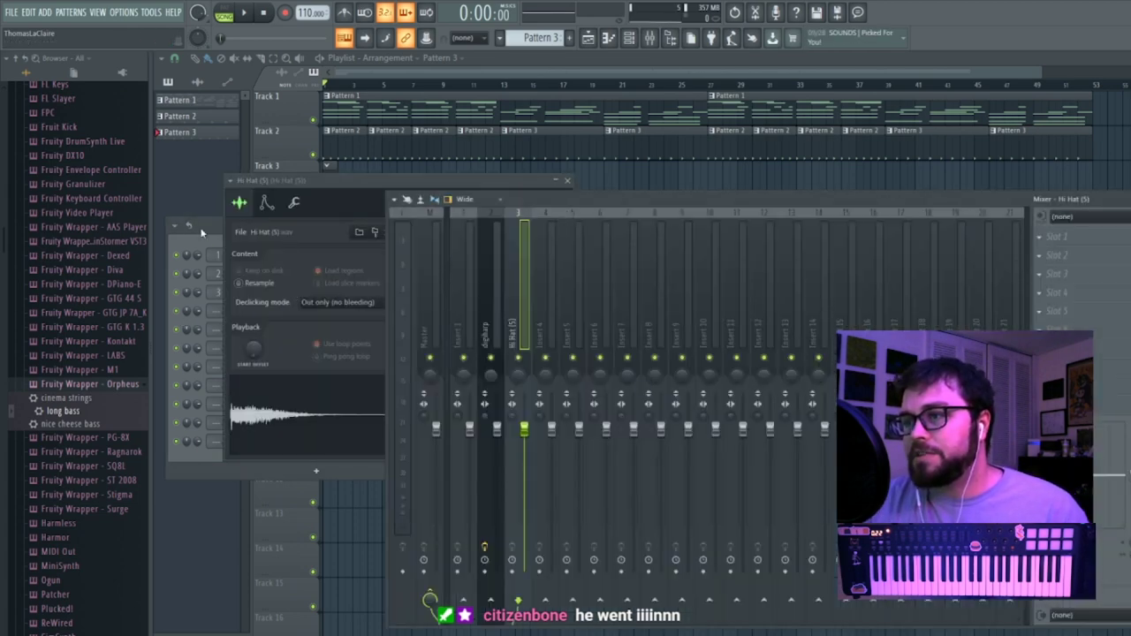
click(201, 232)
click(328, 353)
click(590, 242)
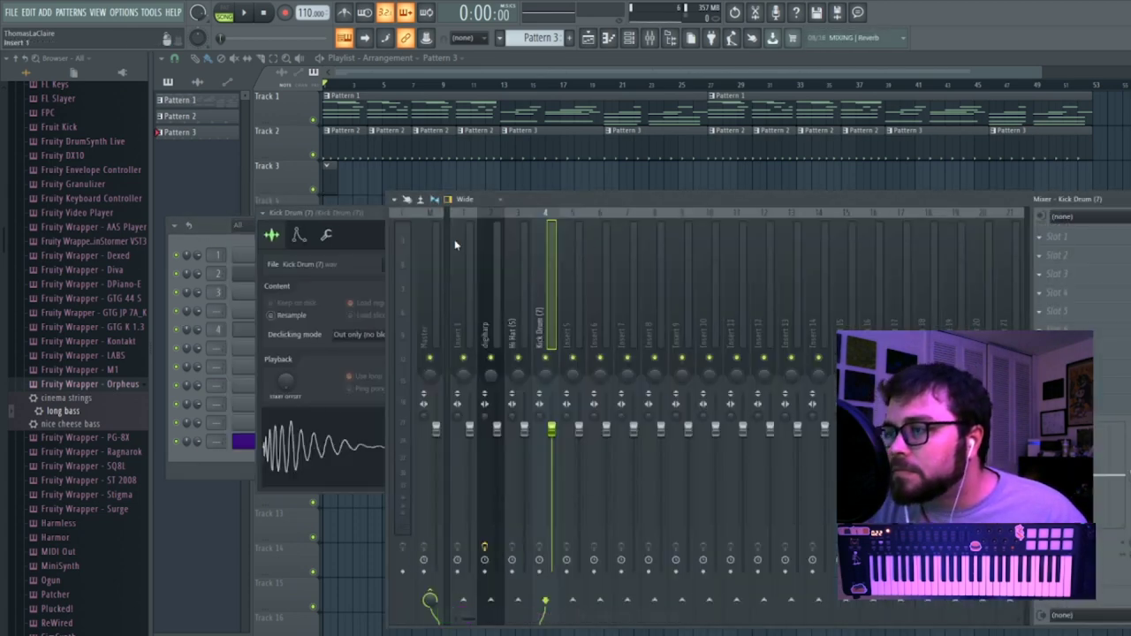
click(222, 240)
click(336, 350)
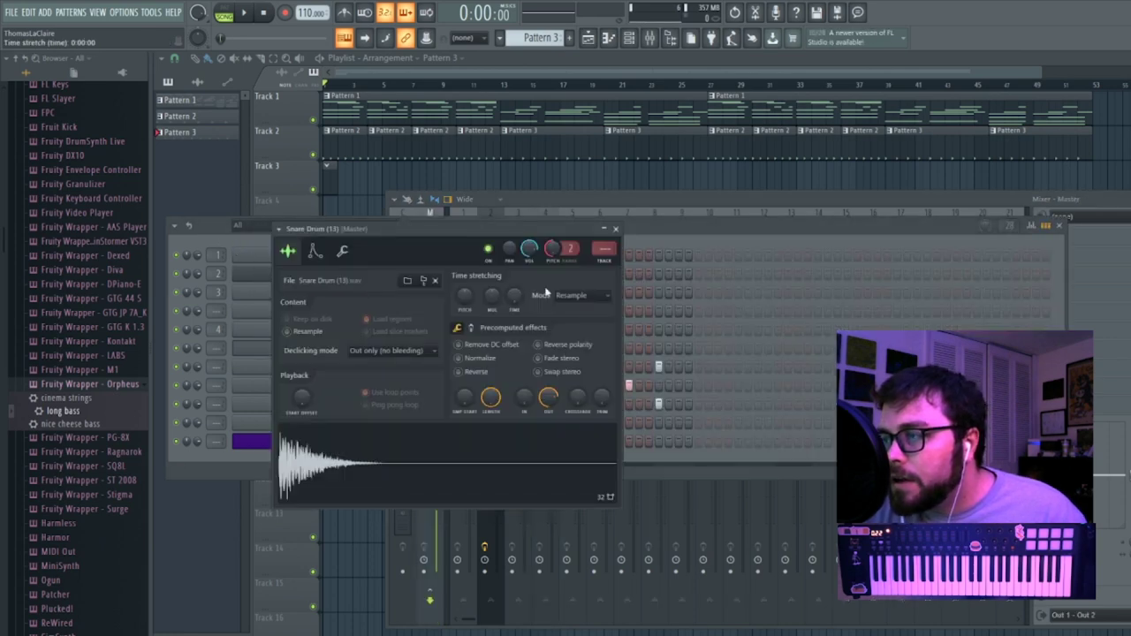
click(613, 262)
click(202, 233)
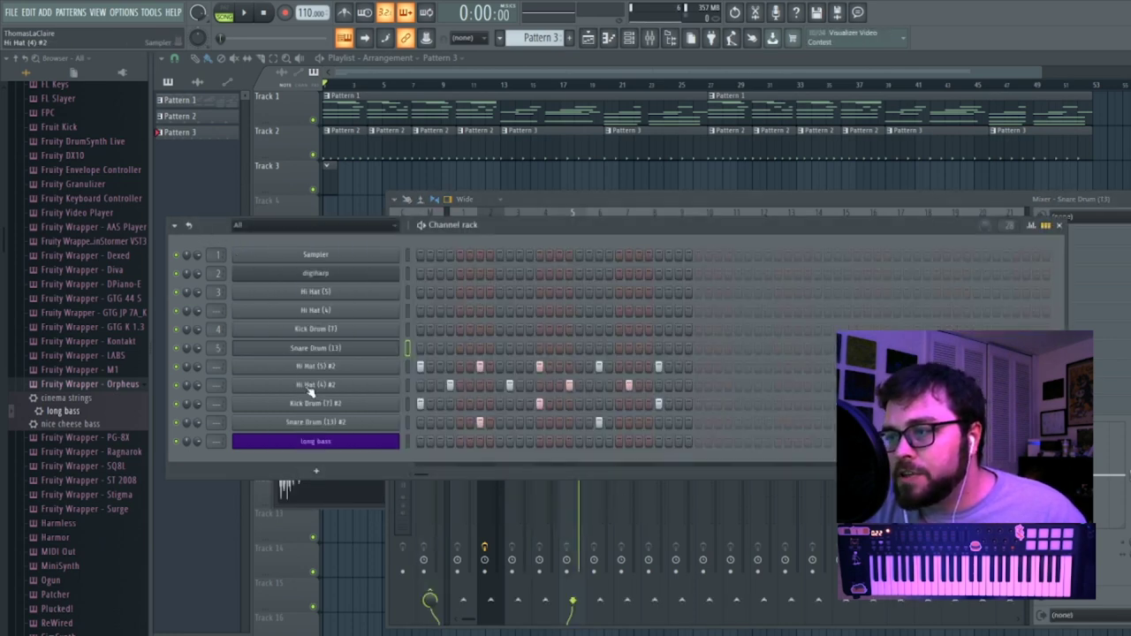
Route Hi Hat (4) and both cloned hi-hats to mixer track 3, Kick Drum (7) #2 to track 4 and Snare Drum (13) #2 to track 5.
click(352, 370)
drag(216, 311, 216, 296)
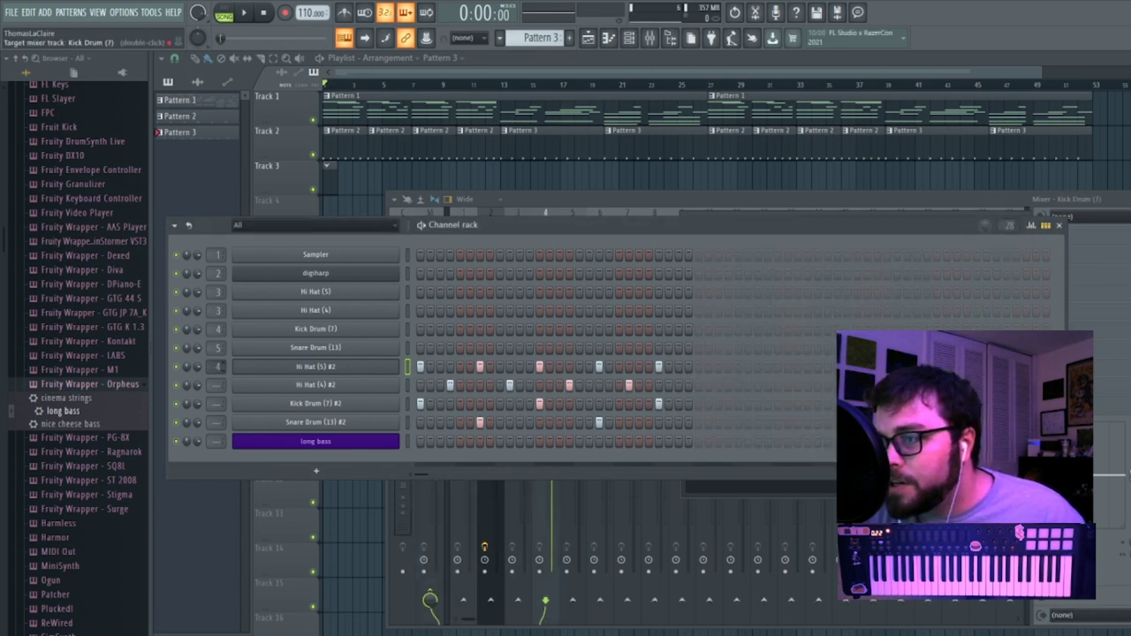
drag(216, 366, 217, 375)
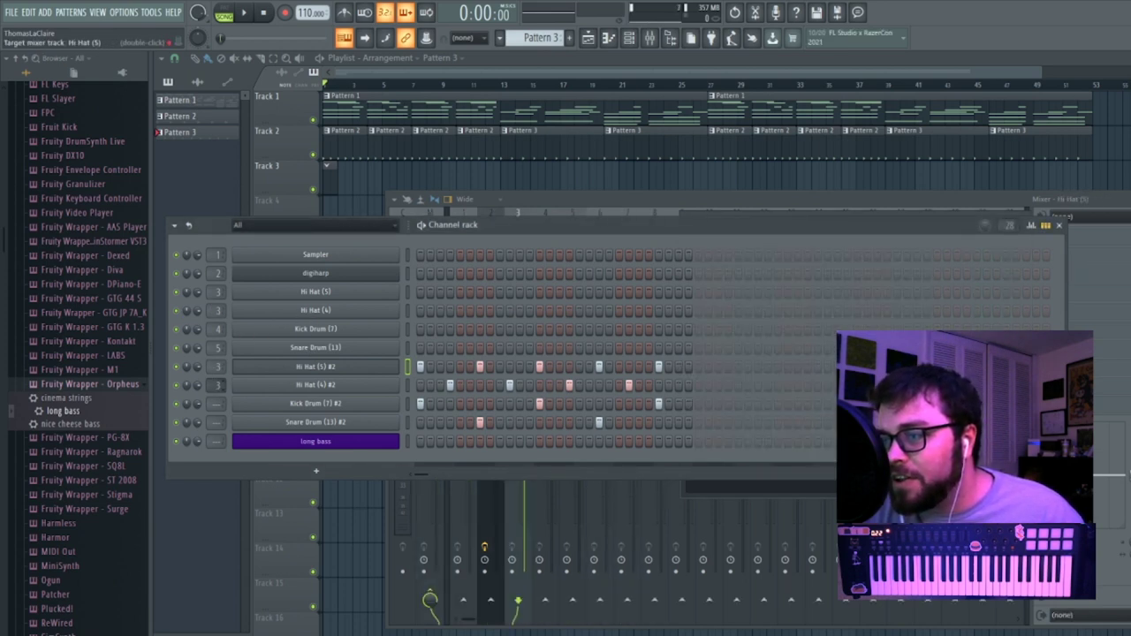
mouse_move(215, 402)
mouse_down()
mouse_move(212, 422)
mouse_move(212, 411)
mouse_up()
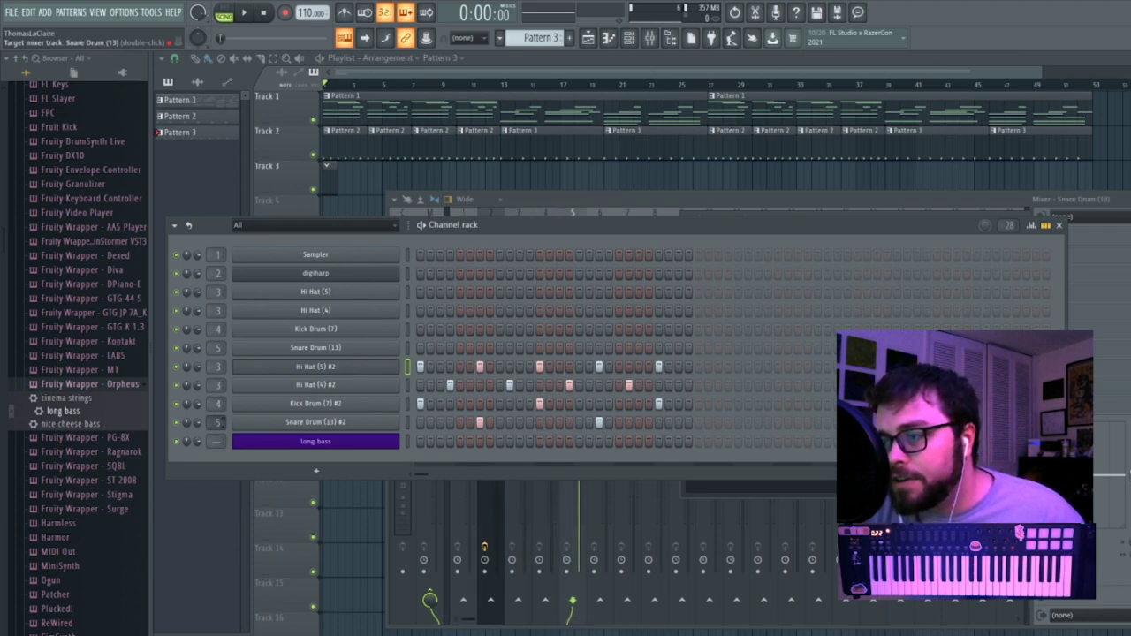
Assign the long bass instrument to free mixer track 6 and close its plugin window.
click(302, 446)
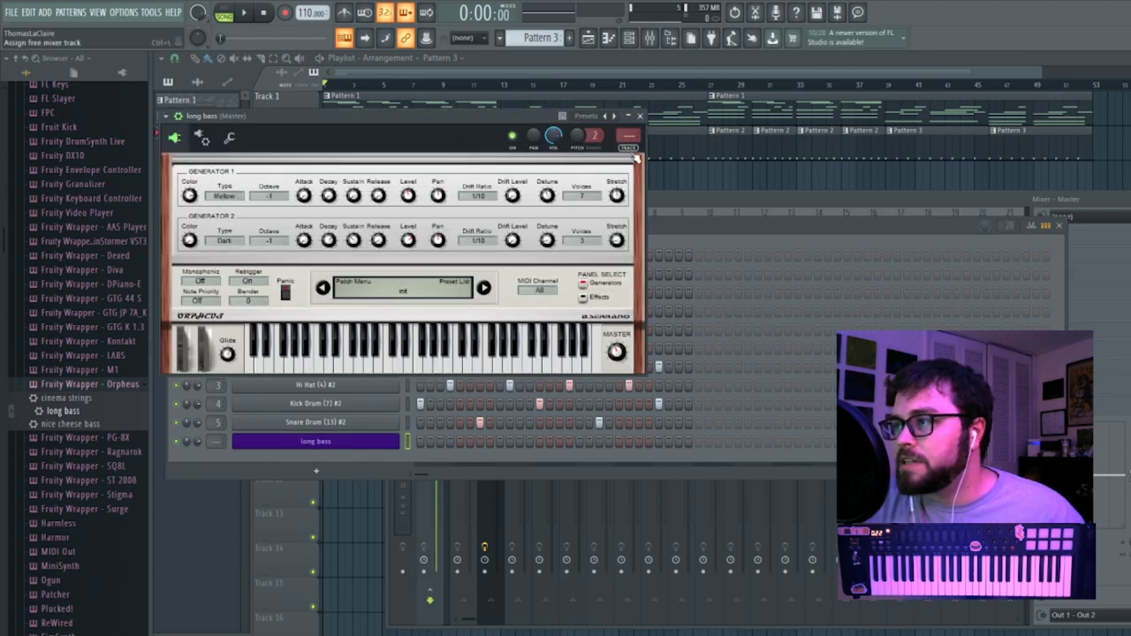
double_click(632, 137)
click(756, 70)
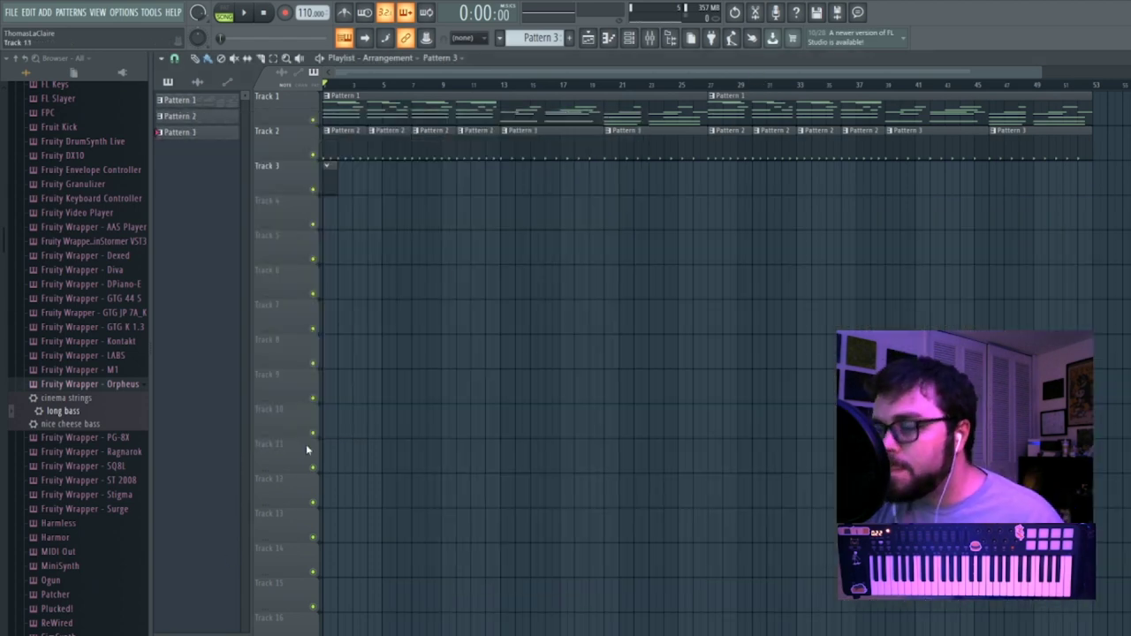
Start the long bass part in Pattern 1 with a C5 note at bar 1, about 2.5 bars long, and play it back.
double_click(406, 95)
click(1126, 58)
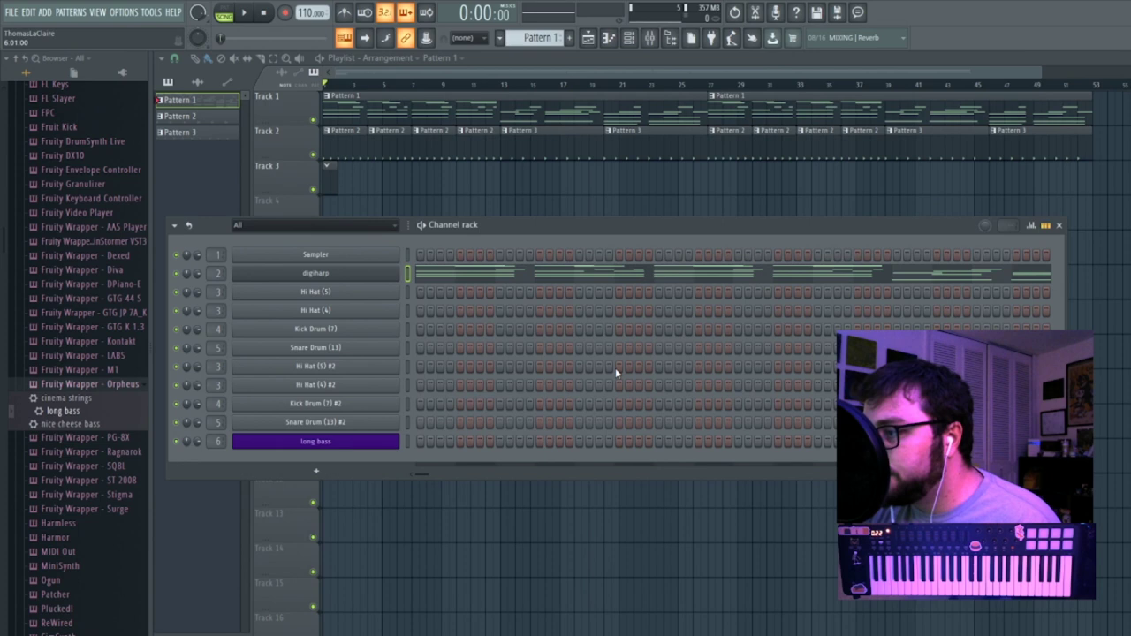
right_click(389, 442)
click(420, 441)
click(242, 372)
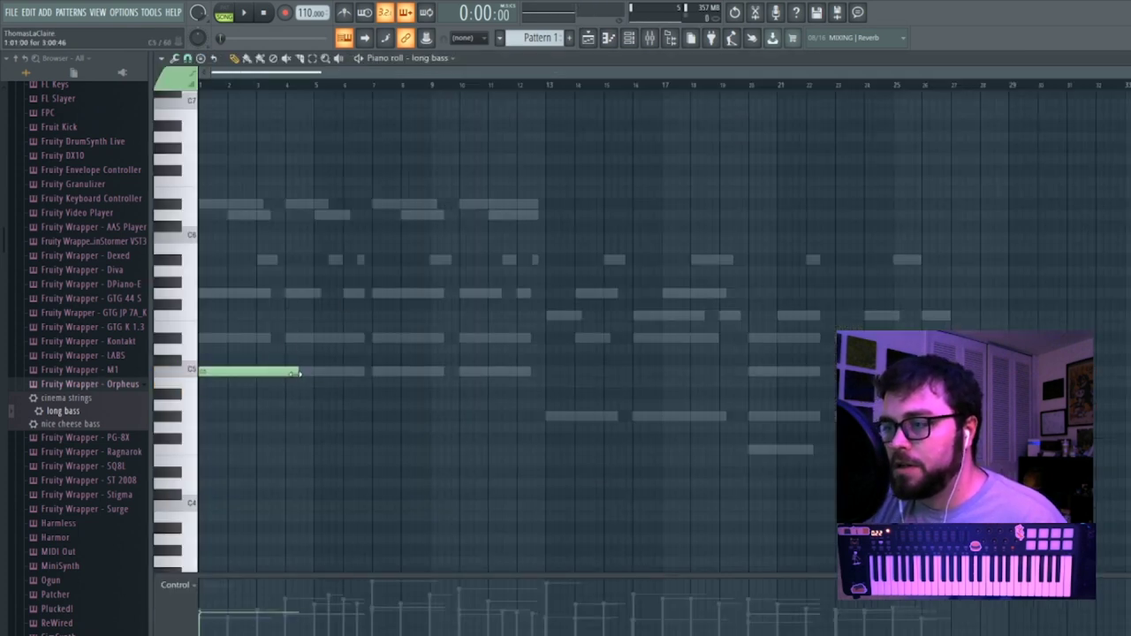
key(space)
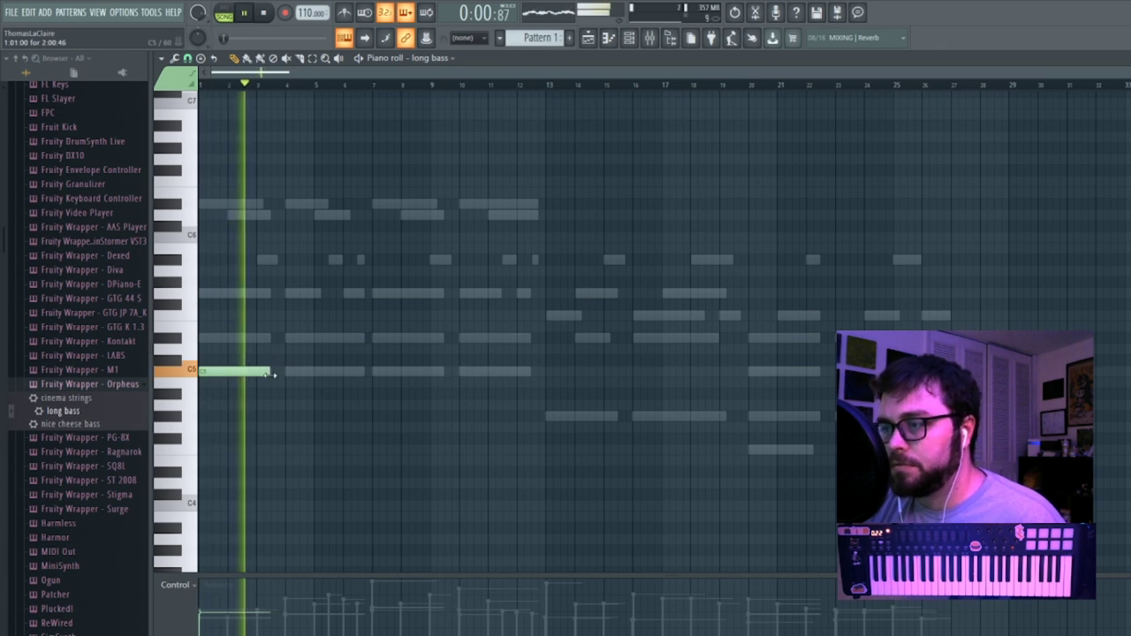
drag(1129, 72, 668, 132)
key(space)
Extend the first C5 note to bar 4, trying and removing two further C5 notes between bars 4 and 7.
click(406, 373)
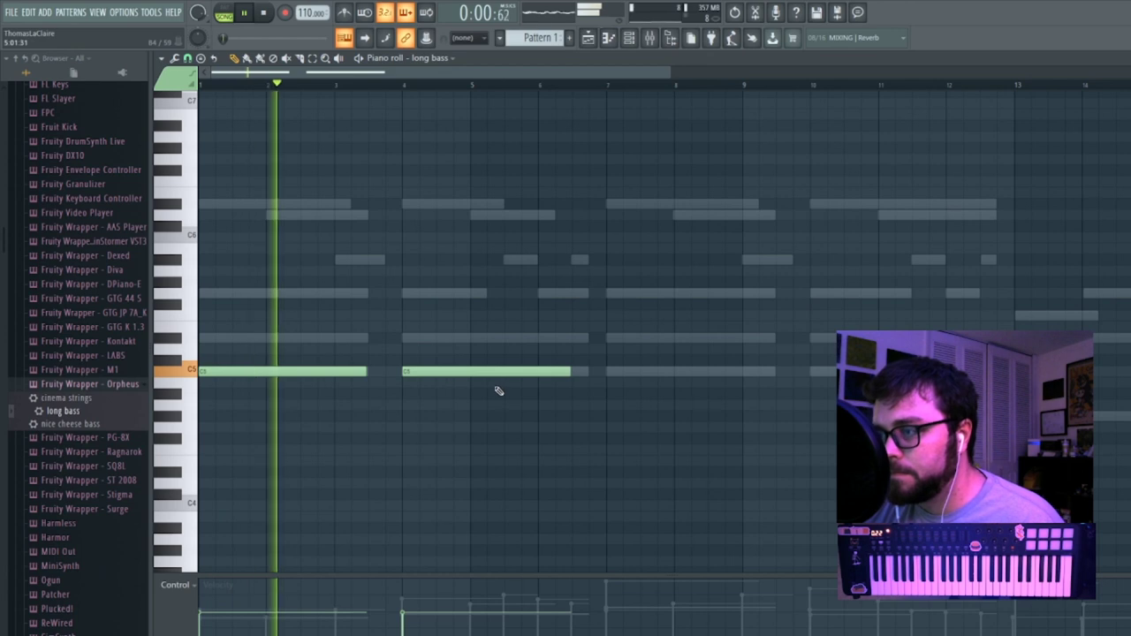
key(space)
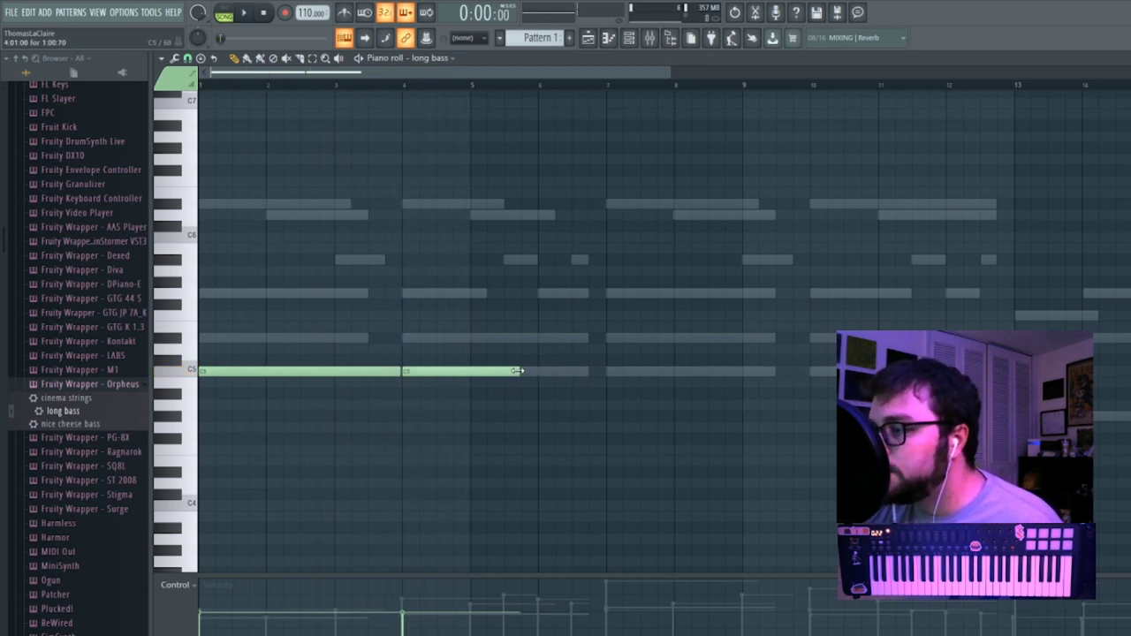
drag(497, 371, 605, 371)
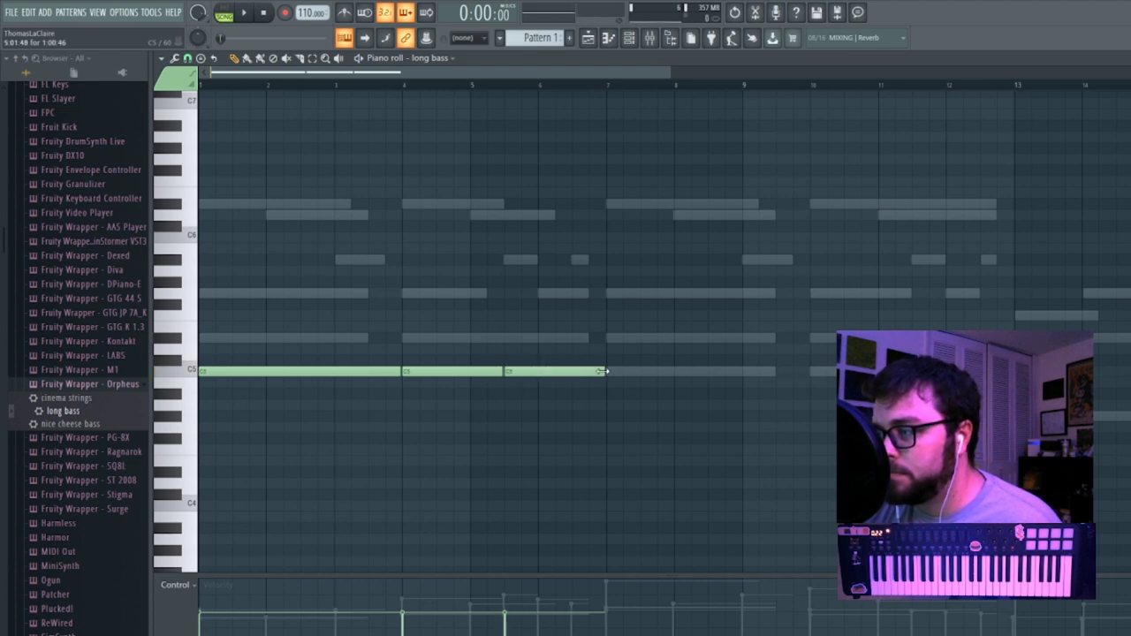
right_click(450, 373)
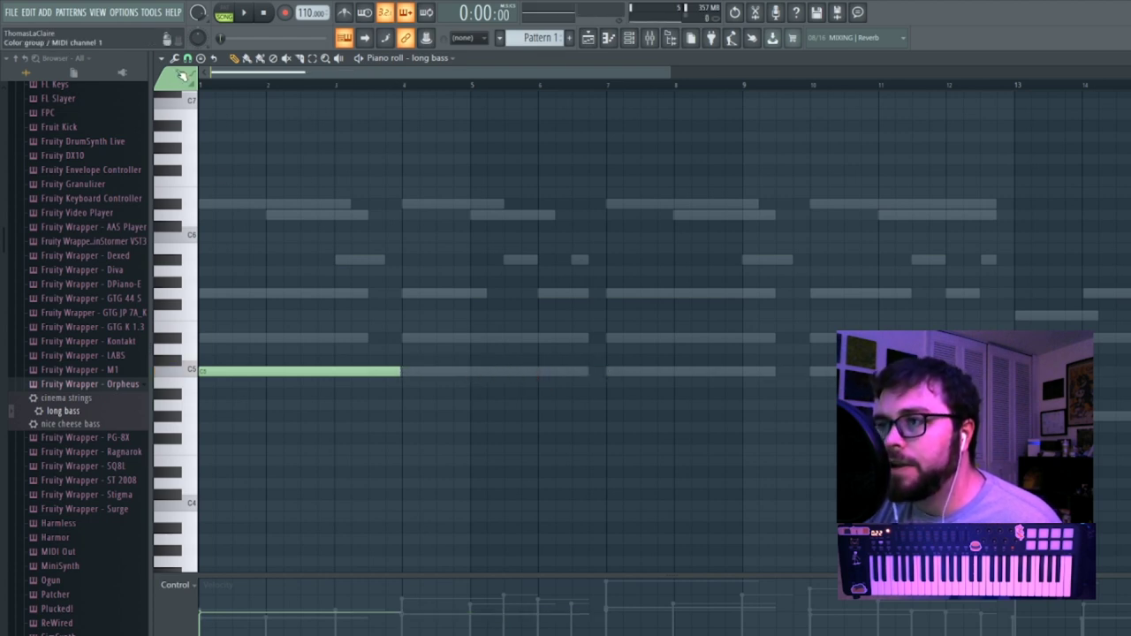
Add a second C5 bass note from bar 4 to the start of bar 6 and check it in playback.
click(185, 78)
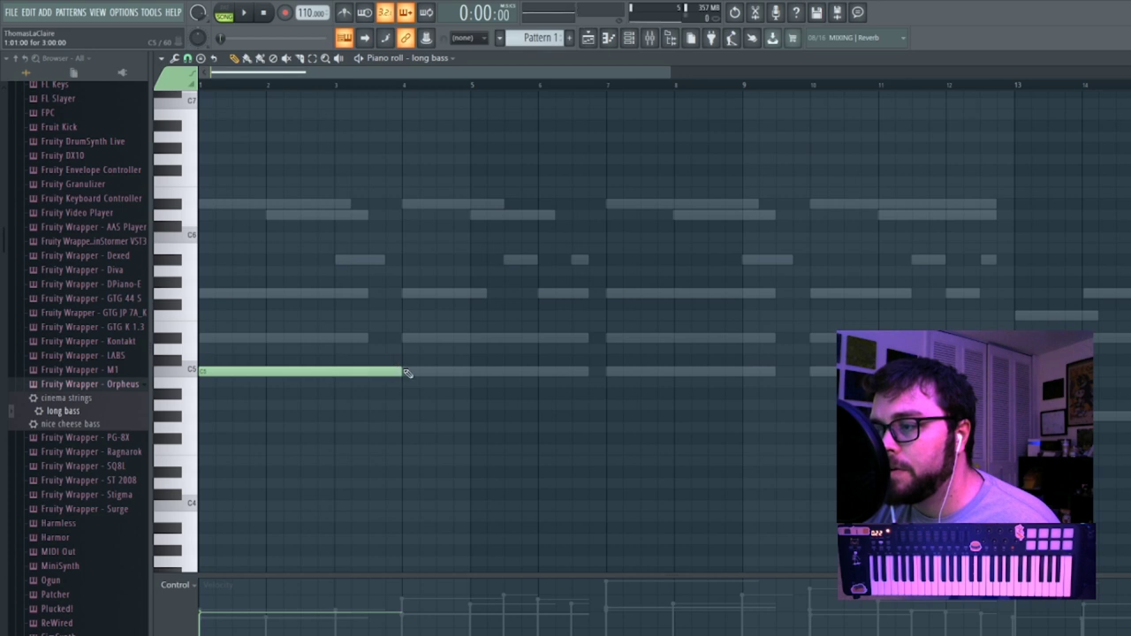
click(403, 369)
key(space)
drag(598, 374, 537, 372)
key(space)
Try a rising D#5, F5 and G5 run within bar 6 leading into a C5 note at bar 7.
click(542, 338)
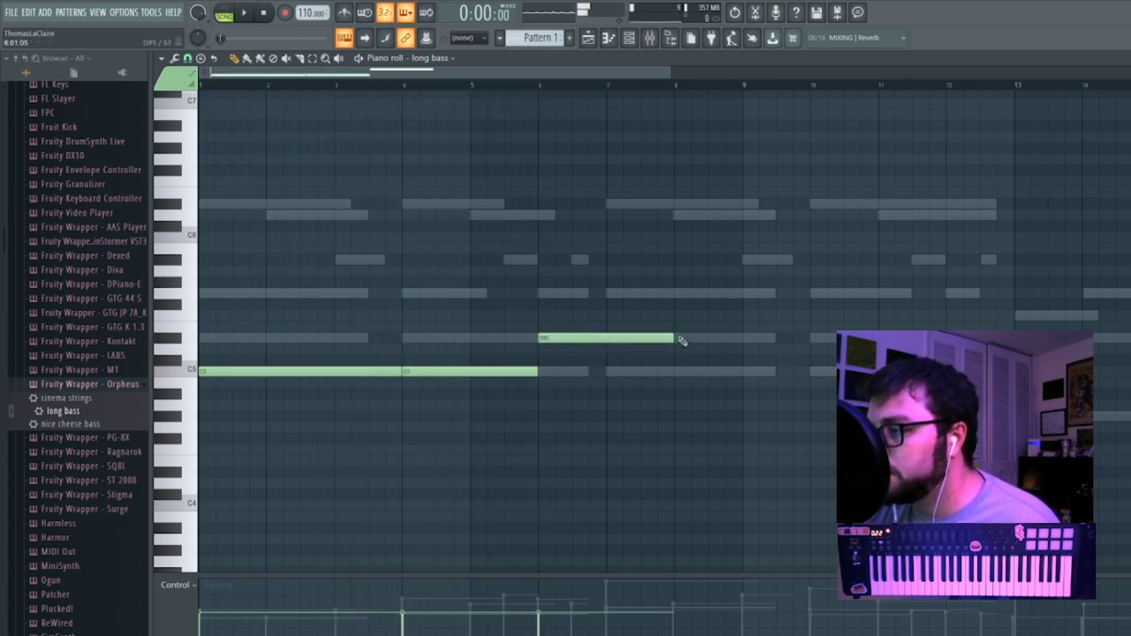
click(574, 294)
key(space)
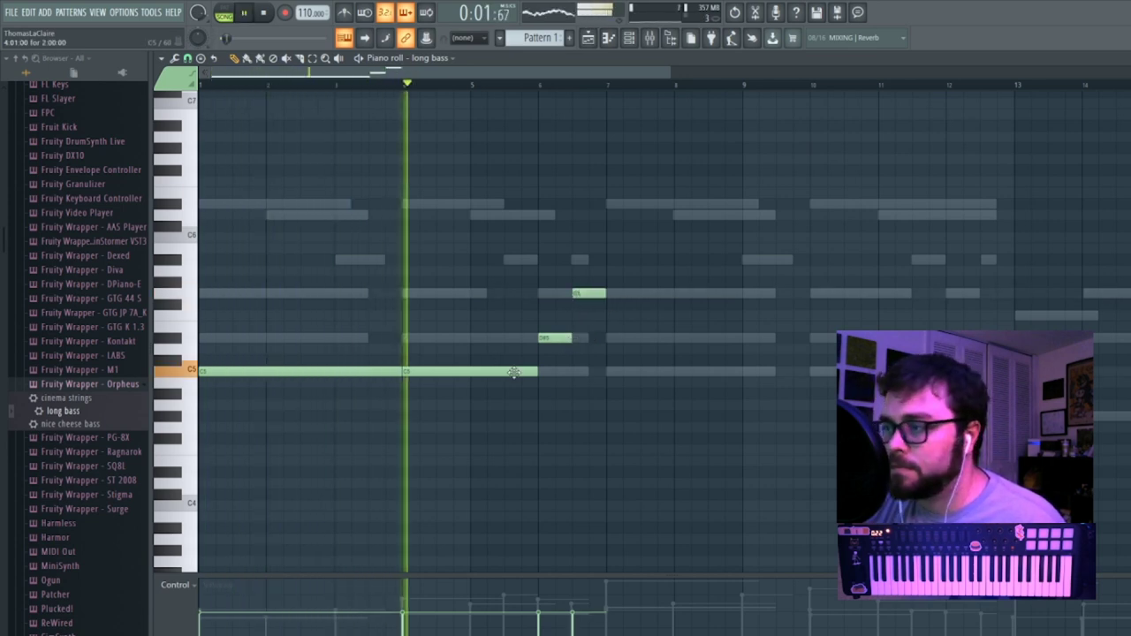
click(611, 371)
key(space)
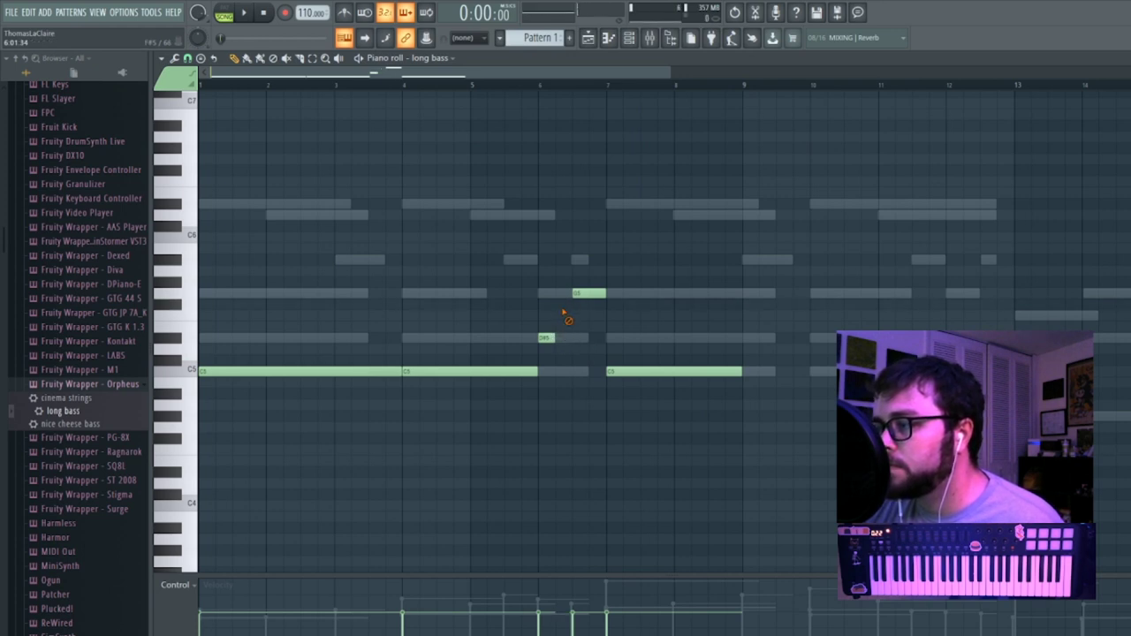
key(space)
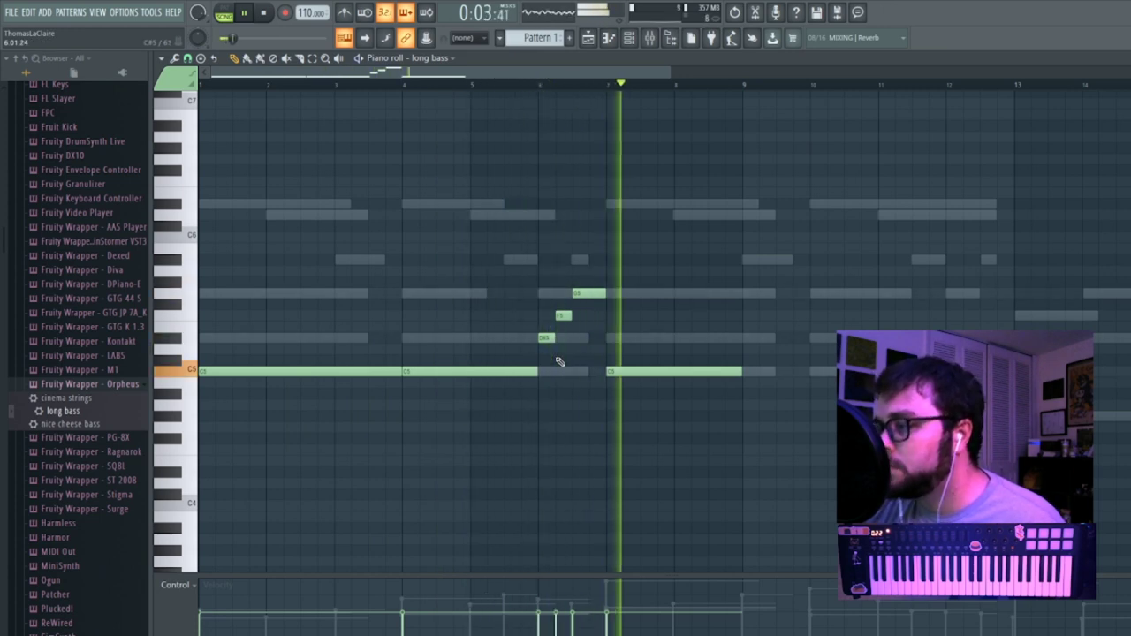
Replace the run in bar 6 with one full-bar G5 note and duplicate the bass phrase from bar 7, replacing the C5 there.
right_click(567, 316)
drag(553, 337, 572, 339)
key(space)
key(space)
mouse_move(593, 293)
mouse_down()
mouse_move(560, 296)
mouse_move(602, 296)
mouse_up()
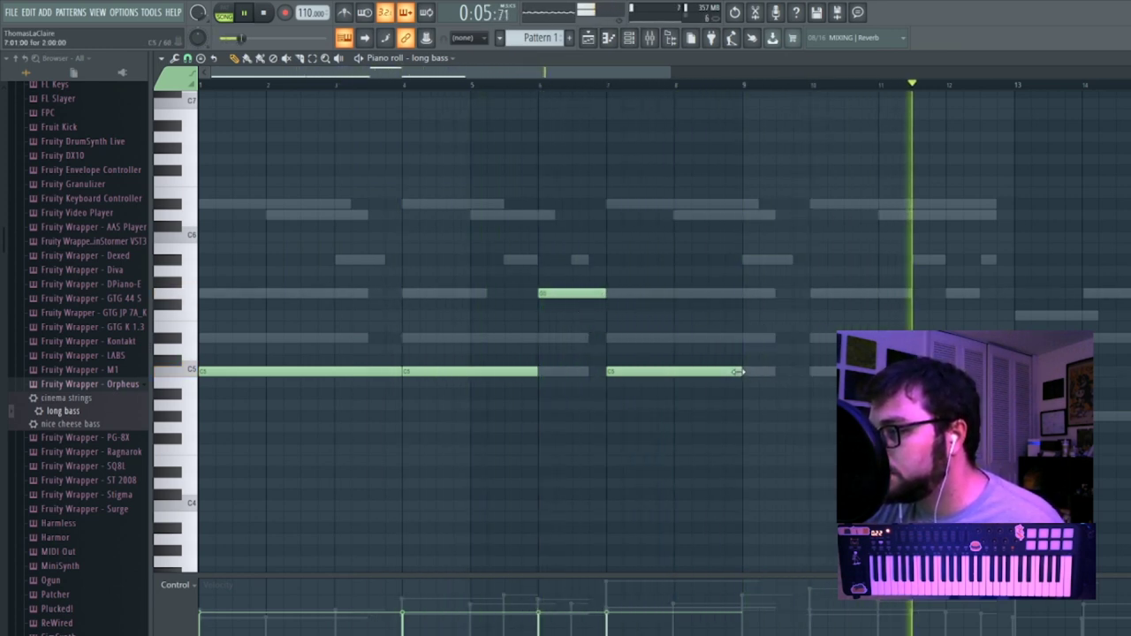
right_click(737, 375)
key(ctrl+b)
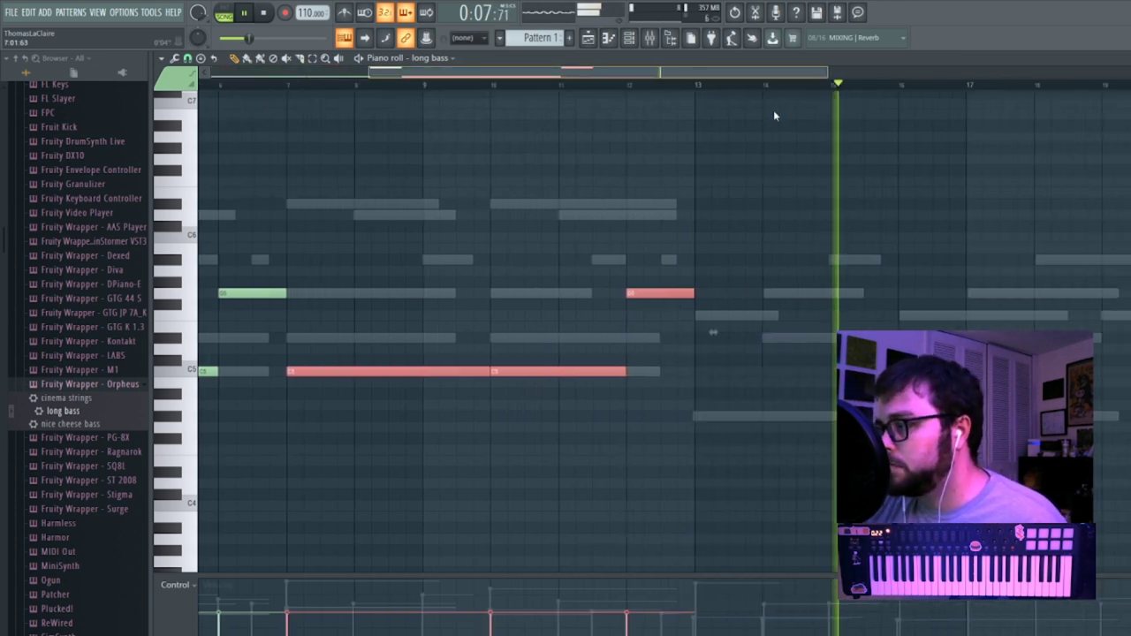
Add long G#4 bass notes at bars 13 and 16, followed by F4 notes at bars 20 and 23.
click(580, 416)
drag(712, 414, 779, 417)
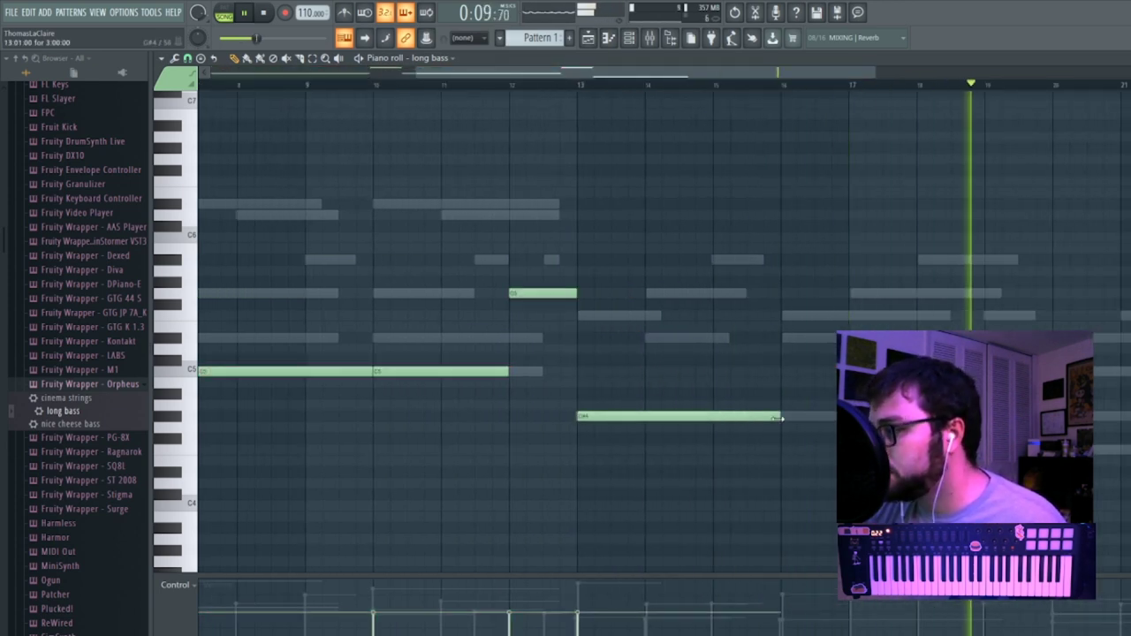
click(788, 417)
click(1059, 451)
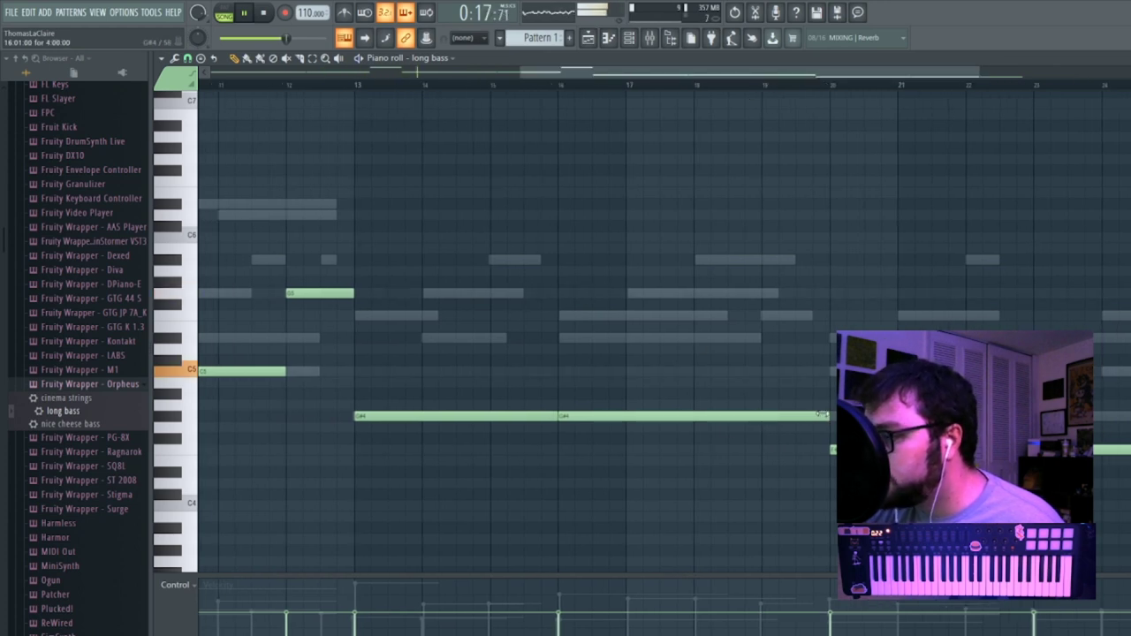
Slice the long G#4 notes at bars 14.5 and 18 and the F4 notes at bars 21.5 and 25.
click(457, 413)
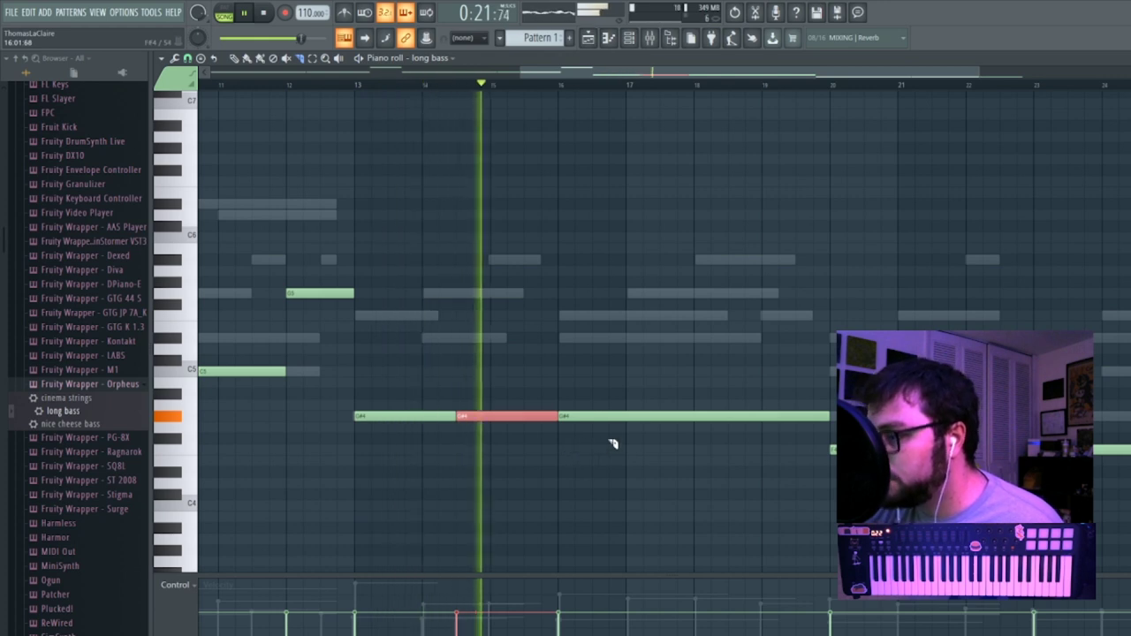
click(695, 413)
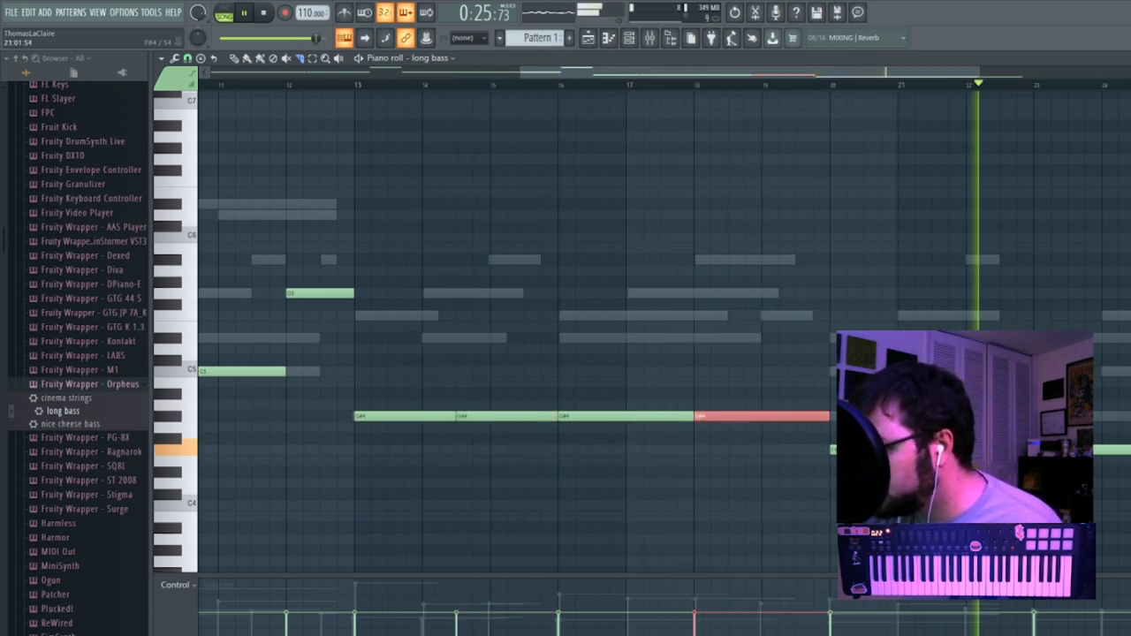
click(932, 449)
drag(738, 74, 694, 89)
click(915, 447)
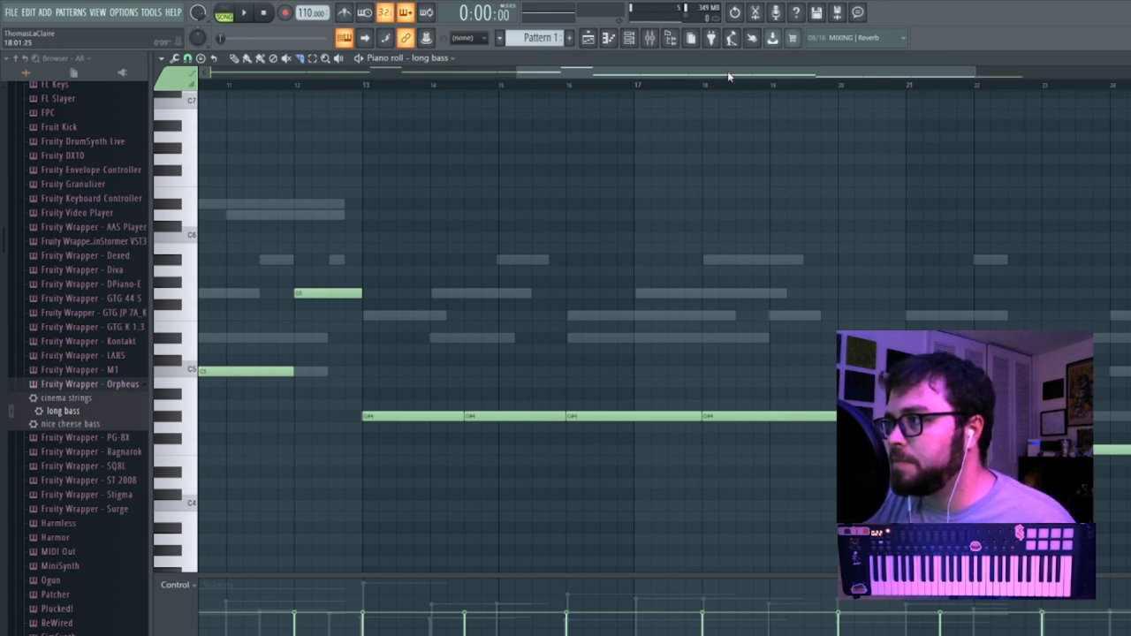
Transpose the whole long bass part down one octave, removing the stray note placed above it.
drag(728, 75, 579, 60)
drag(670, 71, 1044, 93)
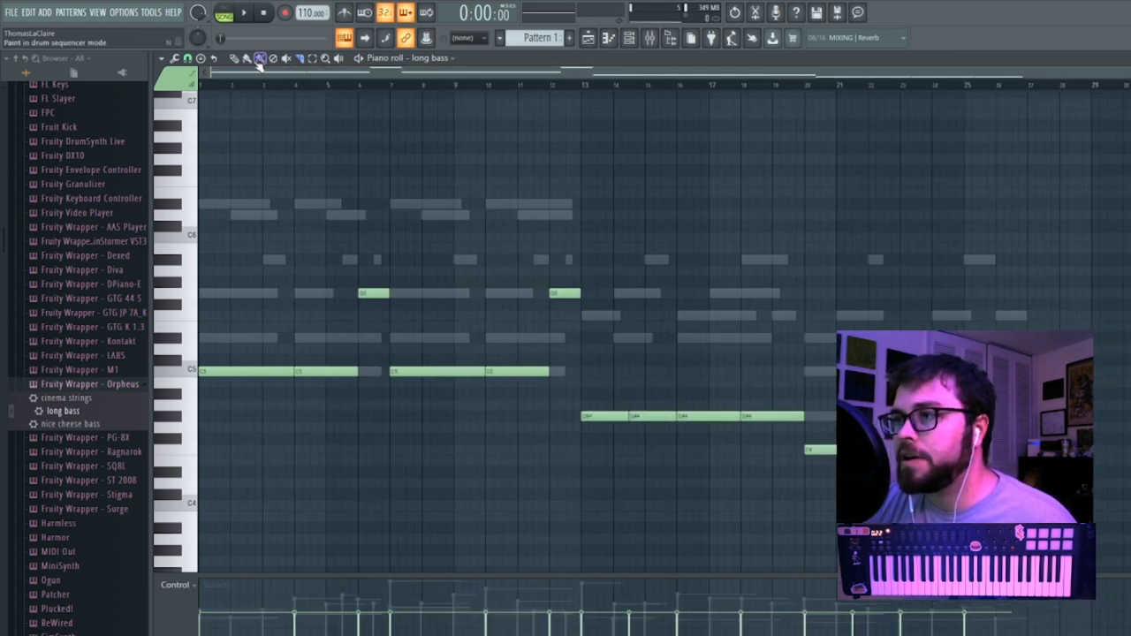
click(457, 169)
right_click(463, 171)
key(ctrl+Down)
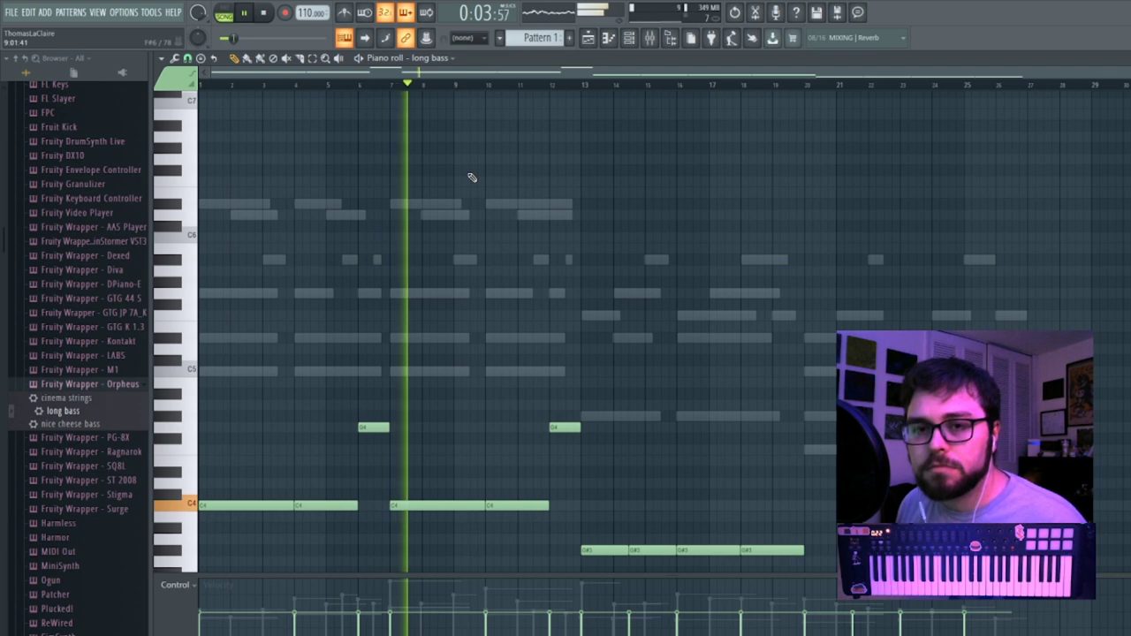
Turn the G4 in bar 6 into short F4 and G4 notes and lower the bar 12 G4 to A#3, checking the line in playback.
key(space)
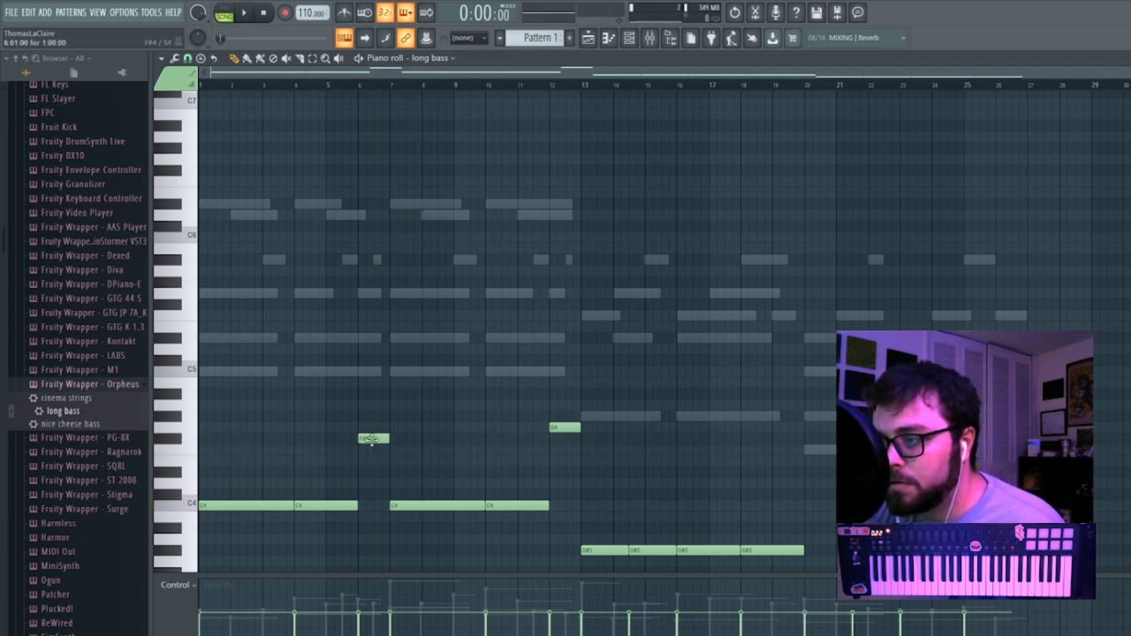
key(space)
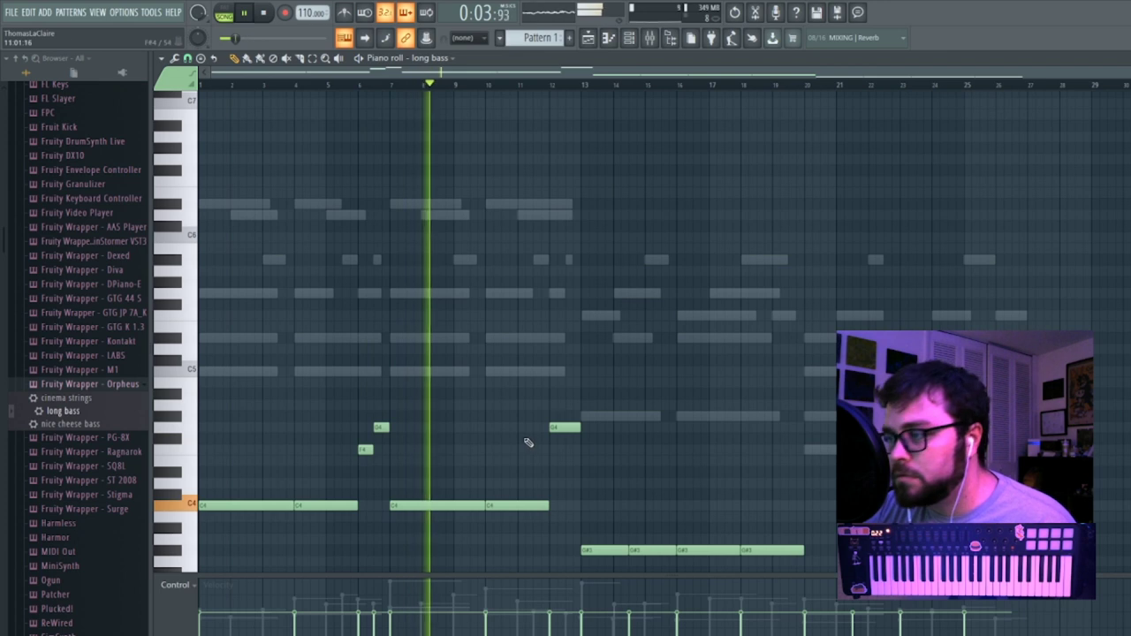
drag(558, 428, 566, 541)
click(558, 86)
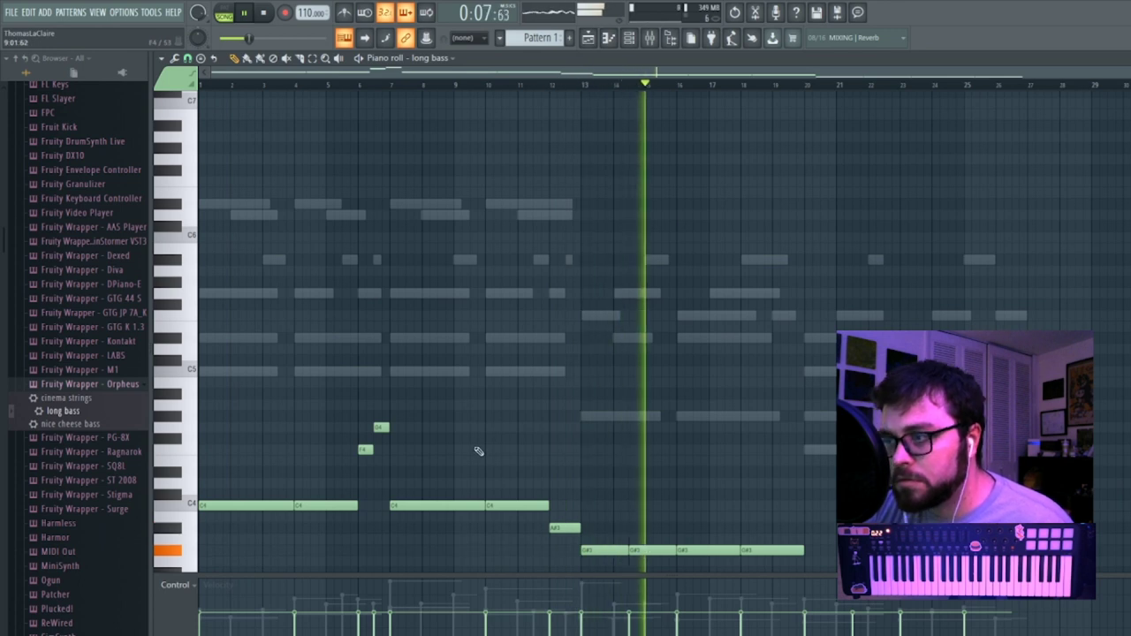
scroll(478, 451, down, 4)
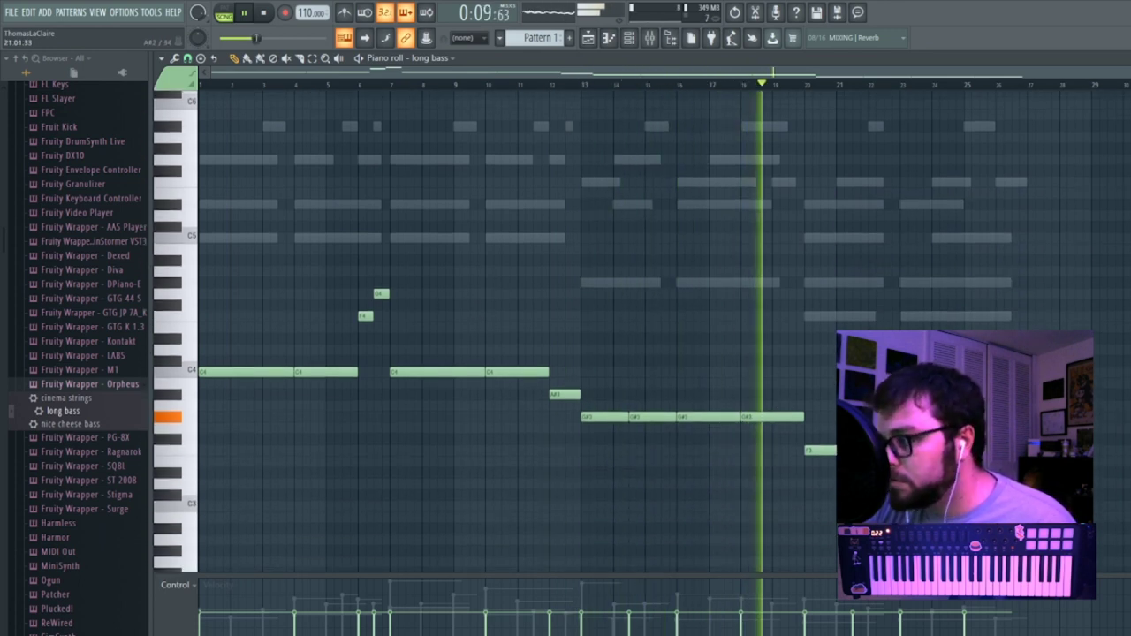
scroll(530, 354, down, 1)
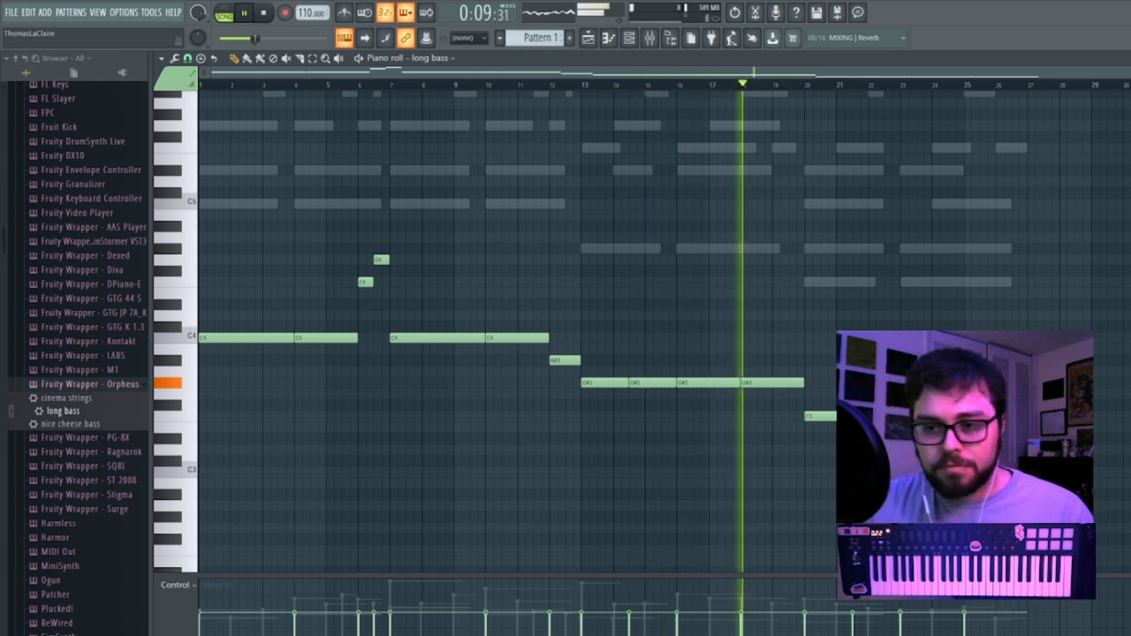
Move the digiharp mixer track past the drum and long bass tracks so it sits directly after long bass.
key(F7)
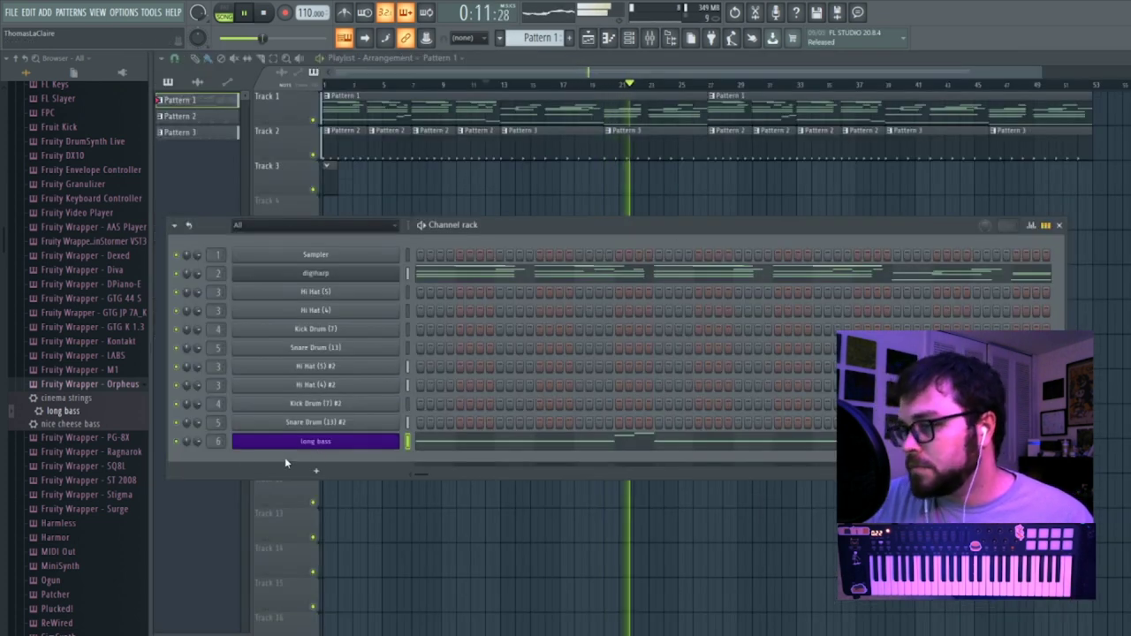
click(649, 38)
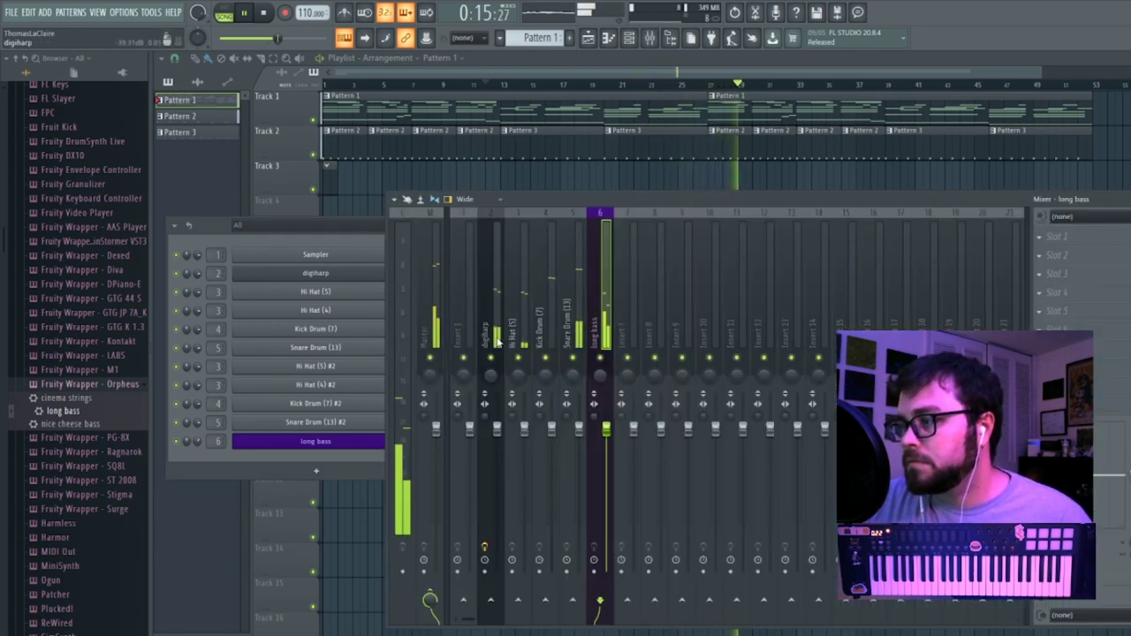
click(498, 343)
key(alt+Right)
key(alt+Right)
key(alt+Right)
key(alt+Right)
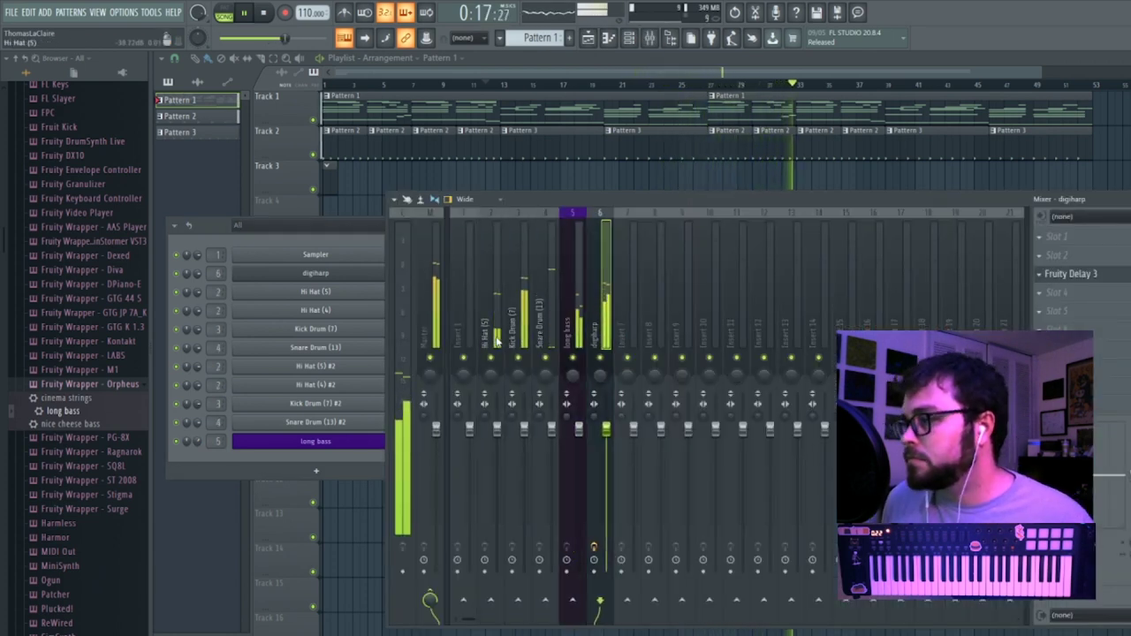
Replace the short F4 and G4 bass notes in bar 6 with A#3 across the bar, checking the change in playback.
click(778, 73)
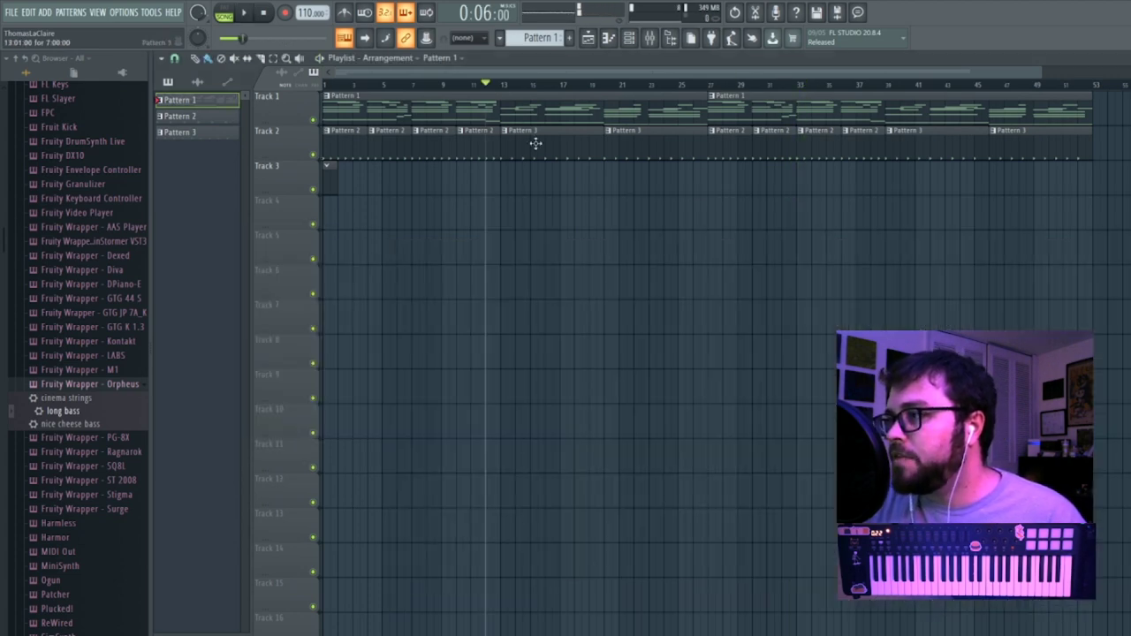
double_click(649, 112)
click(1126, 58)
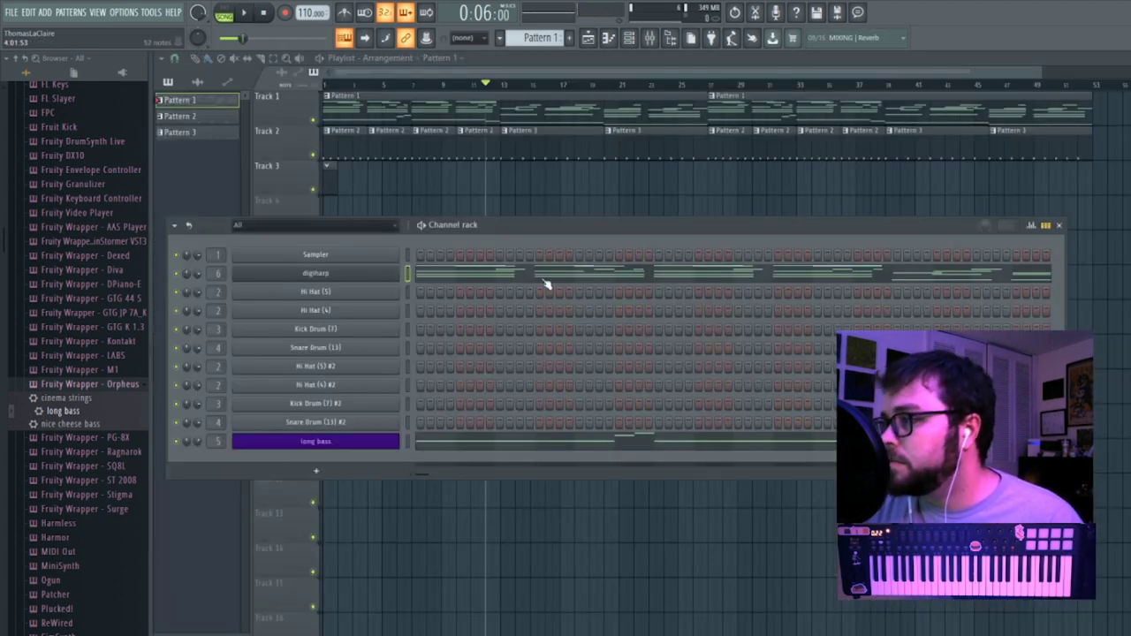
click(616, 442)
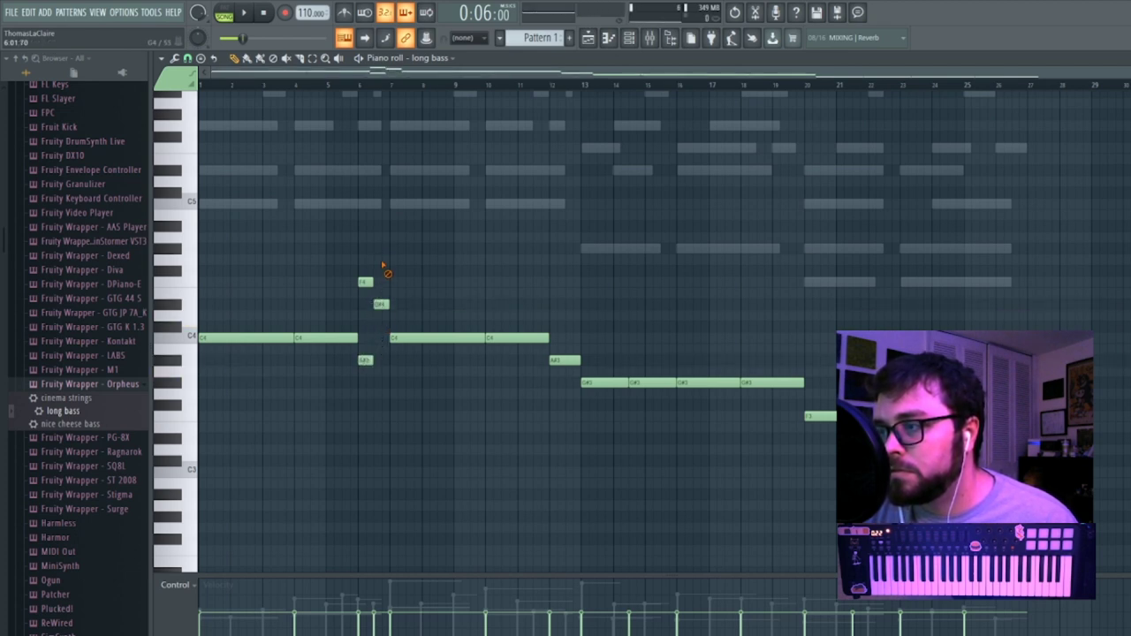
right_click(365, 282)
key(space)
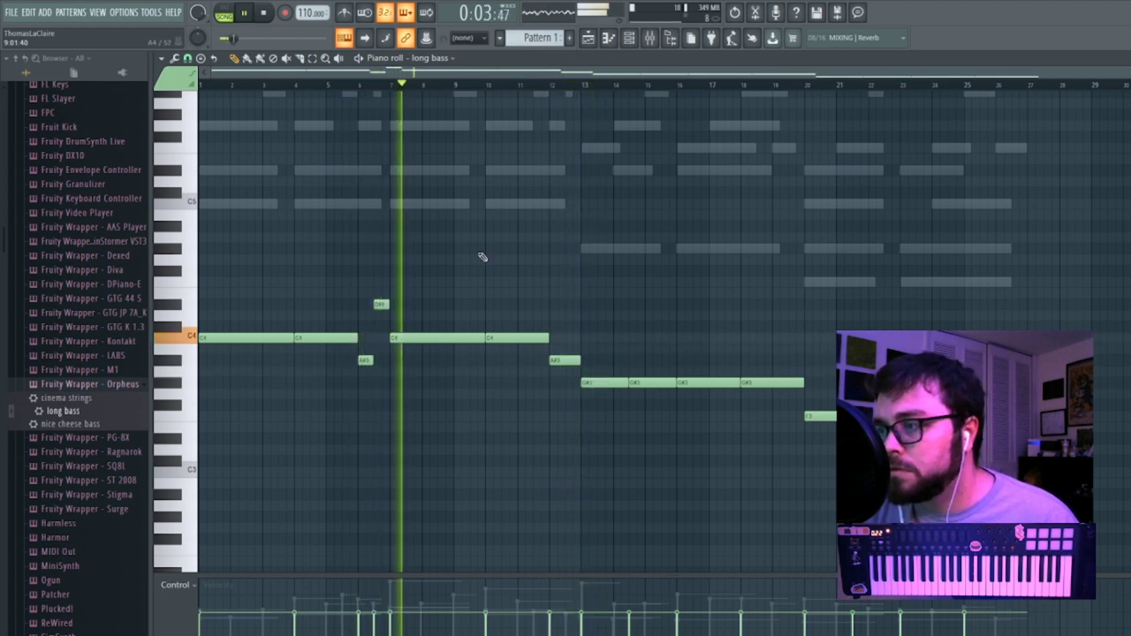
drag(381, 304, 382, 360)
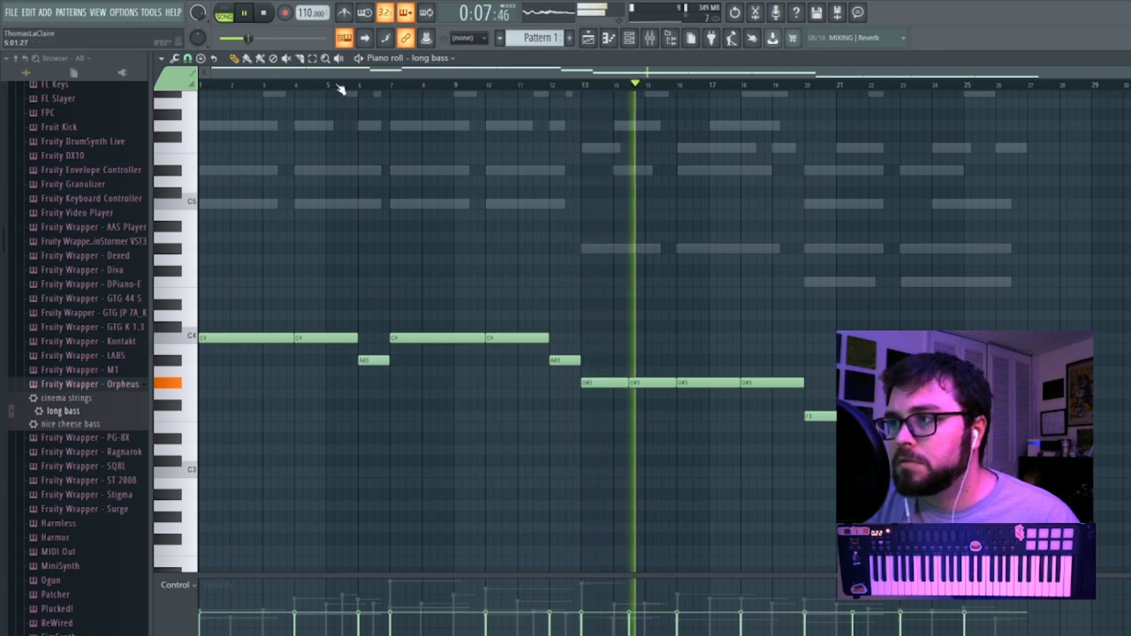
Replay the bass line from around bar 5 and raise the bar 6 note to D#4.
click(340, 85)
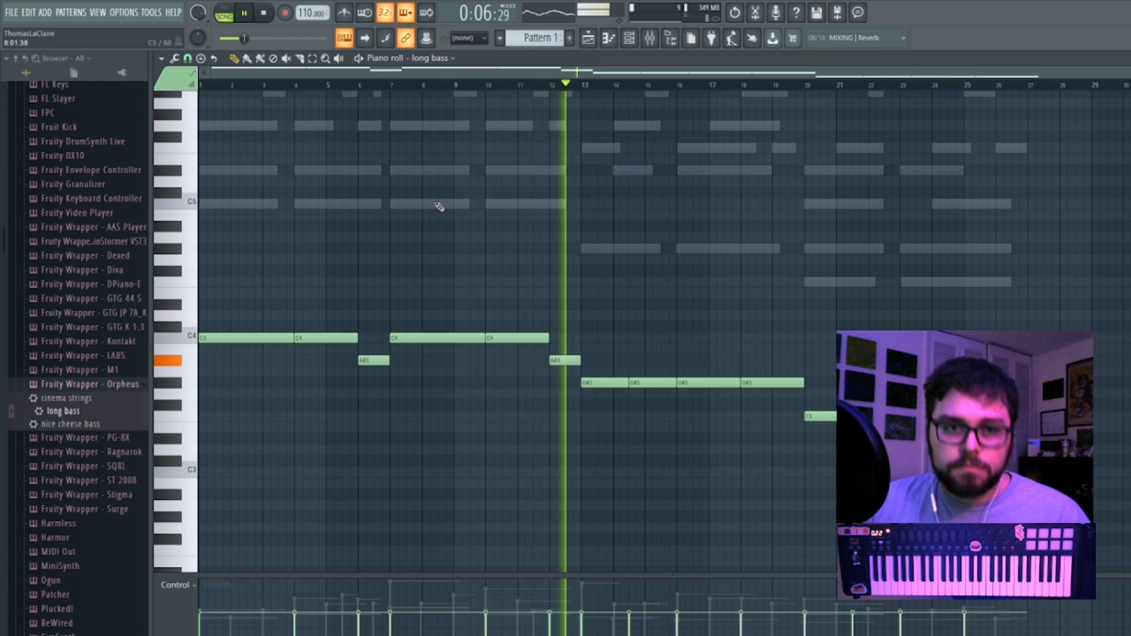
drag(373, 360, 373, 304)
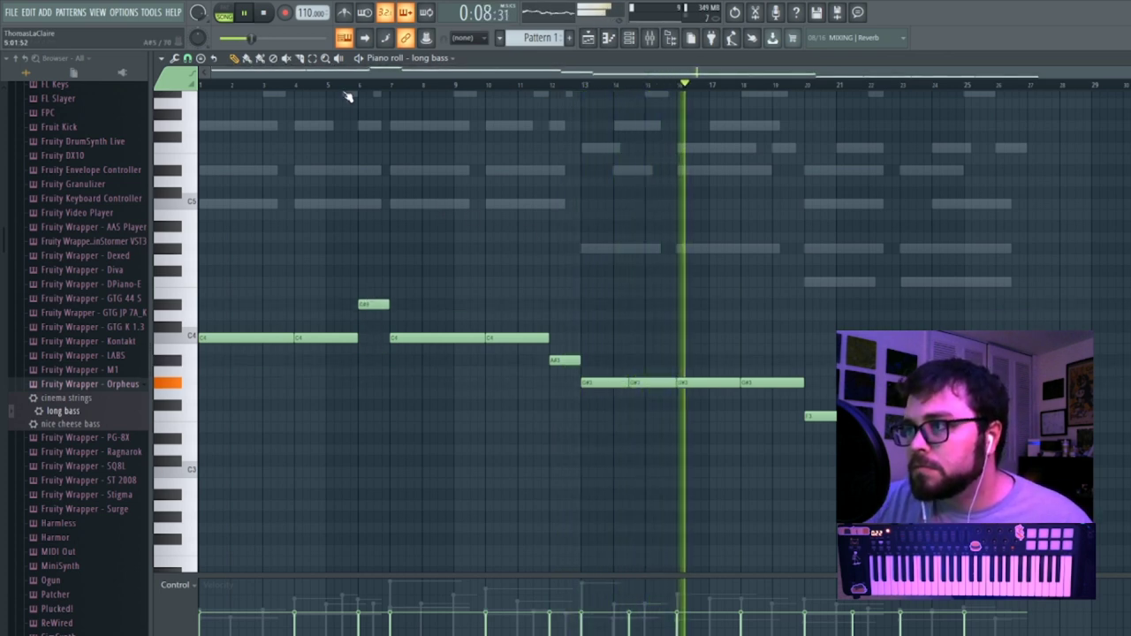
click(345, 85)
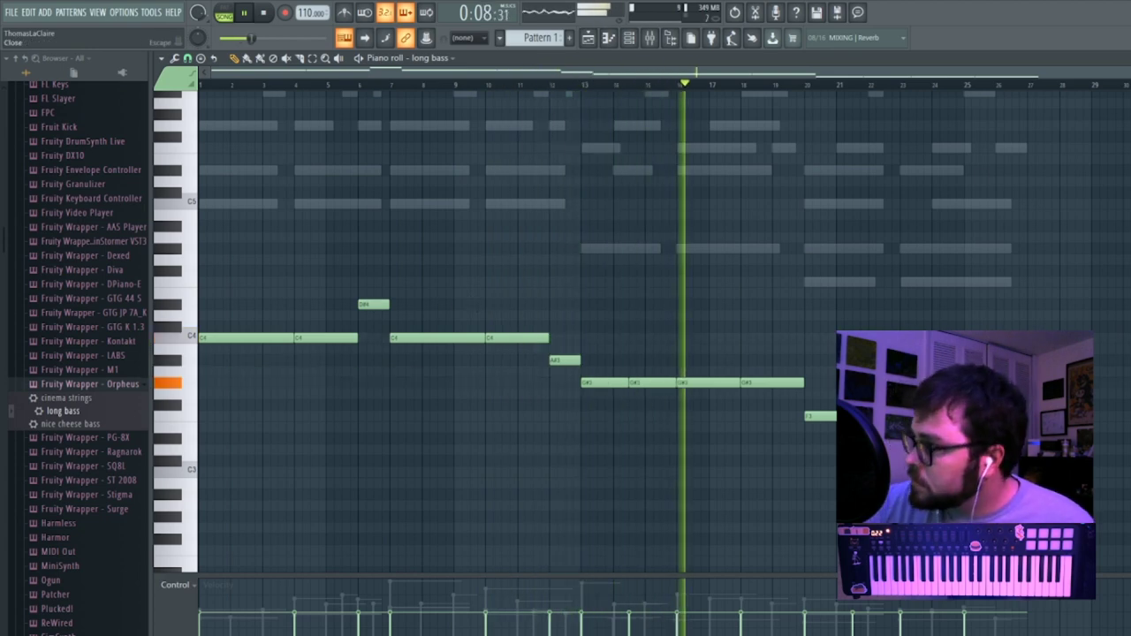
Collapse the Orpheus presets in the browser and lower the hi hat, kick, snare and long bass mixer levels.
key(F7)
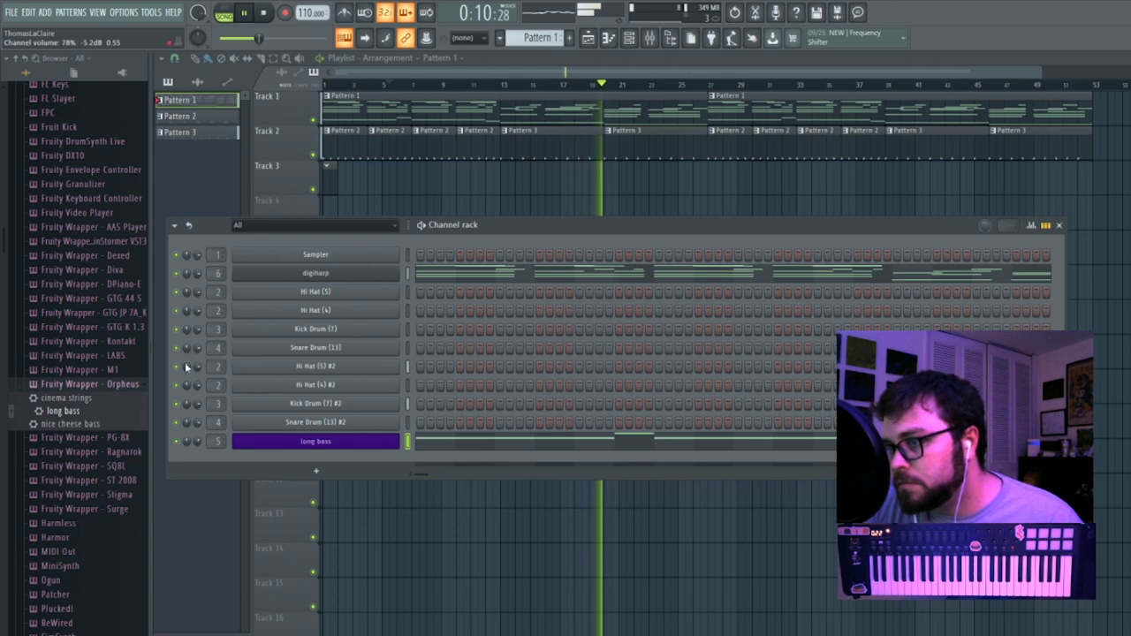
click(97, 384)
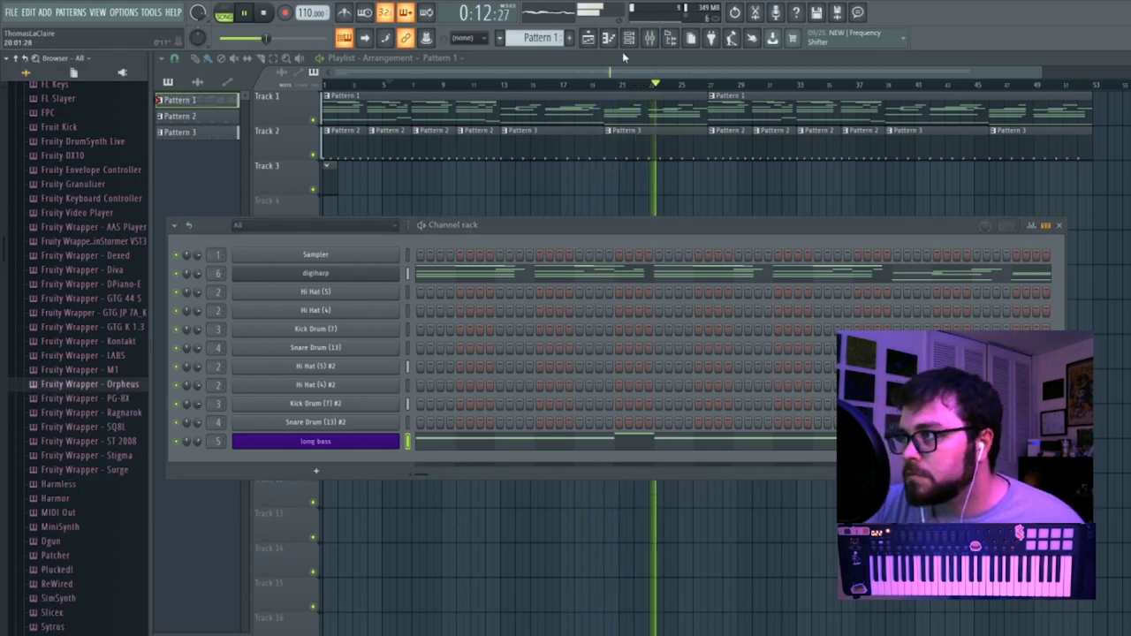
click(651, 38)
drag(551, 429, 497, 437)
drag(579, 431, 579, 459)
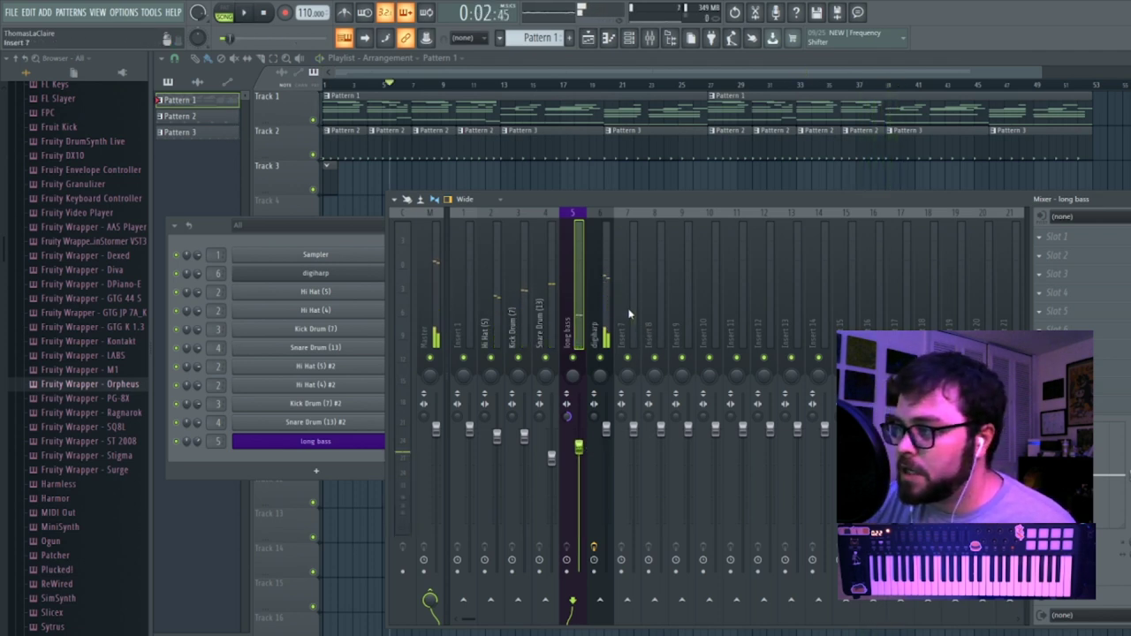
Move an empty insert beside the snare track and group the hi hat, kick and snare into it as a blue submix named Drums.
key(alt+Left)
key(alt+Left)
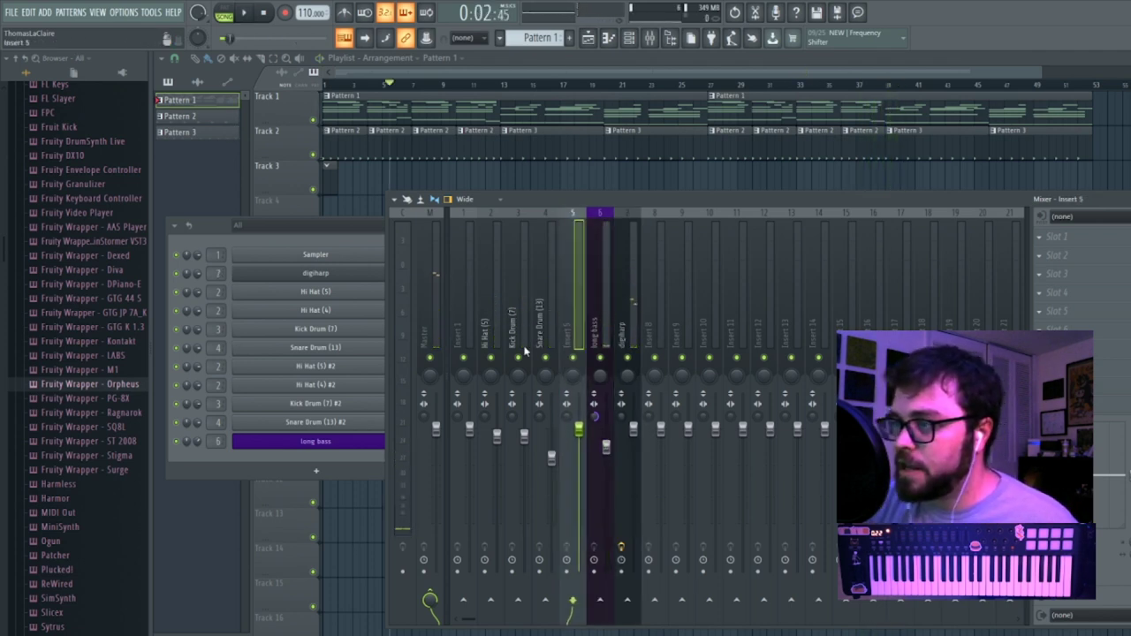
drag(492, 323, 570, 328)
right_click(572, 327)
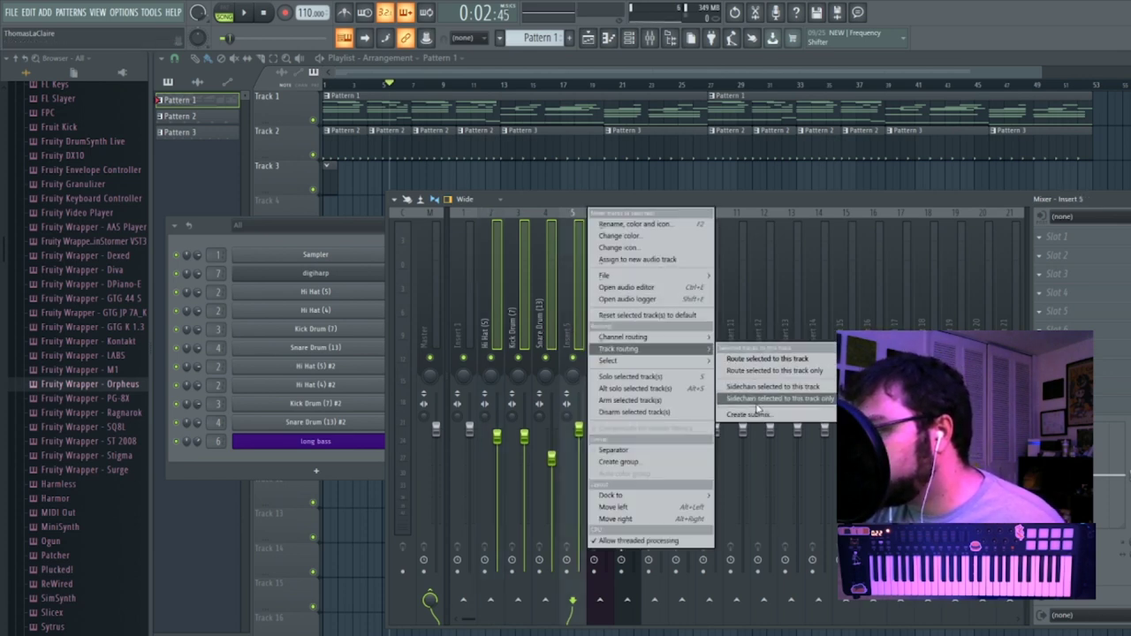
click(762, 412)
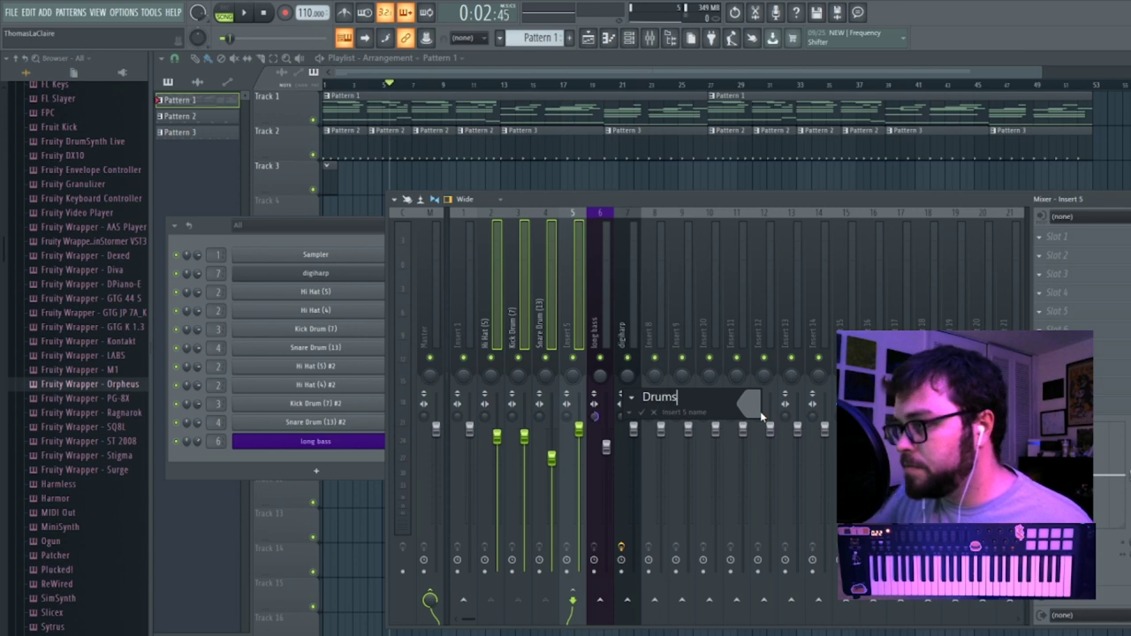
click(753, 402)
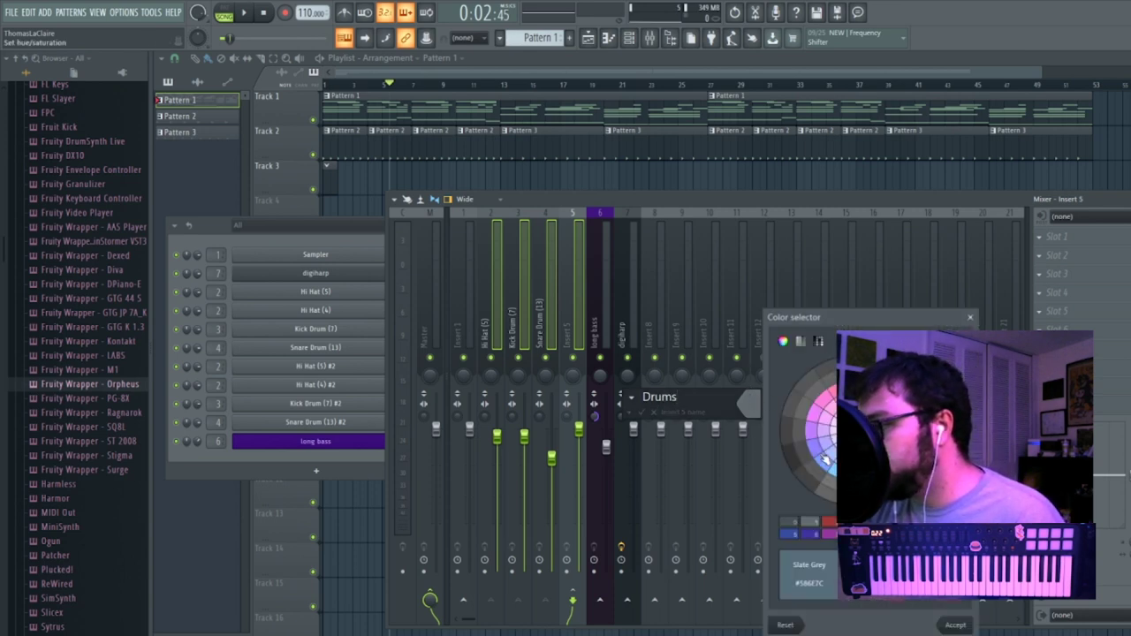
key(Return)
key(Return)
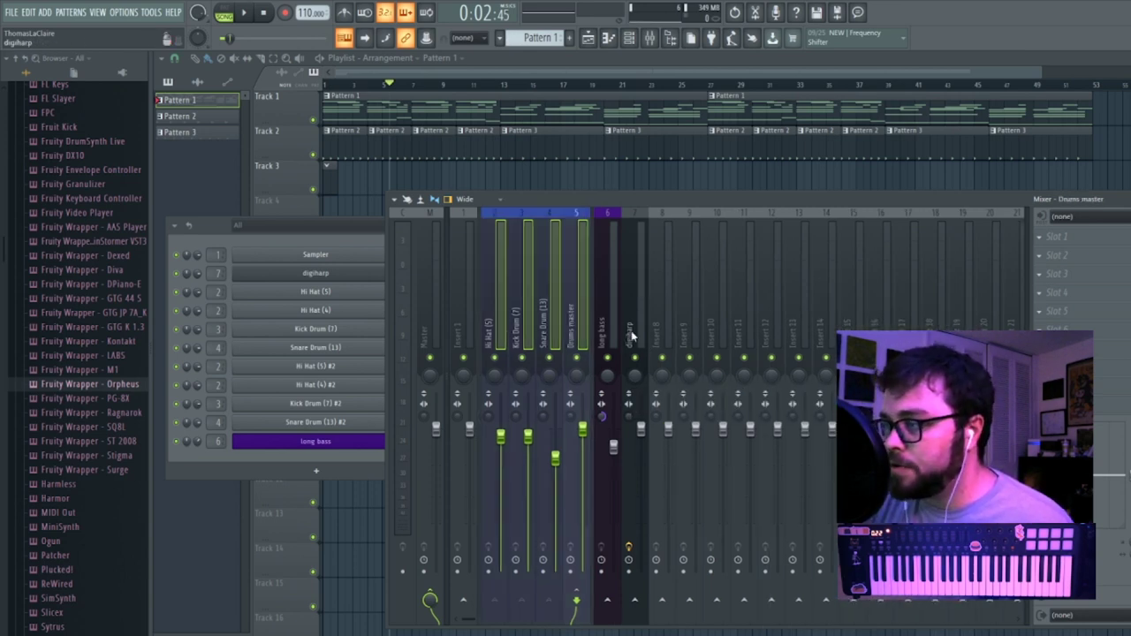
Move an empty insert between the Drums master and long bass tracks and remove the separator before long bass.
click(665, 327)
key(alt+Left)
key(alt+Left)
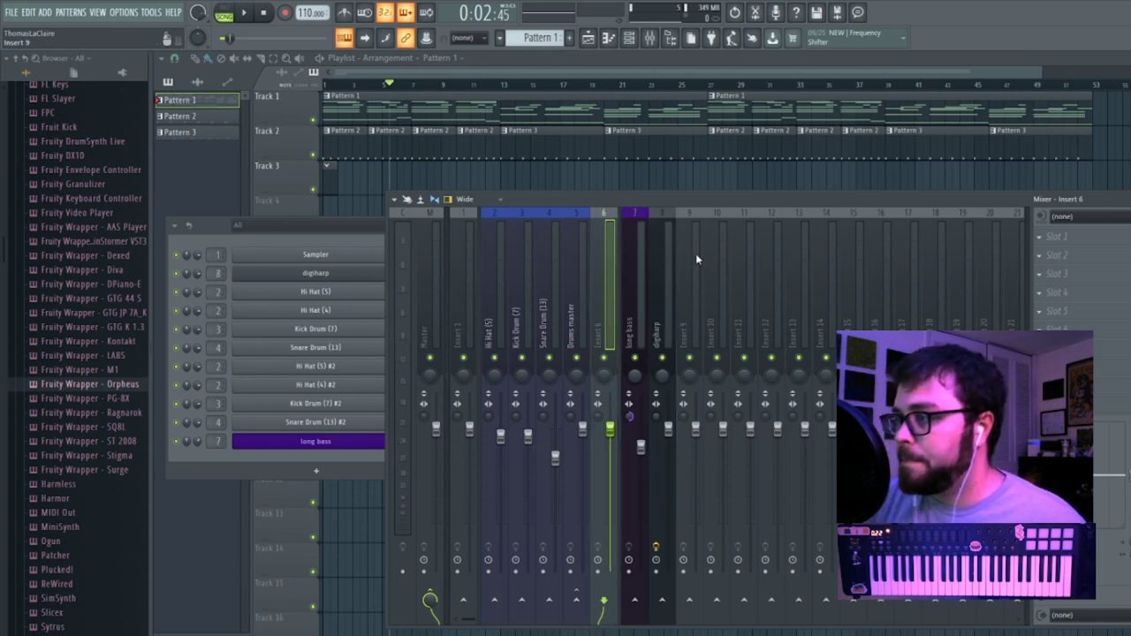
right_click(646, 346)
click(654, 451)
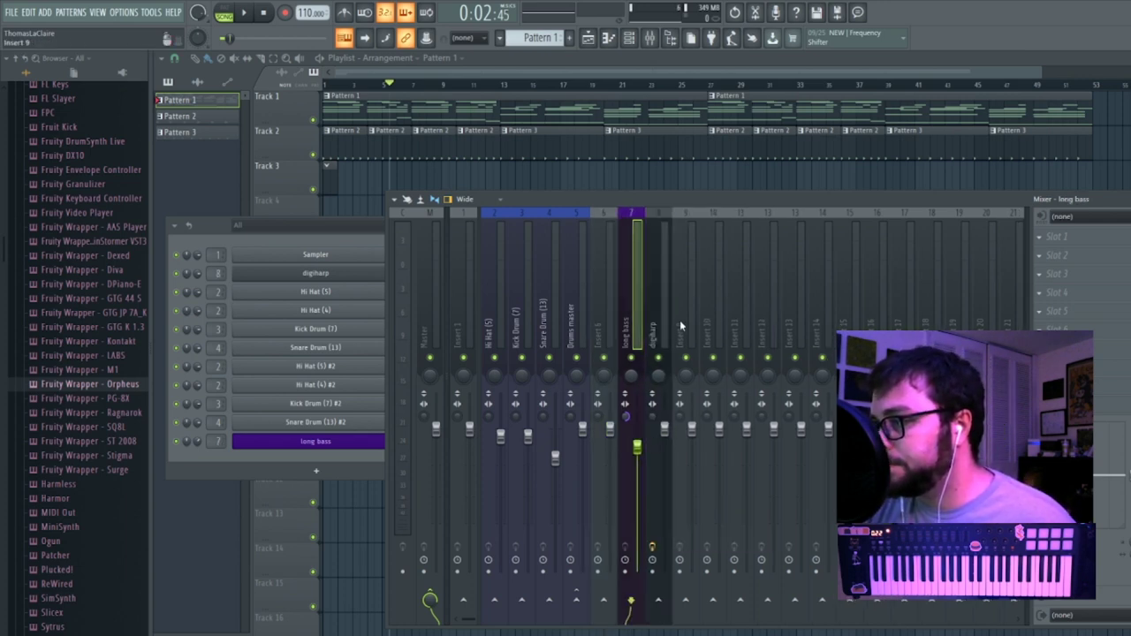
Group long bass and digiharp into the empty insert as a red submix named Inst, and remove the separator after digiharp.
right_click(607, 334)
mouse_move(673, 353)
click(789, 409)
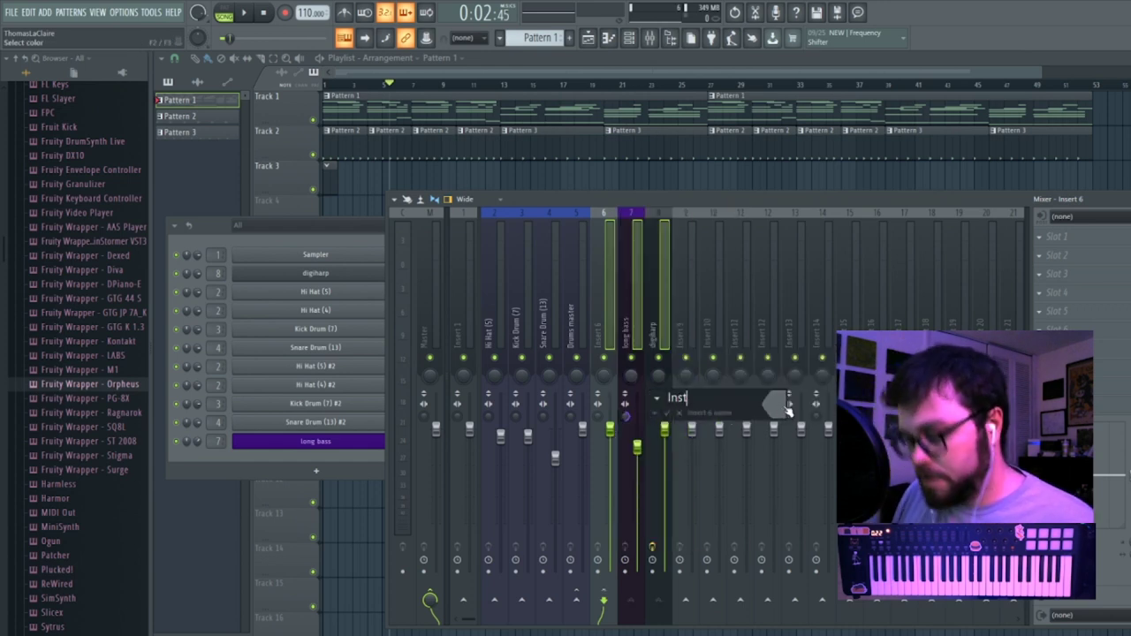
click(776, 406)
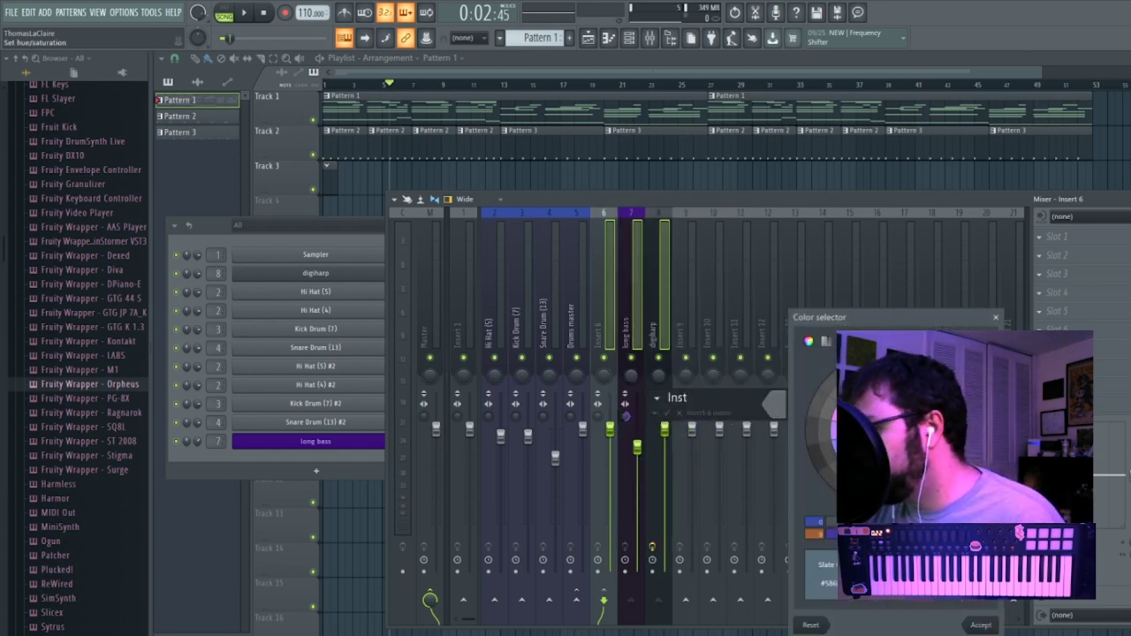
click(980, 624)
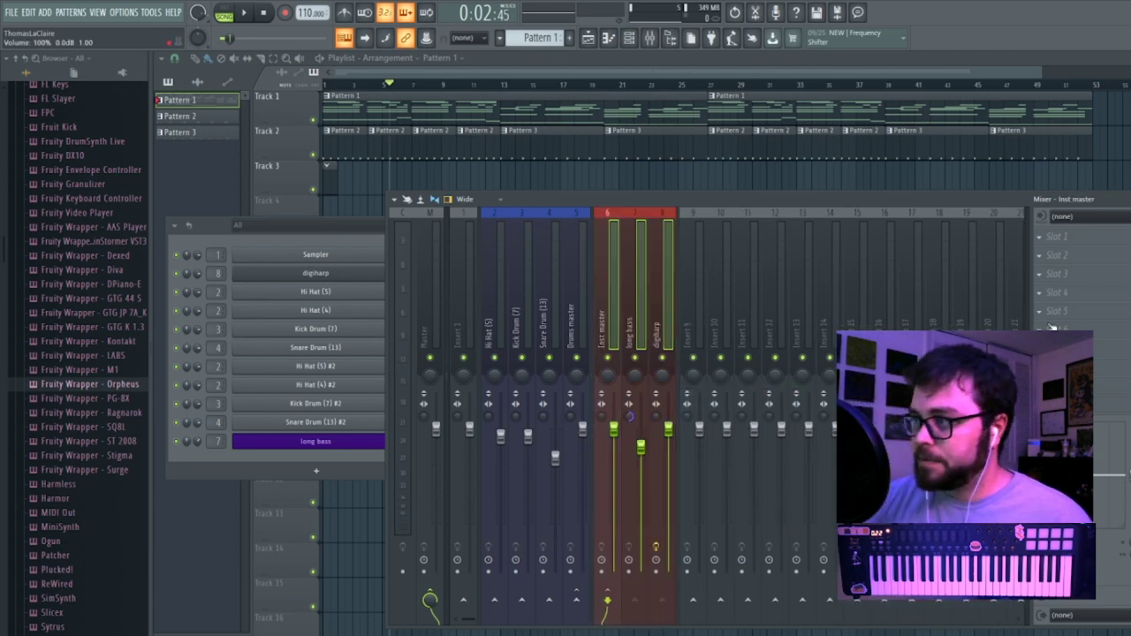
right_click(705, 304)
click(724, 452)
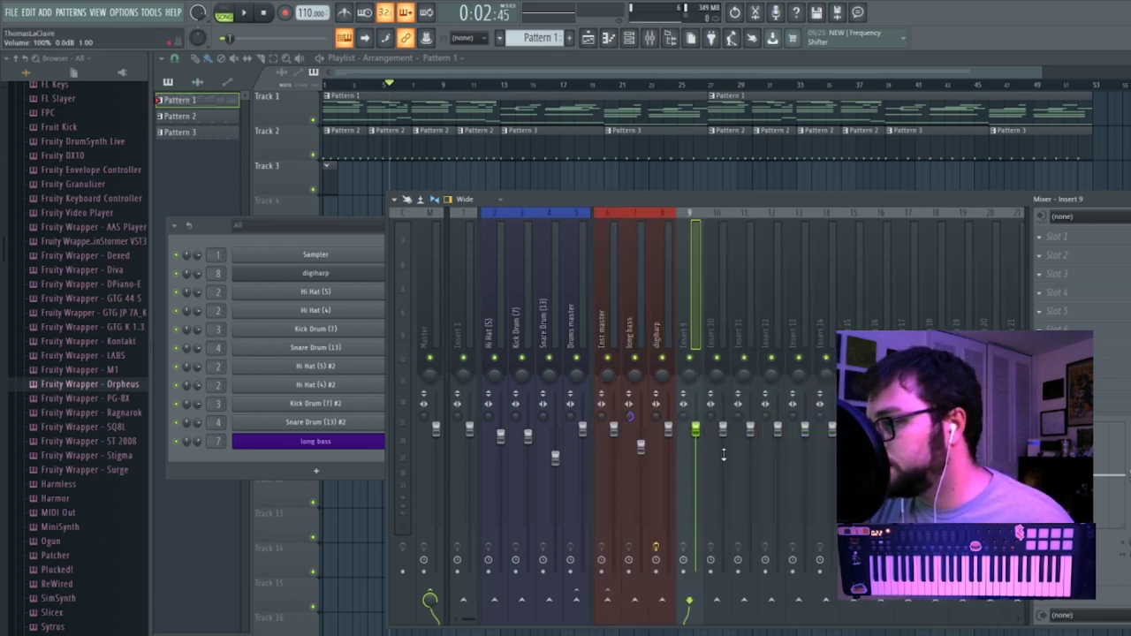
Lower the digiharp and long bass mixer levels slightly during playback.
click(654, 436)
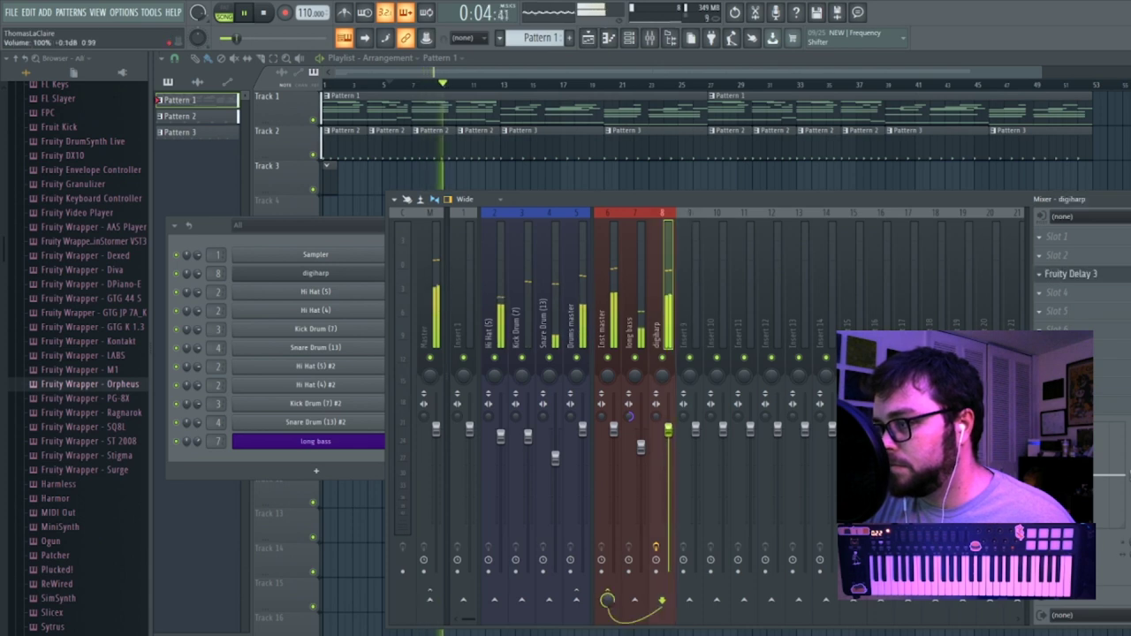
click(641, 449)
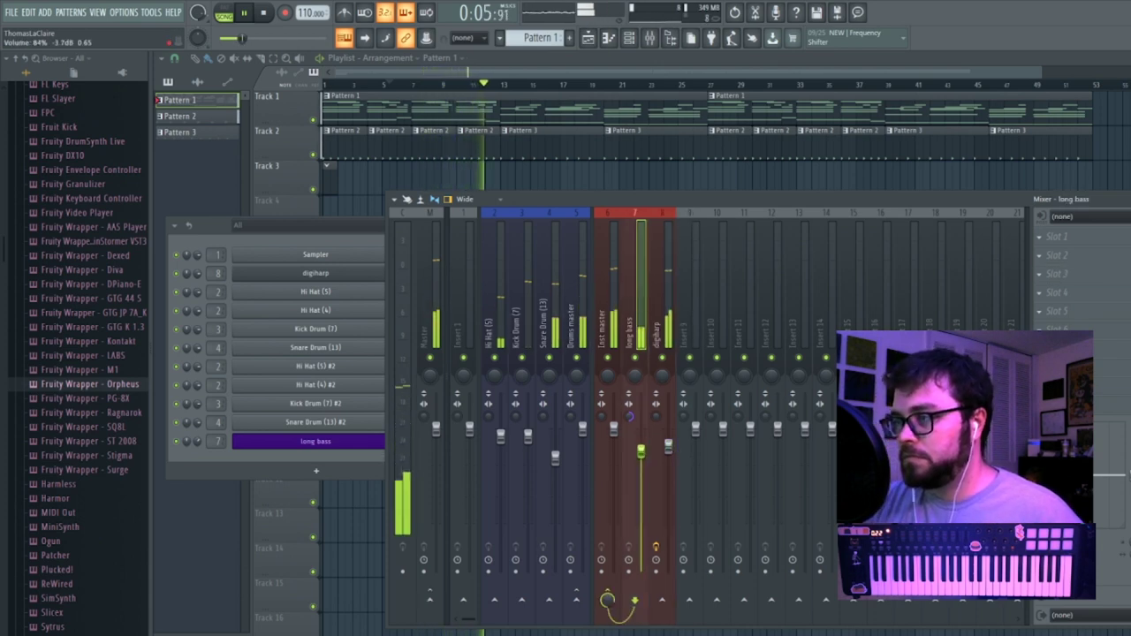
key(space)
Load the Basic Master 3 mixer preset on the Master track and play the beat through it.
right_click(425, 296)
mouse_move(497, 275)
click(646, 343)
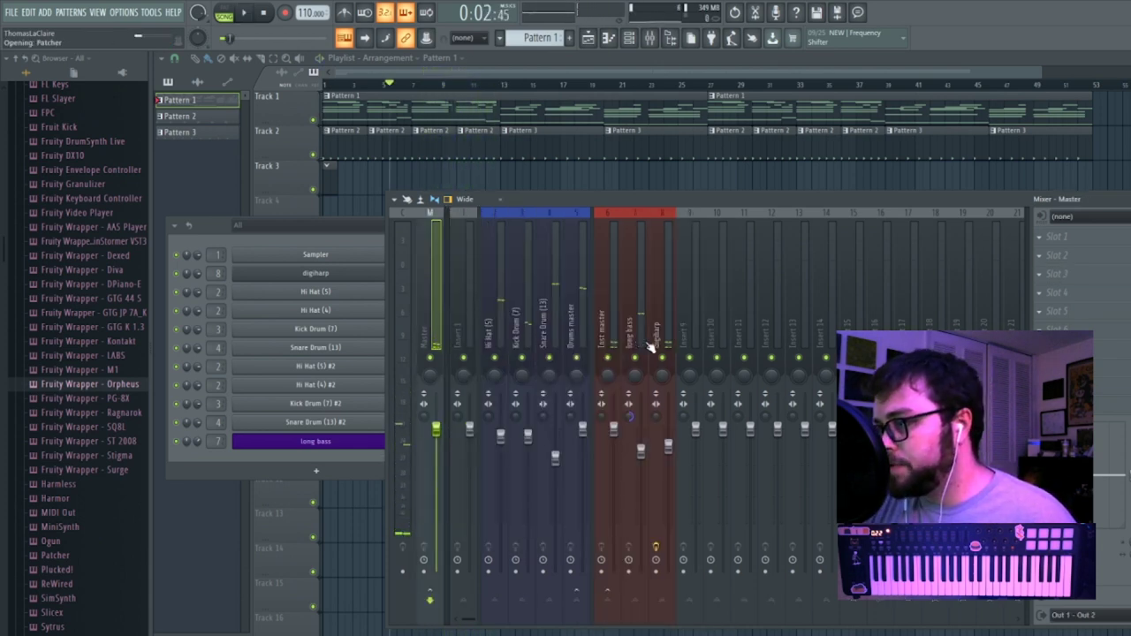
key(space)
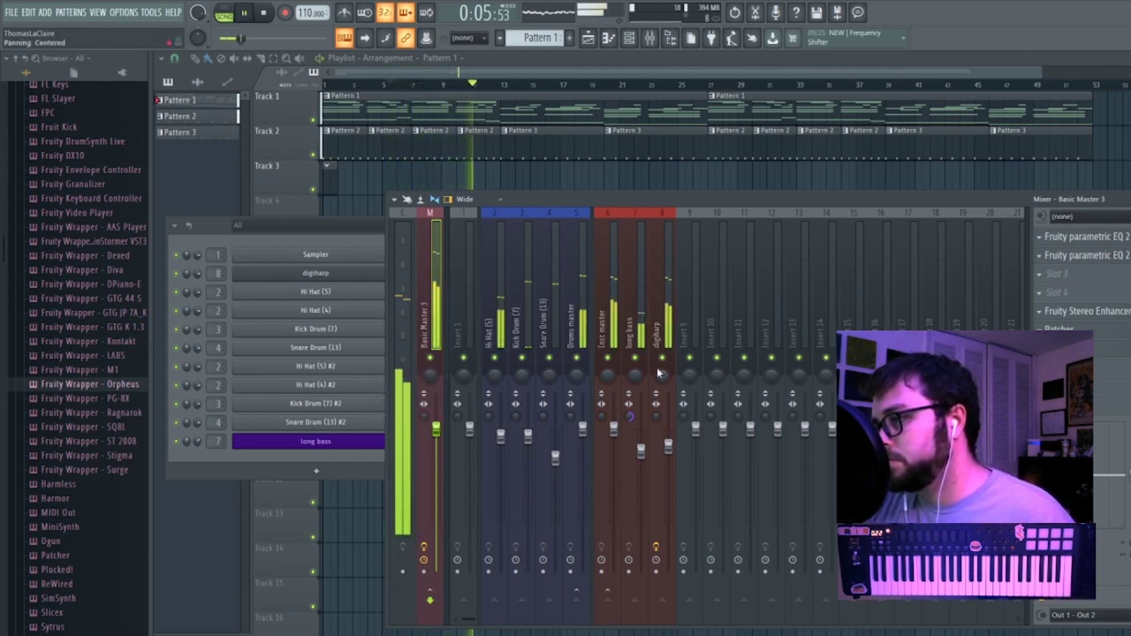
Browse the effects available for slot 7 of the Drums master track.
click(546, 323)
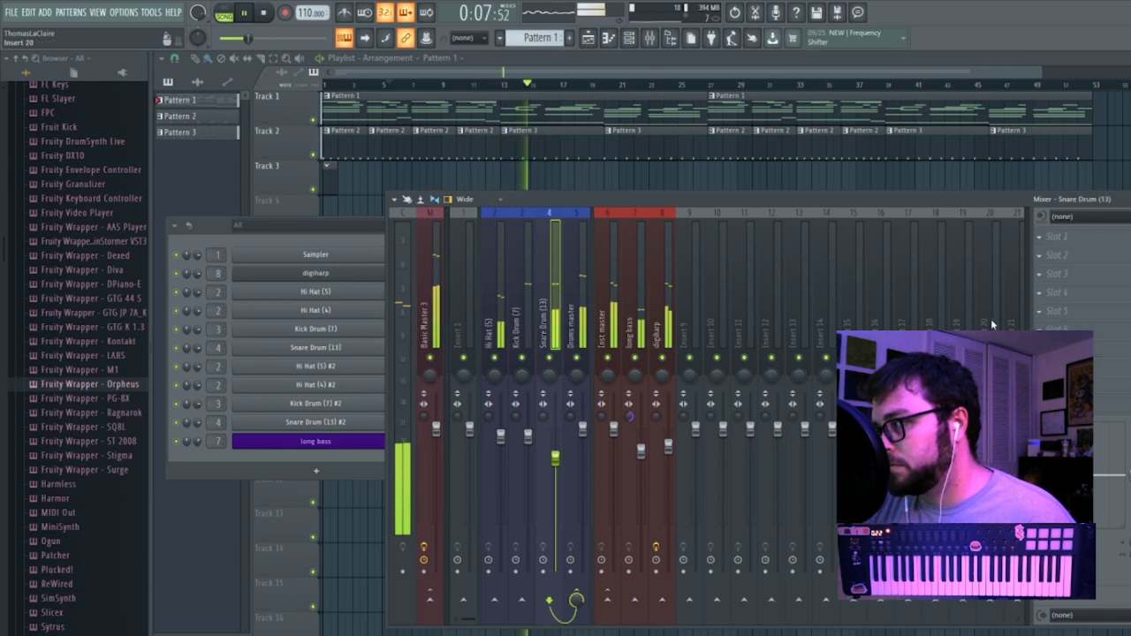
click(583, 322)
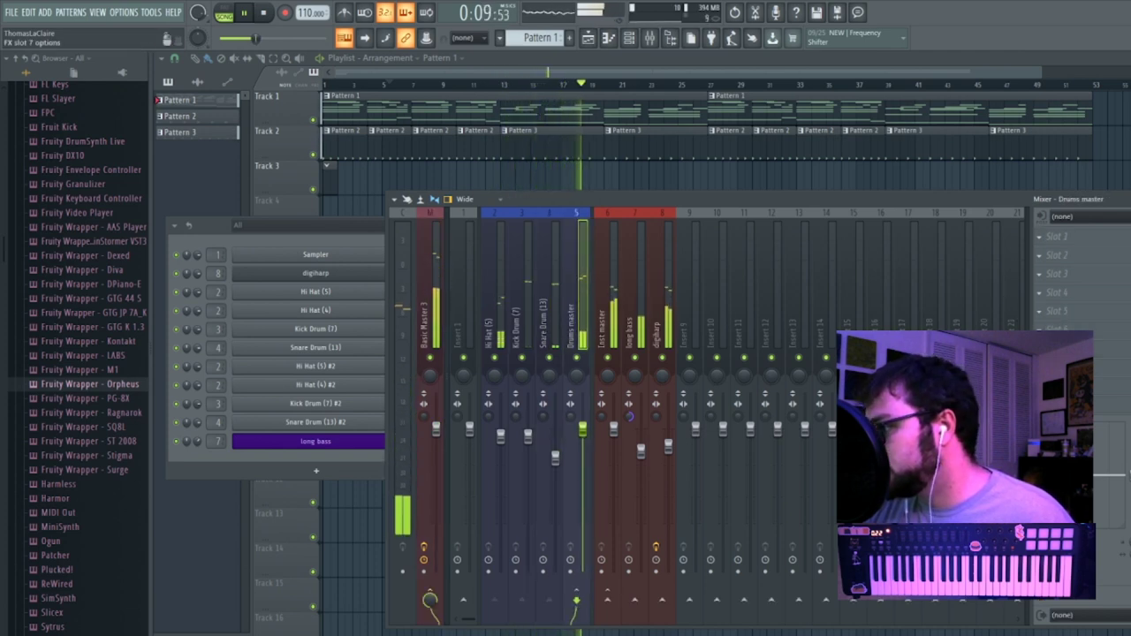
click(1039, 236)
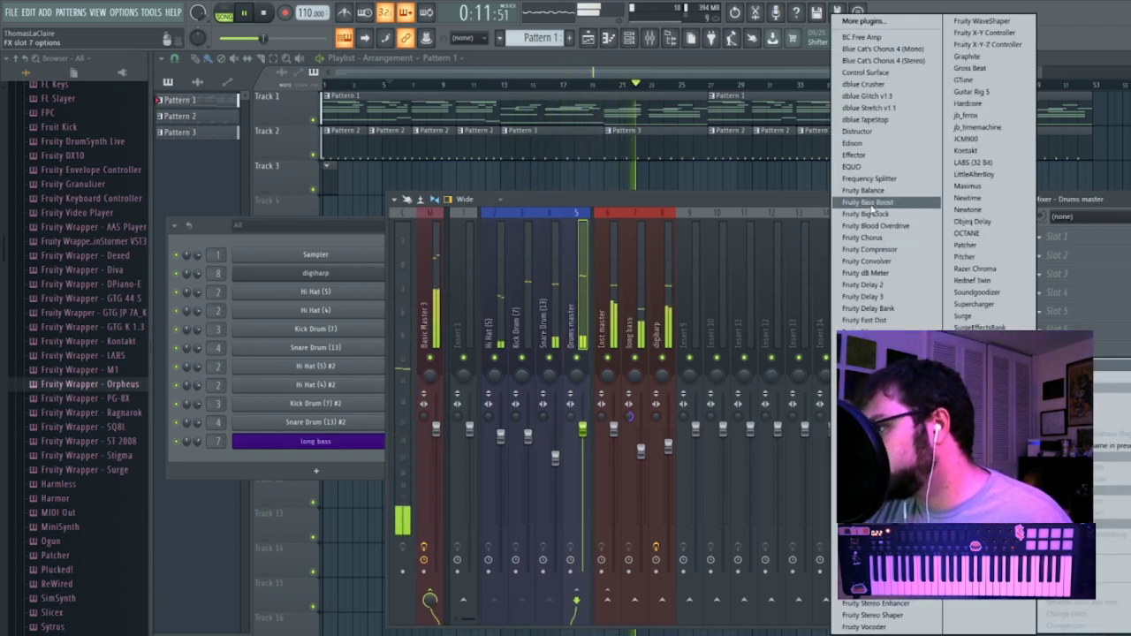
Stop playback and add the E Piano 3 preset from the Fruity Wrapper - M1 presets as a new channel.
click(692, 71)
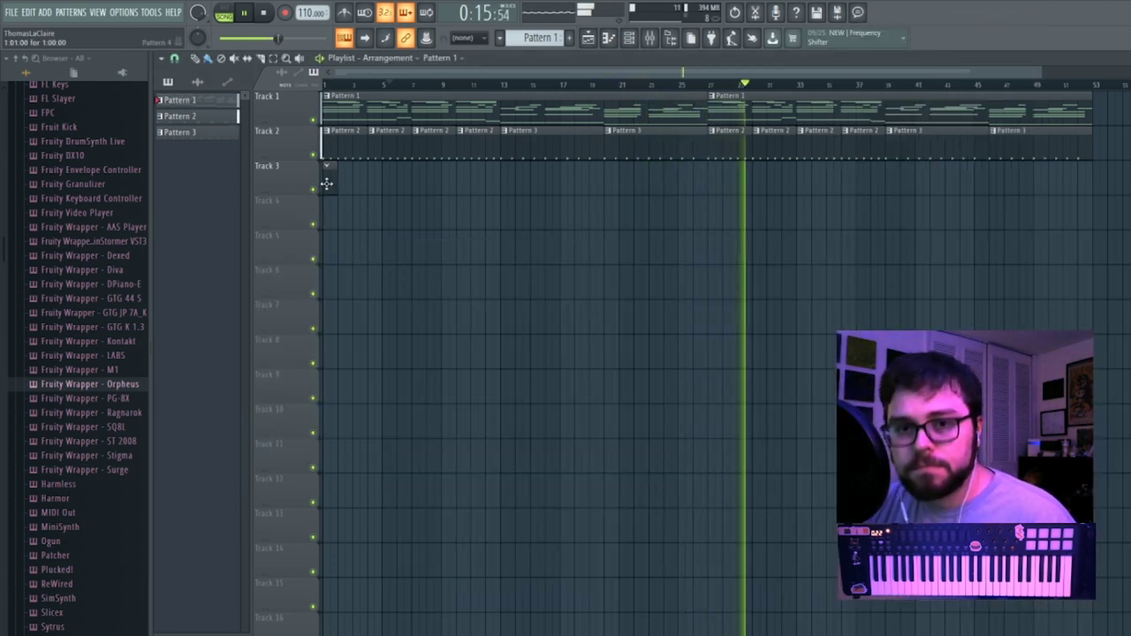
key(space)
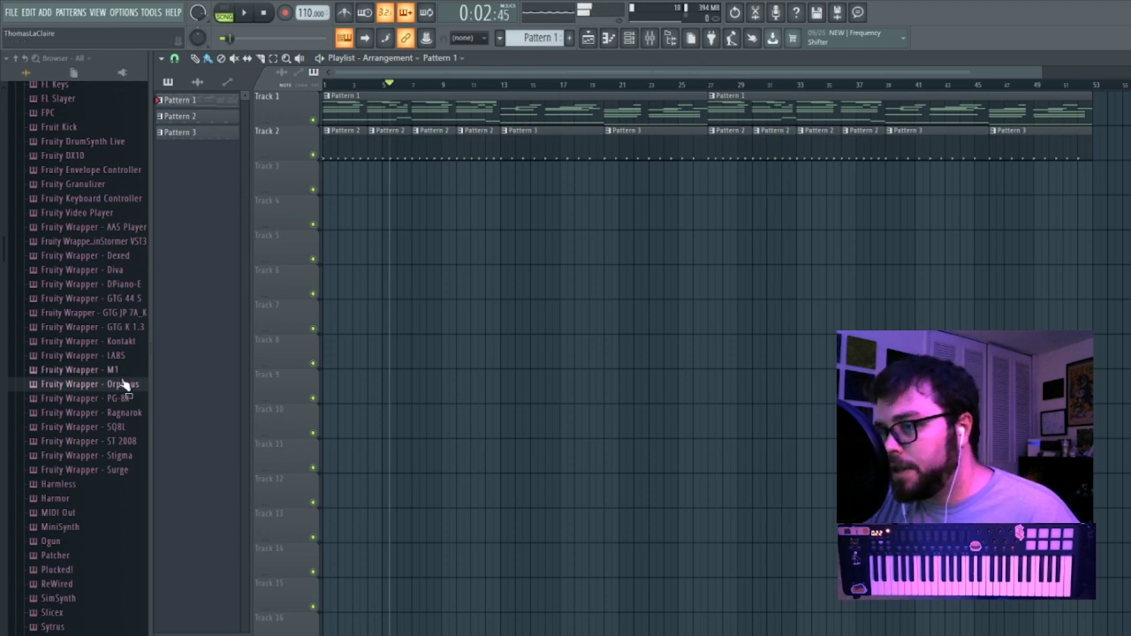
scroll(124, 378, down, 3)
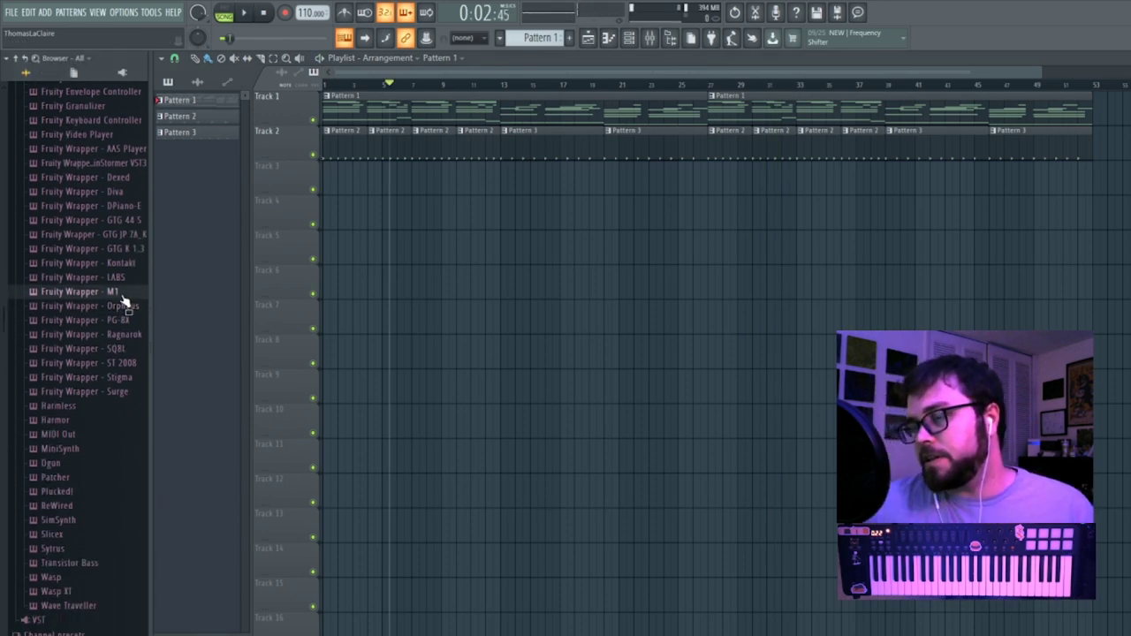
click(88, 293)
scroll(88, 371, down, 3)
scroll(88, 371, down, 3)
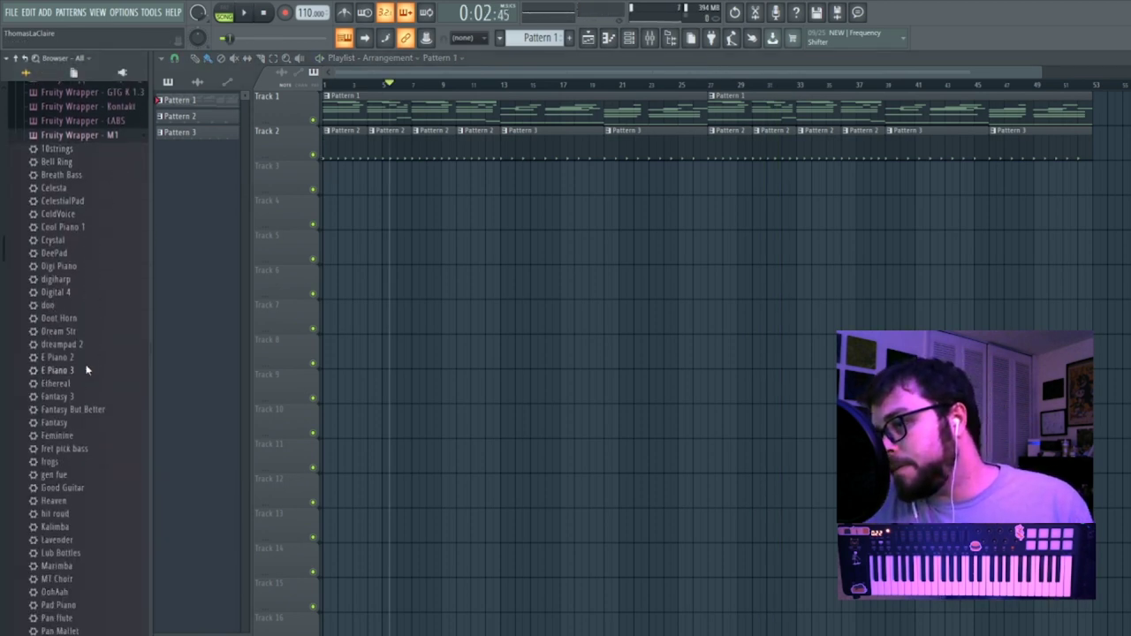
right_click(87, 371)
click(108, 381)
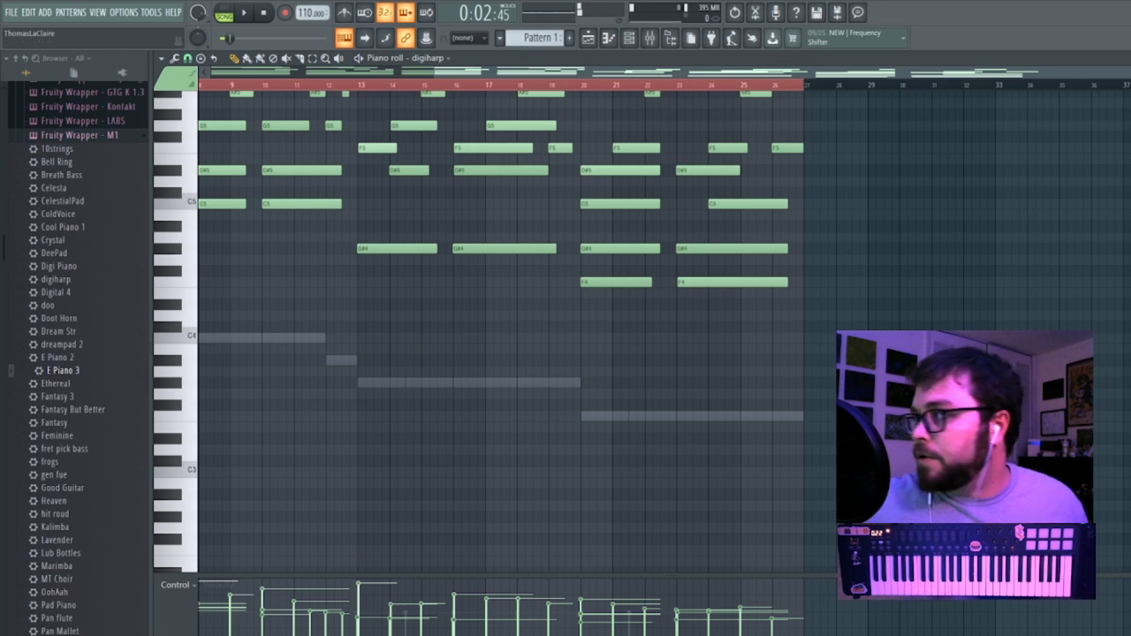
Select only the E Piano 3 channel for keyboard input and audition it over the playing beat.
click(1126, 58)
click(409, 460)
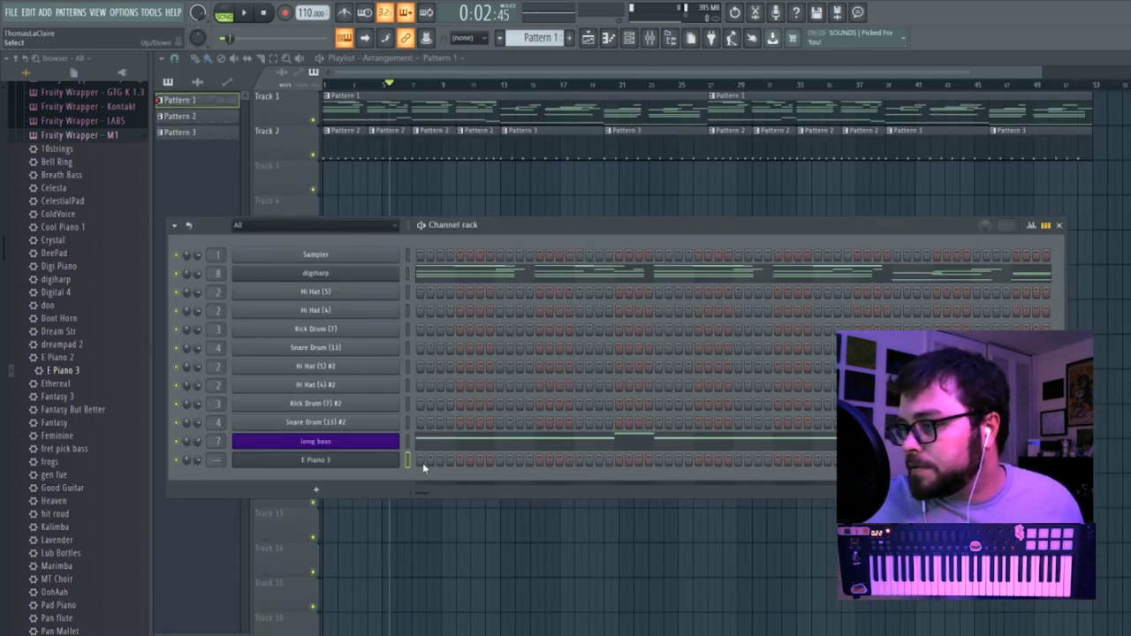
click(250, 14)
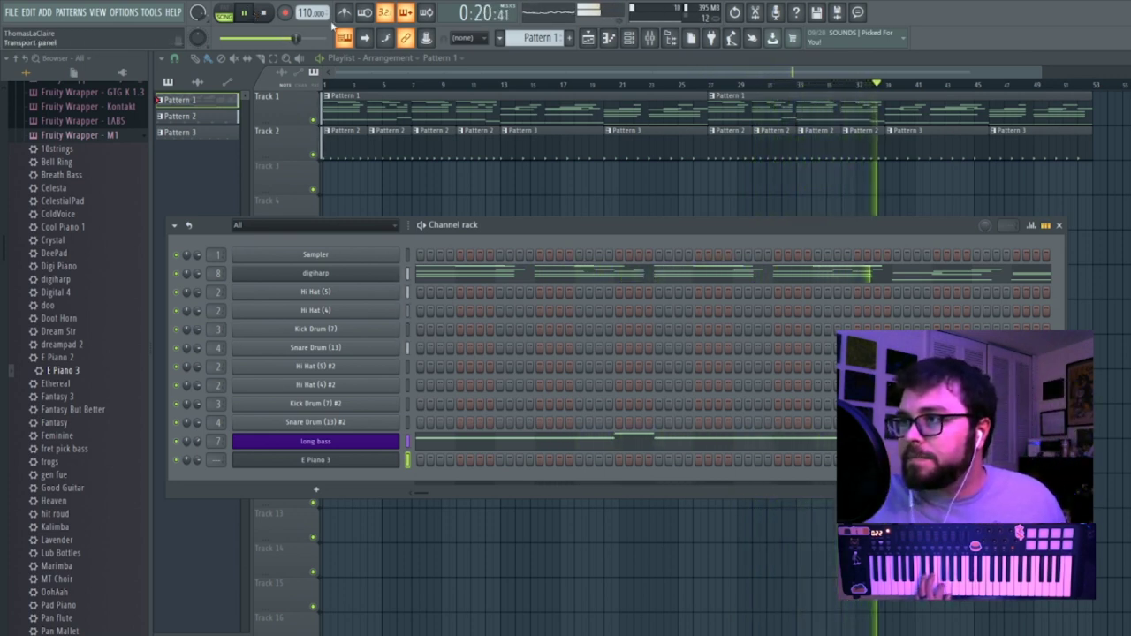
key(space)
Create Pattern 4 and open the E Piano 3 channel's piano roll in it.
click(569, 38)
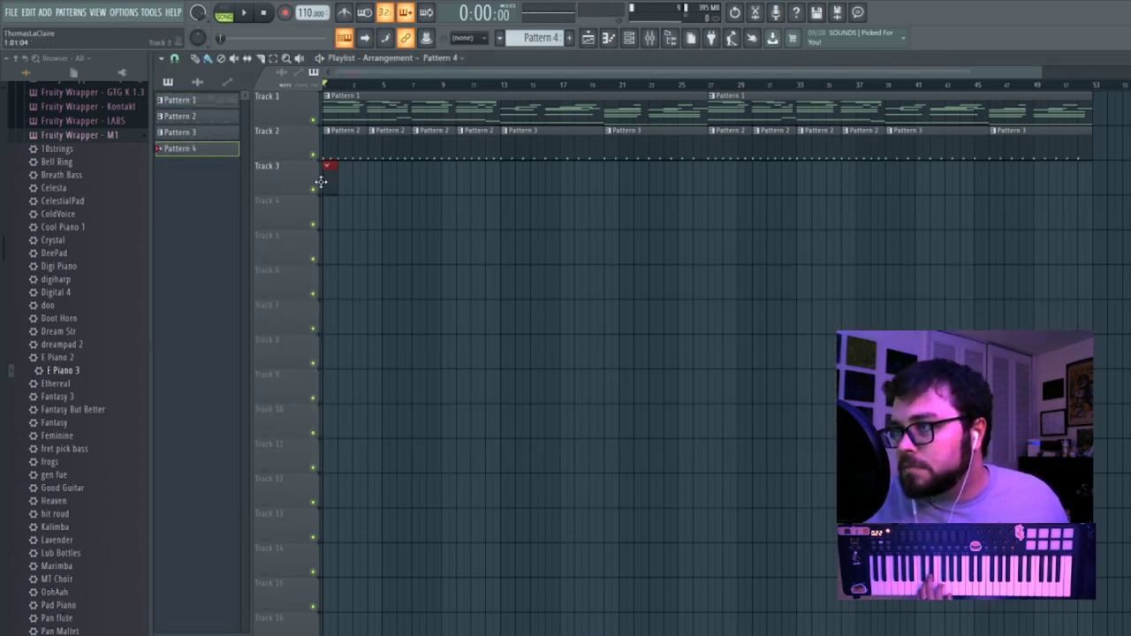
key(F6)
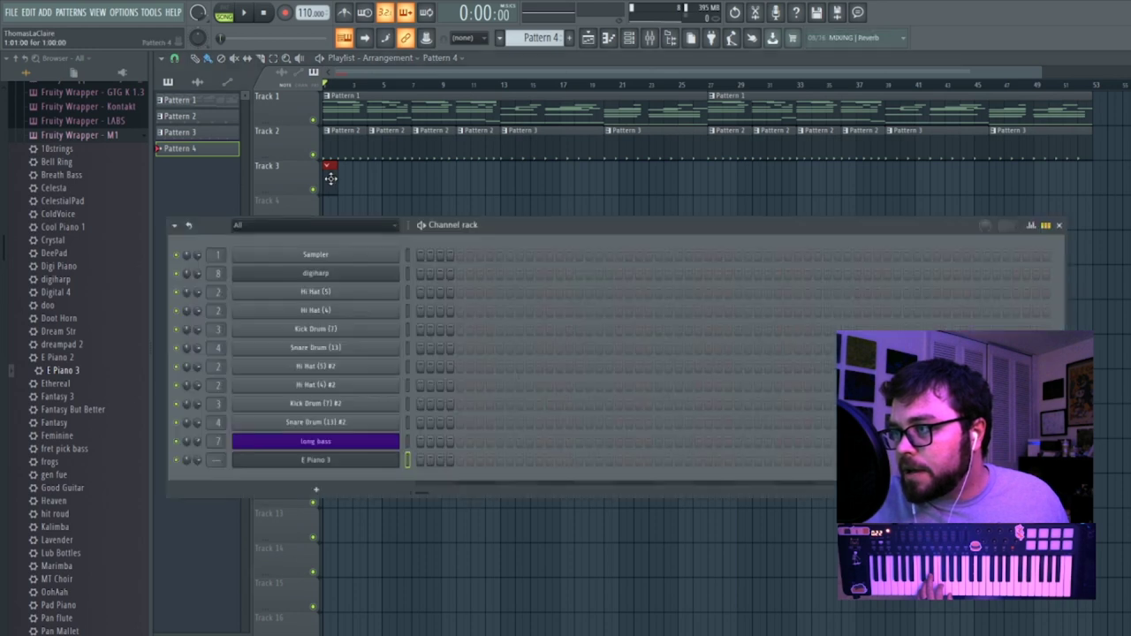
right_click(390, 466)
click(419, 461)
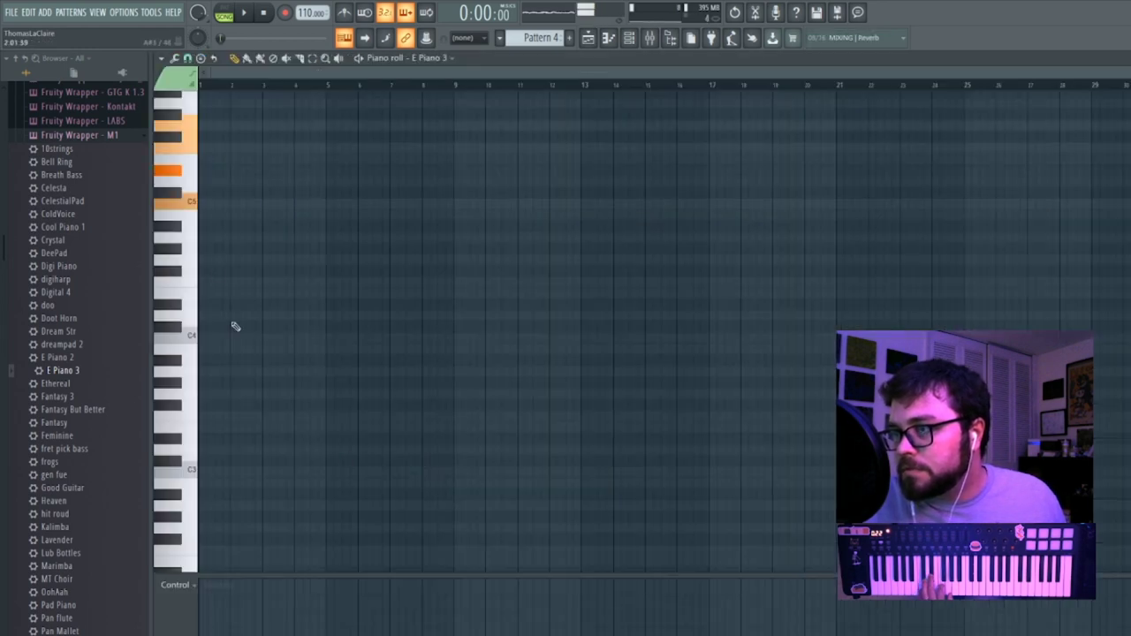
Draw a C5, D#5, F5 and G5 chord at bar 1 and lengthen all its notes to three bars.
click(209, 173)
click(204, 149)
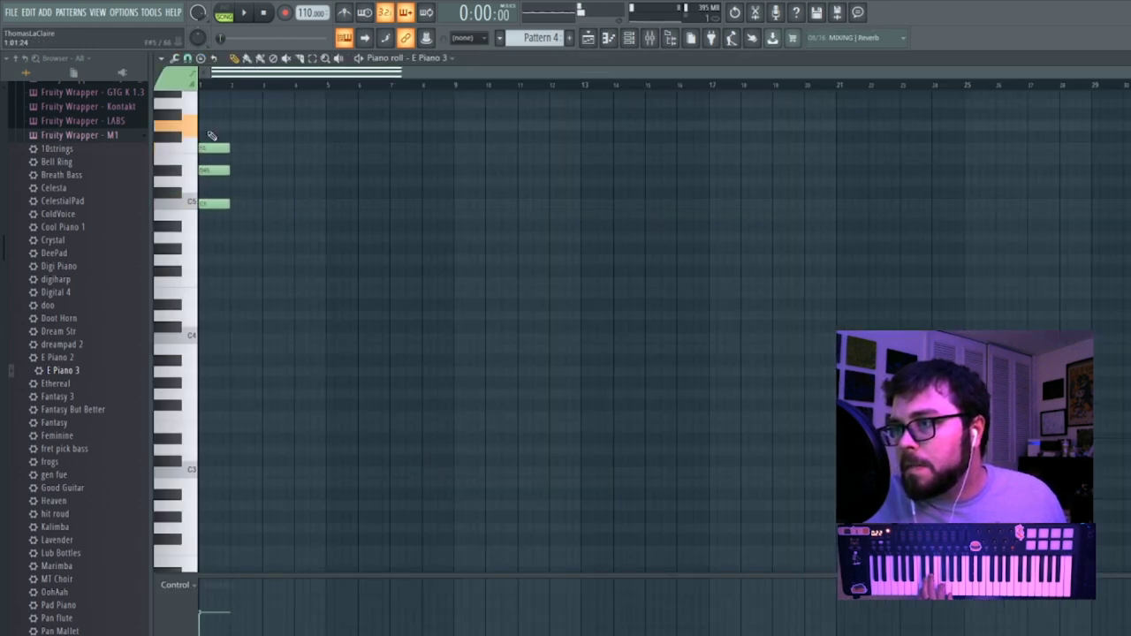
click(201, 128)
click(311, 63)
drag(319, 253, 295, 123)
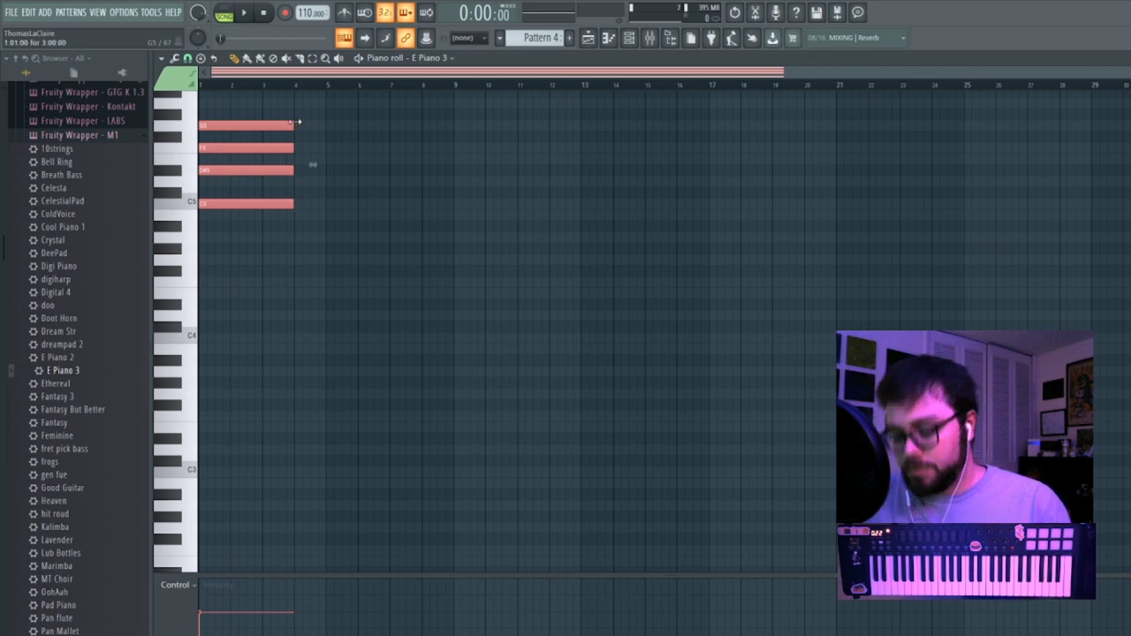
Duplicate the three-bar chord three times so it repeats up to bar 13, and play it with the beat.
key(ctrl+b)
key(ctrl+b)
key(space)
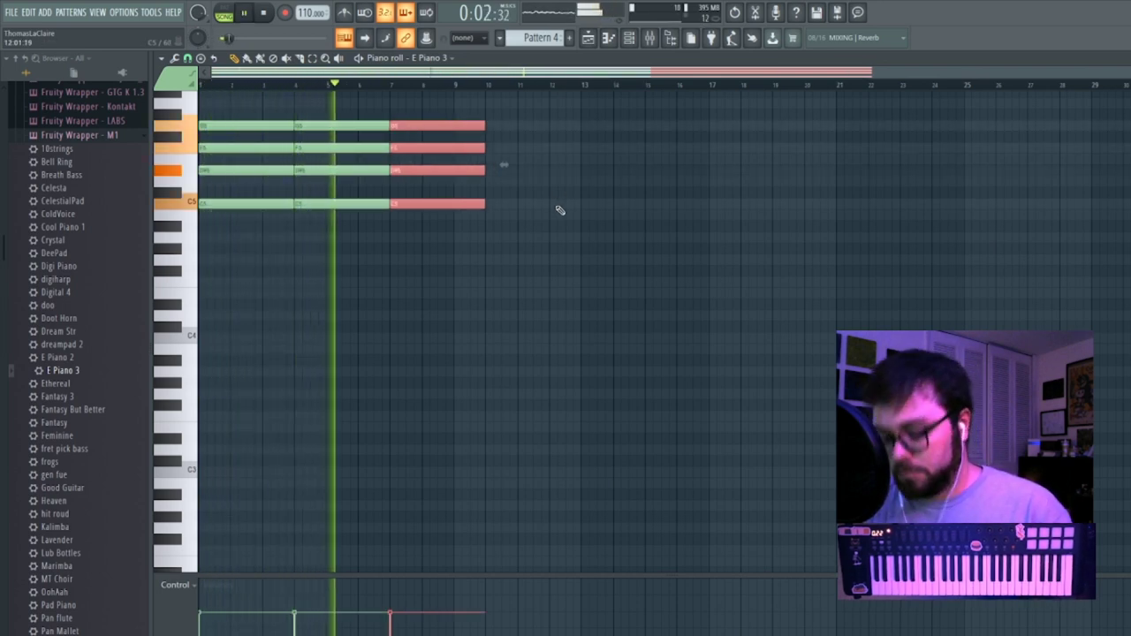
key(ctrl+b)
right_click(667, 277)
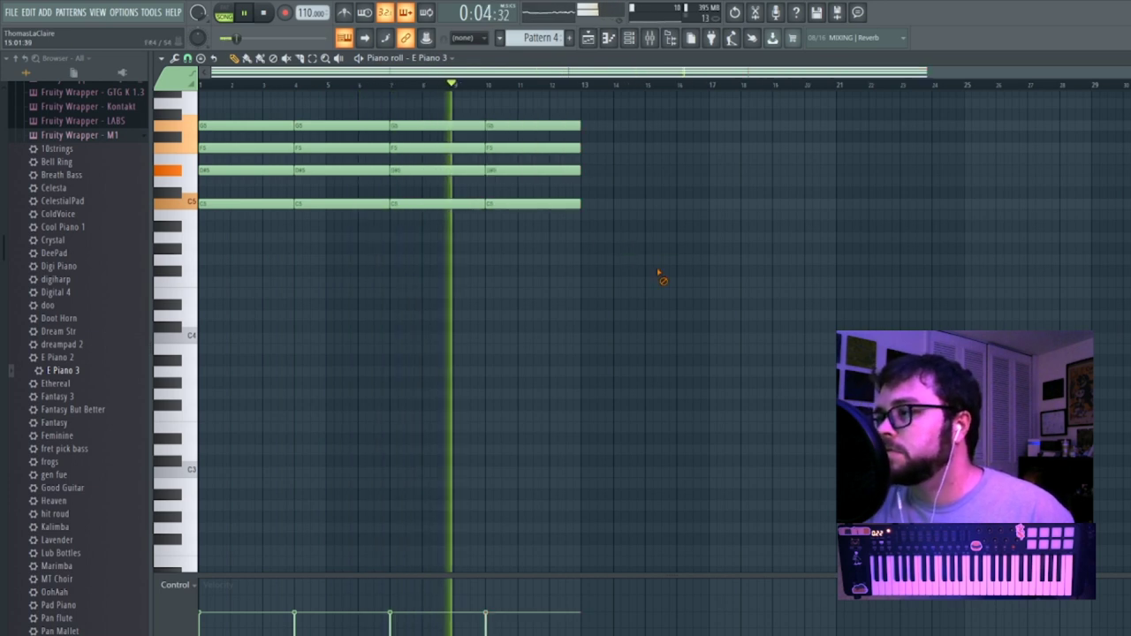
scroll(654, 338, up, 5)
key(space)
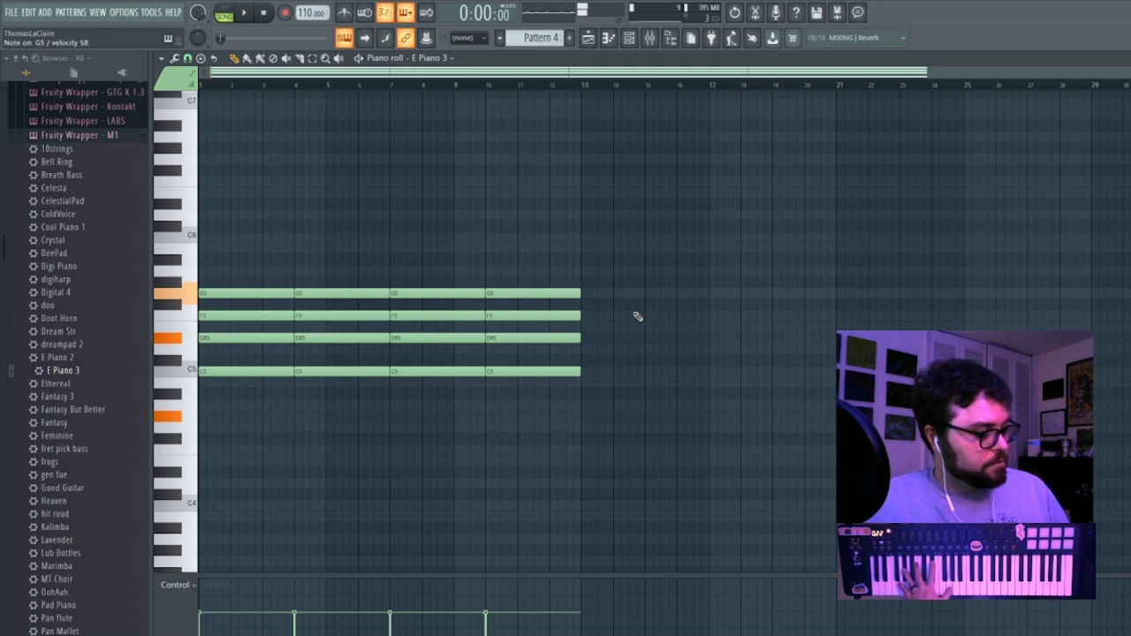
Draw a three-bar G#4, D#5 and G5 chord at bar 13 and duplicate it at bar 16.
click(588, 416)
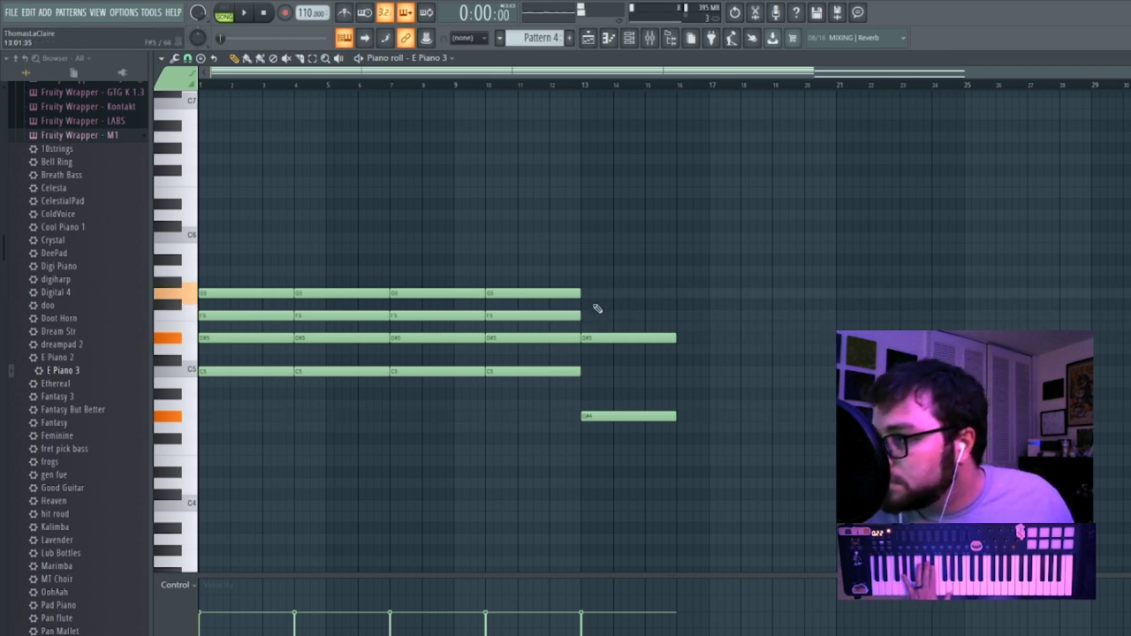
drag(762, 467, 625, 256)
key(ctrl+b)
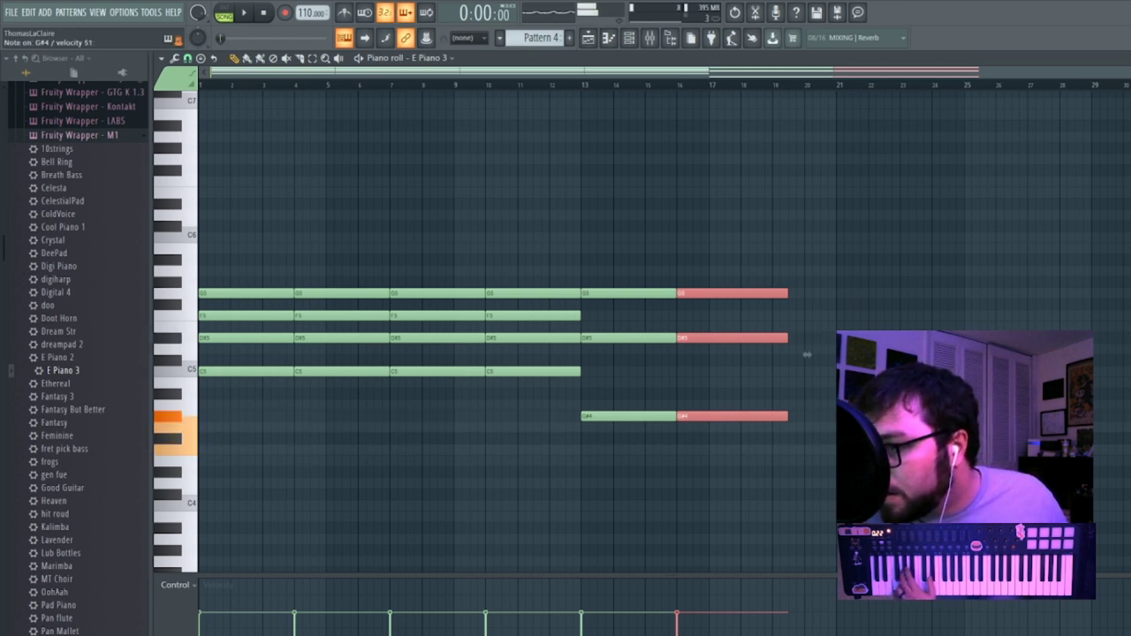
Add an F4, G4, G#4 and D#5 chord at bar 20 and extend the preceding chord to meet it.
click(796, 451)
right_click(791, 417)
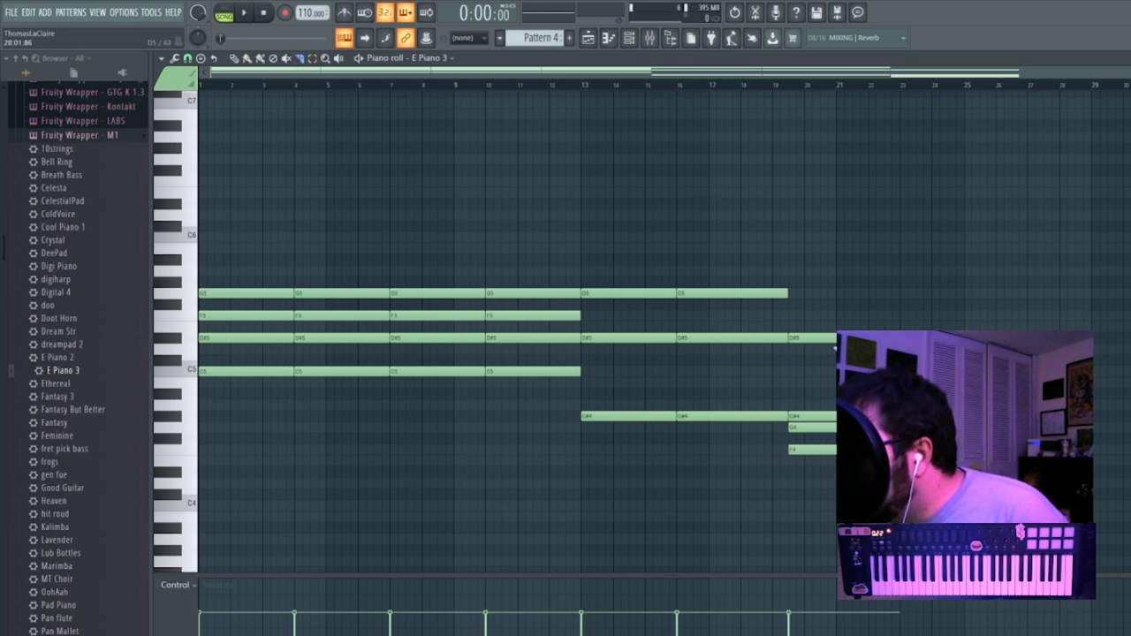
drag(820, 275, 853, 479)
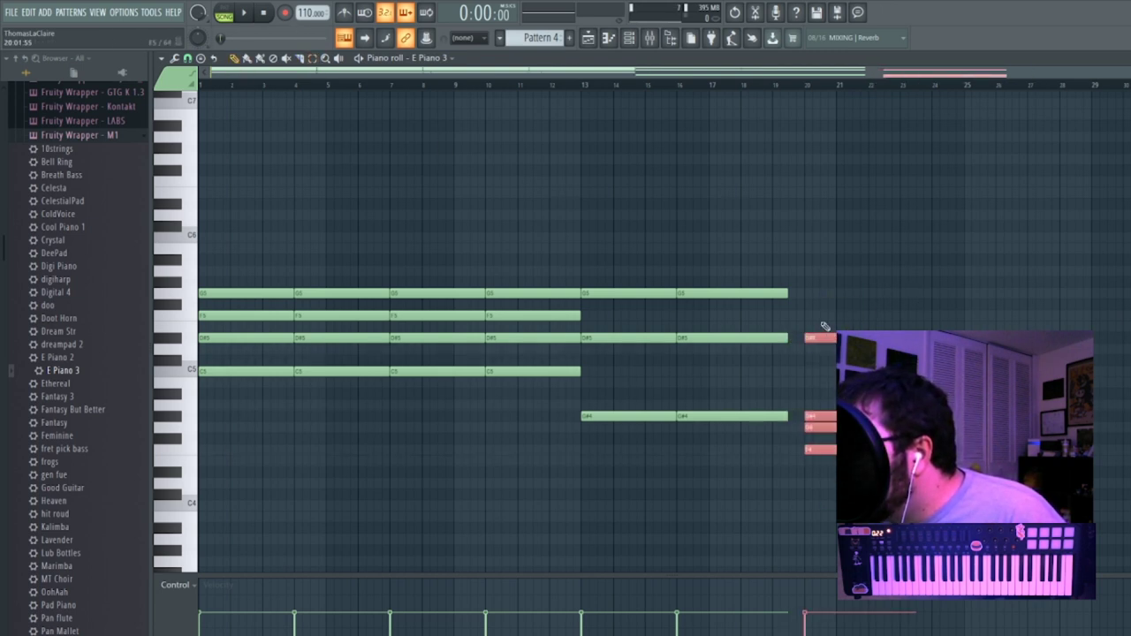
drag(748, 256, 742, 429)
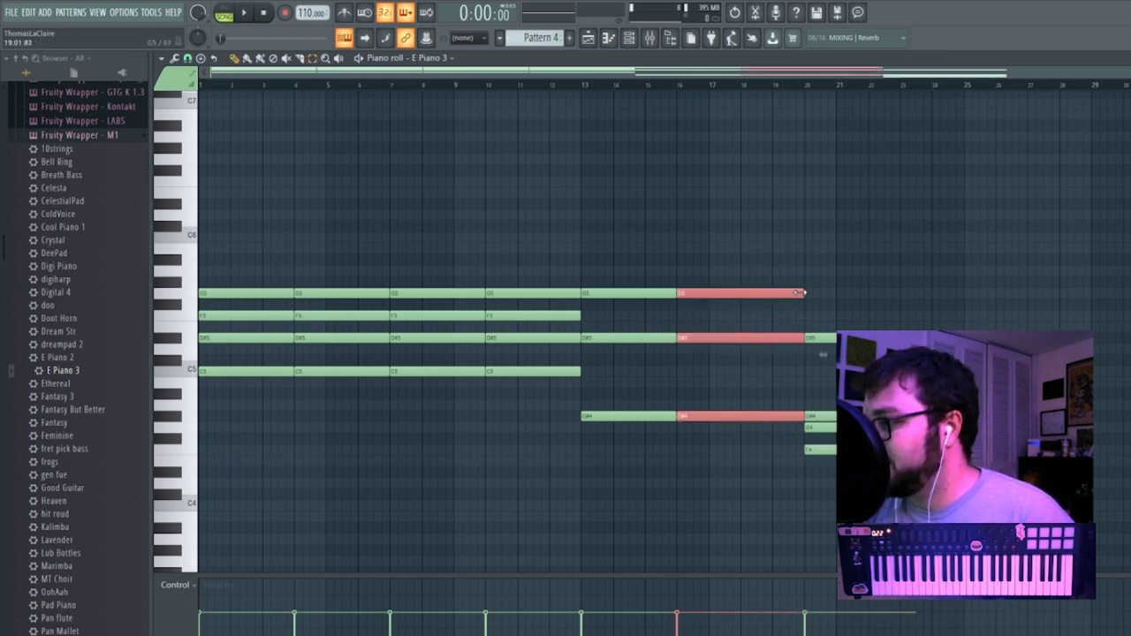
Duplicate the bar 20 chord at bar 23, extend the copy to bar 27, and play the progression.
click(855, 285)
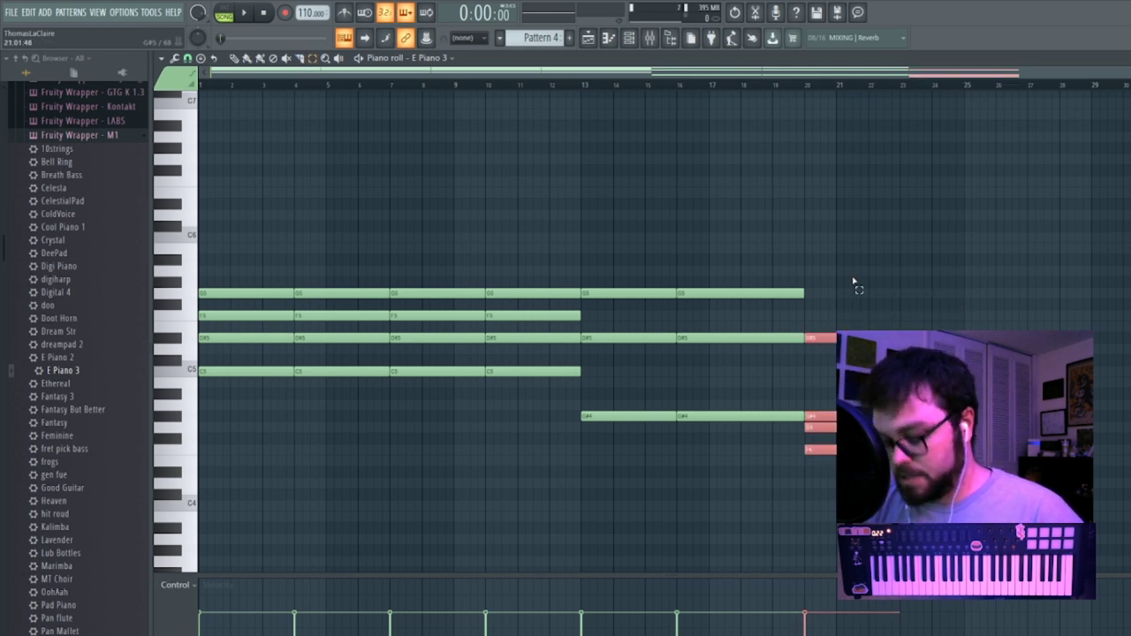
key(ctrl+b)
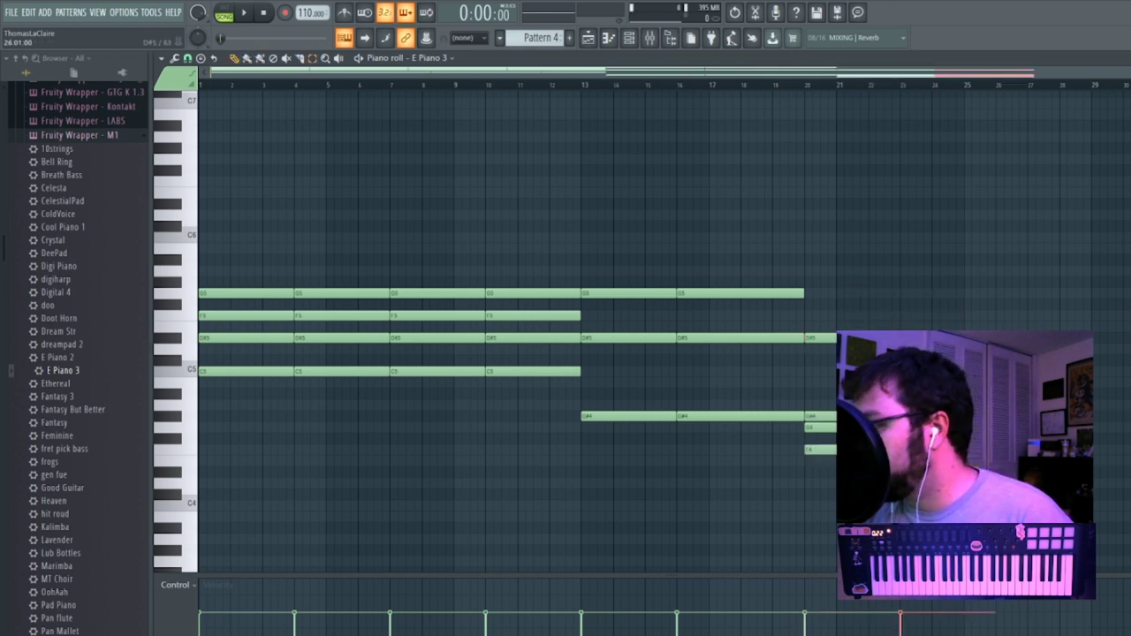
key(space)
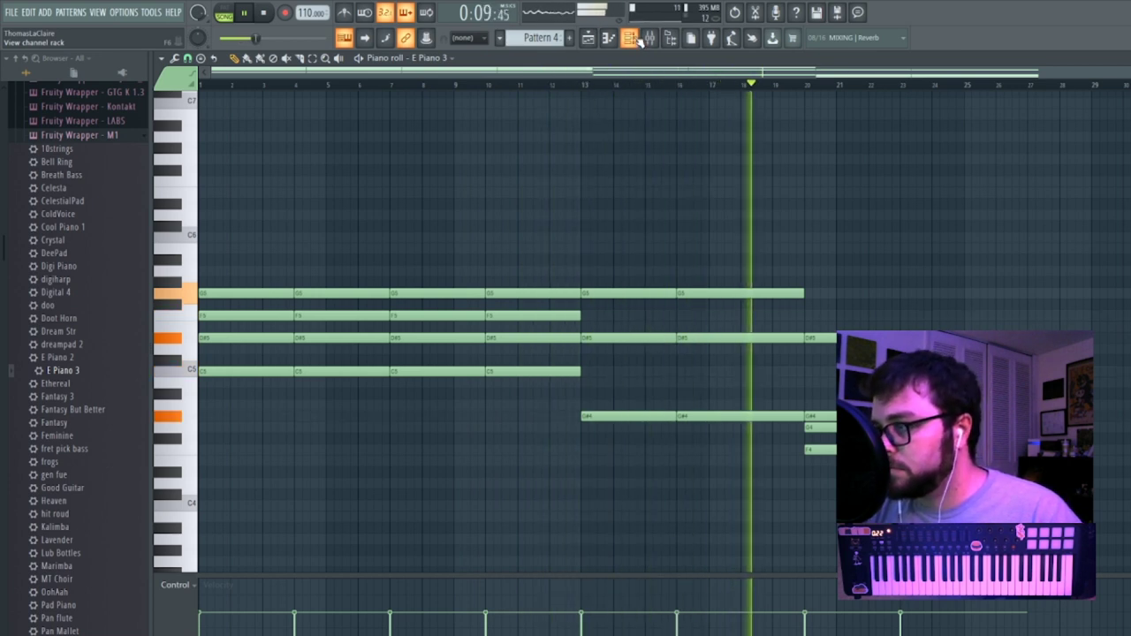
Route the E Piano 3 channel to mixer track 9.
click(636, 40)
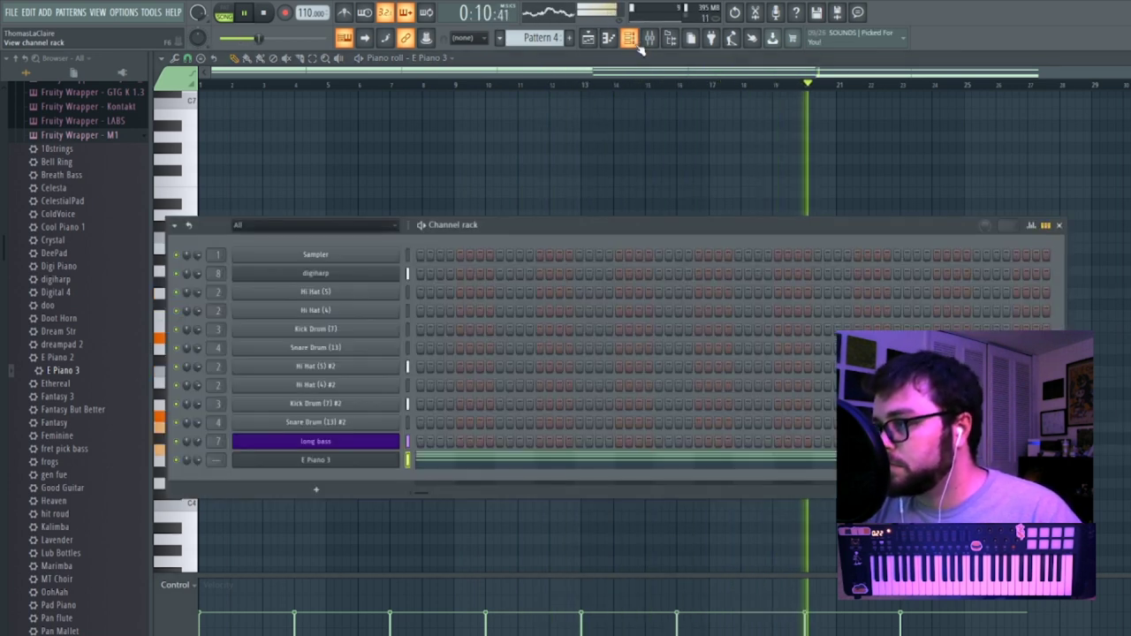
click(393, 466)
double_click(914, 217)
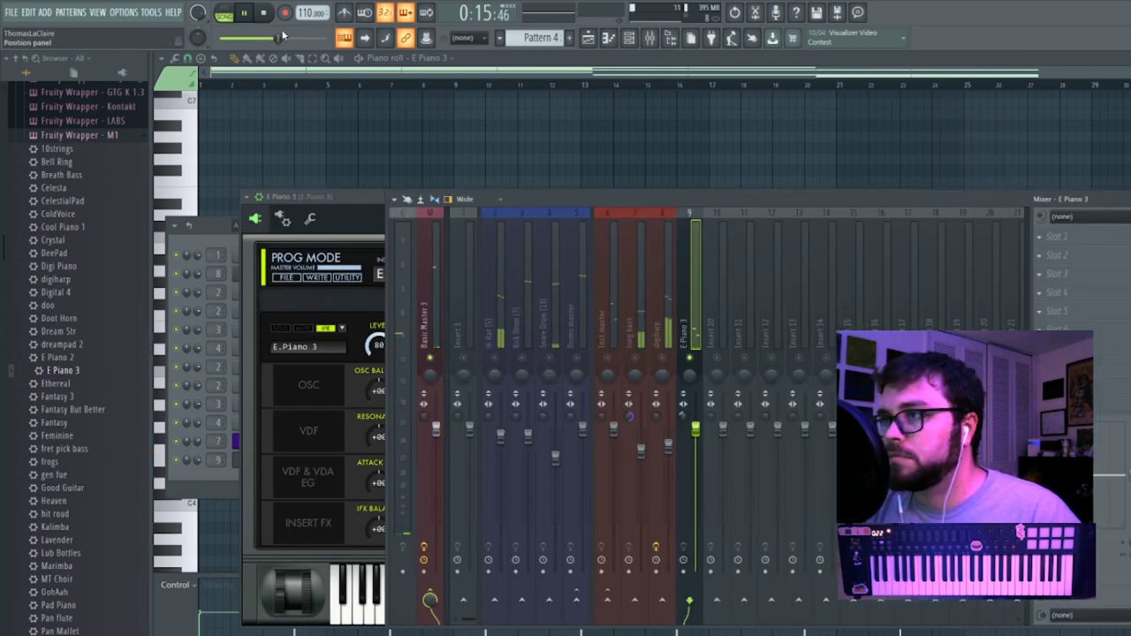
Restart playback and load Fruity Delay 3 into slot 3 of the E Piano 3 mixer track.
click(253, 15)
click(1056, 273)
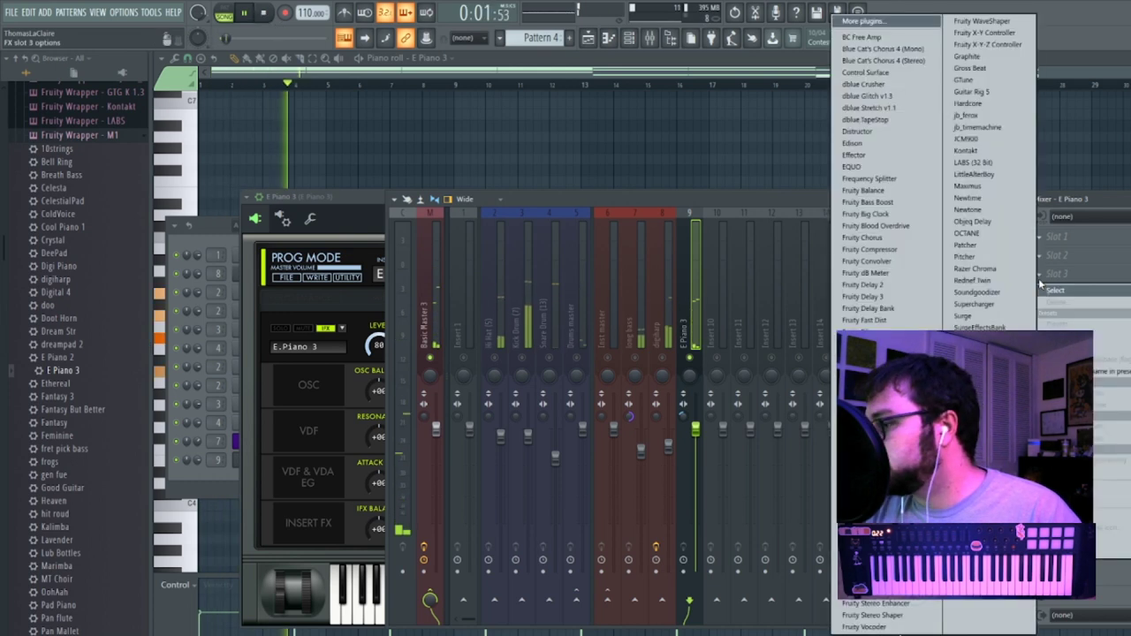
click(861, 296)
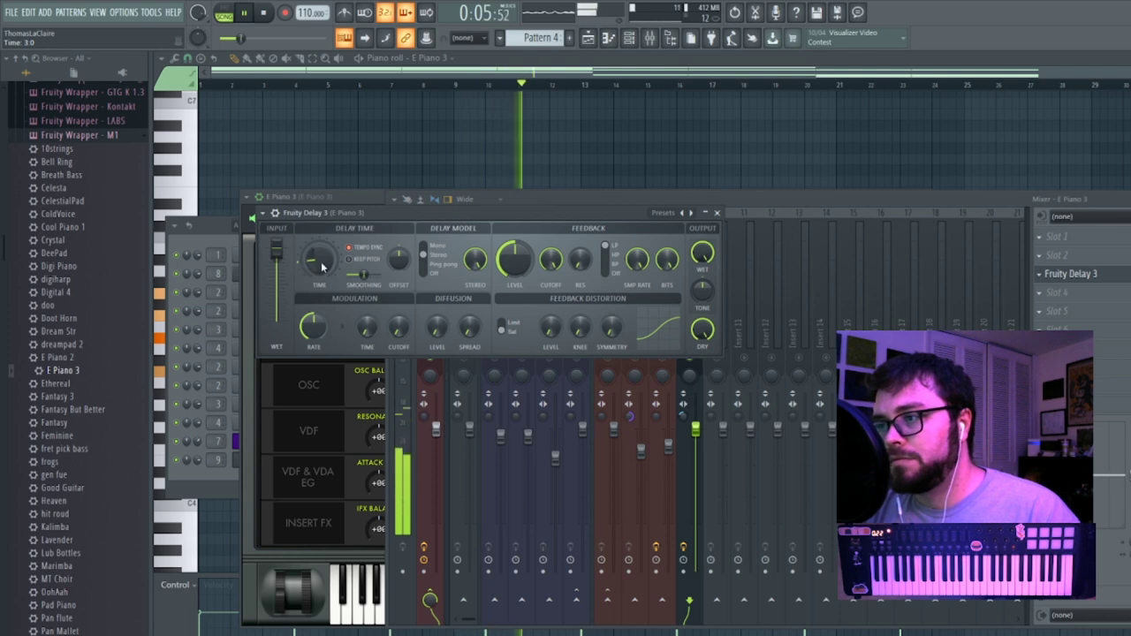
Replace Fruity Delay 3 in slot 3 of the E Piano 3 mixer track with Fruity Reeverb 2.
click(1042, 292)
click(1040, 277)
click(1041, 275)
mouse_move(1056, 292)
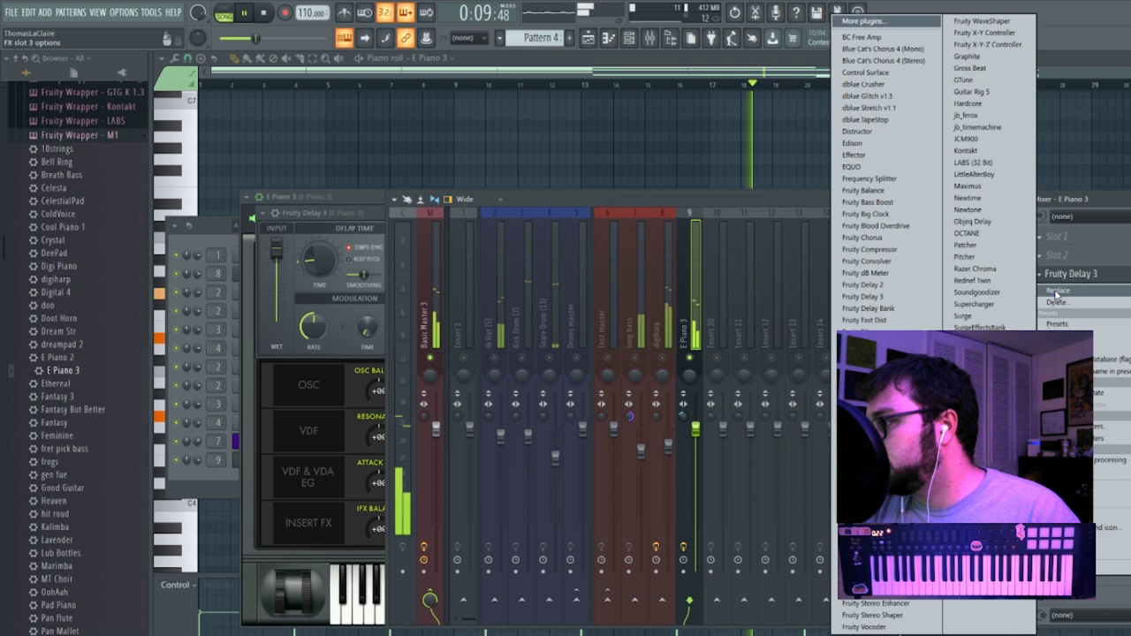
click(871, 532)
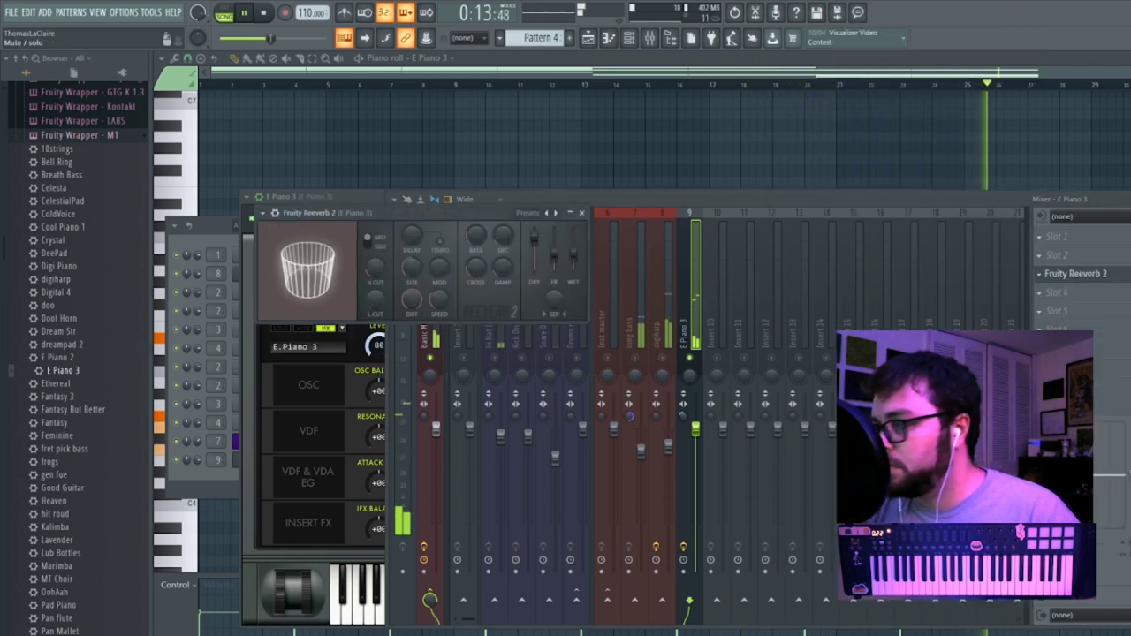
click(681, 427)
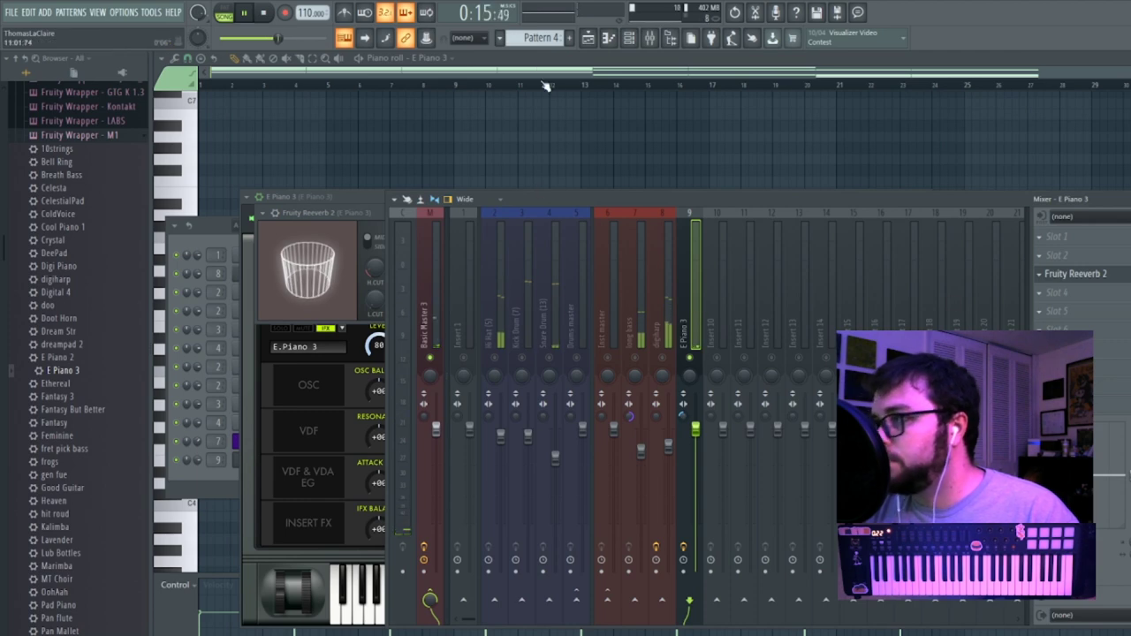
Open the Korg M1 sound browser for E Piano 3, filter it to piano instruments, and select ToyPiano during playback.
click(632, 43)
click(305, 442)
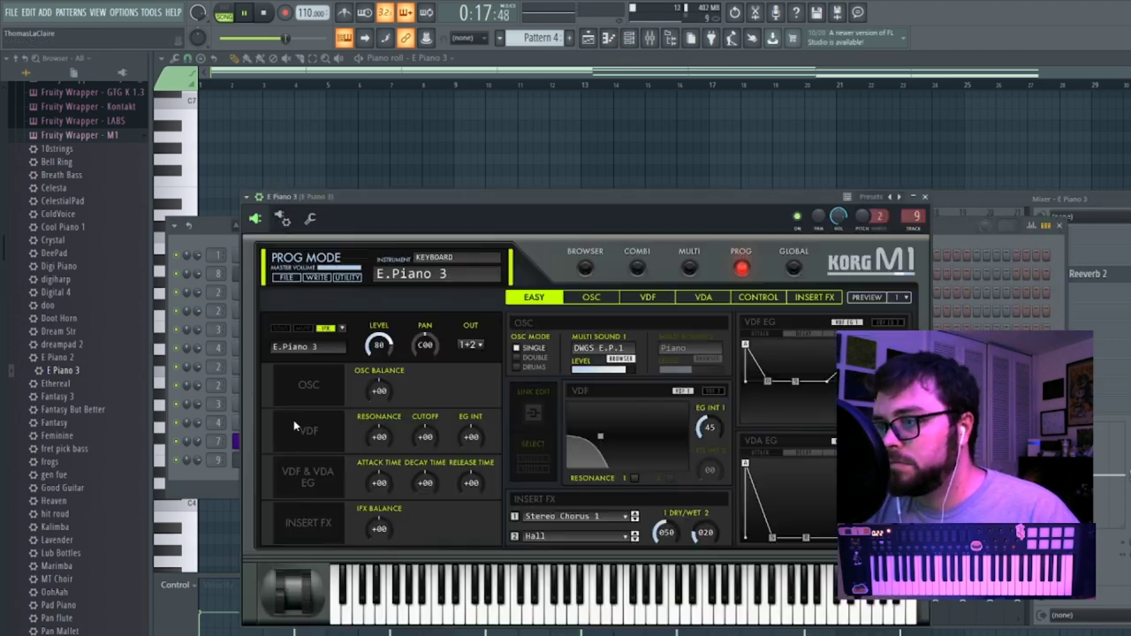
click(584, 270)
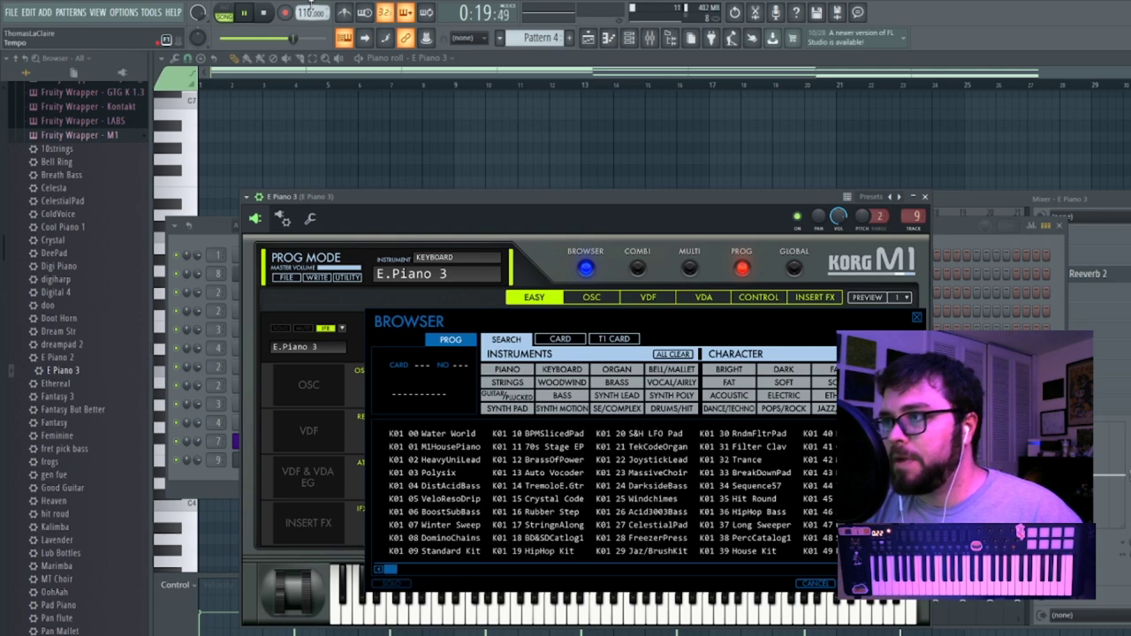
click(247, 15)
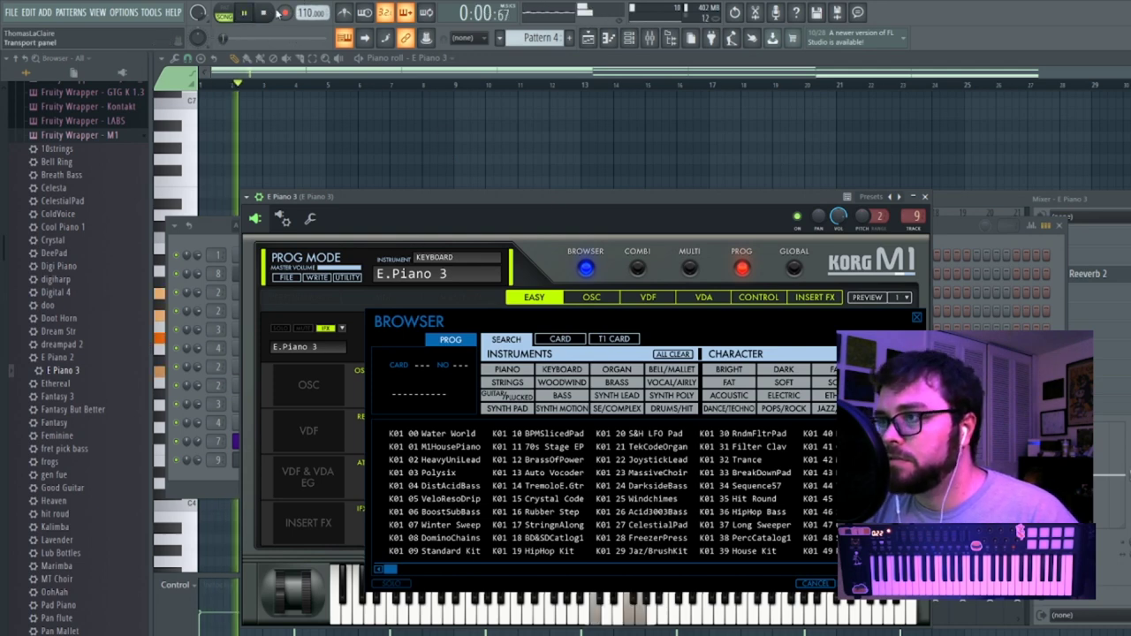
click(506, 369)
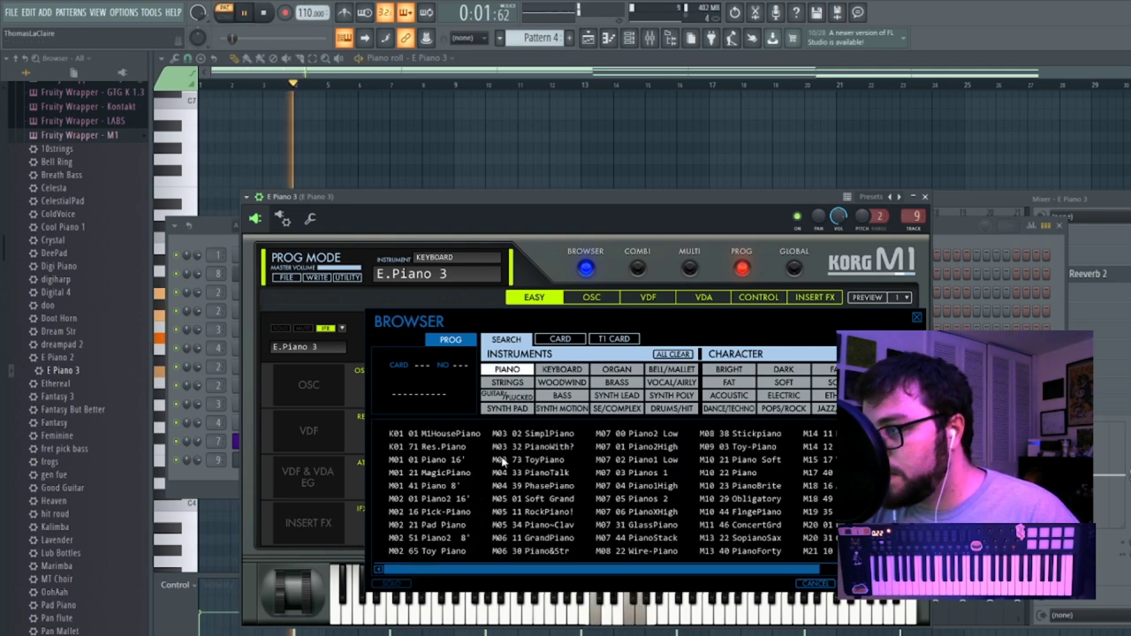
click(541, 460)
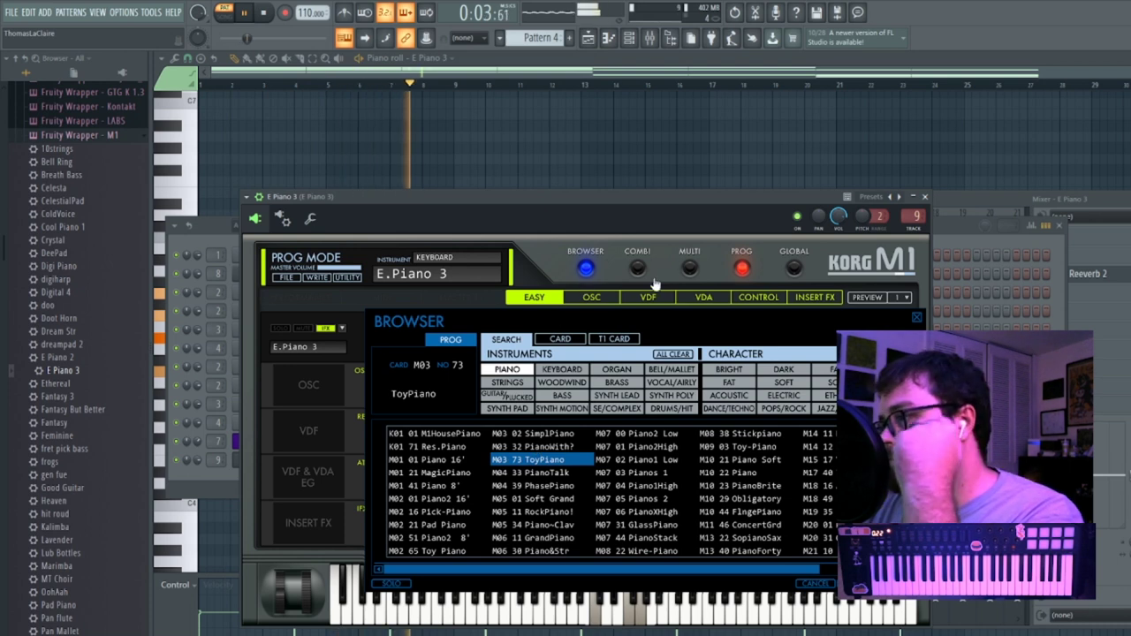
Load the woodwind sound Tchu Wave into the E Piano 3 M1 channel and raise the channel volume to about 99%.
click(561, 382)
click(534, 512)
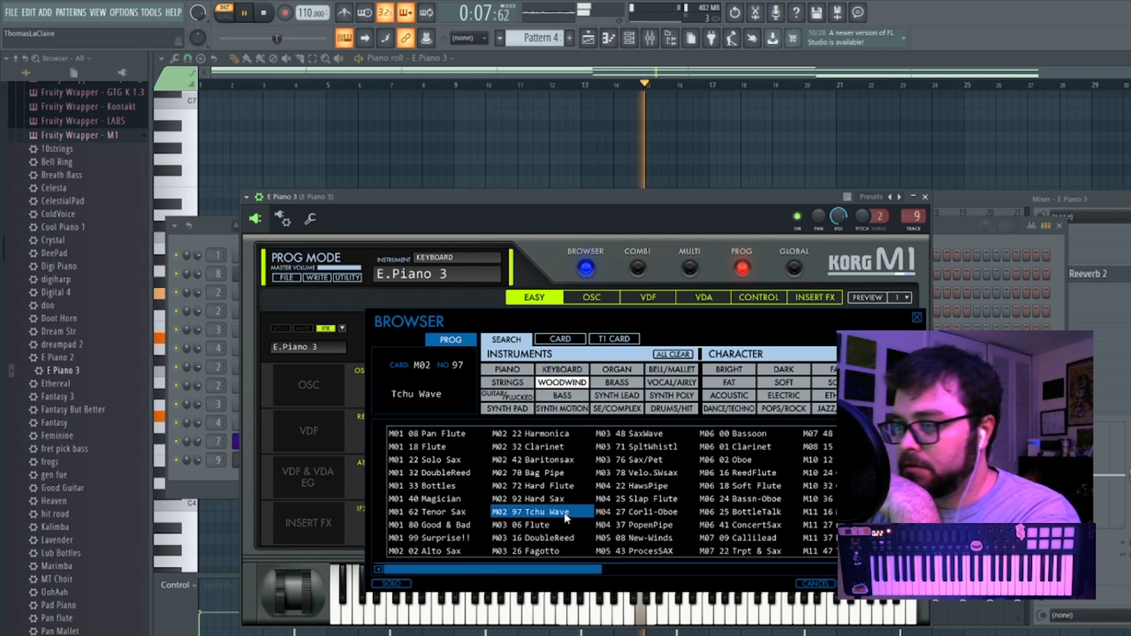
drag(838, 218, 837, 198)
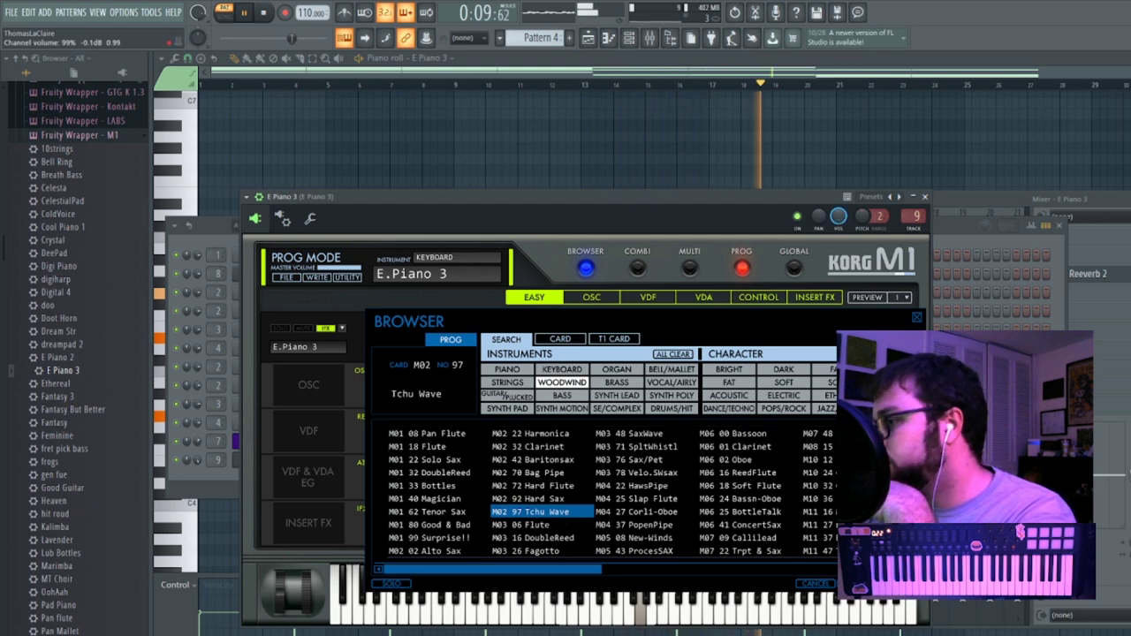
click(883, 583)
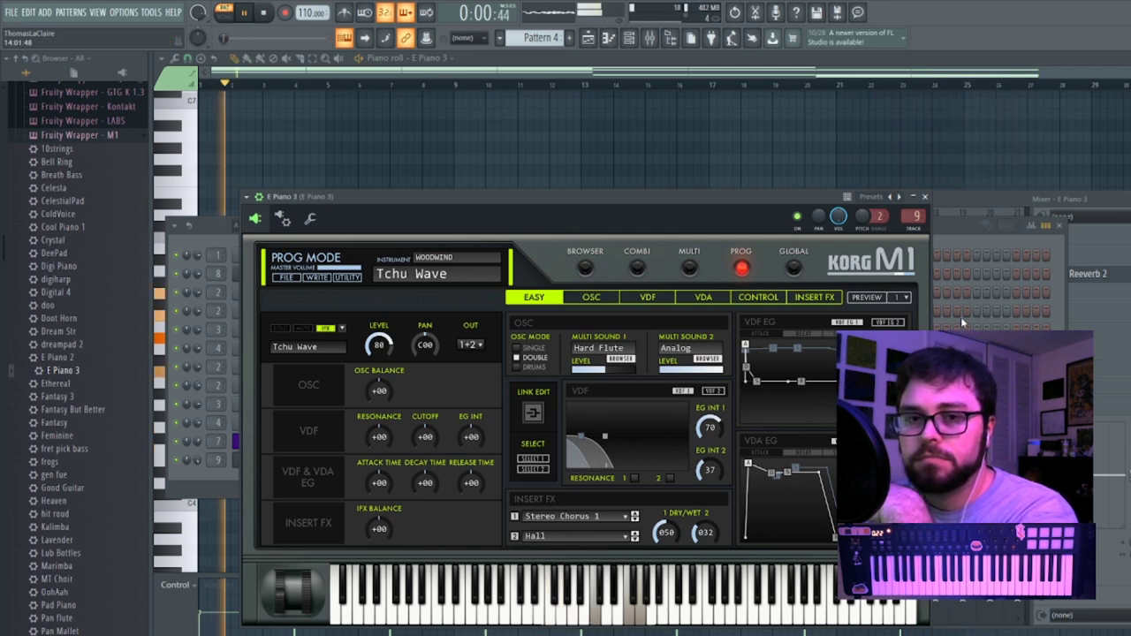
Play the full arrangement in song mode and lower the E Piano 3 mixer track fader to balance it.
click(871, 60)
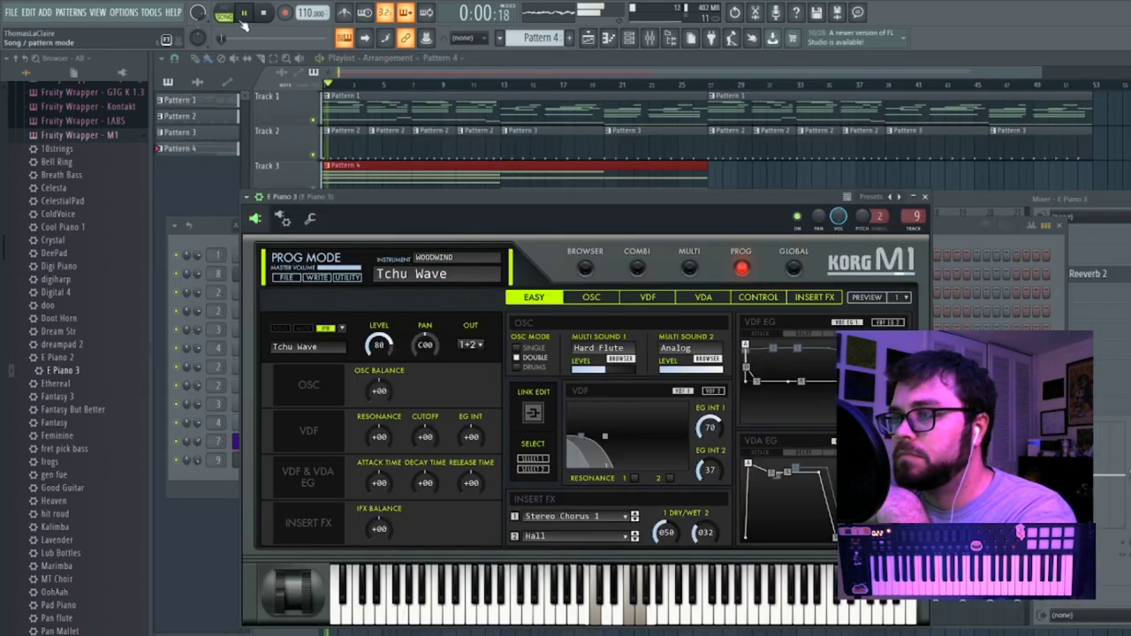
click(1064, 208)
right_click(690, 358)
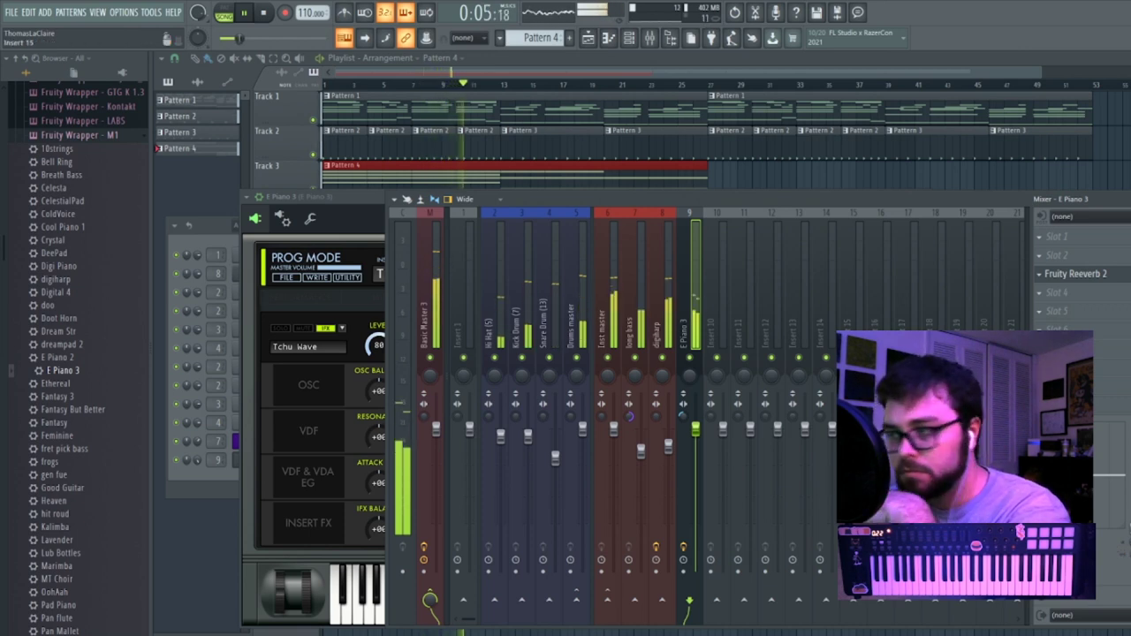
drag(696, 430, 695, 448)
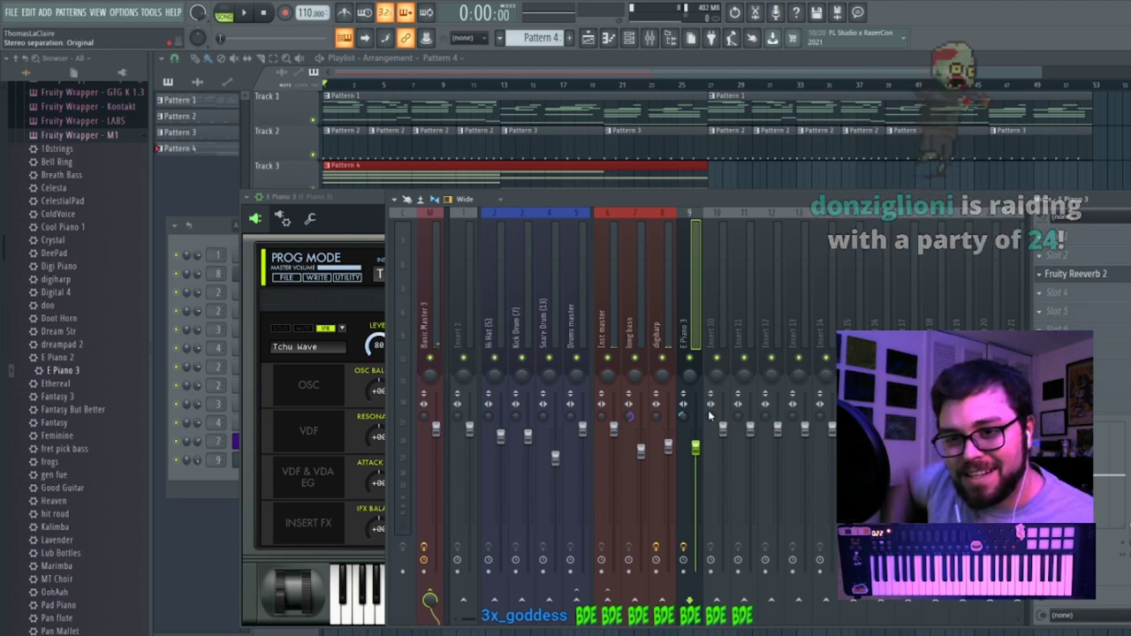
key(space)
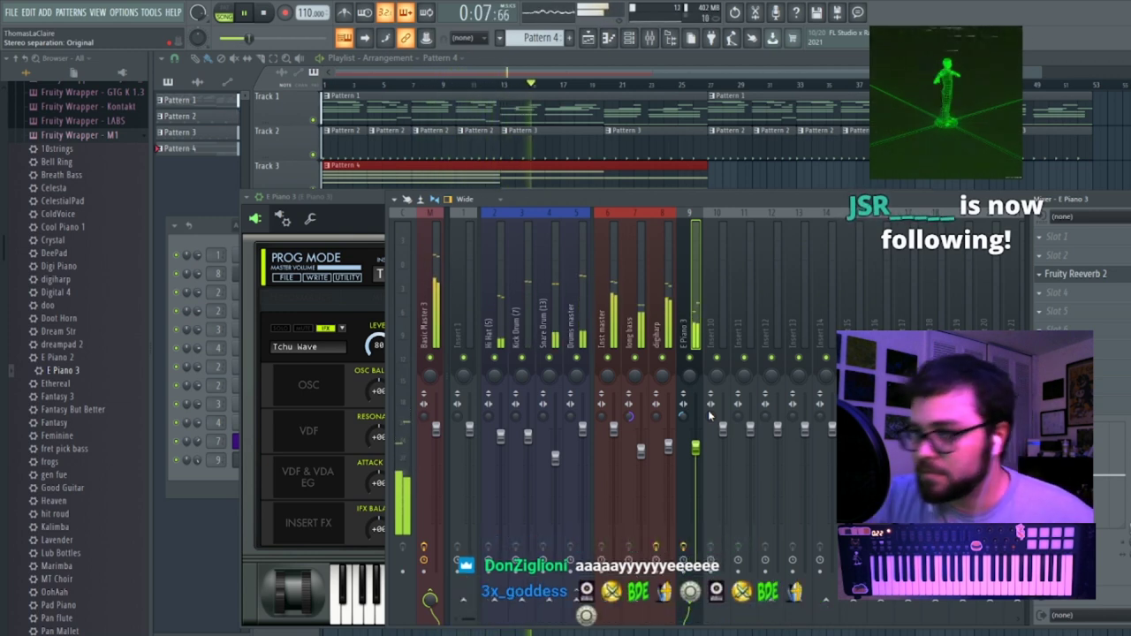
Place a second Pattern 4 clip at bar 27 on Track 3 and slightly lower the digiharp mixer fader.
key(F9)
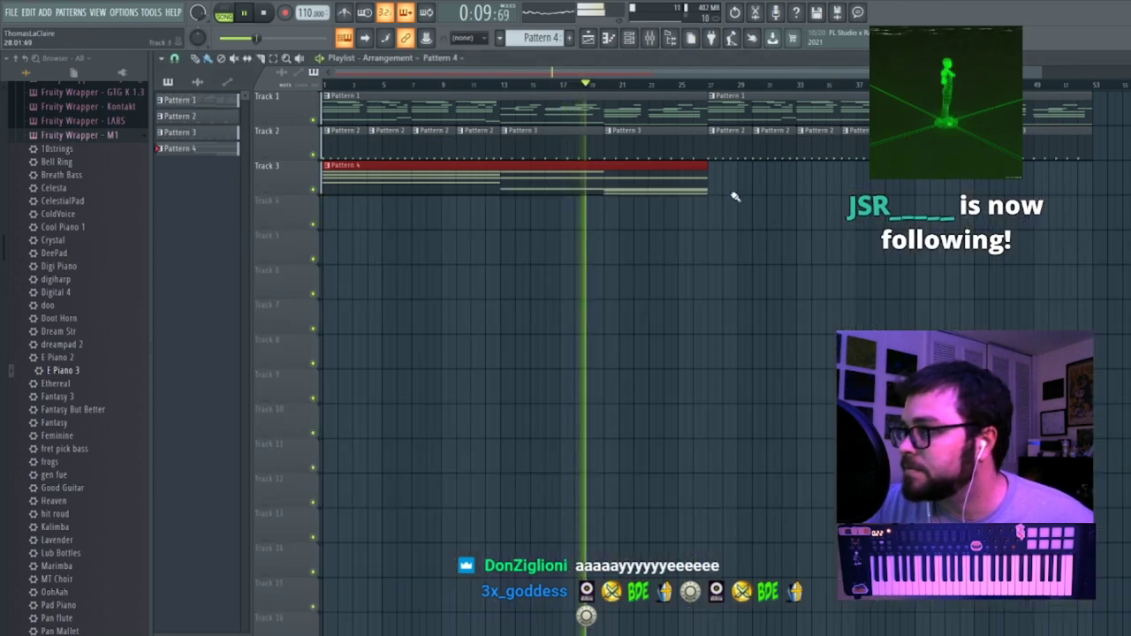
click(651, 38)
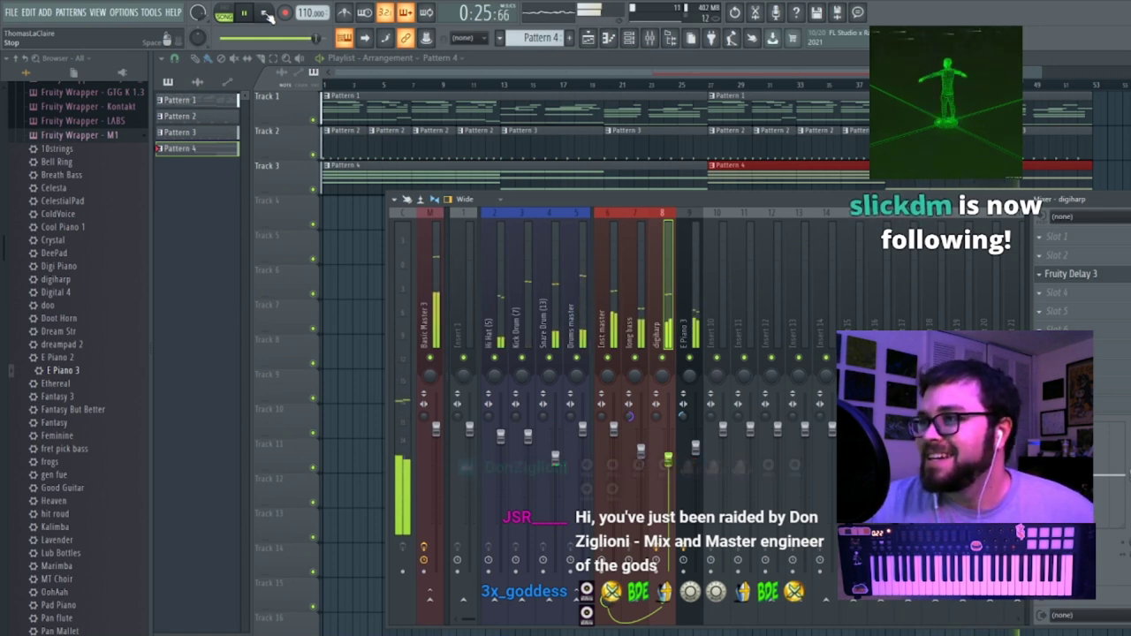
click(265, 13)
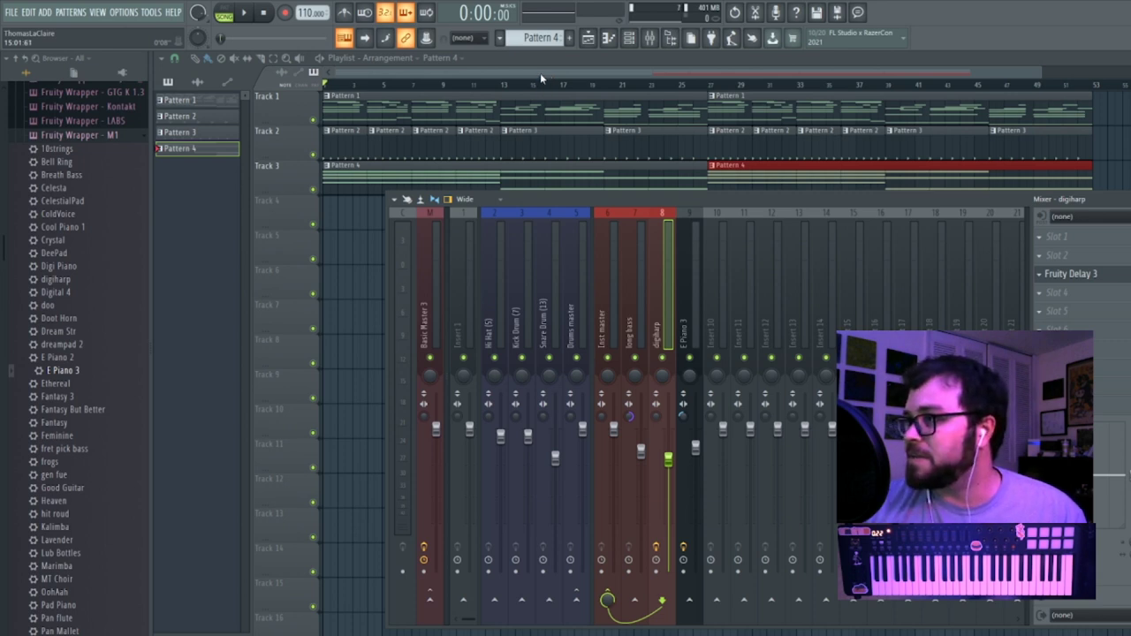
Play the arrangement from the start and examine the mixer levels, including the Hi Hat track.
key(F9)
click(476, 236)
right_click(477, 237)
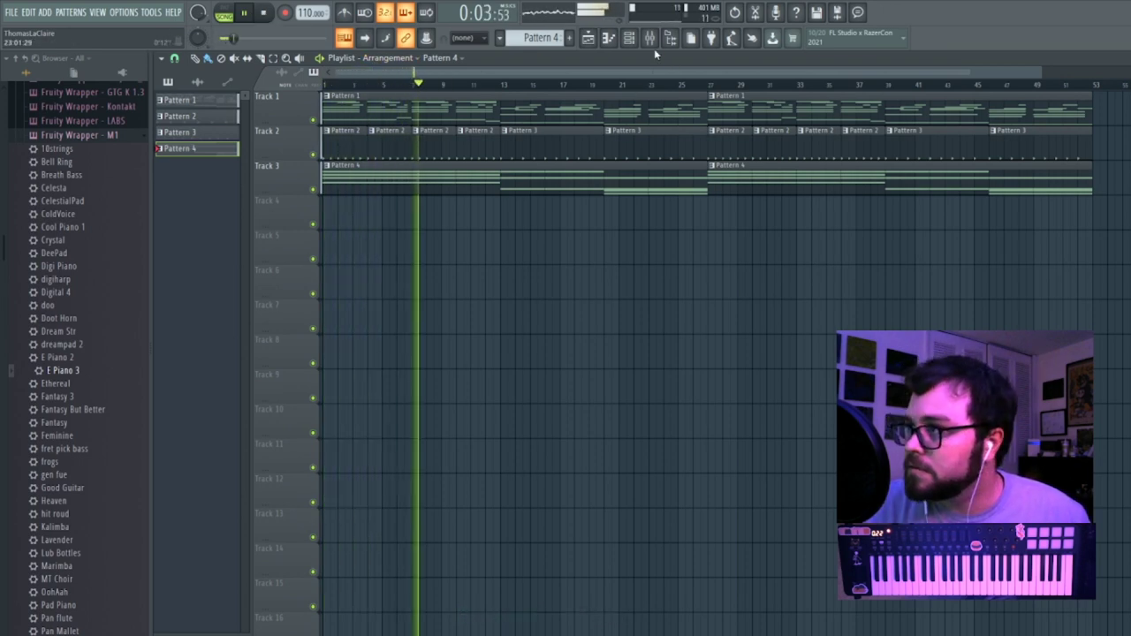
key(F9)
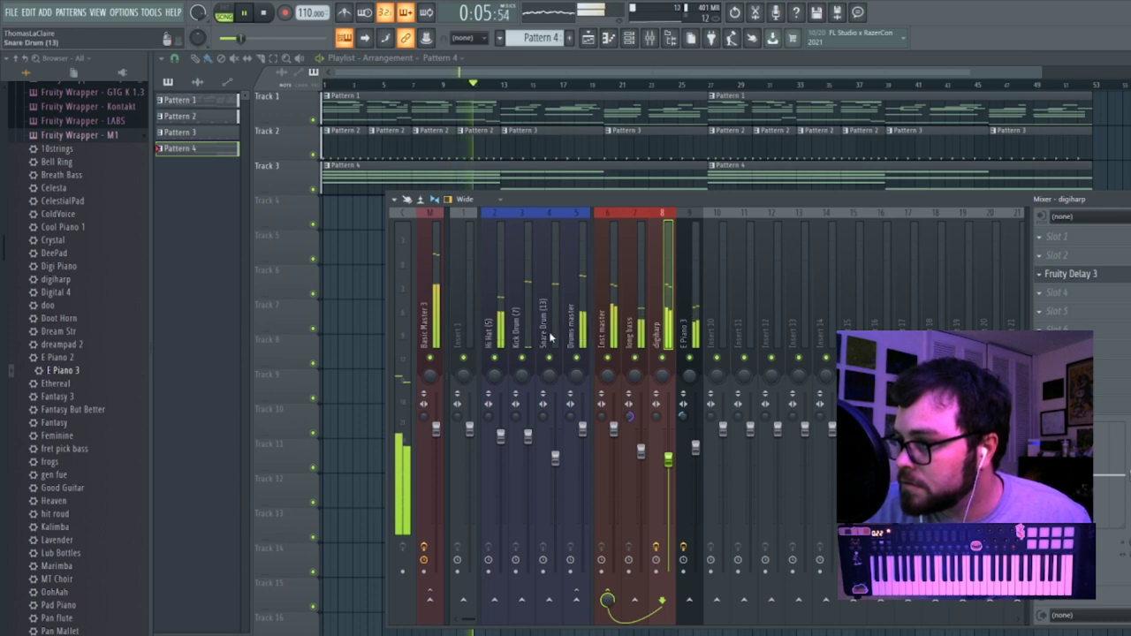
click(492, 327)
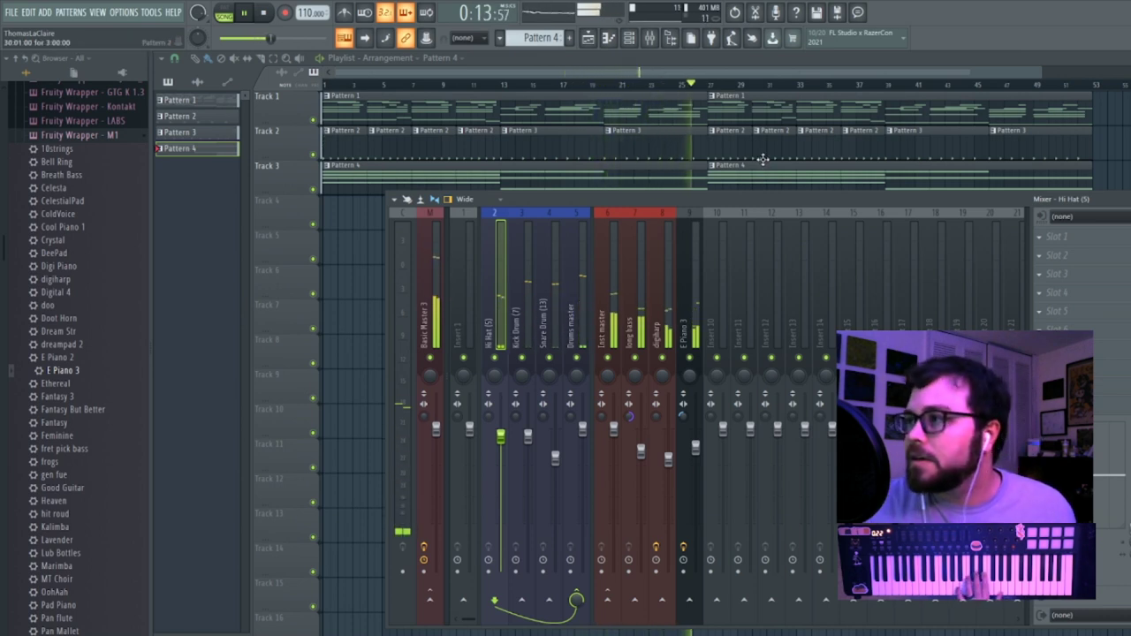
key(F9)
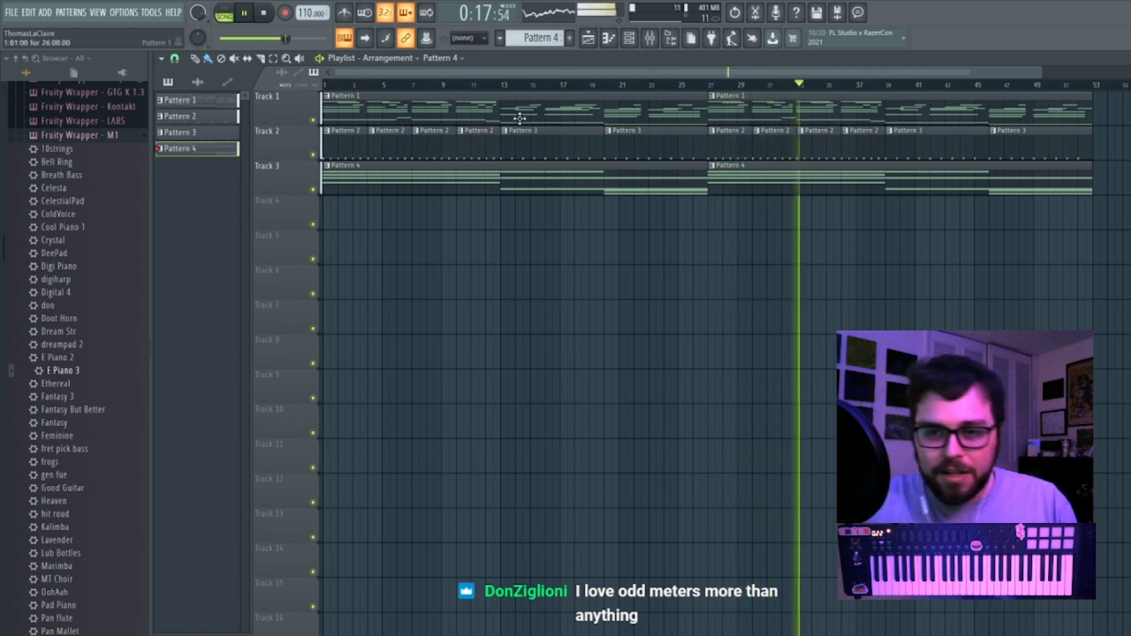
Open the akai_steinway soundfont in a new Soundfont Player channel and route it to mixer track 10.
click(120, 138)
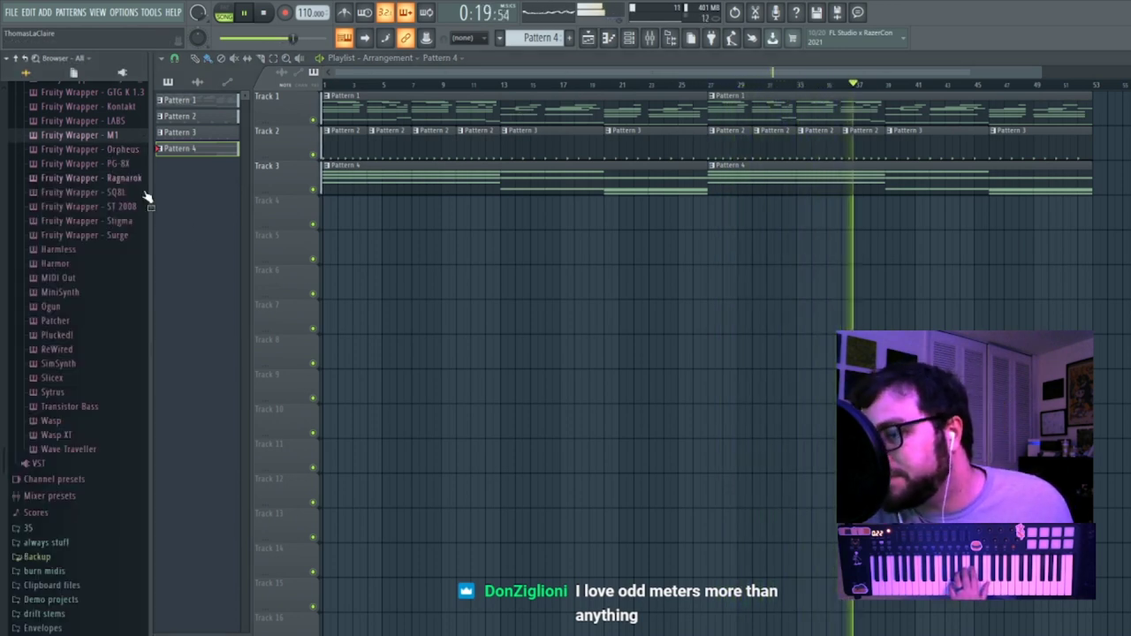
scroll(85, 623, down, 5)
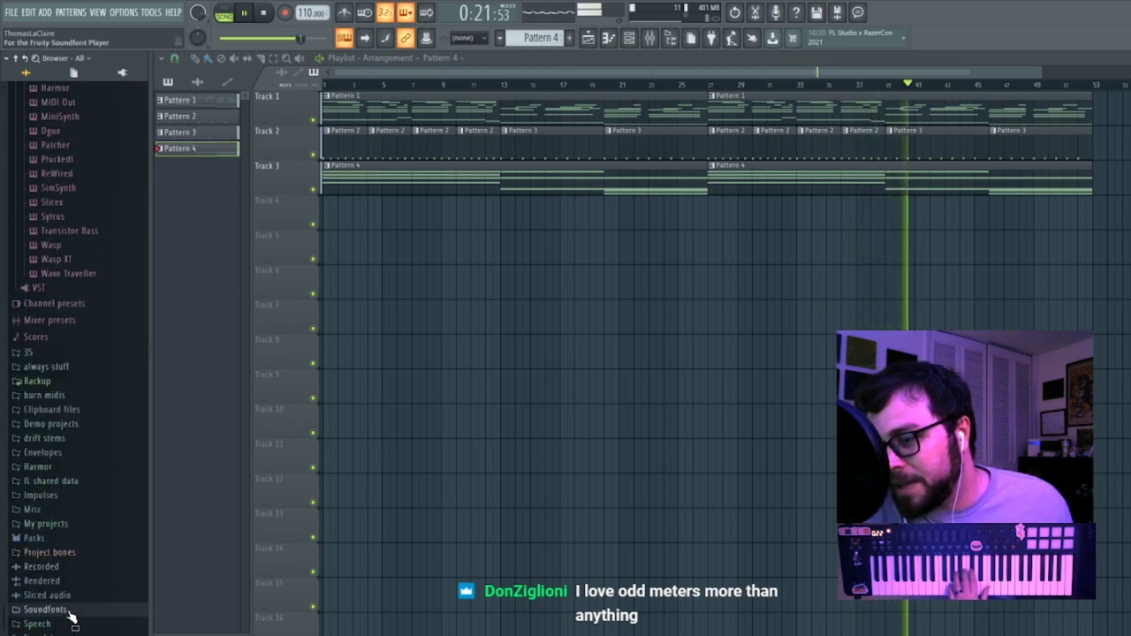
click(71, 613)
right_click(77, 528)
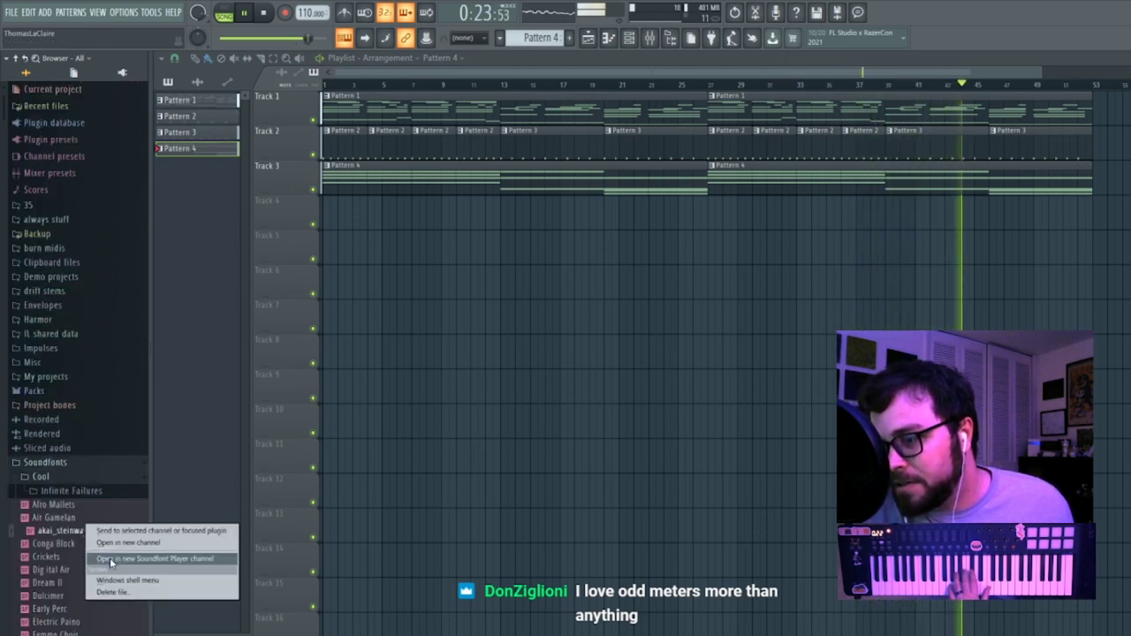
click(110, 558)
key(ctrl+l)
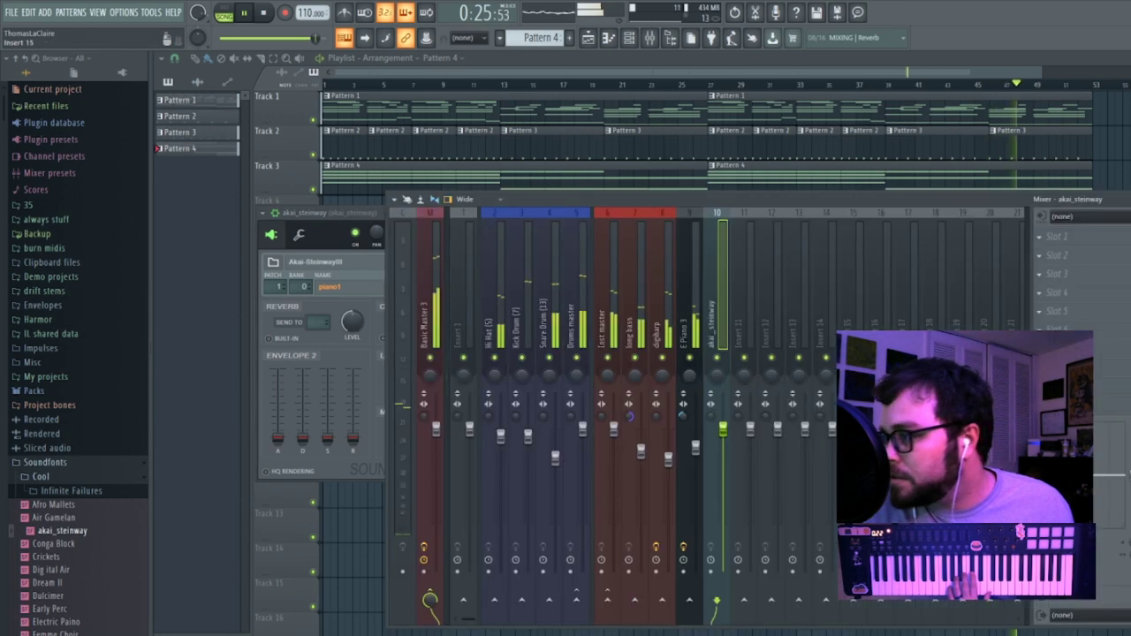
Add Fruity Reeverb 2 with the Large Hall preset to slot 4 of the akai_steinway mixer track and lower the channel volume.
click(1039, 293)
mouse_move(1064, 305)
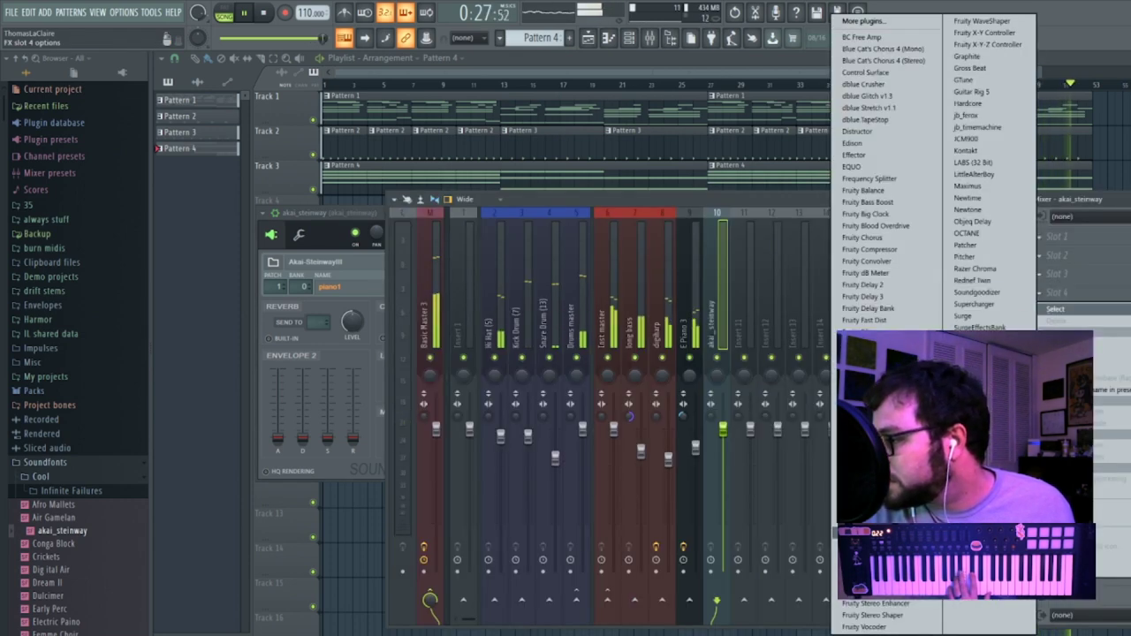
click(888, 508)
click(280, 229)
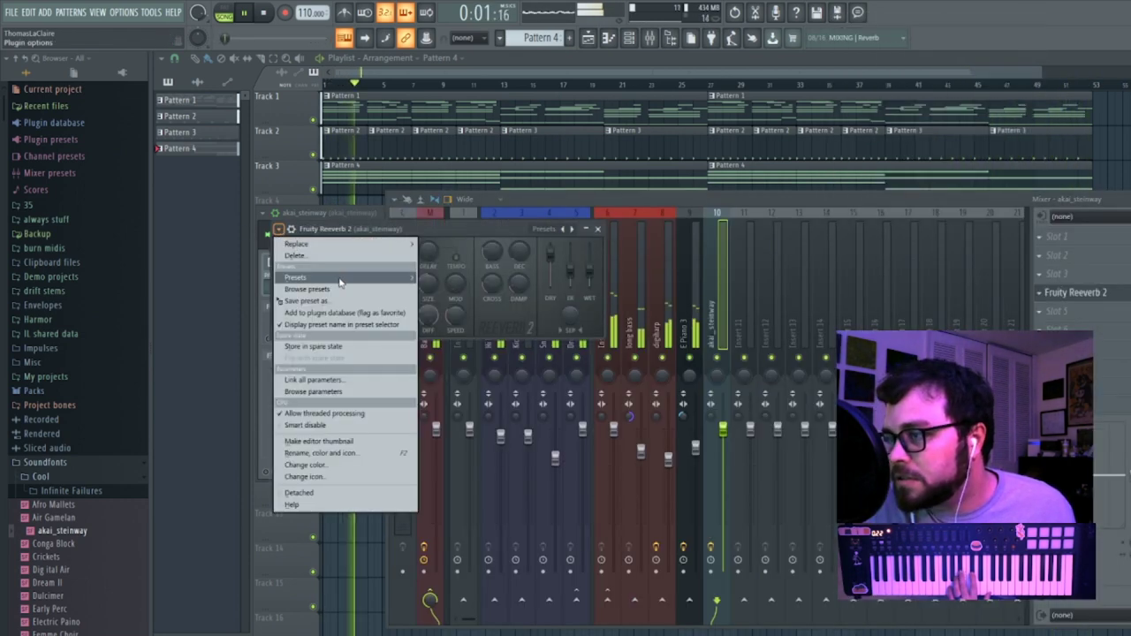
mouse_move(398, 277)
click(444, 313)
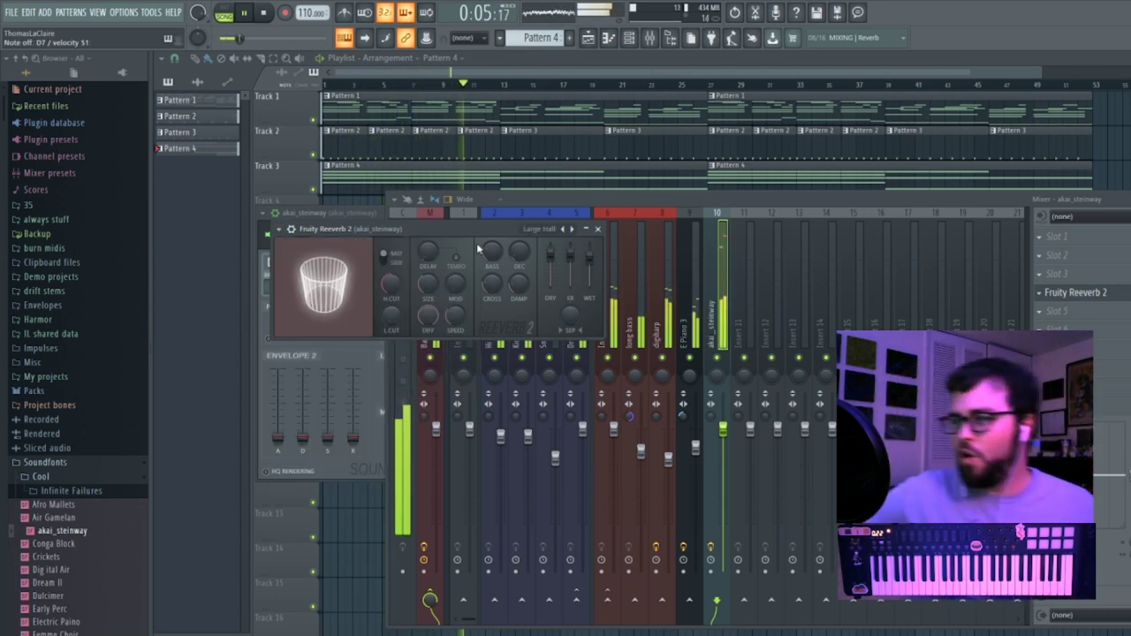
click(316, 367)
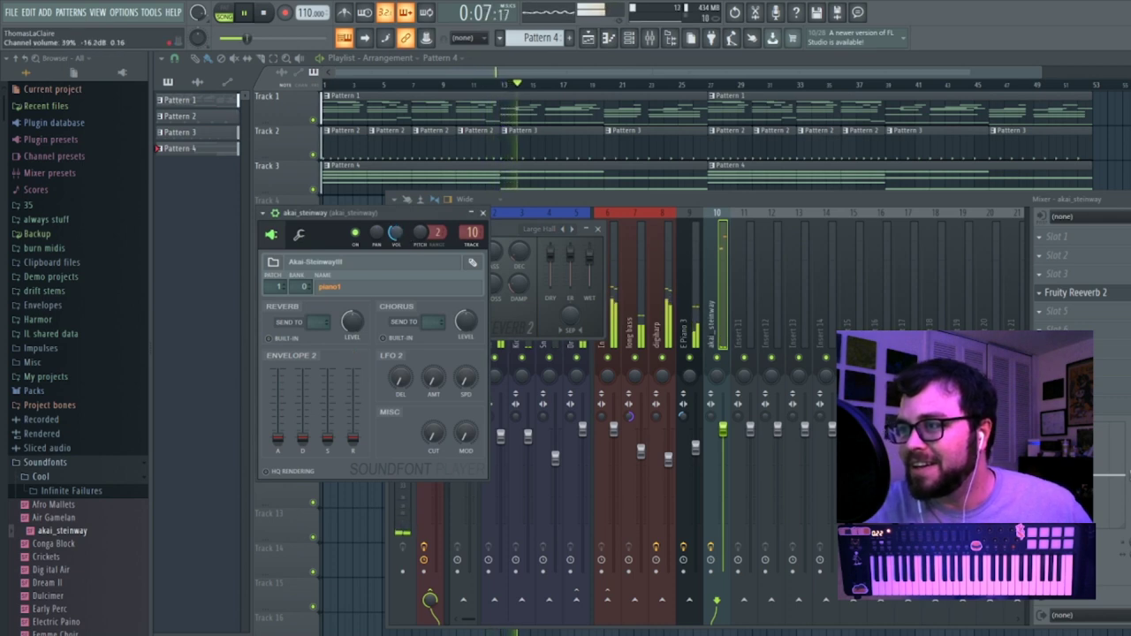
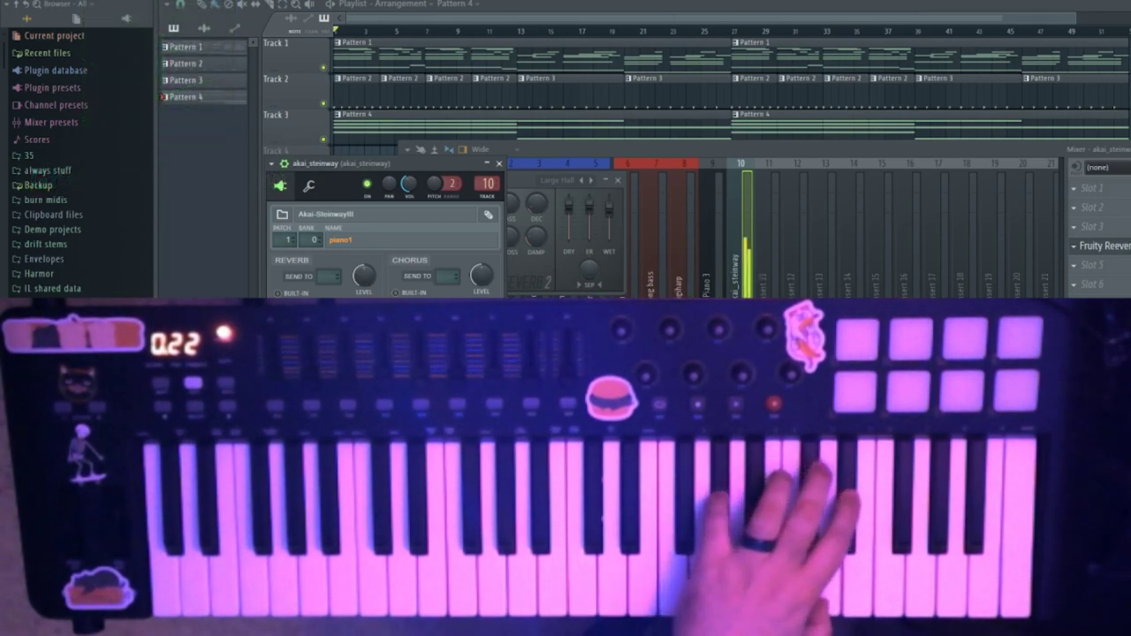
Start new Pattern 5 at bar 27 on Track 4 and record a take of the akai_steinway melody.
click(468, 22)
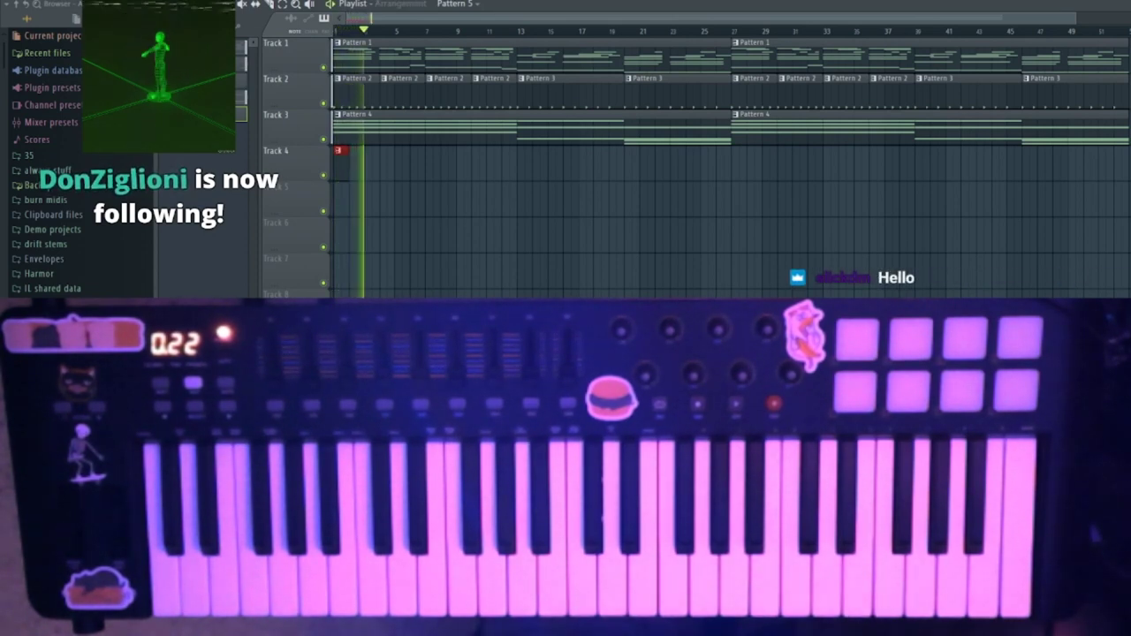
key(ctrl+z)
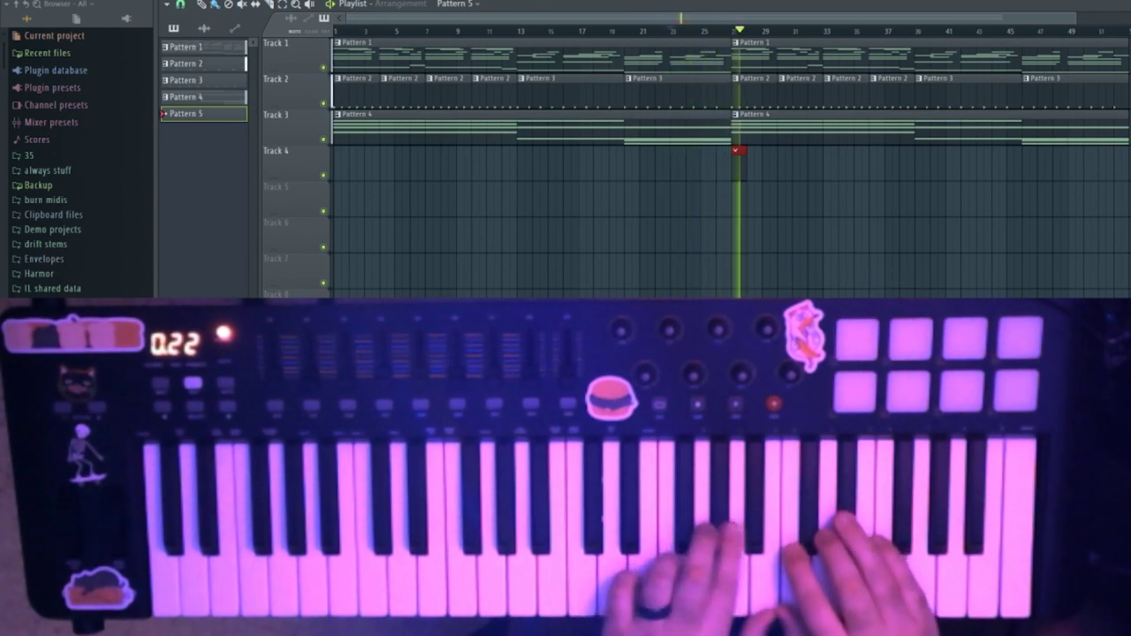
key(space)
key(space)
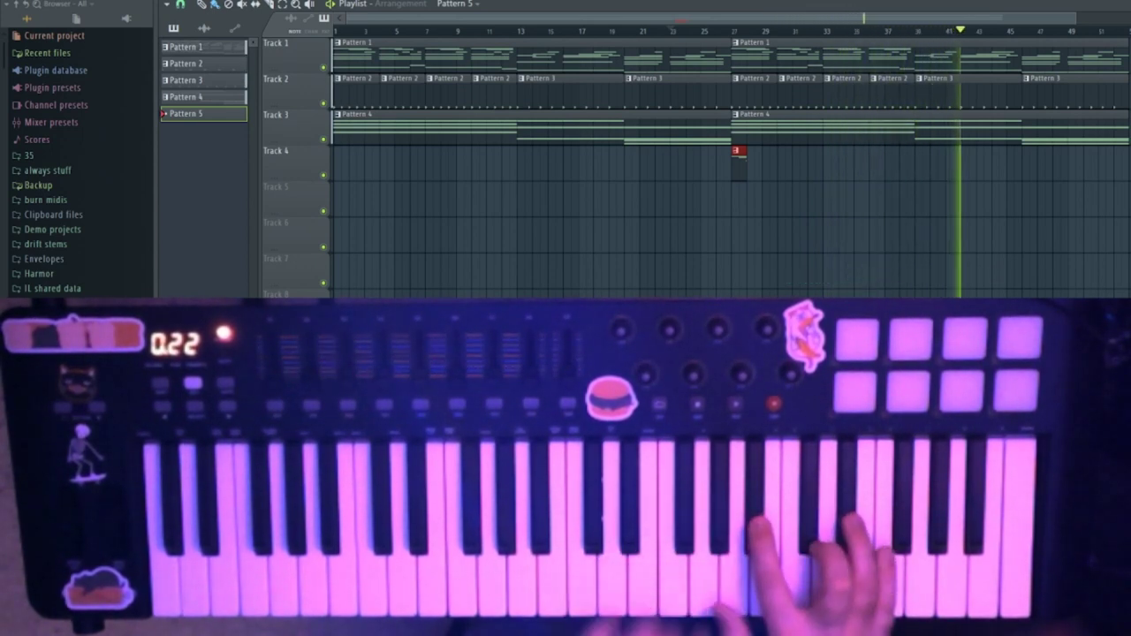
Undo the last take and record the akai_steinway melody again into Pattern 5 from bar 27.
key(space)
key(ctrl+z)
key(space)
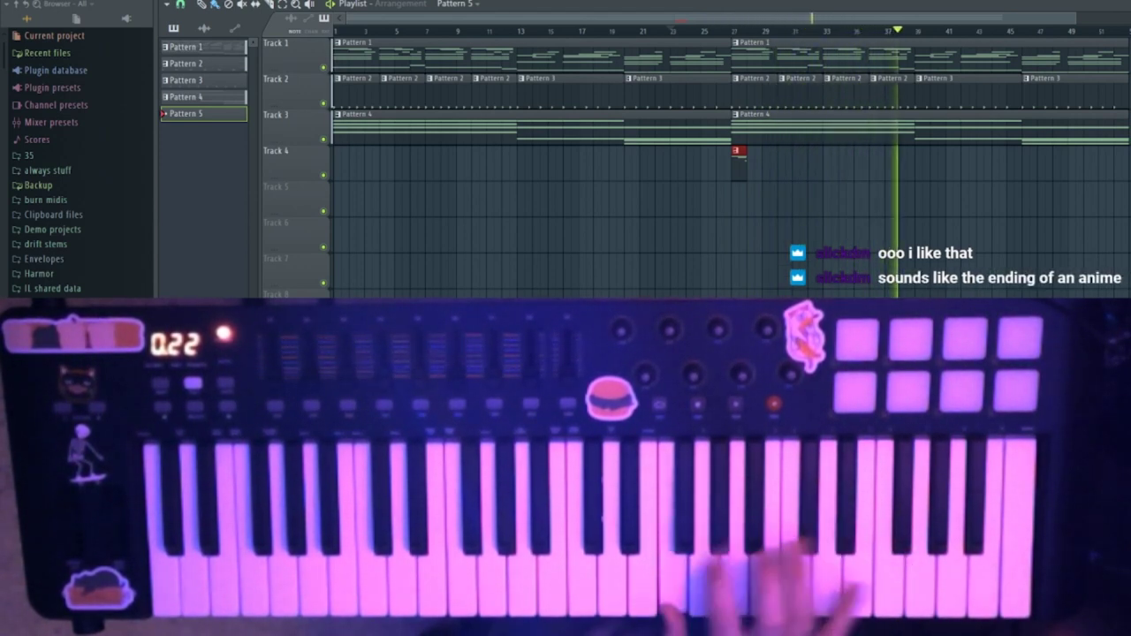
key(space)
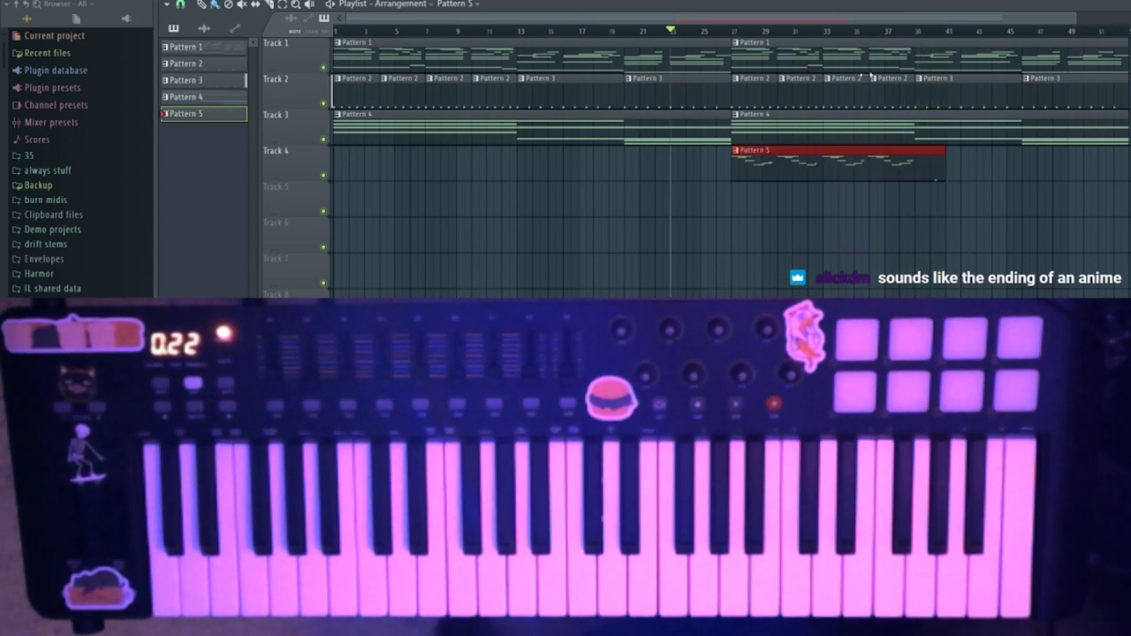
Open the akai_steinway notes of Pattern 5 in the piano roll and play the recorded melody through.
double_click(853, 169)
scroll(496, 196, up, 2)
drag(704, 21, 248, 56)
click(195, 4)
click(230, 49)
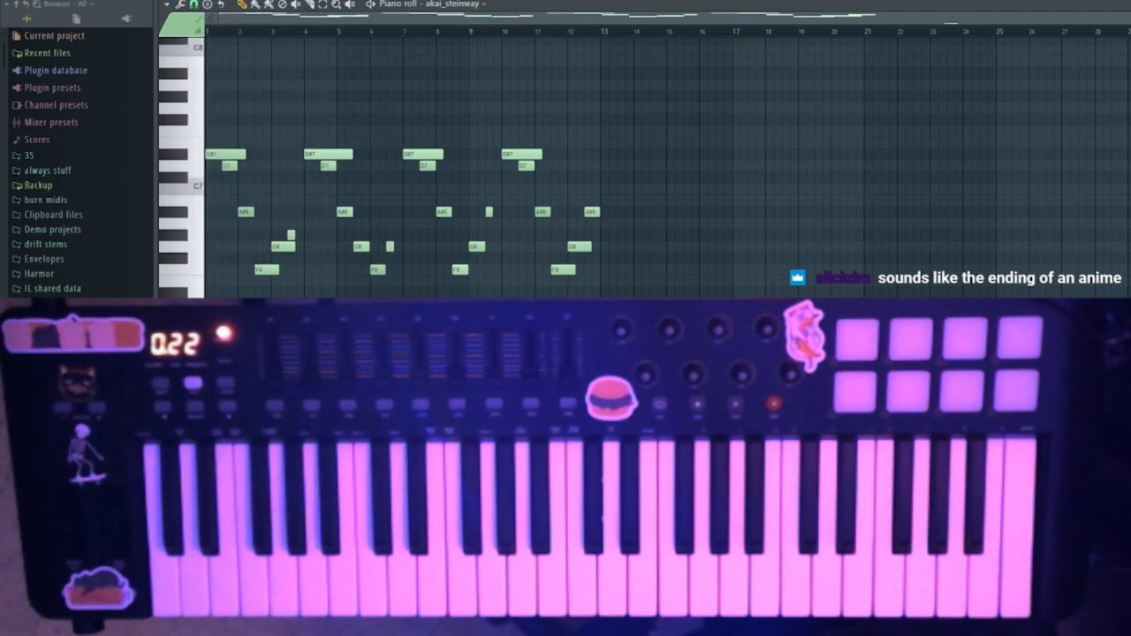
key(space)
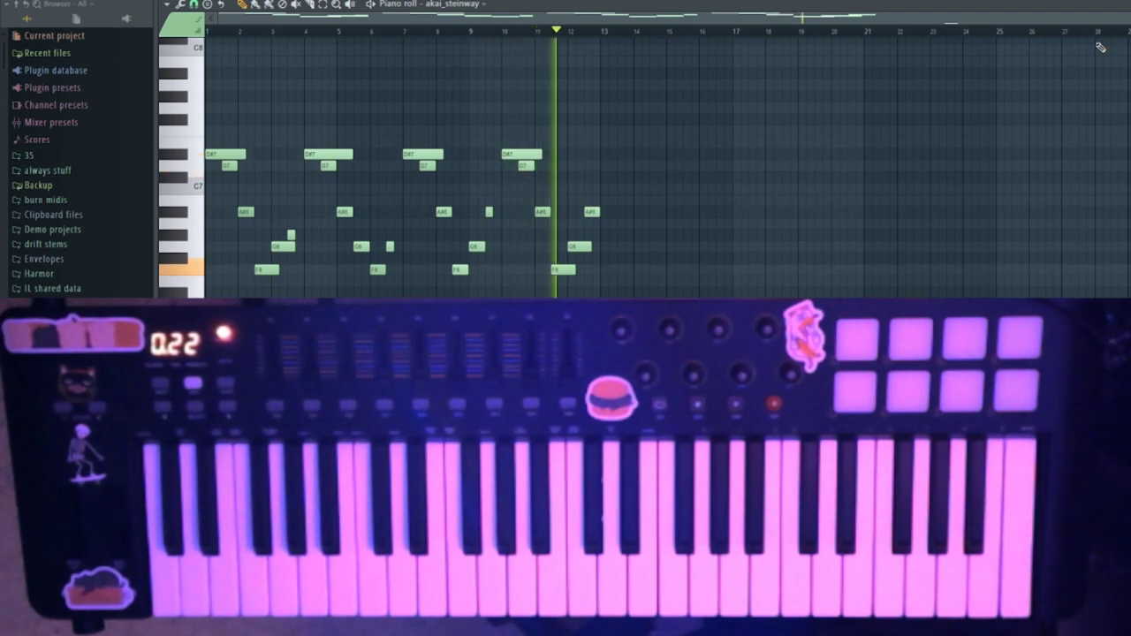
key(space)
In bar 3 of the piano melody, replace the G6 note with A#6 and raise the short G#6 note to D7.
drag(1115, 18, 907, 34)
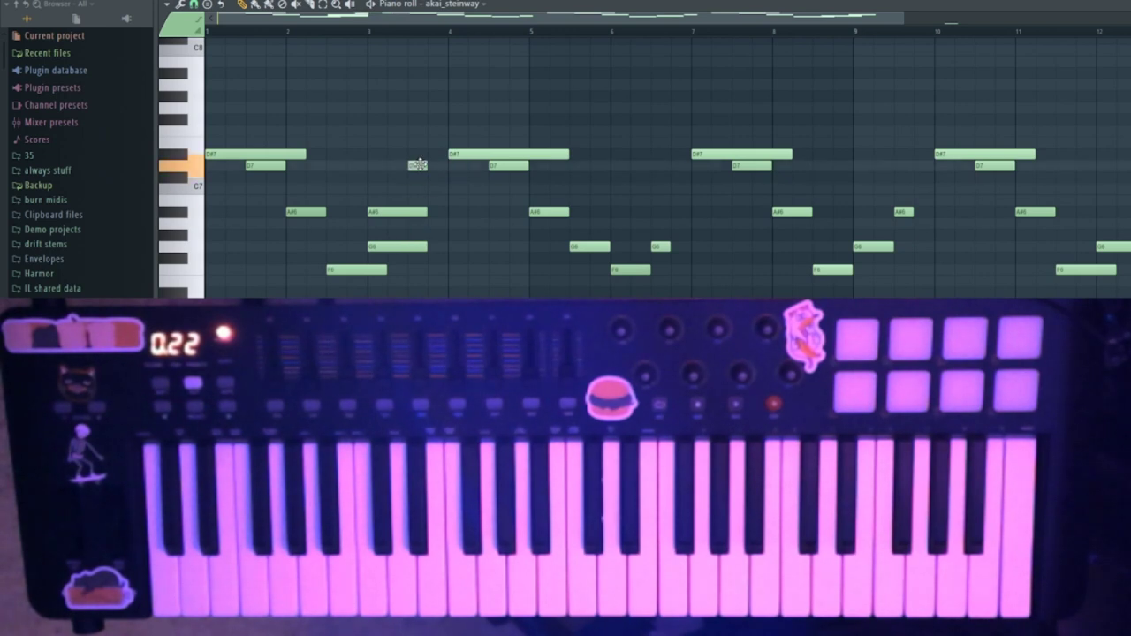
right_click(406, 247)
key(space)
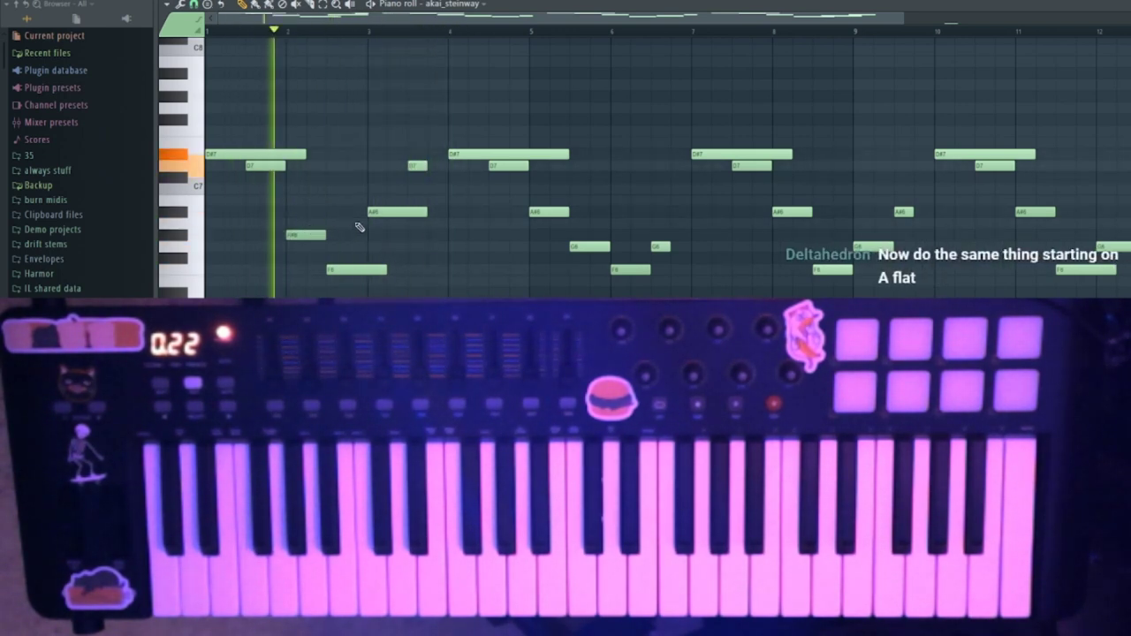
key(space)
drag(309, 234, 301, 213)
Raise the G#6 note at the start of bar 2 to A#6 and delete all piano melody notes from bar 4 onward.
key(space)
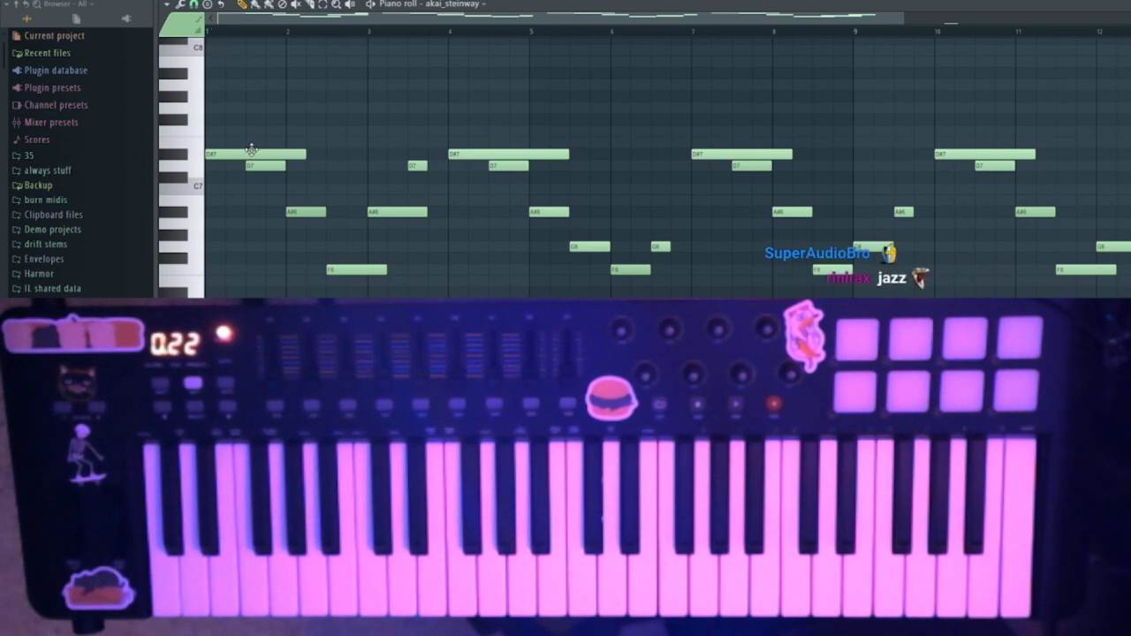
key(space)
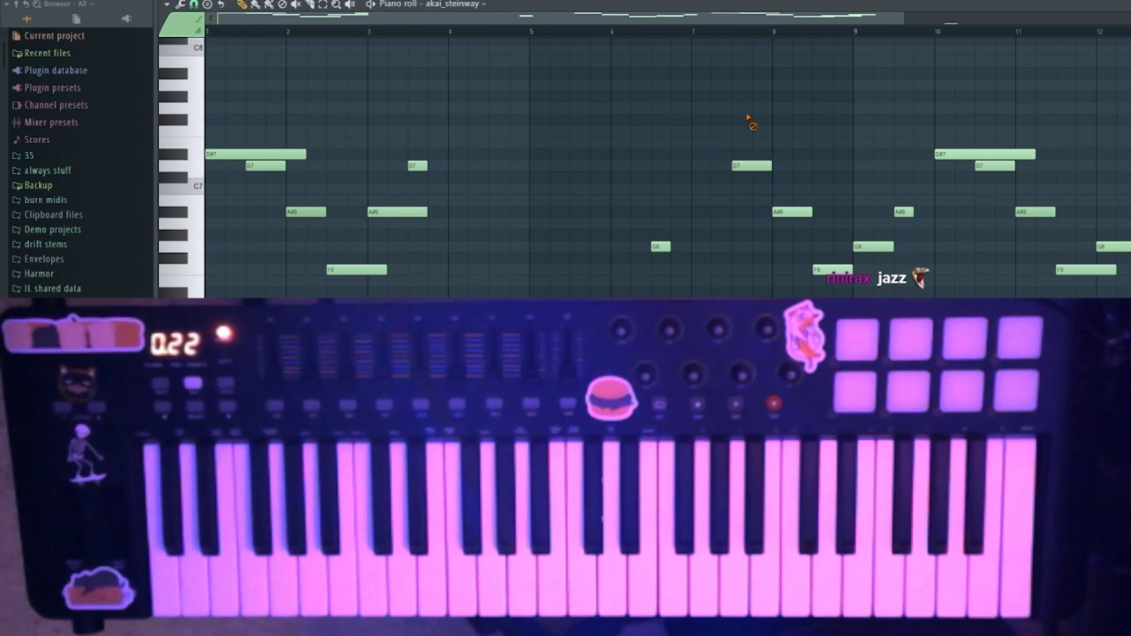
drag(893, 227, 1115, 247)
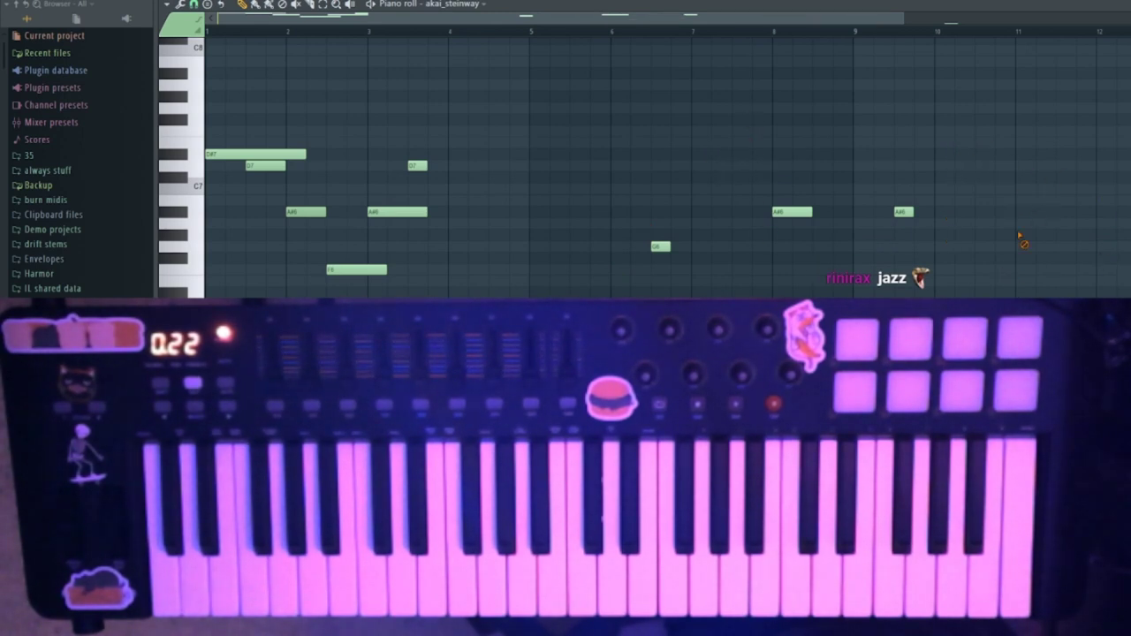
Play the three-bar phrase and replace the F6 note in bar 2 with a half-bar G6.
key(space)
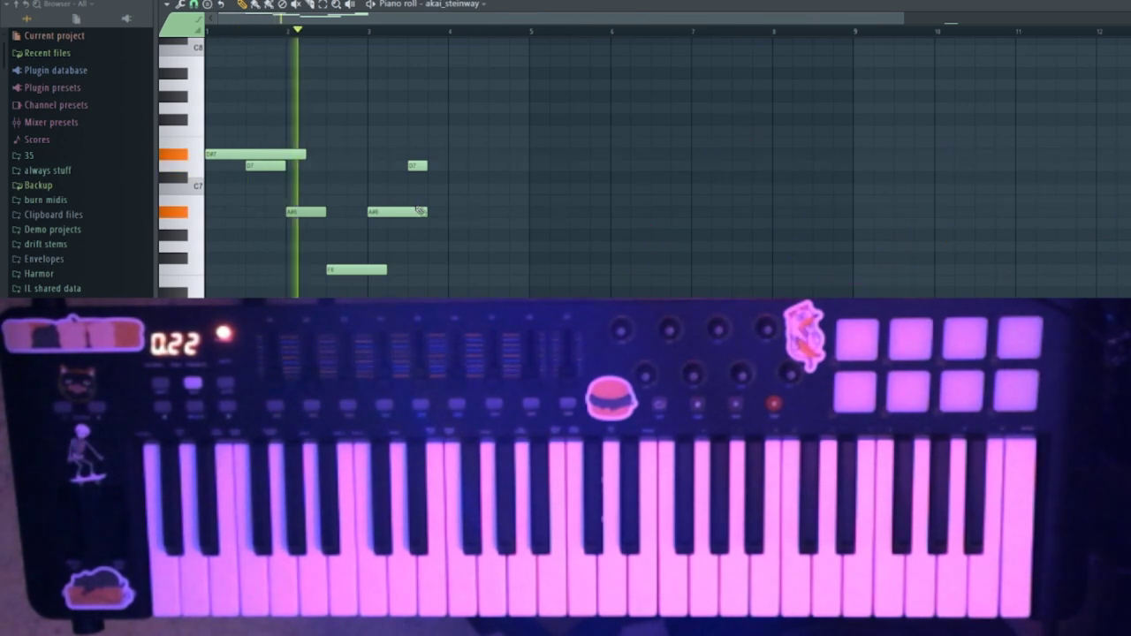
key(space)
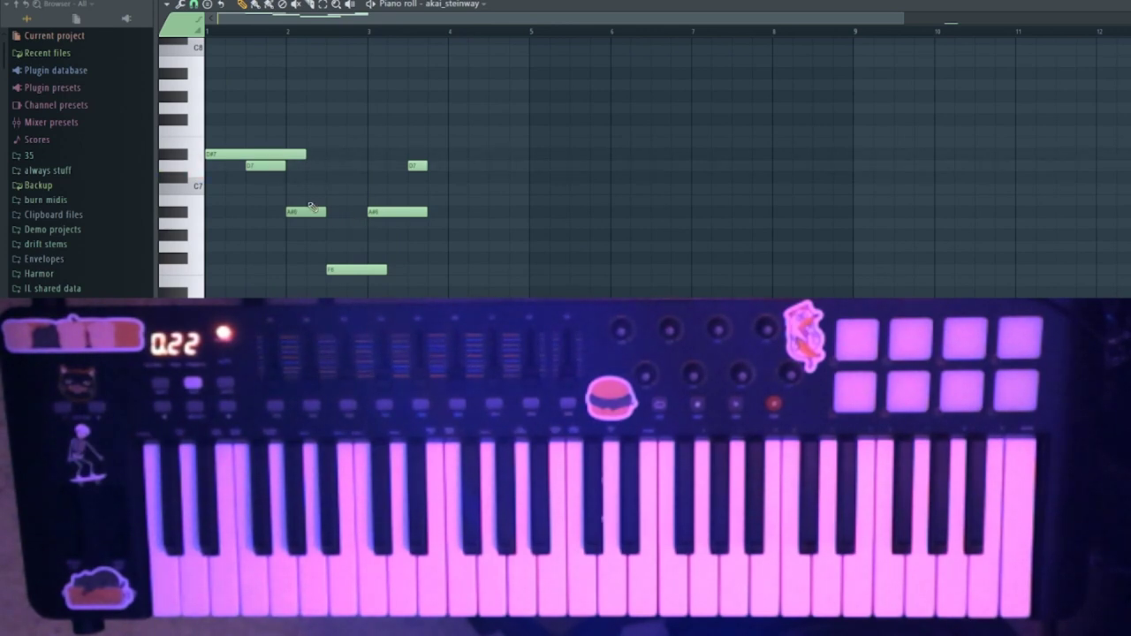
key(space)
key(space)
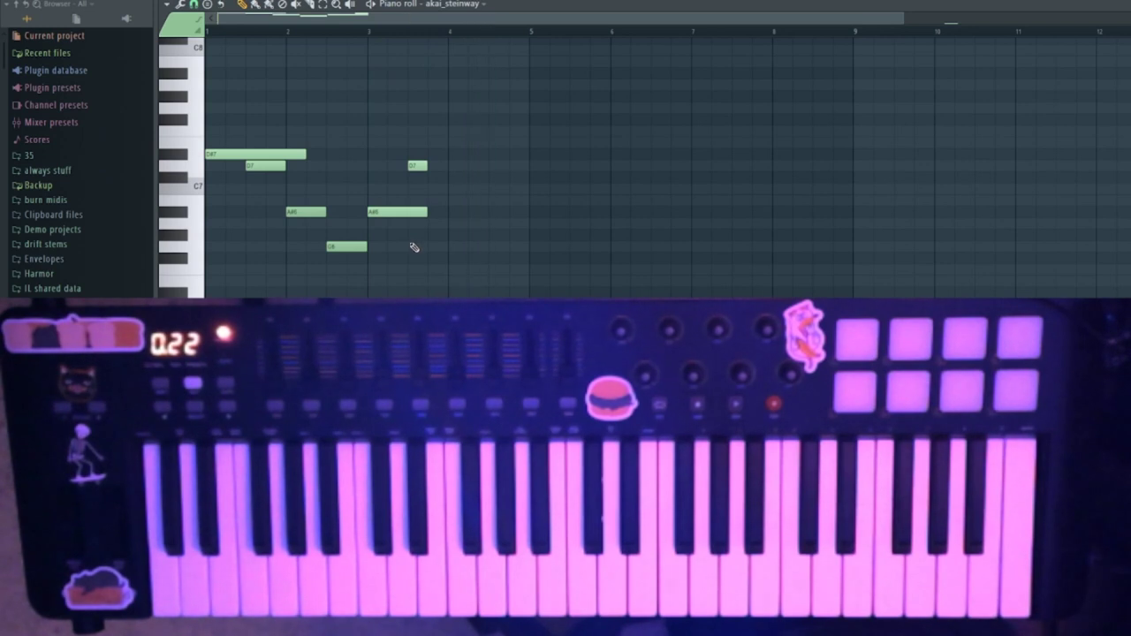
Duplicate the three-bar melody phrase and align the copy to start exactly at bar 4.
key(ctrl+b)
key(ctrl+z)
drag(1124, 19, 317, 10)
drag(935, 18, 1130, 19)
scroll(690, 18, down, 1)
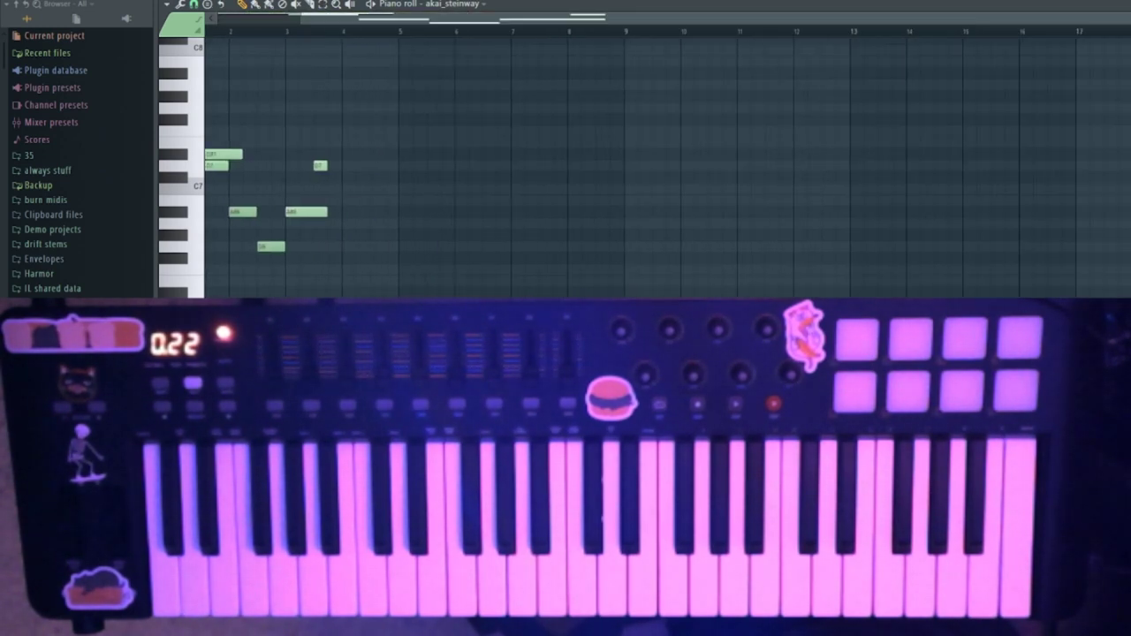
key(ctrl+b)
key(space)
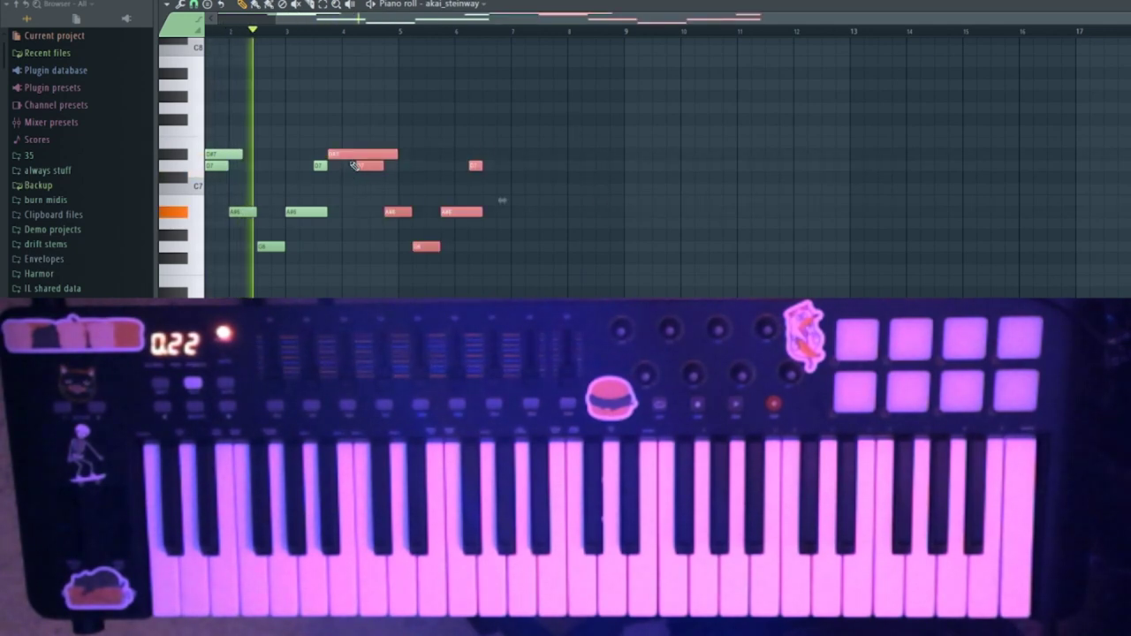
drag(348, 154, 361, 153)
drag(1128, 19, 1093, 19)
key(space)
Duplicate the three-bar phrase twice more, aligning the copies to start at bars 7 and 10.
scroll(690, 18, down, 1)
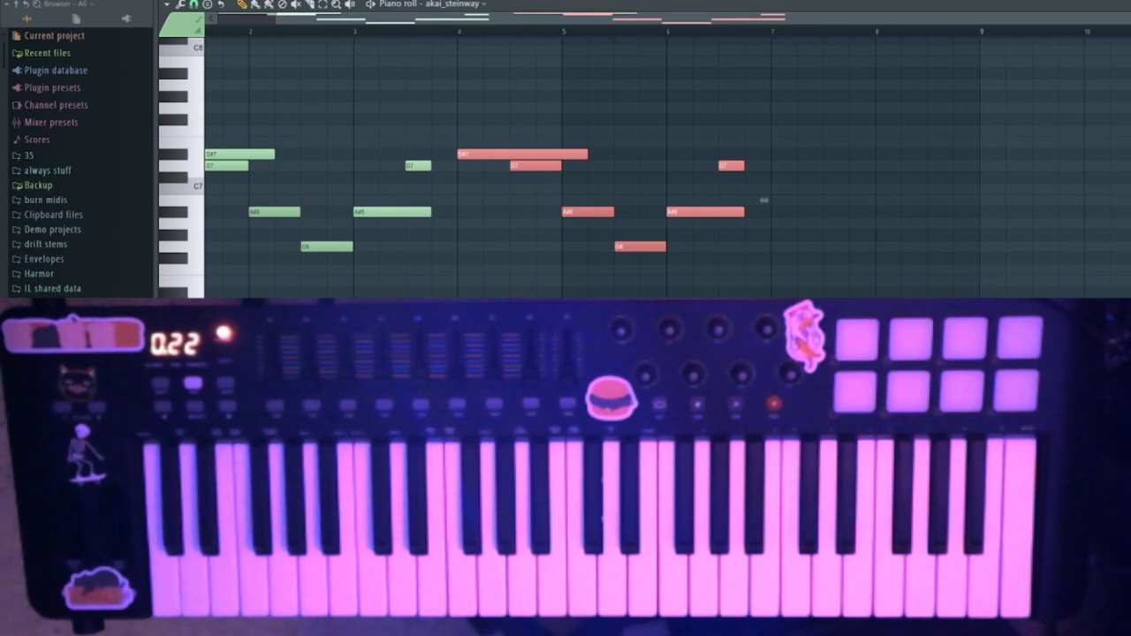
key(ctrl+b)
drag(841, 152, 872, 154)
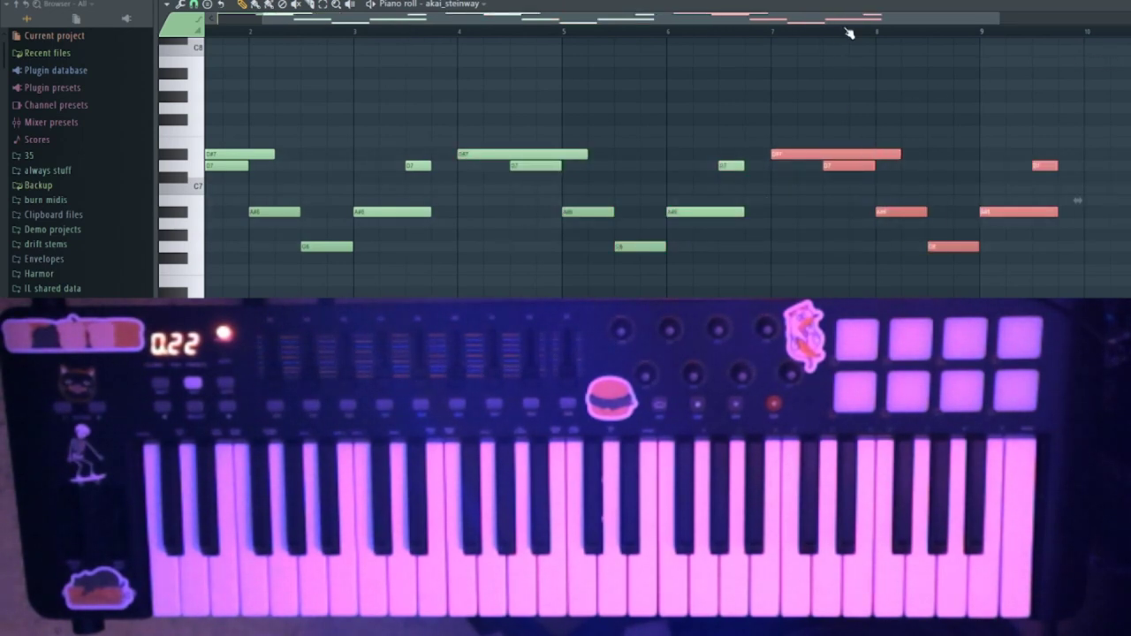
drag(998, 15, 1130, 16)
drag(870, 19, 970, 12)
scroll(975, 17, left, 2)
scroll(919, 201, down, 1)
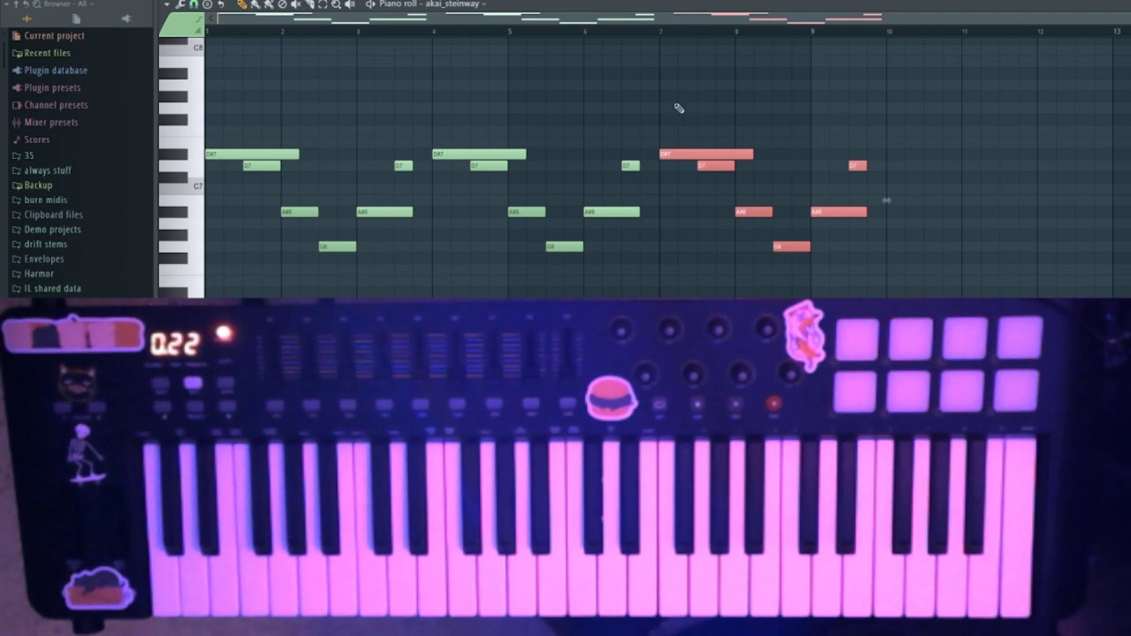
key(ctrl+b)
drag(929, 155, 948, 153)
key(space)
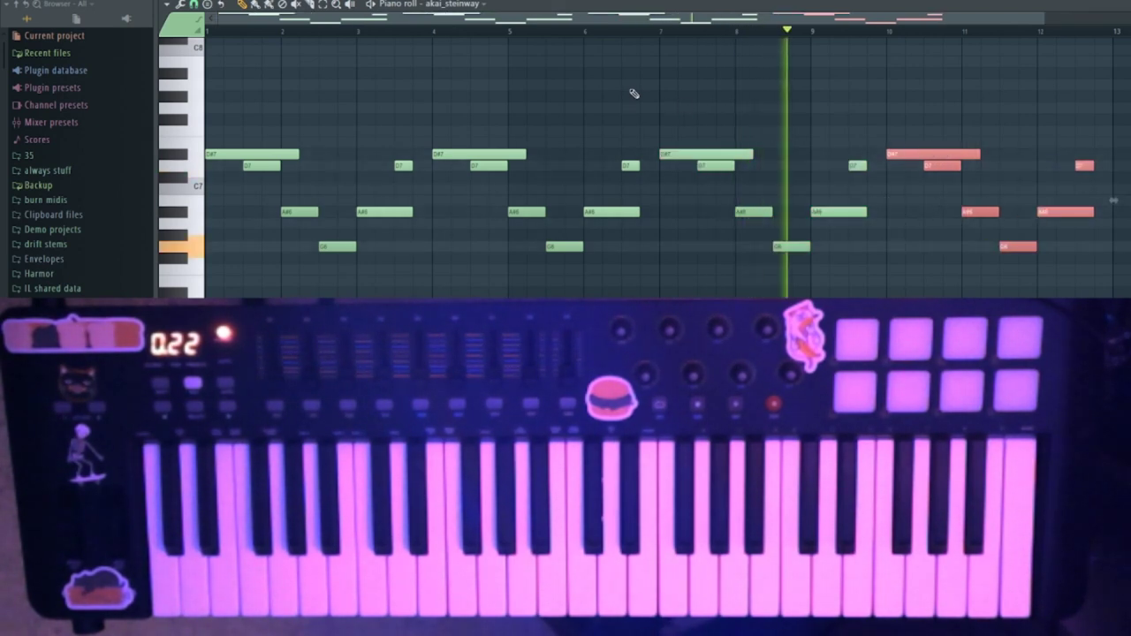
drag(781, 19, 1130, 44)
key(space)
click(563, 213)
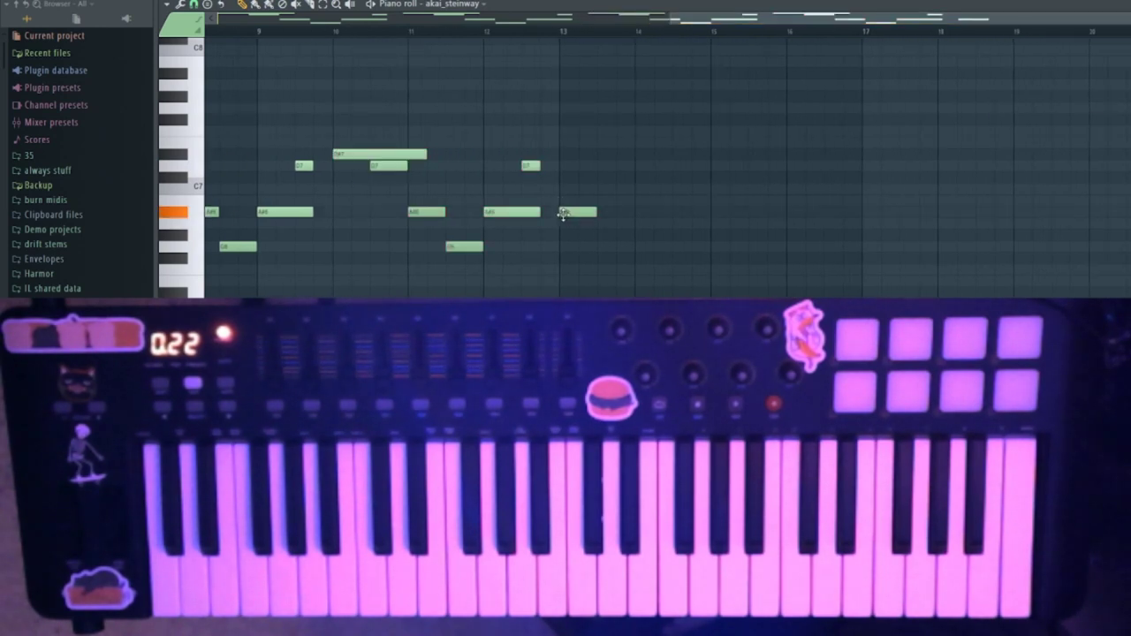
scroll(579, 269, down, 3)
scroll(627, 220, up, 2)
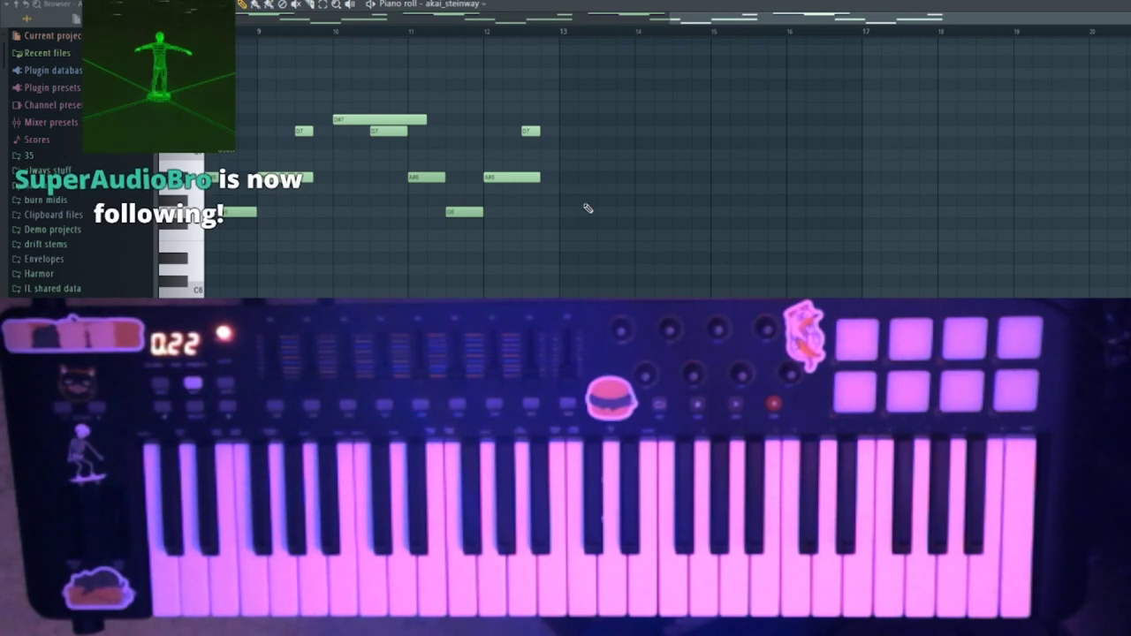
click(561, 201)
right_click(564, 202)
drag(565, 259, 562, 238)
click(610, 201)
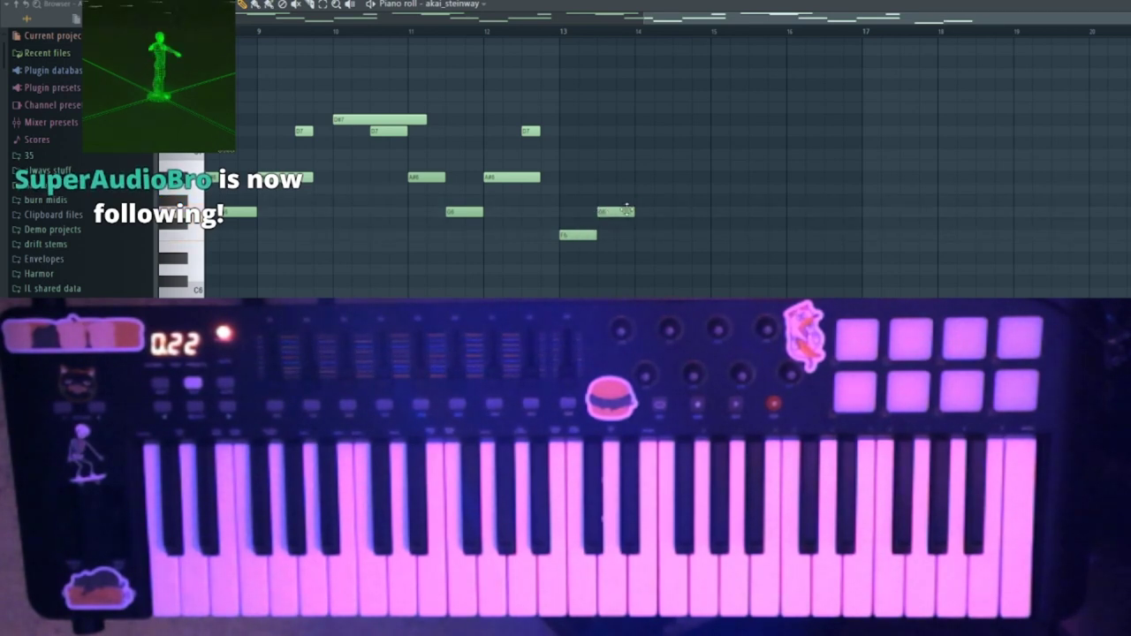
right_click(626, 211)
right_click(579, 236)
Draw an overlapping run of F6, G6, A#6, F6, G6, A#6, D7 and D#7 across bars 13 to 16 and play it.
click(523, 178)
click(571, 237)
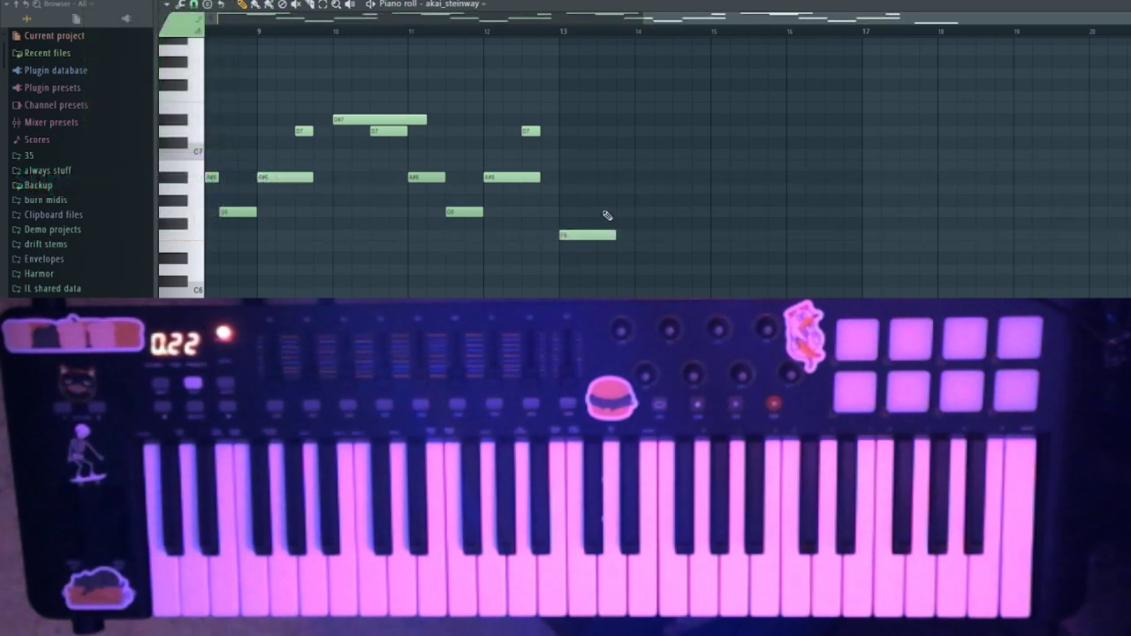
click(607, 213)
click(685, 235)
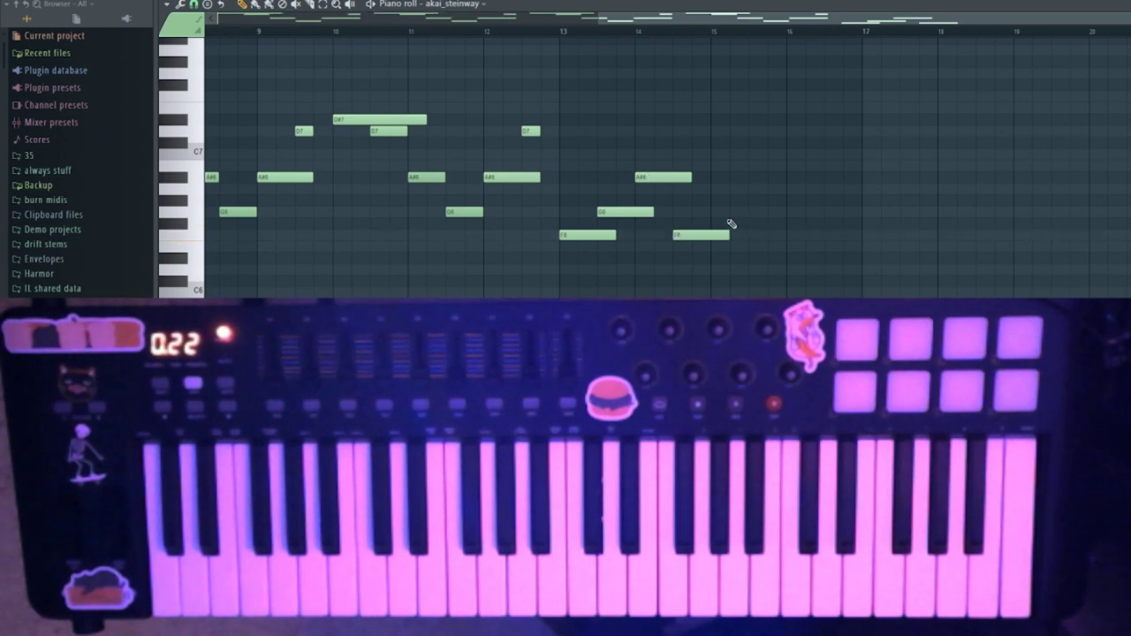
click(758, 178)
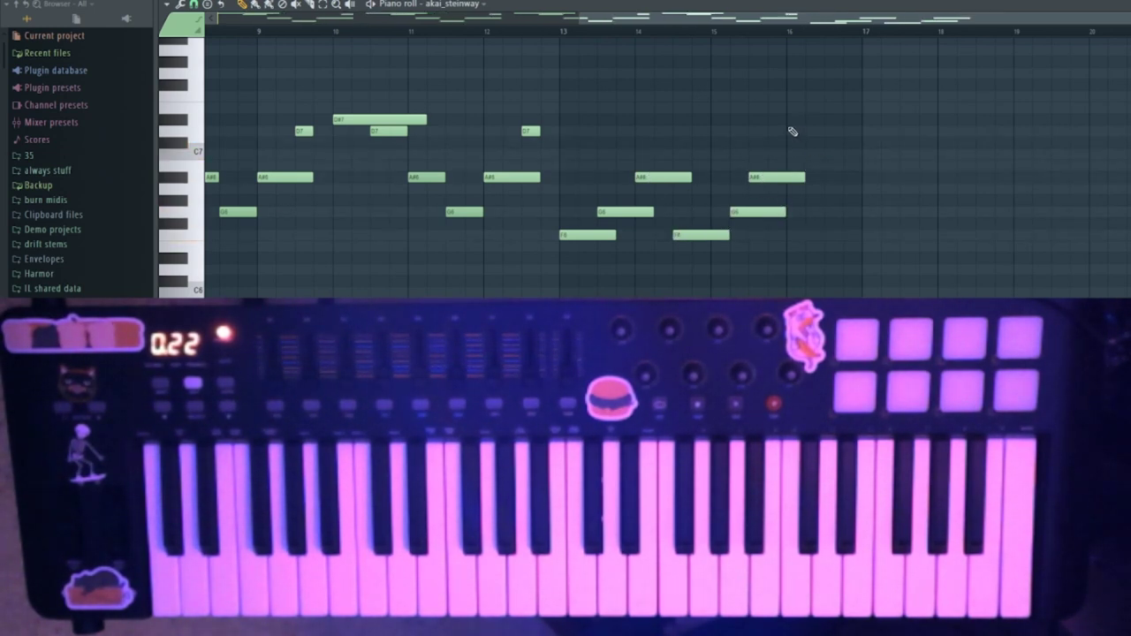
click(831, 119)
drag(883, 120, 863, 119)
key(space)
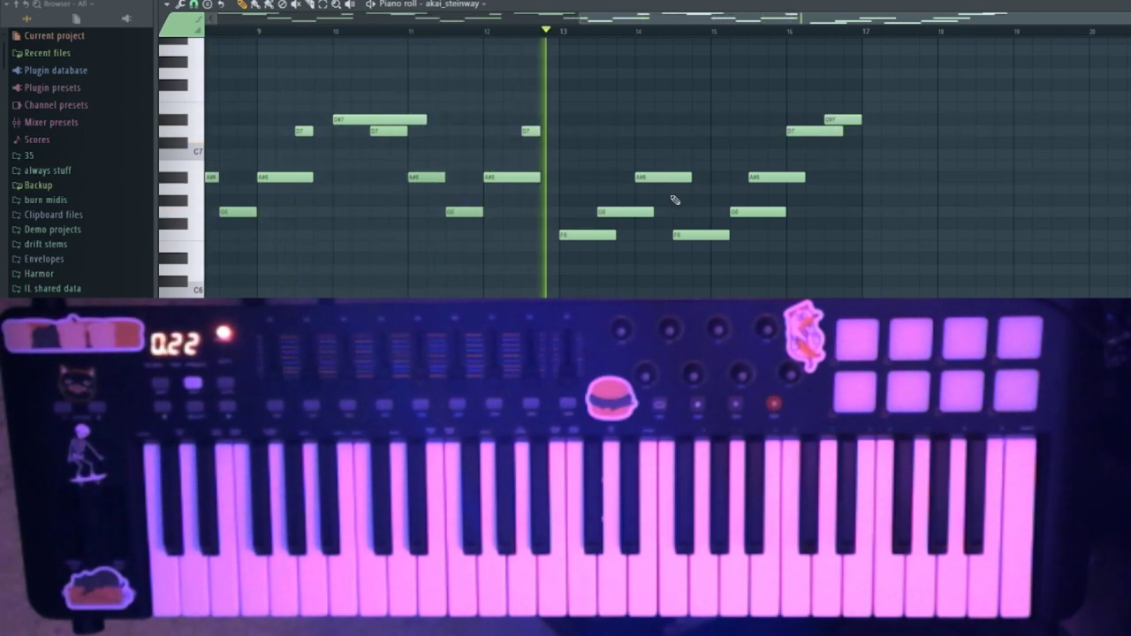
key(space)
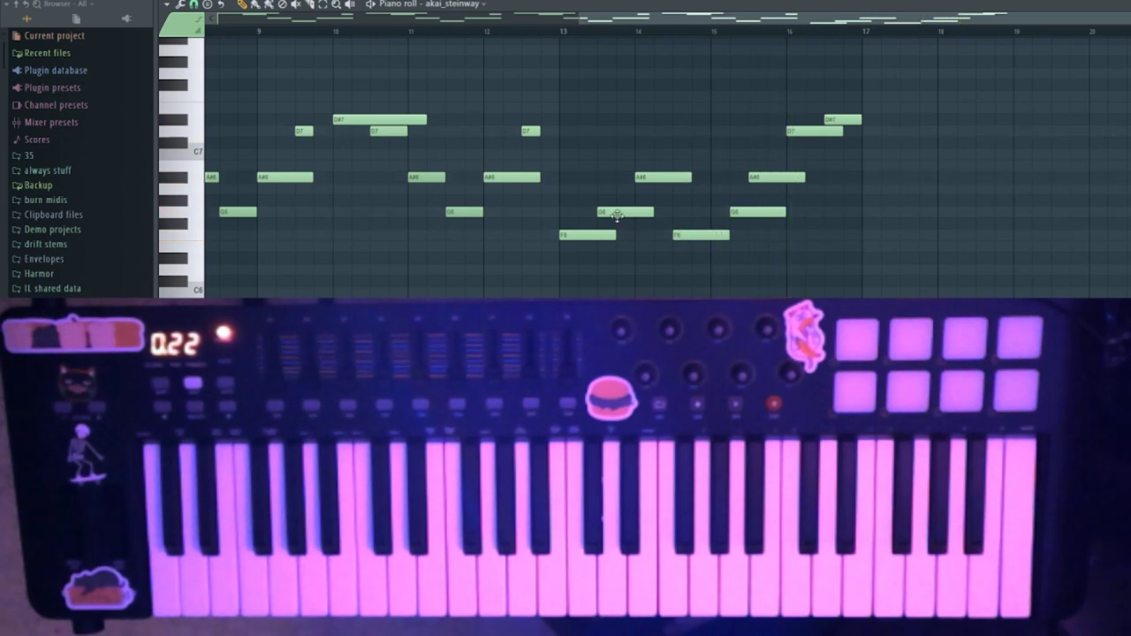
Thin the run to one note per bar: F6, G6, A#6, D7 and D#7 at bars 13 to 17, deleting the extra notes.
key(space)
drag(661, 178, 742, 177)
right_click(776, 176)
right_click(757, 212)
right_click(704, 235)
key(space)
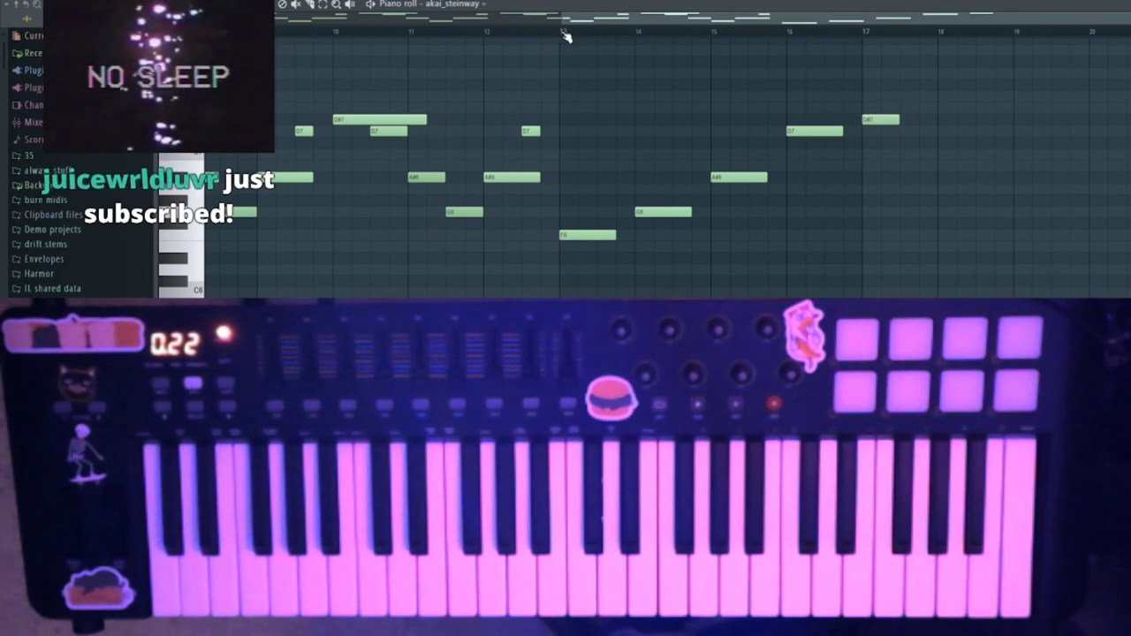
key(space)
Replace the D7 and D#7 notes with one-bar notes F6, G6, A#6 and F6 in bars 16 to 19.
key(space)
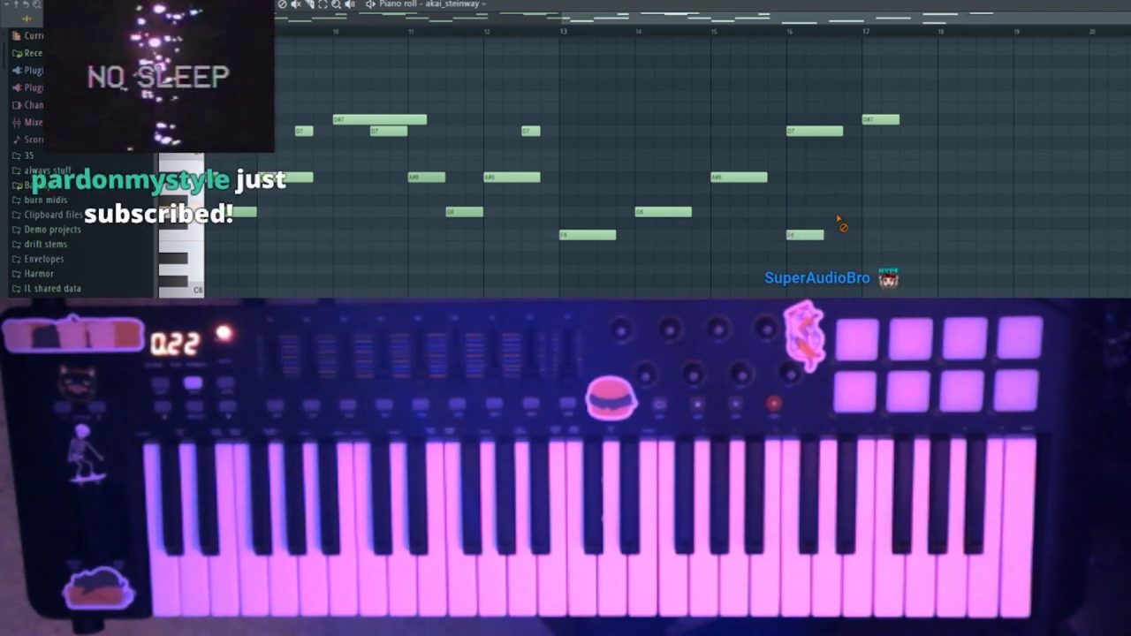
drag(867, 216, 885, 215)
key(space)
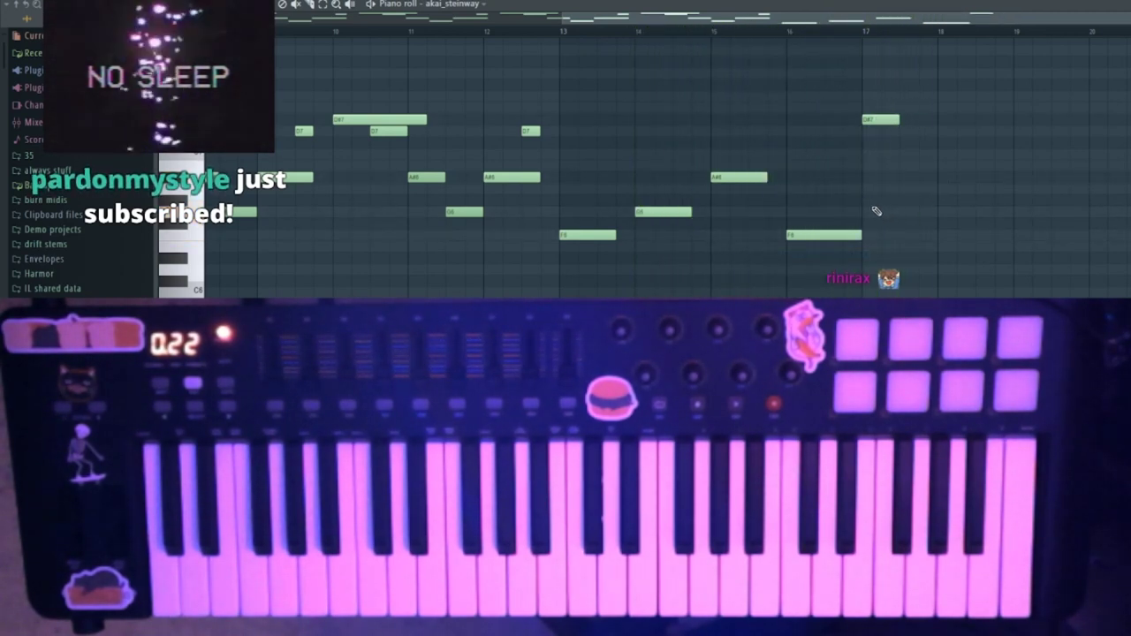
click(945, 180)
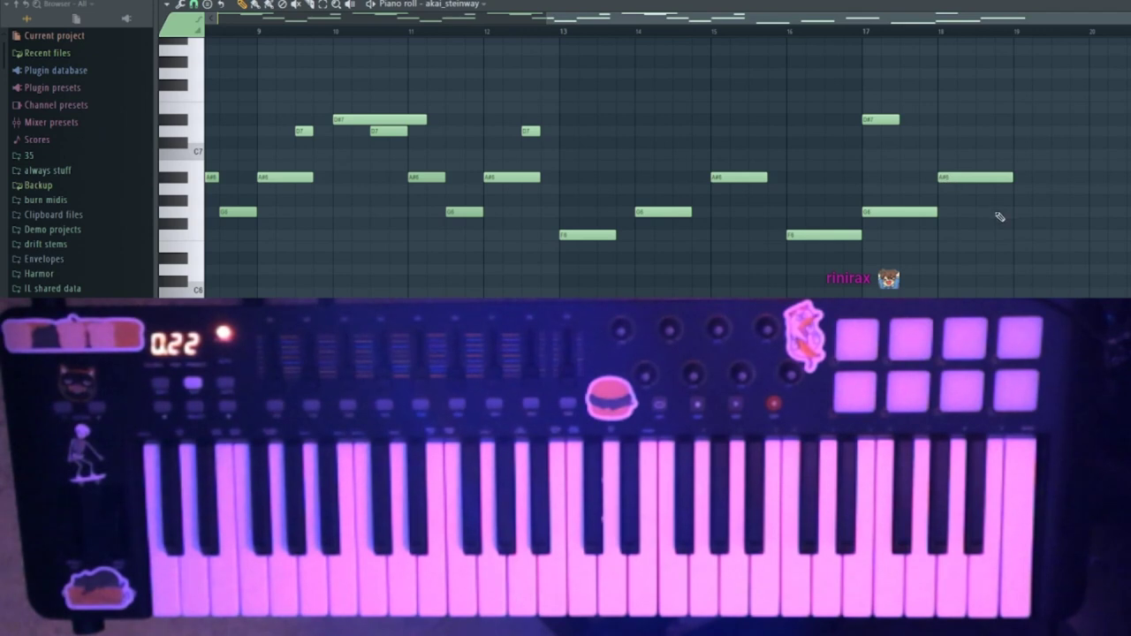
click(1016, 215)
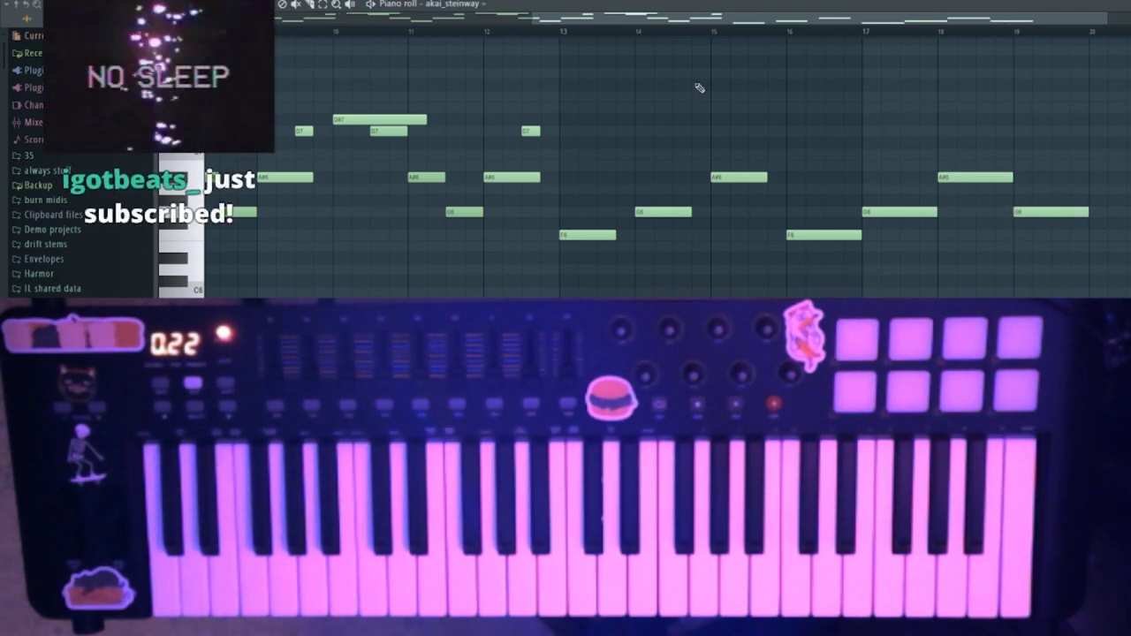
key(space)
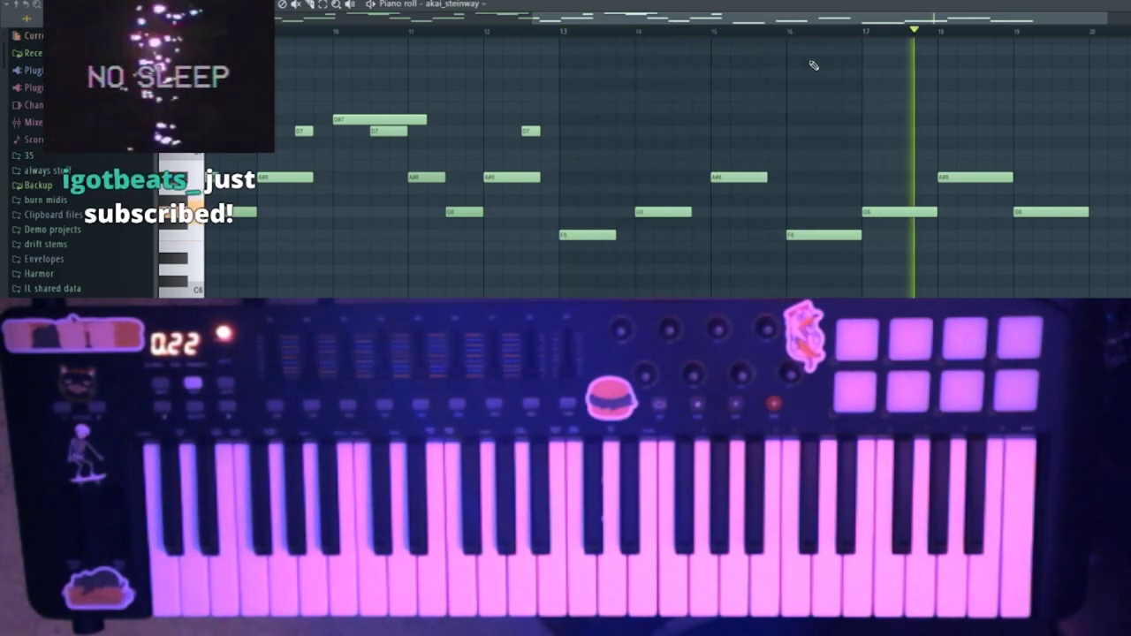
drag(1028, 244, 1032, 213)
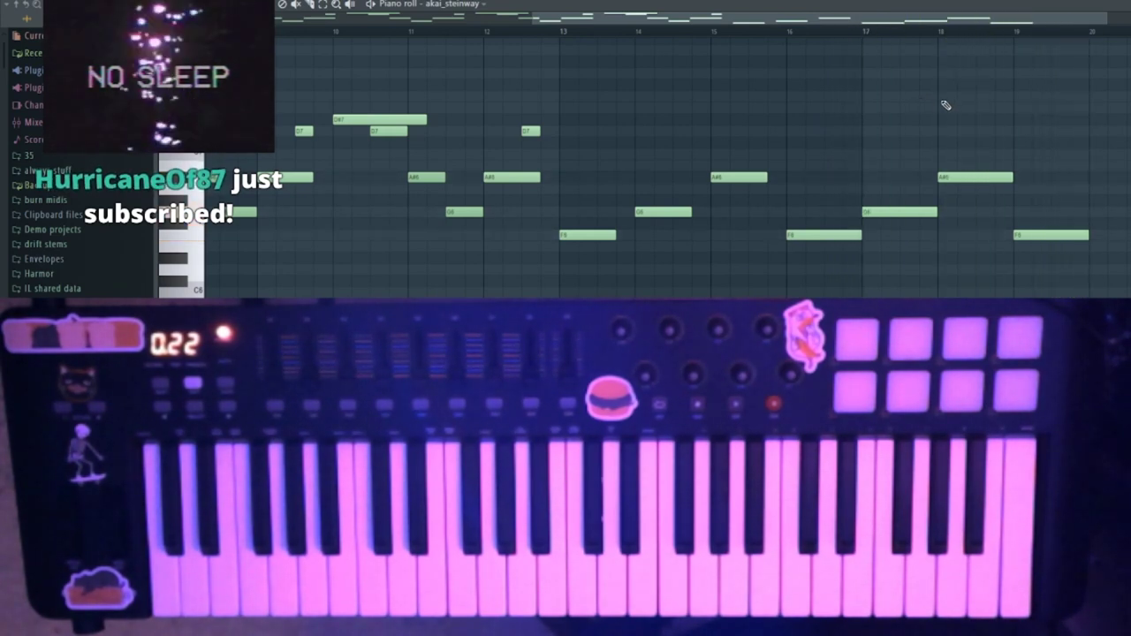
Continue the melody with one-bar notes D#6, F6 and A#6 in bars 20 to 22, removing the trial notes in bar 22.
drag(856, 22, 1001, 21)
drag(832, 272, 832, 258)
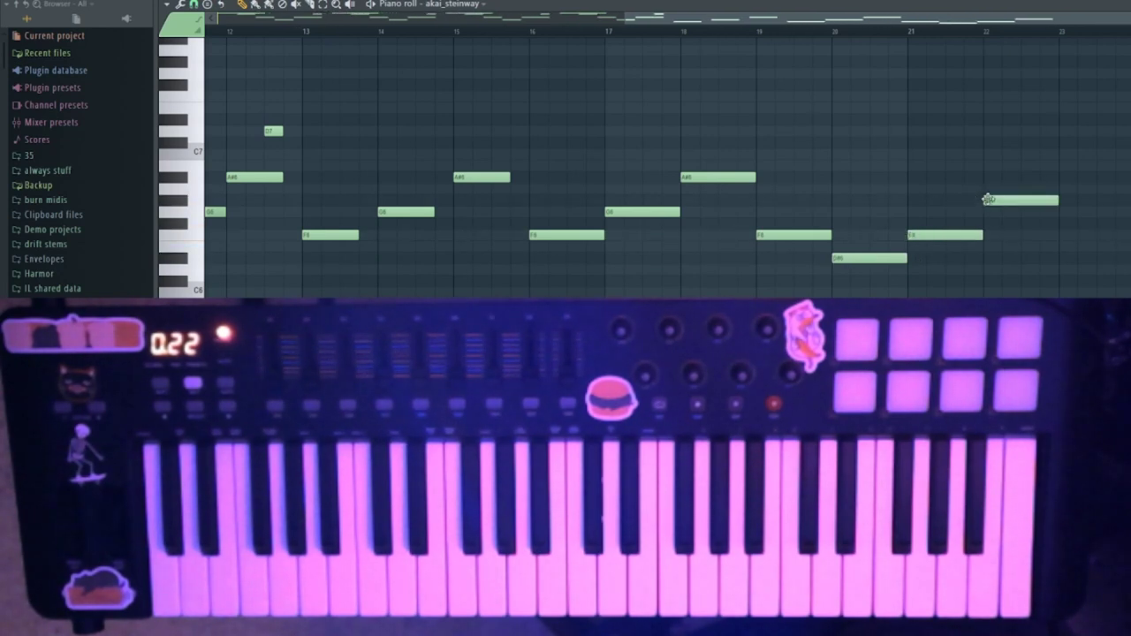
drag(987, 198, 987, 223)
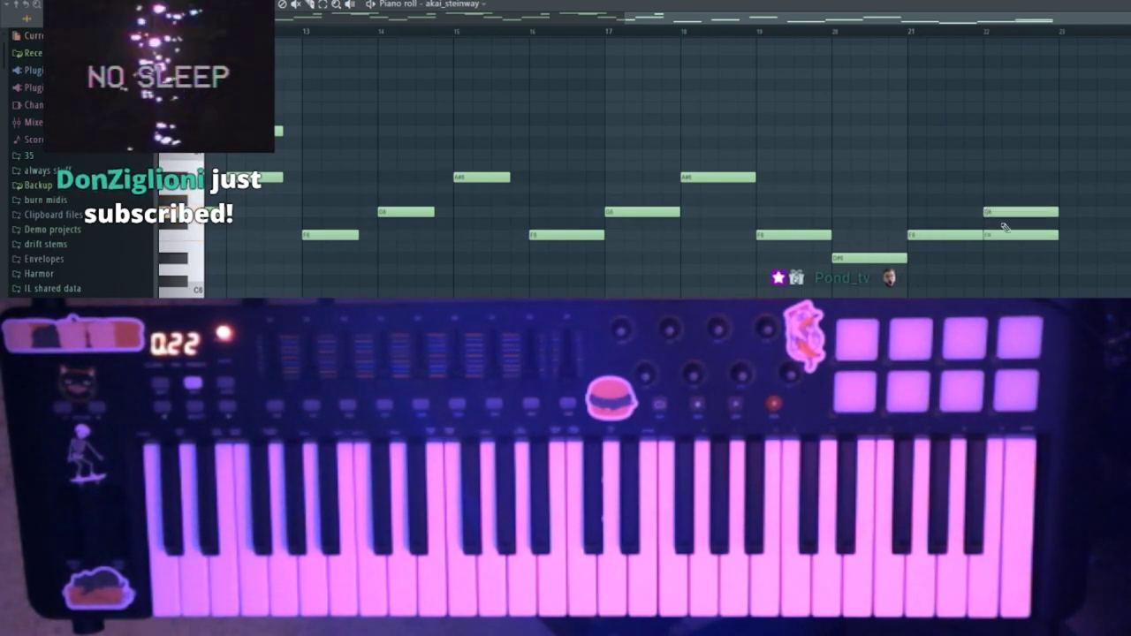
right_click(1001, 236)
key(space)
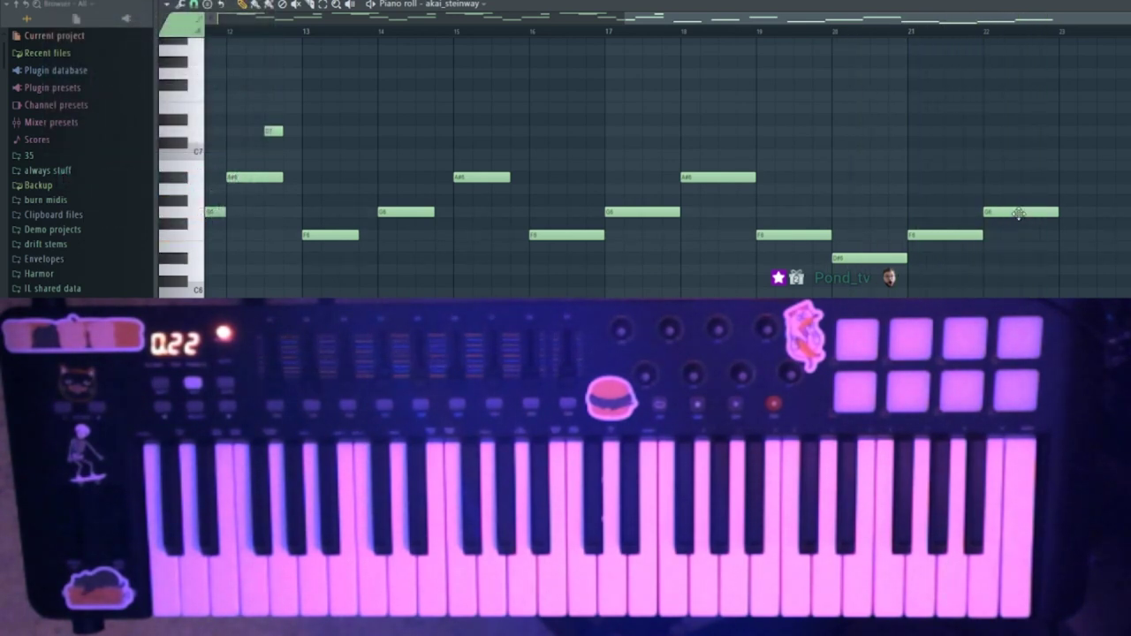
right_click(1019, 213)
key(space)
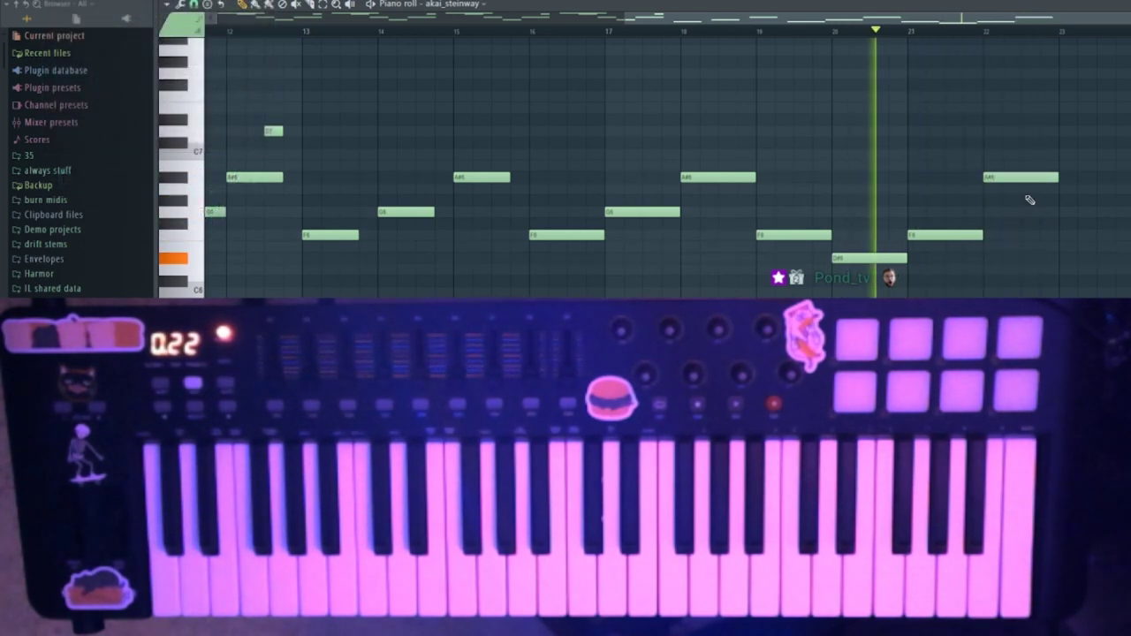
Add one-bar notes D#6, F6, A#6 and G6 in bars 23 to 26, and try other pitches in bars 23 and 24.
click(1066, 258)
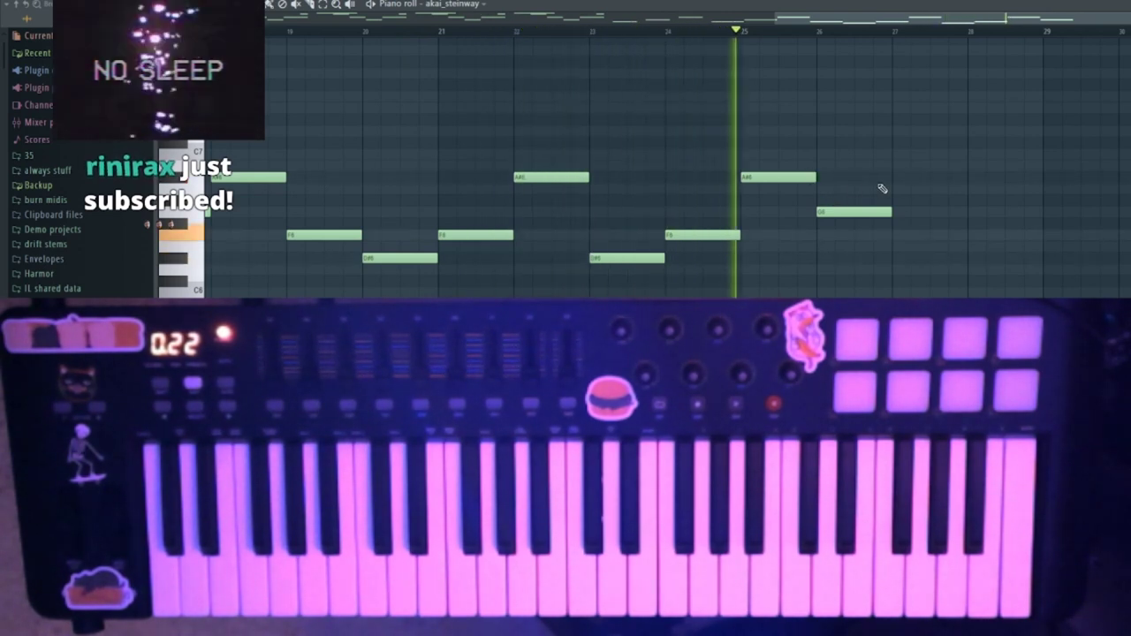
key(space)
key(space)
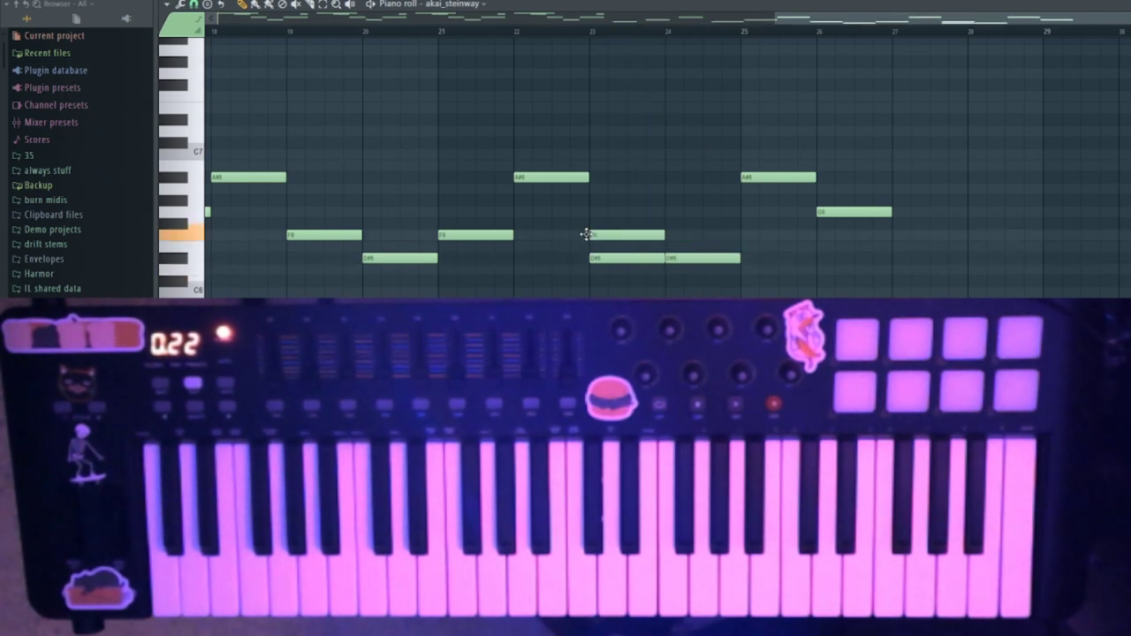
key(space)
right_click(638, 237)
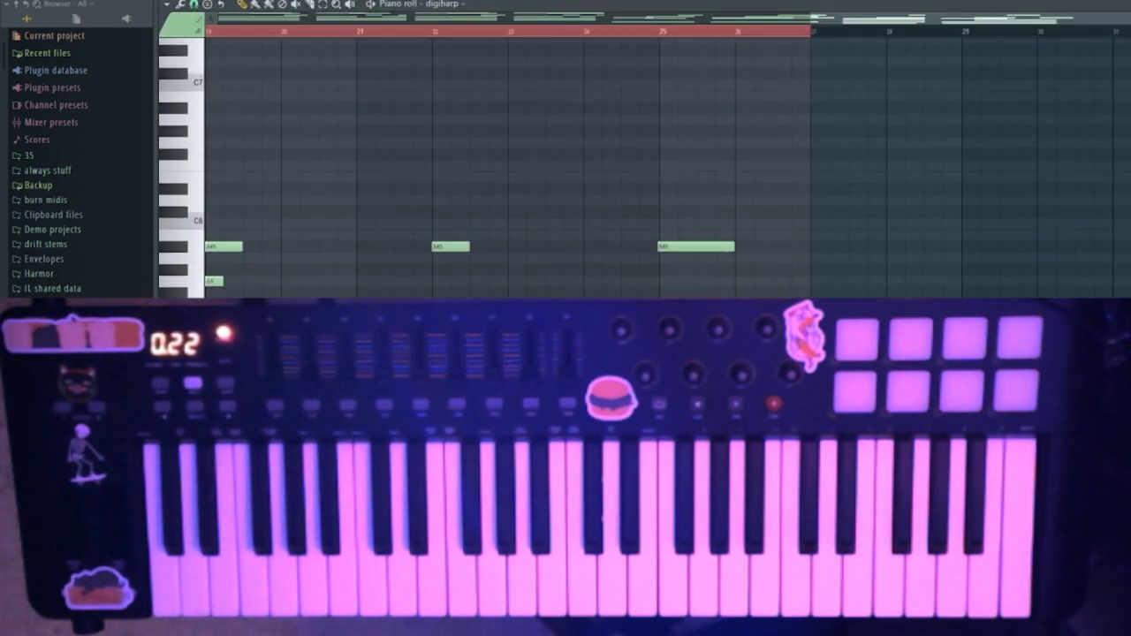
Try an extra high note in bar 23 of the digiharp part during playback of the selected bars.
click(513, 42)
key(space)
key(space)
right_click(530, 41)
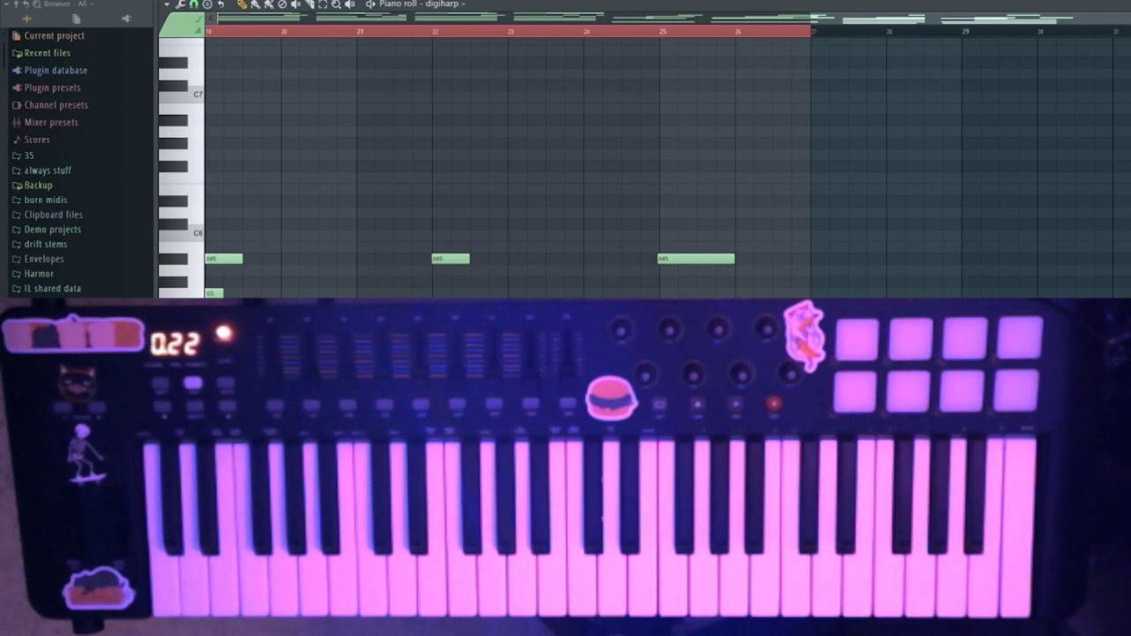
Rearrange the end of the akai_steinway melody as D#6, F6, A#6 and G6 in bars 23 to 26 and play it back.
key(F7)
key(F7)
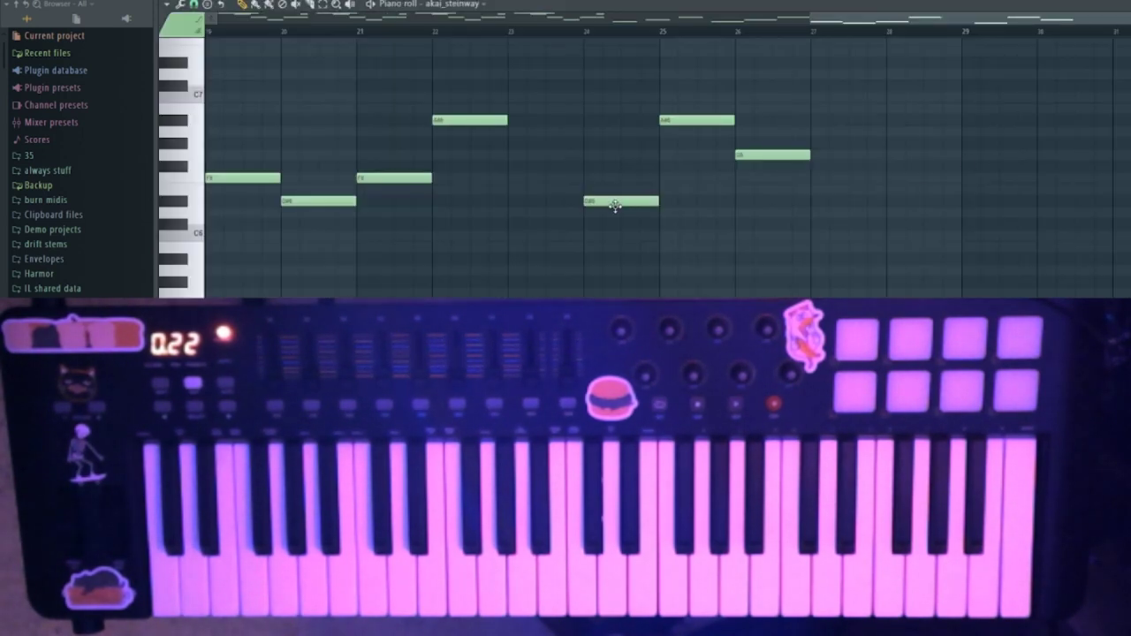
drag(795, 155, 834, 155)
key(space)
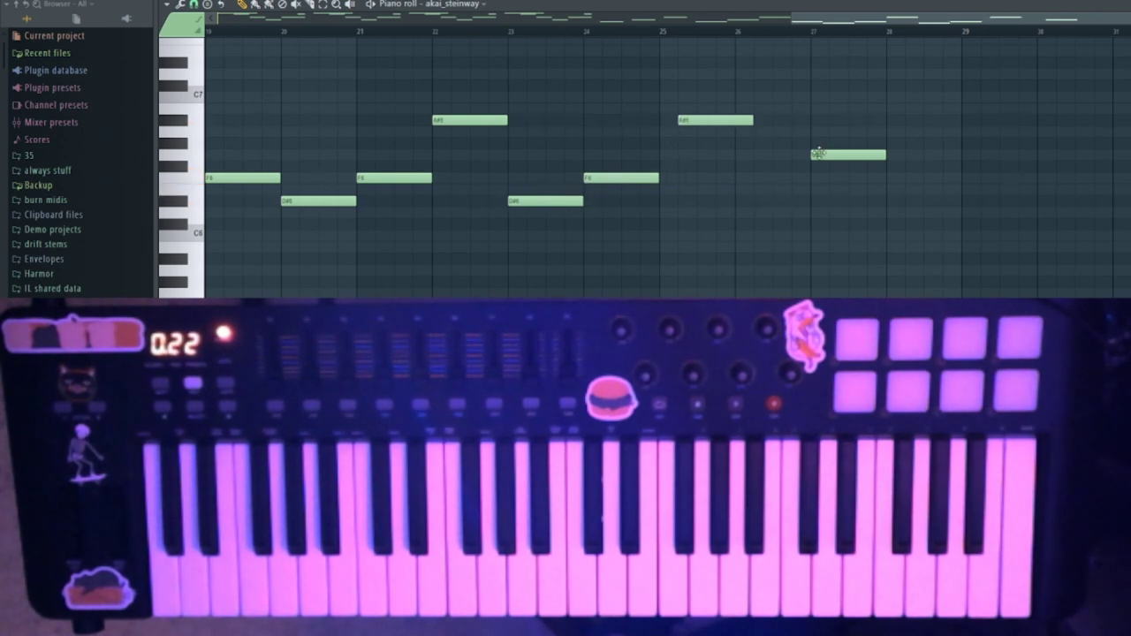
key(space)
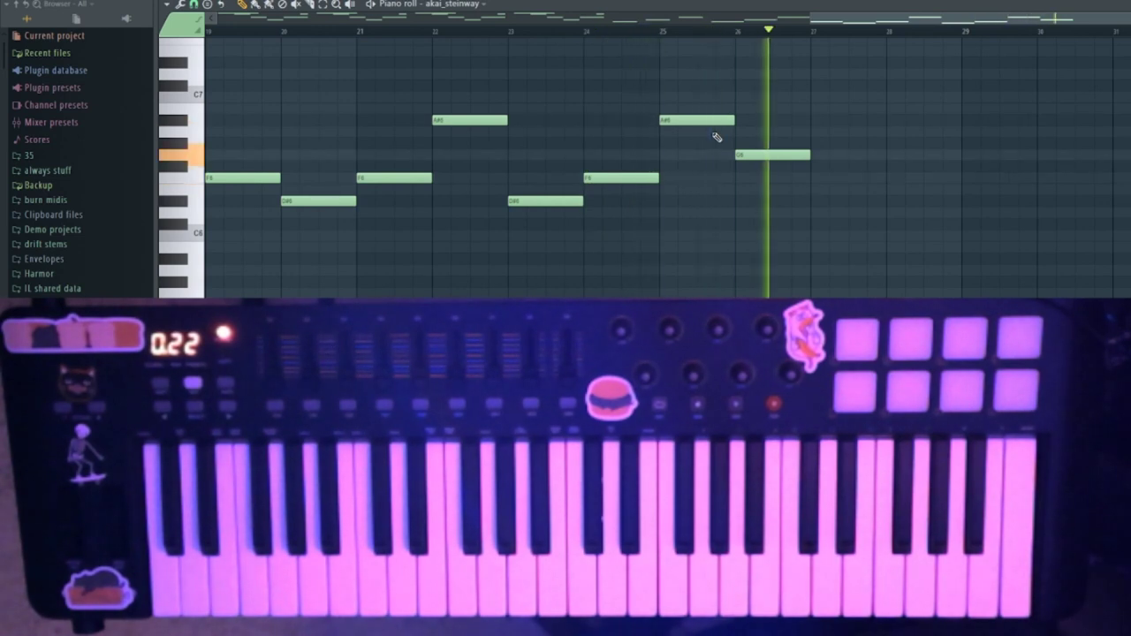
Copy the Pattern 5 clip on Track 4 in the playlist so the melody also starts at bar 1.
key(F5)
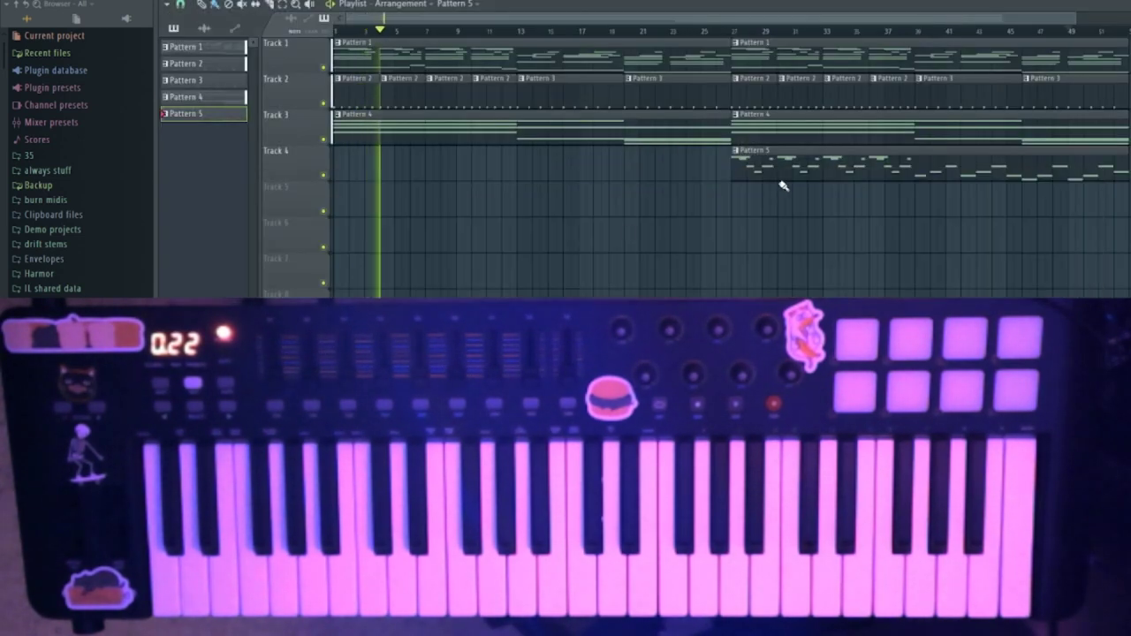
drag(781, 179, 133, 185)
drag(737, 197, 743, 167)
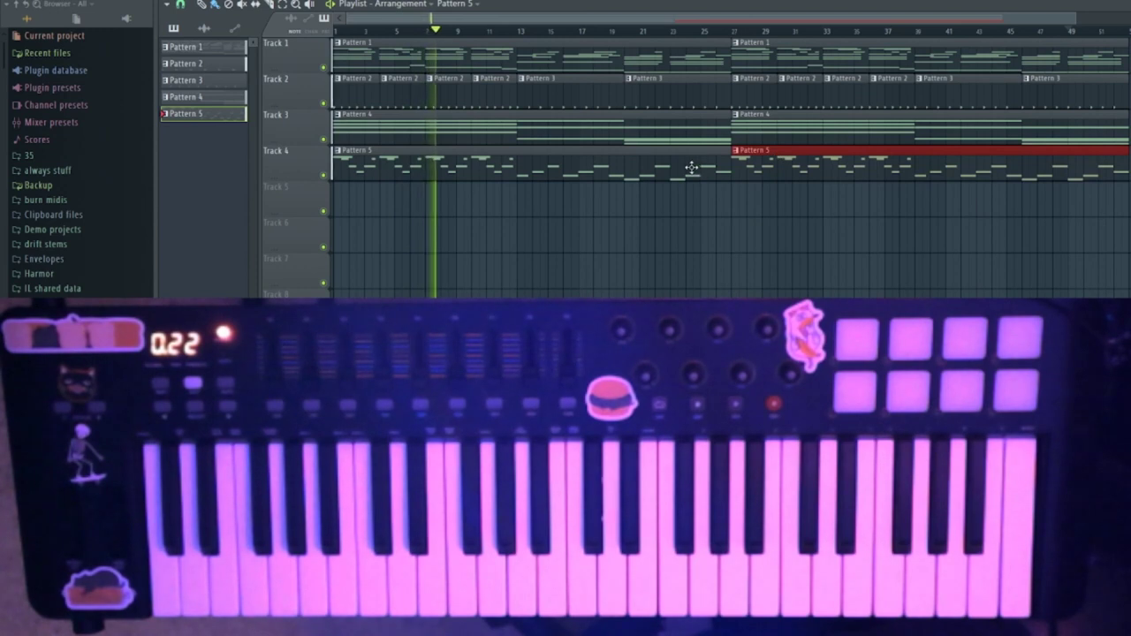
Review the full akai_steinway melody, the channel rack and the mixer levels while the arrangement plays.
key(F7)
drag(1049, 20, 580, 33)
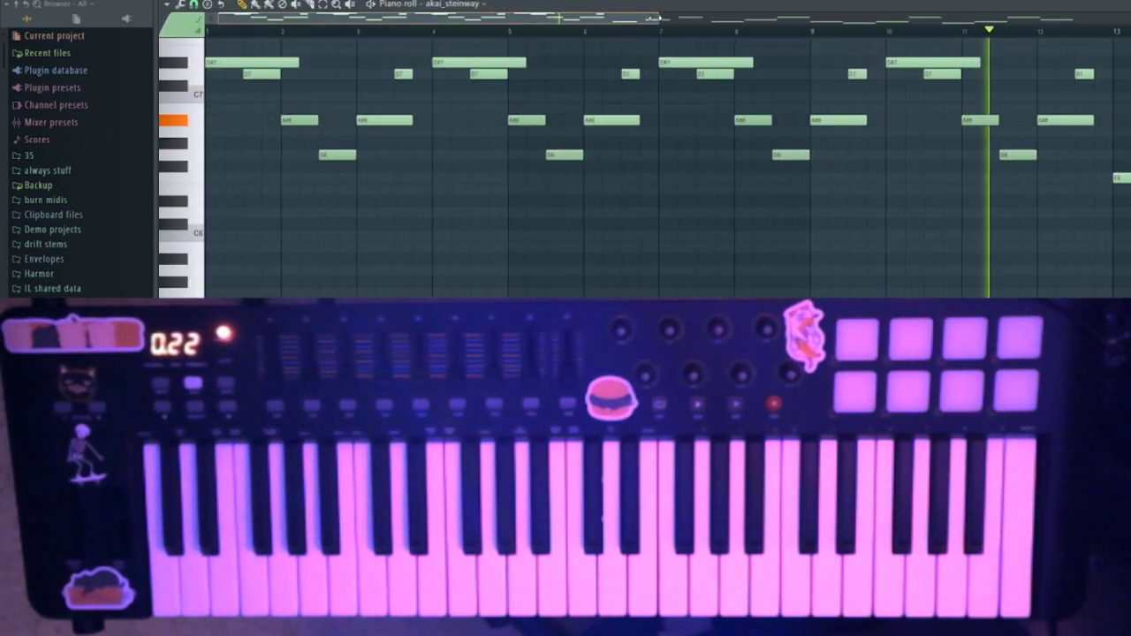
drag(661, 19, 1129, 20)
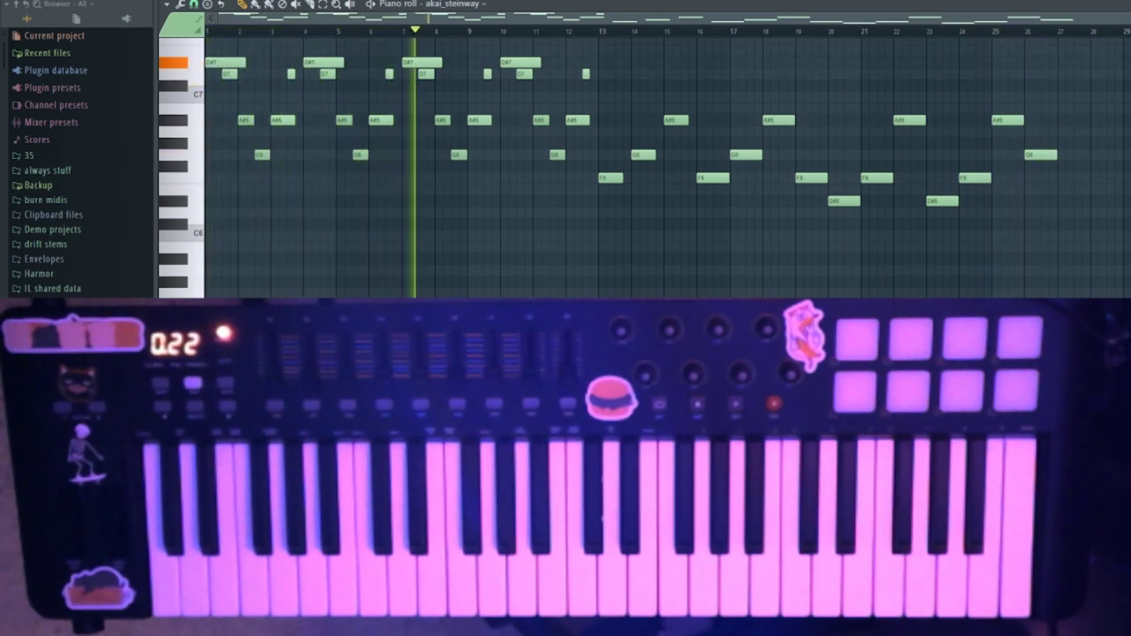
key(F7)
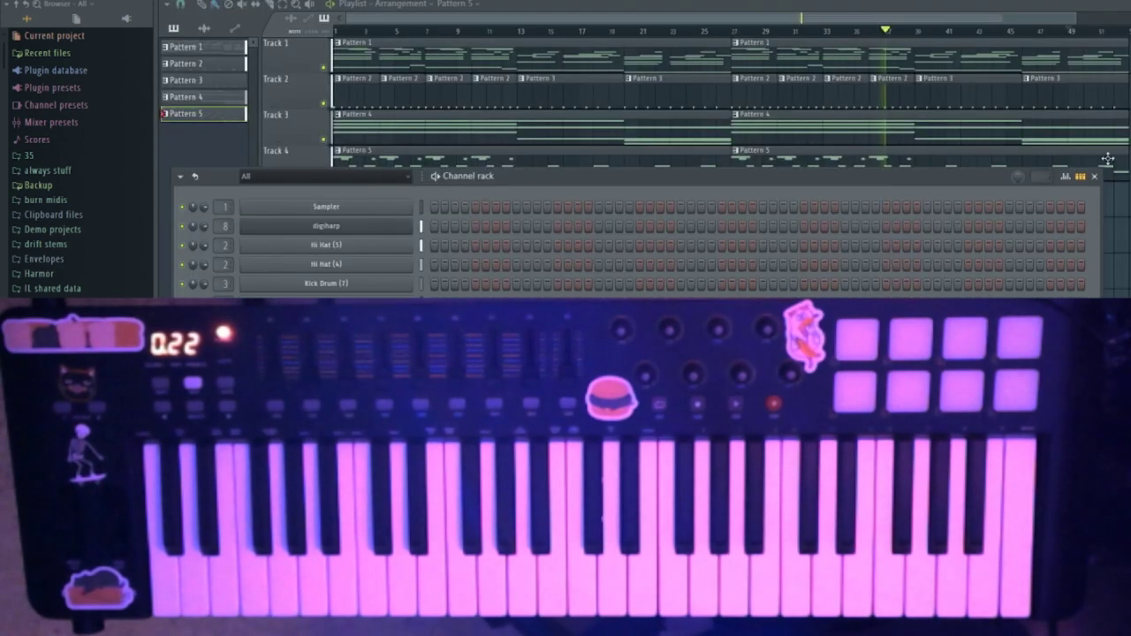
key(F6)
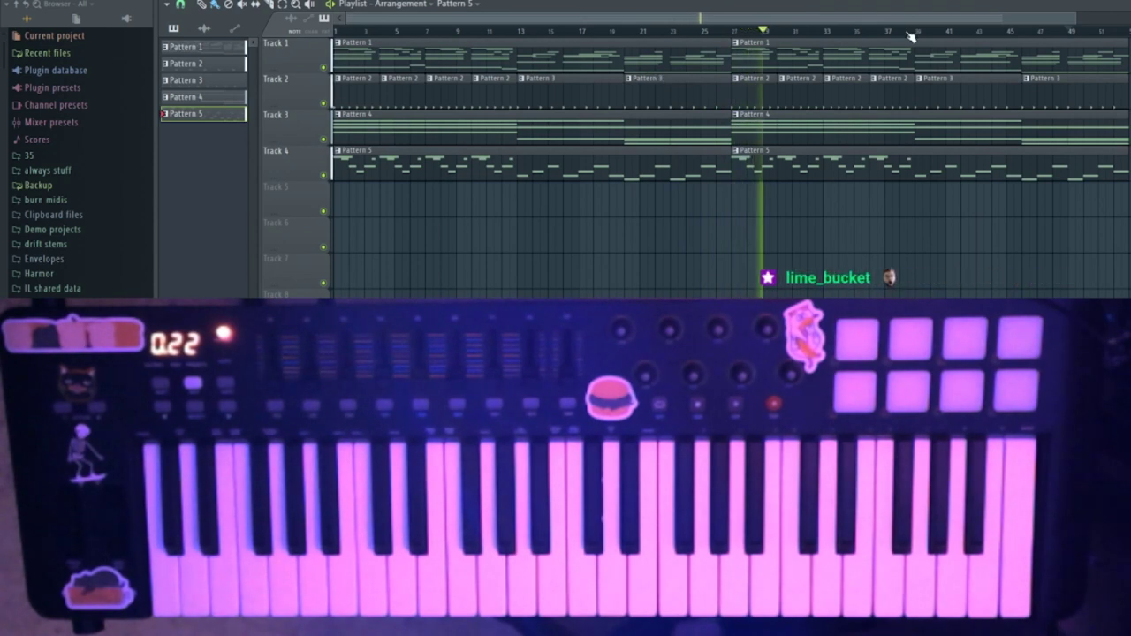
key(F5)
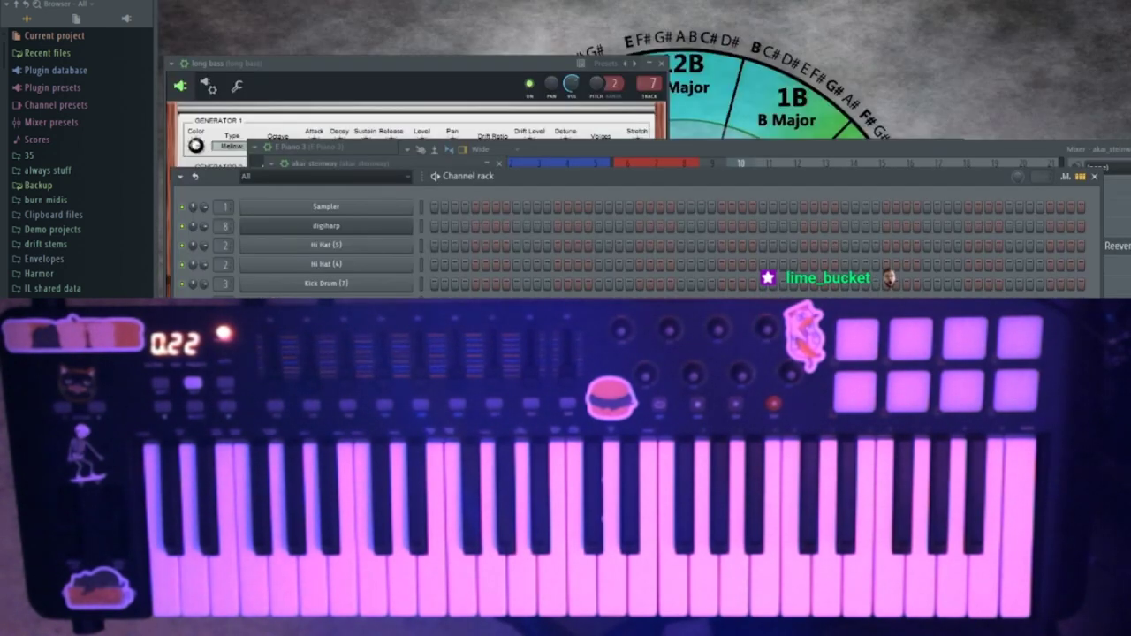
key(F9)
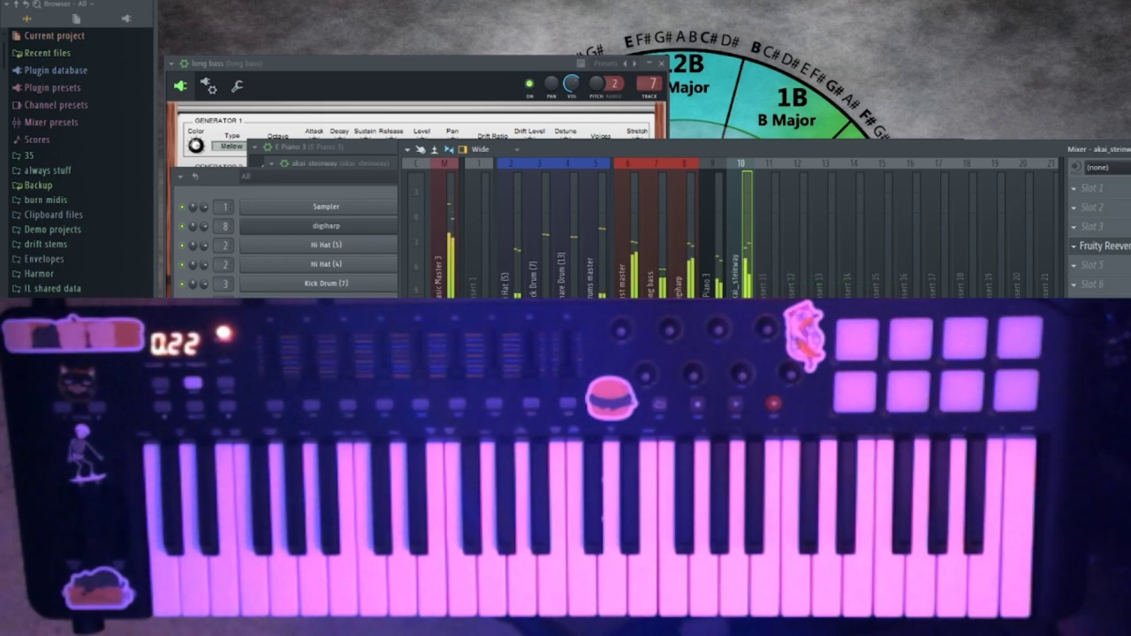
key(F5)
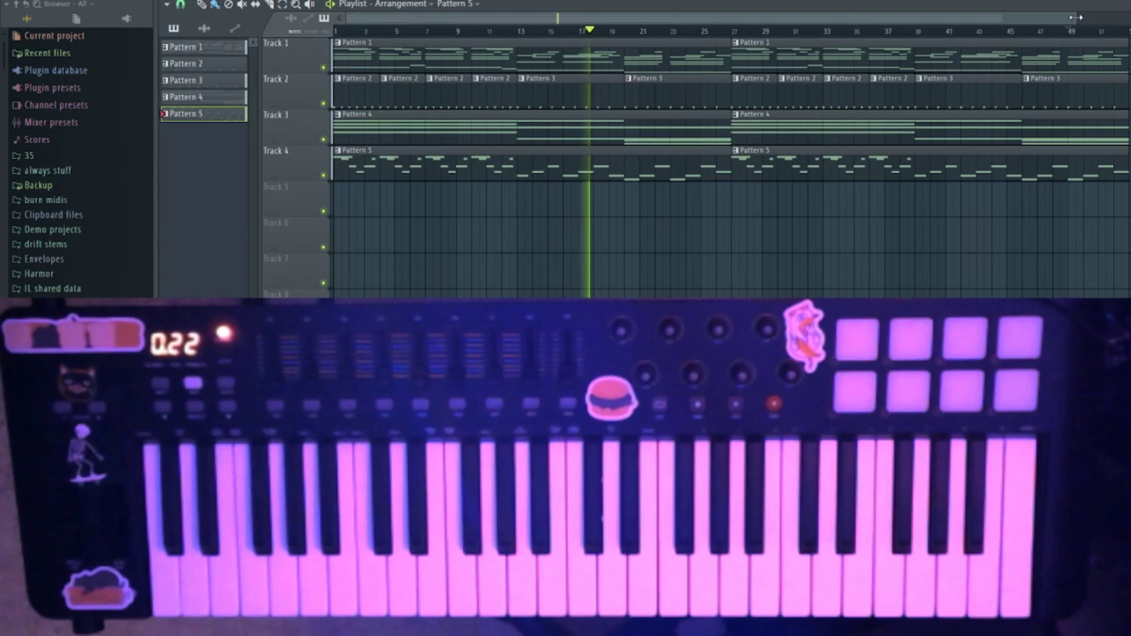
Duplicate the section from bar 39 to 53 on all four playlist tracks directly after bar 53 and play it.
drag(1076, 18, 1130, 18)
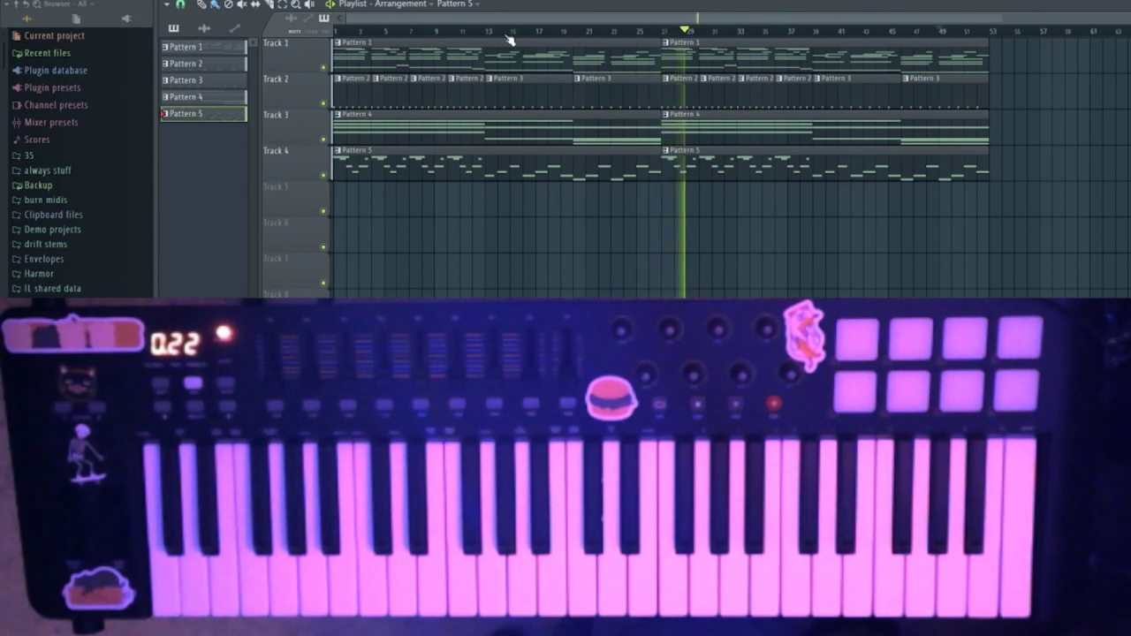
key(space)
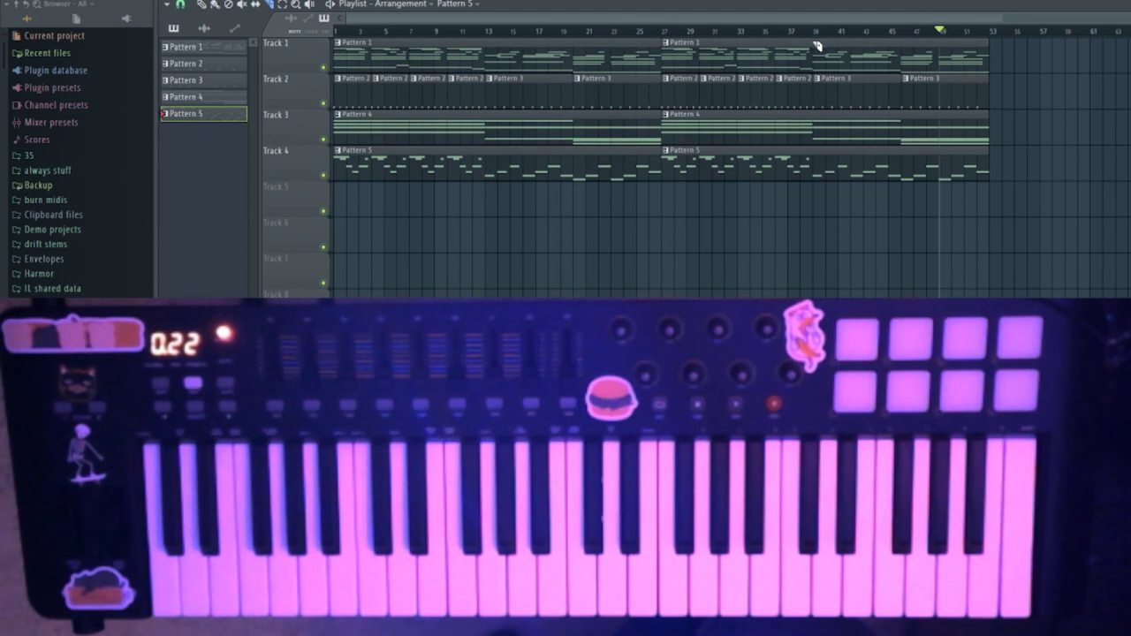
drag(1115, 212, 831, 35)
key(ctrl+b)
key(space)
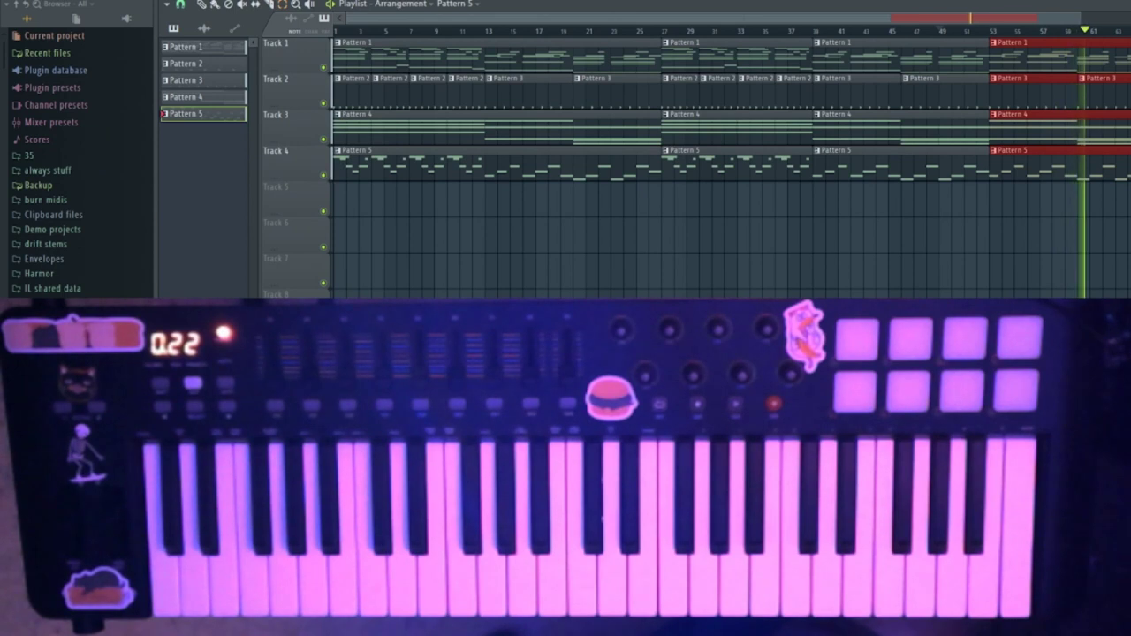
drag(882, 20, 1127, 20)
click(942, 214)
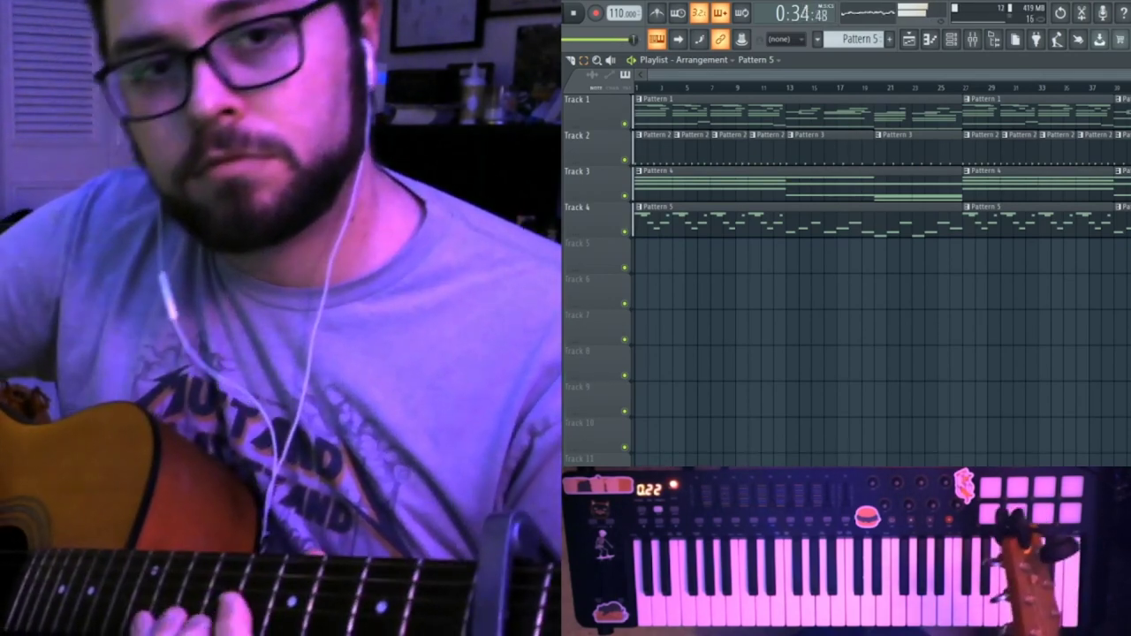
Play the arrangement while practising guitar over it and monitor the Insert 1 level in the mixer.
key(space)
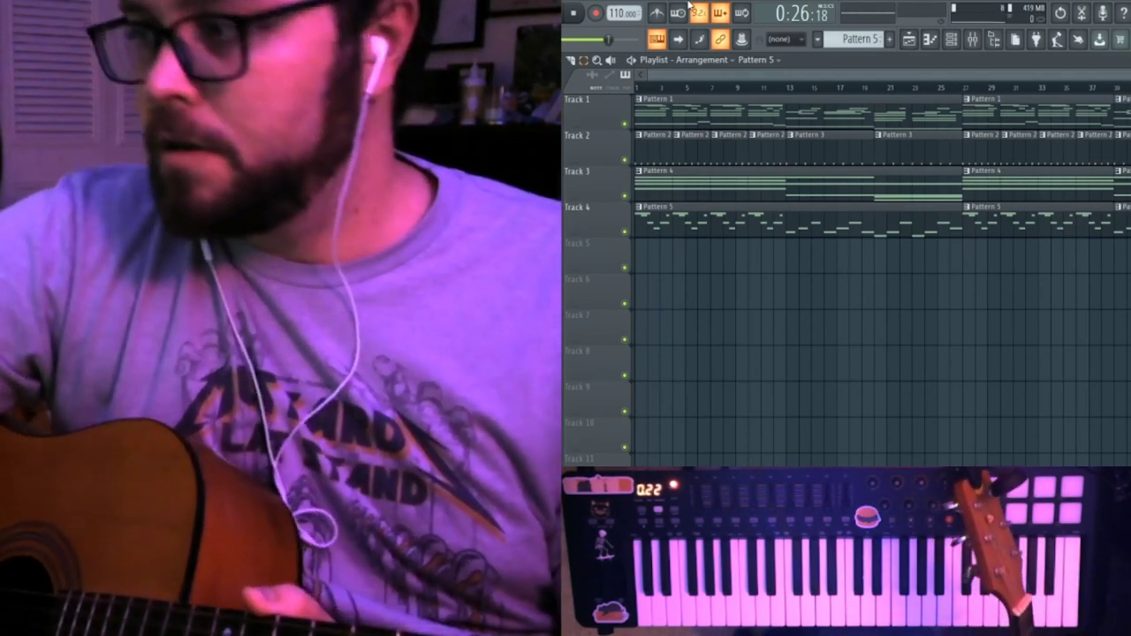
click(975, 42)
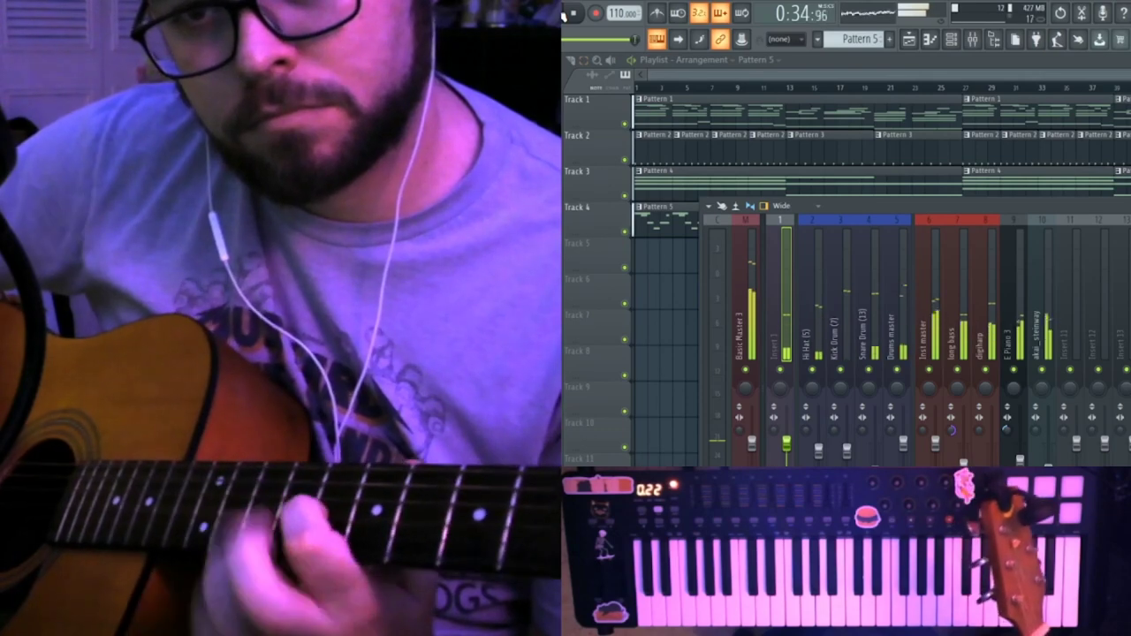
key(space)
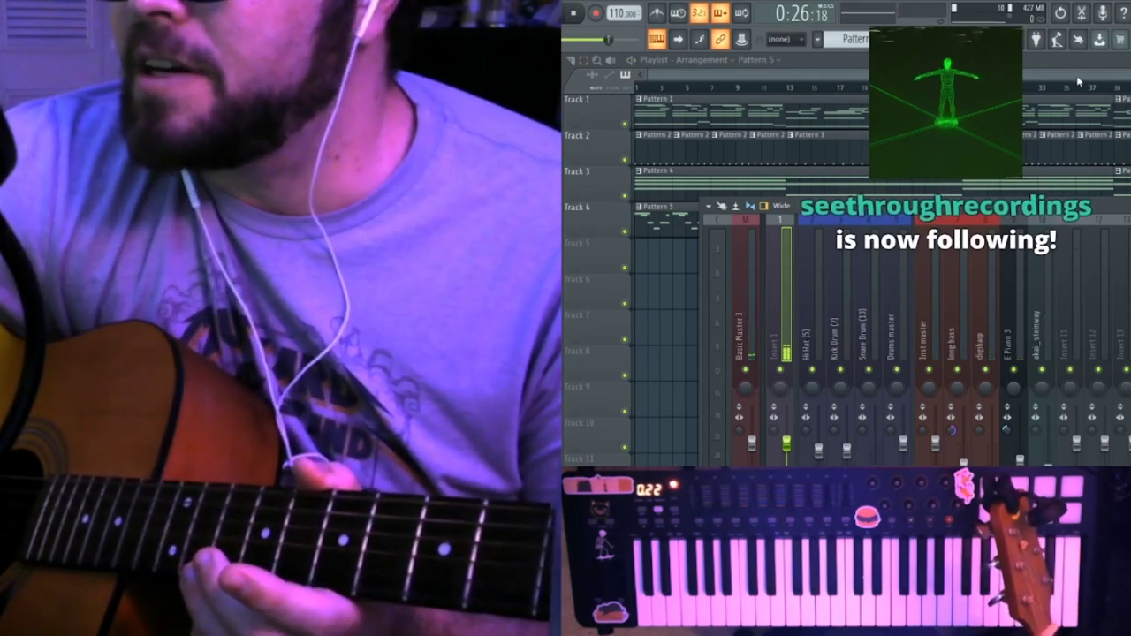
click(1077, 81)
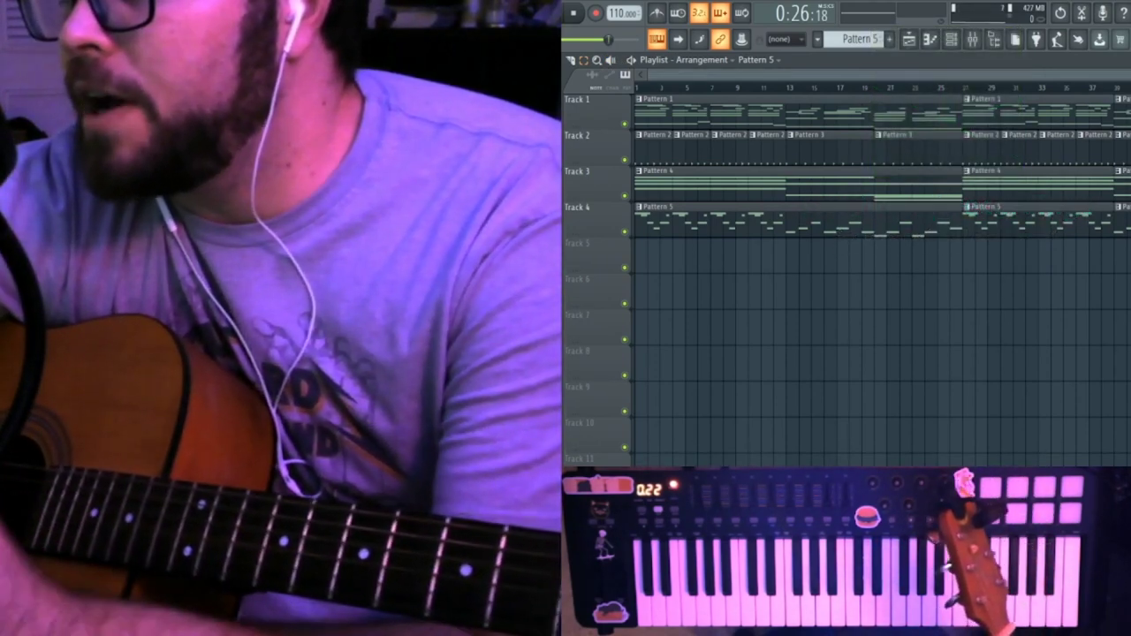
Duplicate all clips of the whole four-track arrangement twice to extend the song well past bar 53.
key(ctrl+a)
key(ctrl+b)
drag(1011, 76, 726, 76)
drag(1069, 76, 1130, 76)
key(ctrl+a)
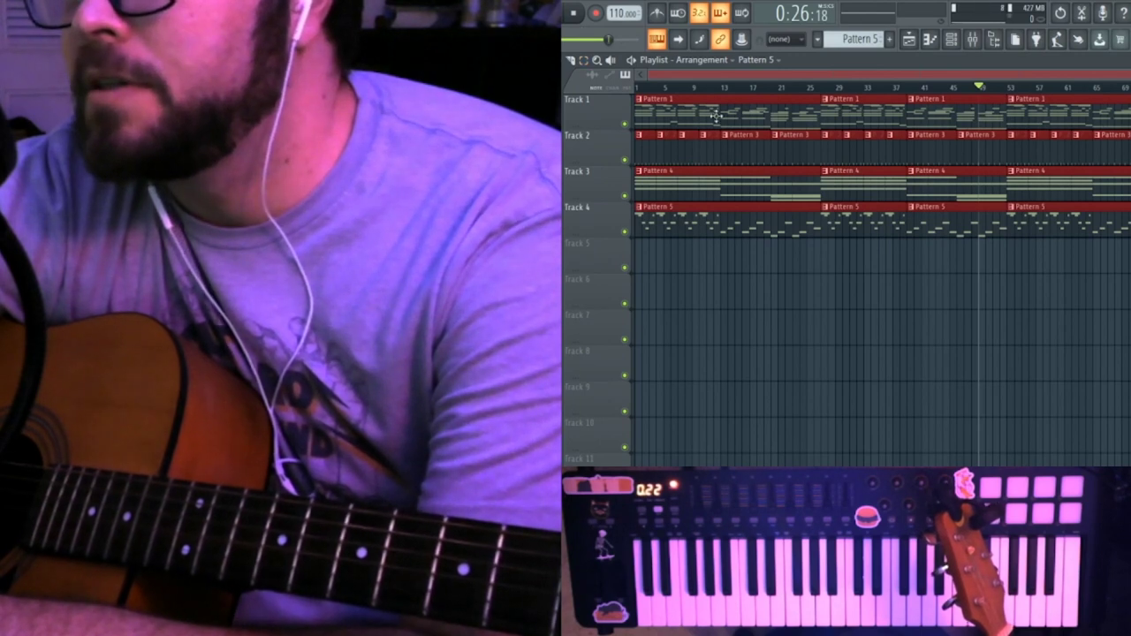
click(572, 15)
drag(661, 110, 605, 120)
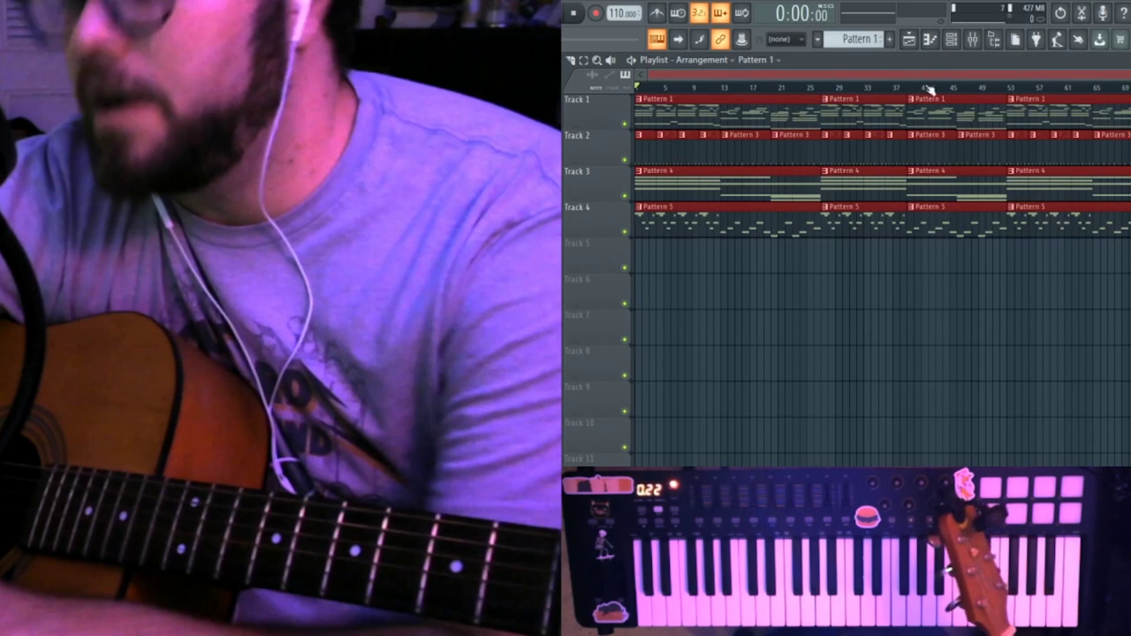
key(ctrl+b)
Try recording a guitar take through Insert 1 from bar 46 with the metronome on, and delete the recorded audio.
mouse_move(938, 79)
mouse_down()
mouse_move(1130, 81)
mouse_move(927, 79)
mouse_up()
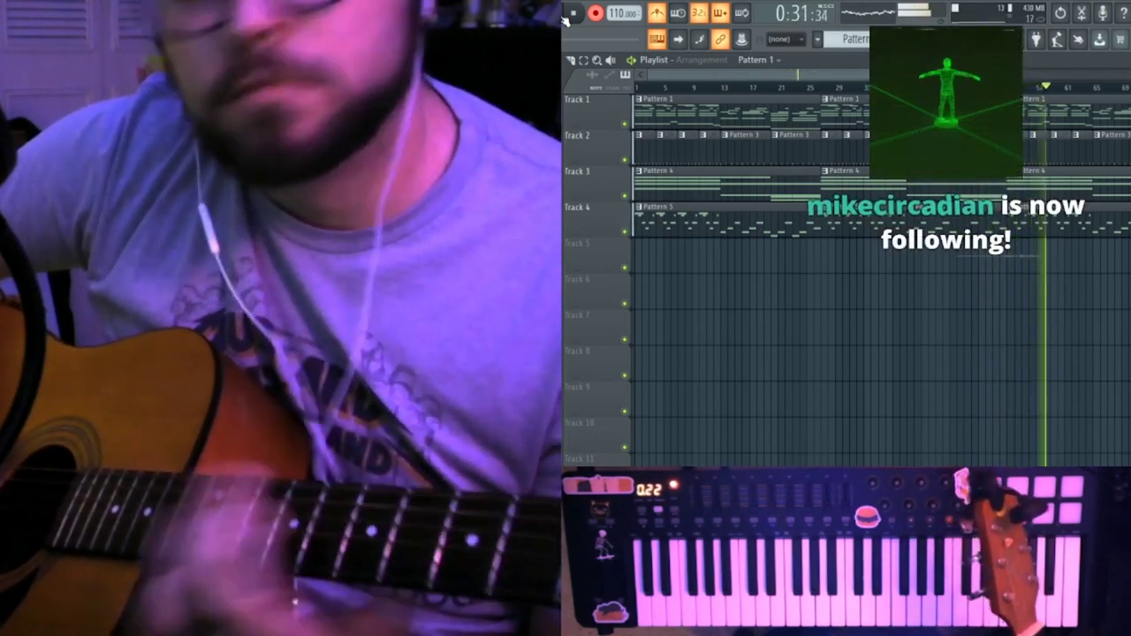
key(space)
key(ctrl+z)
key(Return)
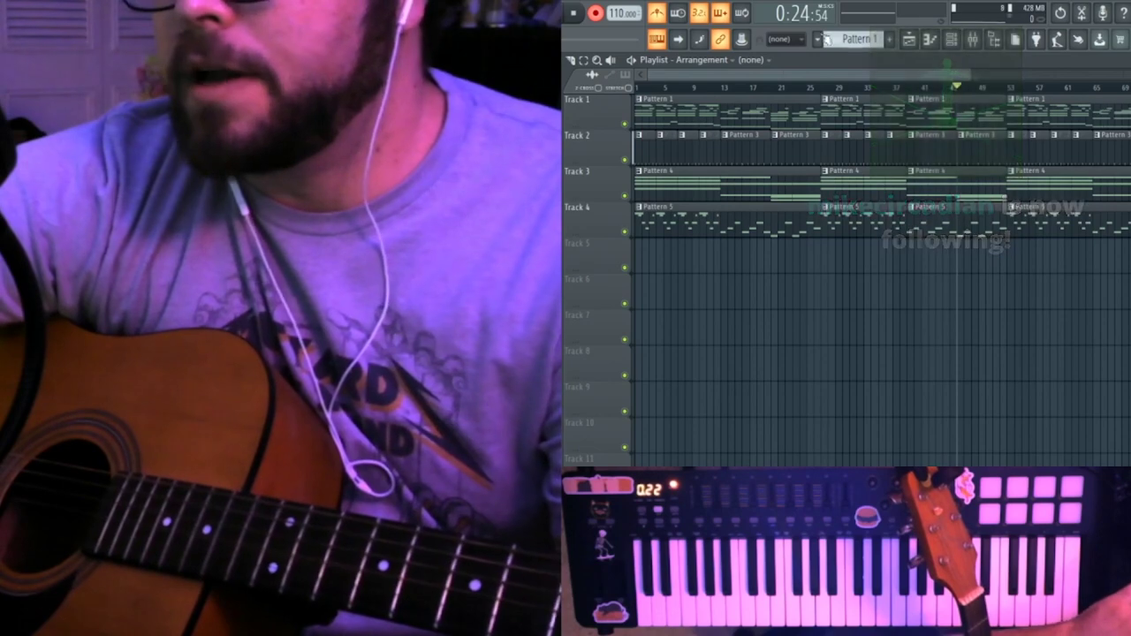
Try a second guitar take from bar 46 with the mixer open, and discard its recording.
click(979, 42)
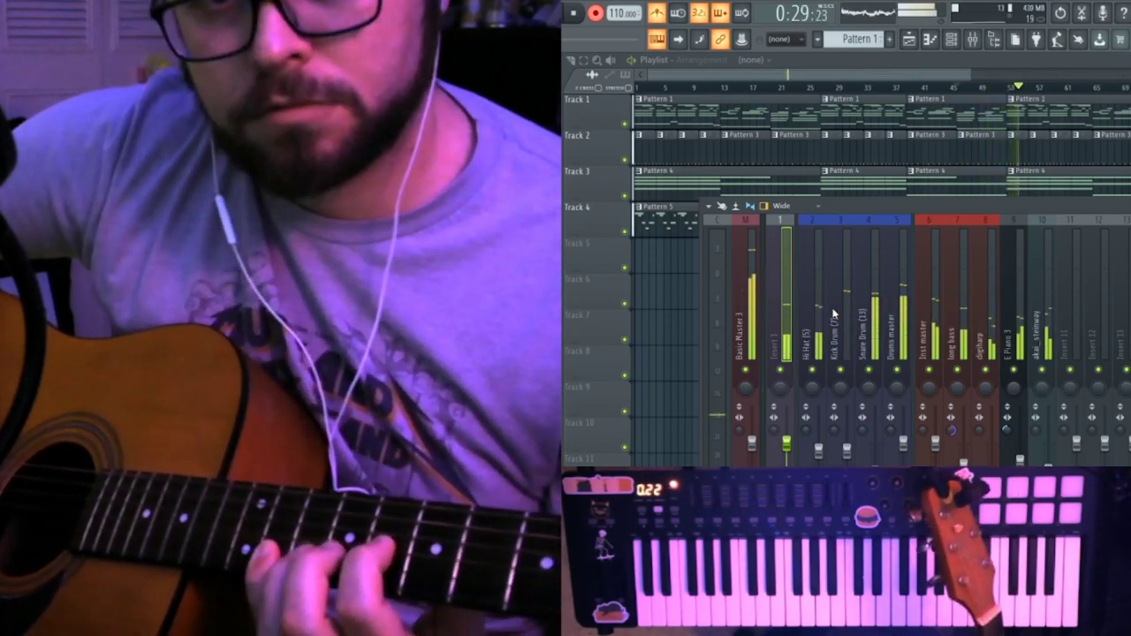
key(space)
key(ctrl+z)
key(Return)
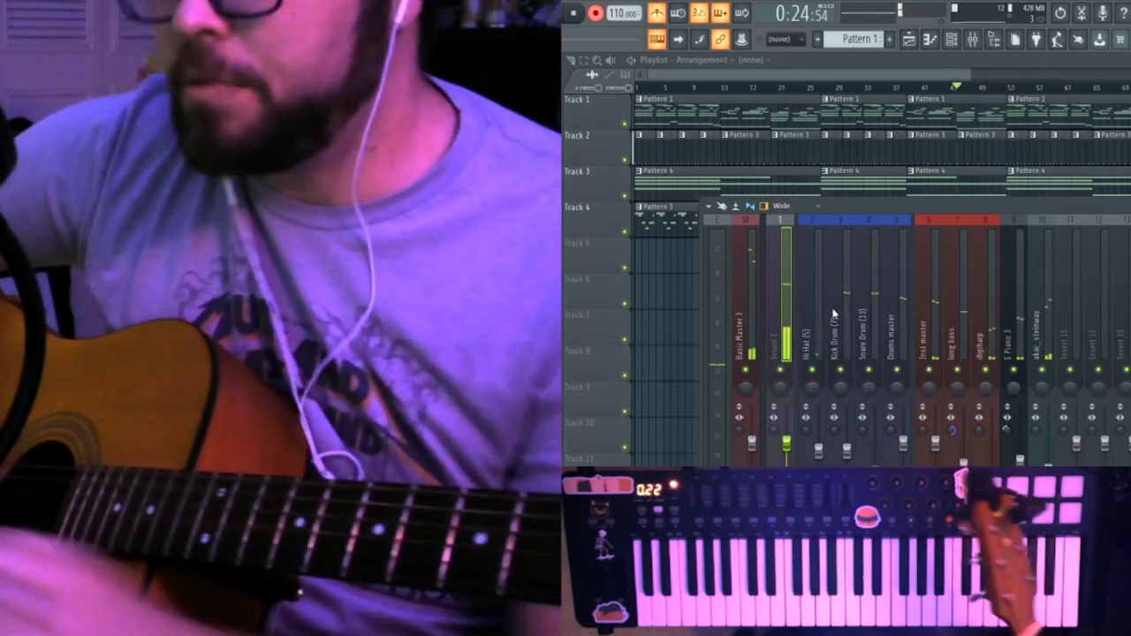
Try a longer third guitar take over the arrangement from bar 46, and delete its audio file.
key(space)
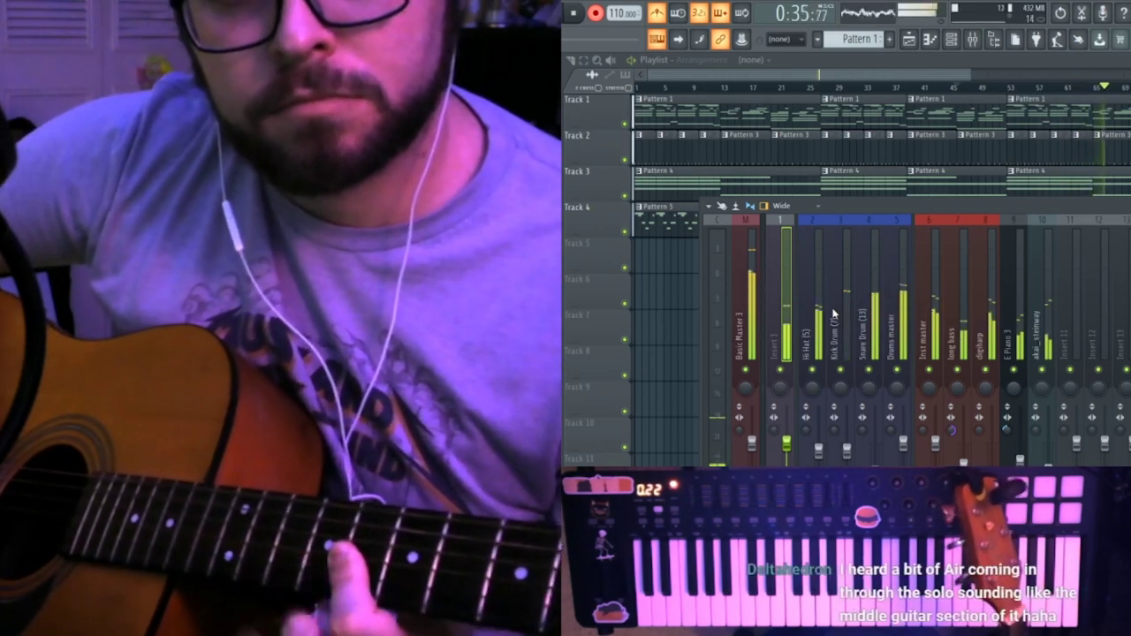
key(space)
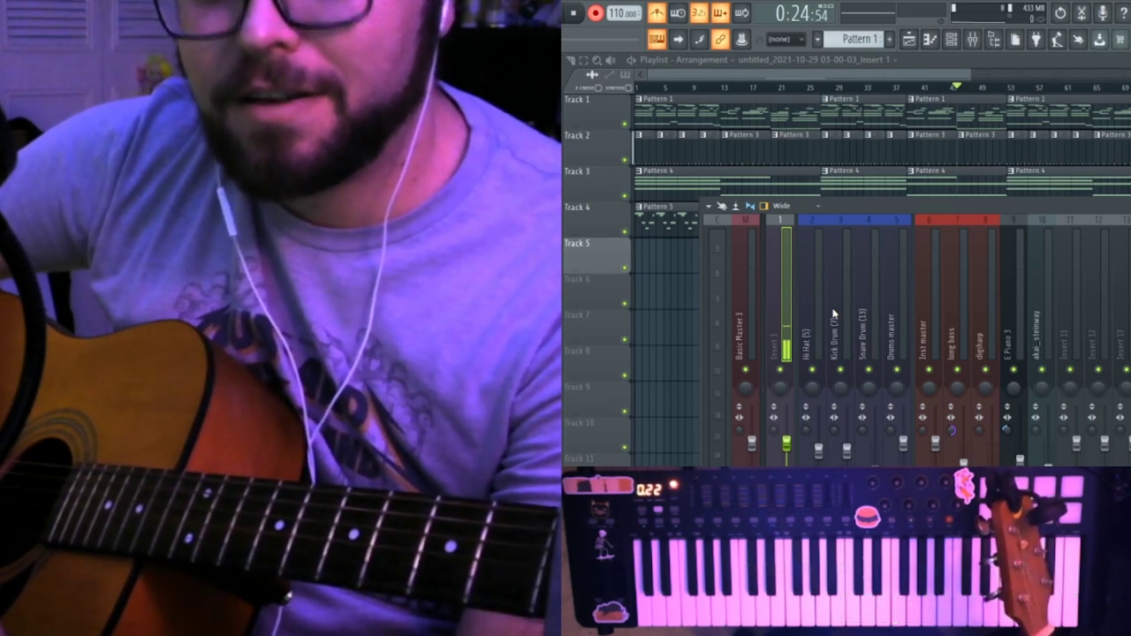
key(ctrl+z)
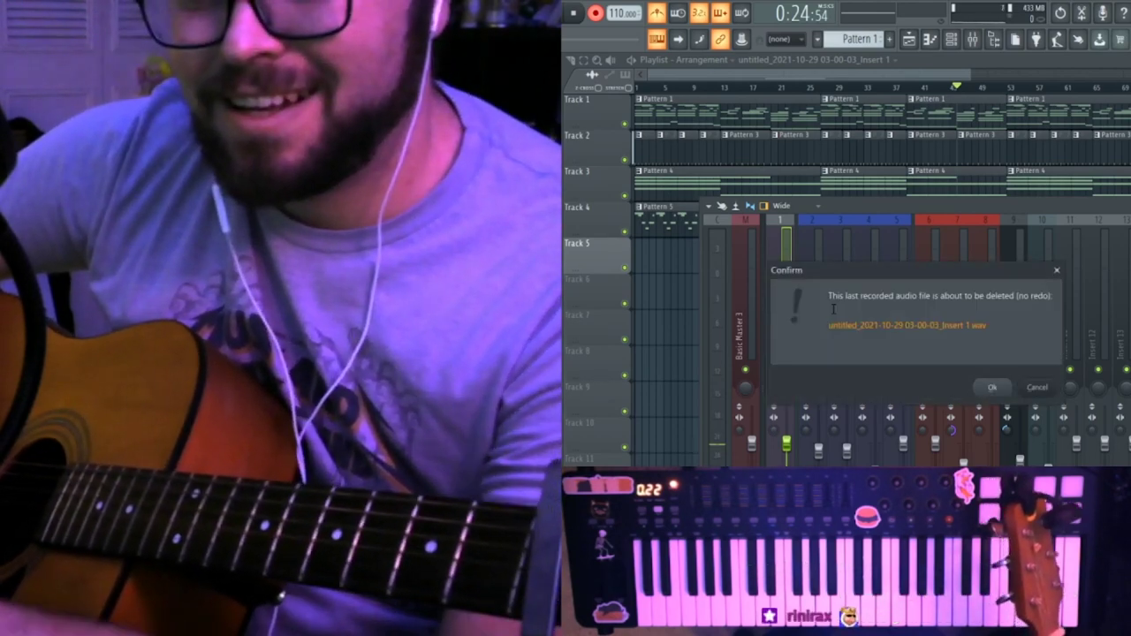
key(Return)
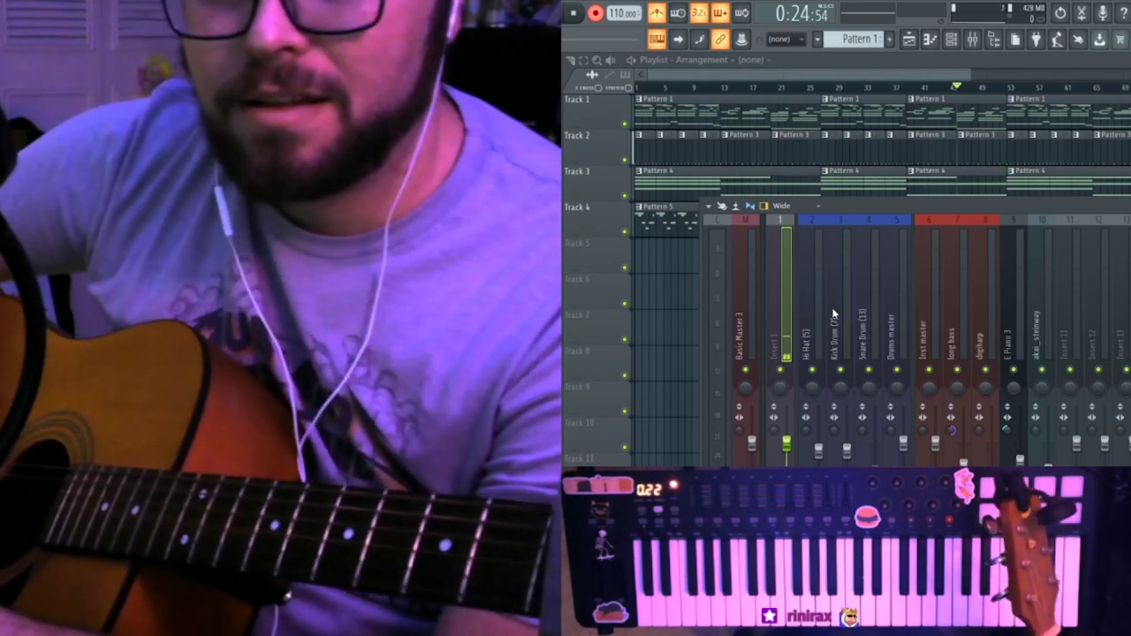
Try one more guitar take from bar 46, check its clip on Track 5, and delete the recorded file.
key(space)
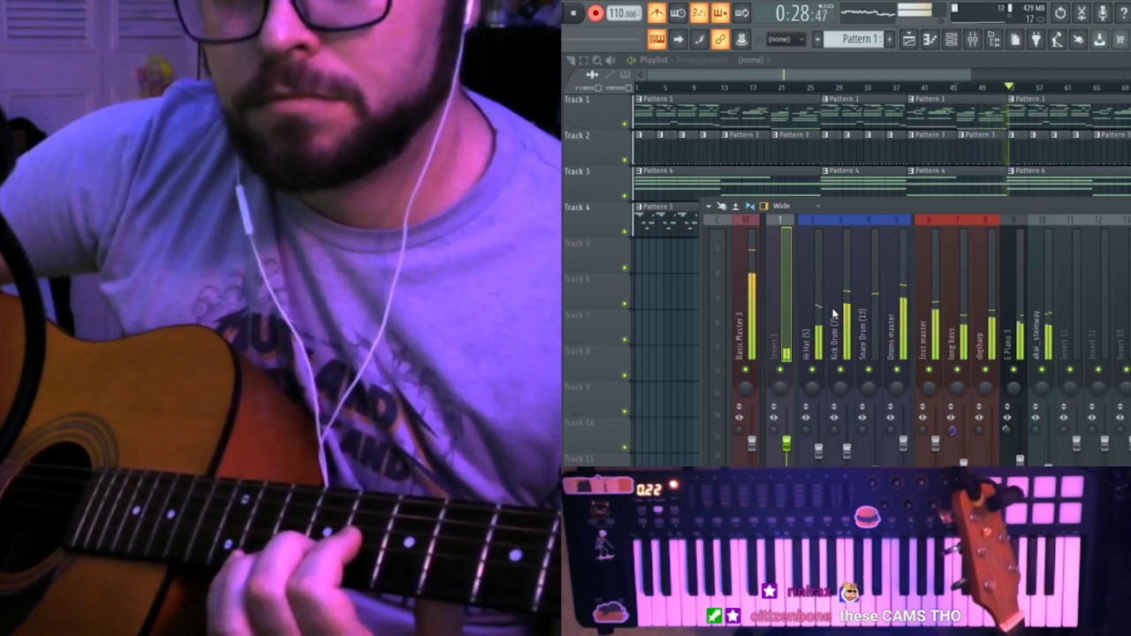
key(space)
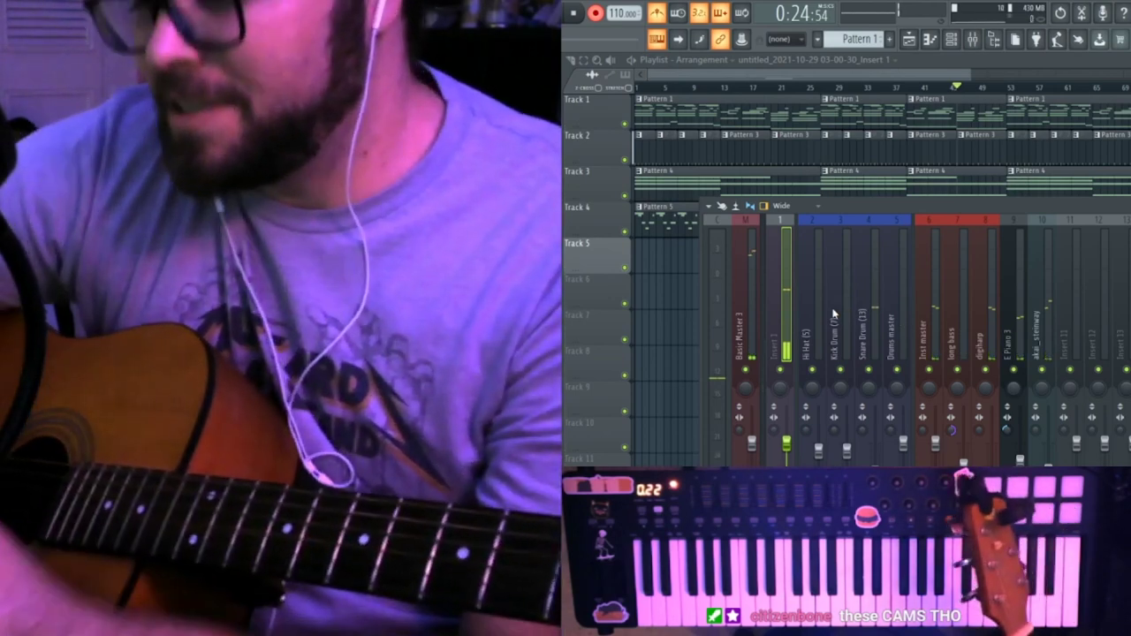
click(948, 77)
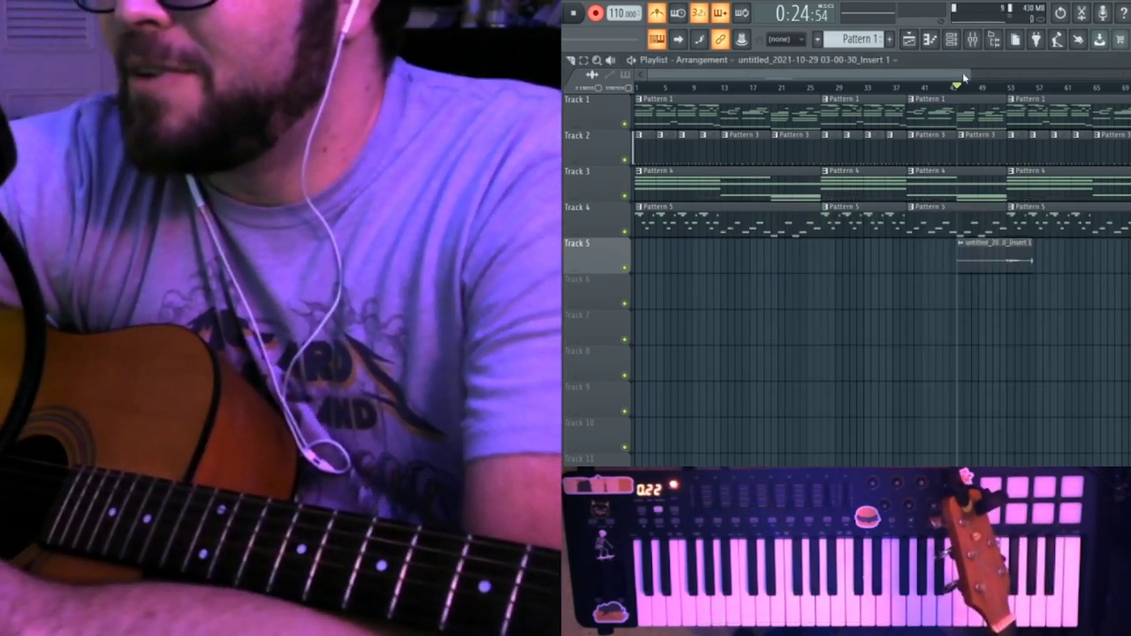
key(ctrl+z)
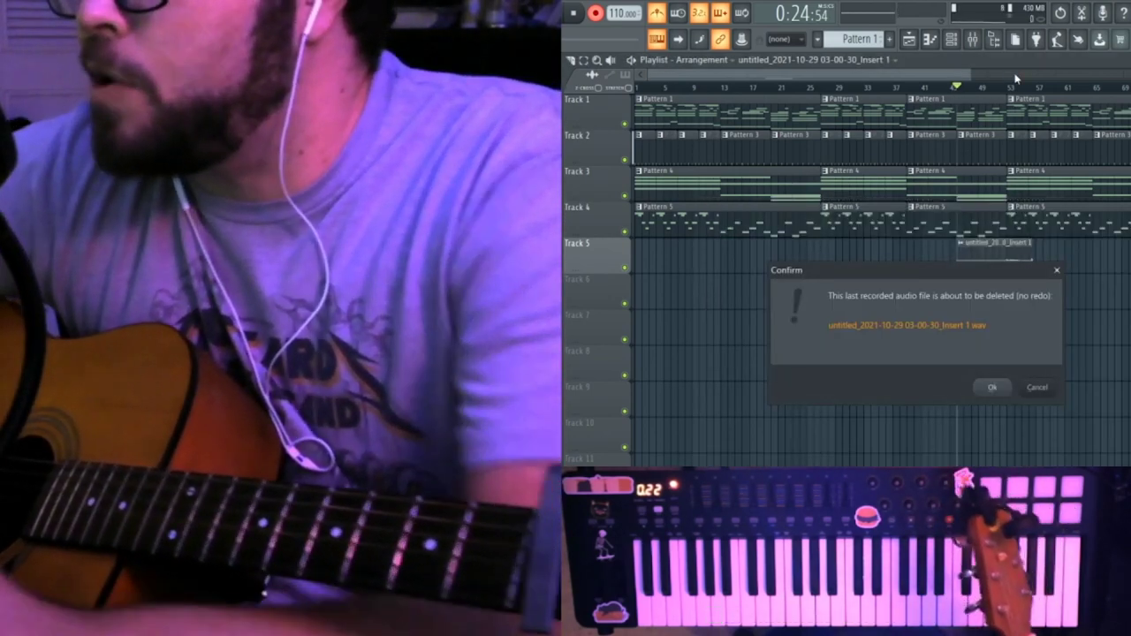
key(Return)
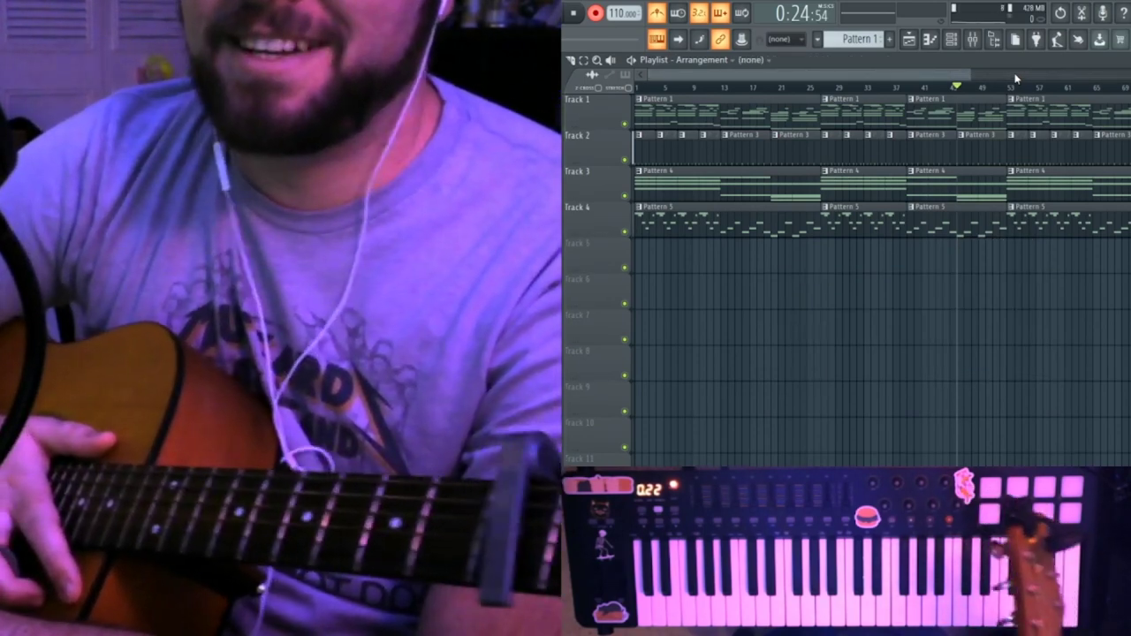
Try another guitar recording over the arrangement from bar 46, and delete the recorded Insert 1 audio file.
key(space)
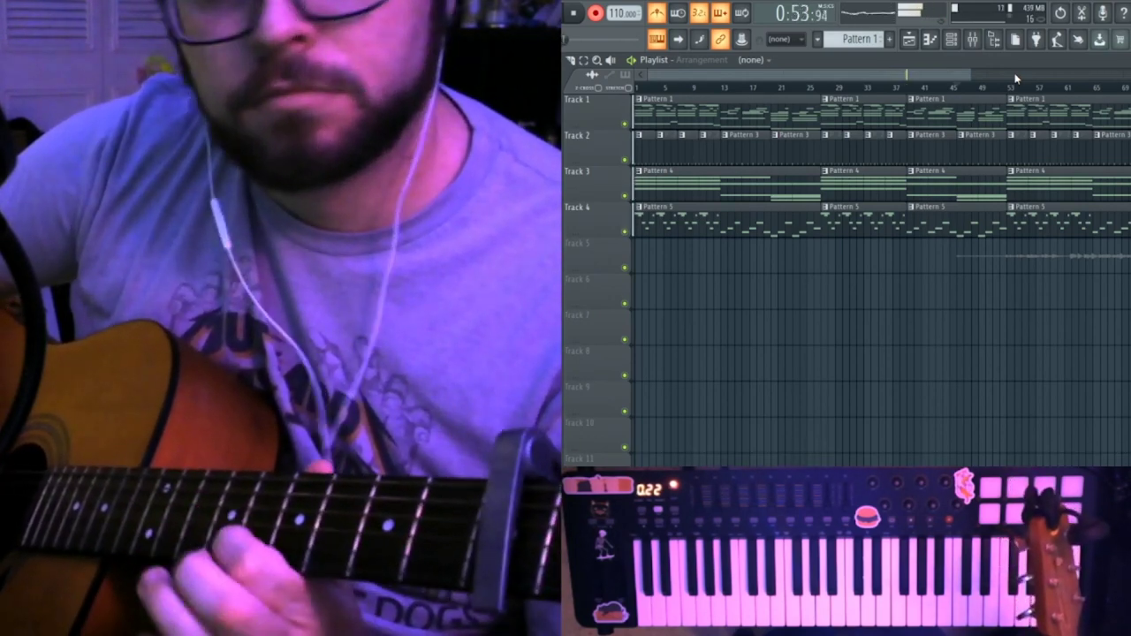
key(ctrl+z)
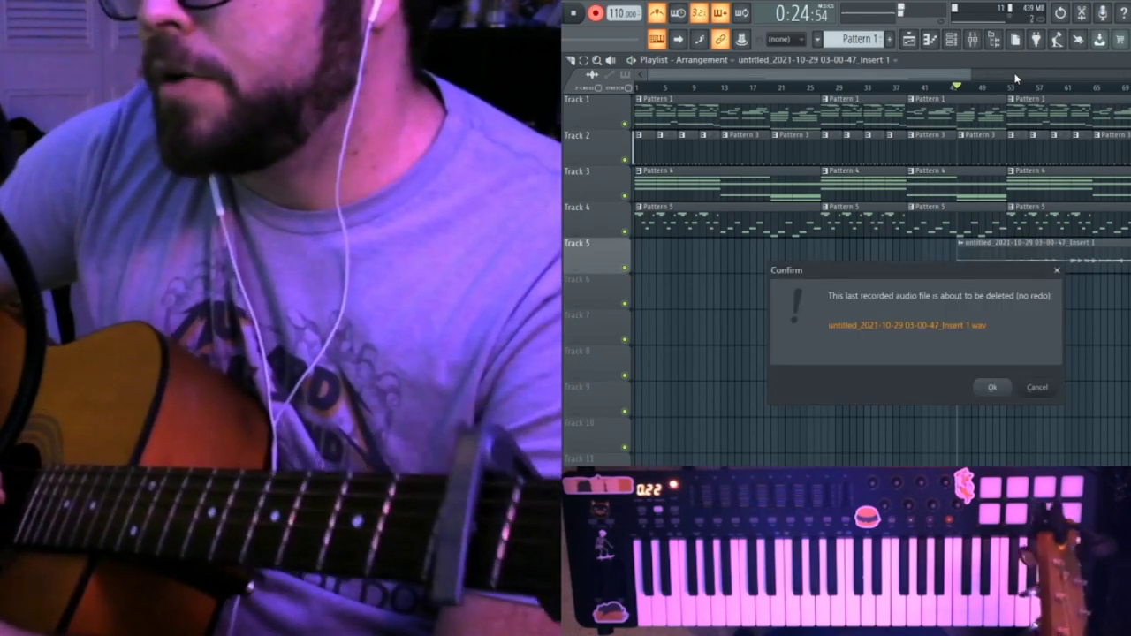
key(Return)
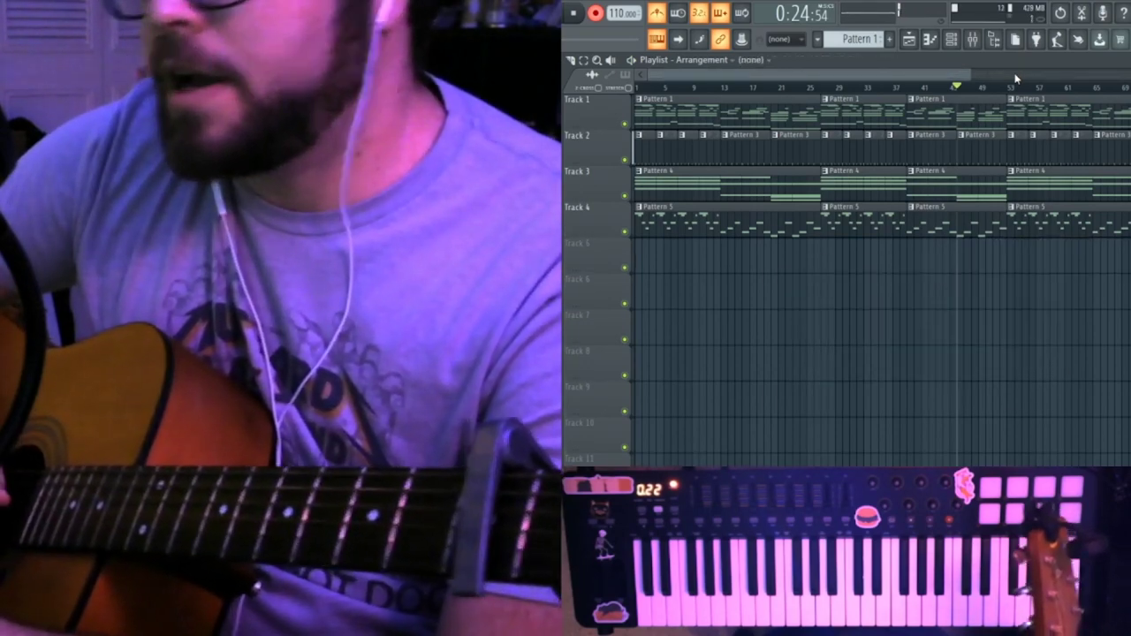
Record a new guitar take from bar 46 onto Track 5 and normalize its audio clip.
key(space)
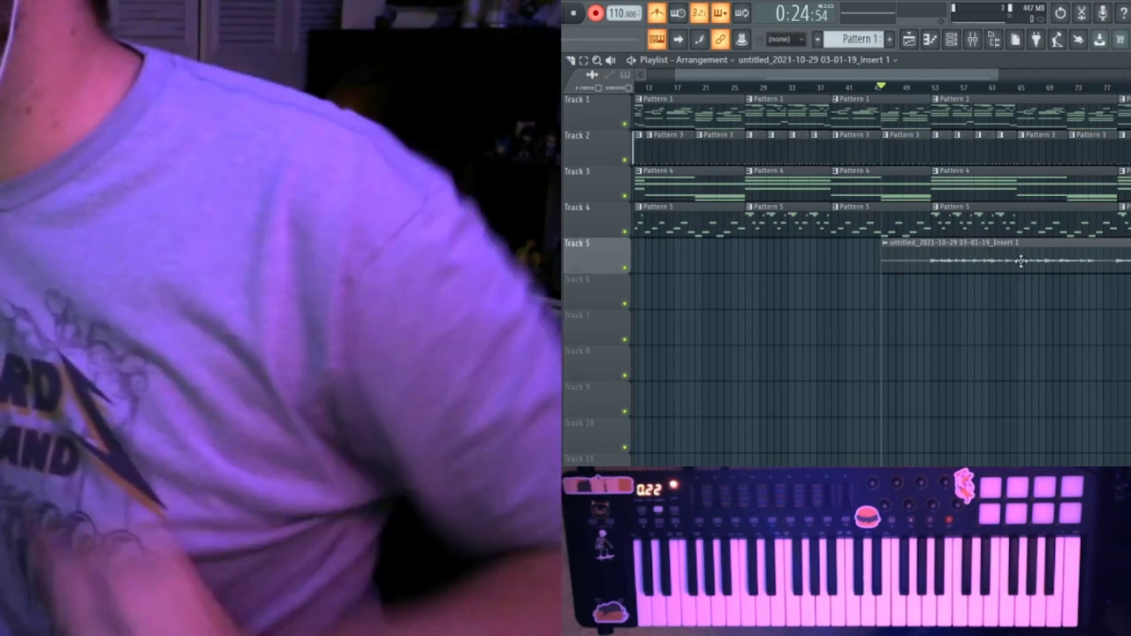
double_click(1021, 261)
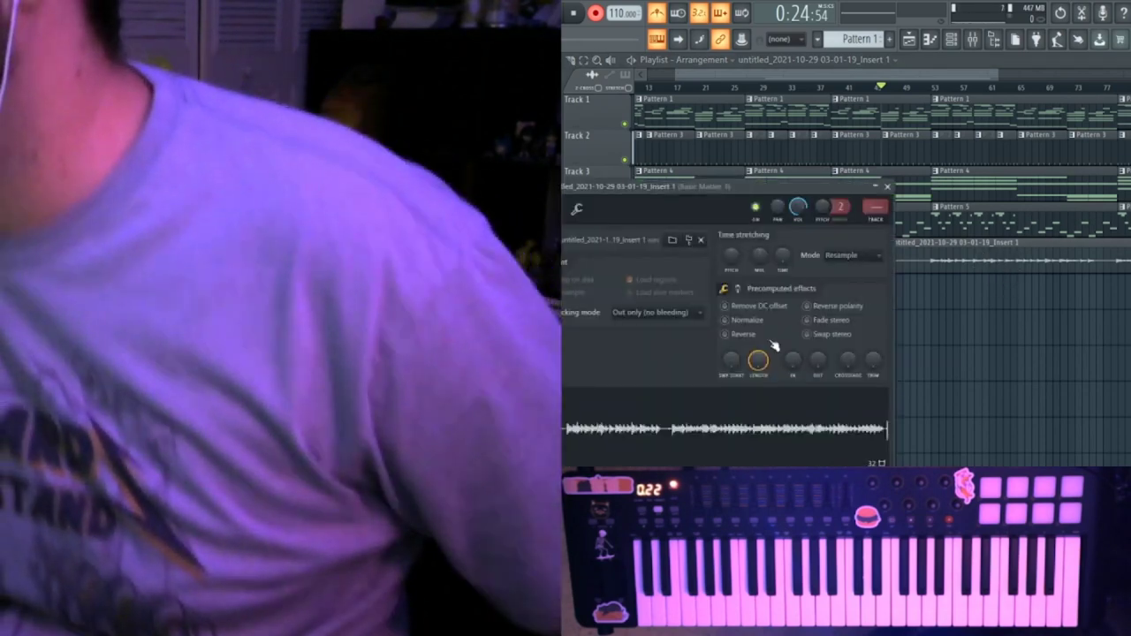
click(725, 320)
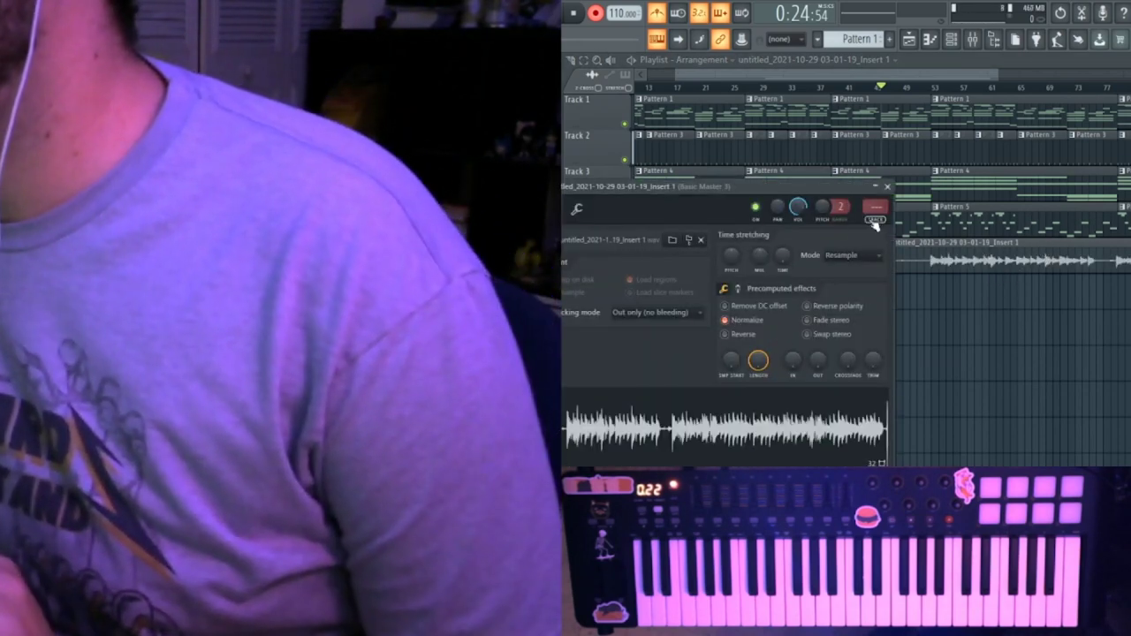
Route the recorded guitar clip to free mixer track 11 and name that track guitar.
click(874, 219)
right_click(1065, 327)
click(1115, 232)
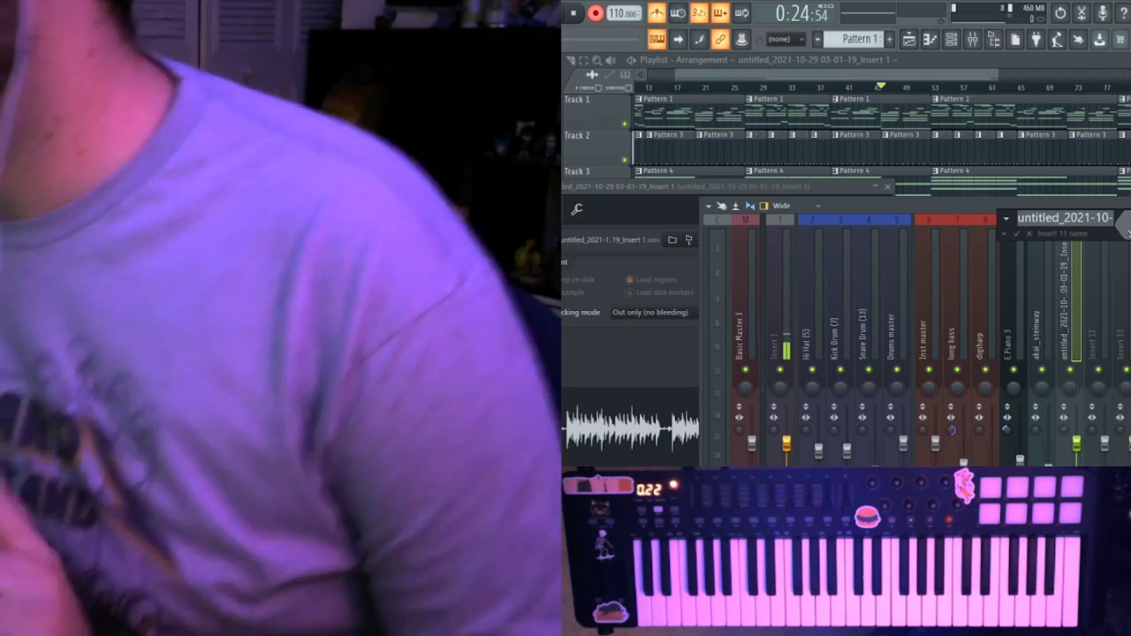
text(guitar)
key(Return)
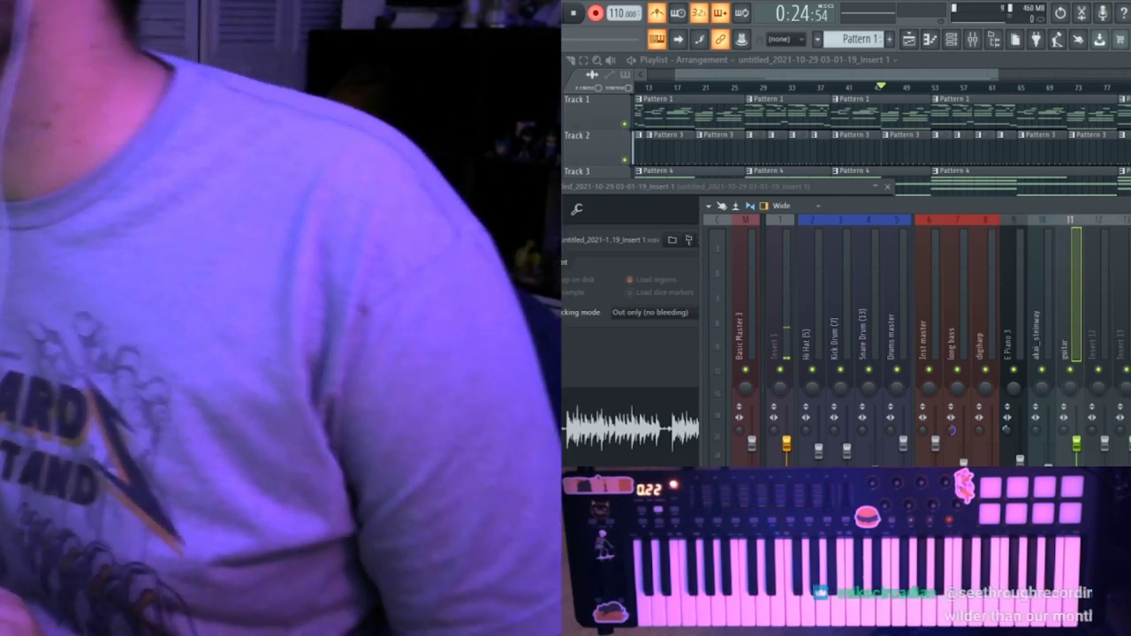
Turn off the metronome, and trim the empty lead-in from the start of the guitar clip on Track 5.
click(660, 14)
key(space)
click(945, 76)
key(space)
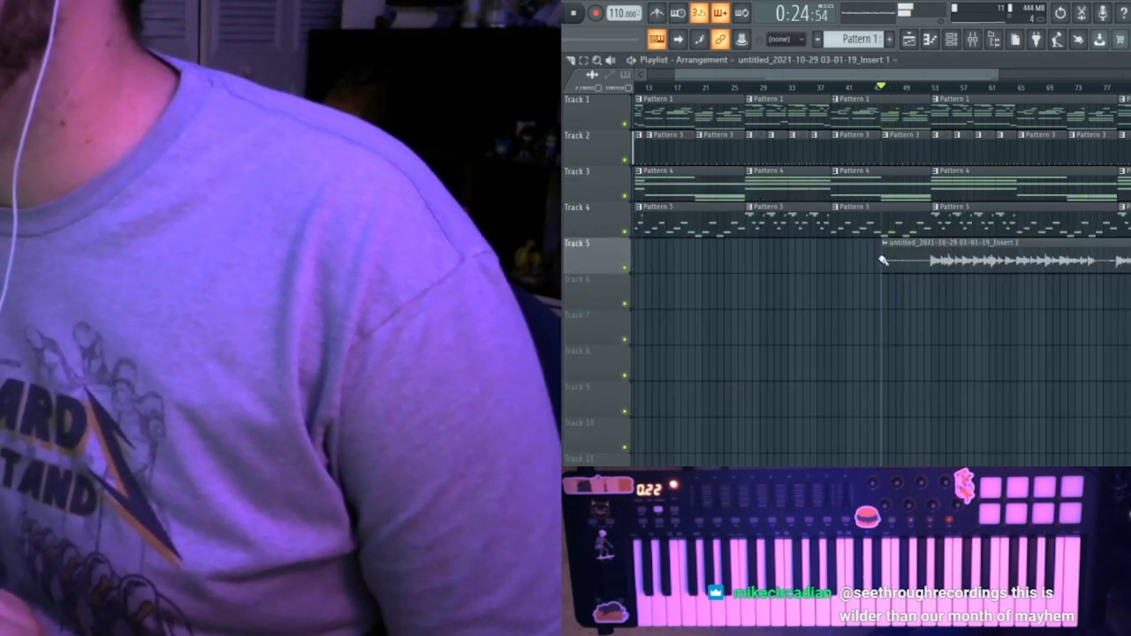
key(space)
drag(881, 254, 924, 254)
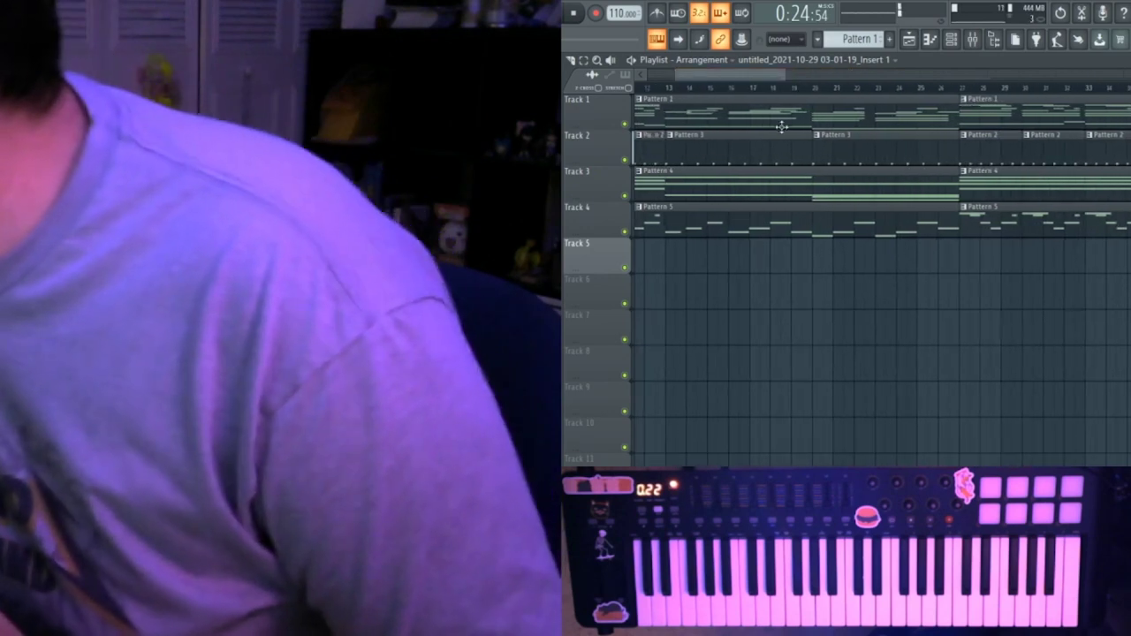
Line up the guitar clip's first note with bar 53 and check its timing in playback.
drag(750, 77, 843, 83)
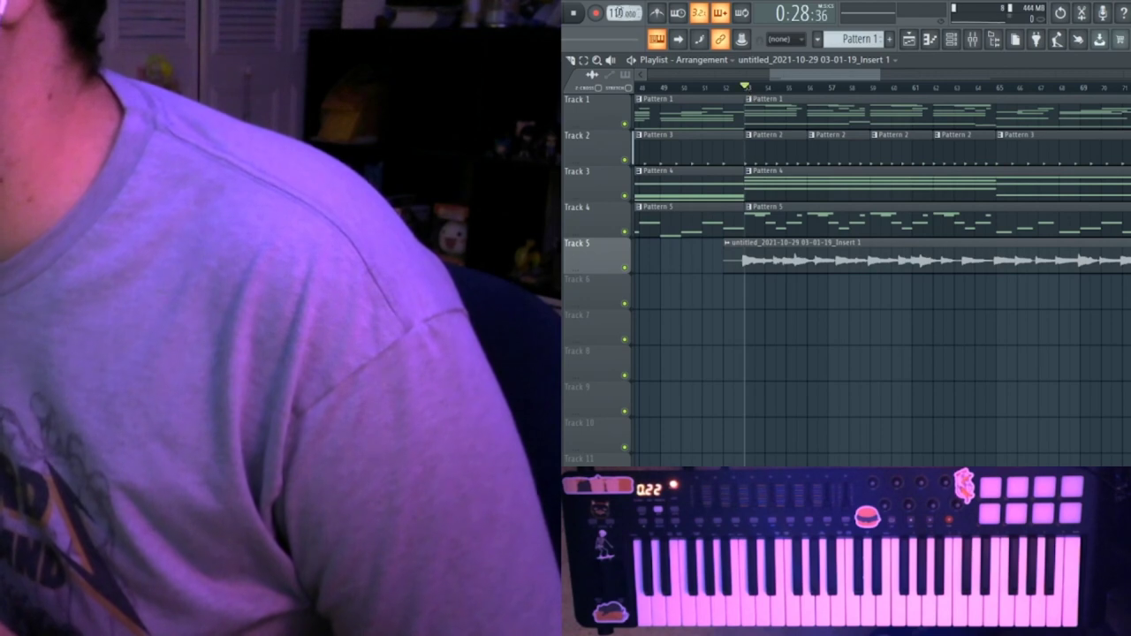
key(space)
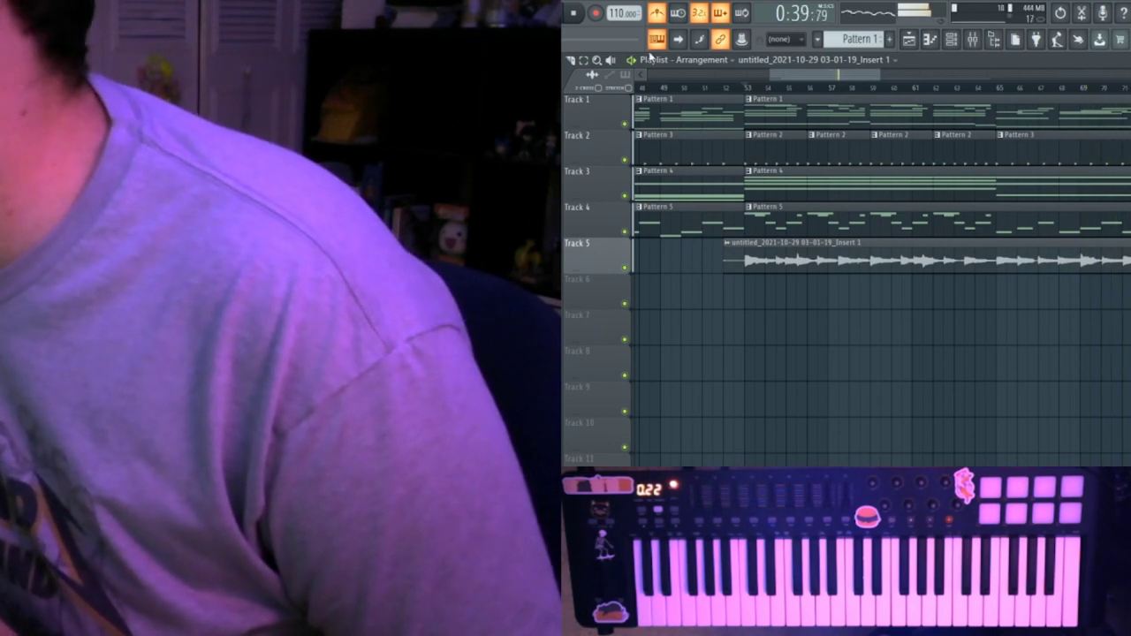
key(space)
Cut away the part of the guitar clip before bar 79 and move the remaining part to bar 53.
drag(879, 75, 971, 75)
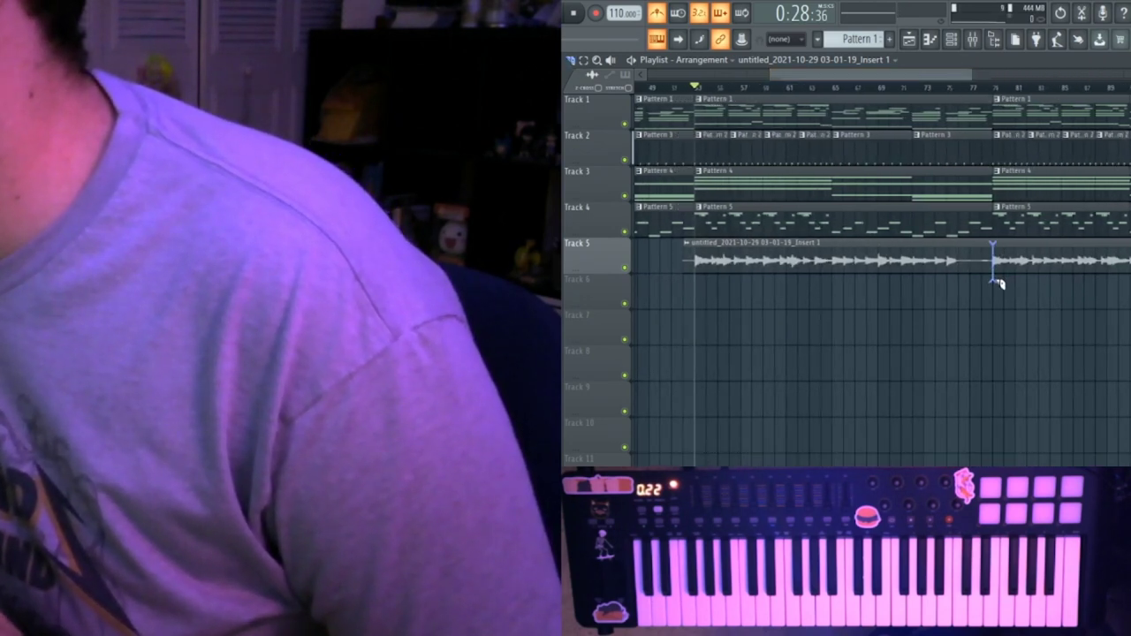
right_click(880, 267)
drag(1049, 242, 751, 243)
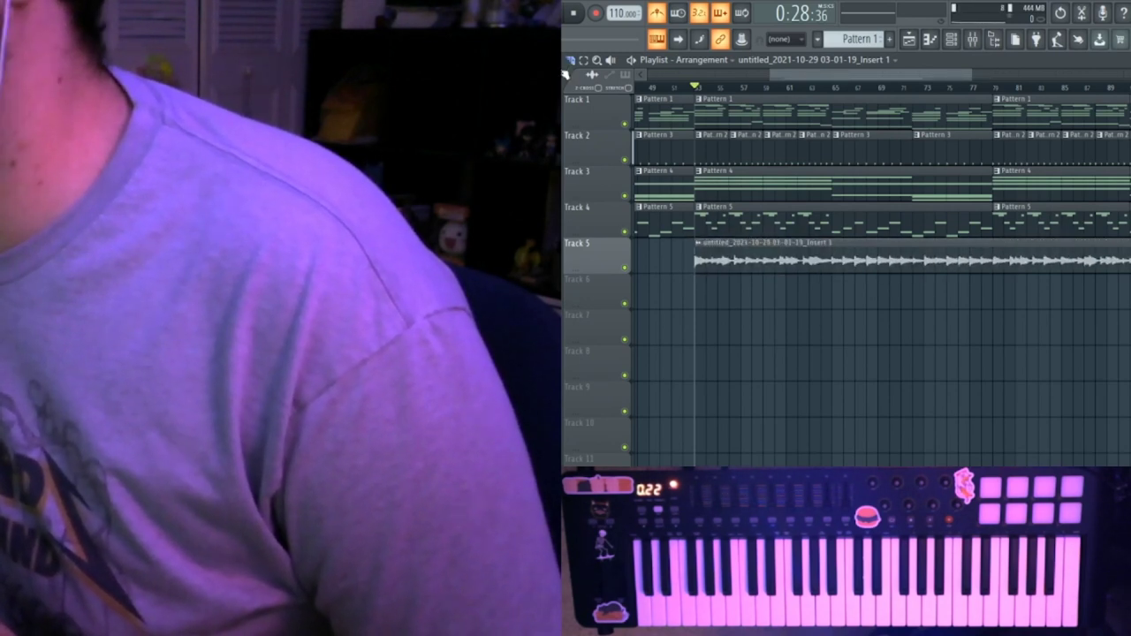
Solo the guitar mixer track while playing the take from bar 53, and switch the metronome off.
key(space)
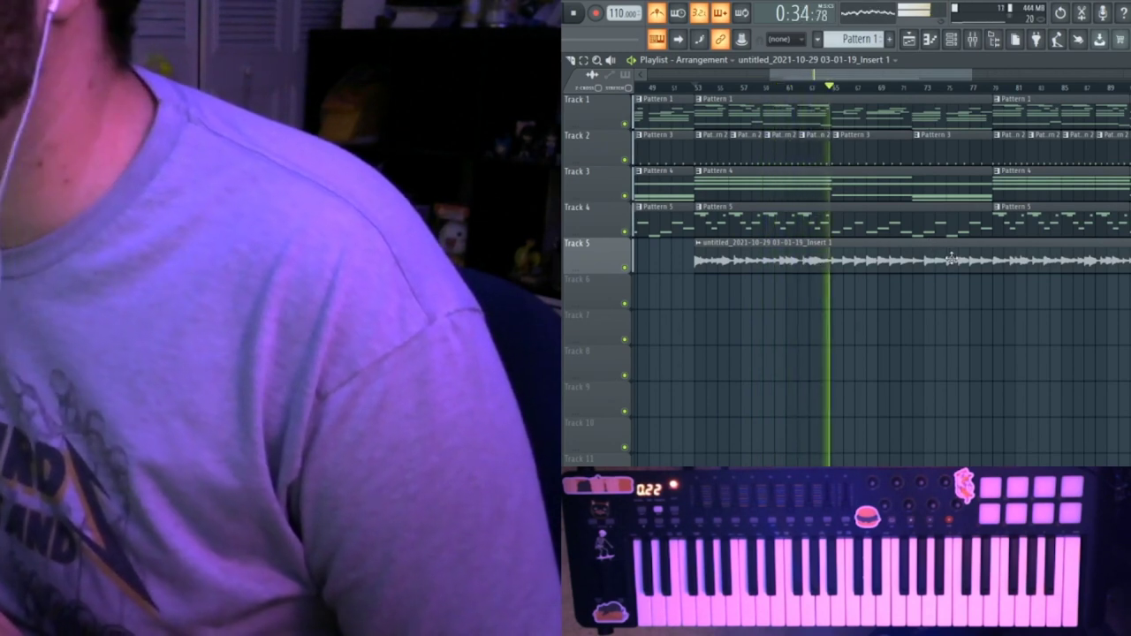
double_click(936, 246)
key(F9)
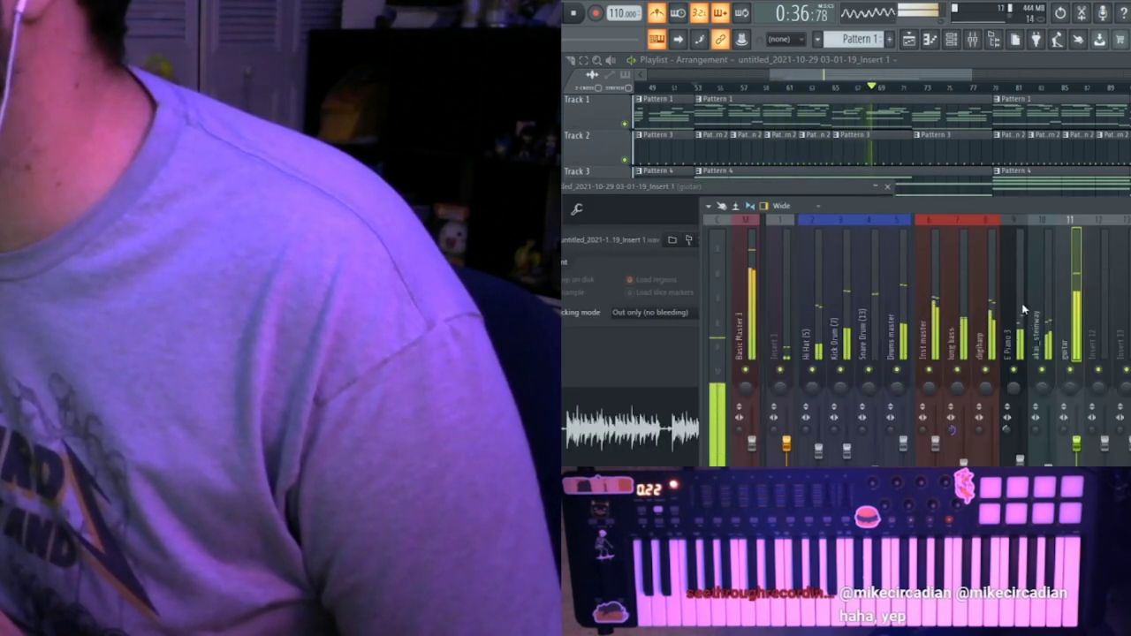
key(space)
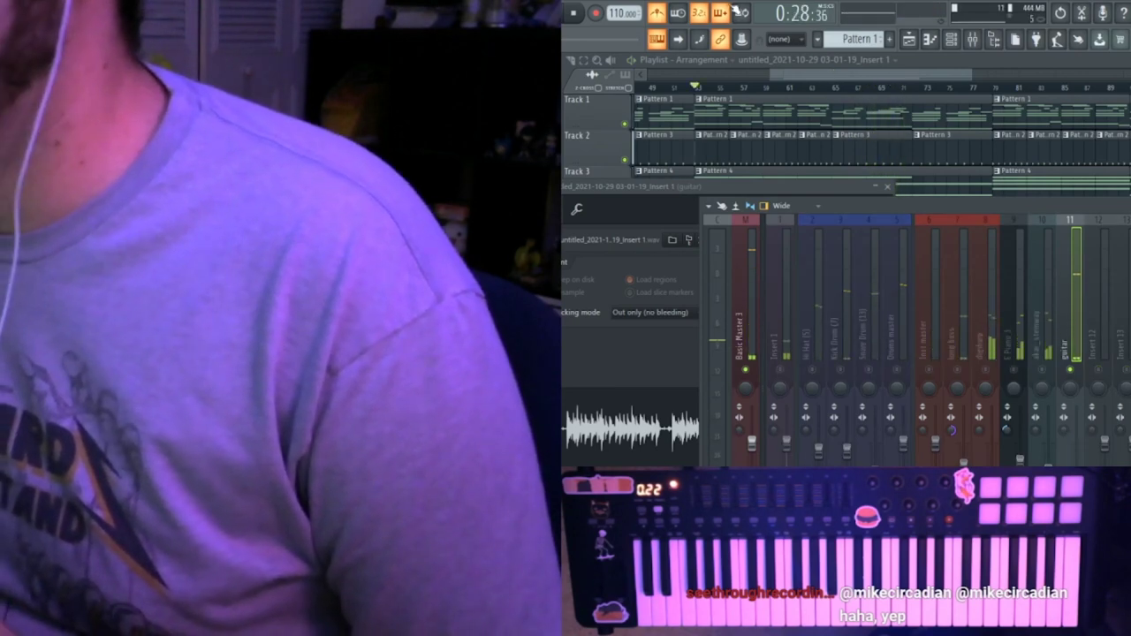
click(657, 12)
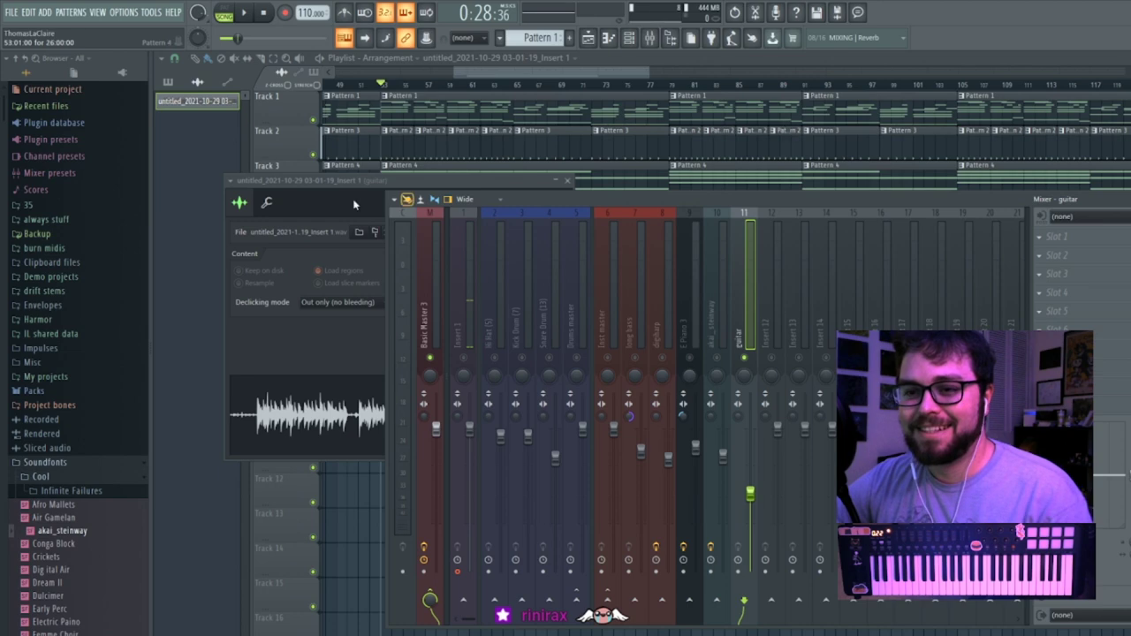
Close the mixer and move the guitar clip on Track 5 to bar 1 of the arrangement.
click(633, 74)
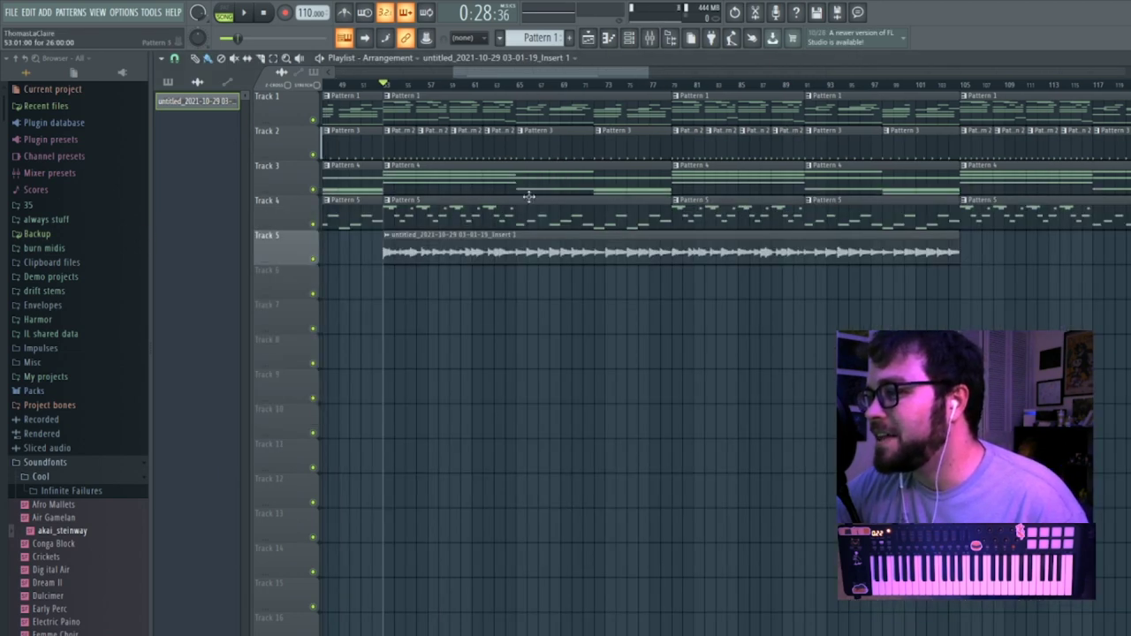
drag(619, 70, 53, 117)
drag(986, 272, 408, 265)
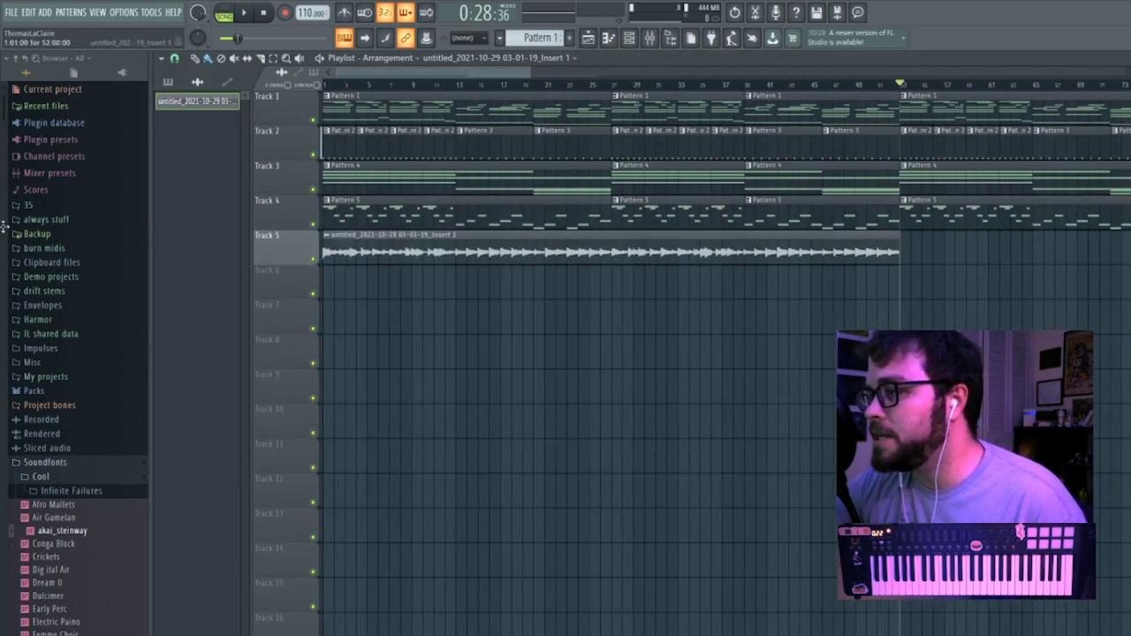
Listen to the guitar clip from bar 1 and jump playback ahead to about bar 37.
click(244, 15)
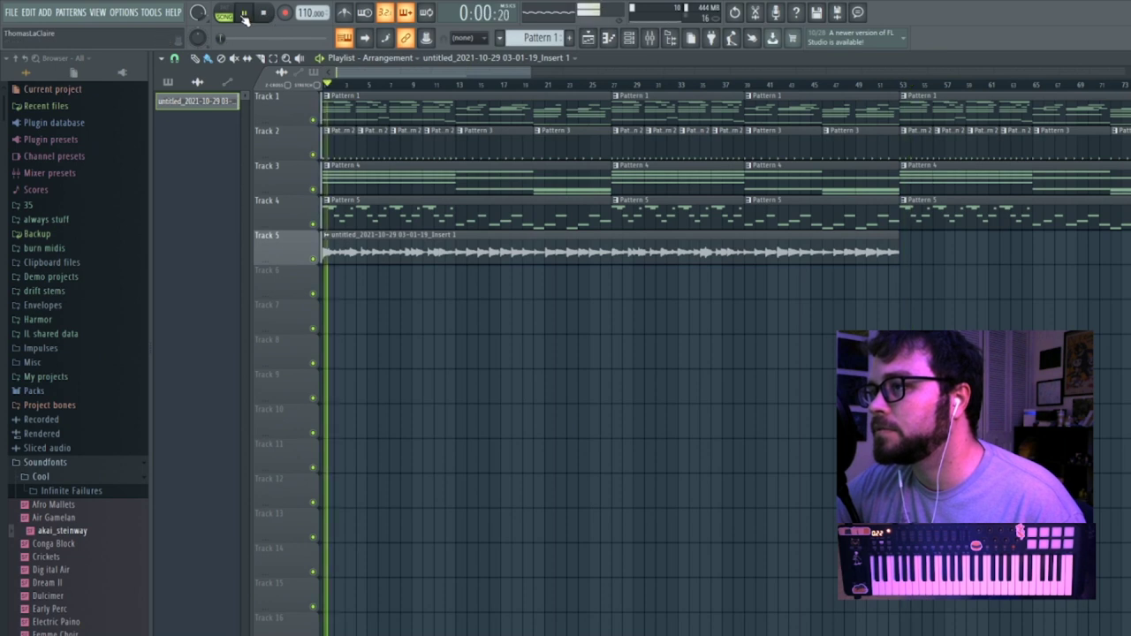
click(650, 37)
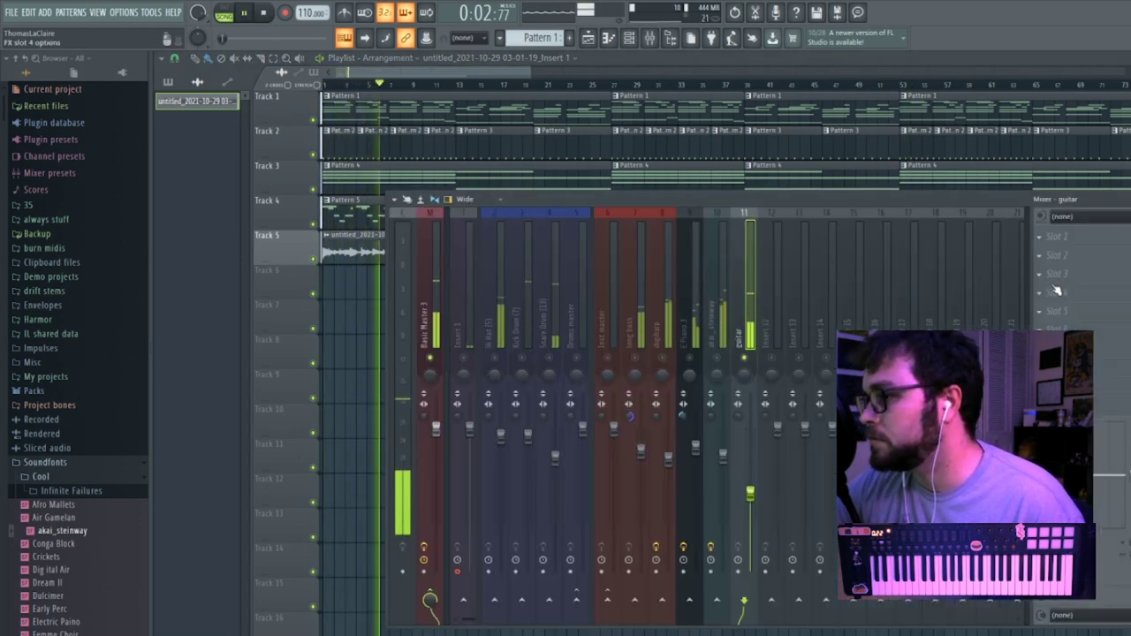
click(442, 61)
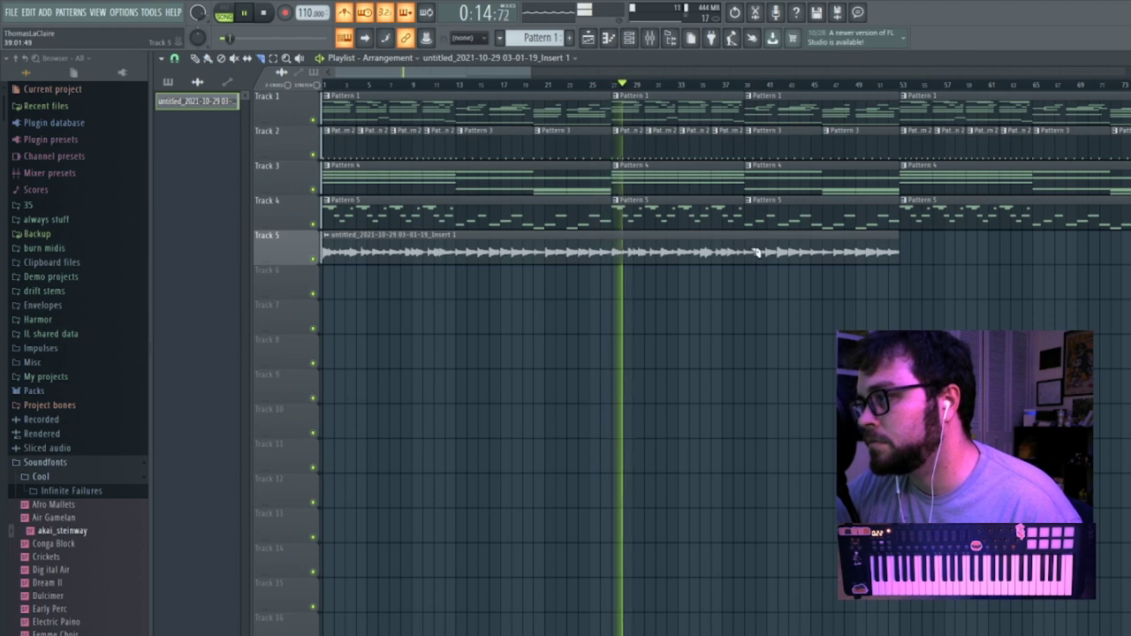
click(726, 85)
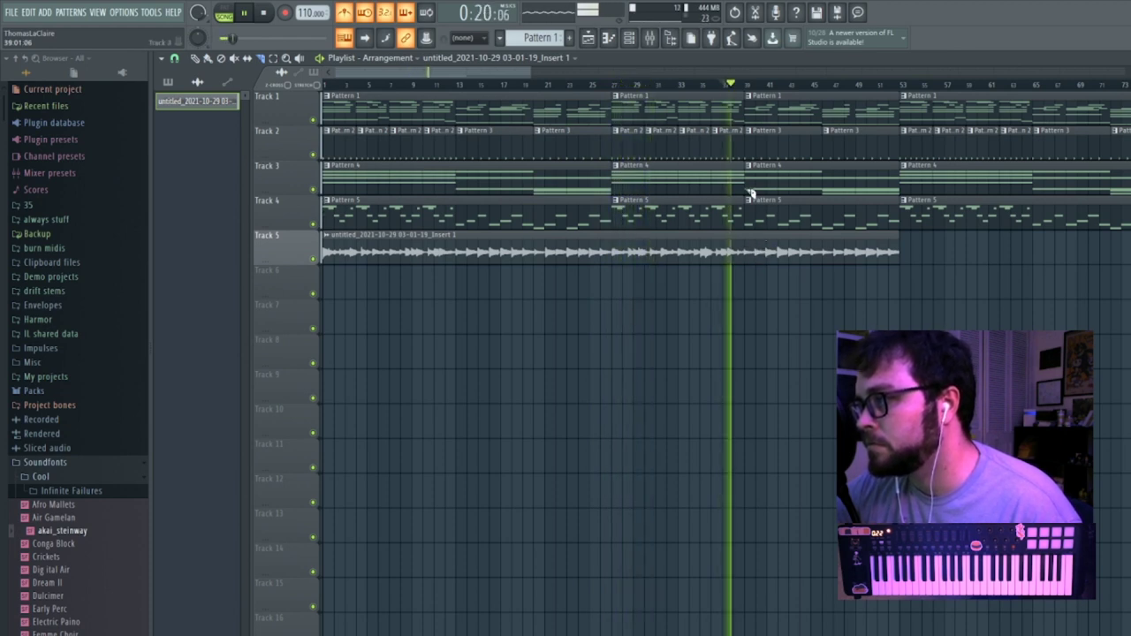
Slice the guitar clip at bars 13 and 39, and replace the middle section with the one from bar 39.
drag(747, 239, 747, 269)
click(456, 248)
click(203, 64)
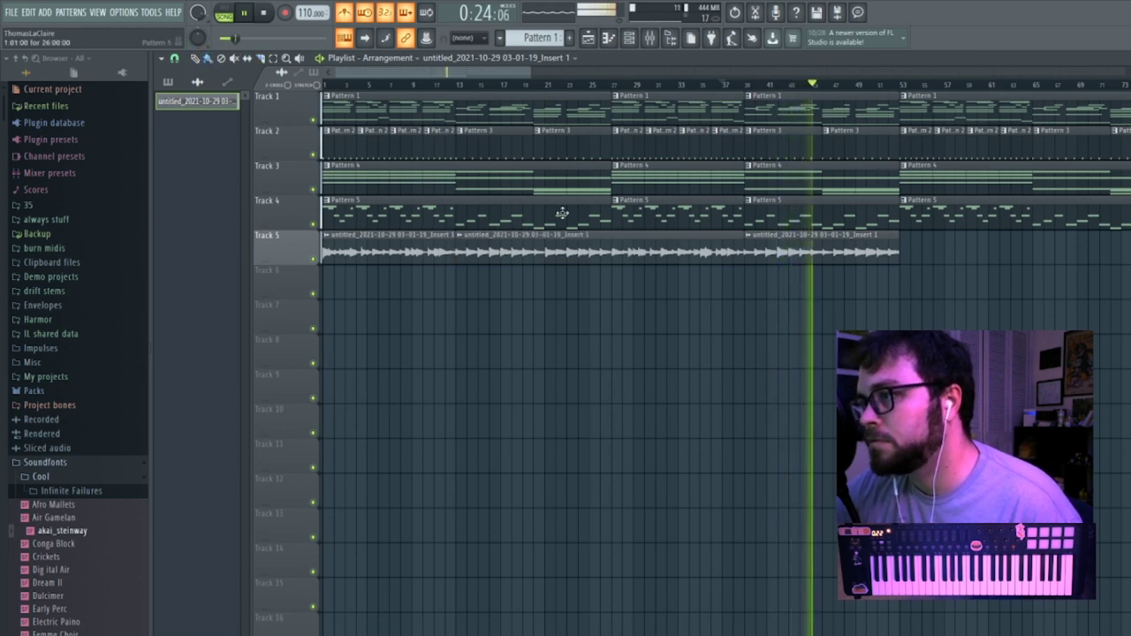
right_click(561, 255)
drag(820, 258, 558, 254)
key(space)
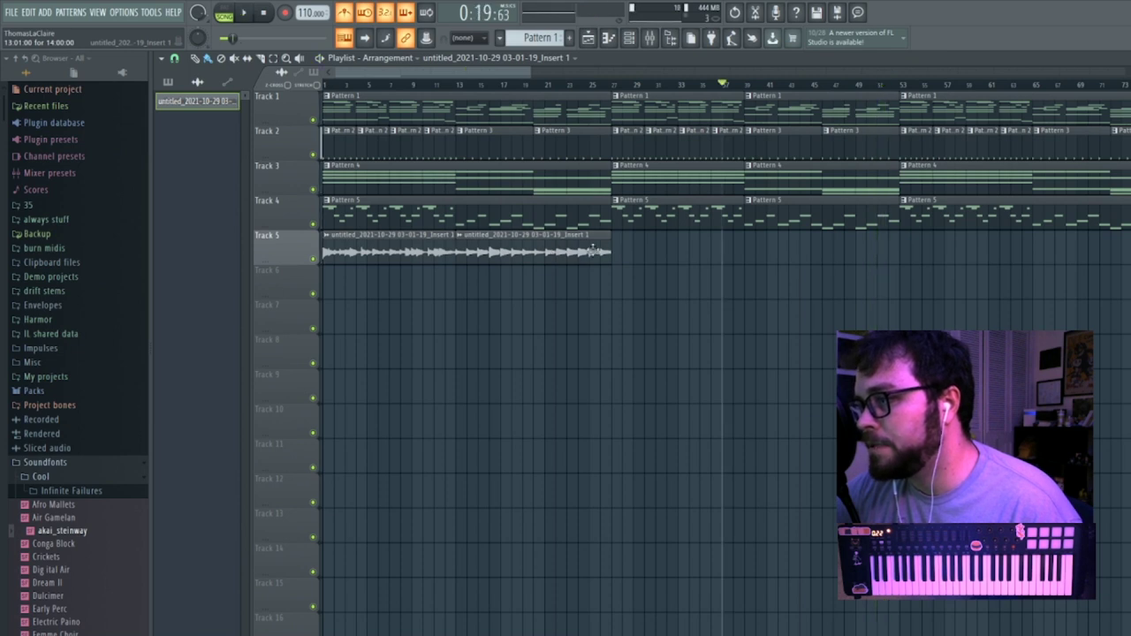
Shorten the second guitar section to end at bar 21 and place a copy of it at bar 21 on Track 5.
click(549, 270)
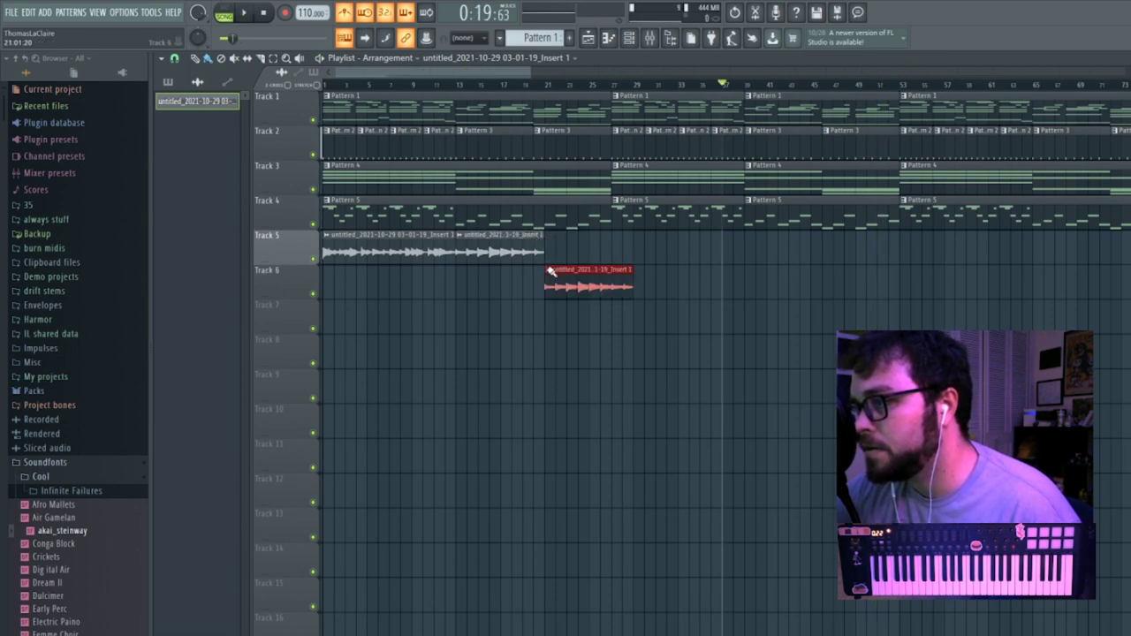
drag(580, 284, 578, 231)
drag(654, 247, 330, 290)
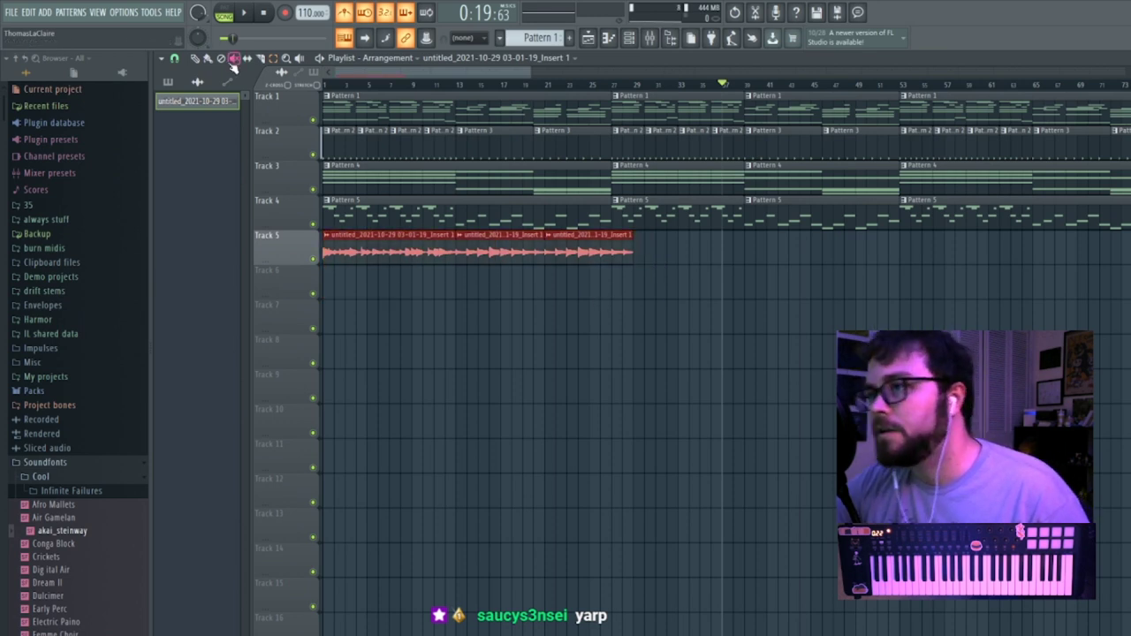
drag(635, 300, 635, 299)
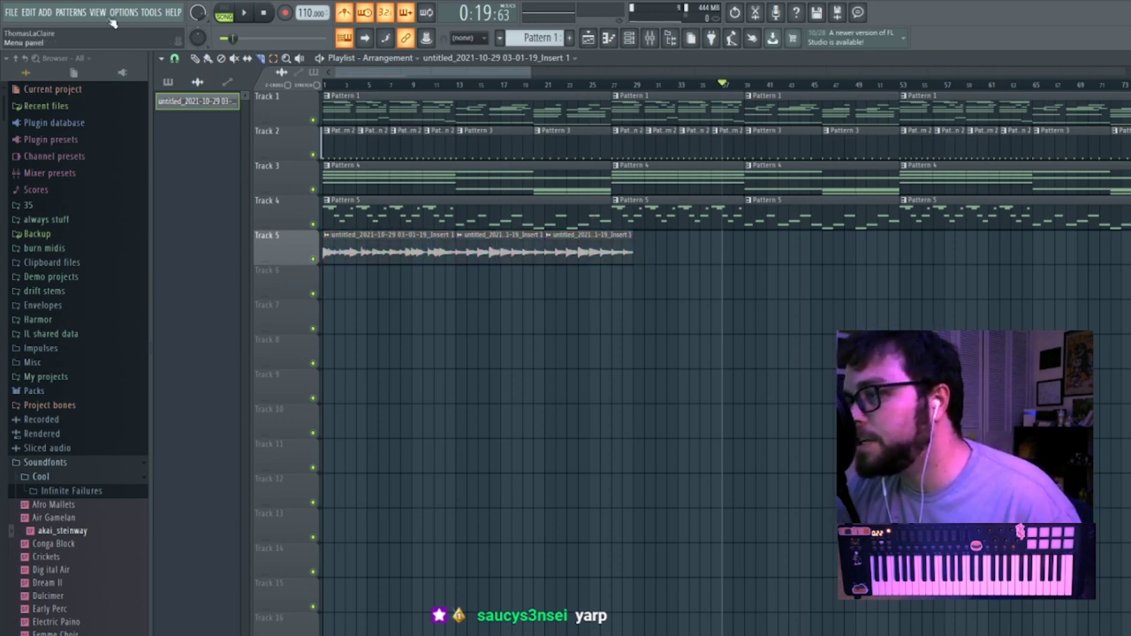
Try duplicating the guitar clips, remove the copies, and refit the last two sections to bars 13–20 and 20–27.
drag(662, 248, 415, 258)
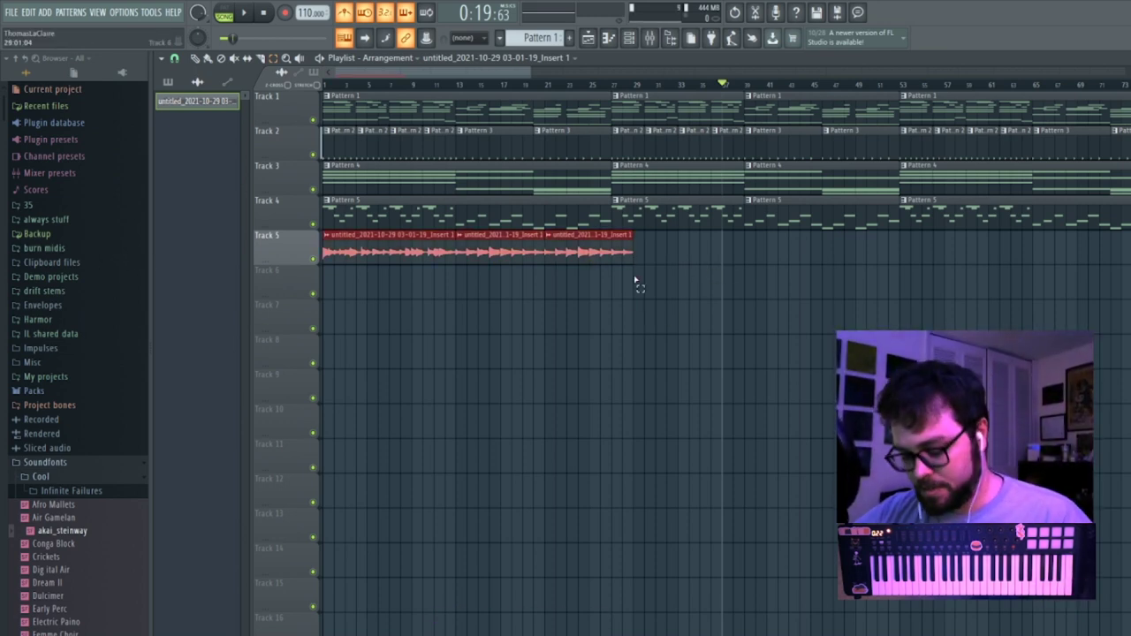
key(ctrl+b)
drag(957, 259, 691, 255)
key(Delete)
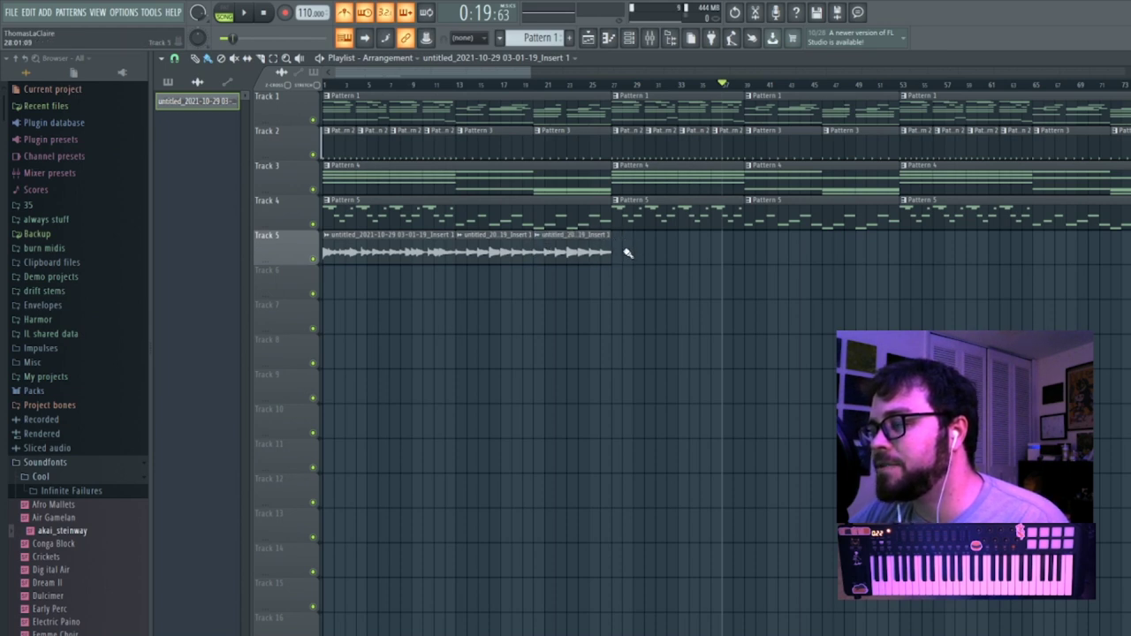
Load Fruity Compressor into slot 2 of the guitar mixer track, and select the master track.
key(space)
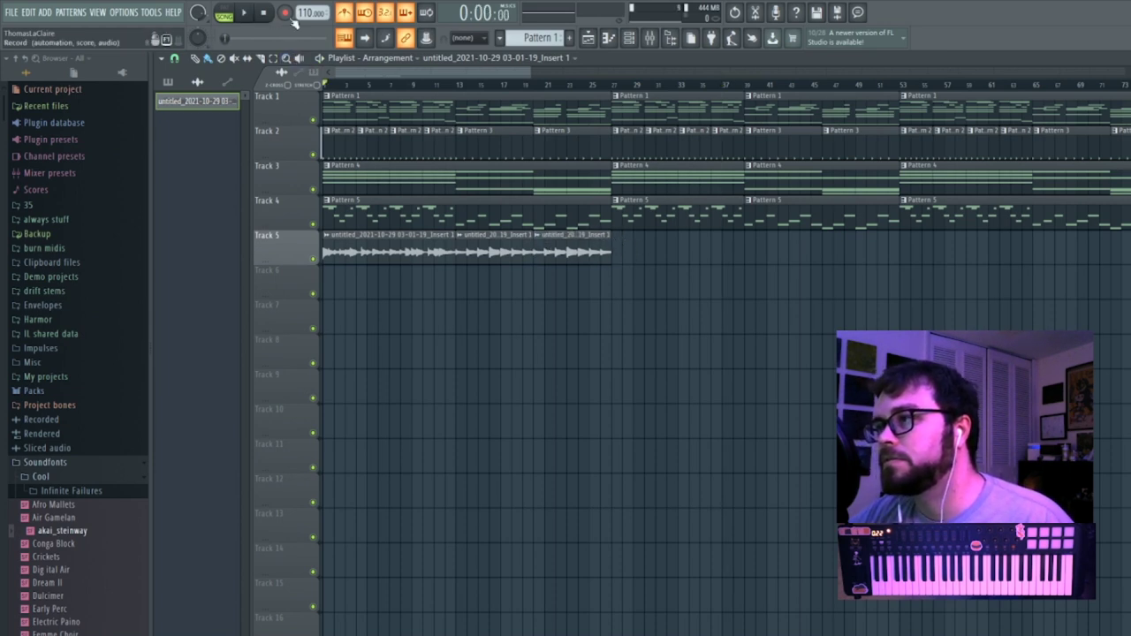
click(652, 40)
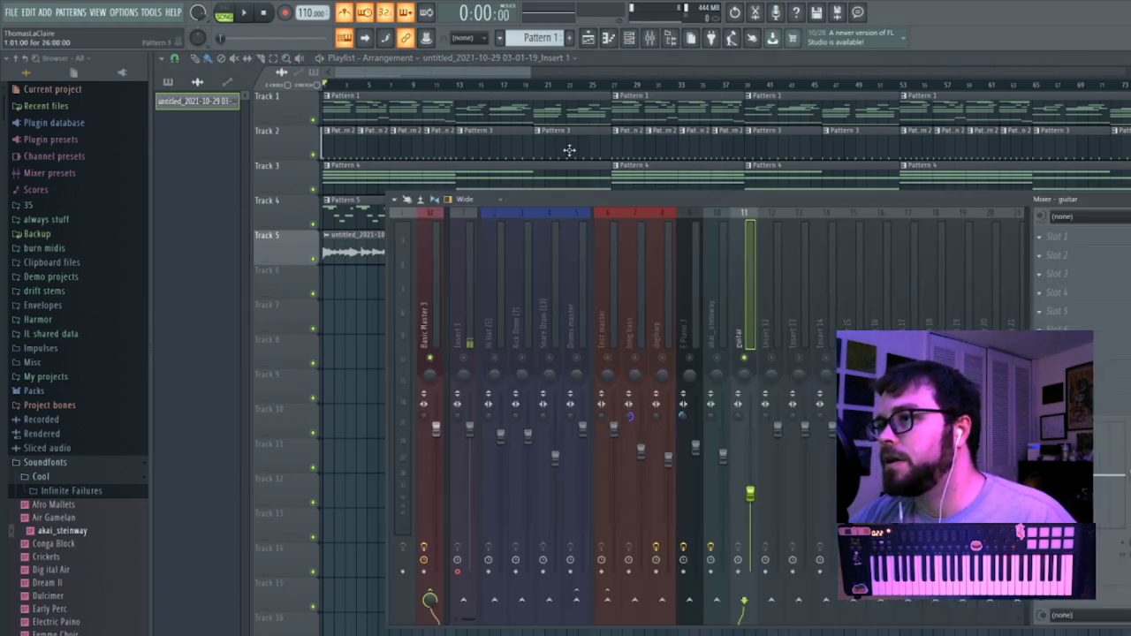
click(1056, 258)
click(874, 251)
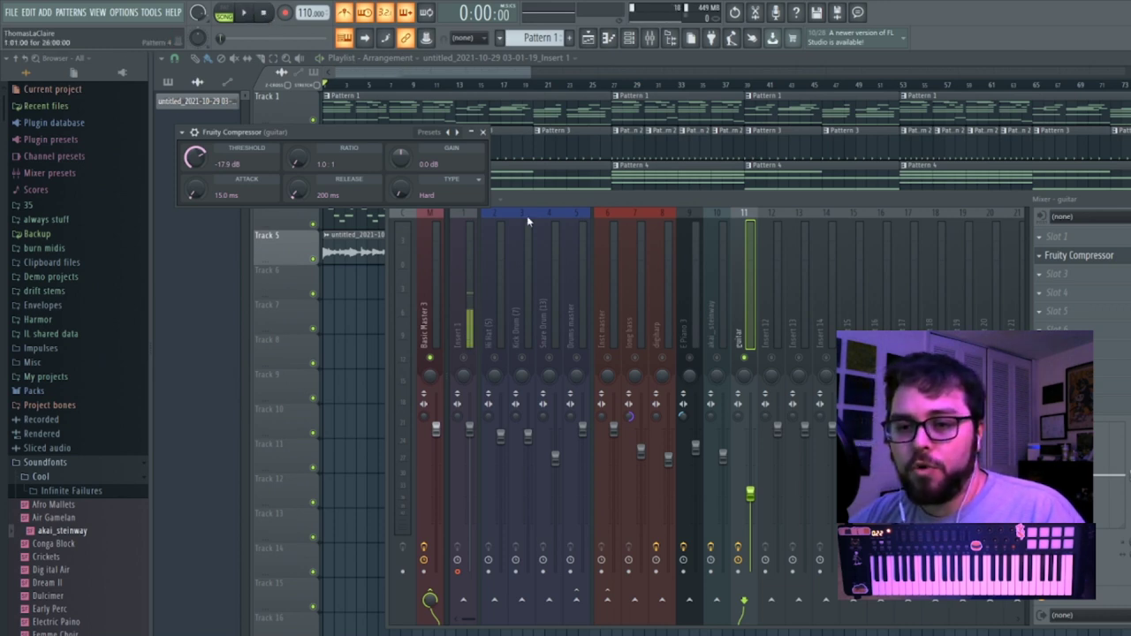
click(443, 299)
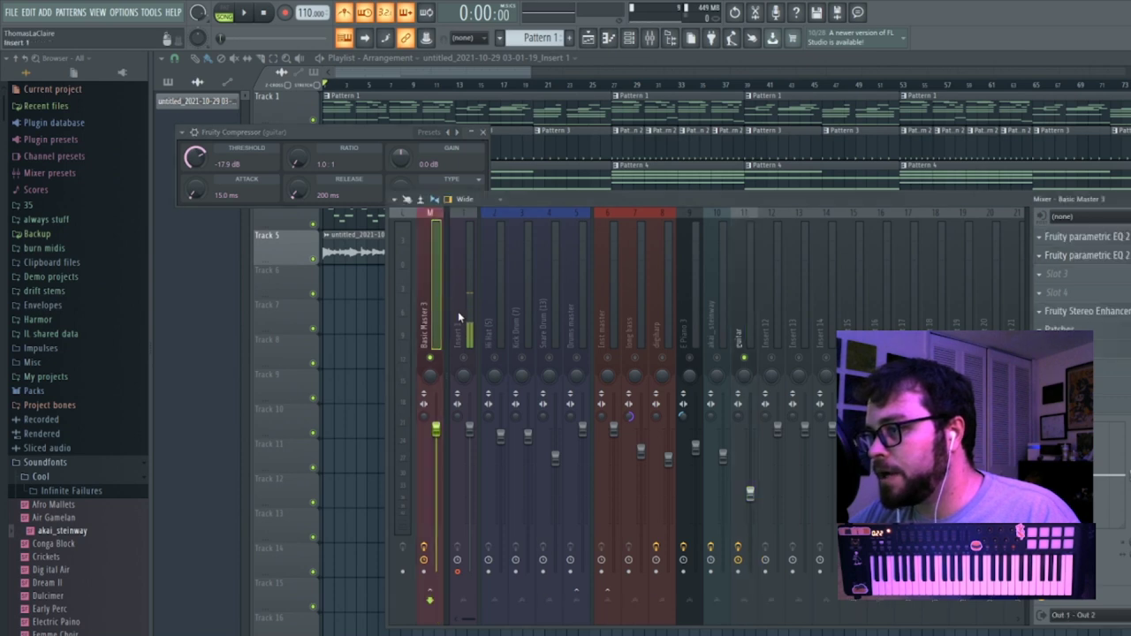
Check the Windows speaker volume and try to play the song.
click(1081, 635)
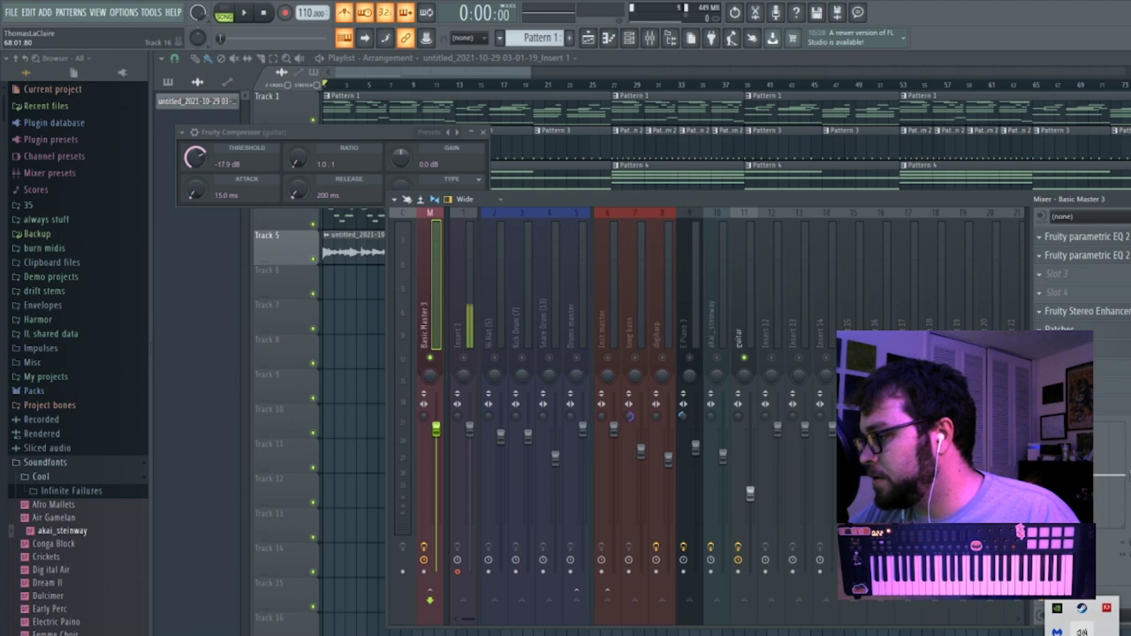
click(1082, 631)
click(1082, 599)
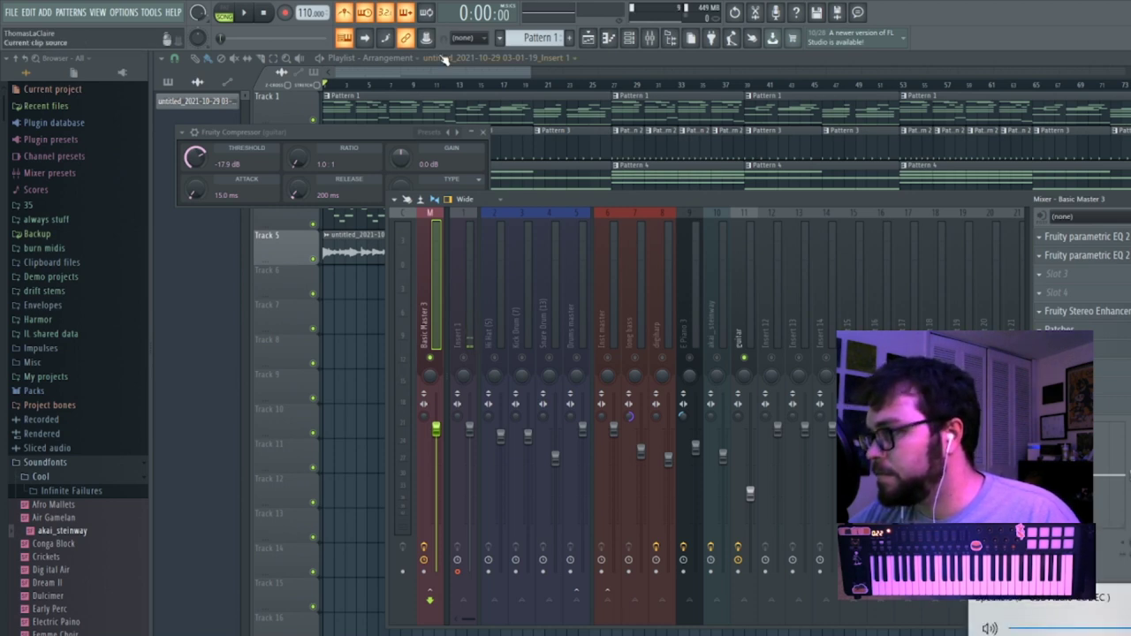
click(245, 13)
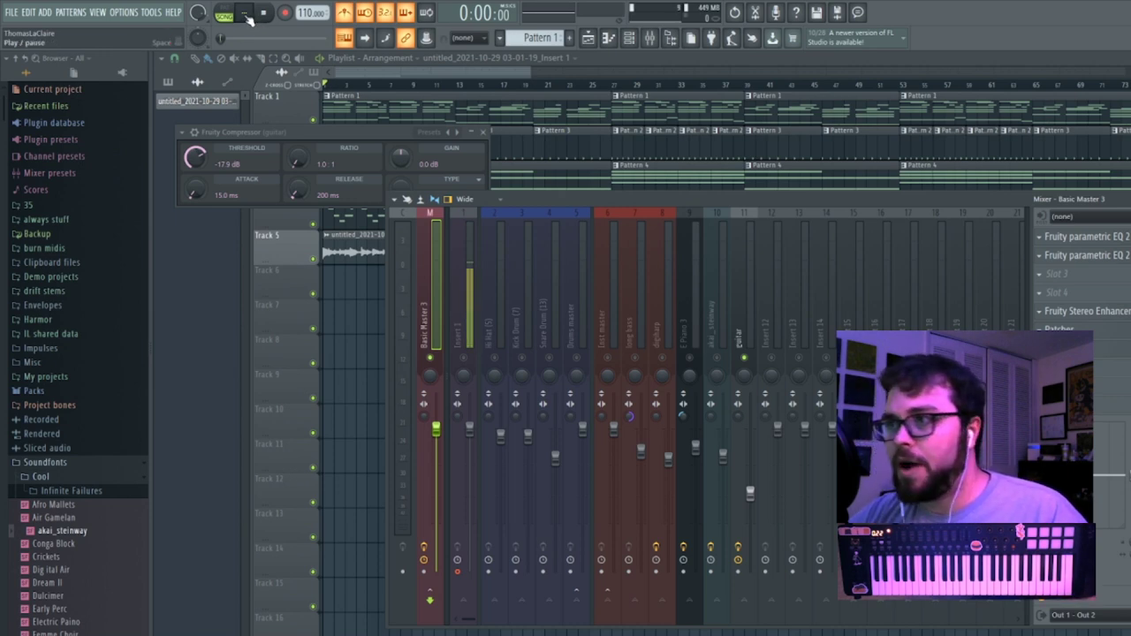
Set the audio input of the Insert 1 mixer track to none and unmute all the other mixer tracks.
click(471, 325)
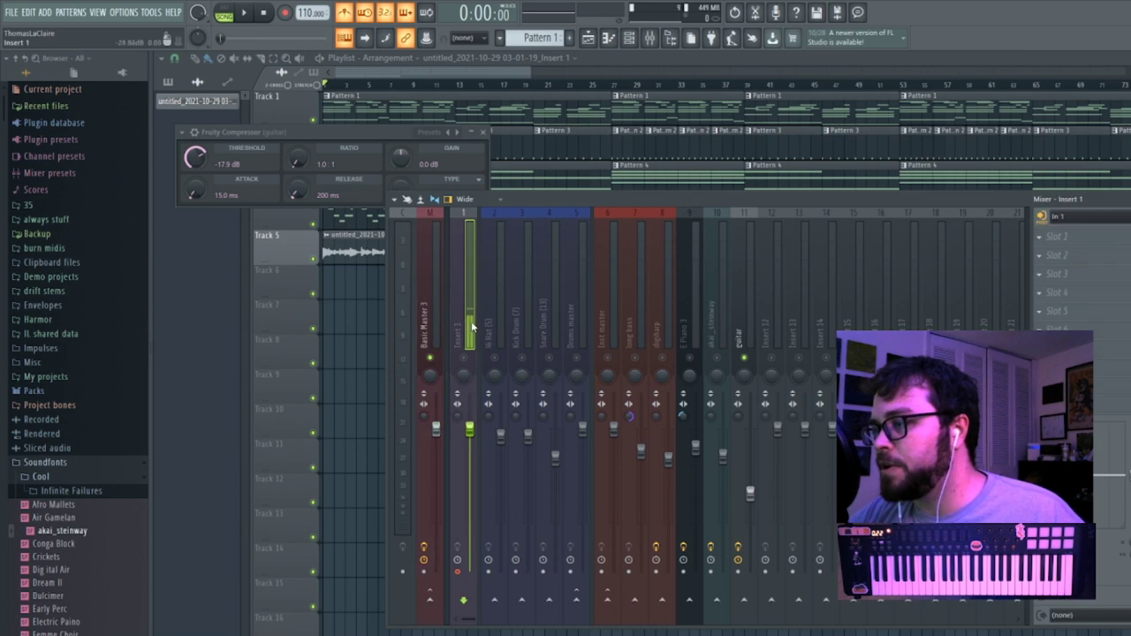
click(1071, 295)
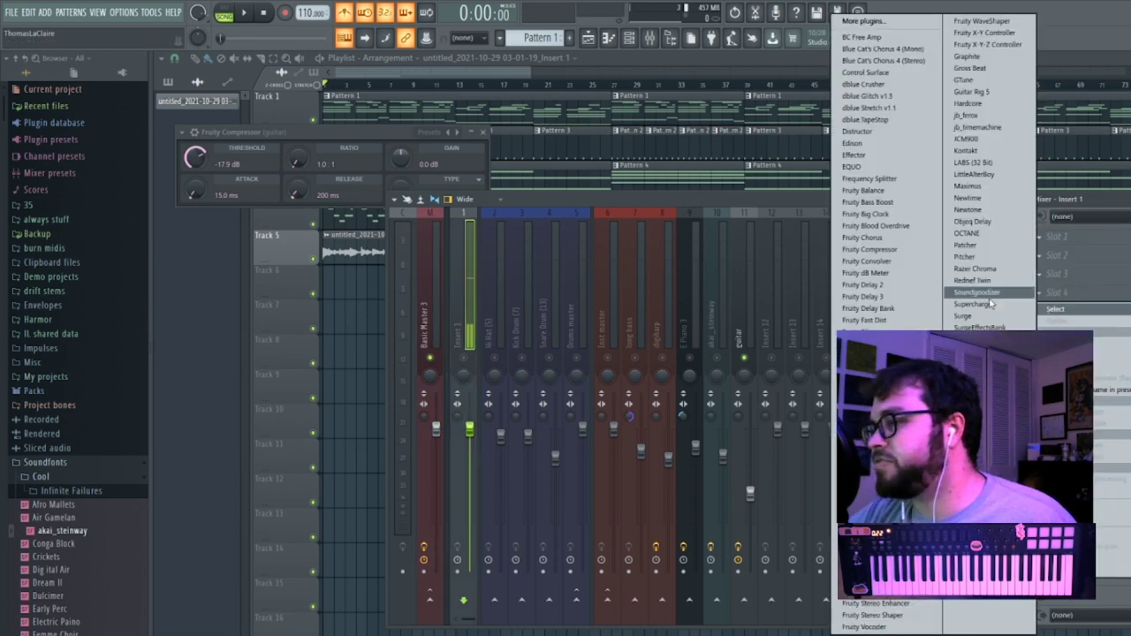
click(904, 251)
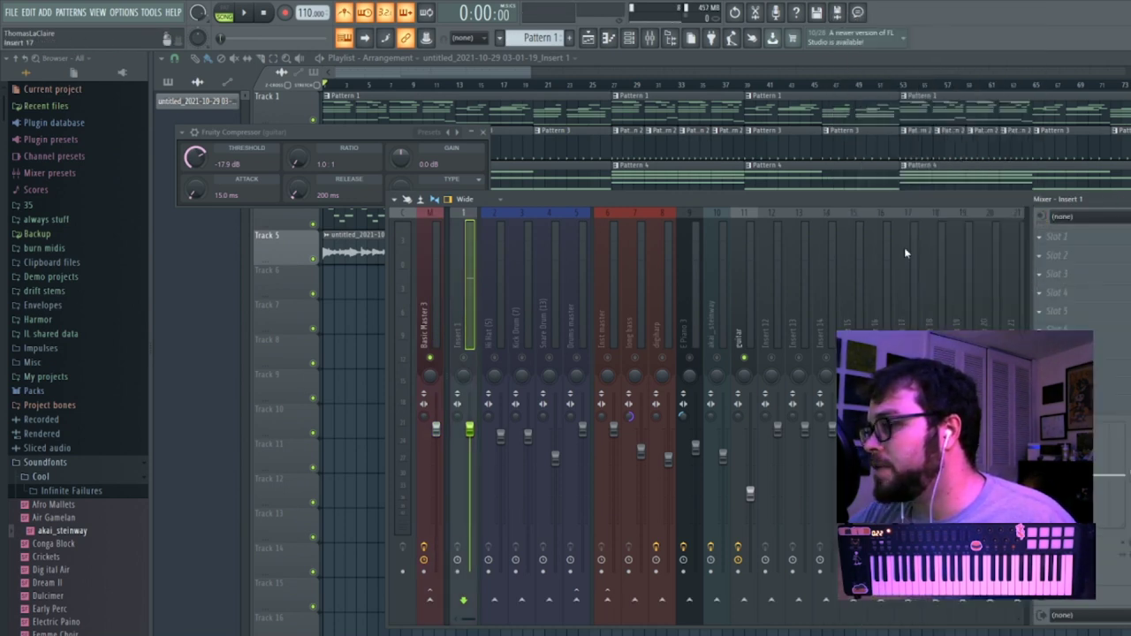
right_click(473, 359)
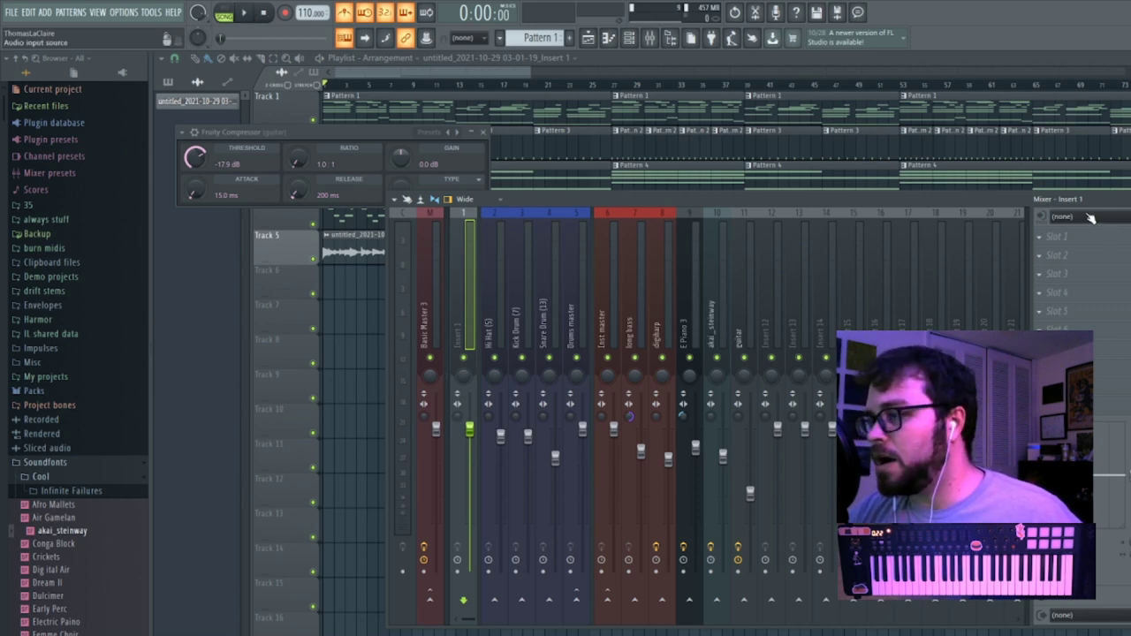
Select the master track and save the project as 3 in the 48 hours folder.
click(431, 333)
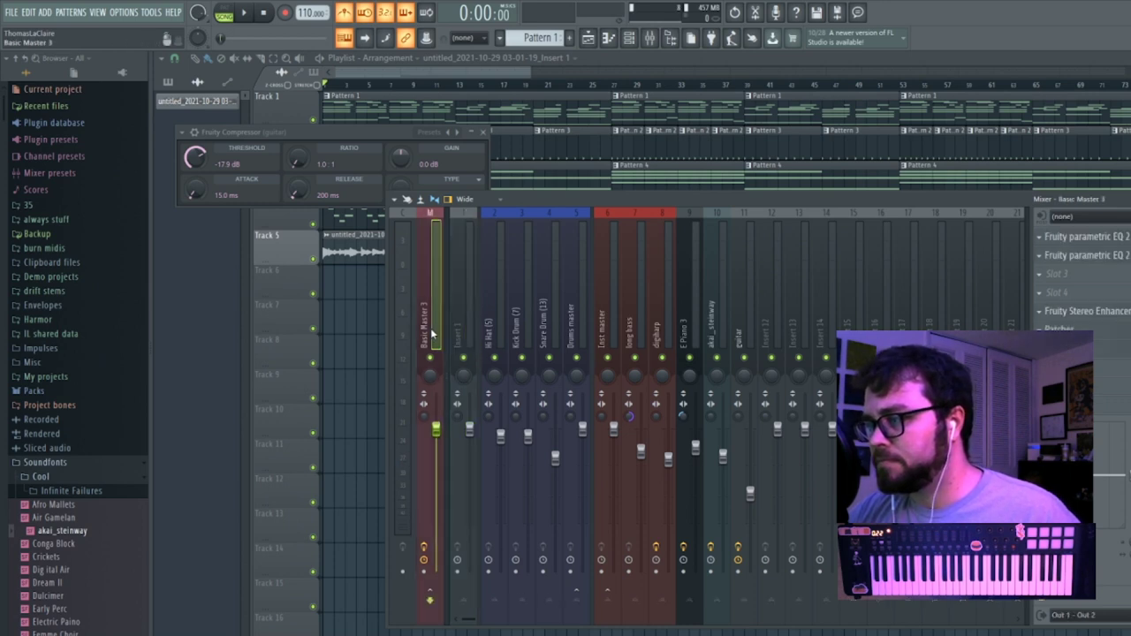
click(13, 15)
click(14, 15)
click(13, 17)
click(37, 84)
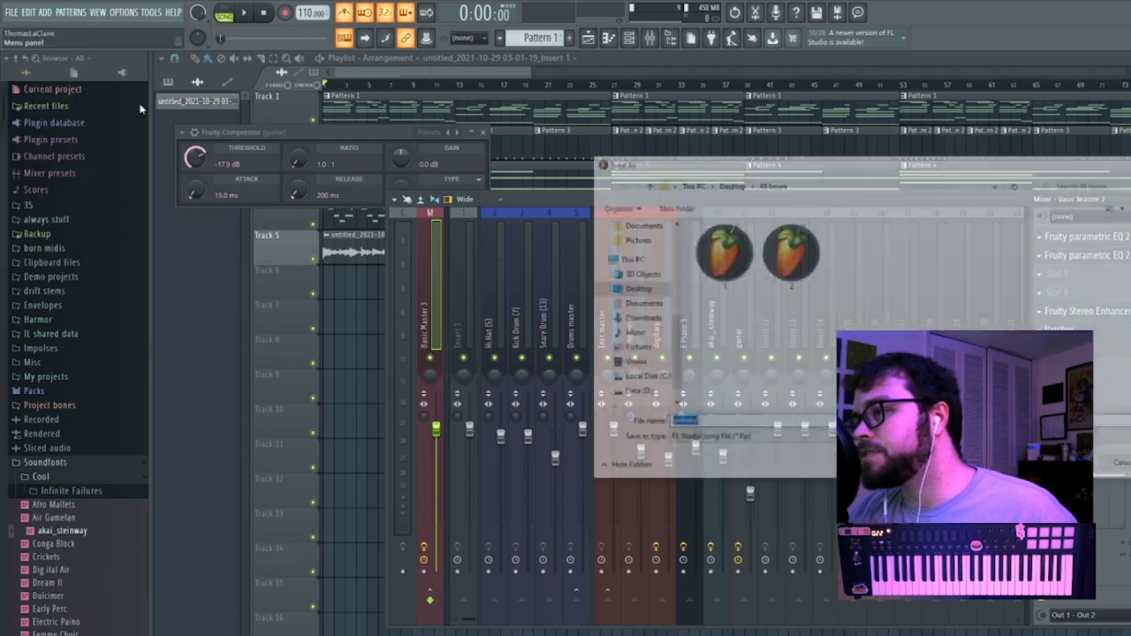
key(Return)
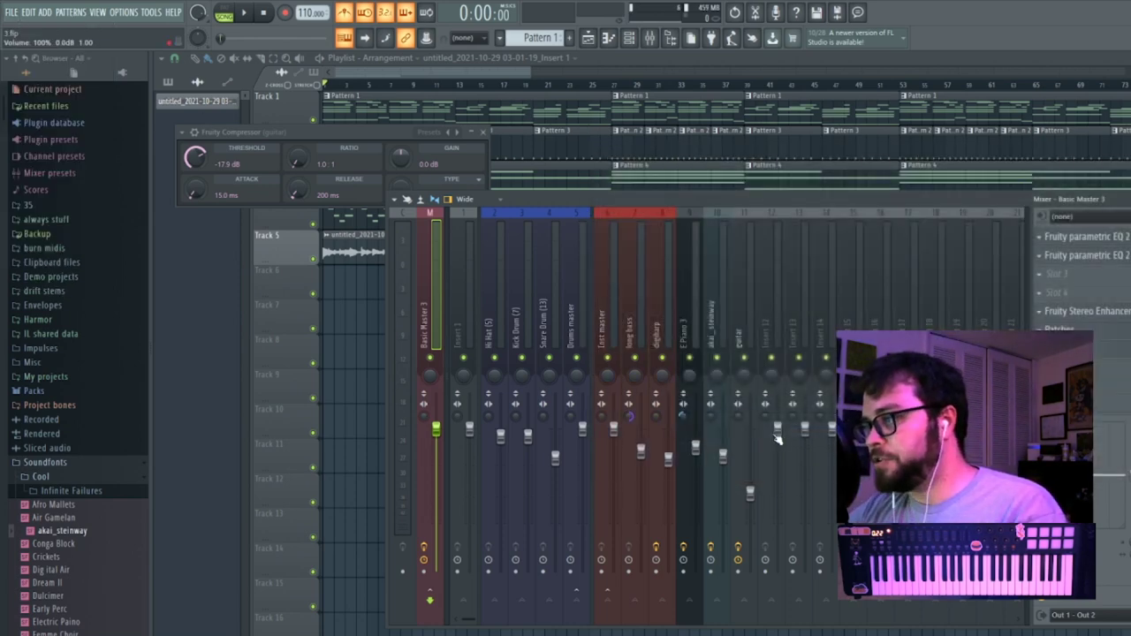
Reopen project 3 from the 48 hours folder, play it briefly and close all the floating windows.
click(448, 68)
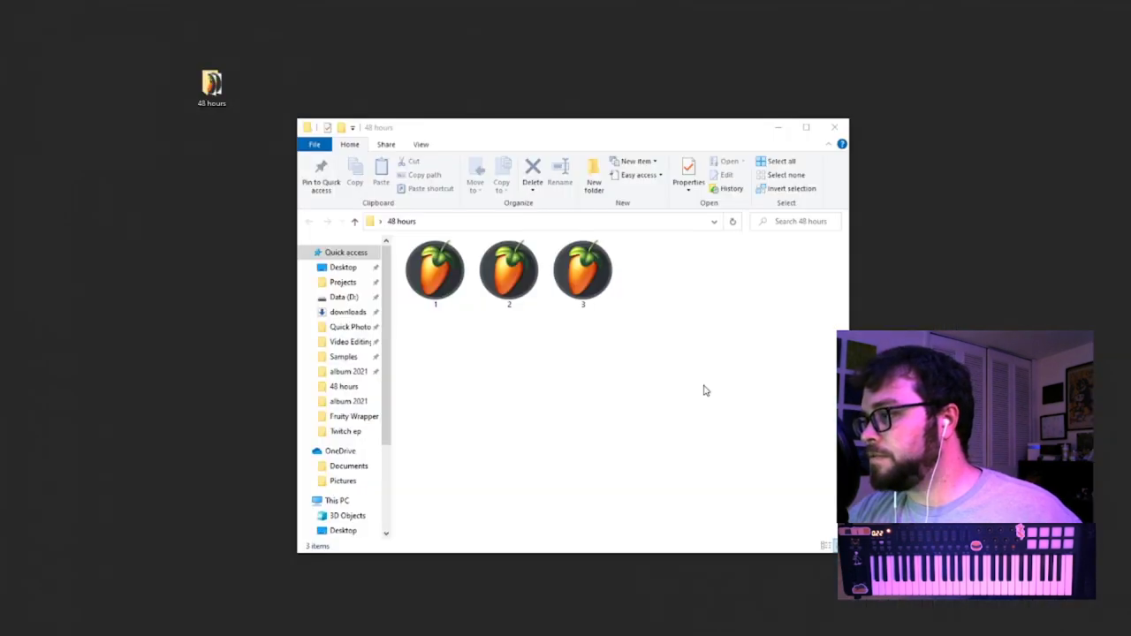
double_click(588, 281)
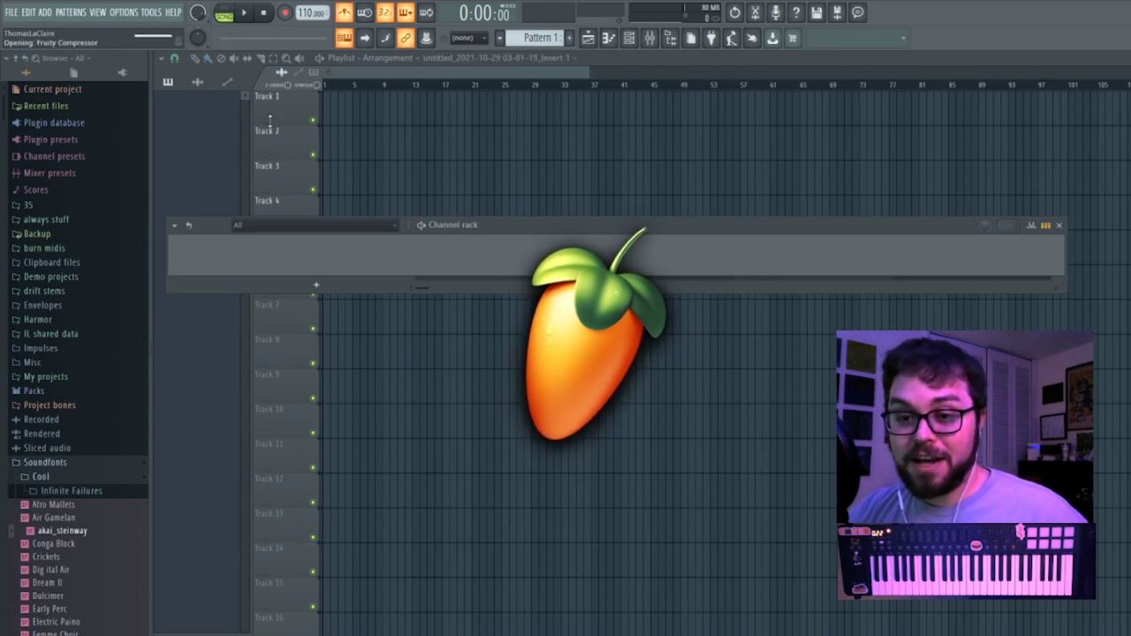
key(space)
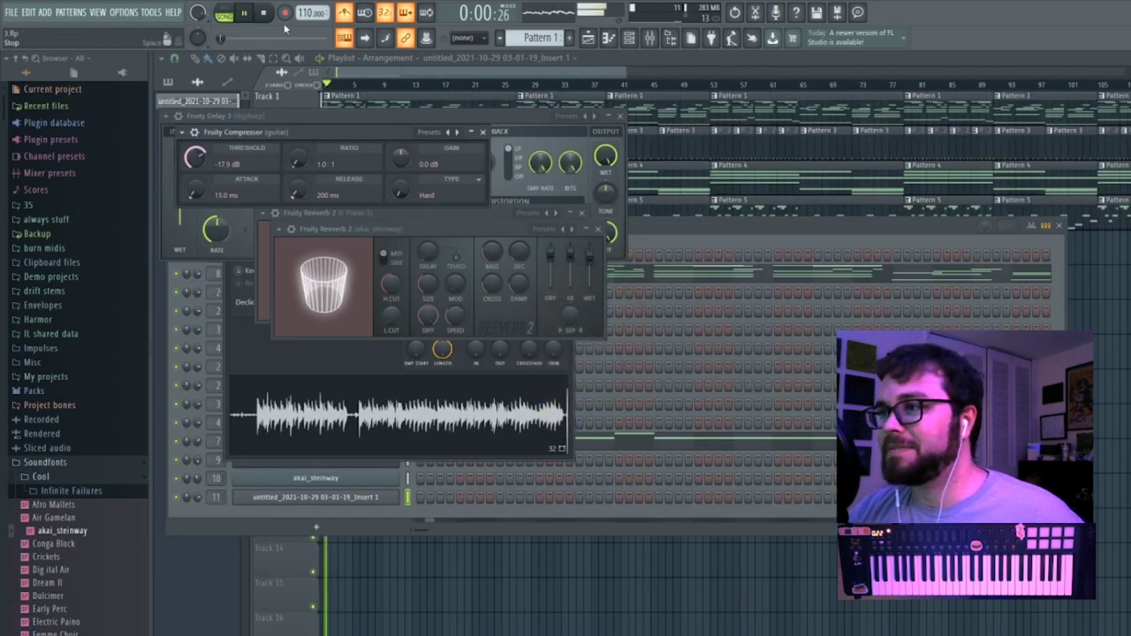
key(F12)
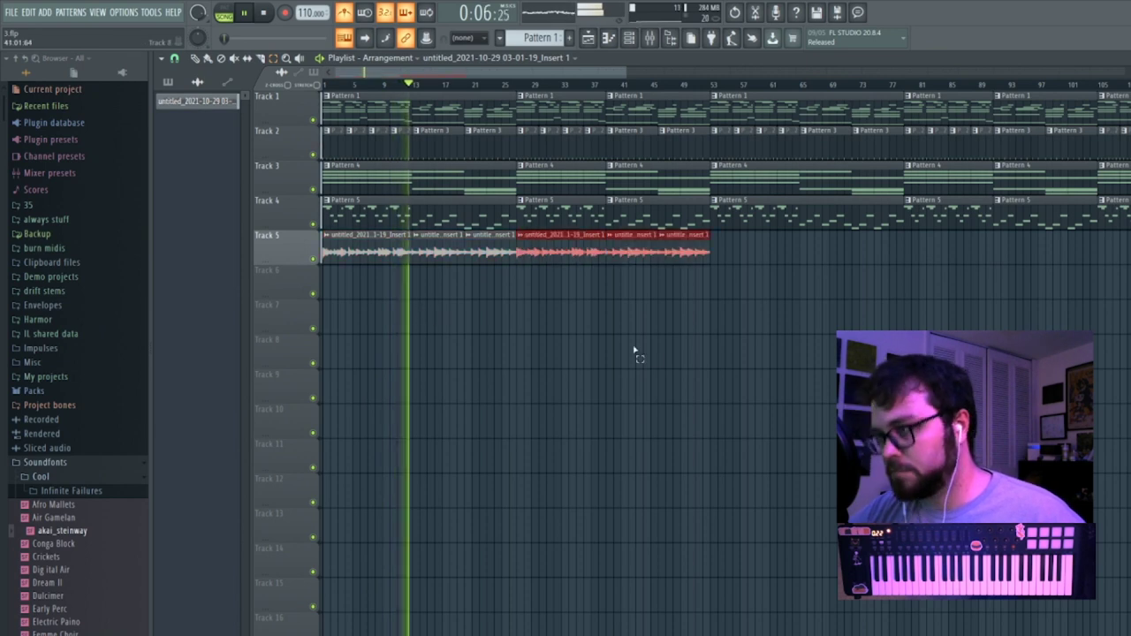
key(space)
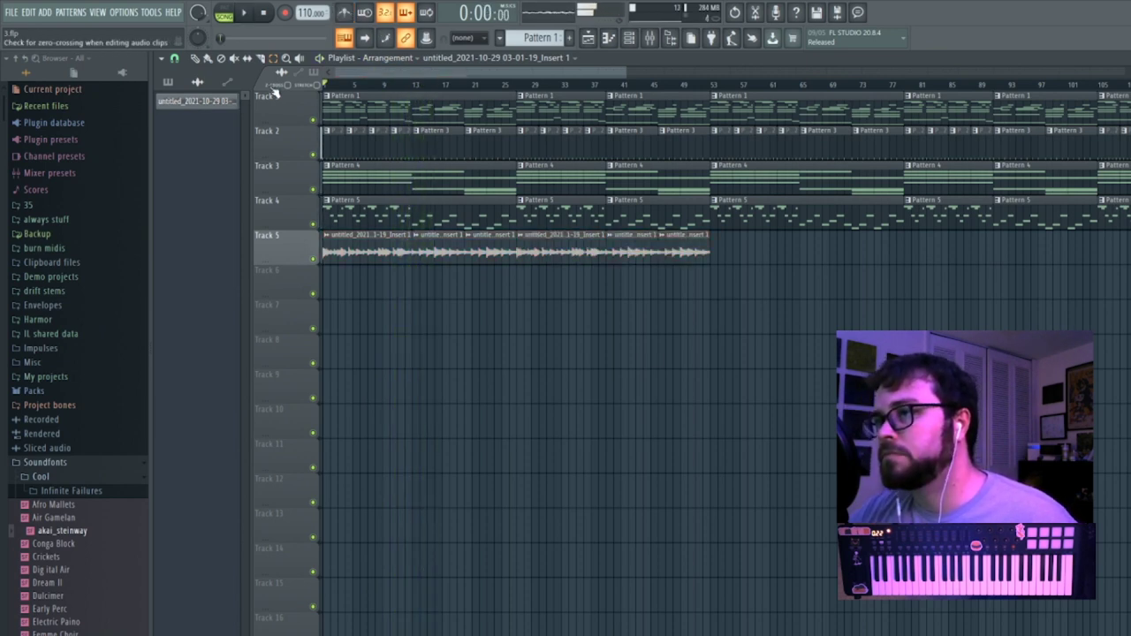
Make the guitar clip at bar 13 on Track 5 unique for separate editing.
double_click(424, 253)
key(Escape)
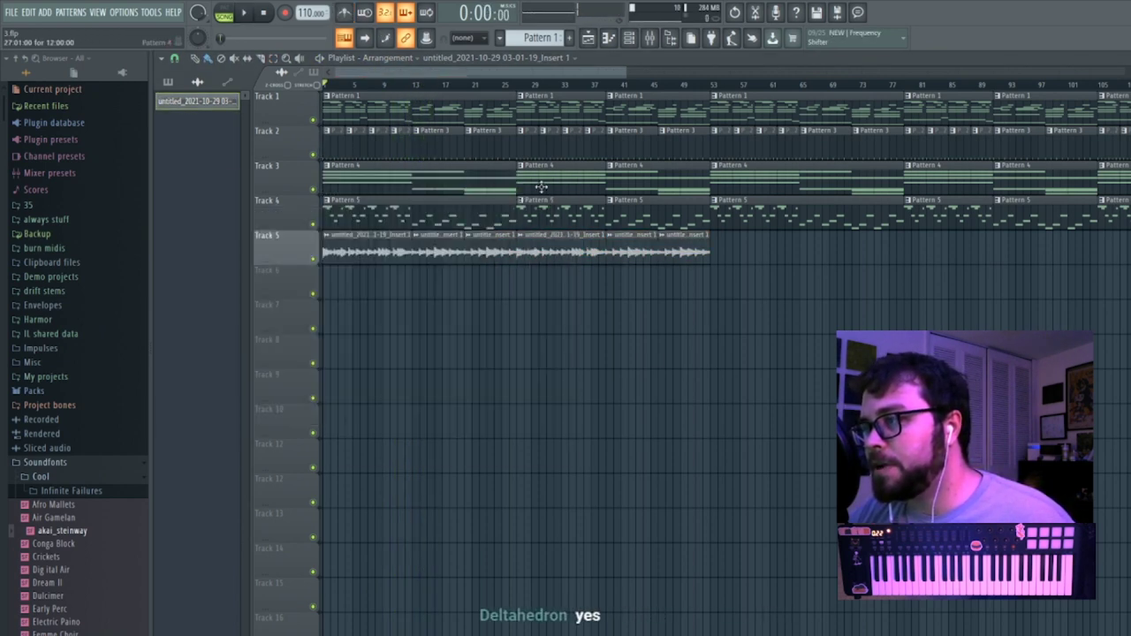
click(416, 236)
click(456, 325)
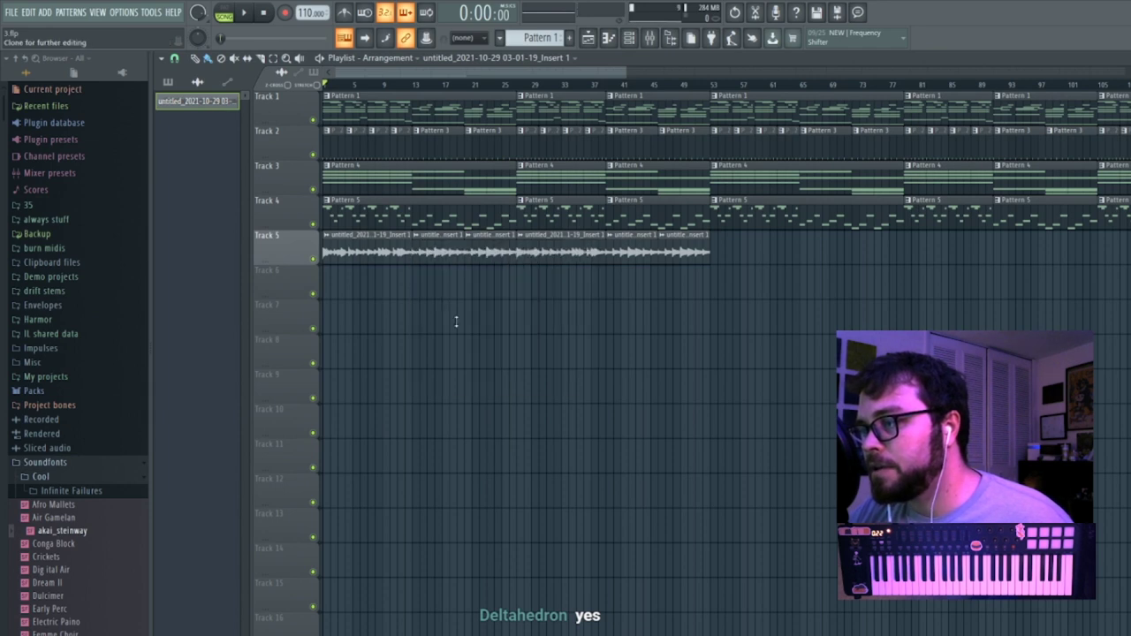
Delete all the guitar clips from bar 20 onward on Track 5.
right_click(493, 256)
right_click(561, 254)
right_click(631, 251)
right_click(673, 247)
Play the song from bar 12 and place a copy of the unique guitar clip at bar 20 on Track 5.
double_click(434, 238)
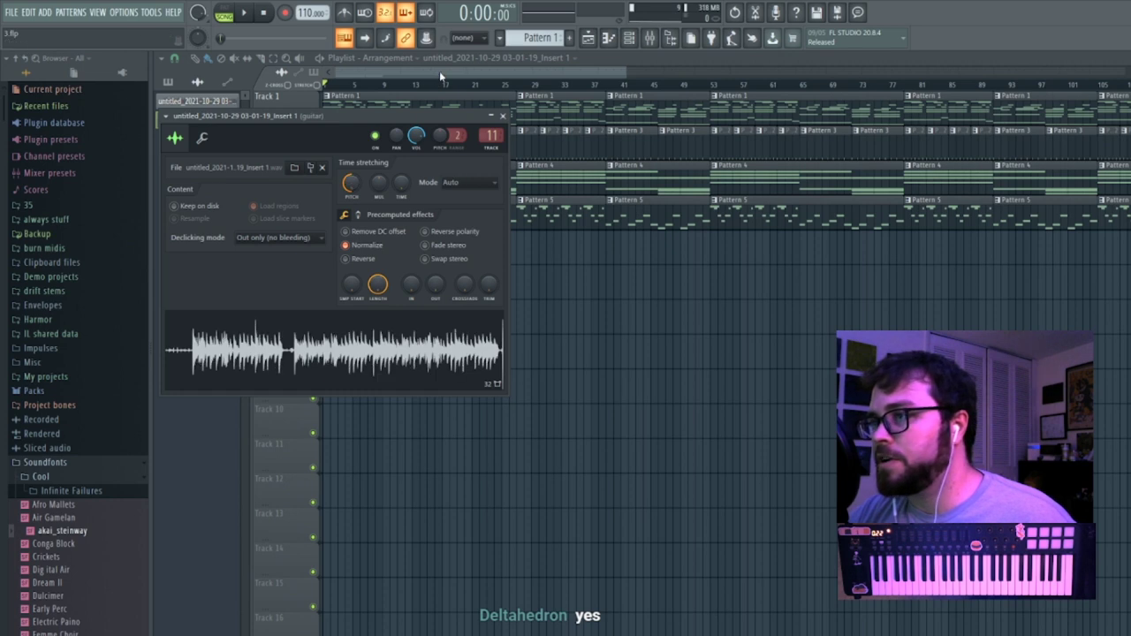
key(Escape)
click(403, 85)
key(space)
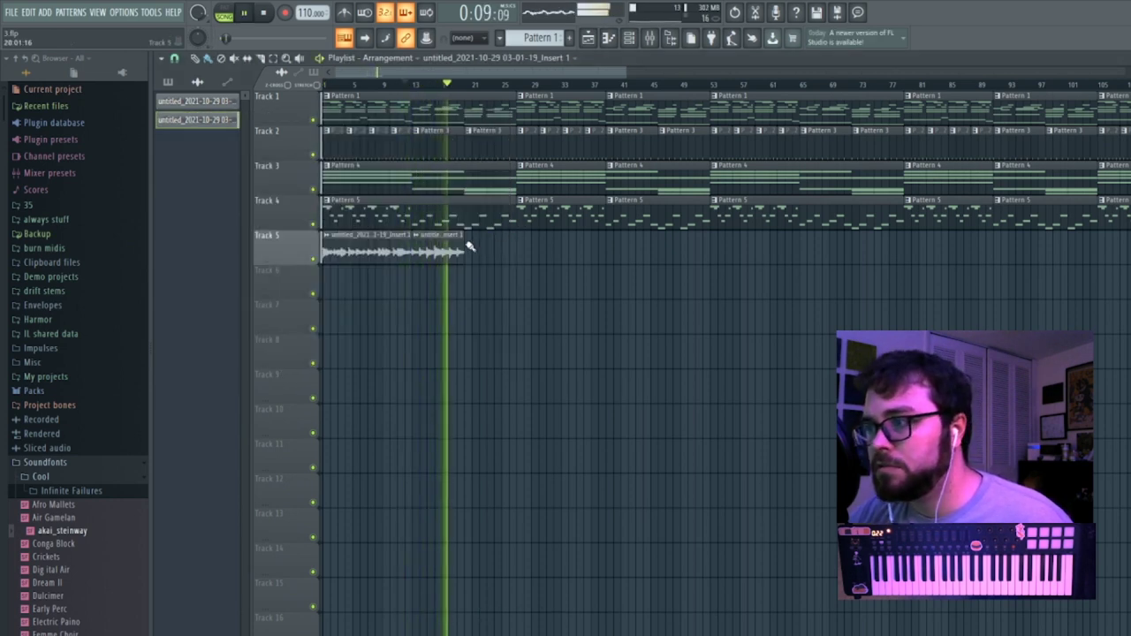
click(464, 283)
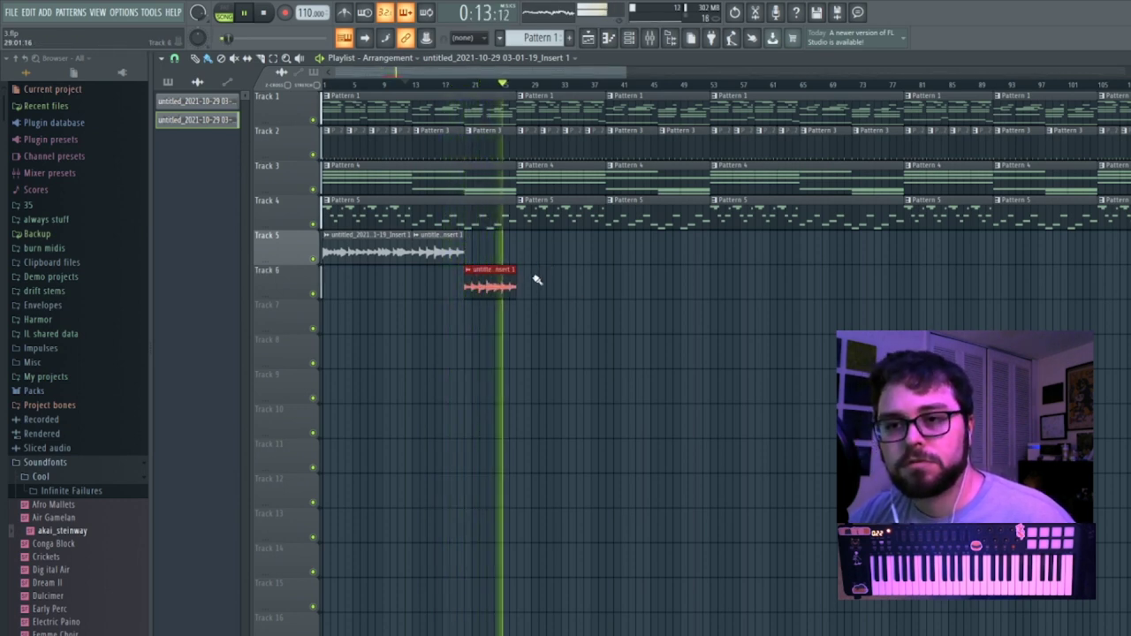
drag(501, 277, 509, 242)
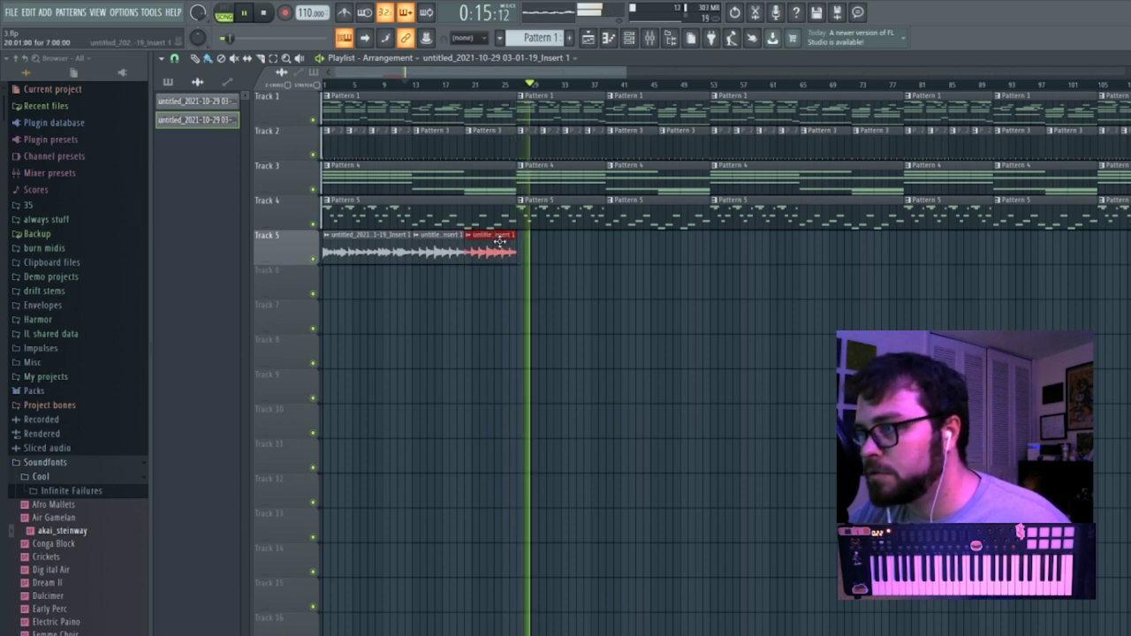
Open the guitar track's Fruity Compressor, reset the guitar volume fader to its default and listen to the result.
double_click(508, 242)
key(space)
double_click(492, 137)
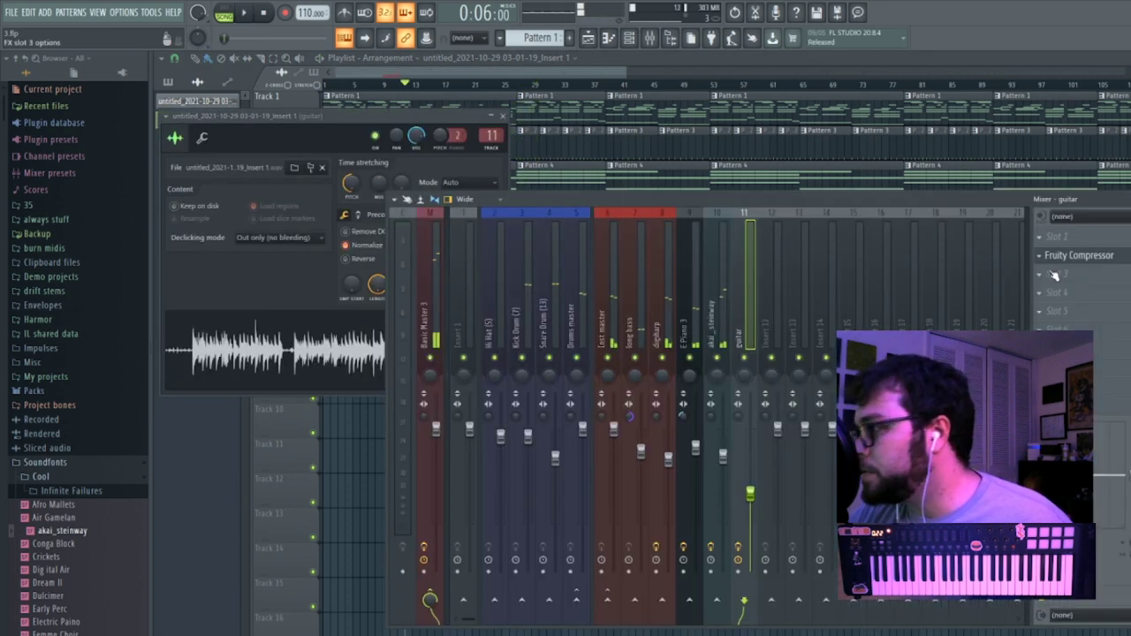
click(1065, 255)
key(space)
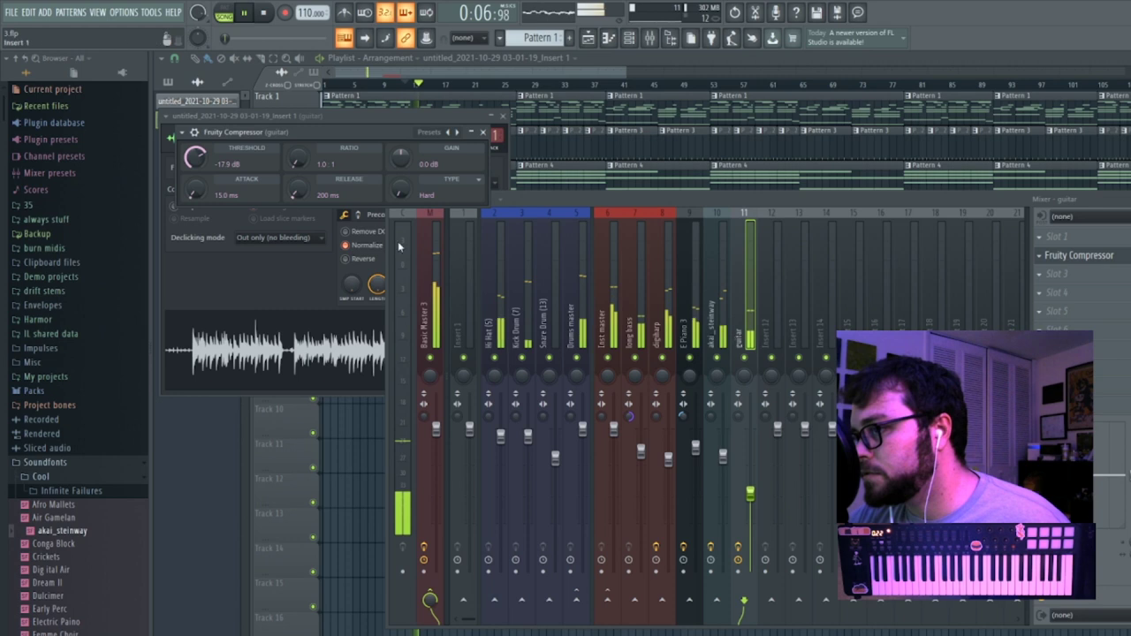
right_click(753, 441)
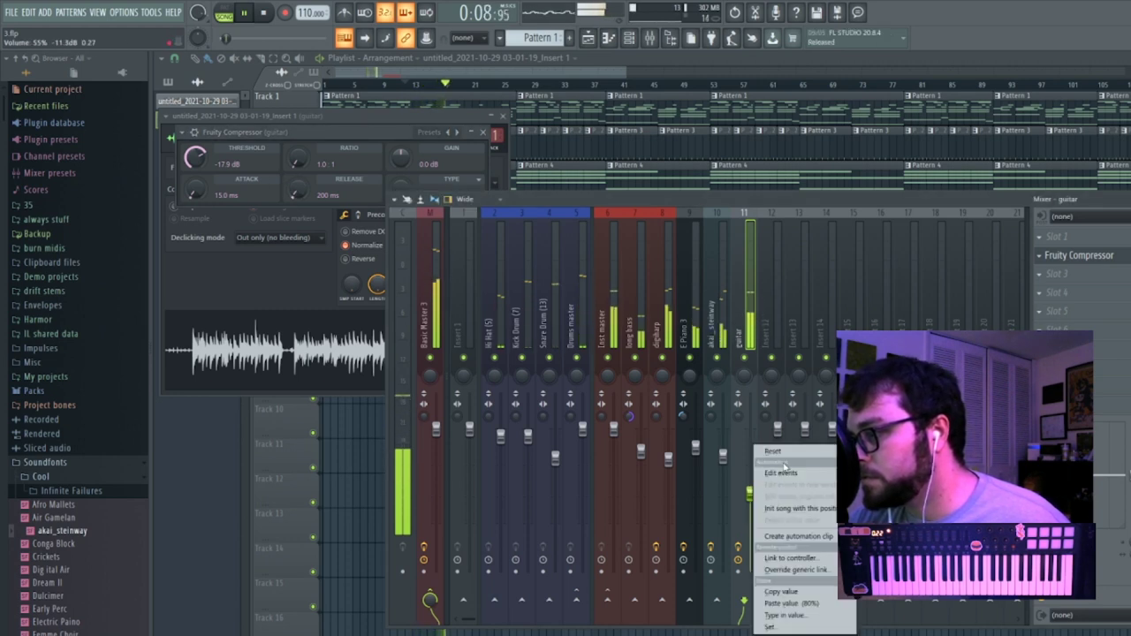
click(784, 446)
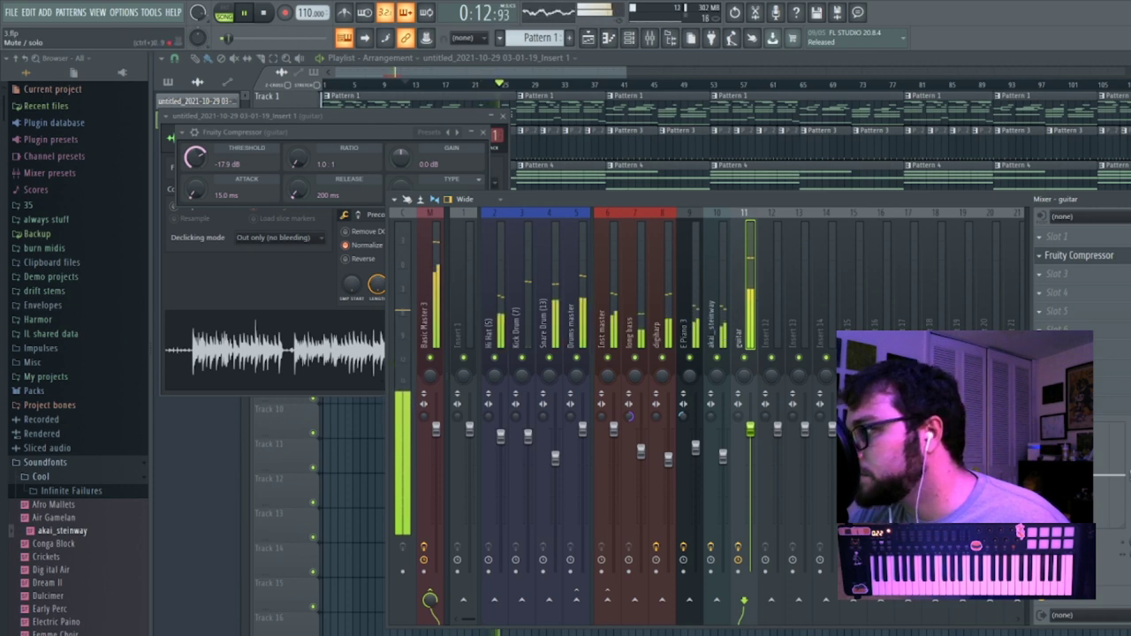
key(space)
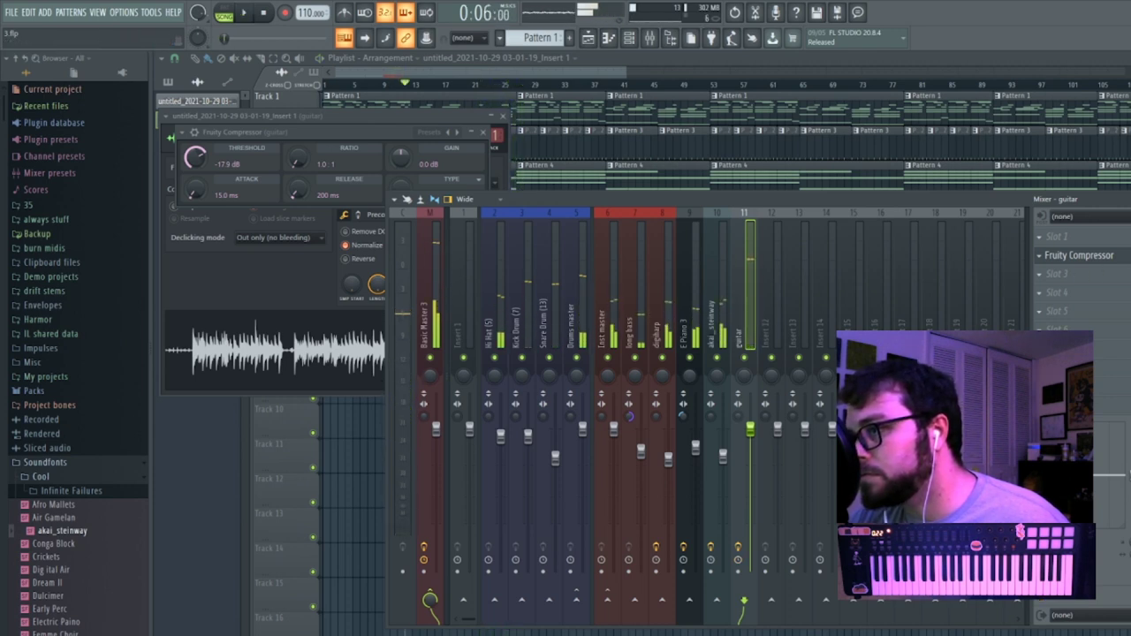
Set the guitar compressor to -17.6 dB threshold, 7.1:1 ratio and 6.9 dB gain, and lower the guitar fader.
drag(195, 159, 195, 157)
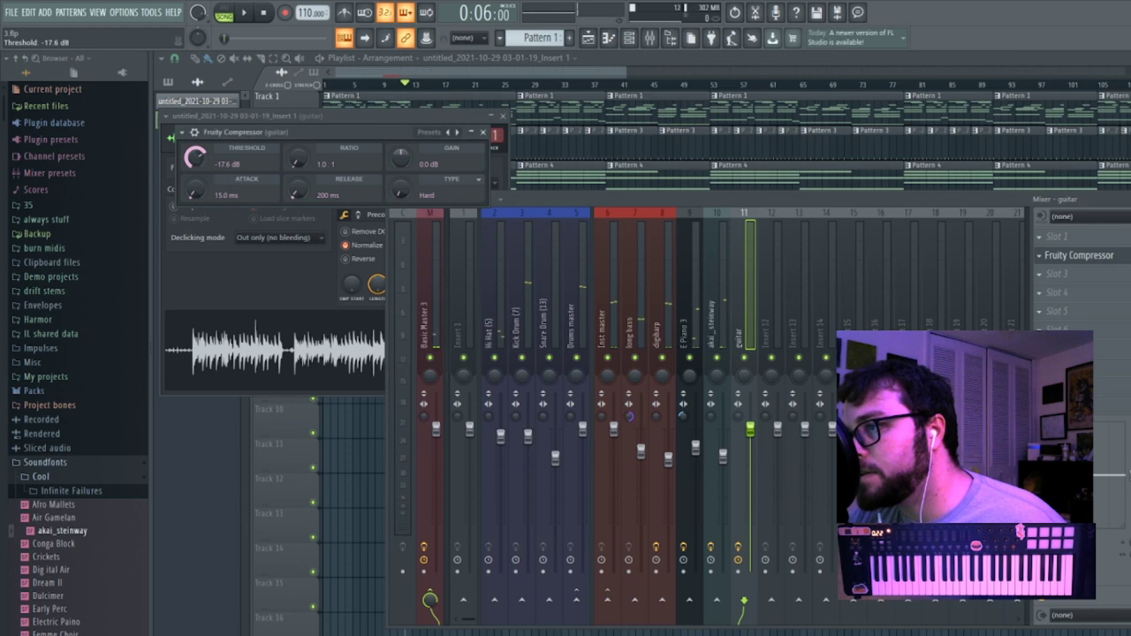
drag(750, 429, 750, 471)
key(space)
mouse_move(298, 159)
mouse_down()
mouse_move(298, 141)
mouse_move(300, 159)
mouse_up()
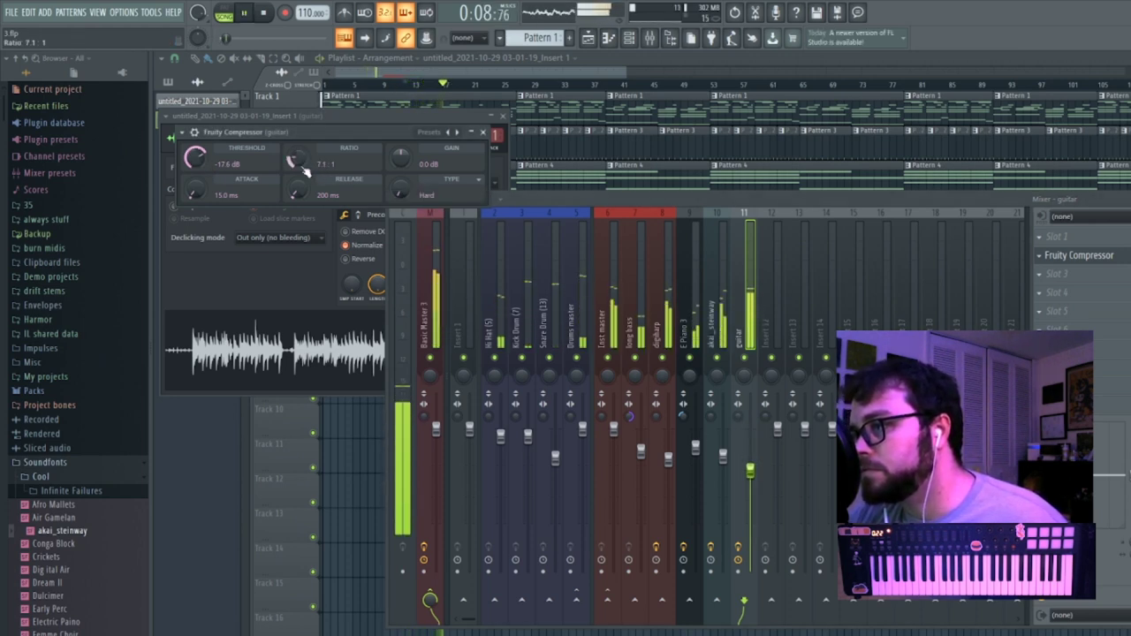
drag(400, 161, 402, 154)
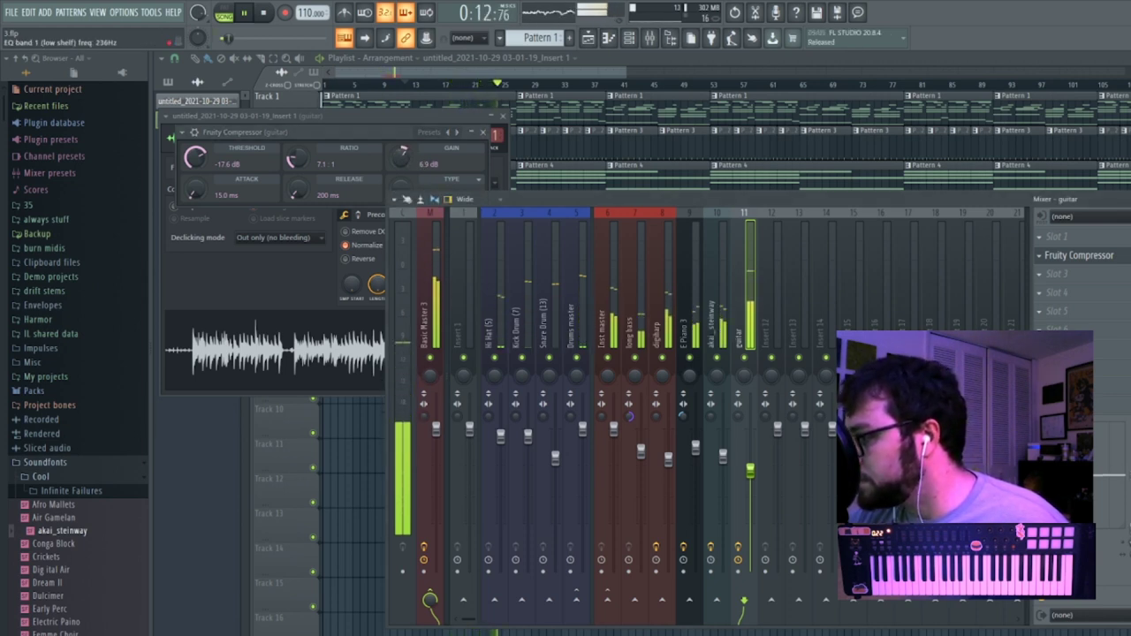
key(space)
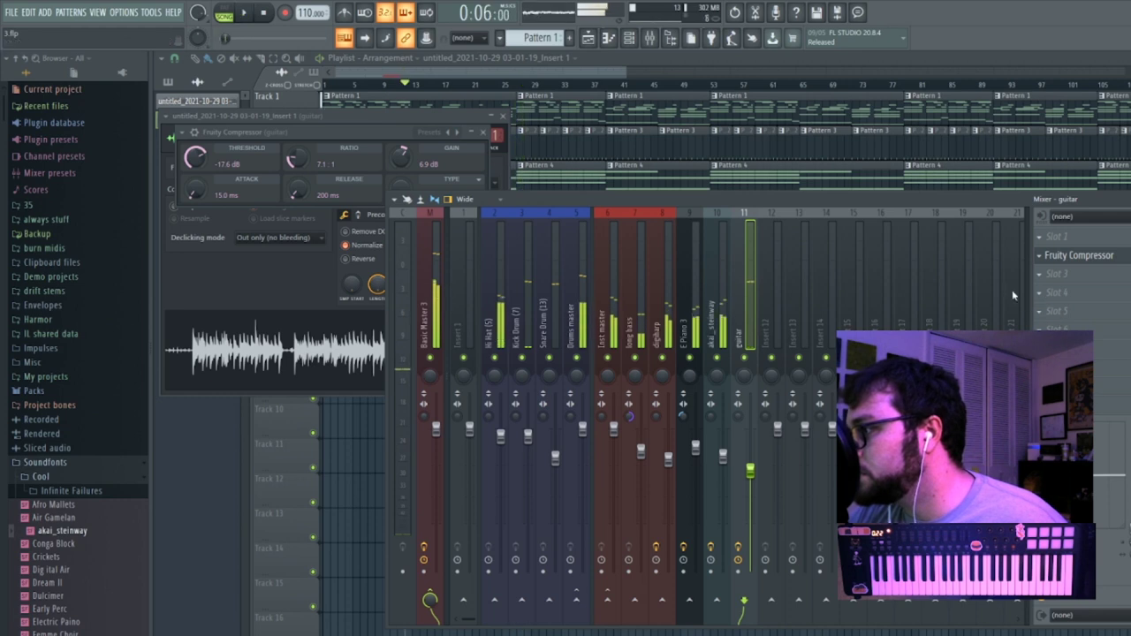
Set the time-stretching mode of the guitar clip at bar 20 to Stretch and play it back.
key(F12)
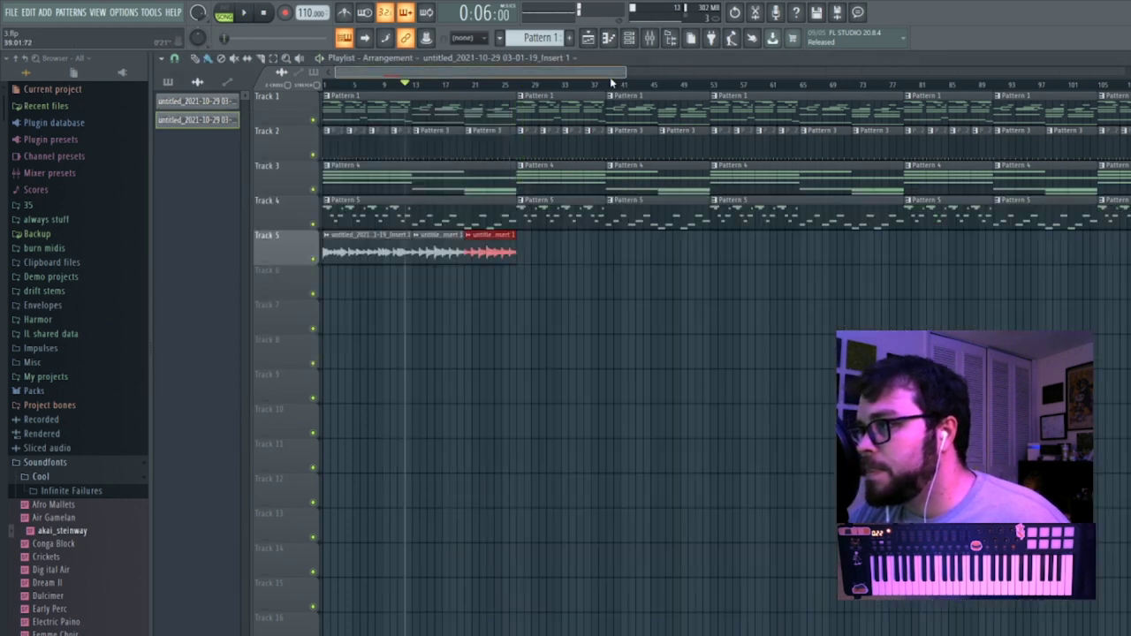
double_click(482, 243)
click(458, 183)
click(461, 219)
key(space)
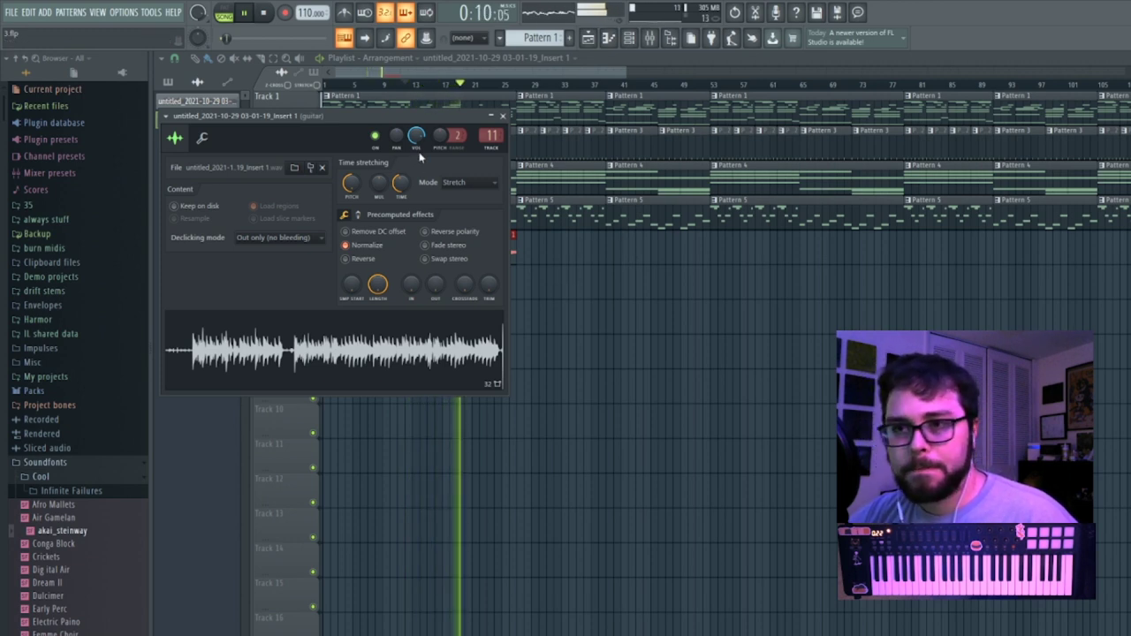
Load Fruity Reeverb 2 into slot 3 of the guitar mixer track and play the song with it.
click(502, 116)
click(649, 38)
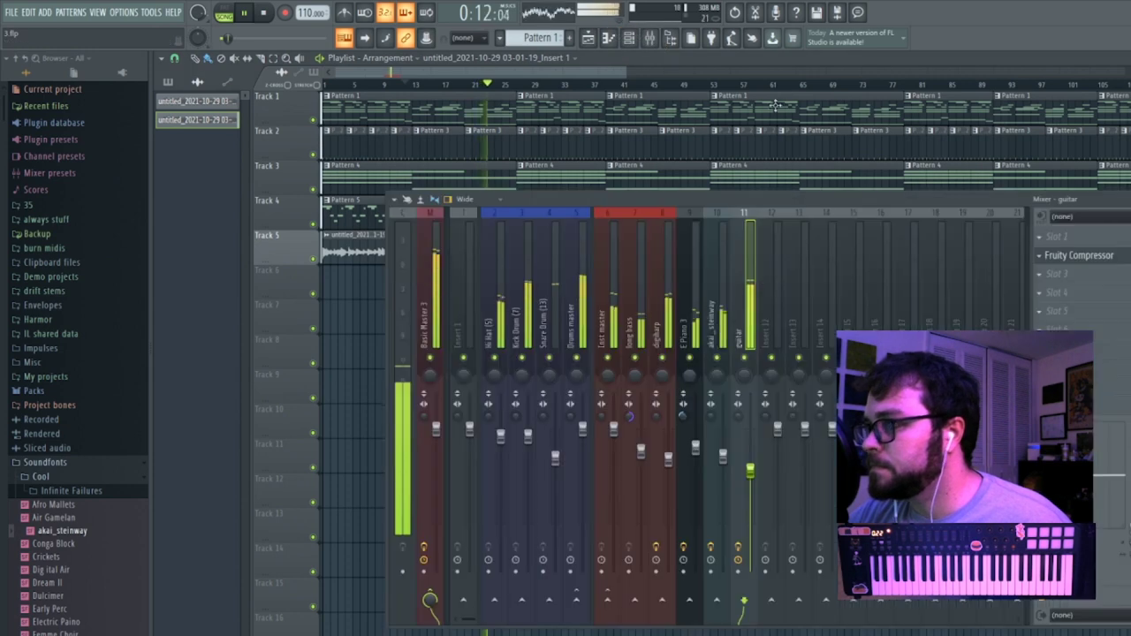
key(space)
click(1040, 275)
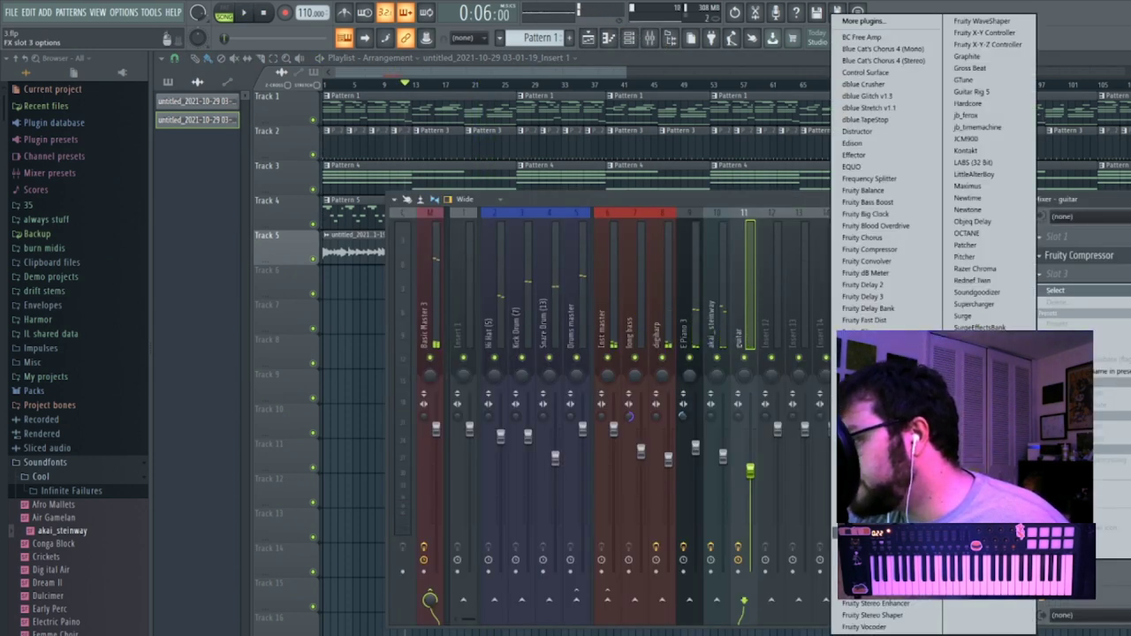
click(870, 533)
key(space)
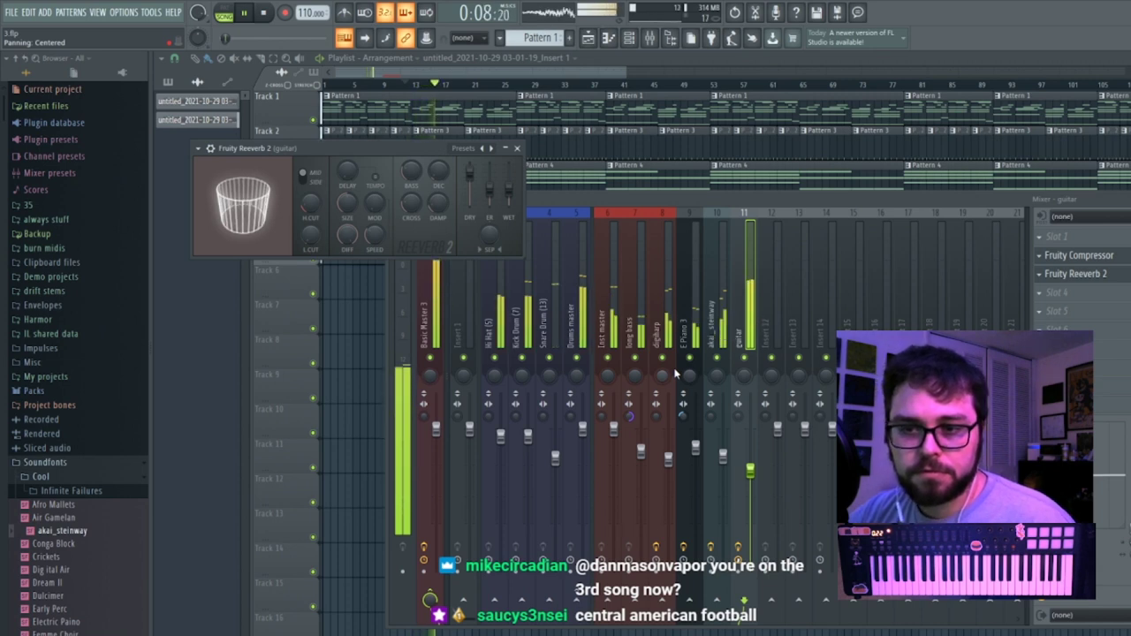
Play the song with the reverb, and try shifting the audio inside the guitar clip at bar 13.
key(space)
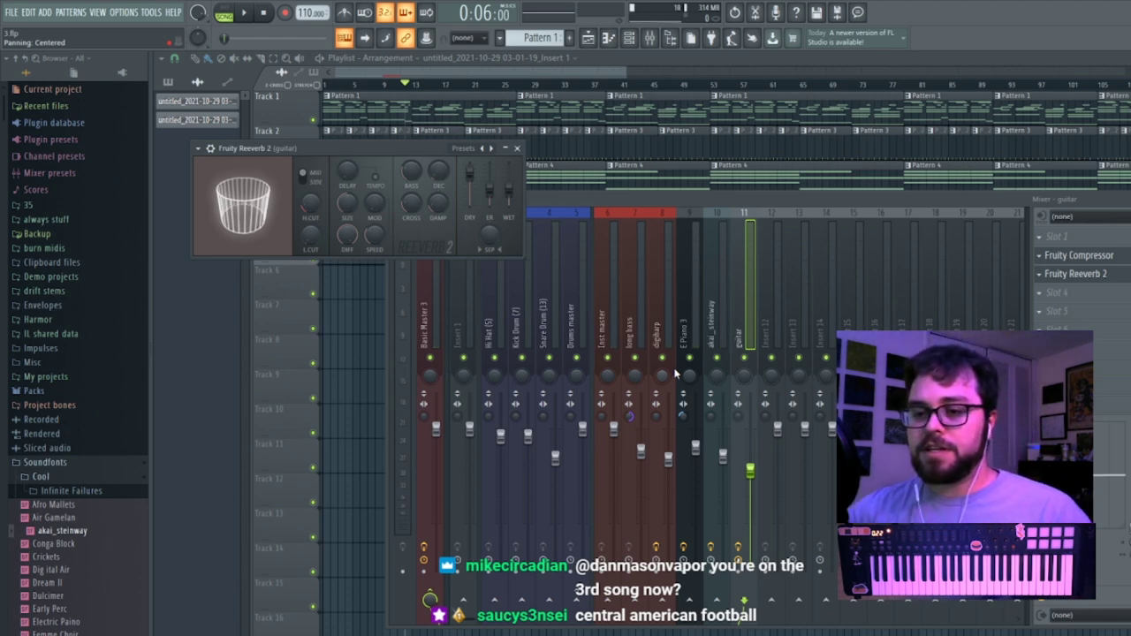
key(space)
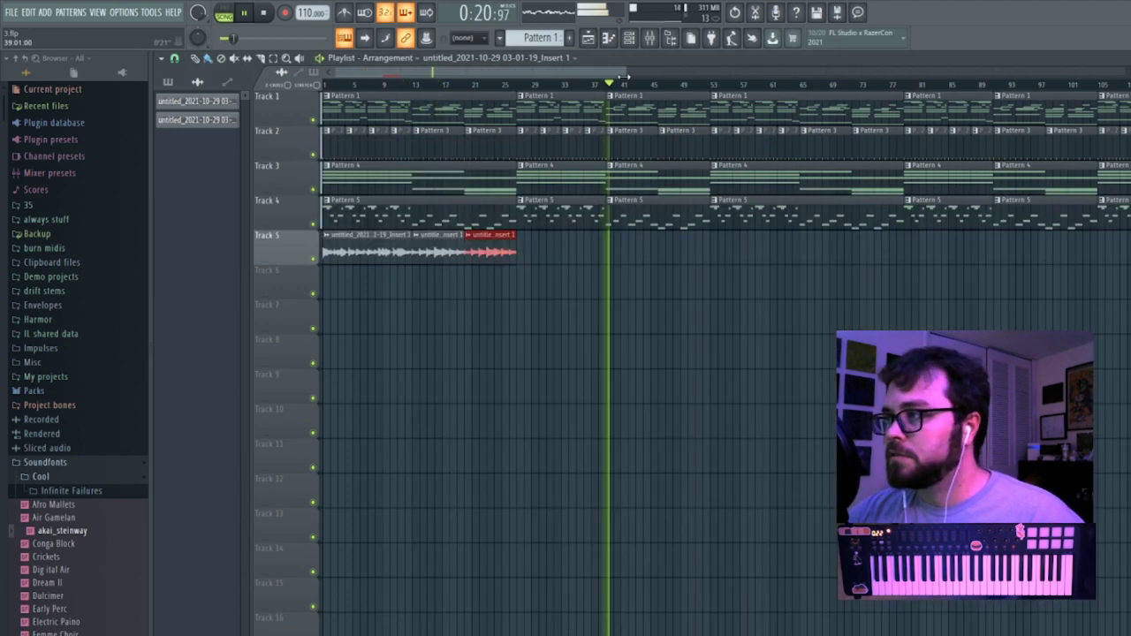
drag(624, 77, 445, 76)
click(546, 84)
key(space)
click(558, 246)
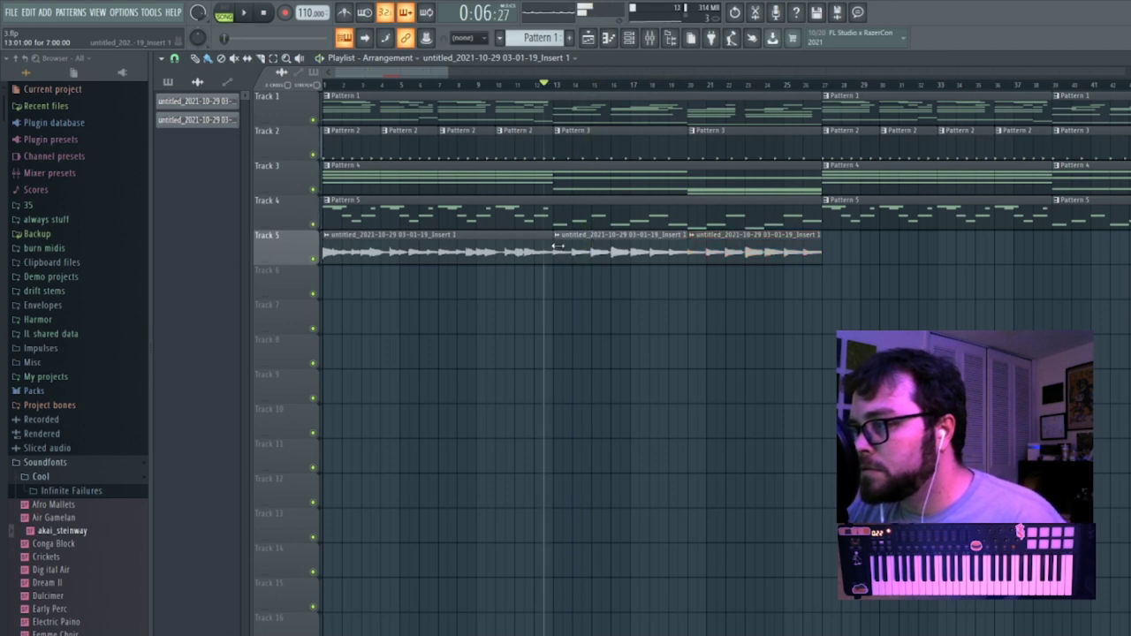
drag(594, 246, 575, 246)
key(space)
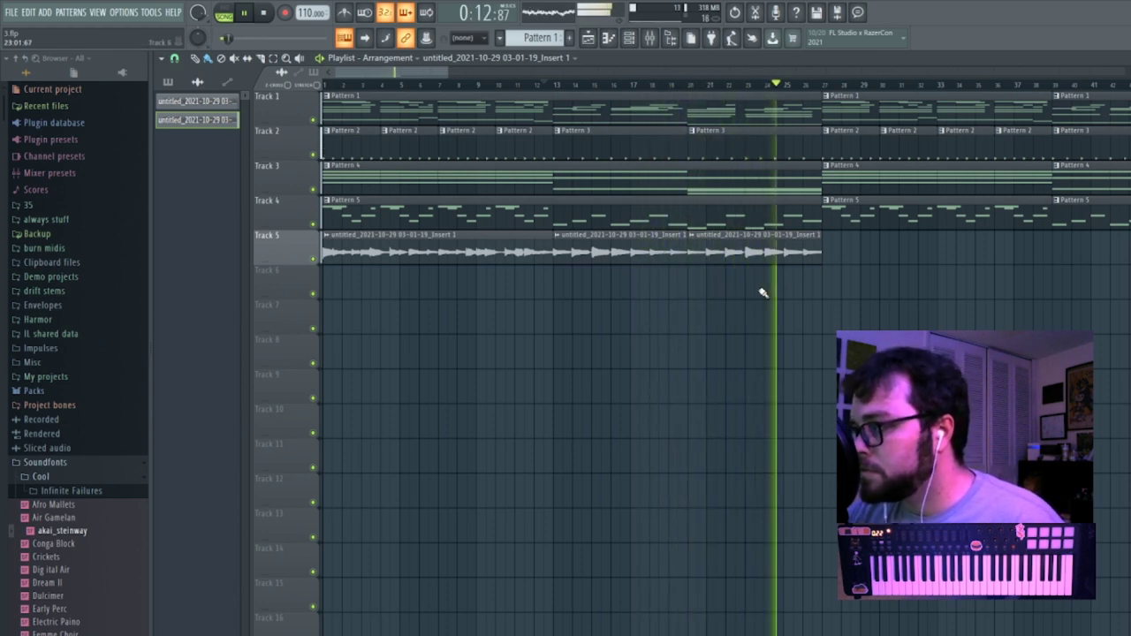
Delete the guitar clip at bar 13 from the playlist.
drag(628, 254, 624, 295)
right_click(606, 282)
key(space)
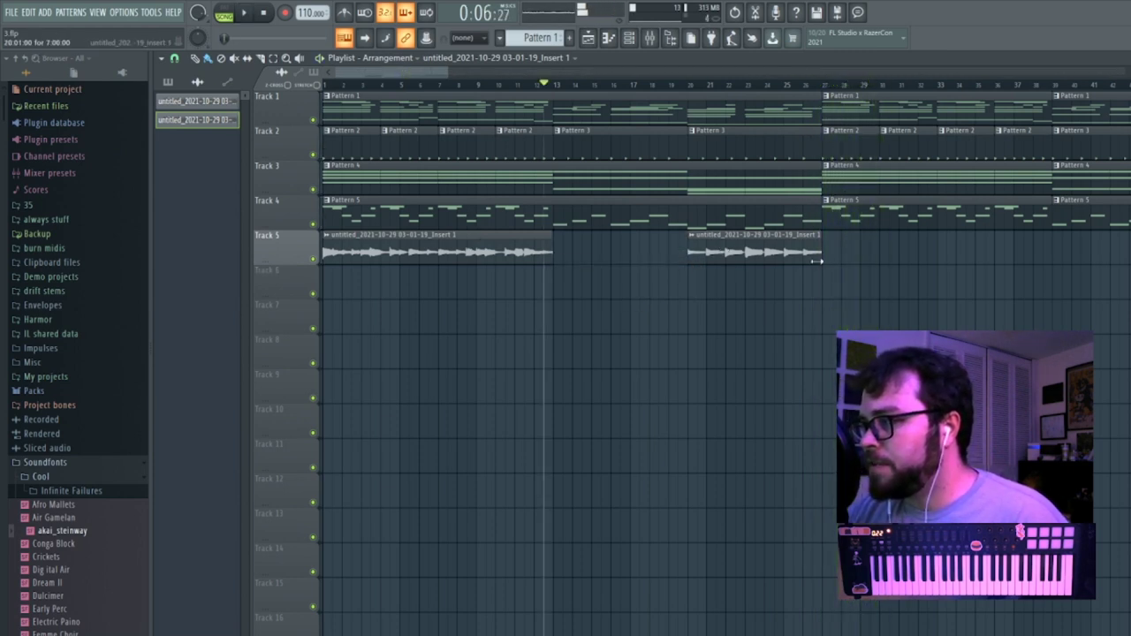
Lengthen the guitar clip at bar 20, and try its portion after bar 27 on track 6 near bar 13.
drag(954, 260, 945, 256)
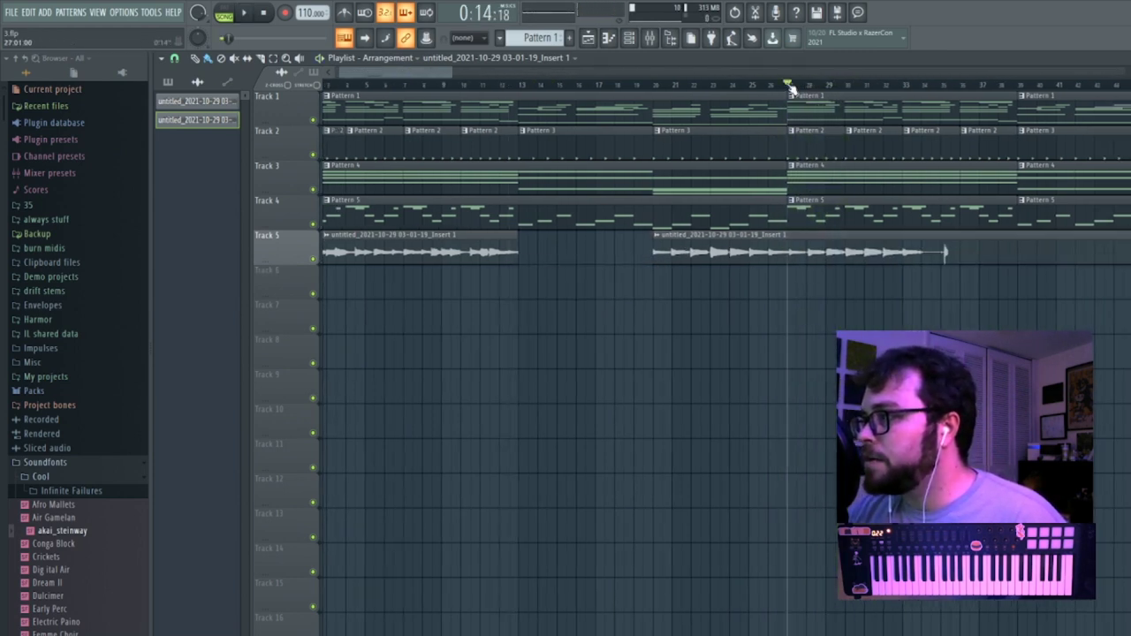
key(space)
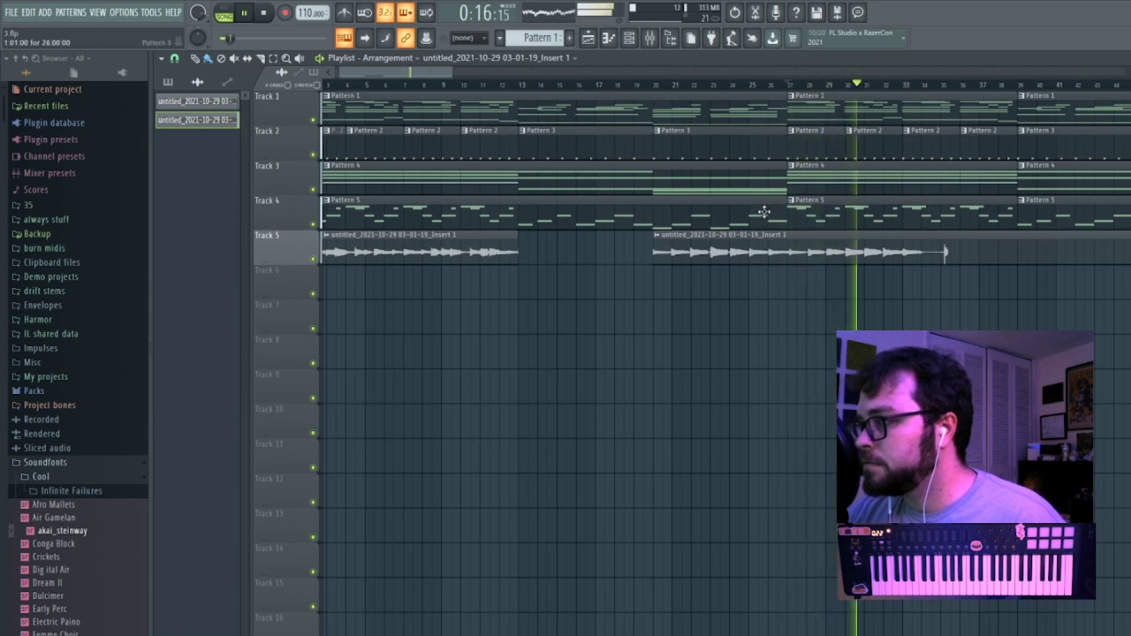
key(space)
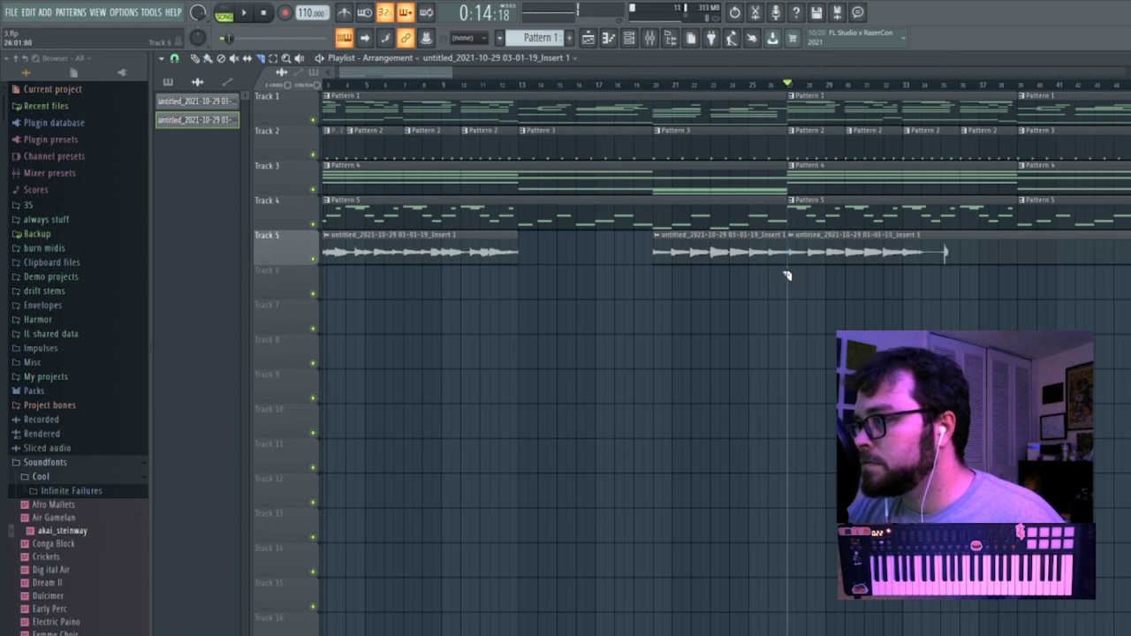
drag(856, 237, 592, 303)
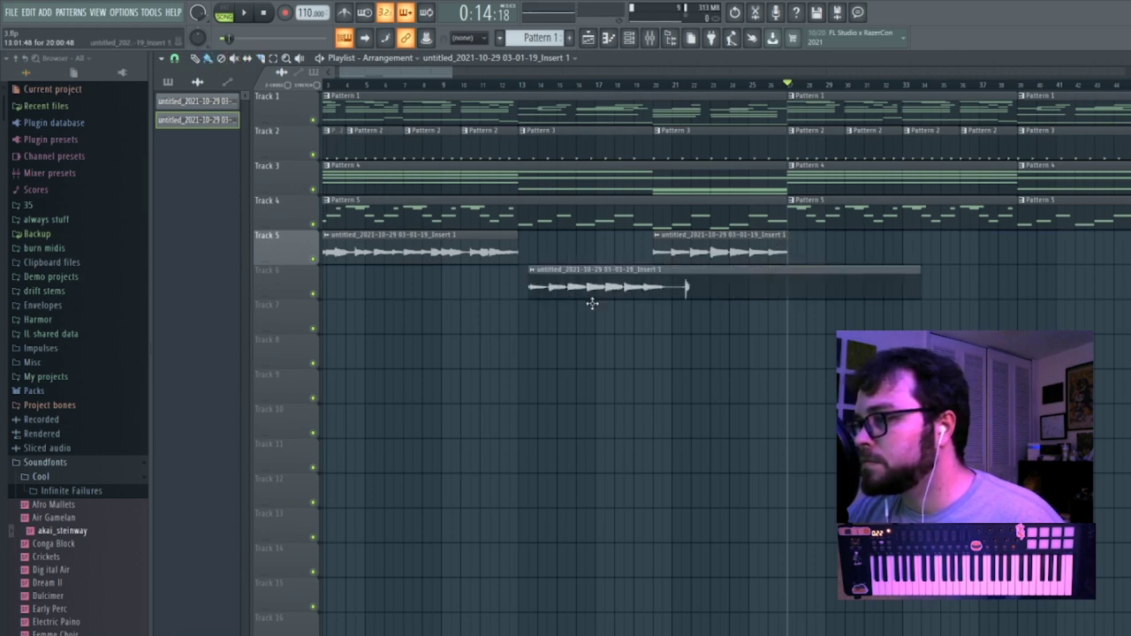
right_click(893, 284)
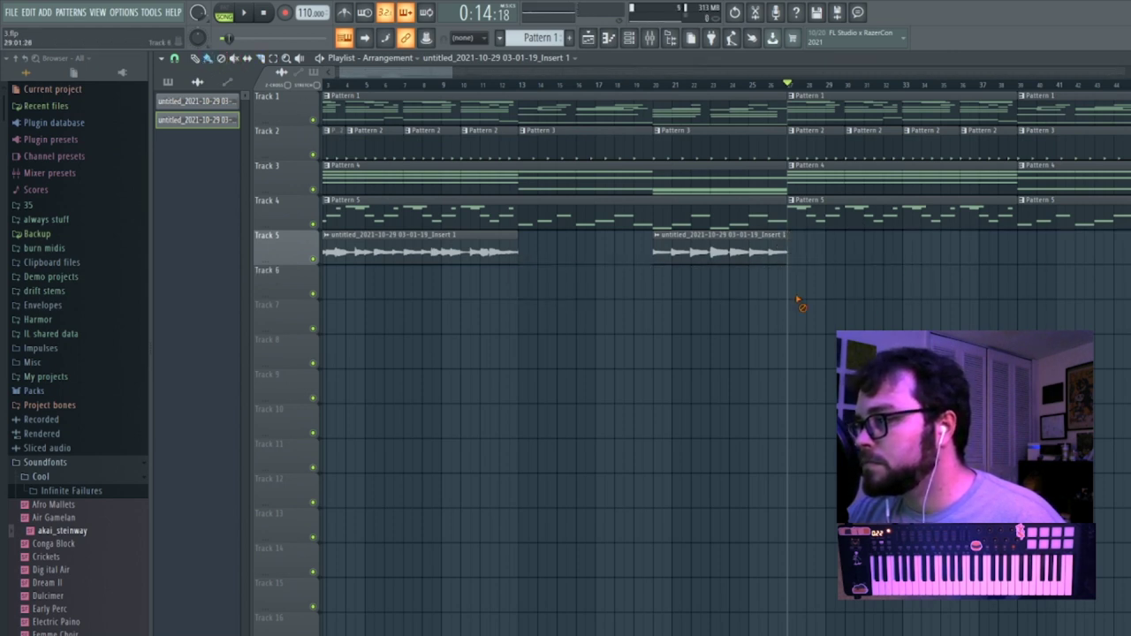
Move the bar 20 guitar clip to bar 13 on track 6, and try stretching its end to bar 27 and to bar 21.
drag(698, 247, 570, 286)
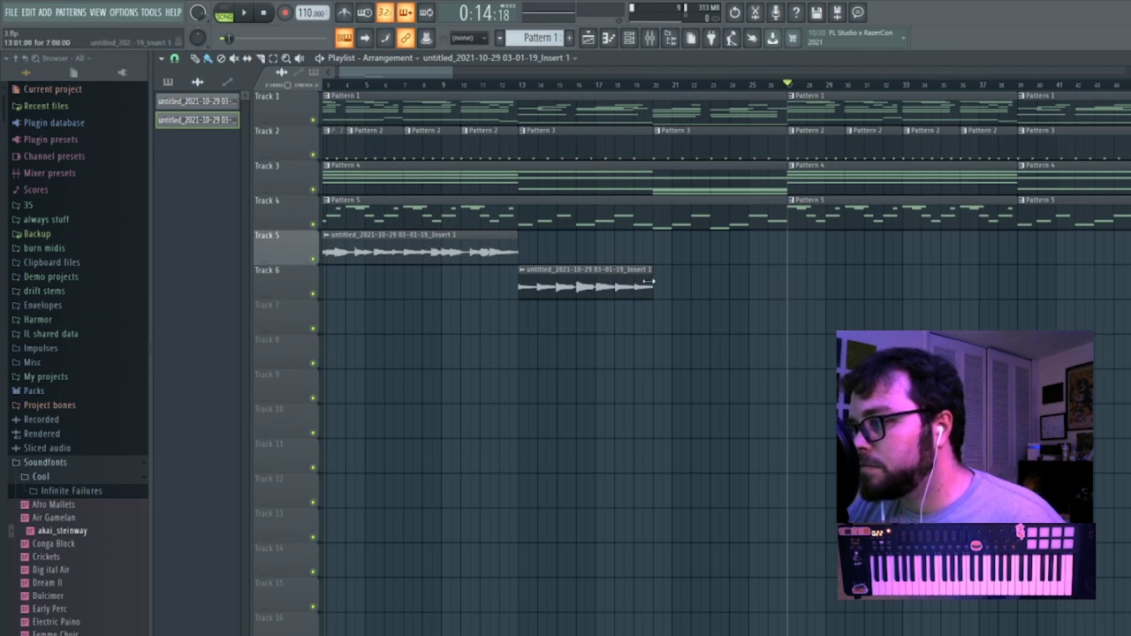
drag(649, 281, 788, 287)
key(space)
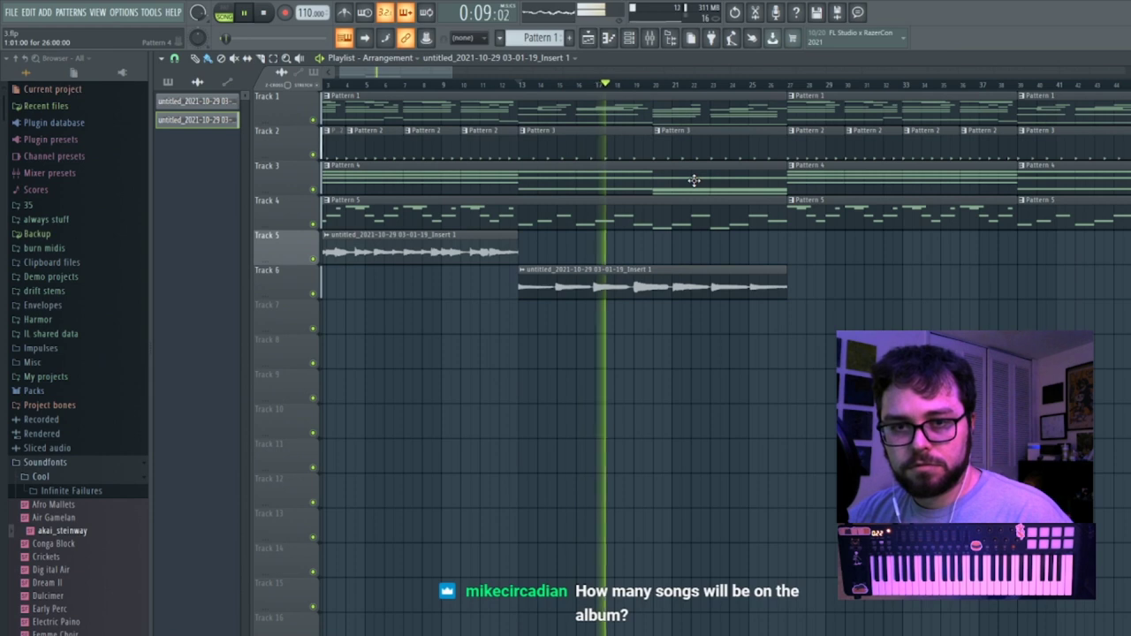
key(space)
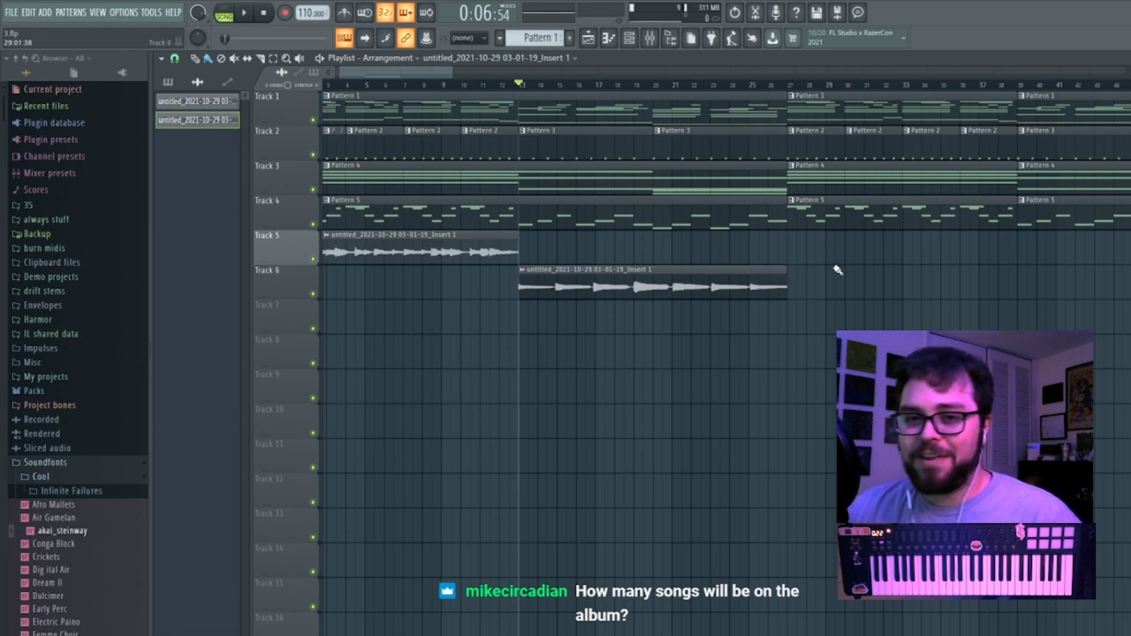
key(space)
key(space)
drag(779, 277, 672, 283)
key(space)
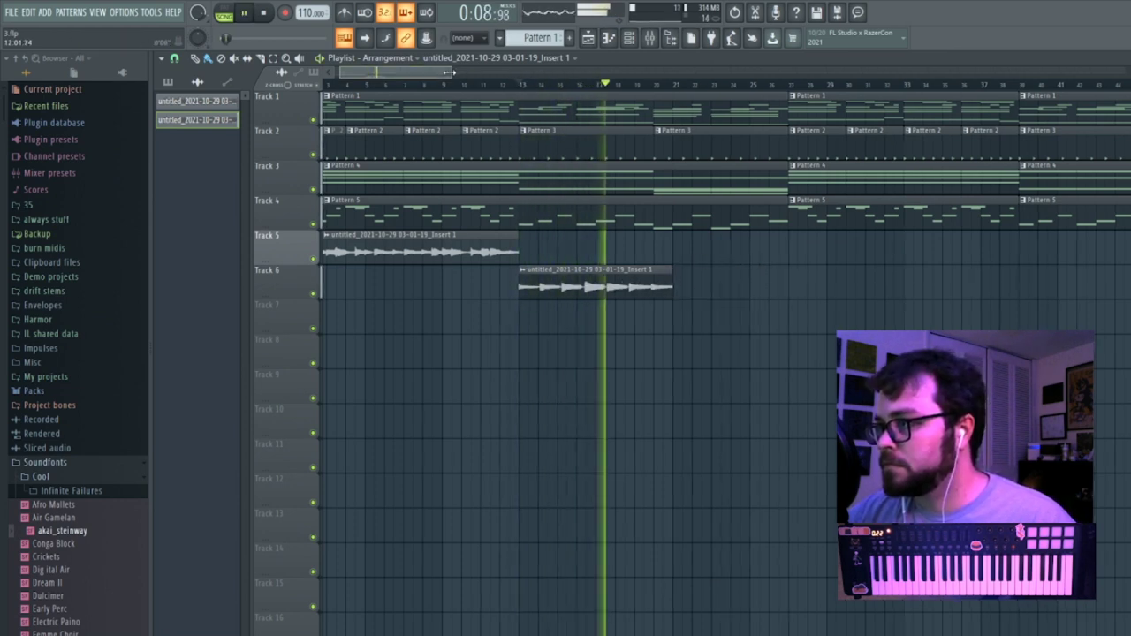
Delete the guitar clip on track 6, extend the track 5 guitar clip to 28 bars and play it.
drag(451, 72, 411, 72)
key(space)
drag(760, 274, 1004, 274)
right_click(942, 277)
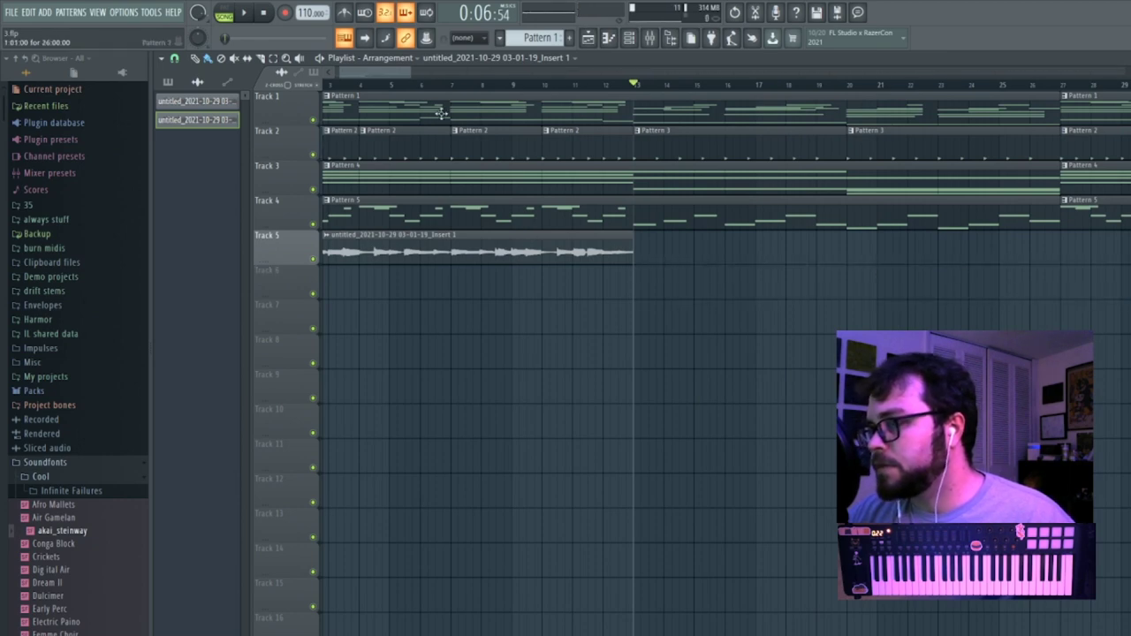
scroll(414, 81, down, 4)
drag(422, 249, 425, 247)
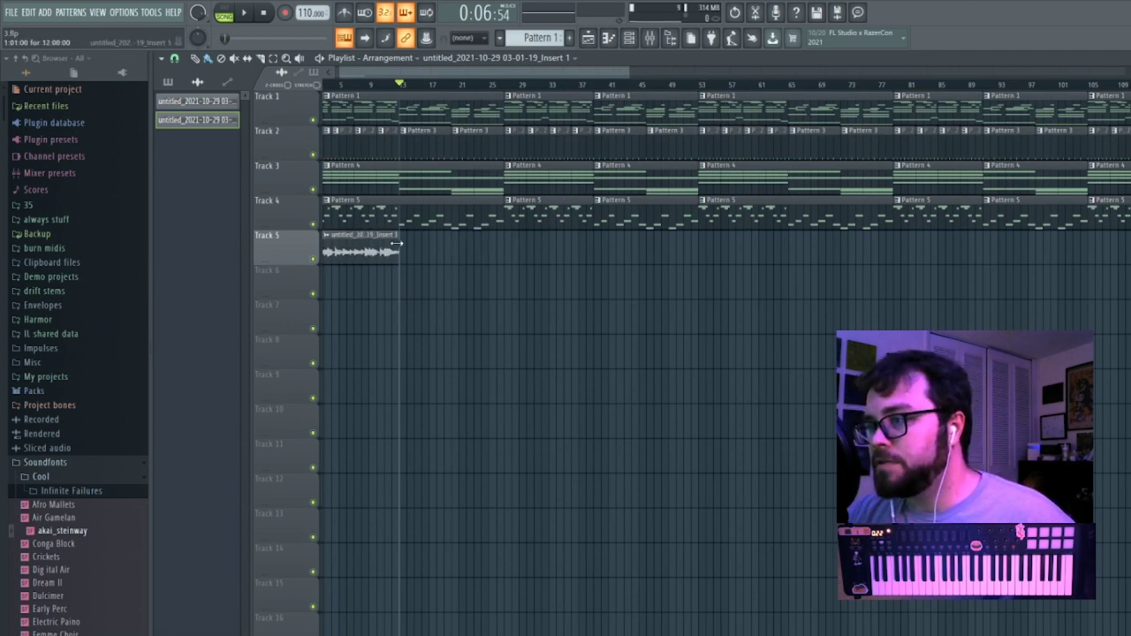
key(space)
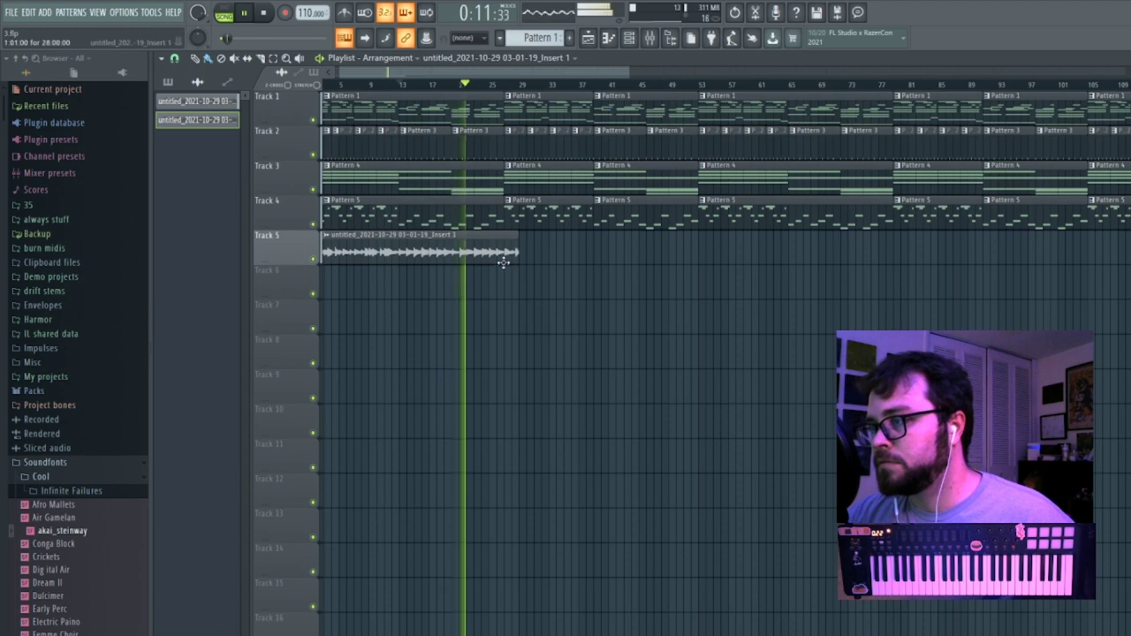
Try slicing the guitar clip at bar 21, and put a full 28-bar guitar clip back at bar 1.
drag(626, 78, 491, 79)
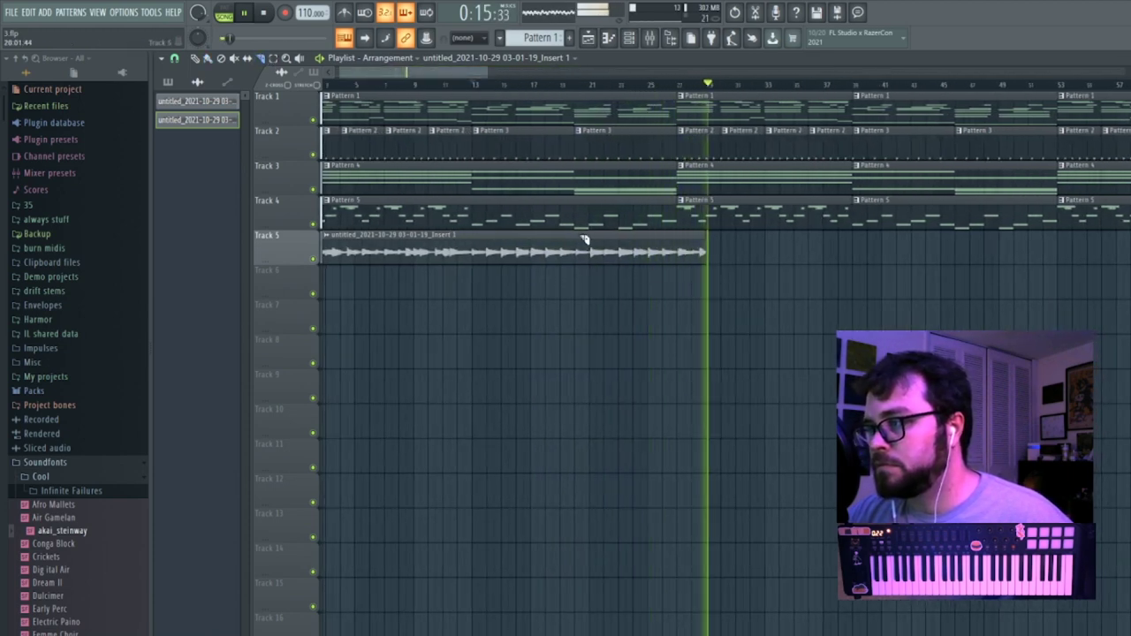
key(space)
key(space)
drag(594, 241, 590, 275)
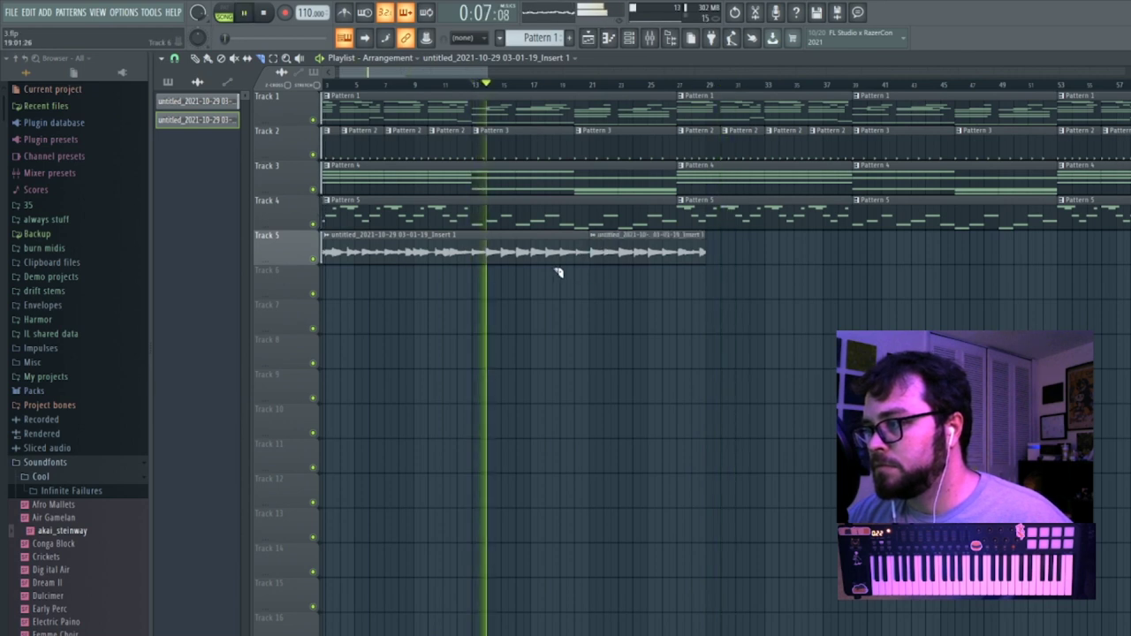
right_click(554, 250)
click(555, 250)
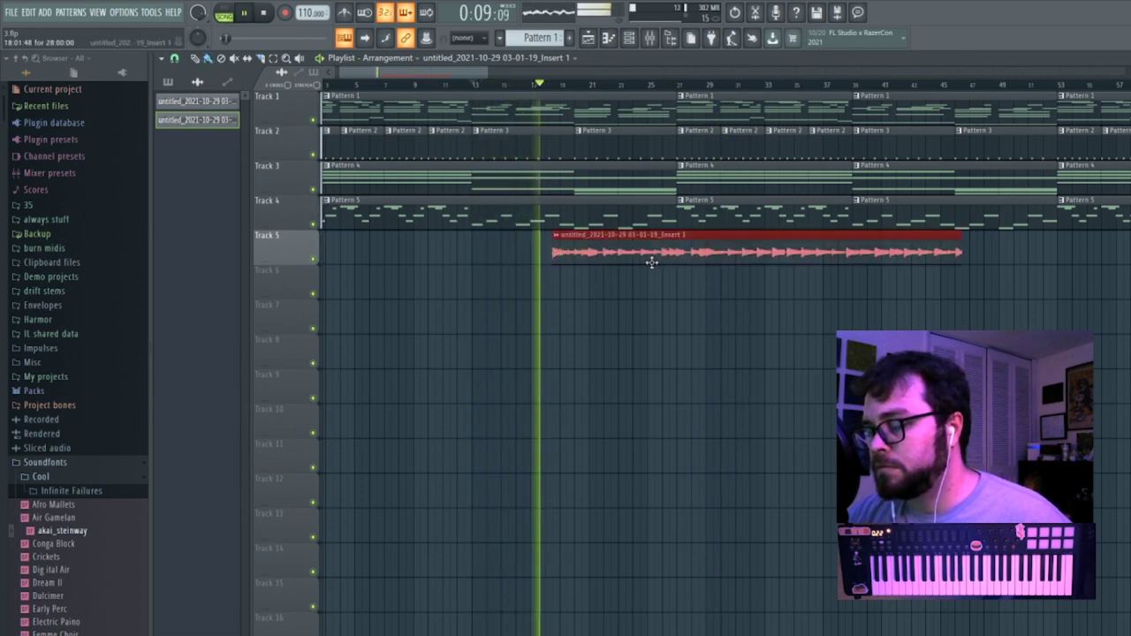
key(ctrl+z)
key(ctrl+z)
key(space)
right_click(623, 254)
drag(527, 252, 312, 248)
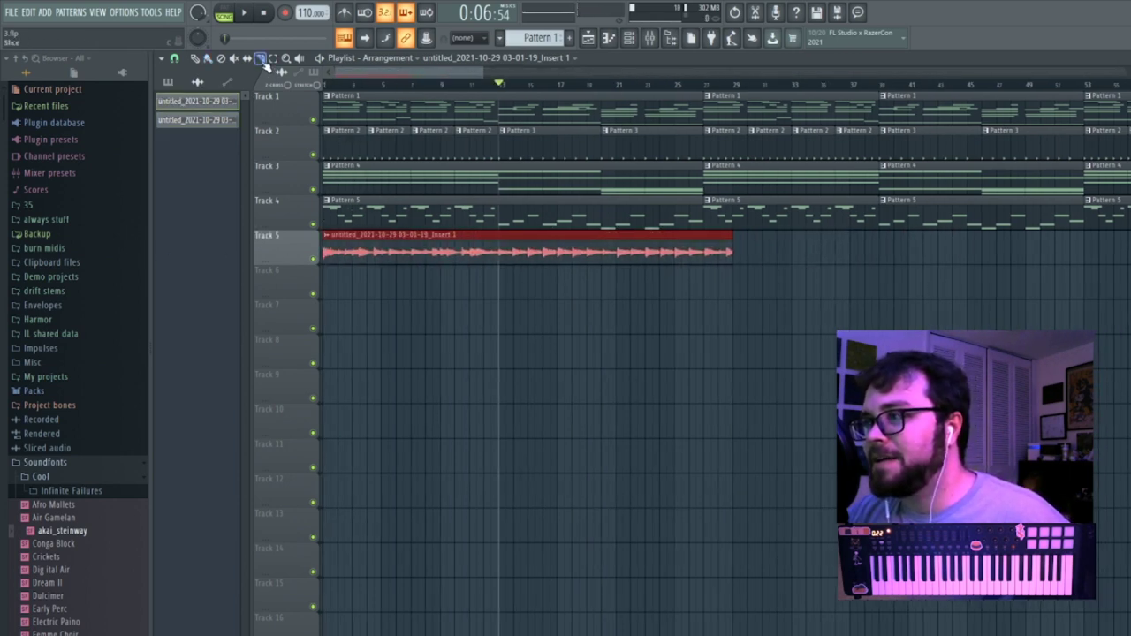
Slice the track 5 guitar clip at bar 20, remove the remainder and place a guitar copy at bar 1 on track 6.
drag(604, 277, 604, 279)
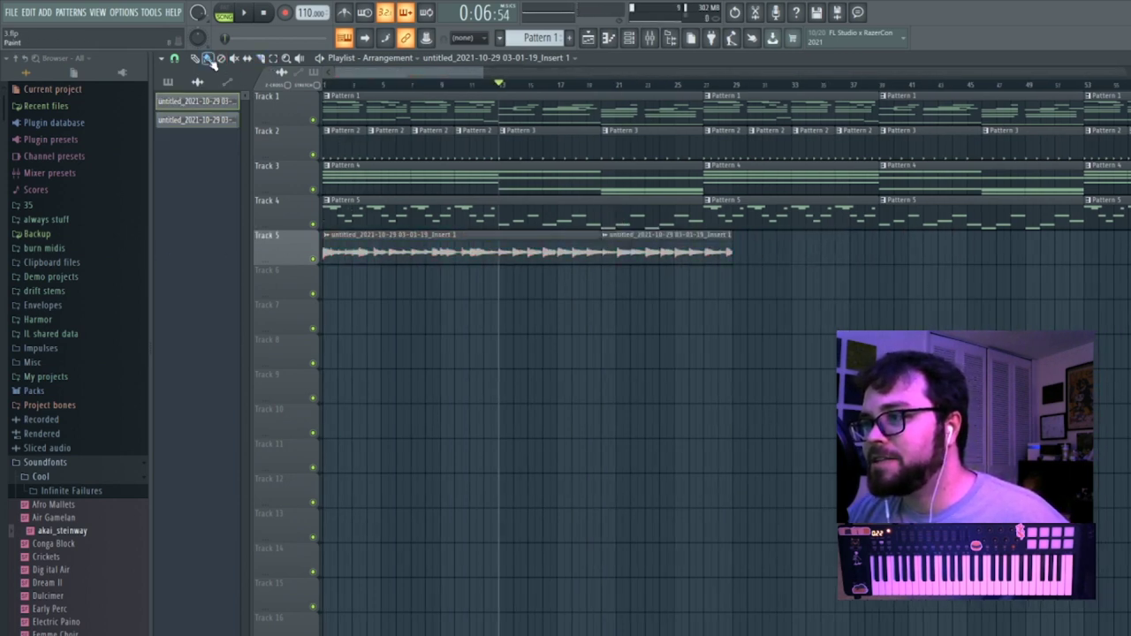
click(325, 284)
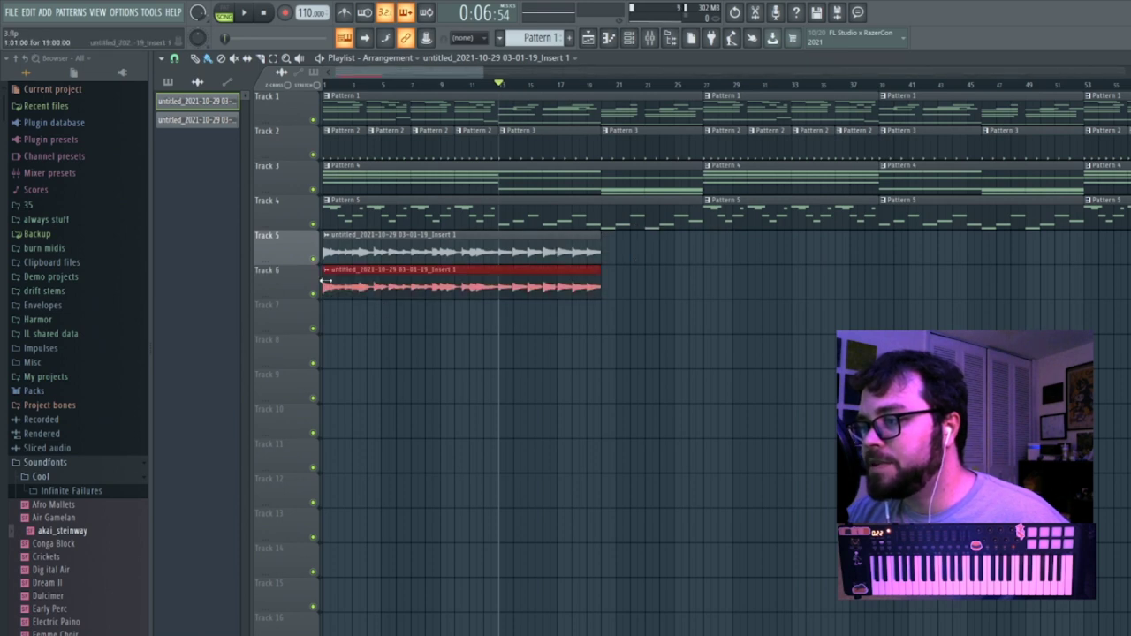
double_click(326, 284)
click(568, 182)
Place the guitar copy on track 5 from bar 20 to bar 27 and play it back.
drag(394, 276, 622, 243)
key(space)
click(668, 321)
right_click(684, 331)
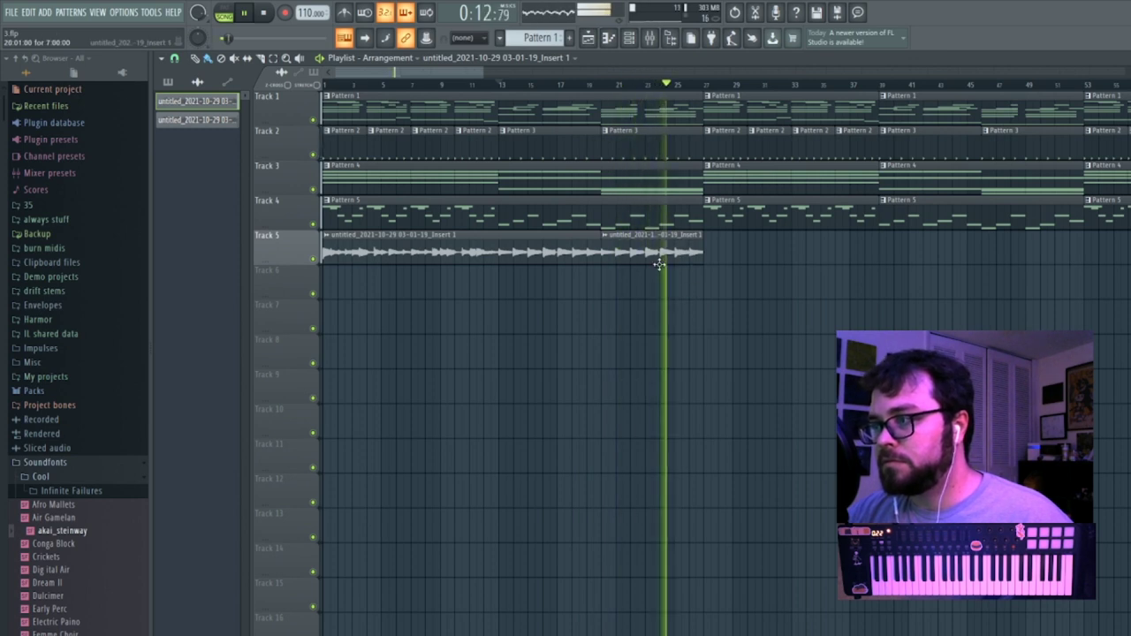
Make the guitar clip at bar 20 unique, and set its time-stretching mode to Auto.
key(space)
click(606, 237)
click(663, 323)
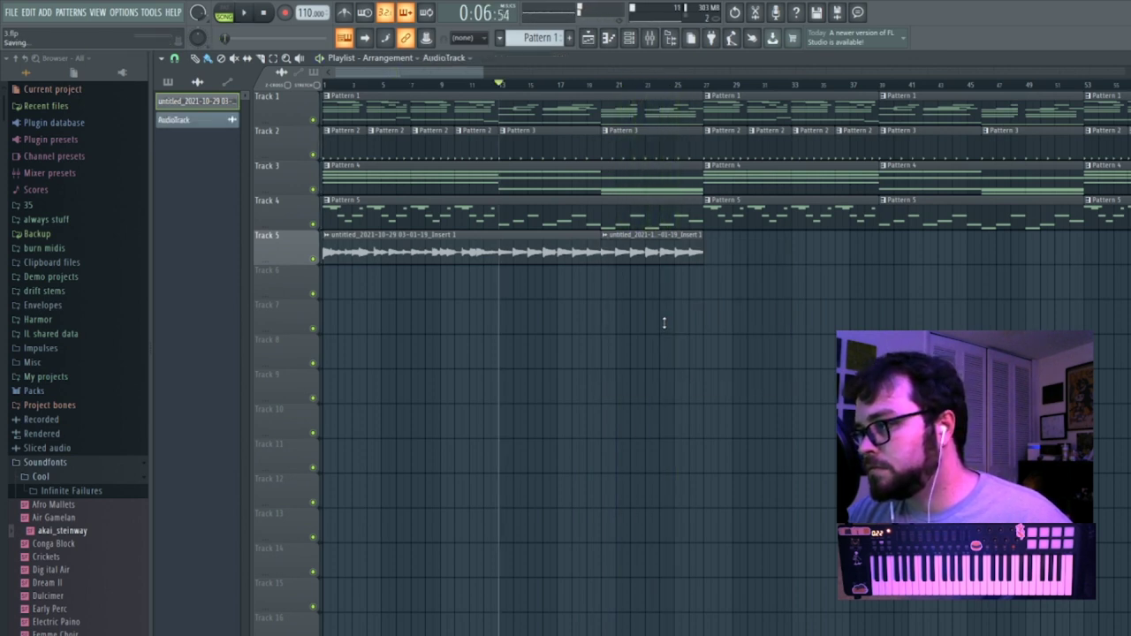
double_click(643, 251)
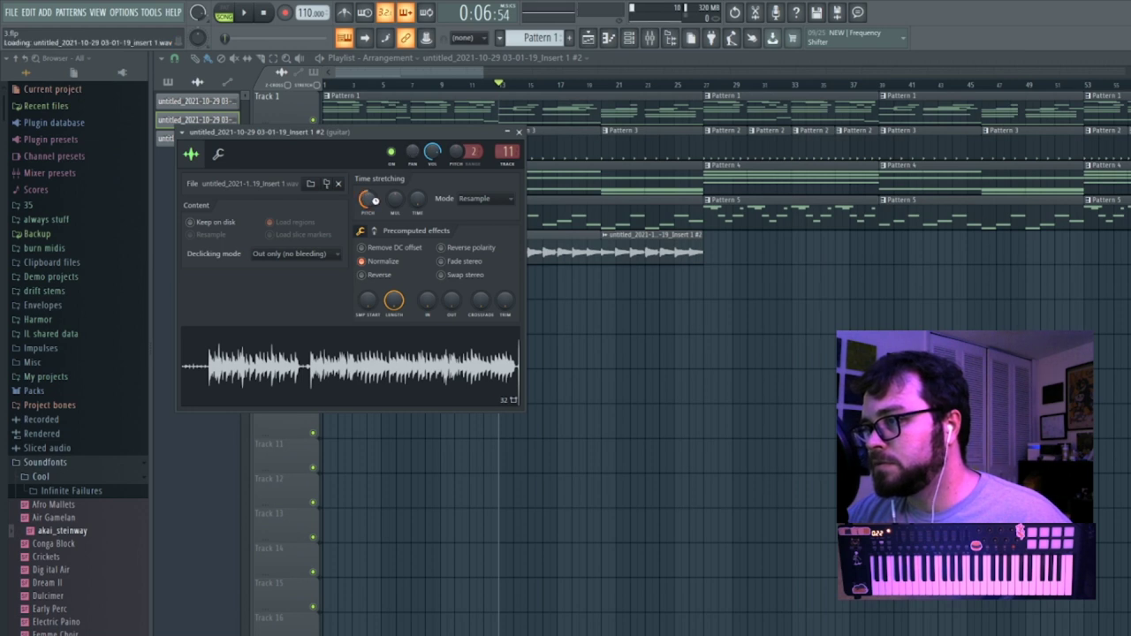
key(space)
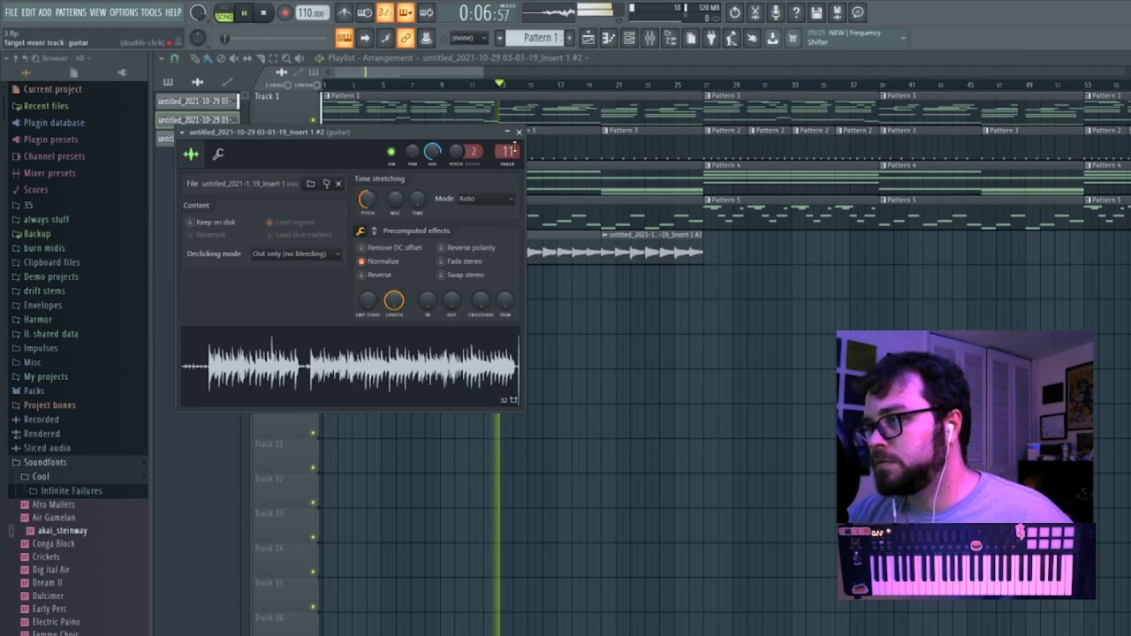
click(519, 131)
Load Fruity parametric EQ 2 into slot 4 of the guitar mixer track and play the song from the start.
key(F9)
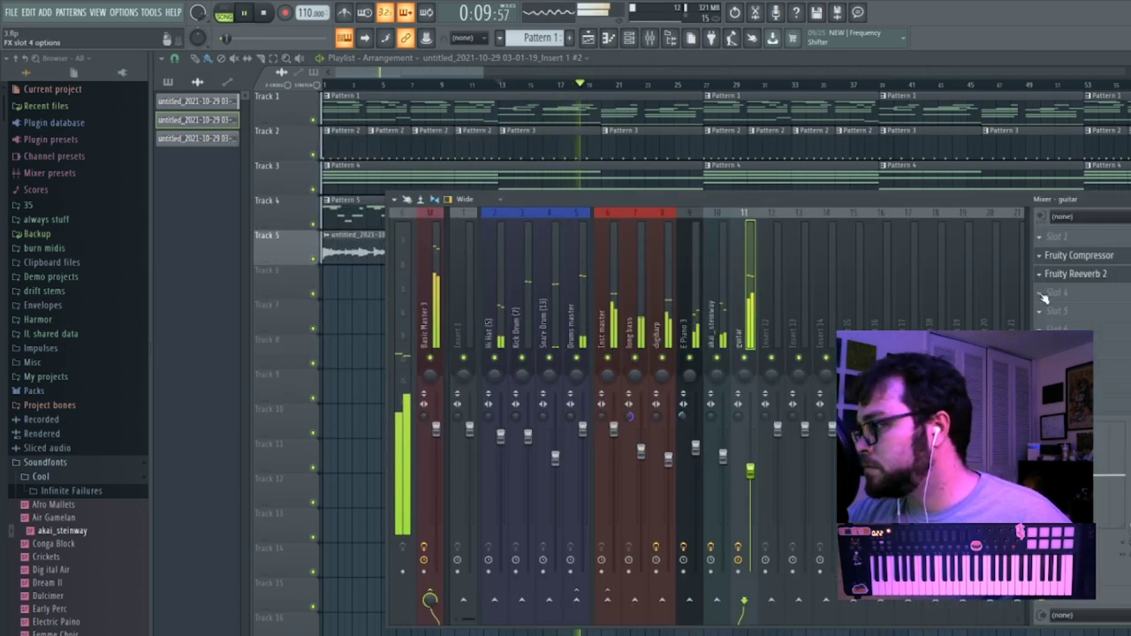
click(1069, 293)
click(876, 497)
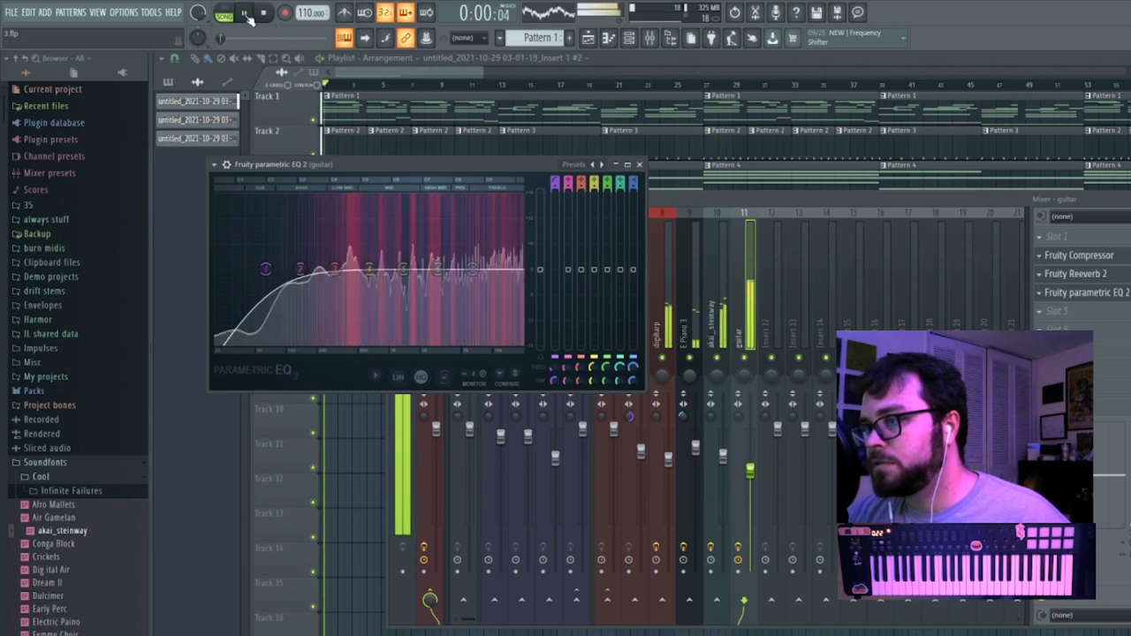
Cut the guitar's high mids in Fruity Parametric EQ 2 and raise the guitar mixer track's level slightly.
drag(404, 271, 424, 208)
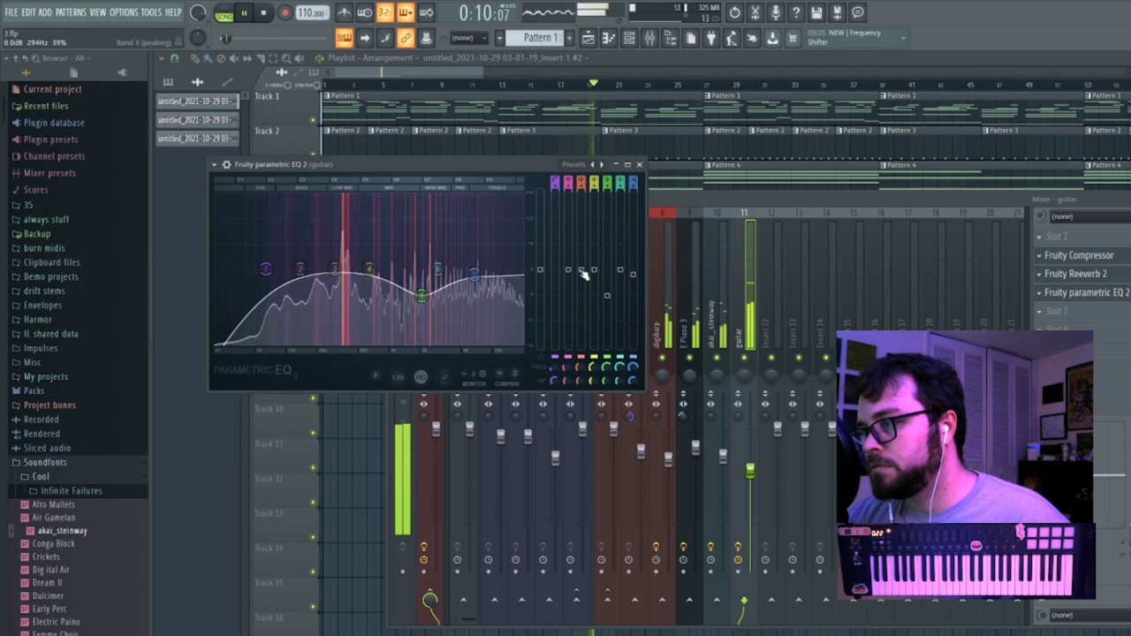
click(760, 463)
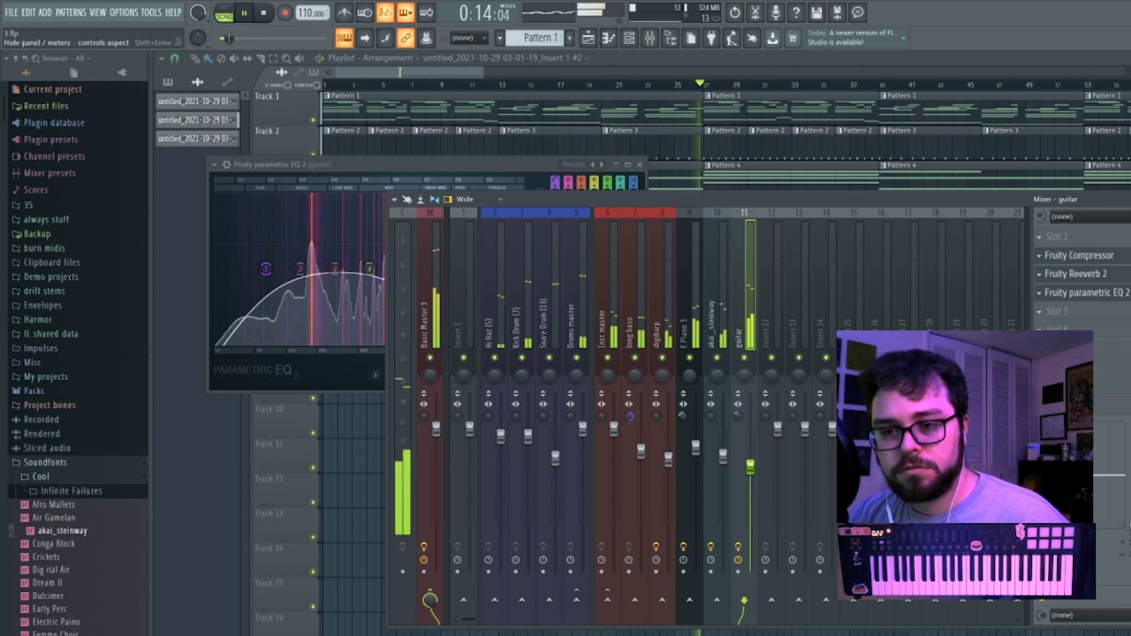
key(space)
Duplicate the two guitar audio clips on Track 5 three times along the arrangement.
drag(483, 70, 637, 77)
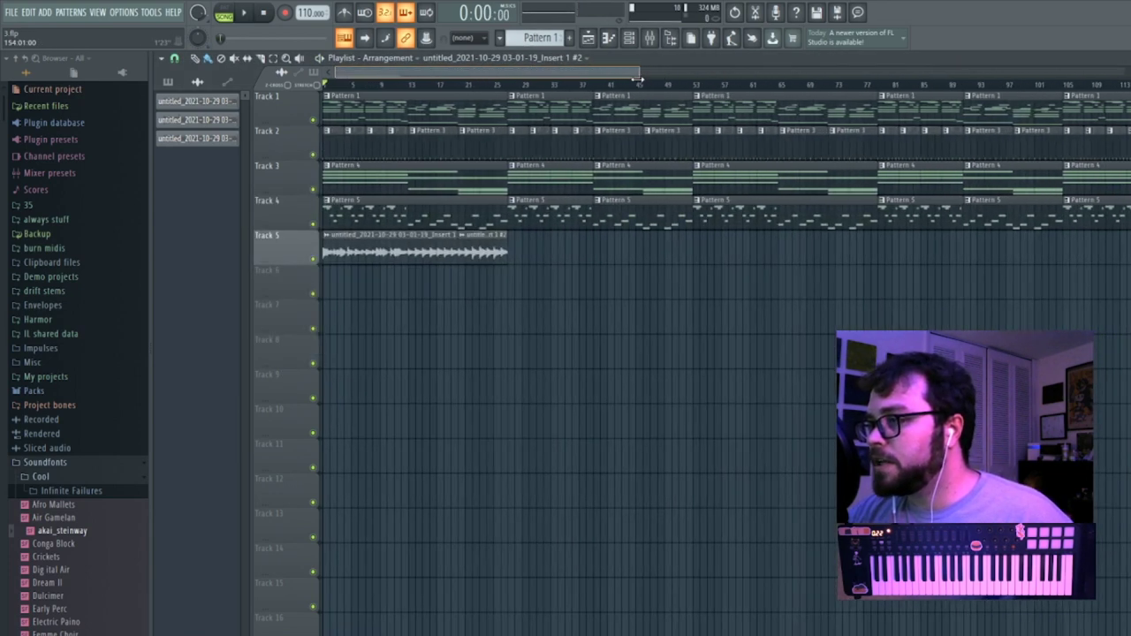
drag(540, 265, 364, 293)
key(ctrl+b)
key(ctrl+b)
key(ctrl+b)
Move Fruity Compressor up to slot 1 on the guitar mixer track and add Fruity Delay 3 in slot 2.
click(649, 38)
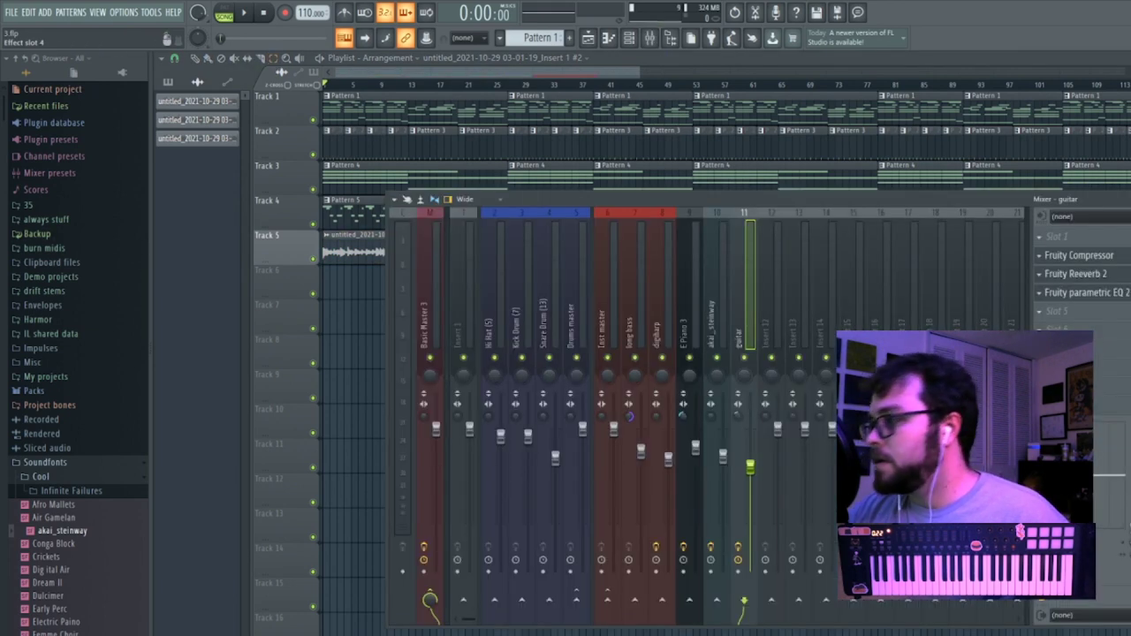
click(1043, 257)
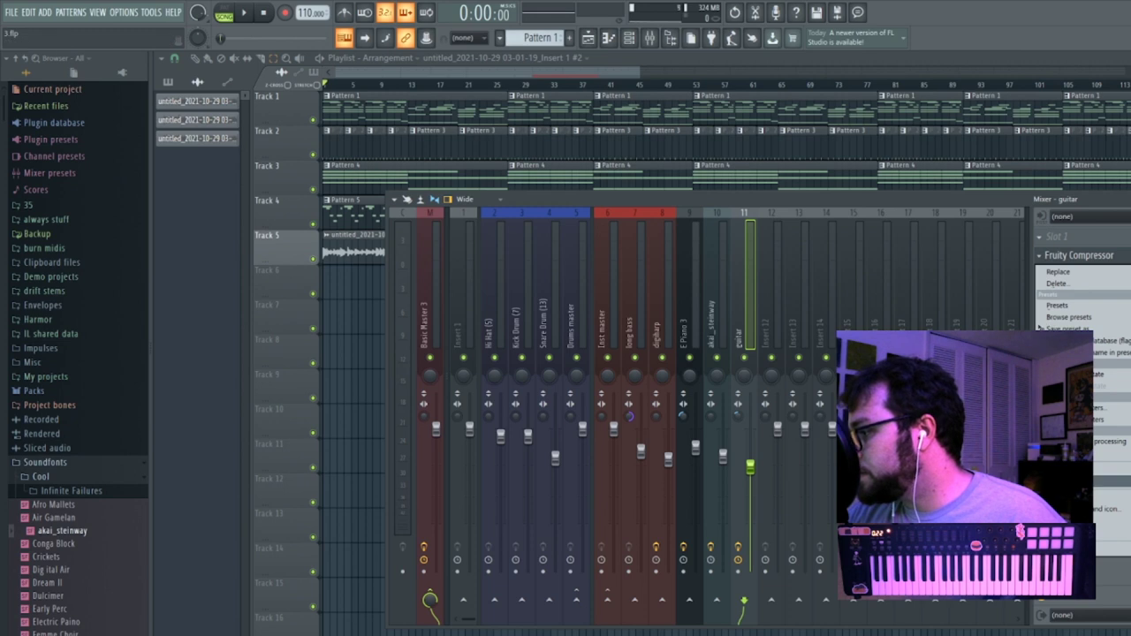
click(1055, 474)
click(1045, 258)
mouse_move(1056, 271)
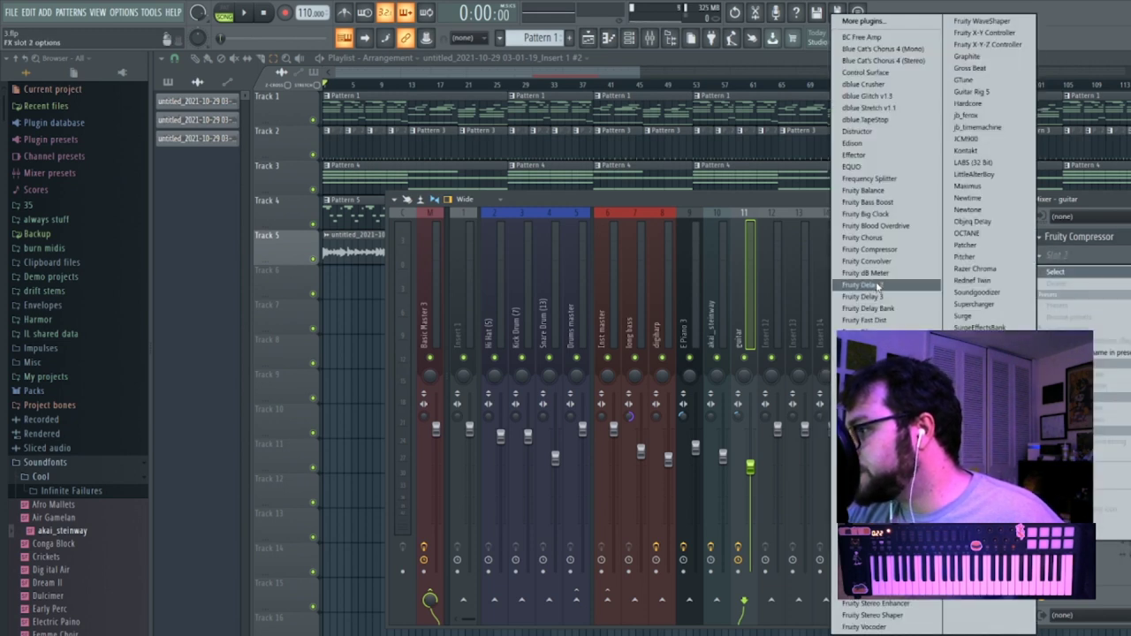
click(888, 298)
During playback, lower Fruity Delay 3's mix level and pull the guitar EQ's highest band all the way down.
key(space)
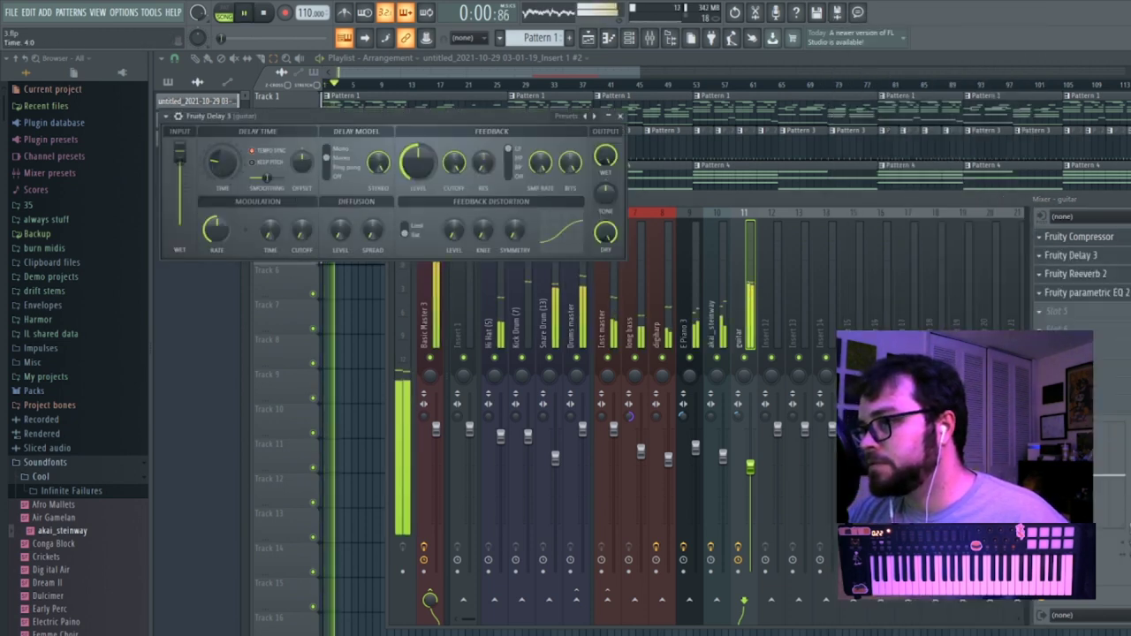
drag(1130, 255, 1130, 291)
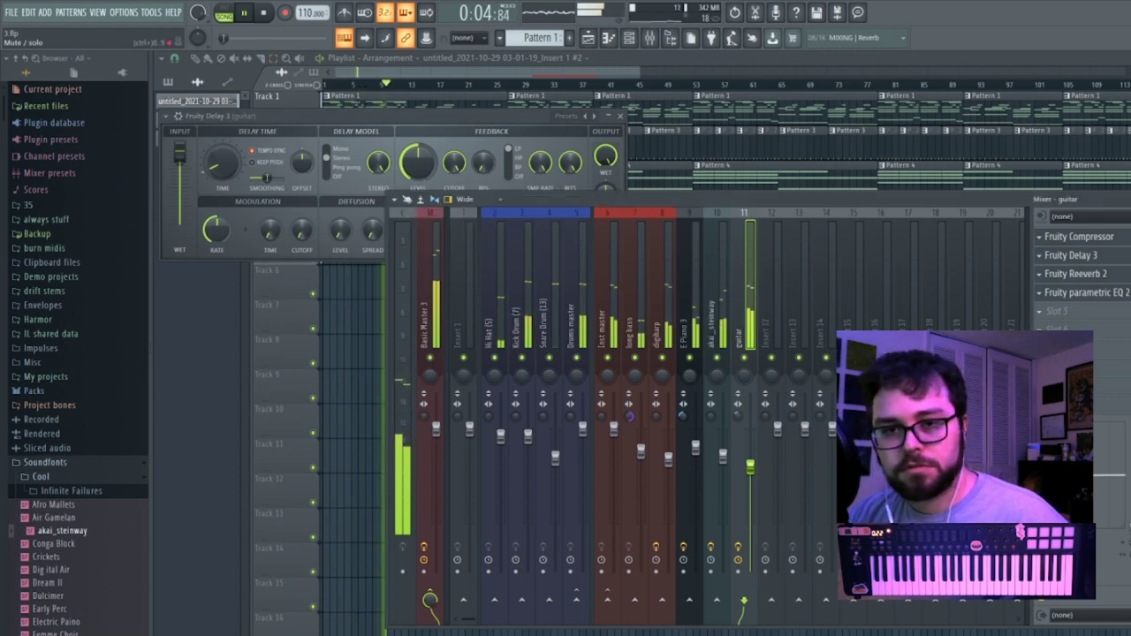
click(1115, 293)
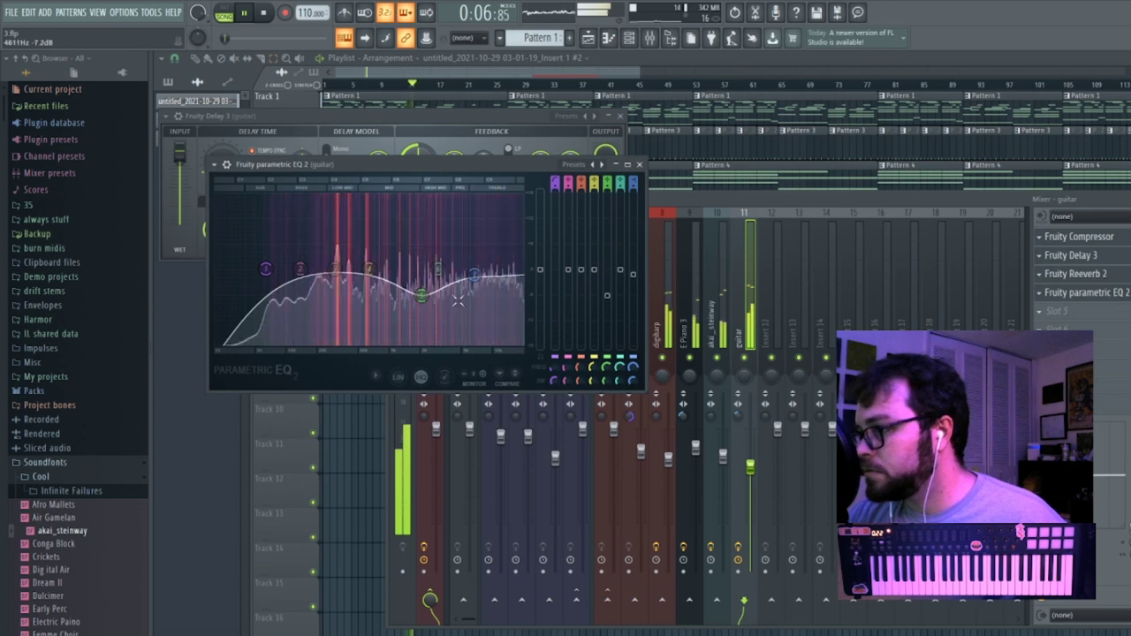
drag(455, 342, 473, 342)
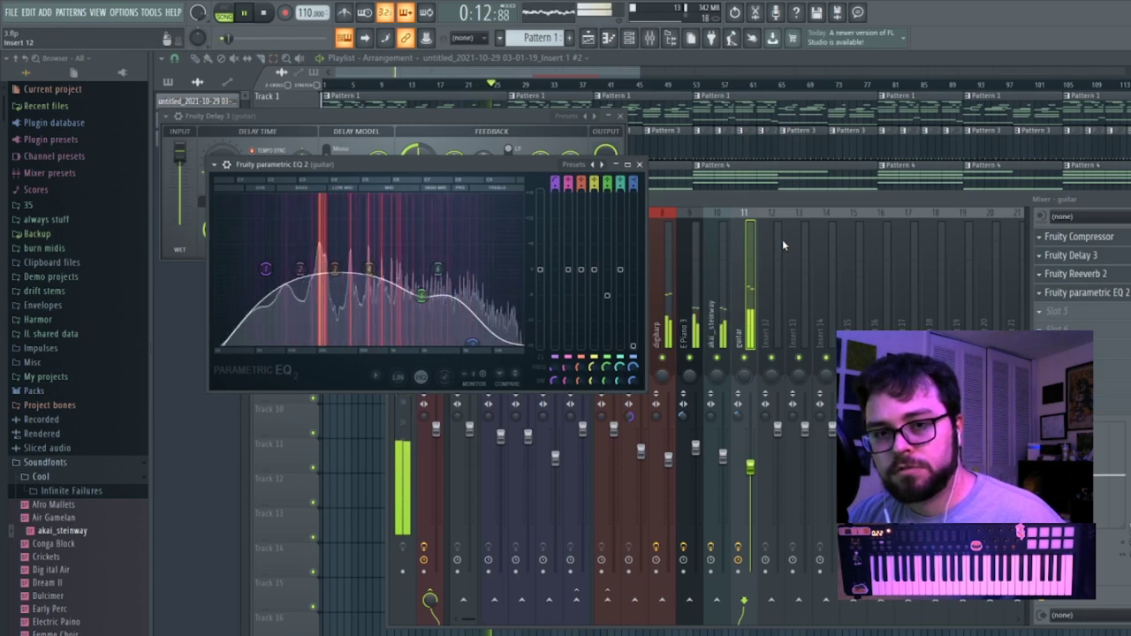
Delete every playlist clip from bar 79 onward, including the leftover clip at the end of Track 2.
click(652, 77)
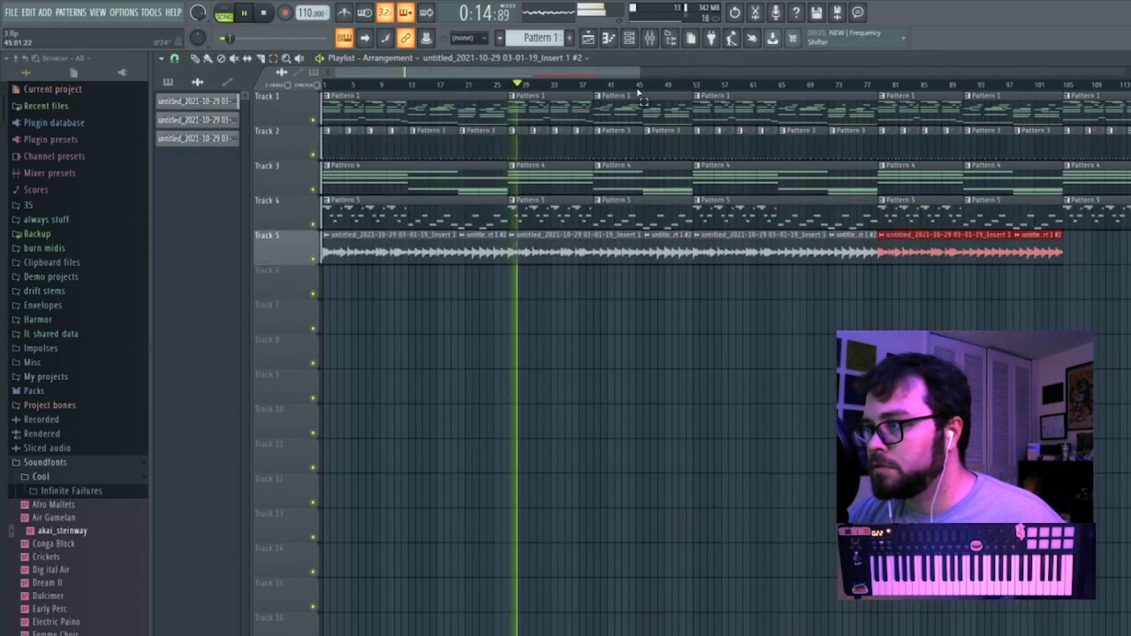
drag(637, 75, 565, 94)
drag(635, 74, 1130, 91)
drag(1127, 299, 541, 95)
key(Delete)
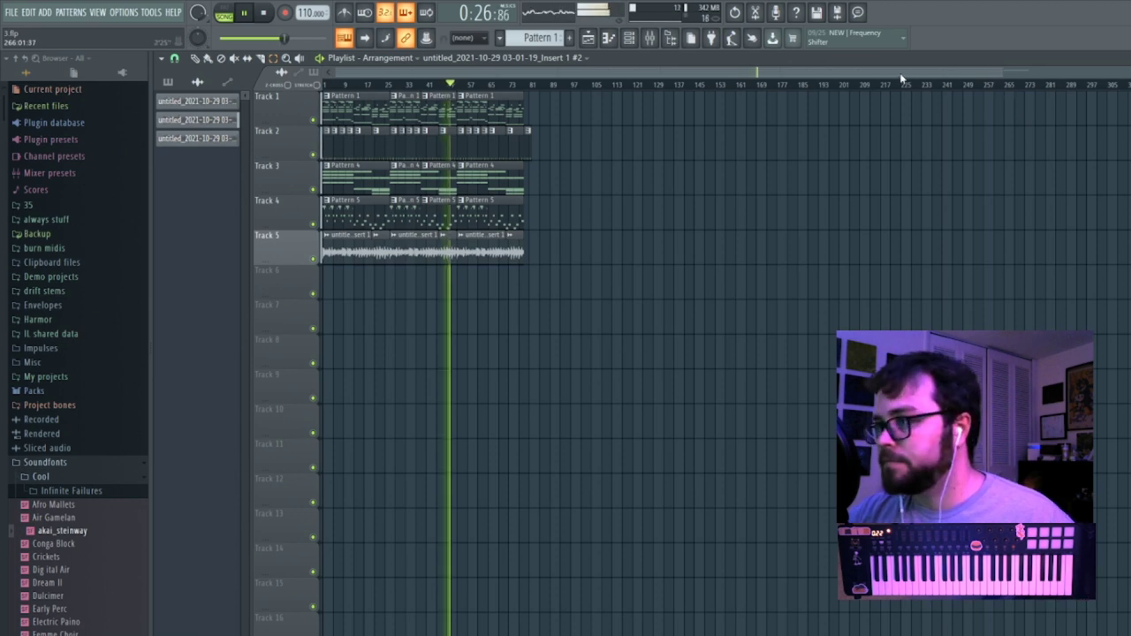
drag(545, 127, 528, 154)
key(Delete)
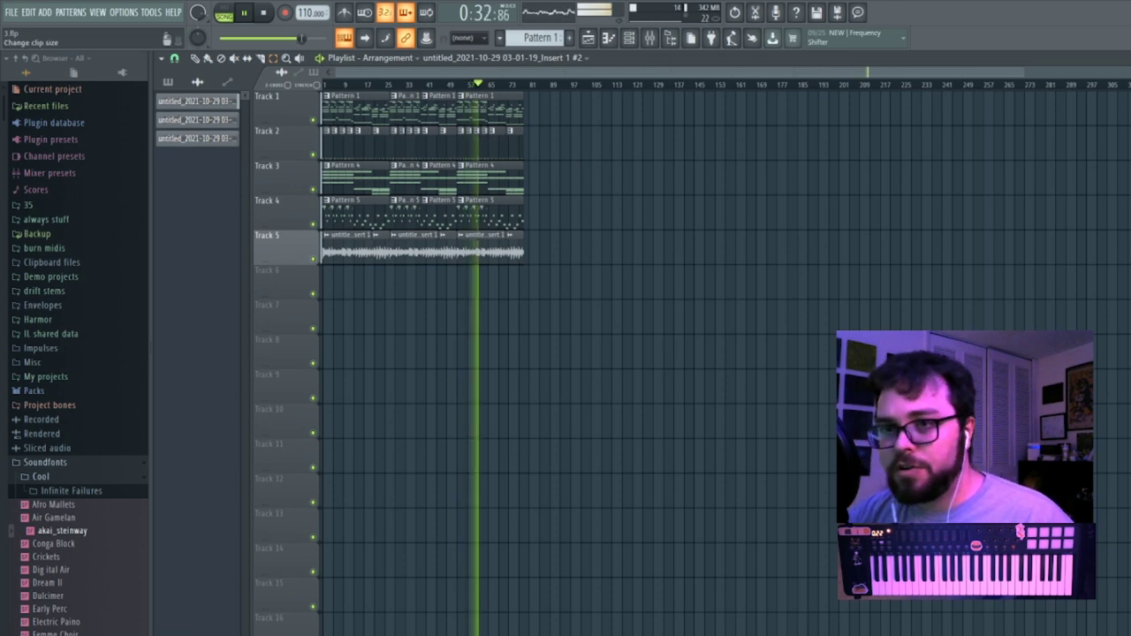
Add Fruity Stereo Enhancer to the guitar mixer track and move it up to slot 3, above Fruity Reeverb 2.
scroll(326, 256, up, 6)
scroll(327, 256, down, 1)
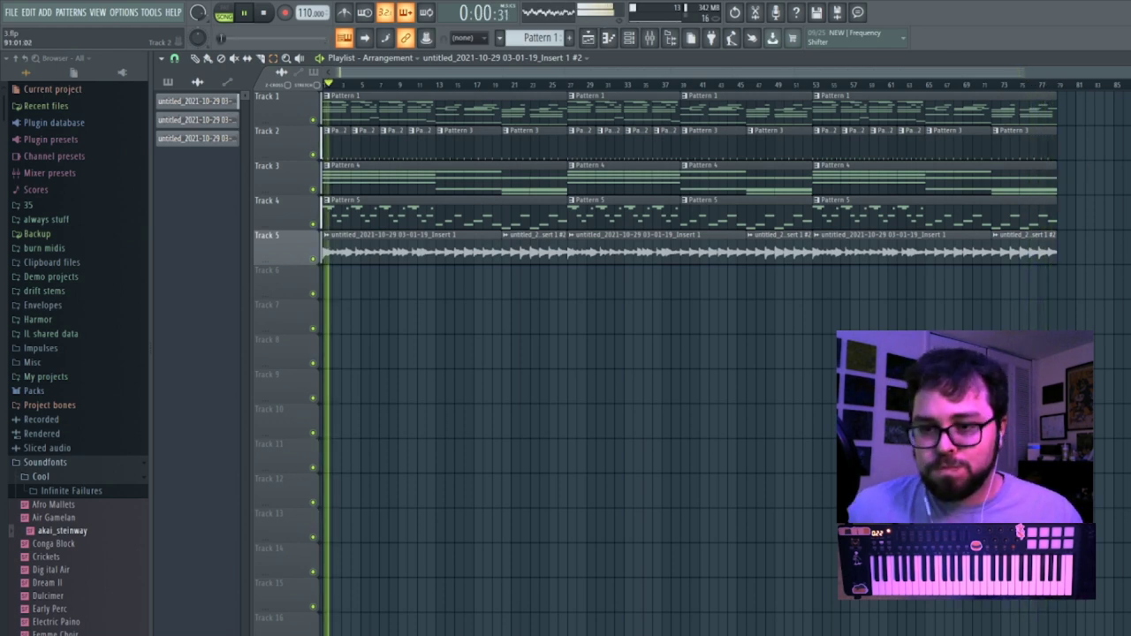
click(656, 40)
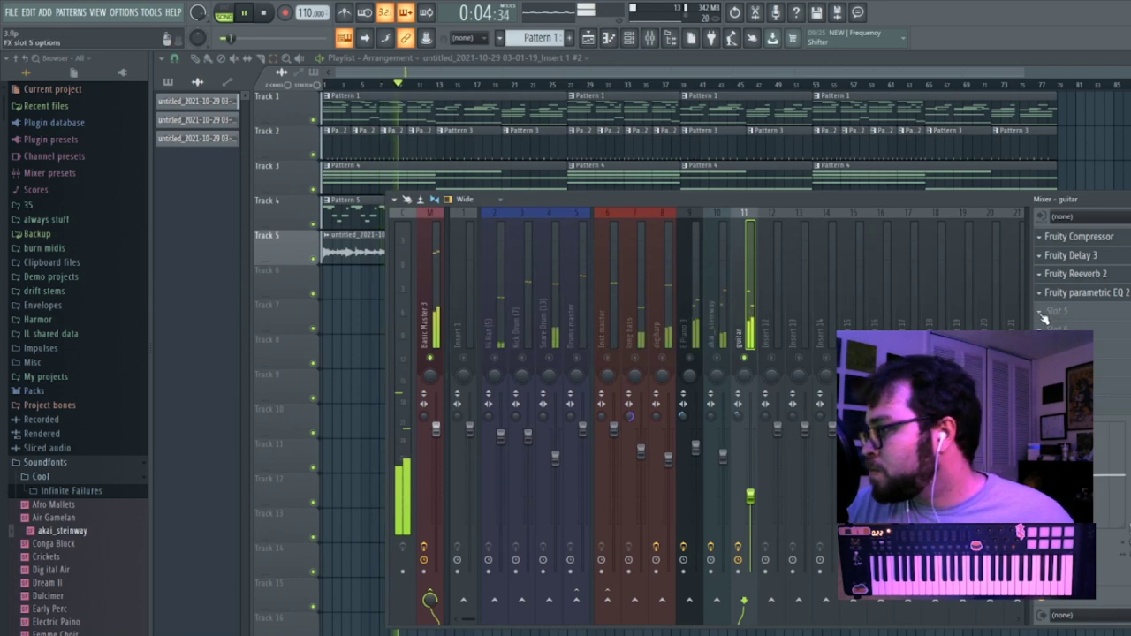
click(1039, 312)
click(890, 607)
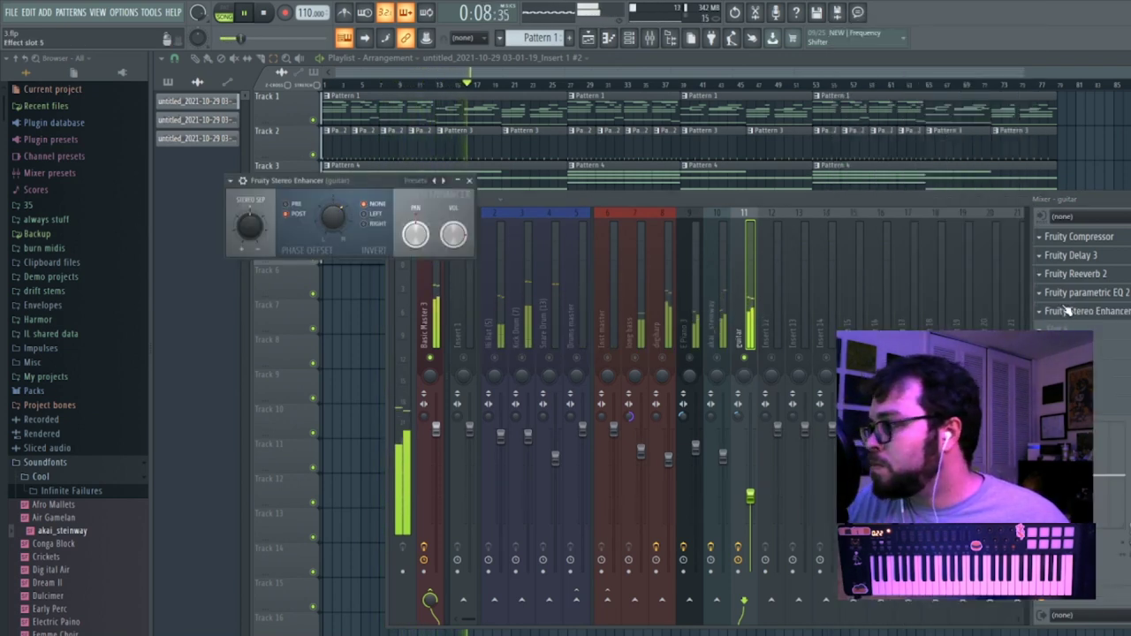
click(1039, 312)
click(1056, 526)
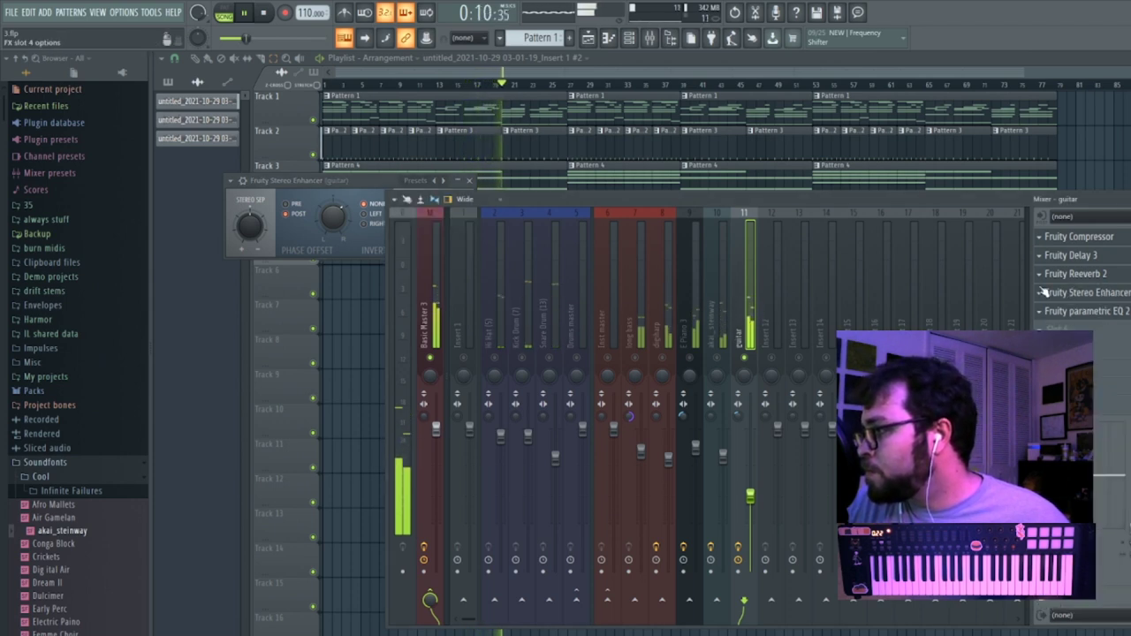
drag(1040, 302, 1043, 274)
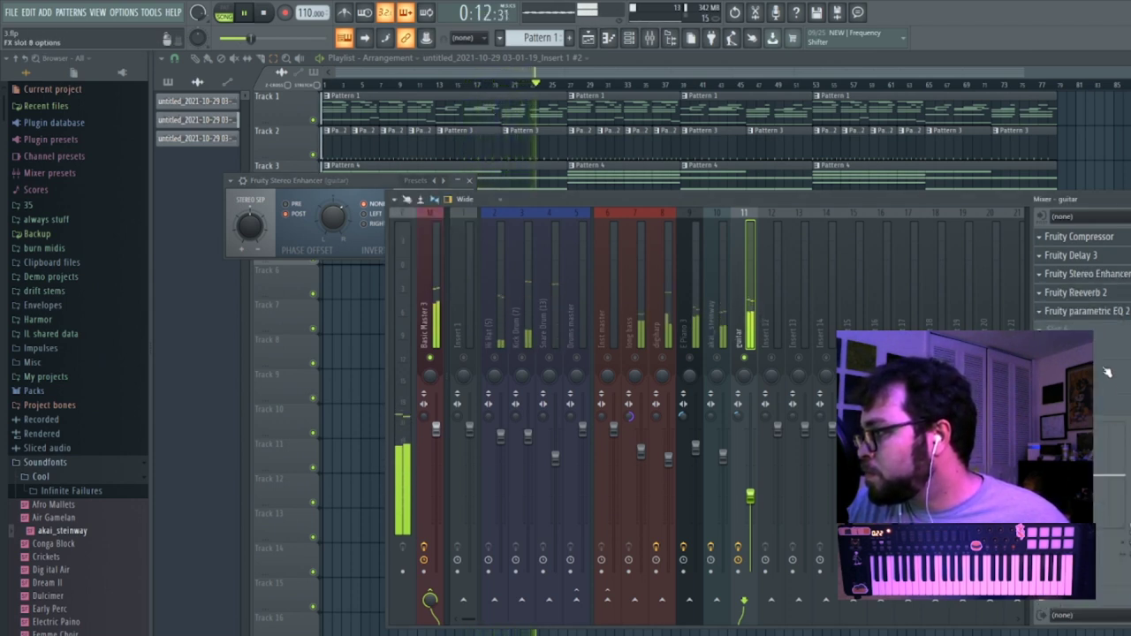
Unsolo the guitar mixer track and play the arrangement from the start with all tracks sounding.
right_click(745, 359)
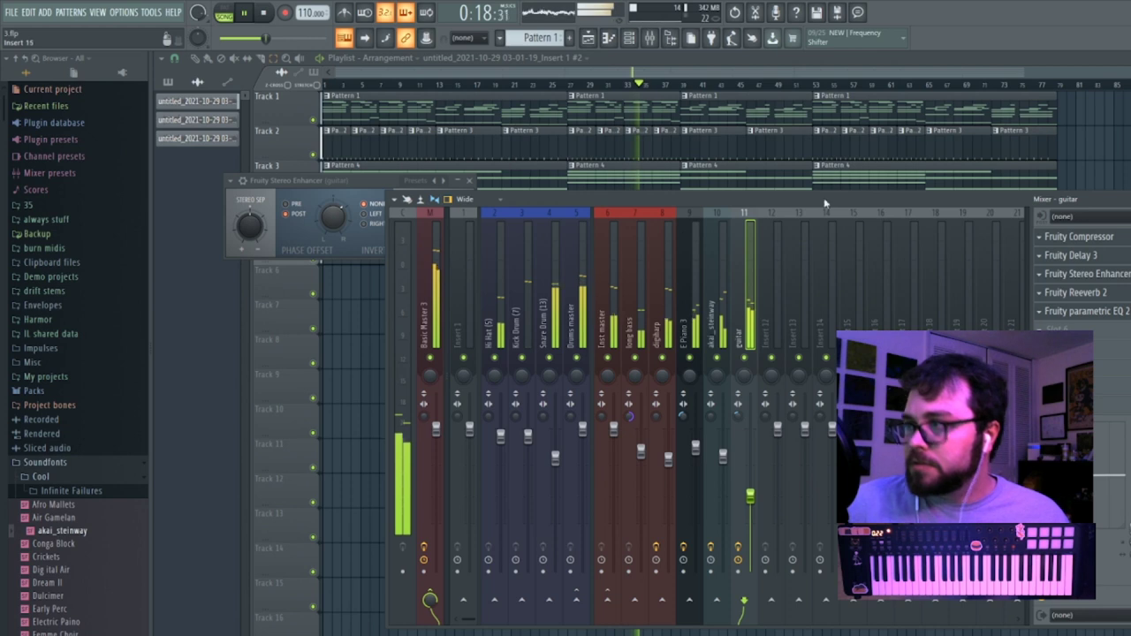
click(801, 65)
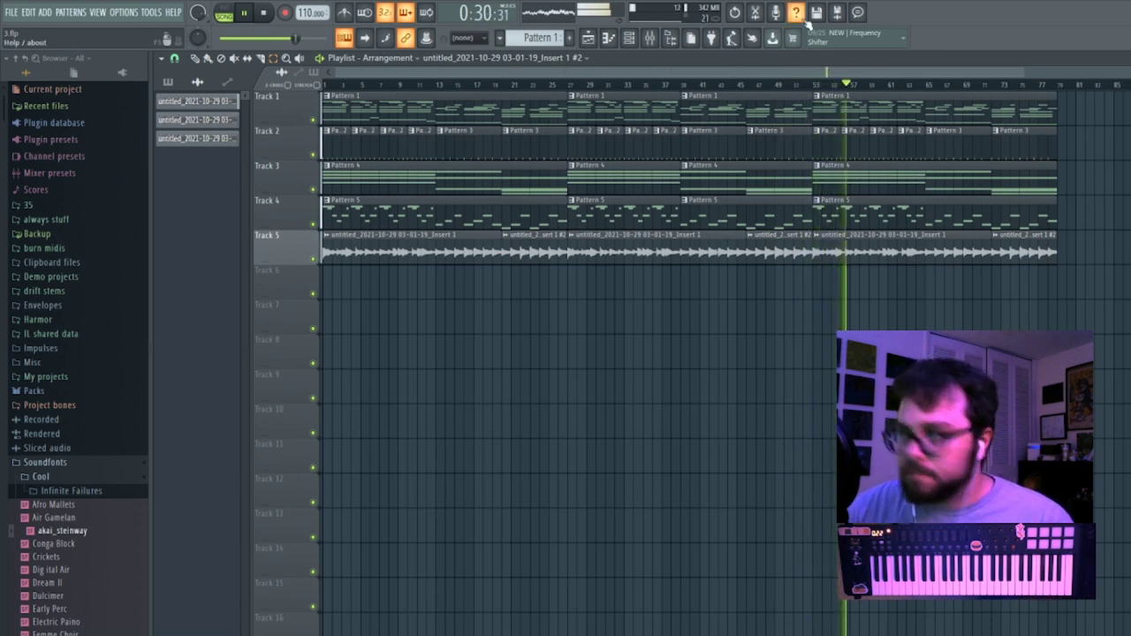
click(650, 41)
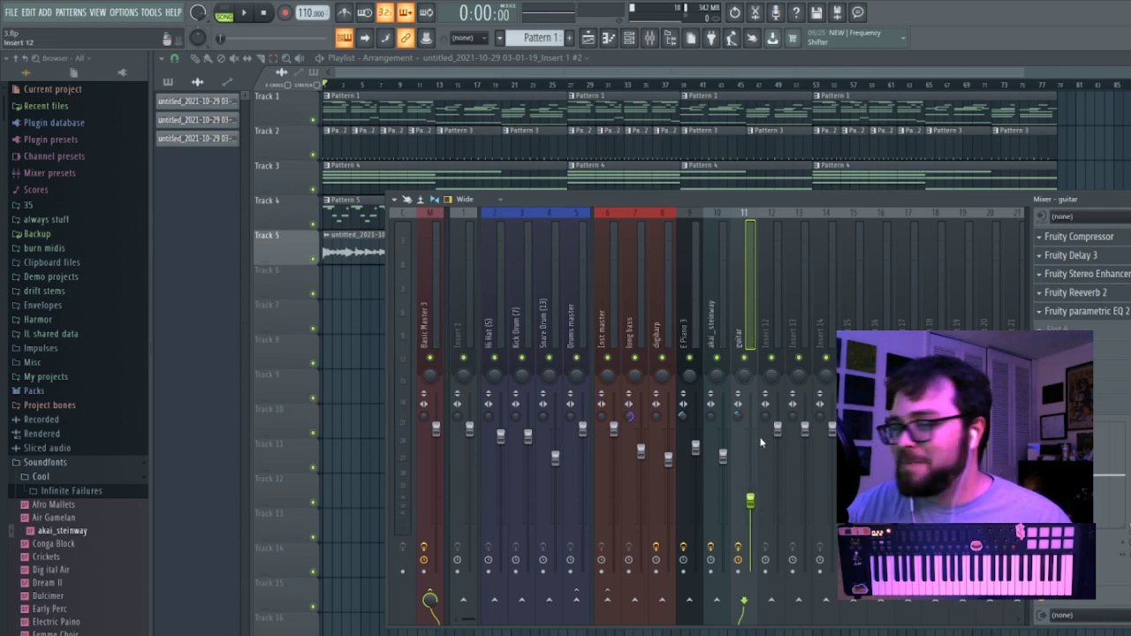
key(space)
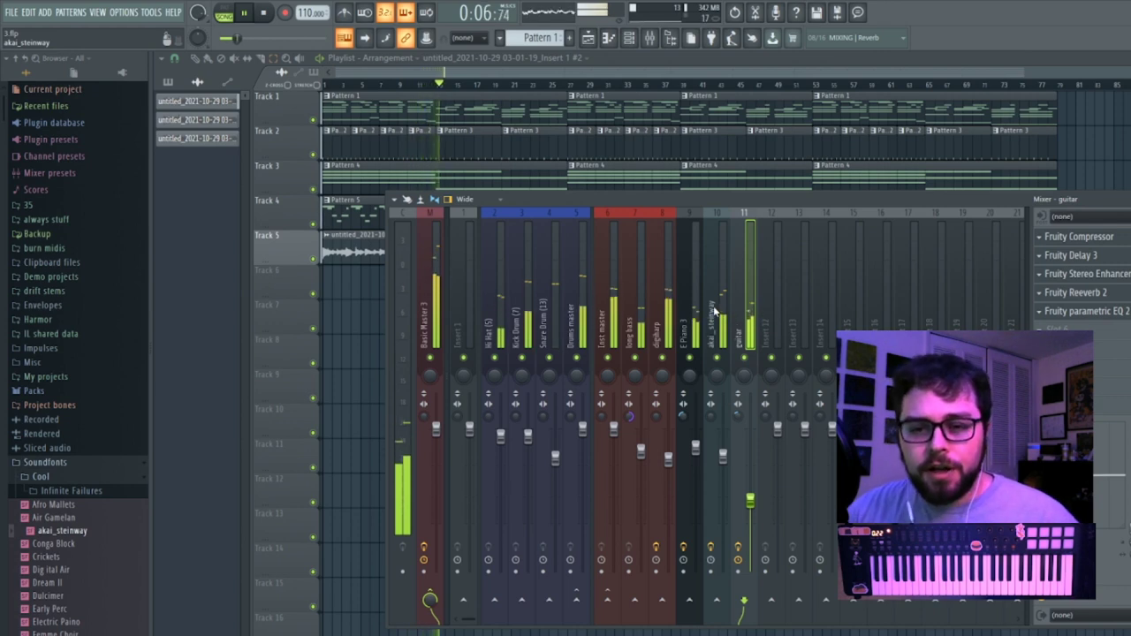
key(F9)
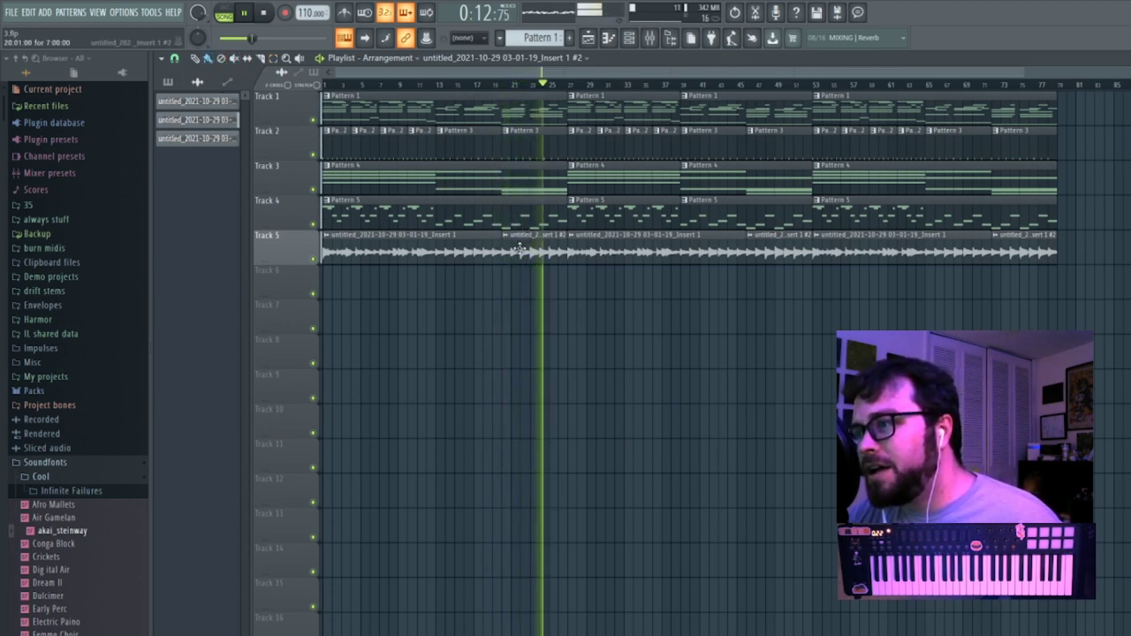
Shorten the three long guitar clips on Track 5, ending the first at bar 13, and delete the short "#2" clips that follow them.
drag(501, 249, 435, 249)
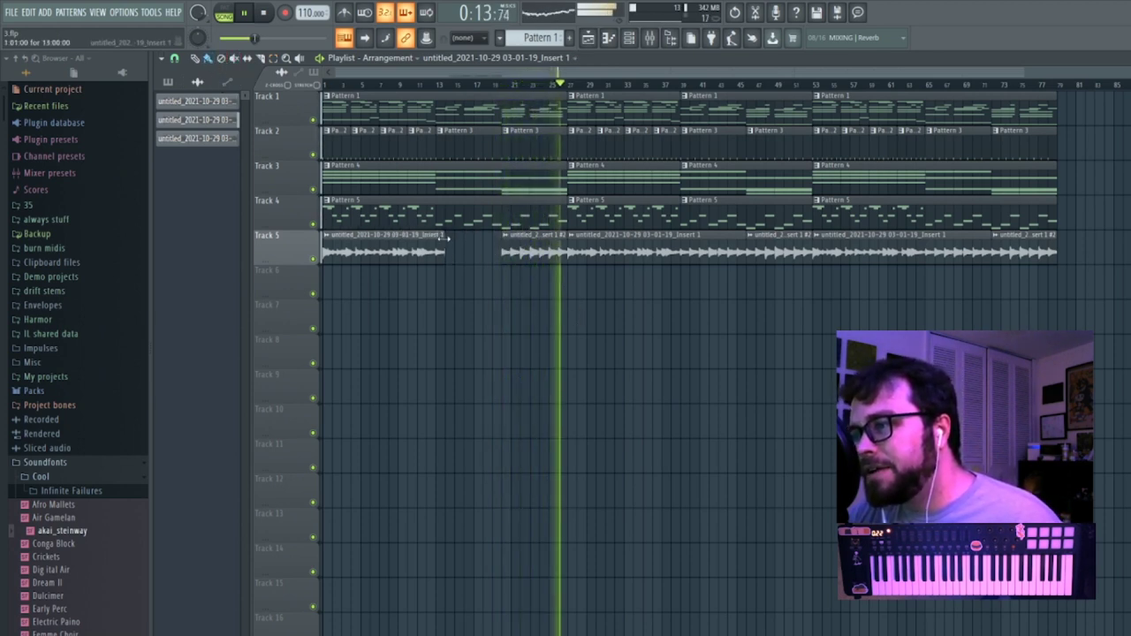
right_click(530, 252)
drag(745, 251, 661, 248)
right_click(779, 241)
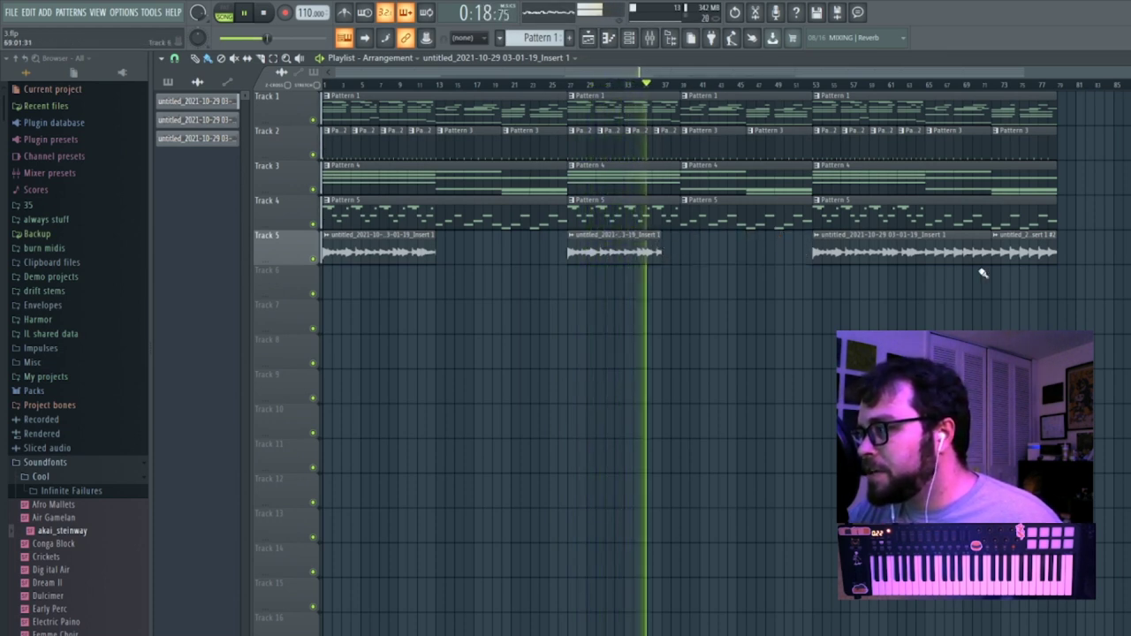
right_click(1030, 252)
drag(994, 249, 926, 249)
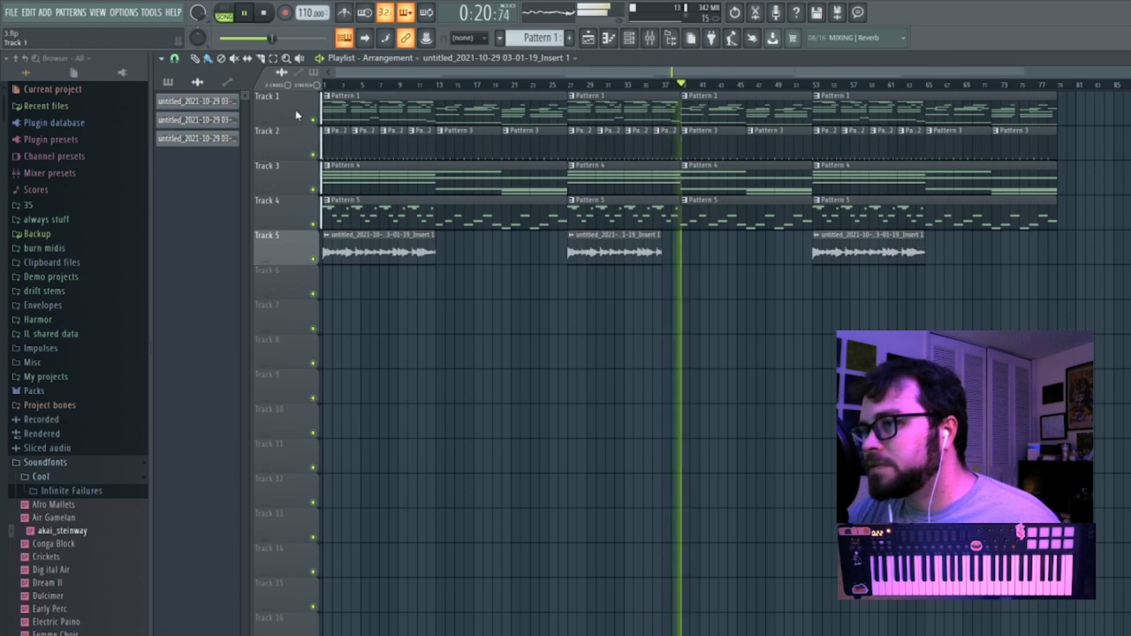
Delete the second and third recorded audio clips' channels from the project, keeping only the first recording.
right_click(212, 119)
click(234, 259)
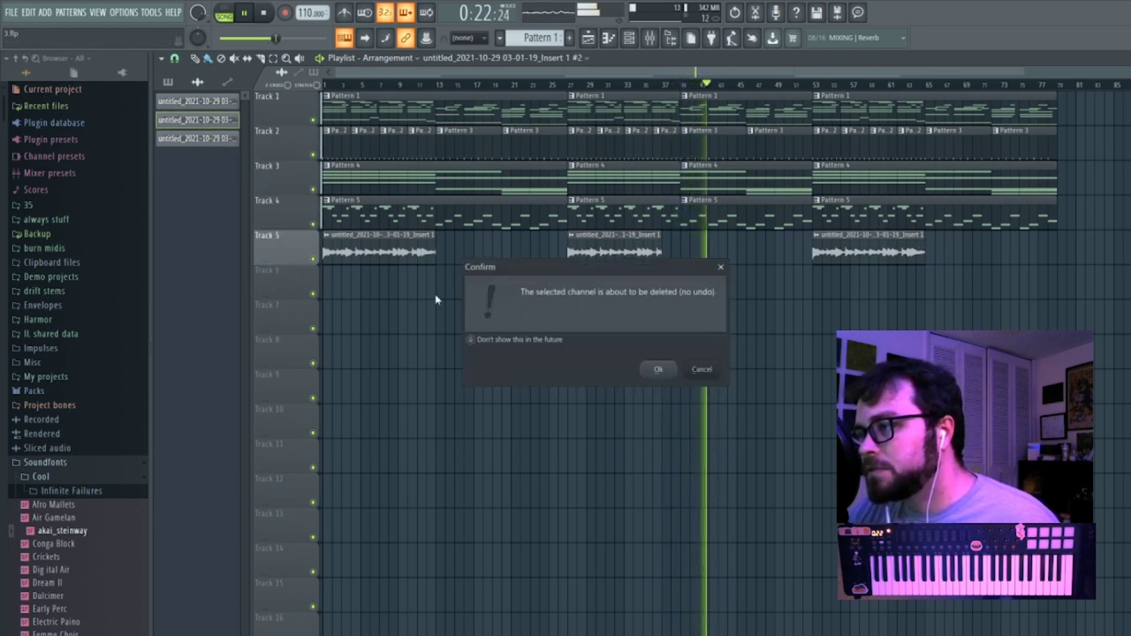
click(669, 378)
right_click(212, 119)
click(231, 260)
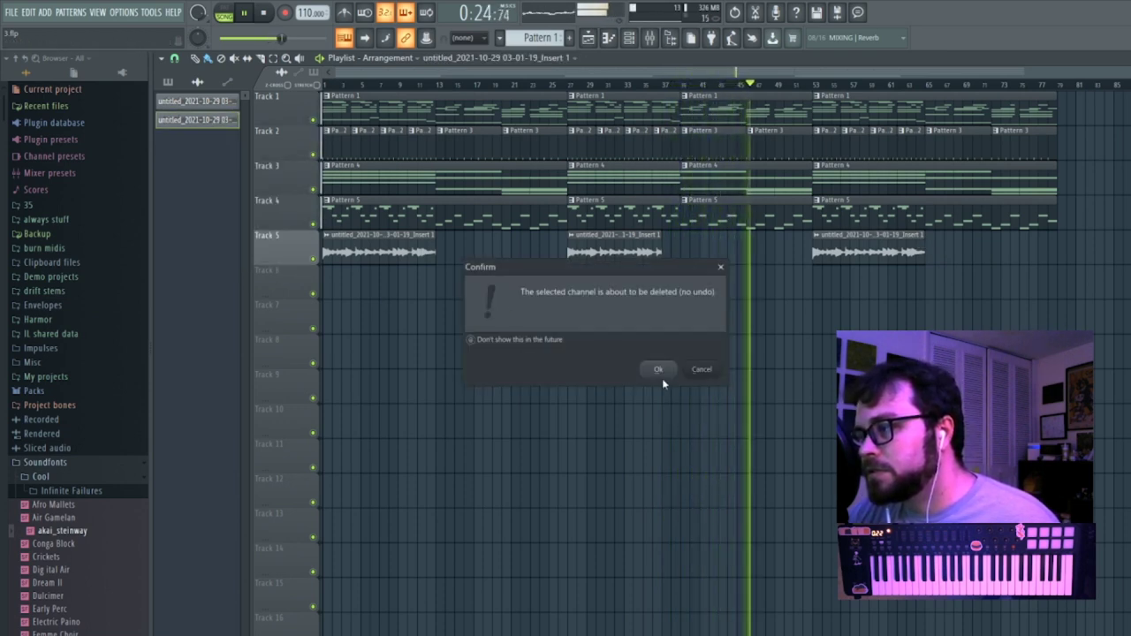
click(660, 375)
Extend the middle guitar clip on Track 5 to bar 39 and try a copy of the guitar clip on Track 6 at bar 13.
drag(661, 250, 680, 250)
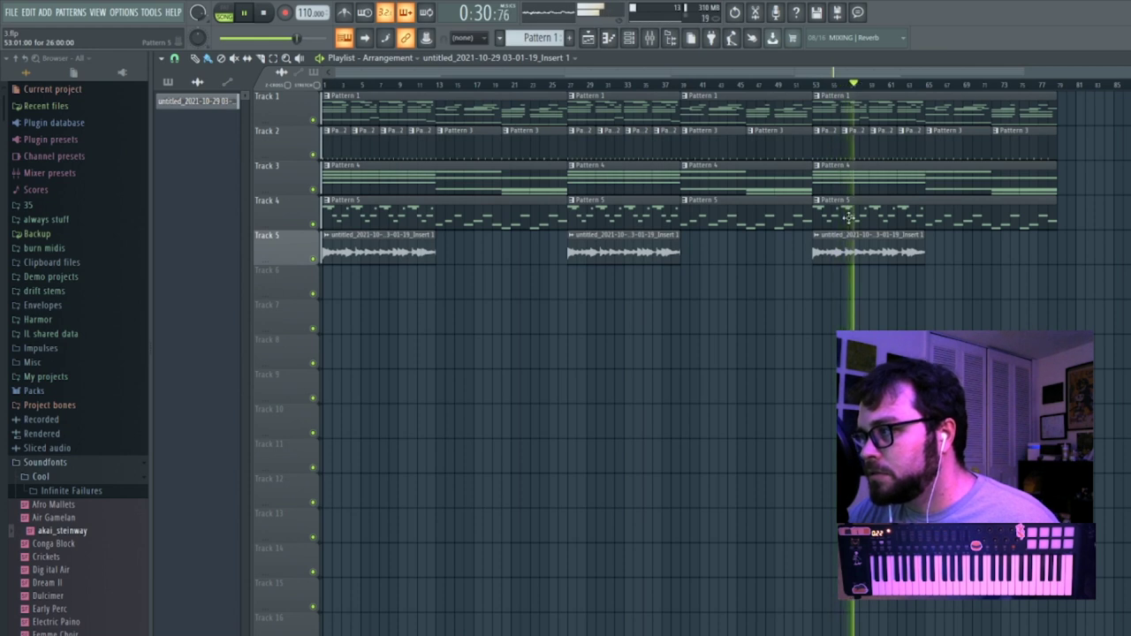
click(651, 38)
key(F9)
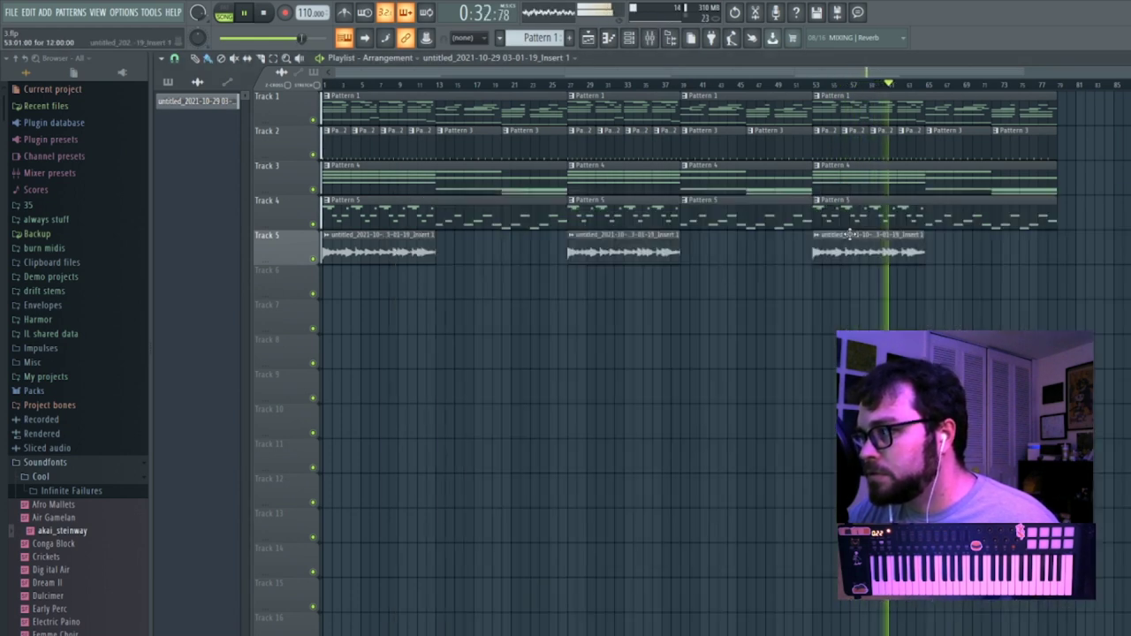
click(437, 281)
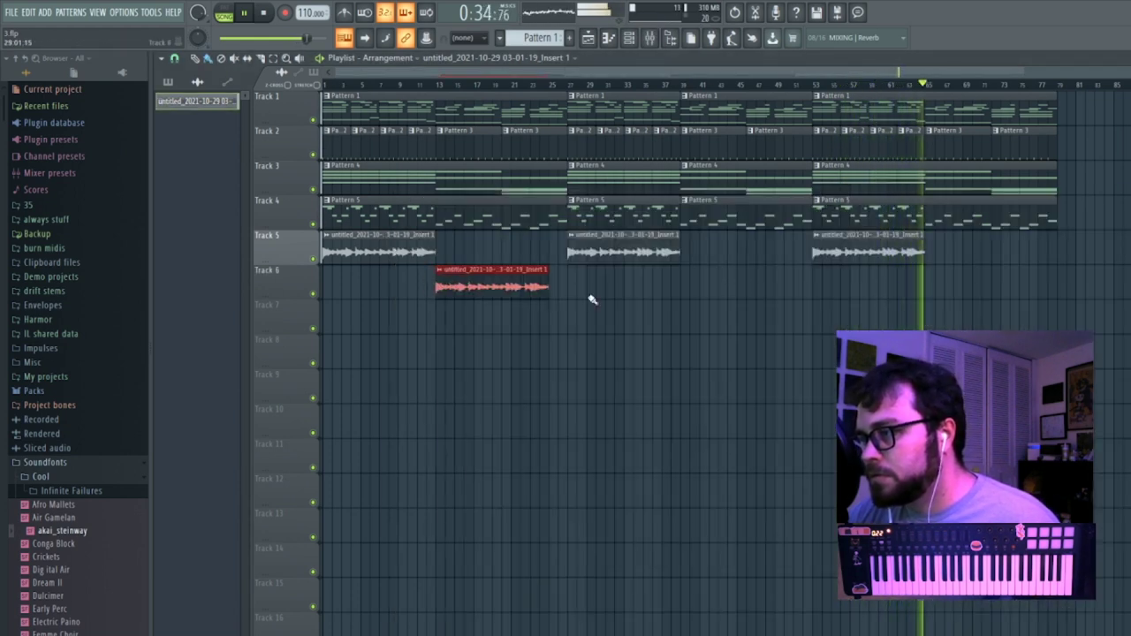
right_click(547, 288)
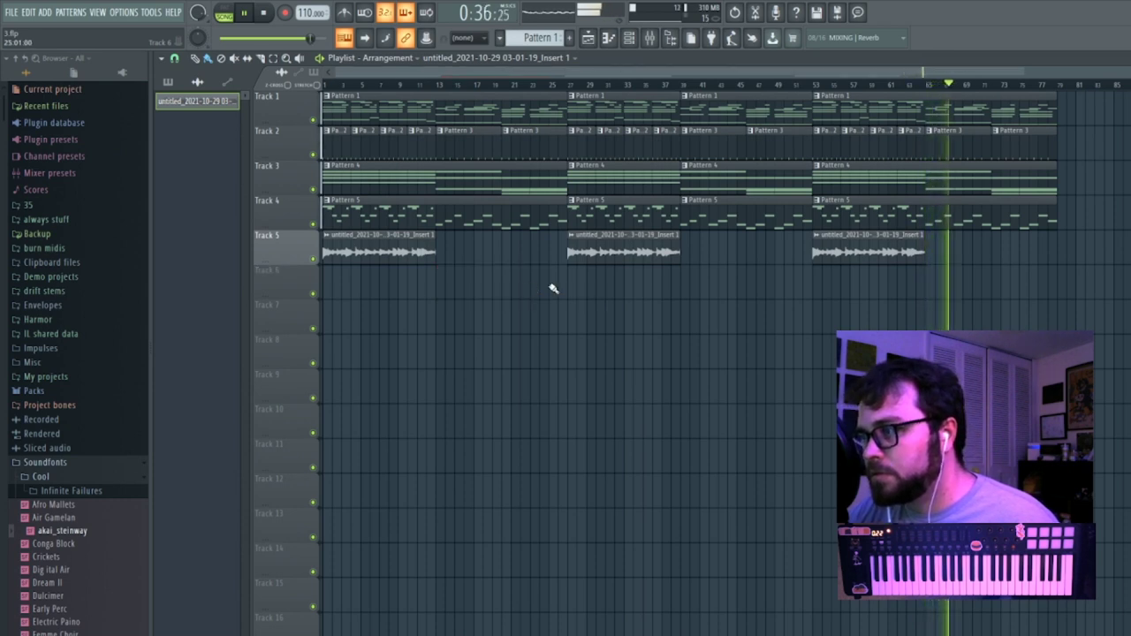
Delete the three remaining guitar clips from Track 5.
right_click(879, 253)
right_click(622, 253)
right_click(379, 254)
right_click(209, 107)
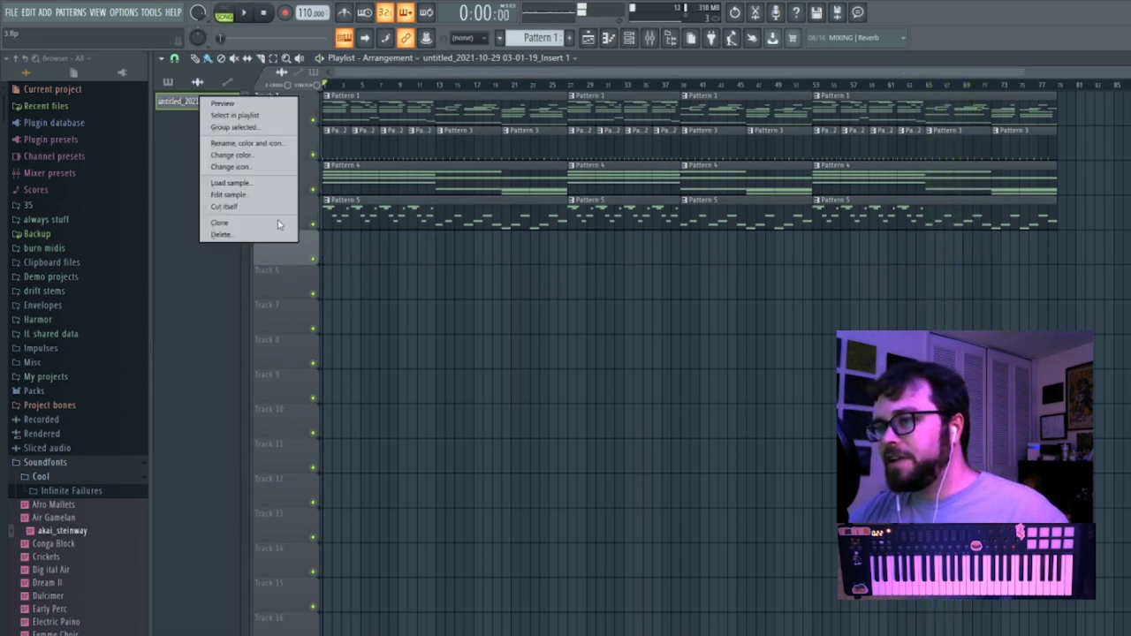
click(536, 75)
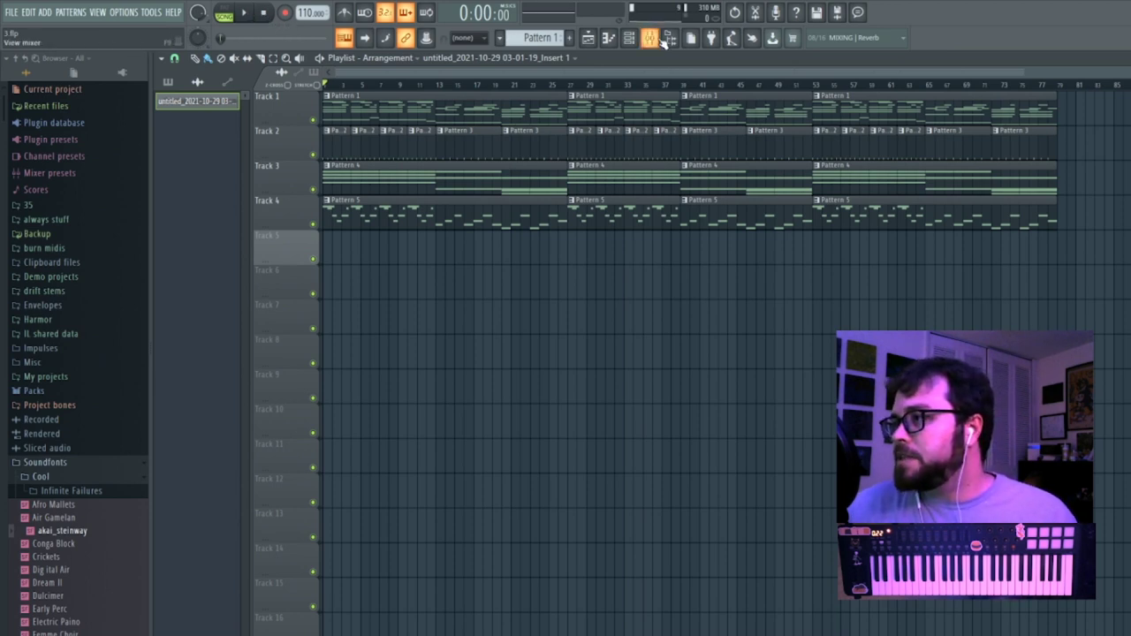
Check the armed input in the mixer, enable recording and start recording audio into the playlist from bar 20.
click(661, 38)
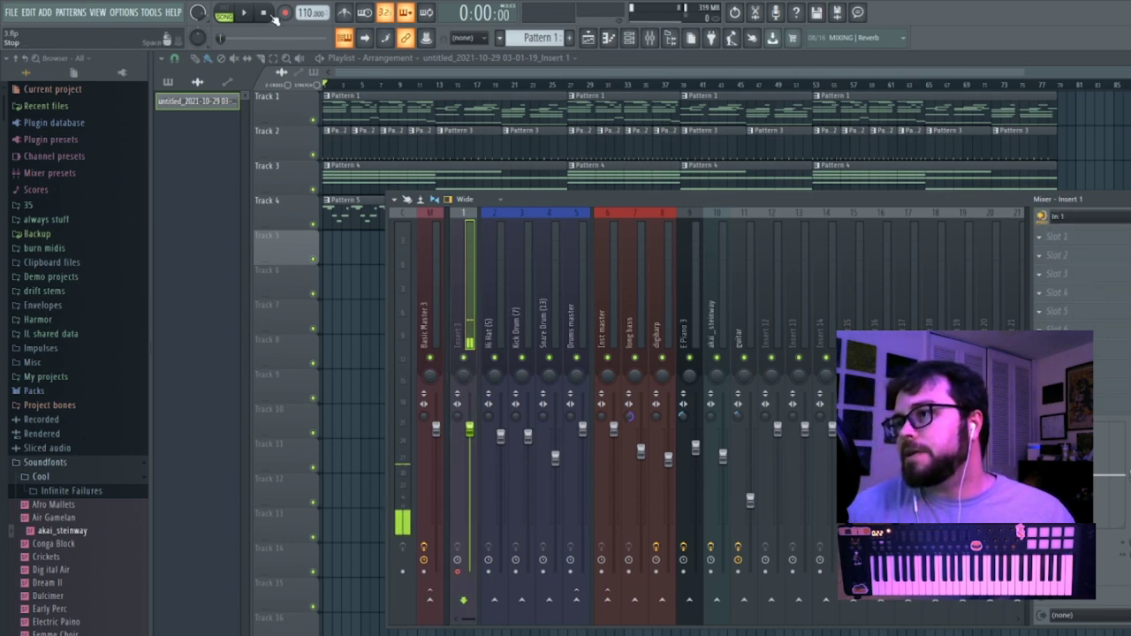
key(F9)
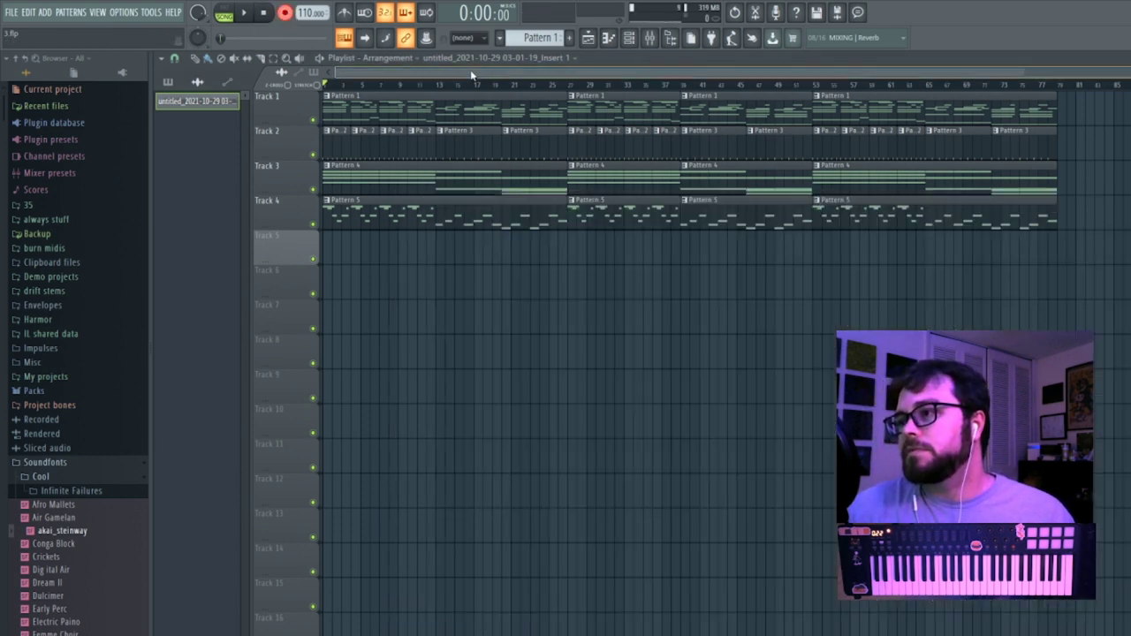
click(246, 13)
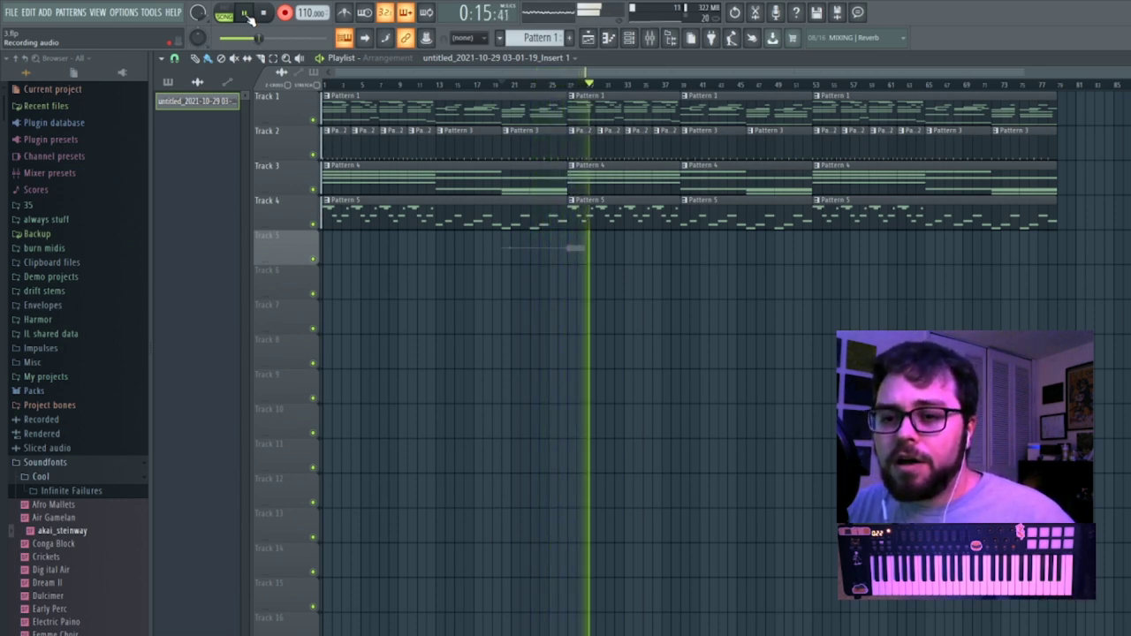
Discard the first two takes and record a third vocal take on Track 5, from bar 20 to about bar 53.
click(246, 14)
key(ctrl+z)
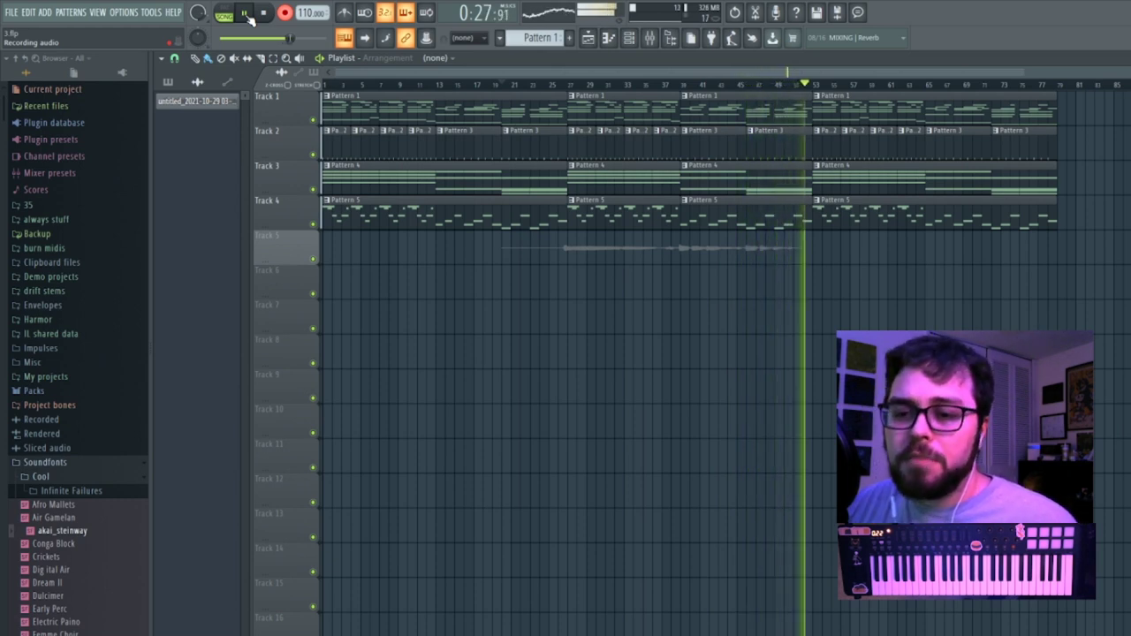
key(space)
key(ctrl+z)
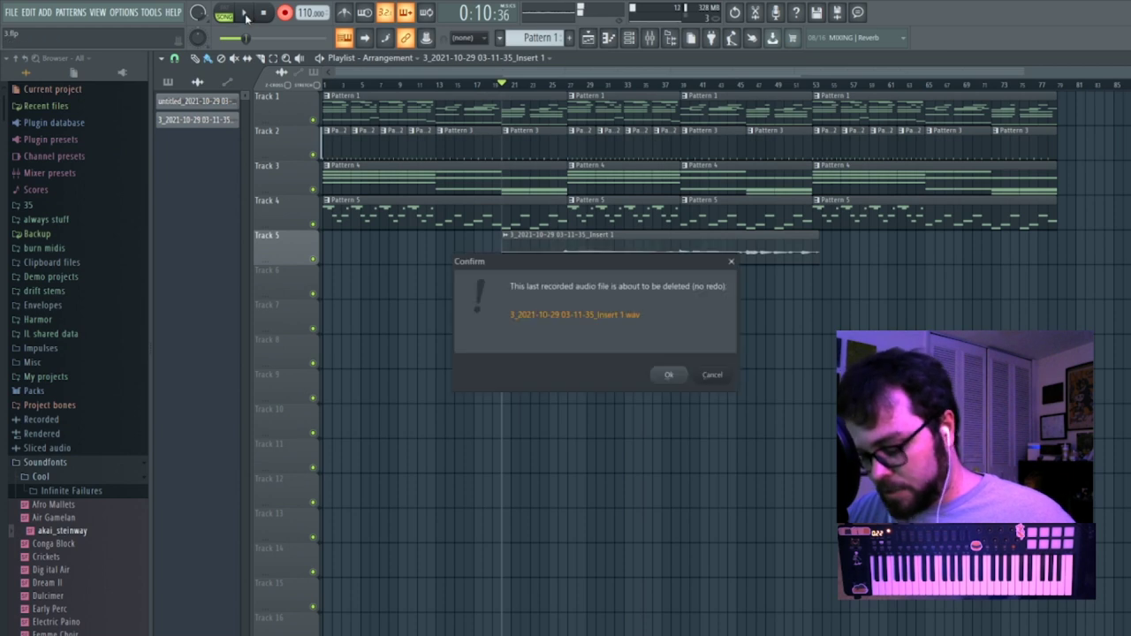
key(Return)
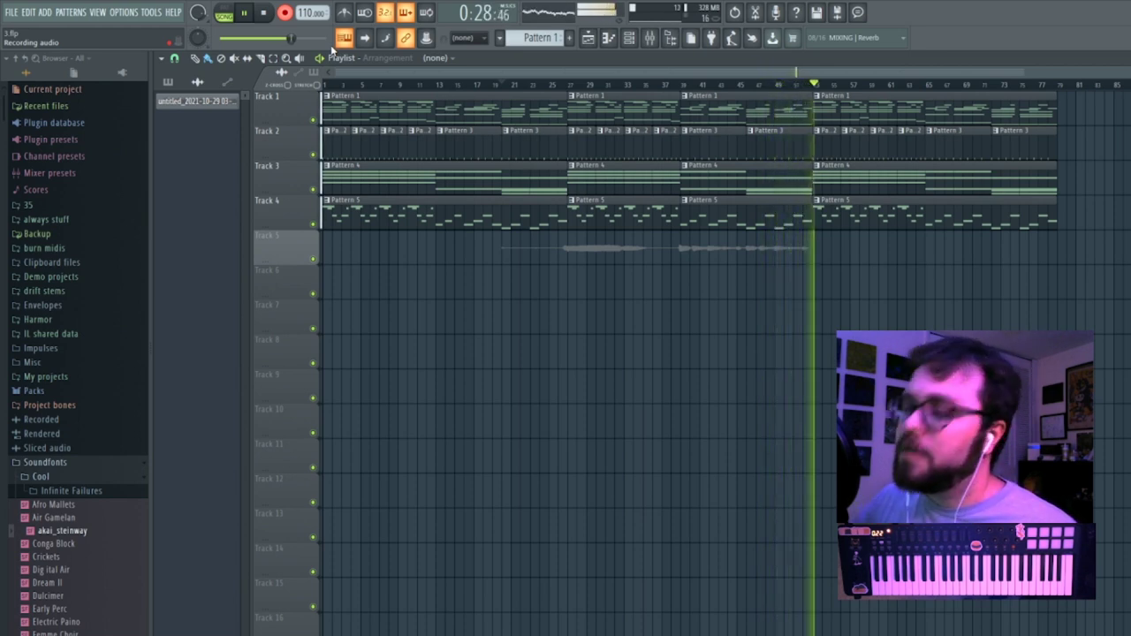
key(space)
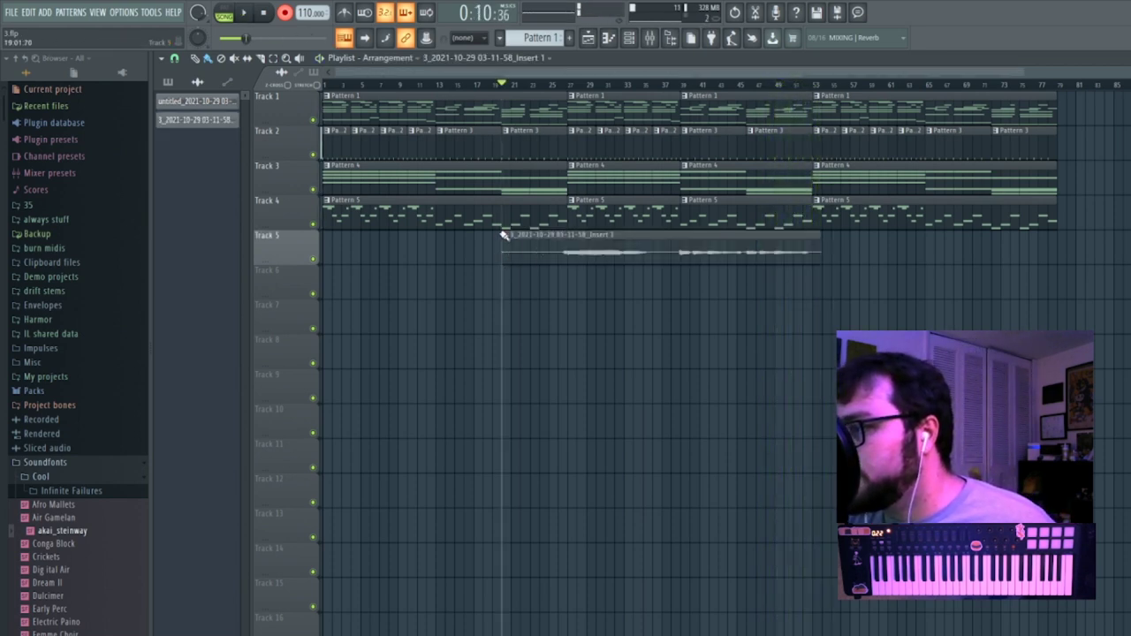
Load the recorded Track 5 vocal clip into Newtone, enlarge the editor and audition the detected notes.
right_click(503, 235)
click(636, 295)
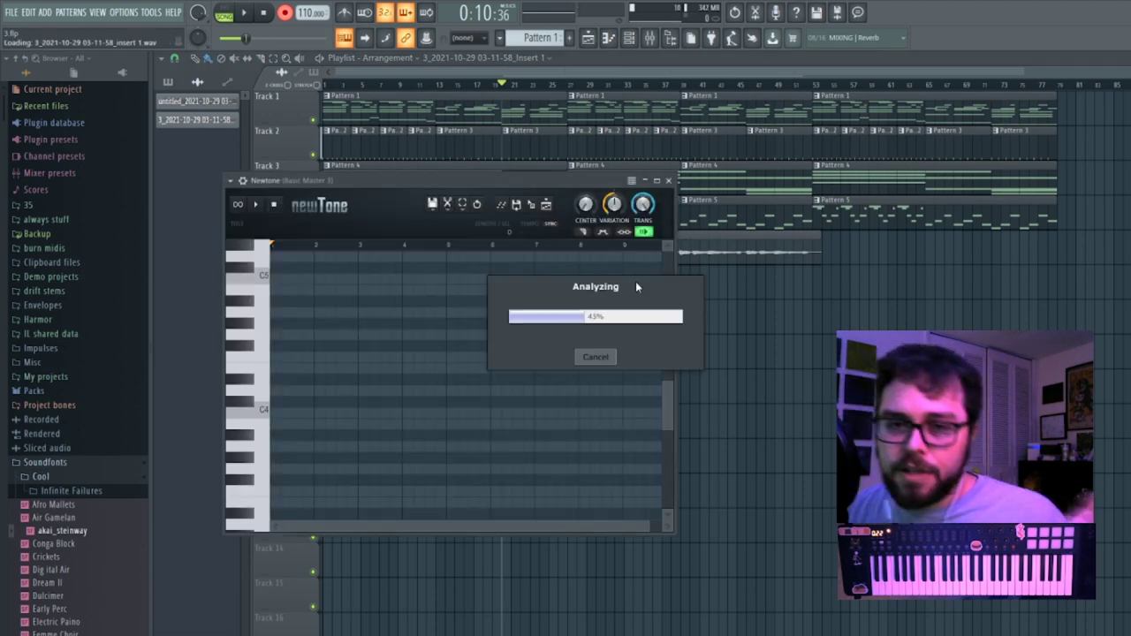
click(659, 182)
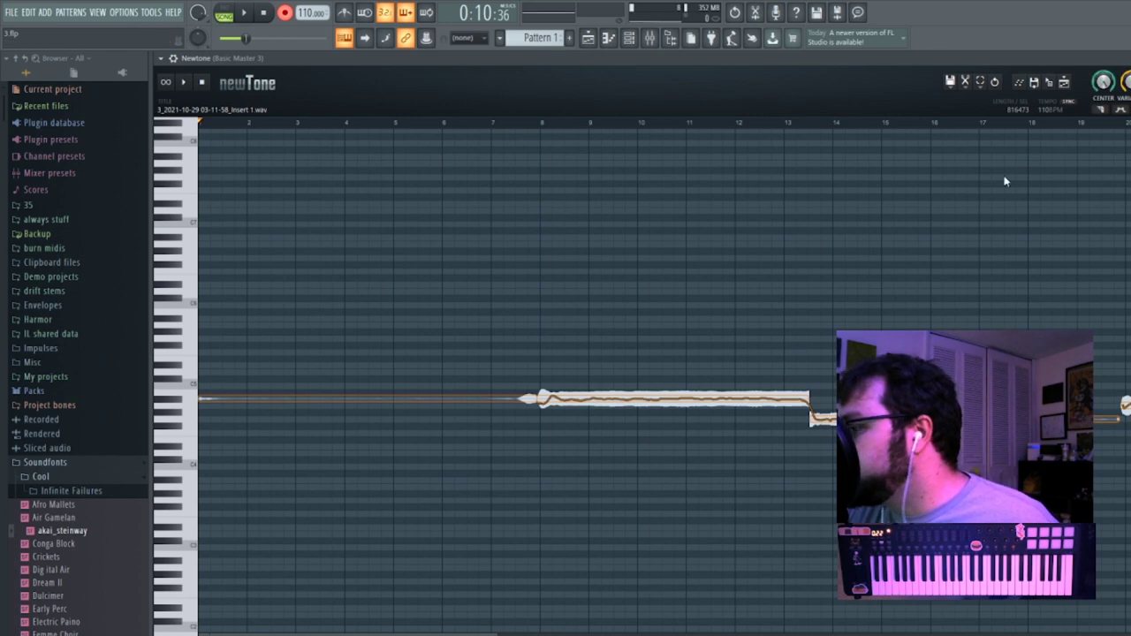
key(space)
click(541, 120)
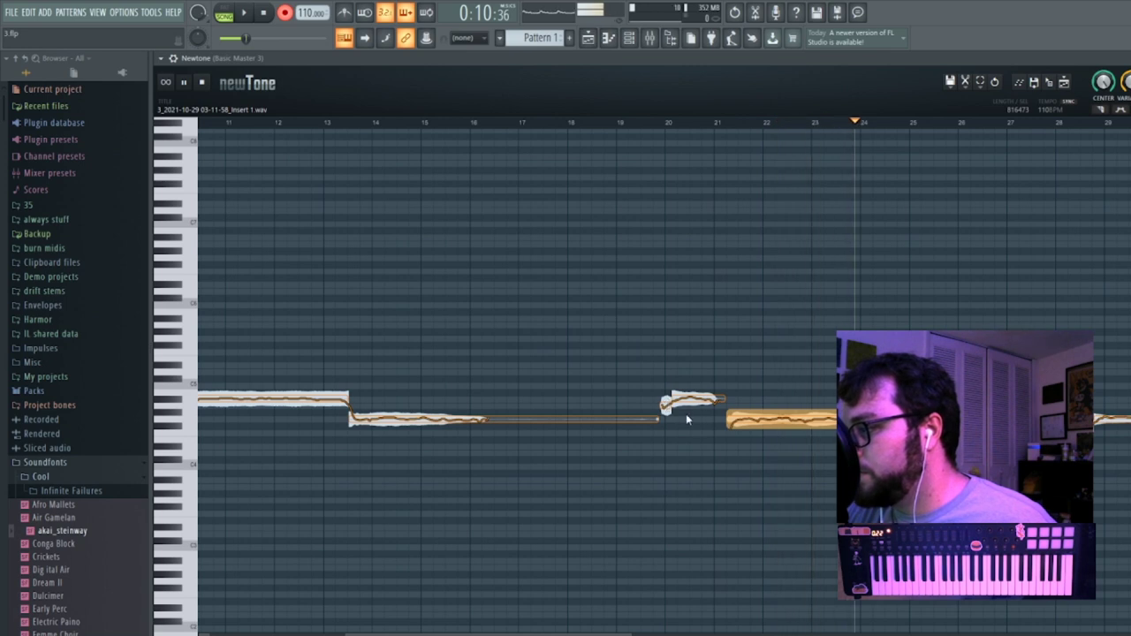
key(space)
drag(436, 634, 654, 632)
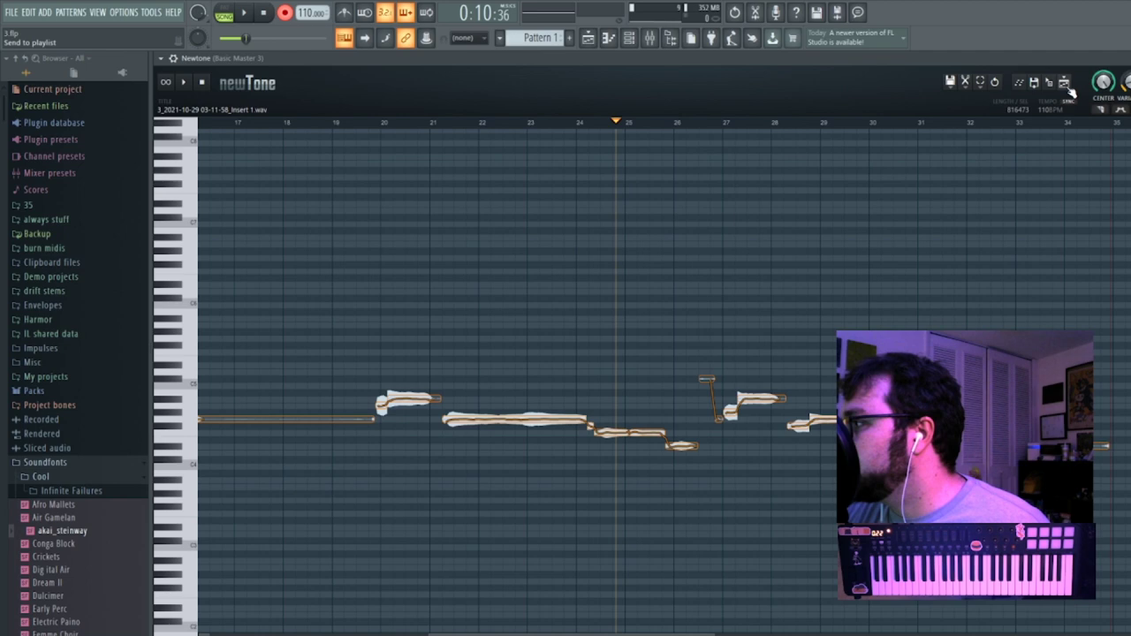
Replace the original Track 5 vocal clip with the Newtone version at bar 20 and route its channel to mixer track 12.
key(Escape)
key(Escape)
drag(514, 287, 631, 238)
right_click(682, 252)
double_click(631, 252)
click(632, 252)
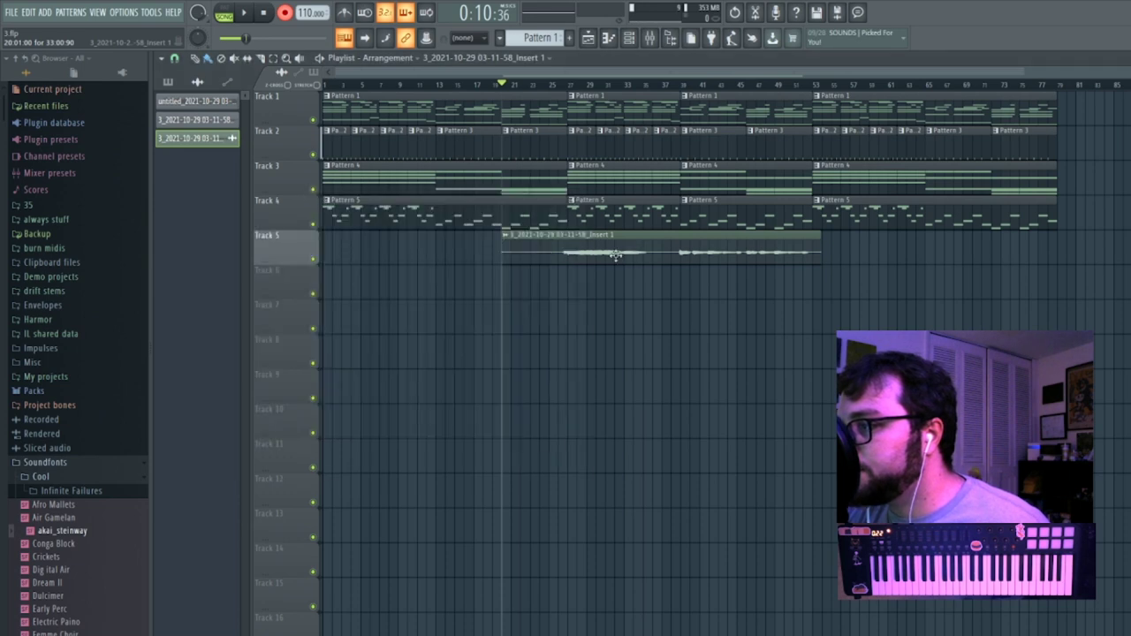
double_click(615, 256)
key(ctrl+l)
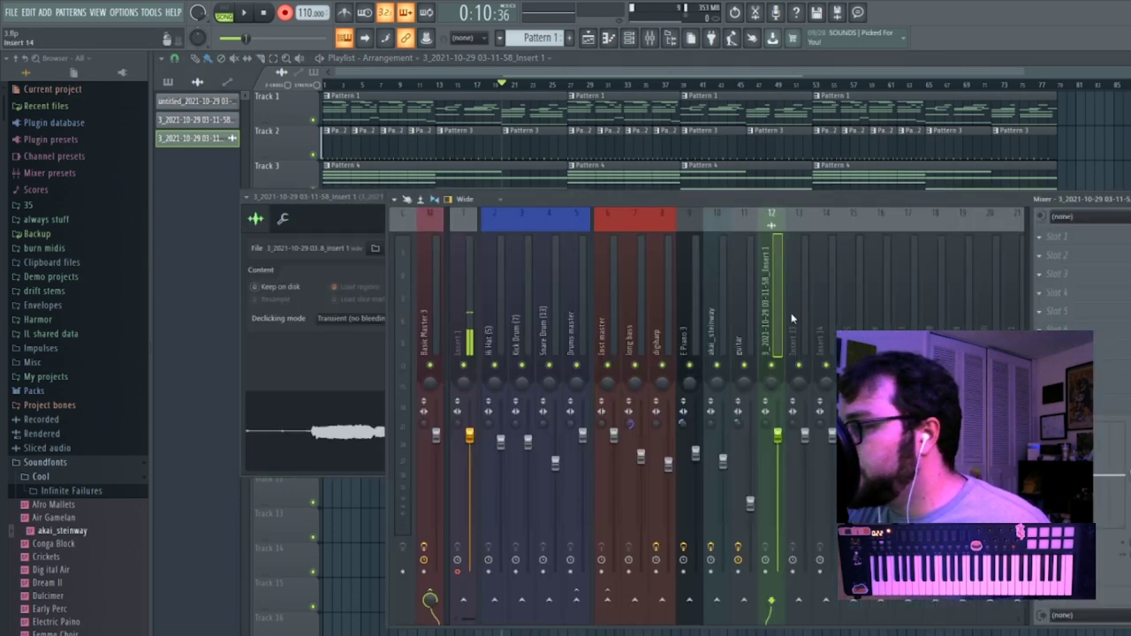
Replace the guitar mixer track's effects with a vox preset, settling on the chain that starts with LittleAlterBoy.
right_click(760, 305)
mouse_move(813, 277)
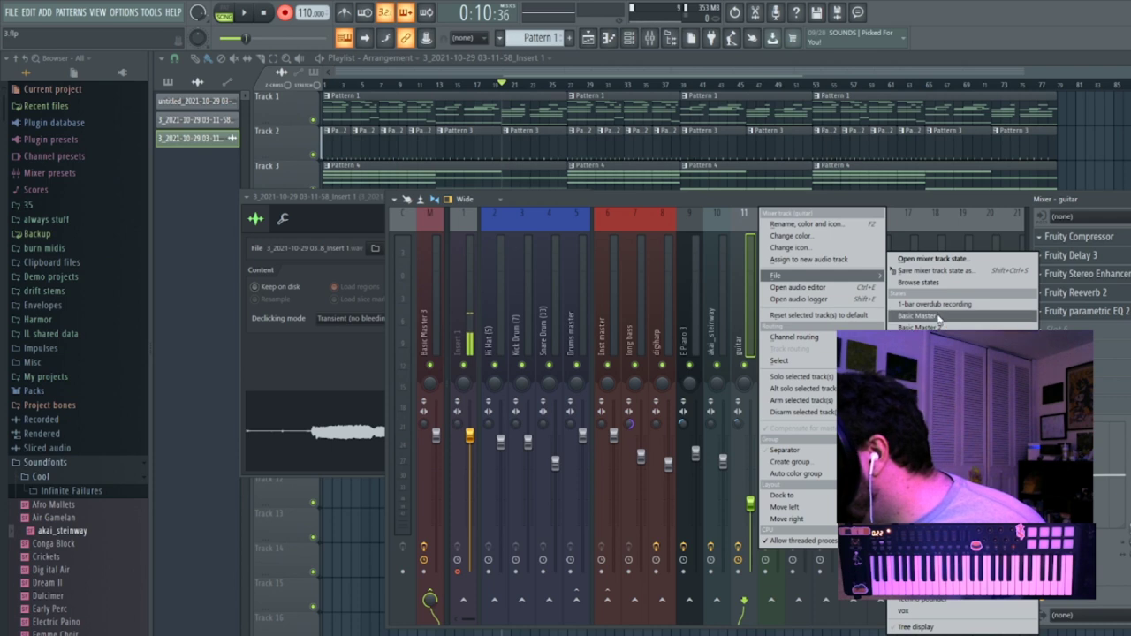
click(903, 610)
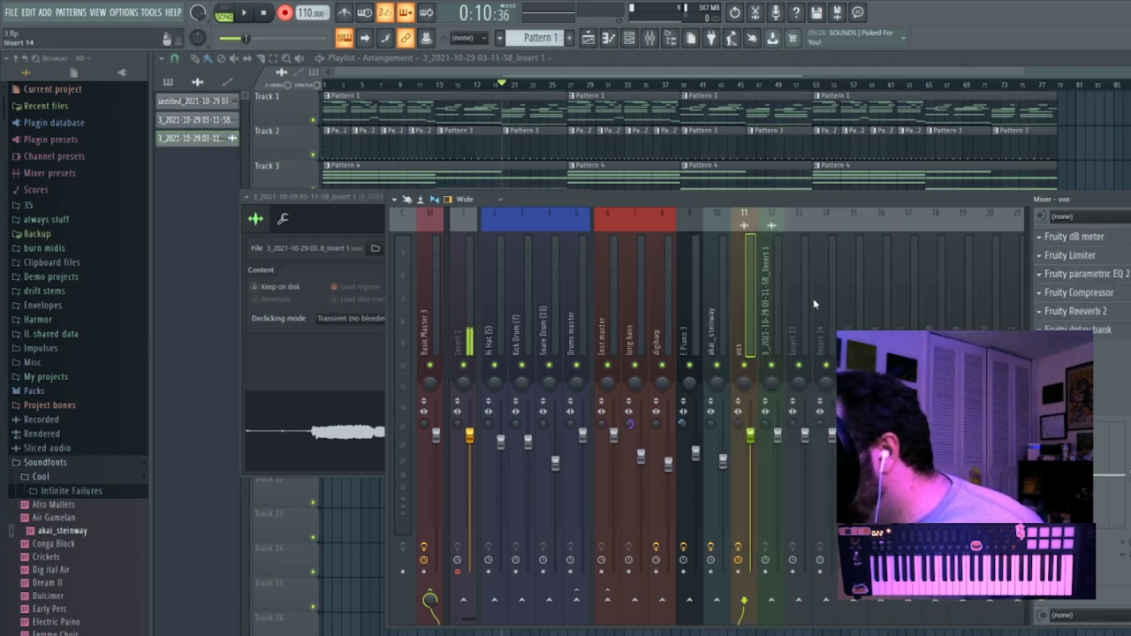
right_click(743, 290)
mouse_move(823, 278)
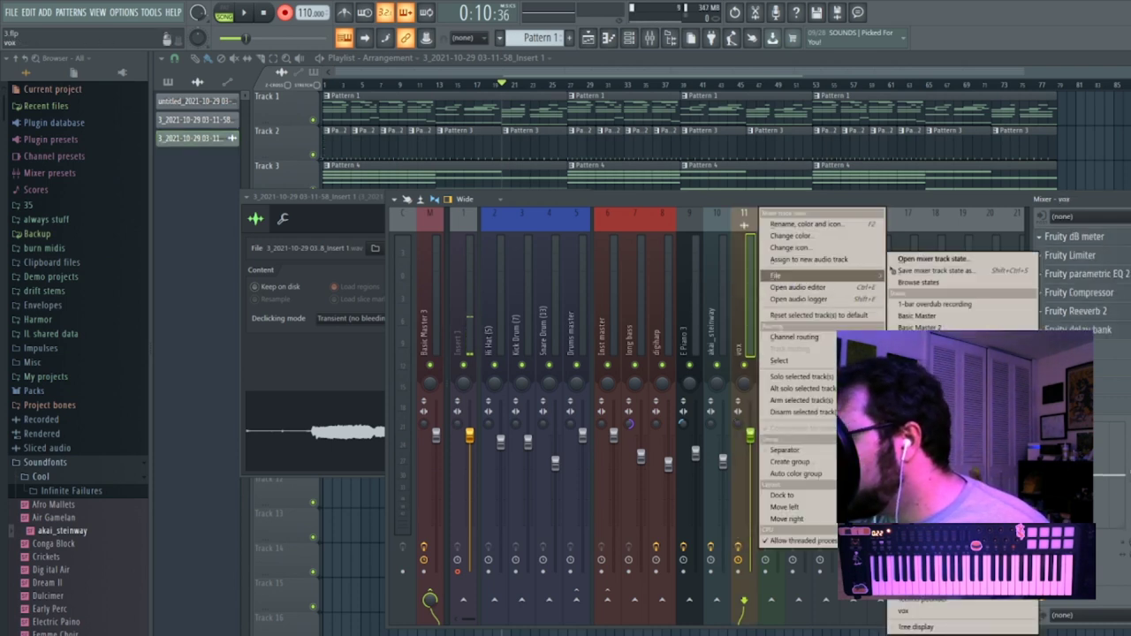
click(921, 611)
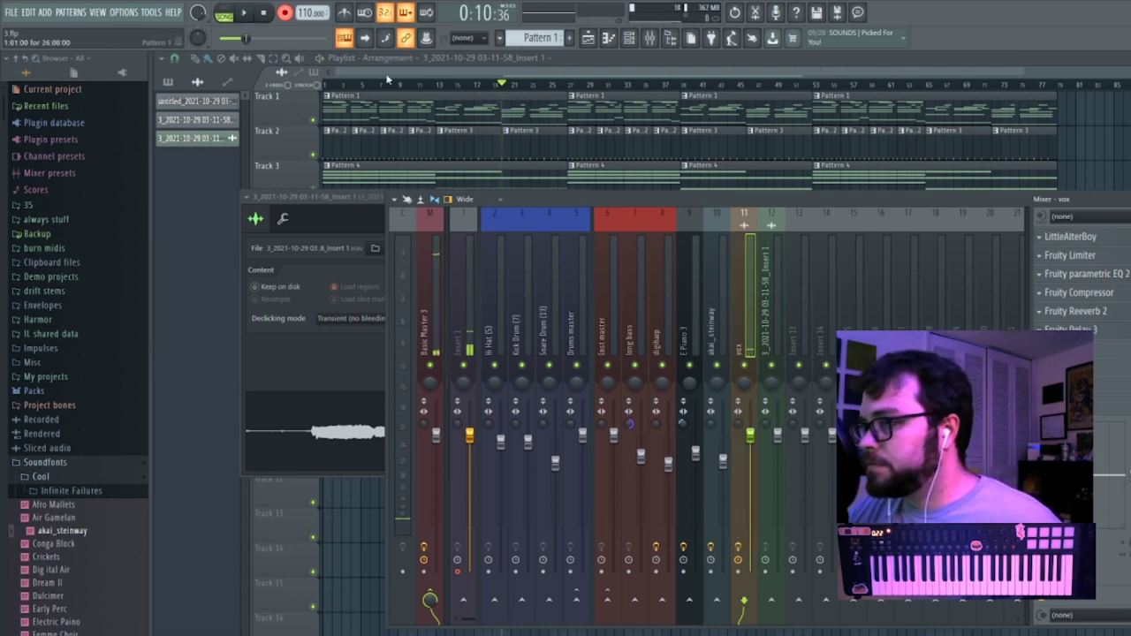
Play the song and trim the start of the Track 5 vocal clip to bar 26.
key(space)
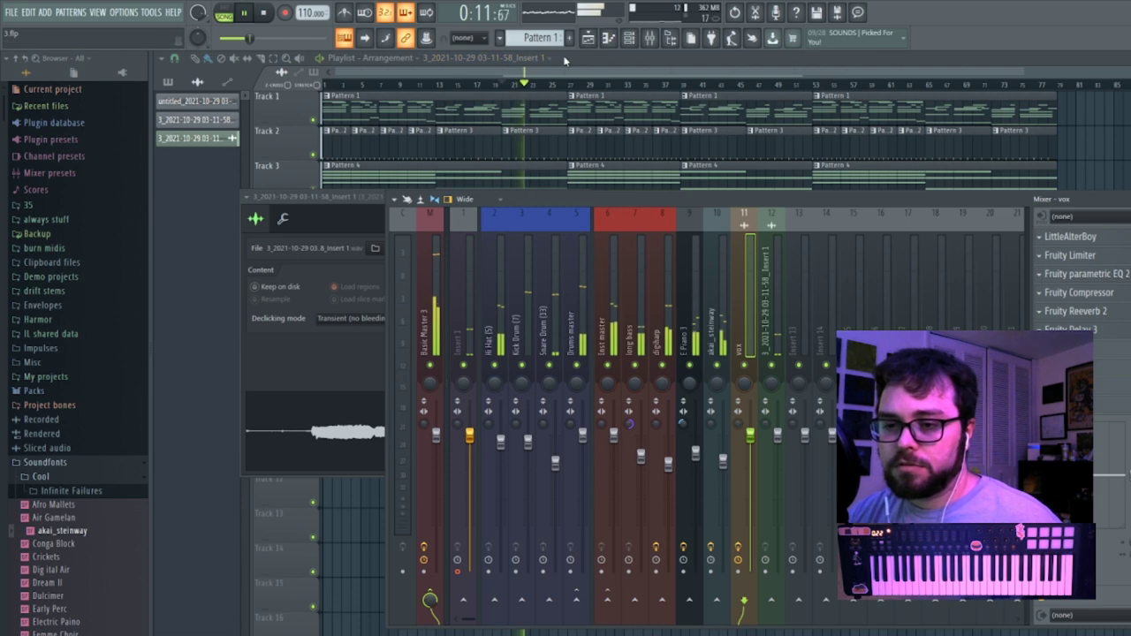
click(597, 56)
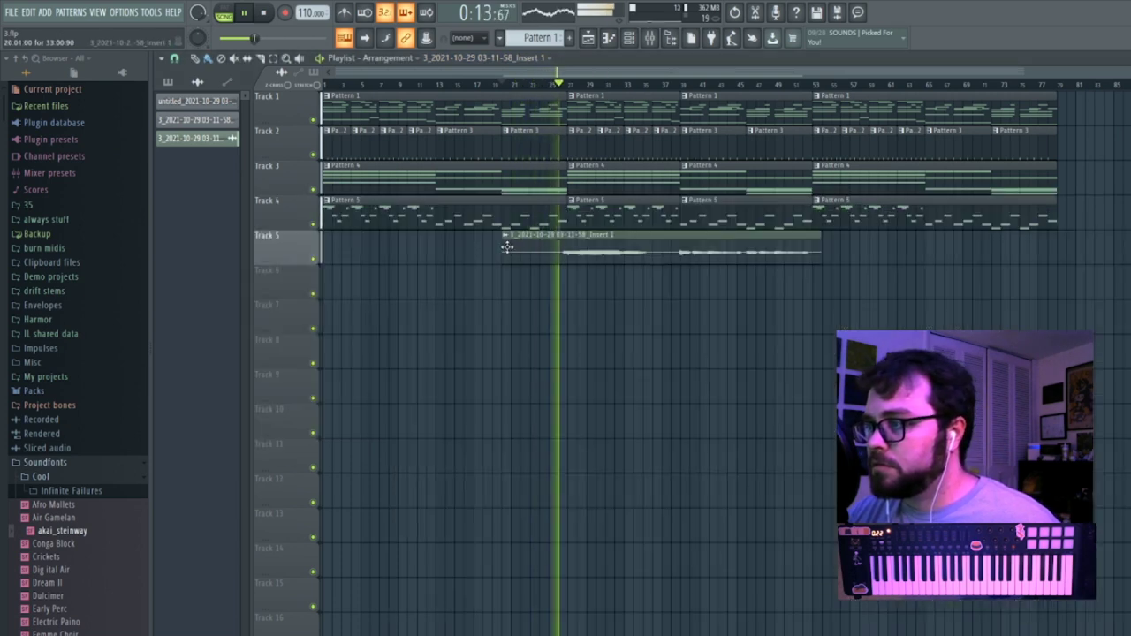
drag(502, 249, 559, 249)
double_click(638, 246)
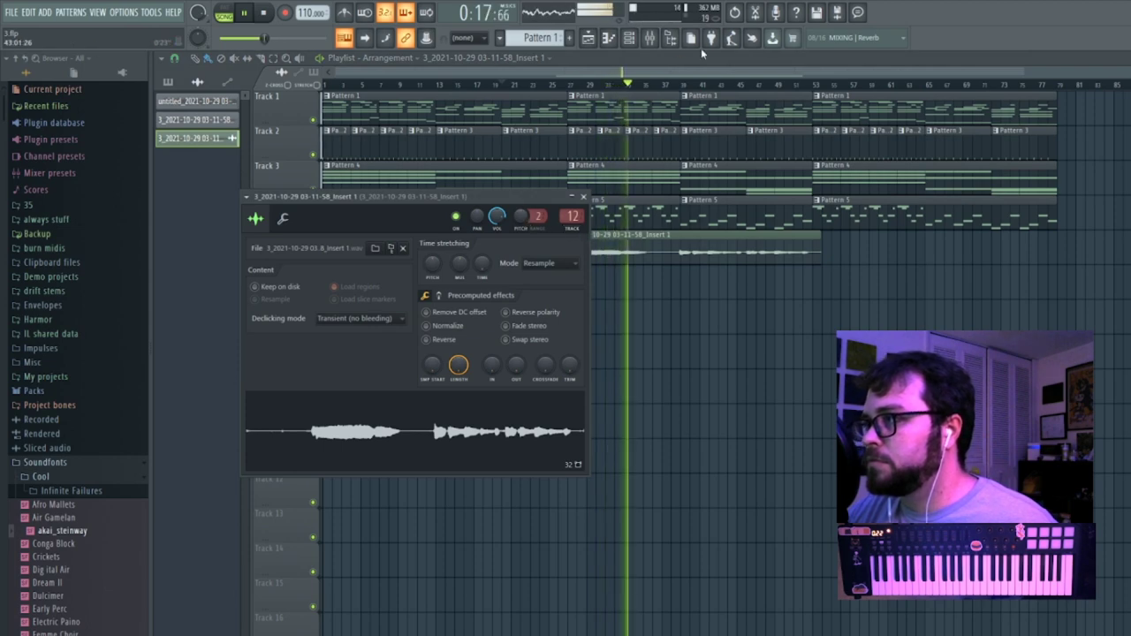
click(651, 40)
click(700, 60)
key(space)
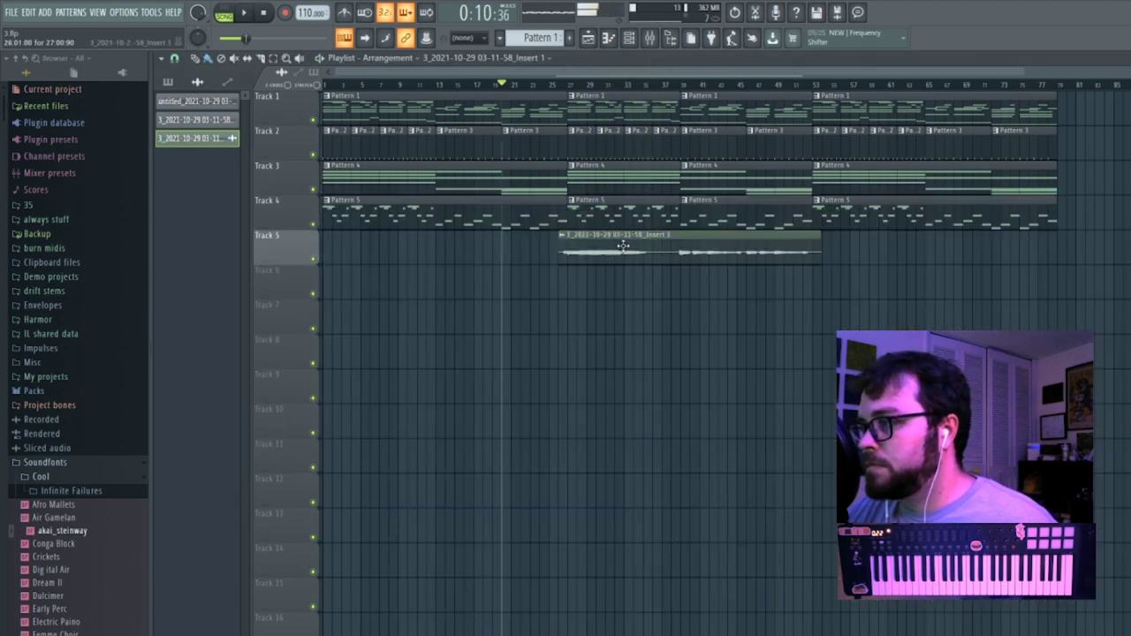
Normalize the vocal clip's sample and locate its assigned mixer track.
double_click(624, 241)
click(447, 326)
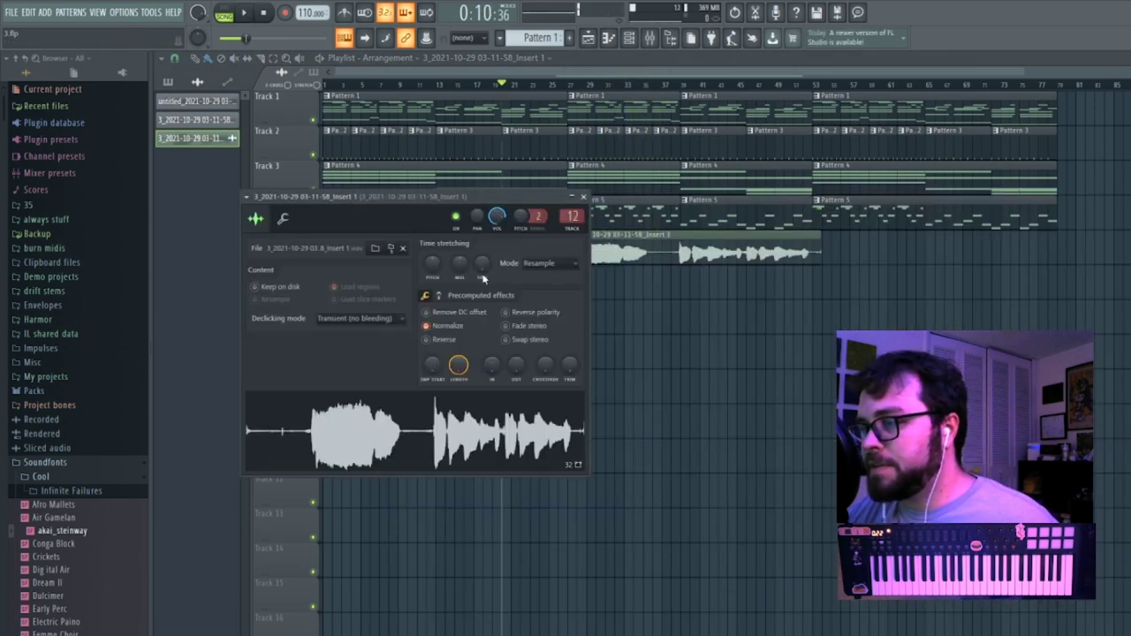
click(655, 49)
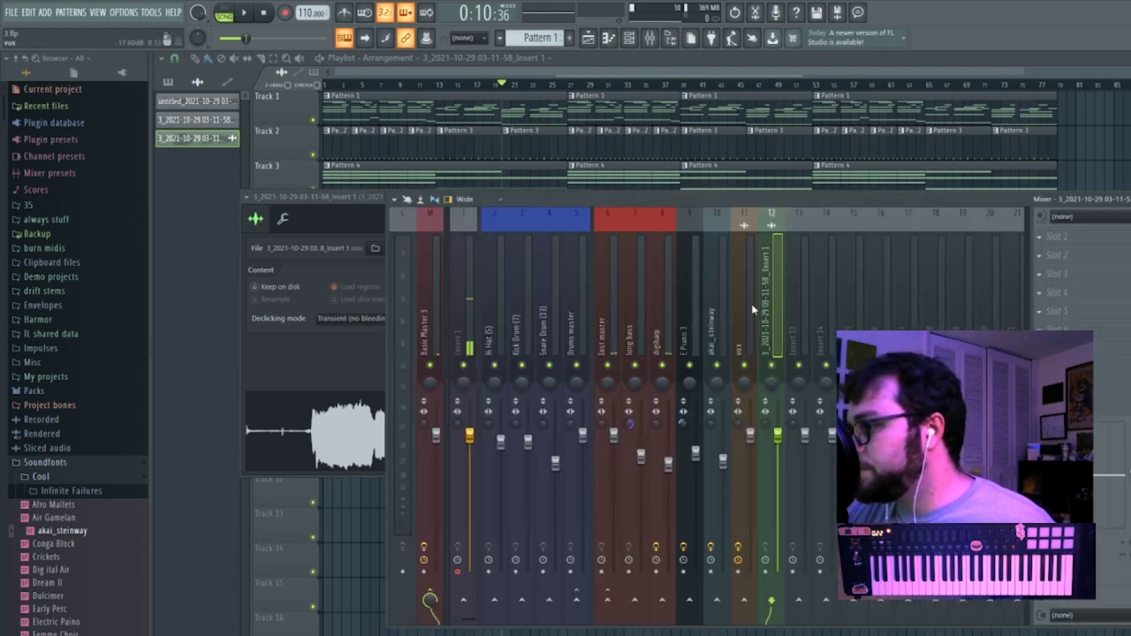
click(623, 75)
double_click(652, 253)
double_click(566, 222)
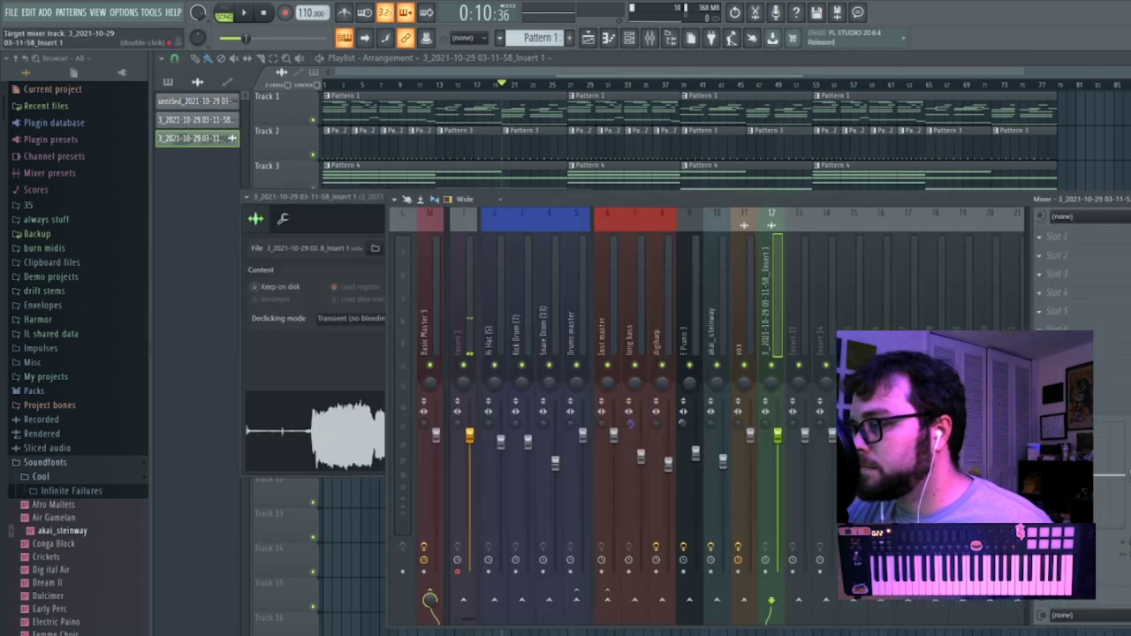
Reassign the vocal clip's channel to the vox mixer track 11.
click(743, 265)
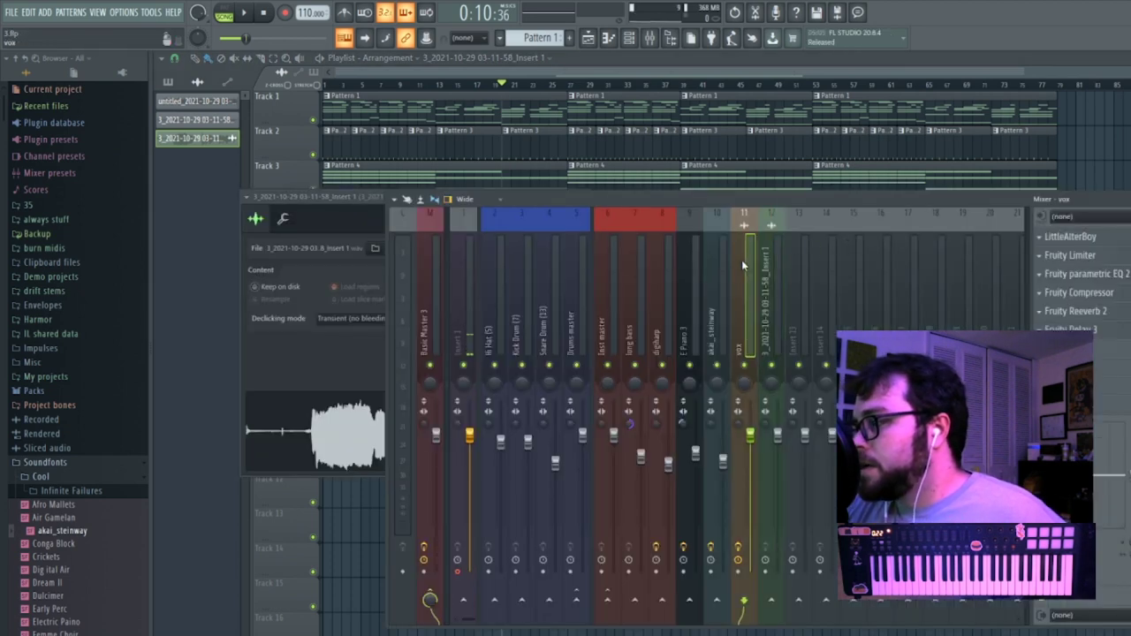
click(680, 74)
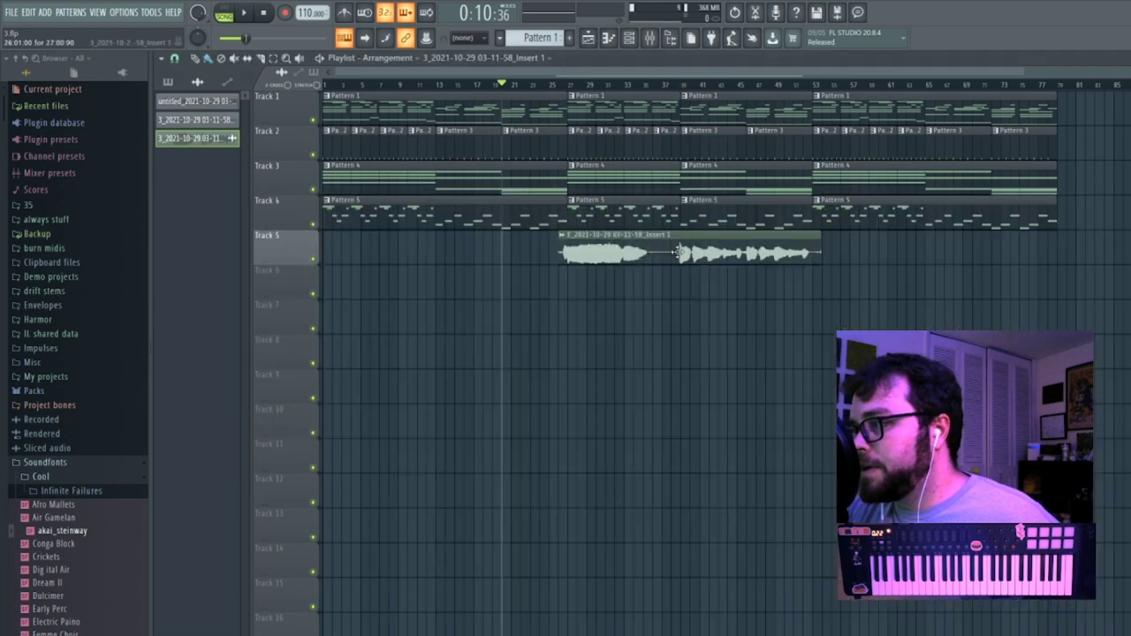
double_click(678, 253)
double_click(573, 215)
drag(573, 215, 573, 221)
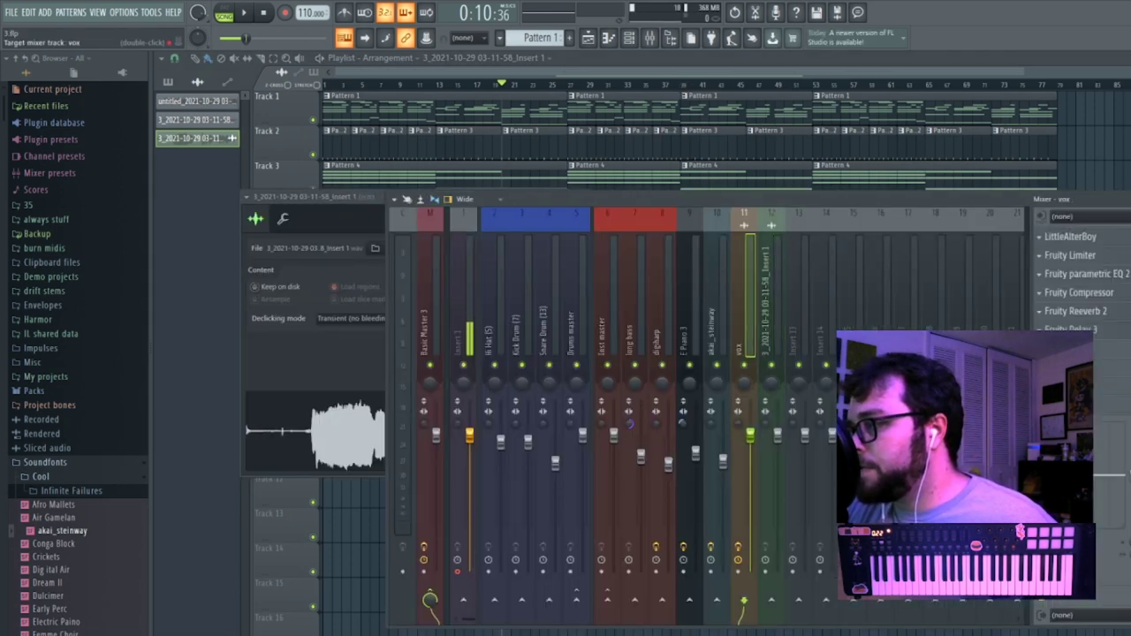
Reset the unused mixer track 12 to its default state and reselect the vox track.
right_click(768, 282)
mouse_move(807, 277)
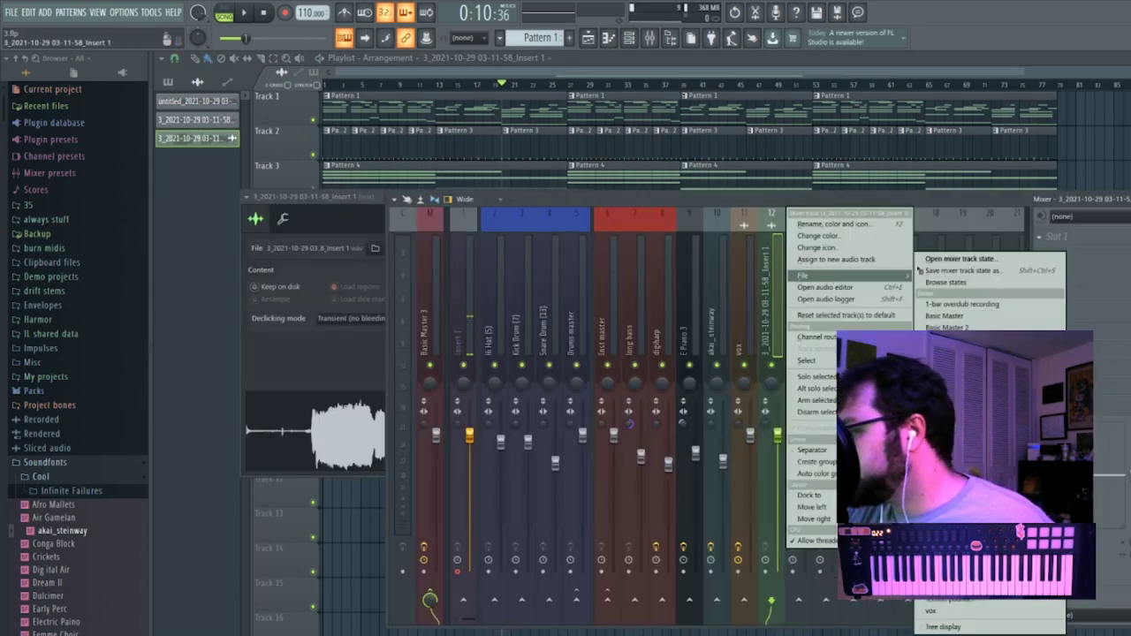
click(845, 316)
click(737, 306)
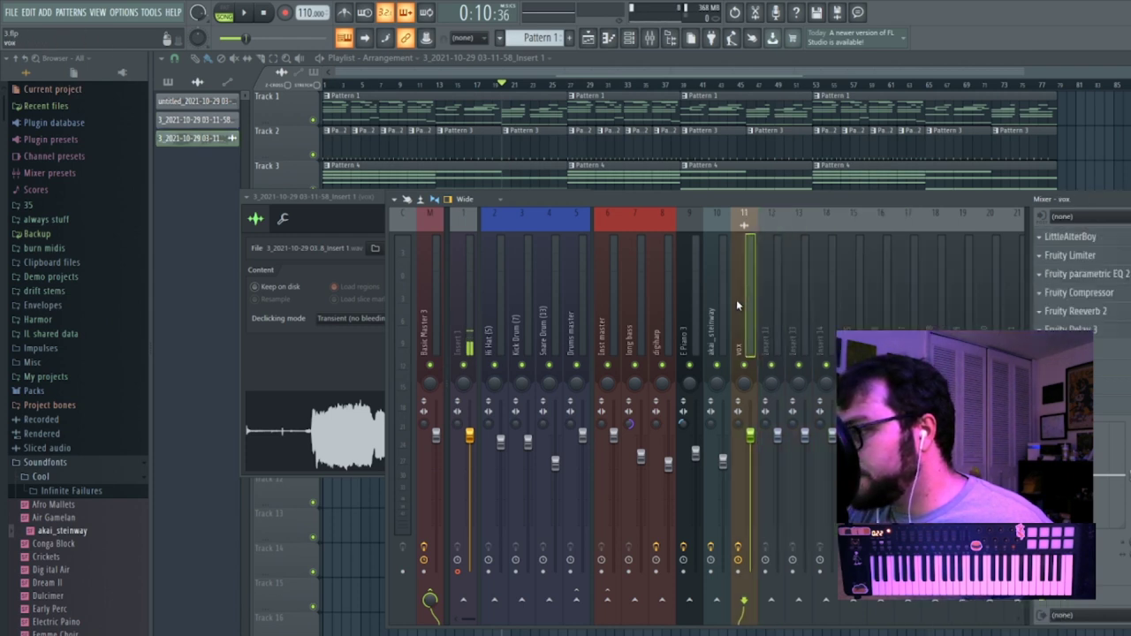
During playback, reset the vox track's Fruity Compressor gain to 0.0 dB and lower the vox fader.
key(space)
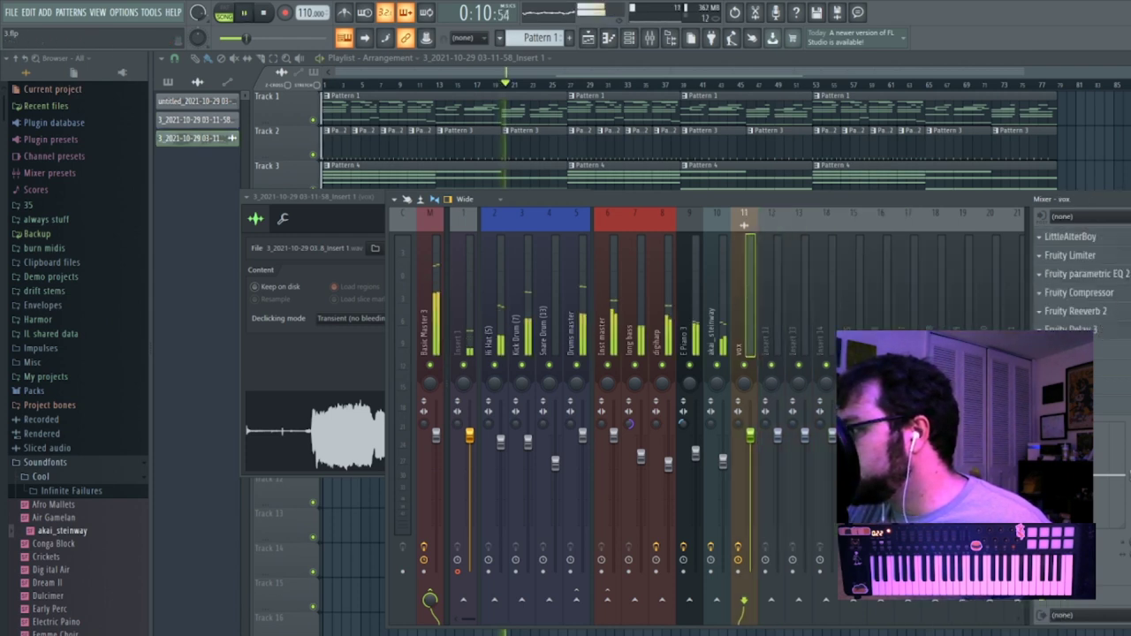
click(1115, 297)
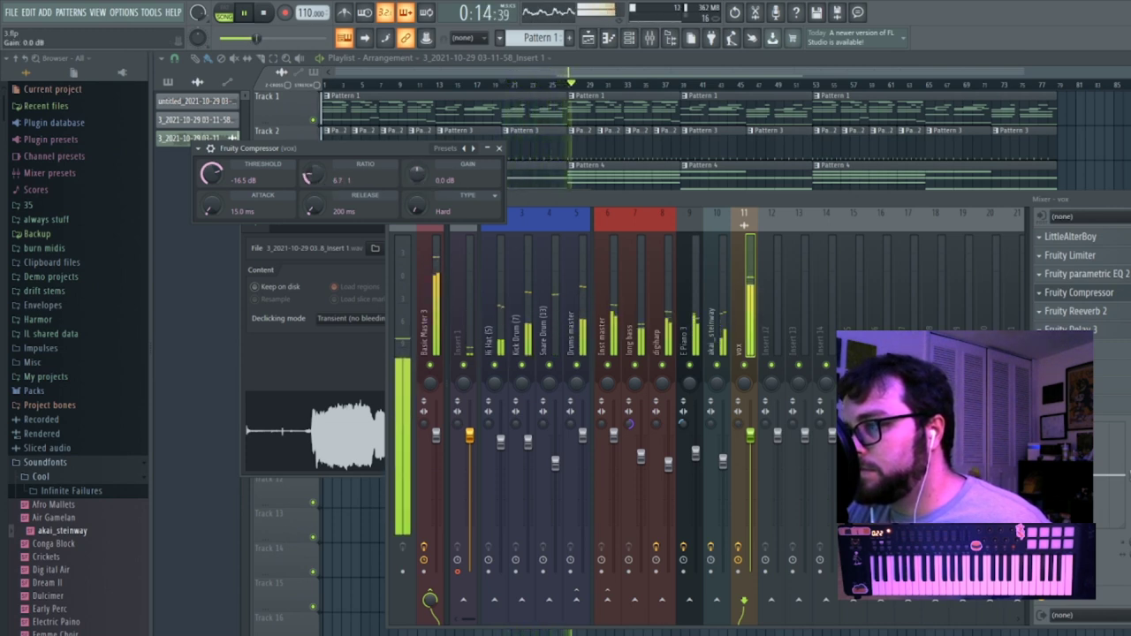
right_click(419, 172)
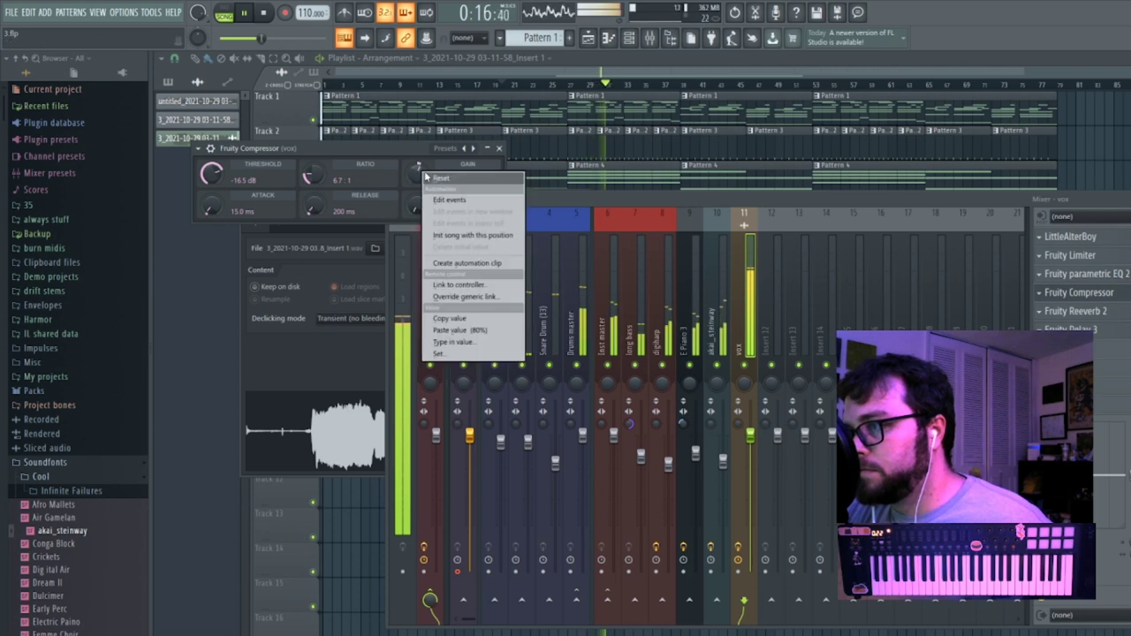
click(431, 180)
drag(750, 436, 750, 487)
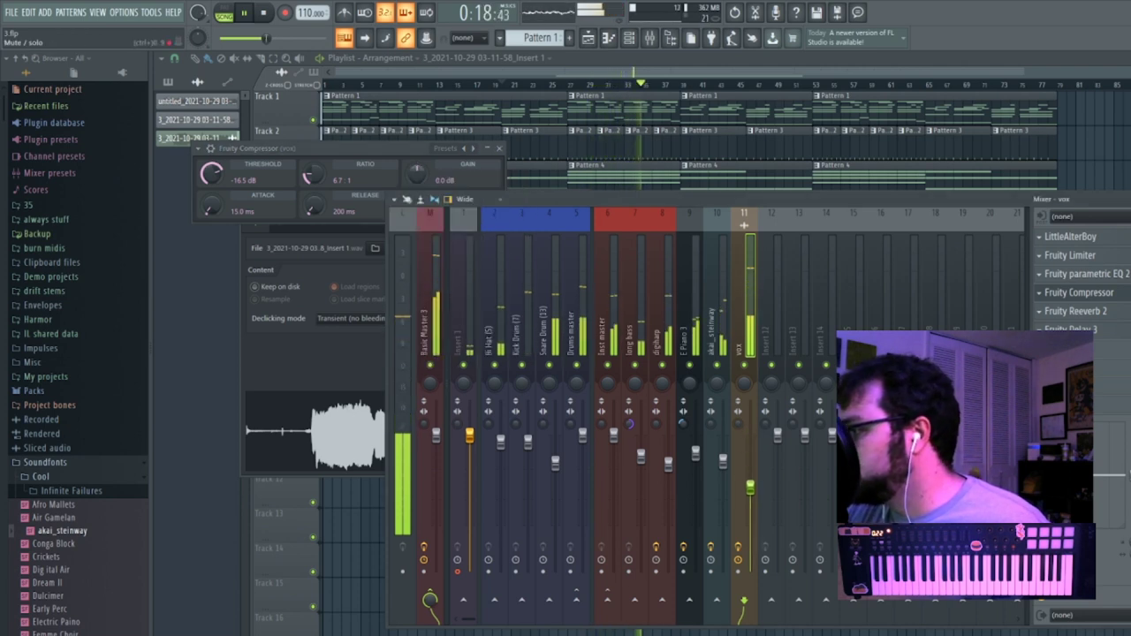
Open the vox track's Fruity Reeverb 2 and lower the mix level of its effect slot.
click(1108, 316)
click(1108, 315)
click(1107, 316)
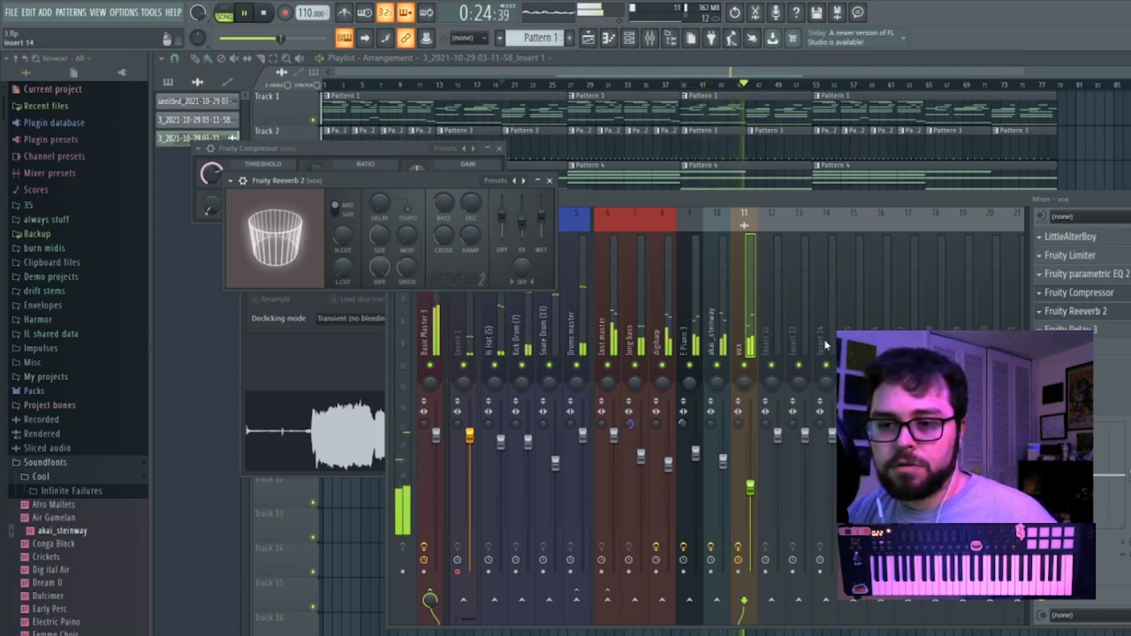
drag(1130, 311, 1130, 348)
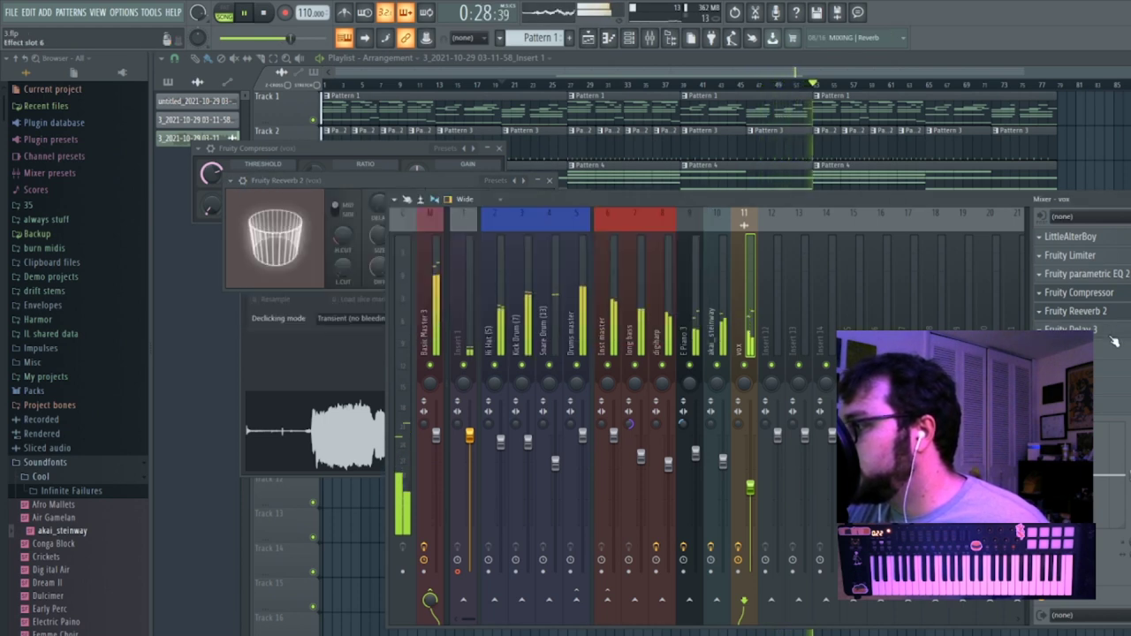
Open the vox track's Fruity Delay 3 and lower the low-shelf band of the track's equalizer.
click(1112, 337)
drag(1057, 475, 1057, 530)
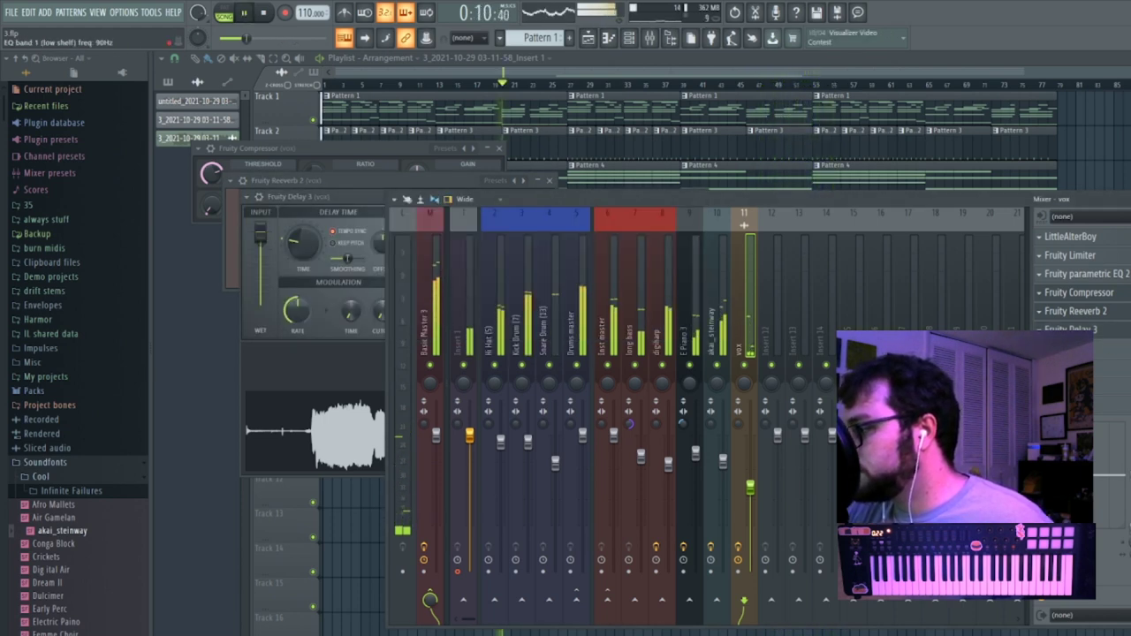
Duplicate the Track 5 vocal clip to start at bar 52 and move the copy to Track 6.
click(755, 76)
mouse_move(821, 249)
mouse_down()
mouse_move(811, 249)
mouse_move(828, 267)
mouse_move(821, 239)
mouse_up()
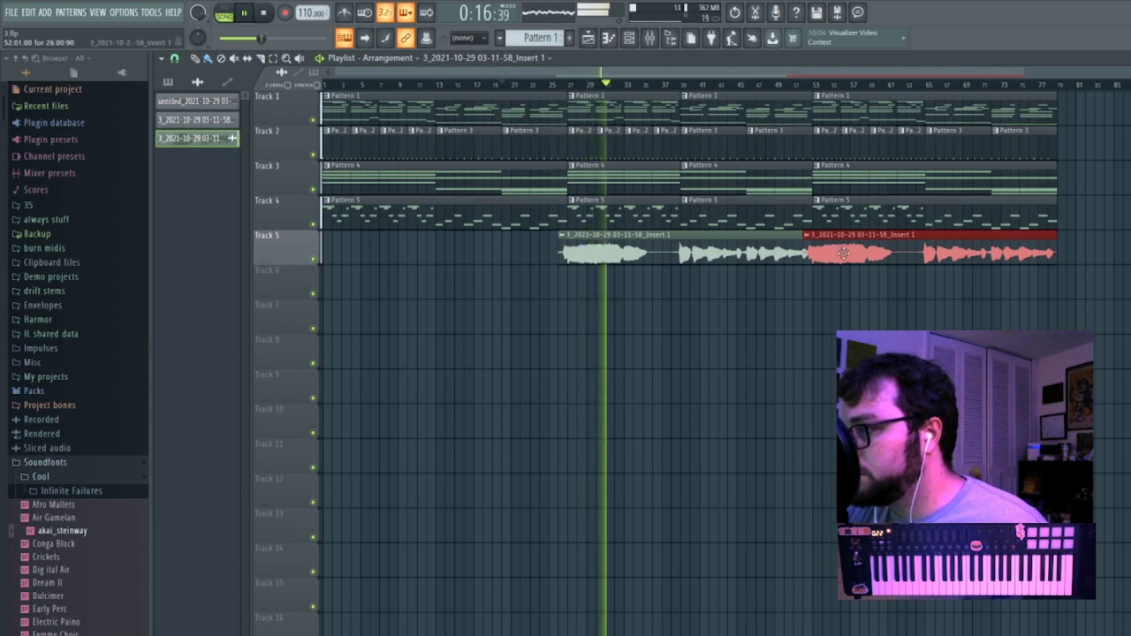
click(835, 286)
right_click(854, 285)
drag(828, 254, 828, 287)
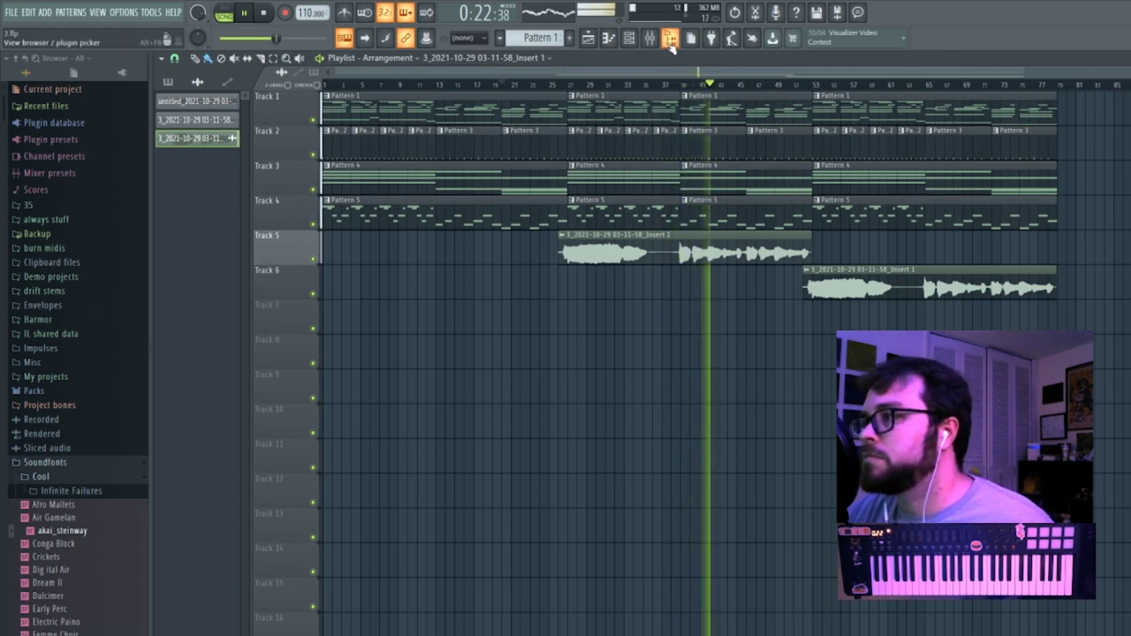
Raise the vox track's fader in the mixer during playback.
key(F9)
click(582, 437)
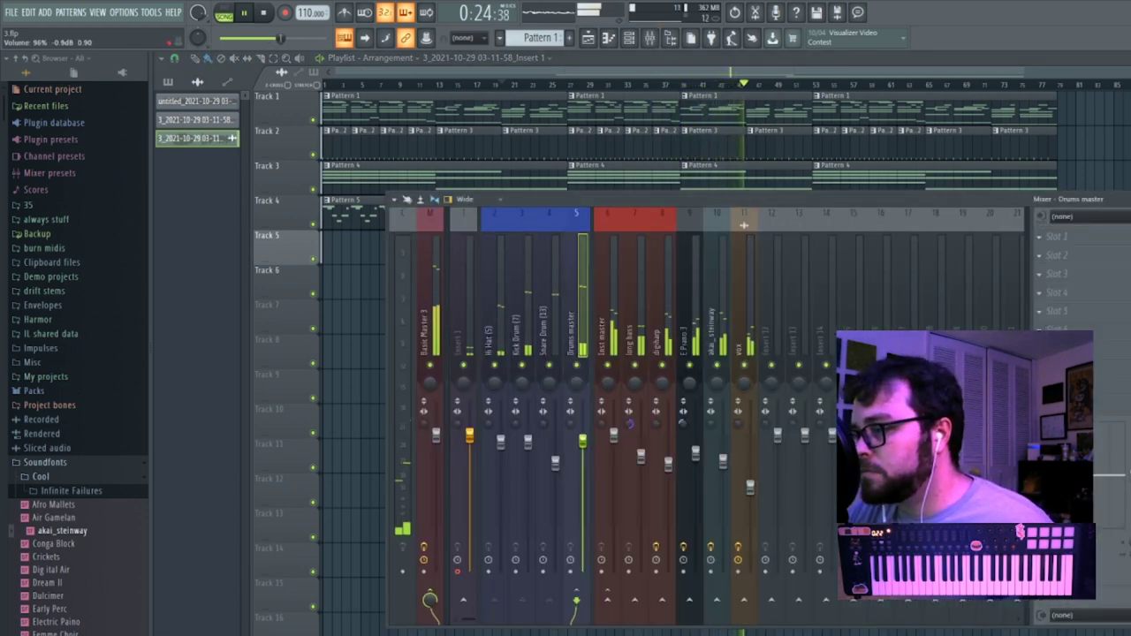
drag(750, 487, 750, 465)
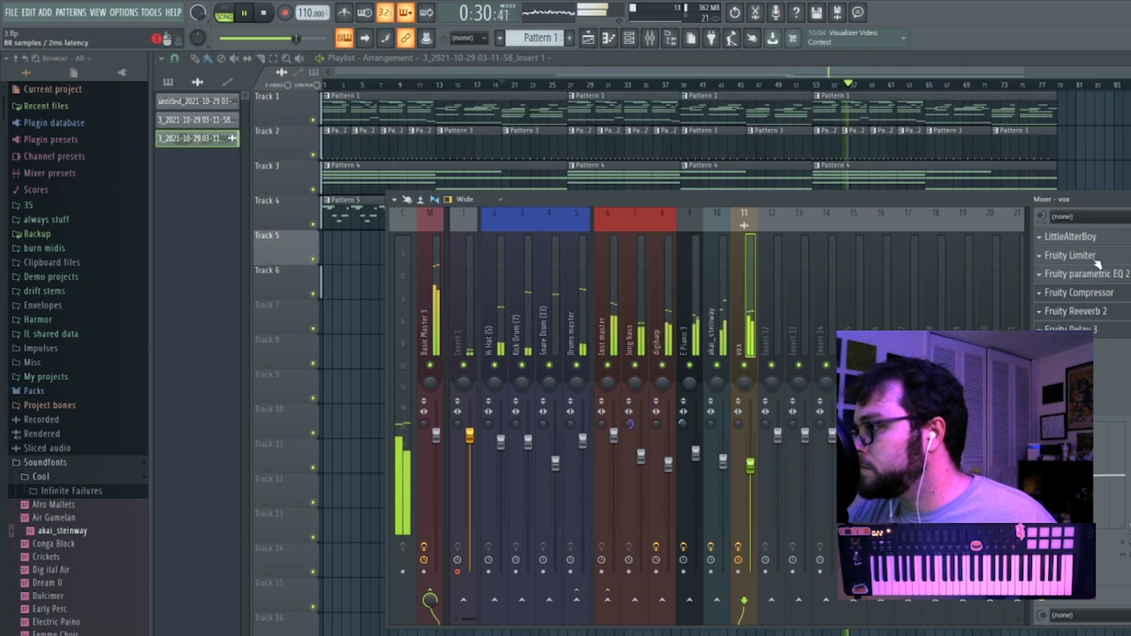
Replace the Fruity Limiter on the vox track with Maximus and stop playback.
click(1040, 255)
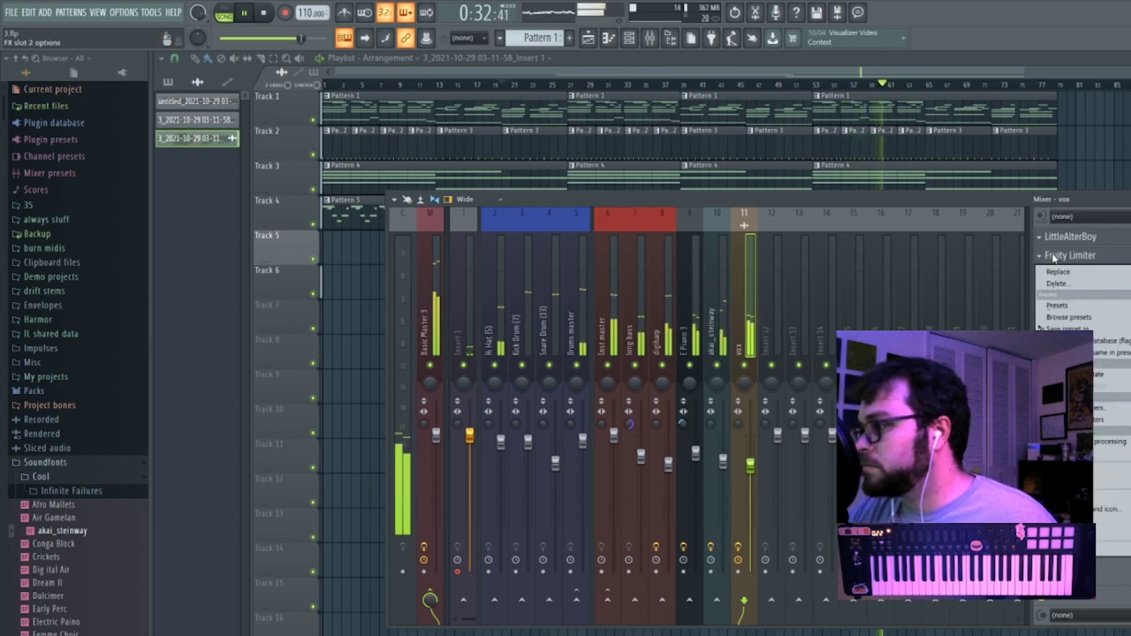
mouse_move(1058, 274)
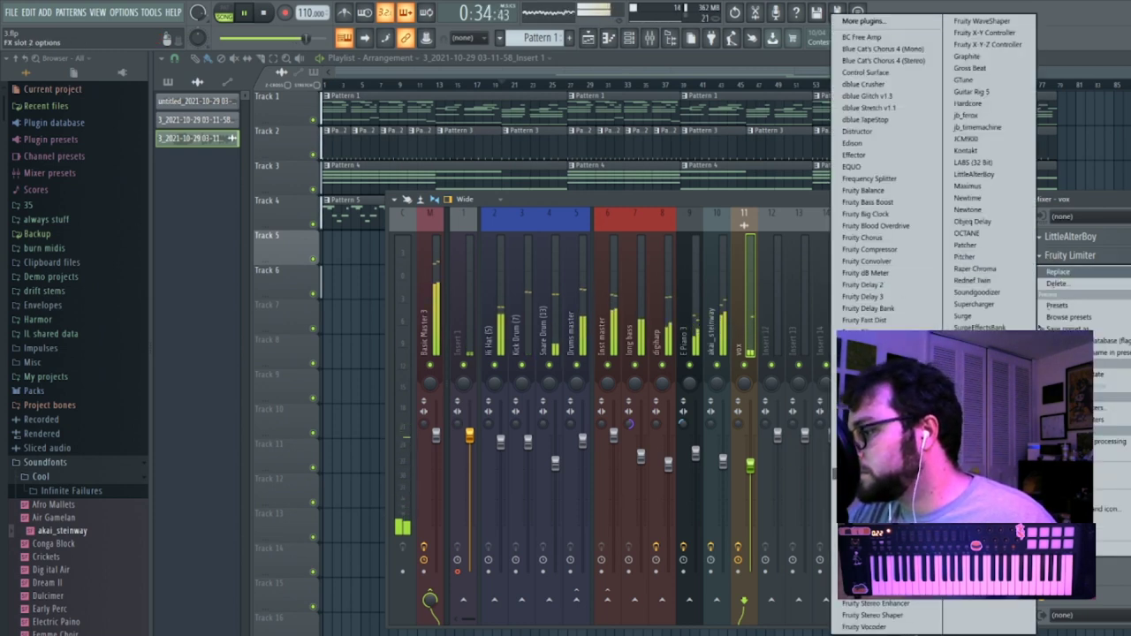
click(967, 185)
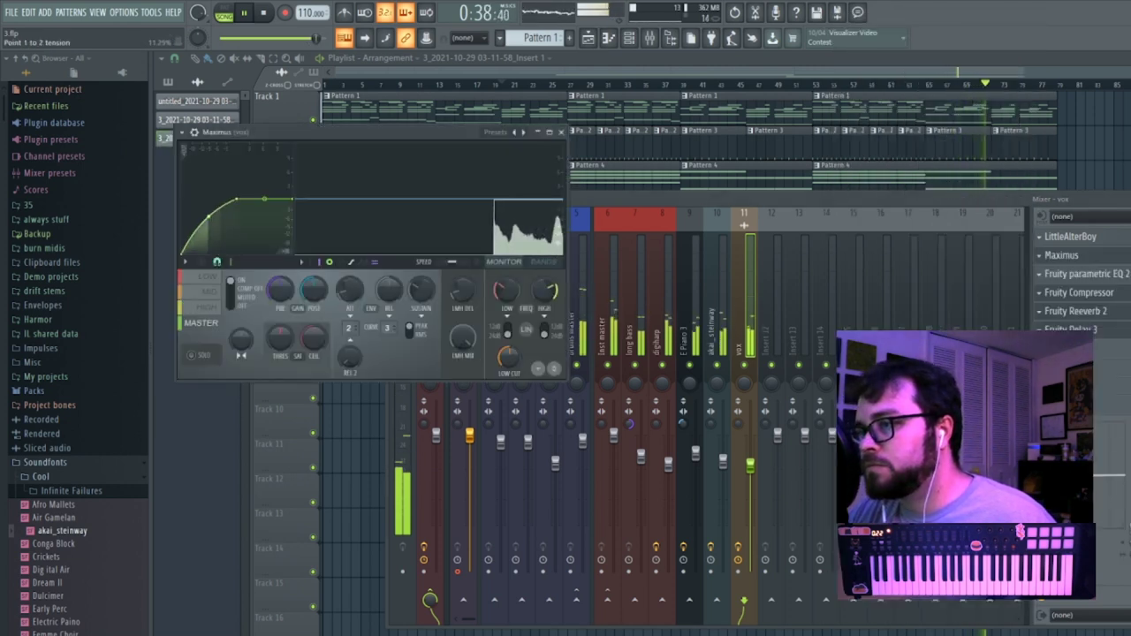
key(space)
Copy the vox mixer track's state with its effects onto mixer track 12.
right_click(734, 318)
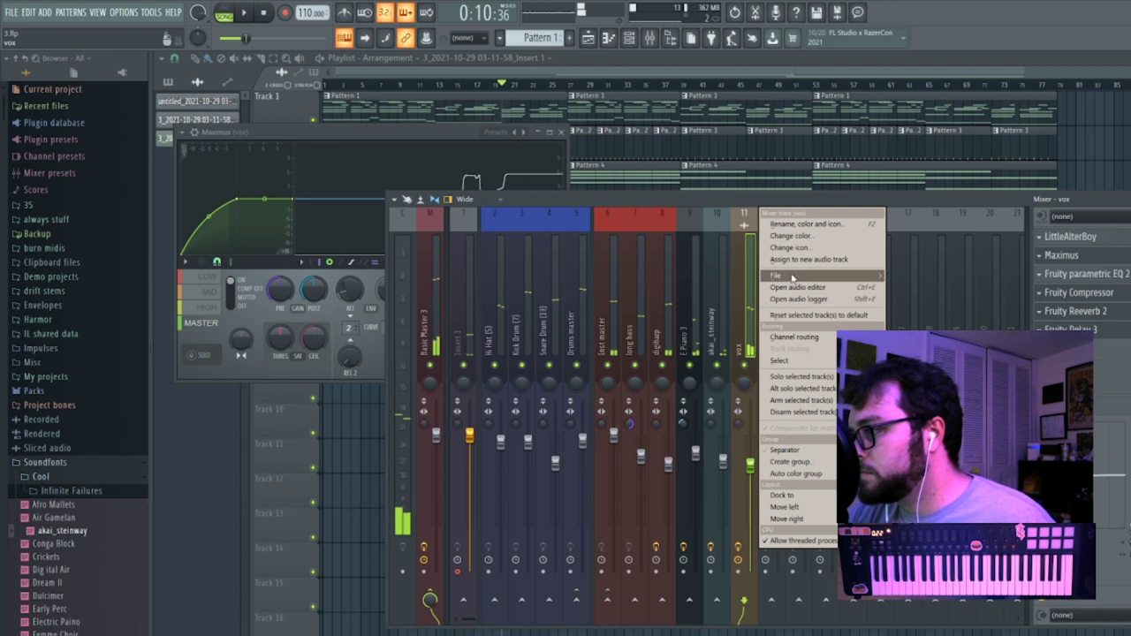
mouse_move(786, 275)
drag(920, 270, 924, 269)
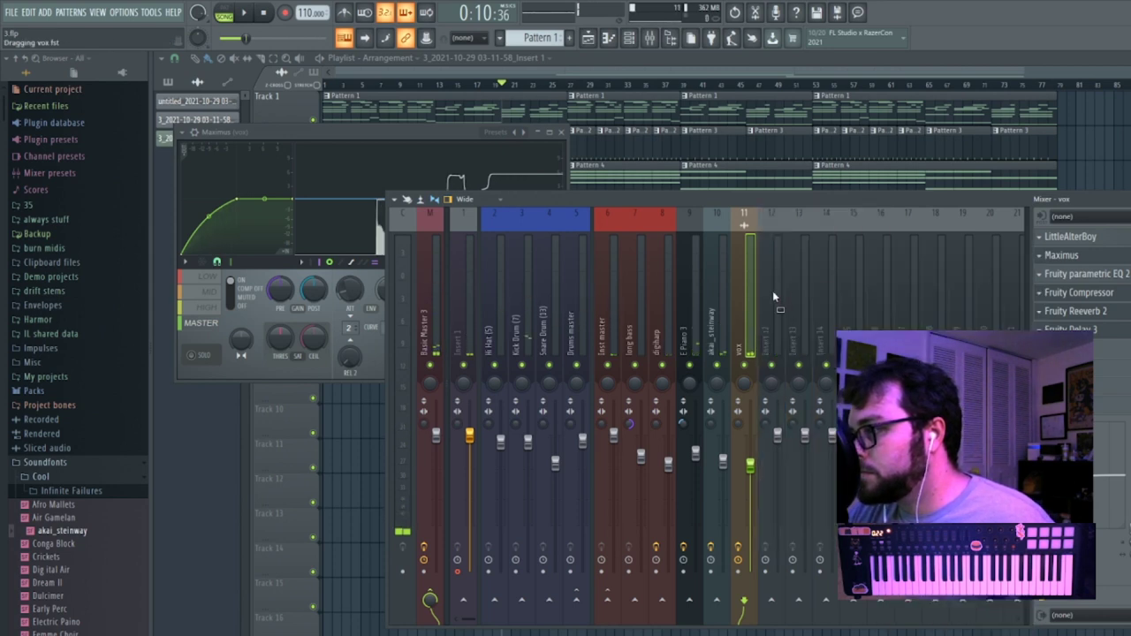
drag(773, 296, 774, 298)
Place a copy of the vocal clip on Track 7, slice it at bar 46 and delete the part before the cut.
click(825, 78)
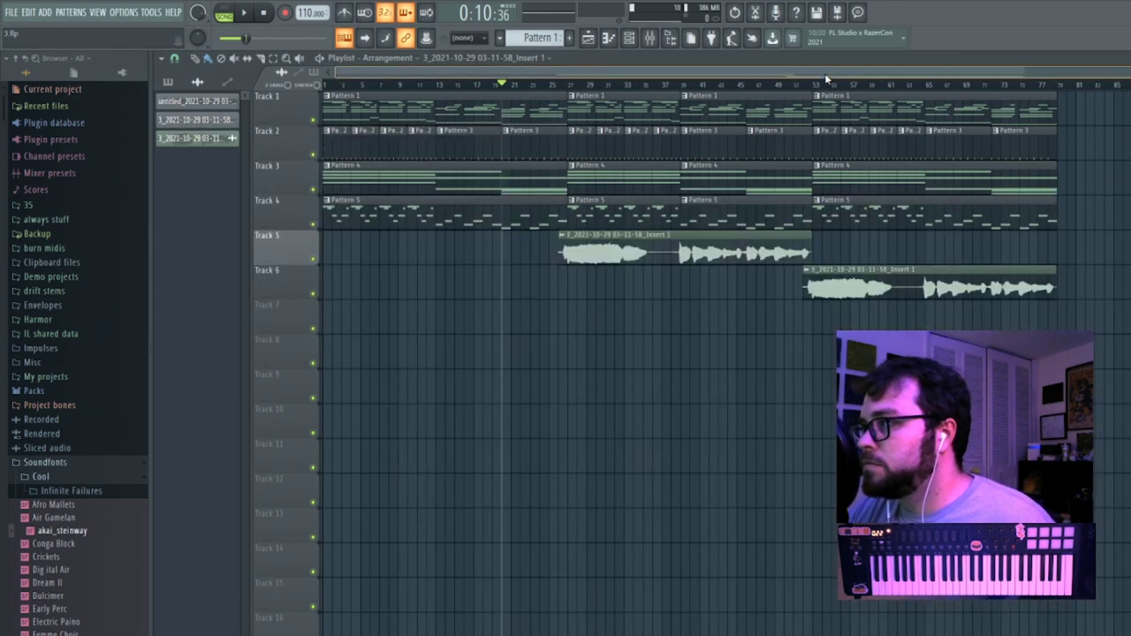
click(568, 315)
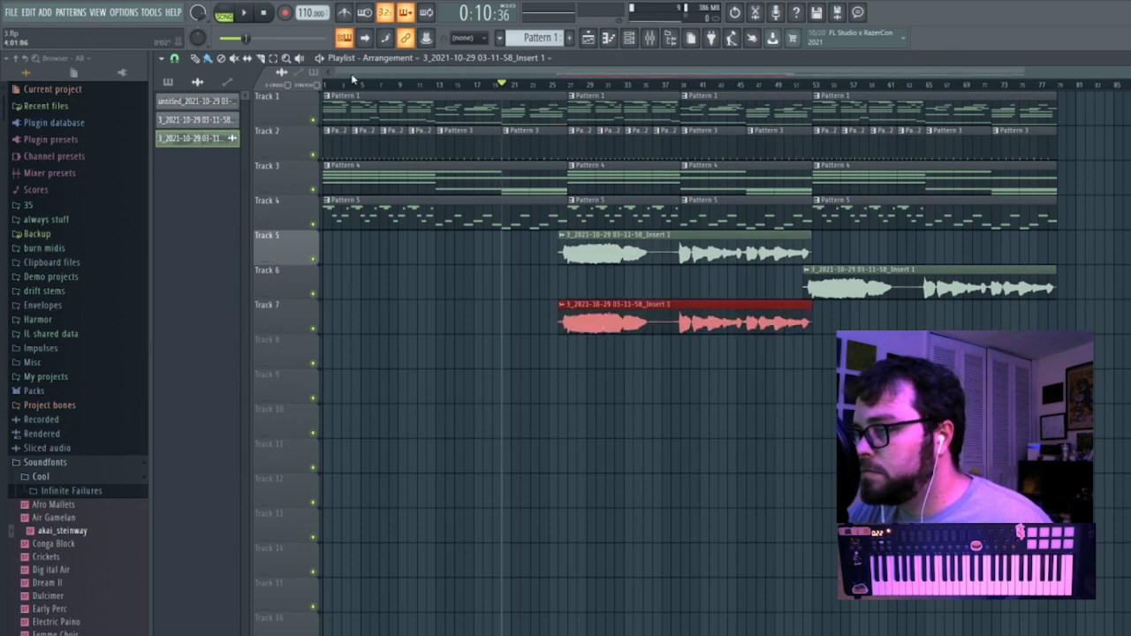
click(745, 327)
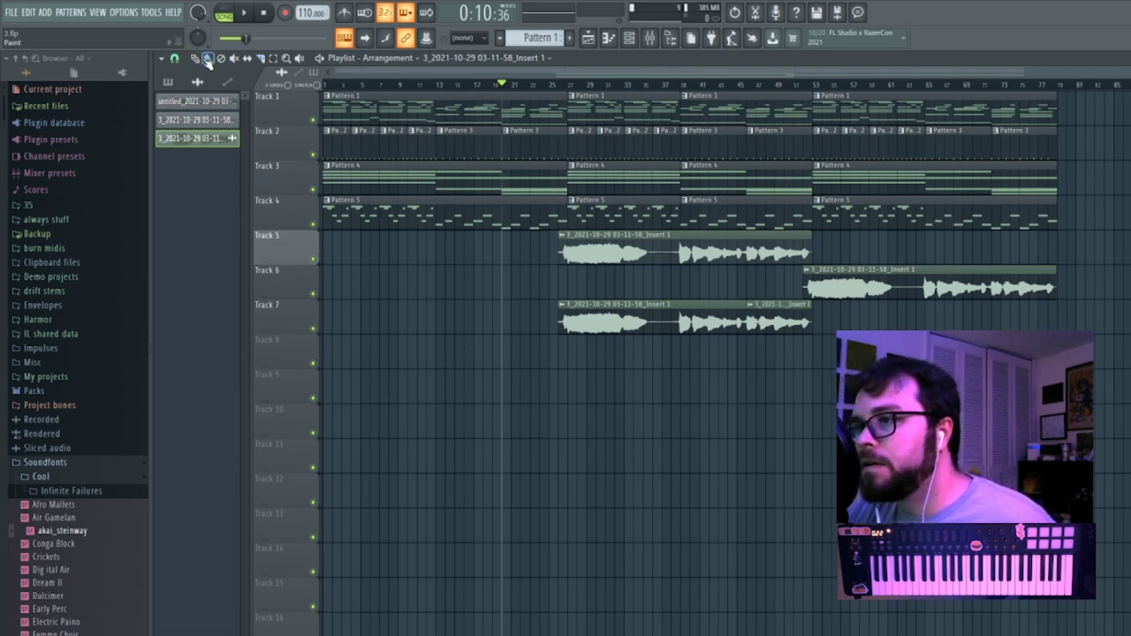
right_click(694, 323)
Make the remaining Track 7 vocal slice unique and route its channel to mixer track 12.
click(753, 306)
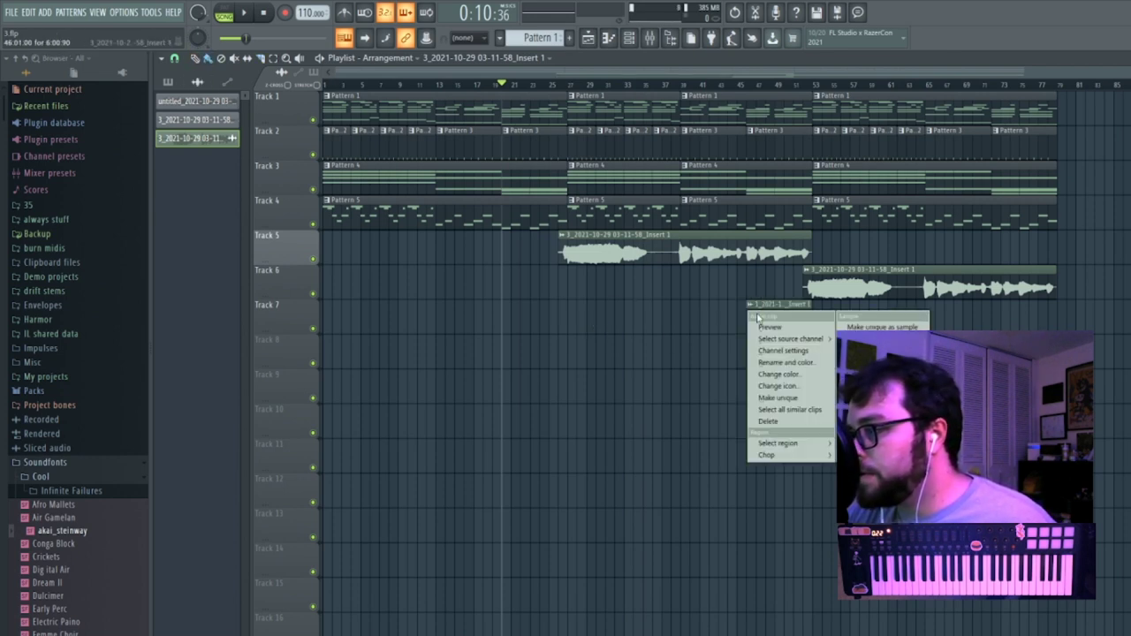
click(775, 399)
double_click(786, 325)
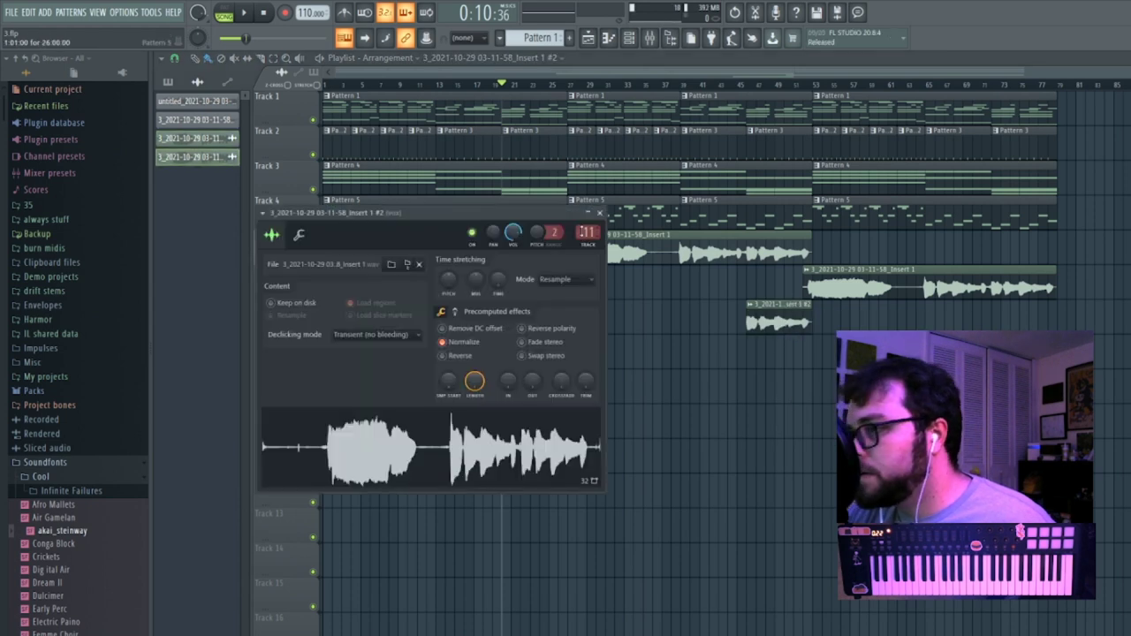
double_click(589, 232)
Rename mixer track 12 as "pitch vox" and lower the formant in its LittleAlterBoy to -3.4.
click(803, 291)
click(777, 291)
right_click(777, 291)
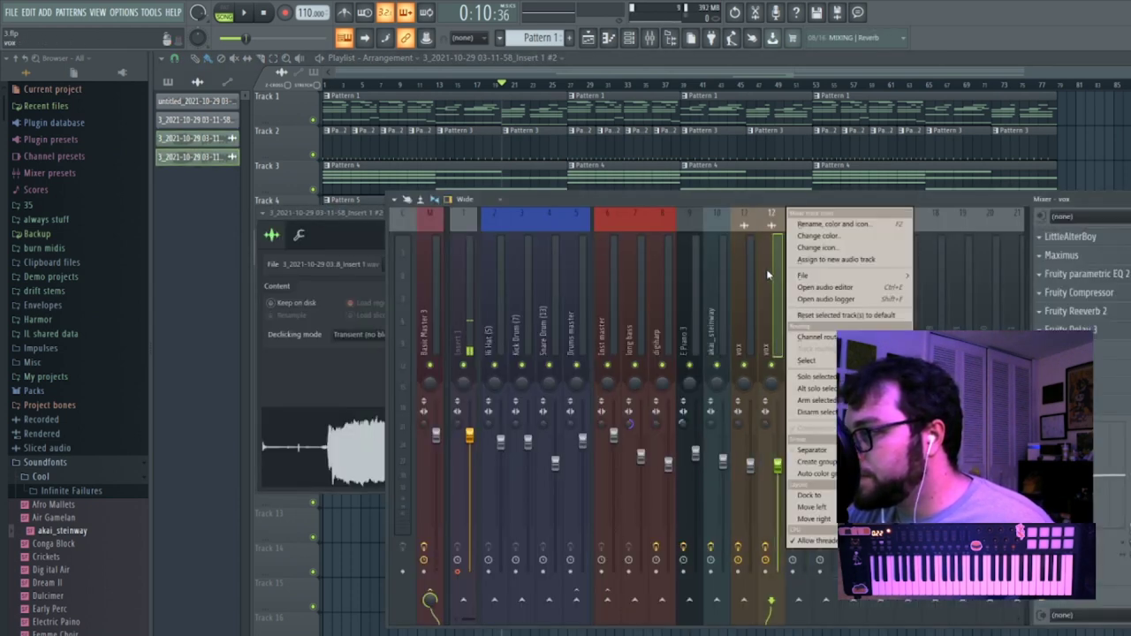
click(829, 226)
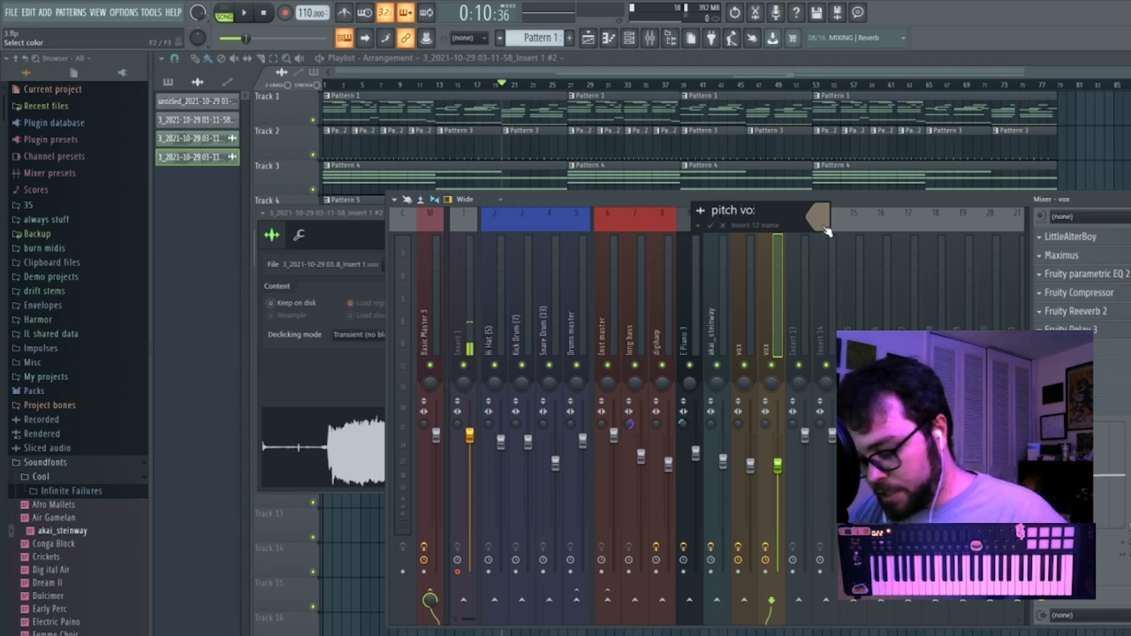
key(Return)
click(1101, 240)
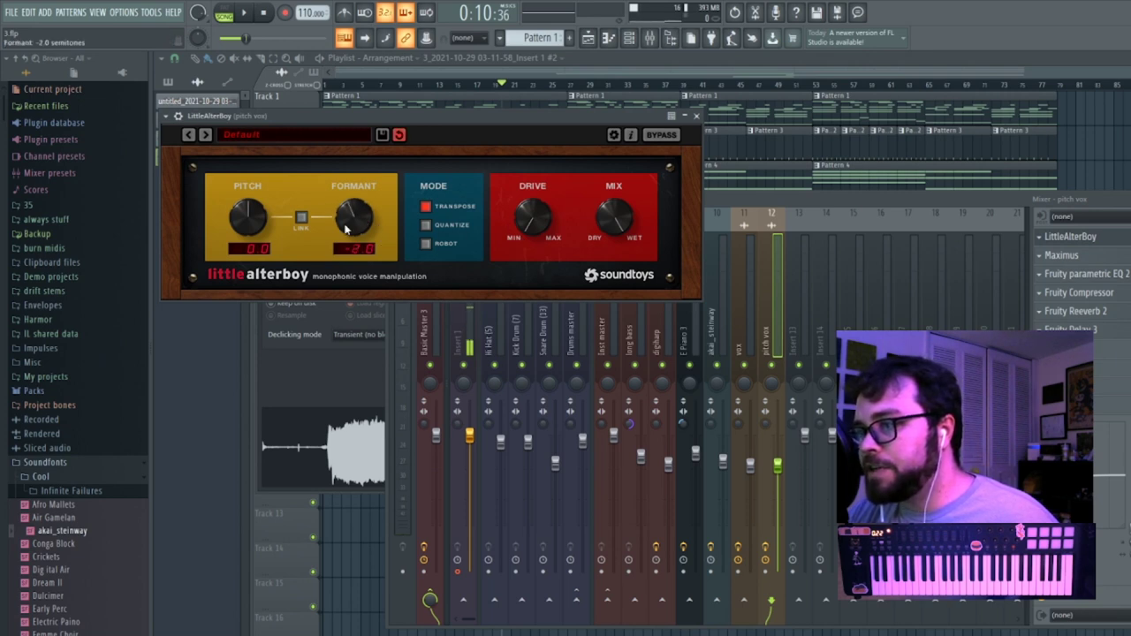
Trim the end of the Track 5 vocal clip to bar 46, place the unique slice after it, and play the song.
click(698, 65)
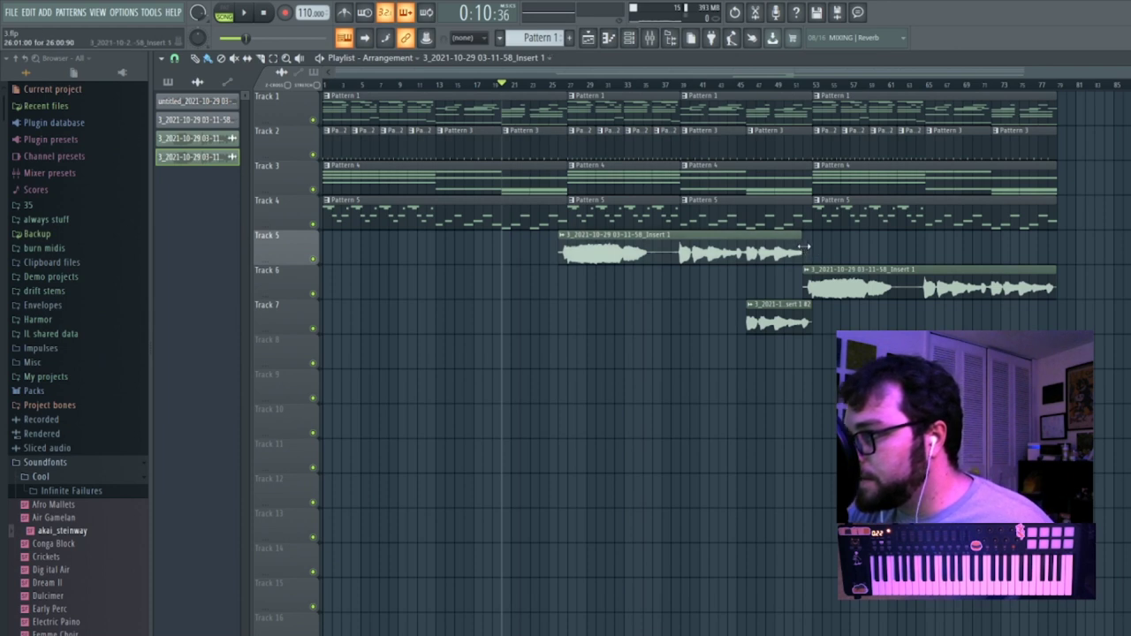
drag(772, 314, 765, 236)
key(space)
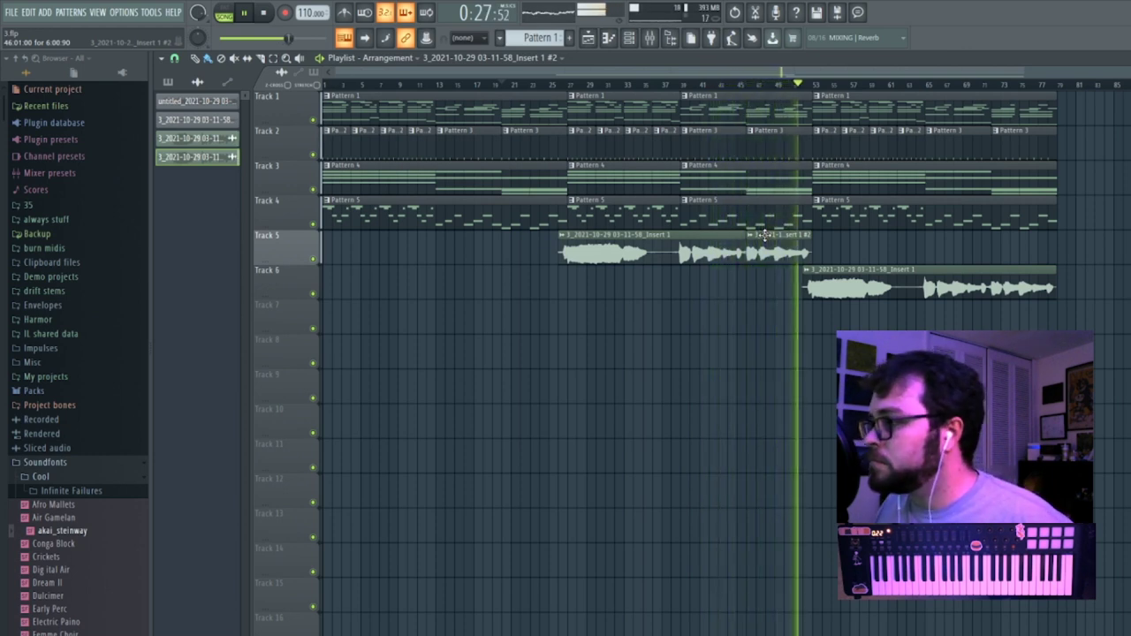
Check the pitch vox track's LittleAlterBoy settings and listen to the arranged vocal sections.
click(653, 40)
click(1071, 238)
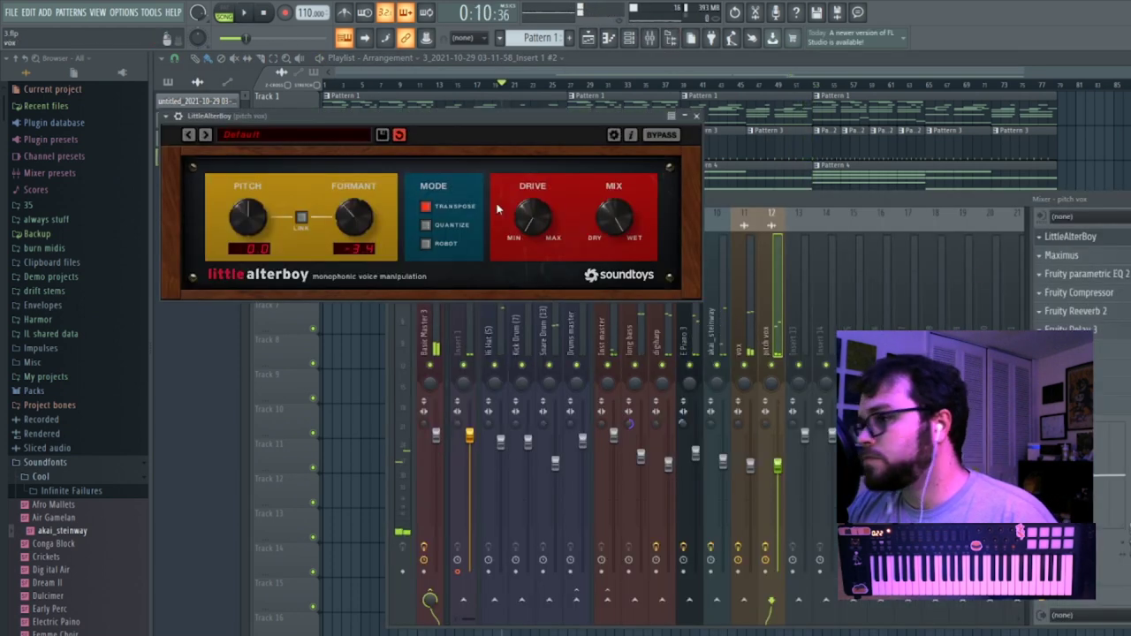
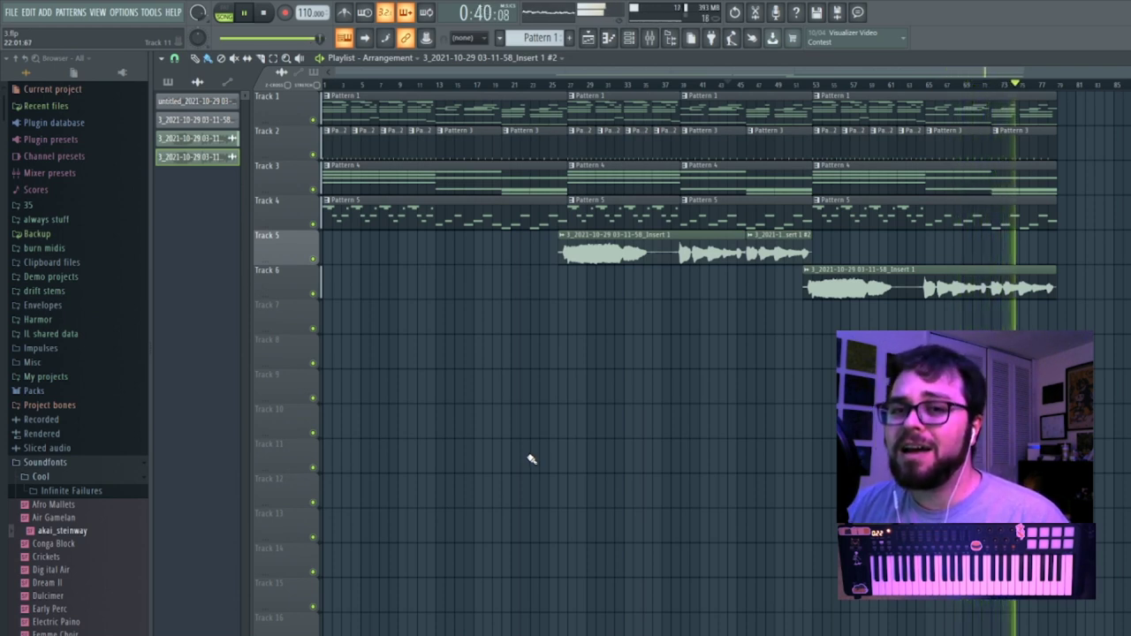
key(space)
Set the playback start to bar 20 and select mixer track Insert 1 to record a vocal take.
click(813, 87)
click(560, 86)
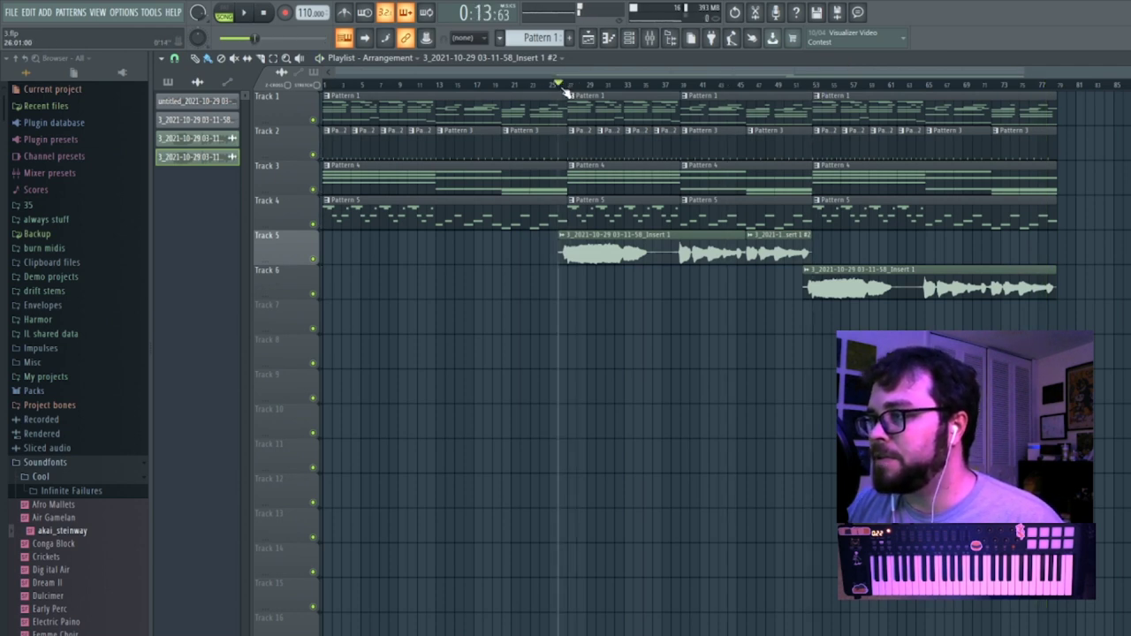
click(532, 85)
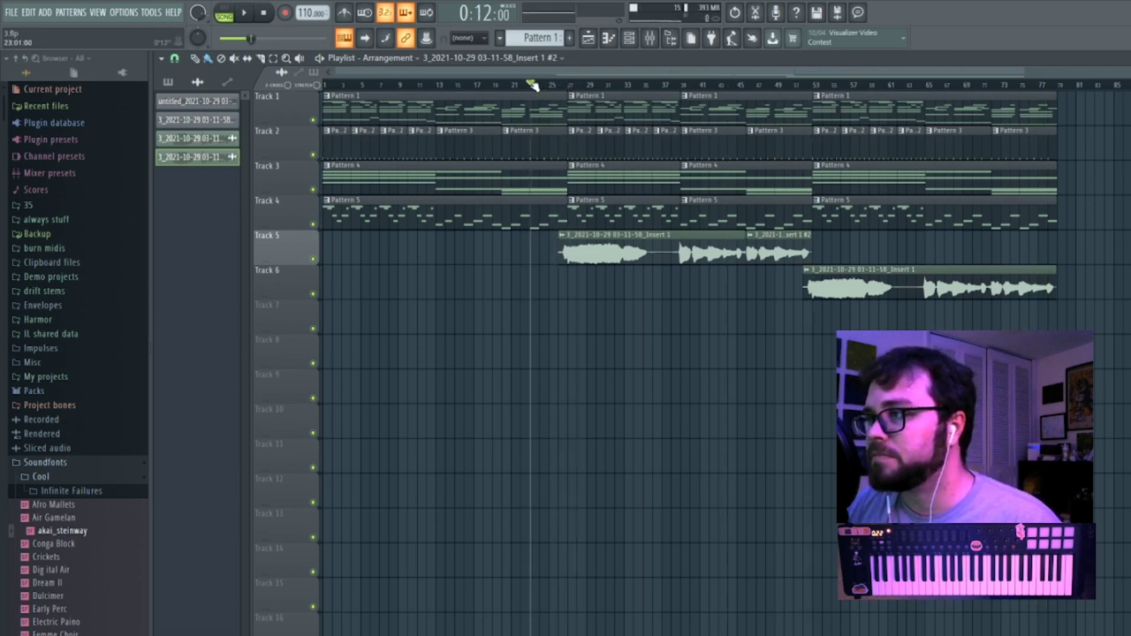
key(F9)
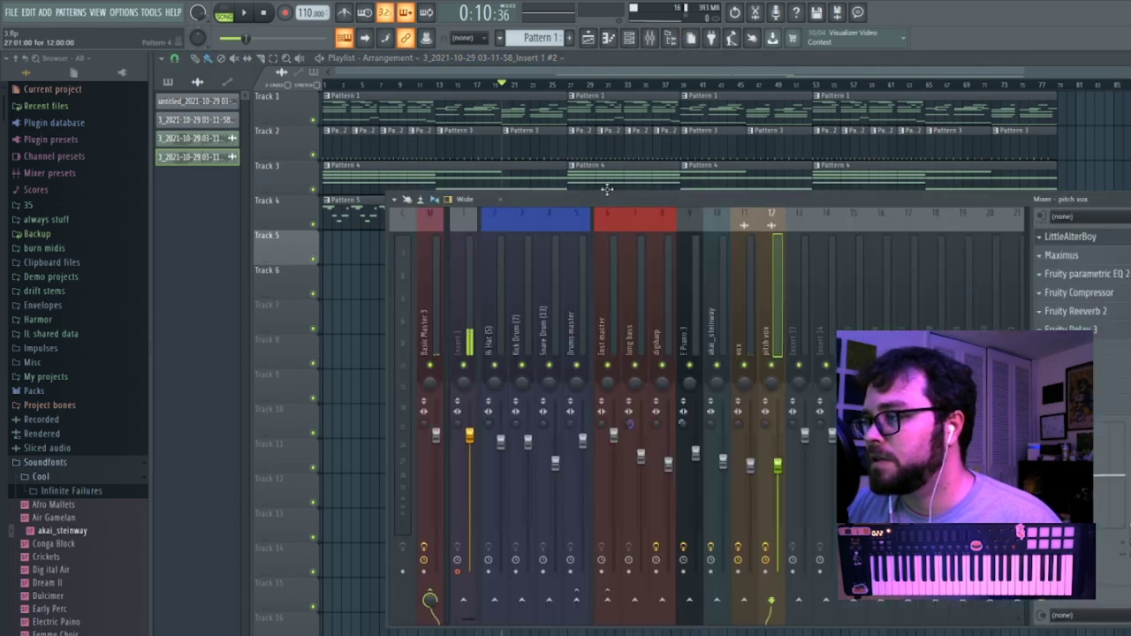
click(467, 304)
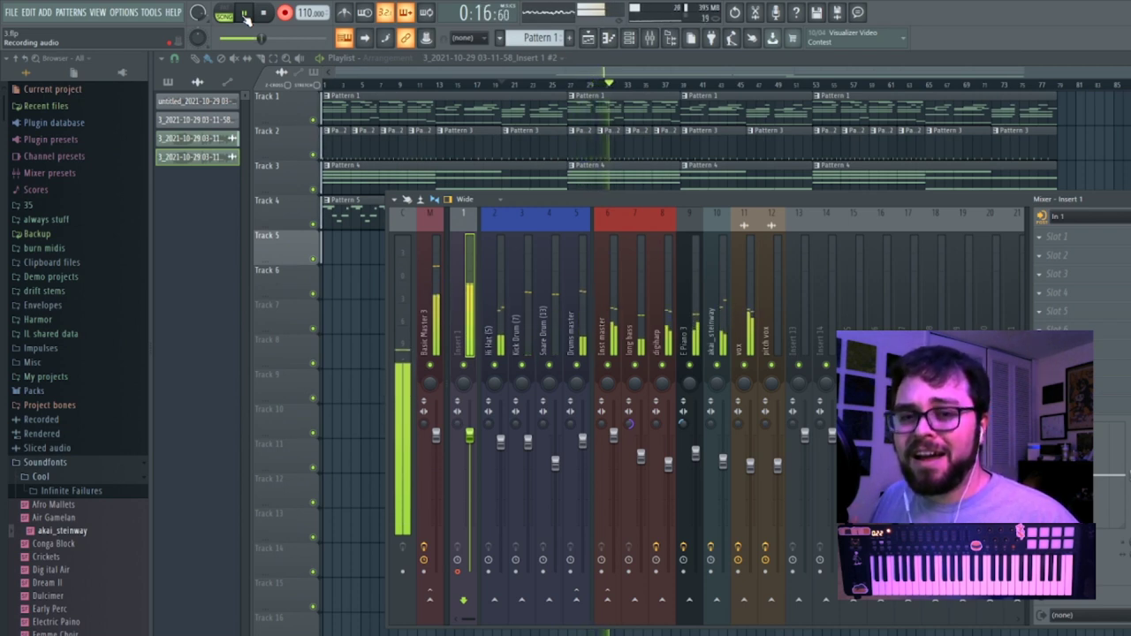
Stop the recording and undo the first attempt at the new take.
key(space)
key(ctrl+z)
key(Return)
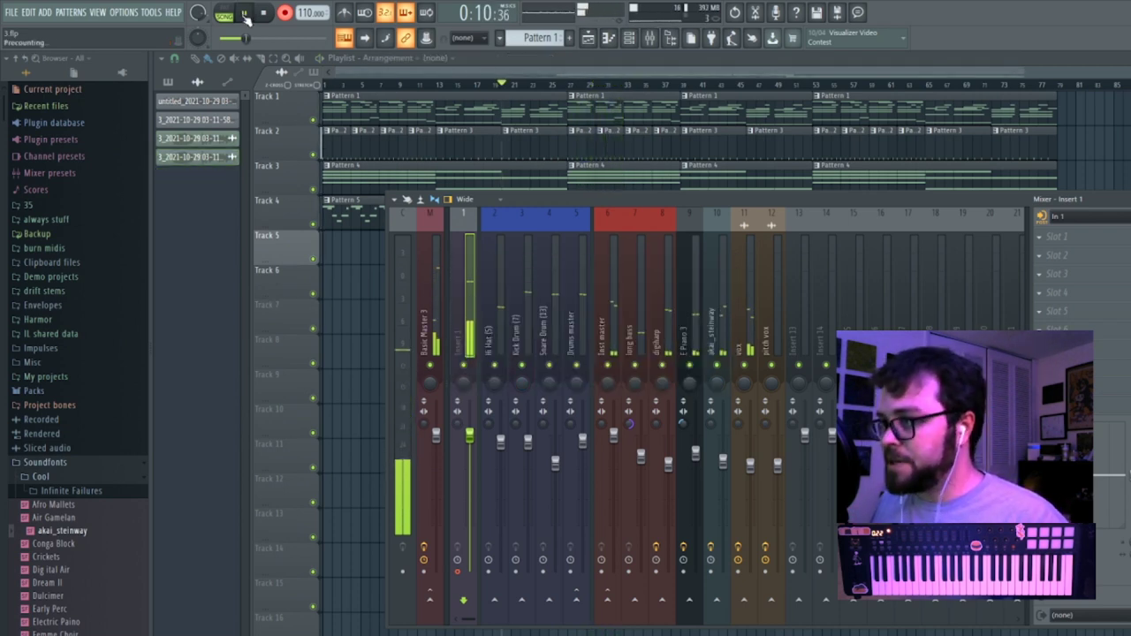
Record a new vocal take from bar 20 onto Track 7 and trim the clip's start to bar 29.
click(244, 13)
key(F9)
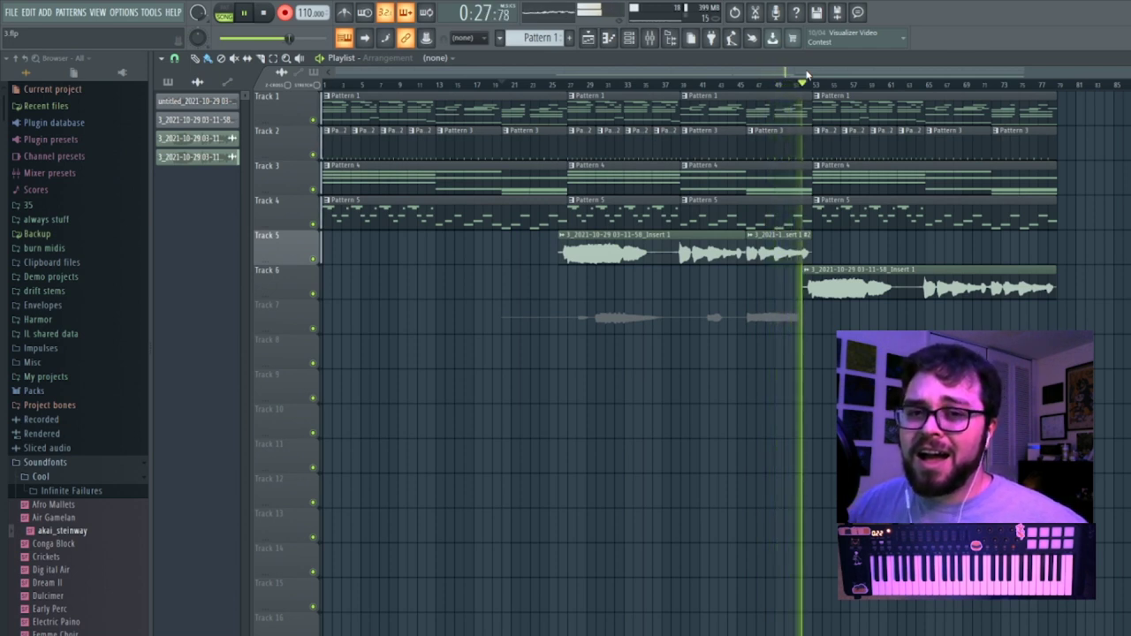
key(space)
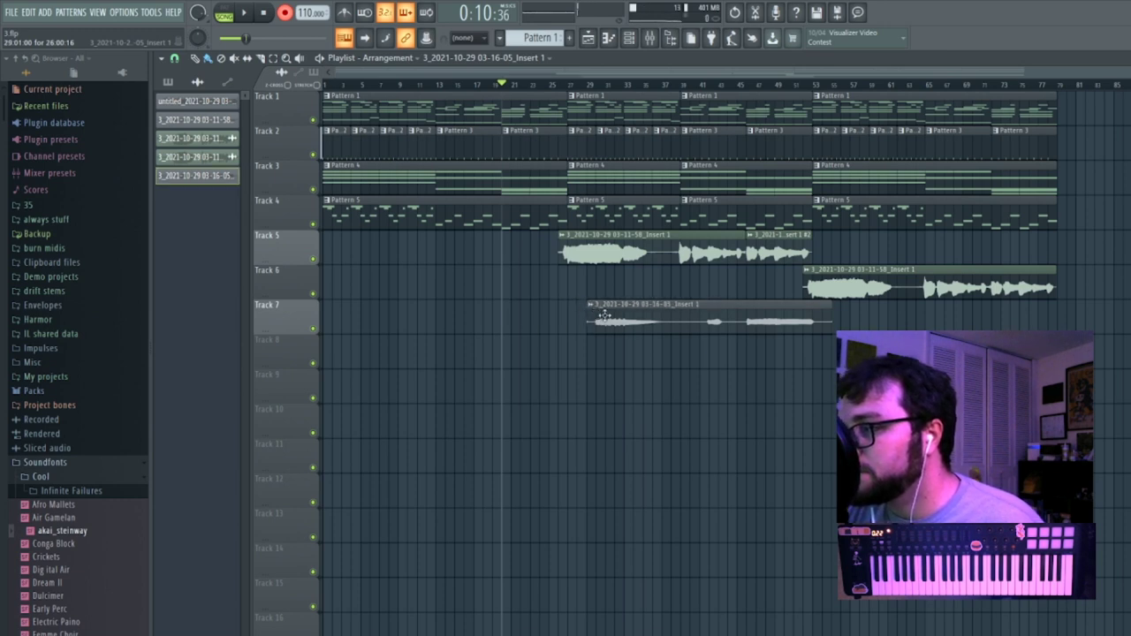
Route the new Track 7 take to mixer track 13 and copy the vox track's mixer state onto it.
double_click(605, 315)
double_click(491, 140)
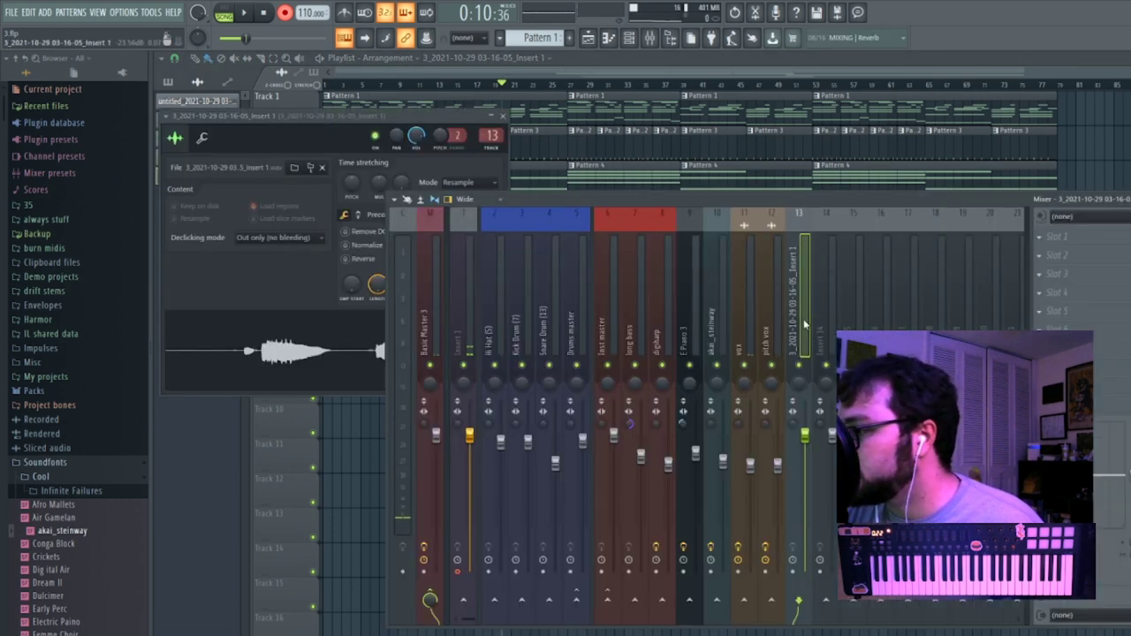
click(749, 221)
right_click(753, 216)
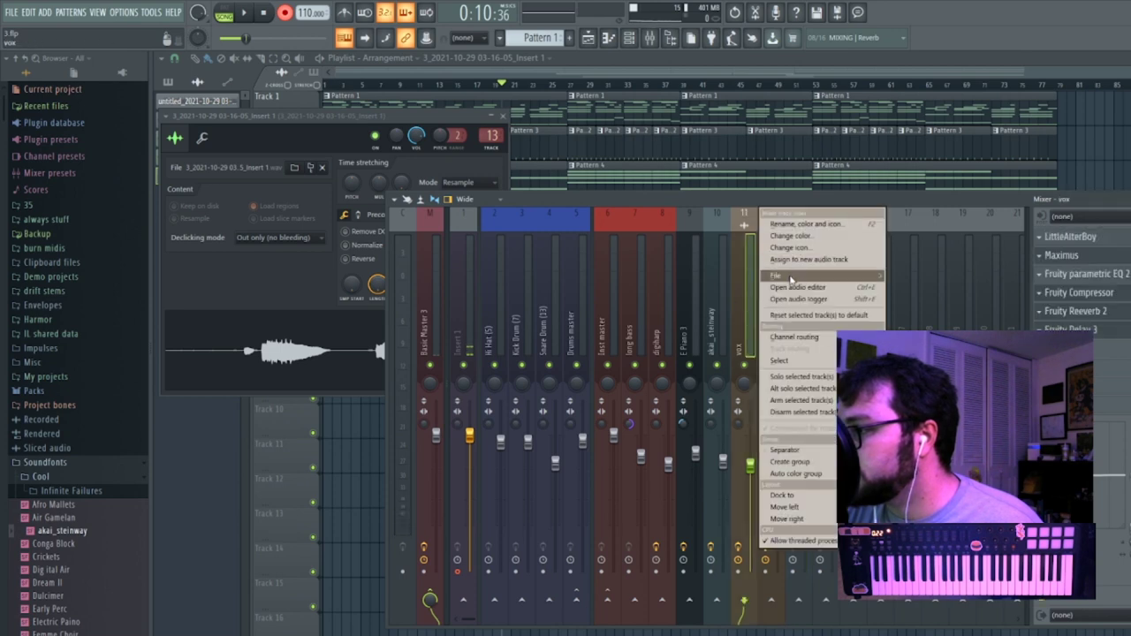
mouse_move(879, 281)
drag(912, 271, 804, 262)
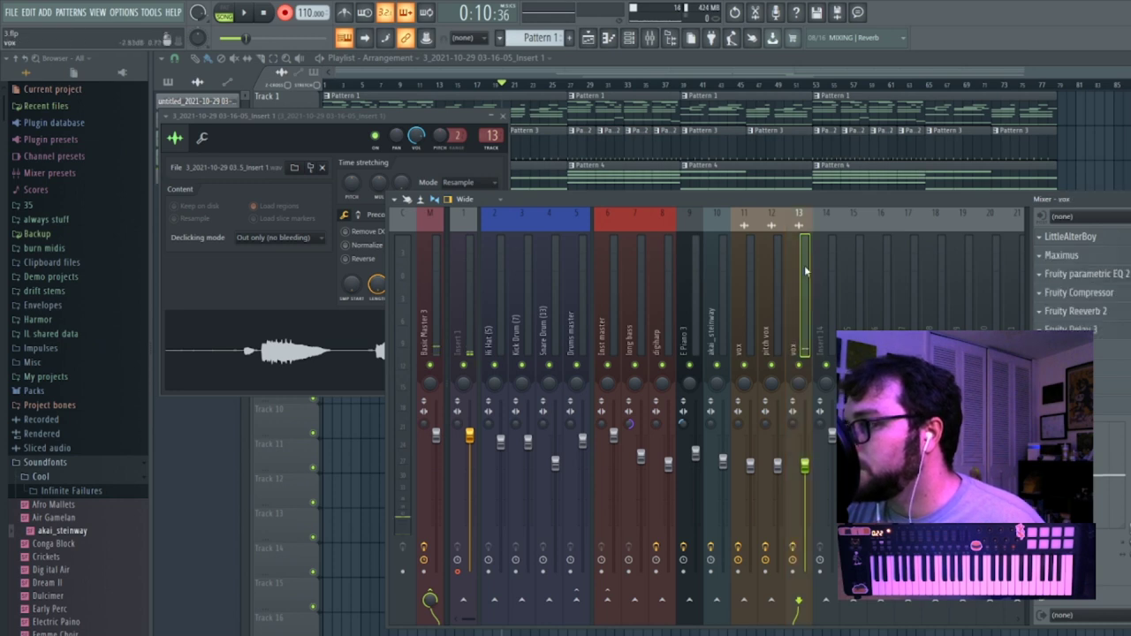
Normalize the new vocal take and lower the fader of its mixer track 13.
key(F9)
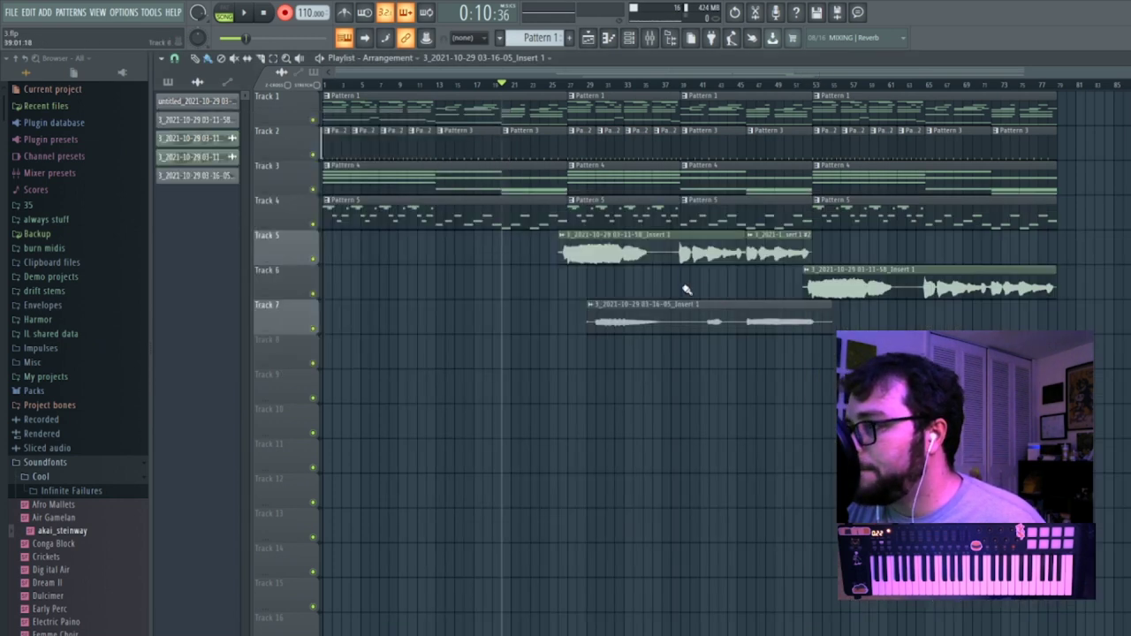
click(345, 246)
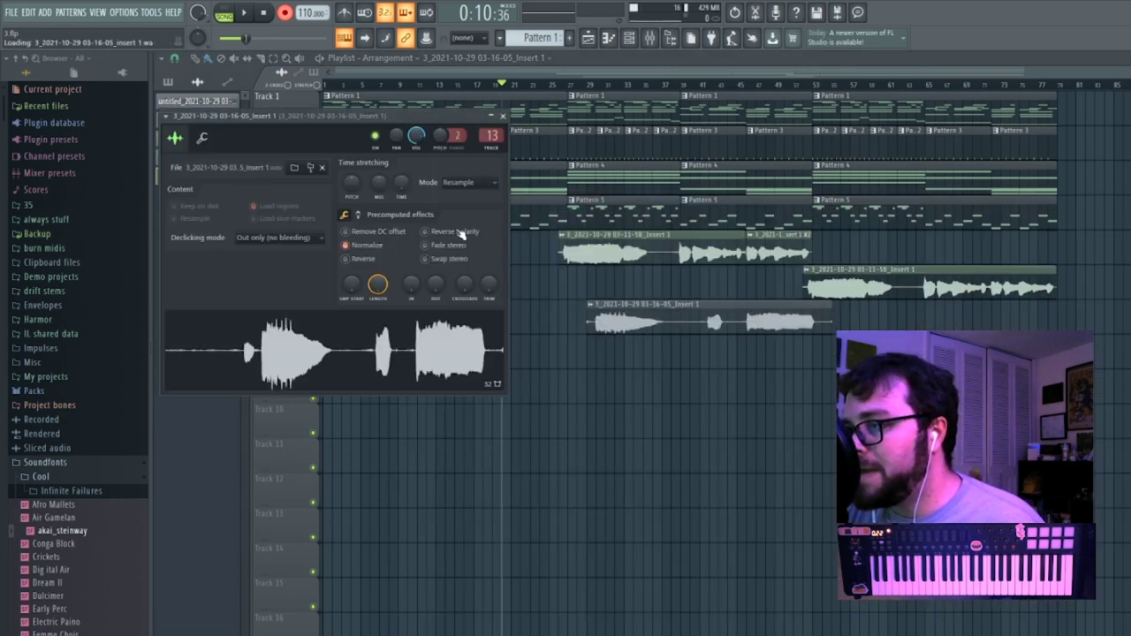
click(670, 39)
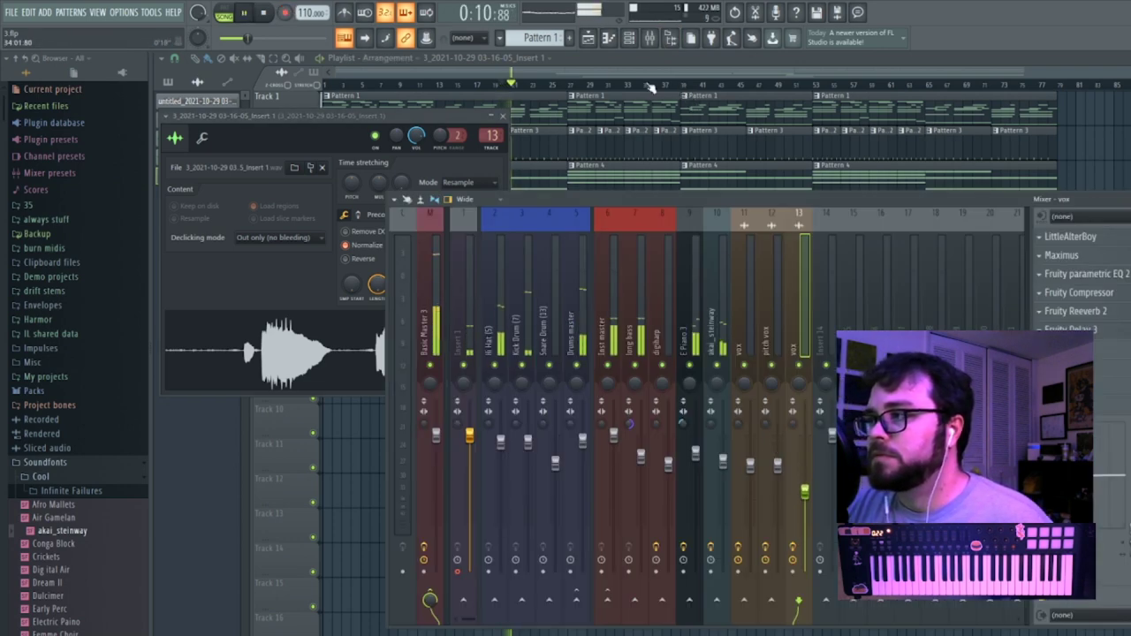
Play the song from about bar 30 to check the new vocal take's level on mixer track 13.
click(677, 85)
click(599, 85)
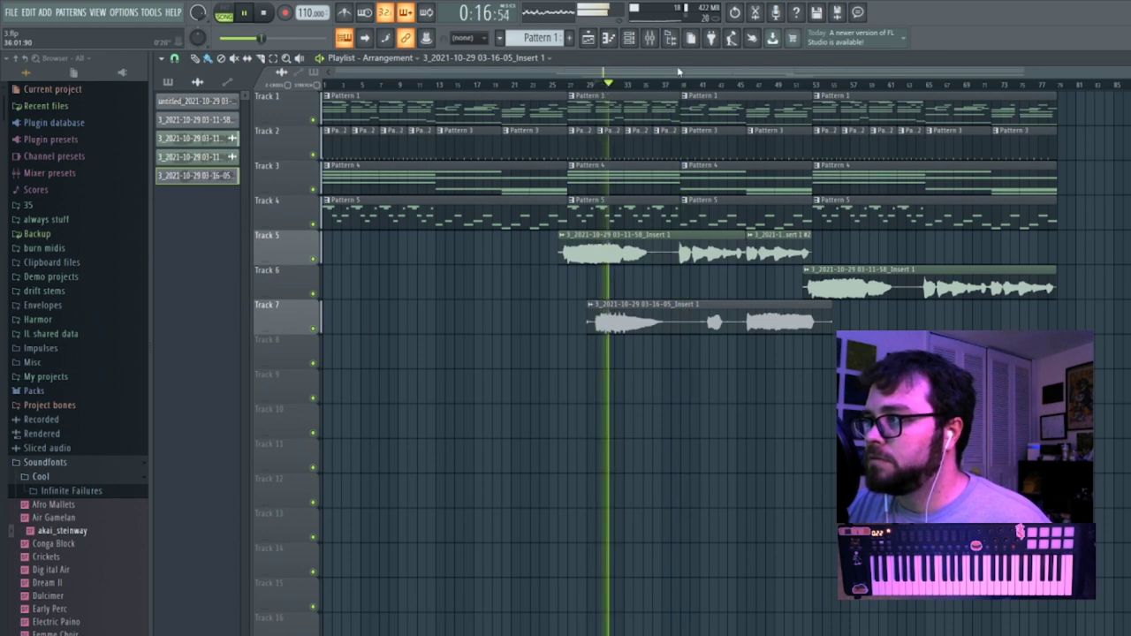
click(652, 39)
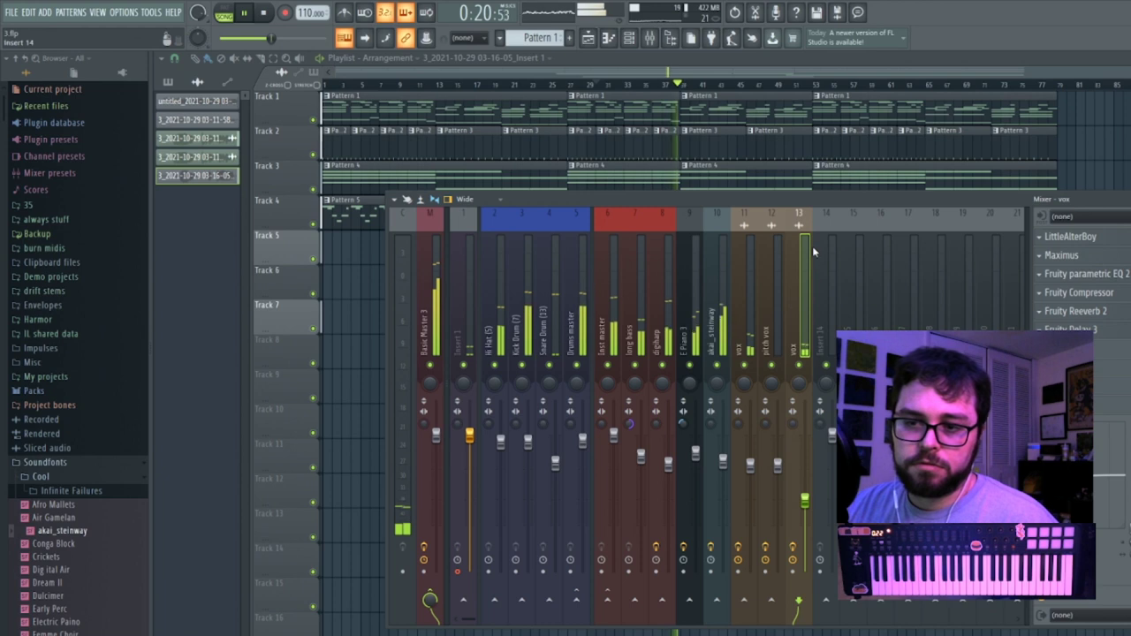
click(808, 66)
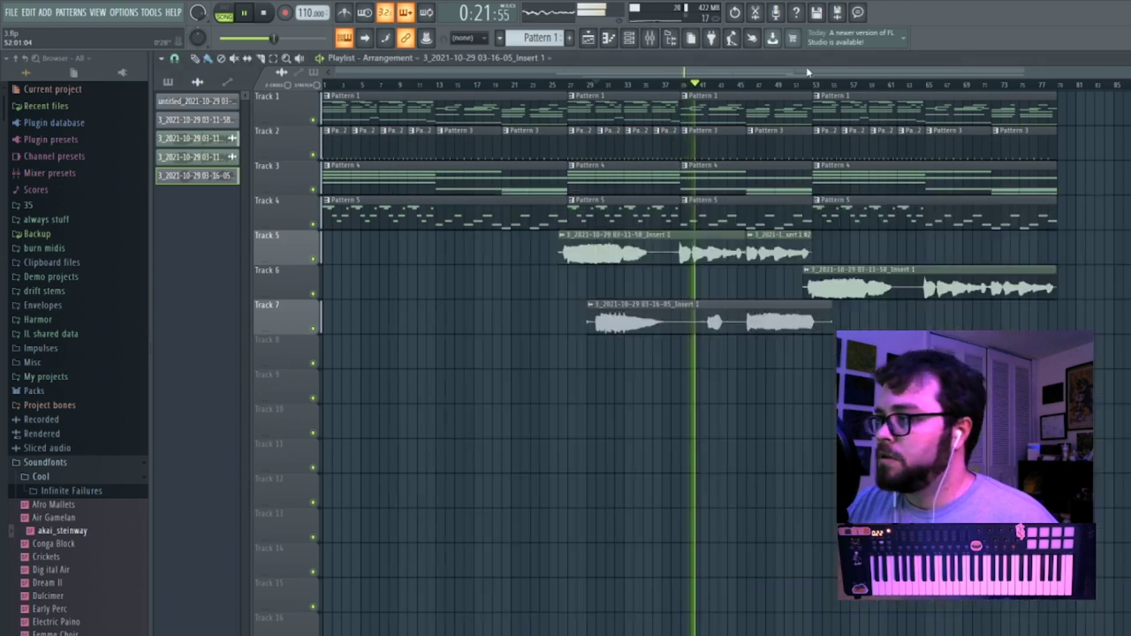
Slice the Track 7 vocal take, remove its short middle phrase, and place a copy of the last phrase at bar 39.
click(749, 332)
click(207, 59)
right_click(696, 318)
drag(816, 312, 806, 313)
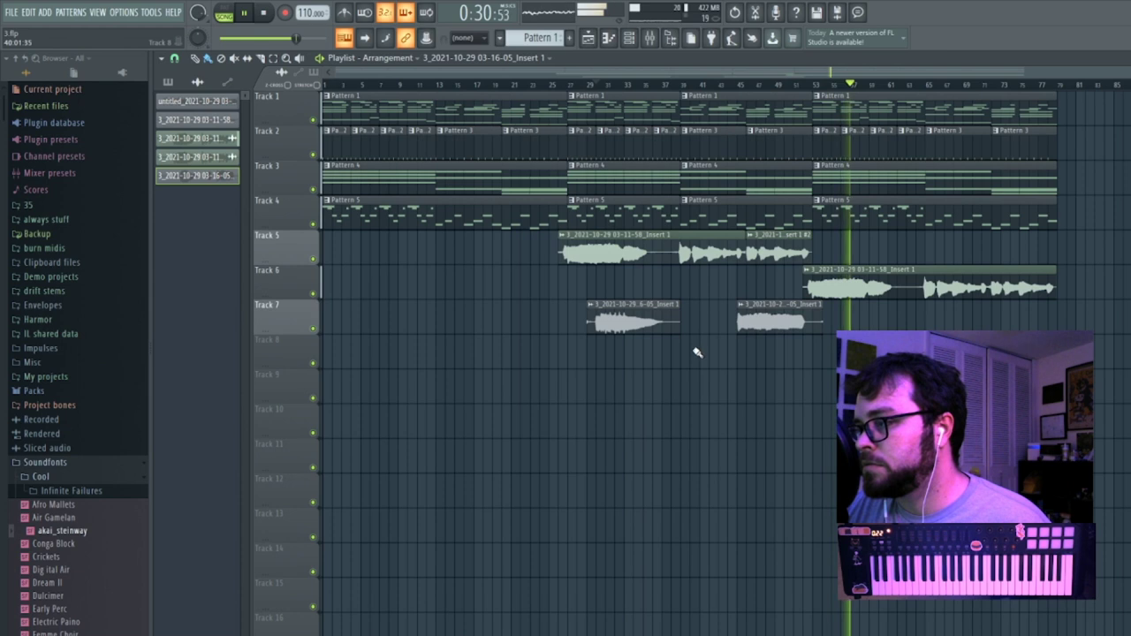
drag(709, 350, 709, 314)
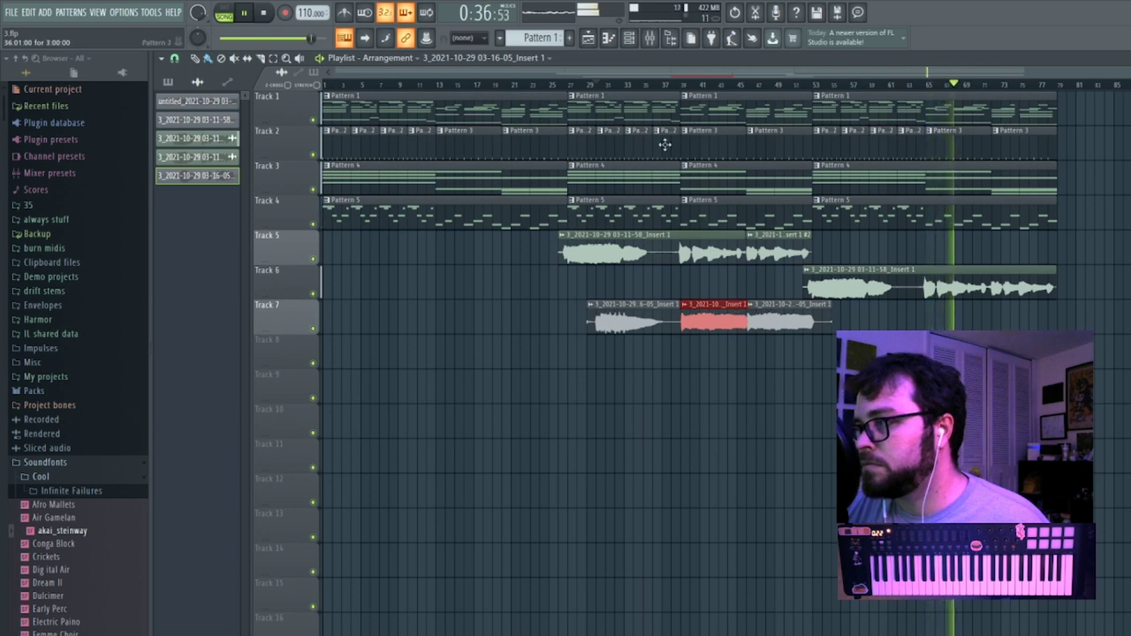
Play the song from bar 39 and try a copy of the first Track 7 vocal slice after the last one.
click(686, 84)
click(805, 354)
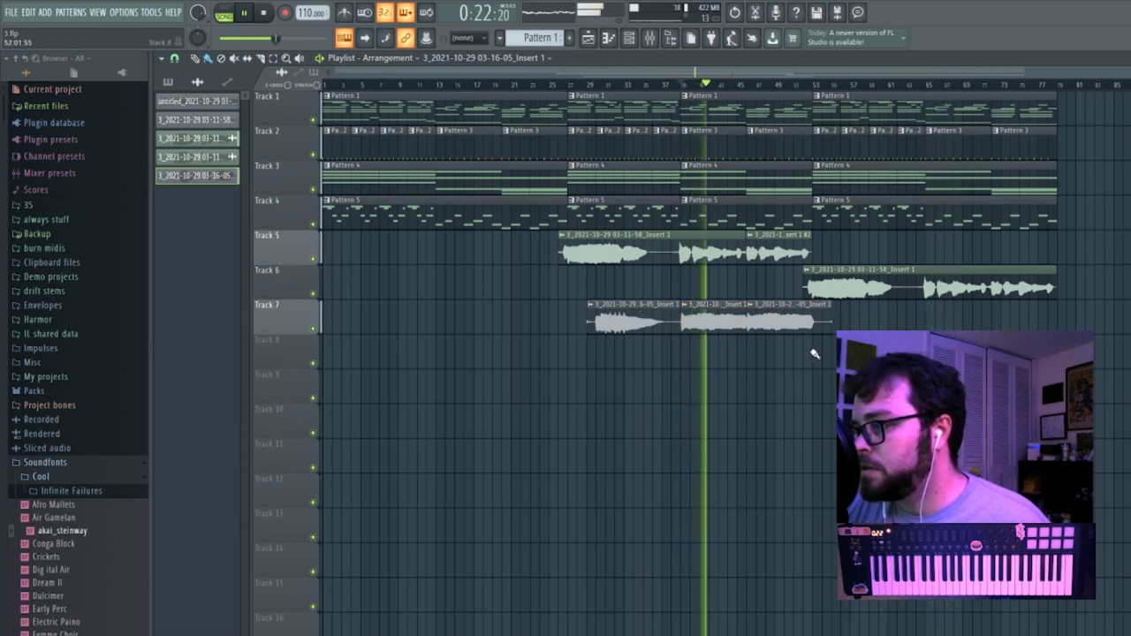
click(837, 316)
drag(836, 326, 852, 325)
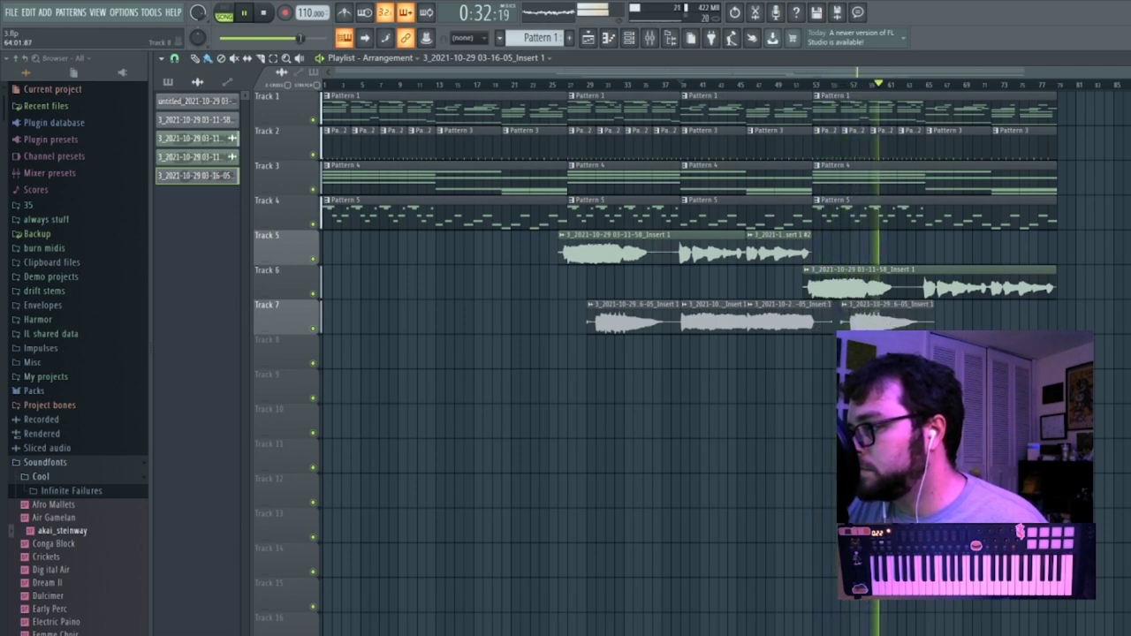
key(space)
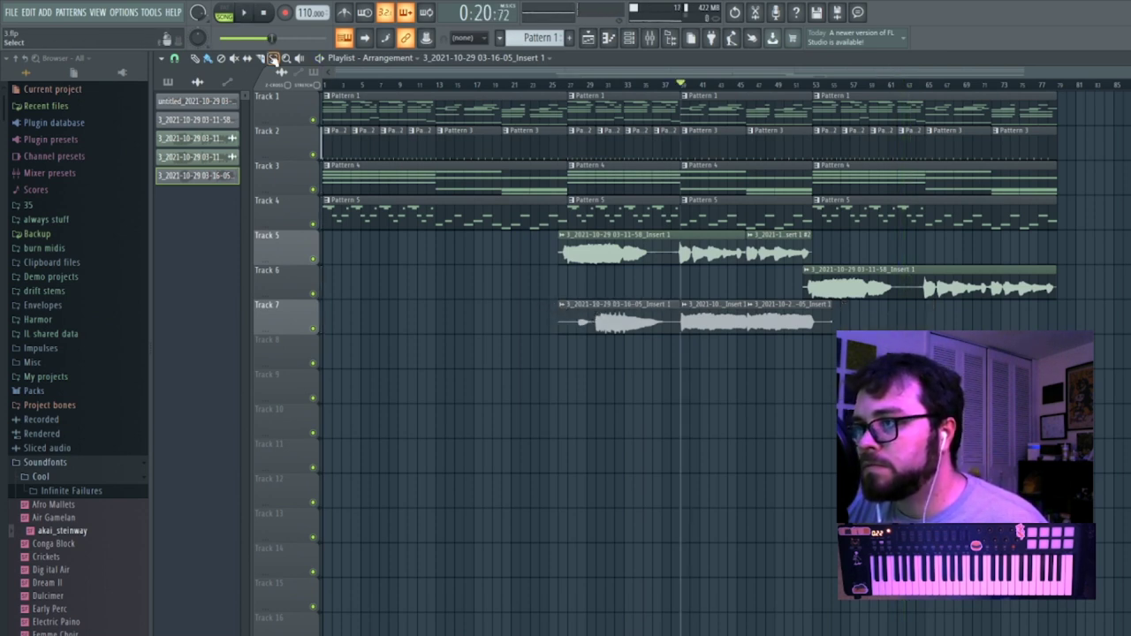
Select the three Track 7 vocal clips and move them to about bar 52, aligned with the Track 6 vocal.
drag(811, 334, 581, 327)
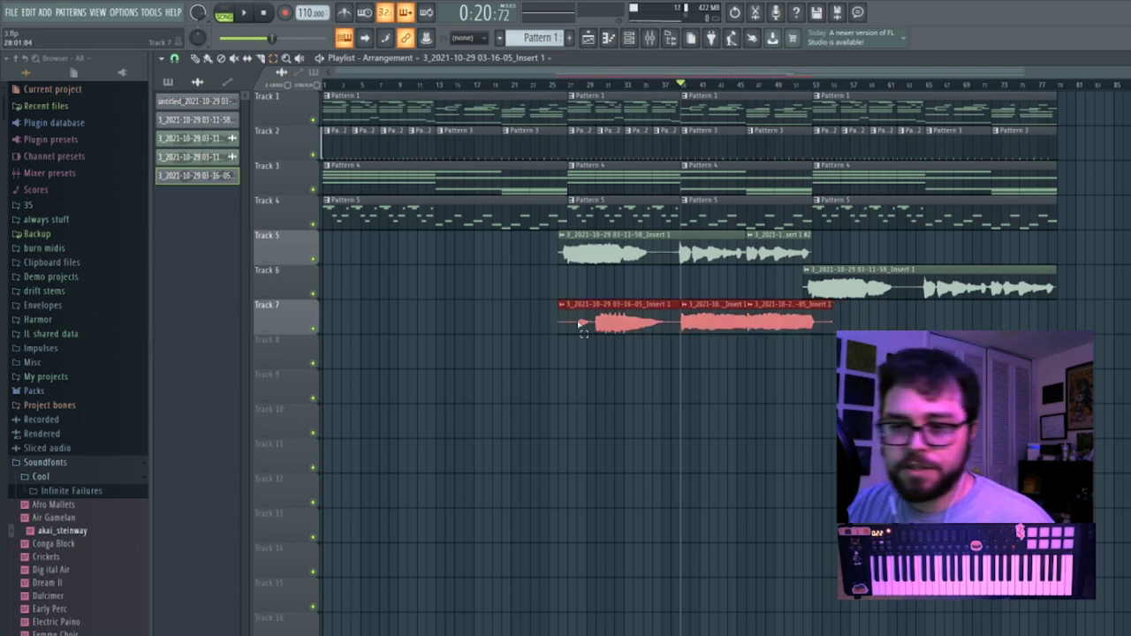
click(728, 420)
drag(923, 368, 503, 301)
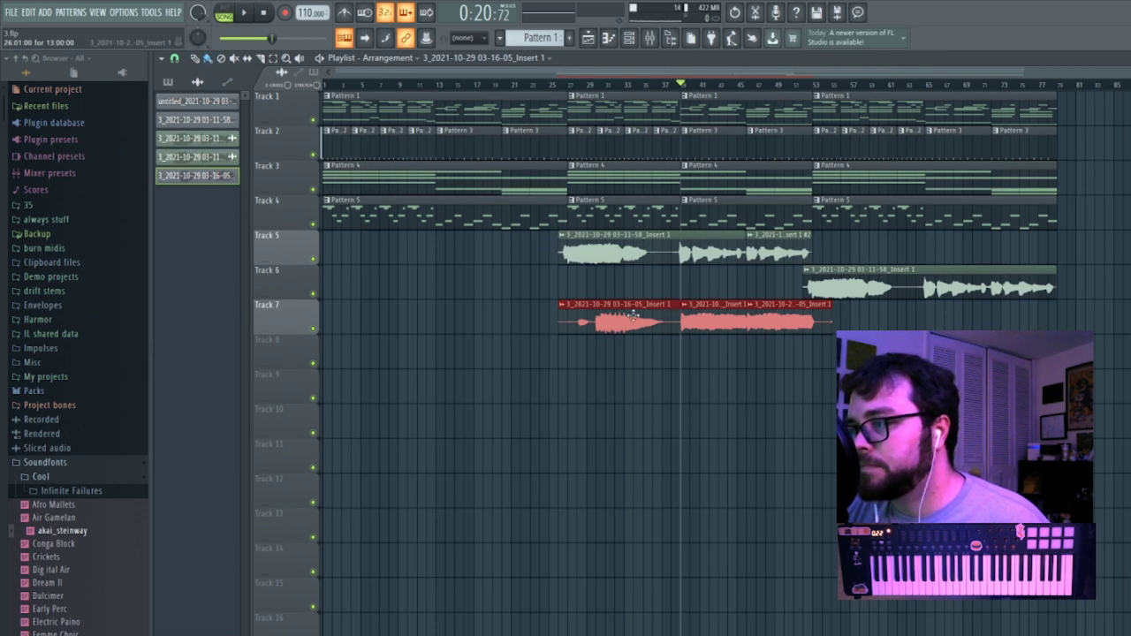
drag(634, 316, 872, 315)
ctrl+click(927, 386)
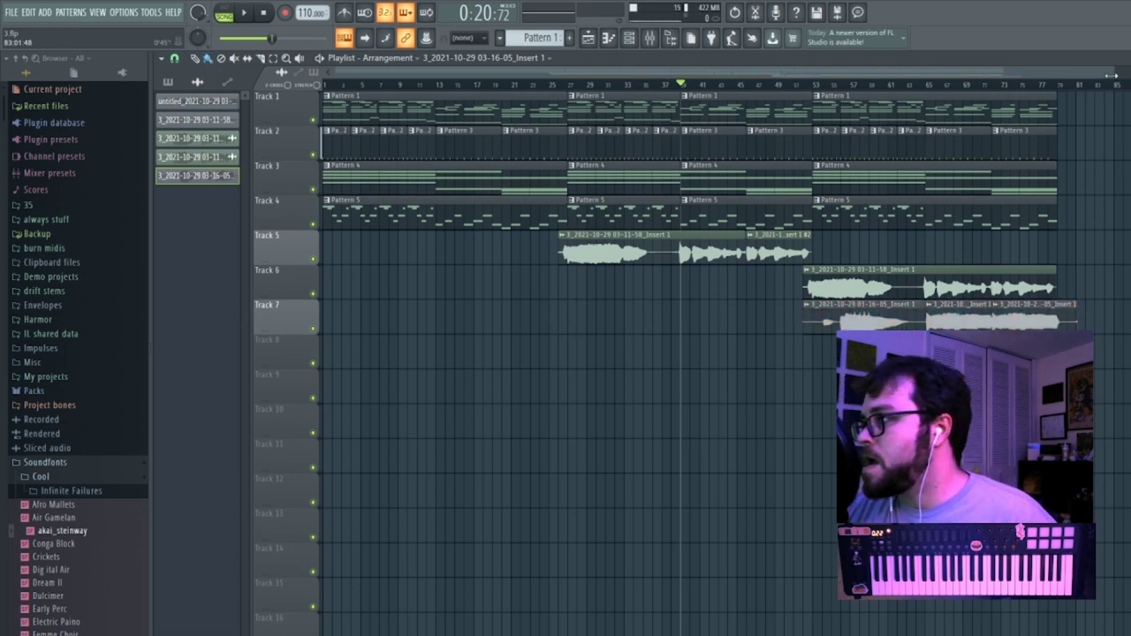
Save the project.
drag(1112, 77, 1130, 77)
click(11, 13)
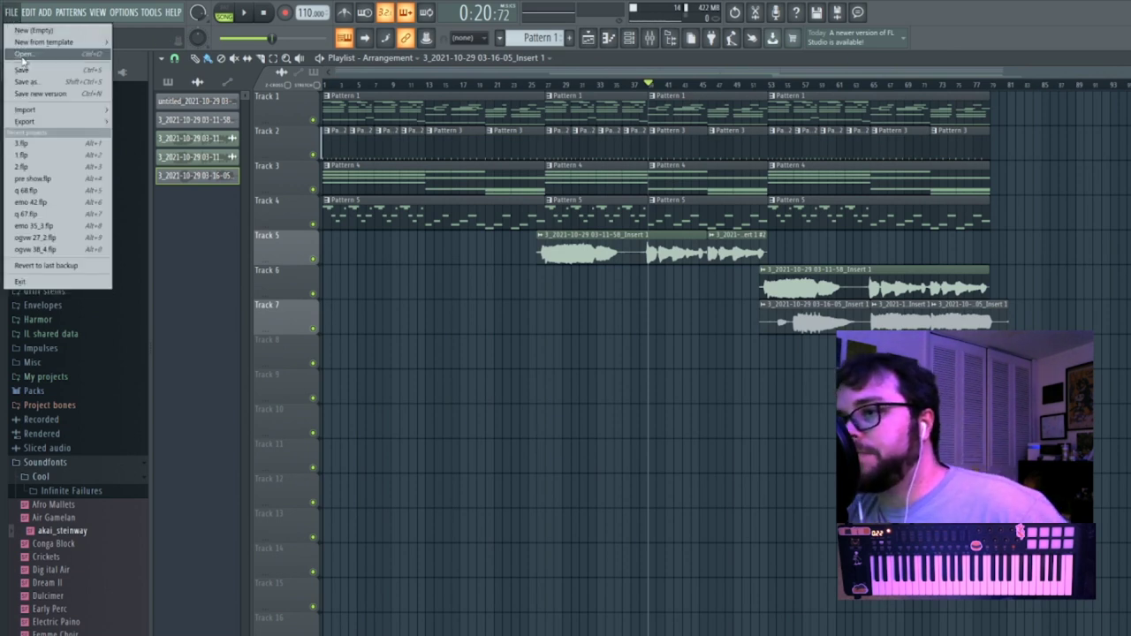
click(24, 73)
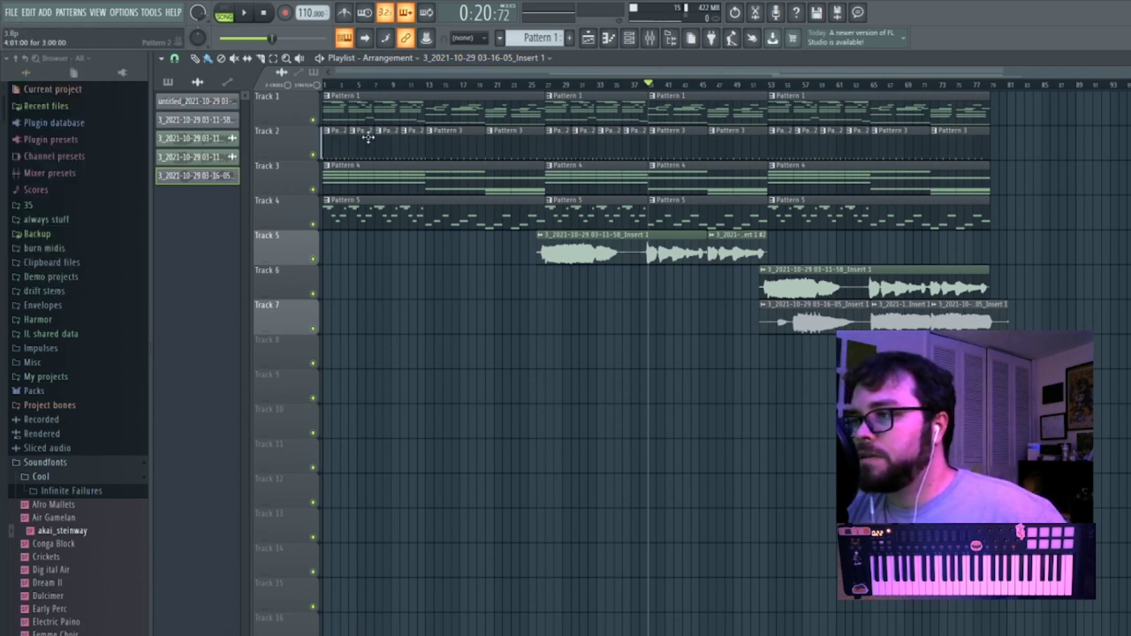
Clear the Track 2–4 clips from the opening section and move everything after it to start at about bar 82.
right_click(494, 177)
right_click(481, 219)
drag(1094, 404, 1038, 110)
click(247, 14)
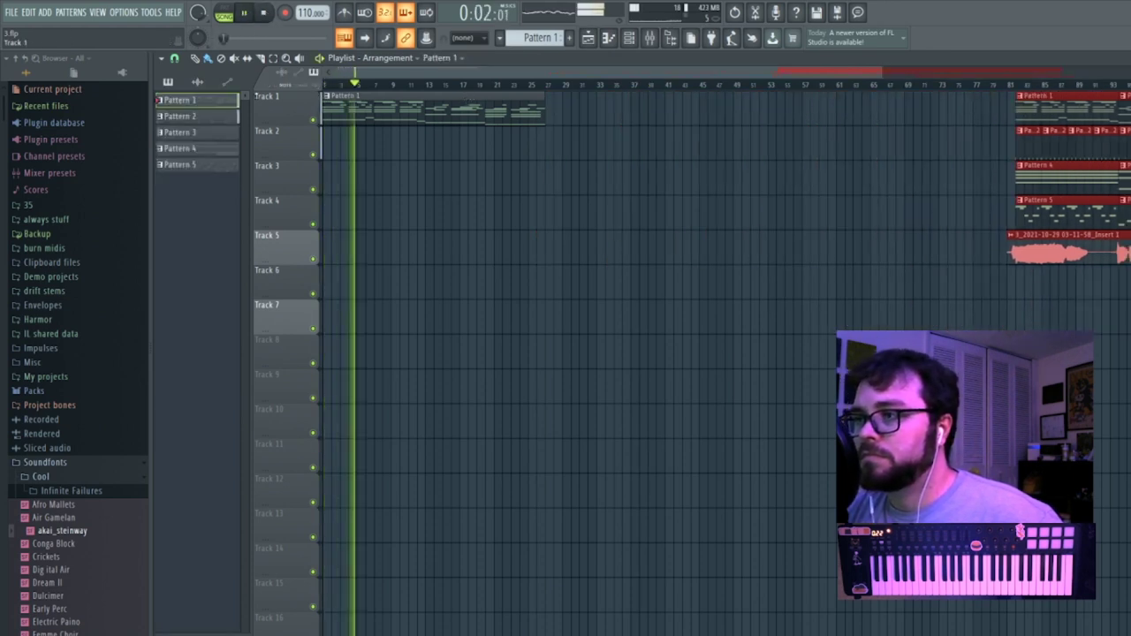
Split Pattern 1 by channel into digiharp and long bass, keeping only the digiharp clip at bar 1 on Track 1.
right_click(217, 99)
click(256, 304)
drag(465, 116, 439, 102)
right_click(466, 113)
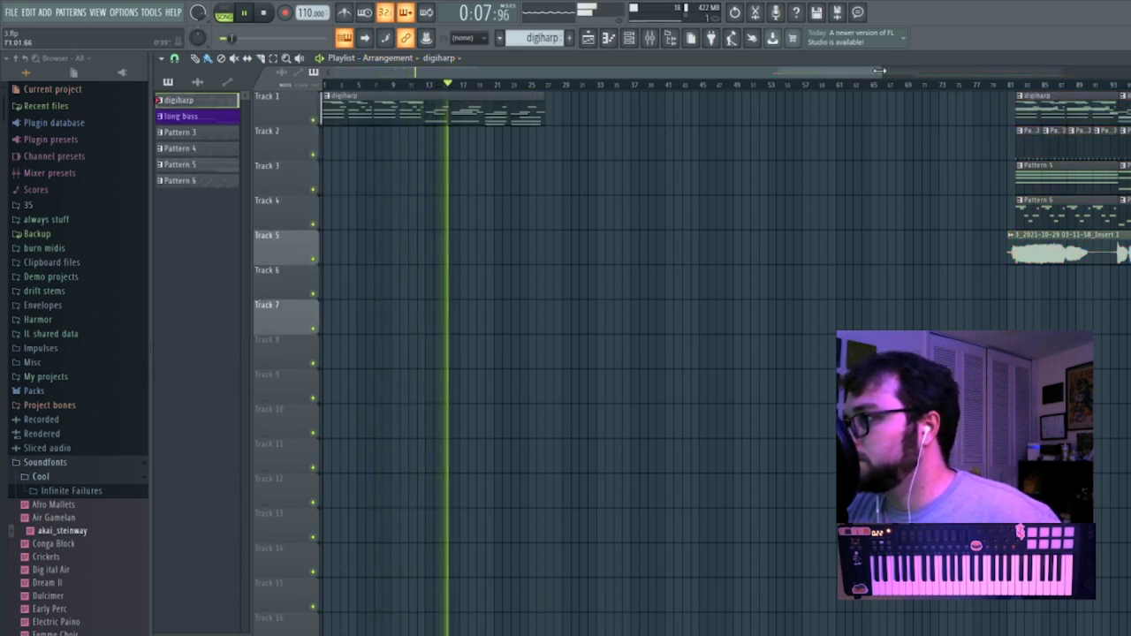
drag(879, 70, 1118, 72)
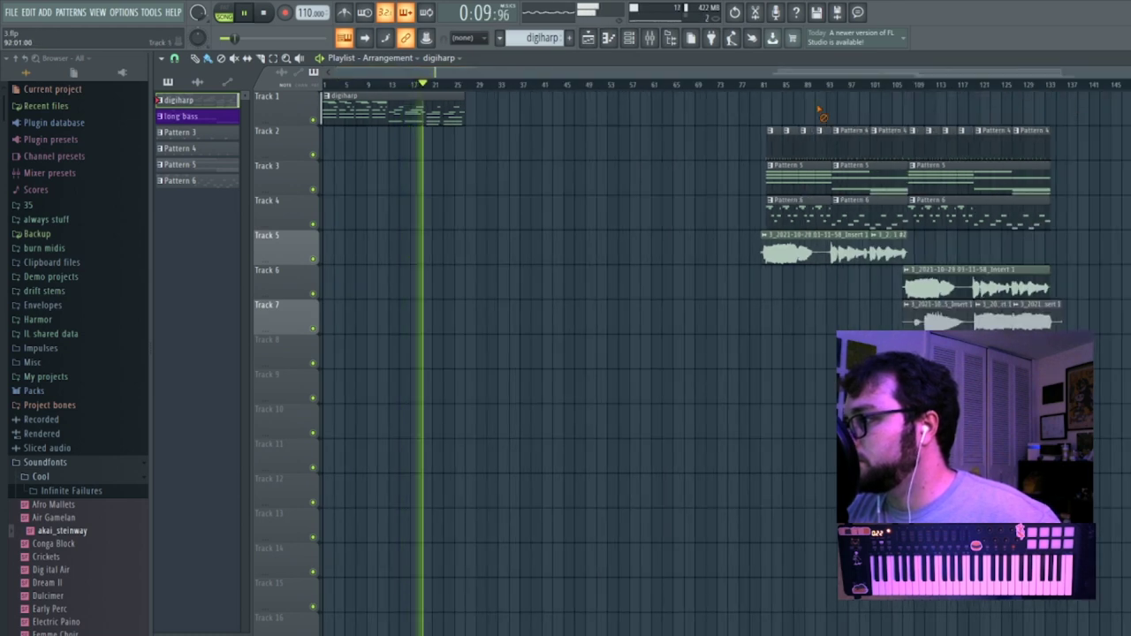
Stop playback and place a second digiharp clip on Track 1 at bar 27.
click(195, 116)
click(791, 156)
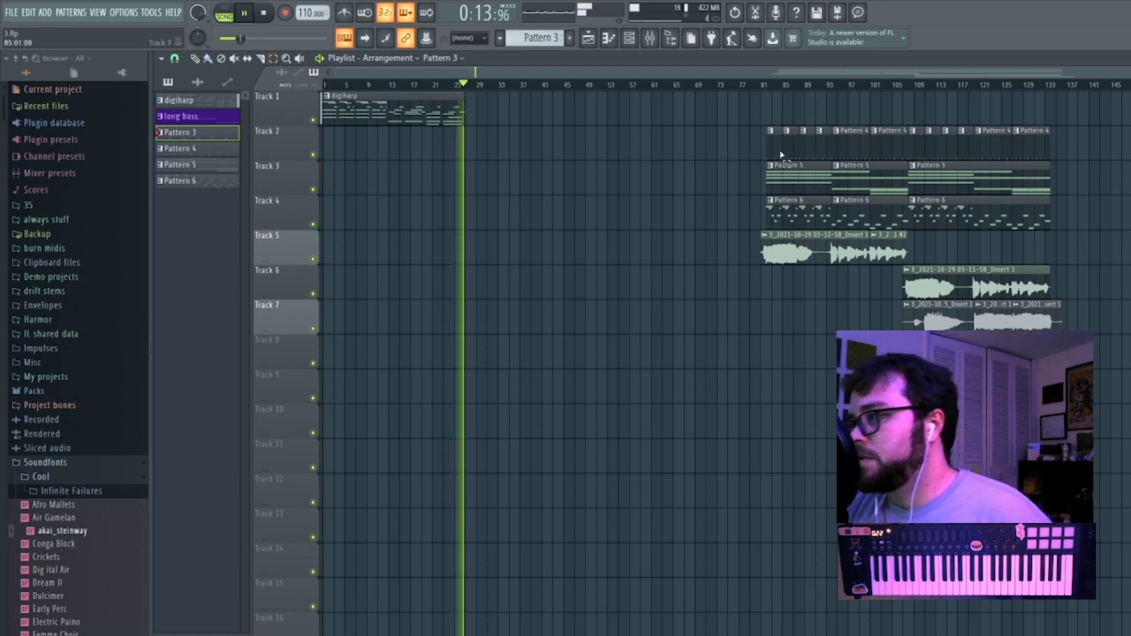
key(space)
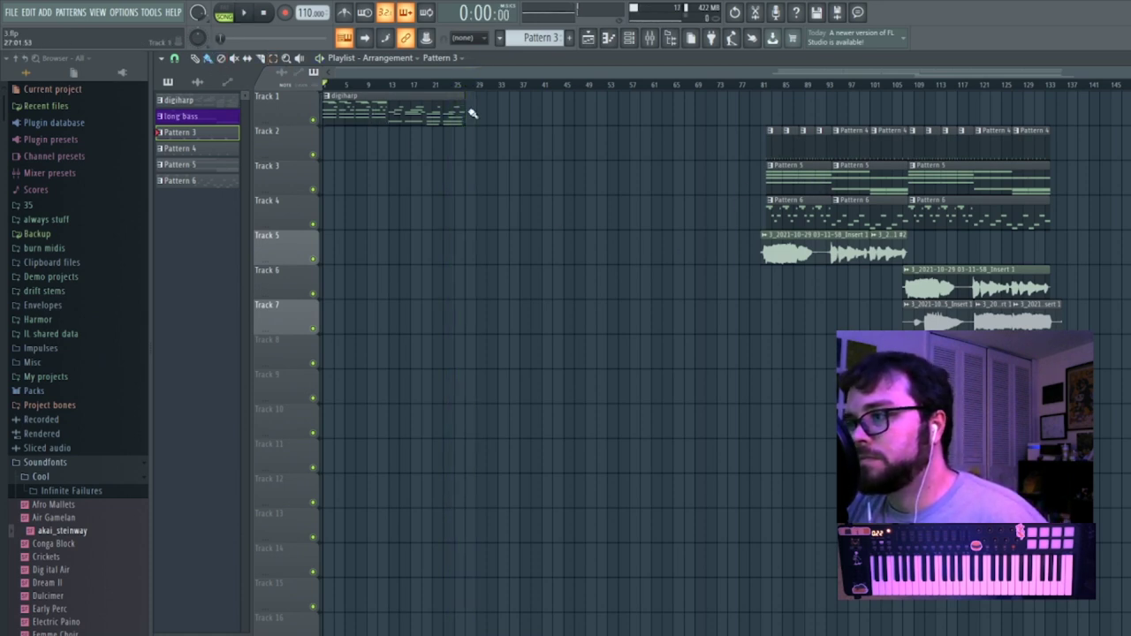
click(468, 106)
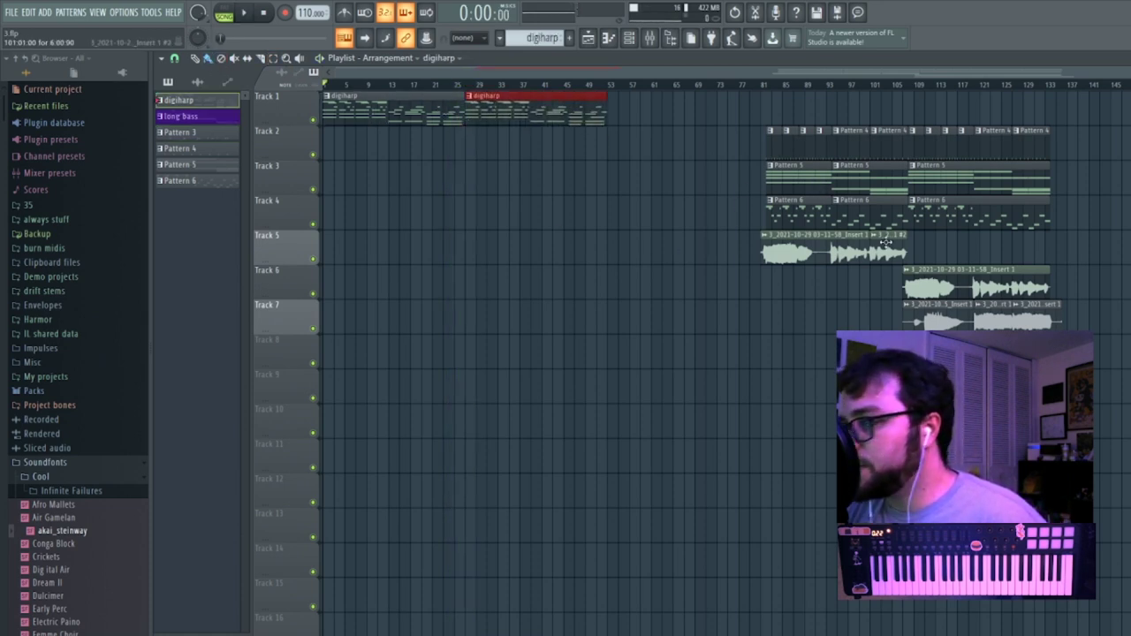
Move both Track 5 vocal clips to Track 2 beneath the second digiharp clip, starting at about bar 26, and play the section.
drag(693, 235, 910, 267)
drag(1125, 72, 894, 74)
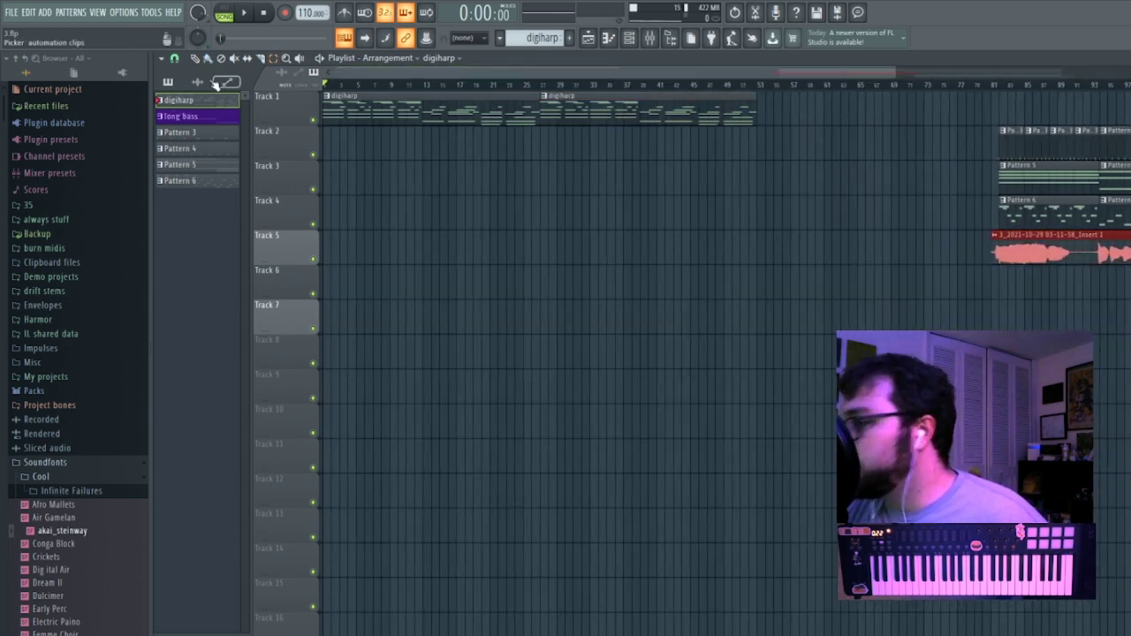
drag(1018, 239, 575, 130)
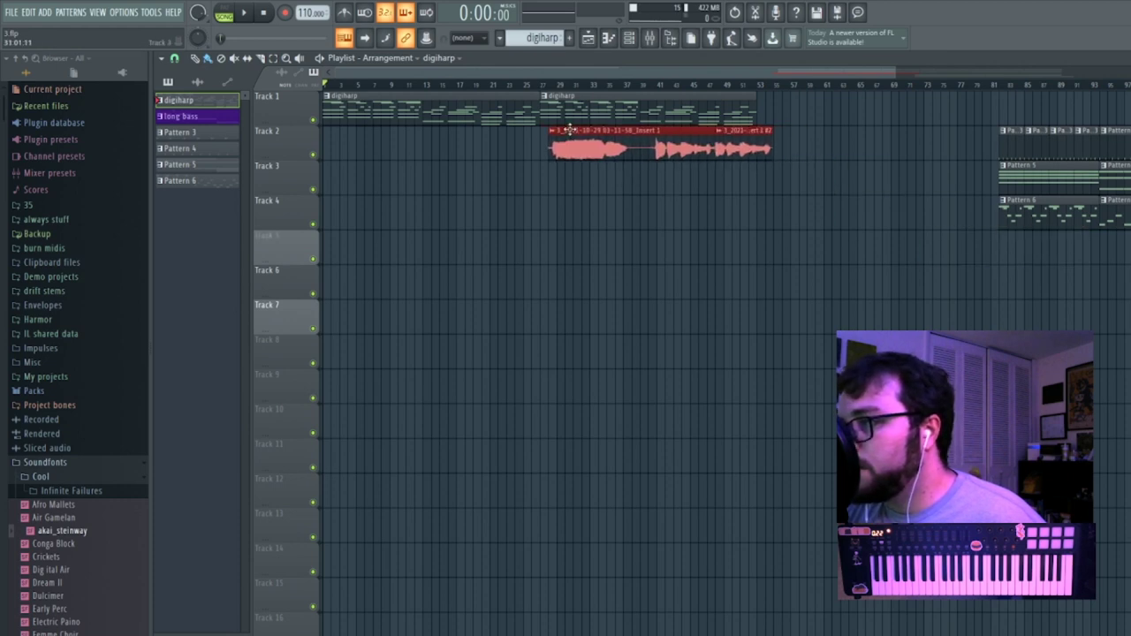
click(562, 129)
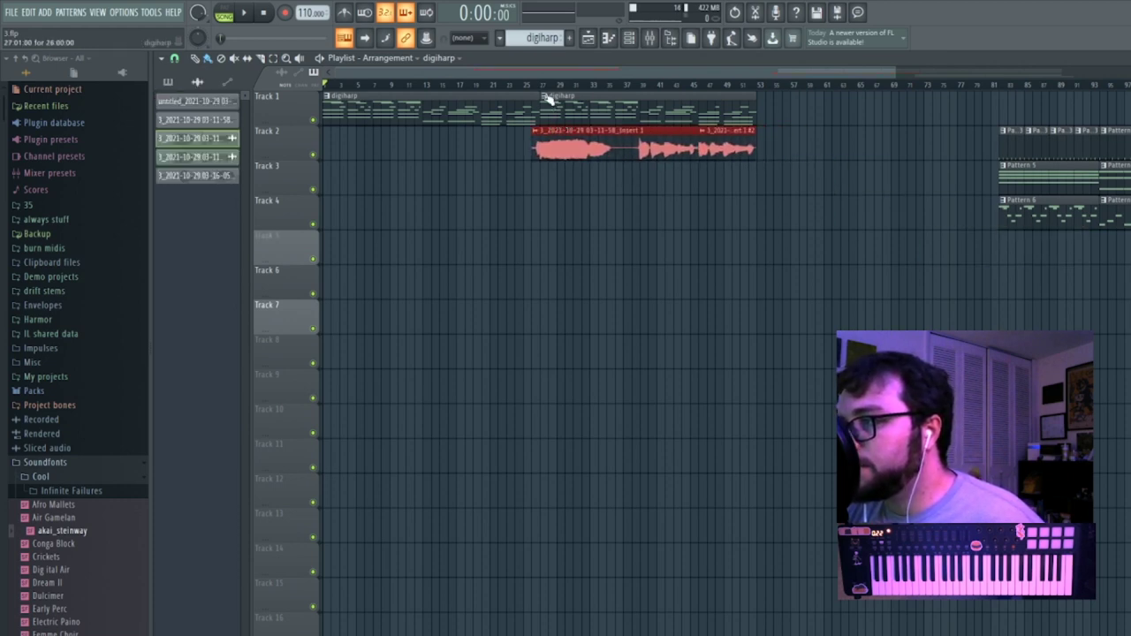
key(space)
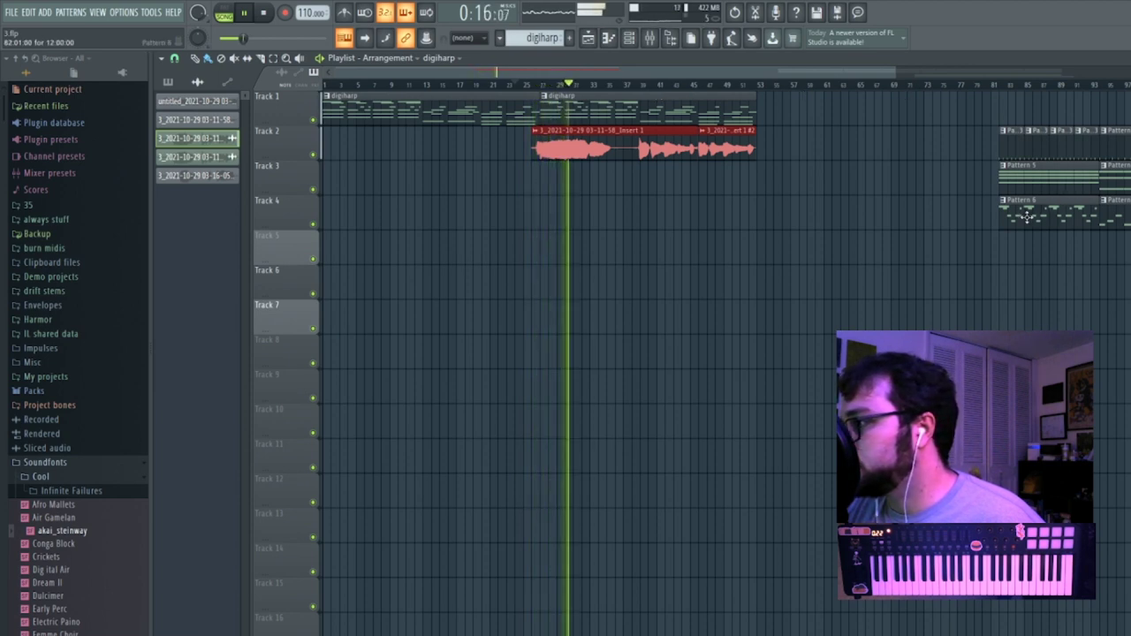
Place Pattern 6 on Track 3 at bar 27 and add its second part from bar 39 to bar 53.
click(1053, 210)
click(545, 180)
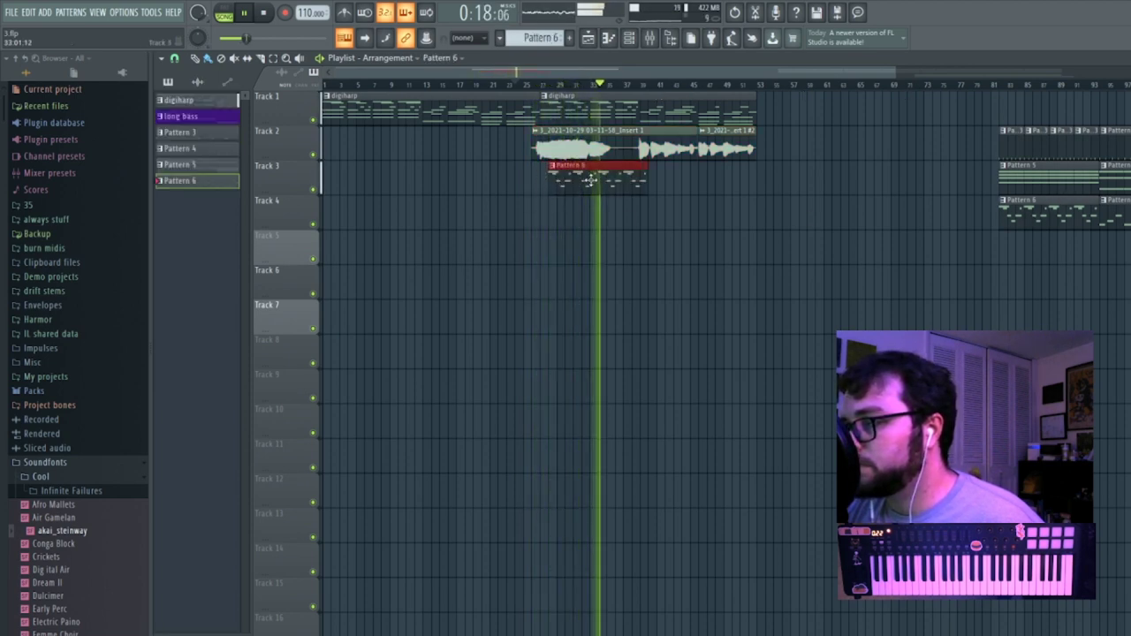
drag(584, 182, 621, 188)
click(696, 222)
drag(696, 222, 696, 187)
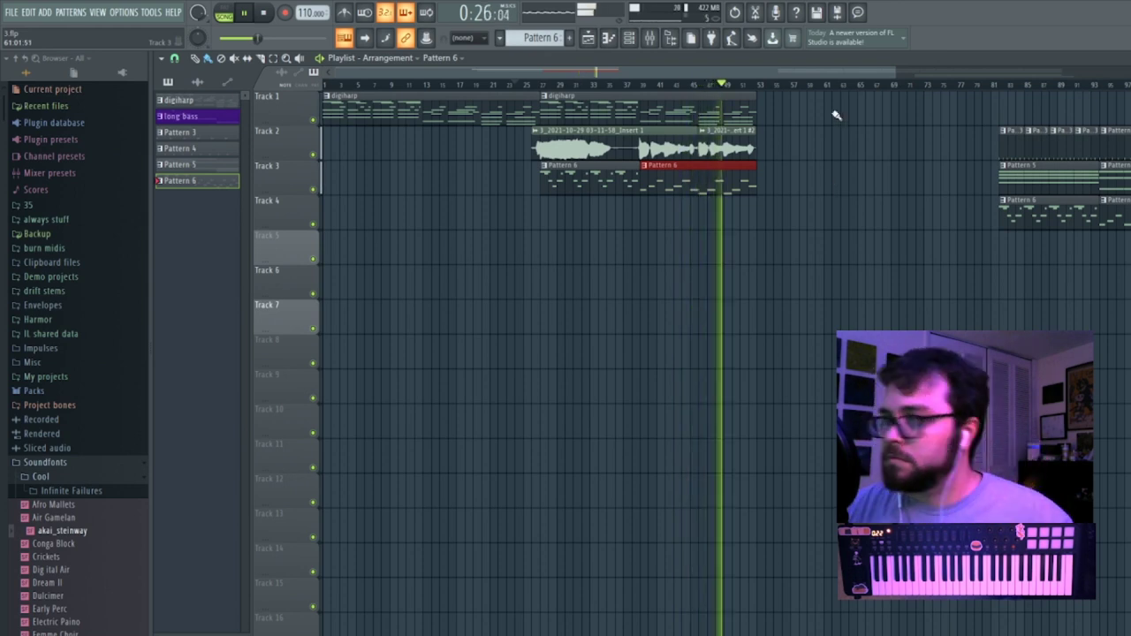
Extend Track 2's first vocal clip to bar 53 and set the second vocal clip aside on Track 5 at about bar 130.
scroll(874, 86, down, 3)
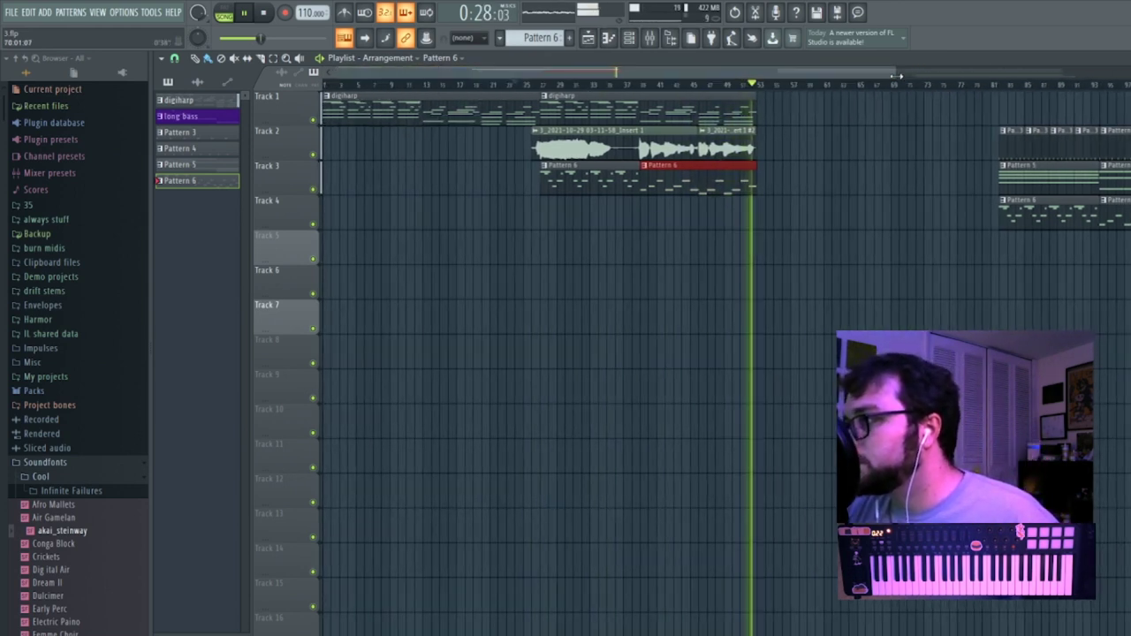
key(space)
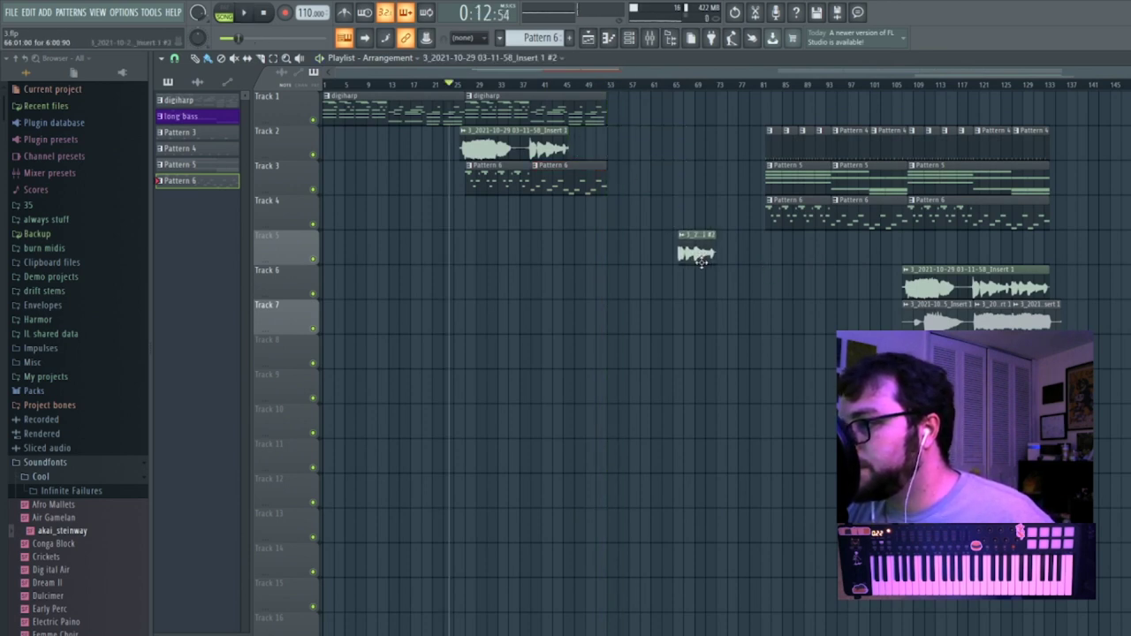
click(701, 258)
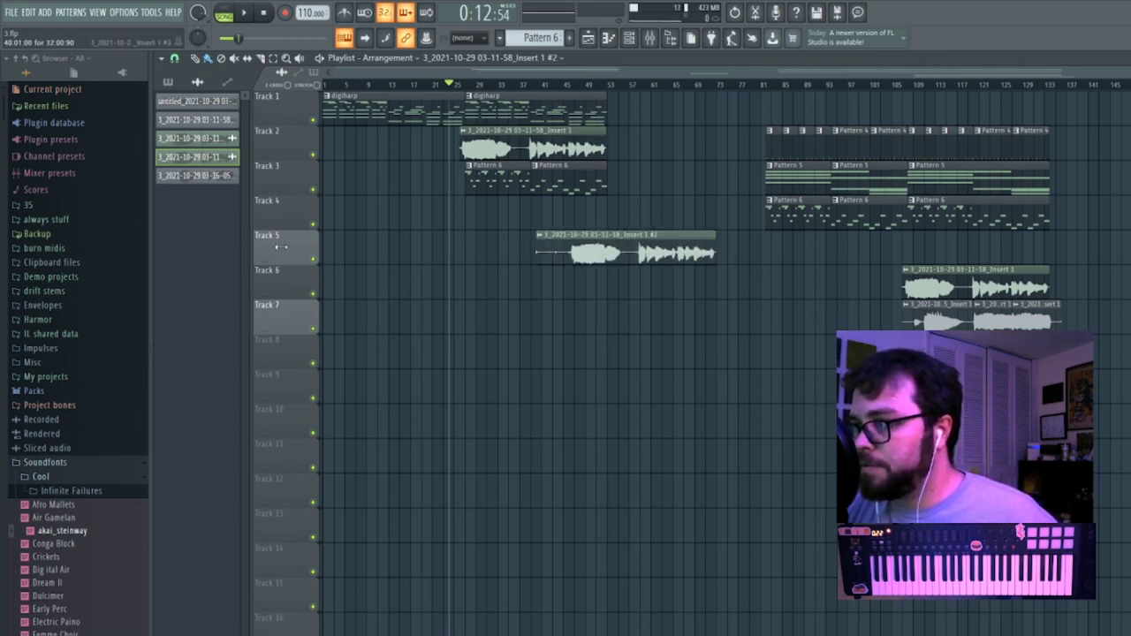
drag(635, 242, 1108, 254)
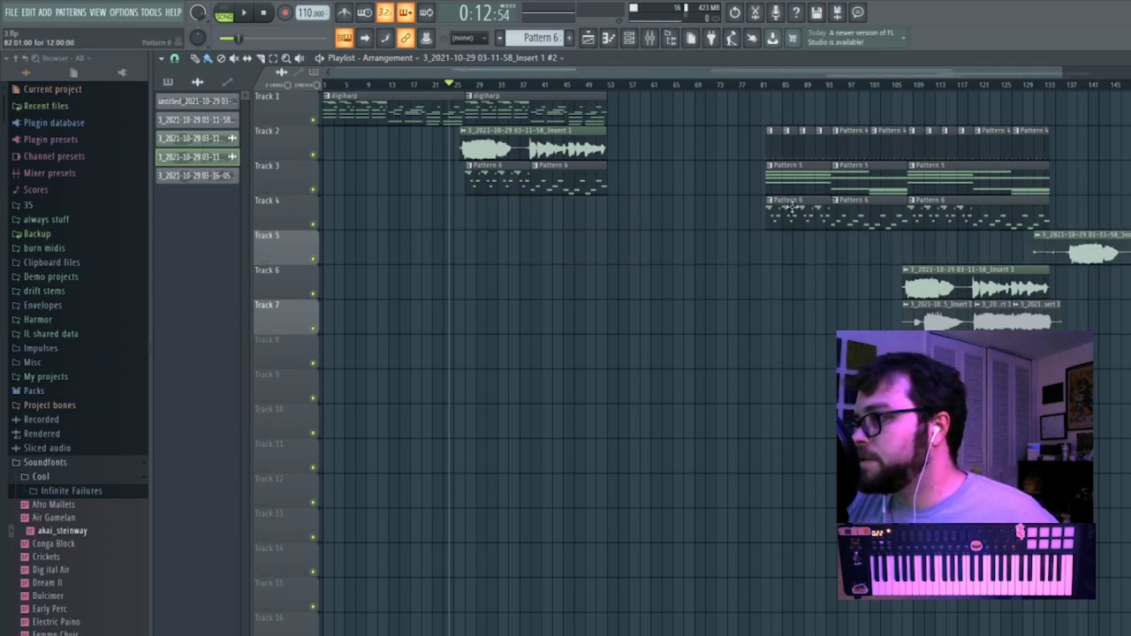
Play the new arrangement from bar 47 to check how the second section ends.
click(575, 85)
key(space)
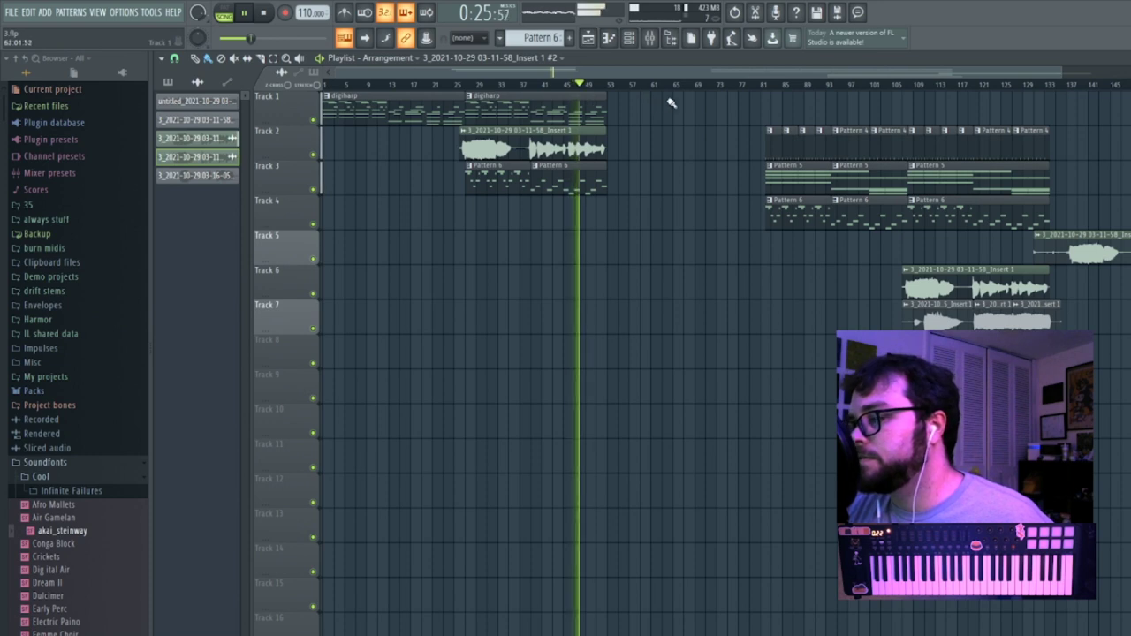
click(779, 151)
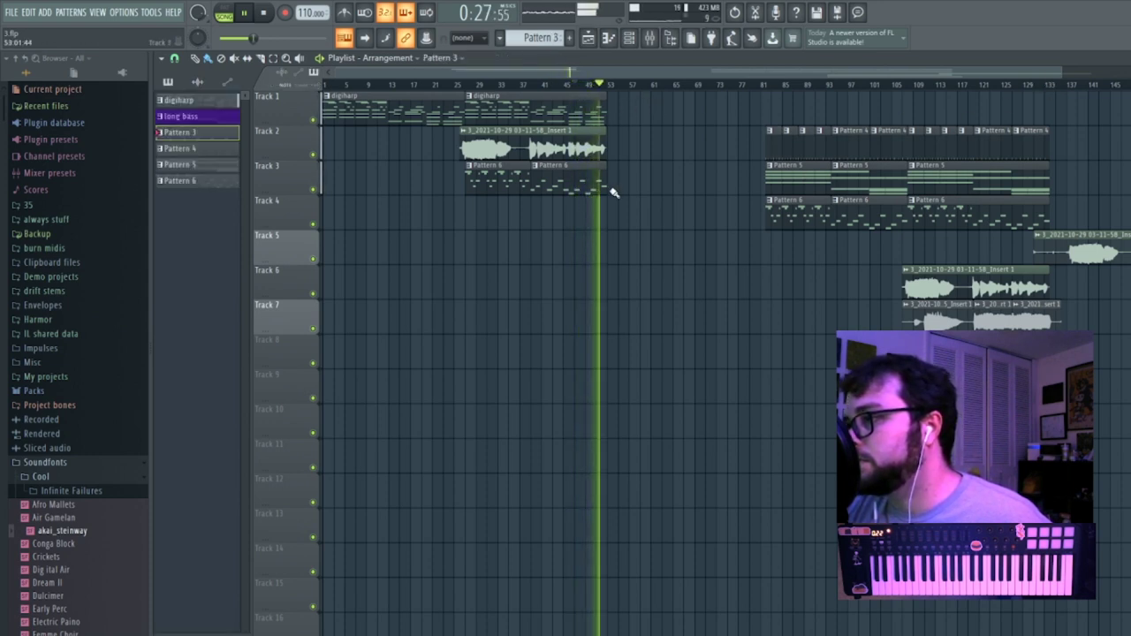
key(space)
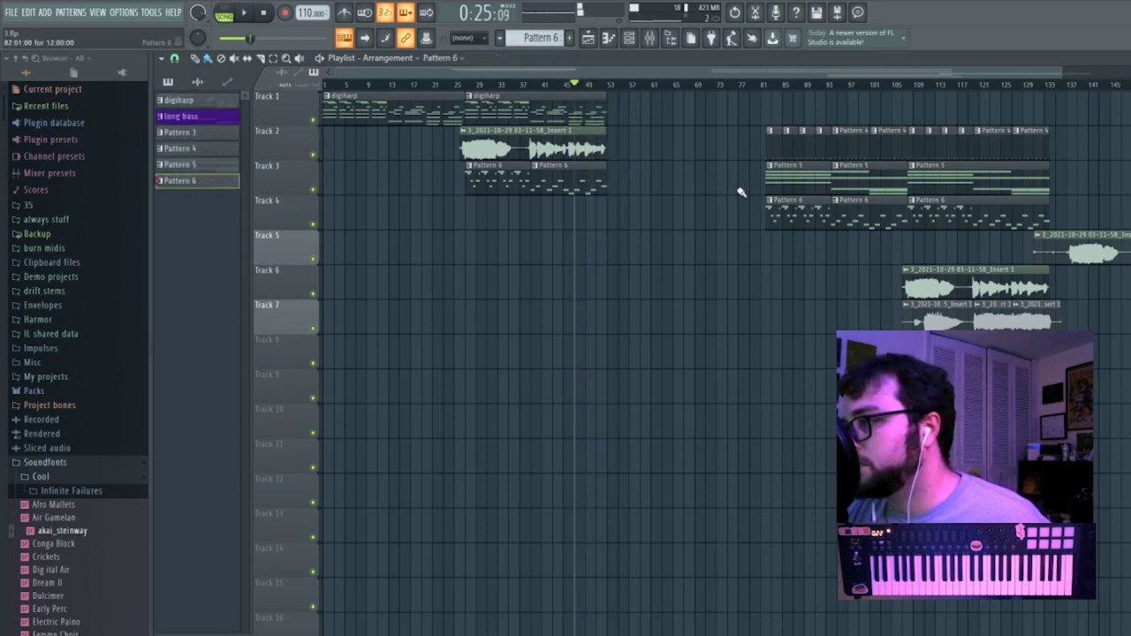
Try two more Pattern 6 clips on Track 3 from bar 53 and inspect the pattern's notes in the piano roll.
drag(682, 212, 642, 175)
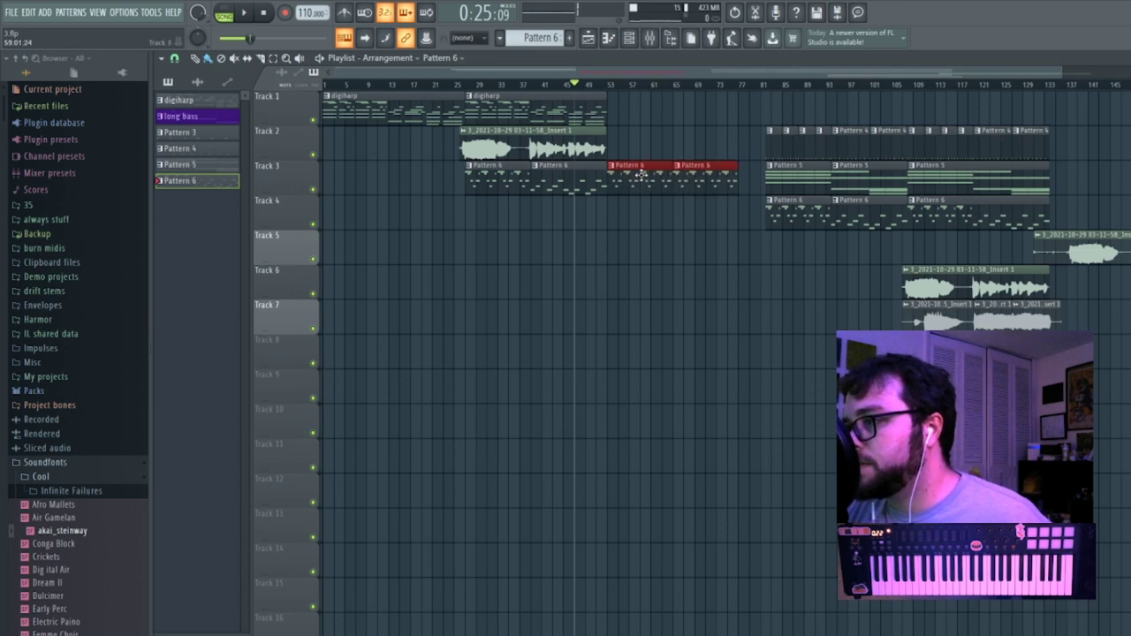
double_click(712, 170)
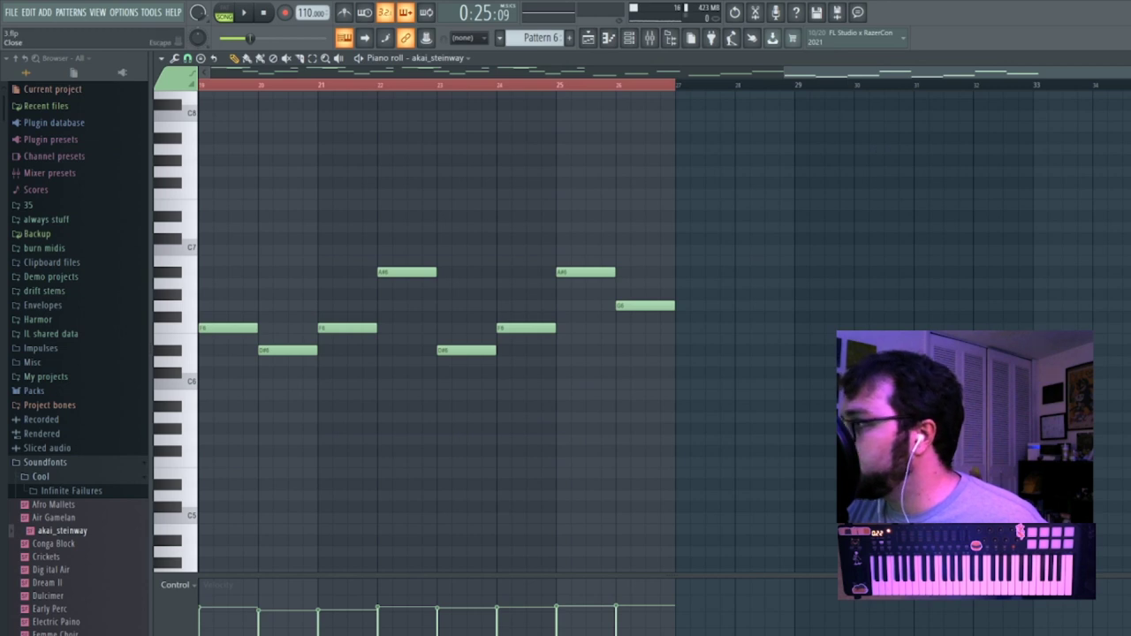
key(Escape)
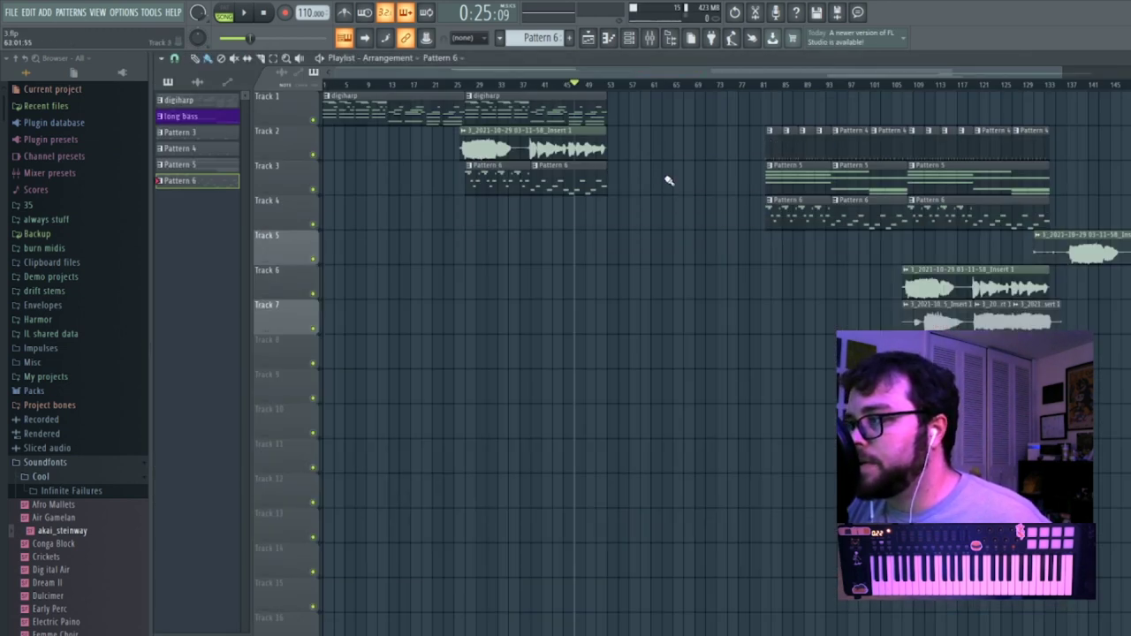
Move the block of drum, Pattern 5 and Pattern 6 clips on Tracks 2 to 4 back to start at bar 53.
drag(724, 92, 1084, 228)
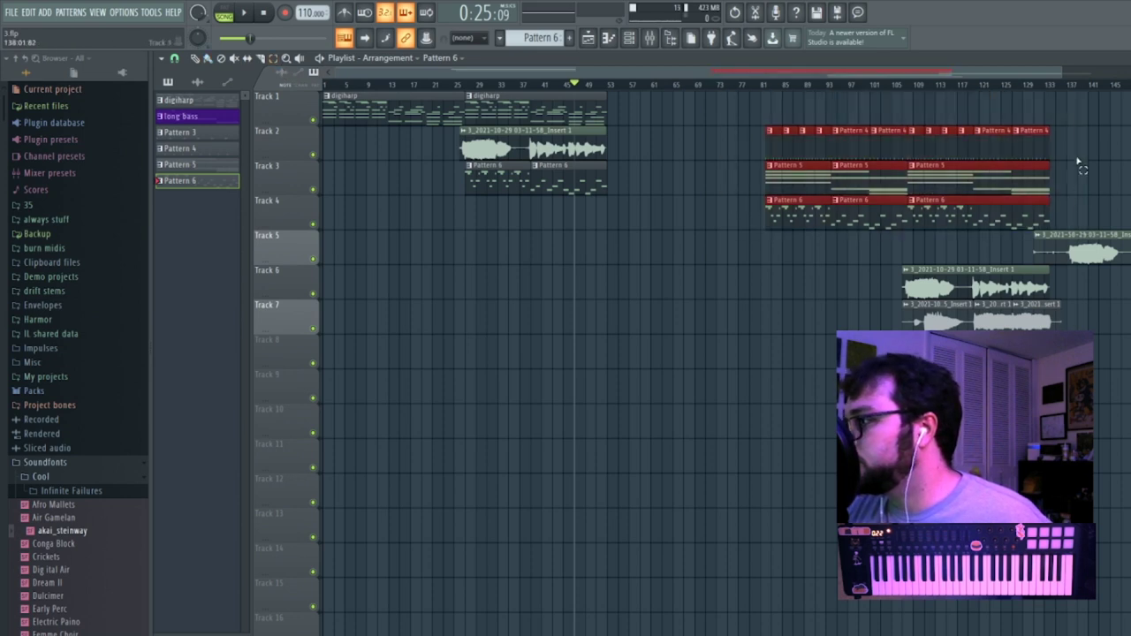
drag(1062, 74, 848, 115)
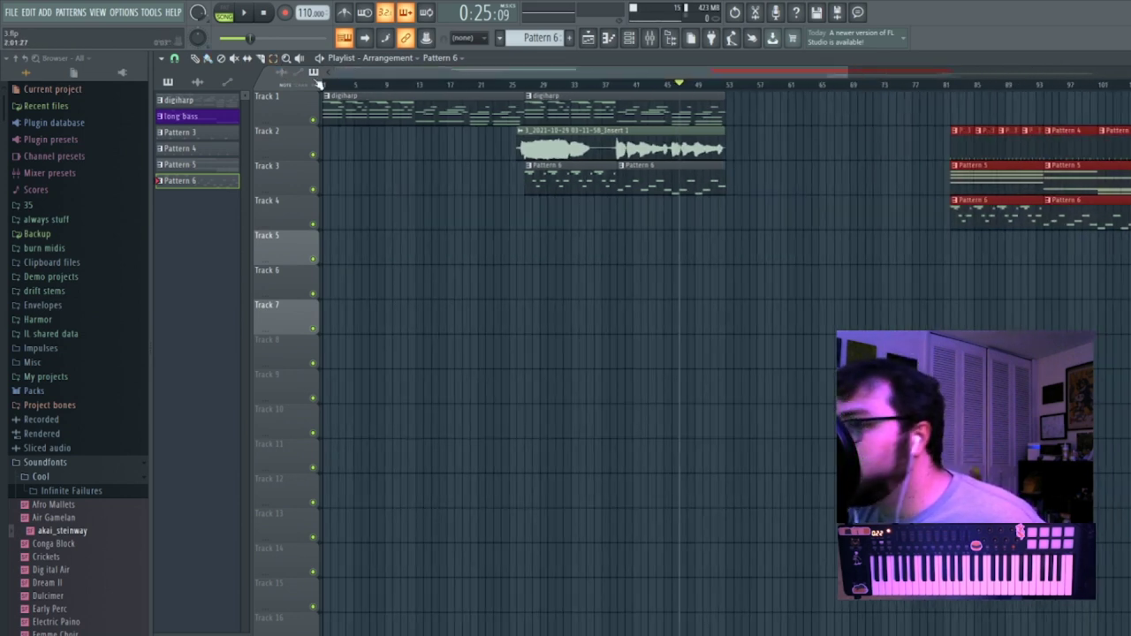
drag(972, 154, 737, 158)
Move the first vocal clip down to Track 5 and its Pattern 6 clips to Track 4, and start playback.
drag(664, 156, 661, 261)
drag(667, 192, 586, 222)
key(space)
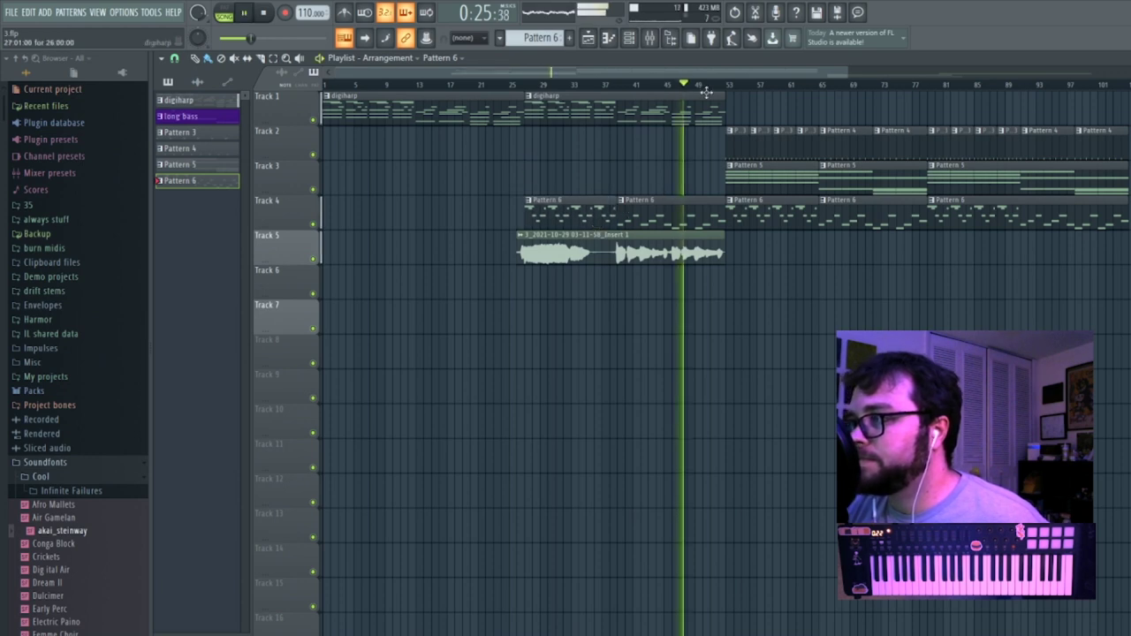
Add two more digiharp clips on Track 1, at bars 53 and 79, above the drum section.
drag(846, 72, 1078, 107)
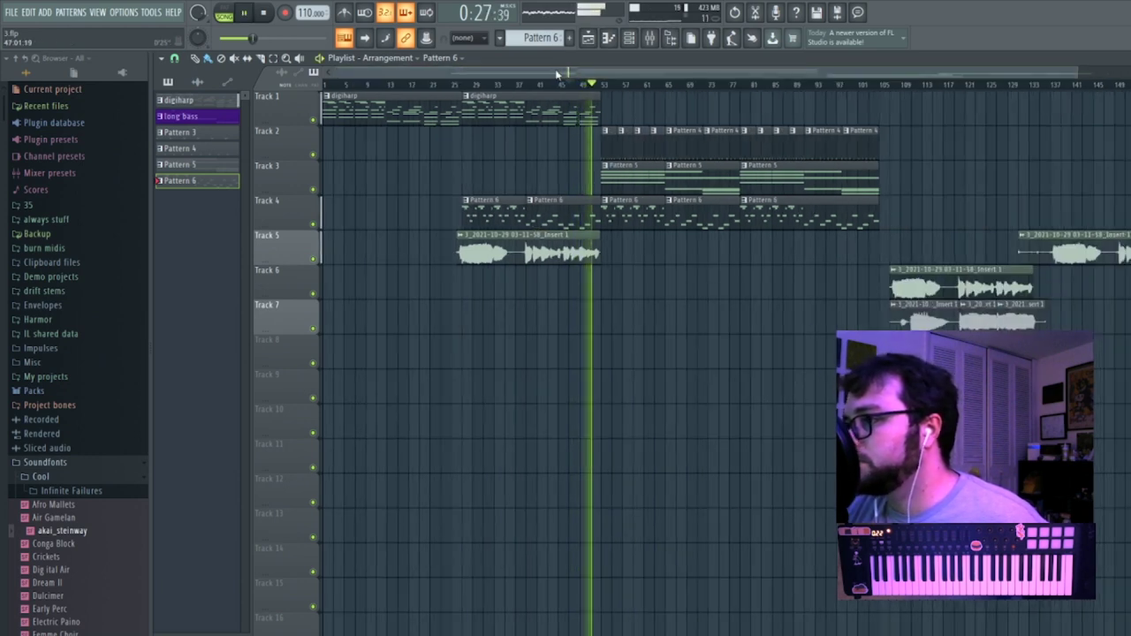
click(565, 106)
click(608, 112)
mouse_move(661, 115)
mouse_down()
mouse_move(704, 116)
mouse_move(639, 116)
mouse_up()
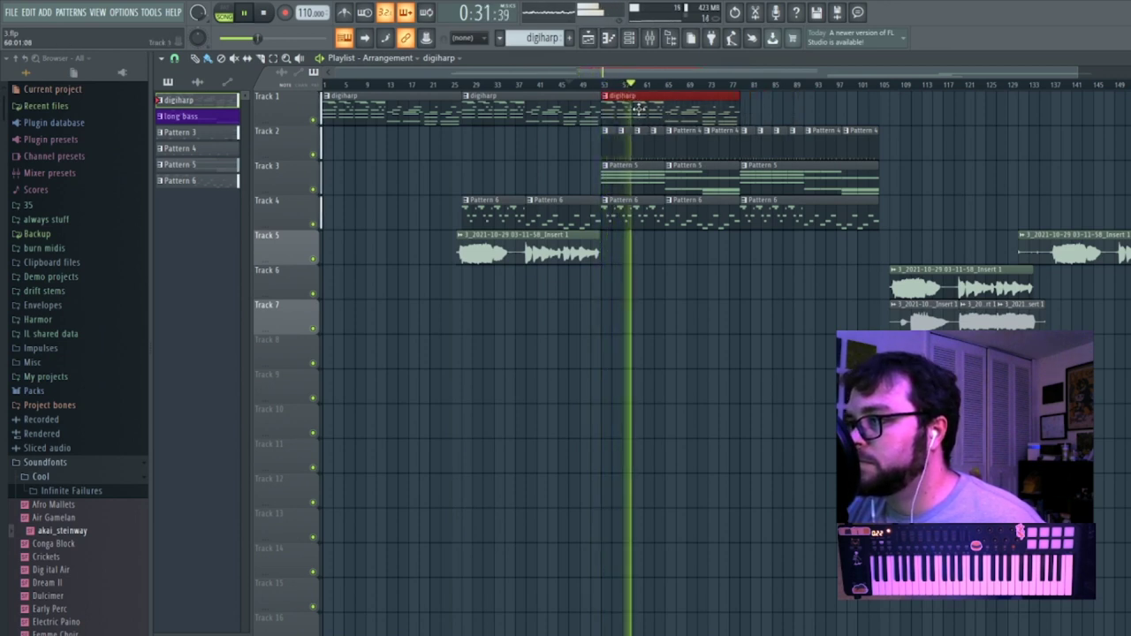
click(569, 86)
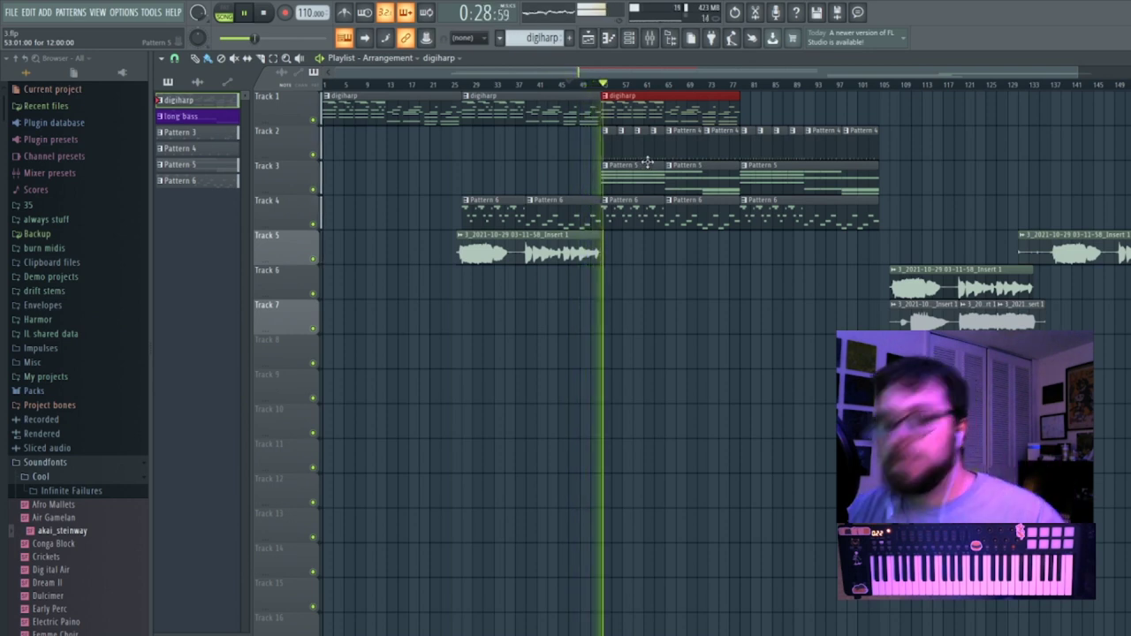
click(750, 106)
drag(803, 113, 797, 113)
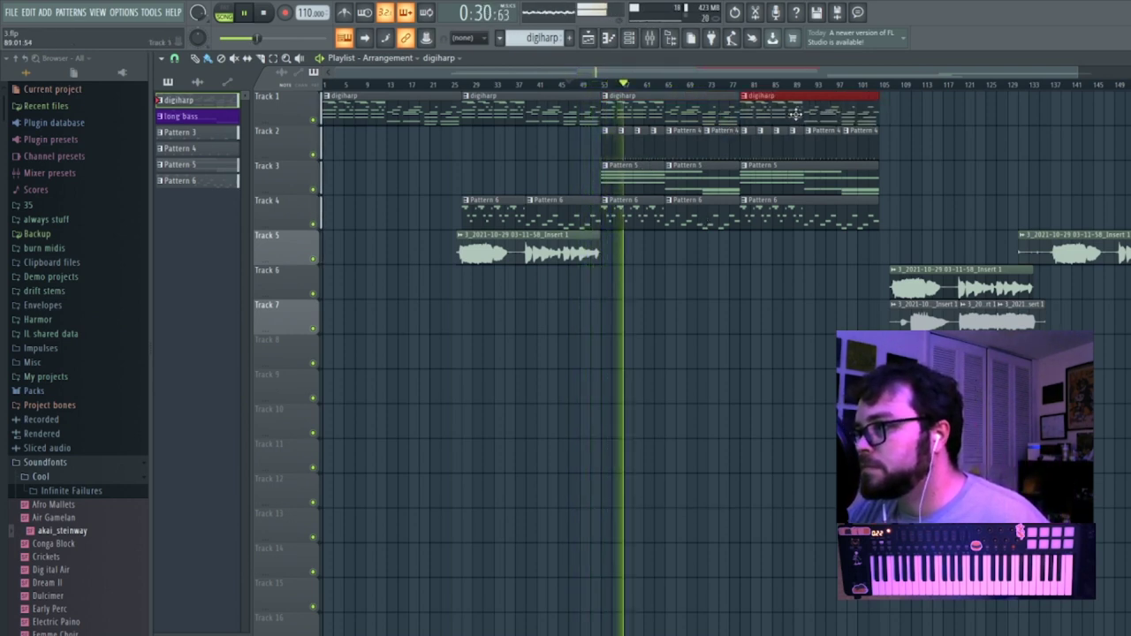
right_click(797, 109)
click(757, 106)
drag(795, 105, 777, 103)
Place two long bass clips on Track 5 from bar 53 to bar 105 and move the first vocal clip to Track 6.
click(202, 116)
click(610, 247)
key(ctrl+b)
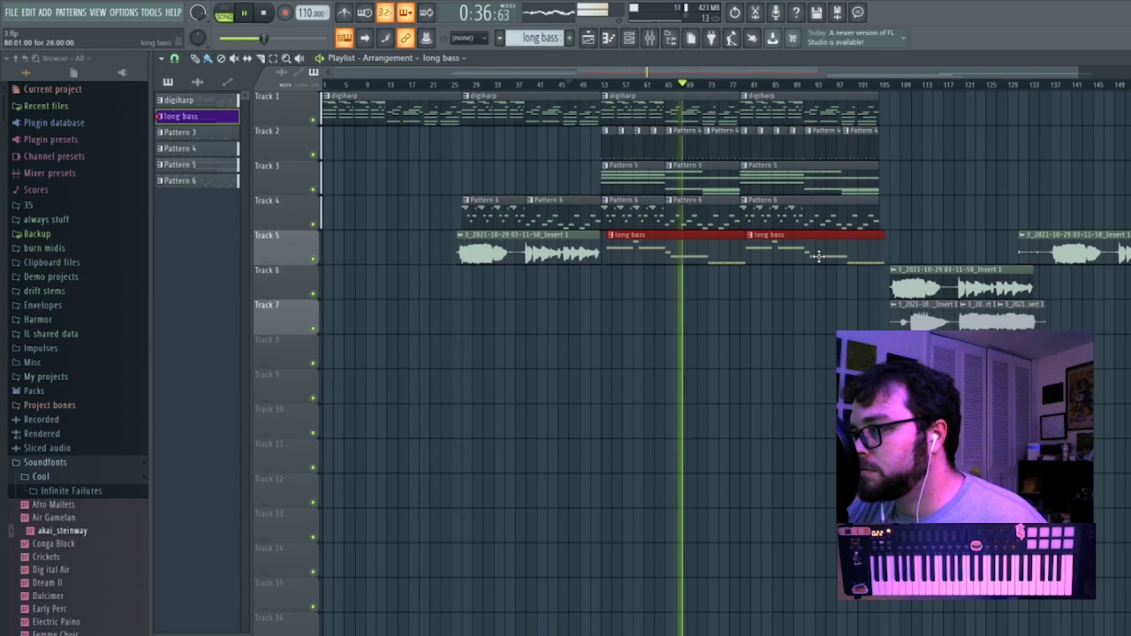
key(ctrl+d)
drag(576, 246, 577, 281)
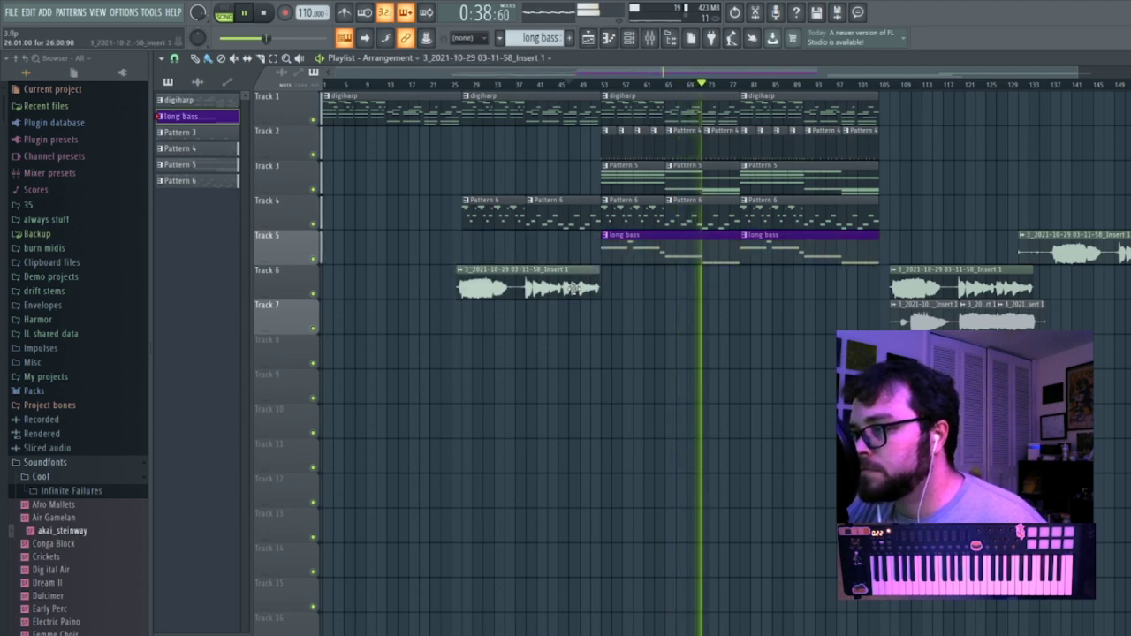
Solo the E Piano 3 mixer channel during playback, then replay the section from bar 52 with all channels on.
click(680, 323)
right_click(690, 325)
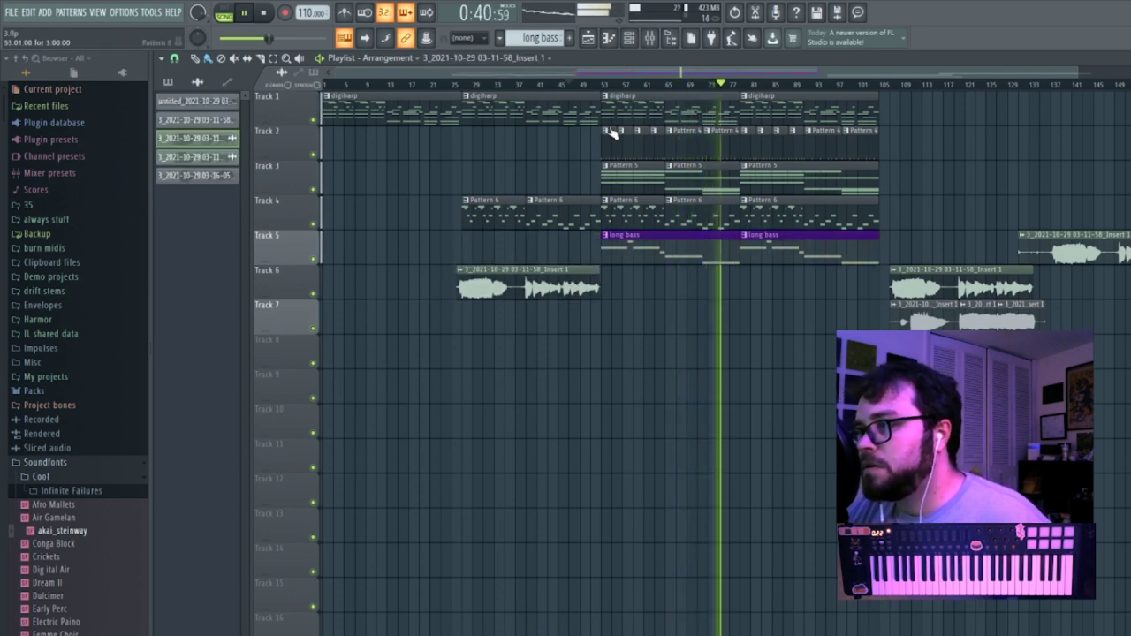
key(F9)
click(683, 373)
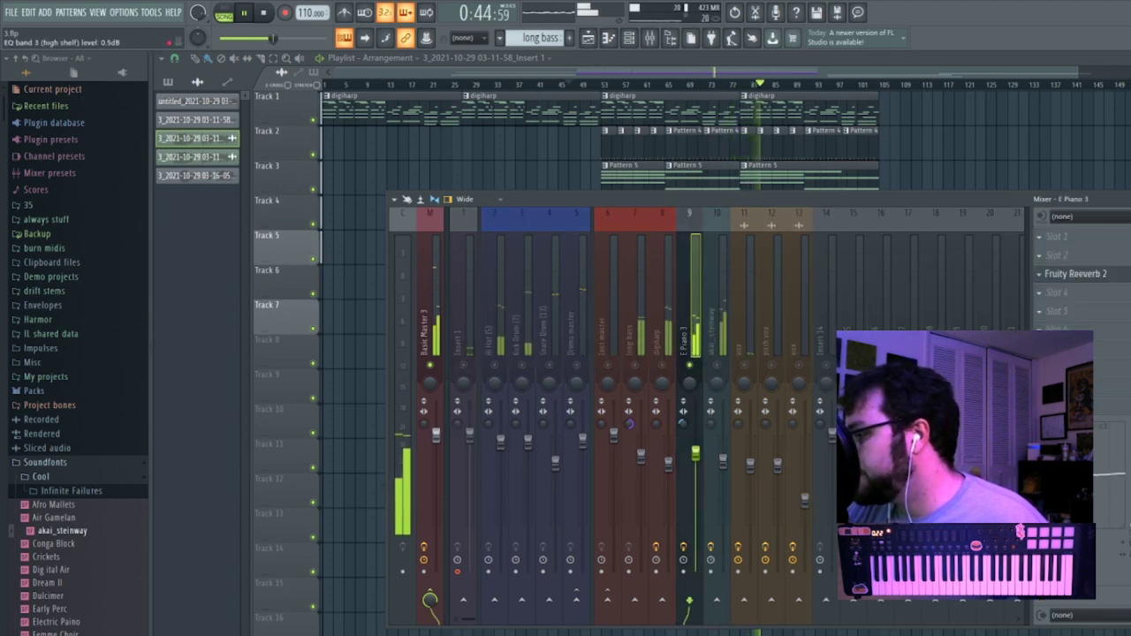
click(594, 84)
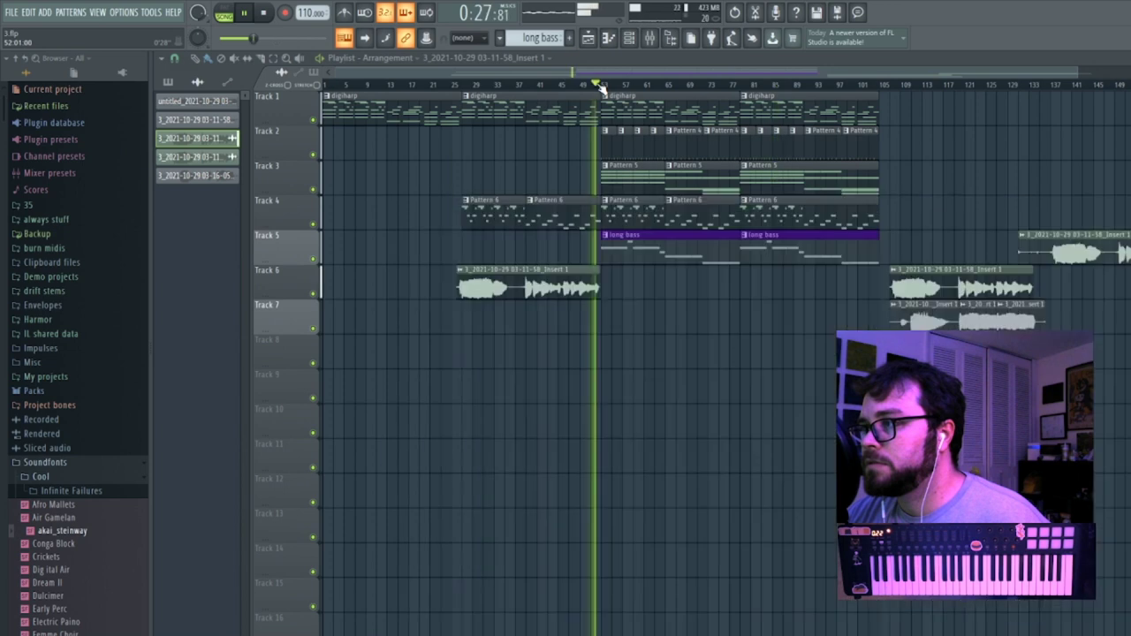
key(space)
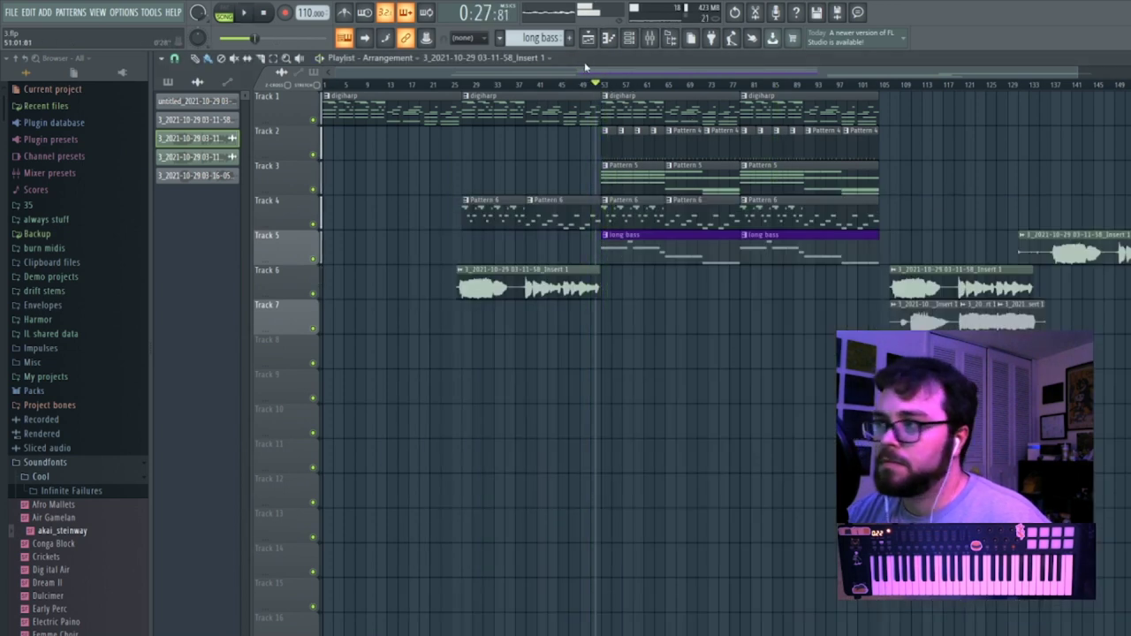
click(649, 40)
key(space)
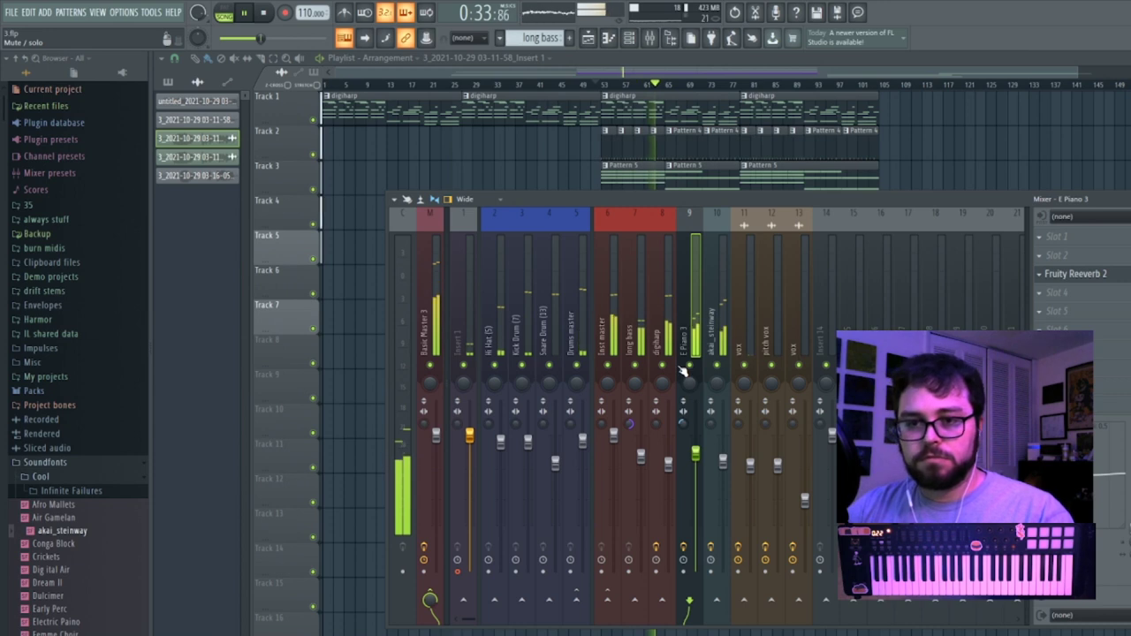
key(F9)
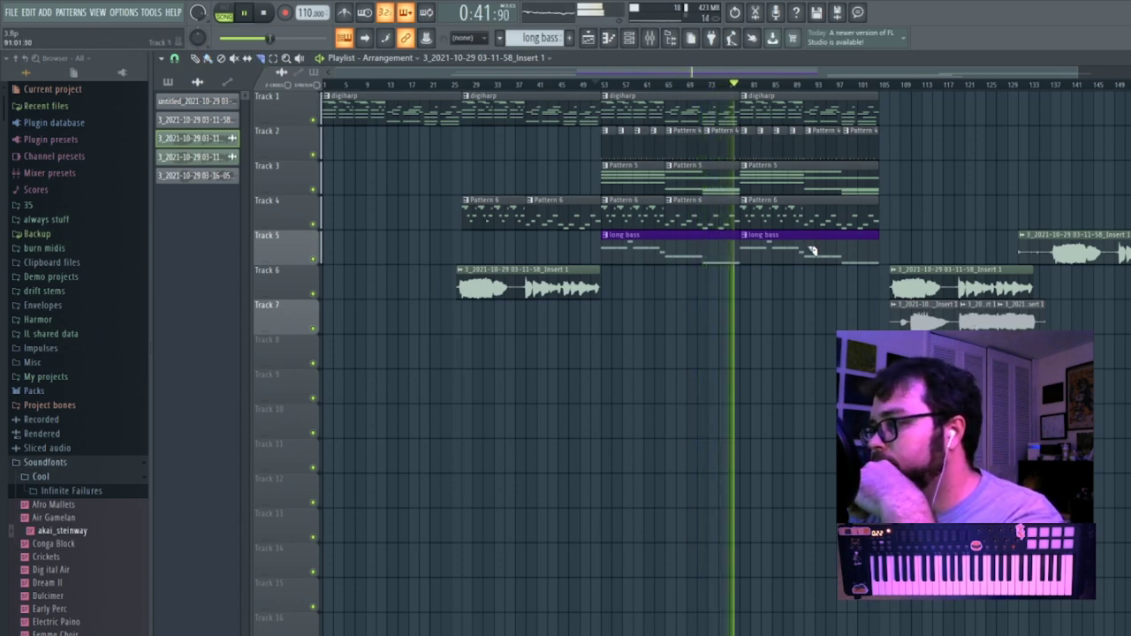
Move the three 03-16-05 vocal clips on Track 7 back to start at bar 53 and play the section.
drag(1075, 73, 989, 81)
key(space)
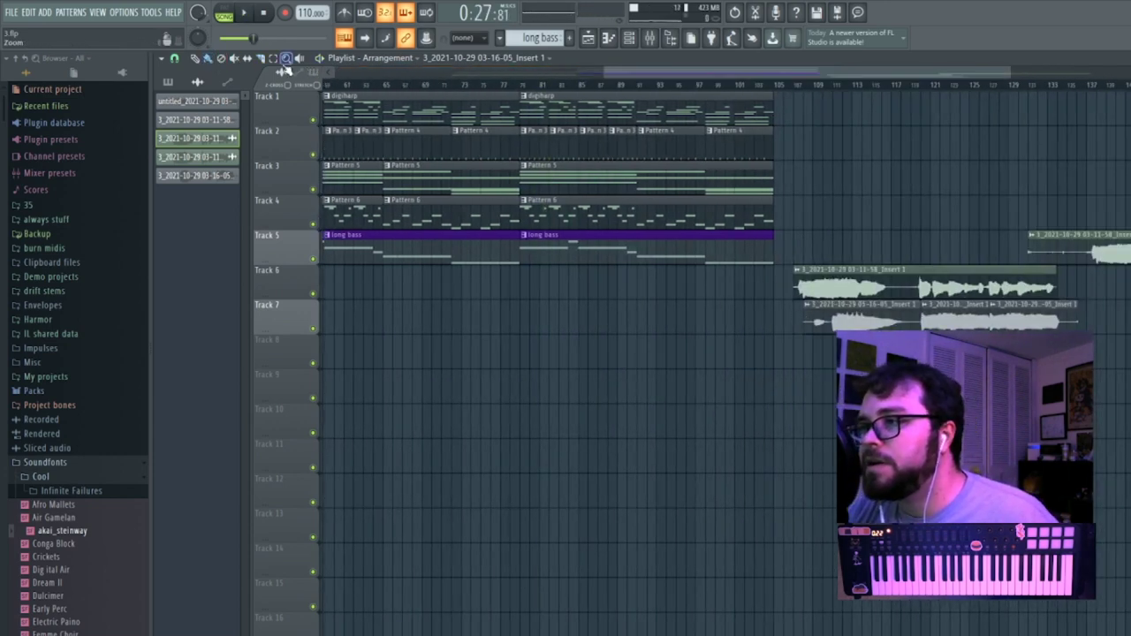
drag(1109, 342, 789, 337)
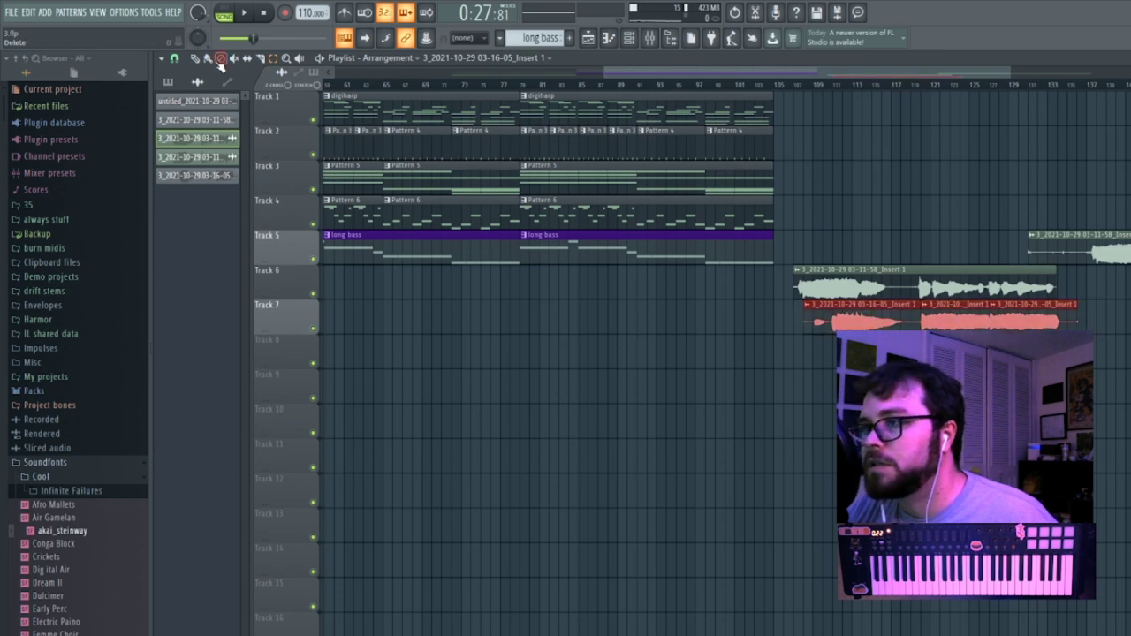
drag(718, 79, 658, 83)
drag(995, 324, 457, 331)
key(space)
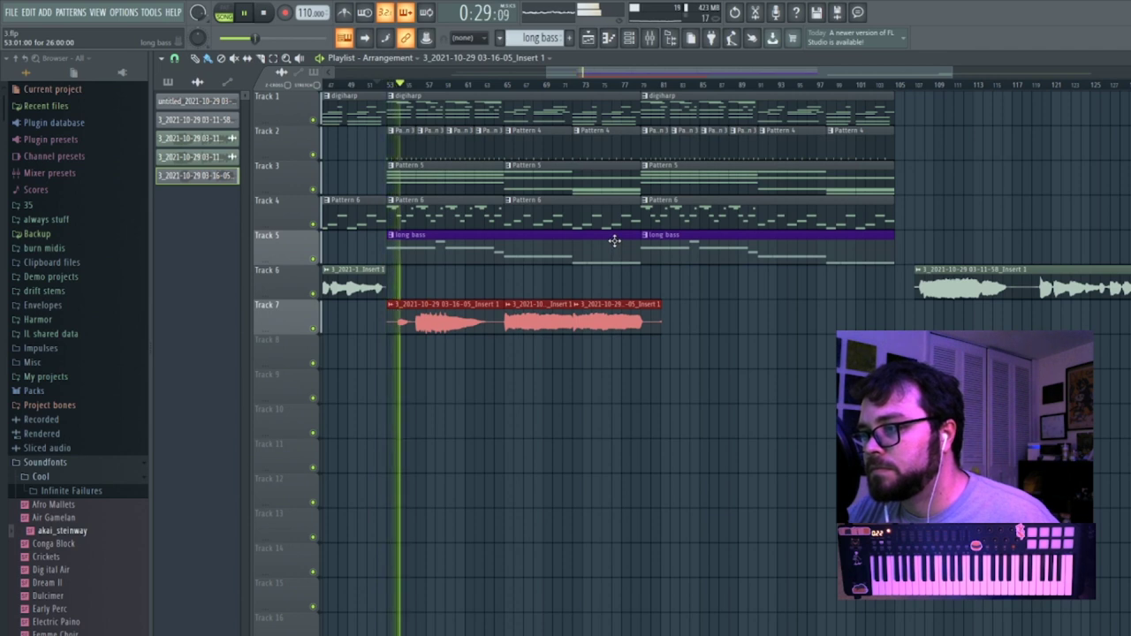
Try trimming the start of the Track 7 vocal clips and restore their beginning at bar 53.
drag(389, 316, 402, 316)
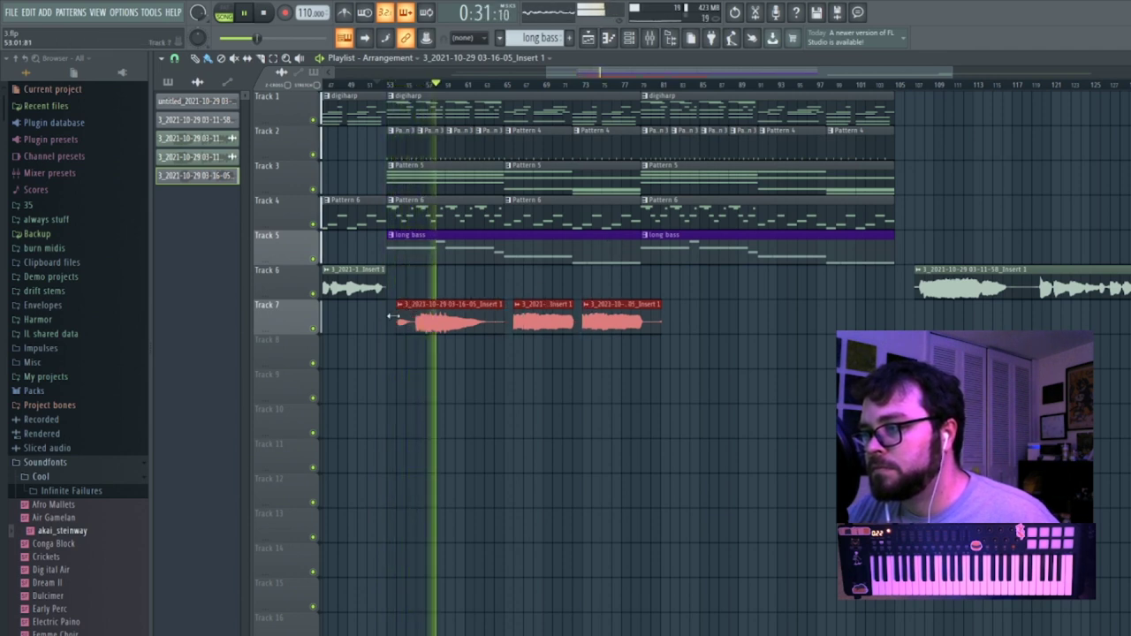
key(ctrl+z)
drag(386, 311, 415, 311)
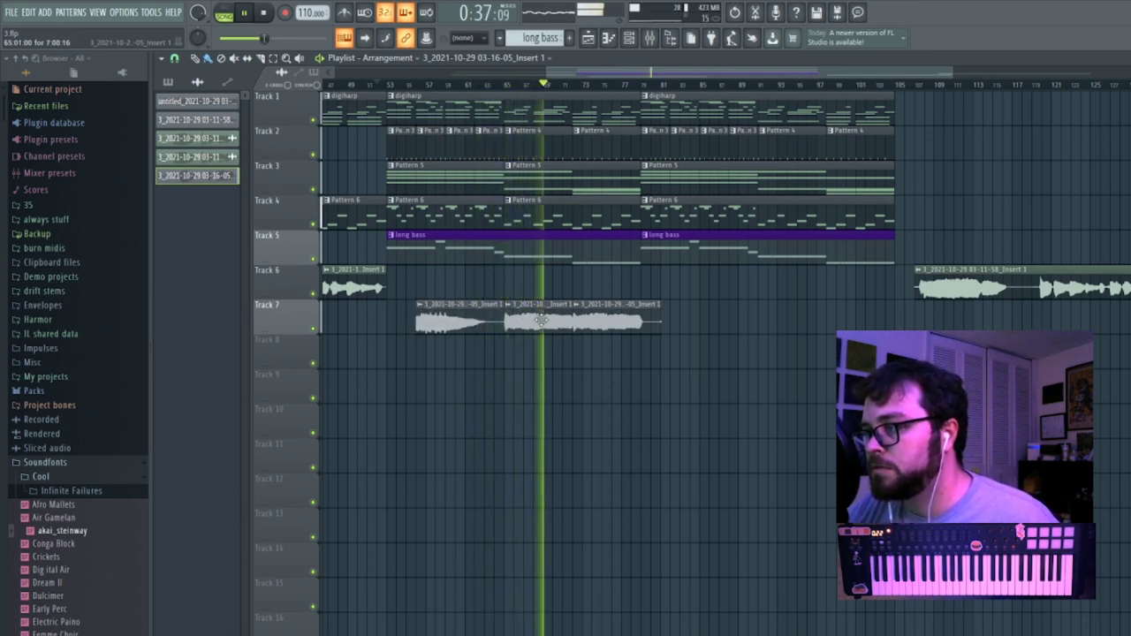
drag(415, 319, 386, 318)
Duplicate the three vocal clips on Track 7 and move the copies after the originals.
click(276, 60)
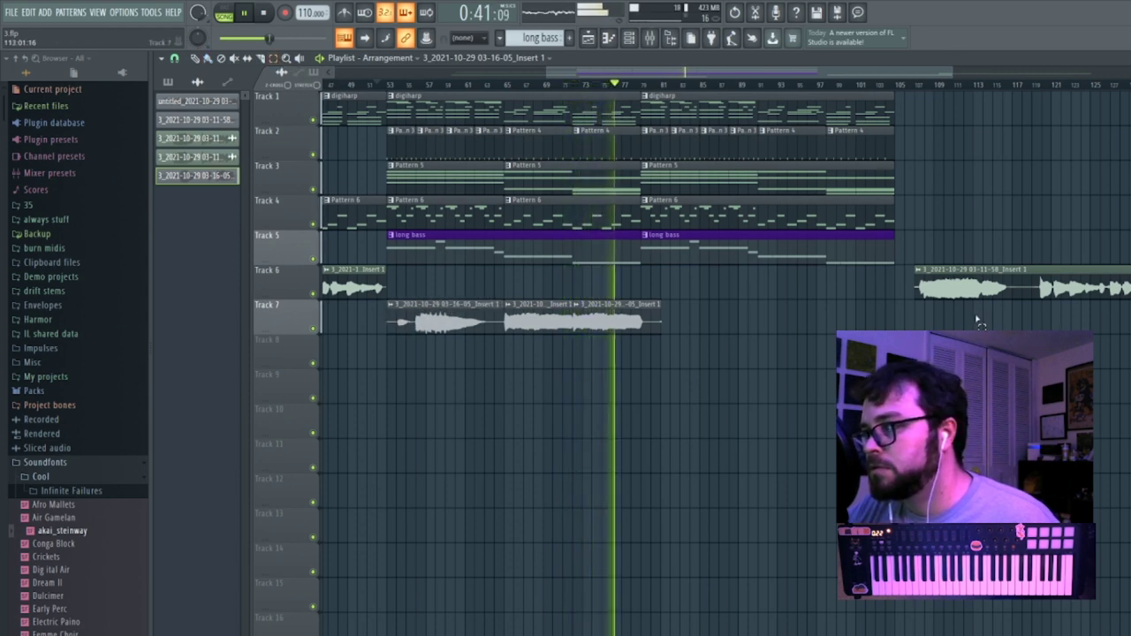
drag(692, 324, 373, 333)
key(ctrl+c)
key(ctrl+v)
key(space)
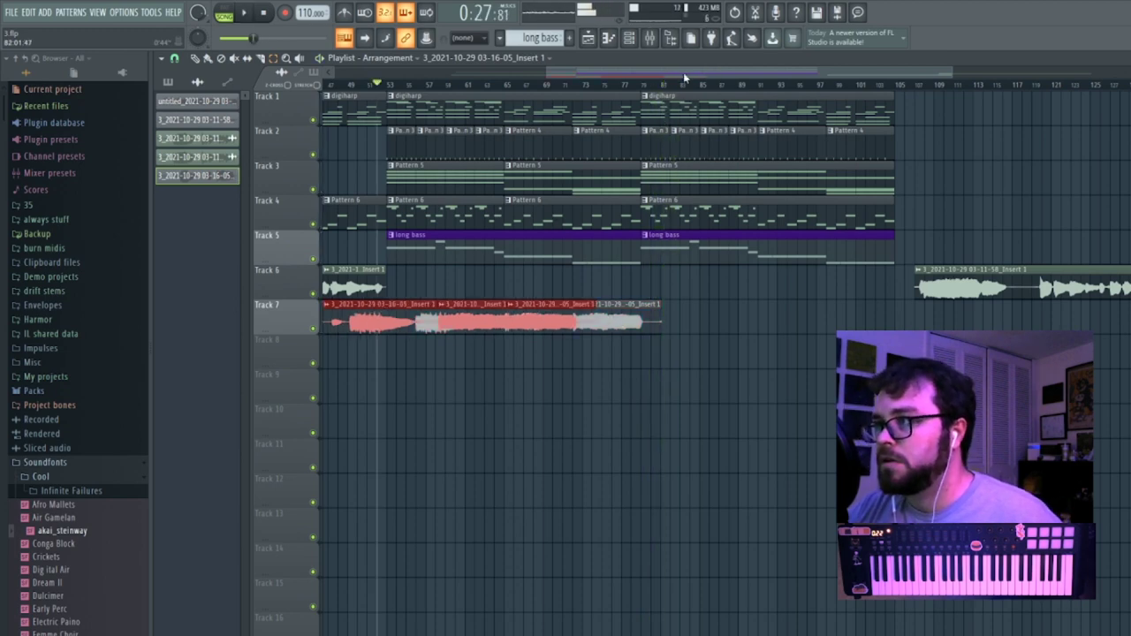
drag(684, 76, 473, 76)
drag(743, 75, 1006, 75)
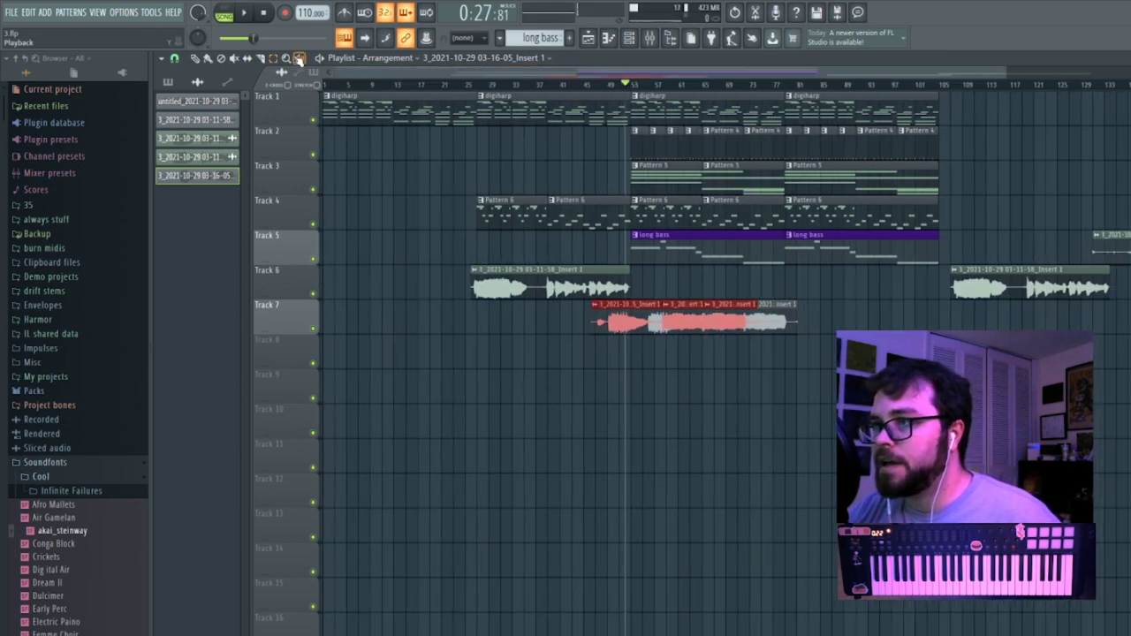
drag(618, 321, 836, 319)
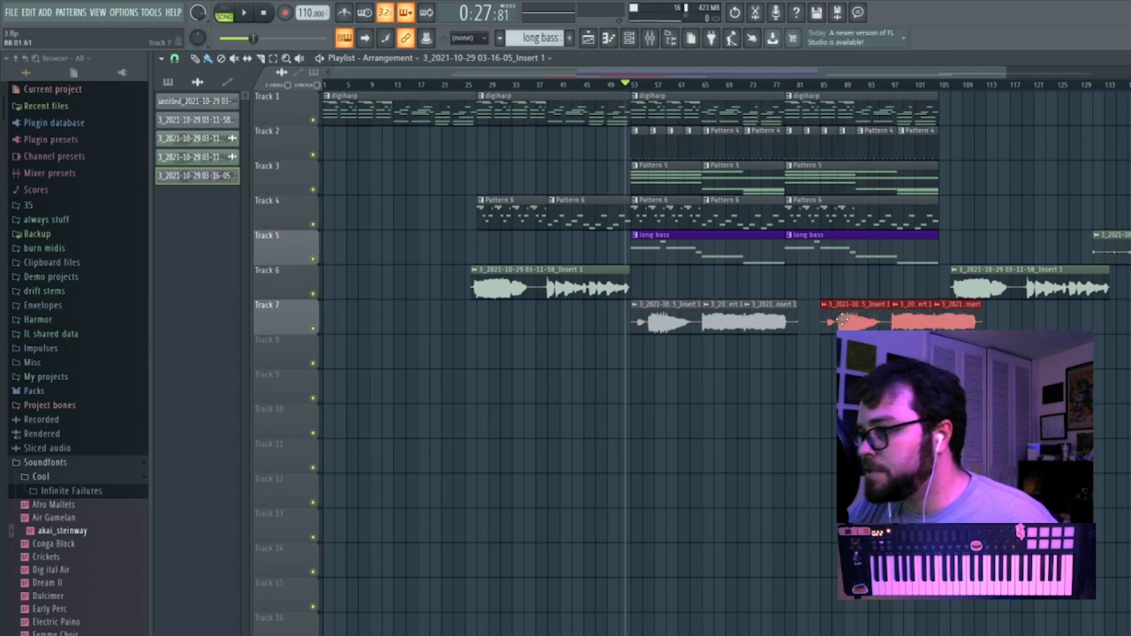
Fit the copied vocals against bar 79, trimming their start to bar 81 and the original group's start to about bar 55.
key(space)
drag(817, 322, 801, 312)
ctrl+click(807, 361)
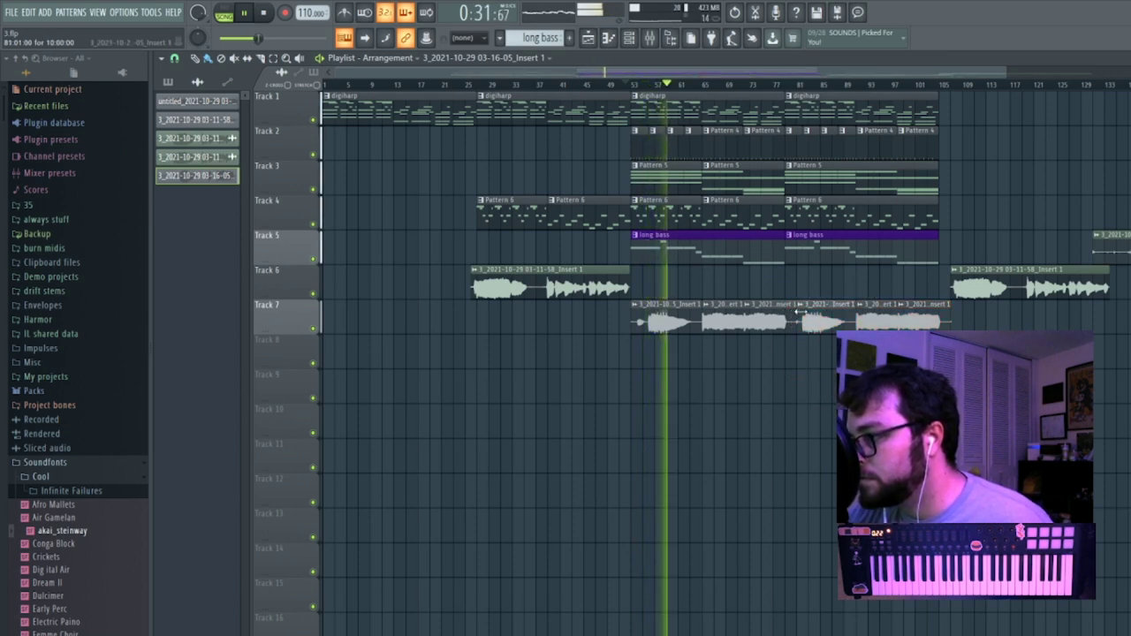
drag(634, 314, 644, 313)
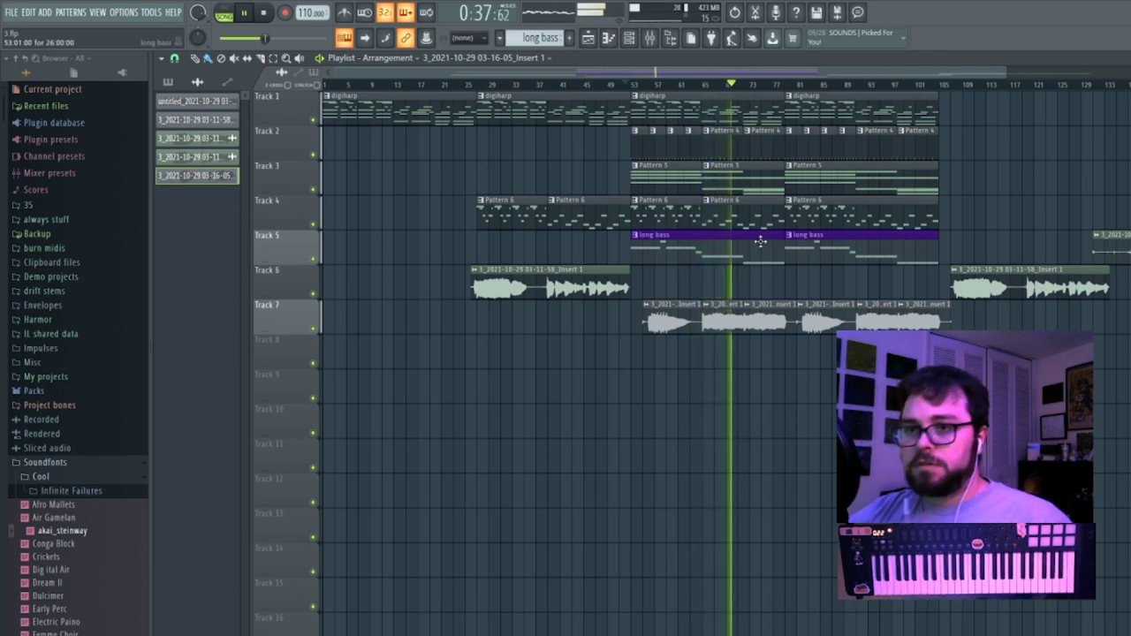
Move the later 03-11-58 vocal clip on Track 6 back so it starts at about bar 78, over the second half.
drag(1003, 74, 932, 270)
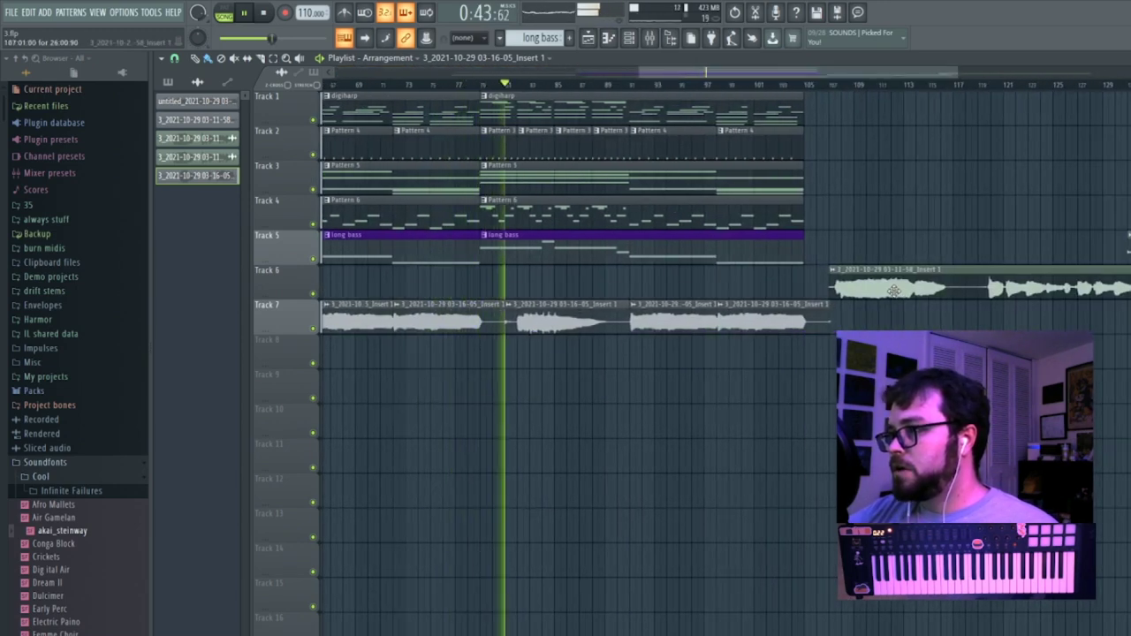
drag(893, 290, 544, 289)
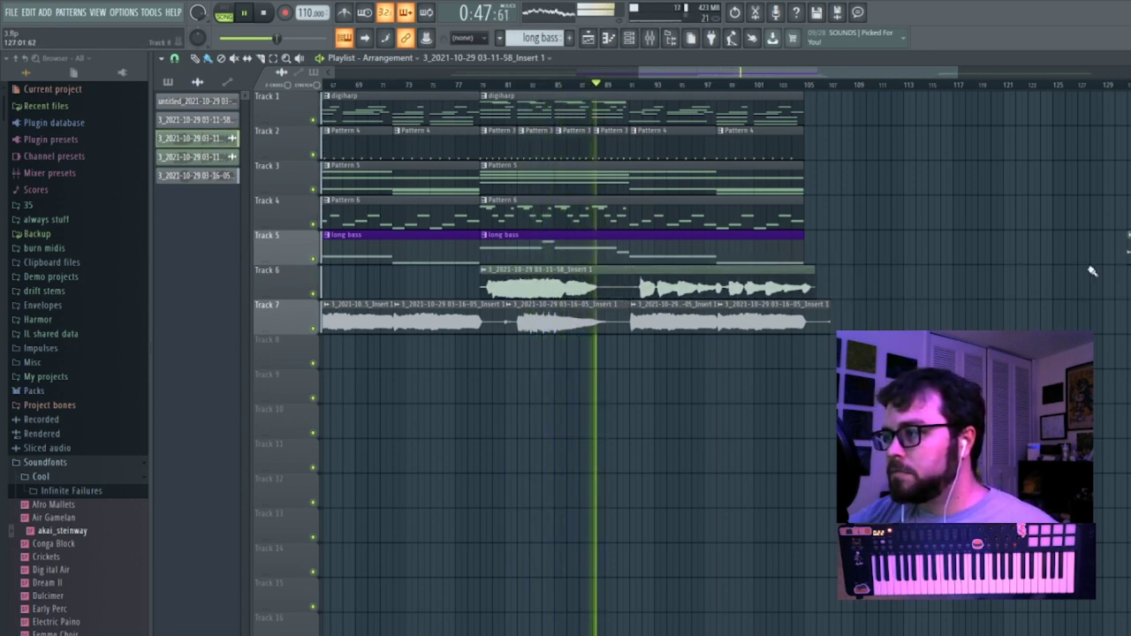
drag(656, 290, 649, 289)
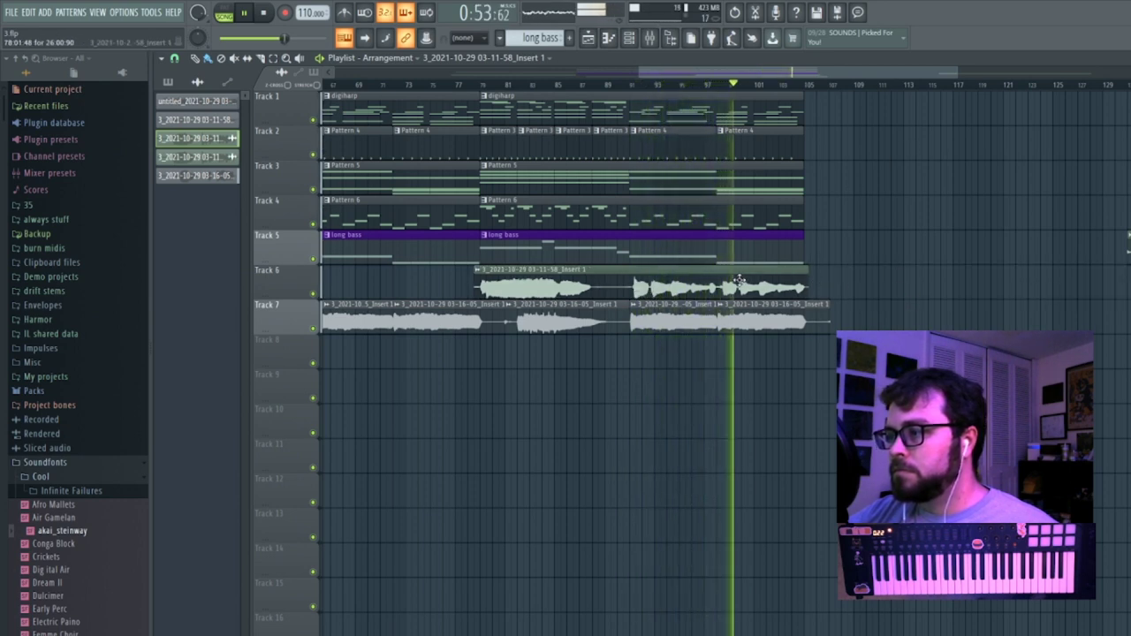
Place a copy of the 03-11-58 Insert 1 #2 vocal on Track 8 starting at bar 77, lined up with the Track 6 vocal.
drag(751, 73, 251, 181)
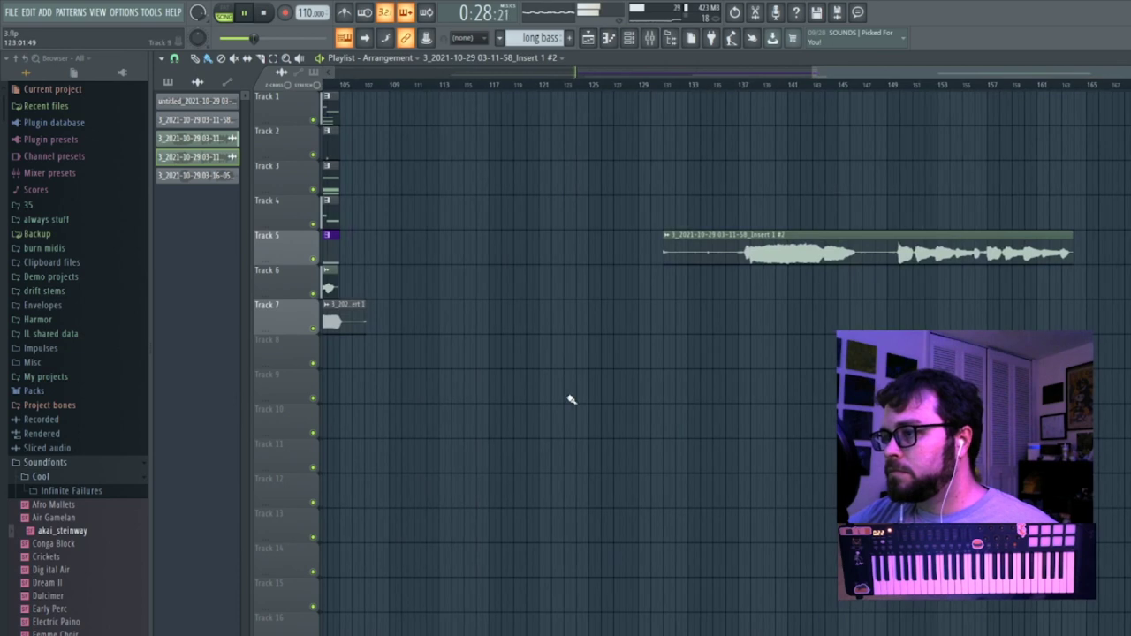
key(space)
click(571, 412)
drag(656, 412, 442, 269)
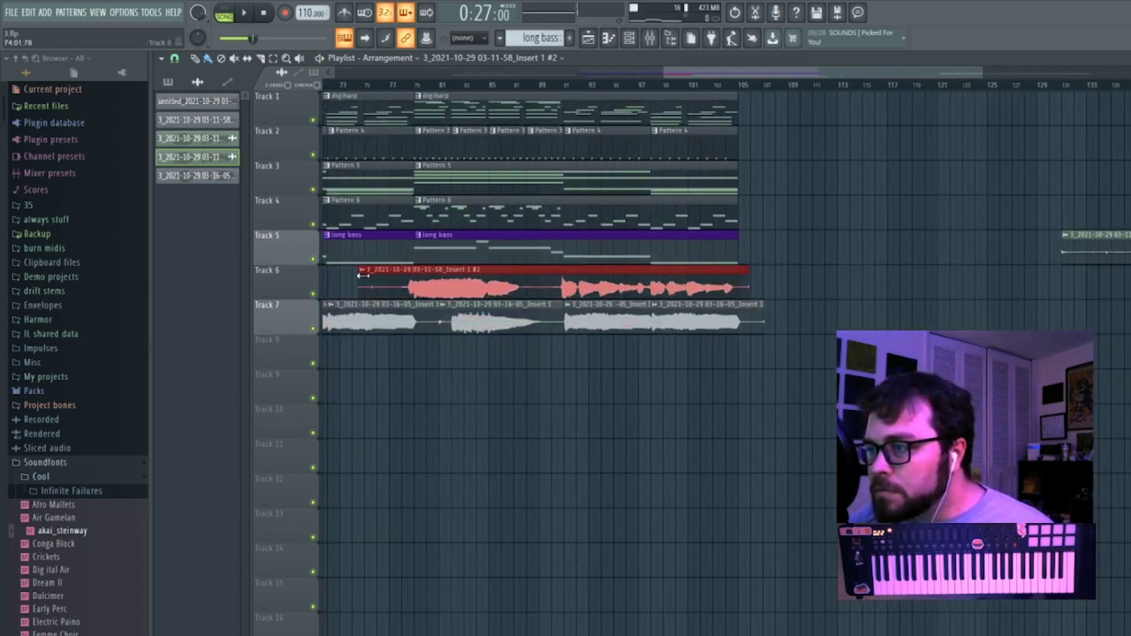
drag(450, 316, 449, 367)
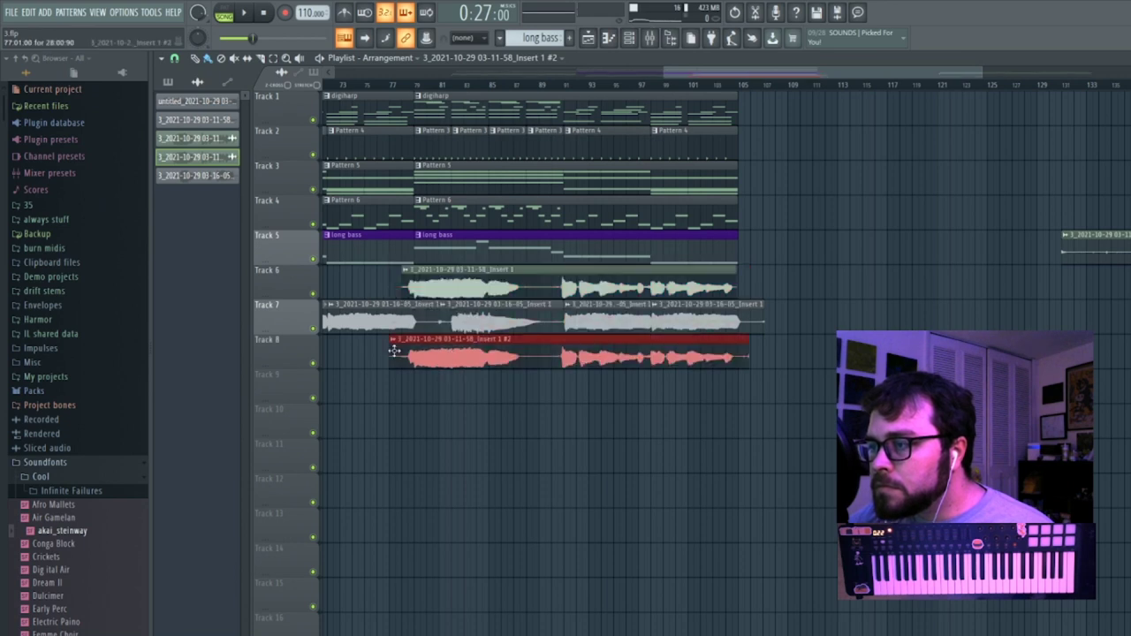
Replace the Track 6 vocal's ending from bar 98 with the end of the #2 take, and delete the spare take on Track 5.
click(736, 283)
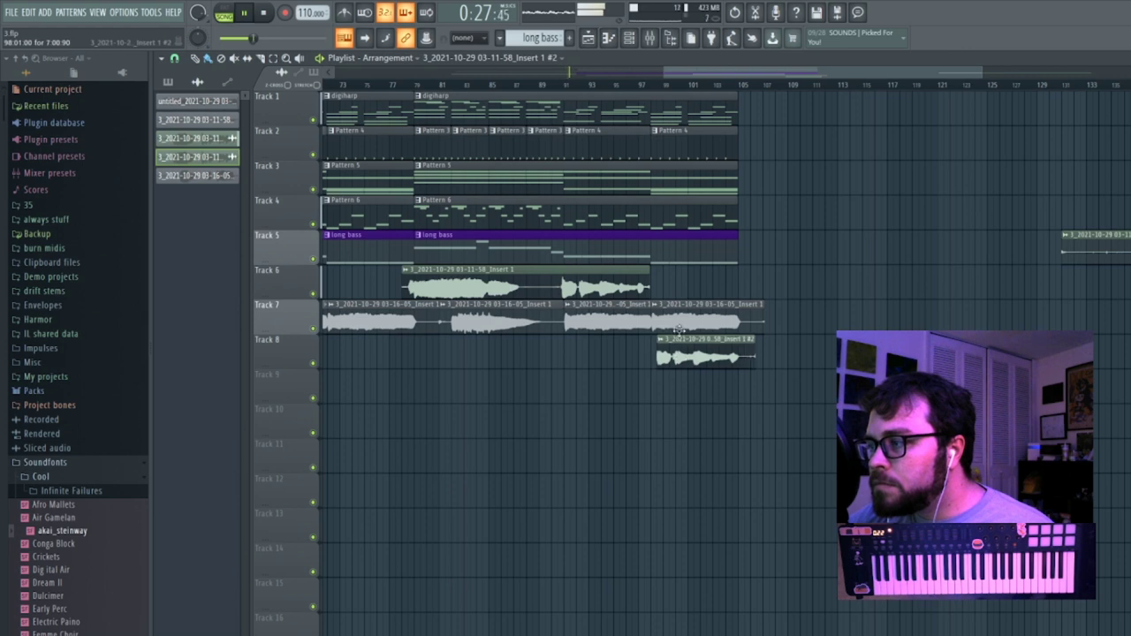
drag(679, 328, 674, 283)
click(415, 86)
drag(982, 72, 1126, 75)
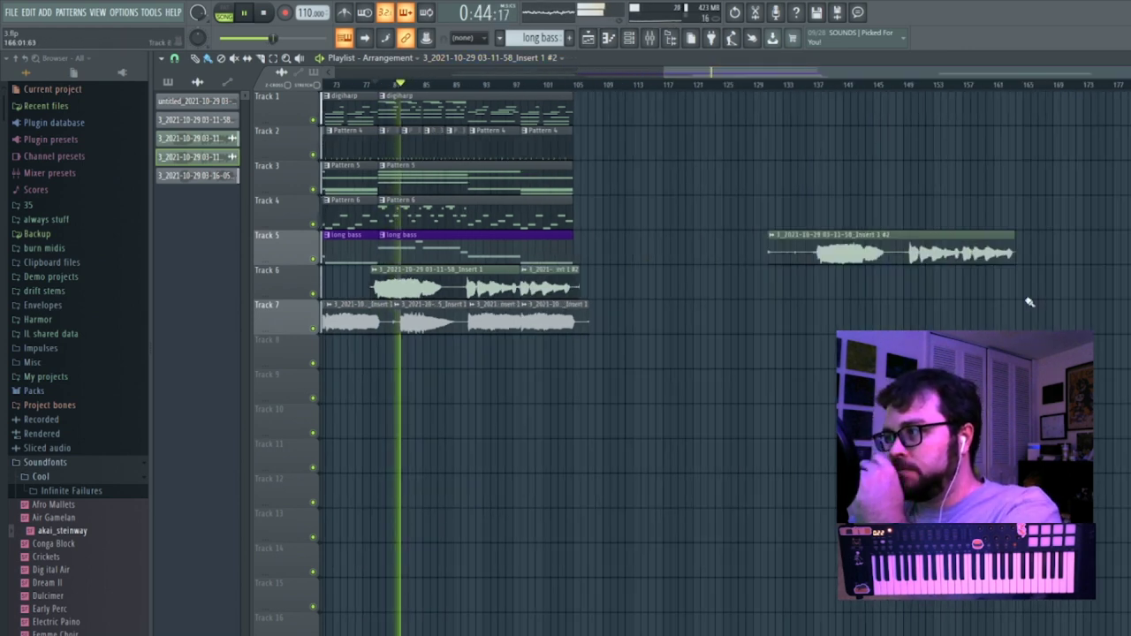
right_click(871, 247)
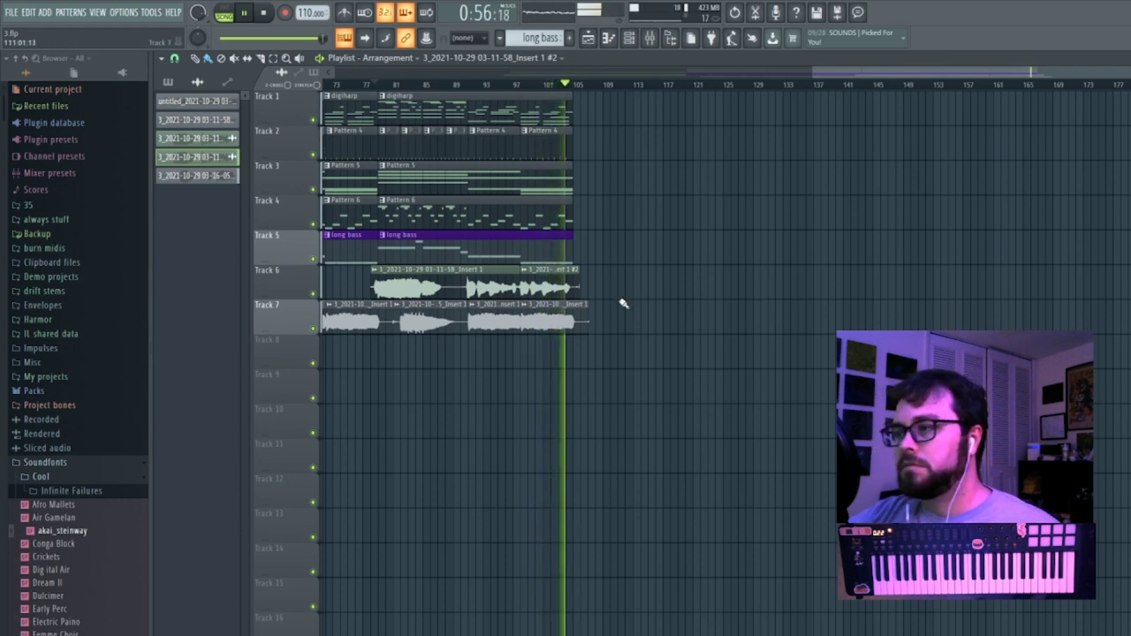
Stop playback and duplicate the Tracks 1–5 clips from bars 79–105 so the copies run from bar 105 to 131.
key(space)
click(557, 245)
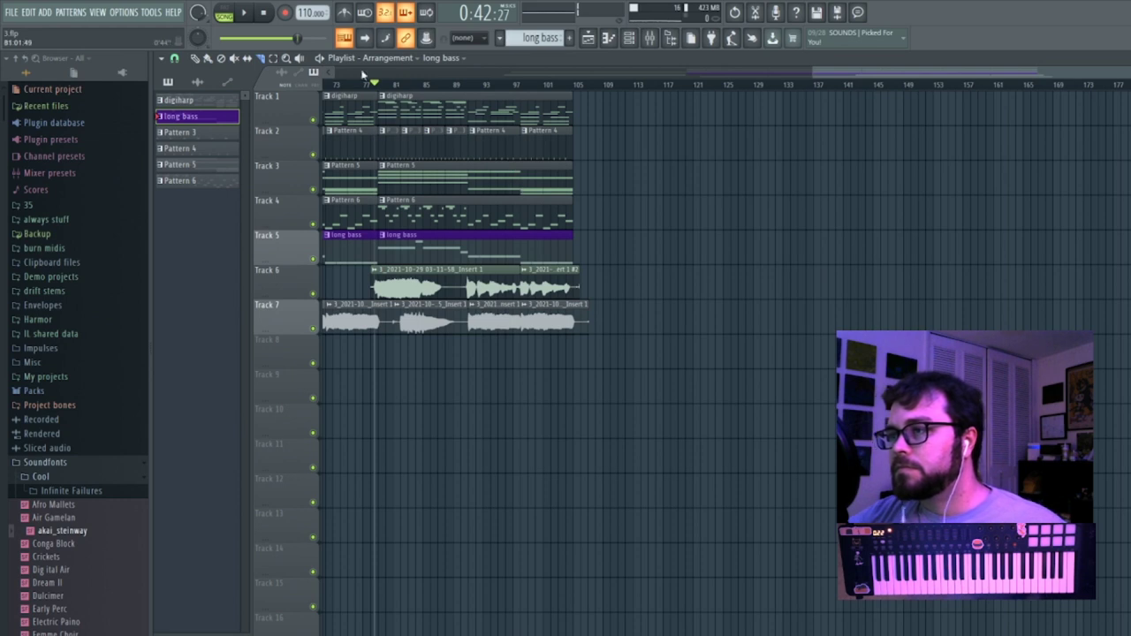
drag(623, 258, 379, 89)
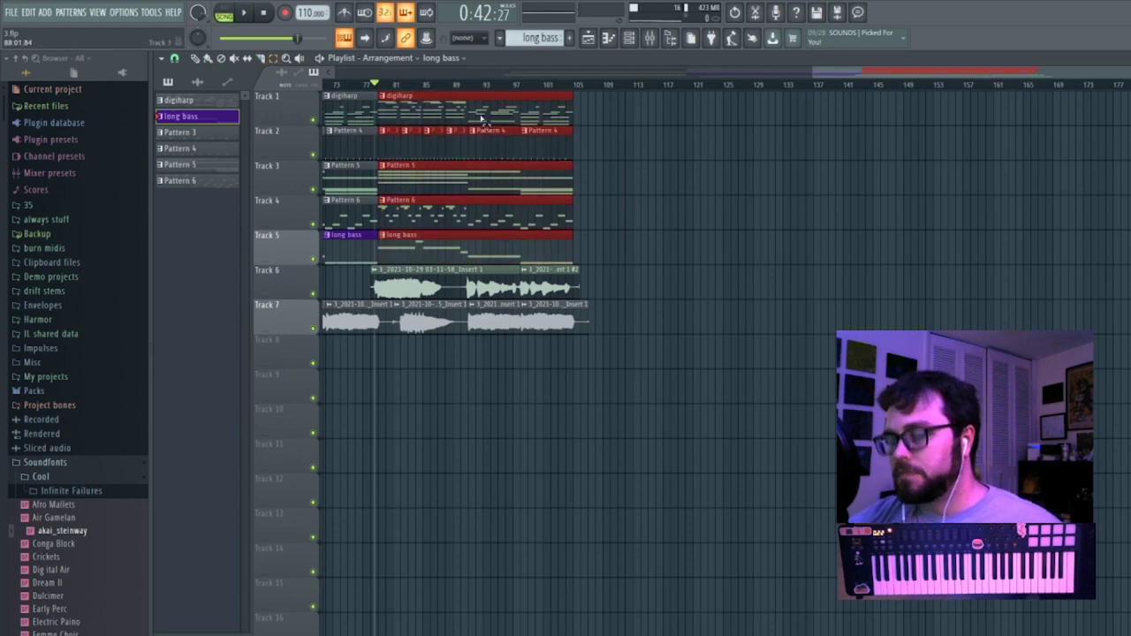
key(ctrl+b)
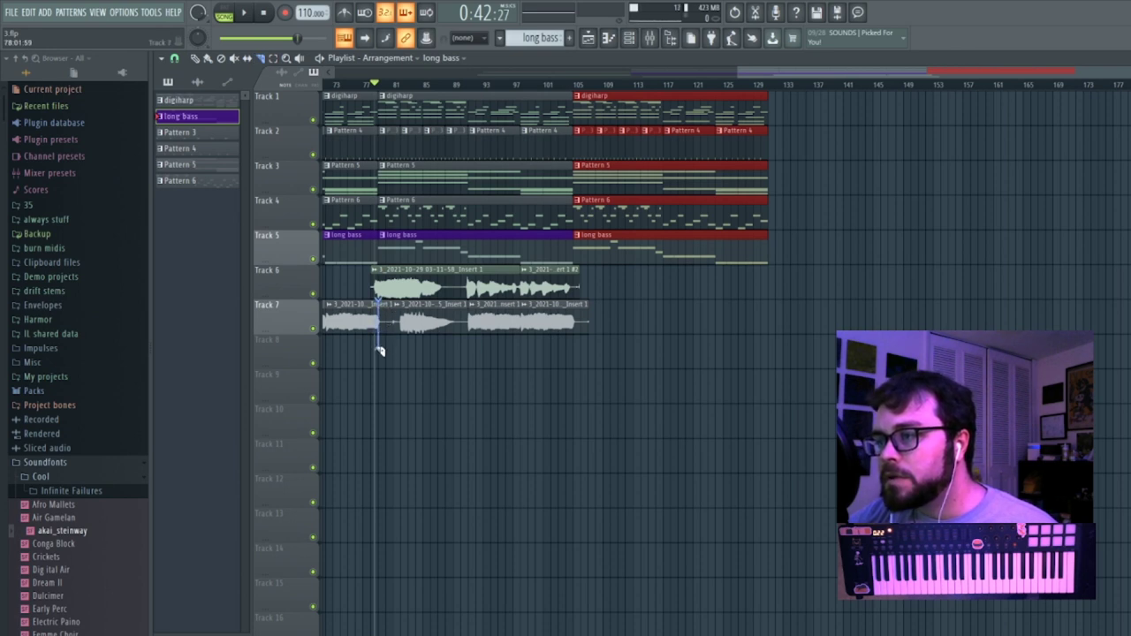
Split the Track 7 vocals at bar 79, trim their end to bar 105, and duplicate that section over bars 105–131.
drag(378, 301, 379, 349)
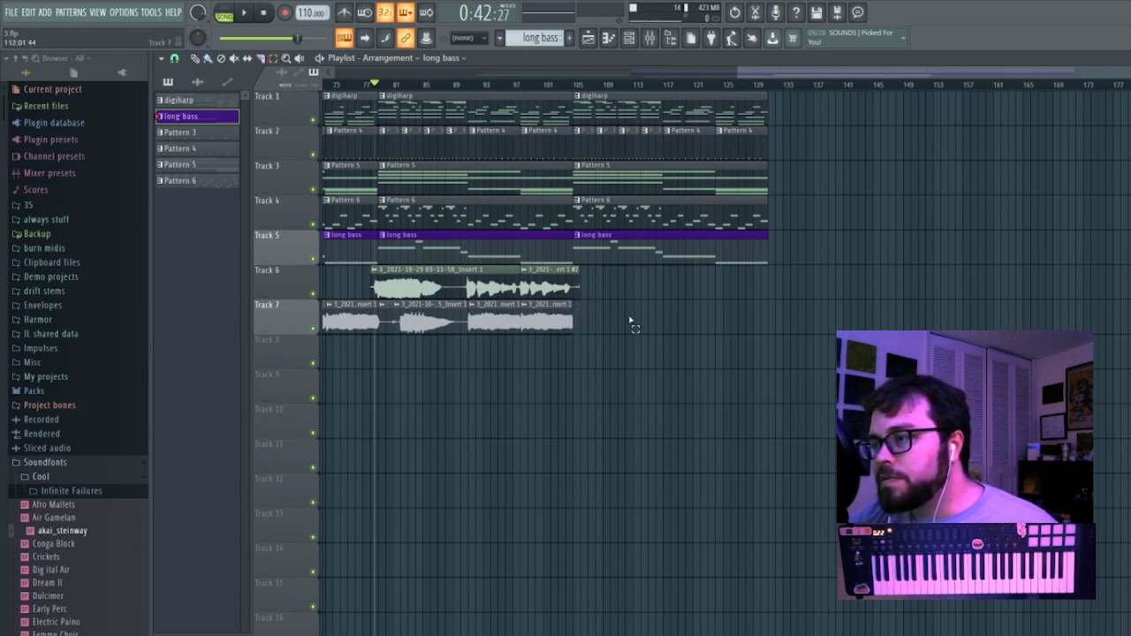
drag(607, 302, 419, 334)
key(ctrl+b)
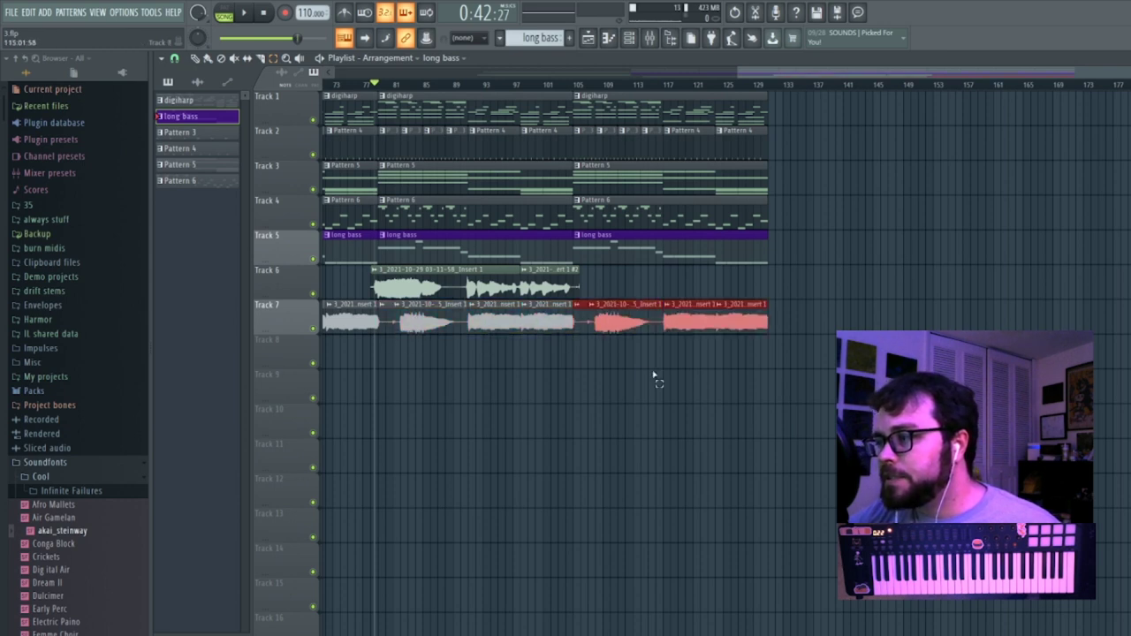
click(782, 414)
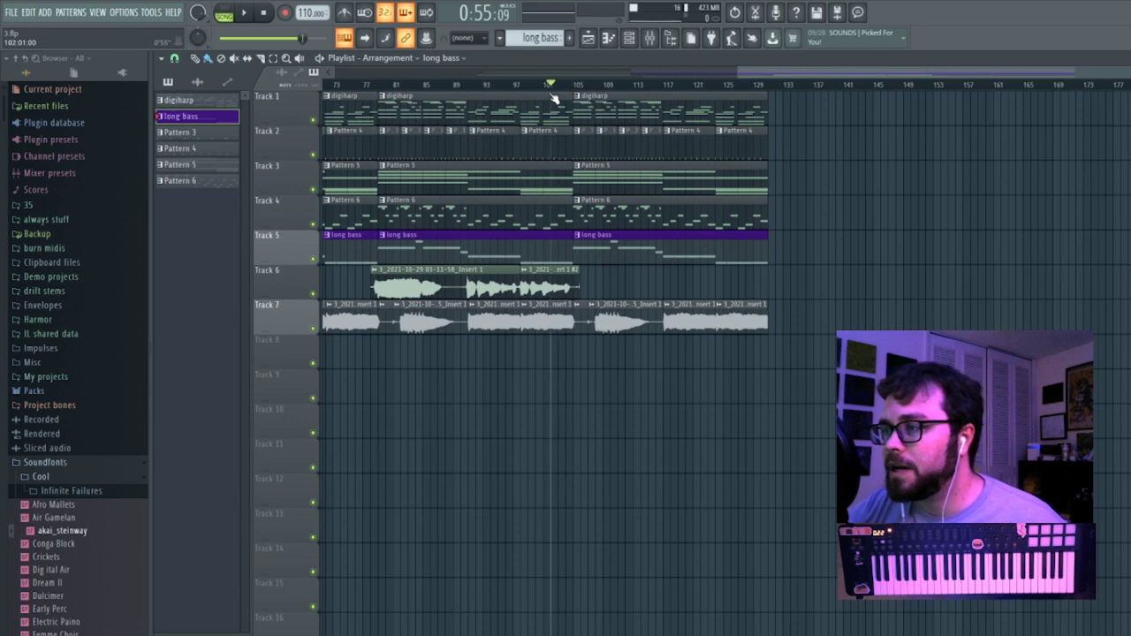
Record a new vocal take through Insert 1 from bar 98 to about bar 131.
click(650, 41)
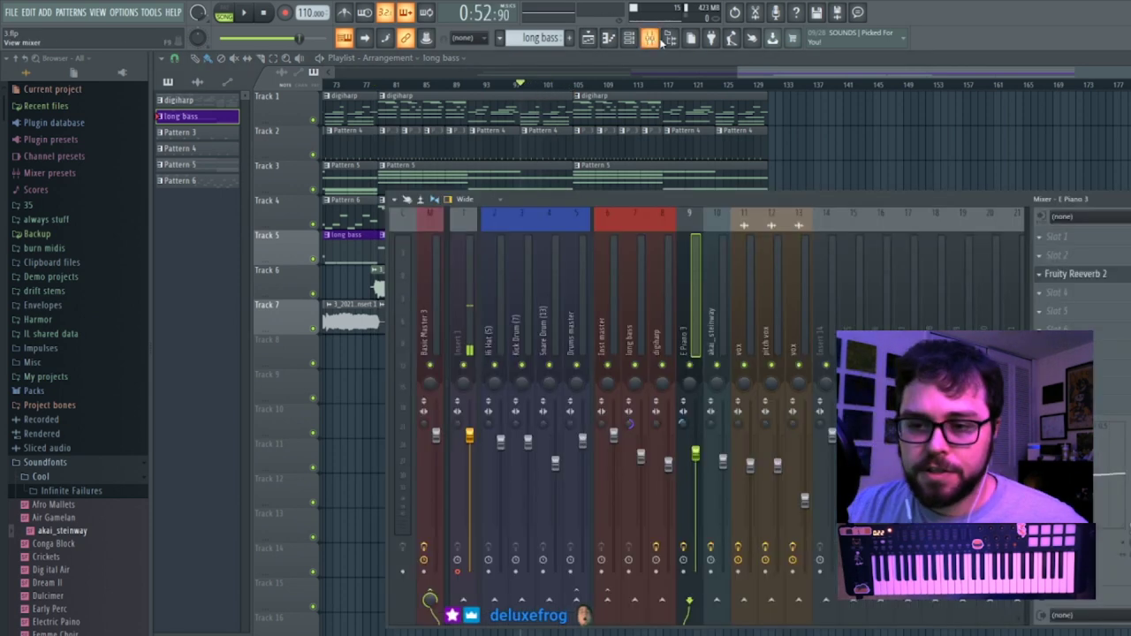
click(469, 333)
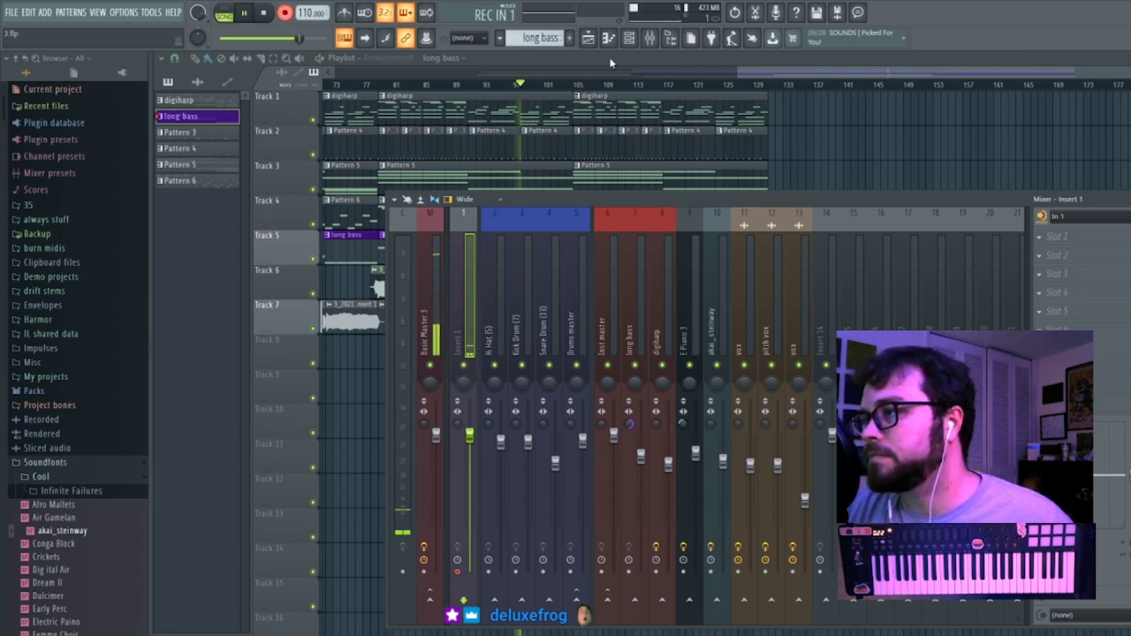
click(816, 74)
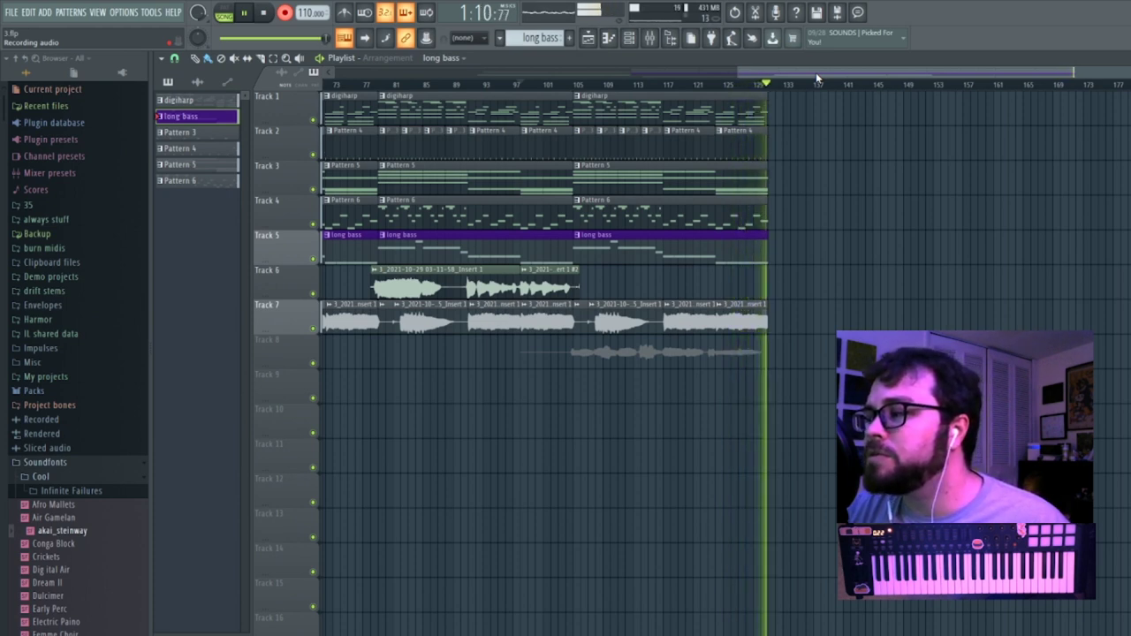
key(space)
Open the new Track 8 vocal take for pitch correction and listen through its detected notes.
right_click(537, 336)
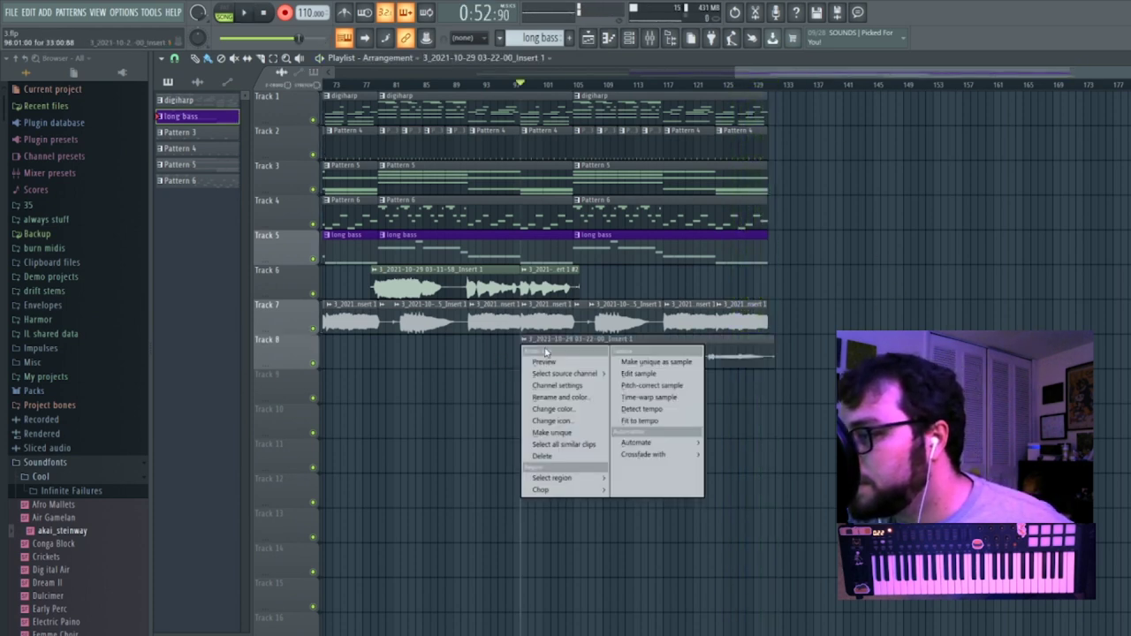
click(650, 385)
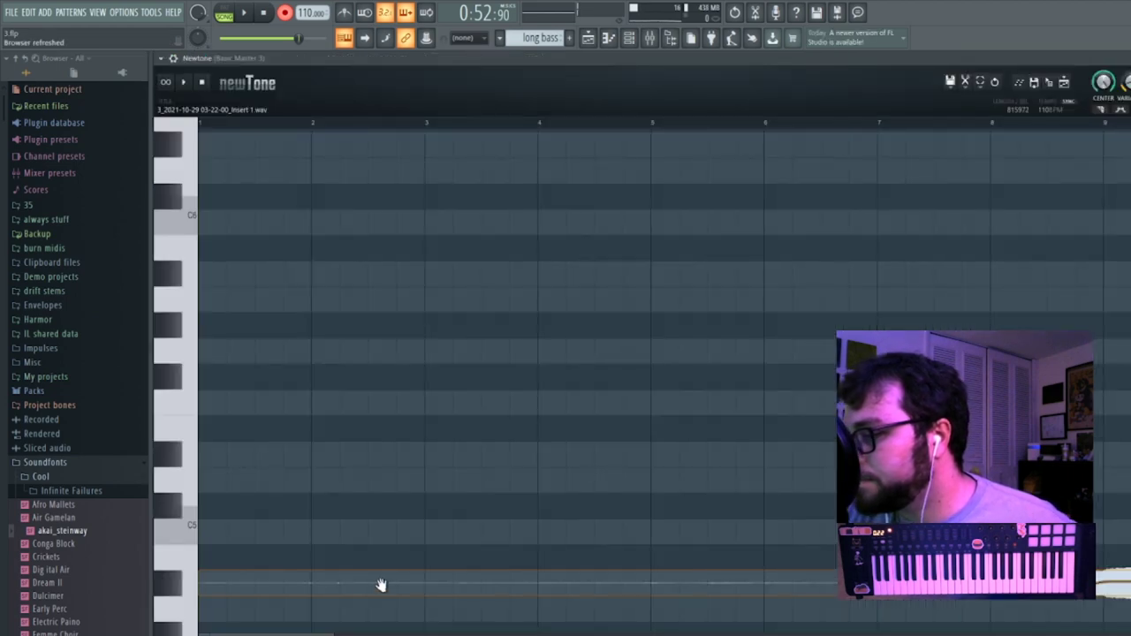
scroll(654, 380, down, 4)
scroll(654, 380, down, 2)
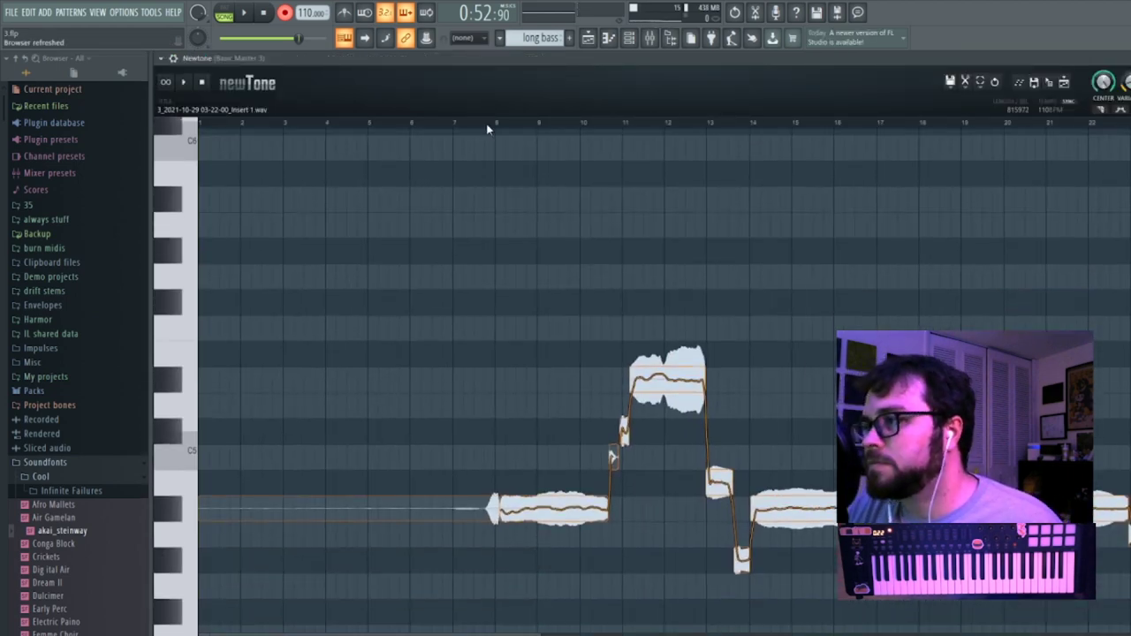
click(483, 123)
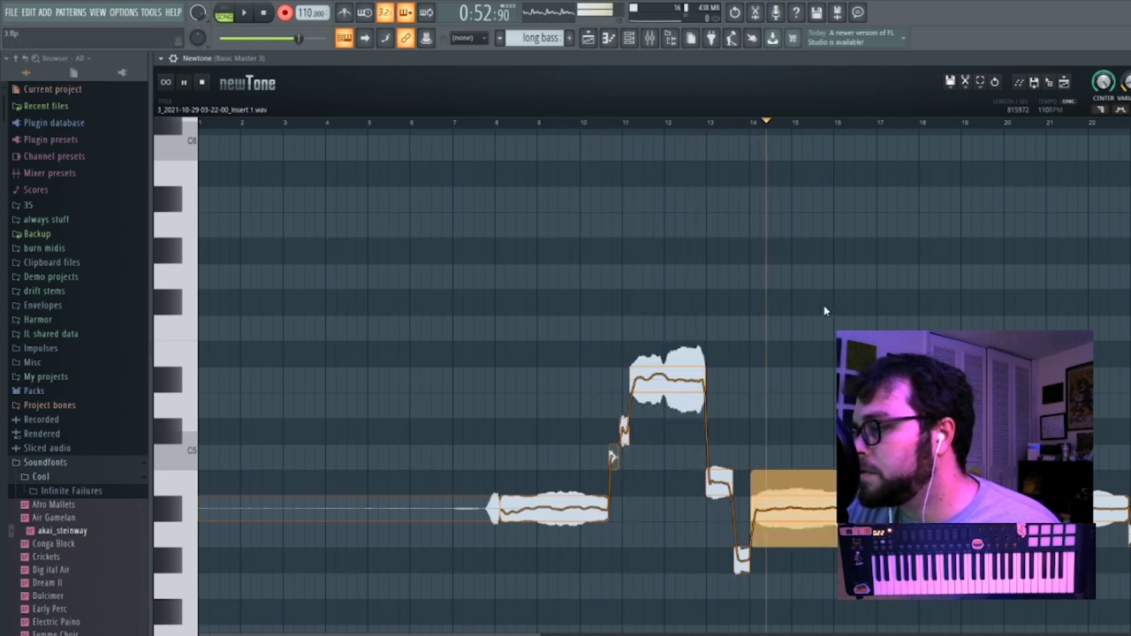
scroll(776, 367, down, 1)
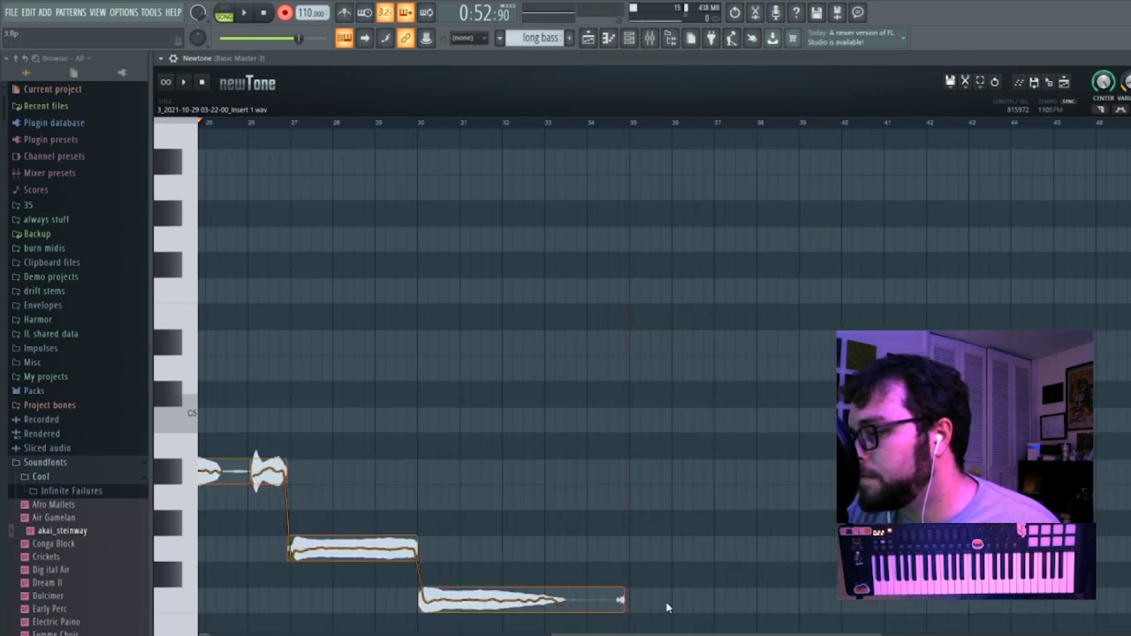
scroll(345, 416, left, 12)
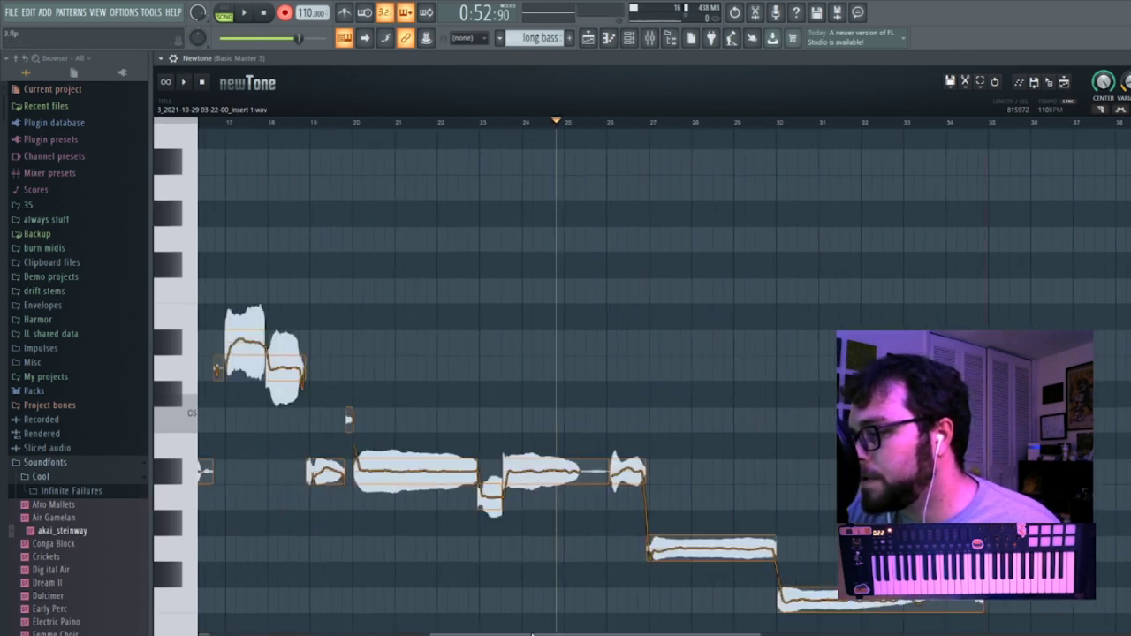
Raise the B4 note near bar 13 to C5, and lower the split-off second half of the preceding high note one semitone.
drag(644, 440, 653, 424)
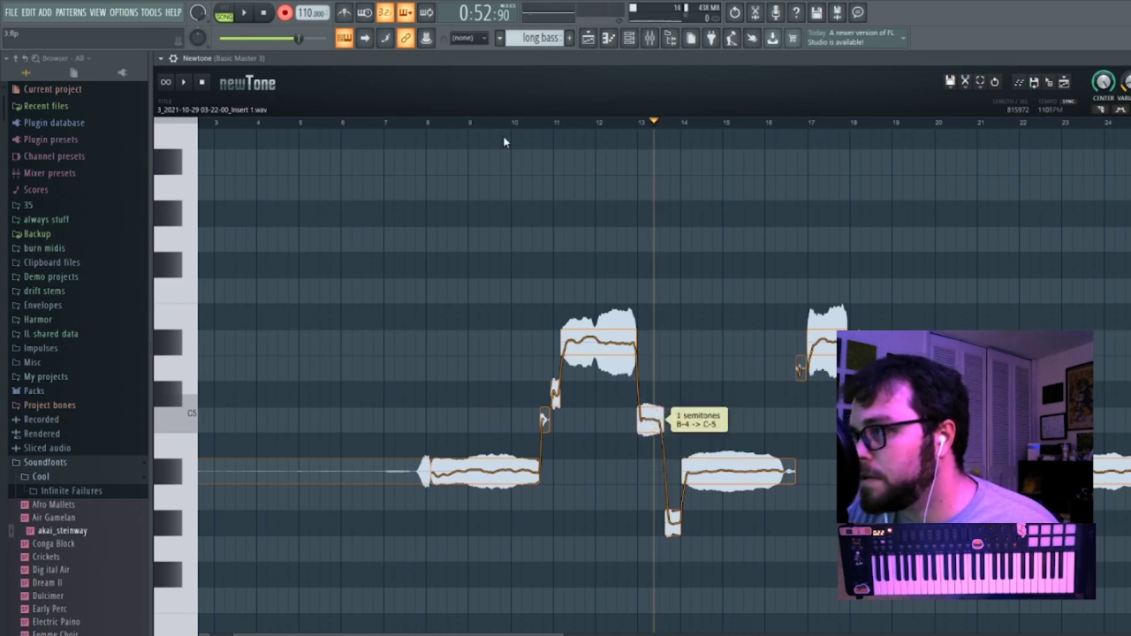
key(space)
key(space)
drag(618, 330, 599, 341)
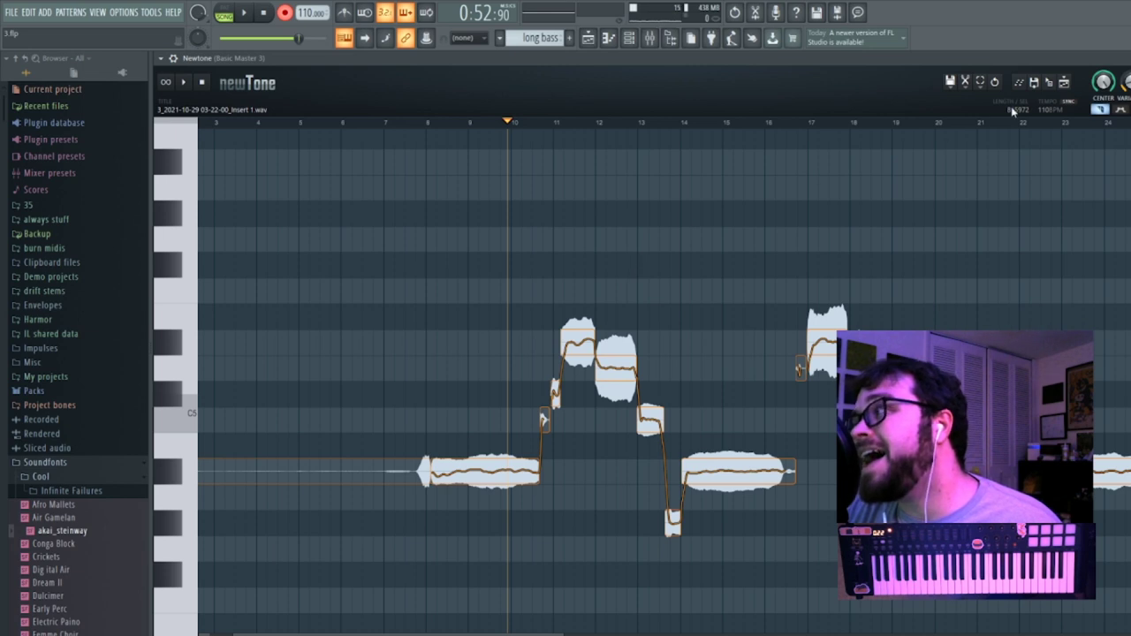
Play the take back and lower the notes between about bars 23 and 26 to G4.
key(space)
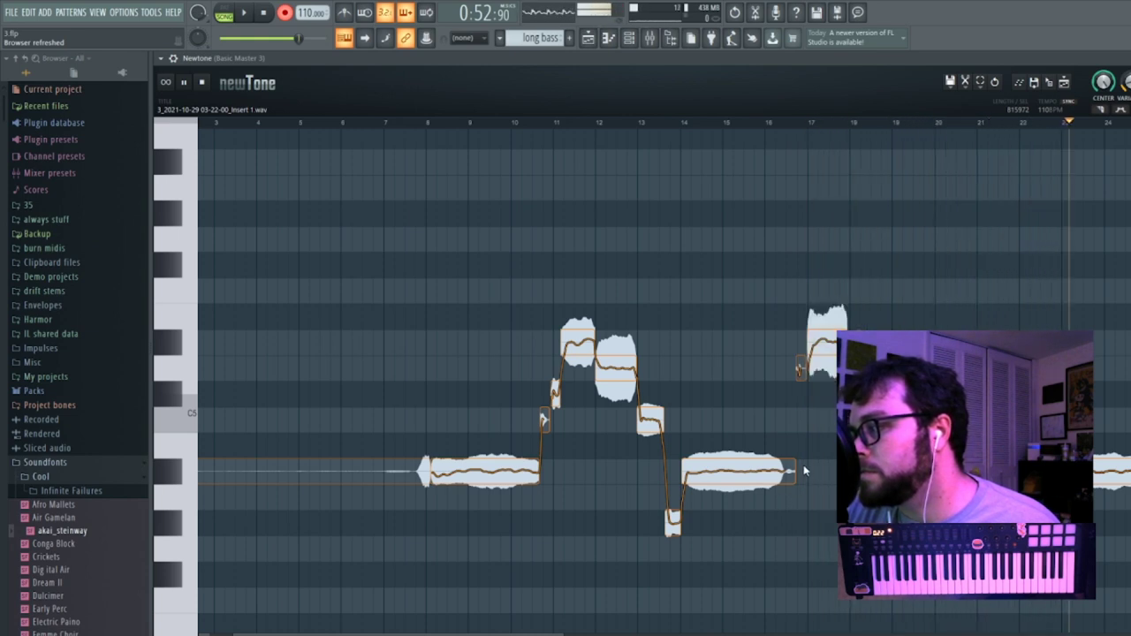
key(space)
click(932, 126)
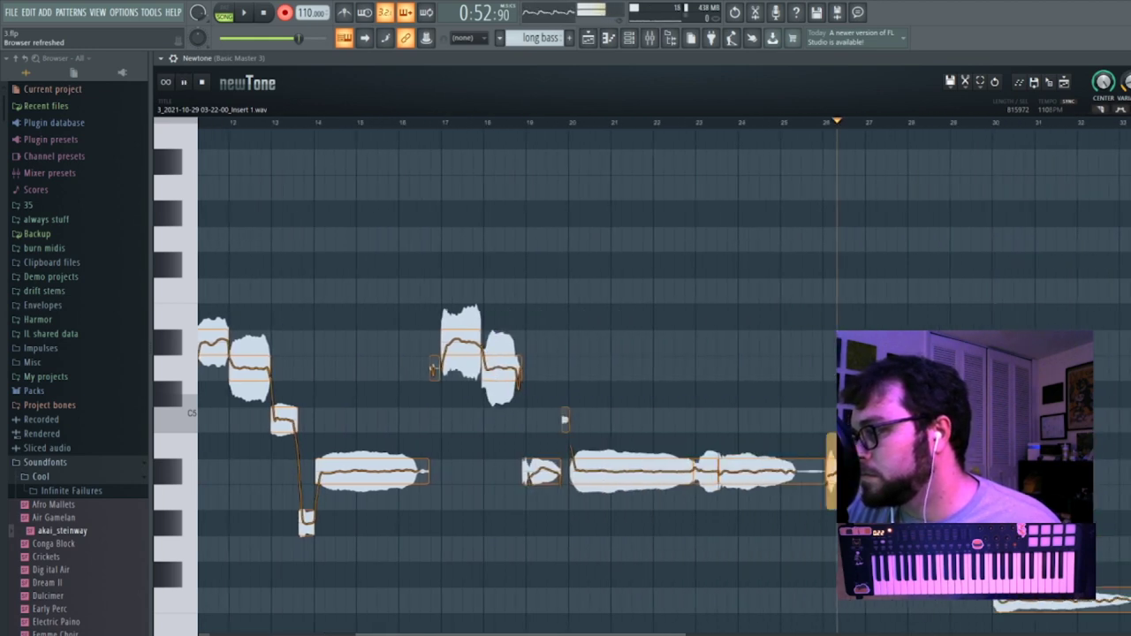
drag(530, 634, 592, 634)
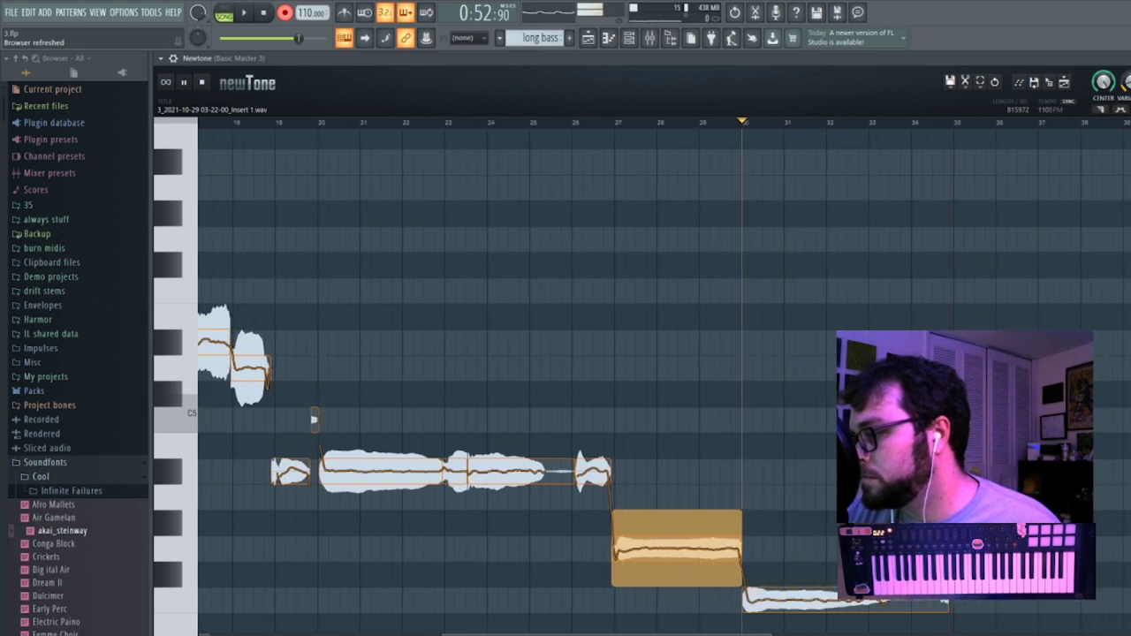
click(458, 516)
drag(513, 479, 513, 491)
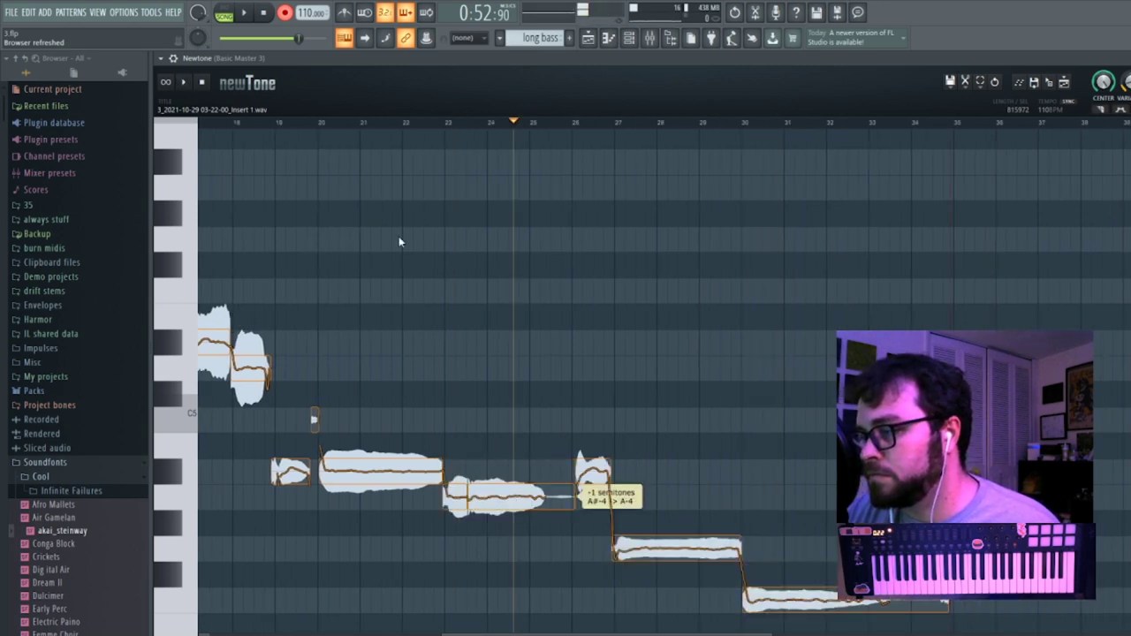
click(393, 128)
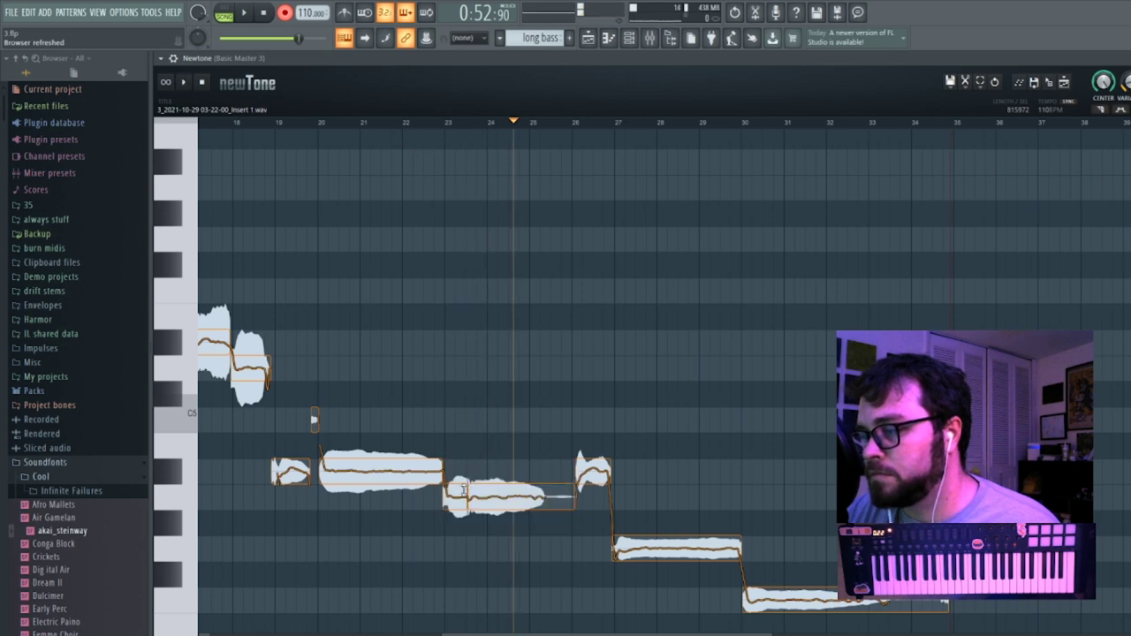
drag(459, 497, 458, 516)
key(space)
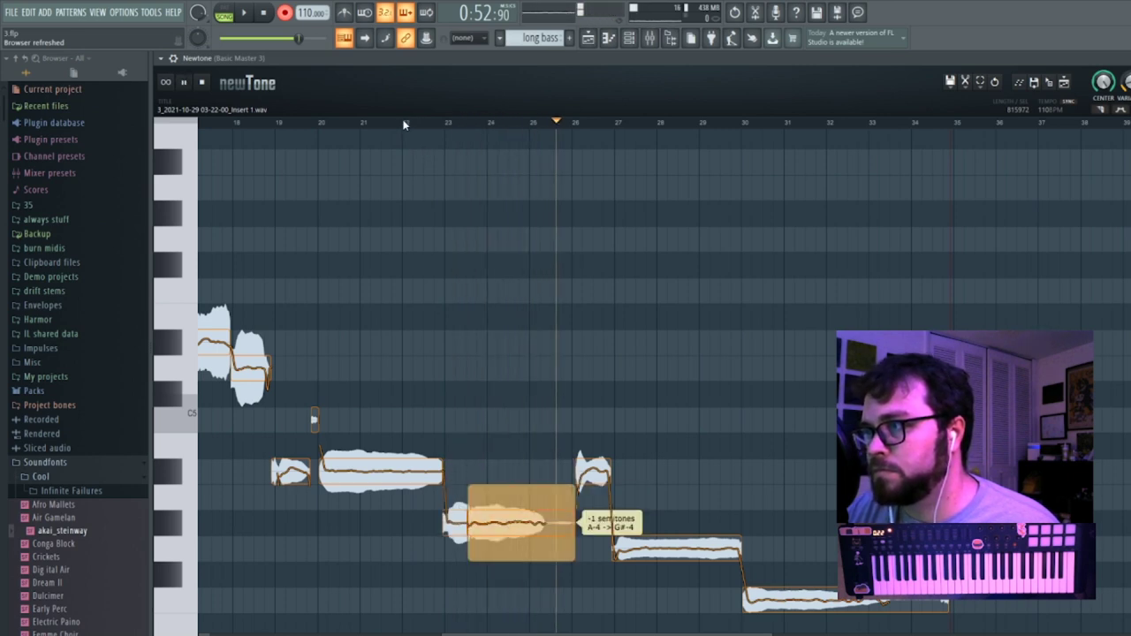
drag(513, 527, 510, 541)
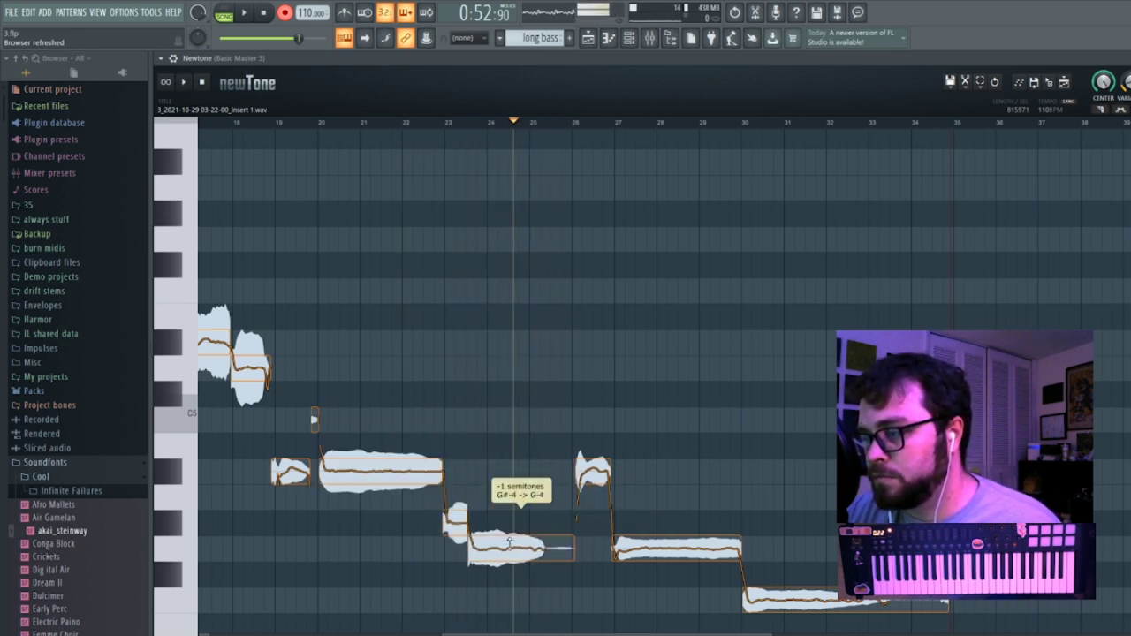
Listen to the corrected ending and send the pitch-corrected take to the playlist.
click(317, 123)
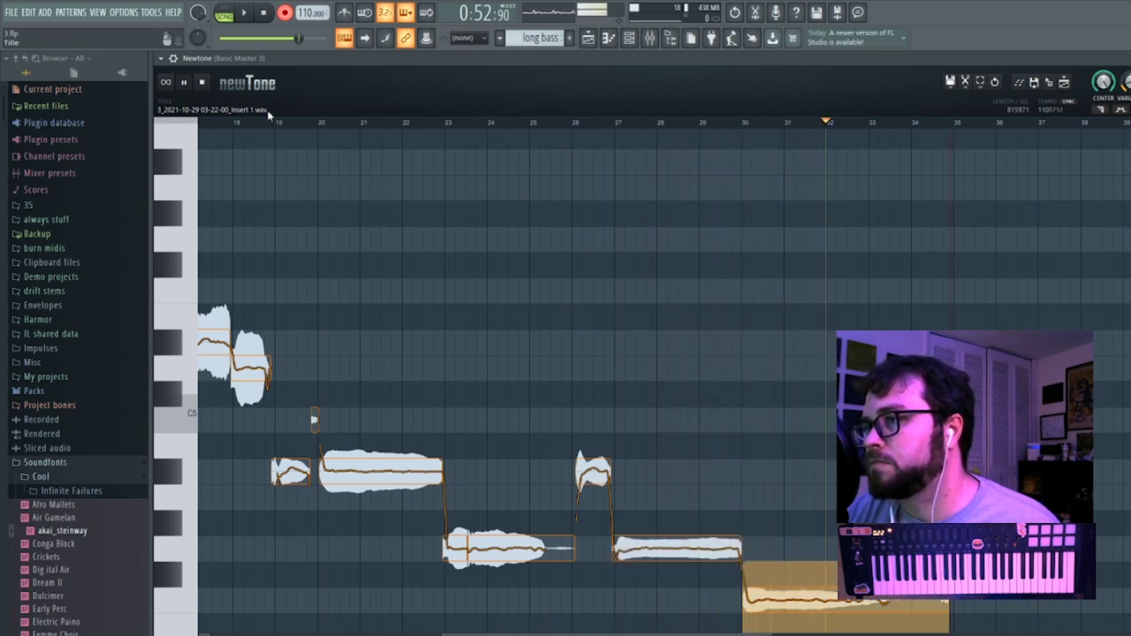
click(204, 85)
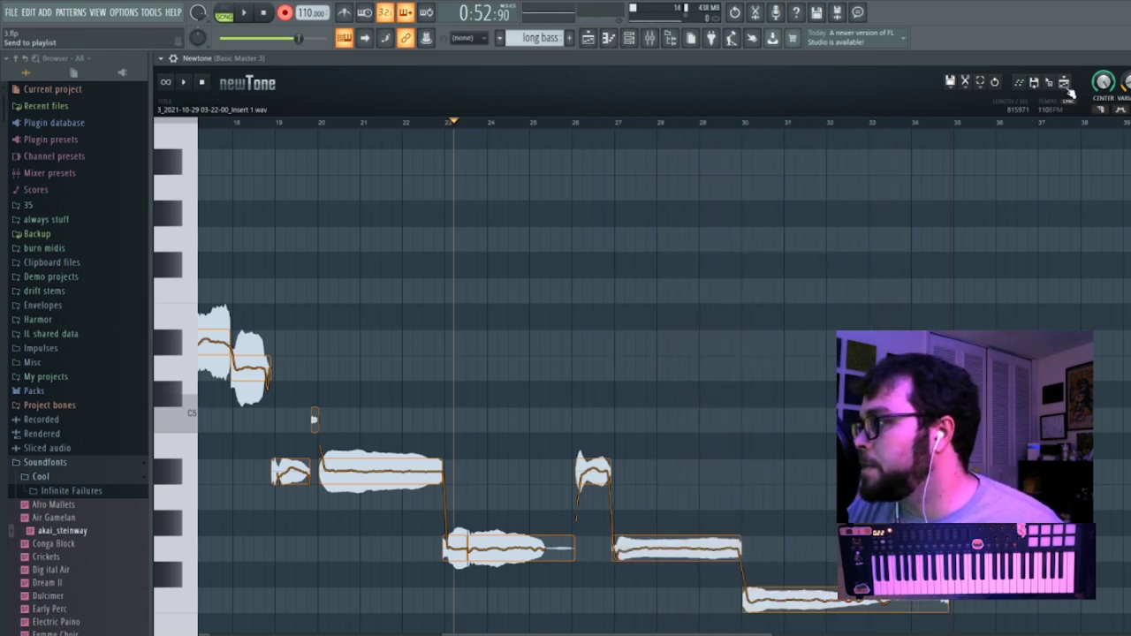
click(1128, 58)
click(1002, 70)
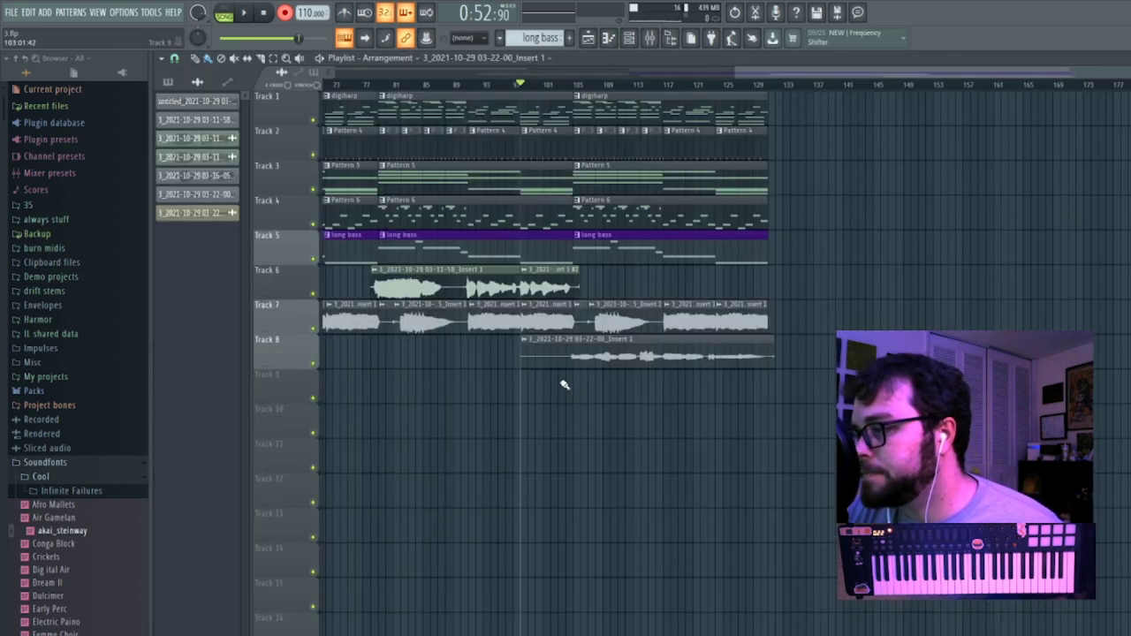
Replace the Track 8 take with its corrected version on Track 9, normalize it and route it to the vox mixer track.
click(525, 377)
right_click(557, 353)
double_click(595, 395)
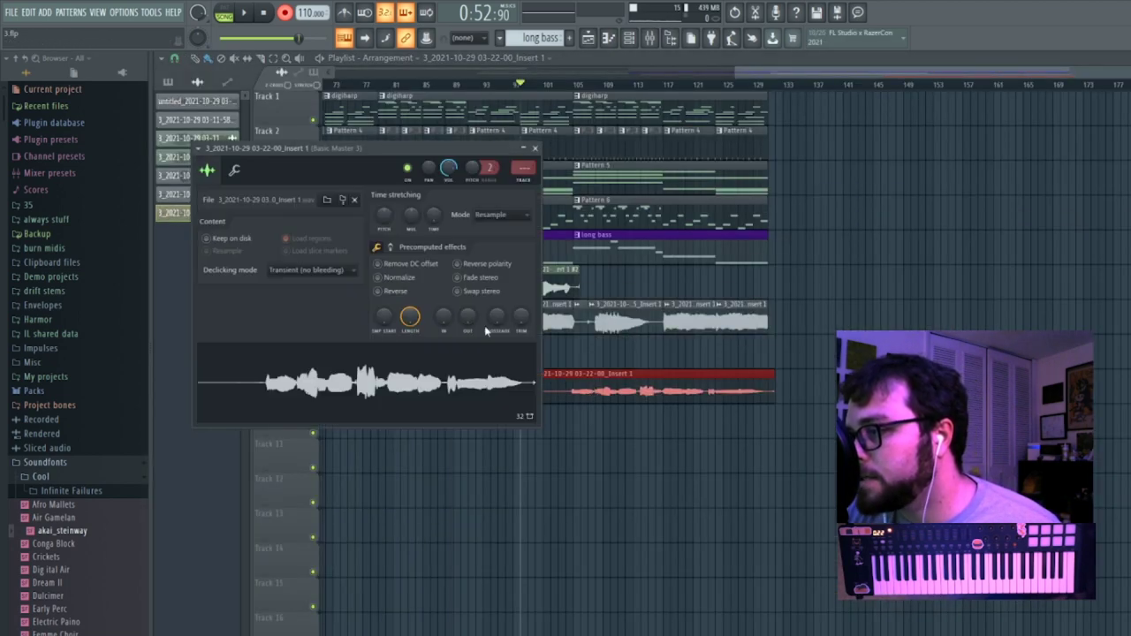
click(388, 277)
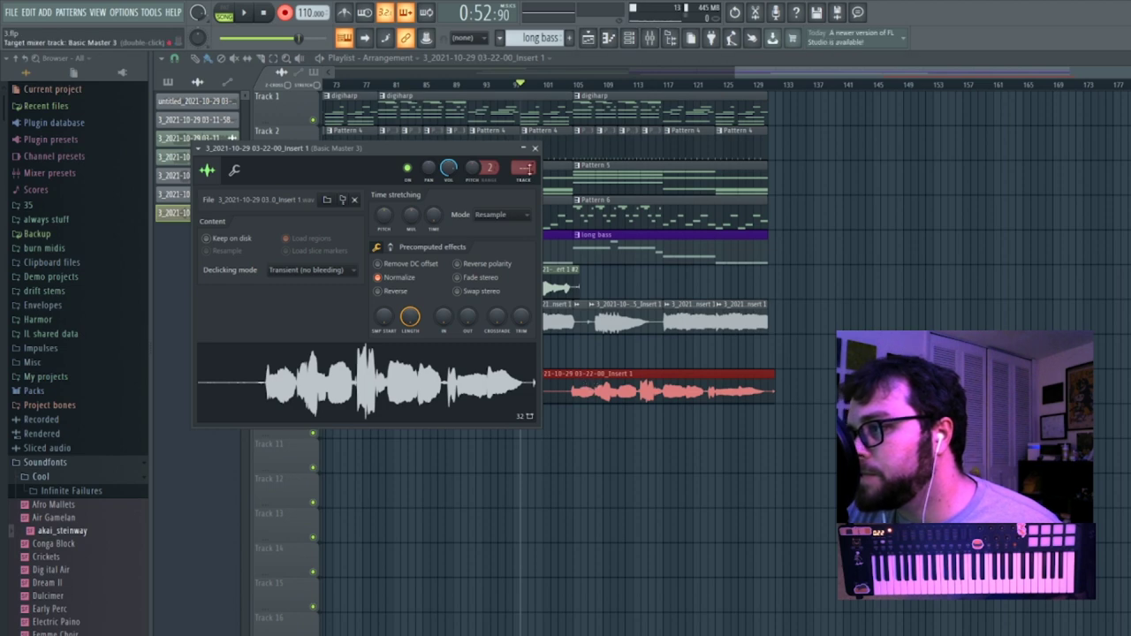
double_click(525, 170)
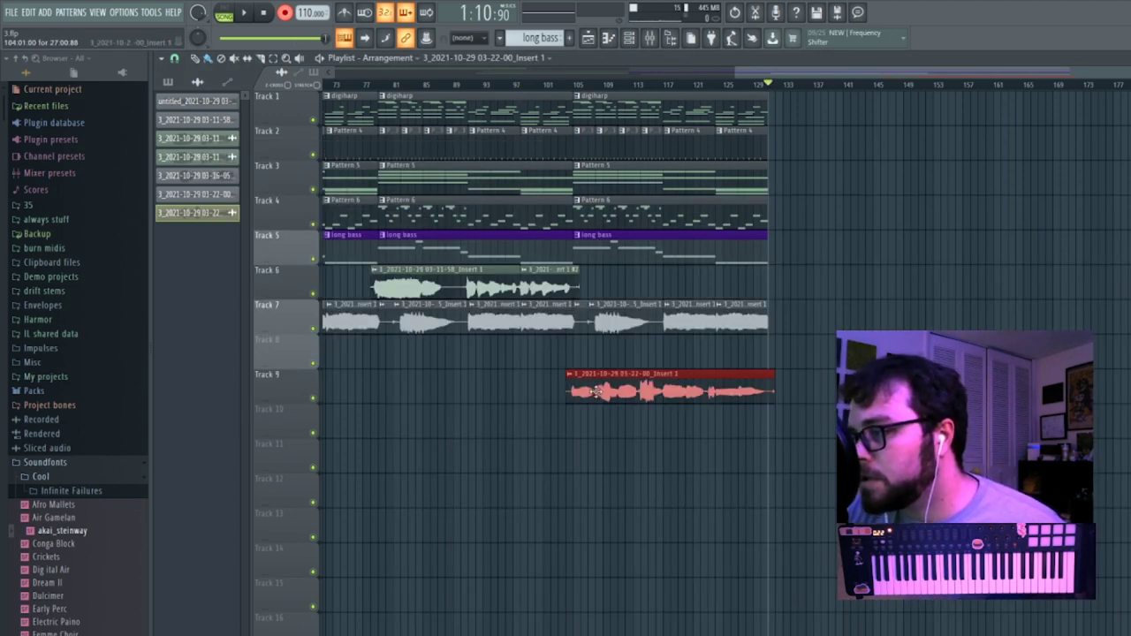
Move the corrected vocal to Track 6, starting at bar 104, and trim its end to bar 131 during playback.
drag(597, 391, 601, 272)
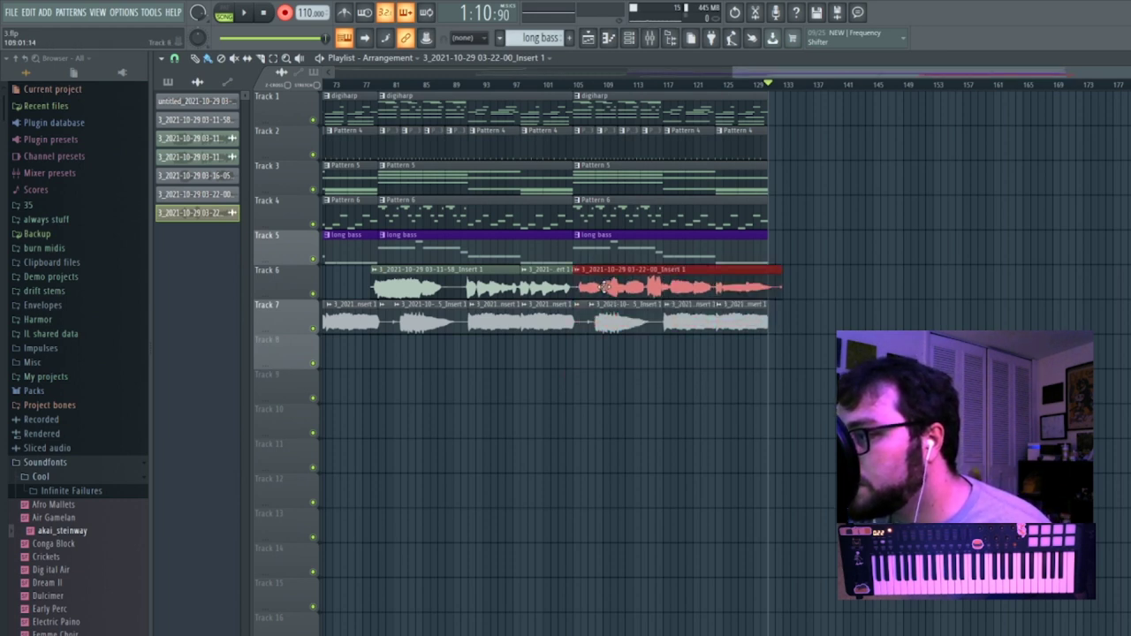
key(space)
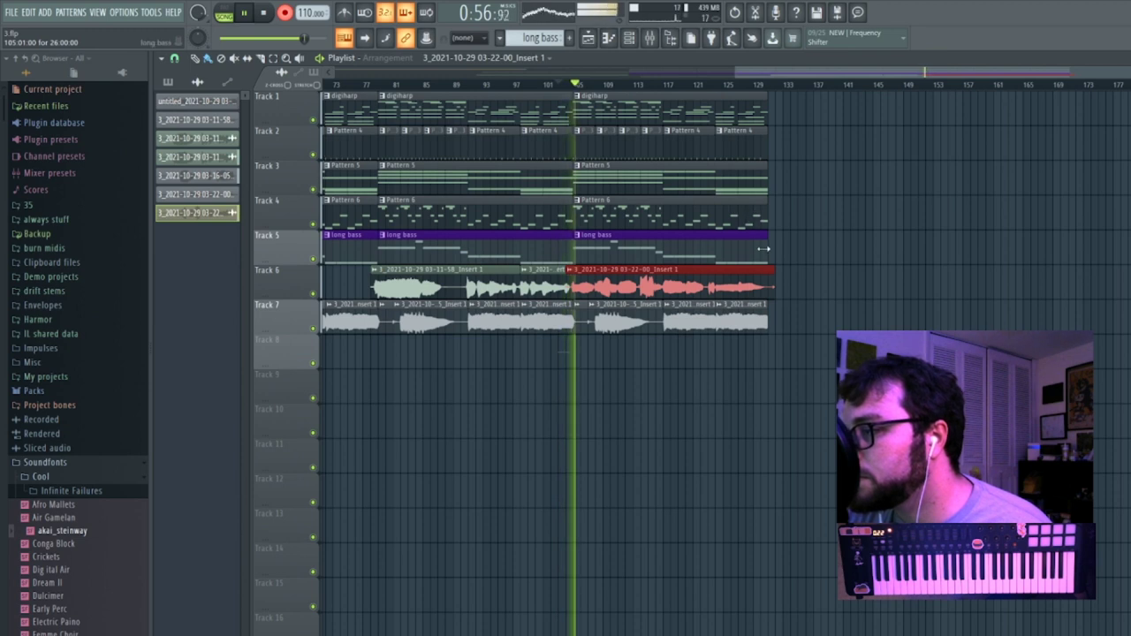
drag(773, 276, 768, 274)
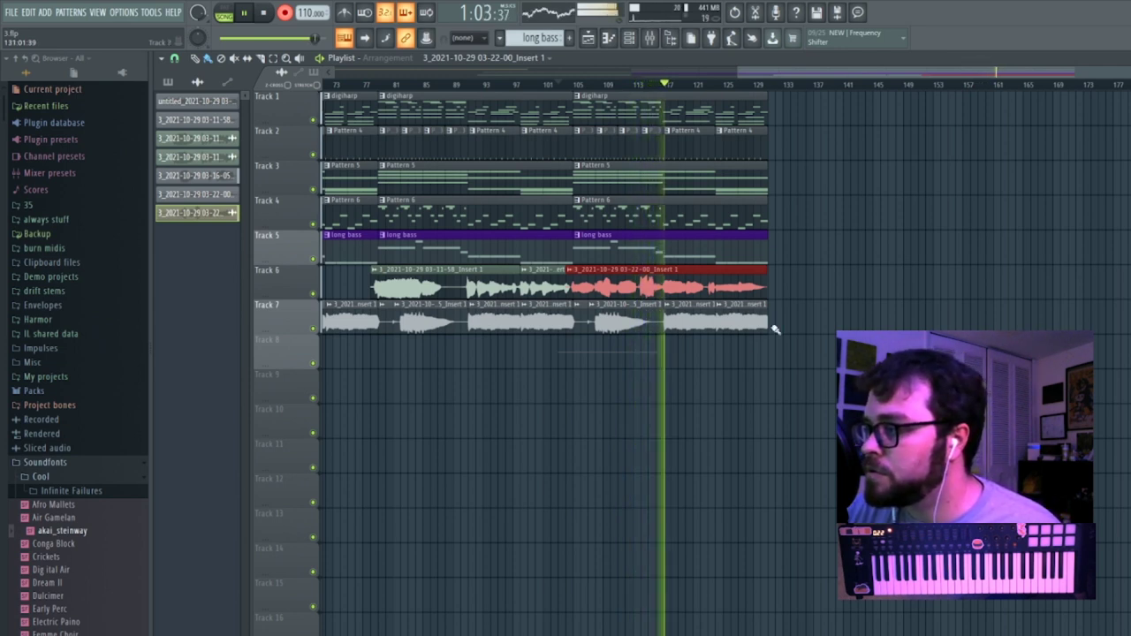
Stop the song, discard the accidental new recording on Track 8, and open the mixer.
key(space)
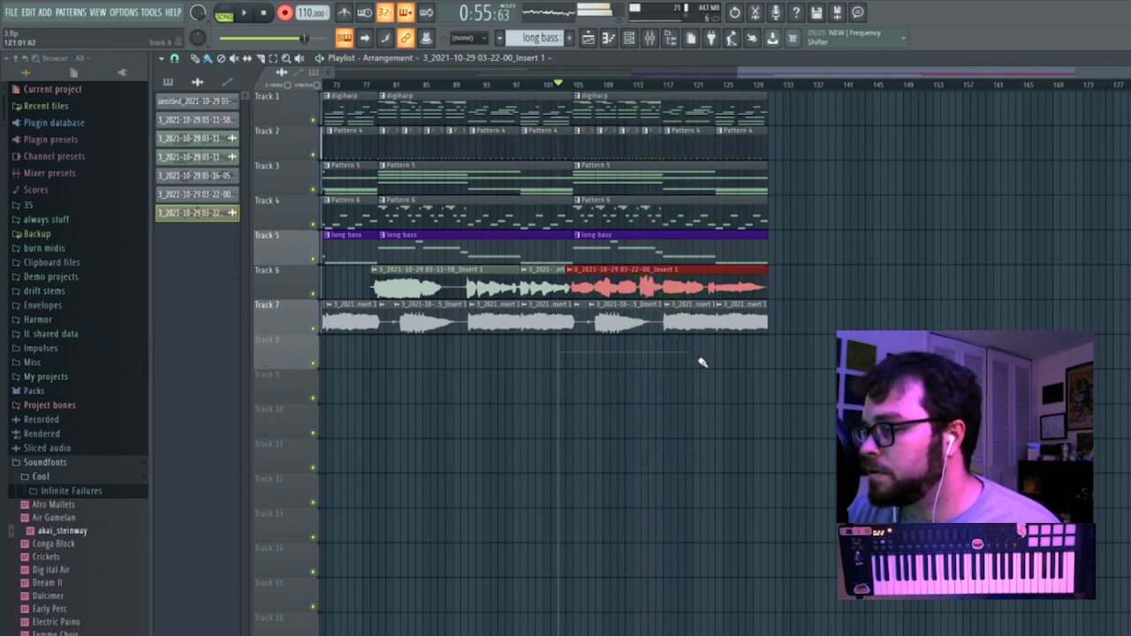
key(ctrl+z)
key(Return)
click(670, 44)
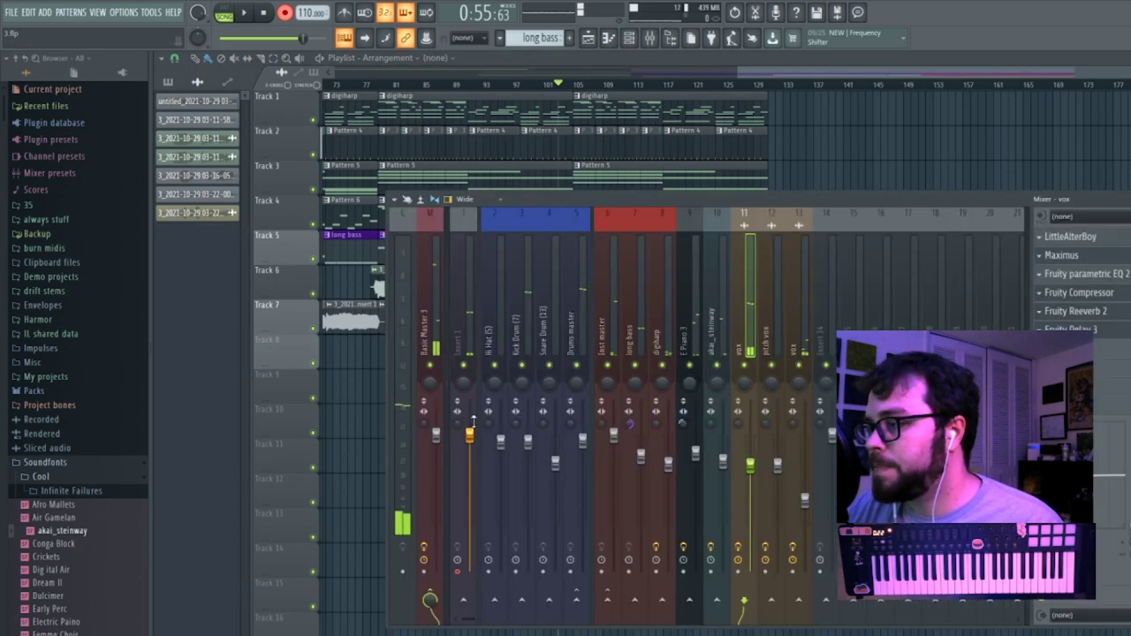
Disarm recording on the Insert 1 mixer track, return to the playlist and play the song.
click(457, 574)
key(Return)
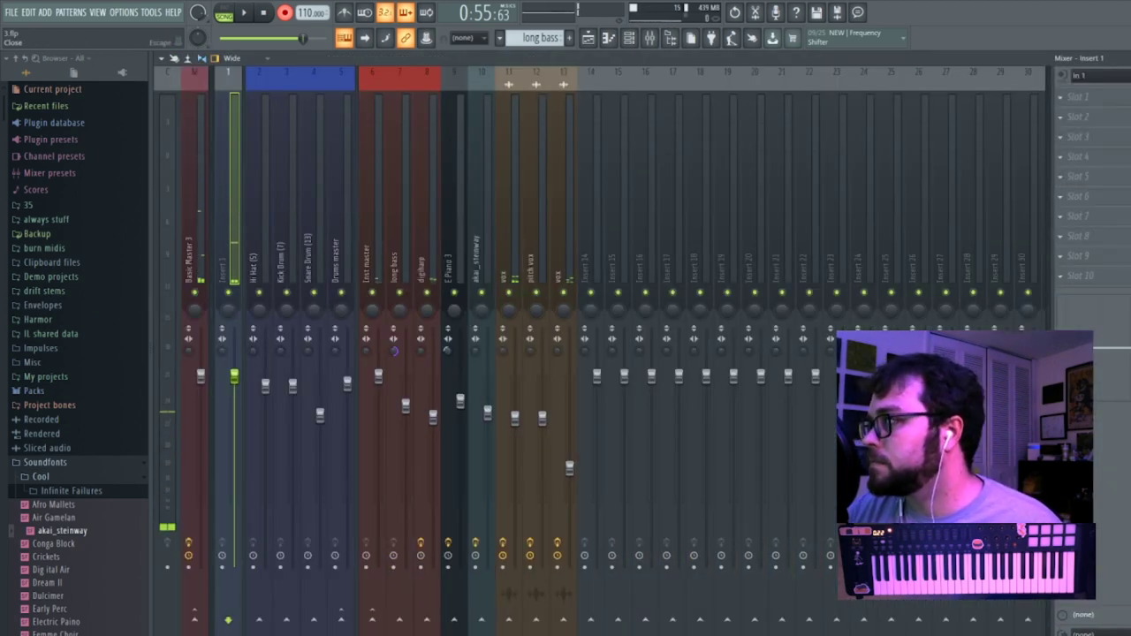
click(1125, 58)
key(space)
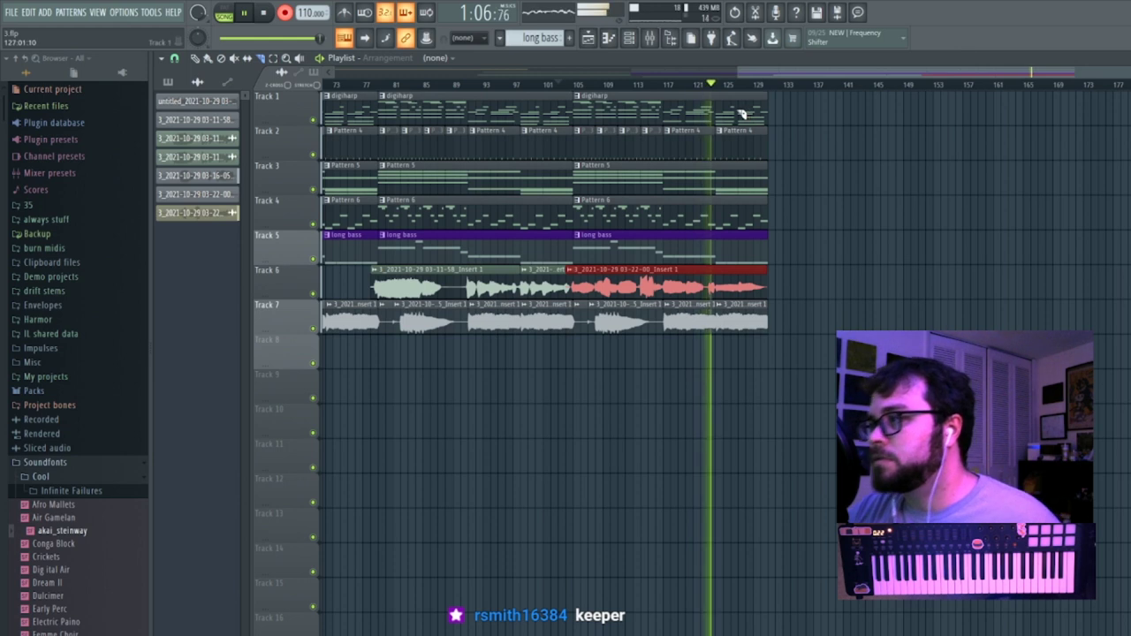
Split Track 1's digiharp clip at bar 117 and repeat its second half, plus two Pattern 4 clips on Track 2, from bar 131.
drag(665, 101, 662, 129)
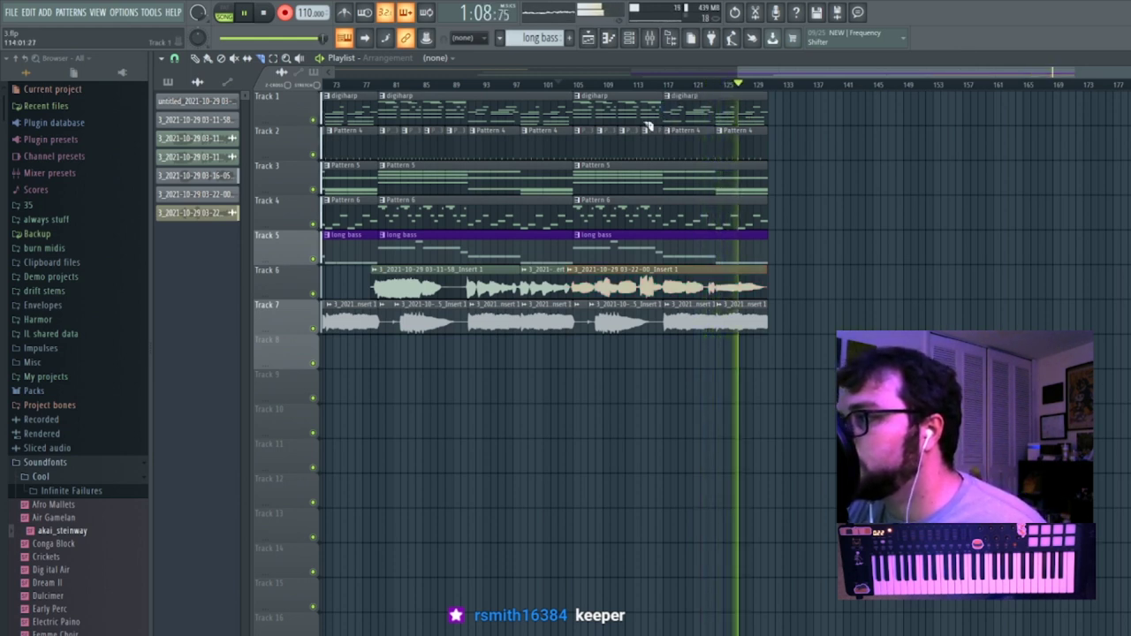
click(213, 60)
click(742, 109)
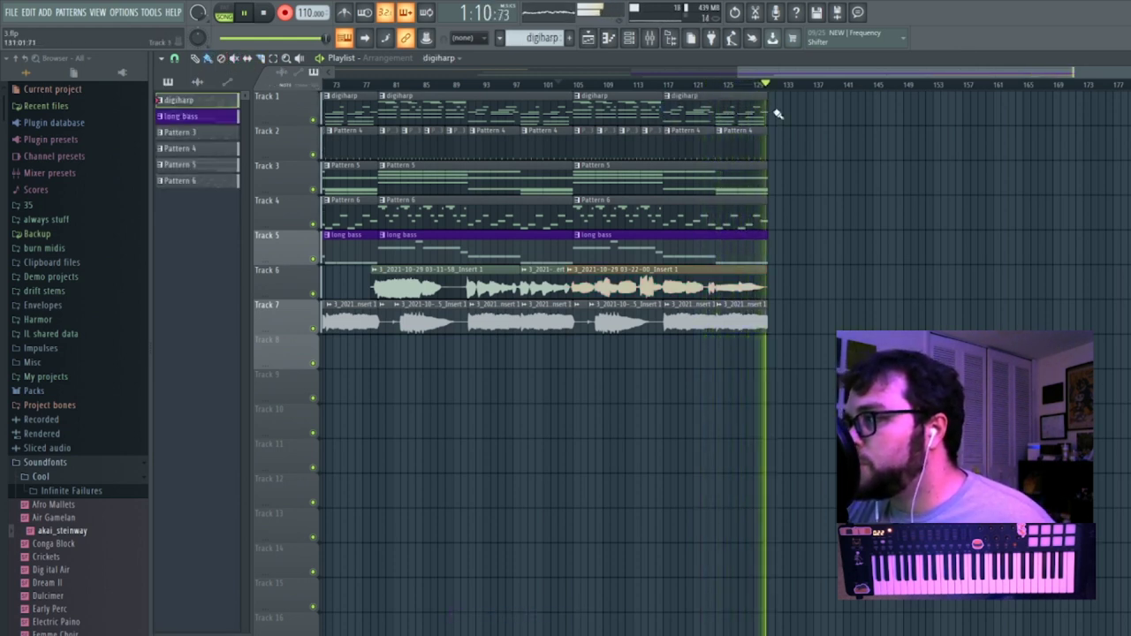
key(space)
click(797, 108)
key(space)
click(749, 143)
drag(783, 145, 837, 147)
click(757, 176)
click(778, 179)
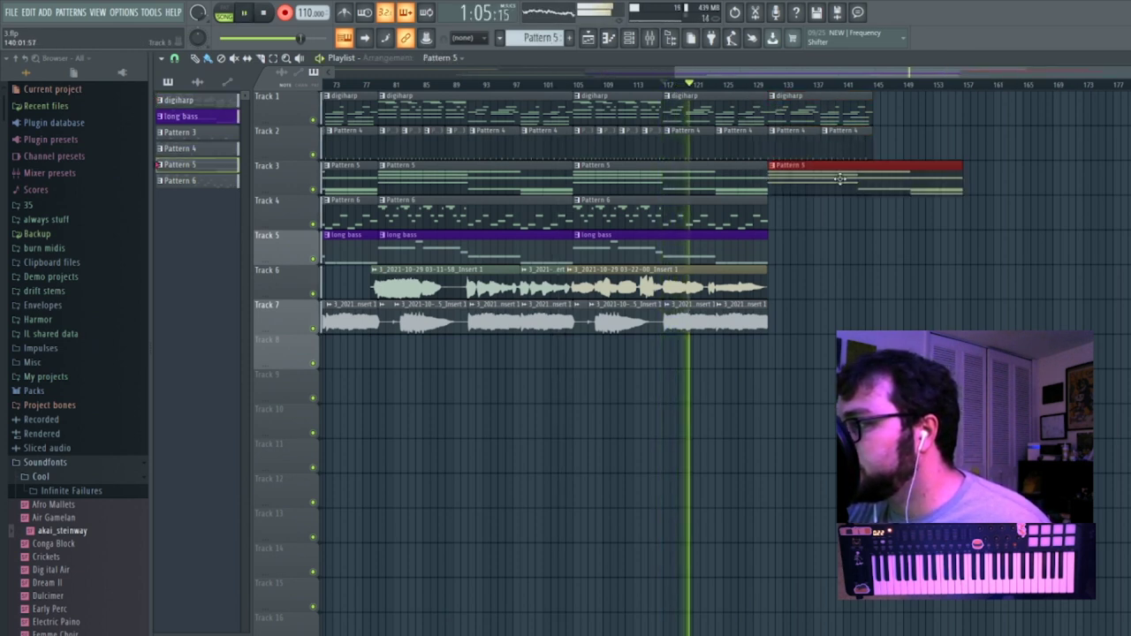
mouse_move(771, 179)
mouse_down()
mouse_move(860, 177)
mouse_move(786, 179)
mouse_up()
click(848, 214)
right_click(888, 219)
click(760, 217)
click(800, 219)
right_click(858, 222)
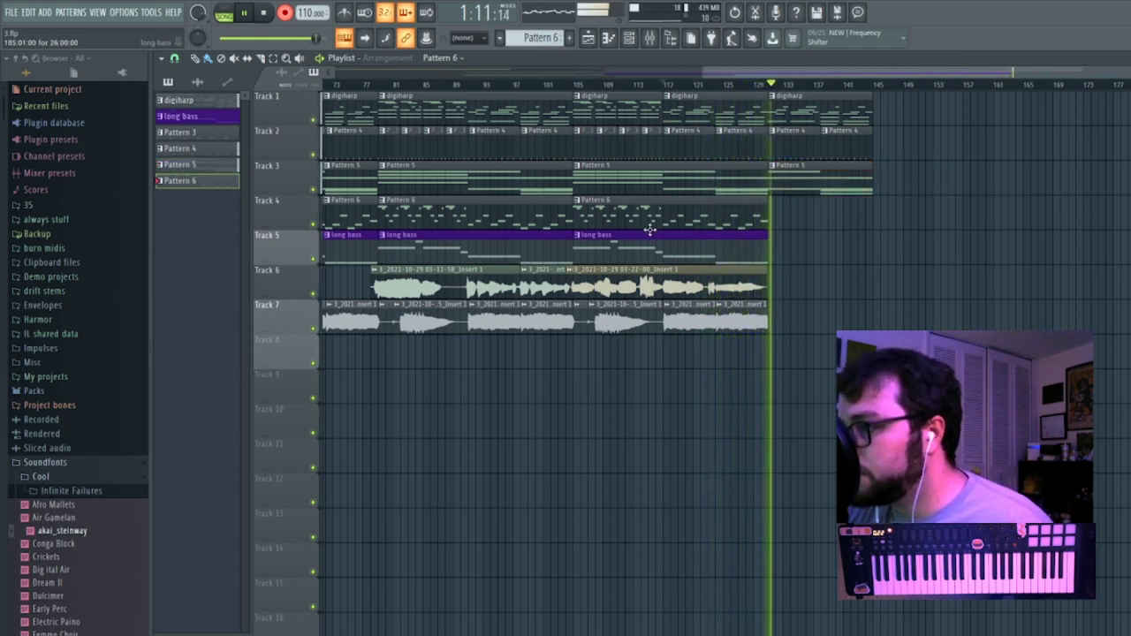
click(747, 350)
right_click(746, 349)
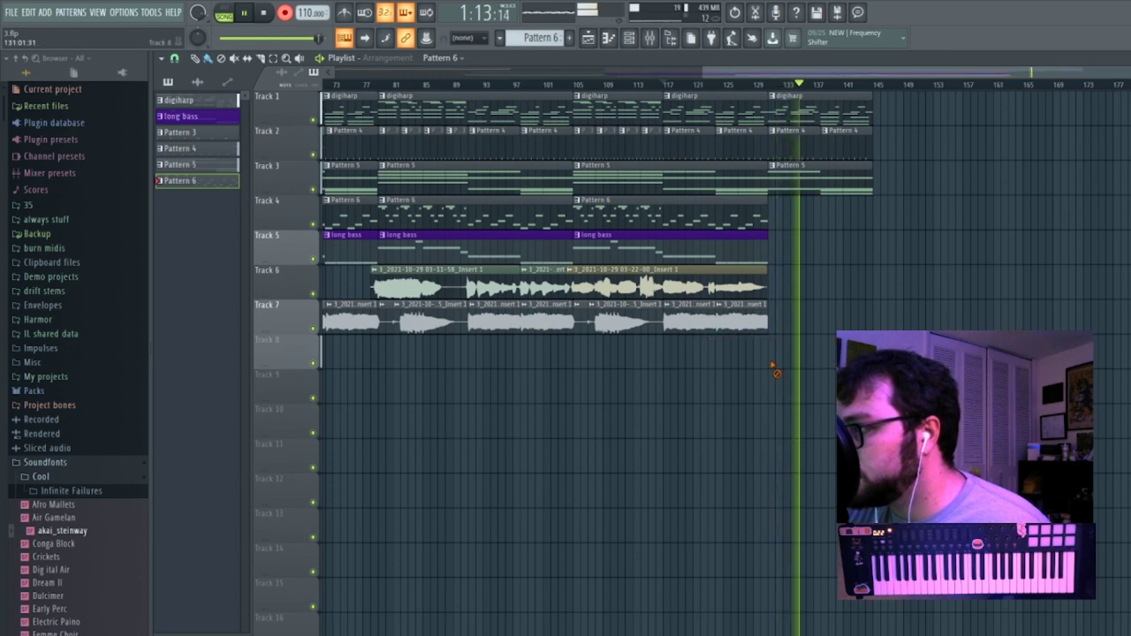
right_click(834, 181)
key(space)
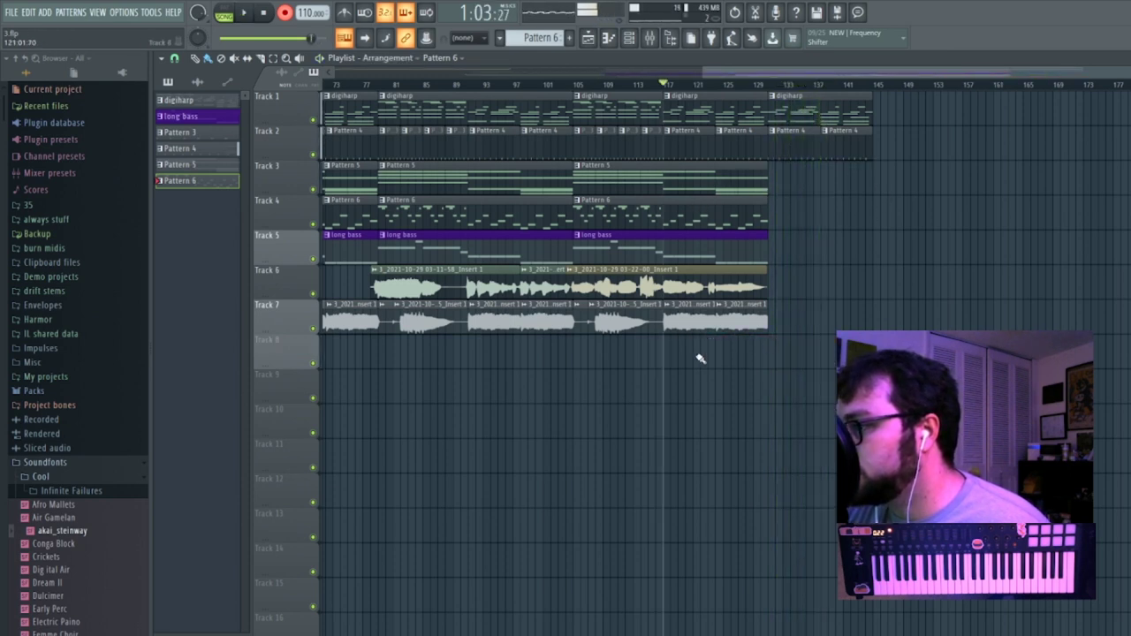
Add trimmed copies of Pattern 6 on Track 4 and long bass on Track 5, from bar 131 to bar 145.
drag(774, 179, 636, 181)
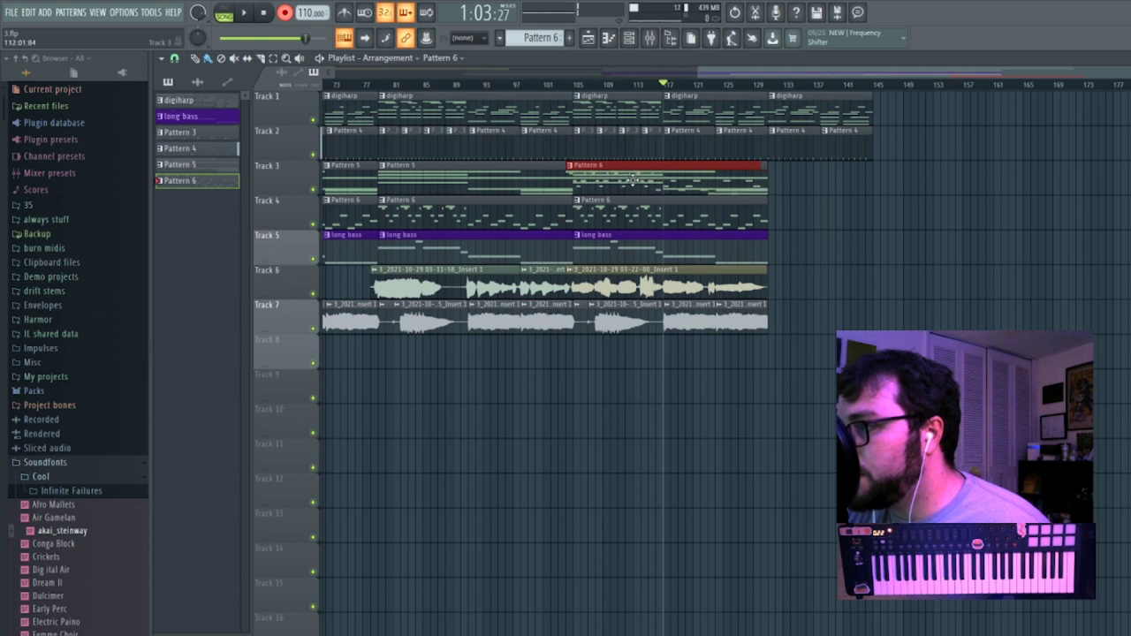
drag(709, 174, 814, 172)
click(601, 236)
click(576, 343)
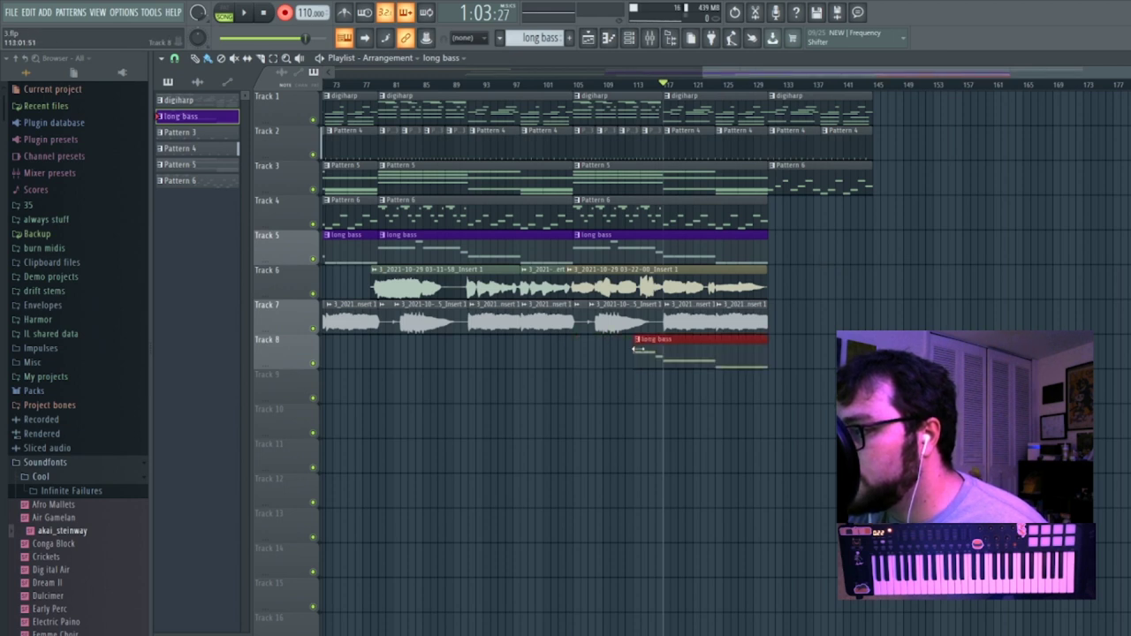
click(716, 203)
drag(828, 181, 823, 222)
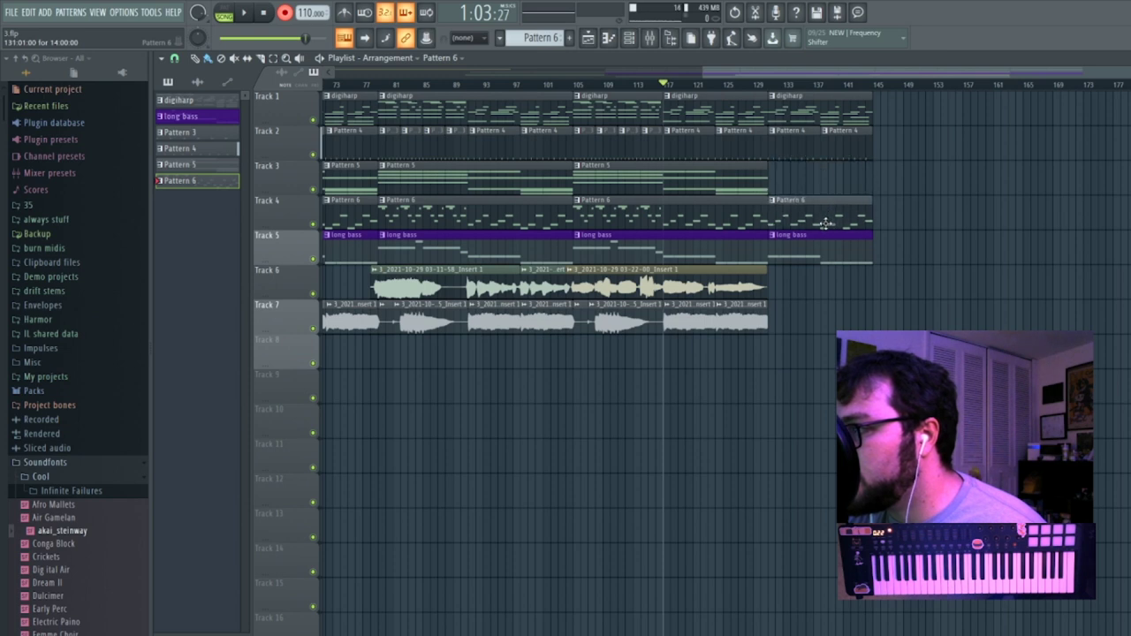
Add a copy of Pattern 5 trimmed to its closing part on Track 3, from bar 131 to bar 145.
click(574, 350)
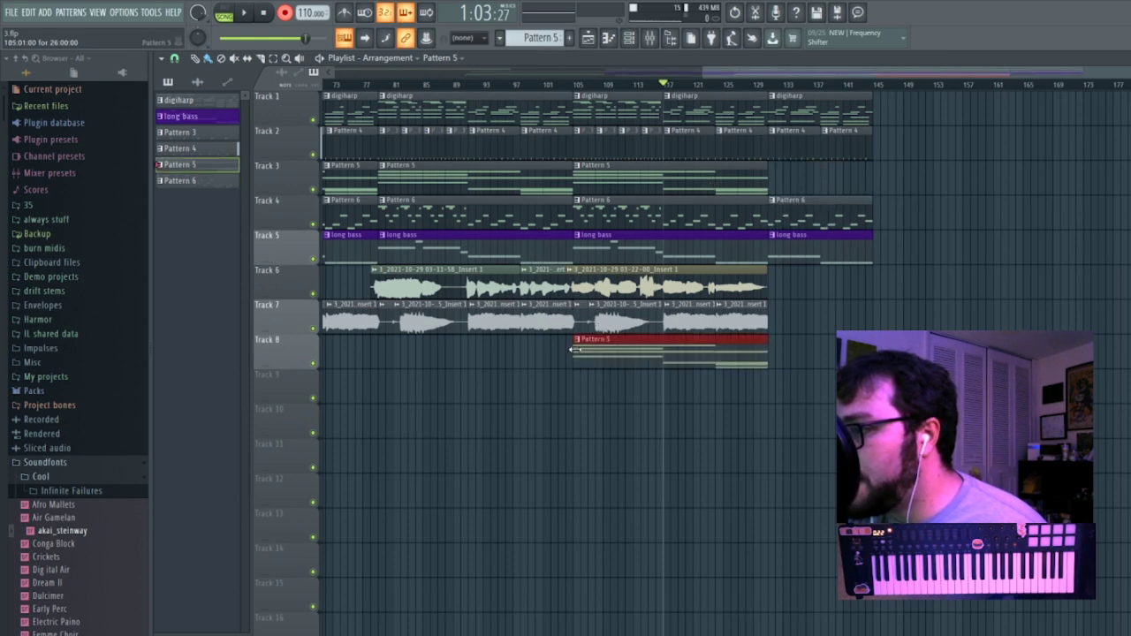
drag(672, 350, 797, 168)
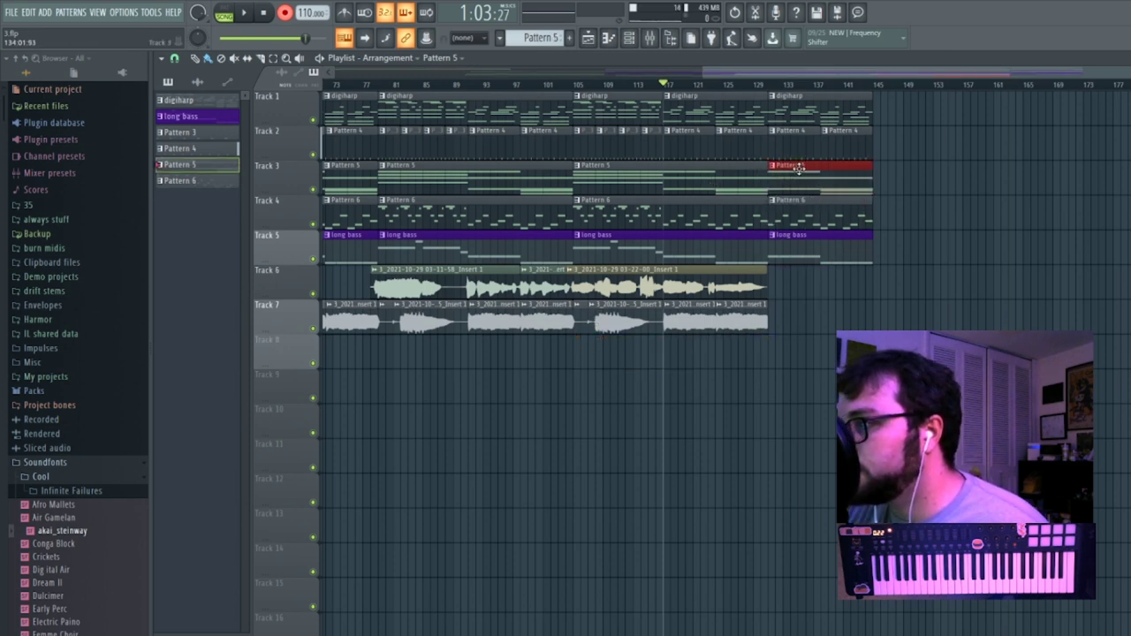
click(954, 222)
right_click(975, 204)
Make the Pattern 4 clip before bar 131 unique and add Snare Drum (13) #2 hits on its last two steps.
click(723, 139)
click(747, 147)
key(Escape)
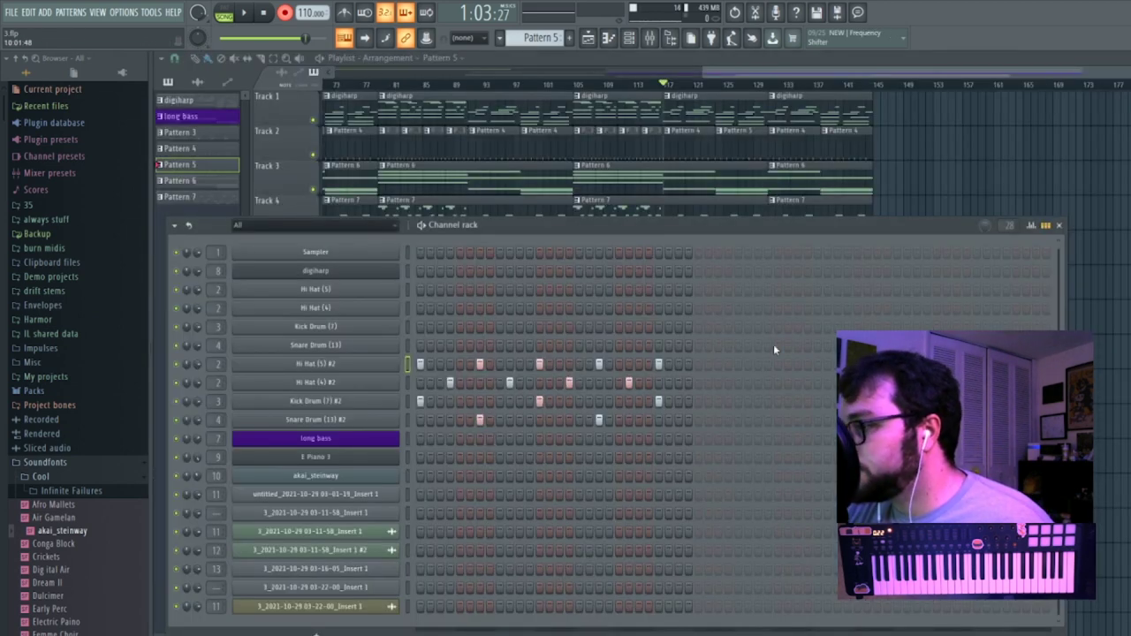
click(678, 420)
click(688, 420)
key(space)
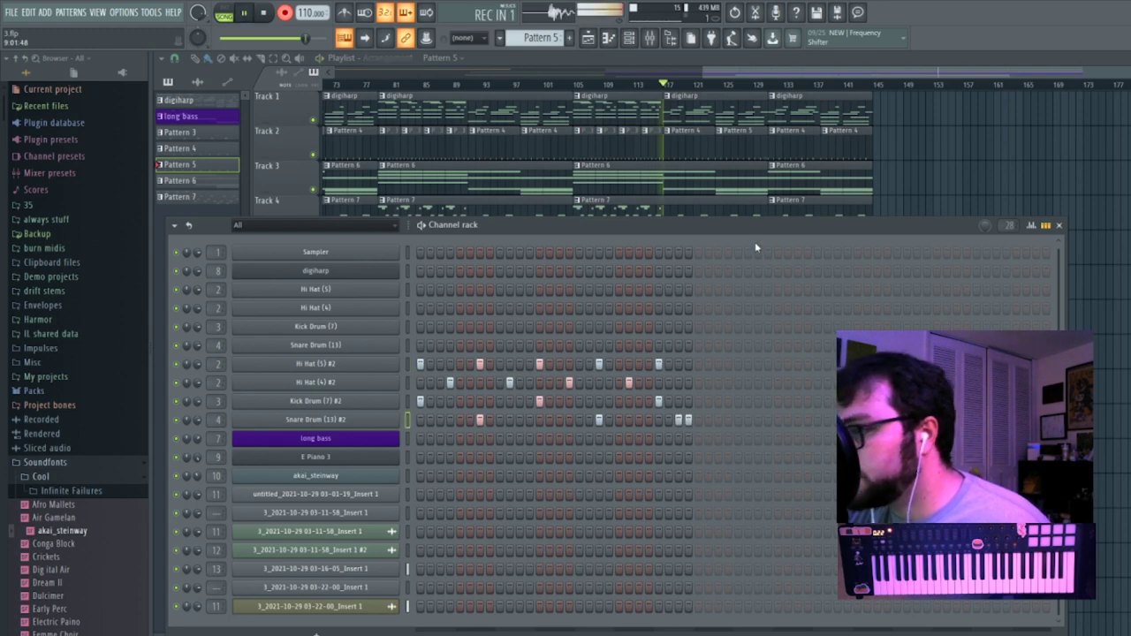
key(space)
key(F6)
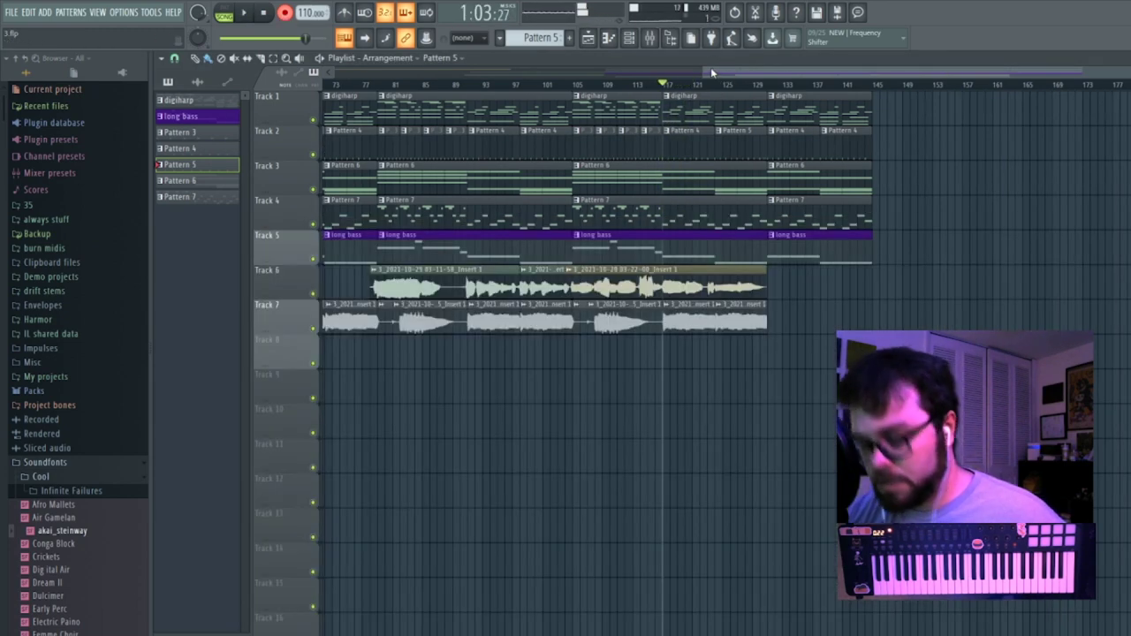
Play the drum fill before bar 131 and move its last two hits from Snare Drum (13) #2 to Snare Drum (13).
key(space)
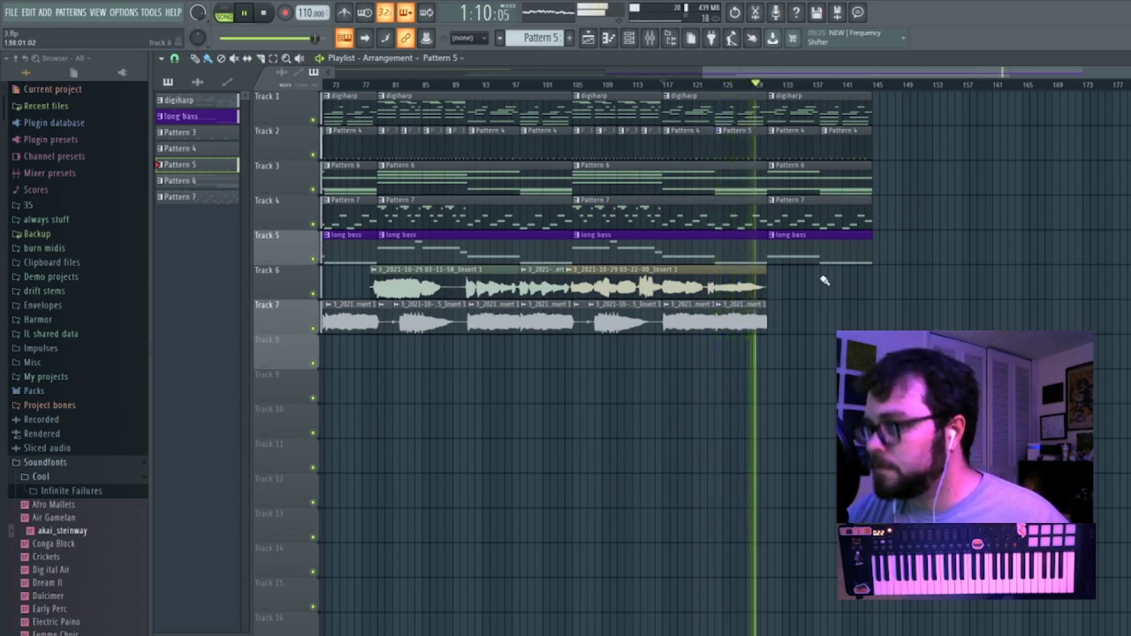
double_click(751, 150)
click(1128, 58)
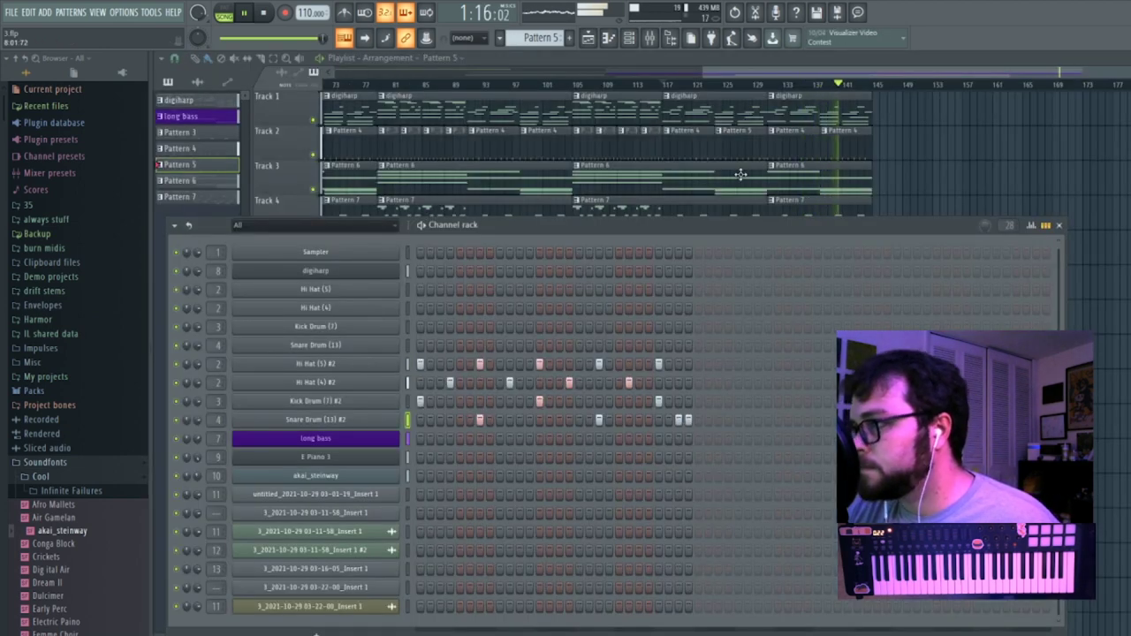
click(753, 85)
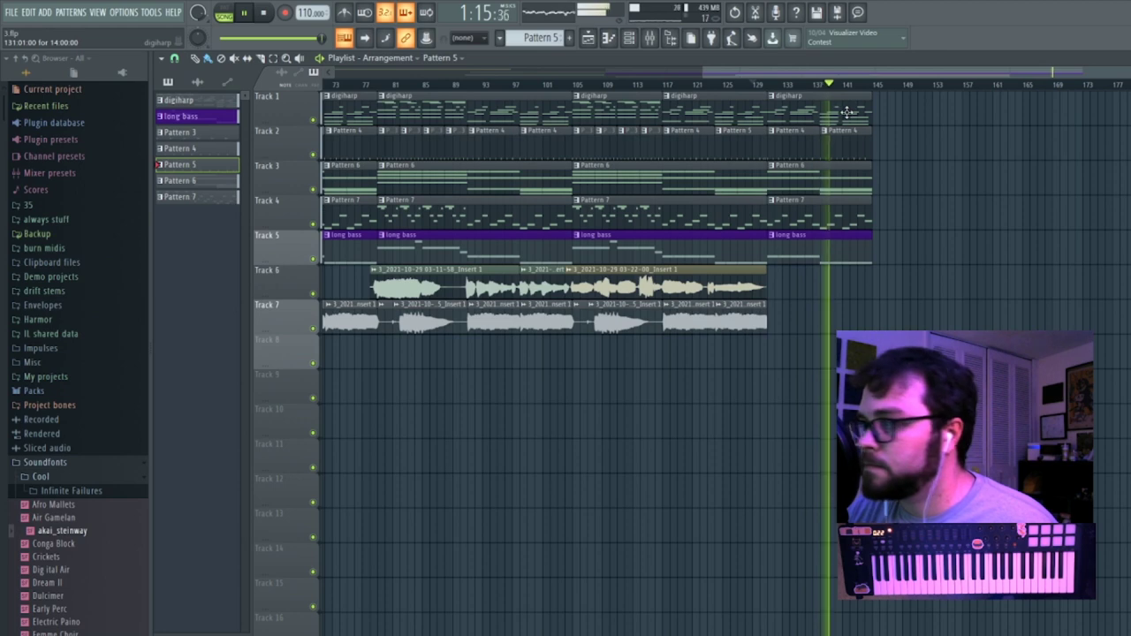
key(F5)
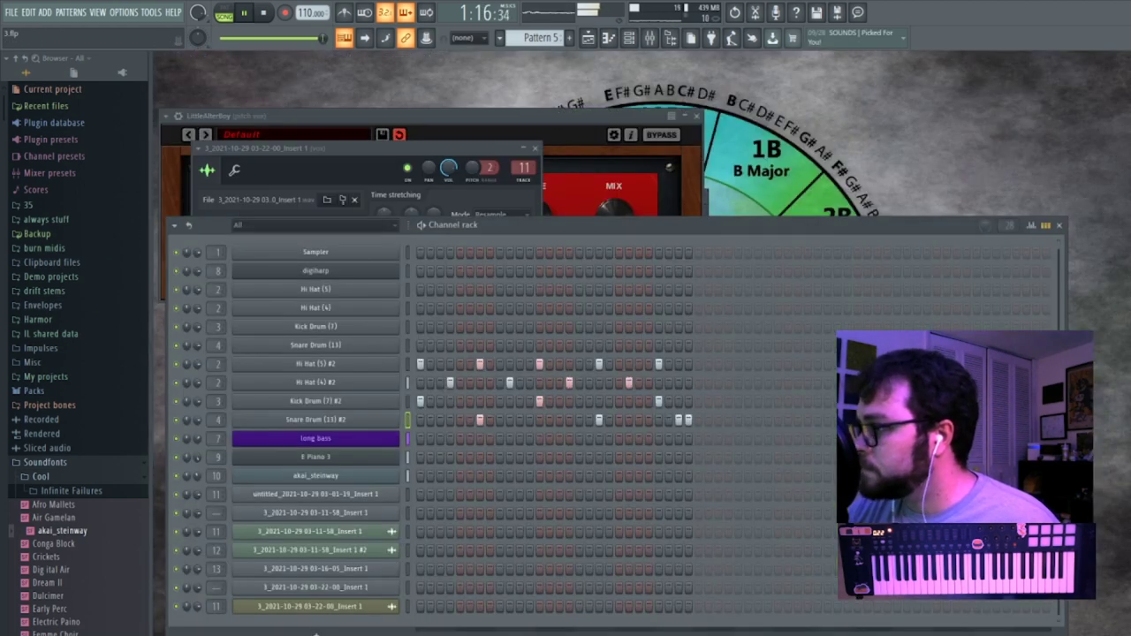
click(680, 346)
click(688, 347)
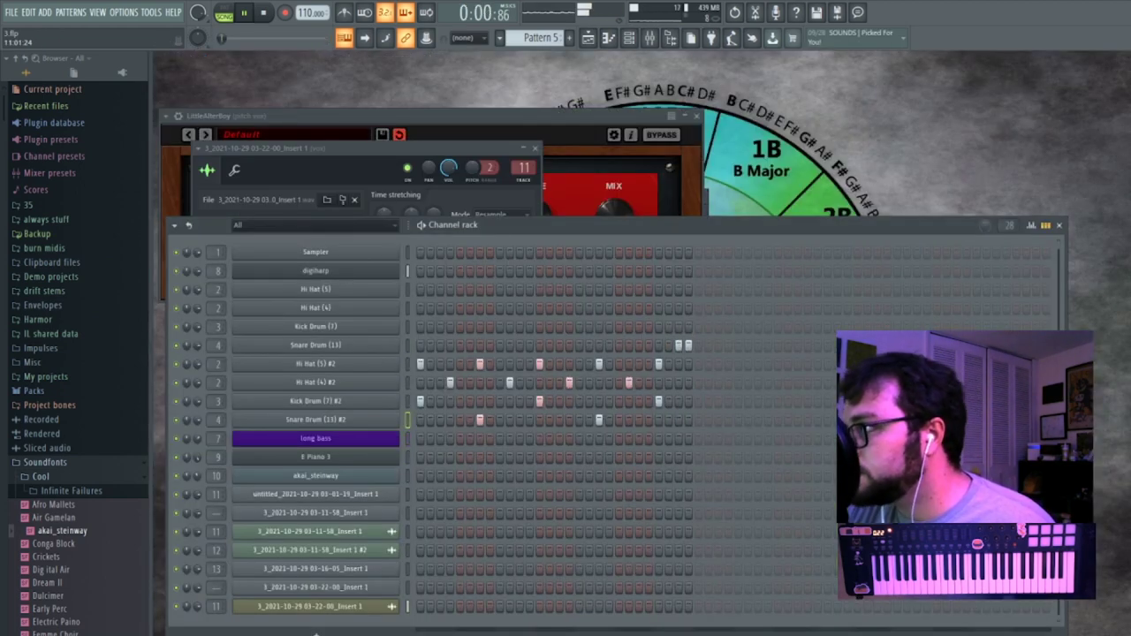
Listen to the revised snare fill from just before bar 129, stop playback and check the pattern's steps.
click(587, 38)
click(751, 83)
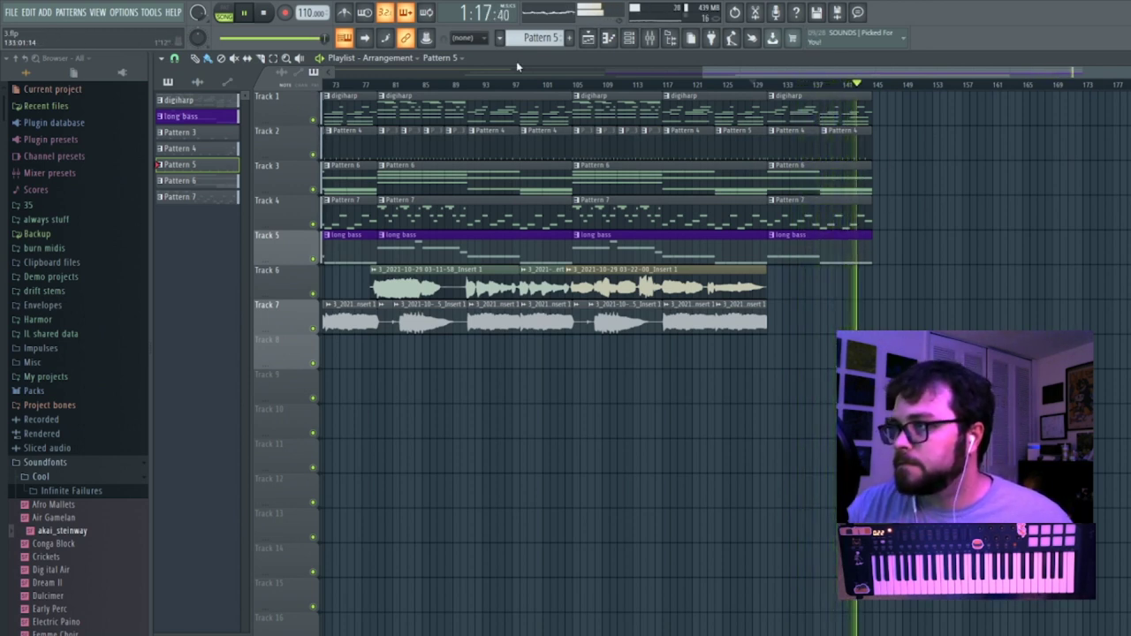
click(264, 14)
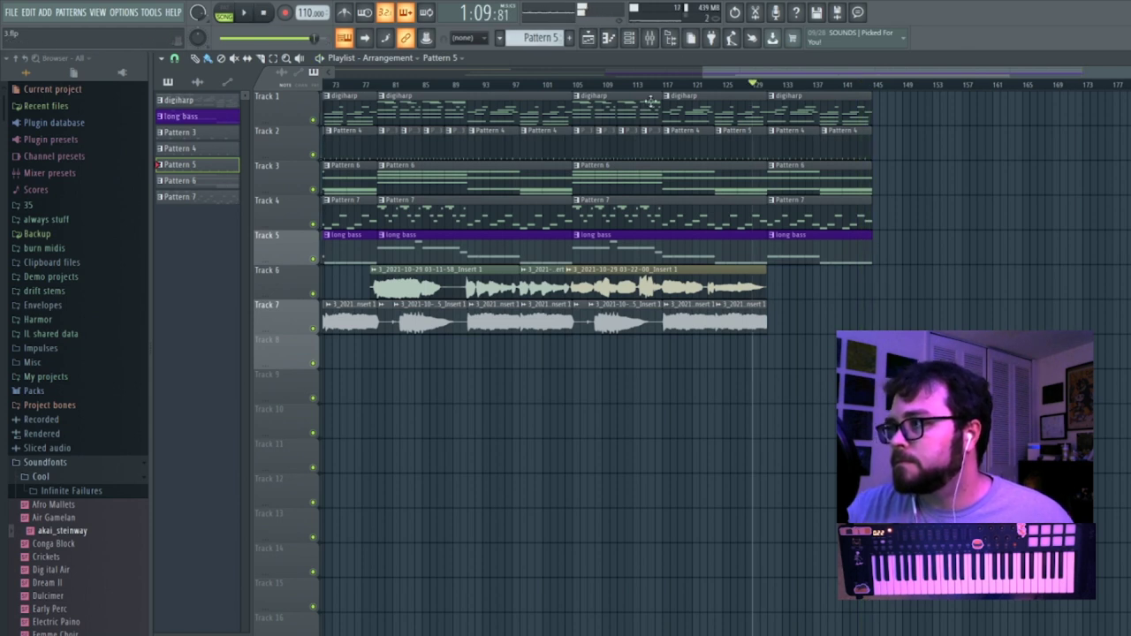
click(629, 41)
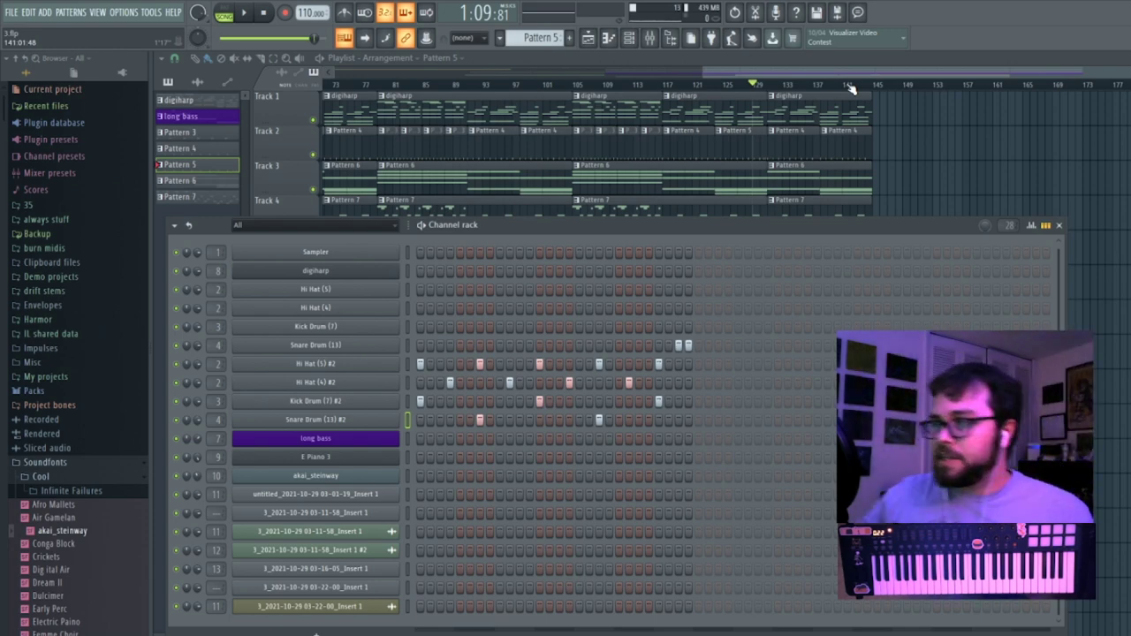
Delete the stray vocal clip at the start of Track 2.
drag(957, 75, 583, 75)
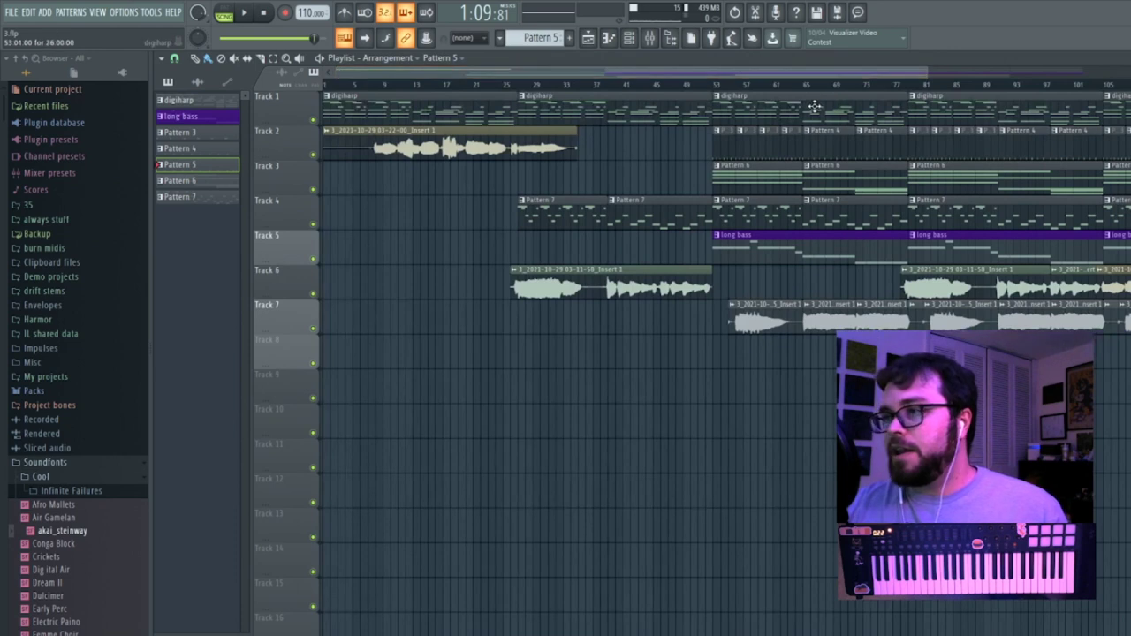
right_click(479, 139)
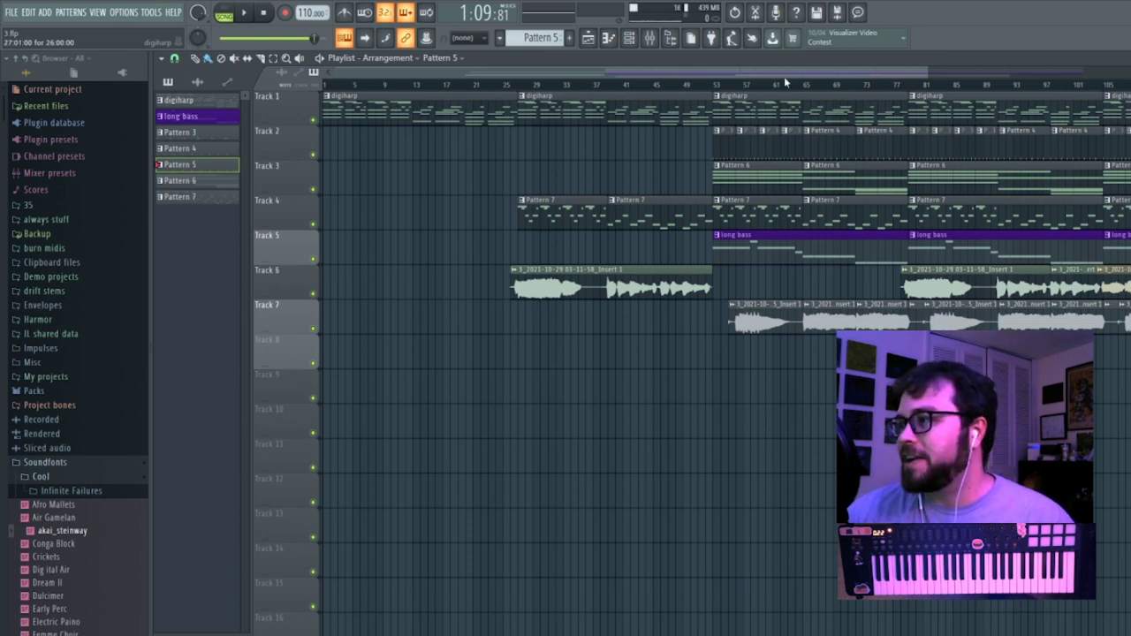
scroll(963, 80, down, 2)
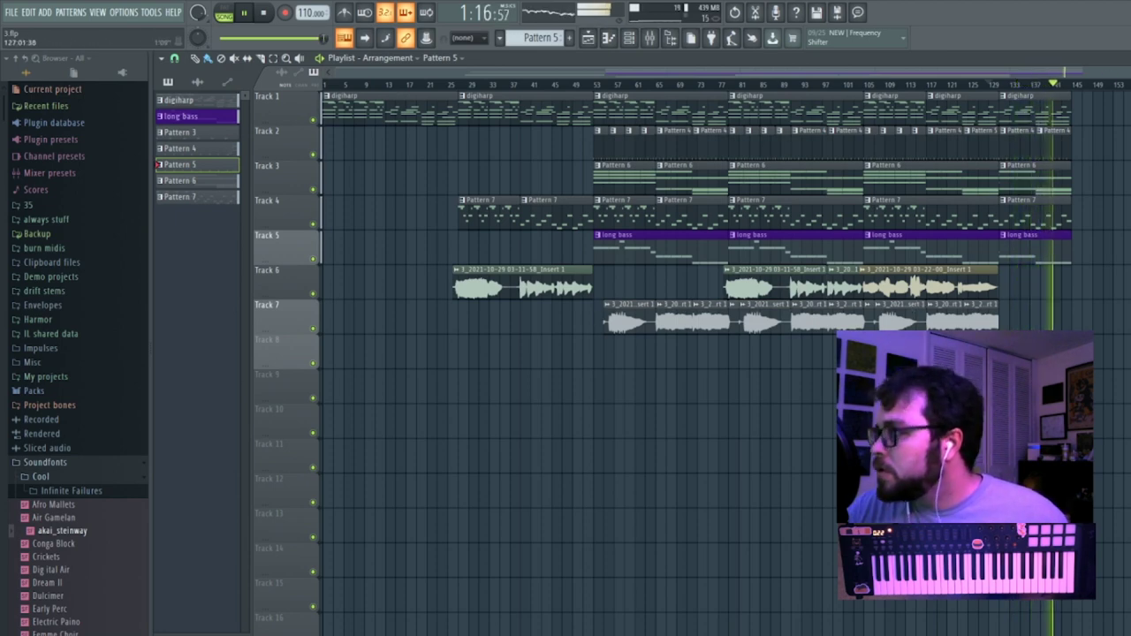
Play the new section from bar 131 and inspect the Maximus settings on the Basic Master 3 mixer track.
drag(1126, 71, 837, 68)
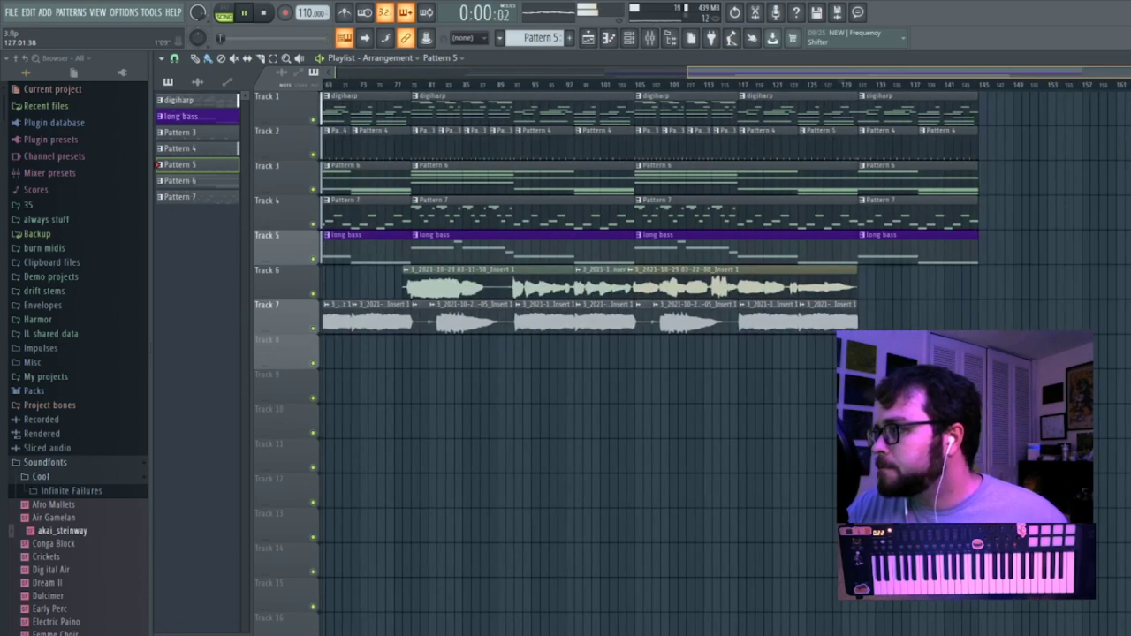
scroll(991, 92, right, 4)
click(607, 85)
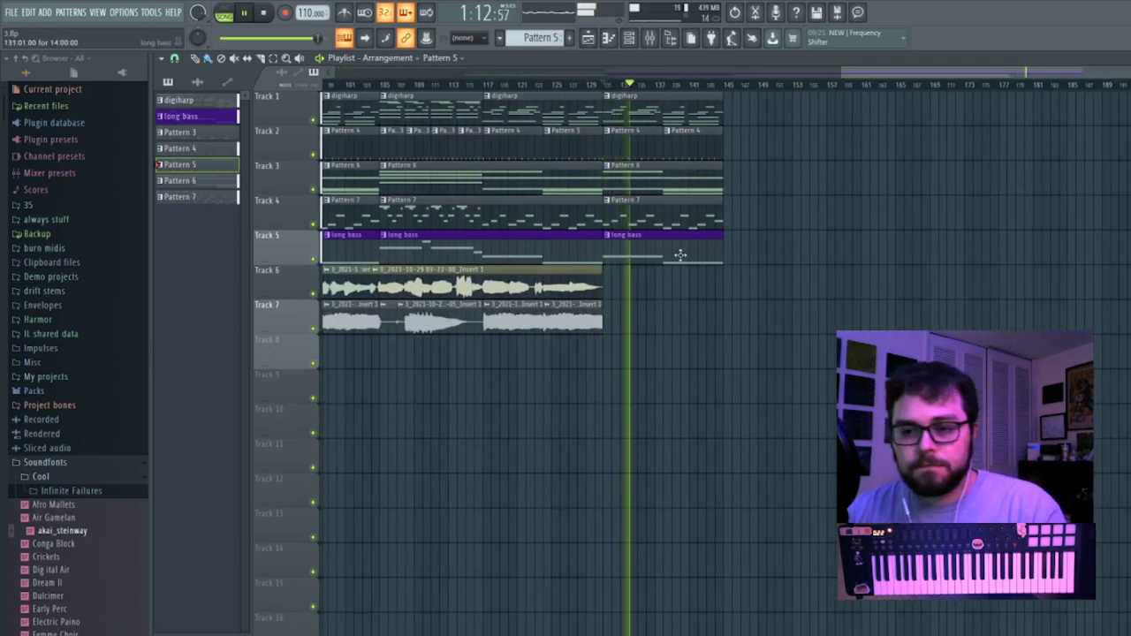
key(F9)
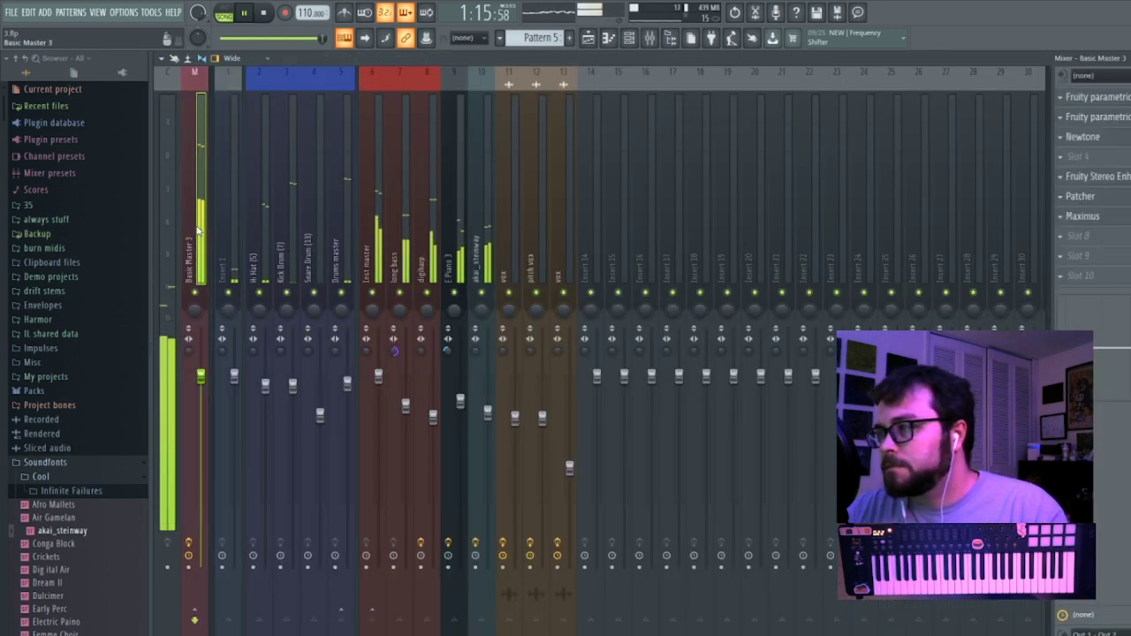
click(1100, 220)
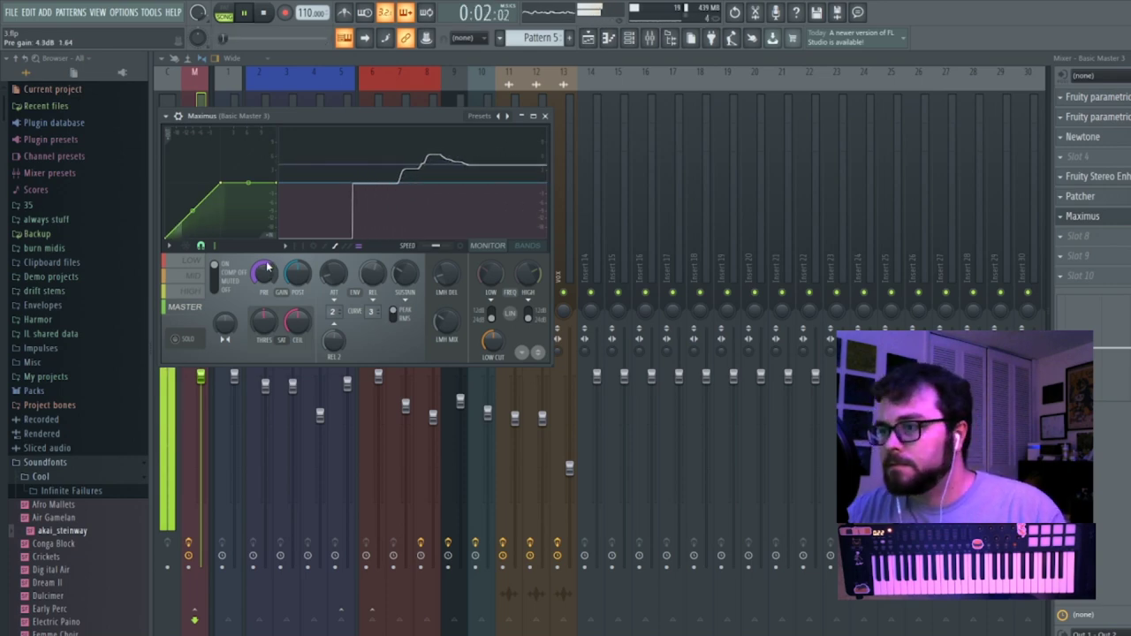
key(F9)
key(Escape)
Replay the ending from just before bar 129 with the digiharp channel selected in the channel rack.
click(584, 85)
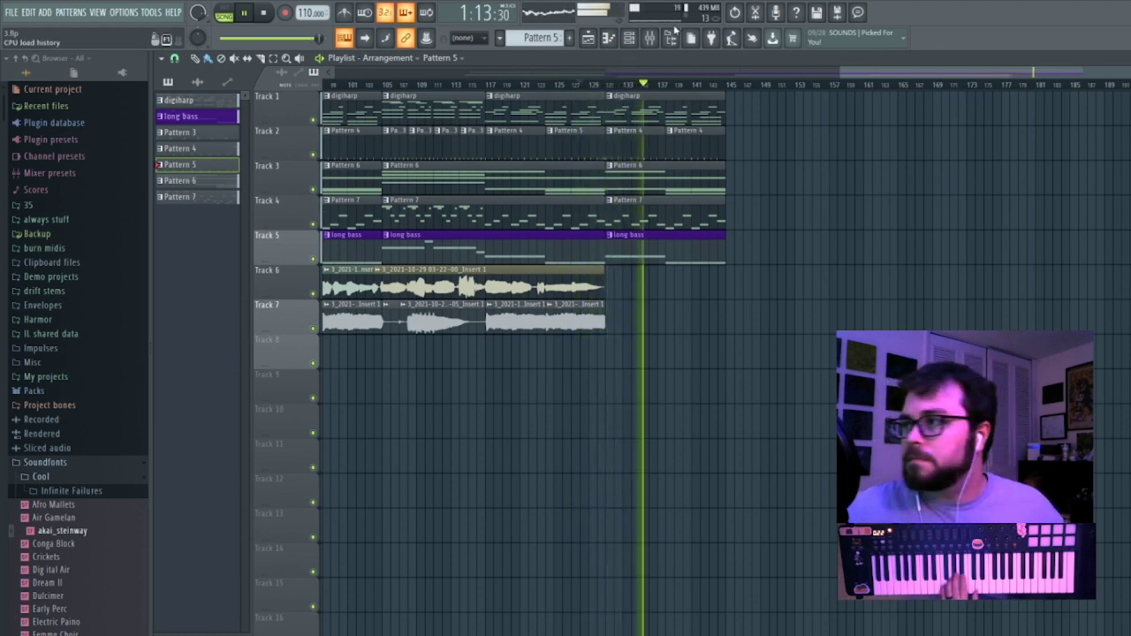
click(628, 38)
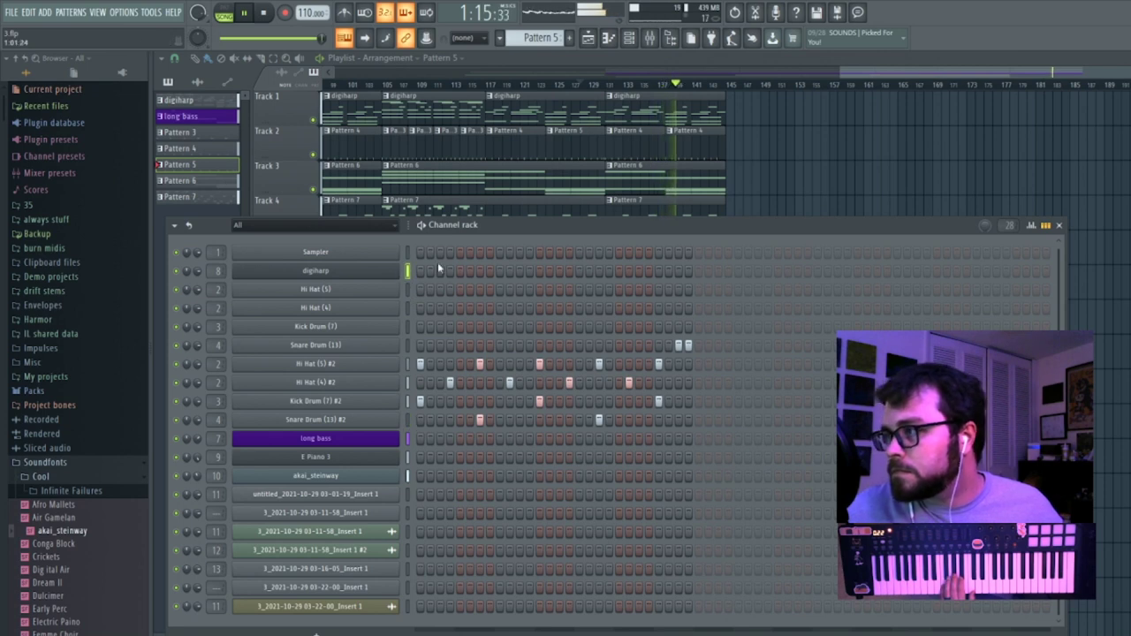
click(723, 112)
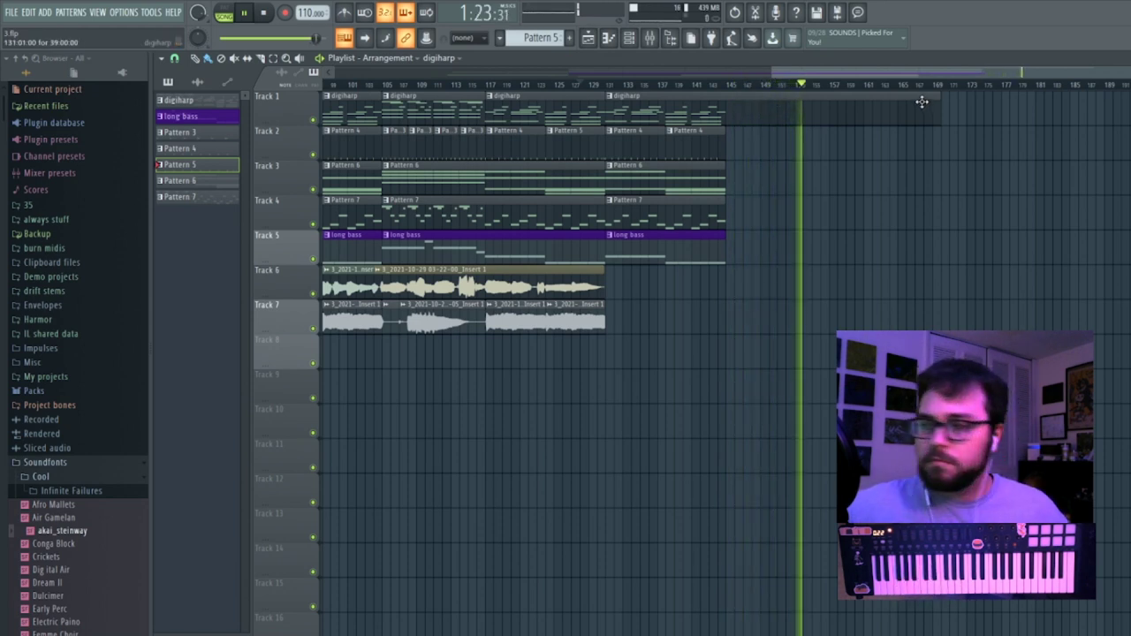
key(space)
drag(940, 104, 770, 108)
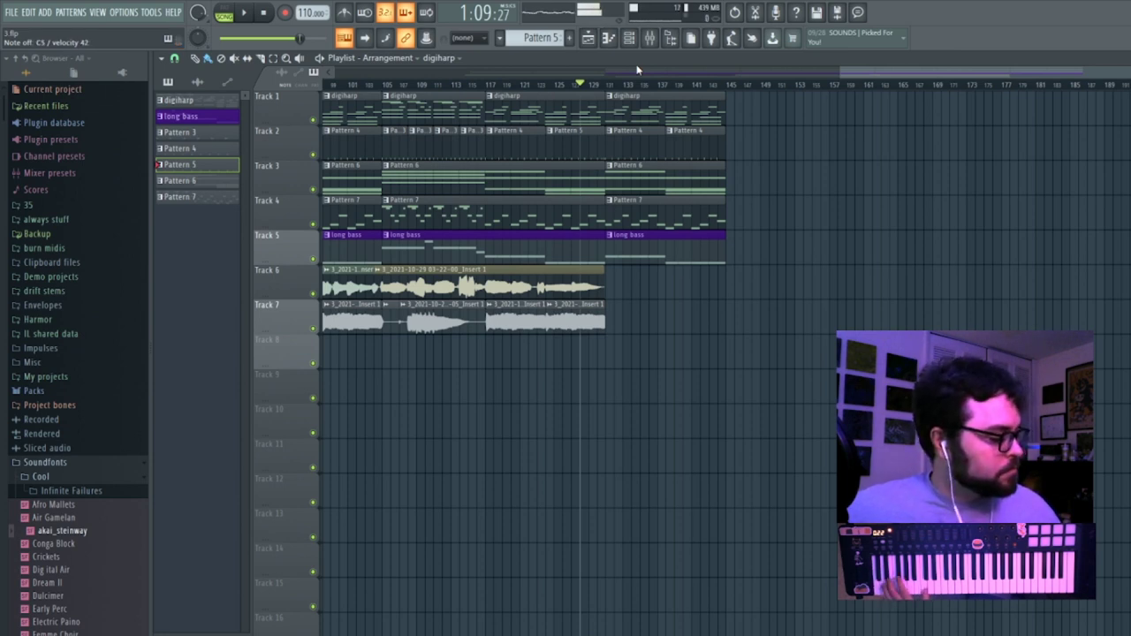
Replay the ending from bar 141 and trim the last Pattern 4 clip on Track 2 back to bar 145.
key(space)
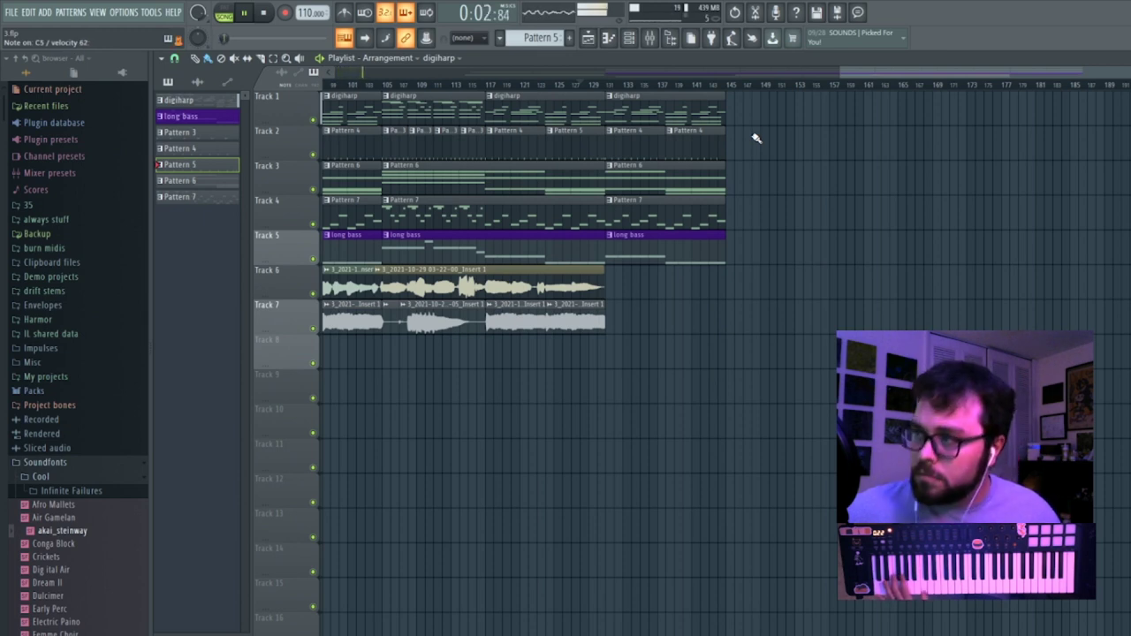
click(691, 89)
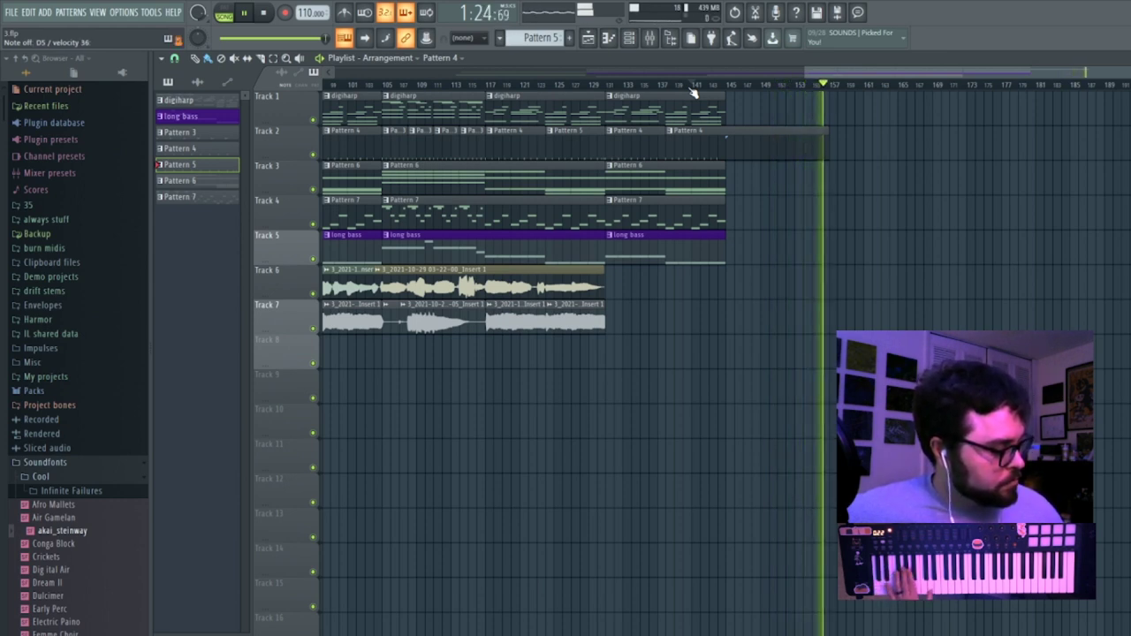
drag(835, 141, 742, 129)
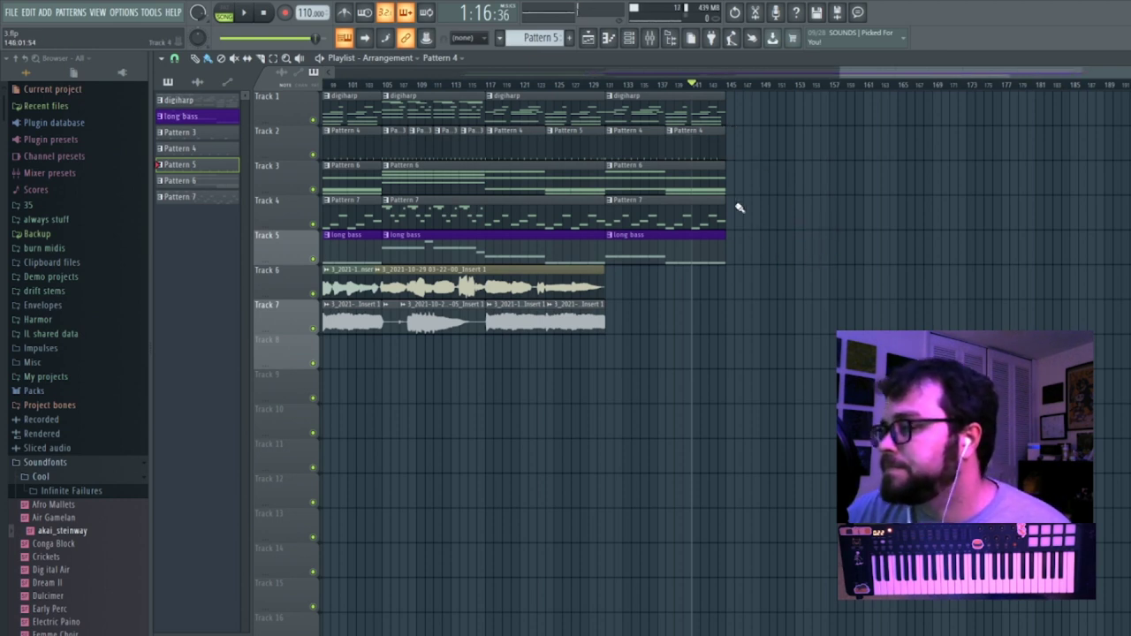
key(space)
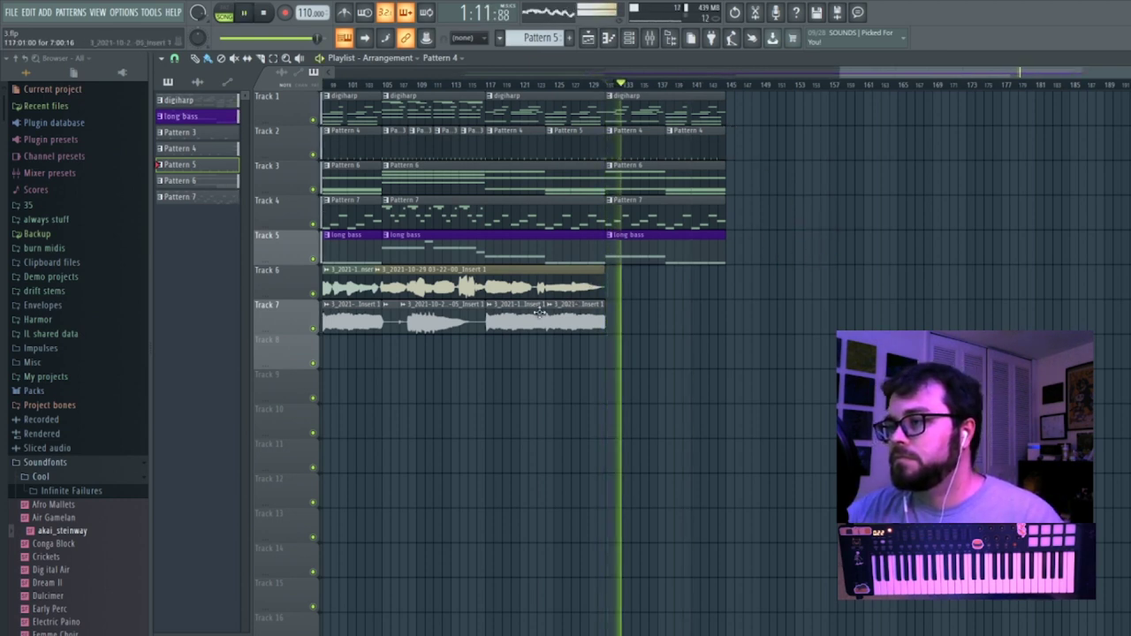
drag(964, 73, 454, 106)
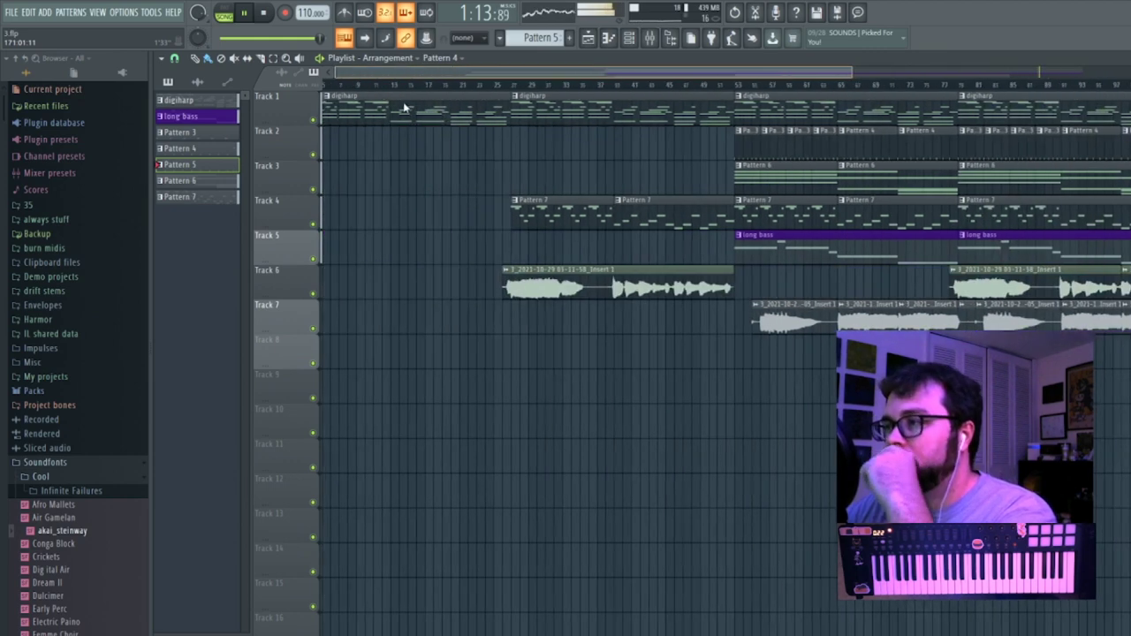
drag(855, 75, 1130, 78)
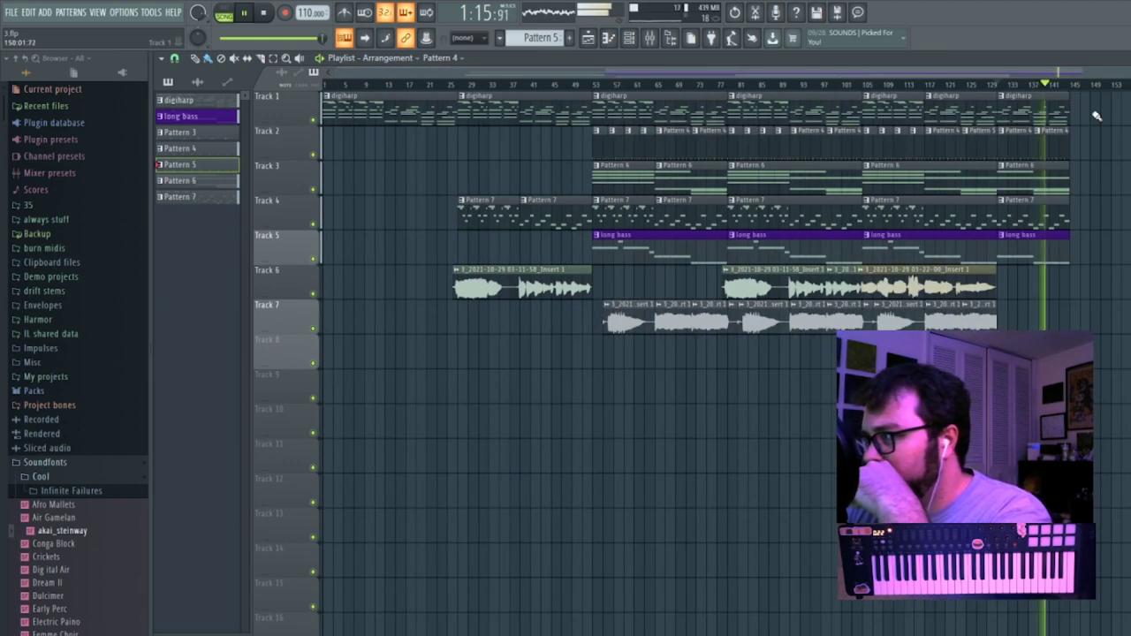
drag(898, 75, 1130, 77)
click(768, 179)
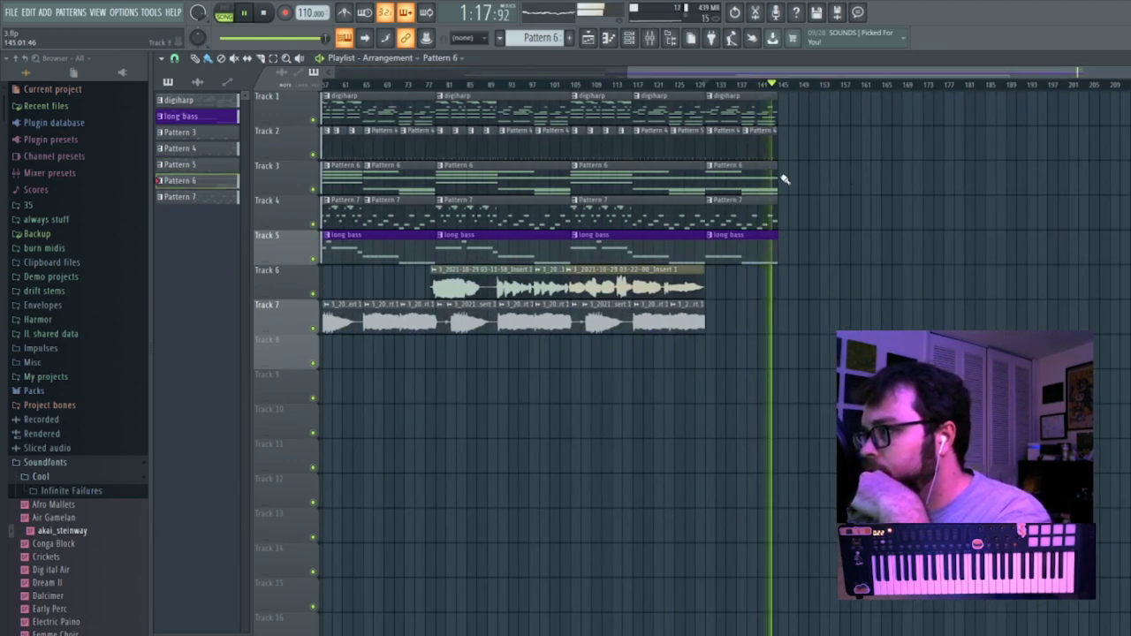
click(785, 179)
drag(827, 178, 823, 179)
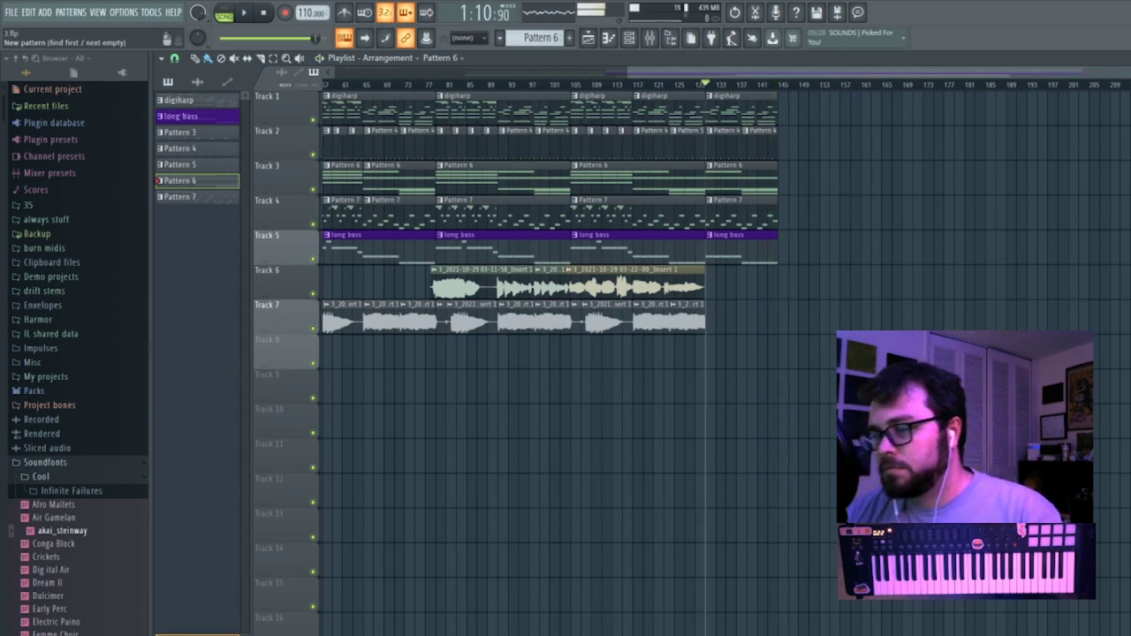
Place a new empty pattern on Track 3 at bar 145 and audition the E Piano 3 instrument.
click(570, 38)
click(786, 210)
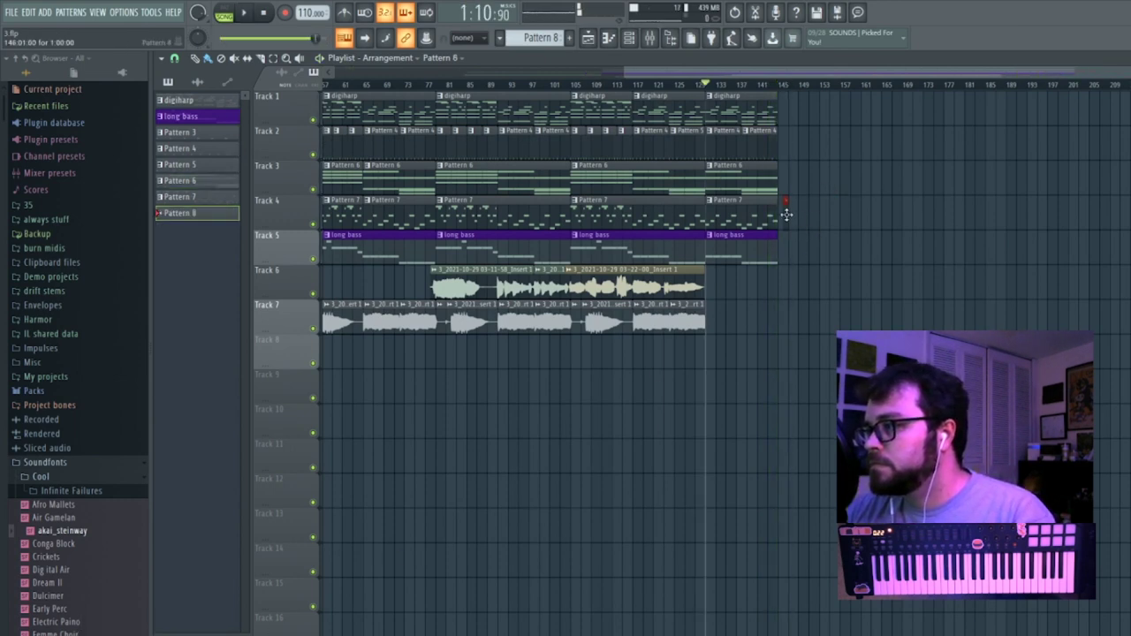
key(F6)
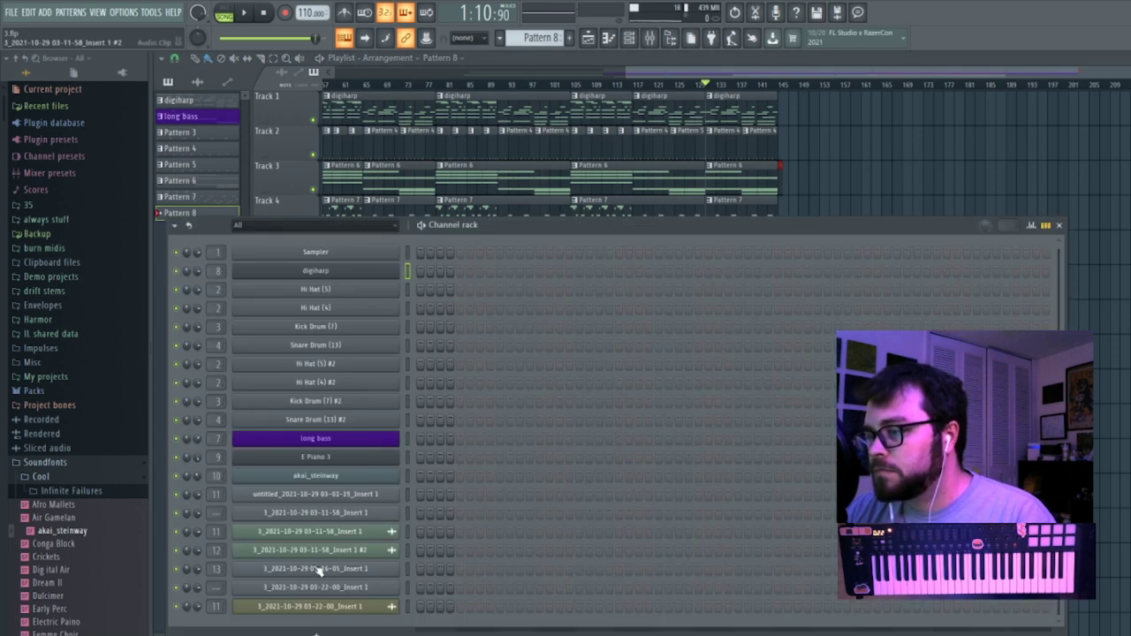
click(383, 459)
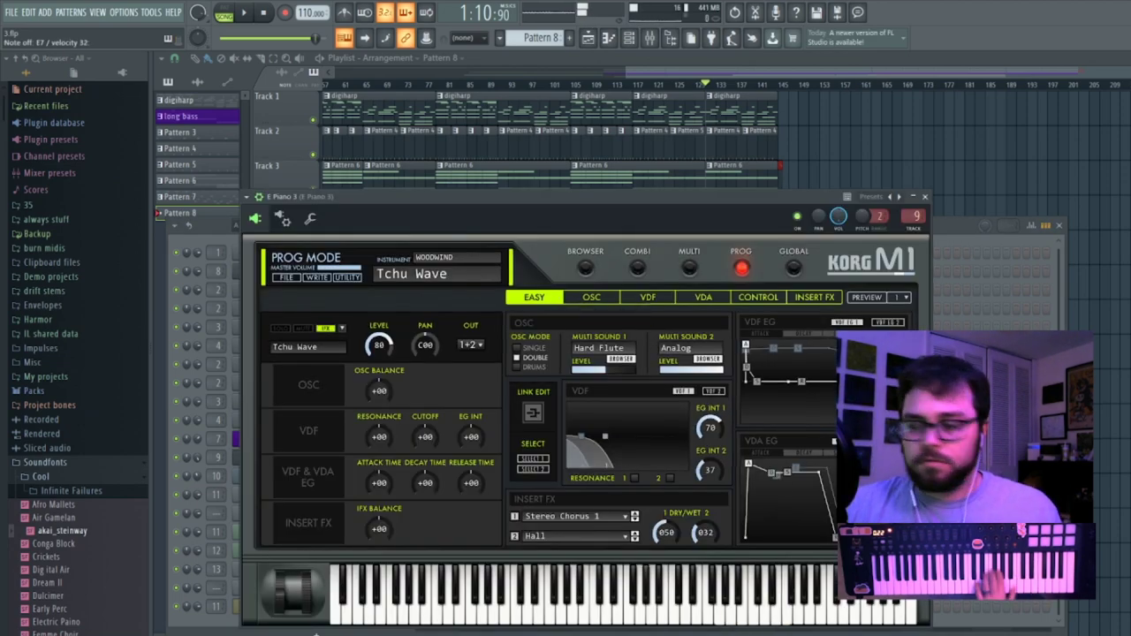
click(925, 197)
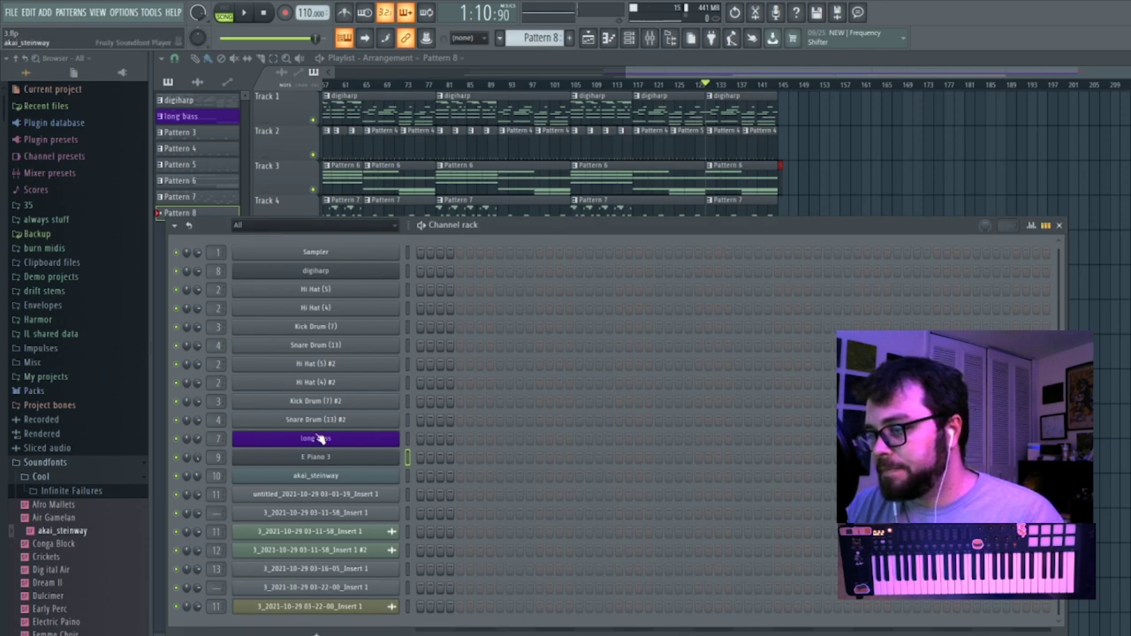
key(F6)
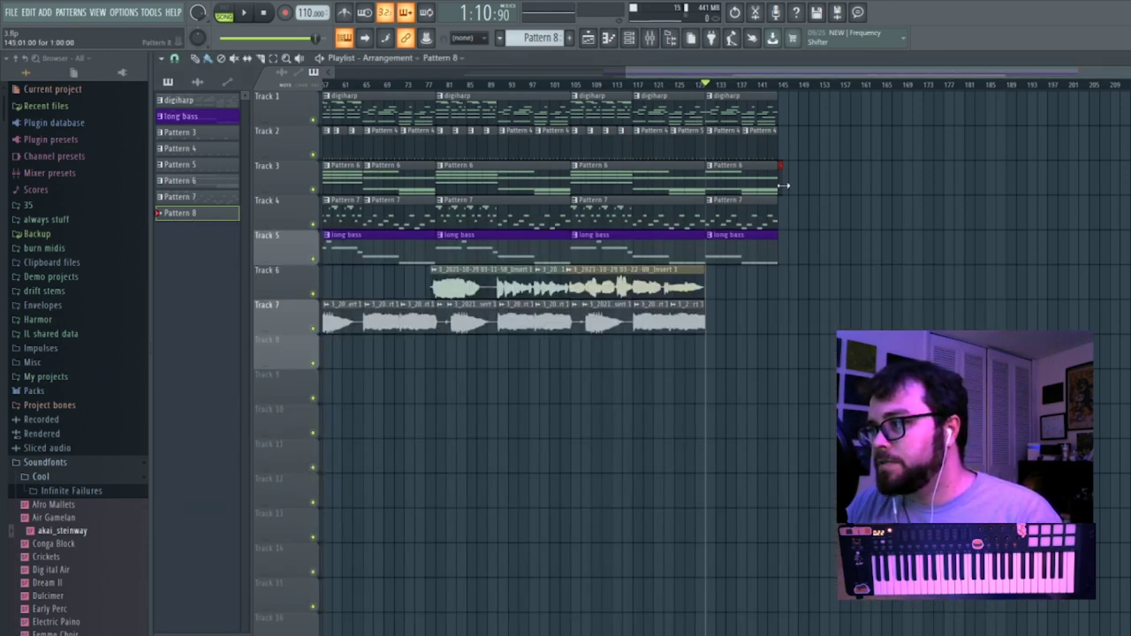
Enter a three-bar chord of C4, D#4 and G4 at bar 1 of the E Piano 3 piano roll.
key(F6)
right_click(370, 456)
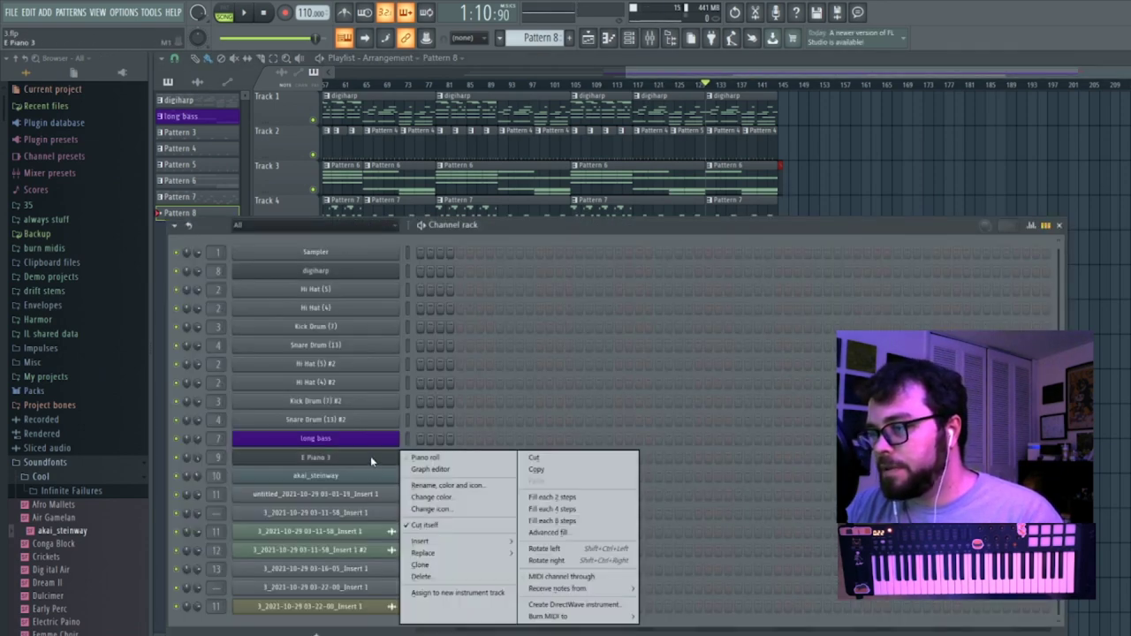
click(447, 458)
click(213, 440)
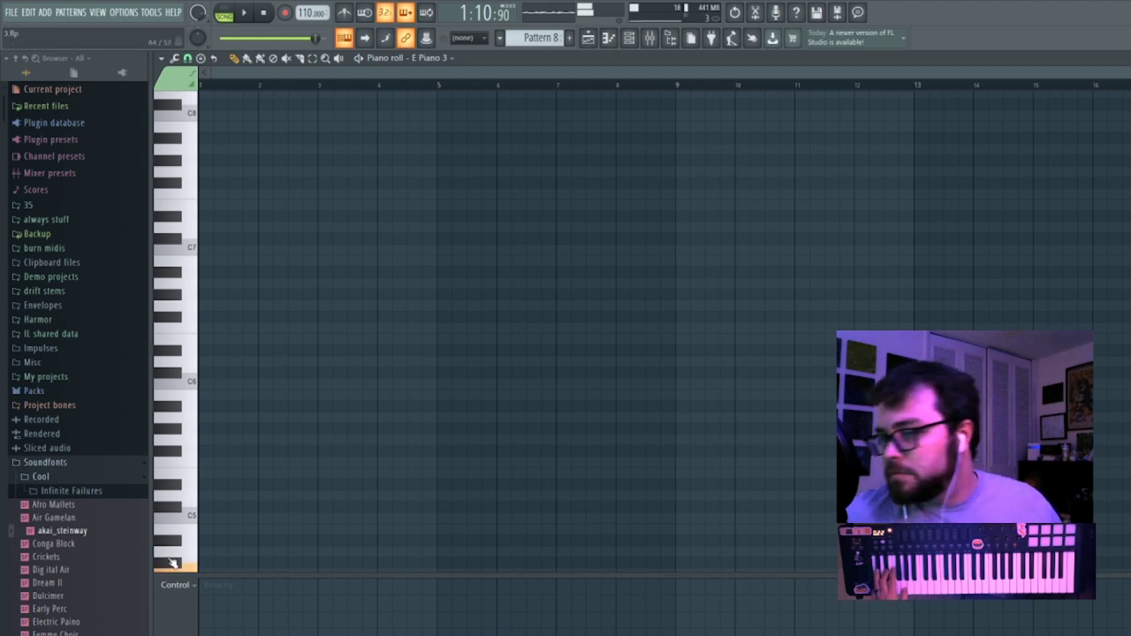
scroll(215, 495, down, 4)
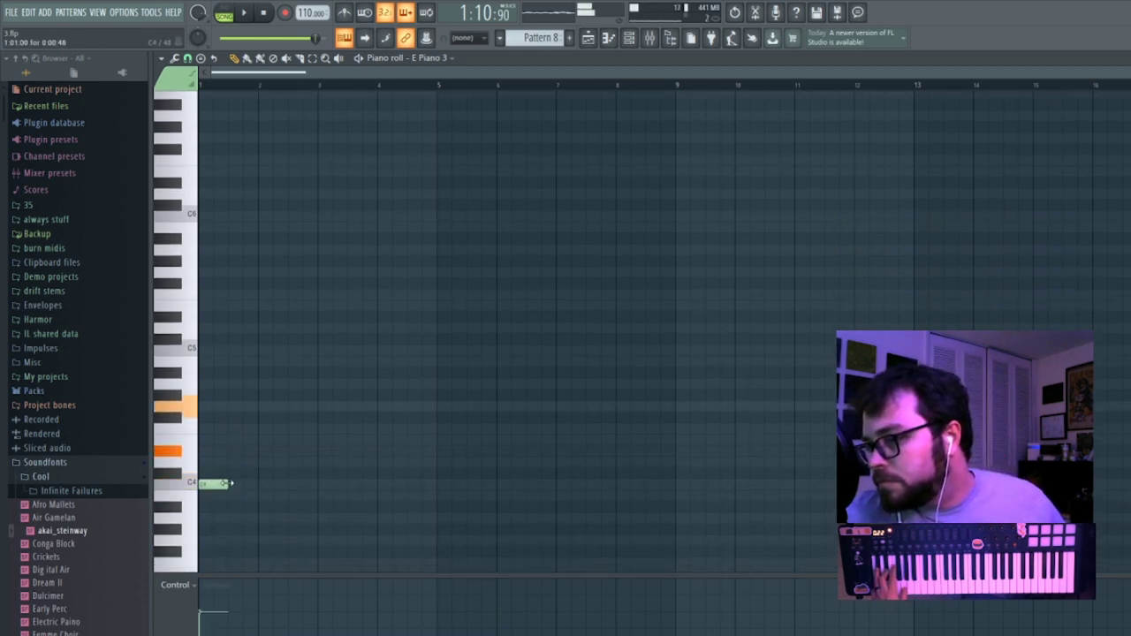
drag(230, 484, 465, 485)
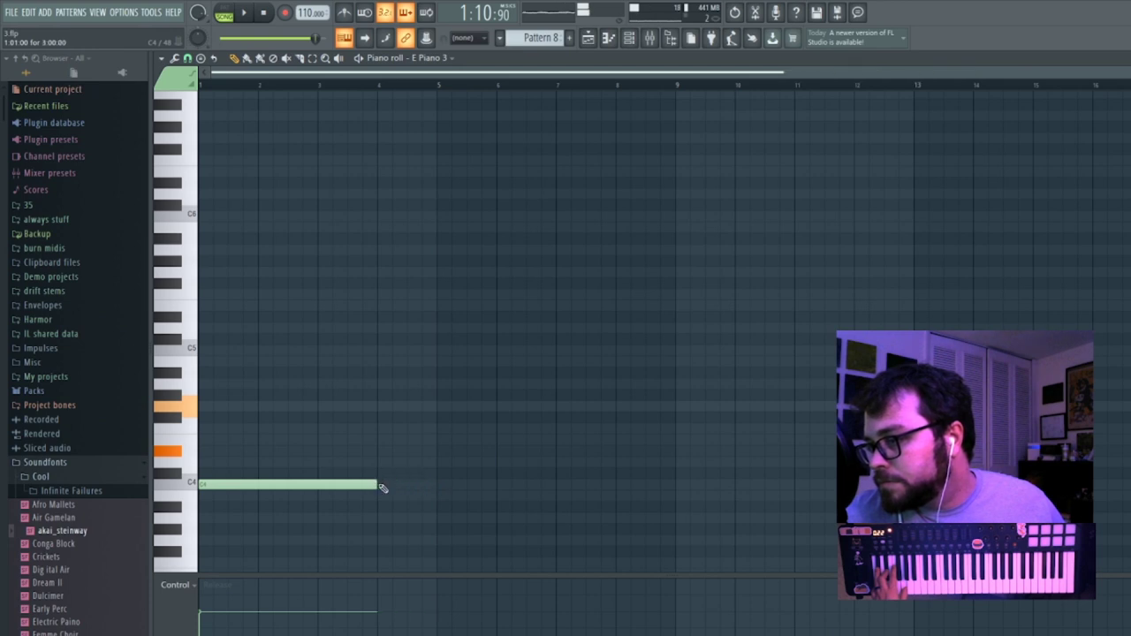
click(222, 449)
click(198, 407)
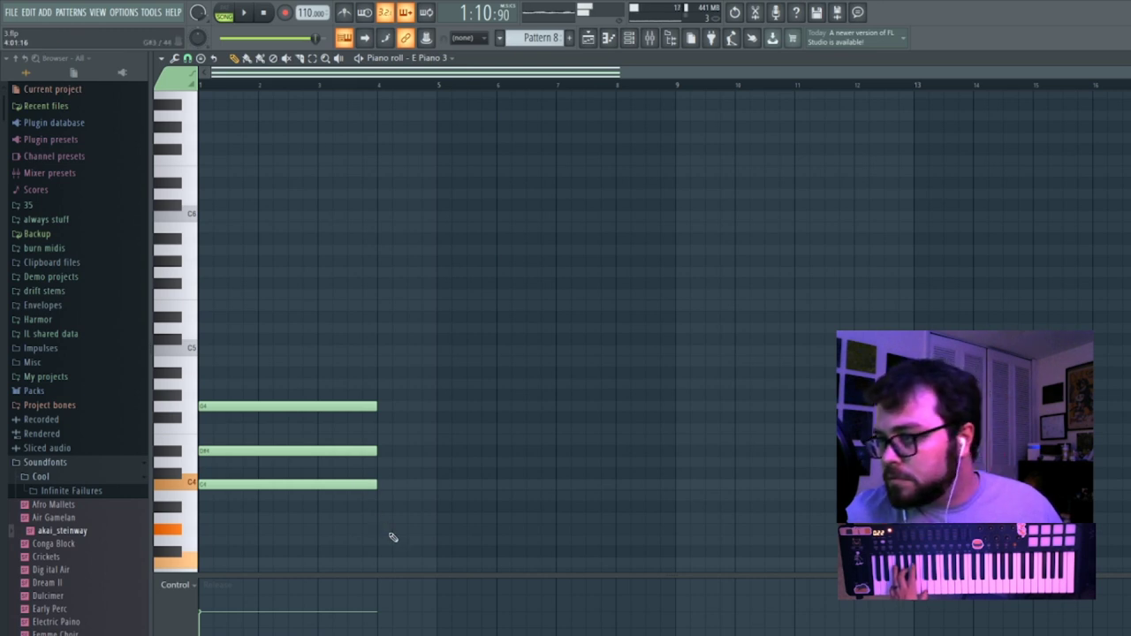
Add a second three-bar chord of F3, G#3 and C4 starting at bar 4.
scroll(389, 521, down, 3)
click(379, 464)
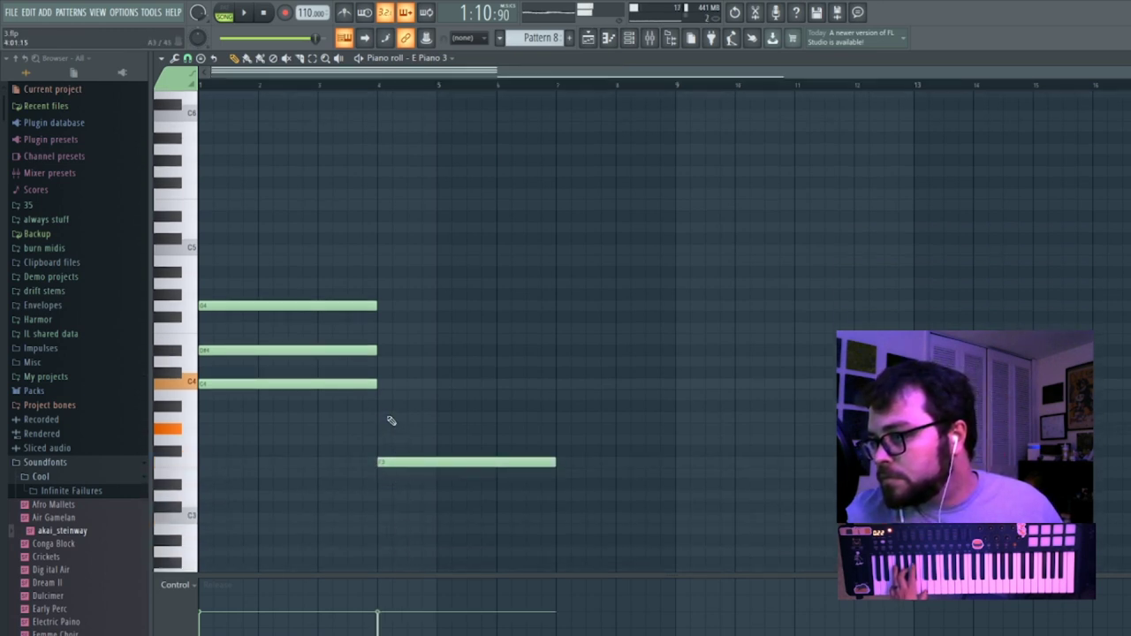
click(380, 430)
click(382, 403)
right_click(441, 404)
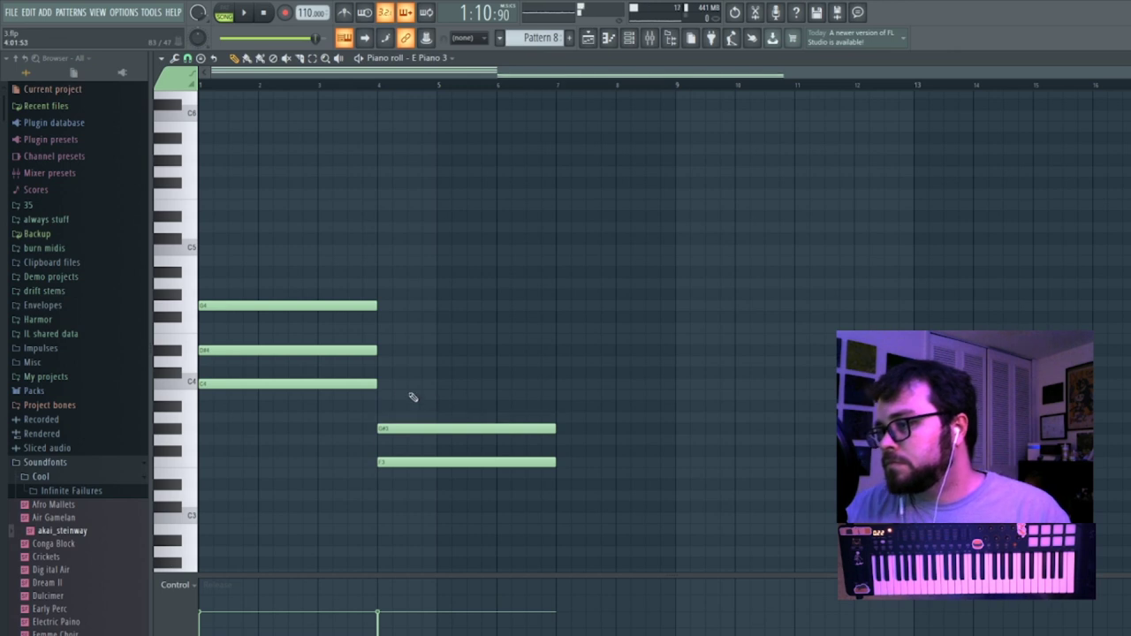
click(378, 386)
Place a second Pattern 8 clip directly after the first on Track 3 and listen to the transition at bar 145.
key(Escape)
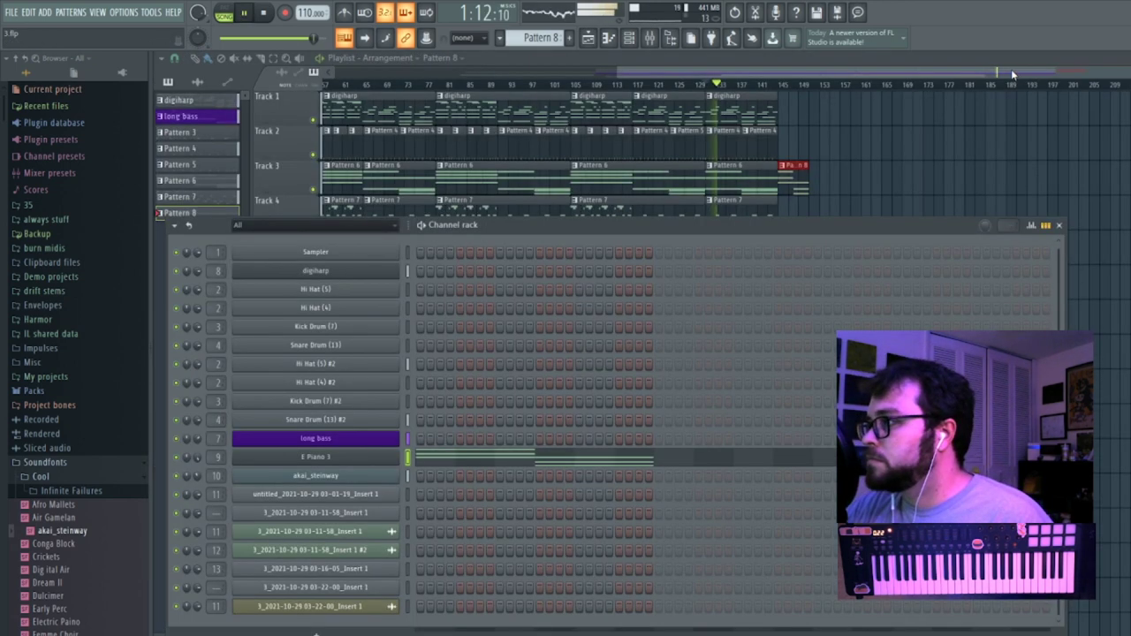
key(Escape)
click(824, 179)
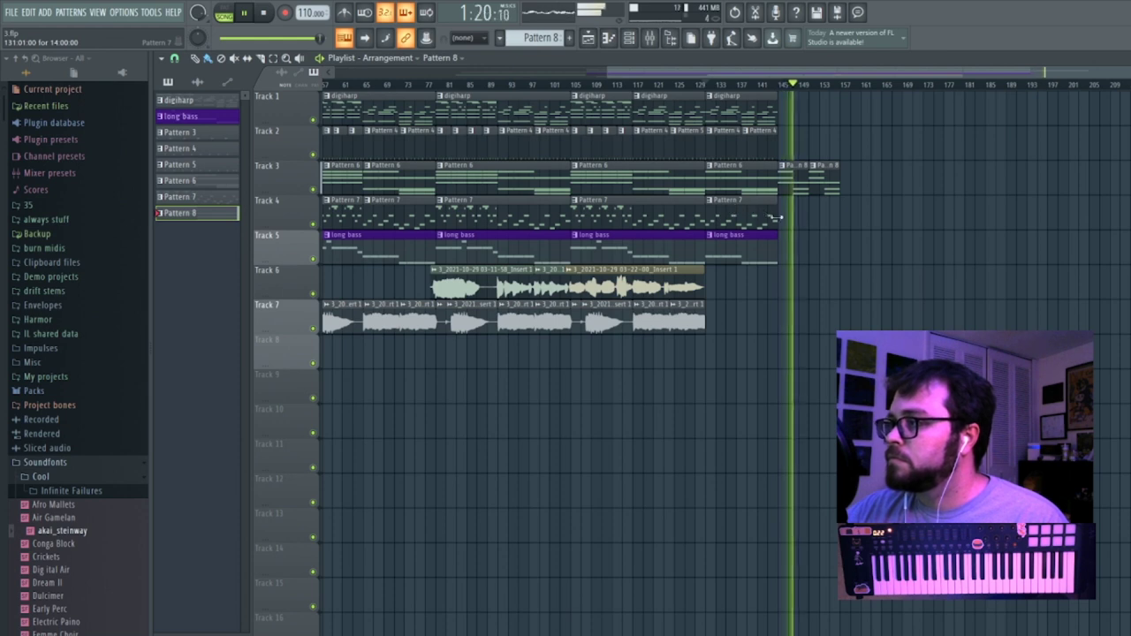
key(space)
Delete all E Piano 3 notes from Pattern 8 and return to the playlist.
double_click(800, 184)
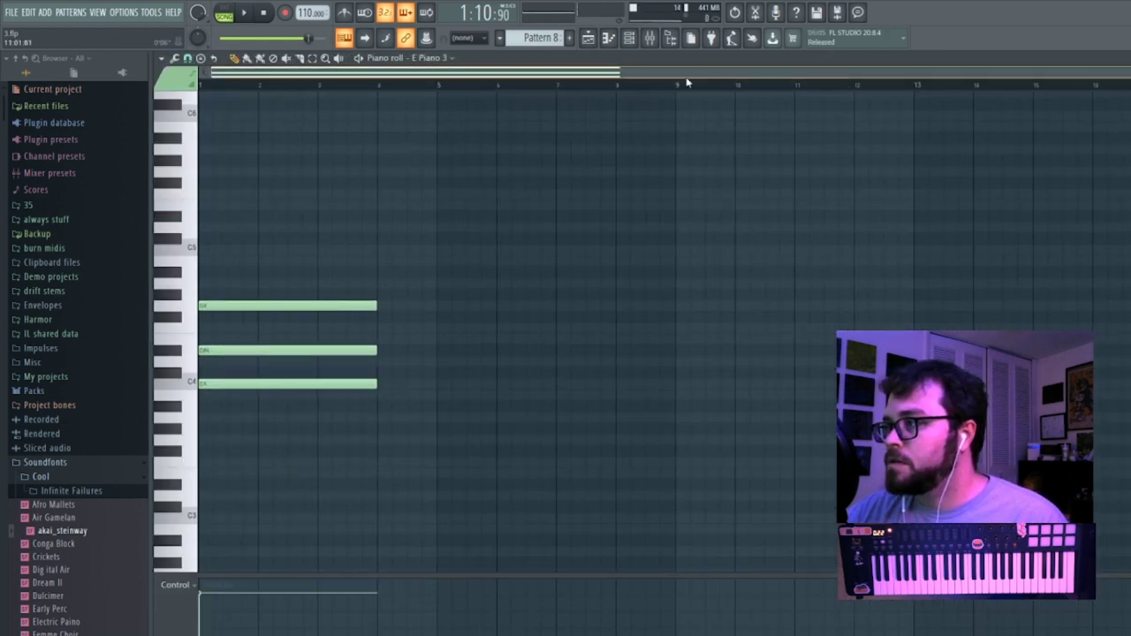
key(ctrl+a)
key(Delete)
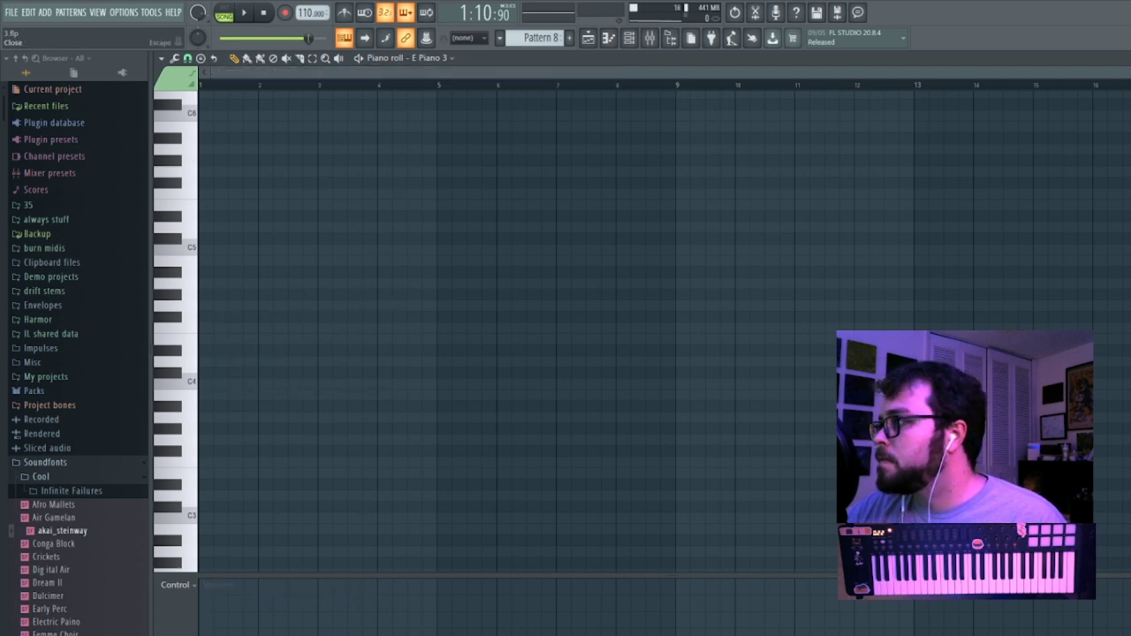
click(1123, 59)
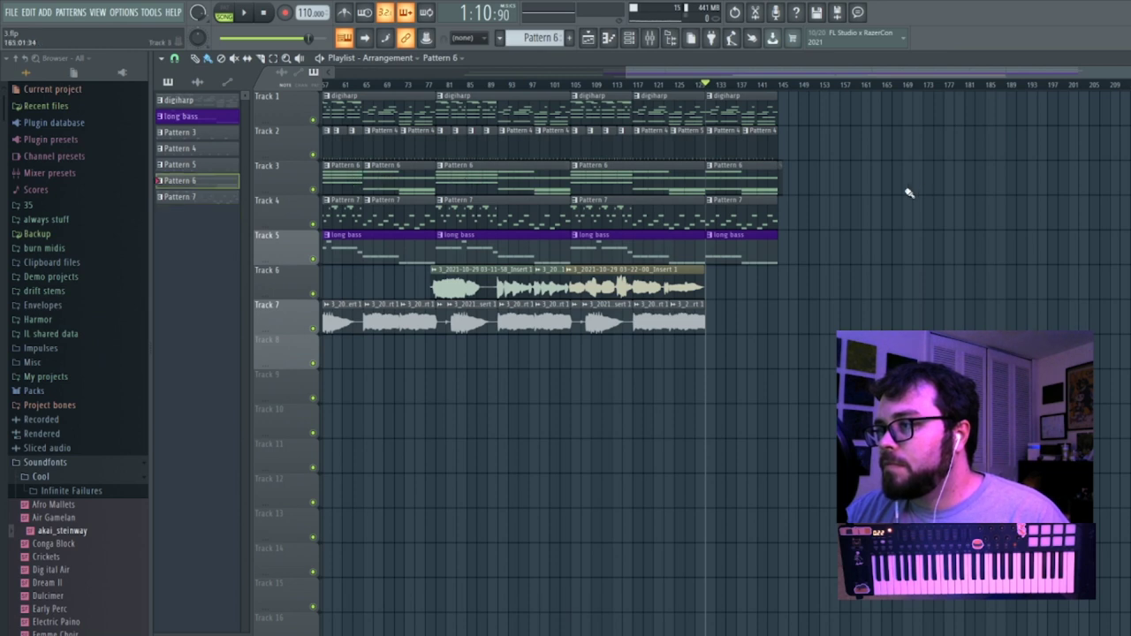
Place a full Pattern 6 clip on Track 3 starting at bar 145 and listen to the transition into it.
click(903, 168)
drag(930, 168, 823, 187)
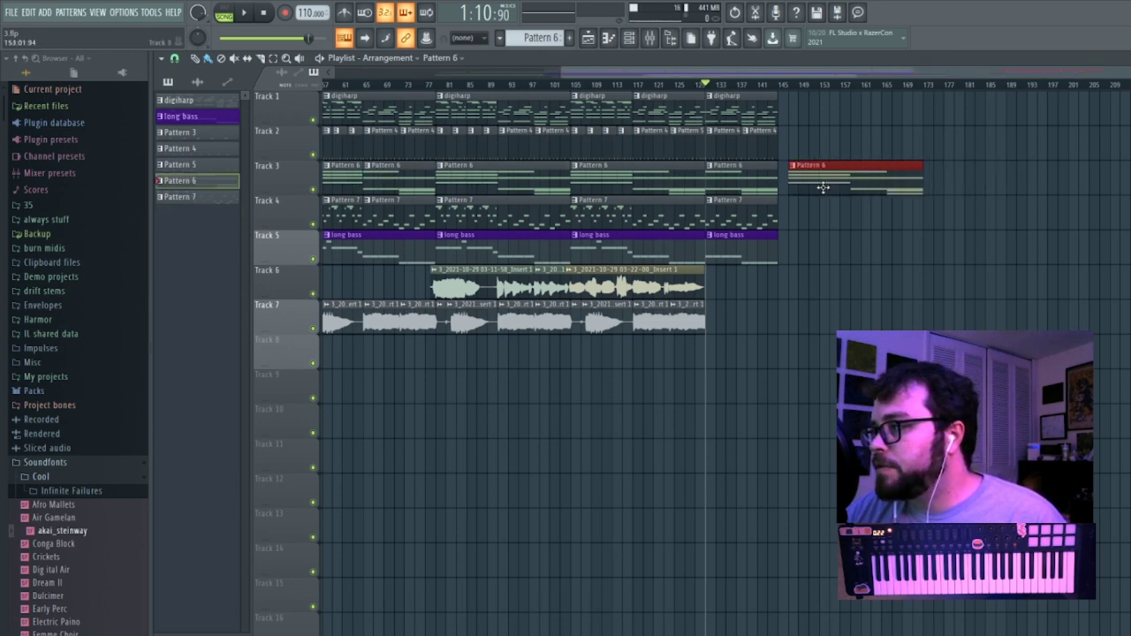
key(space)
click(763, 85)
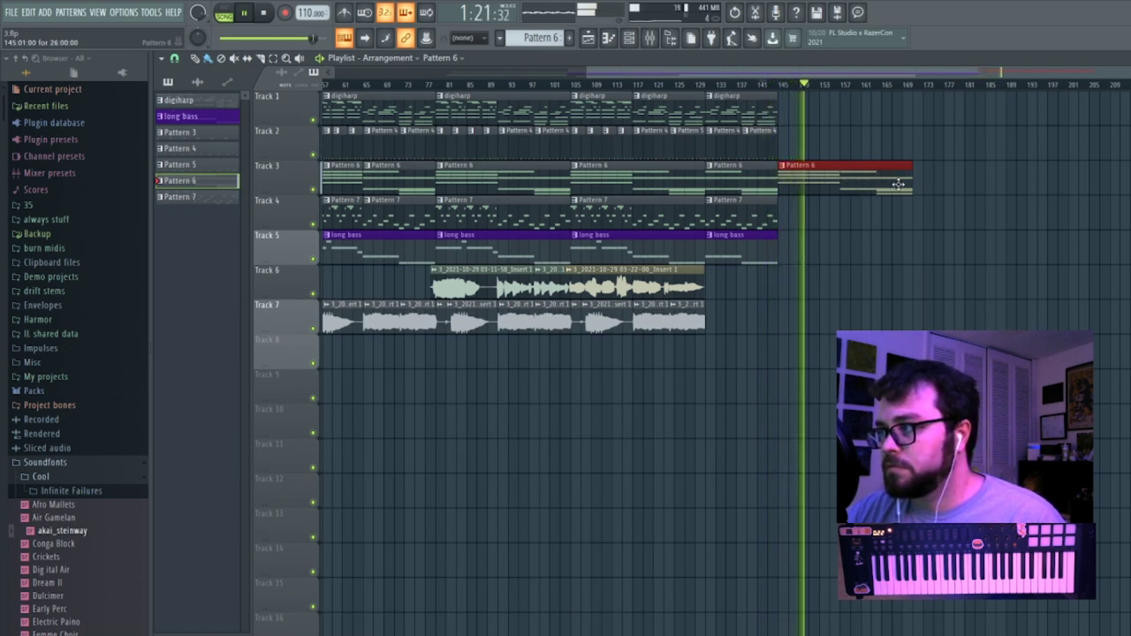
key(space)
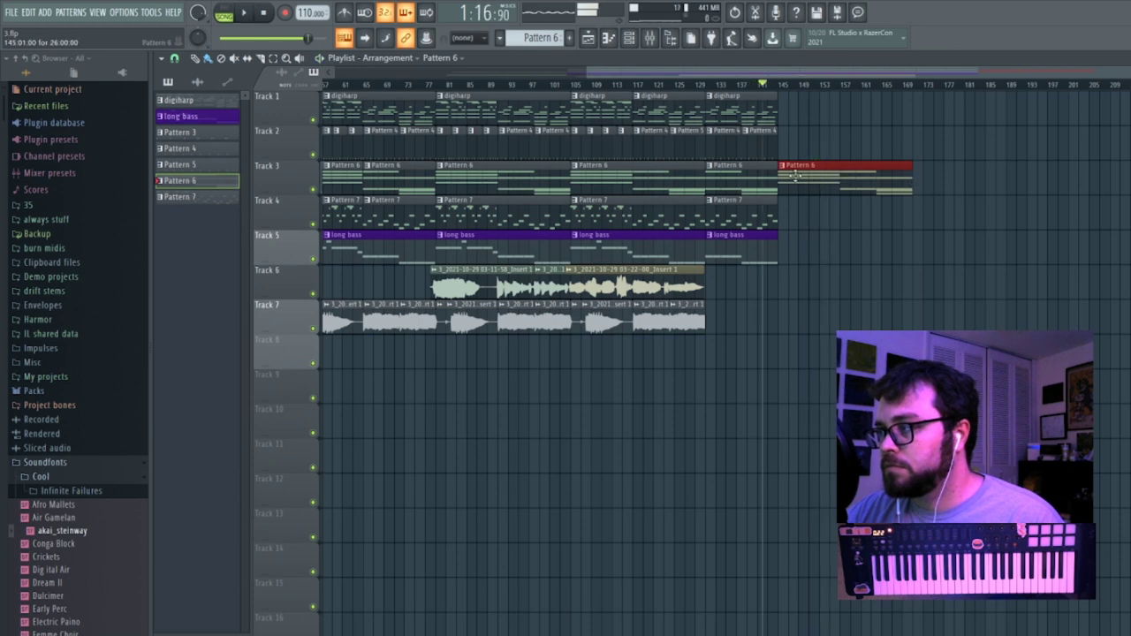
Make the Pattern 6 clip at bar 145 unique, lower its E Piano 3 notes by one octave and listen.
click(782, 166)
click(813, 249)
double_click(812, 185)
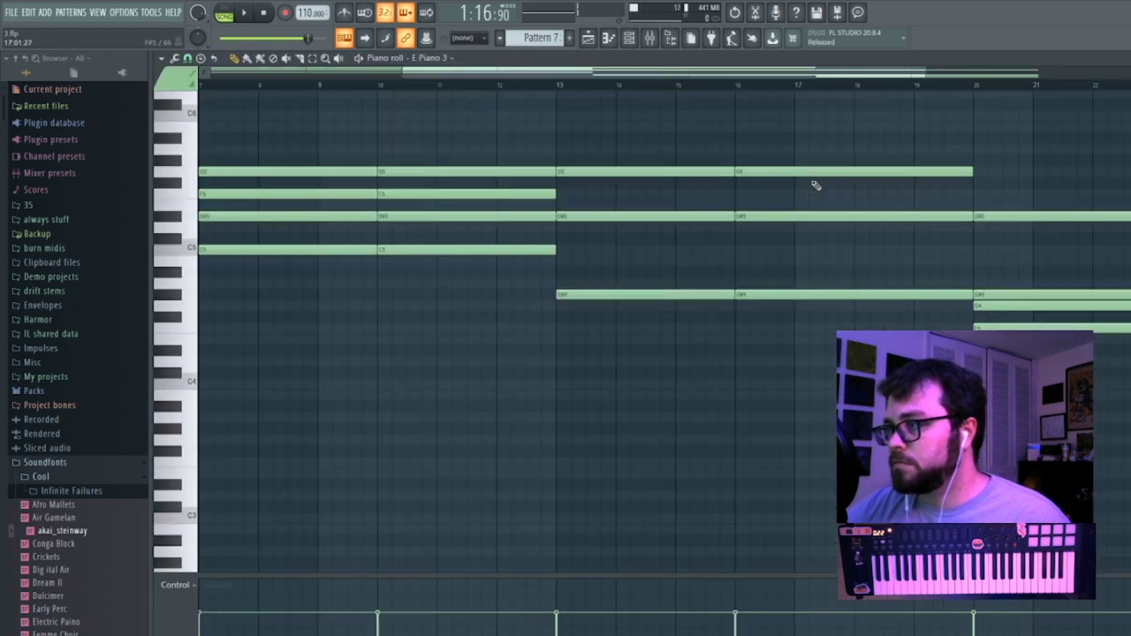
key(space)
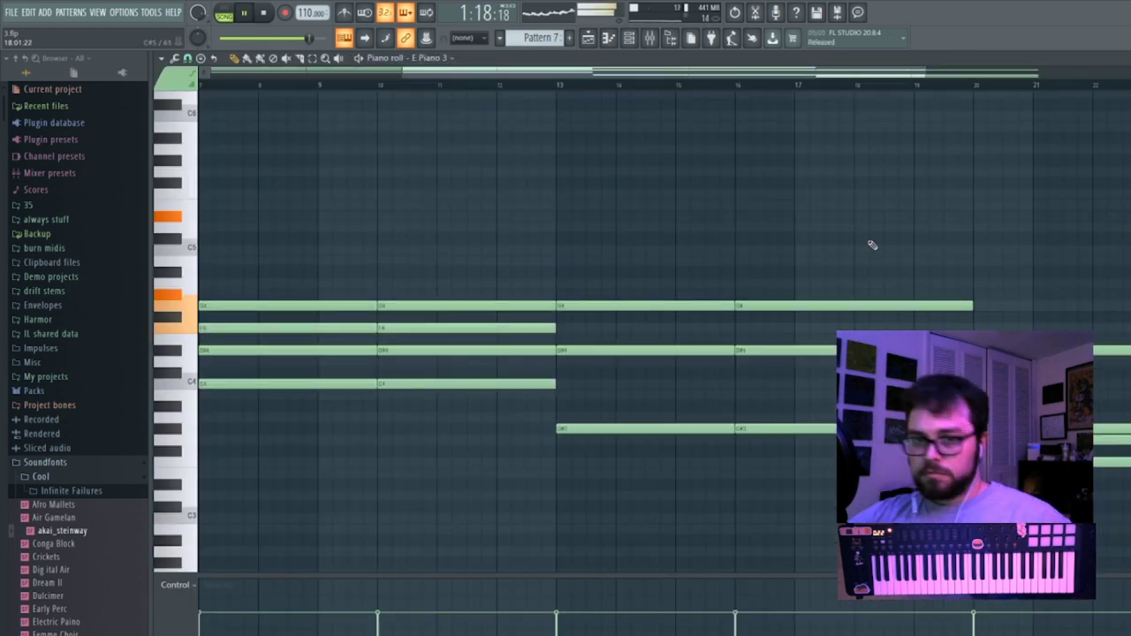
click(1128, 58)
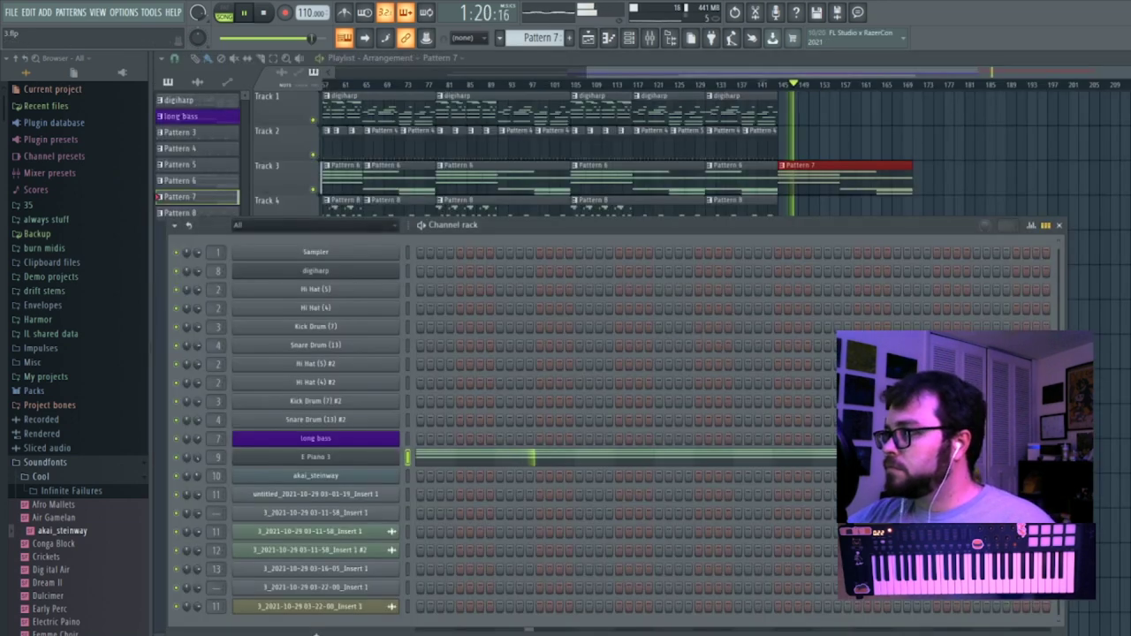
click(1109, 59)
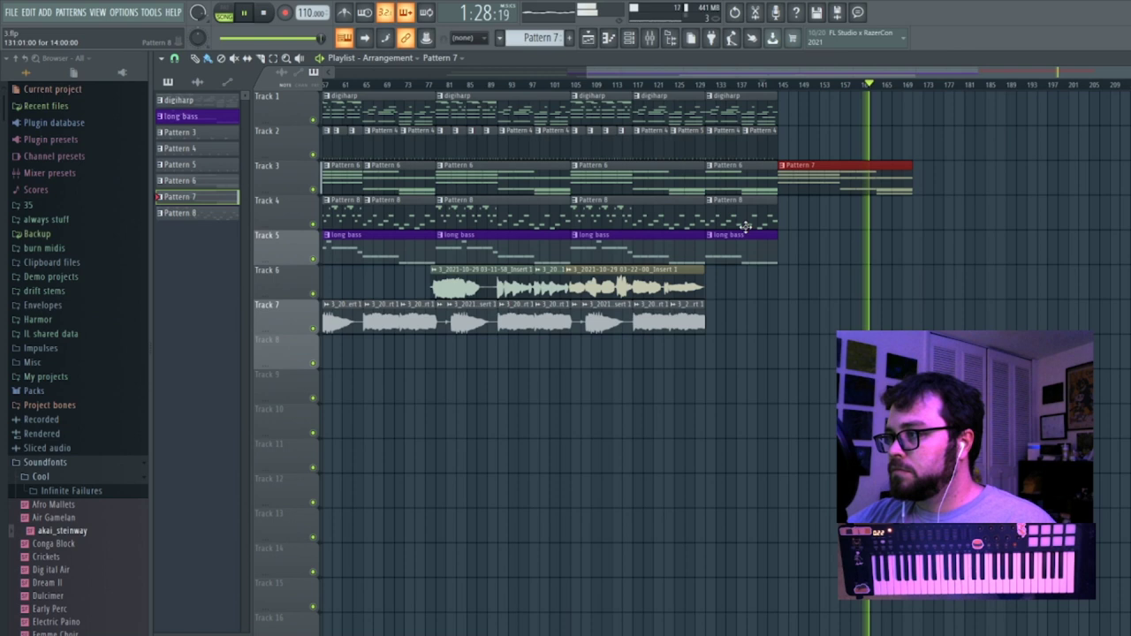
Place a full Pattern 8 clip on Track 4 starting at bar 145 and replay from just before it.
click(687, 220)
click(786, 212)
drag(787, 212, 781, 212)
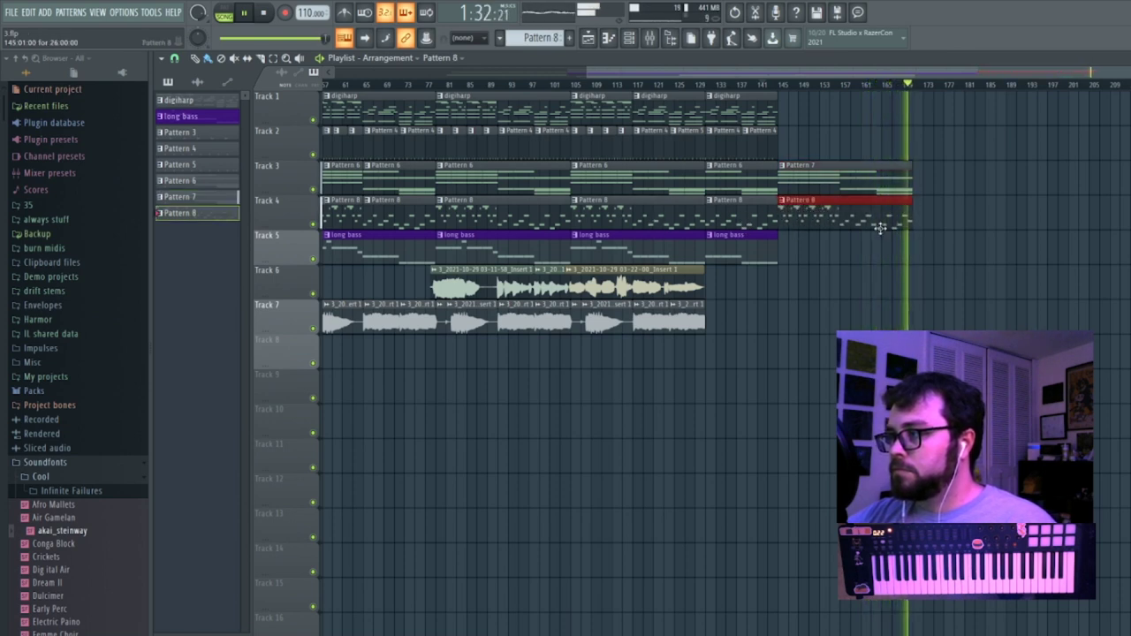
click(752, 85)
Make the Pattern 8 clip at bar 145 on Track 4 unique and lower its akai_steinway notes by two octaves.
click(783, 202)
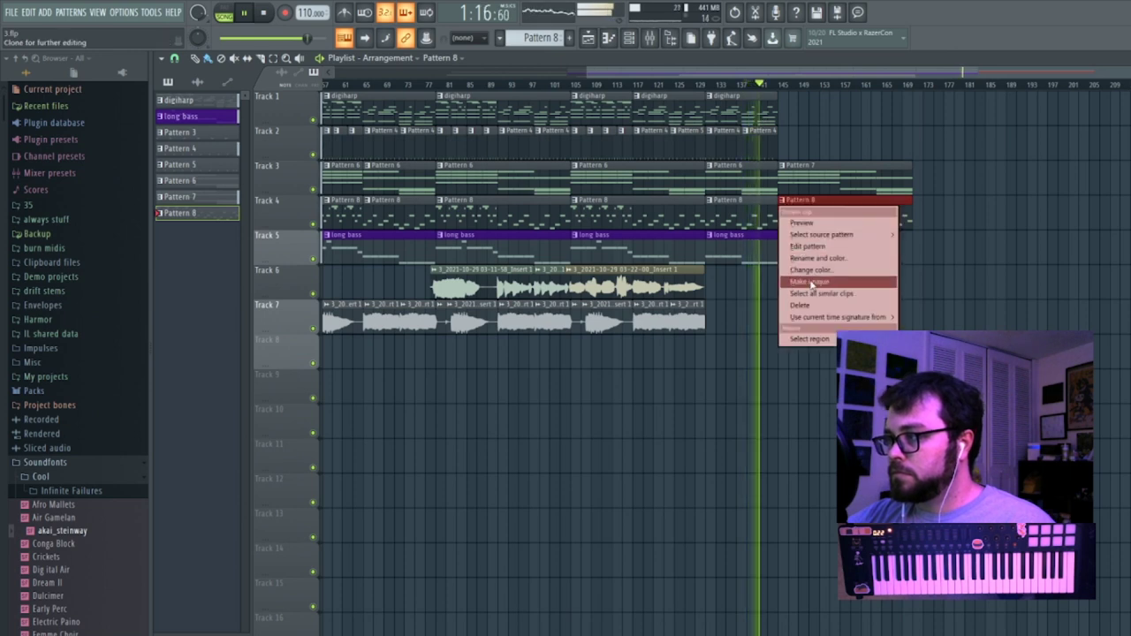
click(810, 283)
double_click(815, 220)
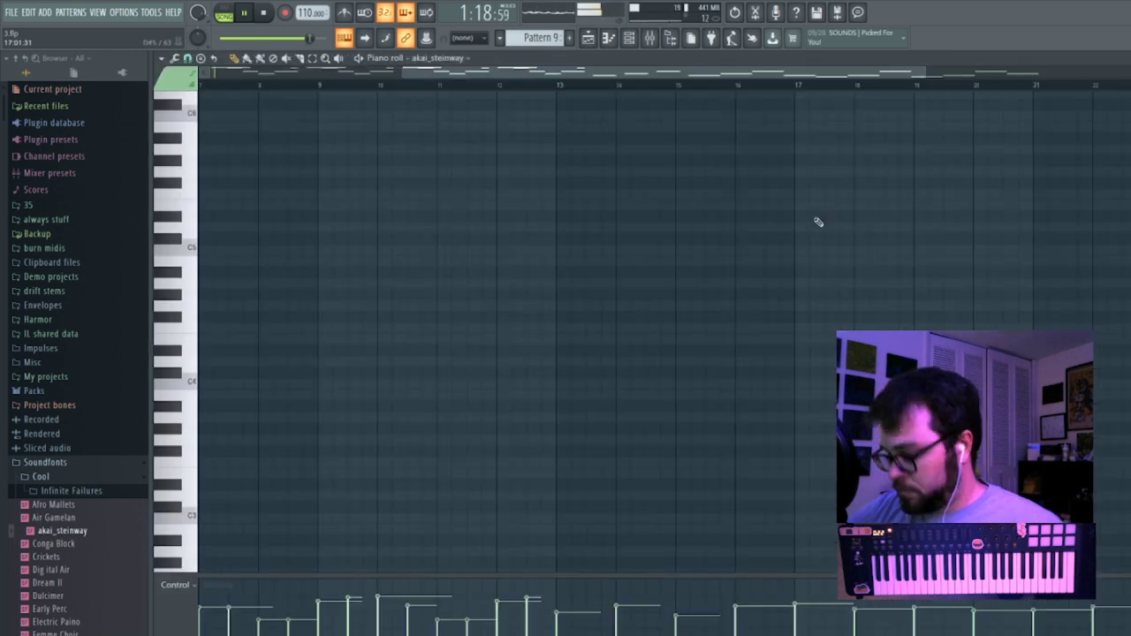
key(ctrl+Down)
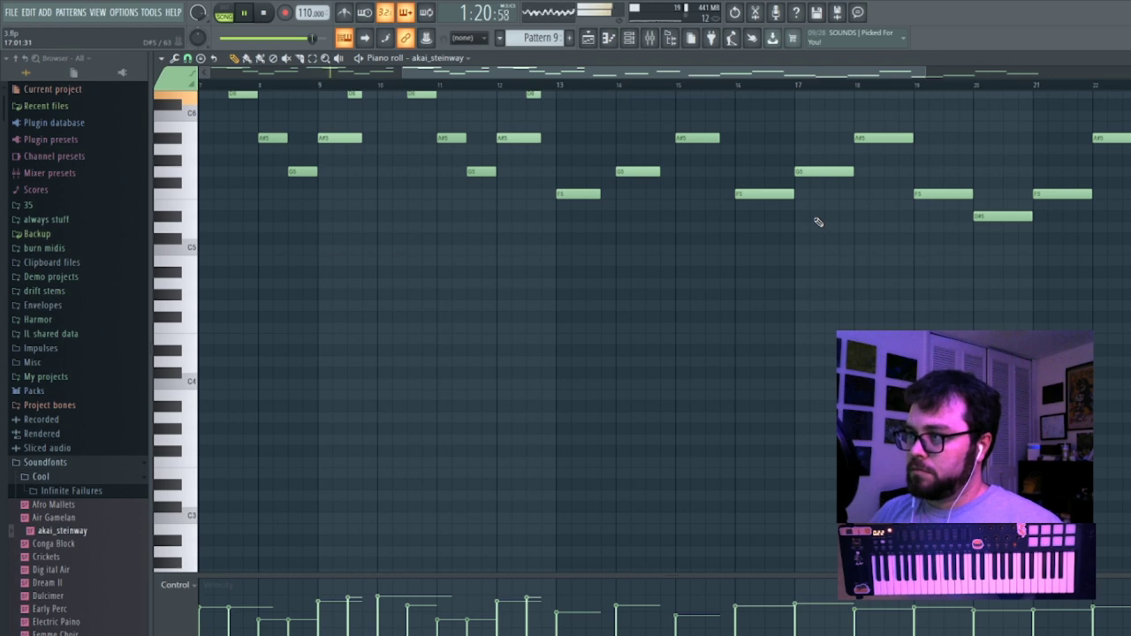
key(ctrl+Down)
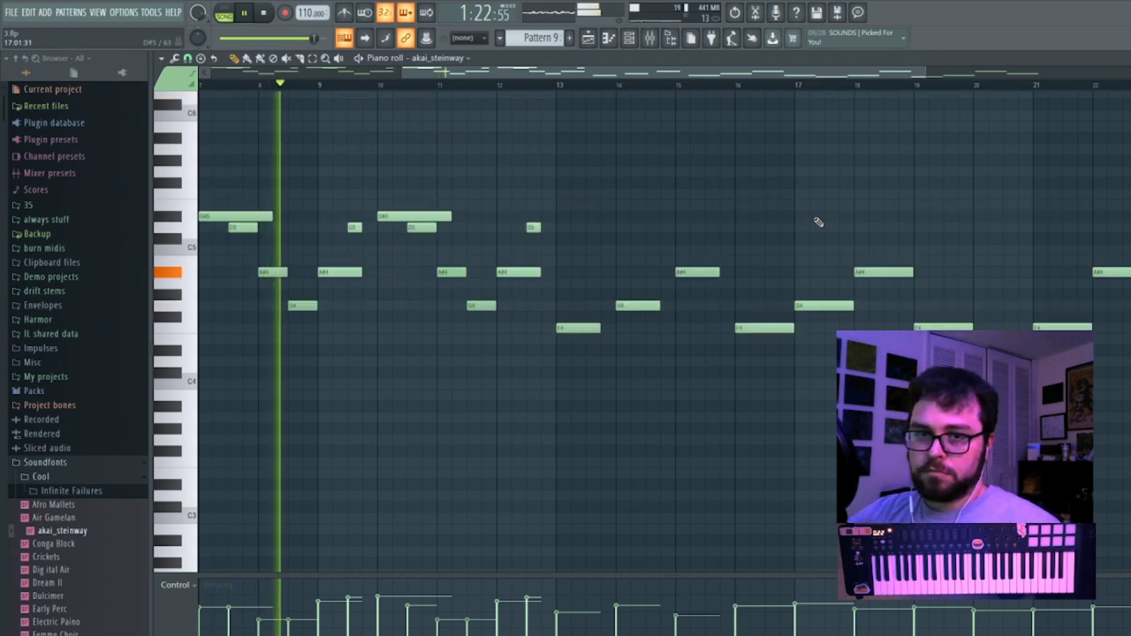
key(F7)
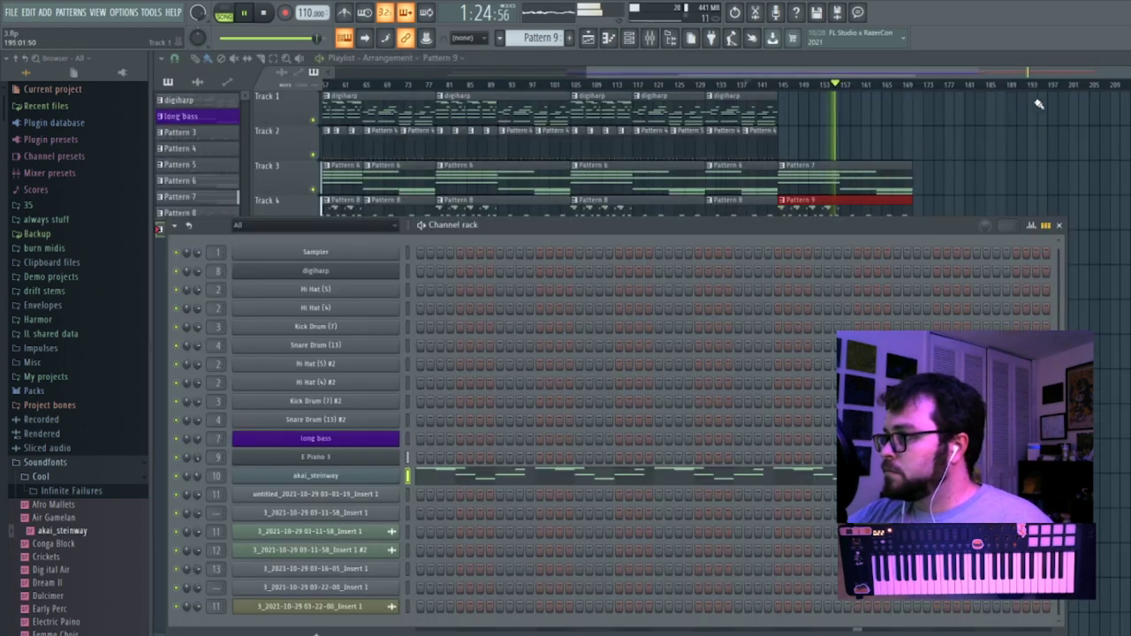
key(F6)
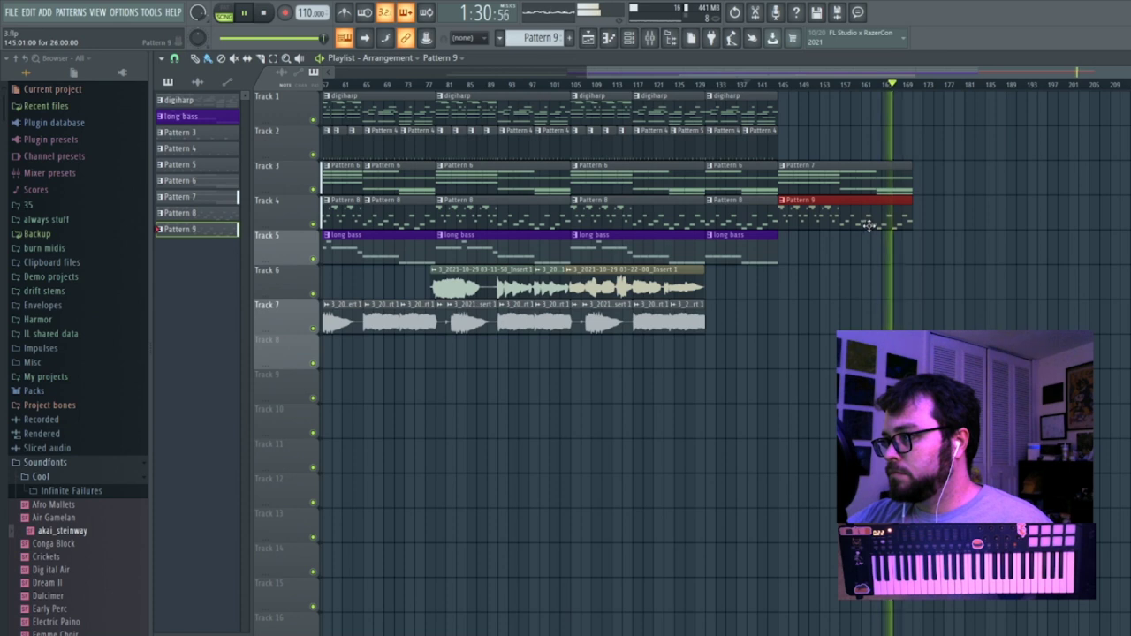
Add a trimmed Pattern 9 copy on Track 4 and a matching Pattern 7 copy on Track 3, both spanning bars 171 to 185.
drag(822, 221, 895, 246)
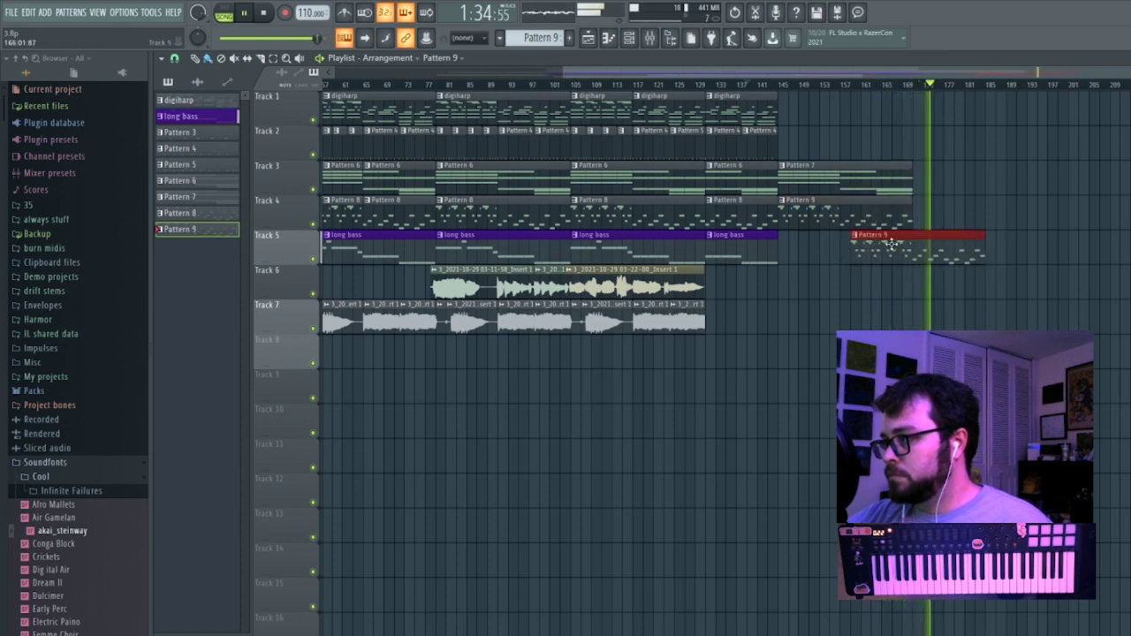
key(space)
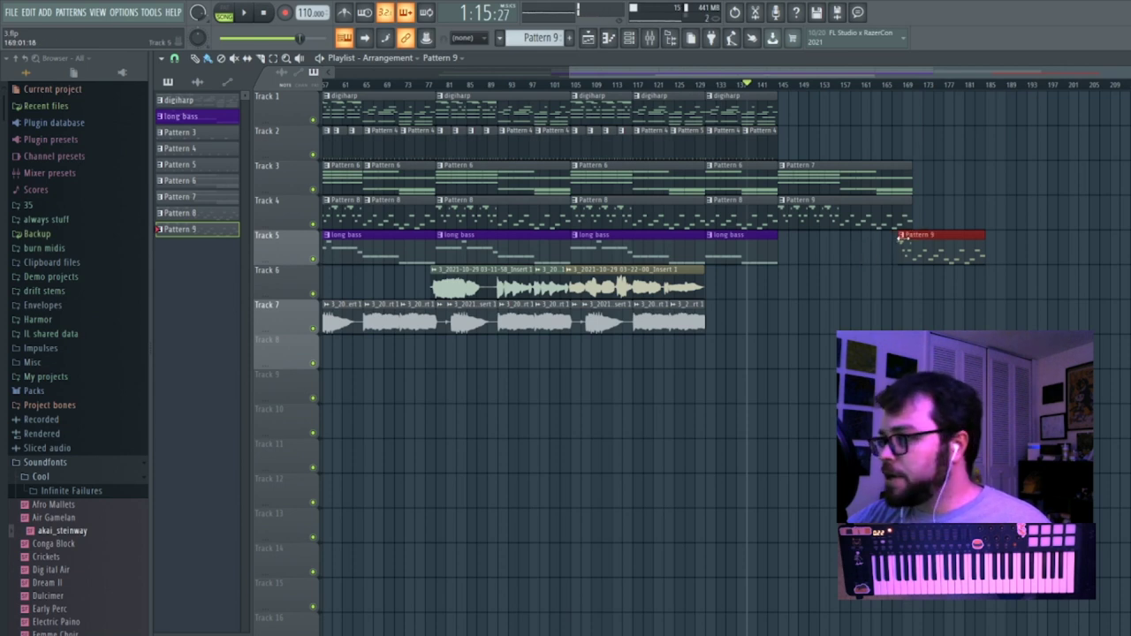
drag(926, 243, 932, 203)
key(space)
click(903, 171)
mouse_move(789, 139)
mouse_down()
mouse_move(876, 126)
mouse_move(925, 138)
mouse_move(930, 187)
mouse_up()
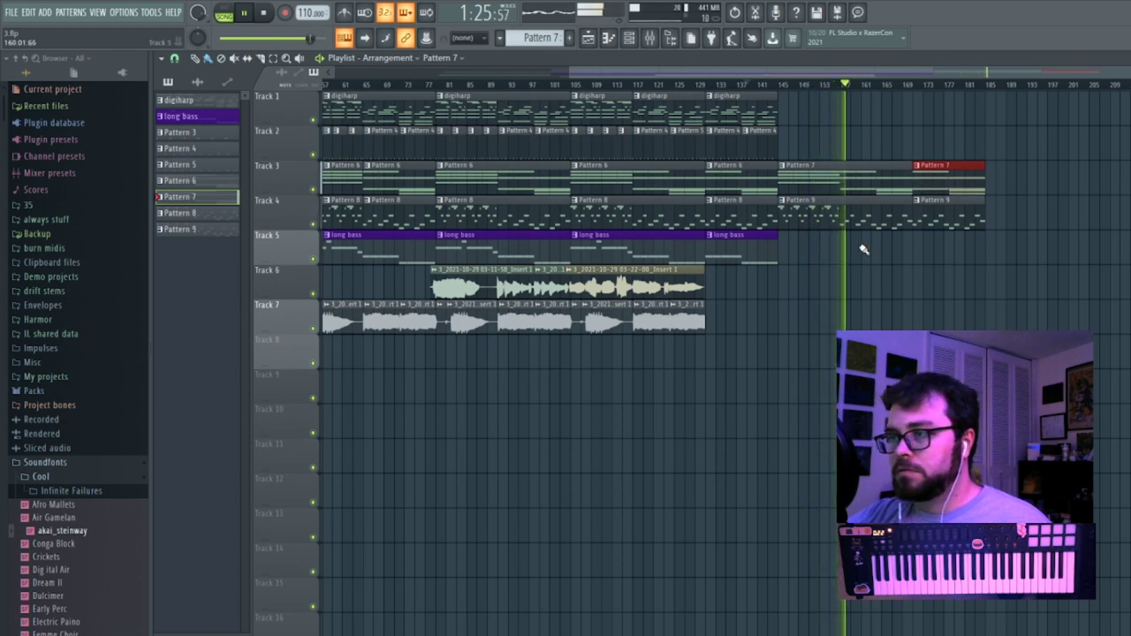
Shorten the last Pattern 7 clip to end at about bar 178 and extend the last Pattern 9 clip to bar 187.
drag(911, 74, 427, 97)
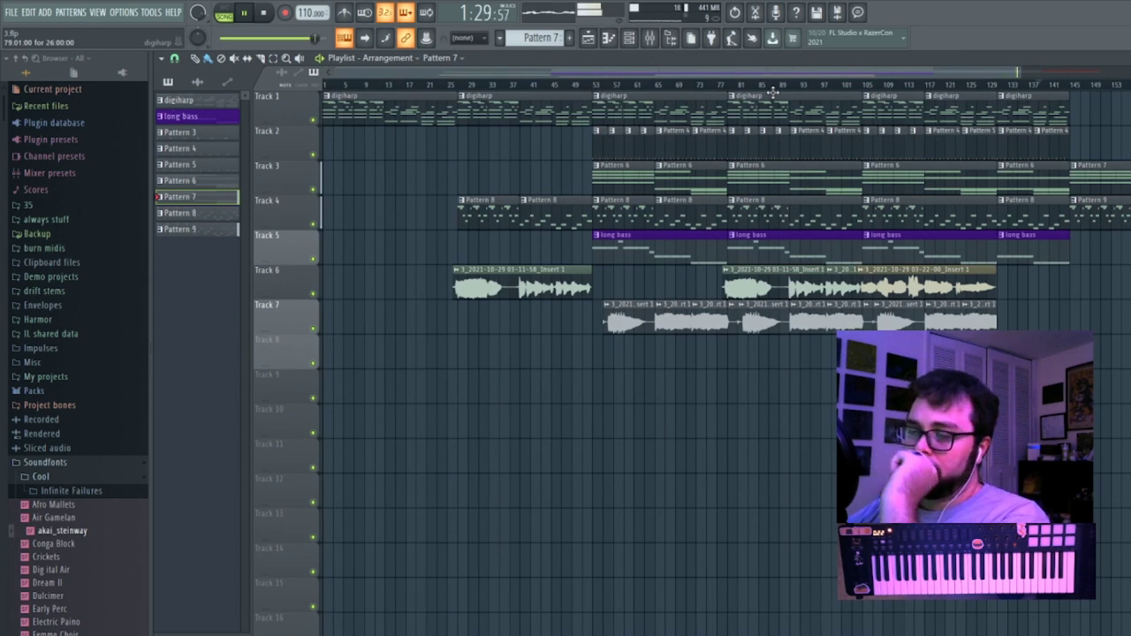
drag(769, 69, 973, 71)
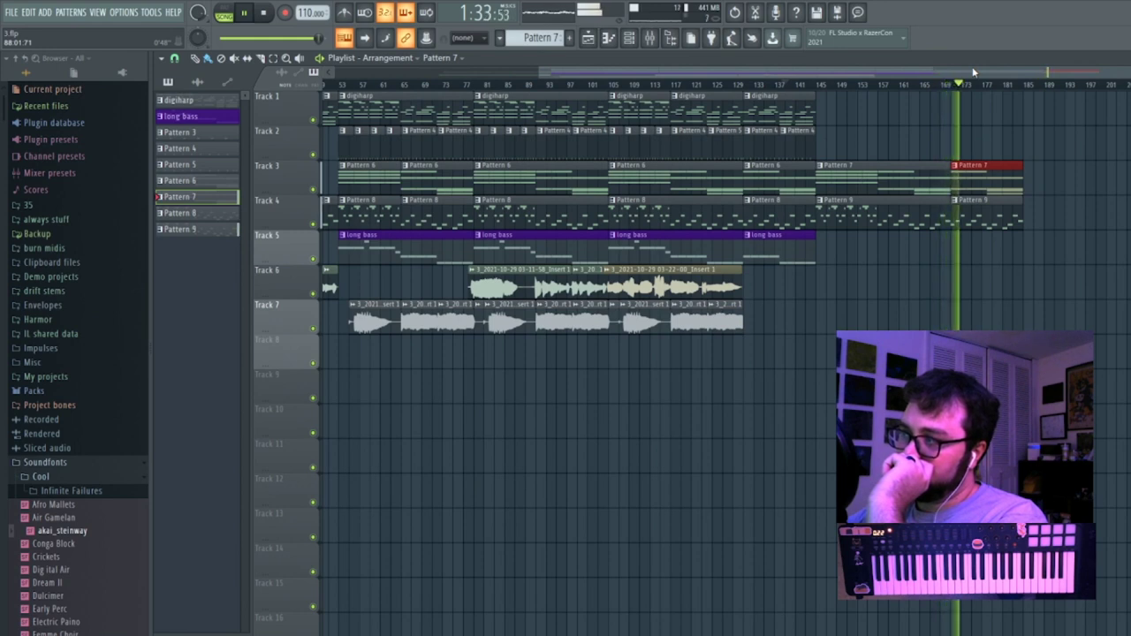
drag(1021, 183, 986, 182)
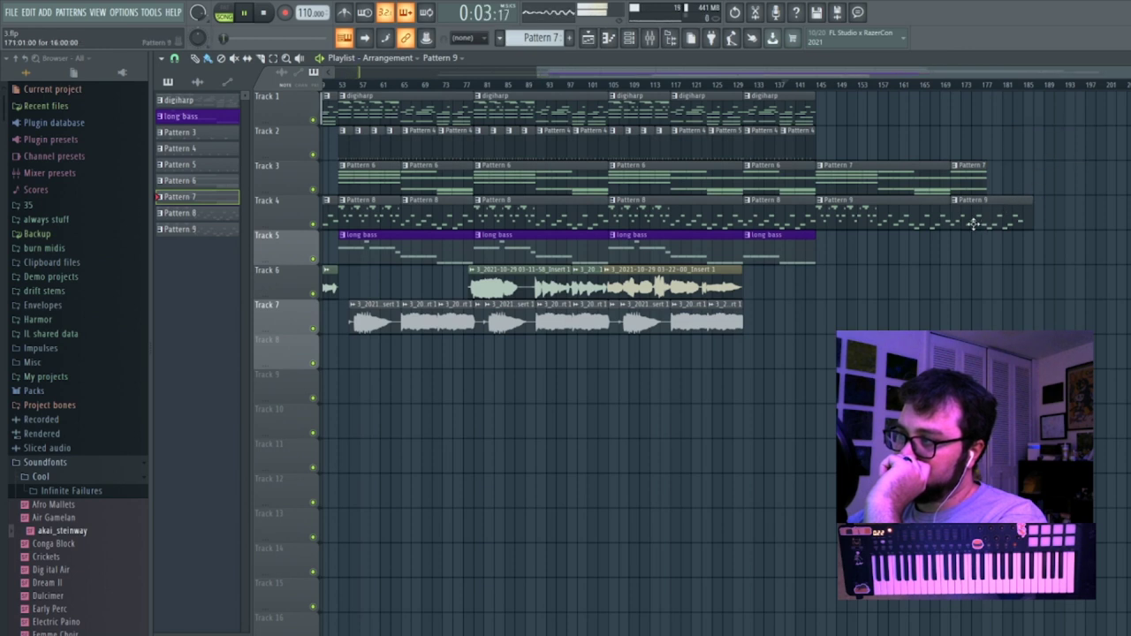
Raise the akai_steinway notes of Pattern 9 by two octaves, listen to the outro and return to the playlist.
double_click(899, 221)
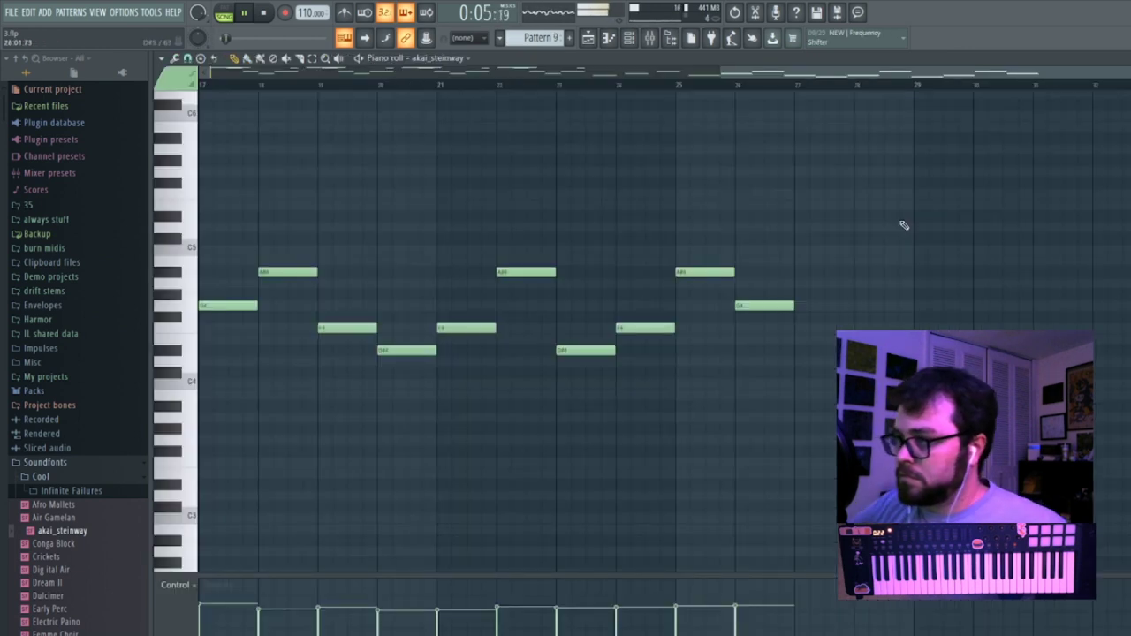
key(ctrl+Up)
key(ctrl+Up)
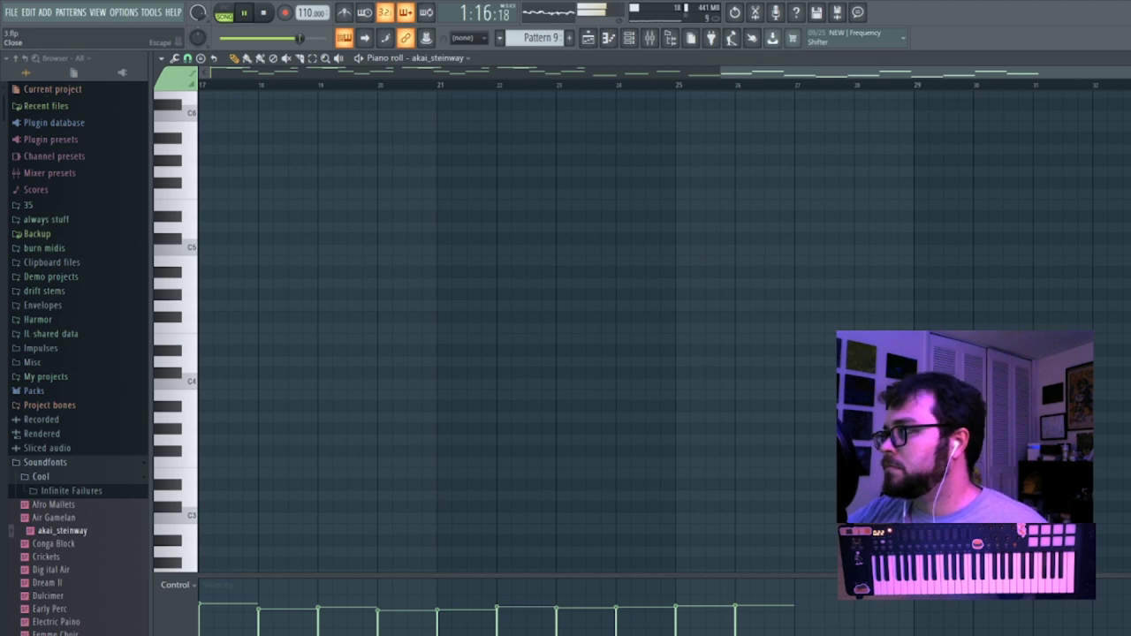
key(Escape)
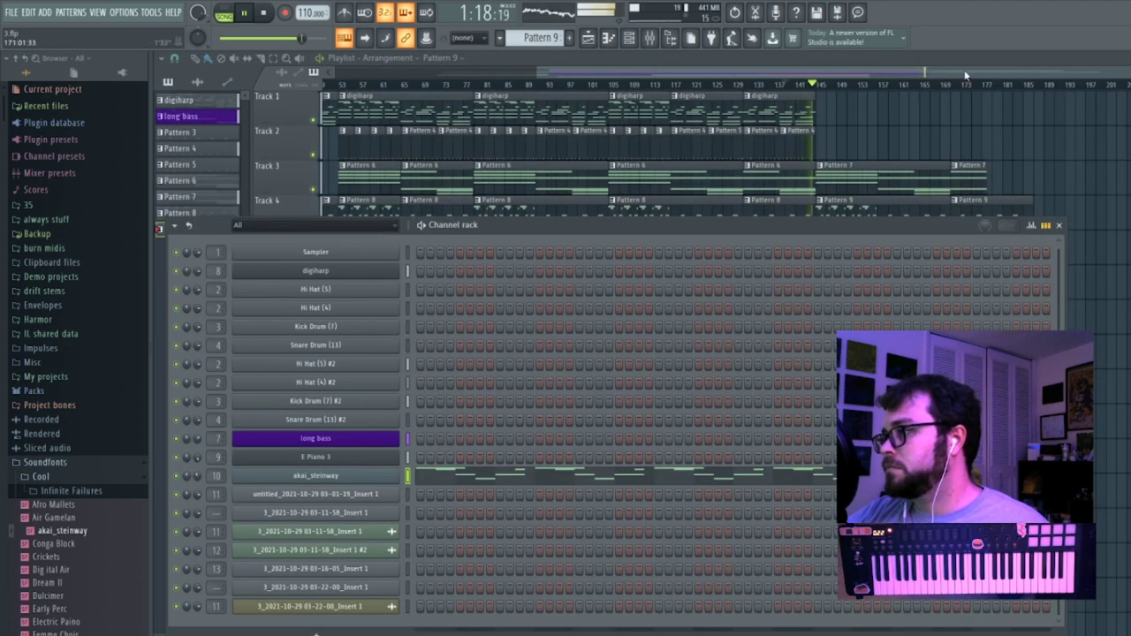
double_click(895, 208)
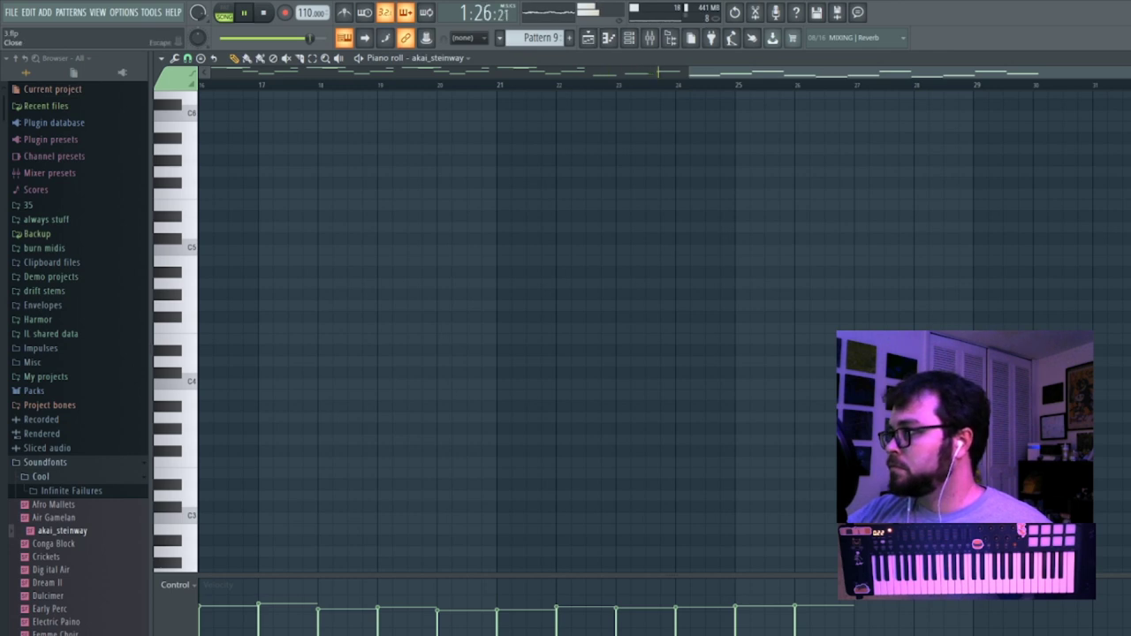
click(1125, 59)
click(1060, 227)
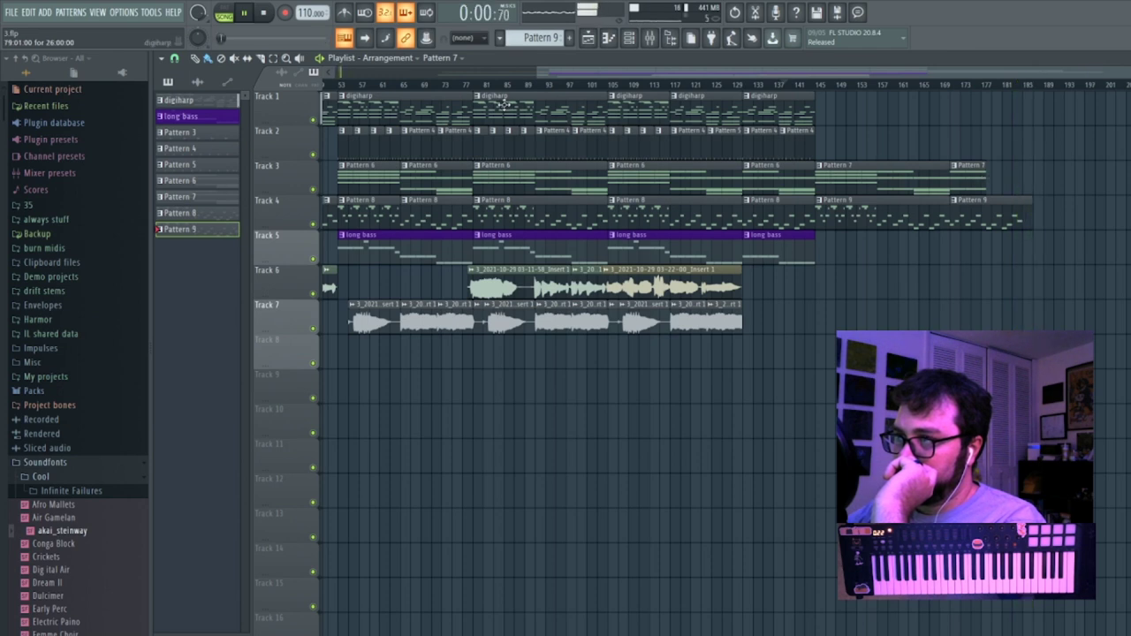
Stop playback and review the full arrangement and the channel rack.
double_click(265, 14)
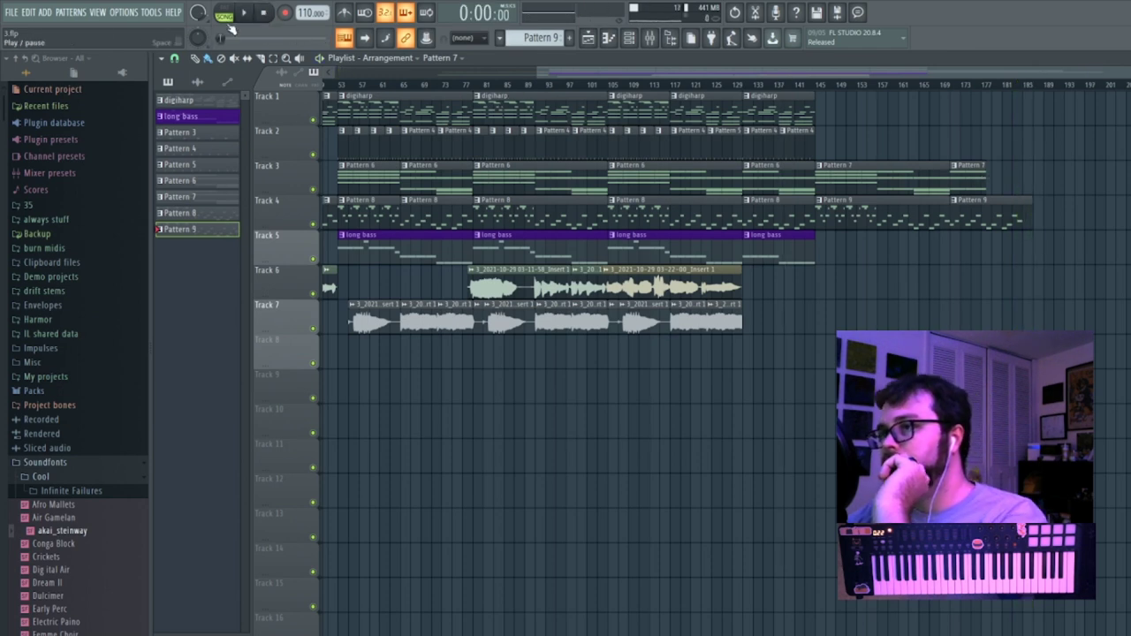
click(12, 13)
drag(717, 71, 163, 84)
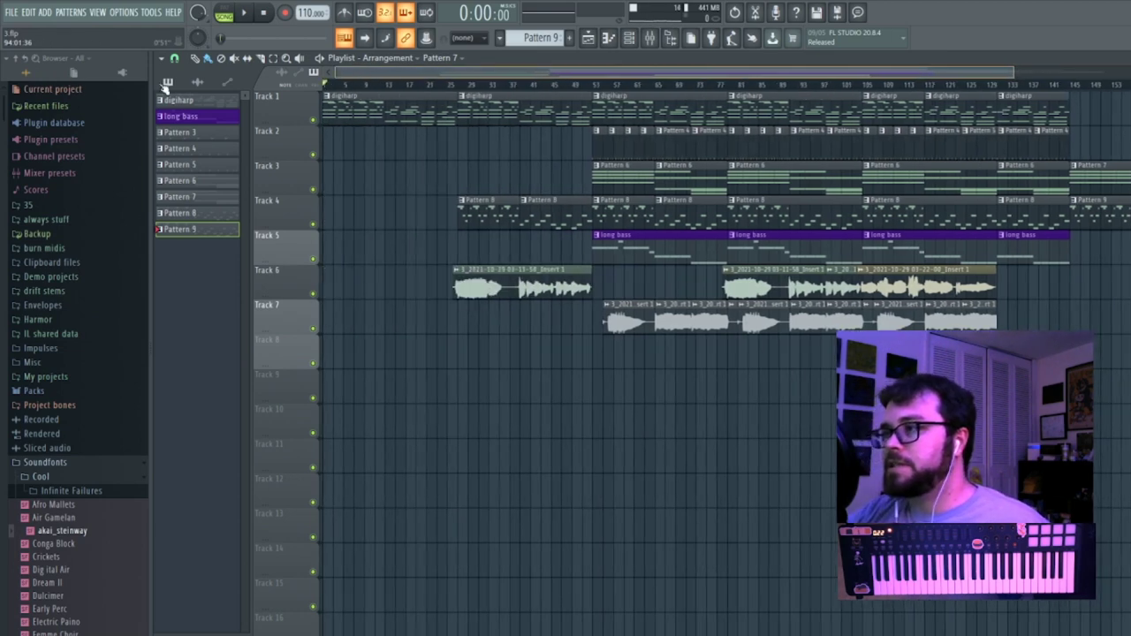
drag(1011, 71, 1038, 71)
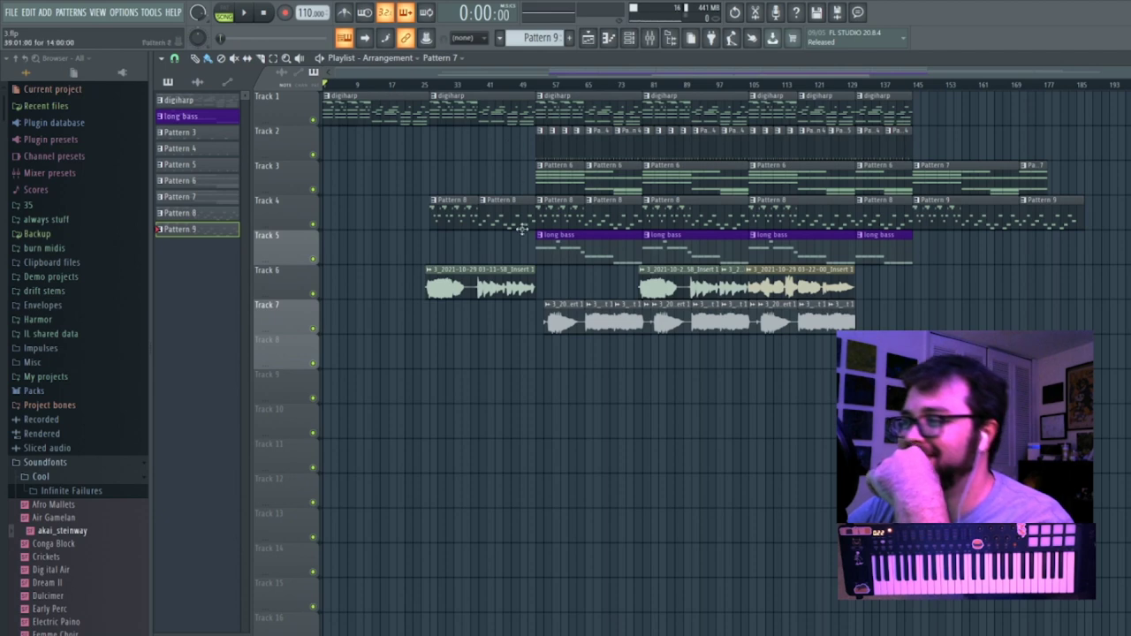
click(630, 38)
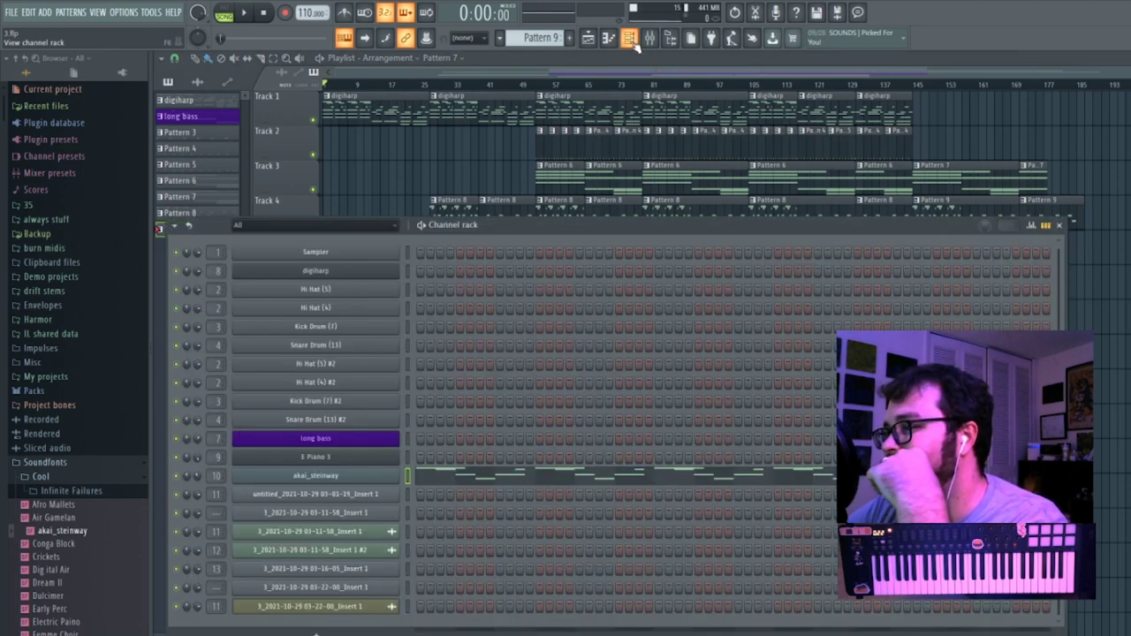
click(649, 38)
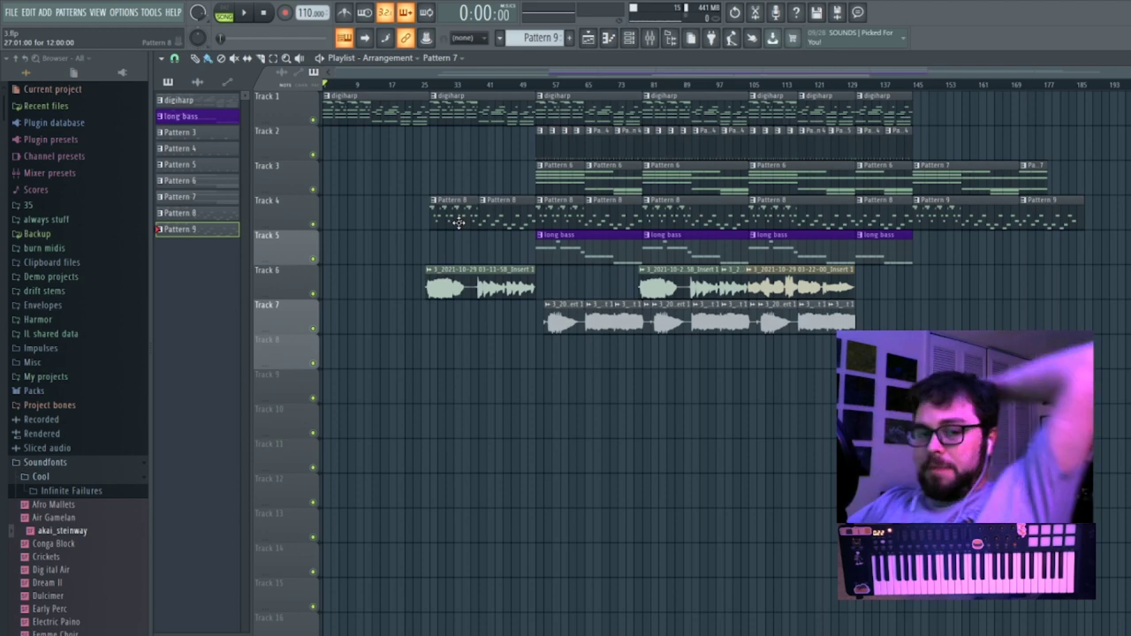
Try to render the full song as a 24-bit WAV file named 3 in the 48 hours folder on the Desktop.
click(12, 12)
mouse_move(58, 122)
click(132, 133)
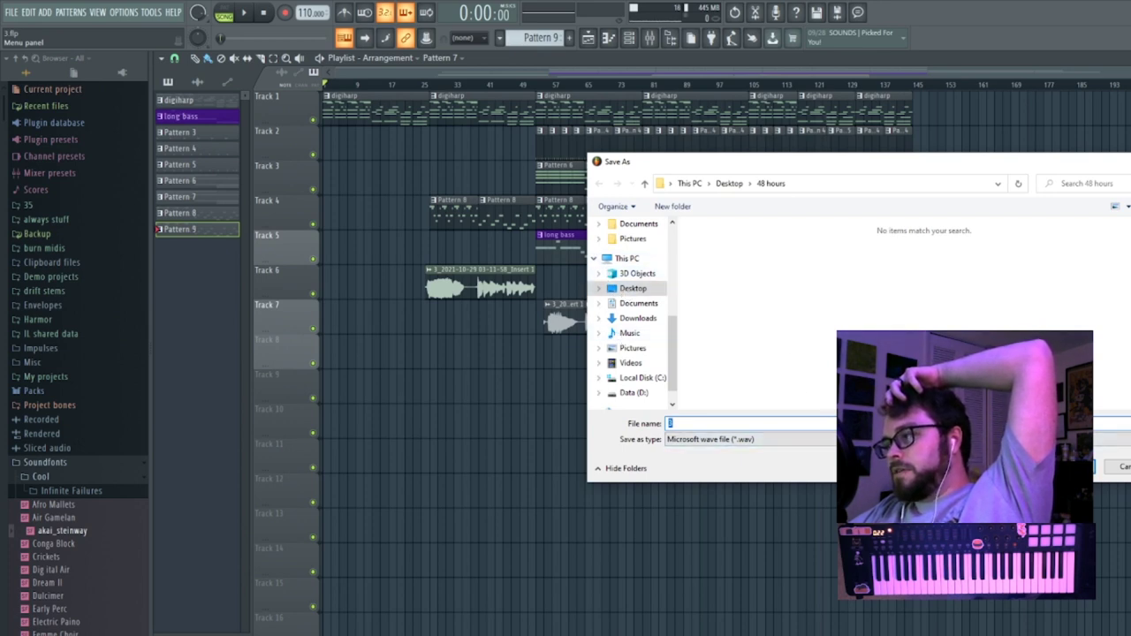
scroll(644, 292, up, 4)
scroll(661, 286, down, 2)
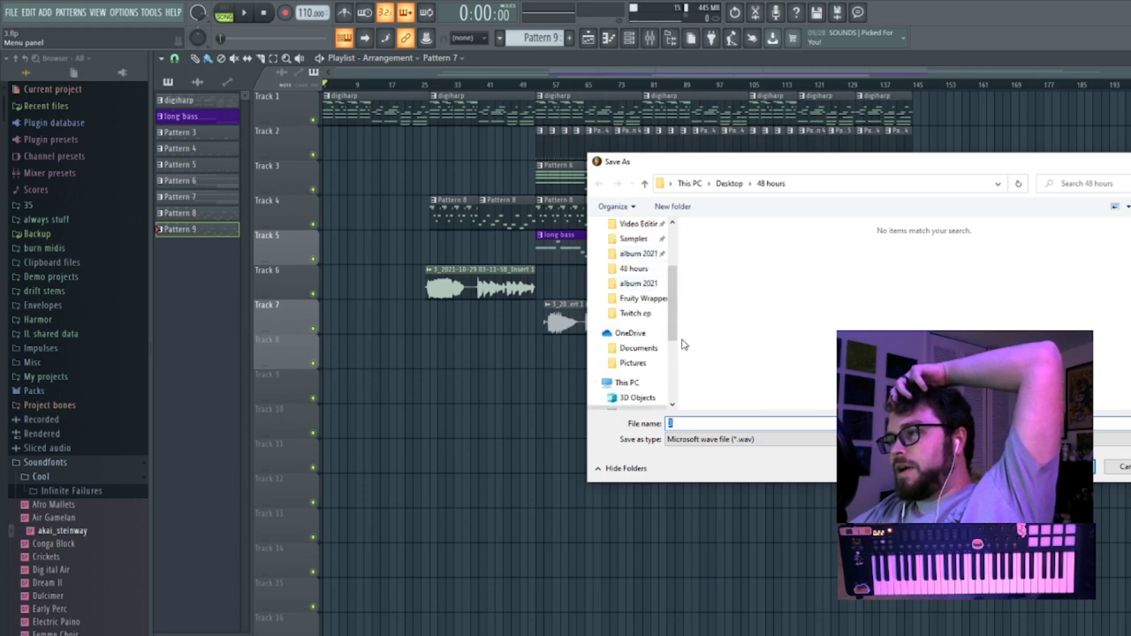
scroll(682, 354, down, 3)
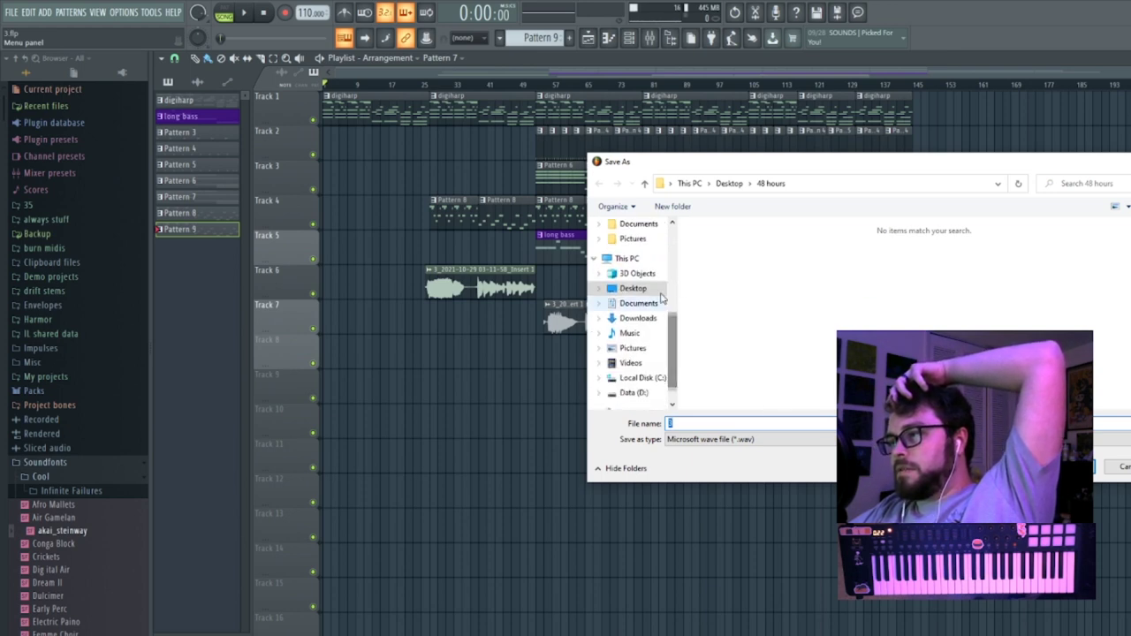
click(632, 288)
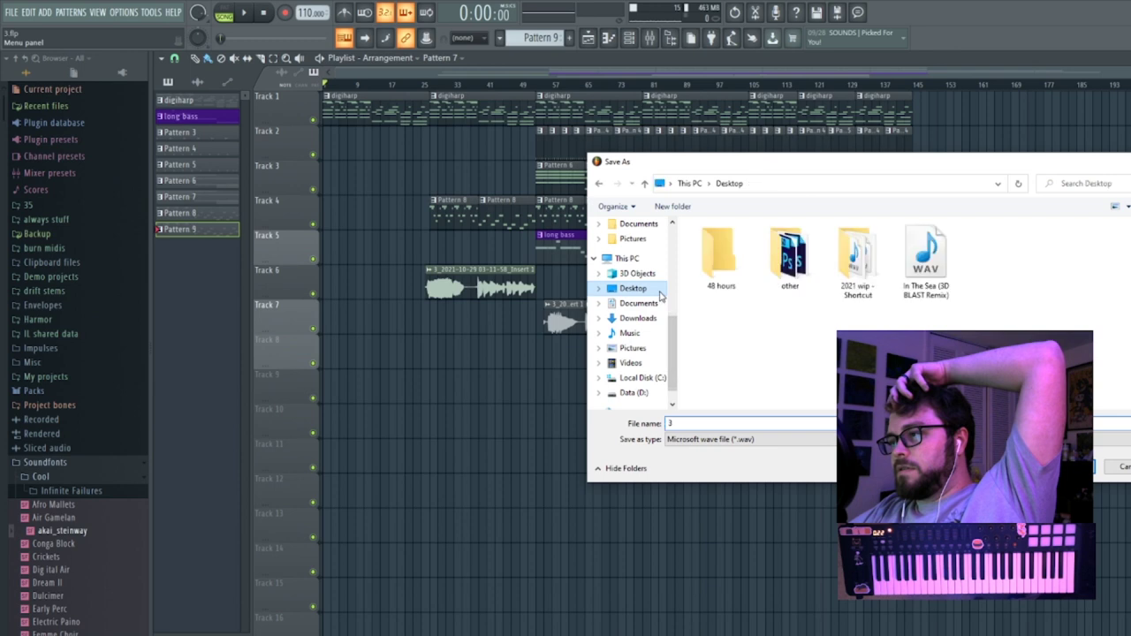
double_click(729, 268)
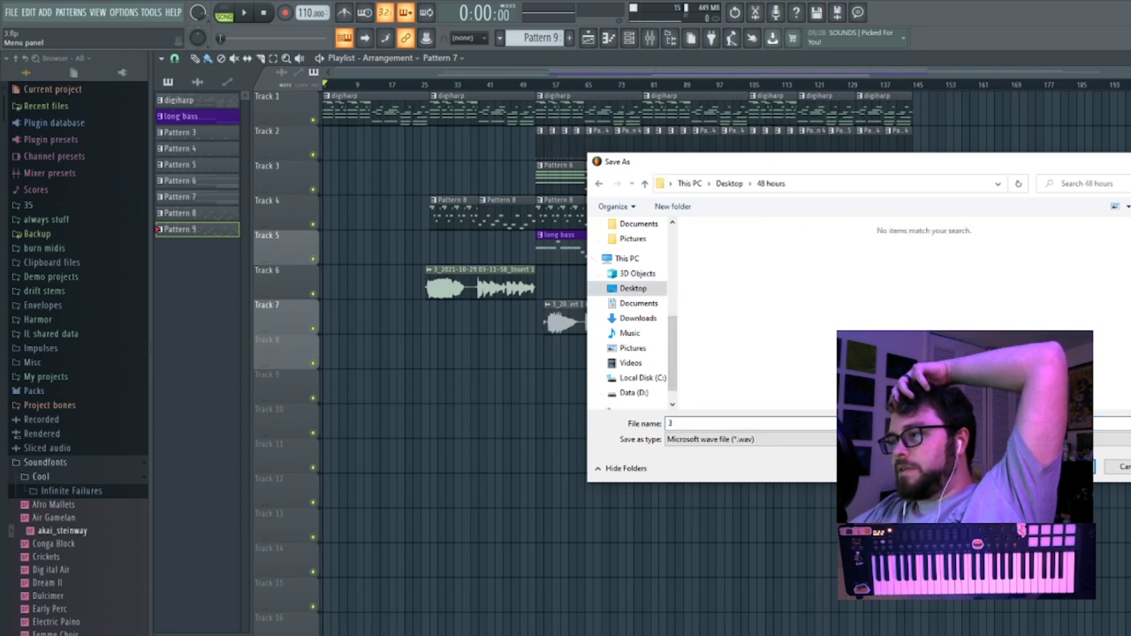
key(Return)
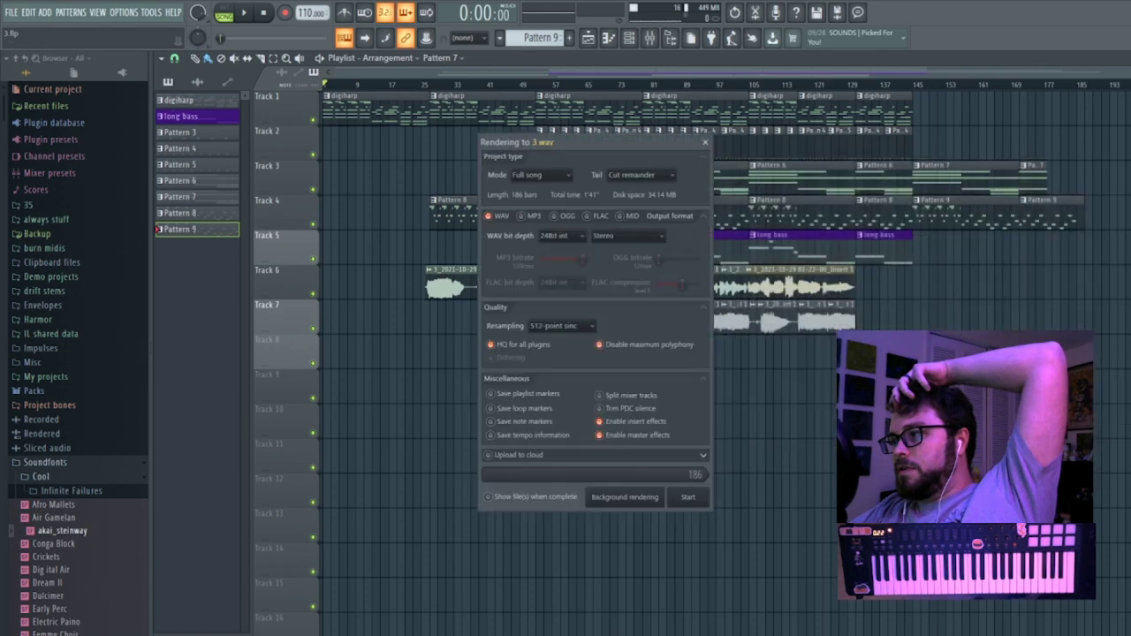
click(689, 498)
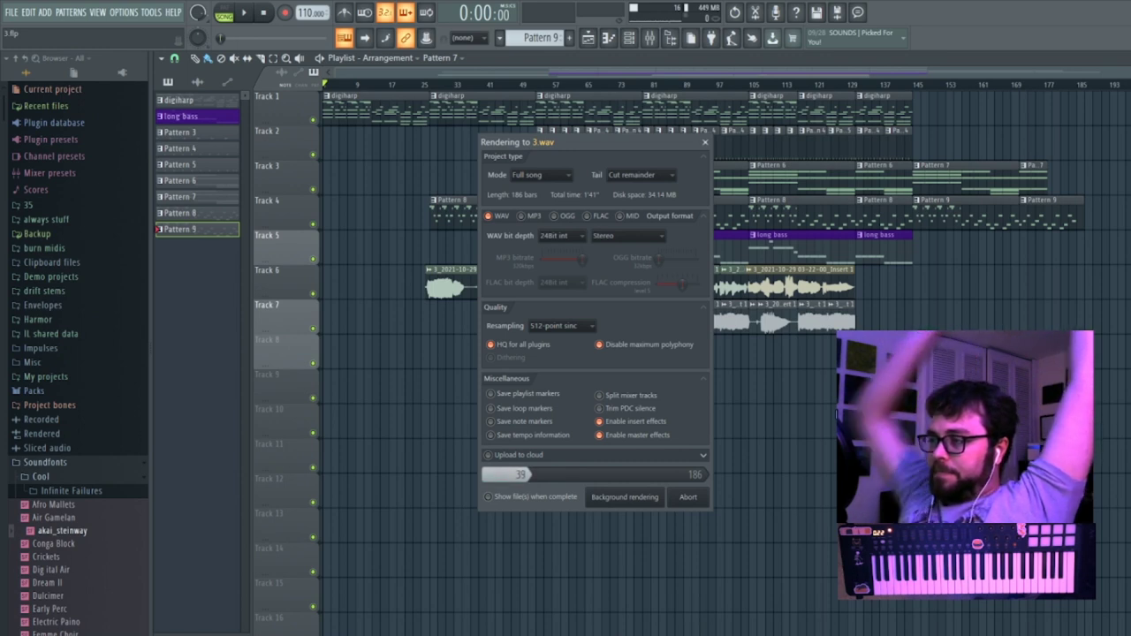
click(693, 497)
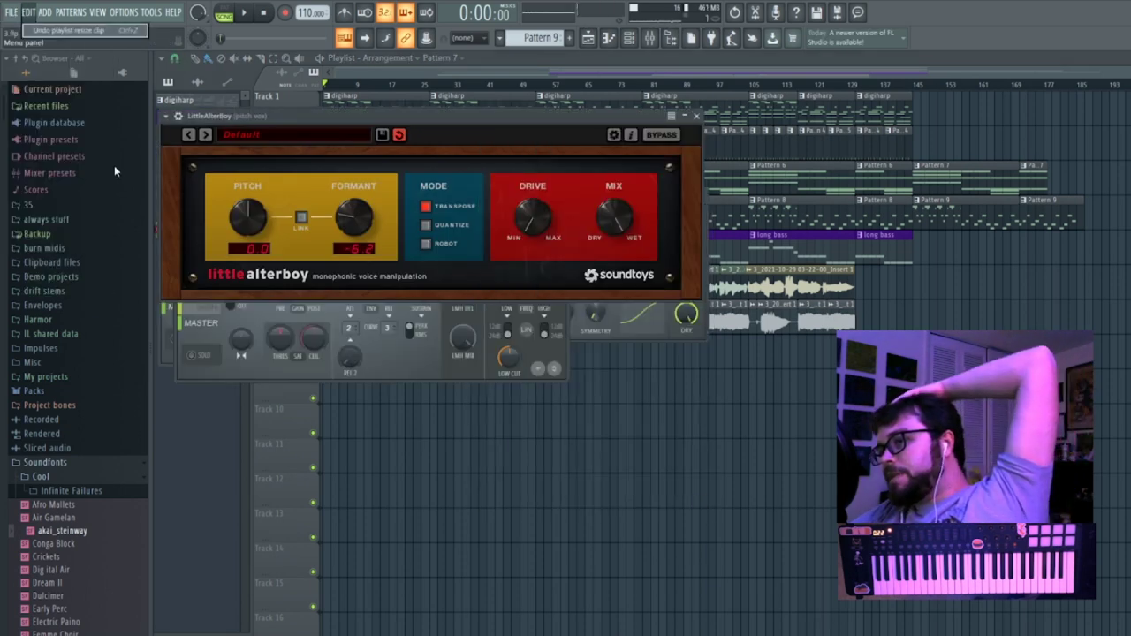
Save the project and set up a wave export of the song that replaces 3.wav in the 48 hours folder.
click(11, 12)
click(37, 70)
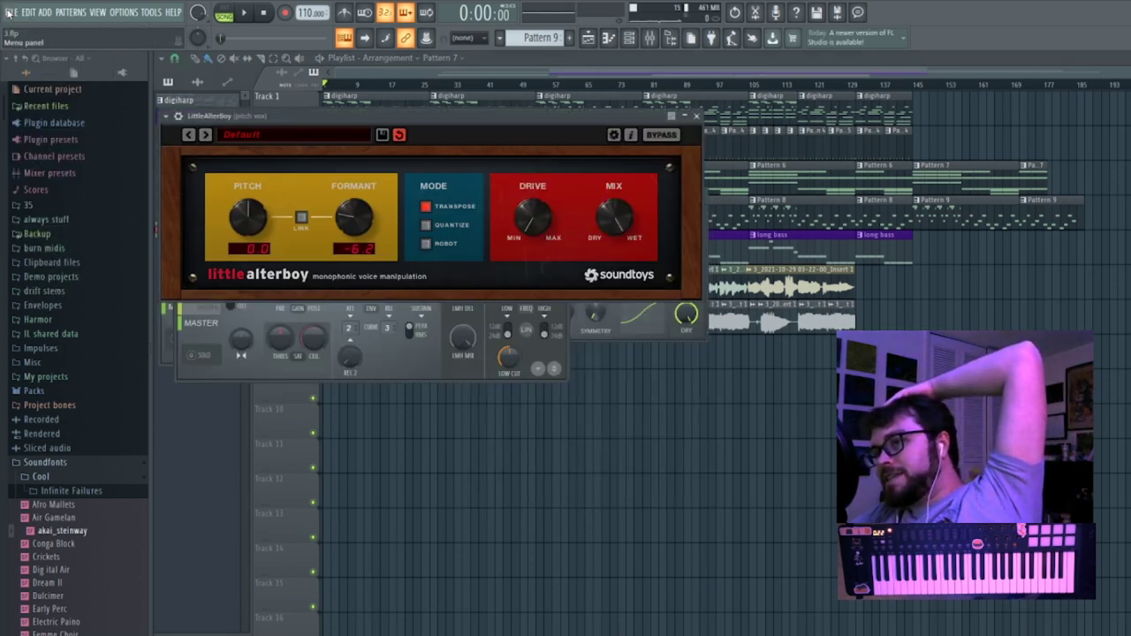
click(12, 12)
mouse_move(54, 128)
click(155, 133)
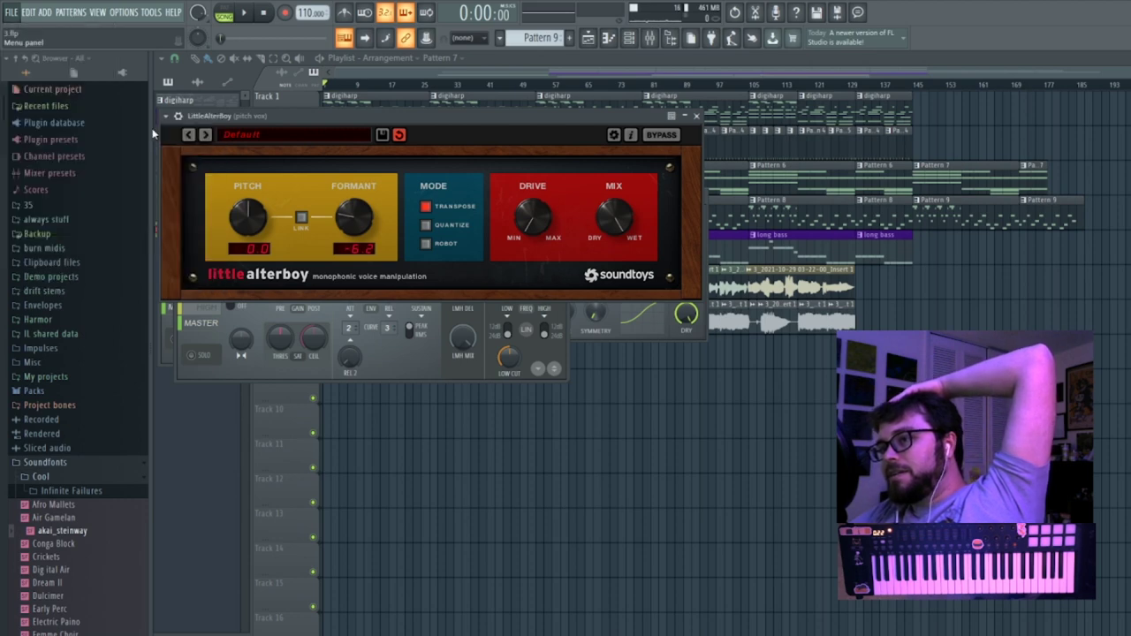
click(705, 243)
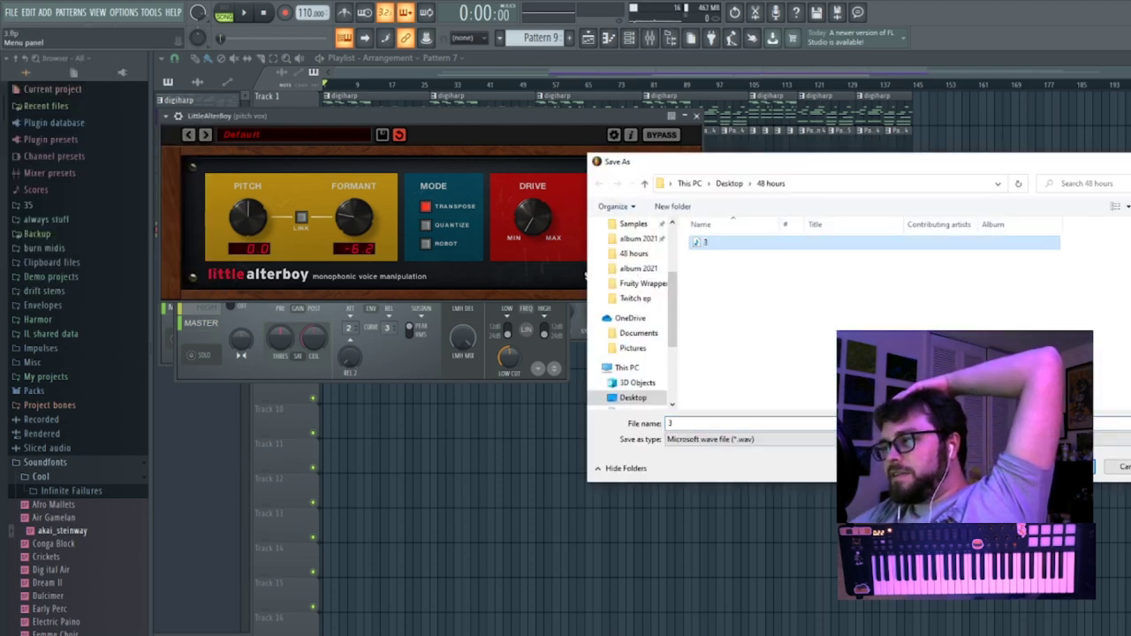
click(1069, 466)
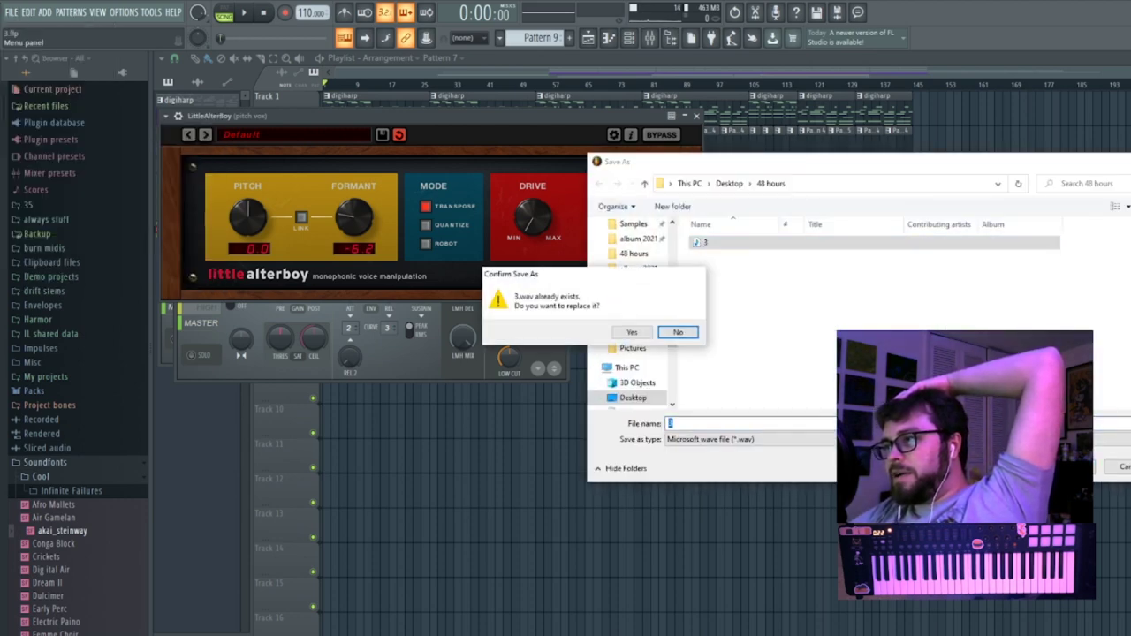
click(631, 335)
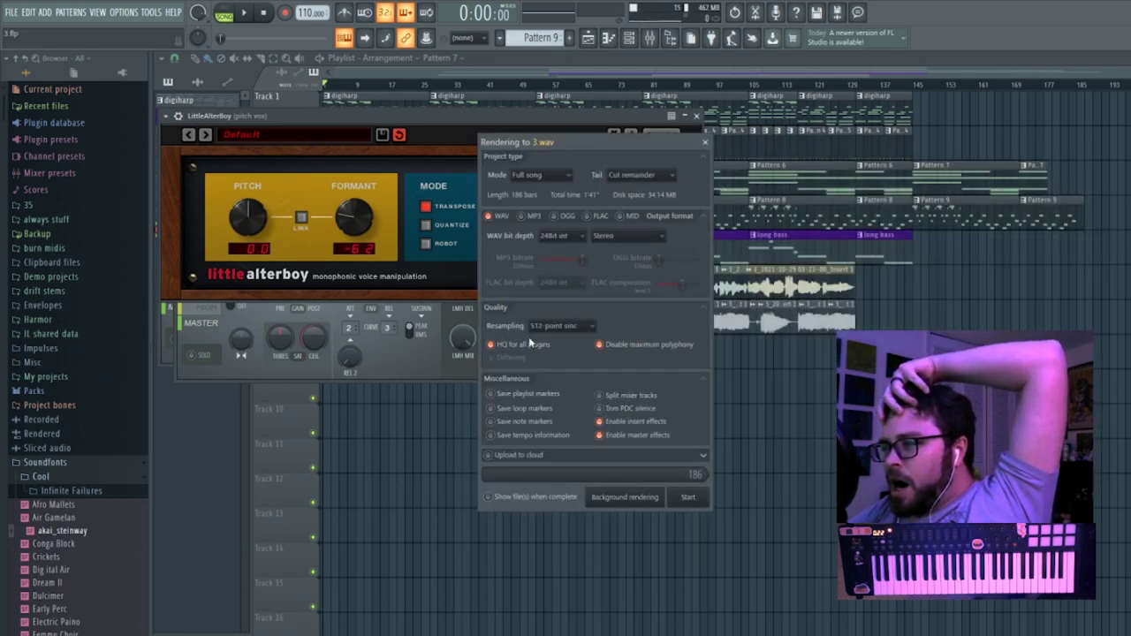
Set the render's resampling quality to 32-point sinc and render the full song to 3.wav.
click(559, 325)
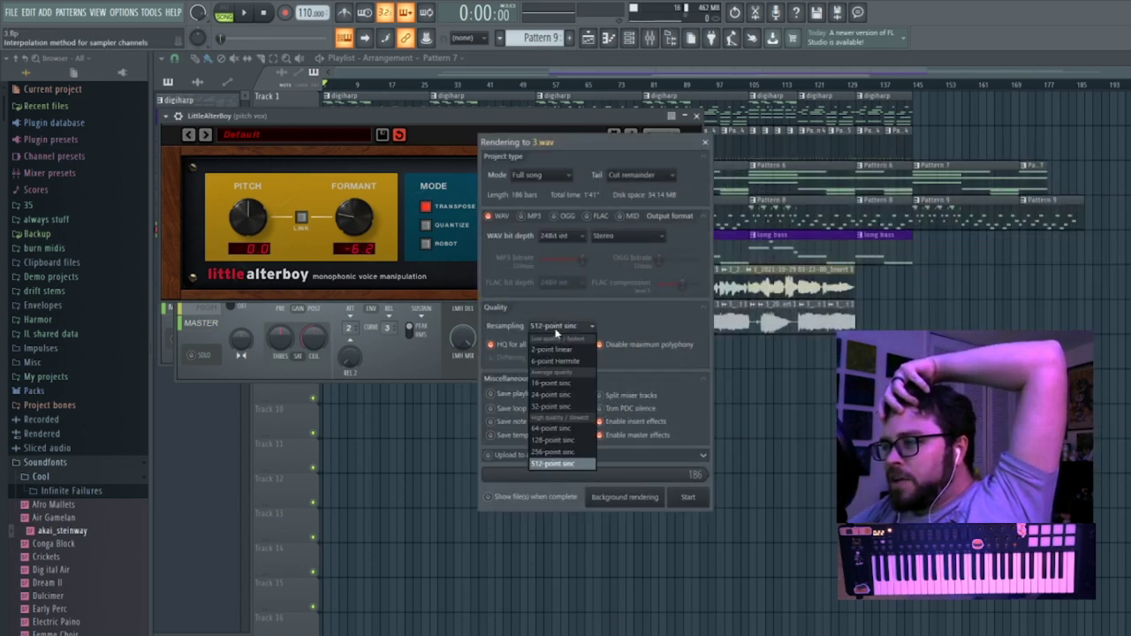
click(561, 408)
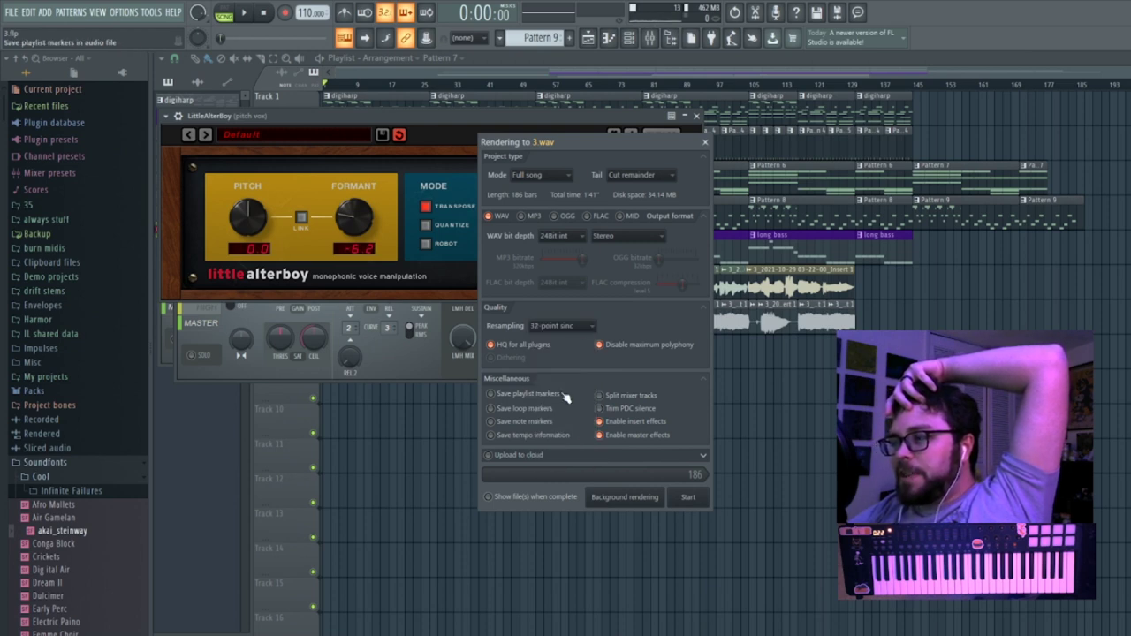
click(687, 496)
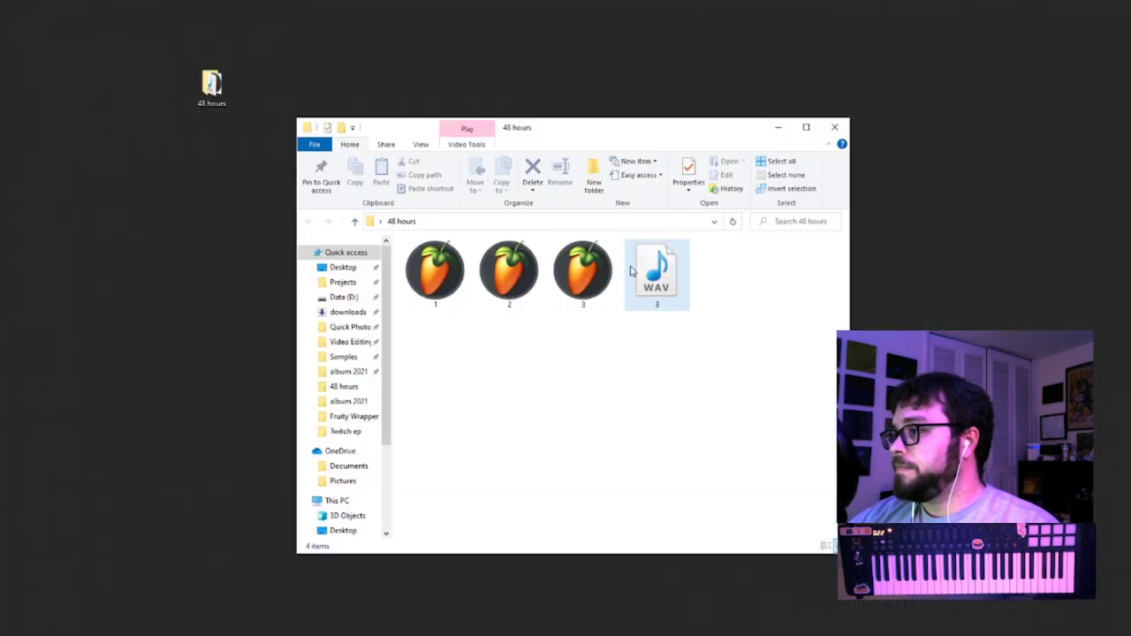
Check the file size of project 3 in the 48 hours folder through its file properties.
click(576, 276)
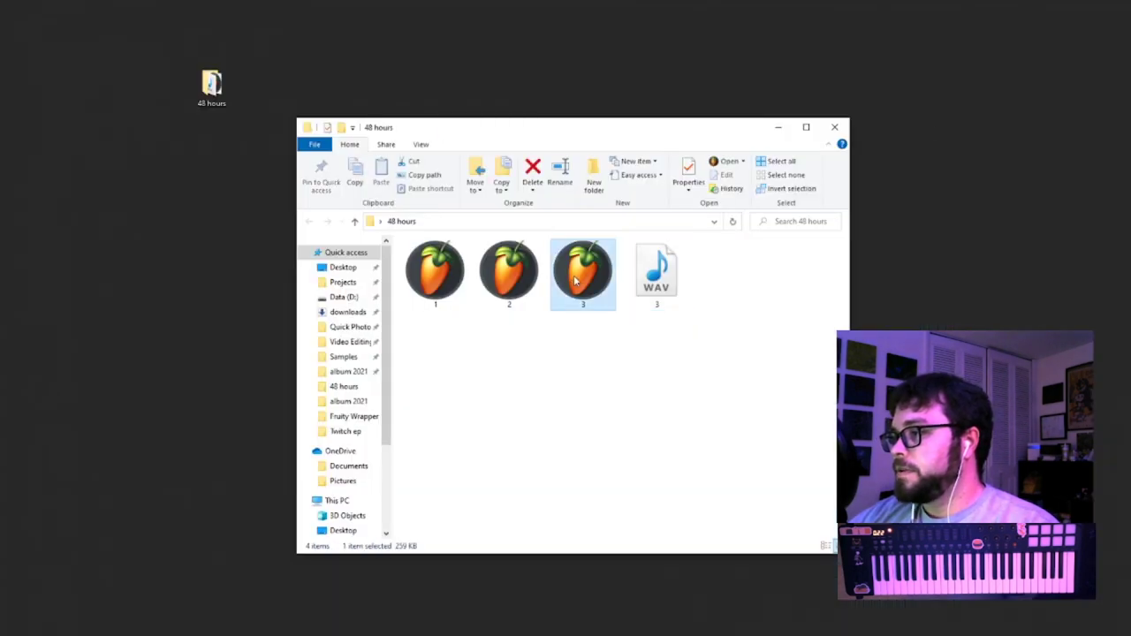
right_click(574, 277)
click(612, 526)
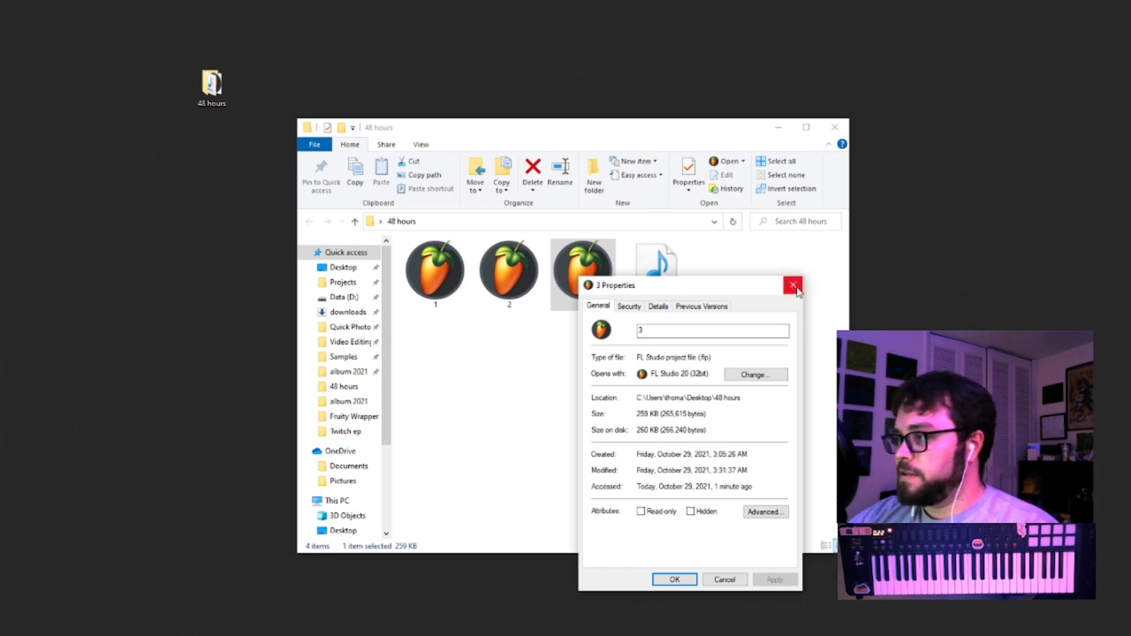
click(792, 285)
right_click(509, 281)
click(757, 343)
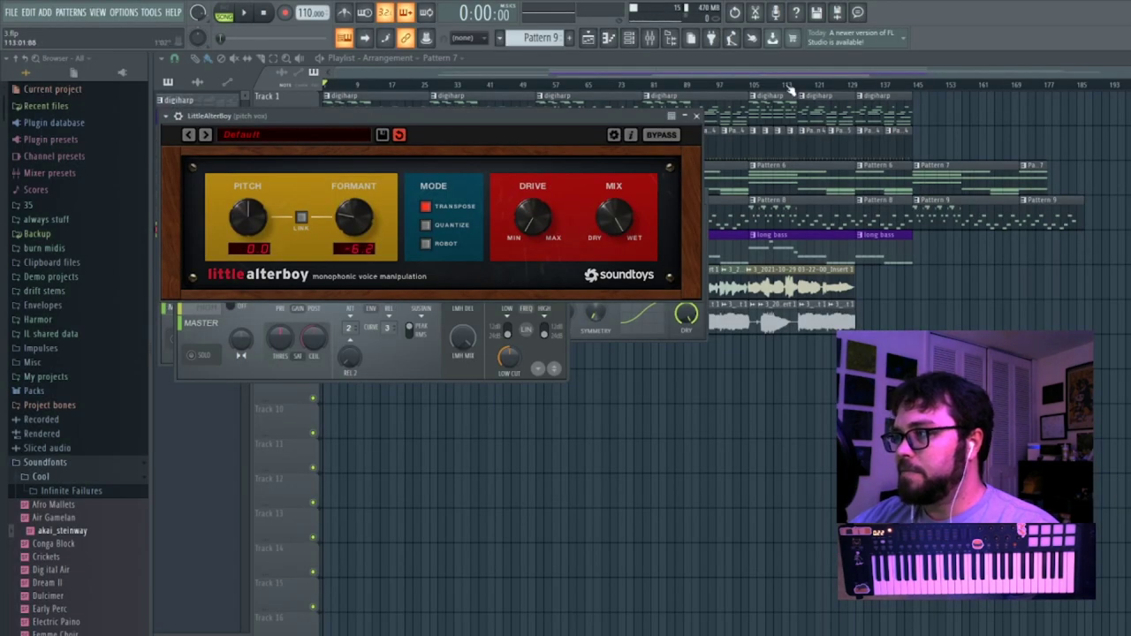
Return to FL Studio, clear the plugin windows off the playlist and show the channel rack.
click(790, 83)
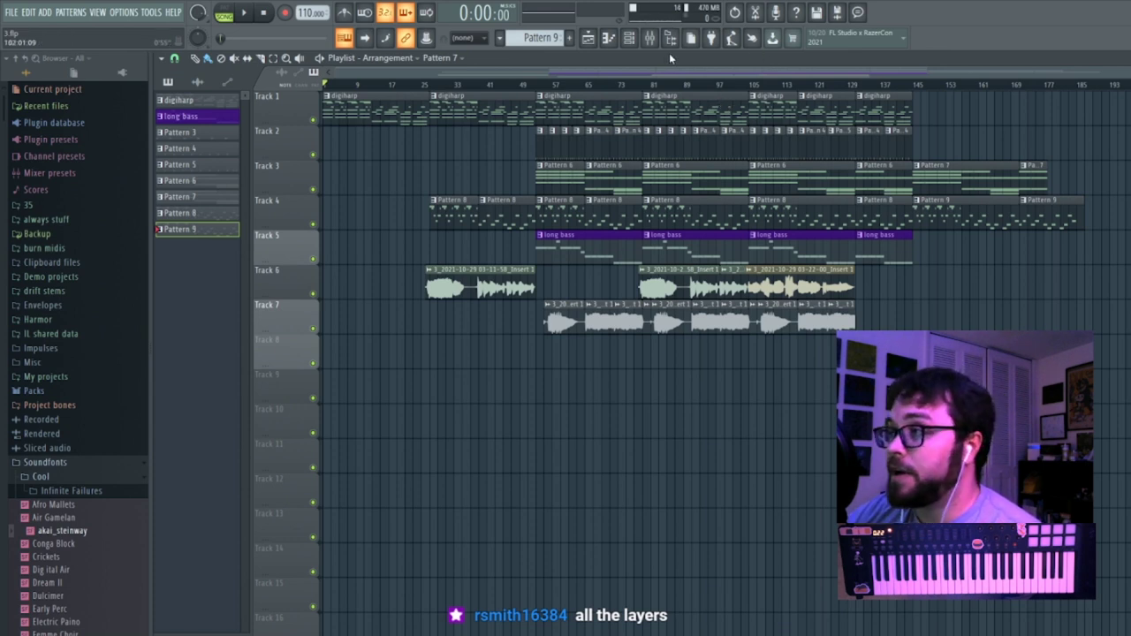
click(648, 39)
click(629, 38)
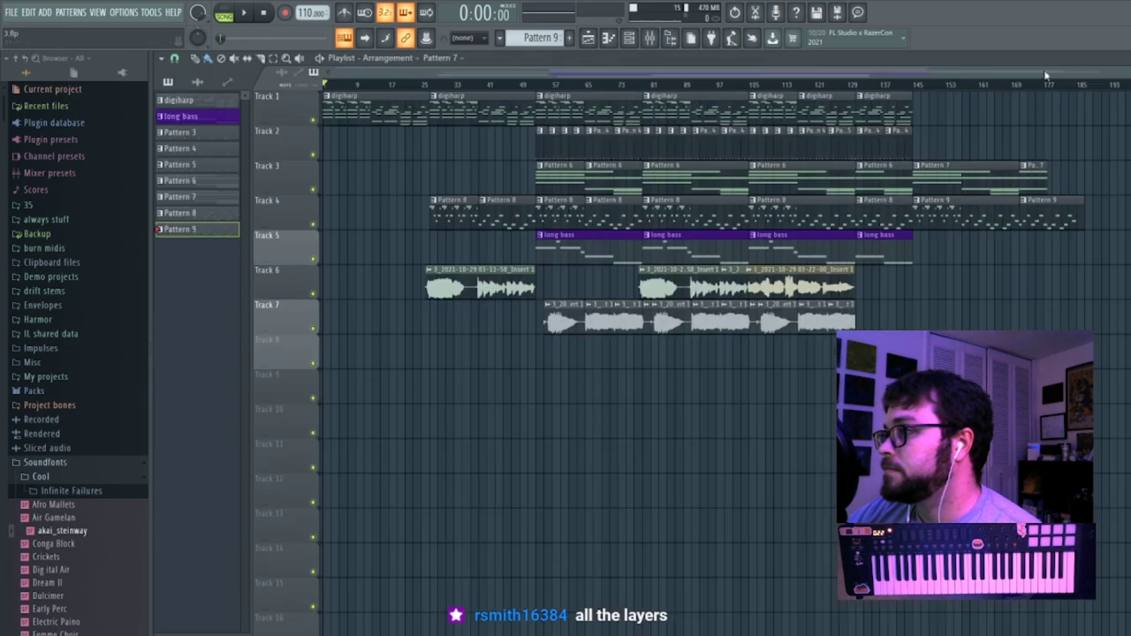
click(635, 43)
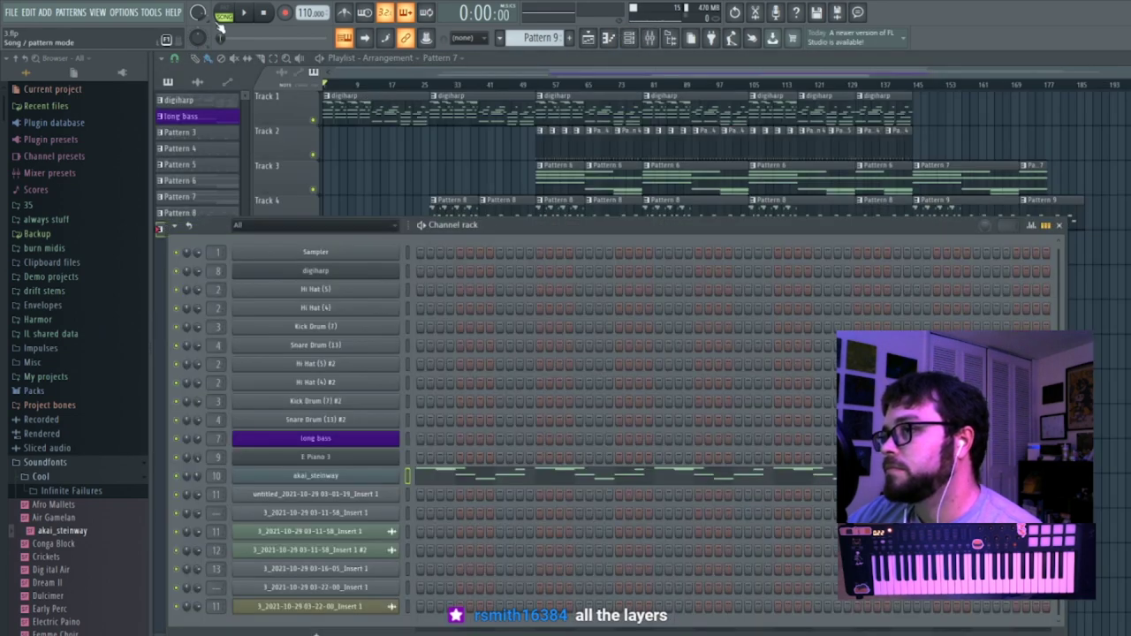
Check the disk space of a wave export named r with Split mixer tracks enabled, without rendering, and return to the playlist.
click(12, 14)
mouse_move(67, 122)
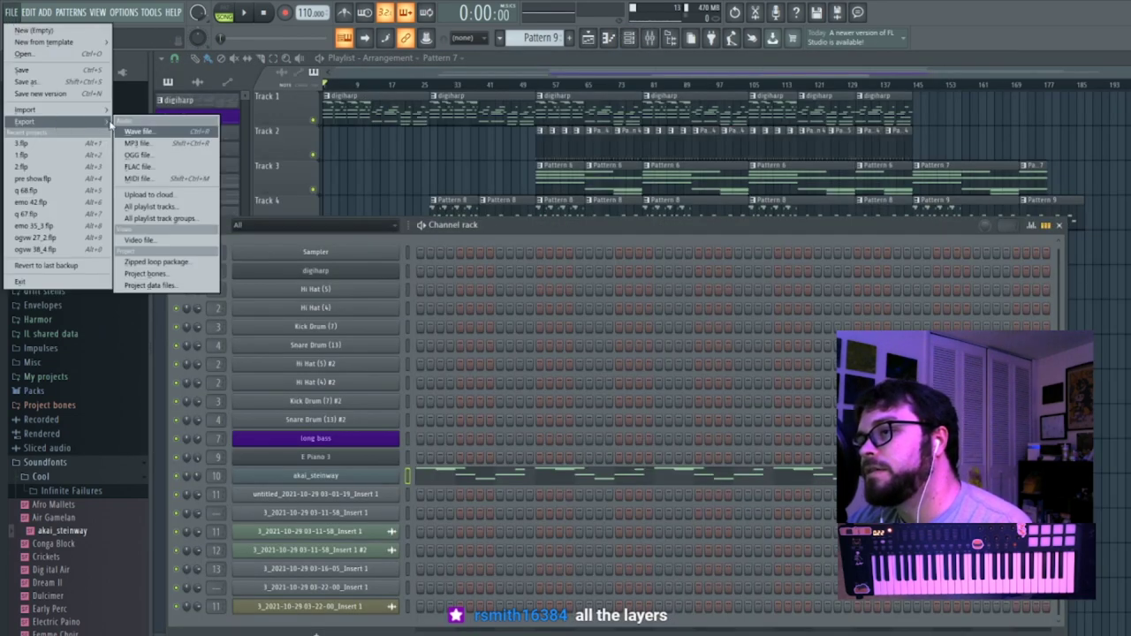
click(133, 128)
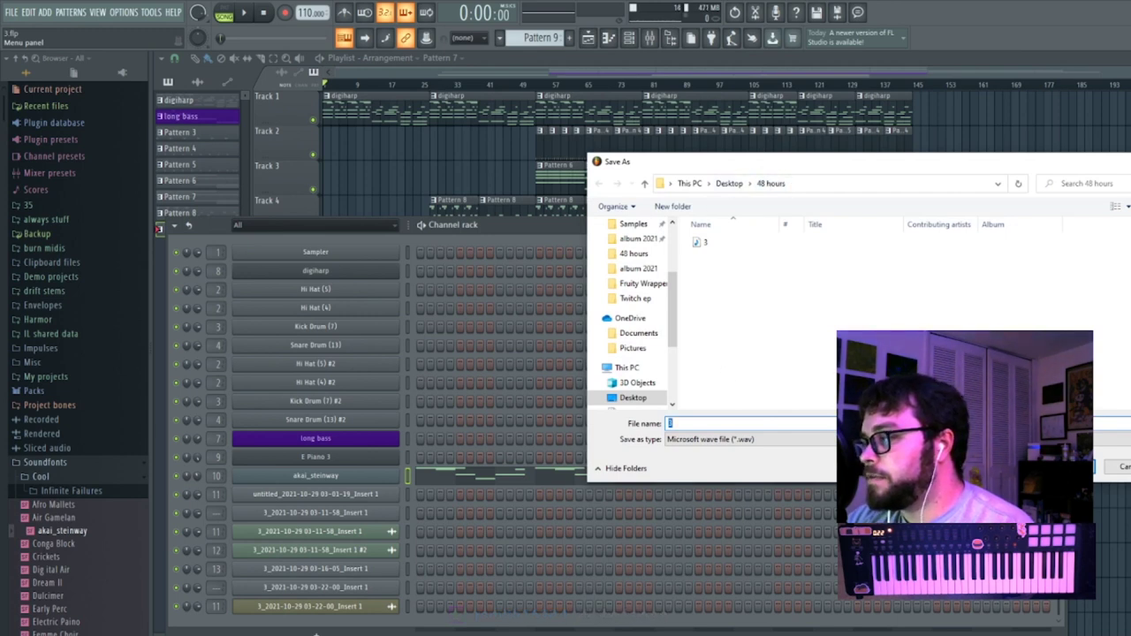
key(Return)
click(676, 331)
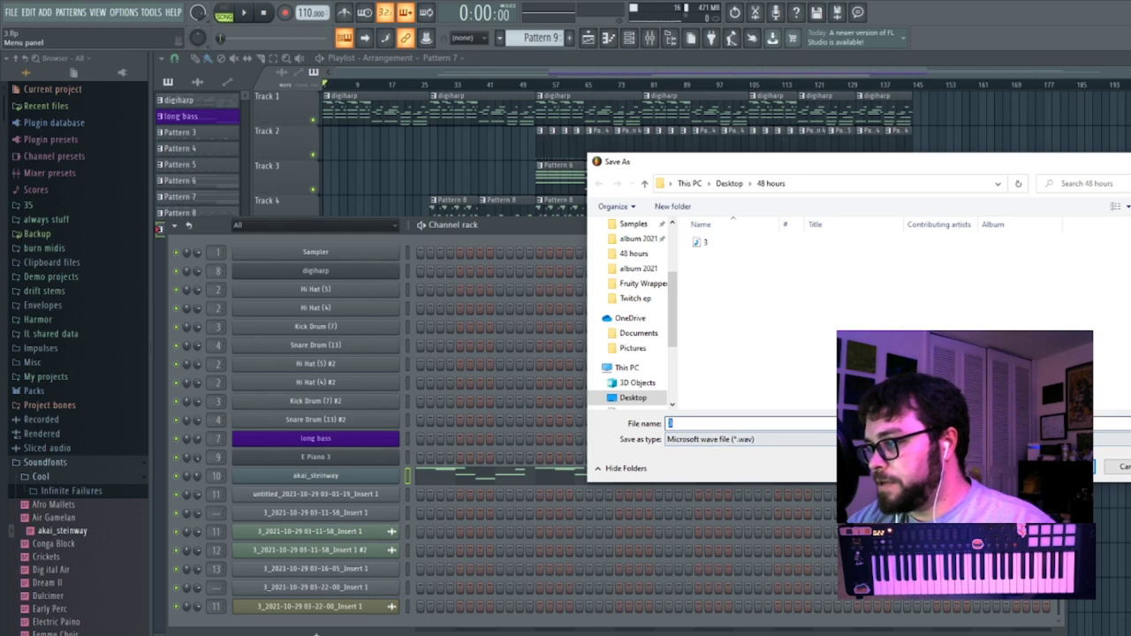
key(Return)
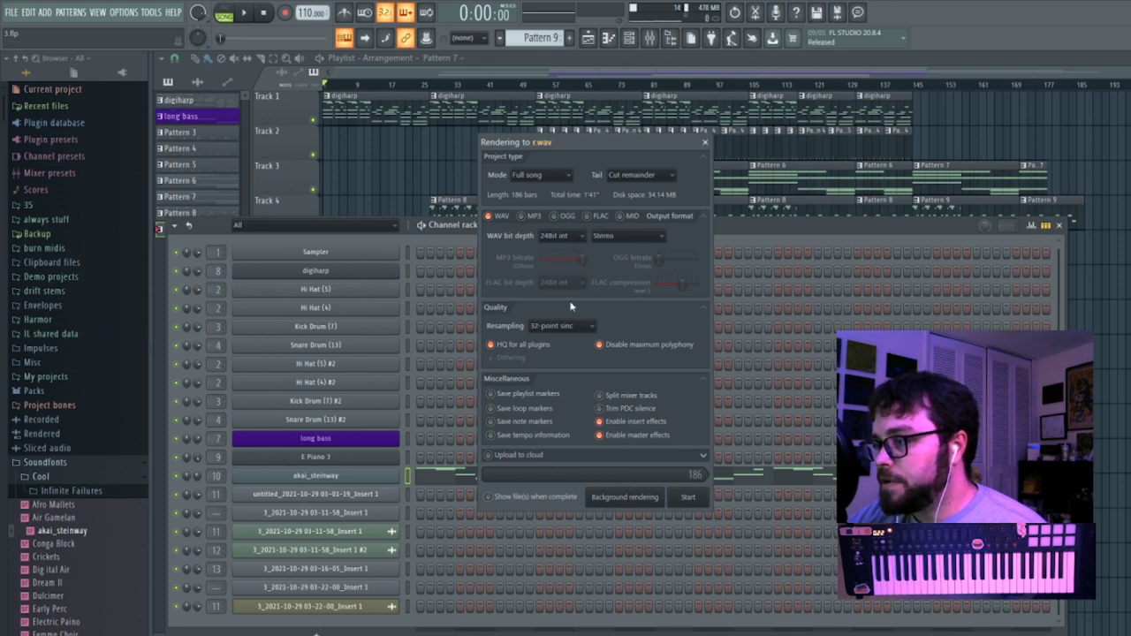
click(602, 396)
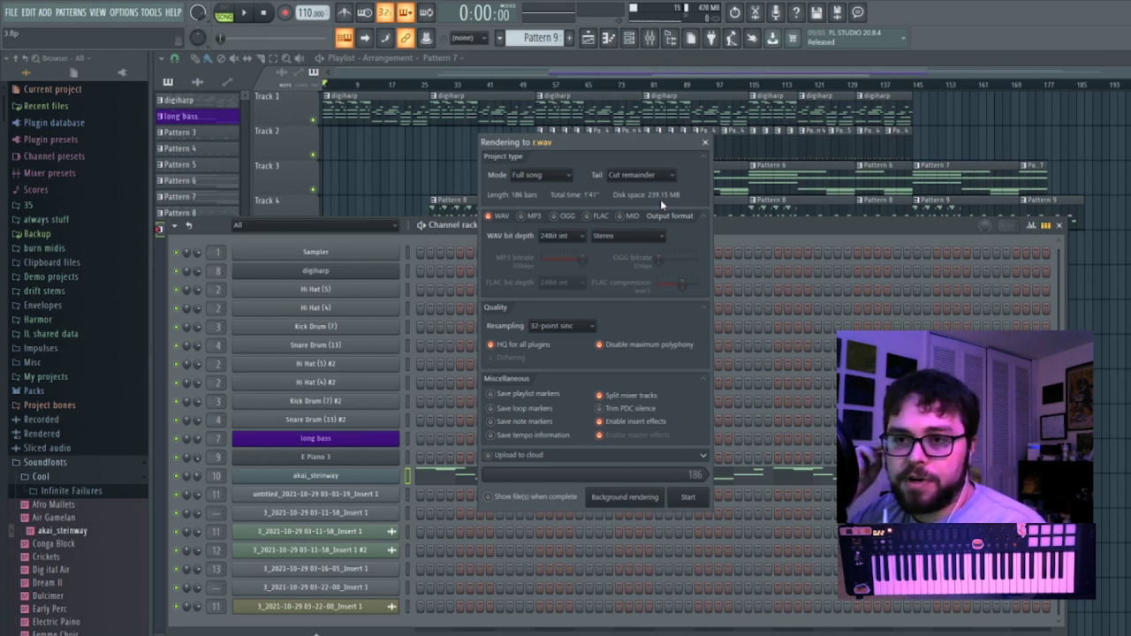
click(602, 396)
click(706, 143)
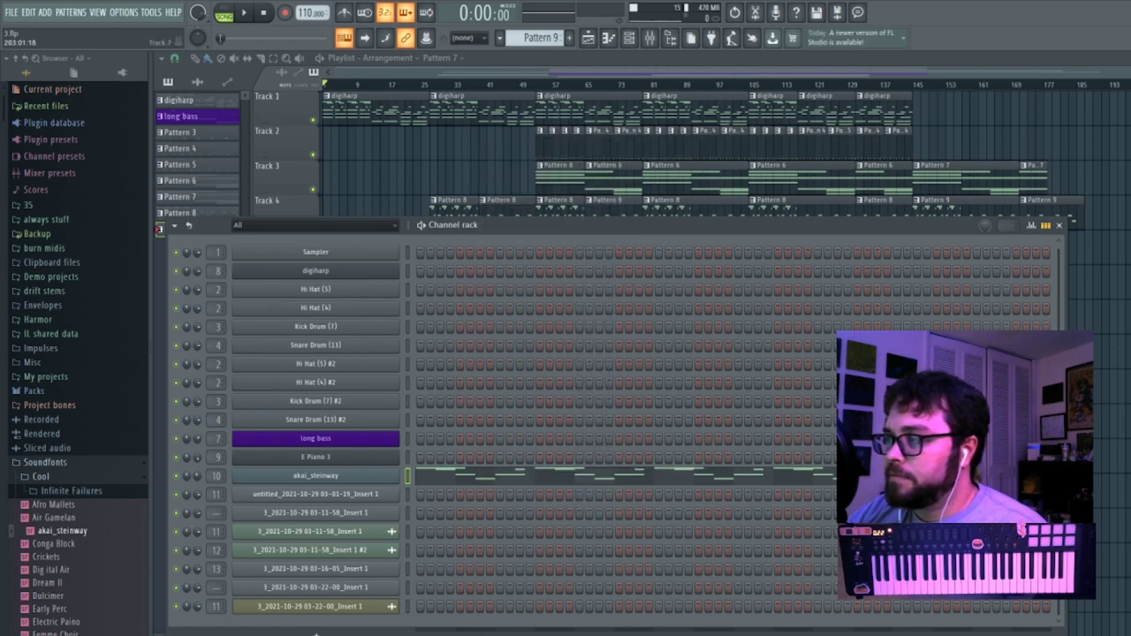
key(F6)
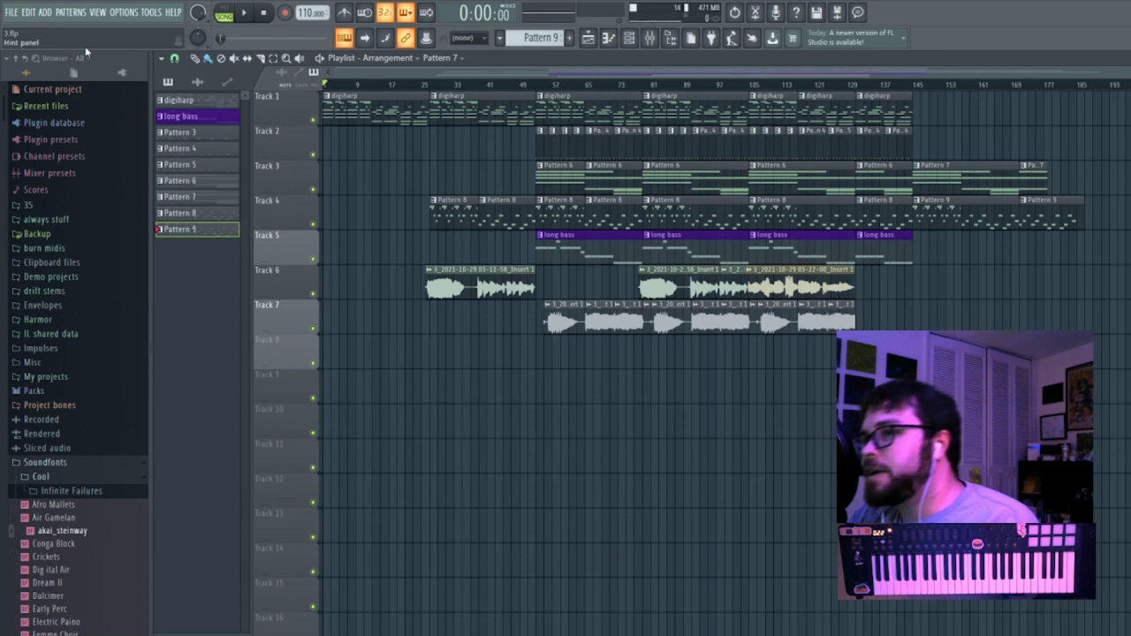
Export the project as a zipped loop package named 3 in the 48 hours folder.
click(11, 12)
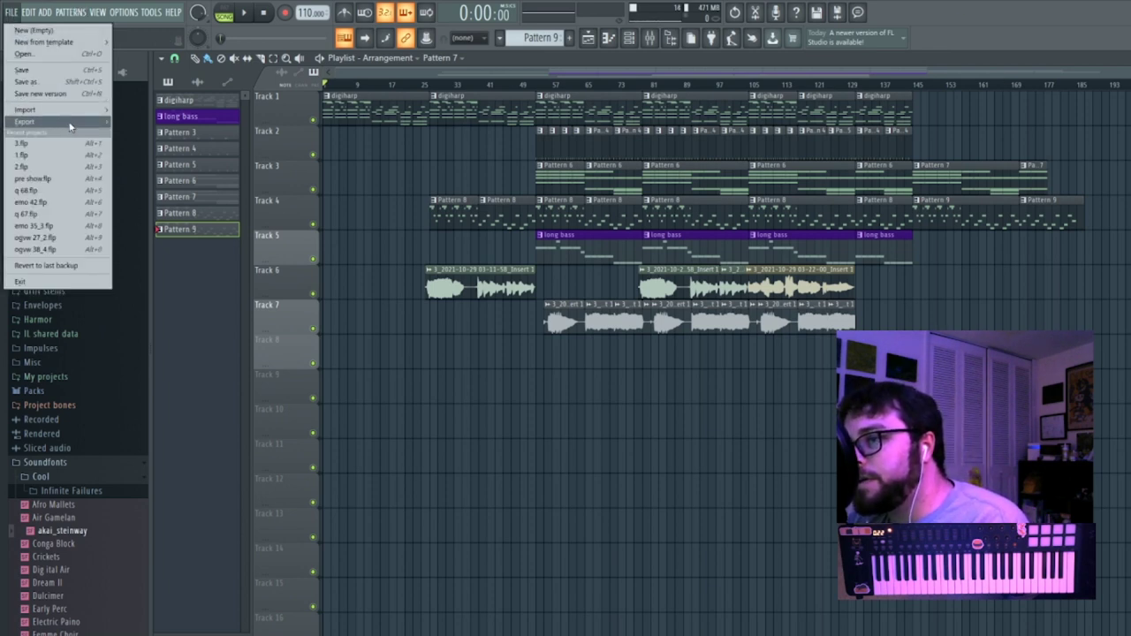
mouse_move(70, 124)
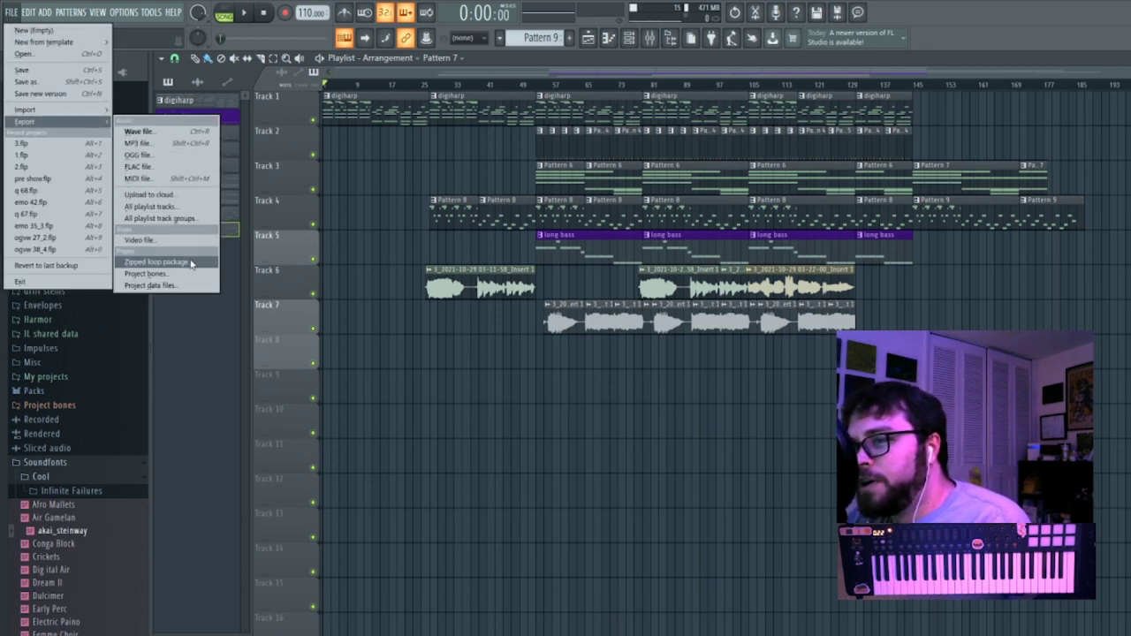
click(156, 262)
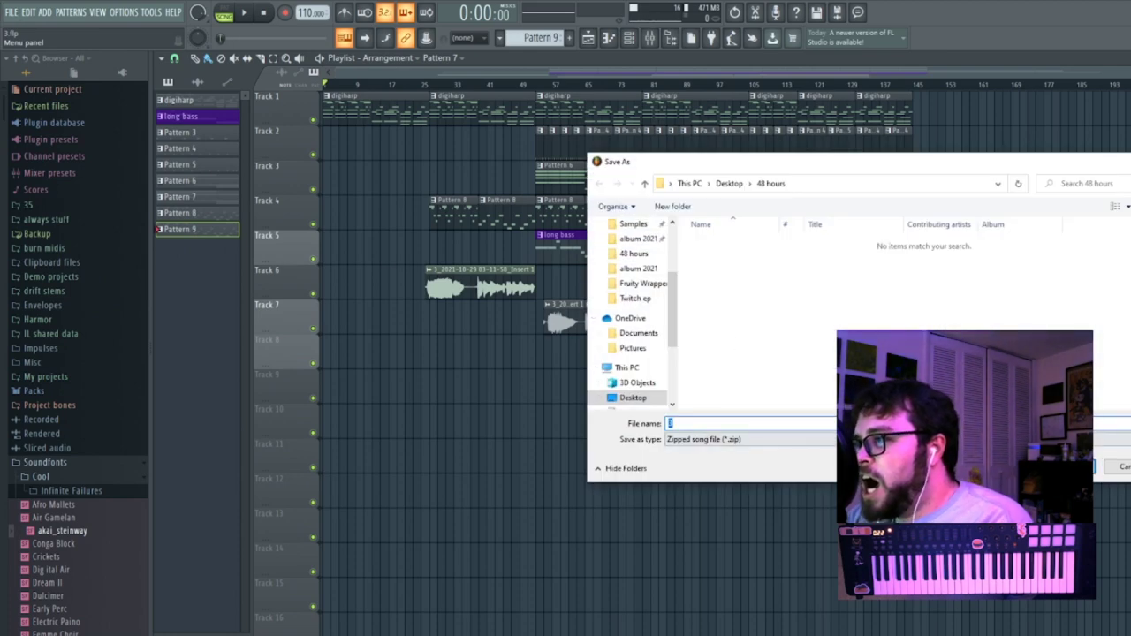
key(Return)
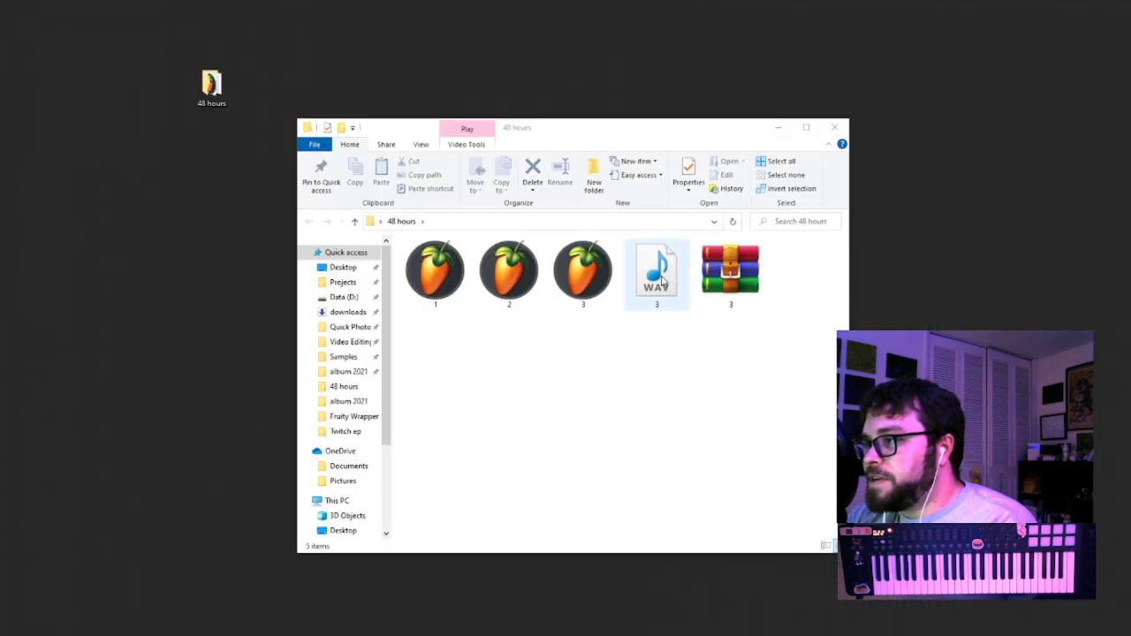
Check the size of zip archive 3 in its properties, delete it from the 48 hours folder and put the folder window away.
right_click(745, 279)
click(784, 524)
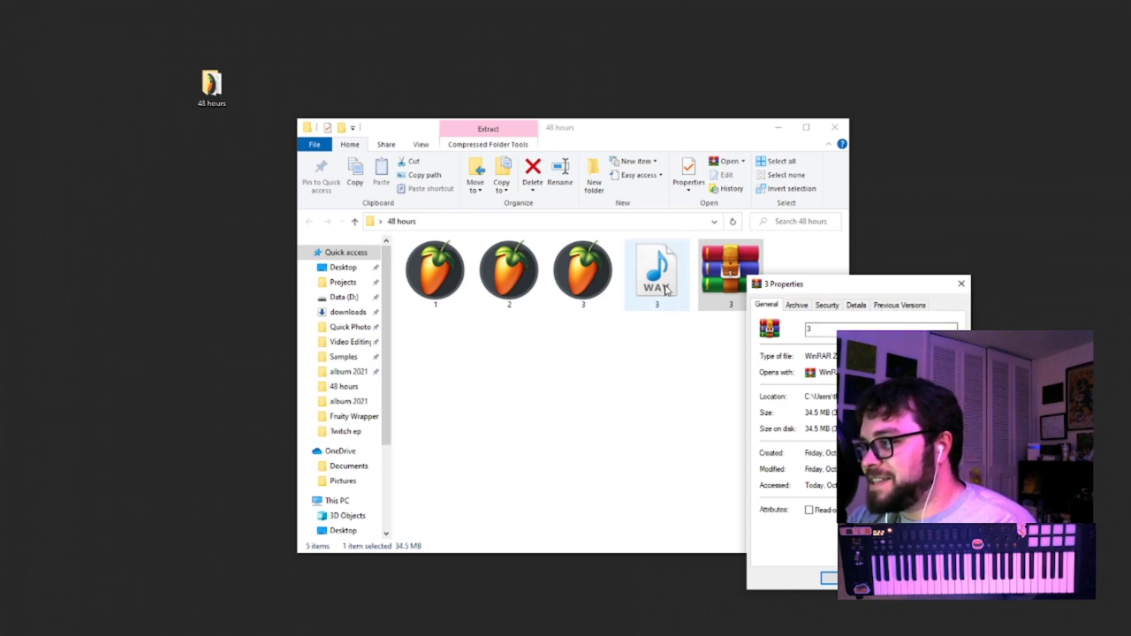
click(961, 284)
right_click(720, 267)
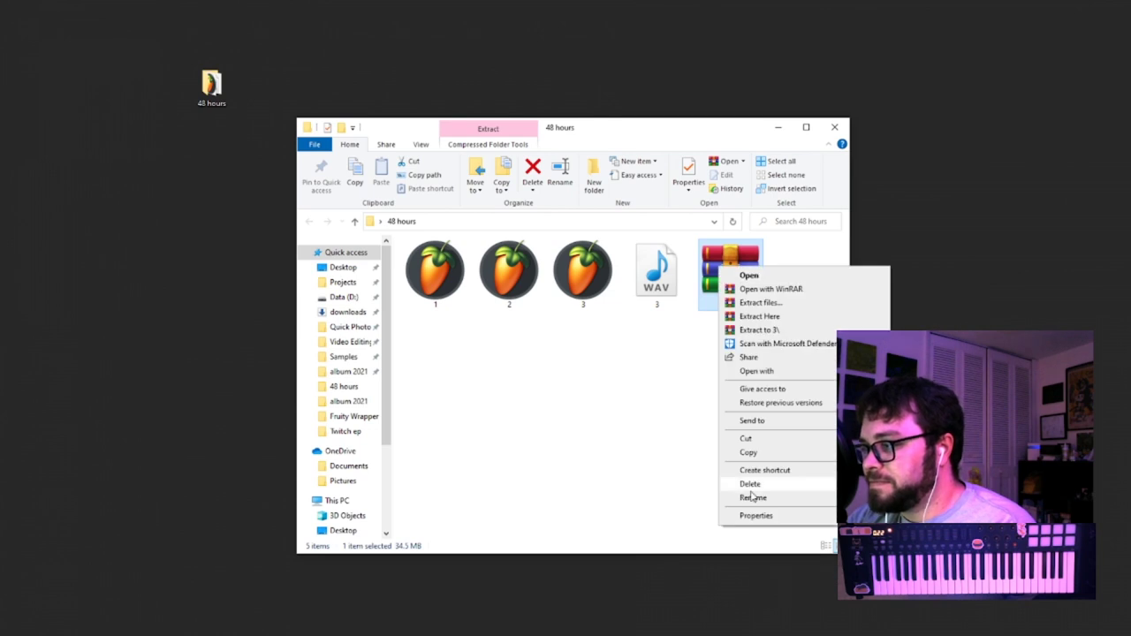
click(749, 483)
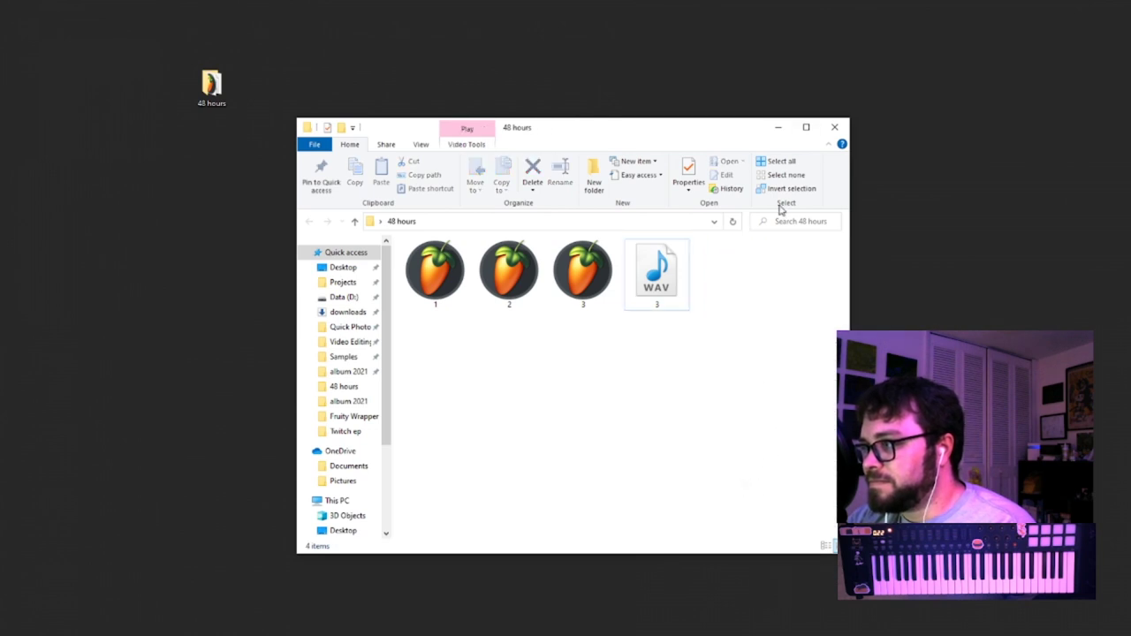
click(777, 127)
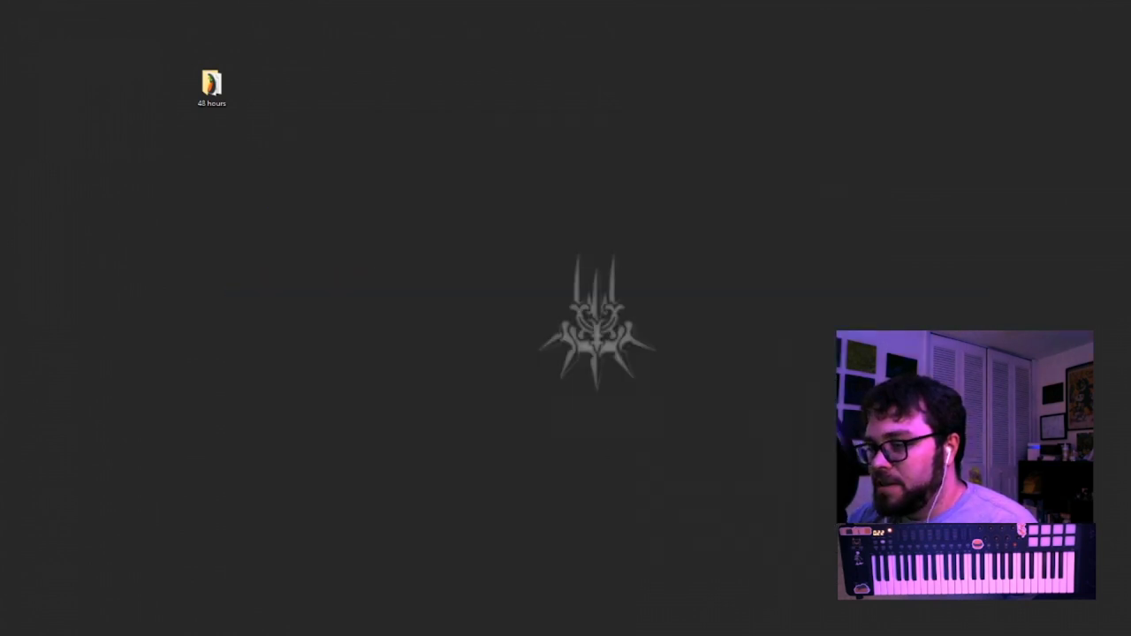
key(alt+Tab)
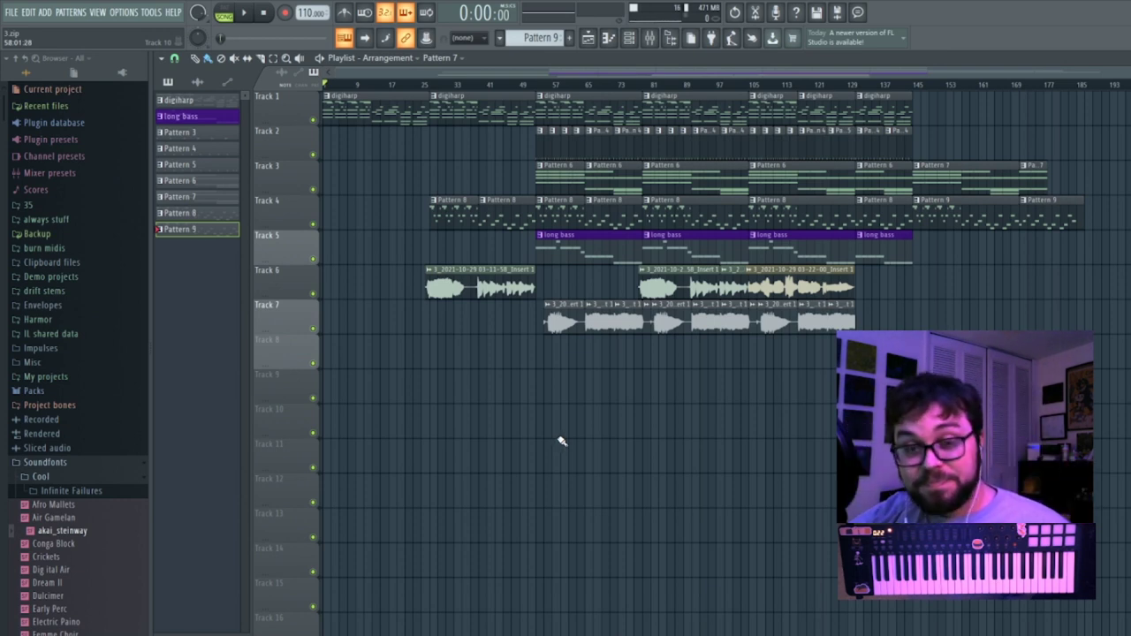
click(11, 11)
click(39, 75)
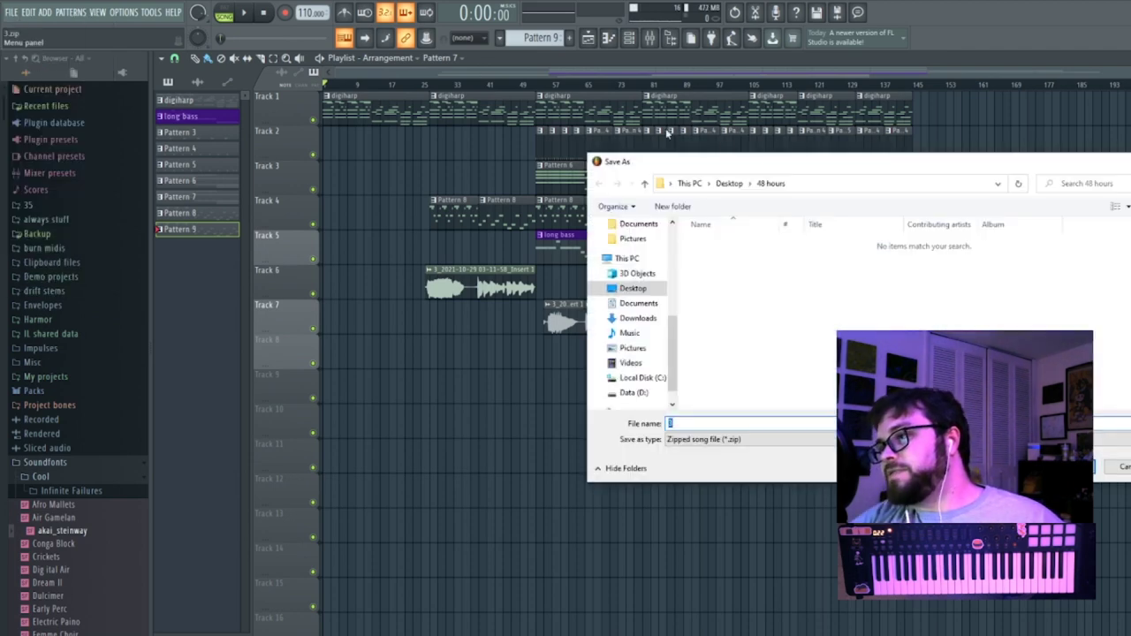
key(Escape)
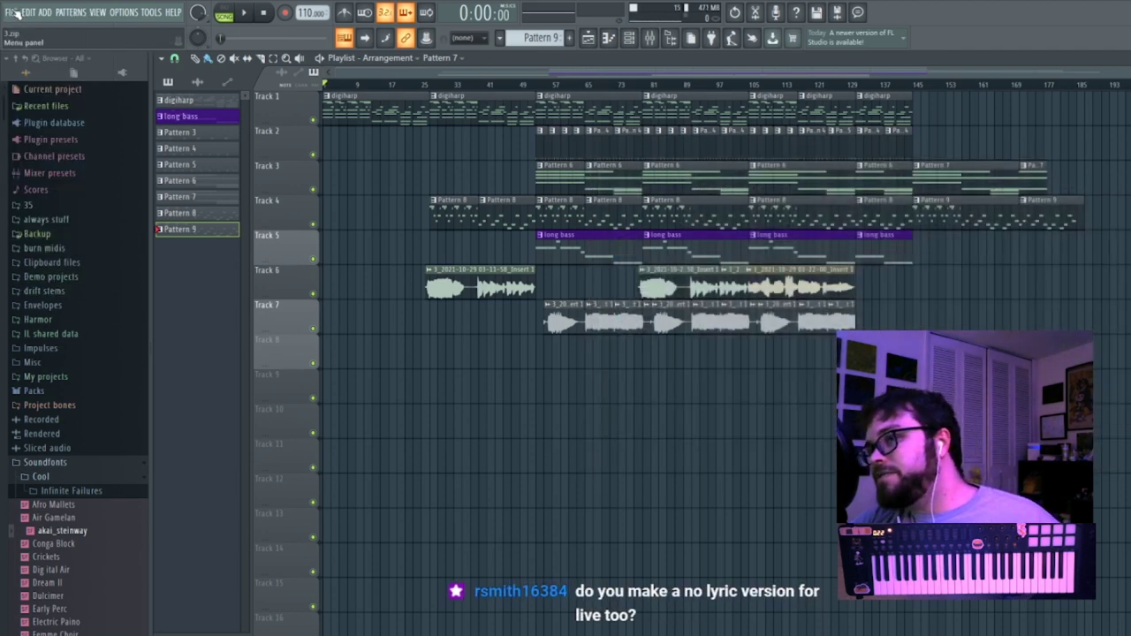
Reopen the recent project 3.flp and show its full arrangement in the playlist.
click(10, 10)
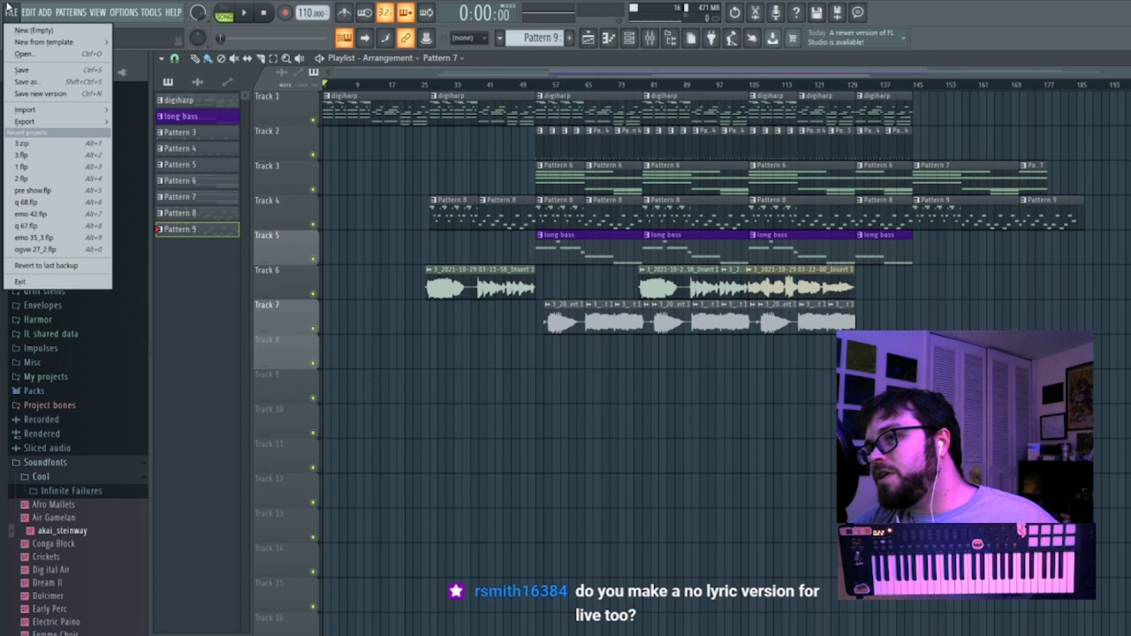
click(53, 144)
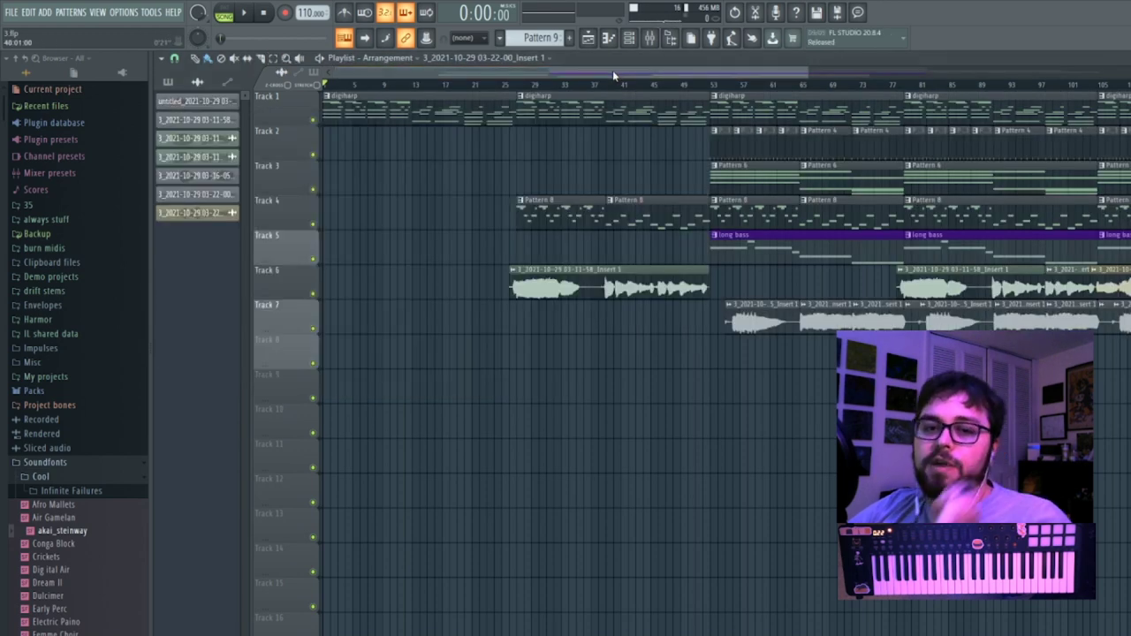
drag(806, 73, 1130, 95)
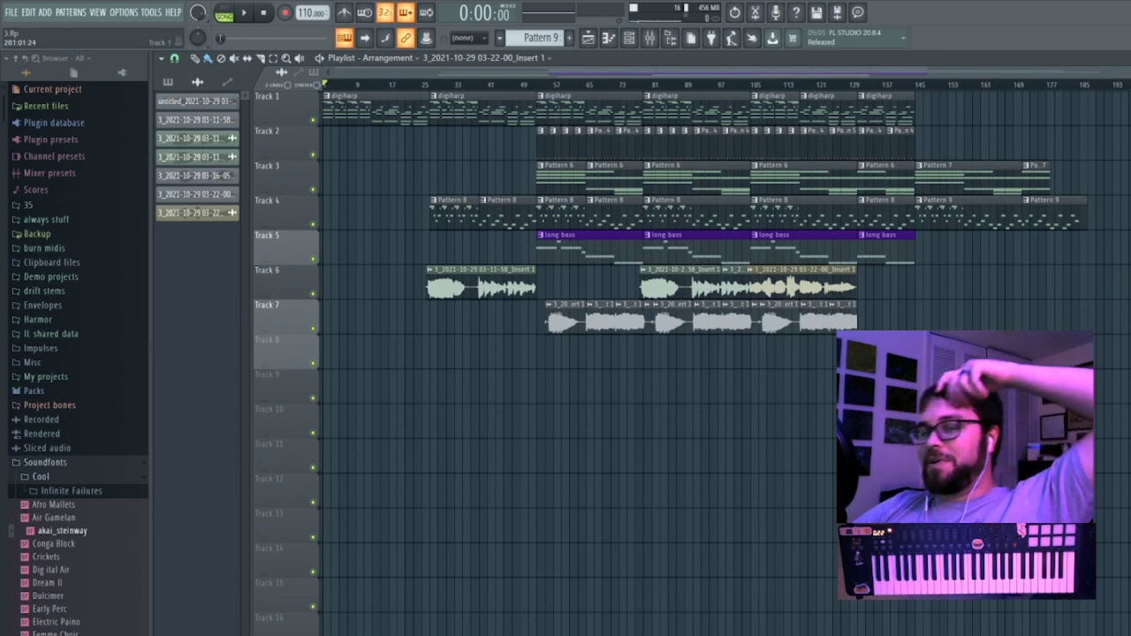
Open the recent project 1.flp and export its full song as a 24-bit stereo wave file named 1 in the 48 hours folder.
click(12, 13)
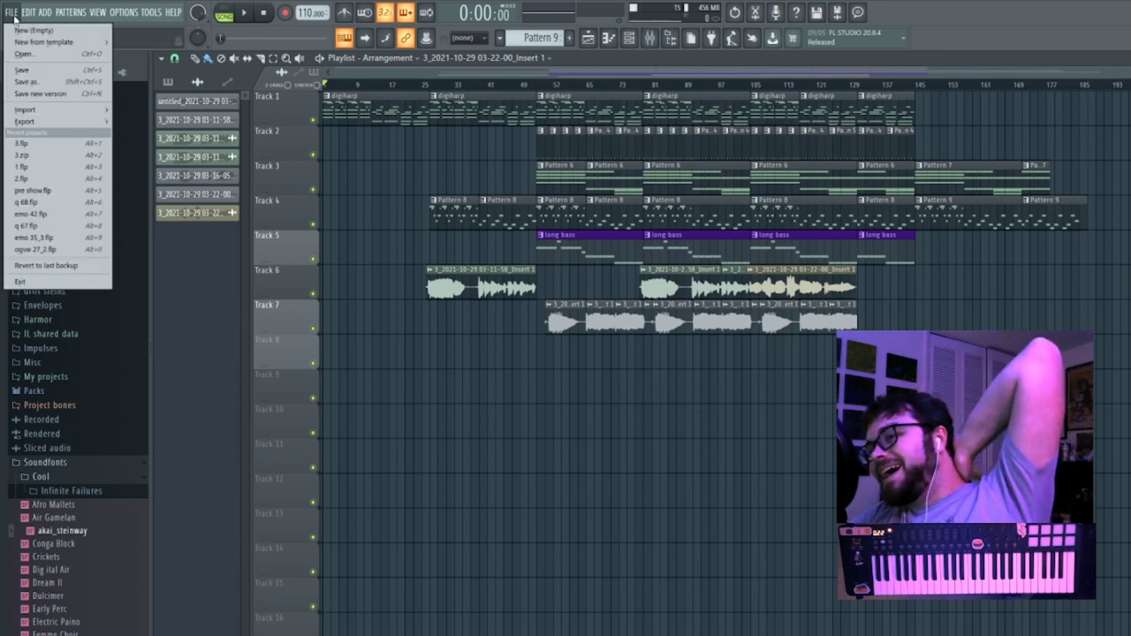
click(36, 169)
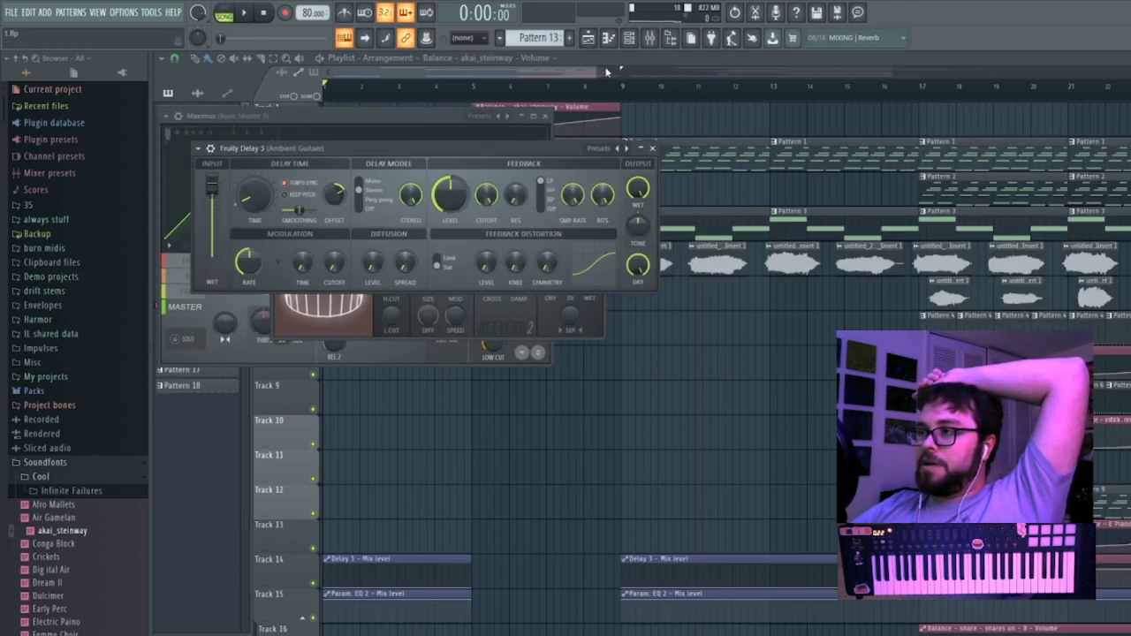
click(12, 11)
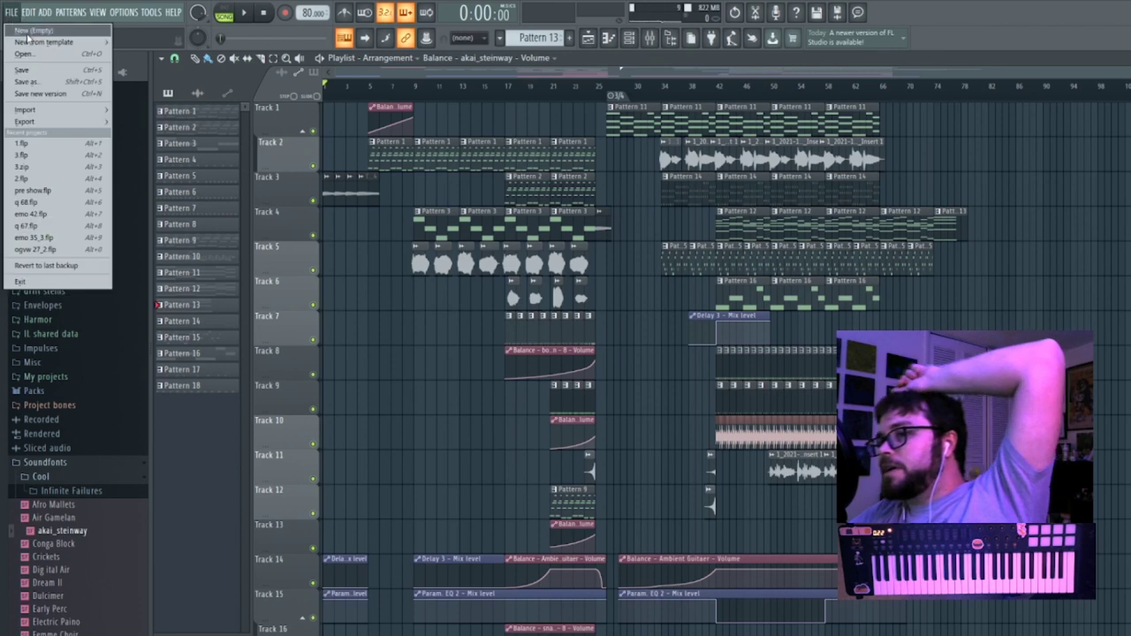
mouse_move(53, 121)
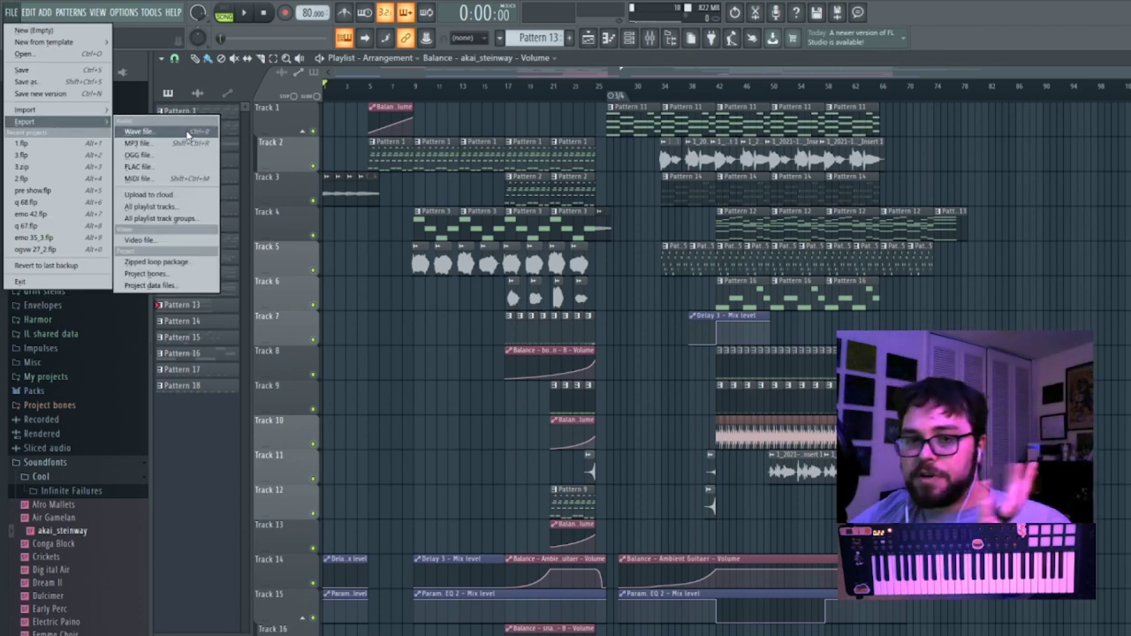
click(138, 131)
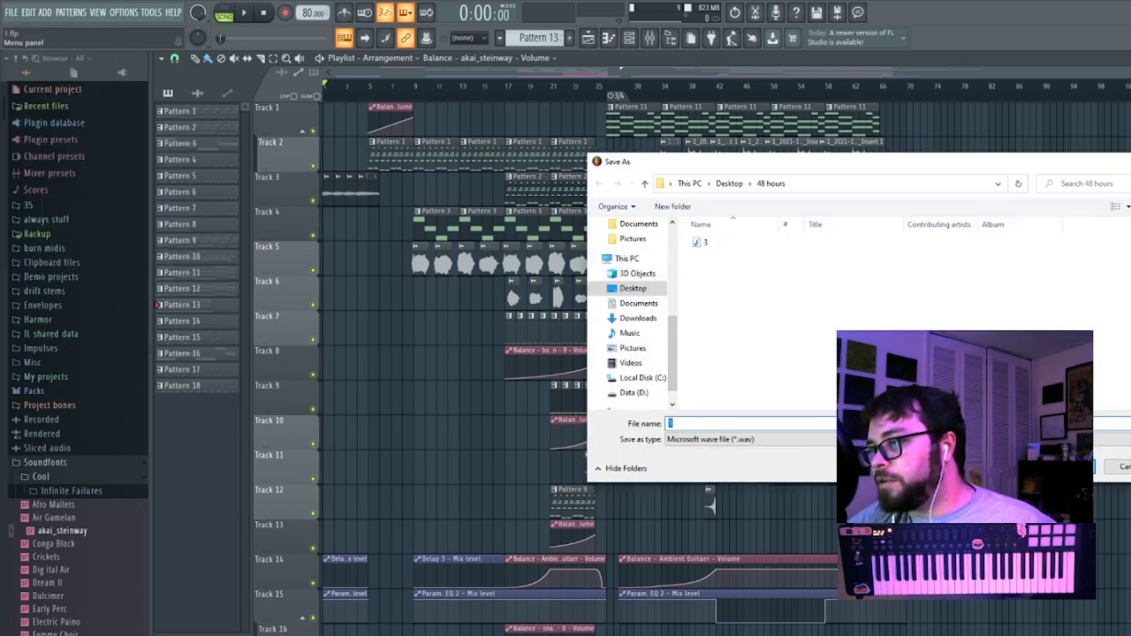
key(Return)
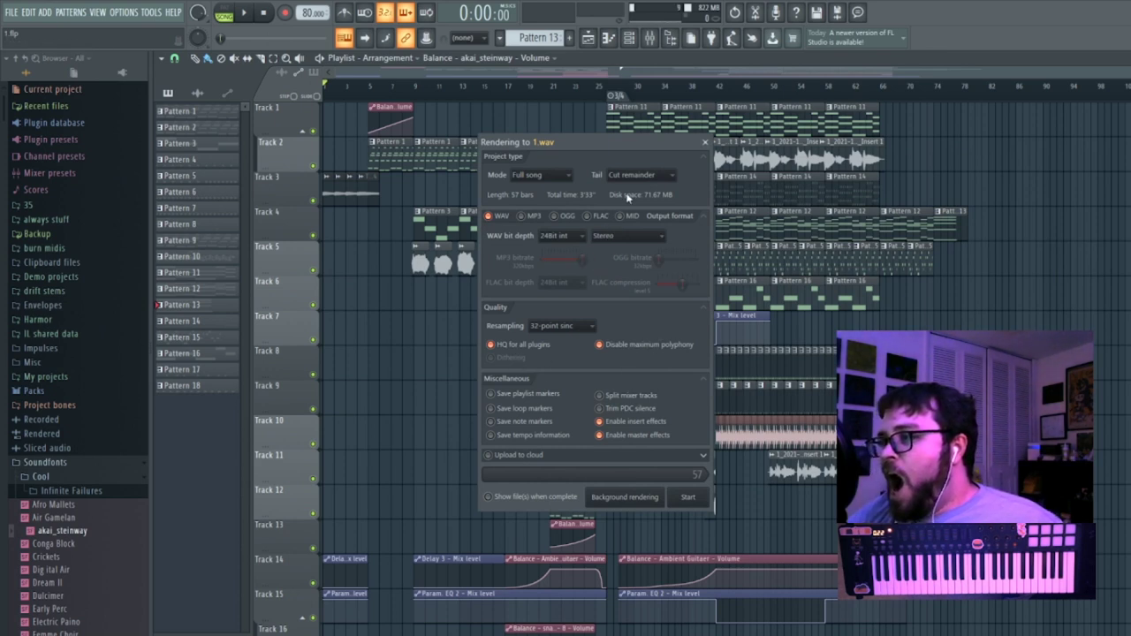
click(695, 499)
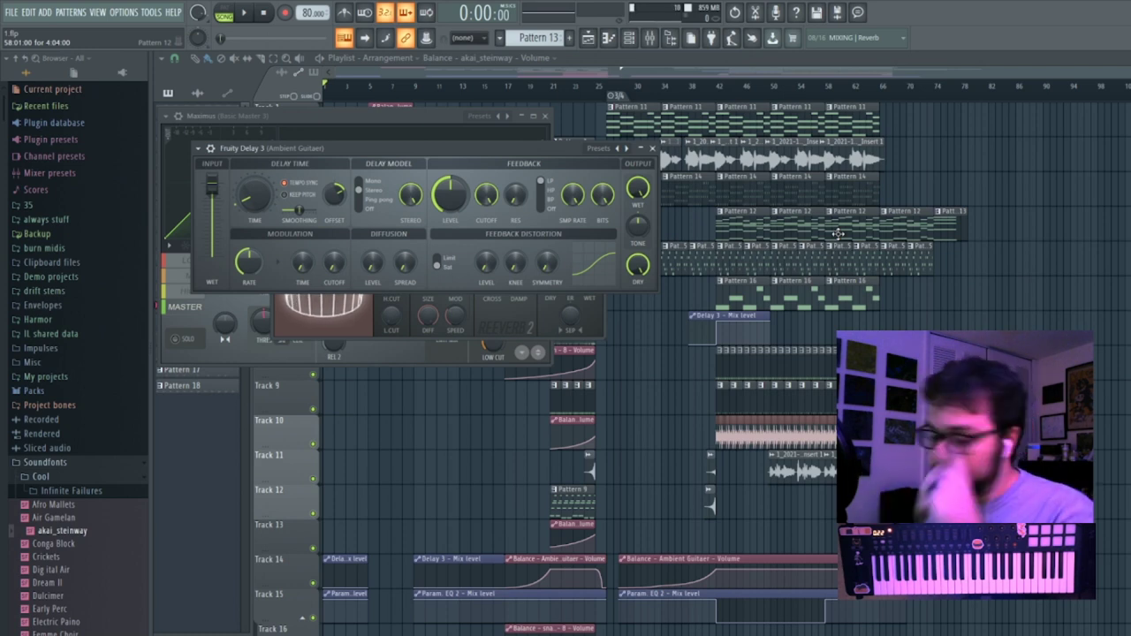
Bring the playlist of 1.flp in front of the plugin windows and save the project.
click(823, 62)
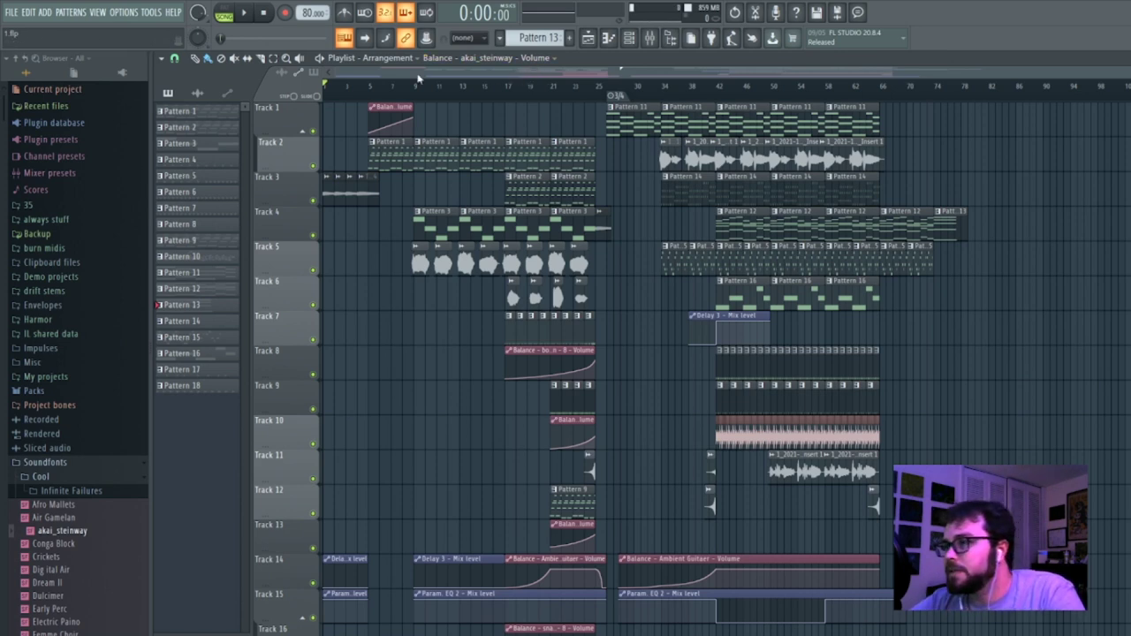
click(13, 12)
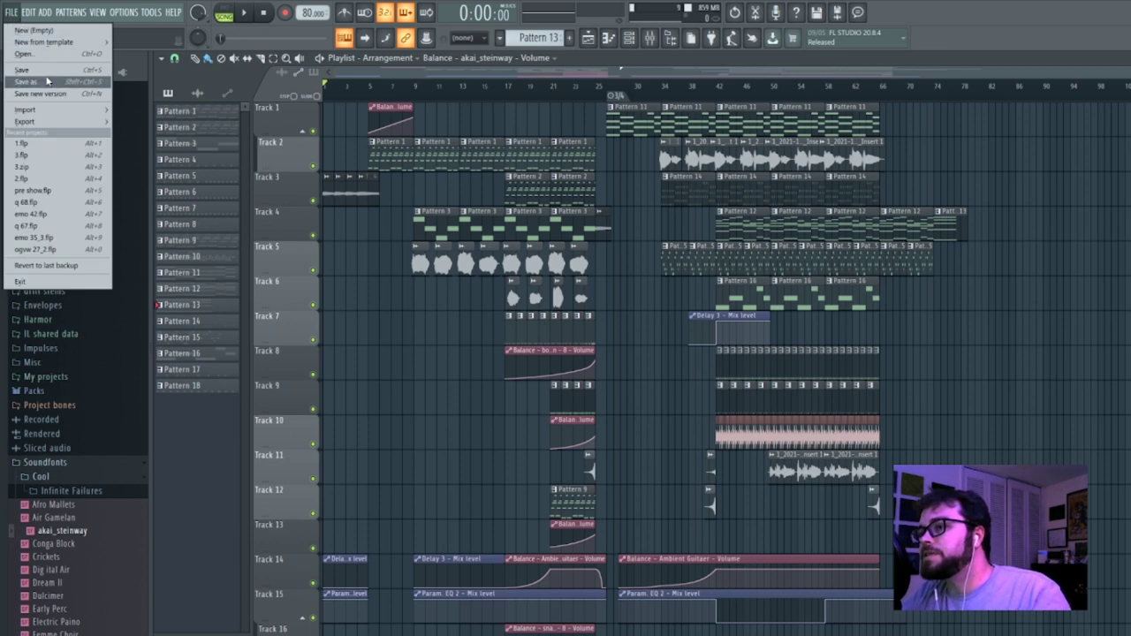
click(50, 70)
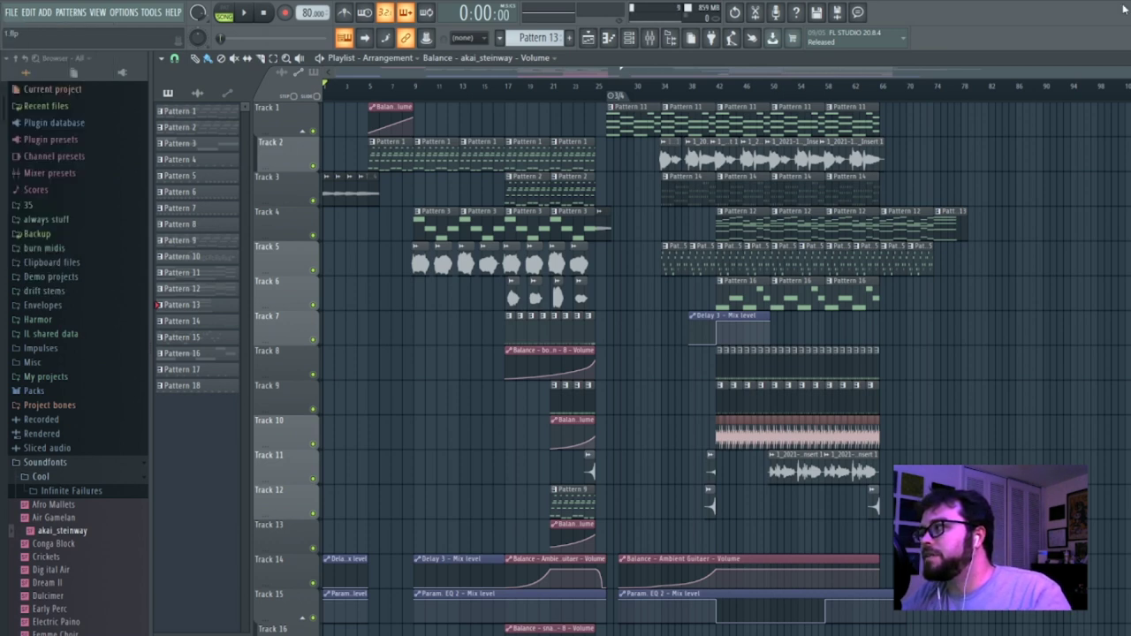
Switch to the desktop, open the 48 hours folder and list its files with details, sorted by type.
click(1120, 8)
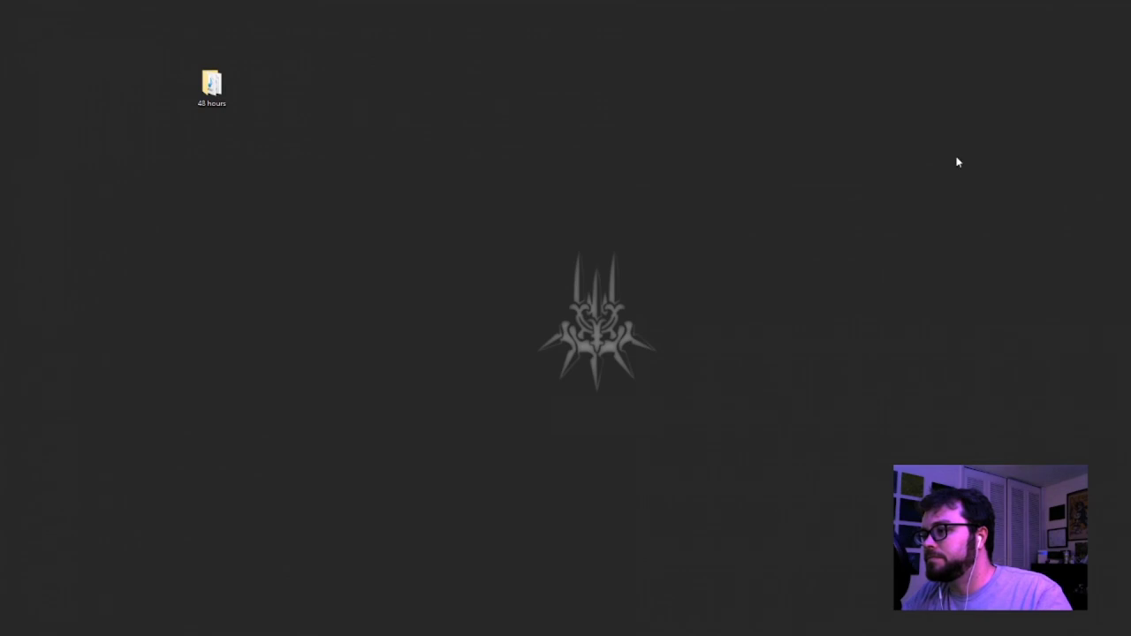
double_click(211, 85)
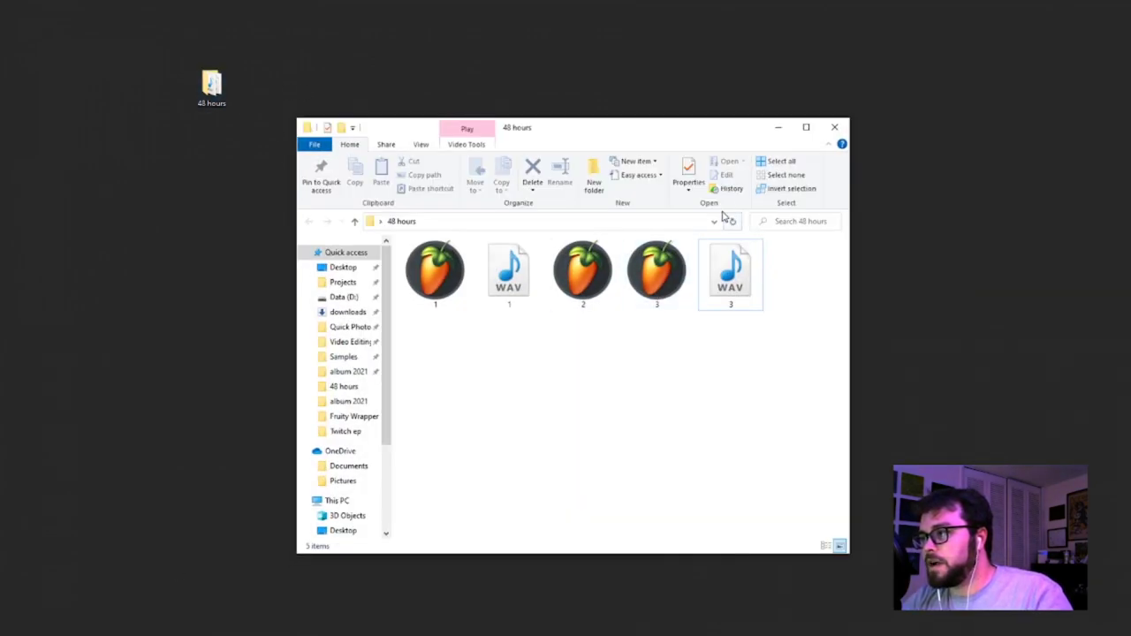
click(419, 145)
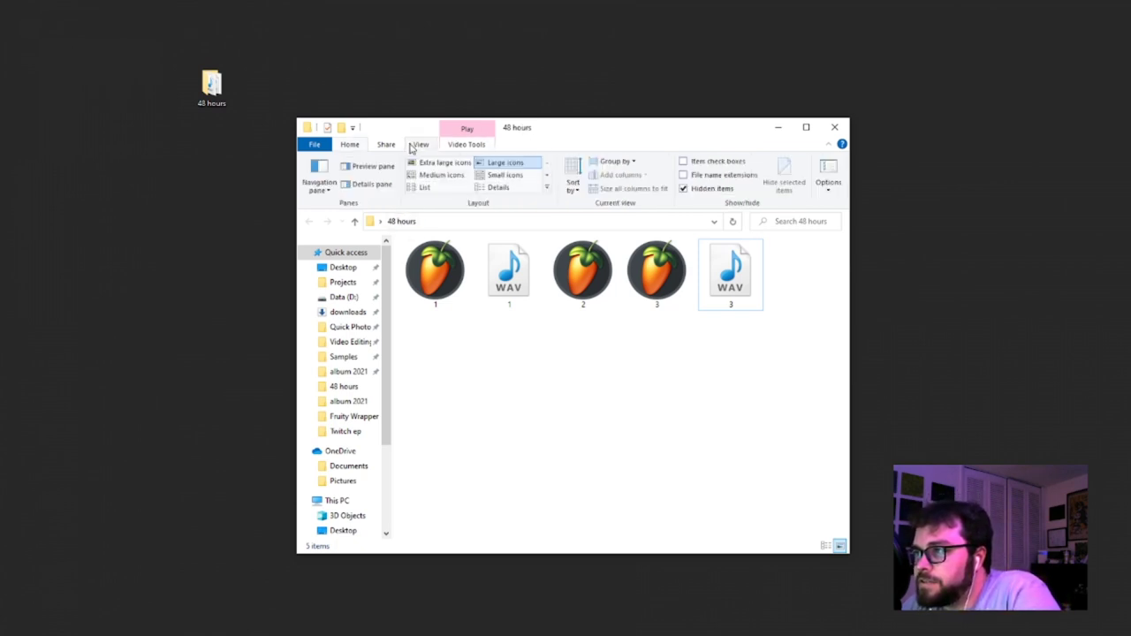
click(426, 188)
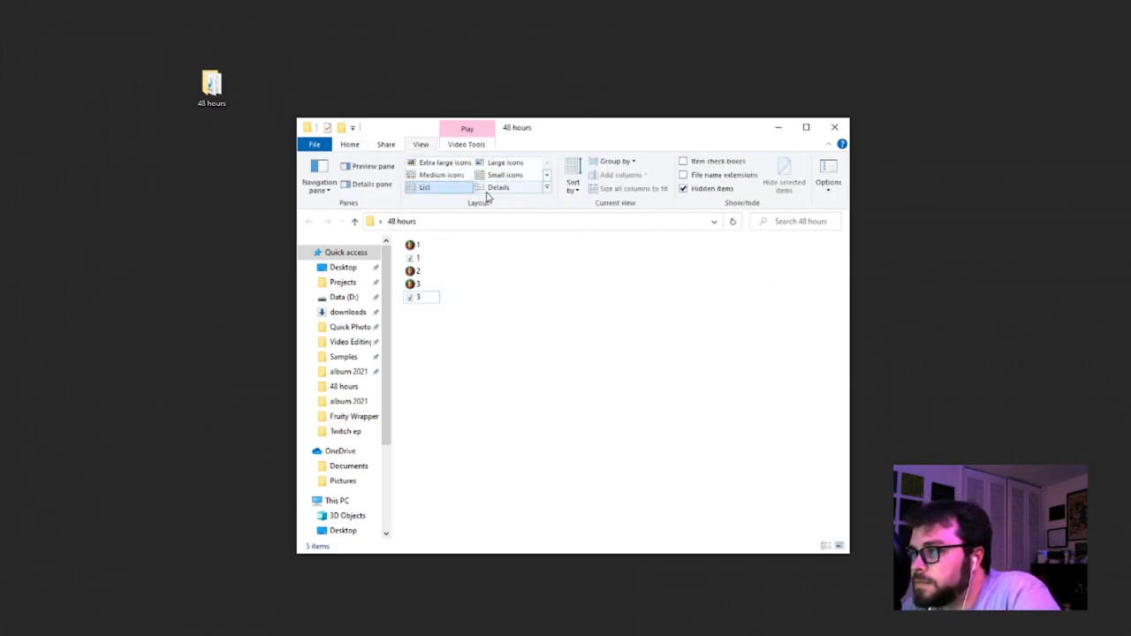
click(493, 188)
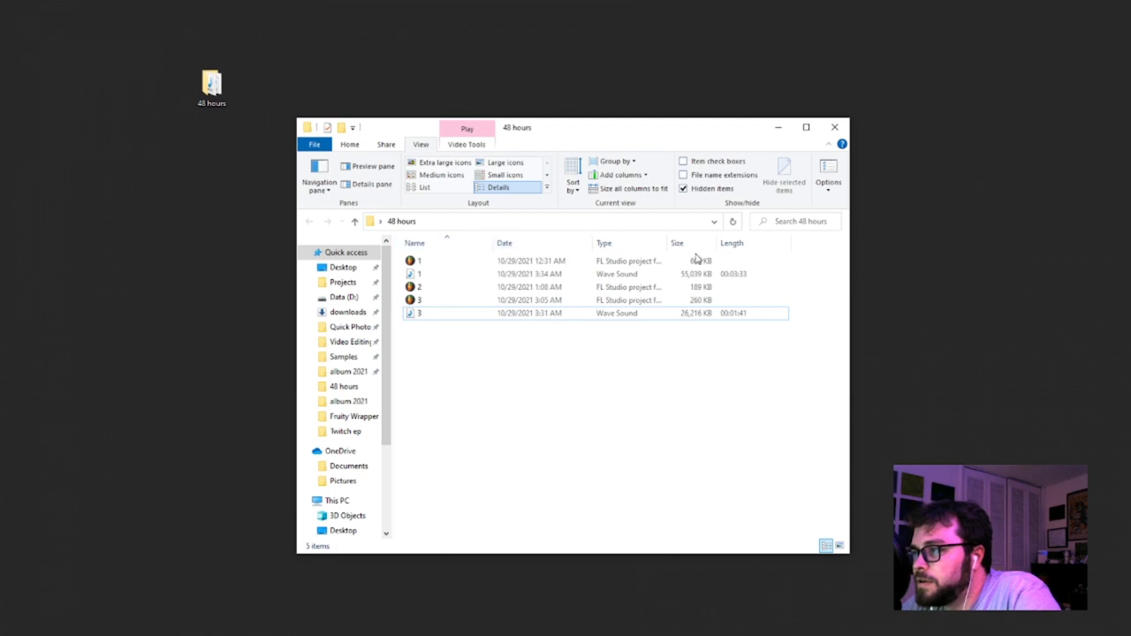
click(640, 243)
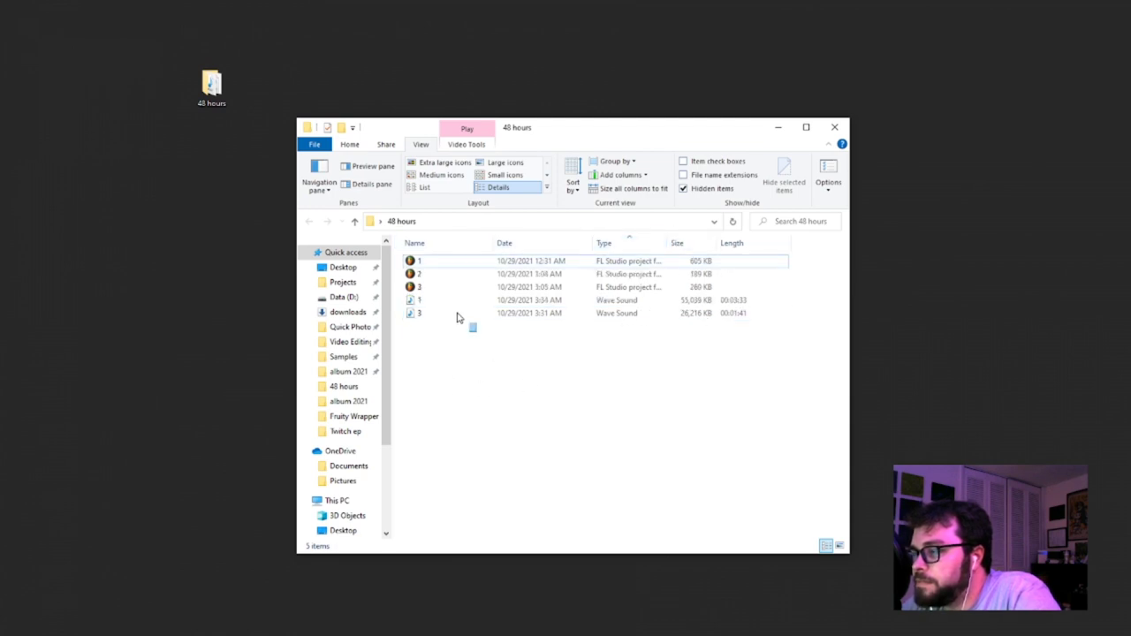
drag(457, 318, 416, 303)
right_click(416, 302)
click(454, 487)
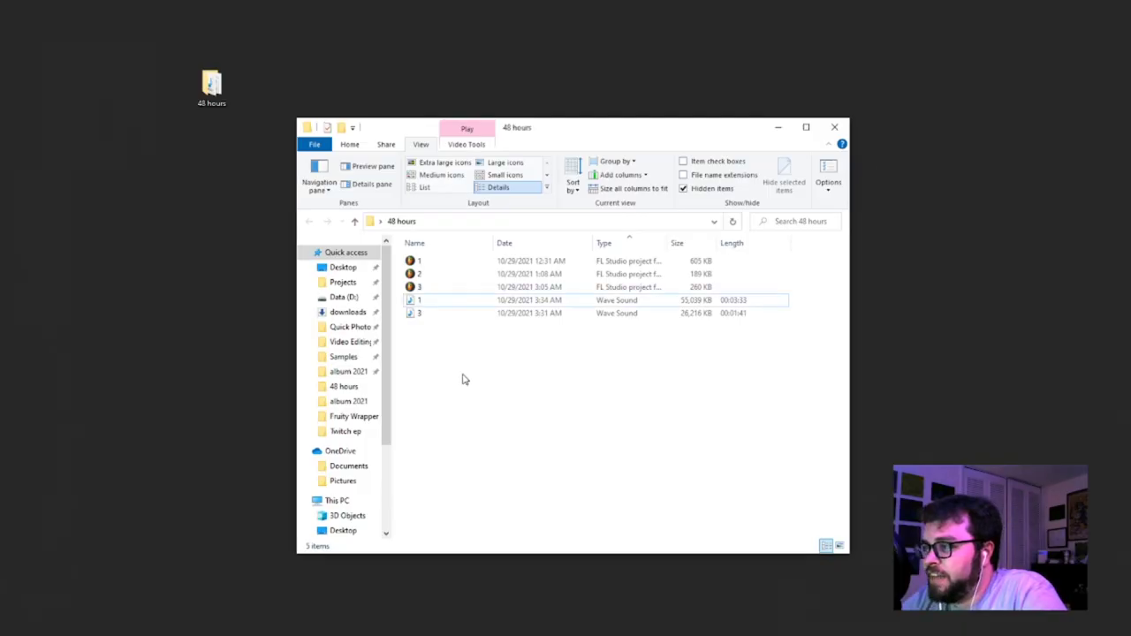
drag(461, 379, 398, 380)
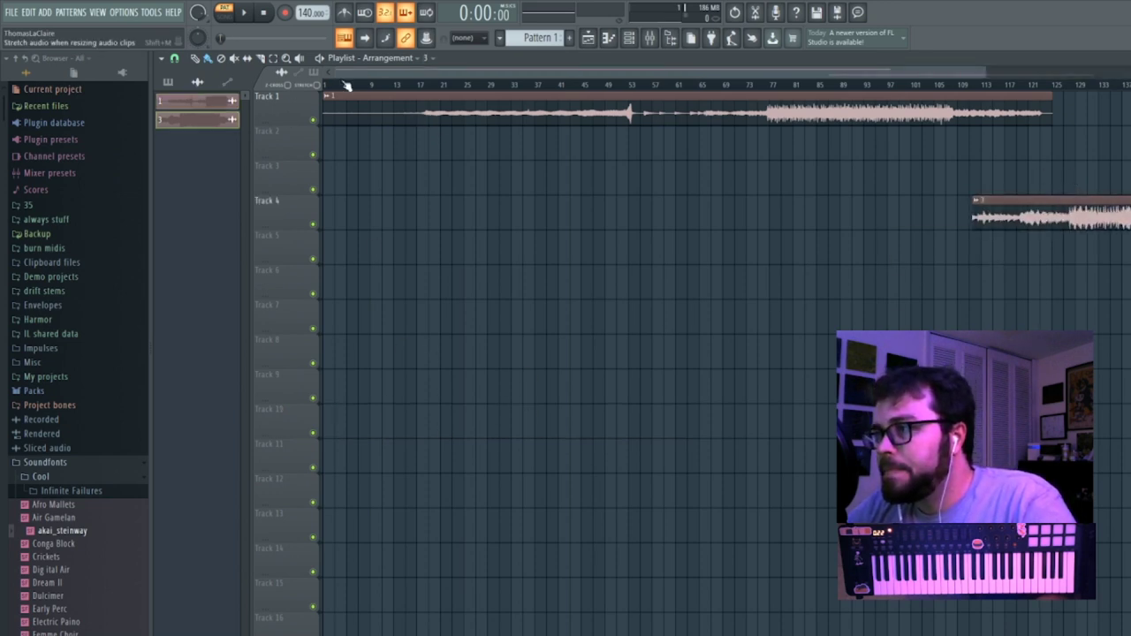
Listen to the audio clip on Track 1 from about bar 15 in song mode, then stop playback.
click(389, 85)
key(space)
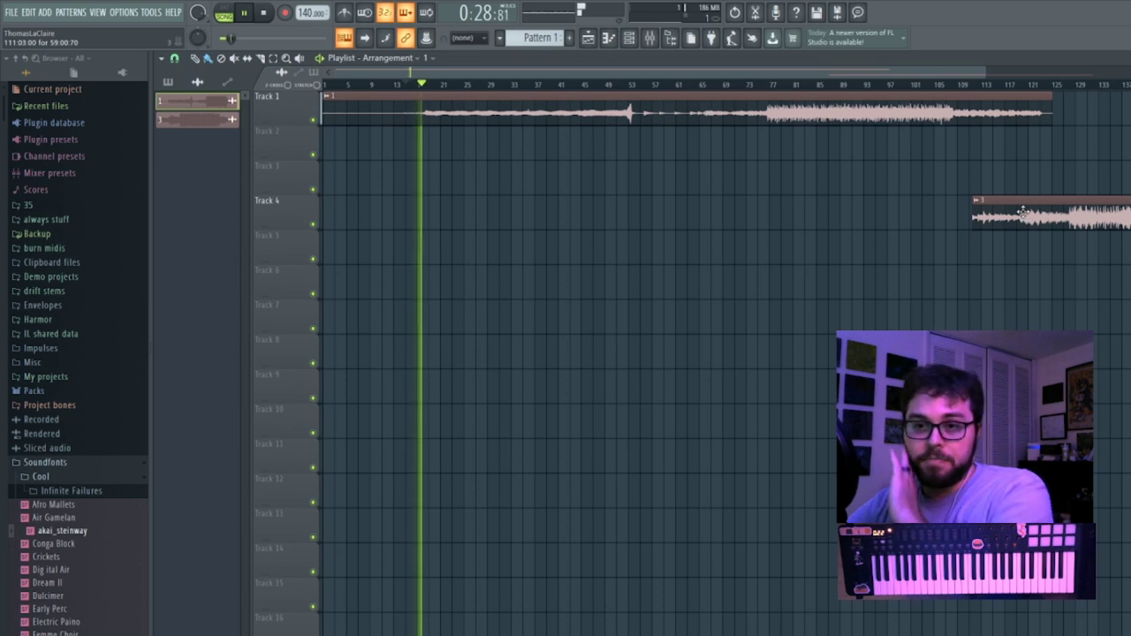
key(space)
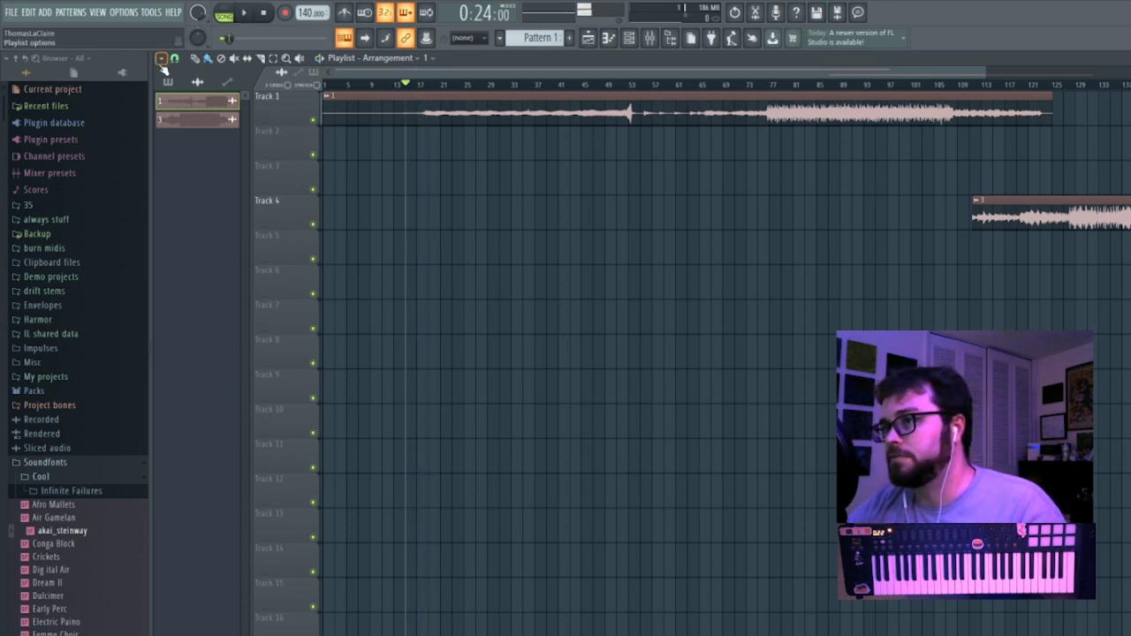
Change the playlist's snap setting and move audio clip 3 from Track 4 to Track 1, directly after the end of clip 1.
click(174, 58)
click(190, 264)
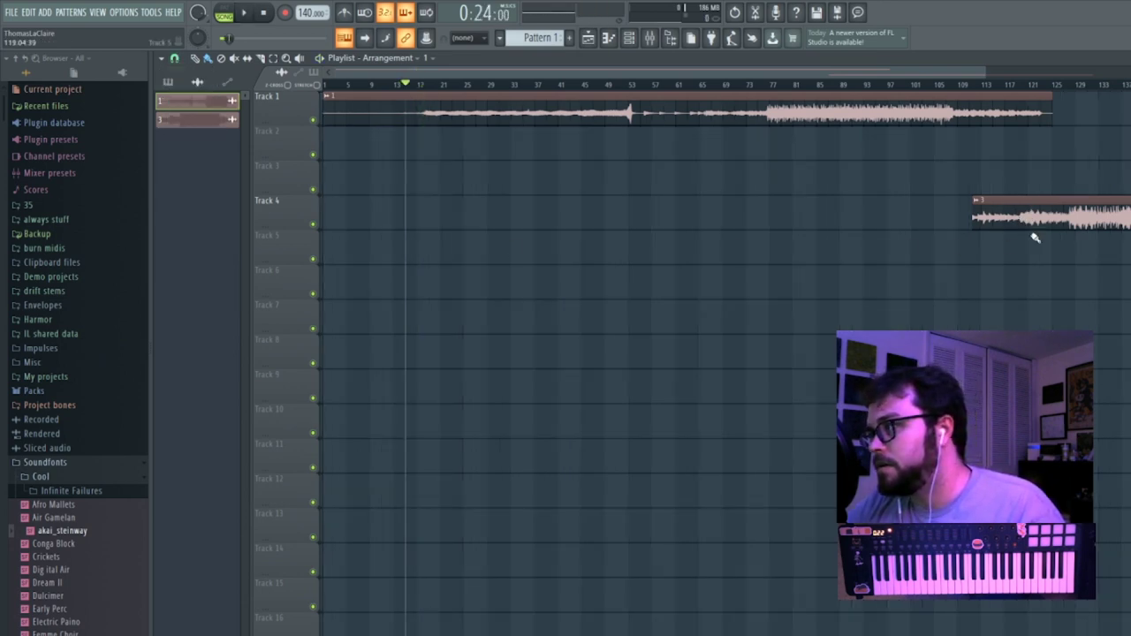
drag(1030, 233, 1106, 97)
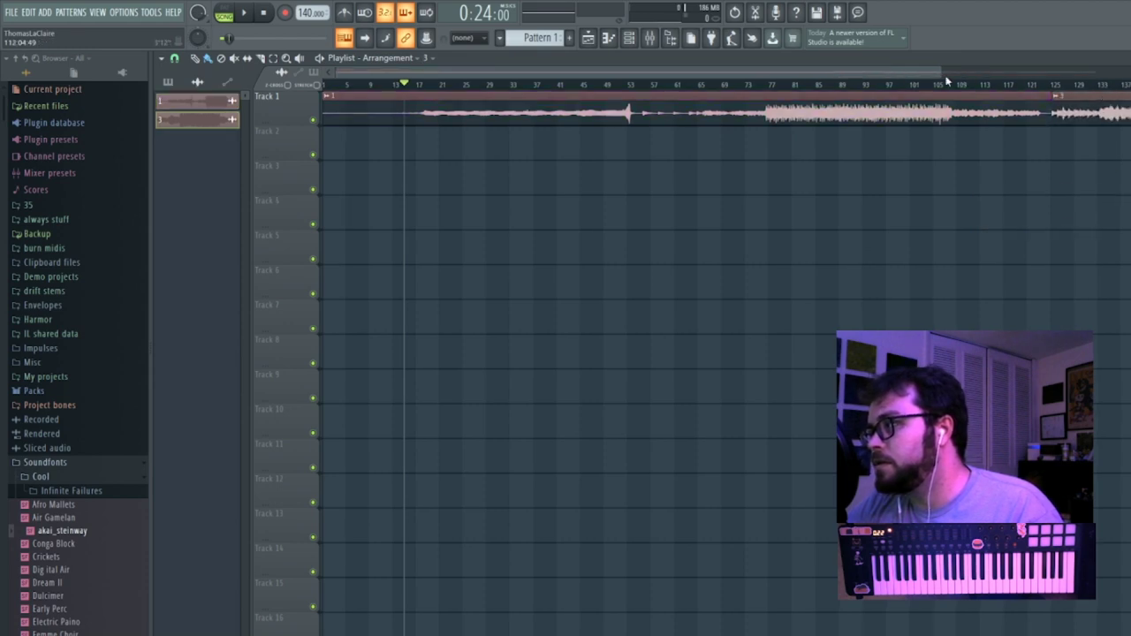
drag(939, 76, 1122, 77)
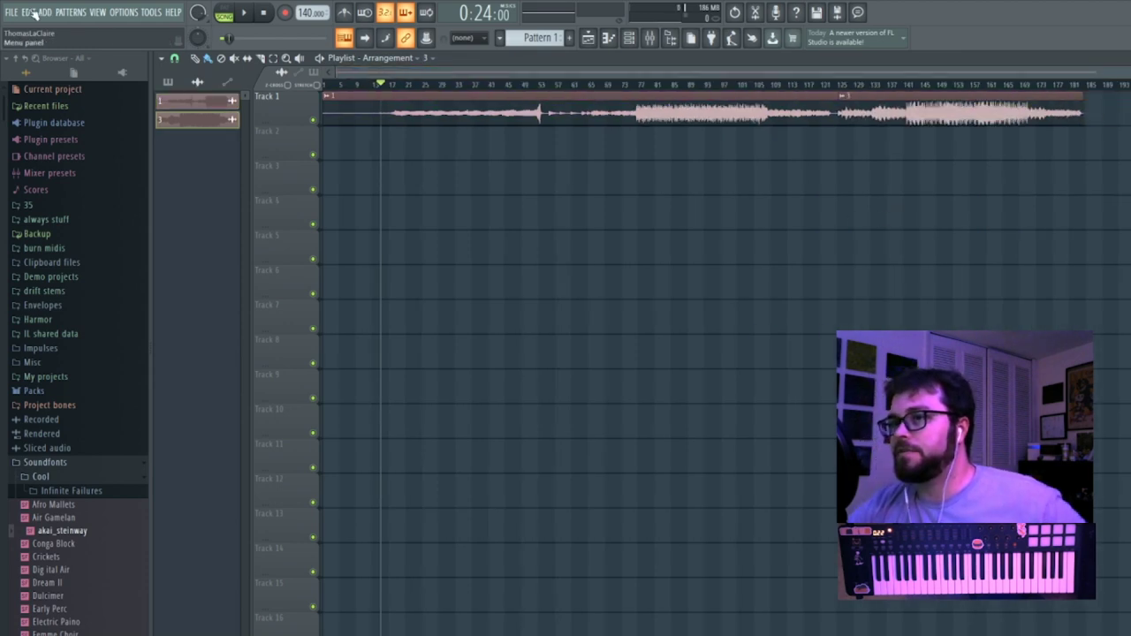